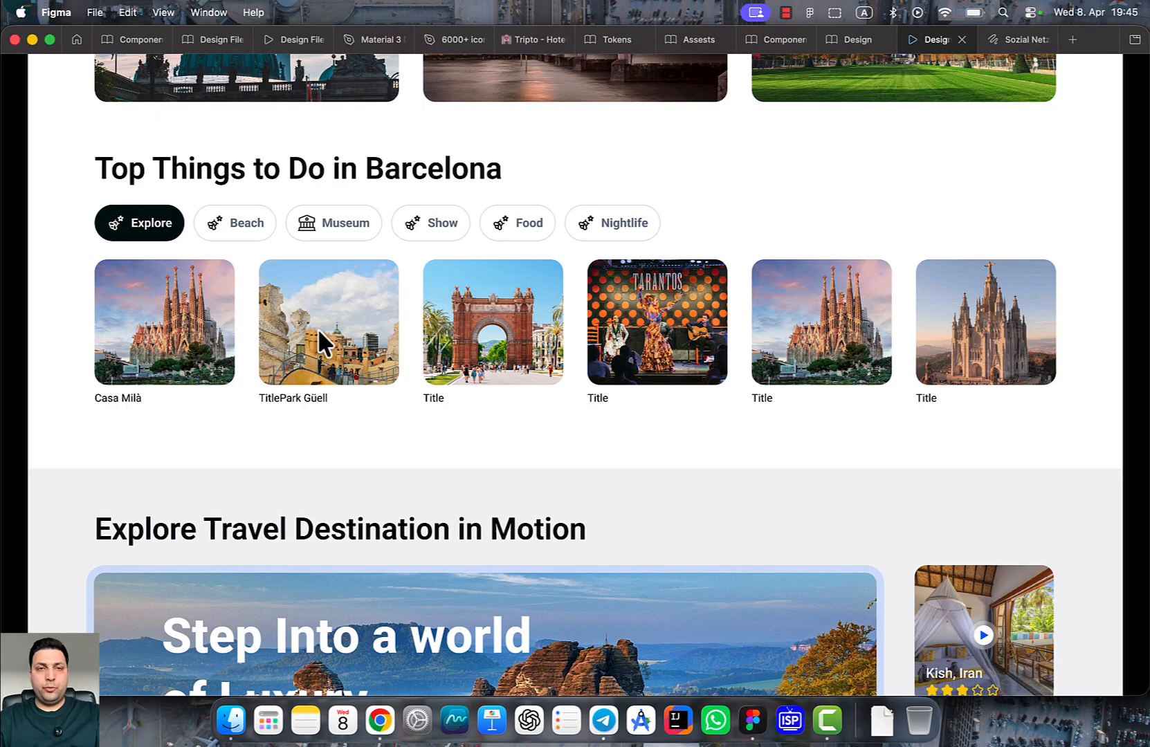
# Review the prototype's Top Things to Do in Barcelona and Explore Travel Destination in Motion sections
pyautogui.scroll(-3, 336, 380)
pyautogui.scroll(2, 325, 452)
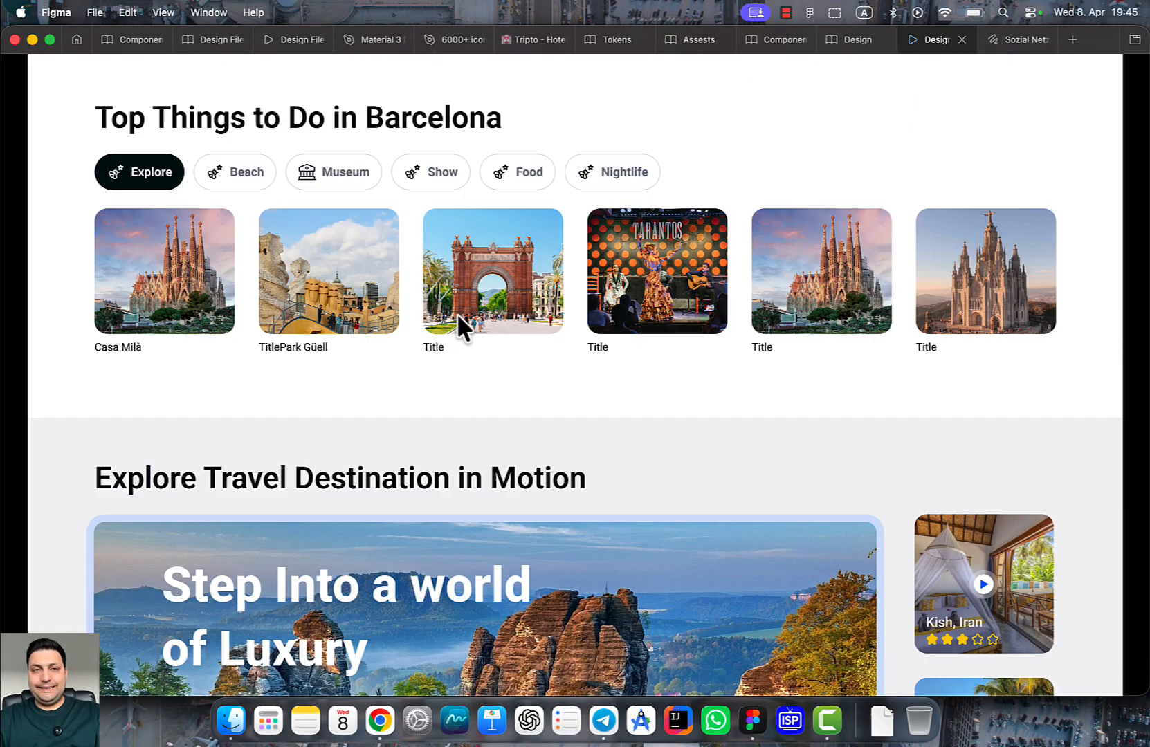
pyautogui.scroll(-5, 499, 355)
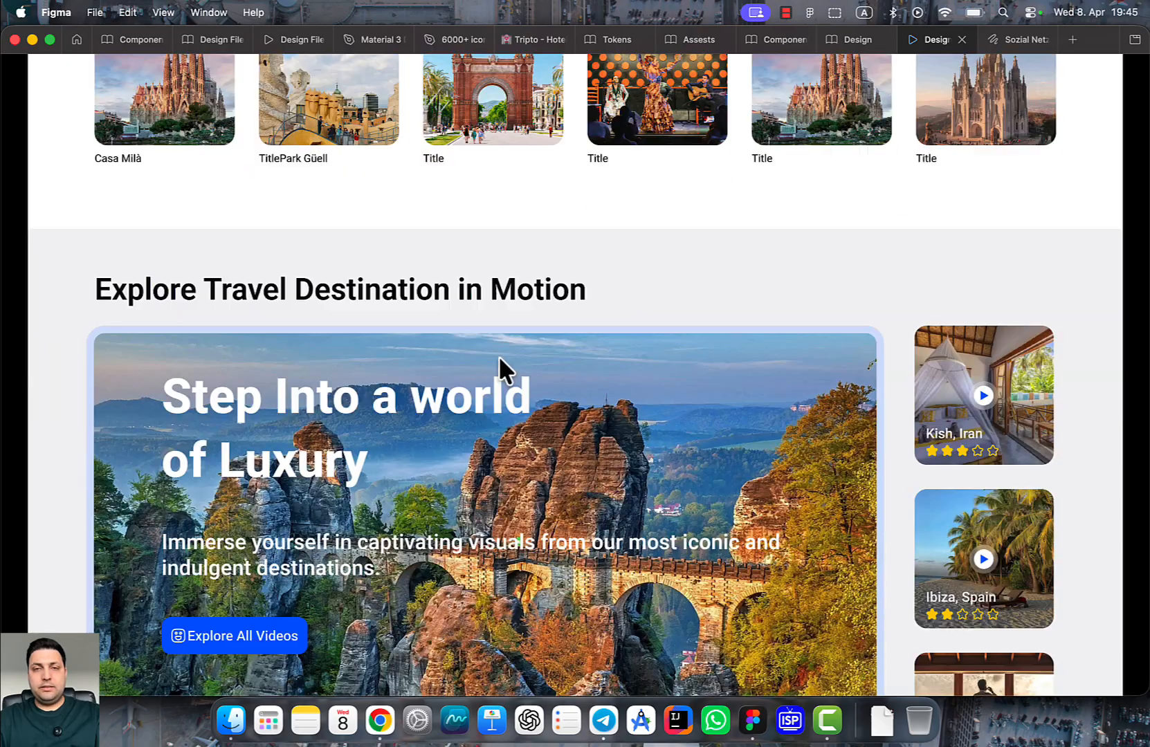
pyautogui.scroll(-1, 498, 355)
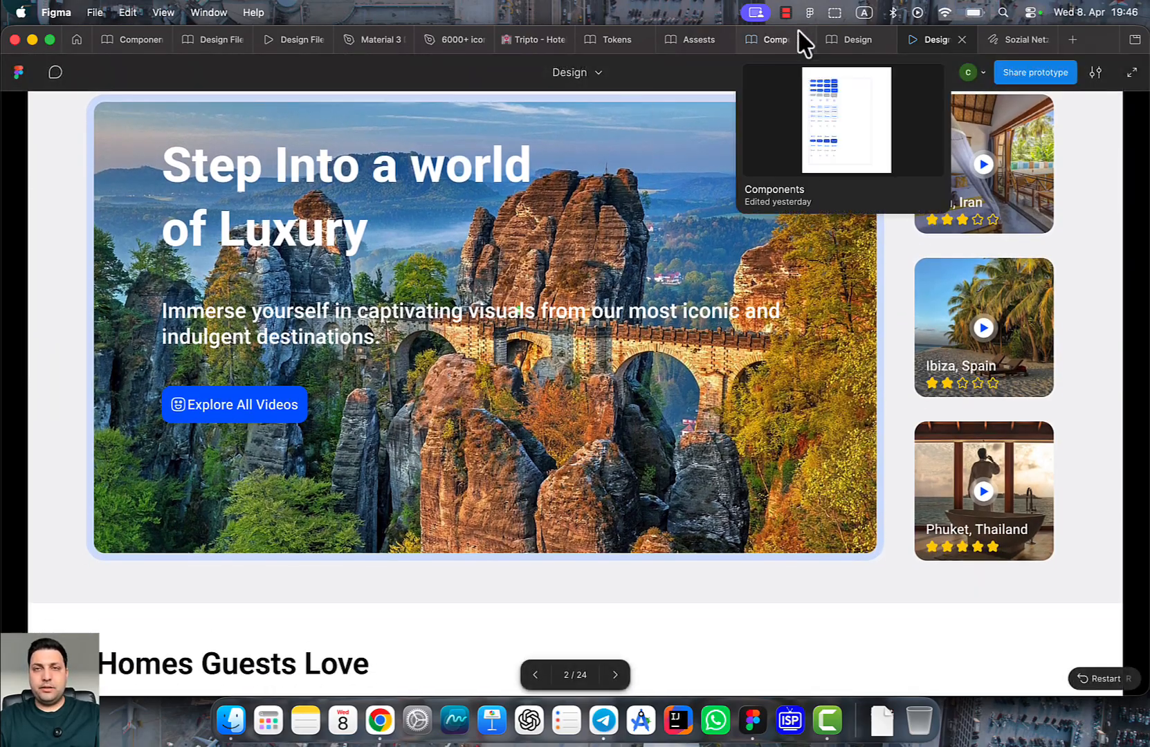
# Switch to the Design file and examine the Home wireframe down to the Explore Travel Destination in Motion section
pyautogui.click(840, 40)
pyautogui.scroll(15, 558, 309)
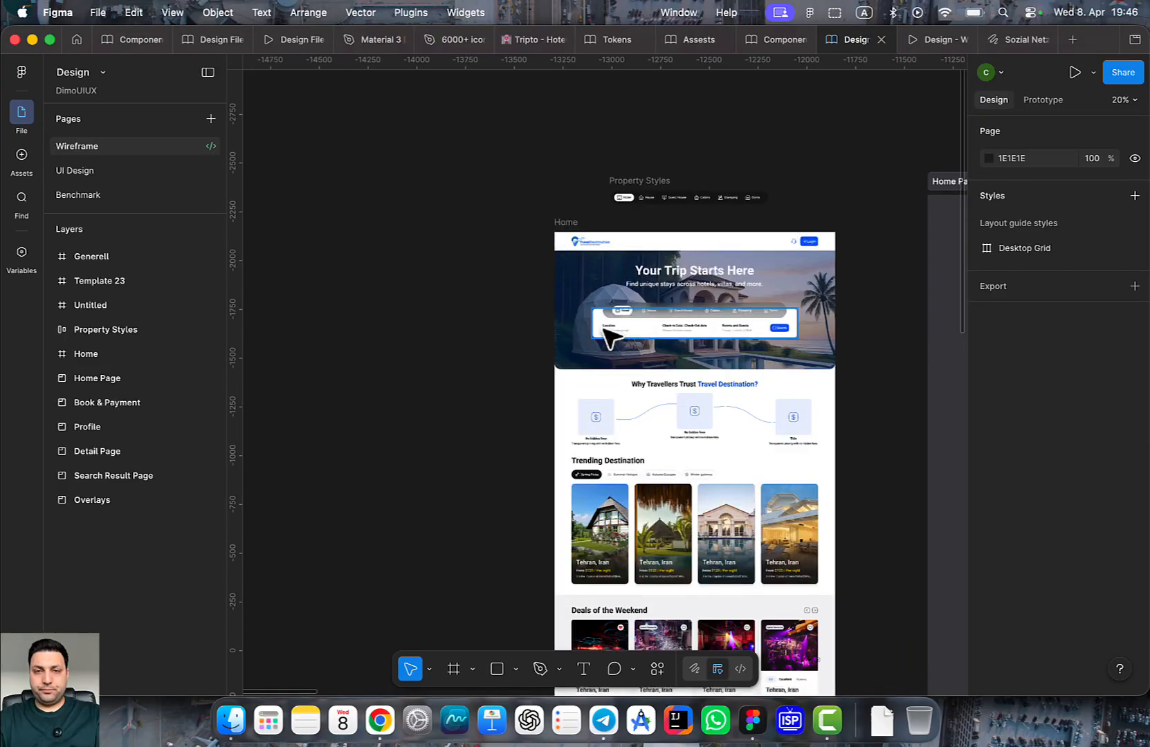
pyautogui.moveTo(601, 331); pyautogui.dragTo(554, 3)
pyautogui.scroll(-5, 603, 318)
pyautogui.scroll(-10, 643, 399)
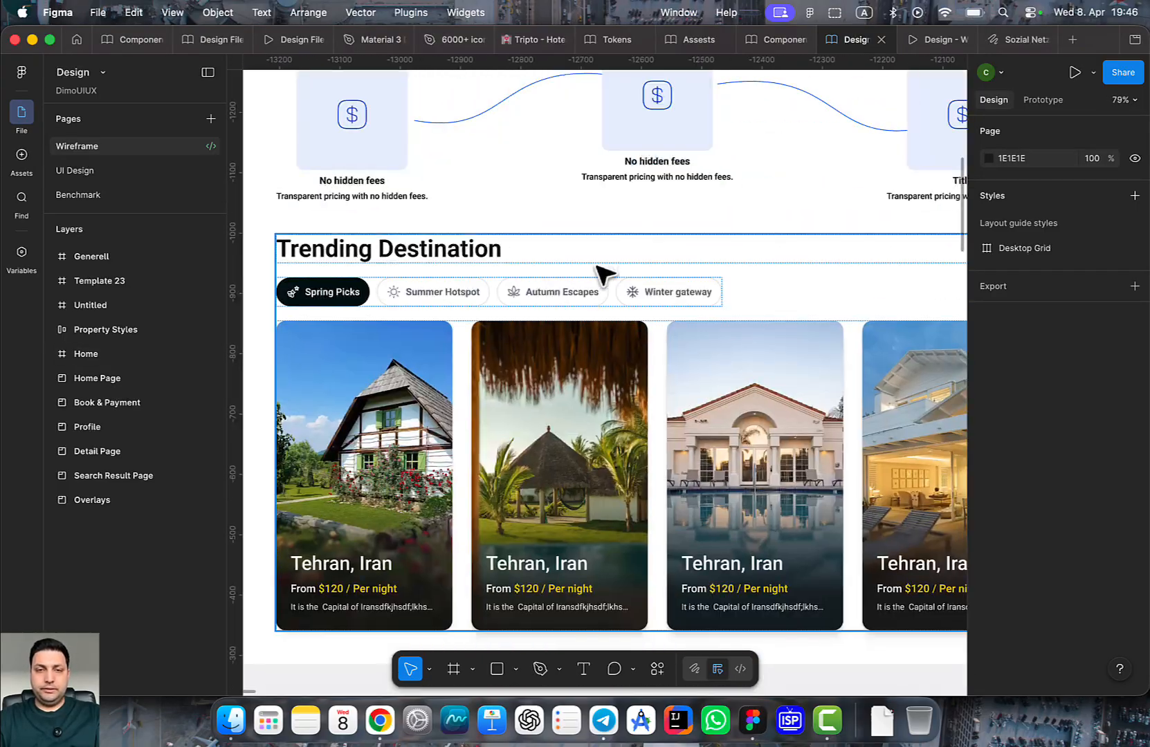
pyautogui.scroll(-5, 611, 159)
pyautogui.scroll(-3, 575, 156)
pyautogui.scroll(-10, 574, 156)
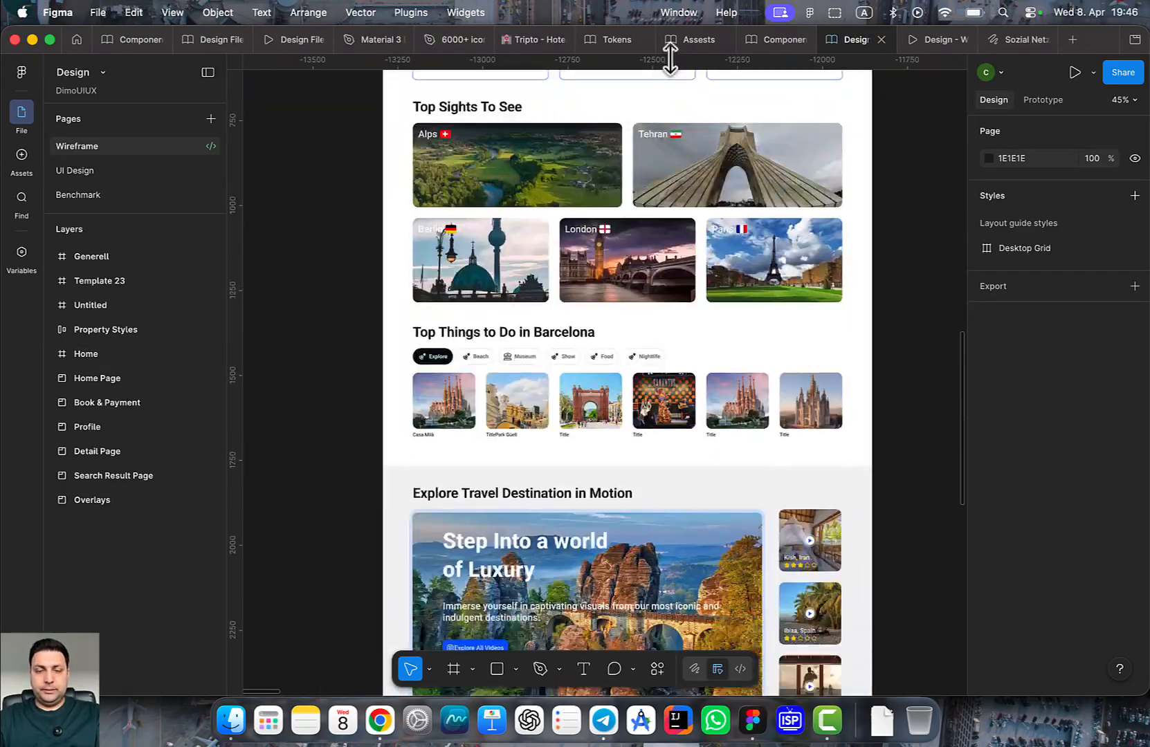
pyautogui.scroll(5, 533, 223)
pyautogui.scroll(-5, 536, 152)
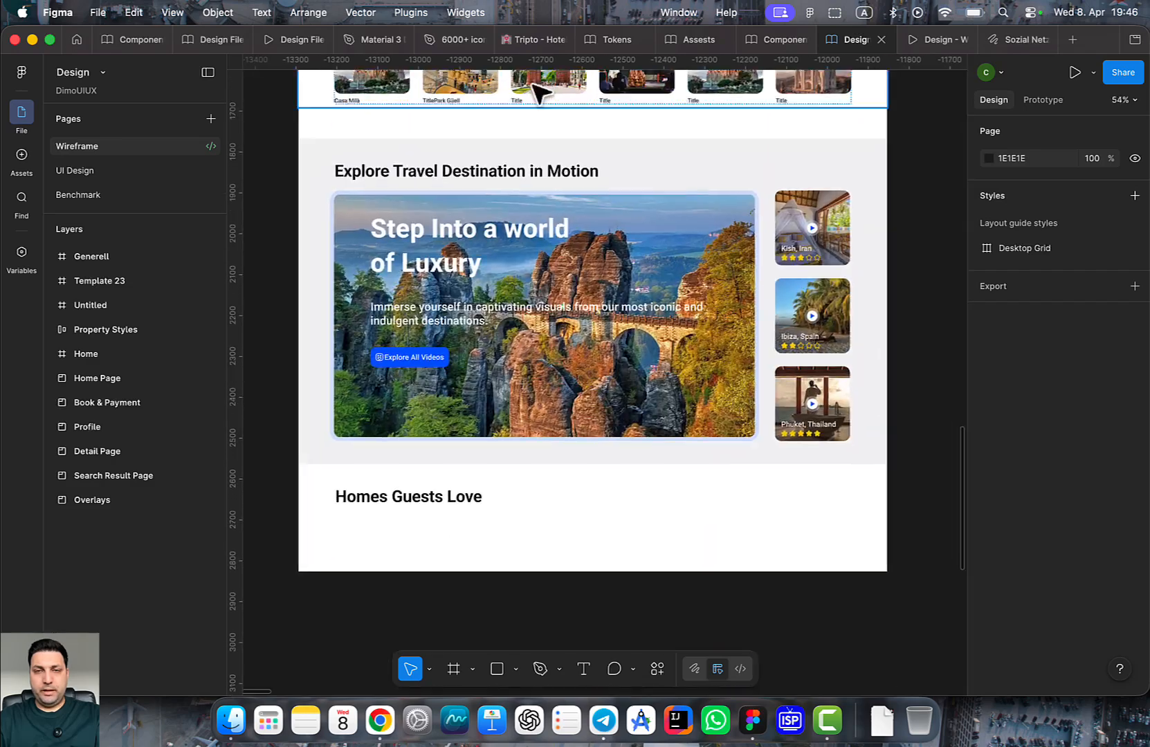
# Try to wrap the banner's image frame and the column of video cards in one auto layout, and undo it
pyautogui.click(720, 261)
pyautogui.doubleClick(720, 259)
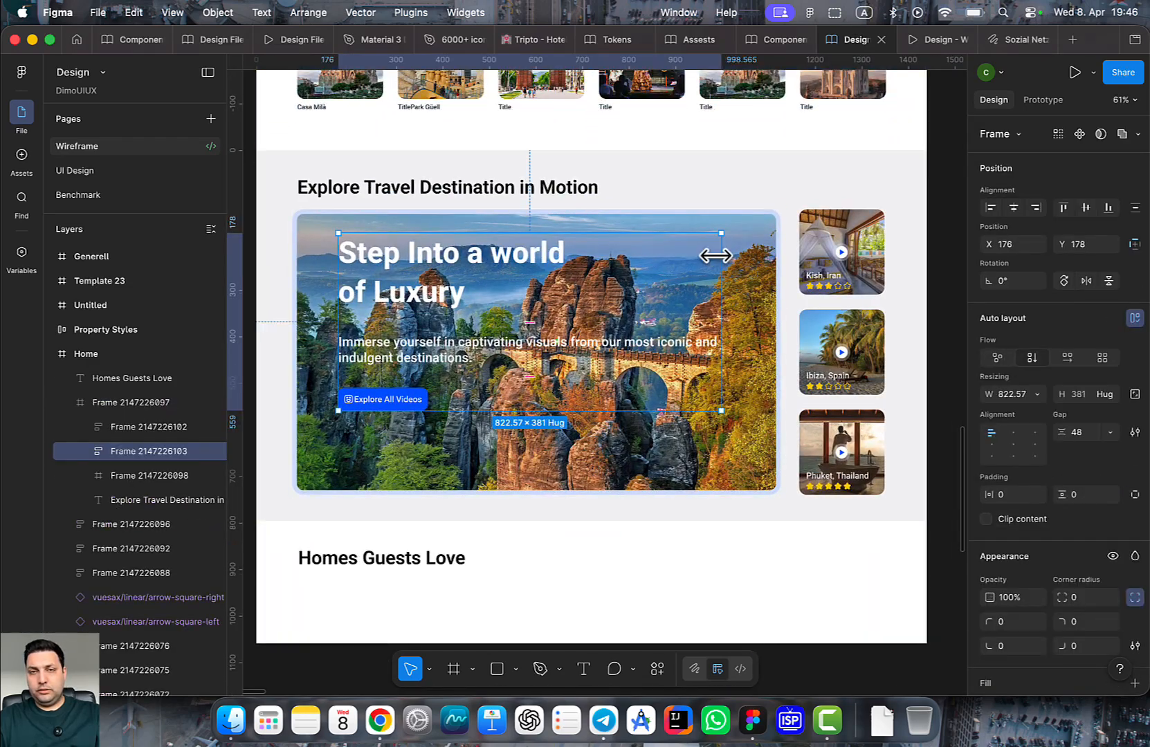
pyautogui.click(771, 232)
pyautogui.doubleClick(771, 233)
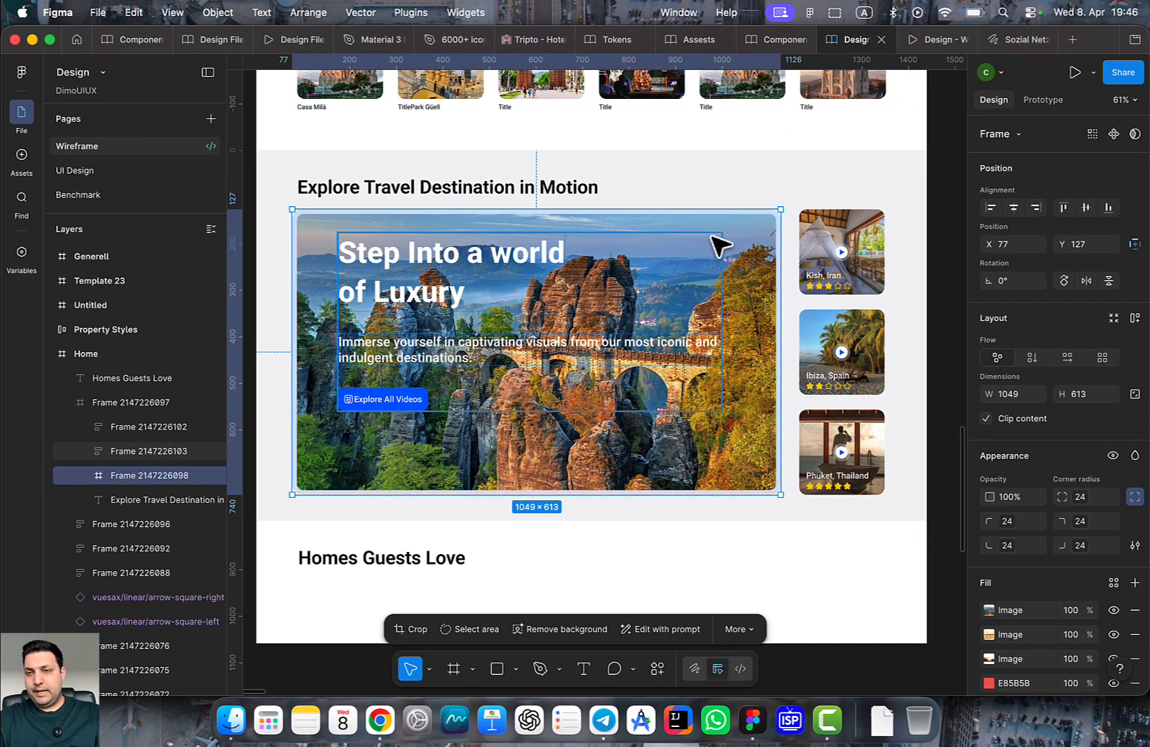
pyautogui.click(823, 260)
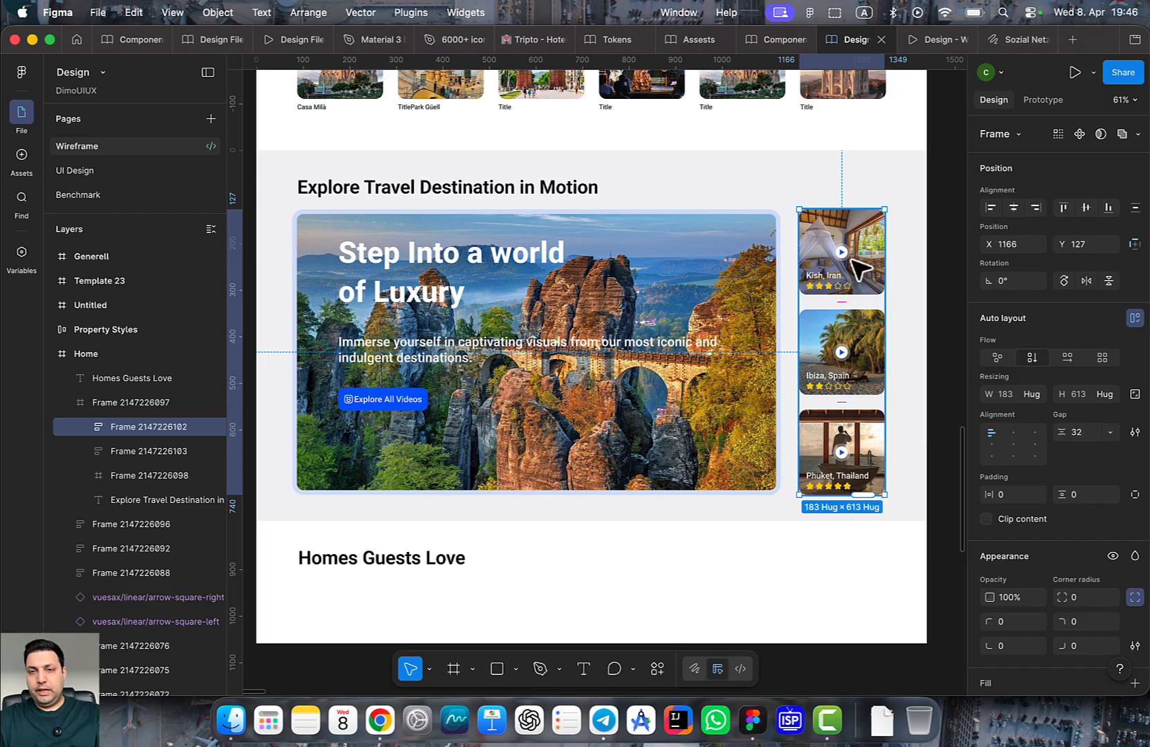
pyautogui.keyDown('shift'); pyautogui.click(754, 298); pyautogui.keyUp('shift')
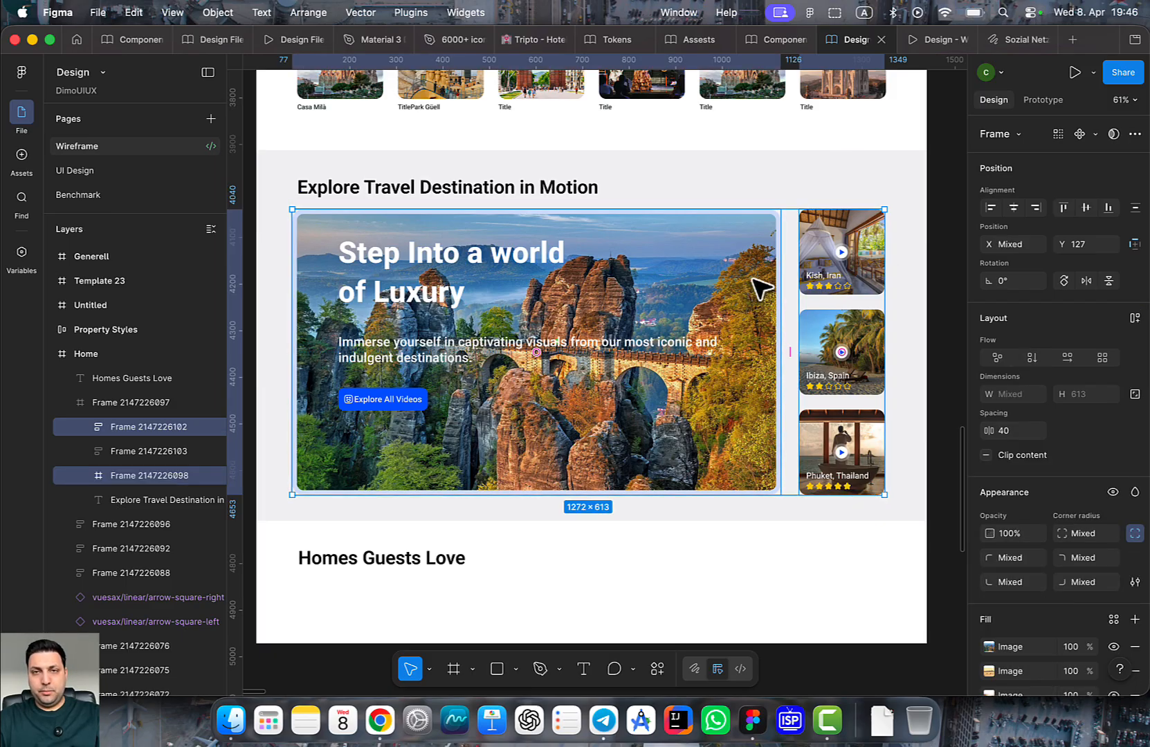
pyautogui.hotkey('shift', 'a')
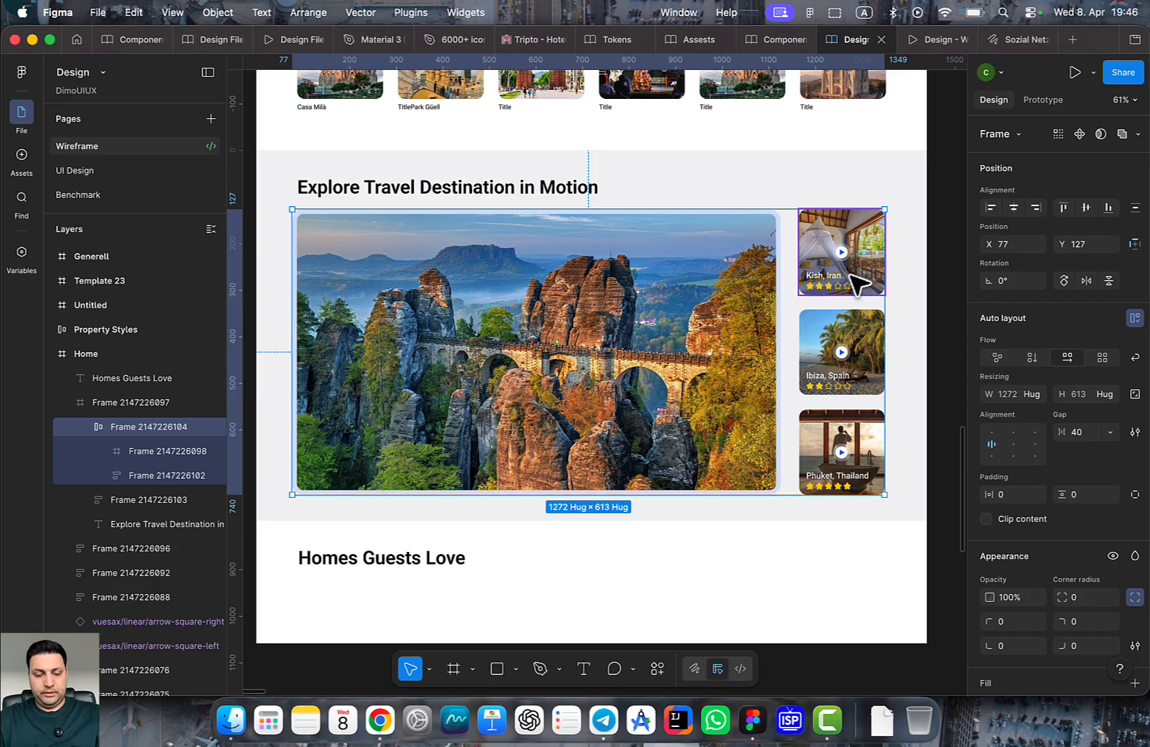
pyautogui.hotkey('ctrl', 'z')
pyautogui.doubleClick(685, 271)
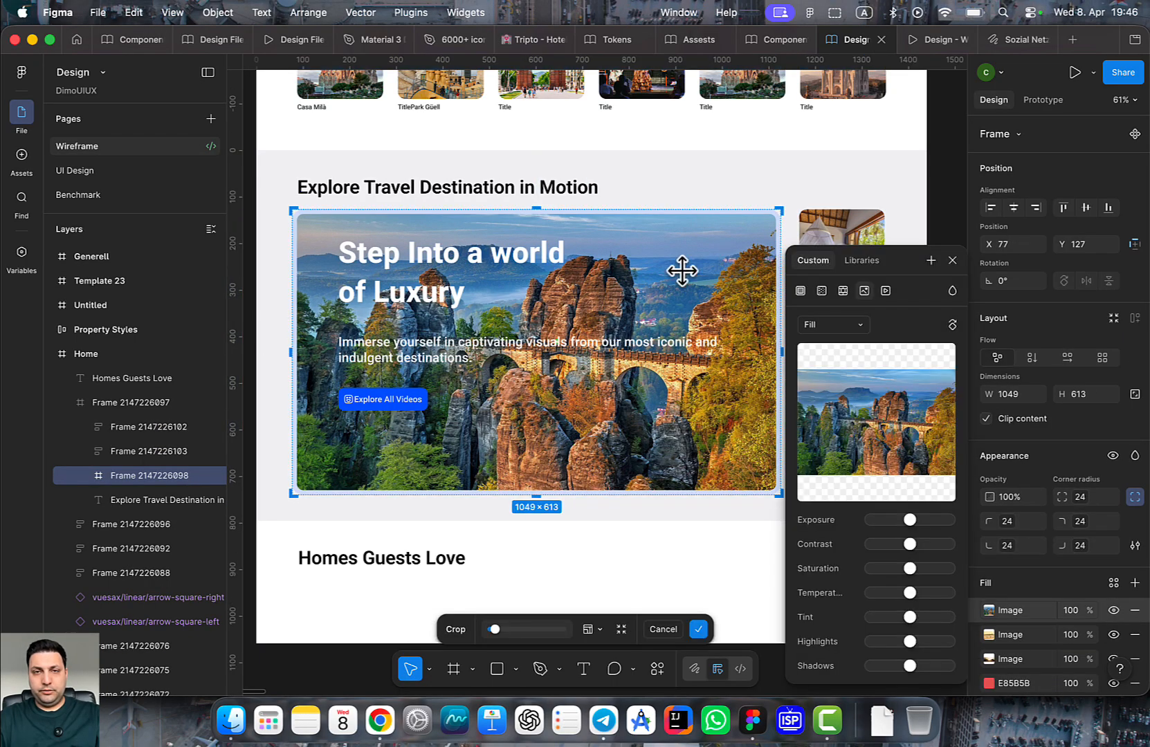
pyautogui.press('Escape')
# Group the banner's text block with its background image frame and show the layout guides
pyautogui.click(539, 264)
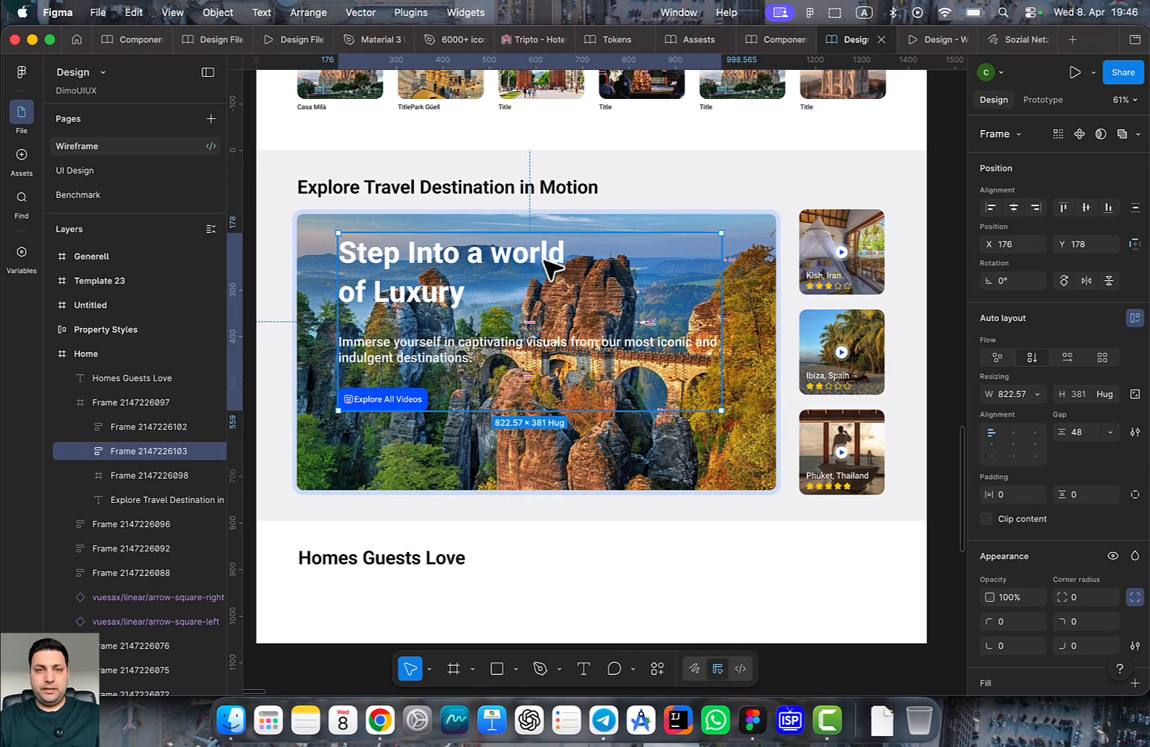
pyautogui.keyDown('shift'); pyautogui.click(746, 256); pyautogui.keyUp('shift')
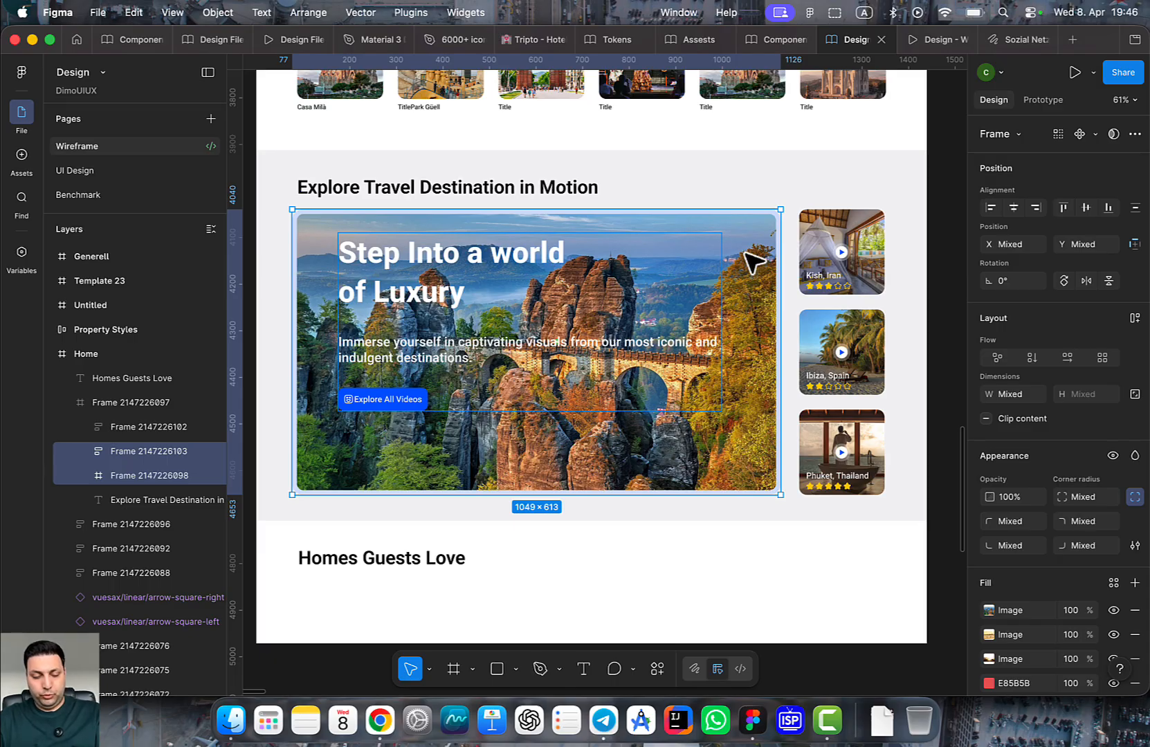
pyautogui.hotkey('ctrl', 'shift', '4')
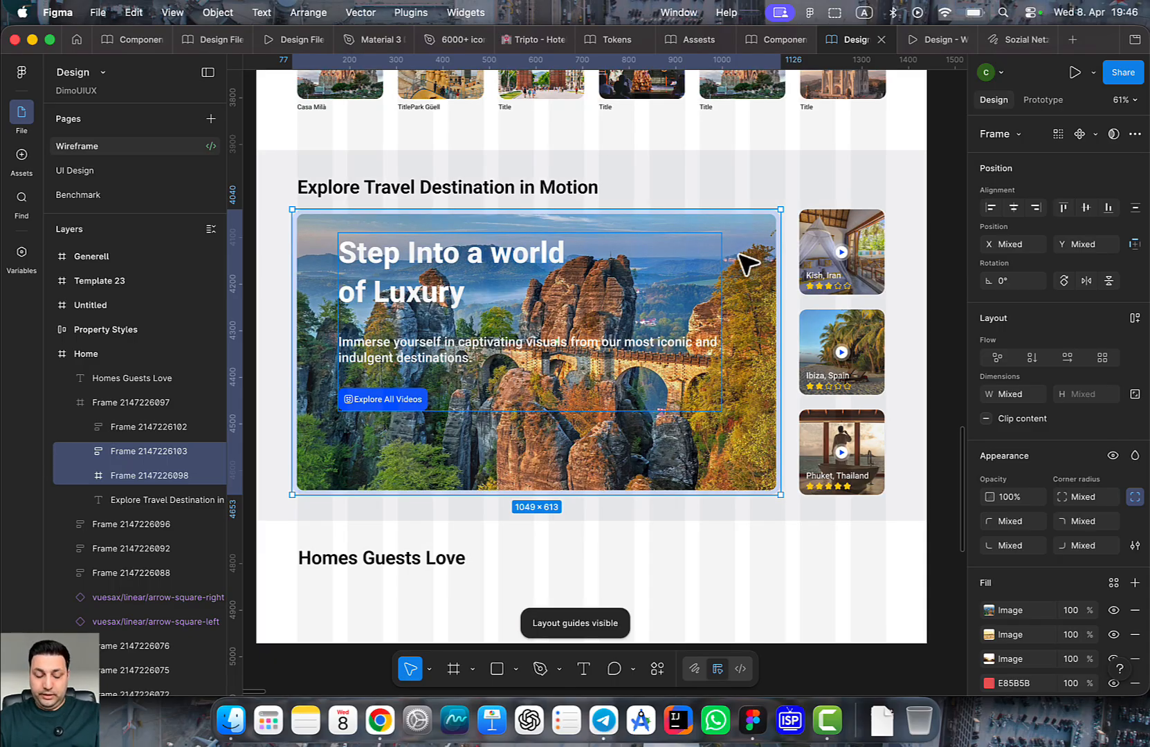
pyautogui.press('super+g')
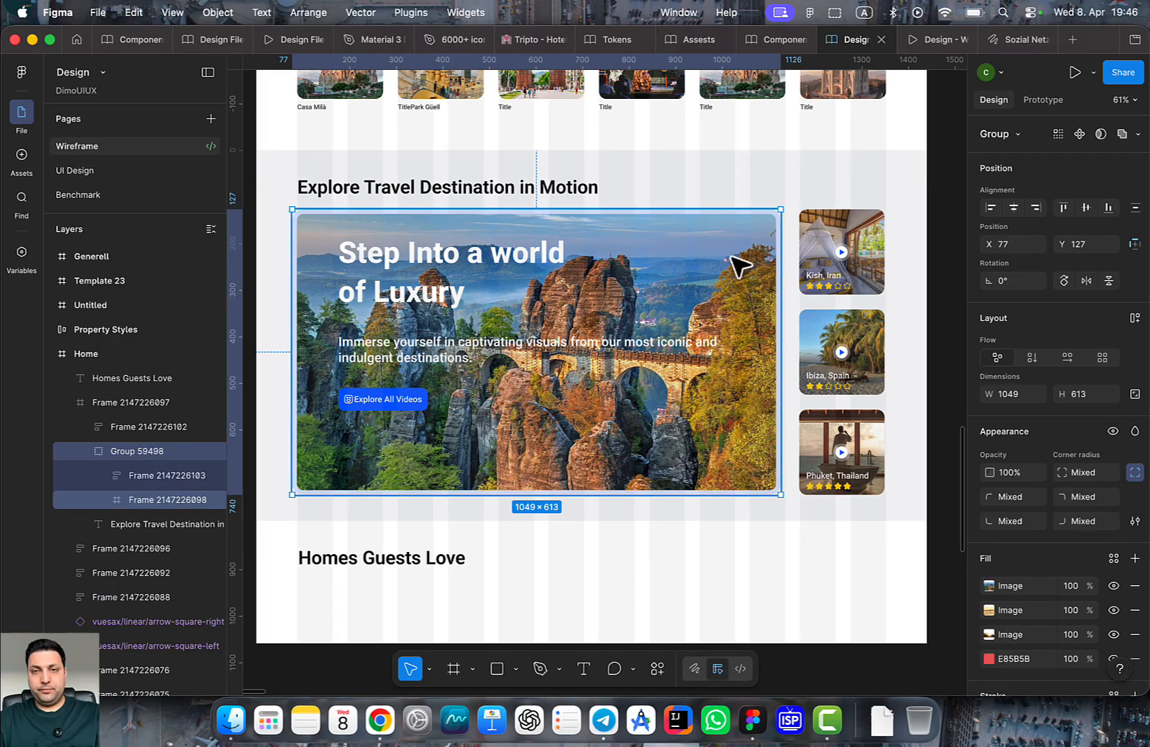
# Group the banner's text block and image frame once more, and place this group and the video card column in a horizontal auto layout
pyautogui.click(521, 293)
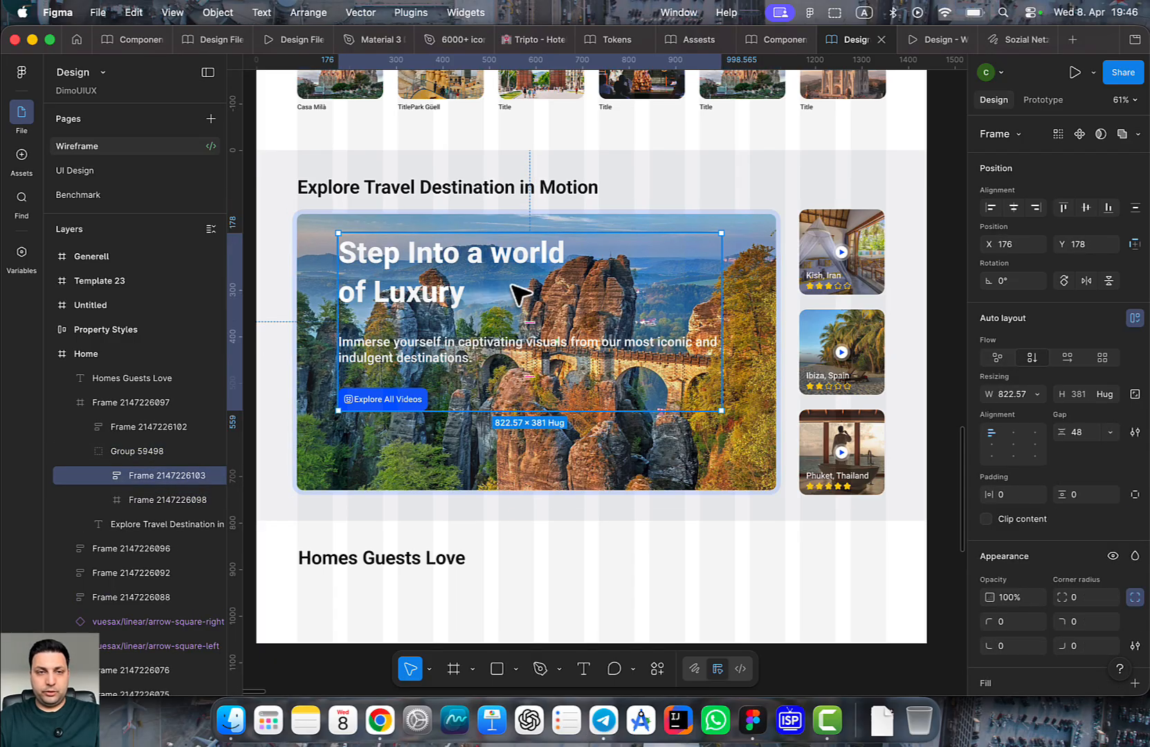
pyautogui.click(736, 273)
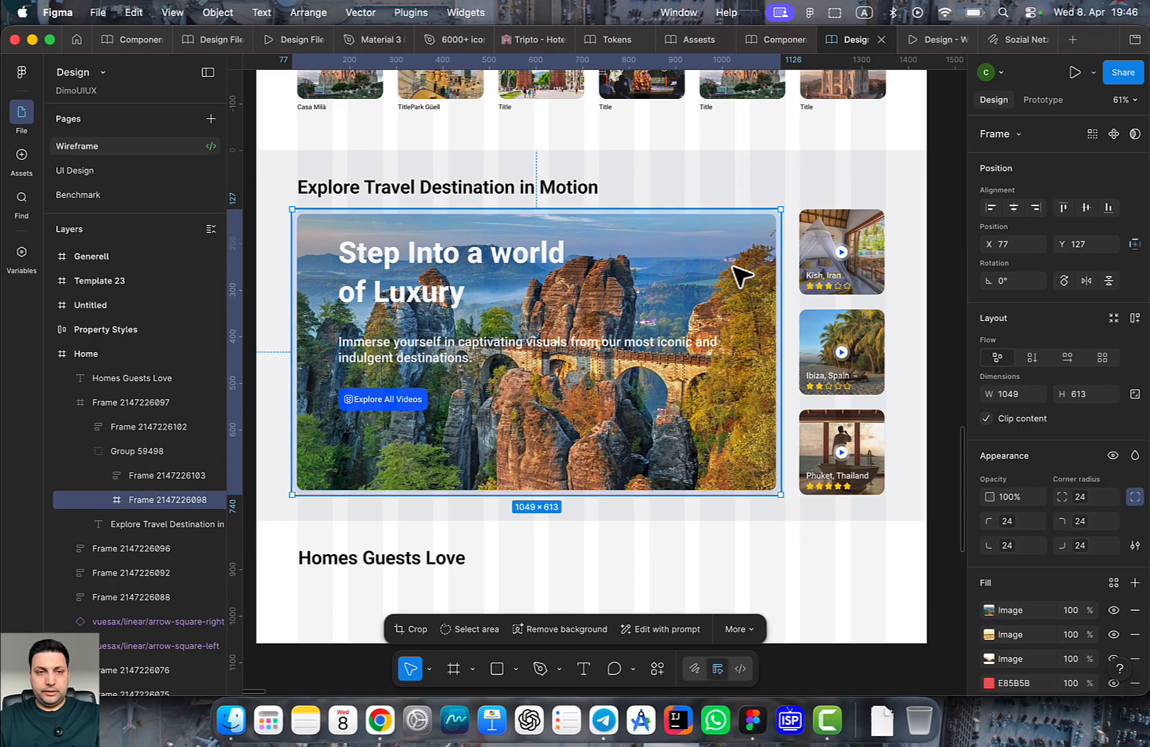
pyautogui.click(579, 270)
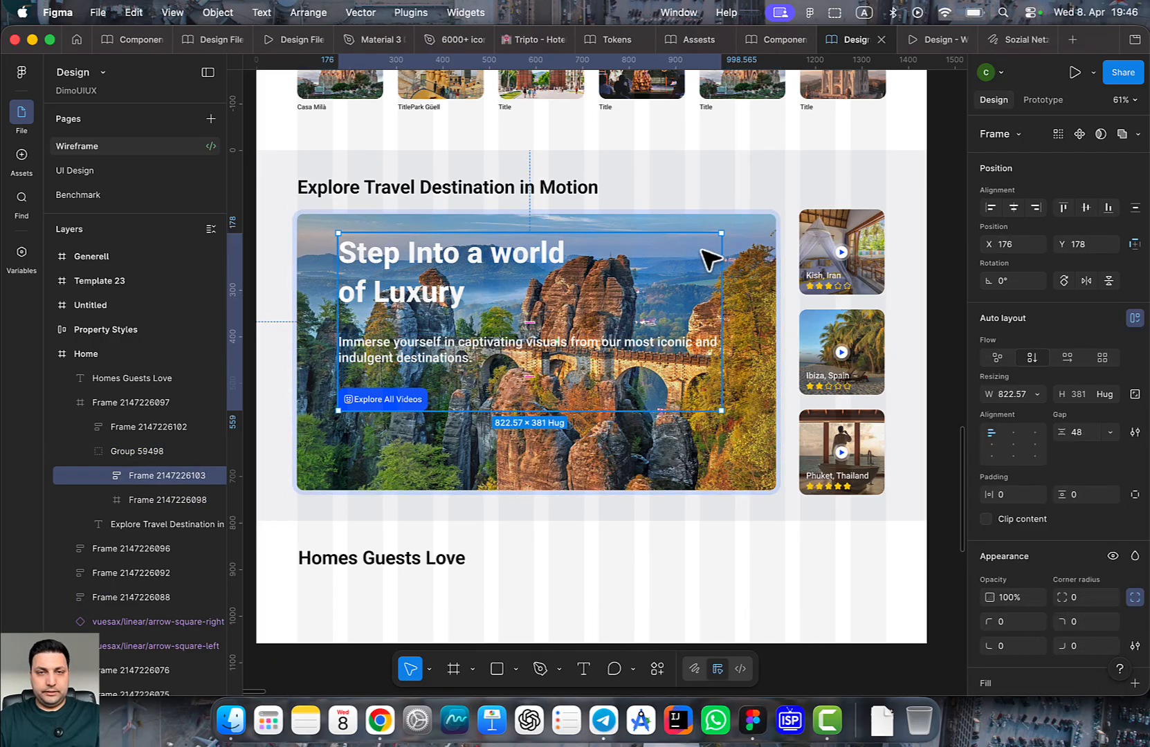
pyautogui.keyDown('shift'); pyautogui.click(746, 272); pyautogui.keyUp('shift')
pyautogui.press('super+g')
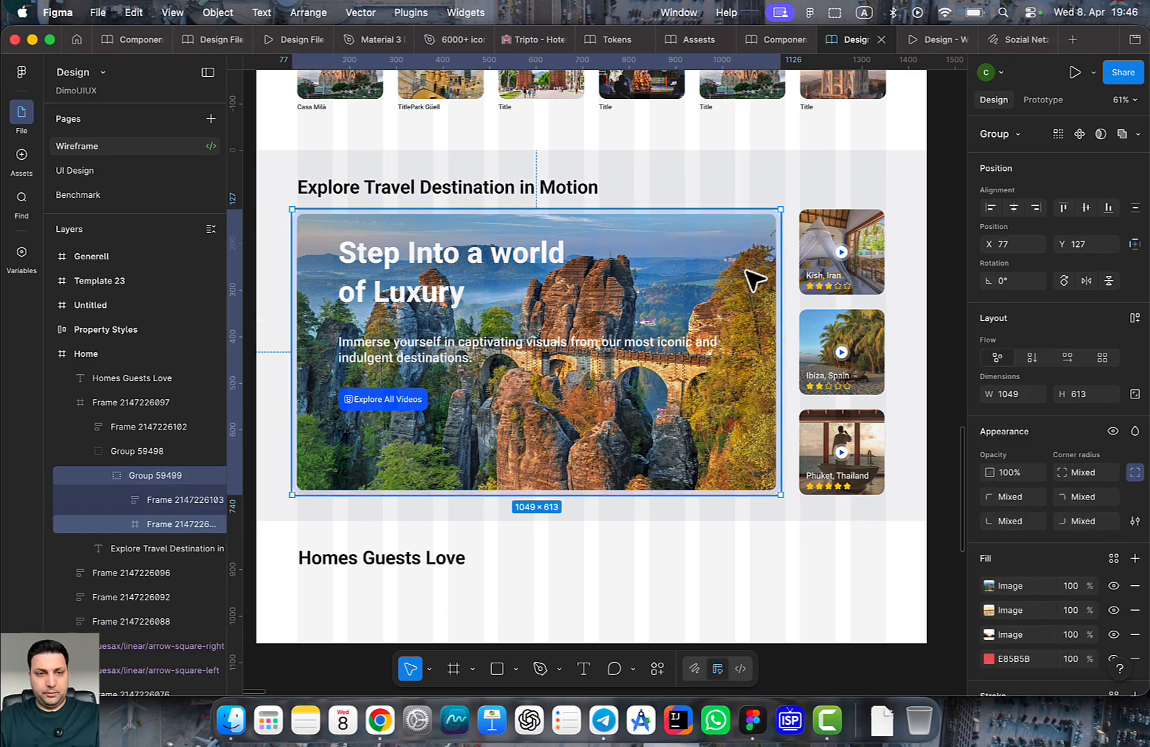
pyautogui.keyDown('shift'); pyautogui.click(838, 270); pyautogui.keyUp('shift')
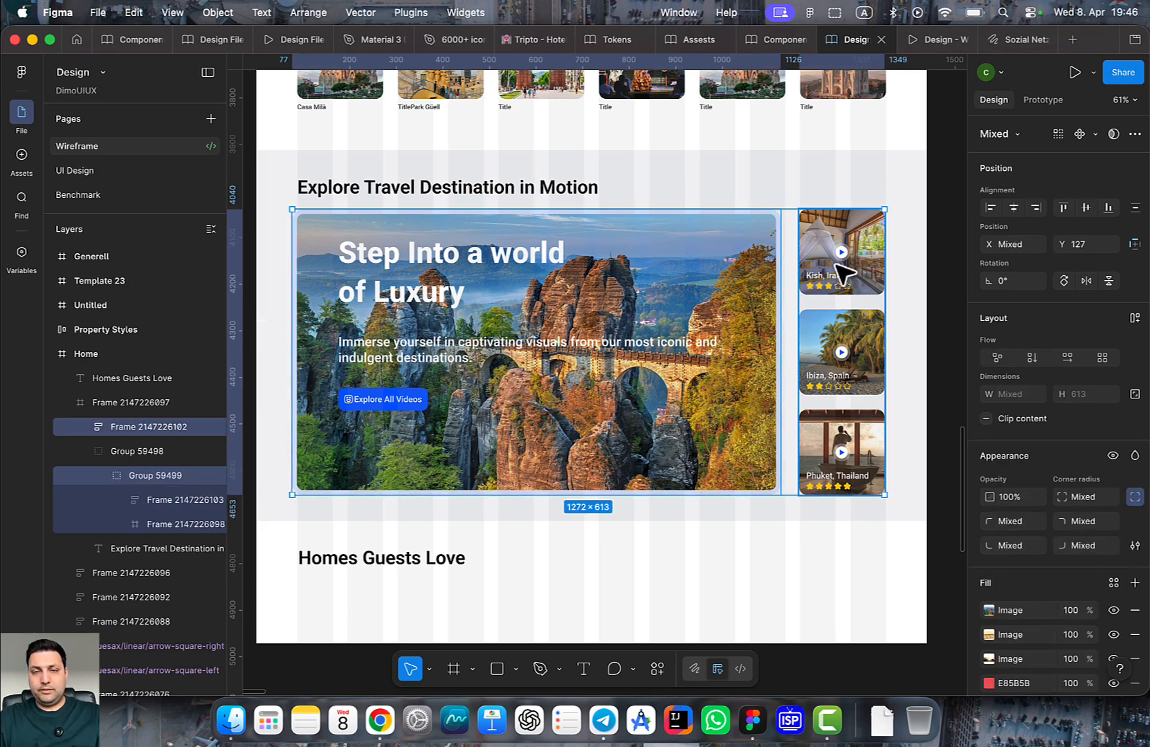
pyautogui.hotkey('shift', 'a')
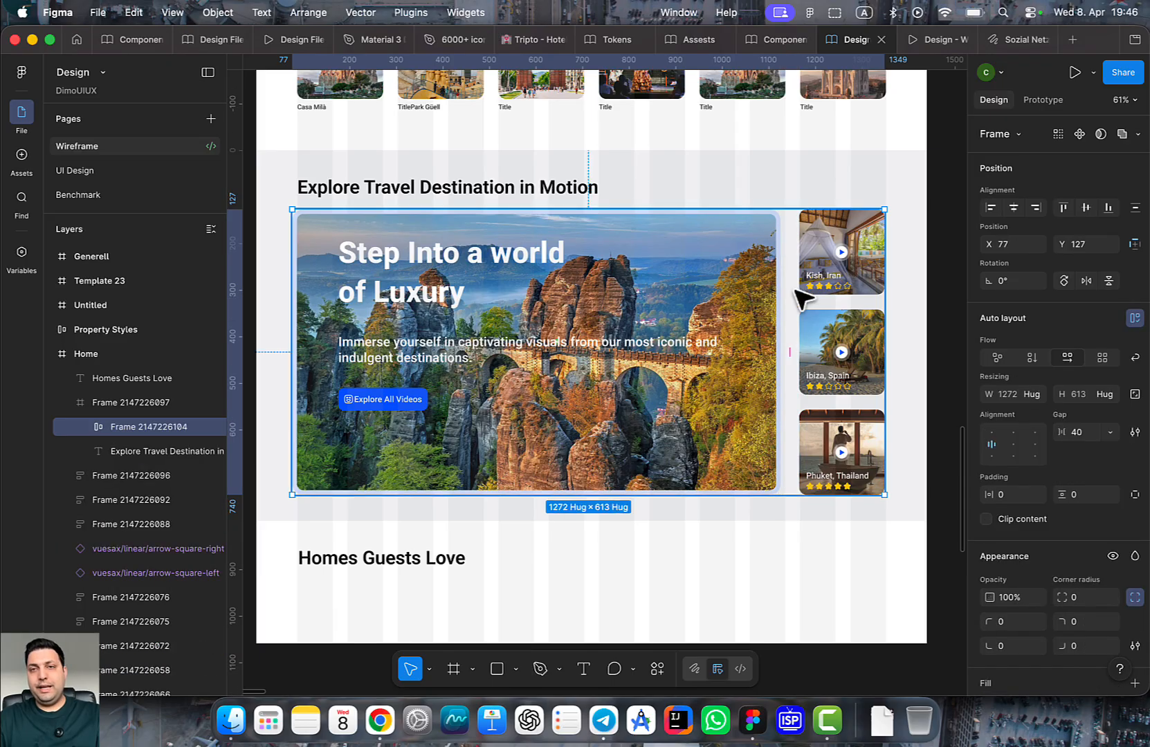
# Inspect the library stroke colors available for the banner's image frame and the semantic surface colors in the Tokens file
pyautogui.scroll(-3, 556, 323)
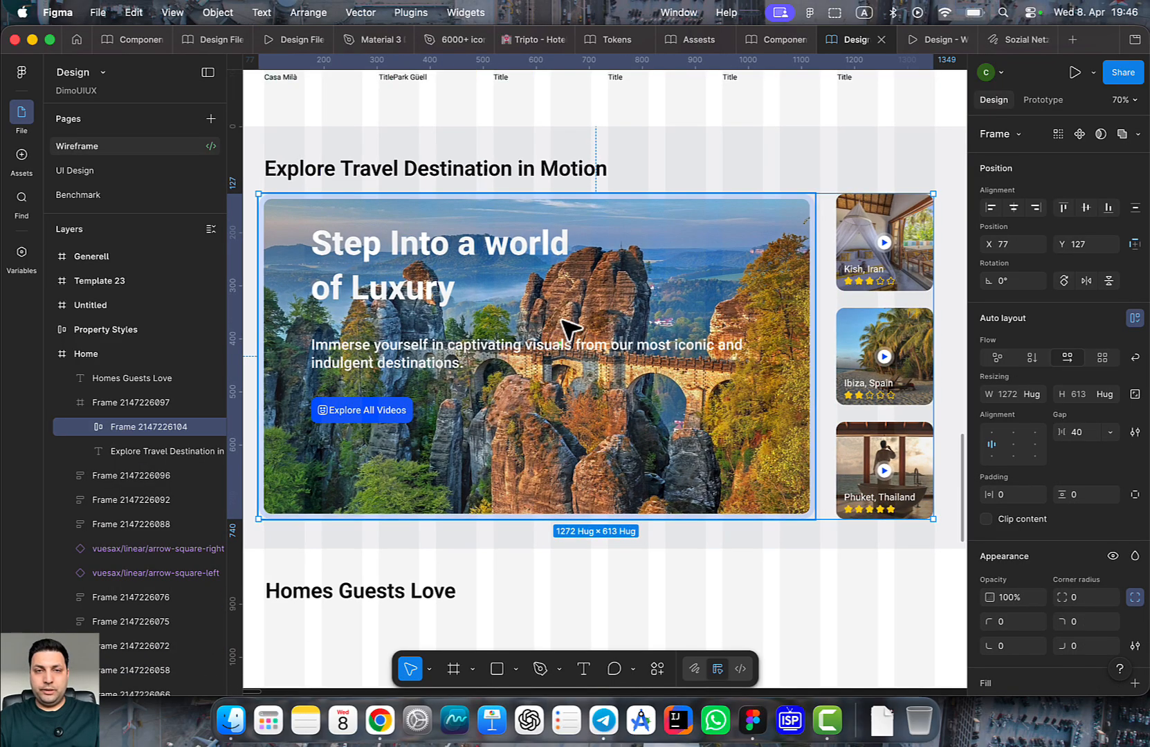
pyautogui.doubleClick(653, 297)
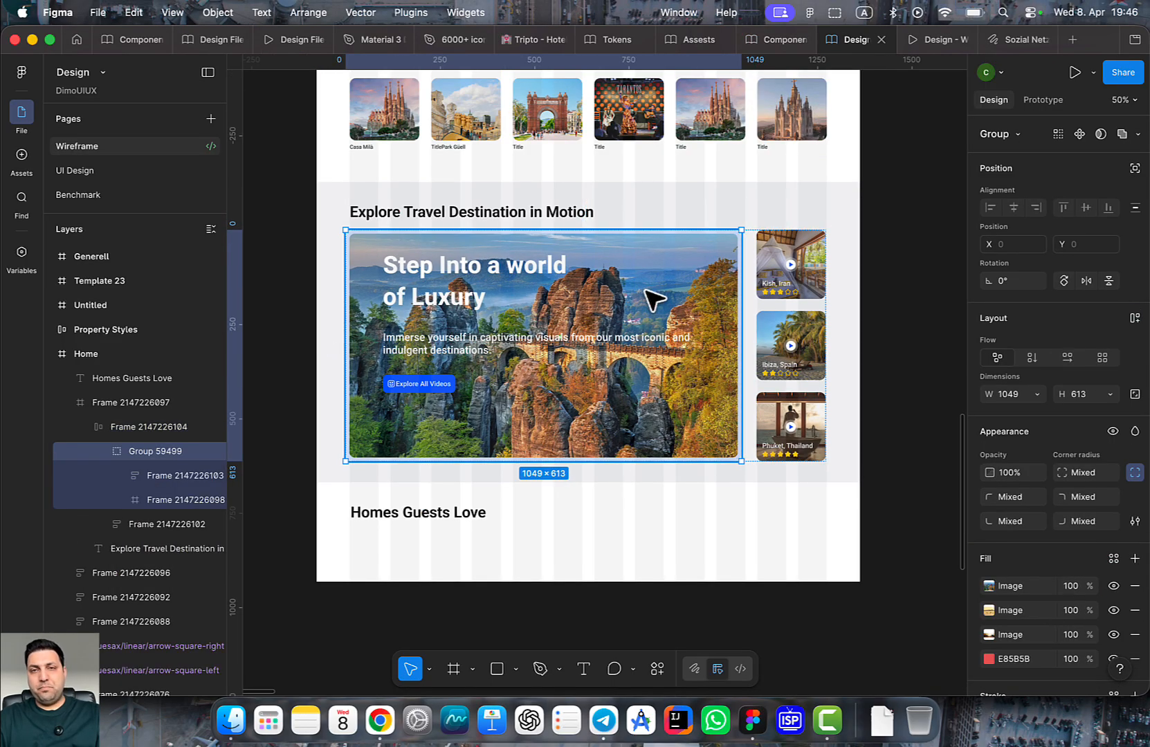
pyautogui.scroll(1, 713, 332)
pyautogui.scroll(-2, 1079, 560)
pyautogui.scroll(-3, 1076, 556)
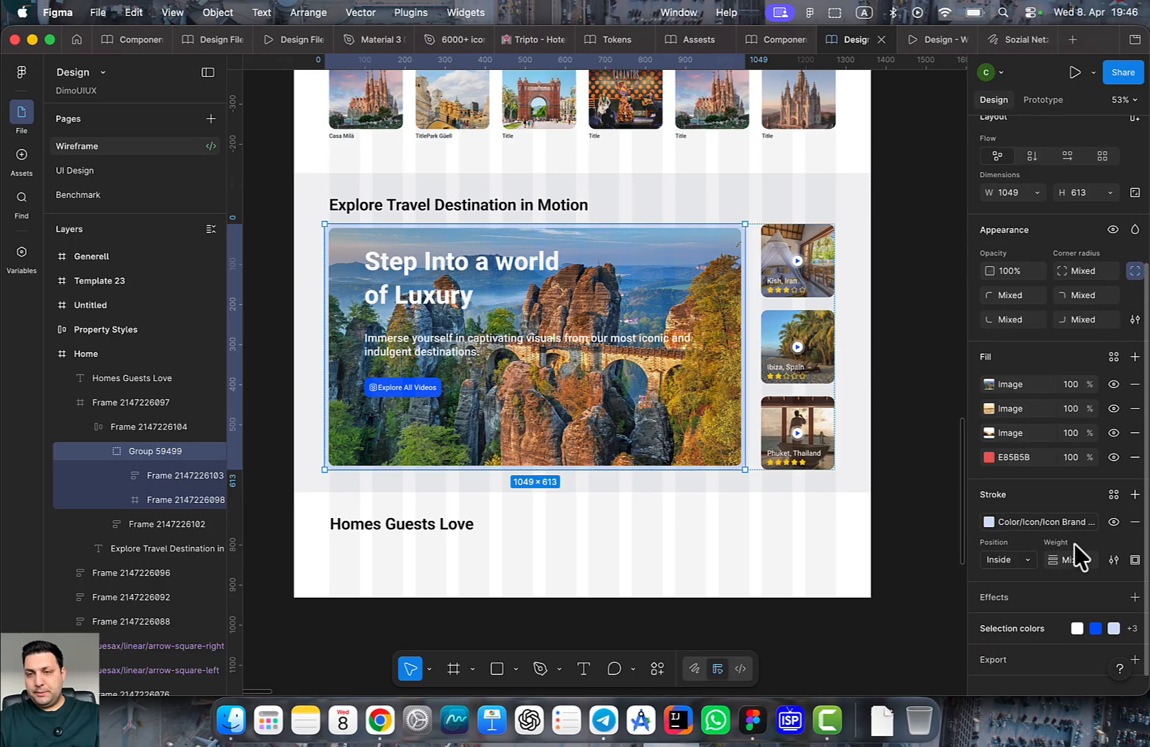
pyautogui.click(717, 276)
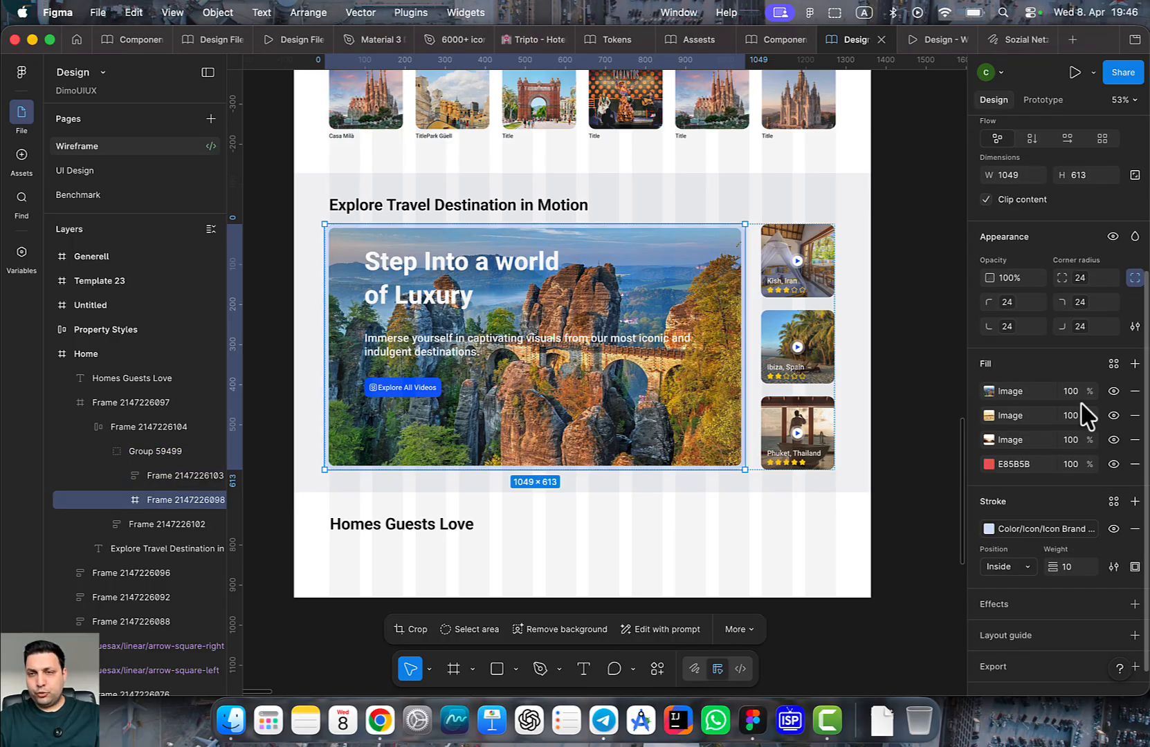
pyautogui.click(1016, 529)
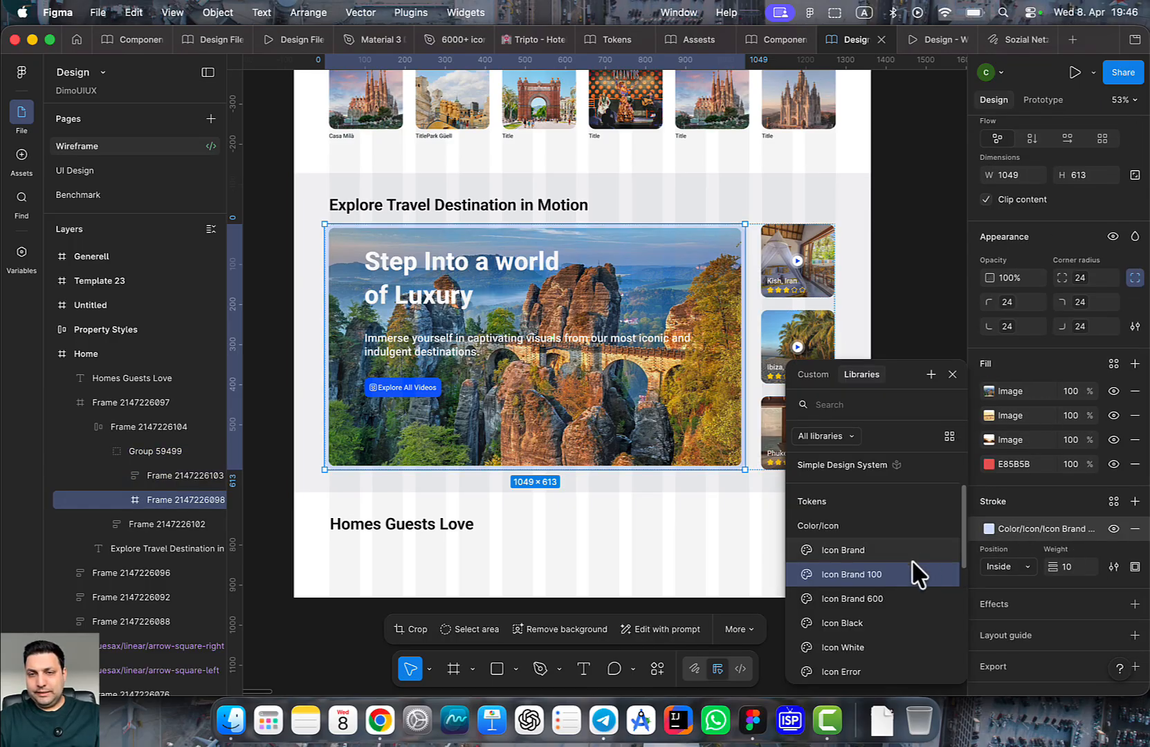
pyautogui.scroll(-2, 885, 585)
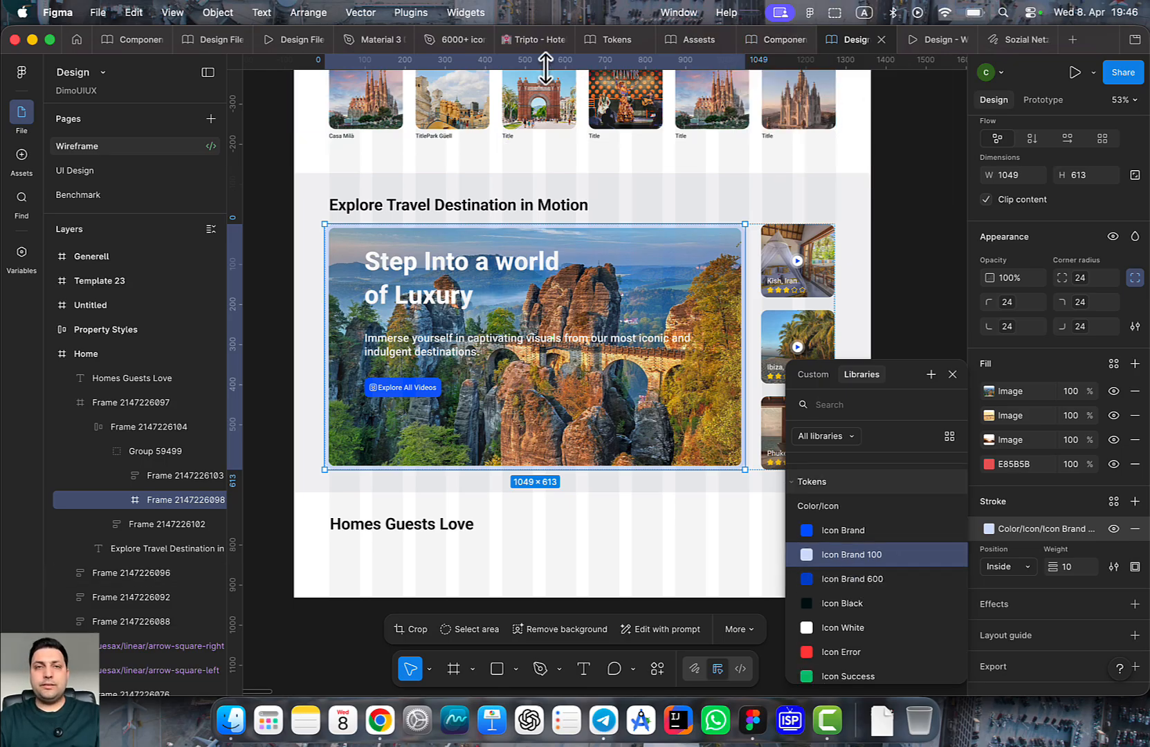
pyautogui.click(607, 39)
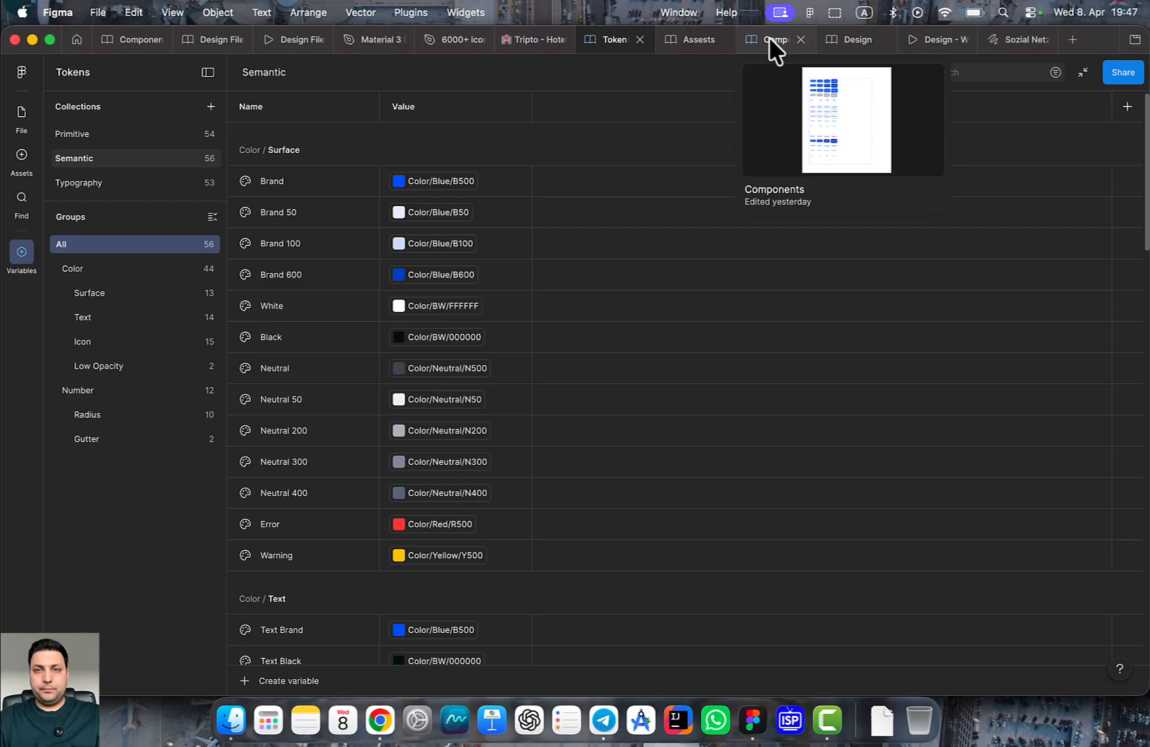
pyautogui.click(853, 41)
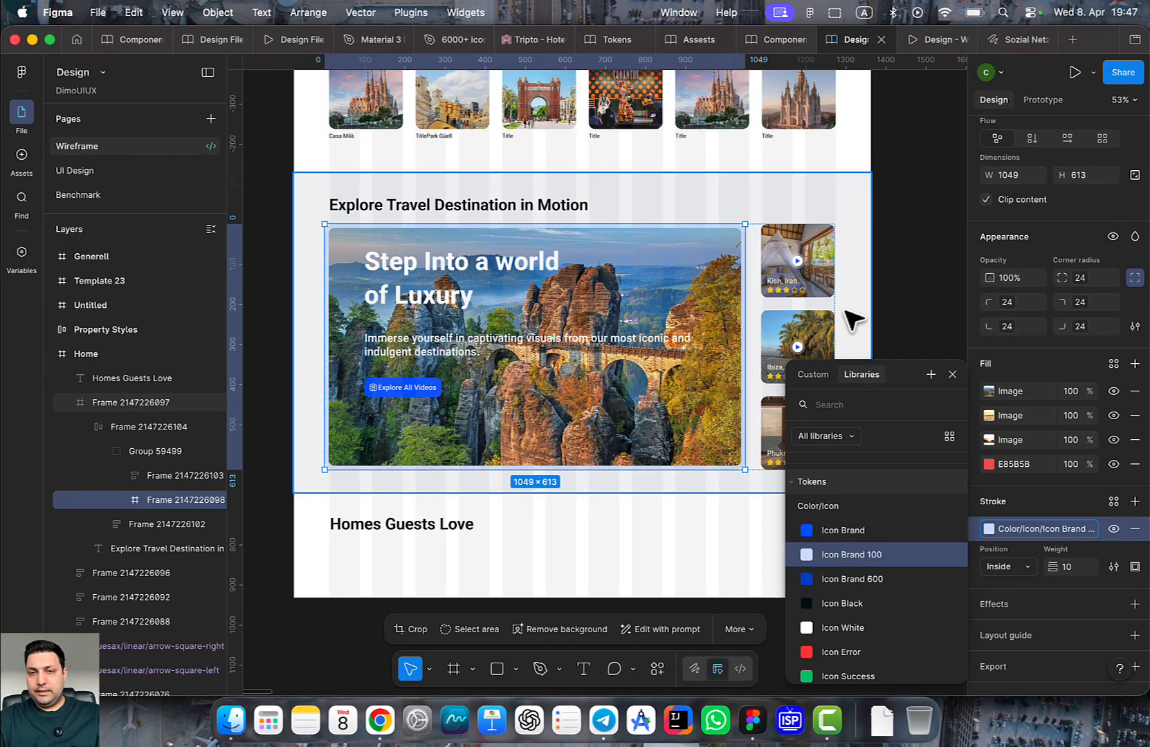
# In the Tokens file's semantic Icon group, duplicate the Icon Brand 100 variable and rename the copy to Icon Brand 200
pyautogui.click(609, 42)
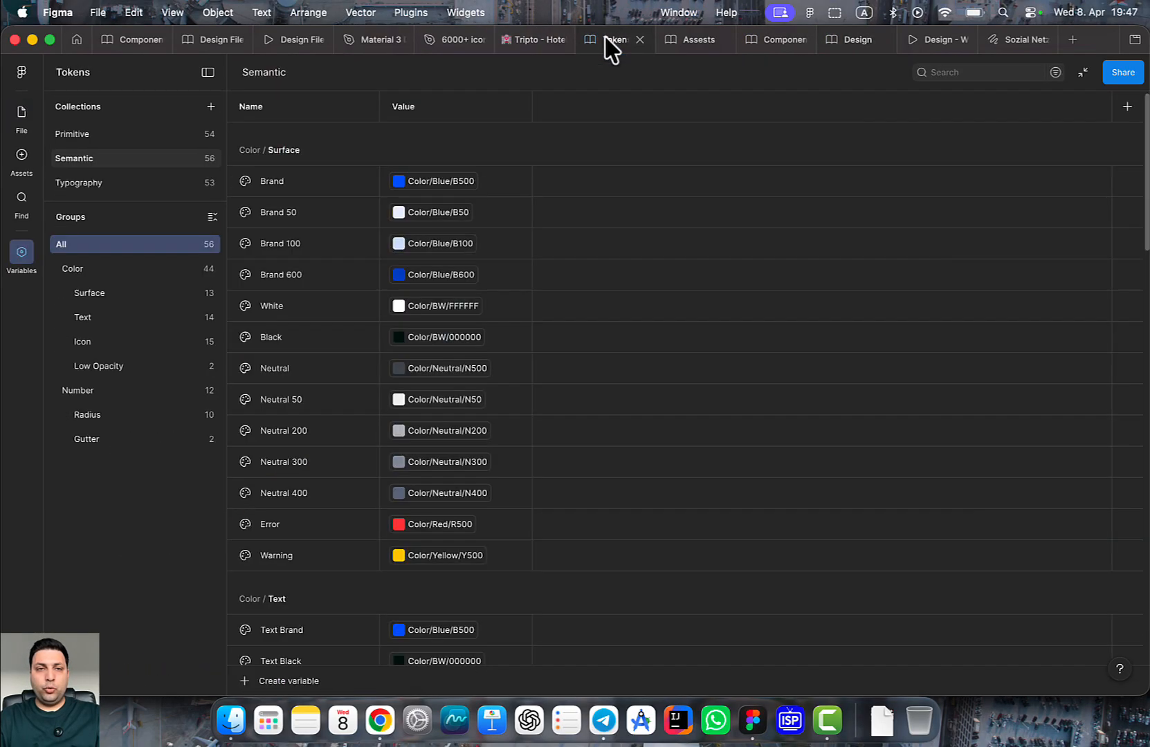
pyautogui.click(162, 339)
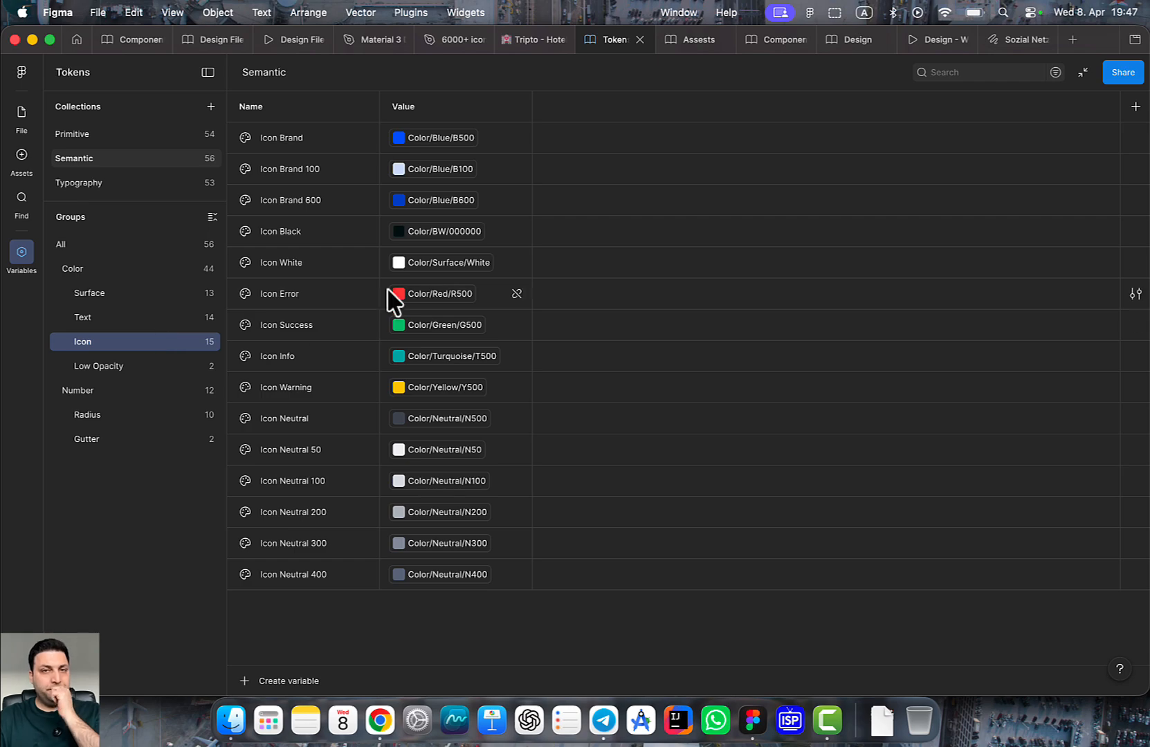
pyautogui.click(307, 168)
pyautogui.press('super+d')
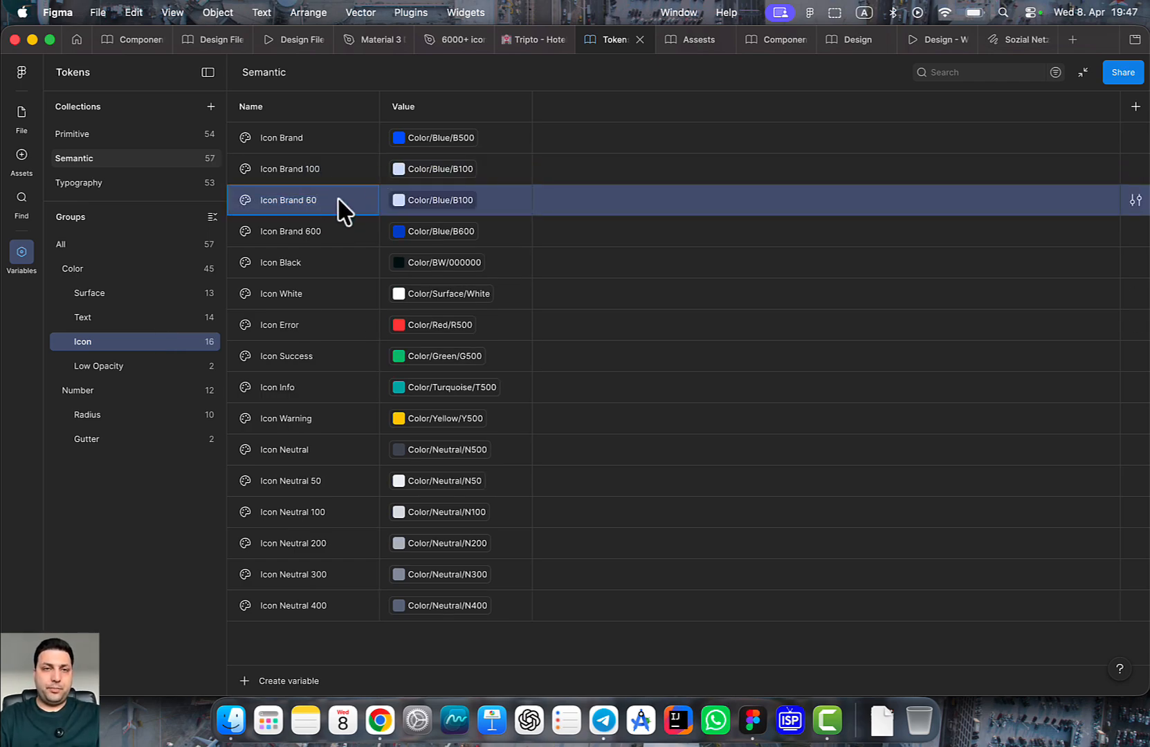
pyautogui.write('200')
pyautogui.press('Return')
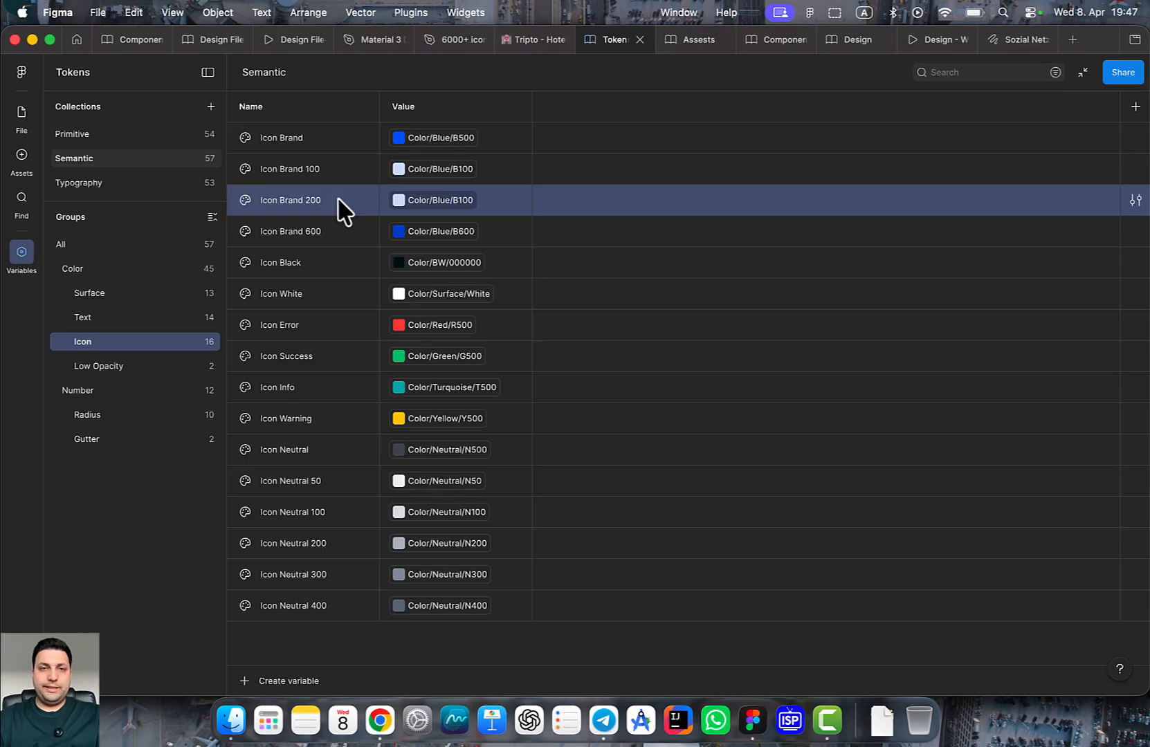
# Point the Icon Brand 200 variable to Color/Blue/B200 and publish the change to the Tokens library
pyautogui.click(434, 197)
pyautogui.click(482, 424)
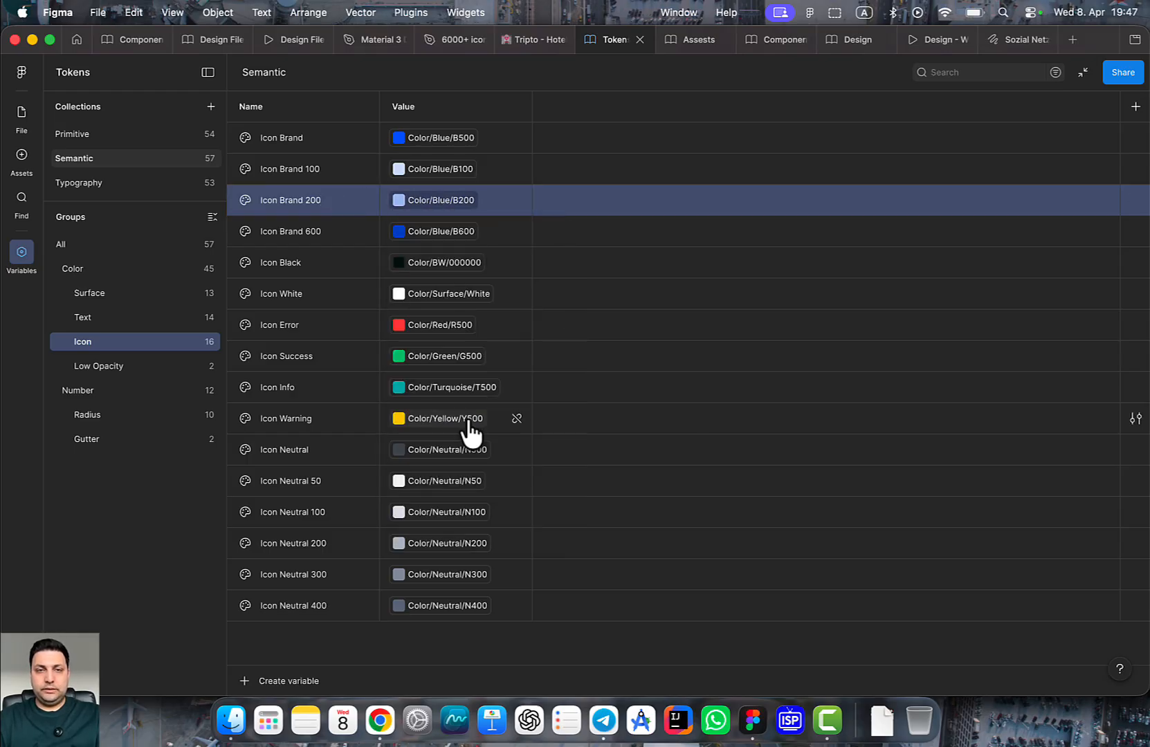
pyautogui.press('alt+super+o')
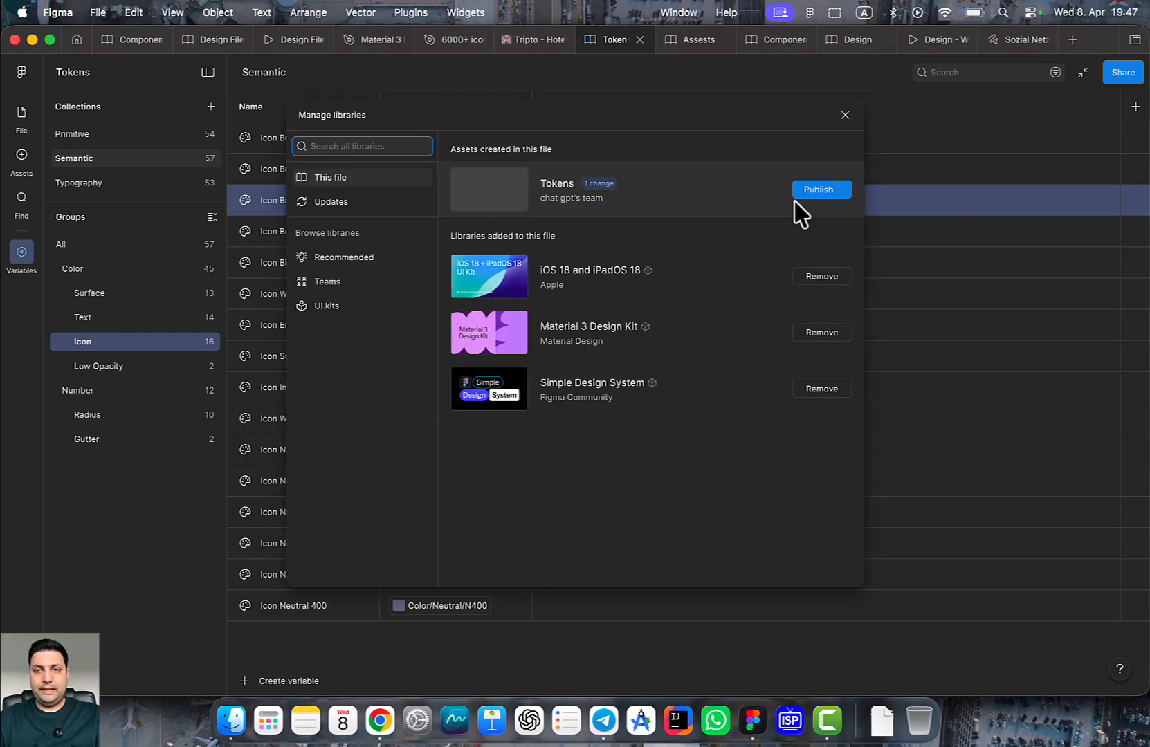
pyautogui.click(816, 191)
pyautogui.click(724, 443)
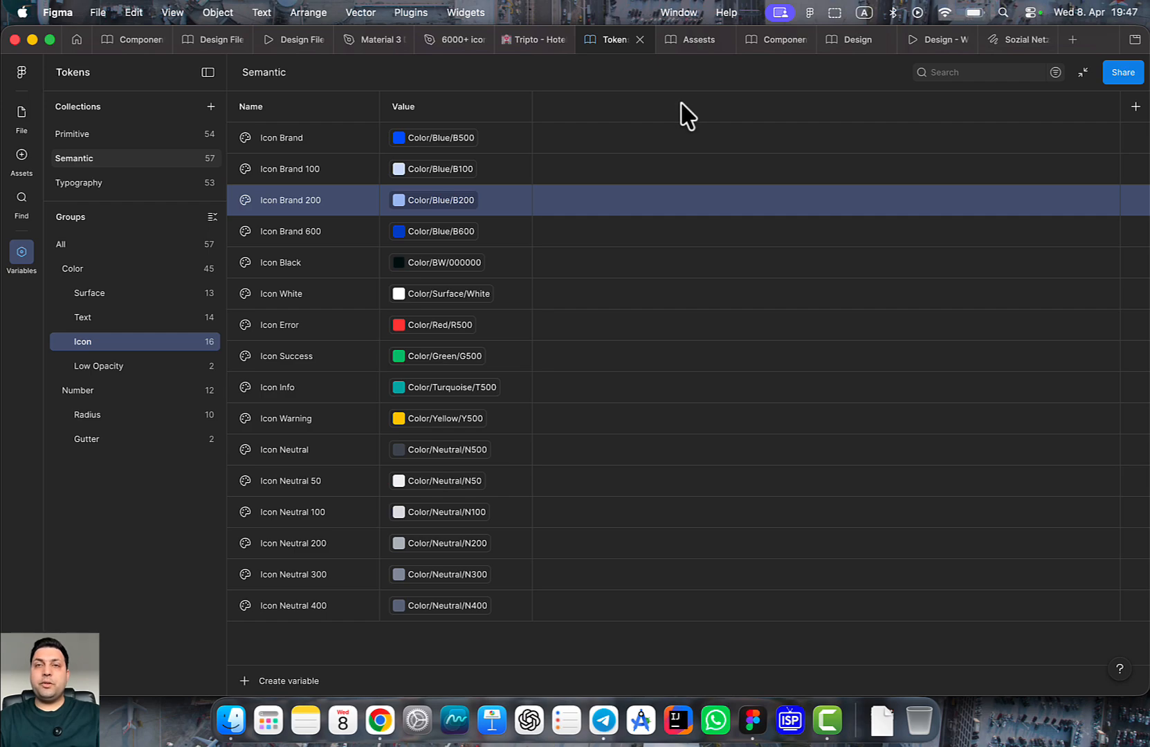
# Switch to the Design file and apply the Icon Brand 200 color to the stroke of the banner's image frame
pyautogui.click(755, 47)
pyautogui.click(840, 41)
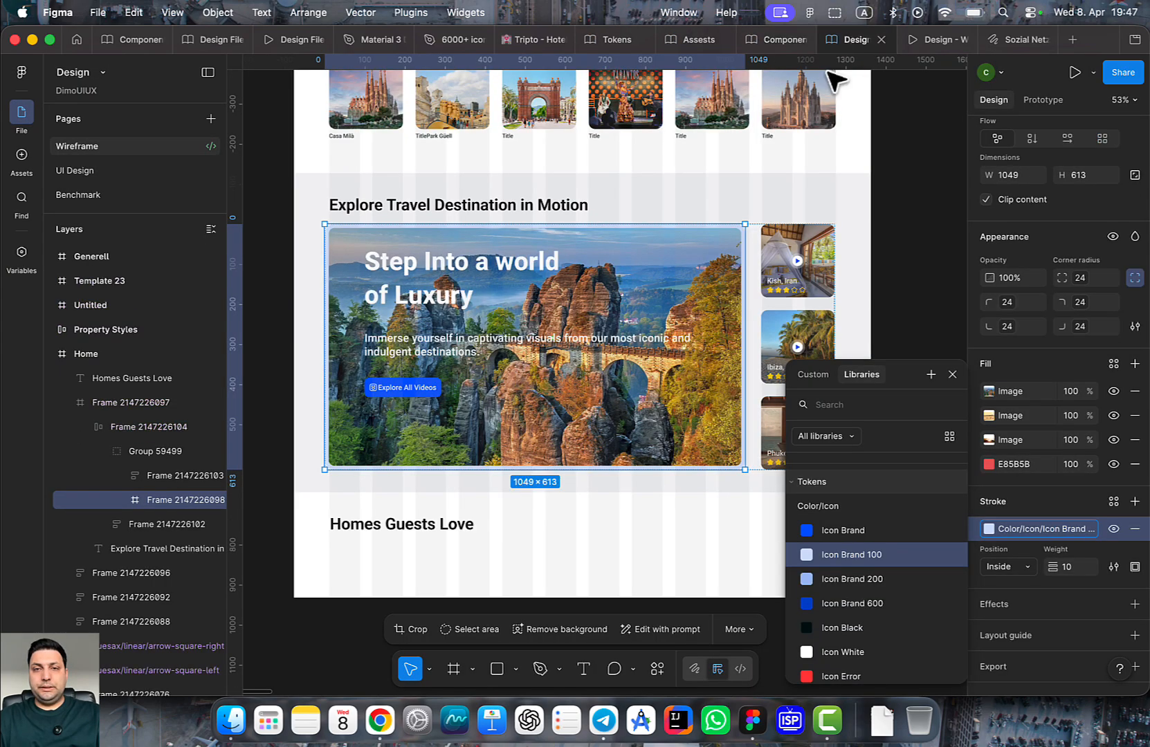
pyautogui.click(850, 585)
pyautogui.click(728, 552)
pyautogui.scroll(4, 665, 424)
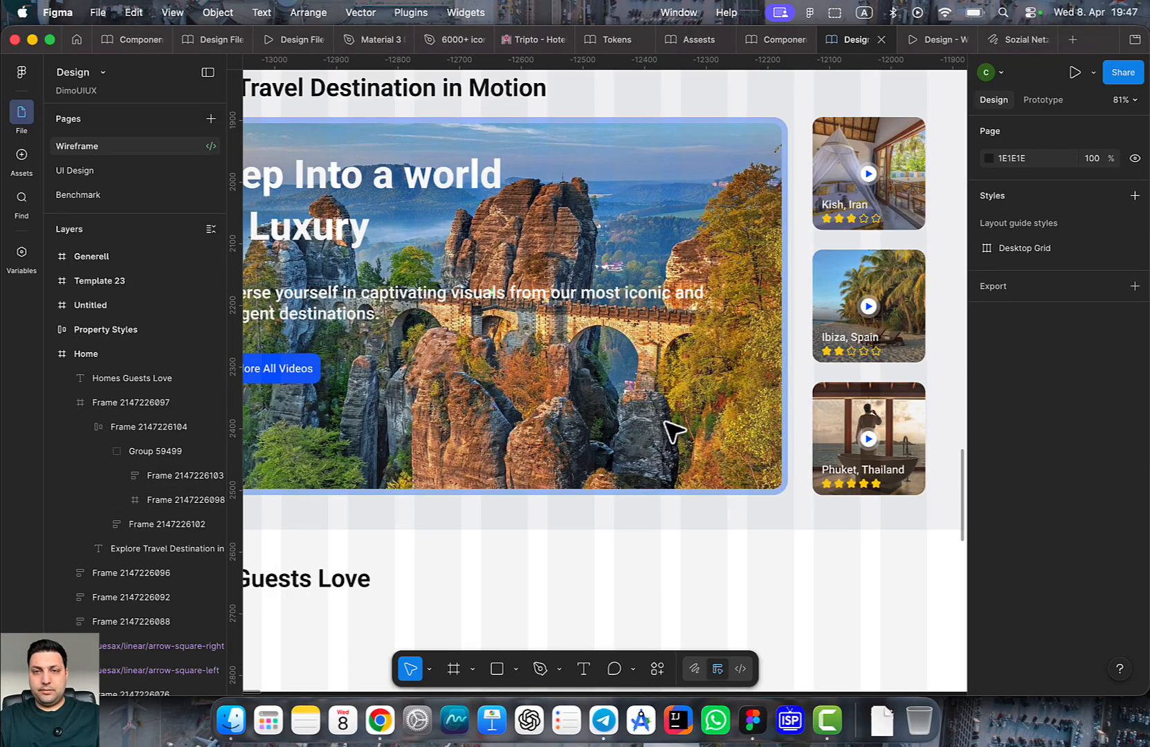
pyautogui.scroll(-3, 675, 432)
# Select the banner's image frame inside its group and inspect the stacked image fills
pyautogui.click(707, 323)
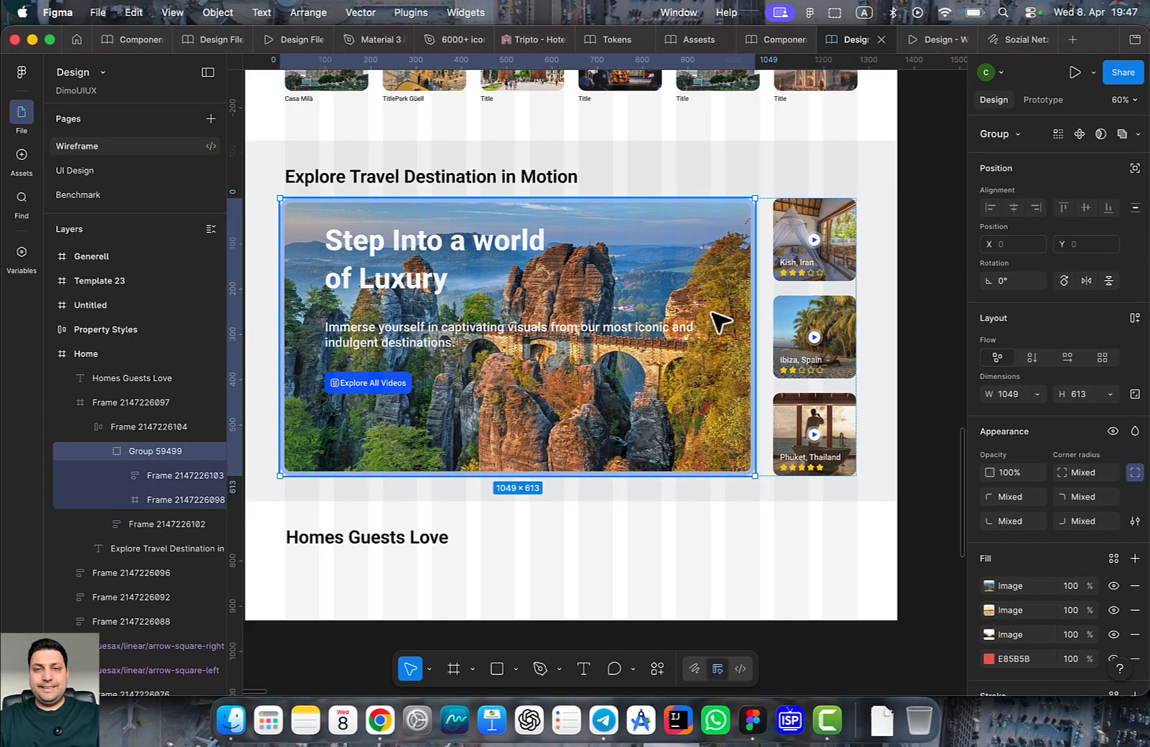
pyautogui.doubleClick(729, 291)
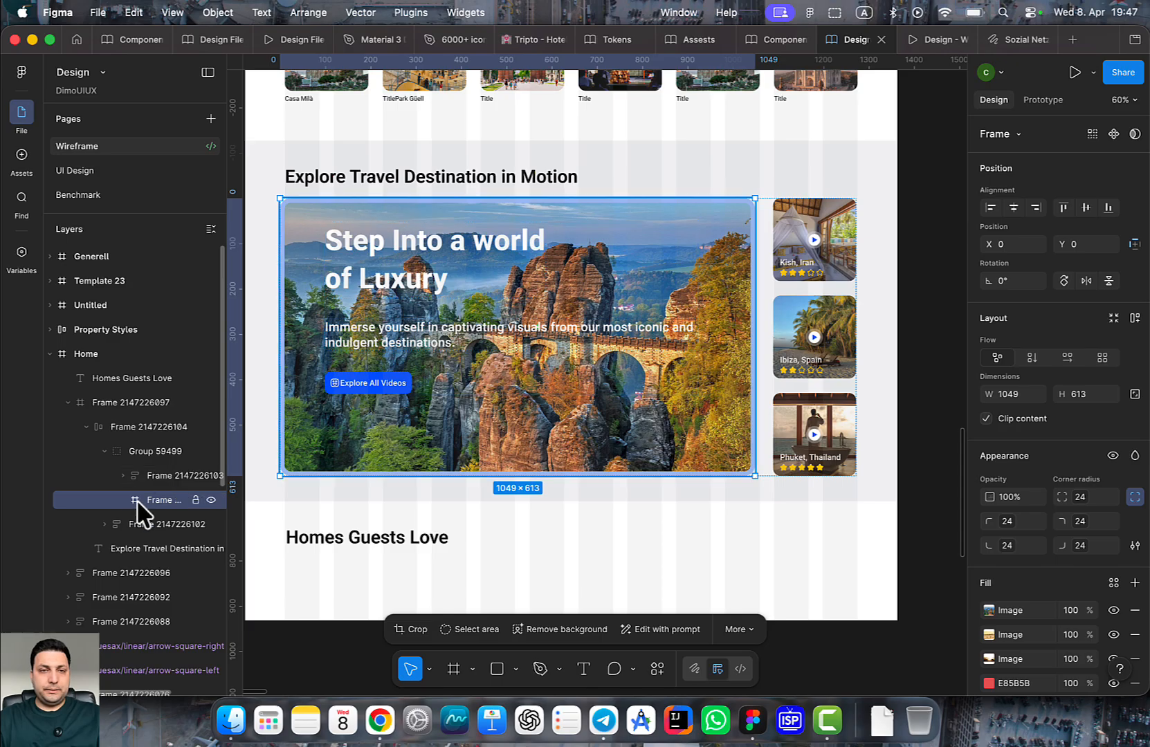
pyautogui.doubleClick(733, 270)
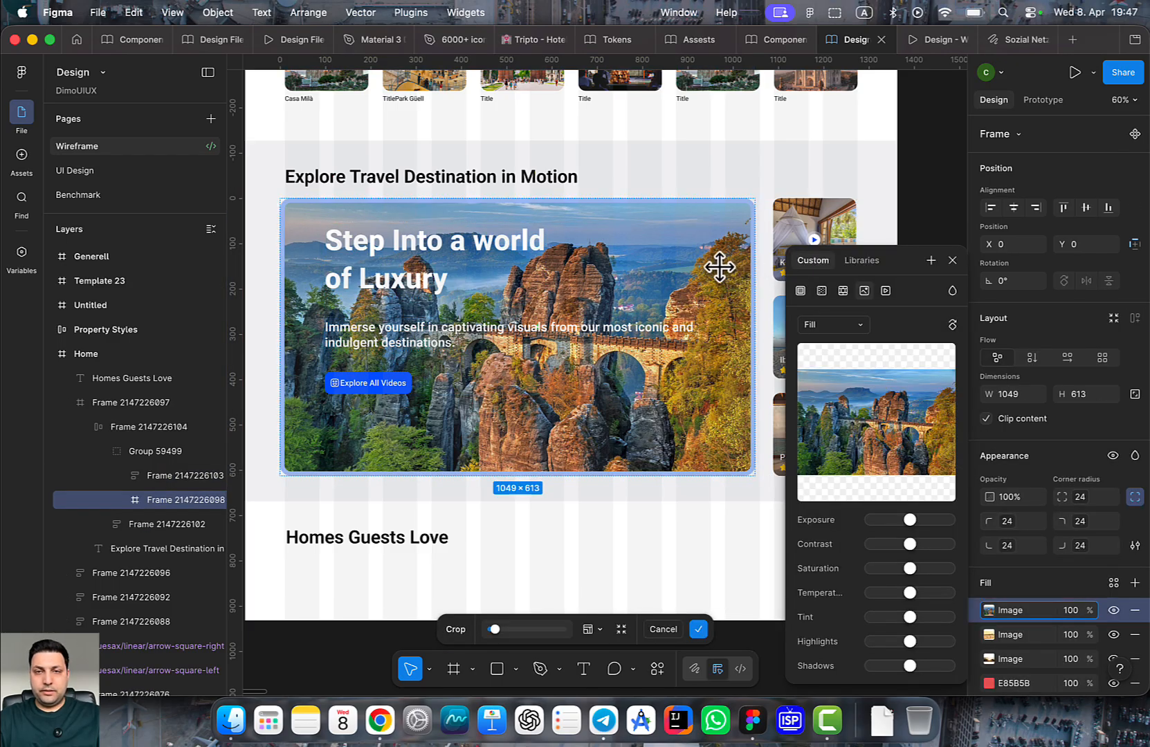
pyautogui.press('Escape')
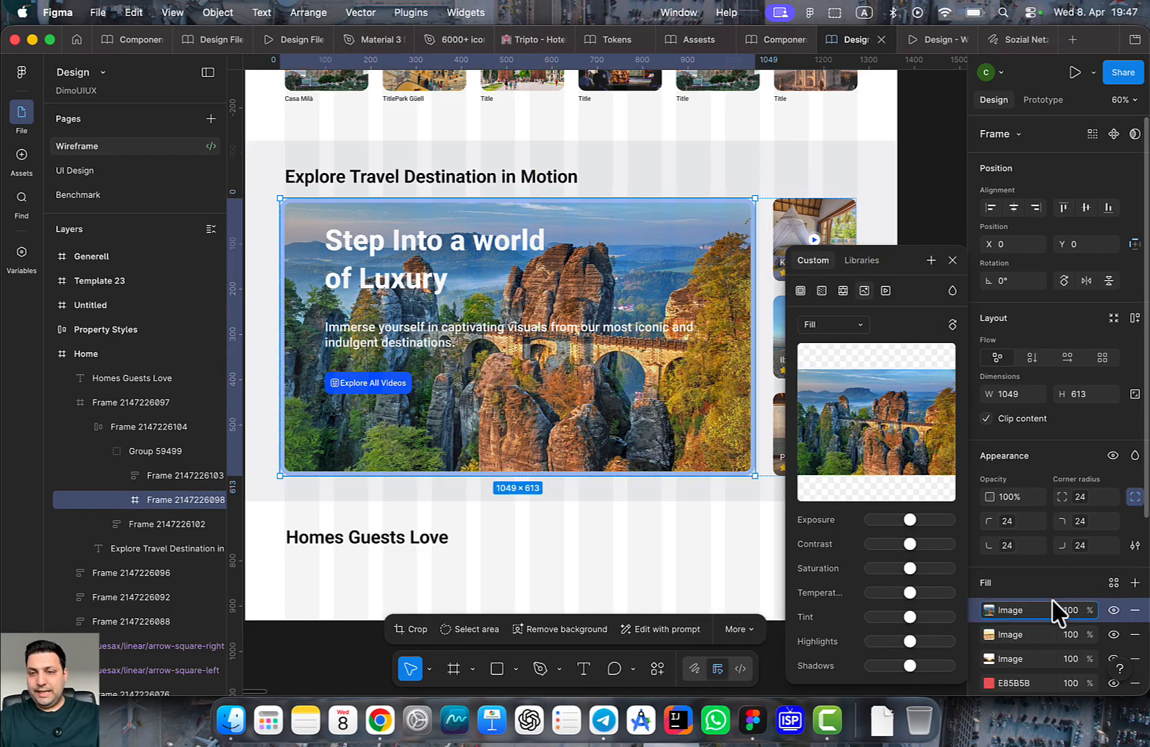
pyautogui.moveTo(1068, 648); pyautogui.dragTo(1122, 641)
pyautogui.click(1007, 609)
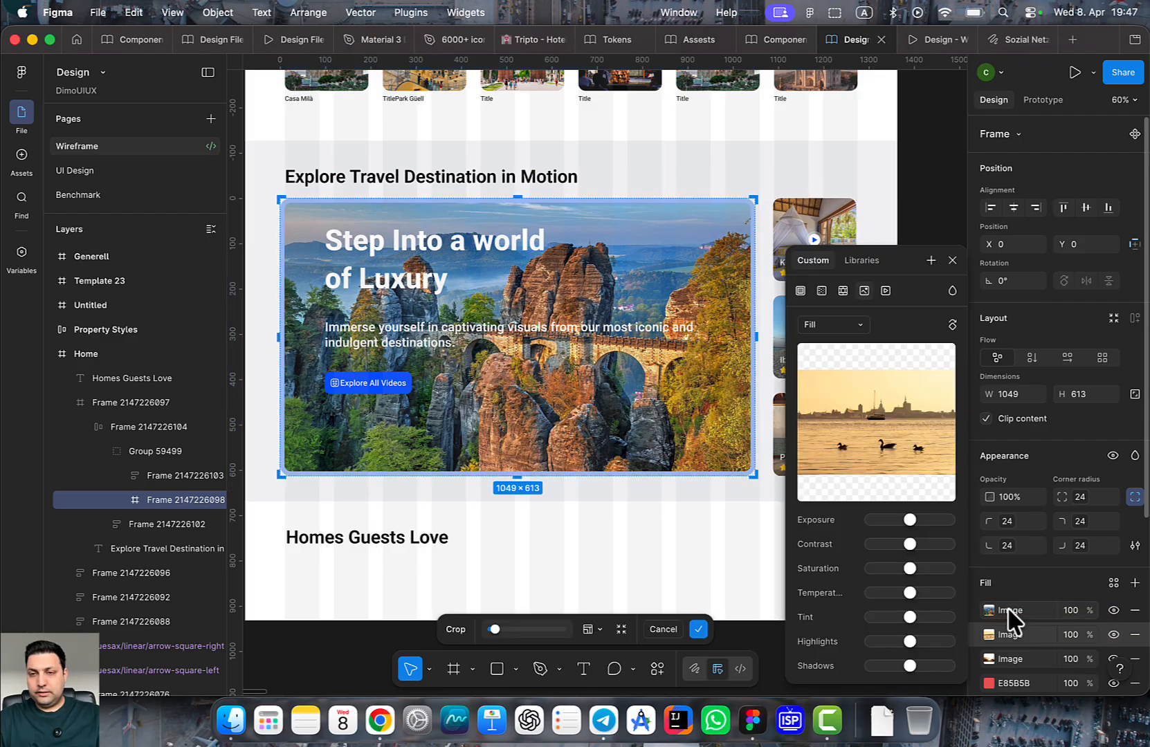
pyautogui.click(988, 633)
pyautogui.click(992, 629)
pyautogui.click(1008, 609)
pyautogui.click(994, 631)
# Hide the banner frame's three image fills one after another to check what lies beneath each
pyautogui.click(1113, 610)
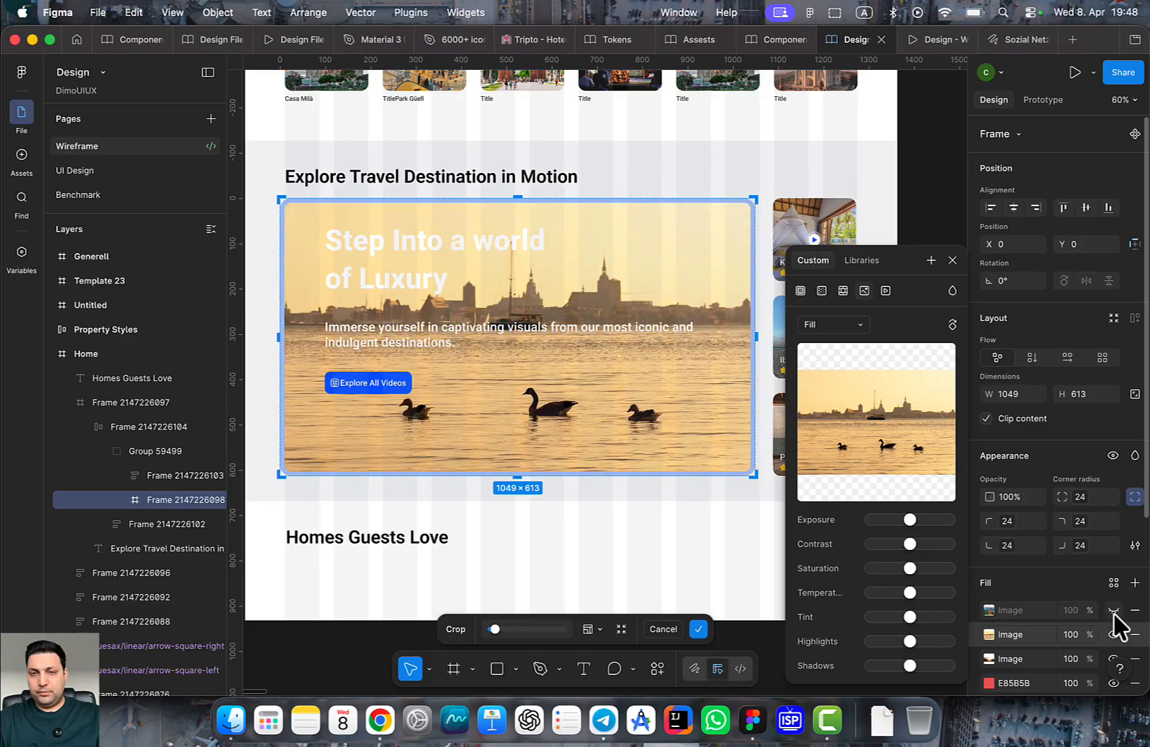
pyautogui.click(1113, 610)
pyautogui.click(1112, 610)
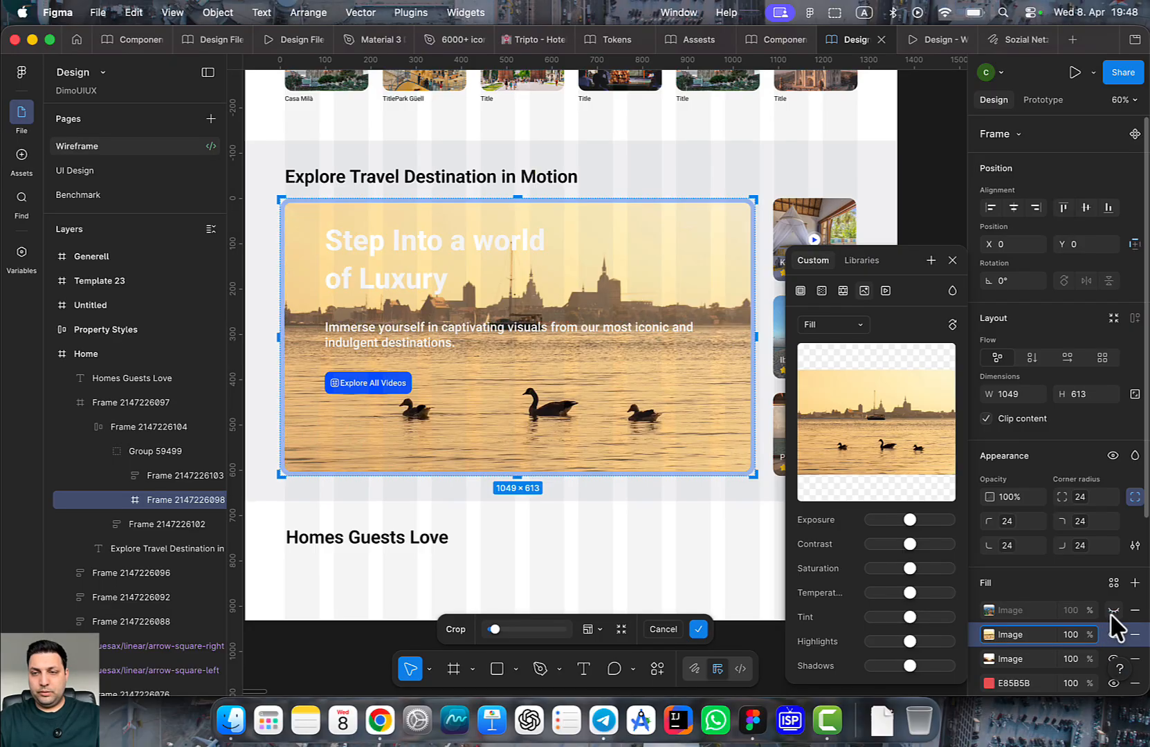
pyautogui.click(1113, 634)
pyautogui.scroll(-1, 1095, 601)
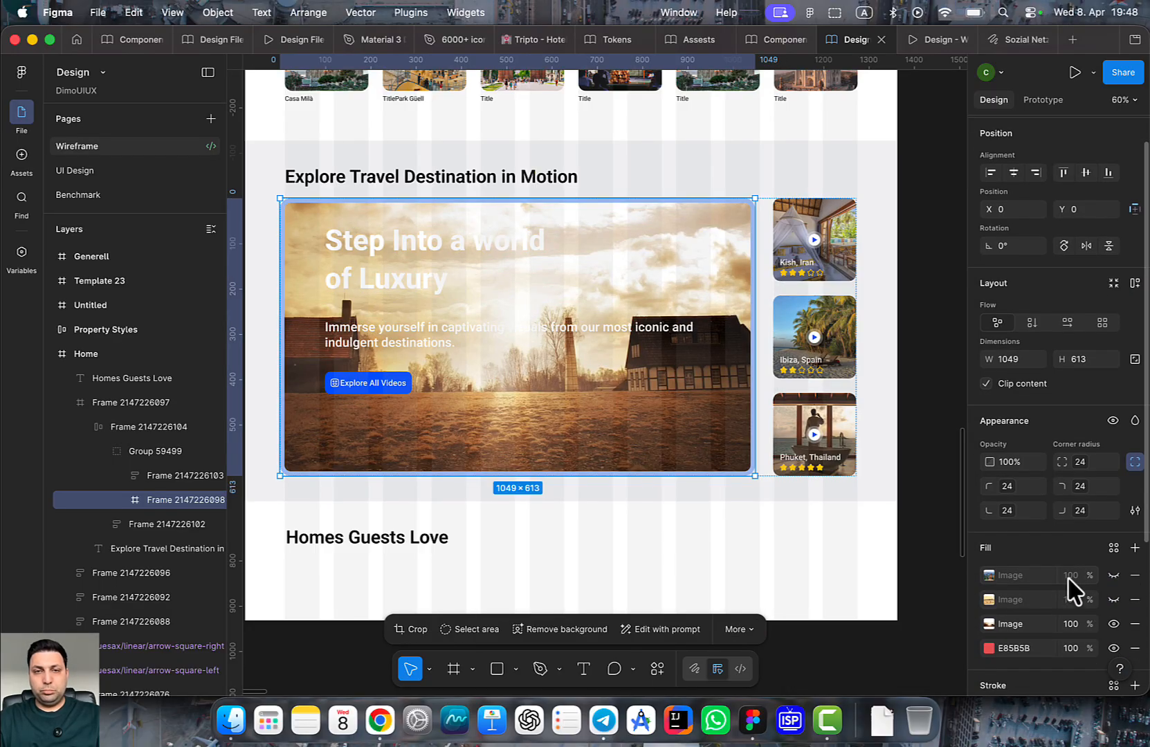
pyautogui.click(1112, 624)
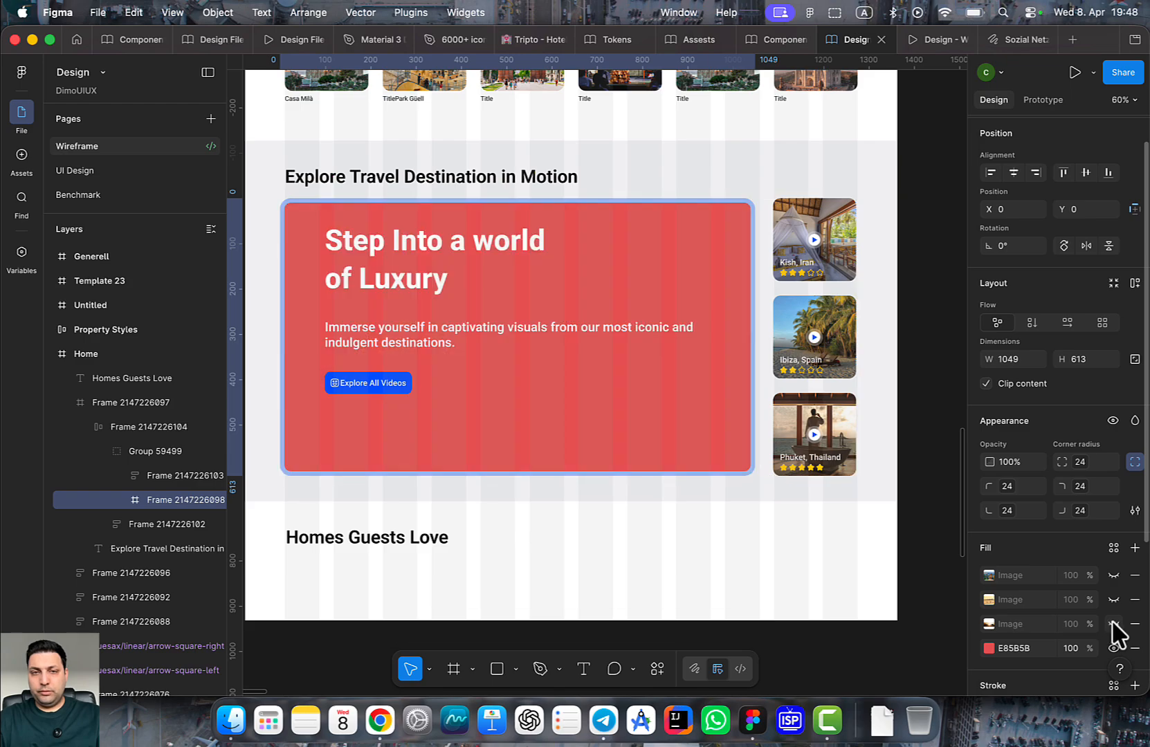
# Remove the banner frame's third image fill and the E85B5B color fill, and show the remaining two image fills again
pyautogui.click(1135, 623)
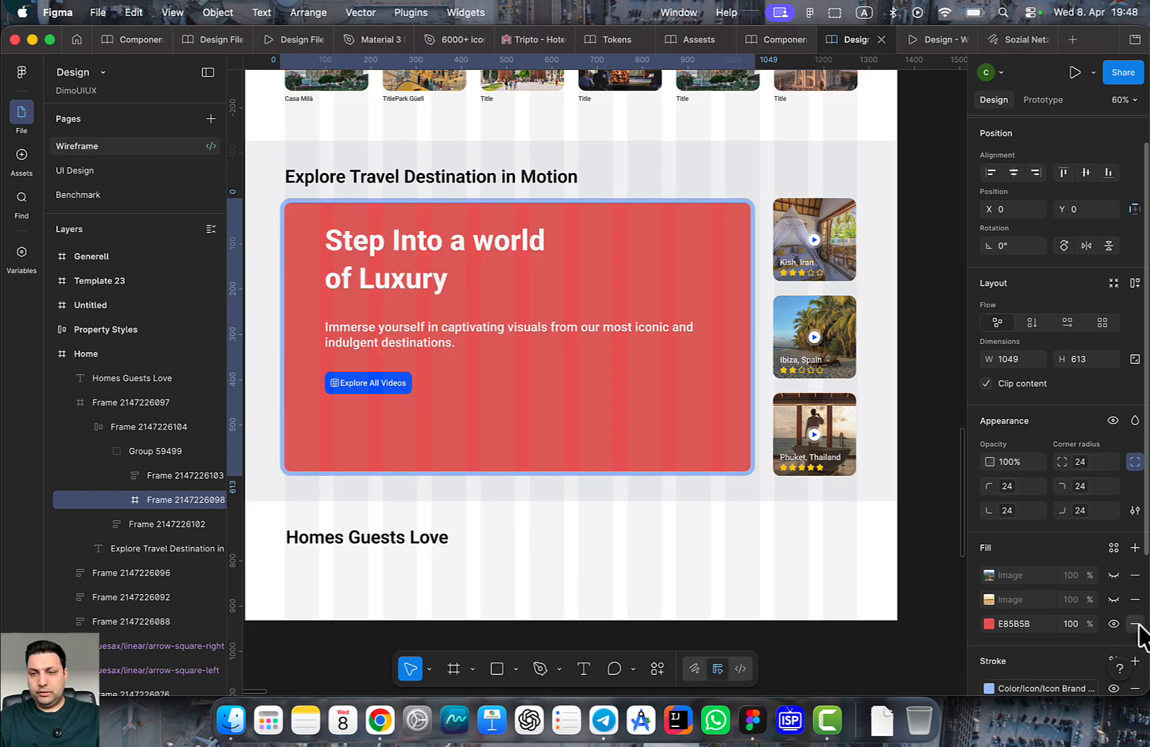
pyautogui.click(1134, 624)
pyautogui.click(1112, 599)
pyautogui.click(1112, 575)
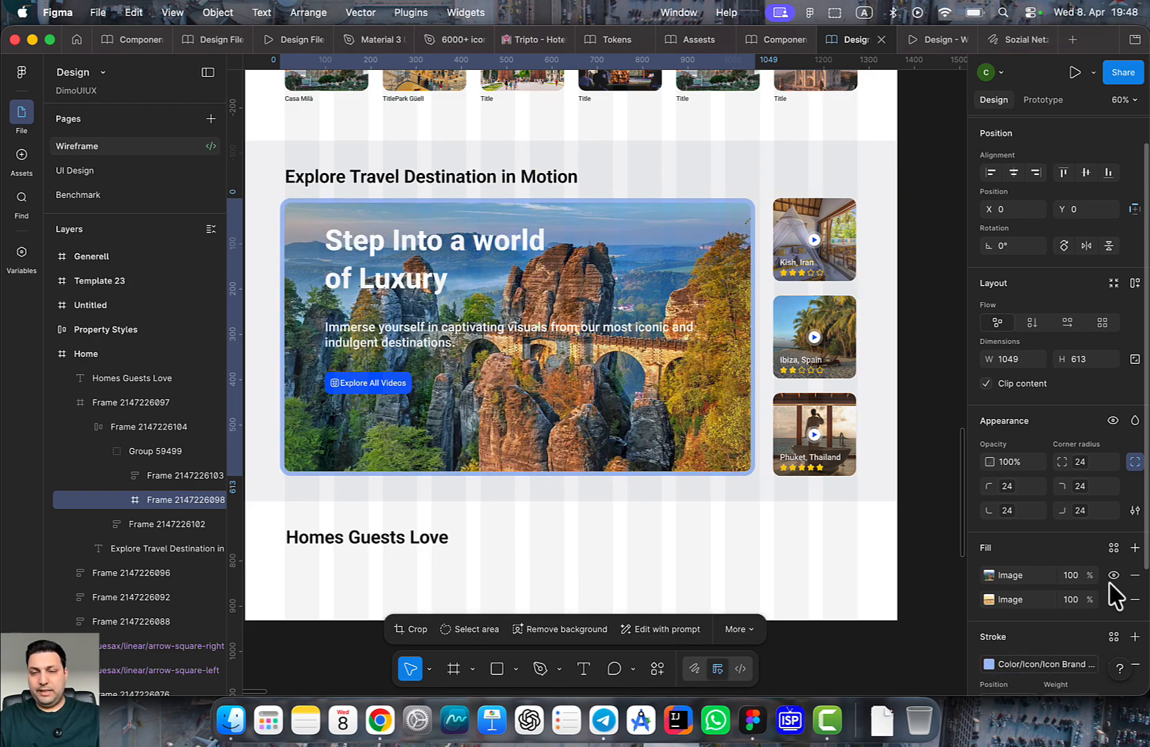
pyautogui.click(1134, 547)
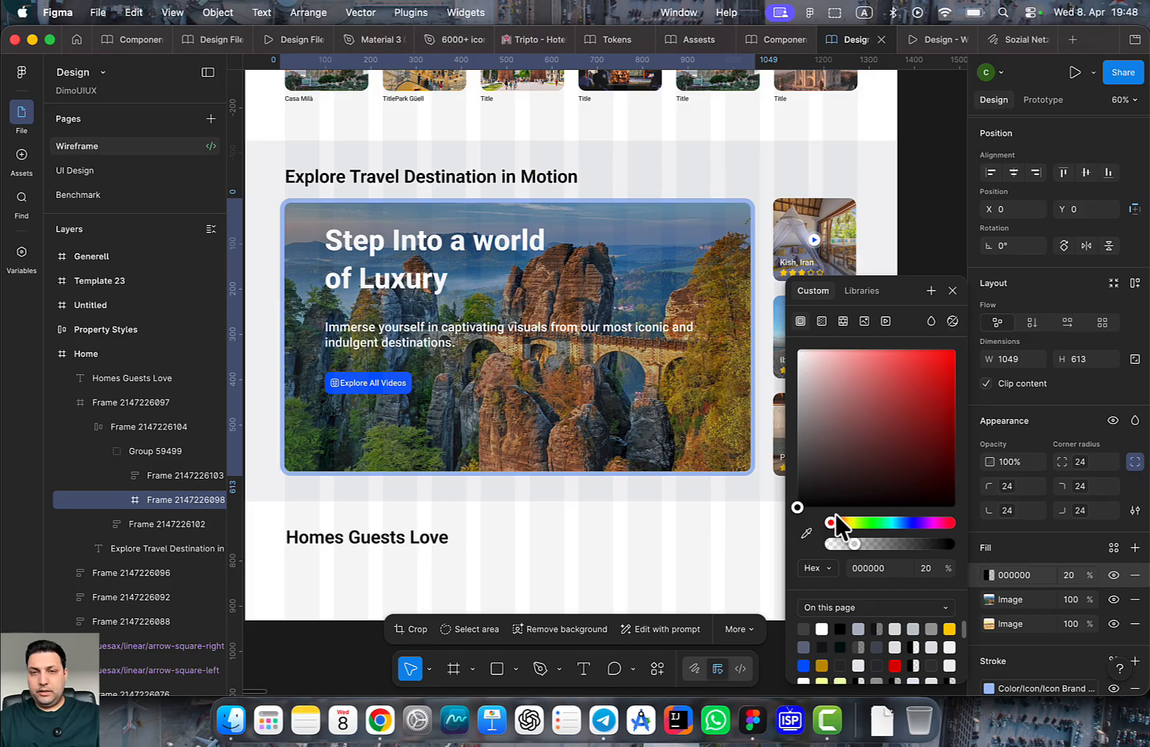
pyautogui.click(821, 322)
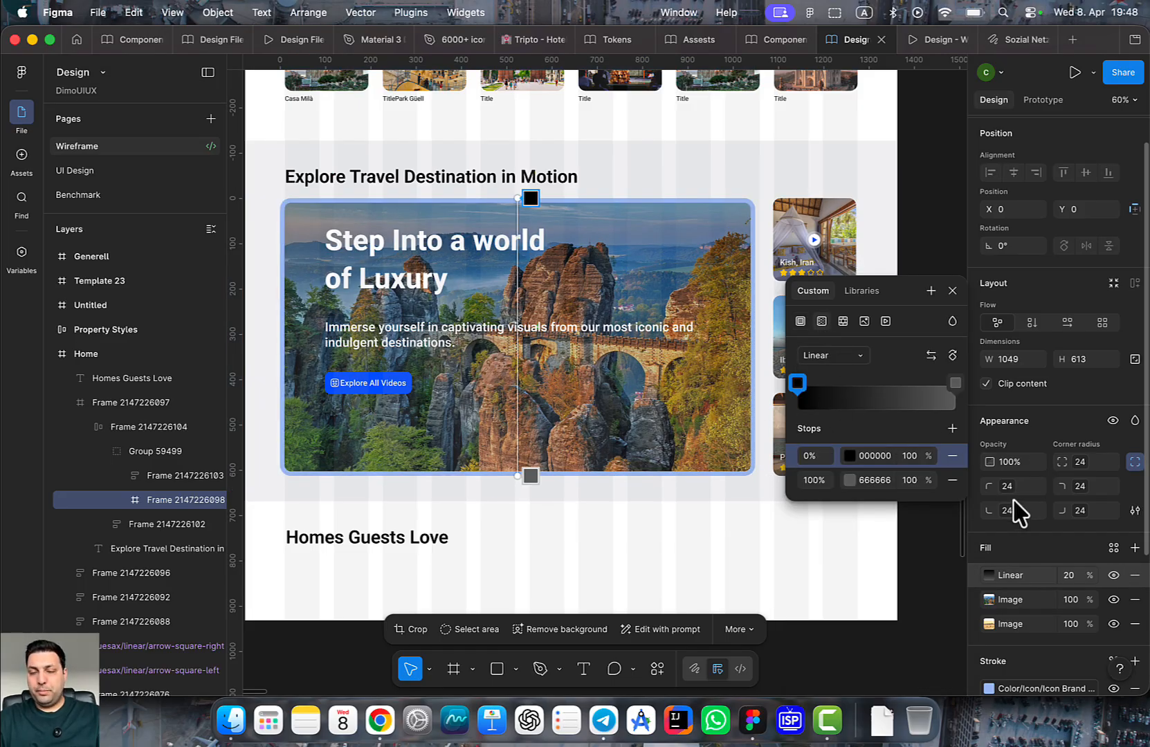
pyautogui.click(1135, 575)
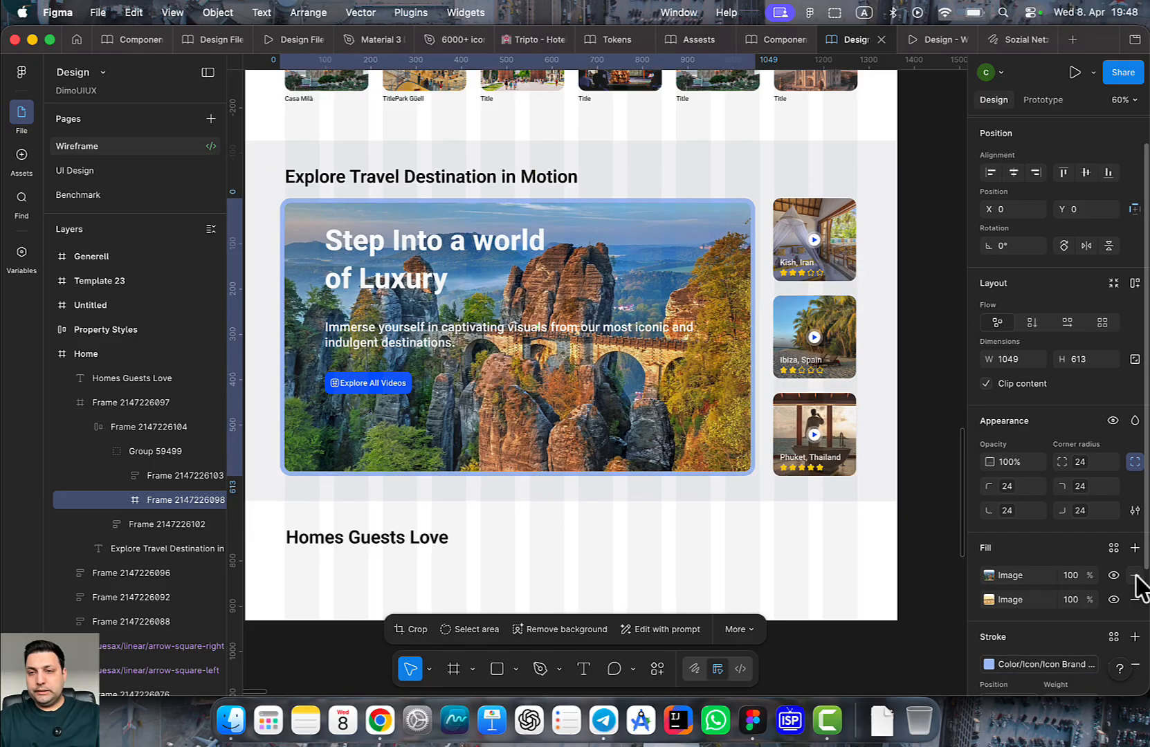
# Add a drop shadow effect to the banner's image frame, try the Glass effect type, and undo back to the drop shadow
pyautogui.scroll(-3, 1104, 590)
pyautogui.click(1134, 579)
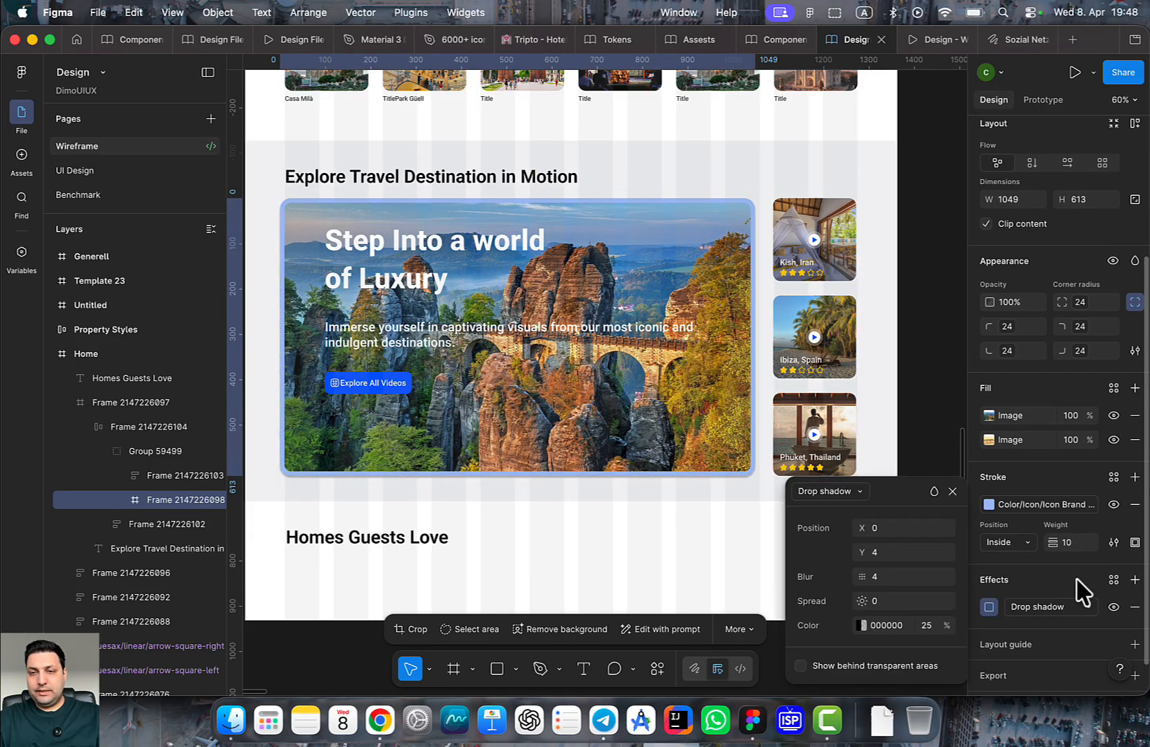
pyautogui.click(864, 492)
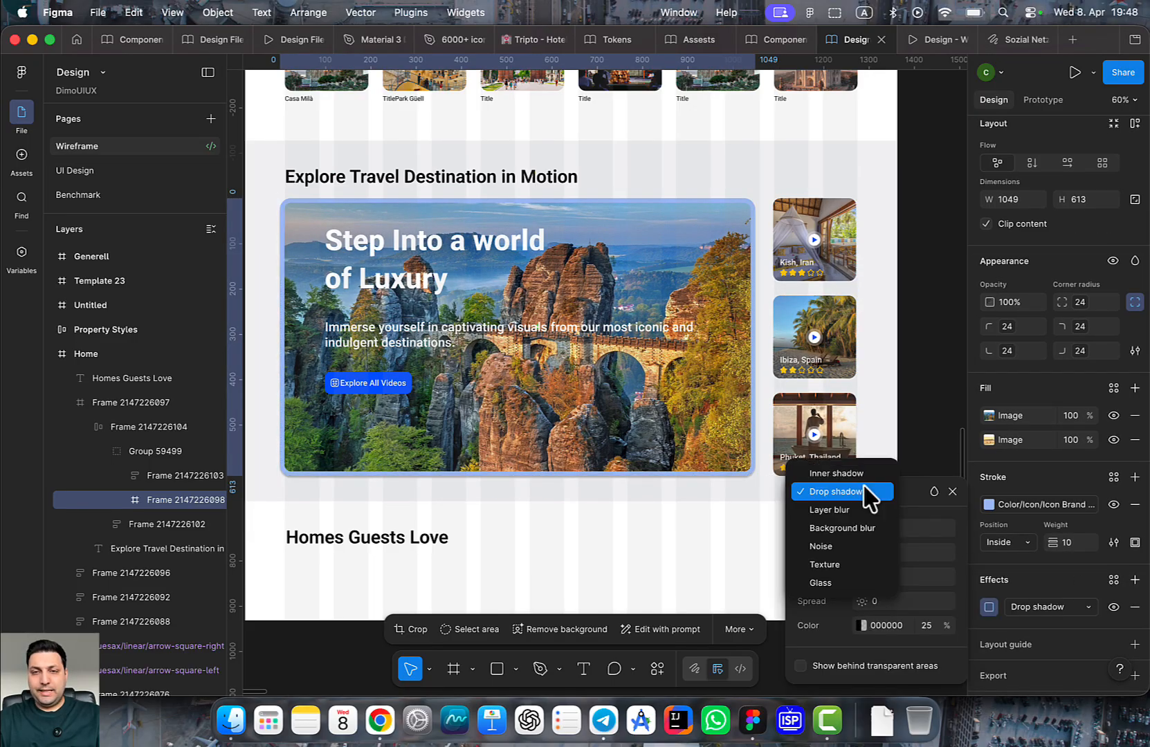
pyautogui.click(842, 585)
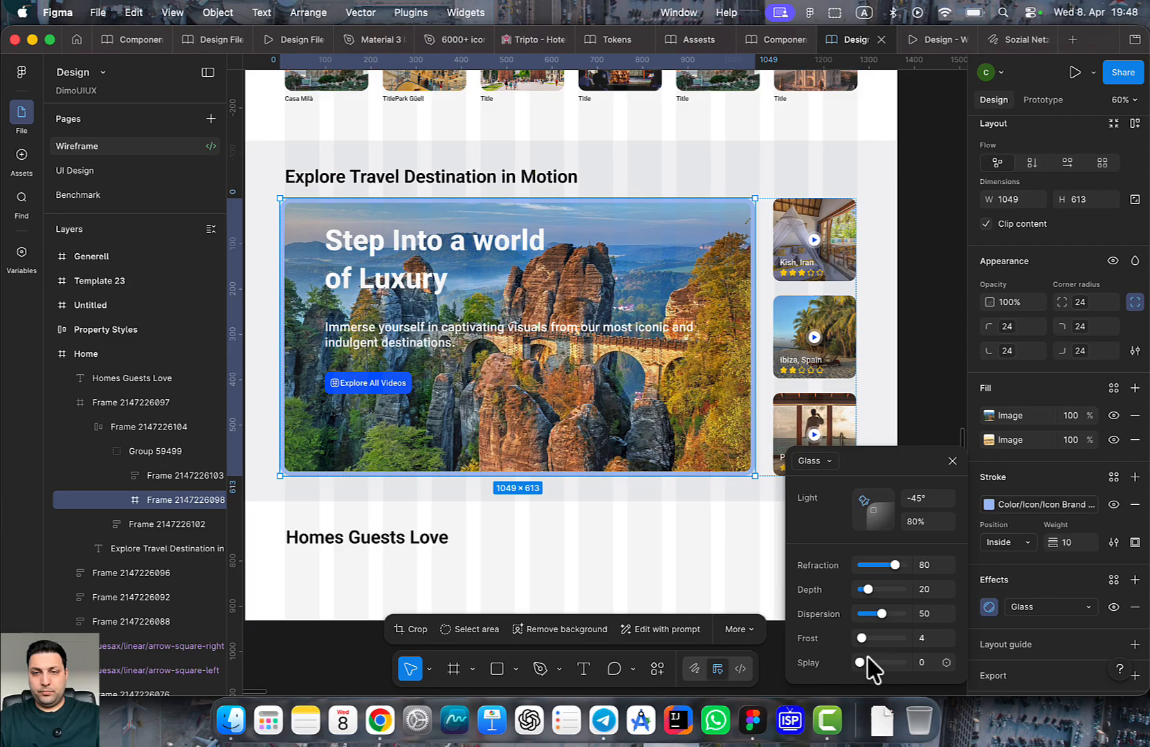
pyautogui.moveTo(861, 662)
pyautogui.mouseDown()
pyautogui.moveTo(903, 663)
pyautogui.moveTo(853, 651)
pyautogui.mouseUp()
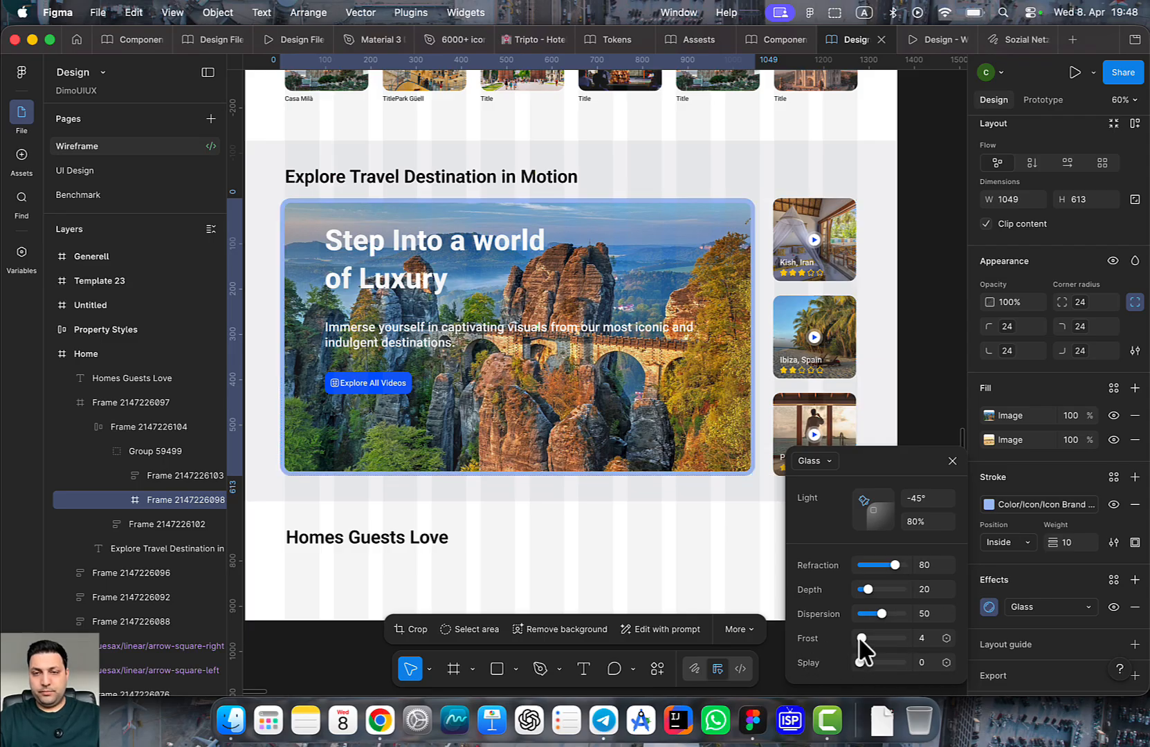
pyautogui.press('super+z')
pyautogui.click(957, 462)
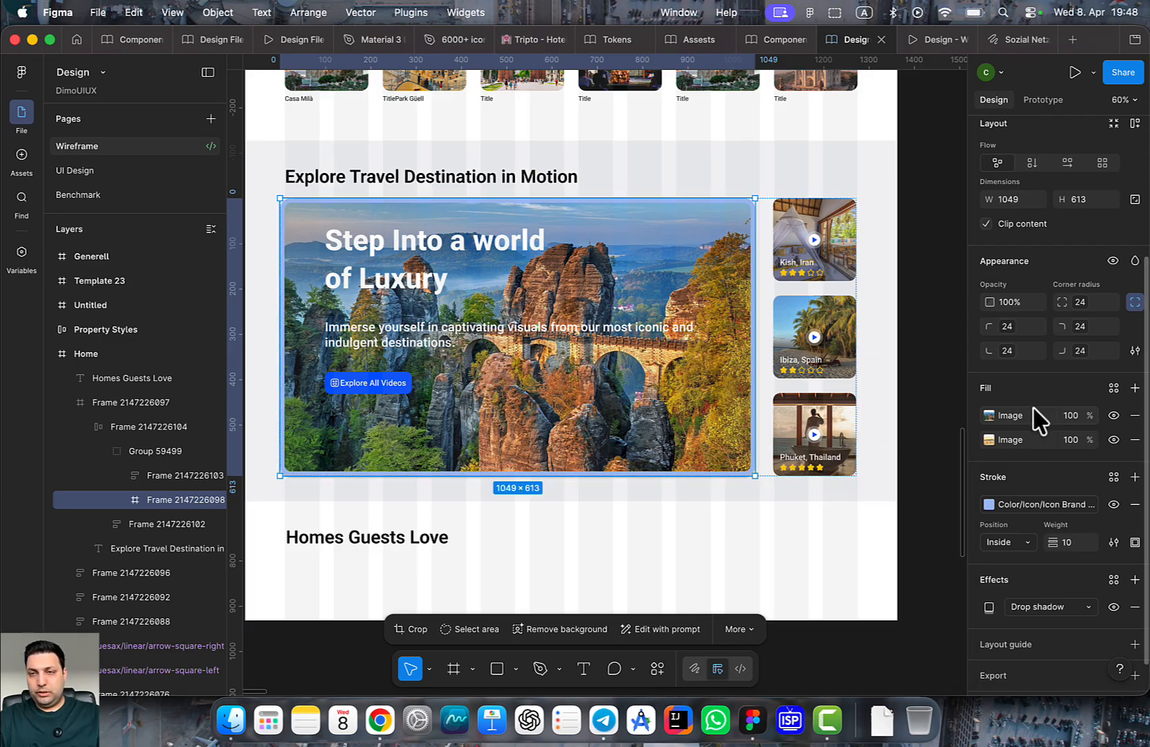
# Add a 000000 fill at 35% opacity above the banner frame's images and hide the layout guides
pyautogui.click(1038, 415)
pyautogui.click(1134, 388)
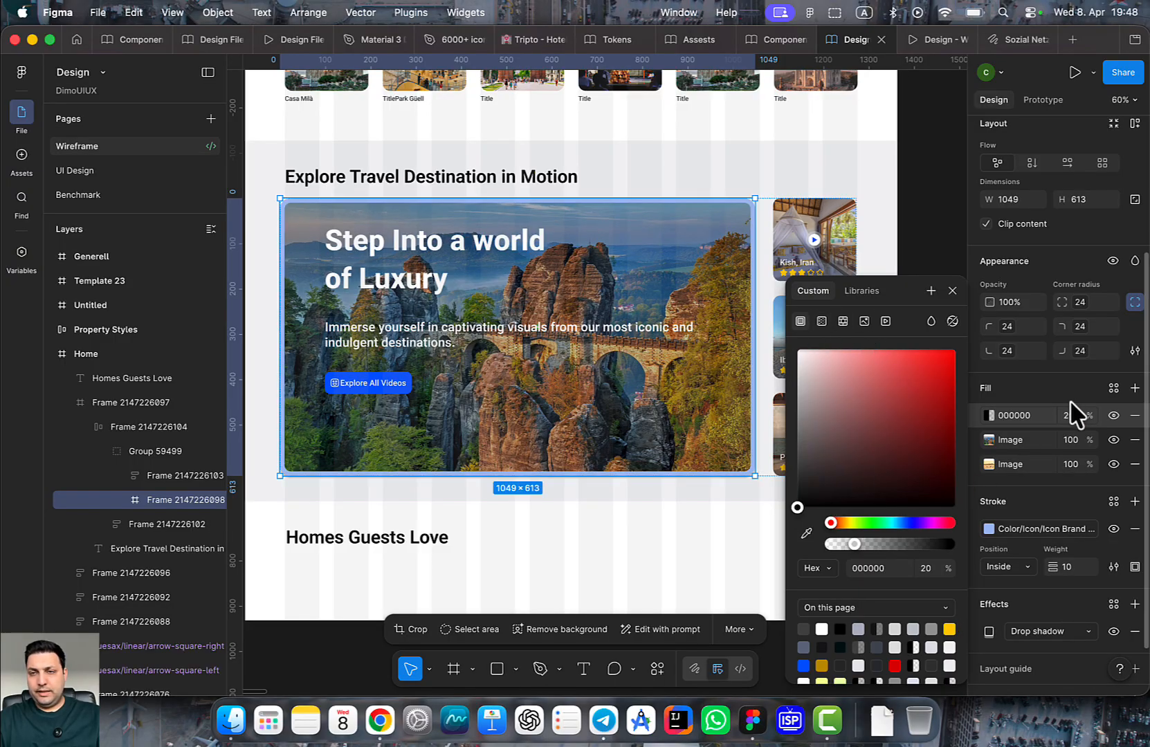
pyautogui.moveTo(1066, 413); pyautogui.dragTo(1005, 422)
pyautogui.scroll(1, 1083, 409)
pyautogui.hotkey('shift', 'g')
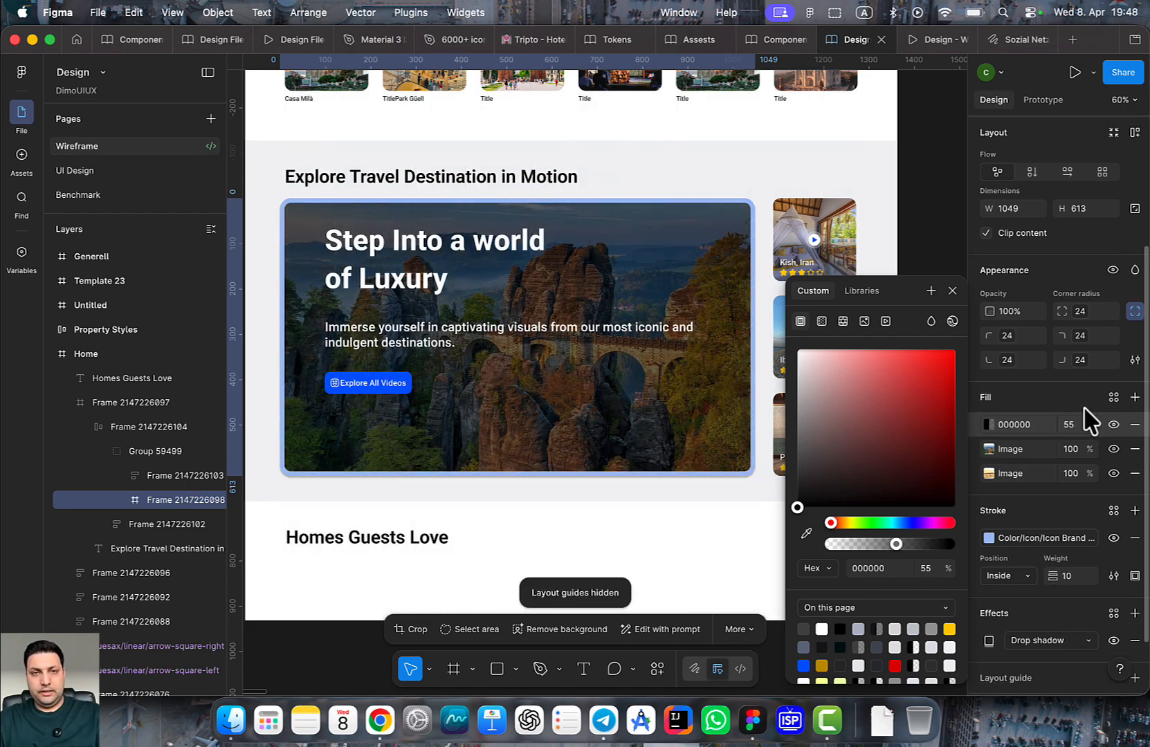
pyautogui.moveTo(1067, 422); pyautogui.dragTo(1030, 431)
pyautogui.scroll(1, 1068, 435)
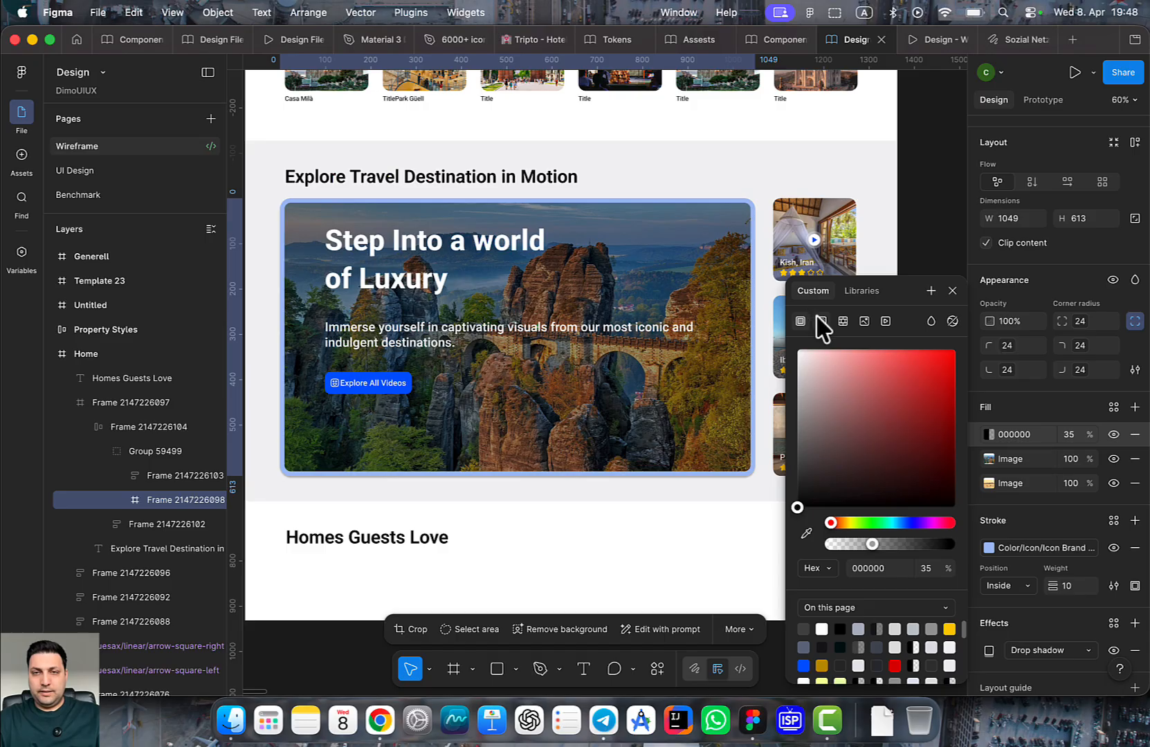
# Change the overlay fill to a linear gradient starting near mid-banner, with the 100% stop set to 000000 at 0% opacity
pyautogui.click(821, 321)
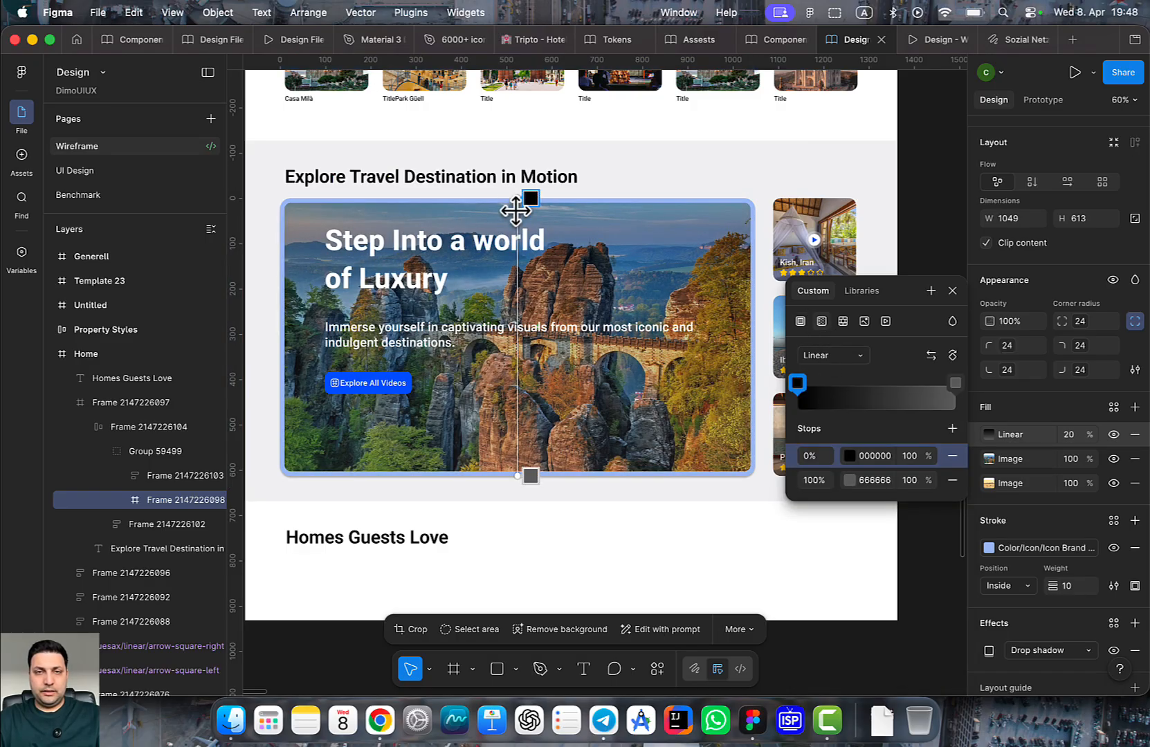
pyautogui.moveTo(516, 199); pyautogui.dragTo(497, 358)
pyautogui.moveTo(869, 482); pyautogui.dragTo(853, 485)
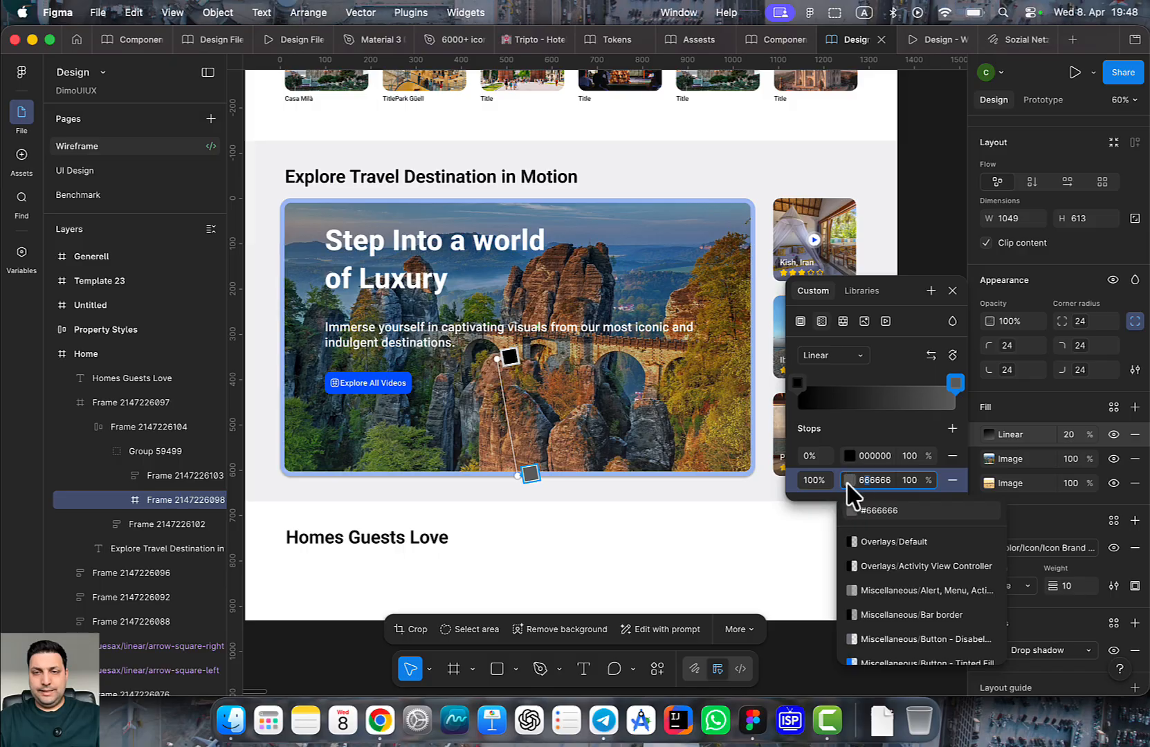
pyautogui.click(847, 481)
pyautogui.moveTo(709, 473); pyautogui.dragTo(506, 528)
pyautogui.click(911, 481)
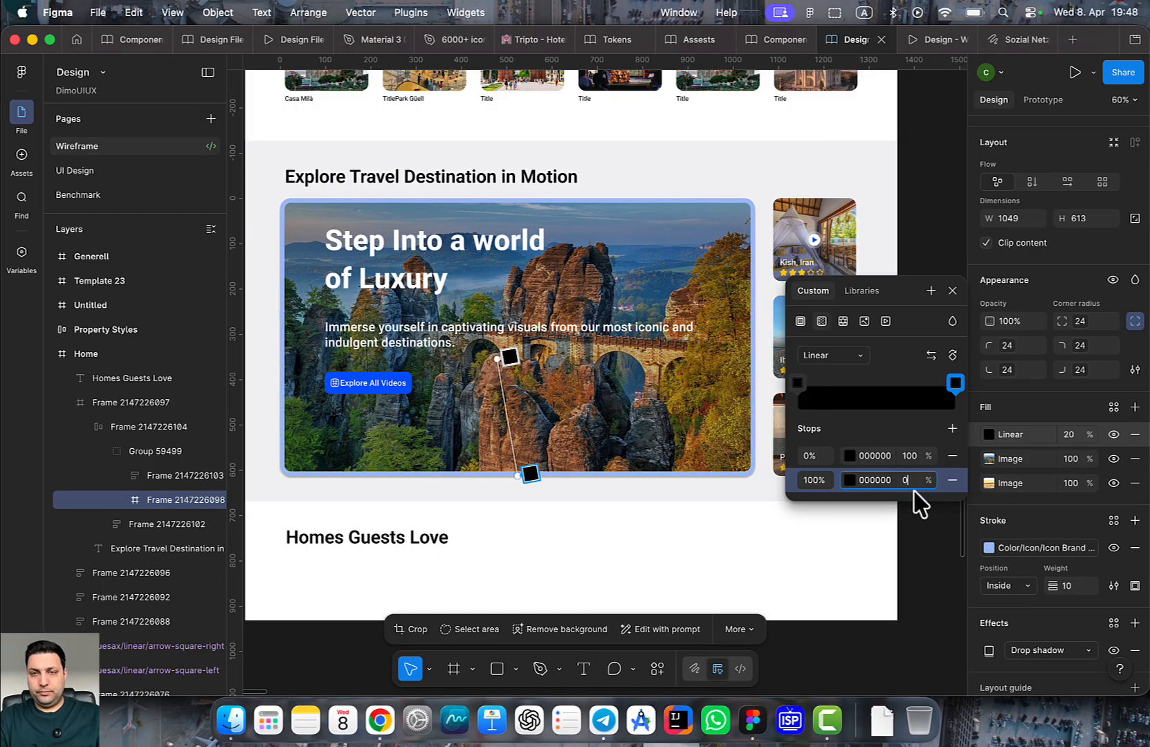
pyautogui.write('0')
pyautogui.press('Return')
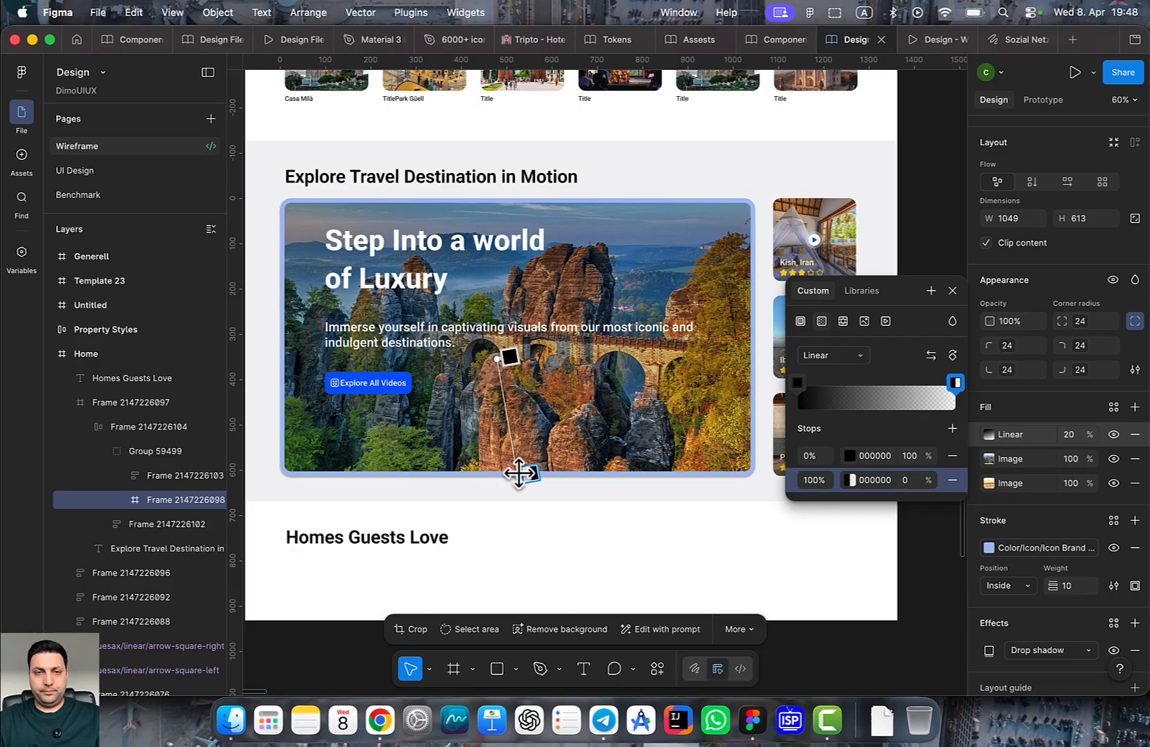
# Reposition the overlay gradient's handles so it runs diagonally from the banner's centre down to its lower edge
pyautogui.moveTo(526, 474); pyautogui.dragTo(517, 422)
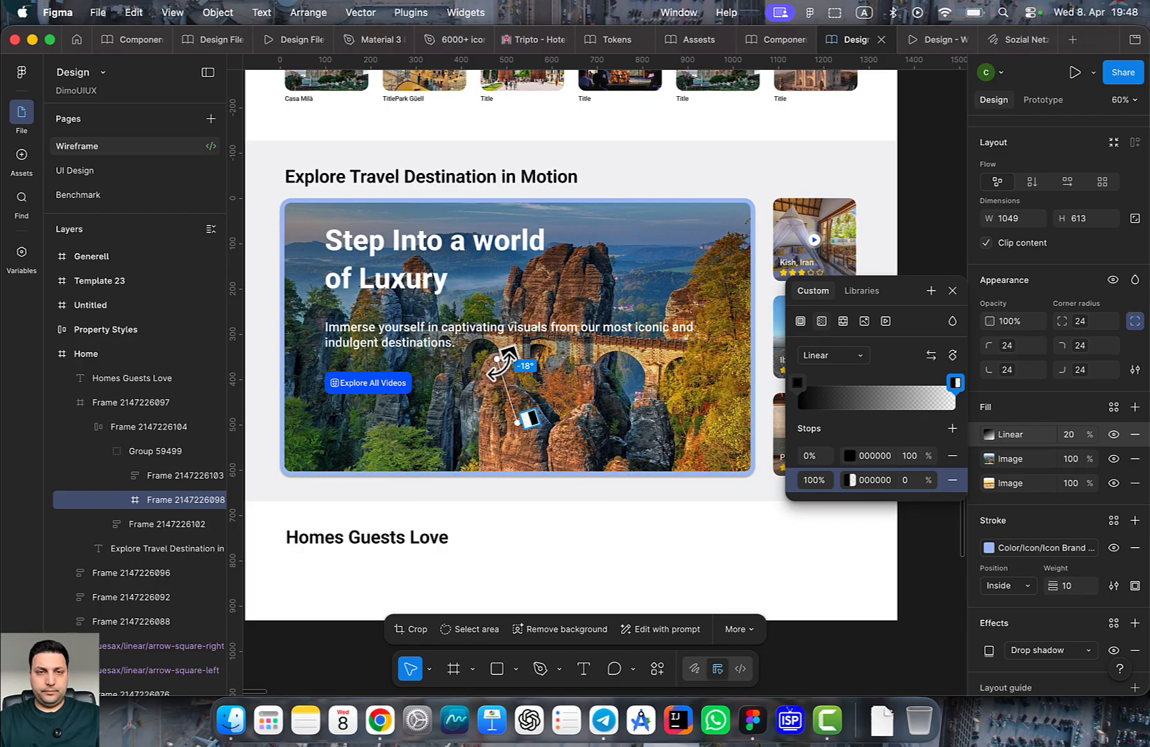
pyautogui.moveTo(497, 359)
pyautogui.mouseDown()
pyautogui.moveTo(462, 367)
pyautogui.moveTo(509, 389)
pyautogui.moveTo(529, 432)
pyautogui.moveTo(493, 423)
pyautogui.moveTo(510, 437)
pyautogui.moveTo(495, 434)
pyautogui.moveTo(574, 434)
pyautogui.moveTo(516, 446)
pyautogui.moveTo(541, 441)
pyautogui.mouseUp()
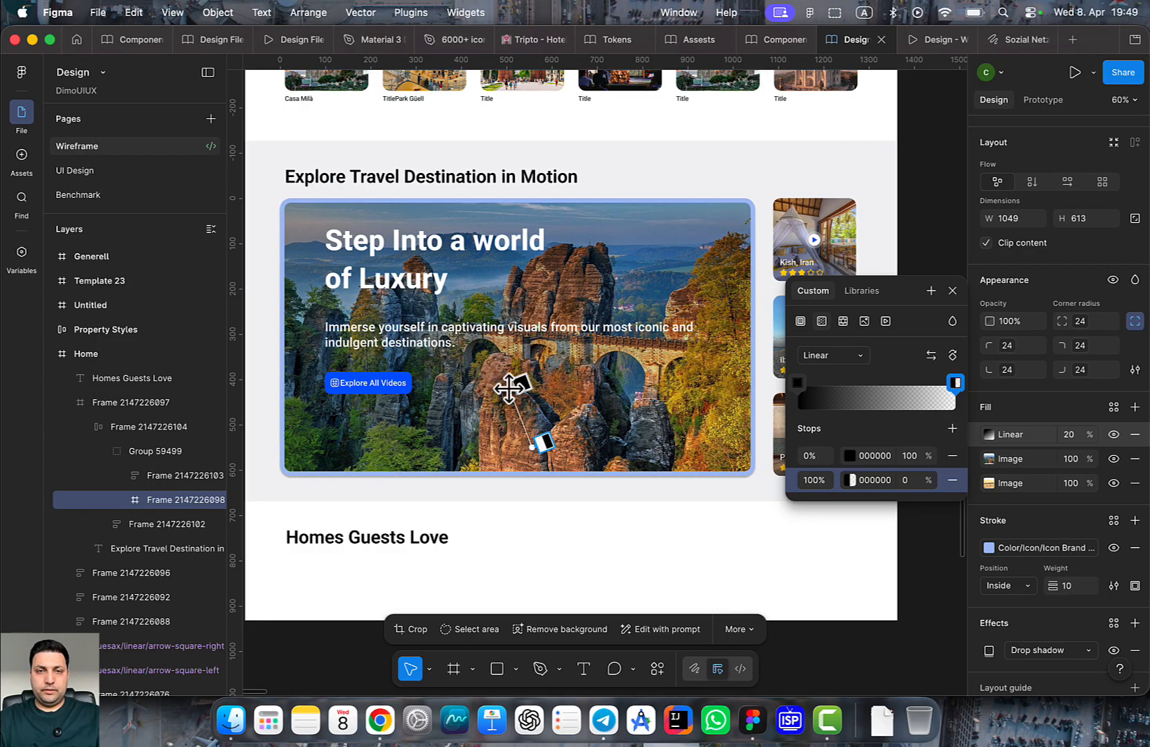
pyautogui.moveTo(512, 383)
pyautogui.mouseDown()
pyautogui.moveTo(419, 302)
pyautogui.moveTo(520, 366)
pyautogui.mouseUp()
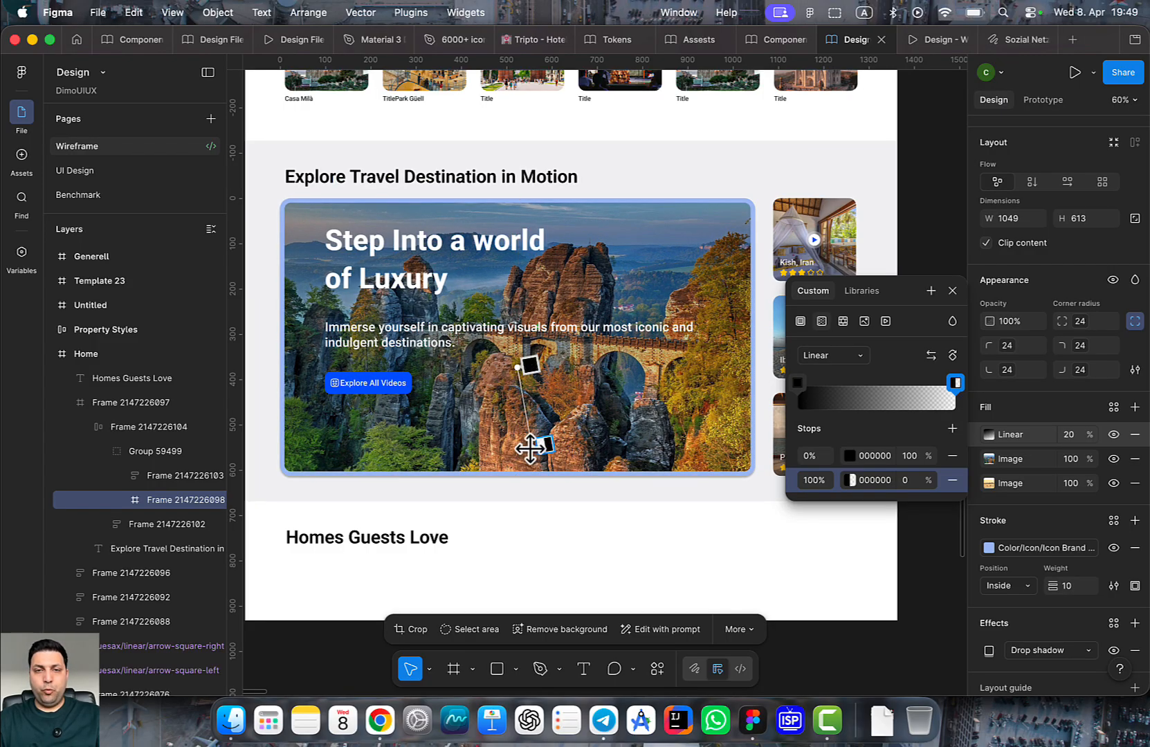
pyautogui.moveTo(531, 444); pyautogui.dragTo(608, 468)
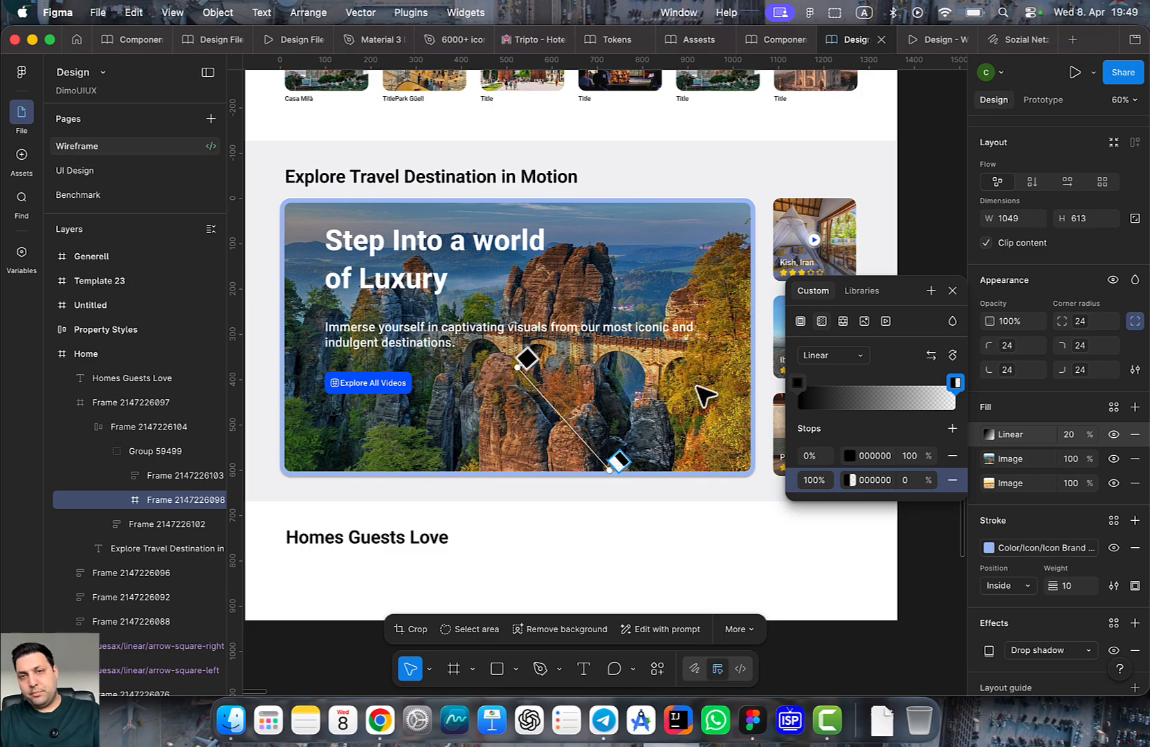
# Apply the library's Brand surface color to the gradient's 0% stop
pyautogui.click(849, 455)
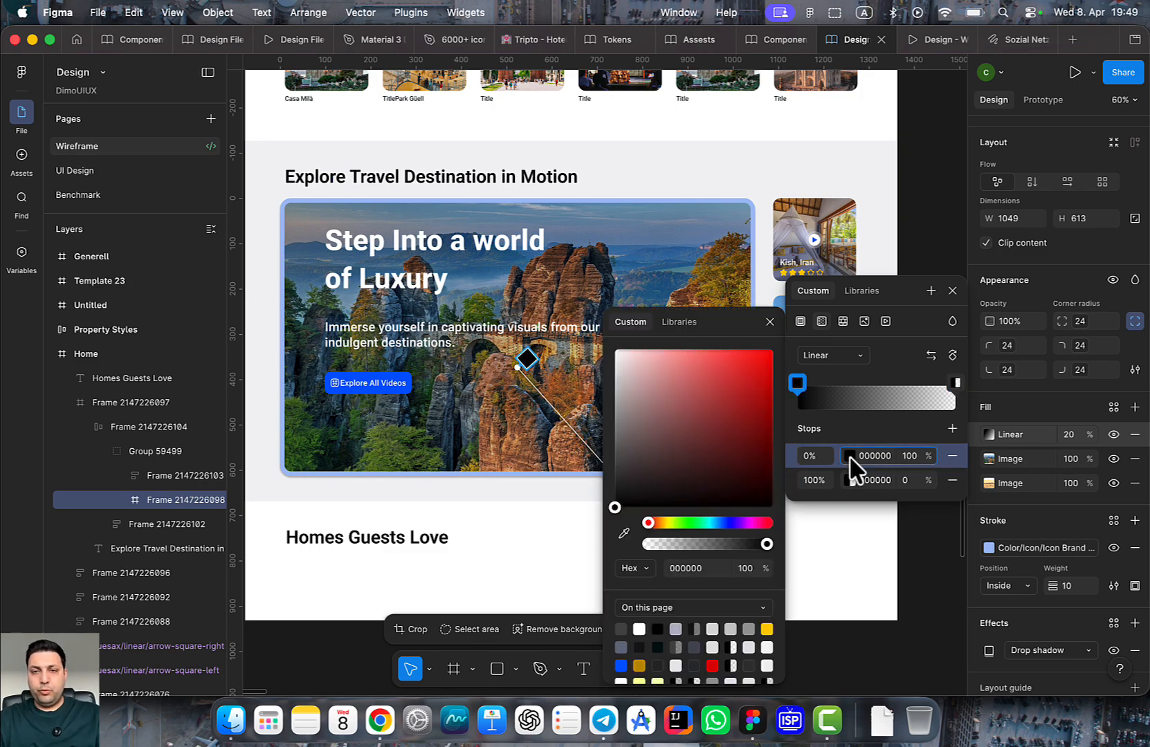
pyautogui.click(678, 323)
pyautogui.click(641, 574)
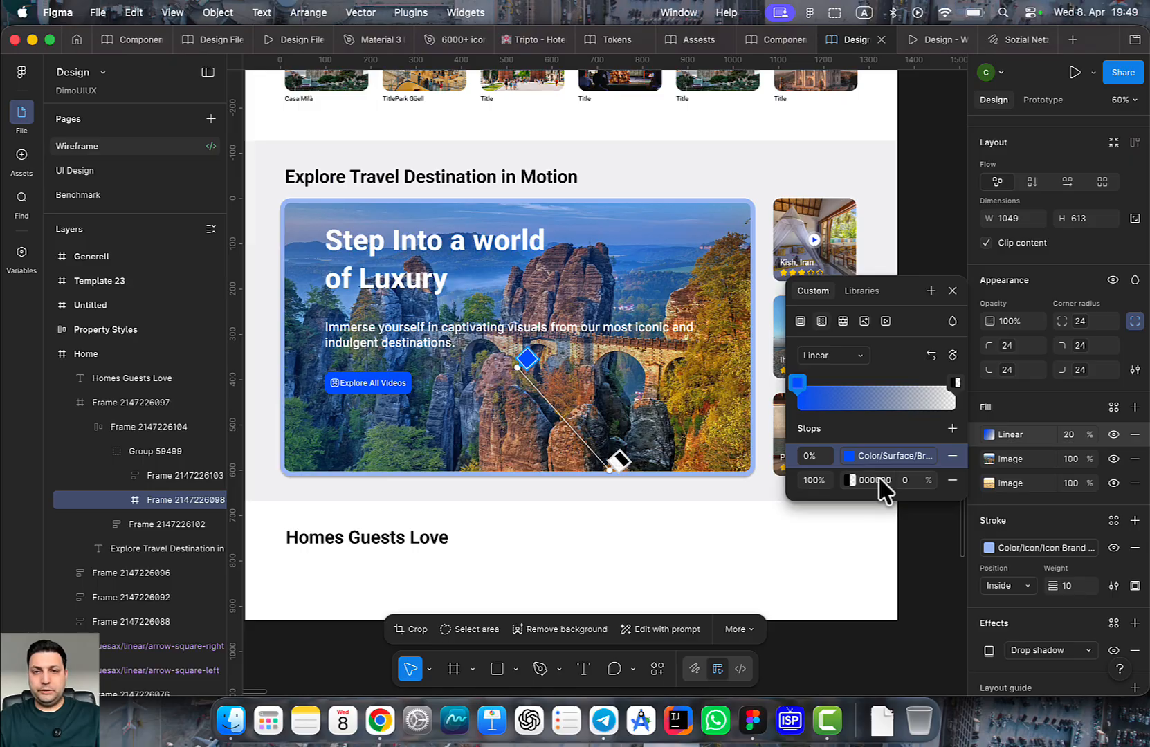
# Apply a light Brand surface color from the library to the gradient's 100% stop and close the fill settings
pyautogui.click(849, 479)
pyautogui.click(680, 323)
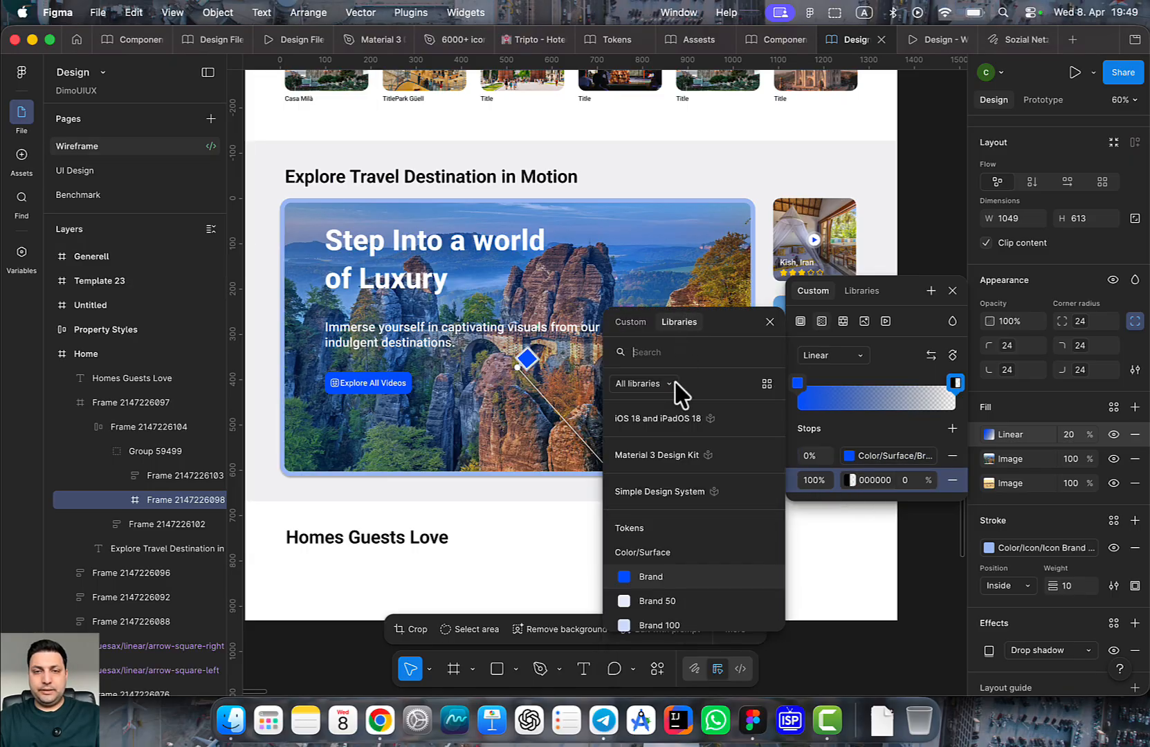
pyautogui.scroll(-4, 695, 484)
pyautogui.scroll(1, 695, 533)
pyautogui.click(668, 488)
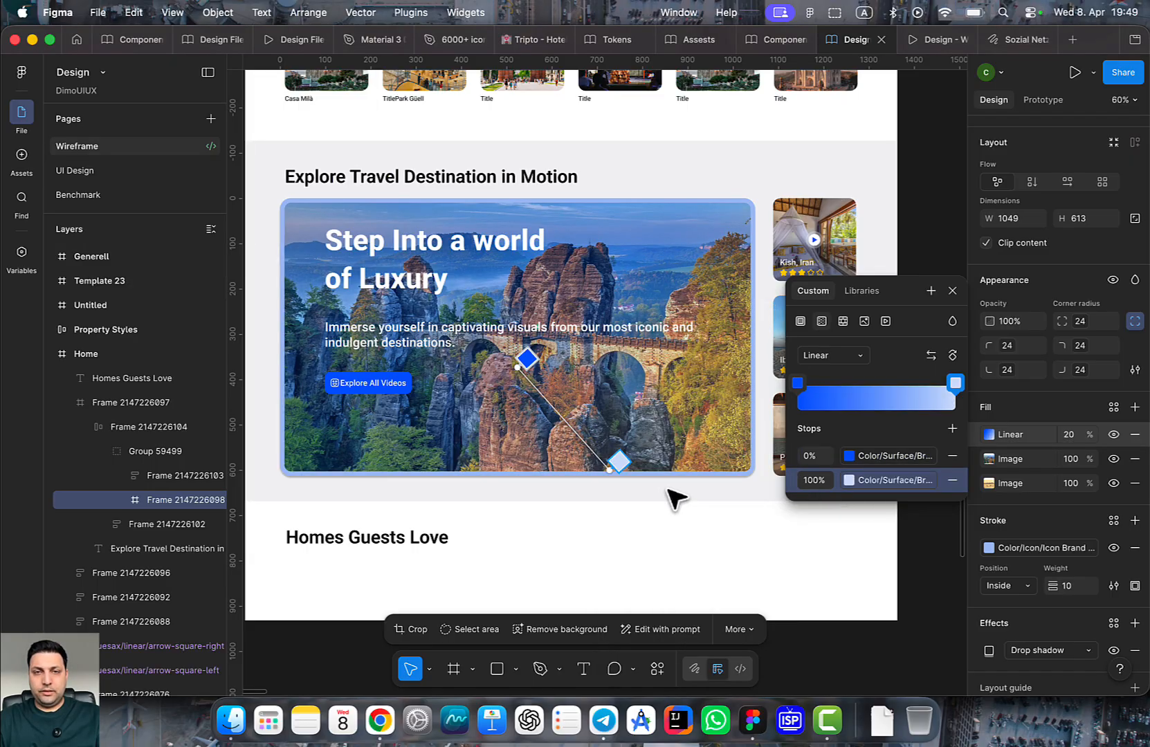
pyautogui.click(815, 456)
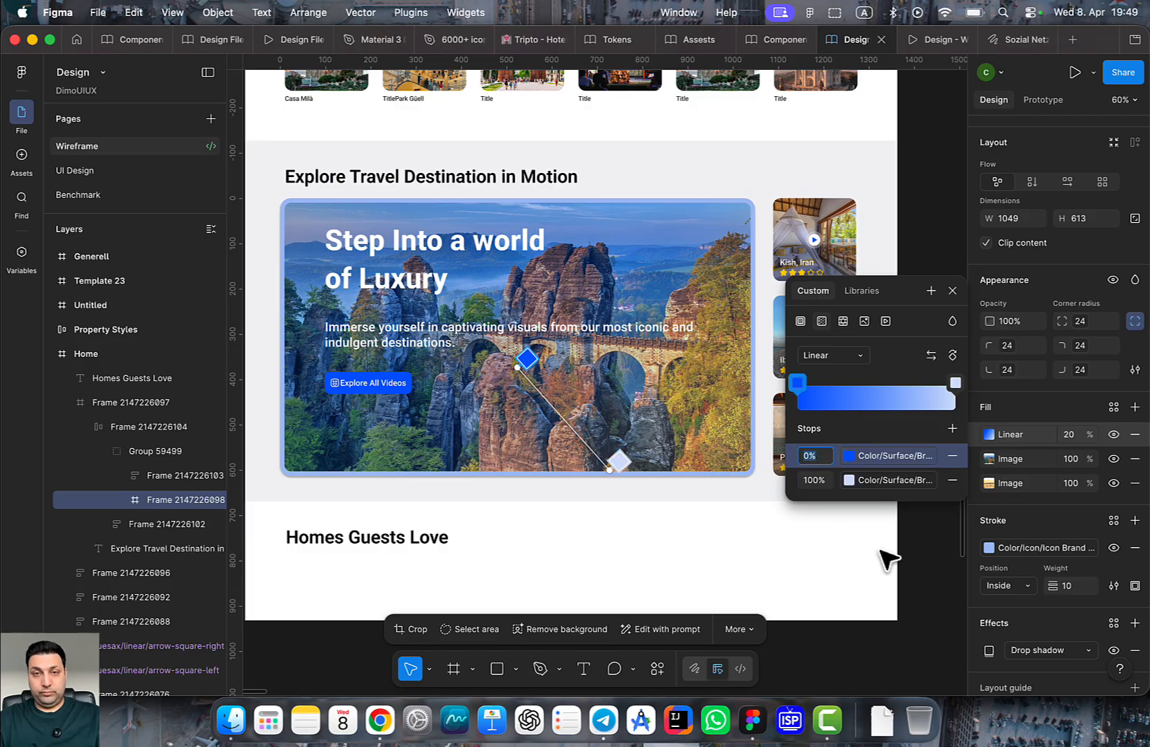
pyautogui.press('Escape')
pyautogui.press('Escape')
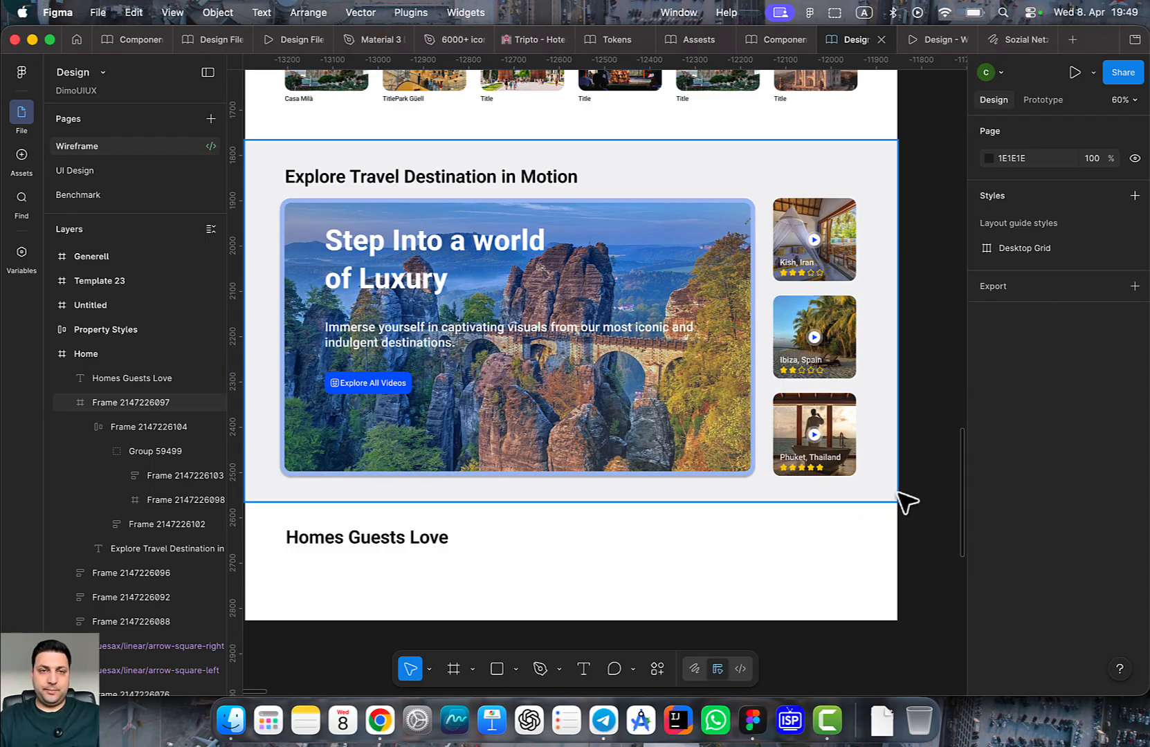
# Reselect the banner's image frame and open its linear gradient fill for editing
pyautogui.keyDown('super'); pyautogui.click(730, 437); pyautogui.keyUp('super')
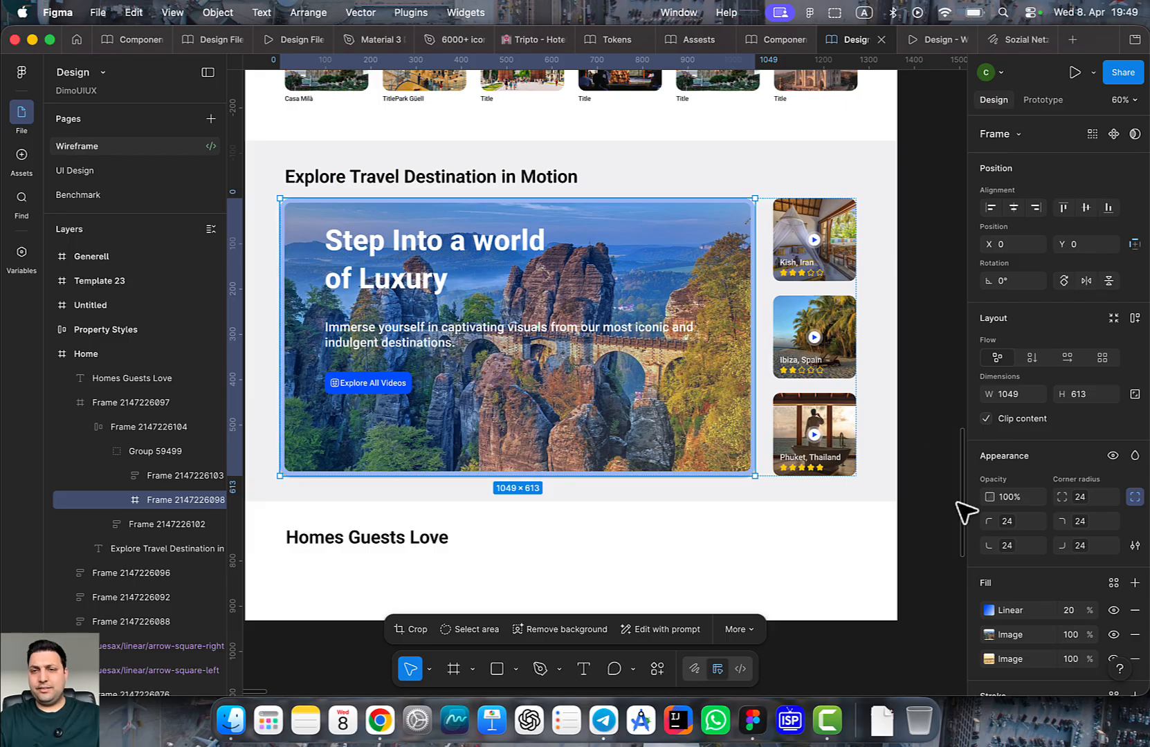
pyautogui.click(635, 391)
pyautogui.click(727, 441)
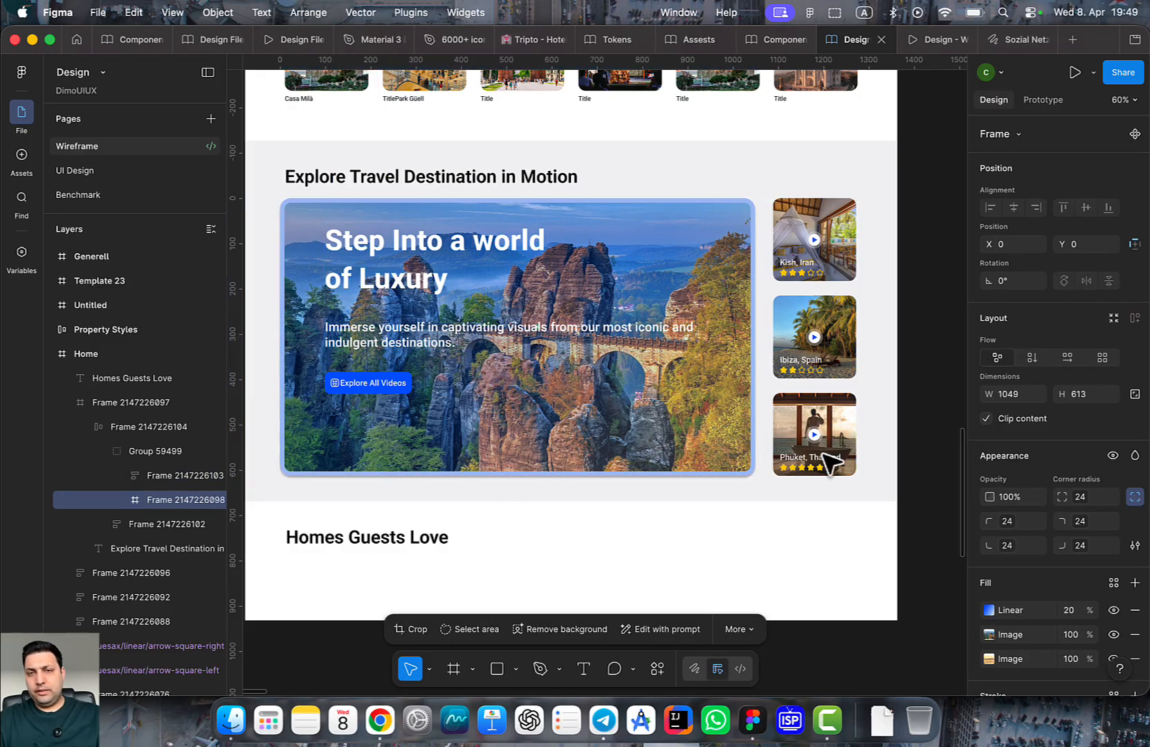
pyautogui.doubleClick(723, 416)
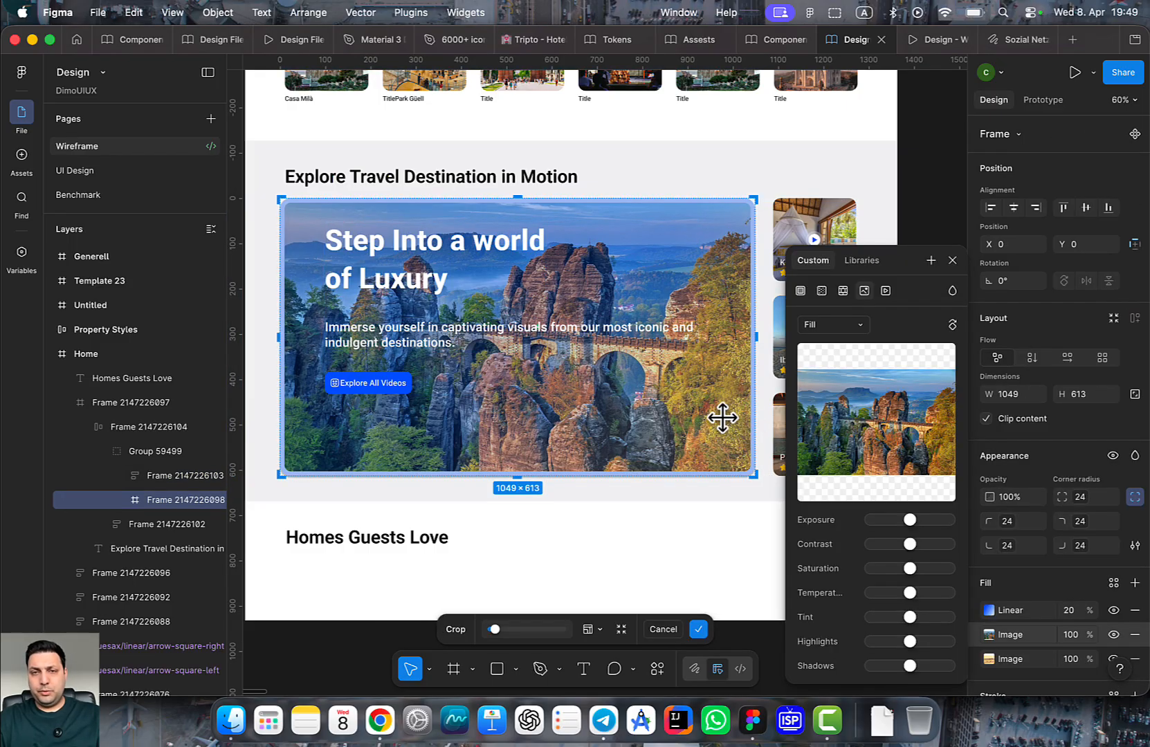
pyautogui.click(993, 606)
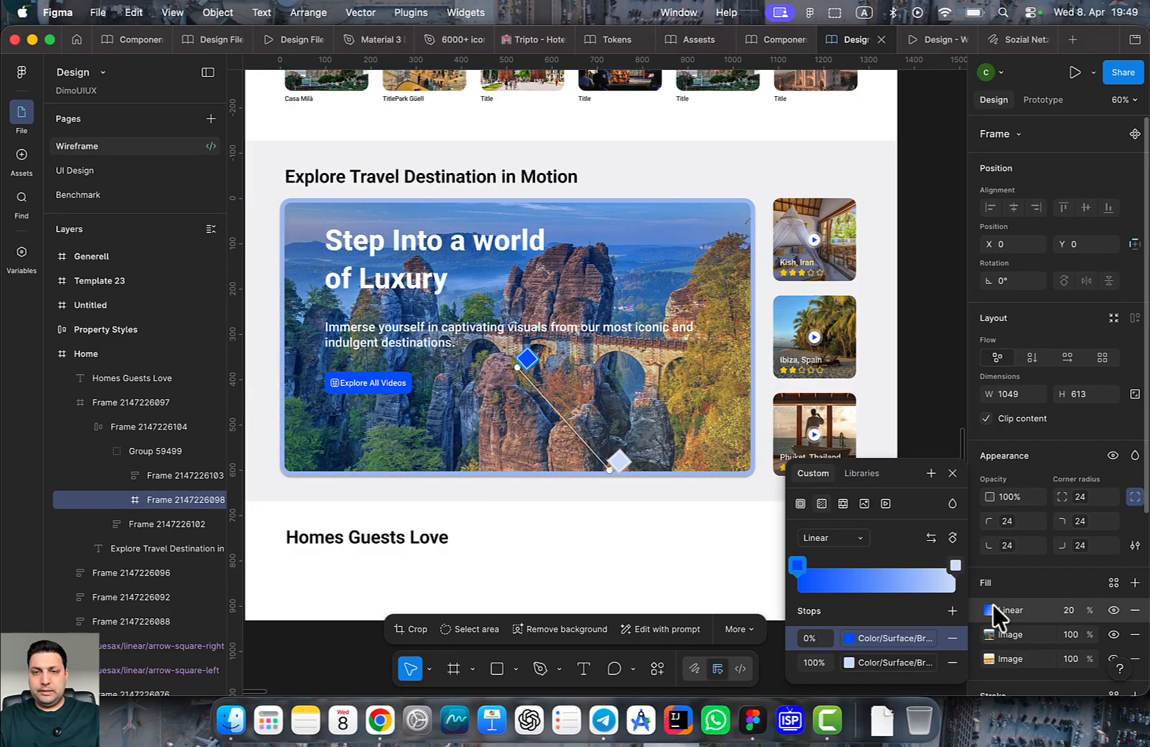
# Browse the library colors for the gradient's 0% stop, try removing that stop, and undo the removal
pyautogui.click(864, 636)
pyautogui.scroll(-3, 653, 640)
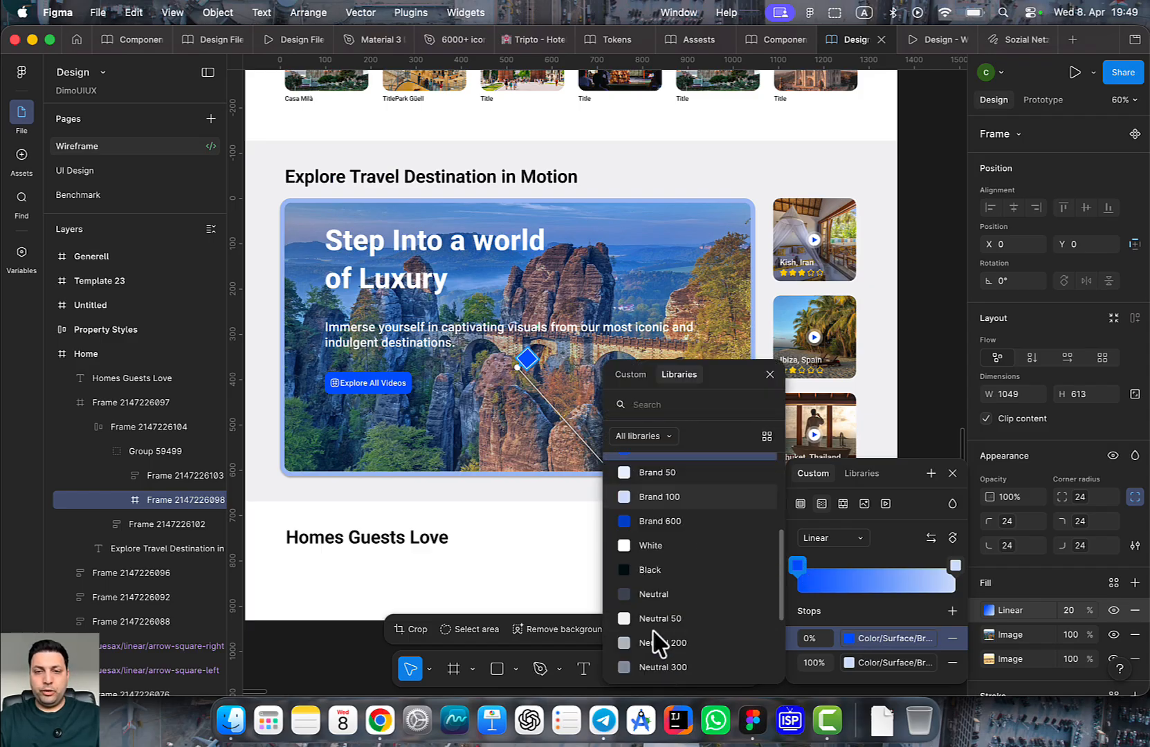
pyautogui.click(951, 637)
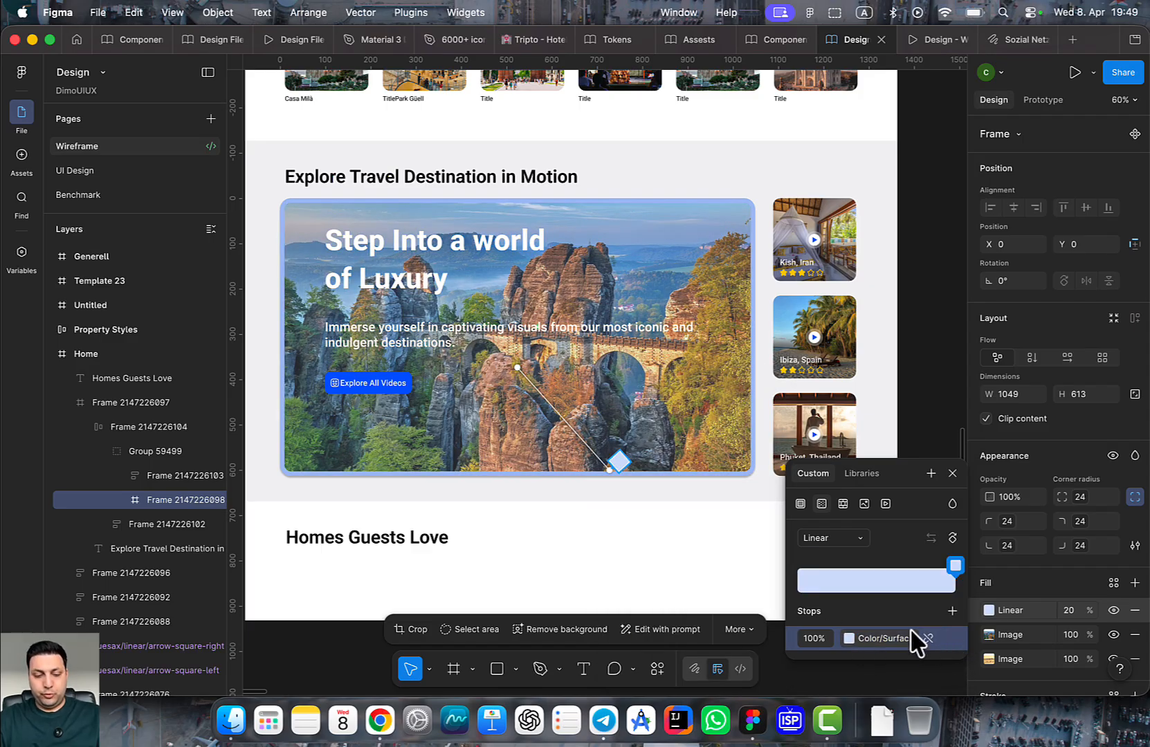
pyautogui.press('super+z')
# Set the gradient's 0% stop to 000000, close the fill settings and deselect the banner
pyautogui.click(848, 638)
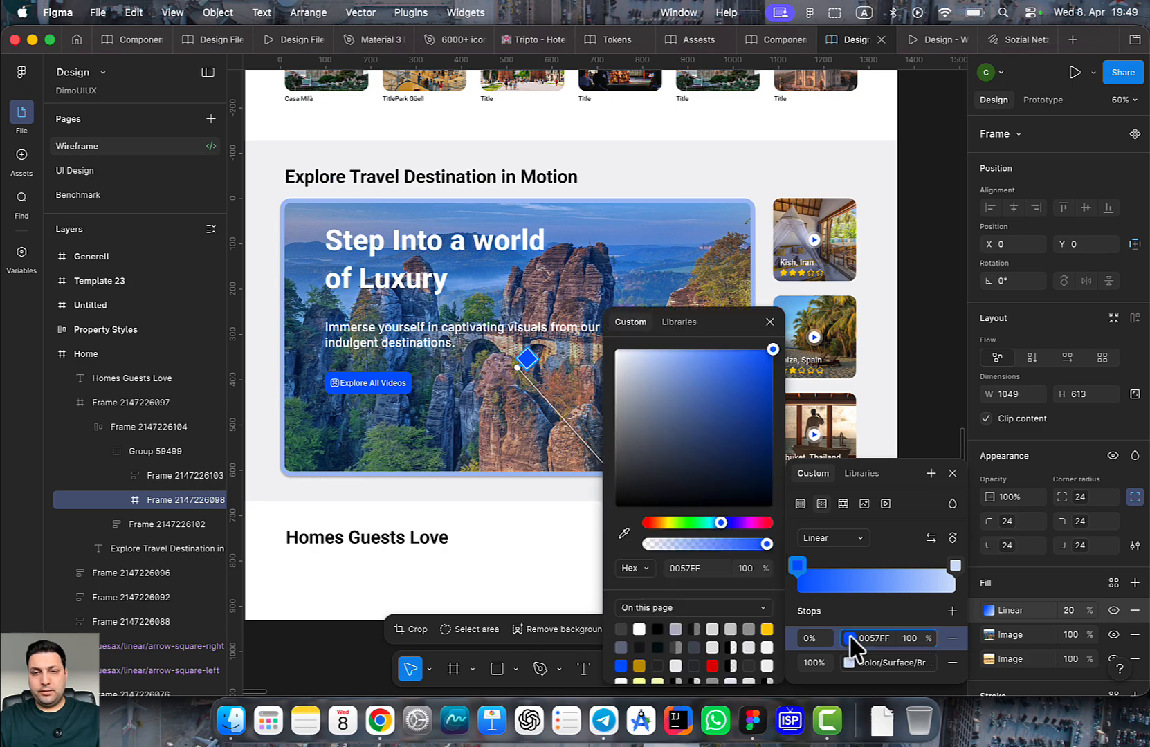
pyautogui.moveTo(685, 484); pyautogui.dragTo(567, 542)
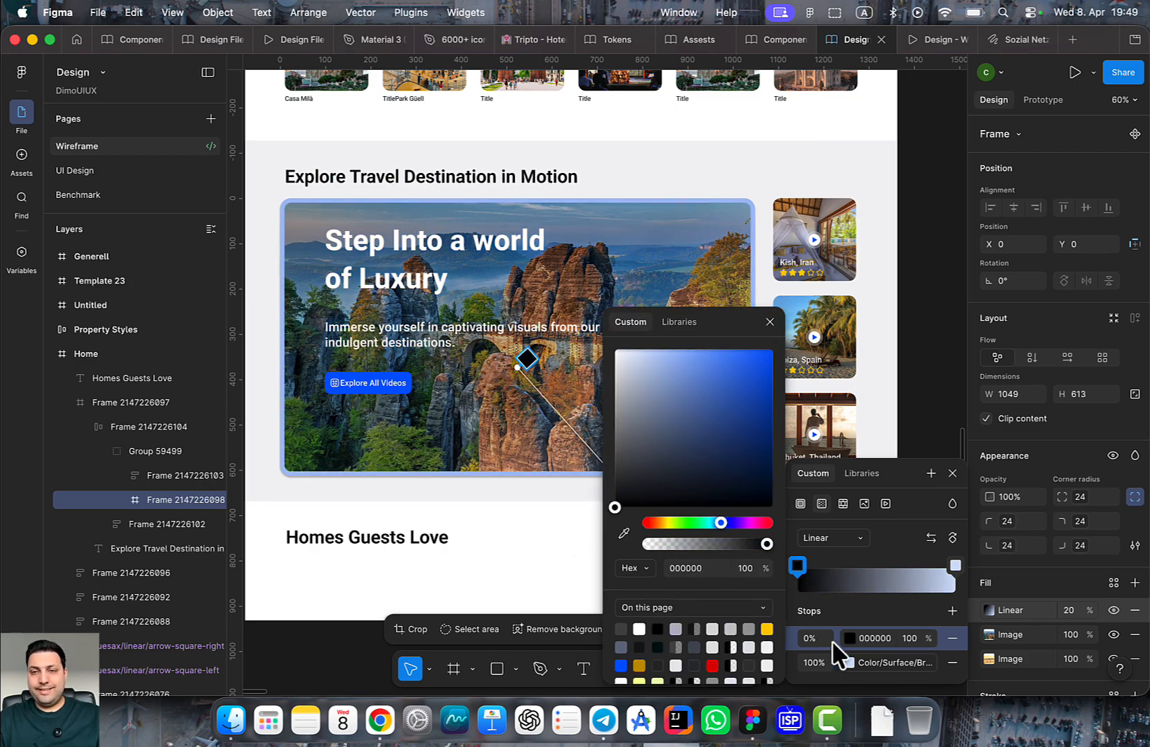
pyautogui.press('Escape')
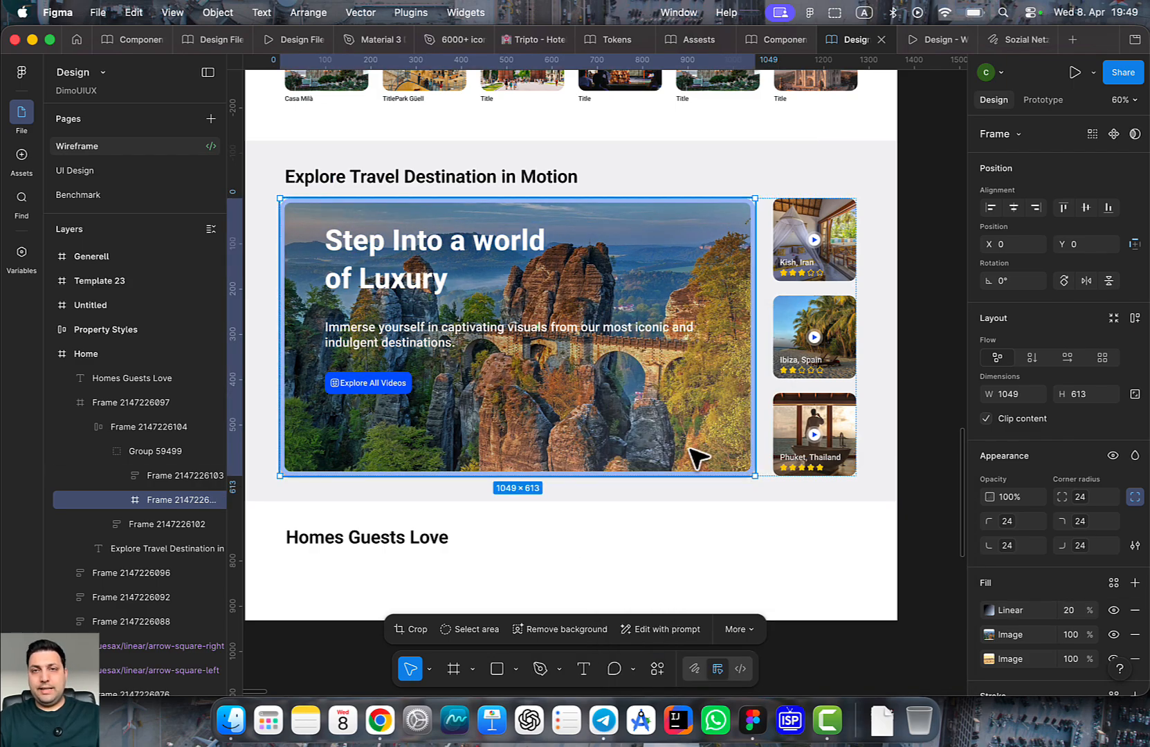
pyautogui.click(723, 188)
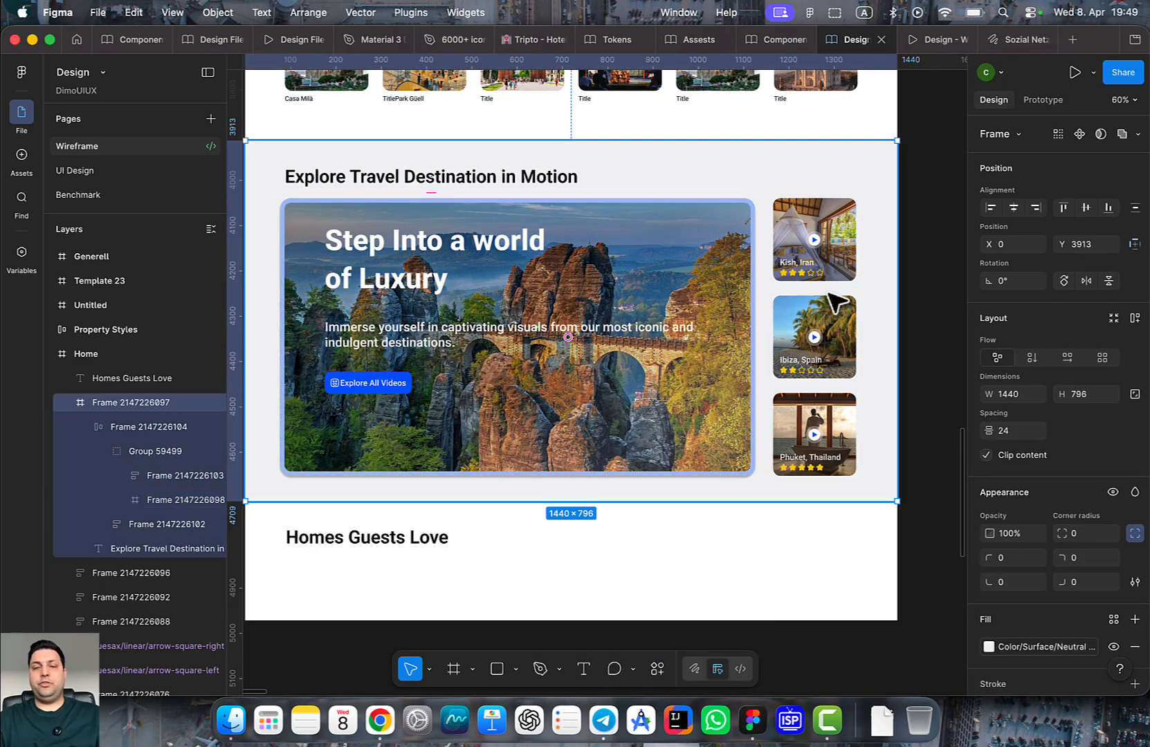
pyautogui.click(924, 341)
# Select the banner's Explore All Videos button and go to its main component in the Components file
pyautogui.scroll(-2, 590, 377)
pyautogui.scroll(3, 515, 387)
pyautogui.scroll(5, 515, 387)
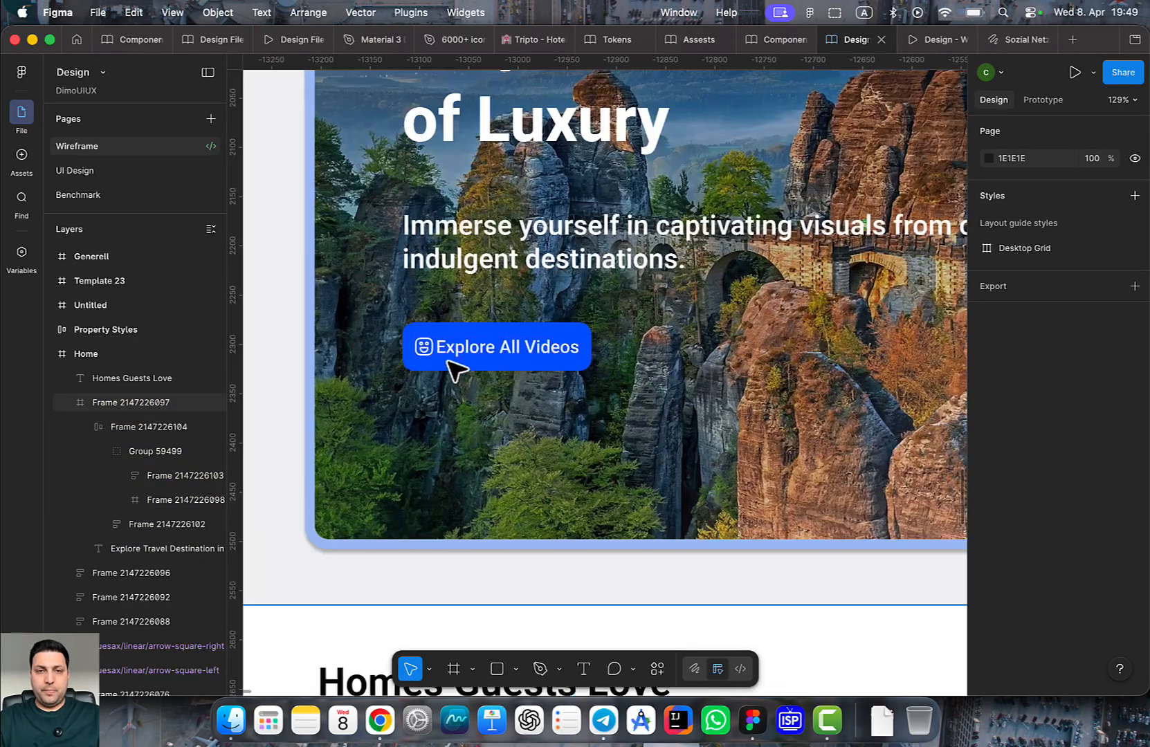
pyautogui.click(453, 359)
pyautogui.click(451, 359)
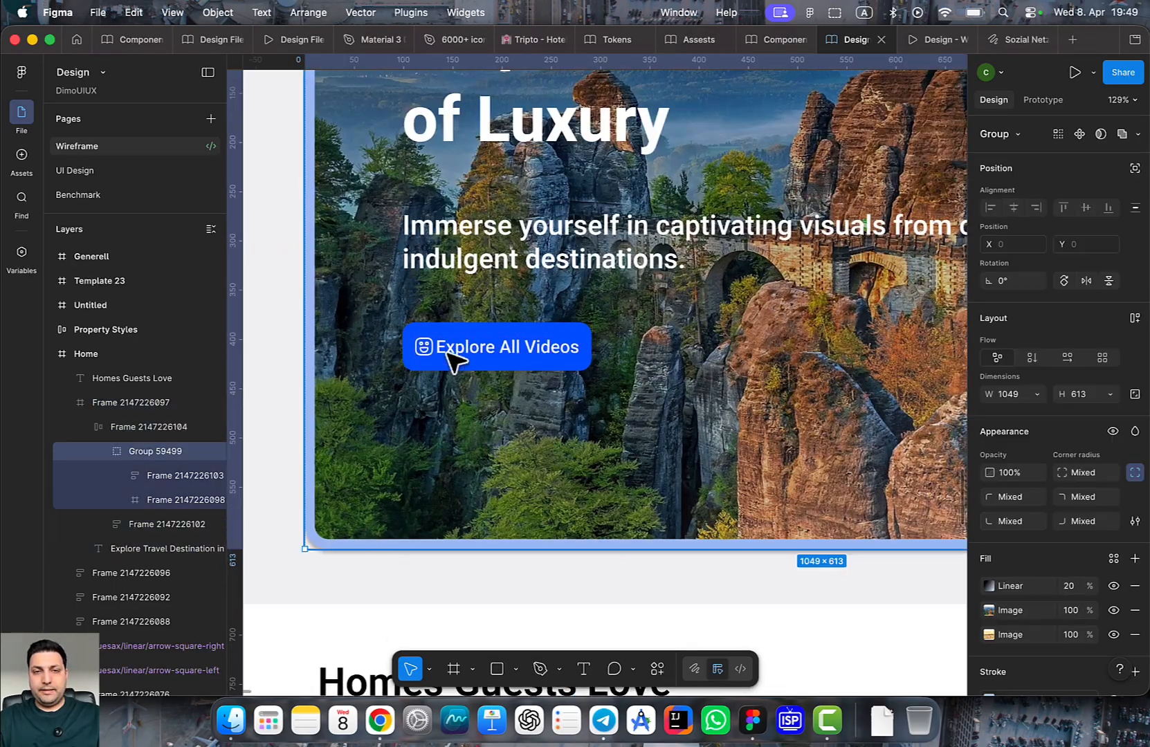
pyautogui.doubleClick(450, 359)
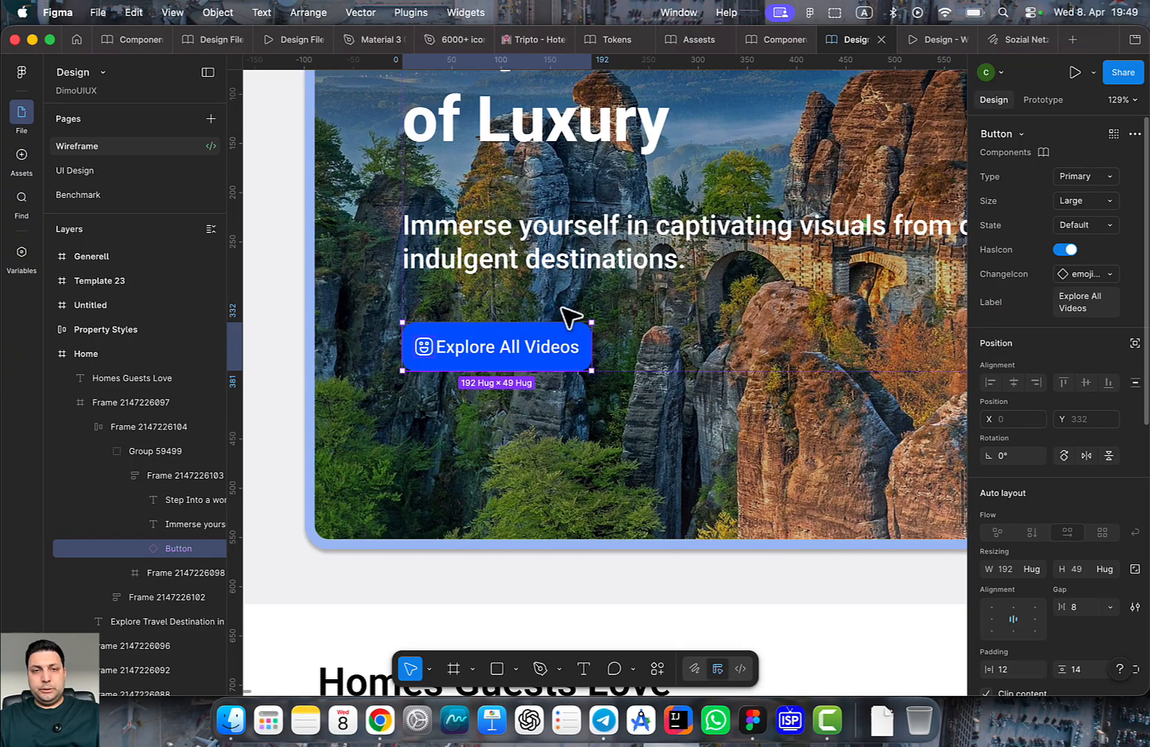
pyautogui.scroll(2, 443, 345)
pyautogui.doubleClick(469, 367)
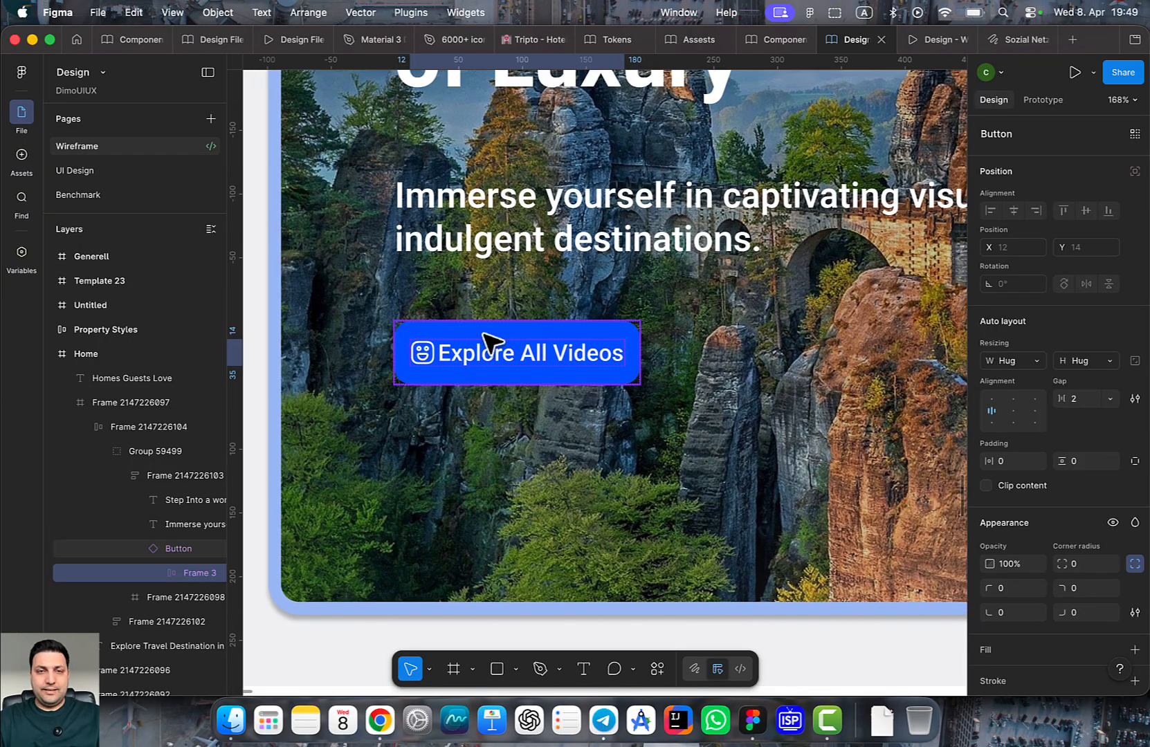
pyautogui.press('Escape')
pyautogui.scroll(2, 477, 346)
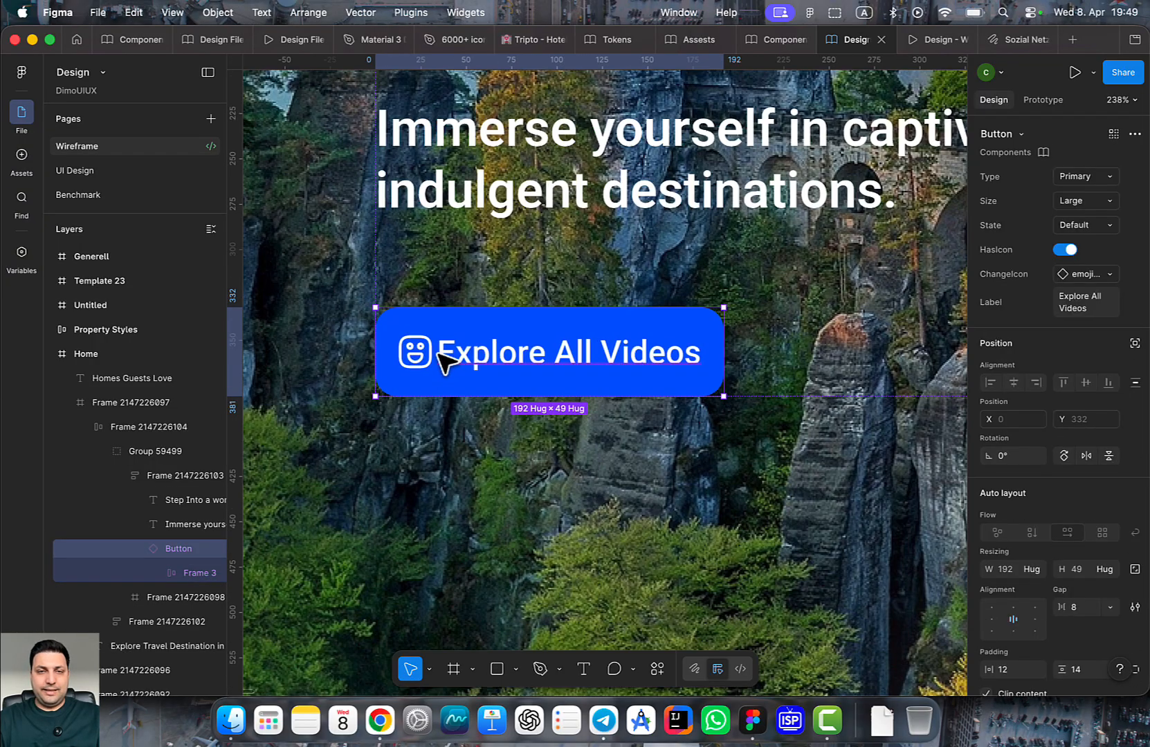
pyautogui.rightClick(485, 342)
pyautogui.click(429, 324)
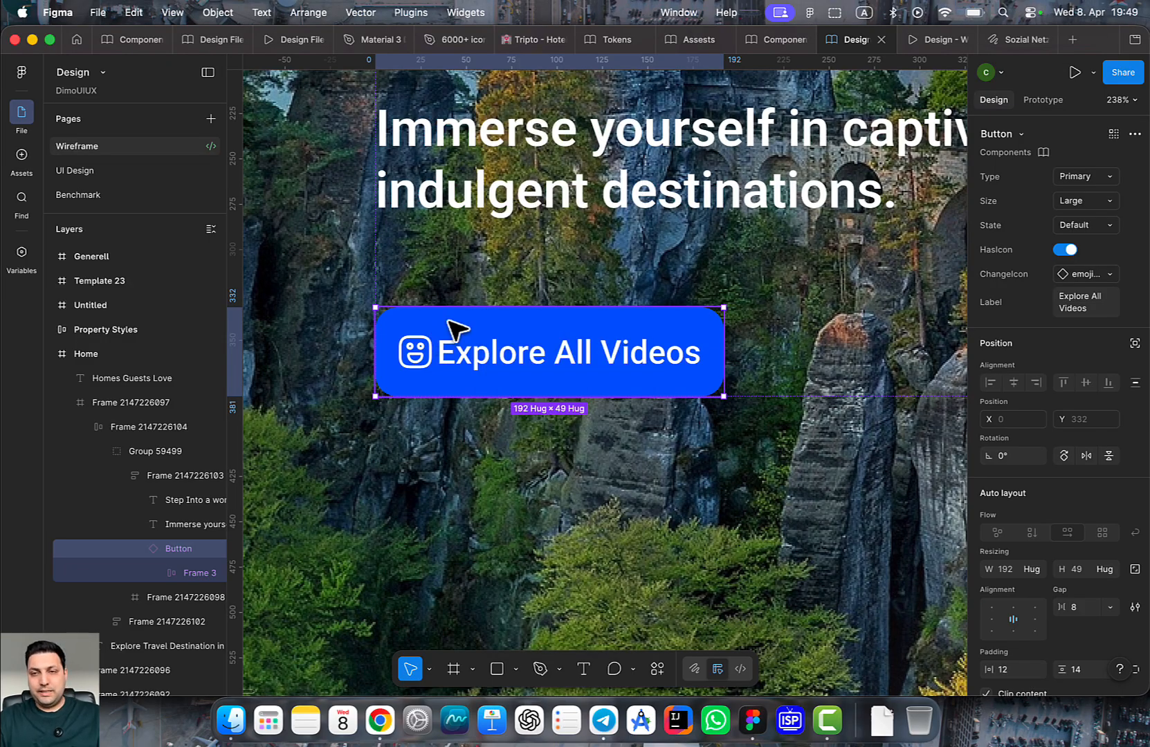
pyautogui.rightClick(456, 328)
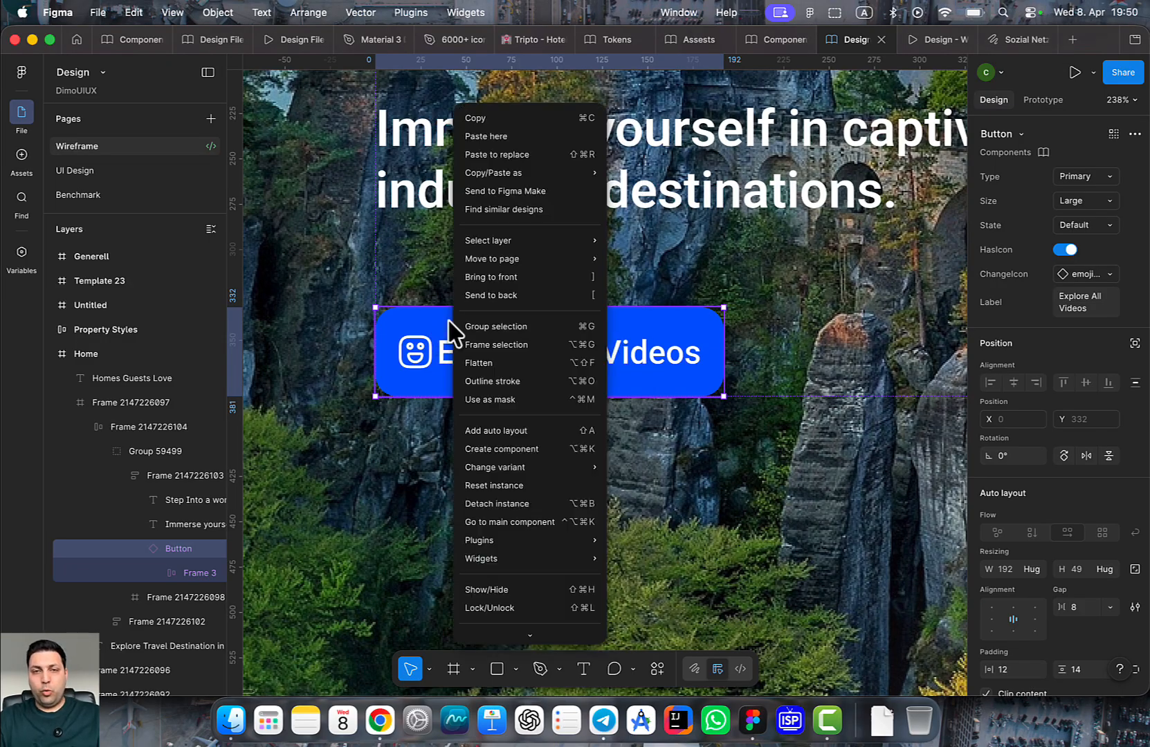
pyautogui.click(559, 529)
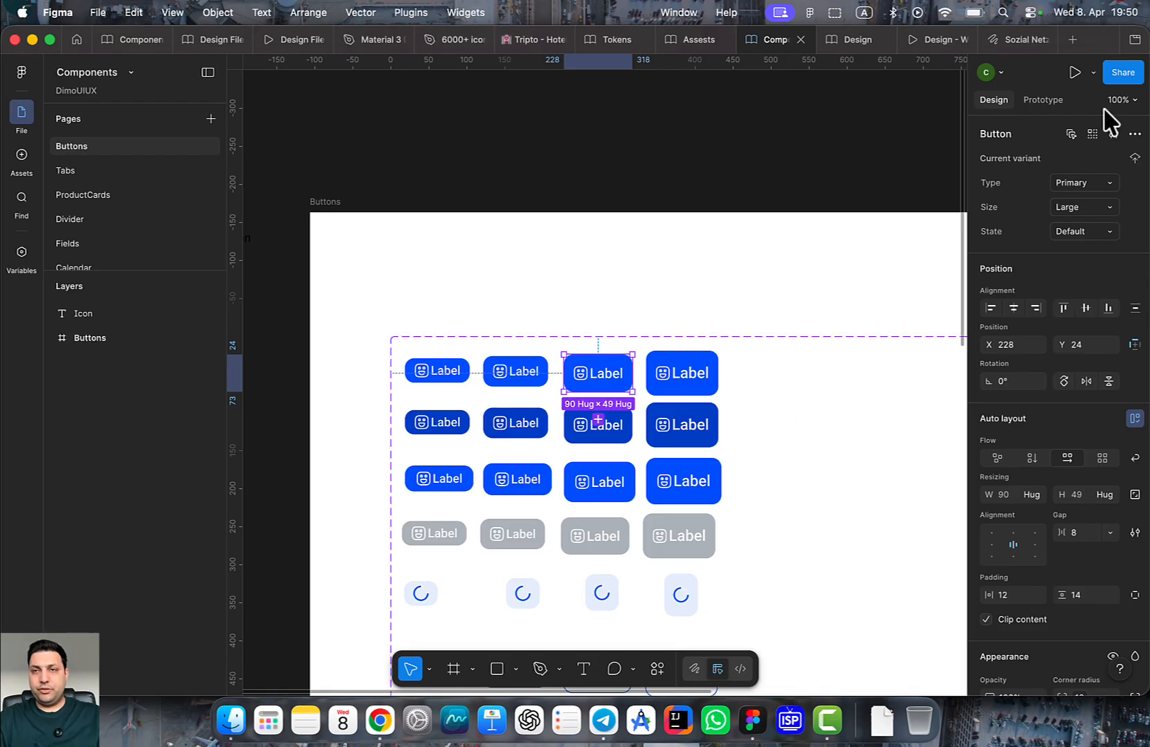
# Try a gap of 12 on all Button variants with multi-editing, and undo the change
pyautogui.click(1070, 133)
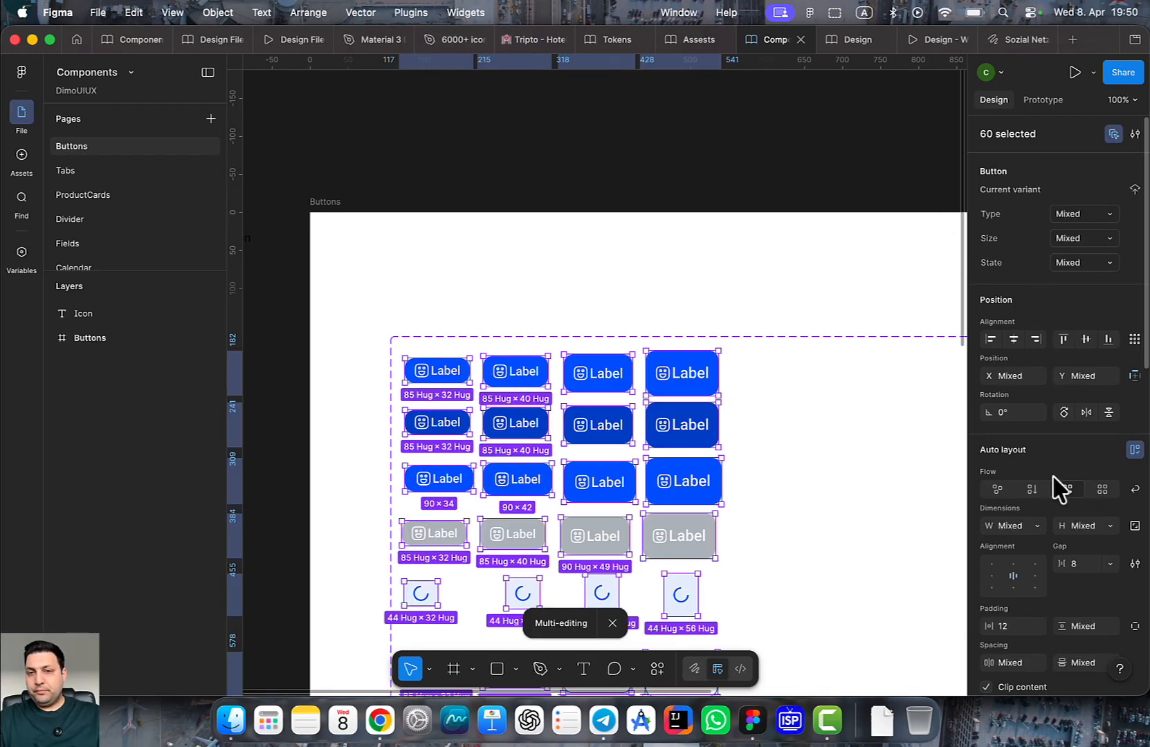
pyautogui.scroll(-2, 1090, 597)
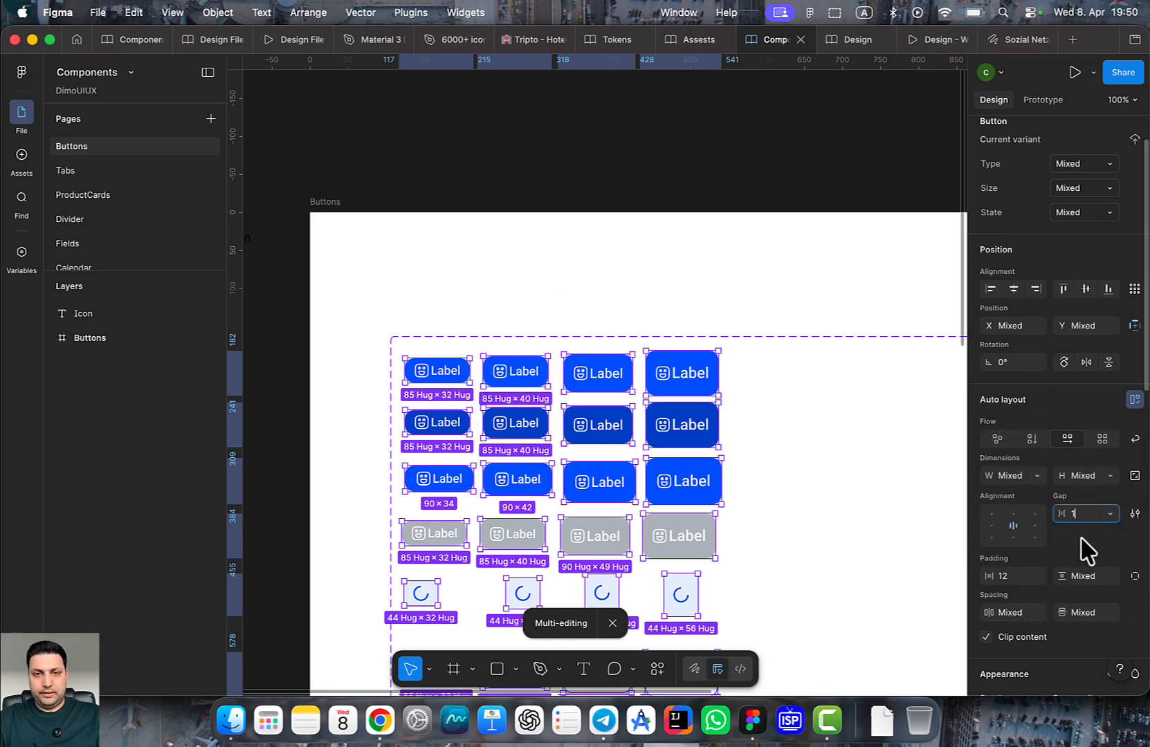
pyautogui.press('Return')
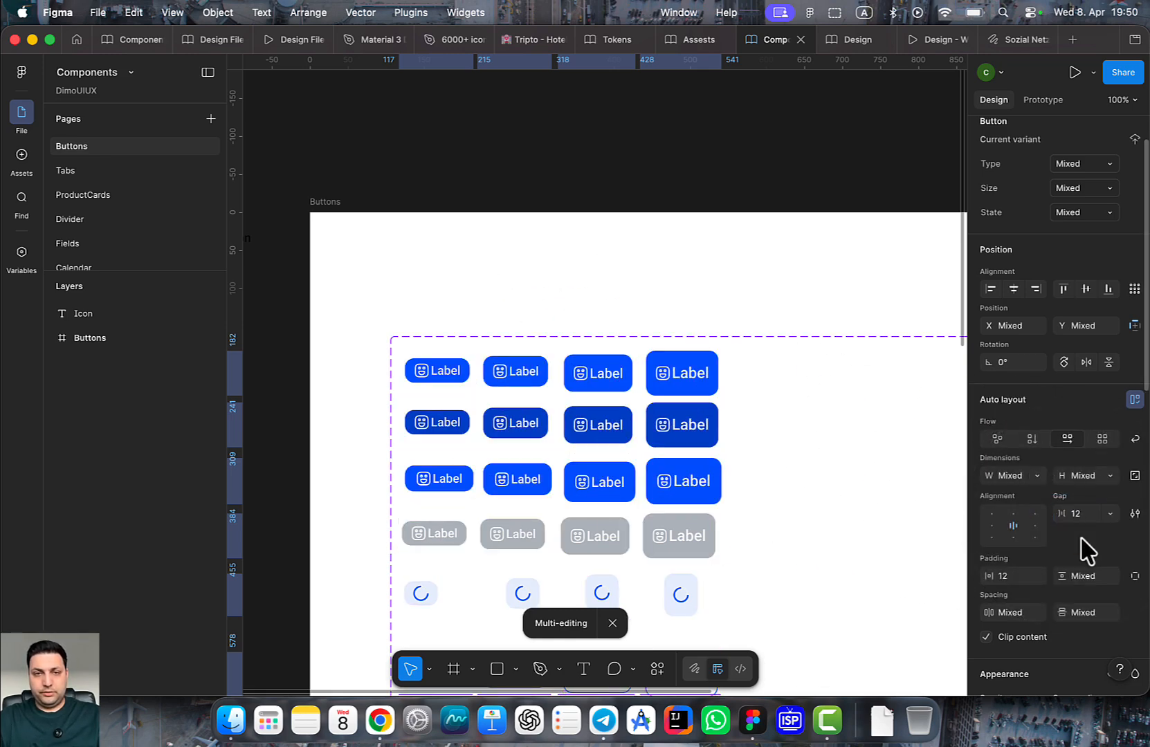
pyautogui.press('super+z')
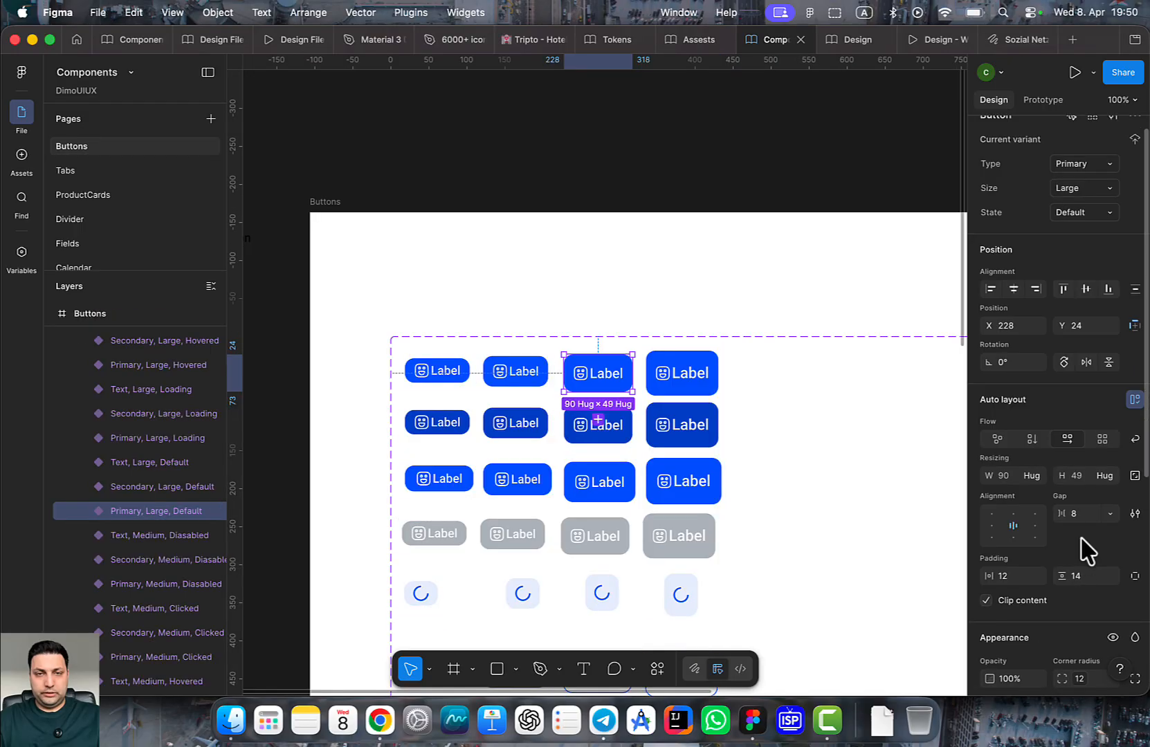
# Select the icon-and-label frame inside the button variants together with multi-editing and set its gap to 6
pyautogui.doubleClick(682, 379)
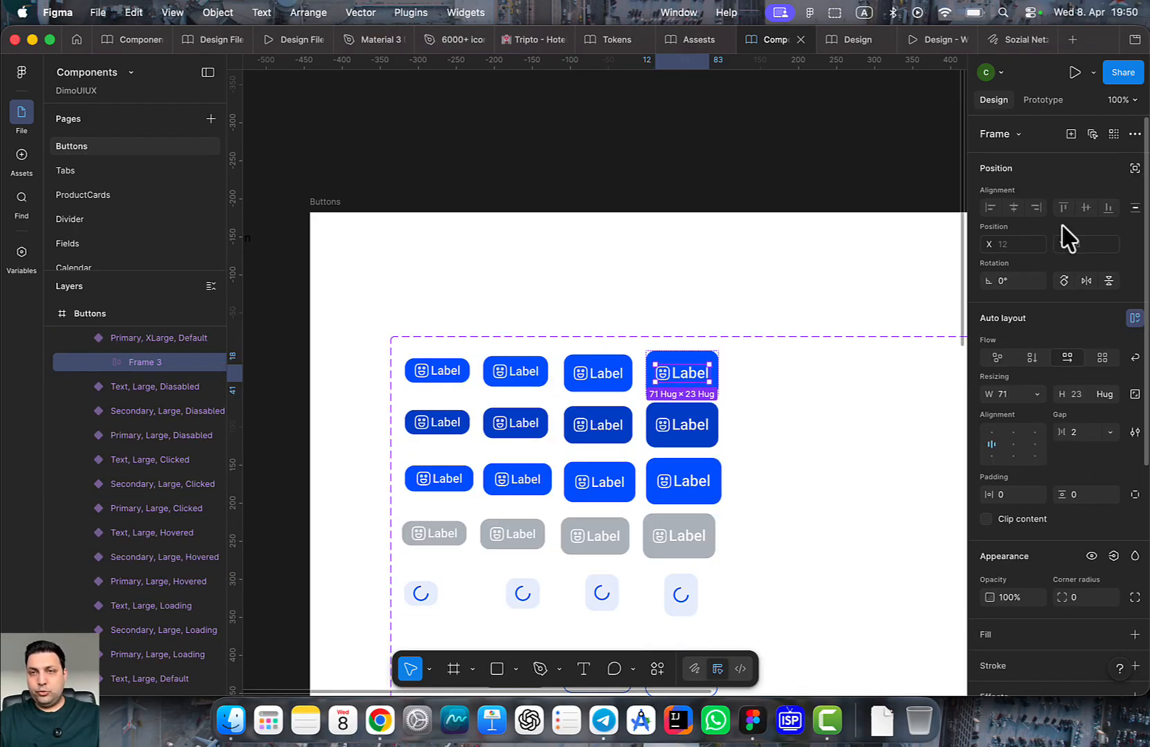
pyautogui.click(1091, 134)
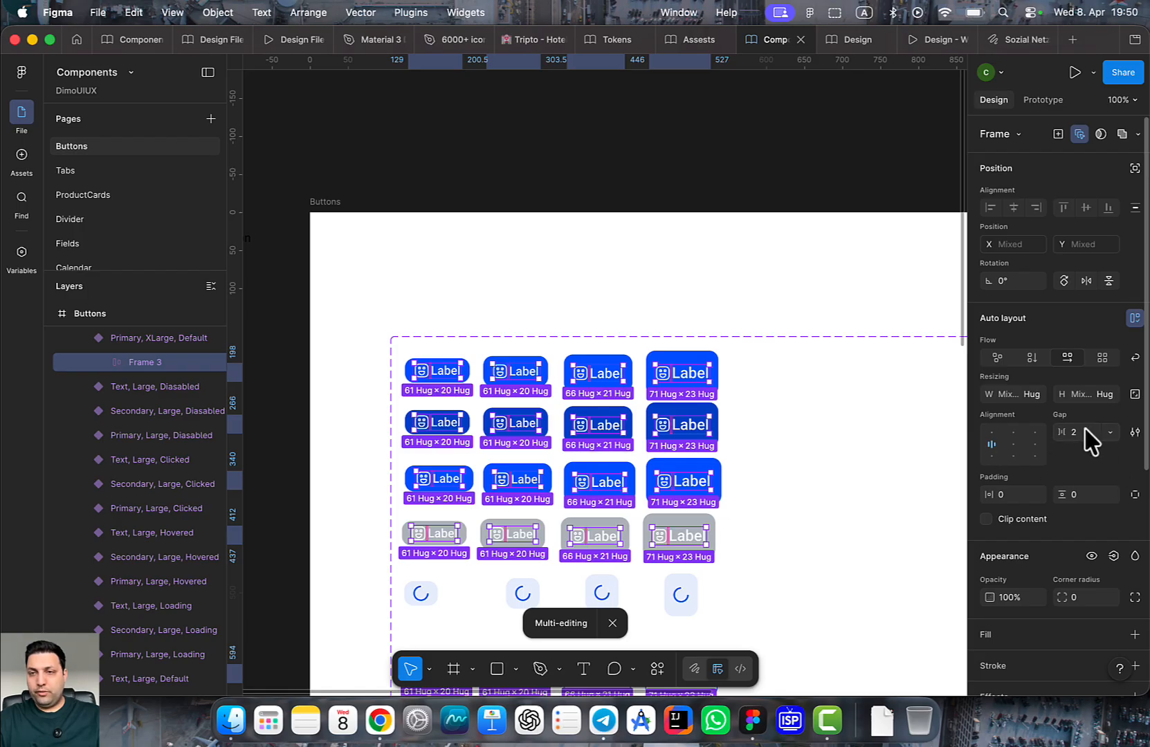
pyautogui.press('Up')
pyautogui.press('Up')
pyautogui.press('Up')
pyautogui.press('Up')
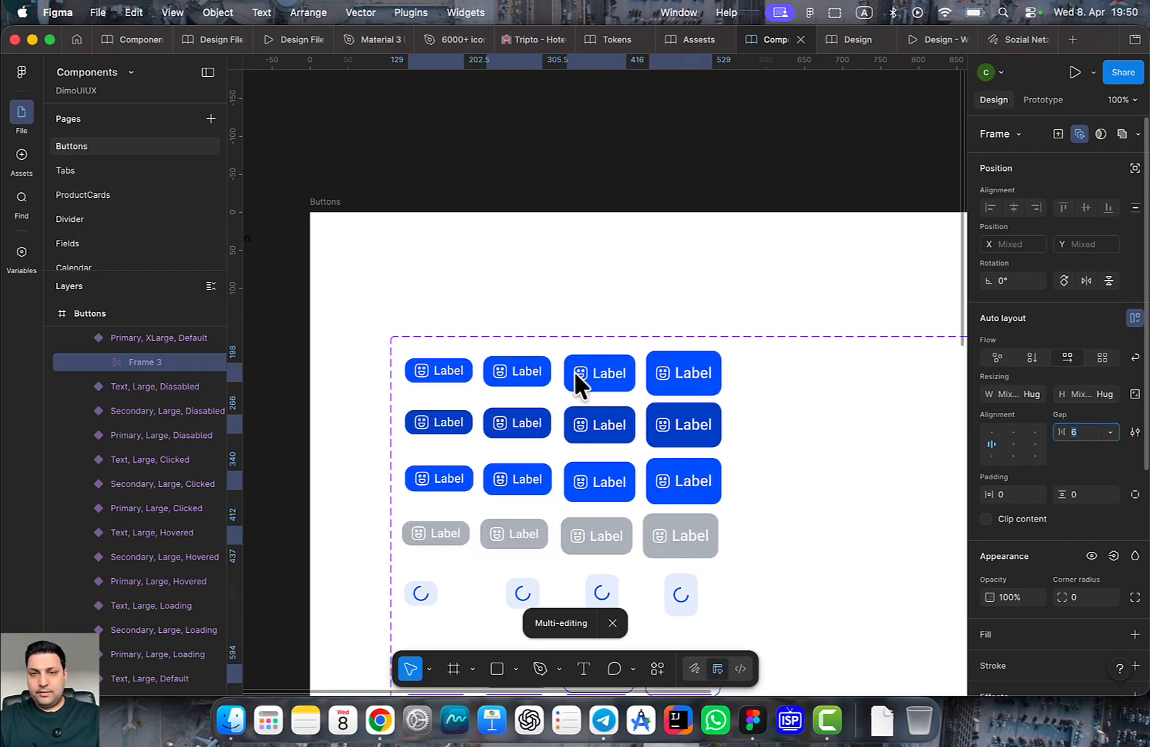
# Set the gap of the multi-selected icon-and-label frames to 8 and centre their auto layout alignment
pyautogui.press('Up')
pyautogui.press('Up')
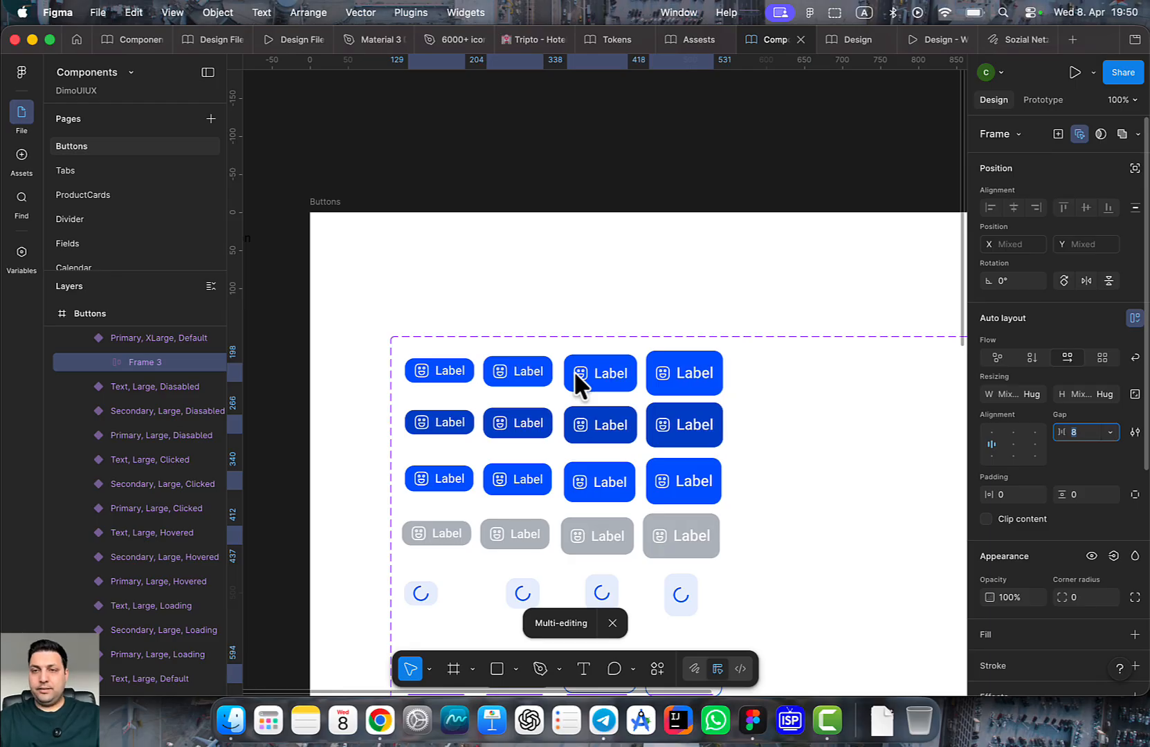
pyautogui.click(1008, 448)
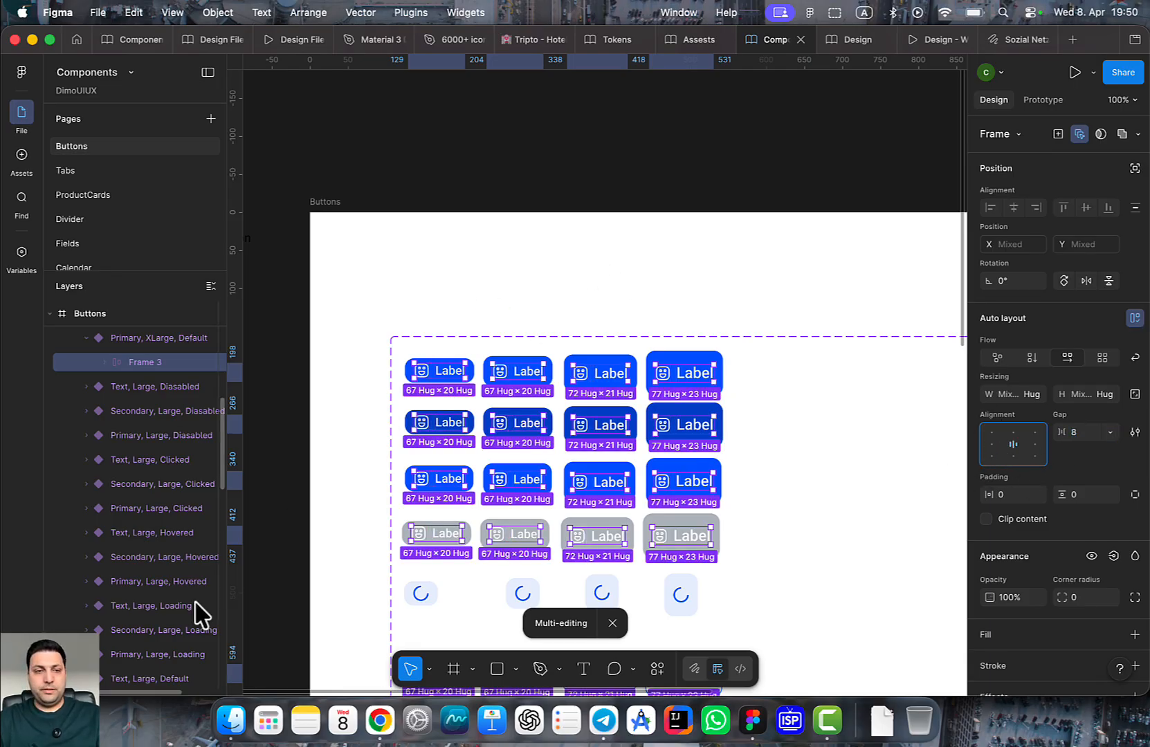
# Publish the changes of the Components file to the team library
pyautogui.hotkey('alt', '3')
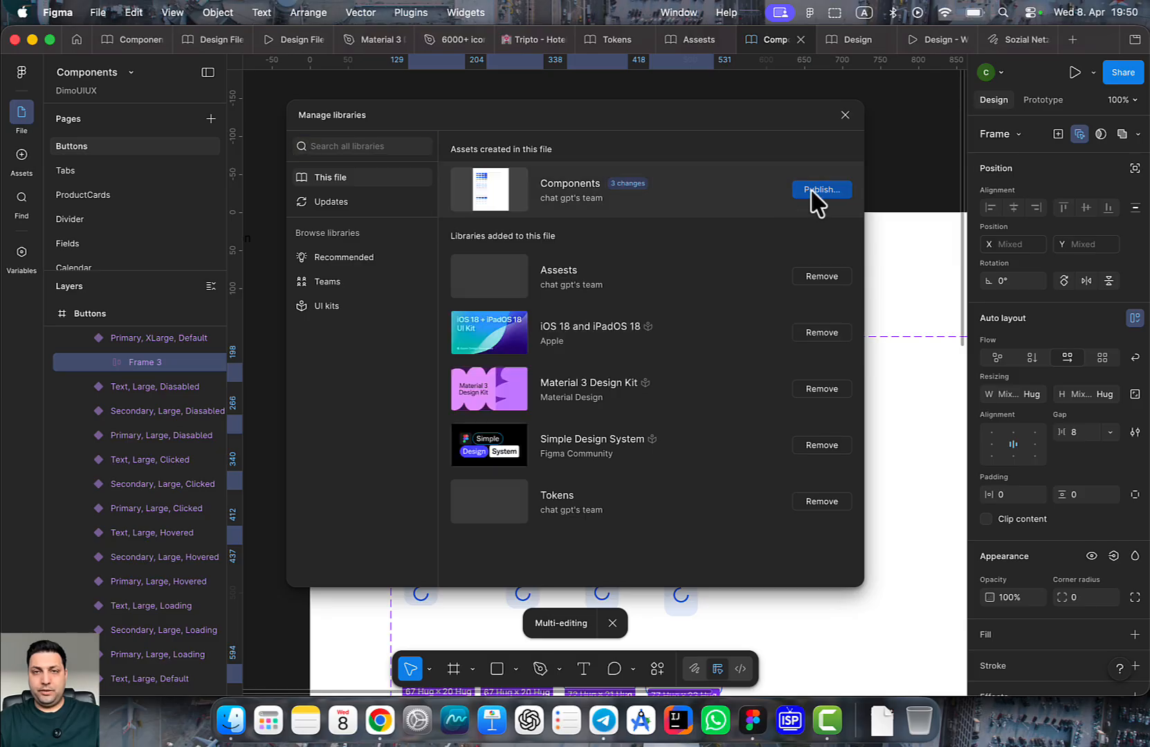
pyautogui.click(815, 190)
pyautogui.click(720, 476)
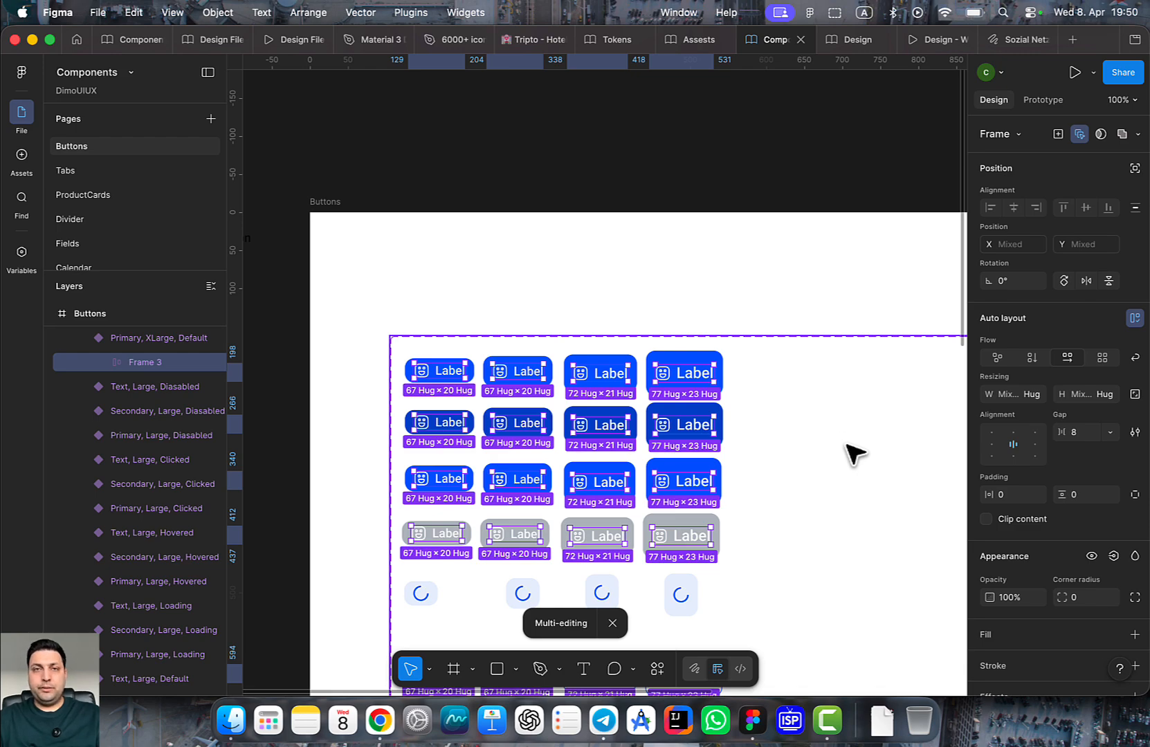
# Open the Icons page of the Assests file and look through the Essetional icon set for a play icon
pyautogui.click(685, 41)
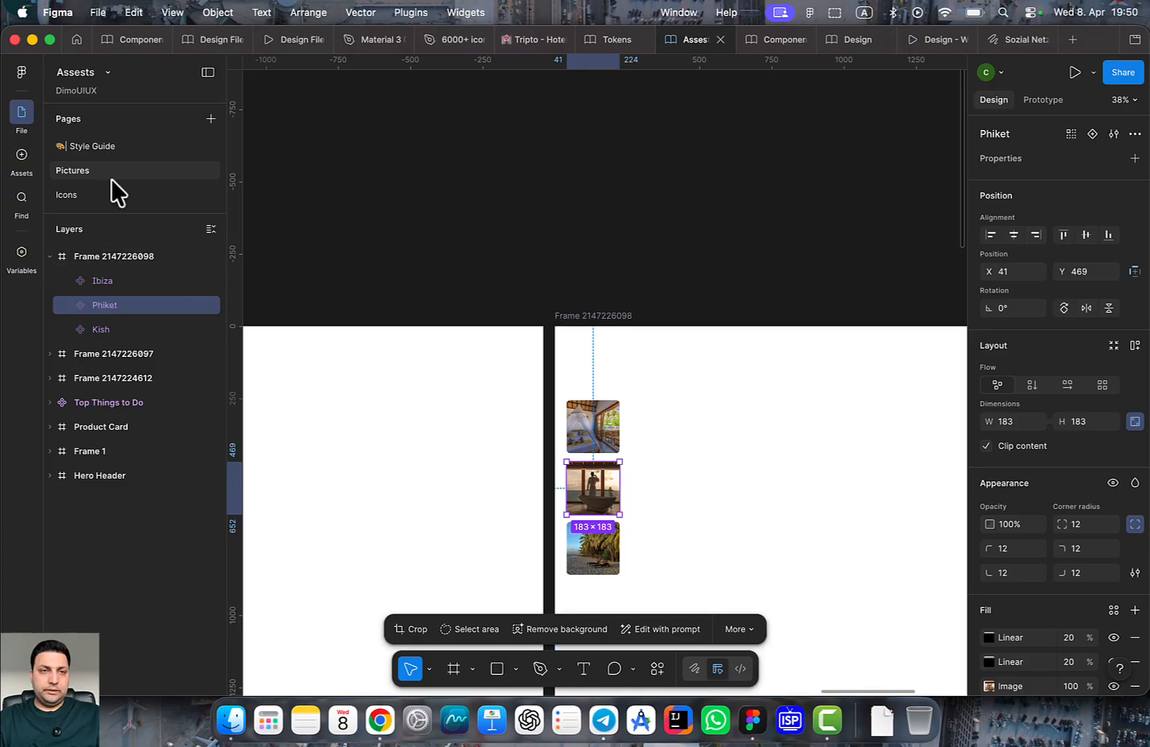
pyautogui.doubleClick(85, 198)
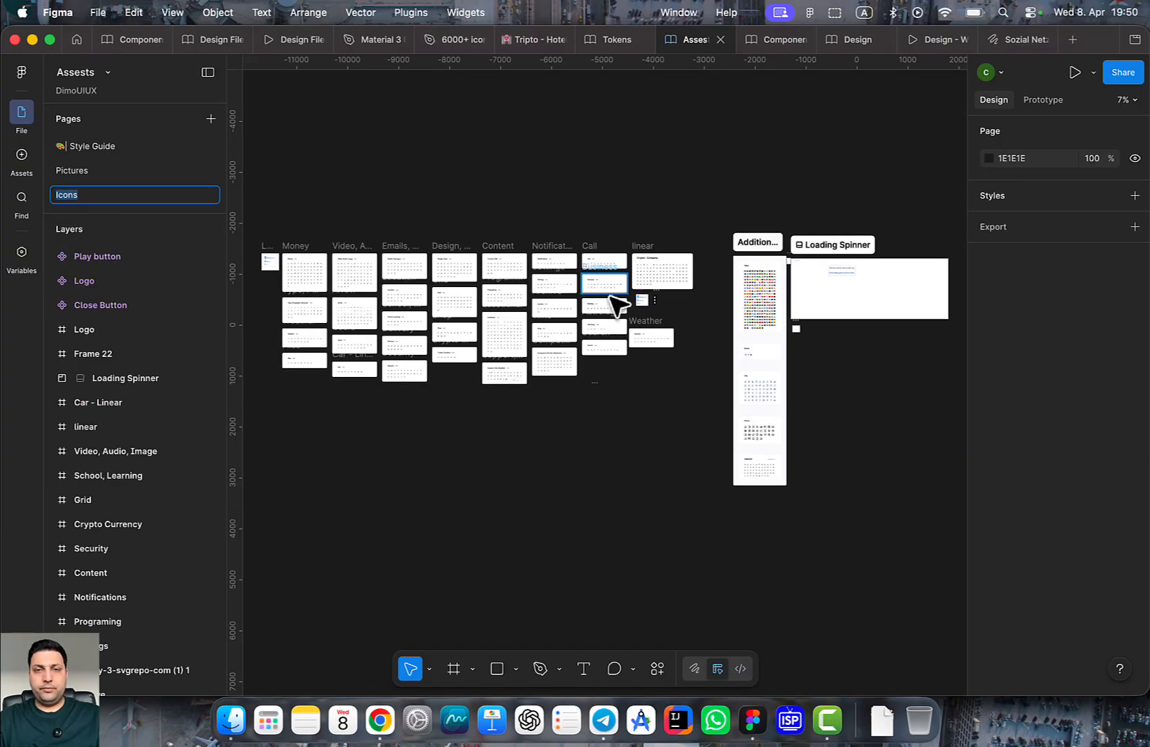
pyautogui.scroll(10, 519, 350)
pyautogui.moveTo(515, 346); pyautogui.dragTo(565, 415)
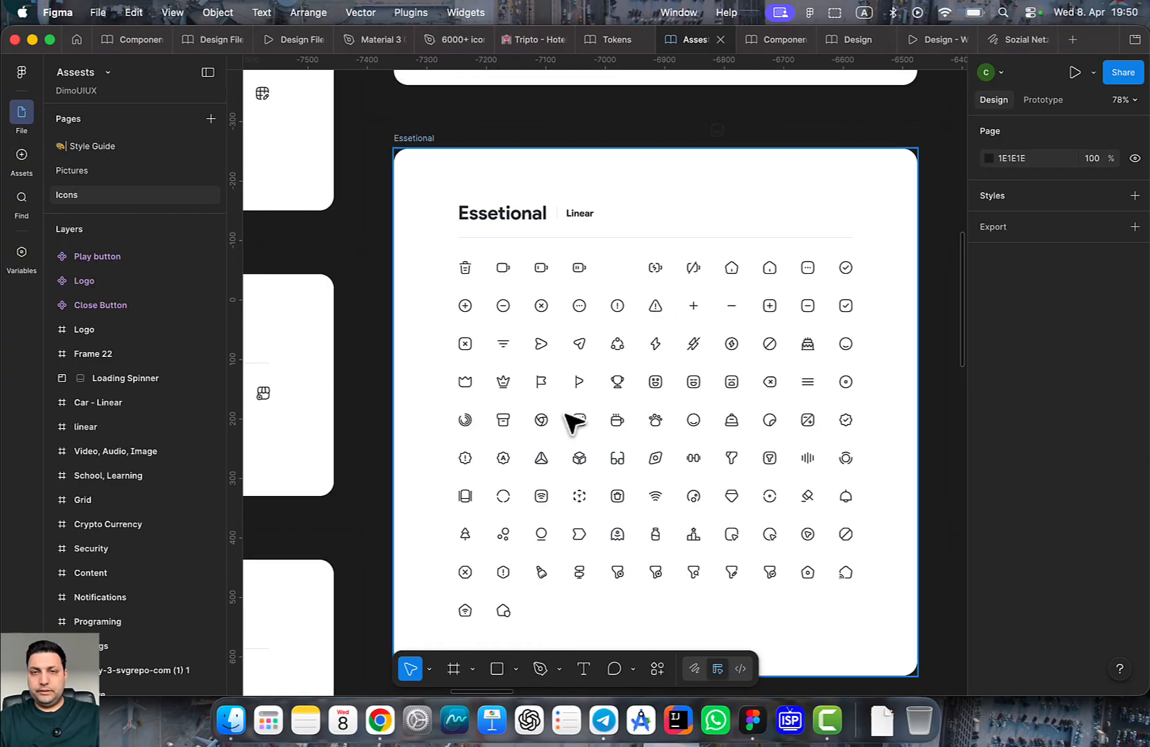
pyautogui.scroll(5, 643, 354)
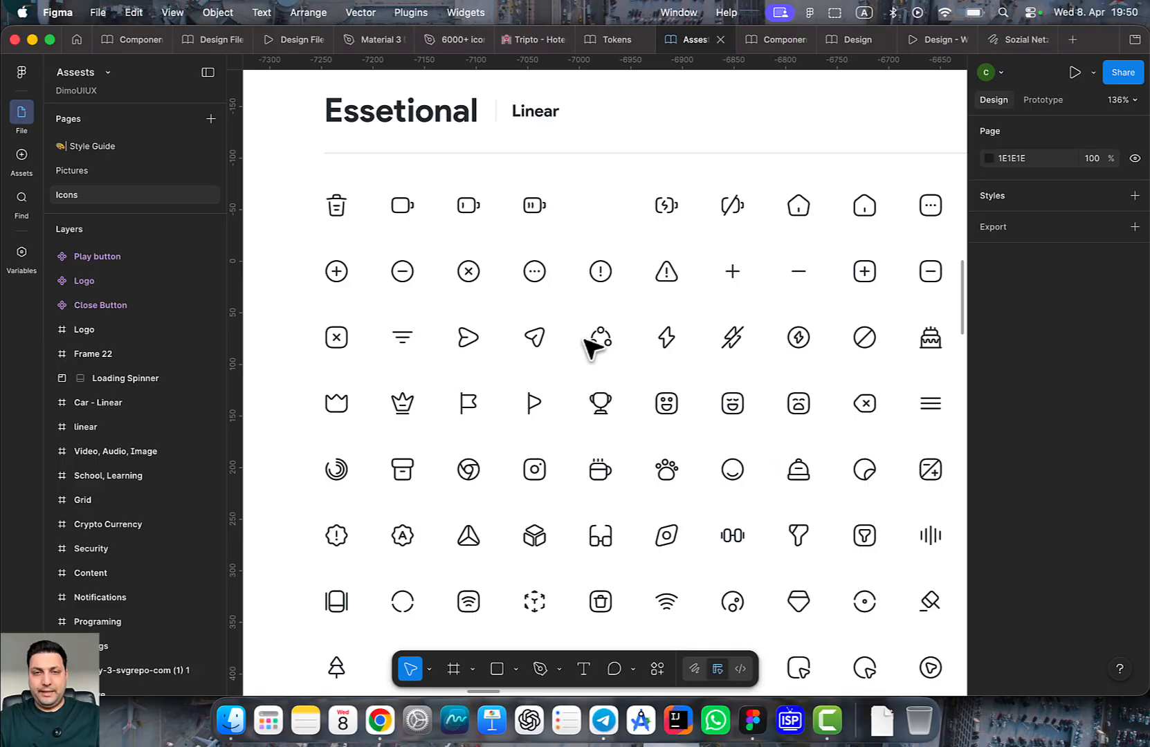
pyautogui.scroll(-7, 467, 357)
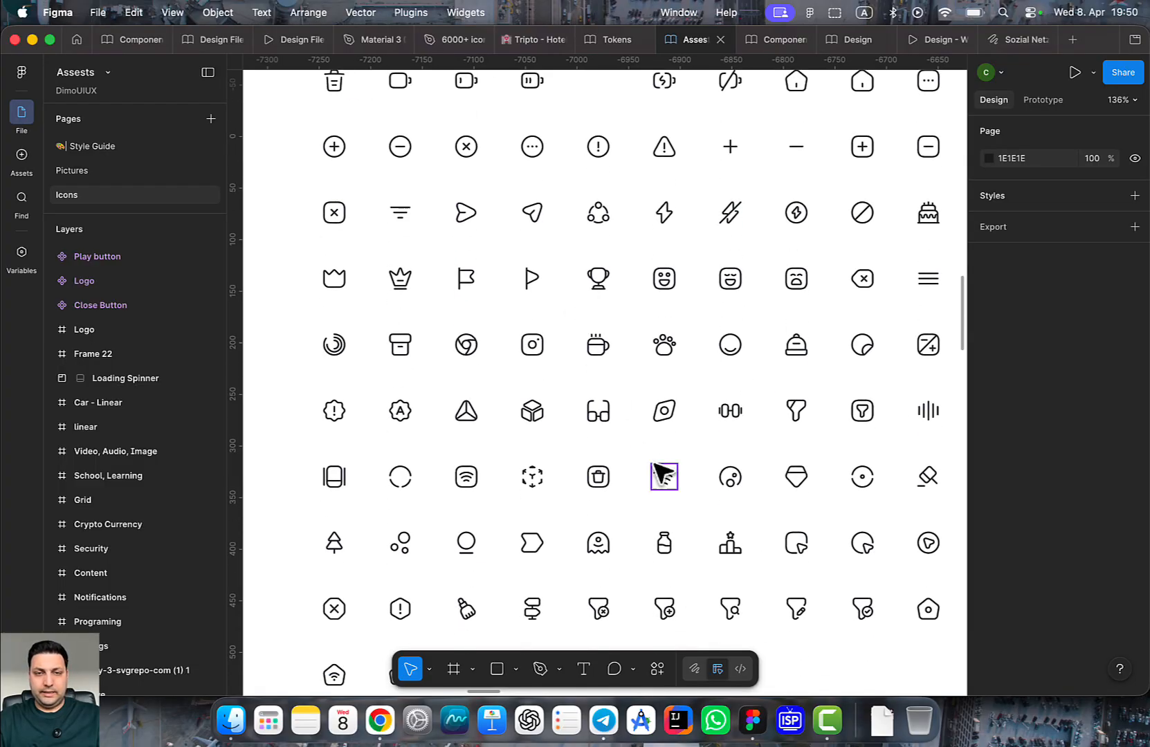
pyautogui.scroll(2, 792, 460)
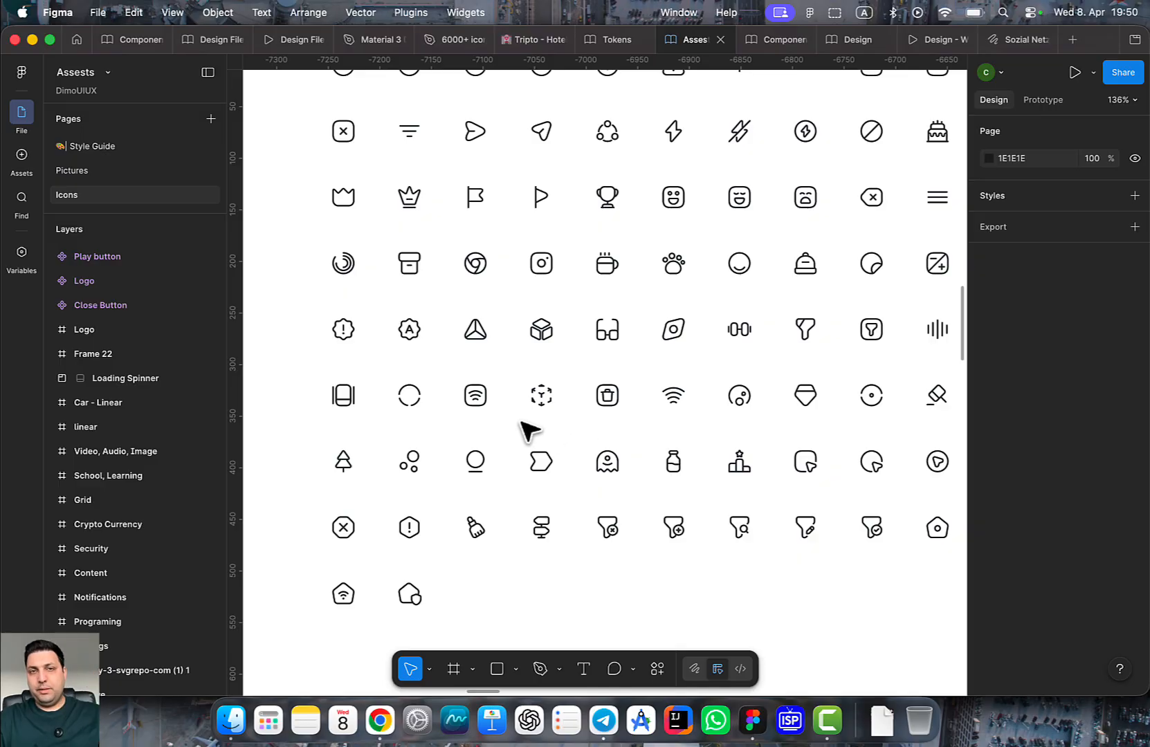
pyautogui.scroll(-3, 543, 417)
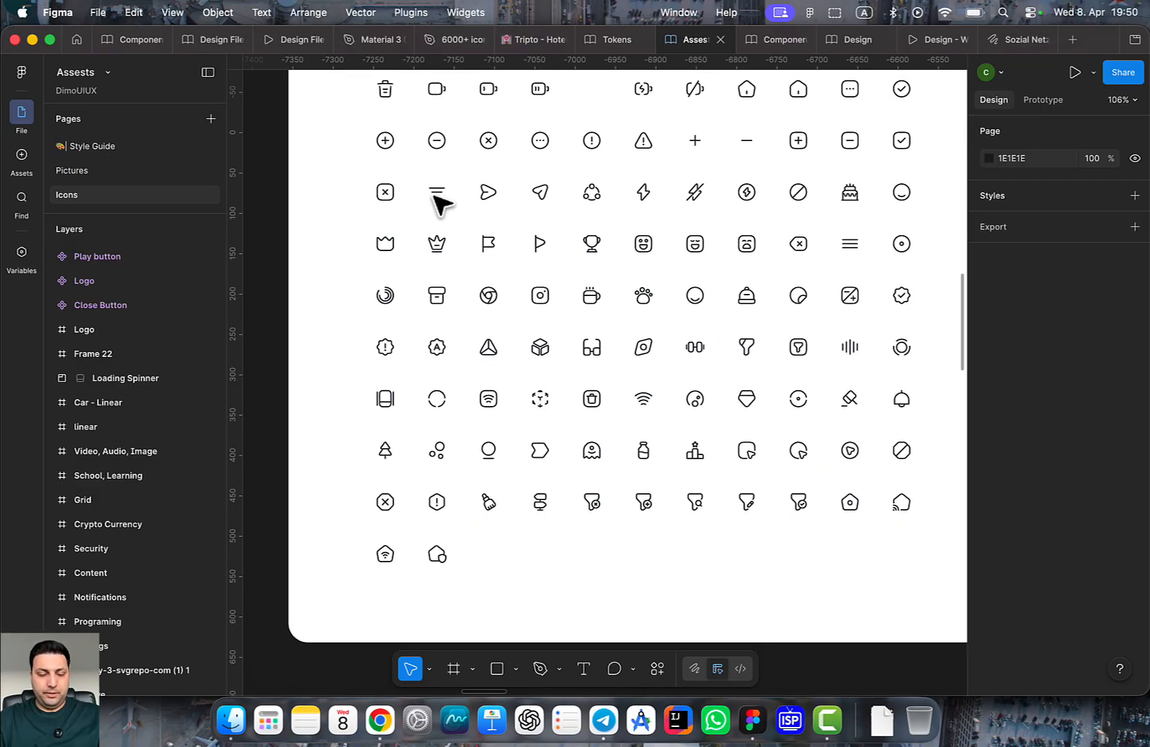
# Search the Icons page for "play" and step through the matches to the vuesax/linear/play component
pyautogui.press('super+f')
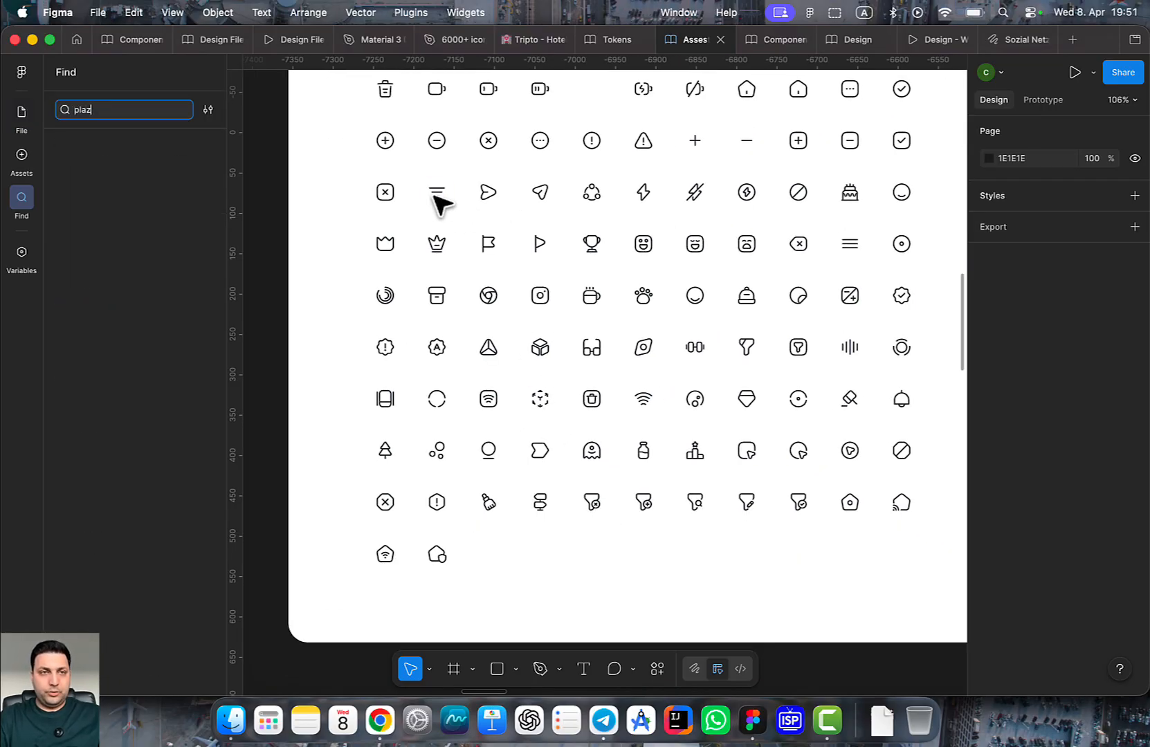
pyautogui.write('play')
pyautogui.press('Return')
pyautogui.press('Return')
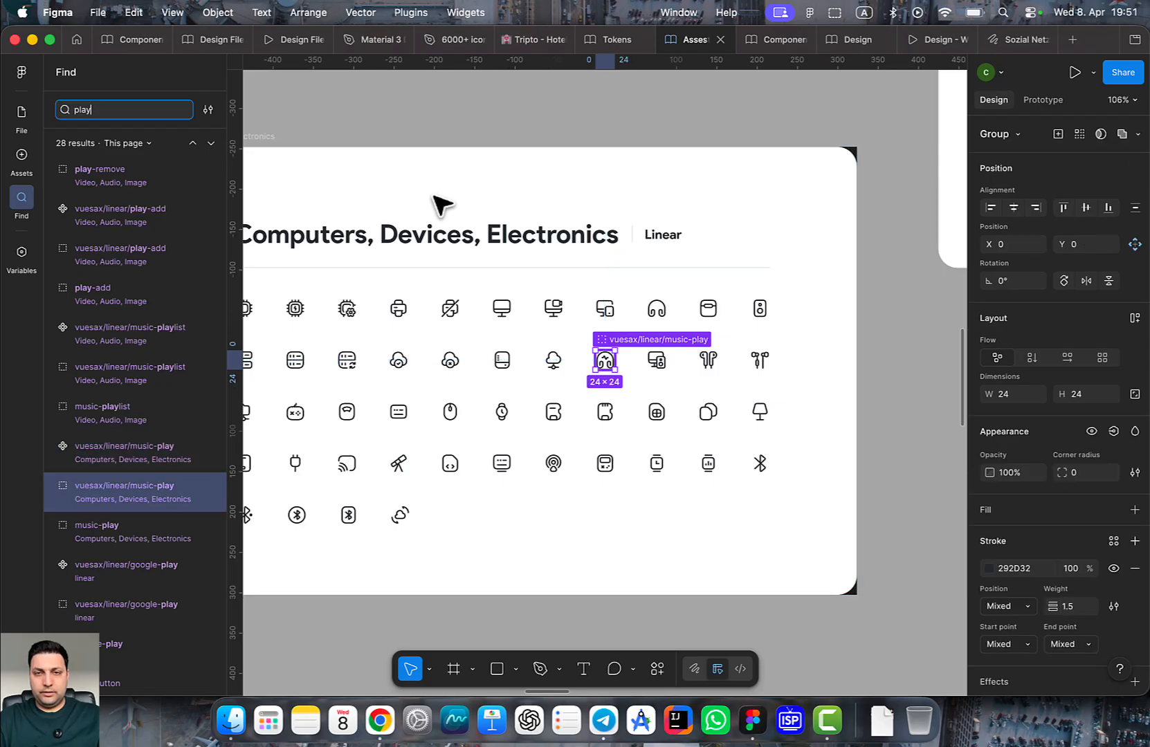
pyautogui.press('Return')
pyautogui.press('Return')
pyautogui.press('Return')
pyautogui.press('Return')
pyautogui.press('Return')
pyautogui.press('Return')
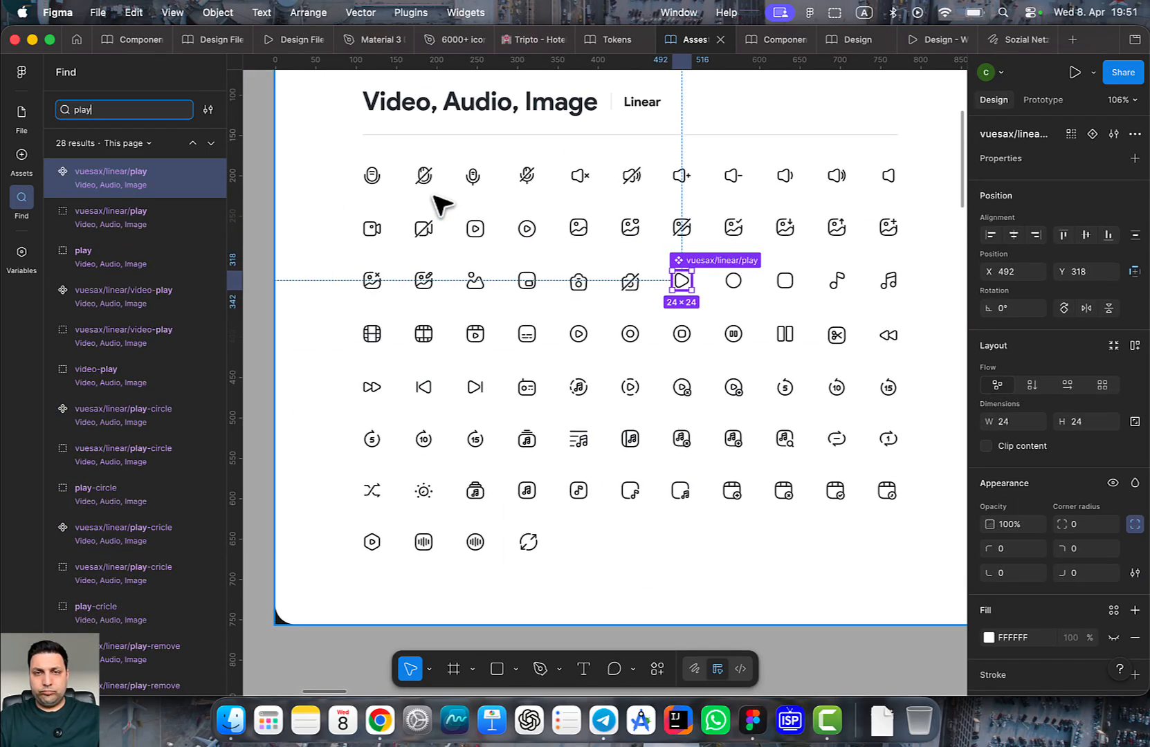
pyautogui.scroll(5, 673, 282)
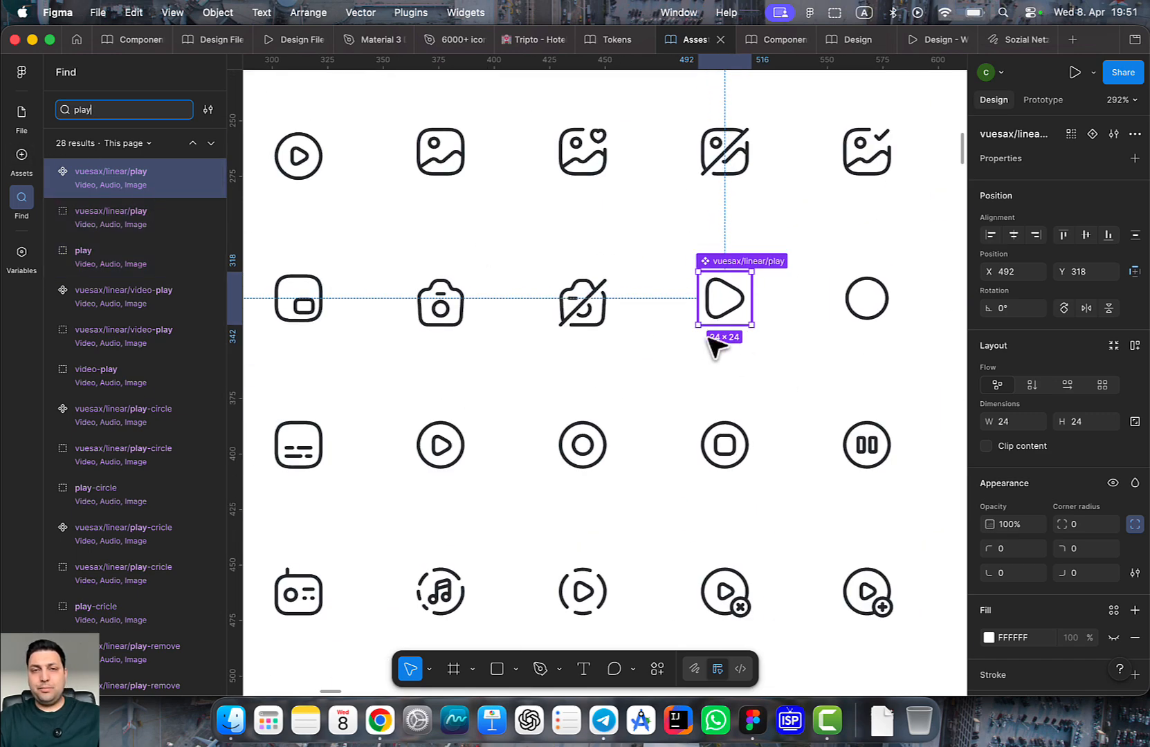
# Copy the layer name of the vuesax/linear/play icon component
pyautogui.doubleClick(115, 174)
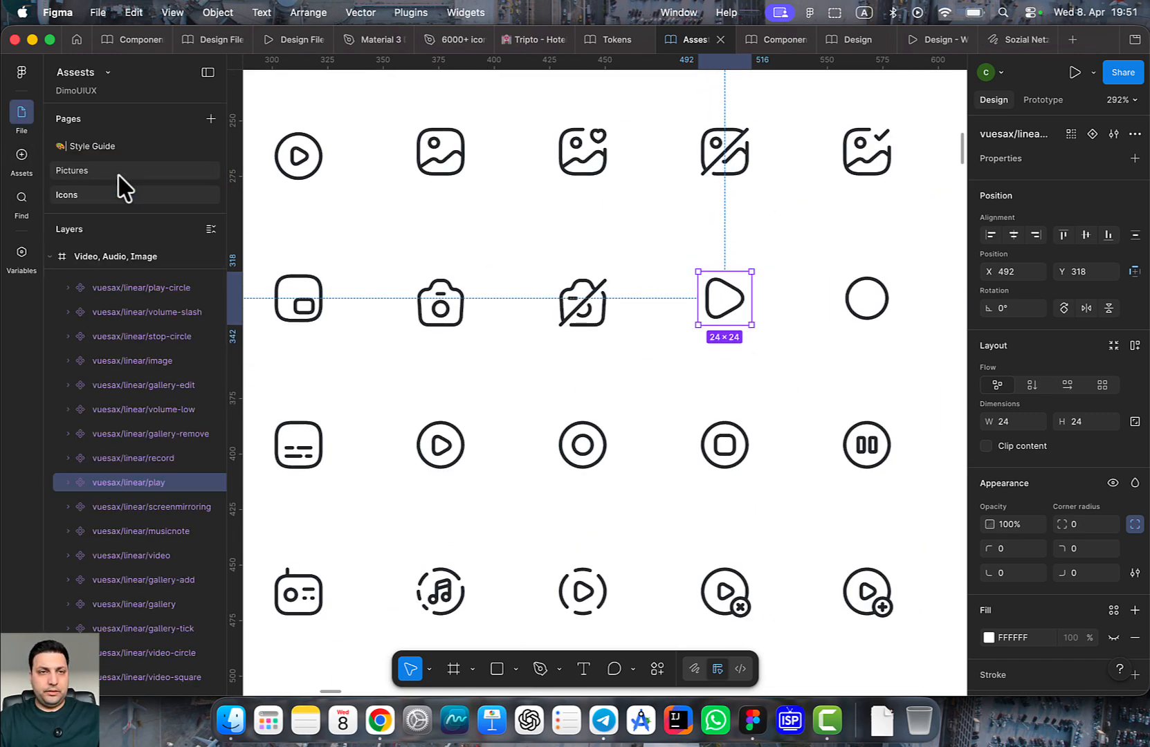
pyautogui.doubleClick(134, 482)
pyautogui.press('super+c')
pyautogui.moveTo(809, 55)
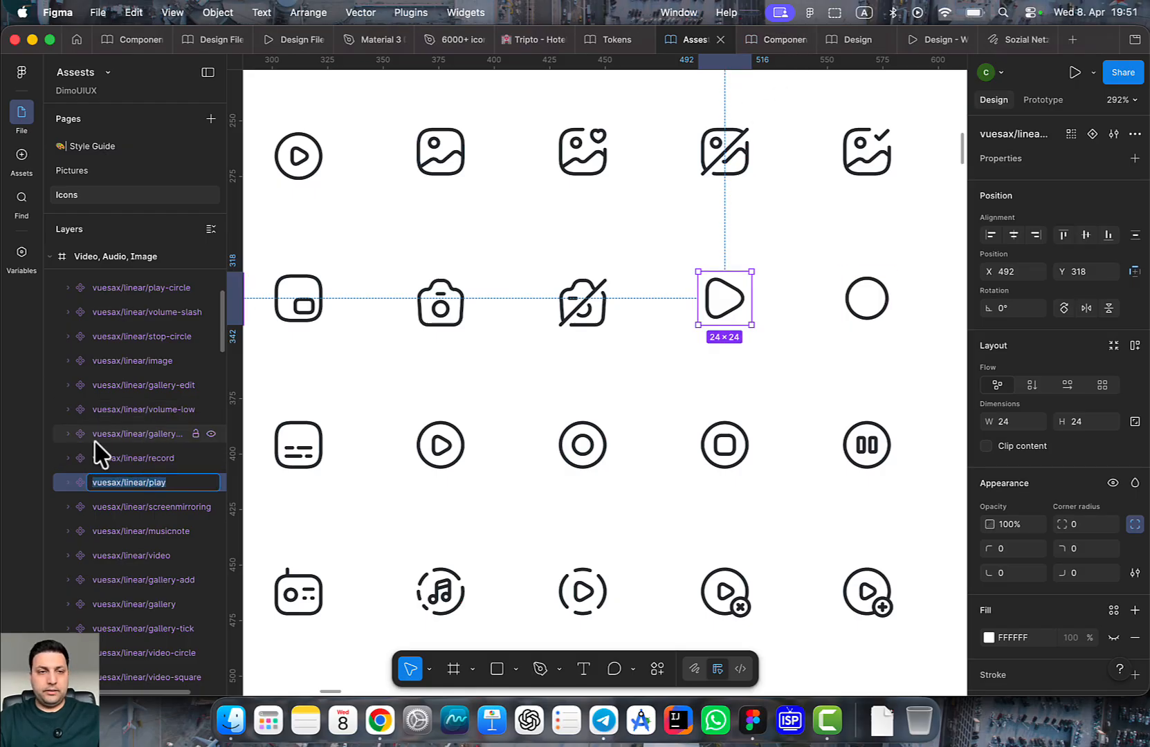
# Check the Assests file's libraries for available updates and close the library manager
pyautogui.click(23, 157)
pyautogui.click(208, 73)
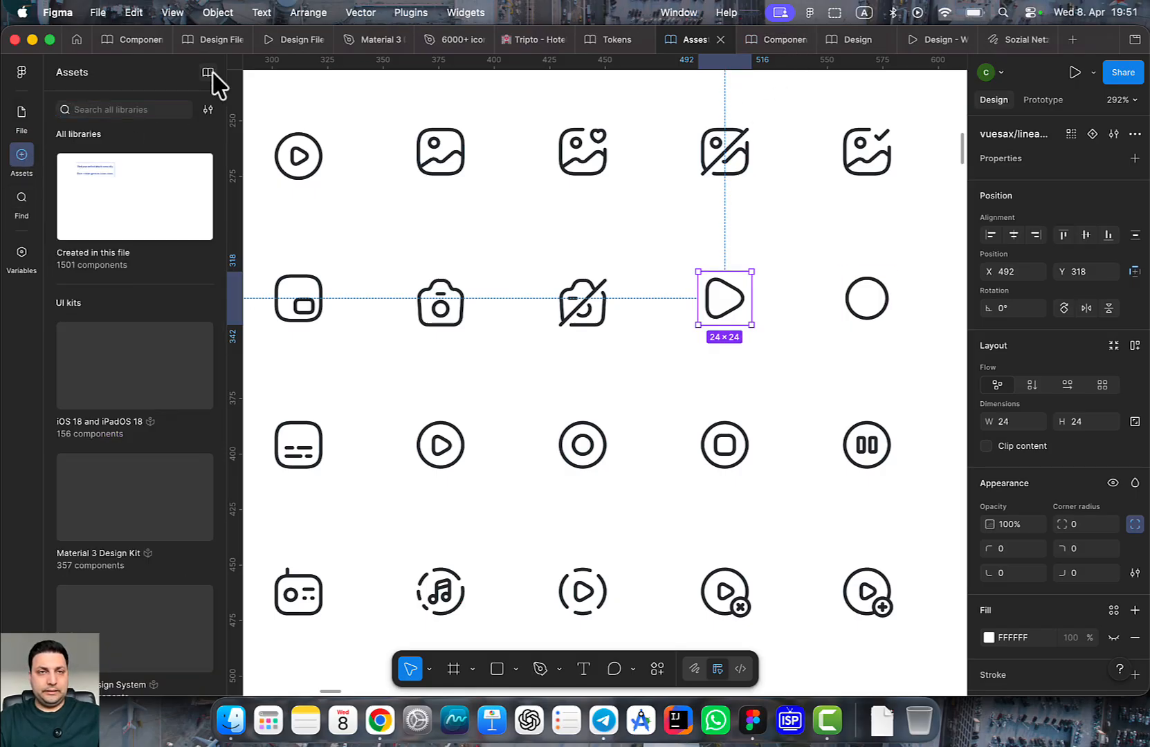
pyautogui.click(377, 203)
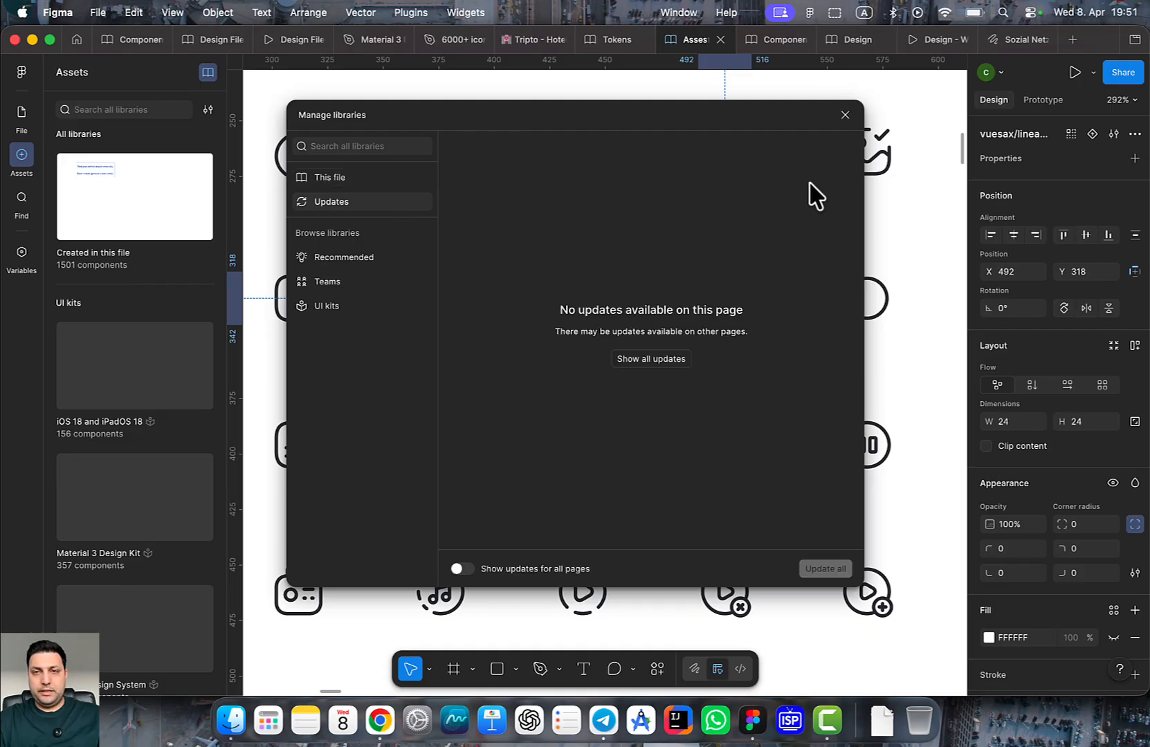
pyautogui.click(845, 115)
# Return to the Design file and apply all pending library updates, including the Button component
pyautogui.click(834, 45)
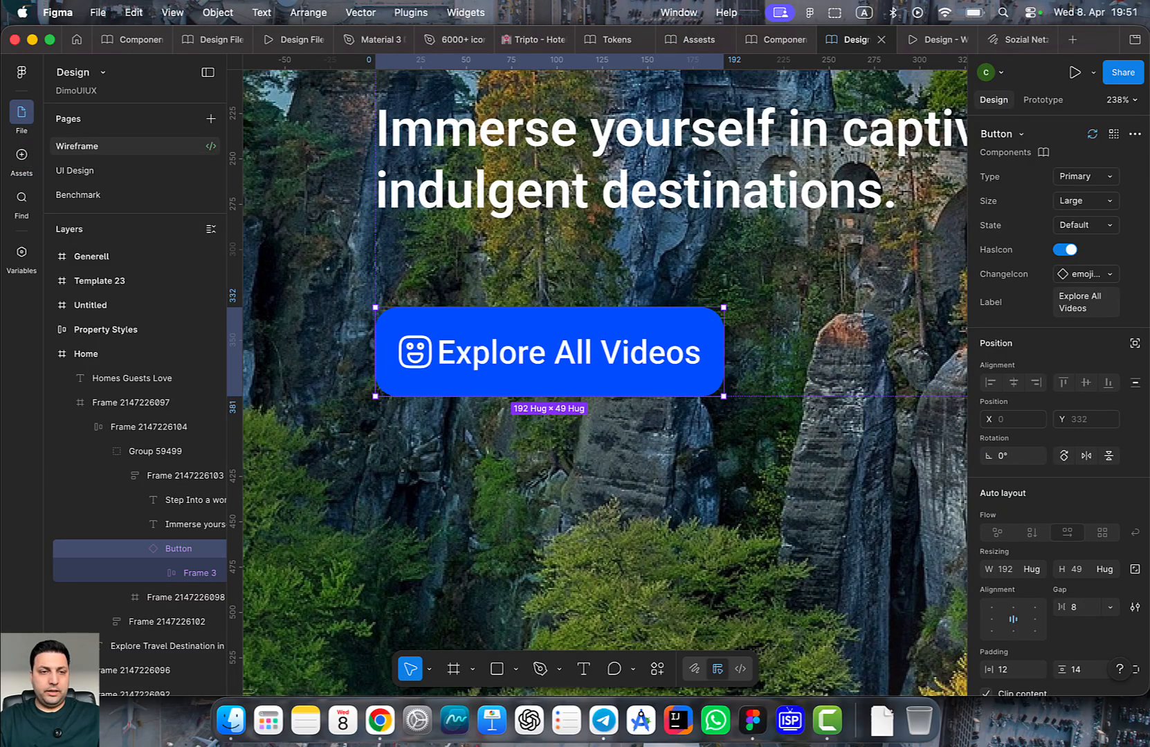
pyautogui.click(21, 674)
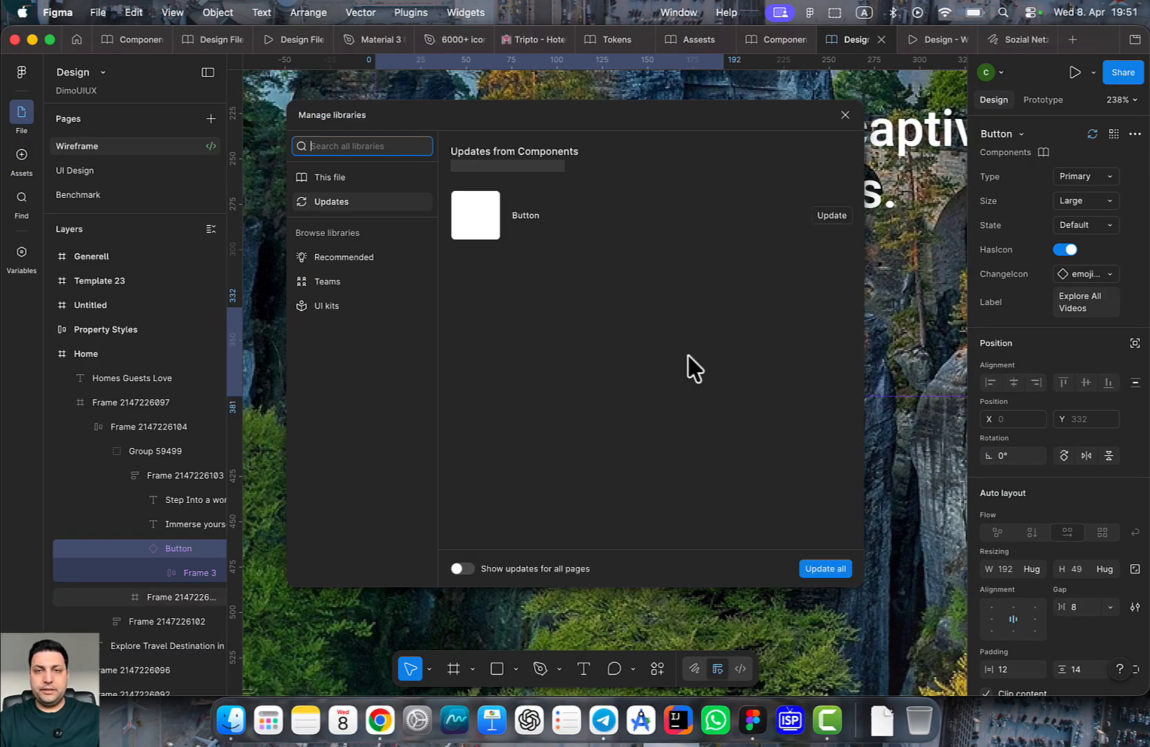
pyautogui.click(826, 570)
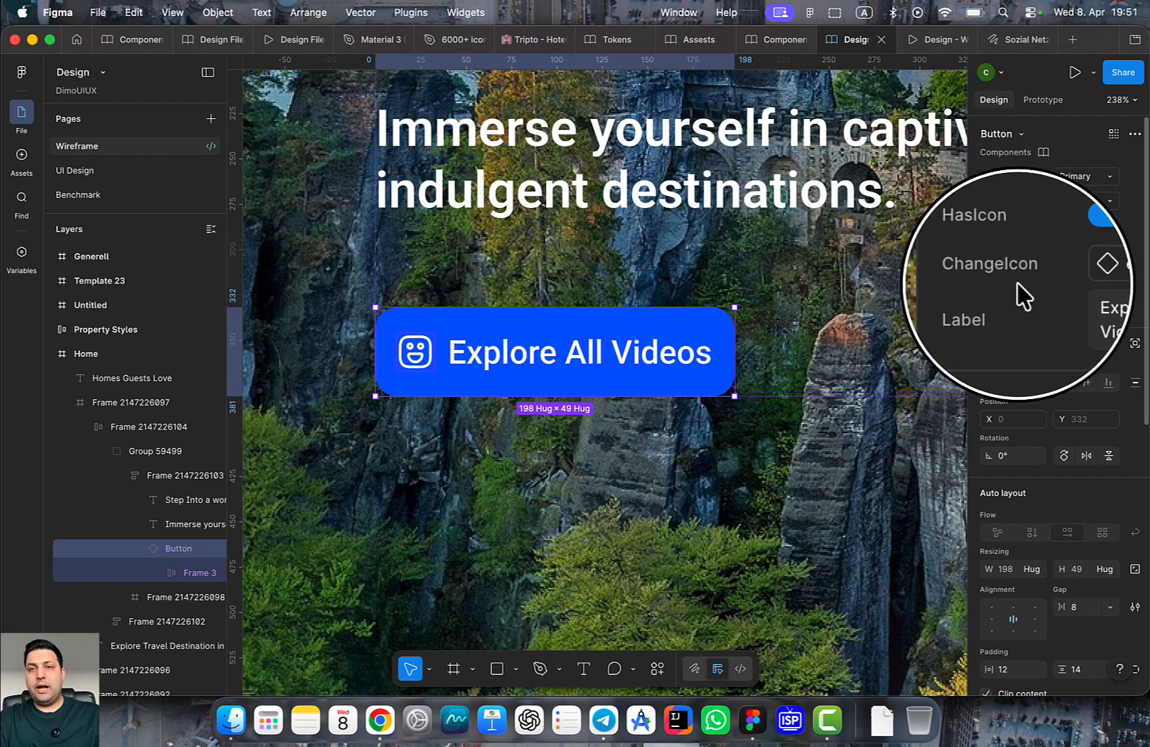
# Swap the Explore All Videos button's icon to vuesax/linear/play using the copied name, and check the banner
pyautogui.click(1092, 274)
pyautogui.press('super+v')
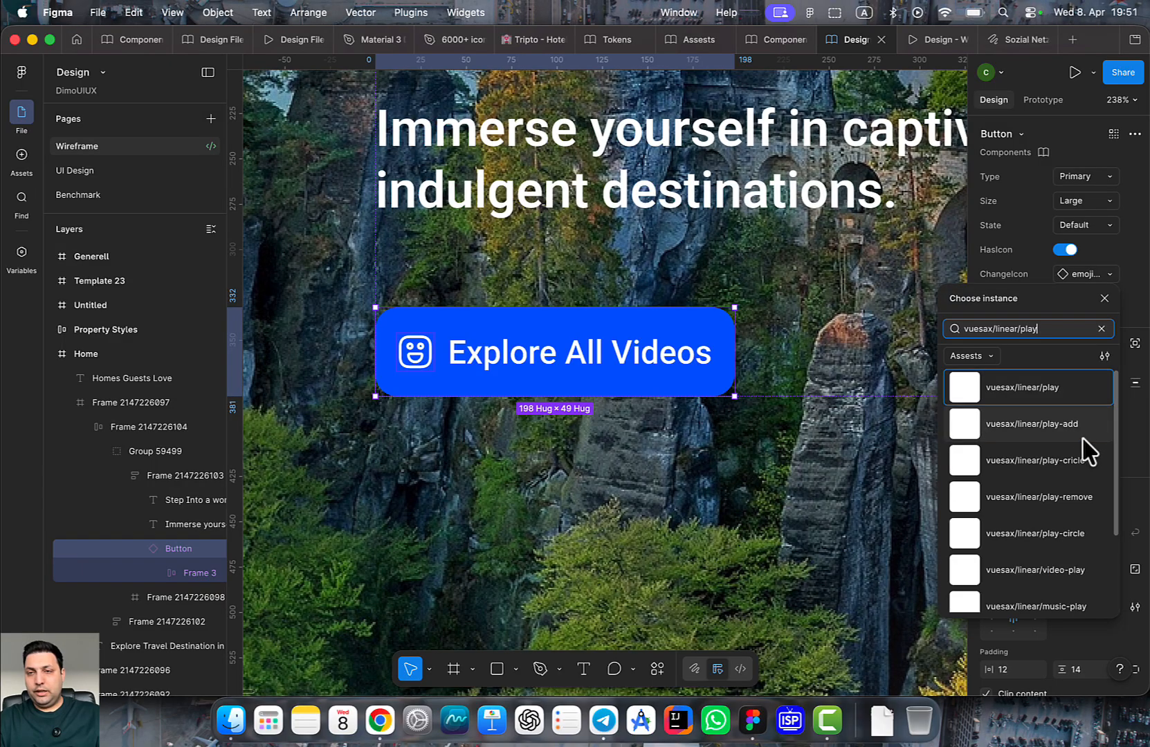
pyautogui.click(966, 385)
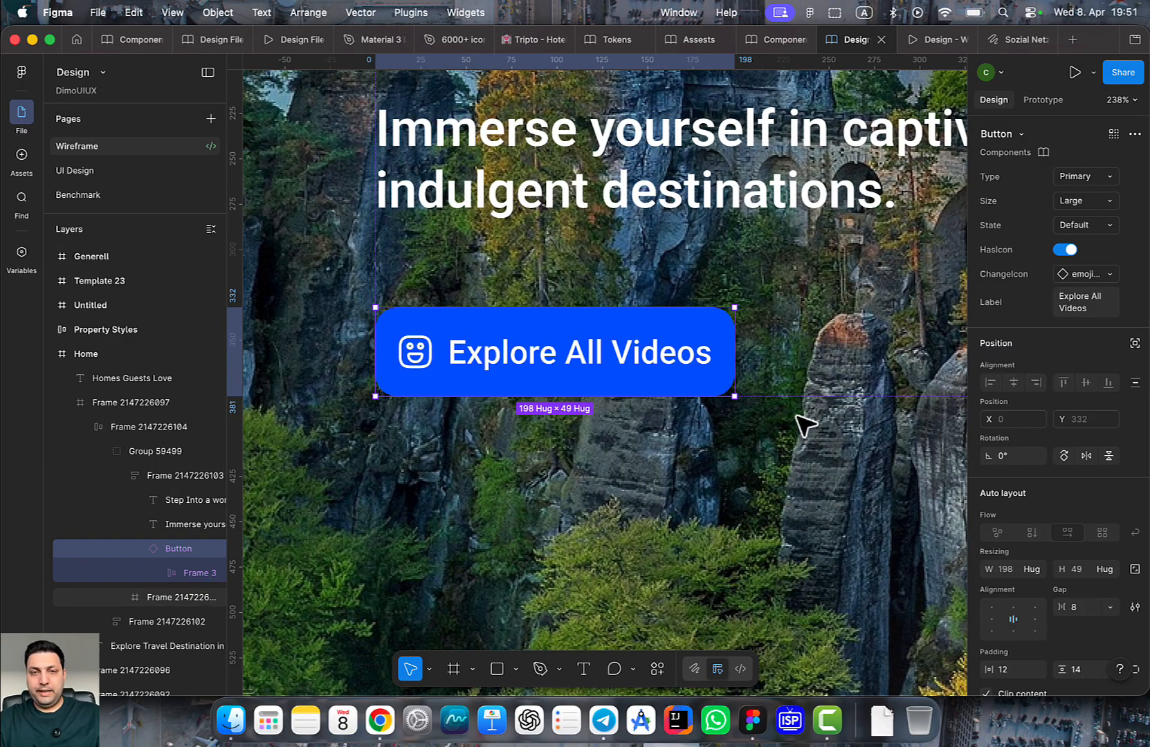
pyautogui.click(626, 470)
pyautogui.scroll(-3, 618, 470)
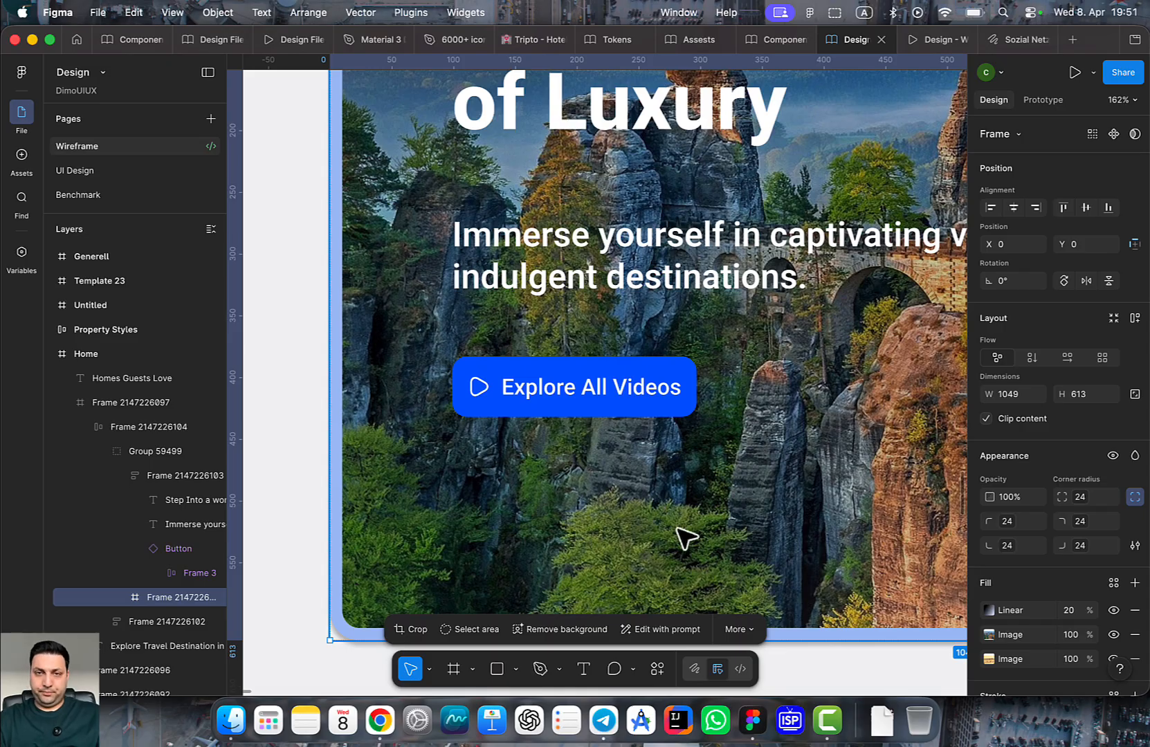
pyautogui.scroll(-10, 802, 539)
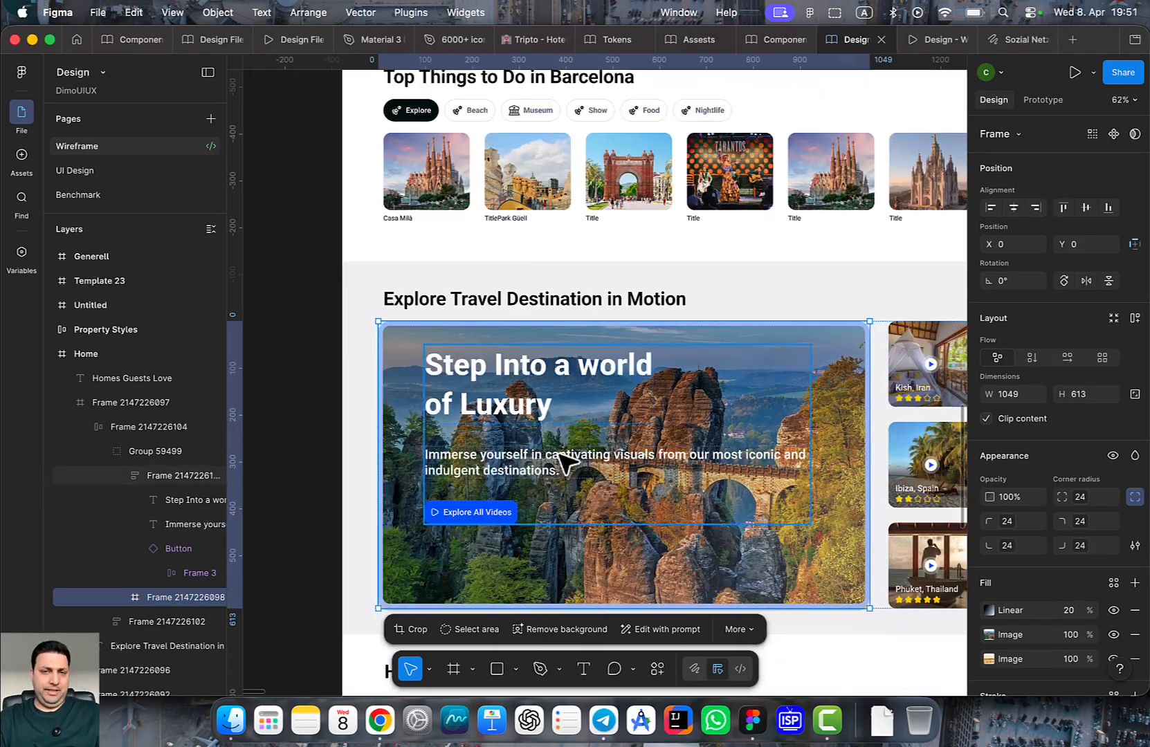
# Select the Step Into a world of Luxury heading and view the available text styles
pyautogui.scroll(5, 553, 408)
pyautogui.click(539, 367)
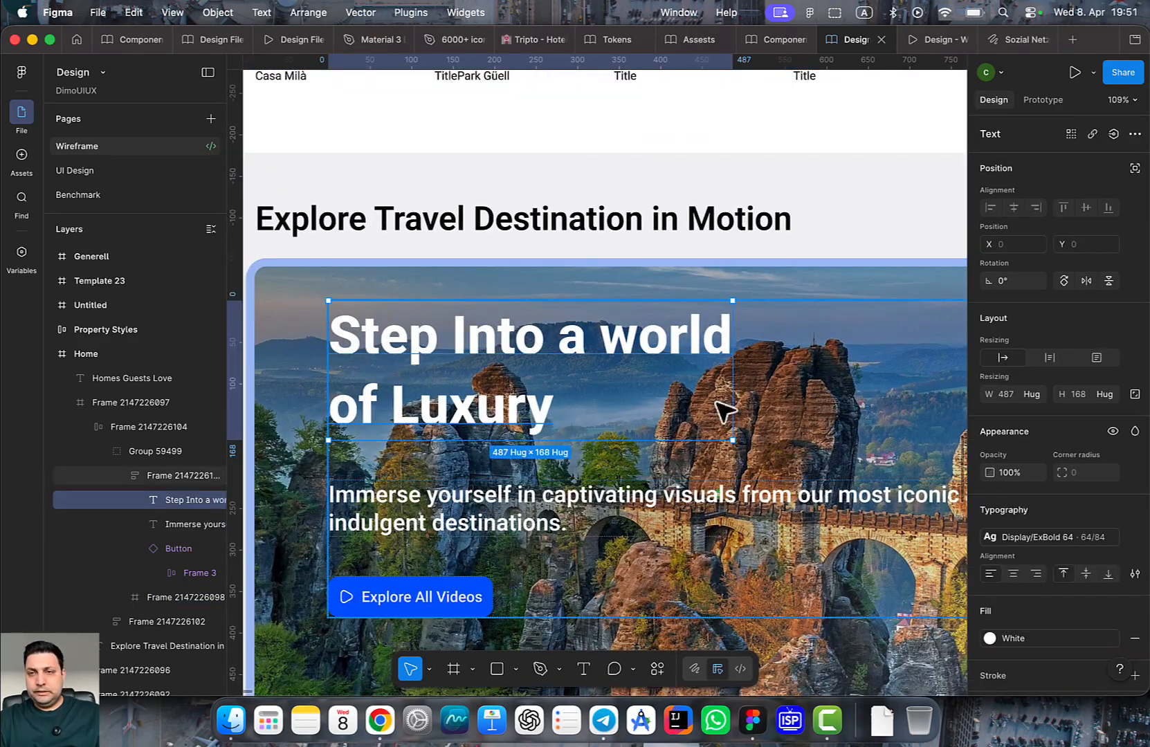
pyautogui.click(1048, 538)
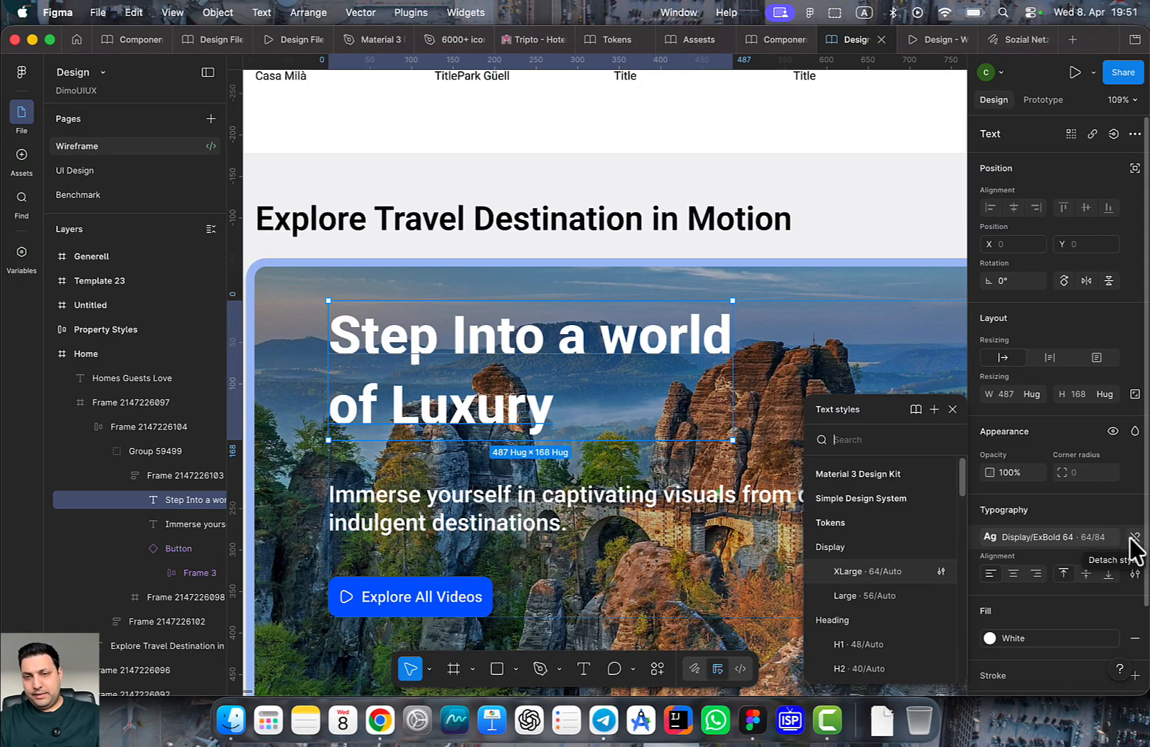
# Detach the text style of the Immerse yourself paragraph and apply the Heading/H5 style to it
pyautogui.click(509, 502)
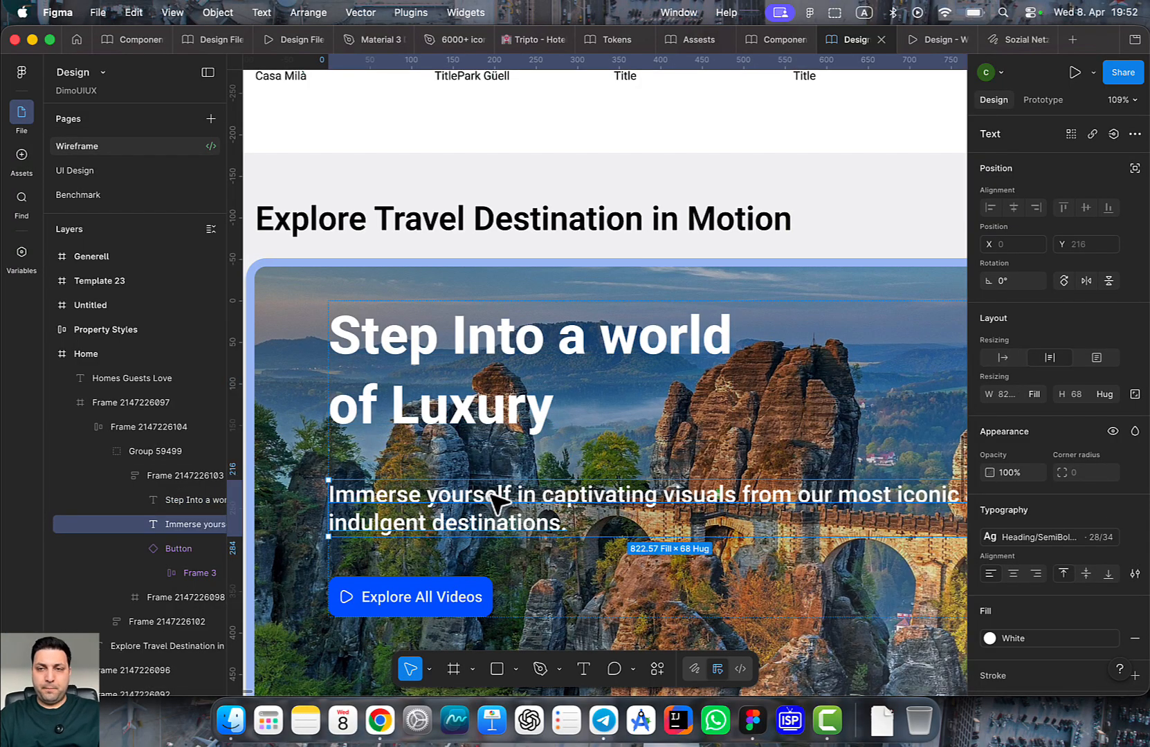
pyautogui.click(1110, 538)
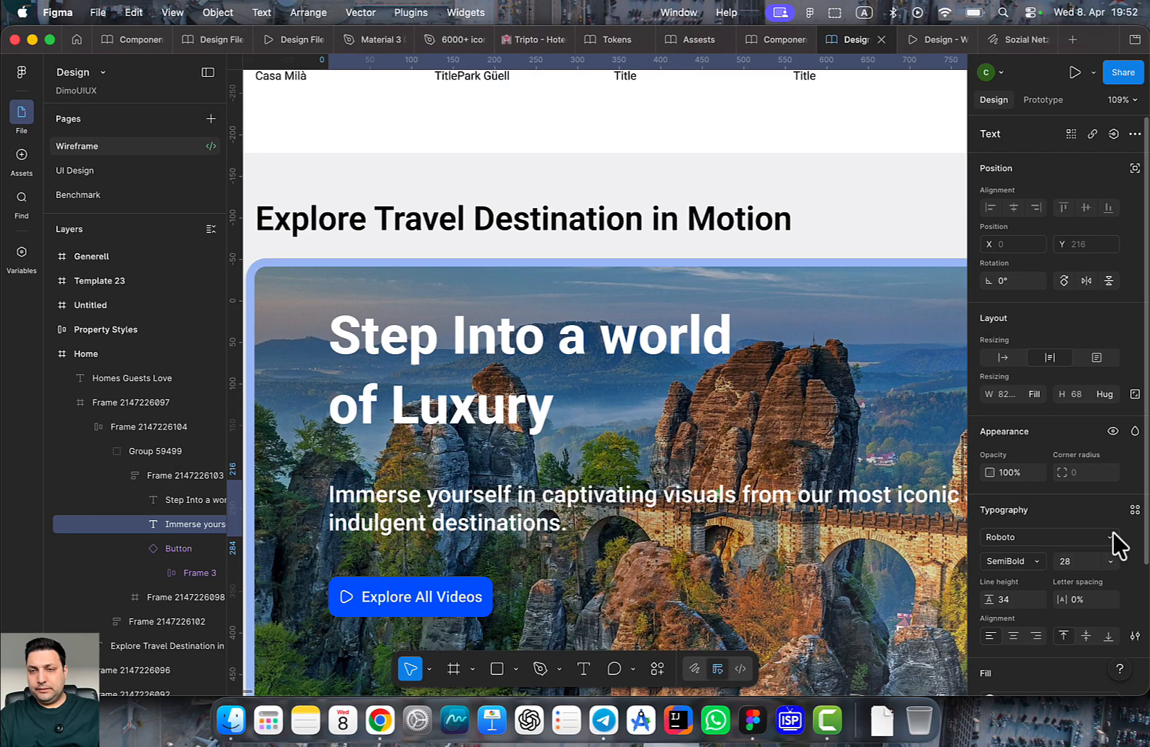
pyautogui.click(1134, 510)
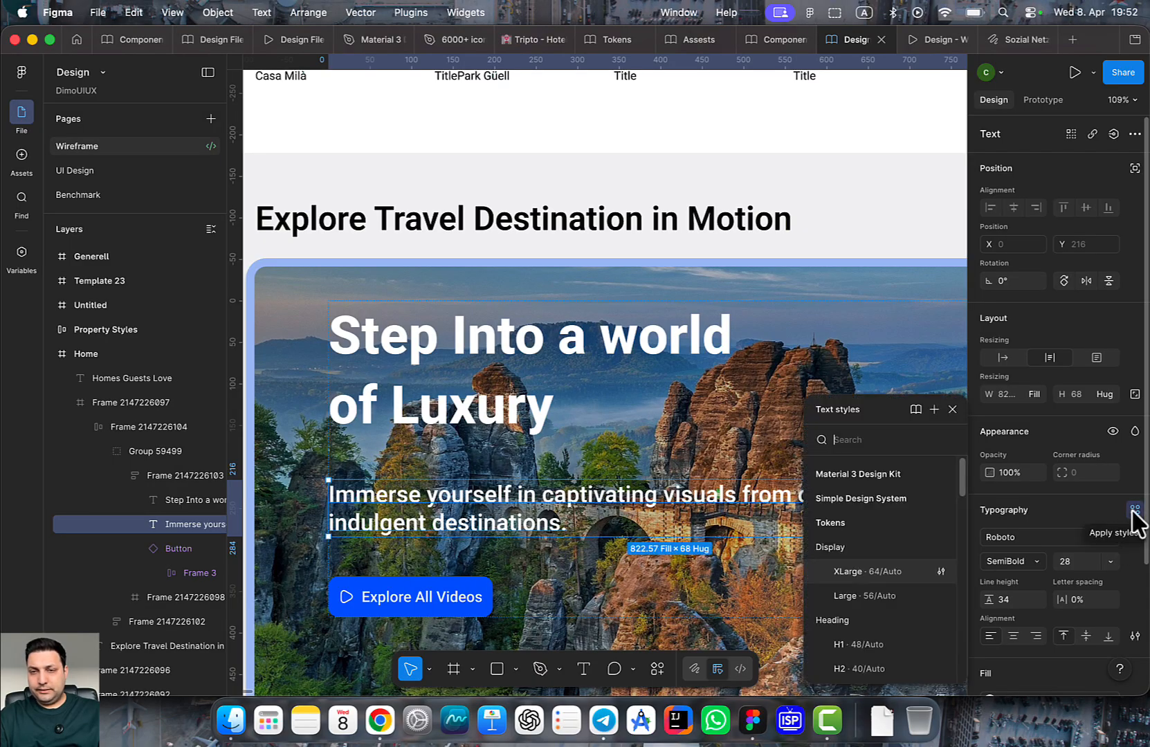
pyautogui.scroll(-4, 882, 590)
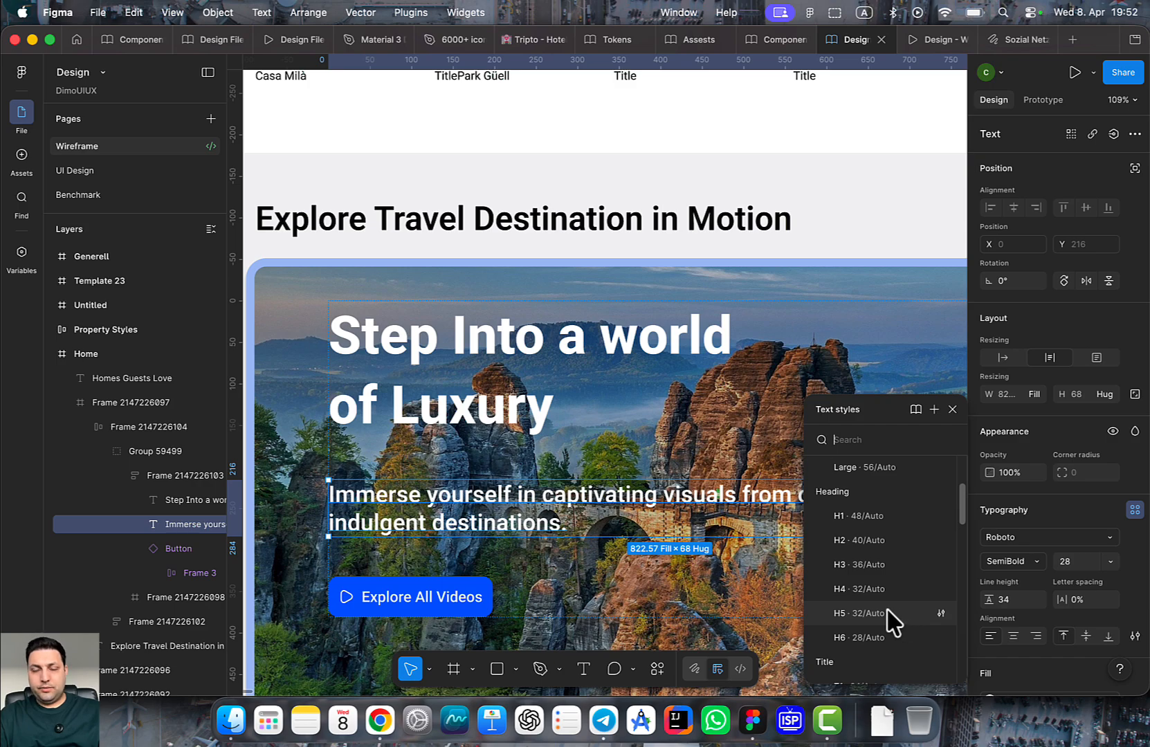
pyautogui.click(887, 612)
# Apply the Heading/H6 text style to the Immerse yourself paragraph in the banner
pyautogui.moveTo(710, 563); pyautogui.dragTo(660, 464)
pyautogui.scroll(-1, 602, 453)
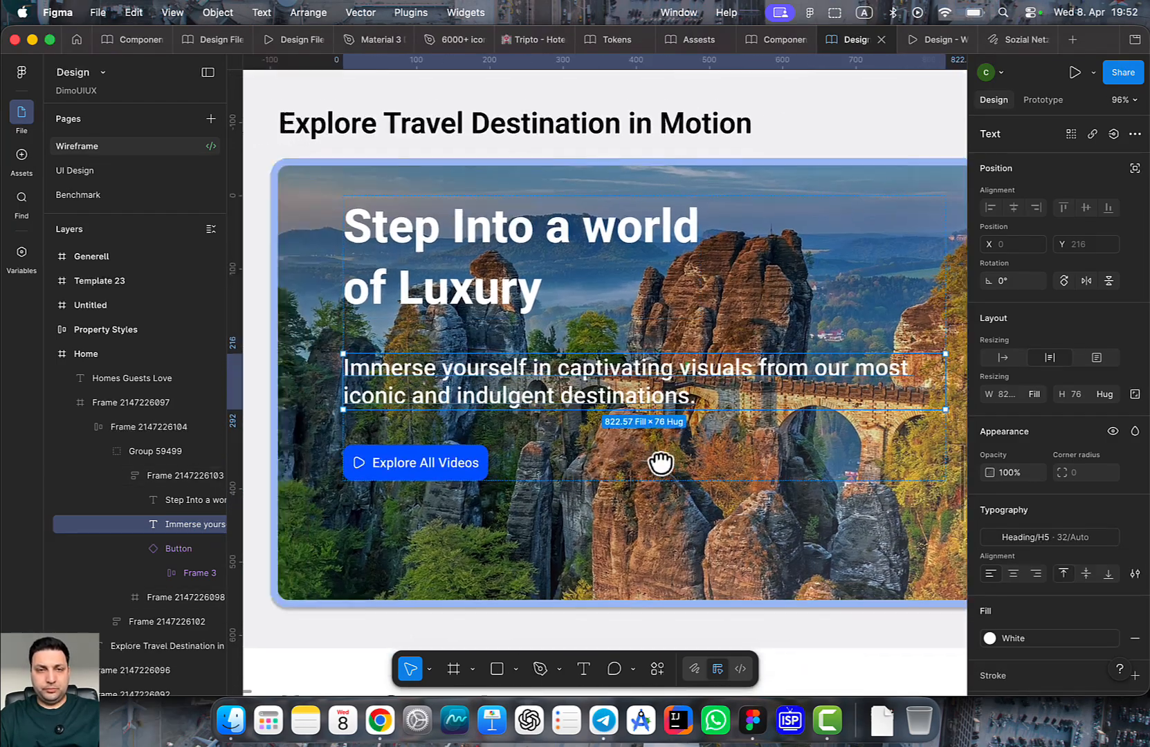
pyautogui.scroll(3, 660, 463)
pyautogui.hscroll(-3, 660, 463)
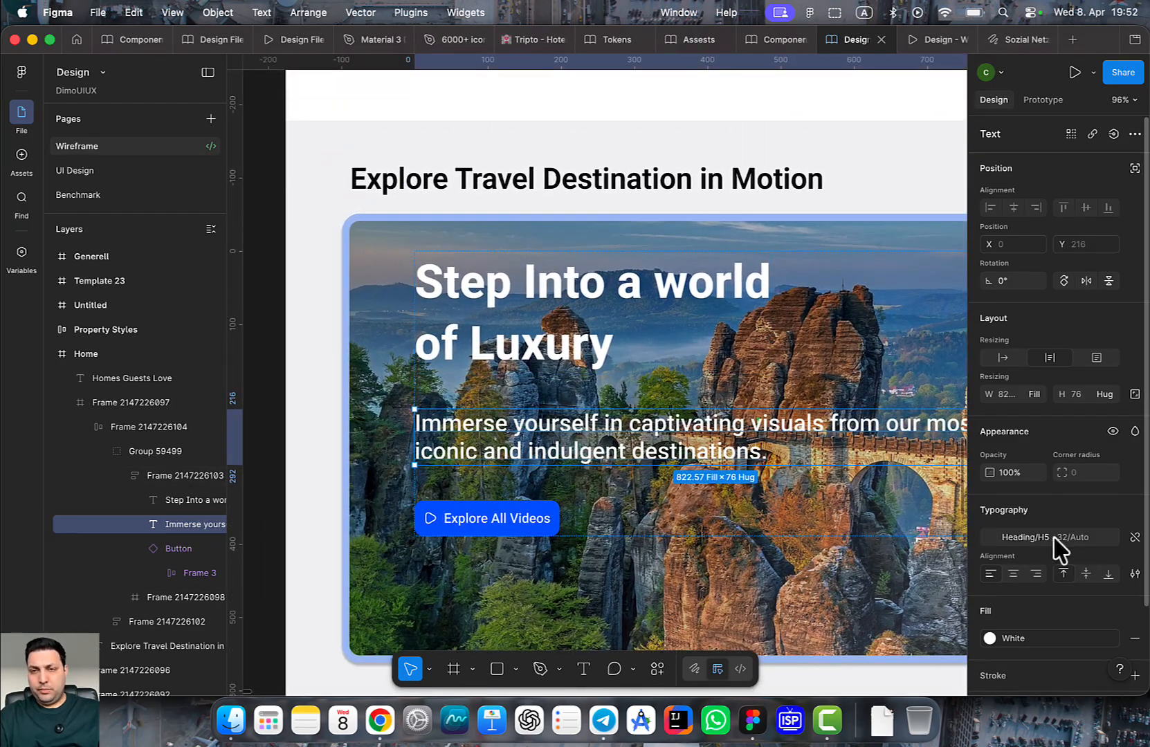
pyautogui.click(1058, 546)
pyautogui.click(864, 657)
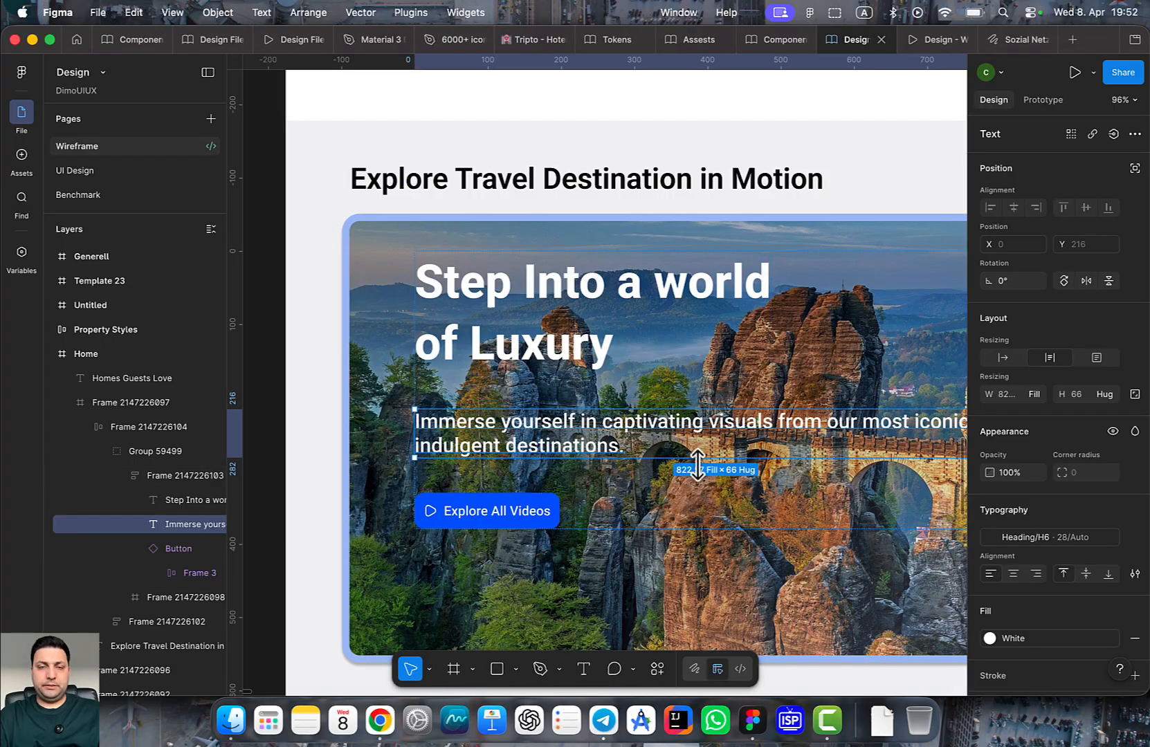
# Check the Step Into a world of Luxury banner on the page and in the running prototype
pyautogui.click(708, 513)
pyautogui.scroll(-4, 821, 523)
pyautogui.scroll(-2, 739, 487)
pyautogui.hscroll(2, 738, 488)
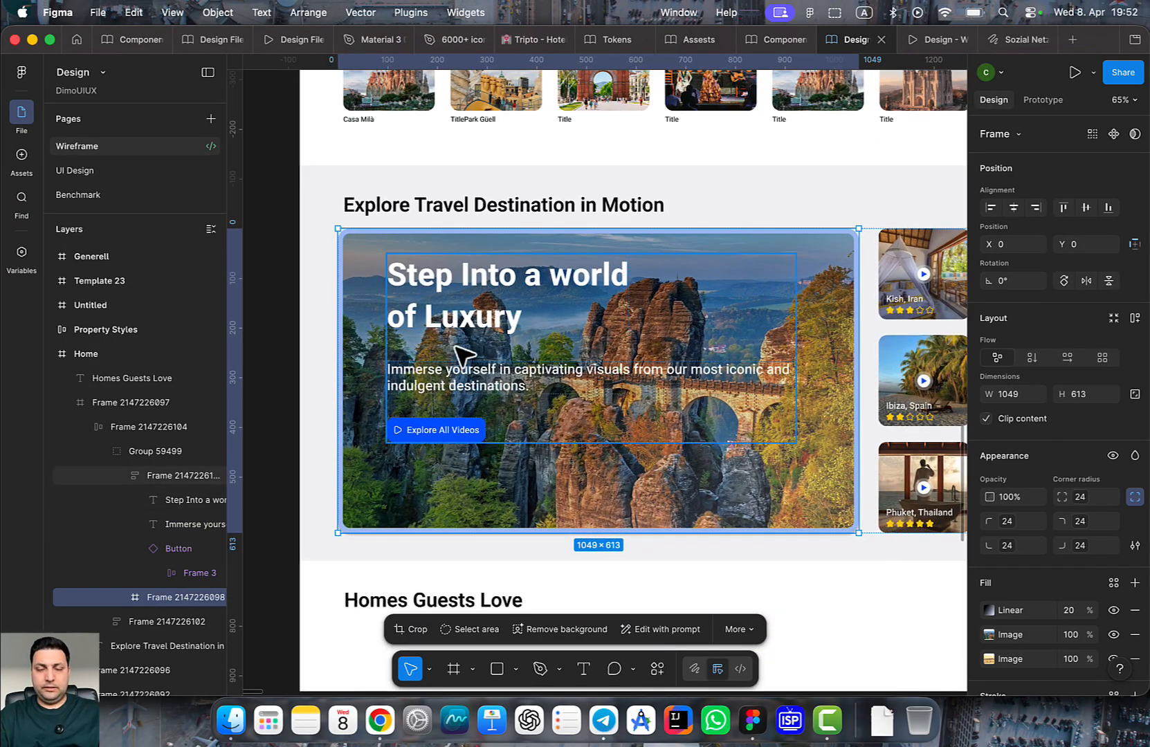
pyautogui.scroll(-2, 706, 450)
pyautogui.click(927, 40)
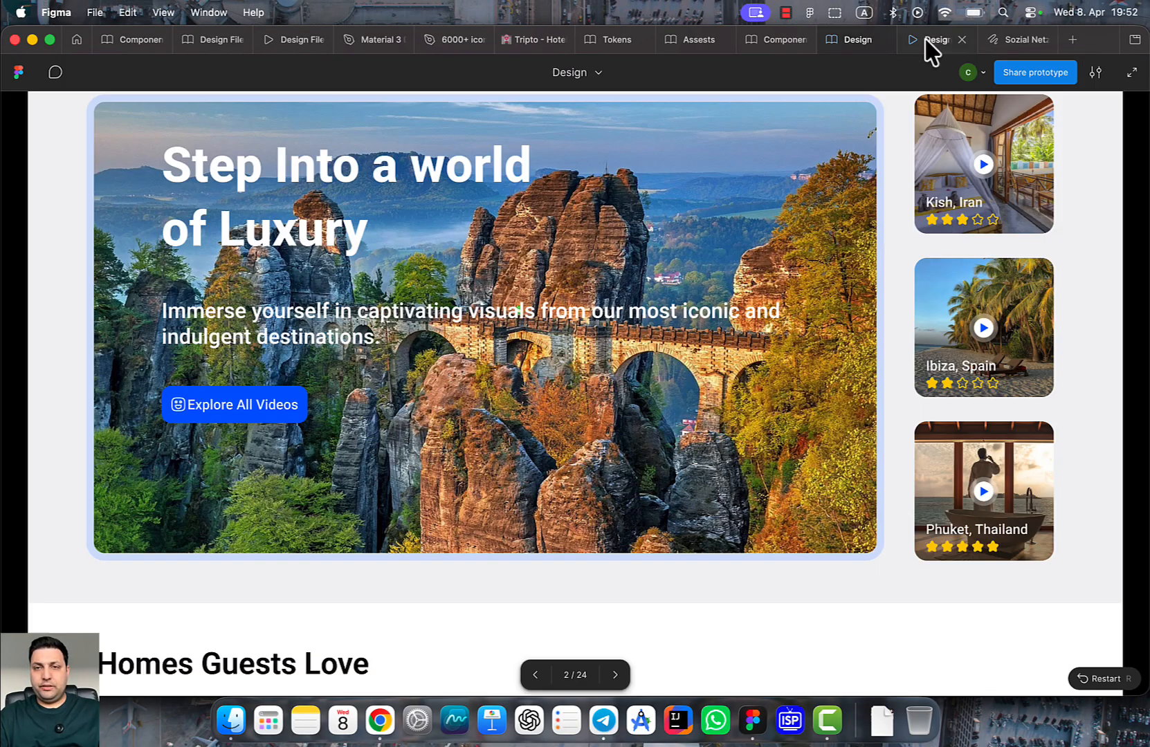
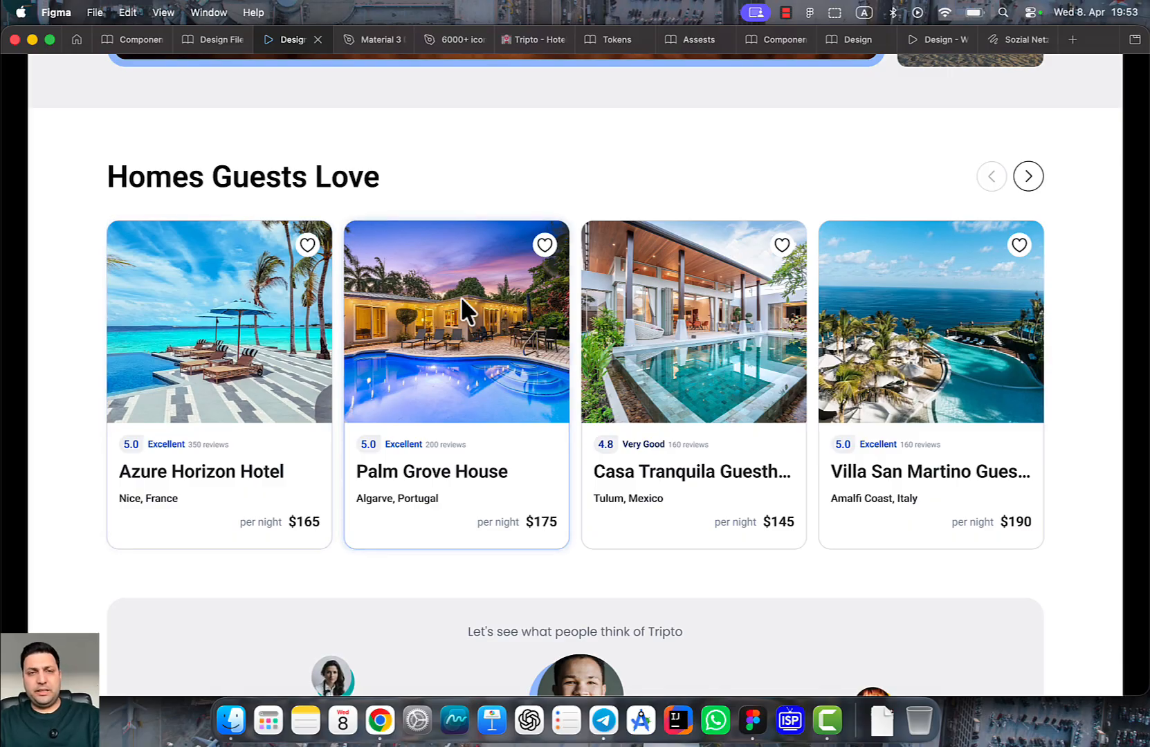
# Review the card hover effects in the reference prototype, from Homes Guests Love up to the weekend deals
pyautogui.scroll(10, 460, 296)
pyautogui.scroll(4, 517, 396)
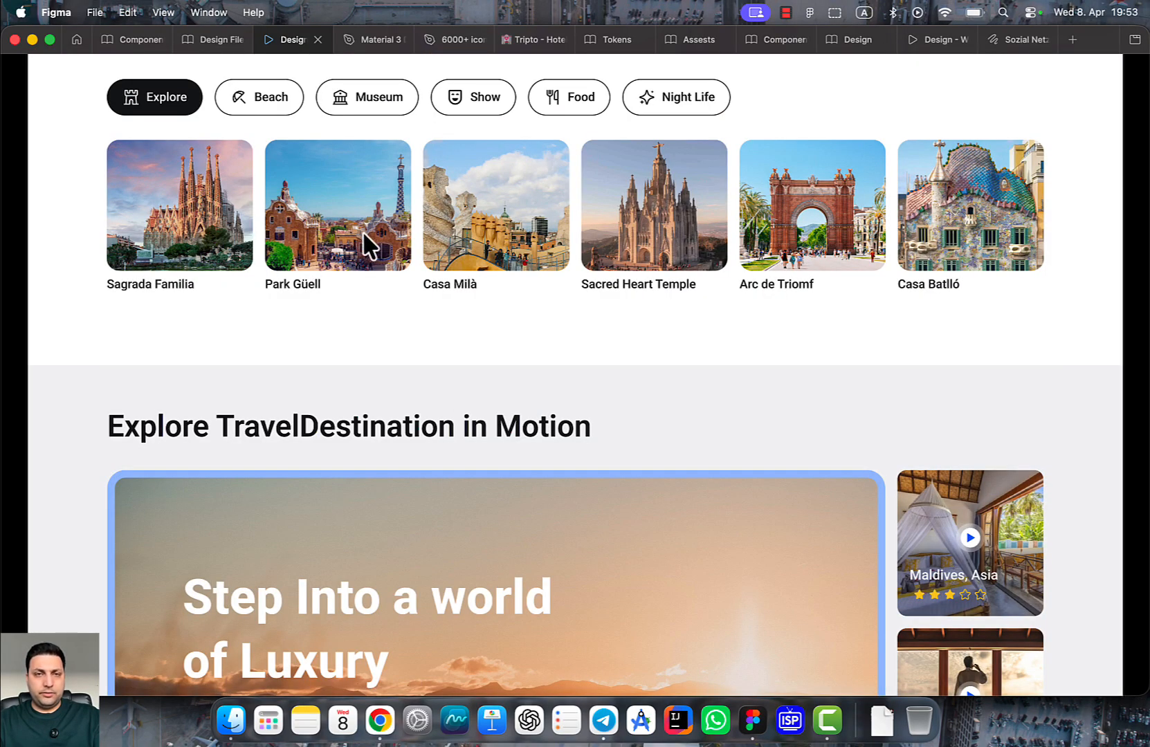
pyautogui.scroll(11, 363, 232)
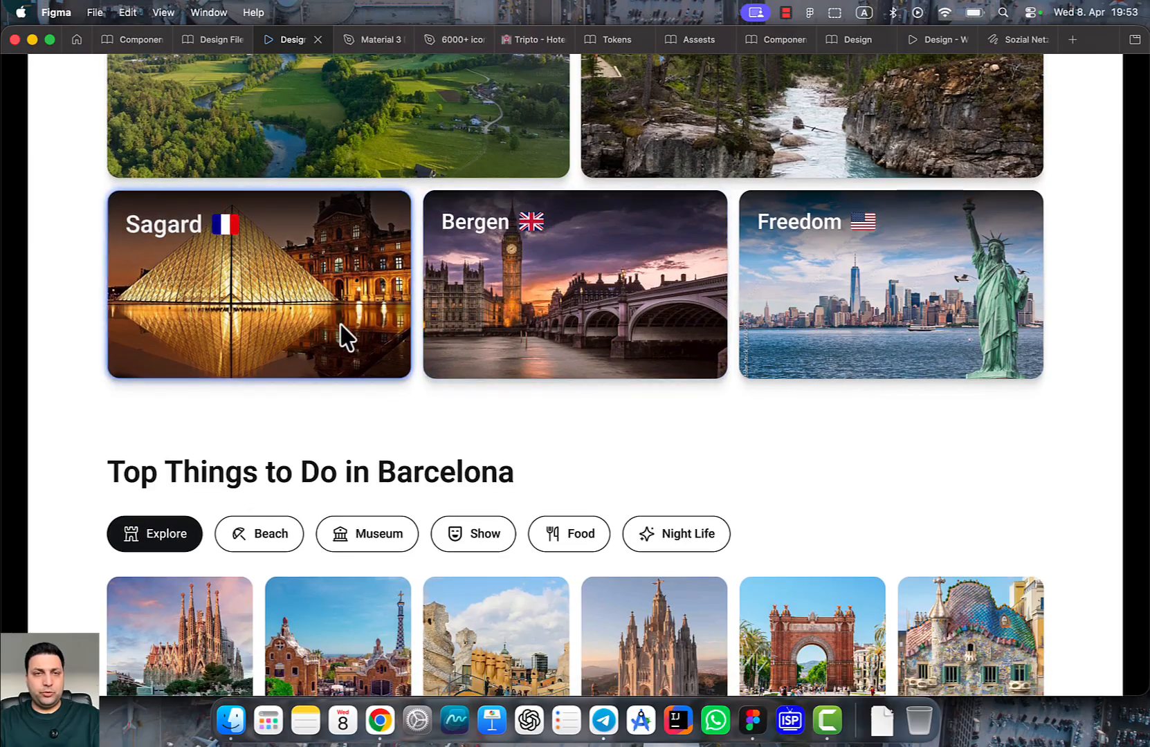
pyautogui.scroll(20, 341, 323)
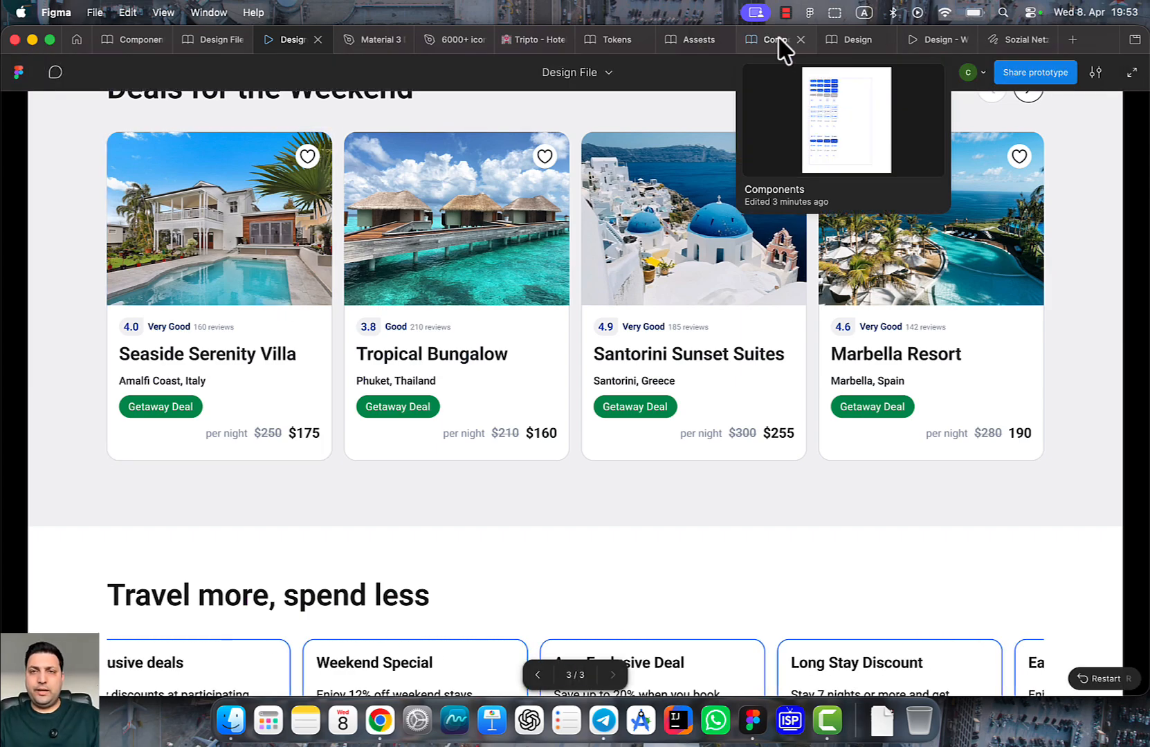
# Return to the Design file and open the main component of the first Deals of the Weekend card
pyautogui.click(858, 43)
pyautogui.scroll(15, 692, 247)
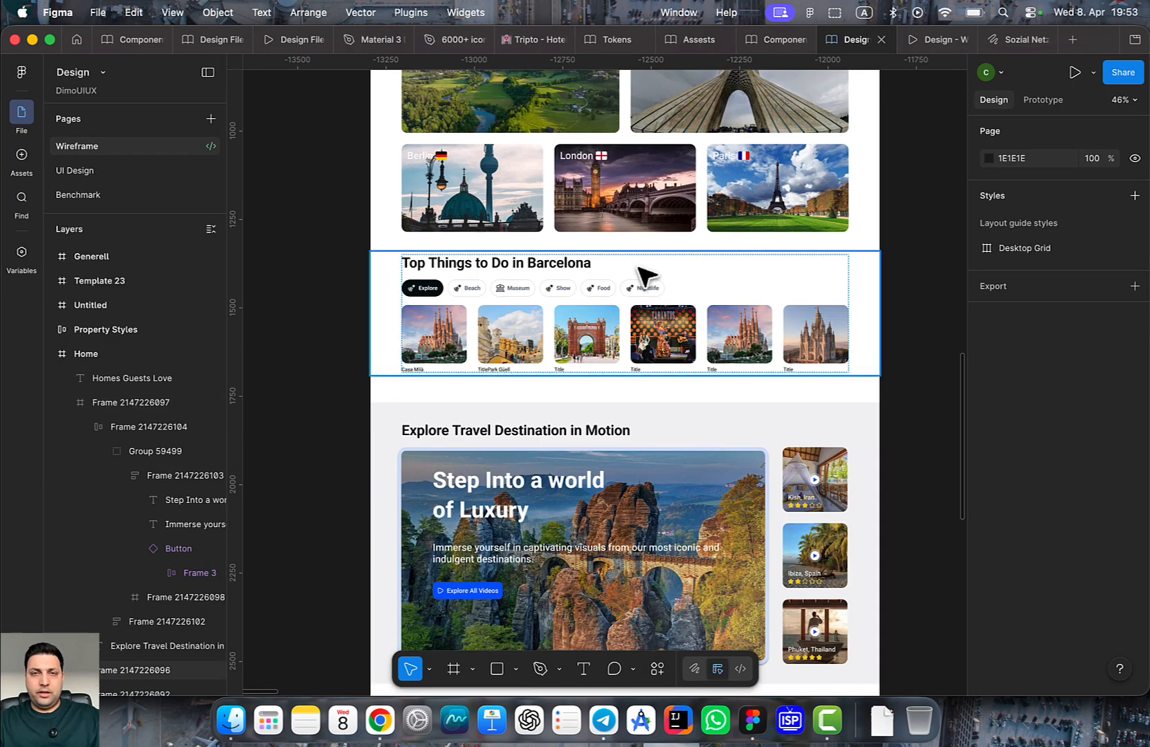
pyautogui.click(437, 222)
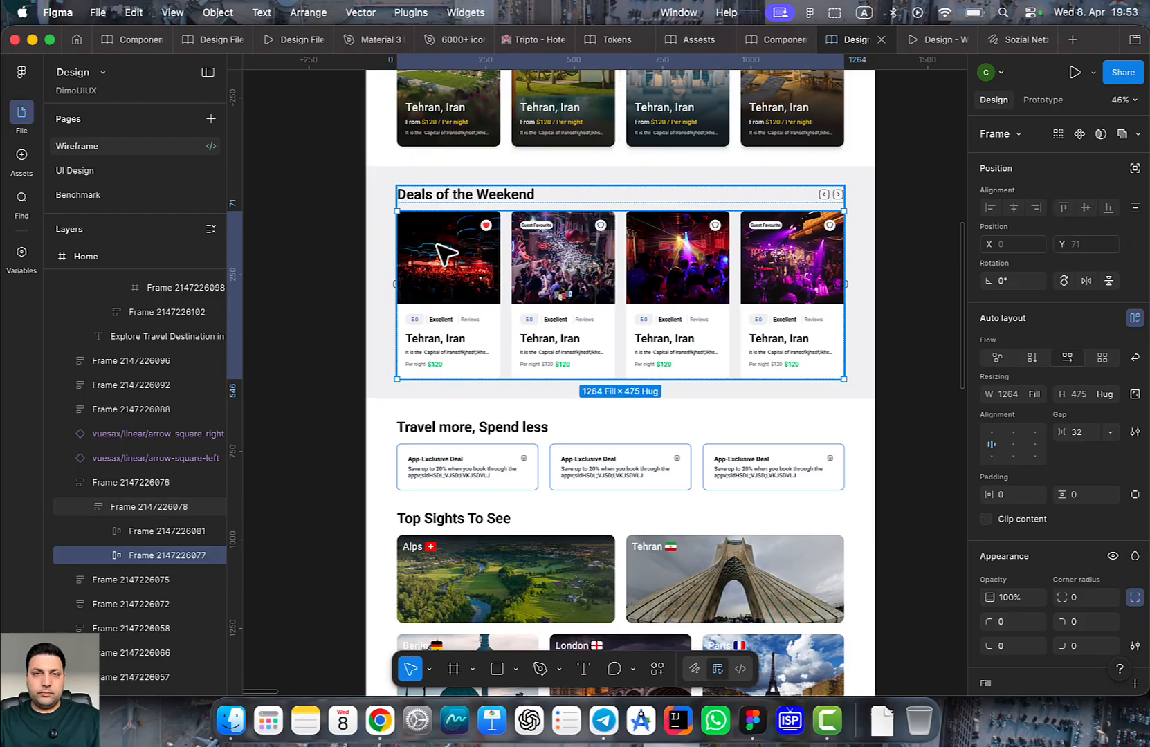
pyautogui.click(443, 232)
pyautogui.rightClick(446, 248)
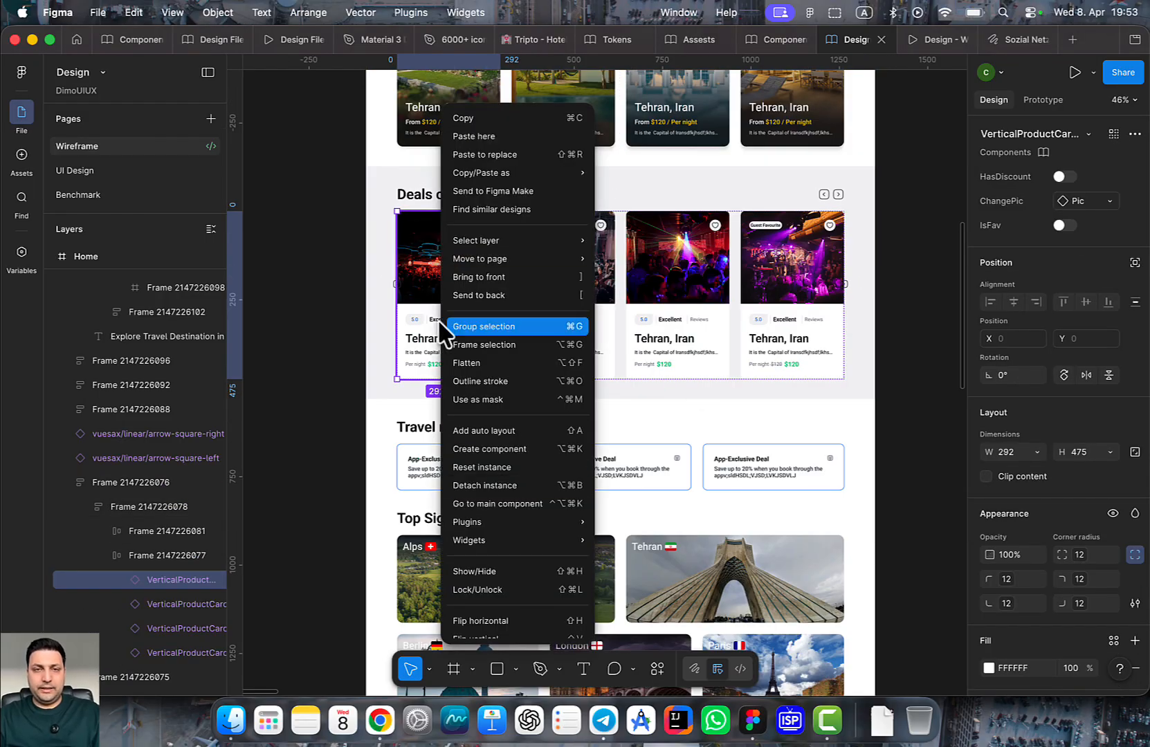
pyautogui.click(534, 504)
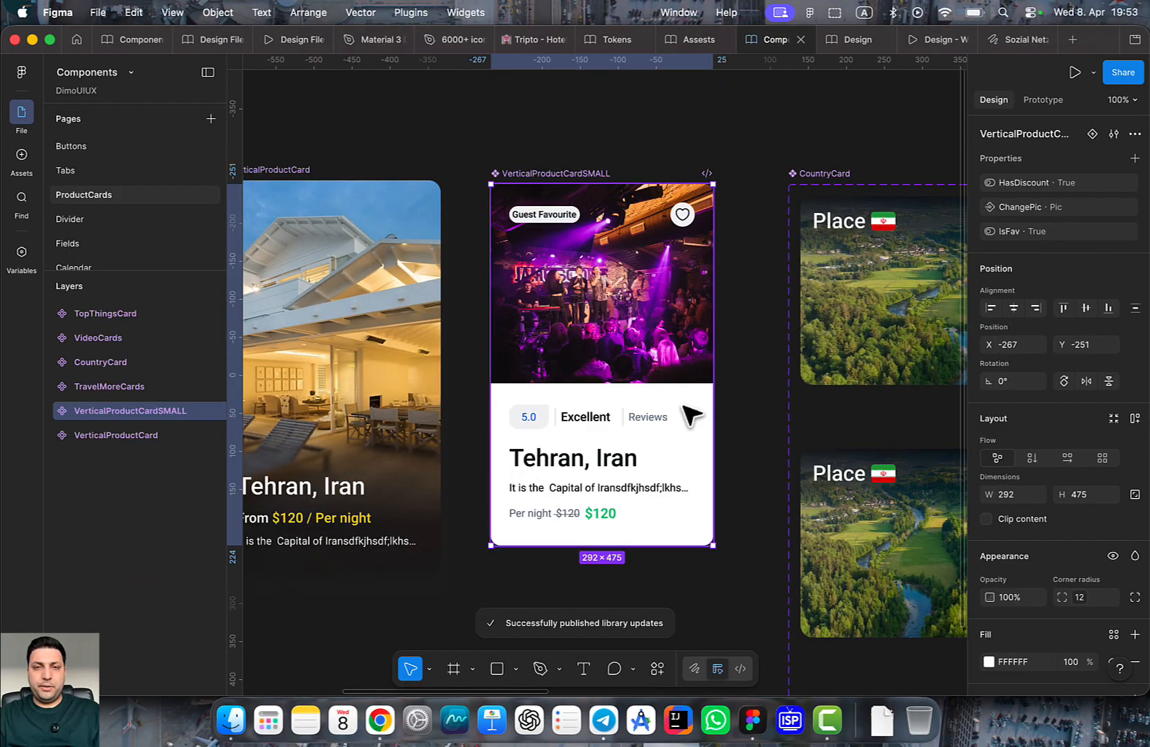
# Move the VerticalProductCardSMALL component to empty canvas beside the other cards and add a variant to it
pyautogui.scroll(-6, 709, 372)
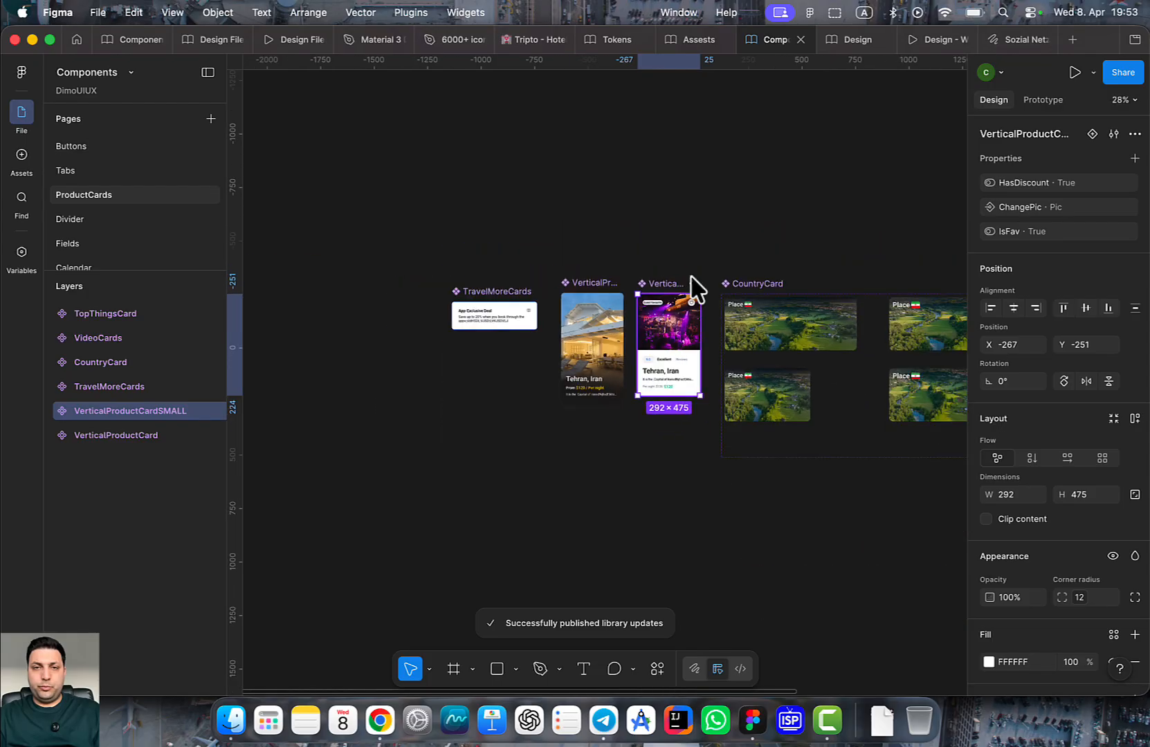
pyautogui.moveTo(754, 246); pyautogui.dragTo(485, 330)
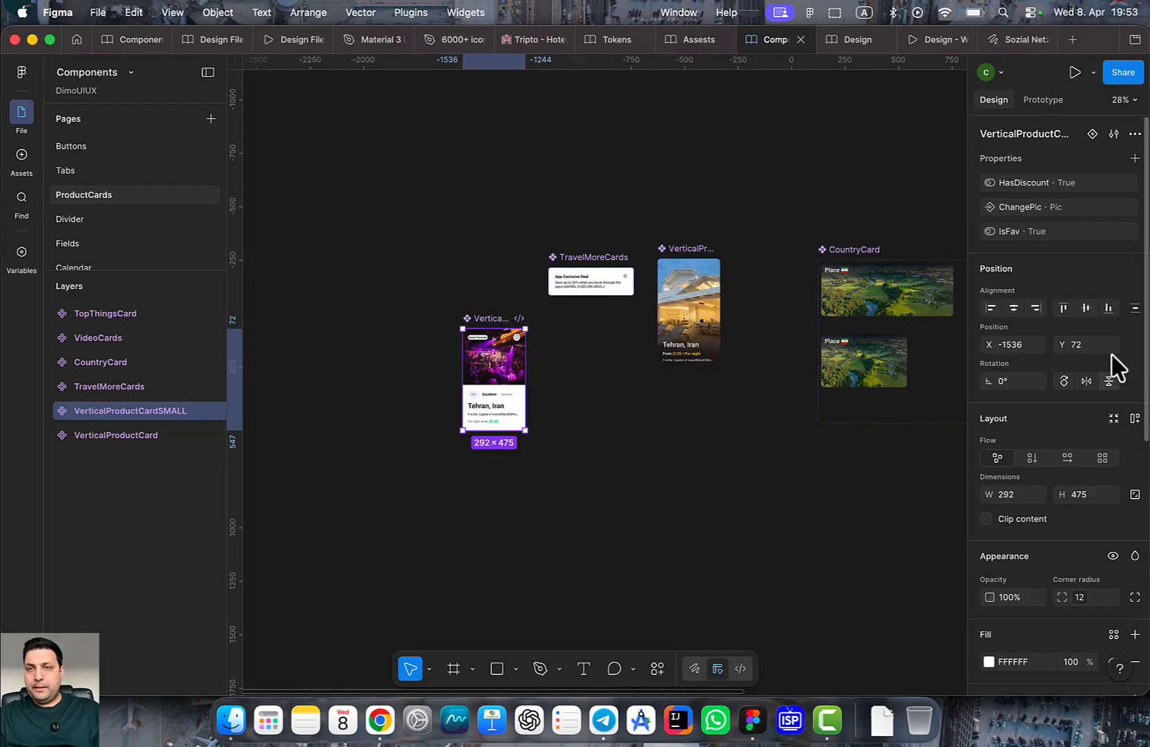
pyautogui.click(1092, 134)
pyautogui.hscroll(-2, 596, 333)
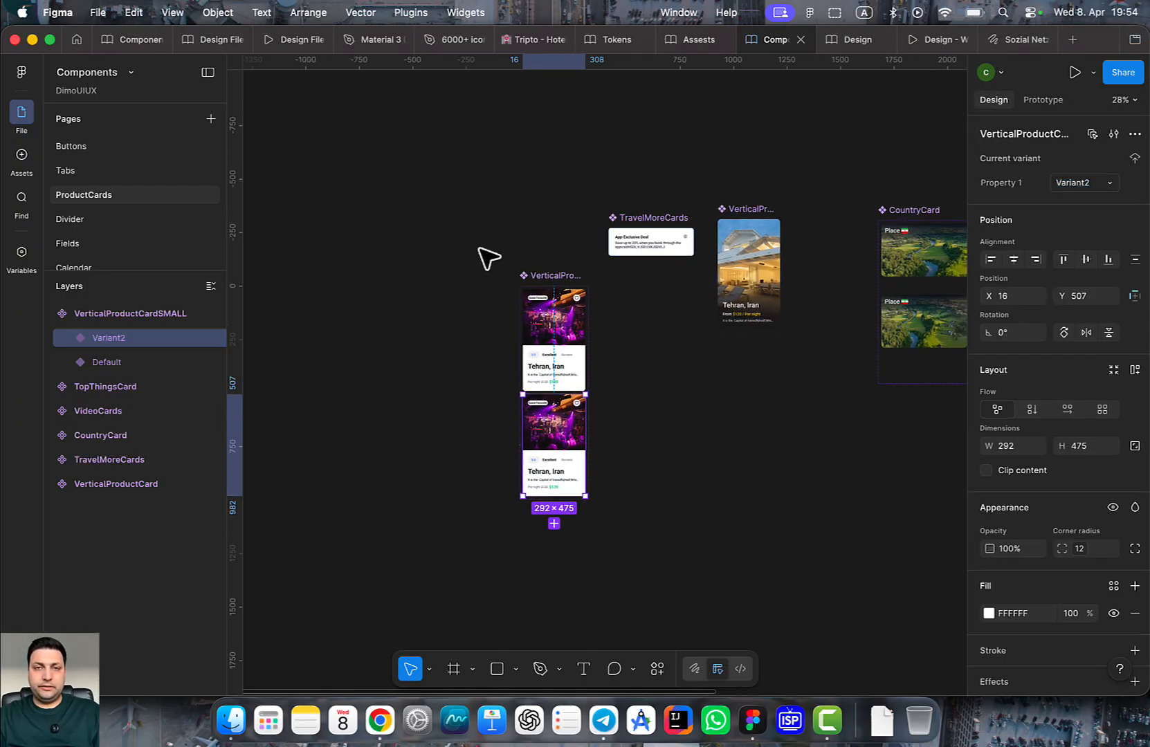
# Widen the VerticalProductCardSMALL component set to about 972 and place Variant2 beside the Default card
pyautogui.click(464, 249)
pyautogui.click(586, 354)
pyautogui.scroll(5, 586, 357)
pyautogui.scroll(-1, 596, 374)
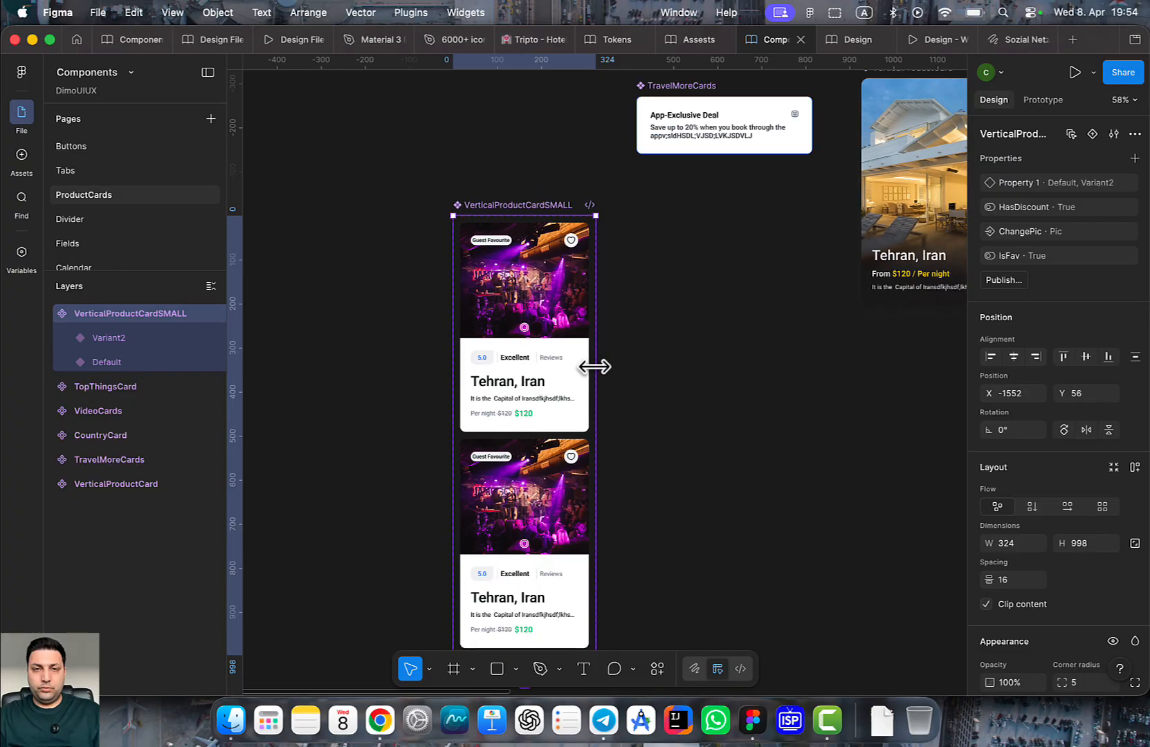
pyautogui.moveTo(596, 370); pyautogui.dragTo(880, 387)
pyautogui.click(539, 522)
pyautogui.moveTo(539, 522); pyautogui.dragTo(733, 306)
# Connect the Default card to Variant2 with a While hovering interaction that changes to Variant2
pyautogui.click(554, 291)
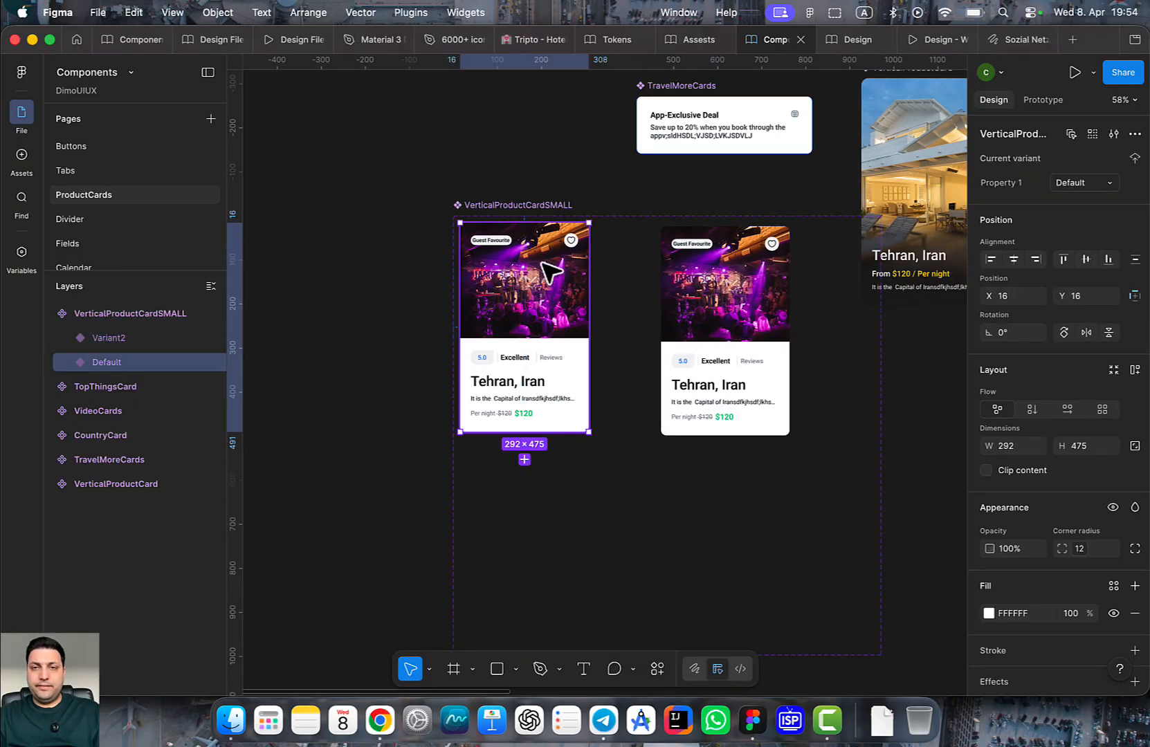
pyautogui.click(1034, 100)
pyautogui.moveTo(585, 332); pyautogui.dragTo(686, 342)
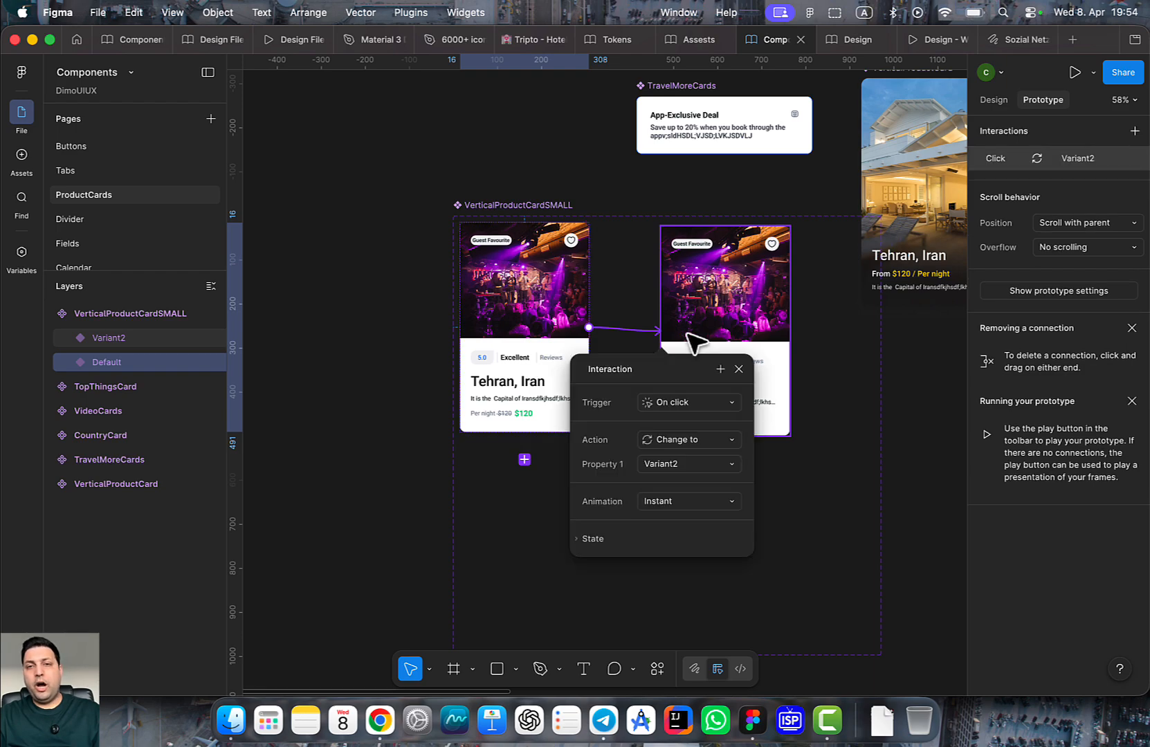
pyautogui.click(695, 404)
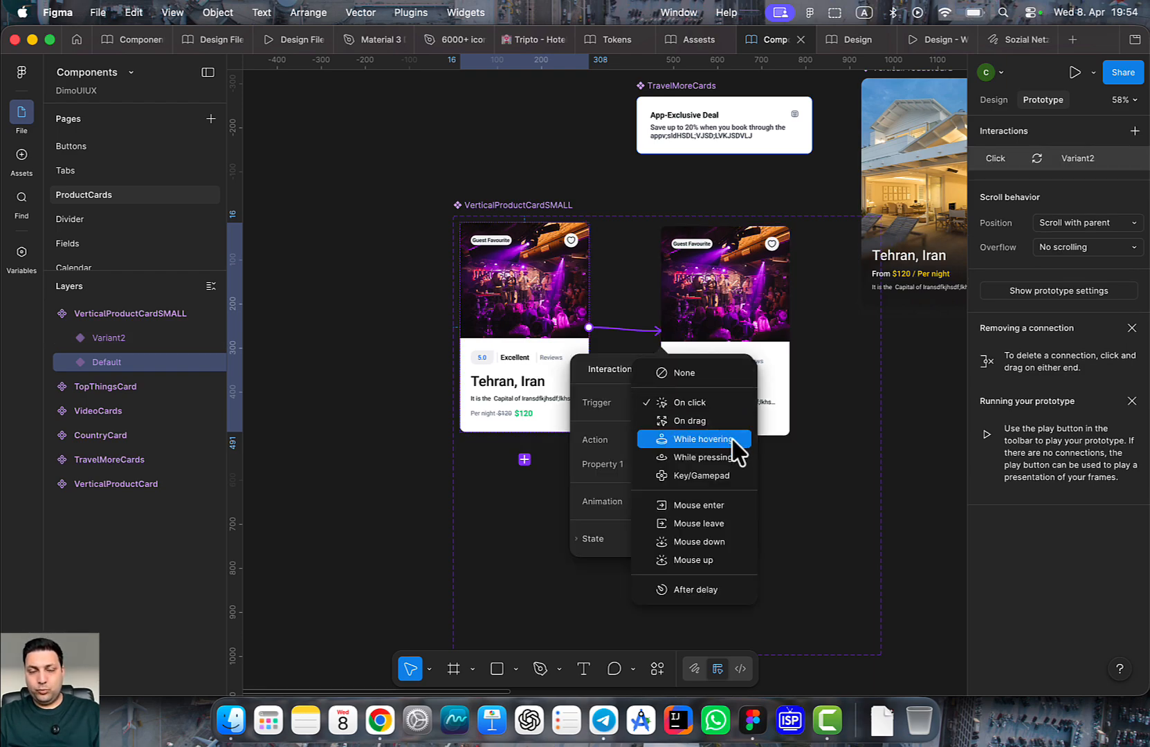
pyautogui.click(702, 438)
# Set the hover interaction's animation to Smart animate with the Gentle curve
pyautogui.click(713, 500)
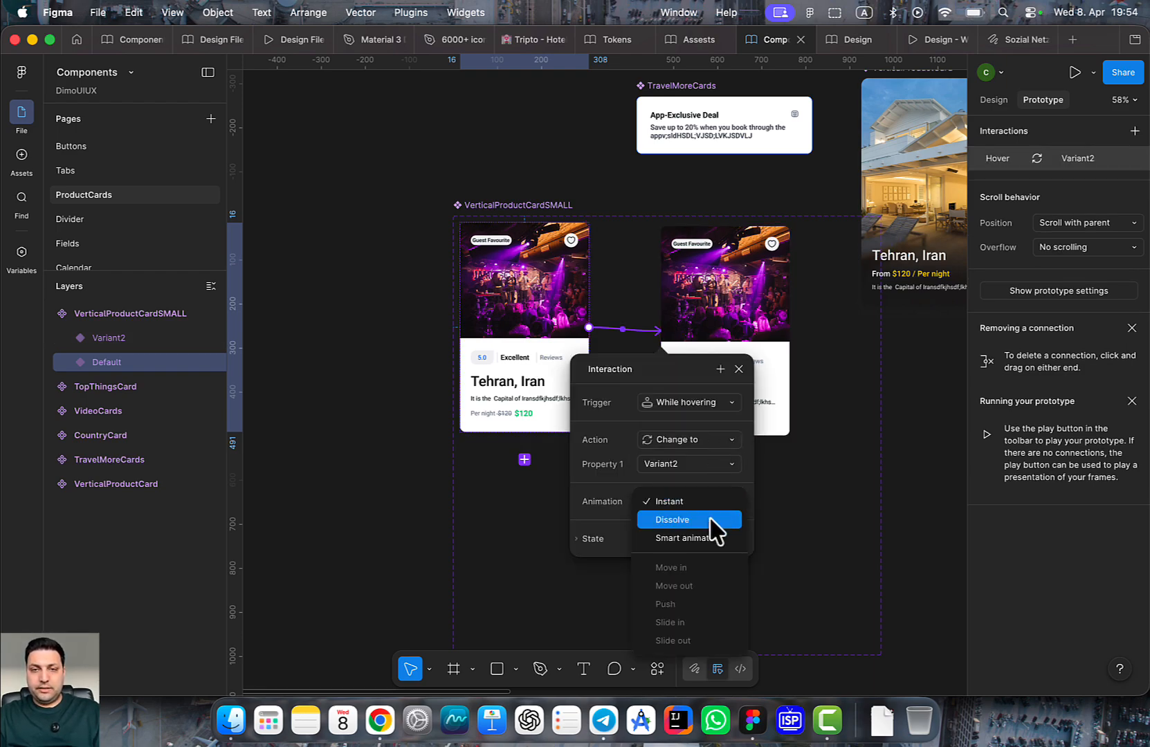
pyautogui.click(711, 537)
pyautogui.click(697, 534)
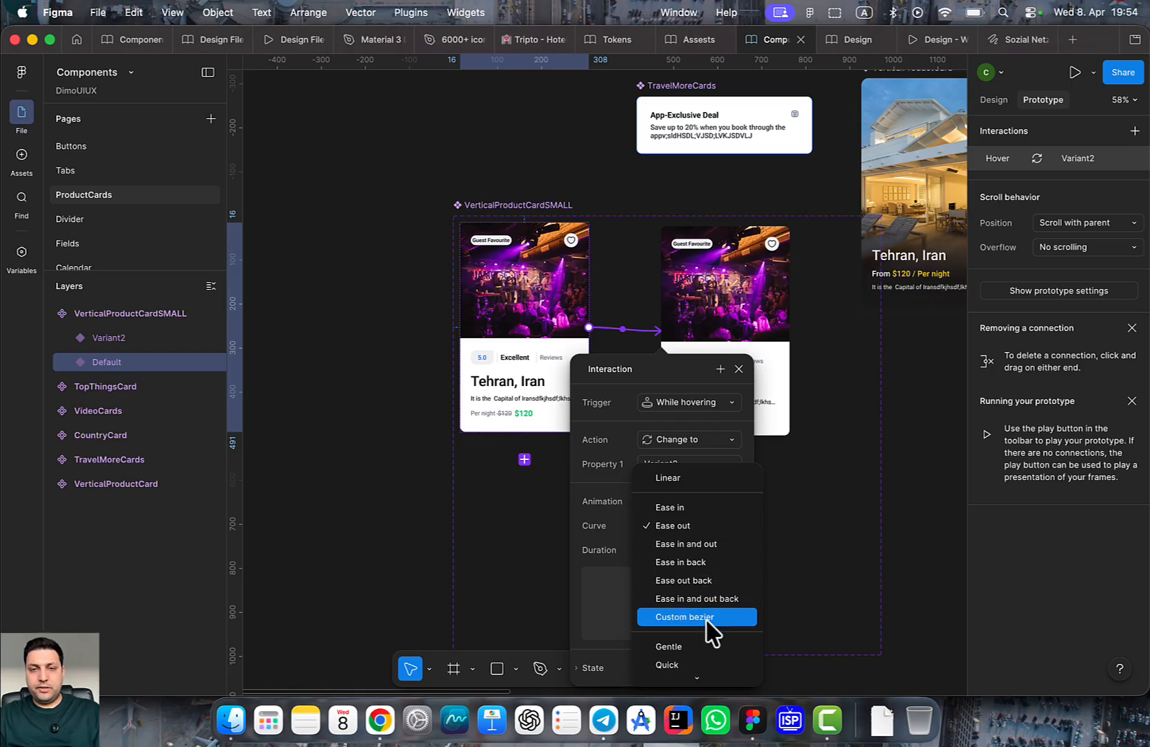
pyautogui.click(700, 648)
pyautogui.click(789, 528)
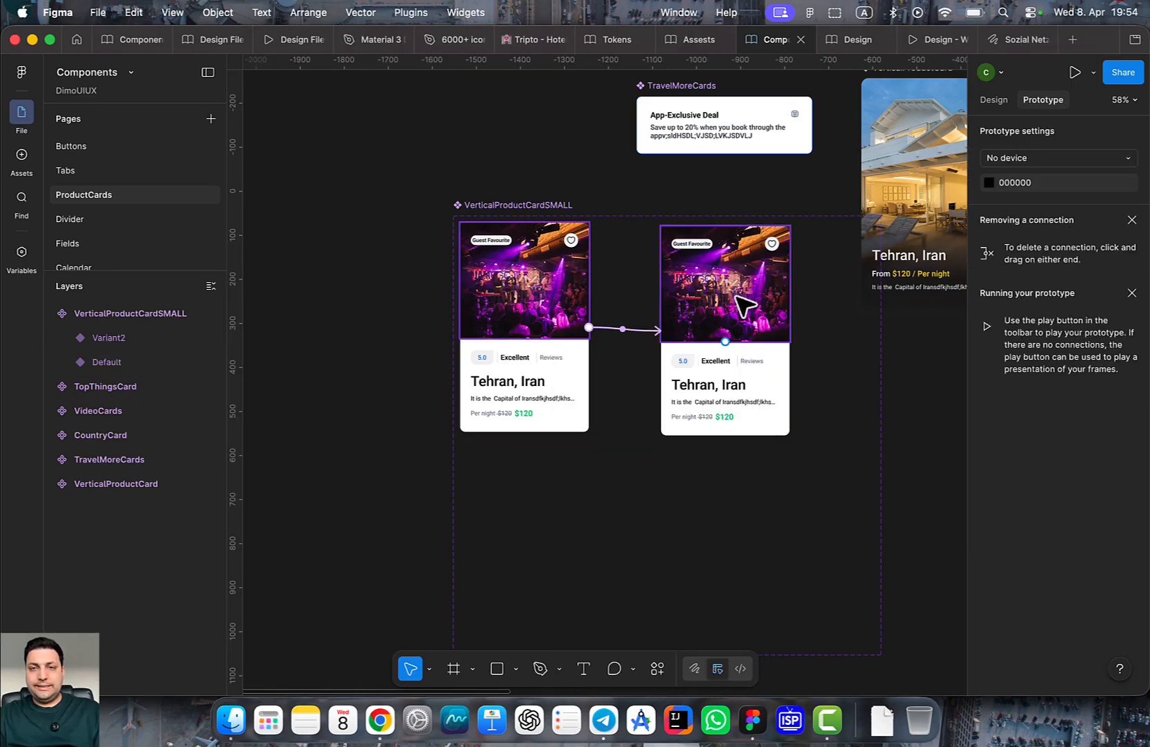
# Add an inside stroke of weight 1 to Variant2 using a light blue Icon Brand color from the Tokens library
pyautogui.scroll(3, 734, 314)
pyautogui.click(745, 303)
pyautogui.click(994, 99)
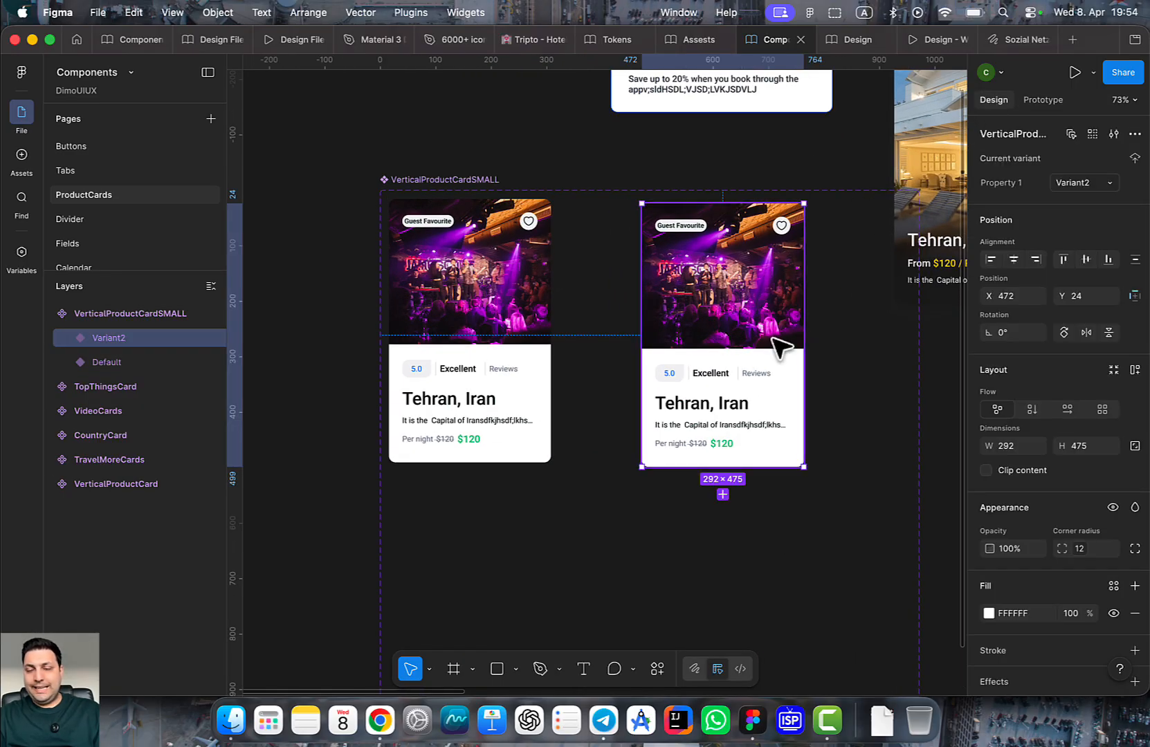
pyautogui.scroll(5, 735, 373)
pyautogui.hscroll(3, 893, 390)
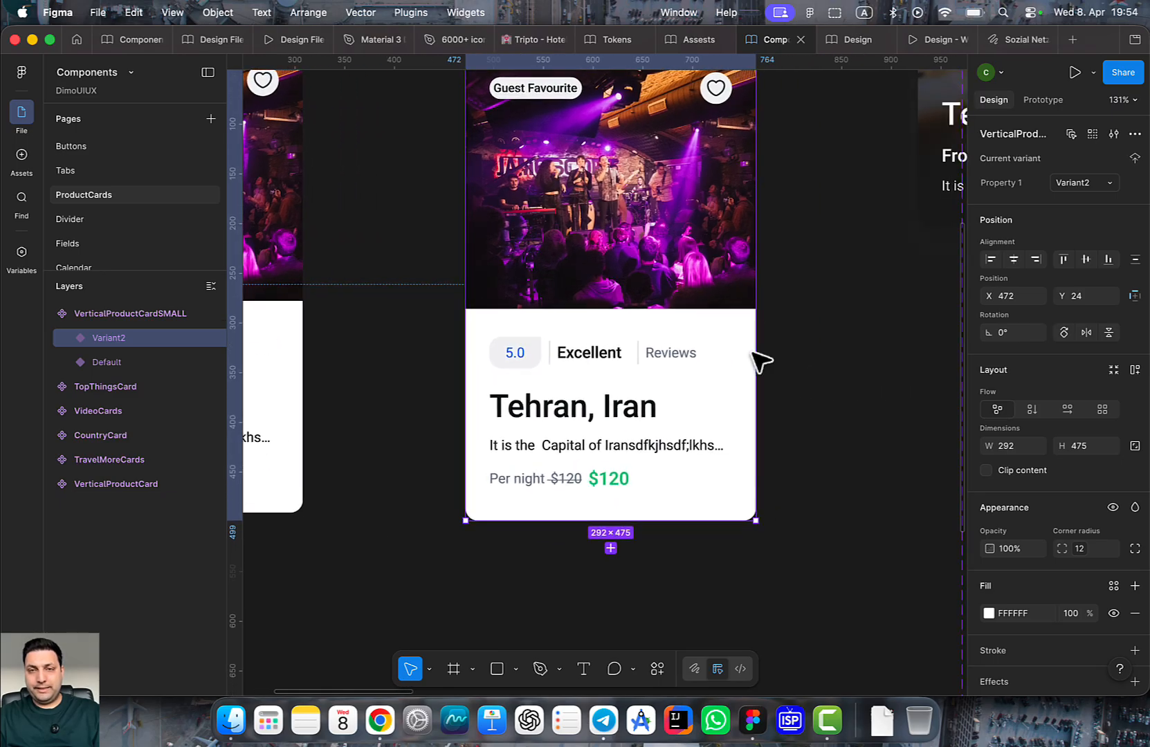
pyautogui.scroll(-2, 1058, 558)
pyautogui.click(1135, 591)
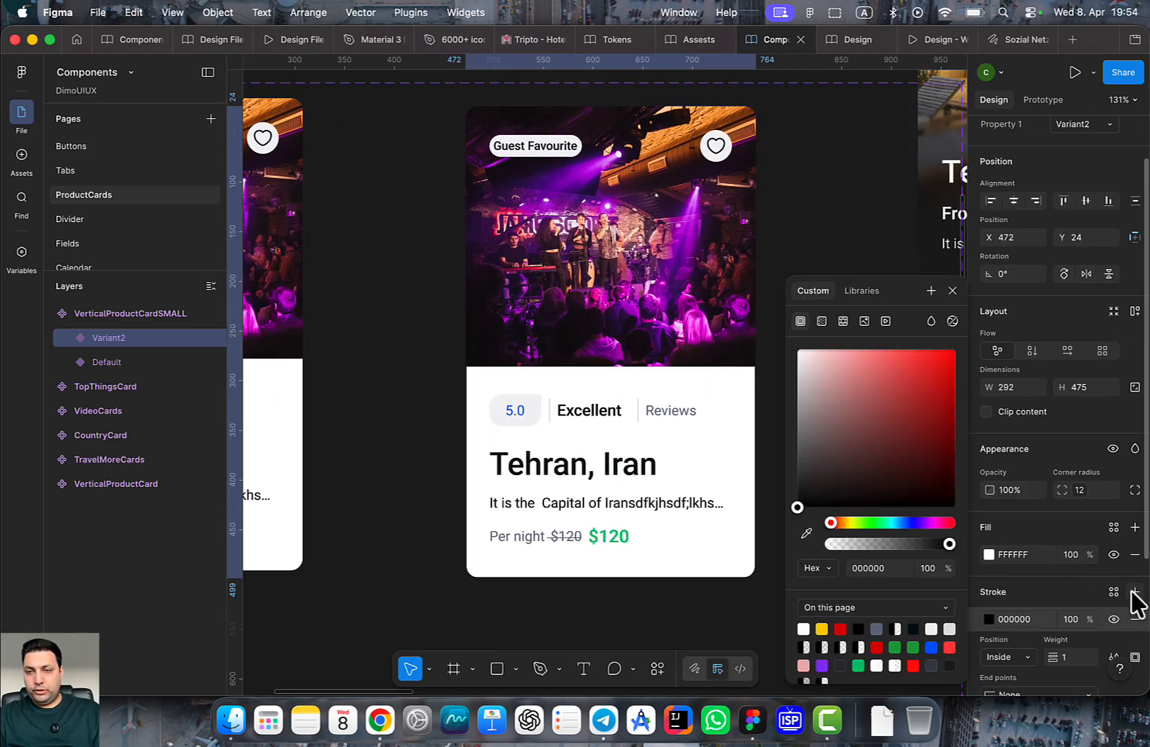
pyautogui.click(869, 296)
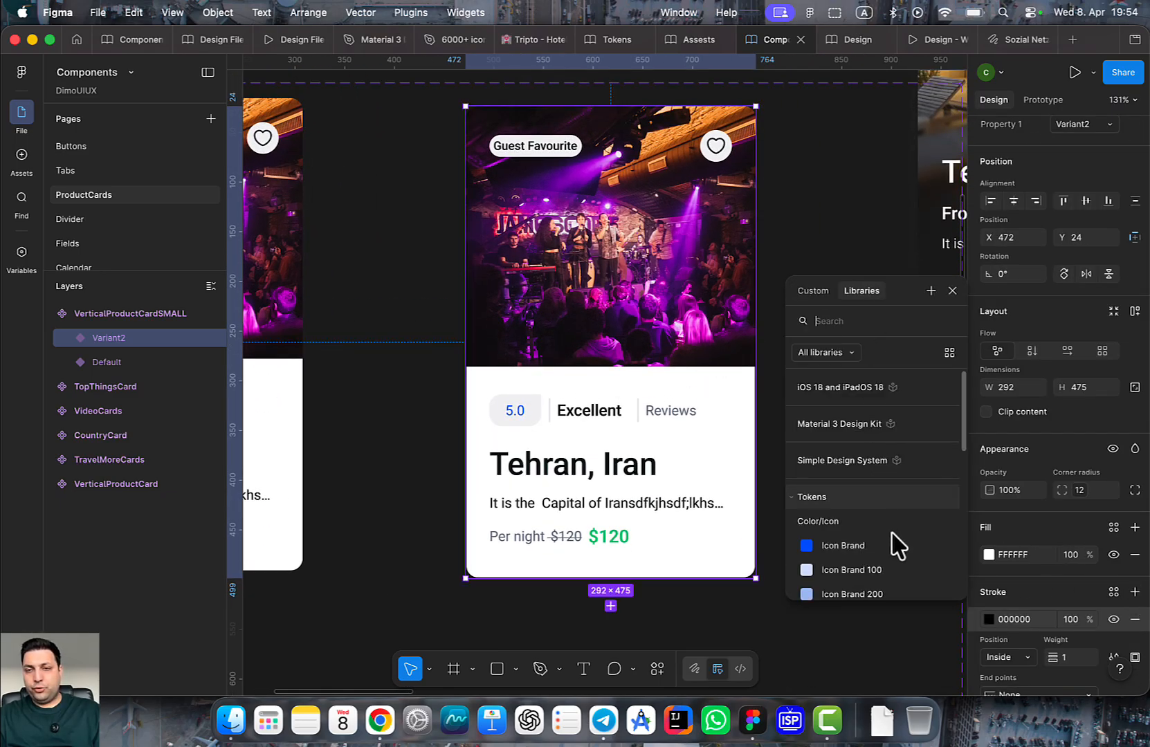
pyautogui.click(888, 545)
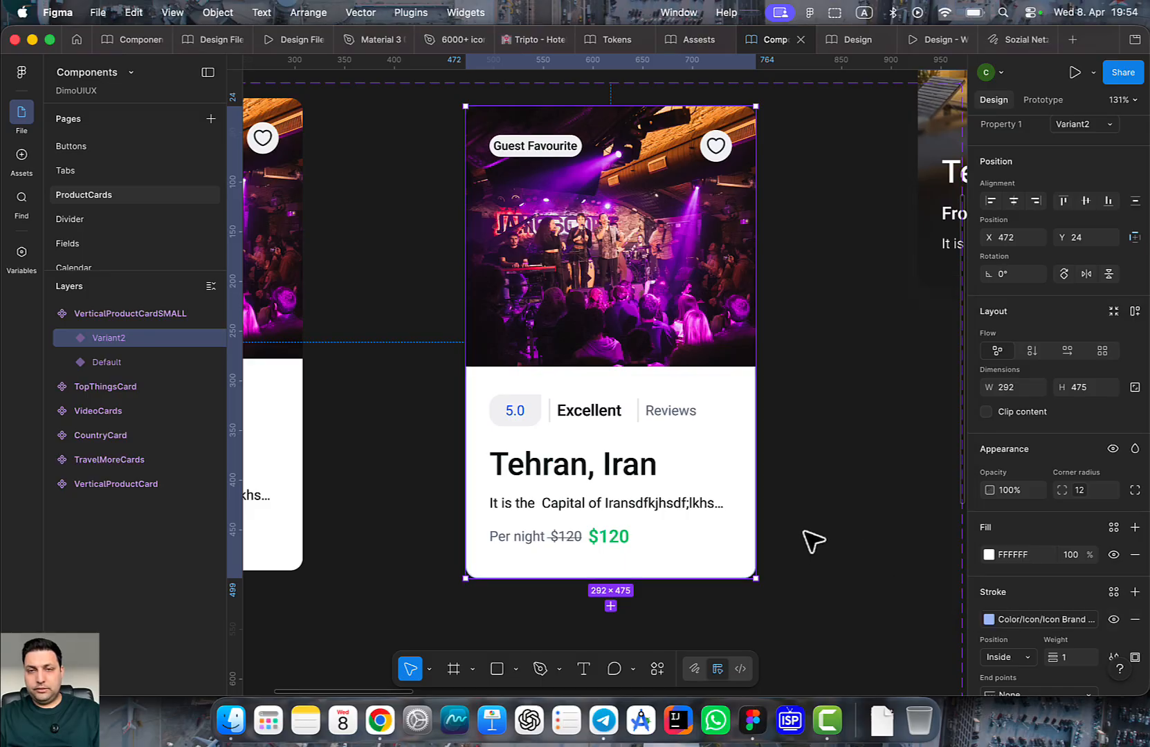
pyautogui.click(857, 539)
pyautogui.scroll(-5, 856, 540)
pyautogui.press('f')
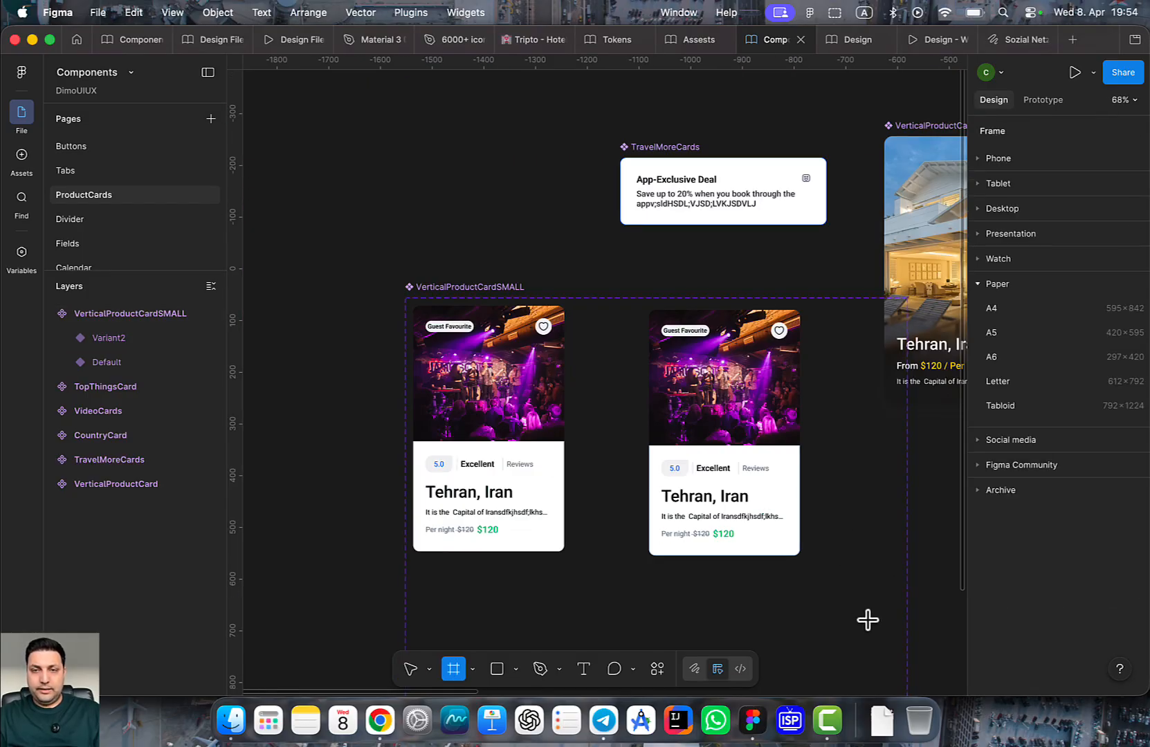
pyautogui.moveTo(868, 620); pyautogui.dragTo(510, 460)
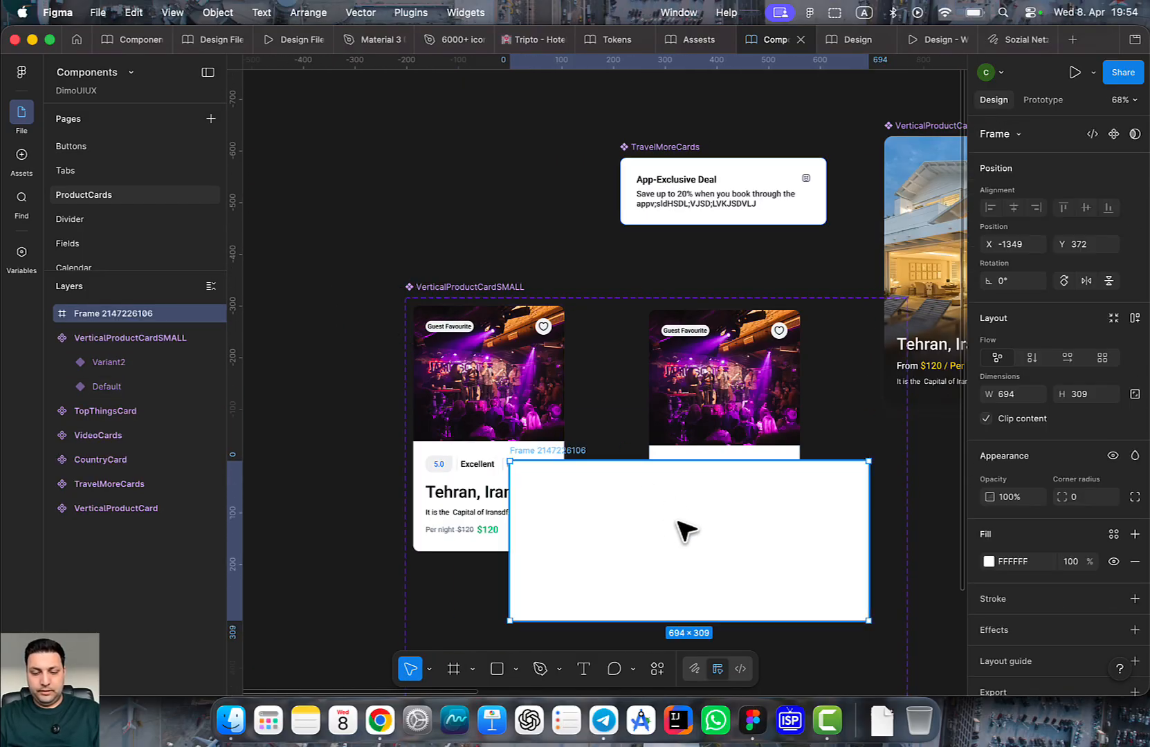
pyautogui.press('Delete')
# Draw a large white frame on the empty canvas and move the VerticalProductCardSMALL component set into it
pyautogui.click(453, 288)
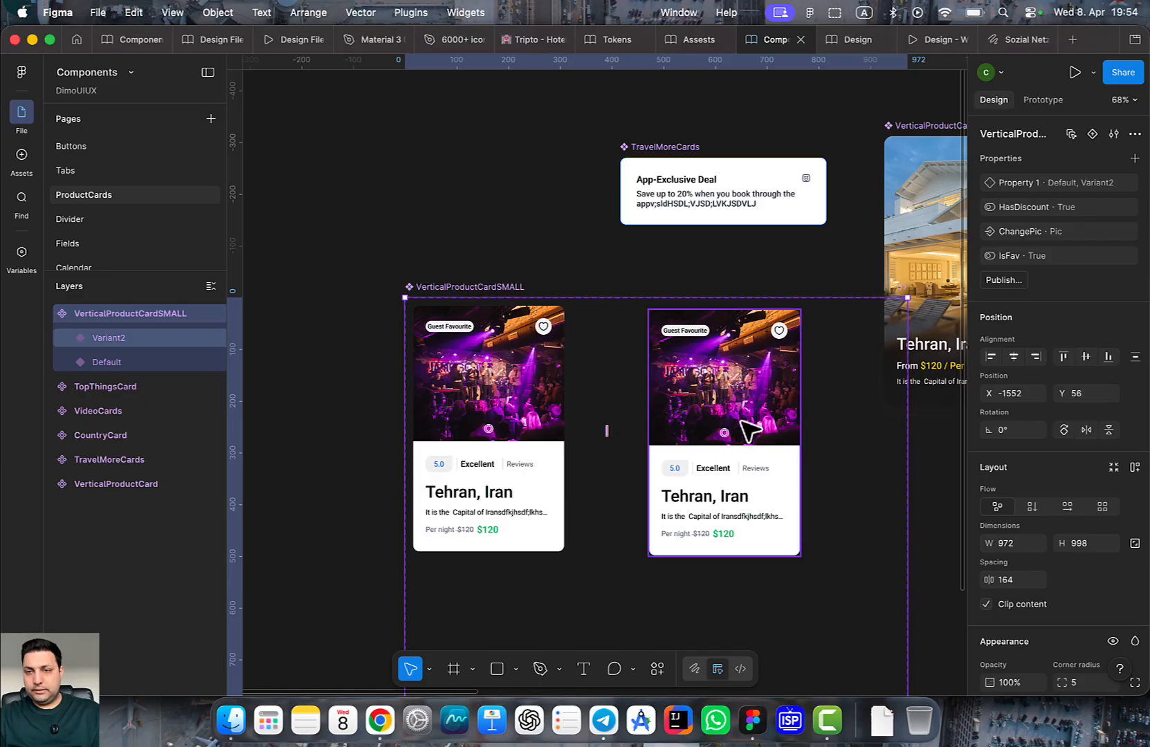
pyautogui.scroll(-5, 410, 283)
pyautogui.click(470, 301)
pyautogui.press('f')
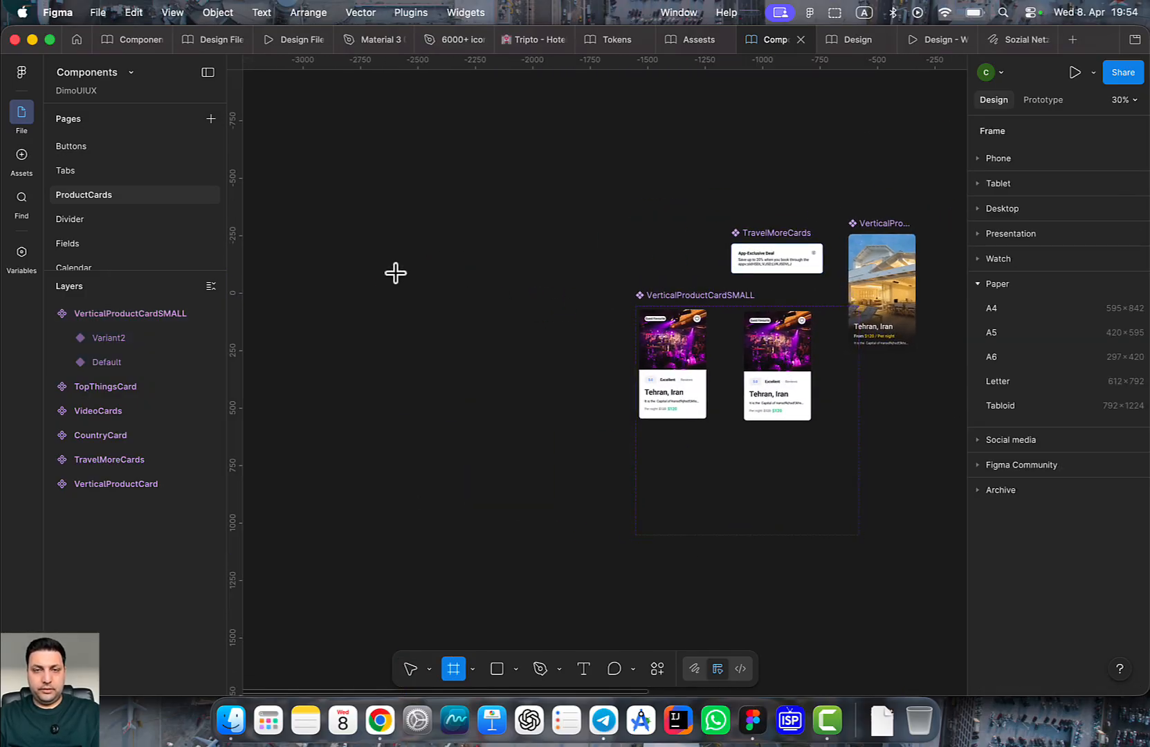
pyautogui.moveTo(353, 258)
pyautogui.mouseDown()
pyautogui.moveTo(587, 495)
pyautogui.moveTo(604, 494)
pyautogui.mouseUp()
pyautogui.moveTo(682, 296); pyautogui.dragTo(422, 269)
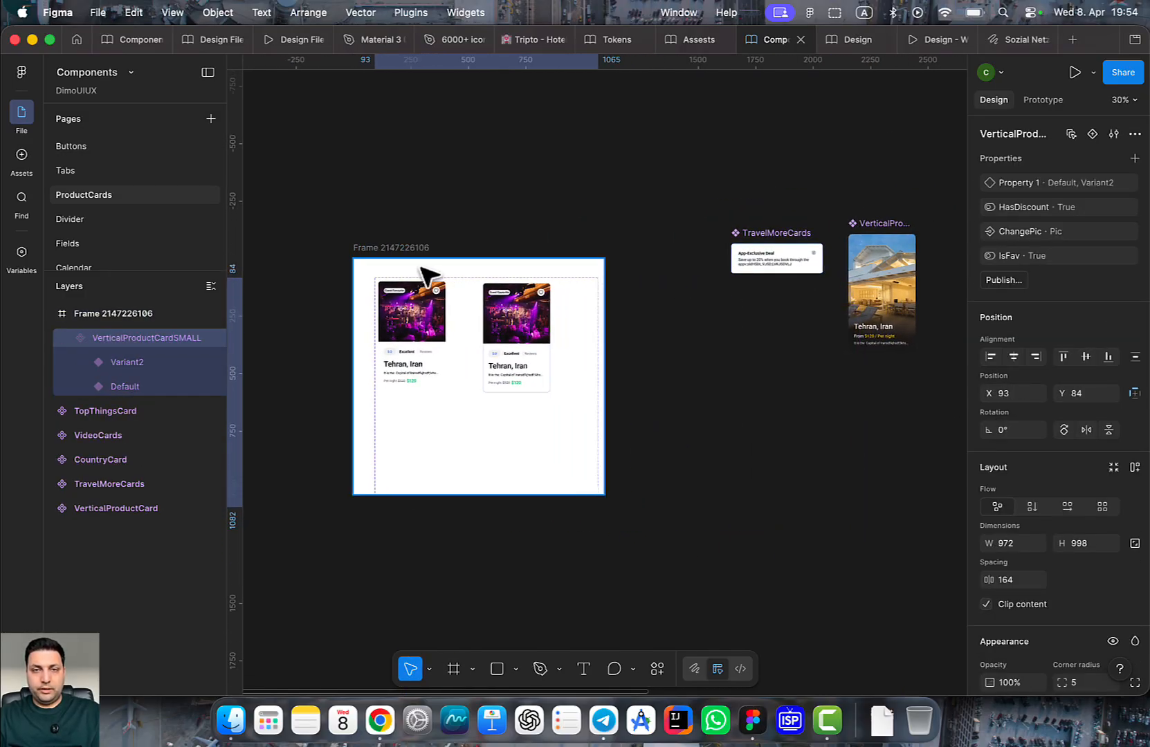
# Apply the Shadow effect style to Variant2 of the VerticalProductCardSMALL component
pyautogui.scroll(10, 513, 368)
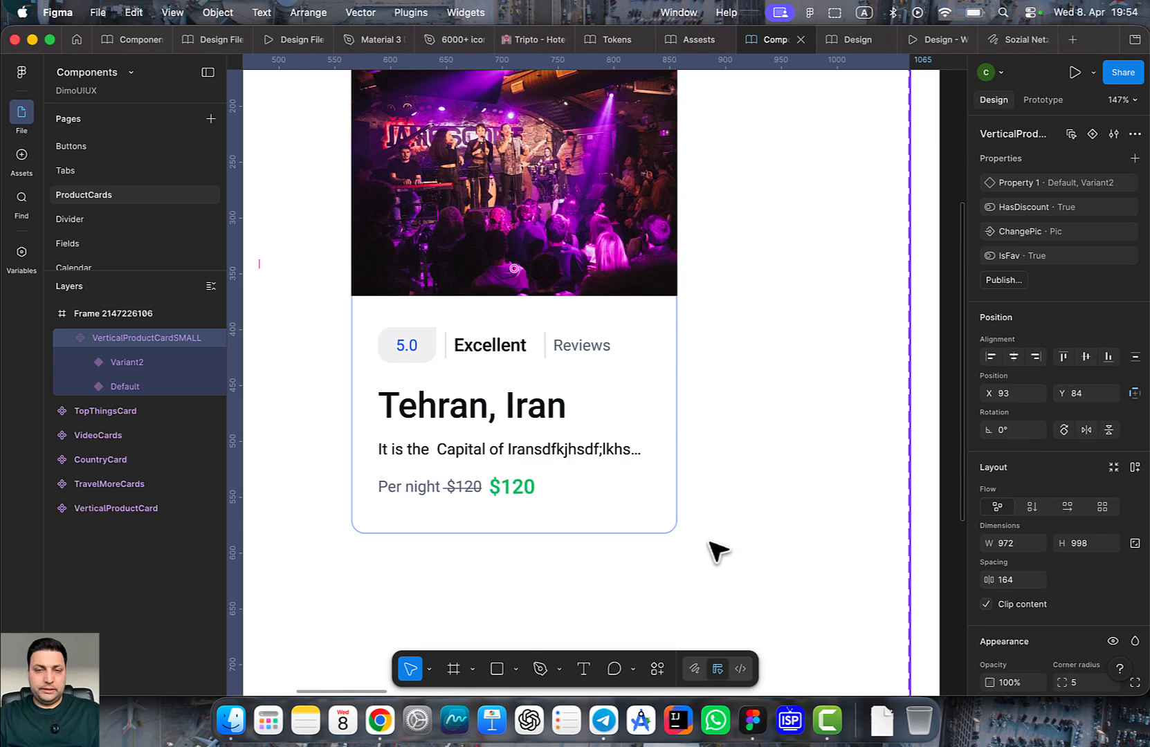
pyautogui.click(574, 439)
pyautogui.scroll(-5, 1062, 505)
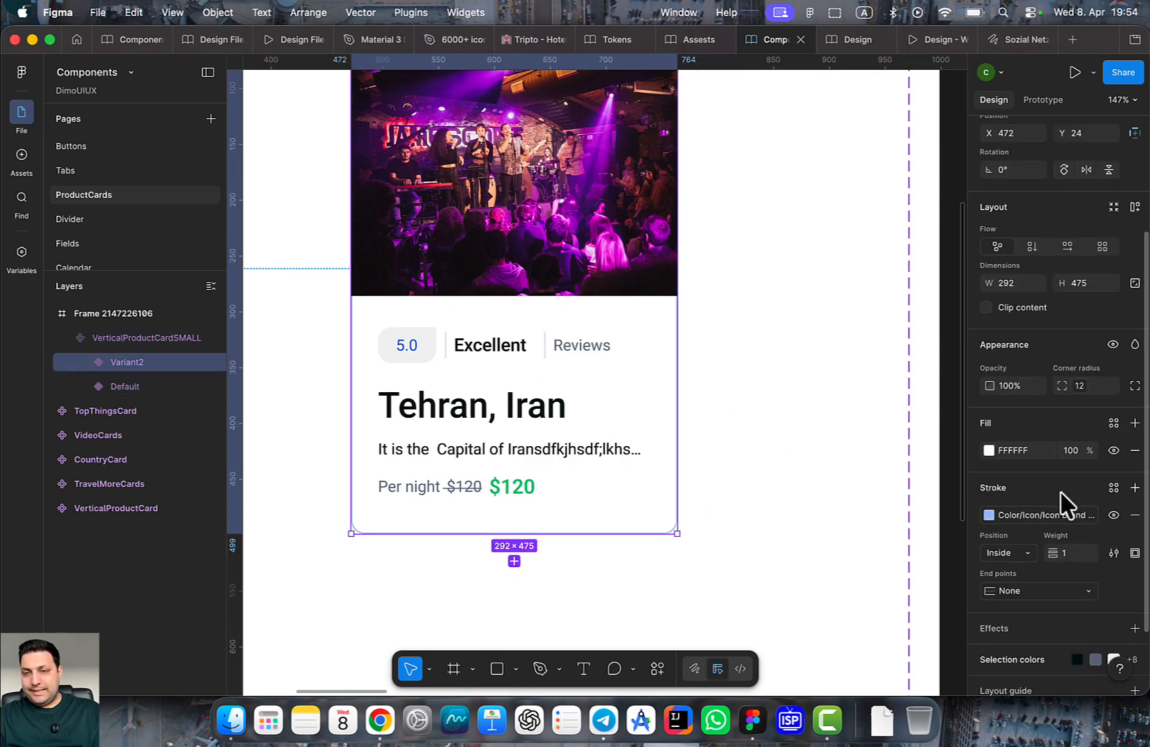
pyautogui.scroll(-1, 1050, 603)
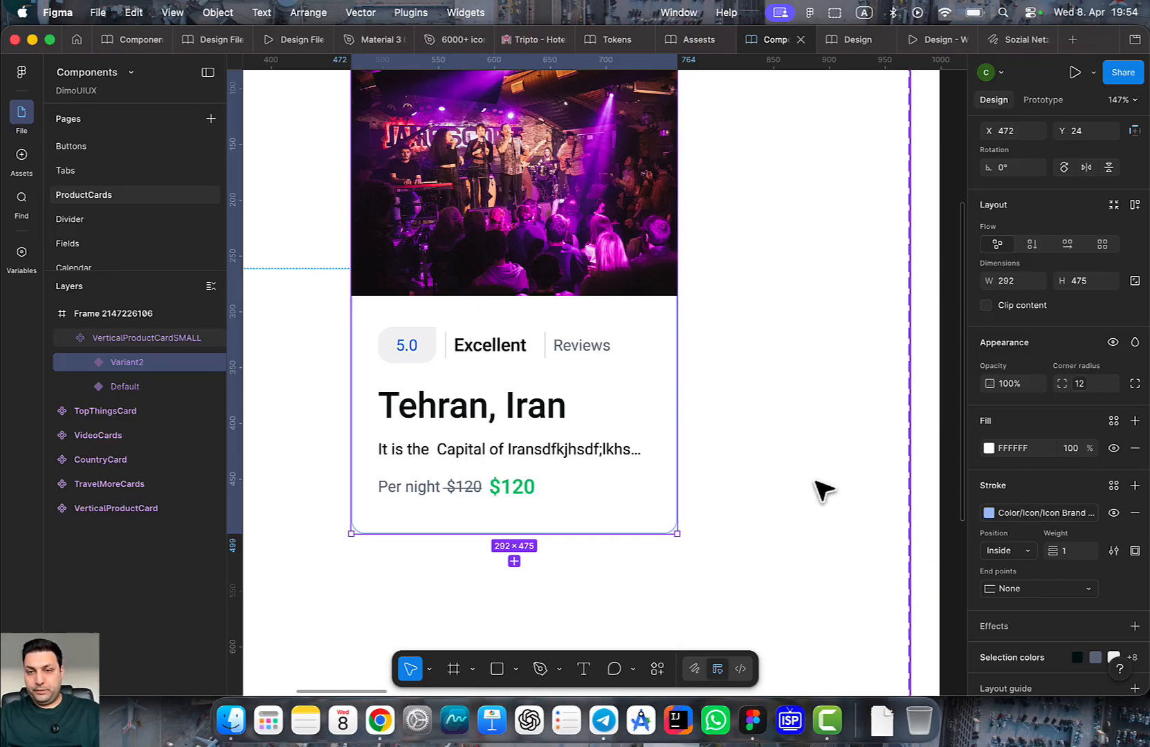
pyautogui.click(1133, 627)
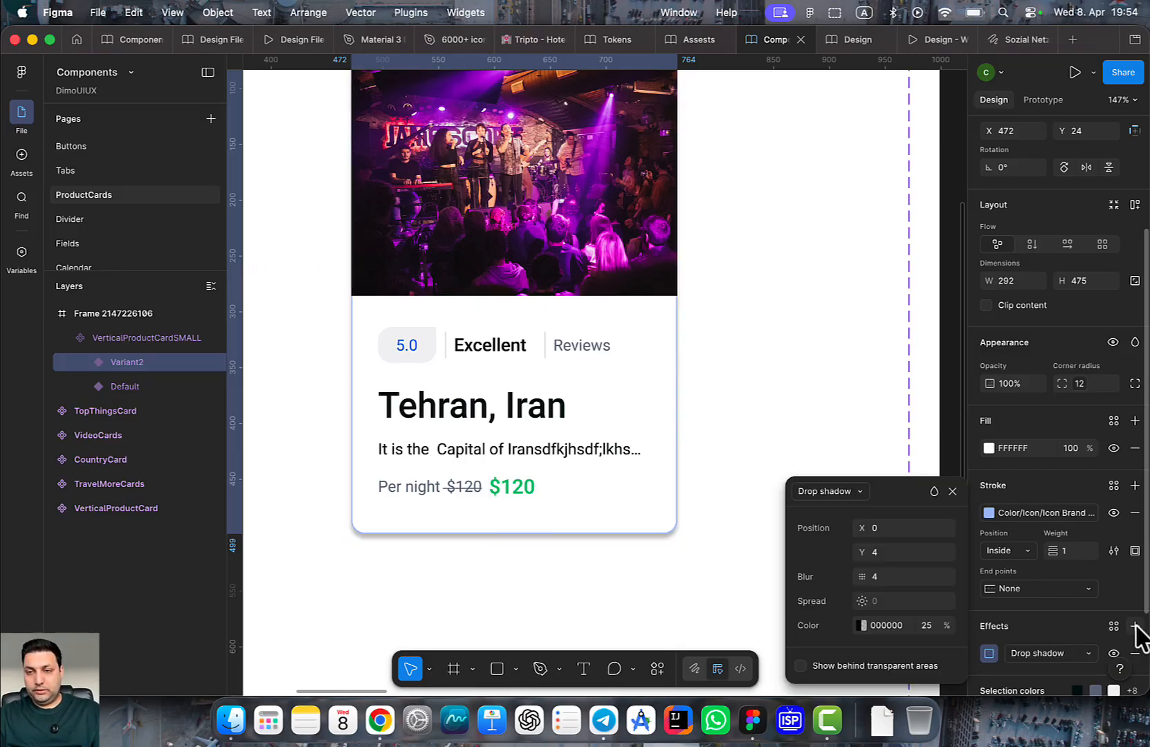
pyautogui.click(952, 491)
pyautogui.click(1112, 626)
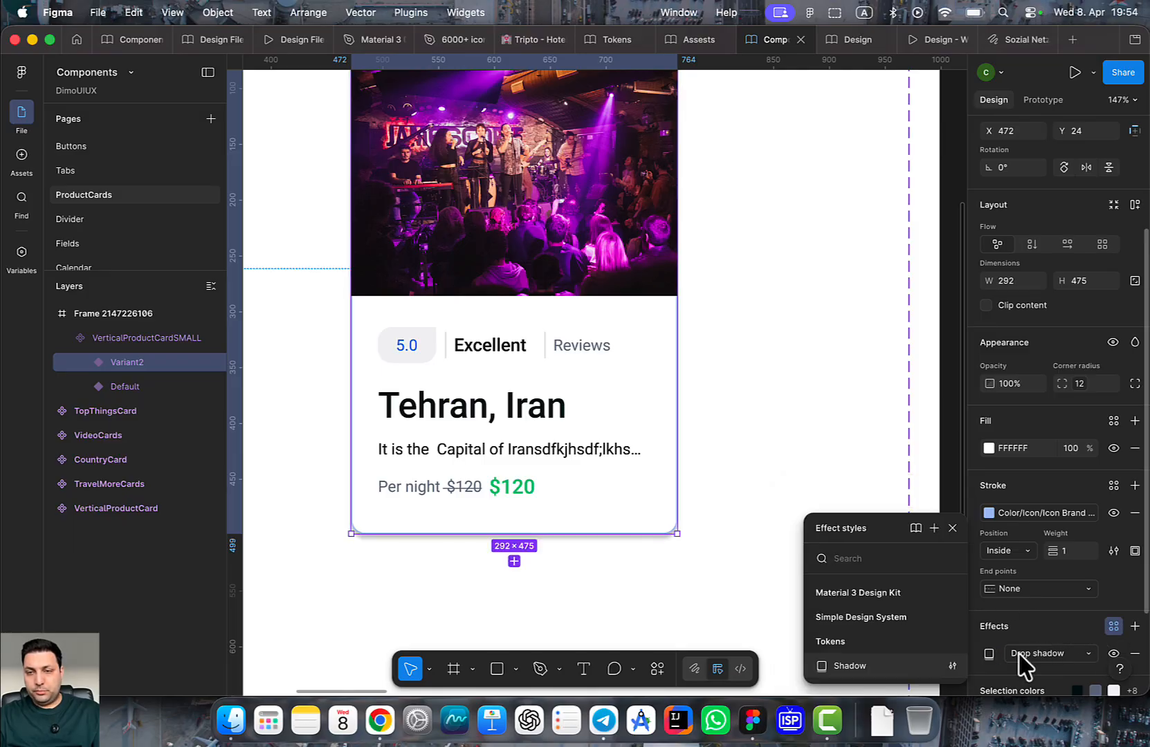
pyautogui.click(877, 664)
pyautogui.scroll(-2, 716, 539)
pyautogui.click(798, 558)
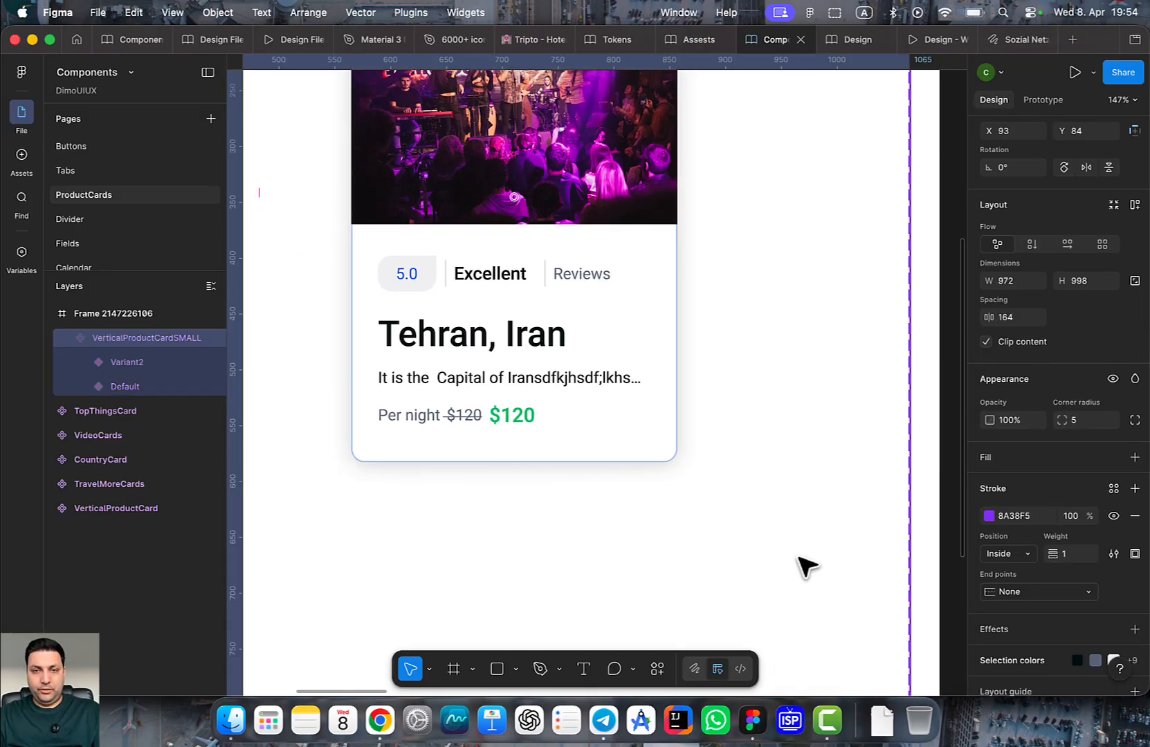
# Move the VerticalProductCardSMALL set out of the white frame to below VerticalProductCard and shrink it to 800 × 547
pyautogui.scroll(2, 802, 561)
pyautogui.hscroll(-2, 802, 561)
pyautogui.scroll(-5, 790, 558)
pyautogui.scroll(-1, 789, 559)
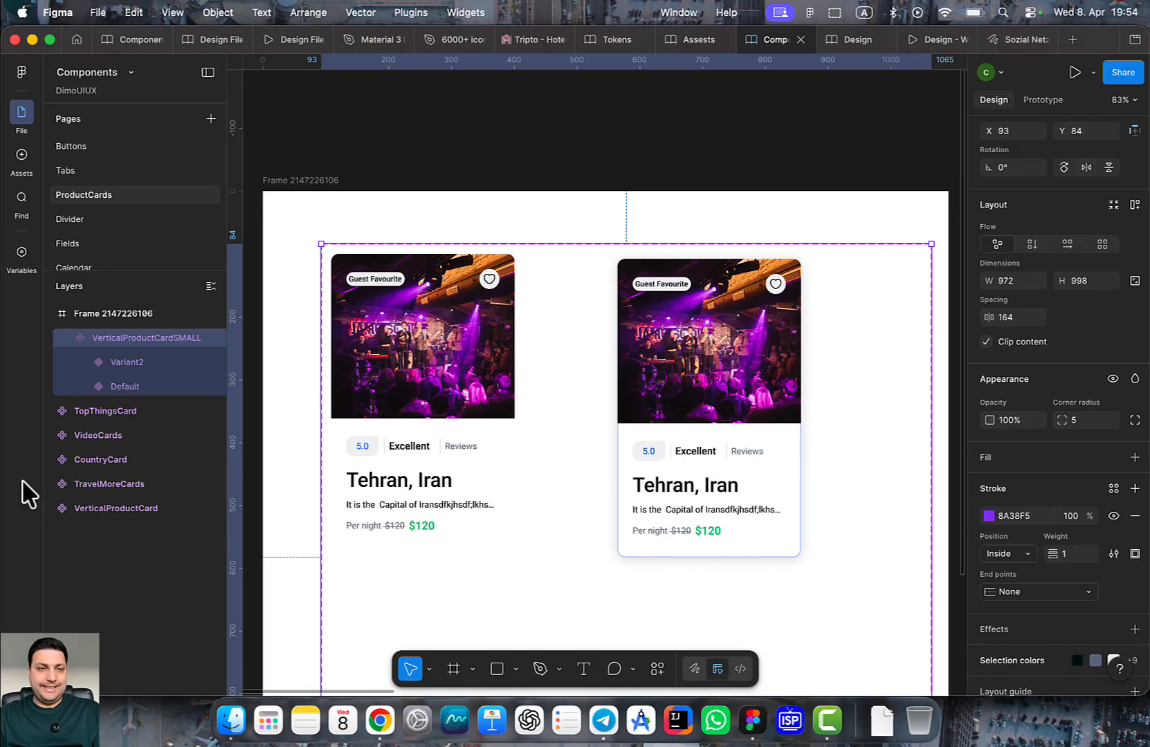
pyautogui.scroll(-5, 615, 377)
pyautogui.scroll(2, 618, 380)
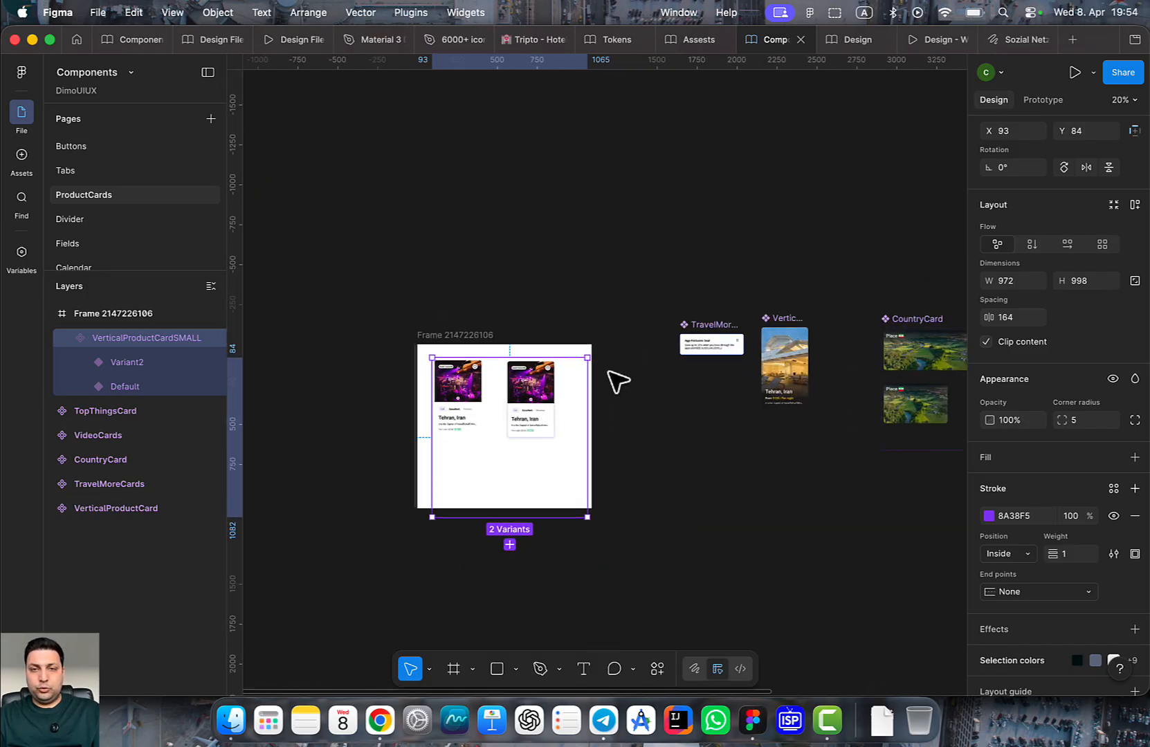
pyautogui.moveTo(523, 491); pyautogui.dragTo(811, 567)
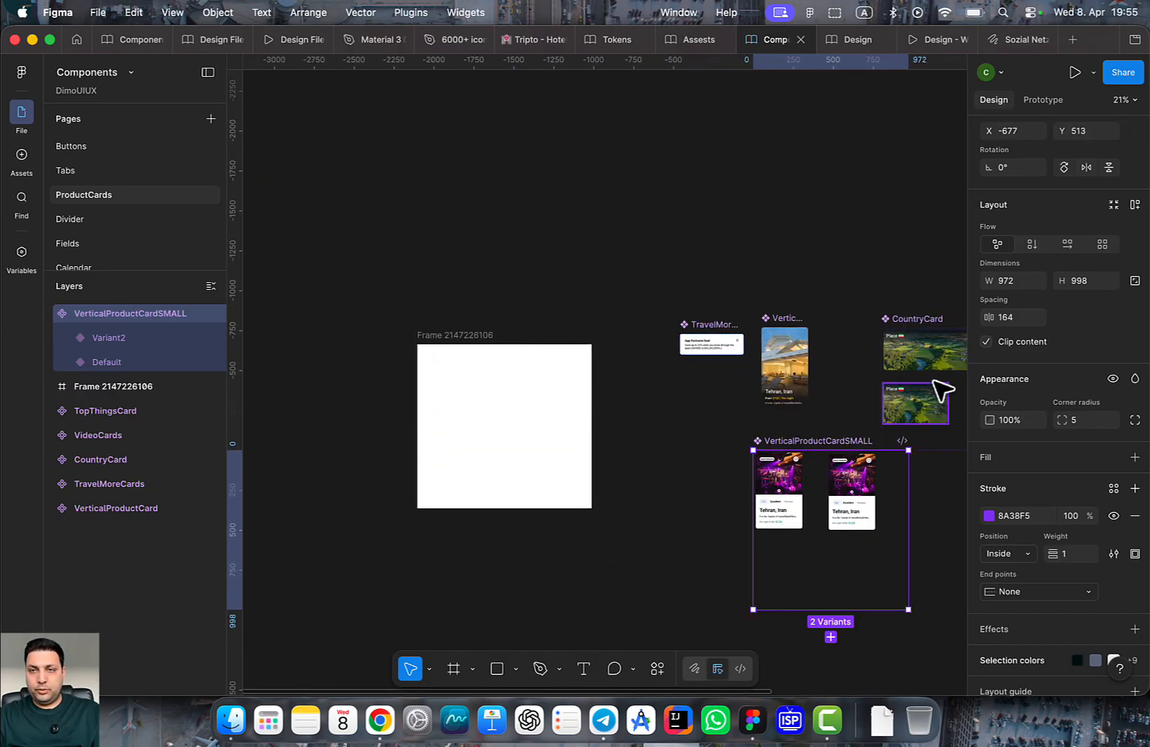
pyautogui.scroll(6, 688, 321)
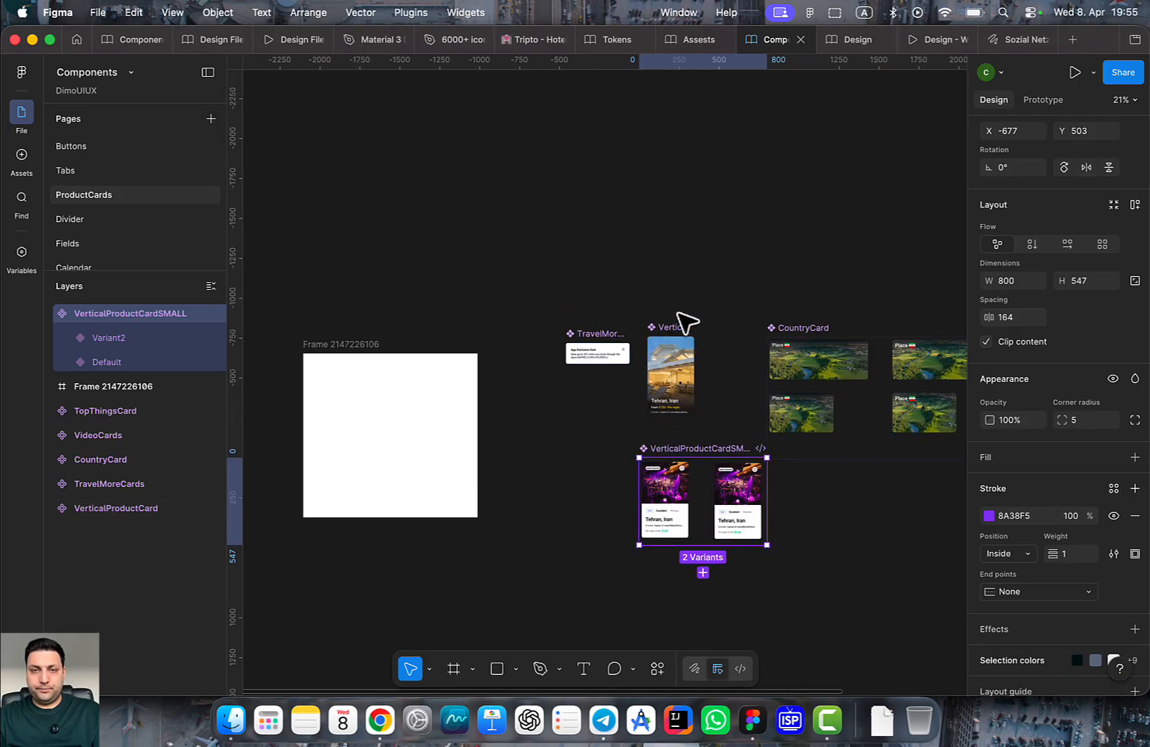
pyautogui.press('Escape')
# Add a second variant to the VerticalProductCard component
pyautogui.moveTo(672, 246); pyautogui.dragTo(652, 246)
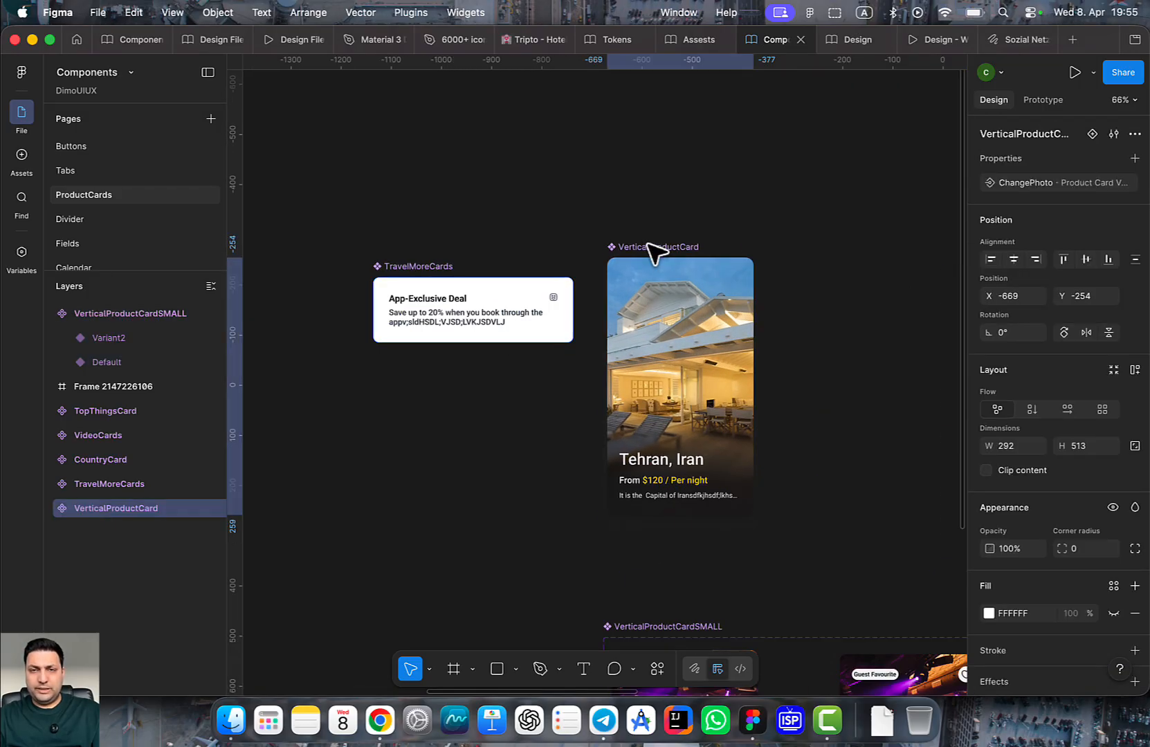
pyautogui.click(1091, 134)
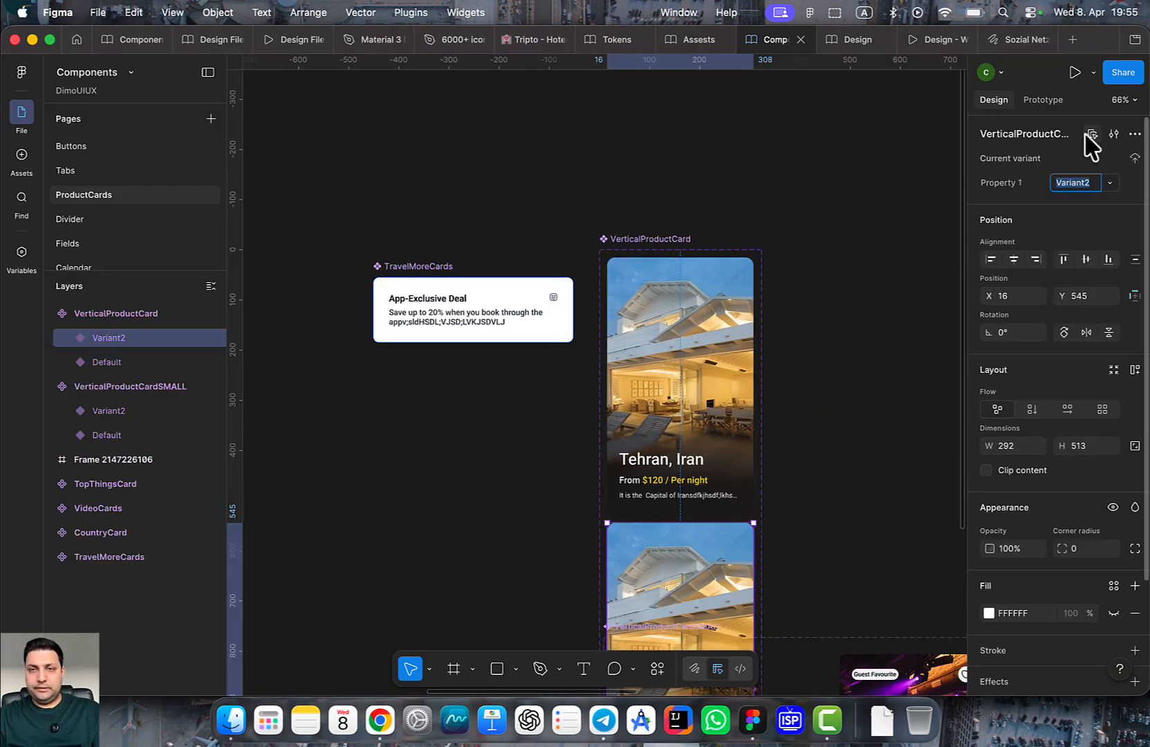
pyautogui.click(808, 444)
pyautogui.scroll(-5, 808, 444)
pyautogui.scroll(4, 760, 311)
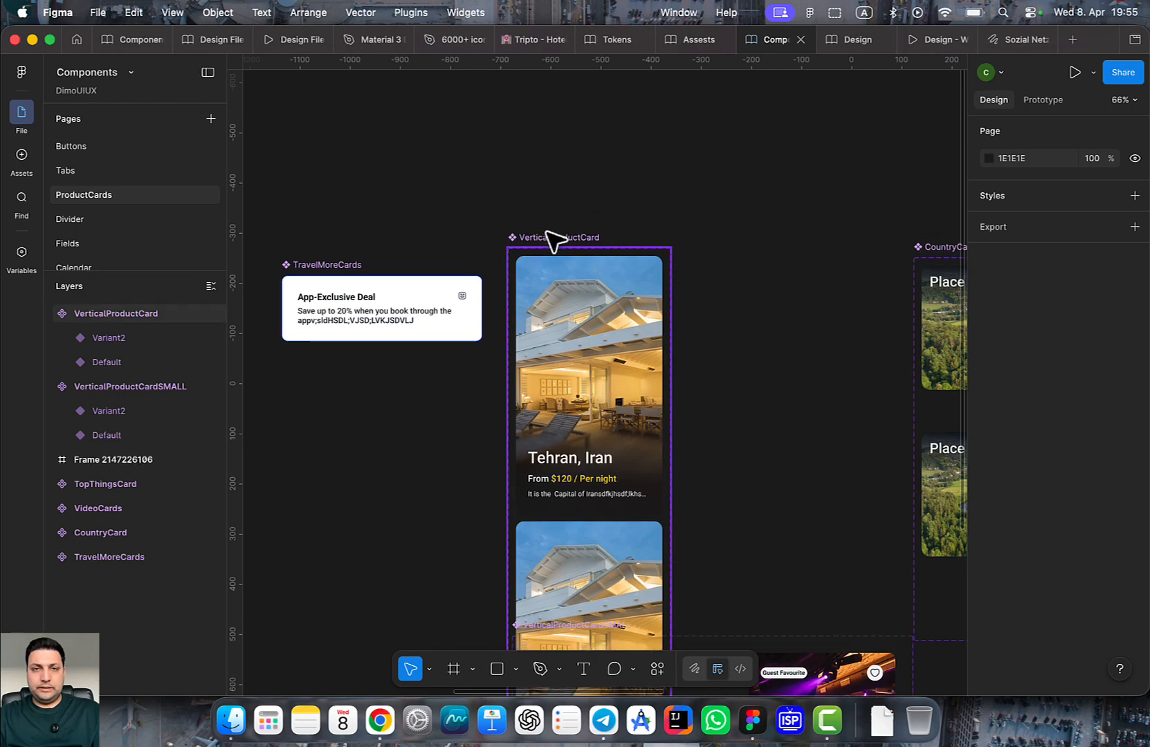
# Place Variant2 beside Default in the widened VerticalProductCard set, and move the set up with its bounds fitted to the cards
pyautogui.click(552, 238)
pyautogui.moveTo(793, 332); pyautogui.dragTo(888, 331)
pyautogui.moveTo(640, 557); pyautogui.dragTo(826, 308)
pyautogui.click(619, 236)
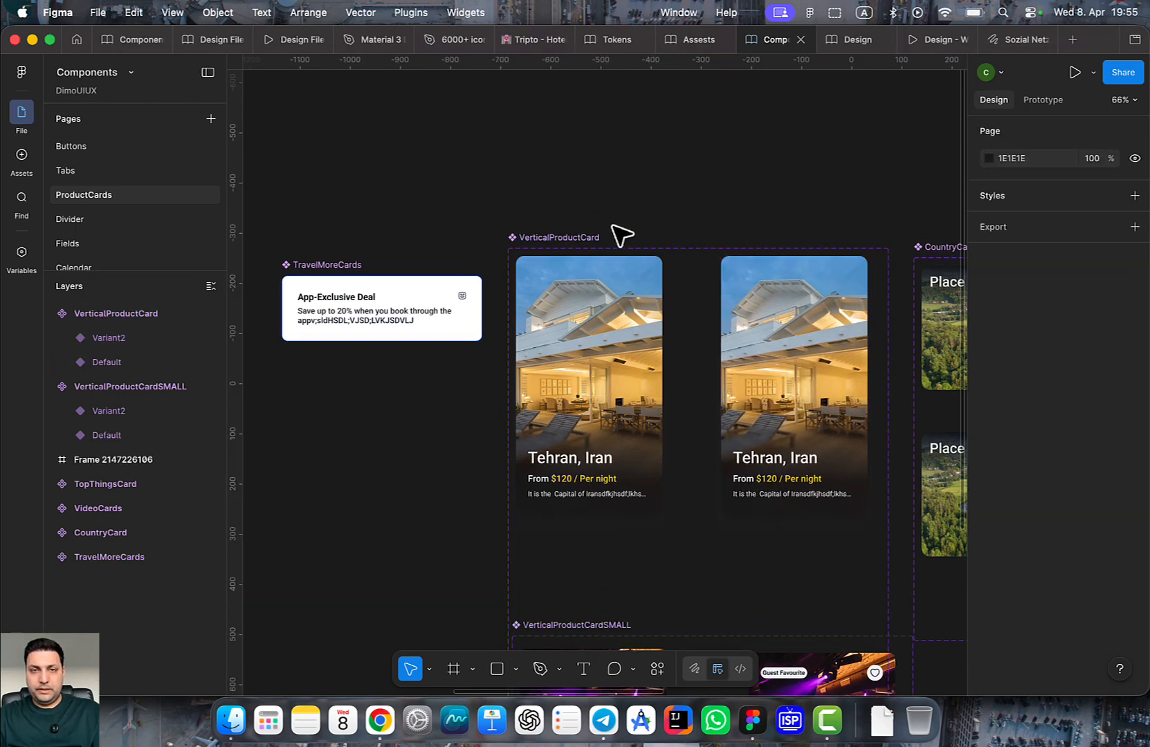
pyautogui.moveTo(562, 240); pyautogui.dragTo(554, 131)
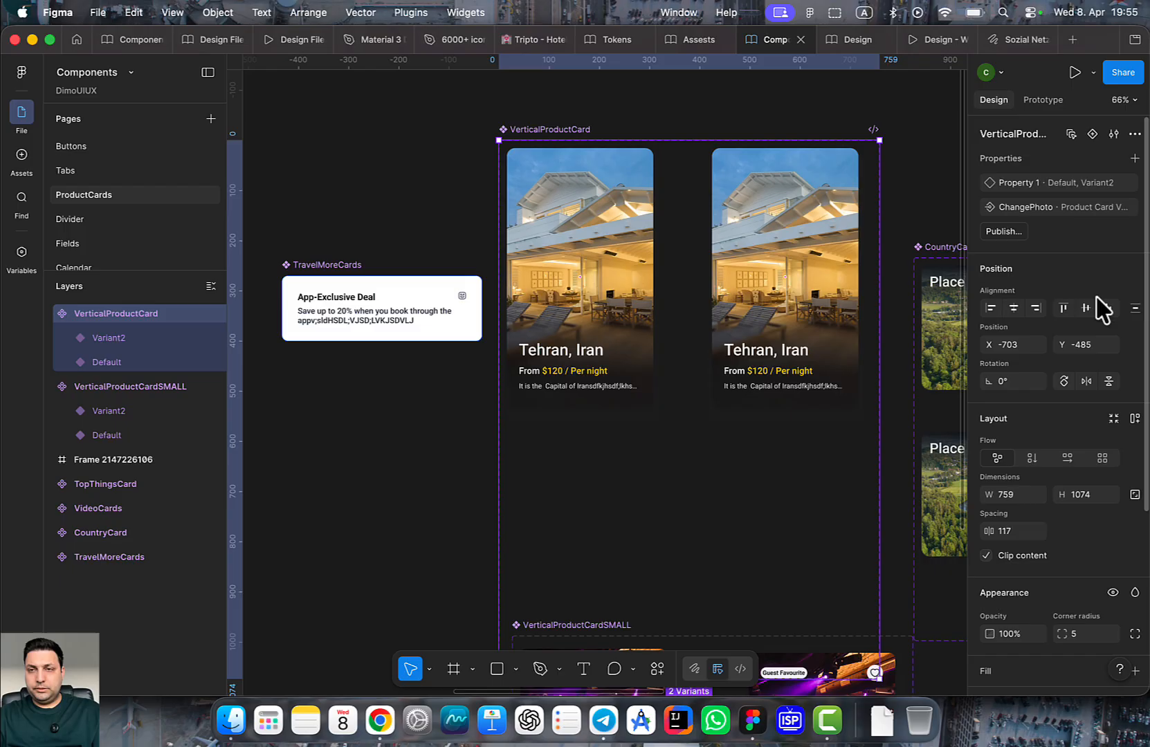
pyautogui.click(1113, 419)
# Connect the photo layer of VerticalProductCard's Default variant to Variant2 with a While hovering interaction
pyautogui.click(1043, 99)
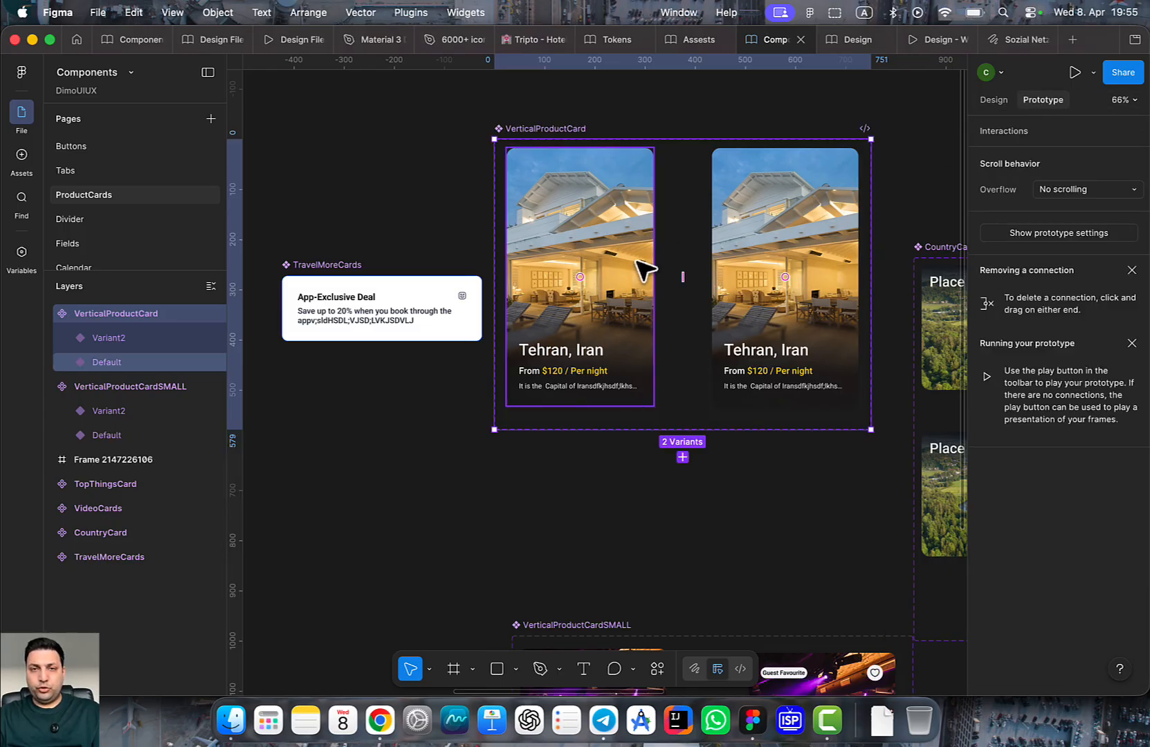
pyautogui.doubleClick(640, 287)
pyautogui.moveTo(729, 284); pyautogui.dragTo(688, 283)
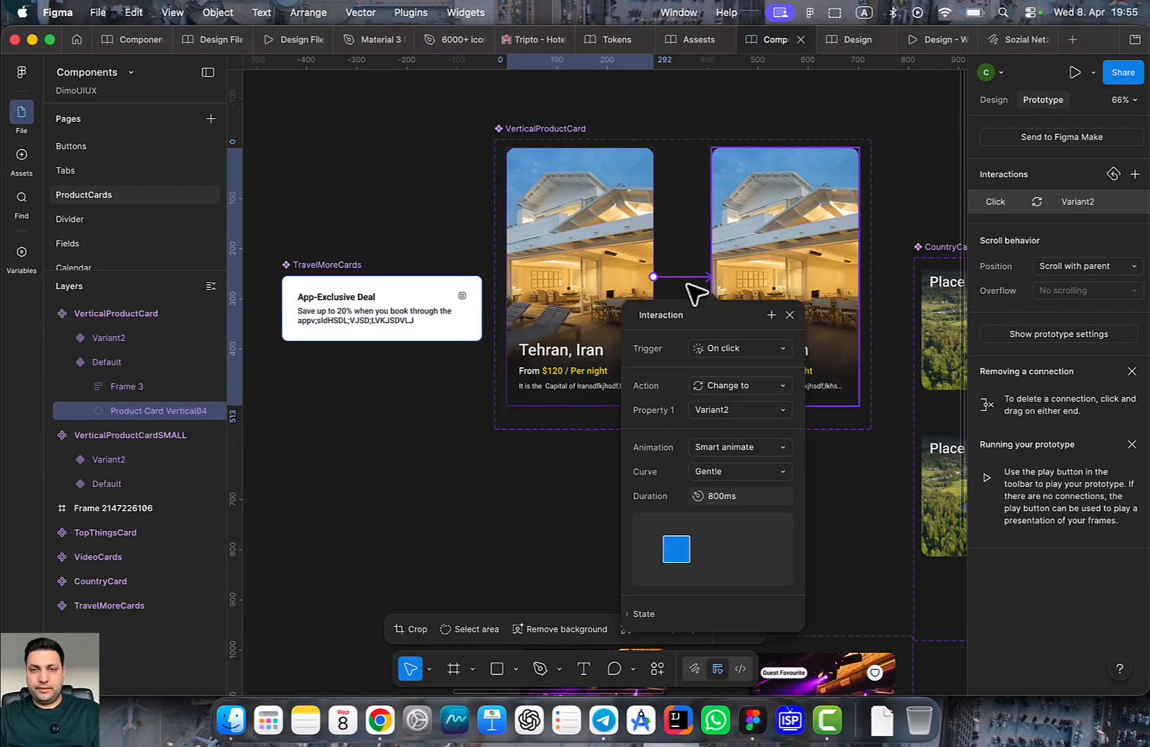
pyautogui.click(759, 342)
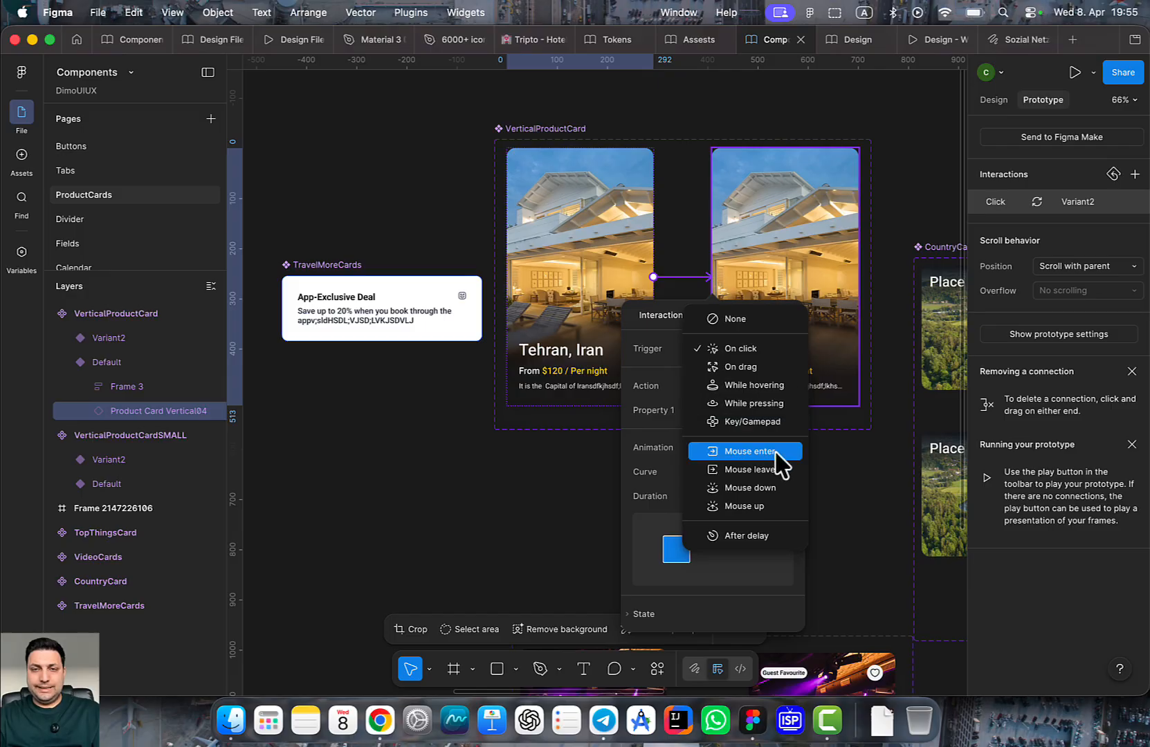
pyautogui.click(783, 385)
# Add a stroke to VerticalProductCard's Variant2 using the Icon Brand 200 color from the Tokens library
pyautogui.click(842, 370)
pyautogui.click(995, 100)
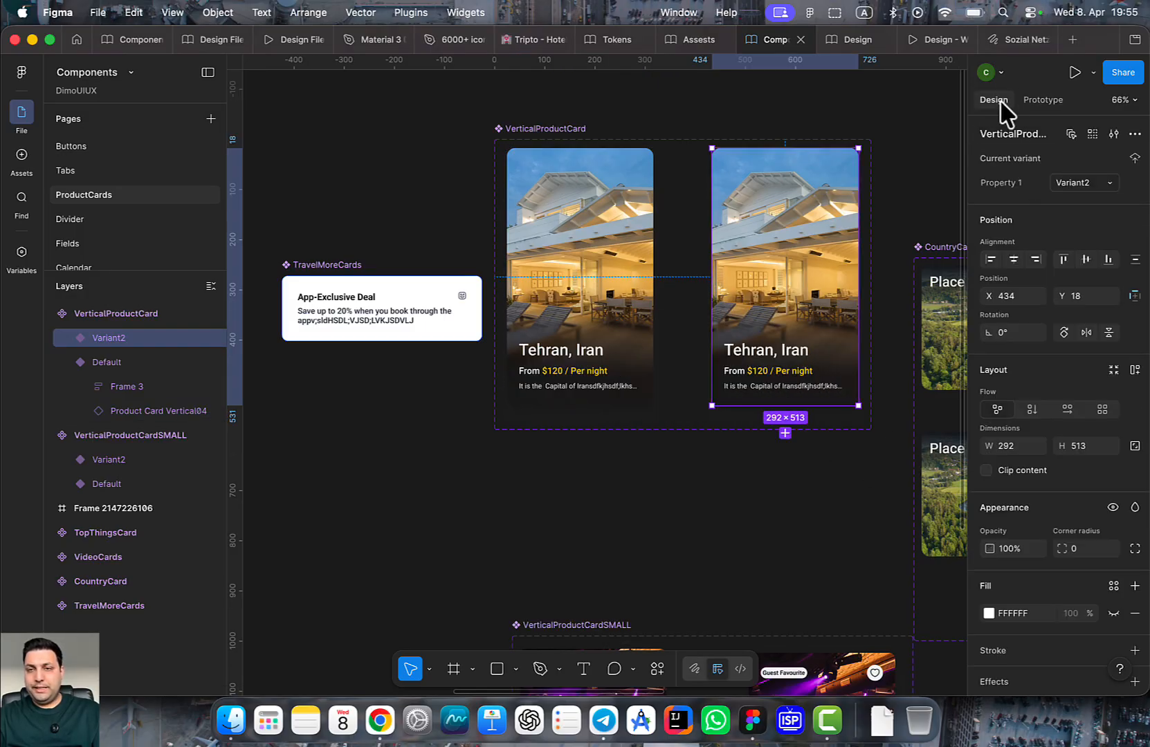
pyautogui.scroll(-3, 1079, 618)
pyautogui.click(1134, 557)
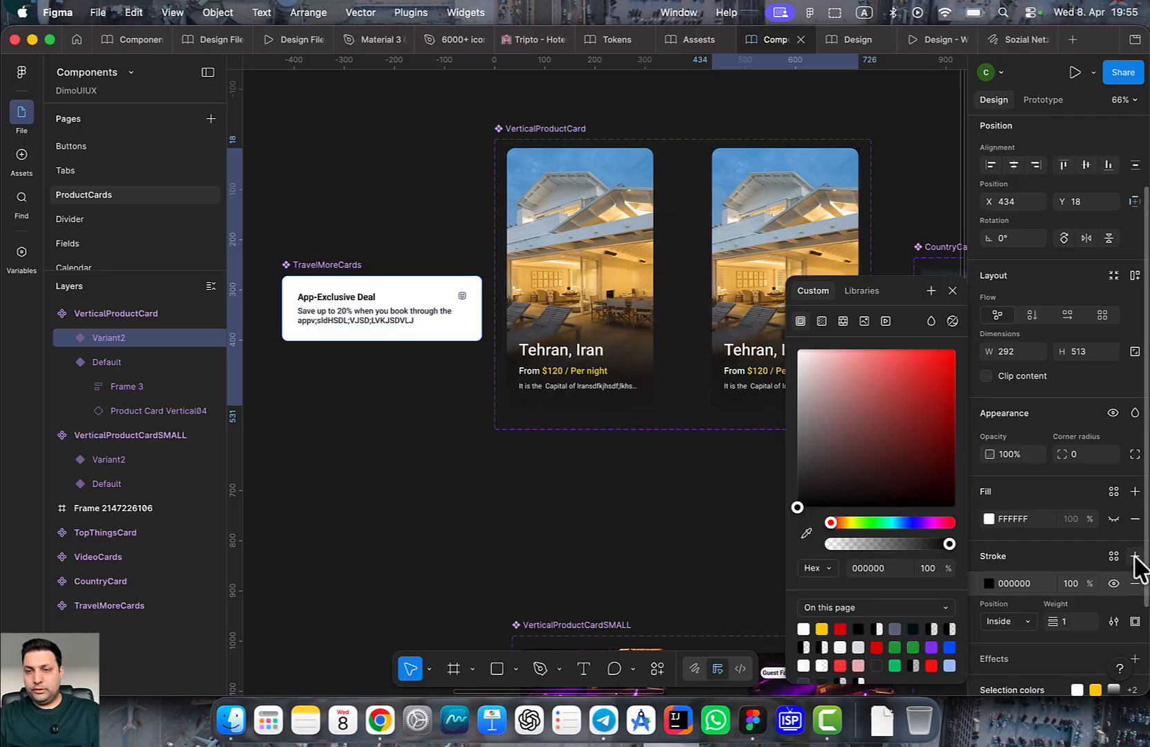
pyautogui.click(858, 292)
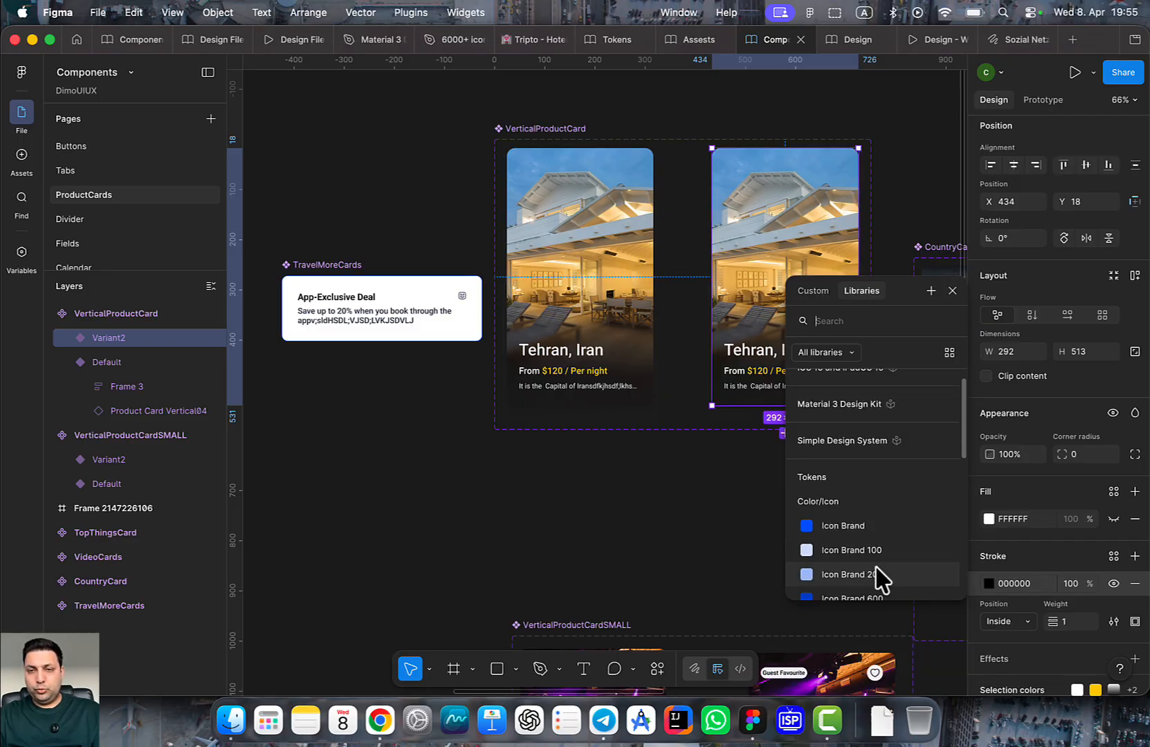
pyautogui.click(889, 582)
# Apply the Shadow effect style to Variant2 of the VerticalProductCard component
pyautogui.scroll(-1, 1142, 661)
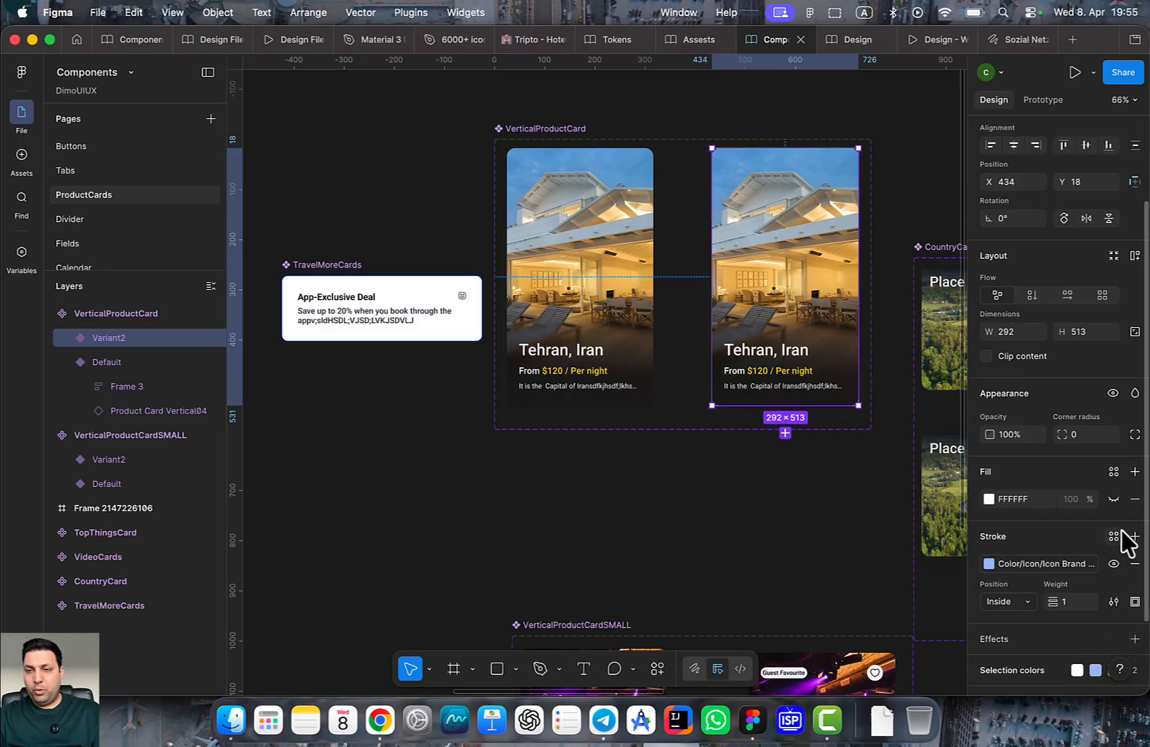
pyautogui.scroll(-1, 1100, 588)
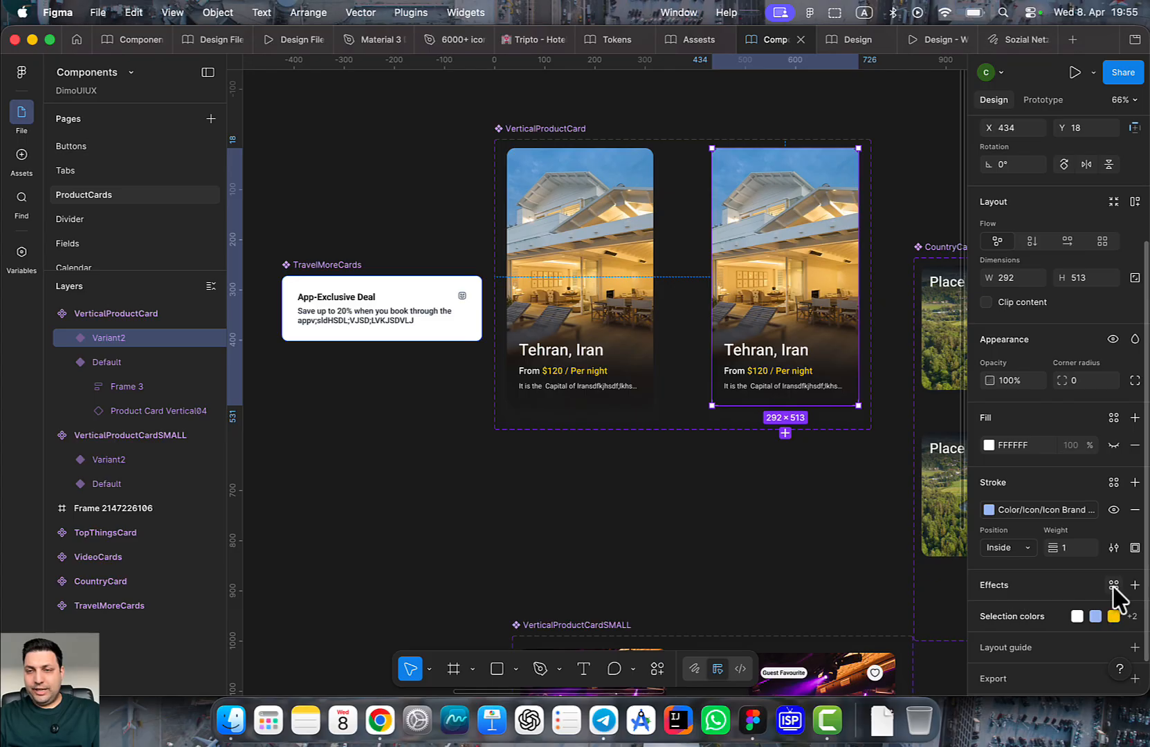
pyautogui.click(1113, 586)
pyautogui.click(867, 671)
pyautogui.click(738, 545)
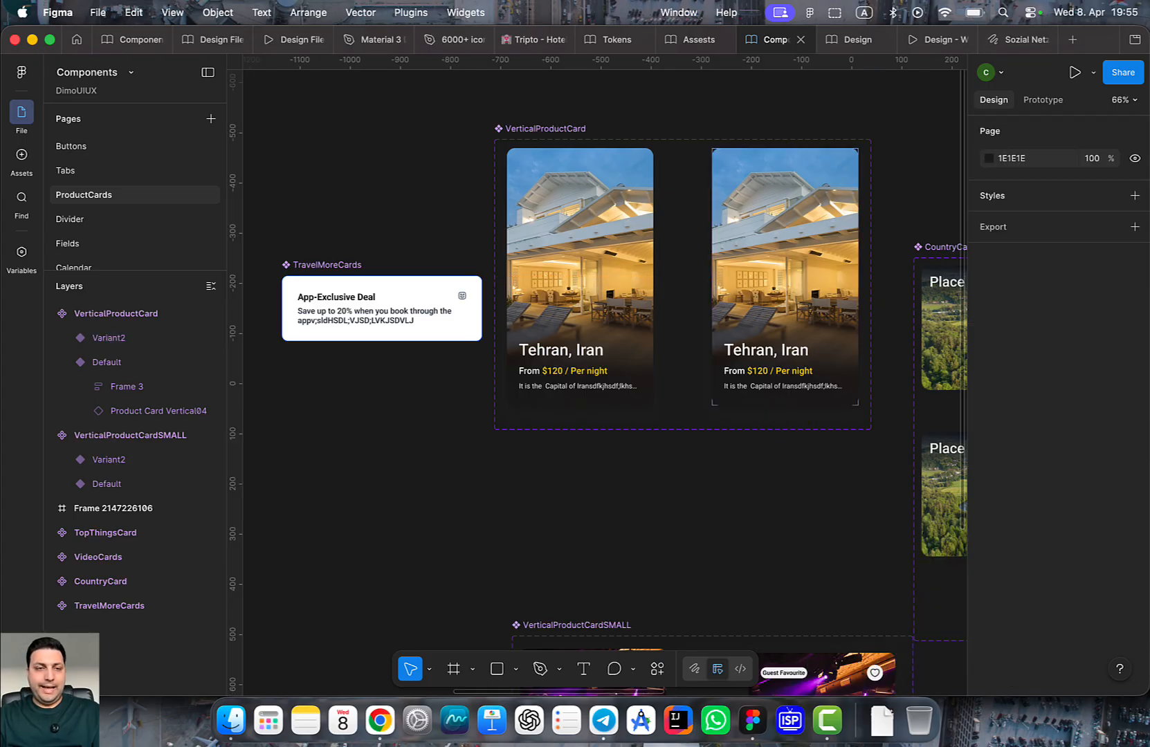
# Publish the pending changes of the Components library
pyautogui.click(23, 157)
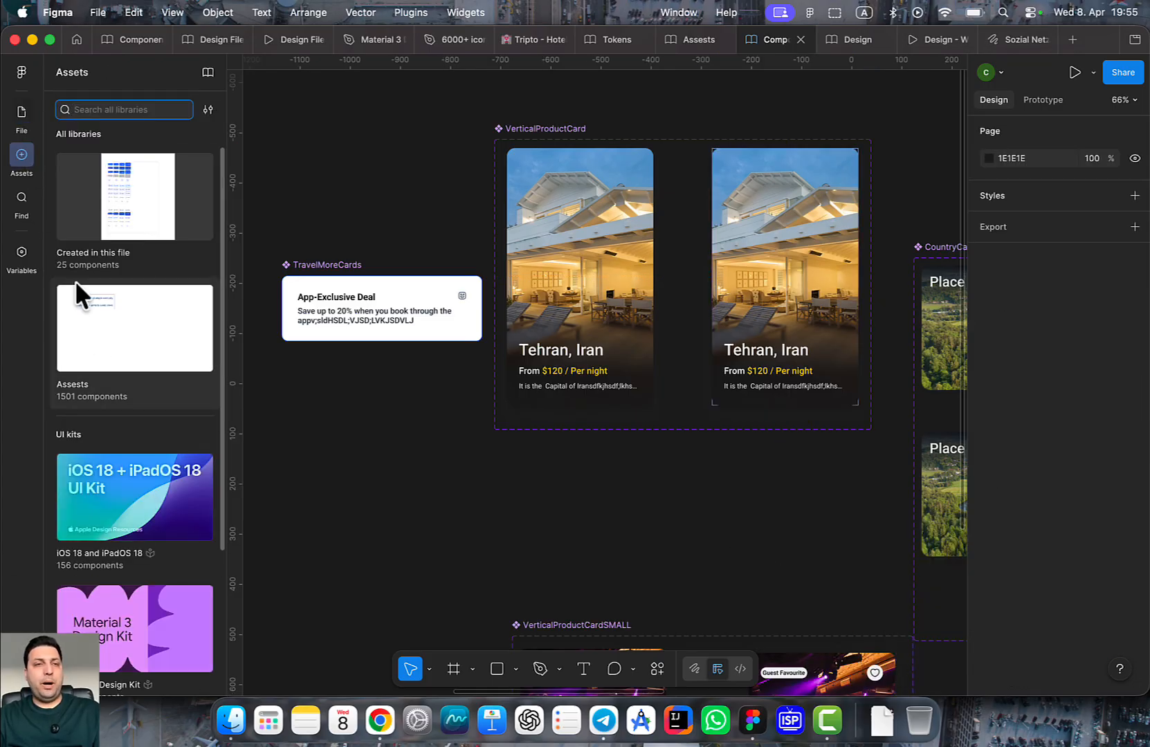
pyautogui.click(207, 72)
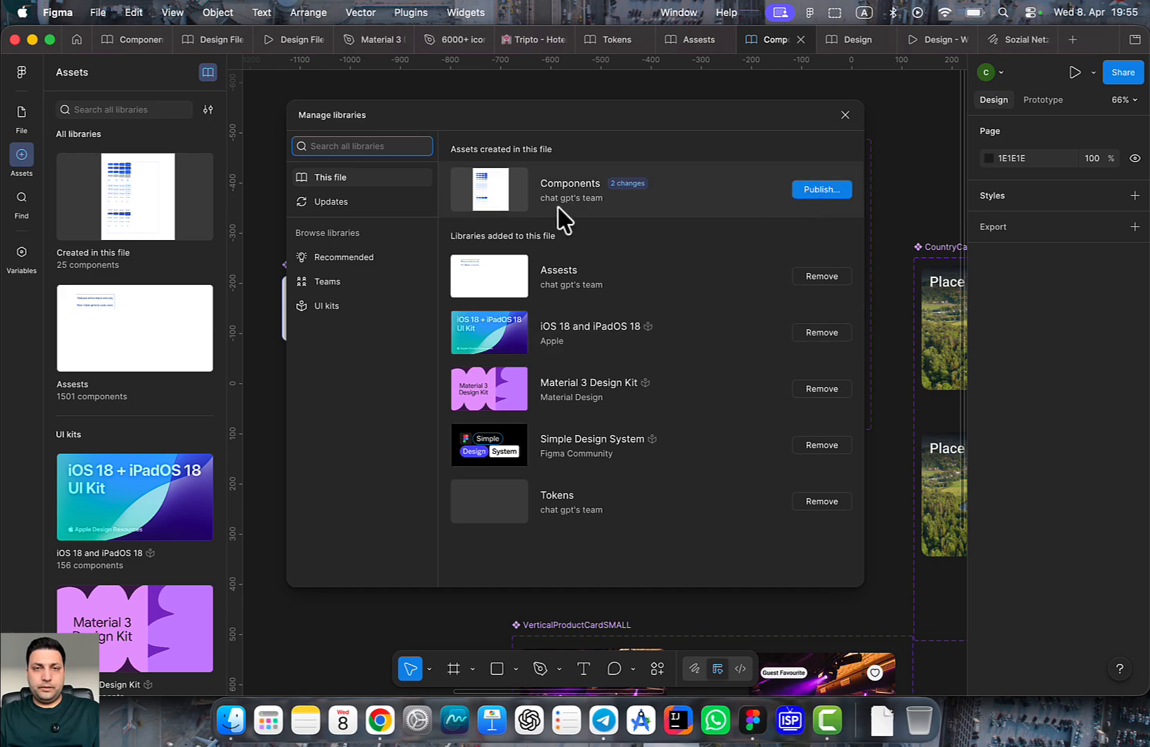
pyautogui.click(819, 190)
pyautogui.click(732, 460)
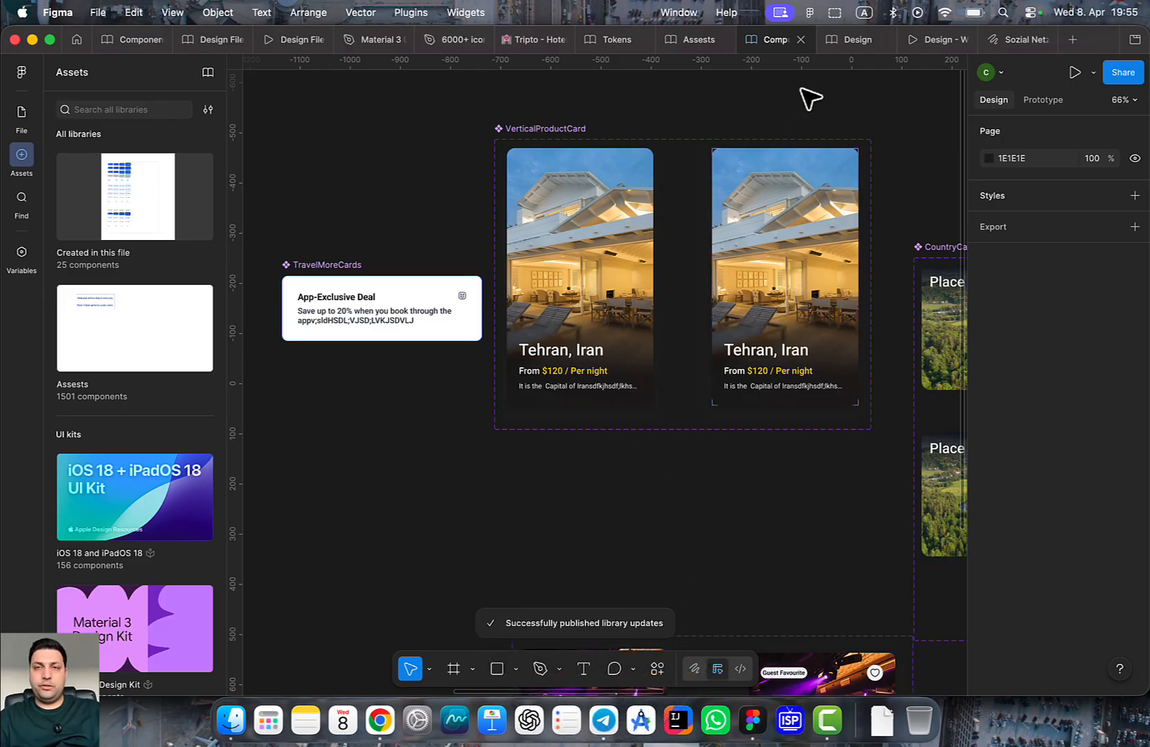
# Switch to the Design file, check its libraries for updates, and inspect the first Deals of the Weekend card
pyautogui.click(847, 39)
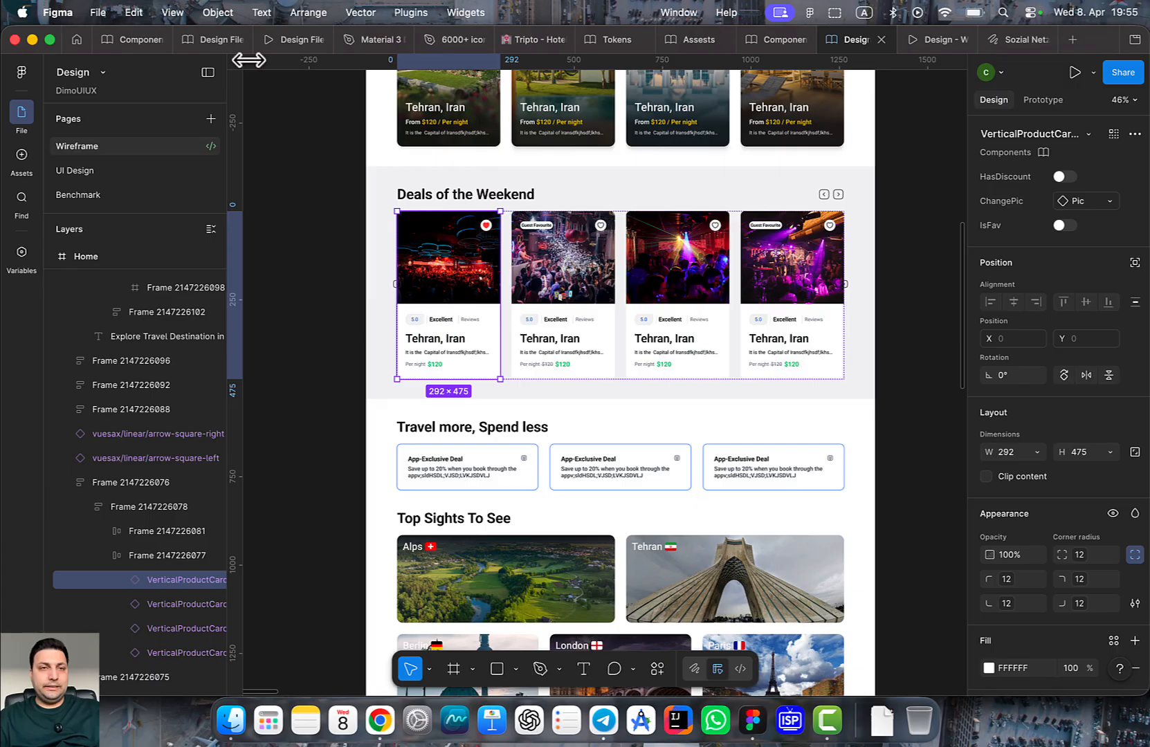
pyautogui.click(208, 73)
pyautogui.click(120, 97)
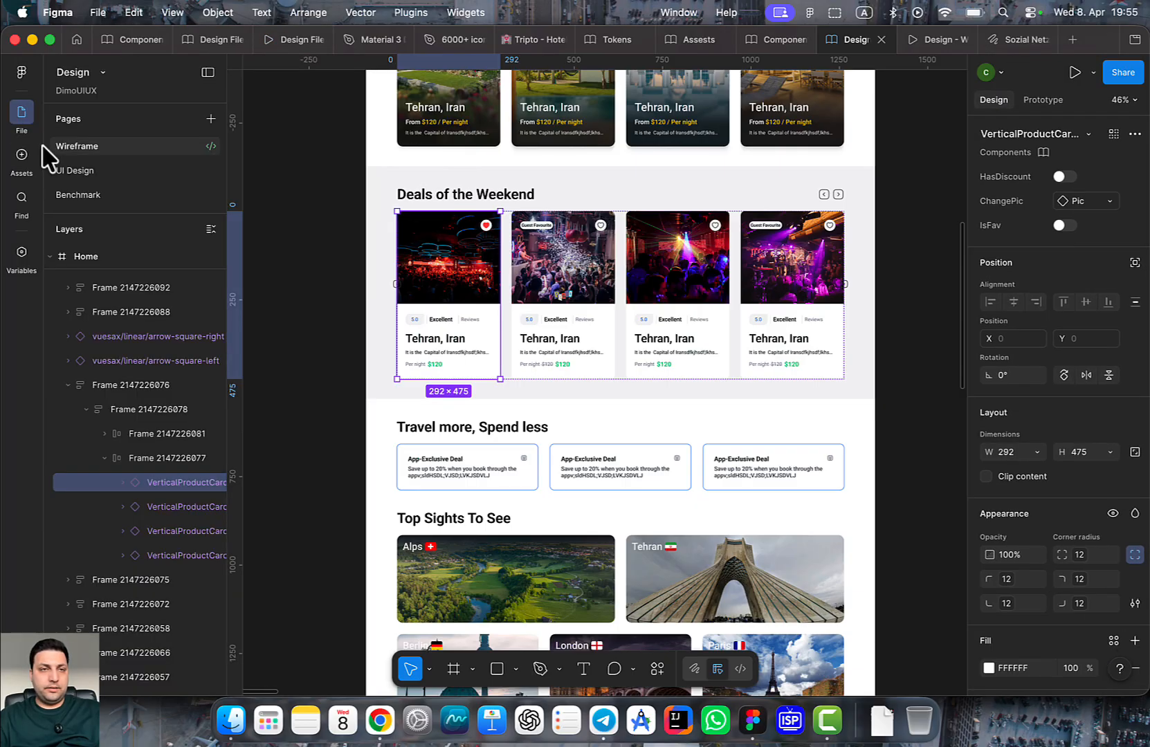
pyautogui.click(23, 161)
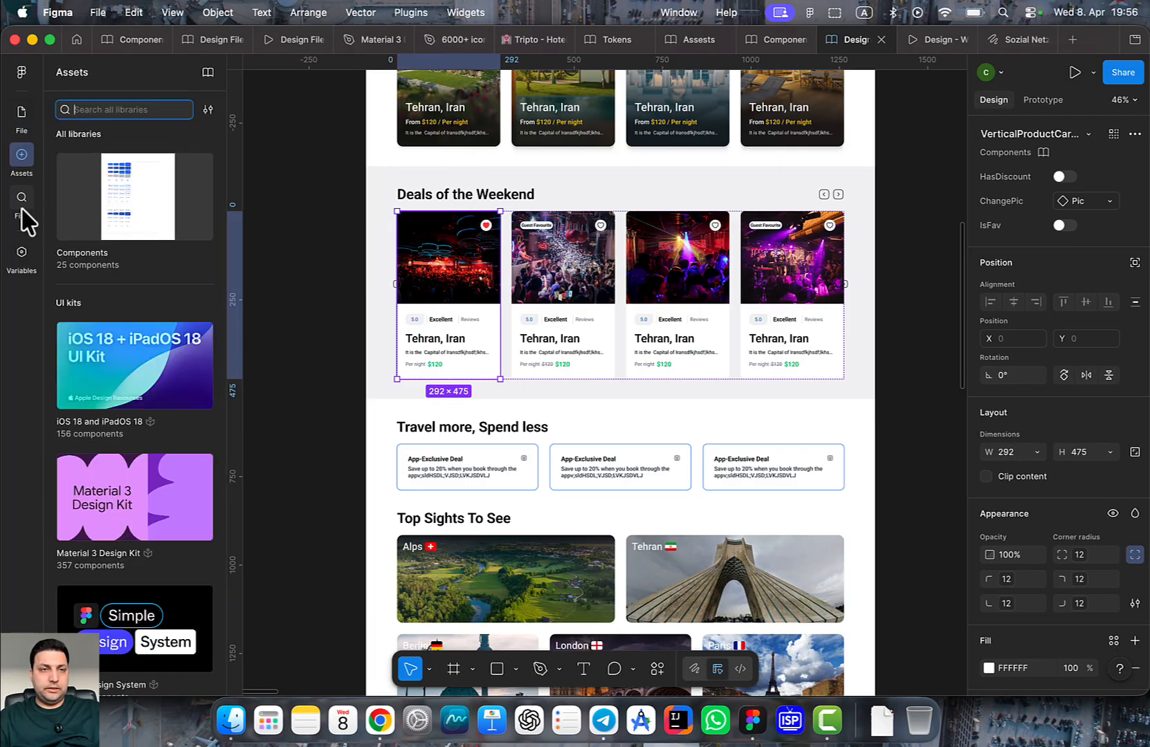
pyautogui.click(208, 72)
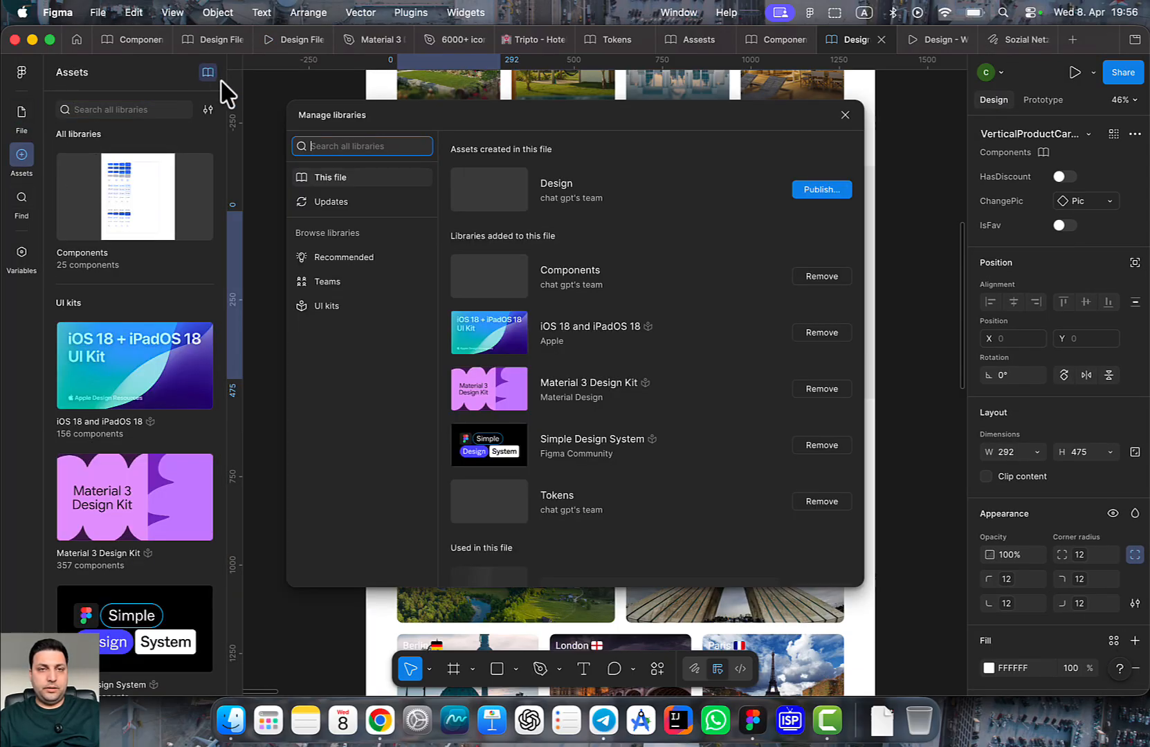
pyautogui.click(325, 201)
pyautogui.click(844, 115)
pyautogui.click(341, 274)
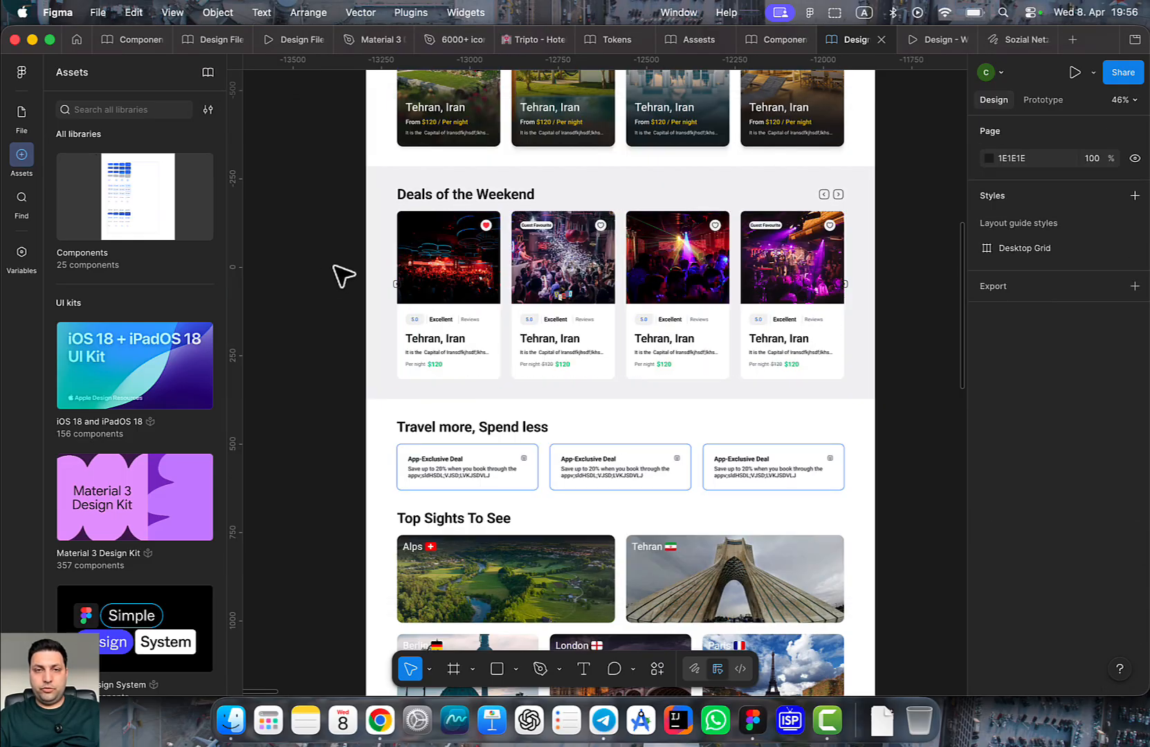
pyautogui.click(497, 284)
pyautogui.click(497, 284)
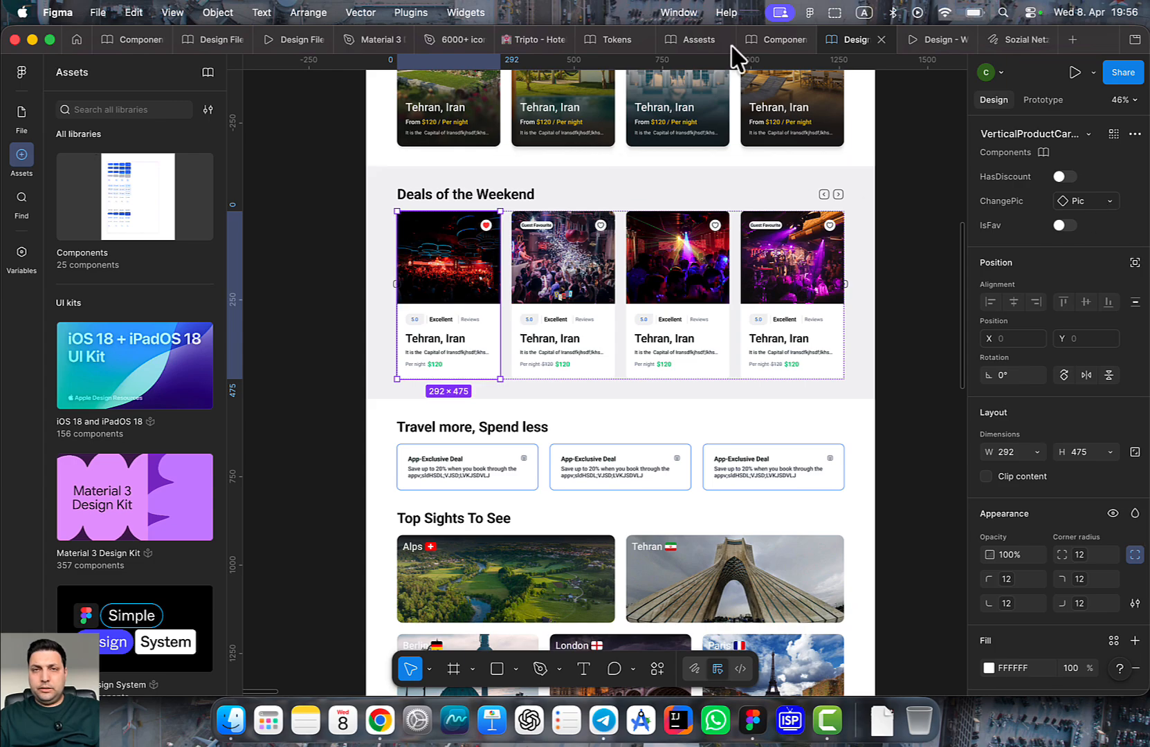
# In the Components file, rename VerticalProductCard's variant property to Sate and set its second variant's value to hovered
pyautogui.click(768, 41)
pyautogui.click(617, 220)
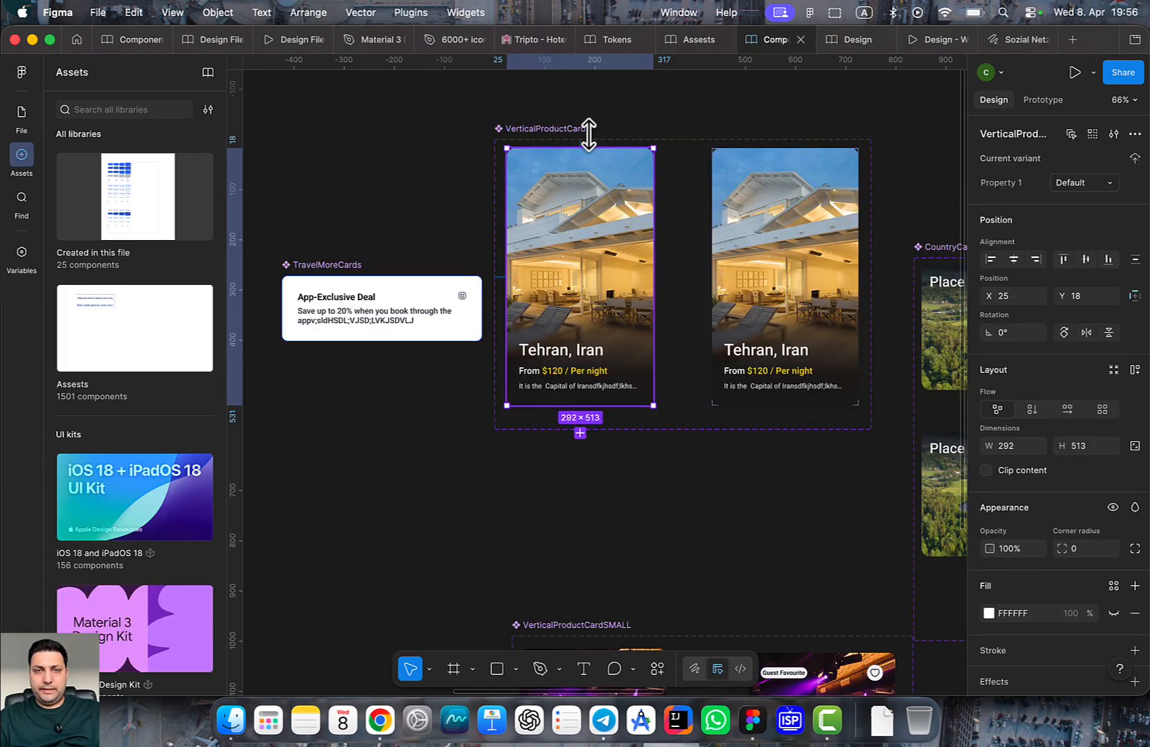
pyautogui.click(543, 128)
pyautogui.click(779, 207)
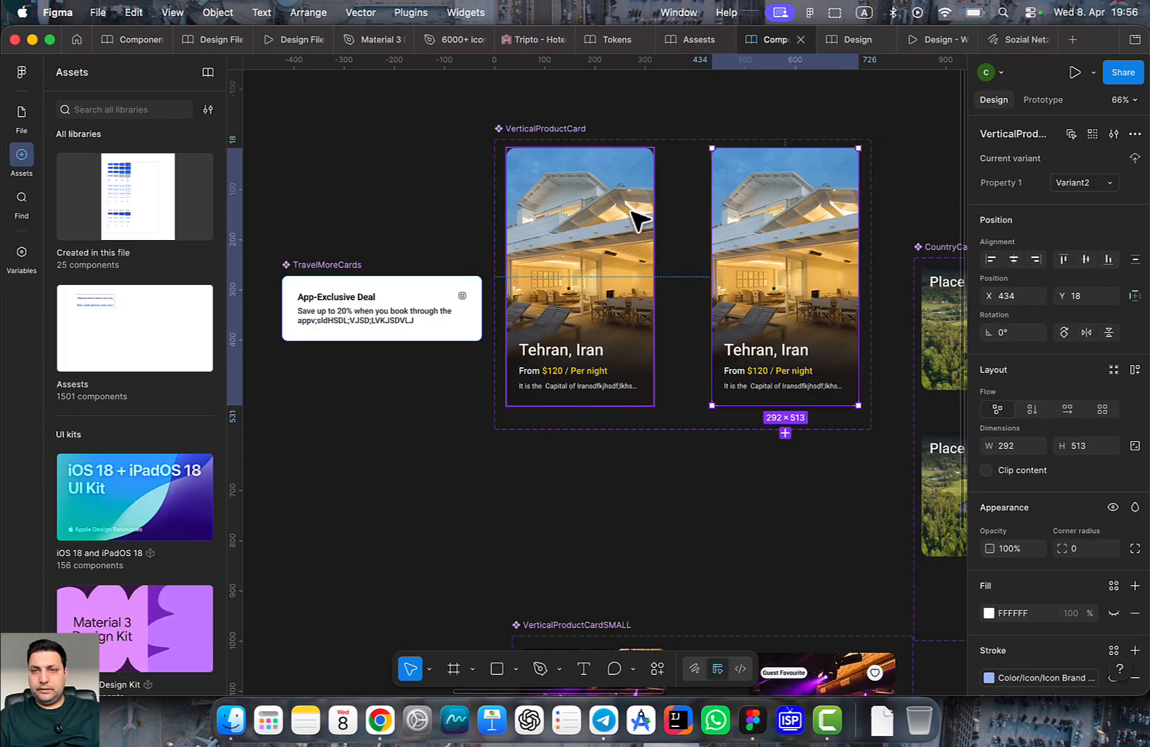
pyautogui.click(698, 102)
pyautogui.click(561, 144)
pyautogui.scroll(1, 622, 161)
pyautogui.scroll(3, 622, 161)
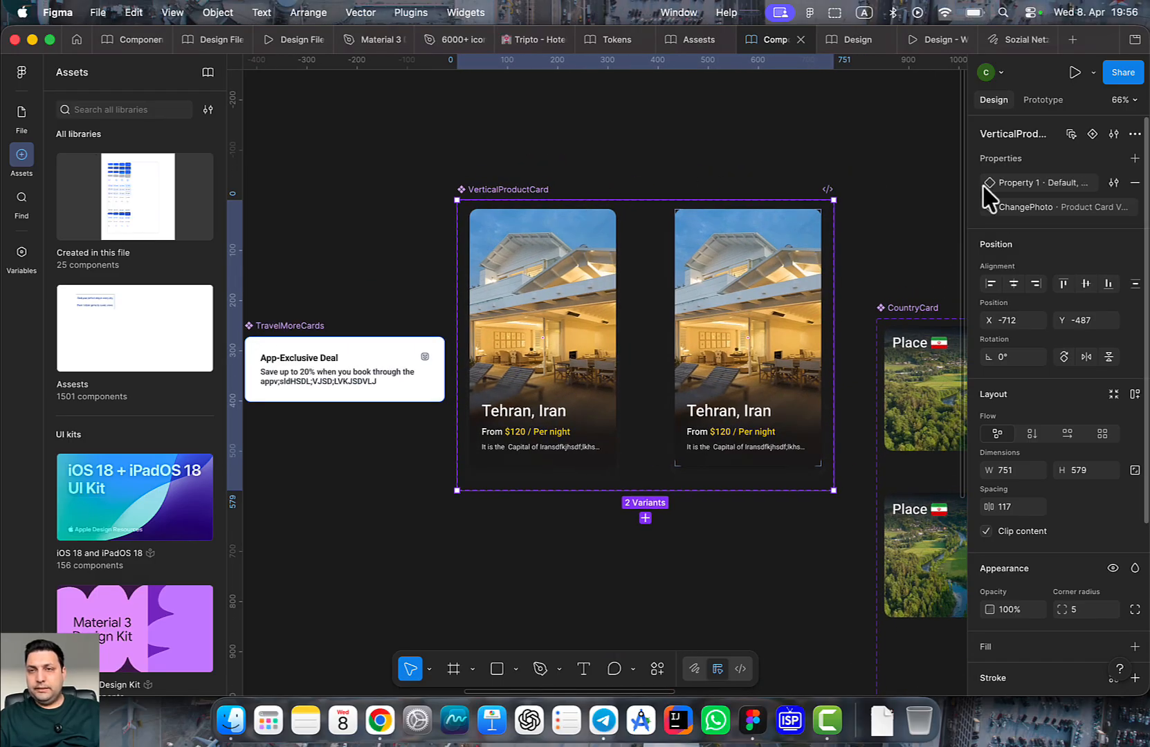
pyautogui.click(747, 280)
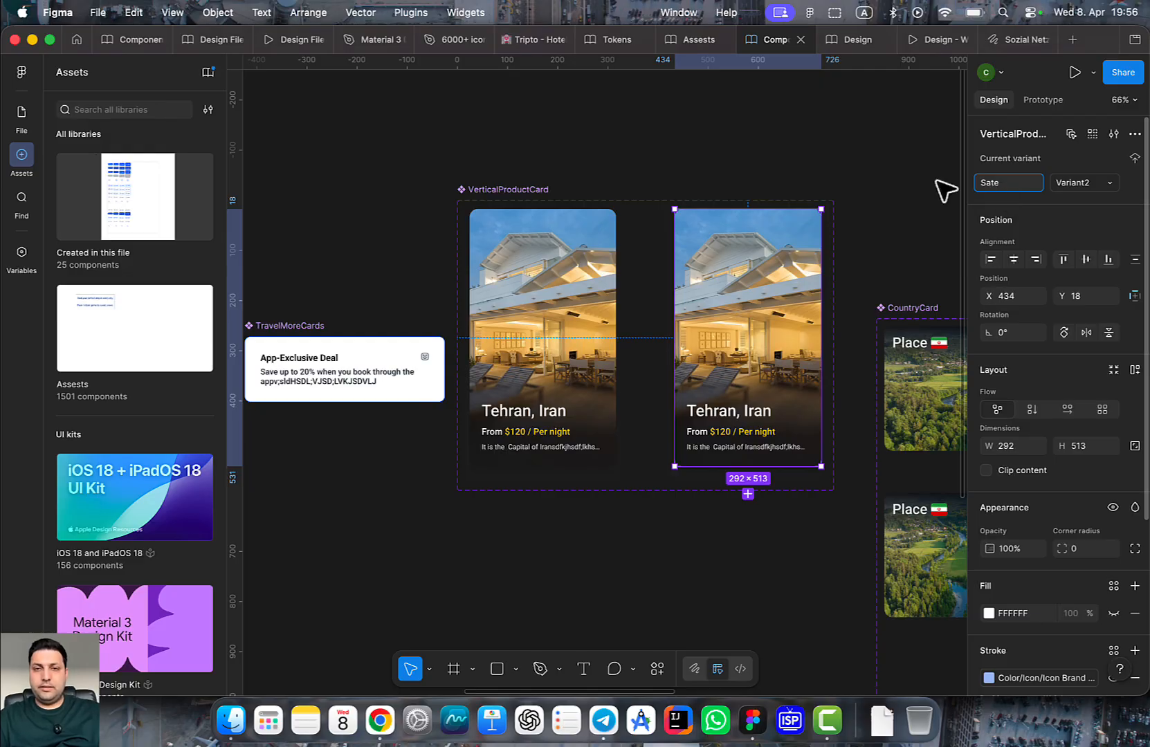
pyautogui.click(604, 250)
pyautogui.click(754, 256)
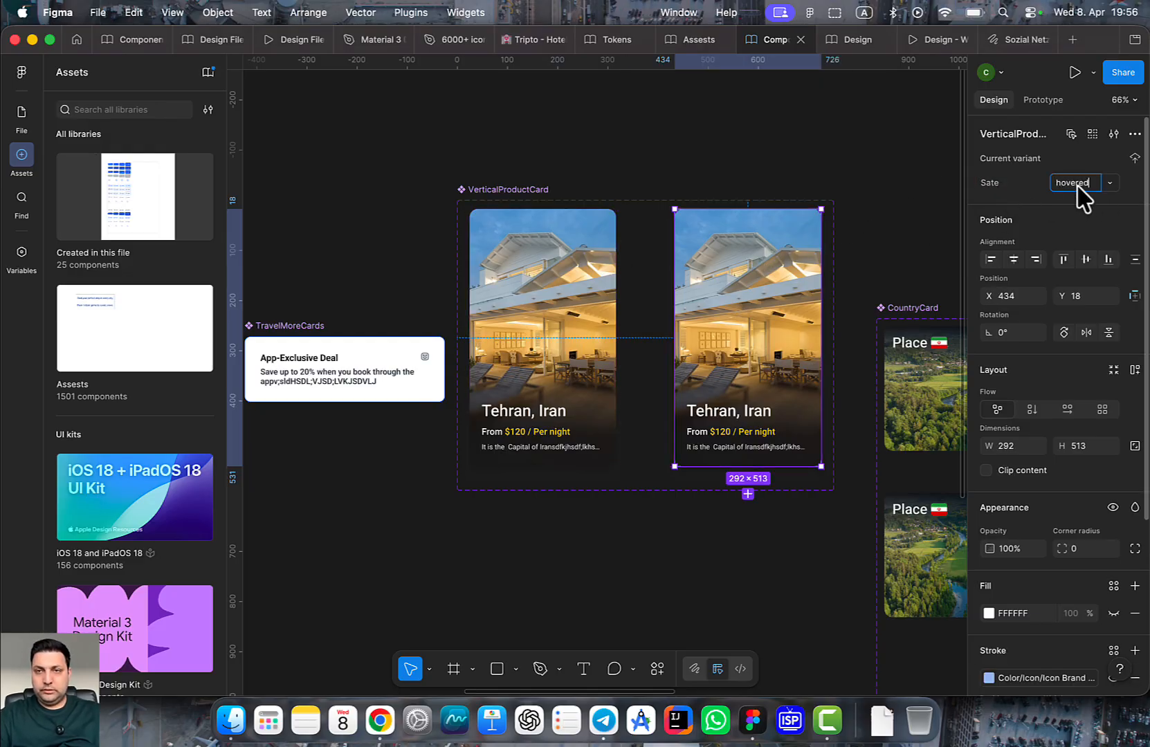
# Rename VerticalProductCardSMALL's variant property to State and set its second variant's value to hovered
pyautogui.scroll(-10, 657, 400)
pyautogui.click(523, 390)
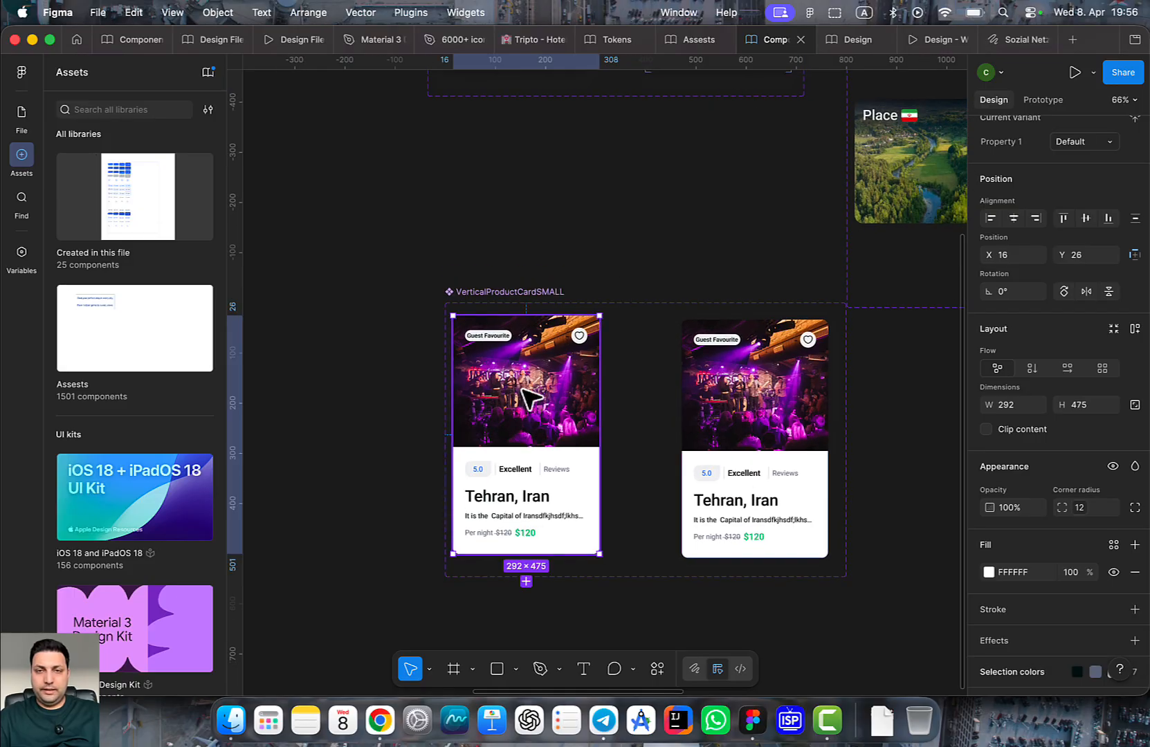
pyautogui.scroll(-2, 1007, 172)
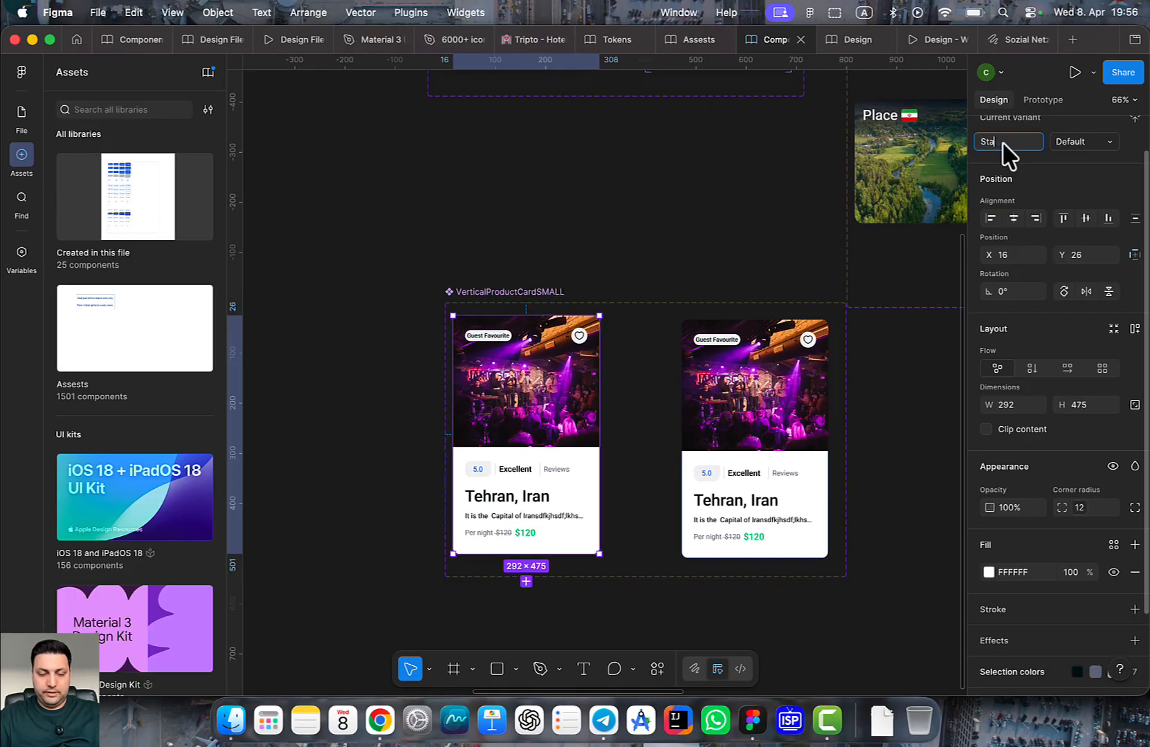
pyautogui.click(731, 423)
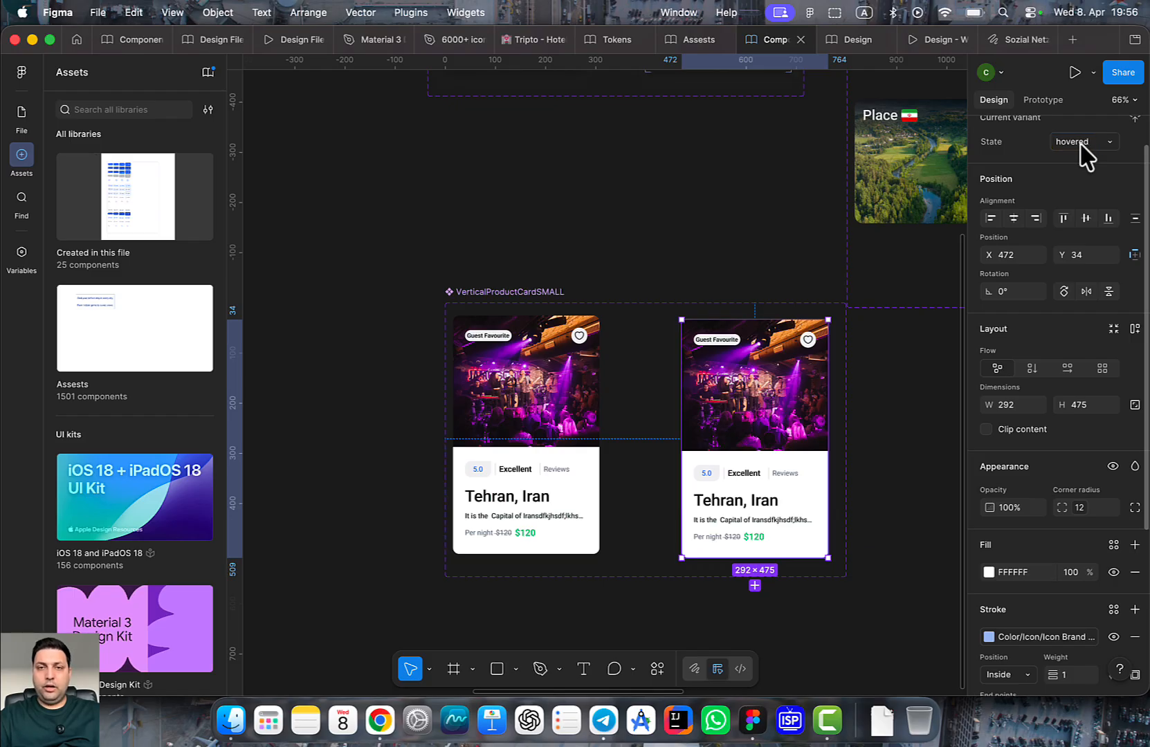
pyautogui.click(605, 195)
# Publish the changed product card components of the Components library
pyautogui.click(207, 72)
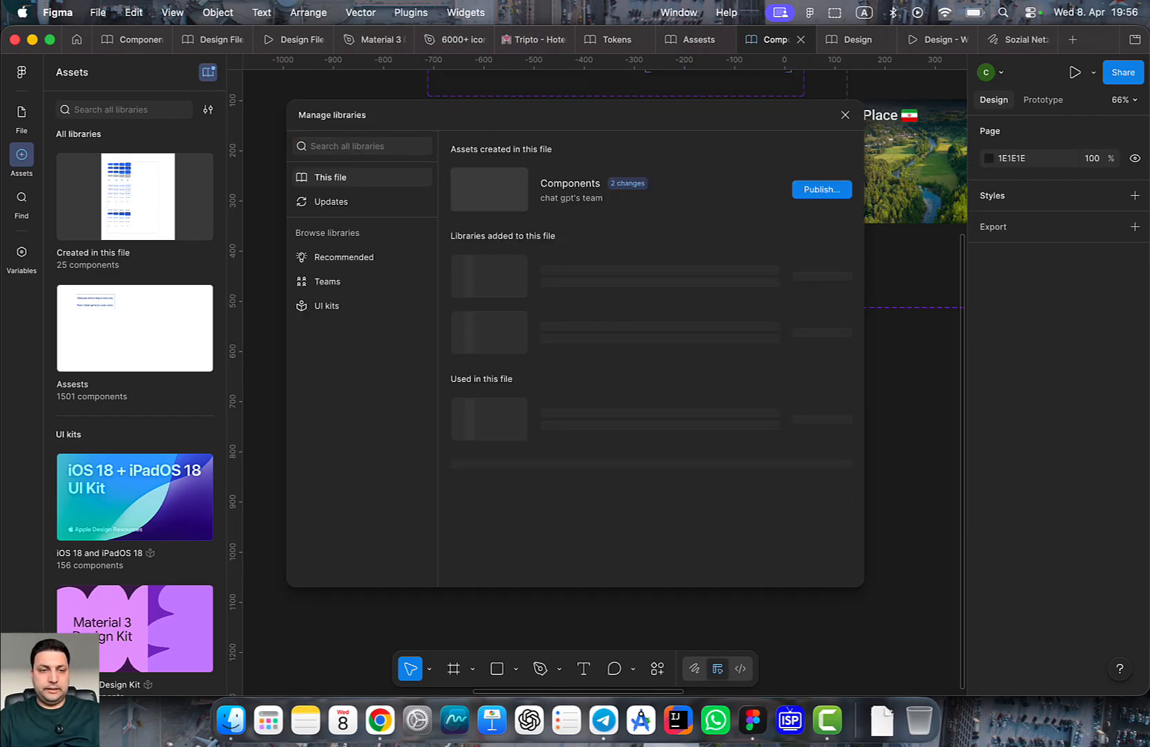
pyautogui.click(835, 194)
pyautogui.click(723, 461)
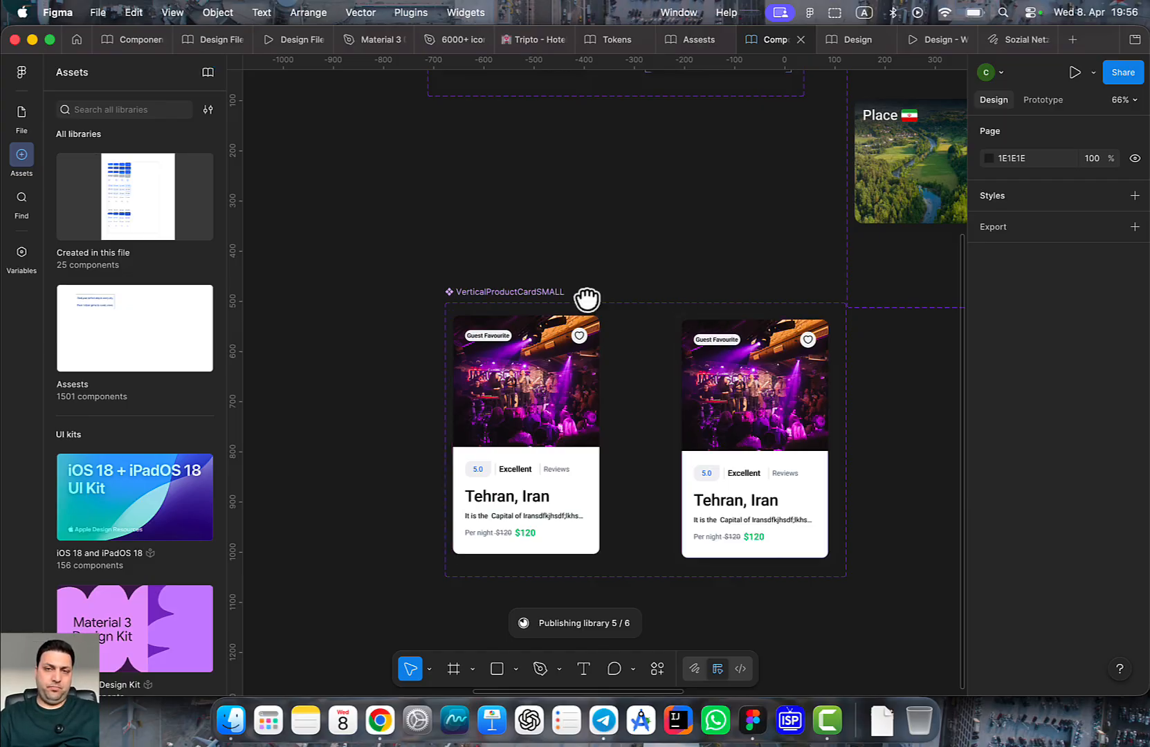
pyautogui.scroll(3, 508, 400)
pyautogui.moveTo(488, 408); pyautogui.dragTo(468, 279)
# Switch to the Design file, check the first Deals of the Weekend card for the new property, and reload the file
pyautogui.click(864, 36)
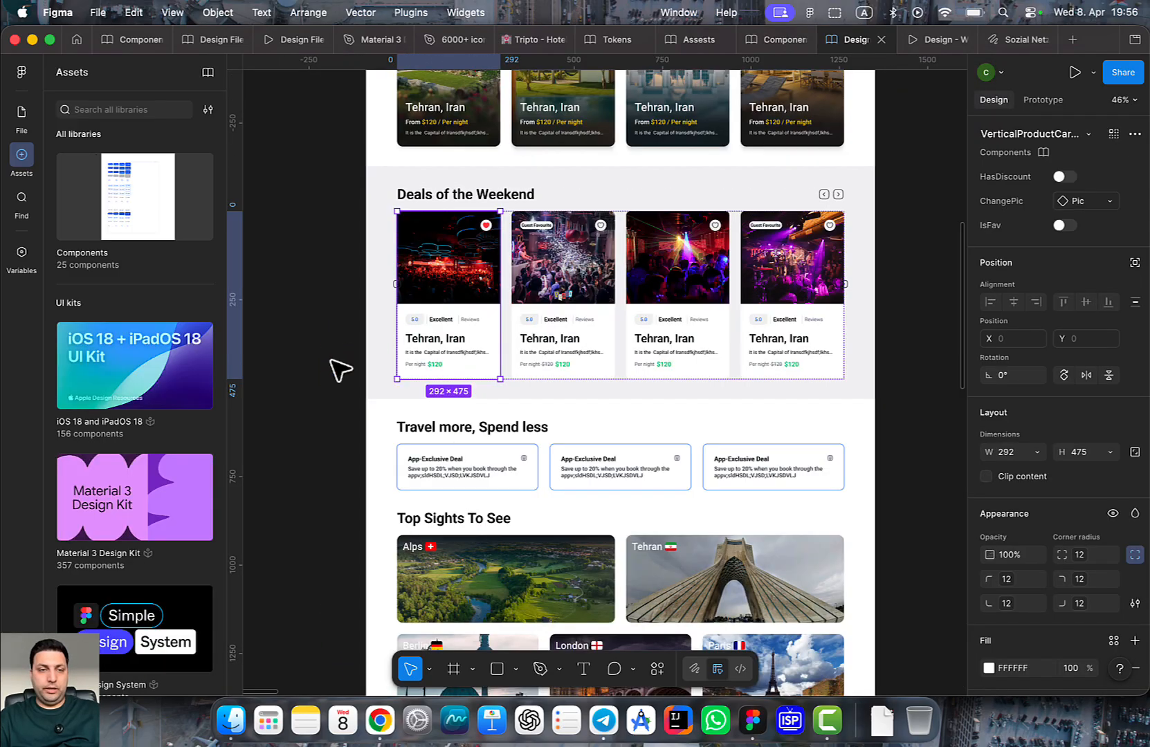
pyautogui.click(353, 357)
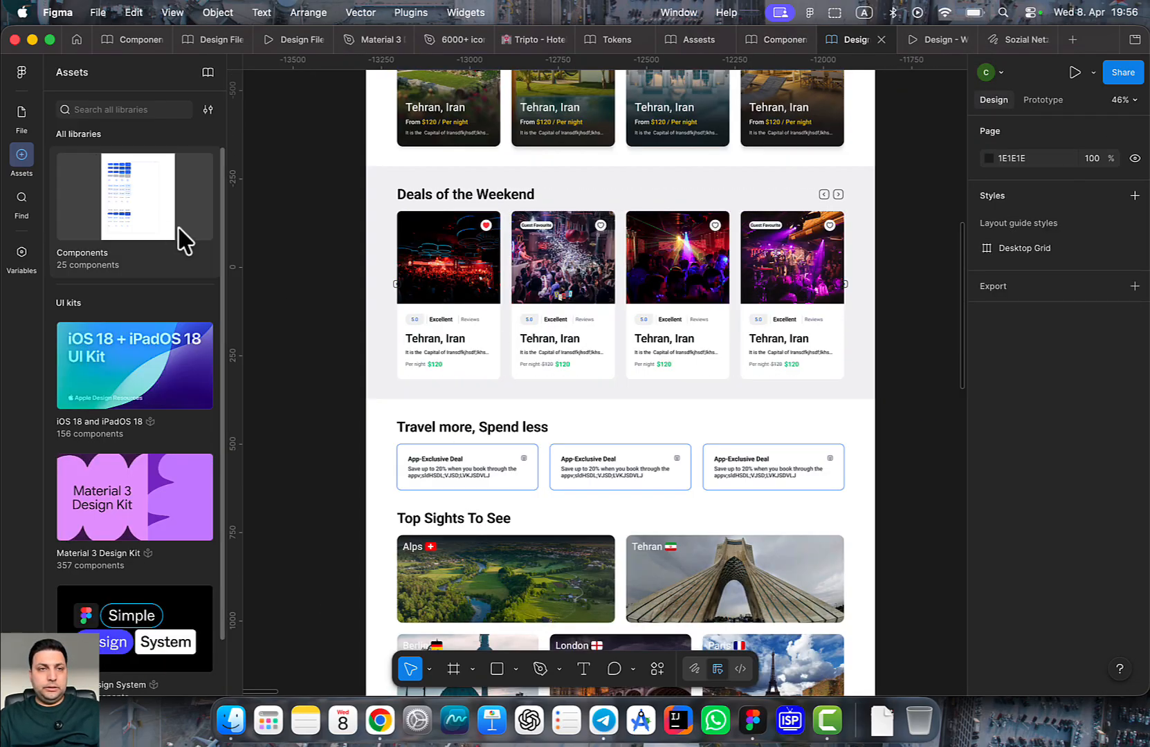
pyautogui.click(474, 280)
pyautogui.click(477, 276)
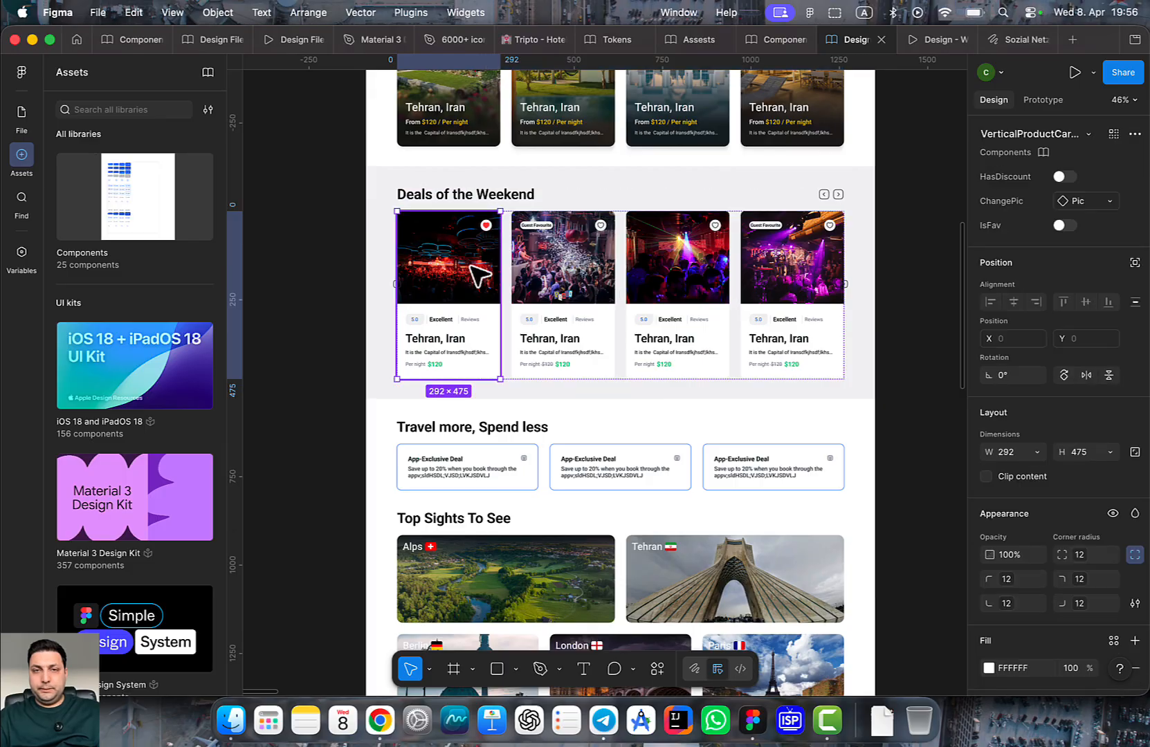
pyautogui.rightClick(849, 42)
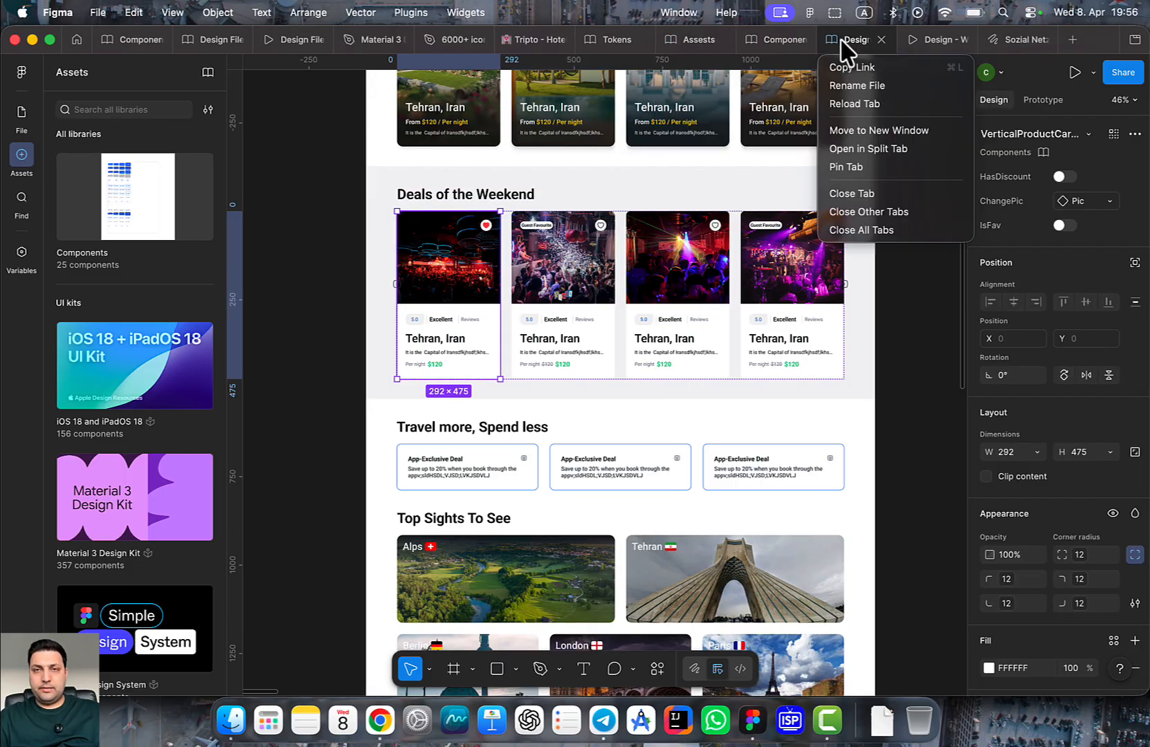
pyautogui.click(879, 105)
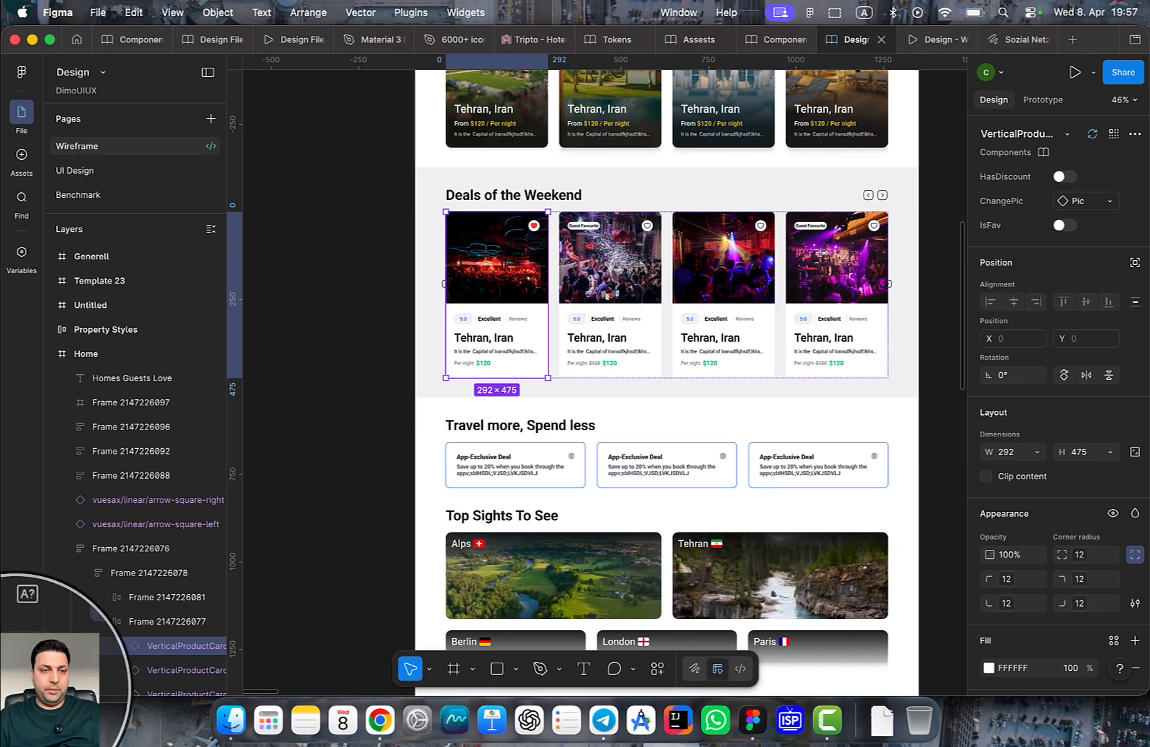
# Update all changed components from the Components library in the Design file, with the window in full screen
pyautogui.hotkey('alt', '3')
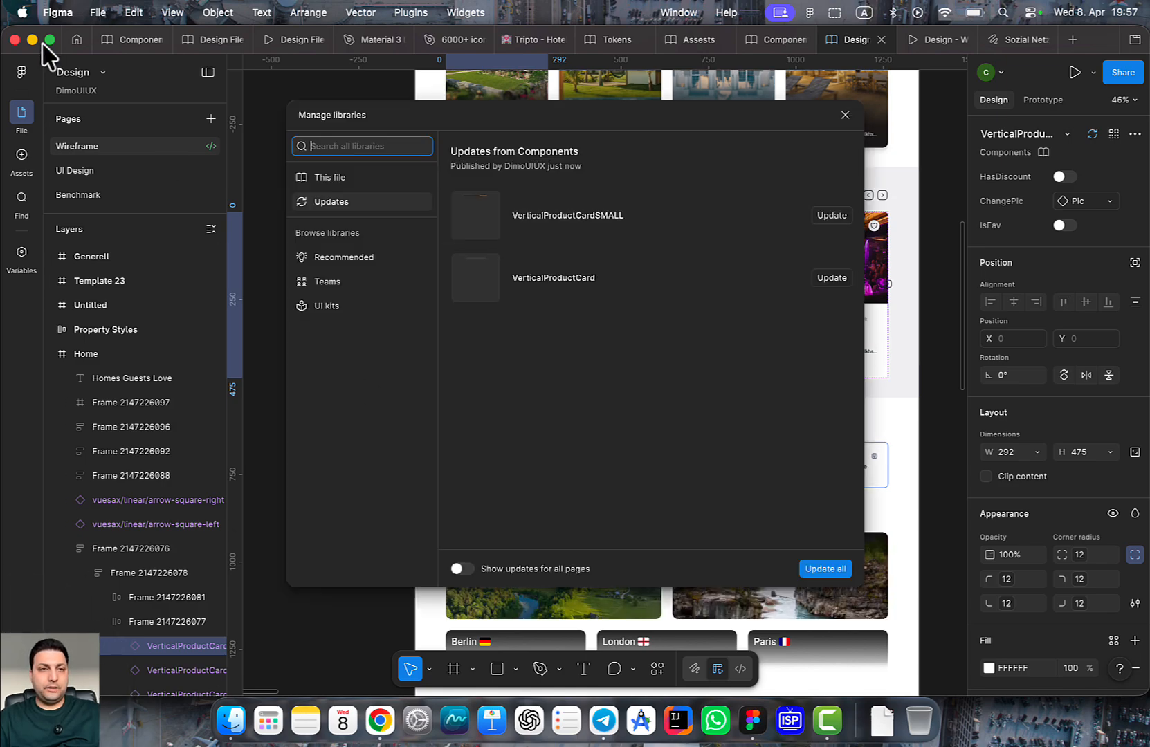
pyautogui.click(49, 40)
pyautogui.click(825, 568)
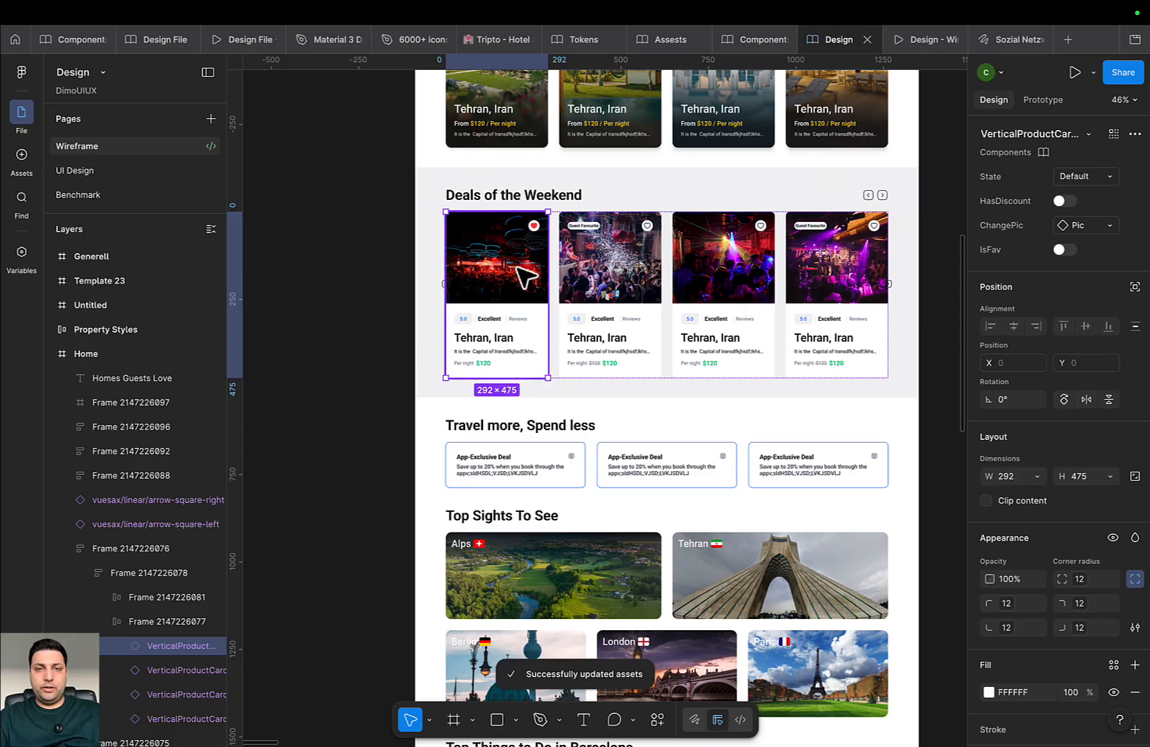
# Select the first Deals of the Weekend card instance and inspect its State property
pyautogui.doubleClick(482, 276)
pyautogui.press('Escape')
pyautogui.doubleClick(501, 278)
pyautogui.click(509, 287)
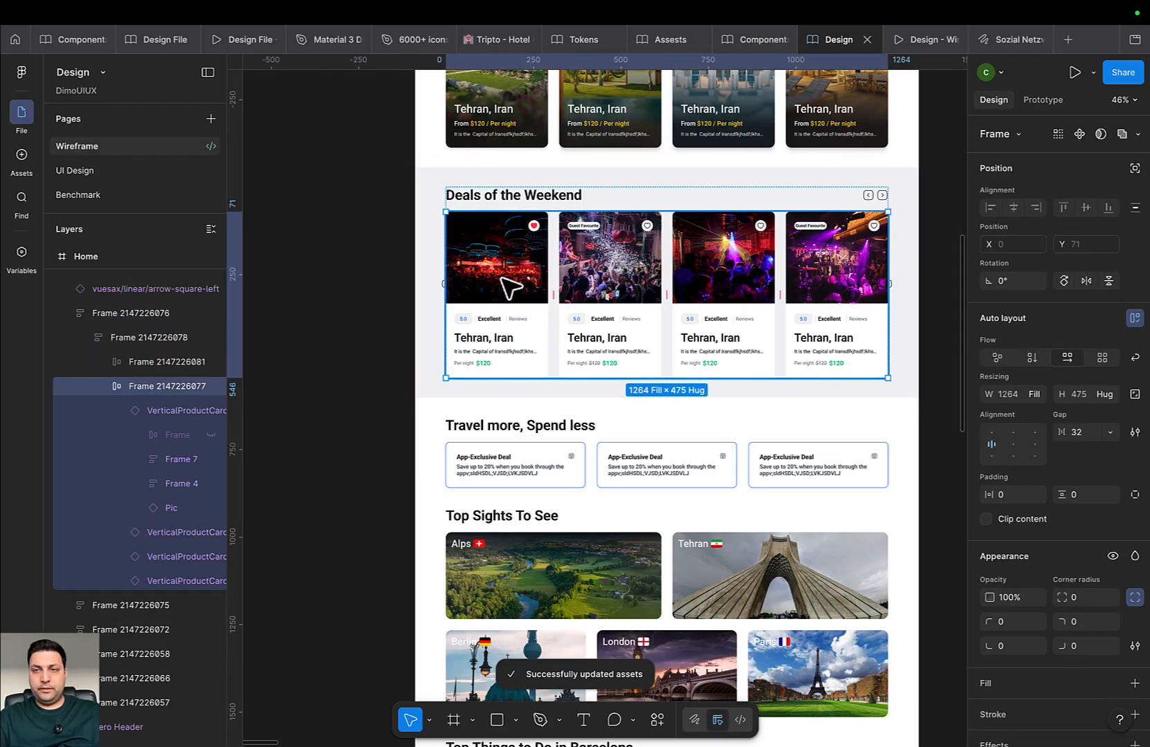
pyautogui.click(509, 287)
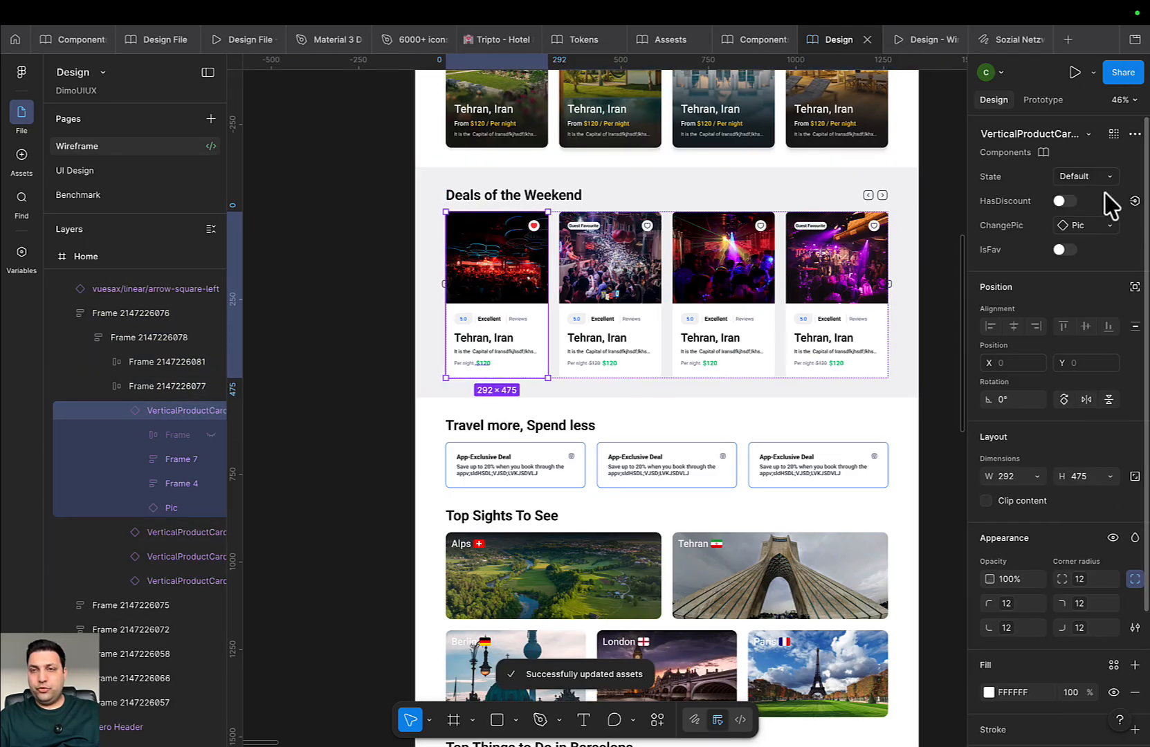
# Open the Design prototype and test the hover effect on the Deals of the Weekend cards, looking through the rest of the page
pyautogui.click(894, 38)
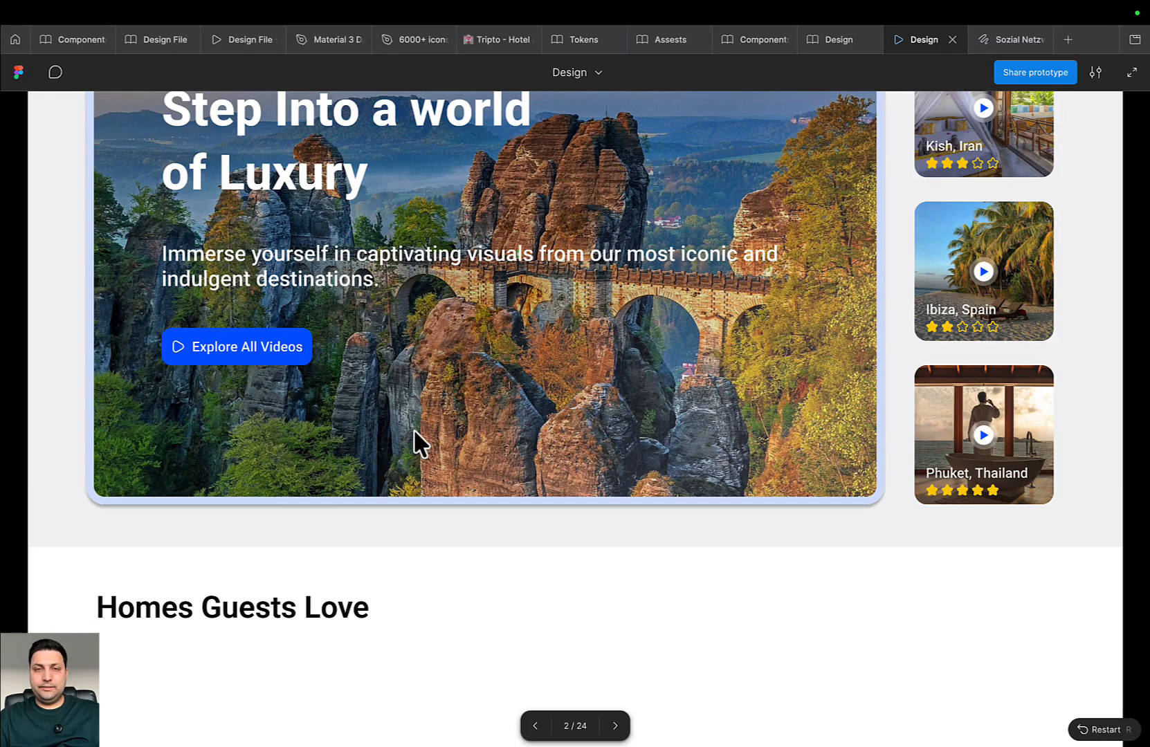
pyautogui.scroll(-10, 418, 429)
pyautogui.scroll(5, 1117, 423)
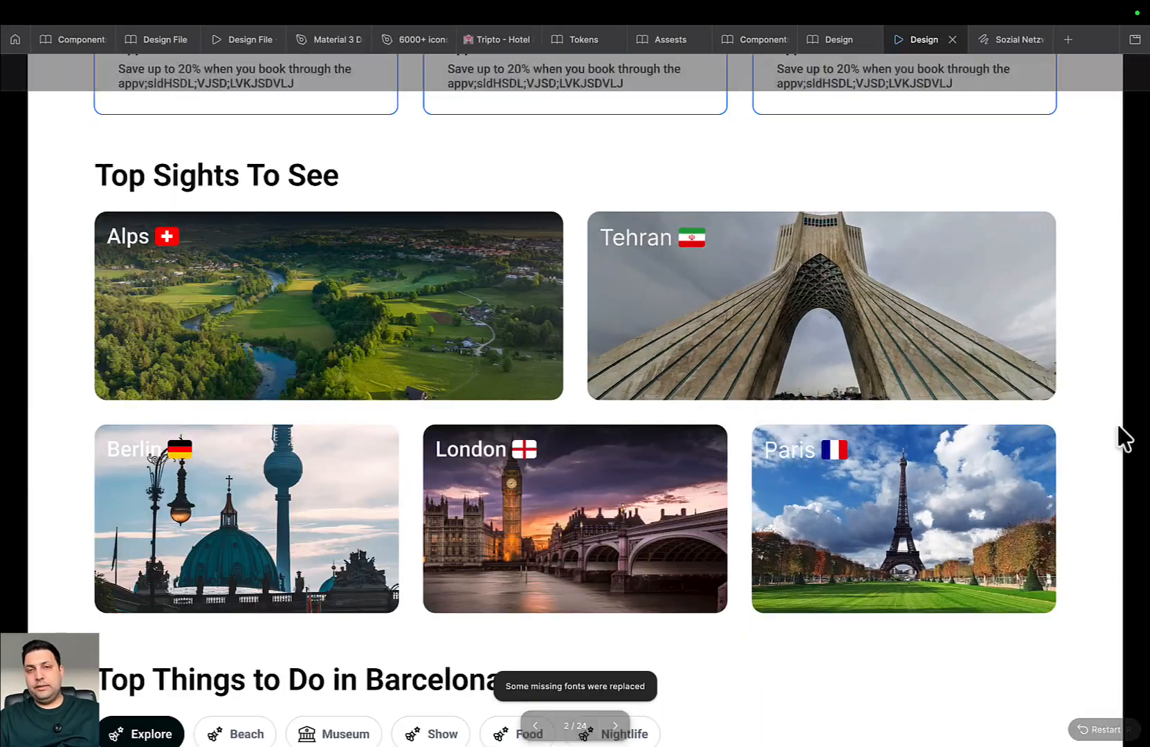
pyautogui.scroll(5, 1113, 459)
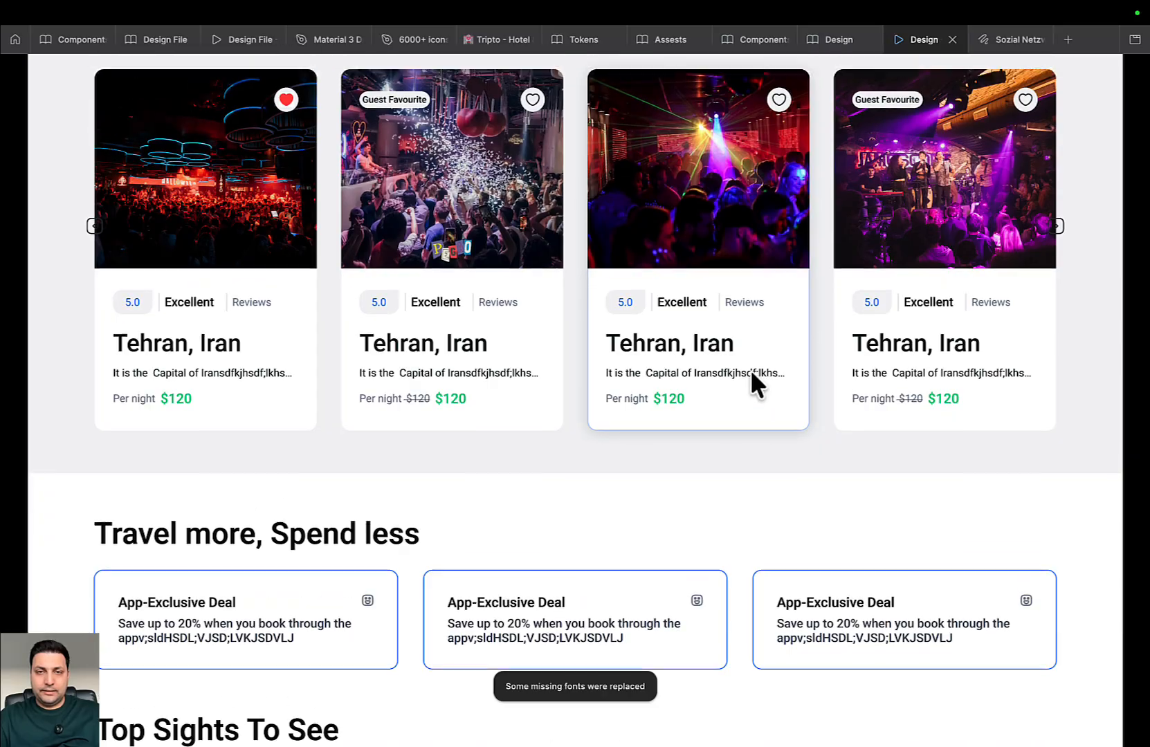
pyautogui.scroll(1, 752, 382)
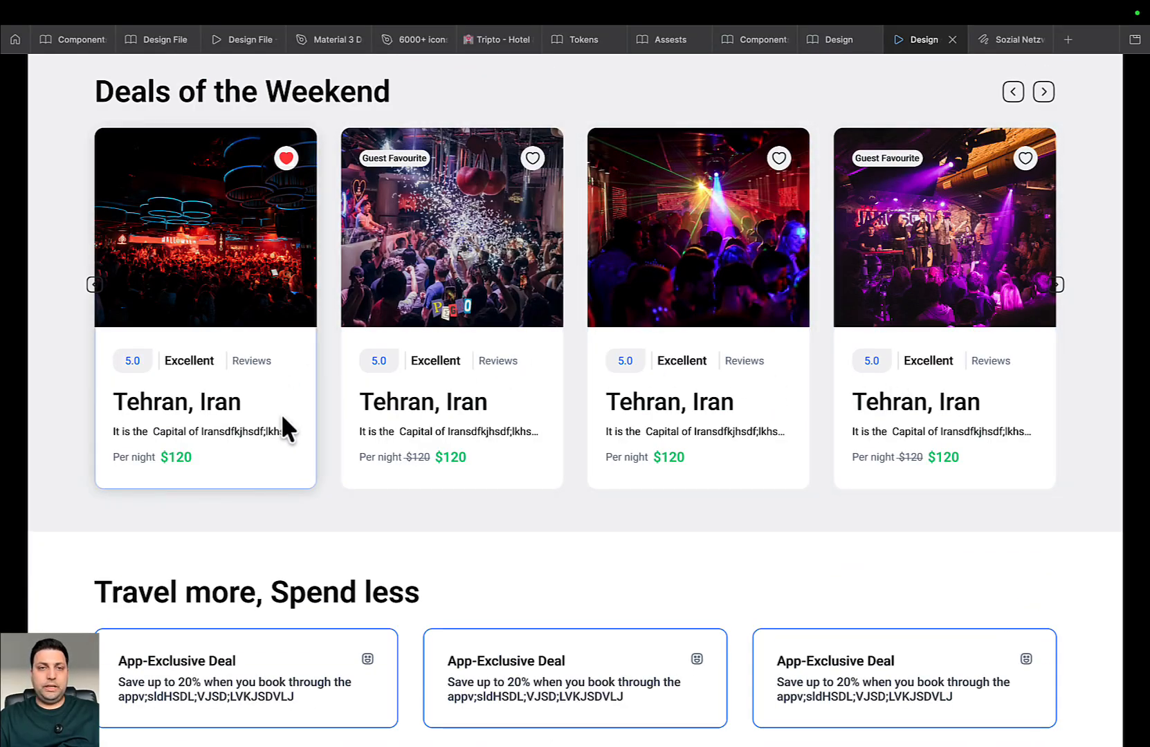
pyautogui.scroll(-15, 442, 484)
pyautogui.scroll(-4, 441, 484)
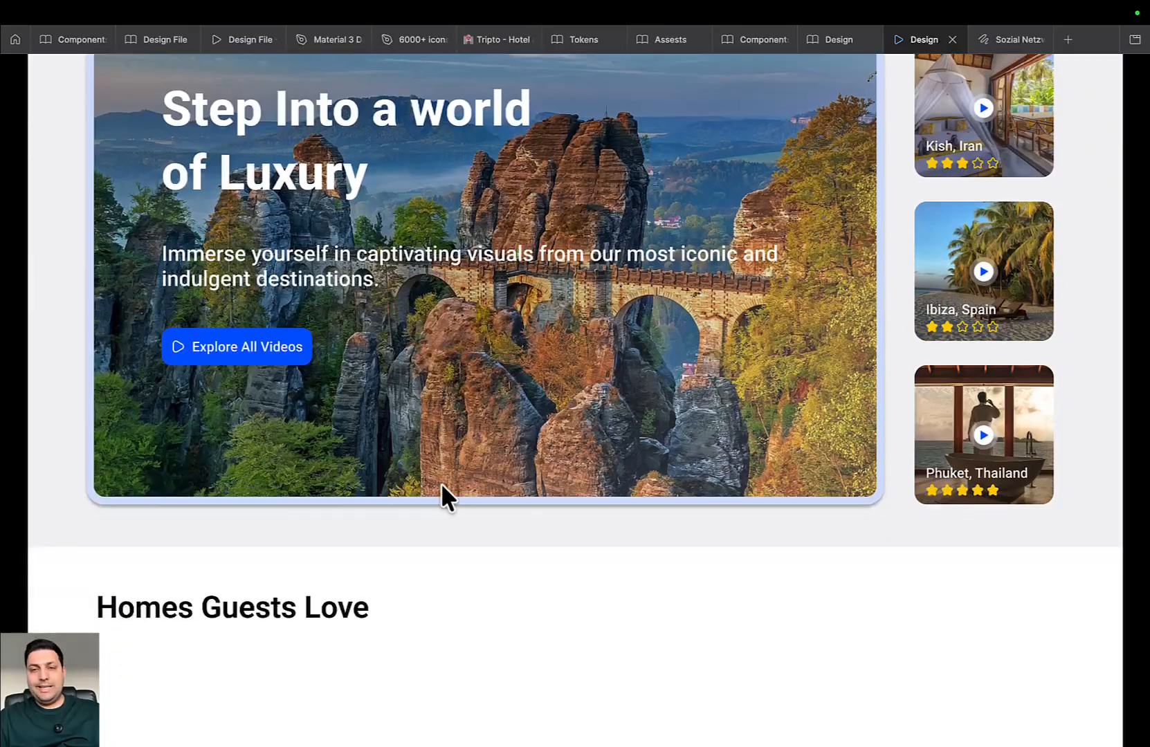
pyautogui.scroll(12, 441, 484)
pyautogui.scroll(8, 475, 490)
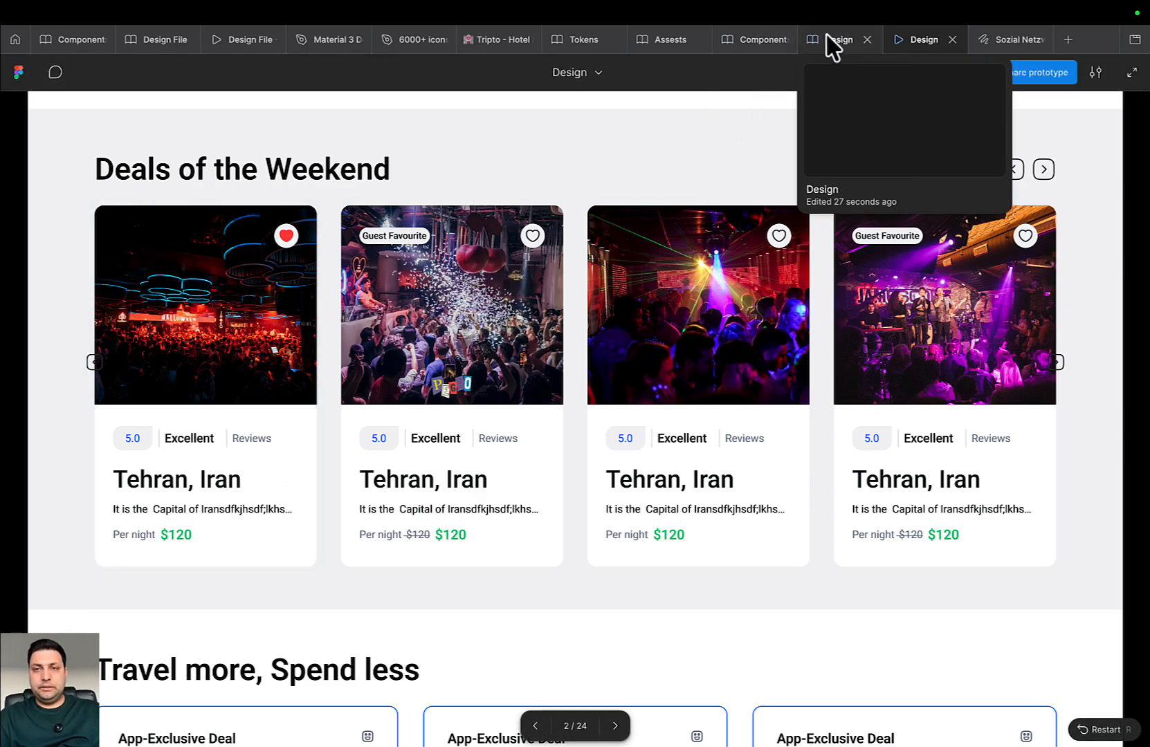
# Return to the Design file and extend the Home frame below Homes Guests Love to a height of 6002
pyautogui.click(760, 42)
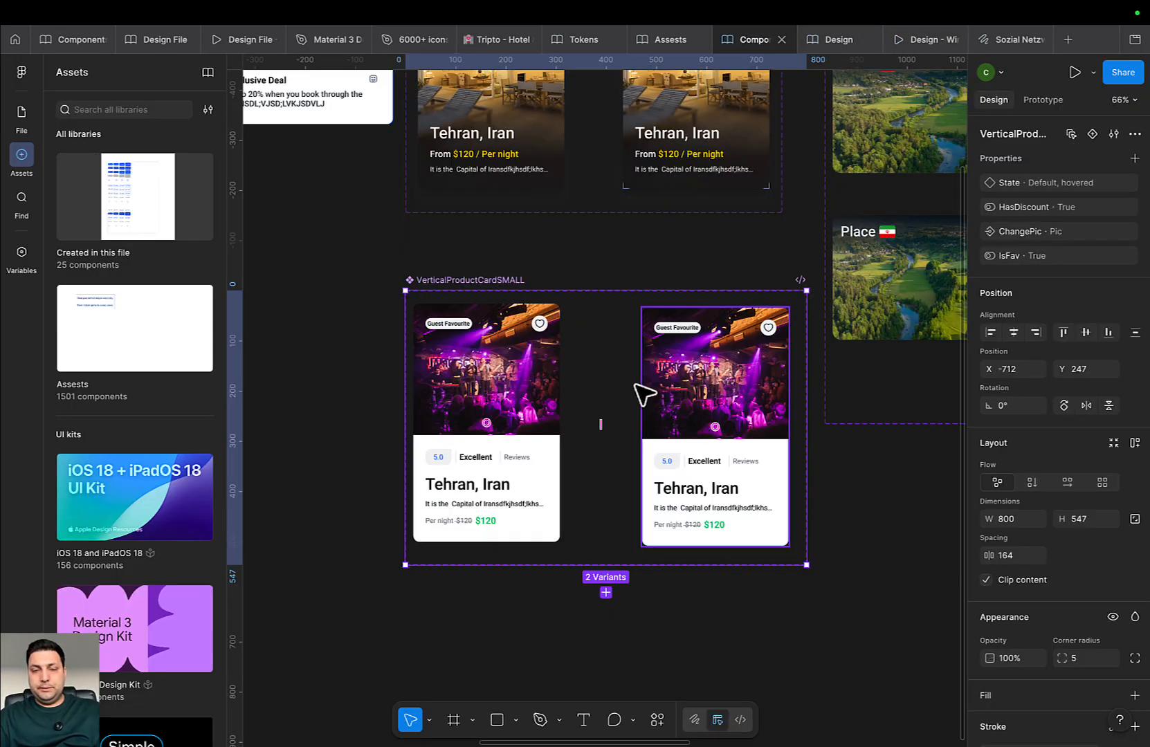
pyautogui.click(816, 43)
pyautogui.scroll(-10, 684, 449)
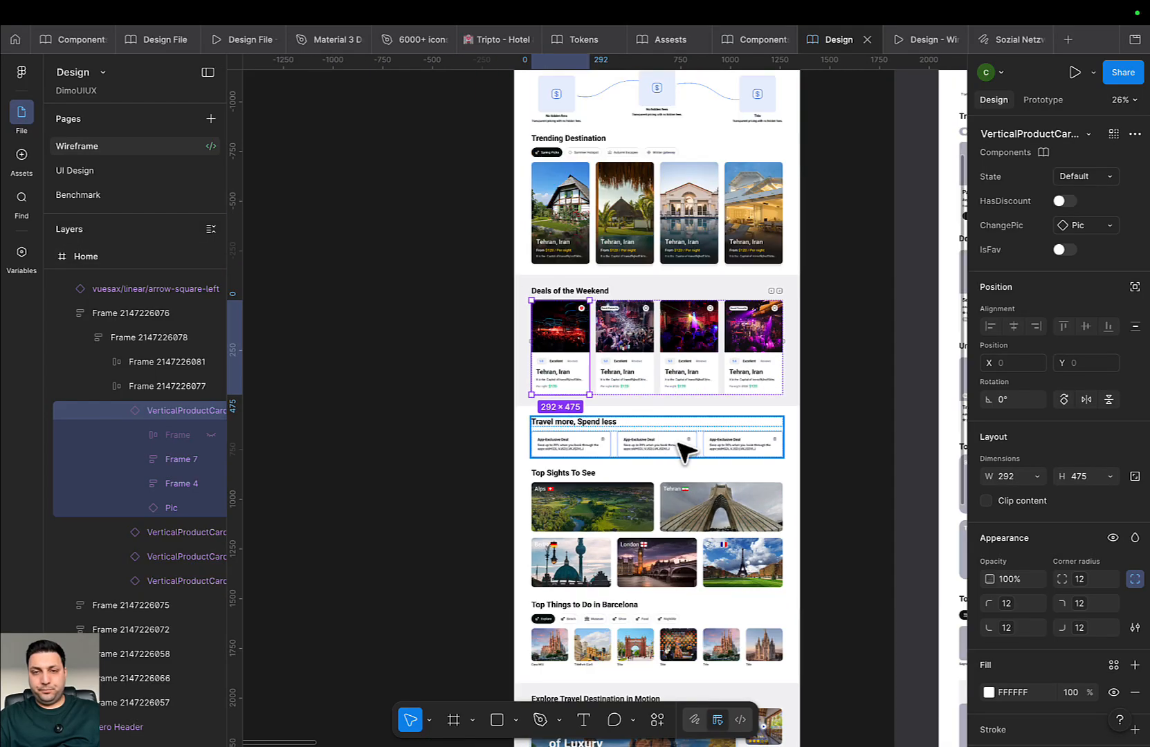
pyautogui.scroll(-2, 615, 436)
pyautogui.click(627, 465)
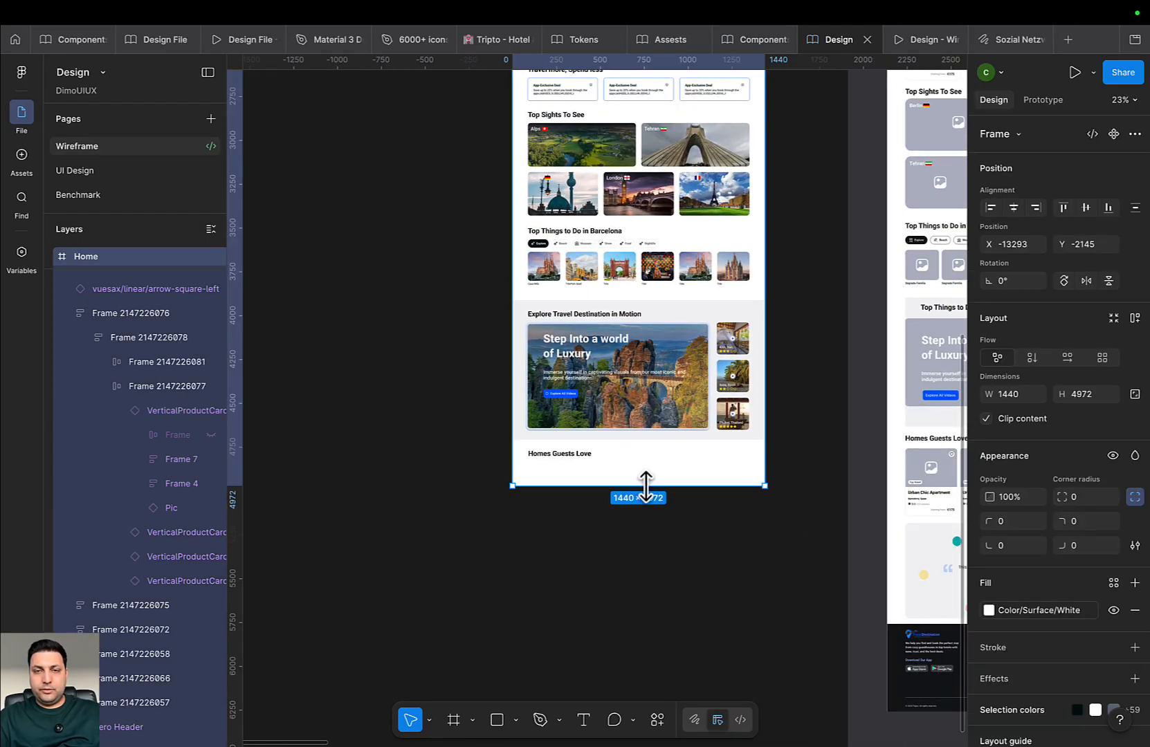
pyautogui.moveTo(646, 486); pyautogui.dragTo(671, 667)
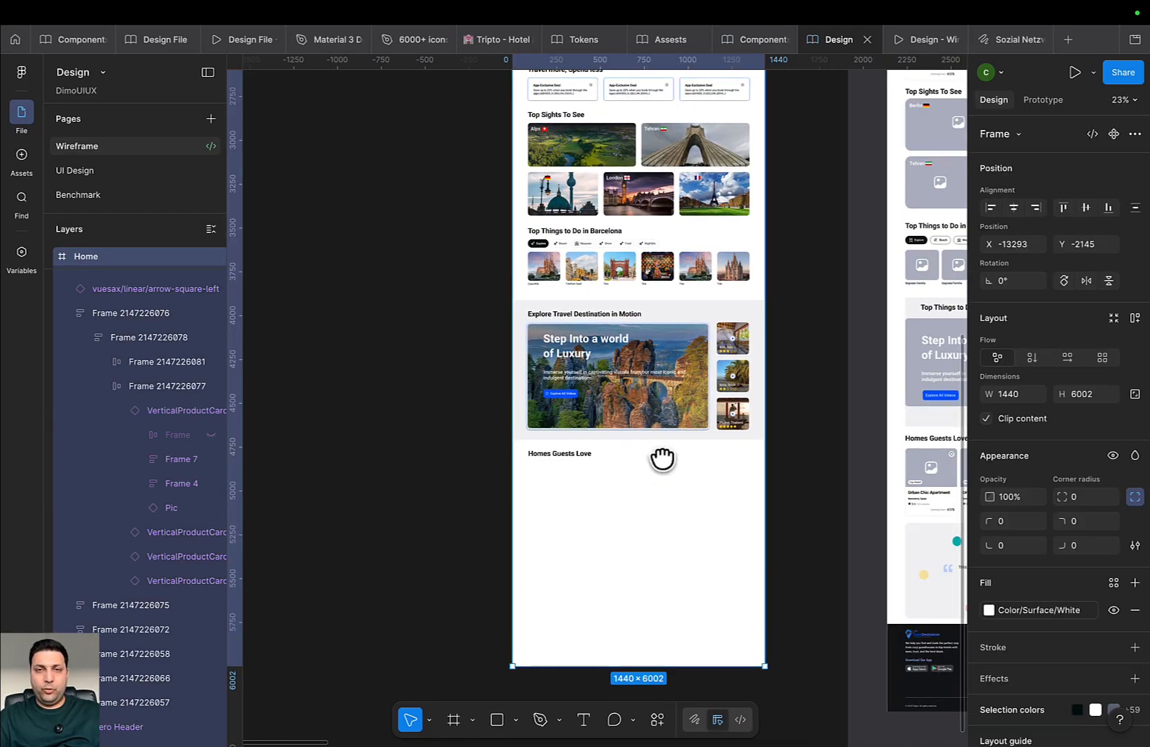
# Copy the inner frame of the Deals of the Weekend section that holds its title row and four cards
pyautogui.moveTo(662, 457); pyautogui.dragTo(641, 692)
pyautogui.moveTo(614, 462); pyautogui.dragTo(624, 570)
pyautogui.doubleClick(543, 335)
pyautogui.doubleClick(551, 340)
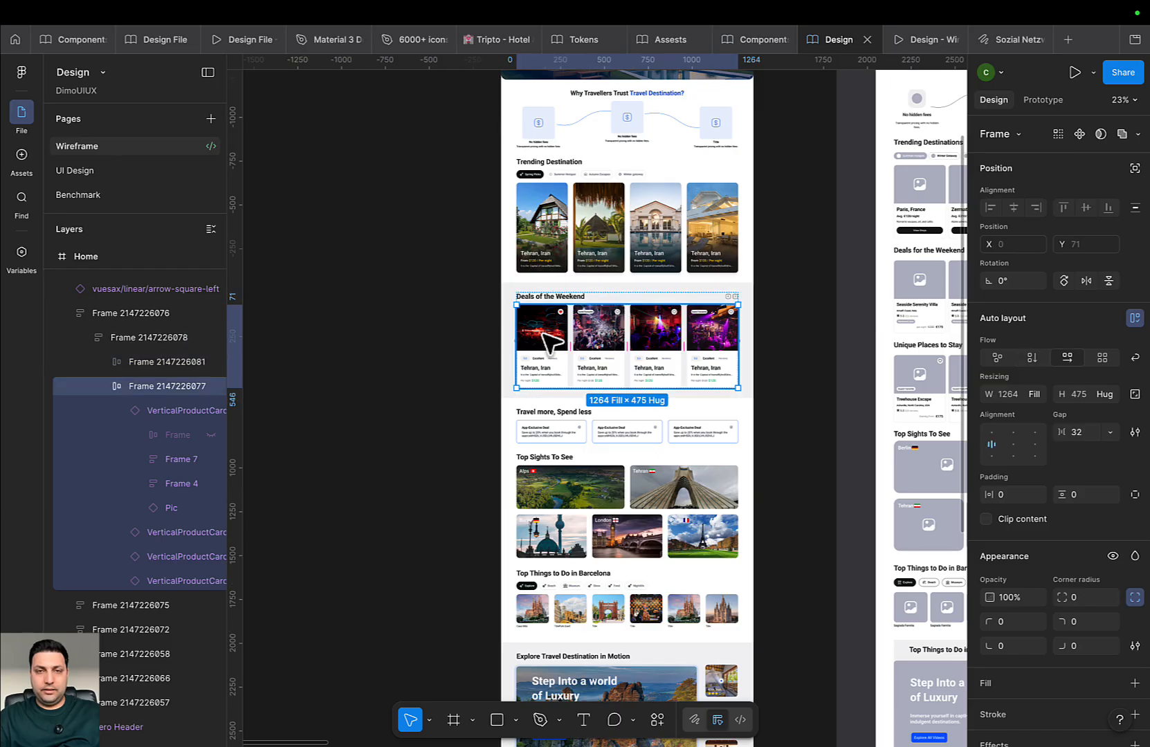
pyautogui.click(766, 271)
pyautogui.doubleClick(656, 334)
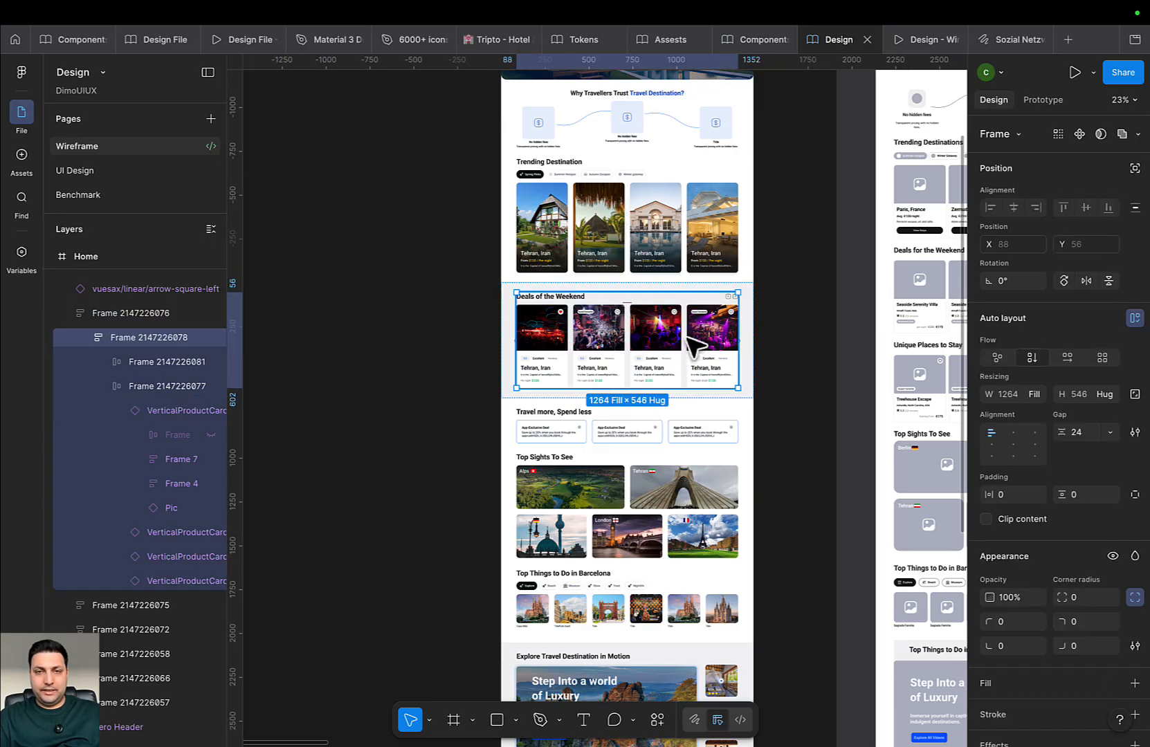
pyautogui.press('Escape')
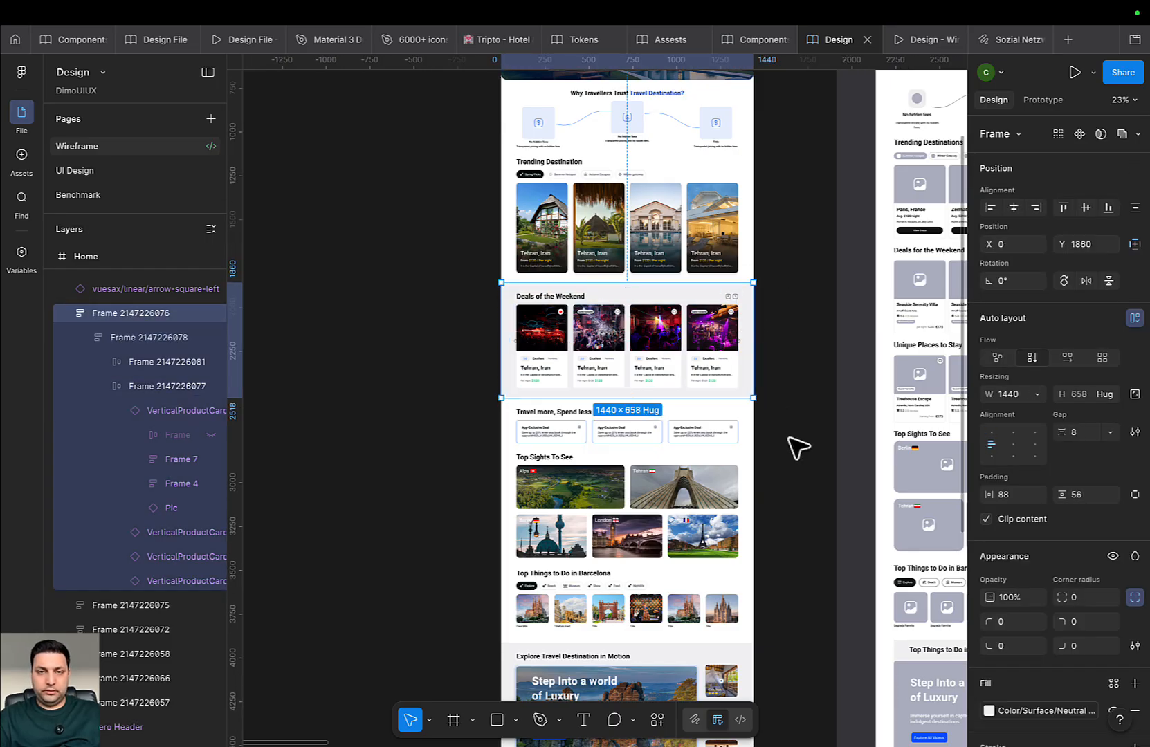
pyautogui.scroll(-5, 760, 457)
pyautogui.scroll(3, 675, 351)
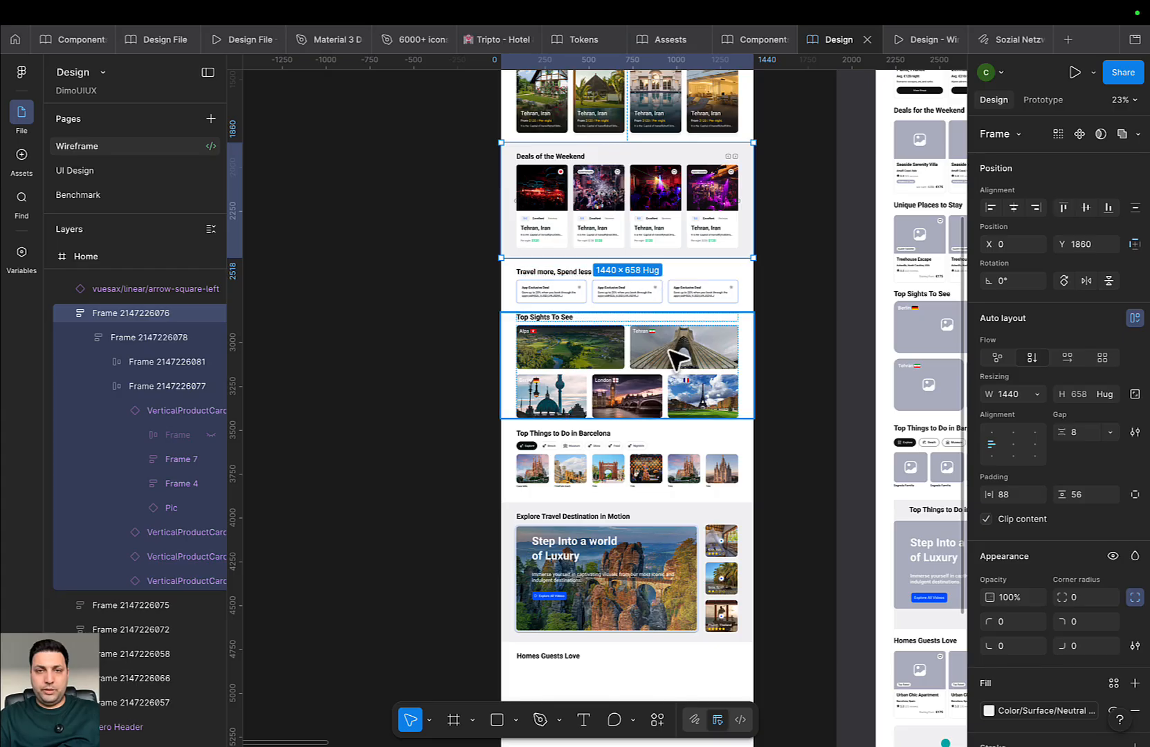
pyautogui.scroll(3, 677, 359)
pyautogui.click(667, 315)
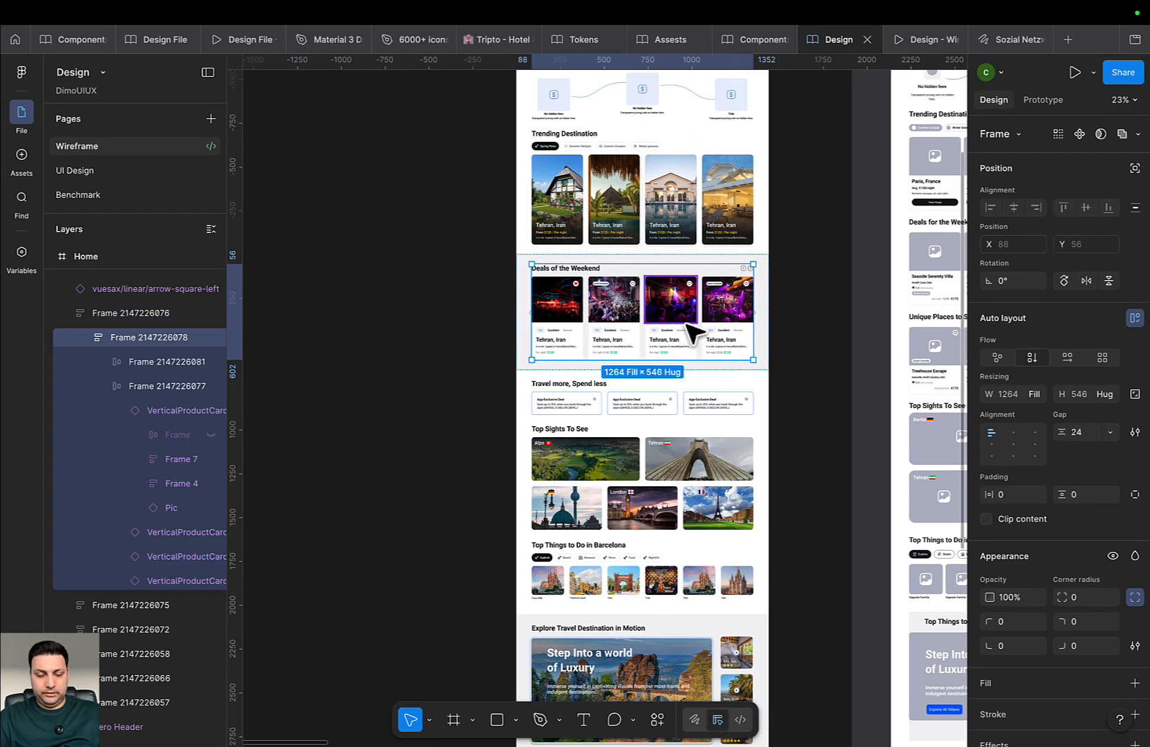
# Paste the copied title-and-cards frame into the Home frame and place it below the Homes Guests Love heading, at about X 102, Y 4868
pyautogui.scroll(-10, 692, 332)
pyautogui.click(592, 477)
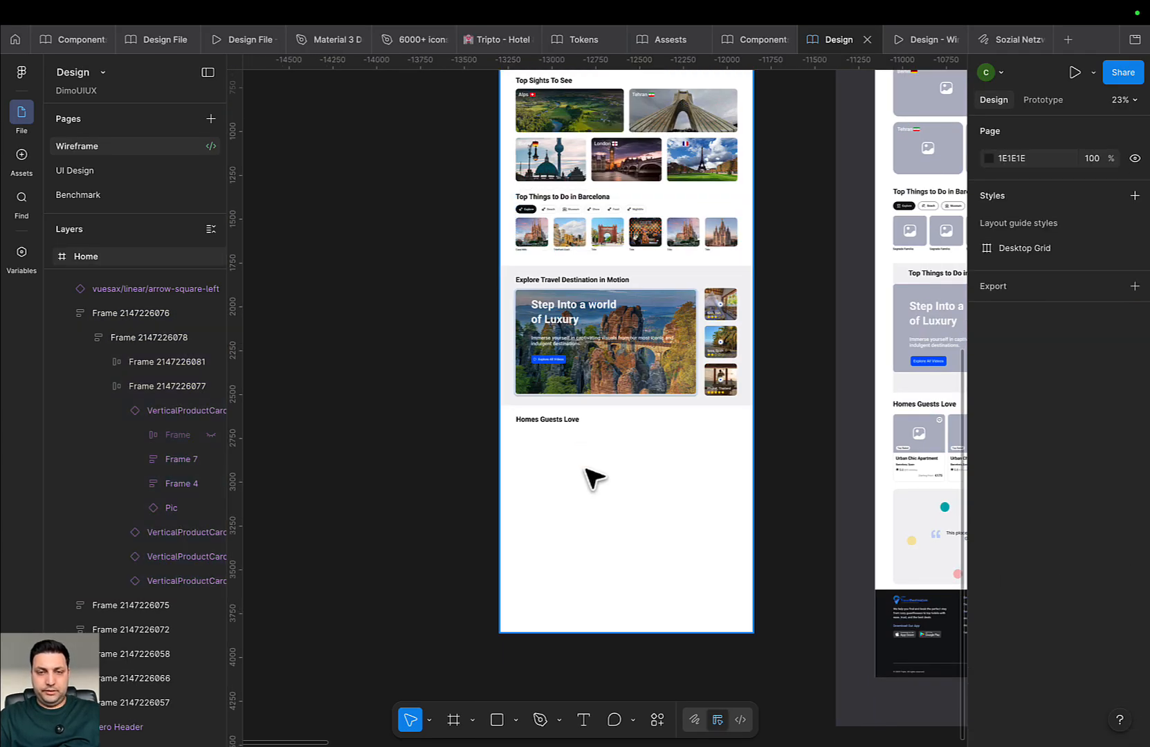
pyautogui.press('super+v')
pyautogui.moveTo(600, 404); pyautogui.dragTo(633, 488)
pyautogui.scroll(5, 590, 448)
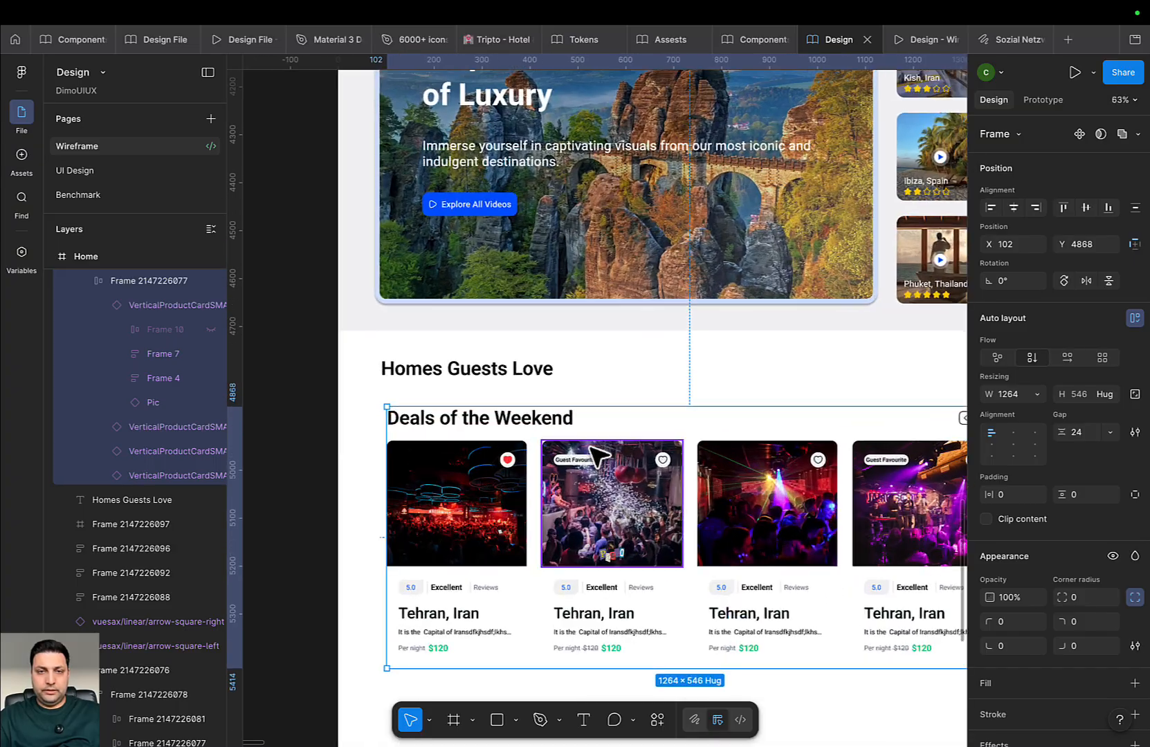
pyautogui.scroll(5, 534, 527)
pyautogui.scroll(-10, 616, 405)
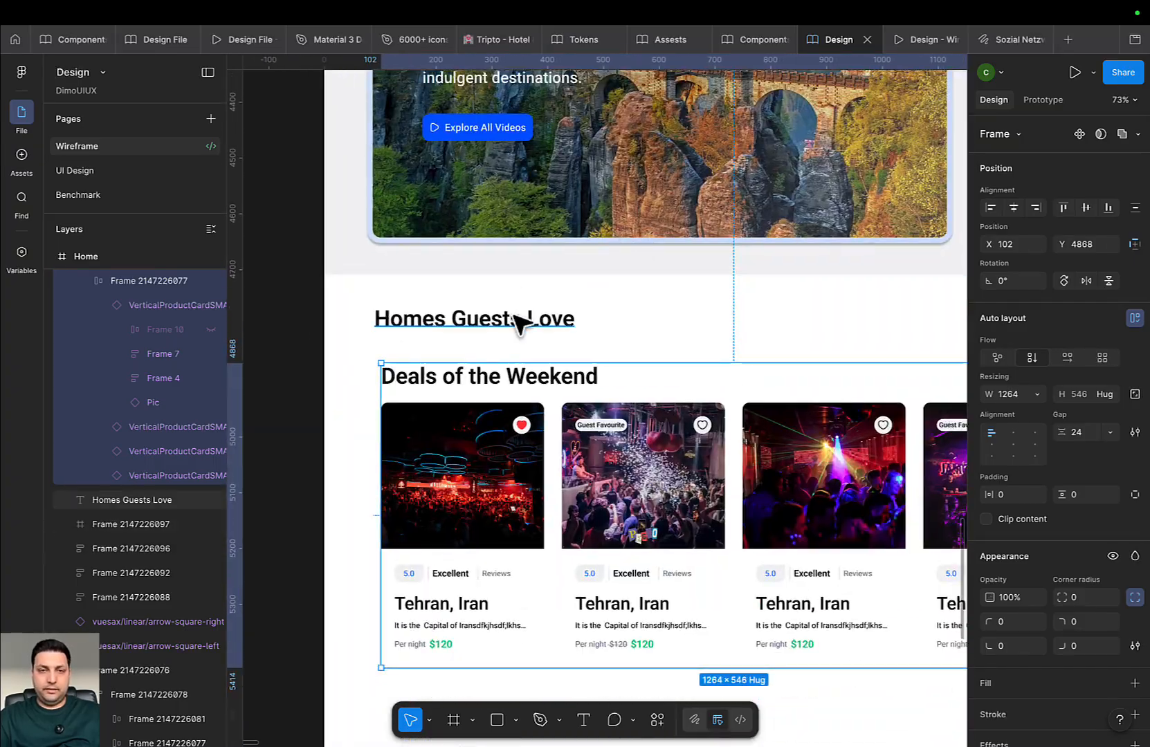
# Replace the pasted section's title with "Homes Guests Love" and delete the original standalone heading above it
pyautogui.doubleClick(514, 318)
pyautogui.hotkey('ctrl', 'c')
pyautogui.doubleClick(545, 379)
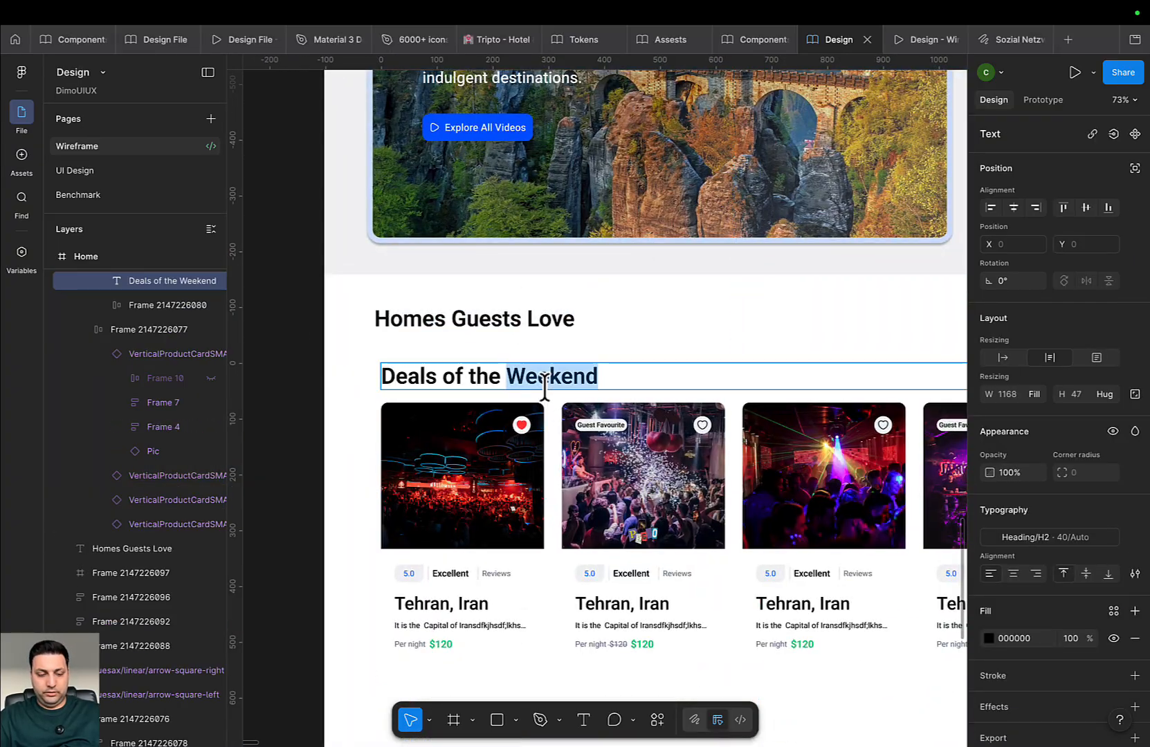
pyautogui.hotkey('ctrl', 'v')
pyautogui.click(652, 339)
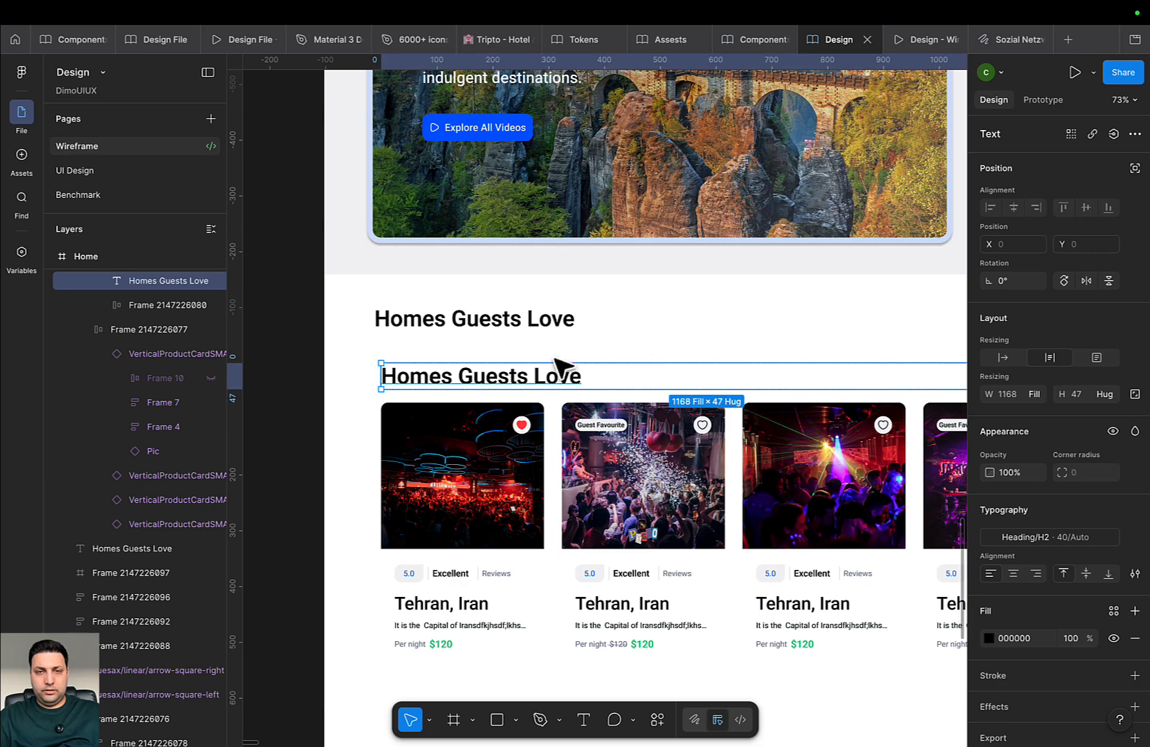
pyautogui.doubleClick(490, 384)
pyautogui.rightClick(503, 376)
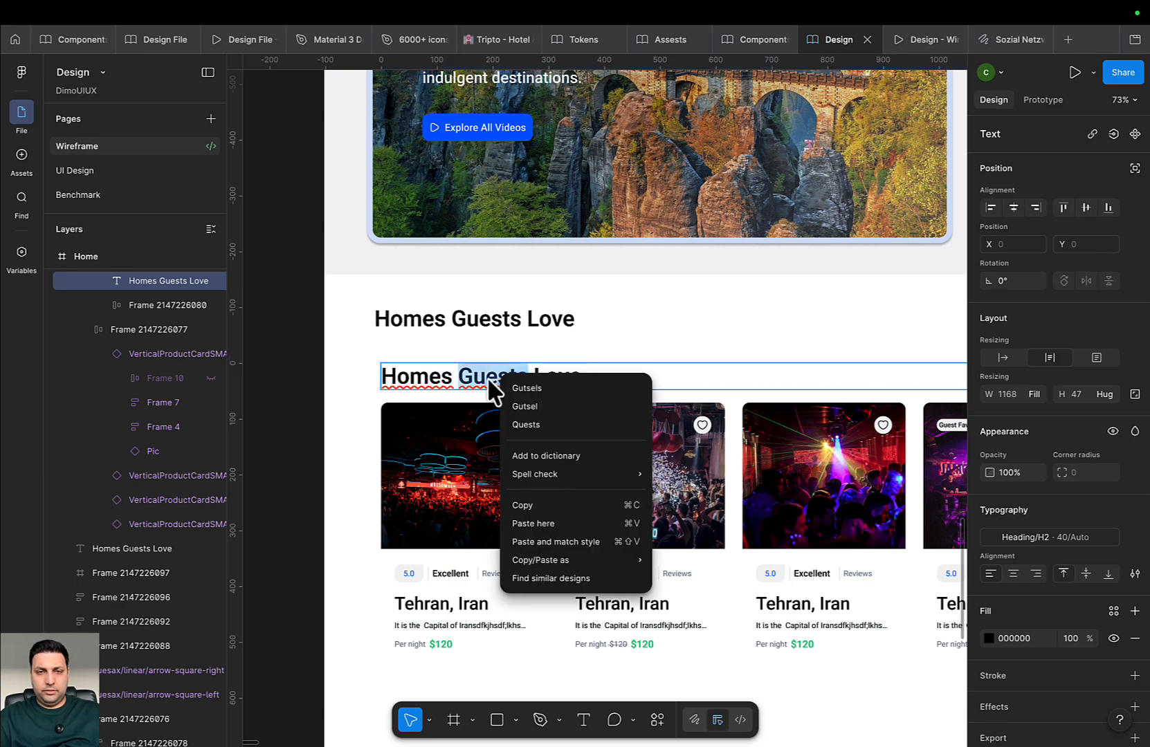
pyautogui.click(346, 380)
pyautogui.click(457, 329)
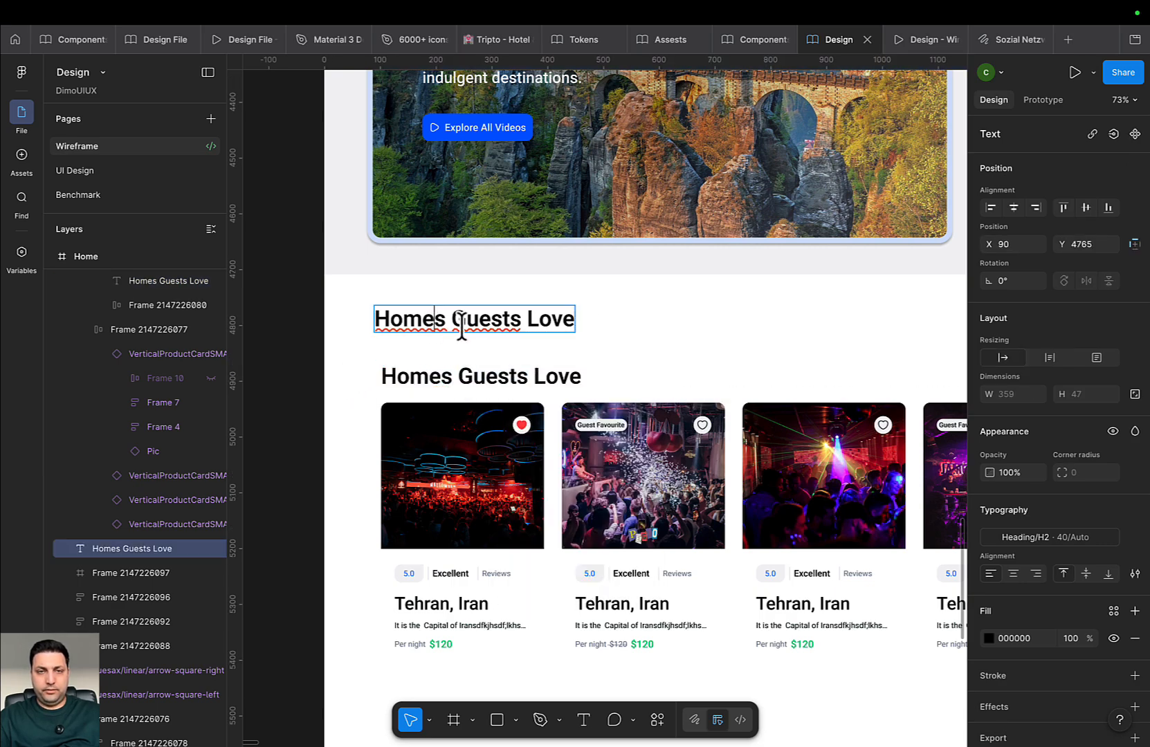
pyautogui.press('Delete')
# Show the layout guides and align the Homes Guests Love section to the grid margin at X 88, Y 4765
pyautogui.click(539, 478)
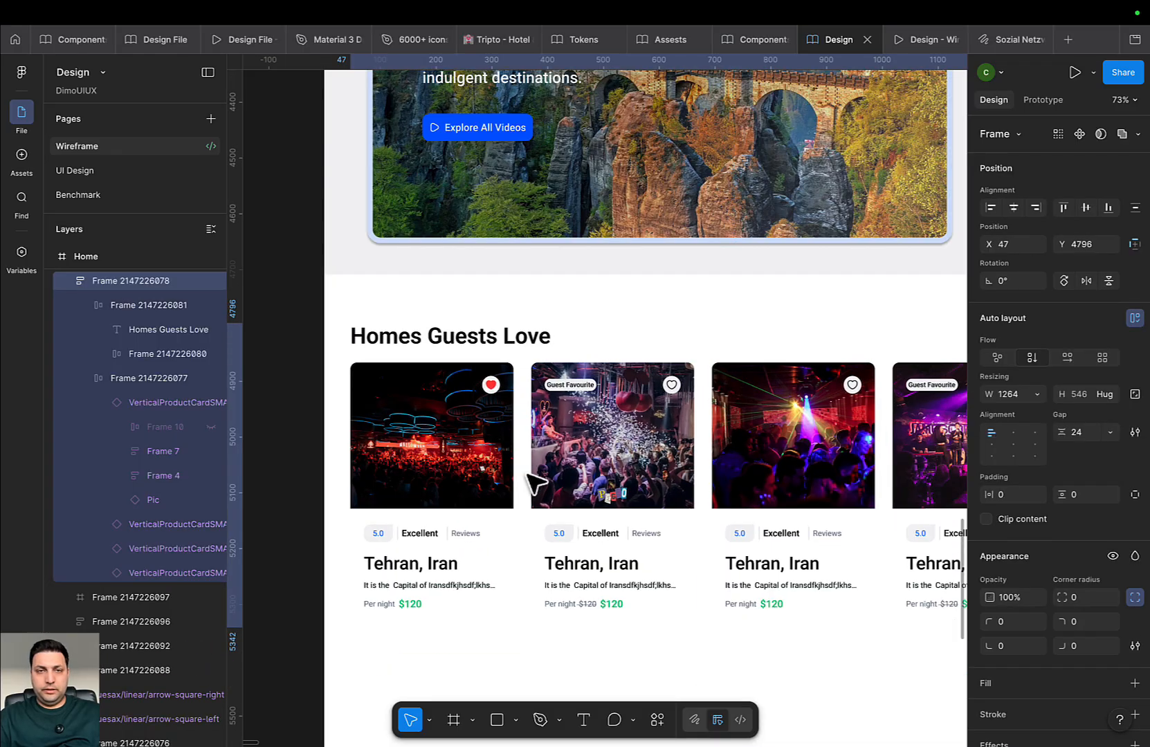
pyautogui.hotkey('ctrl', 'g')
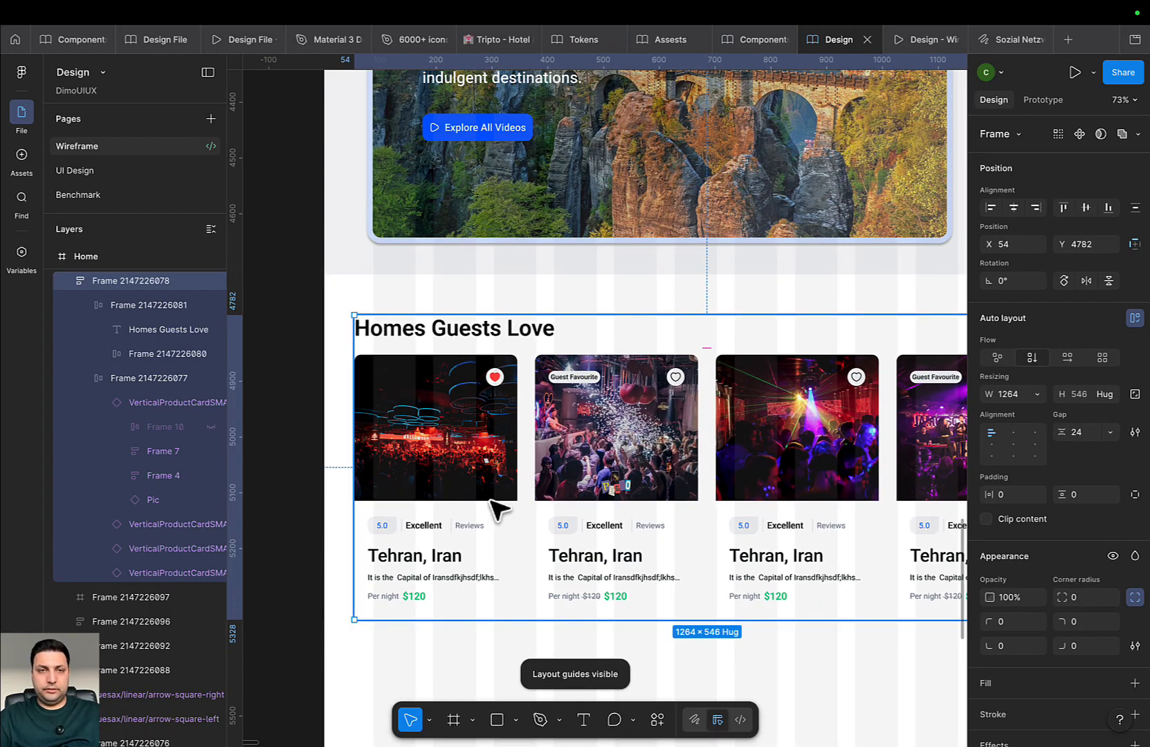
pyautogui.moveTo(497, 511); pyautogui.dragTo(509, 493)
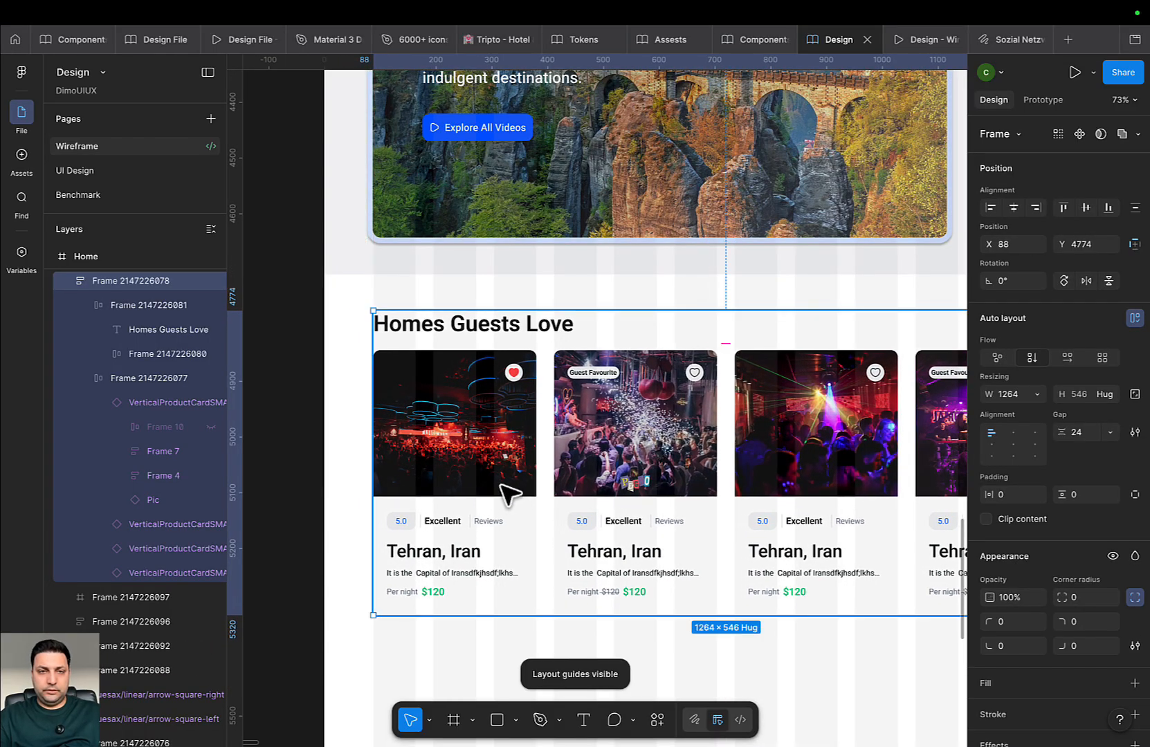
pyautogui.scroll(5, 423, 390)
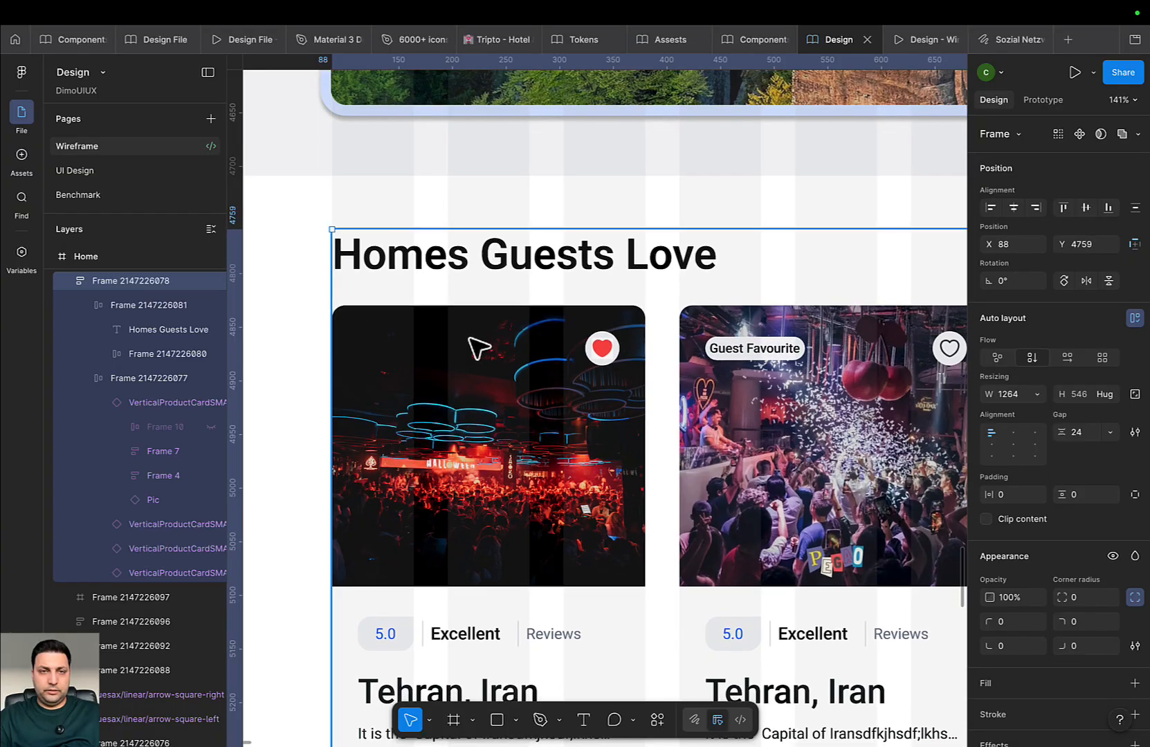
pyautogui.press('alt')
pyautogui.press('Down')
pyautogui.press('Down')
pyautogui.press('Down')
pyautogui.press('Down')
pyautogui.press('Down')
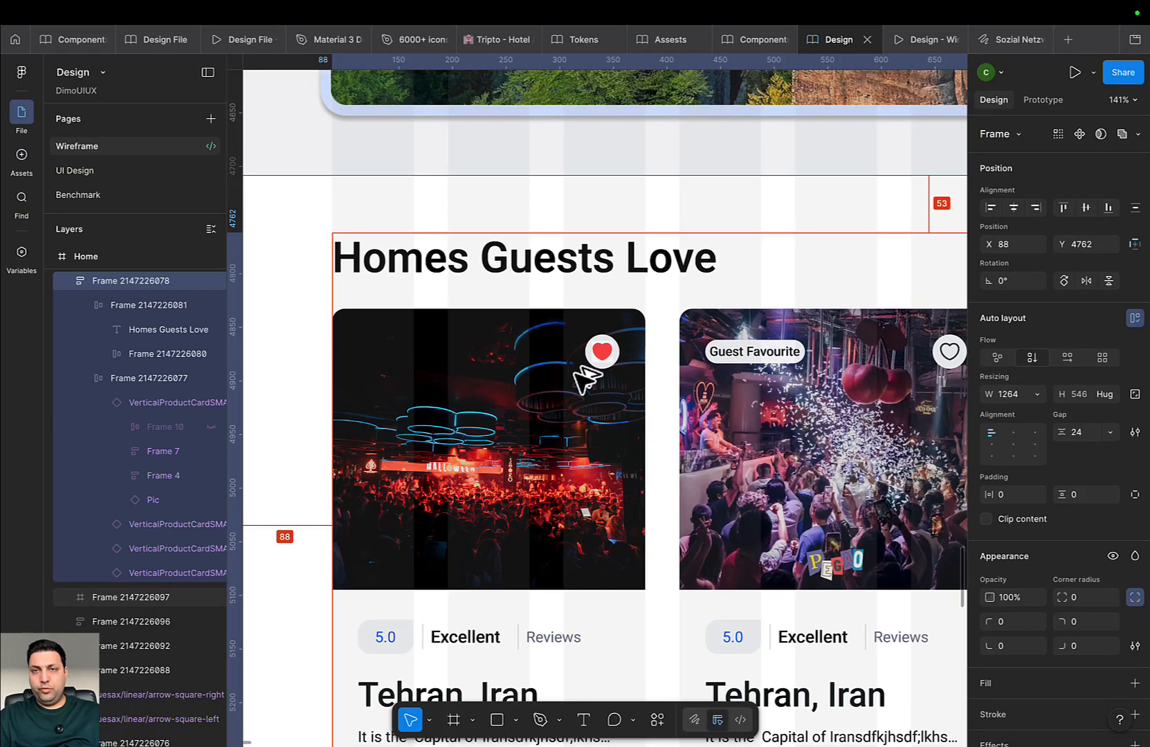
pyautogui.press('Down')
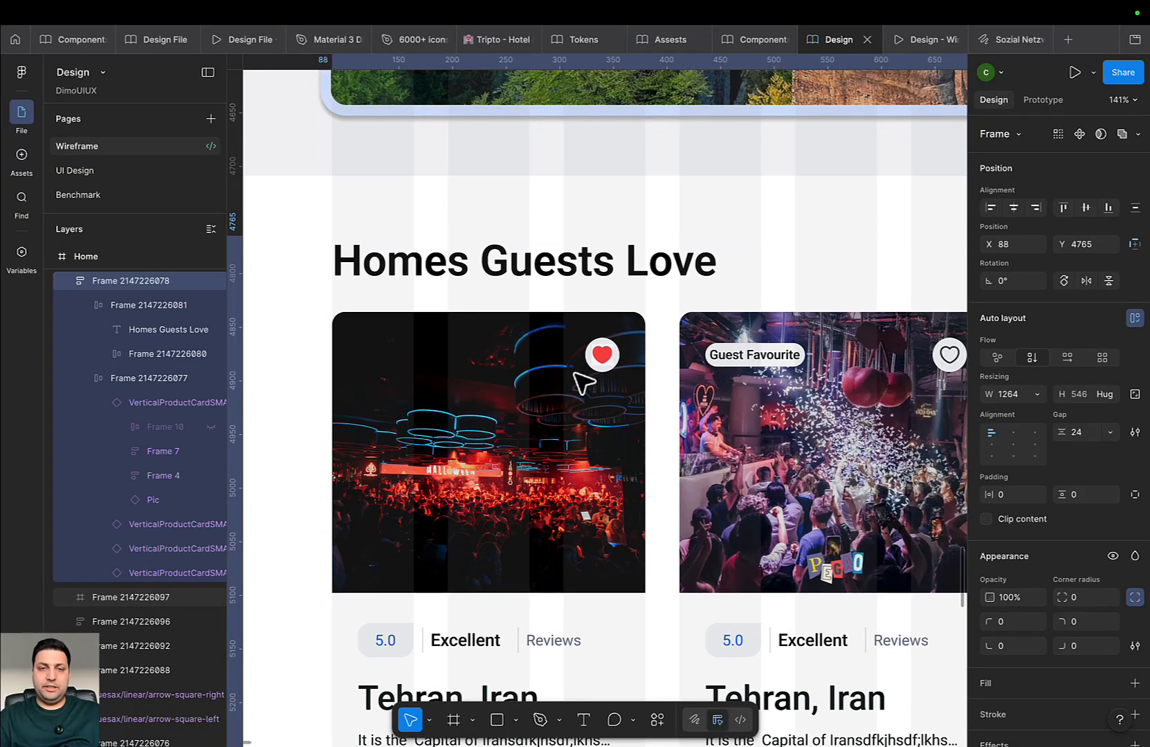
# Hide the layout guides and select the first card instance in the Homes Guests Love section
pyautogui.scroll(-5, 585, 380)
pyautogui.keyDown('ctrl'); pyautogui.scroll(-3, 636, 513); pyautogui.keyUp('ctrl')
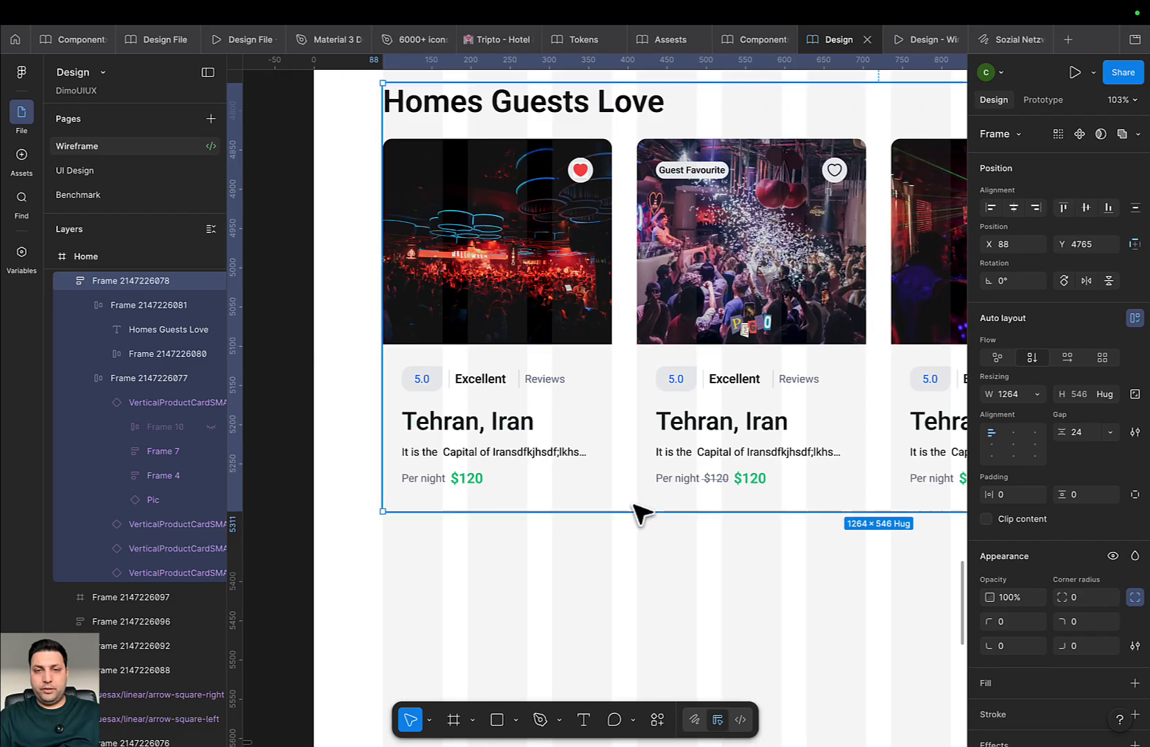
pyautogui.keyDown('ctrl'); pyautogui.scroll(2, 611, 553); pyautogui.keyUp('ctrl')
pyautogui.keyDown('ctrl'); pyautogui.scroll(3, 484, 477); pyautogui.keyUp('ctrl')
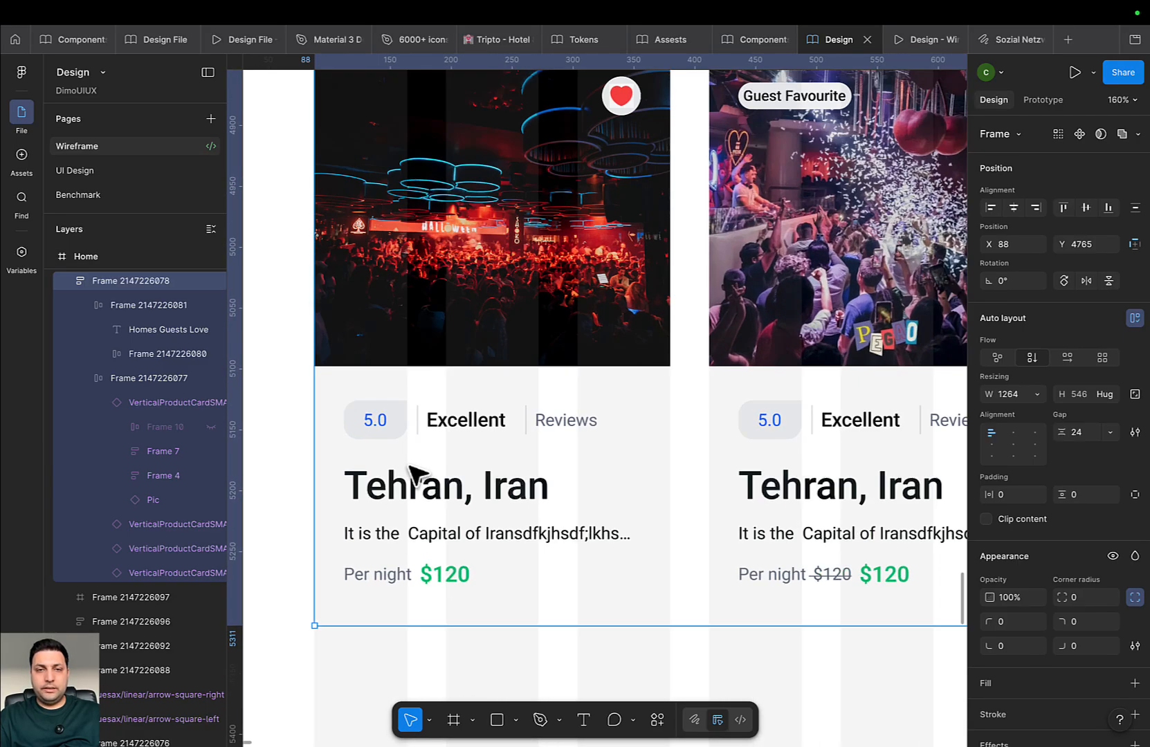
pyautogui.click(477, 439)
pyautogui.click(482, 429)
pyautogui.click(482, 429)
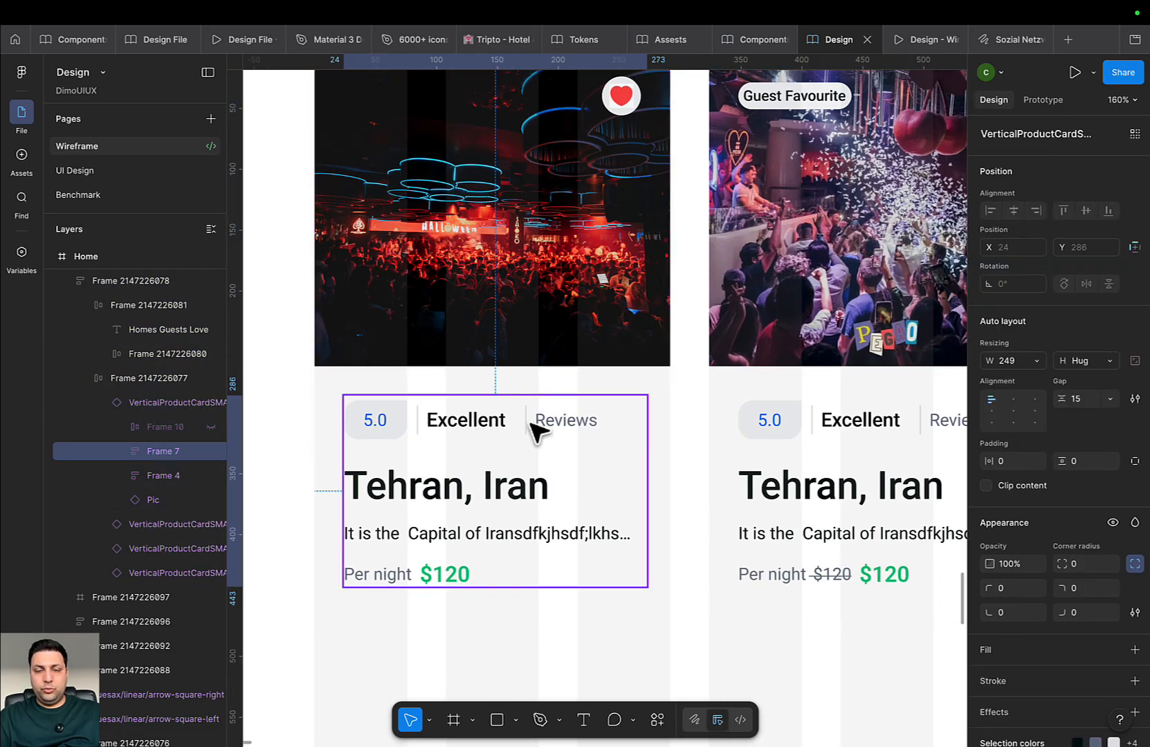
pyautogui.hotkey('ctrl', 'g')
pyautogui.hotkey('shift', 'Return')
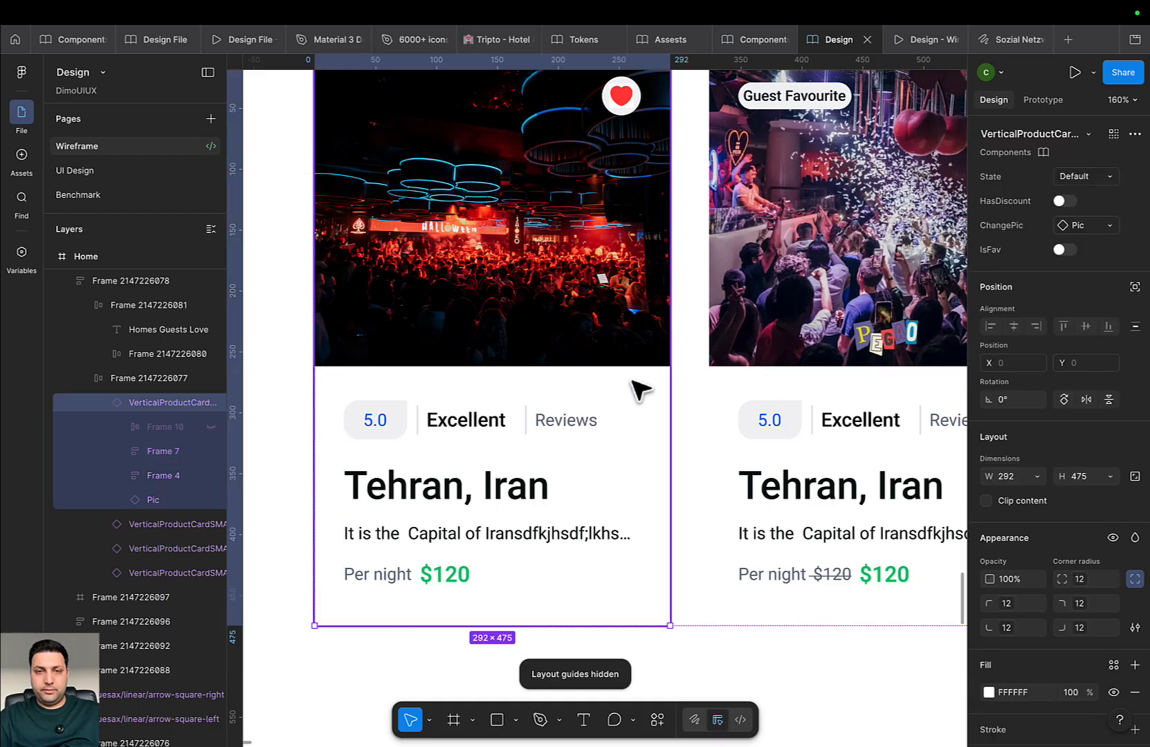
# Examine the first Homes Guests Love card's rating and details block, and clear the selection
pyautogui.rightClick(596, 407)
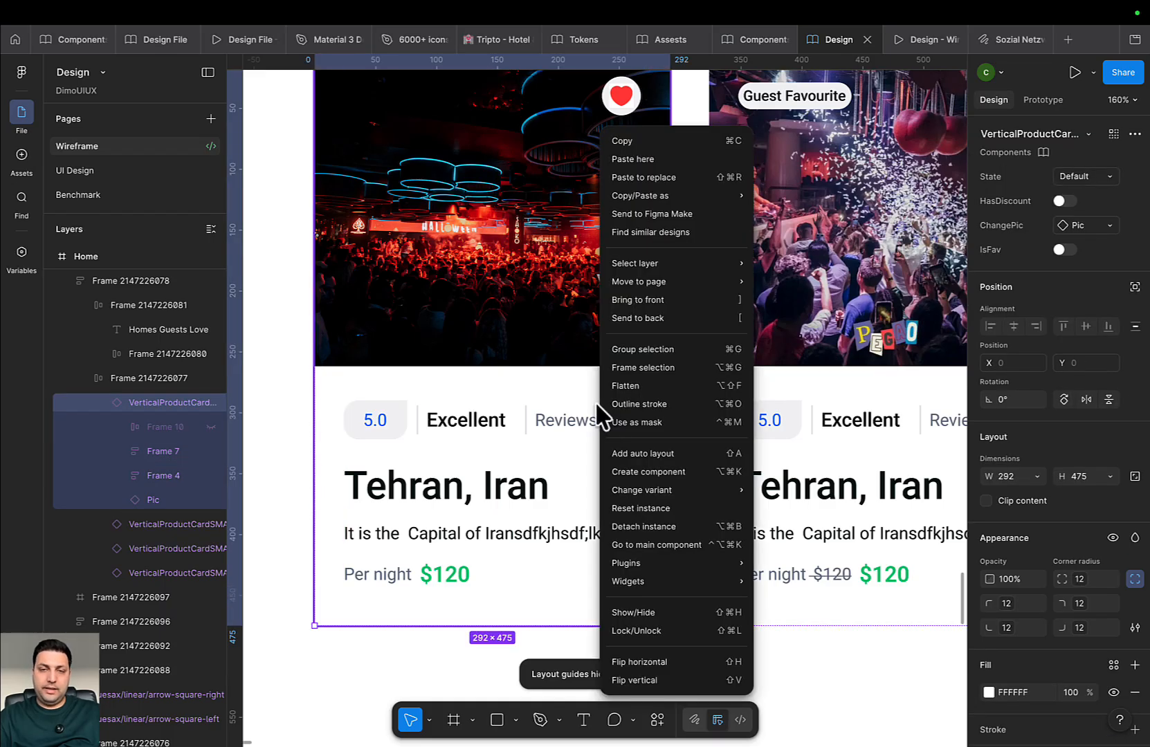
pyautogui.click(470, 429)
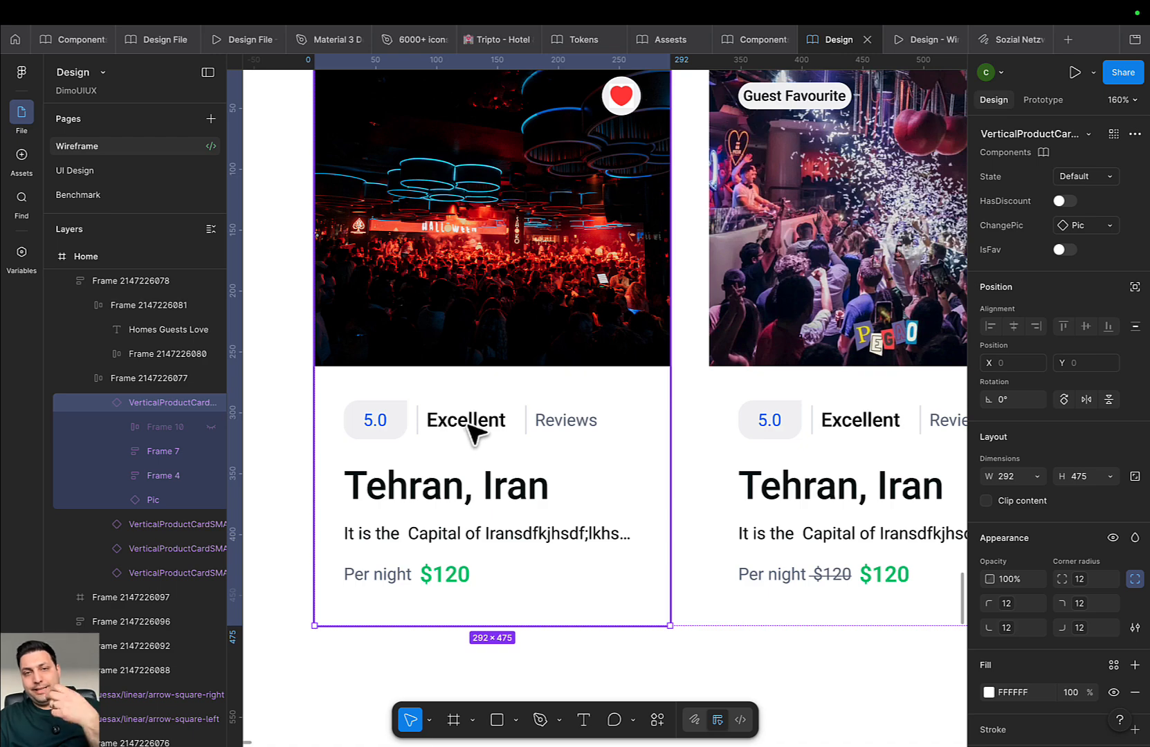
pyautogui.doubleClick(380, 428)
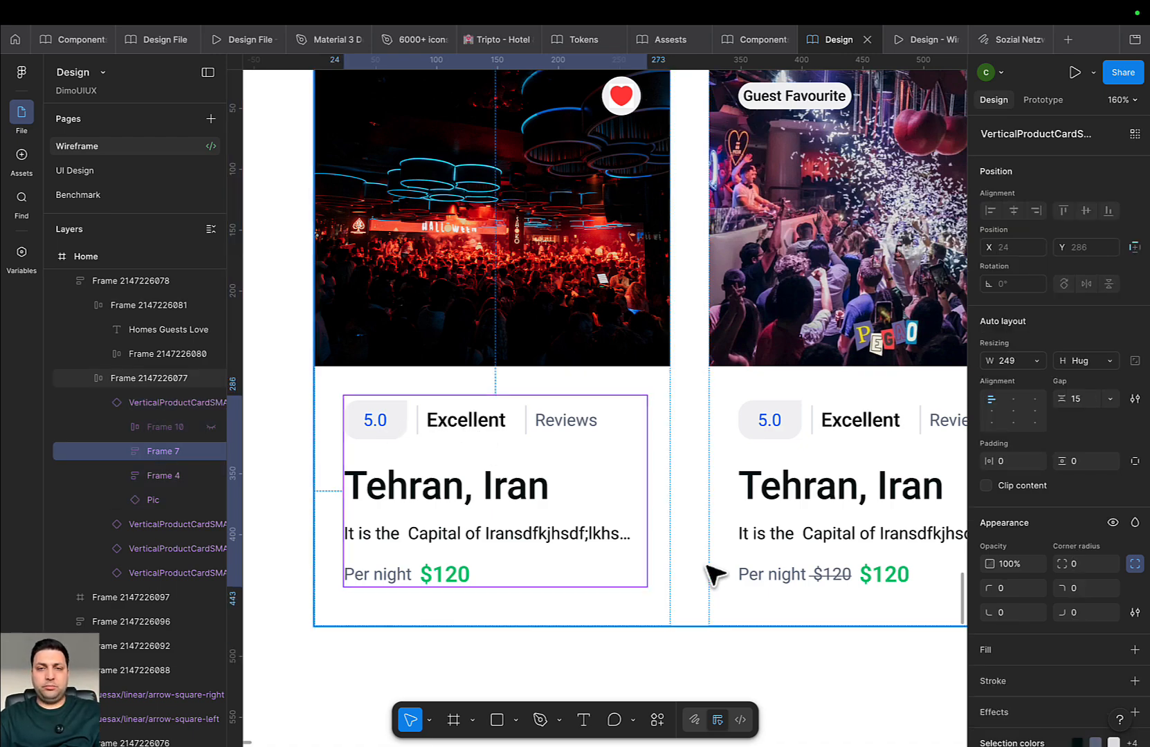
pyautogui.click(654, 533)
pyautogui.click(716, 588)
pyautogui.click(626, 662)
pyautogui.scroll(-5, 626, 662)
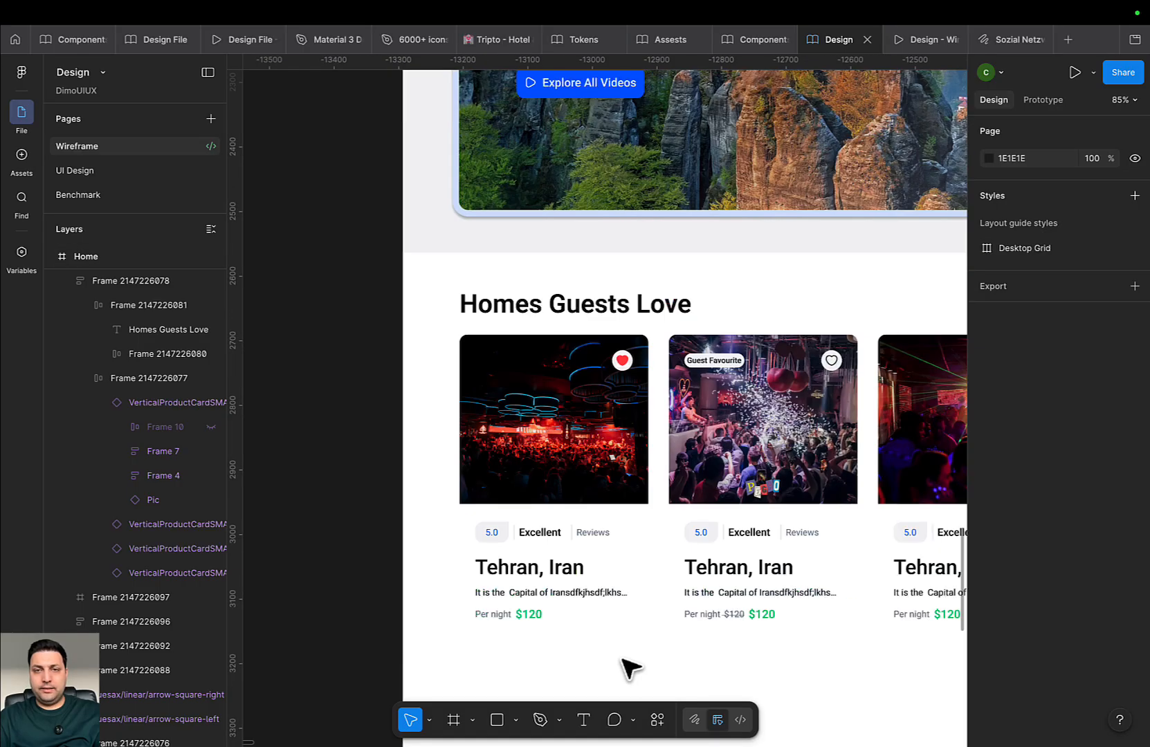
pyautogui.scroll(-2, 594, 595)
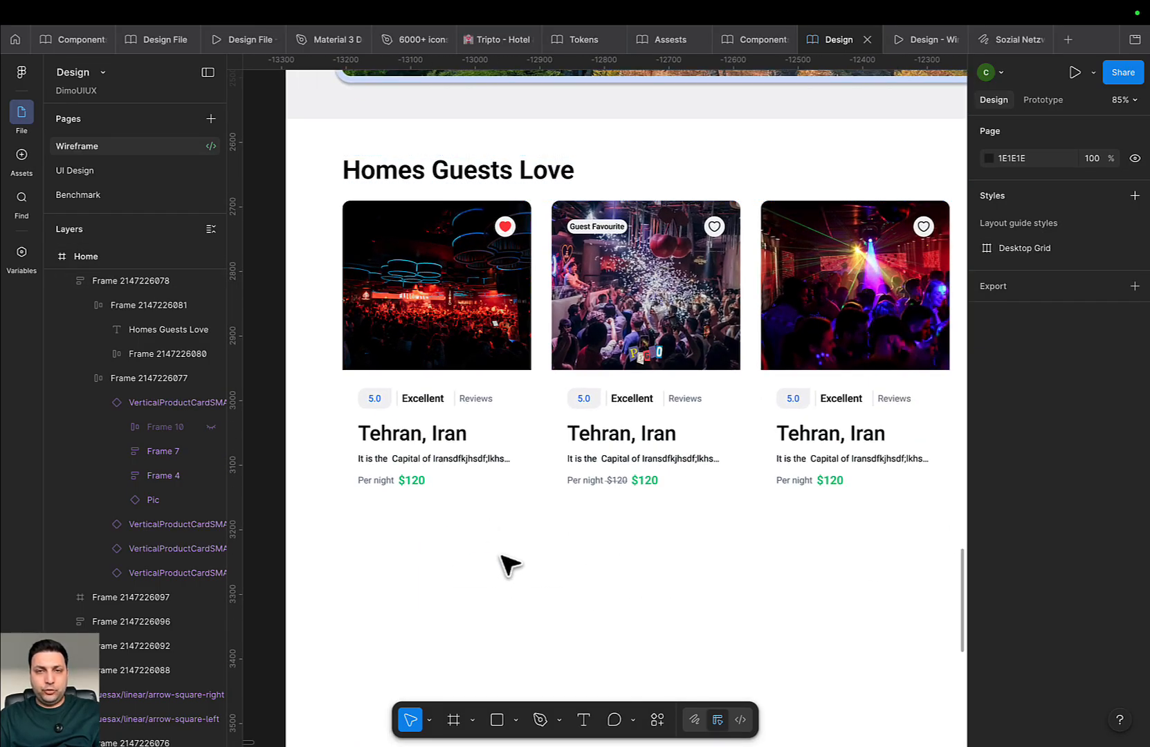
# Open the Design File reference prototype and examine how its Homes Guests Love section and cards look
pyautogui.moveTo(379, 32)
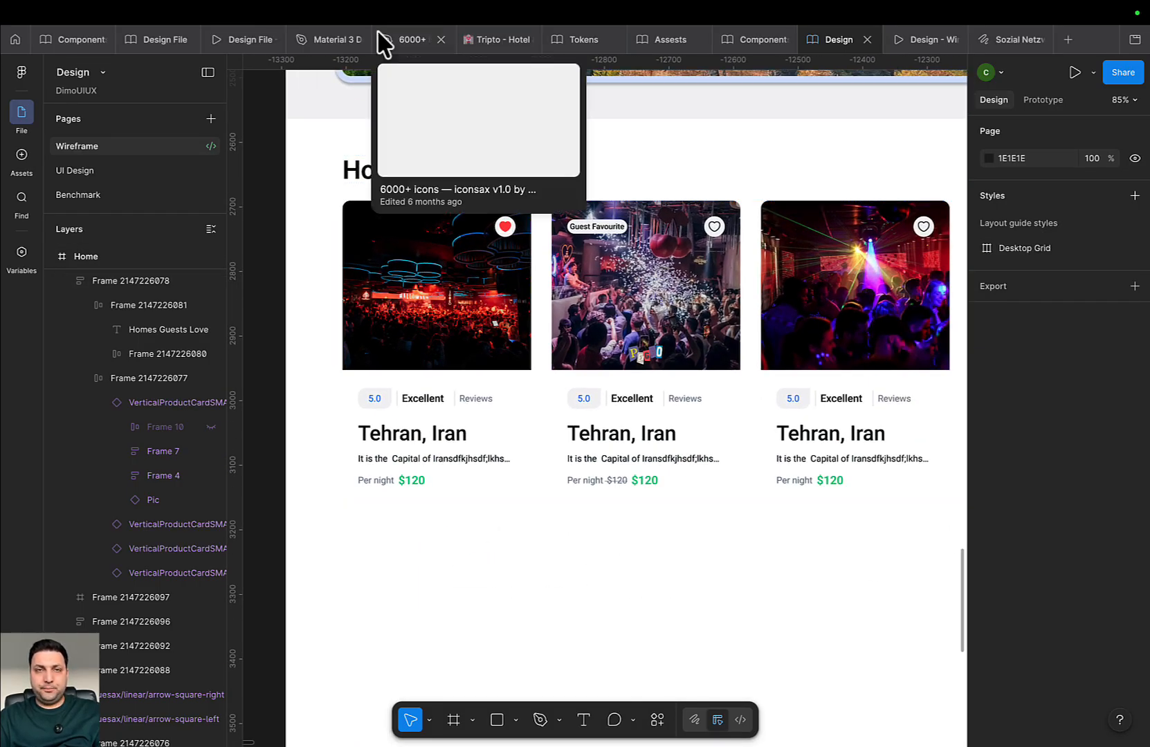
pyautogui.click(266, 42)
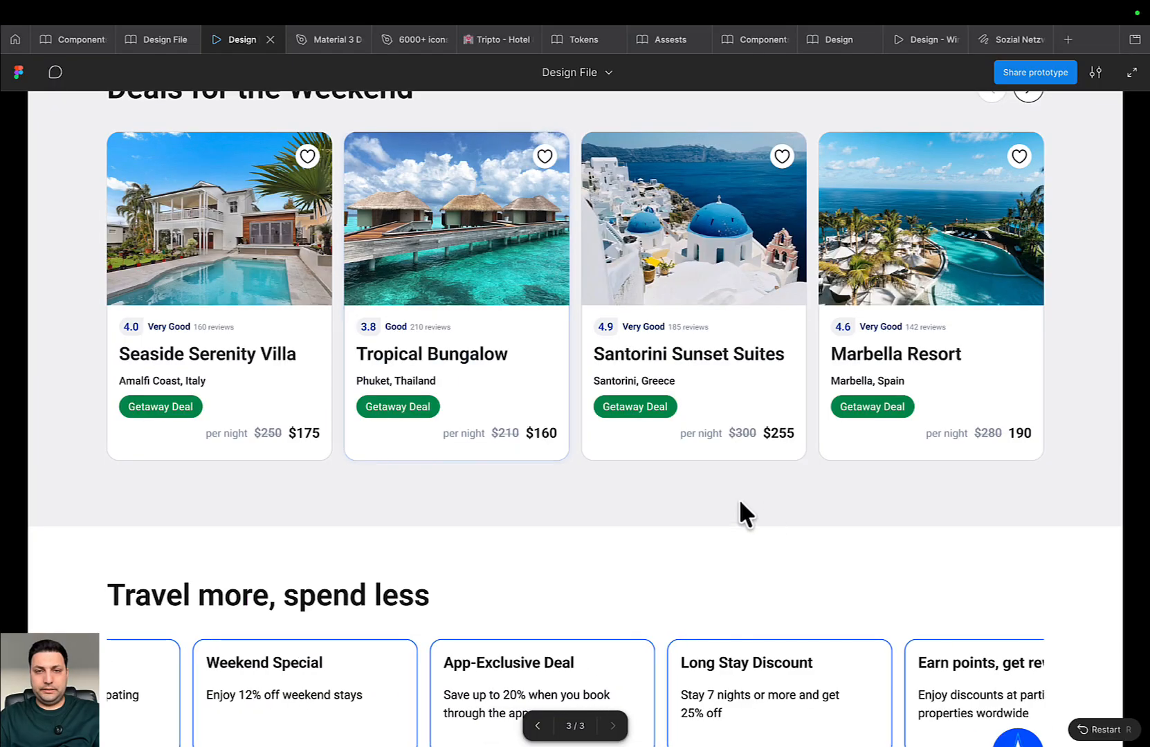
pyautogui.scroll(5, 892, 502)
pyautogui.scroll(-20, 975, 469)
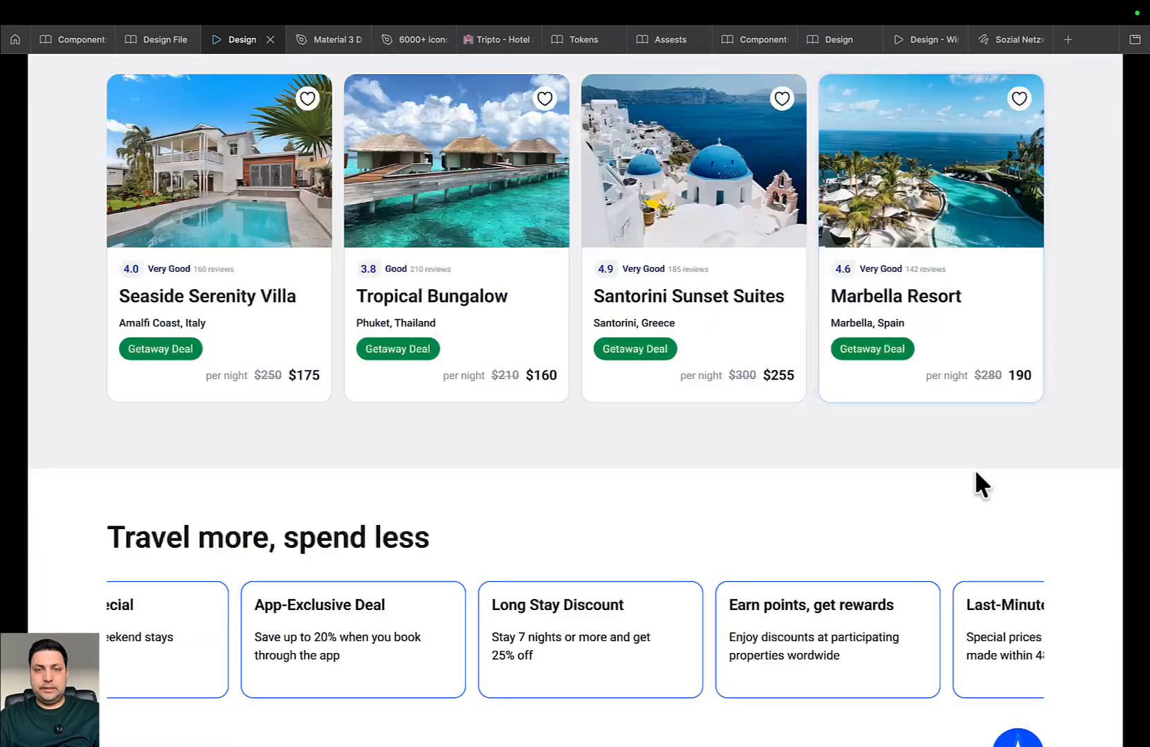
pyautogui.scroll(-10, 975, 470)
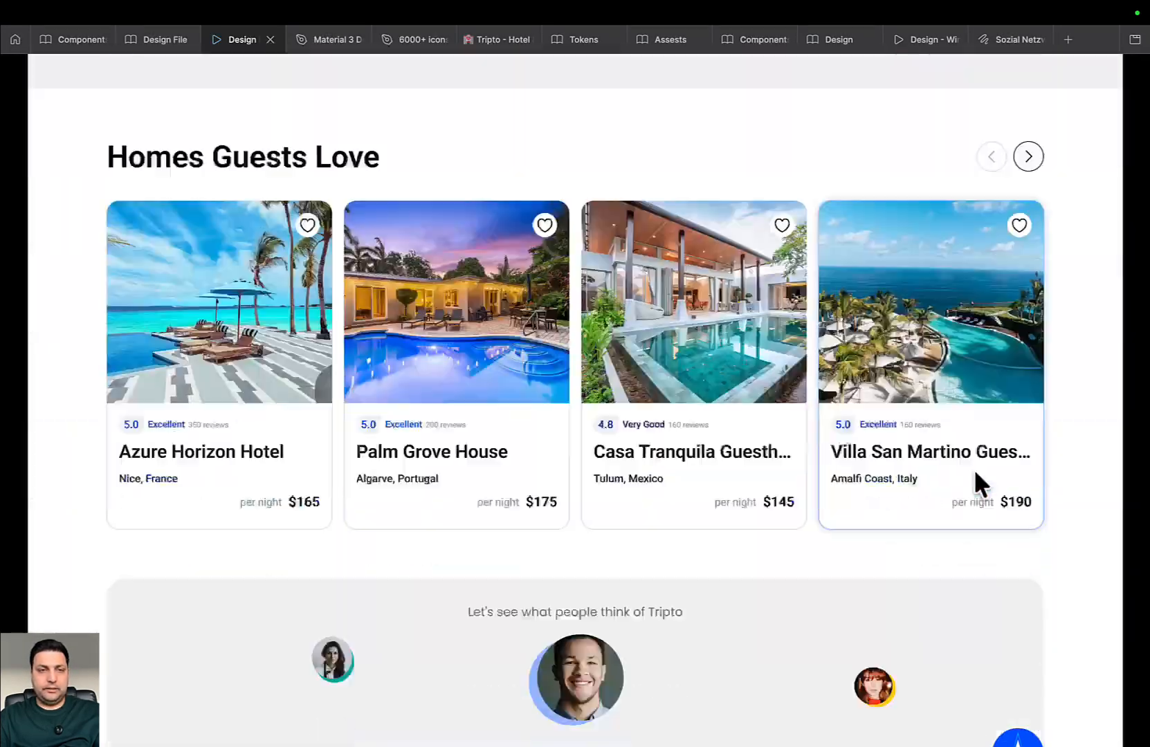
pyautogui.scroll(2, 218, 484)
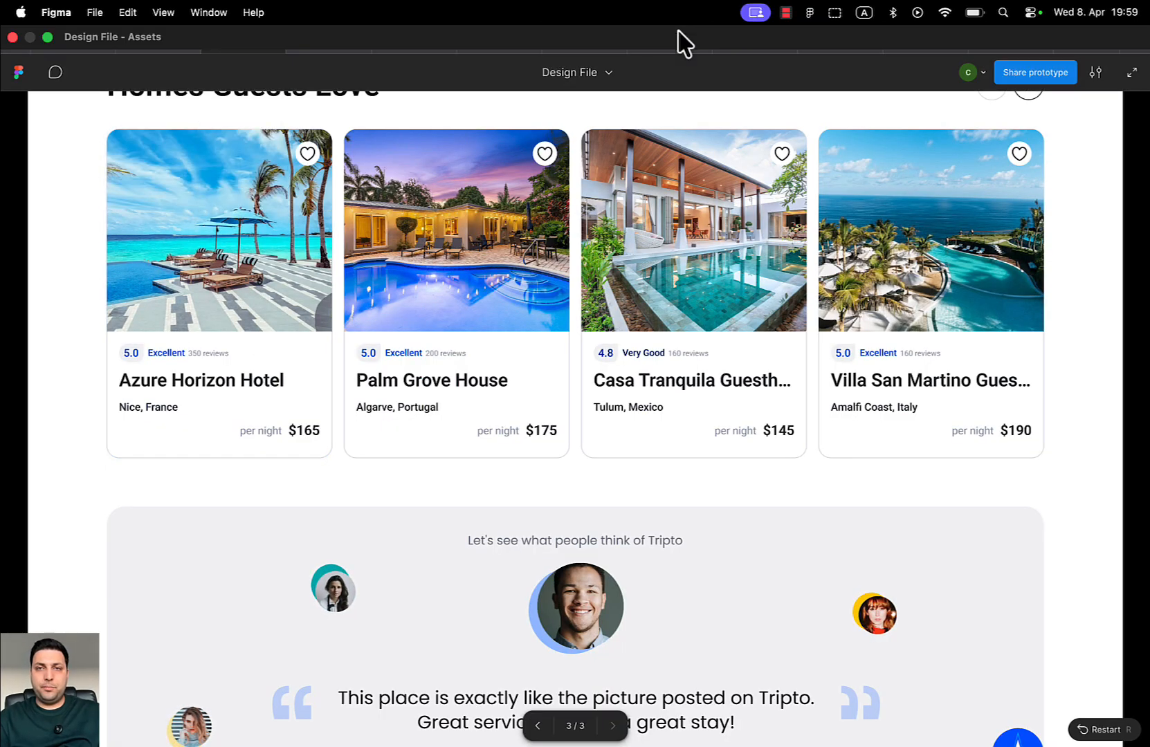
# Open the Design prototype and examine the Deals of the Weekend and Homes Guests Love cards
pyautogui.click(750, 43)
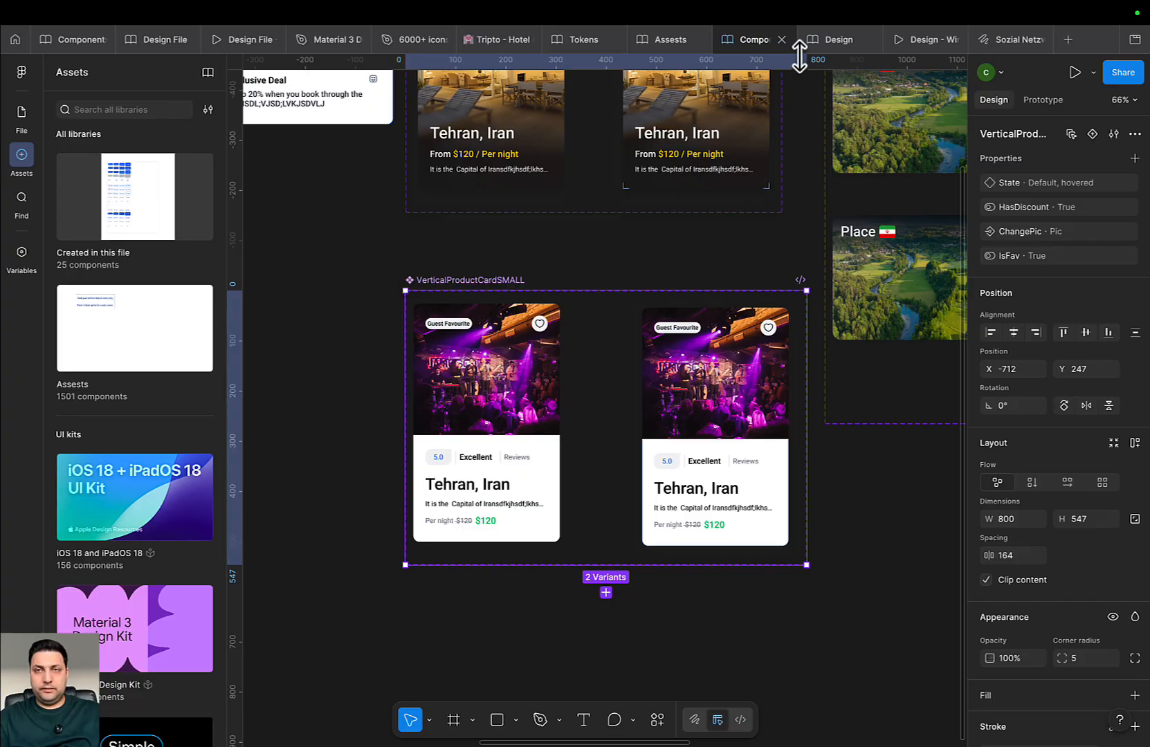
pyautogui.click(836, 39)
pyautogui.click(906, 39)
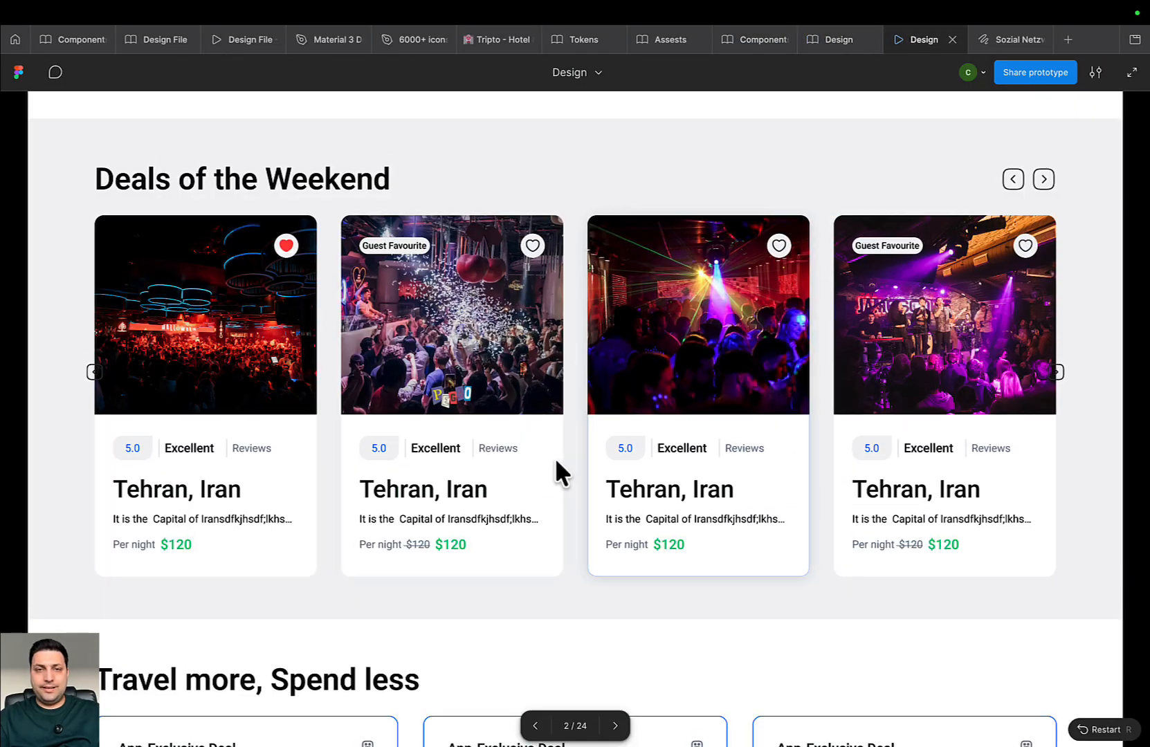
pyautogui.scroll(17, 556, 458)
pyautogui.scroll(-8, 556, 450)
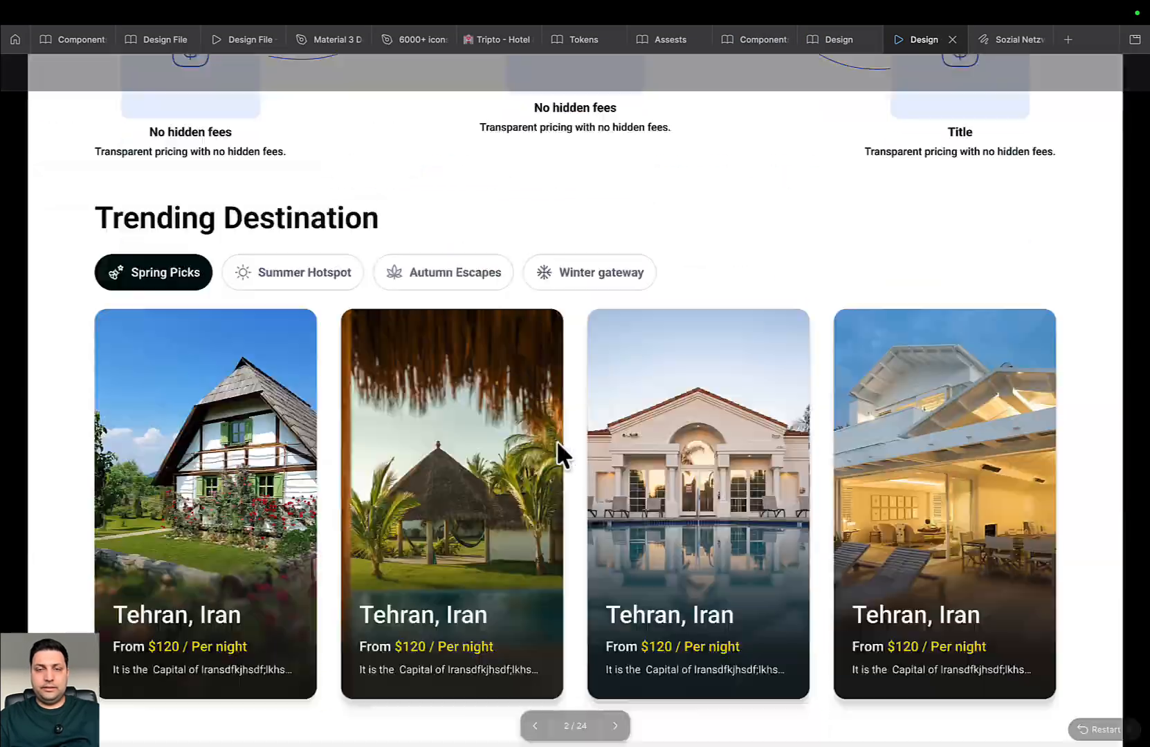
pyautogui.scroll(-3, 556, 440)
pyautogui.scroll(-6, 323, 474)
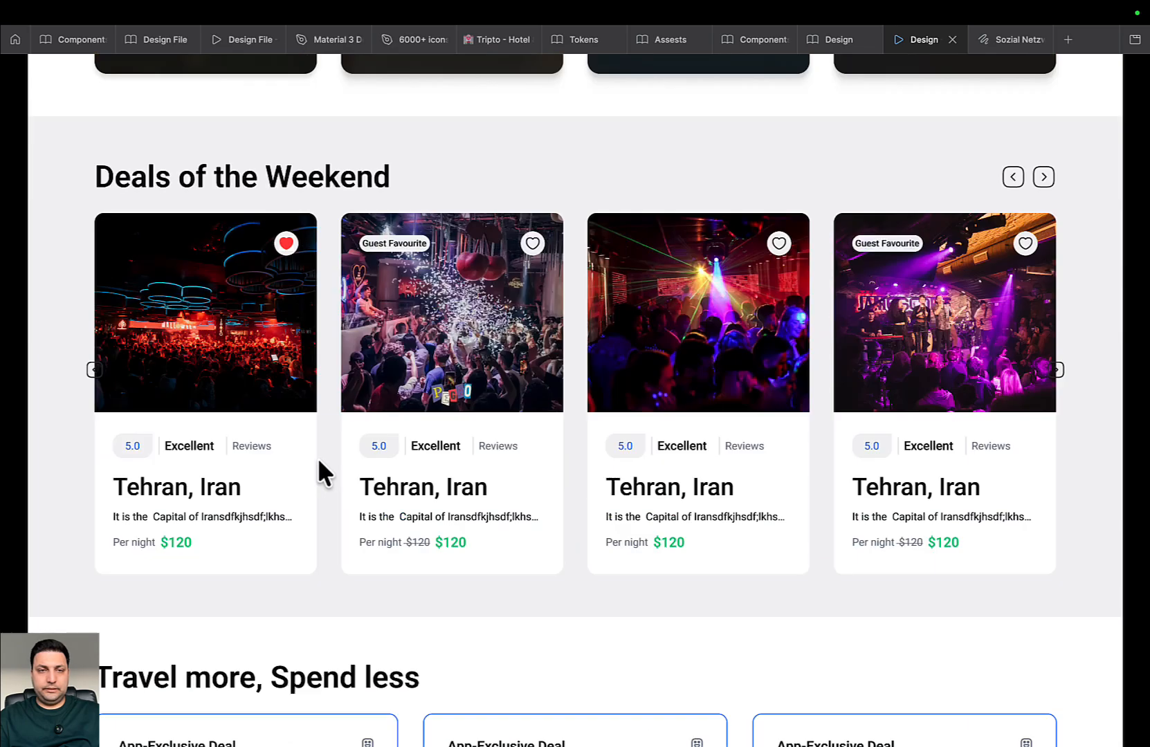
pyautogui.scroll(-1, 318, 459)
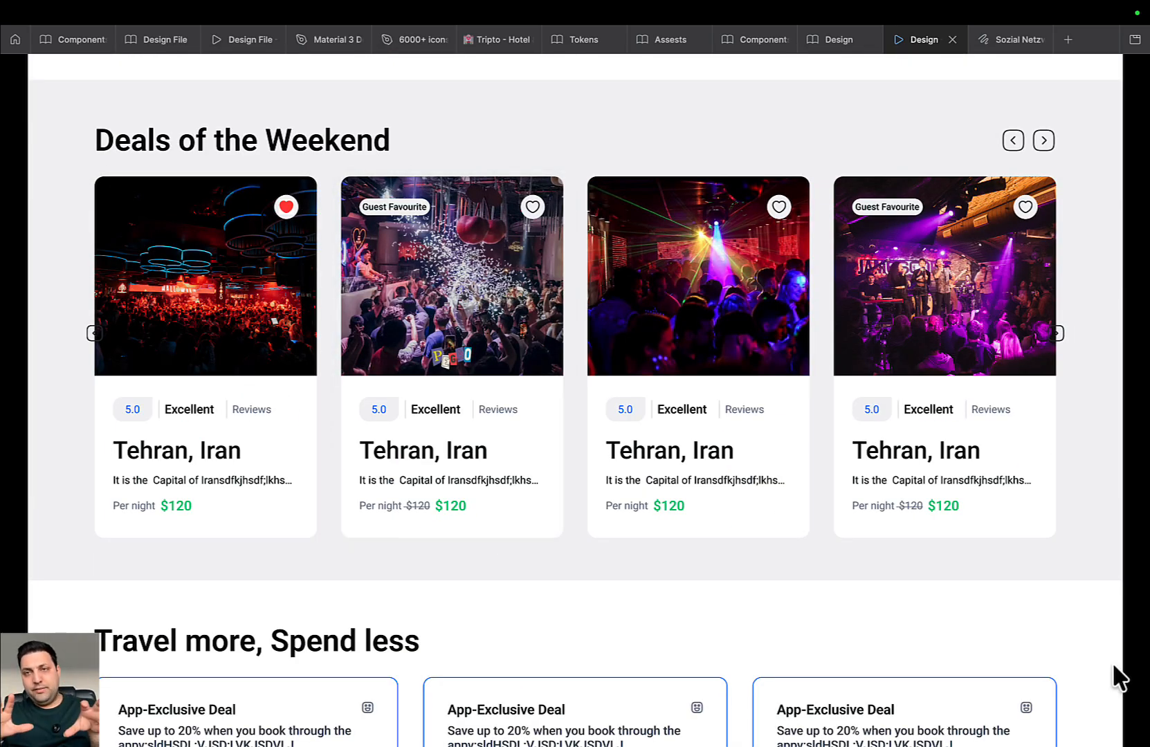
pyautogui.scroll(-20, 1111, 662)
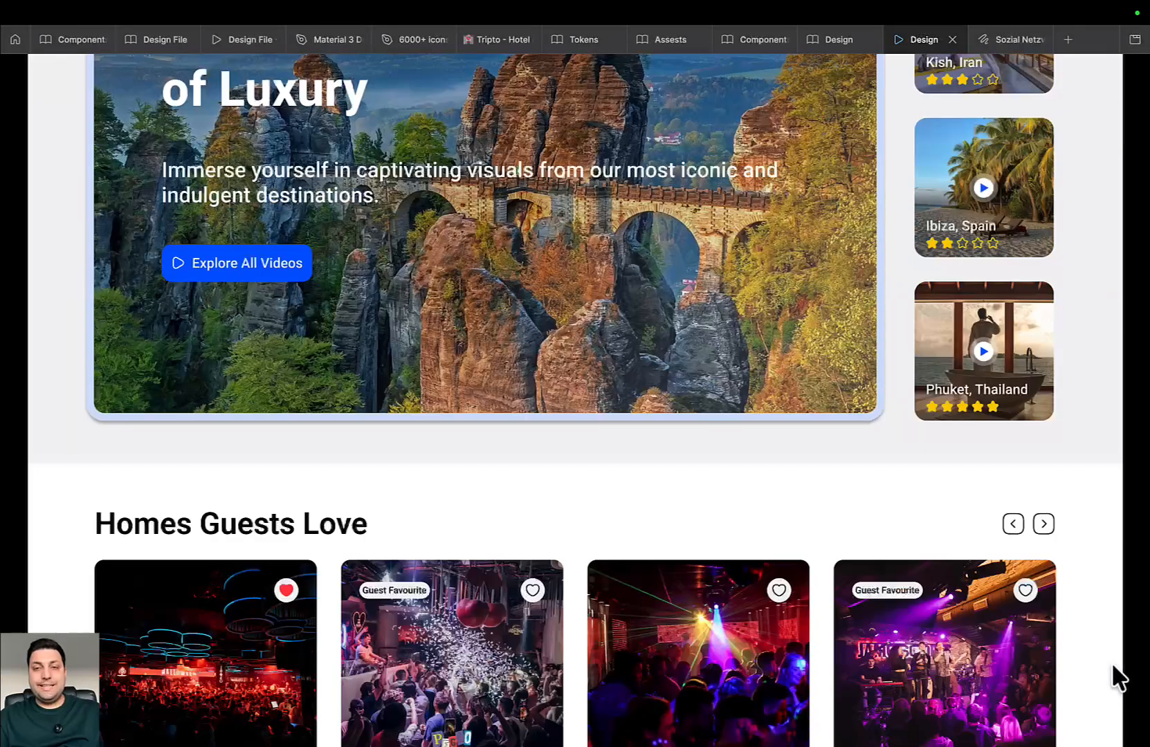
pyautogui.scroll(-2, 1111, 662)
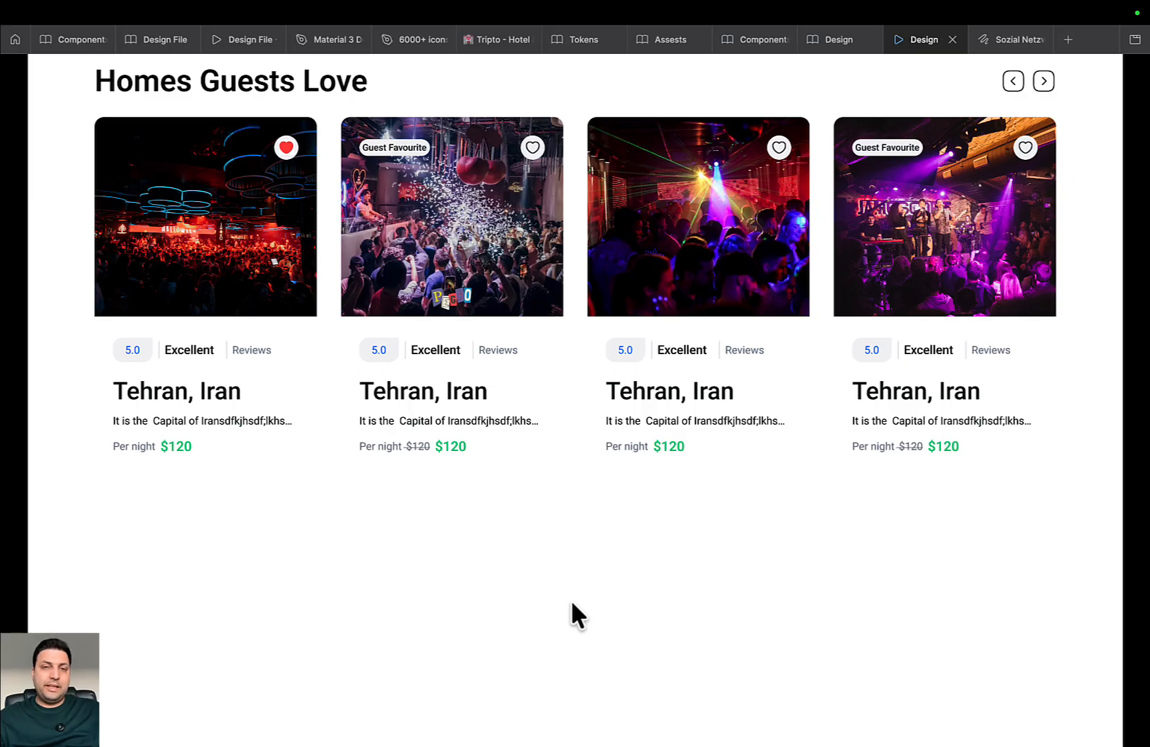
# Switch to the Components file and set the hovered VerticalProductCardSMALL variant's stroke to weight 2, positioned Outside
pyautogui.click(747, 40)
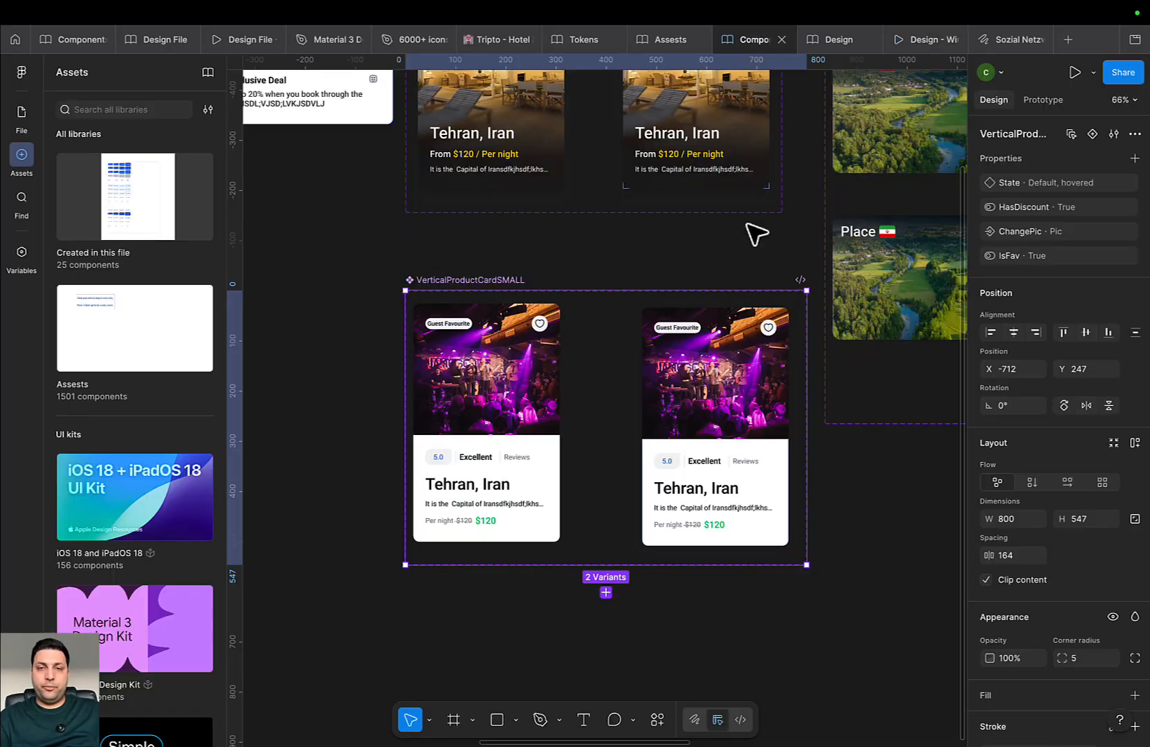
pyautogui.click(547, 456)
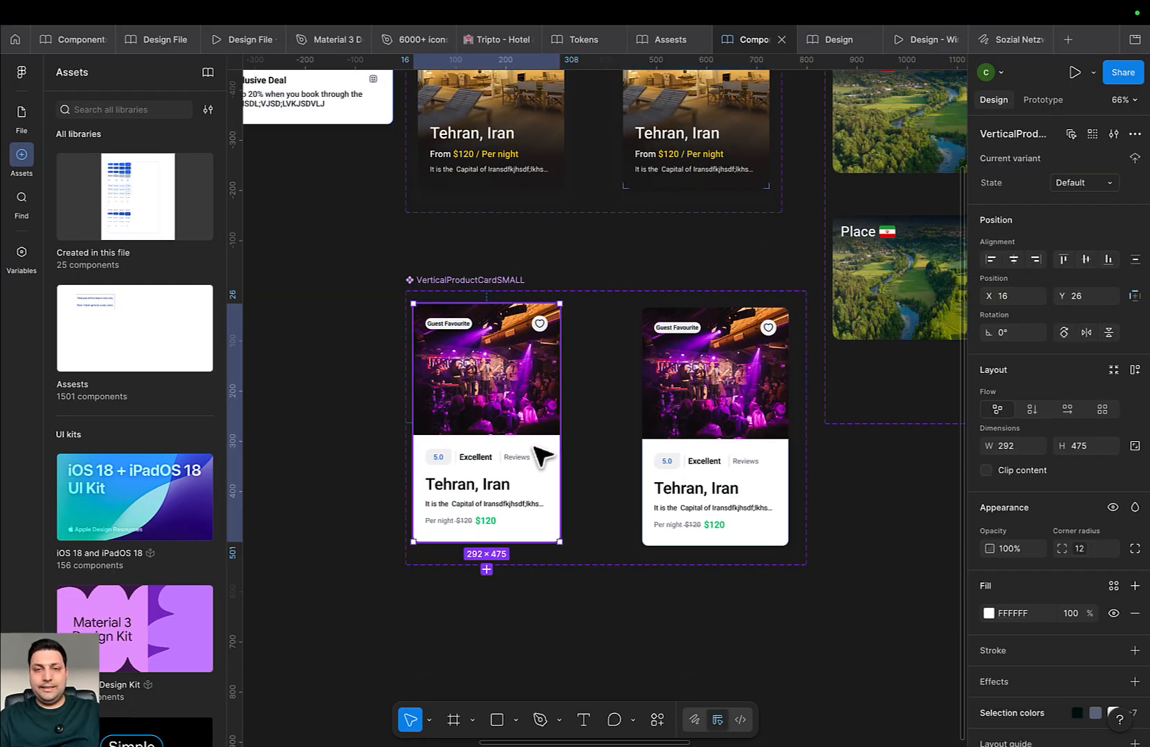
pyautogui.scroll(-1, 1006, 608)
pyautogui.click(754, 488)
pyautogui.scroll(-1, 1079, 595)
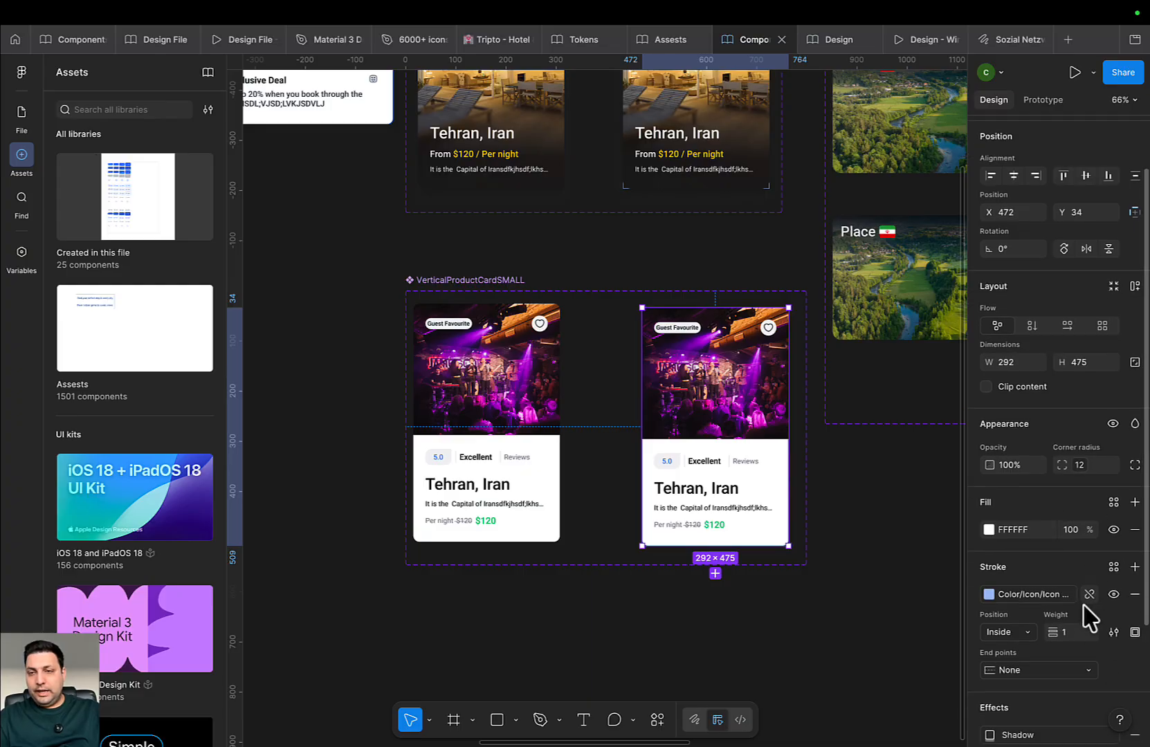
pyautogui.write('2')
pyautogui.press('Return')
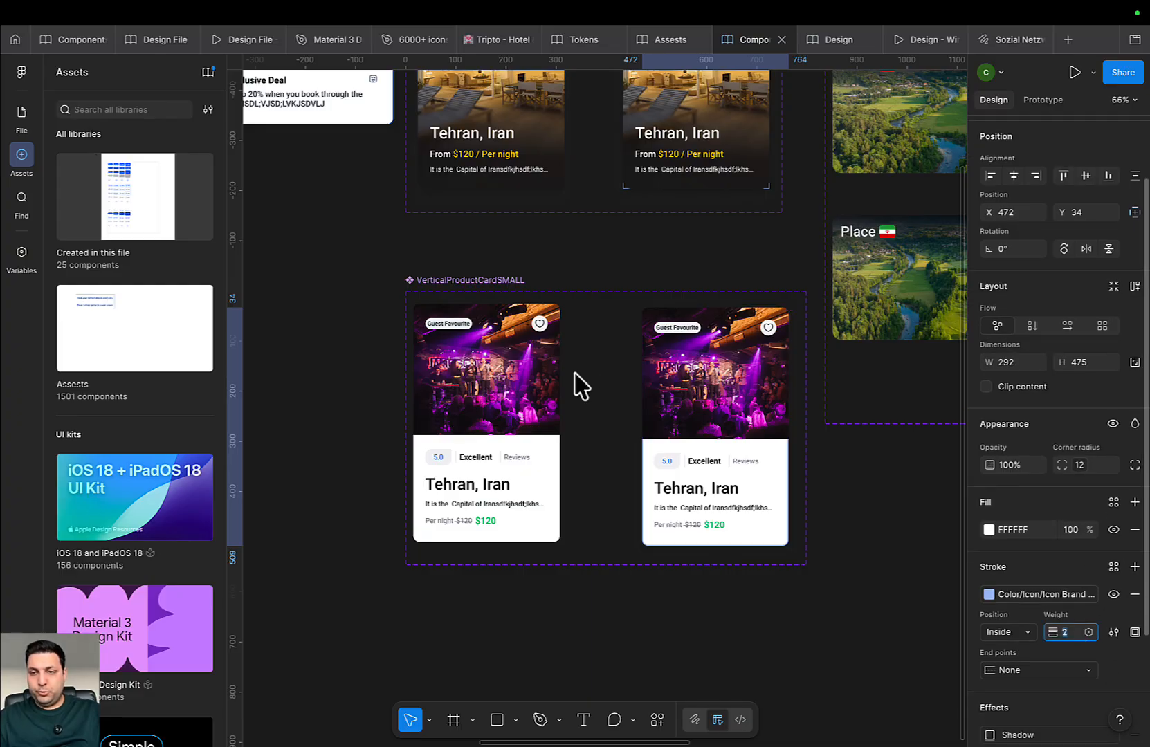
pyautogui.click(1026, 633)
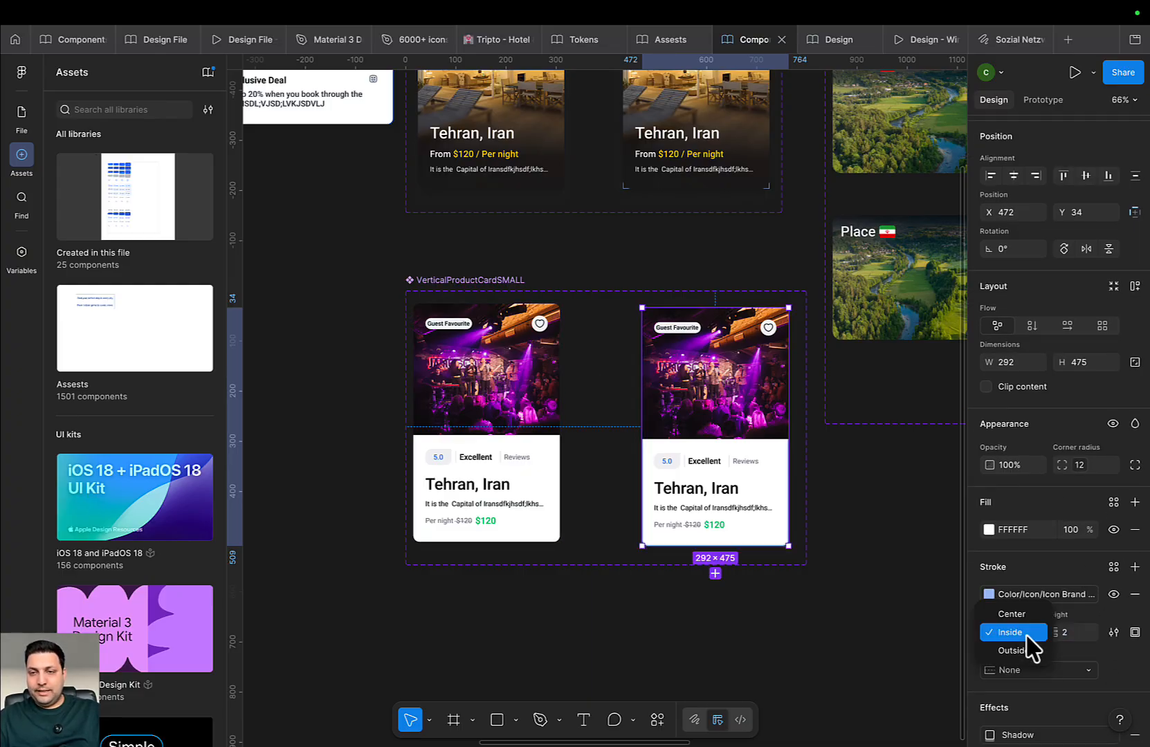
pyautogui.click(946, 651)
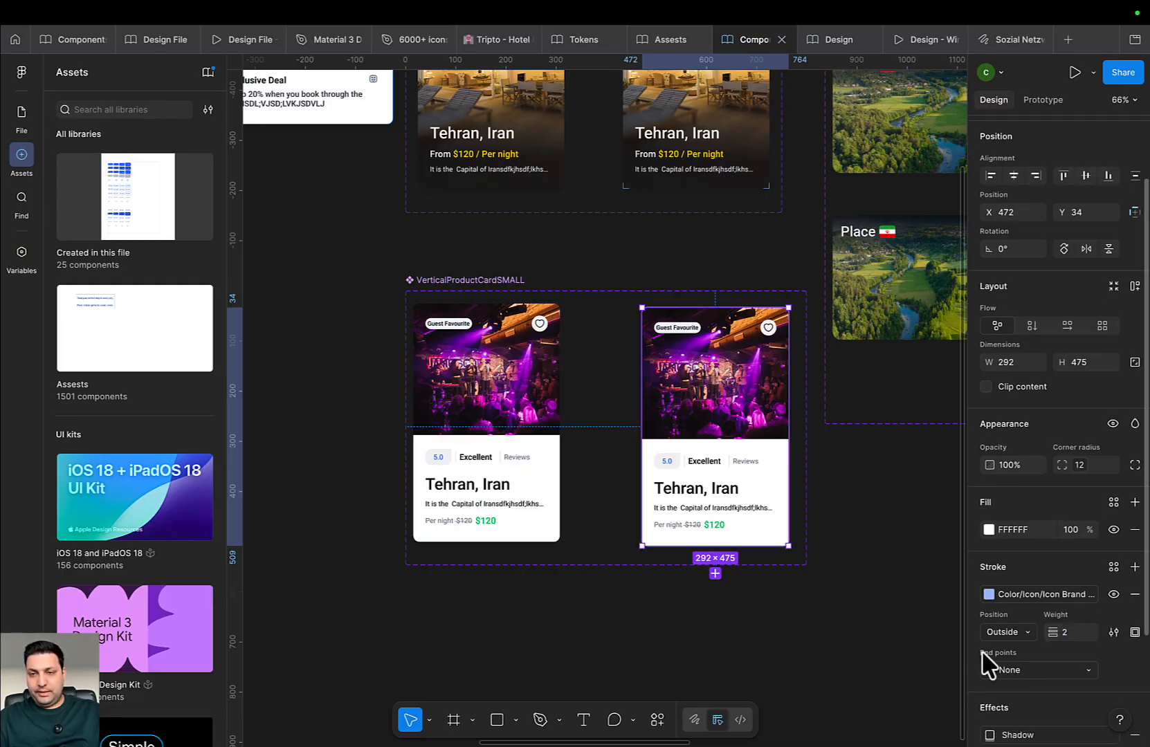
# Add a stroke to the default VerticalProductCardSMALL variant using the Icon Neutral 100 token, and clear the selection
pyautogui.click(538, 498)
pyautogui.click(1135, 568)
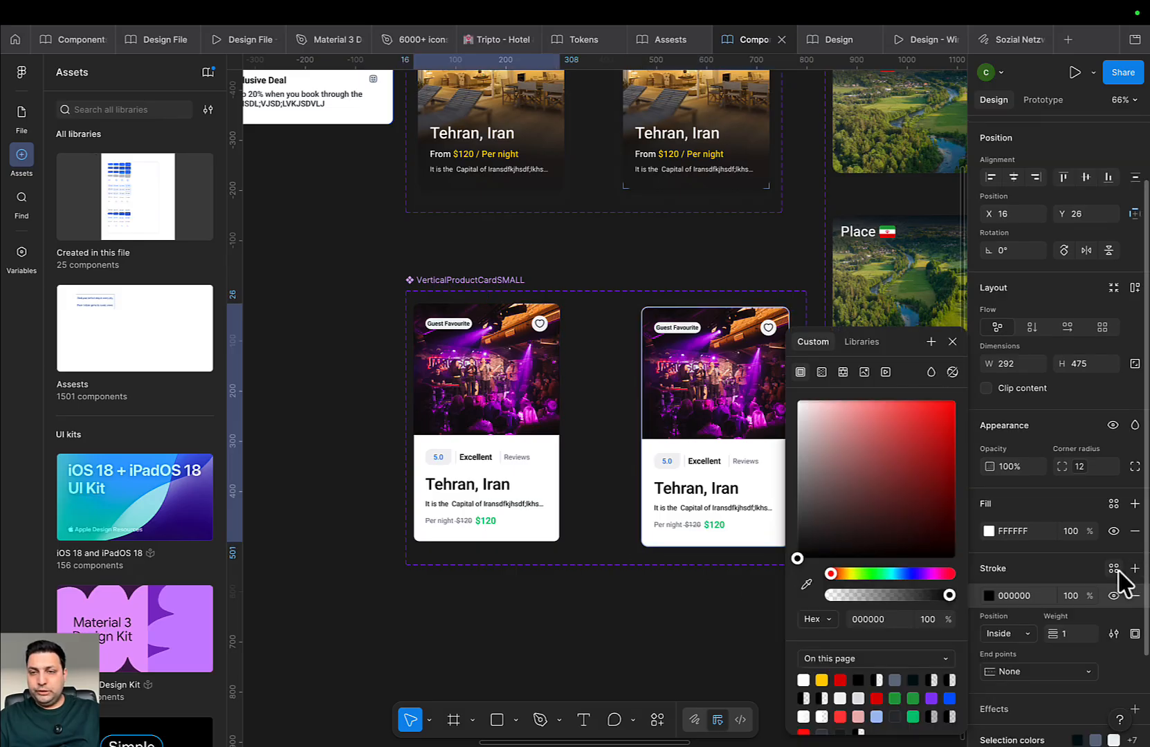
pyautogui.click(1112, 567)
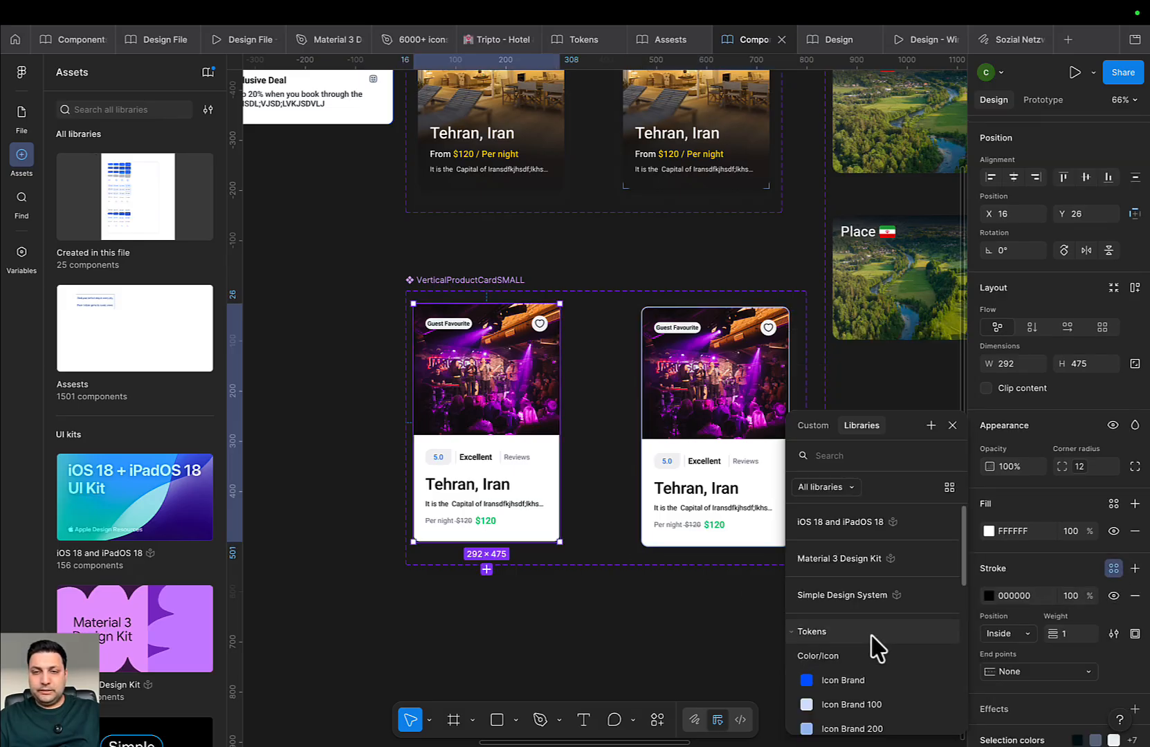
pyautogui.scroll(-2, 893, 664)
pyautogui.scroll(-4, 906, 685)
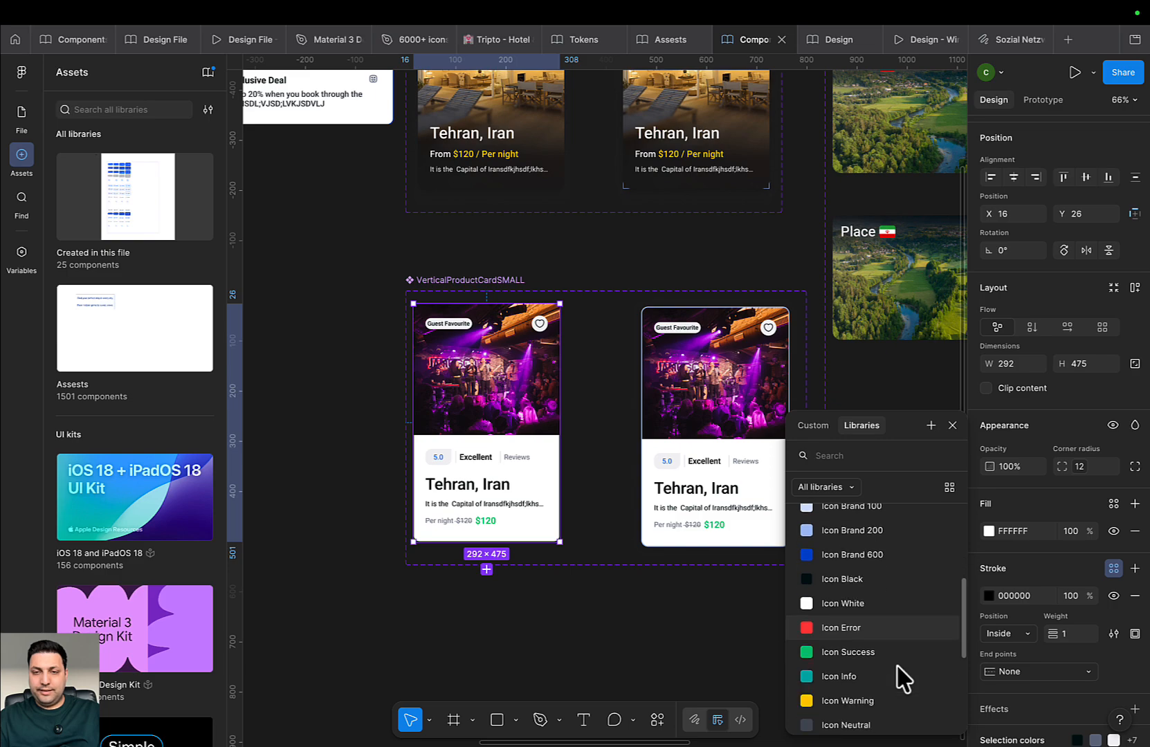
pyautogui.scroll(-1, 899, 674)
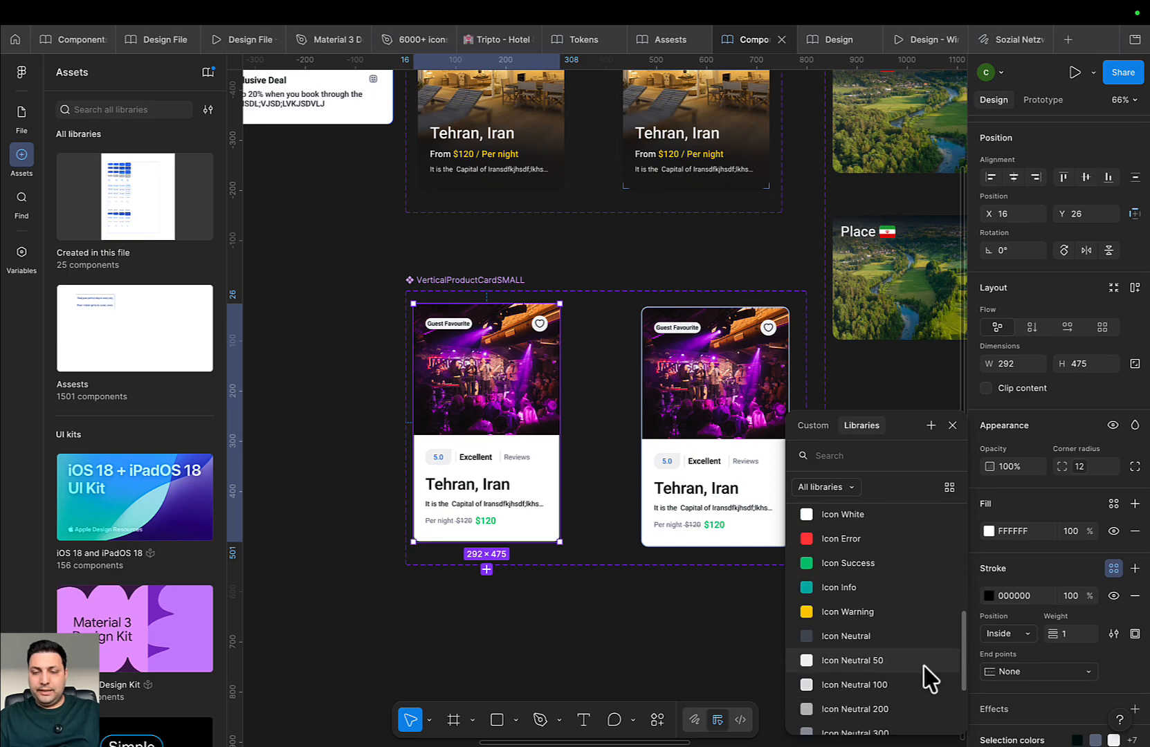
pyautogui.click(899, 692)
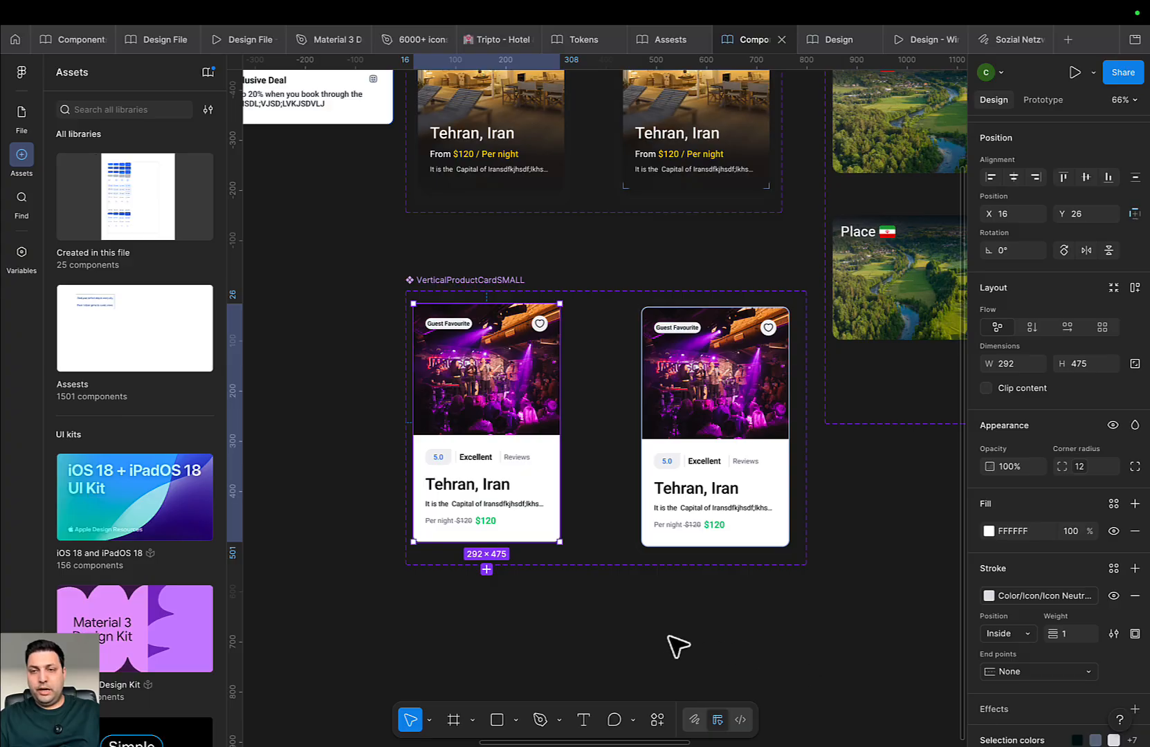
pyautogui.click(628, 644)
# Examine the large VerticalProductCard's two variants, their stroke settings and the prototype connection between them
pyautogui.scroll(5, 643, 636)
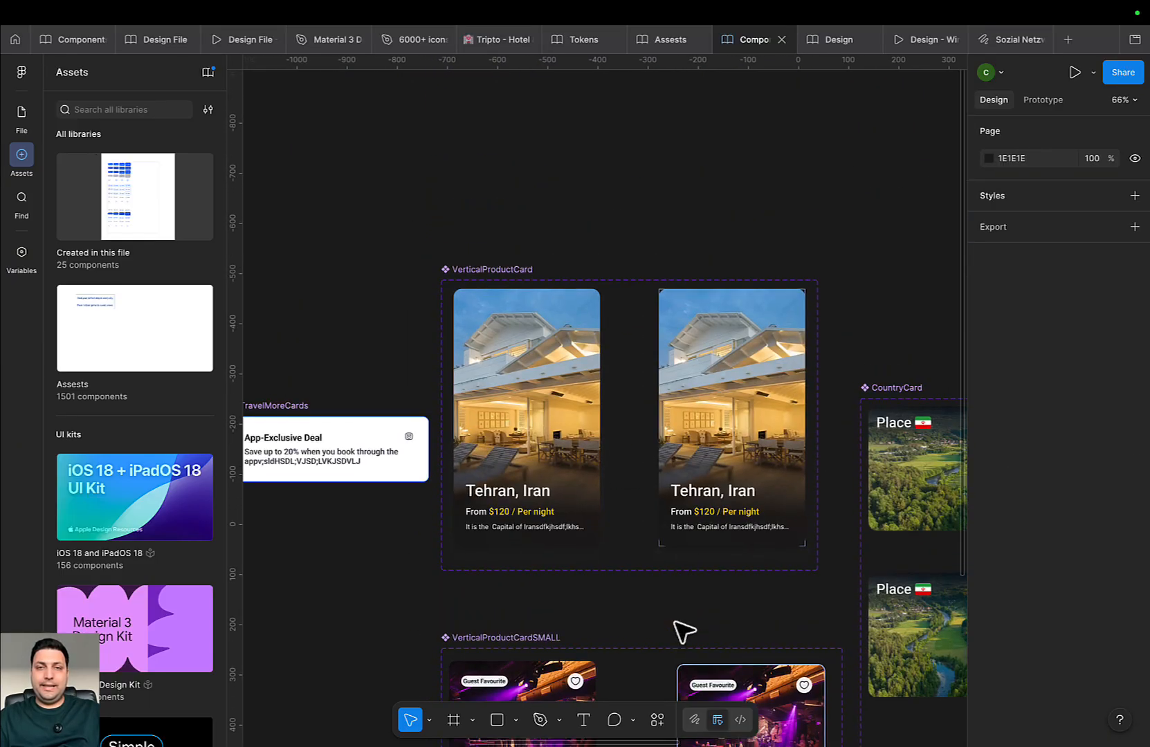
pyautogui.scroll(-5, 644, 522)
pyautogui.moveTo(738, 597); pyautogui.dragTo(593, 488)
pyautogui.moveTo(570, 681); pyautogui.dragTo(685, 575)
pyautogui.scroll(-1, 716, 436)
pyautogui.scroll(-2, 689, 524)
pyautogui.scroll(-5, 683, 571)
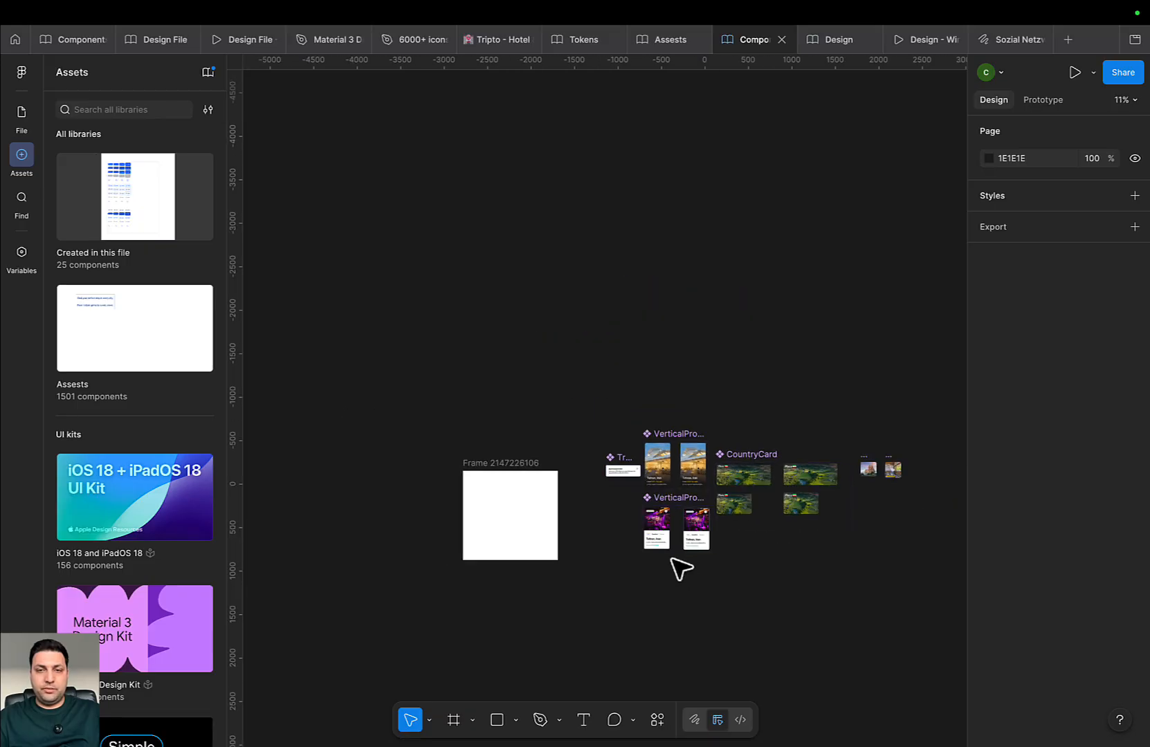
pyautogui.scroll(5, 671, 501)
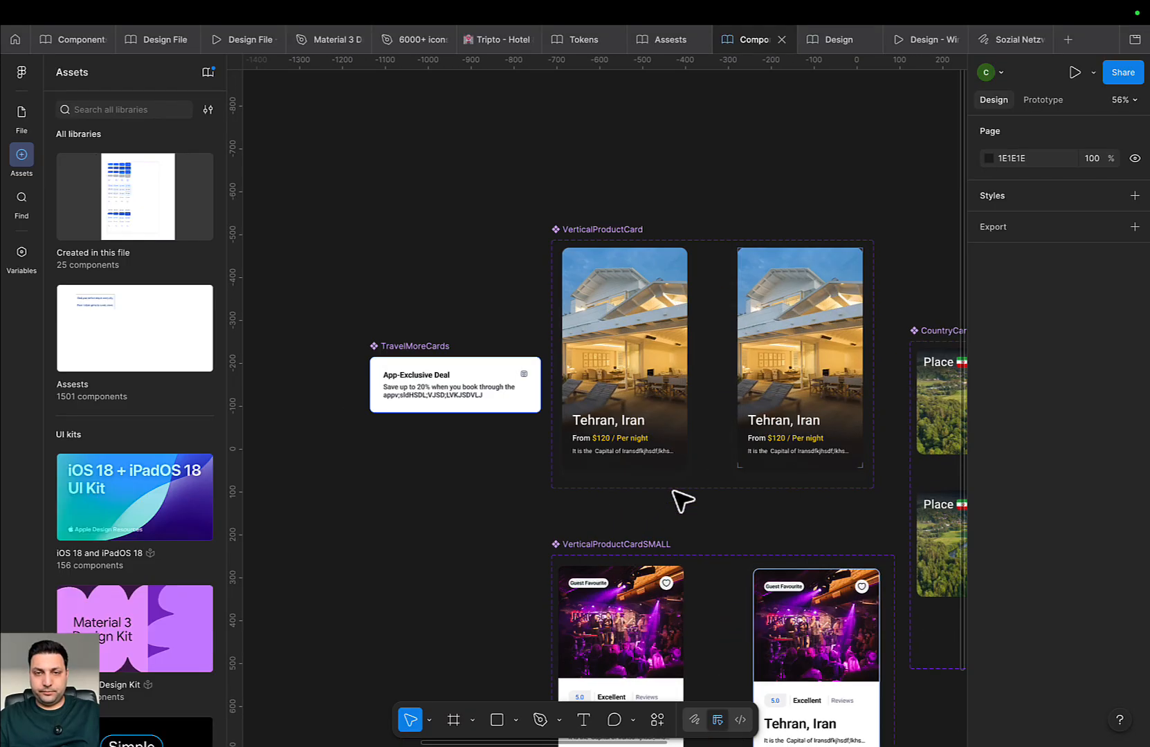
pyautogui.click(770, 373)
pyautogui.scroll(-2, 1091, 547)
pyautogui.scroll(1, 687, 333)
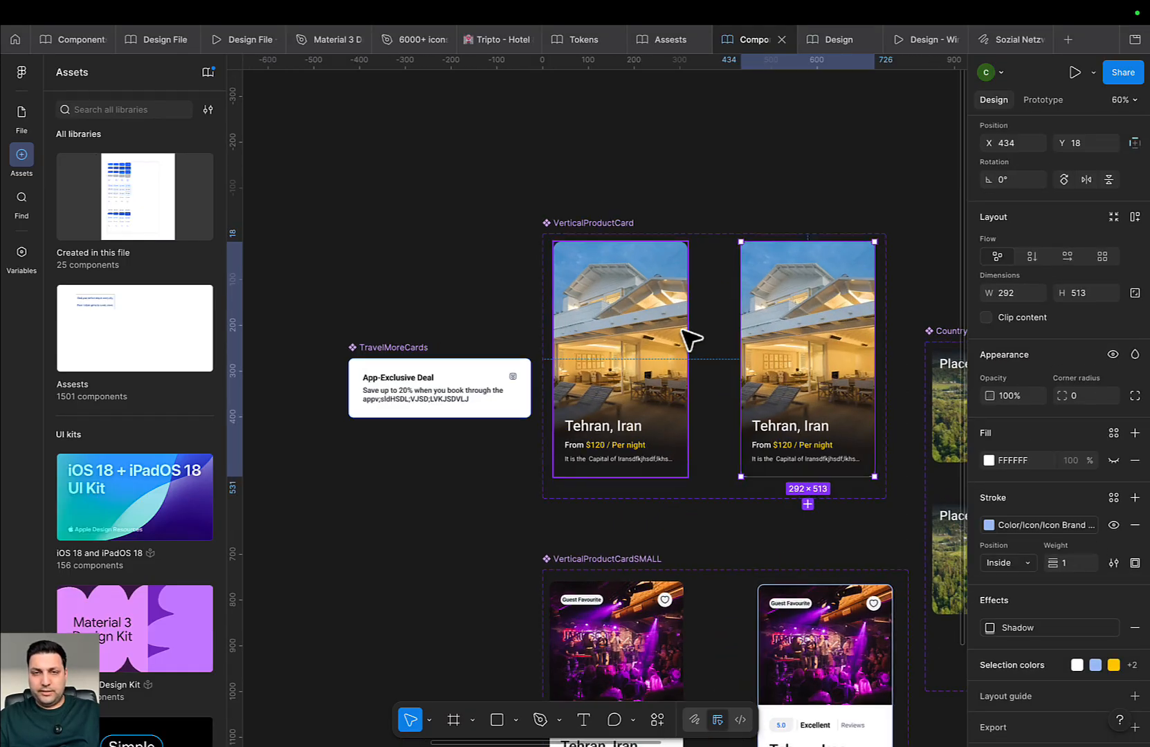
pyautogui.click(662, 341)
pyautogui.click(1043, 100)
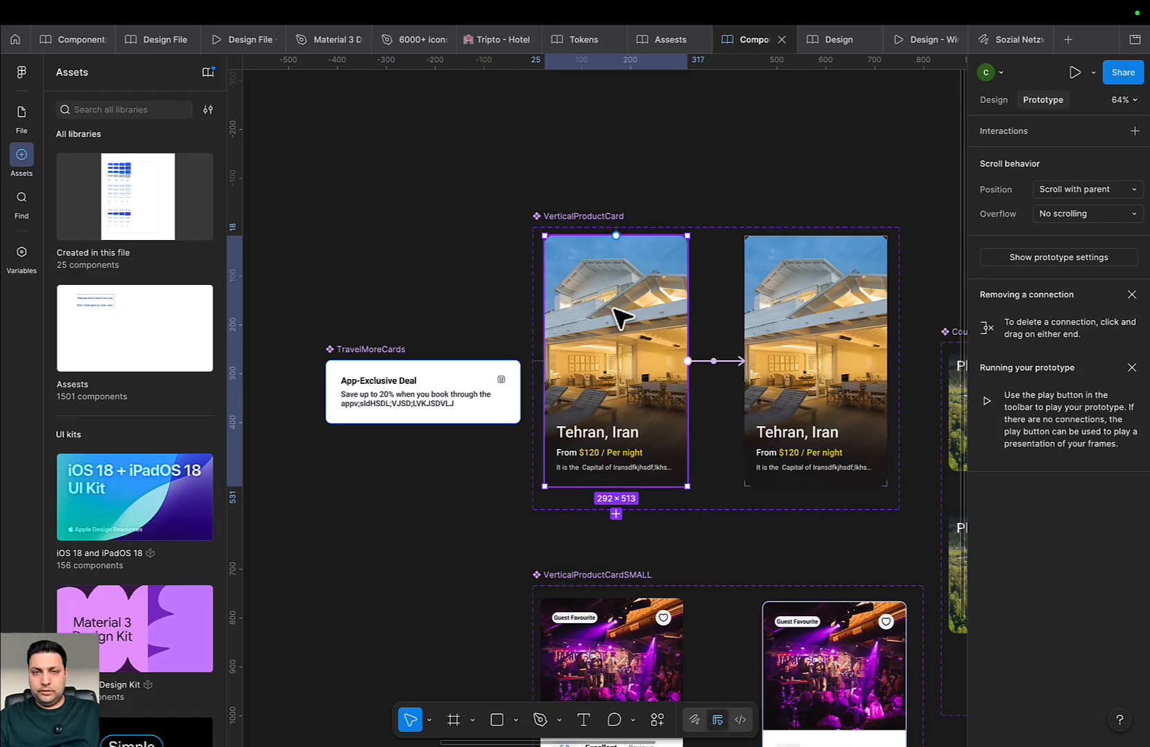
pyautogui.click(453, 565)
pyautogui.scroll(-5, 493, 315)
pyautogui.hscroll(2, 532, 395)
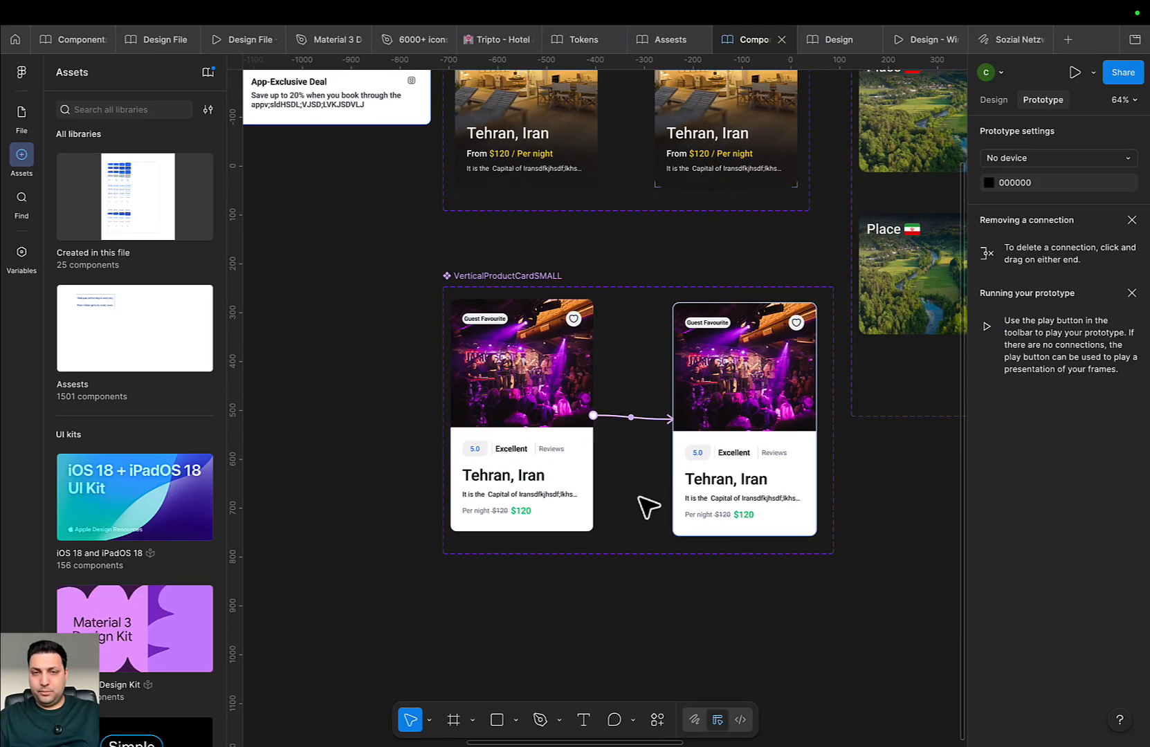
# Recolor the 5.0 rating text in the default VerticalProductCardSMALL variant with the Text Brand 600 token
pyautogui.scroll(-1, 668, 547)
pyautogui.scroll(5, 529, 484)
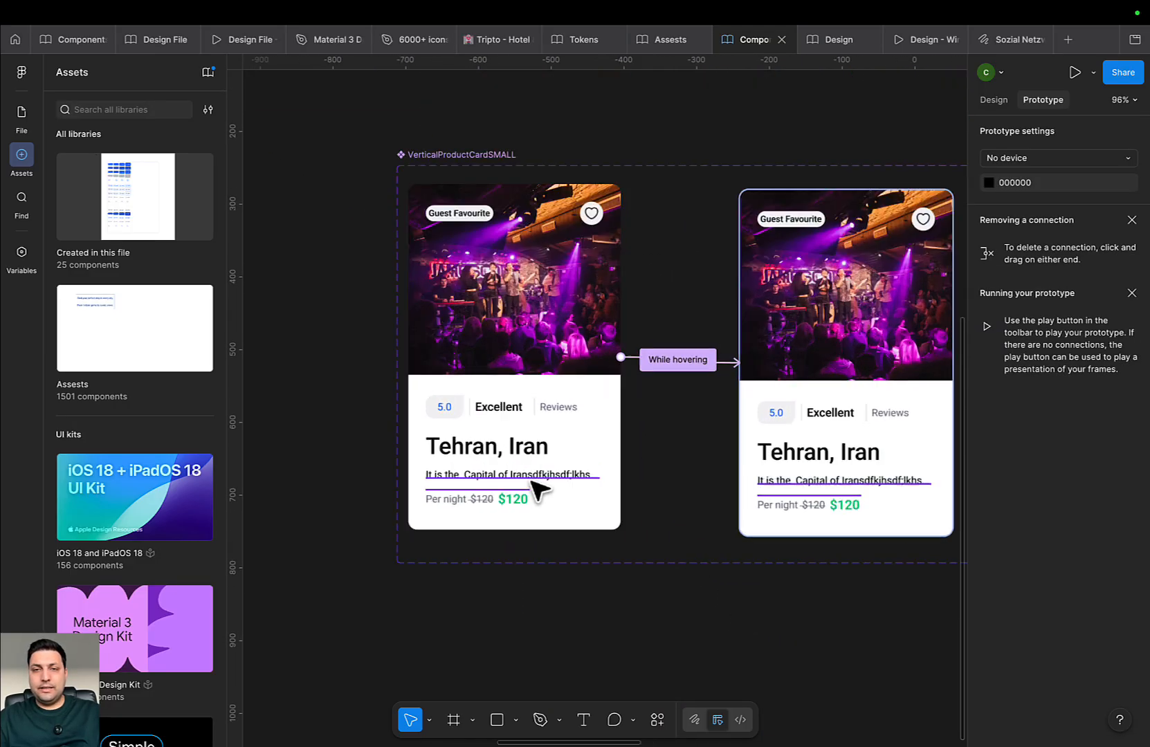
pyautogui.click(434, 392)
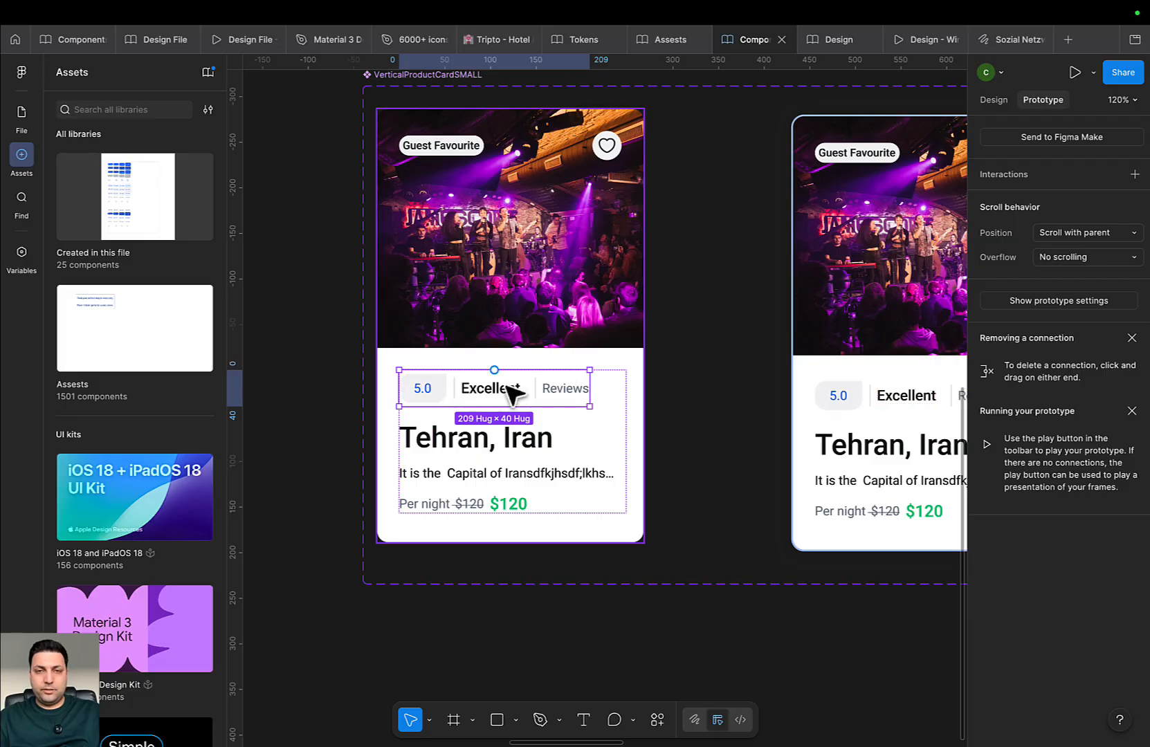
pyautogui.scroll(5, 444, 399)
pyautogui.doubleClick(400, 378)
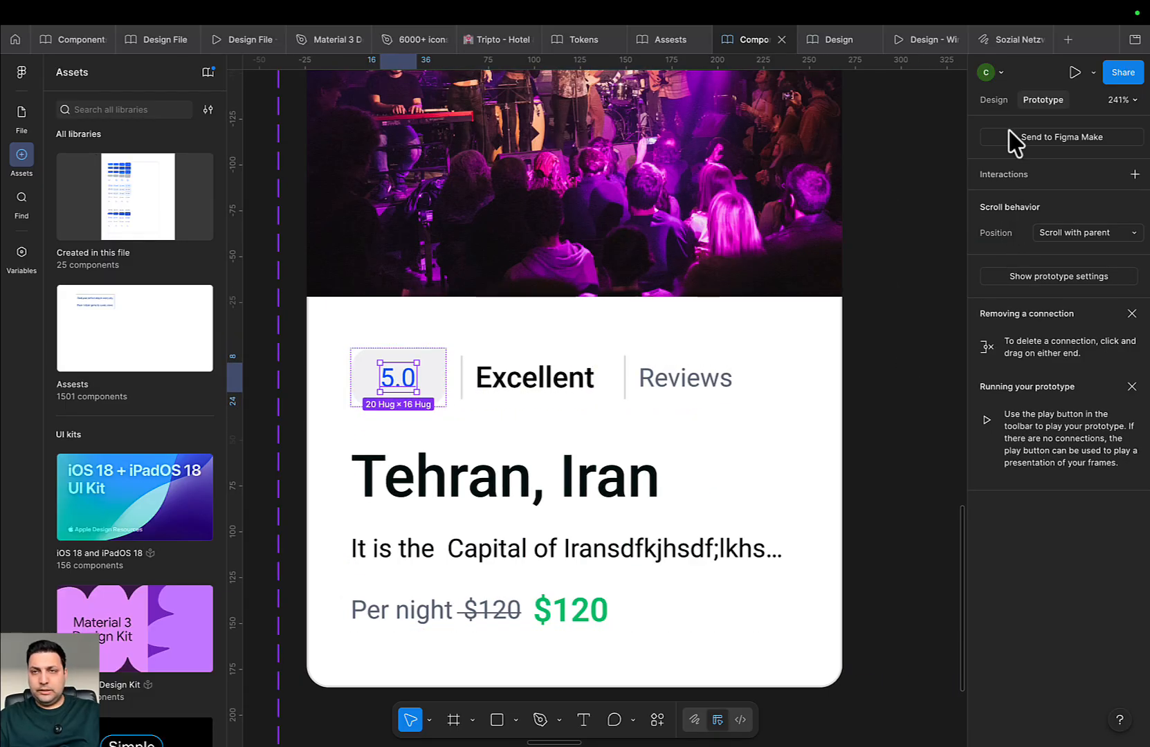
pyautogui.click(993, 100)
pyautogui.scroll(-2, 1048, 577)
pyautogui.click(1027, 594)
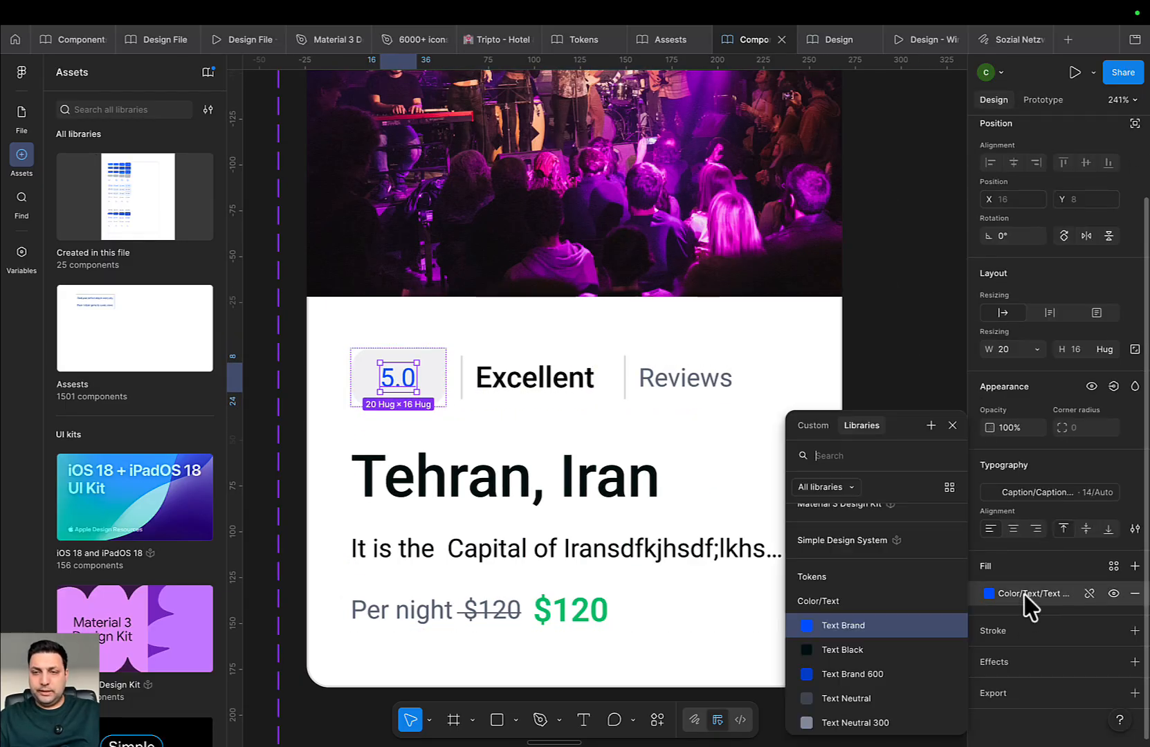
pyautogui.click(906, 676)
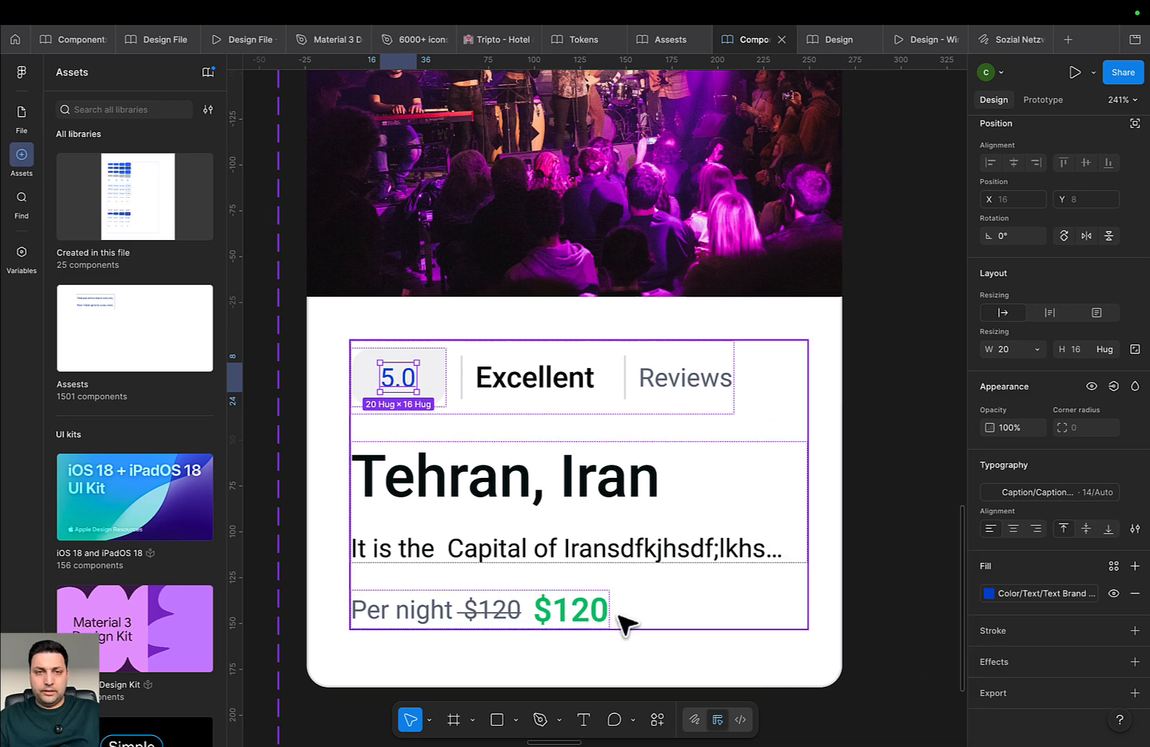
# Apply the Text Brand color token to the default card's Excellent label and clear the selection
pyautogui.click(529, 388)
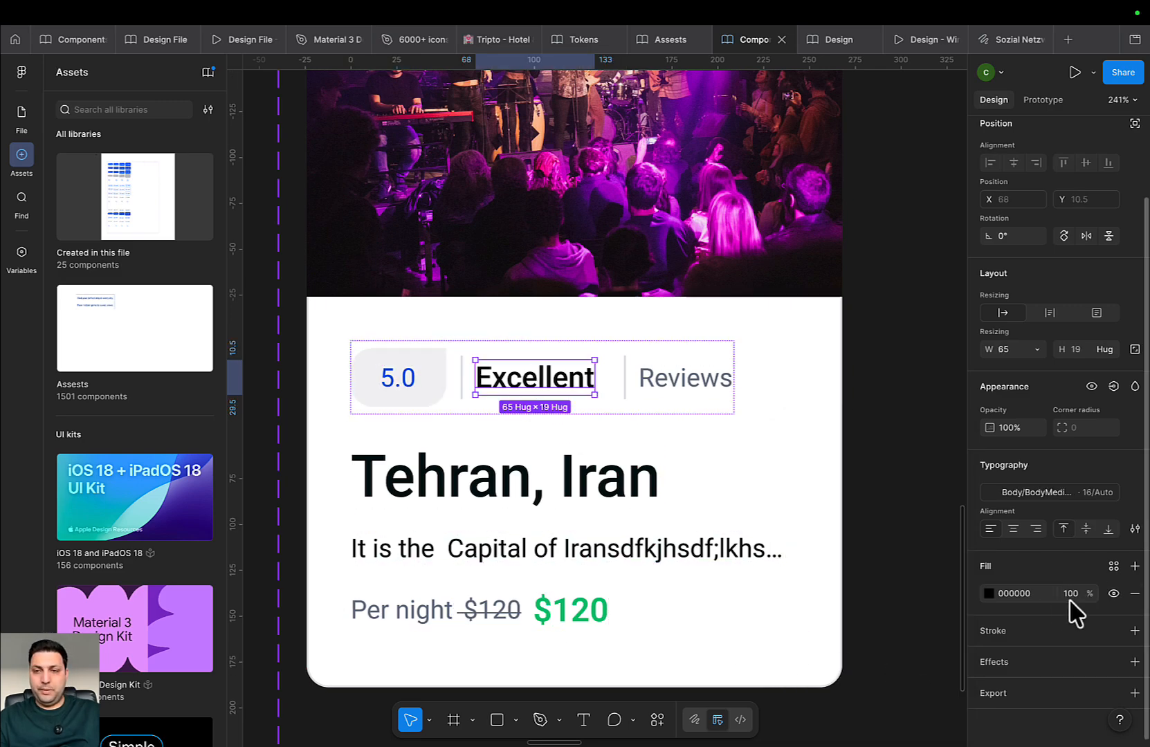
pyautogui.click(1111, 569)
pyautogui.click(861, 683)
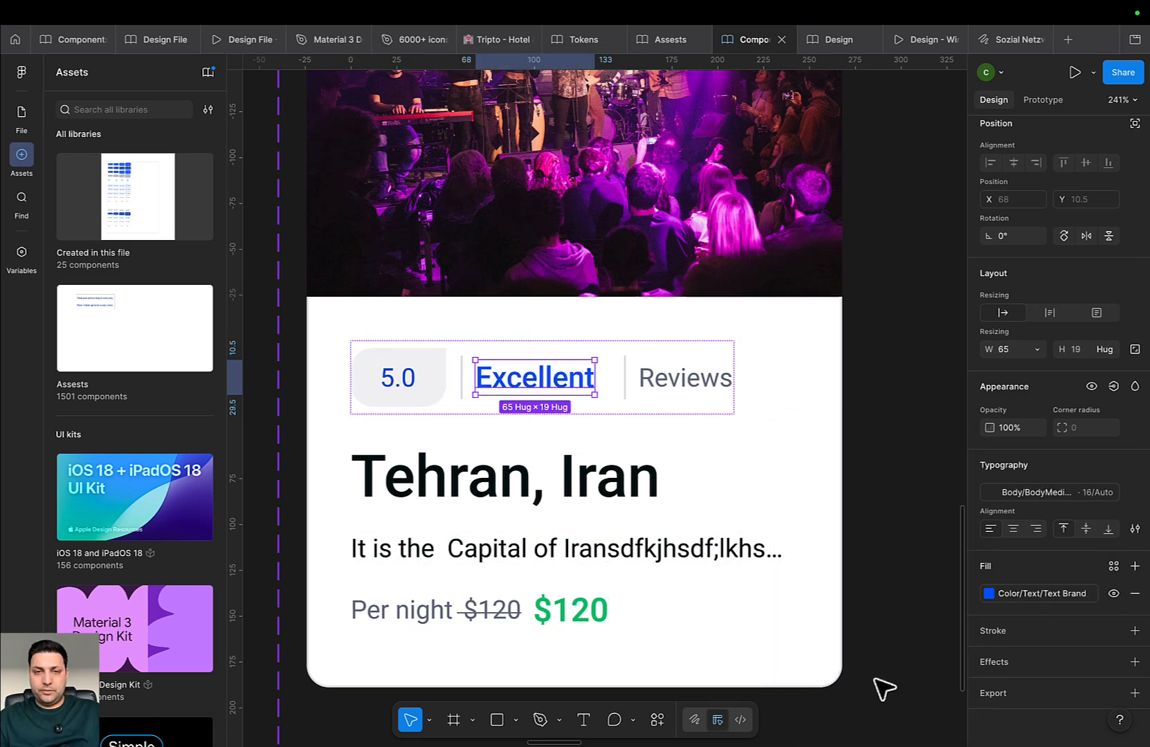
pyautogui.click(870, 526)
pyautogui.scroll(-3, 859, 546)
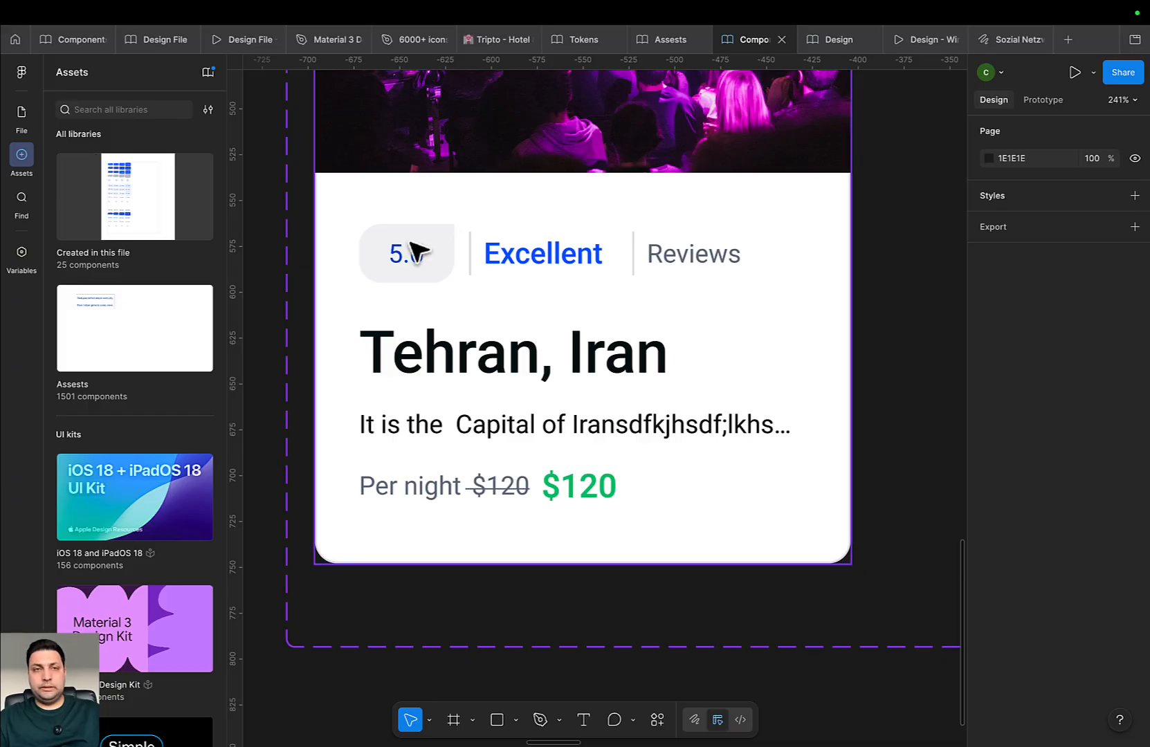
# Publish the modified VerticalProductCardSMALL component to the Components library and return to the Design prototype
pyautogui.hotkey('ctrl', 'alt', 'o')
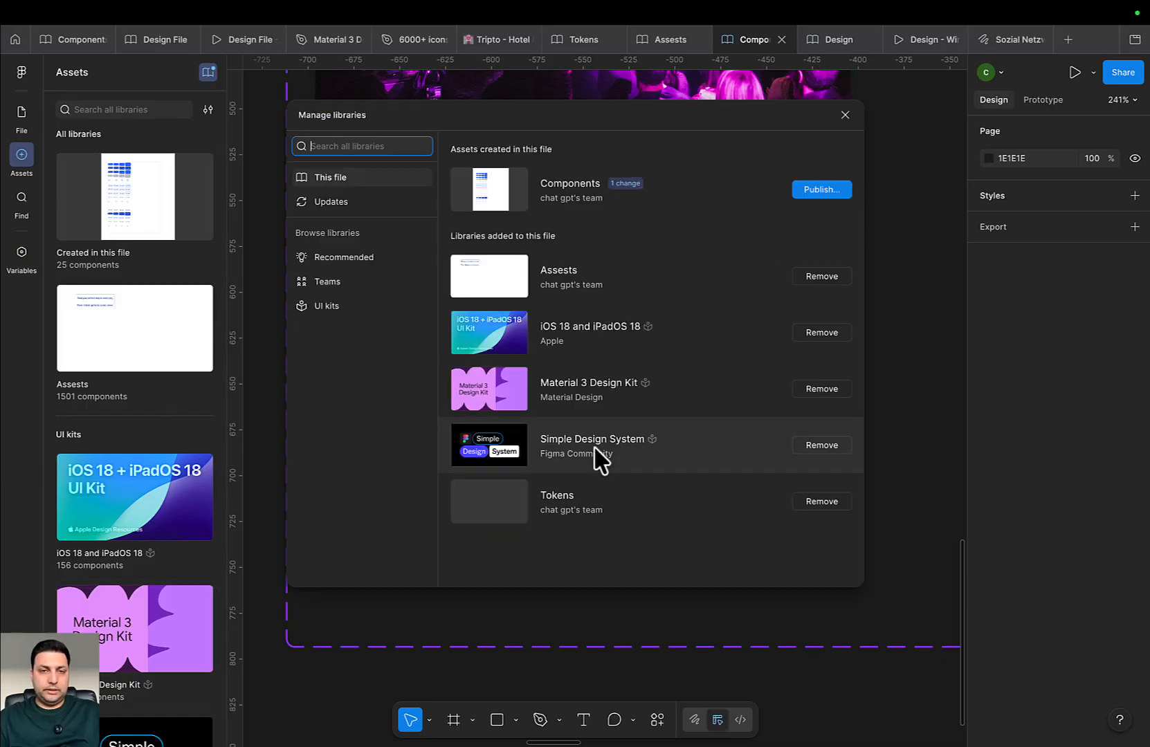
pyautogui.click(822, 190)
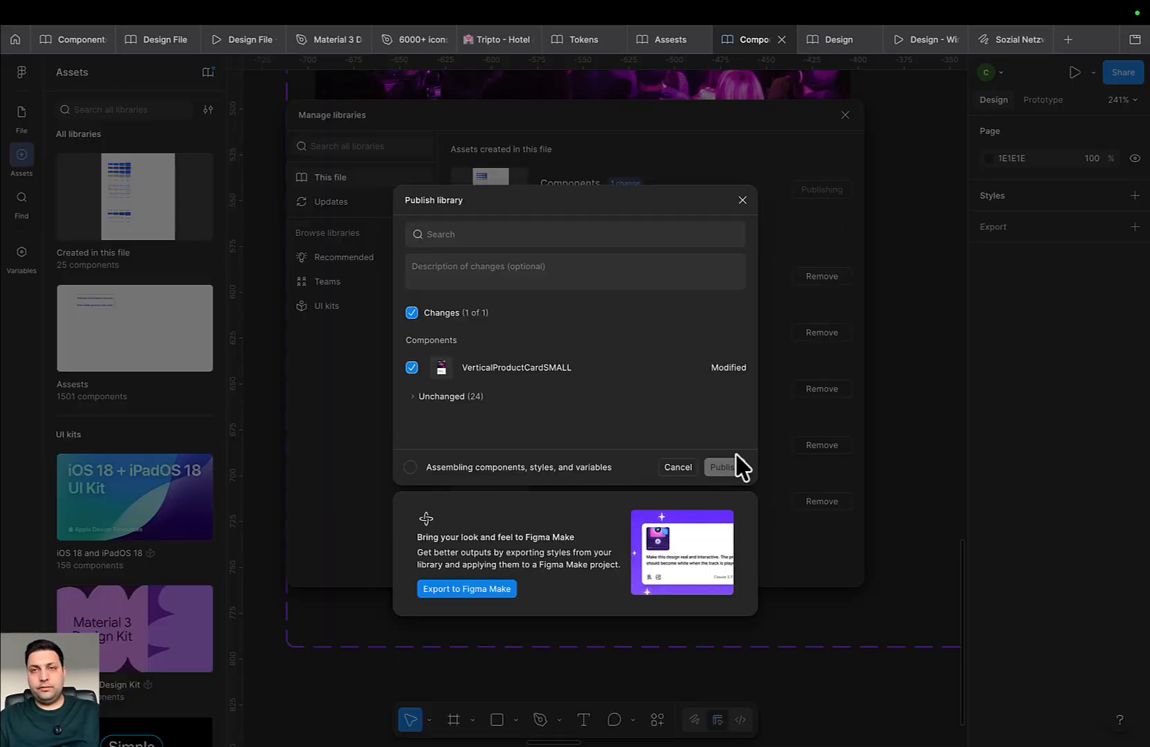
pyautogui.click(906, 40)
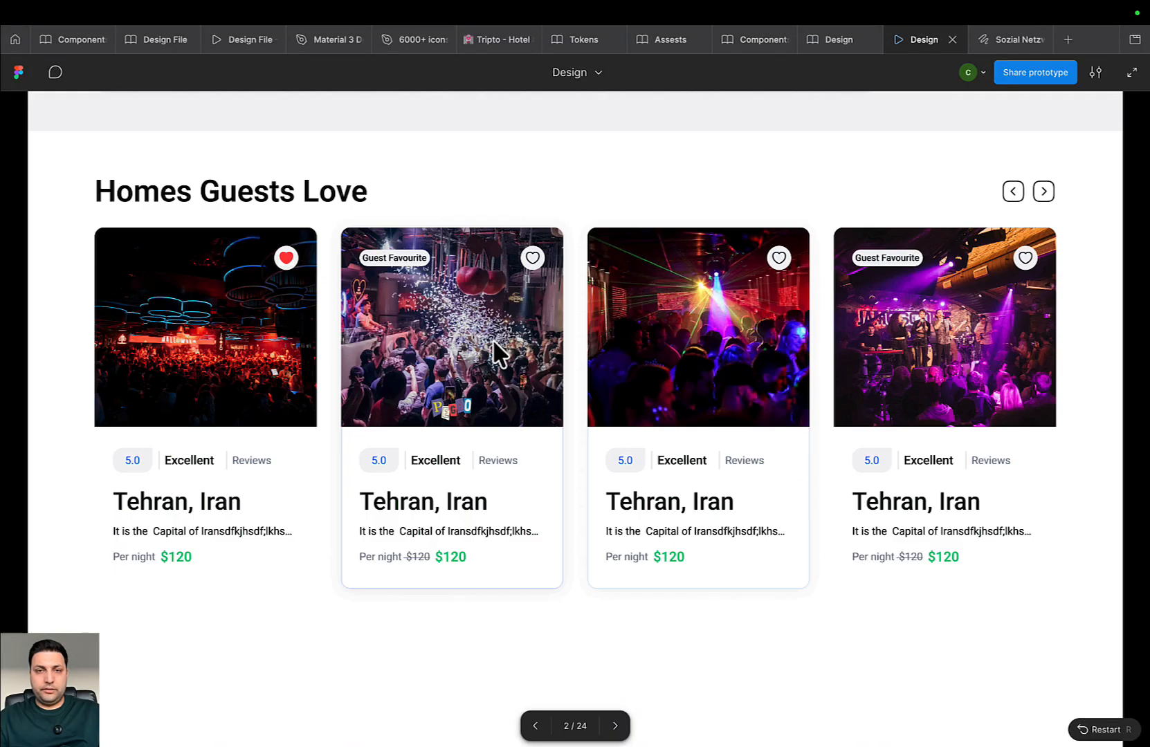
# Review the Trending Destination, Deals of the Weekend and Travel more, Spend less sections in the Design prototype
pyautogui.scroll(10, 550, 363)
pyautogui.scroll(10, 643, 394)
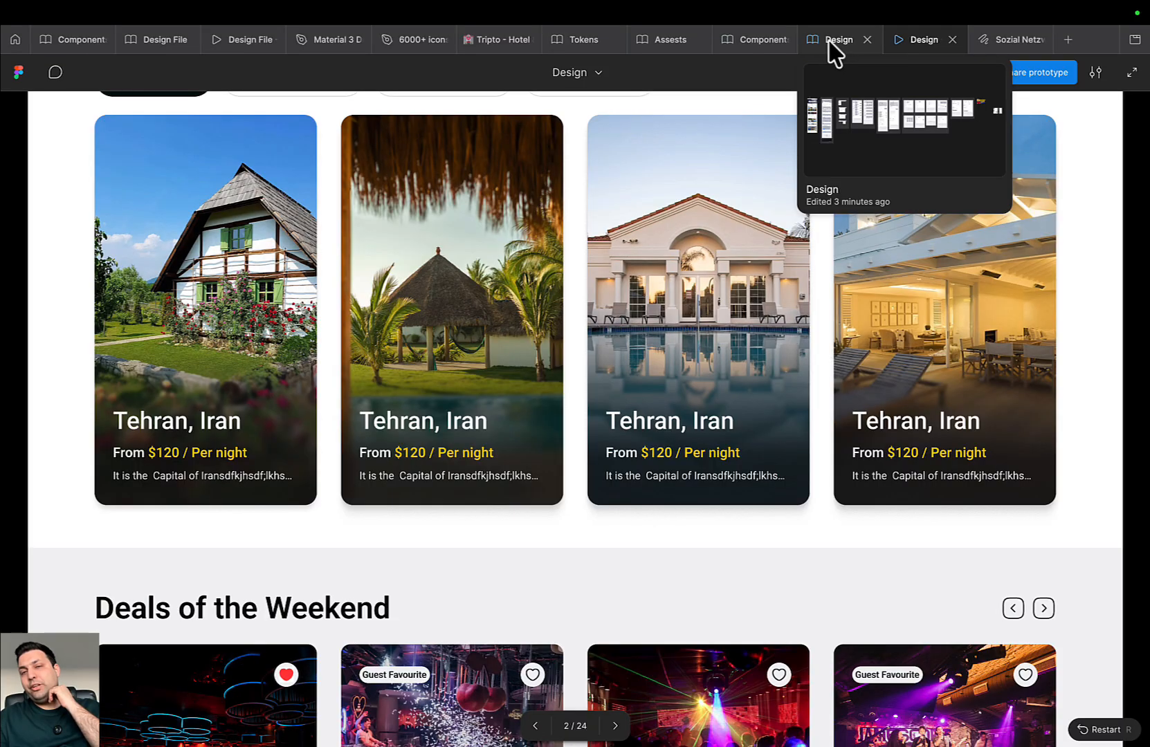
pyautogui.scroll(-15, 539, 470)
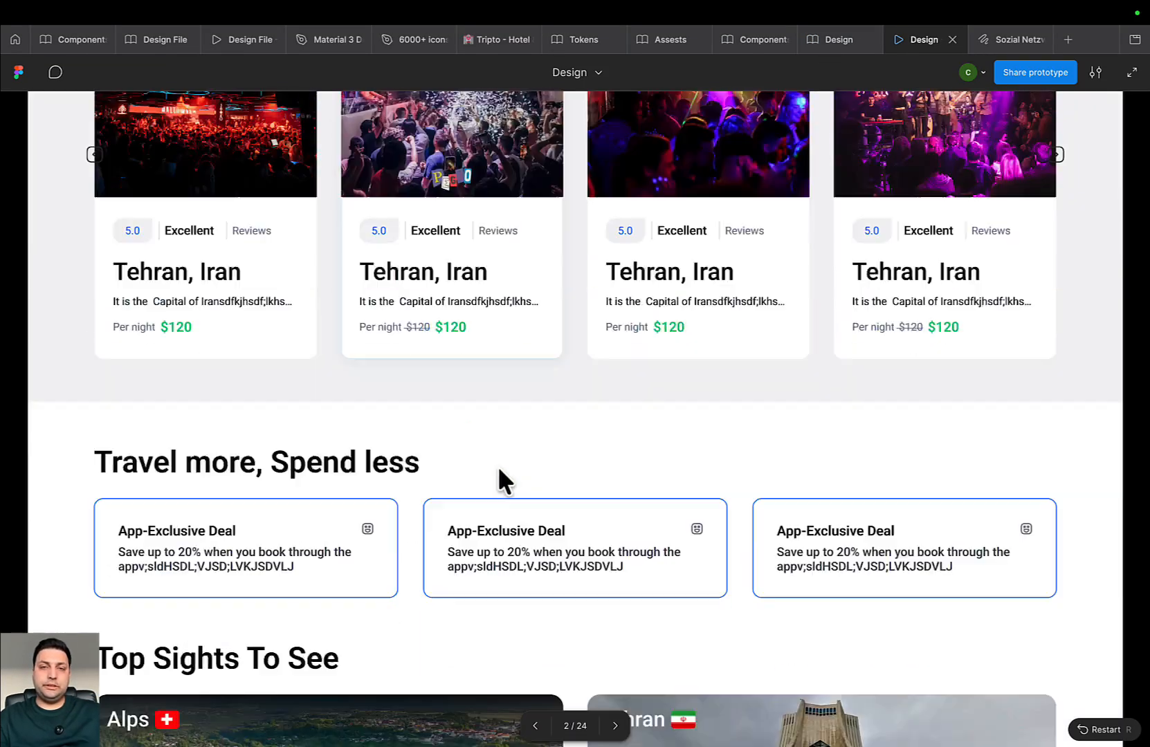
pyautogui.scroll(15, 377, 352)
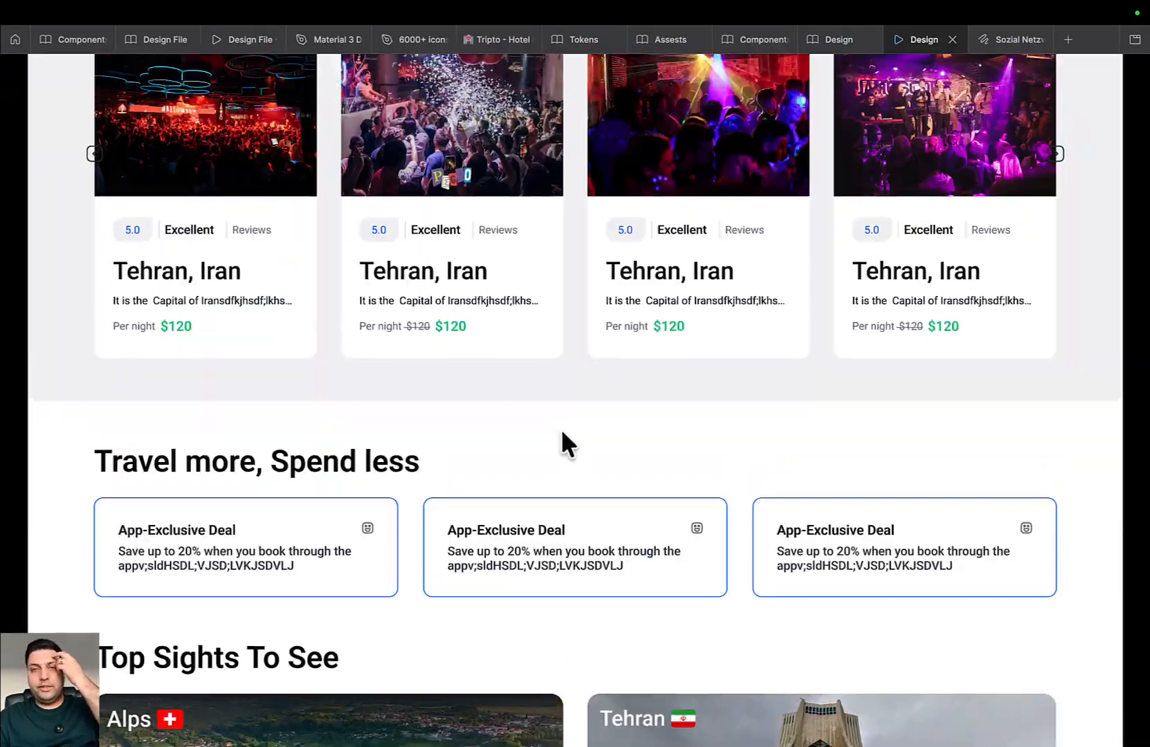
pyautogui.scroll(3, 569, 425)
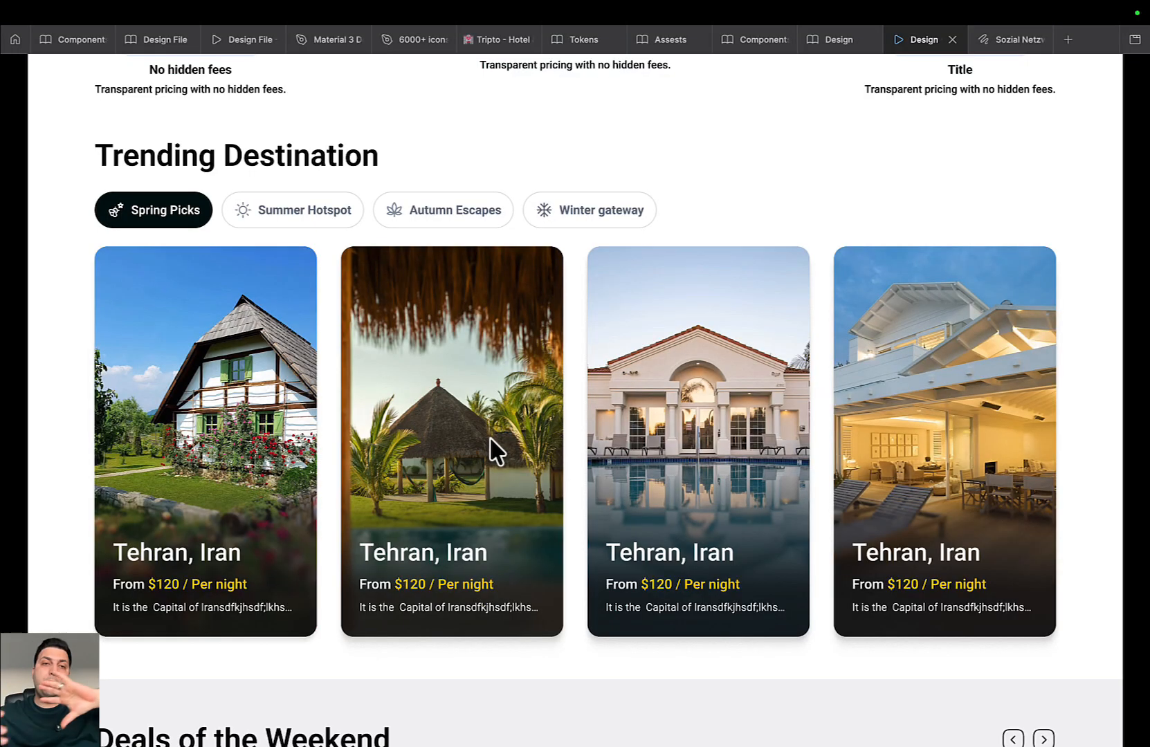
# Switch to the Components file and inspect the hovered VerticalProductCard's nested card and its layers and corners
pyautogui.click(727, 41)
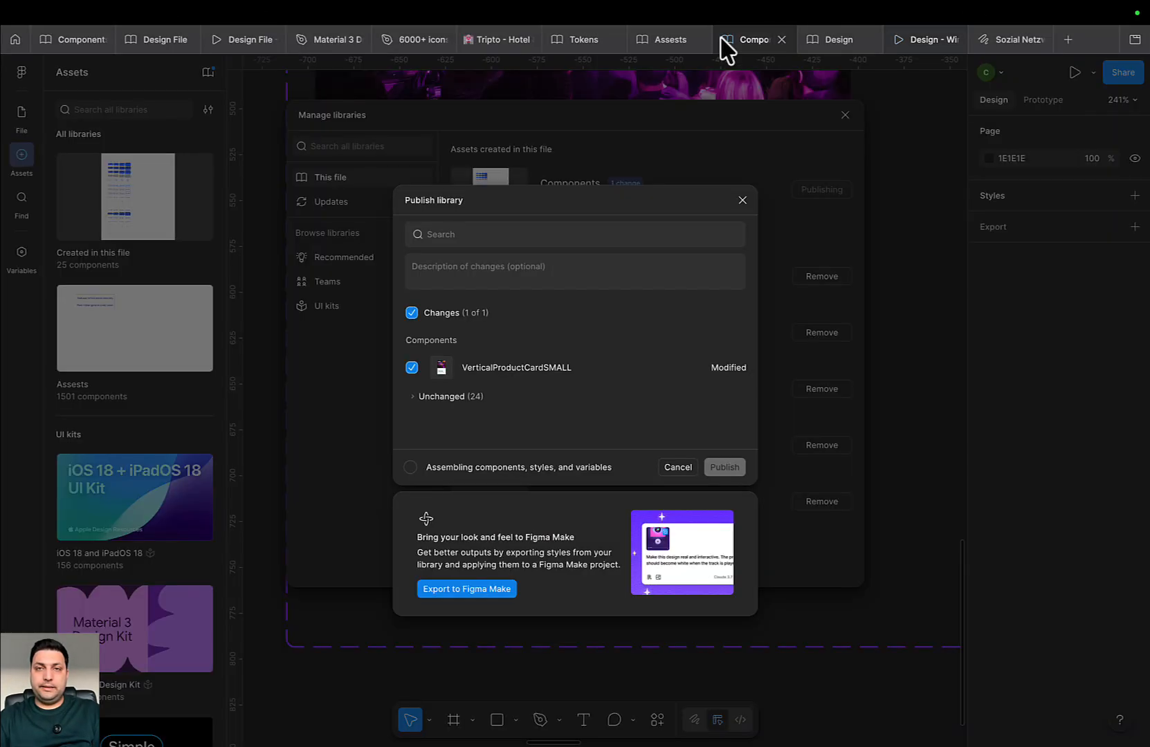
pyautogui.scroll(-10, 699, 346)
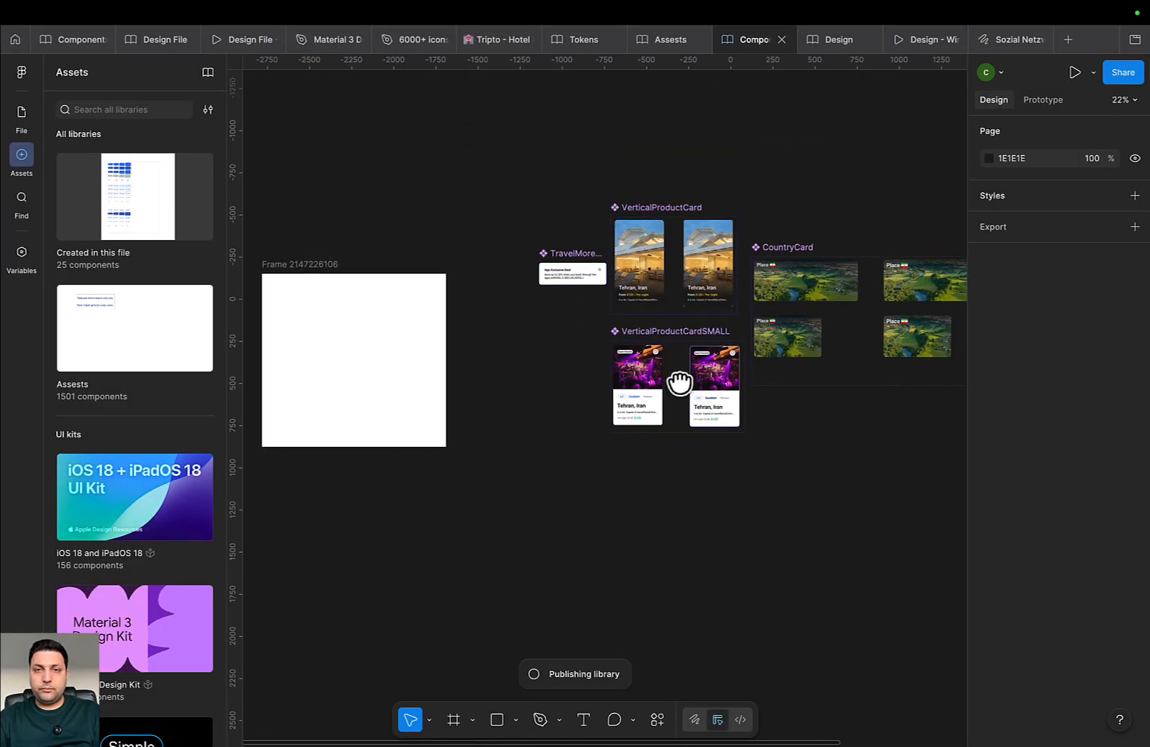
pyautogui.hscroll(5, 738, 279)
pyautogui.scroll(3, 738, 279)
pyautogui.click(611, 308)
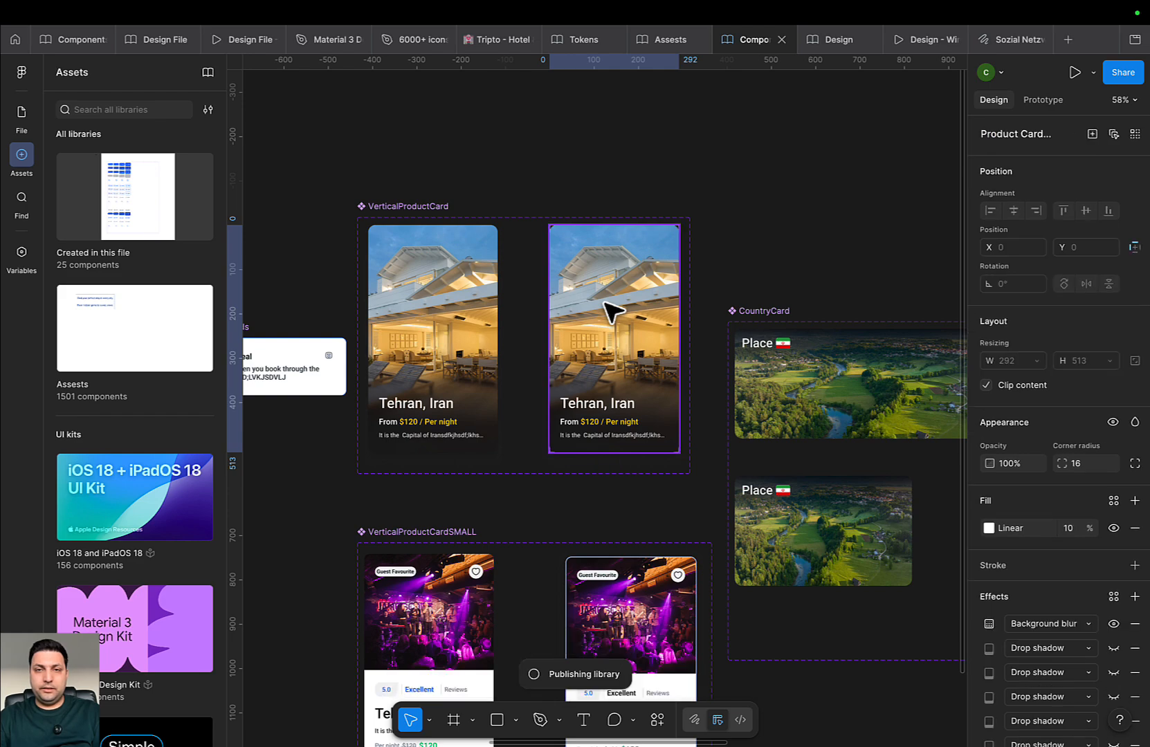
pyautogui.click(22, 115)
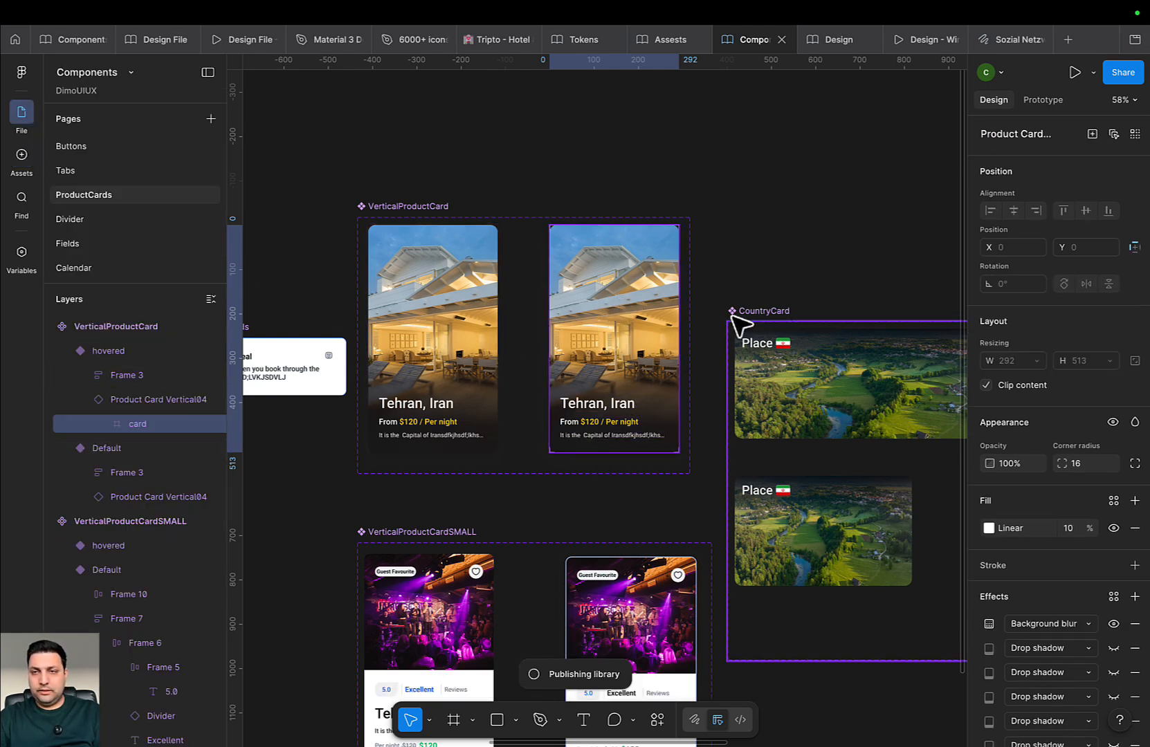
pyautogui.scroll(5, 651, 353)
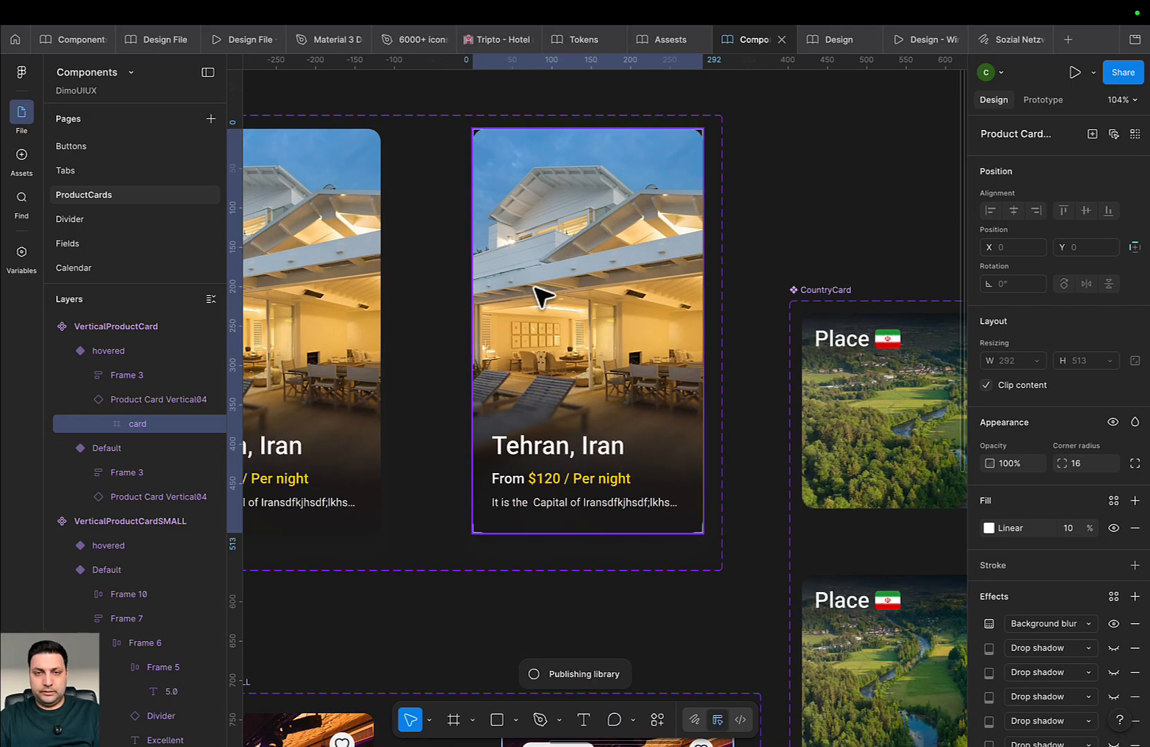
pyautogui.click(733, 515)
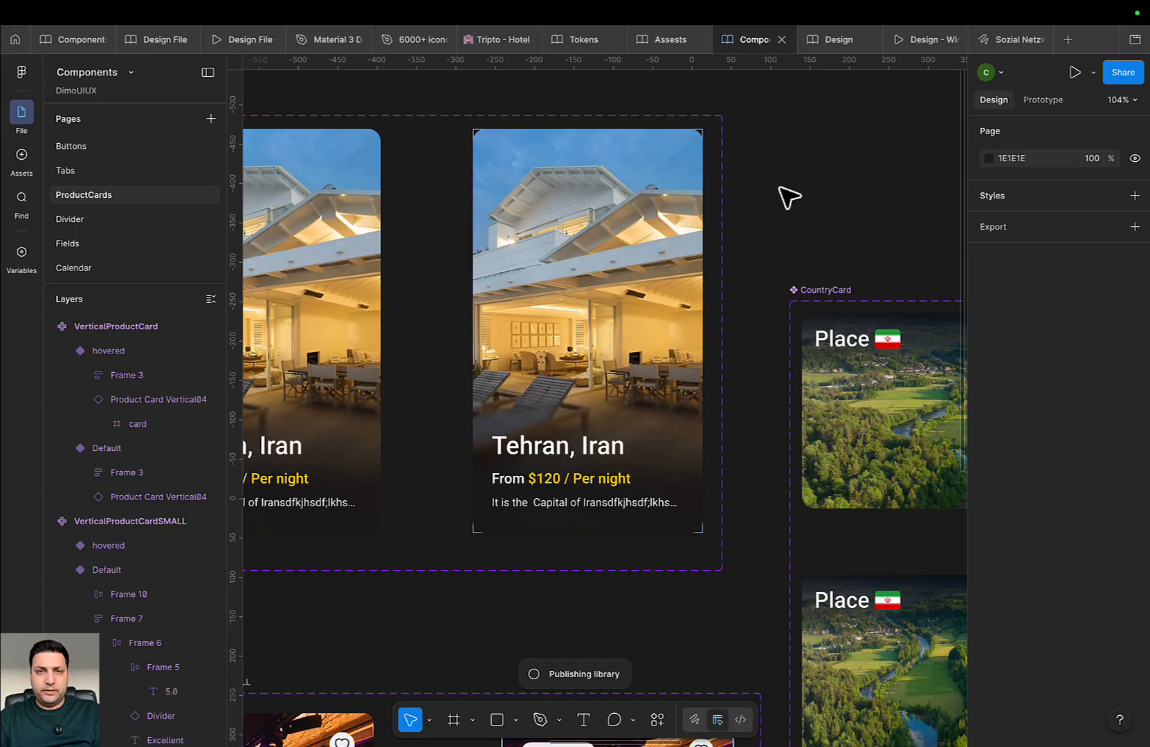
# Apply the Radius 16 token to the corners of the hovered VerticalProductCard variant and check the result against its nested card
pyautogui.click(649, 204)
pyautogui.scroll(-1, 1115, 589)
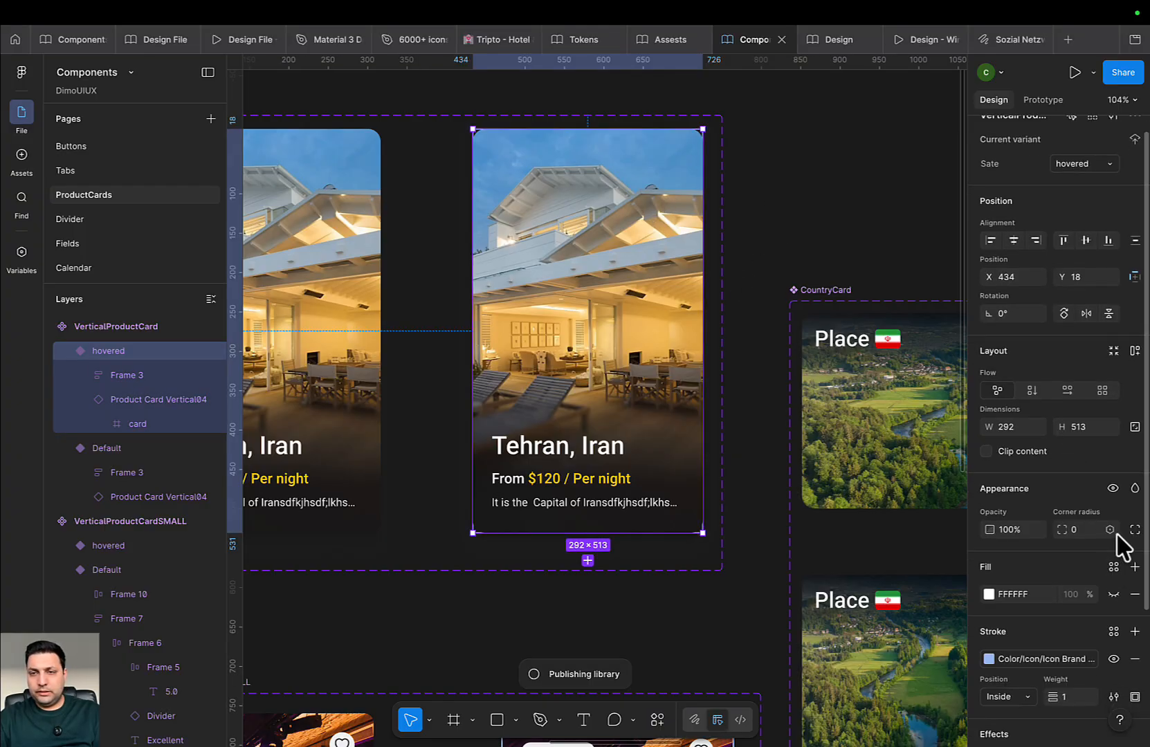
pyautogui.click(1110, 530)
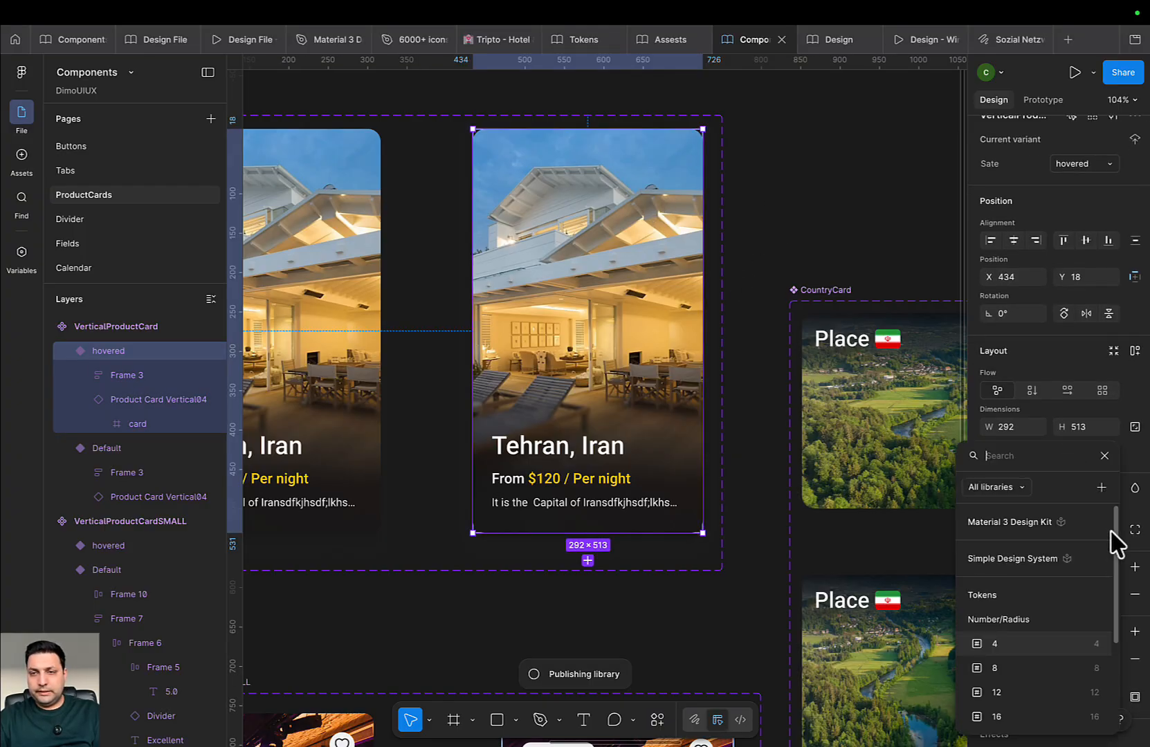
pyautogui.click(1015, 709)
pyautogui.click(757, 278)
pyautogui.doubleClick(633, 231)
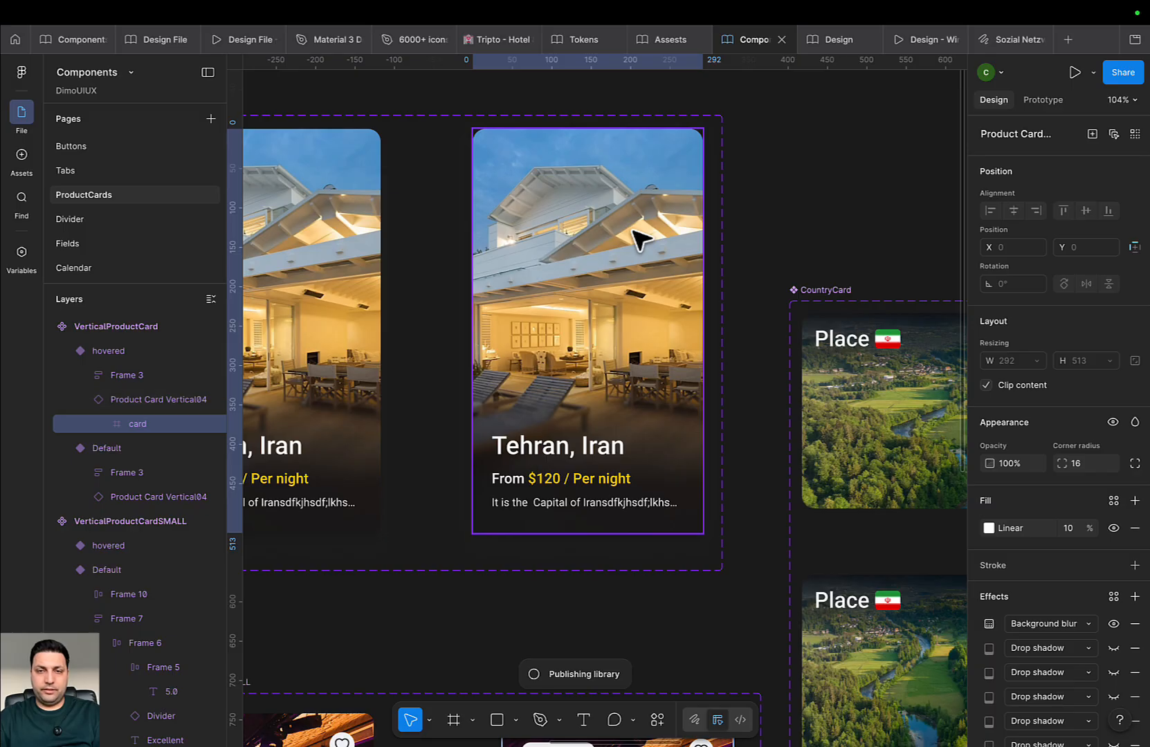
pyautogui.moveTo(457, 258); pyautogui.dragTo(596, 261)
pyautogui.moveTo(570, 370); pyautogui.dragTo(576, 318)
pyautogui.scroll(-5, 550, 367)
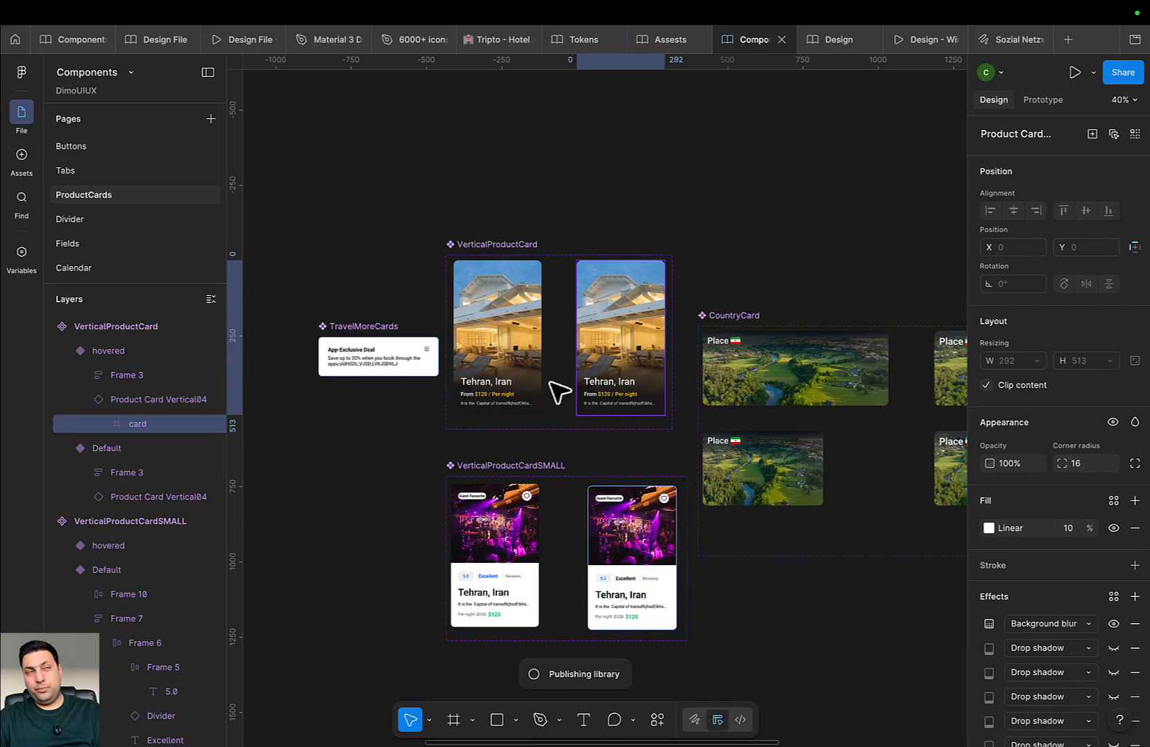
pyautogui.scroll(-3, 559, 392)
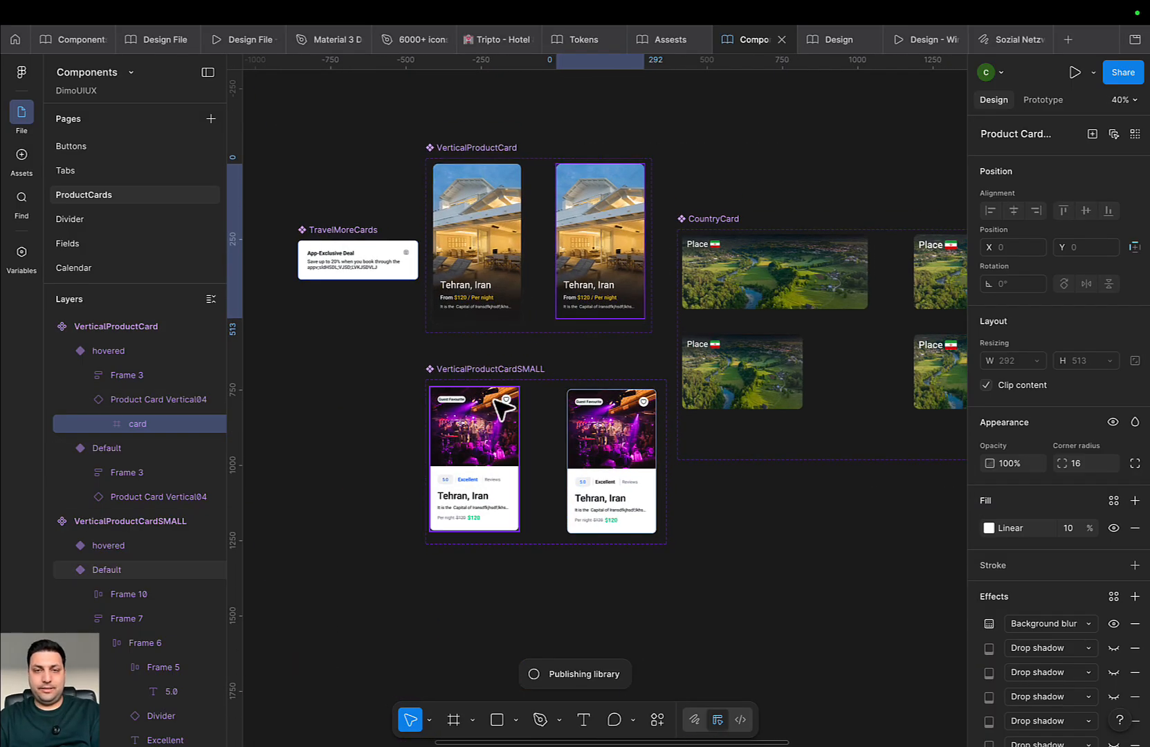
# Open the Components library's publish options, and apply all VerticalProductCard and VerticalProductCardSMALL updates in the Design file
pyautogui.hotkey('alt', '3')
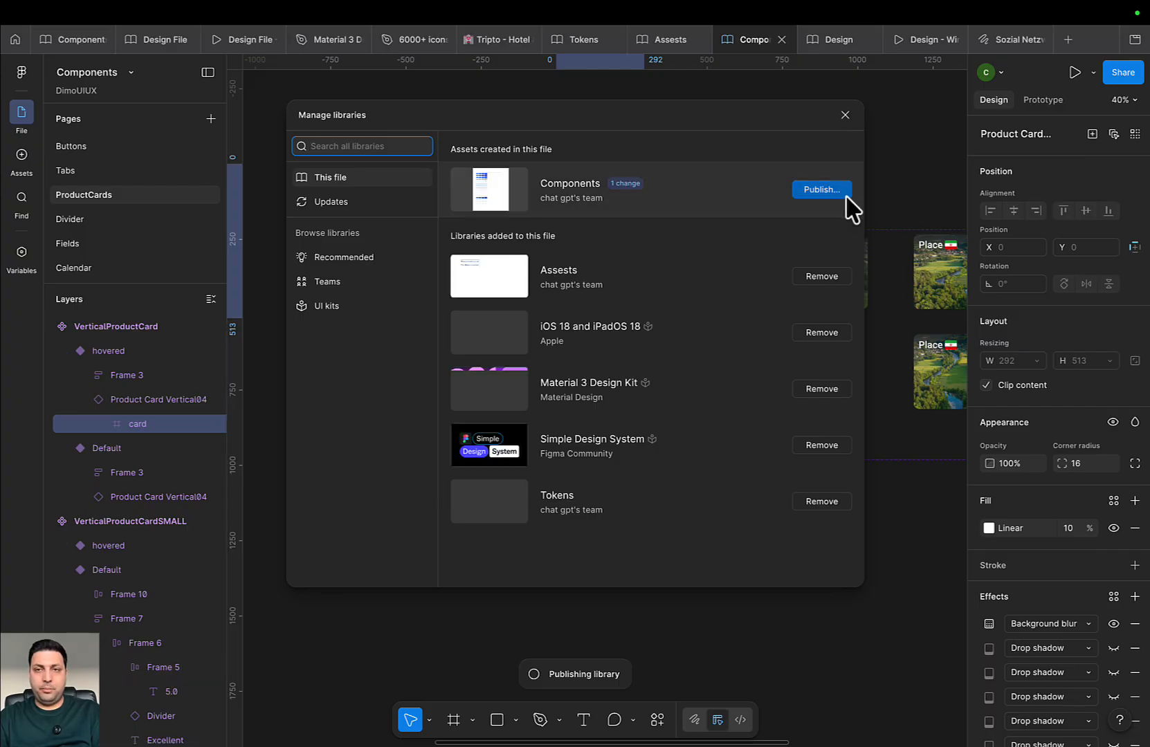
pyautogui.click(849, 211)
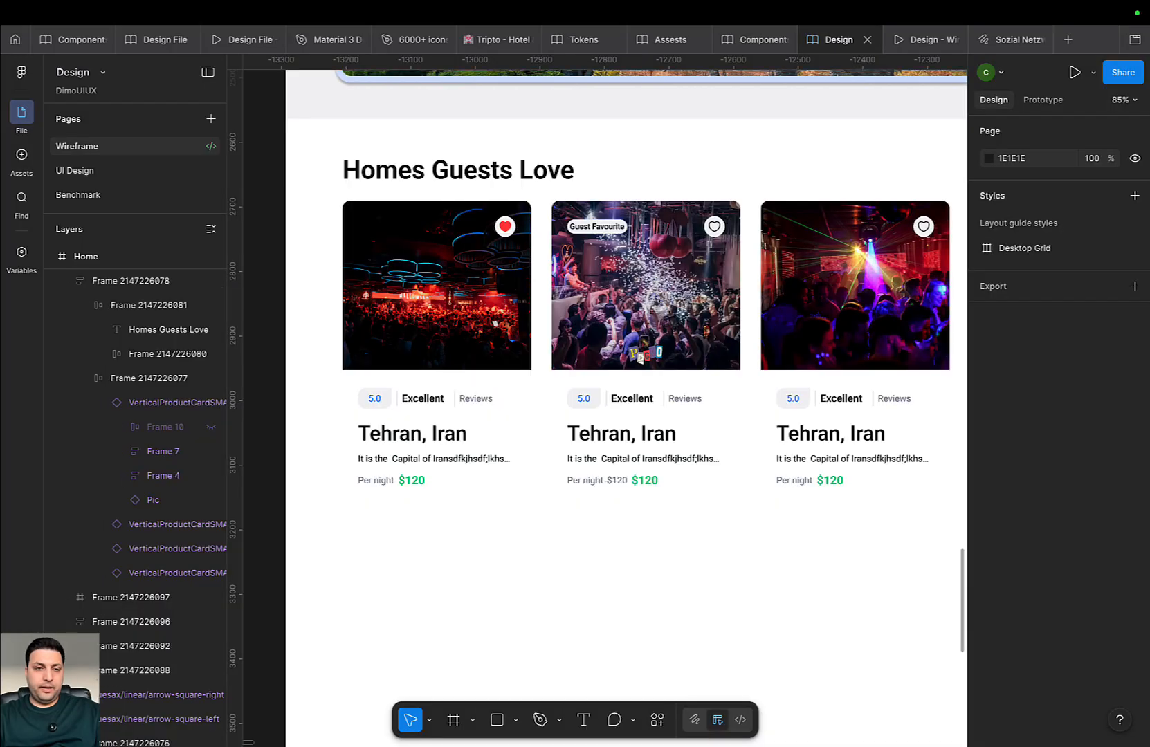
pyautogui.hotkey('alt', '3')
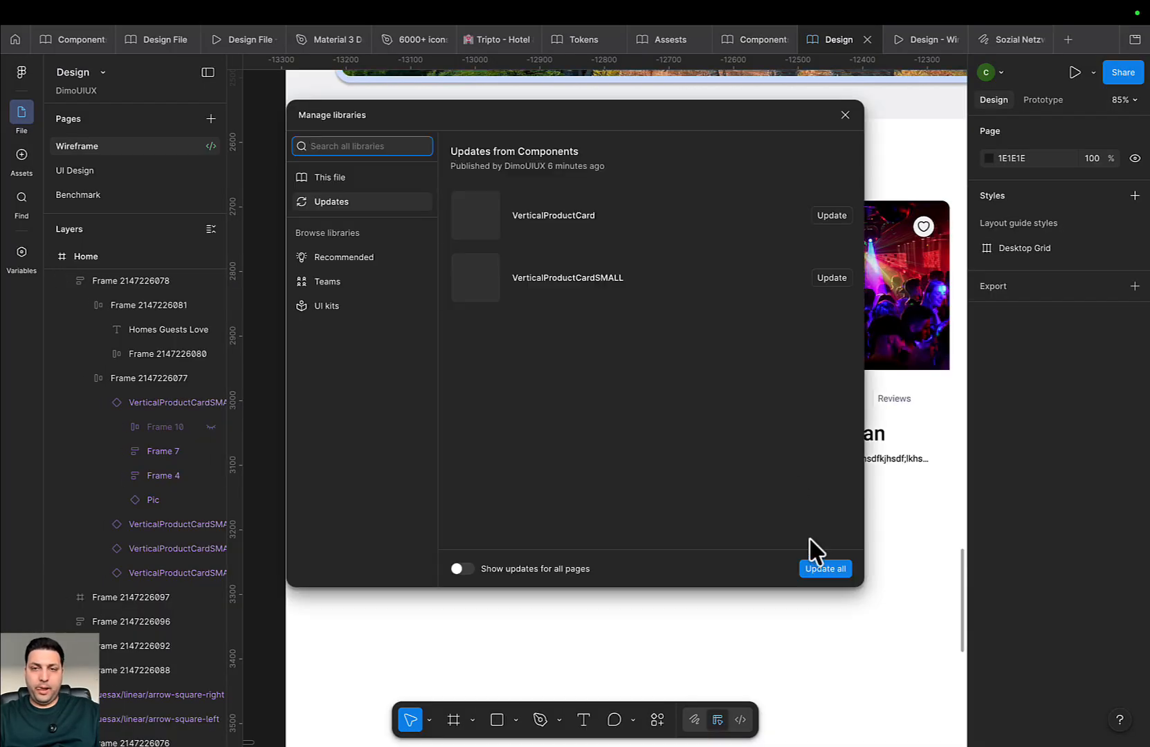
pyautogui.click(824, 567)
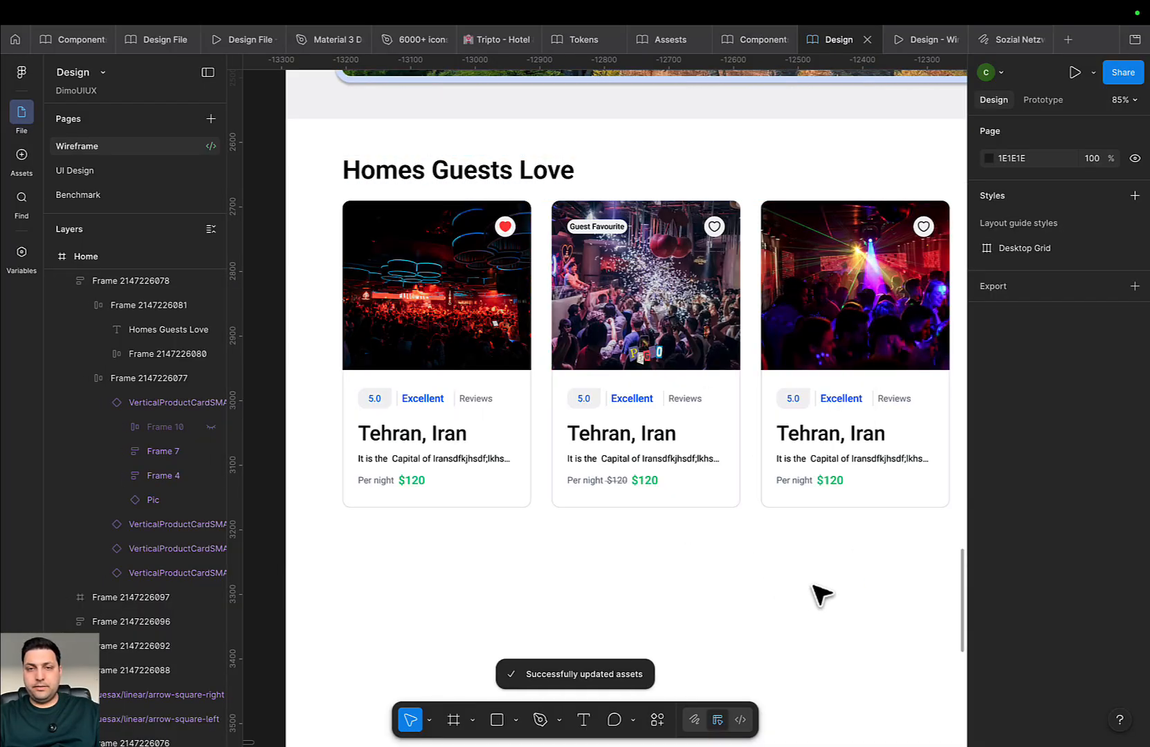
pyautogui.scroll(1, 803, 585)
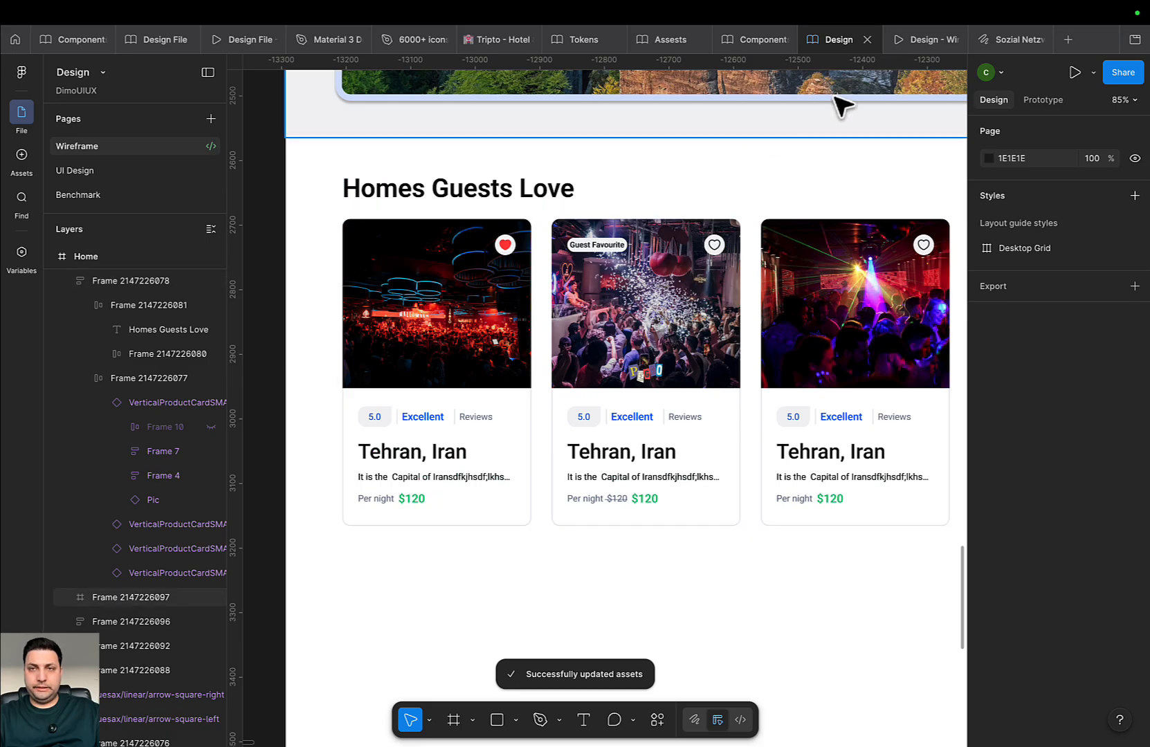
# Check the updated cards in the prototype's Homes Guests Love section and reload the prototype
pyautogui.click(915, 40)
pyautogui.scroll(-15, 1024, 481)
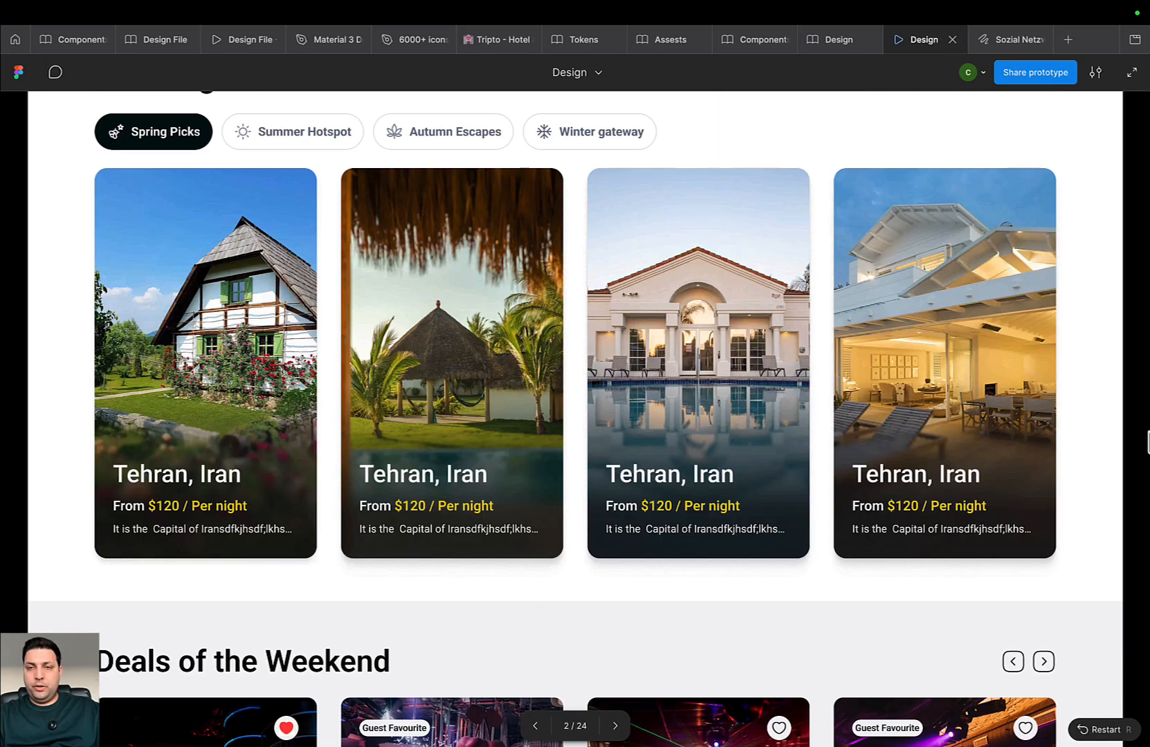
pyautogui.scroll(-20, 1027, 488)
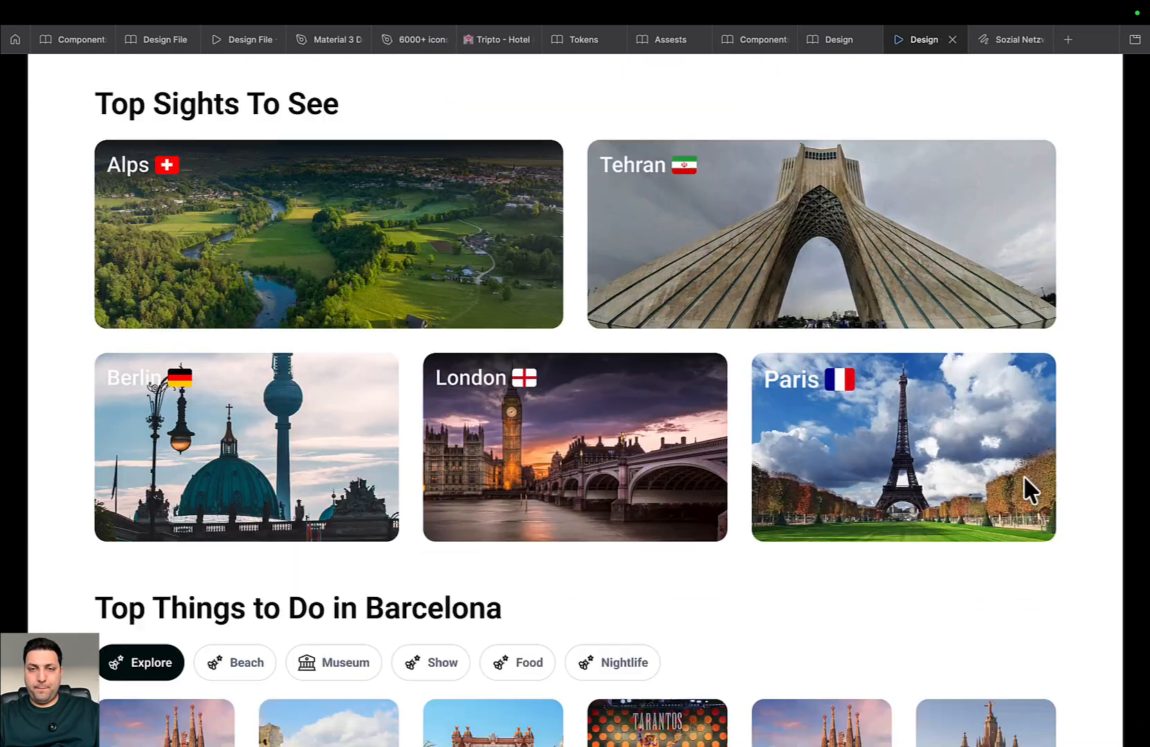
pyautogui.scroll(-5, 893, 513)
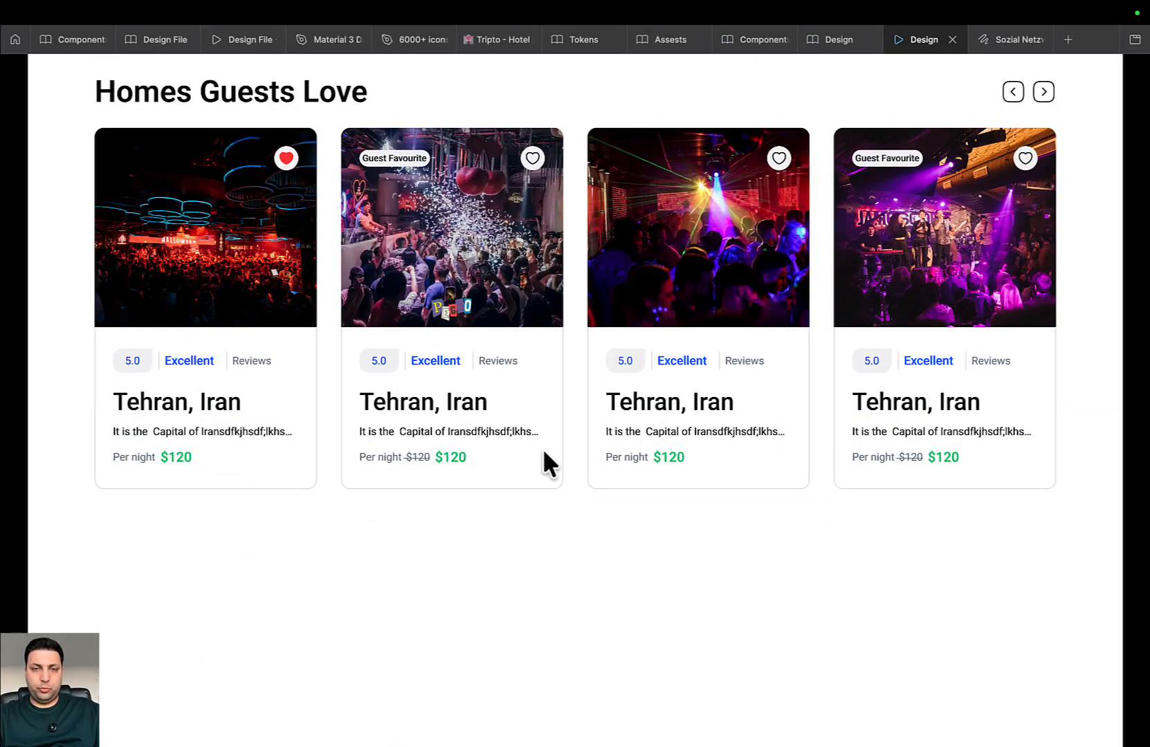
pyautogui.scroll(4, 546, 456)
pyautogui.rightClick(907, 40)
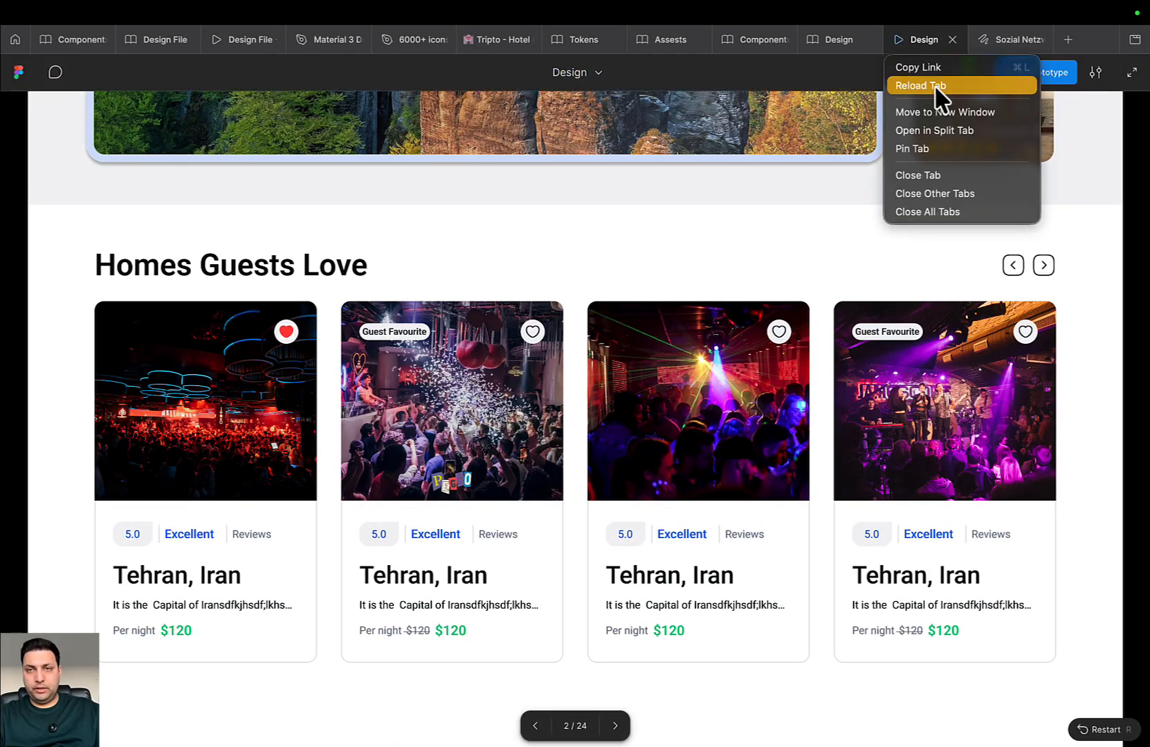
pyautogui.click(933, 85)
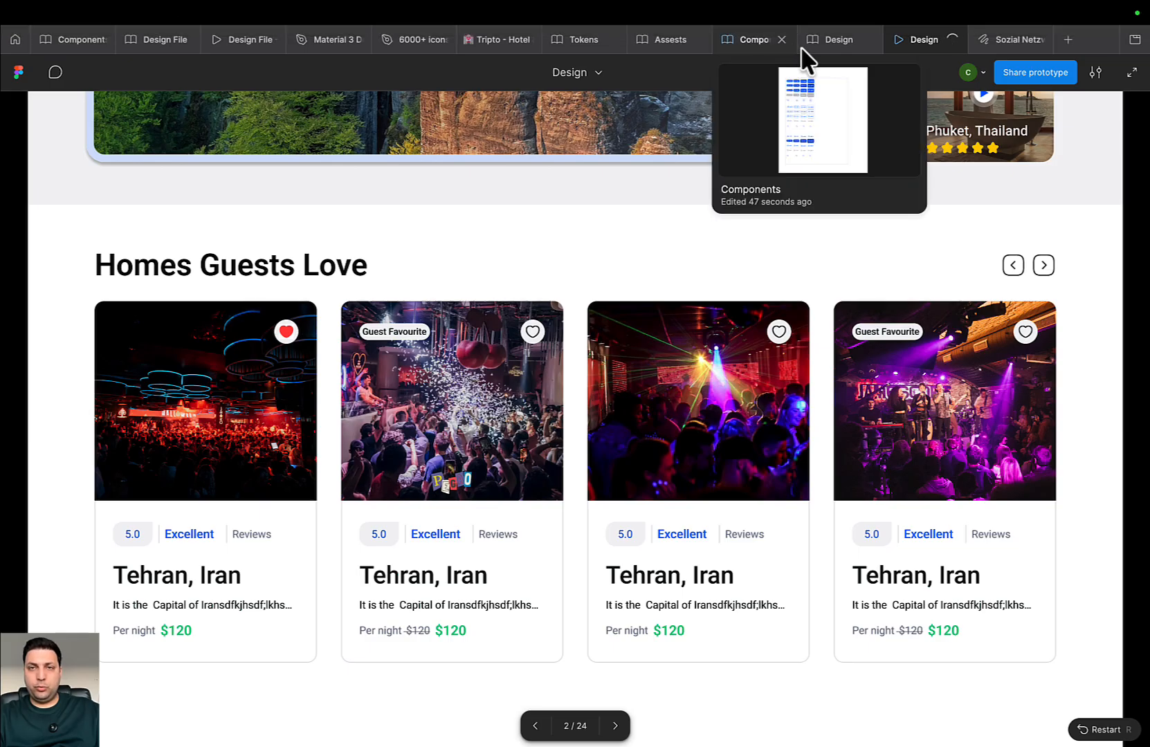
# Examine the Homes Guests Love and Deals for the Weekend sections in the reference Design File prototype
pyautogui.click(747, 42)
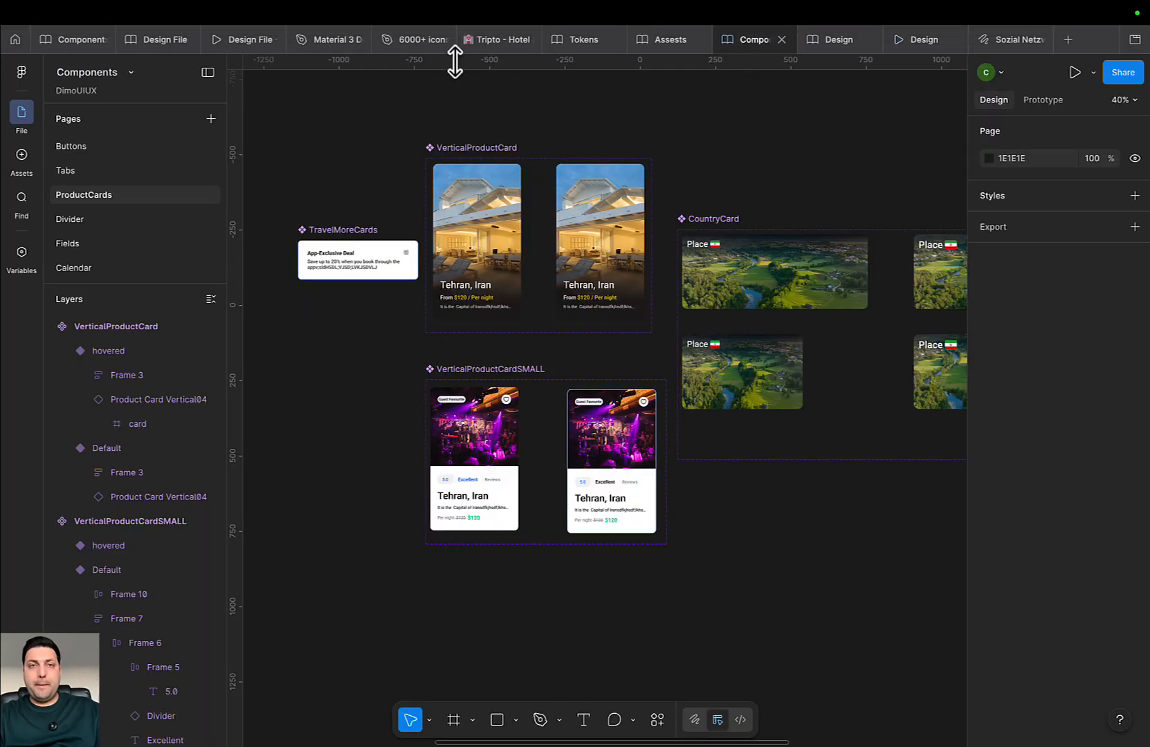
pyautogui.click(239, 39)
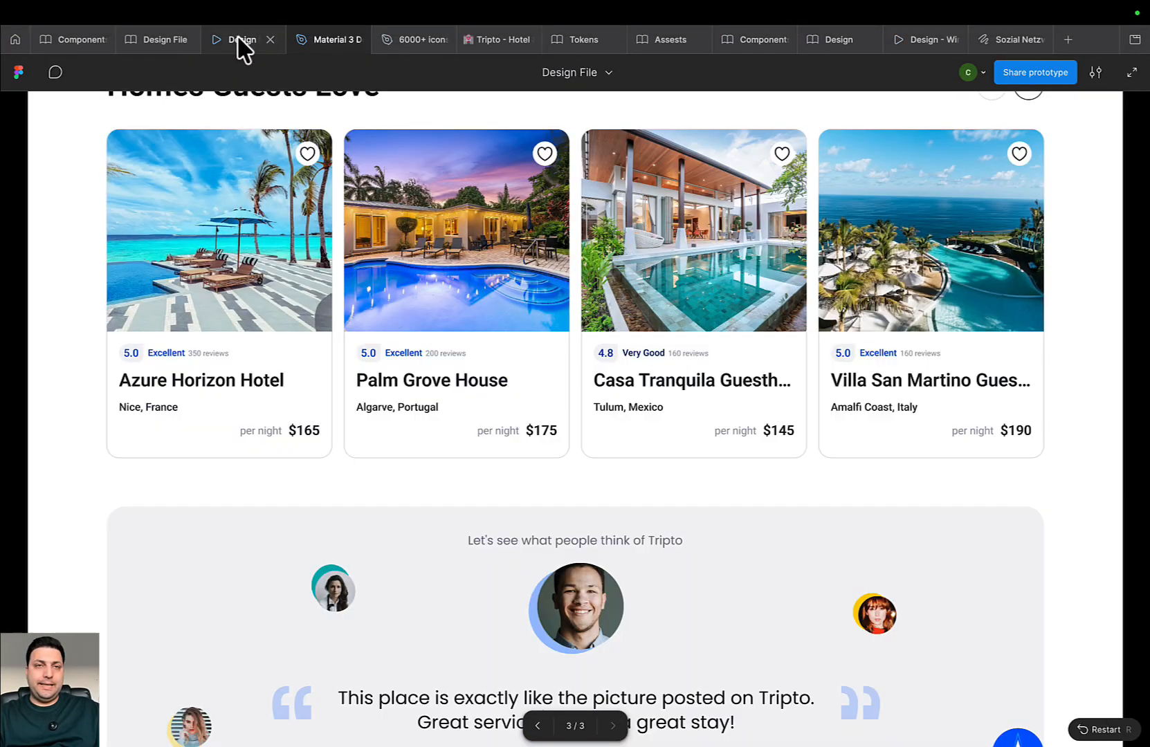
pyautogui.scroll(2, 563, 405)
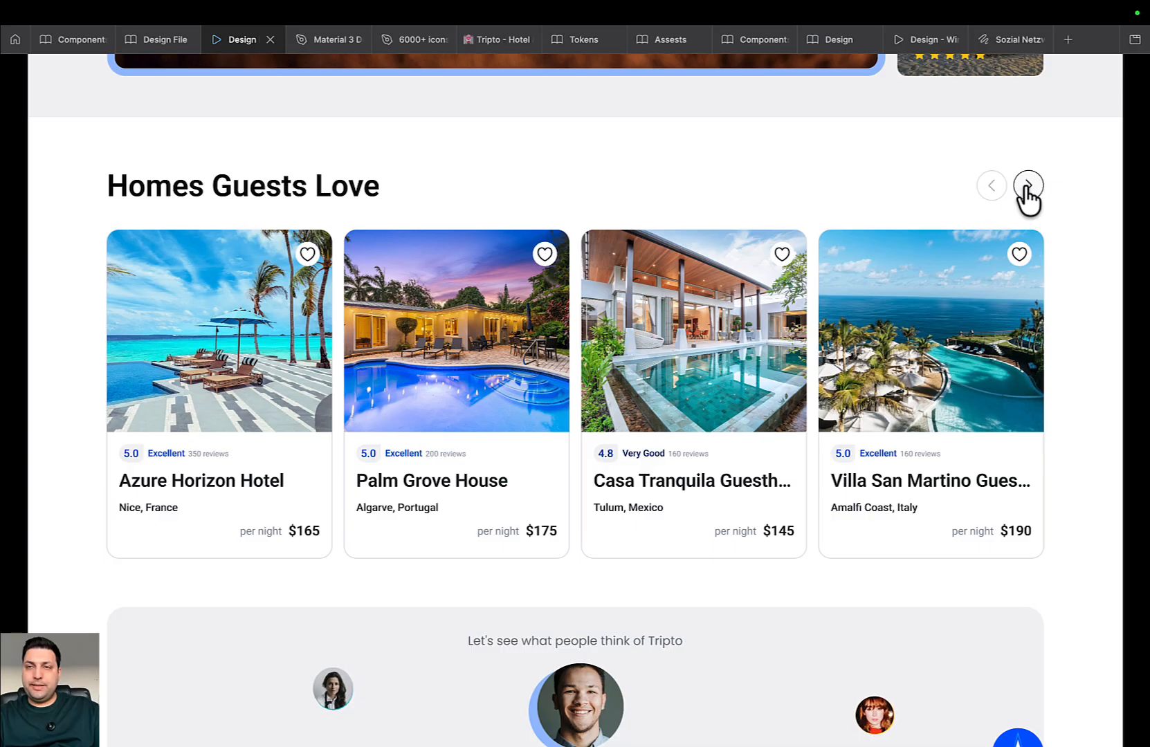
pyautogui.scroll(20, 897, 191)
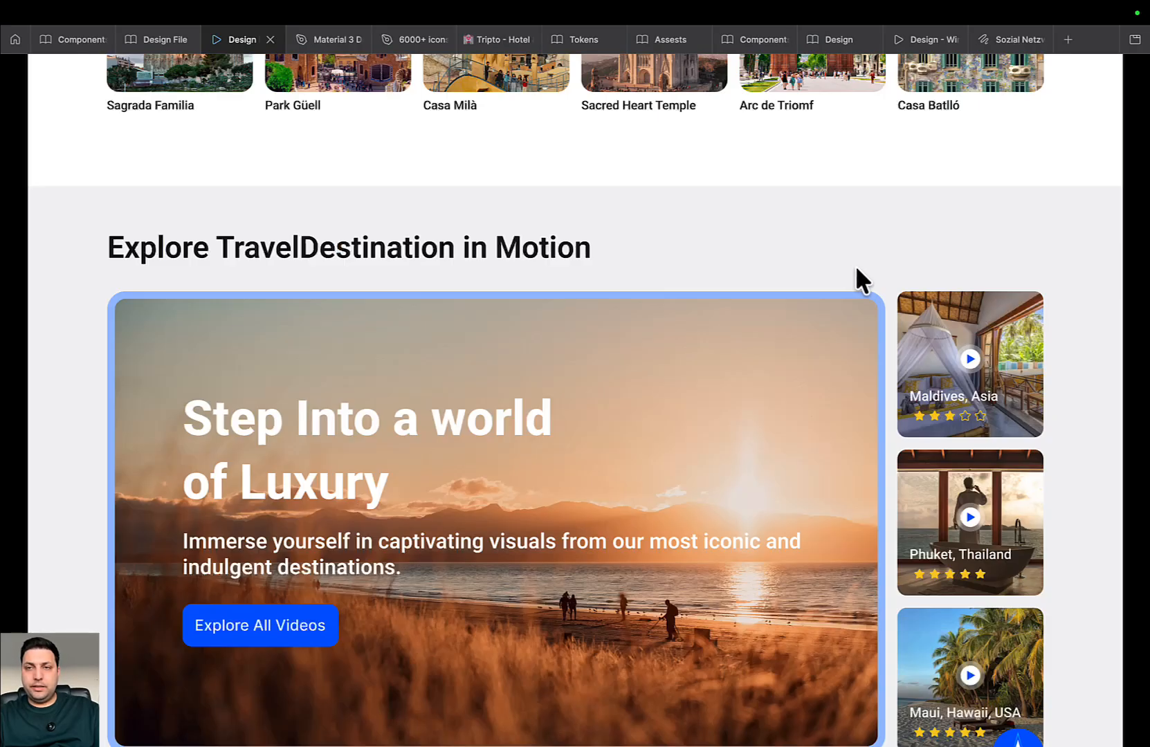
pyautogui.scroll(15, 867, 277)
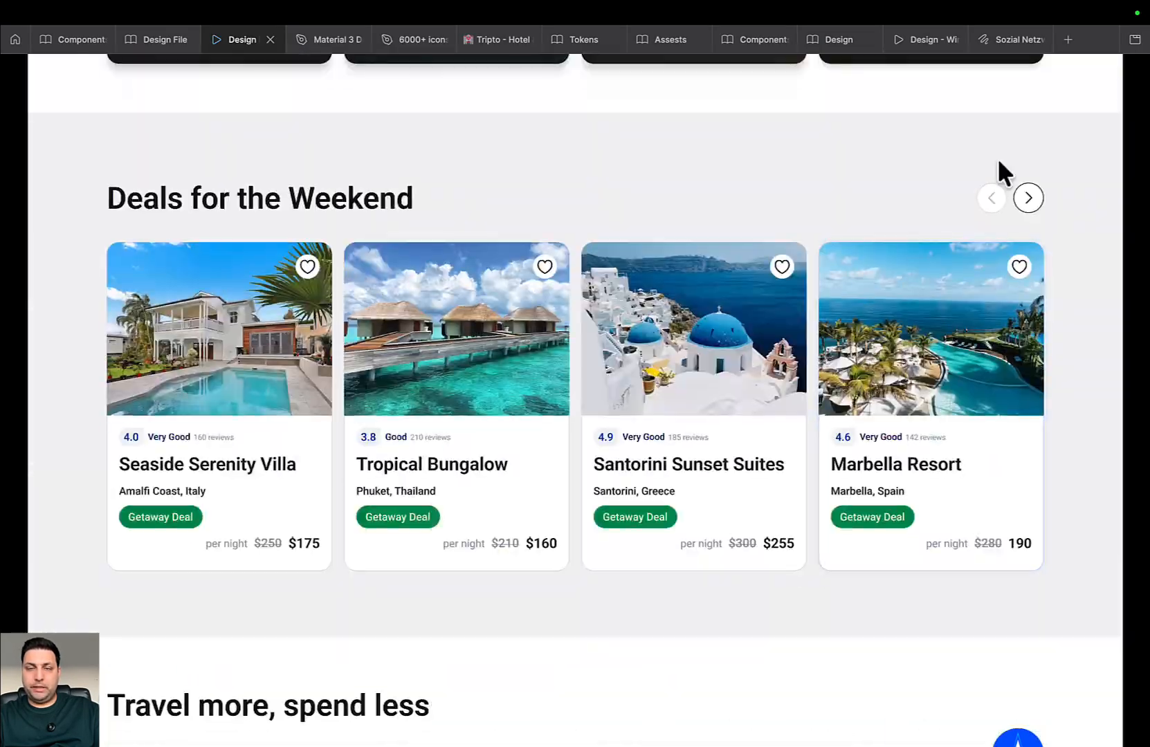
# Return to the Design file's wireframe and examine the cards and navigation arrows of the Homes Guests Love section
pyautogui.click(752, 40)
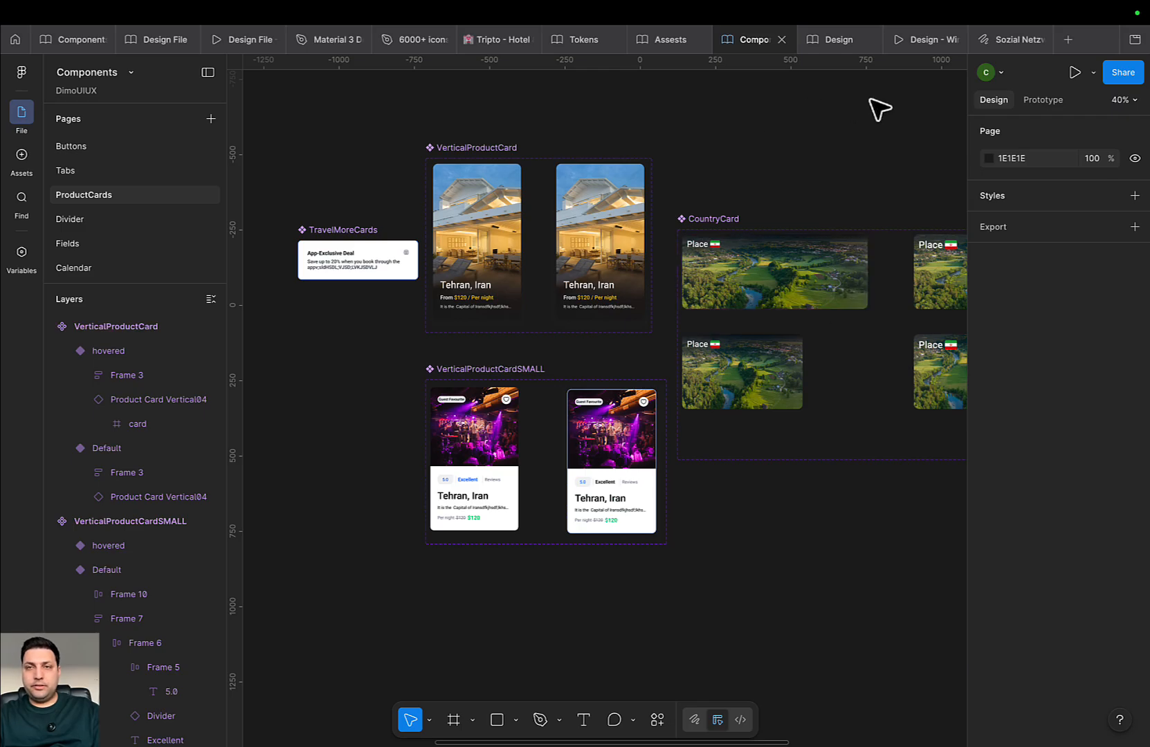
pyautogui.click(821, 47)
pyautogui.moveTo(803, 290); pyautogui.dragTo(292, 377)
pyautogui.scroll(-5, 515, 357)
pyautogui.moveTo(533, 363); pyautogui.dragTo(654, 309)
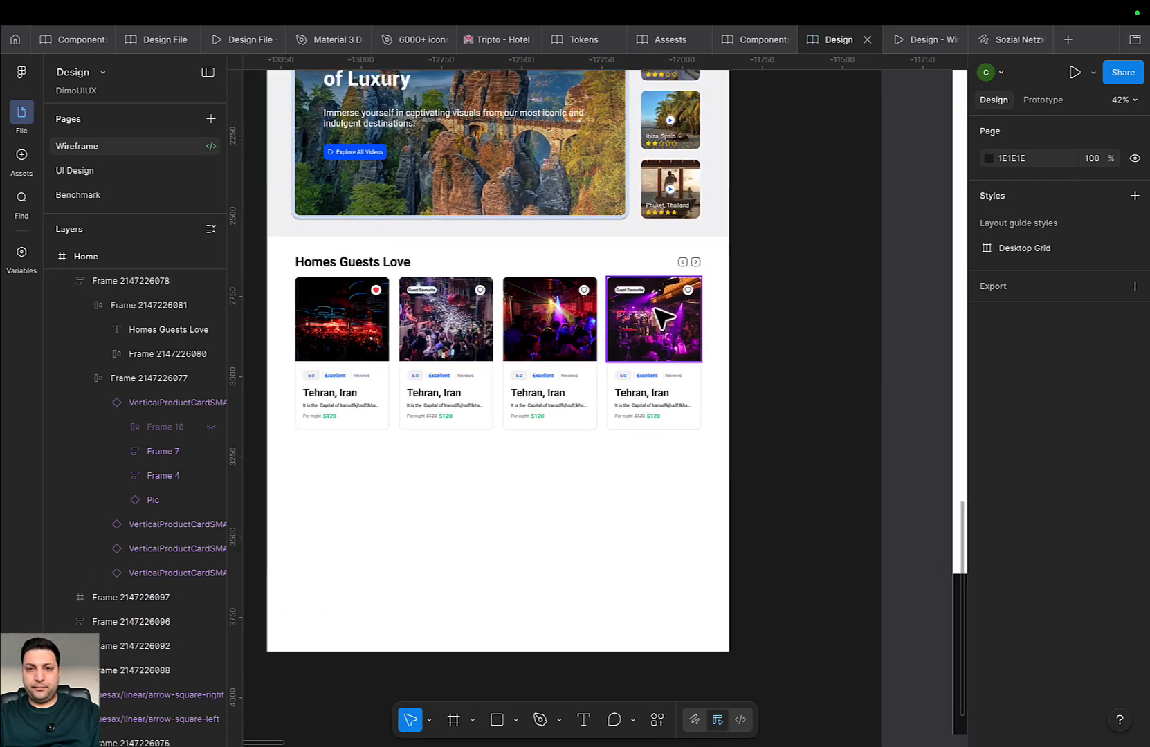
pyautogui.scroll(5, 660, 318)
pyautogui.click(761, 374)
pyautogui.scroll(-4, 723, 318)
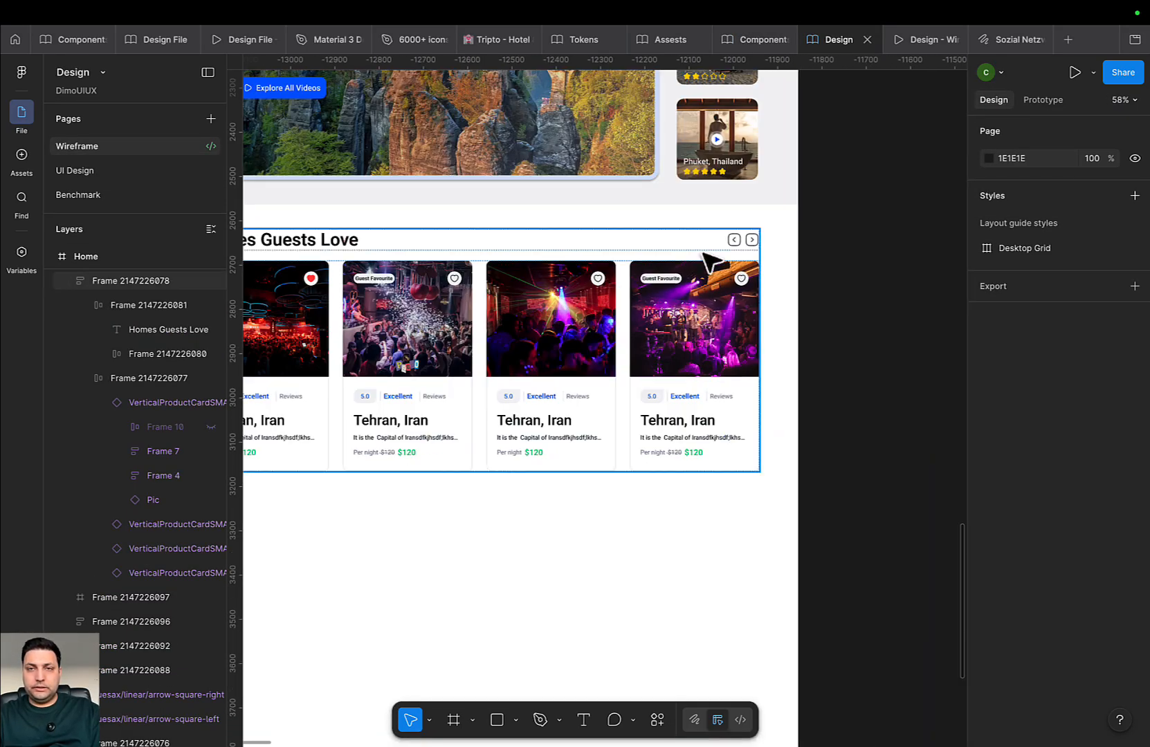
# Delete the two stray arrow icons overlapping the outer edges of the Deals of the Weekend cards
pyautogui.scroll(10, 701, 284)
pyautogui.scroll(5, 803, 546)
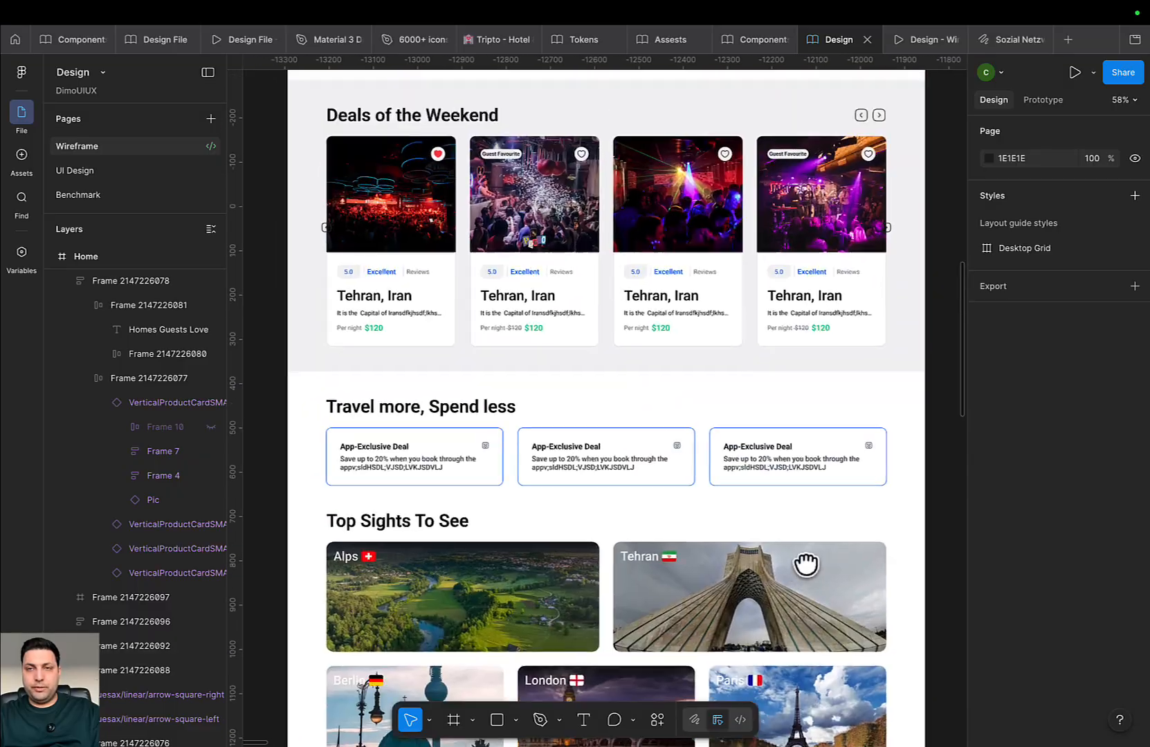
pyautogui.scroll(-1, 857, 356)
pyautogui.click(884, 225)
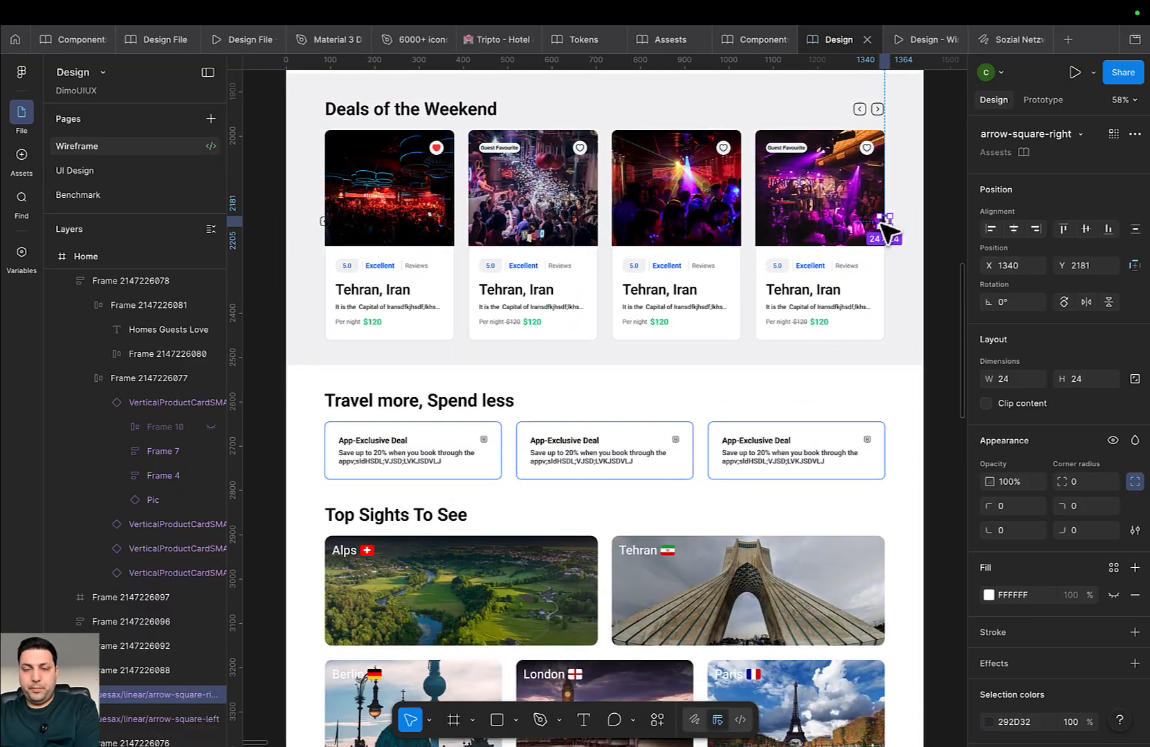
pyautogui.press('Delete')
pyautogui.click(322, 222)
pyautogui.press('Delete')
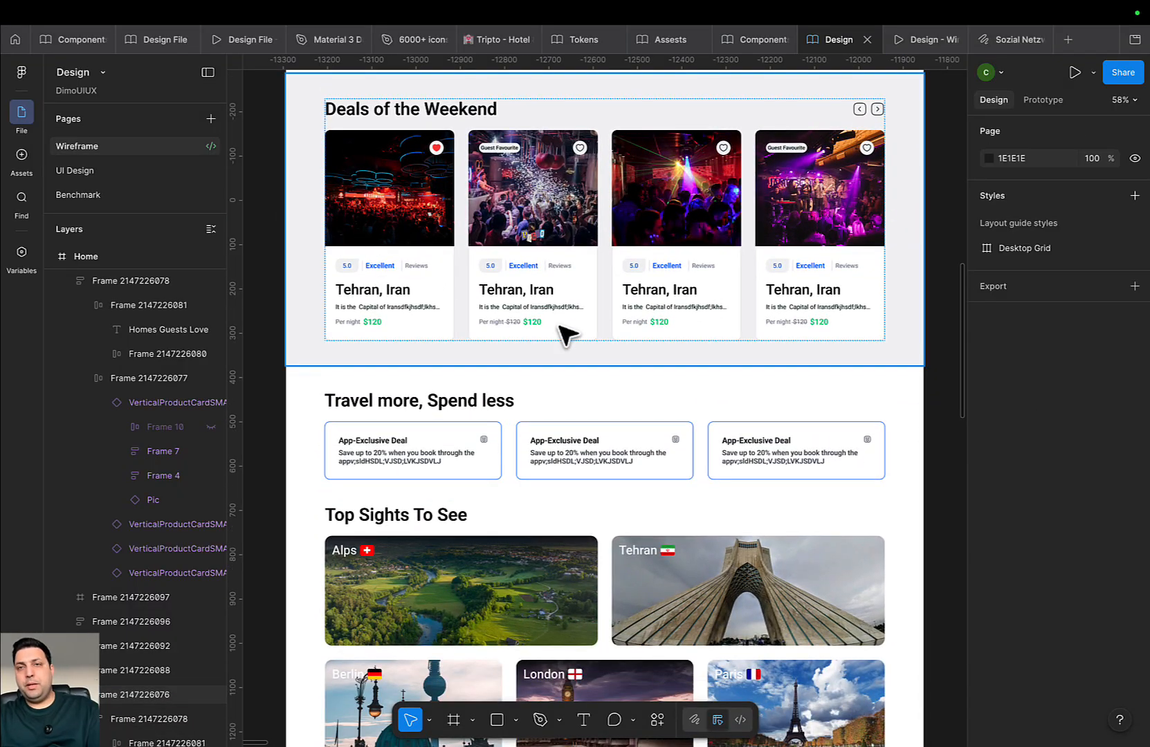
# Examine the Home frame's sections from Deals of the Weekend down to Homes Guests Love
pyautogui.scroll(5, 554, 311)
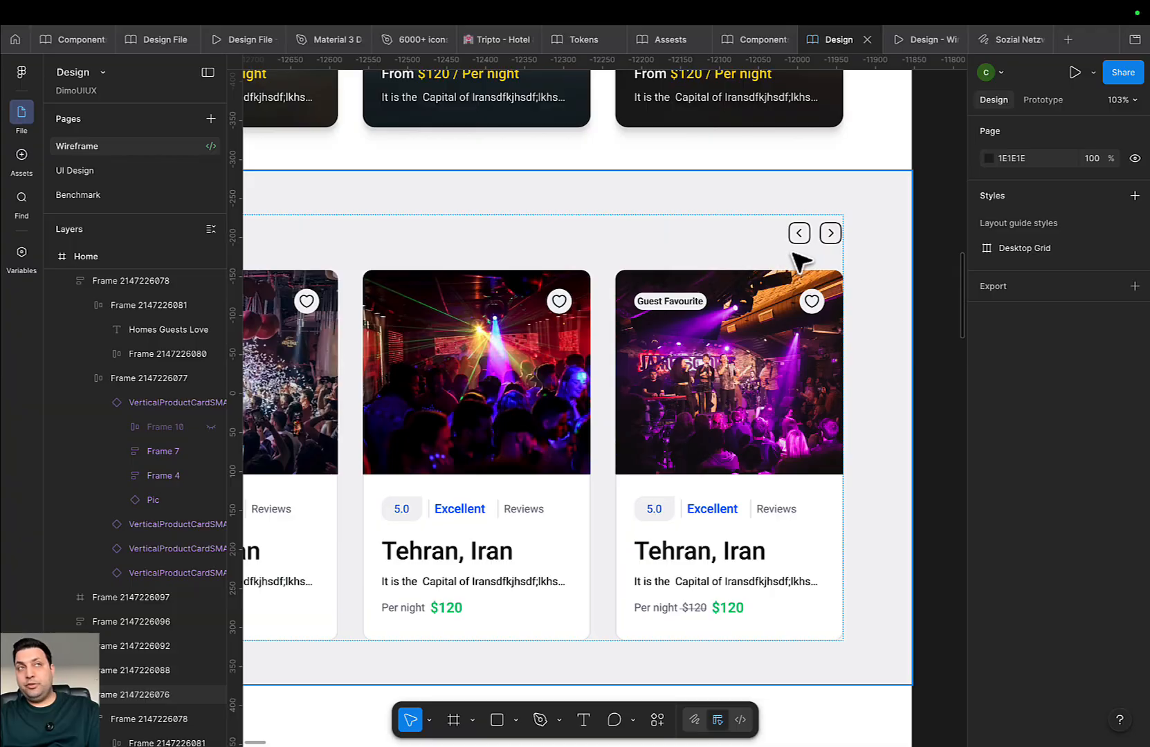
pyautogui.scroll(-10, 800, 261)
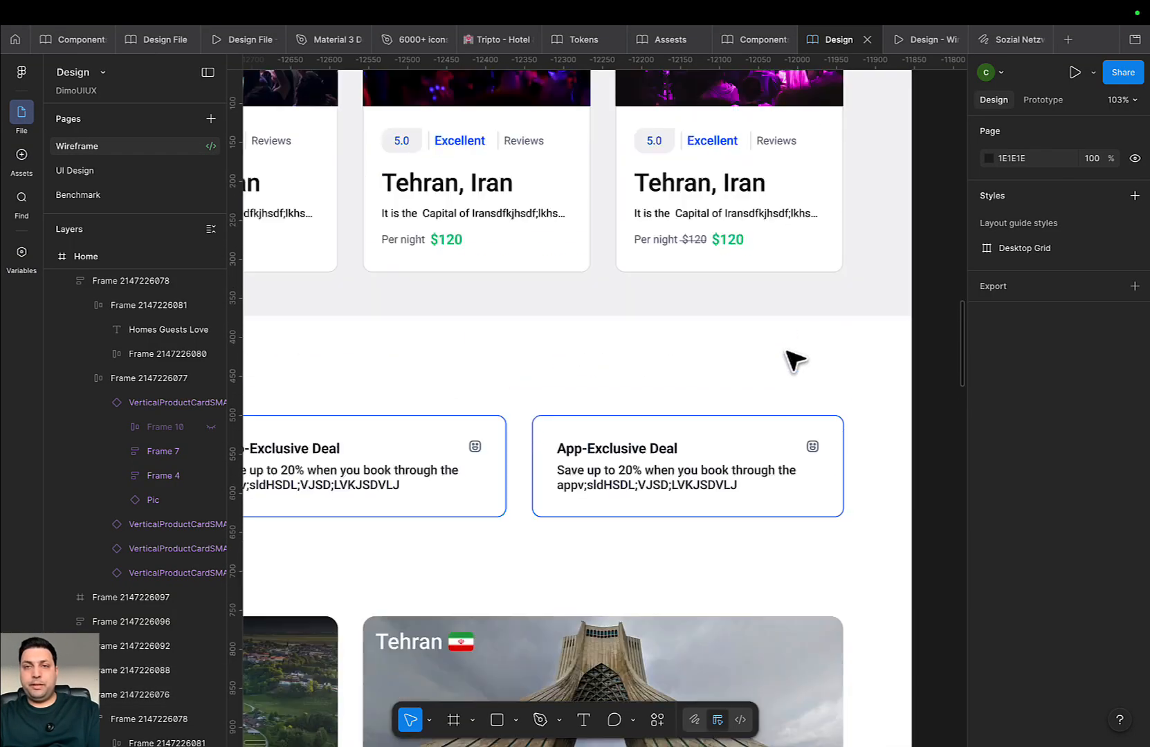
pyautogui.scroll(-5, 760, 360)
pyautogui.scroll(-10, 744, 411)
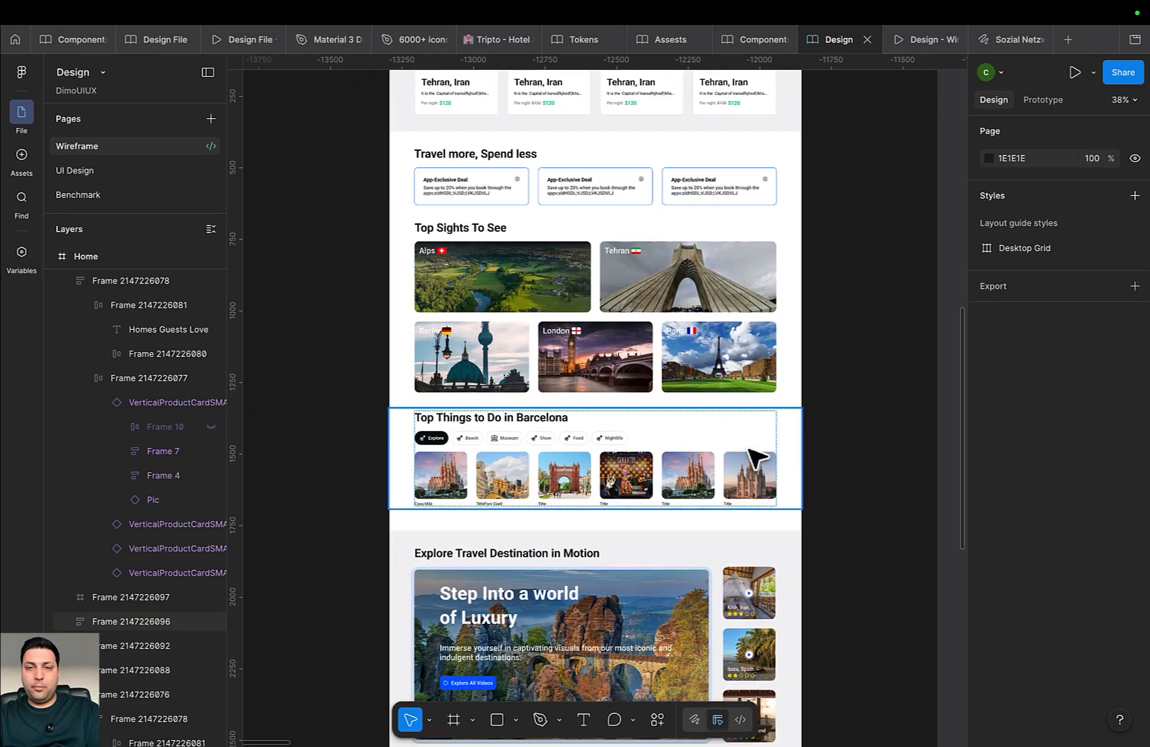
pyautogui.scroll(3, 729, 358)
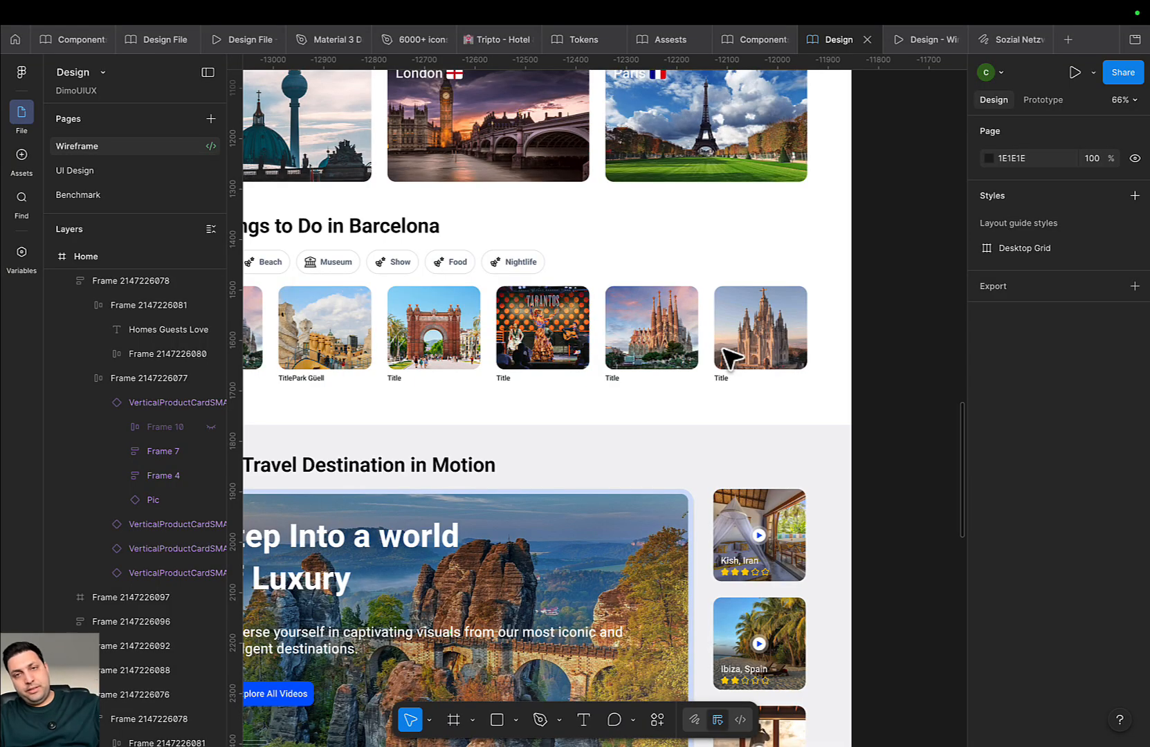
pyautogui.scroll(-3, 730, 359)
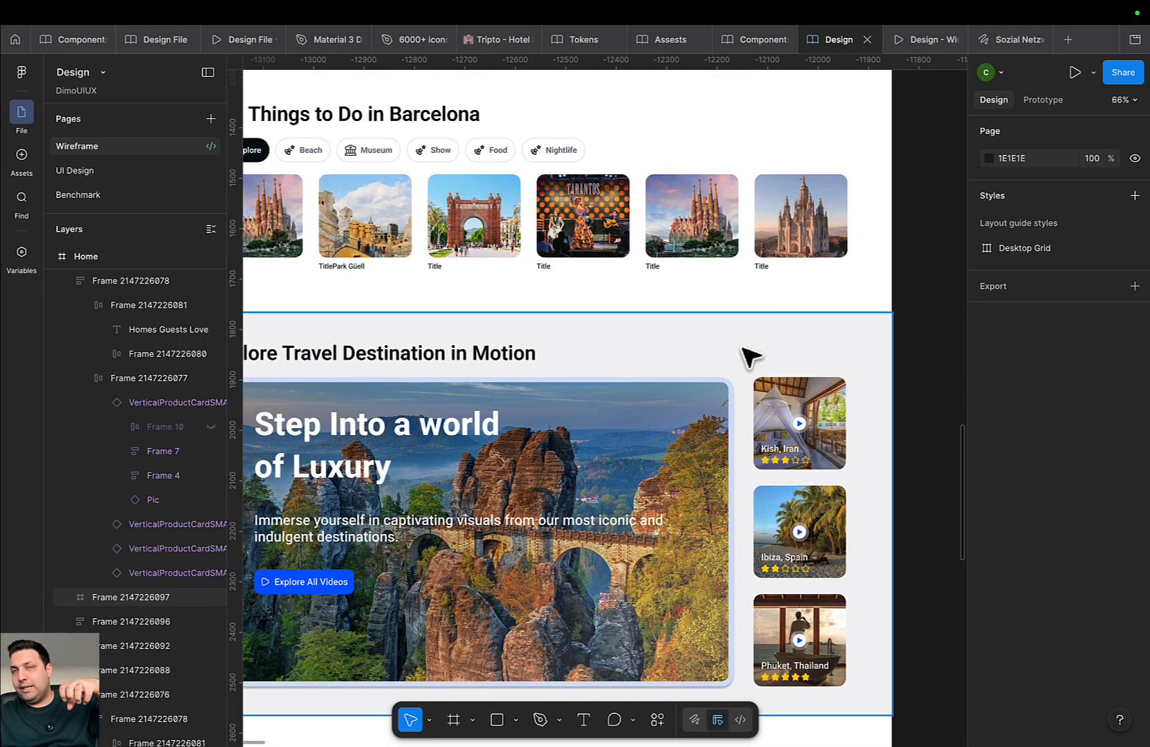
pyautogui.moveTo(715, 473); pyautogui.dragTo(752, 331)
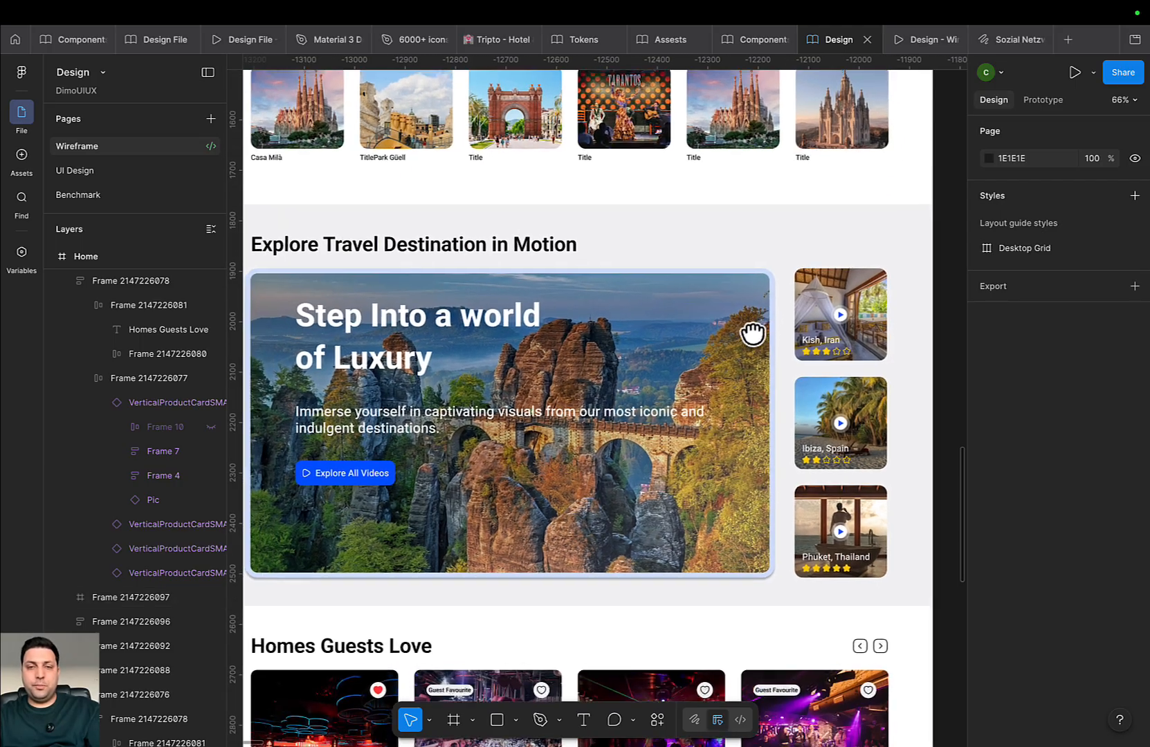
pyautogui.scroll(-3, 653, 474)
pyautogui.moveTo(664, 489); pyautogui.dragTo(628, 283)
pyautogui.scroll(-4, 761, 442)
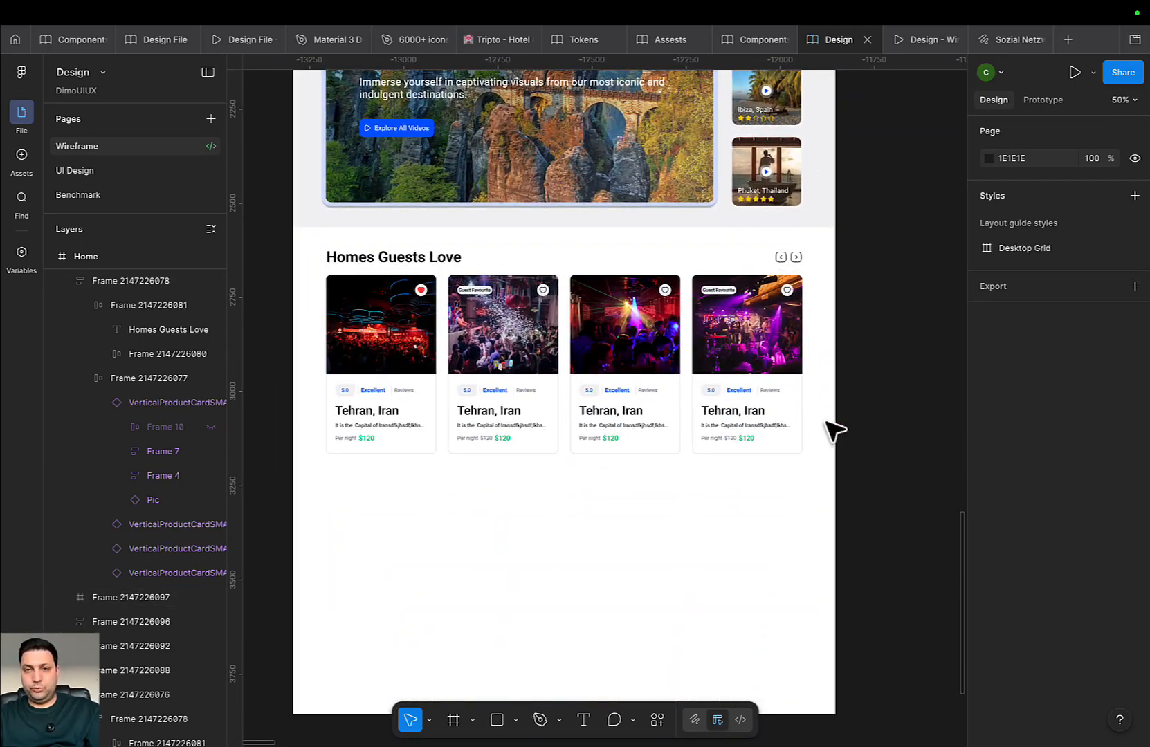
pyautogui.scroll(-1, 760, 415)
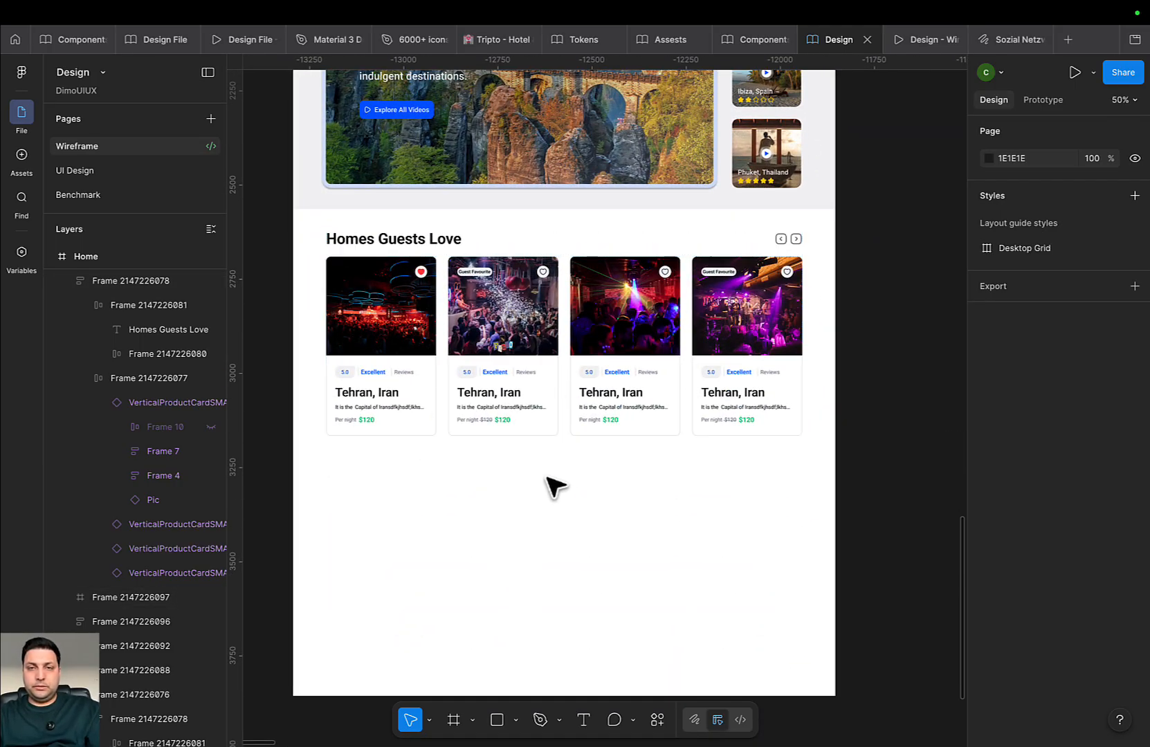
# Swap the first Homes Guests Love card's ChangePic instance for the colourful mosaic building picture
pyautogui.click(401, 388)
pyautogui.click(392, 336)
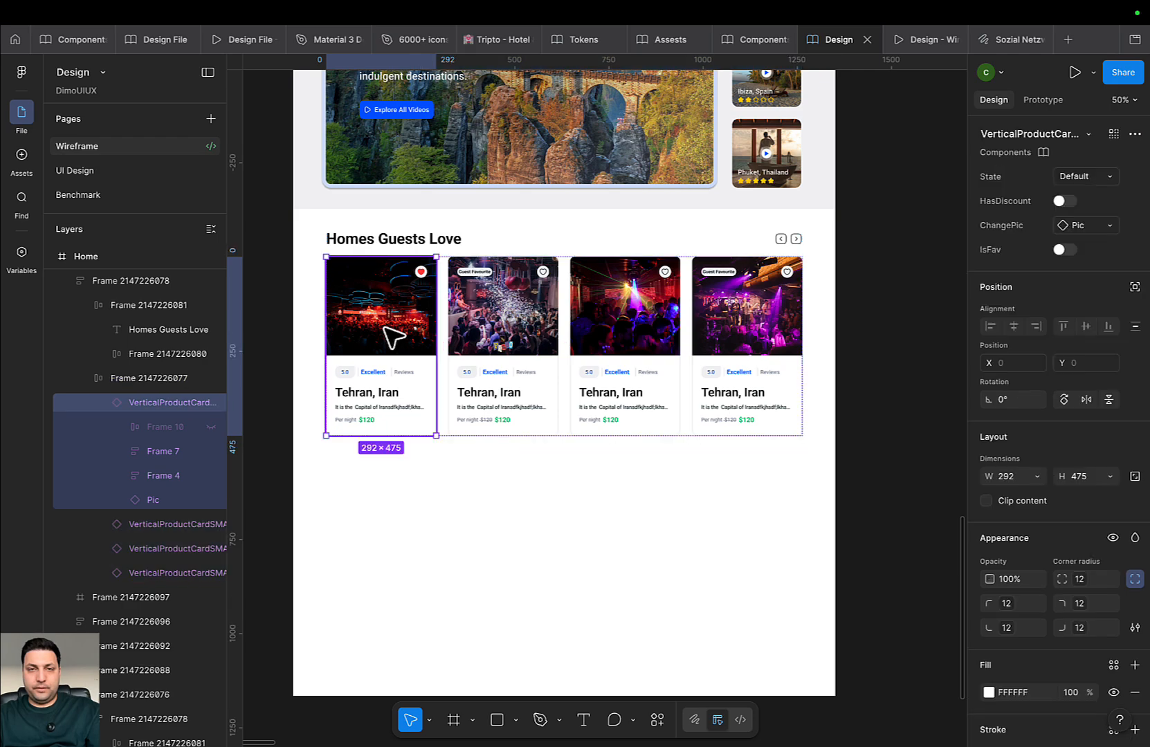
pyautogui.click(1105, 228)
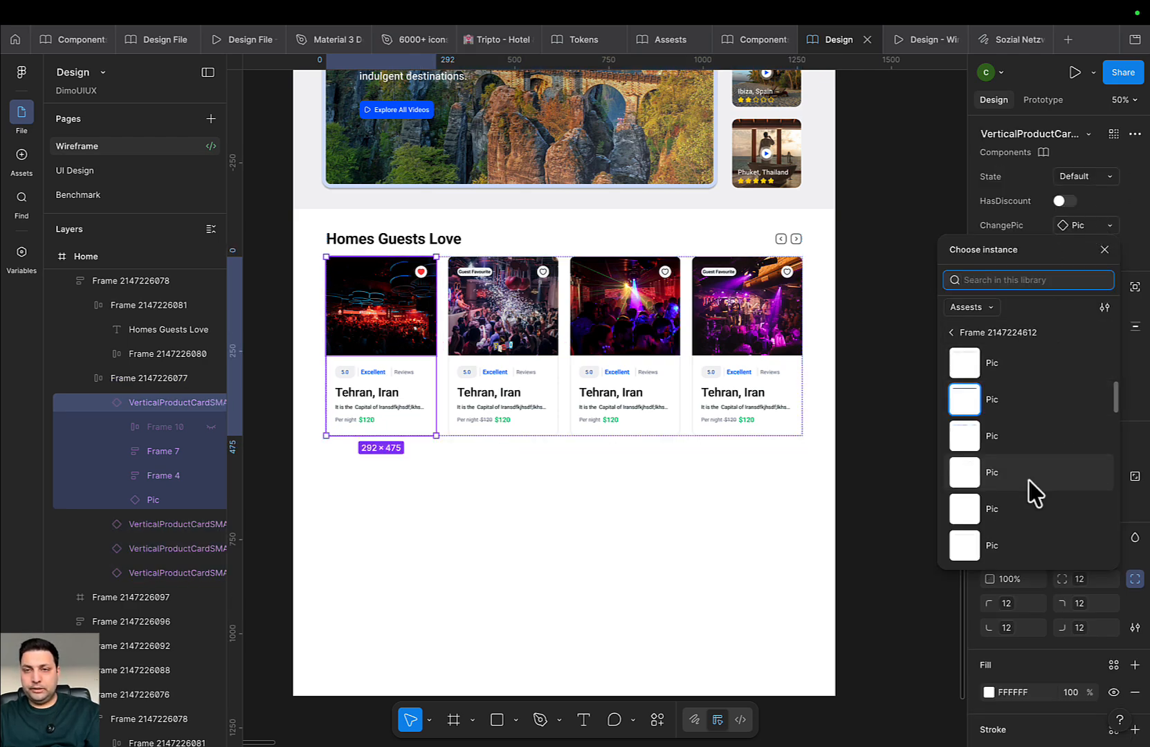
pyautogui.scroll(-2, 1034, 492)
pyautogui.click(1003, 488)
# Swap the second Homes Guests Love card's ChangePic instance for the spired basilica picture
pyautogui.click(546, 359)
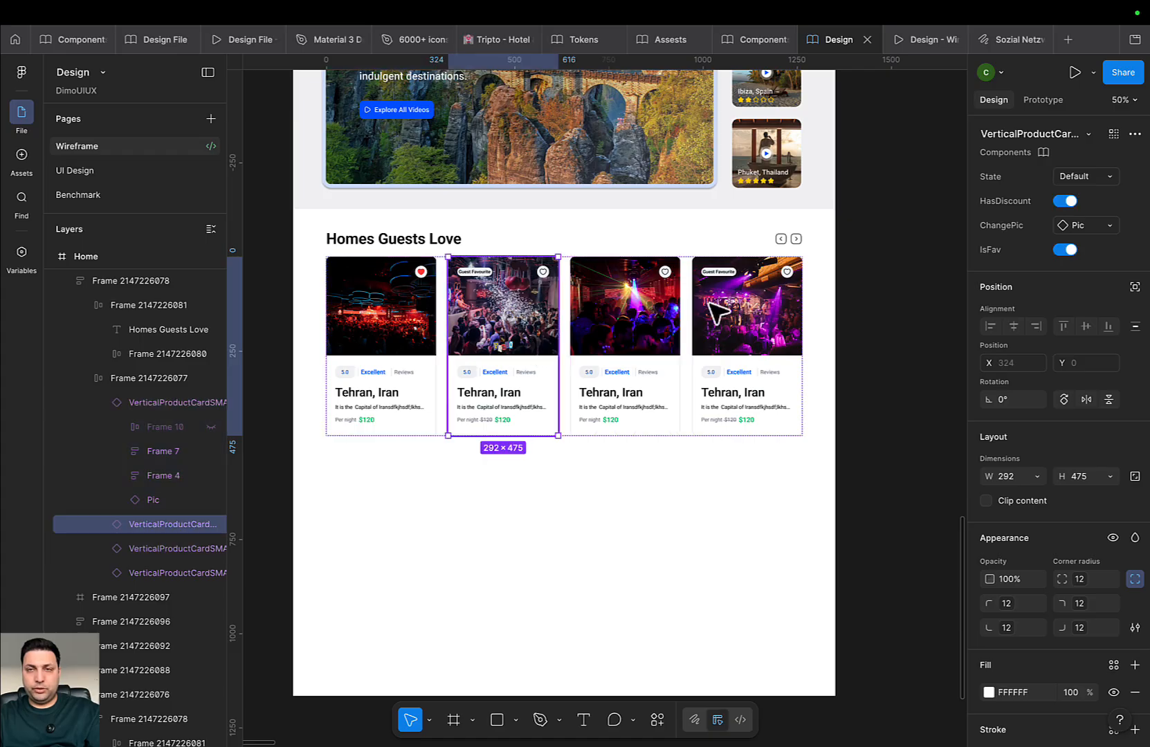
pyautogui.click(1096, 178)
pyautogui.click(1093, 173)
pyautogui.click(1096, 227)
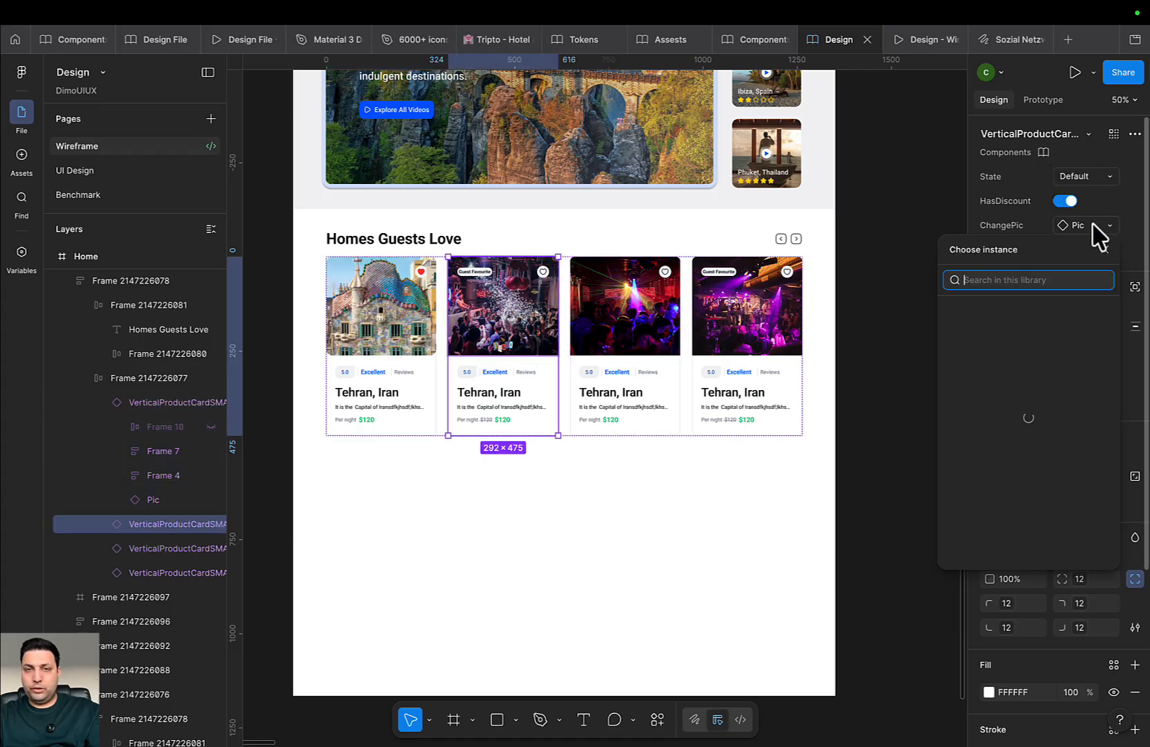
pyautogui.click(989, 474)
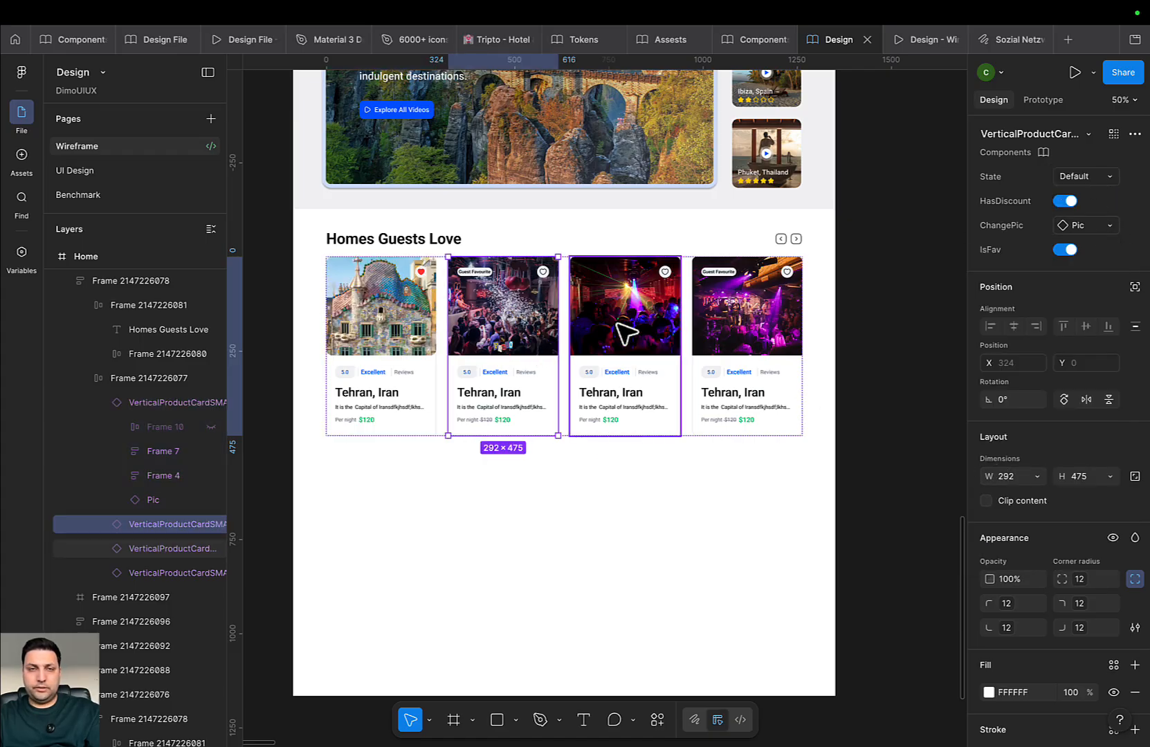
# Swap the third Homes Guests Love card's ChangePic instance for the nightclub confetti picture
pyautogui.click(618, 330)
pyautogui.click(1100, 227)
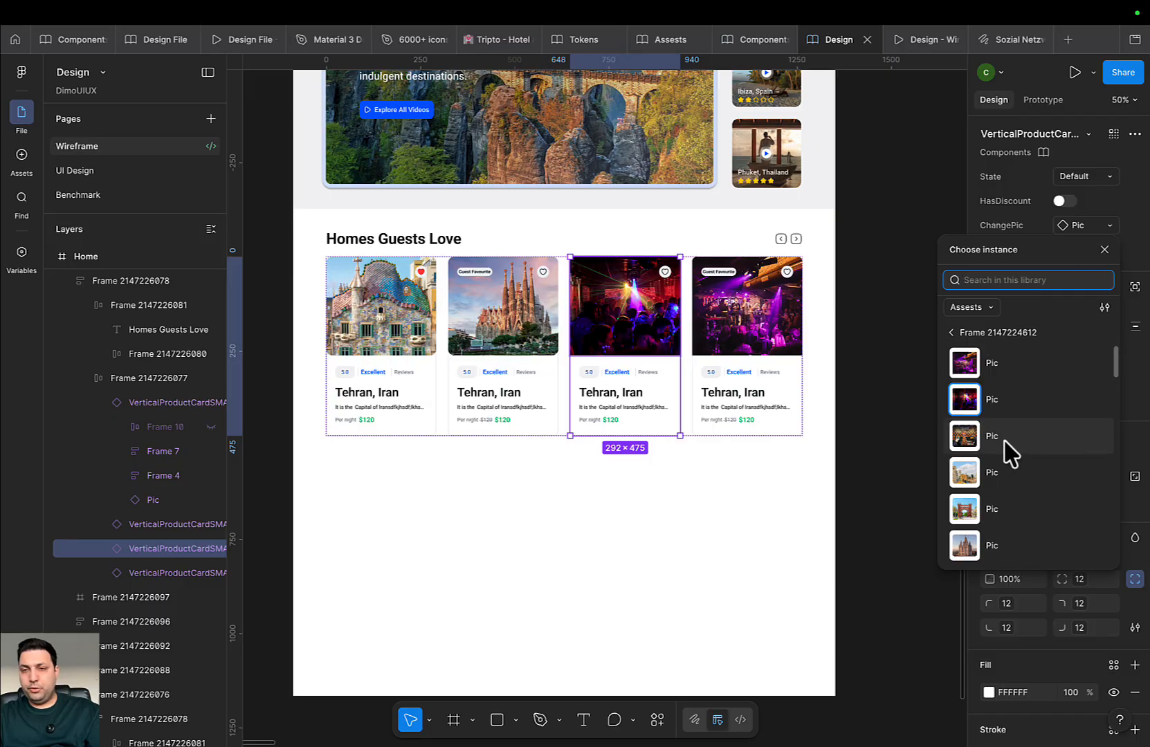
pyautogui.scroll(-2, 996, 530)
pyautogui.click(994, 541)
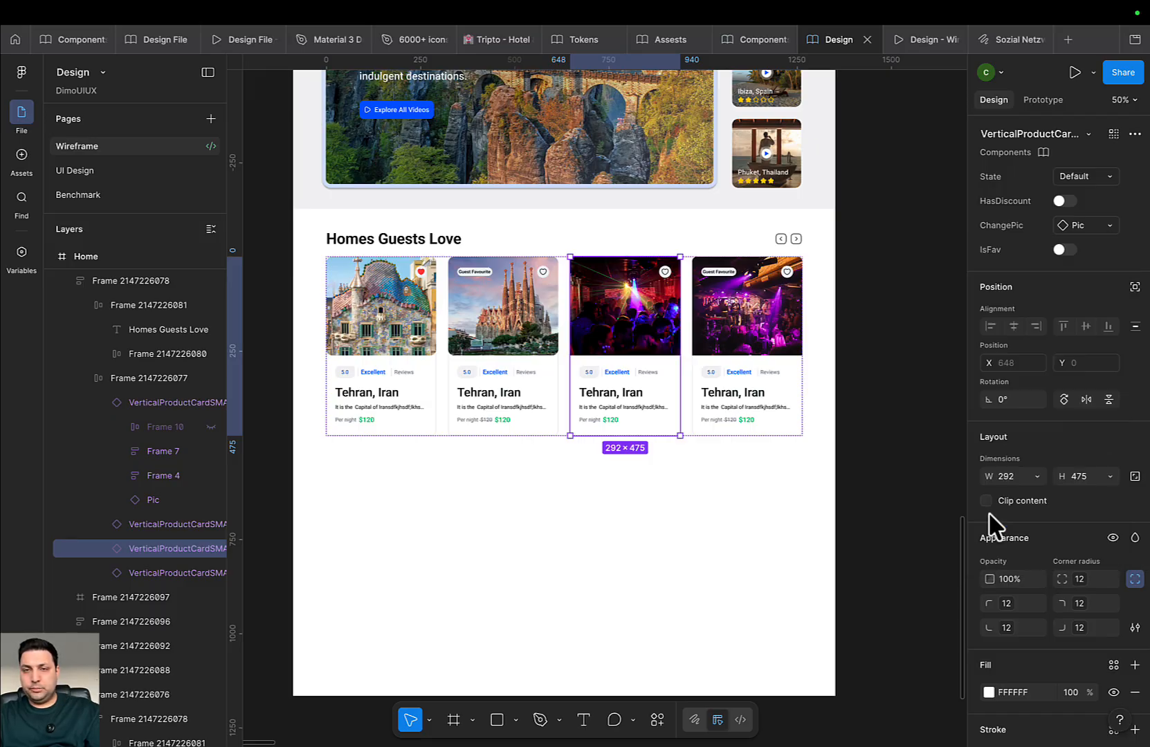
# Swap the fourth Homes Guests Love card's ChangePic instance for the art gallery picture and deselect the card
pyautogui.click(729, 334)
pyautogui.click(1097, 225)
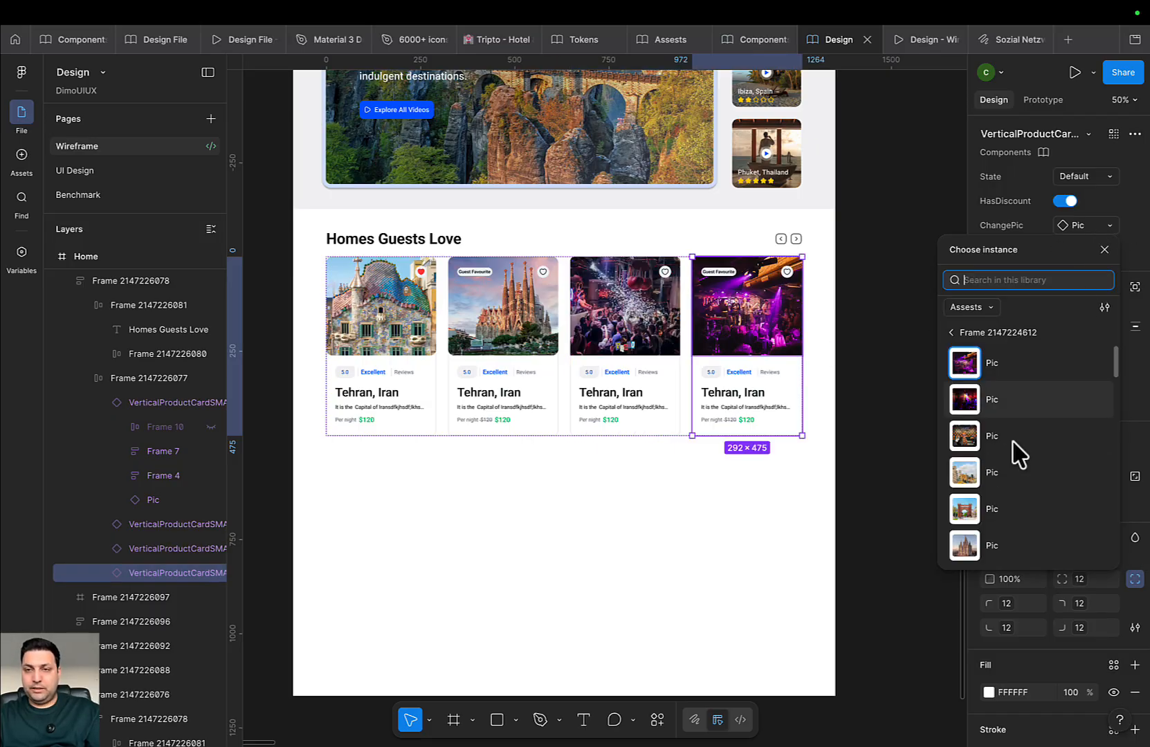
pyautogui.scroll(-3, 1013, 471)
pyautogui.click(964, 533)
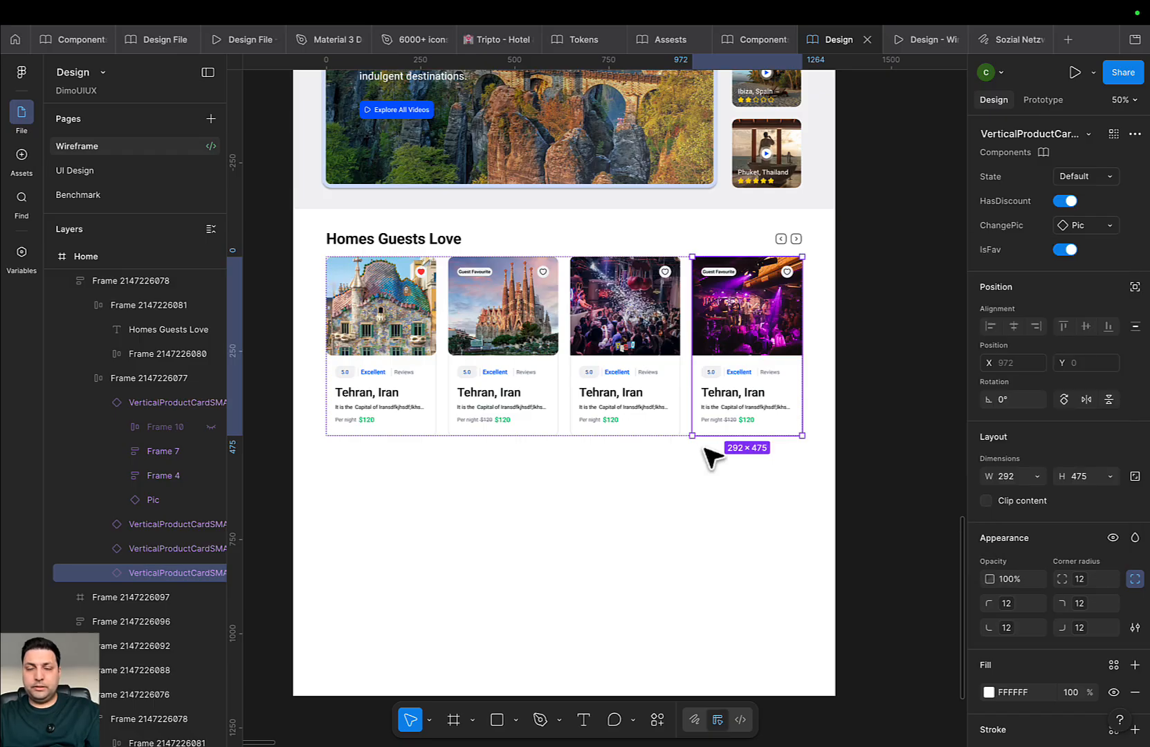
pyautogui.click(630, 502)
# Check the new card pictures in the Design prototype's Homes Guests Love section and review the Why Travellers Trust section
pyautogui.click(925, 40)
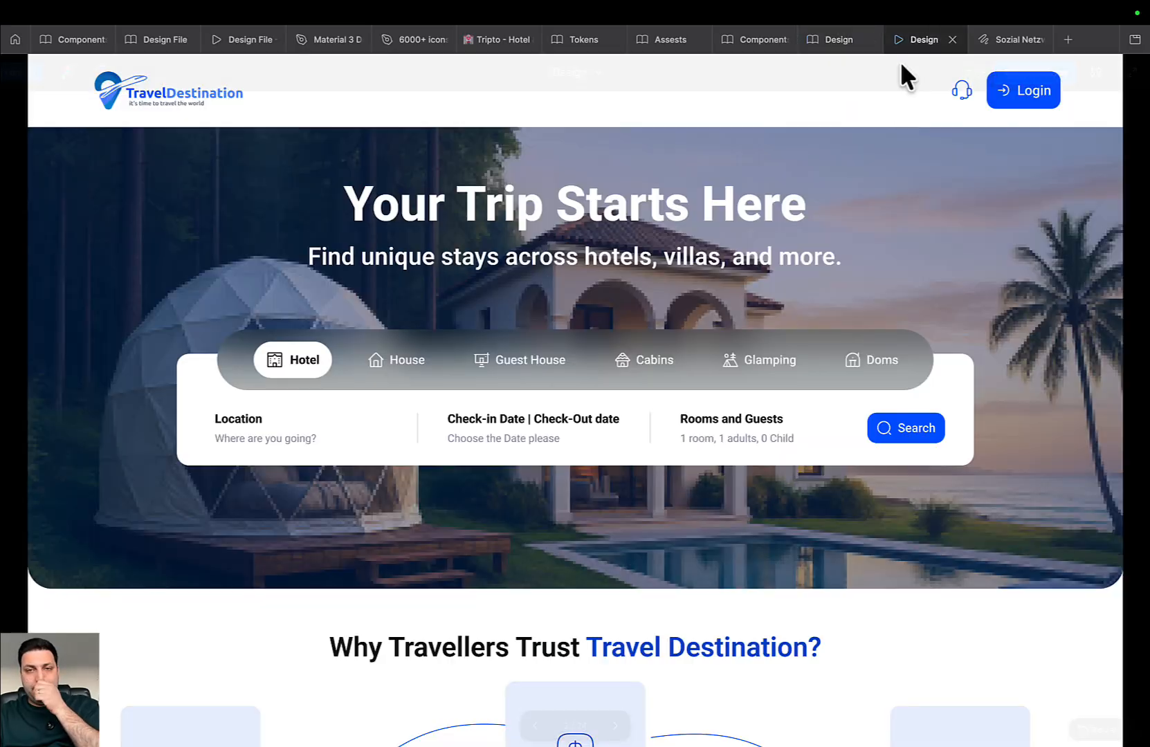
pyautogui.scroll(-10, 612, 460)
pyautogui.scroll(-15, 574, 465)
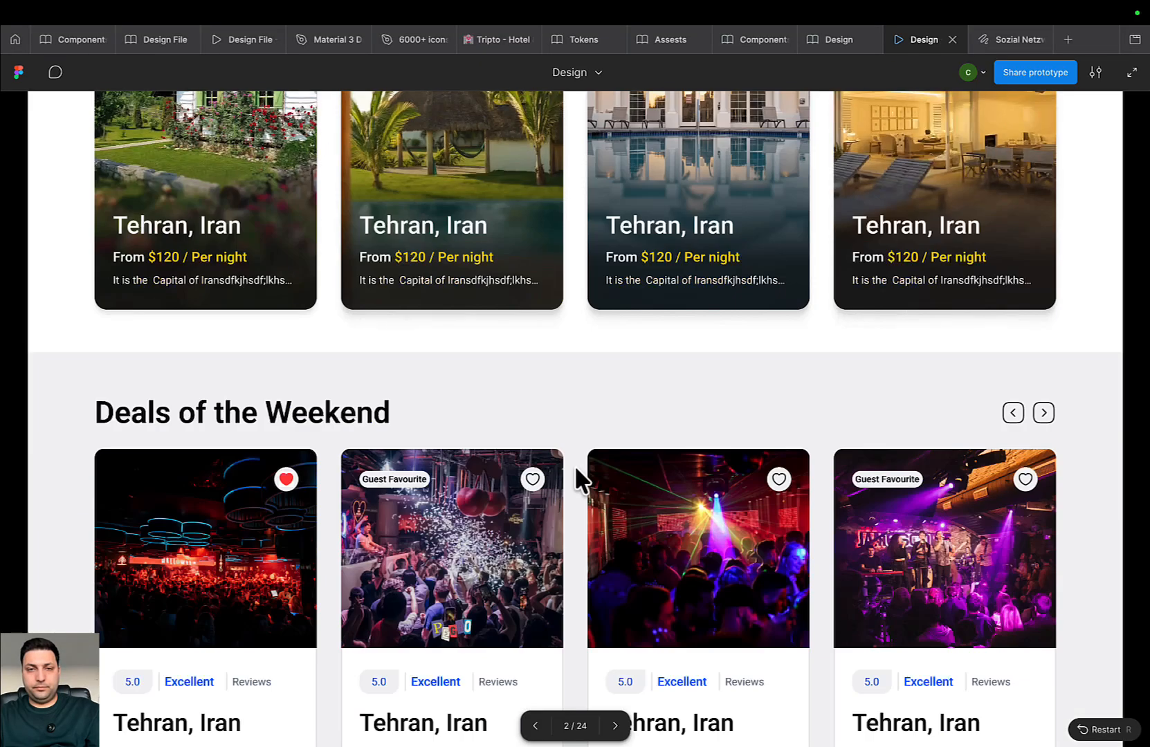
pyautogui.scroll(-10, 574, 466)
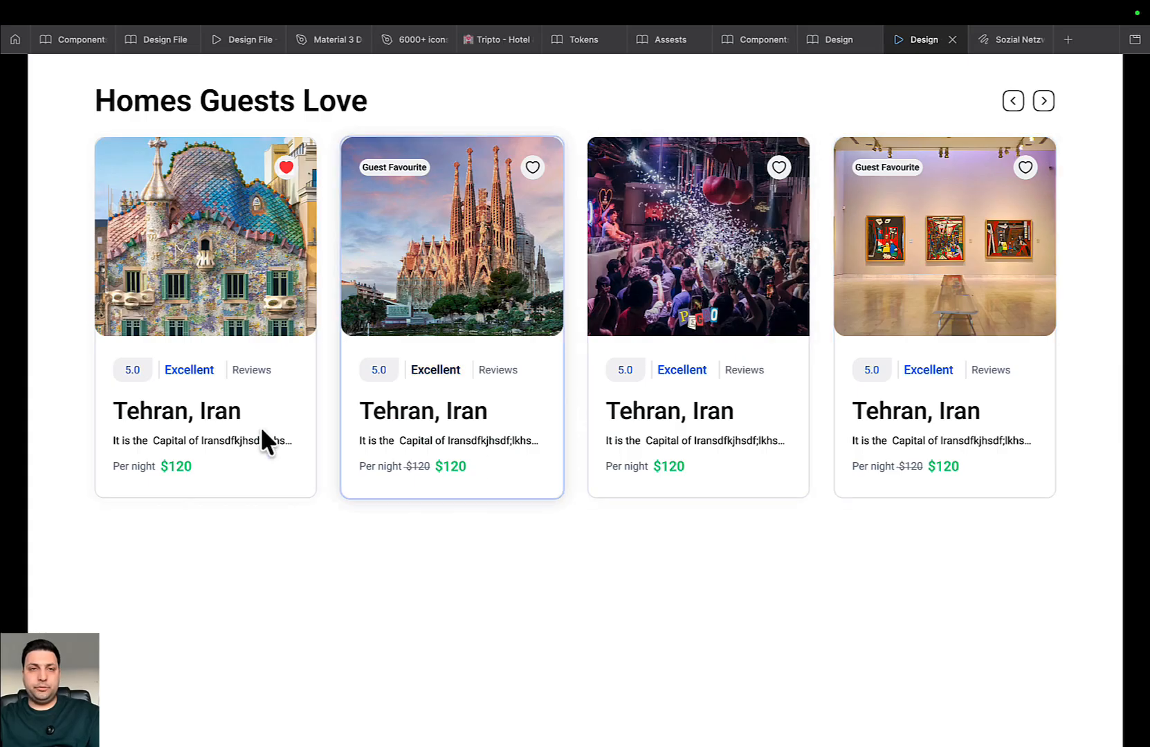
pyautogui.scroll(-1, 215, 620)
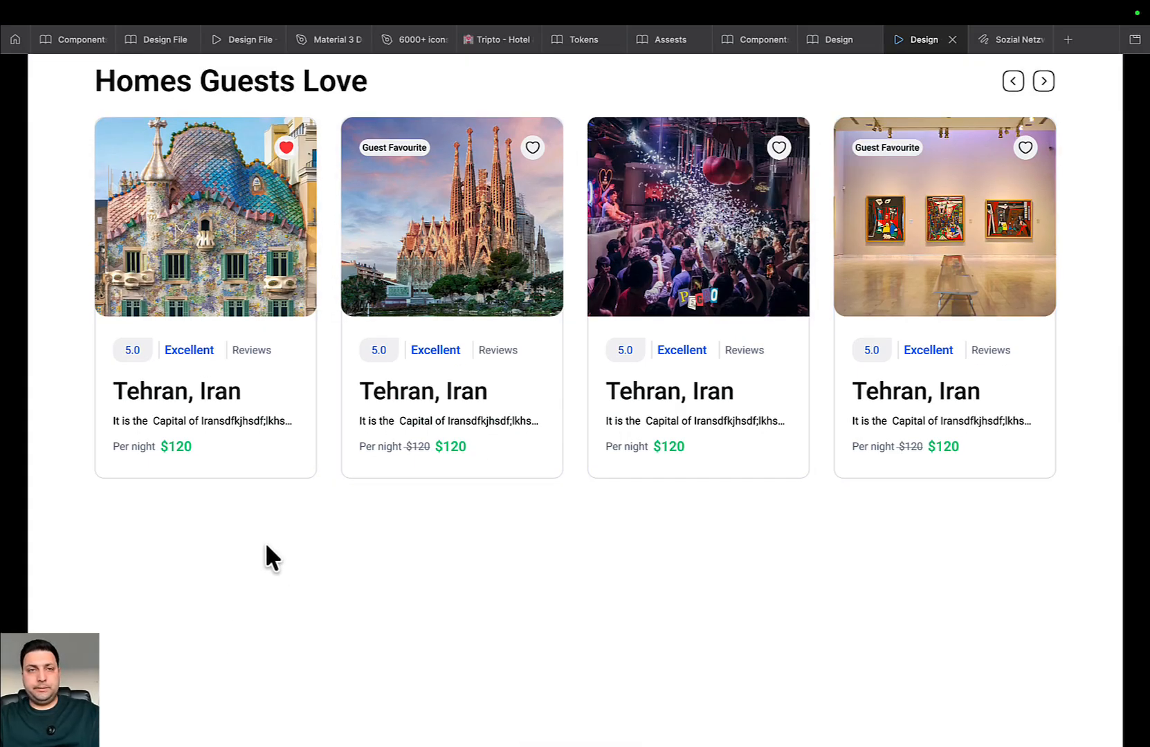
pyautogui.scroll(5, 273, 532)
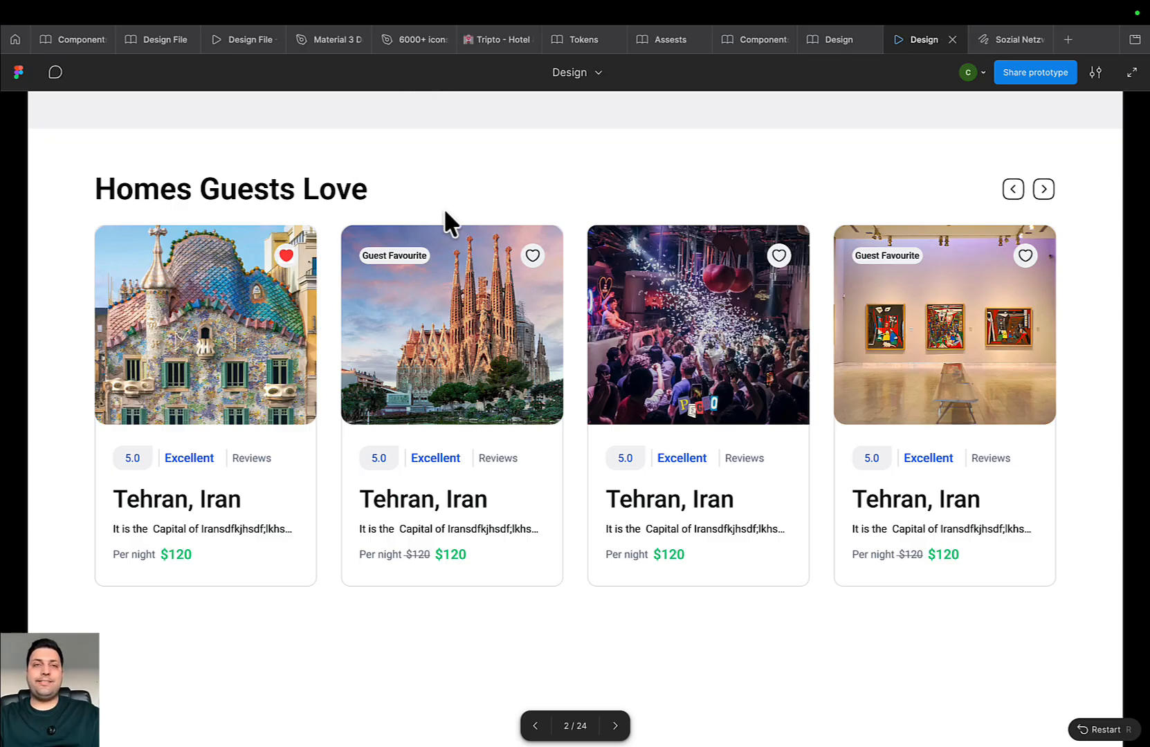
pyautogui.scroll(15, 788, 387)
pyautogui.scroll(-5, 678, 423)
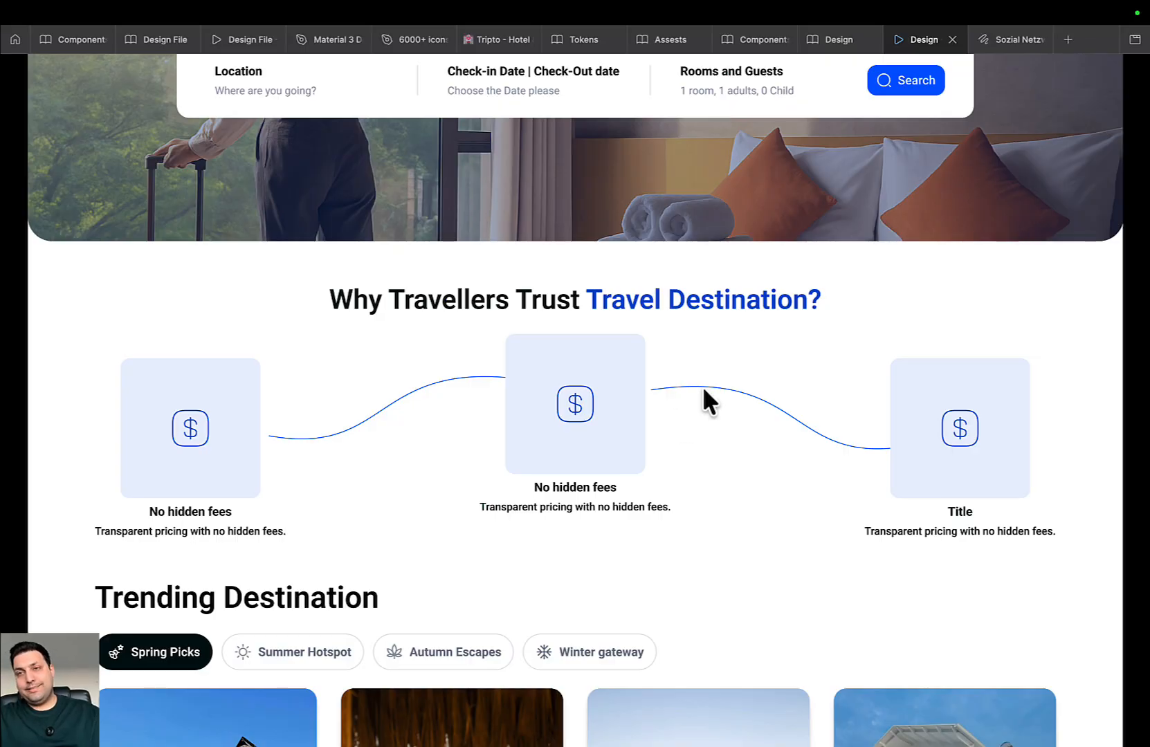
pyautogui.scroll(1, 761, 373)
pyautogui.scroll(-3, 553, 360)
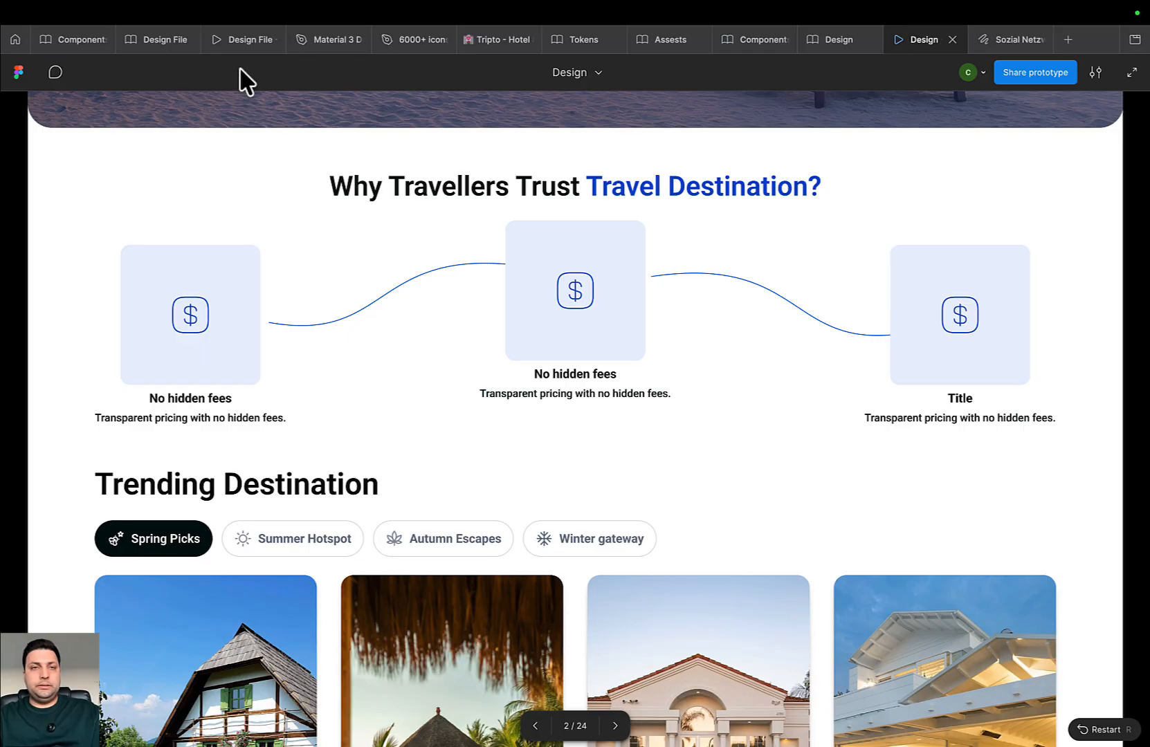
# Examine the testimonial section below the hotel cards in the reference Design File prototype
pyautogui.click(311, 35)
pyautogui.click(228, 39)
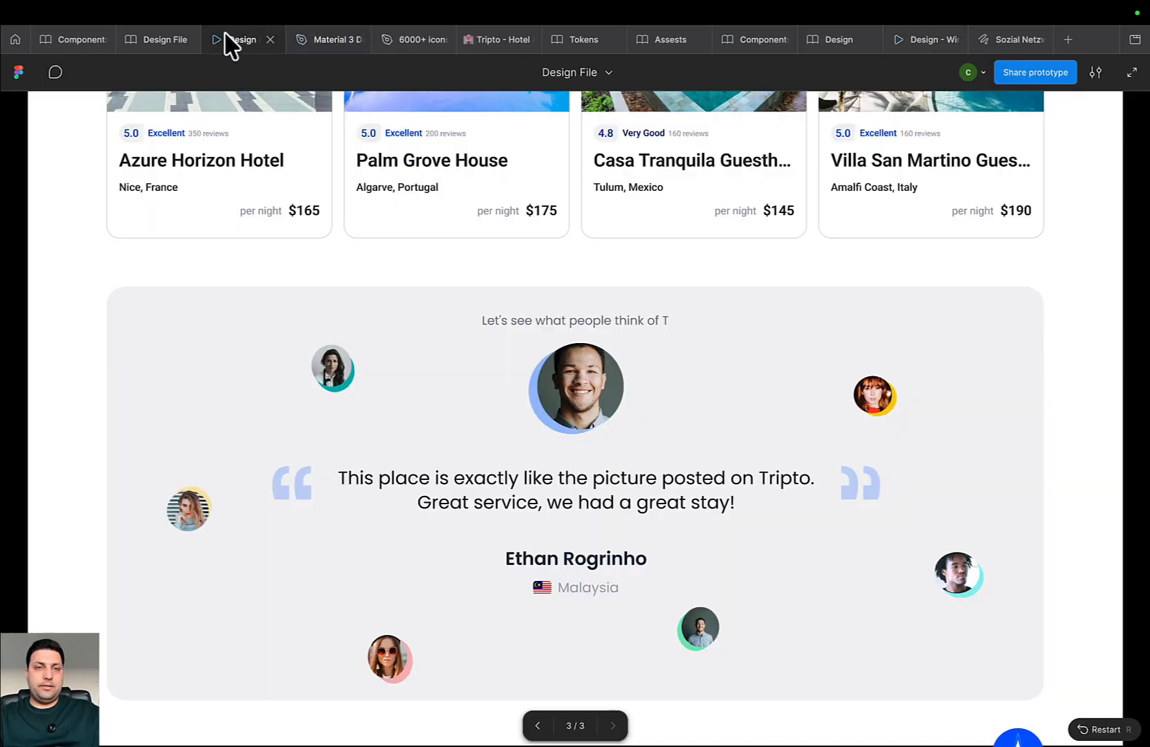
pyautogui.scroll(-3, 470, 402)
pyautogui.scroll(5, 467, 387)
pyautogui.scroll(-2, 467, 386)
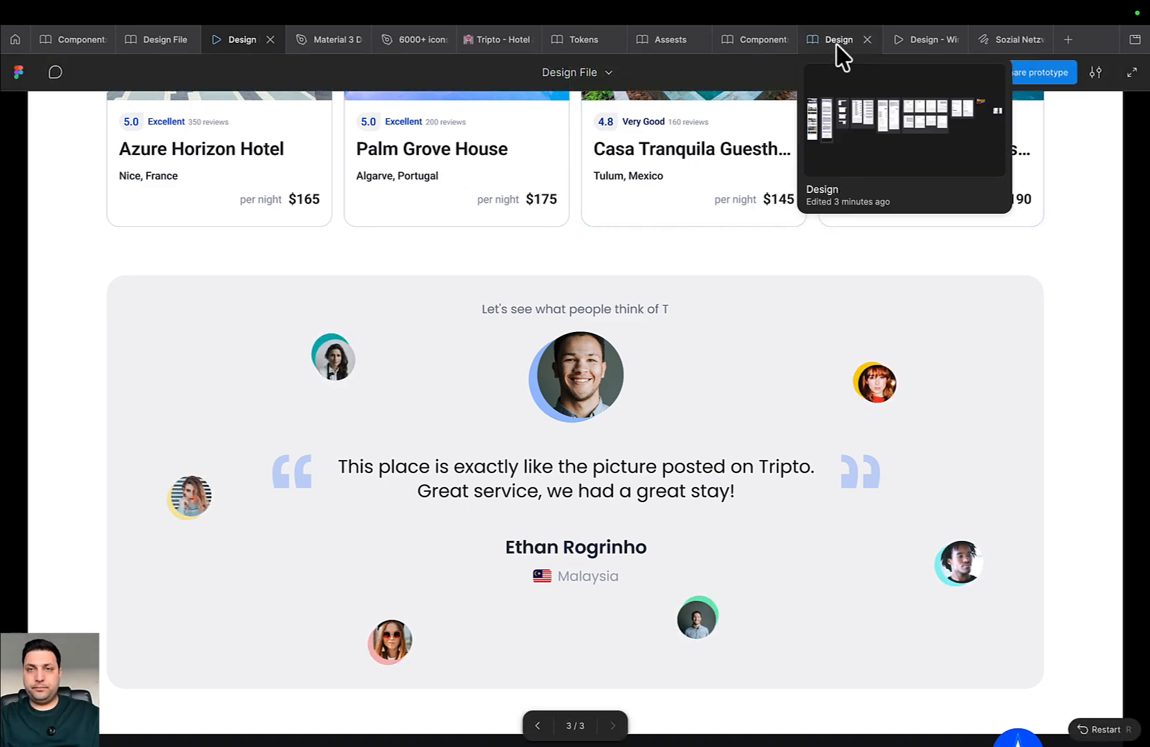
# In the Design file, copy the SectionTestimanial instance from the Home Page wireframe into the Home frame
pyautogui.click(837, 42)
pyautogui.scroll(-10, 682, 312)
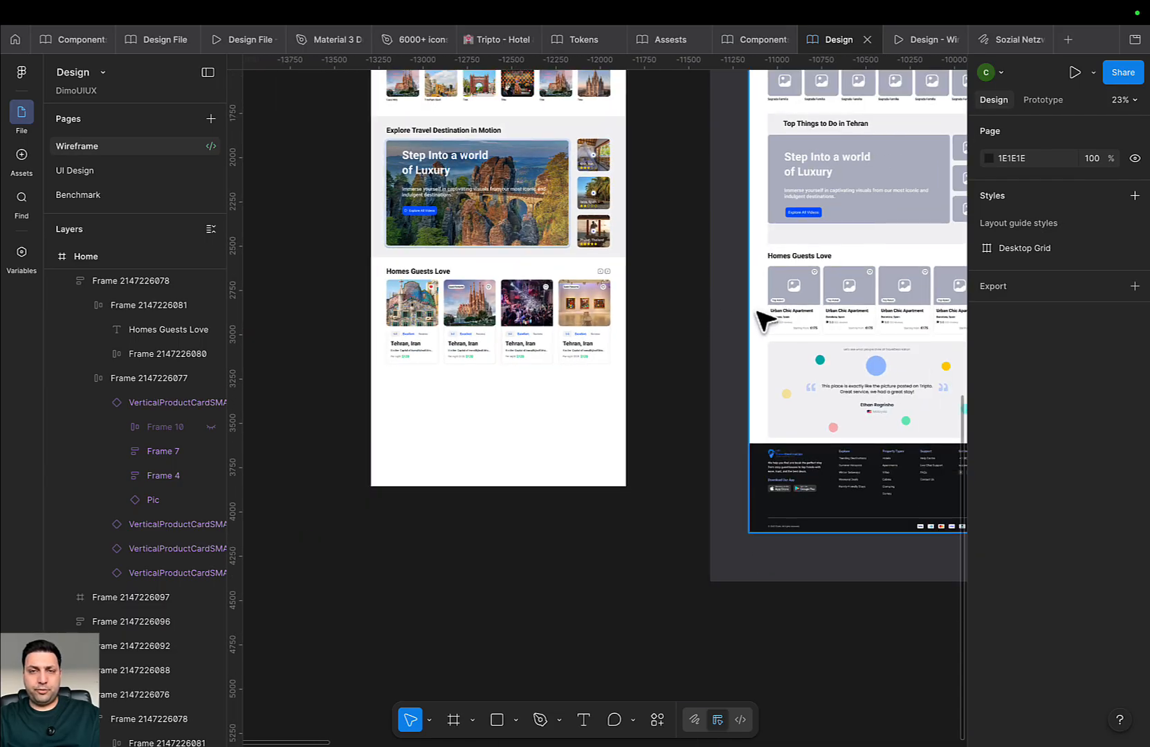
pyautogui.hscroll(4, 763, 320)
pyautogui.scroll(-2, 763, 320)
pyautogui.click(746, 315)
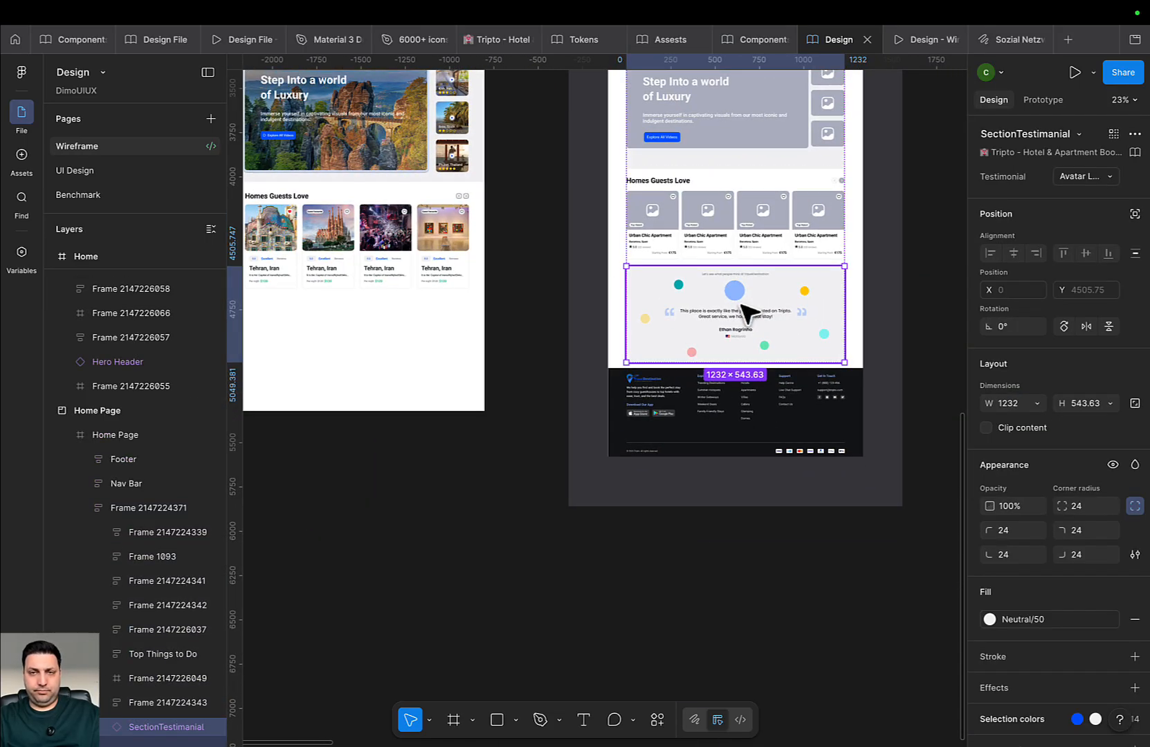
pyautogui.hotkey('ctrl', 'd')
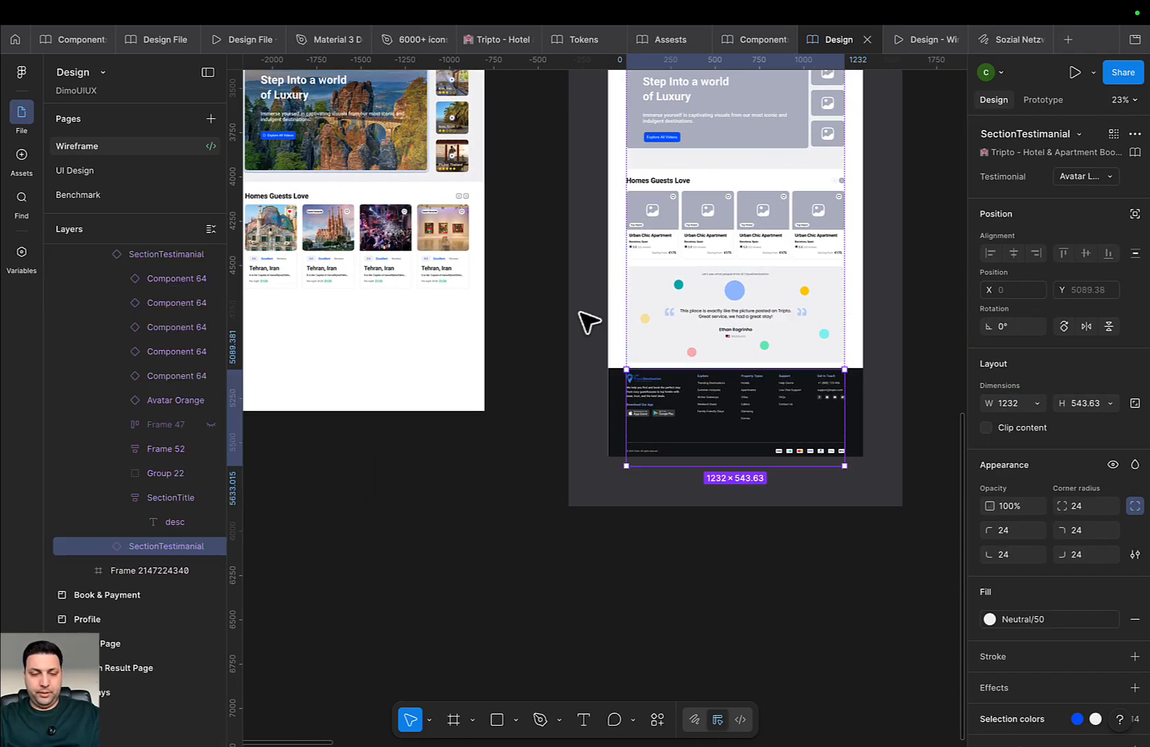
pyautogui.hotkey('ctrl', 'z')
pyautogui.click(533, 361)
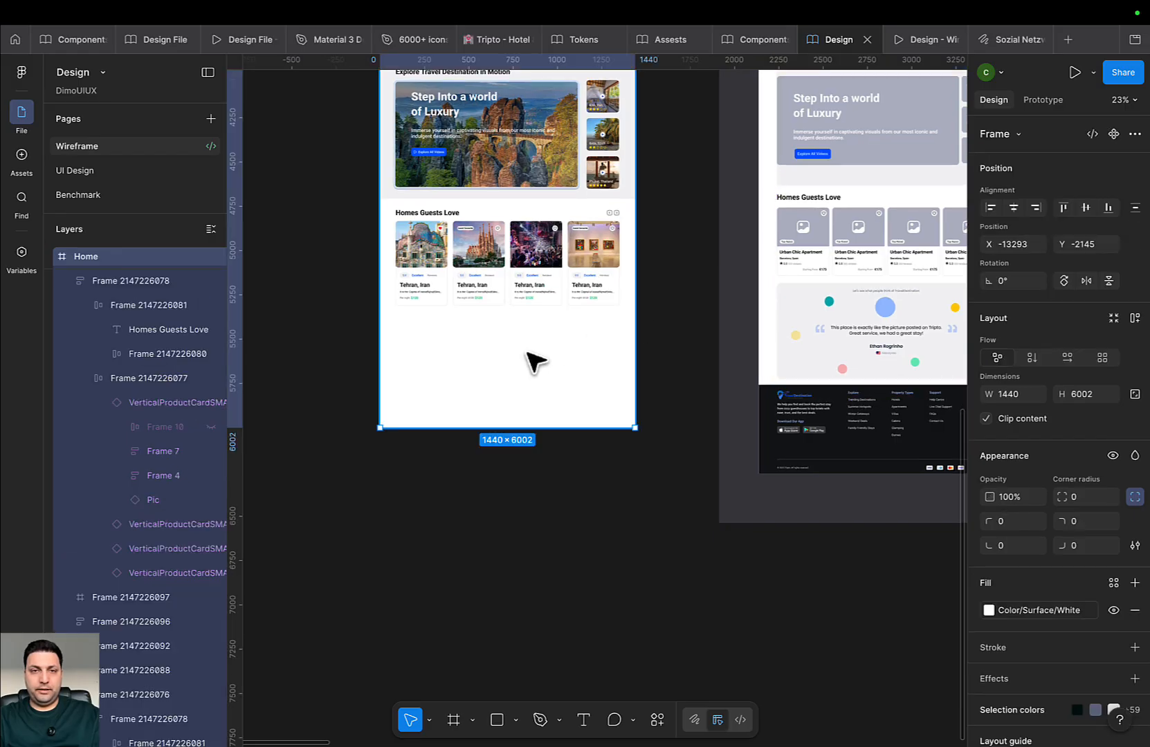
pyautogui.hotkey('ctrl', 'v')
# Detach the pasted SectionTestimanial instance and place it 56 px below the Homes Guests Love cards, at X 112, Y 5367
pyautogui.moveTo(532, 327); pyautogui.dragTo(689, 314)
pyautogui.press('alt+super+b')
pyautogui.scroll(5, 538, 346)
pyautogui.scroll(-4, 689, 314)
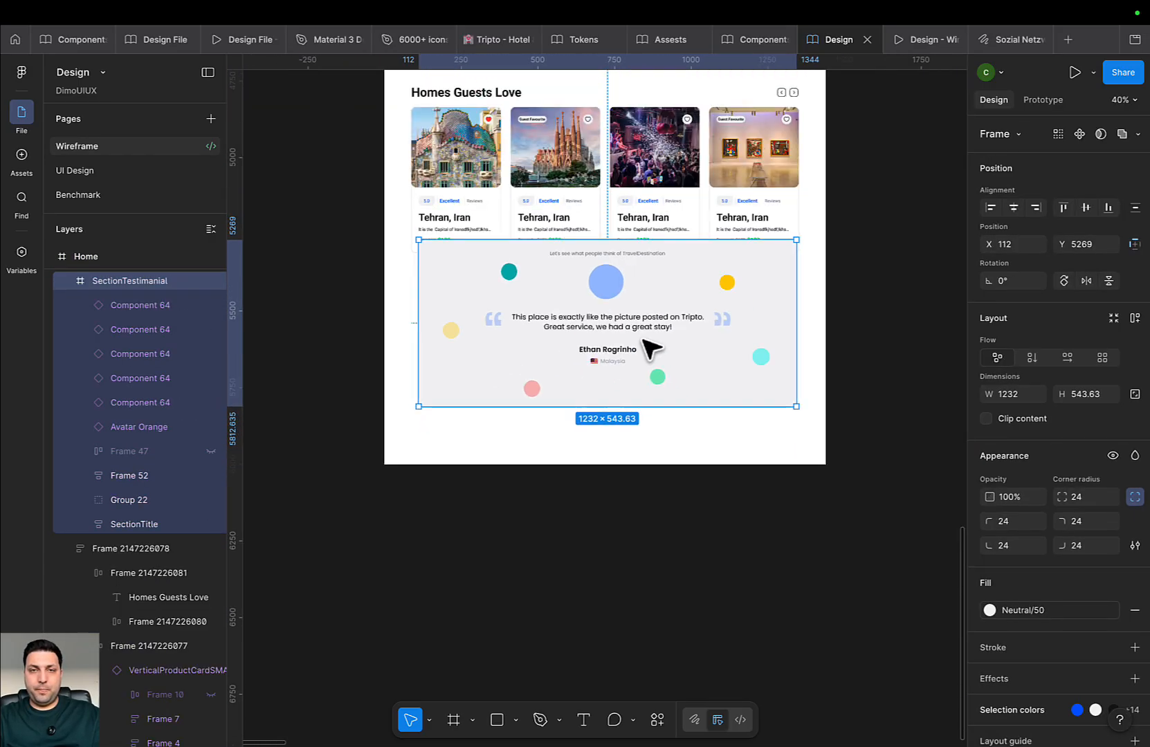
pyautogui.moveTo(649, 352); pyautogui.dragTo(664, 356)
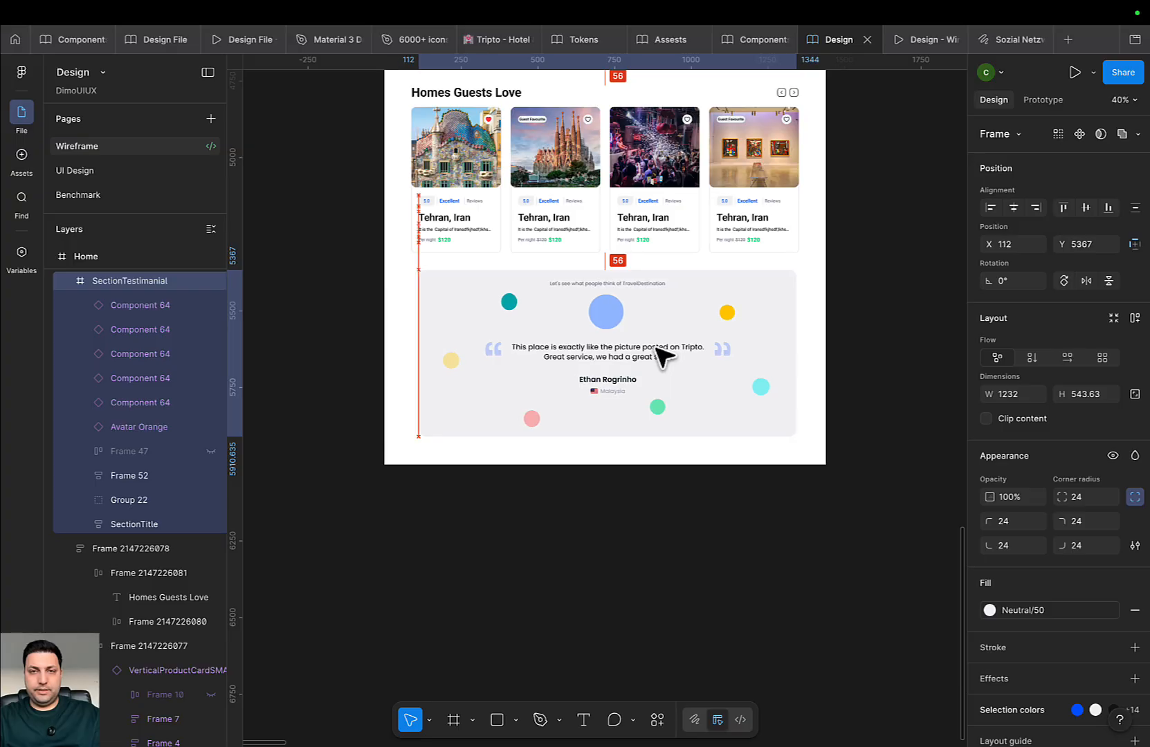
# Draw a full-width 1440 × 603 frame around the testimonial section at X 0, Y 5345
pyautogui.click(854, 336)
pyautogui.moveTo(842, 335)
pyautogui.mouseDown()
pyautogui.moveTo(849, 319)
pyautogui.moveTo(856, 325)
pyautogui.mouseUp()
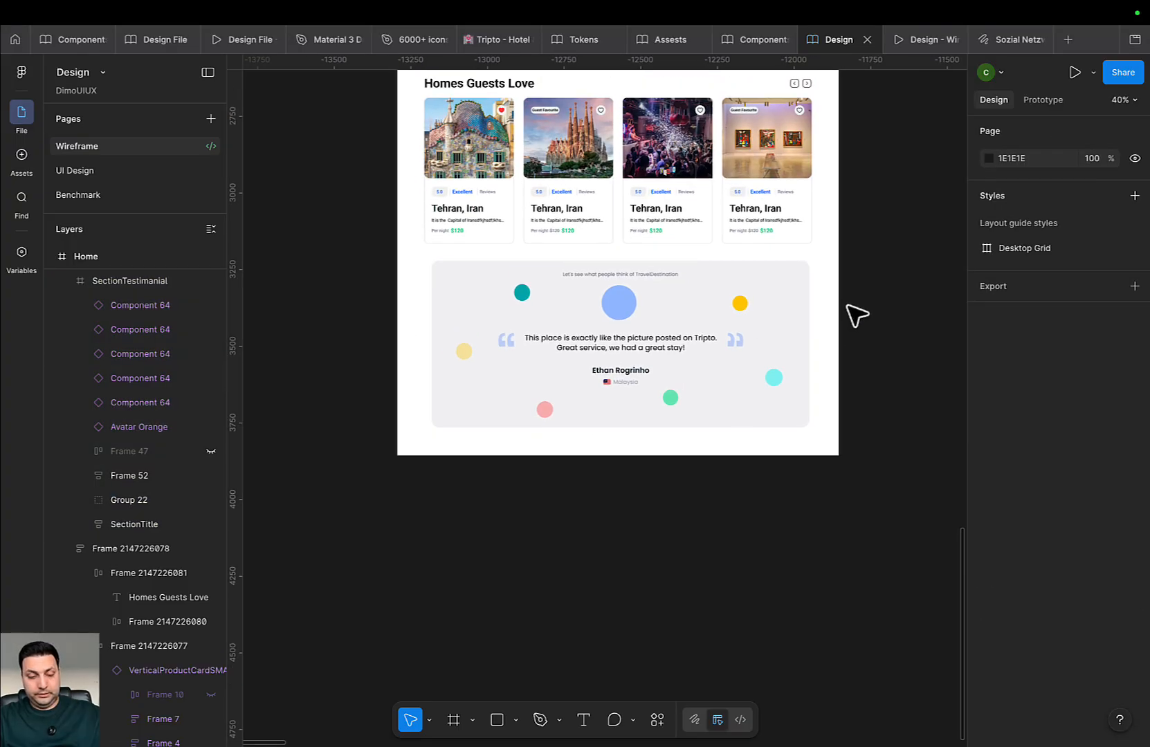
pyautogui.press('f')
pyautogui.moveTo(838, 255); pyautogui.dragTo(398, 438)
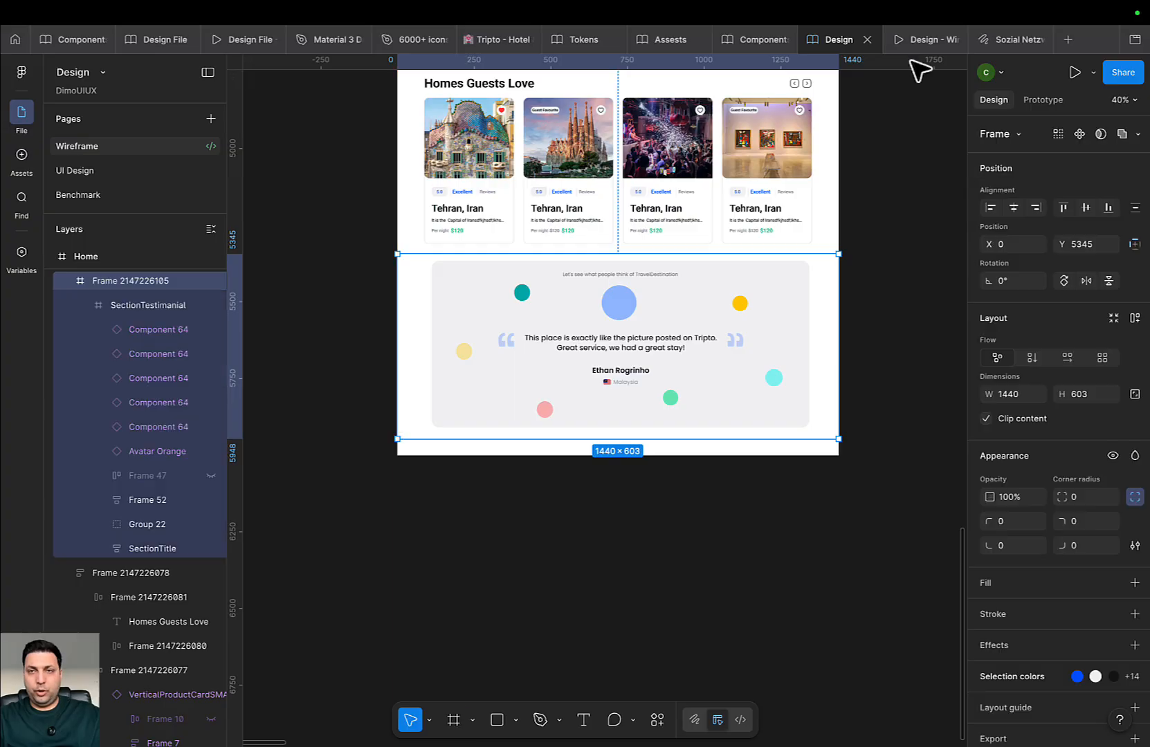
# Give the new frame around the testimonial section the library fill Color/Surface/White
pyautogui.click(1132, 582)
pyautogui.click(863, 341)
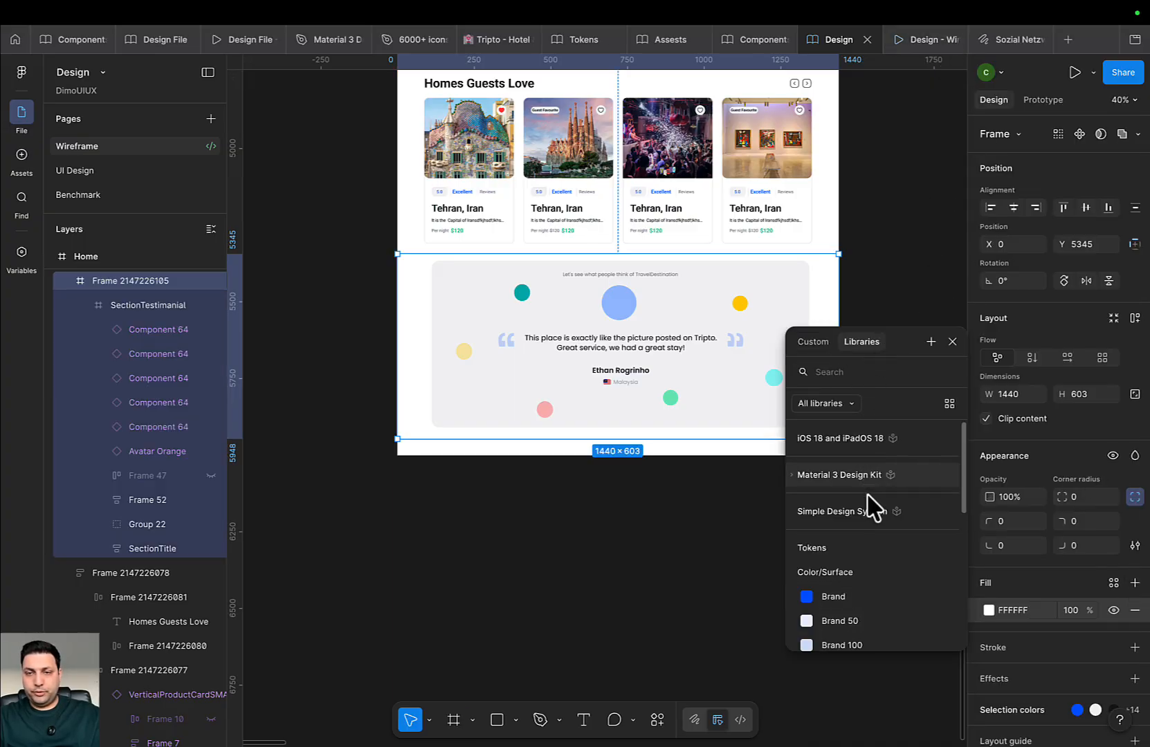
pyautogui.scroll(-4, 858, 609)
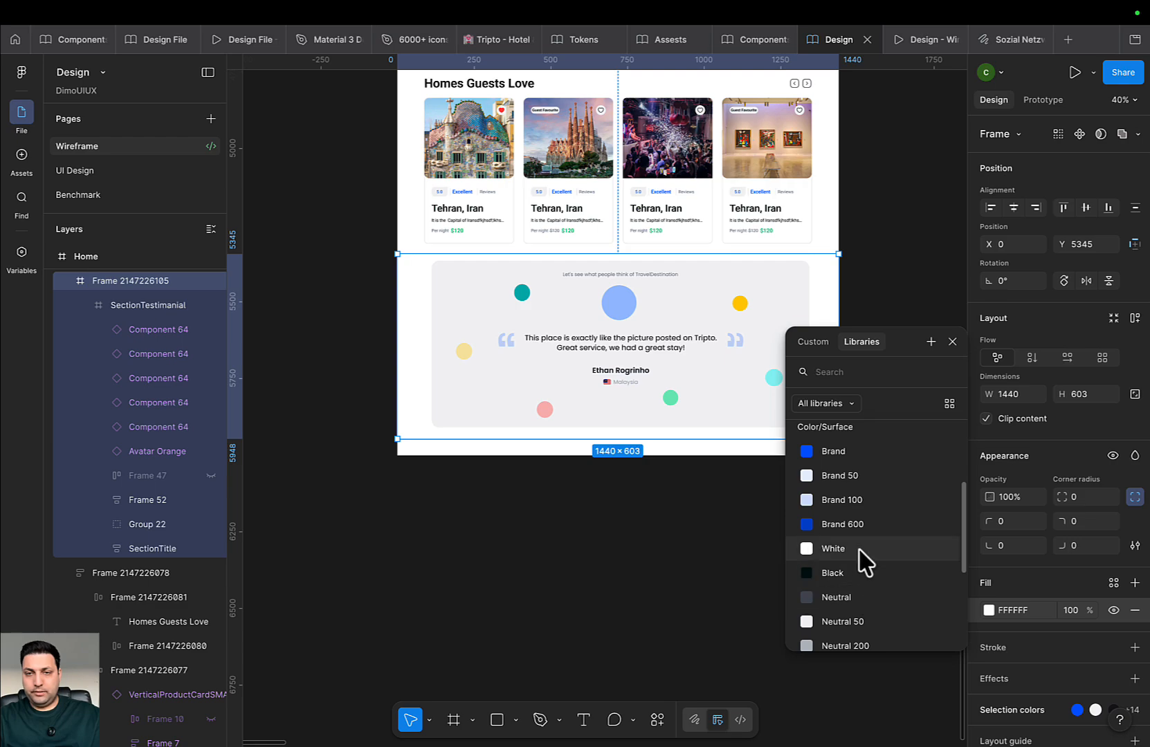
pyautogui.click(858, 549)
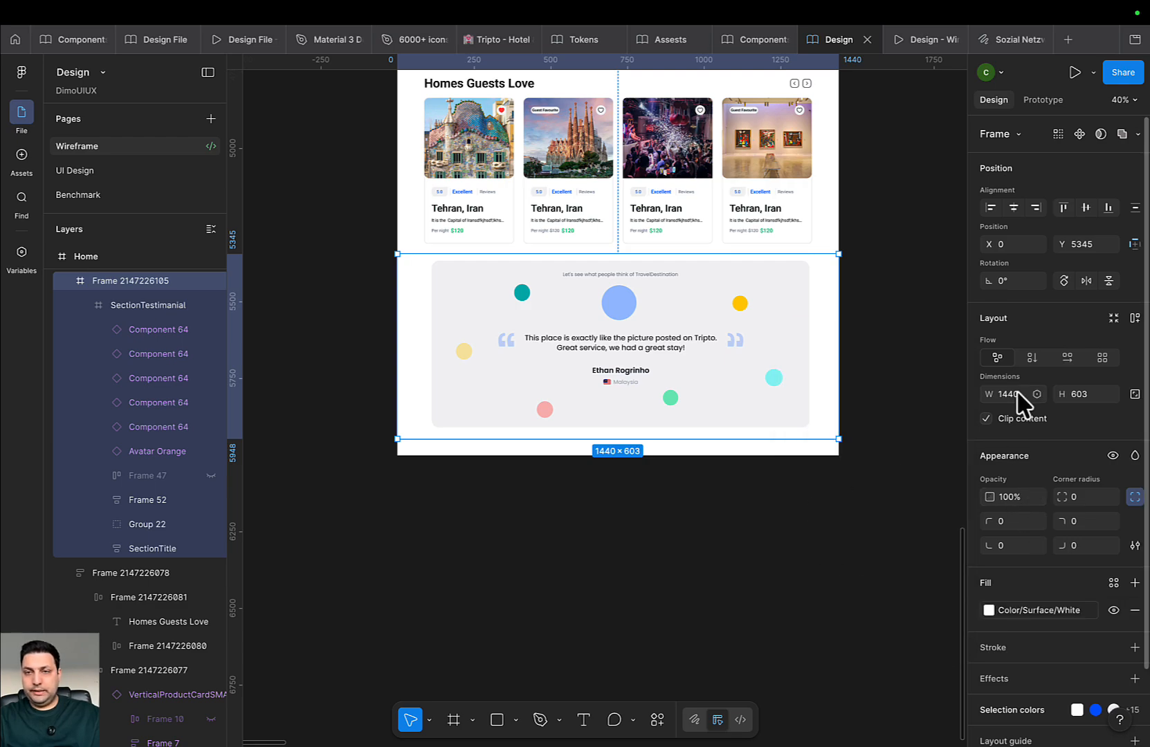
pyautogui.click(834, 534)
pyautogui.click(737, 390)
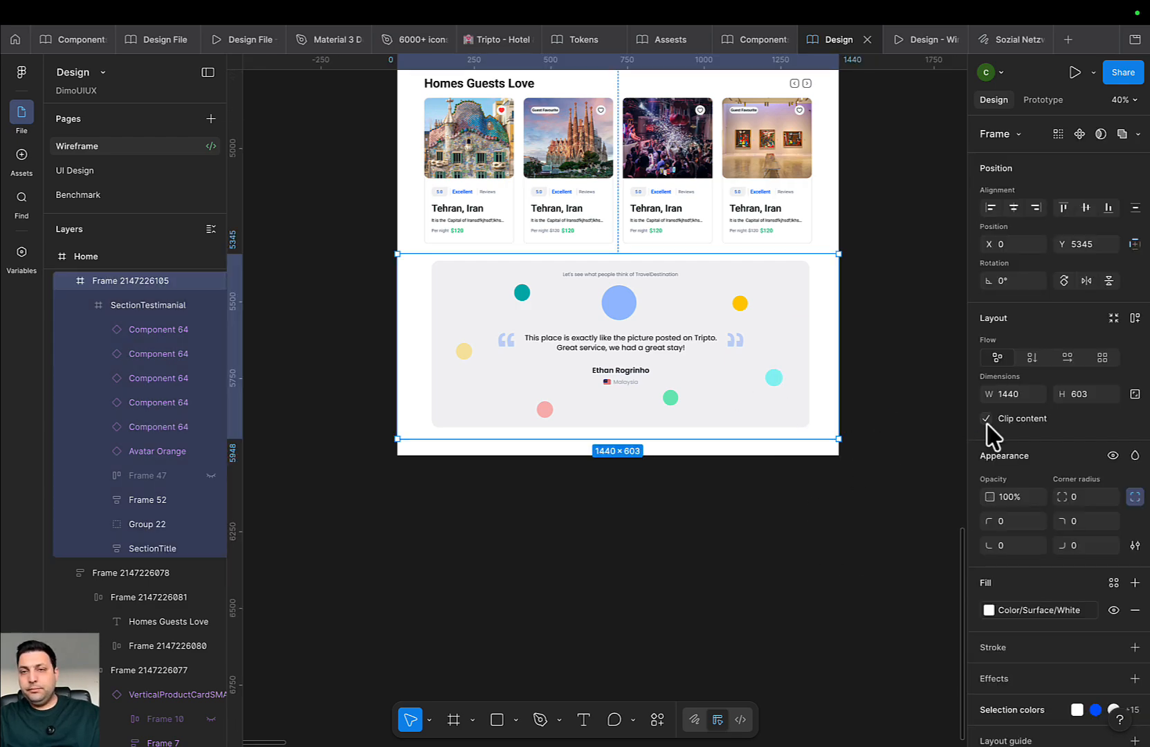
# Add vertical auto layout to the testimonial wrapper frame, with a width of 1440 and centred alignment
pyautogui.scroll(5, 711, 411)
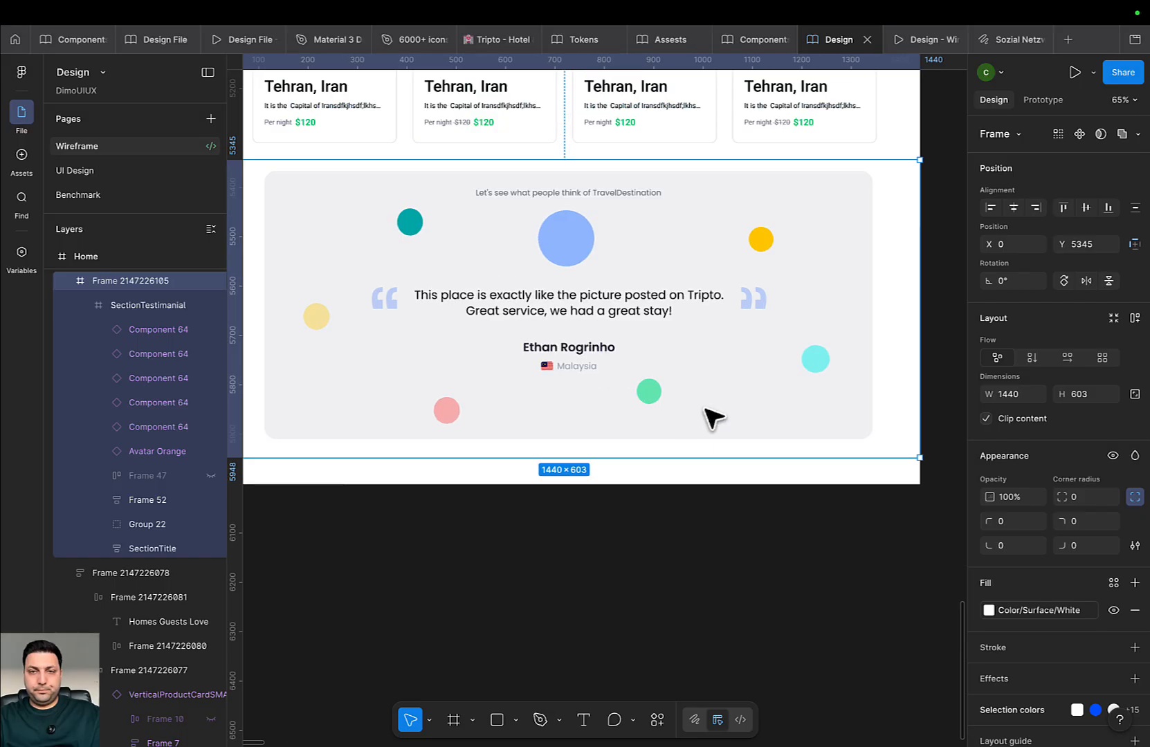
pyautogui.hotkey('shift', 'a')
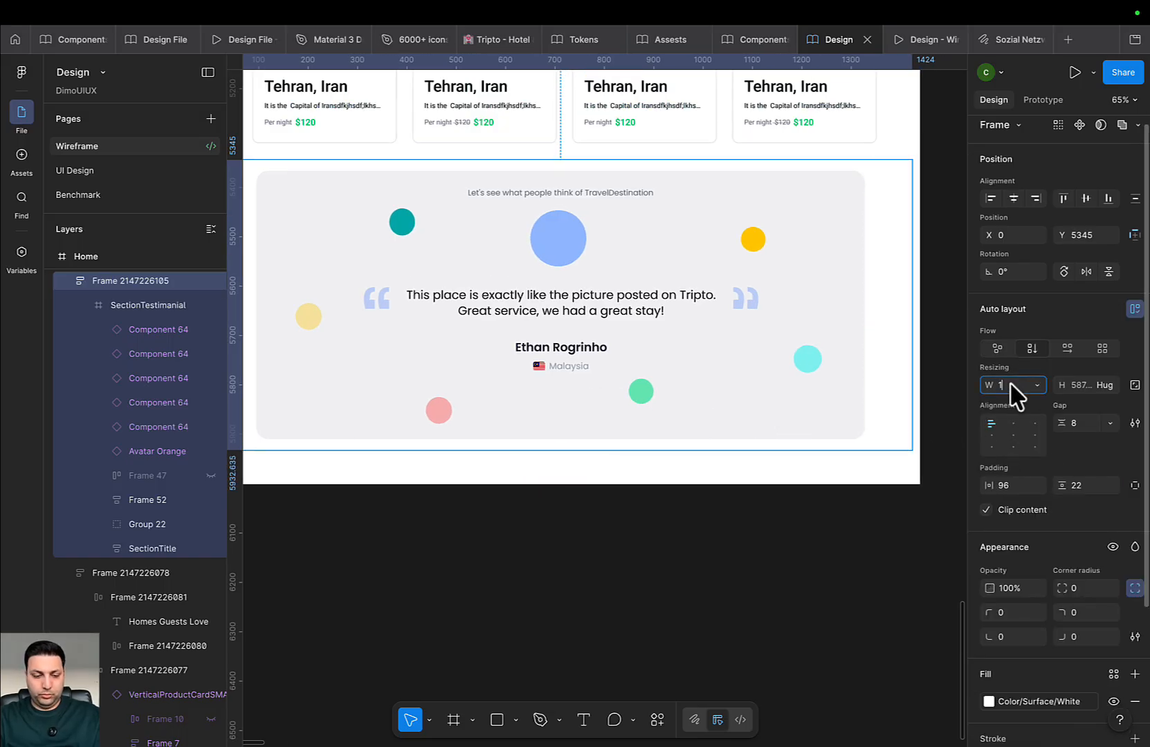
pyautogui.press('Return')
pyautogui.scroll(-1, 1076, 441)
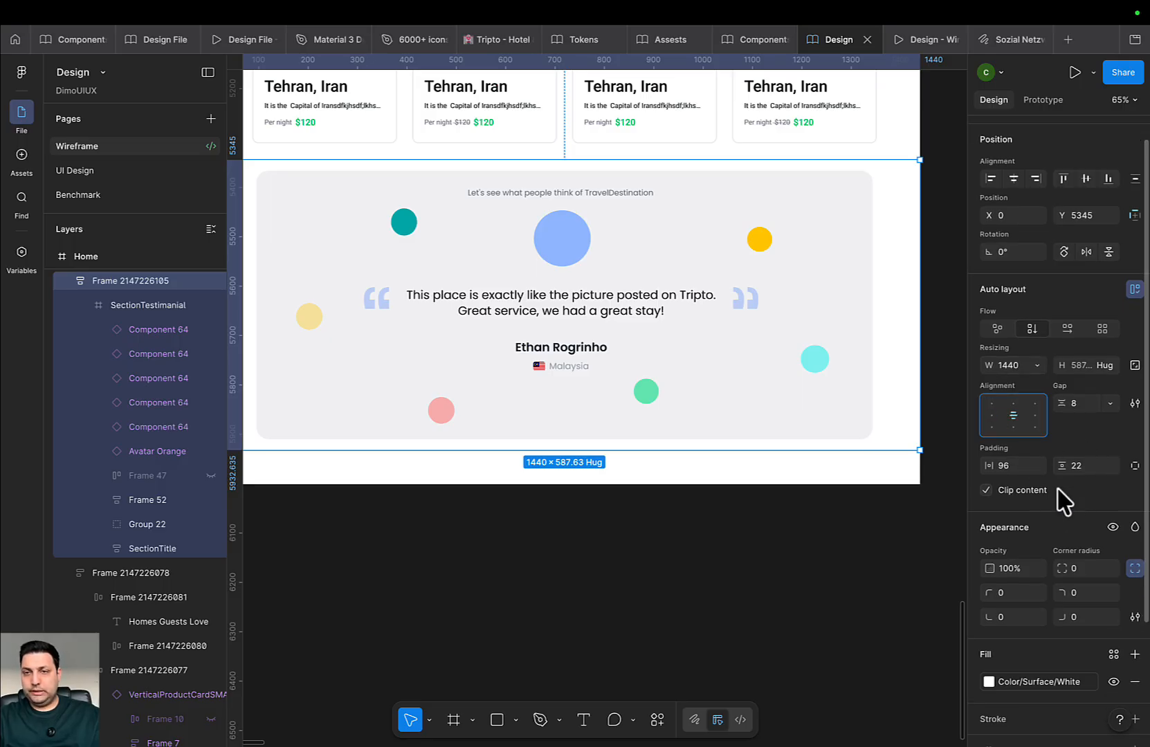
pyautogui.click(1010, 467)
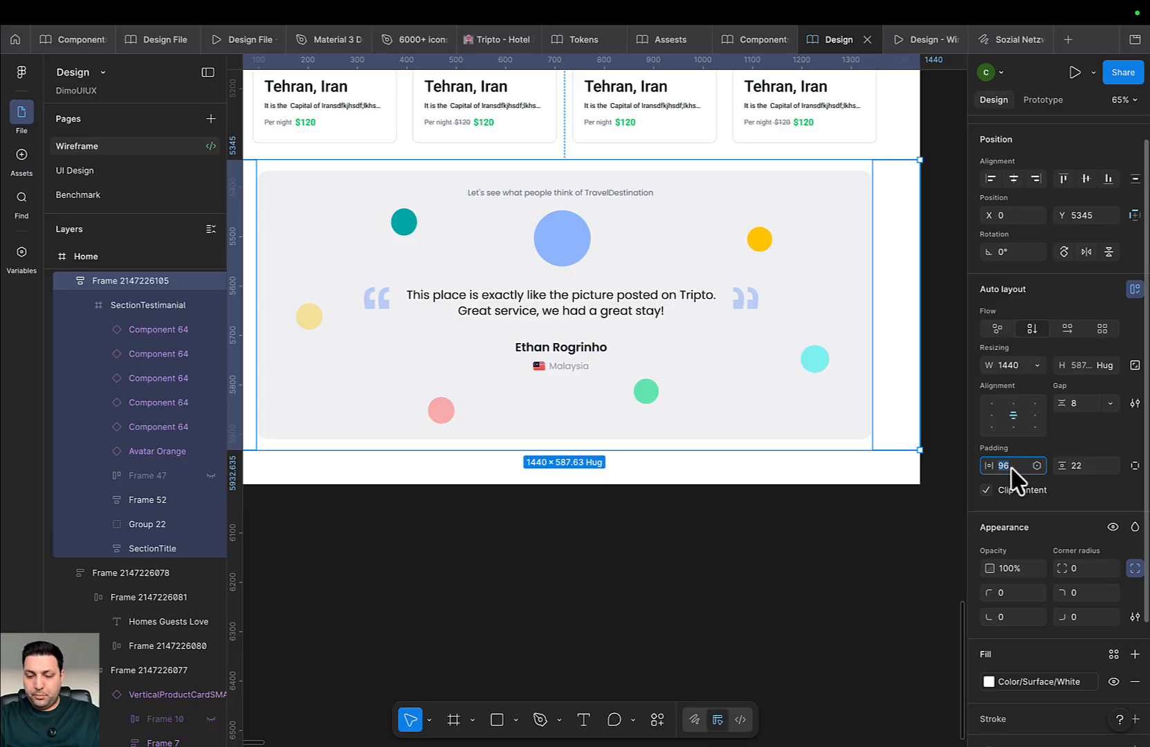
pyautogui.press('Tab')
pyautogui.write('0')
pyautogui.press('Return')
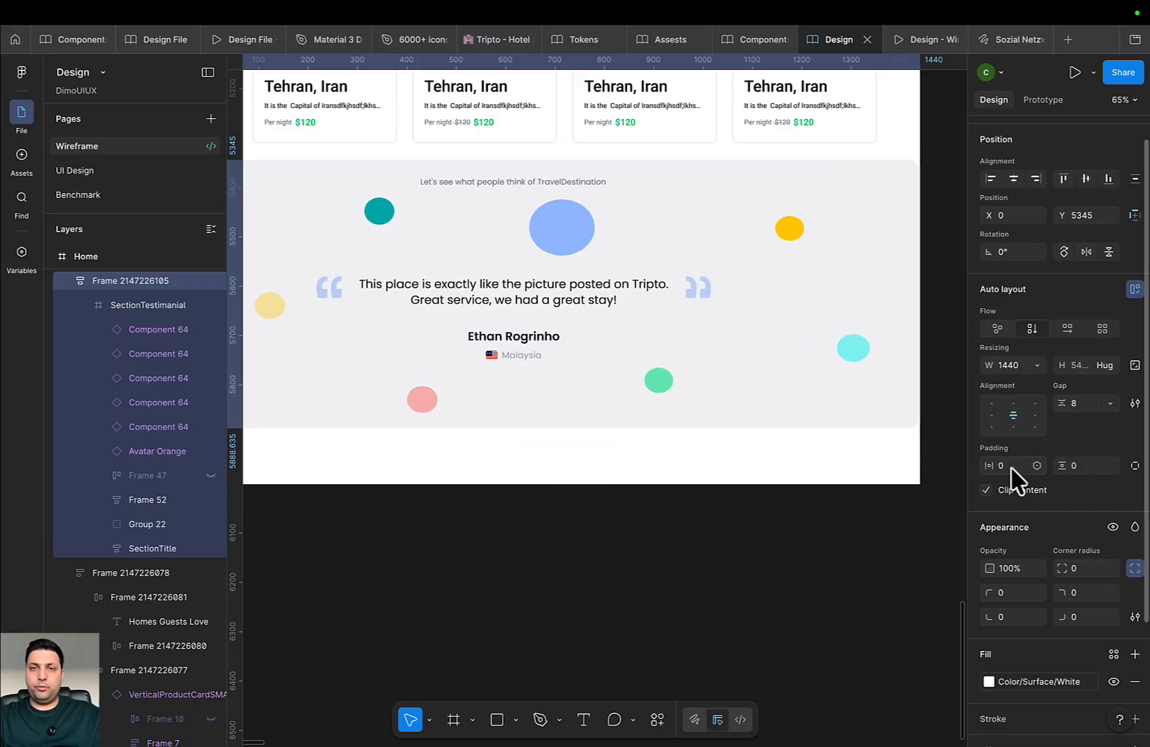
pyautogui.click(645, 324)
pyautogui.moveTo(835, 423); pyautogui.dragTo(868, 488)
pyautogui.scroll(-3, 869, 490)
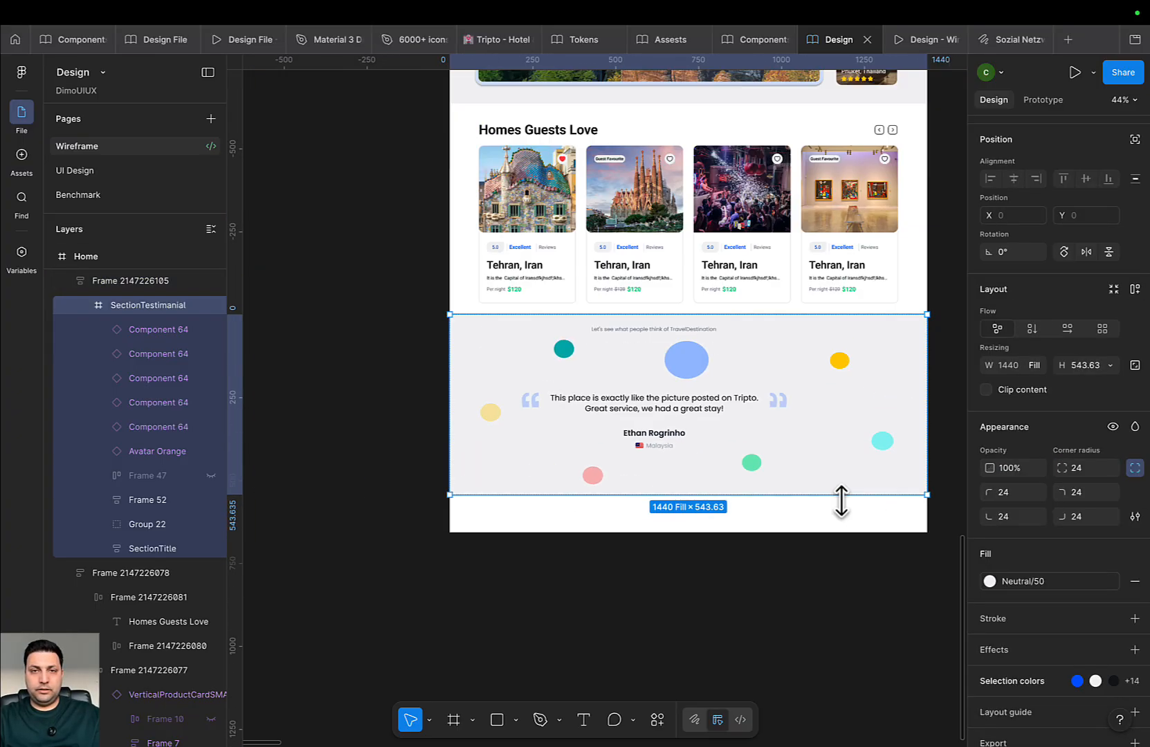
pyautogui.press('super+z')
pyautogui.press('super+z')
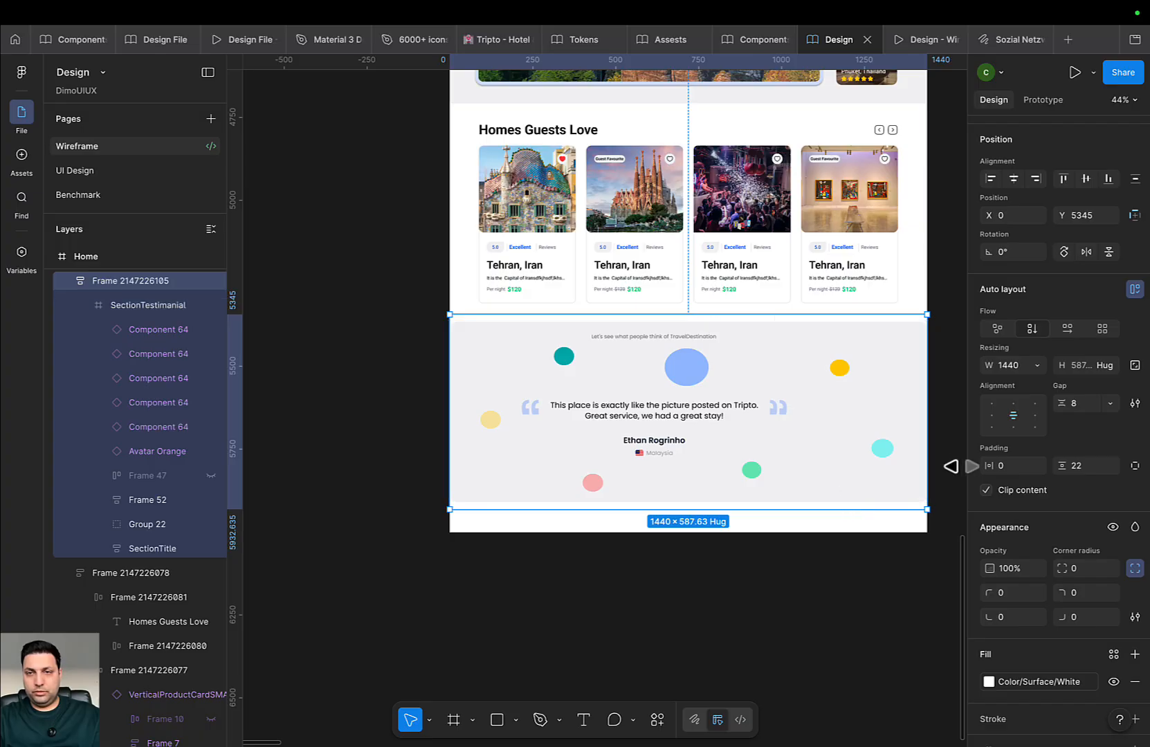
pyautogui.press('super+z')
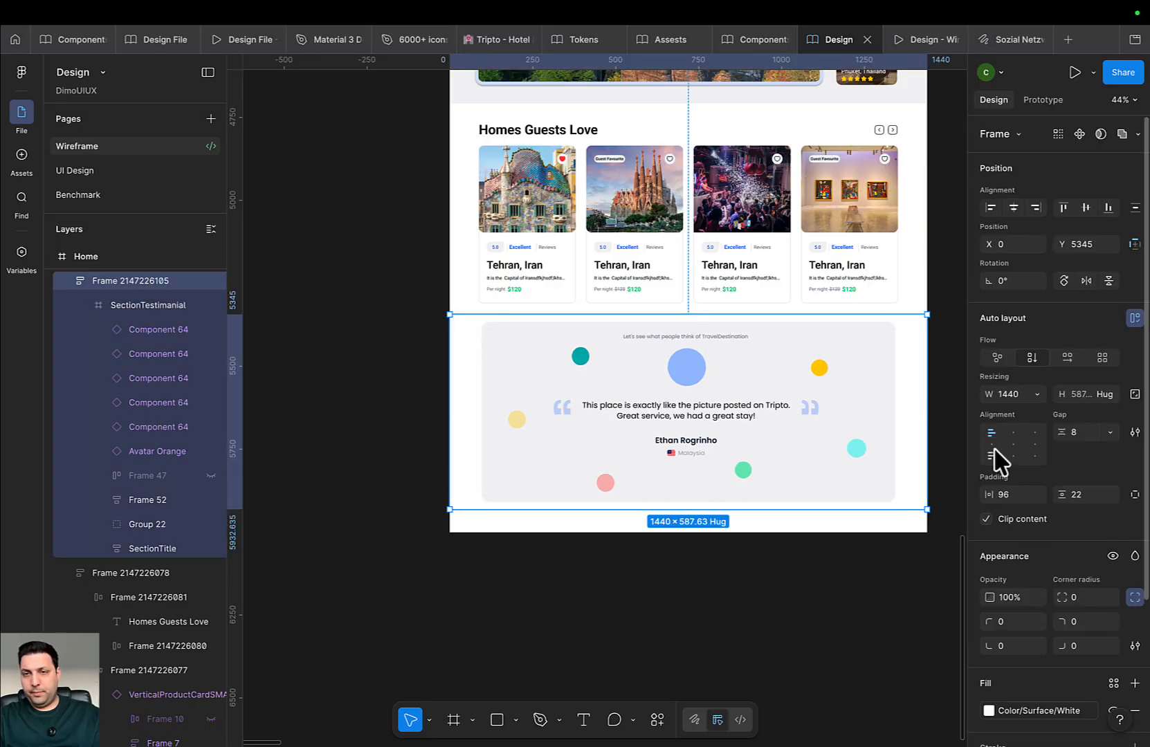
pyautogui.click(1008, 494)
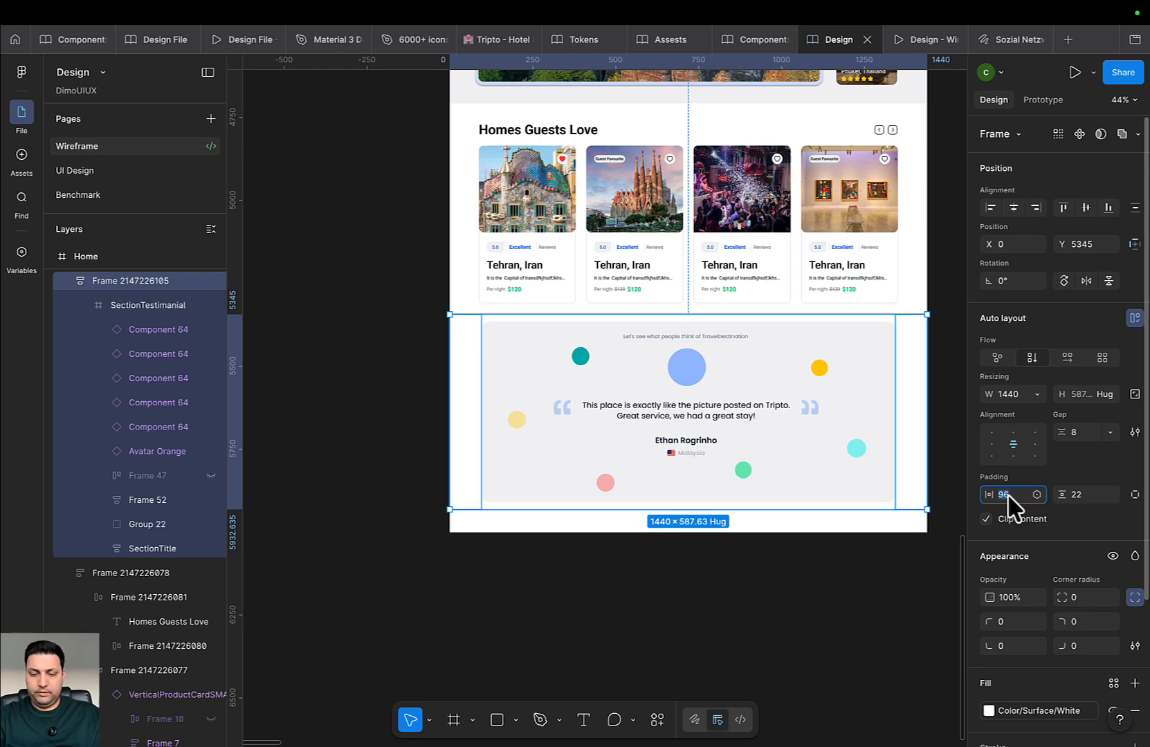
pyautogui.write('0')
pyautogui.press('Tab')
pyautogui.hotkey('ctrl', 'z')
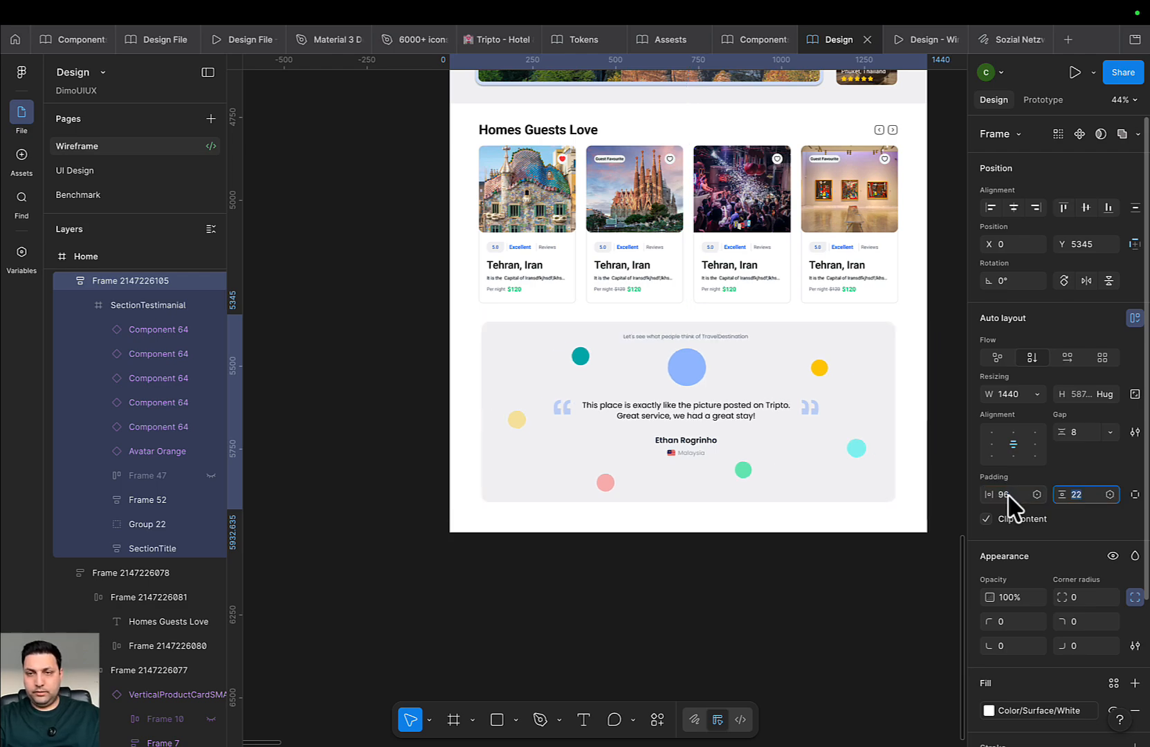
# Set the SectionTestimanial frame to a fixed width of 1248 and a fixed height of 543
pyautogui.click(743, 379)
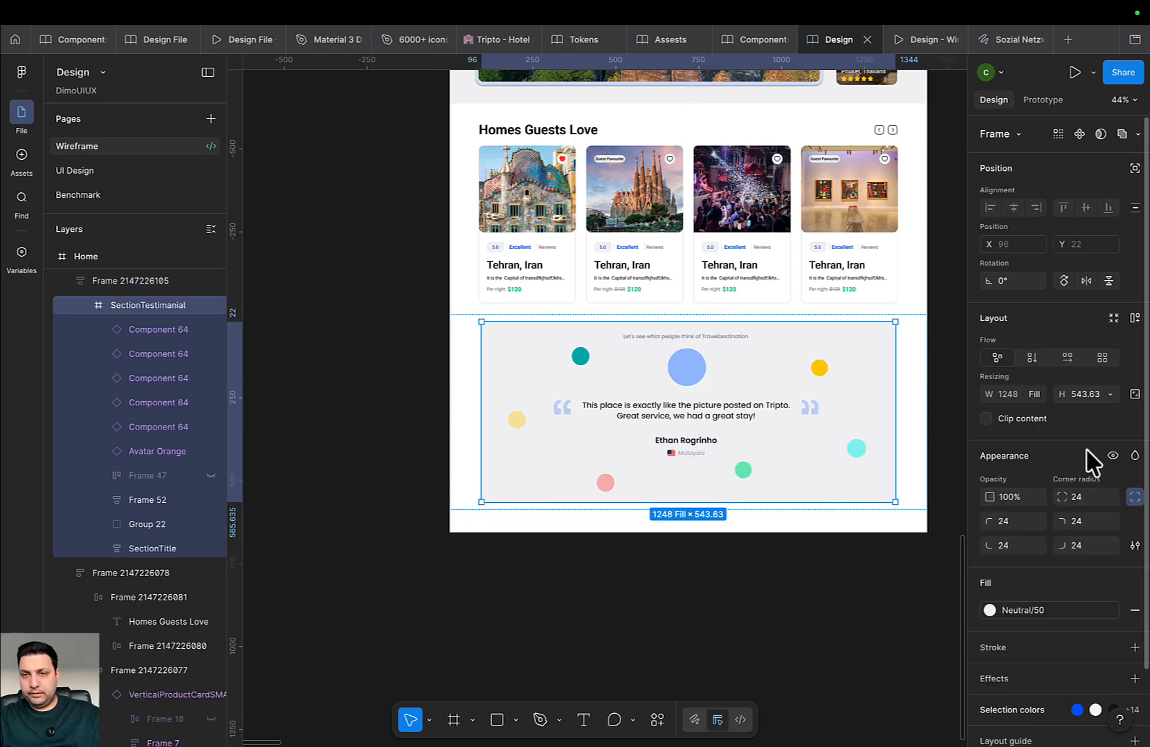
pyautogui.click(1026, 399)
pyautogui.click(1013, 376)
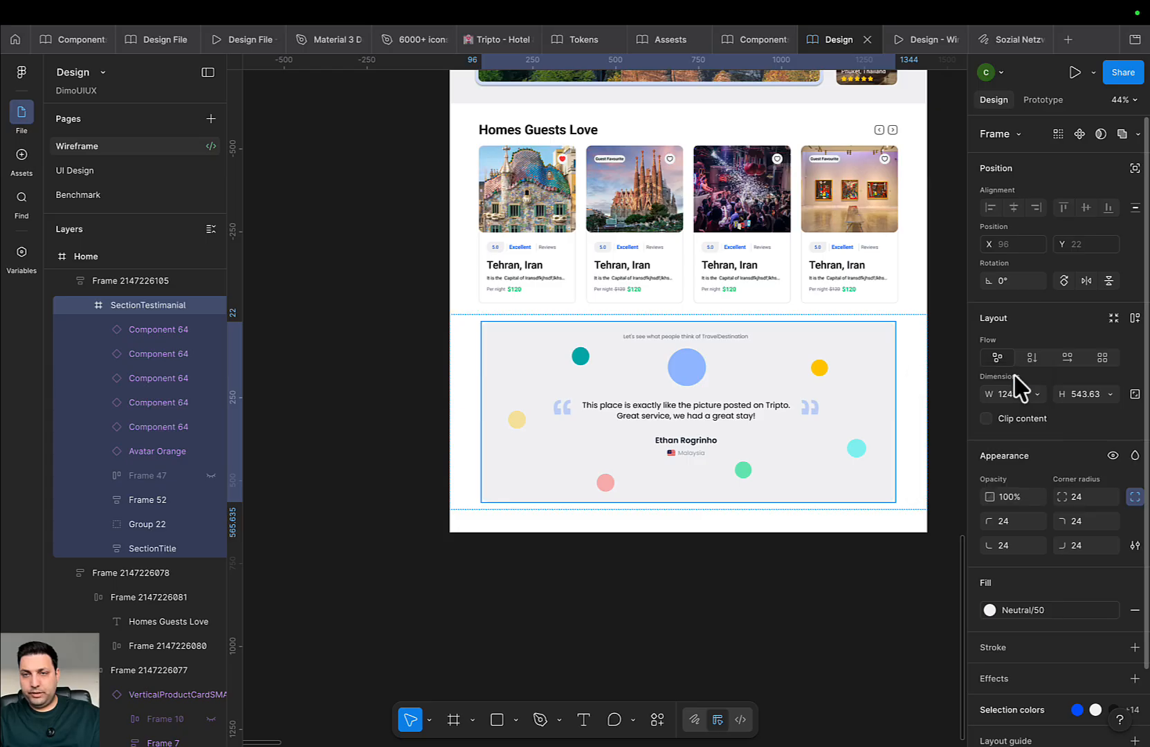
pyautogui.click(1108, 397)
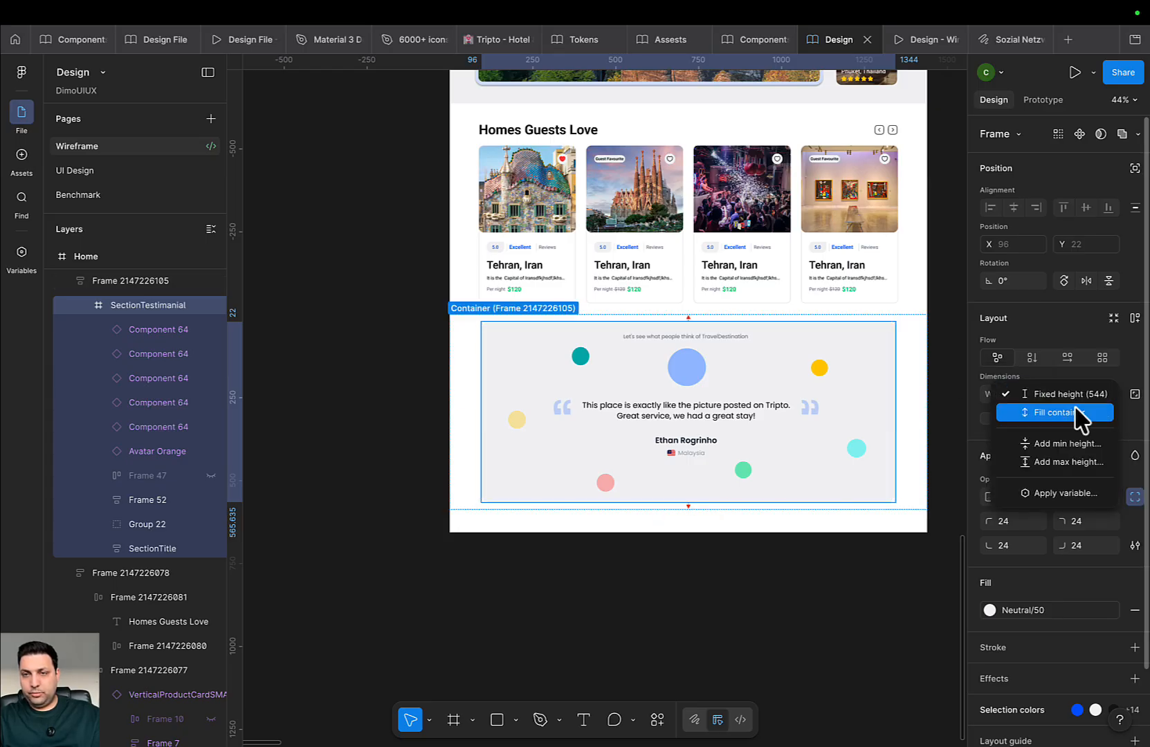
pyautogui.click(1079, 398)
pyautogui.click(1094, 396)
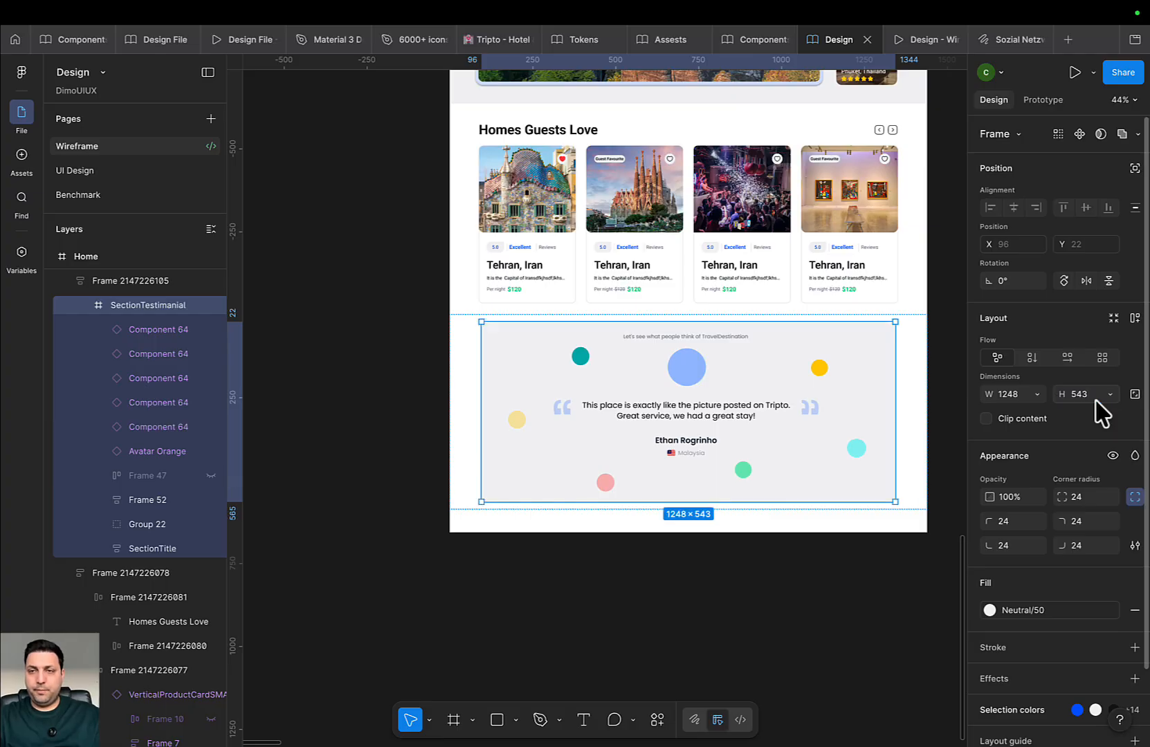
# Set the horizontal and vertical padding of the wrapper frame around SectionTestimanial to 0
pyautogui.scroll(-1, 1095, 403)
pyautogui.click(931, 498)
pyautogui.click(920, 482)
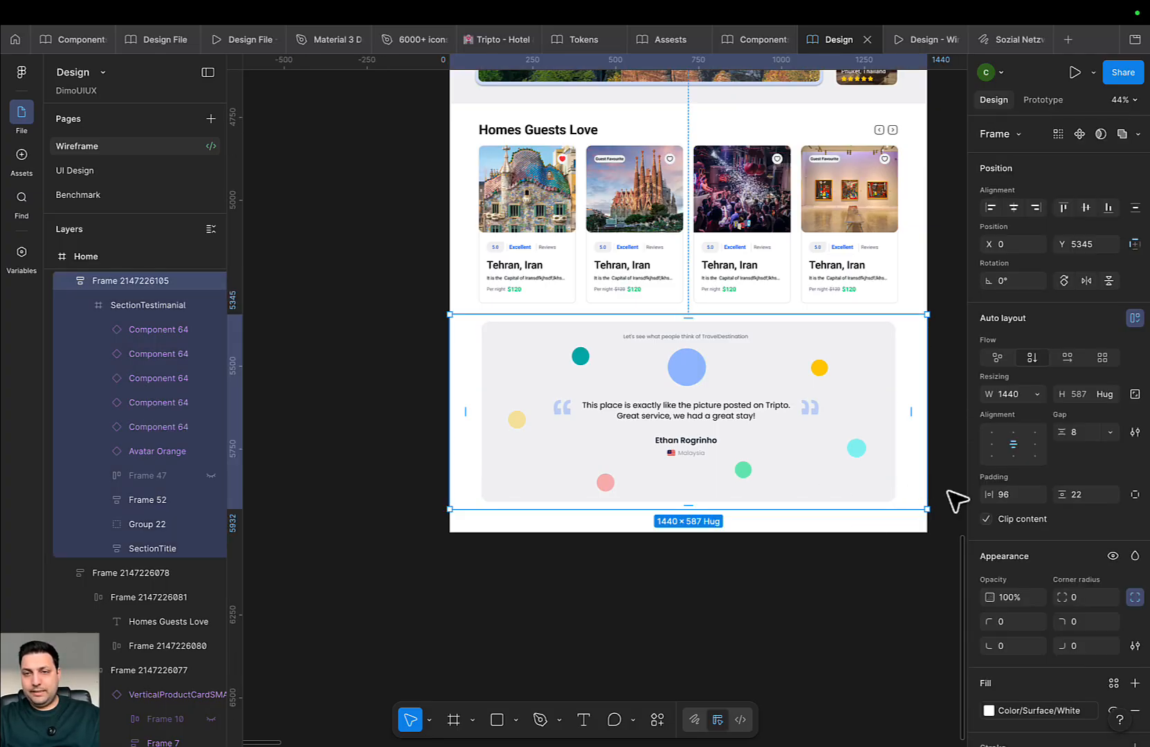
pyautogui.click(1014, 495)
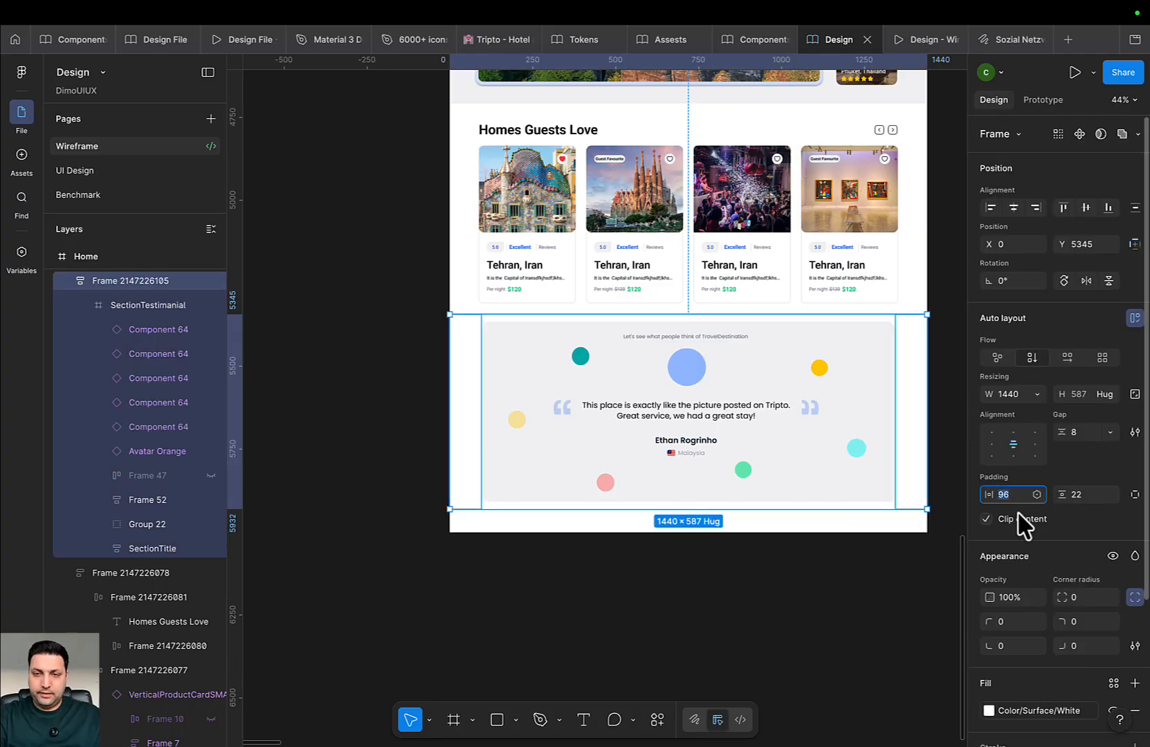
pyautogui.write('0')
pyautogui.press('Tab')
pyautogui.write('0')
pyautogui.press('Return')
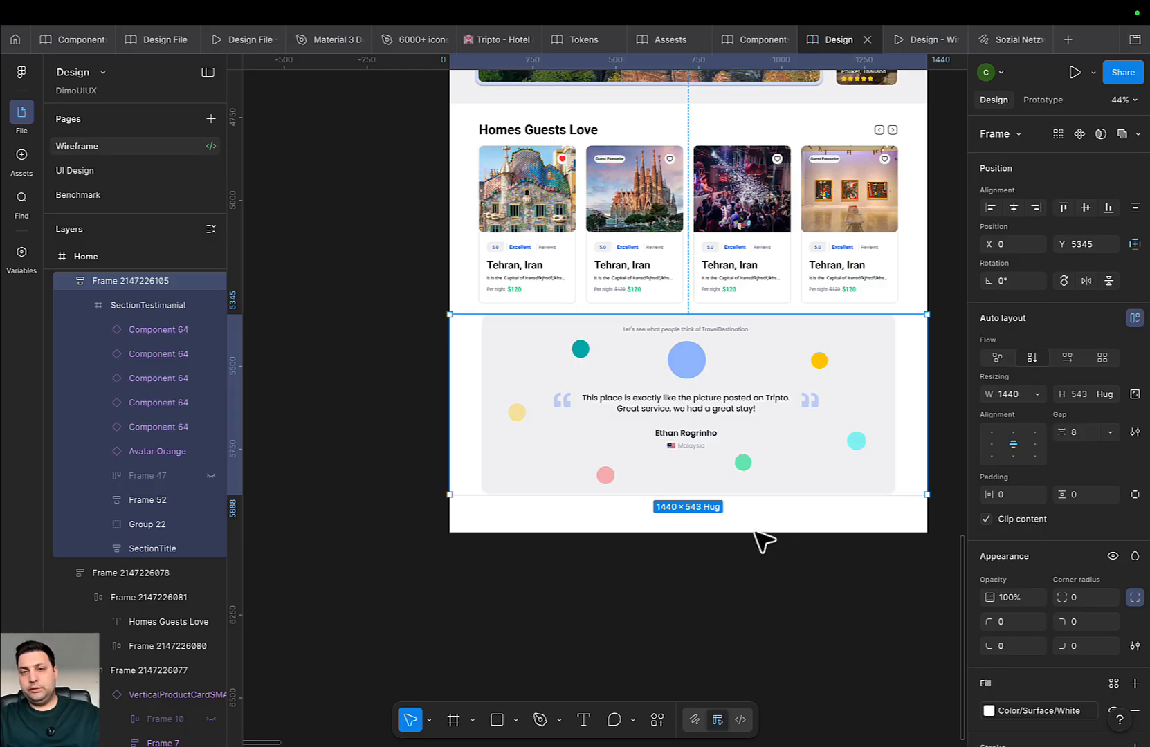
# Compare the wireframe's testimonial section and its avatar circles with the testimonial section in the reference Design File prototype
pyautogui.click(830, 557)
pyautogui.scroll(1, 771, 465)
pyautogui.scroll(2, 770, 463)
pyautogui.scroll(-5, 675, 419)
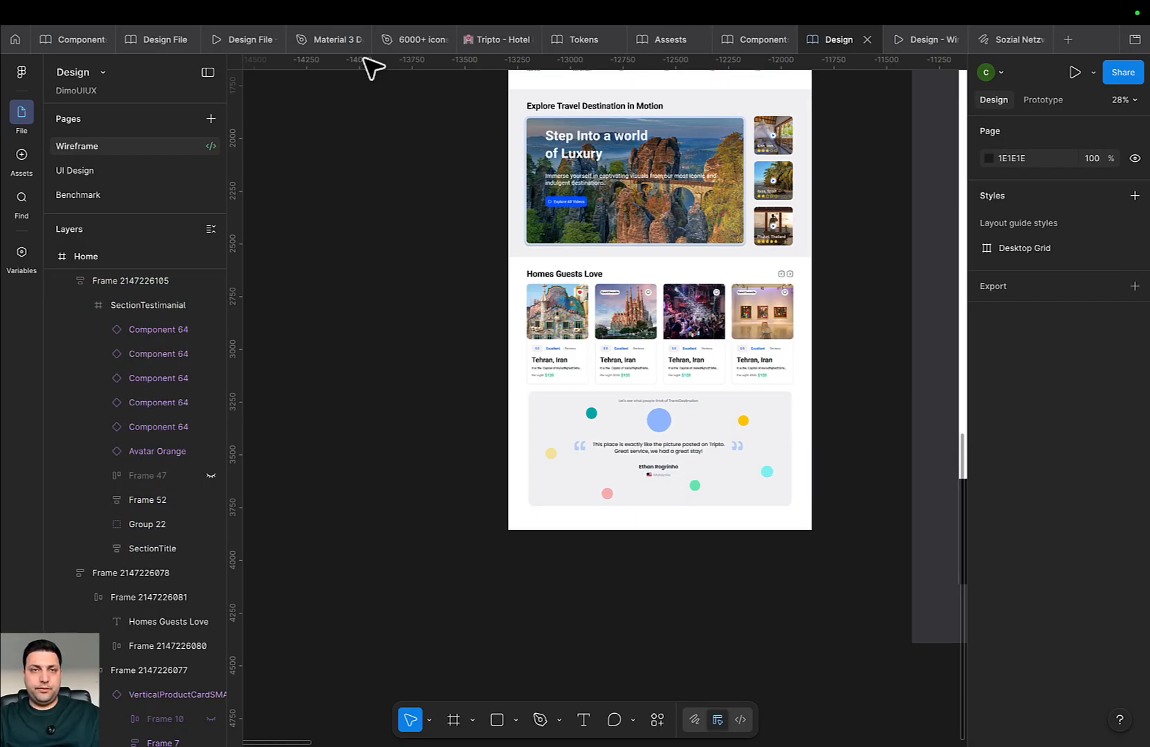
pyautogui.moveTo(327, 44)
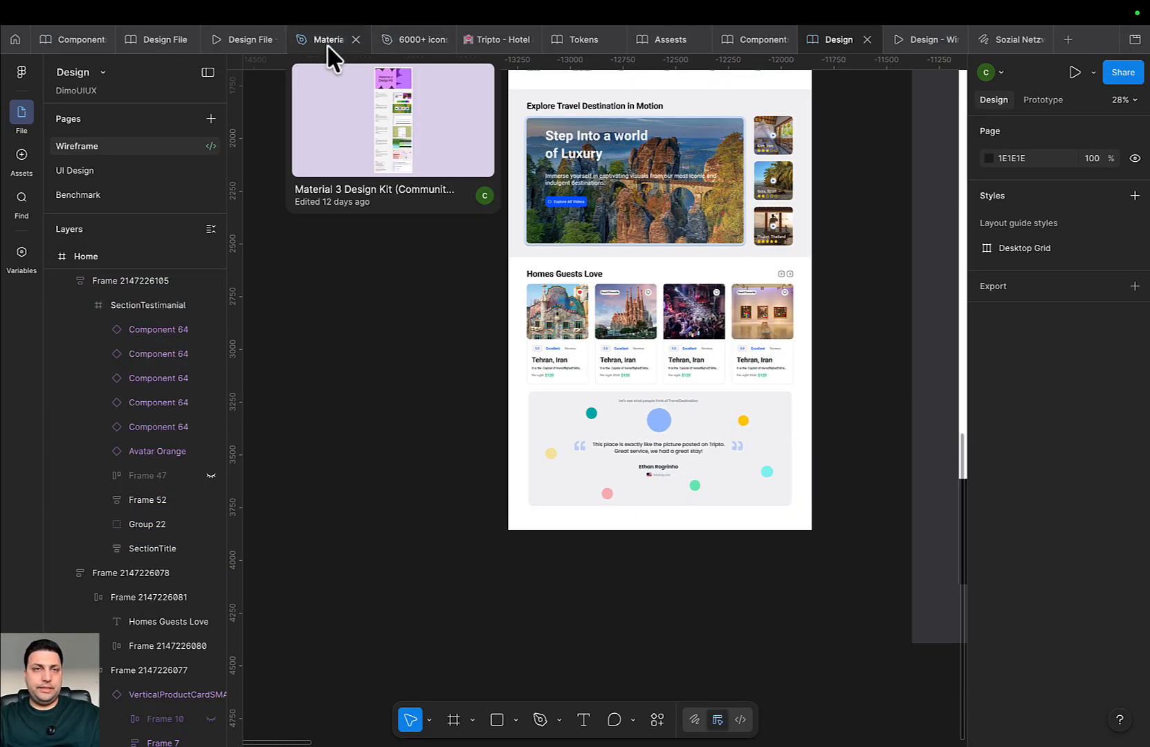
pyautogui.click(239, 39)
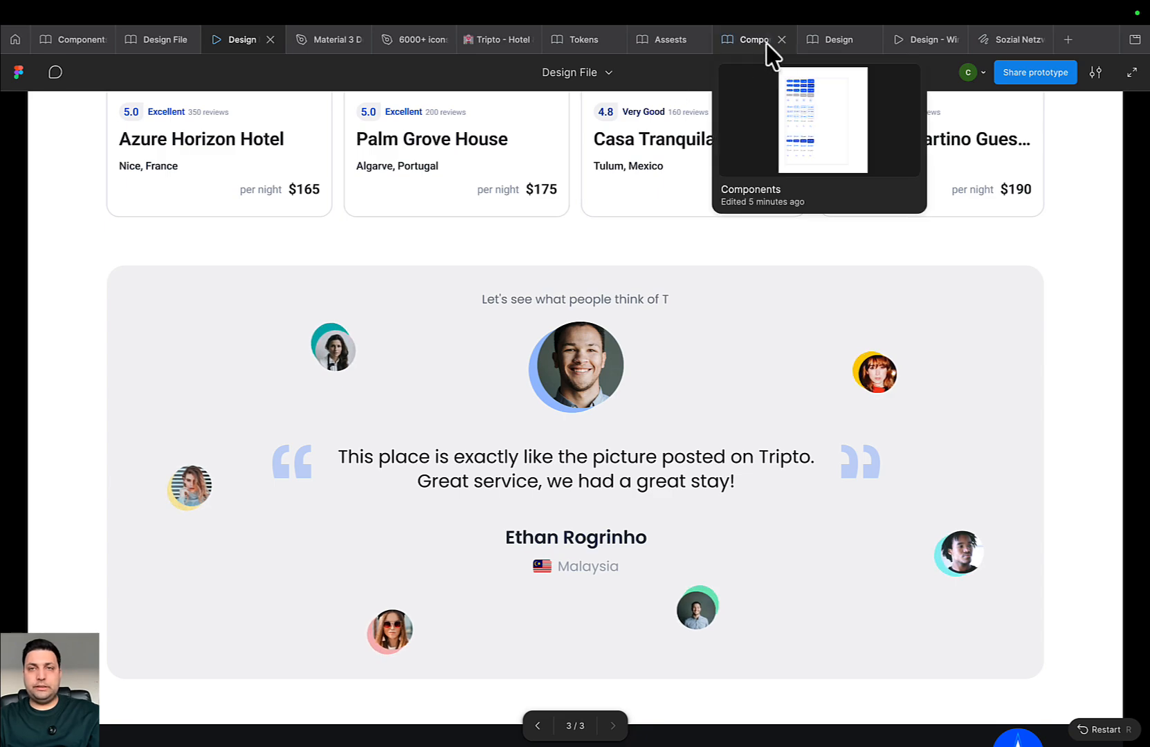
pyautogui.click(827, 41)
pyautogui.scroll(10, 657, 456)
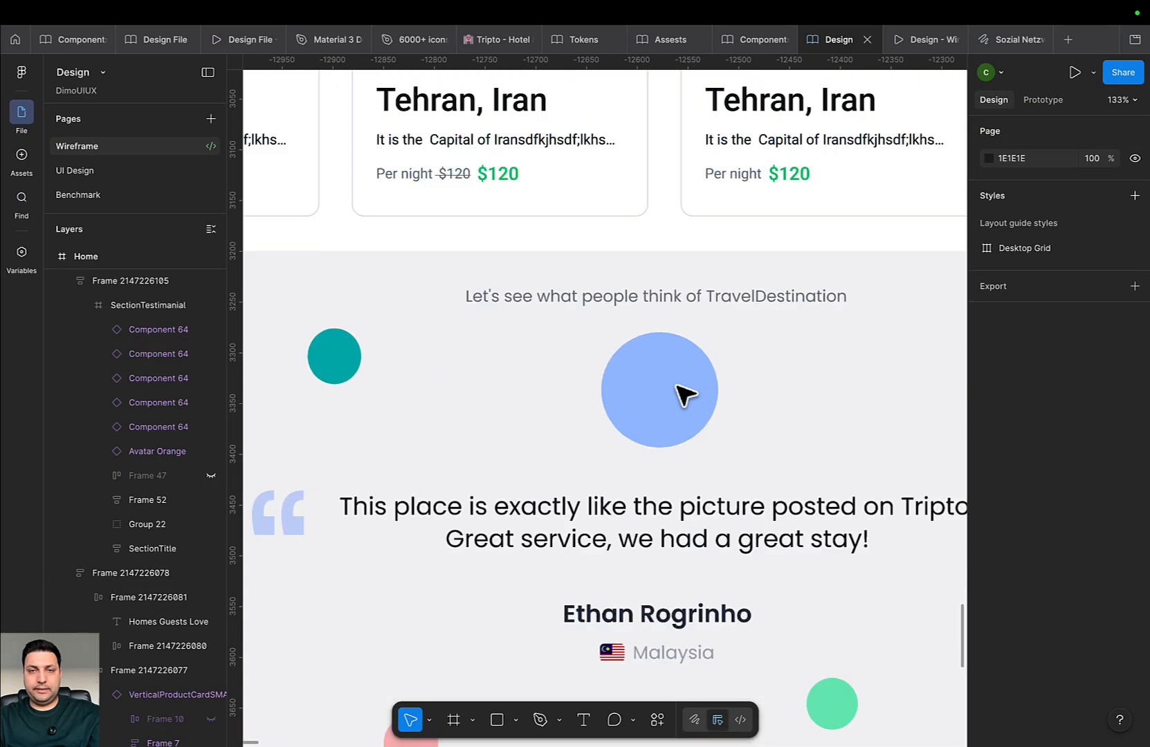
# Apply the BodyLarge text style to the "Let's see what people think of TravelDestination" line above the testimonial
pyautogui.click(626, 304)
pyautogui.doubleClick(626, 304)
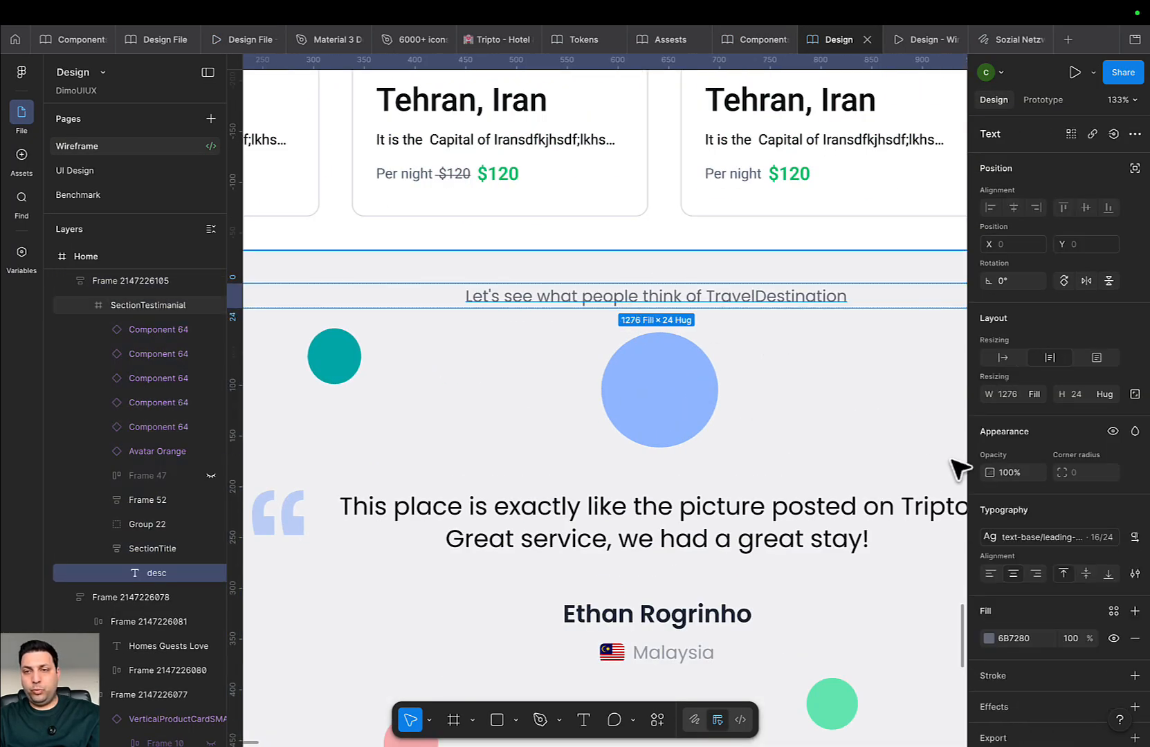
pyautogui.click(1117, 538)
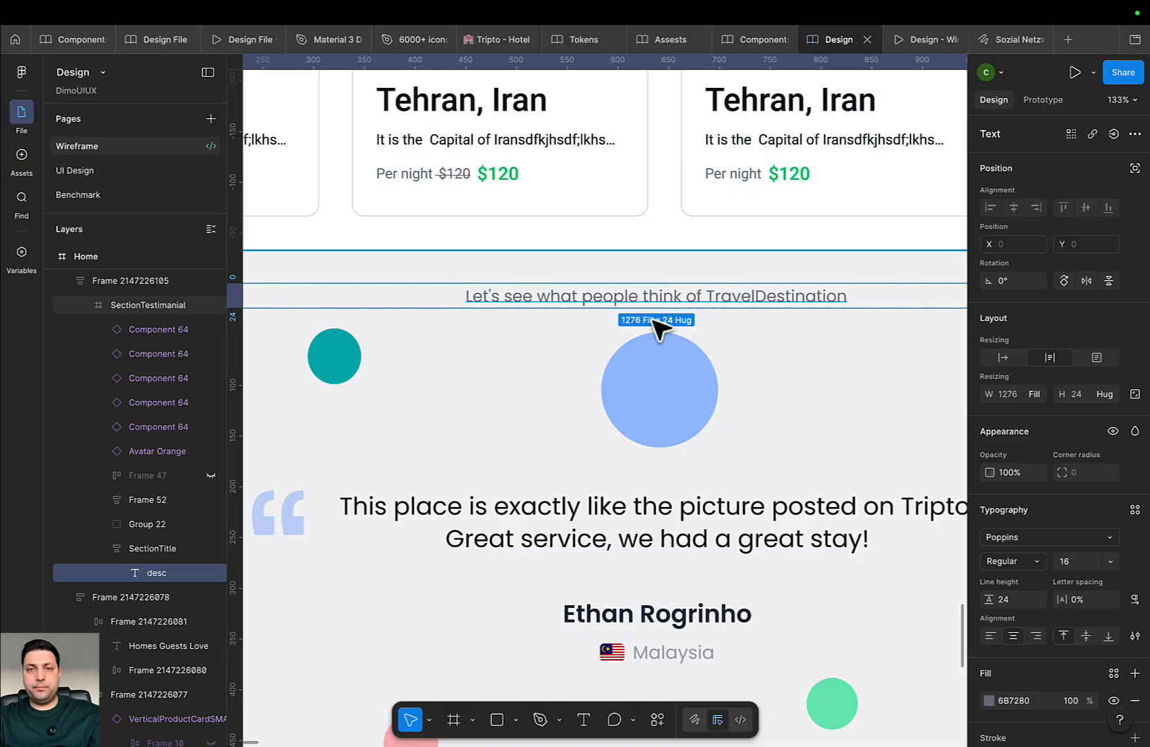
pyautogui.click(1135, 511)
pyautogui.scroll(-10, 891, 636)
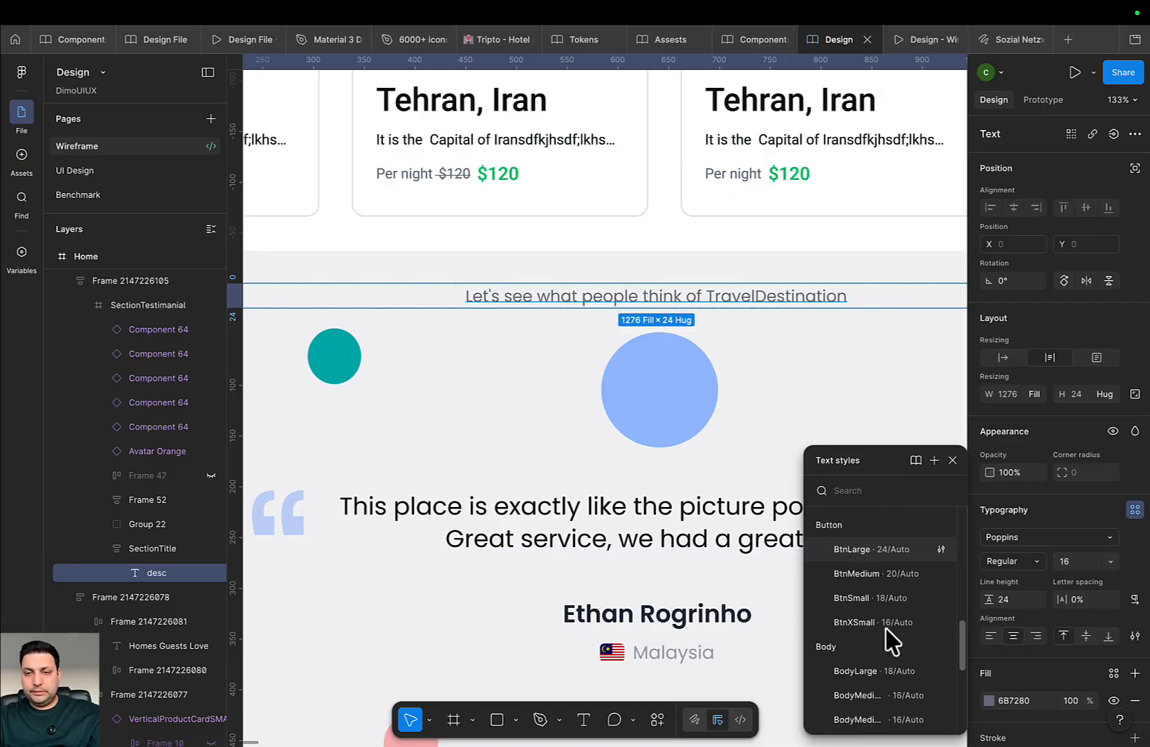
pyautogui.scroll(-3, 892, 647)
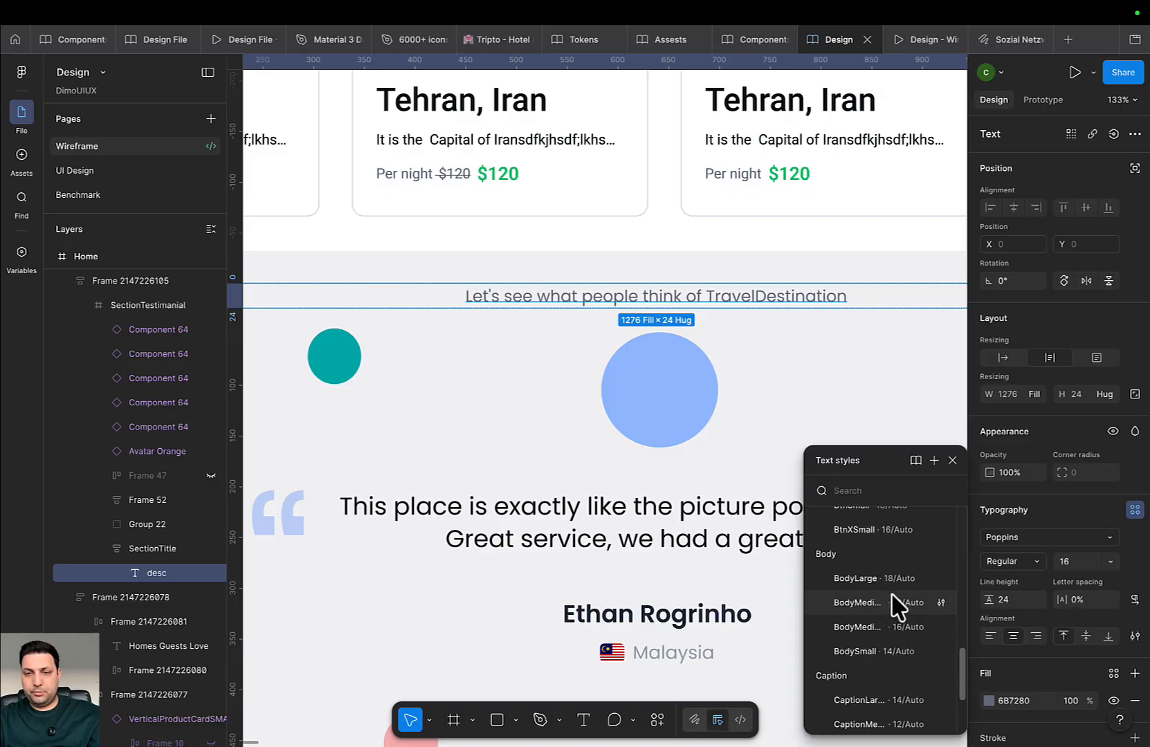
pyautogui.click(865, 579)
pyautogui.scroll(-3, 760, 470)
# Apply the Title/T1 text style to the testimonial quote "This place is exactly like the picture posted on Tripto."
pyautogui.click(732, 441)
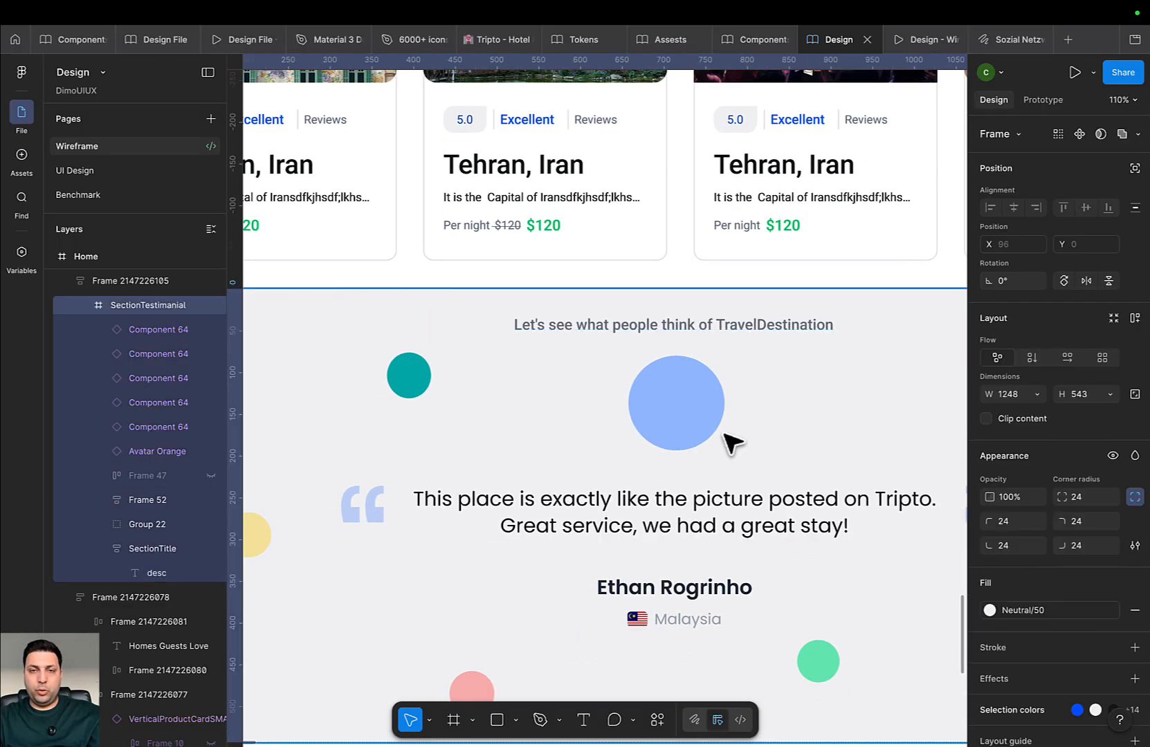
pyautogui.scroll(-2, 701, 487)
pyautogui.click(675, 472)
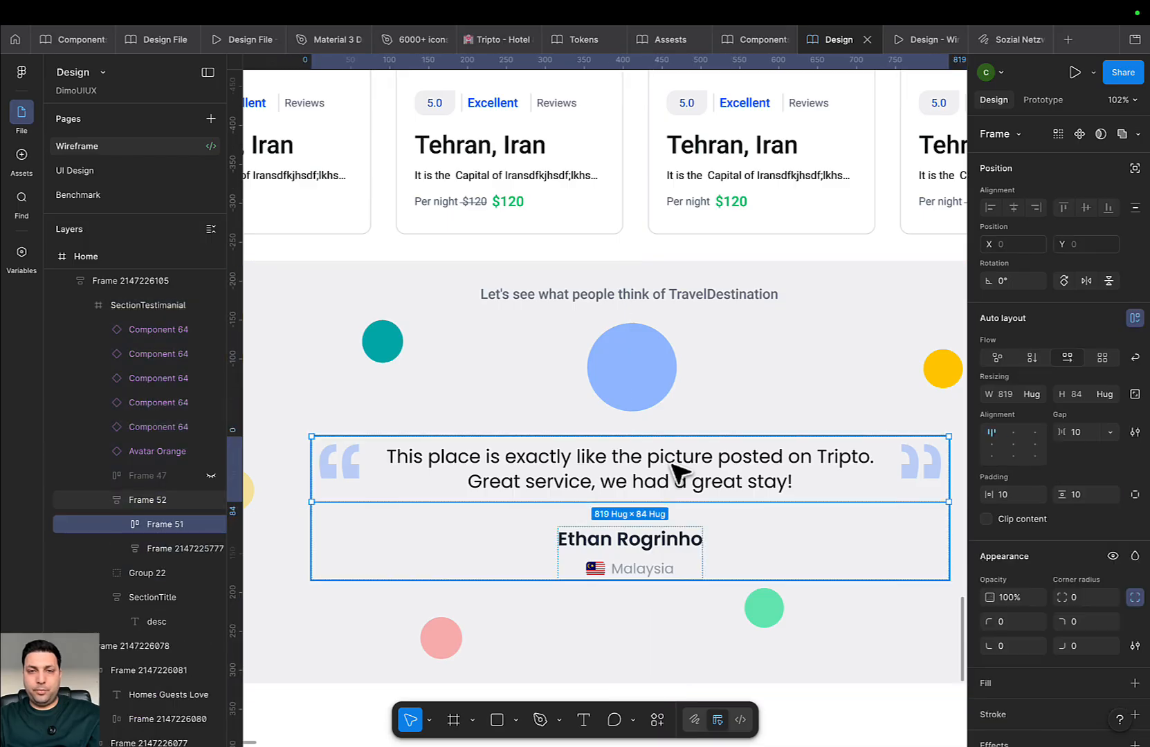
pyautogui.click(677, 476)
pyautogui.click(1133, 537)
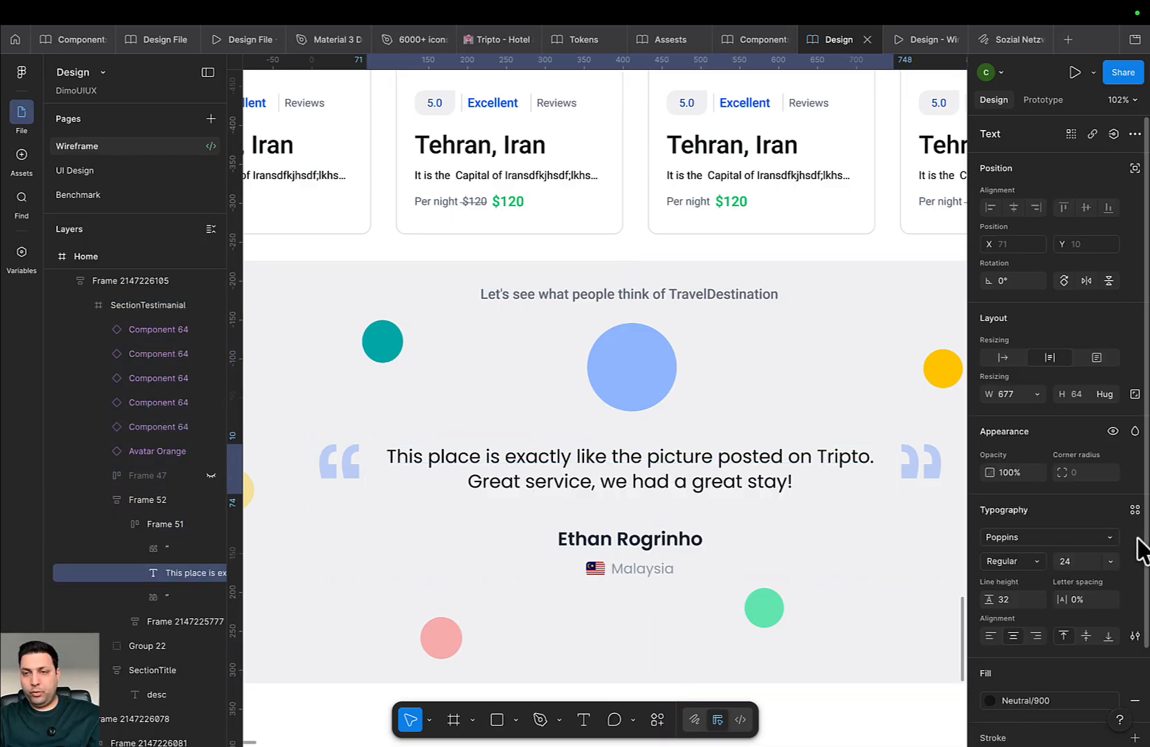
pyautogui.click(1134, 510)
pyautogui.scroll(-4, 889, 623)
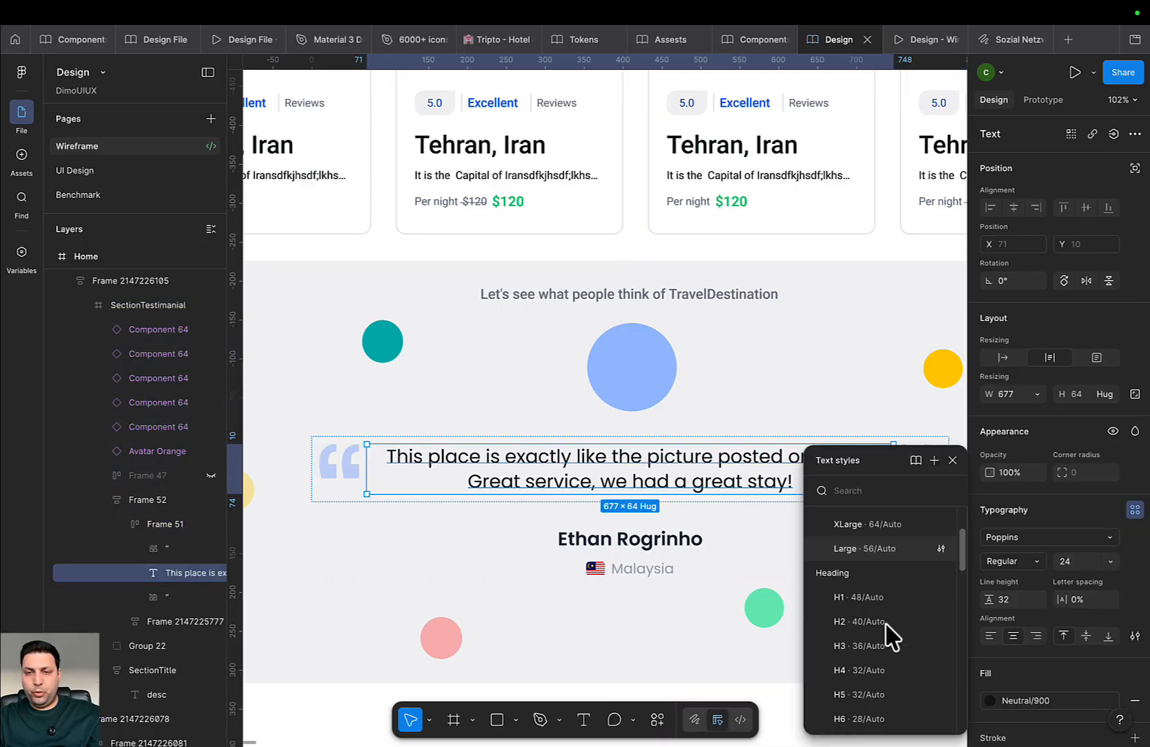
pyautogui.scroll(-3, 920, 652)
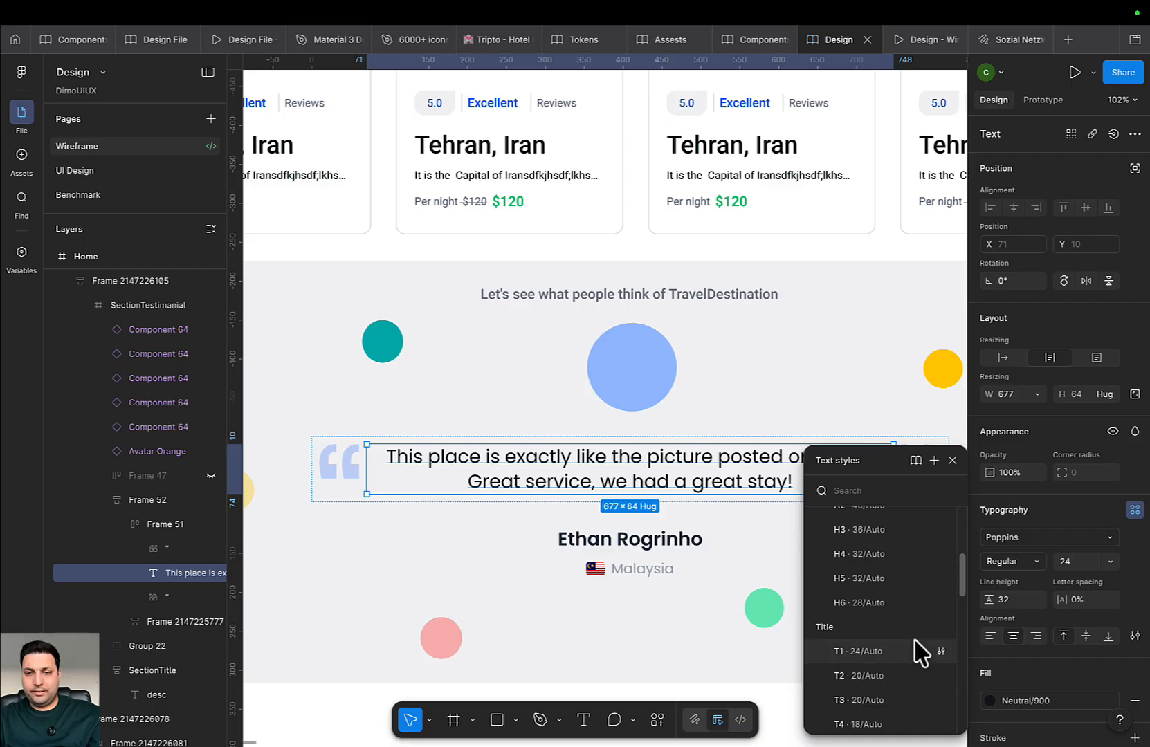
pyautogui.click(887, 651)
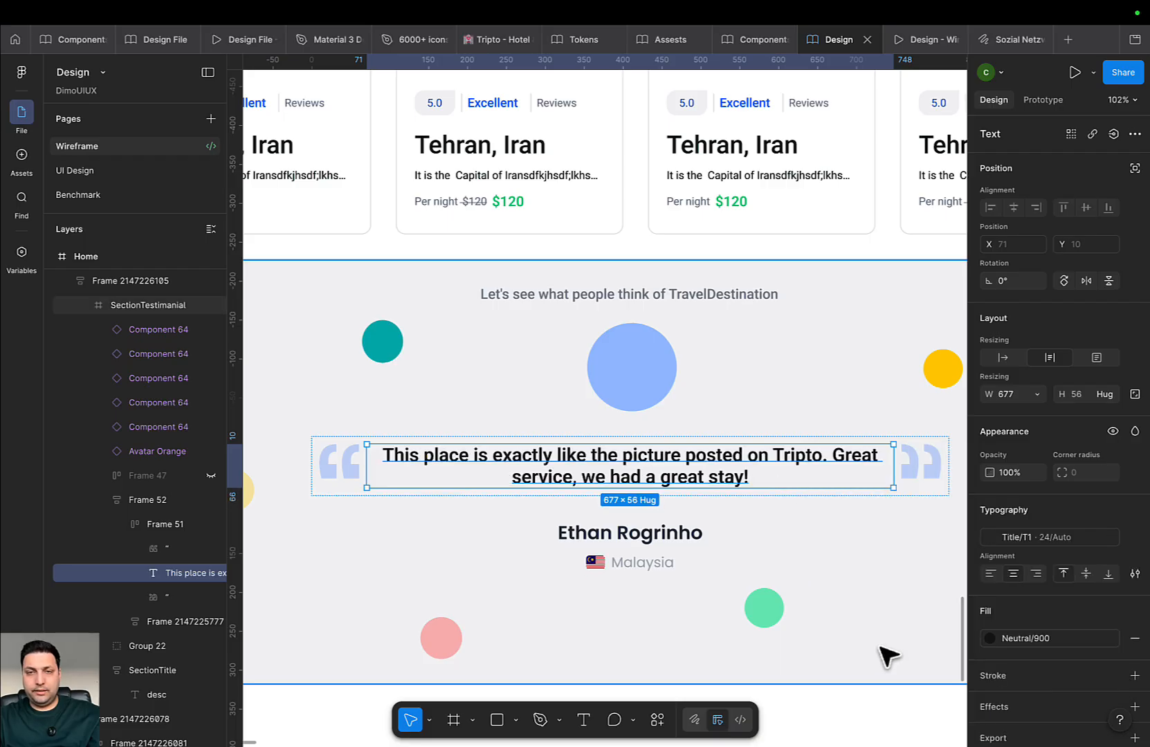
# Try the Heading/H6 text style on the testimonial quote and switch it back to Title/T1
pyautogui.click(1068, 543)
pyautogui.scroll(-2, 864, 657)
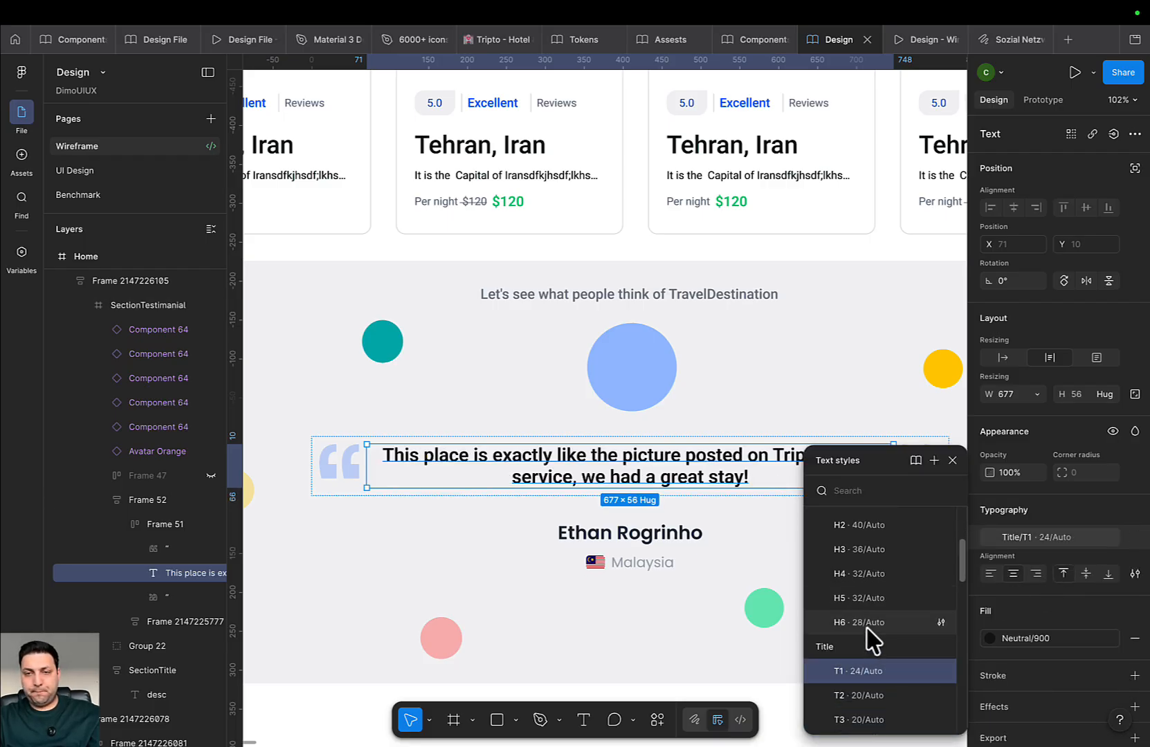
pyautogui.click(871, 623)
pyautogui.click(1042, 550)
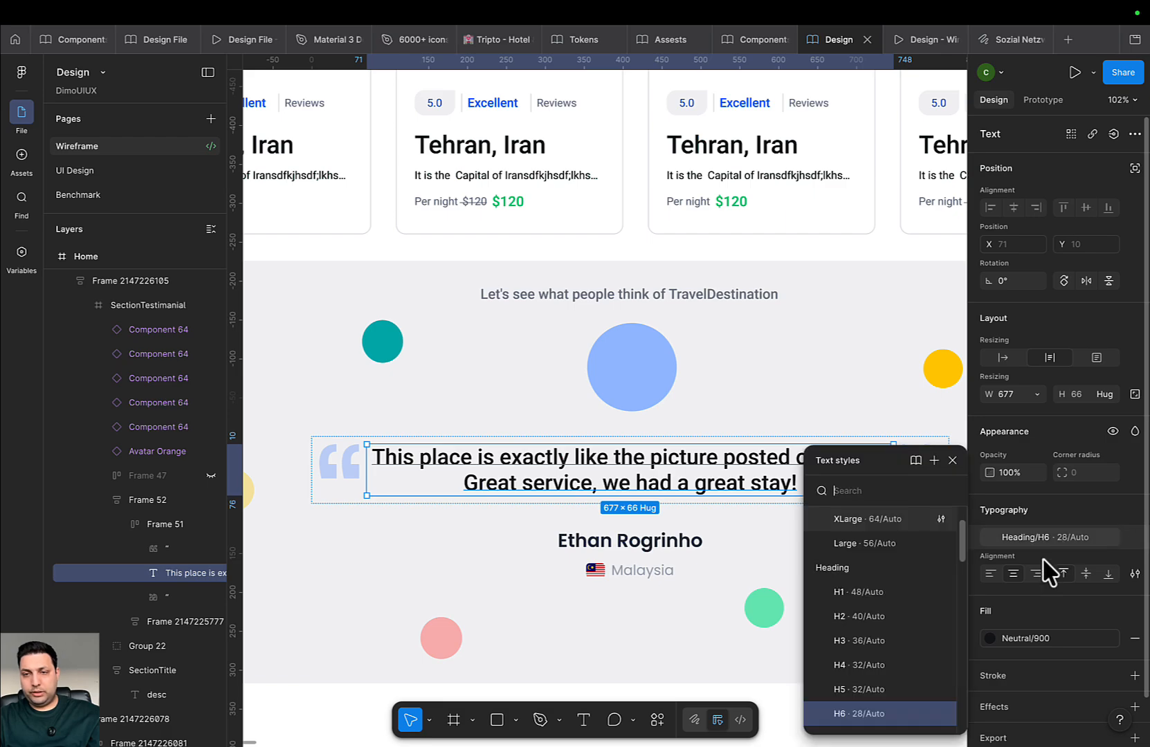
pyautogui.scroll(-3, 892, 702)
pyautogui.click(879, 689)
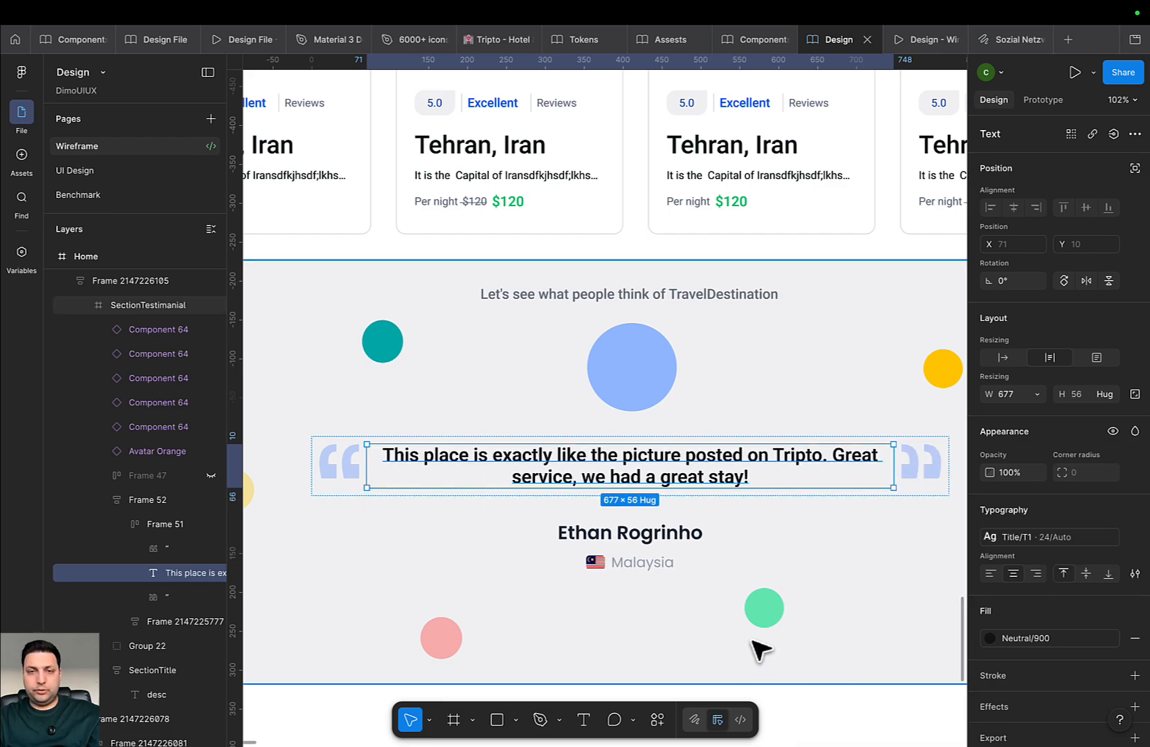
# Ungroup Frame 48 around the reviewer's name so the text layer sits directly in the parent frame
pyautogui.click(640, 548)
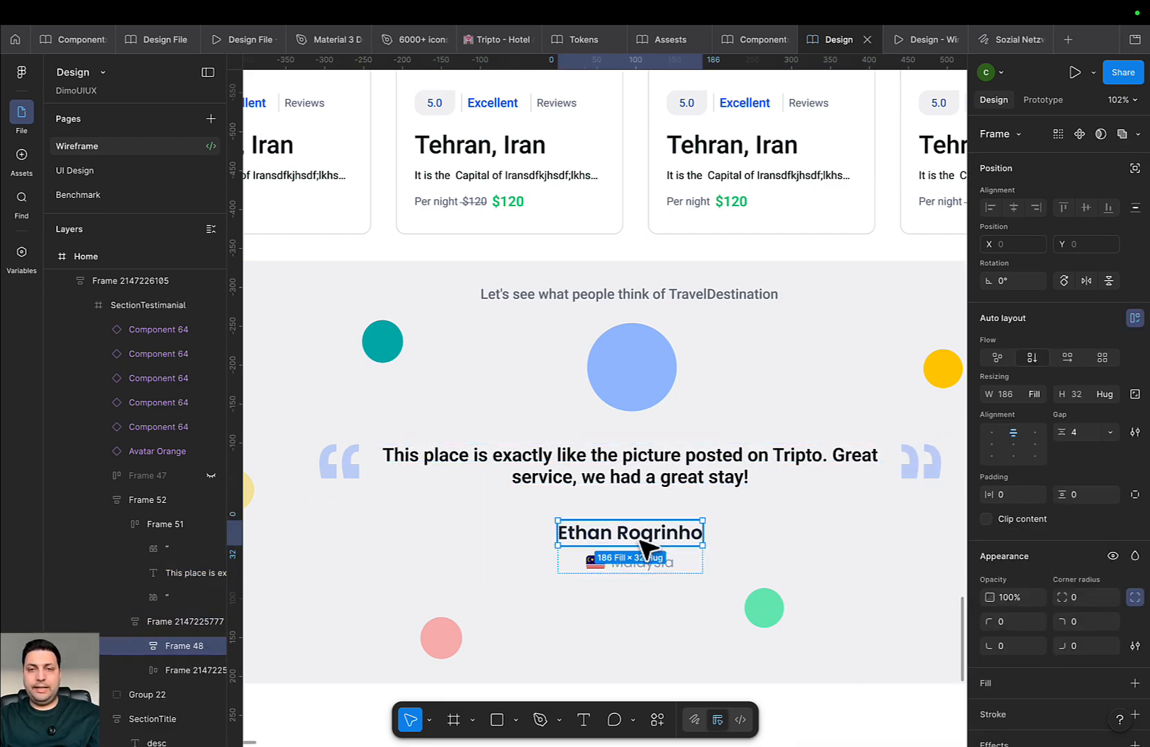
pyautogui.click(697, 534)
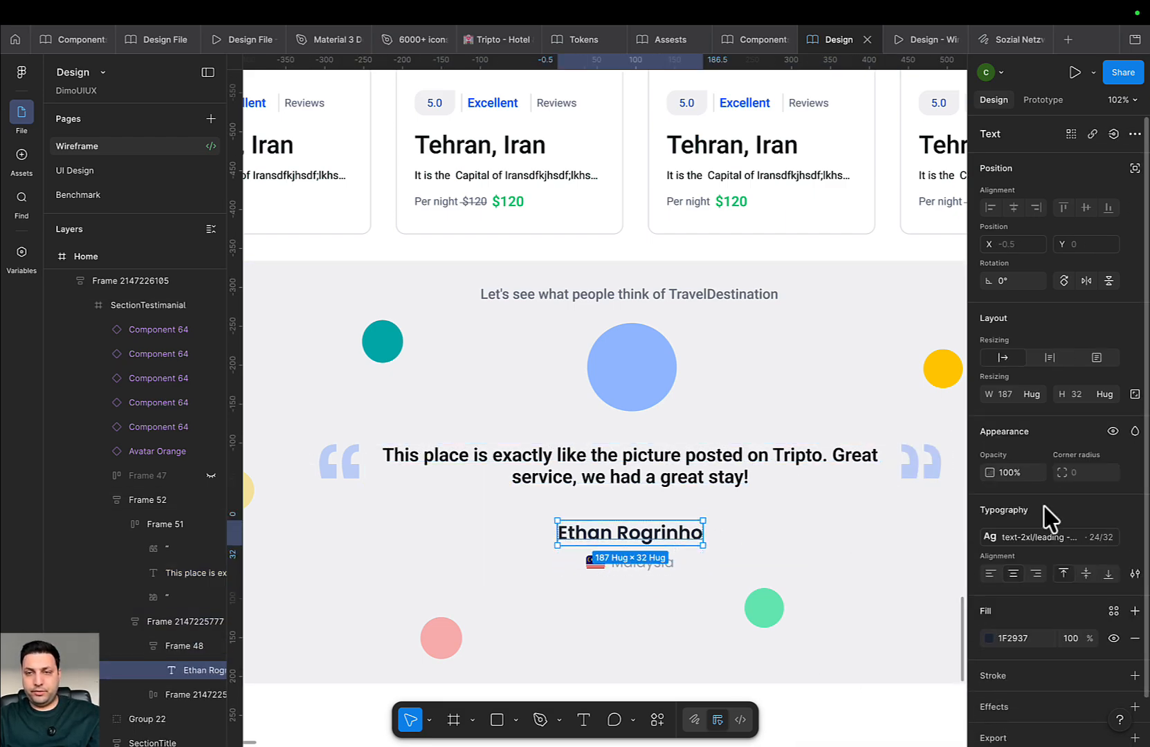
pyautogui.click(161, 645)
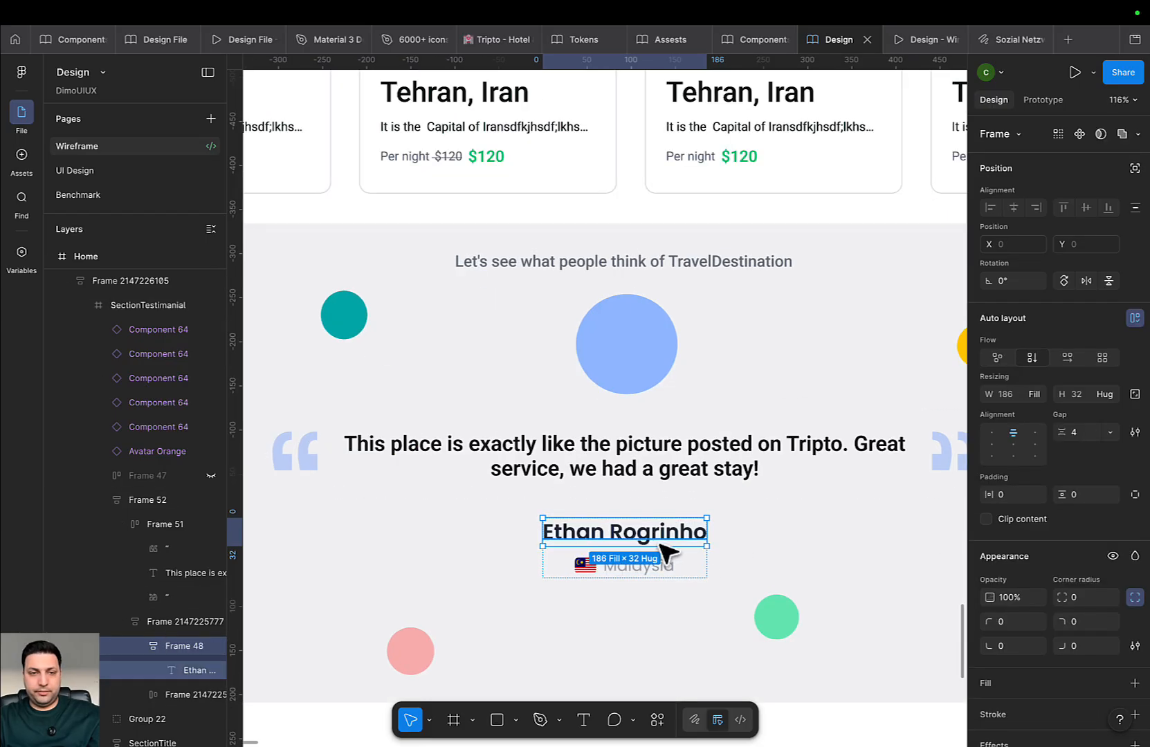
pyautogui.scroll(2, 662, 552)
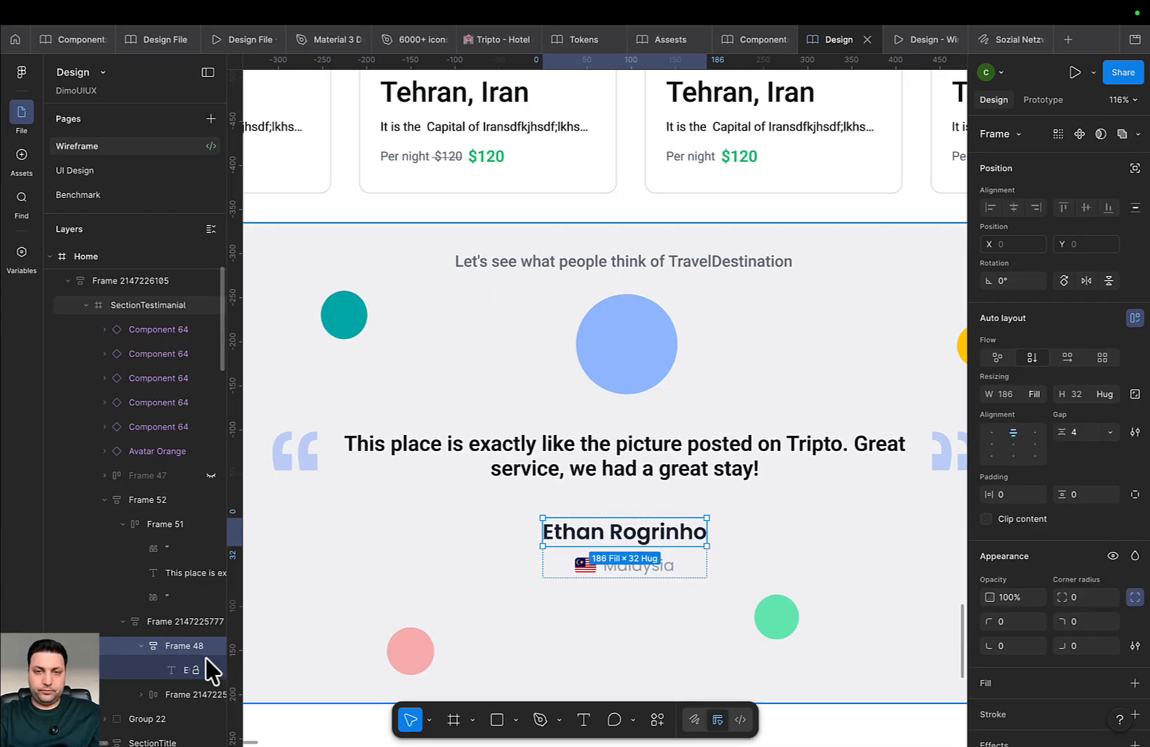
pyautogui.press('super+shift+g')
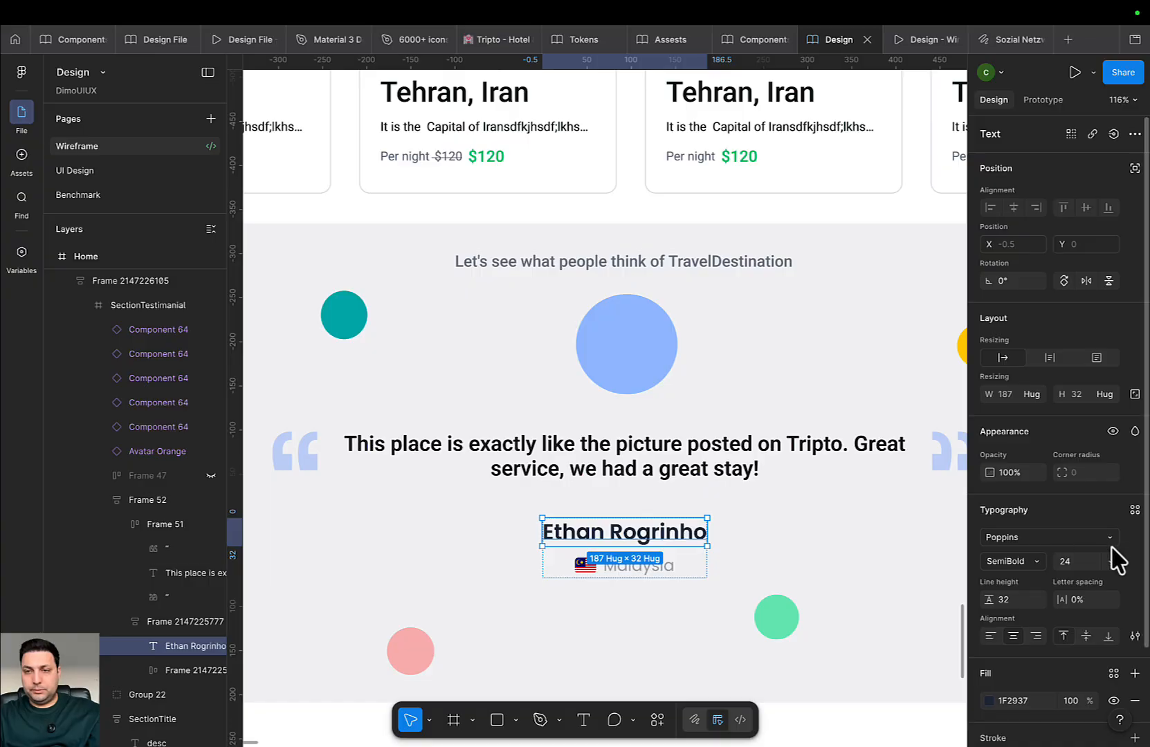
# Apply the Title/T2 text style to the reviewer's name below the quote
pyautogui.click(1134, 510)
pyautogui.scroll(-10, 911, 619)
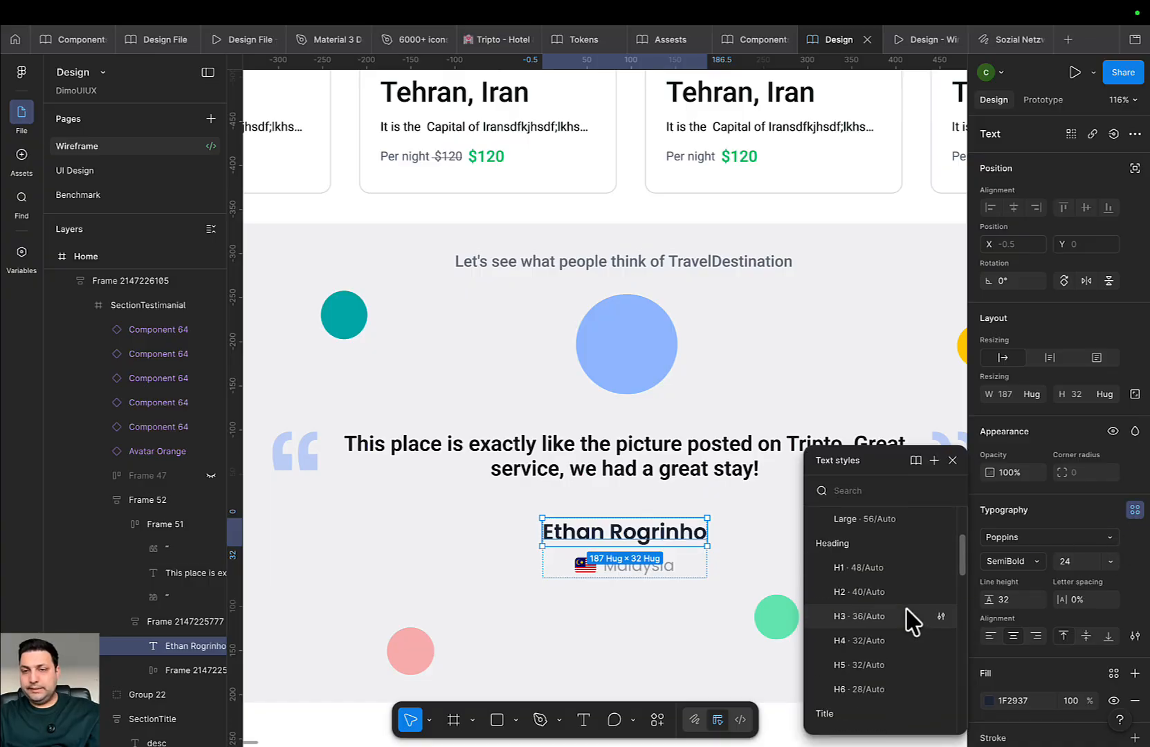
pyautogui.scroll(2, 907, 609)
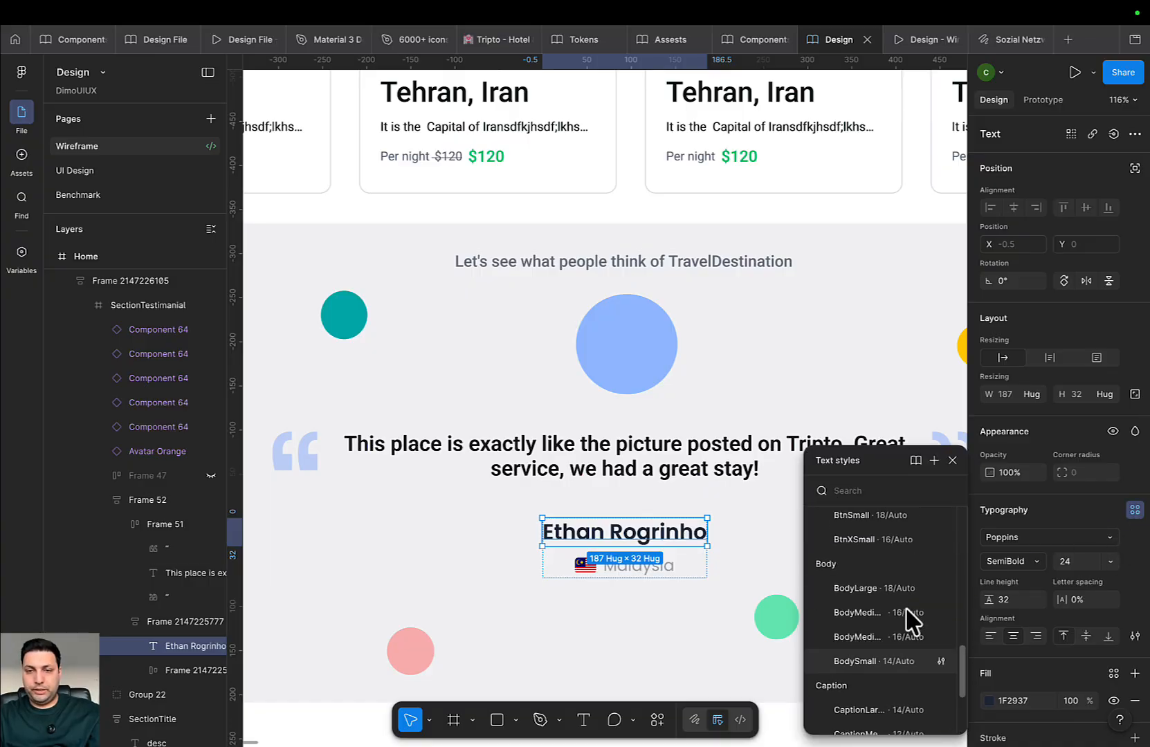
pyautogui.scroll(-4, 907, 609)
pyautogui.scroll(3, 904, 612)
pyautogui.scroll(6, 905, 612)
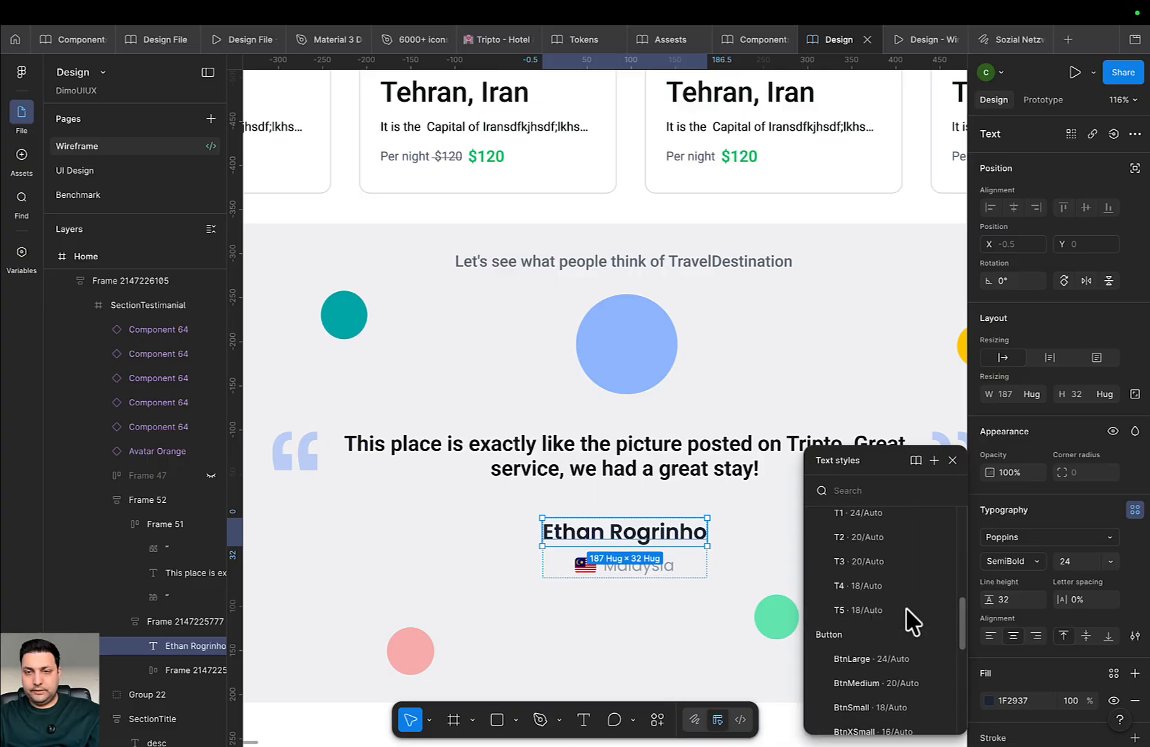
pyautogui.scroll(-2, 903, 618)
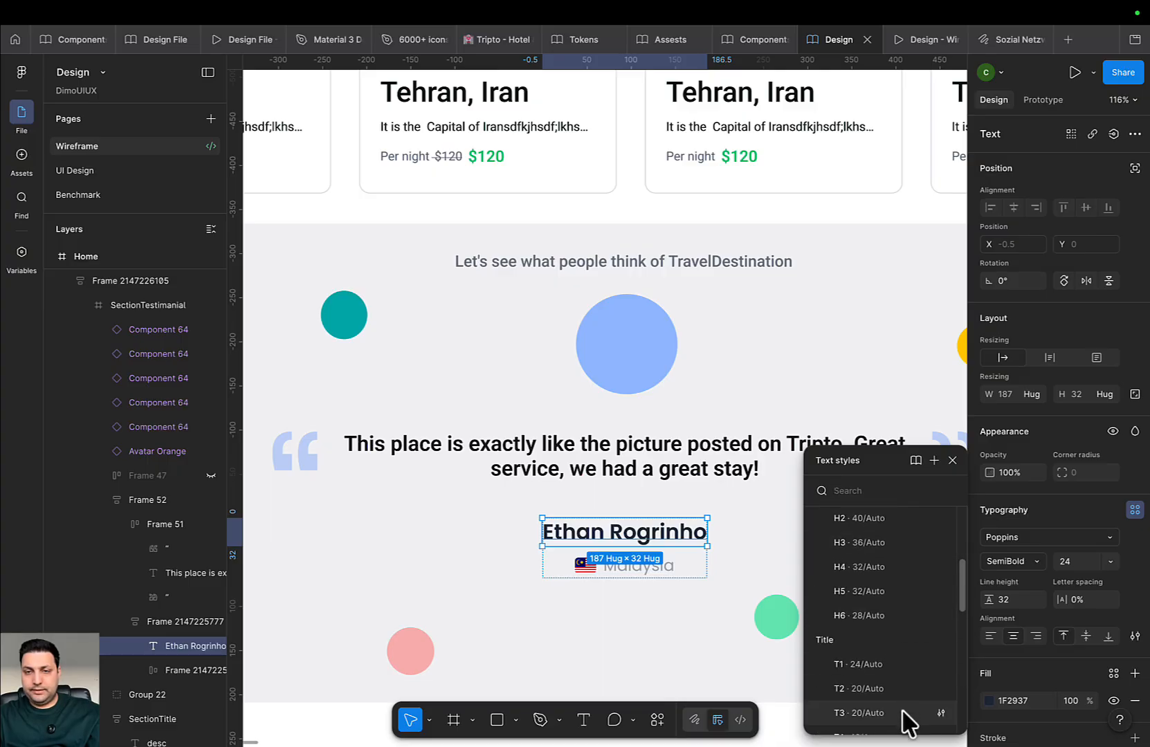
pyautogui.click(867, 691)
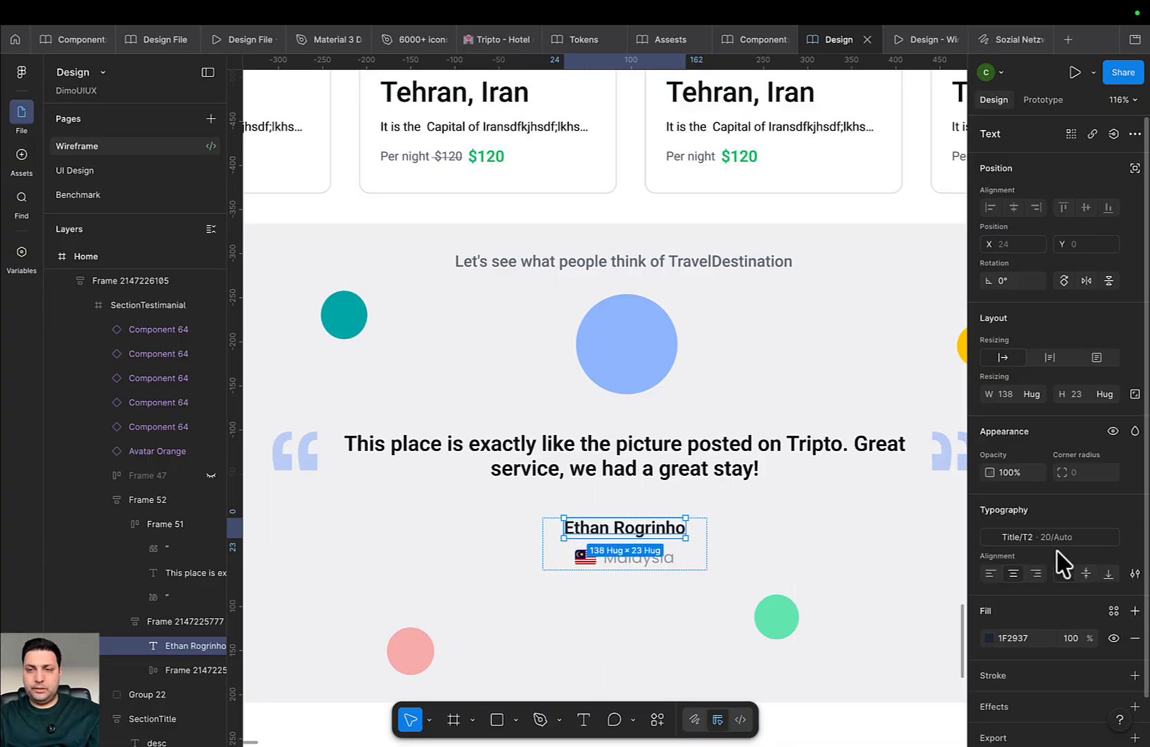
# Apply the Body/BodyLarge text style to the "Malaysia" label beside the flag icon
pyautogui.scroll(5, 642, 570)
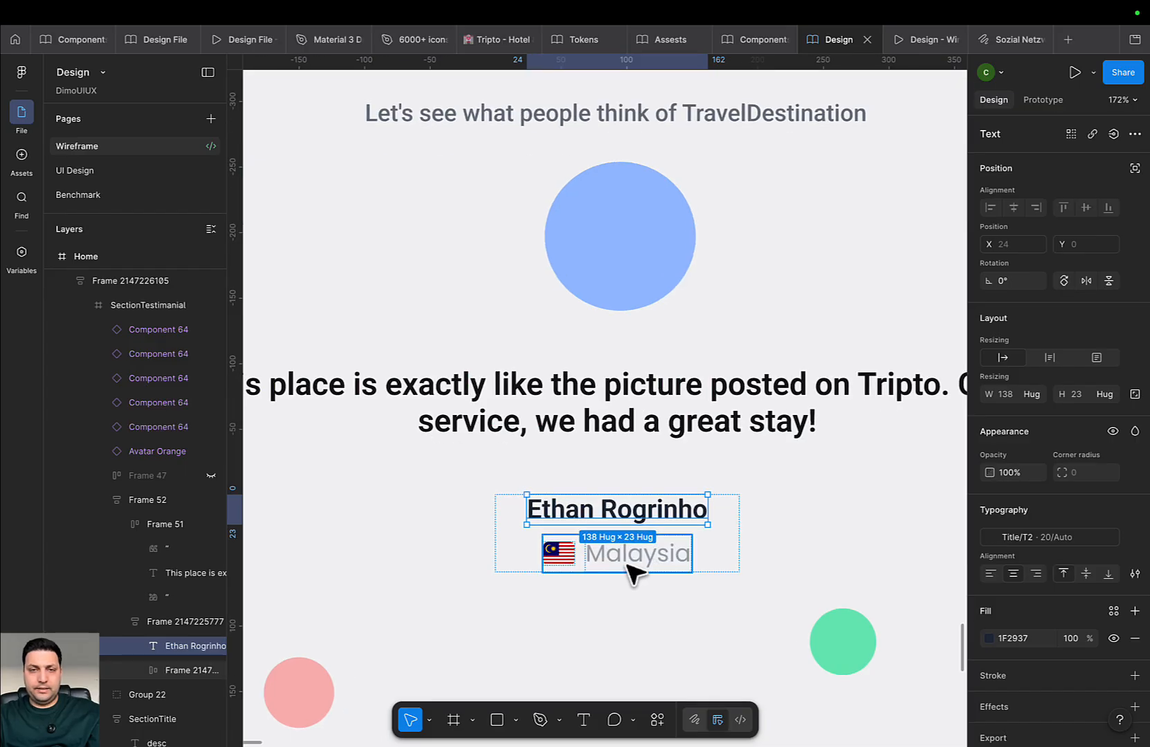
pyautogui.doubleClick(631, 572)
pyautogui.click(697, 559)
pyautogui.doubleClick(608, 556)
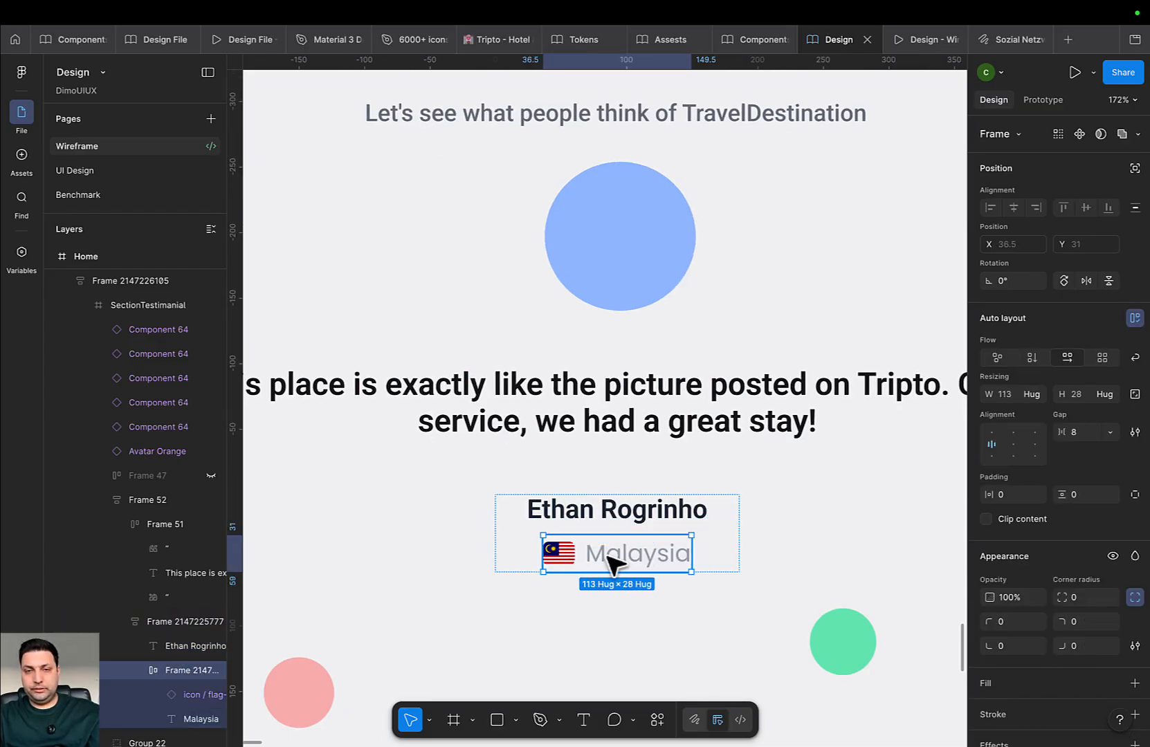
pyautogui.doubleClick(608, 556)
pyautogui.click(1124, 536)
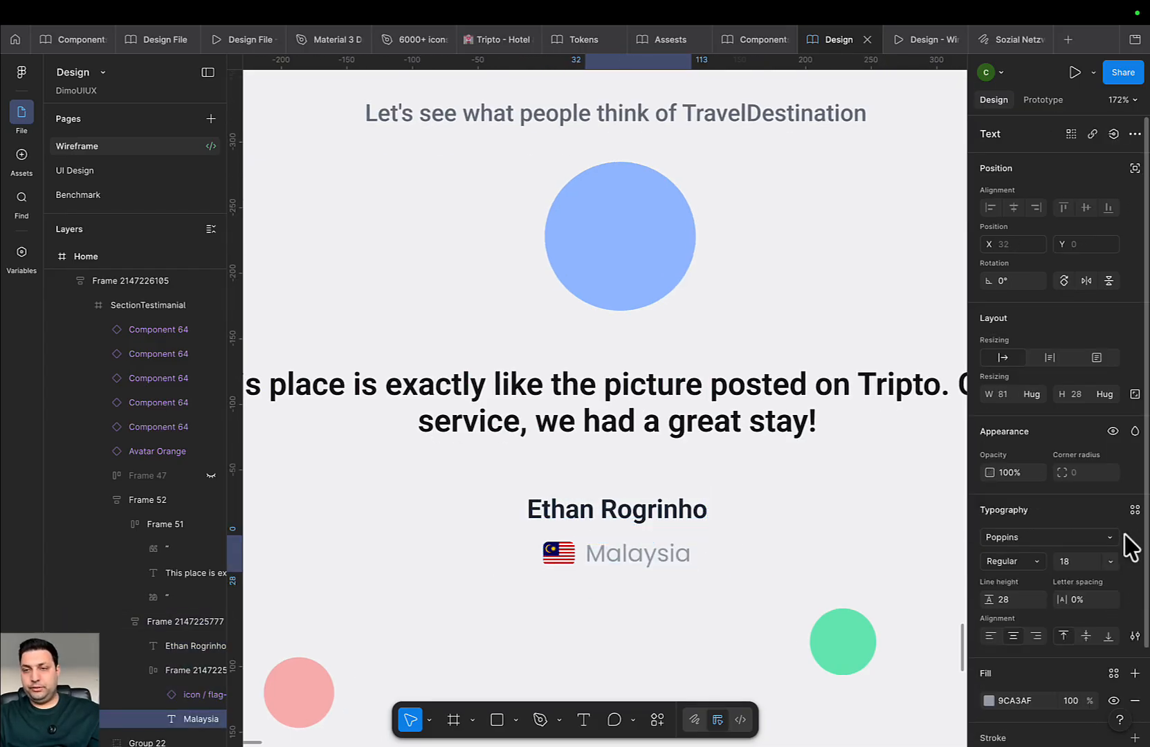
pyautogui.click(1133, 509)
pyautogui.scroll(-10, 883, 656)
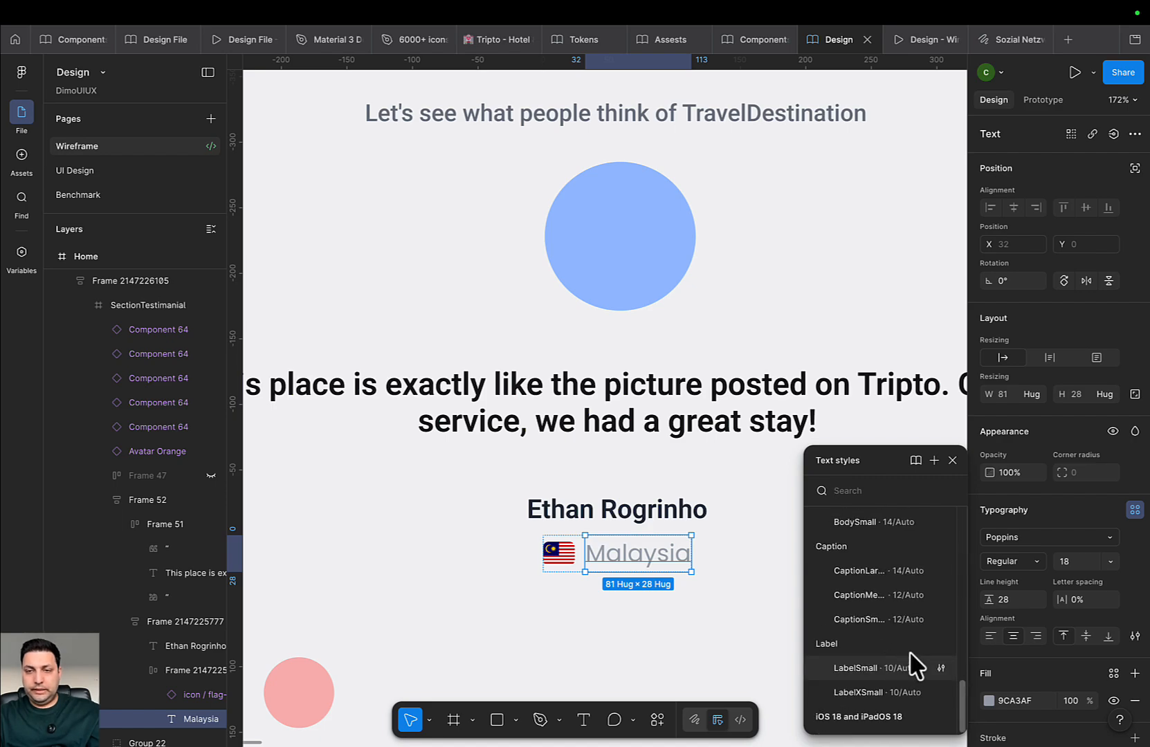
pyautogui.scroll(3, 899, 650)
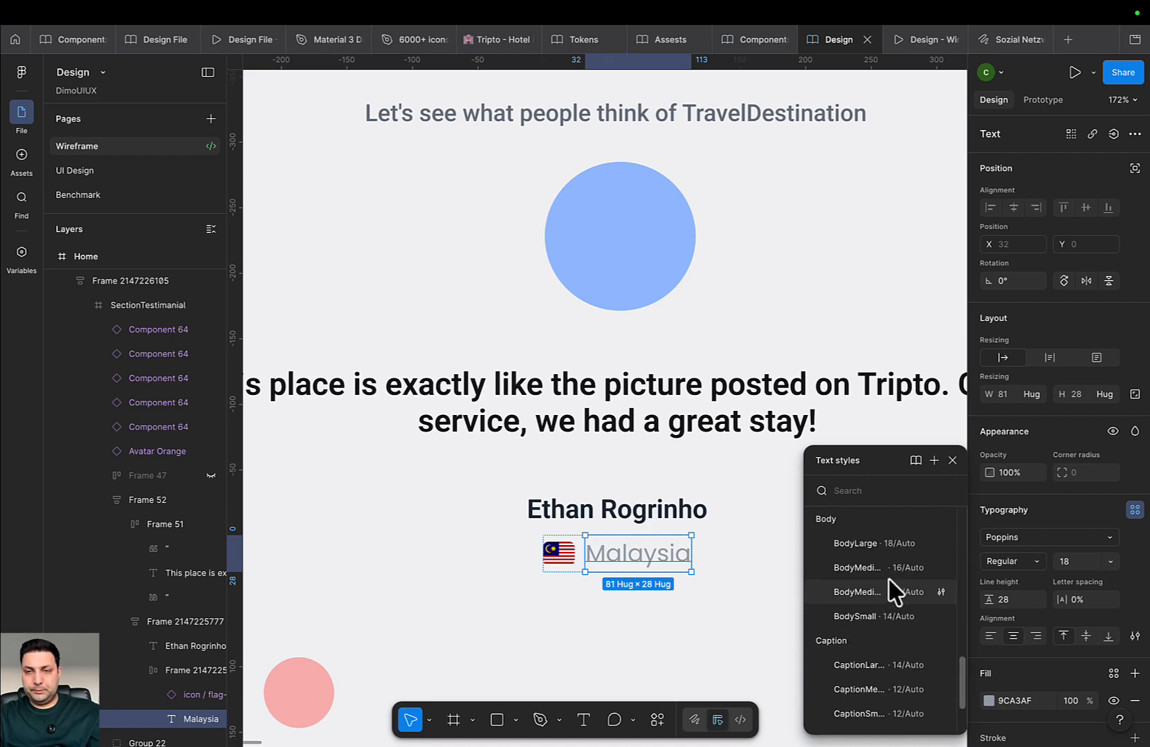
pyautogui.click(866, 544)
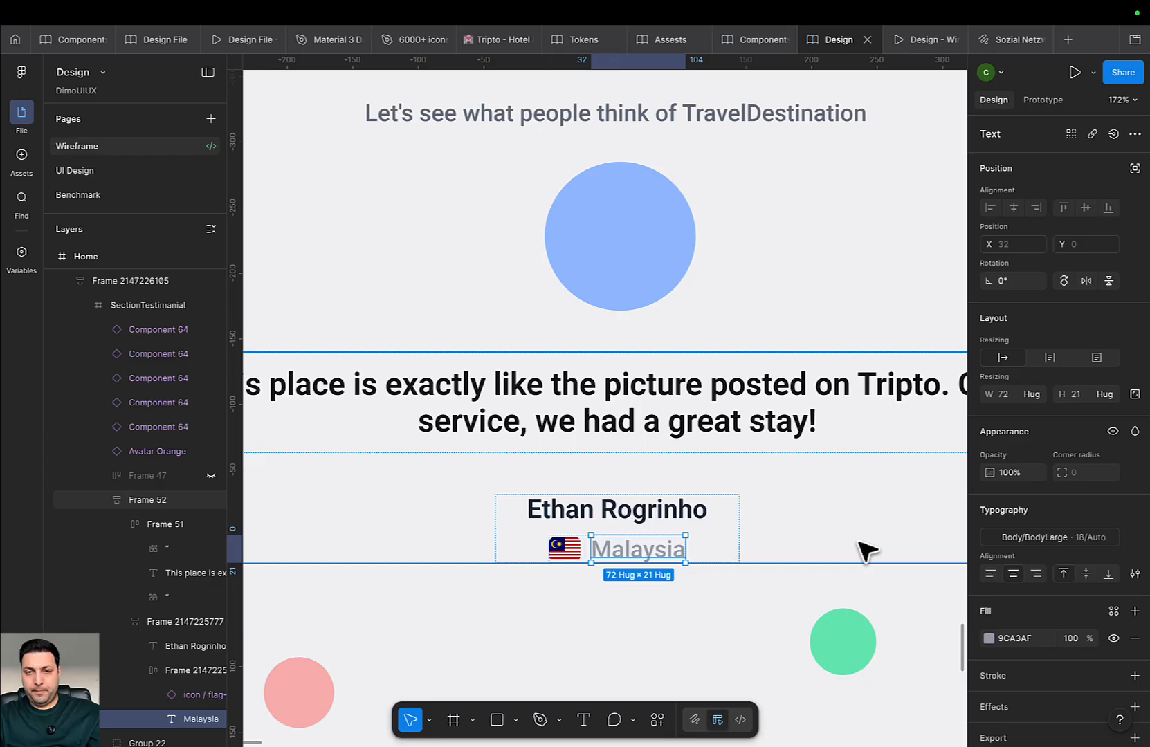
pyautogui.click(713, 547)
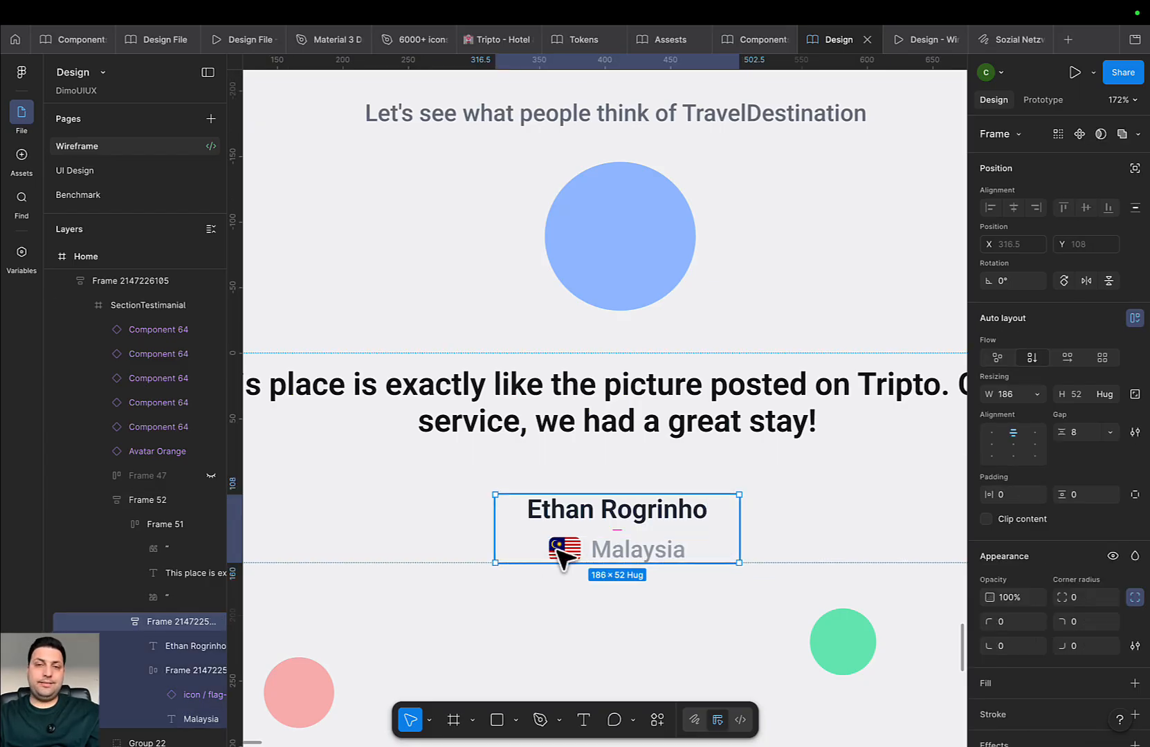
# Review the restyled testimonial section and its blue avatar circle, and open the Design File prototype for comparison
pyautogui.scroll(-5, 595, 553)
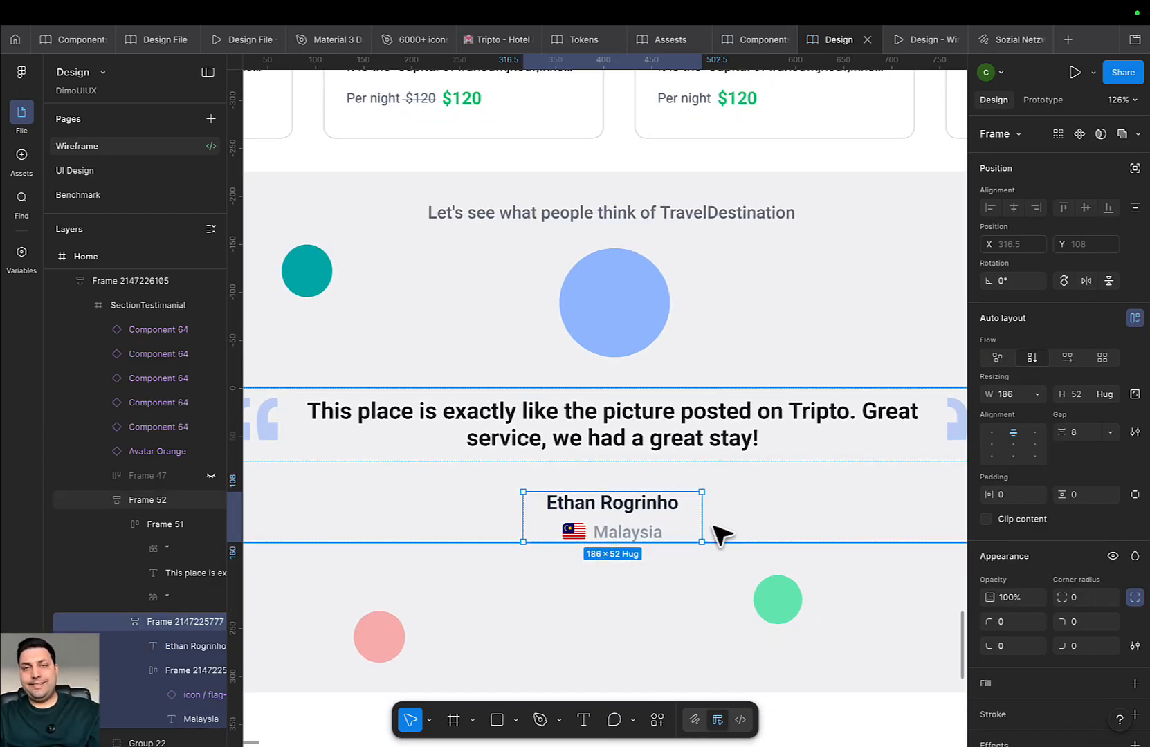
pyautogui.scroll(-3, 723, 534)
pyautogui.scroll(-5, 635, 504)
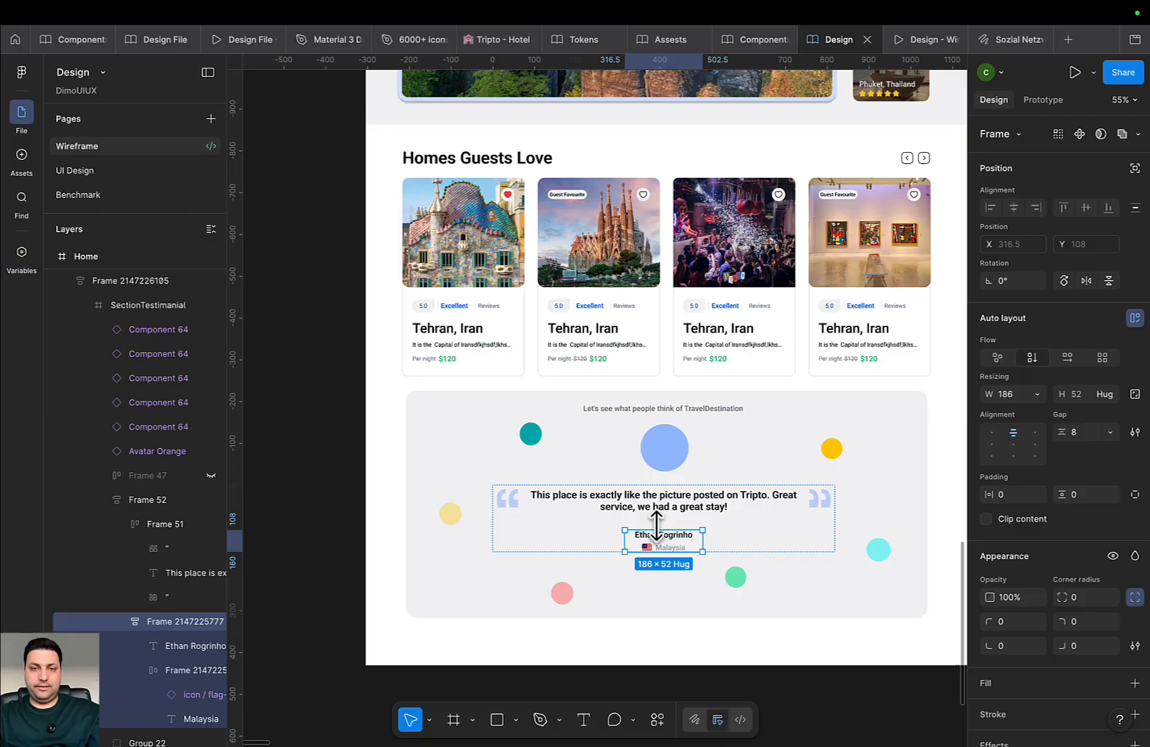
pyautogui.click(645, 451)
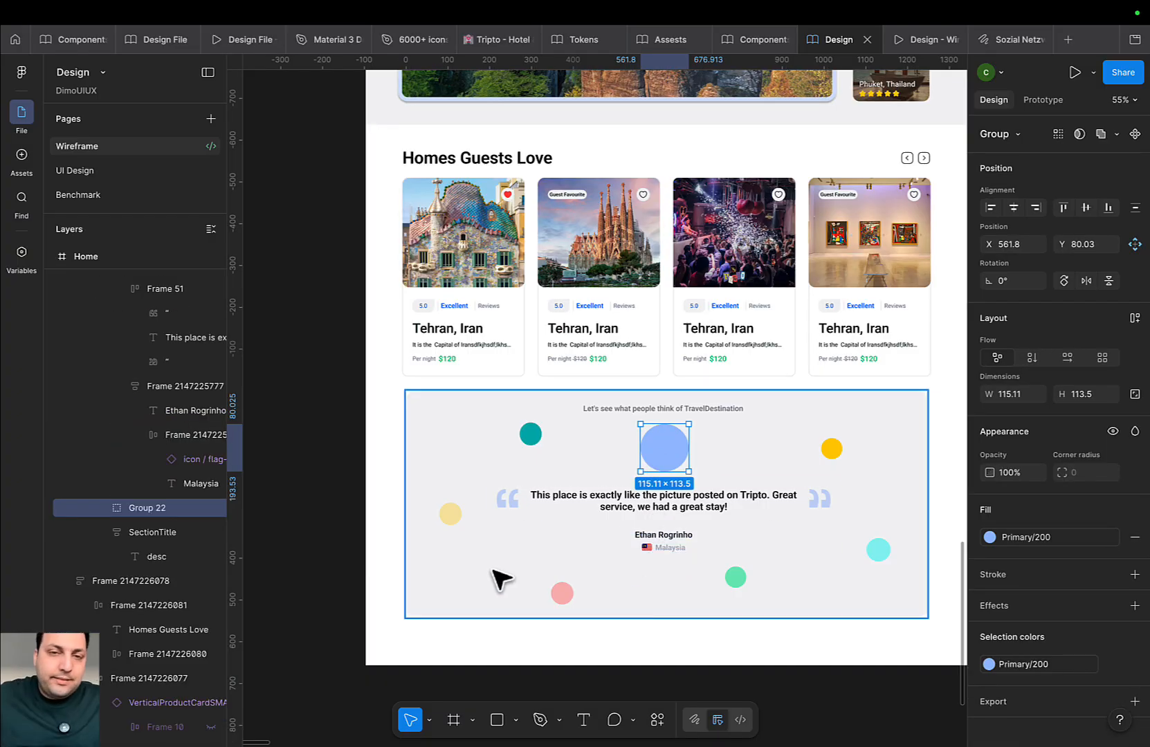
pyautogui.scroll(-5, 494, 553)
pyautogui.moveTo(507, 530); pyautogui.dragTo(592, 551)
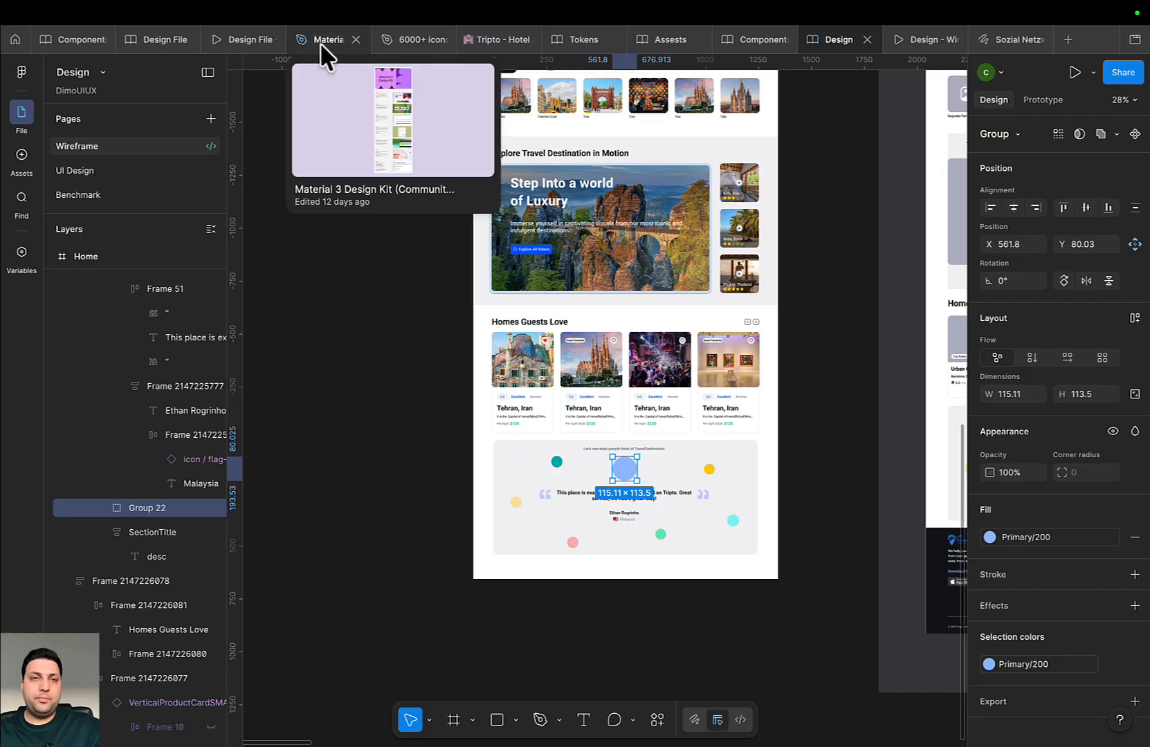
pyautogui.click(247, 43)
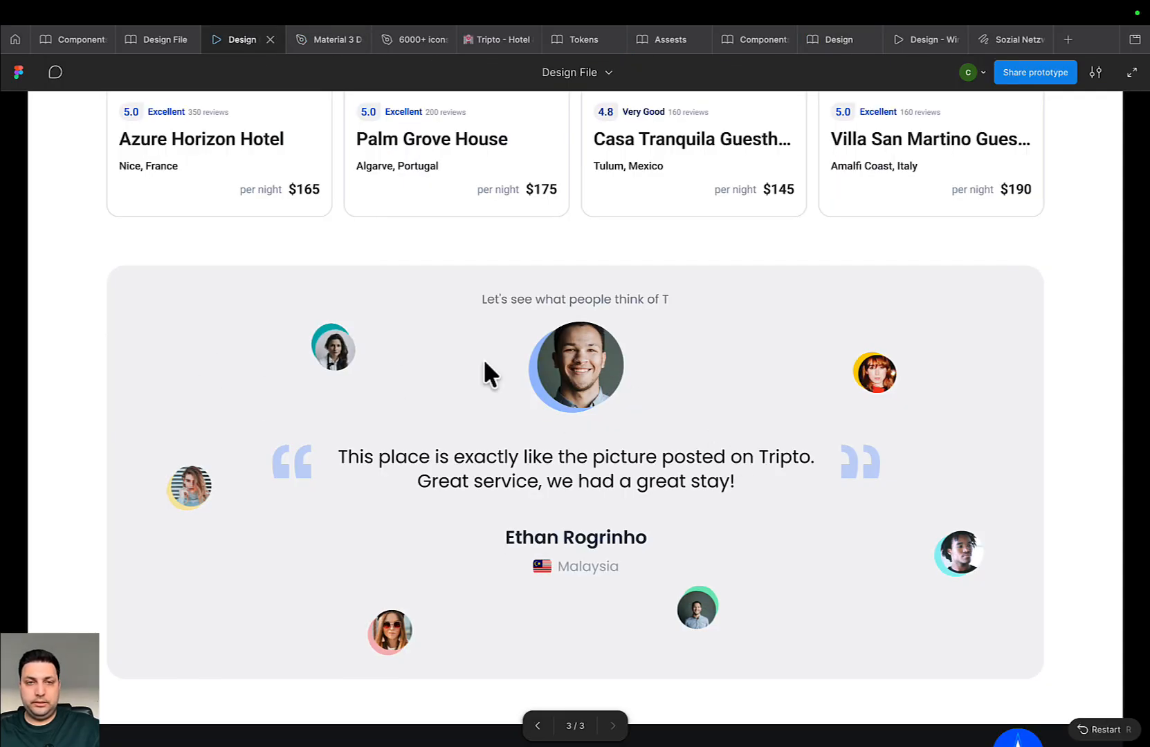
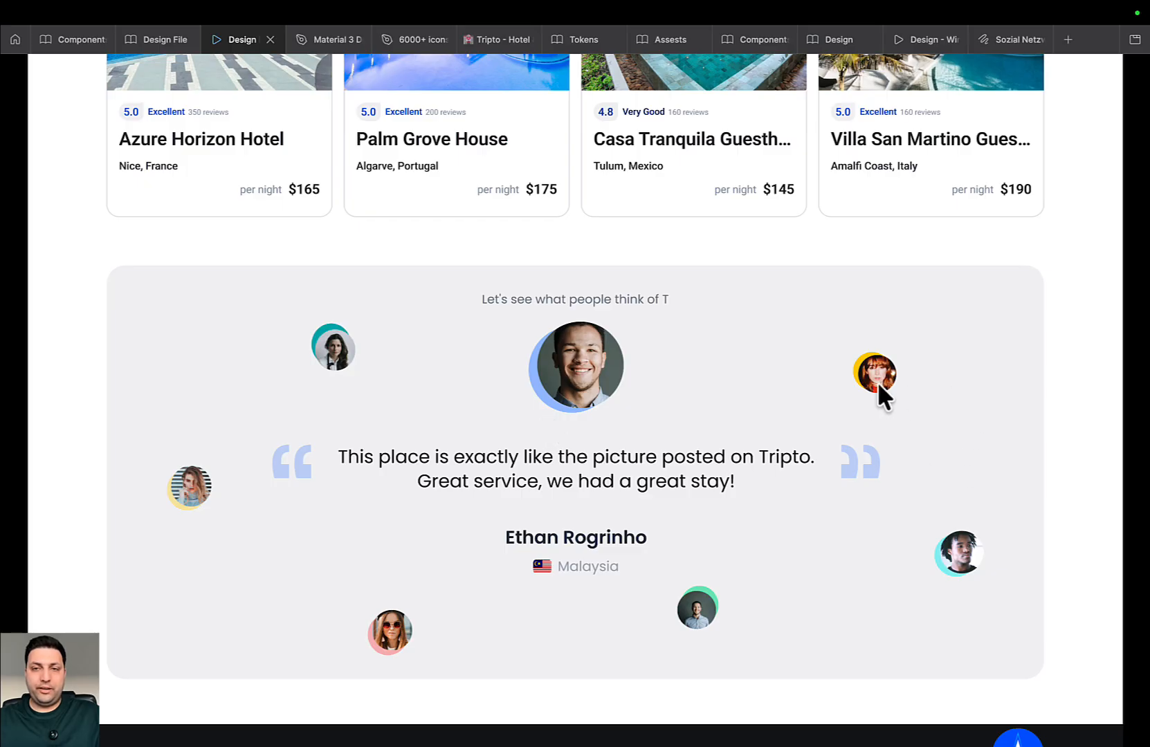
# Switch to the Assests file and examine the avatar component sets in the Avatars frame
pyautogui.click(184, 488)
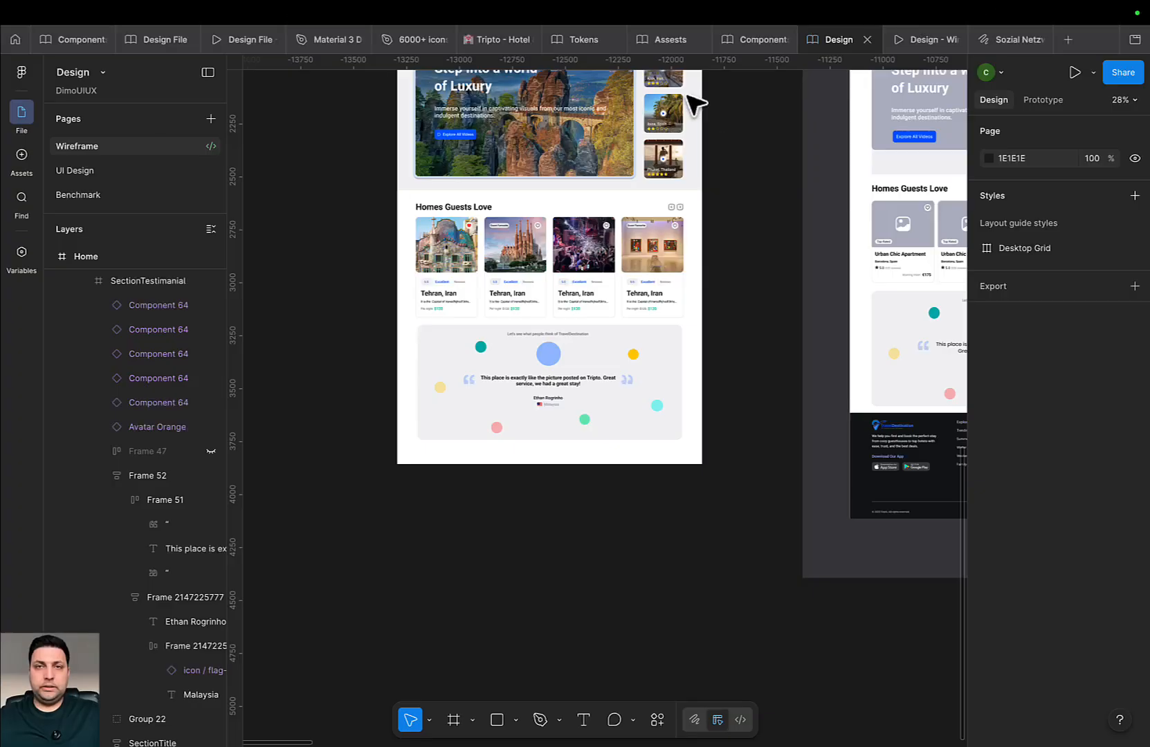
pyautogui.click(664, 40)
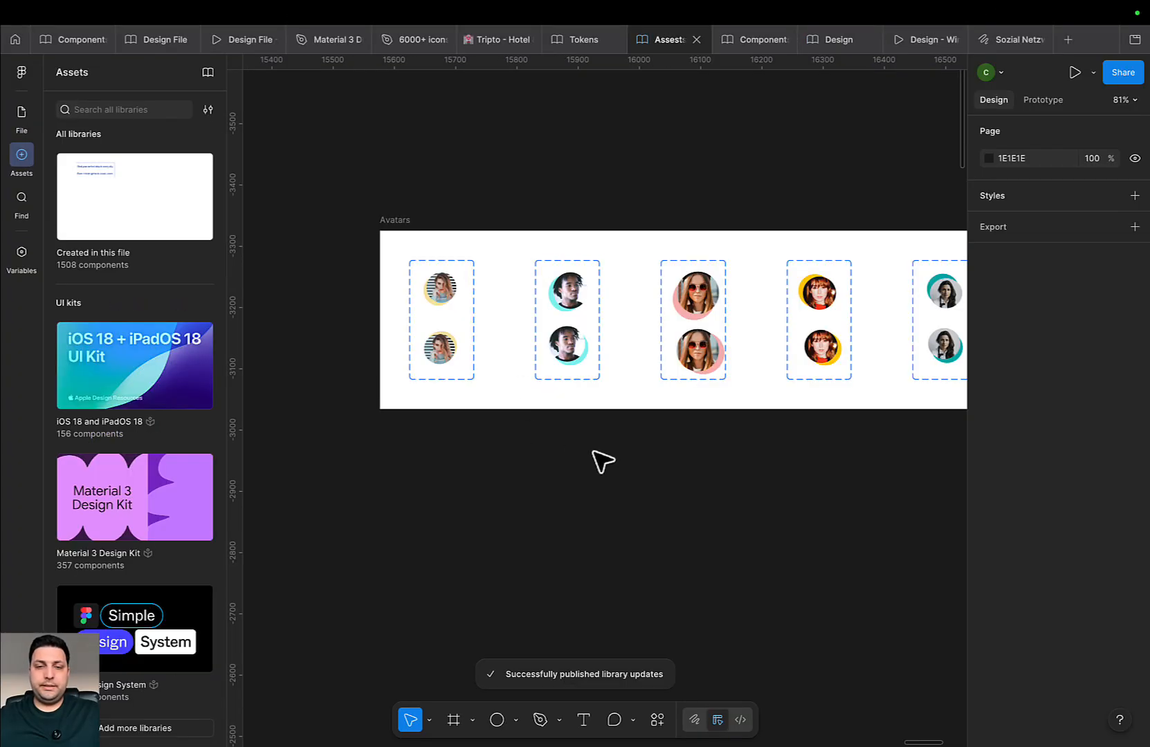
pyautogui.scroll(-3, 602, 461)
pyautogui.hscroll(2, 601, 461)
pyautogui.scroll(3, 403, 336)
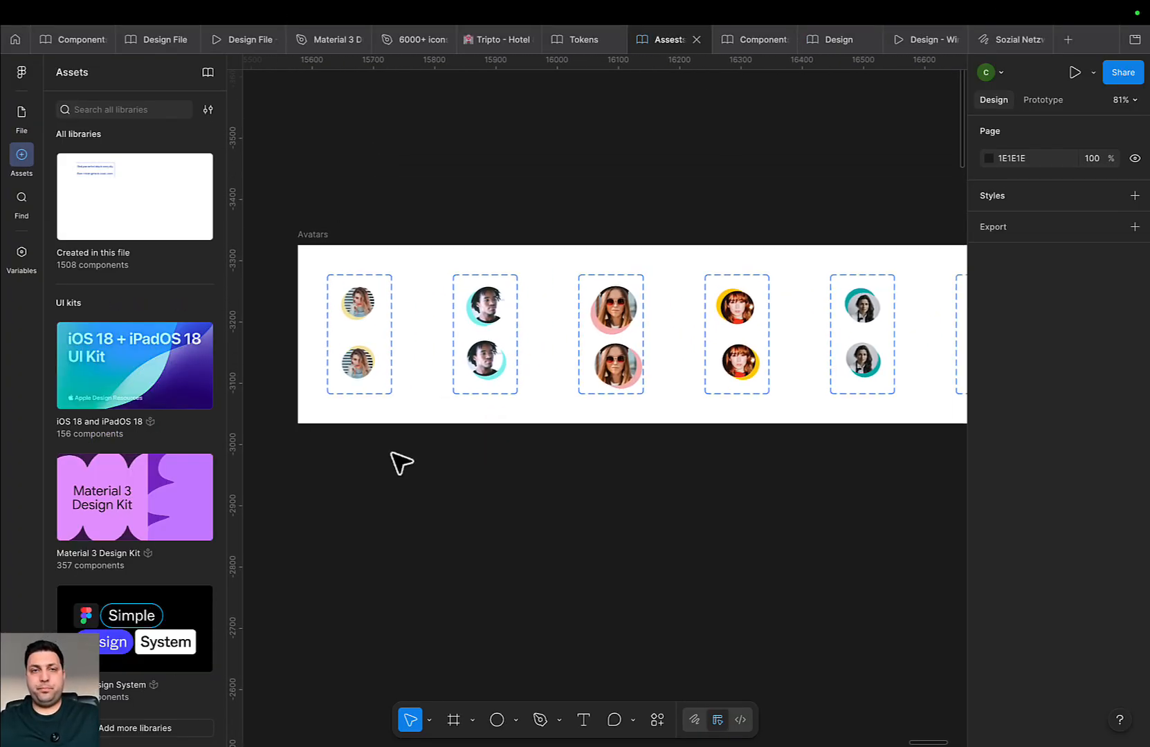
pyautogui.hscroll(-2, 585, 446)
pyautogui.scroll(4, 500, 369)
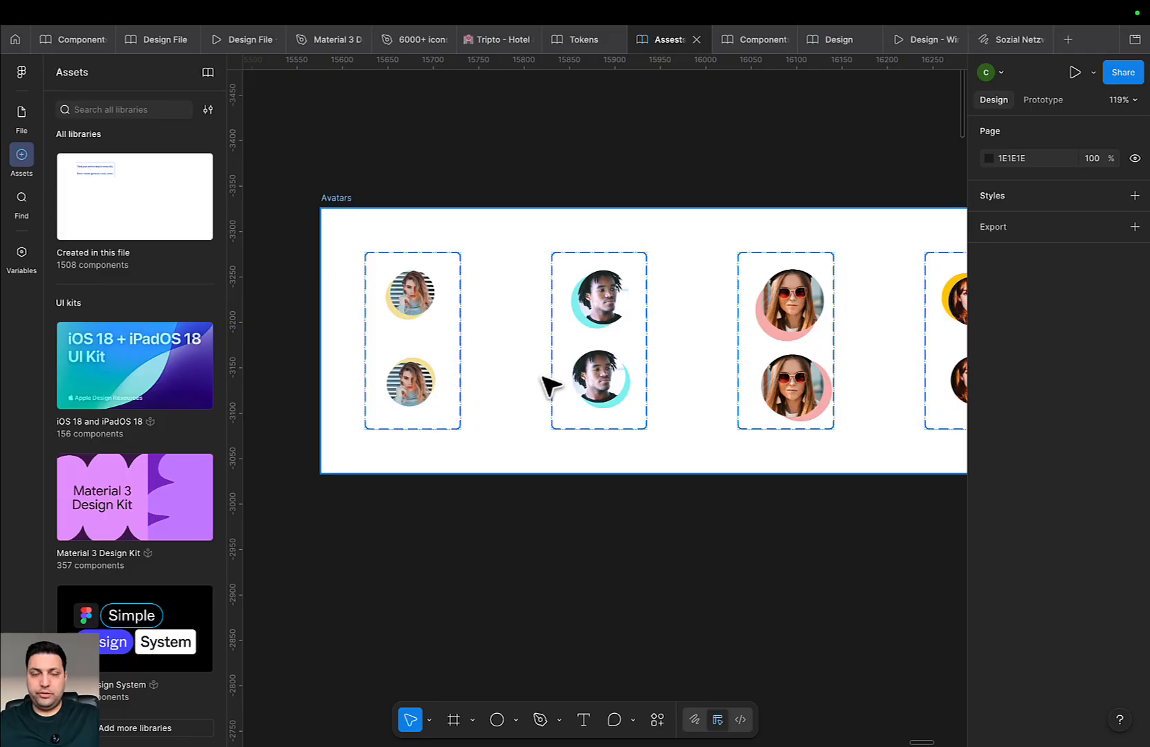
# Draw a circle about 84 × 84 below the Avatars frame and duplicate it beside the original
pyautogui.scroll(-2, 550, 385)
pyautogui.hscroll(-2, 549, 385)
pyautogui.press('o')
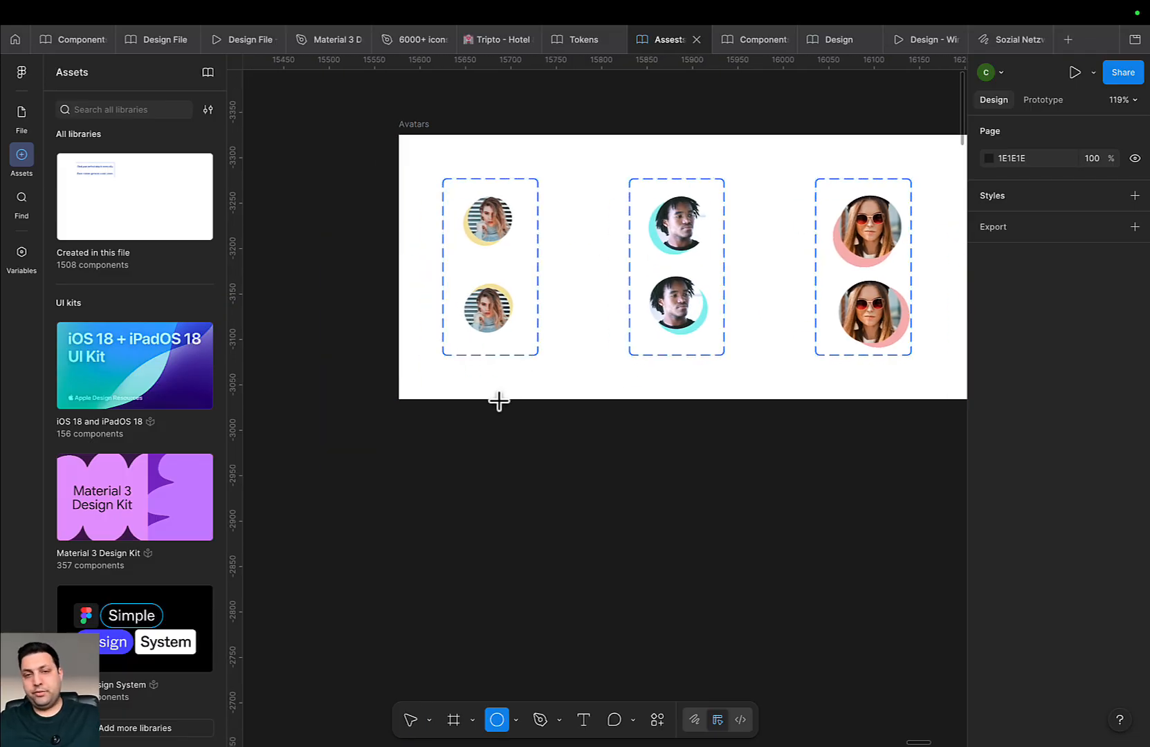
pyautogui.moveTo(495, 493)
pyautogui.mouseDown()
pyautogui.moveTo(544, 536)
pyautogui.moveTo(531, 529)
pyautogui.mouseUp()
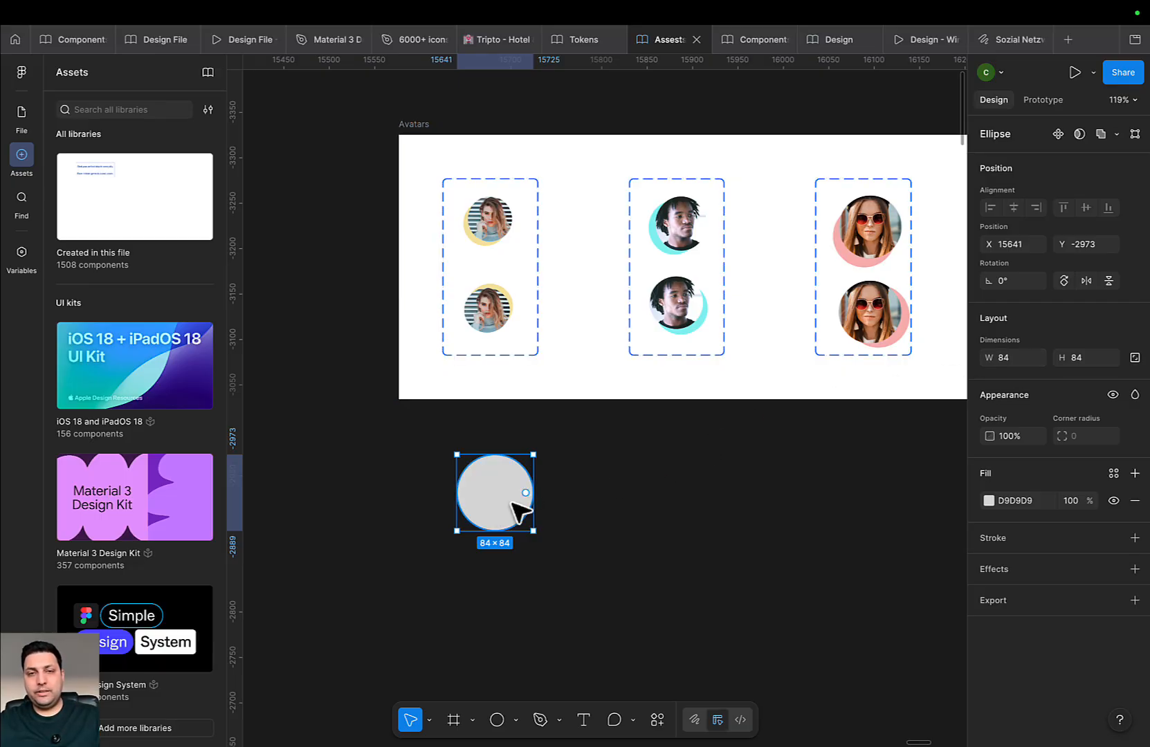
pyautogui.keyDown('alt'); pyautogui.moveTo(513, 502); pyautogui.dragTo(559, 503); pyautogui.keyUp('alt')
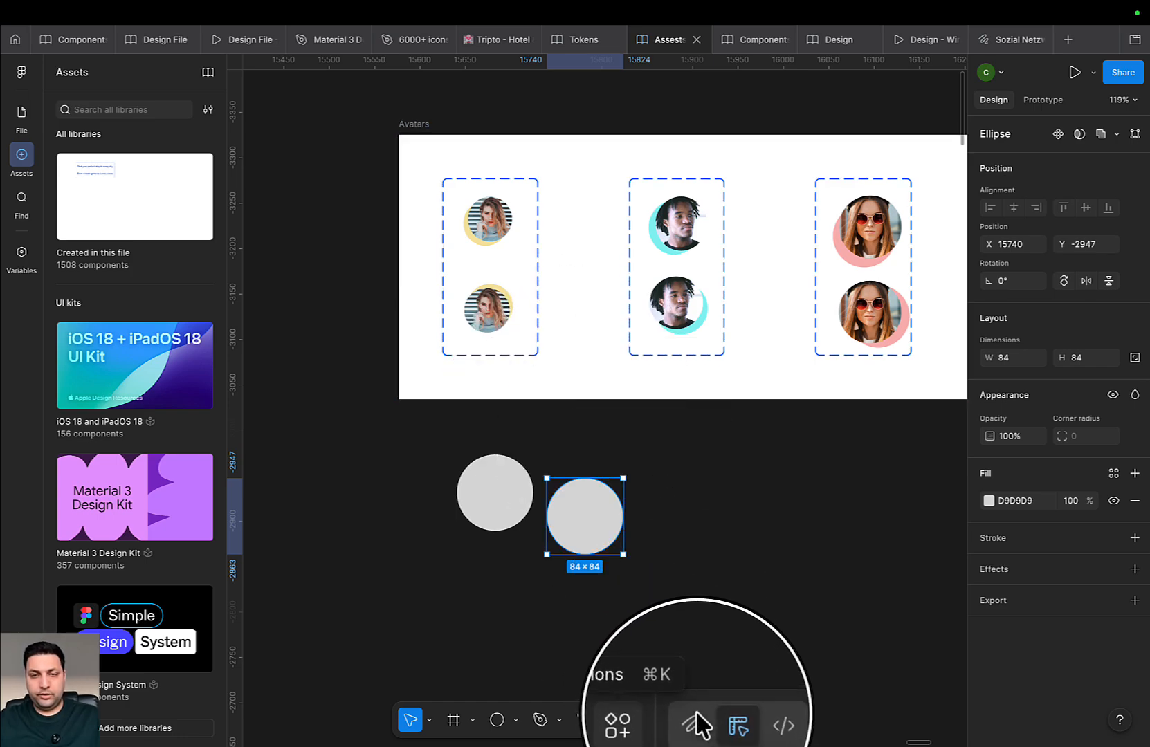
# Search the actions for "avata" and launch the UI Faces plugin for the duplicated circle
pyautogui.click(657, 720)
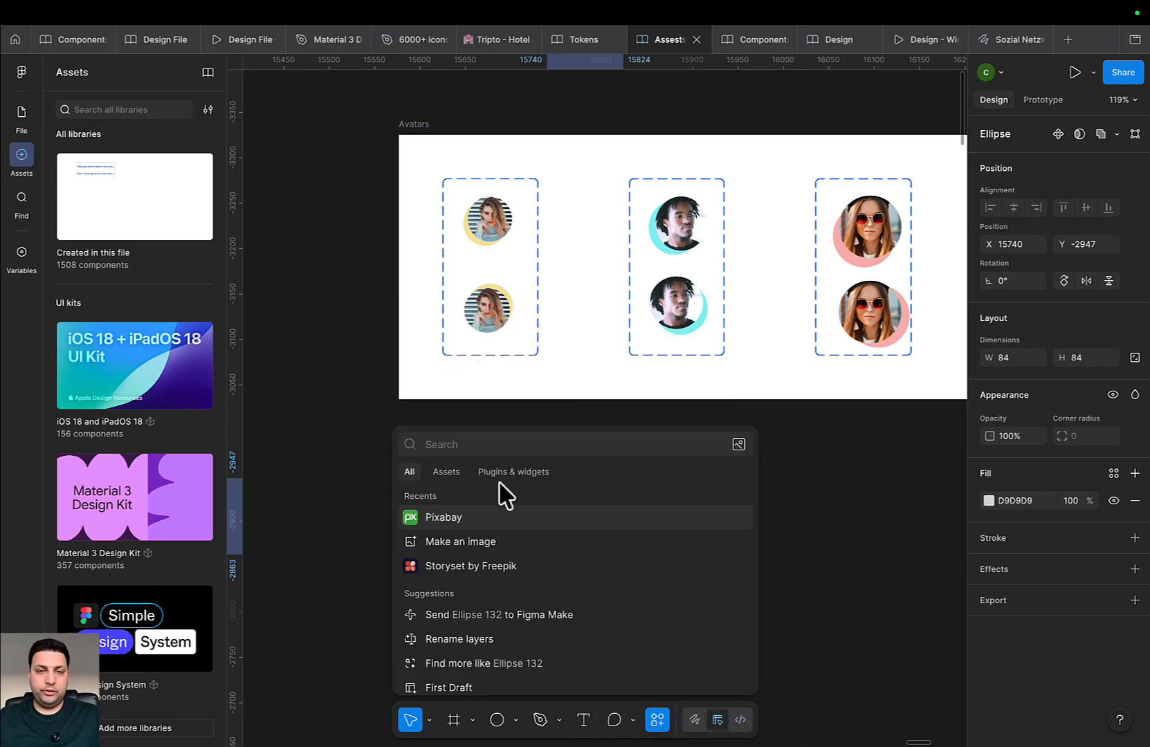
pyautogui.write('ava')
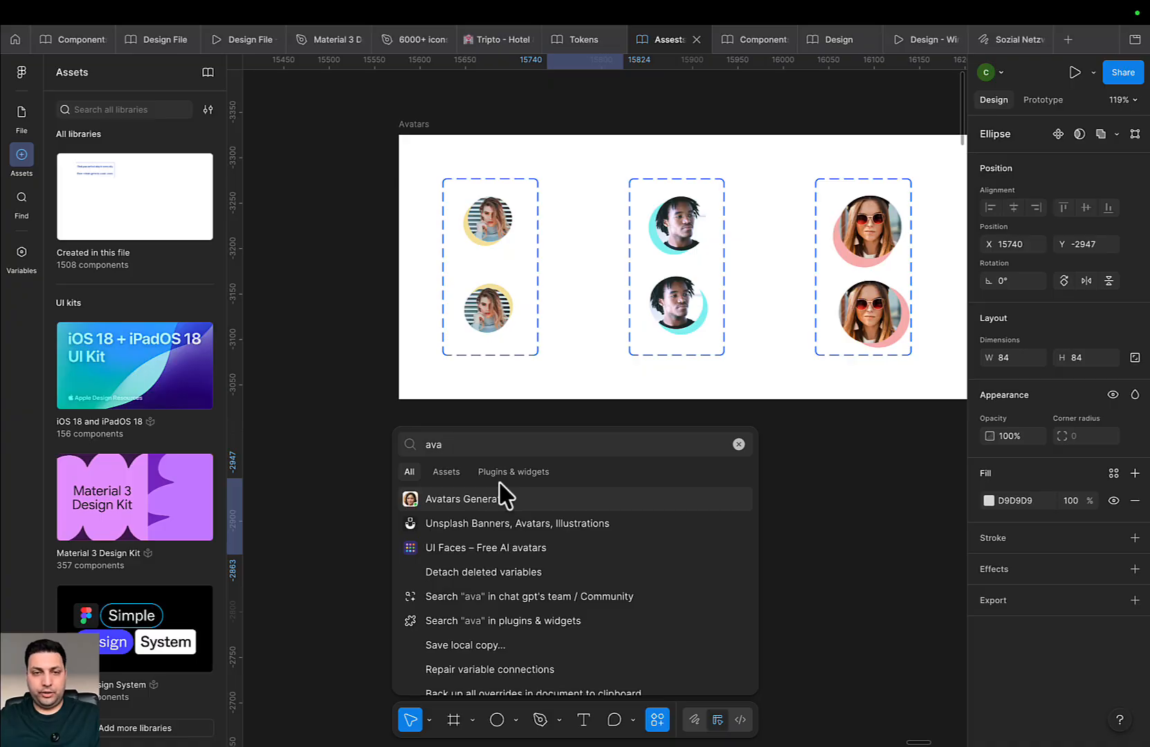
pyautogui.write('ta')
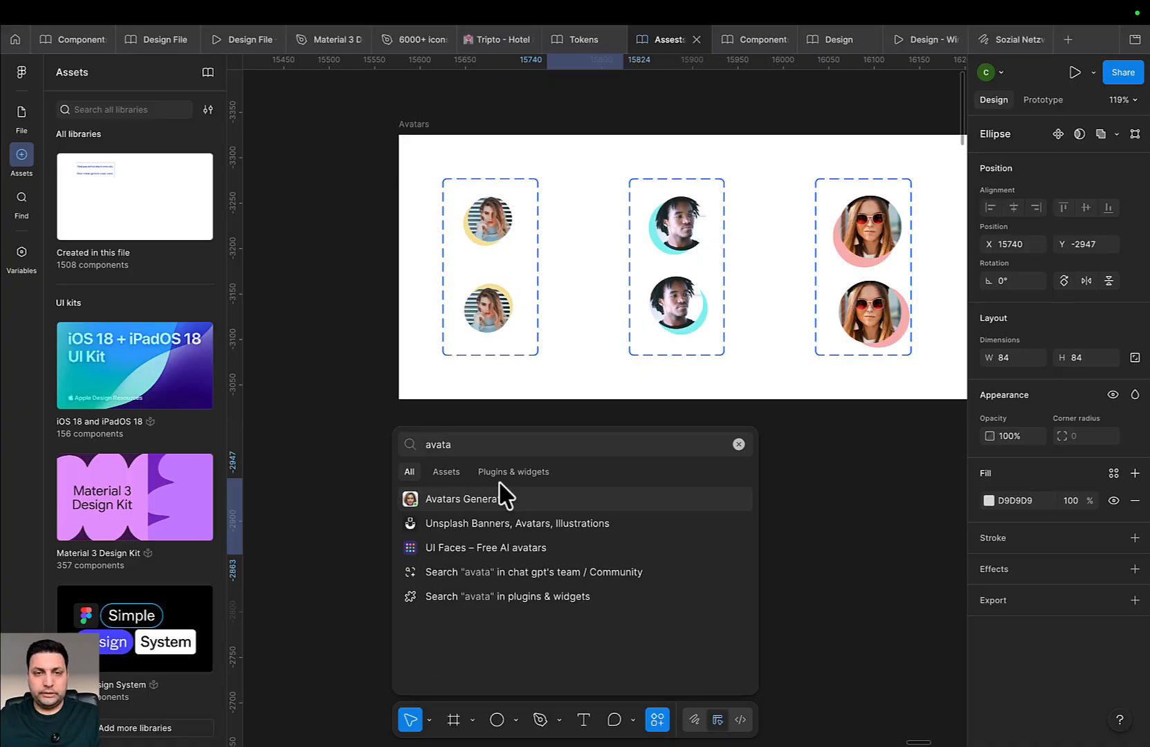
pyautogui.press('Down')
pyautogui.press('Down')
pyautogui.press('Down')
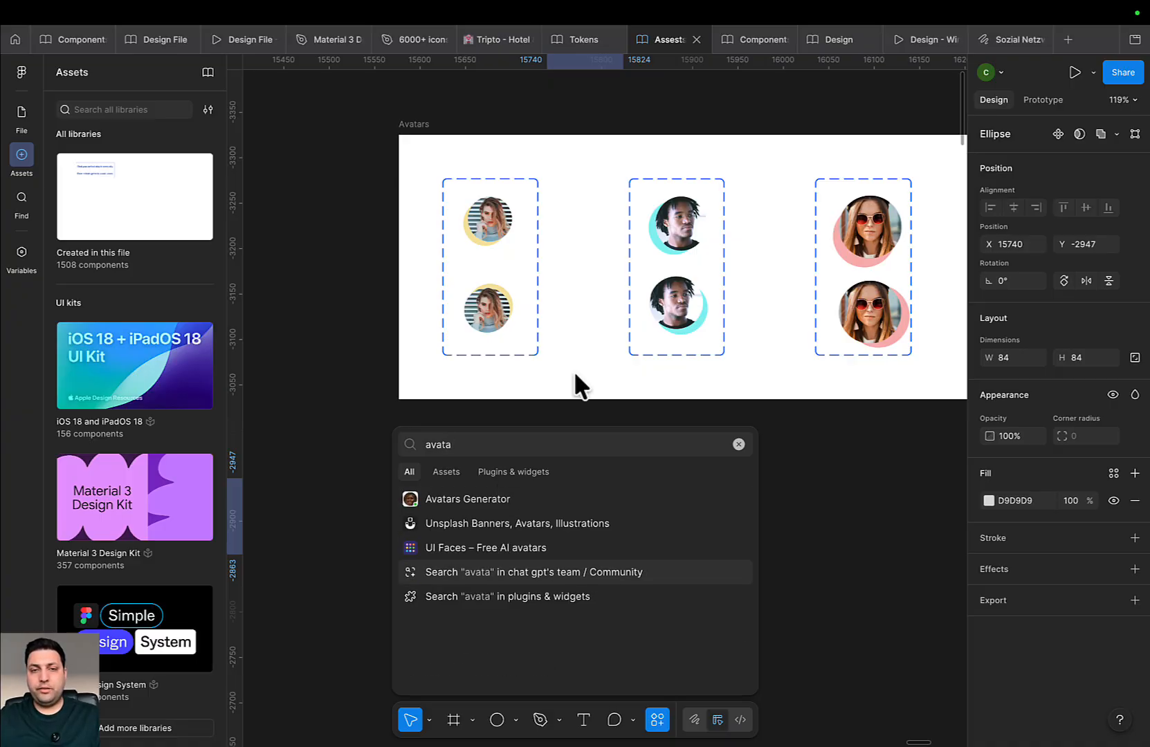
pyautogui.press('Up')
pyautogui.press('Escape')
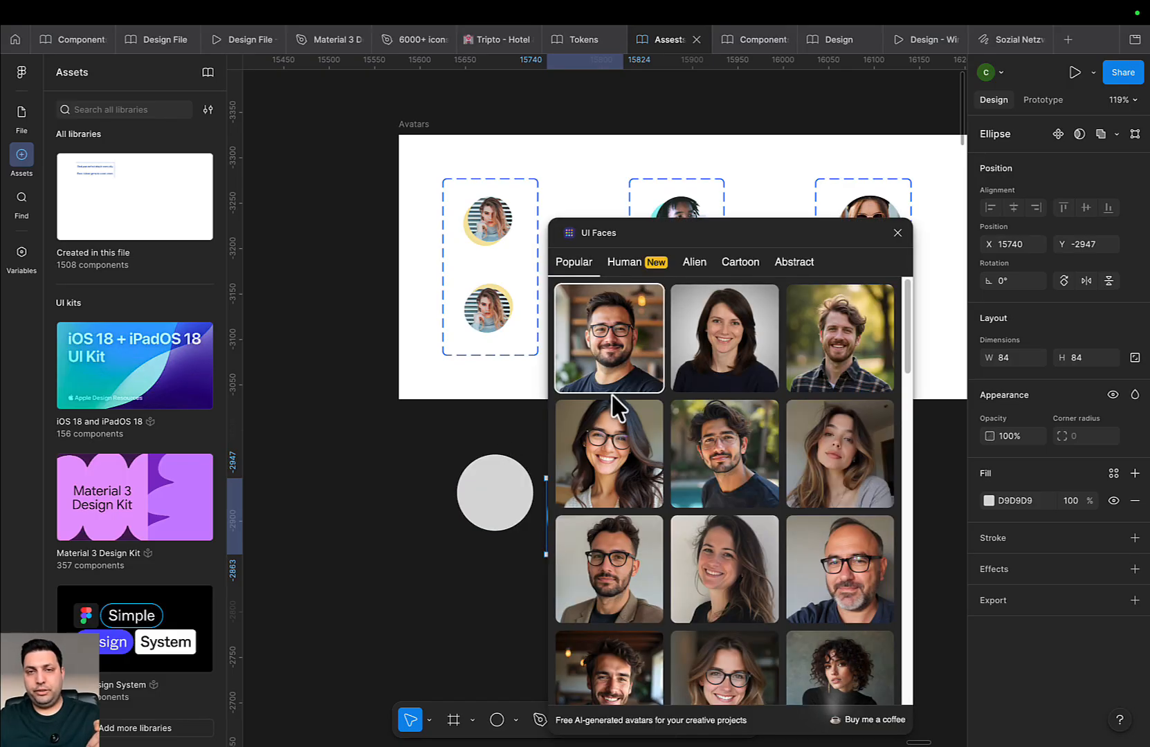
# Fill the duplicated circle with the dark-haired woman's portrait from UI Faces and close the plugin
pyautogui.click(743, 361)
pyautogui.hscroll(3, 399, 497)
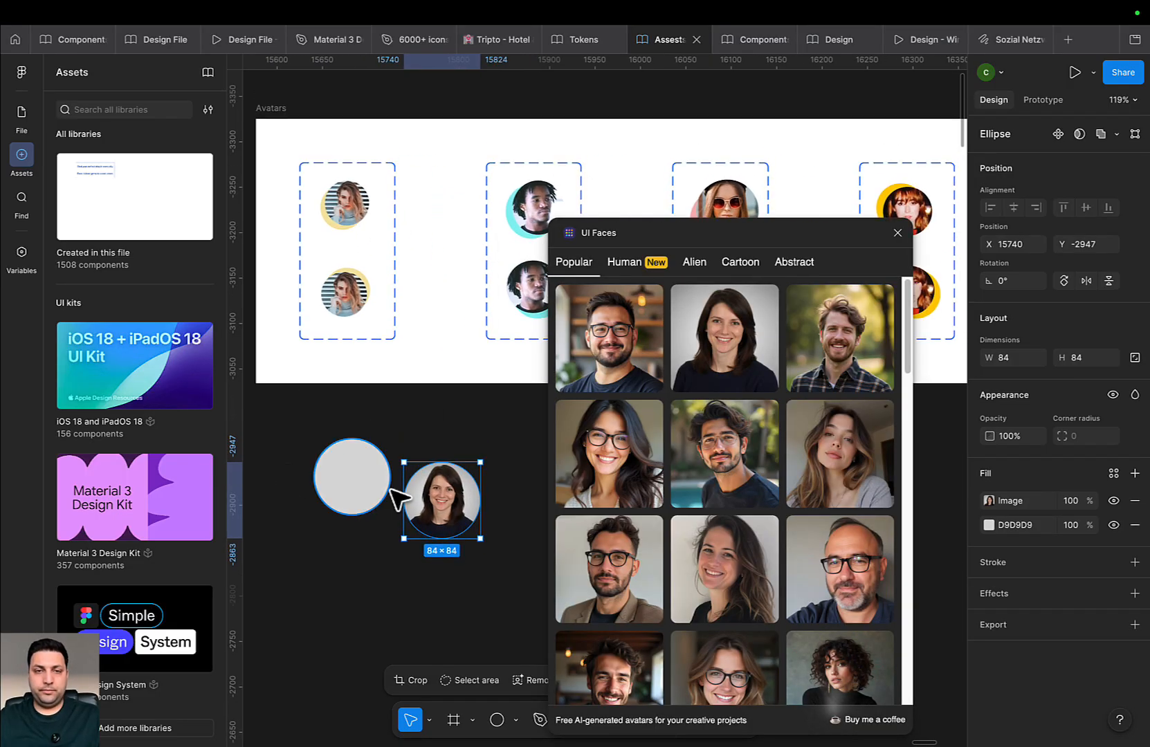
pyautogui.click(897, 233)
# Set the plain grey circle's fill to red F82A2A
pyautogui.hscroll(-3, 451, 431)
pyautogui.click(359, 481)
pyautogui.scroll(5, 513, 457)
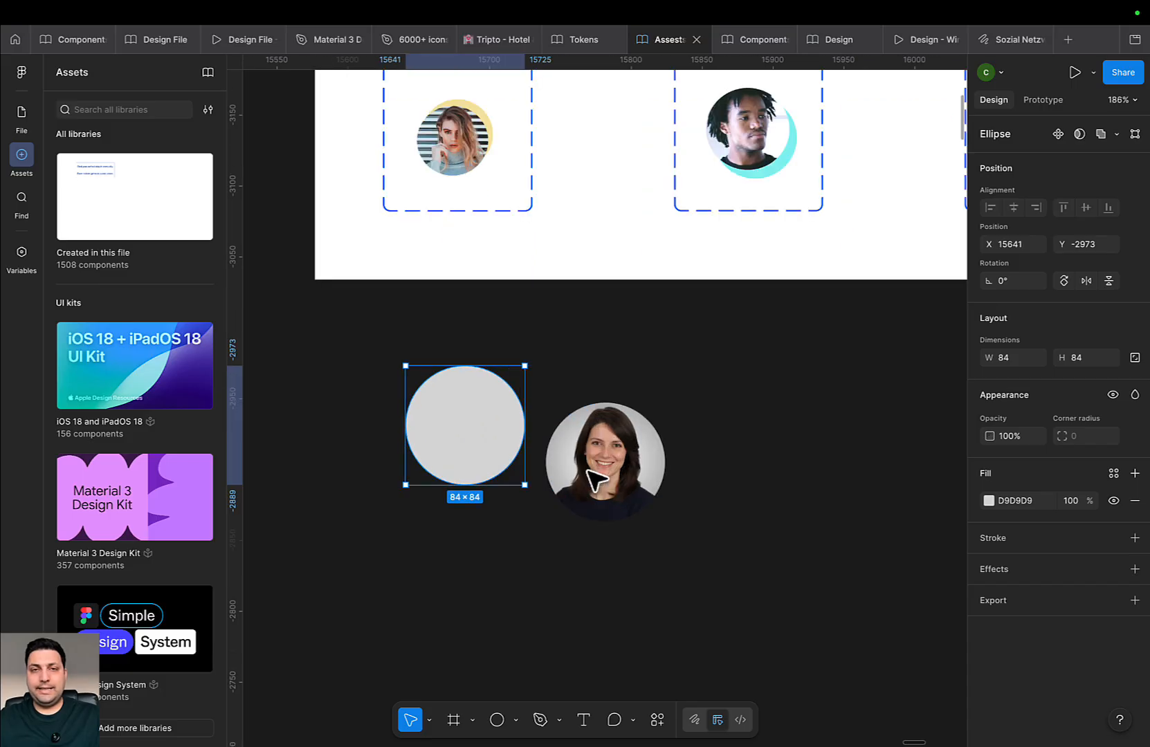
pyautogui.click(990, 499)
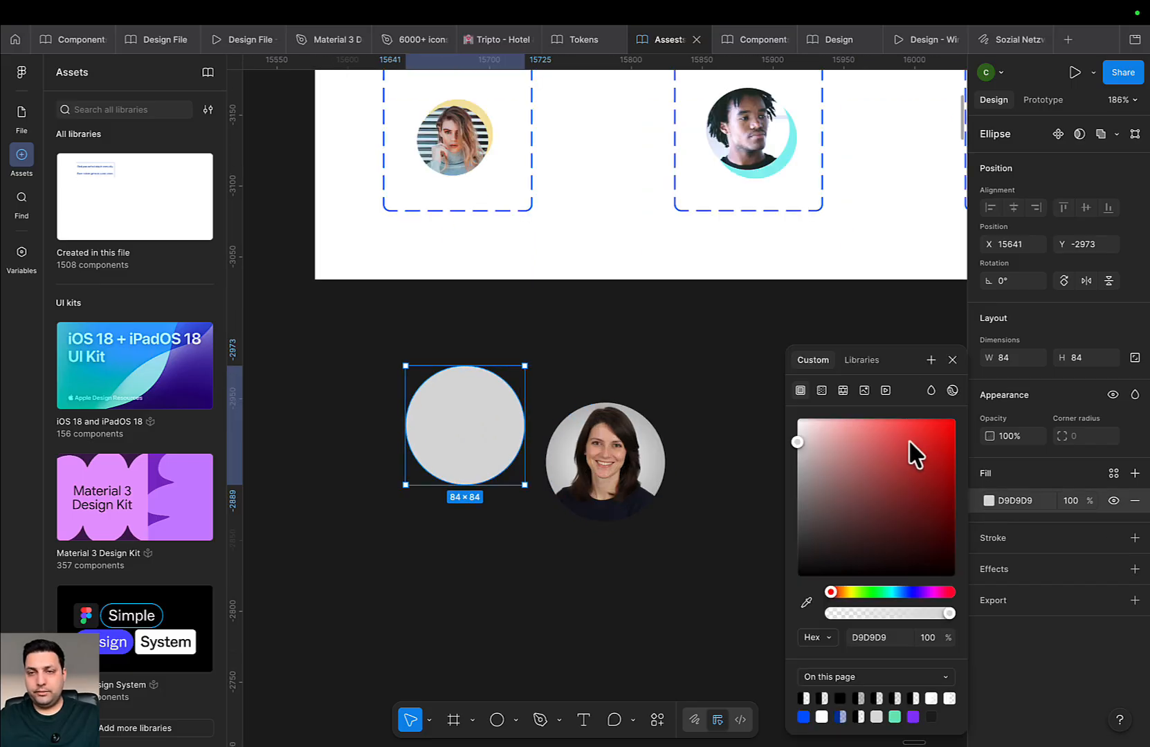
pyautogui.click(927, 420)
# Place the portrait circle over the red circle so a red crescent shows at the lower left, and group both
pyautogui.click(560, 475)
pyautogui.moveTo(559, 475); pyautogui.dragTo(453, 432)
pyautogui.moveTo(606, 523); pyautogui.dragTo(342, 371)
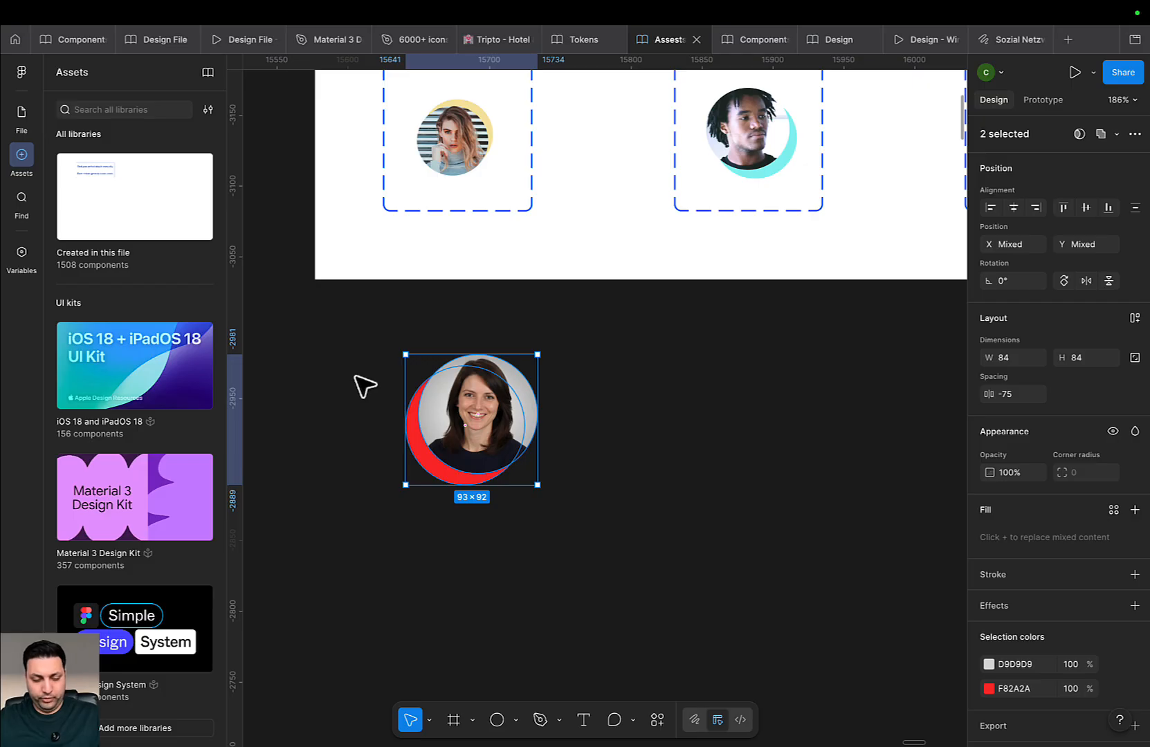
pyautogui.hotkey('ctrl', 'g')
# Make a second copy of the avatar group beside the first with its red crescent at the upper right
pyautogui.hscroll(-2, 609, 477)
pyautogui.scroll(1, 608, 478)
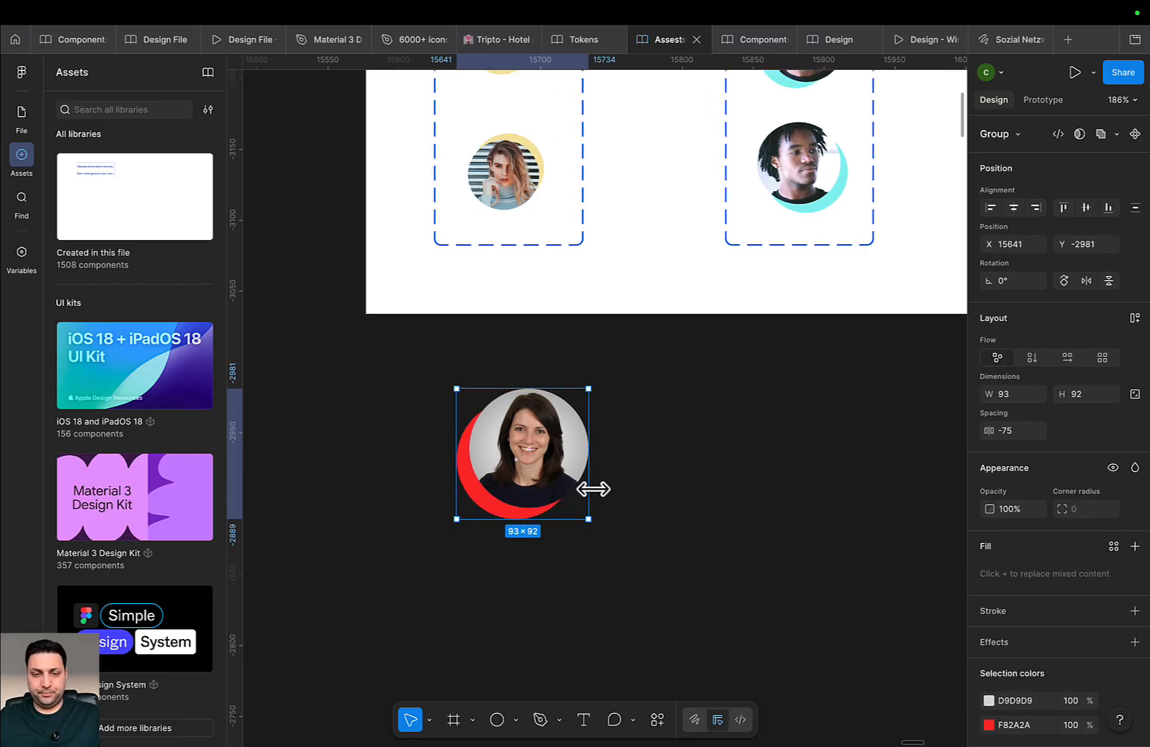
pyautogui.moveTo(536, 470); pyautogui.dragTo(689, 492)
pyautogui.doubleClick(737, 463)
pyautogui.scroll(-3, 700, 501)
pyautogui.moveTo(795, 560); pyautogui.dragTo(650, 432)
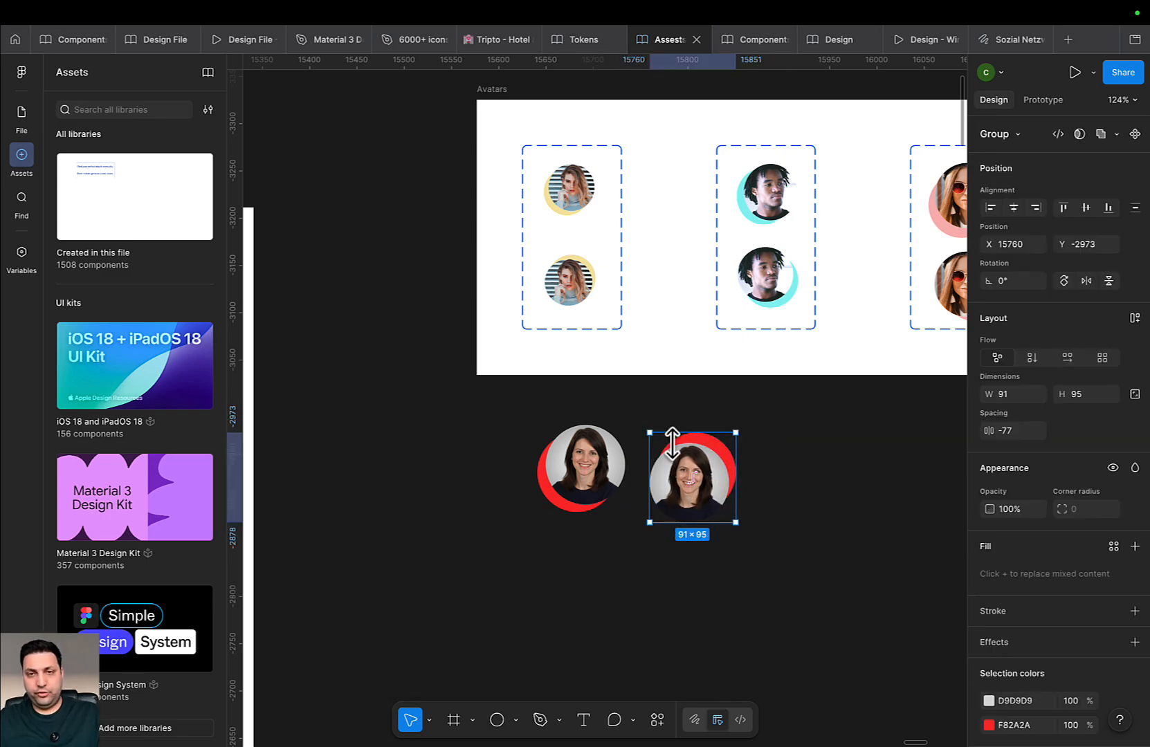
# Select both red avatar groups and create a component set from them
pyautogui.click(585, 482)
pyautogui.moveTo(811, 544)
pyautogui.mouseDown()
pyautogui.moveTo(737, 526)
pyautogui.moveTo(595, 400)
pyautogui.mouseUp()
pyautogui.click(1095, 135)
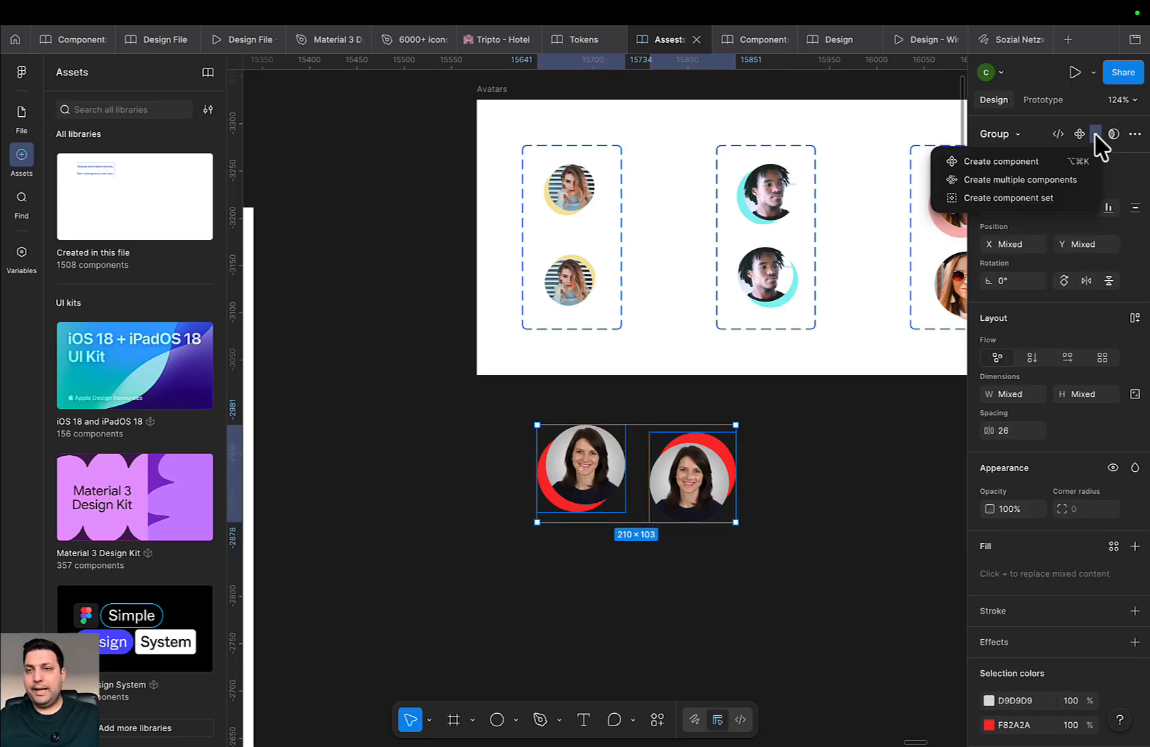
pyautogui.click(1055, 200)
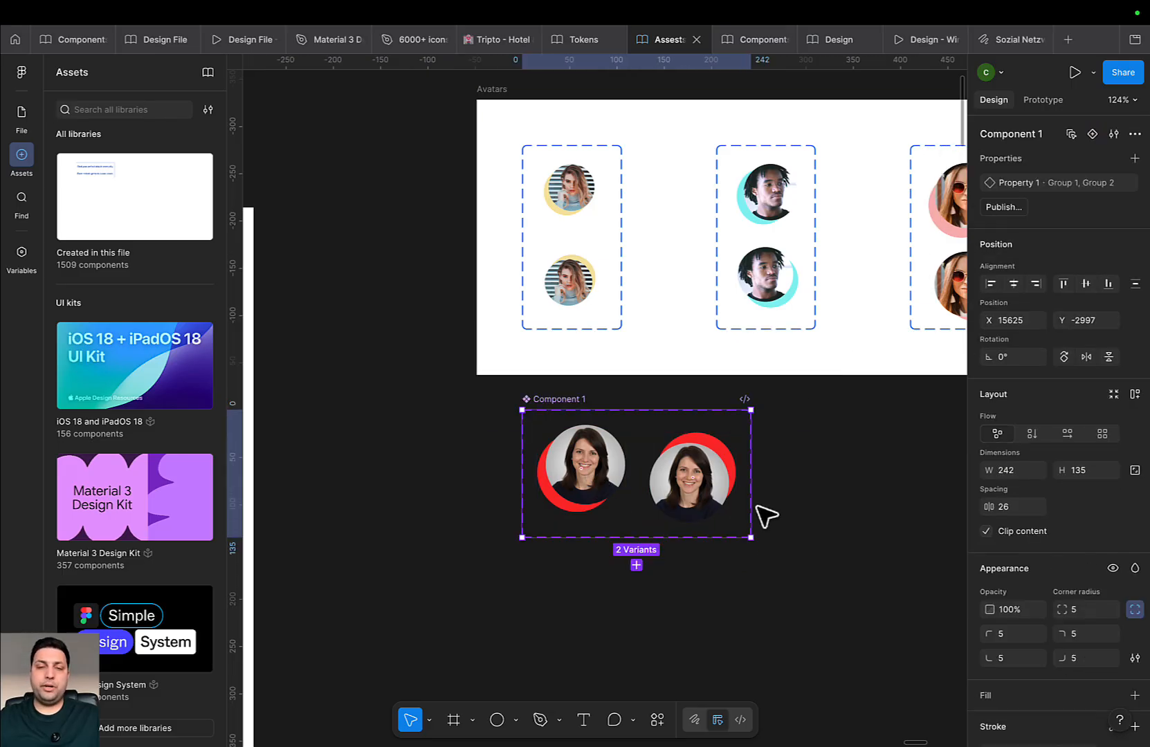
# Connect the first avatar variant to the second with an After delay trigger, and connect the second back to the first
pyautogui.click(1042, 99)
pyautogui.click(580, 484)
pyautogui.scroll(5, 623, 477)
pyautogui.click(631, 451)
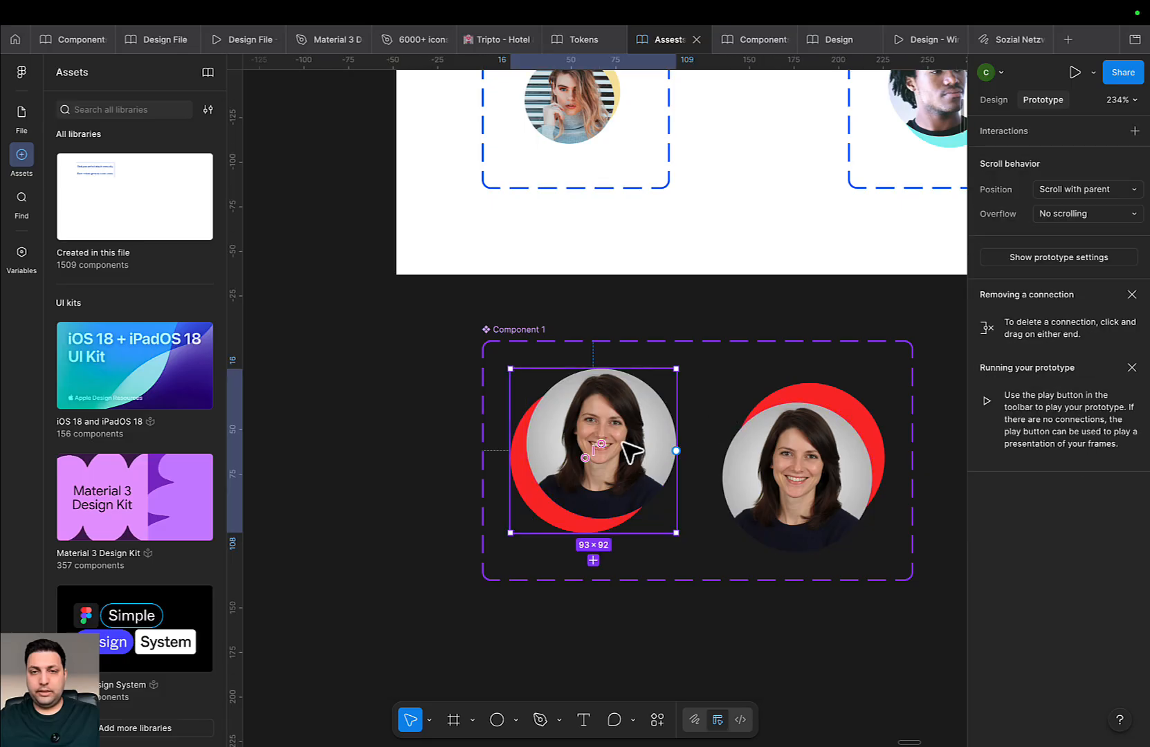
pyautogui.moveTo(675, 450); pyautogui.dragTo(745, 471)
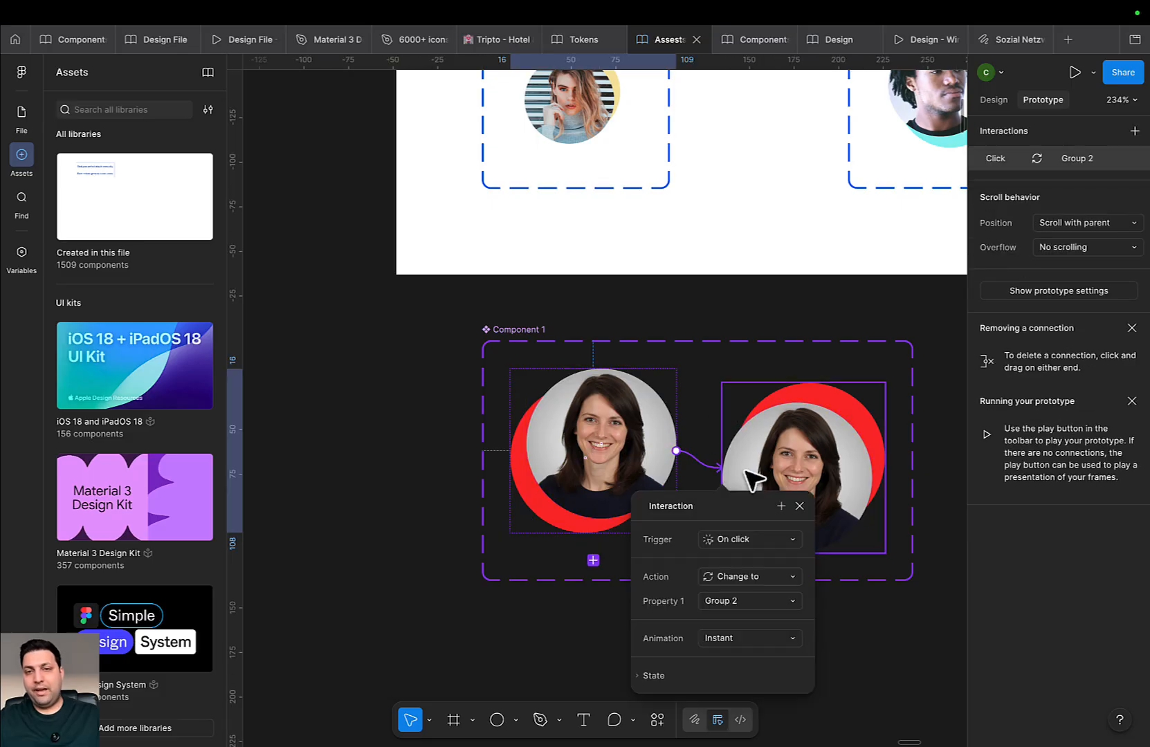
pyautogui.click(755, 541)
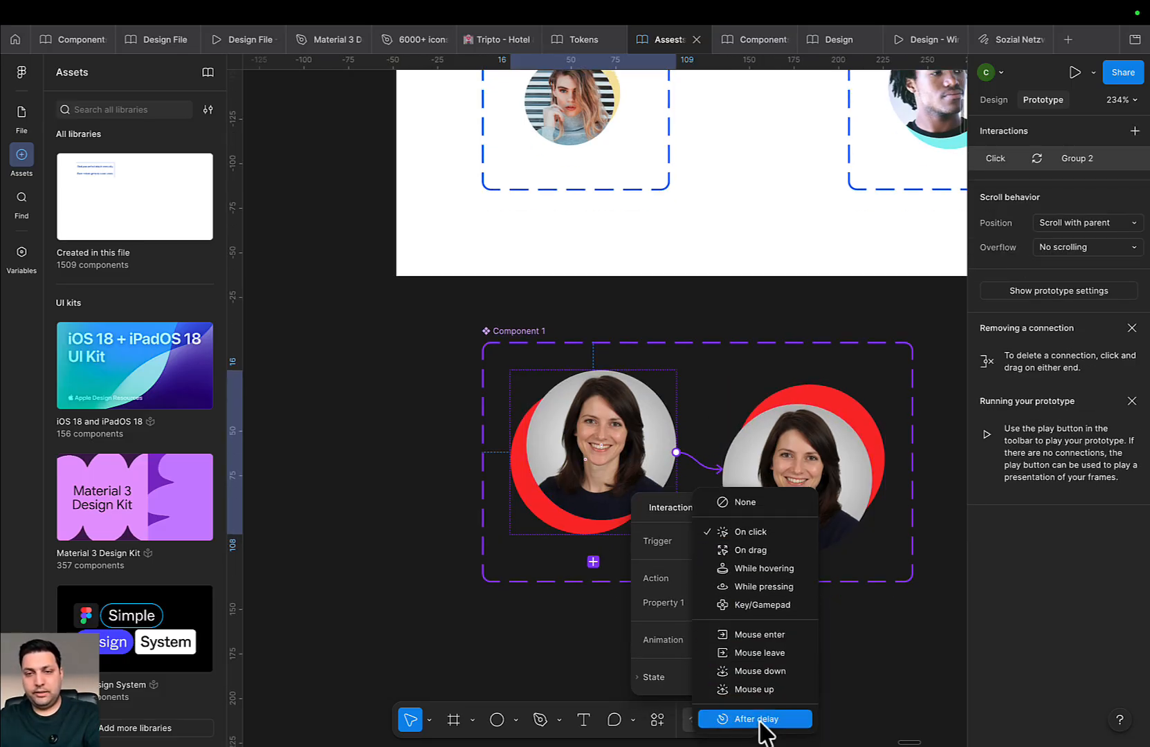
pyautogui.click(762, 723)
pyautogui.click(772, 472)
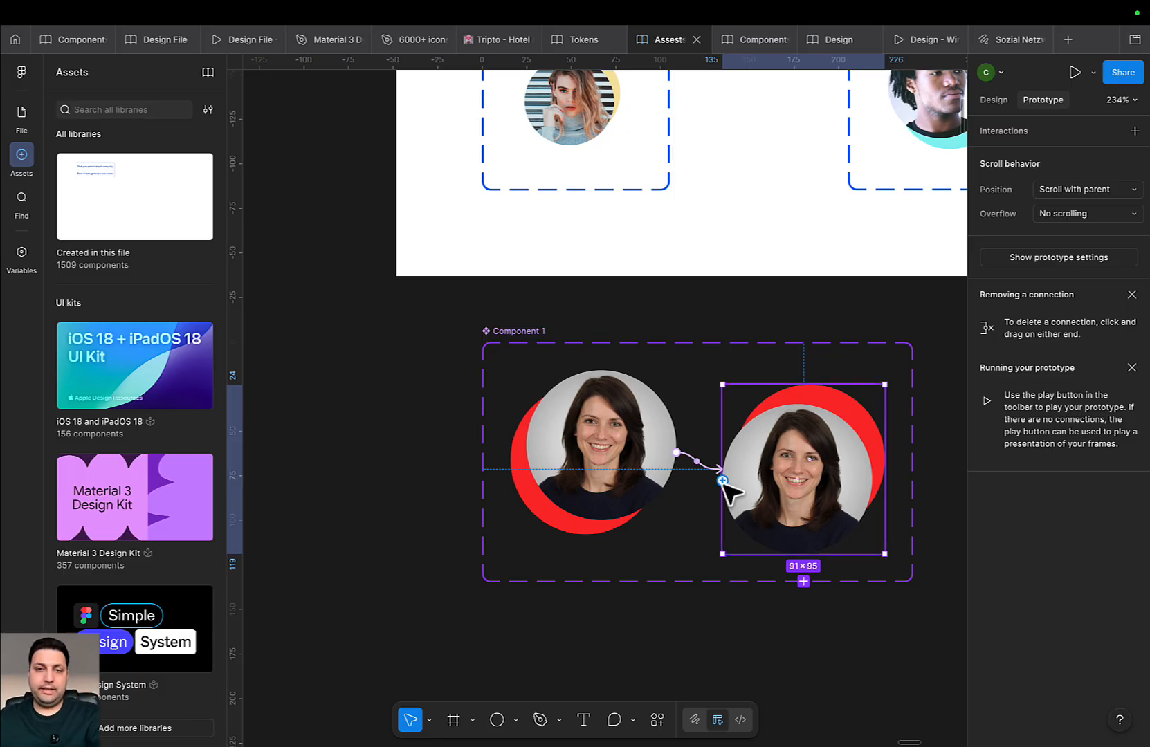
pyautogui.moveTo(722, 480); pyautogui.dragTo(620, 485)
# Check the existing yellow avatar set's After delay connections, and delete the Component 1 set below the Avatars frame
pyautogui.scroll(3, 527, 368)
pyautogui.click(506, 316)
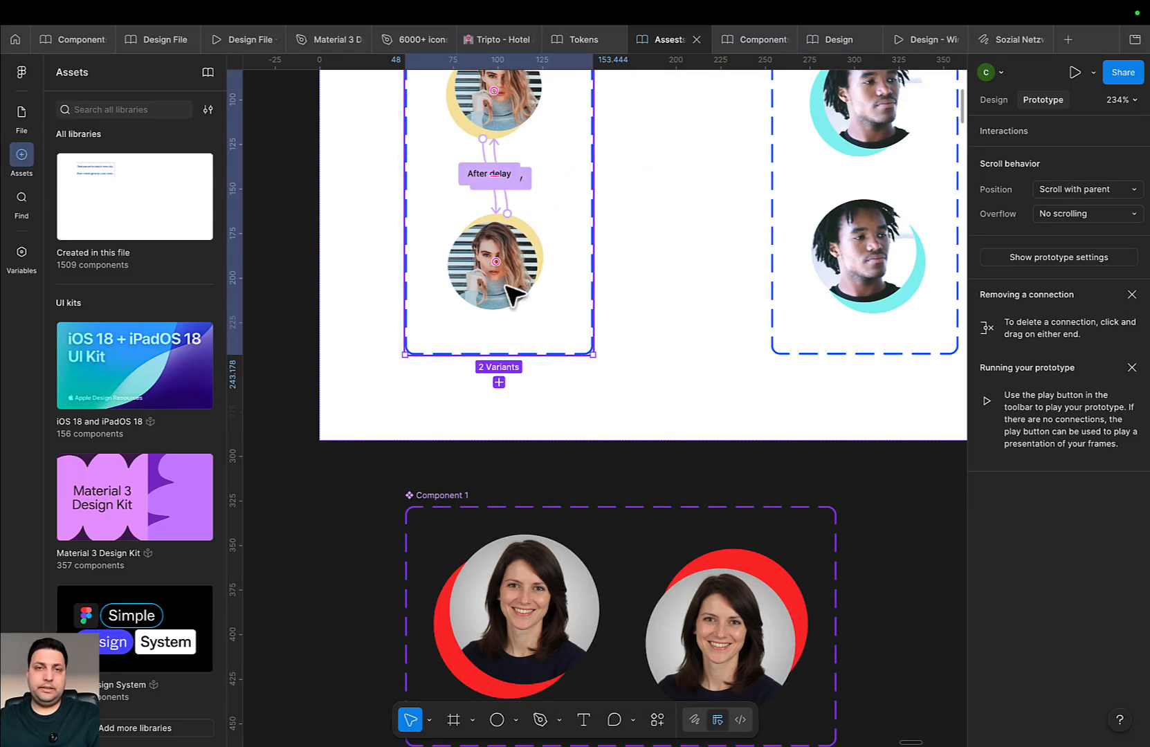
pyautogui.scroll(-5, 515, 294)
pyautogui.click(534, 458)
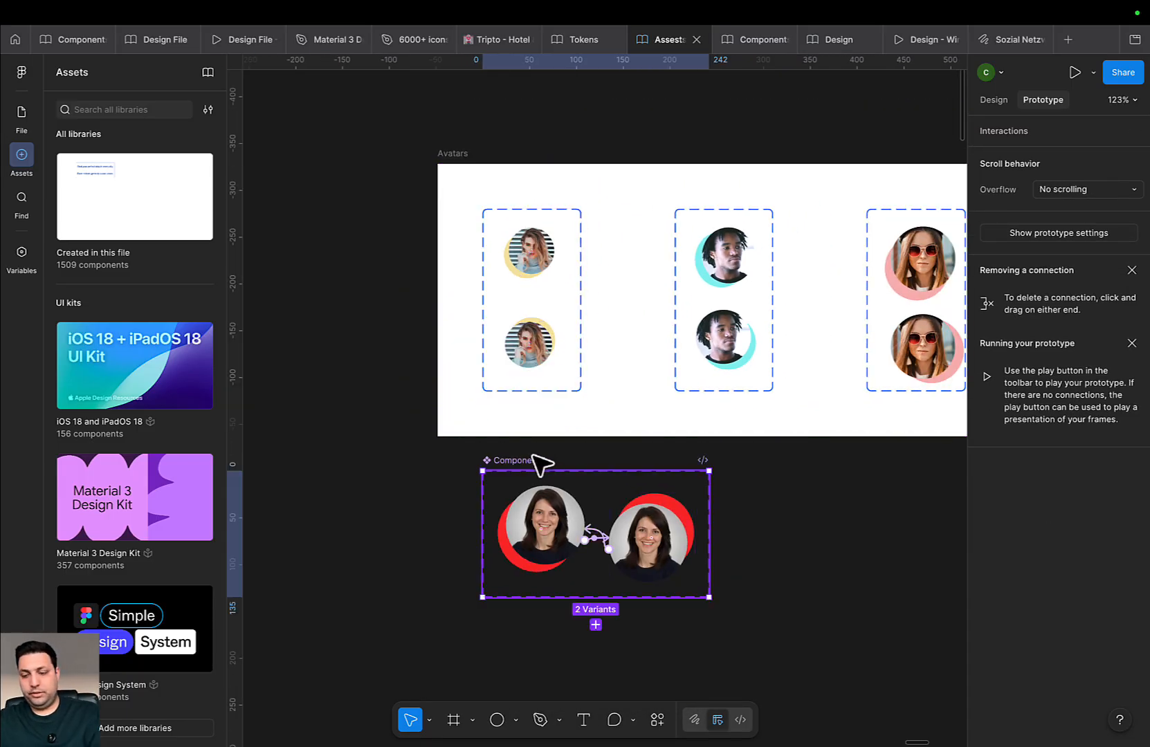
pyautogui.press('Delete')
# Resize the Angle 1 variant of Avatar Pink to fit its photo and pink circle
pyautogui.moveTo(678, 417); pyautogui.dragTo(509, 494)
pyautogui.moveTo(639, 457); pyautogui.dragTo(428, 461)
pyautogui.moveTo(745, 420); pyautogui.dragTo(580, 447)
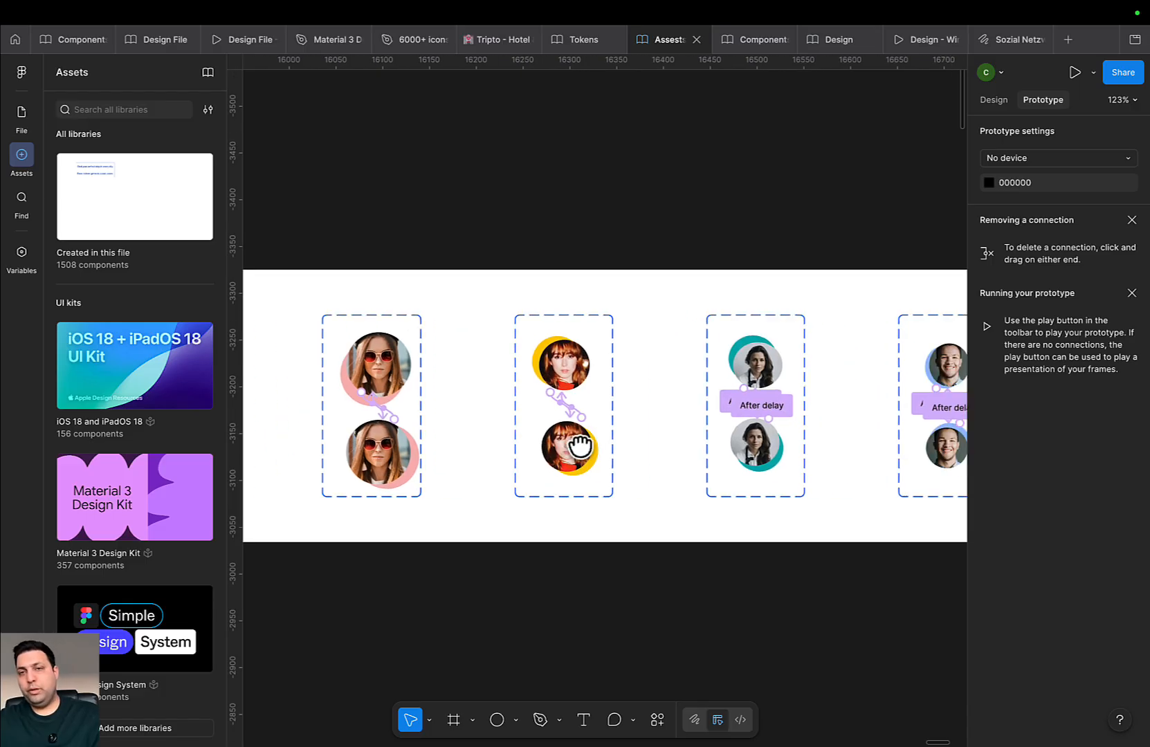
pyautogui.scroll(2, 584, 451)
pyautogui.scroll(10, 497, 463)
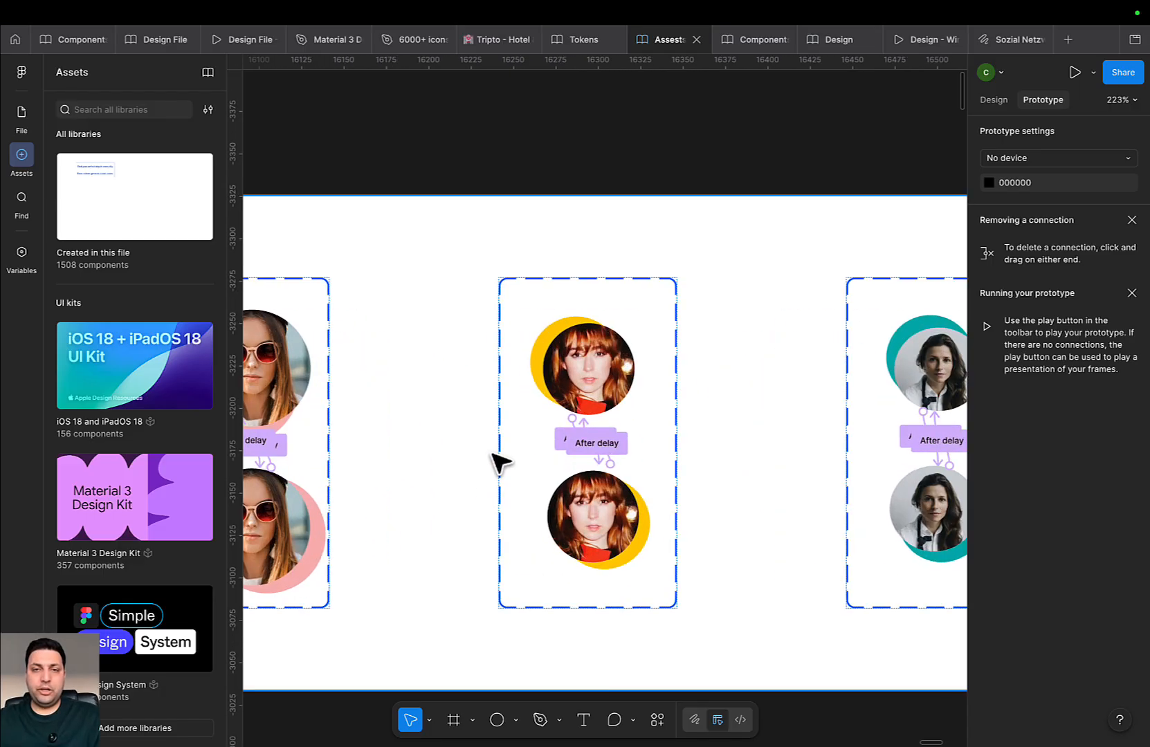
pyautogui.moveTo(400, 440); pyautogui.dragTo(800, 427)
pyautogui.click(657, 365)
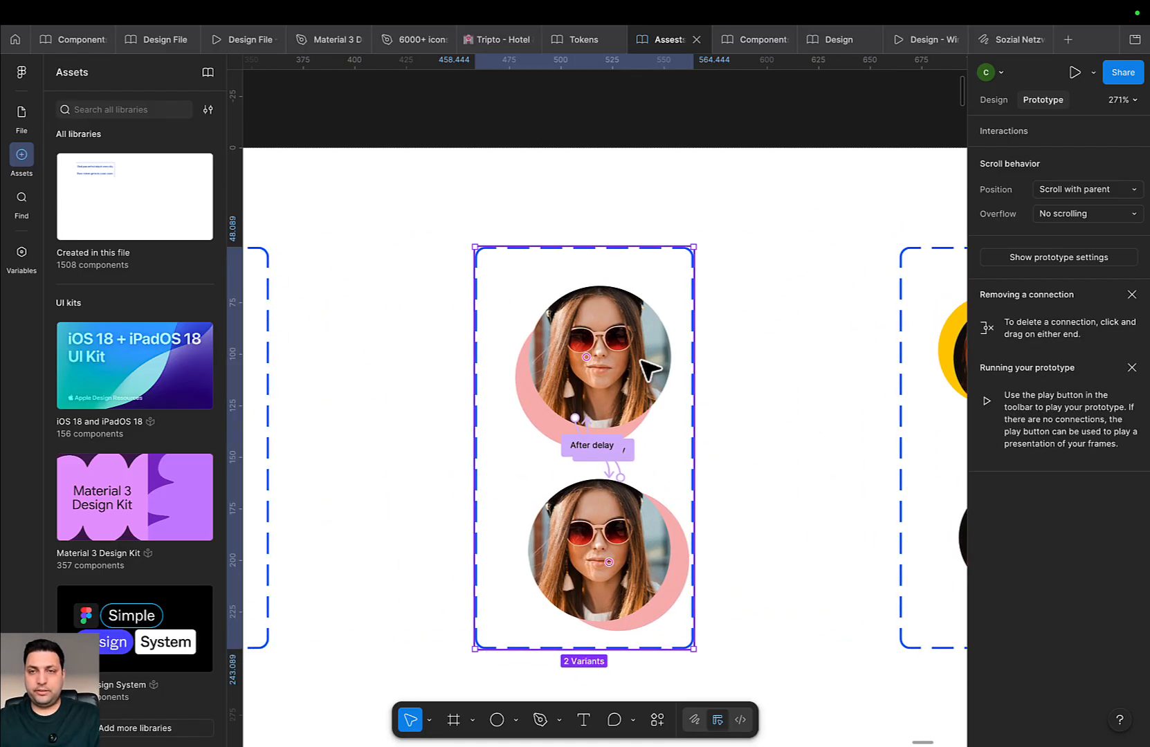
pyautogui.click(993, 100)
pyautogui.click(541, 360)
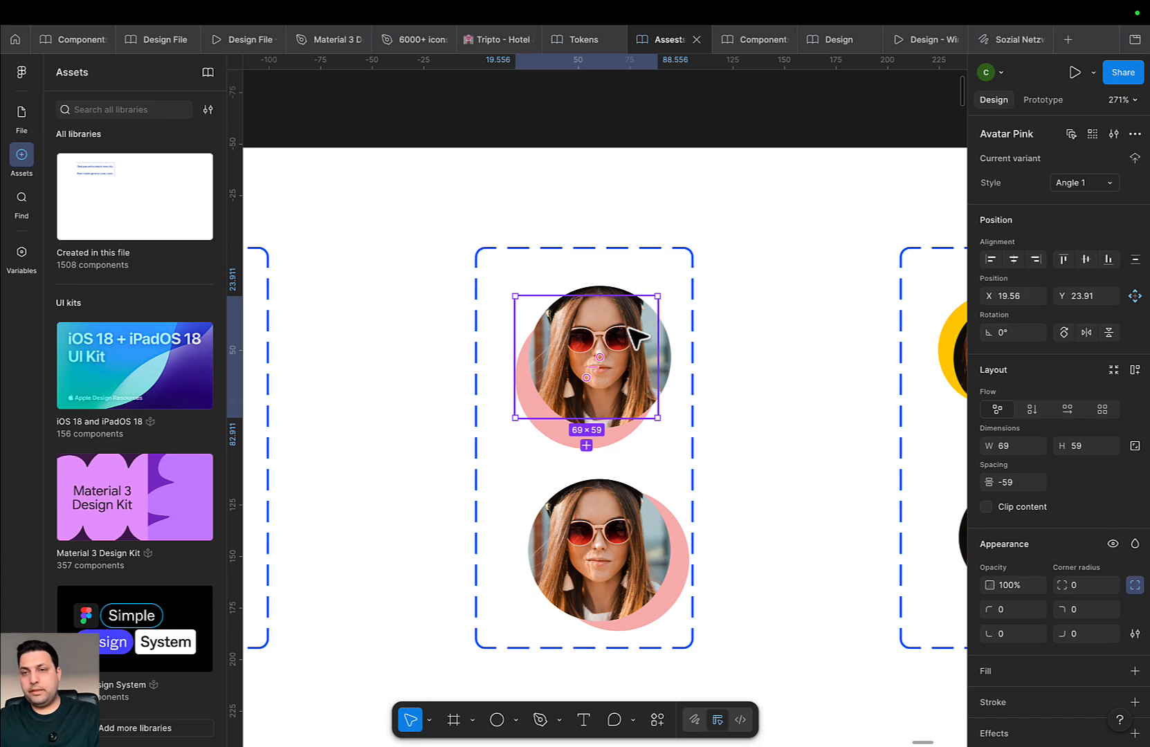
pyautogui.click(1113, 370)
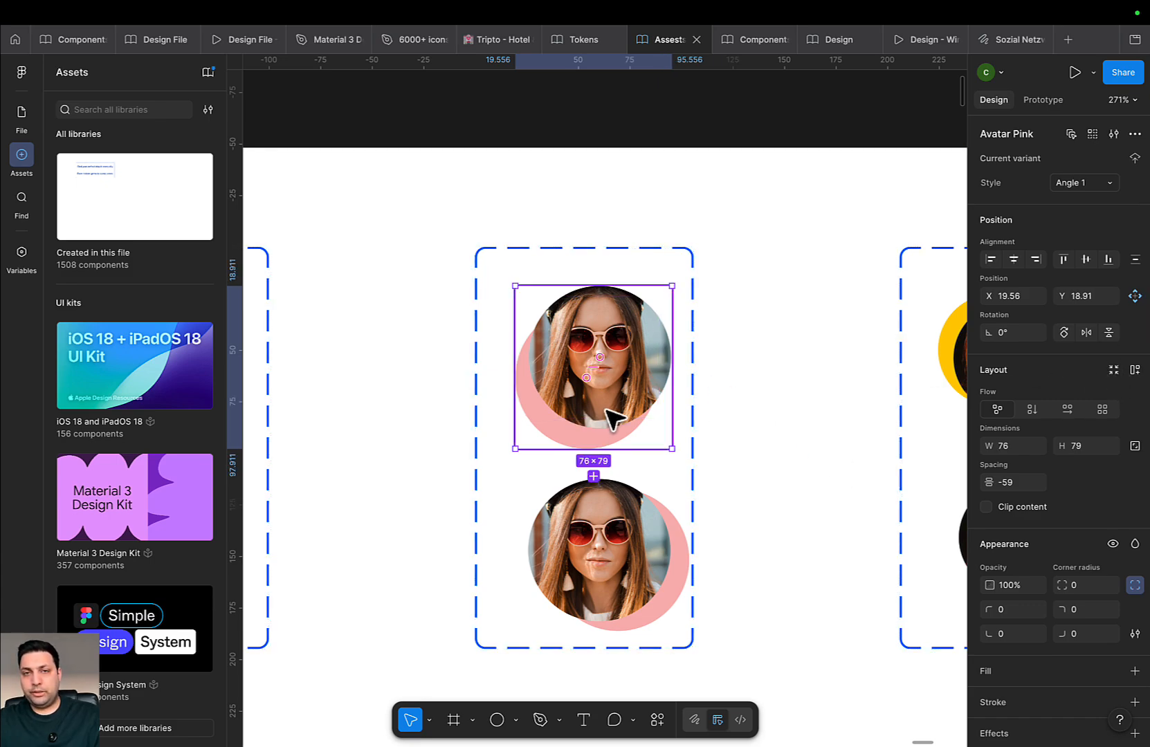
# Inspect the photo ellipse and the pink background ellipse inside Avatar Pink's Angle 1 variant
pyautogui.scroll(2, 906, 444)
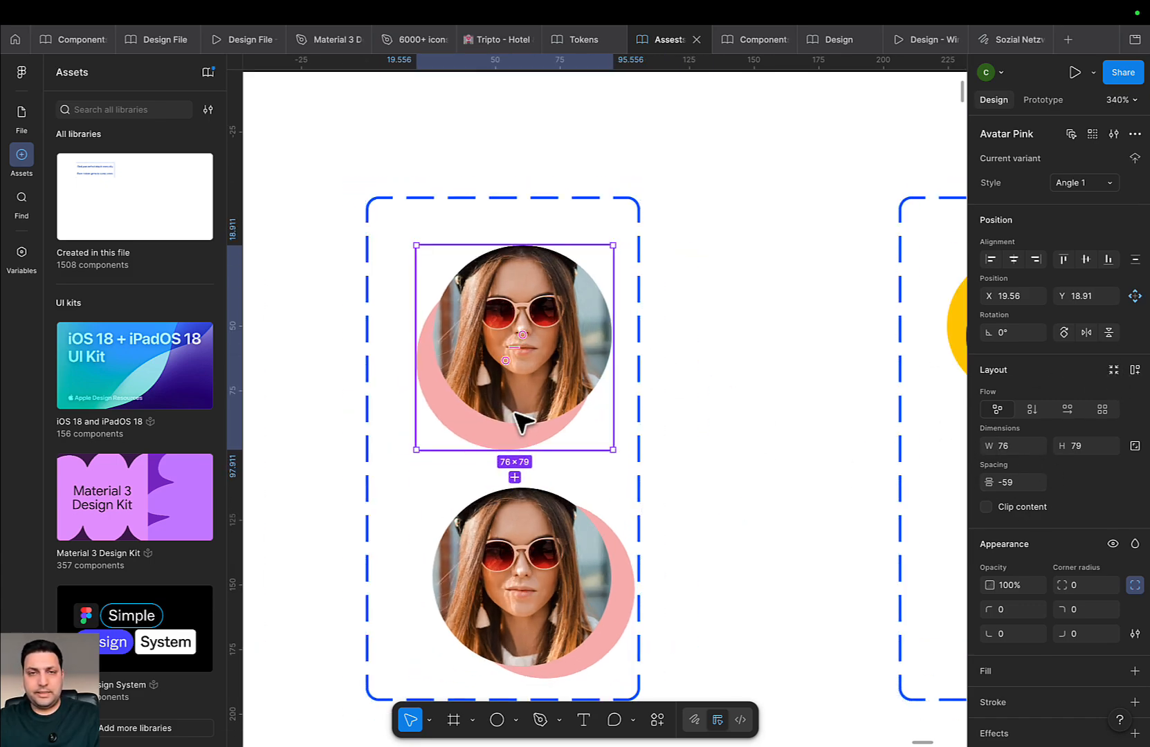
pyautogui.doubleClick(531, 368)
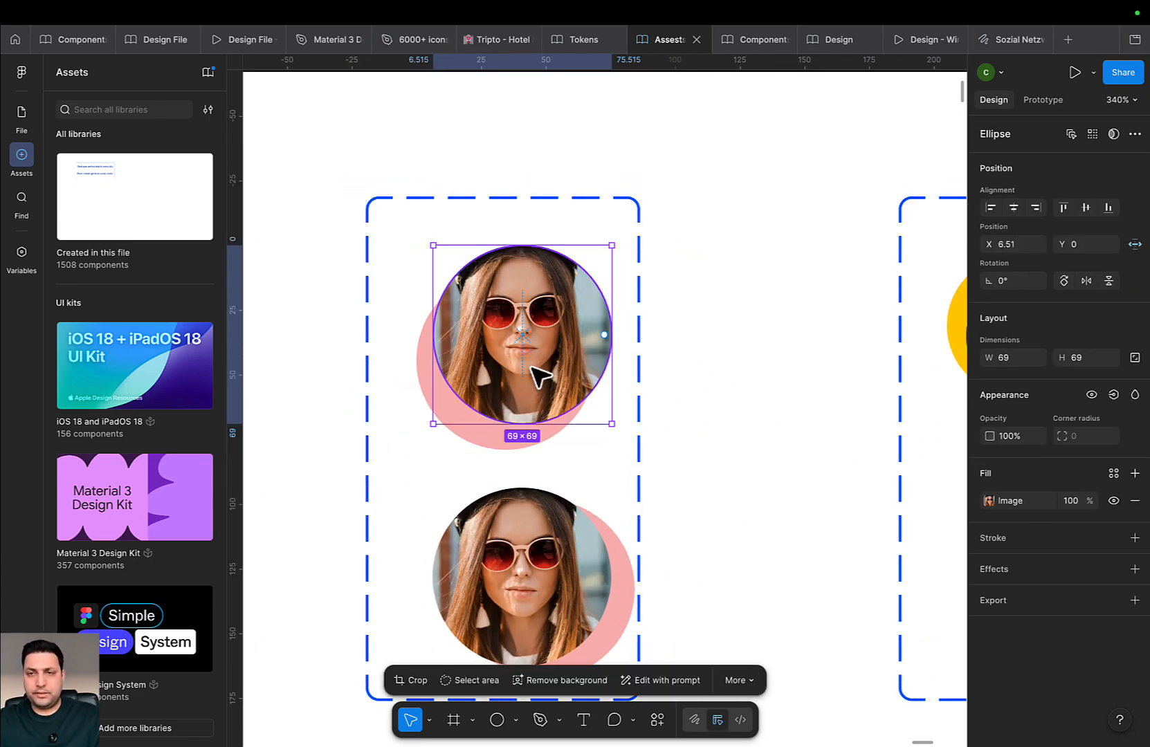
pyautogui.click(475, 443)
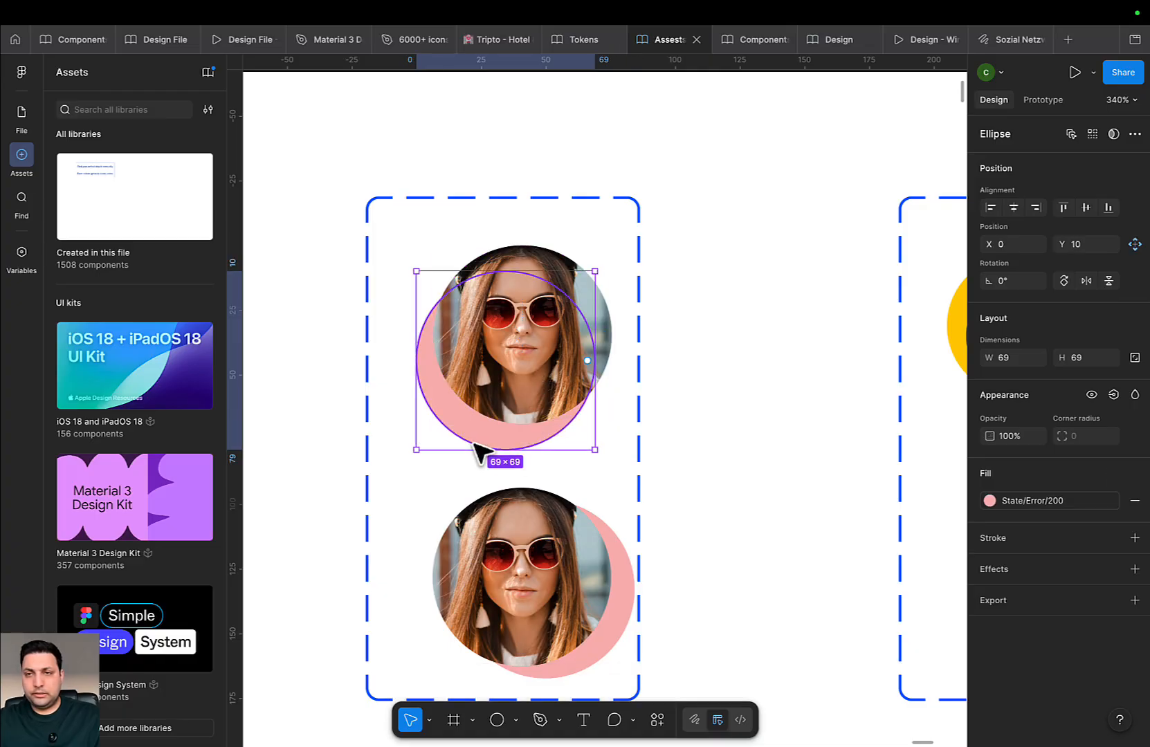
# Inspect the sizes and positions of the photo and pink circles in both variants of Avatar Pink
pyautogui.click(511, 384)
pyautogui.click(507, 442)
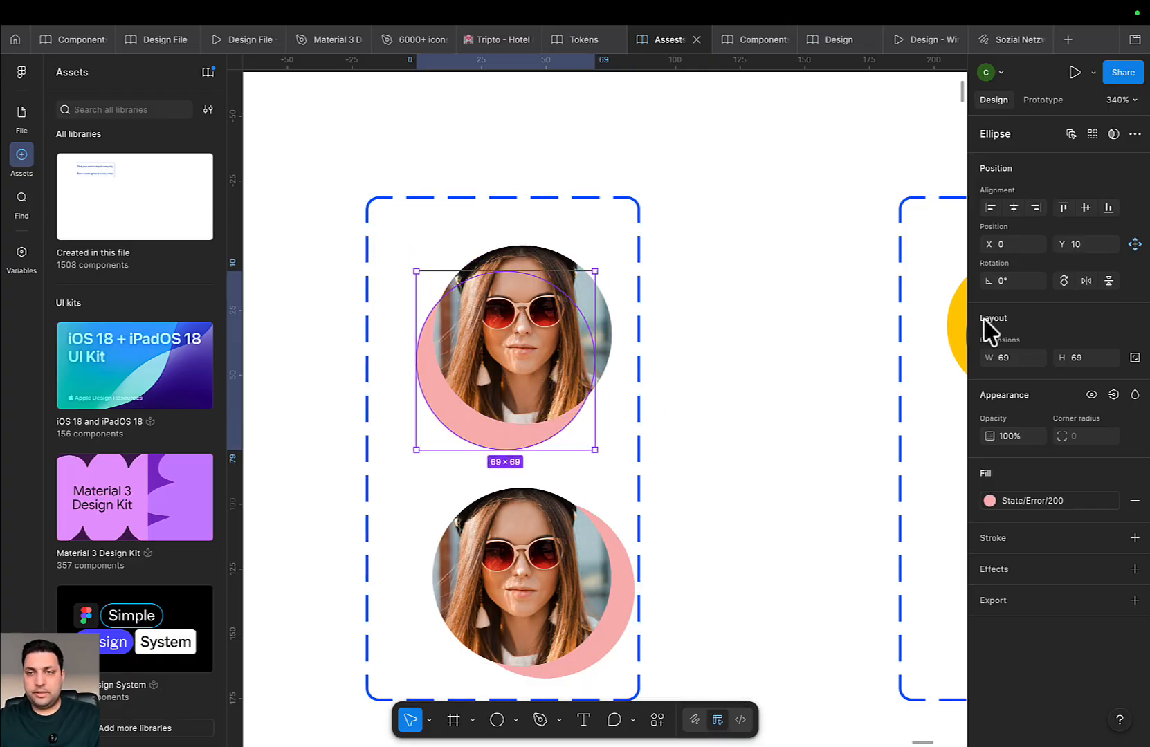
pyautogui.scroll(3, 543, 326)
pyautogui.click(562, 237)
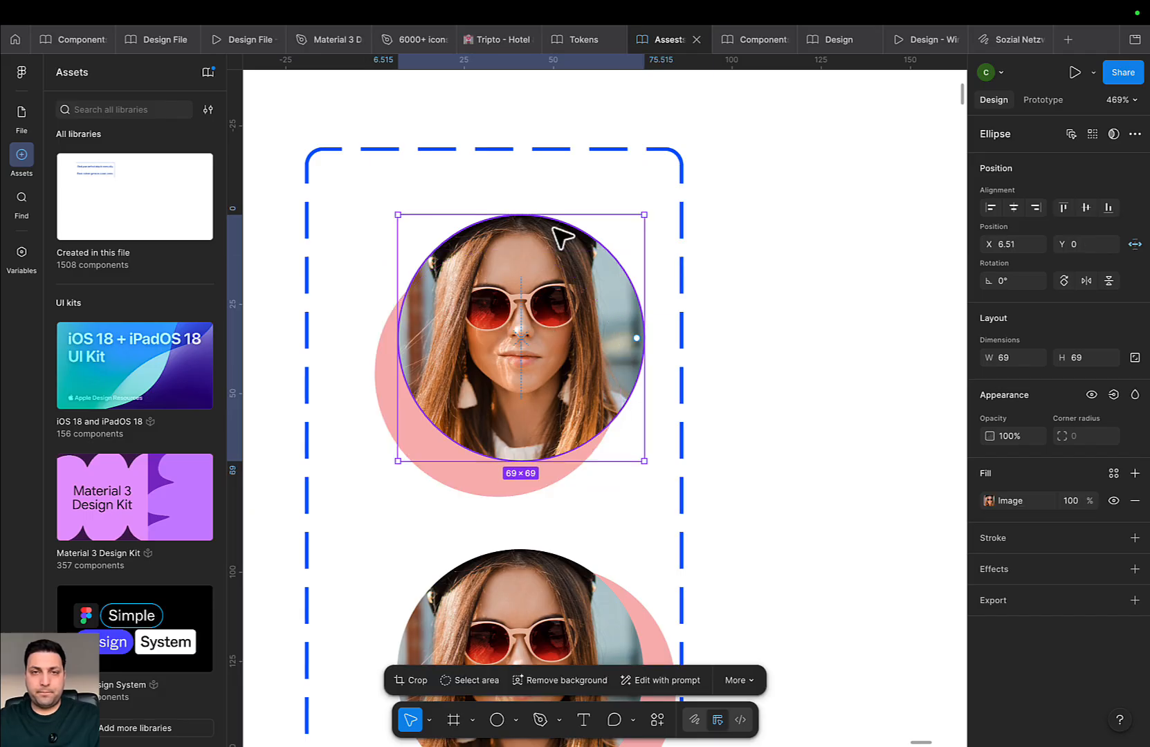
pyautogui.click(585, 390)
pyautogui.click(585, 390)
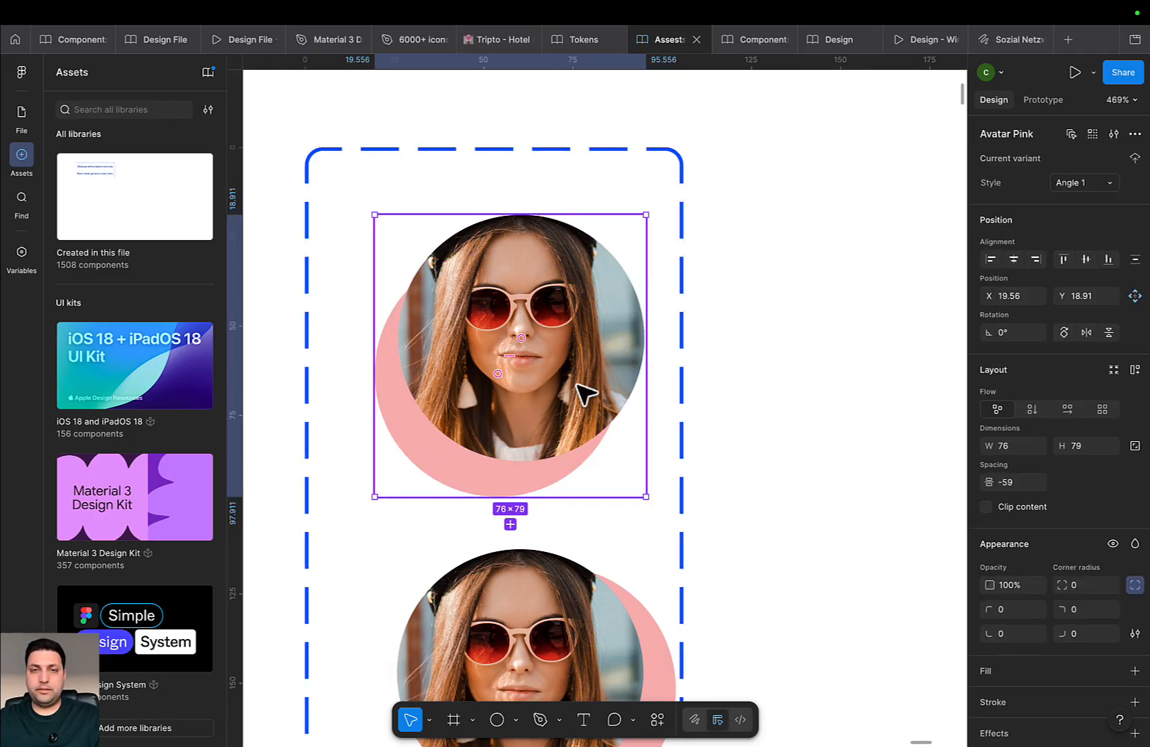
pyautogui.moveTo(720, 449); pyautogui.dragTo(744, 414)
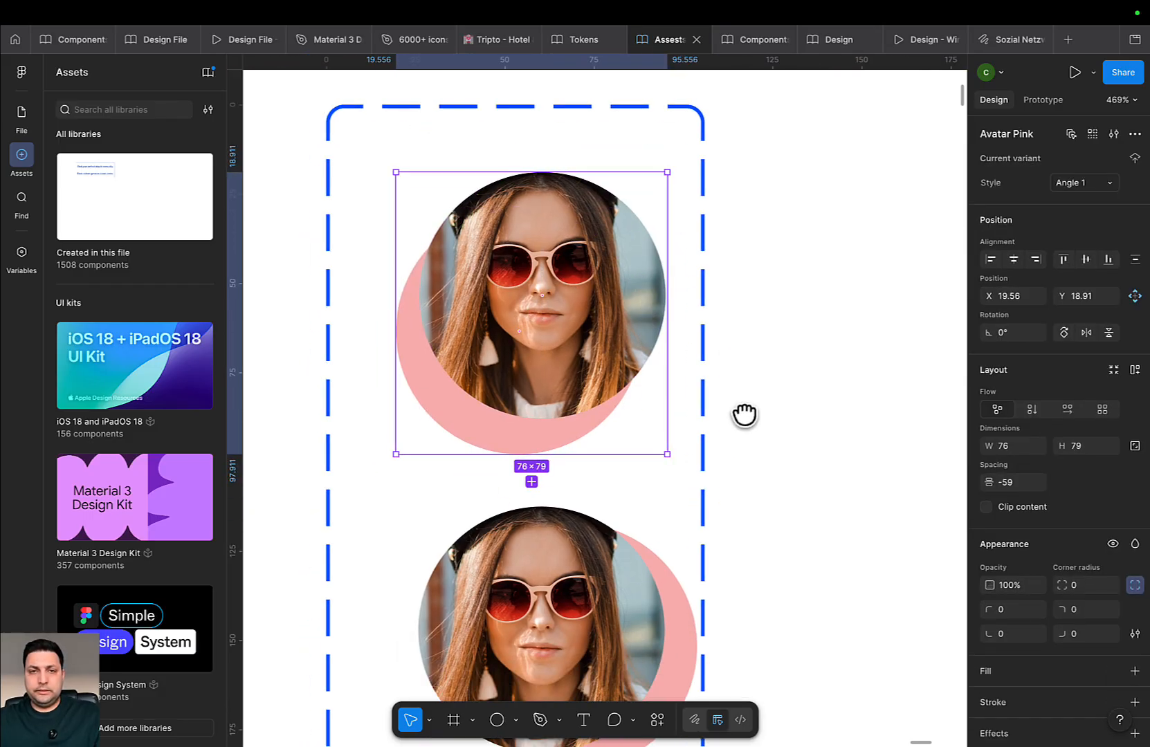
pyautogui.scroll(-5, 726, 401)
pyautogui.click(629, 477)
pyautogui.click(615, 469)
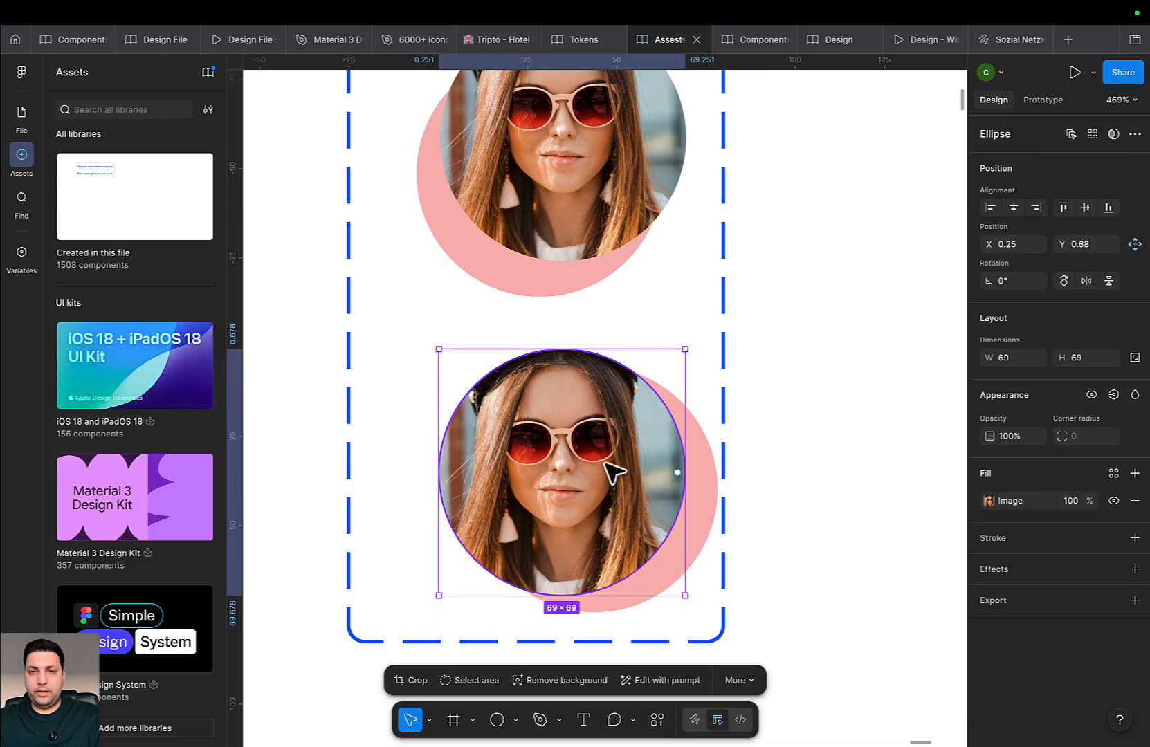
pyautogui.scroll(-6, 722, 470)
# Examine the Angle 1 and Angle 2 variants of Avatar Teal and Avatar Yellow for their dimensions and spacing
pyautogui.click(376, 357)
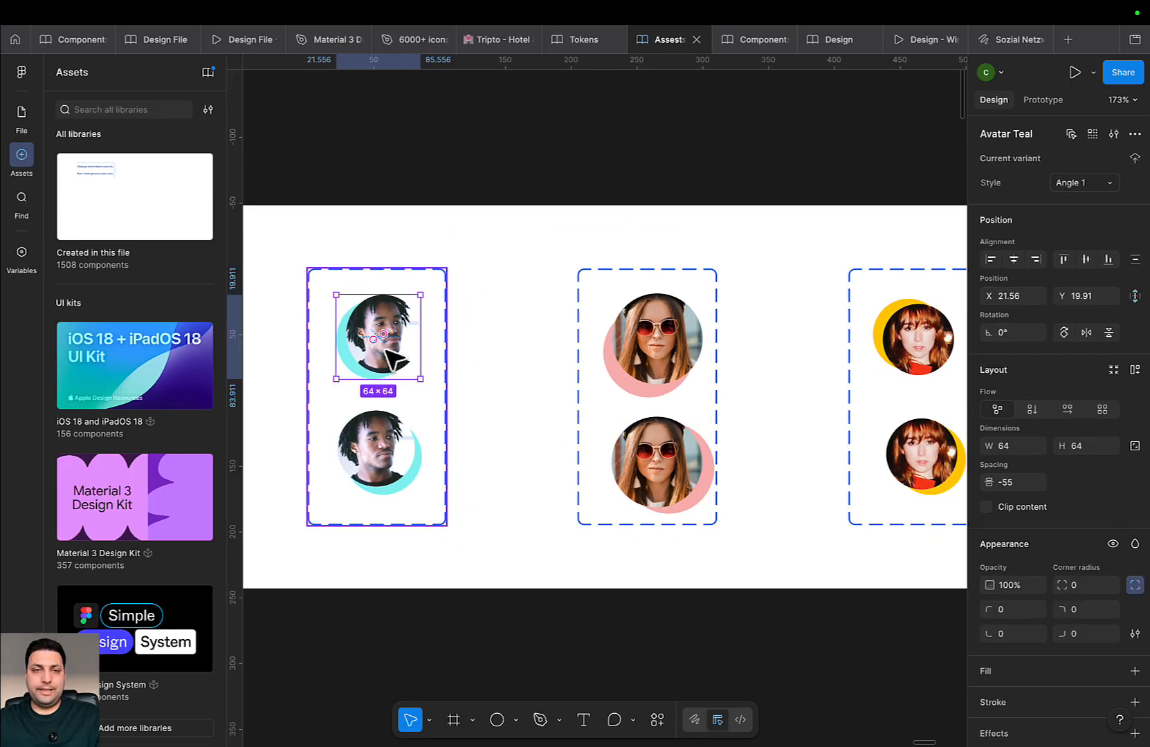
pyautogui.click(393, 356)
pyautogui.moveTo(520, 410); pyautogui.dragTo(745, 395)
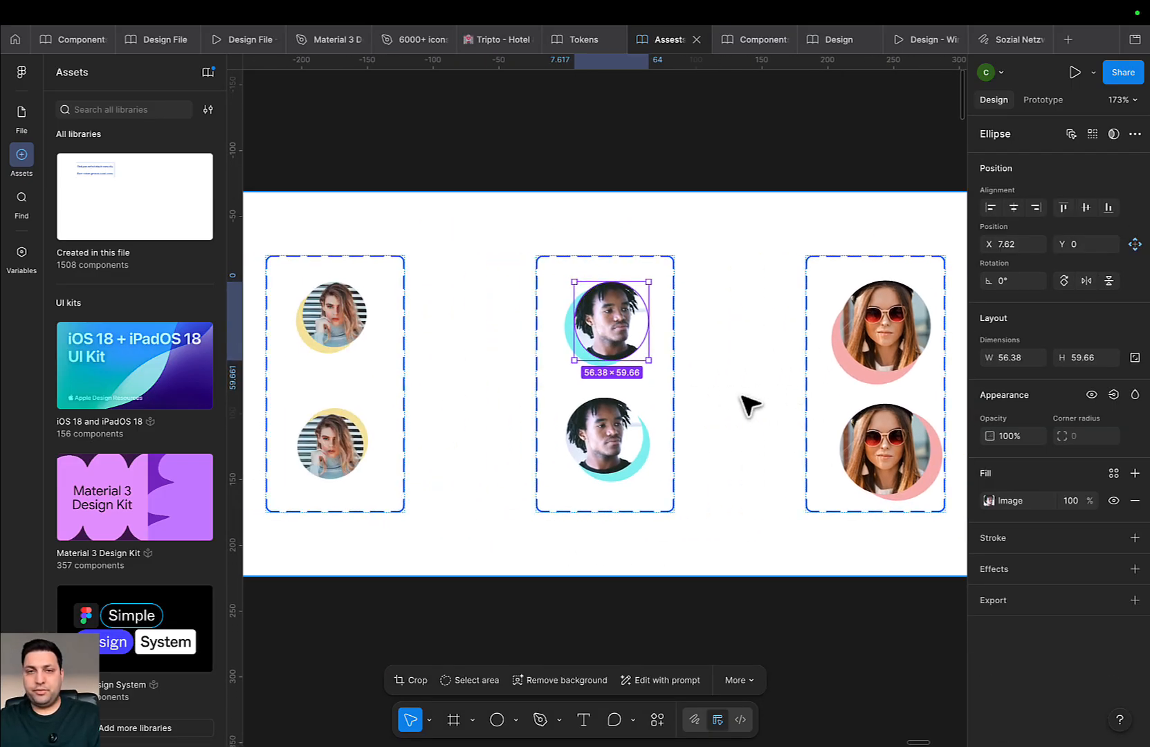
pyautogui.click(603, 437)
pyautogui.moveTo(463, 430); pyautogui.dragTo(549, 433)
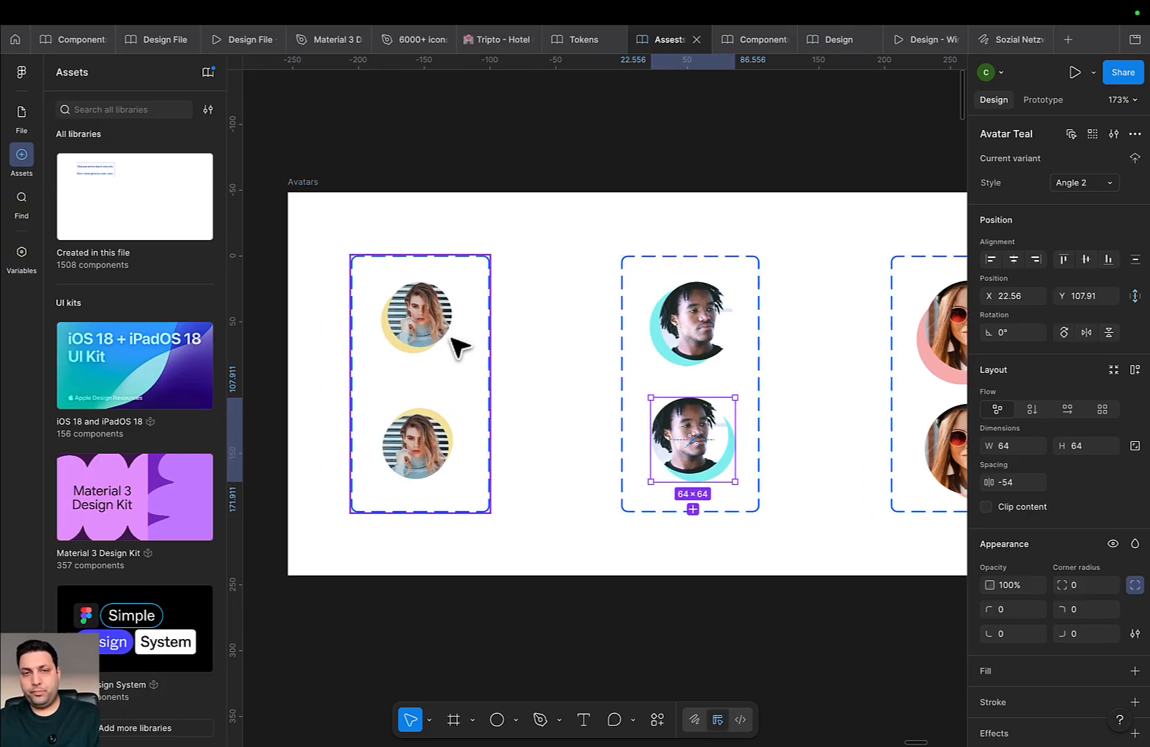
pyautogui.click(425, 330)
pyautogui.click(423, 325)
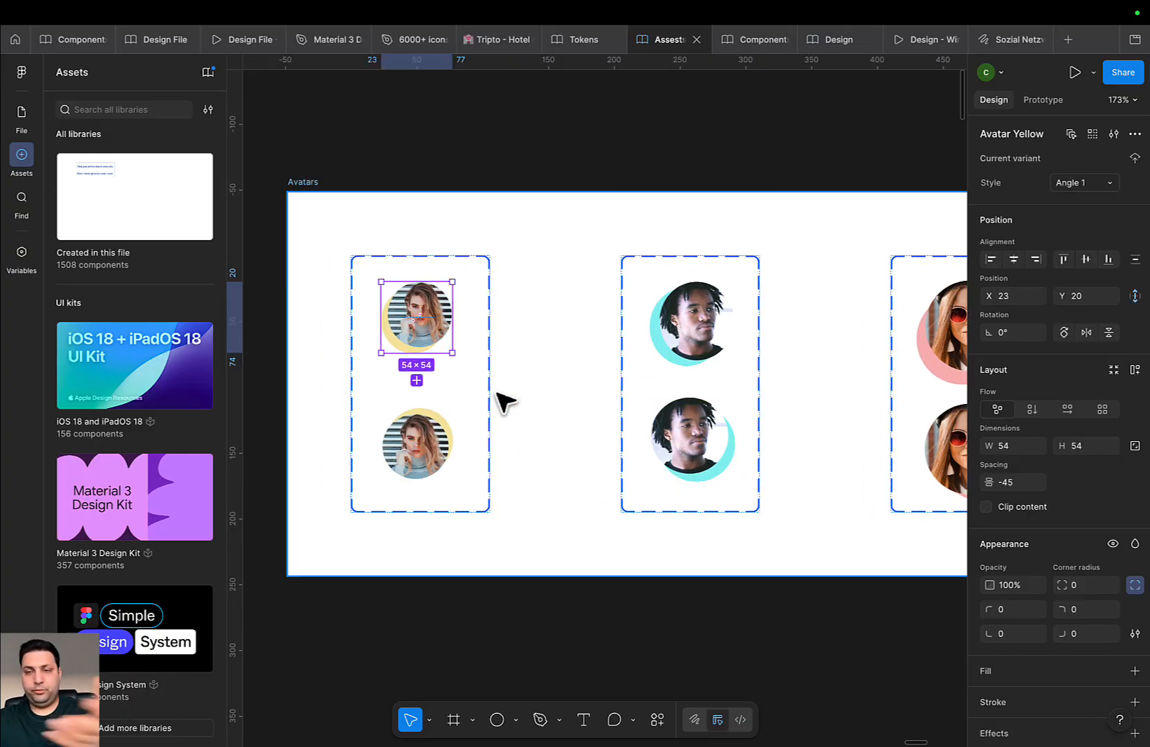
pyautogui.click(396, 450)
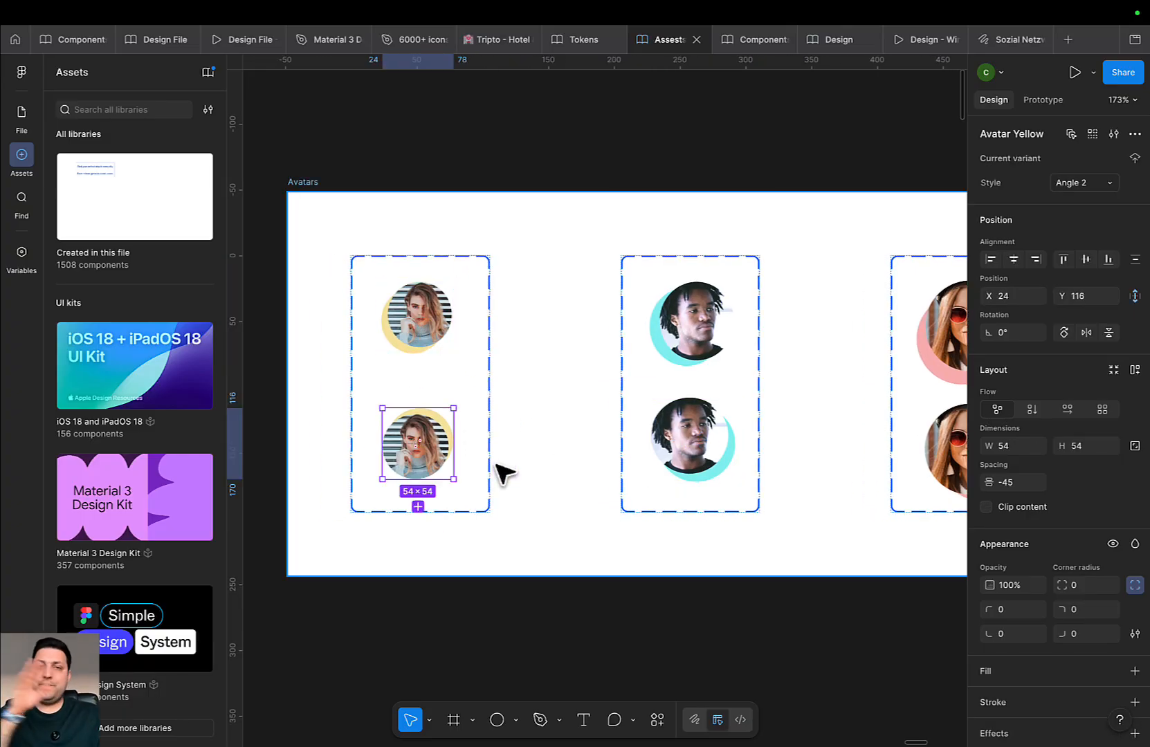
pyautogui.click(364, 233)
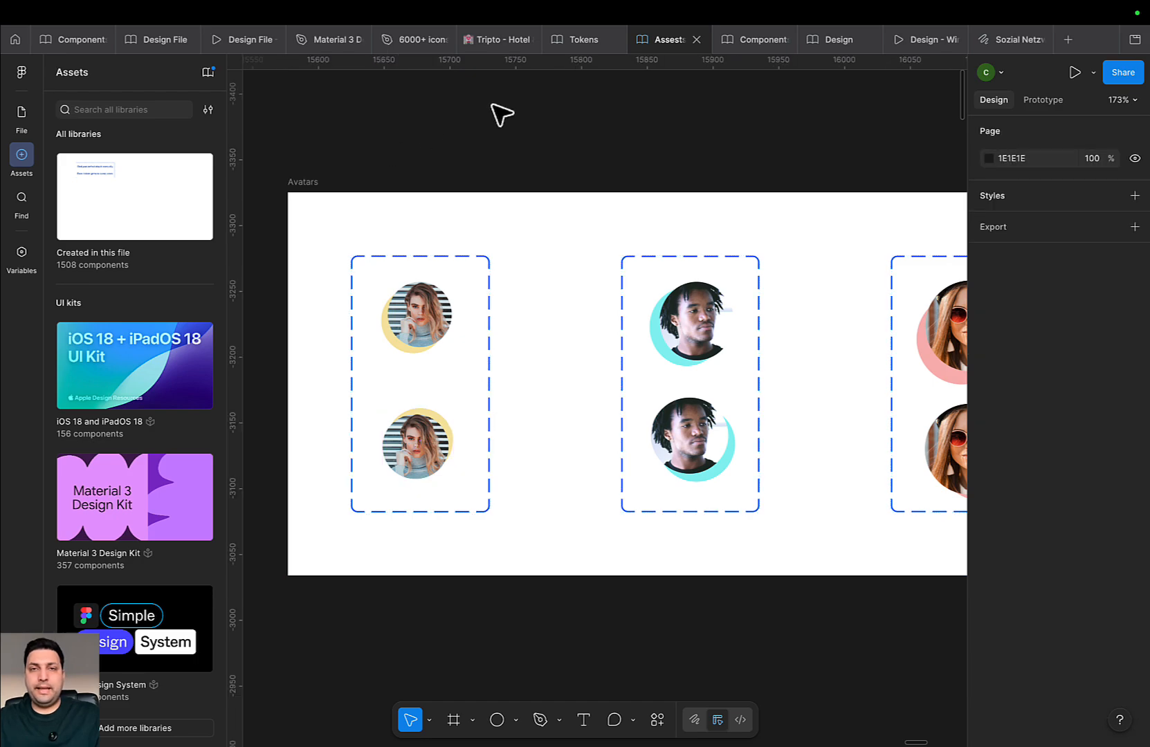
# Copy the SectionTestimanial frame from the Design file's Home page and paste it beside the existing set in the Components file
pyautogui.click(742, 41)
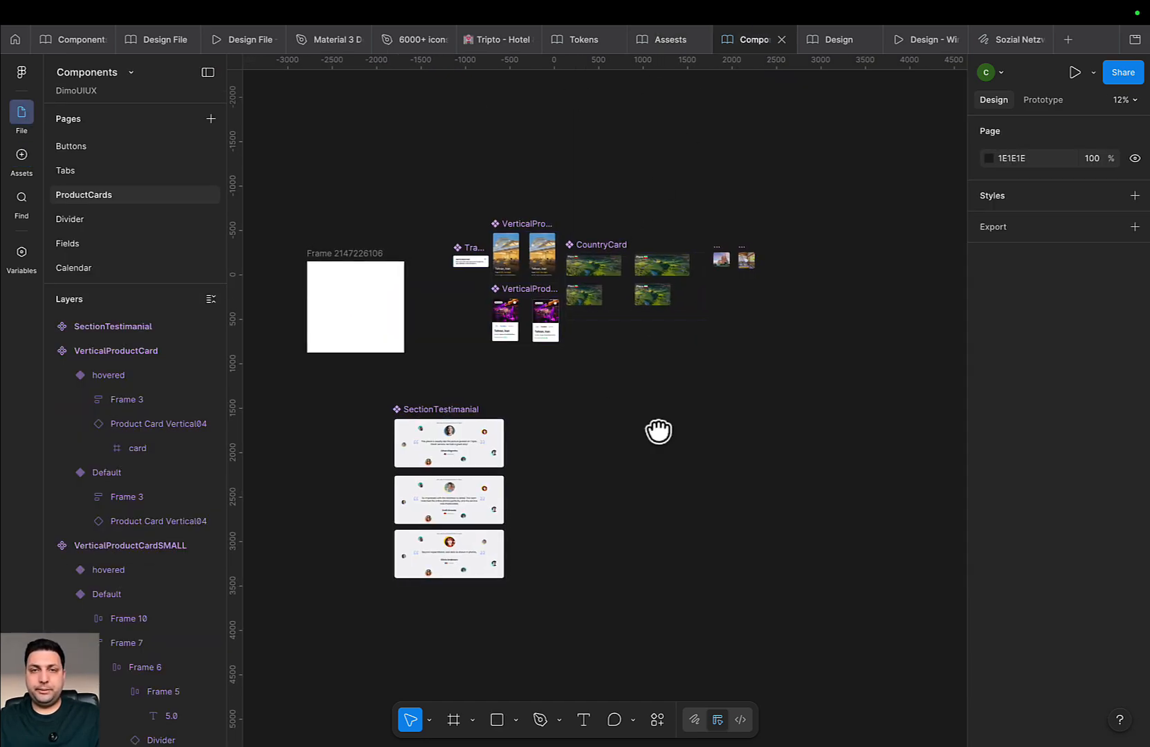
pyautogui.moveTo(659, 428); pyautogui.dragTo(661, 439)
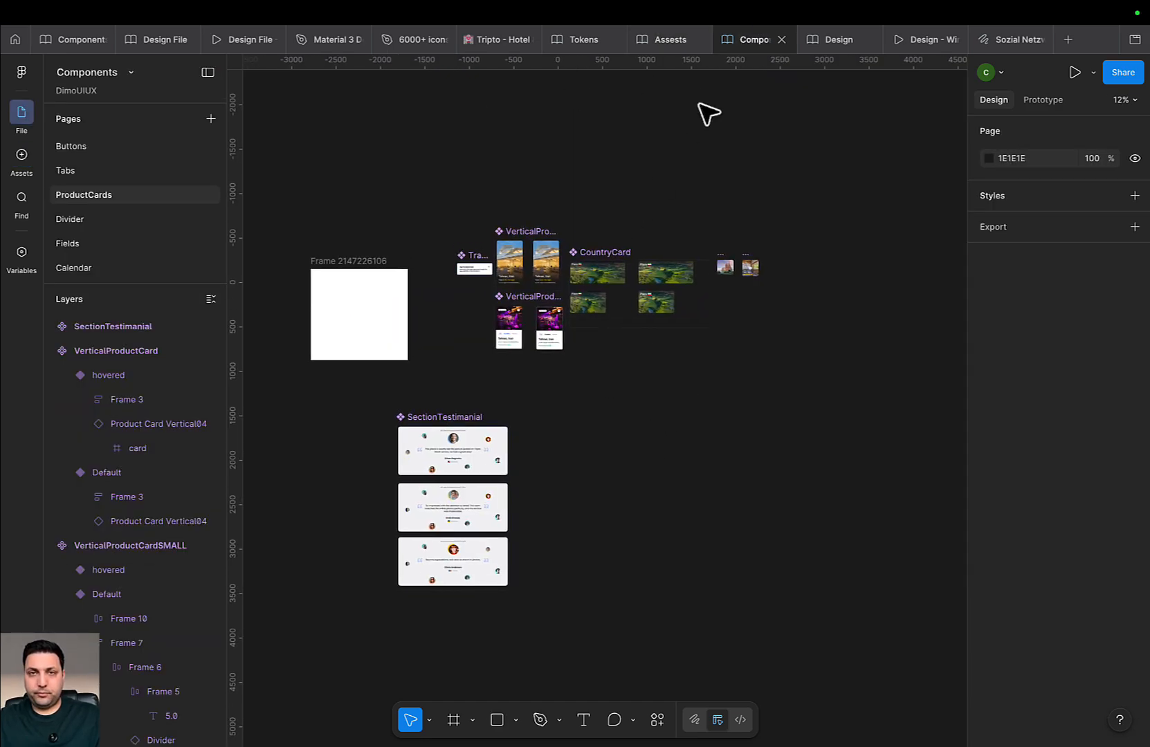
pyautogui.click(823, 41)
pyautogui.click(614, 342)
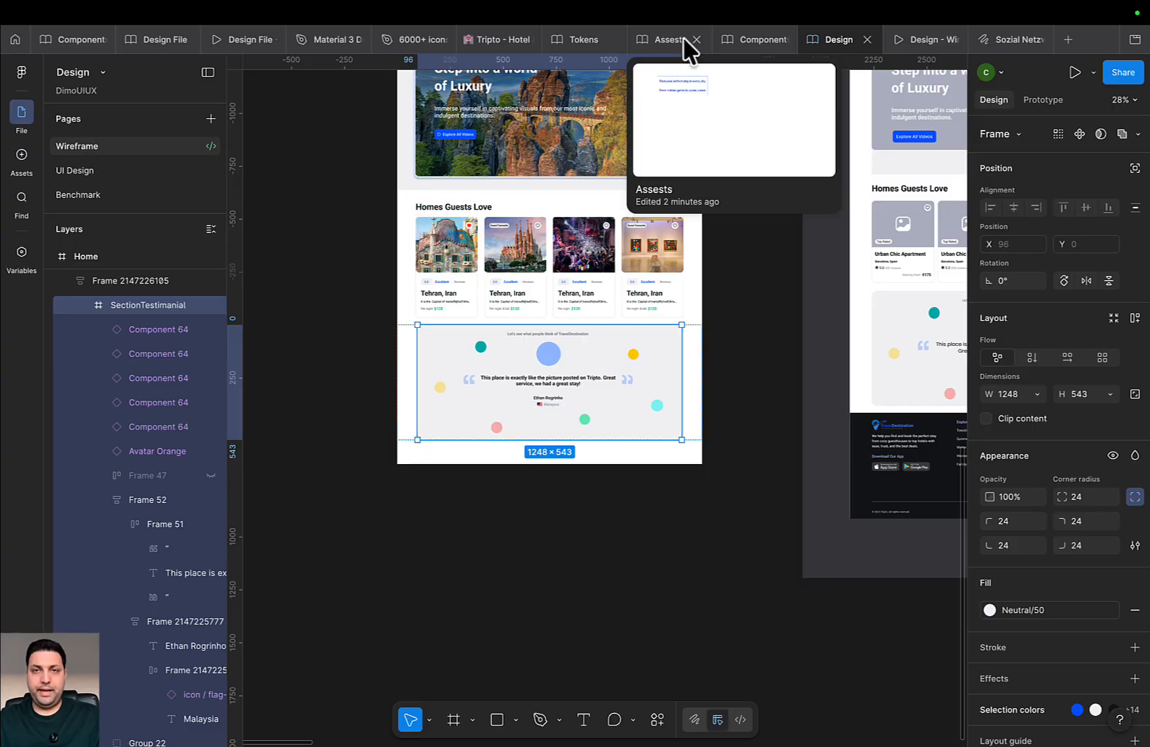
pyautogui.click(743, 43)
pyautogui.scroll(3, 631, 381)
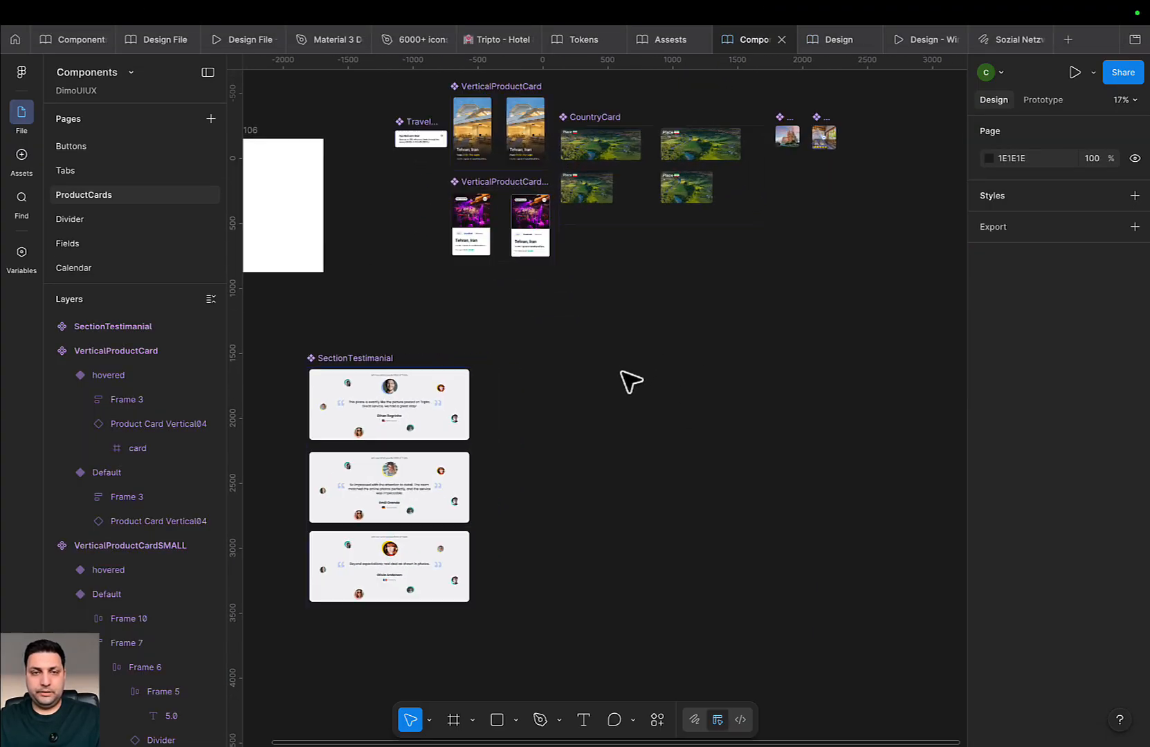
pyautogui.hotkey('ctrl', 'v')
pyautogui.scroll(5, 581, 393)
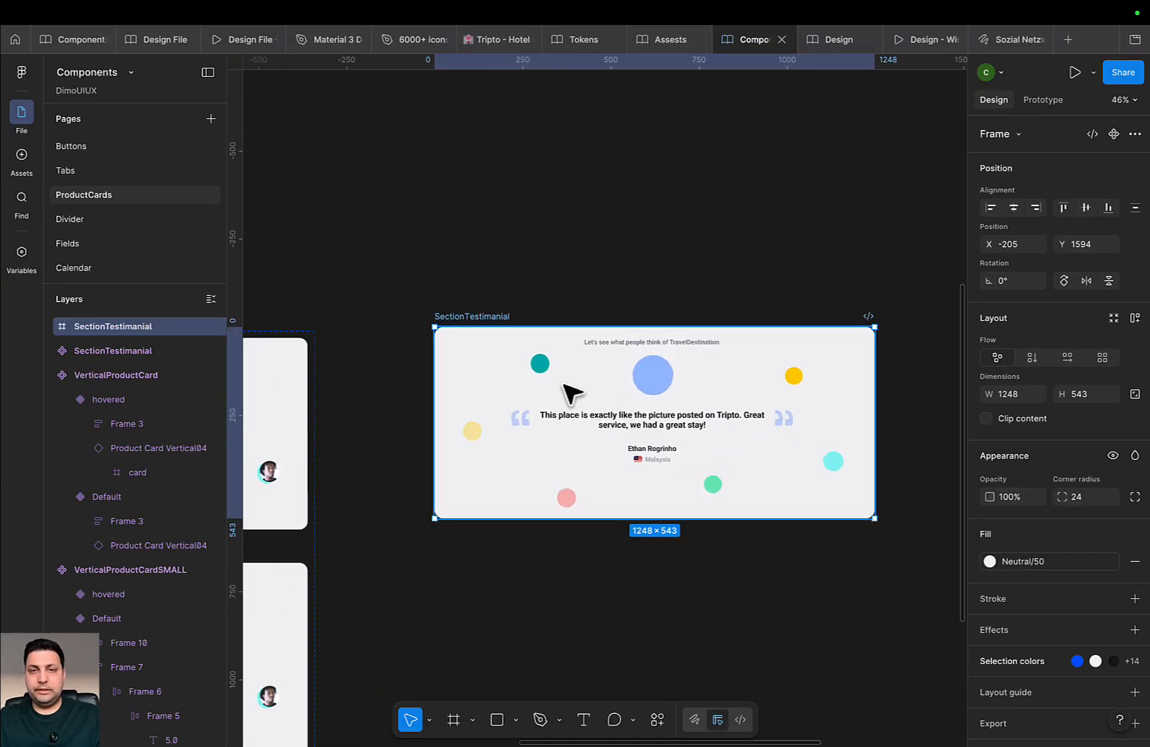
pyautogui.scroll(-4, 675, 301)
# Copy the Angle 1 variant of Avatar Yellow from the Assests file and paste it into the Components file's new SectionTestimanial frame
pyautogui.click(668, 39)
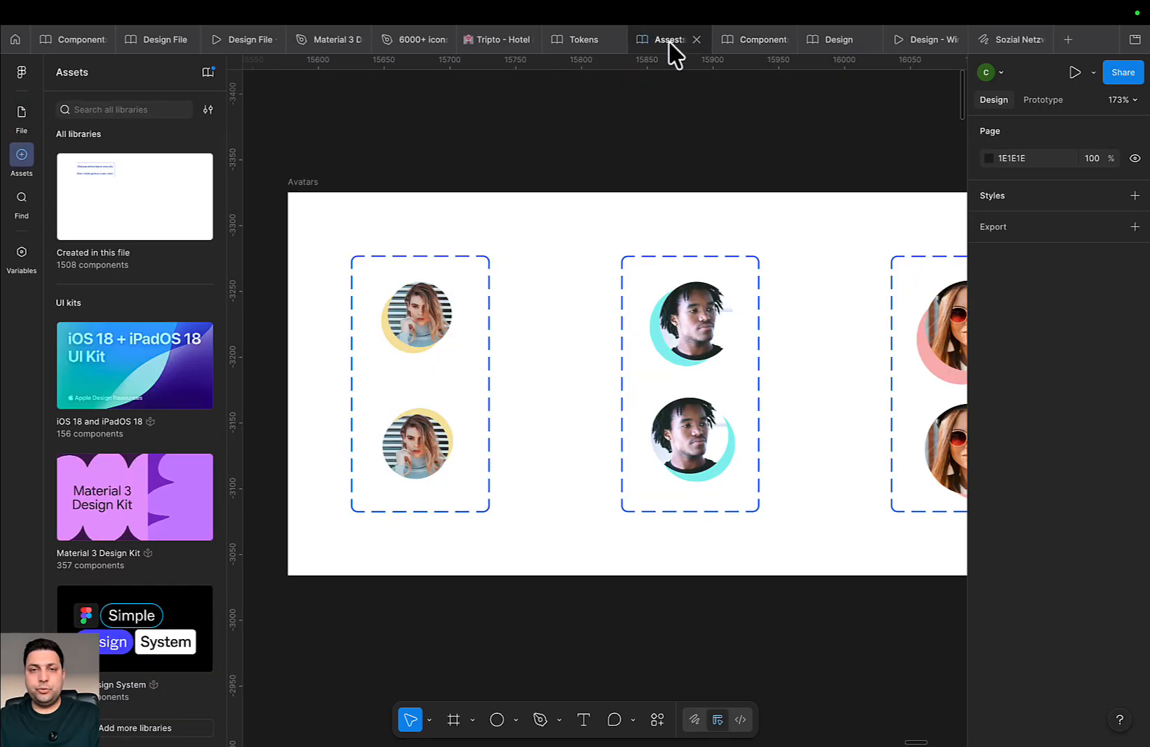
pyautogui.click(477, 308)
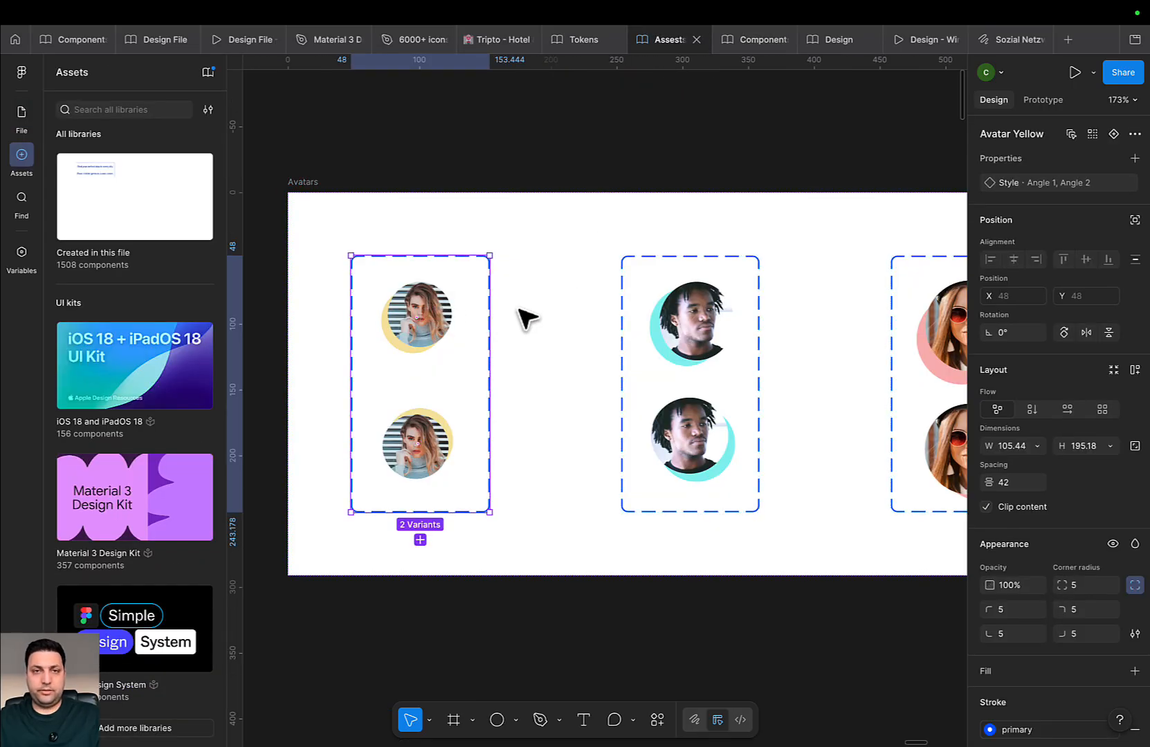
pyautogui.click(414, 306)
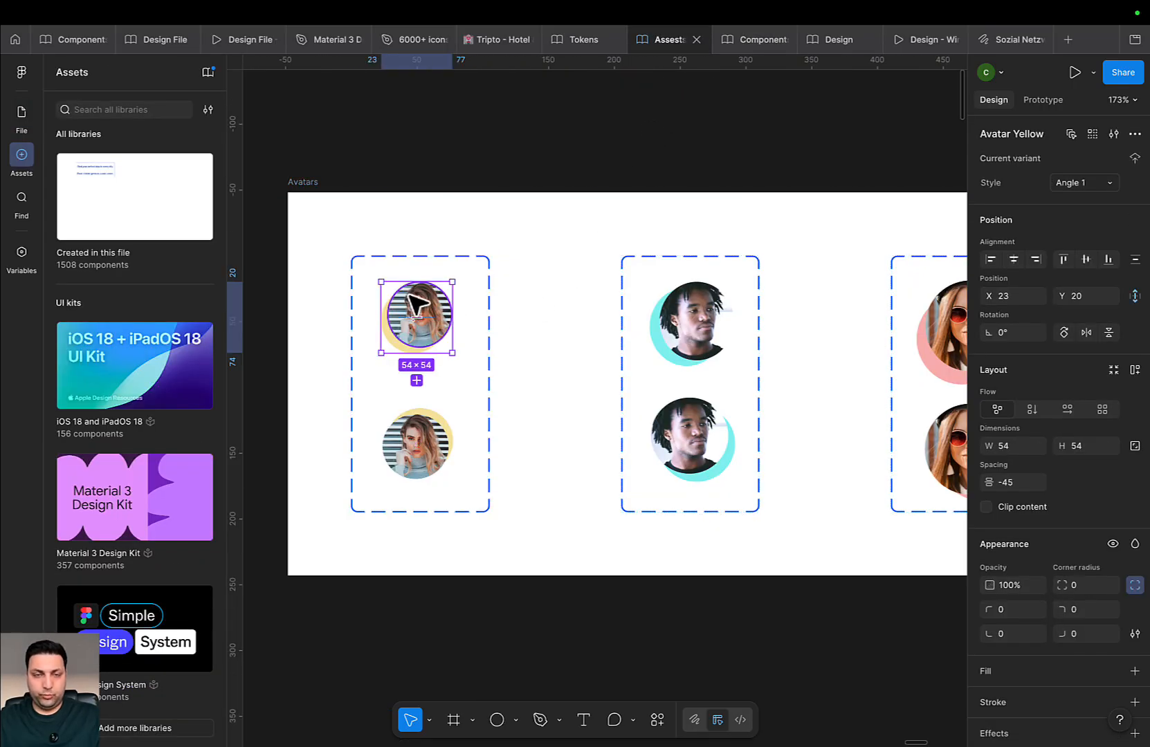
pyautogui.click(750, 40)
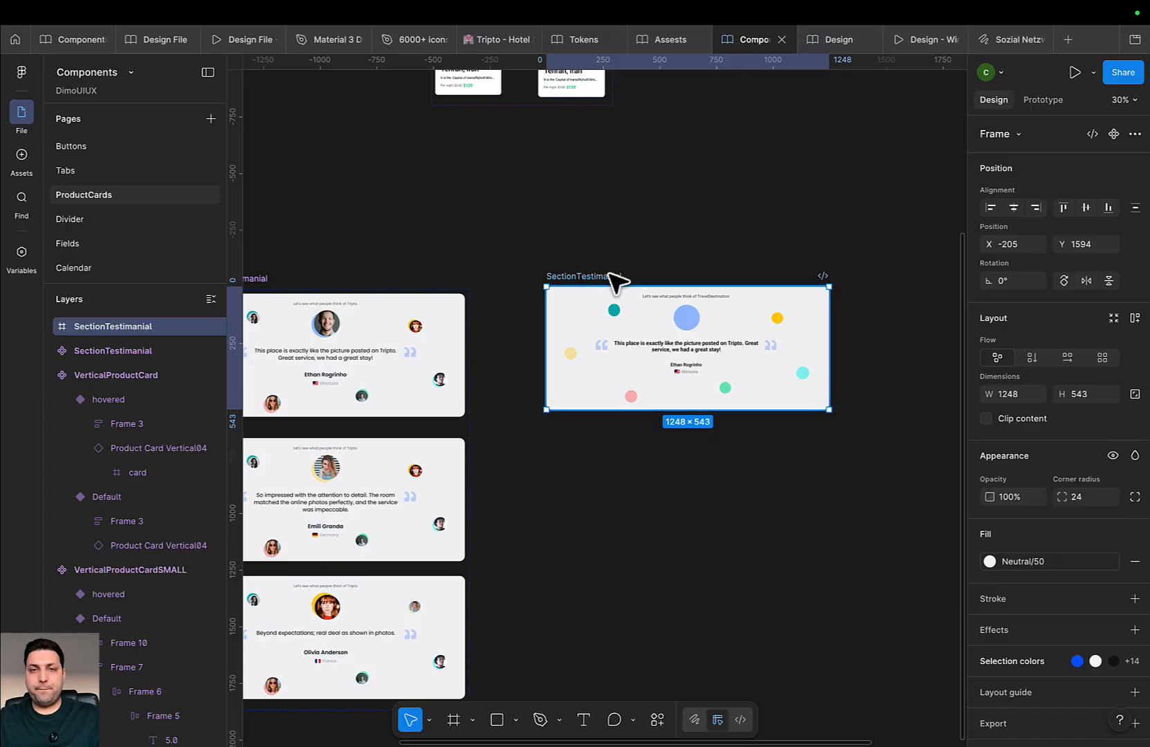
pyautogui.scroll(3, 612, 280)
pyautogui.hotkey('ctrl', 'v')
pyautogui.scroll(4, 576, 324)
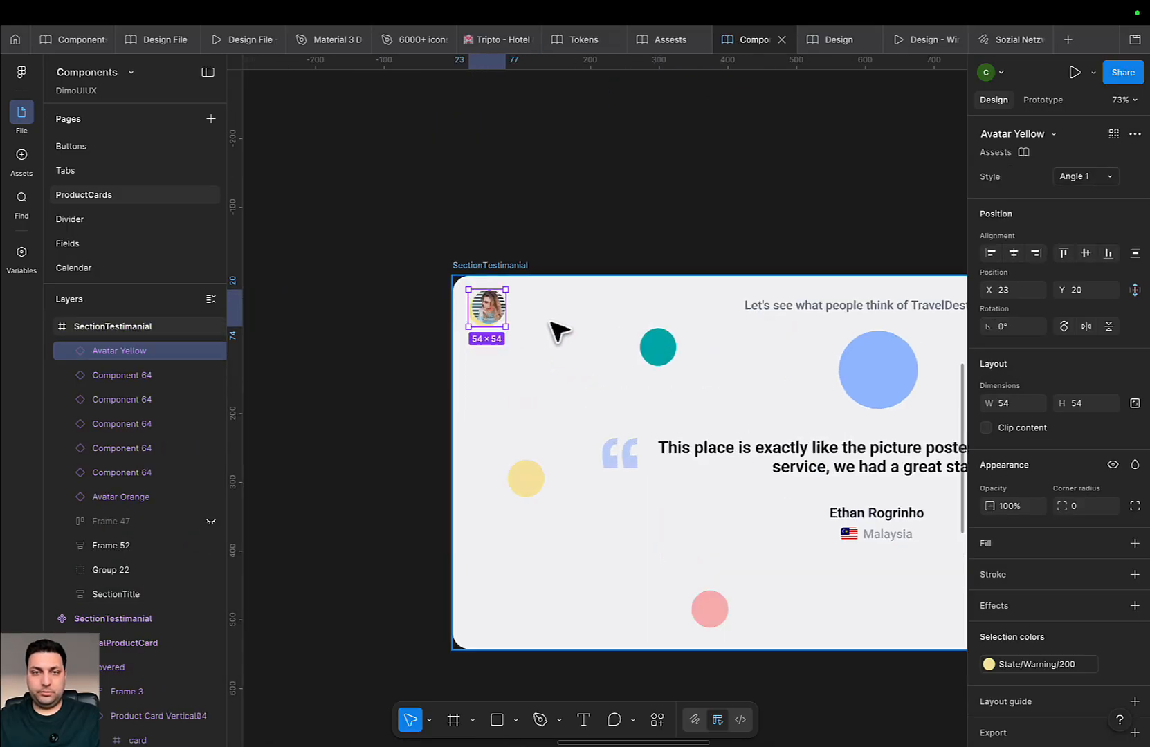
# Delete the dark teal placeholder circle and move the yellow avatar into its place at X 262, Y 88
pyautogui.moveTo(486, 325); pyautogui.dragTo(620, 390)
pyautogui.scroll(5, 642, 352)
pyautogui.click(679, 365)
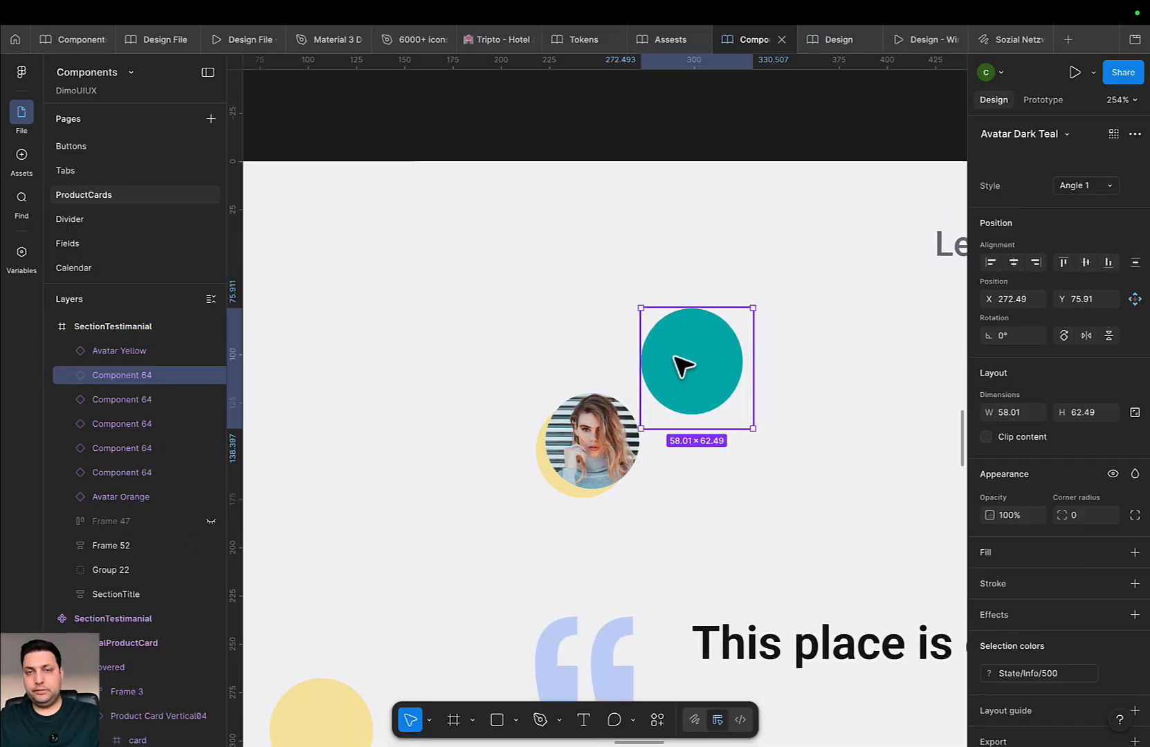
pyautogui.press('Delete')
pyautogui.click(601, 436)
pyautogui.moveTo(602, 436); pyautogui.dragTo(678, 381)
pyautogui.scroll(-7, 670, 386)
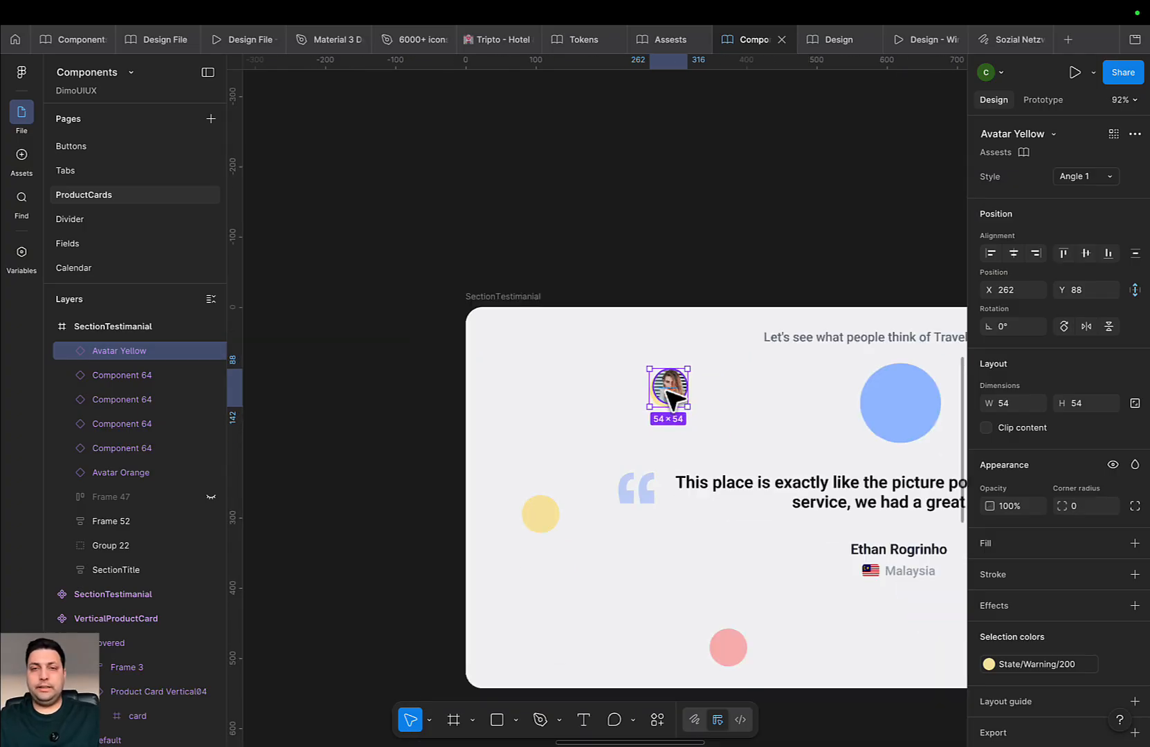
pyautogui.click(1081, 178)
pyautogui.click(759, 186)
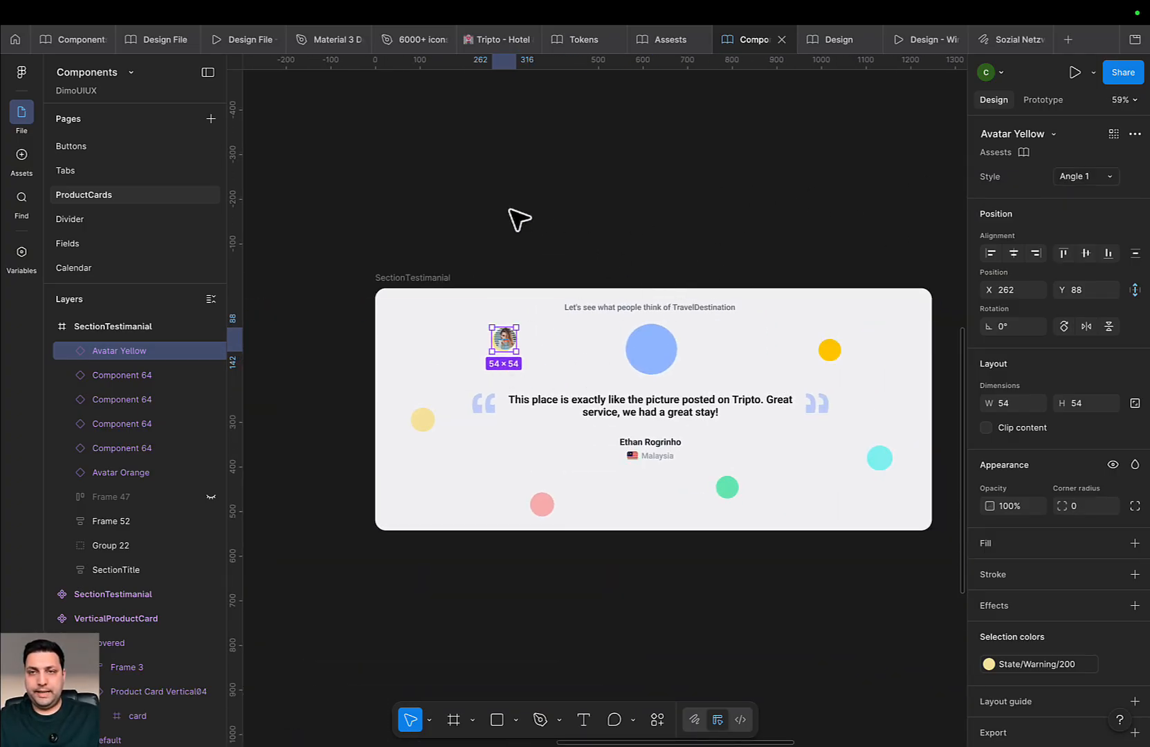
pyautogui.click(546, 249)
pyautogui.scroll(3, 525, 318)
pyautogui.click(502, 356)
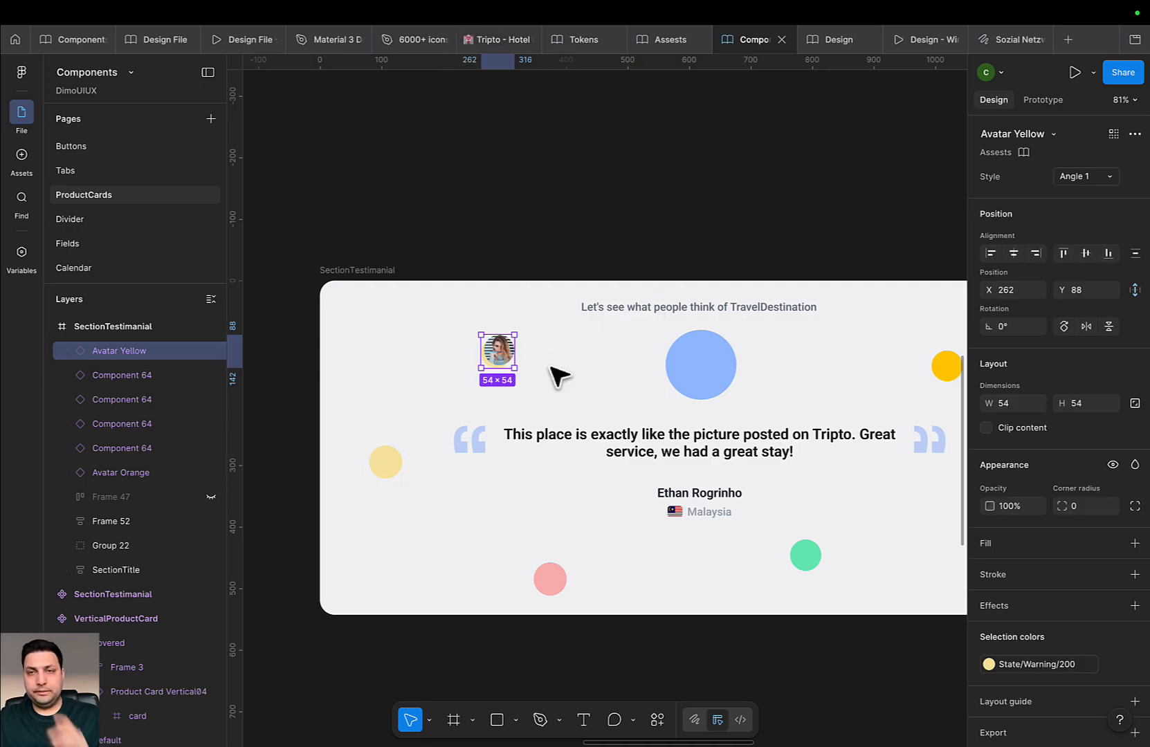
# Search the assets for "avata" and place Avatar Teal, Avatar Blue, Avatar Green, Avatar Orange and Avatar Dark Teal in the left part of the SectionTestimanial frame
pyautogui.click(21, 156)
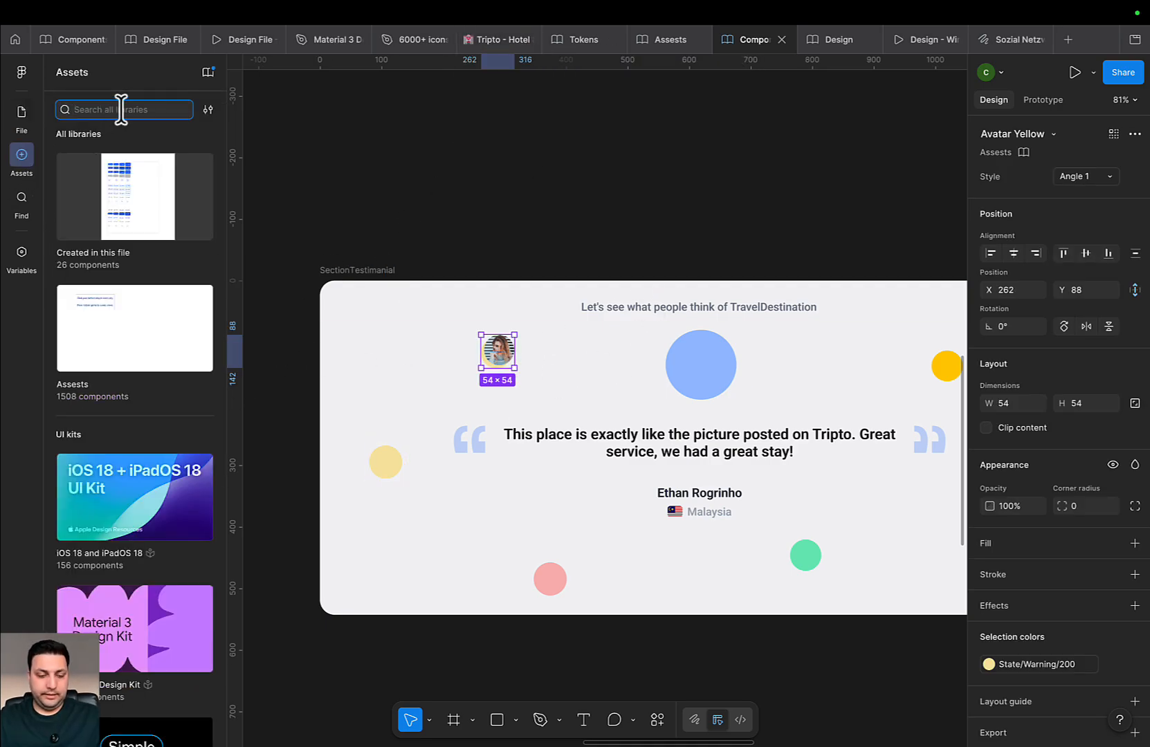
pyautogui.write('avata')
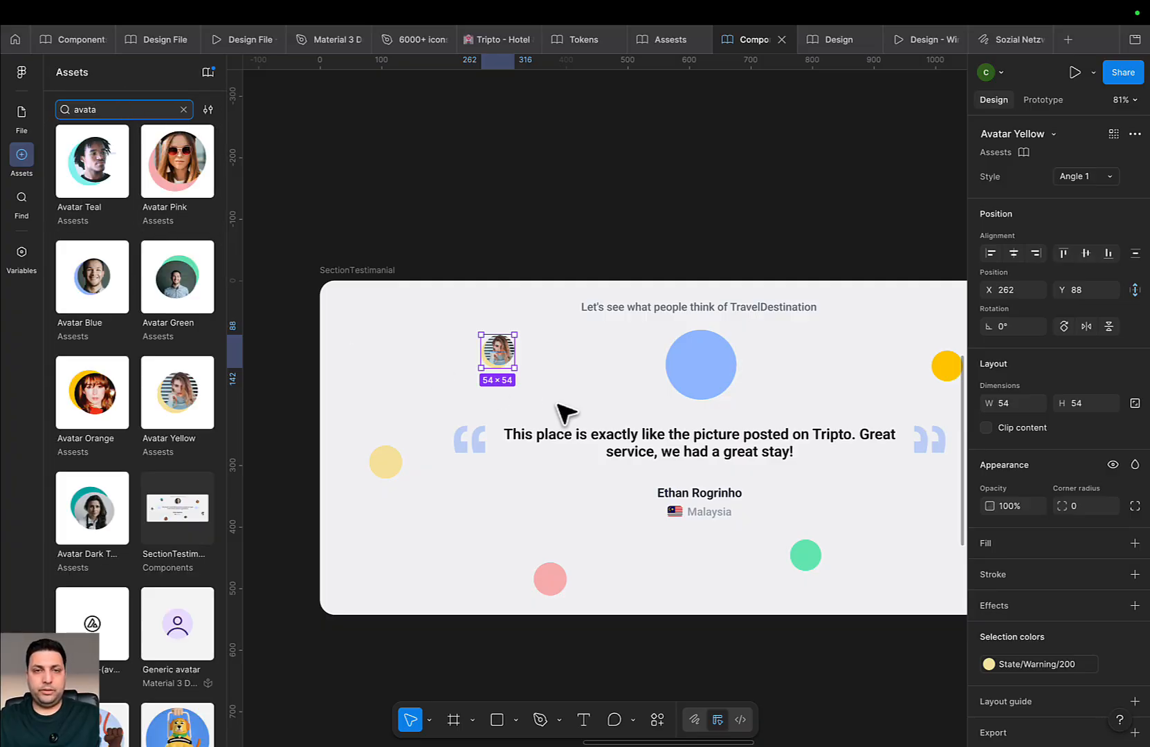
pyautogui.moveTo(98, 165); pyautogui.dragTo(423, 391)
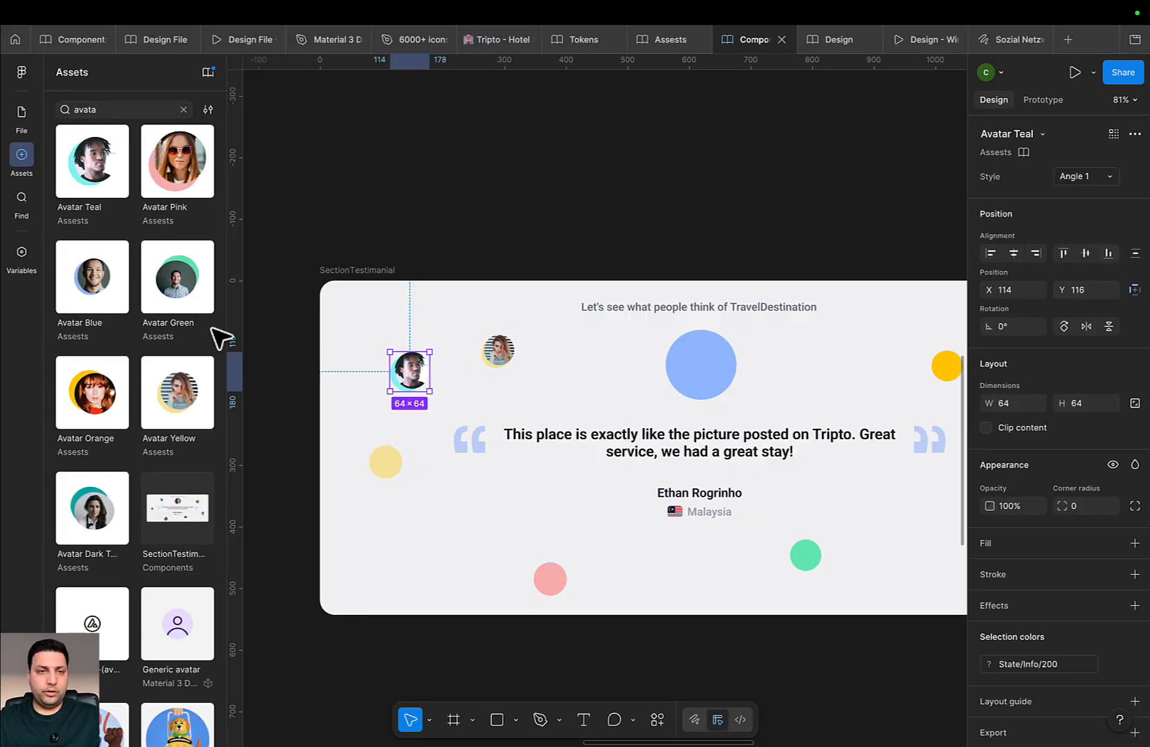
pyautogui.moveTo(92, 277); pyautogui.dragTo(345, 421)
pyautogui.moveTo(206, 296); pyautogui.dragTo(390, 475)
pyautogui.moveTo(379, 548); pyautogui.dragTo(379, 548)
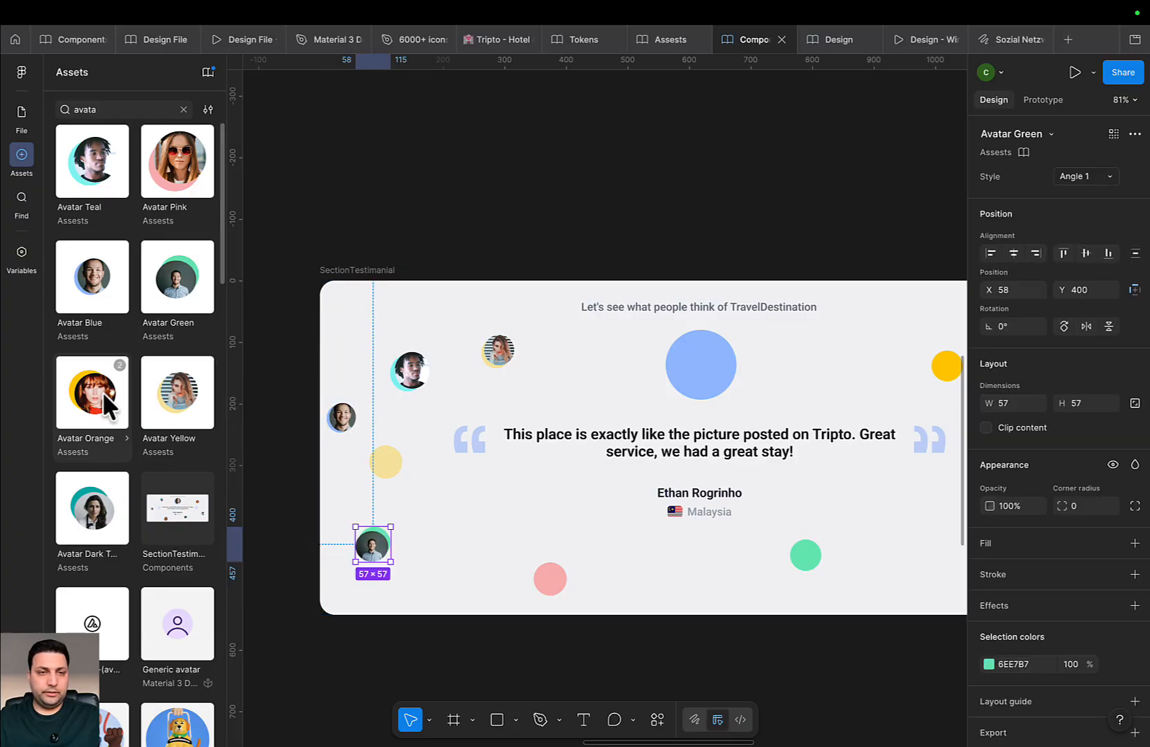
pyautogui.moveTo(102, 392); pyautogui.dragTo(492, 549)
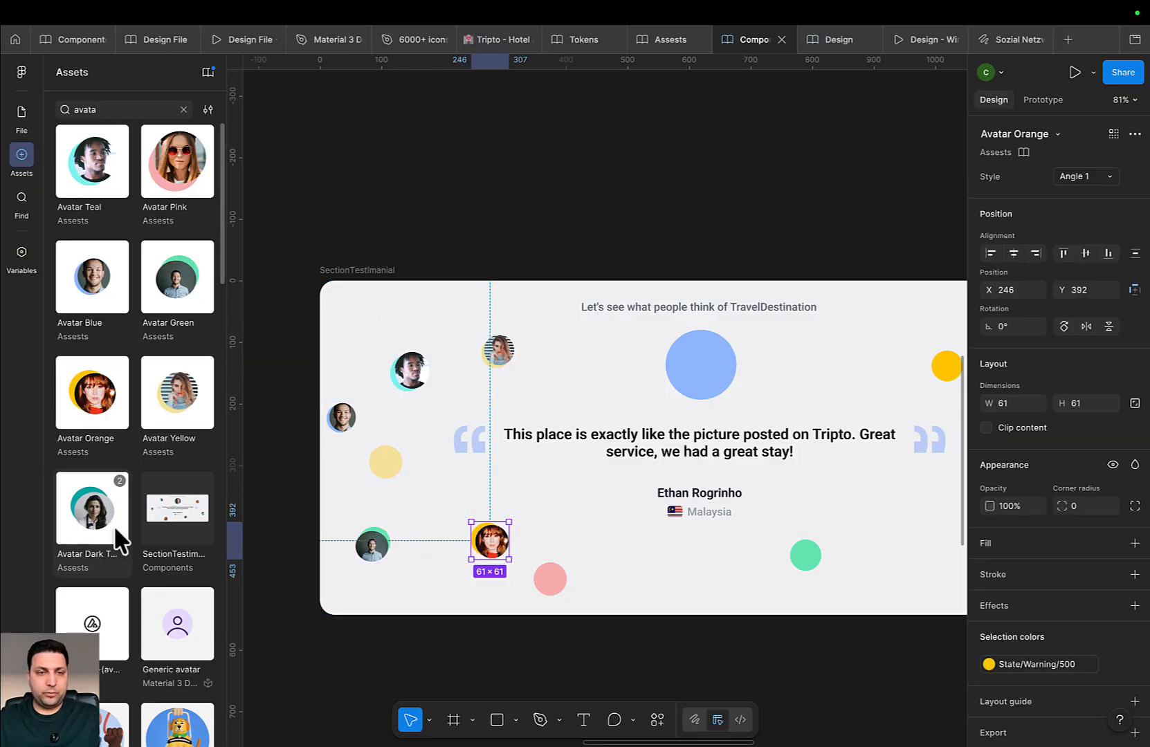
pyautogui.moveTo(82, 517); pyautogui.dragTo(419, 513)
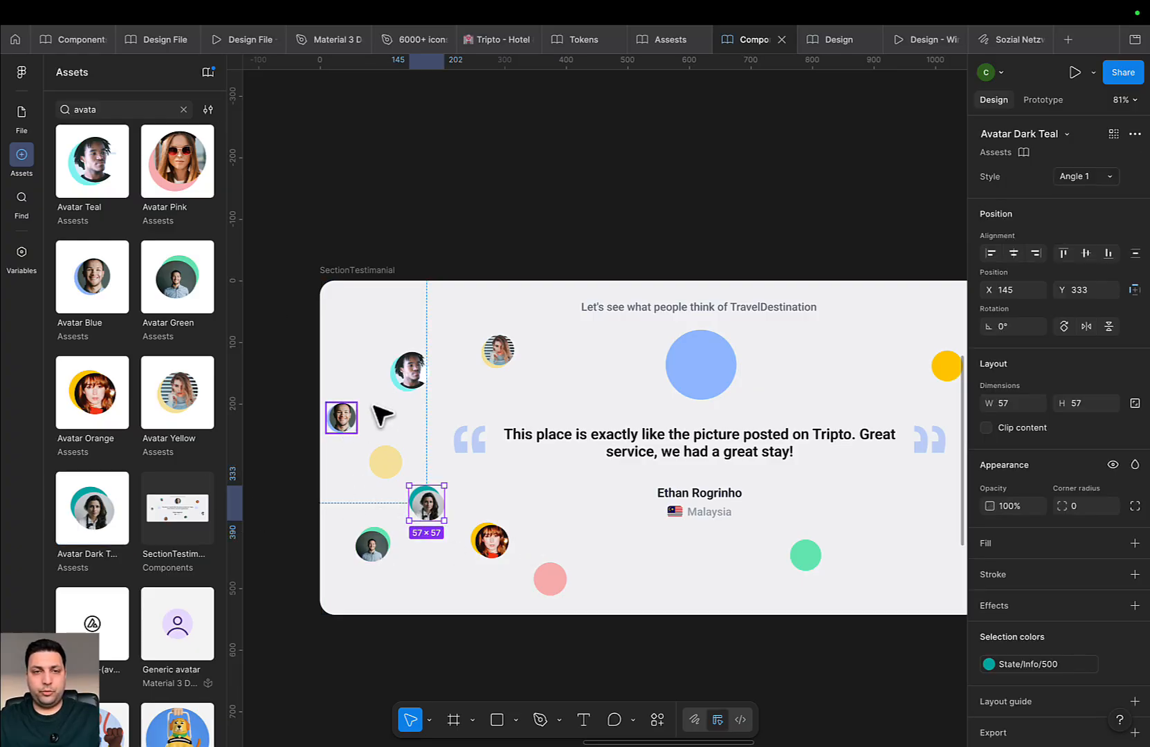
# Review the two-variant avatar sets in the Assests file's Avatars frame, and return to the Components file
pyautogui.click(662, 45)
pyautogui.scroll(-5, 618, 397)
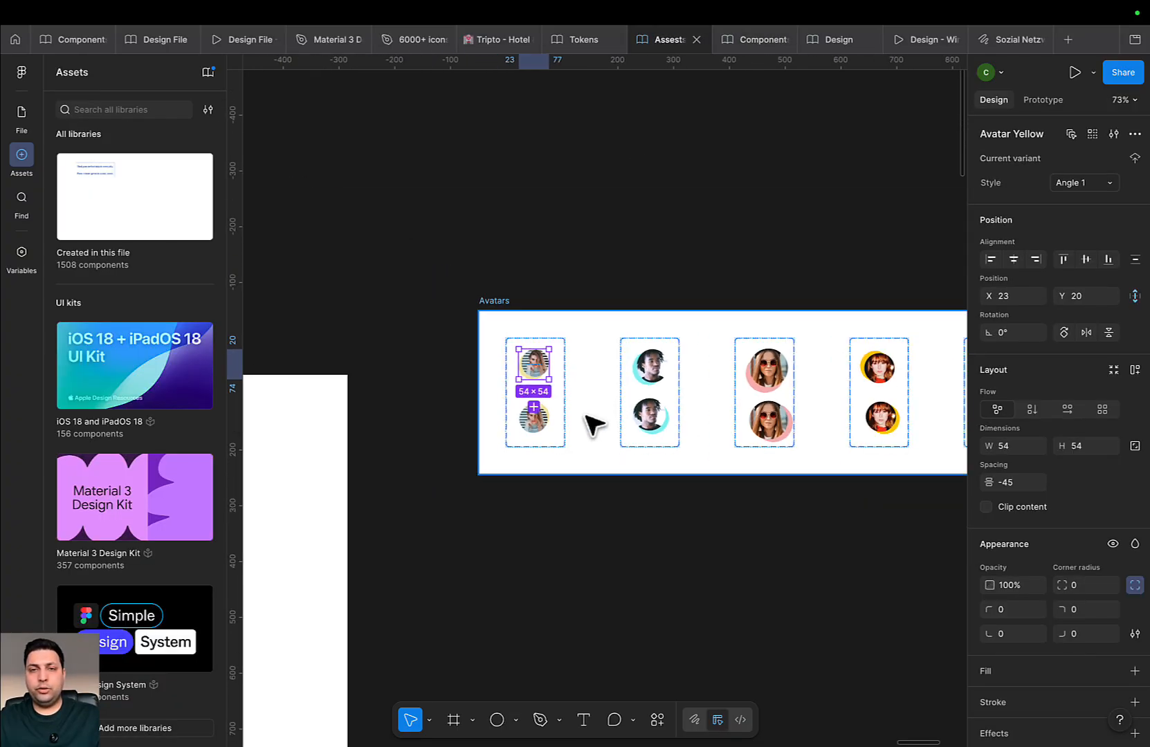
pyautogui.hscroll(3, 585, 415)
pyautogui.click(364, 400)
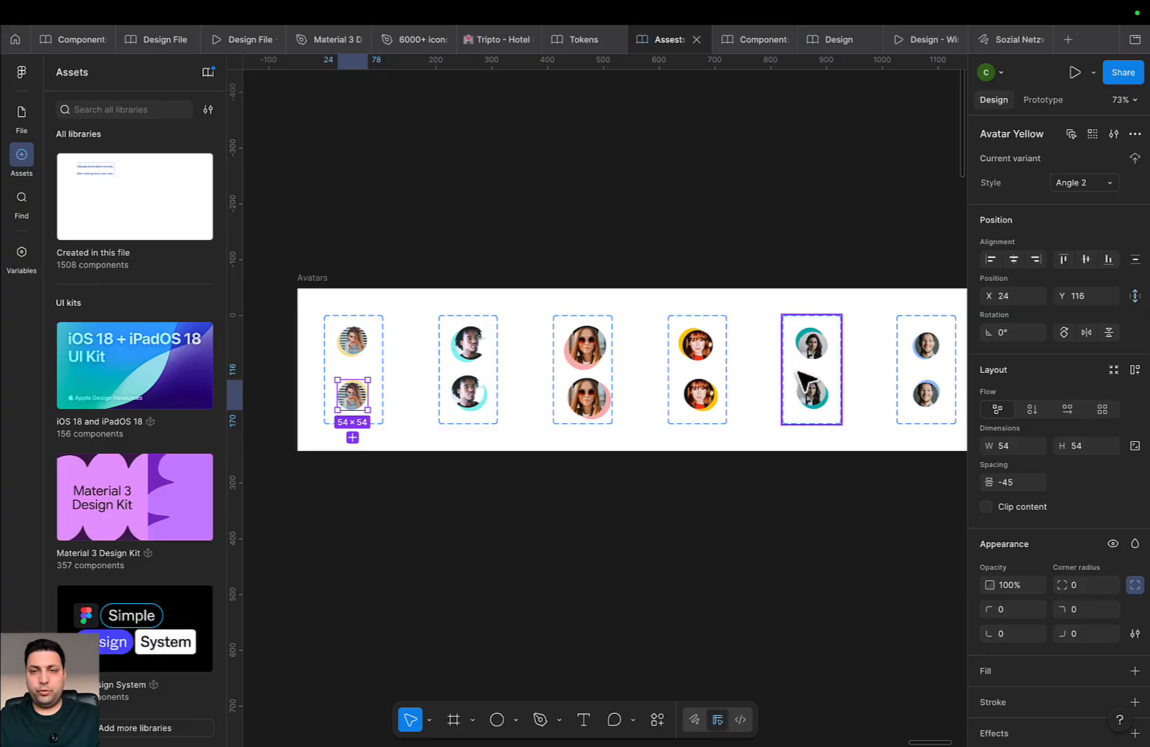
pyautogui.hscroll(3, 645, 388)
pyautogui.scroll(1, 650, 397)
pyautogui.click(643, 222)
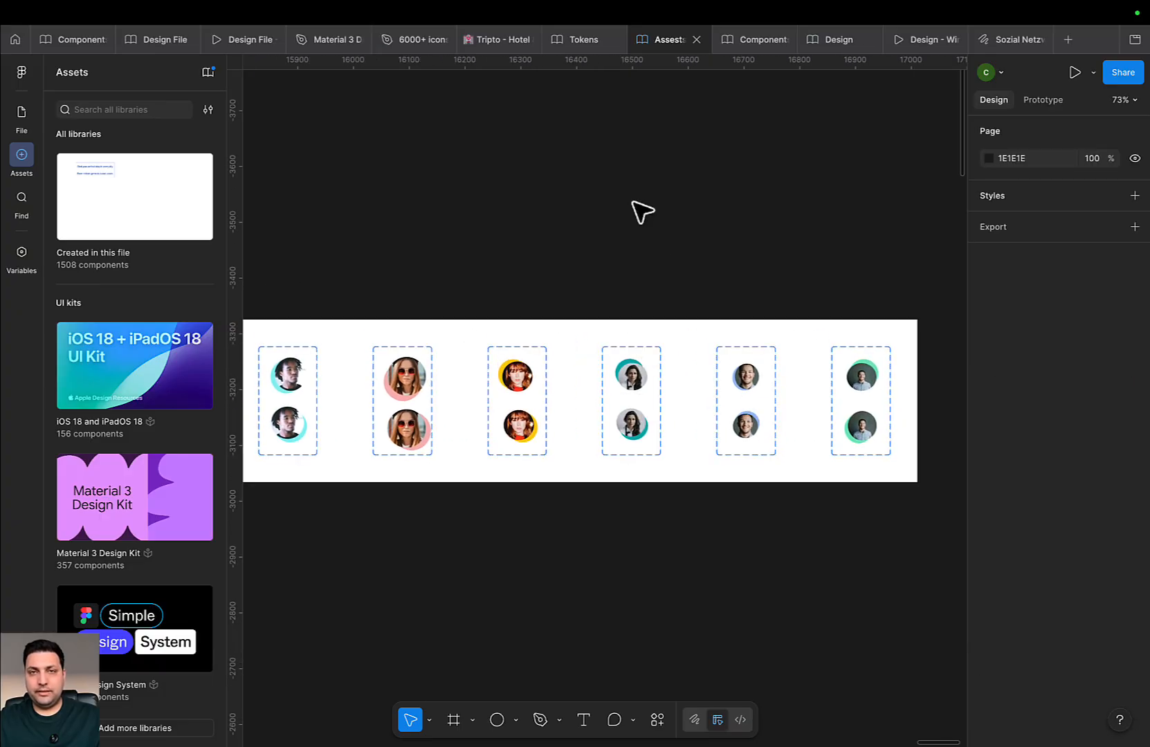
pyautogui.click(751, 41)
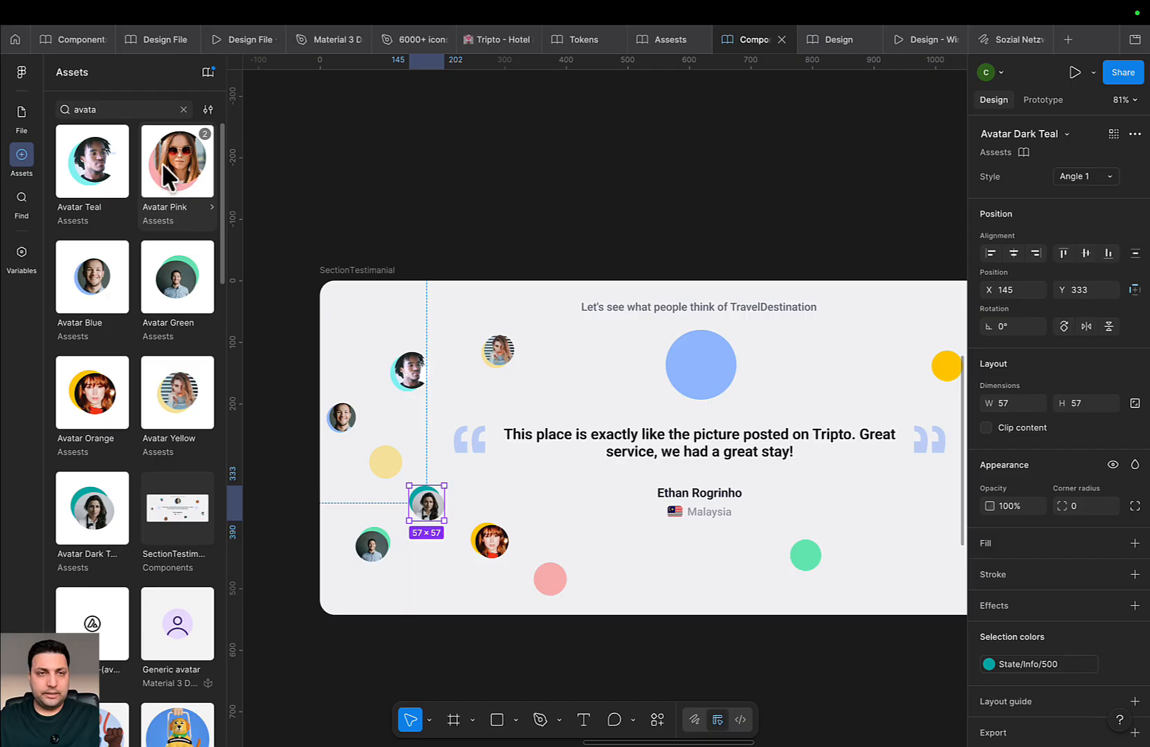
# Place Avatar Pink from the assets near the opening quotation mark in the SectionTestimanial frame, and return to the file's layers
pyautogui.moveTo(161, 163); pyautogui.dragTo(454, 396)
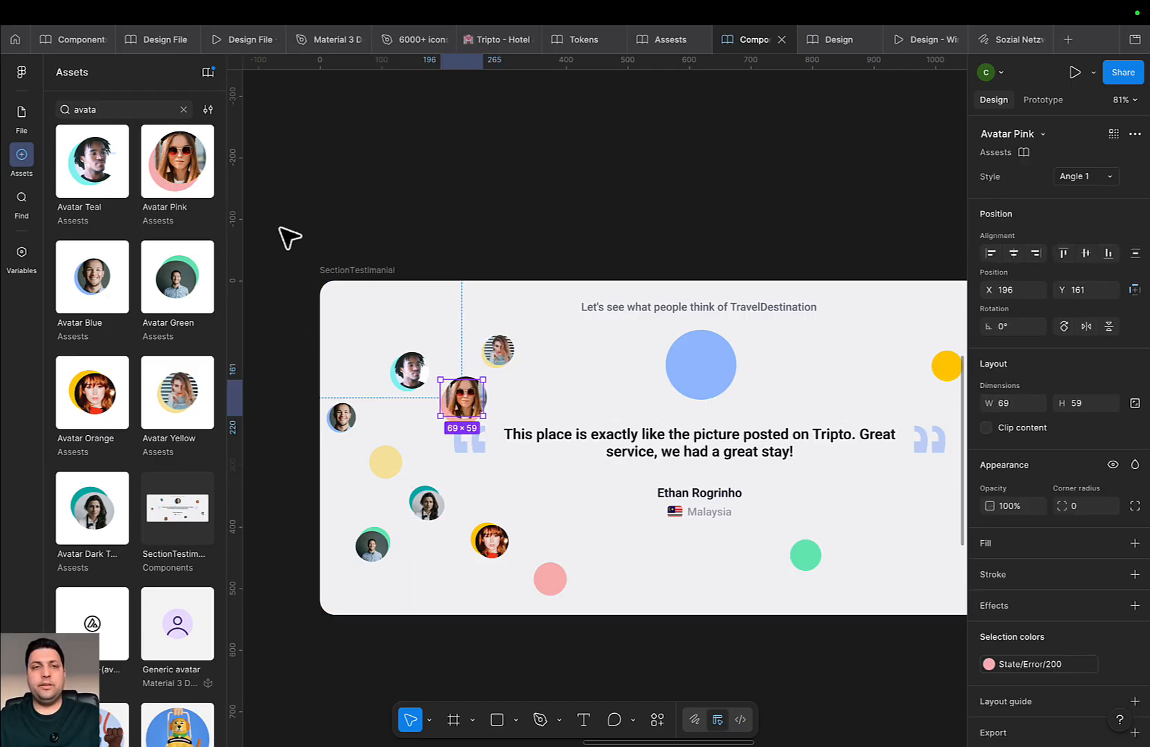
pyautogui.click(22, 113)
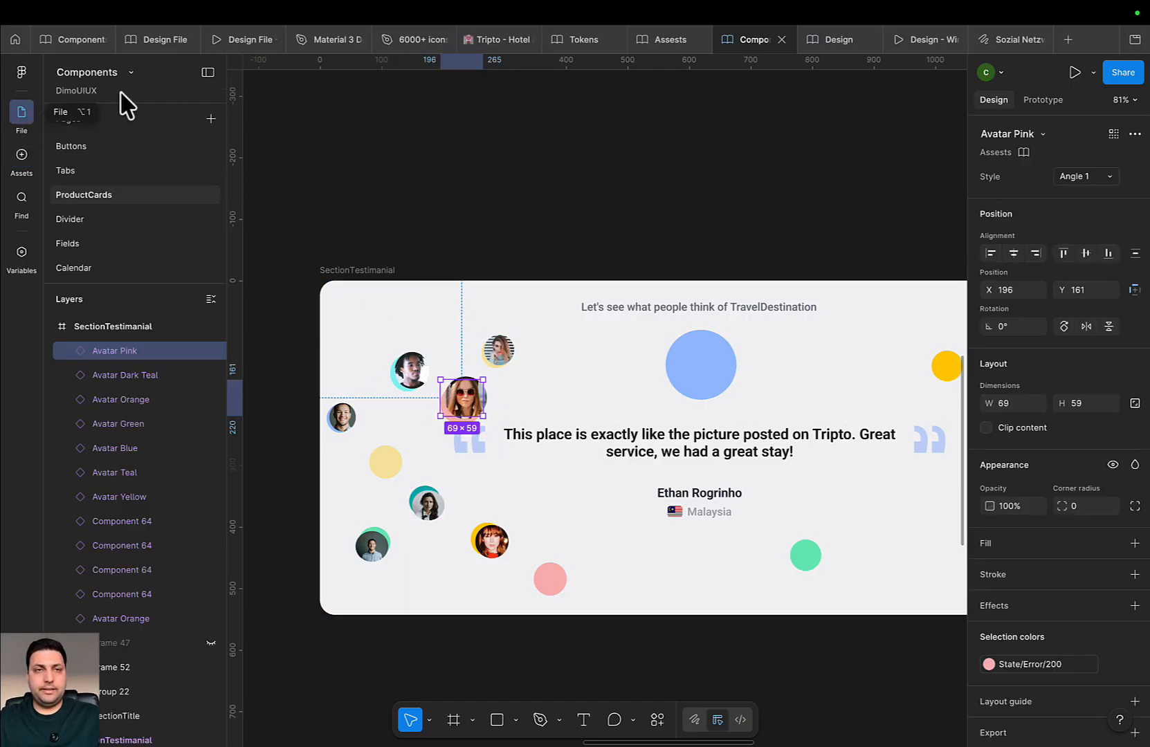
pyautogui.click(297, 179)
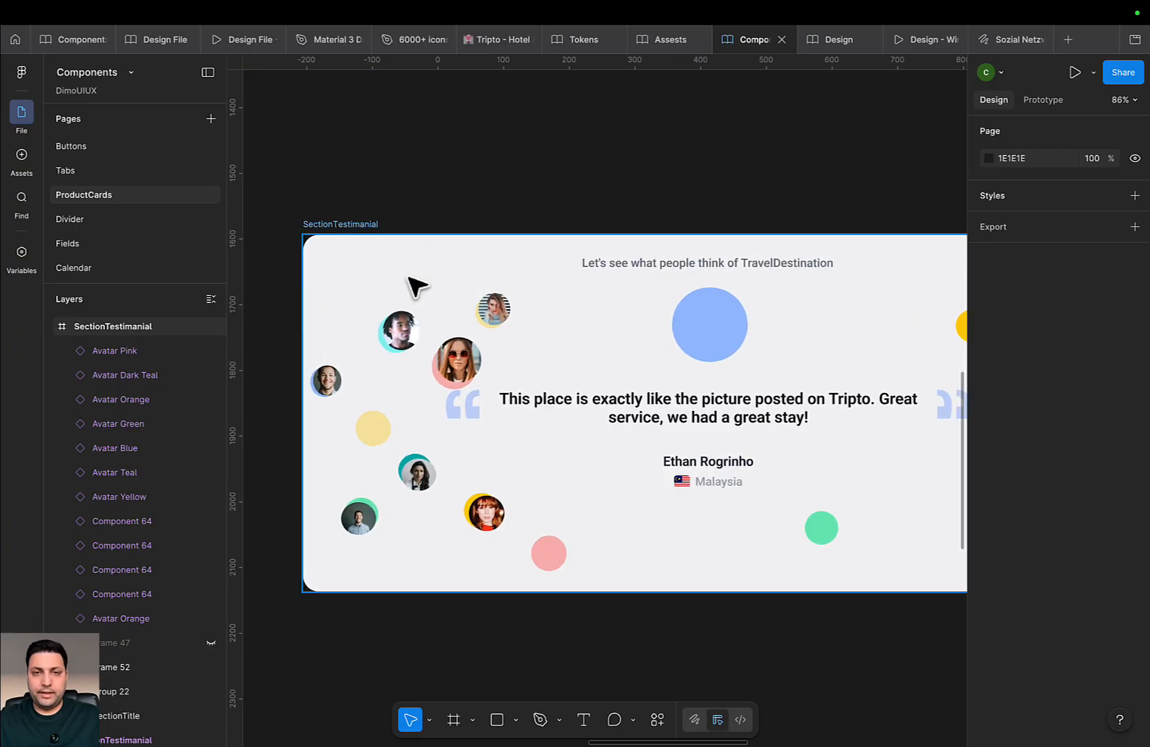
pyautogui.scroll(-5, 413, 287)
pyautogui.scroll(5, 401, 367)
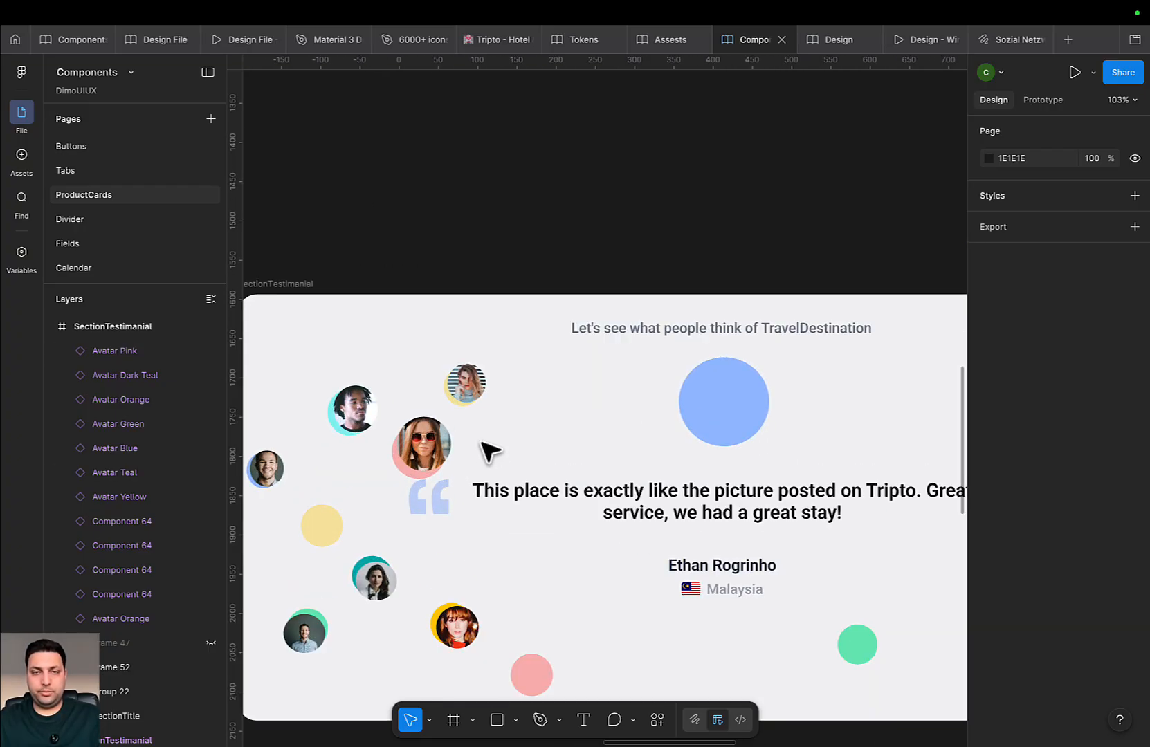
# Delete the large blue placeholder circle and move Avatar Pink into its place, centred horizontally at X 590, Y 93
pyautogui.click(398, 402)
pyautogui.click(657, 352)
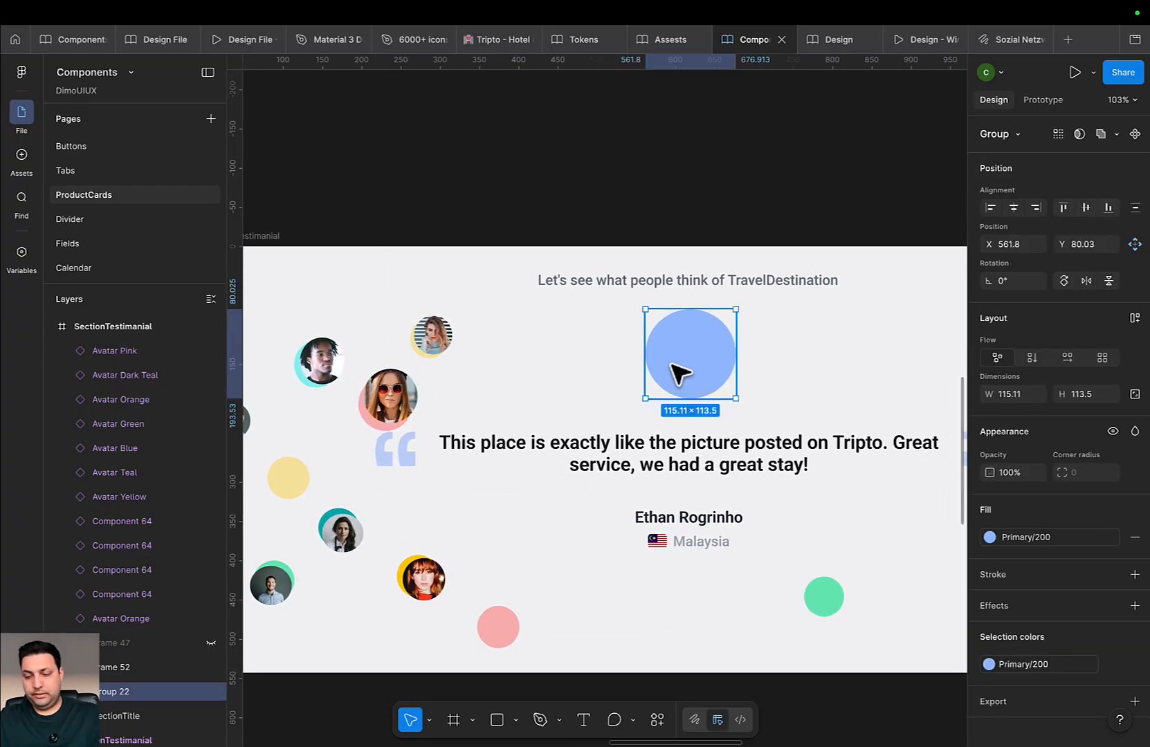
pyautogui.click(402, 401)
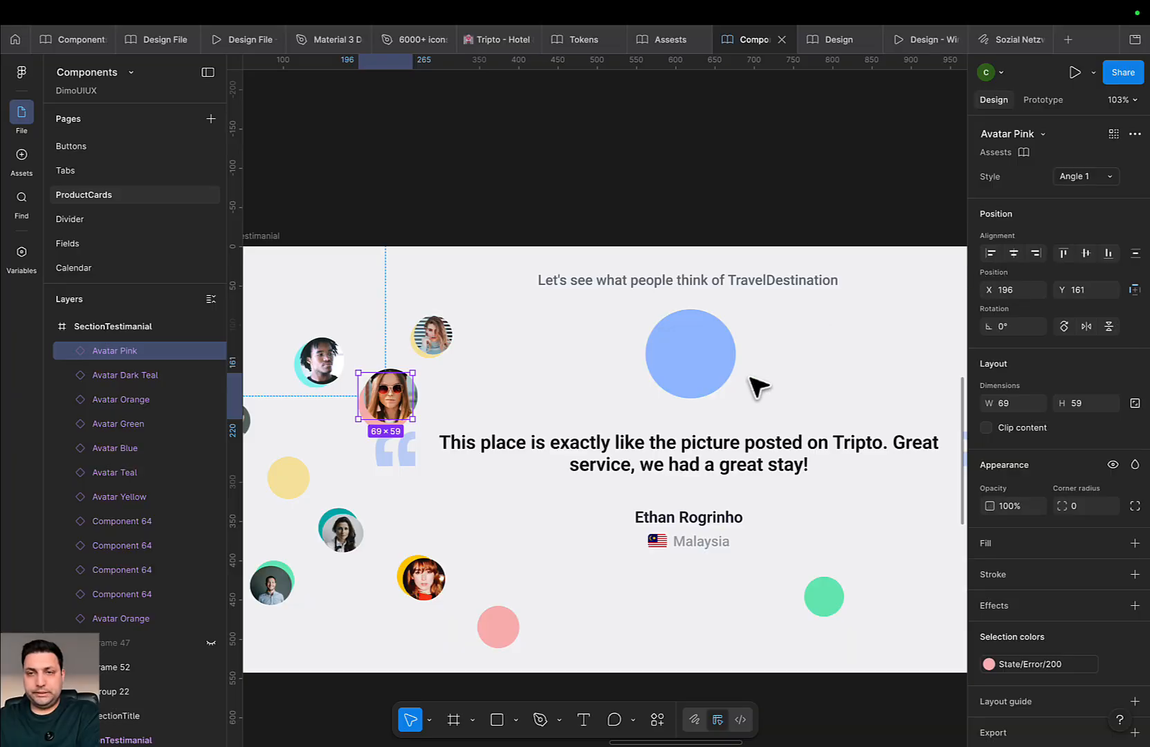
pyautogui.click(650, 363)
pyautogui.press('Delete')
pyautogui.click(377, 408)
pyautogui.moveTo(377, 408); pyautogui.dragTo(632, 361)
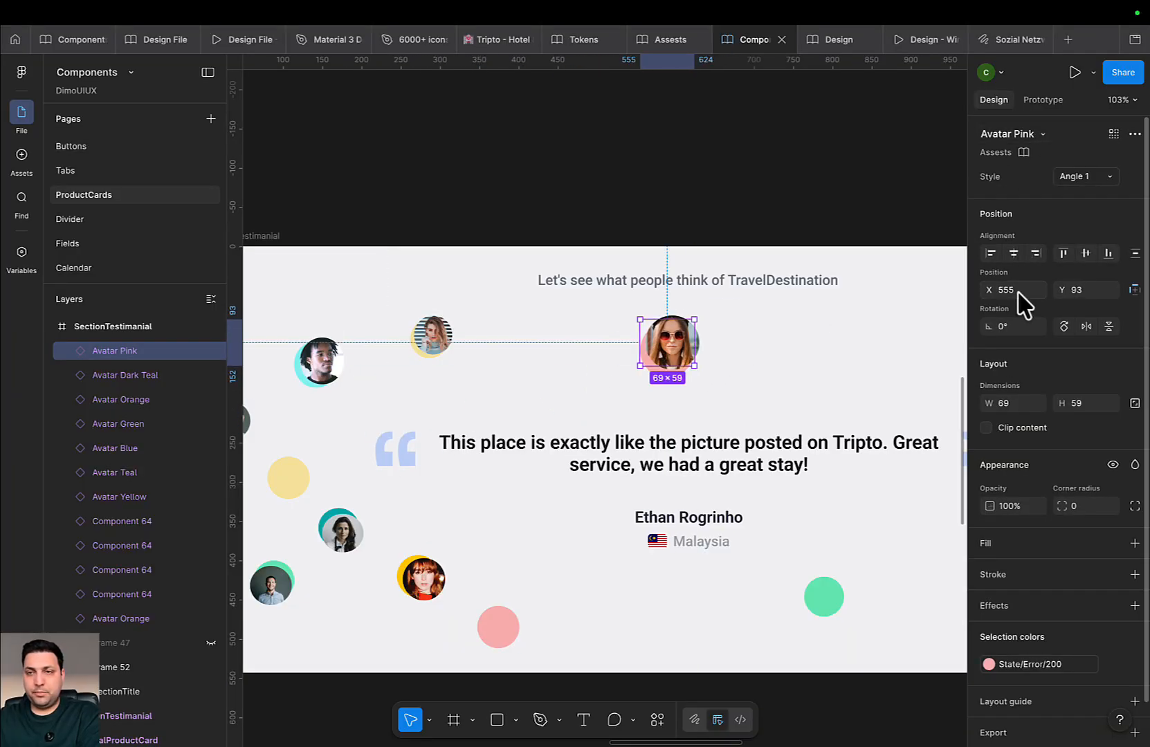
# Move Avatar Teal onto the orange-yellow placeholder circle's spot at X 1006, Y 103, and remove that placeholder
pyautogui.scroll(-5, 846, 323)
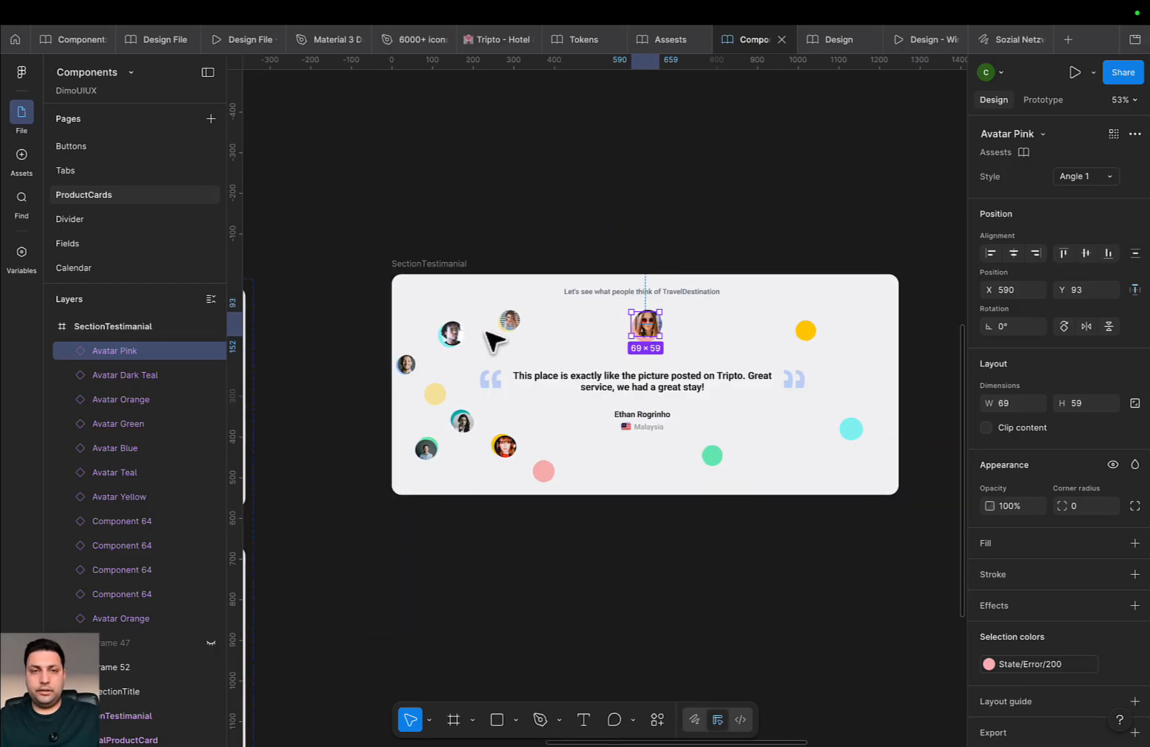
pyautogui.click(452, 333)
pyautogui.moveTo(453, 335); pyautogui.dragTo(816, 331)
pyautogui.click(806, 332)
pyautogui.scroll(5, 813, 336)
pyautogui.click(736, 334)
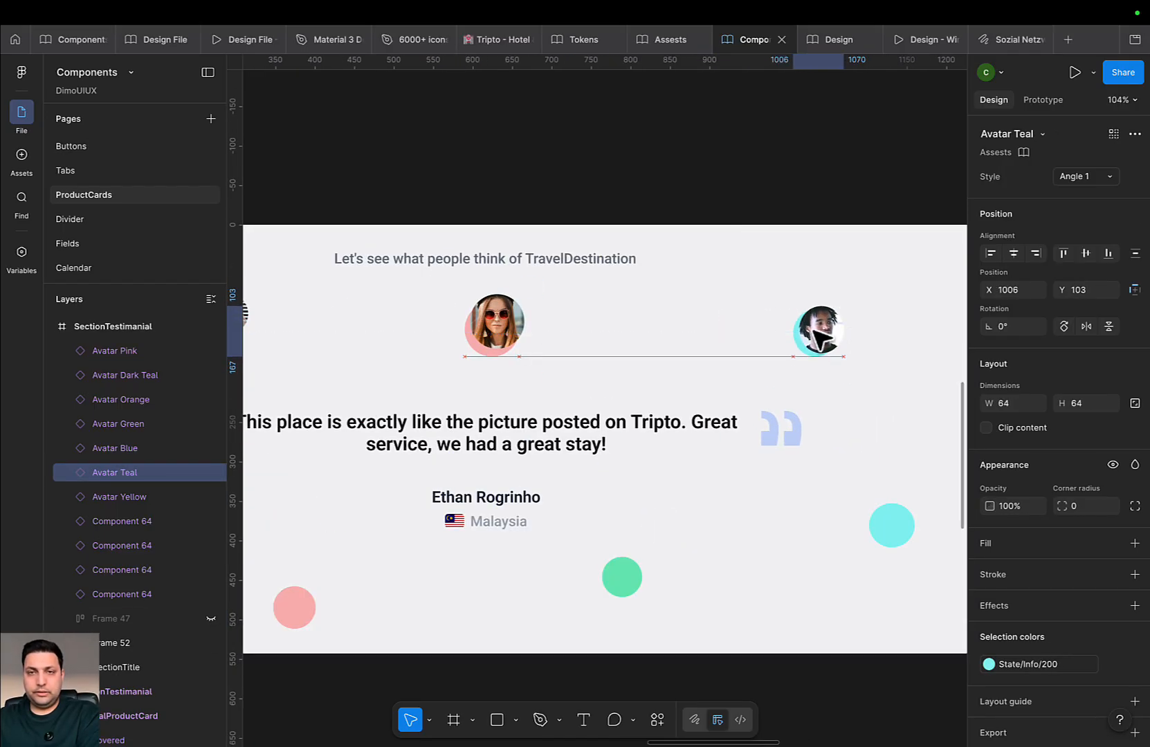
# Replace the pale yellow circle with Avatar Blue at X 61, Y 268, and the green circle with Avatar Dark Teal at X 750, Y 424
pyautogui.scroll(-5, 719, 345)
pyautogui.scroll(3, 719, 346)
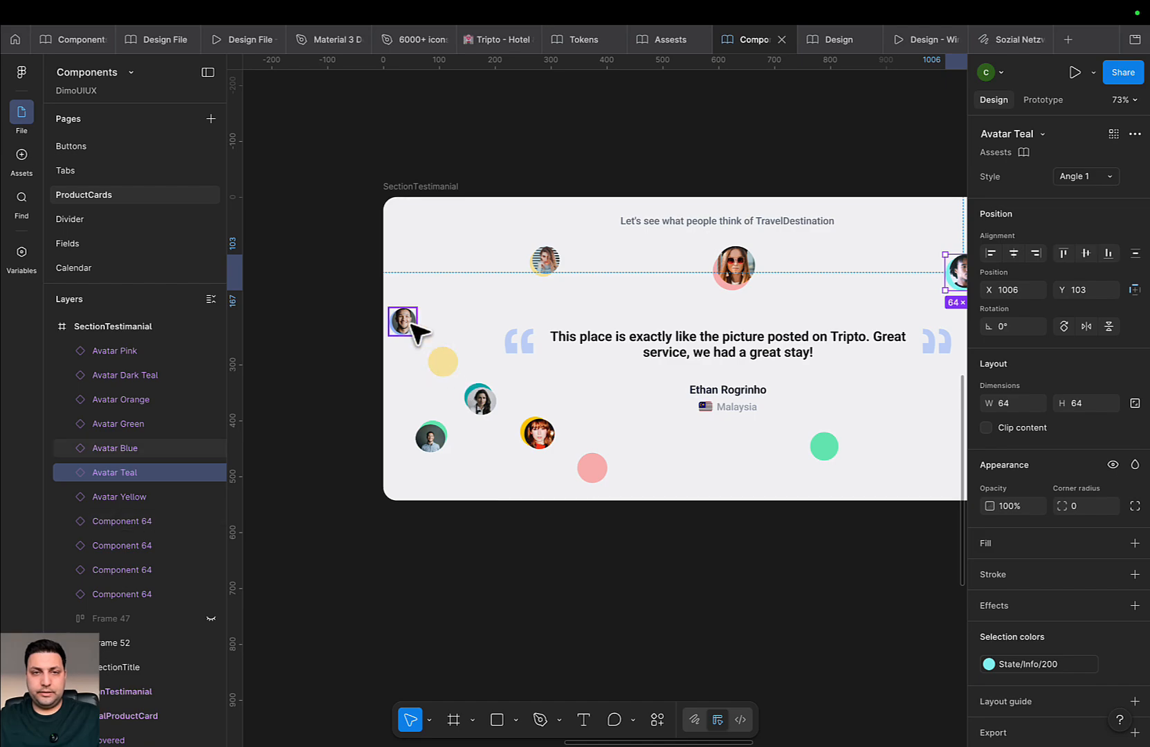
pyautogui.click(441, 362)
pyautogui.moveTo(404, 320); pyautogui.dragTo(433, 361)
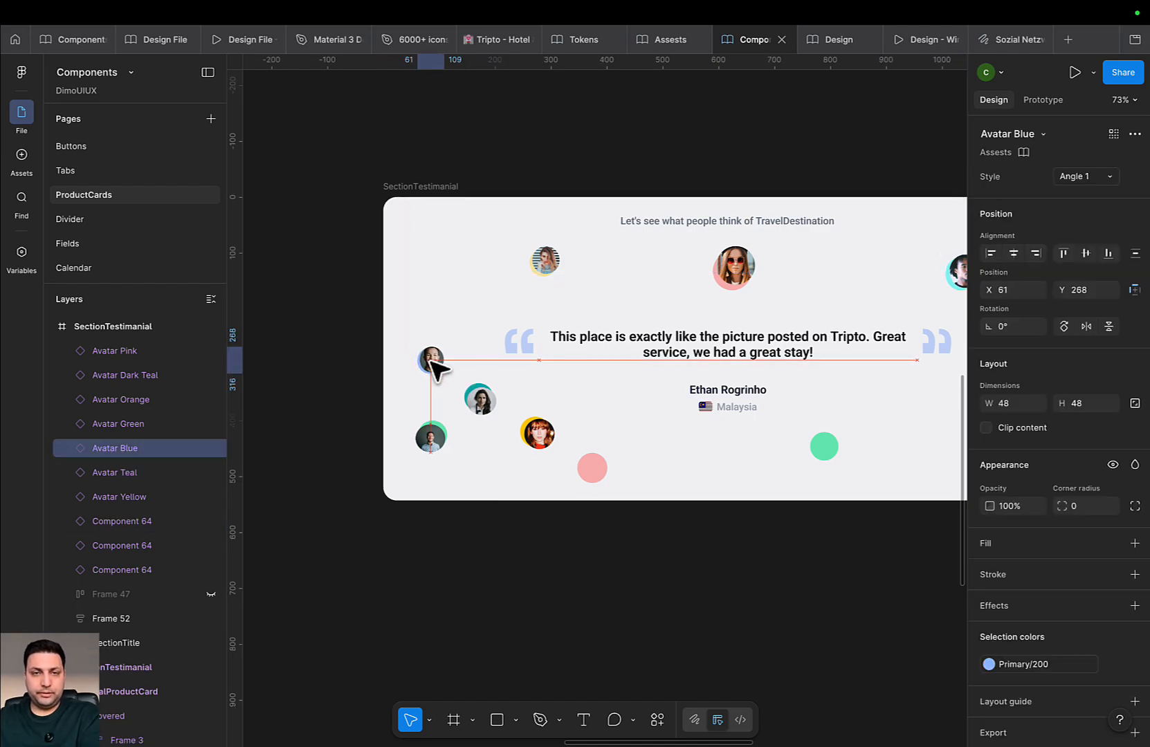
pyautogui.moveTo(482, 403); pyautogui.dragTo(827, 454)
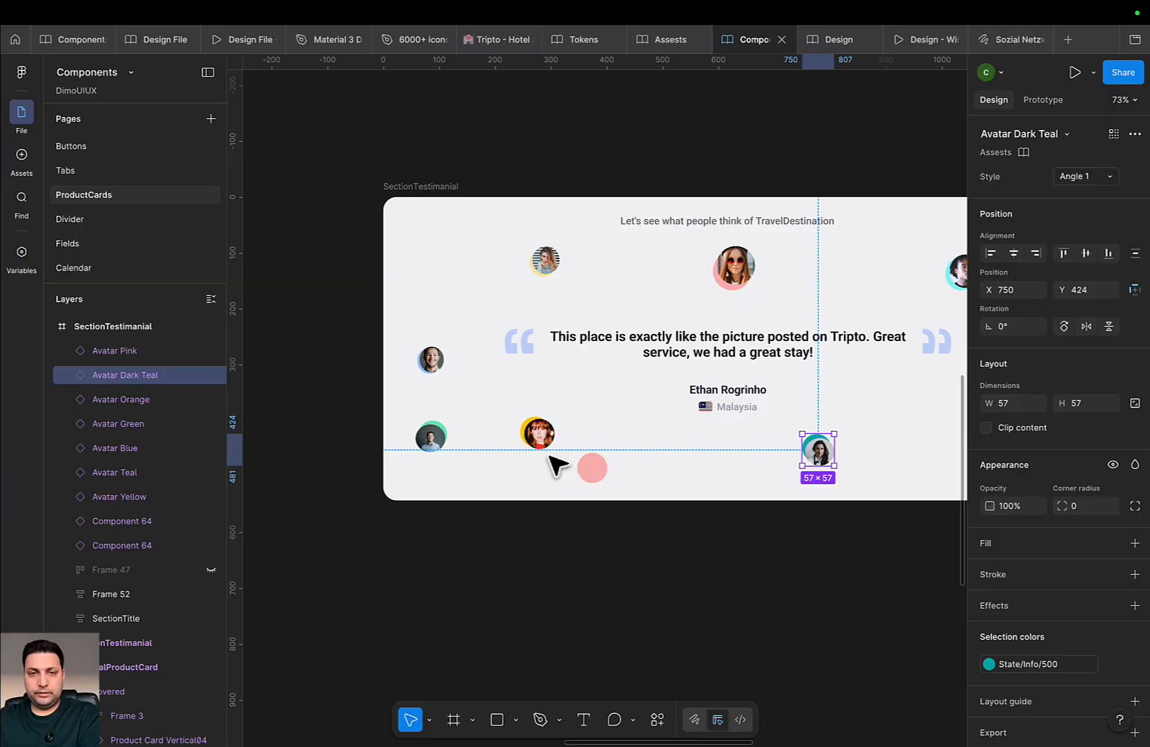
# Delete the pink placeholder circle and move Avatar Orange into its place at X 285, Y 432
pyautogui.click(590, 469)
pyautogui.press('Delete')
pyautogui.moveTo(539, 441); pyautogui.dragTo(570, 472)
pyautogui.hscroll(3, 571, 472)
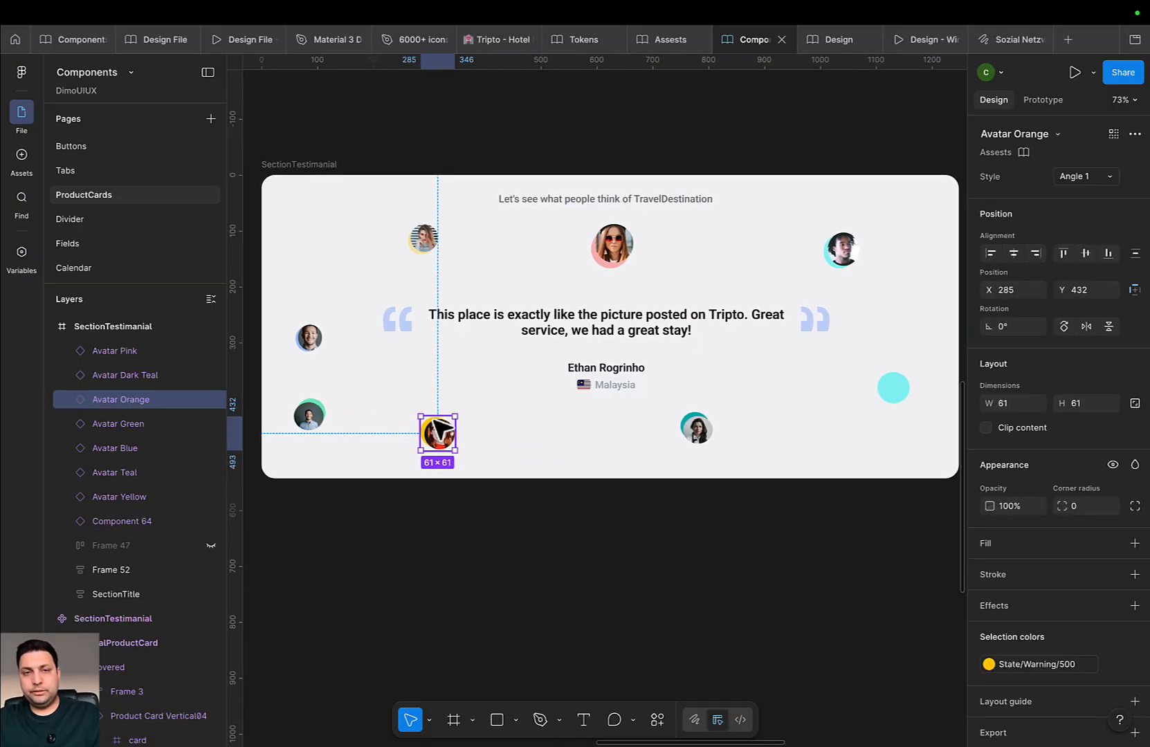
# Move Avatar Green to the light teal placeholder circle's place and delete that circle
pyautogui.moveTo(308, 418); pyautogui.dragTo(876, 401)
pyautogui.click(907, 384)
pyautogui.press('Delete')
pyautogui.click(862, 411)
pyautogui.click(716, 484)
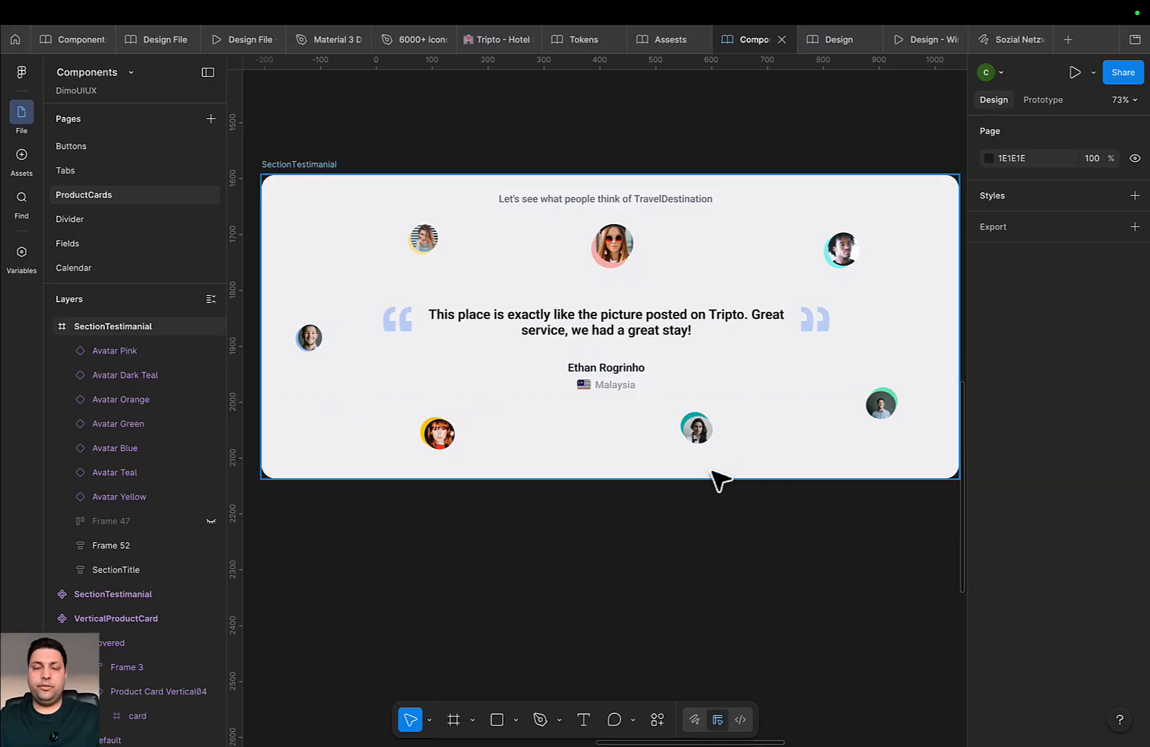
# Turn the SectionTestimanial frame with the seven avatars into a component
pyautogui.scroll(-5, 713, 480)
pyautogui.scroll(-2, 650, 463)
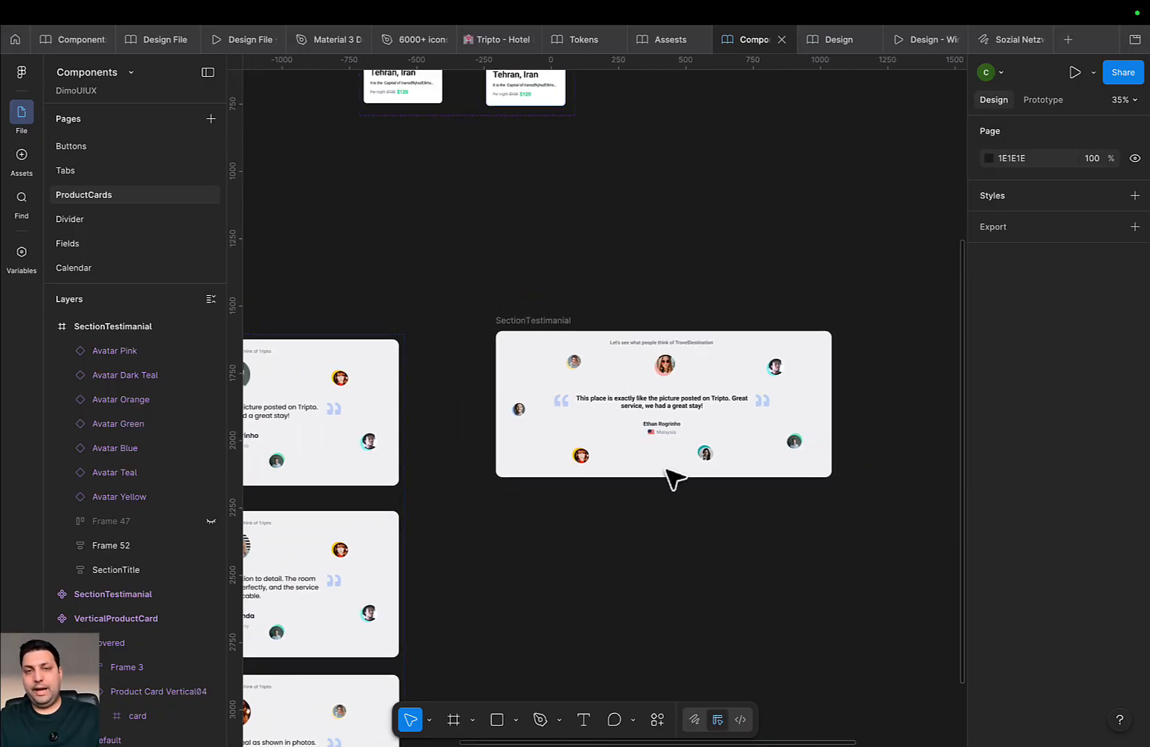
pyautogui.click(523, 322)
pyautogui.scroll(3, 598, 328)
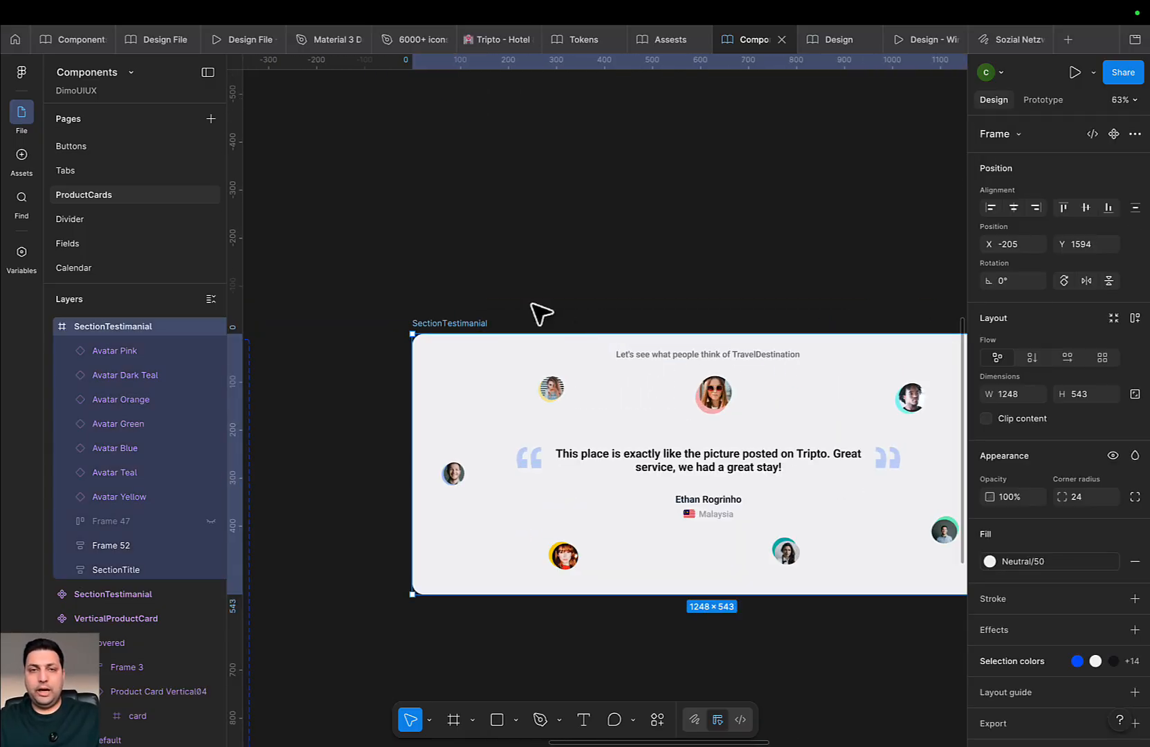
pyautogui.hotkey('ctrl', 'alt', 'k')
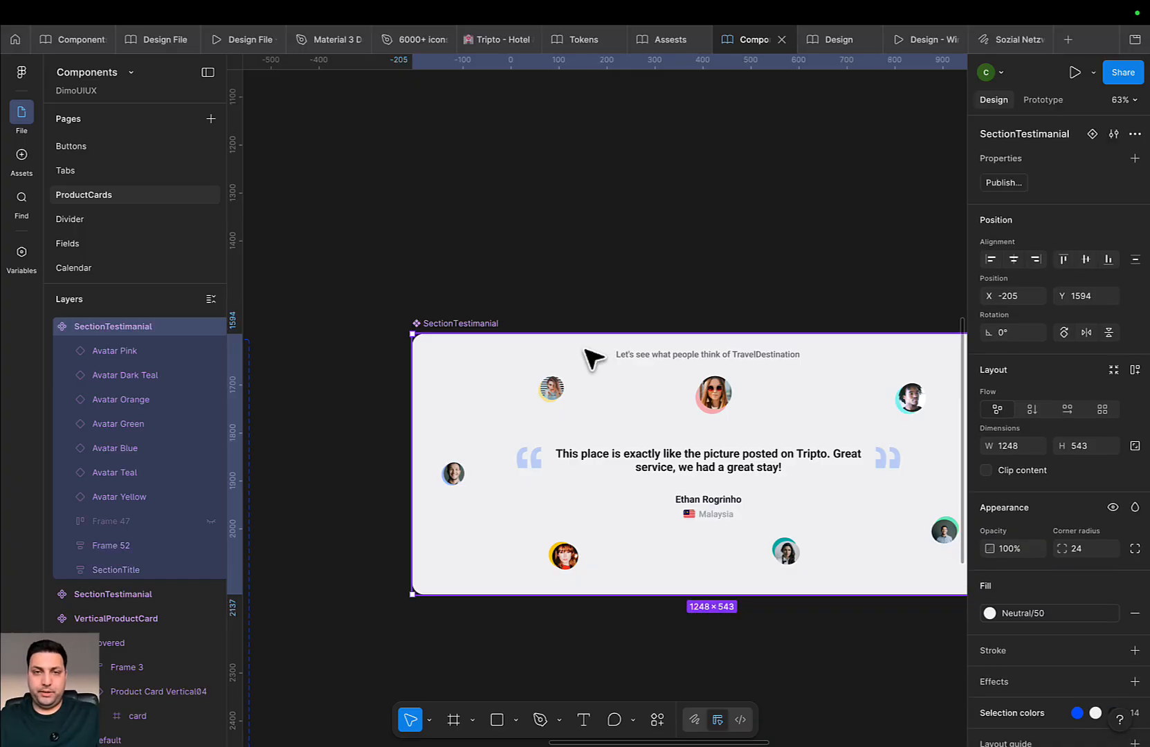
pyautogui.scroll(-2, 591, 356)
pyautogui.scroll(-2, 593, 360)
pyautogui.scroll(-1, 629, 300)
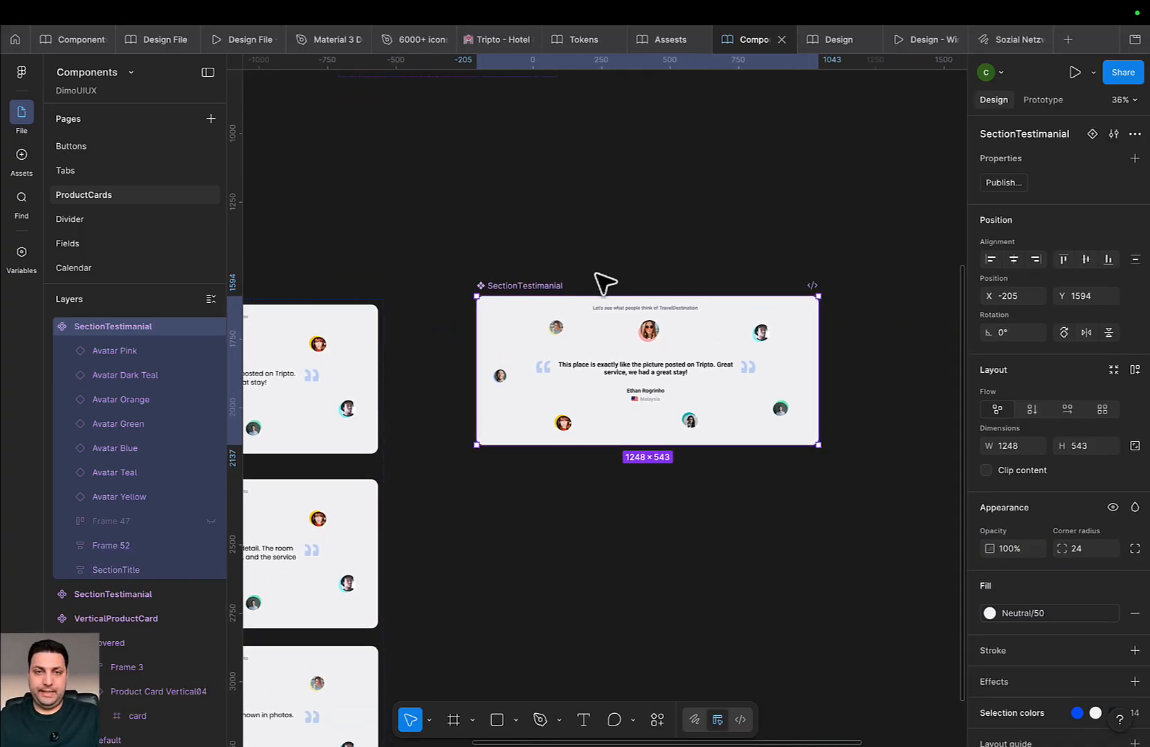
pyautogui.hotkey('ctrl', 'c')
pyautogui.hotkey('ctrl', 'v')
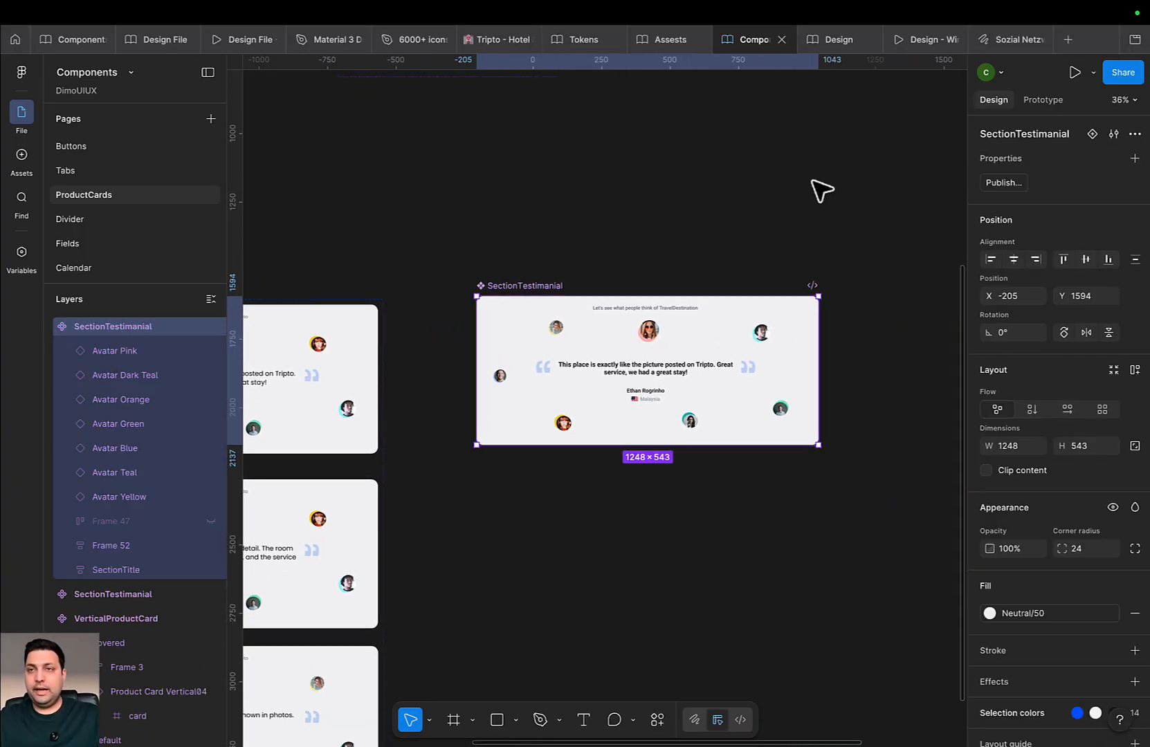
pyautogui.click(821, 190)
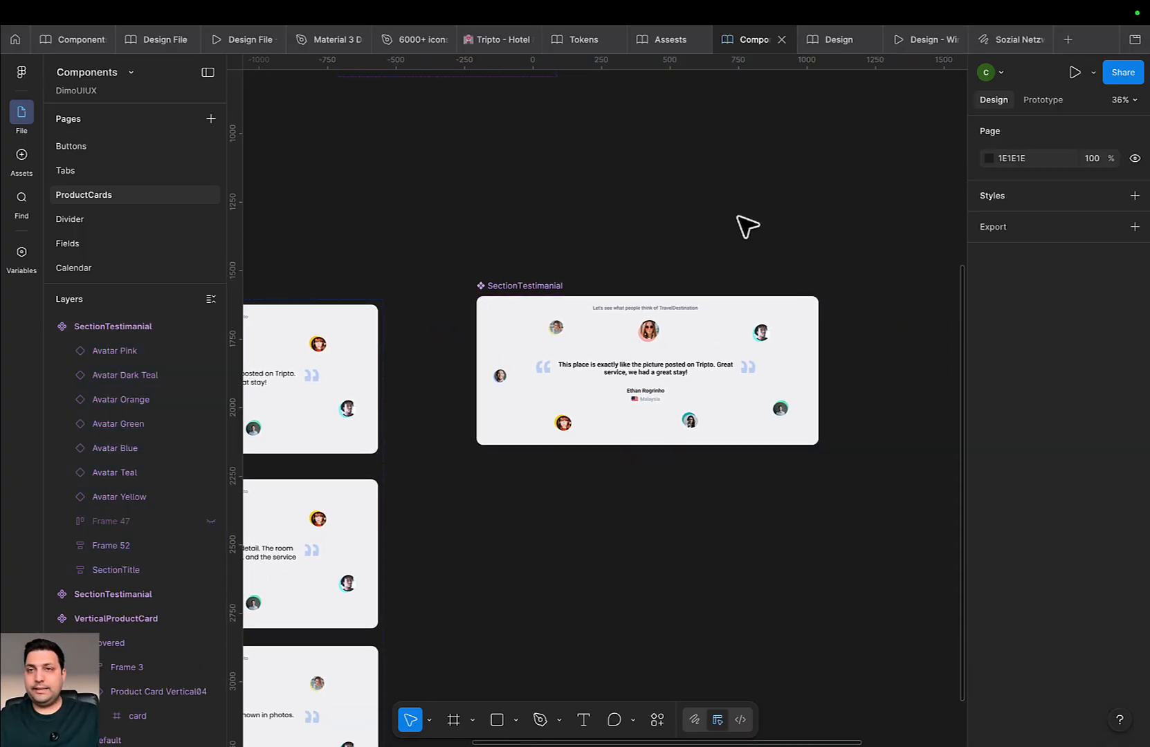
# Add two more variants, Variant2 and Variant3, to the new SectionTestimanial component
pyautogui.click(516, 287)
pyautogui.click(1092, 133)
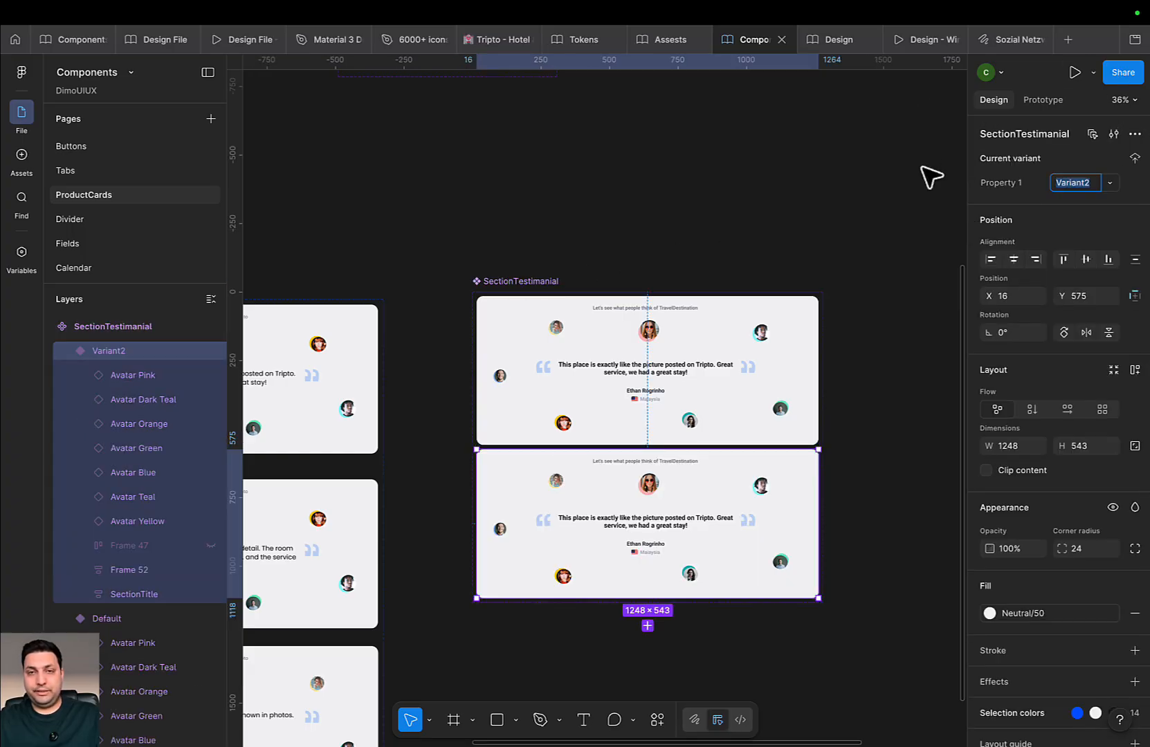
pyautogui.scroll(-3, 898, 290)
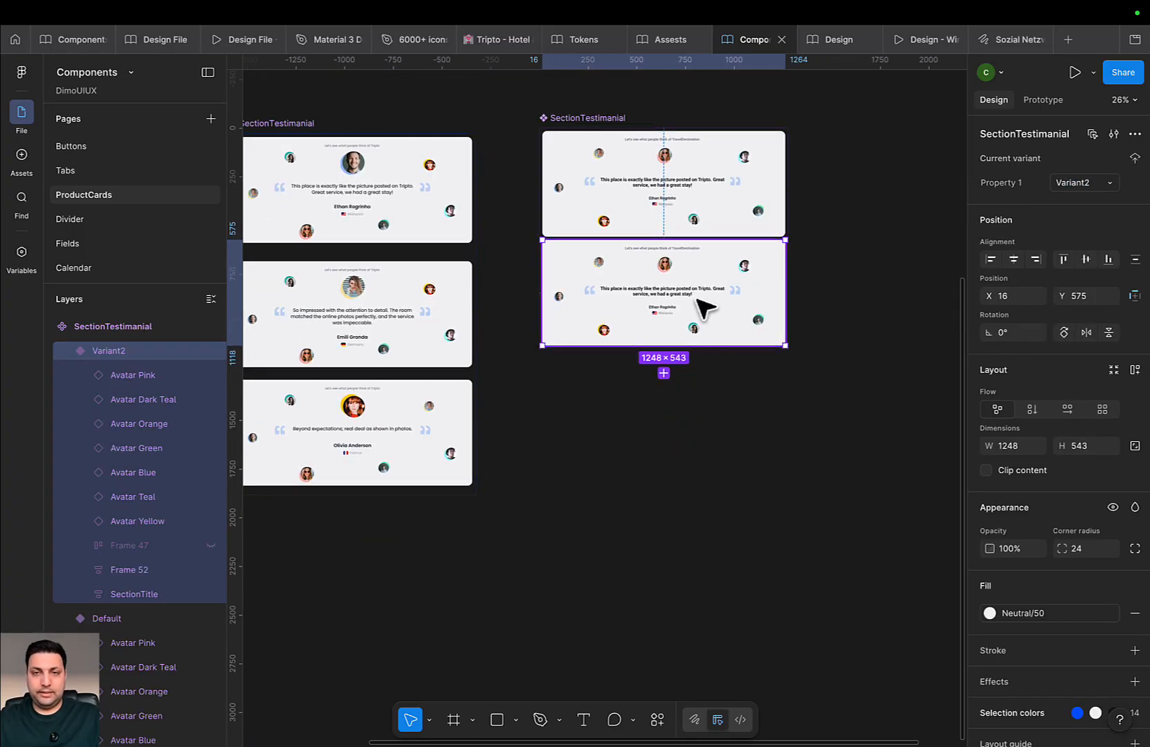
pyautogui.click(662, 374)
pyautogui.click(612, 105)
# Set the spacing between the new SectionTestimanial variants to 98 and enlarge the component set to 1308 by 1857 to fit them
pyautogui.hscroll(-2, 708, 159)
pyautogui.scroll(1, 708, 159)
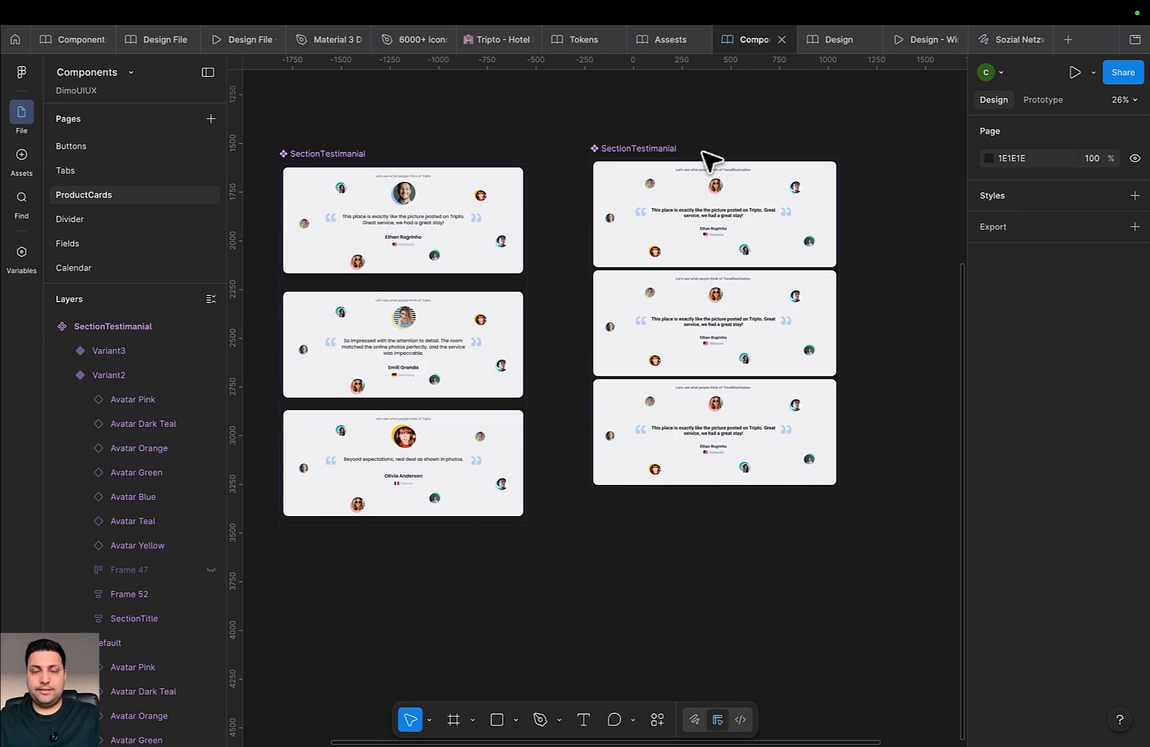
pyautogui.click(754, 337)
pyautogui.click(894, 294)
pyautogui.click(606, 161)
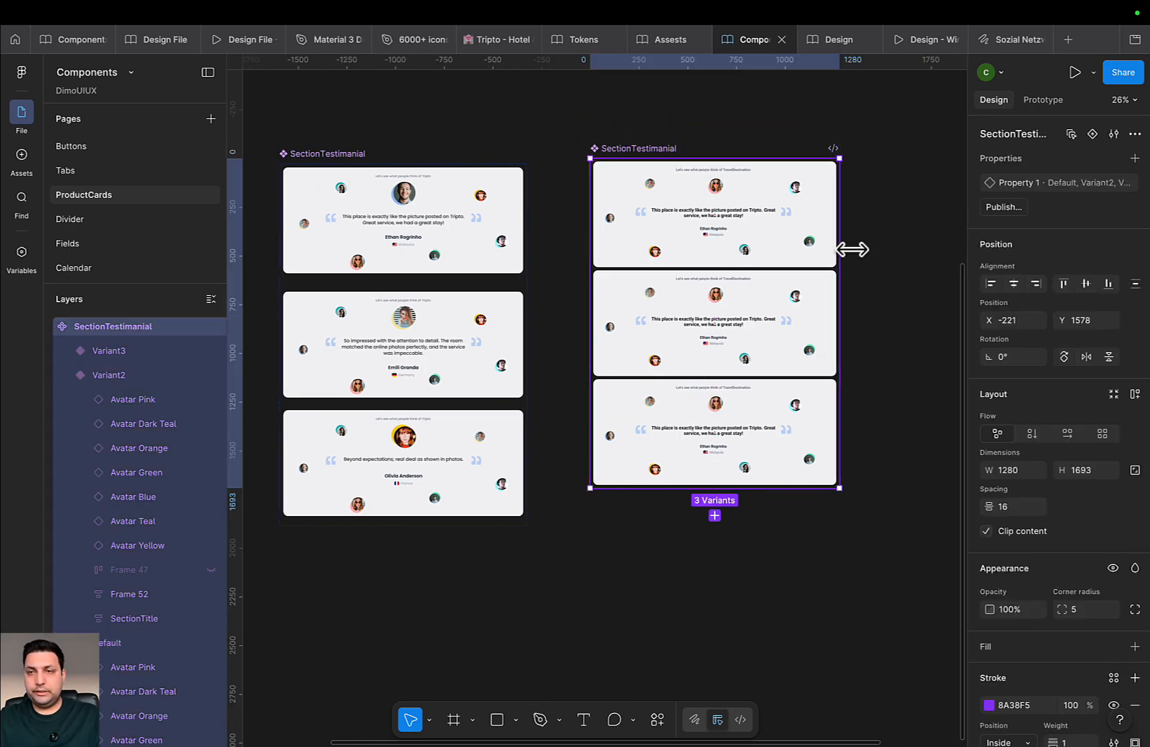
pyautogui.moveTo(1010, 512); pyautogui.dragTo(1010, 515)
pyautogui.click(644, 132)
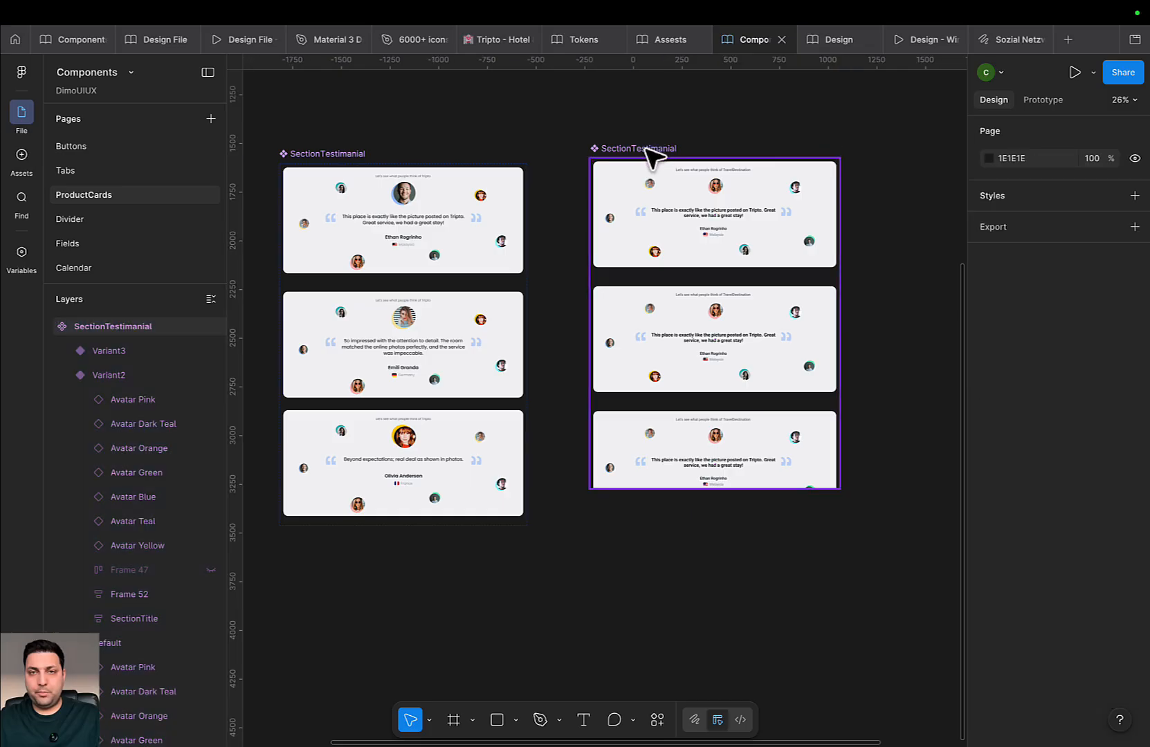
pyautogui.click(645, 148)
pyautogui.click(1113, 394)
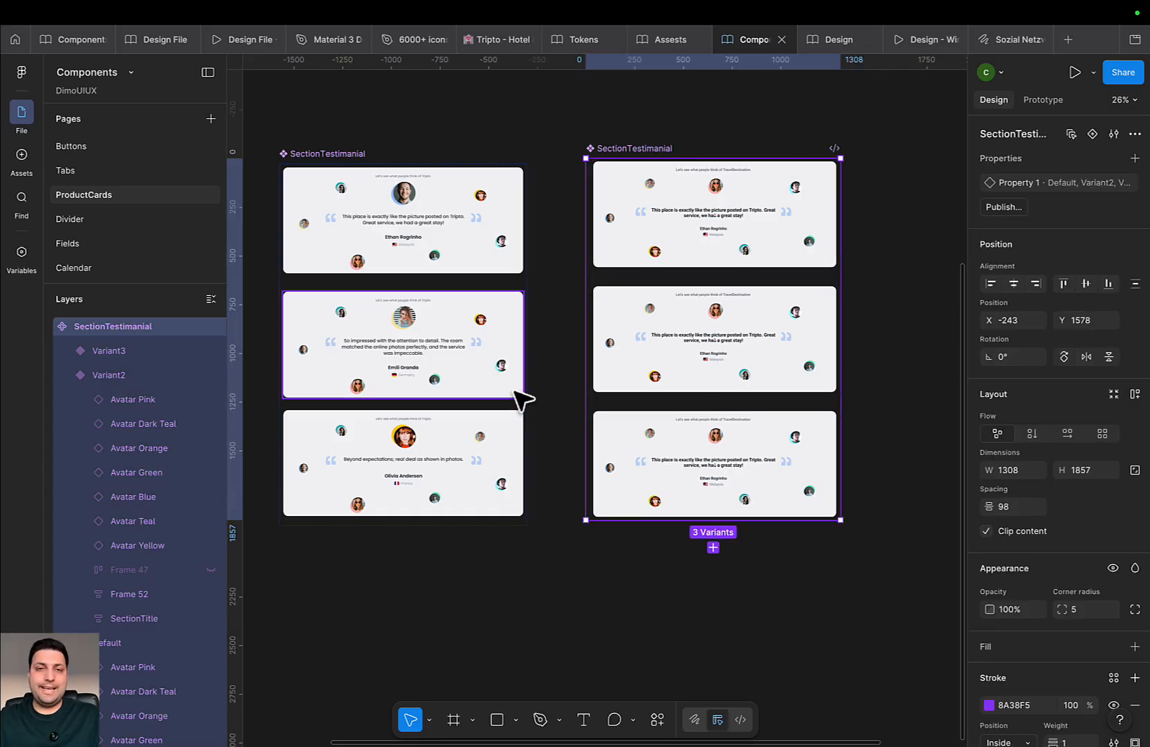
# Link the Default variant to Variant2 with an on-click Change to interaction using Smart animate, Gentle curve, 800ms
pyautogui.moveTo(653, 313); pyautogui.dragTo(717, 379)
pyautogui.scroll(2, 741, 260)
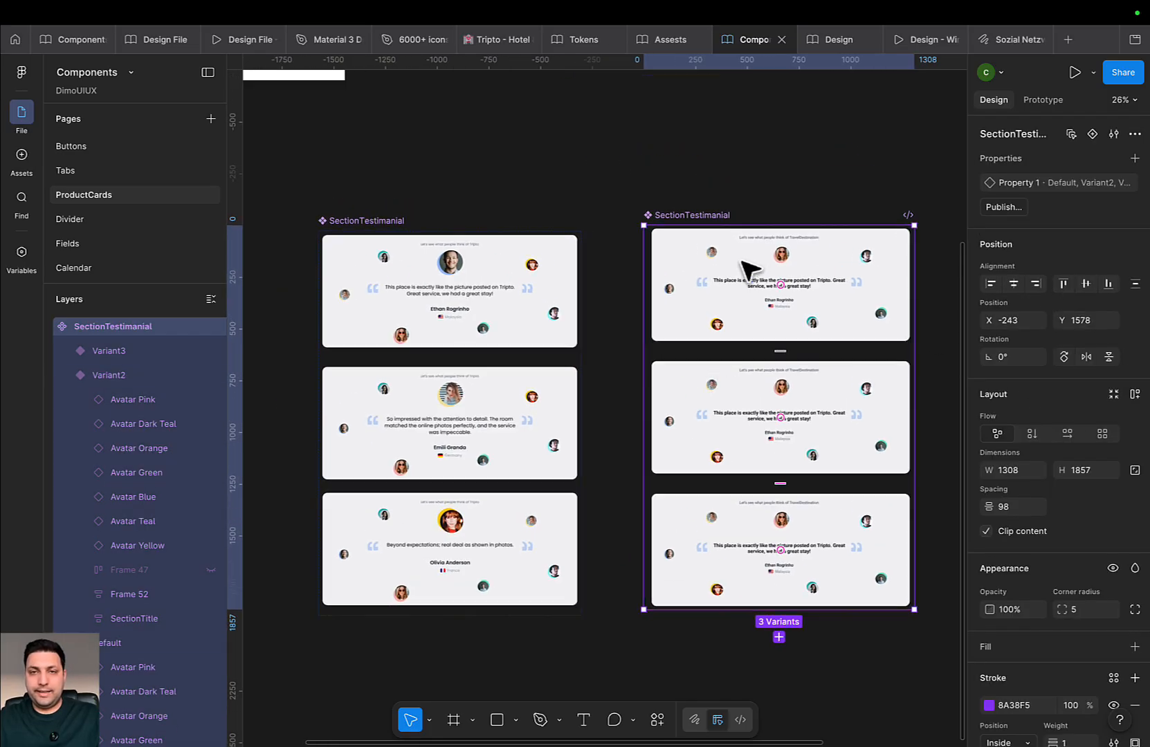
pyautogui.scroll(3, 730, 290)
pyautogui.click(804, 291)
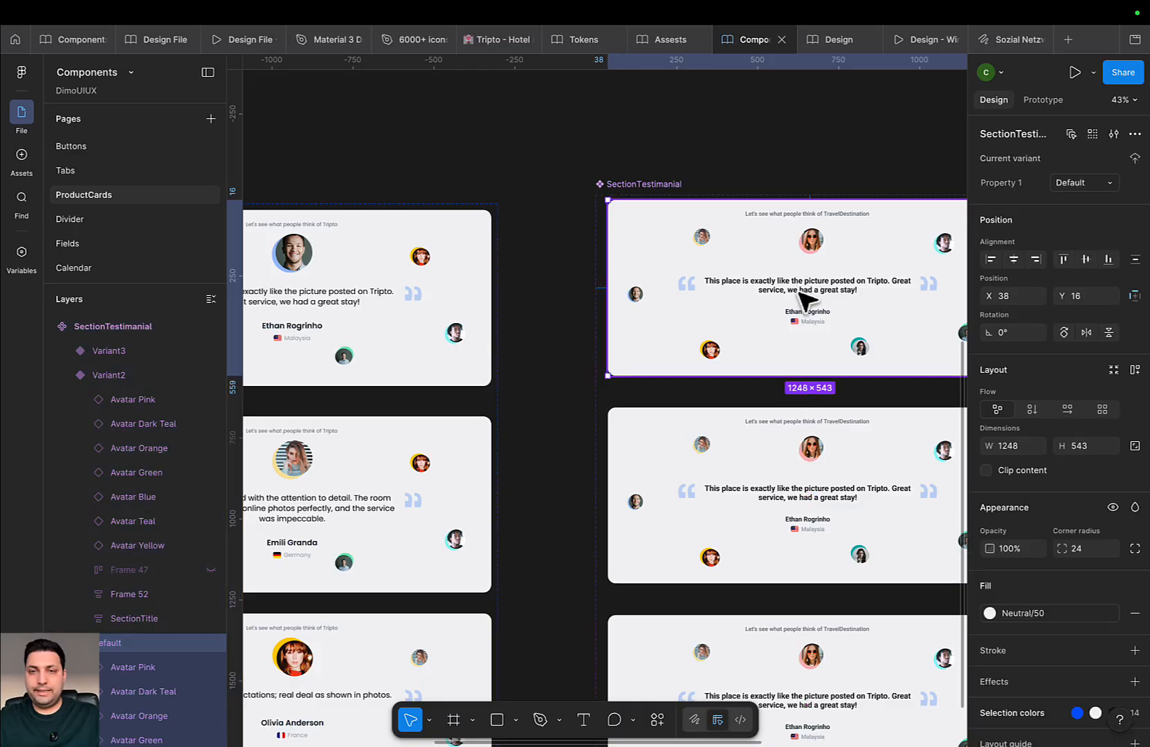
pyautogui.moveTo(774, 308); pyautogui.dragTo(661, 319)
pyautogui.click(1039, 103)
pyautogui.moveTo(694, 372); pyautogui.dragTo(725, 349)
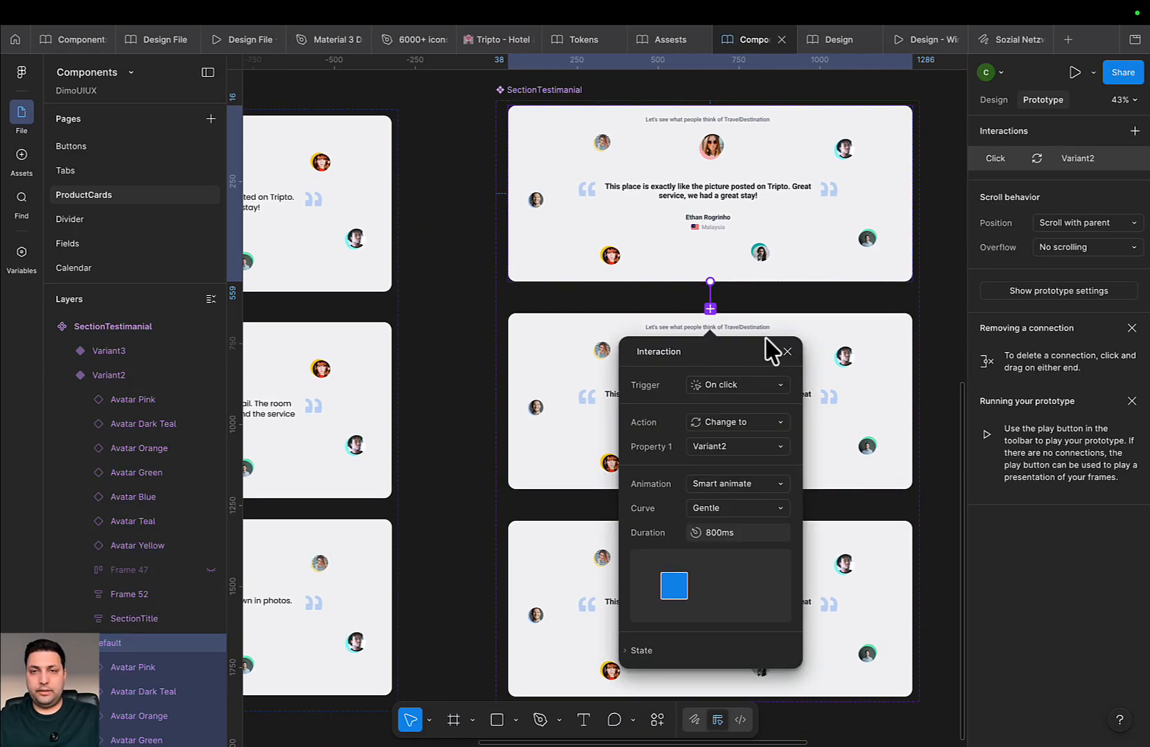
pyautogui.click(786, 352)
# Add a fourth variant to the SectionTestimanial set and remove the Default variant's prototype connection to Variant2
pyautogui.click(710, 309)
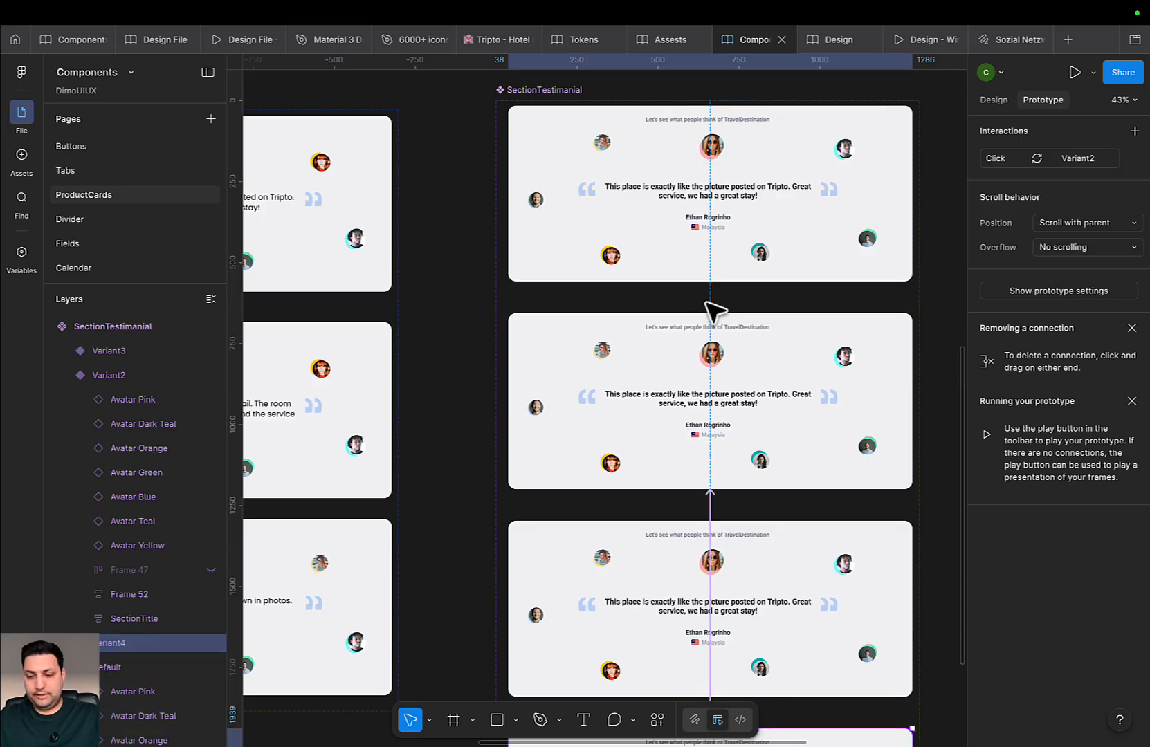
pyautogui.click(766, 278)
pyautogui.moveTo(717, 302); pyautogui.dragTo(718, 302)
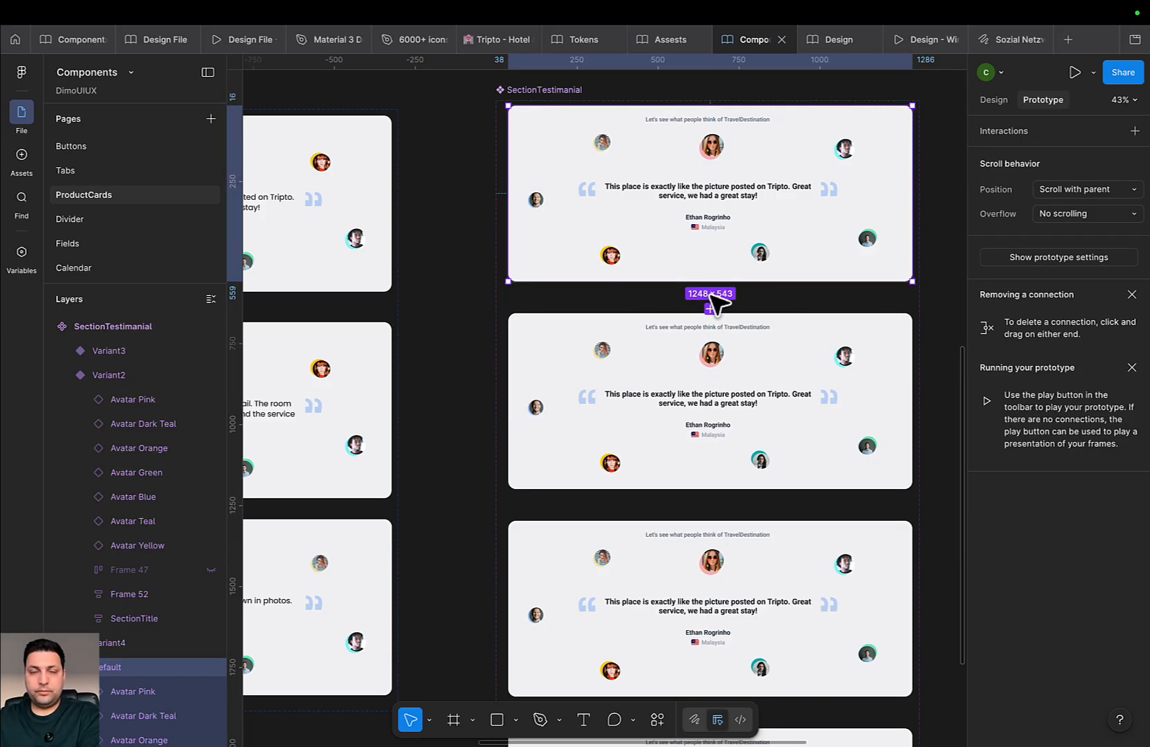
# Connect Avatar Yellow in the Default variant to Variant2 as a prototype interaction
pyautogui.scroll(2, 590, 160)
pyautogui.scroll(3, 603, 170)
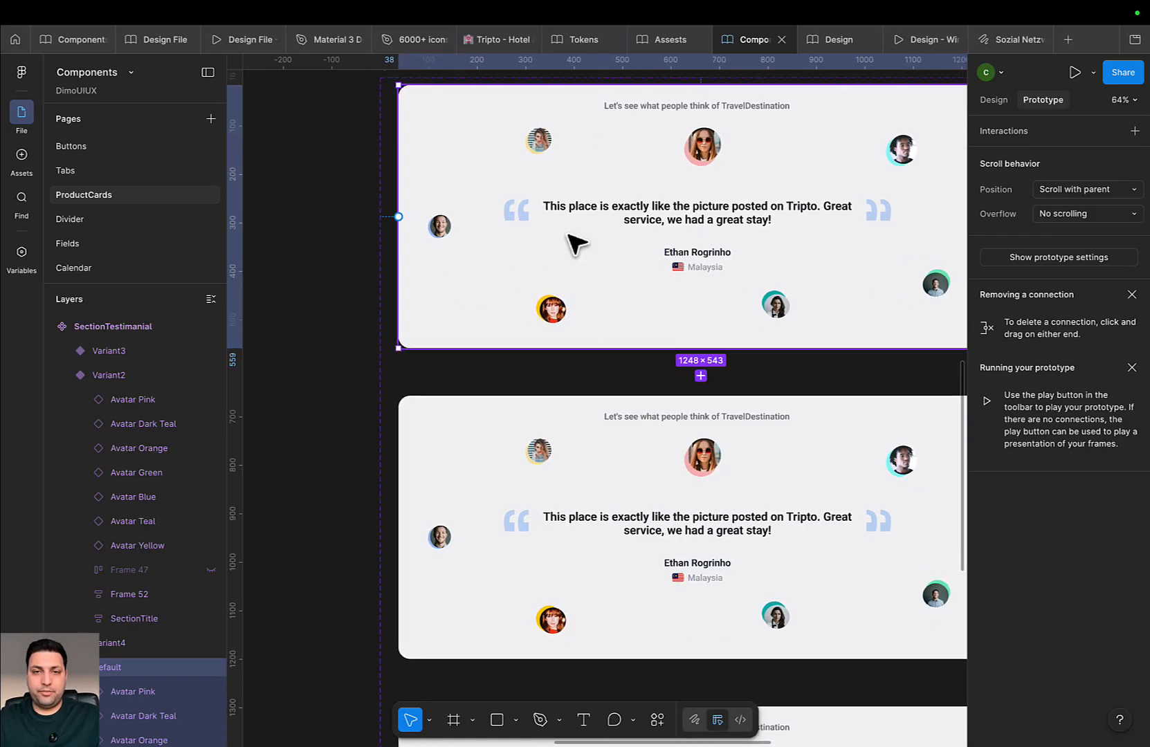
pyautogui.scroll(2, 574, 242)
pyautogui.click(564, 194)
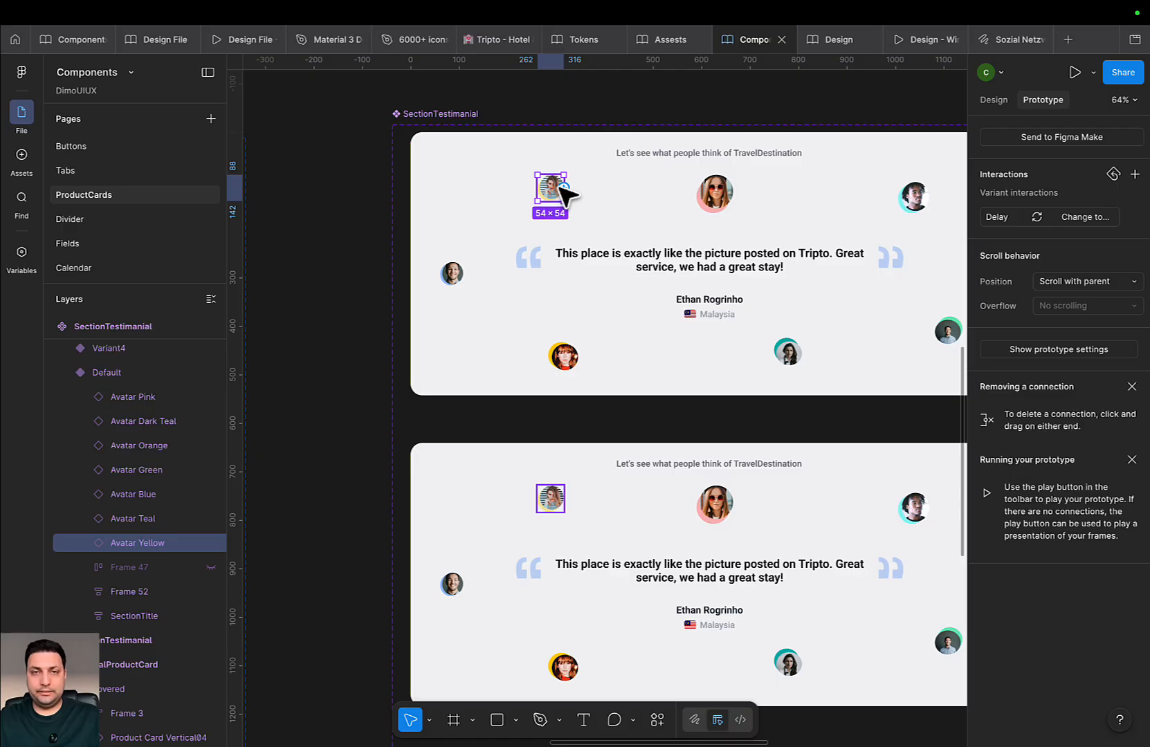
pyautogui.moveTo(562, 187); pyautogui.dragTo(708, 452)
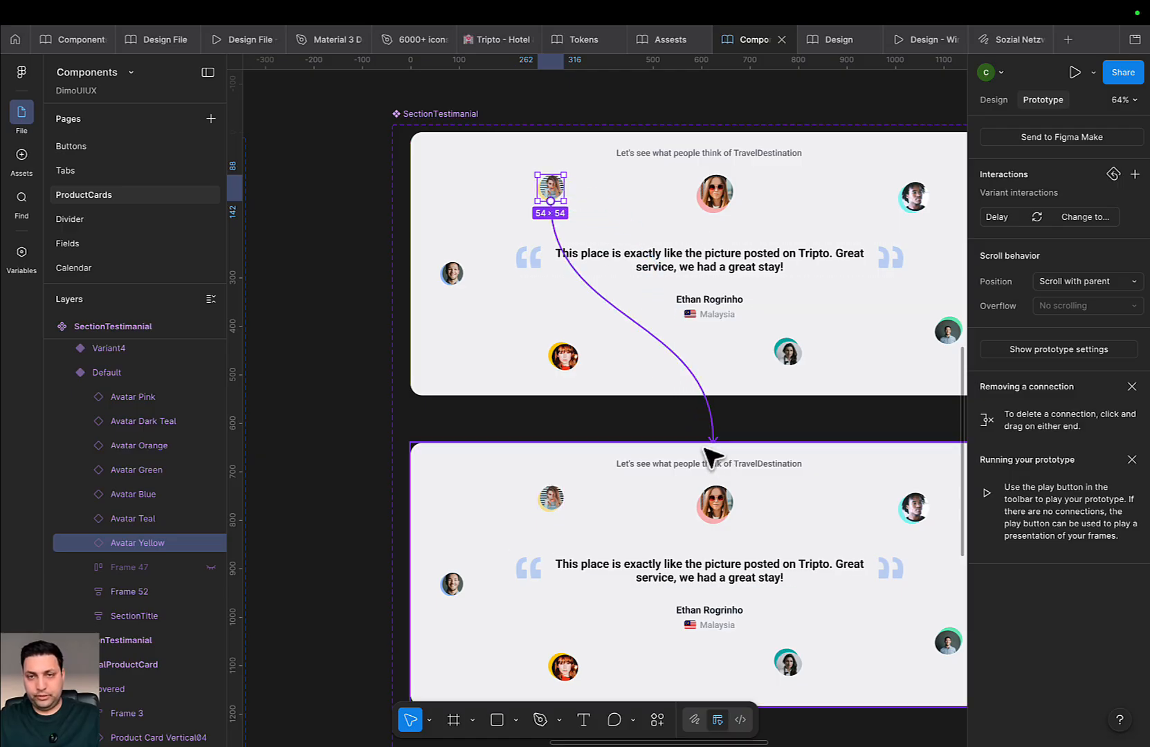
pyautogui.scroll(-3, 692, 373)
pyautogui.click(491, 305)
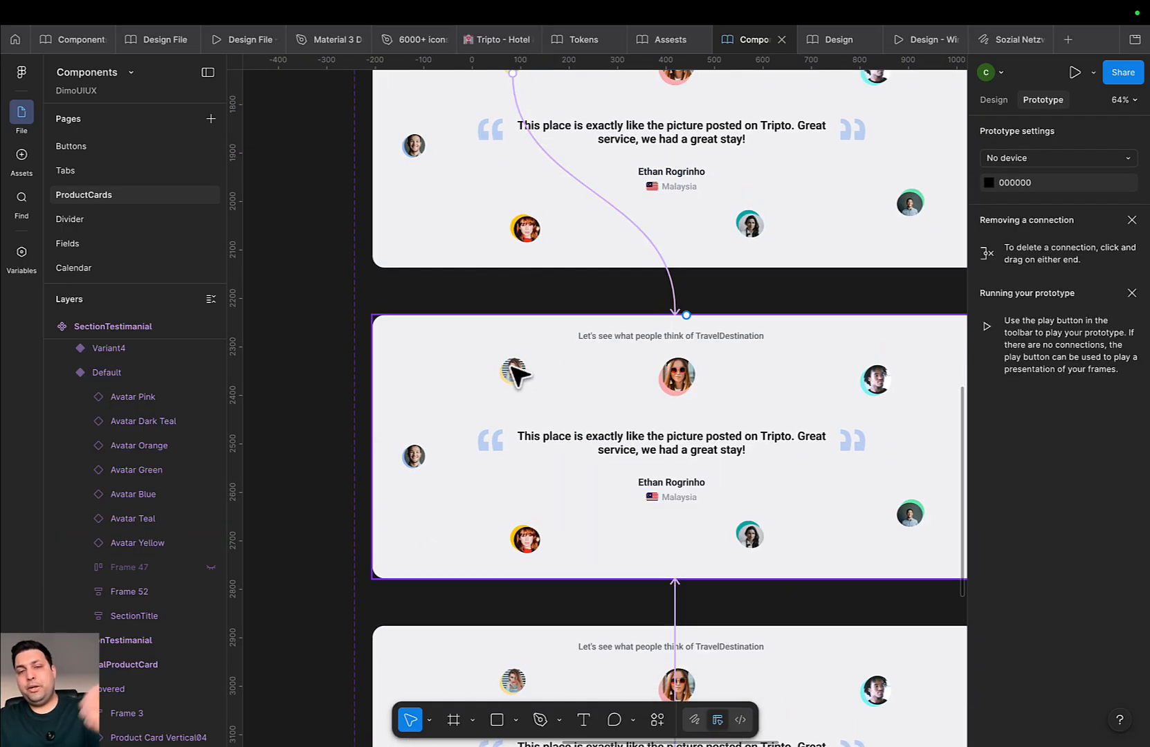
# Swap the positions of Avatar Pink and Avatar Yellow in Variant2 so Avatar Yellow sits in the middle
pyautogui.click(675, 389)
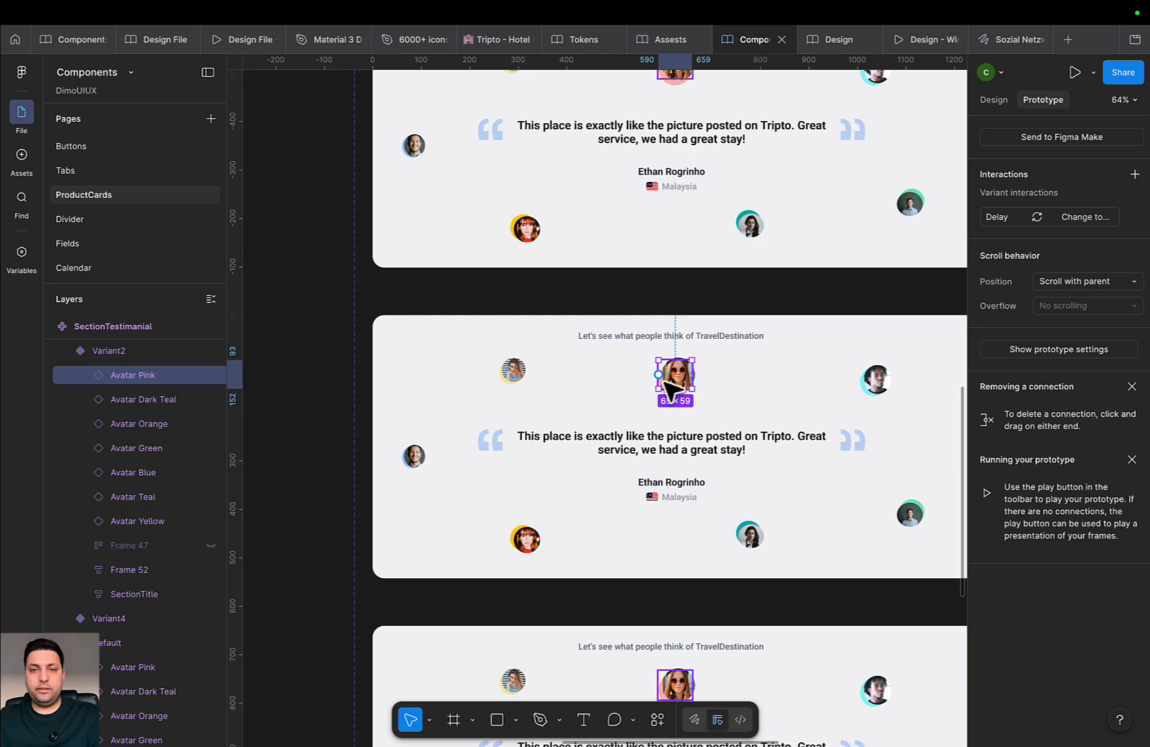
pyautogui.keyDown('shift'); pyautogui.click(513, 371); pyautogui.keyUp('shift')
pyautogui.scroll(5, 560, 389)
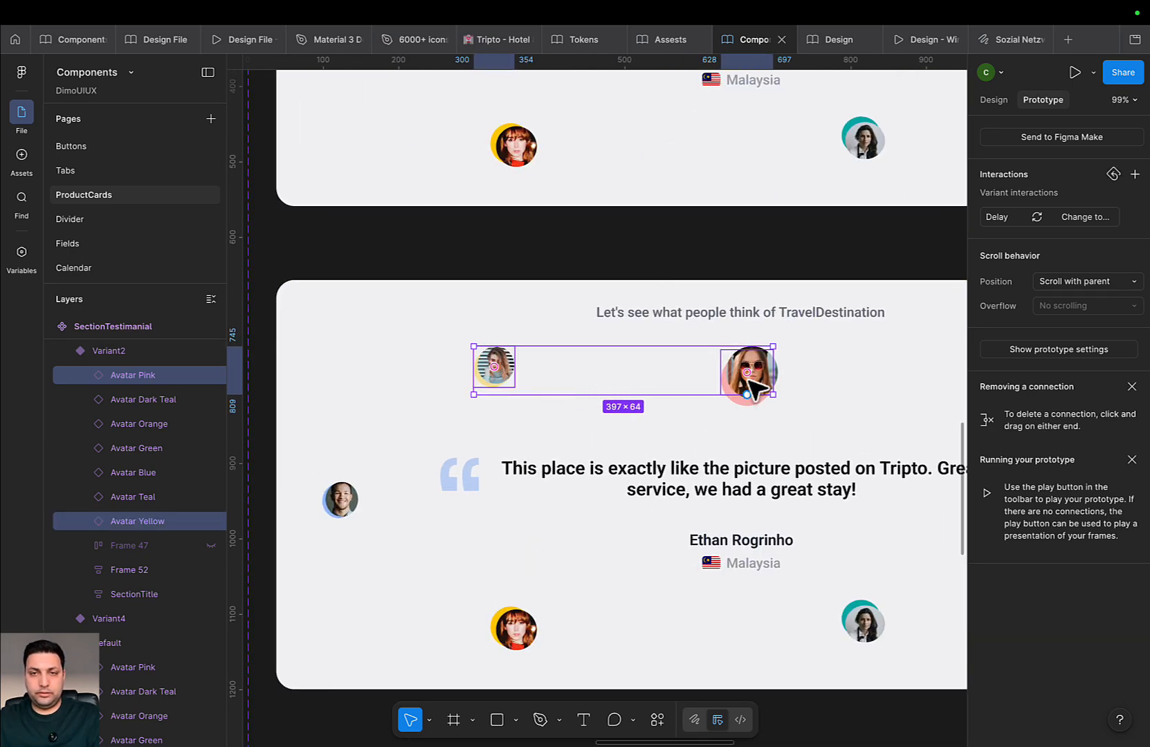
pyautogui.scroll(1, 756, 387)
pyautogui.moveTo(749, 387); pyautogui.dragTo(504, 390)
pyautogui.click(721, 450)
pyautogui.moveTo(718, 450); pyautogui.dragTo(581, 426)
pyautogui.scroll(-6, 581, 425)
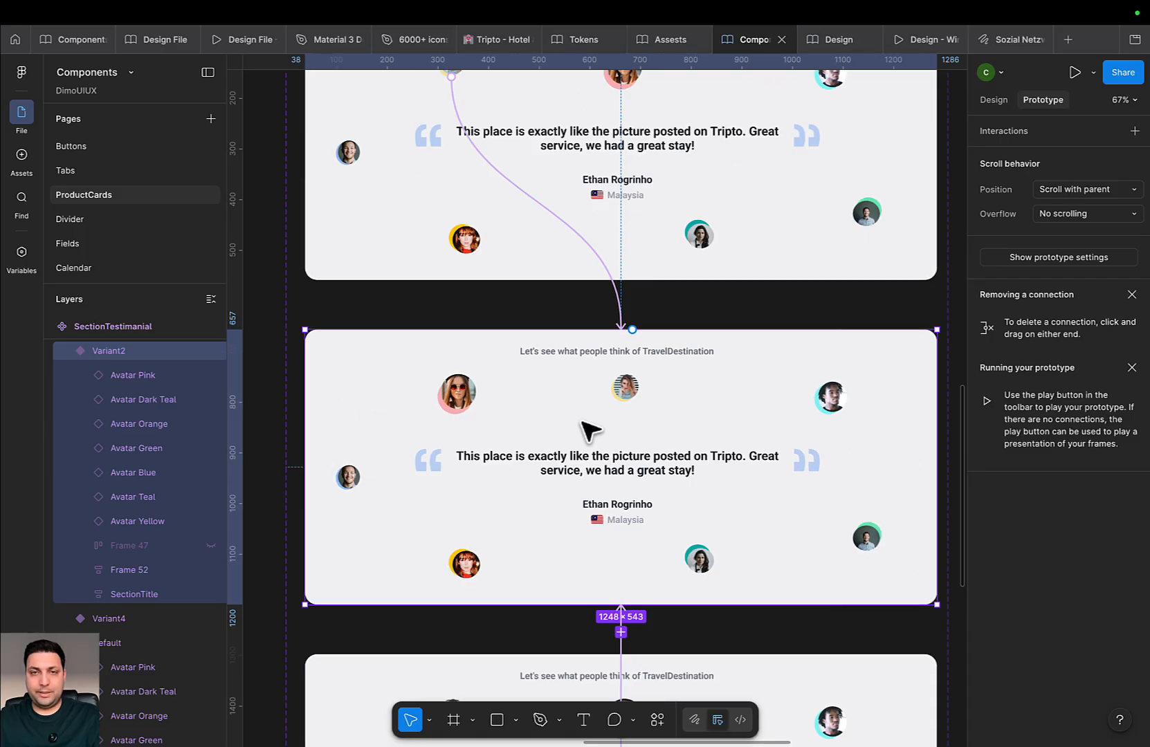
# Connect Avatar Teal in the Default variant to Variant3 with an on-click Change to interaction using Smart animate, Gentle curve, 800ms
pyautogui.click(740, 335)
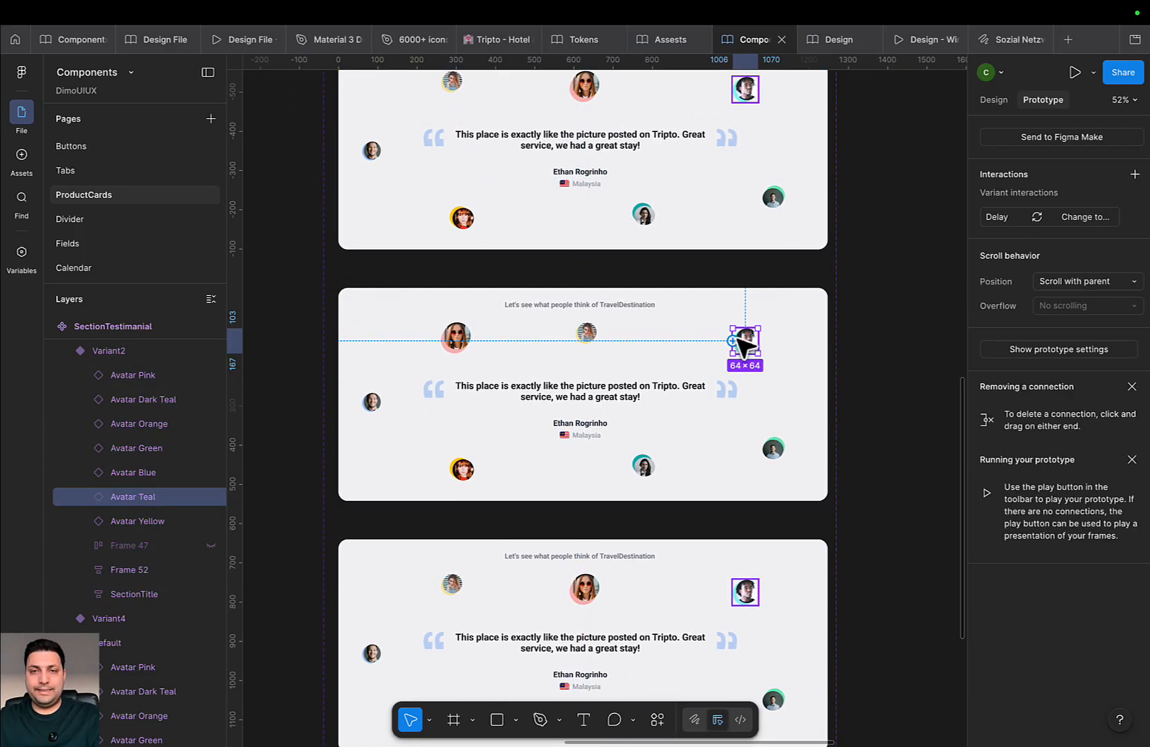
pyautogui.scroll(3, 661, 296)
pyautogui.click(731, 218)
pyautogui.click(742, 179)
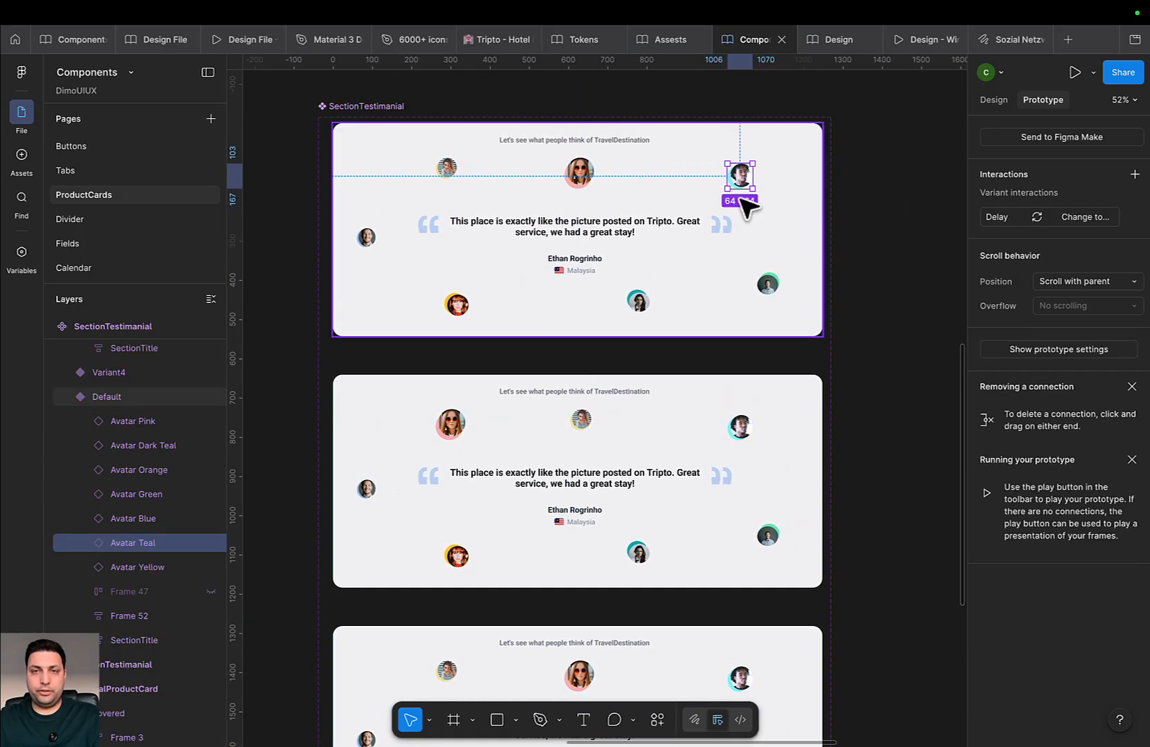
pyautogui.moveTo(740, 188); pyautogui.dragTo(578, 629)
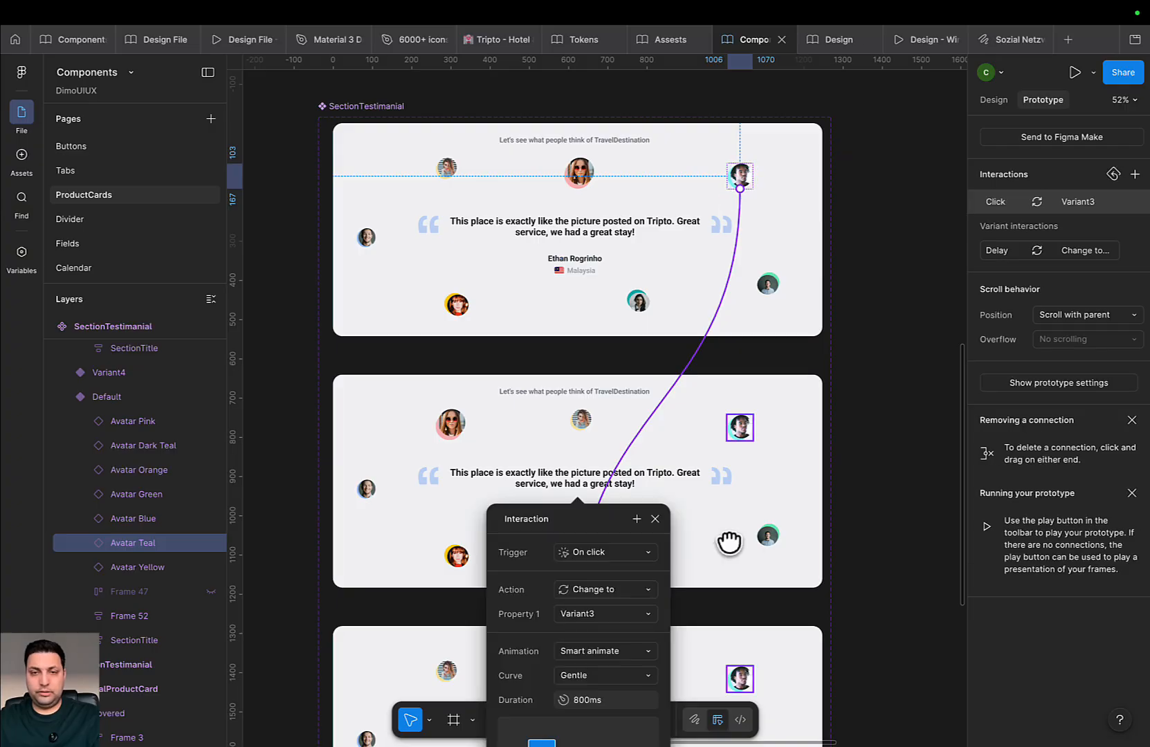
# Swap the positions of Avatar Pink and Avatar Teal in Variant3 so Avatar Teal sits in the middle
pyautogui.scroll(-3, 729, 542)
pyautogui.click(738, 440)
pyautogui.scroll(3, 701, 447)
pyautogui.click(778, 467)
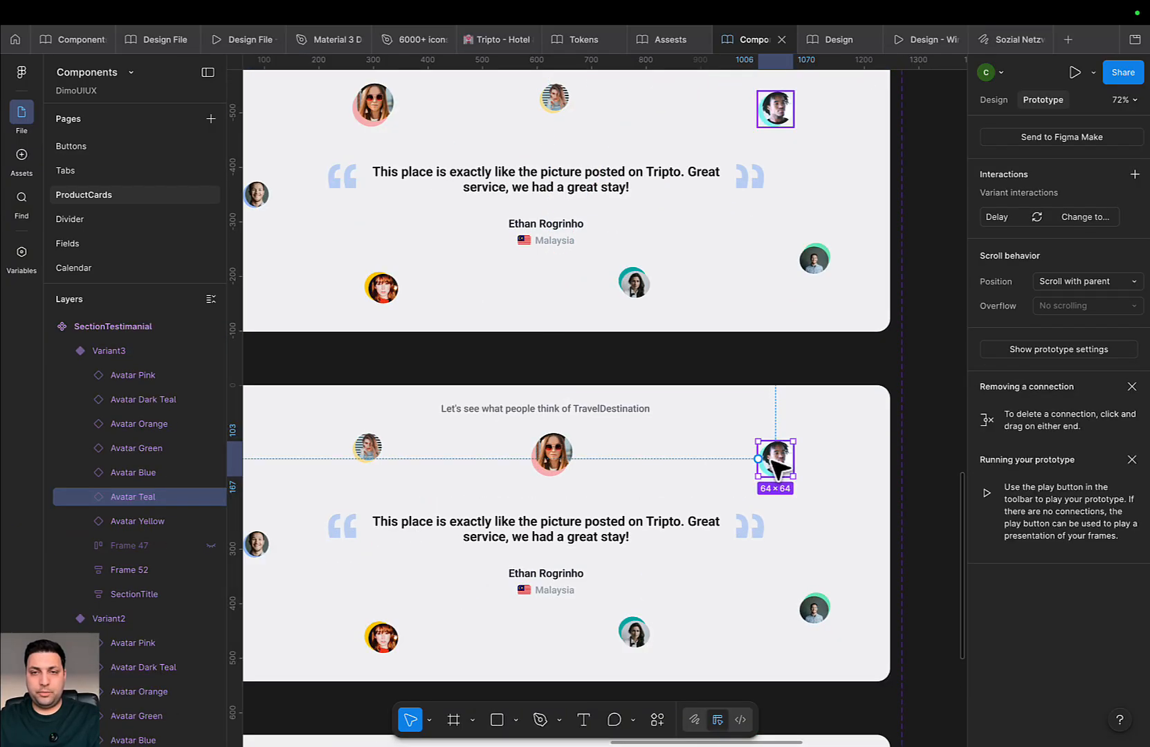
pyautogui.click(563, 459)
pyautogui.keyDown('shift'); pyautogui.click(774, 462); pyautogui.keyUp('shift')
pyautogui.scroll(1, 782, 471)
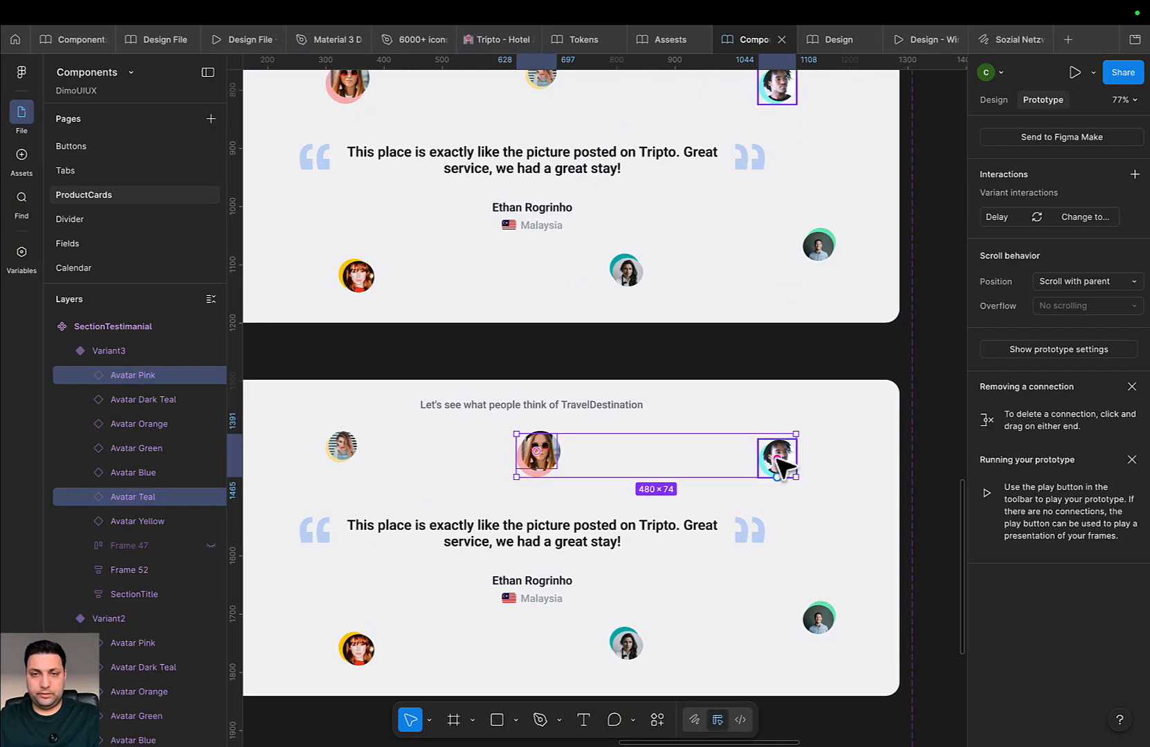
pyautogui.moveTo(777, 457); pyautogui.dragTo(554, 456)
pyautogui.press('Escape')
pyautogui.scroll(-3, 802, 456)
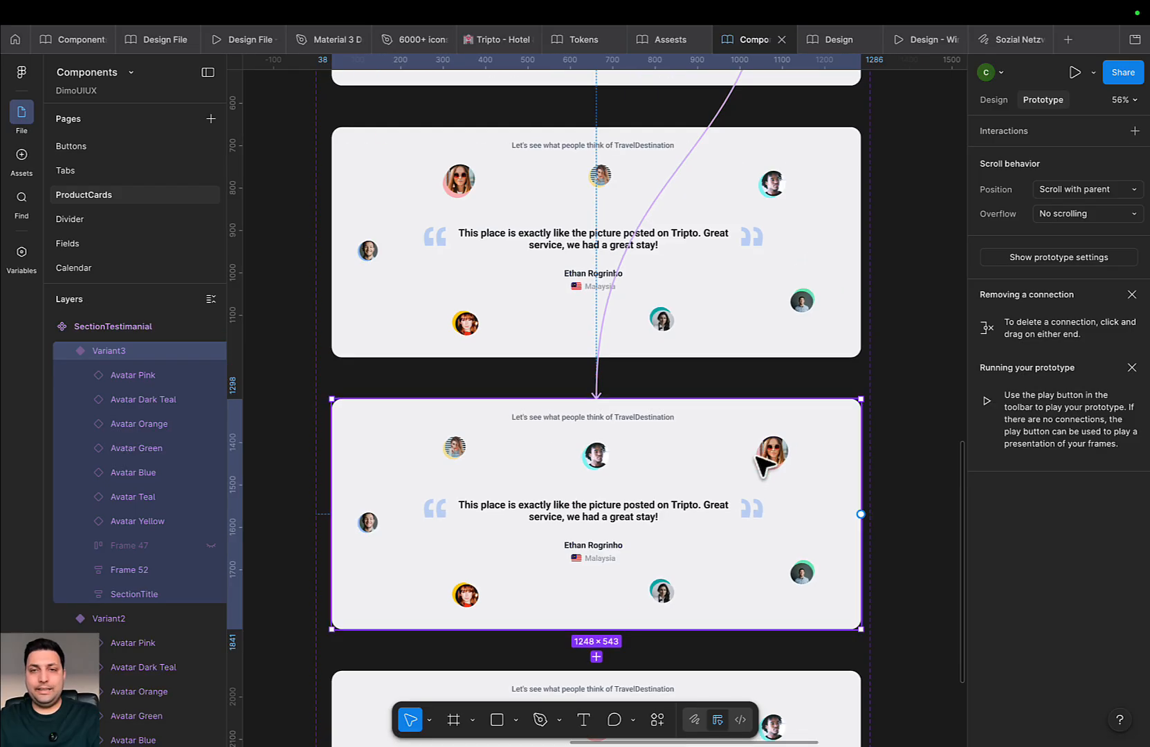
# Connect Avatar Pink in both Variant3 and Variant2 back to the Default variant as a prototype interaction
pyautogui.click(767, 460)
pyautogui.scroll(2, 552, 393)
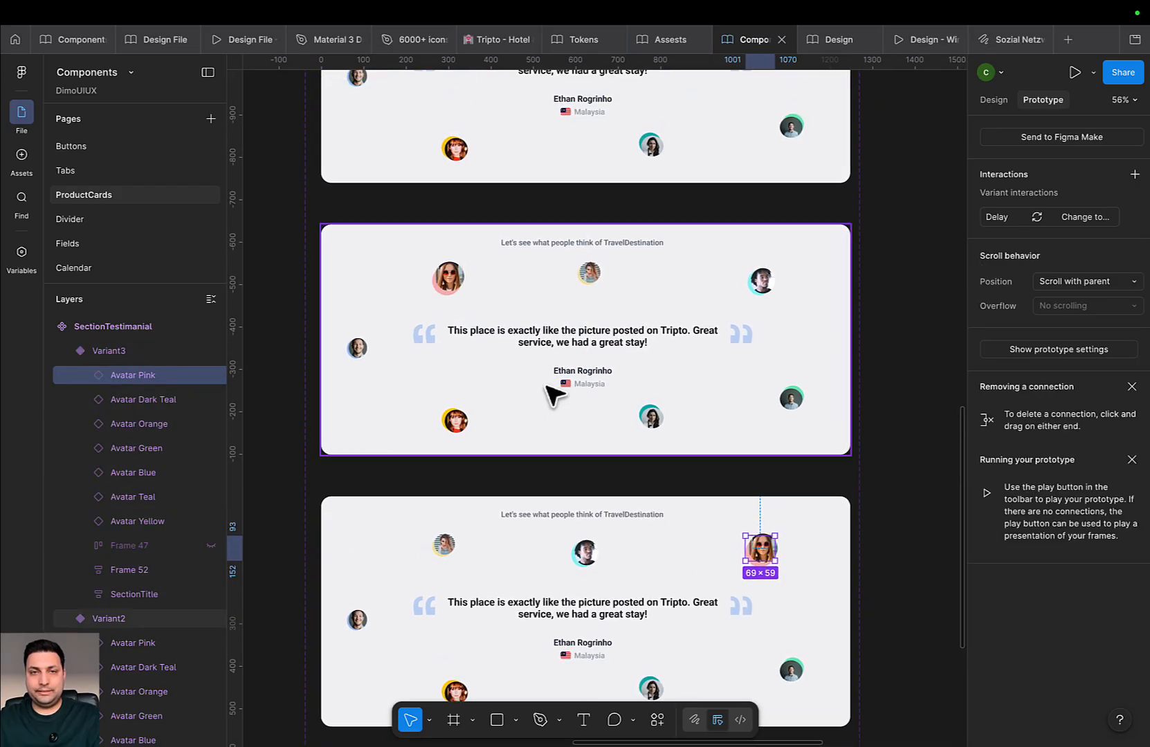
pyautogui.keyDown('shift'); pyautogui.click(446, 277); pyautogui.keyUp('shift')
pyautogui.moveTo(760, 537); pyautogui.dragTo(608, 171)
pyautogui.click(721, 208)
pyautogui.scroll(3, 678, 228)
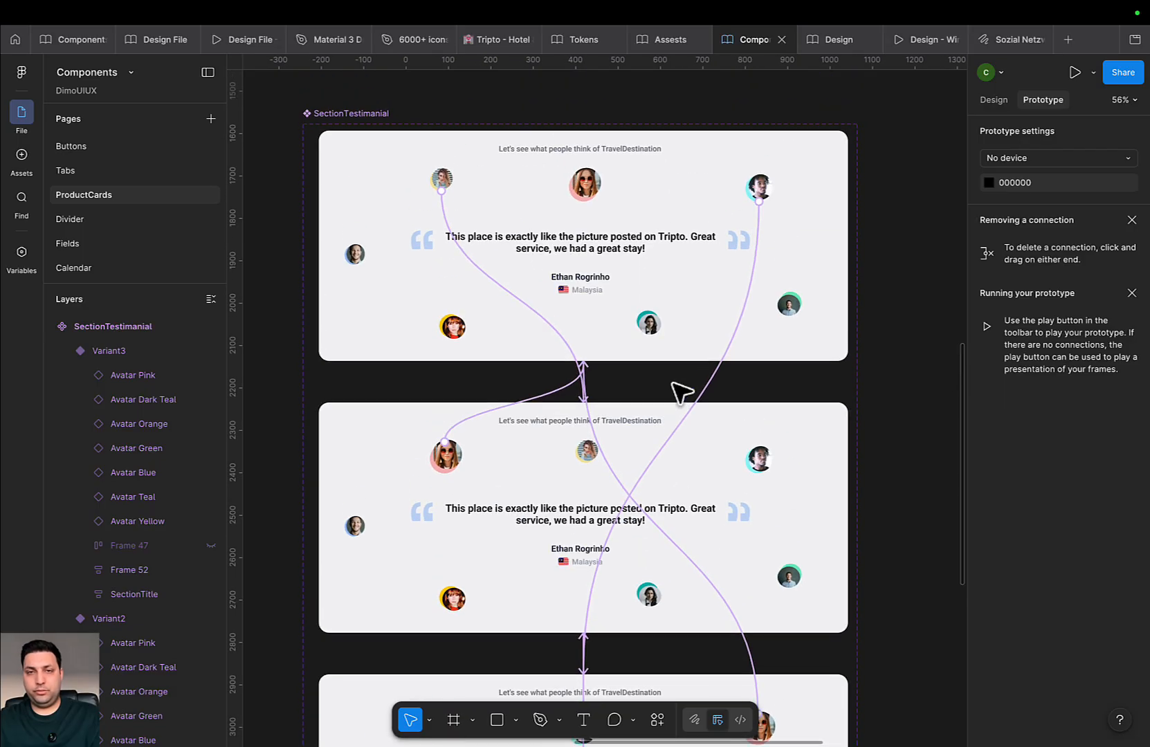
# Resize the middle Avatar Teal in Variant3 to 88 wide with its proportions locked
pyautogui.scroll(-1, 653, 394)
pyautogui.scroll(-3, 643, 408)
pyautogui.keyDown('ctrl'); pyautogui.scroll(5, 637, 482); pyautogui.keyUp('ctrl')
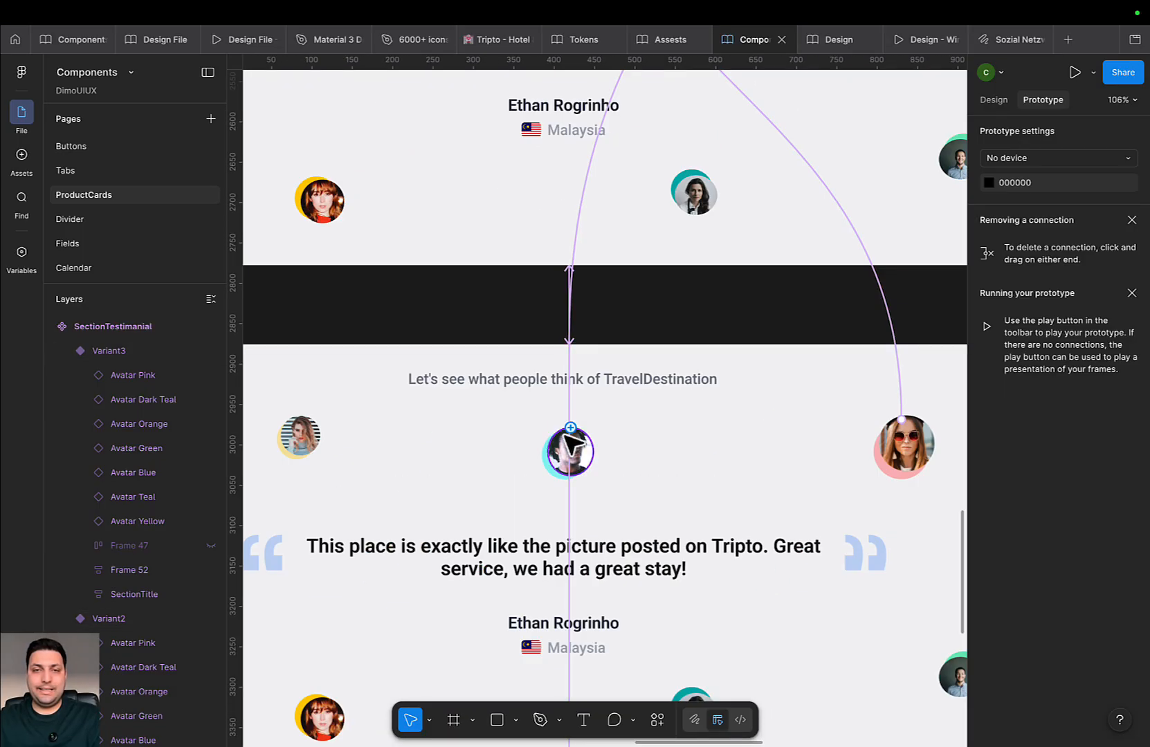
pyautogui.click(567, 439)
pyautogui.click(568, 449)
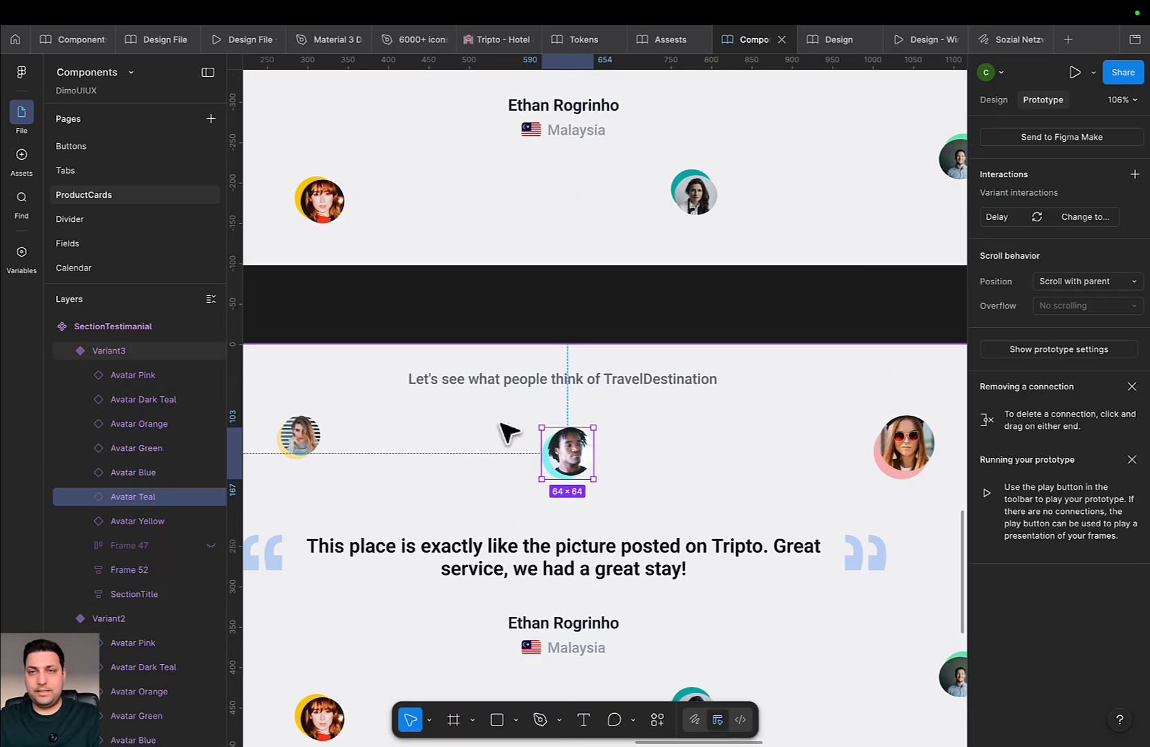
pyautogui.click(993, 99)
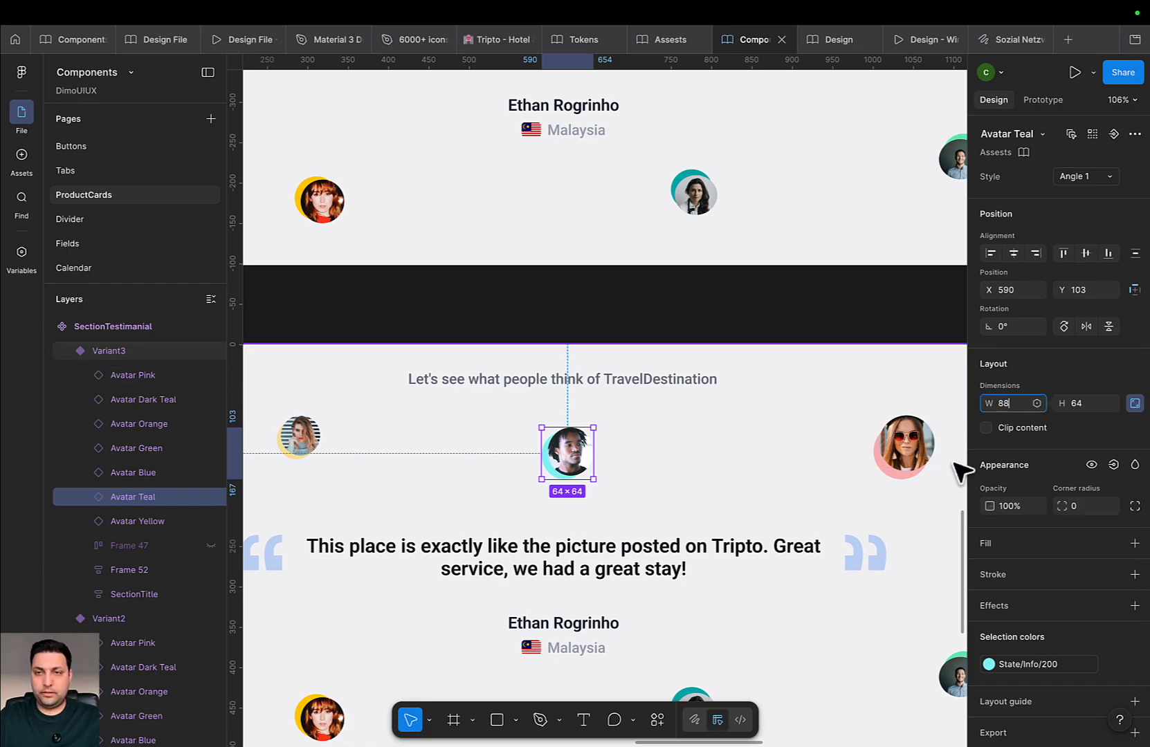
pyautogui.press('Tab')
pyautogui.press('Escape')
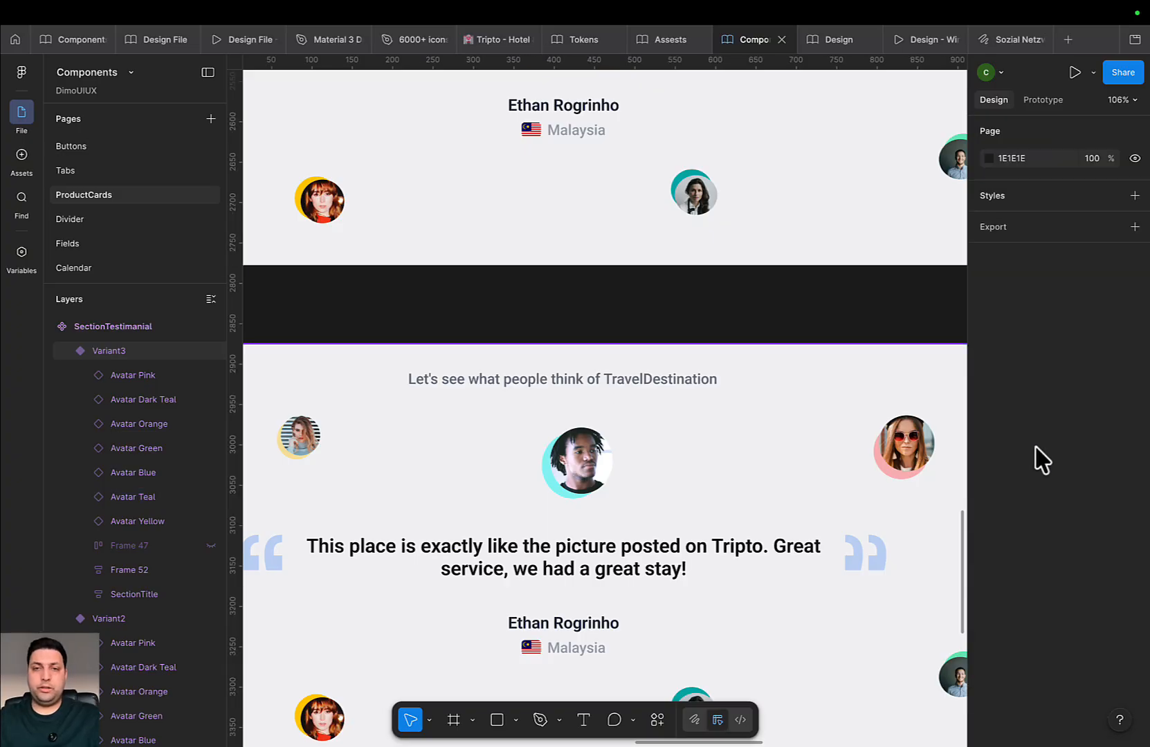
# Resize the middle Avatar Yellow in Variant2 to 88 by 88
pyautogui.scroll(3, 629, 478)
pyautogui.scroll(-6, 629, 477)
pyautogui.scroll(5, 586, 358)
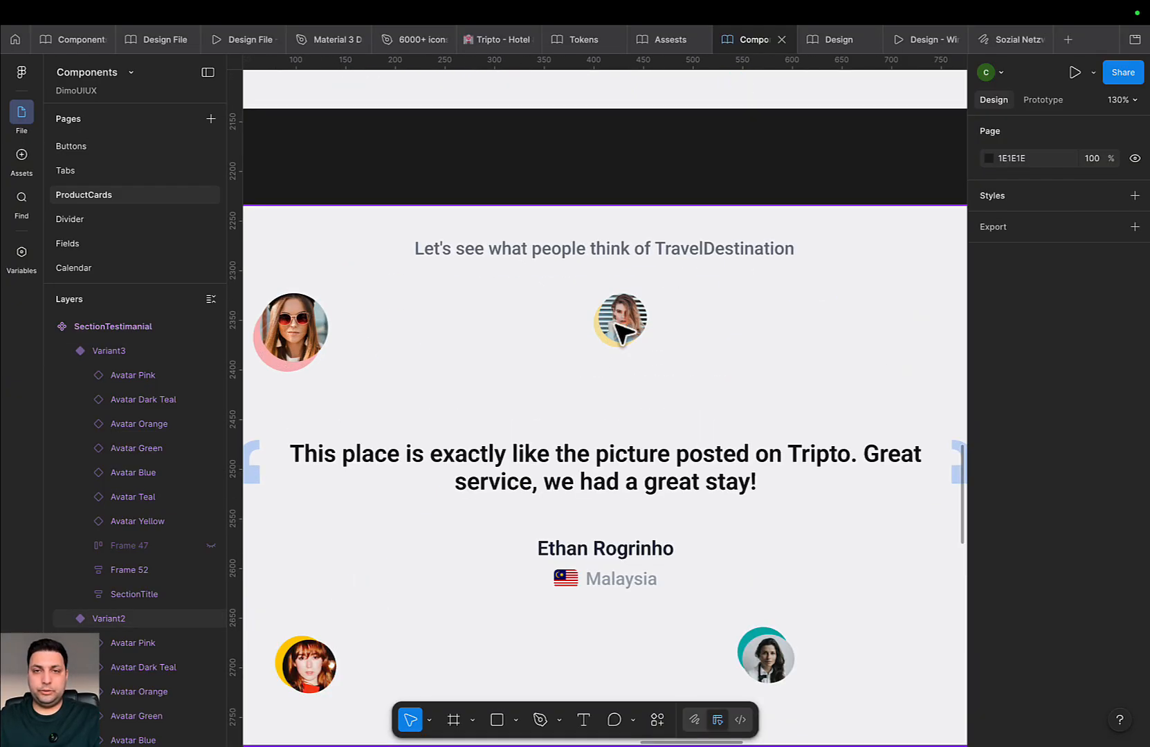
pyautogui.click(619, 319)
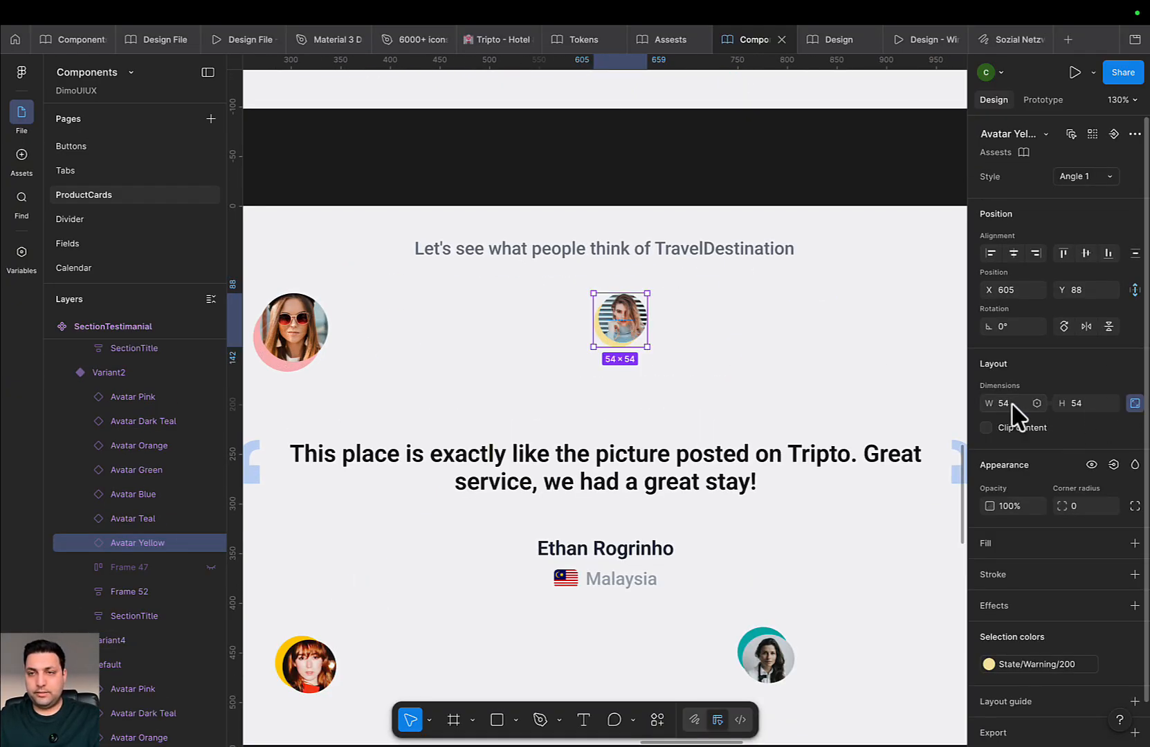
pyautogui.write('88')
pyautogui.press('Return')
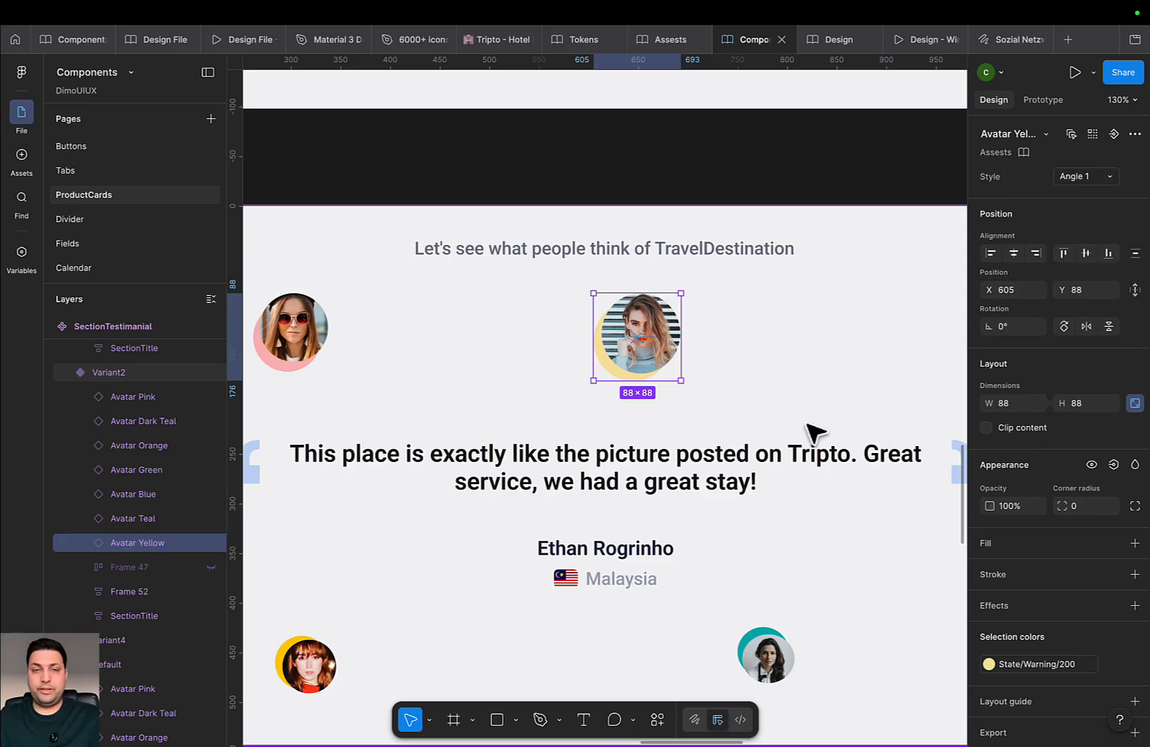
# Center Avatar Yellow in Variant2 and Avatar Teal in Variant3 horizontally within their variants
pyautogui.scroll(-5, 805, 415)
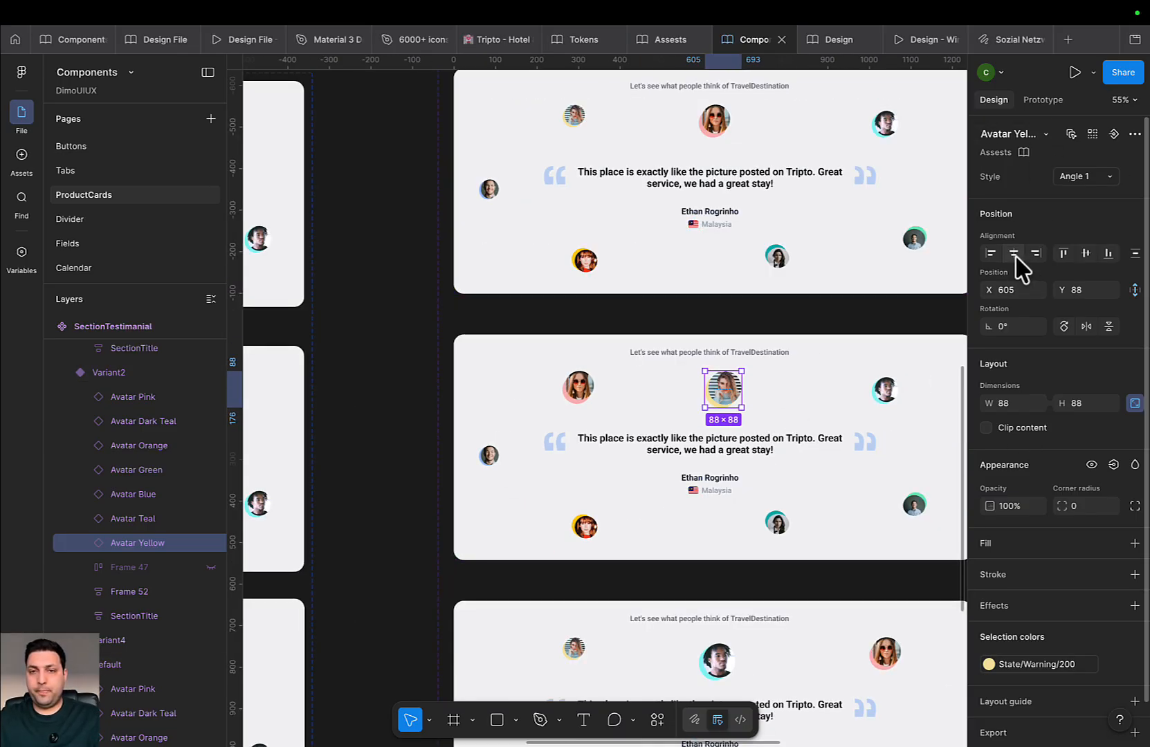
pyautogui.scroll(-3, 829, 297)
pyautogui.click(713, 541)
pyautogui.click(713, 542)
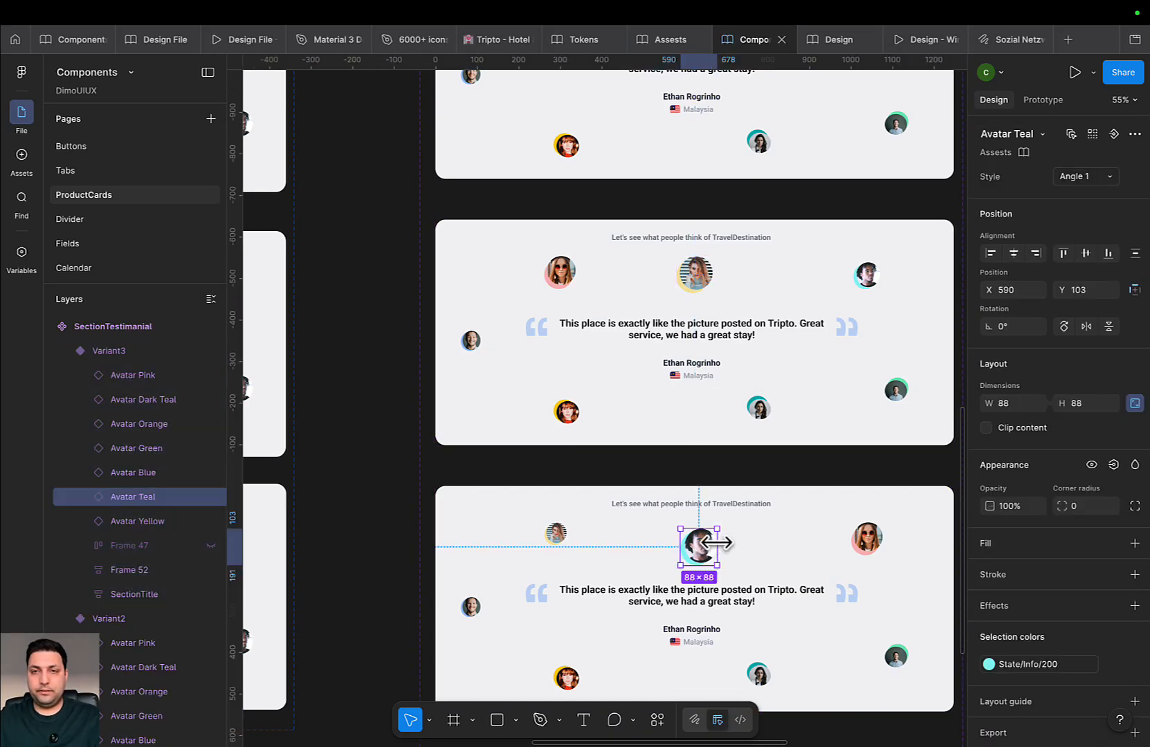
pyautogui.click(1013, 255)
pyautogui.scroll(3, 688, 454)
pyautogui.hscroll(1, 688, 454)
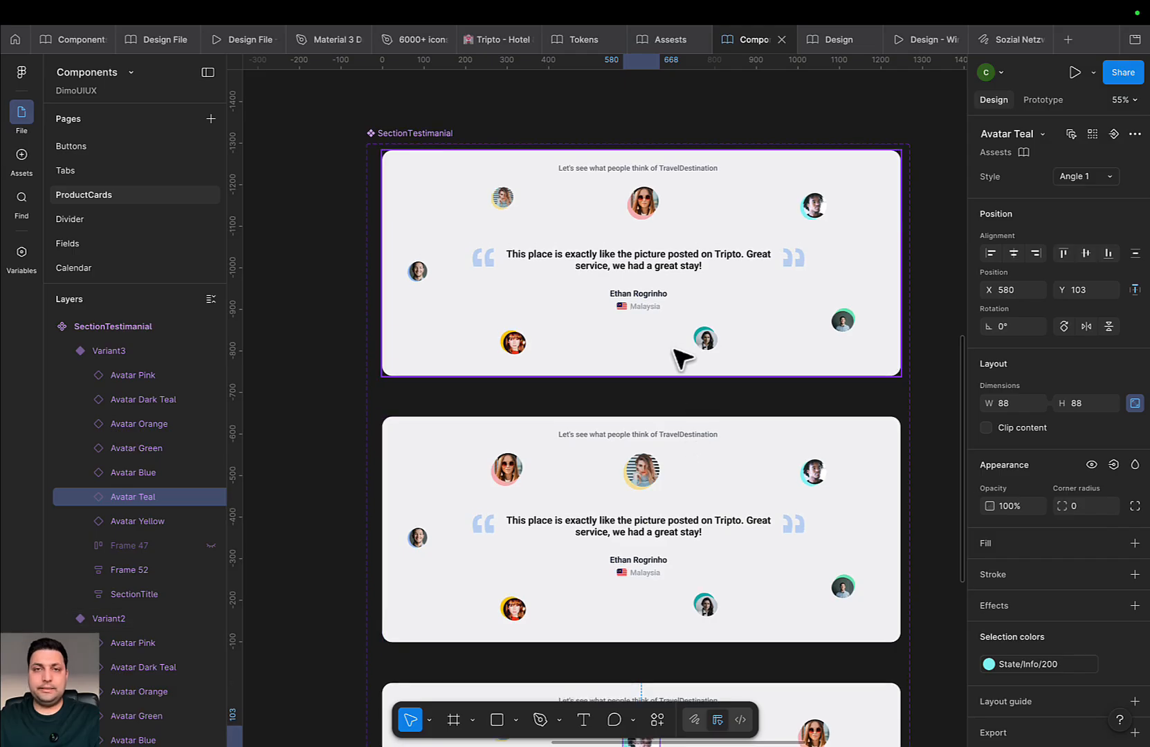
# Delete the unused fourth variant from the new SectionTestimanial set and select the component set
pyautogui.scroll(-5, 623, 337)
pyautogui.scroll(-2, 738, 253)
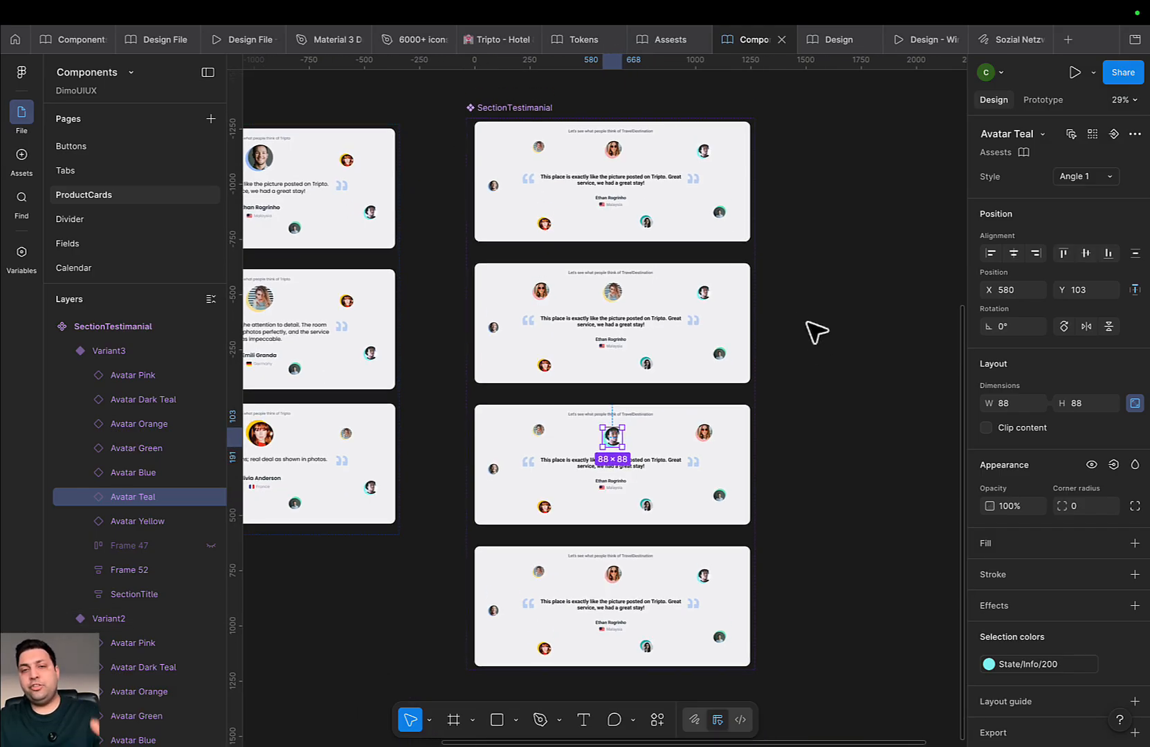
pyautogui.scroll(-3, 814, 290)
pyautogui.click(737, 480)
pyautogui.press('Delete')
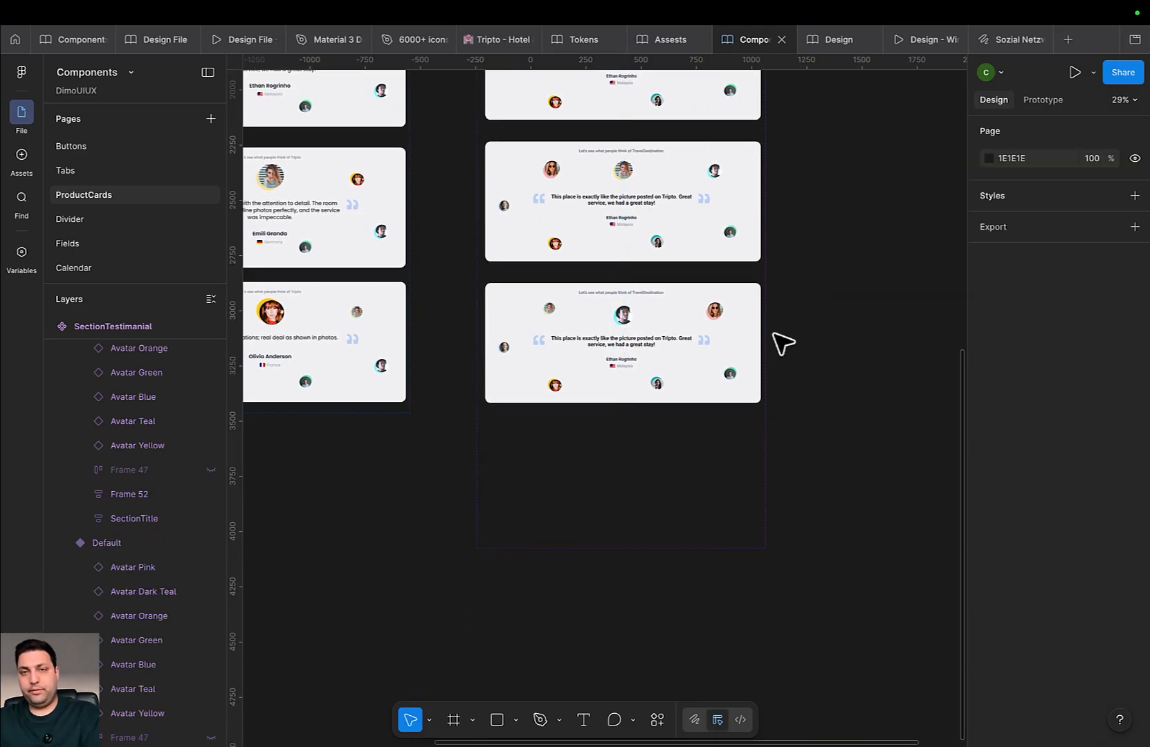
pyautogui.scroll(3, 754, 415)
pyautogui.hscroll(1, 754, 415)
pyautogui.click(484, 208)
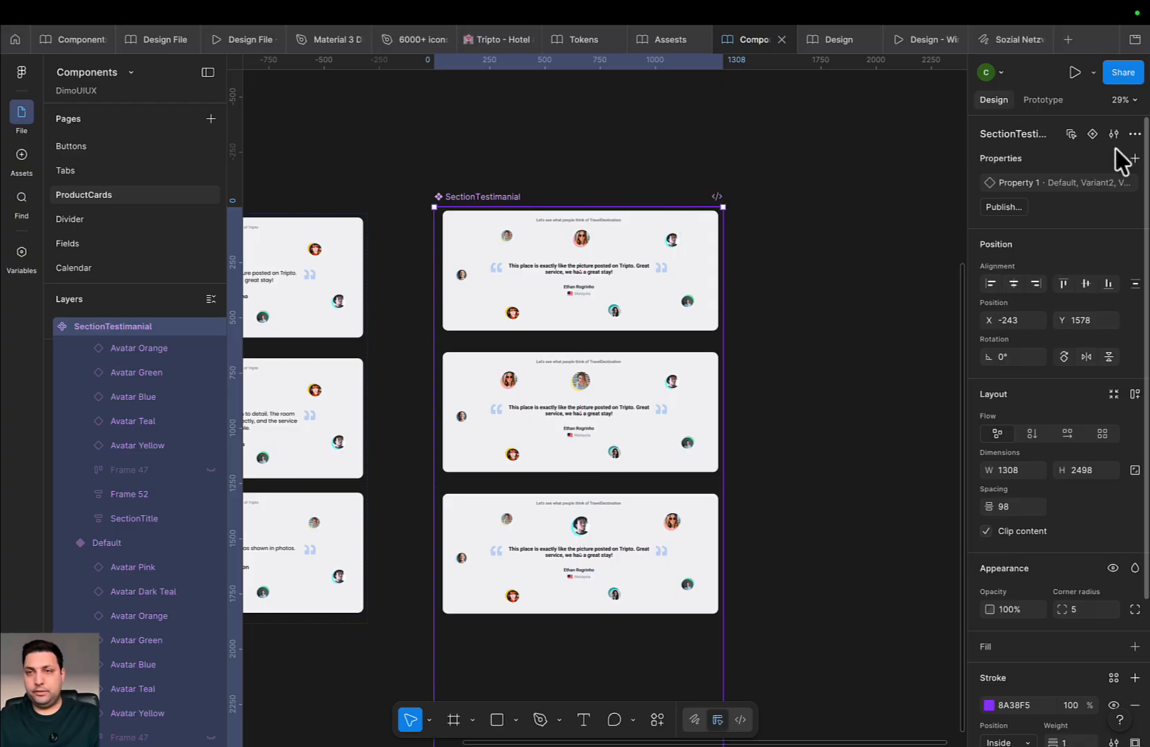
# Copy the "So impressed with the attention to detail" quote from the reference testimonial set and paste it over Variant2's quote text
pyautogui.moveTo(402, 390); pyautogui.dragTo(641, 353)
pyautogui.scroll(3, 471, 408)
pyautogui.doubleClick(463, 368)
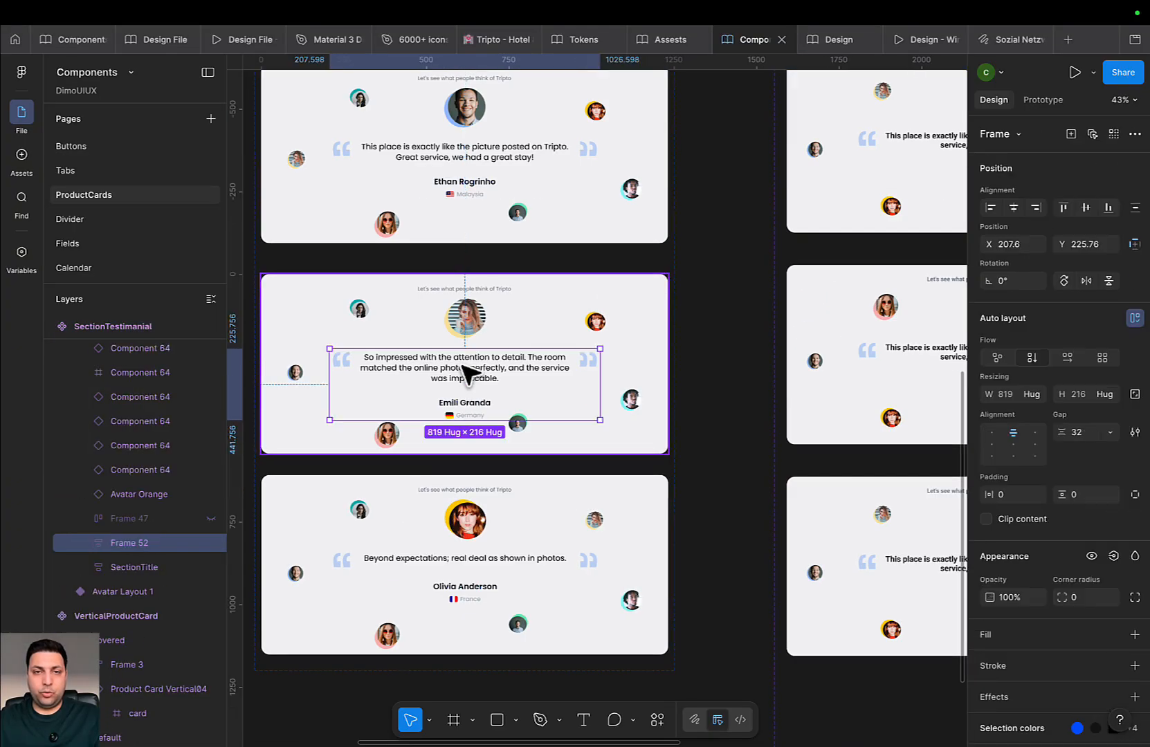
pyautogui.doubleClick(462, 366)
pyautogui.doubleClick(462, 366)
pyautogui.hotkey('ctrl', 'c')
pyautogui.moveTo(565, 401); pyautogui.dragTo(234, 427)
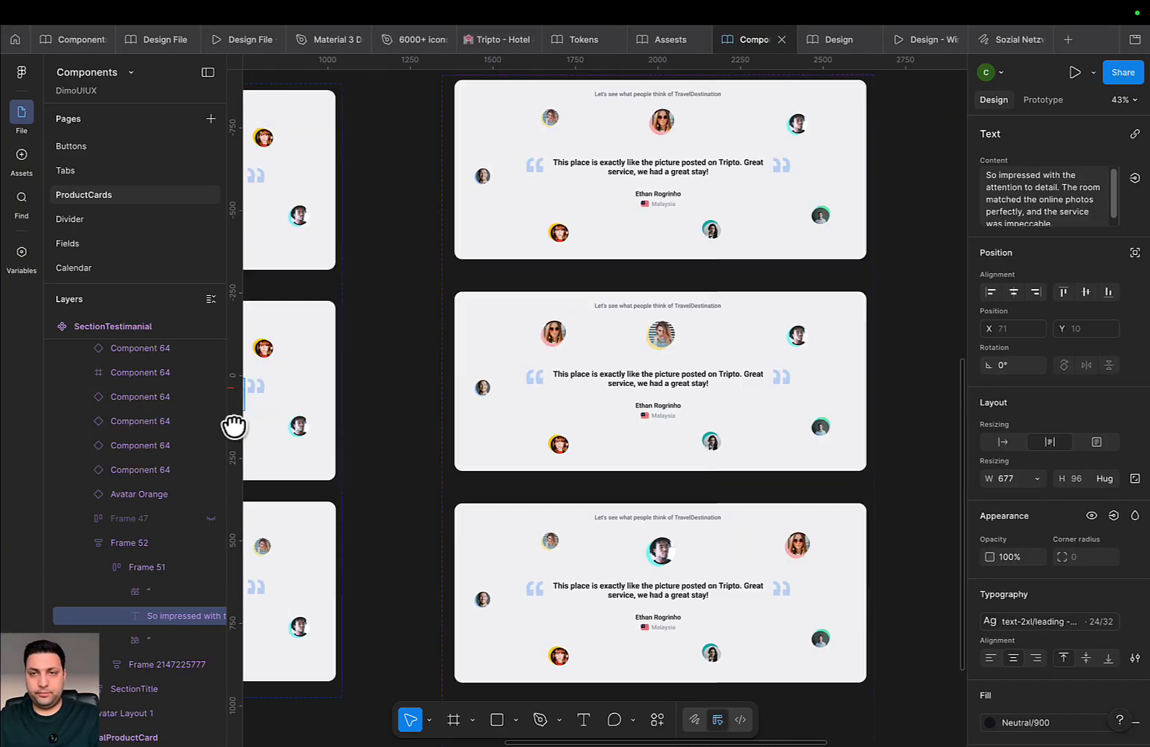
pyautogui.doubleClick(626, 379)
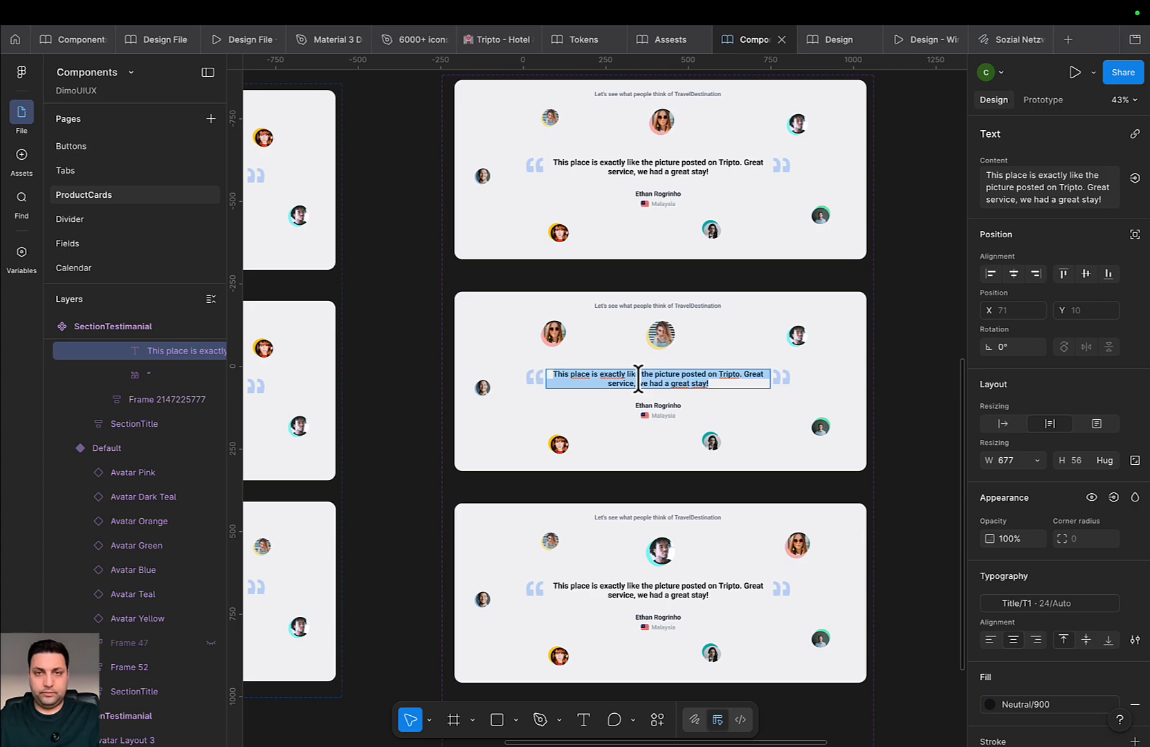
pyautogui.hotkey('ctrl', 'v')
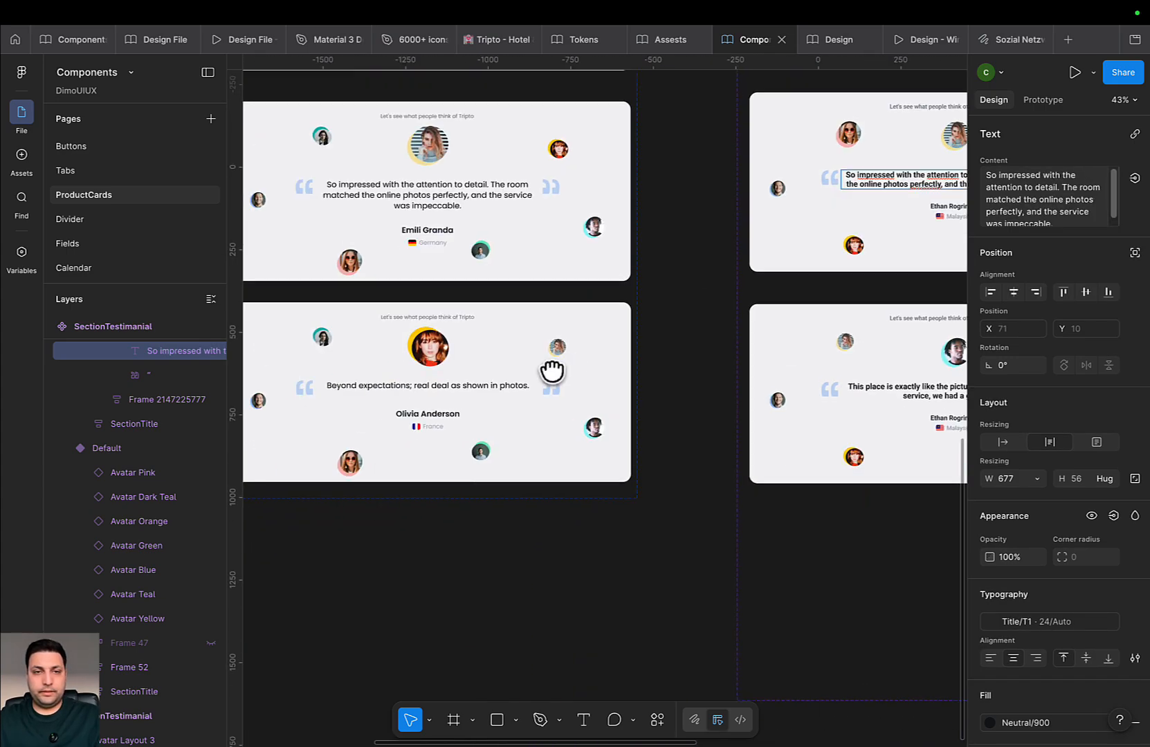
# Replace Variant3's quote with "Beyond expectations; real deal as shown in photos." copied from the reference testimonial set
pyautogui.click(488, 382)
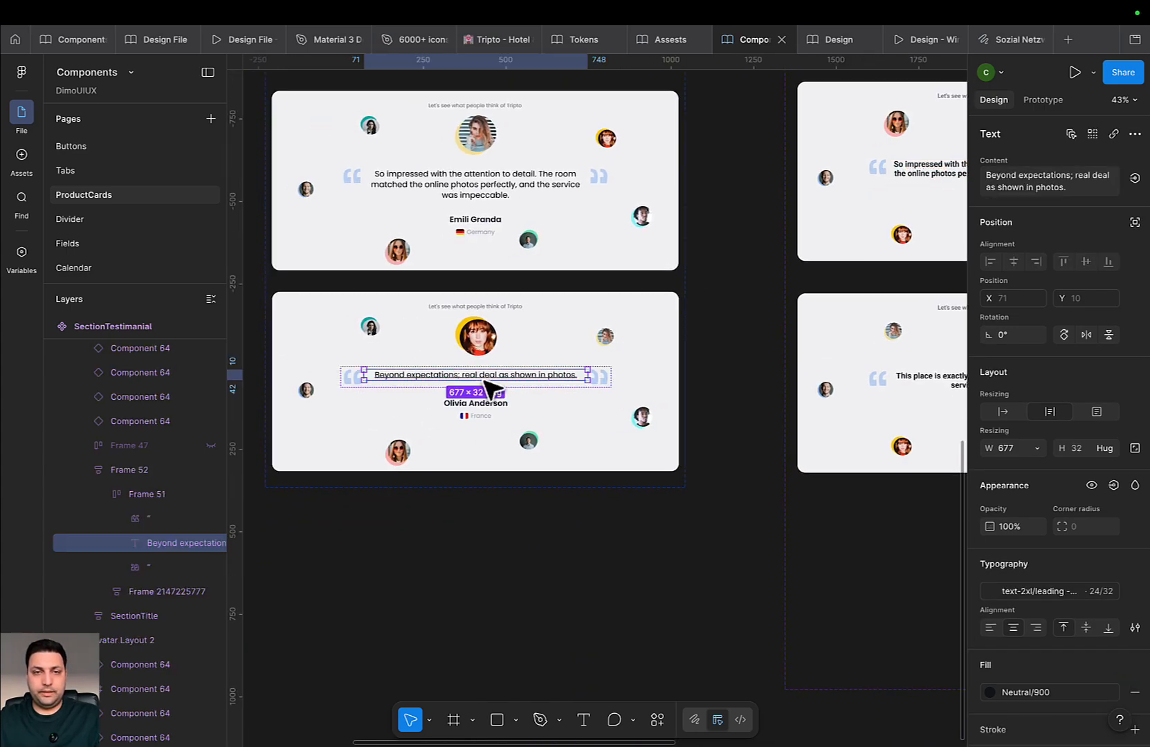
pyautogui.doubleClick(485, 380)
pyautogui.hotkey('ctrl', 'c')
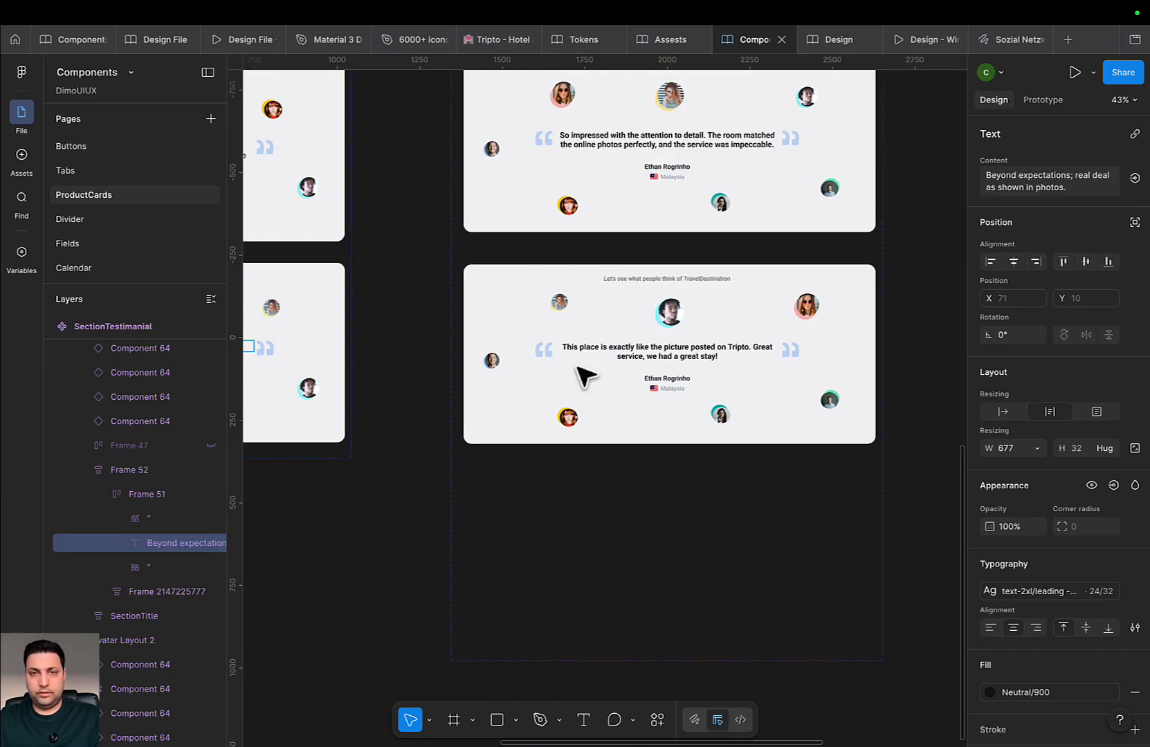
pyautogui.doubleClick(640, 347)
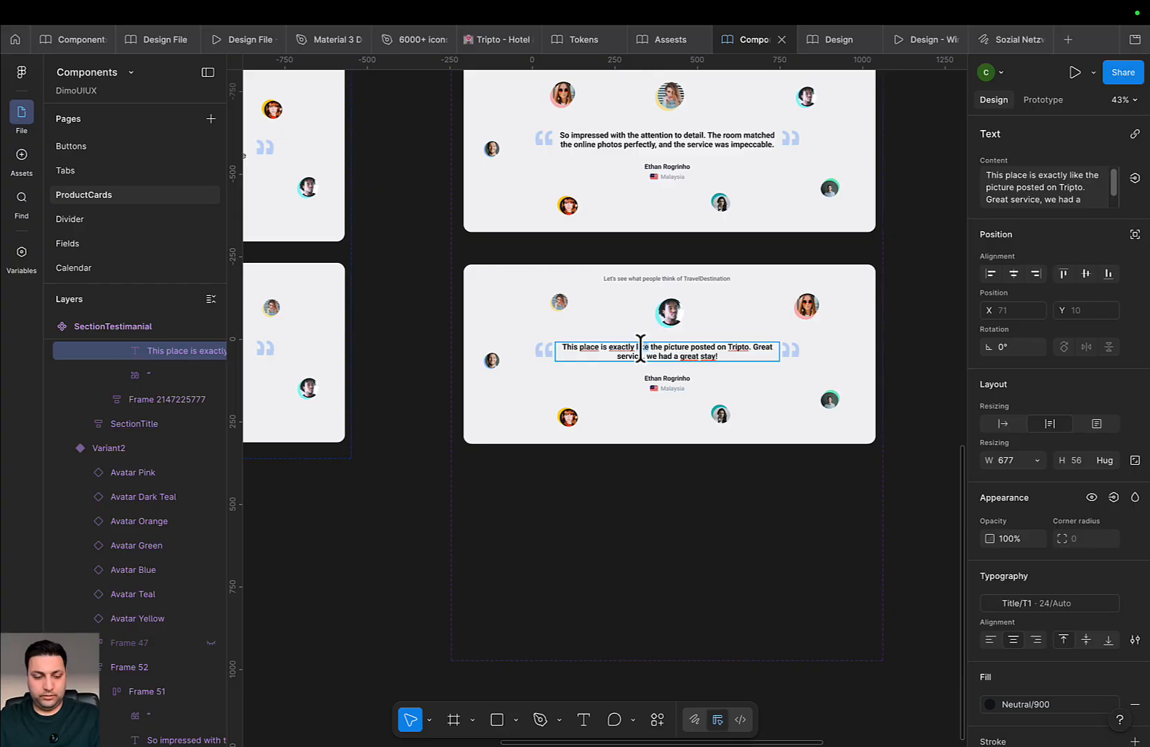
pyautogui.hotkey('ctrl', 'v')
pyautogui.click(654, 501)
pyautogui.moveTo(608, 448); pyautogui.dragTo(609, 567)
pyautogui.scroll(1, 617, 339)
pyautogui.moveTo(653, 351); pyautogui.dragTo(691, 484)
pyautogui.scroll(-3, 681, 470)
pyautogui.hscroll(-3, 546, 402)
pyautogui.scroll(-1, 547, 403)
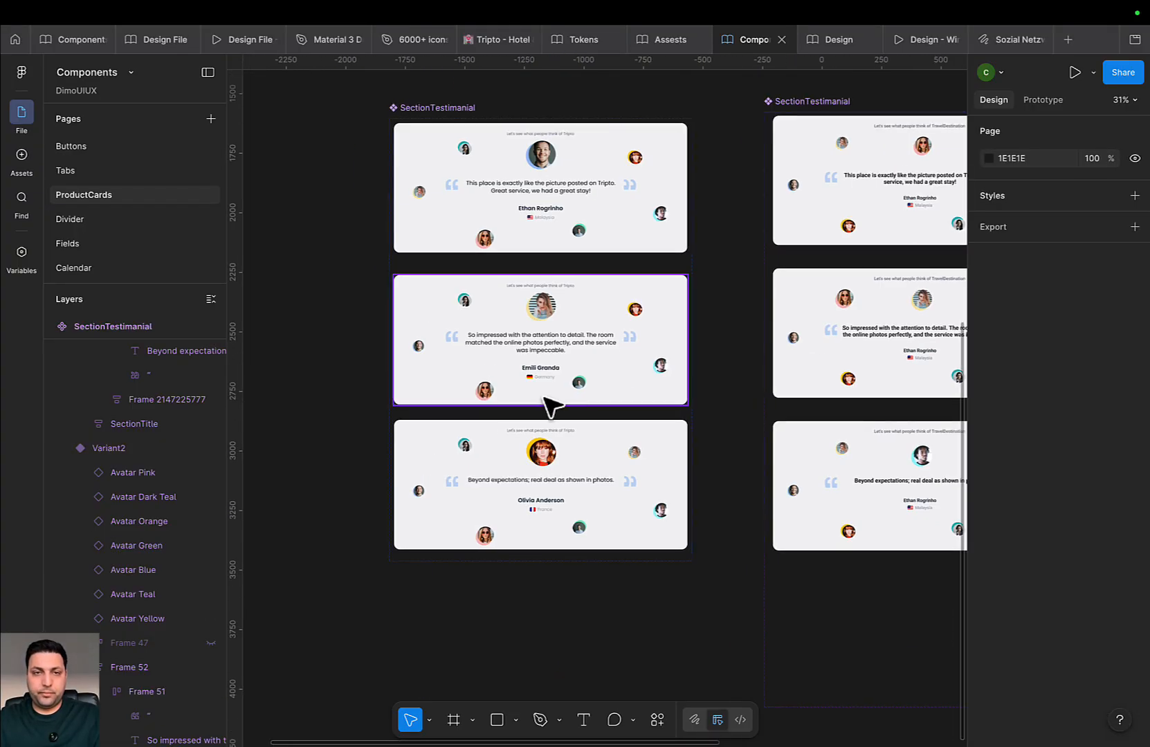
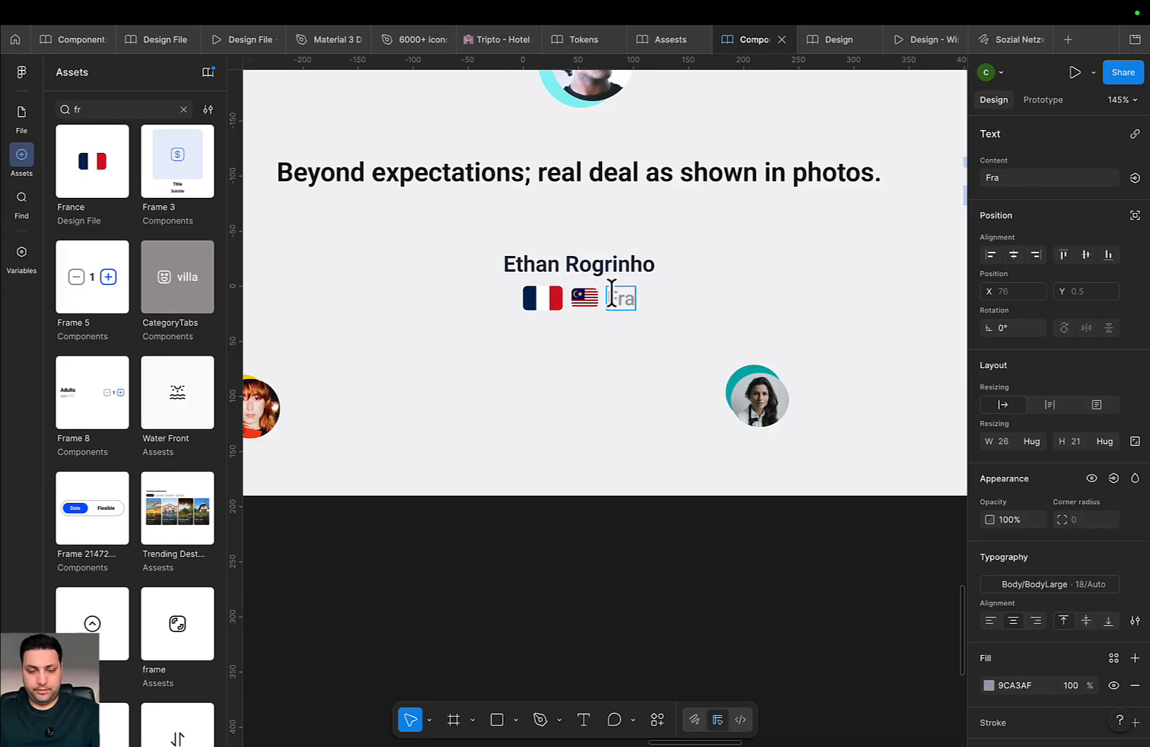
# Finish Variant3's country label as "France" and delete the Malaysian flag beside it, leaving the French flag
pyautogui.press('Escape')
pyautogui.click(566, 299)
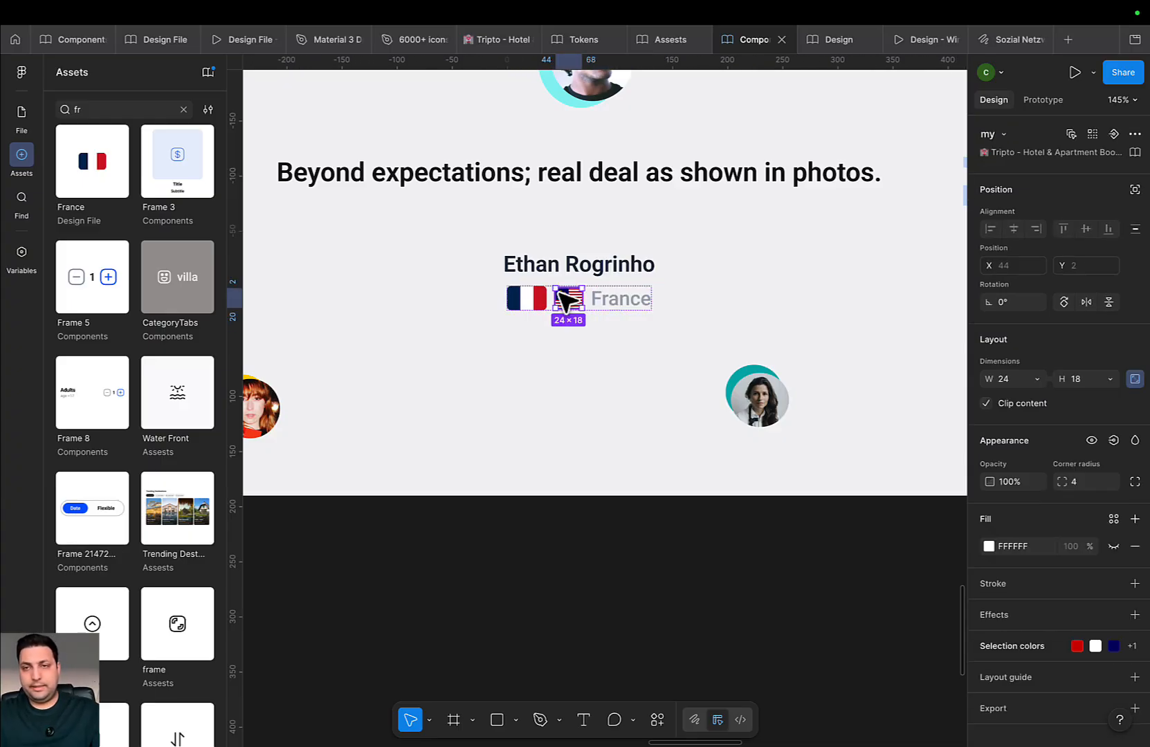
pyautogui.press('Delete')
pyautogui.click(546, 304)
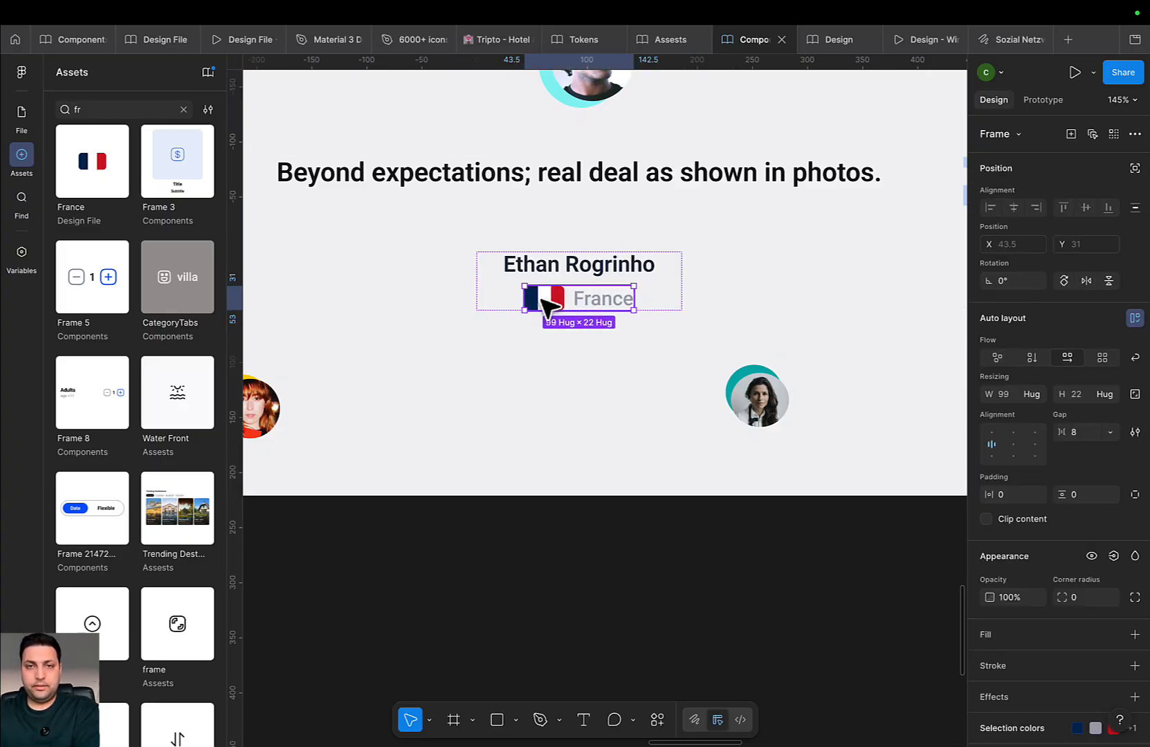
# Resize the French flag beside Variant3's country label to 24 wide by 18 high
pyautogui.click(546, 305)
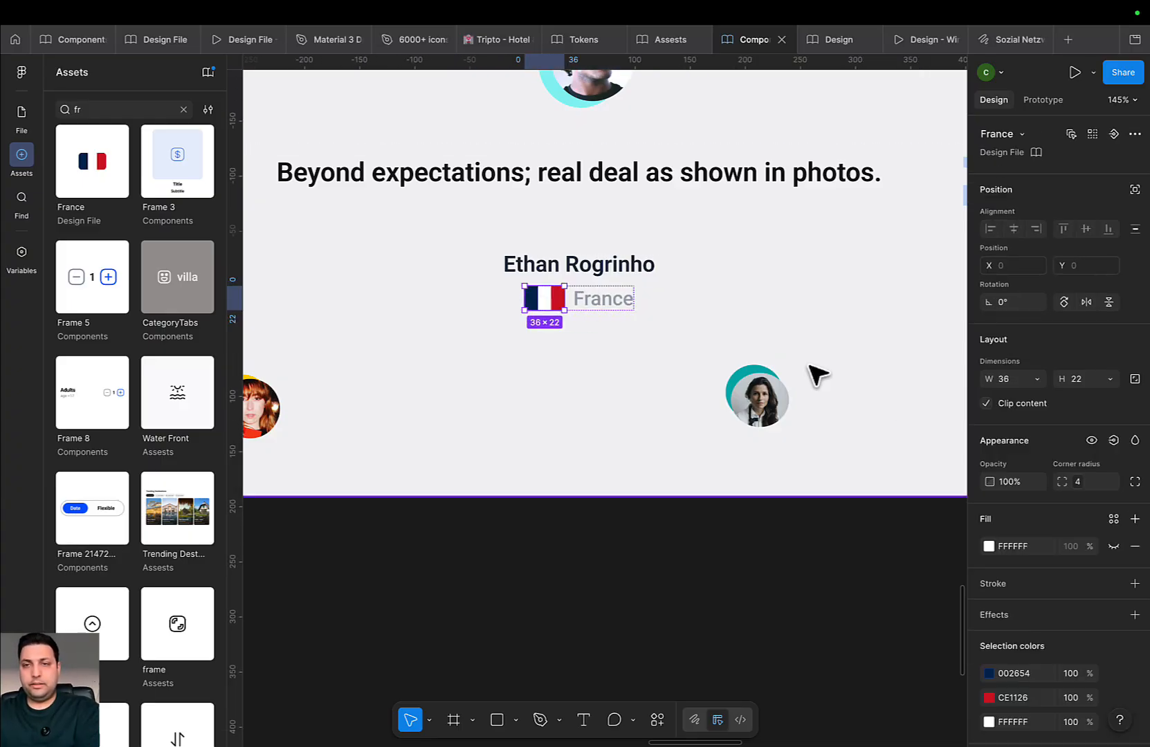
pyautogui.click(1009, 379)
pyautogui.write('24')
pyautogui.press('Tab')
pyautogui.write('18')
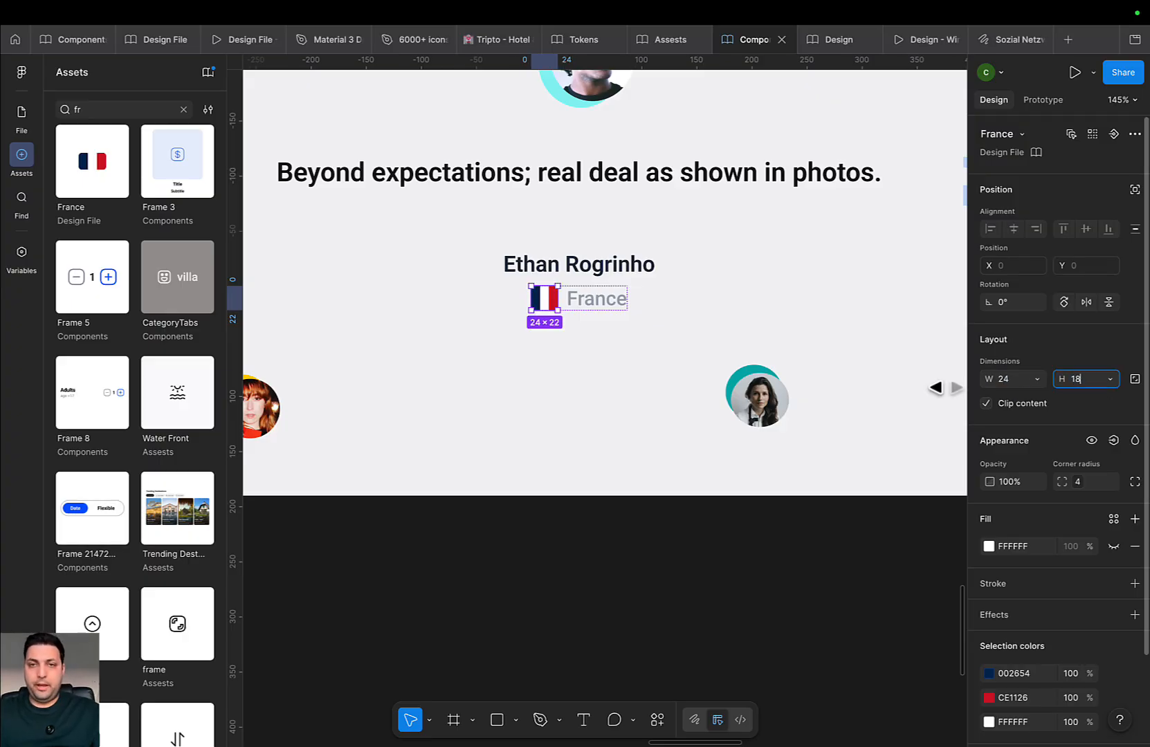
pyautogui.scroll(-5, 885, 415)
pyautogui.click(714, 529)
pyautogui.scroll(-7, 706, 525)
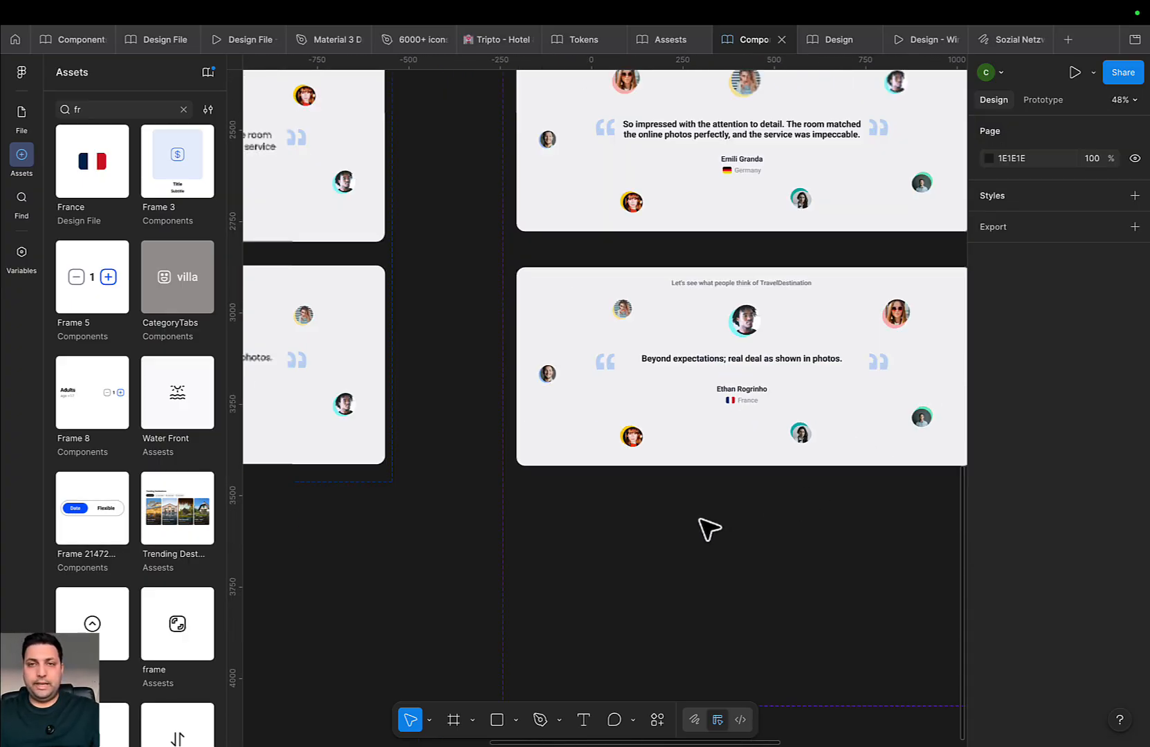
# Apply the pending library updates to the Components file's assets
pyautogui.click(657, 161)
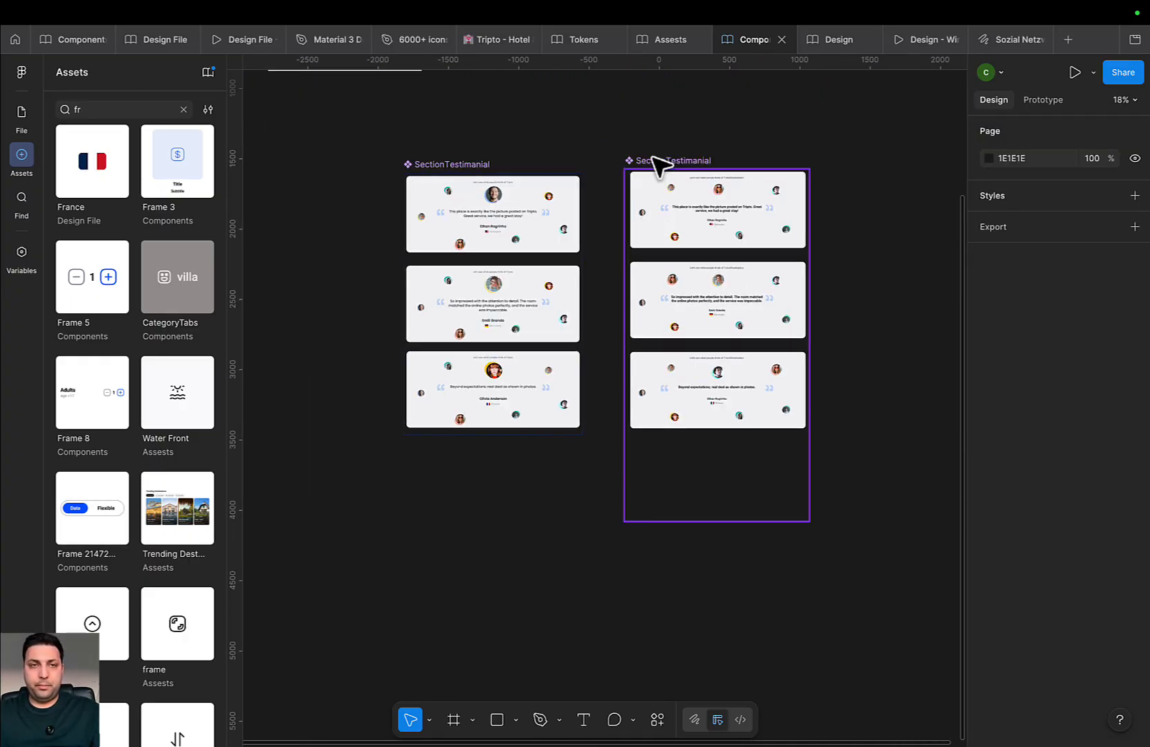
pyautogui.click(208, 72)
pyautogui.click(835, 563)
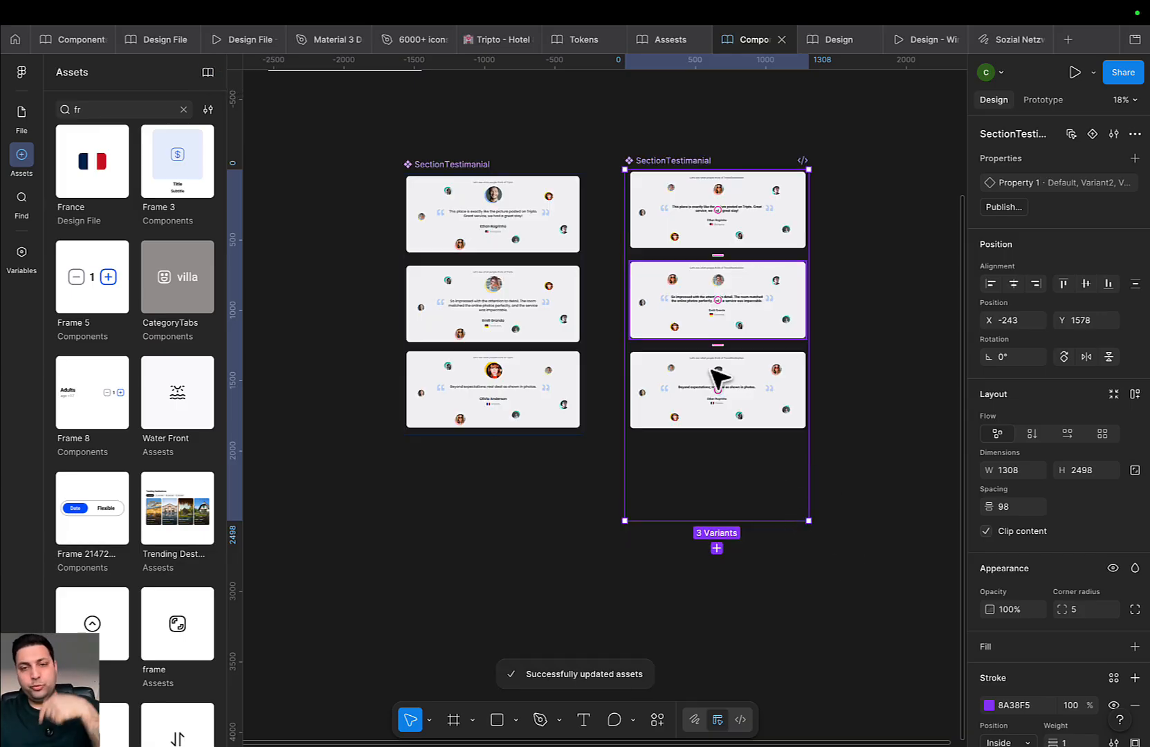
pyautogui.press('Escape')
pyautogui.click(780, 243)
pyautogui.click(872, 246)
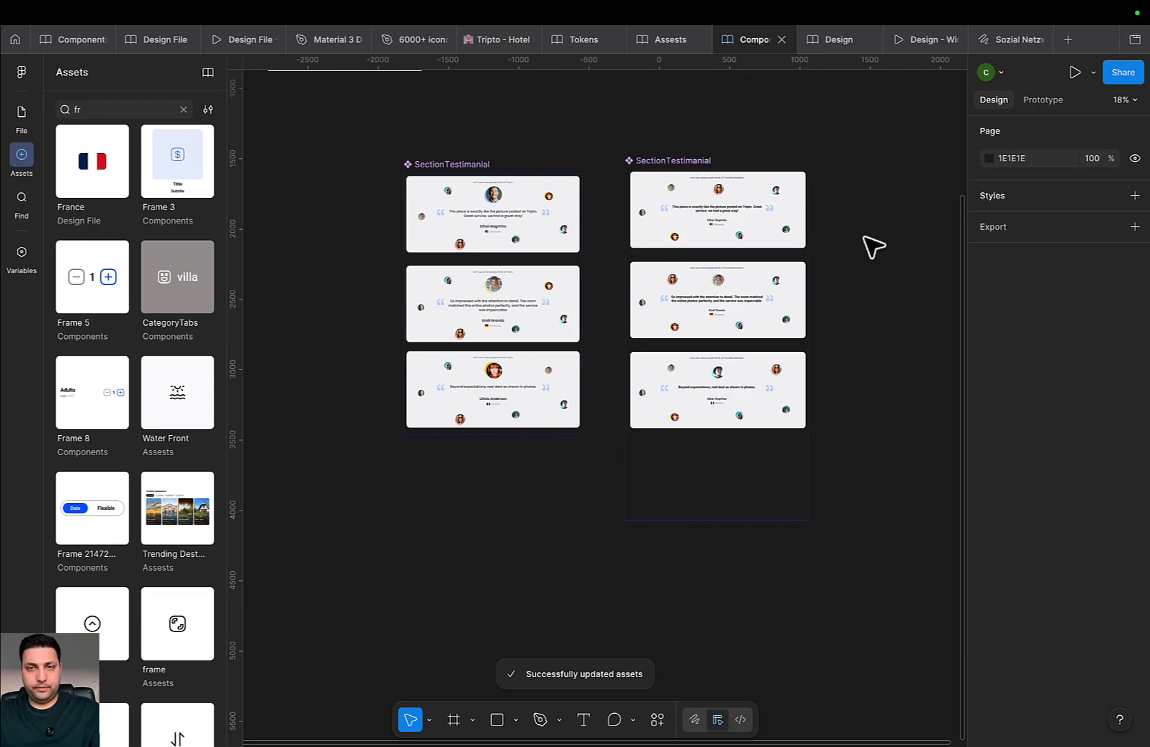
# Delete the old reference SectionTestimanial set, keeping the newly built component set
pyautogui.click(766, 225)
pyautogui.scroll(2, 764, 232)
pyautogui.scroll(-2, 699, 348)
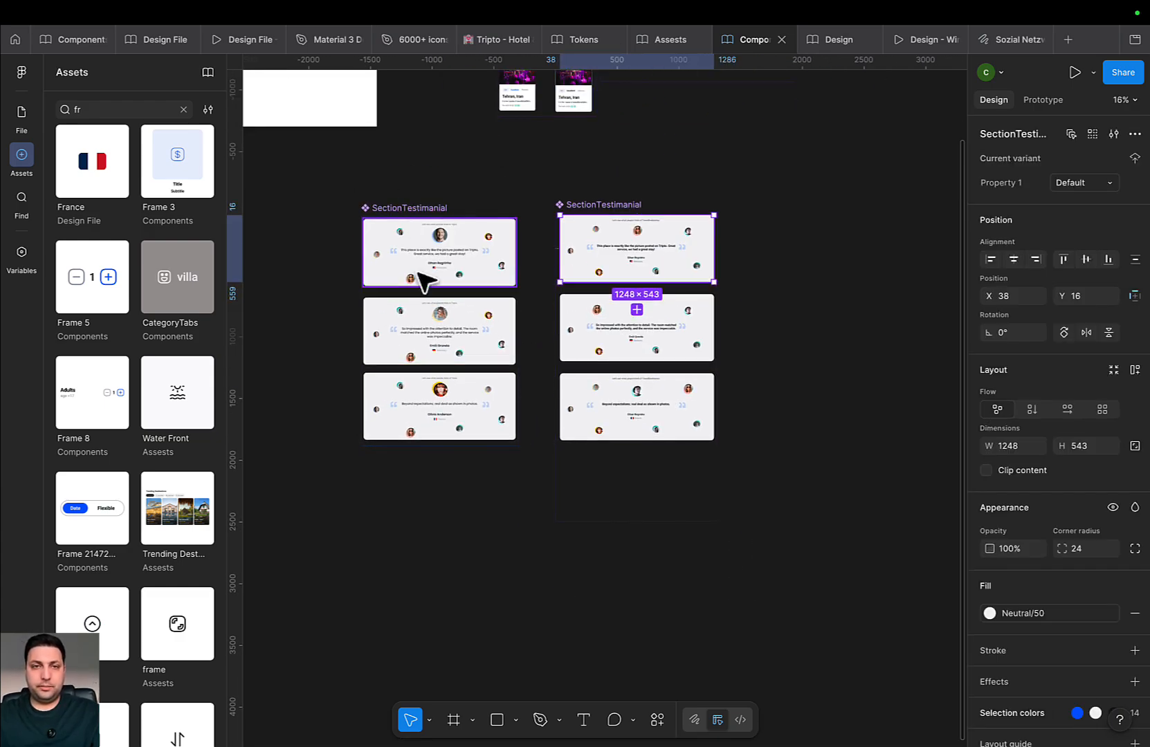
pyautogui.click(409, 207)
pyautogui.press('Escape')
pyautogui.scroll(-6, 551, 462)
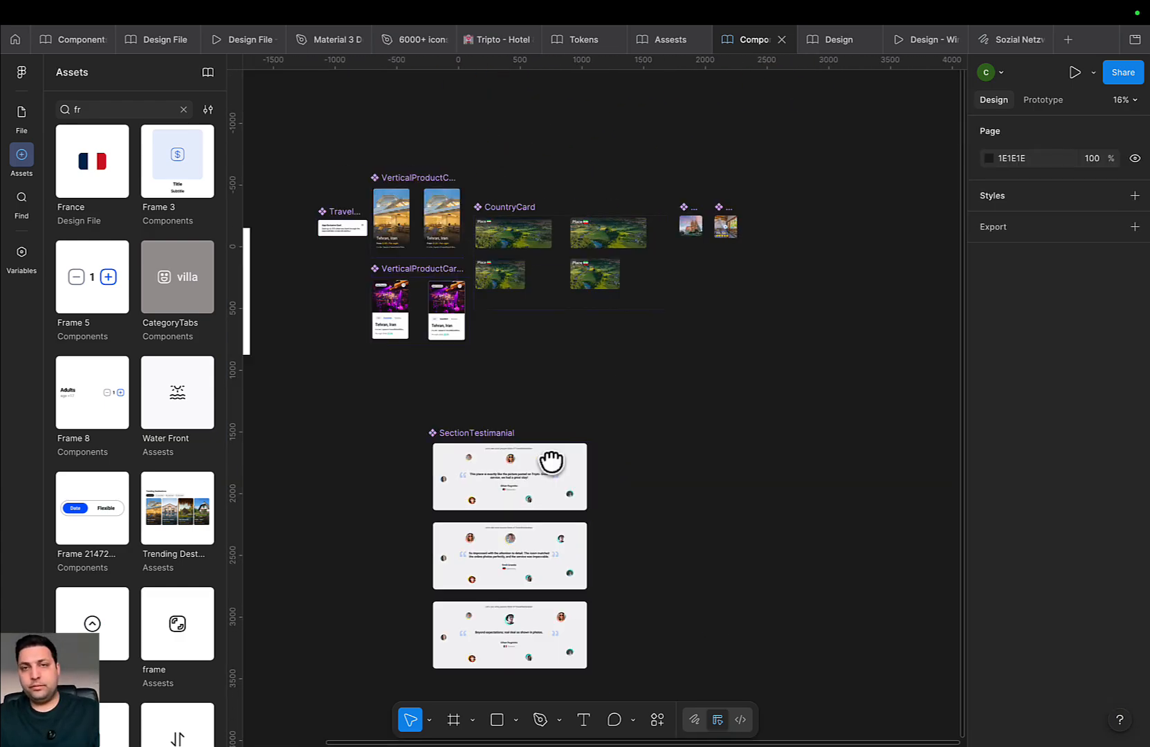
# Switch to the Design file and check its libraries for available updates
pyautogui.click(833, 39)
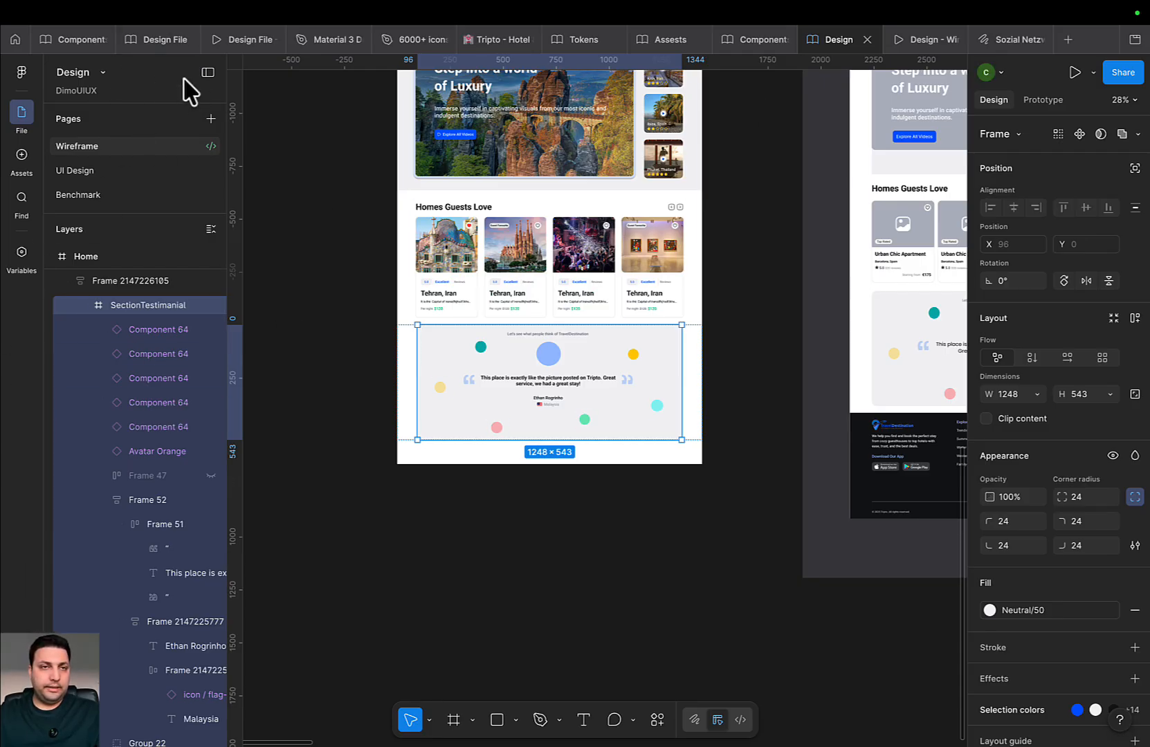
pyautogui.click(22, 157)
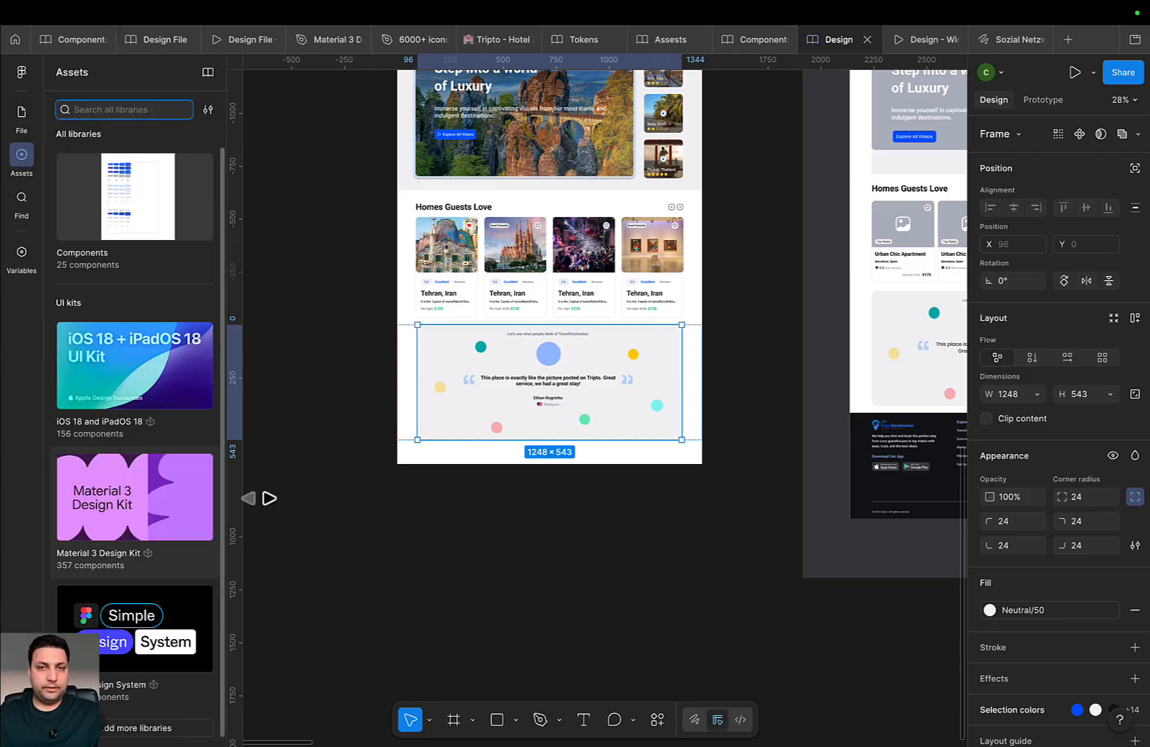
pyautogui.click(208, 72)
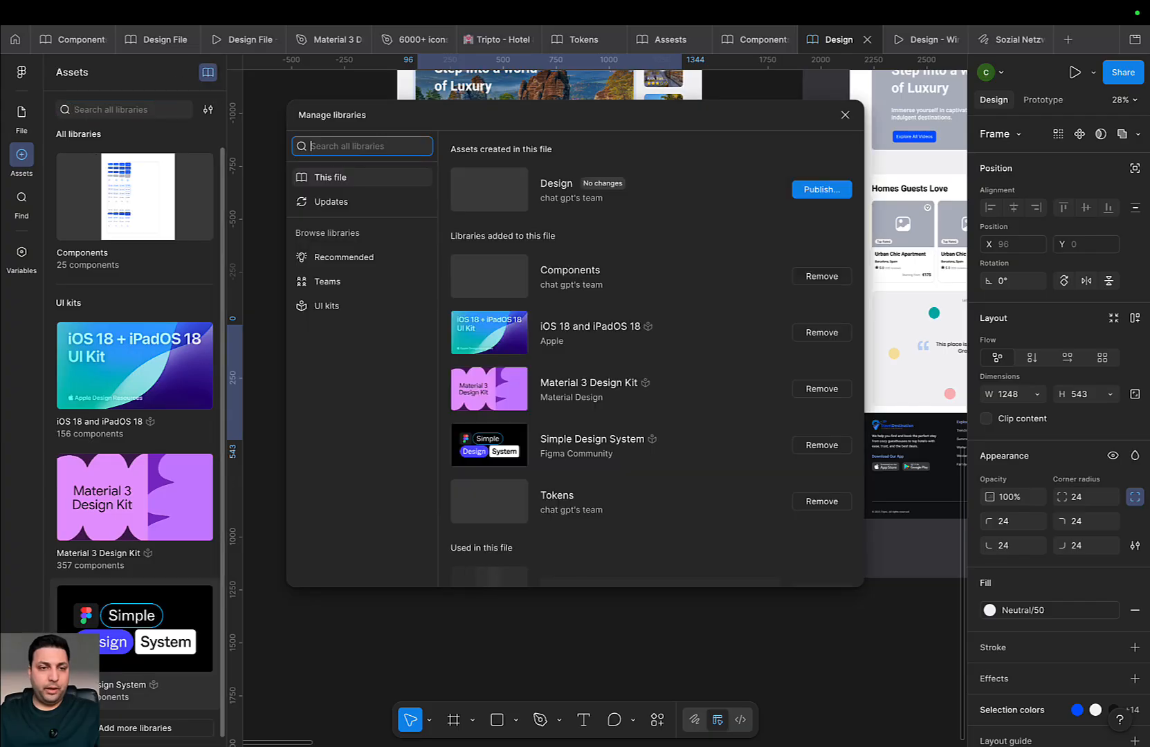
pyautogui.click(348, 203)
pyautogui.click(845, 115)
pyautogui.click(574, 503)
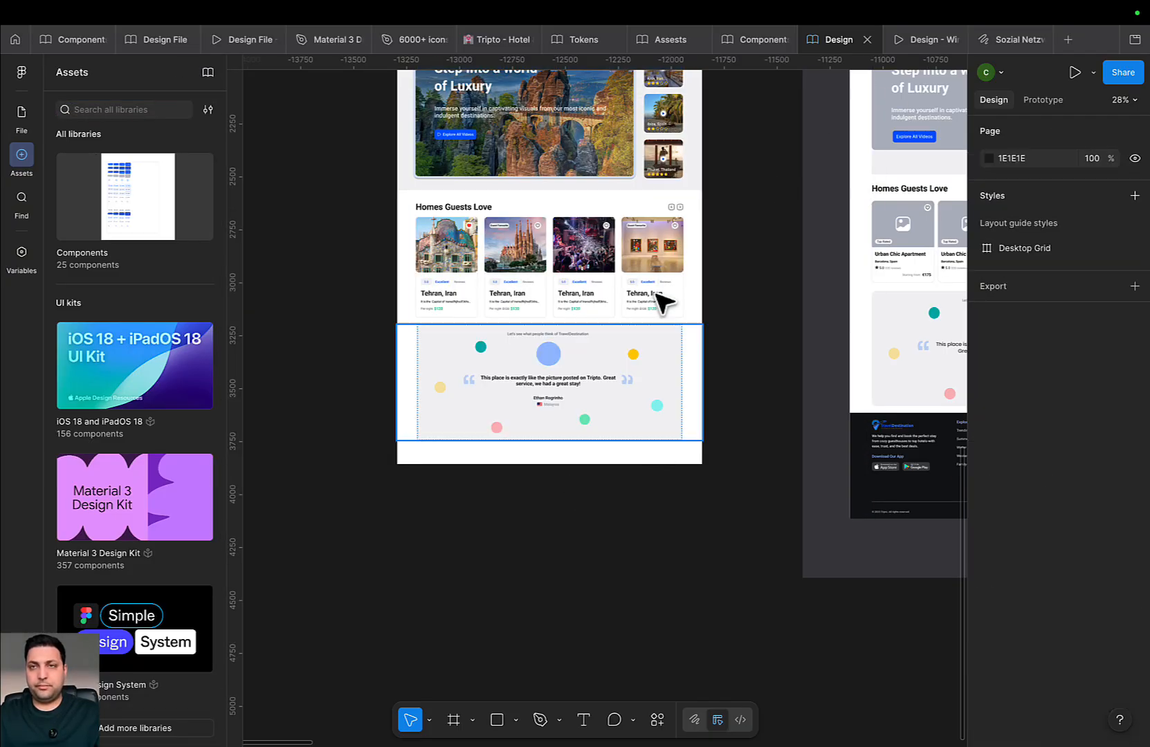
# Reload the Design file and bring the Home page's testimonial section into view
pyautogui.rightClick(833, 43)
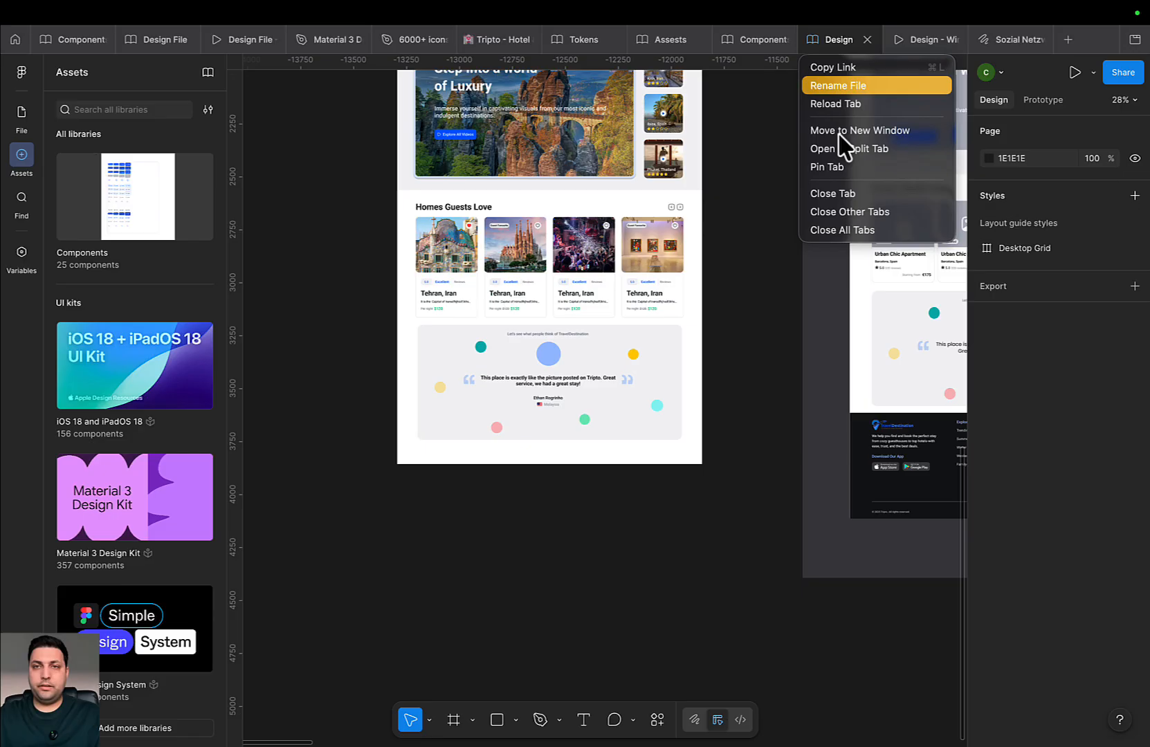
pyautogui.click(858, 104)
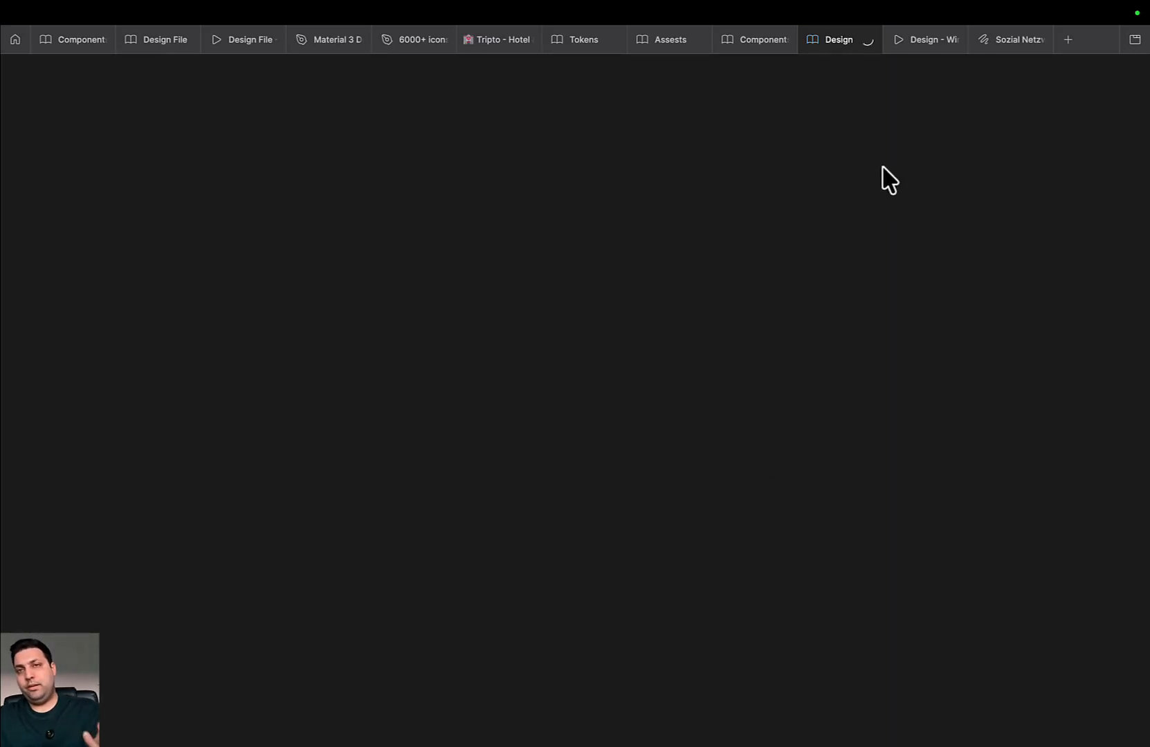
pyautogui.click(754, 48)
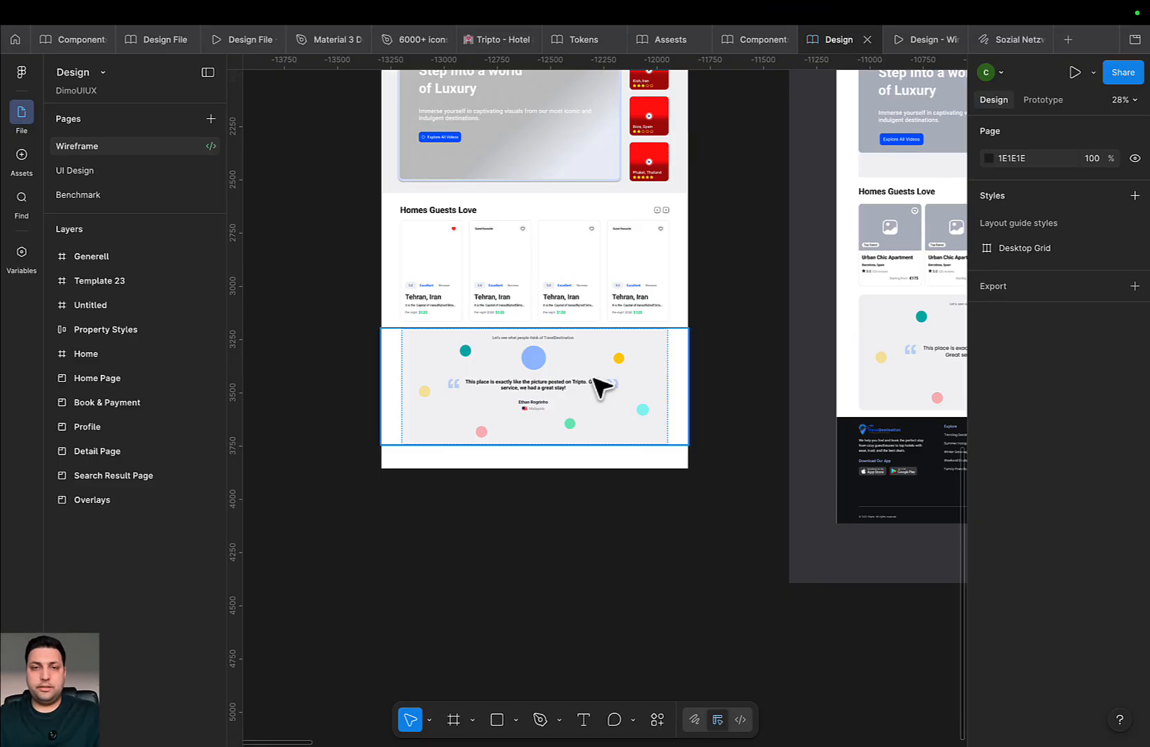
pyautogui.scroll(-5, 718, 372)
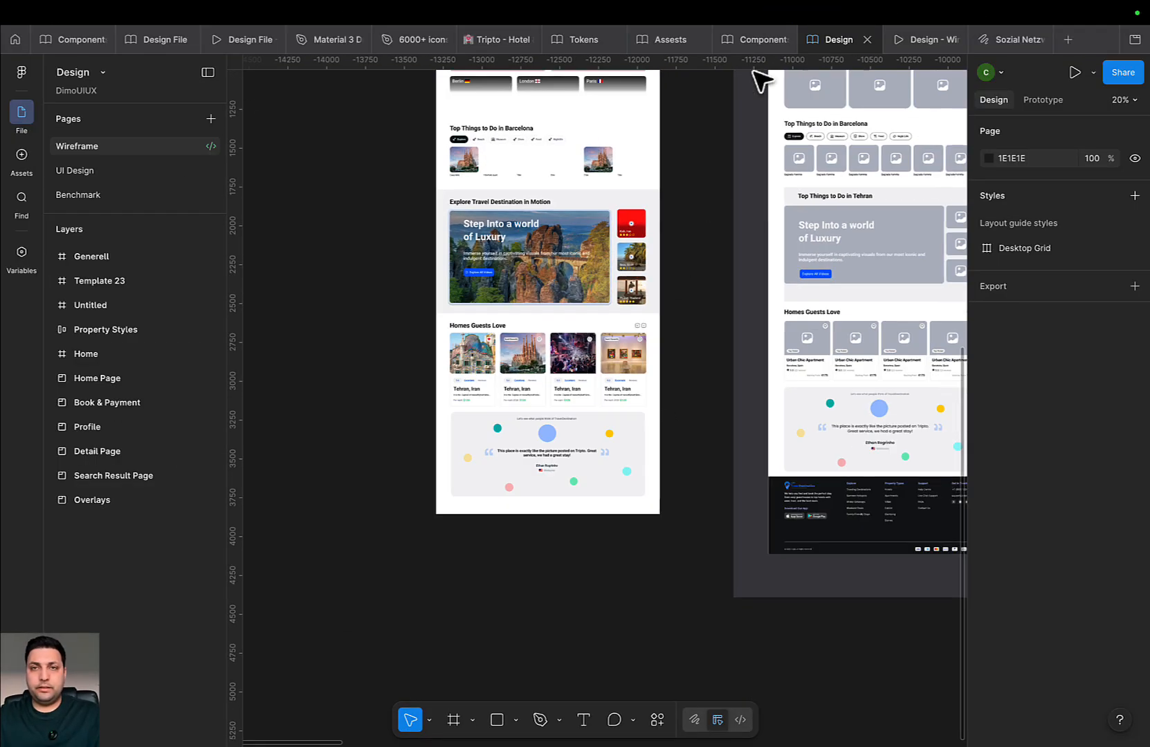
# Select and copy the Default variant of the SectionTestimanial set in the Components file
pyautogui.click(754, 39)
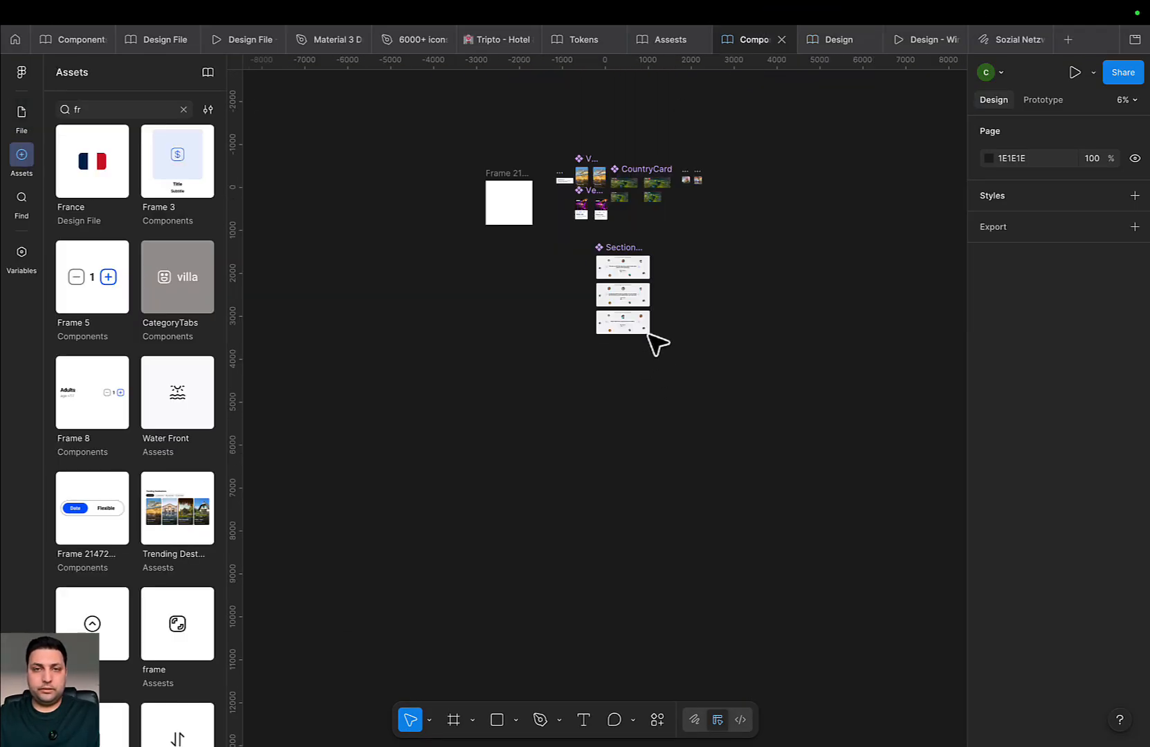
pyautogui.scroll(2, 650, 336)
pyautogui.click(624, 265)
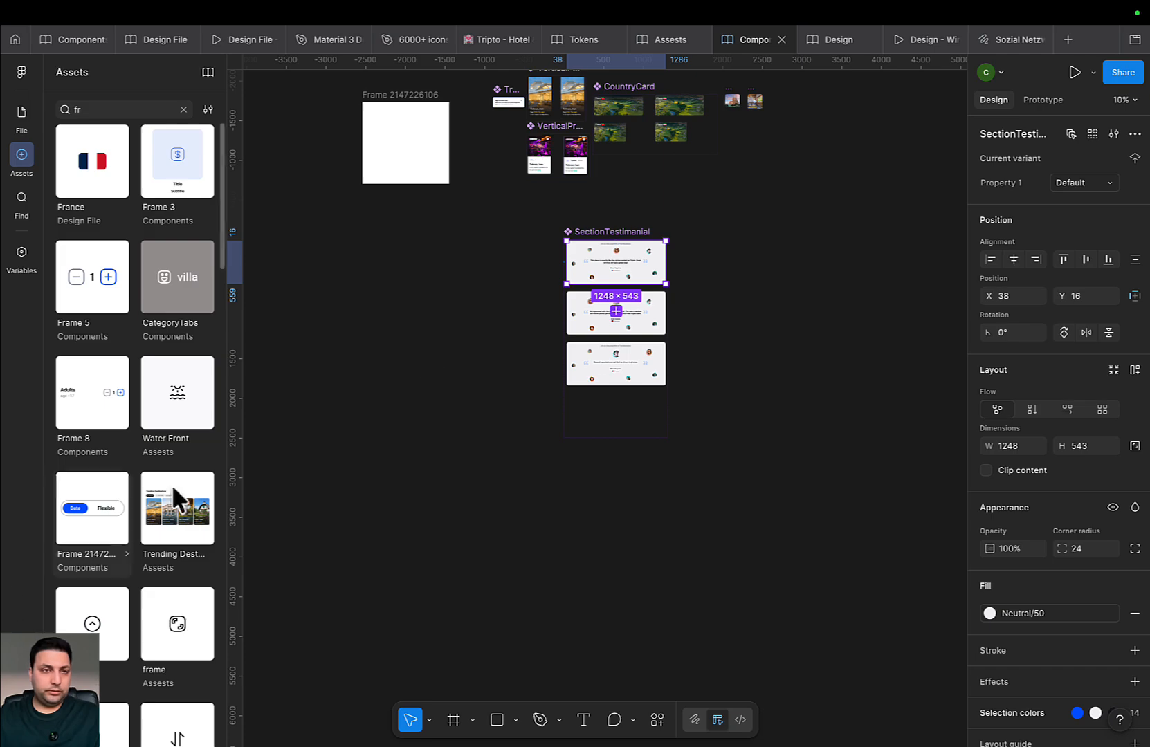
# In the Design file, delete the Home page's old testimonial section and paste the SectionTestimanial instance into its emptied frame
pyautogui.click(826, 42)
pyautogui.scroll(2, 650, 423)
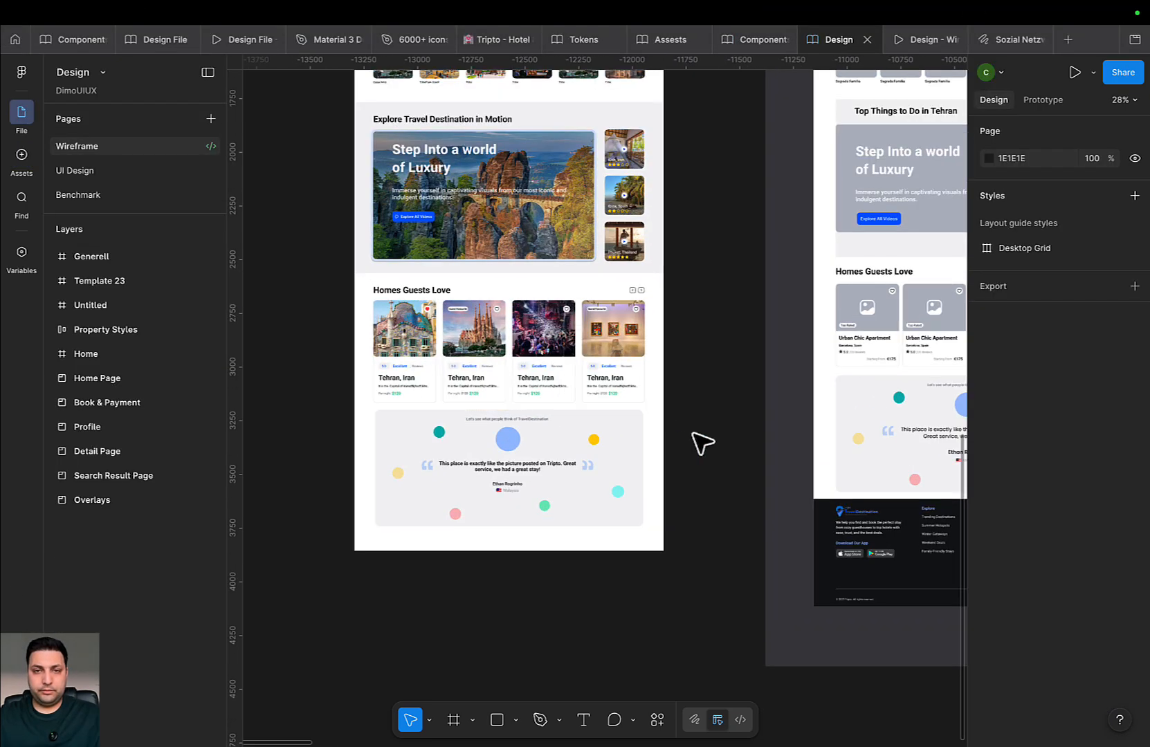
pyautogui.click(585, 470)
pyautogui.press('Delete')
pyautogui.click(591, 475)
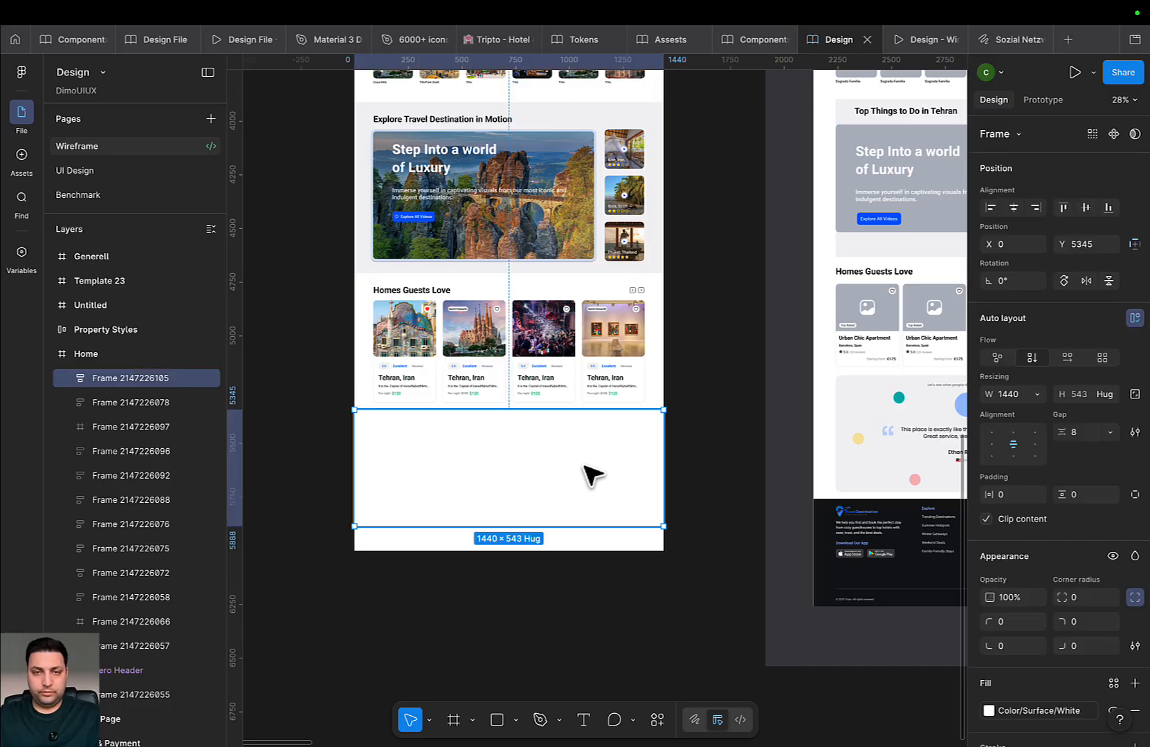
pyautogui.press('super+v')
pyautogui.click(671, 503)
pyautogui.click(544, 501)
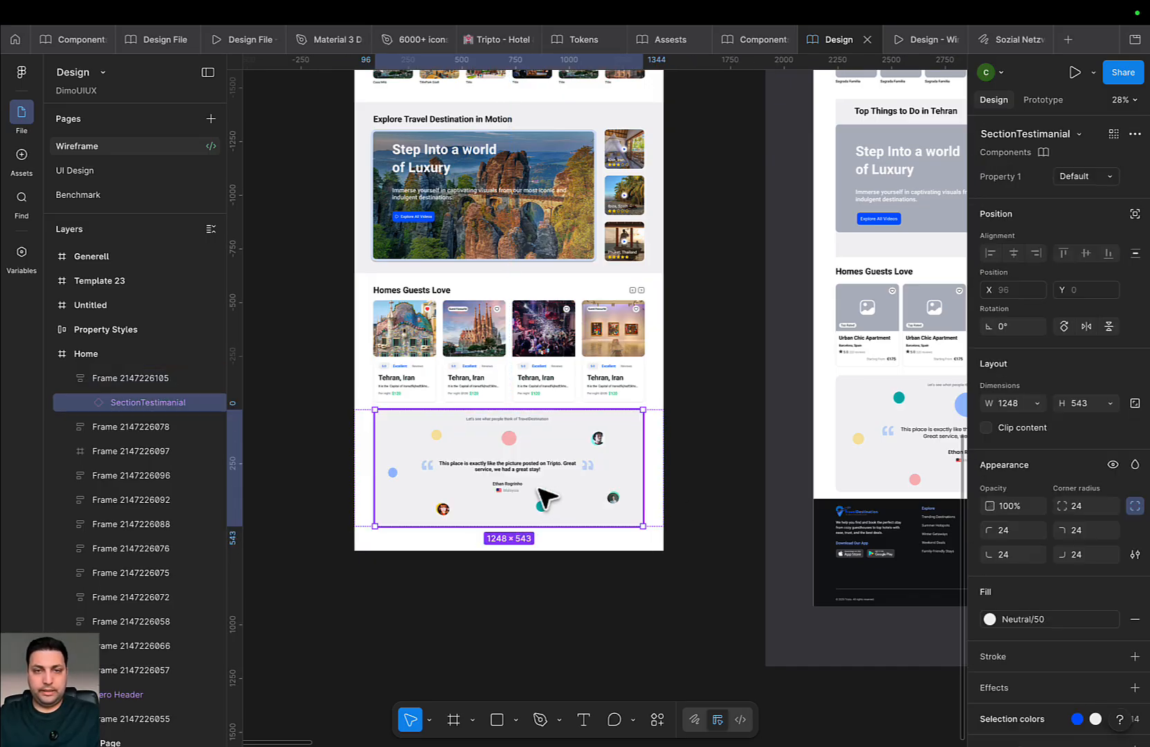
# Go to the pasted testimonial section's main component to check its avatars and return to the Design file
pyautogui.rightClick(552, 500)
pyautogui.click(608, 545)
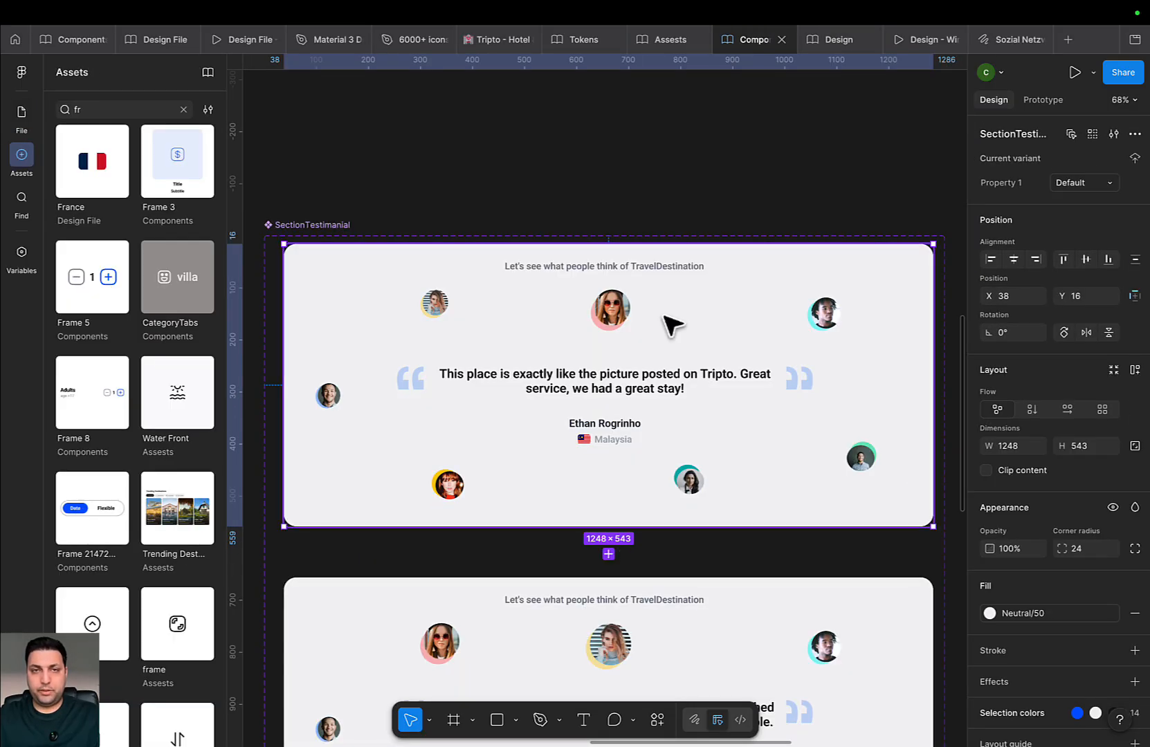
pyautogui.moveTo(967, 17)
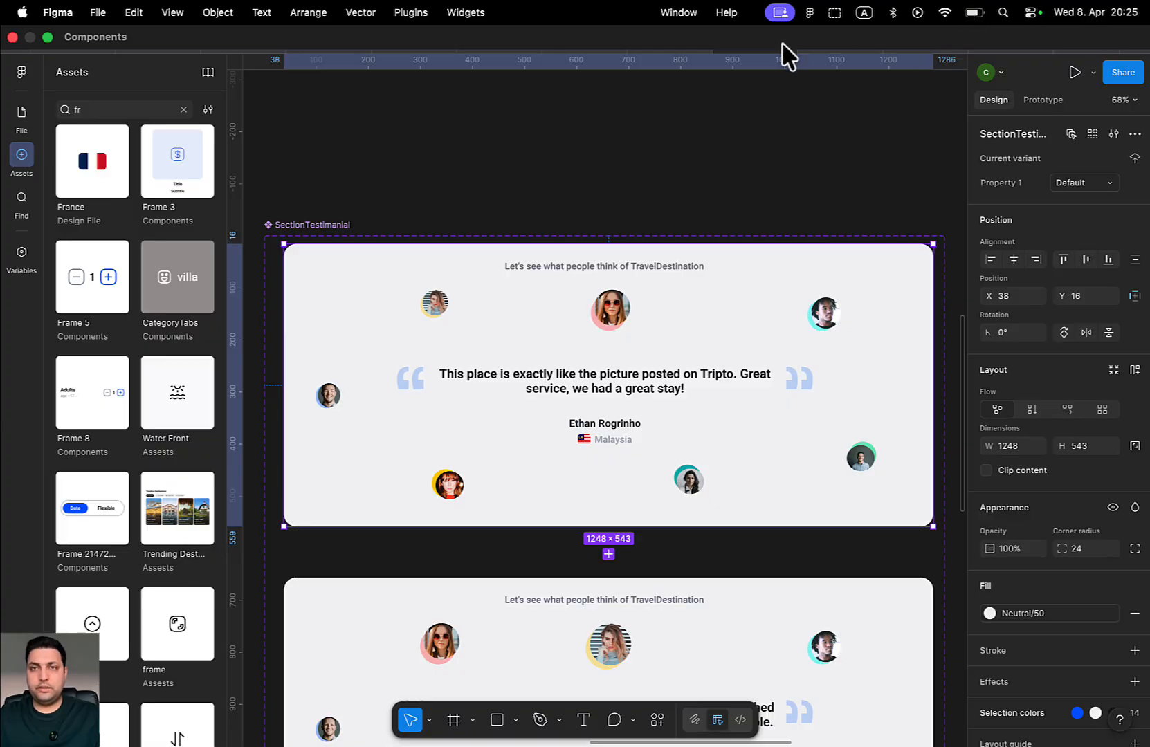
pyautogui.click(830, 41)
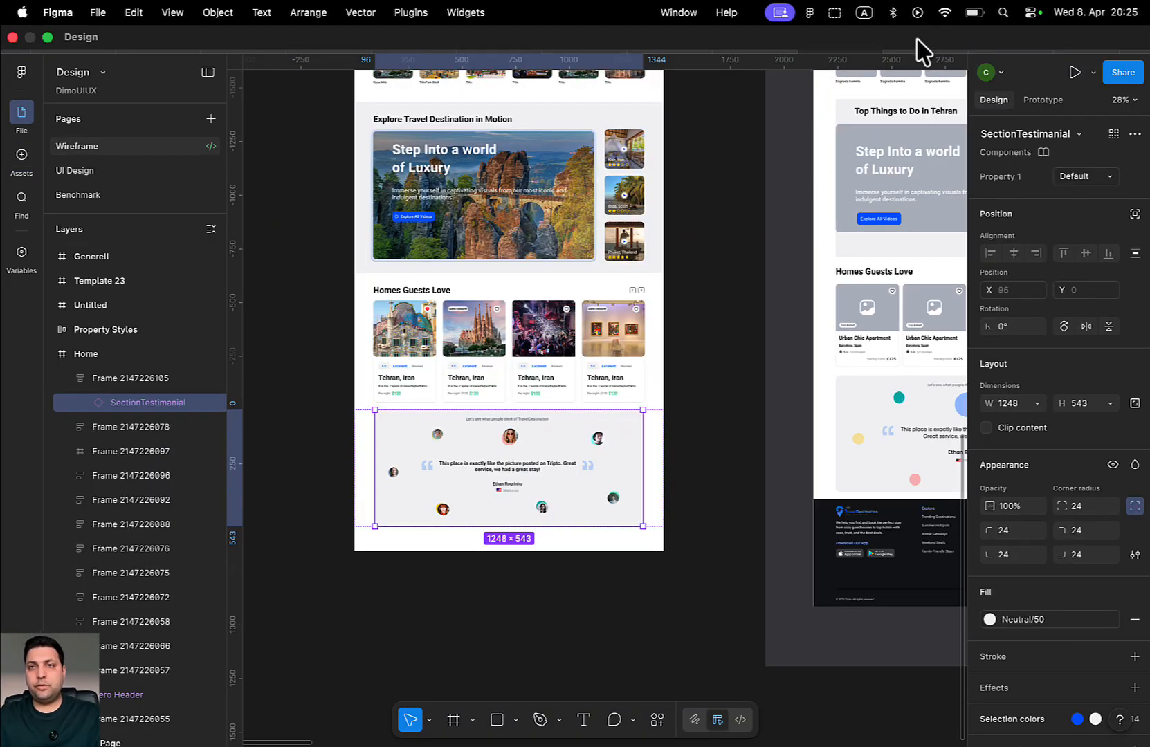
# Open the Design prototype preview and view the testimonial section on the home page
pyautogui.click(912, 41)
pyautogui.scroll(-10, 635, 436)
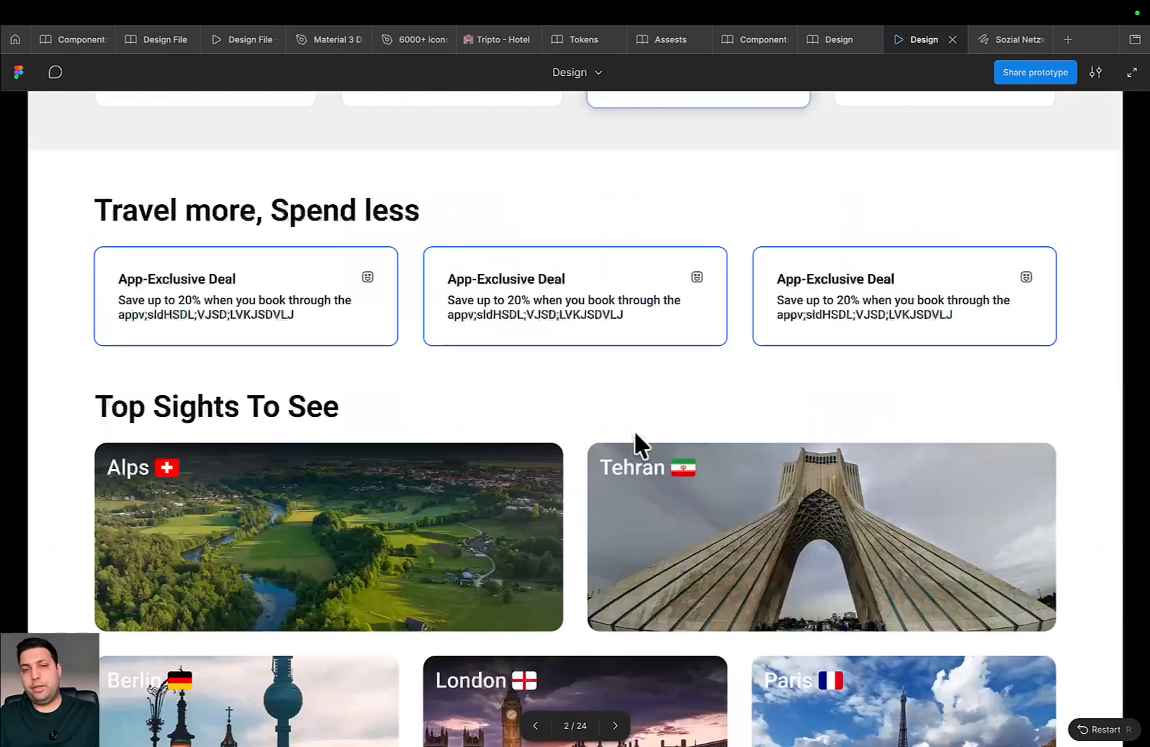
pyautogui.scroll(-10, 634, 434)
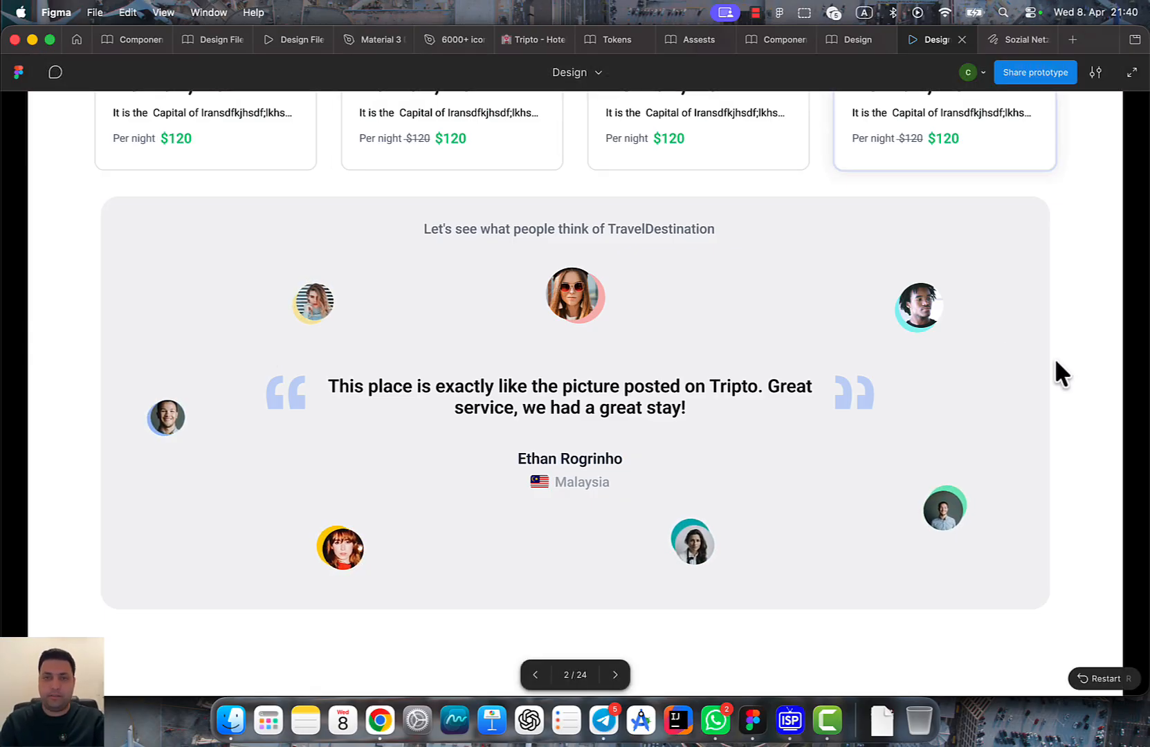
# In the Components file, select the Default variant's yellow avatar and examine its prototype interactions
pyautogui.click(761, 47)
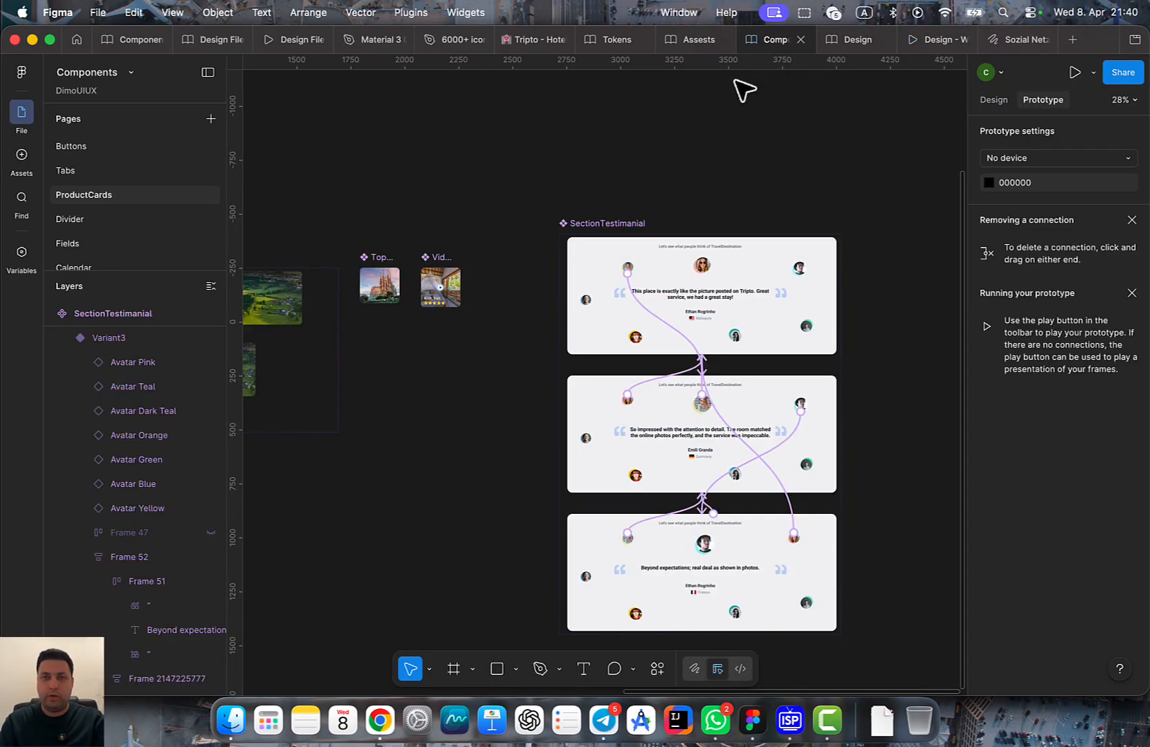
pyautogui.scroll(6, 662, 268)
pyautogui.scroll(-5, 568, 296)
pyautogui.scroll(3, 562, 306)
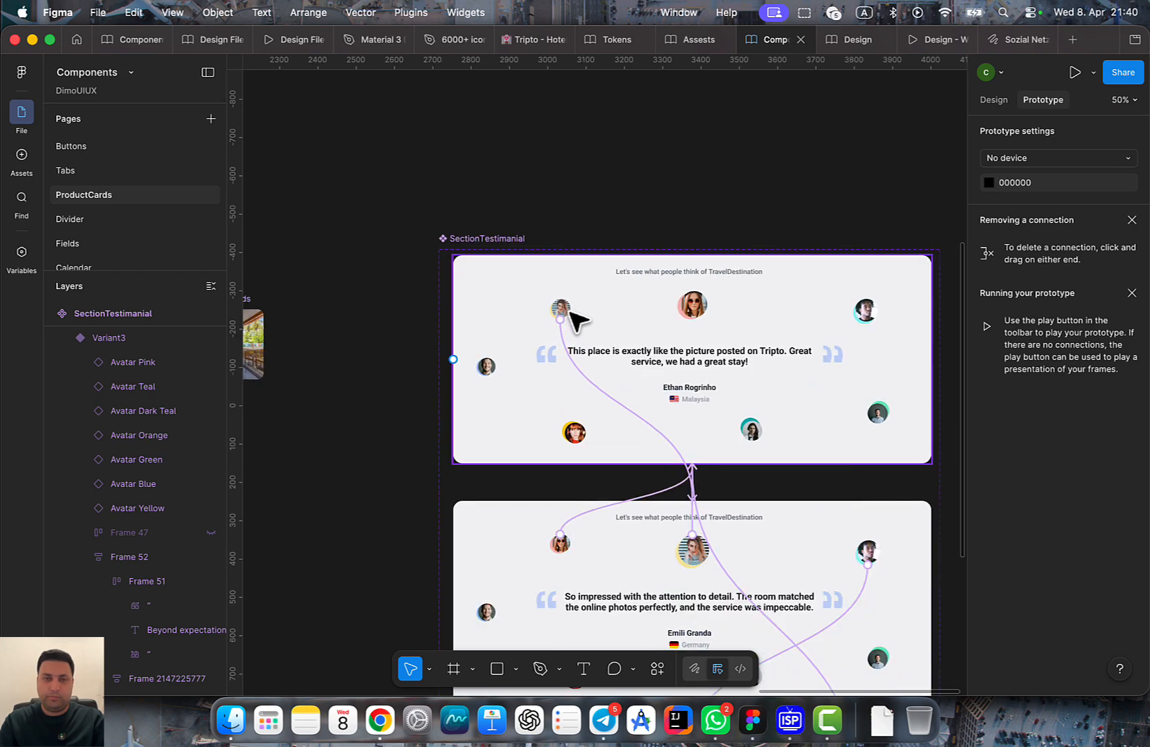
pyautogui.scroll(5, 567, 304)
pyautogui.click(574, 278)
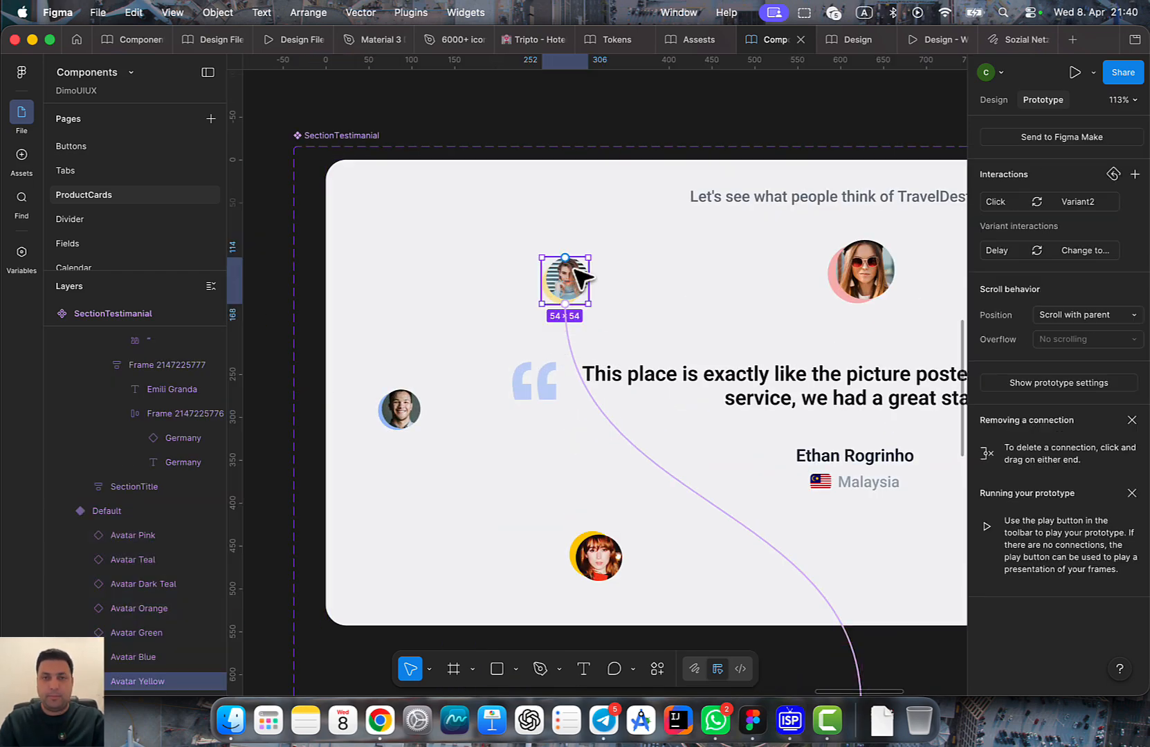
pyautogui.click(643, 276)
pyautogui.doubleClick(569, 280)
# Go to Avatar Yellow's main component and inspect the After delay interaction linking its first variant to Angle 2
pyautogui.rightClick(571, 282)
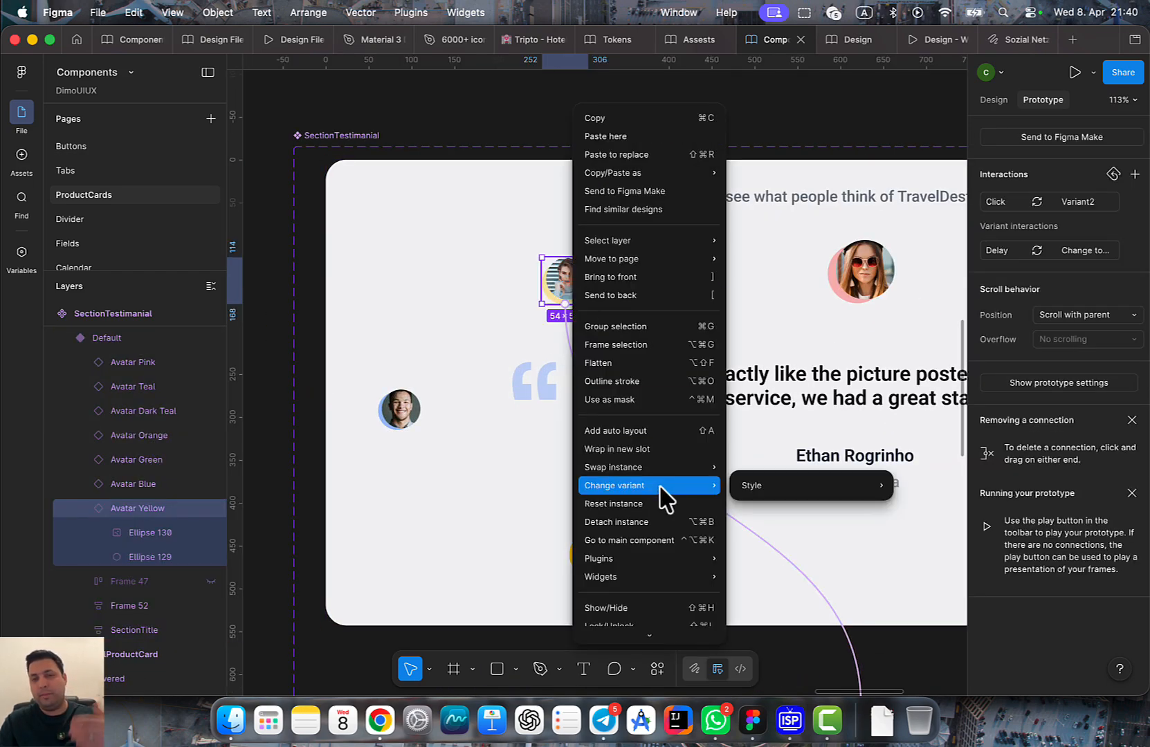
pyautogui.click(641, 542)
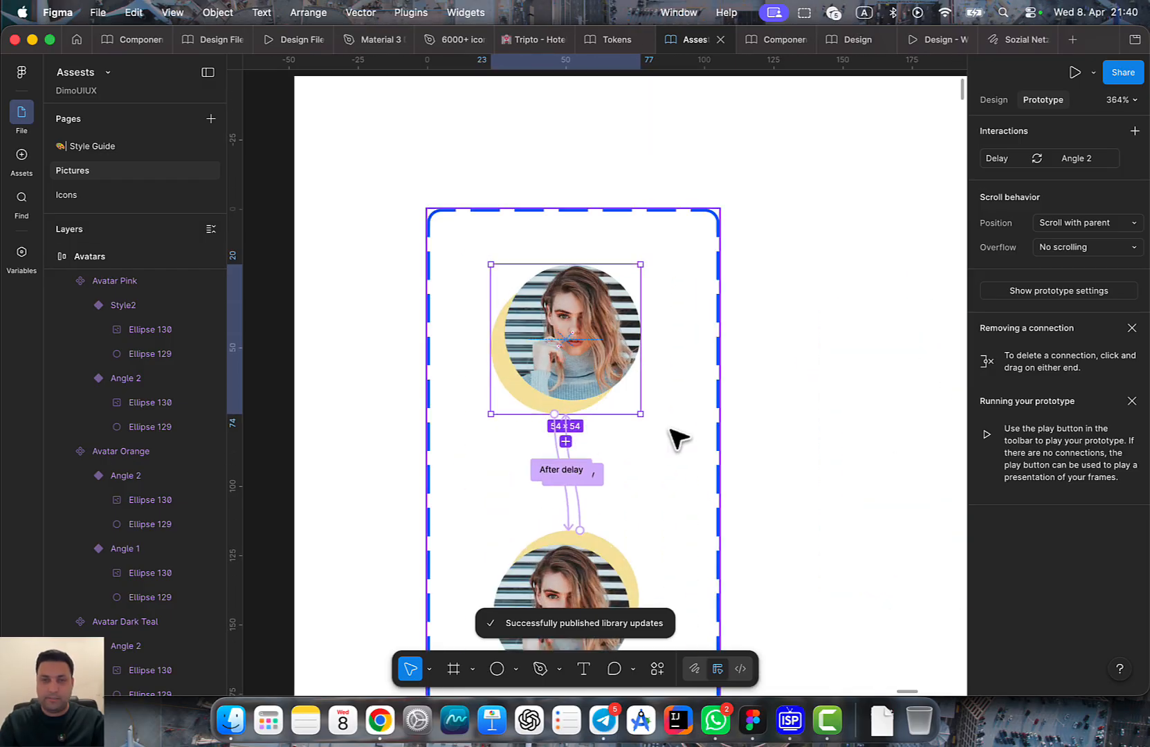
pyautogui.scroll(4, 644, 354)
pyautogui.click(627, 321)
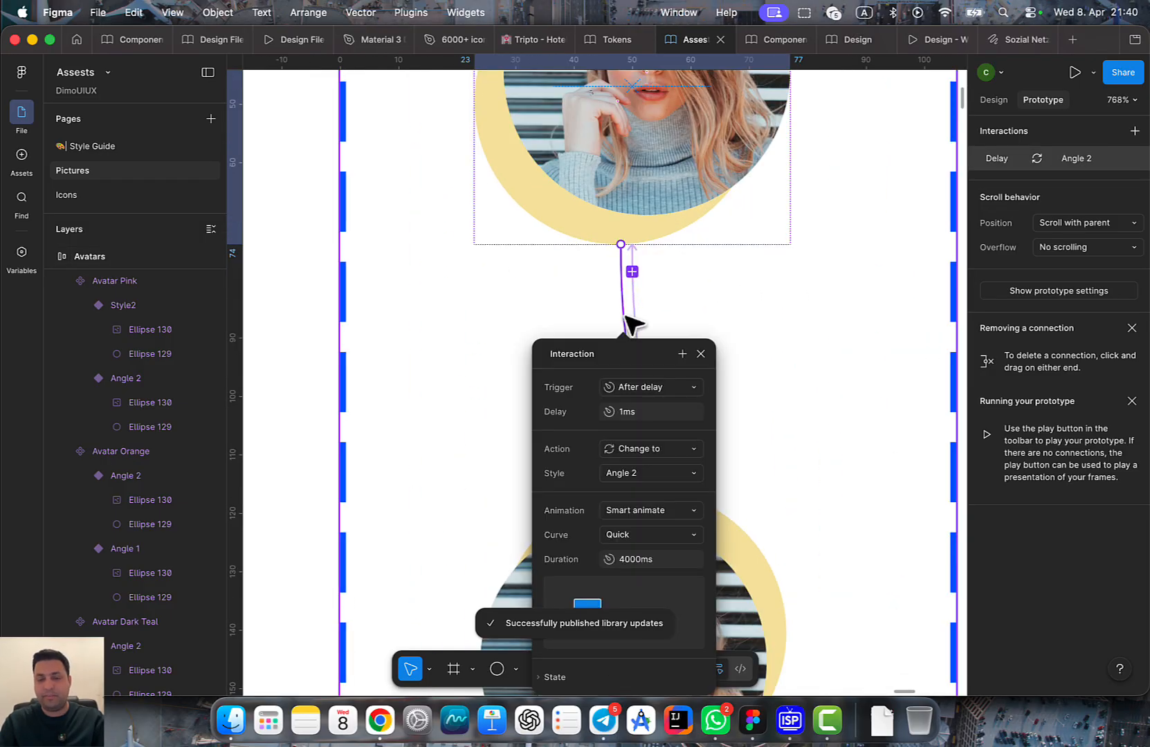
pyautogui.click(720, 305)
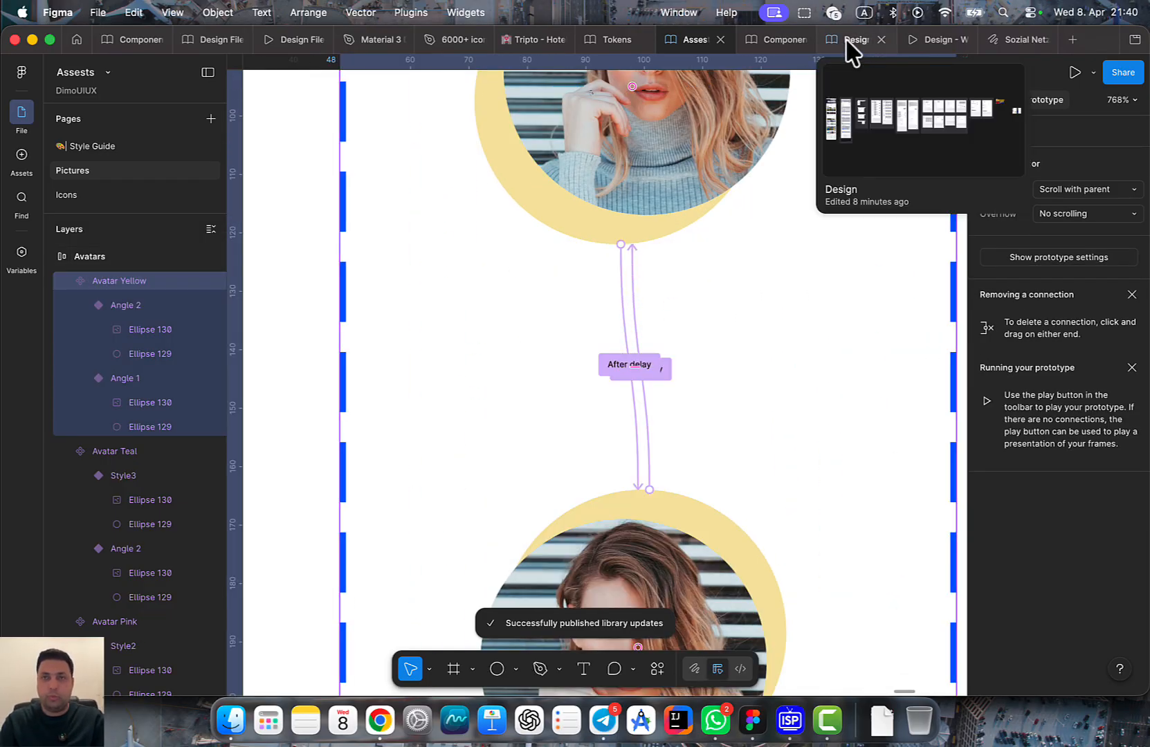
# Test in the Design prototype preview that the testimonial avatars switch between the quotes
pyautogui.click(907, 40)
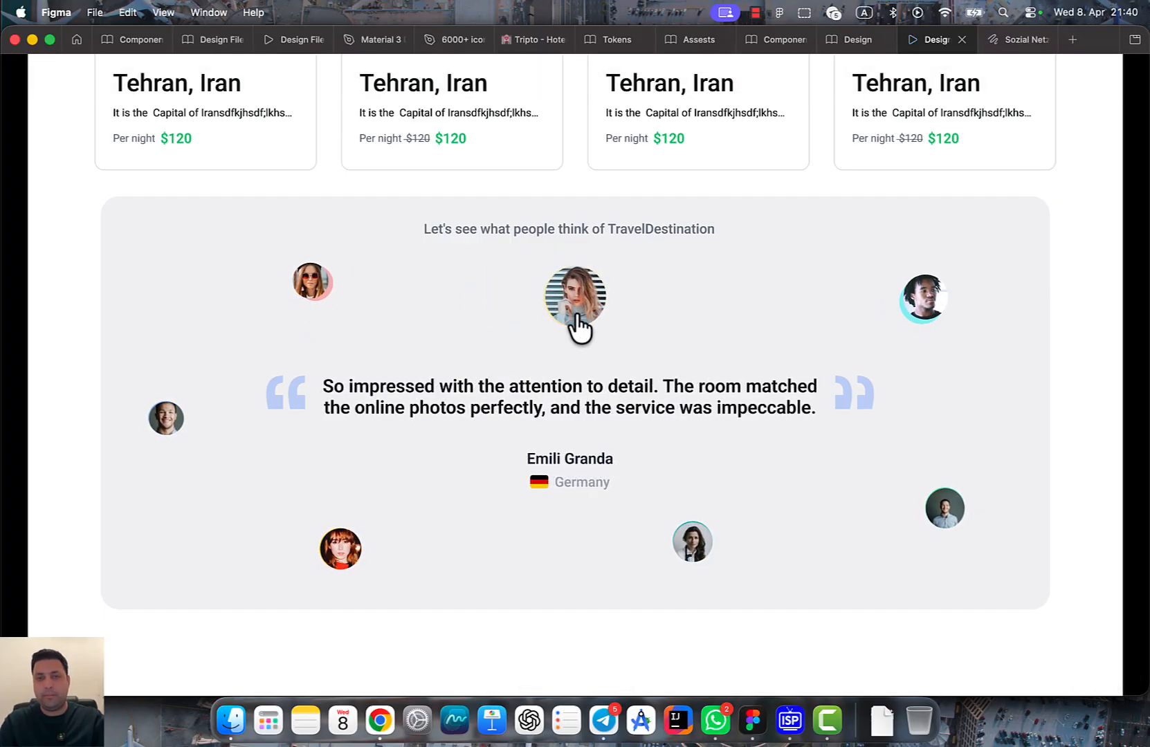
pyautogui.click(318, 287)
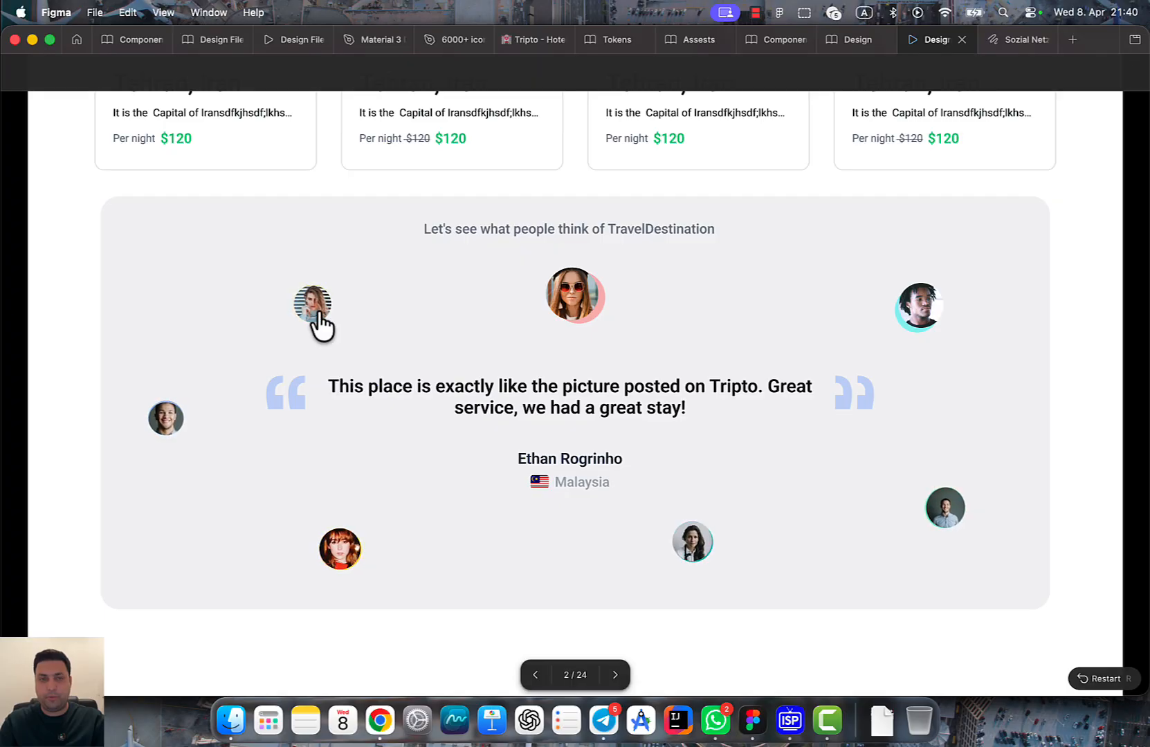
# Alternate between the yellow, pink and teal avatars in the preview to examine how the quote block moves between testimonials
pyautogui.click(315, 311)
pyautogui.click(928, 310)
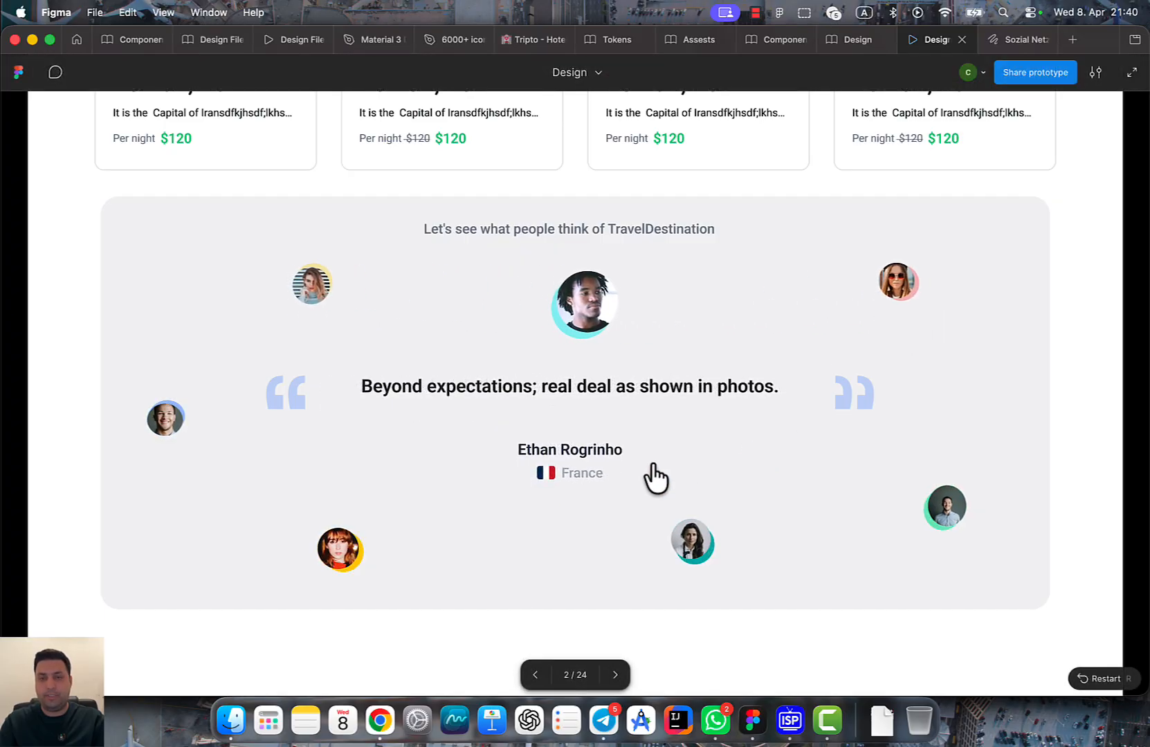
pyautogui.click(892, 278)
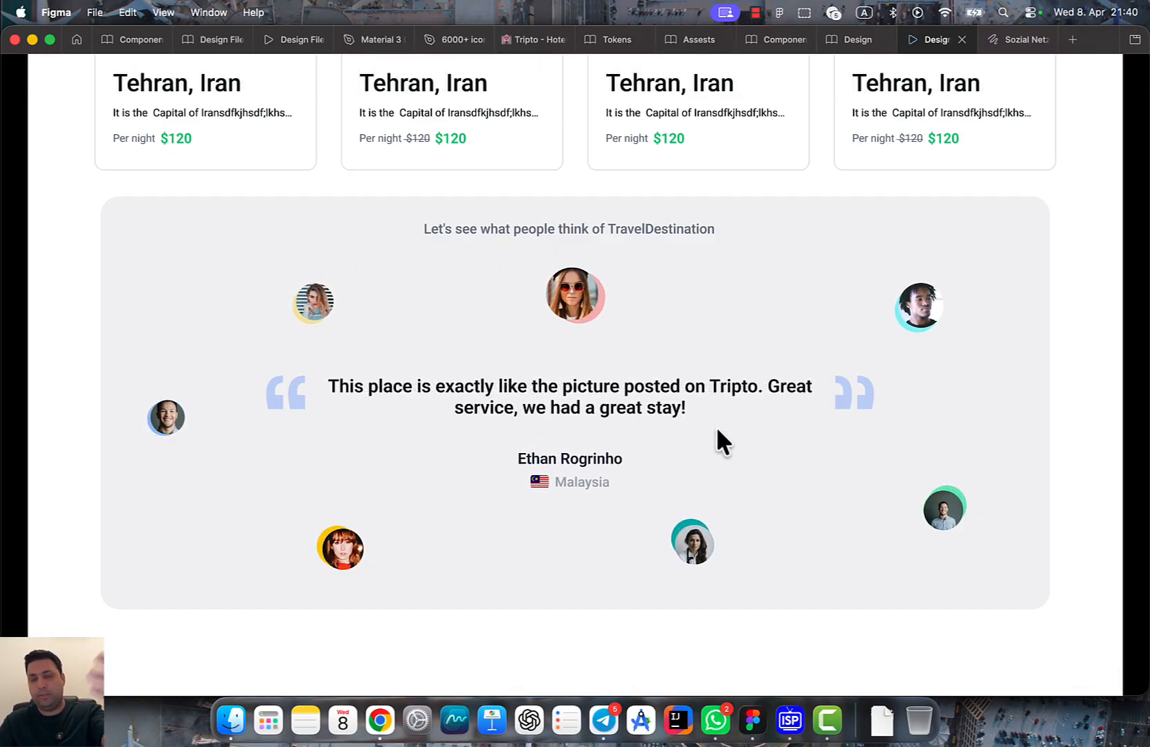
pyautogui.click(922, 300)
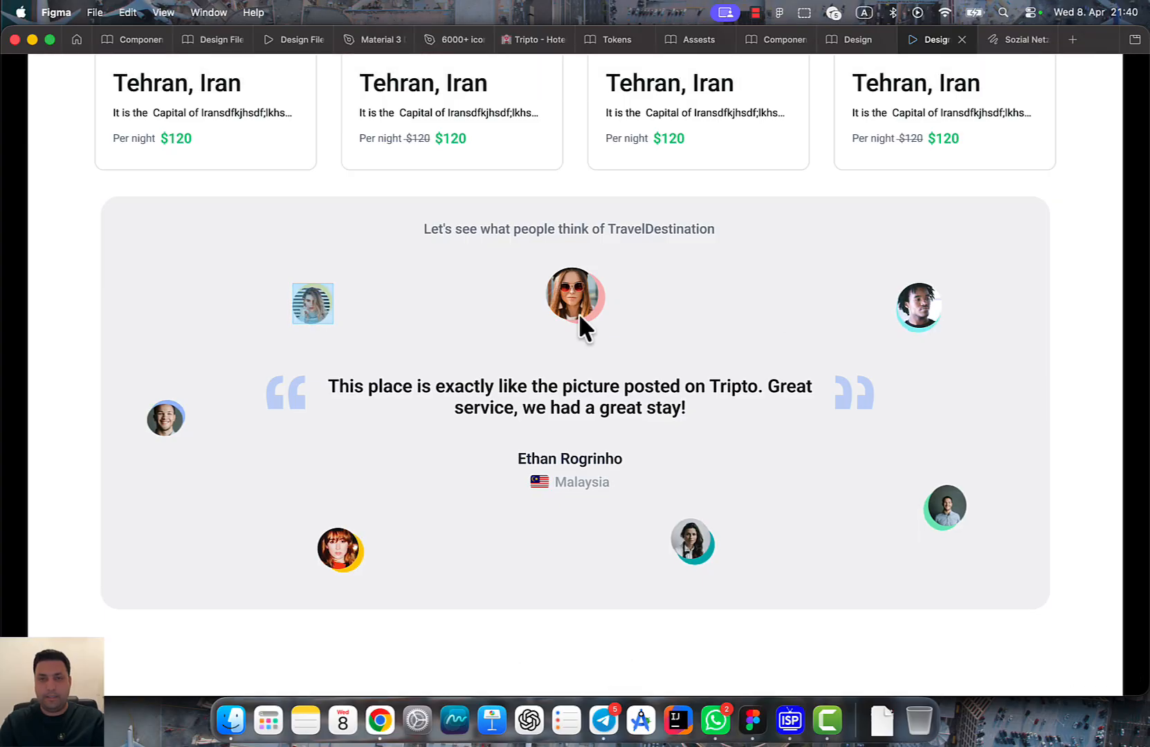
pyautogui.click(311, 305)
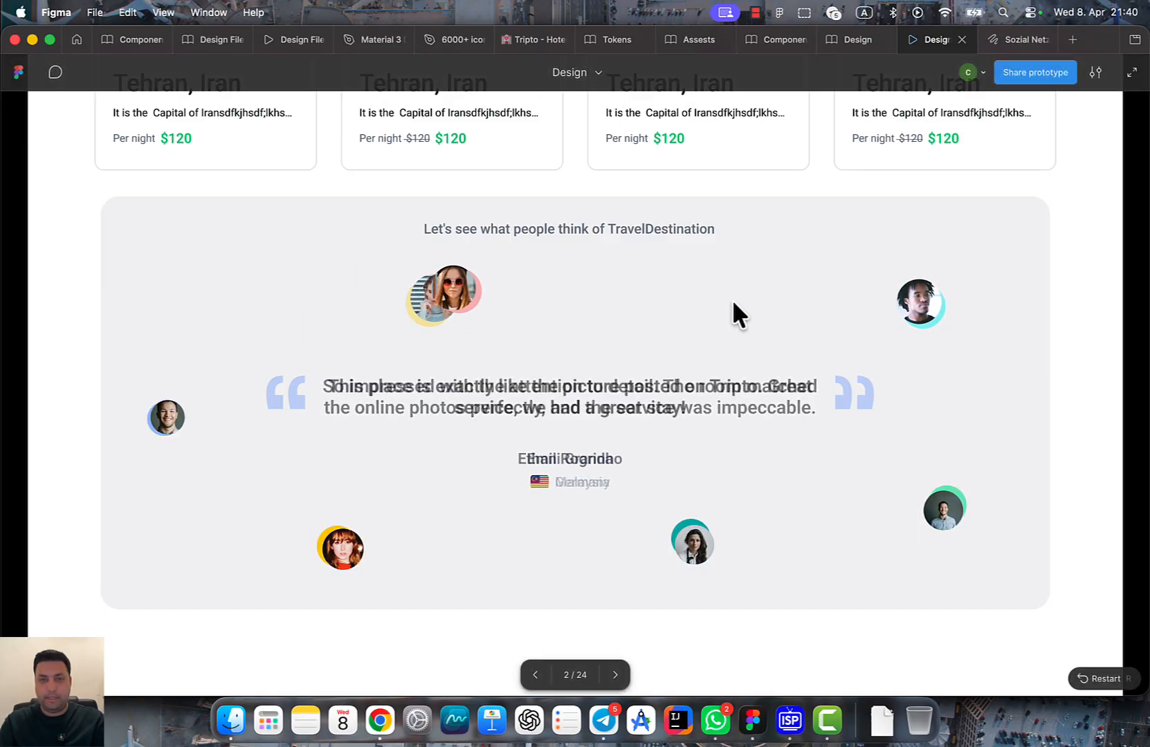
pyautogui.click(308, 307)
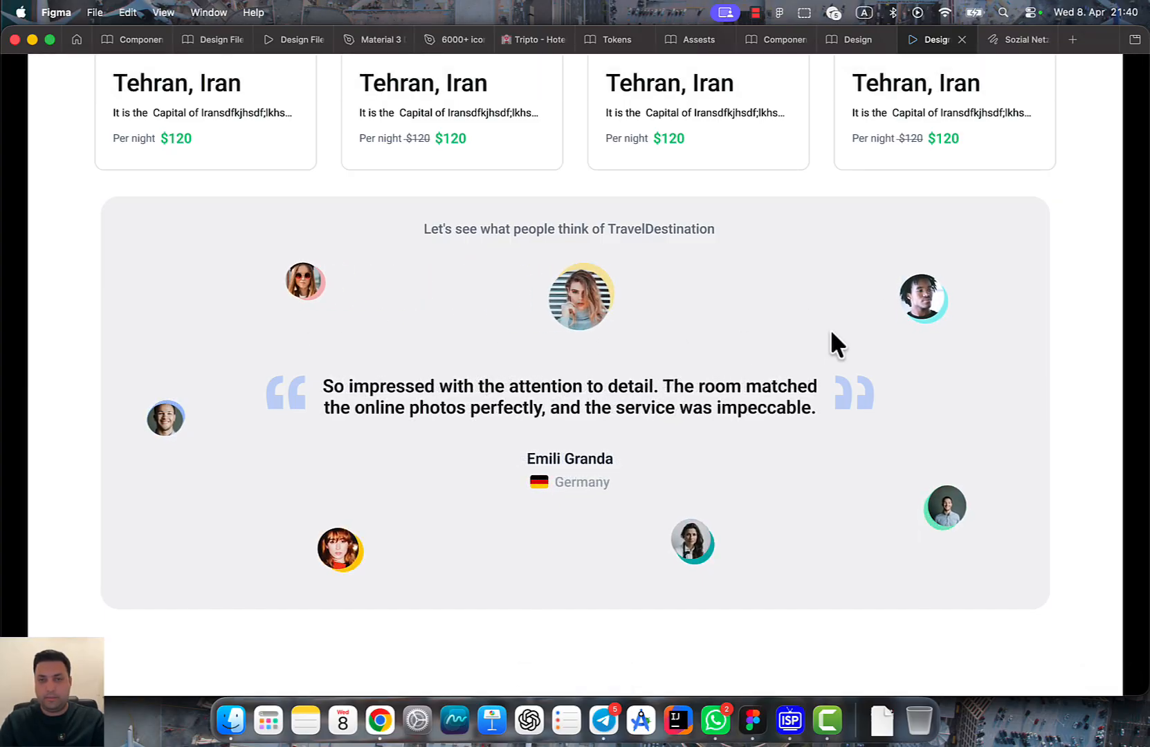
pyautogui.click(914, 312)
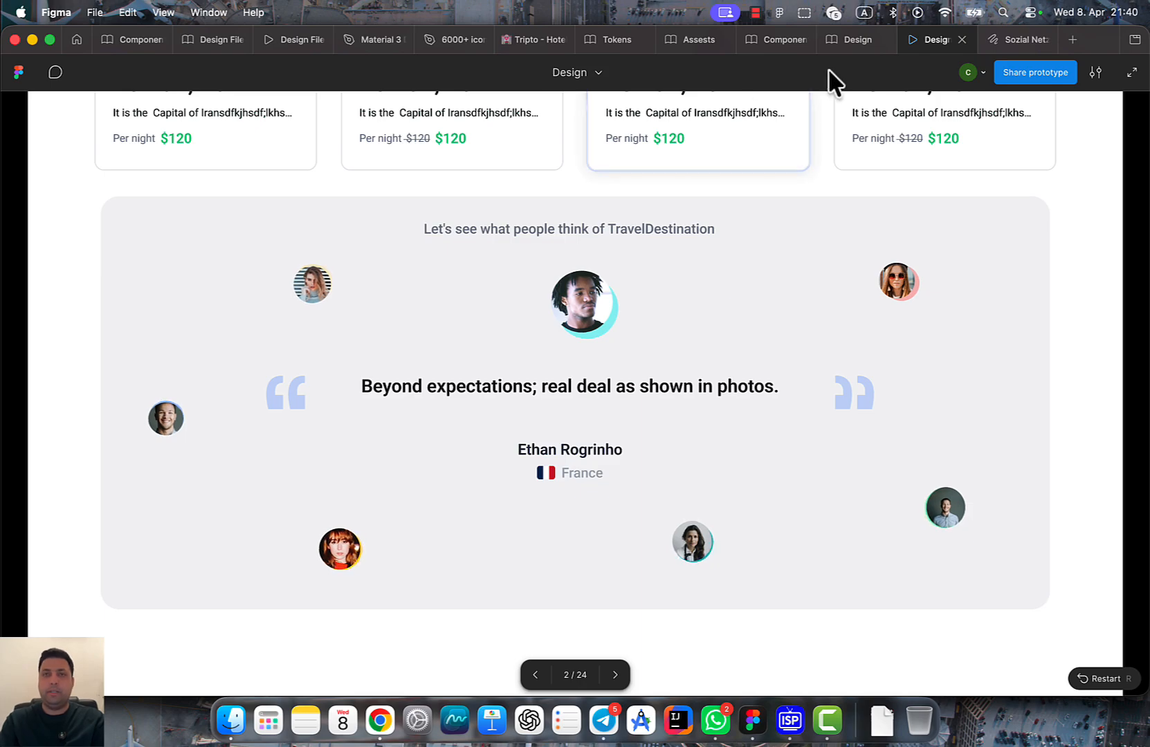
# In the Components file, inspect the Design position values of the Default variant's quote frame and locate the same frame in the other SectionTestimanial variants
pyautogui.click(854, 39)
pyautogui.click(778, 39)
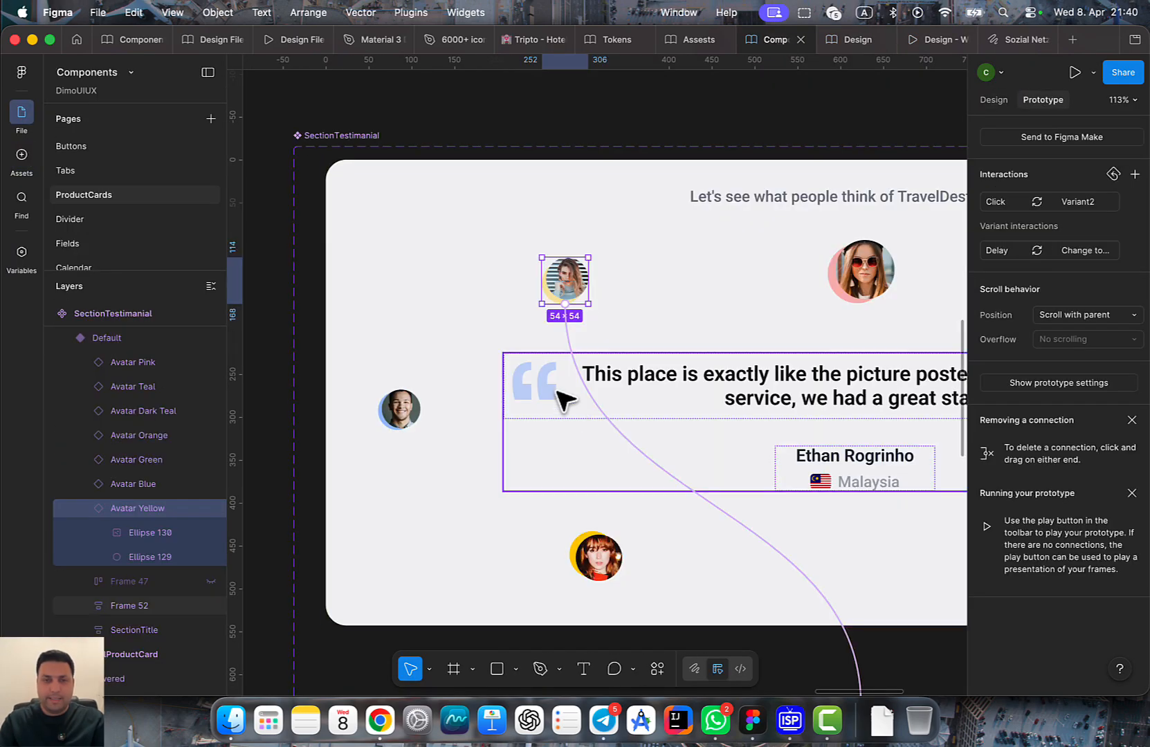
pyautogui.scroll(-6, 566, 400)
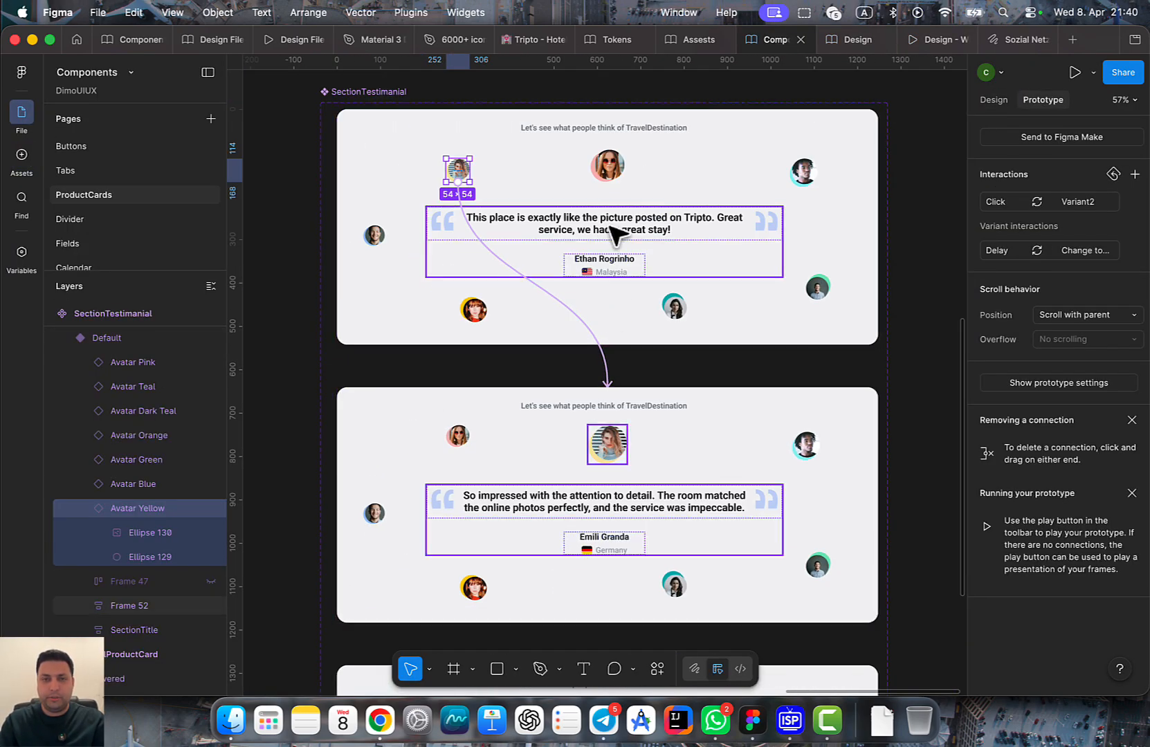
pyautogui.click(612, 234)
pyautogui.click(994, 100)
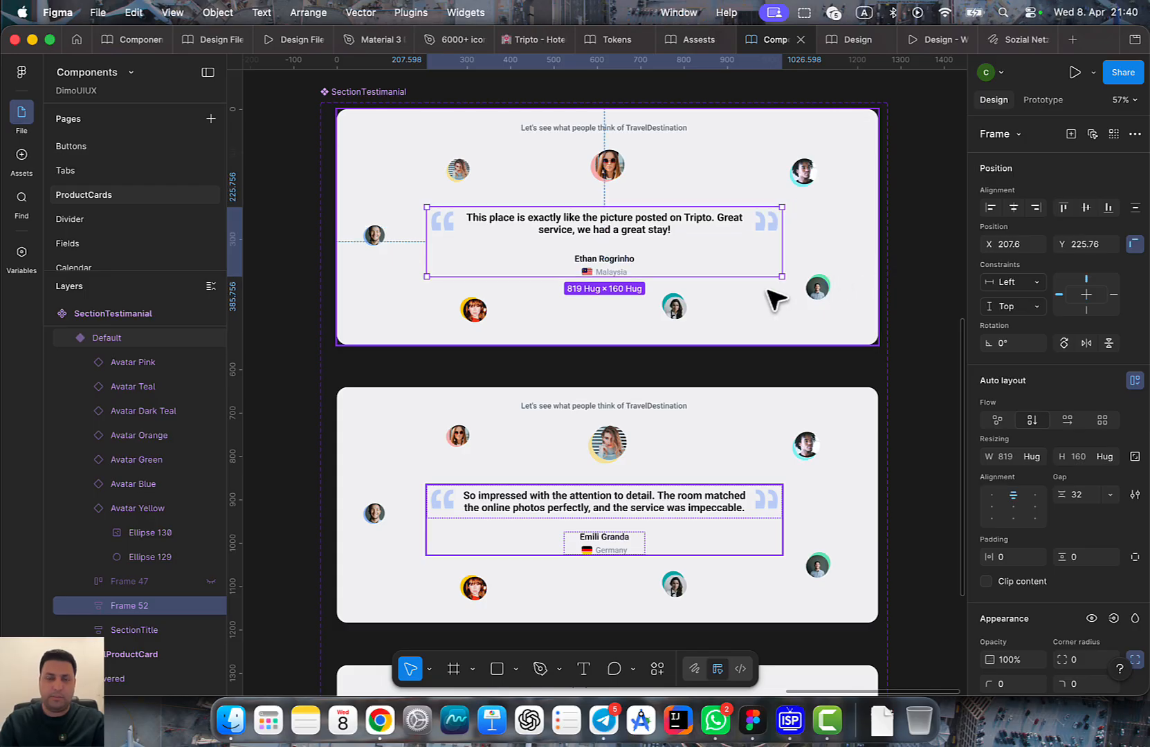
pyautogui.scroll(-3, 703, 298)
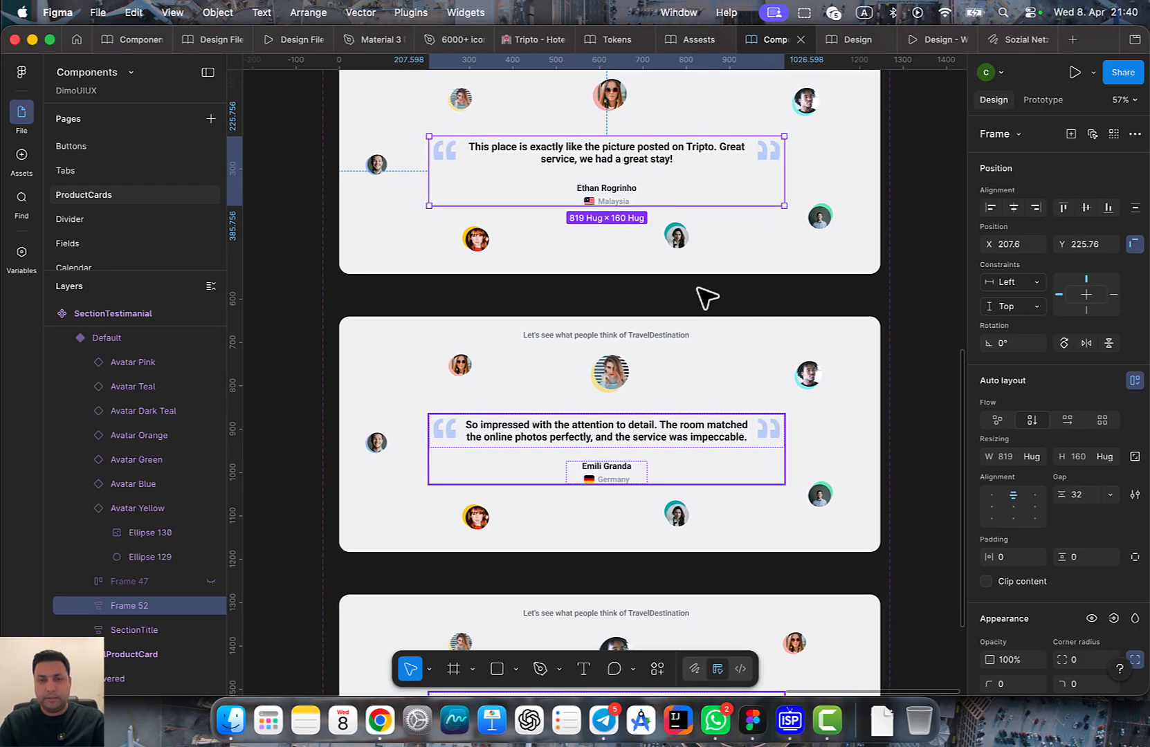
pyautogui.click(660, 469)
pyautogui.scroll(-10, 673, 349)
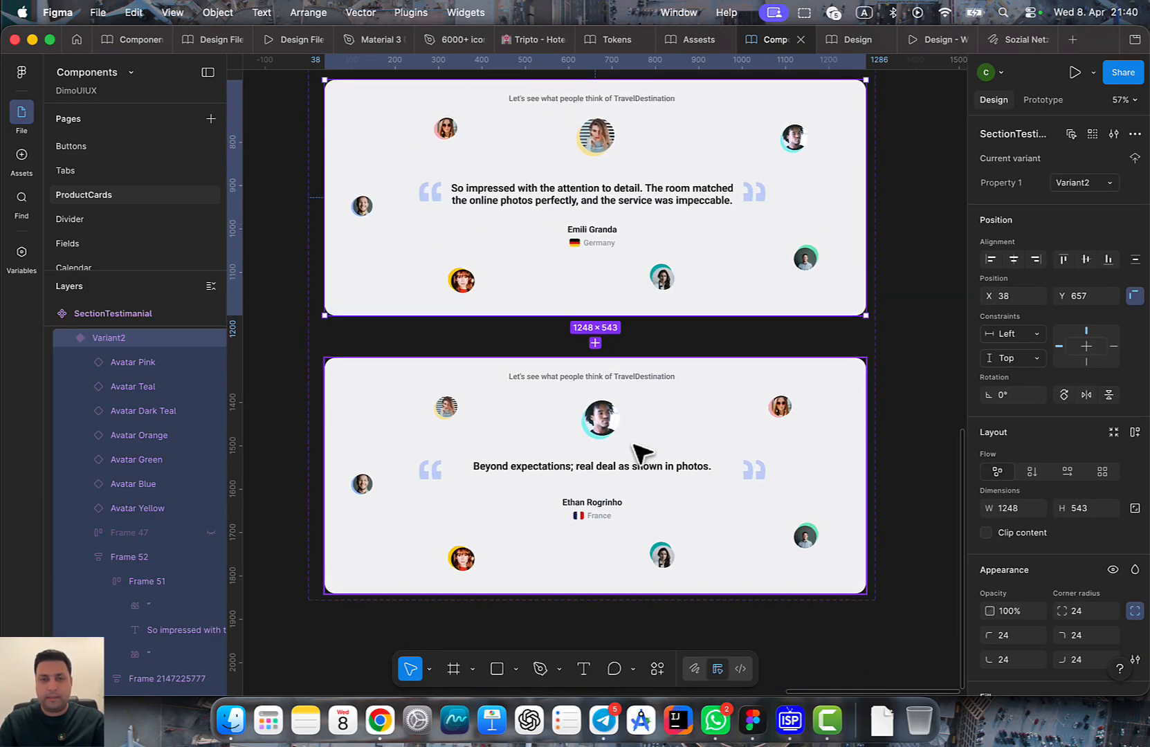
# Set Variant3's quote frame to X 207 and Y 225, and set Variant2's quote frame to X 207
pyautogui.doubleClick(609, 478)
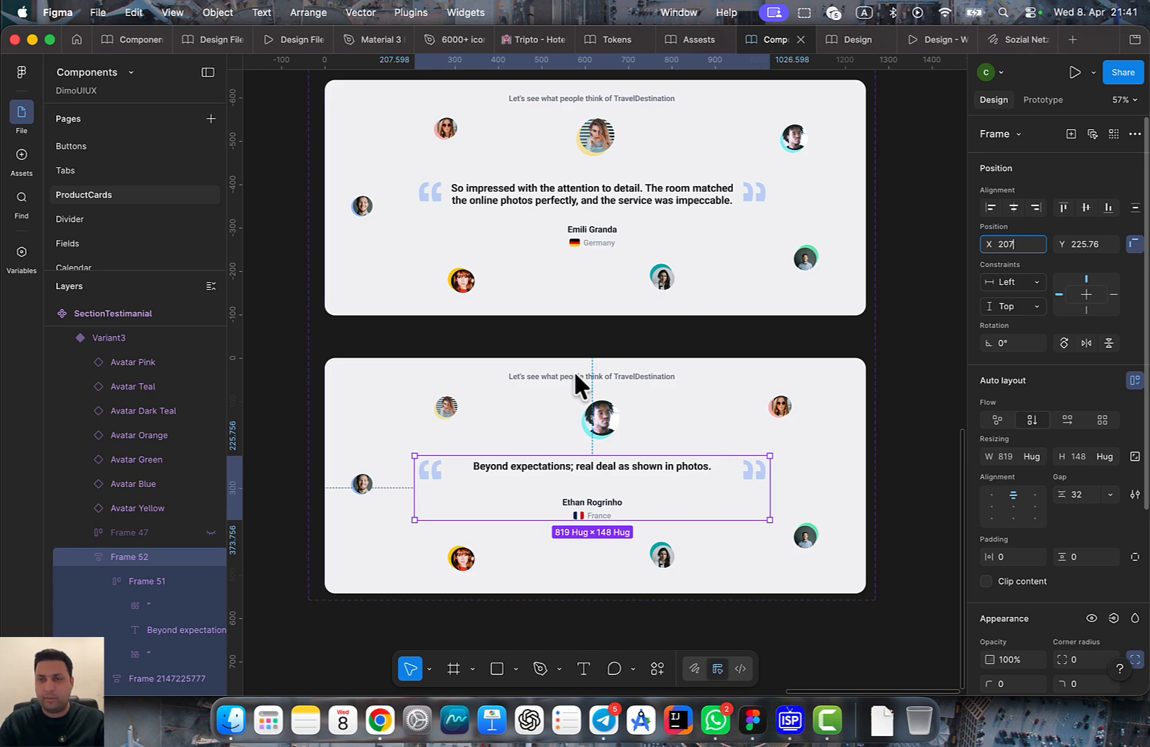
pyautogui.press('Tab')
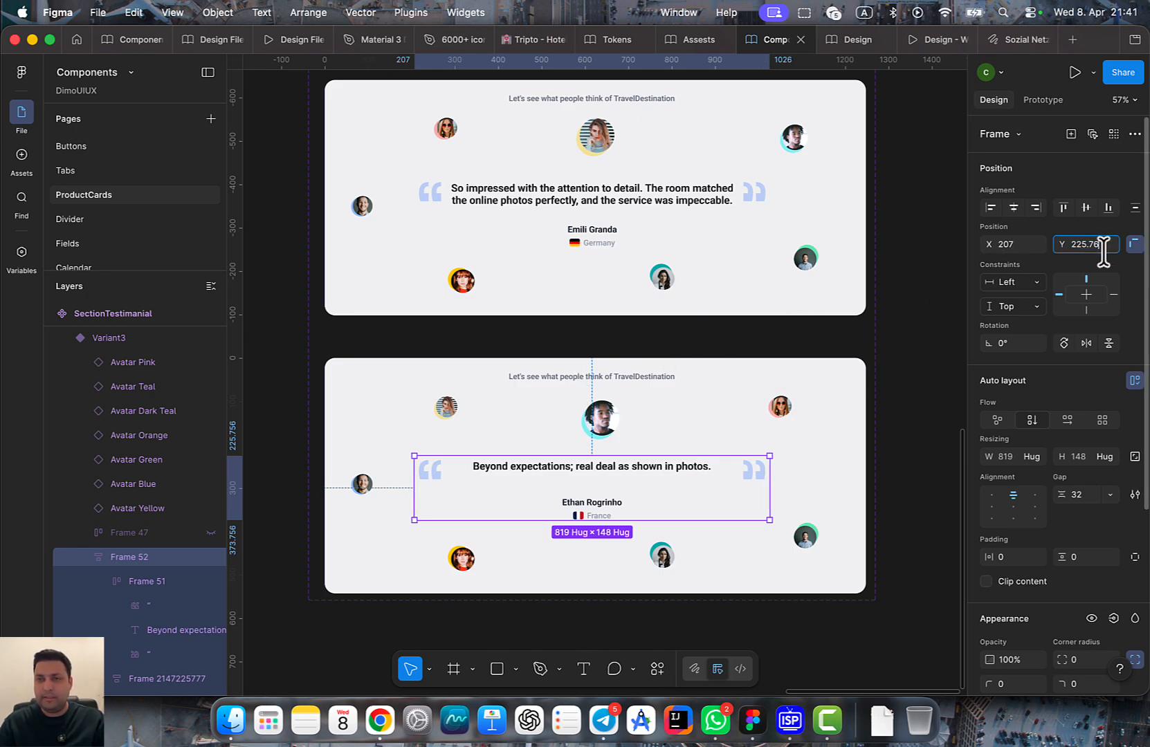
pyautogui.write('225')
pyautogui.press('Return')
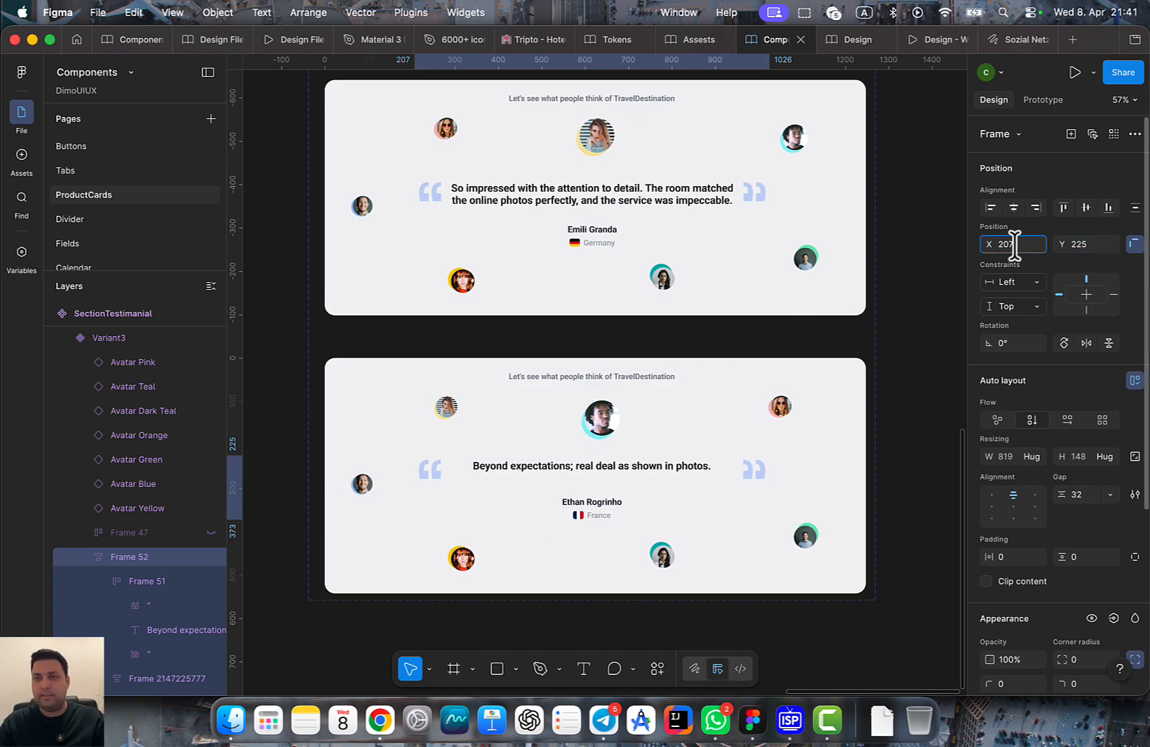
pyautogui.click(615, 211)
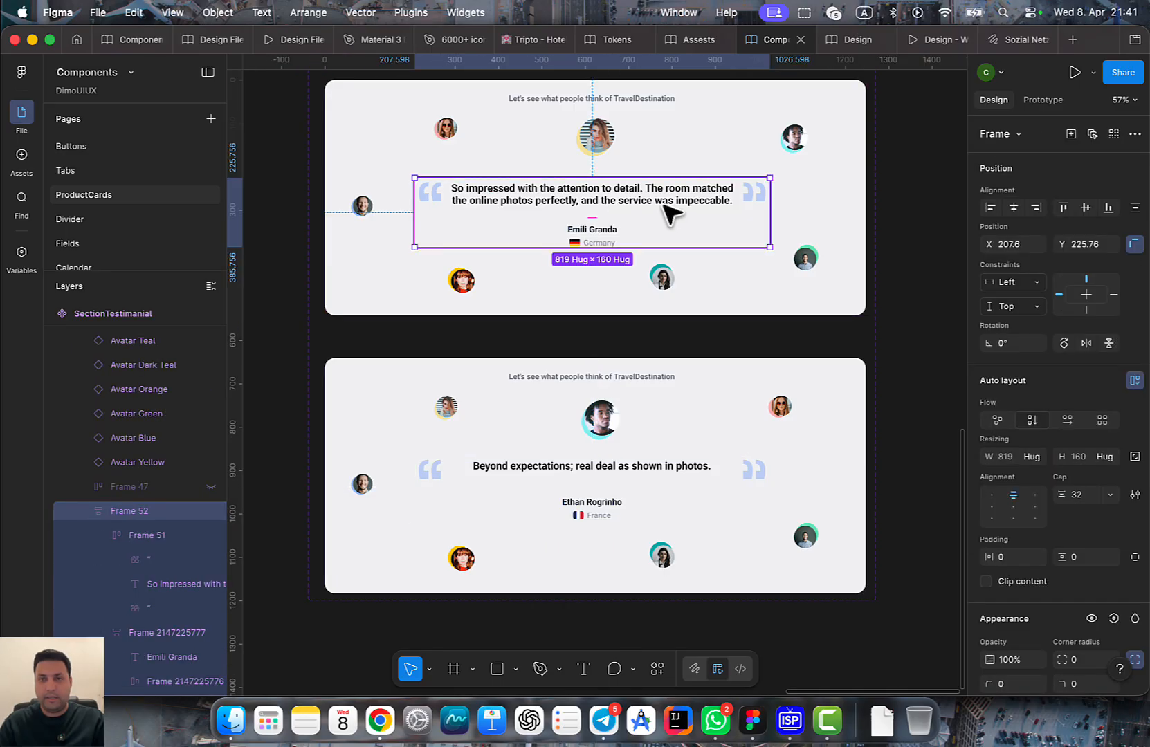
pyautogui.press('Return')
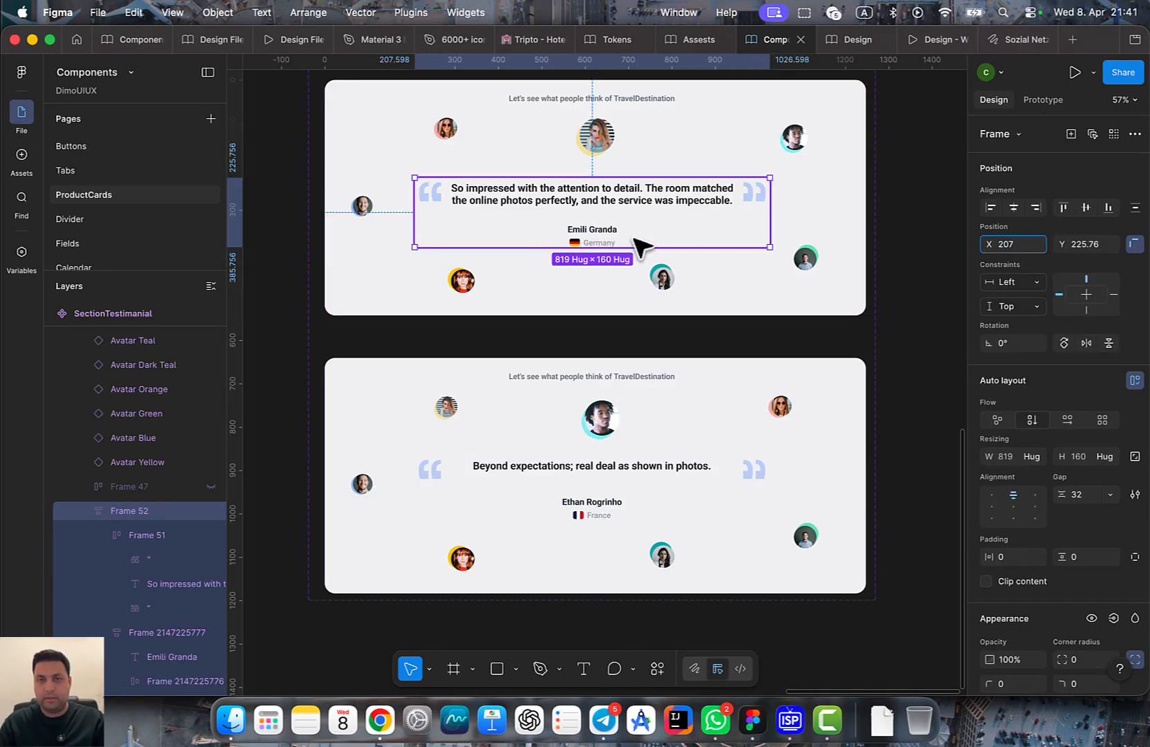
# Compare the X and Y positions of the quote frames in the Default, Variant2 and Variant3 testimonials
pyautogui.scroll(5, 612, 224)
pyautogui.click(613, 184)
pyautogui.click(615, 185)
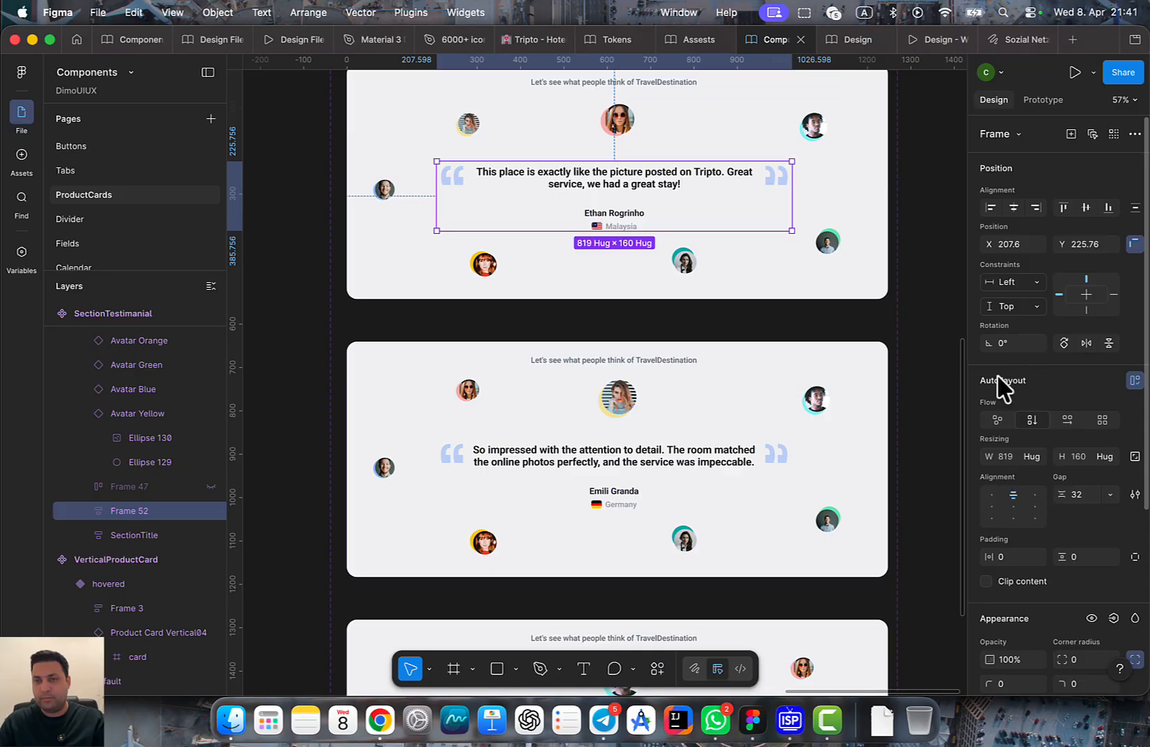
pyautogui.scroll(-2, 1052, 514)
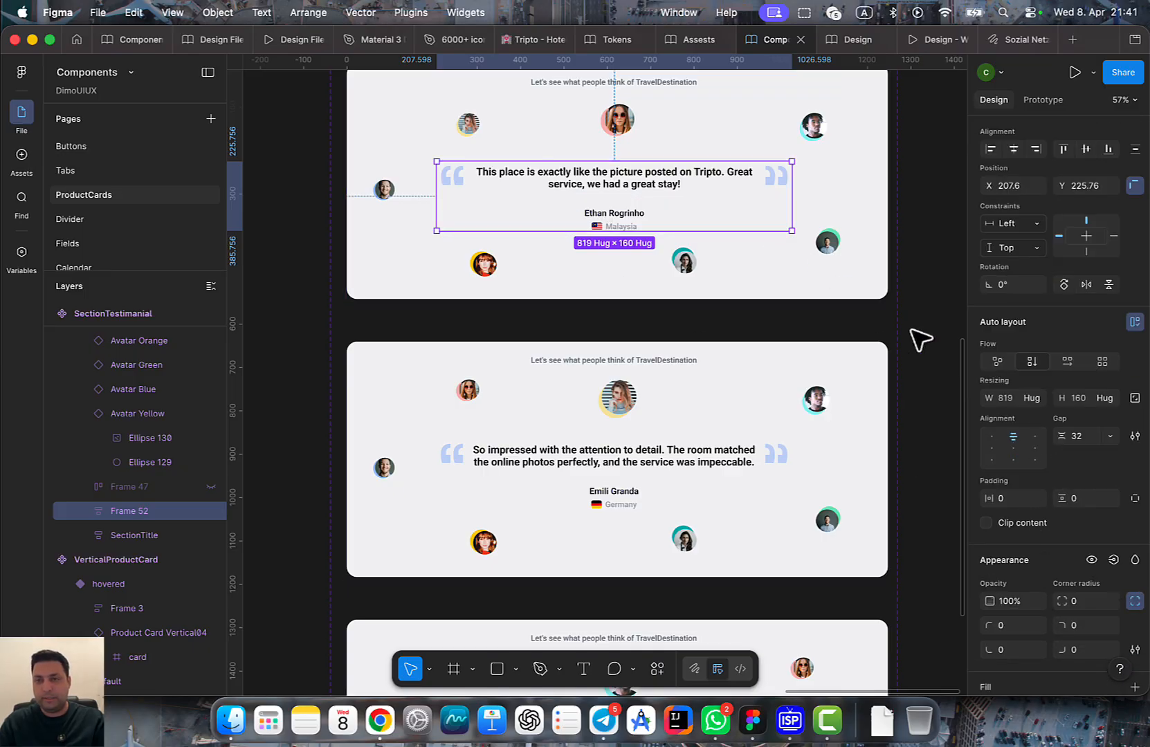
pyautogui.click(656, 462)
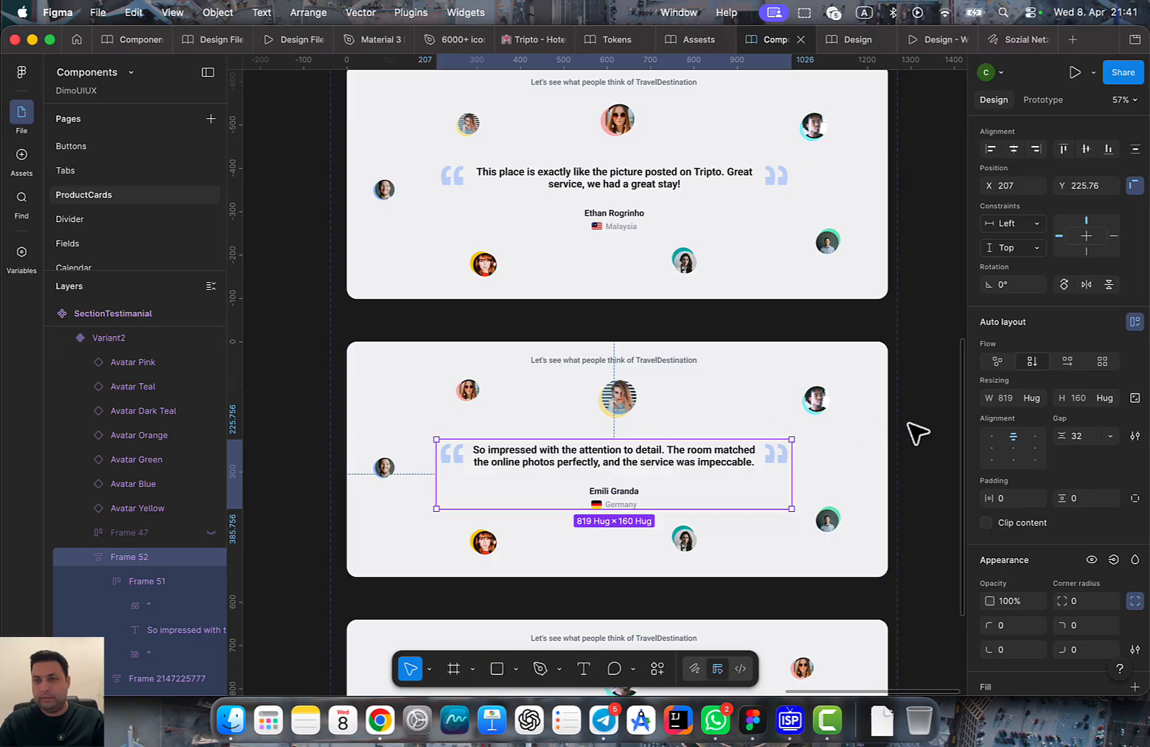
pyautogui.scroll(-5, 795, 447)
pyautogui.click(609, 519)
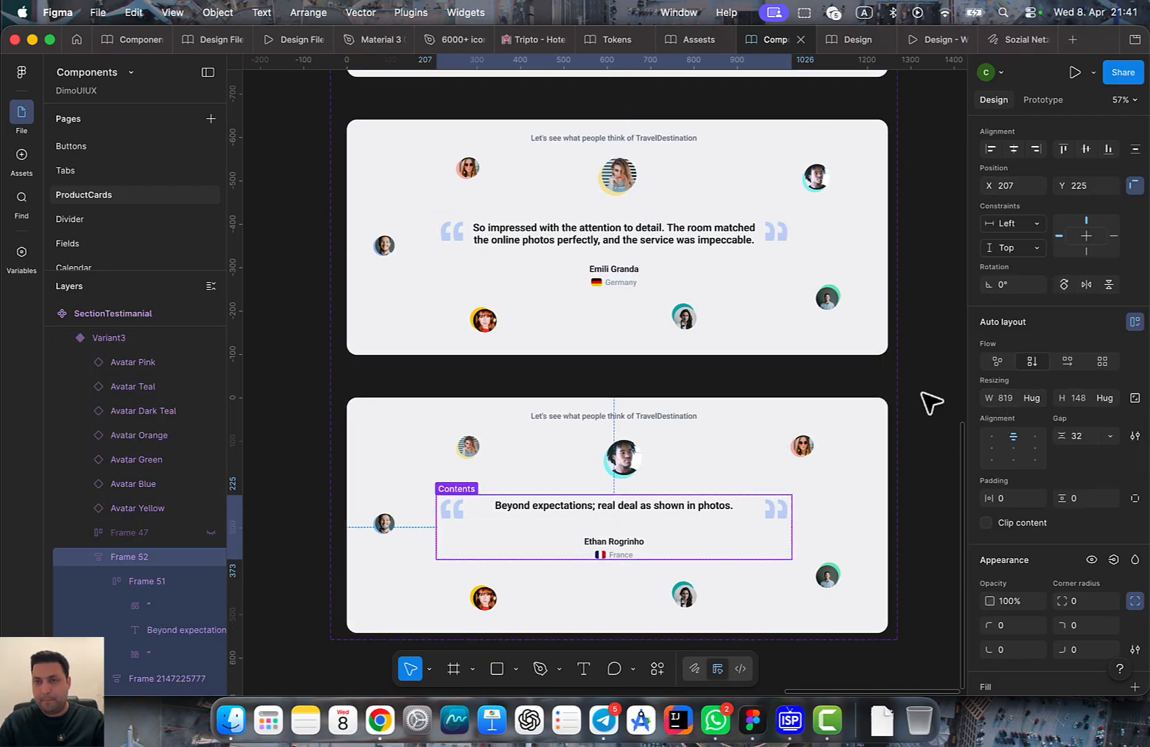
pyautogui.scroll(1, 982, 469)
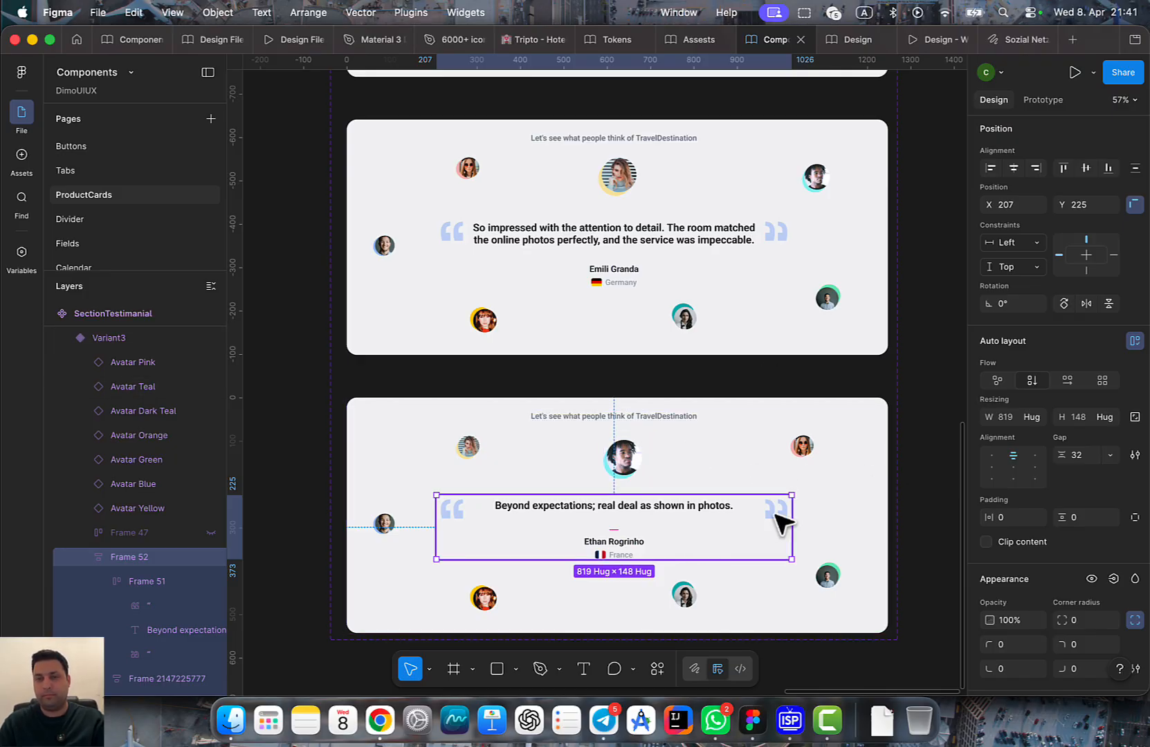
# Set the X position of the Default variant's quote frame to 207
pyautogui.scroll(5, 706, 480)
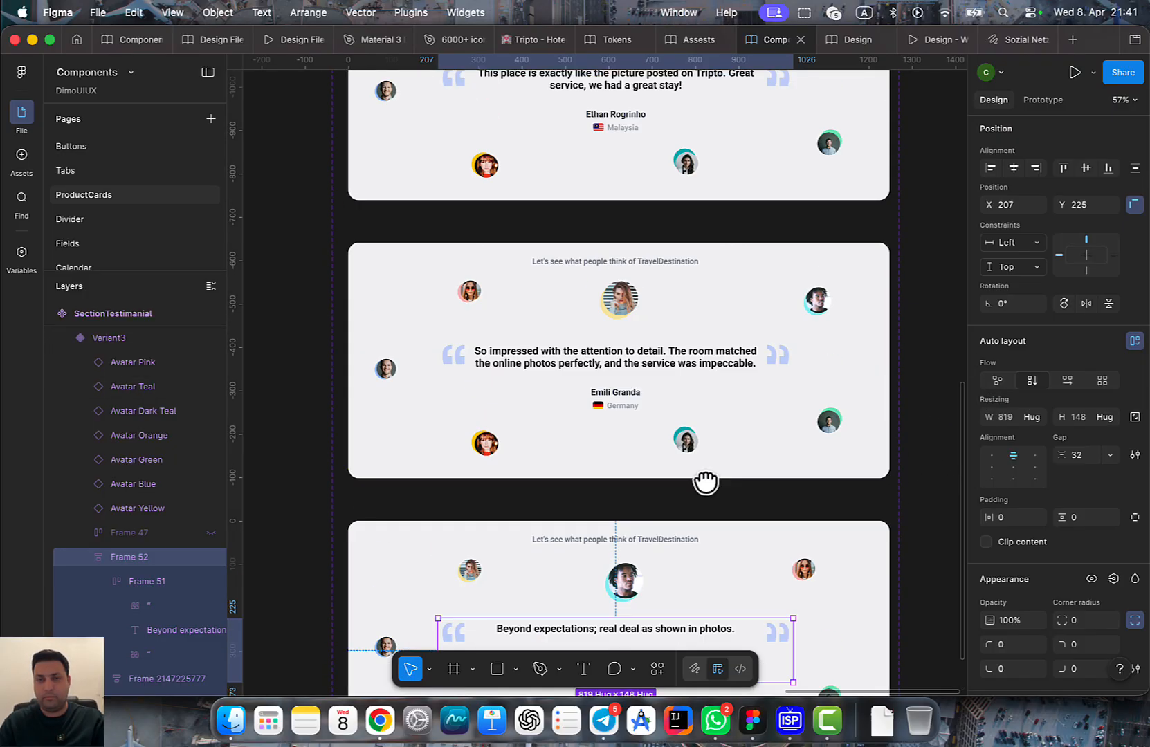
pyautogui.click(681, 325)
pyautogui.click(680, 321)
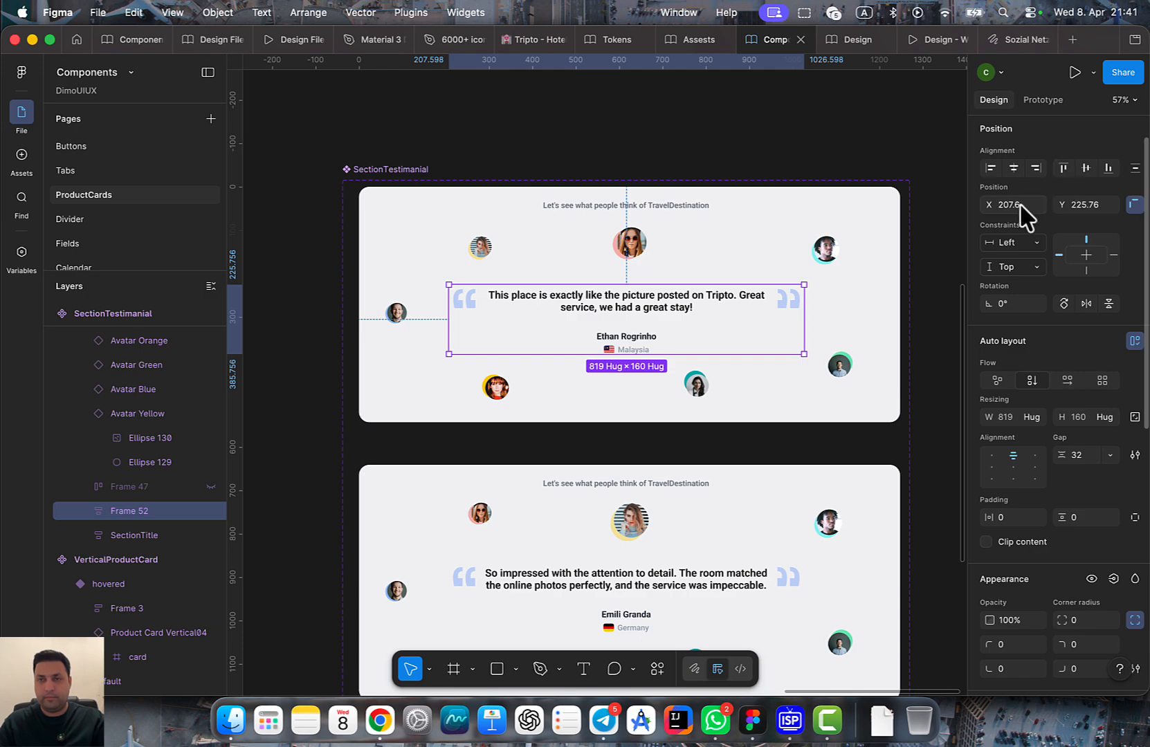
# Match the Default and Variant2 quote frames to Variant3's vertical position by setting both to Y 225
pyautogui.scroll(-10, 741, 464)
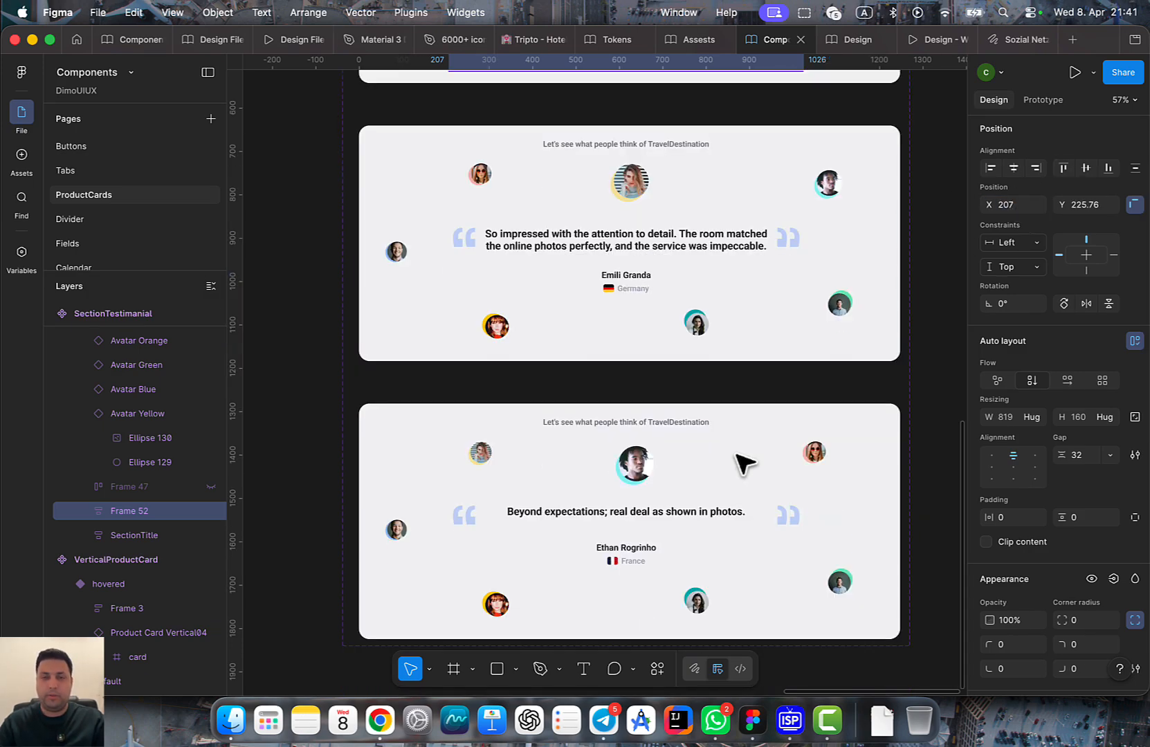
pyautogui.click(664, 162)
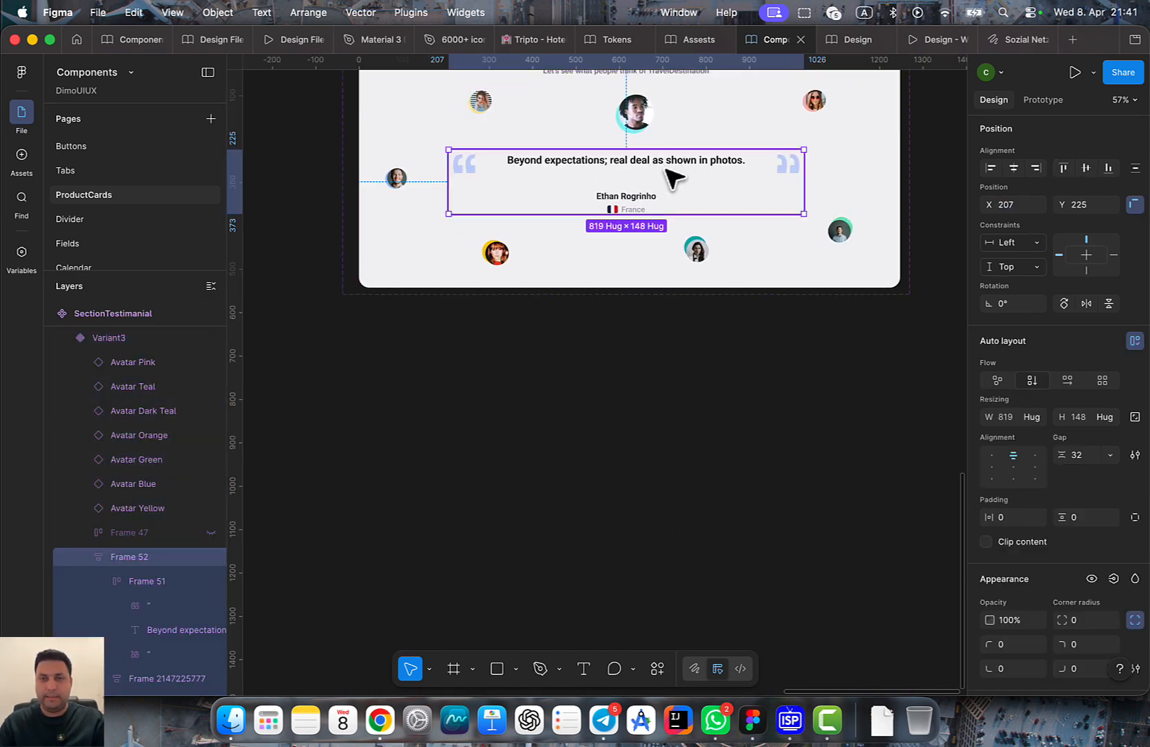
pyautogui.scroll(5, 749, 377)
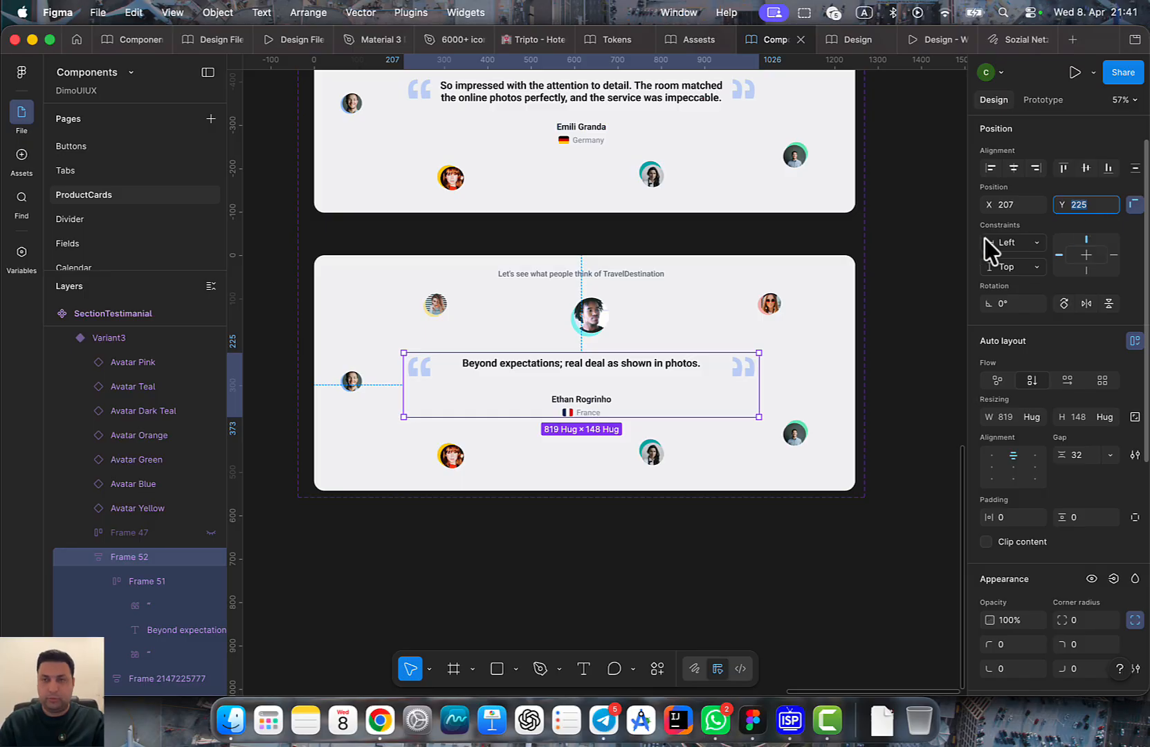
pyautogui.scroll(10, 777, 428)
pyautogui.doubleClick(680, 308)
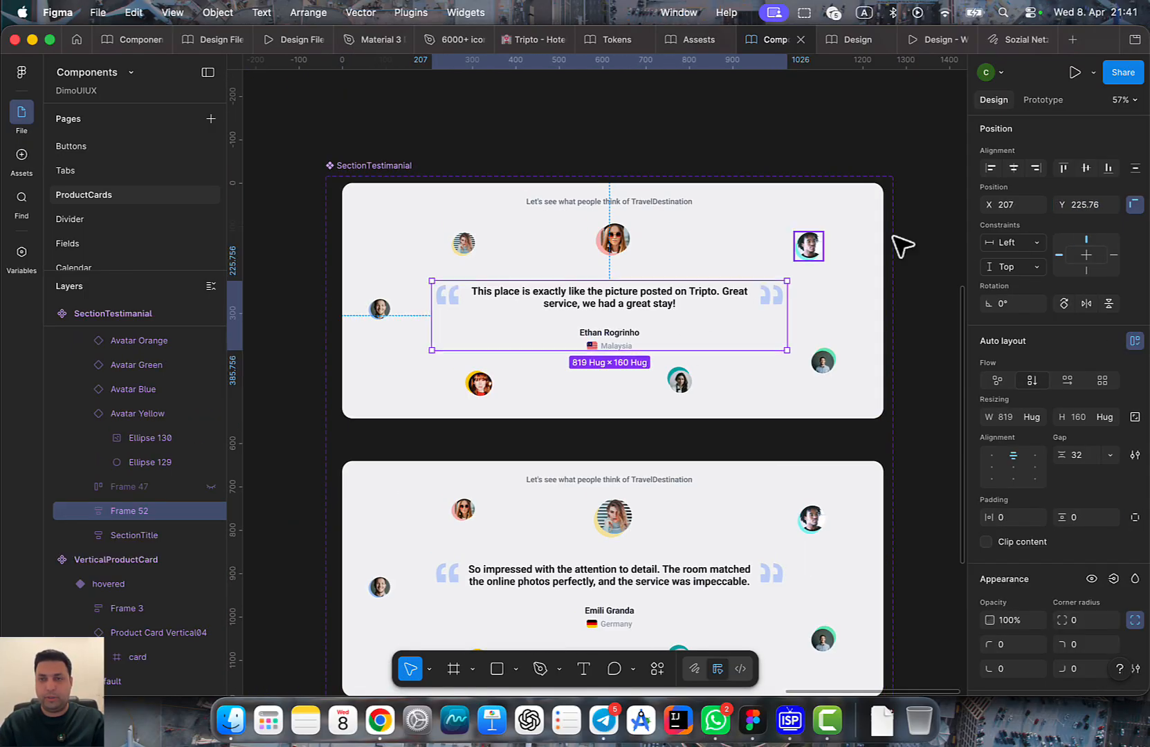
pyautogui.keyDown('shift'); pyautogui.click(711, 580); pyautogui.keyUp('shift')
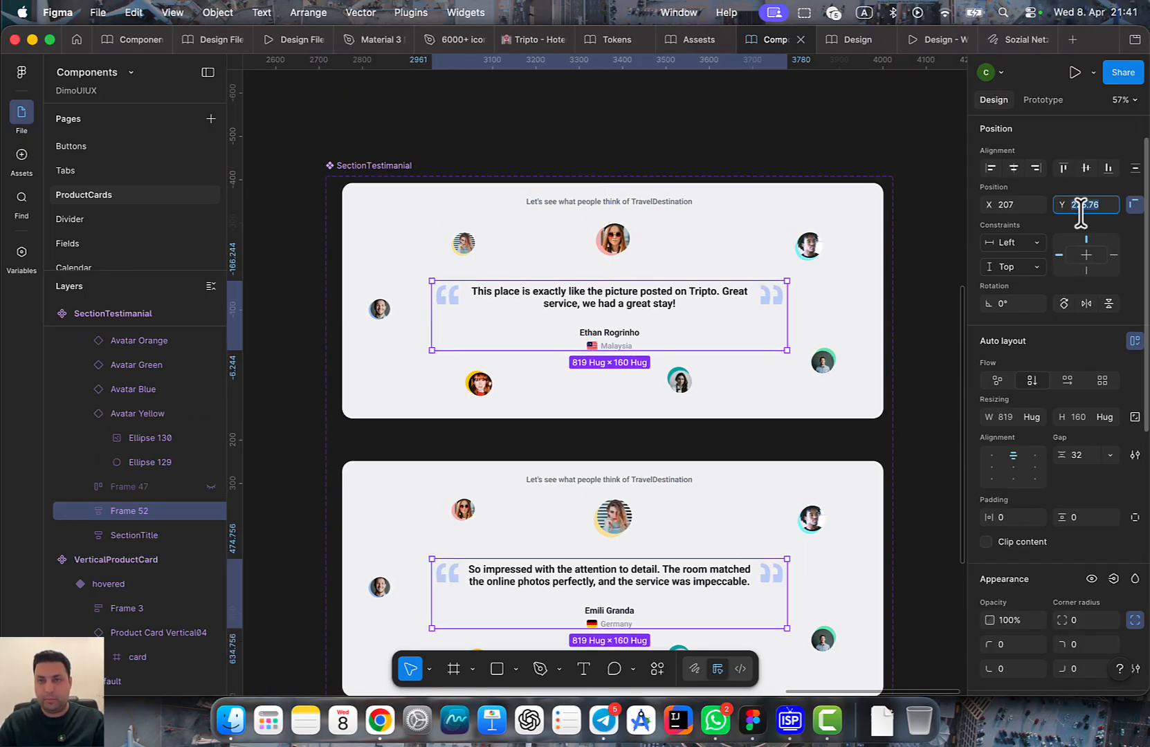
pyautogui.press('BackSpace')
pyautogui.press('Return')
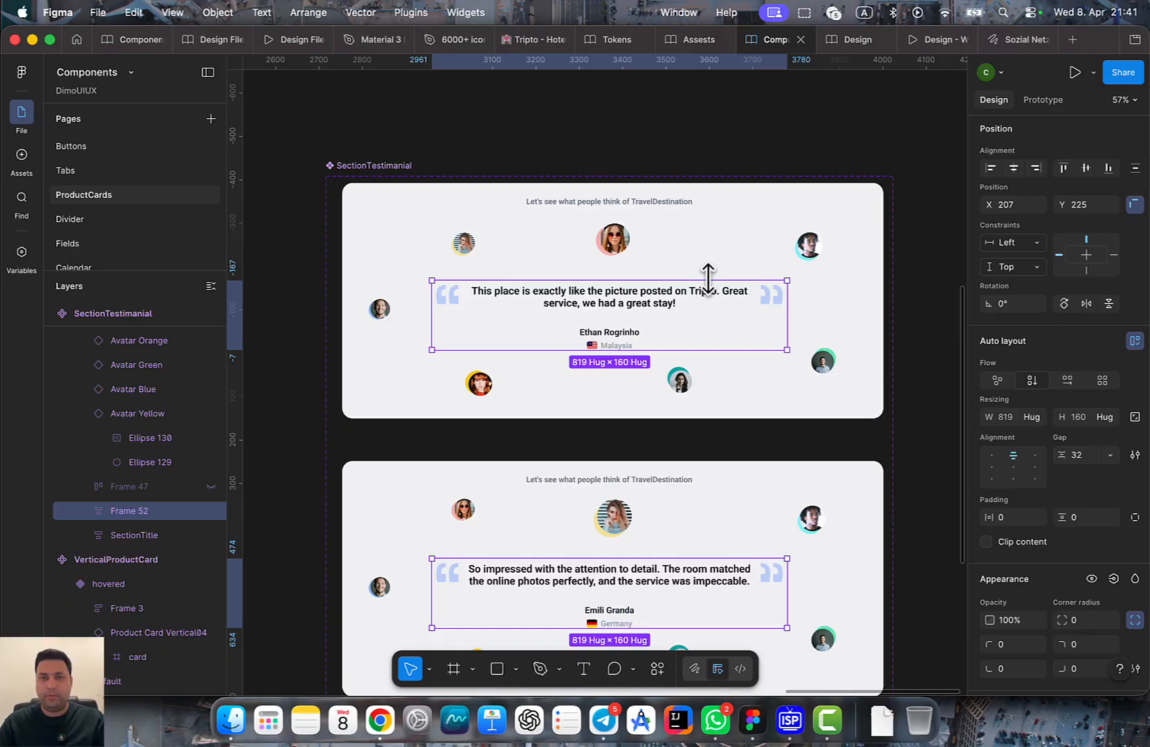
# Measure the distances from each variant's quote frame to its section edges and compare the frames' positions and sizes
pyautogui.press('alt')
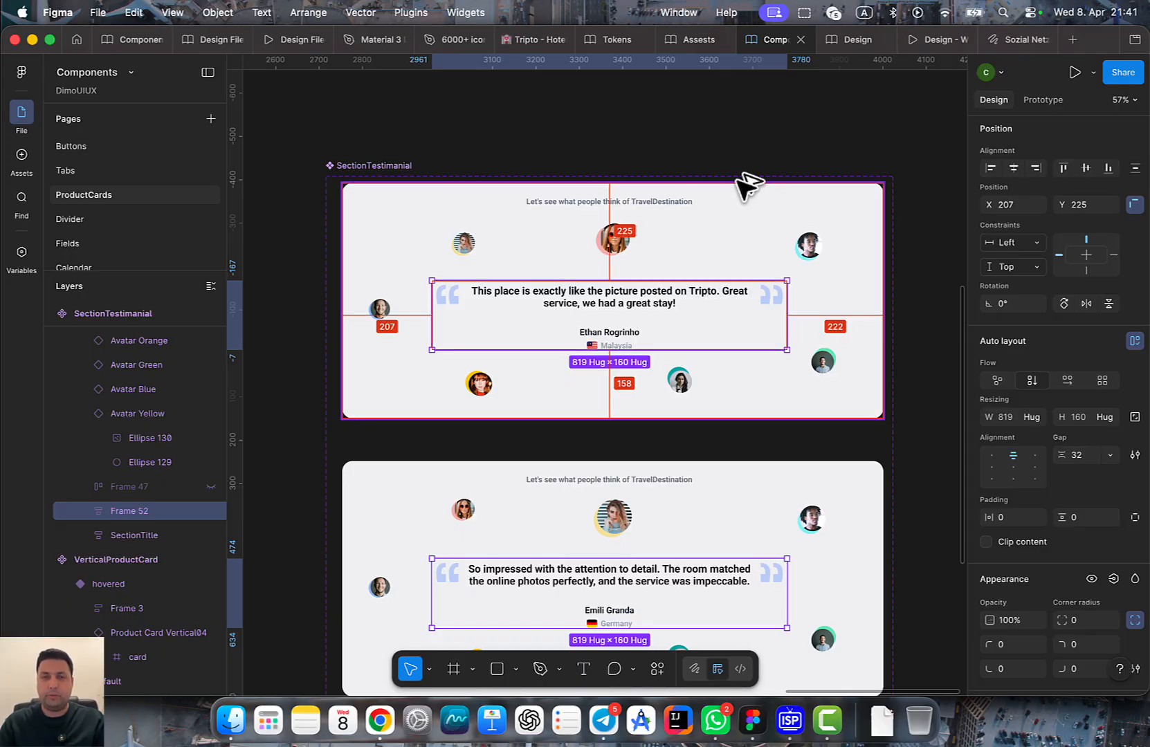
pyautogui.scroll(-5, 745, 257)
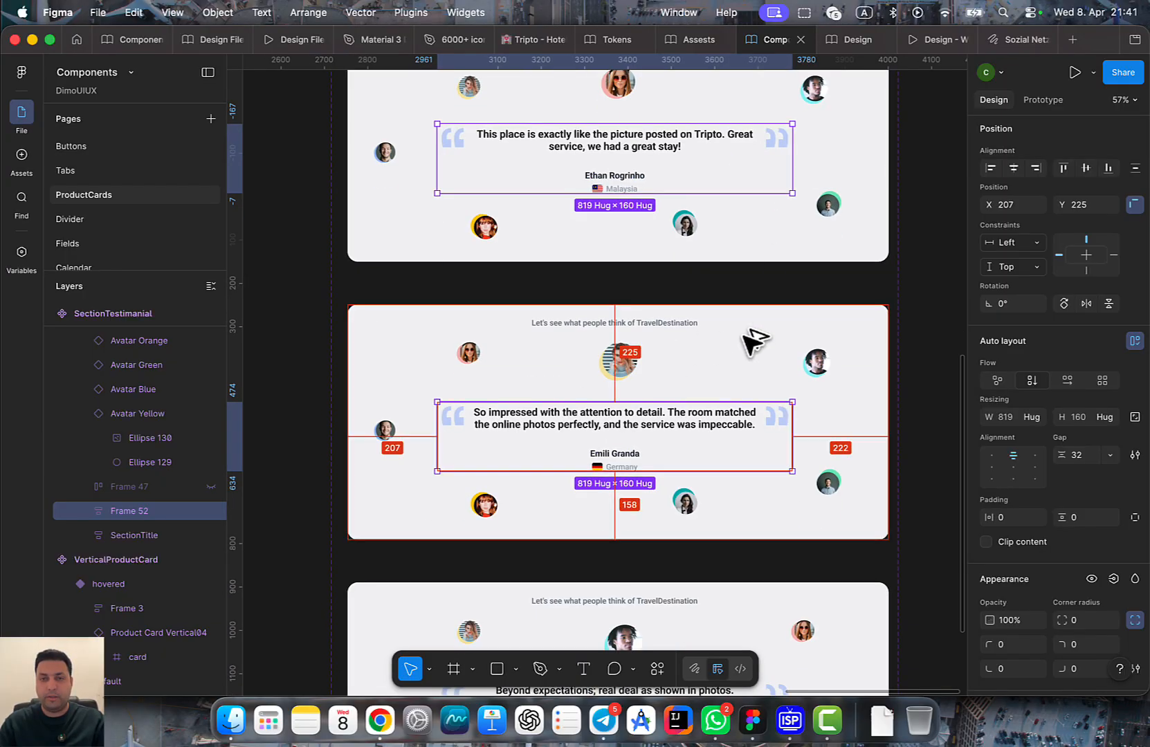
pyautogui.click(722, 436)
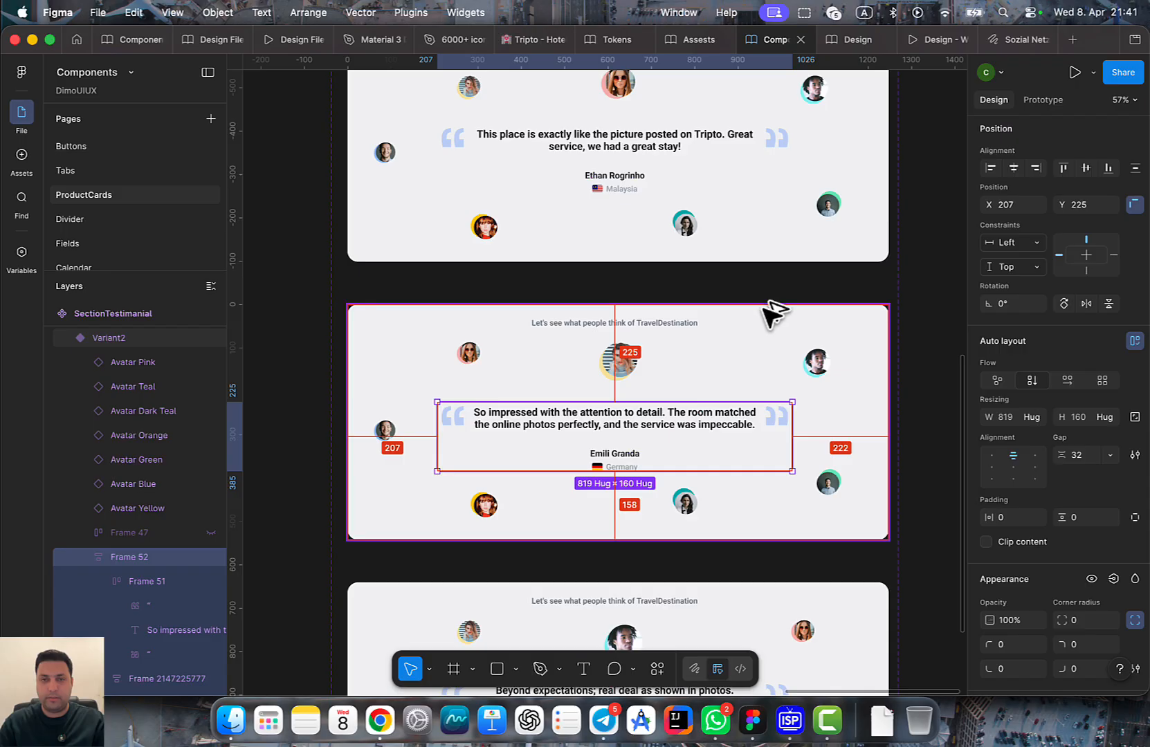
pyautogui.scroll(-5, 771, 313)
pyautogui.click(731, 505)
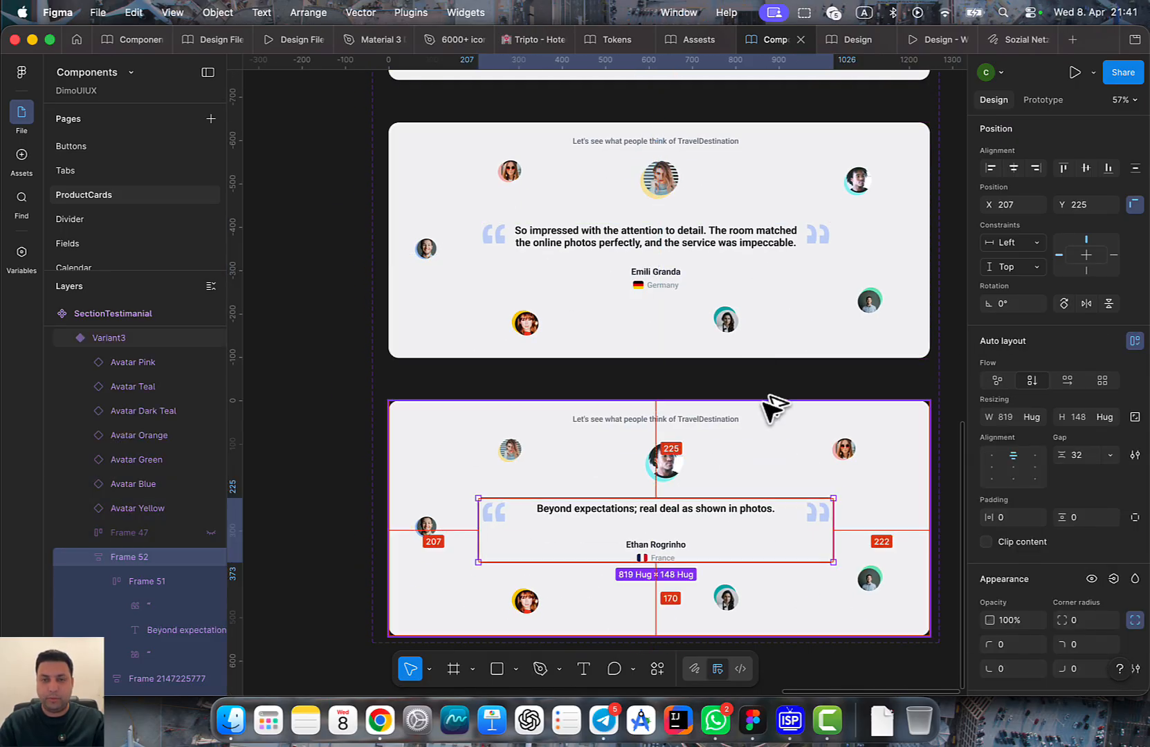
pyautogui.click(689, 262)
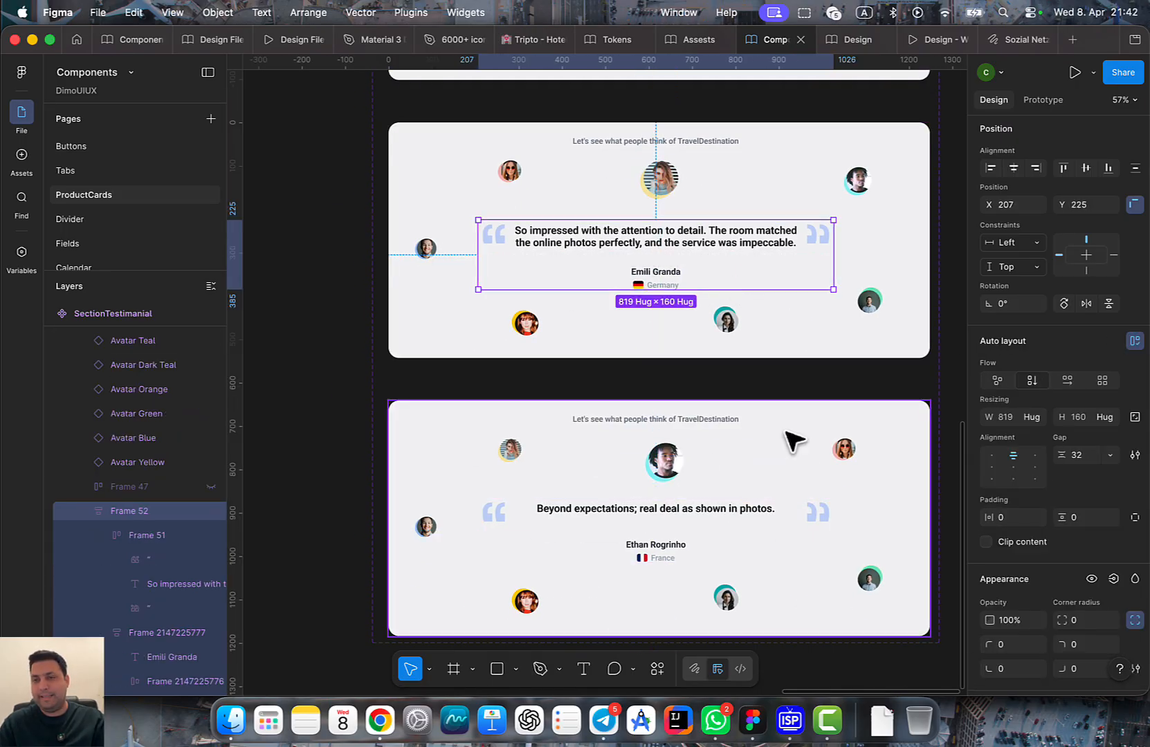
pyautogui.scroll(-1, 794, 441)
pyautogui.click(680, 513)
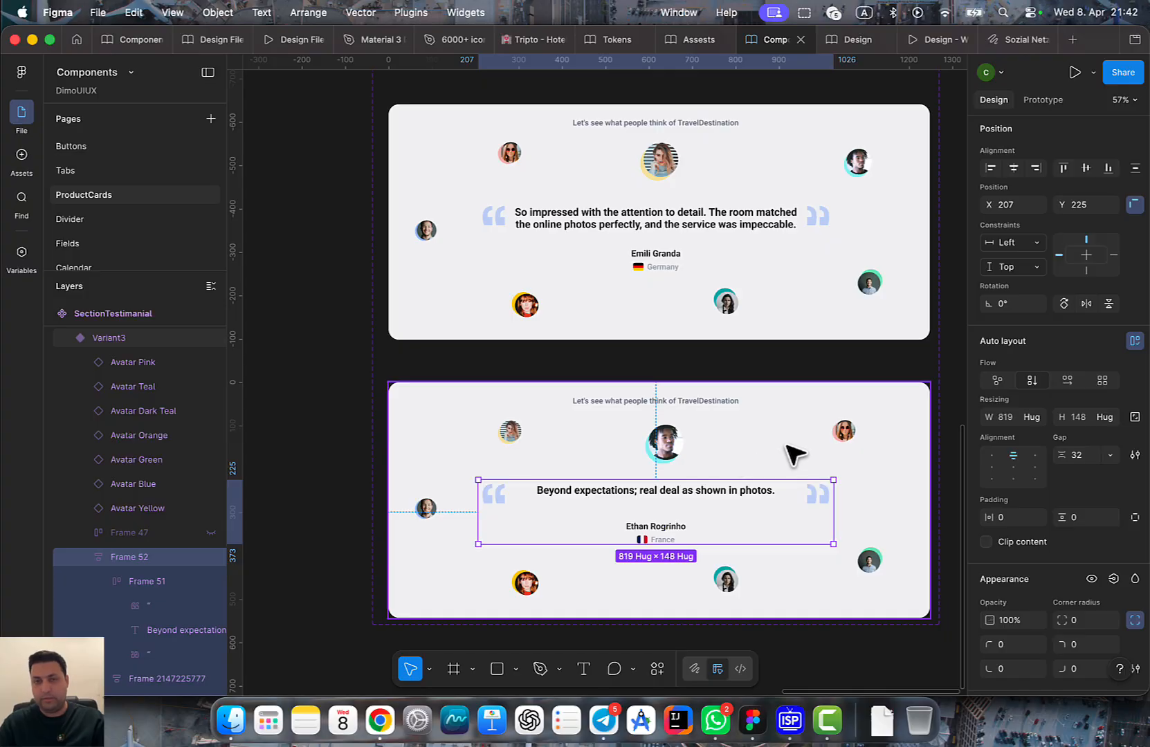
# Publish the modified SectionTestimanial component to the library
pyautogui.scroll(-5, 803, 472)
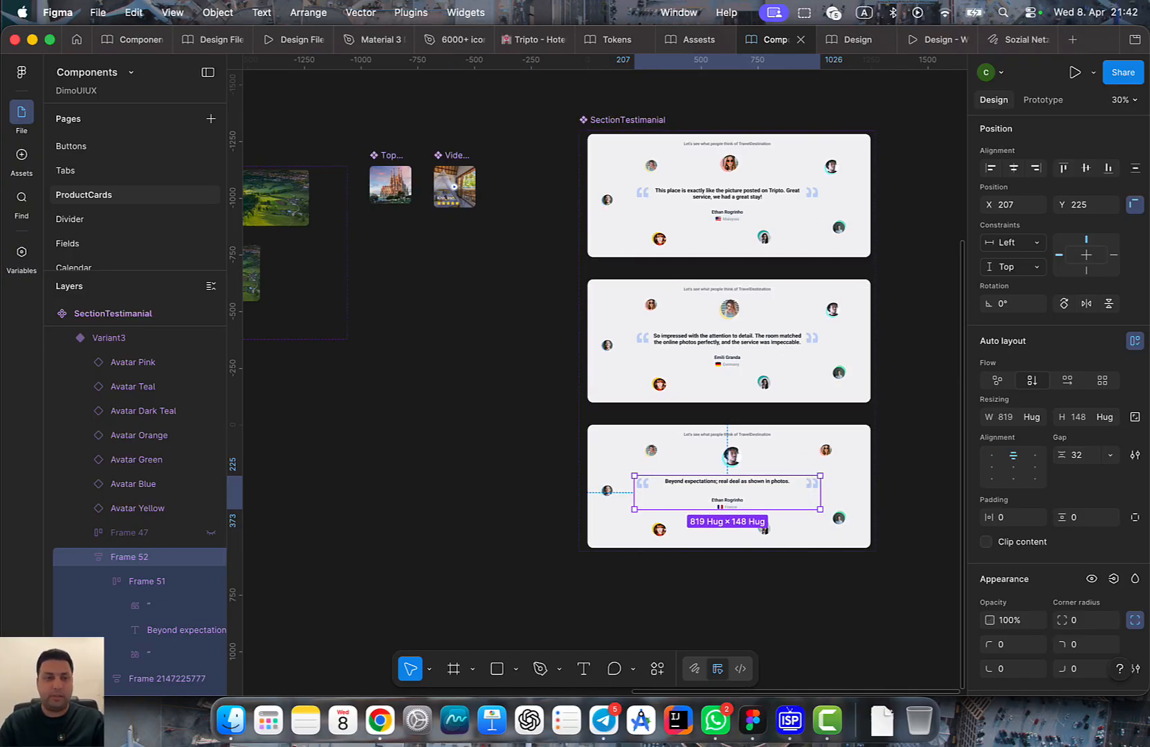
pyautogui.press('alt+super+o')
pyautogui.click(813, 194)
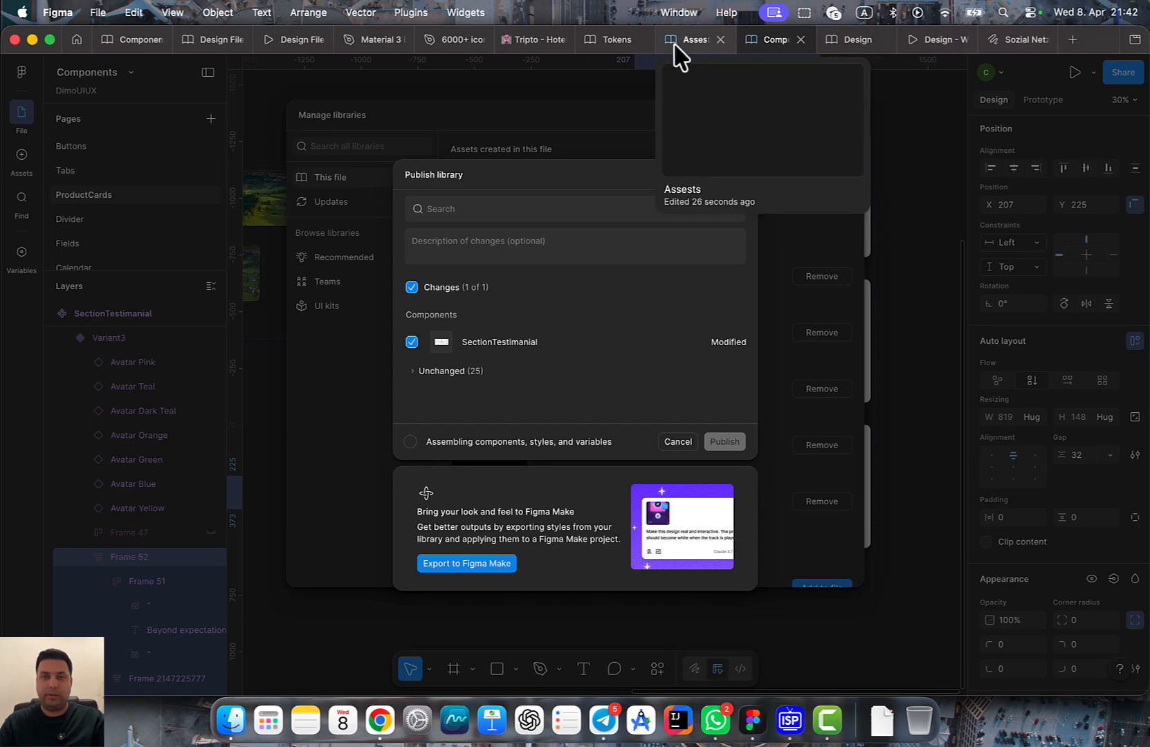
# Switch to the home page prototype and review the Homes Guests Love, testimonial and Deals of the Weekend sections
pyautogui.moveTo(865, 44)
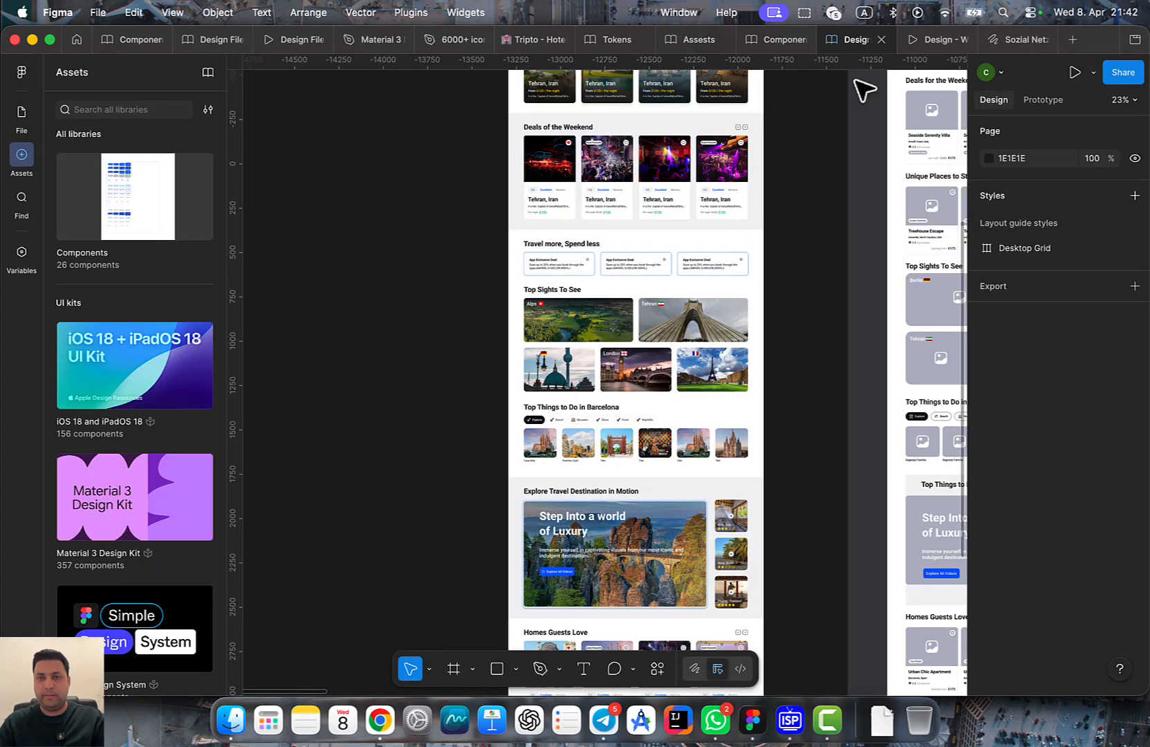
pyautogui.click(930, 42)
pyautogui.scroll(4, 626, 415)
pyautogui.scroll(6, 626, 415)
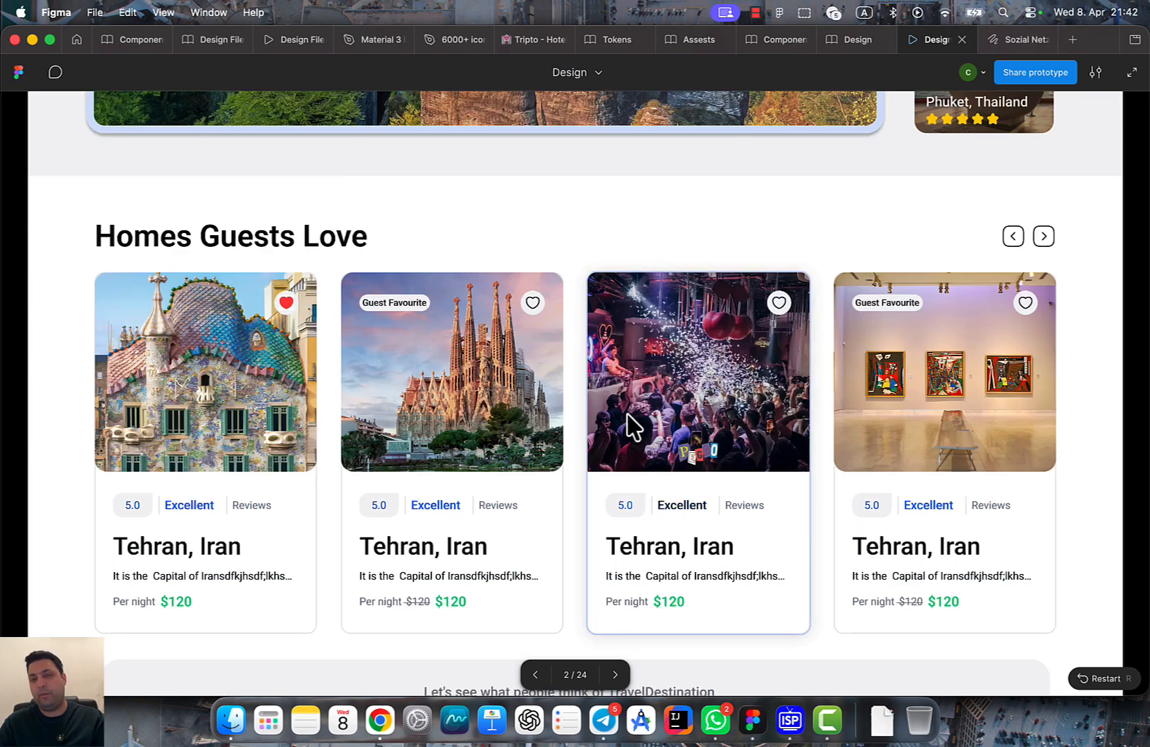
pyautogui.scroll(-5, 628, 422)
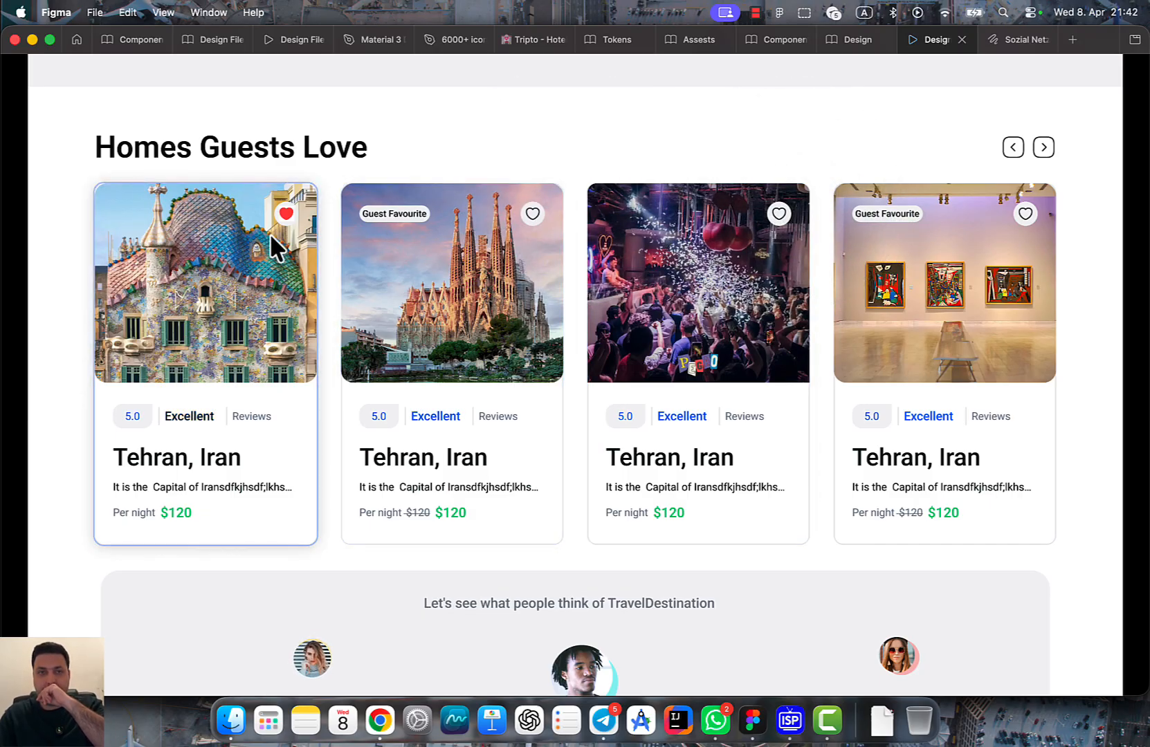
pyautogui.scroll(10, 296, 184)
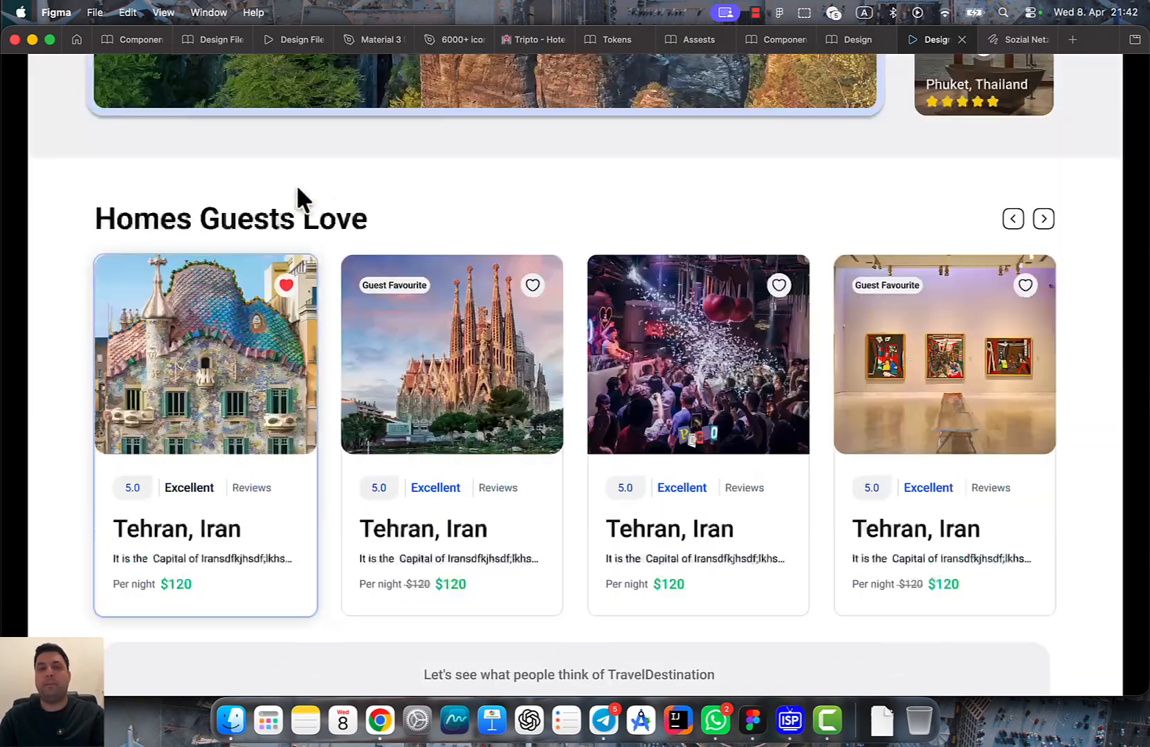
pyautogui.scroll(20, 503, 192)
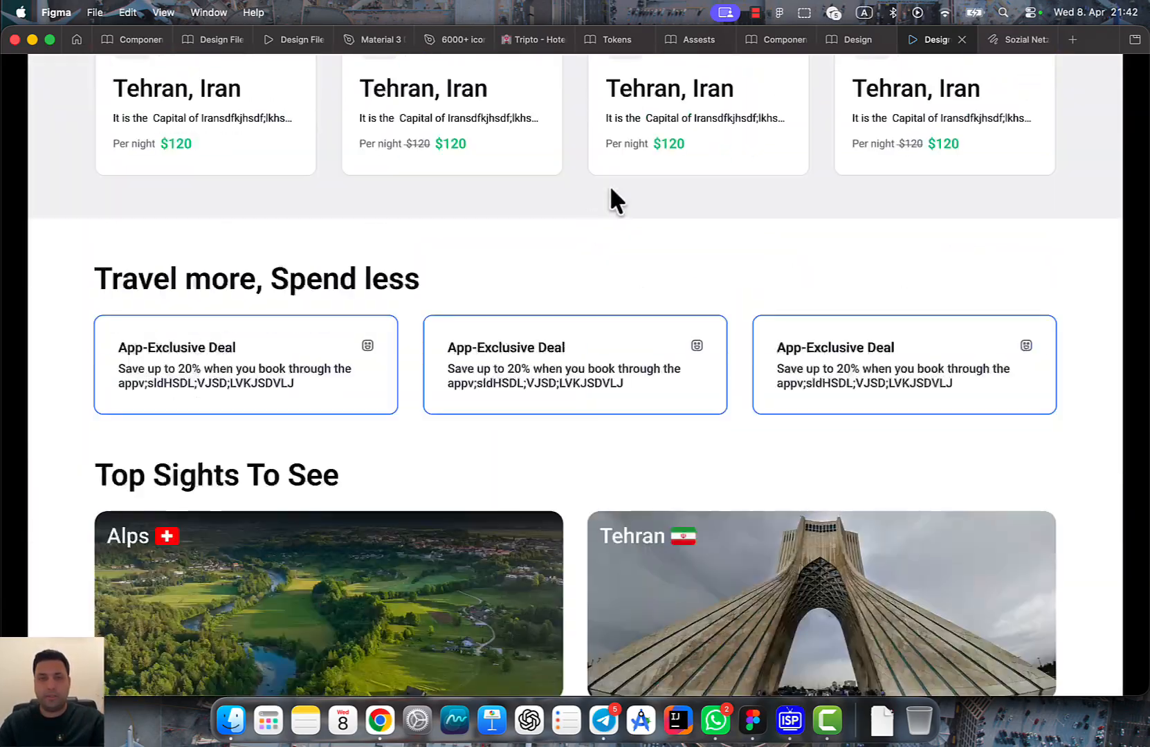
pyautogui.scroll(-1, 634, 220)
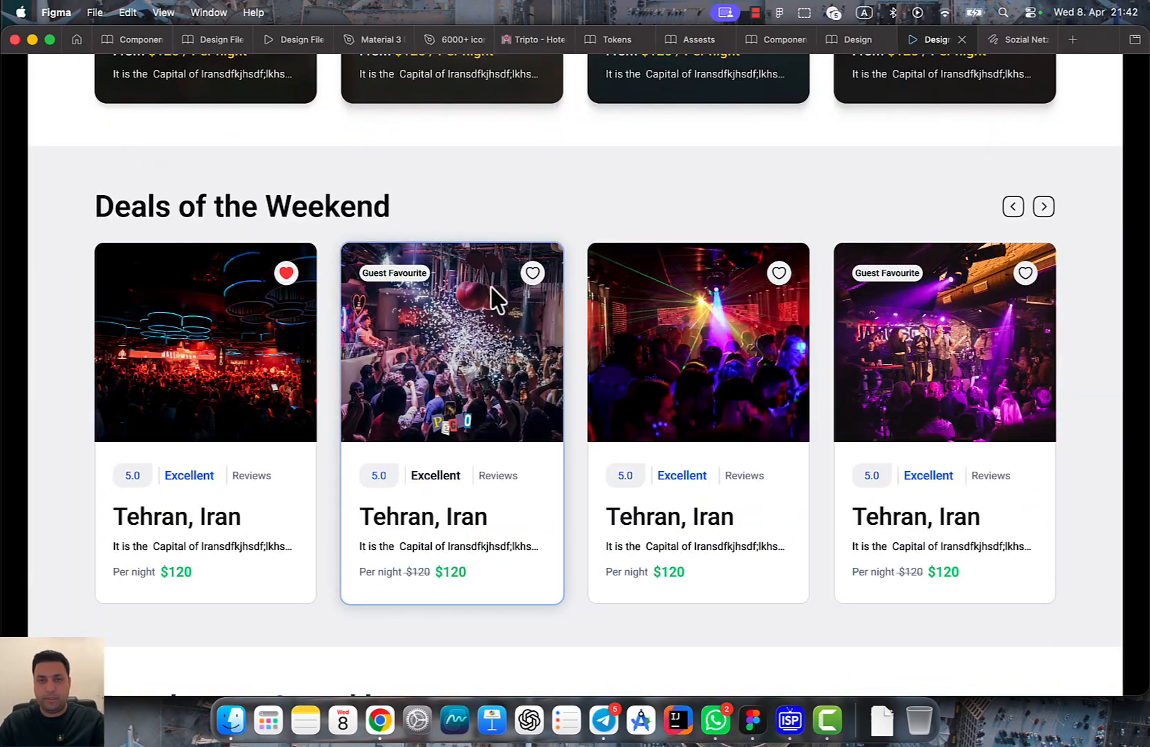
# Look through the Components, Tokens and Assests files and show the Pictures page of Assests
pyautogui.click(765, 38)
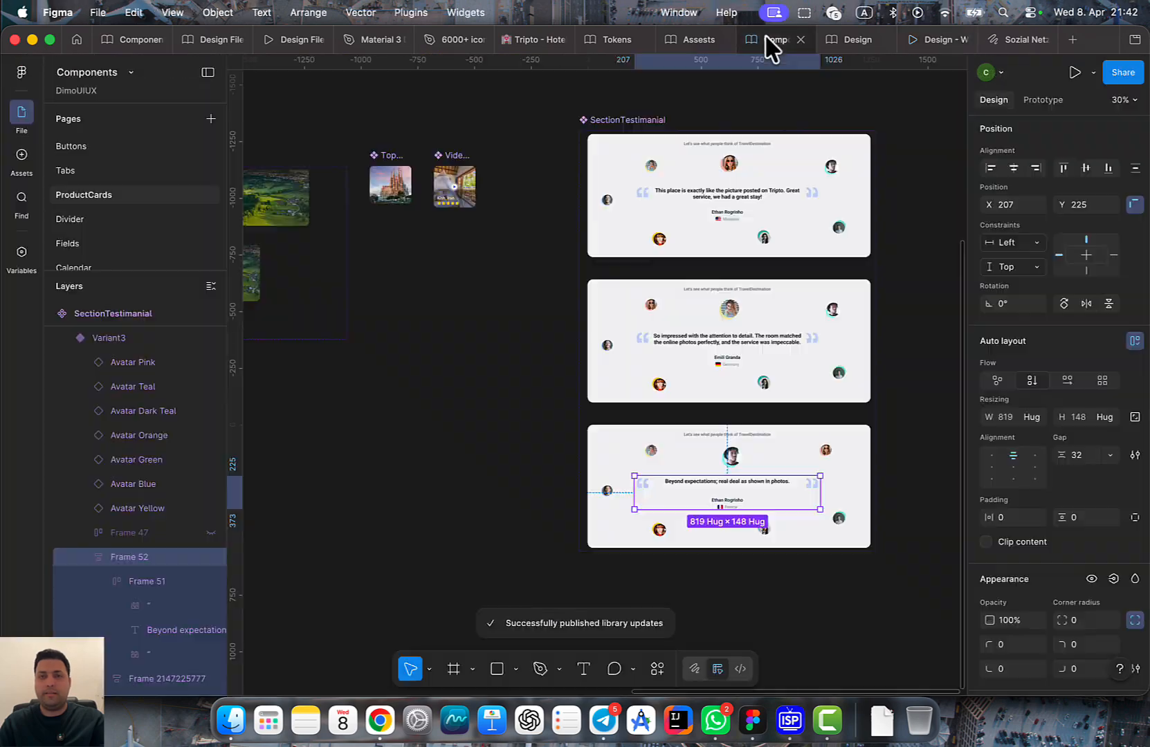
pyautogui.scroll(-5, 554, 303)
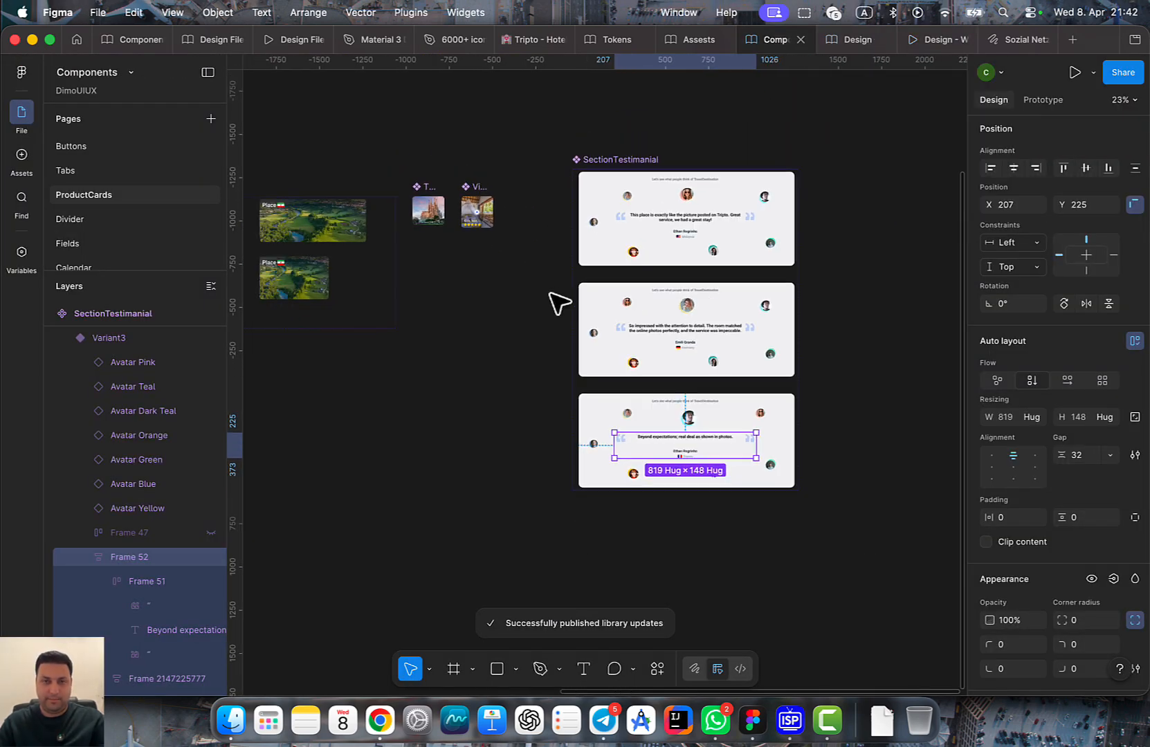
pyautogui.click(688, 38)
pyautogui.scroll(-5, 734, 353)
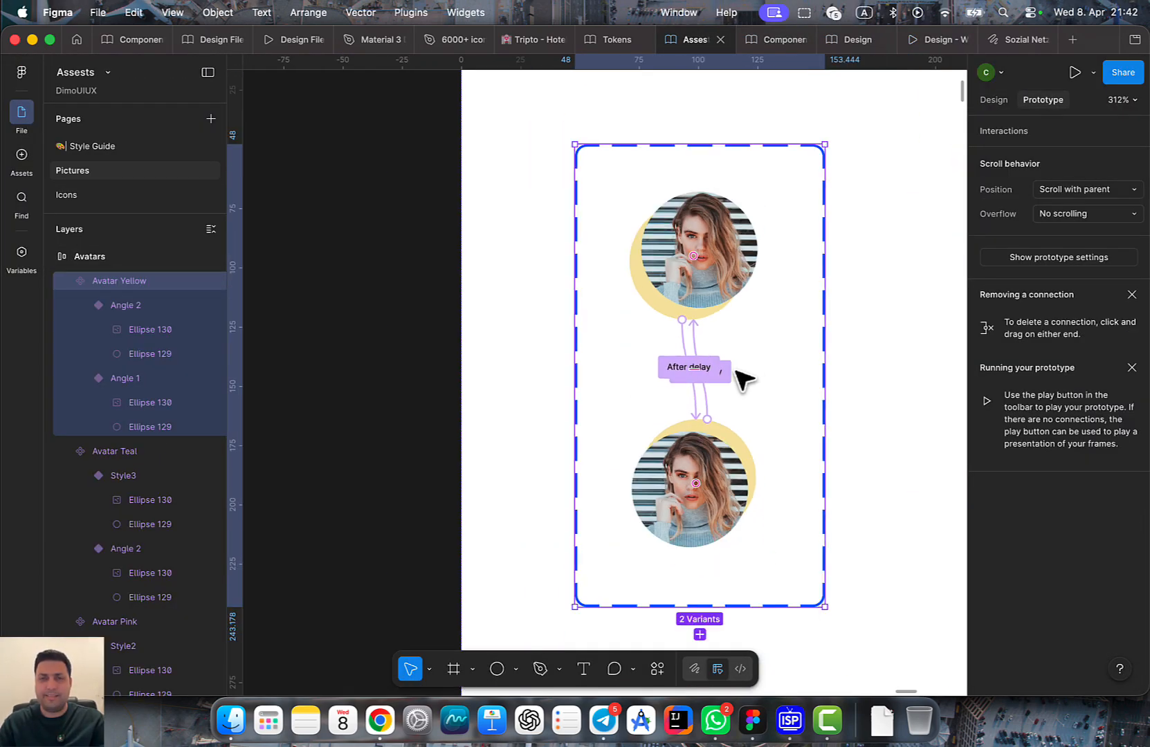
pyautogui.click(608, 41)
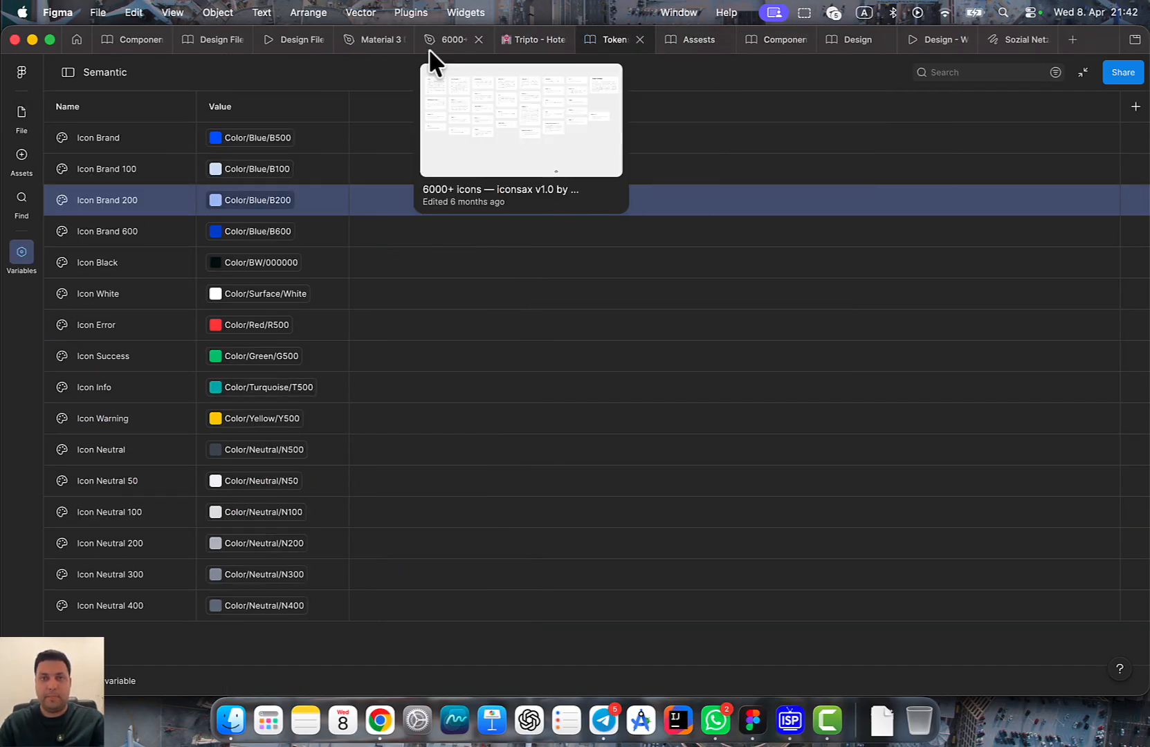
pyautogui.click(681, 39)
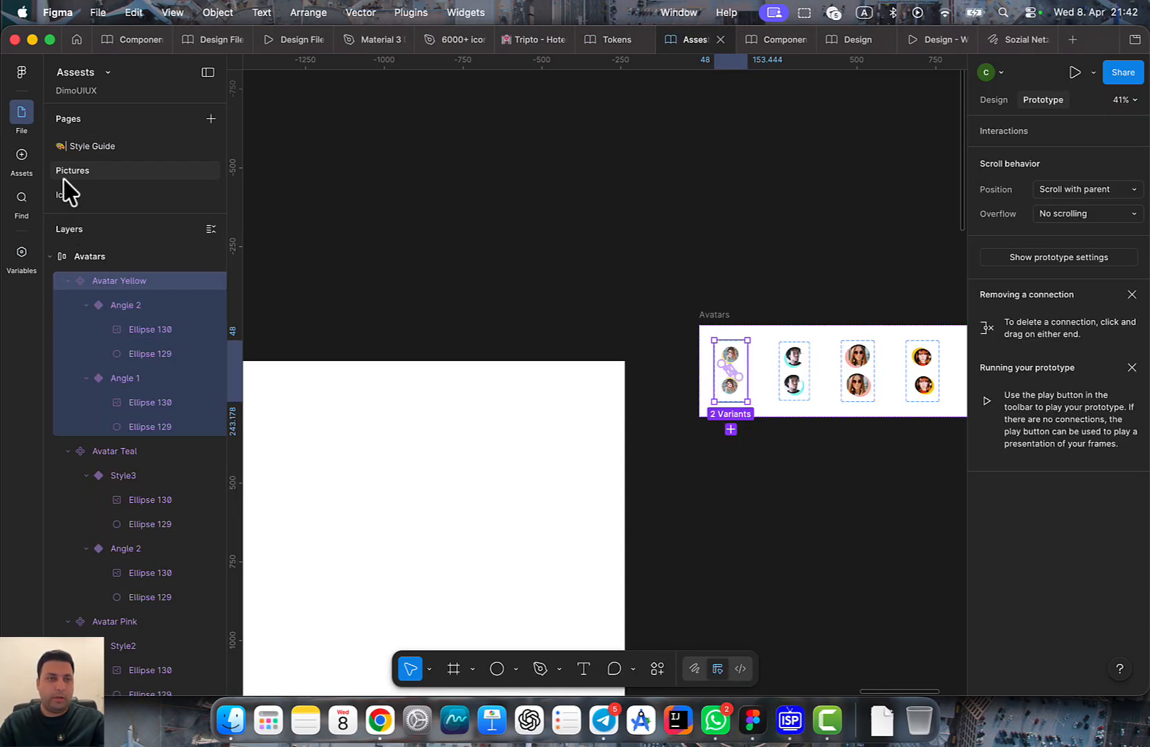
pyautogui.click(66, 198)
pyautogui.click(95, 174)
pyautogui.scroll(-5, 560, 339)
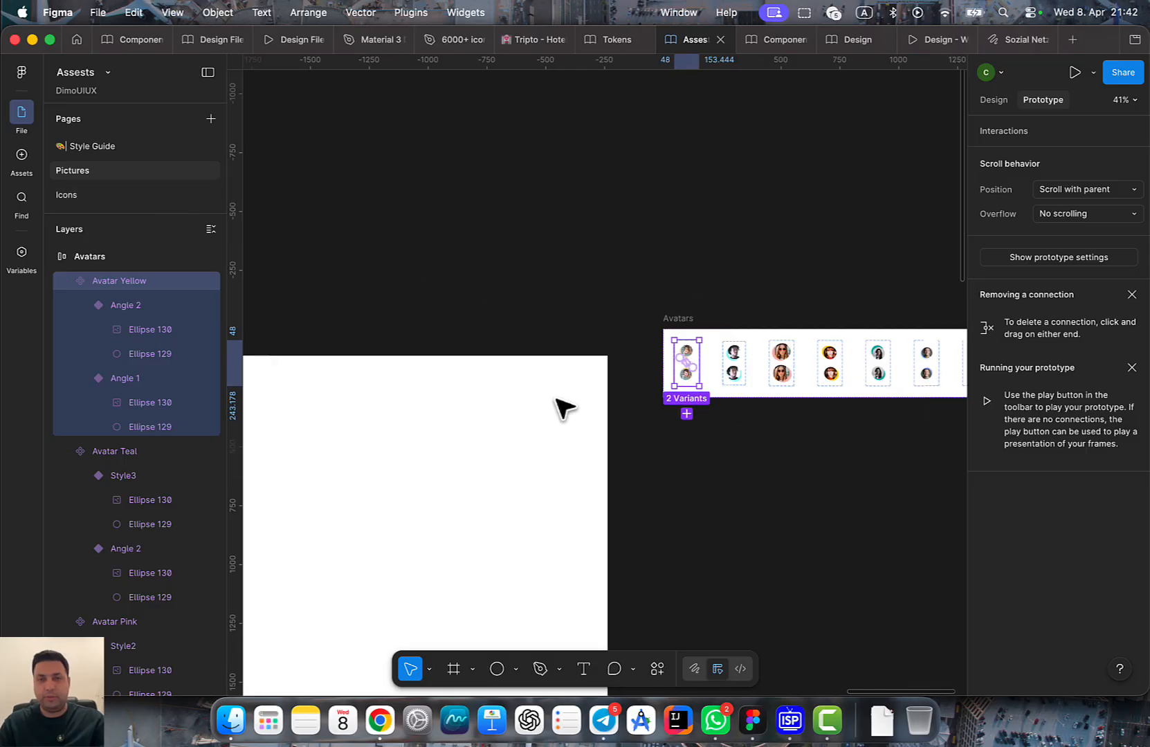
# Examine the Product Card frame and the frame of nightlife, food, beach and landmark pictures on the Pictures page
pyautogui.moveTo(461, 394); pyautogui.dragTo(723, 284)
pyautogui.hscroll(-10, 722, 283)
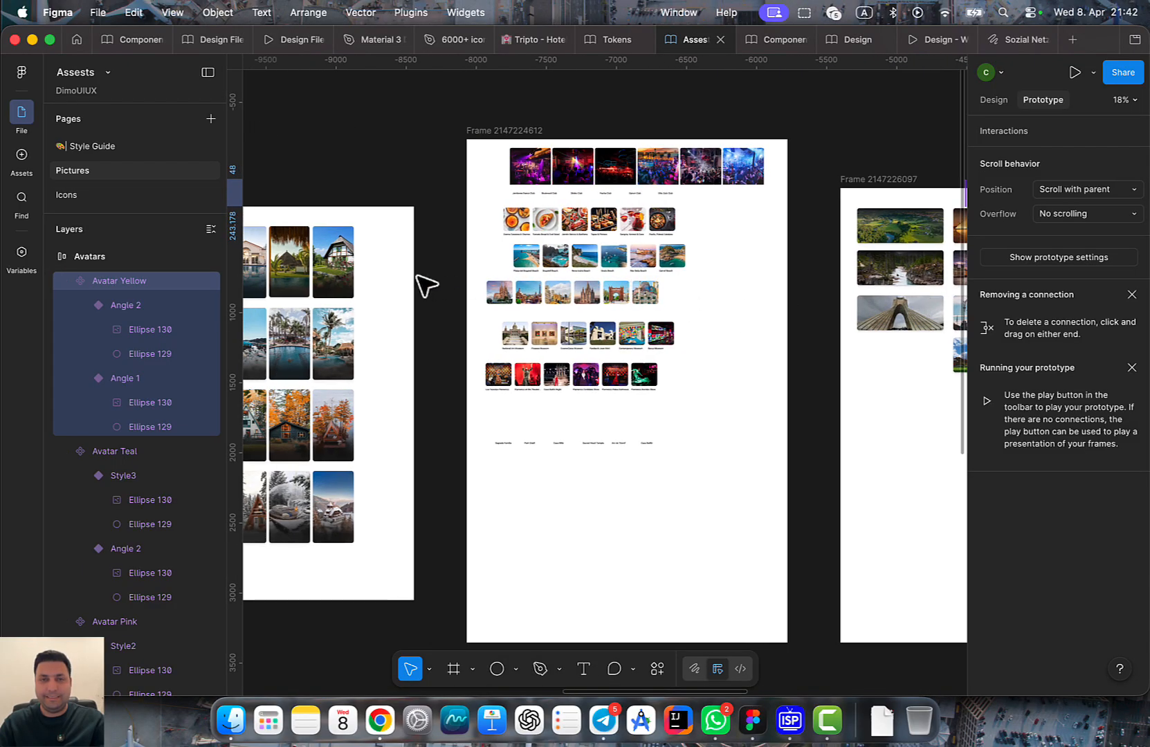
pyautogui.hscroll(-10, 426, 285)
pyautogui.scroll(-3, 654, 314)
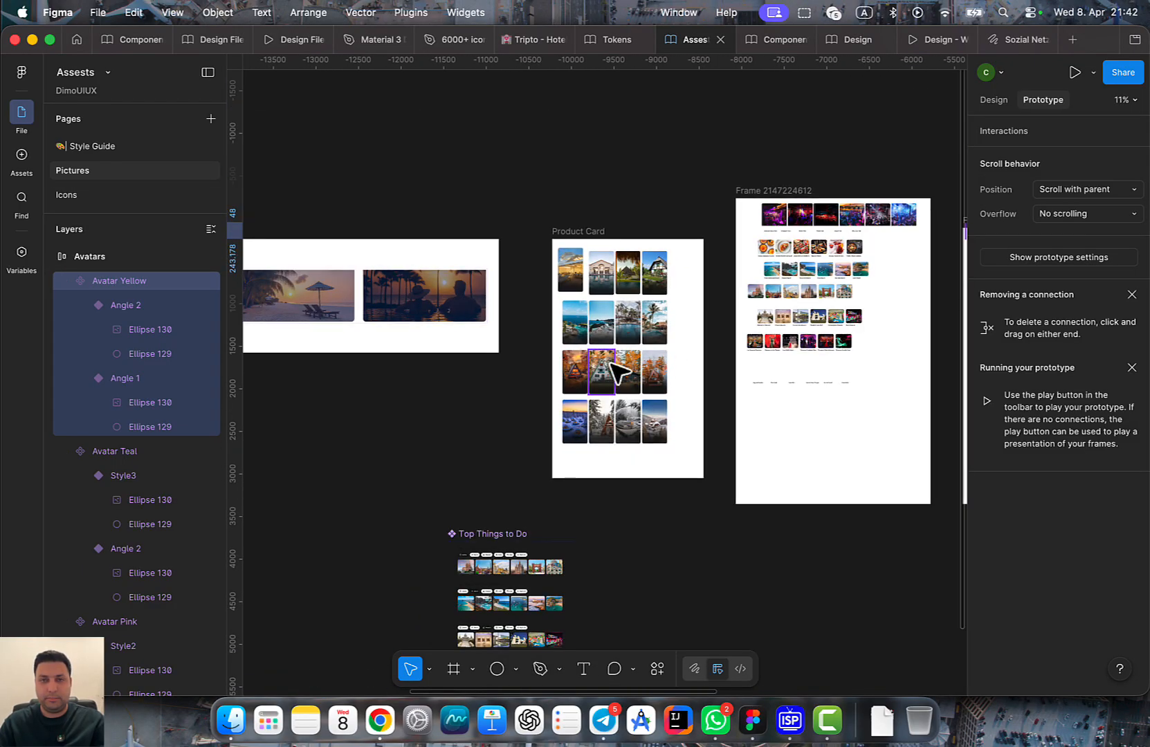
pyautogui.hscroll(5, 618, 370)
pyautogui.scroll(5, 636, 325)
pyautogui.scroll(3, 633, 332)
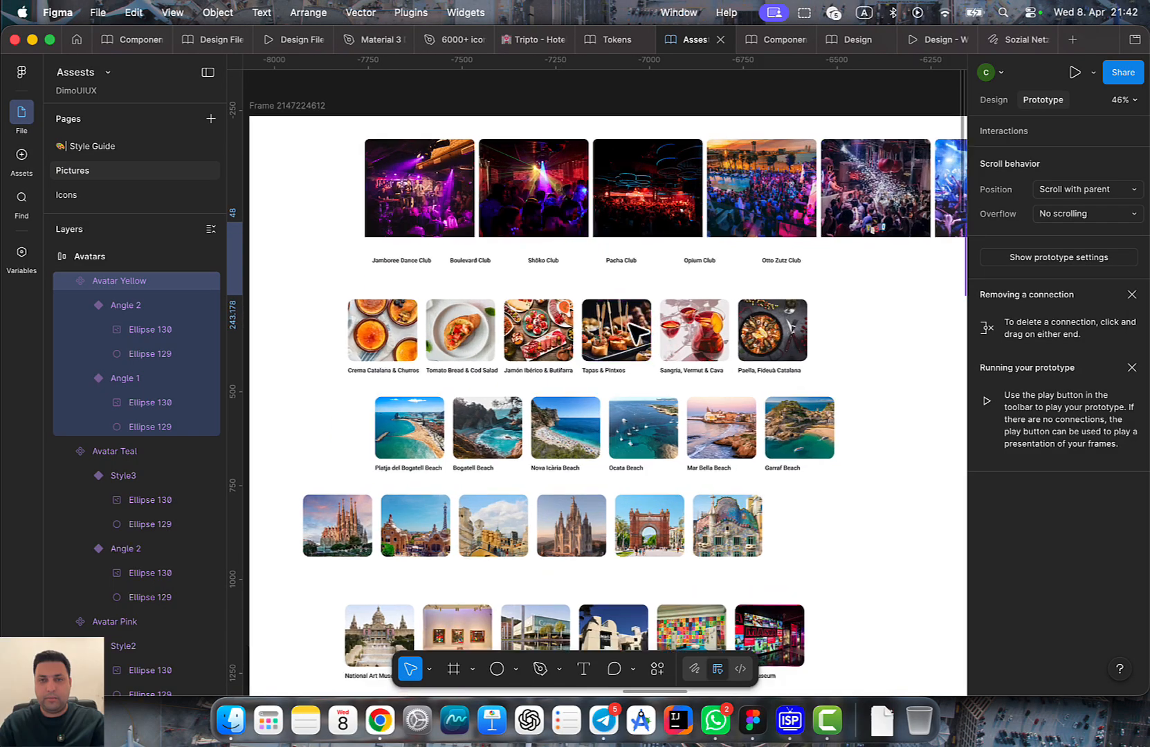
pyautogui.scroll(2, 639, 325)
pyautogui.scroll(-5, 477, 294)
pyautogui.scroll(-6, 731, 252)
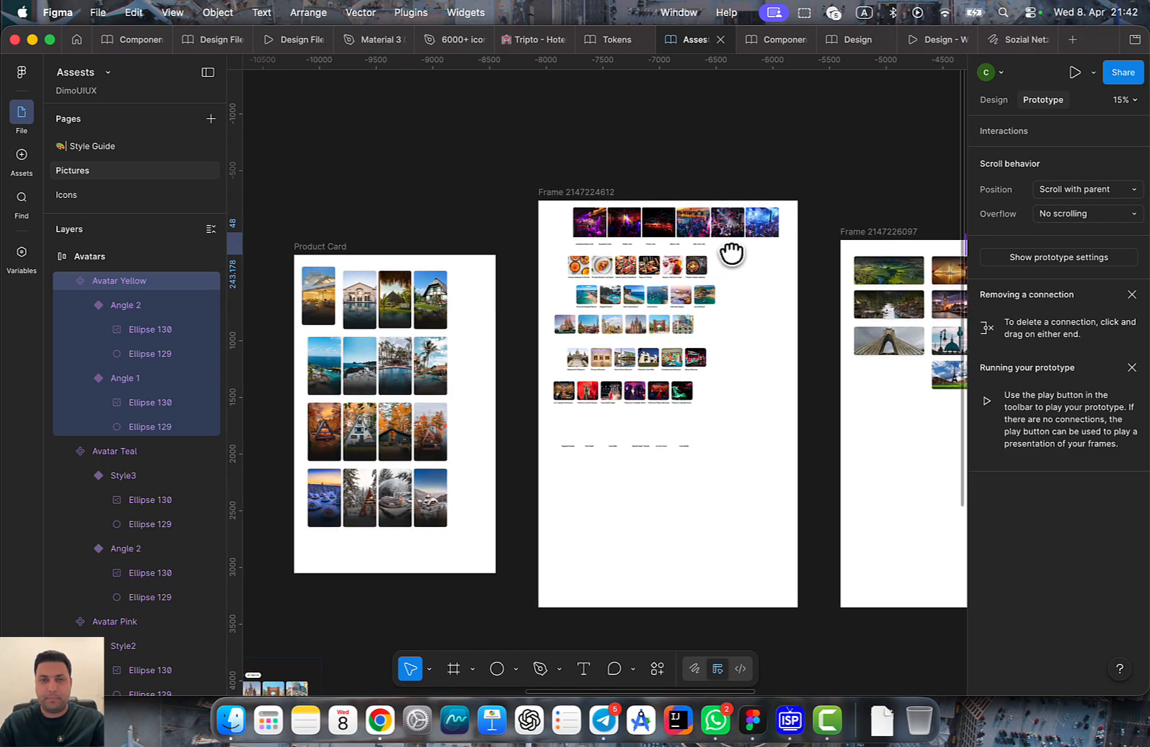
pyautogui.scroll(3, 747, 394)
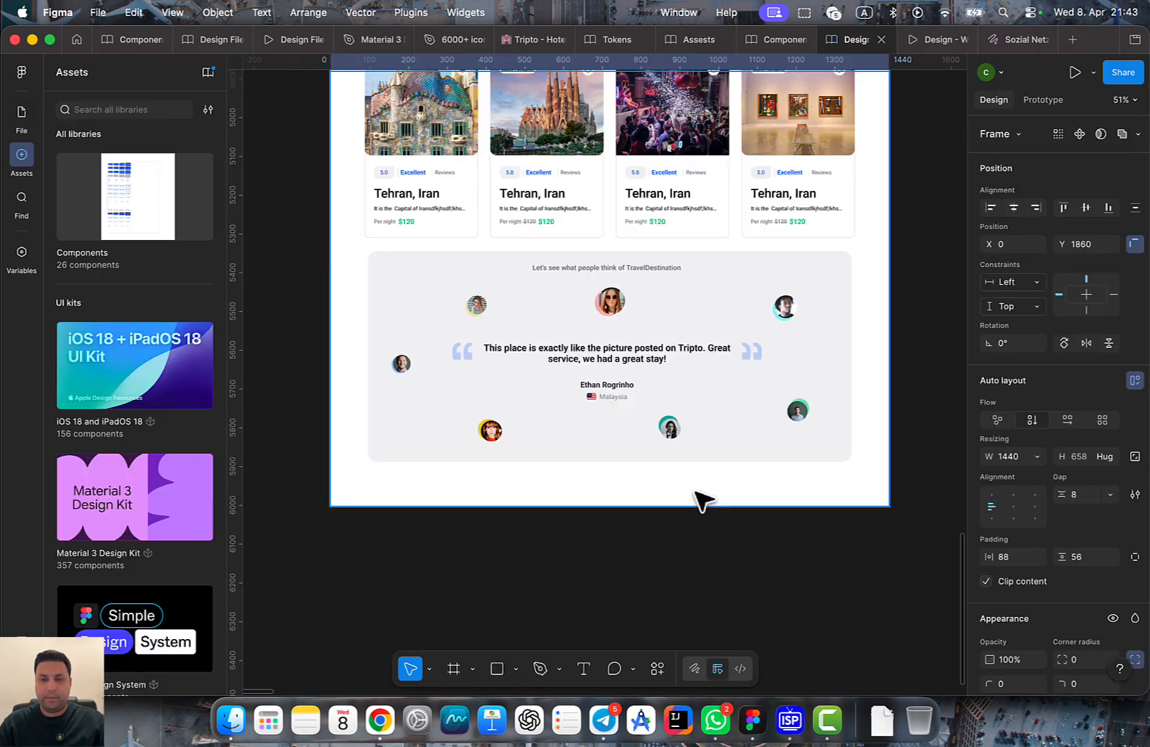
# Extend the home page frame downward below the testimonial section to a height of 6667
pyautogui.moveTo(710, 507); pyautogui.dragTo(687, 631)
pyautogui.scroll(-3, 738, 285)
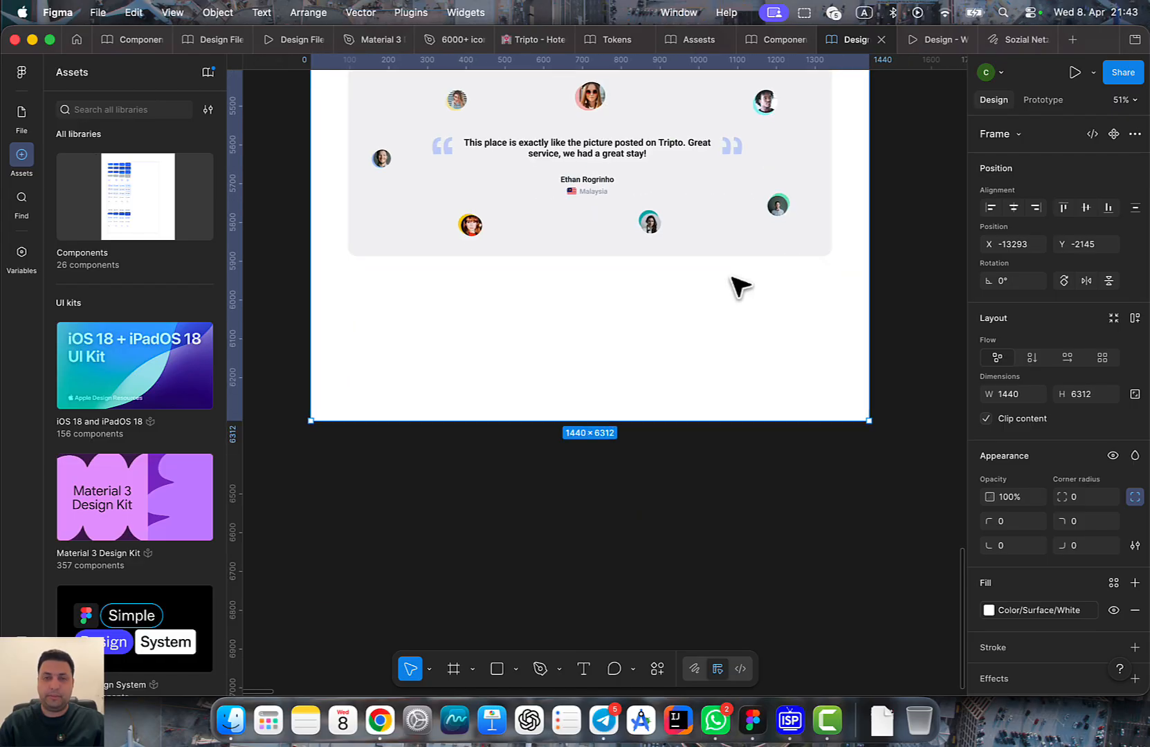
pyautogui.scroll(-3, 661, 405)
pyautogui.moveTo(653, 415); pyautogui.dragTo(652, 507)
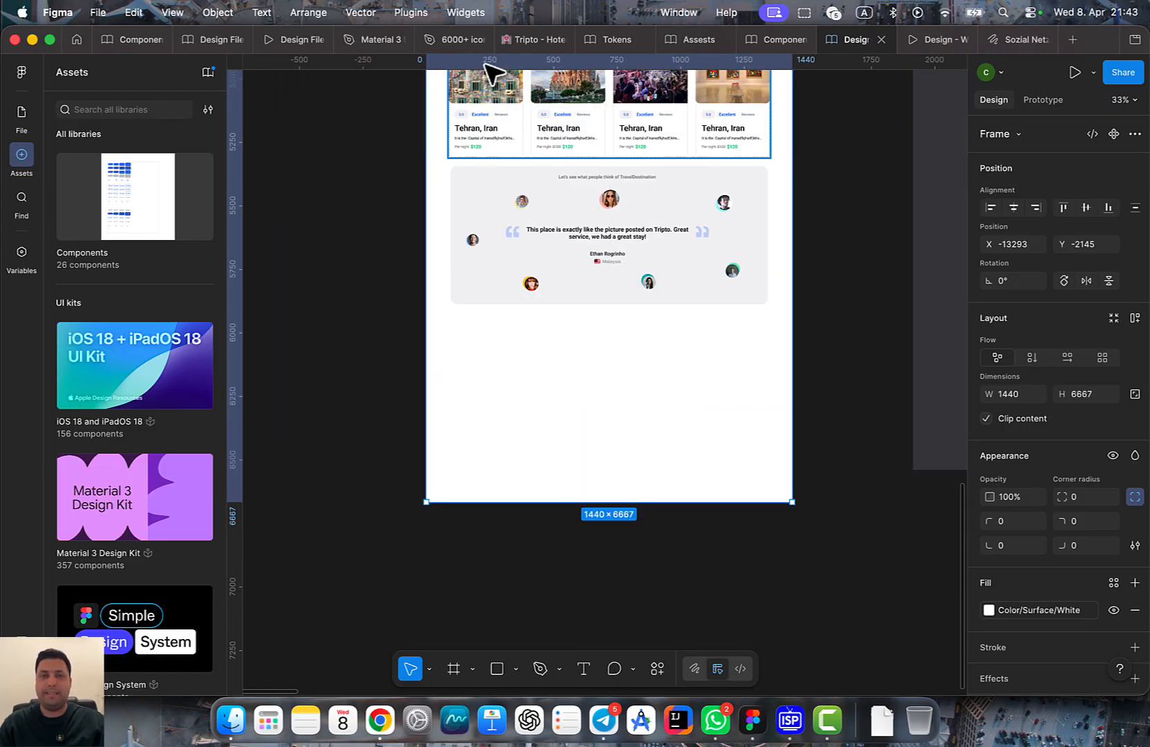
pyautogui.moveTo(381, 43)
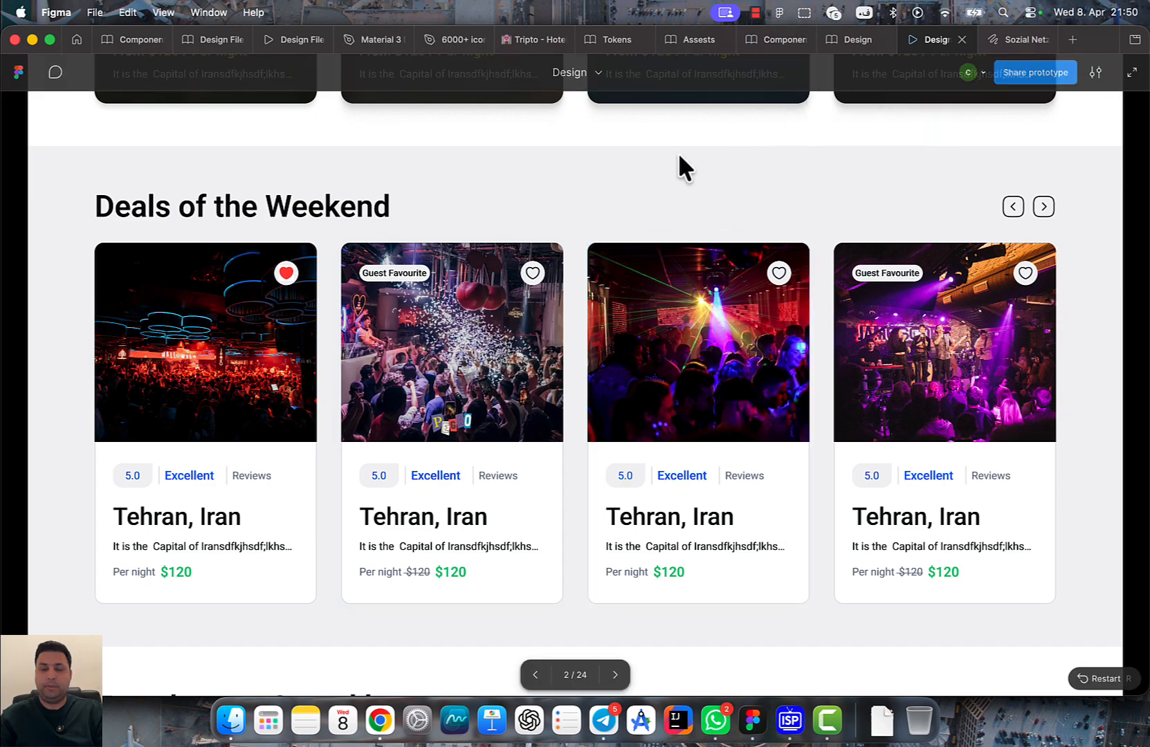
# Look over the payment, app, social media and flag icons on the Icons page of the Assests file
pyautogui.click(682, 39)
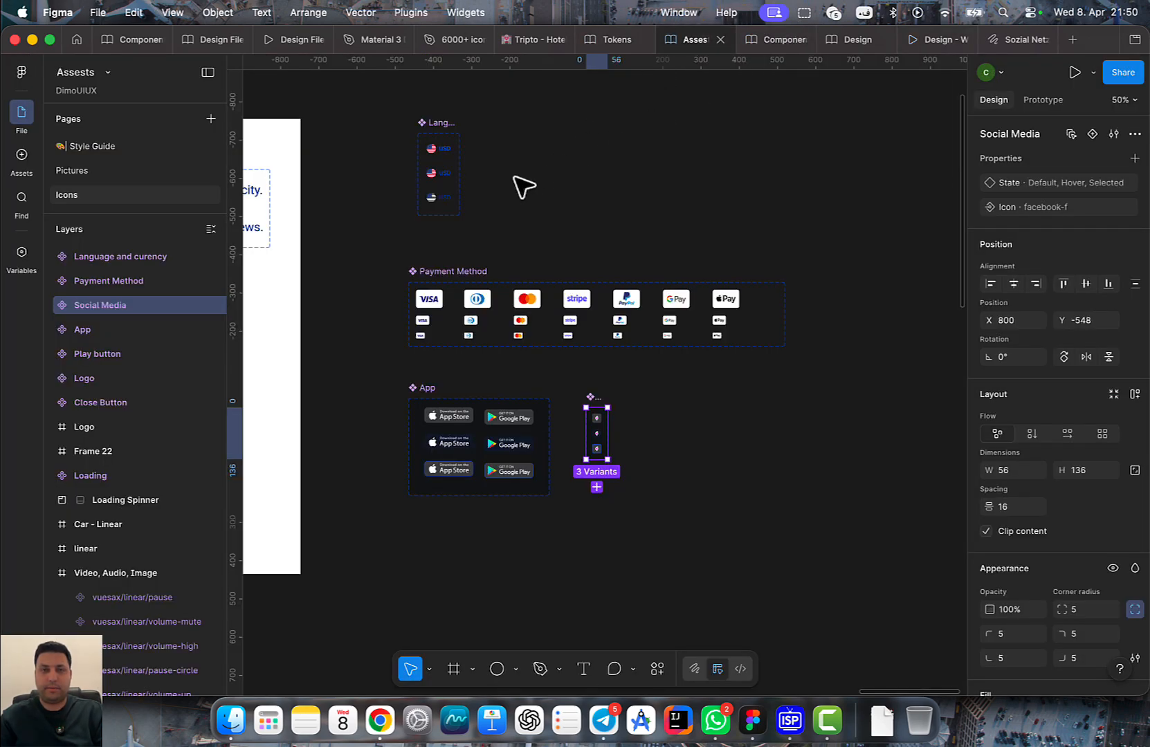
pyautogui.scroll(-5, 509, 176)
pyautogui.moveTo(494, 135); pyautogui.dragTo(770, 191)
pyautogui.moveTo(413, 185); pyautogui.dragTo(807, 177)
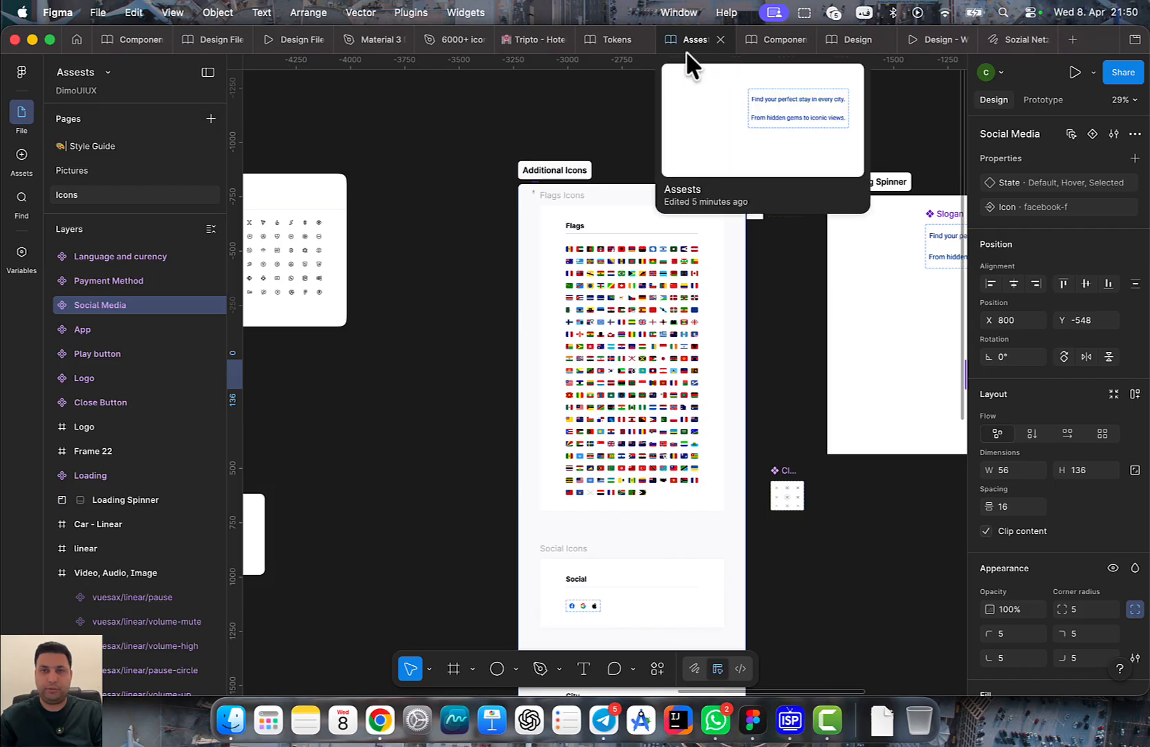
pyautogui.click(597, 41)
pyautogui.hotkey('ctrl', 'Tab')
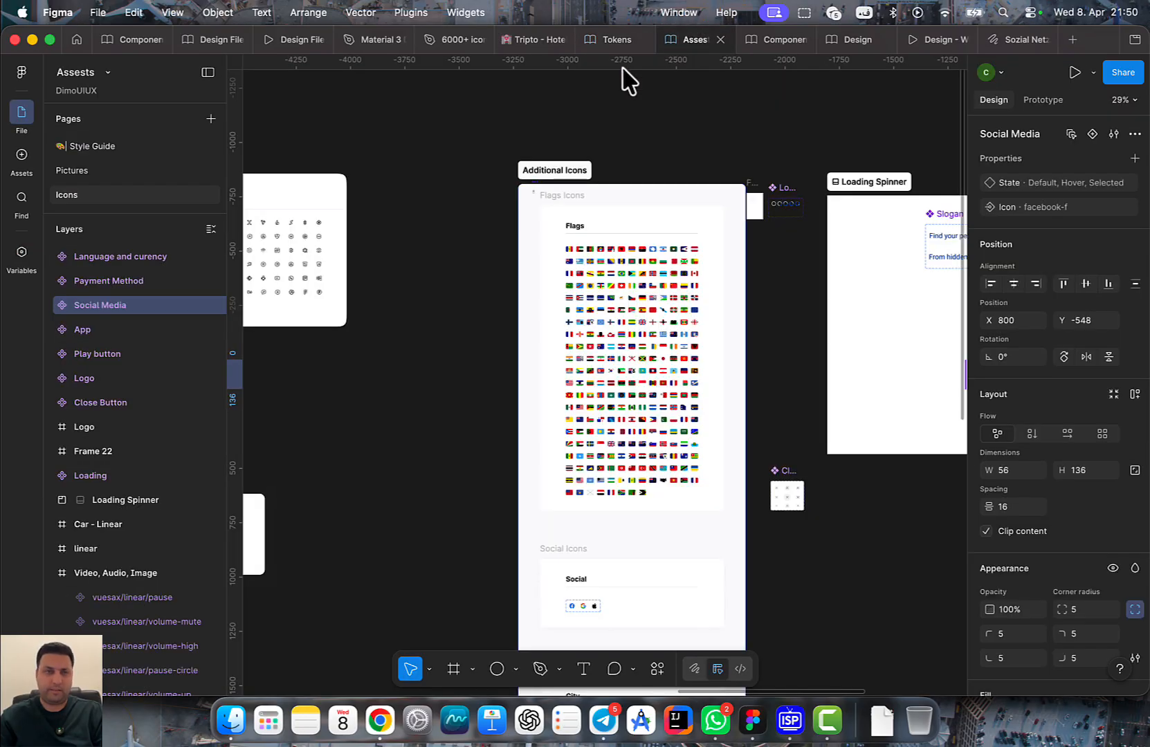
# Find the row of nightclub pictures on the Pictures page of the Assests file
pyautogui.click(94, 173)
pyautogui.moveTo(566, 216); pyautogui.dragTo(584, 233)
pyautogui.click(555, 178)
pyautogui.scroll(10, 532, 313)
pyautogui.scroll(-5, 584, 119)
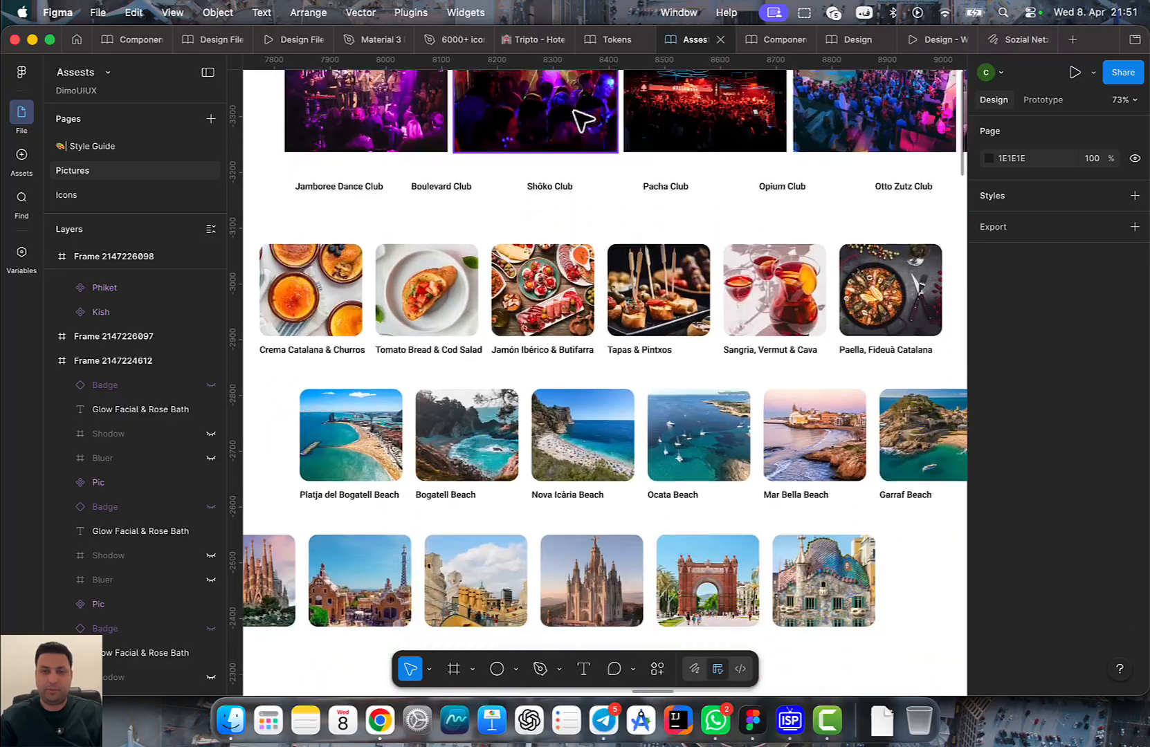
pyautogui.scroll(-5, 467, 381)
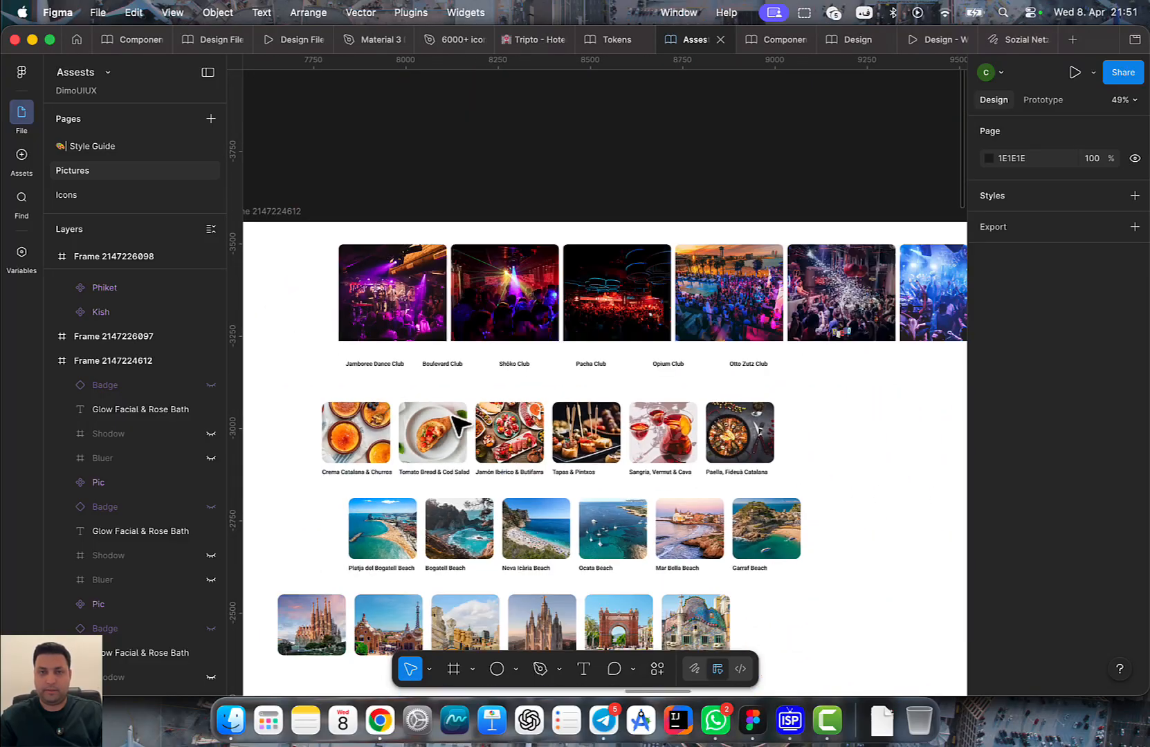
pyautogui.scroll(-1, 595, 429)
pyautogui.hscroll(2, 550, 450)
pyautogui.scroll(-1, 550, 449)
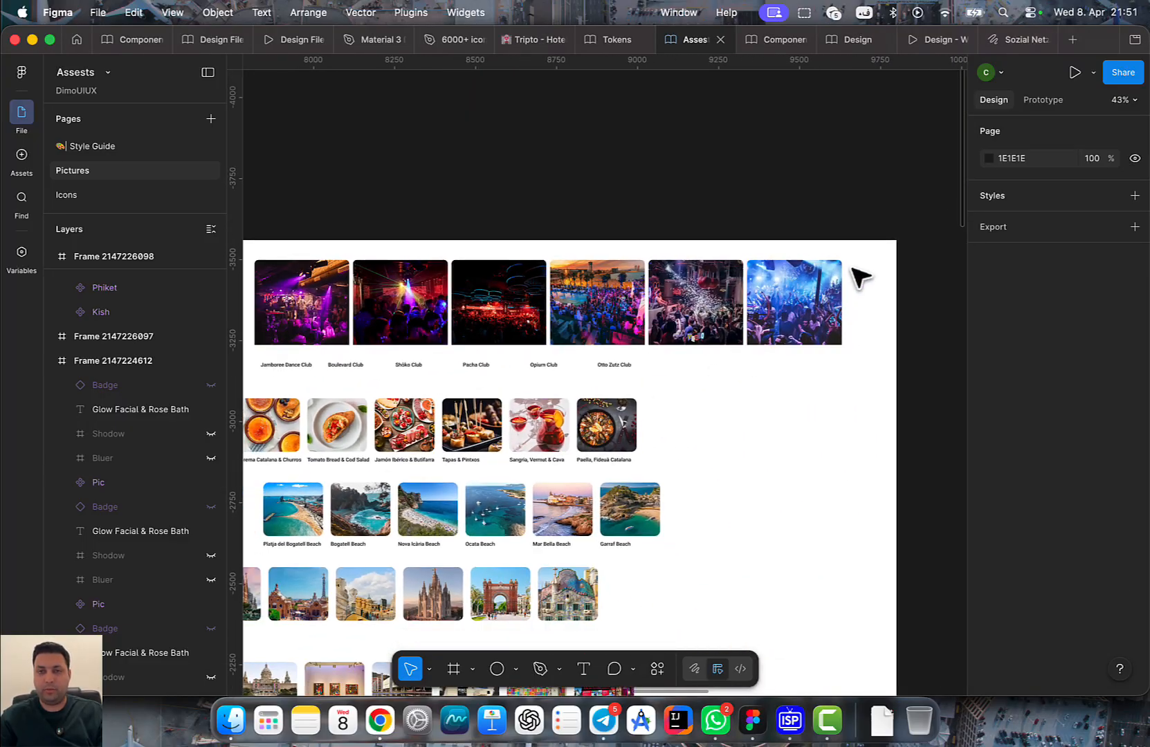
# Rename the six nightclub picture components as loongPic with ascending two-digit numbers starting from 1
pyautogui.moveTo(860, 251); pyautogui.dragTo(353, 351)
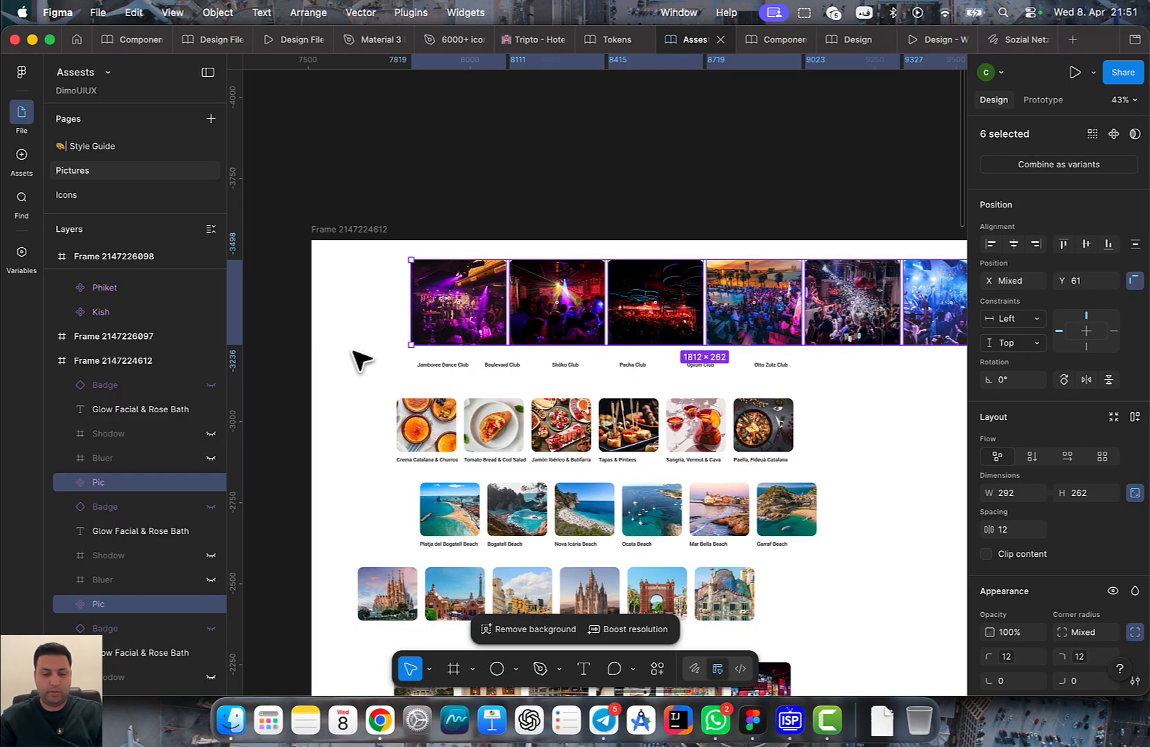
pyautogui.press('super+r')
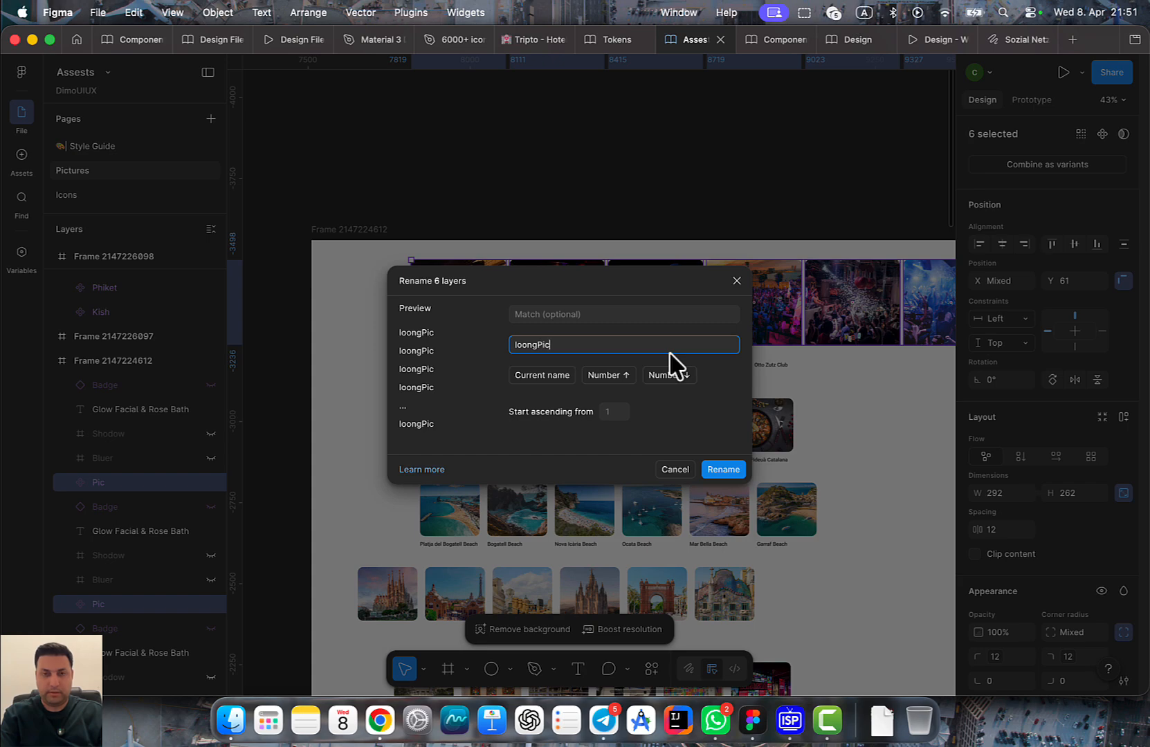
pyautogui.click(605, 375)
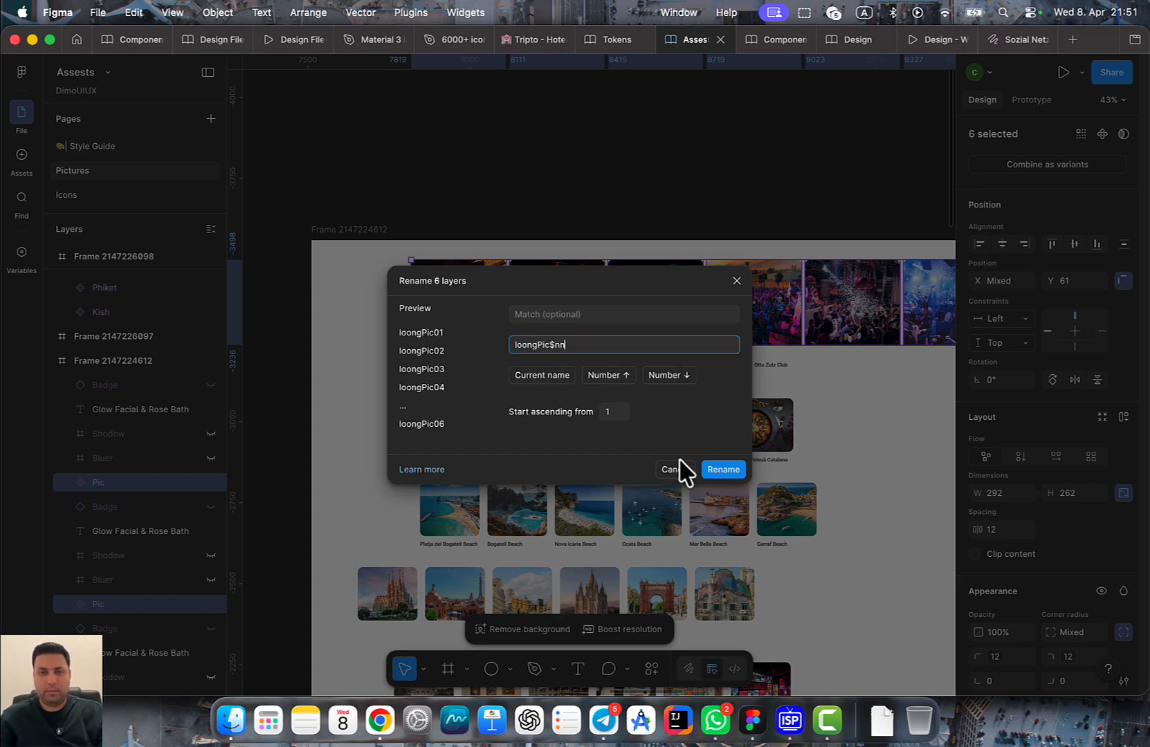
pyautogui.click(722, 469)
# Publish the six picture changes from the Assests library and apply all library updates in the Components file
pyautogui.hotkey('alt', '3')
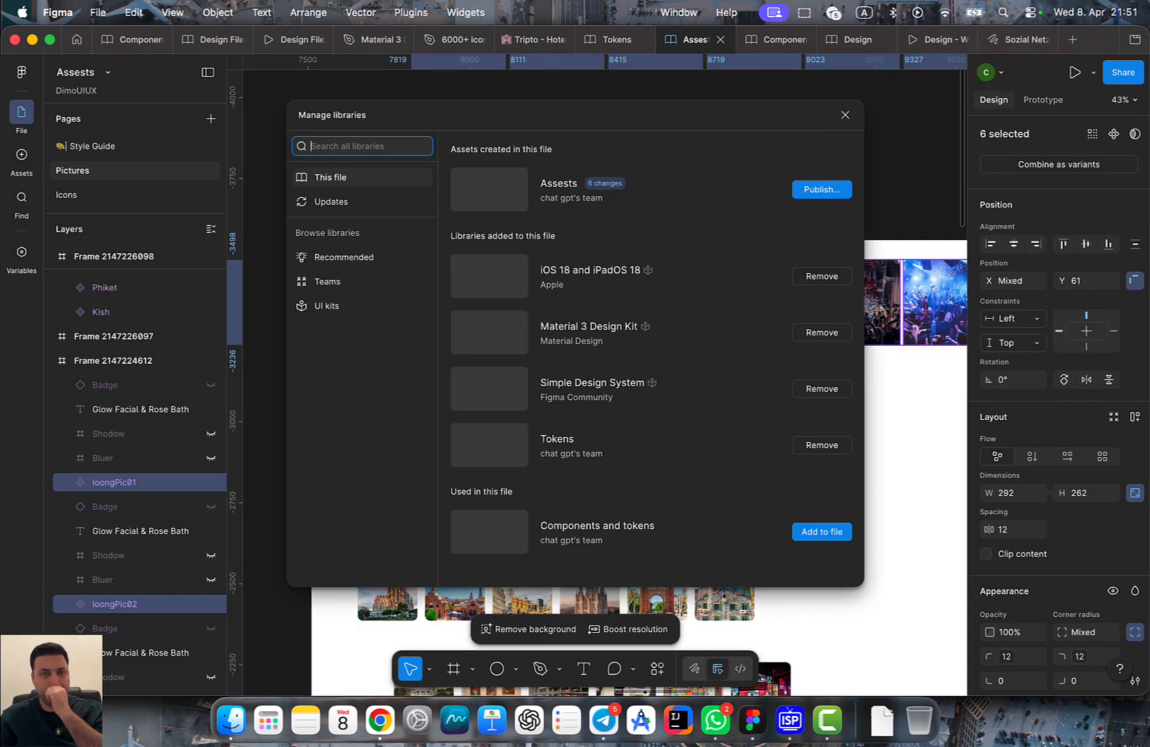
pyautogui.click(830, 191)
pyautogui.click(720, 485)
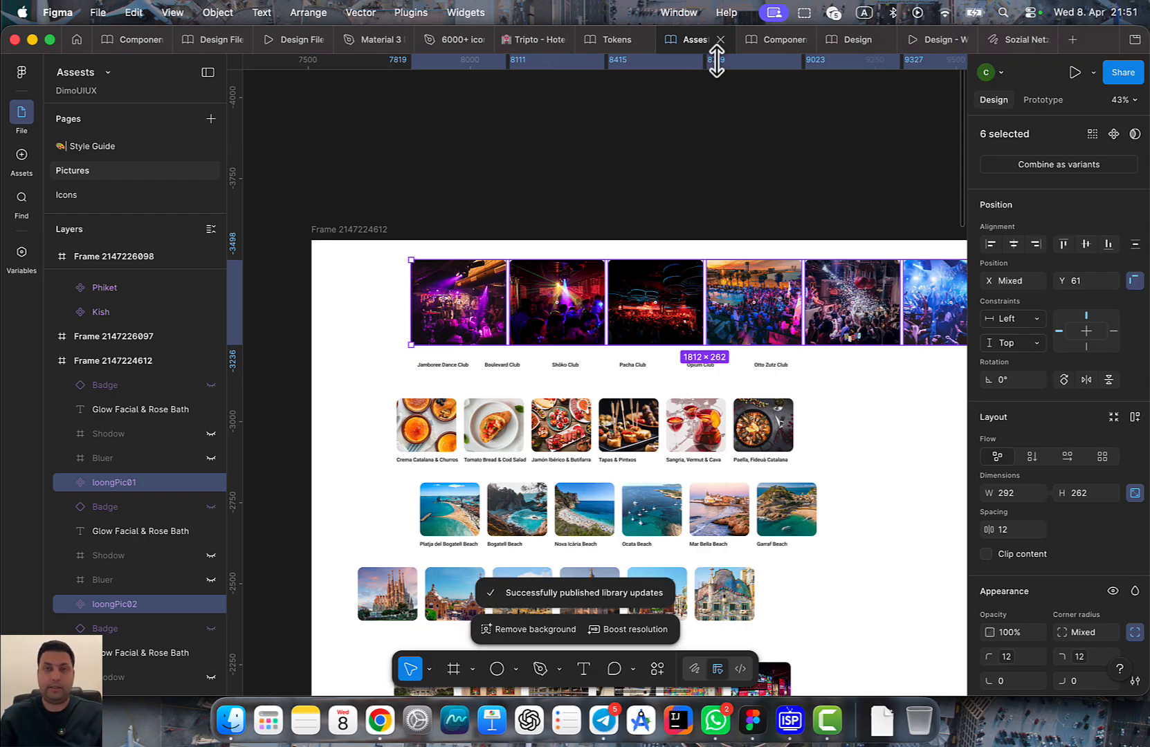
pyautogui.click(775, 40)
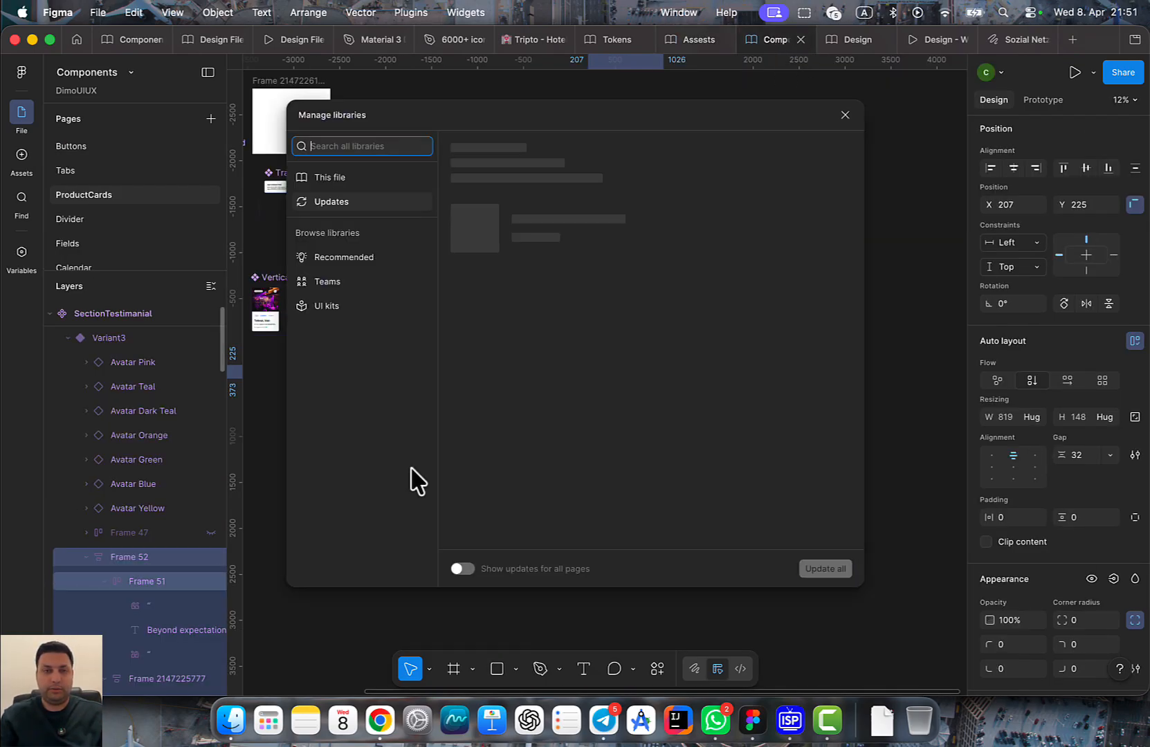
pyautogui.click(825, 568)
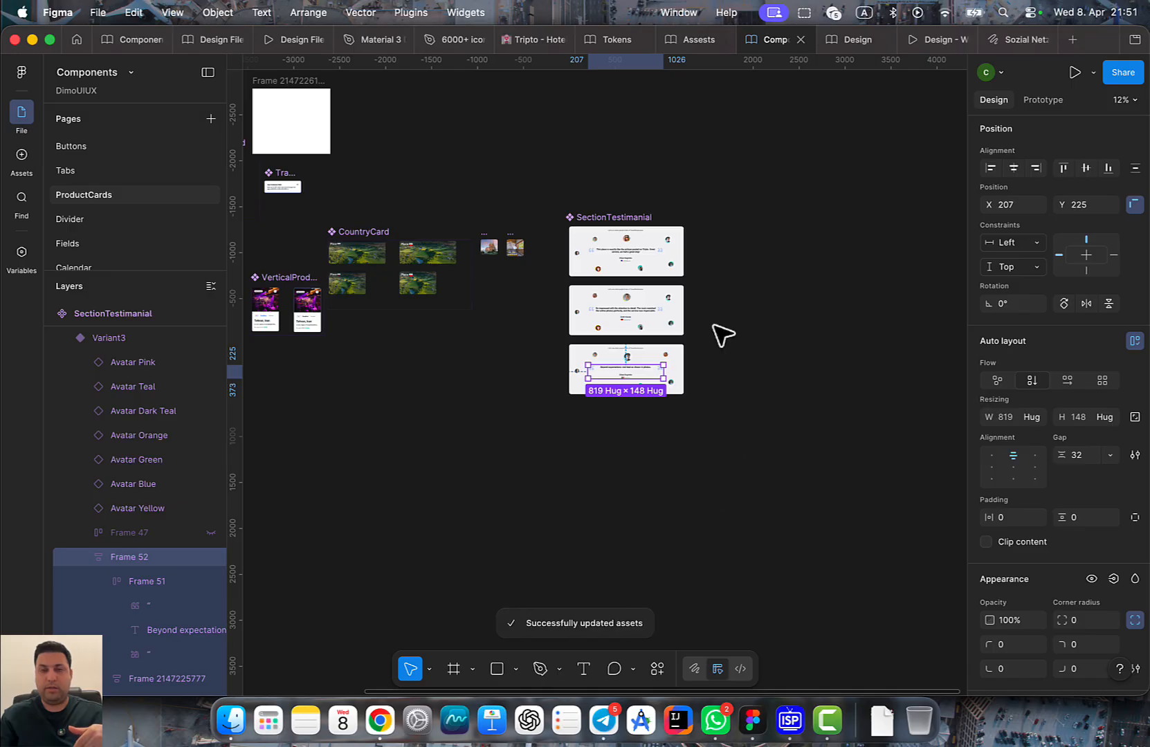
# Switch to the Design file and apply all pending library updates from Assests and Components
pyautogui.click(845, 42)
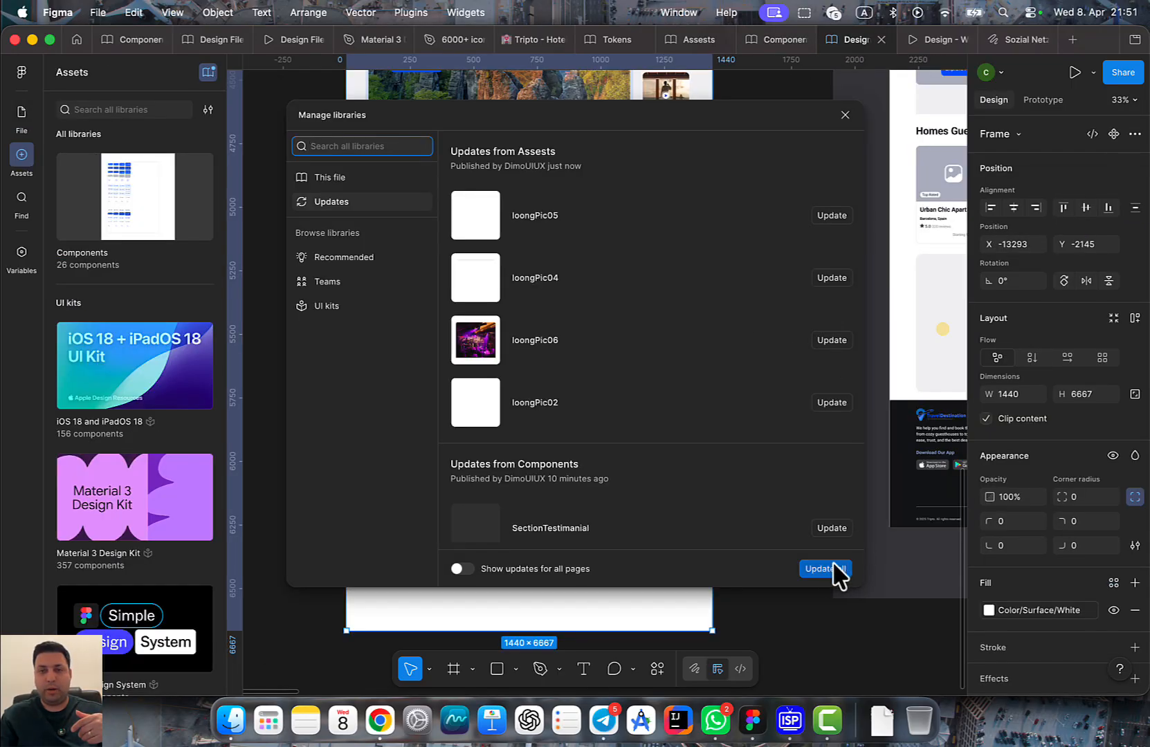
pyautogui.click(830, 571)
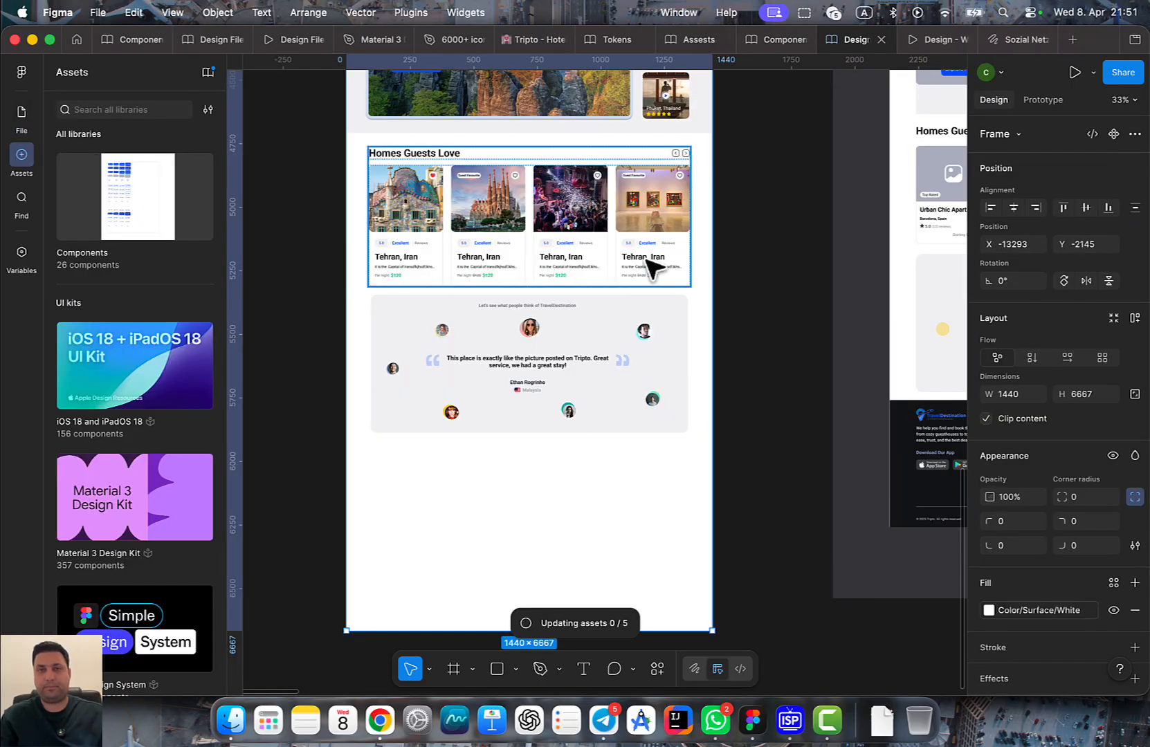
pyautogui.scroll(5, 578, 370)
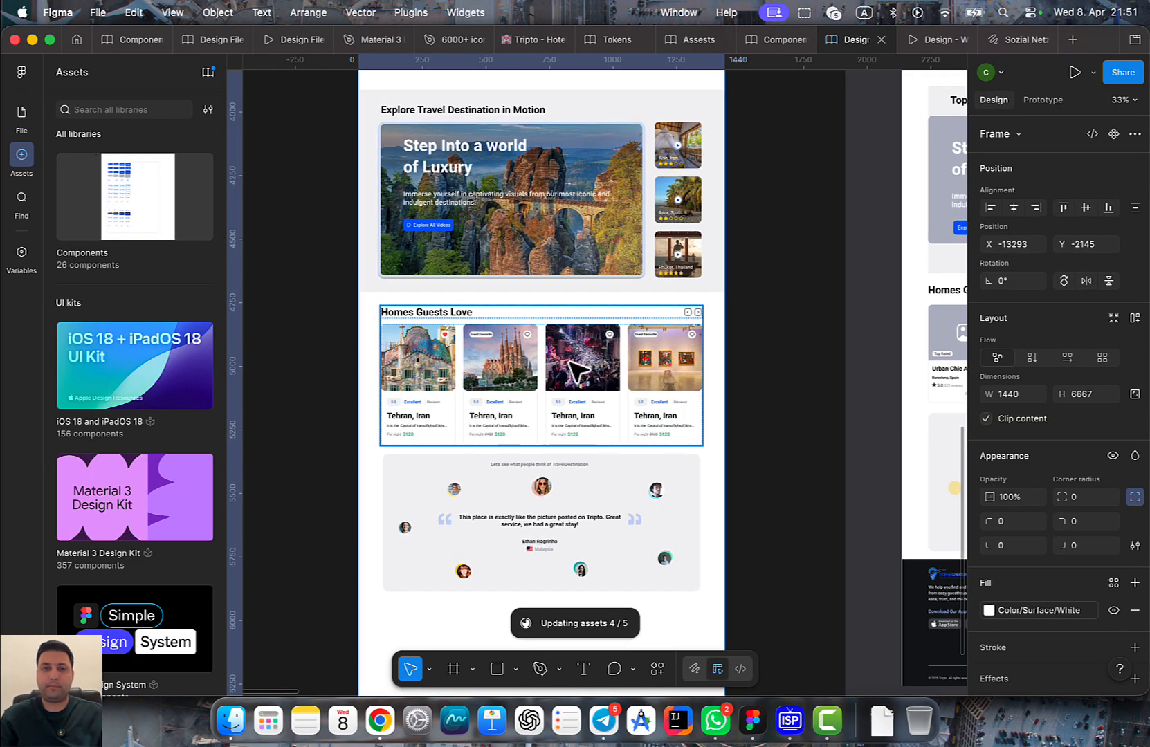
# Swap the picture of the first card in Homes Guests Love to loongPic06 from the Assests library
pyautogui.click(419, 359)
pyautogui.scroll(-1, 404, 346)
pyautogui.click(1105, 217)
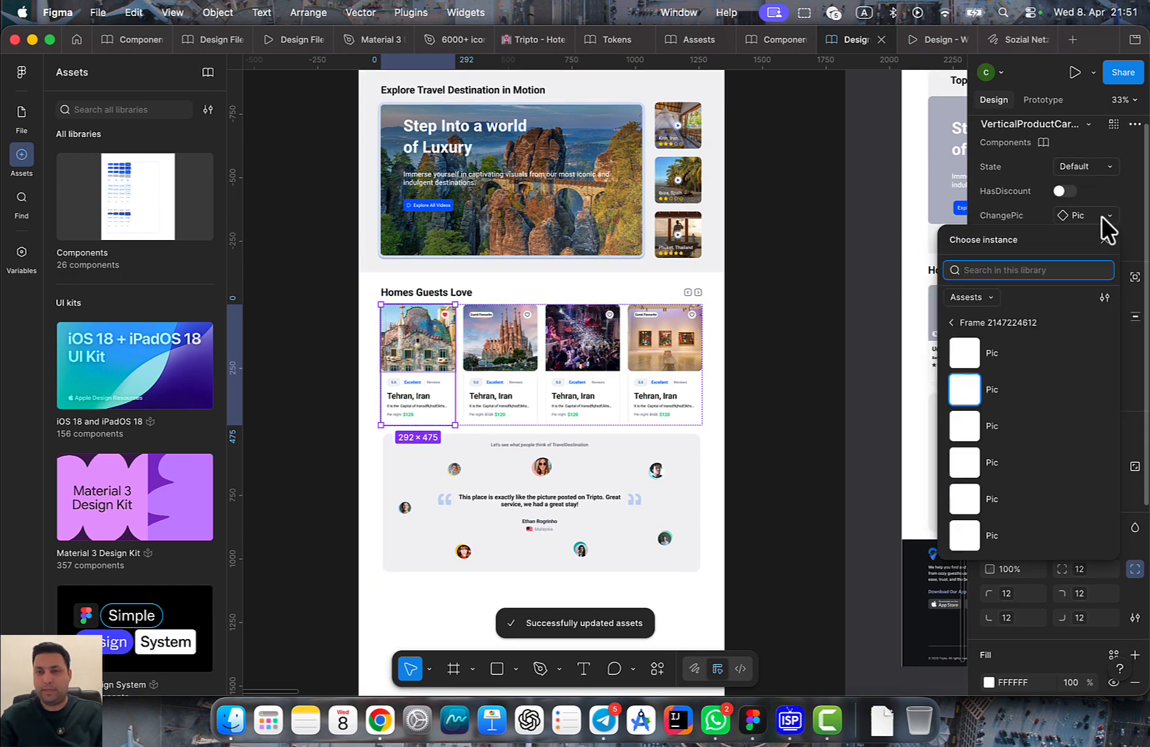
pyautogui.write('lo')
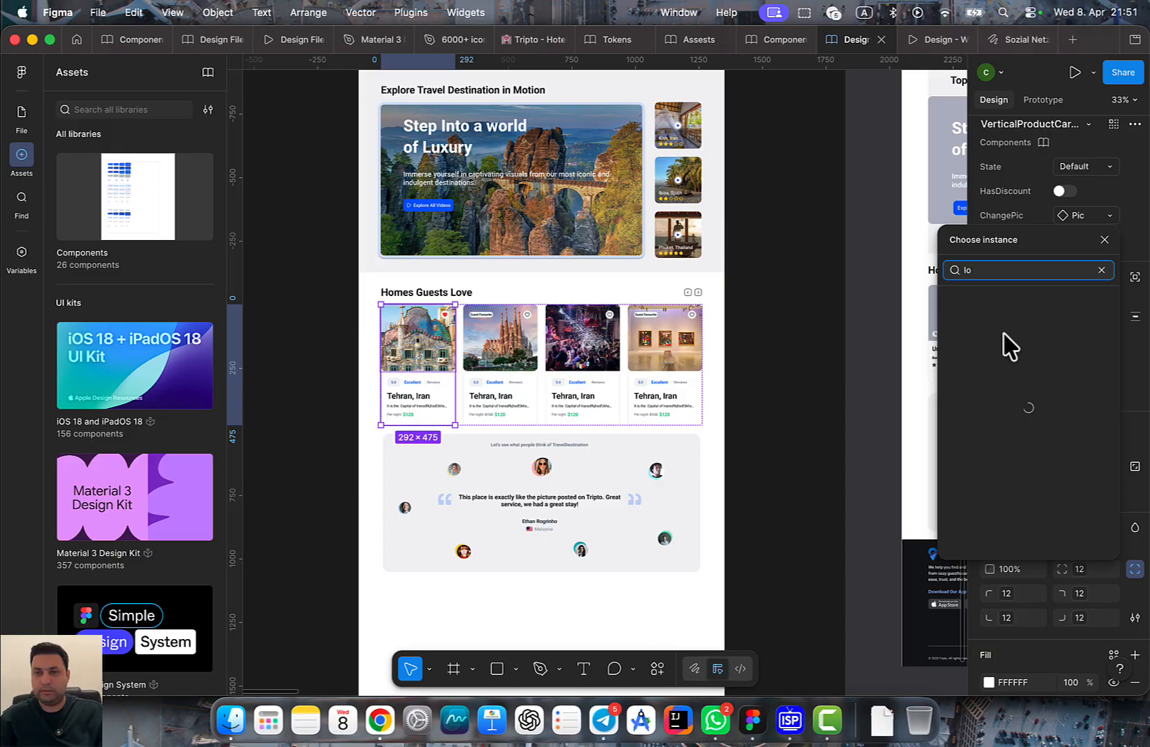
pyautogui.scroll(-3, 1018, 474)
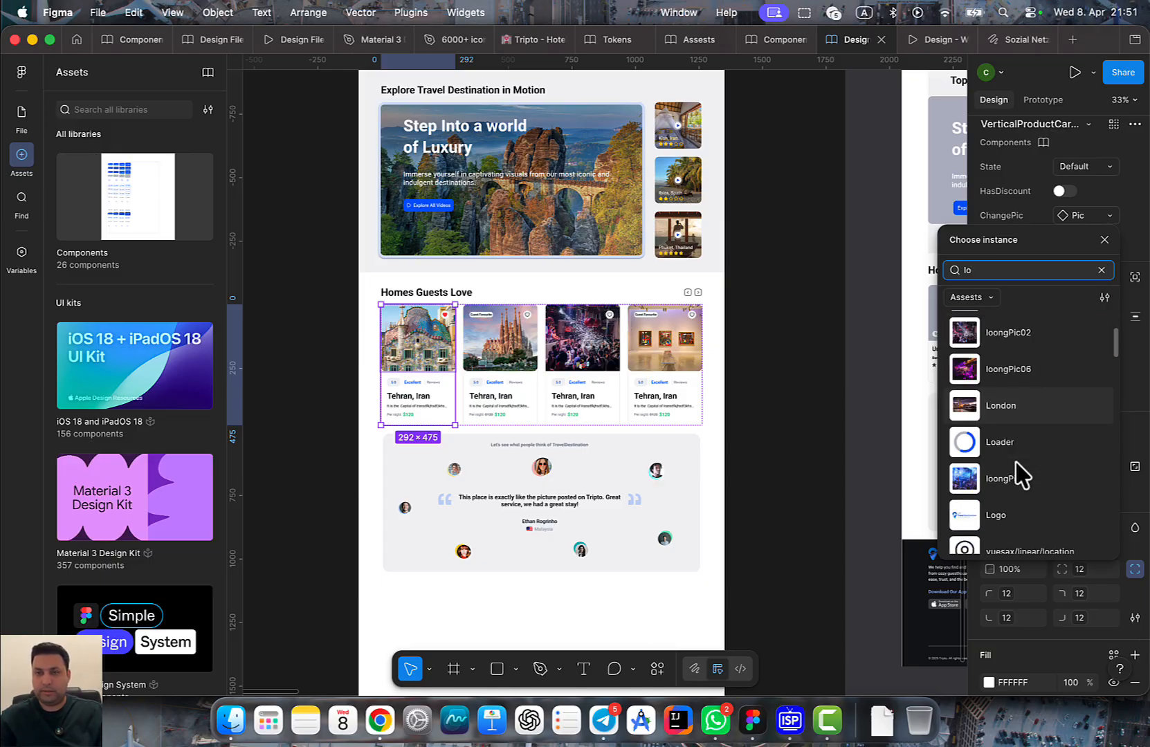
pyautogui.click(1011, 370)
pyautogui.scroll(5, 515, 384)
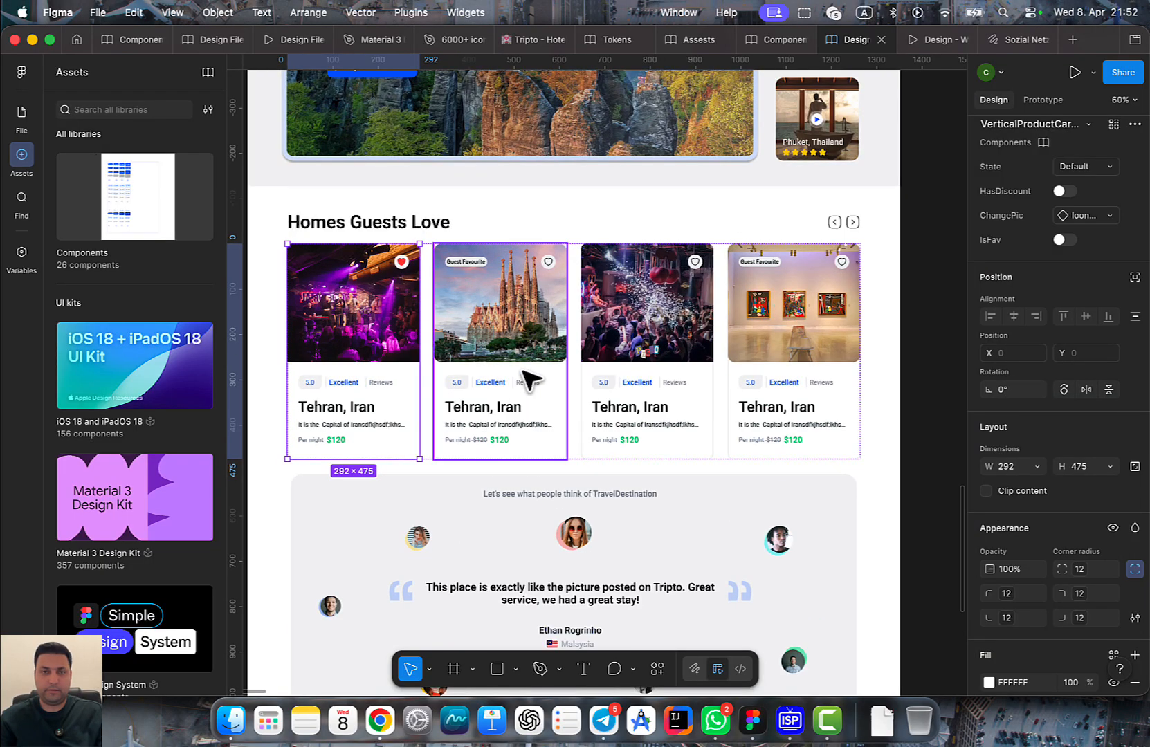
# Swap the second Homes Guests Love card's picture to loongPic01 and the third card's picture to loongPic03
pyautogui.click(527, 379)
pyautogui.click(1105, 216)
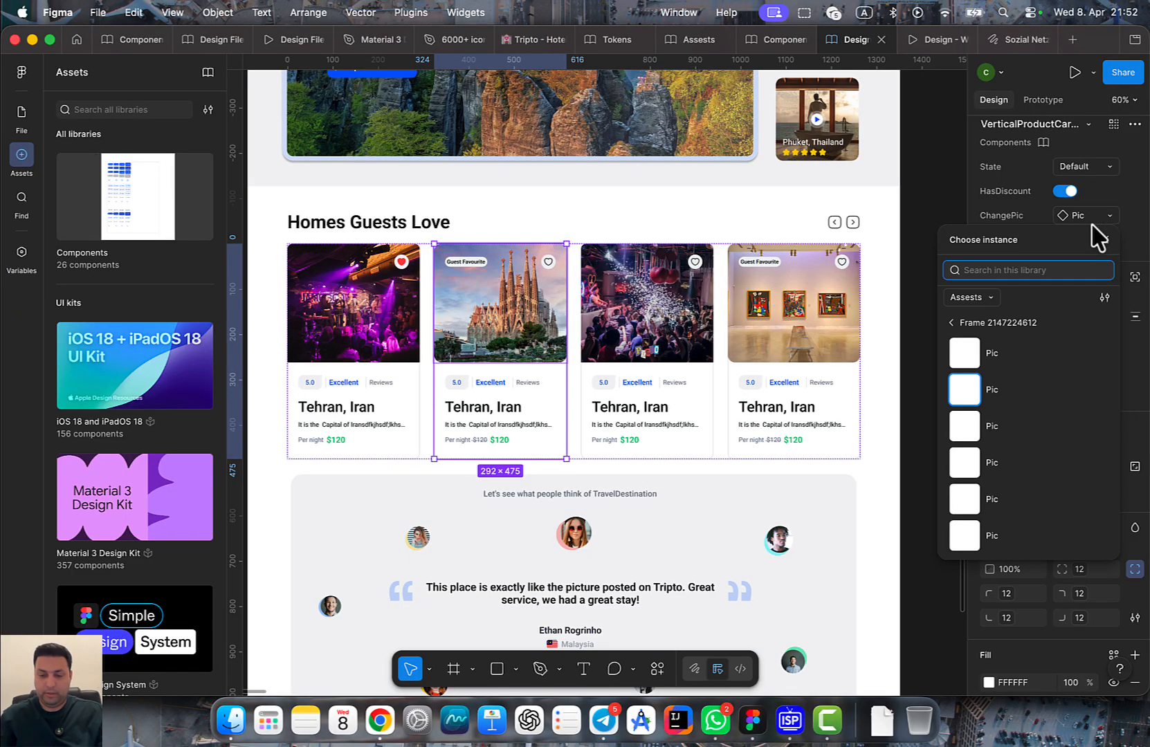
pyautogui.write('loo')
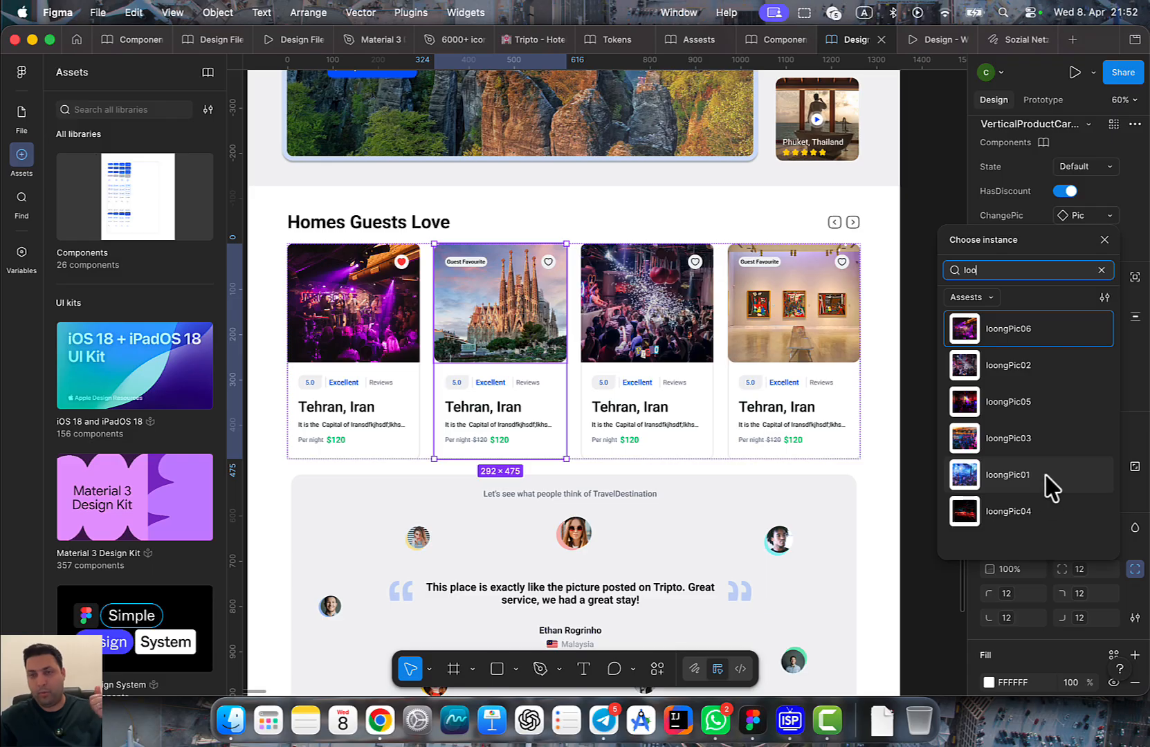
pyautogui.click(1048, 478)
pyautogui.click(688, 349)
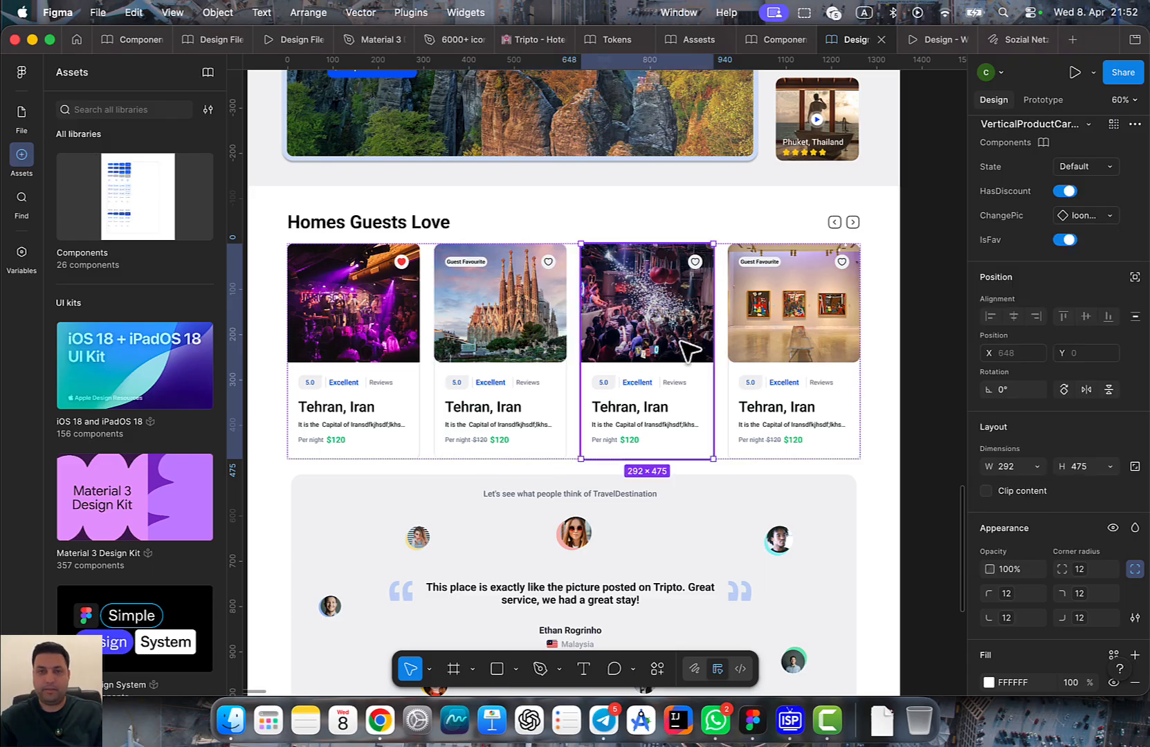
pyautogui.click(1094, 220)
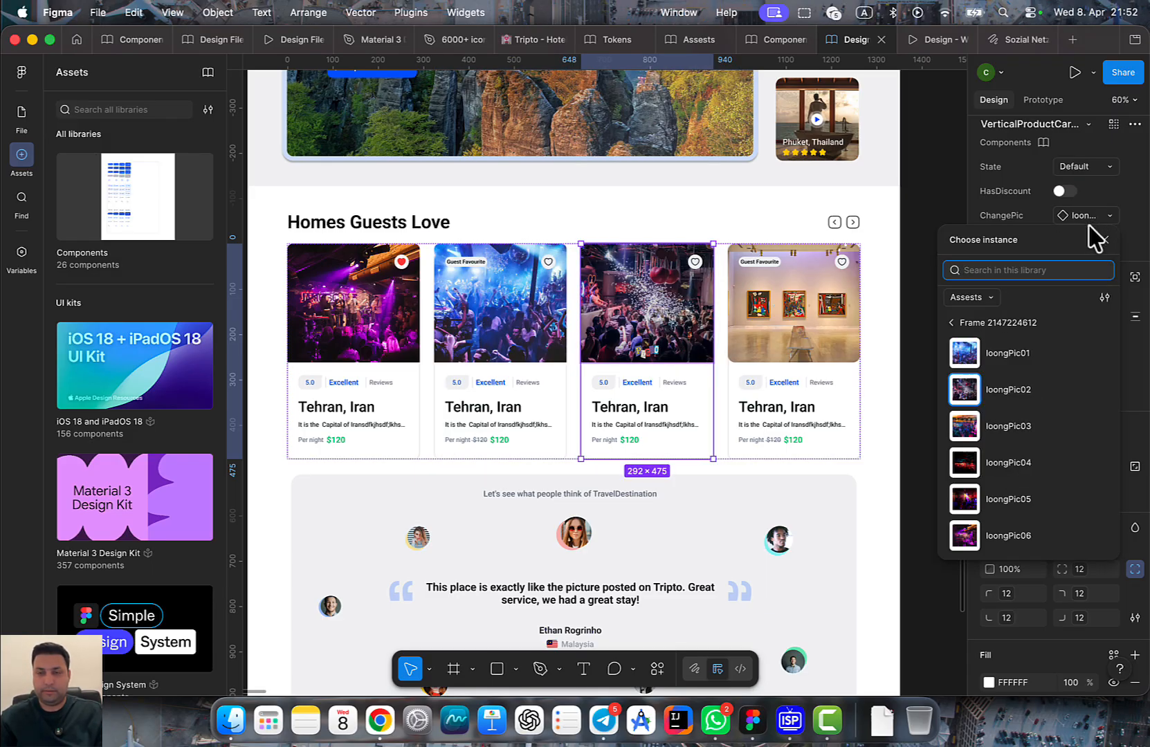
pyautogui.scroll(-1, 1036, 423)
pyautogui.click(1036, 453)
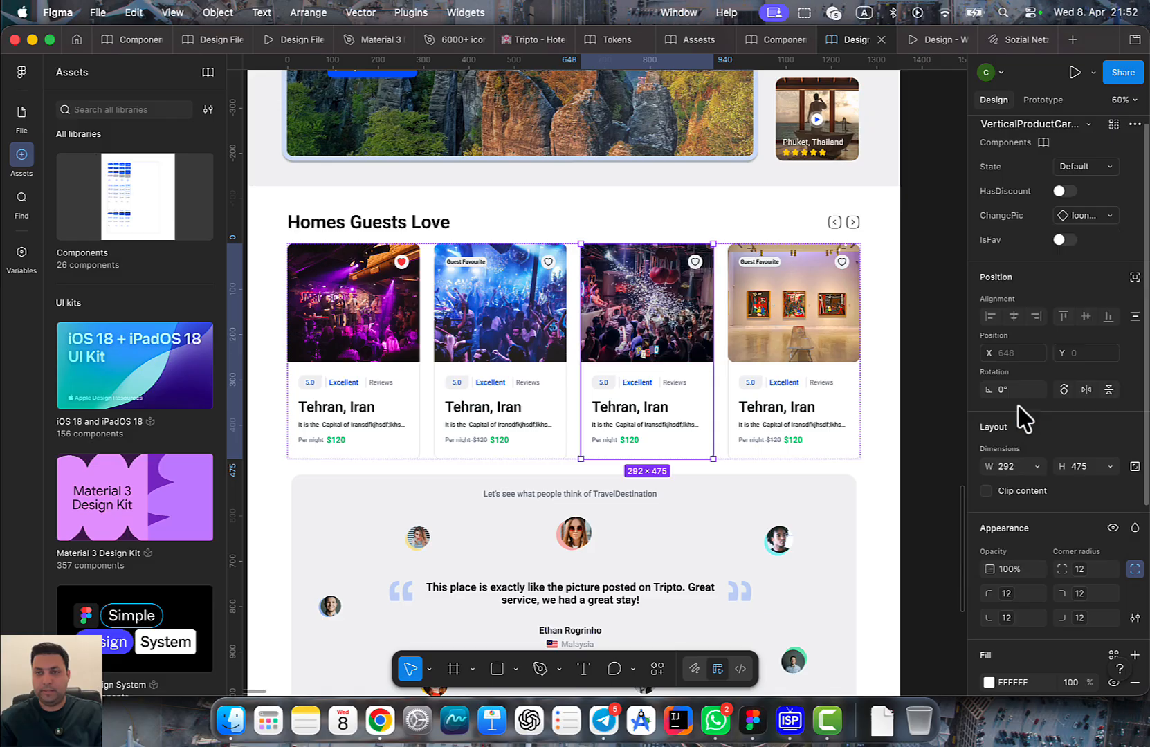
# Swap the museum picture of the fourth Homes Guests Love card to loongPic01
pyautogui.click(816, 341)
pyautogui.click(1105, 217)
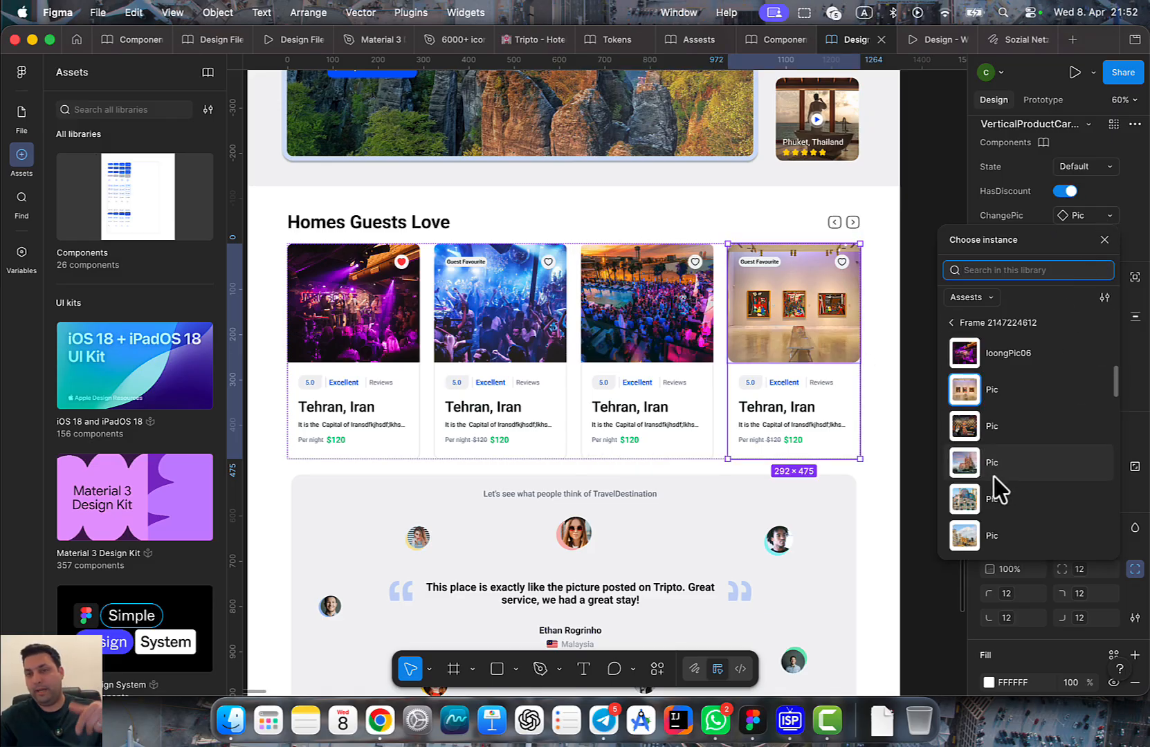
pyautogui.write('loo')
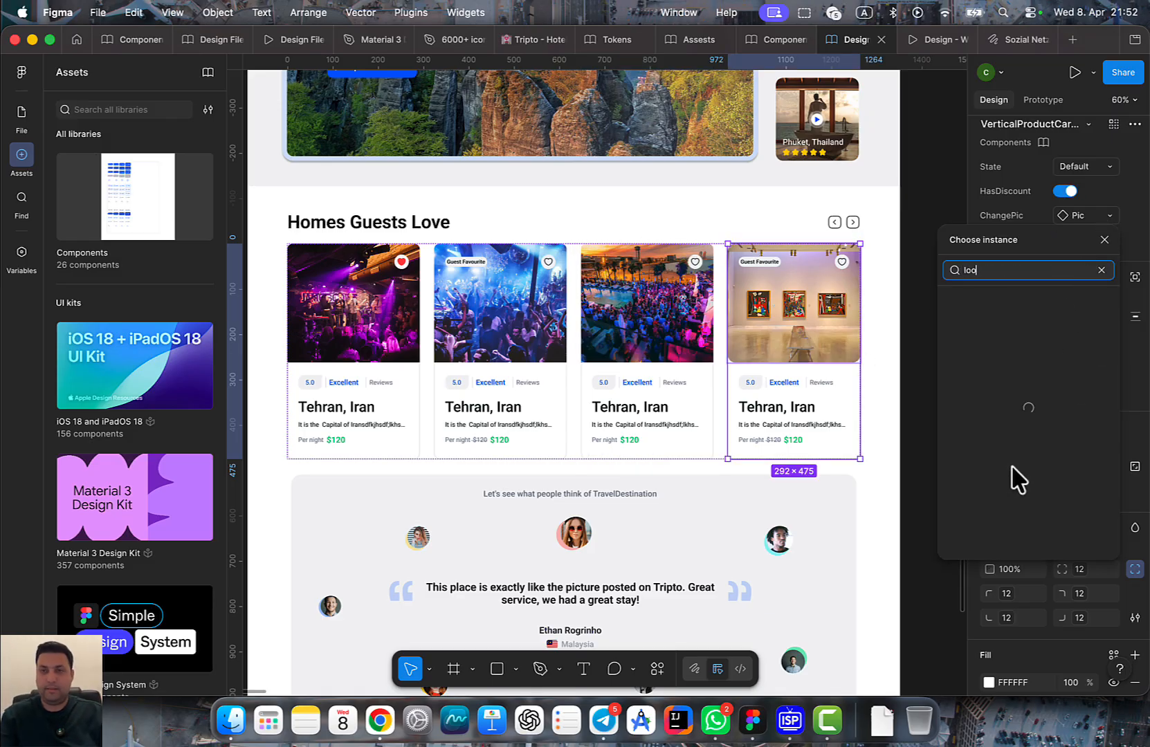
pyautogui.click(1026, 455)
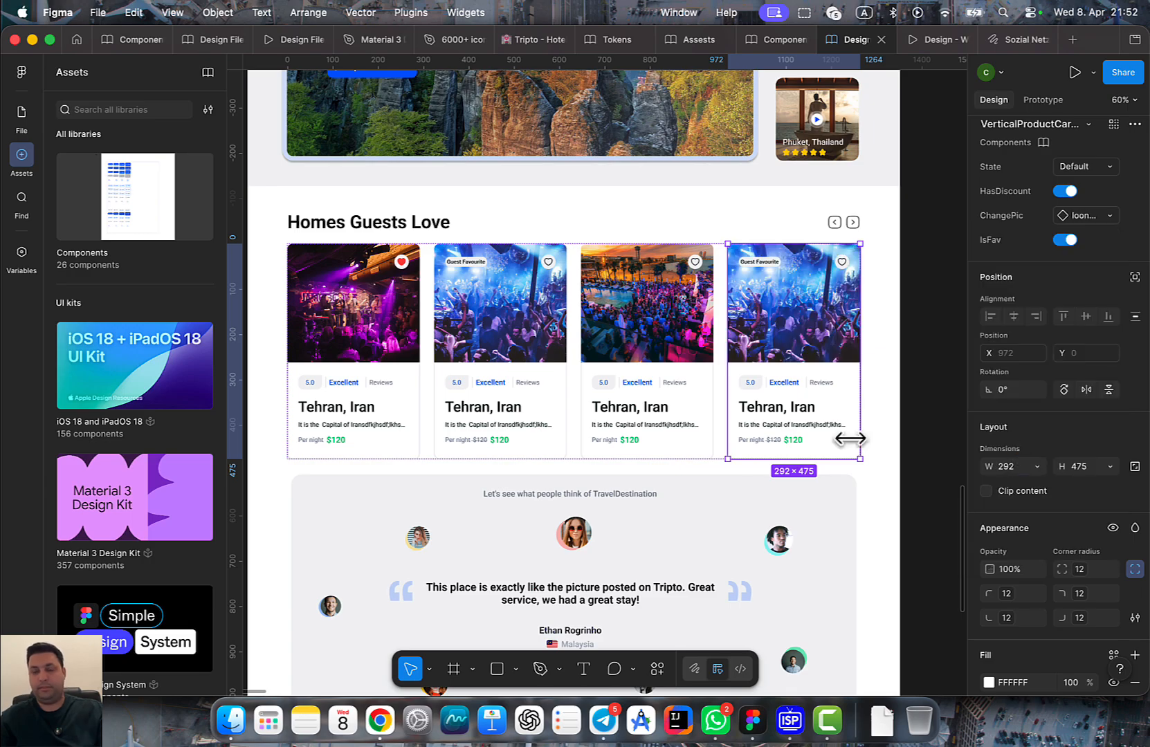
# Compare the Homes Guests Love pictures with those on the Deals of the Weekend cards
pyautogui.click(908, 432)
pyautogui.scroll(-10, 752, 449)
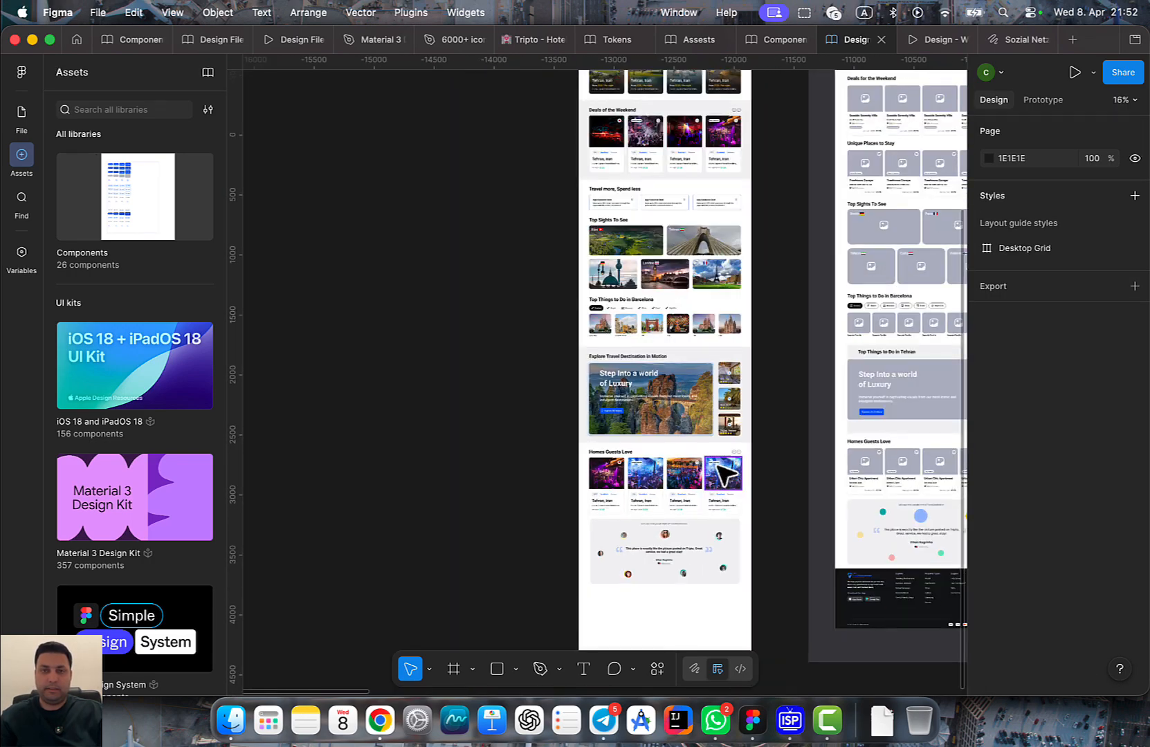
pyautogui.moveTo(720, 422); pyautogui.dragTo(705, 590)
pyautogui.scroll(5, 661, 411)
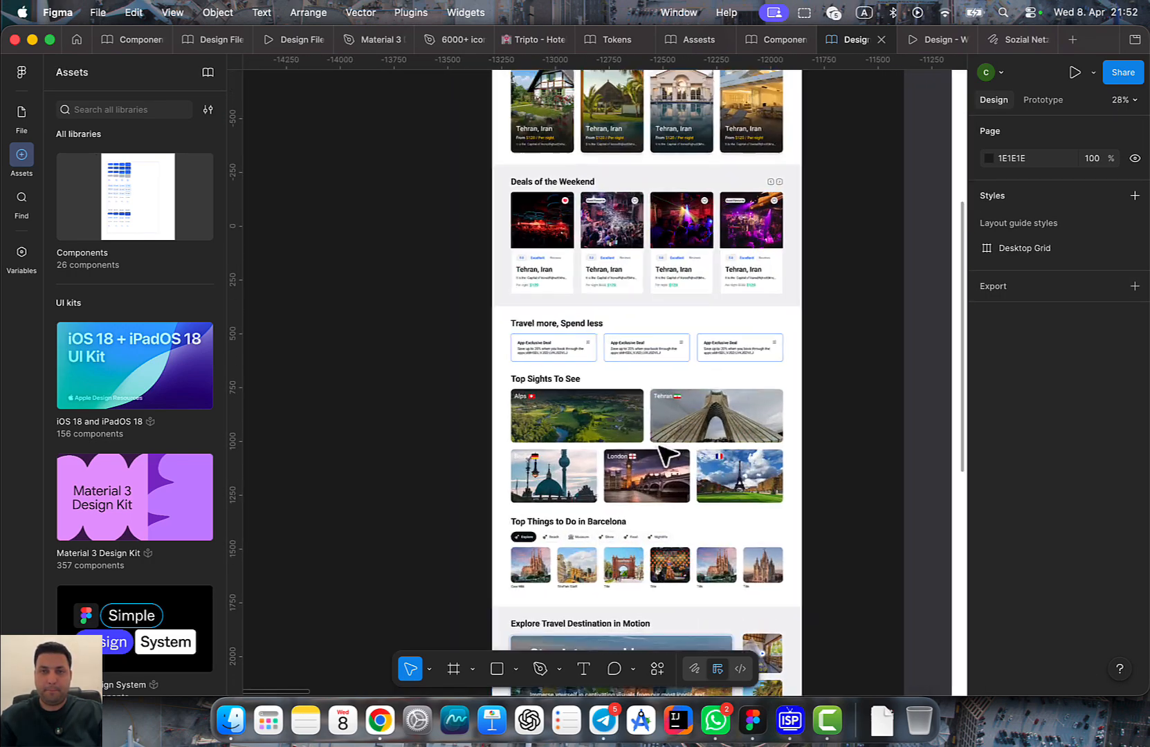
pyautogui.moveTo(756, 636); pyautogui.dragTo(713, 235)
pyautogui.scroll(4, 723, 387)
# Reselect loongPic01 as the picture of the fourth Homes Guests Love card
pyautogui.doubleClick(704, 510)
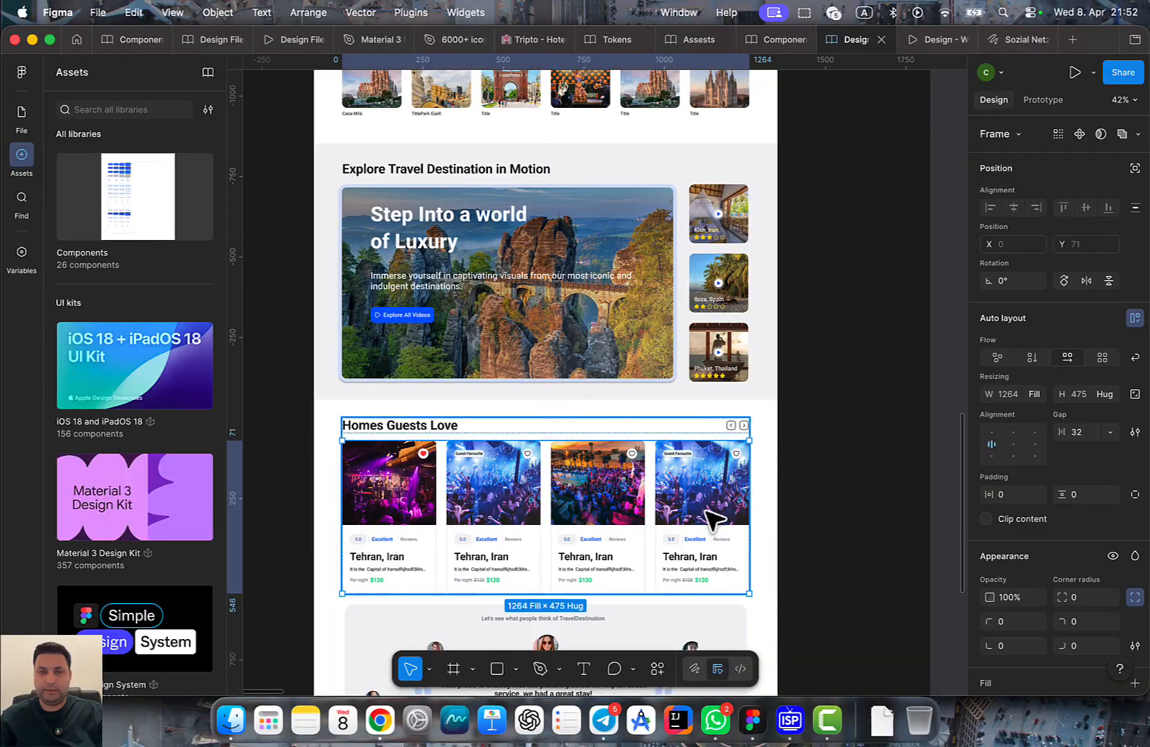
pyautogui.doubleClick(704, 511)
pyautogui.click(1109, 225)
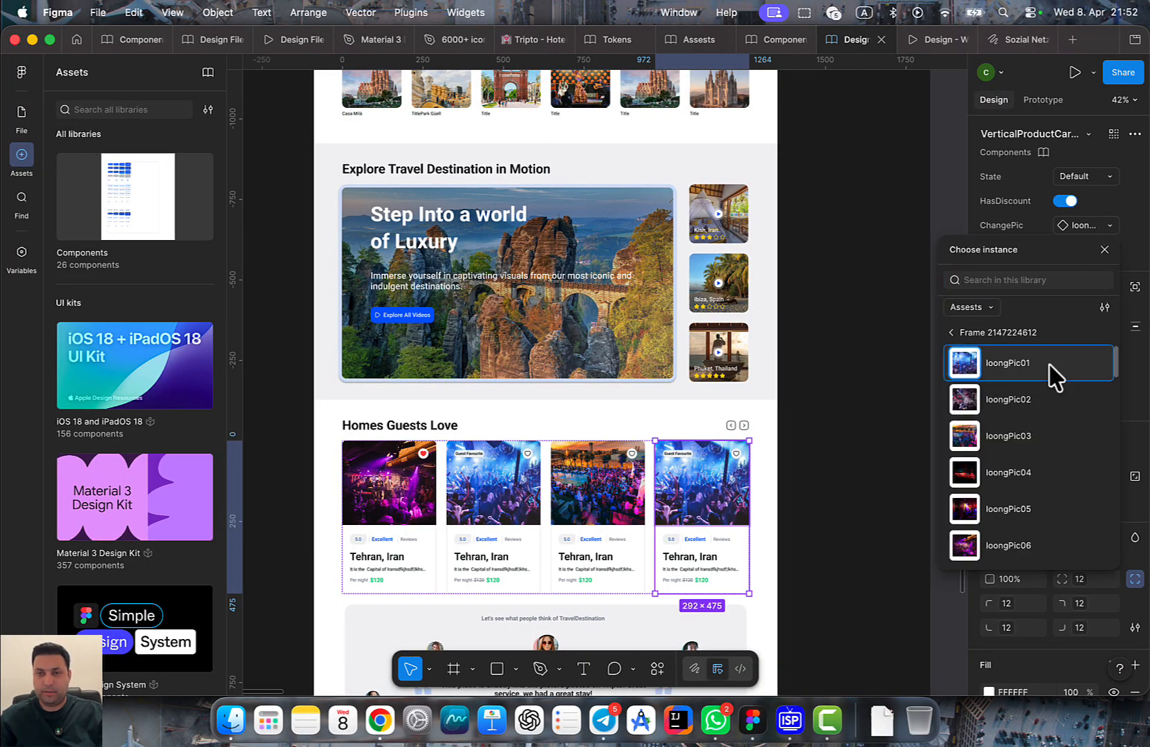
pyautogui.click(1054, 376)
# Change the picture of the first Homes Guests Love card to loongPic02
pyautogui.click(424, 525)
pyautogui.click(1092, 227)
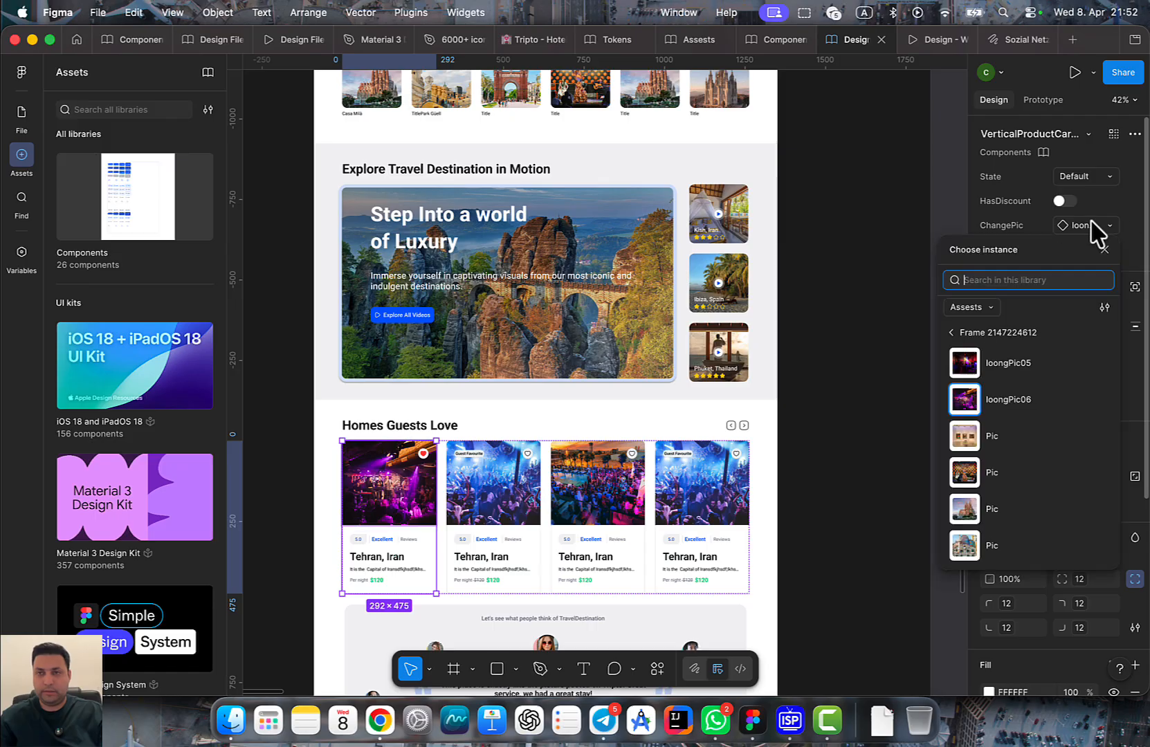
pyautogui.scroll(3, 1027, 364)
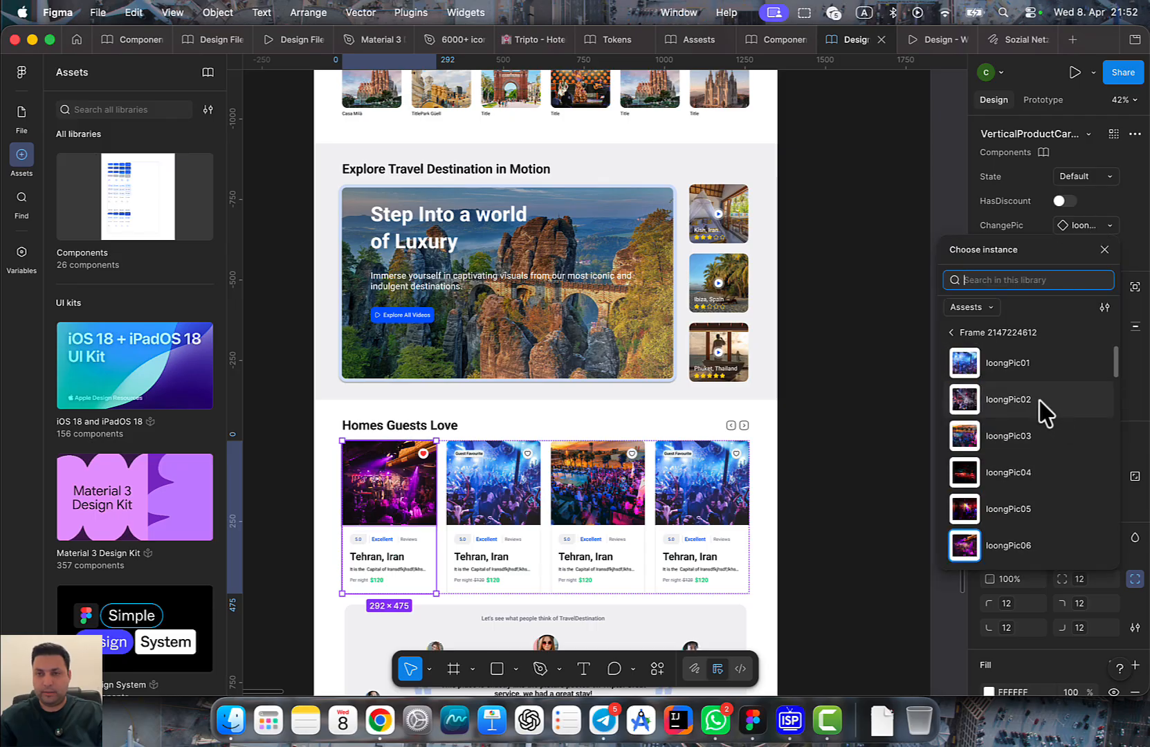
pyautogui.click(1044, 413)
# Set the second Homes Guests Love card's picture to loongPic03 and the third card's picture to loongPic04
pyautogui.click(462, 533)
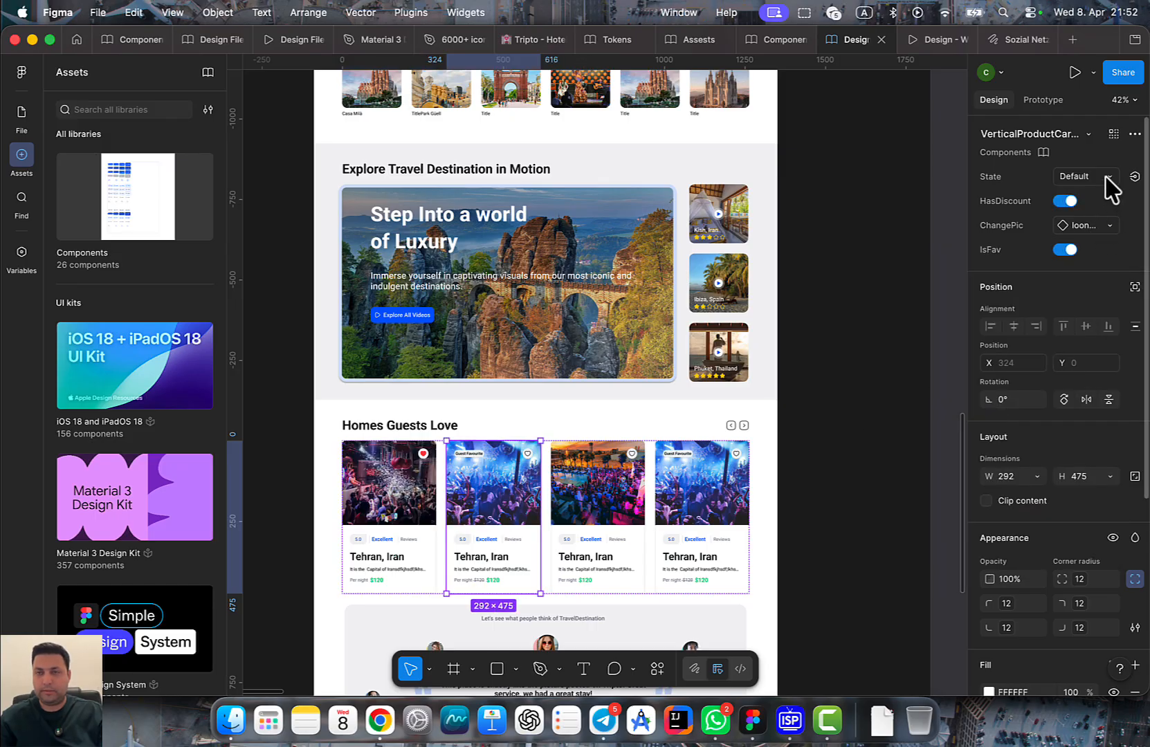
pyautogui.click(1094, 228)
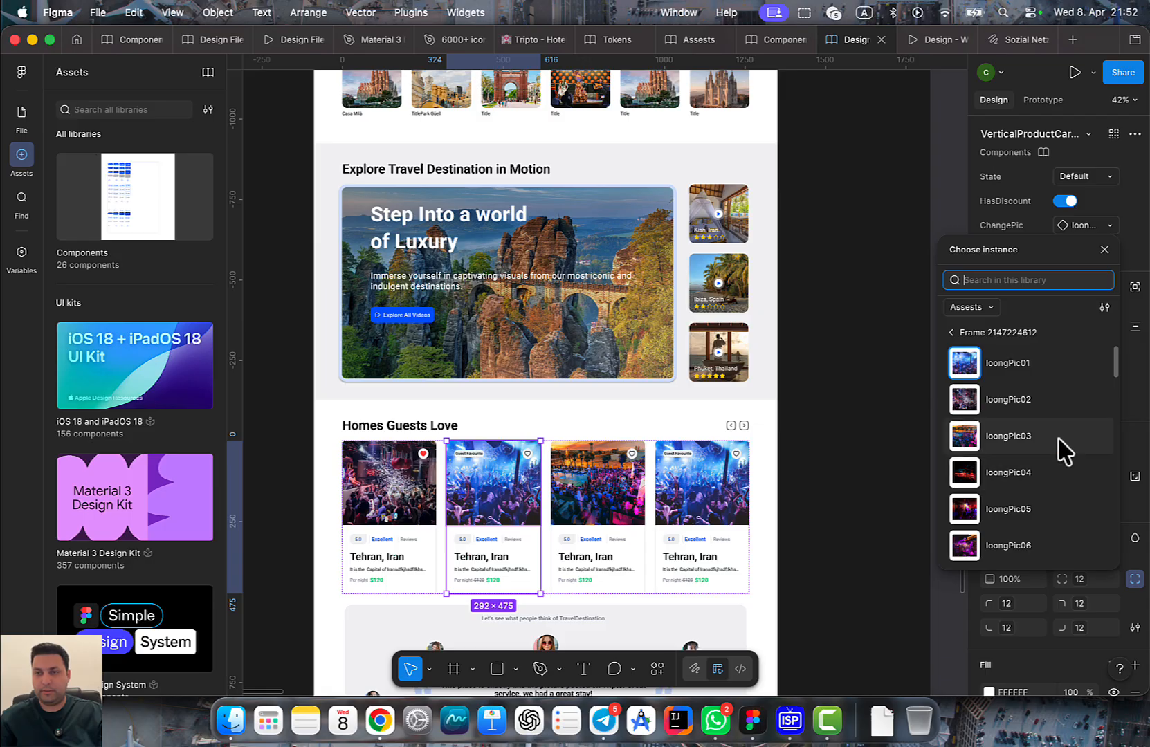
pyautogui.click(1060, 451)
pyautogui.click(587, 551)
pyautogui.click(1104, 228)
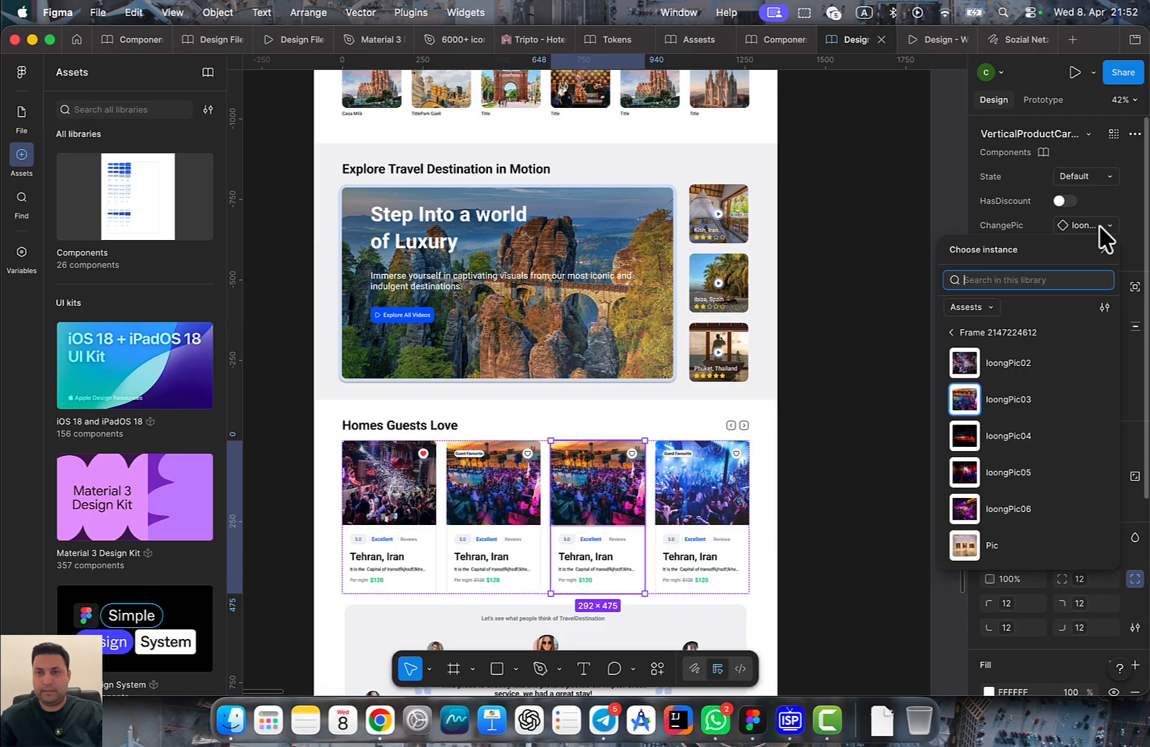
pyautogui.click(1051, 446)
pyautogui.click(841, 467)
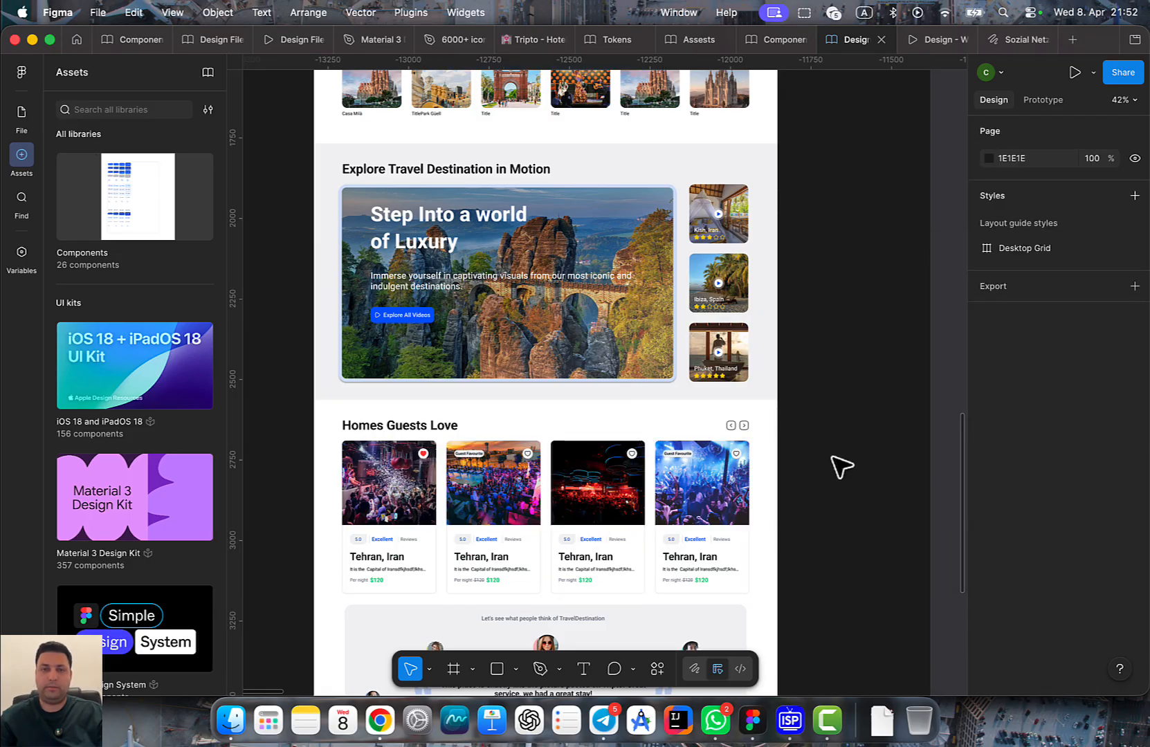
# Draw a full-width frame of about 1440 × 501 on the home page below the testimonial section
pyautogui.scroll(-10, 777, 436)
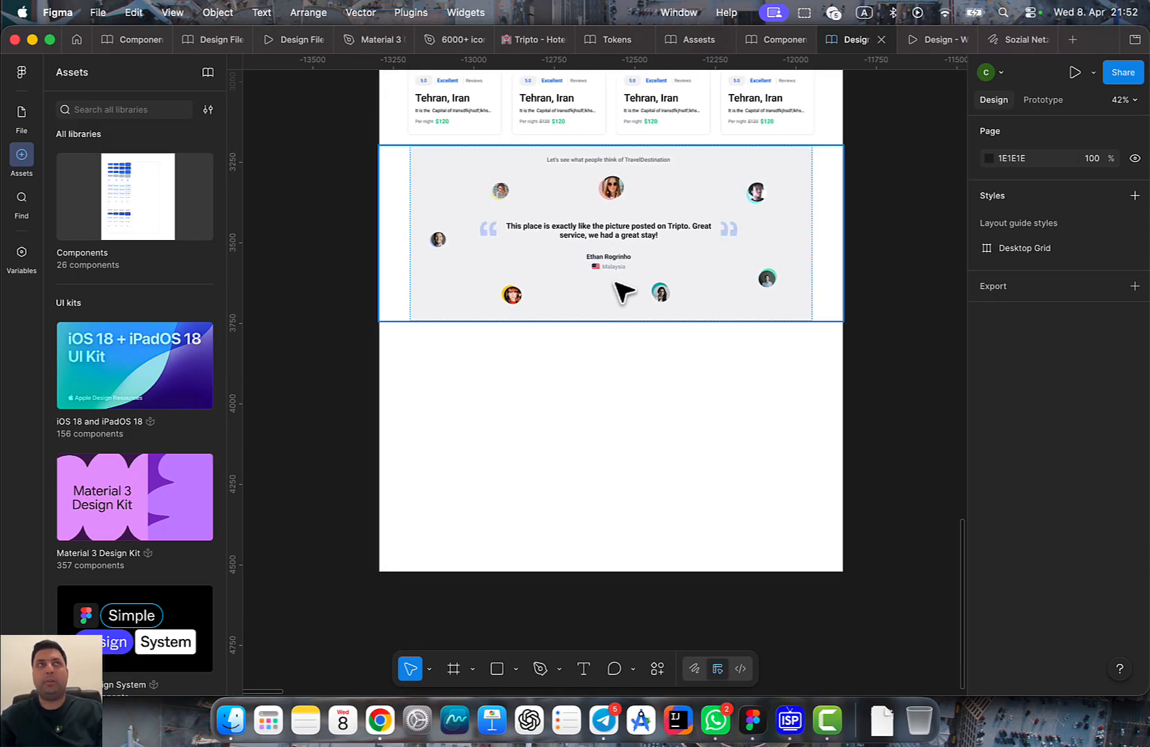
pyautogui.press('f')
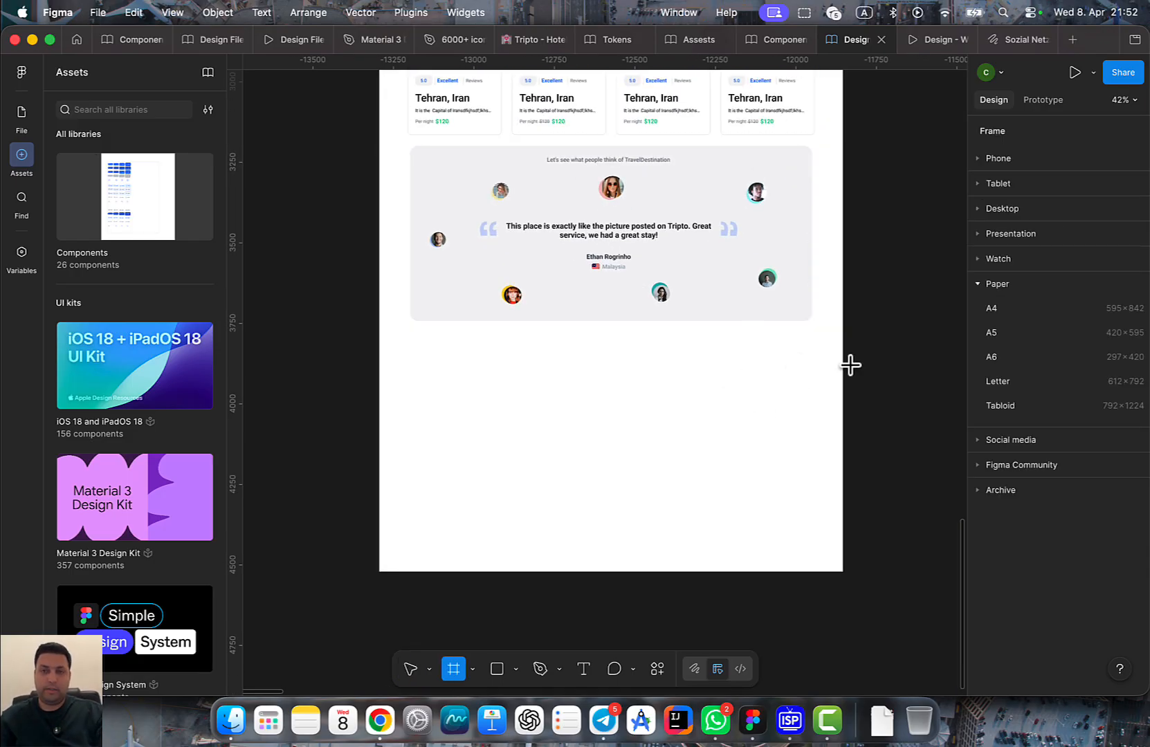
pyautogui.moveTo(842, 346); pyautogui.dragTo(377, 503)
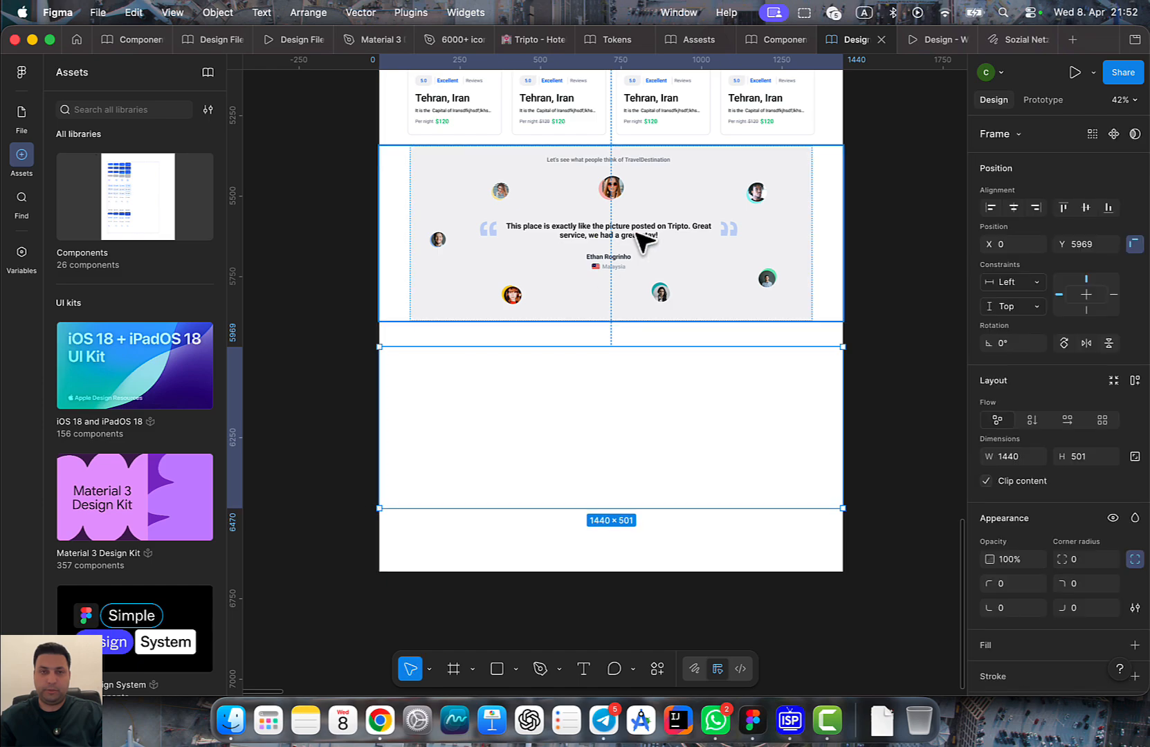
pyautogui.click(799, 318)
pyautogui.click(758, 395)
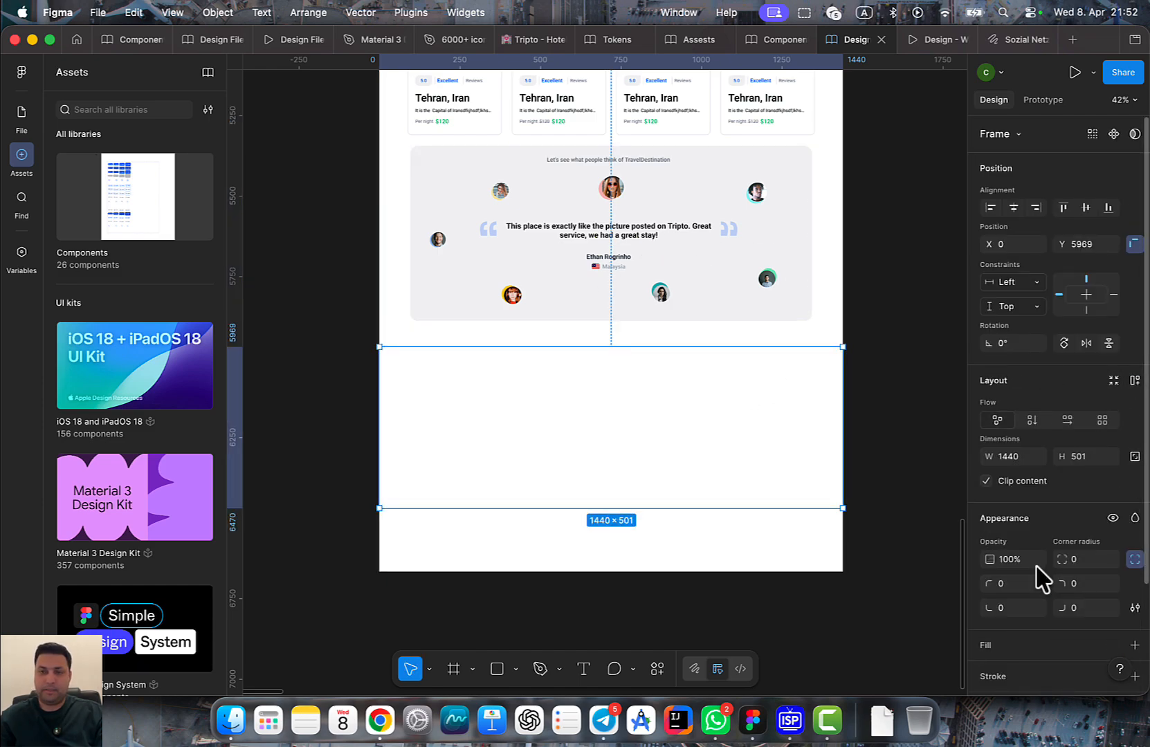
# Fill the new frame below the testimonials with the library's Neutral 400 surface colour
pyautogui.scroll(-5, 1121, 494)
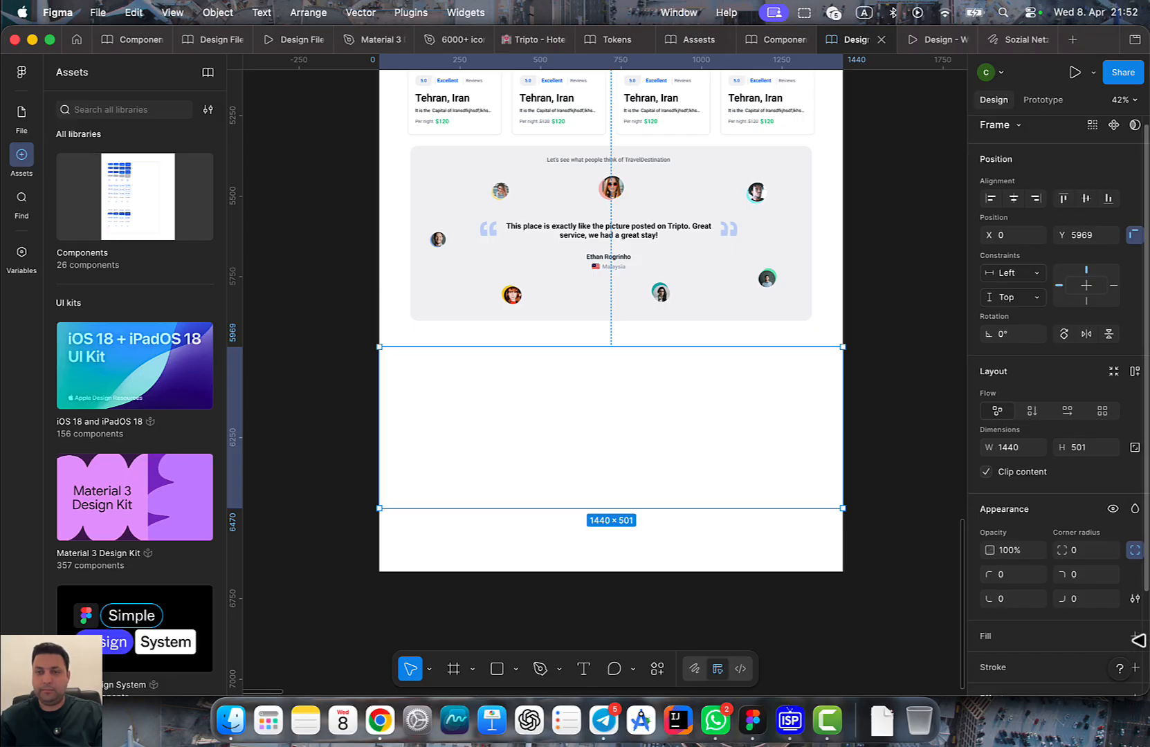
pyautogui.click(1134, 517)
pyautogui.click(1113, 517)
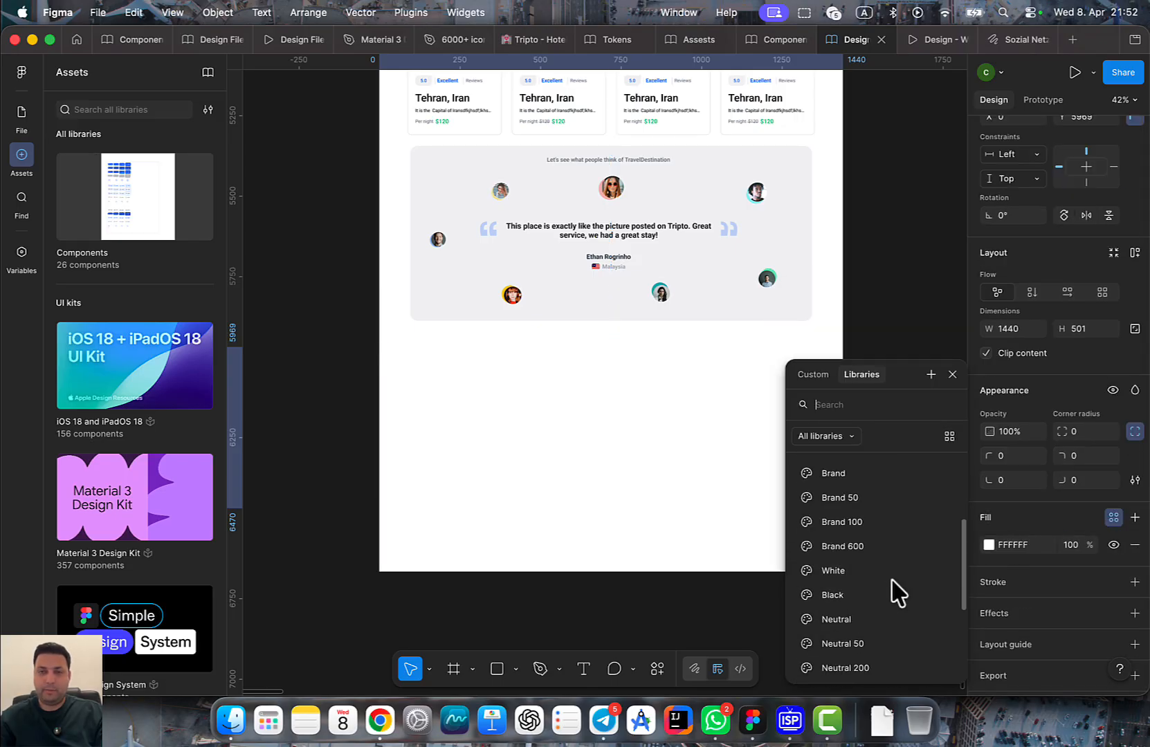
pyautogui.scroll(-4, 878, 571)
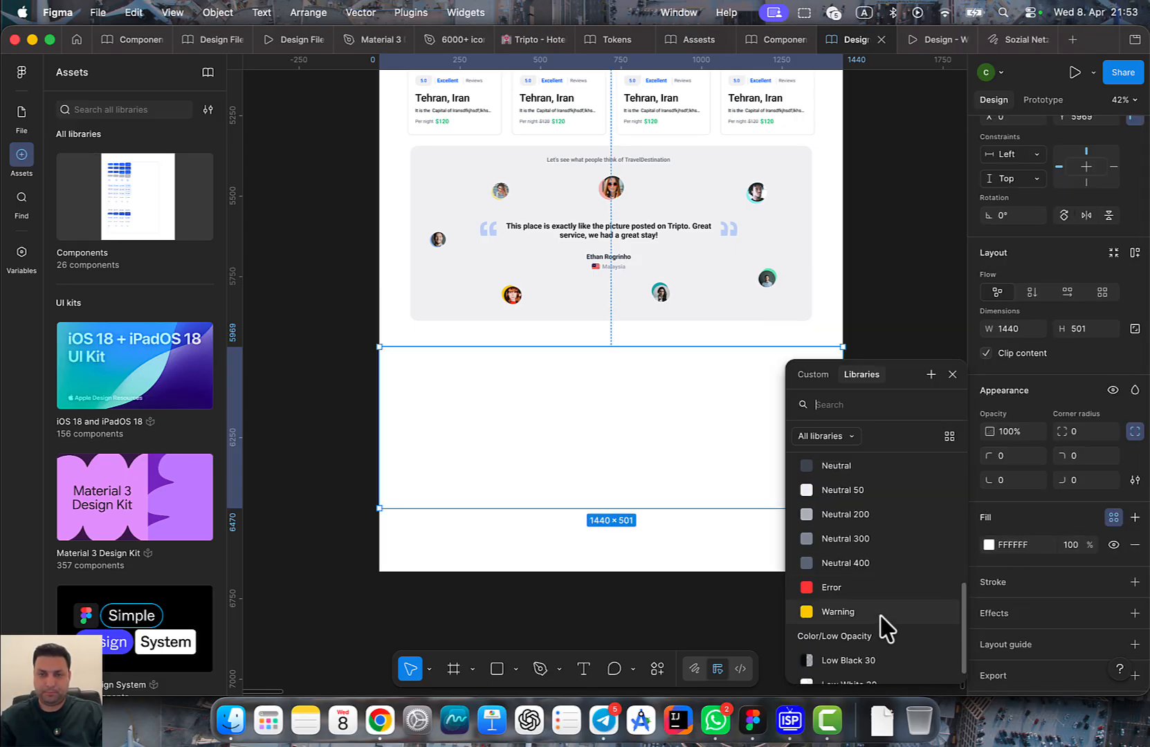
pyautogui.scroll(2, 875, 546)
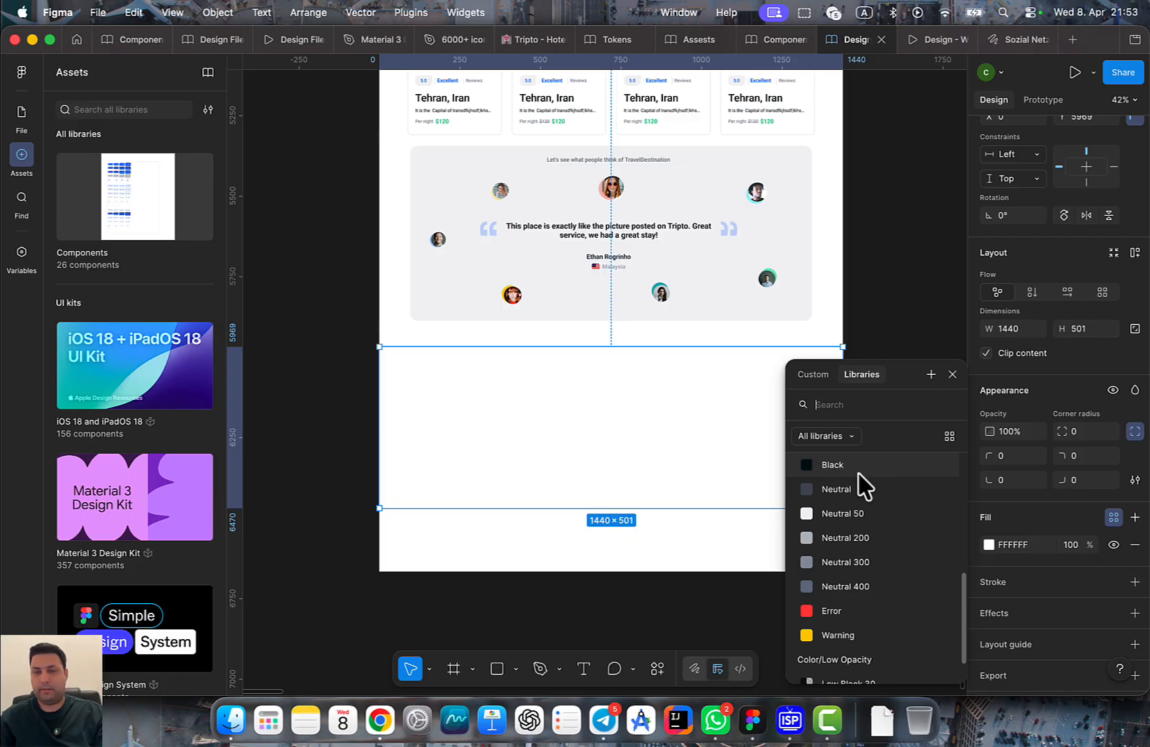
pyautogui.press('Escape')
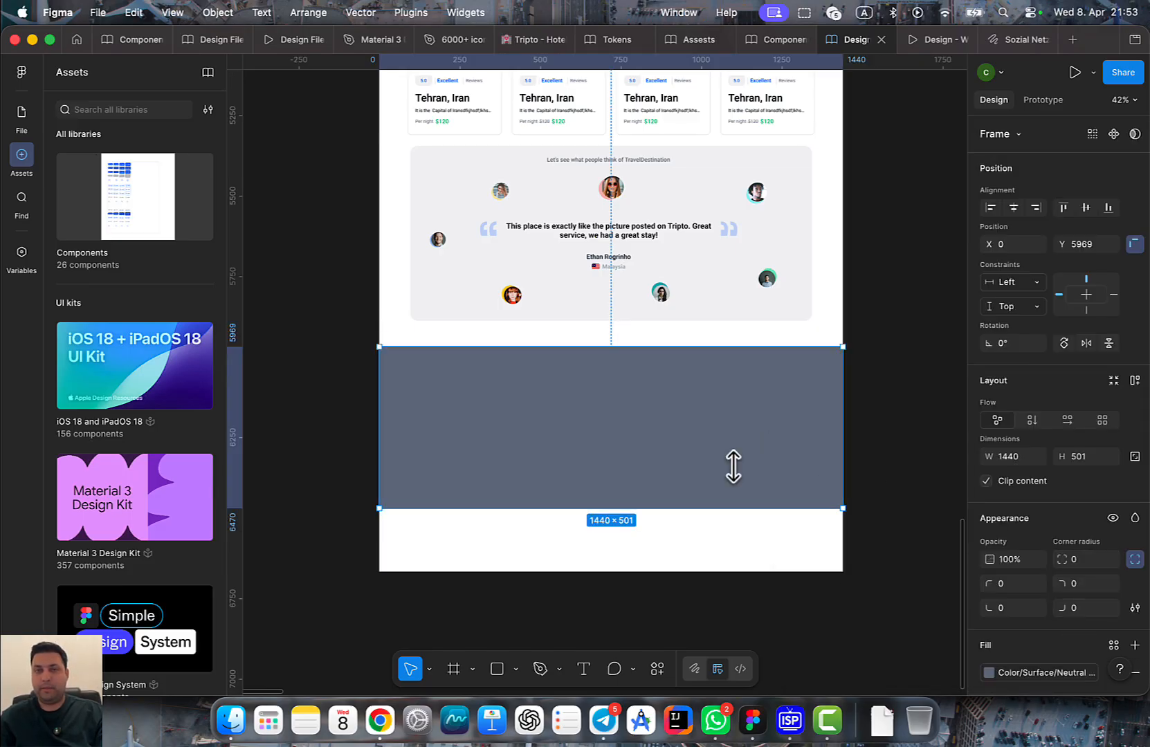
# In the Tokens file, open the Semantic collection's Surface colours and duplicate the Neutral 400 variable twice
pyautogui.click(604, 42)
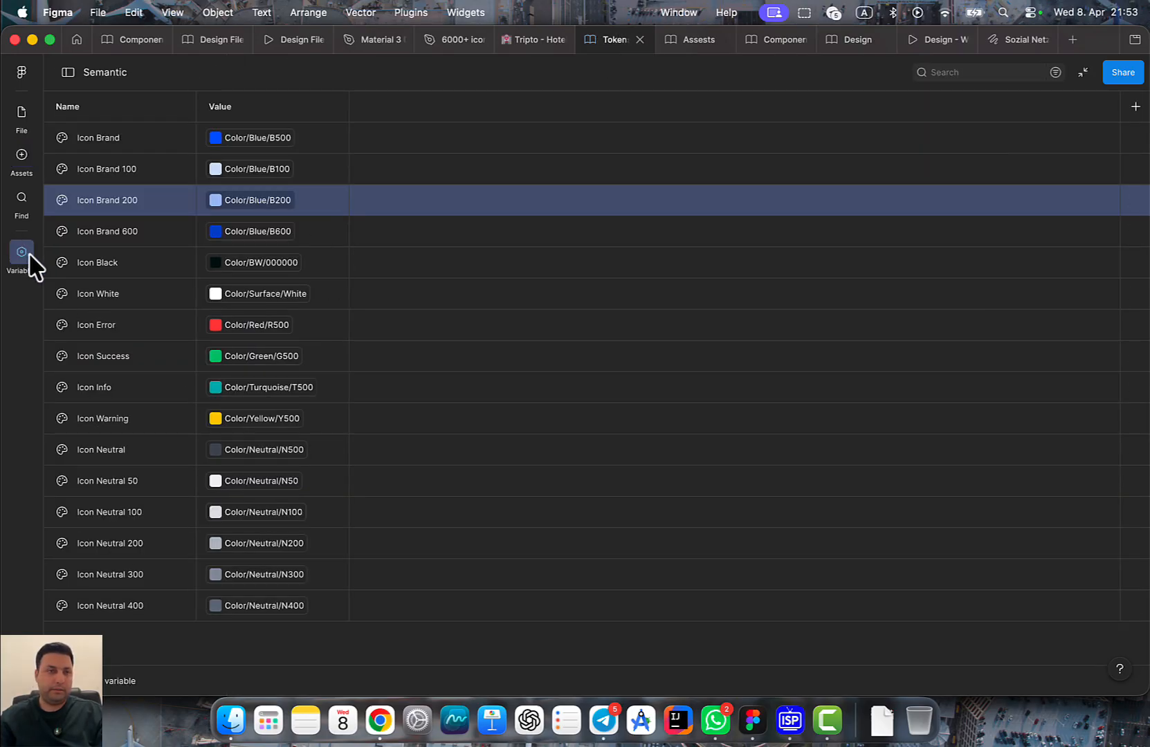
pyautogui.click(68, 72)
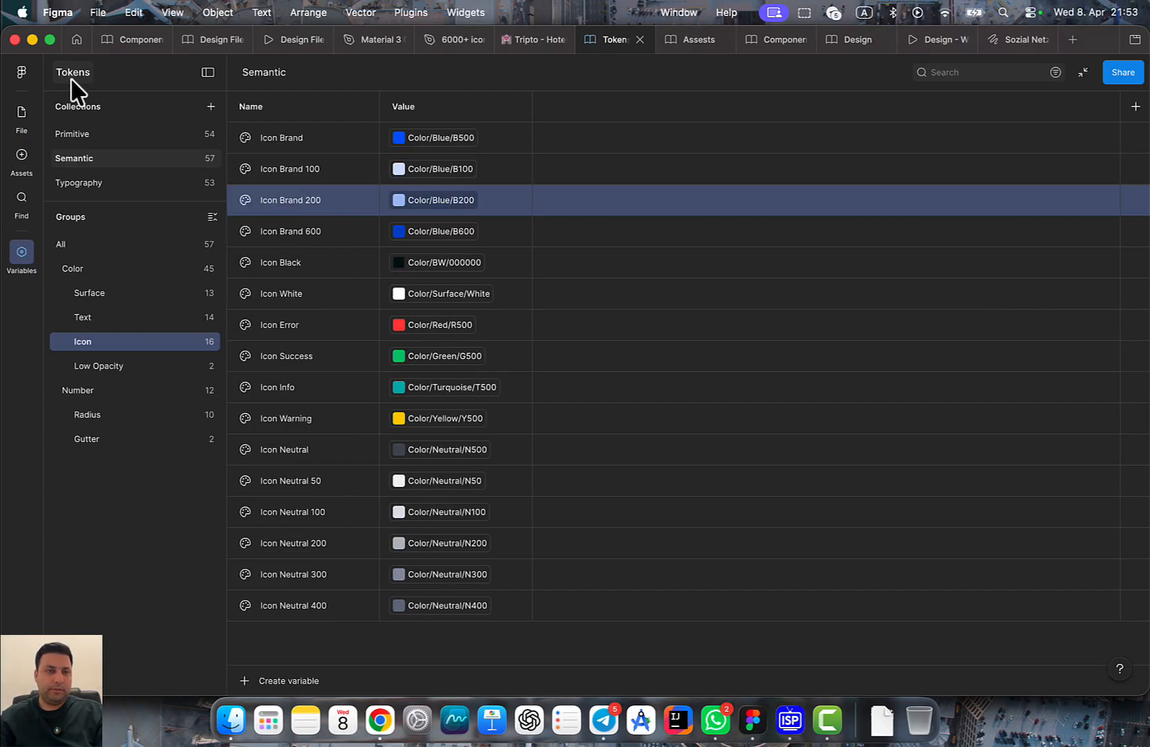
pyautogui.click(101, 294)
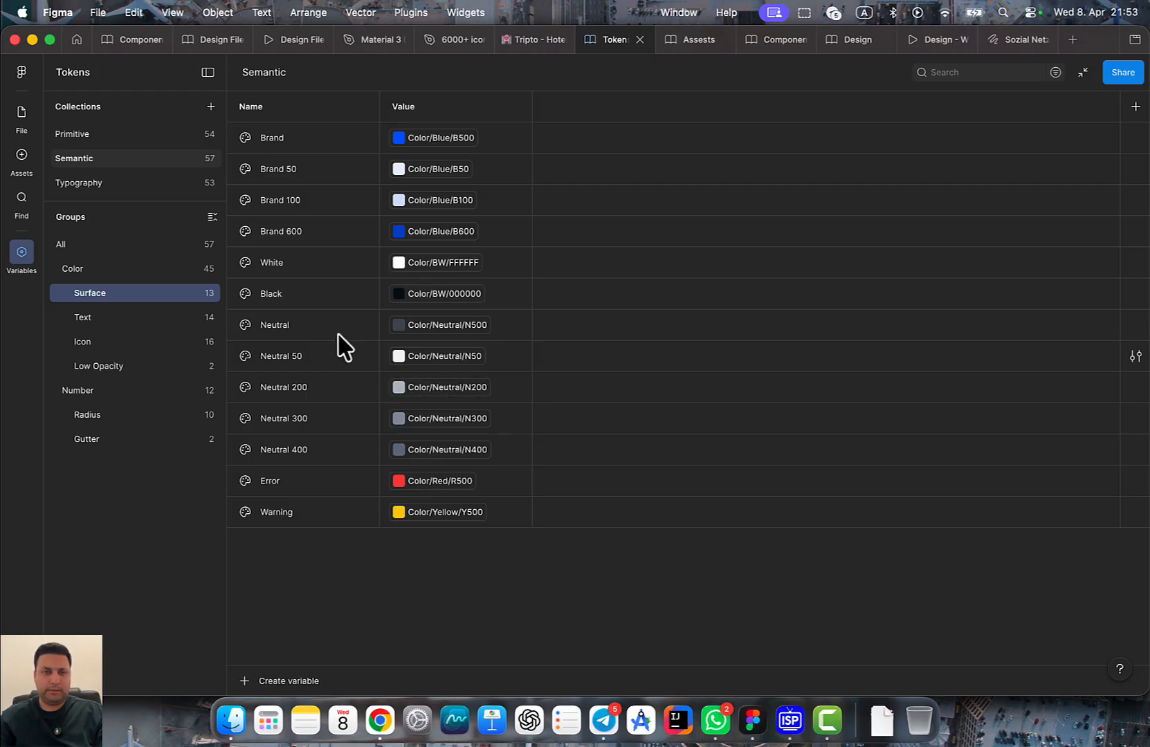
pyautogui.click(270, 327)
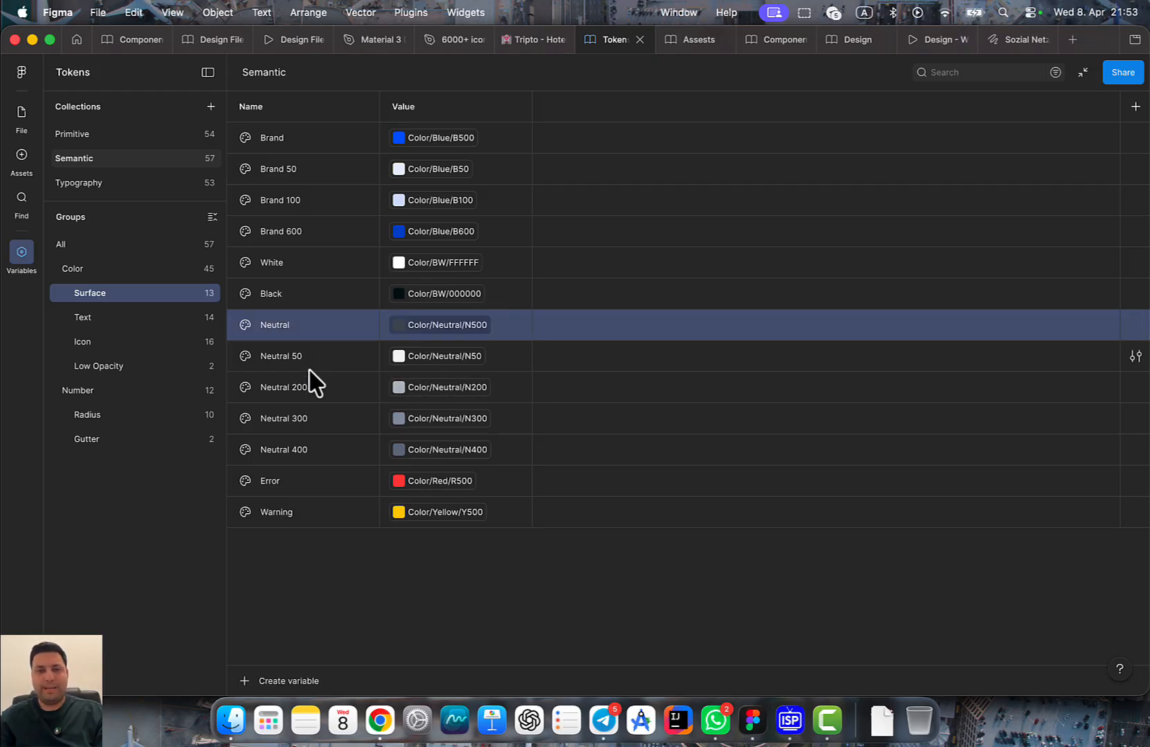
pyautogui.click(281, 453)
pyautogui.press('super+d')
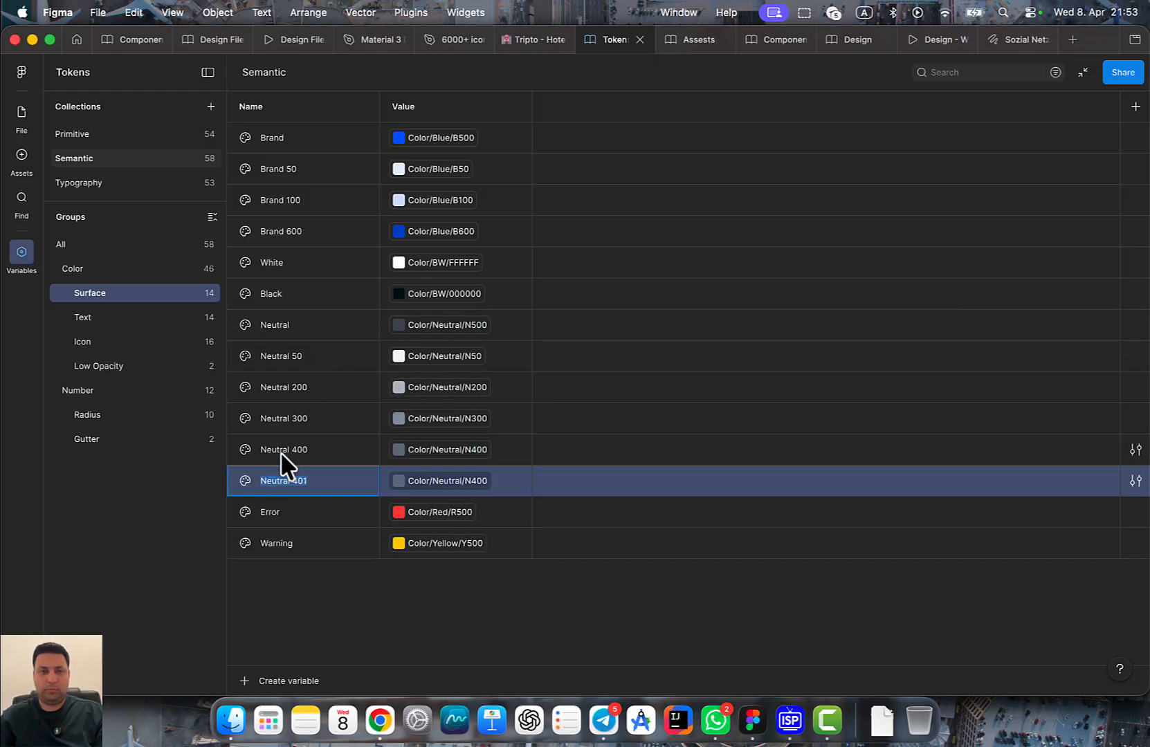
pyautogui.press('Return')
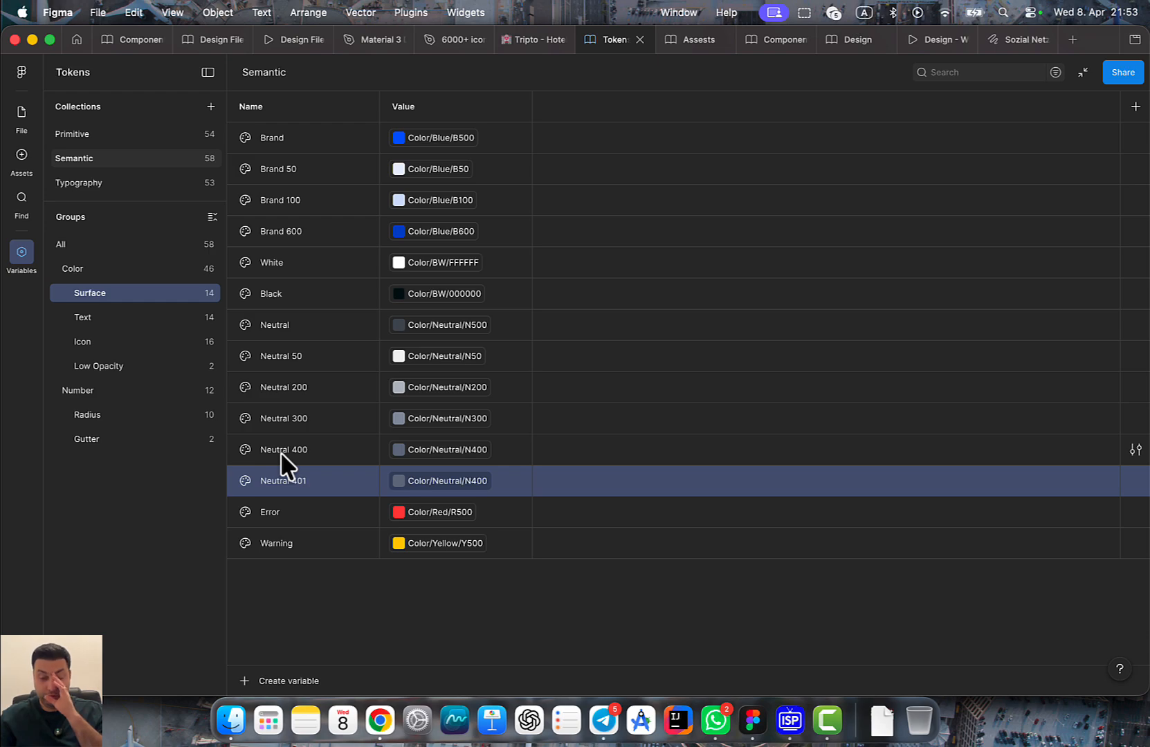
pyautogui.press('super+d')
# Rename the two duplicated surface variables as Neutral 600 and Neutral 700
pyautogui.doubleClick(310, 488)
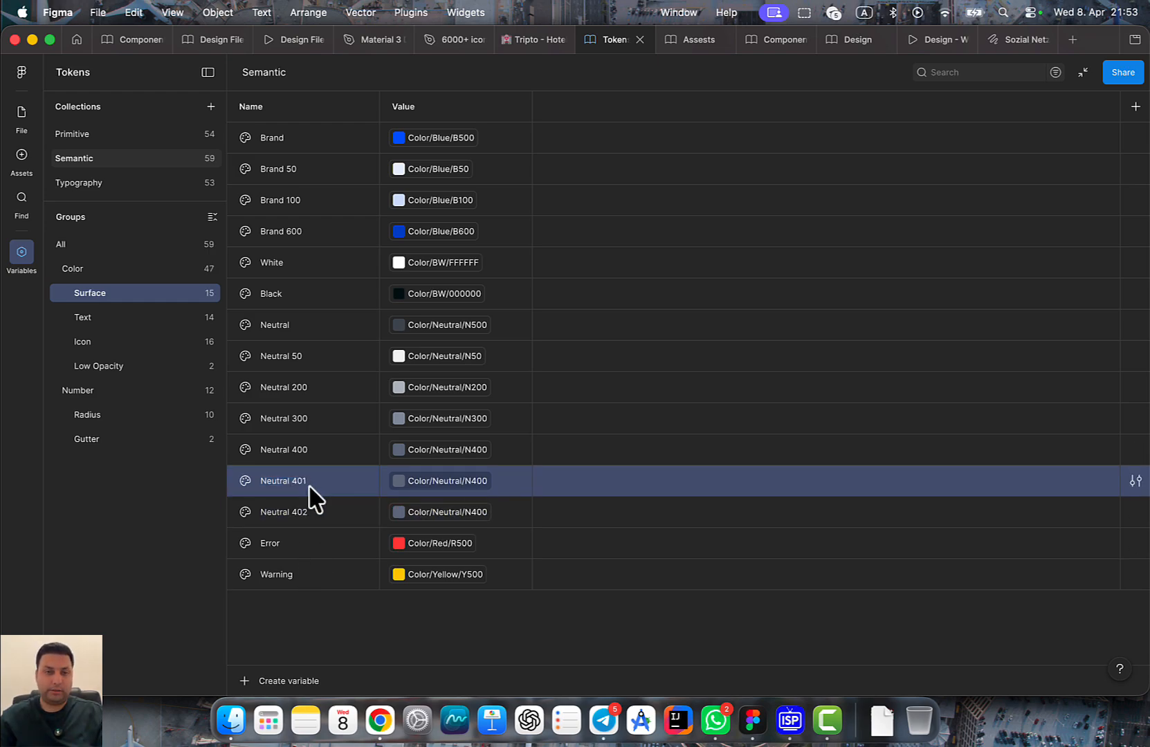
pyautogui.click(305, 479)
pyautogui.press('BackSpace')
pyautogui.press('BackSpace')
pyautogui.press('BackSpace')
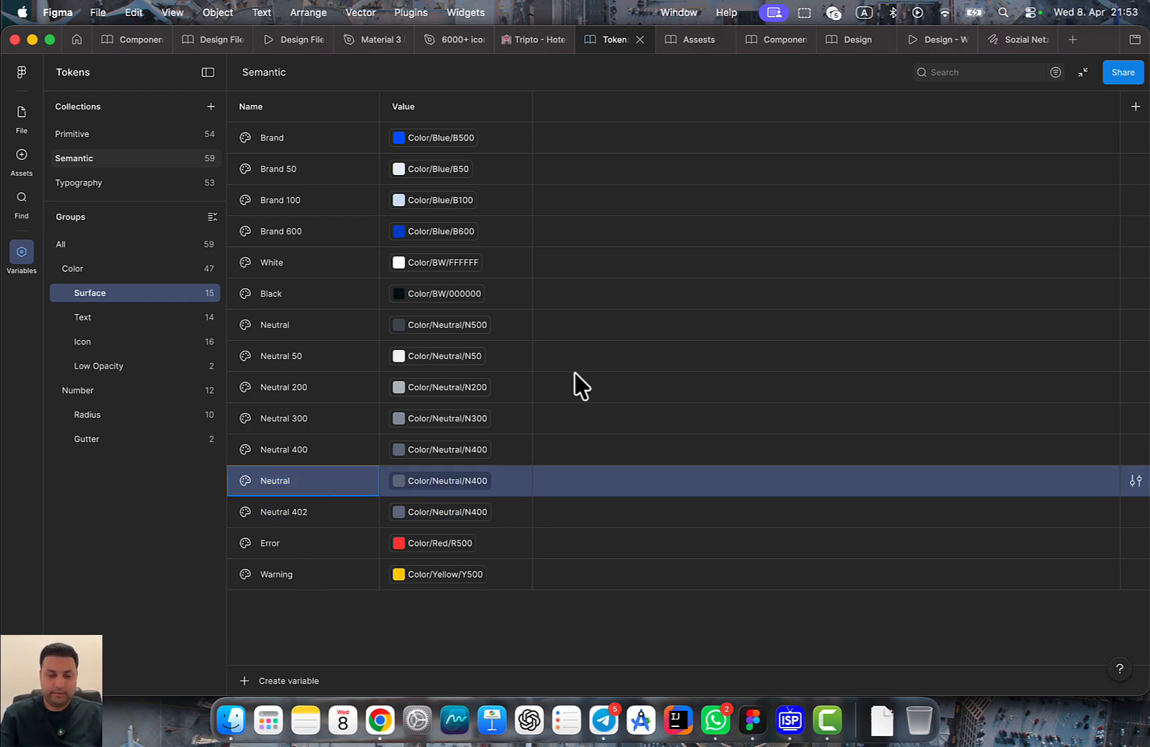
pyautogui.click(355, 509)
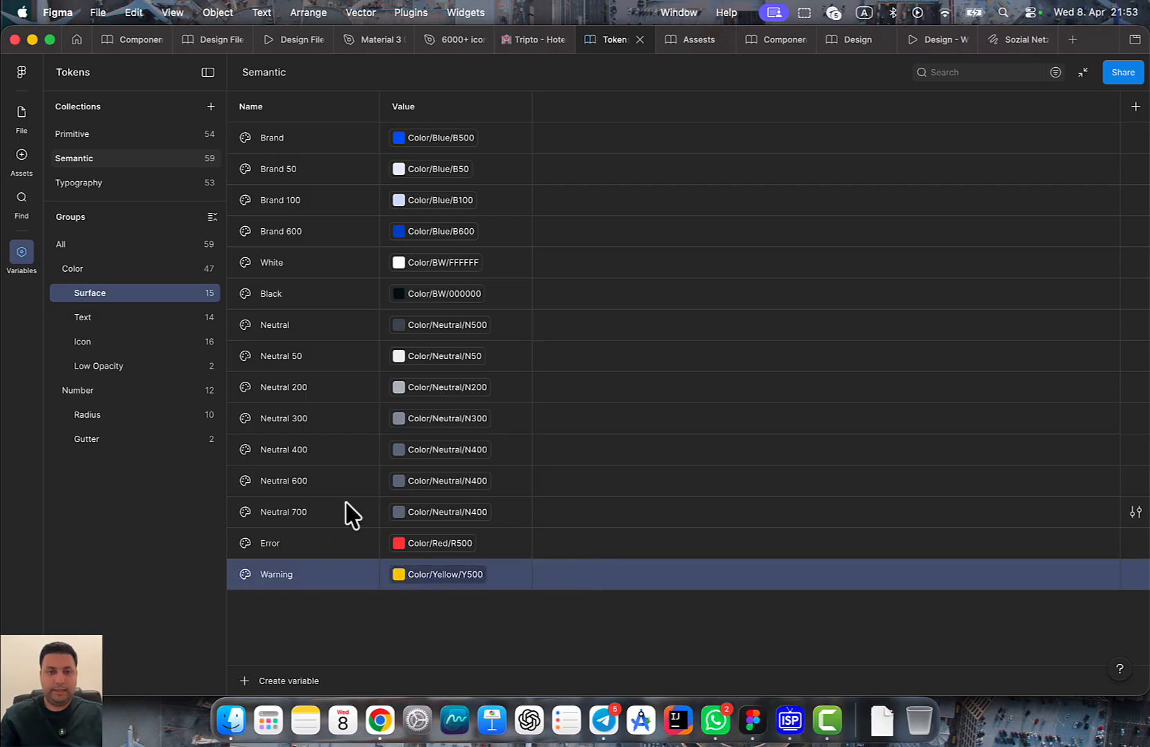
# Duplicate the Neutral 700 surface variable and name the copy Neutral 800
pyautogui.click(347, 513)
pyautogui.press('super+d')
pyautogui.click(321, 543)
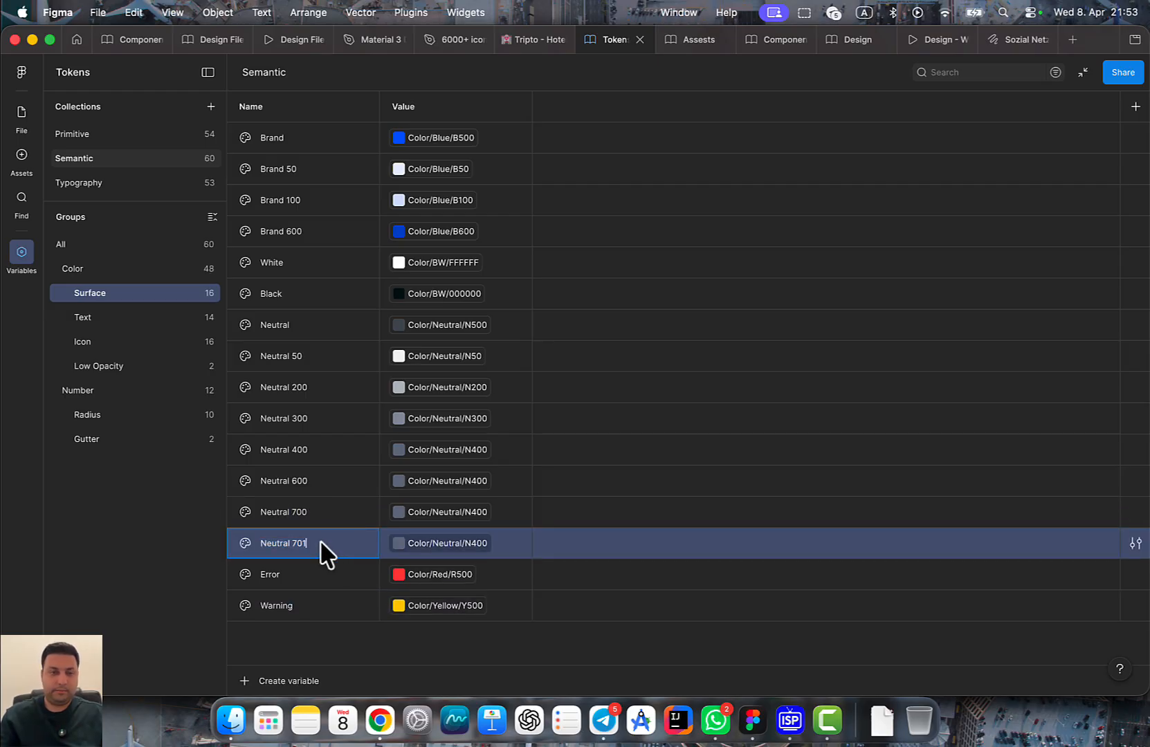
pyautogui.write('800')
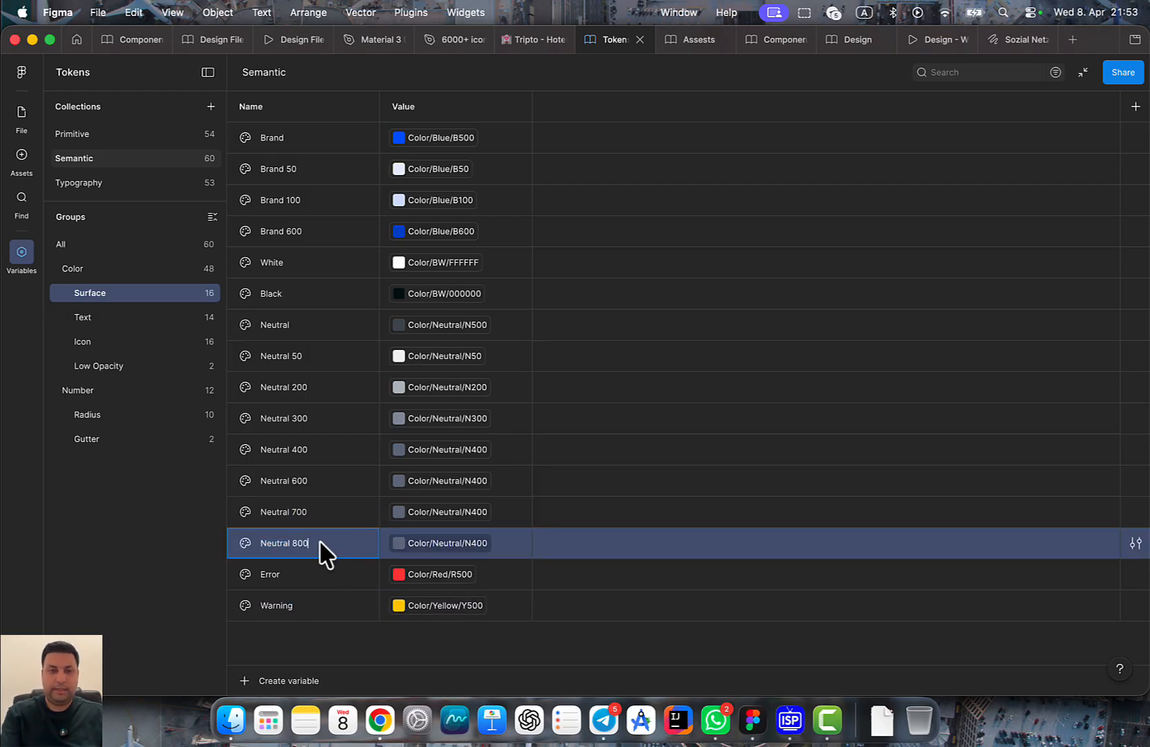
pyautogui.press('Return')
# Link Neutral 800, Neutral 700 and Neutral 600 to the primitive colours N800, N700 and N600 respectively
pyautogui.click(393, 545)
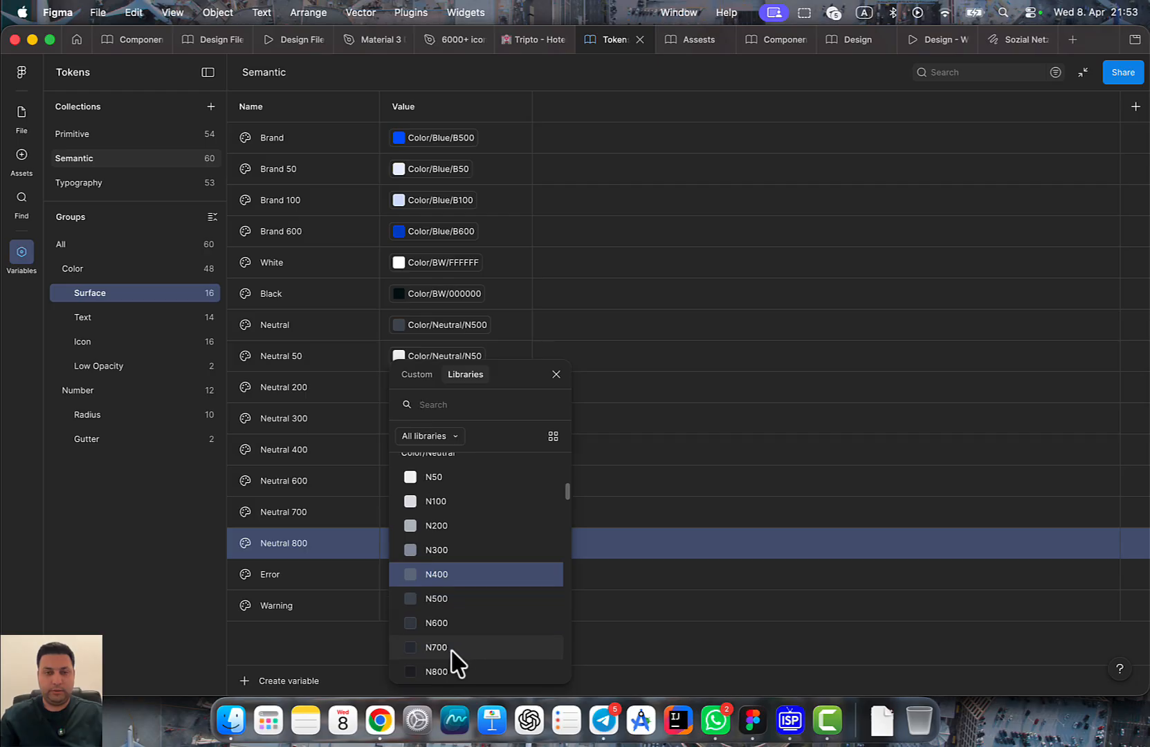
pyautogui.click(469, 671)
pyautogui.click(471, 511)
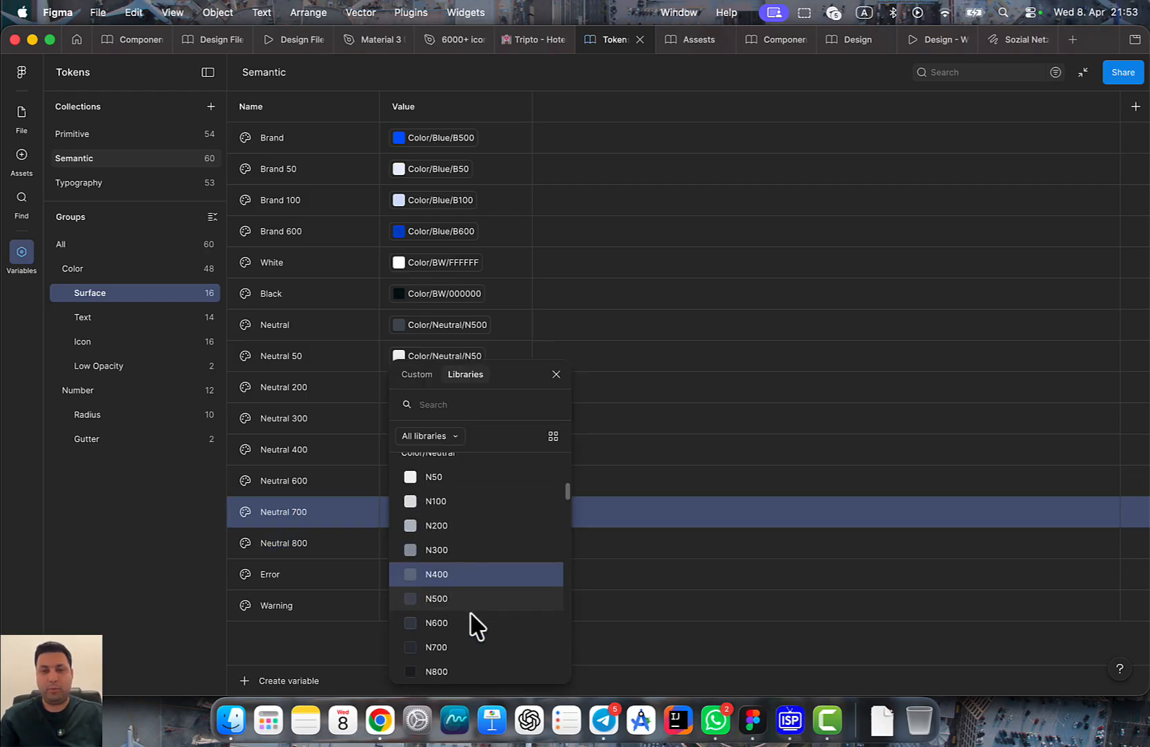
pyautogui.click(465, 648)
pyautogui.click(451, 482)
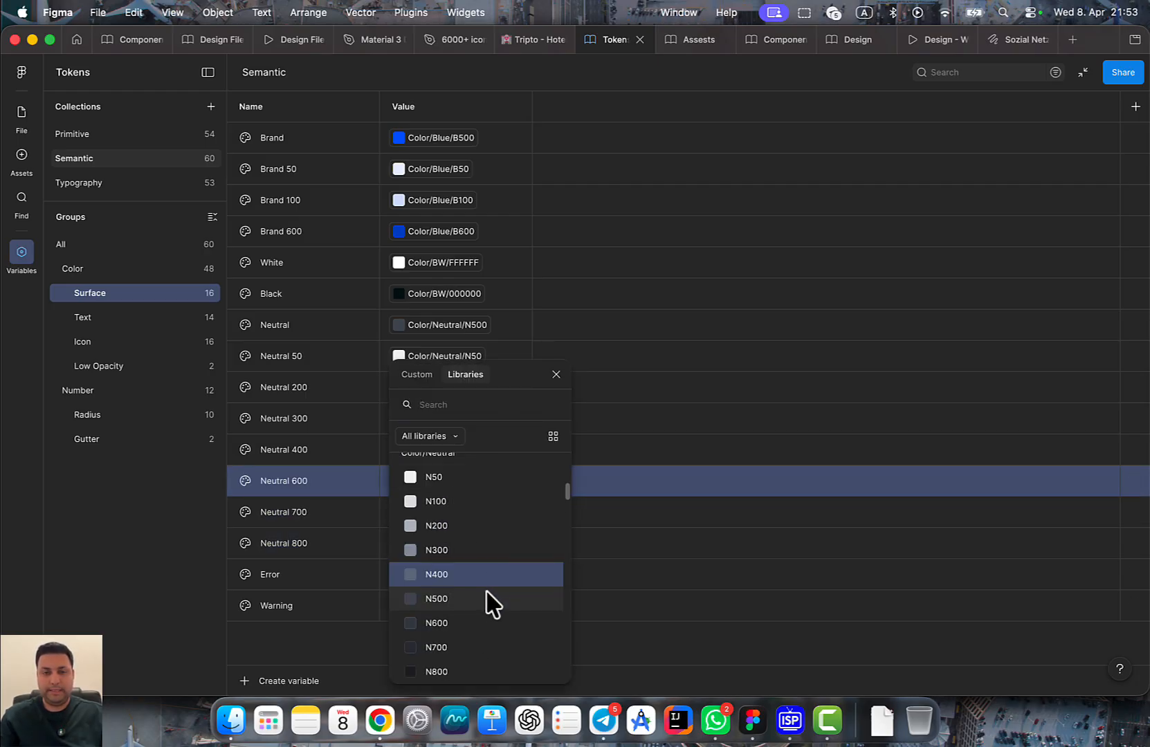
pyautogui.click(476, 623)
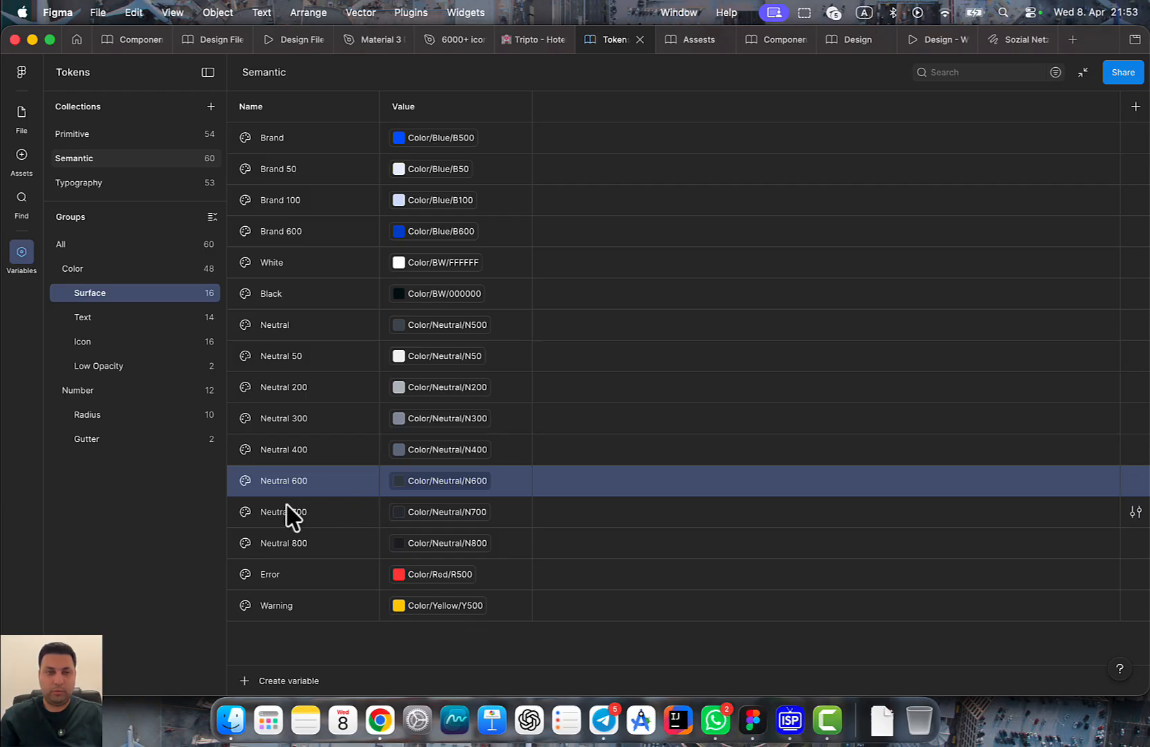
# Publish the Tokens library with the modified Semantic collection
pyautogui.press('alt+super+o')
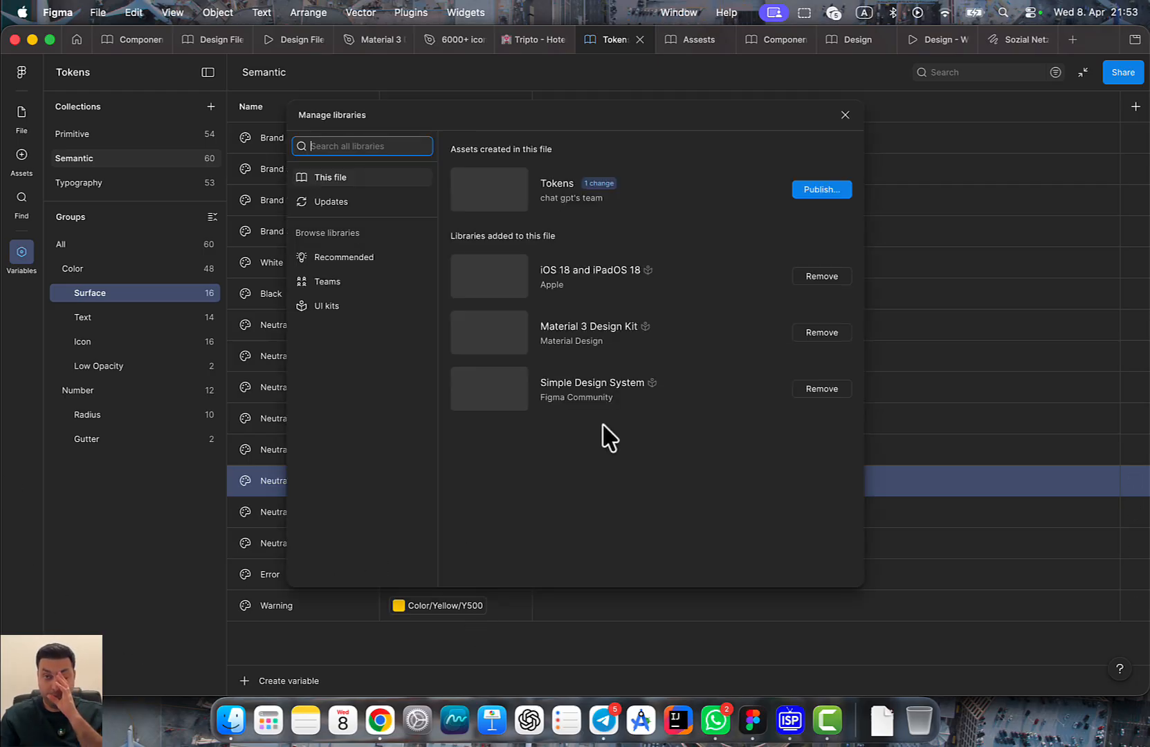
pyautogui.click(819, 189)
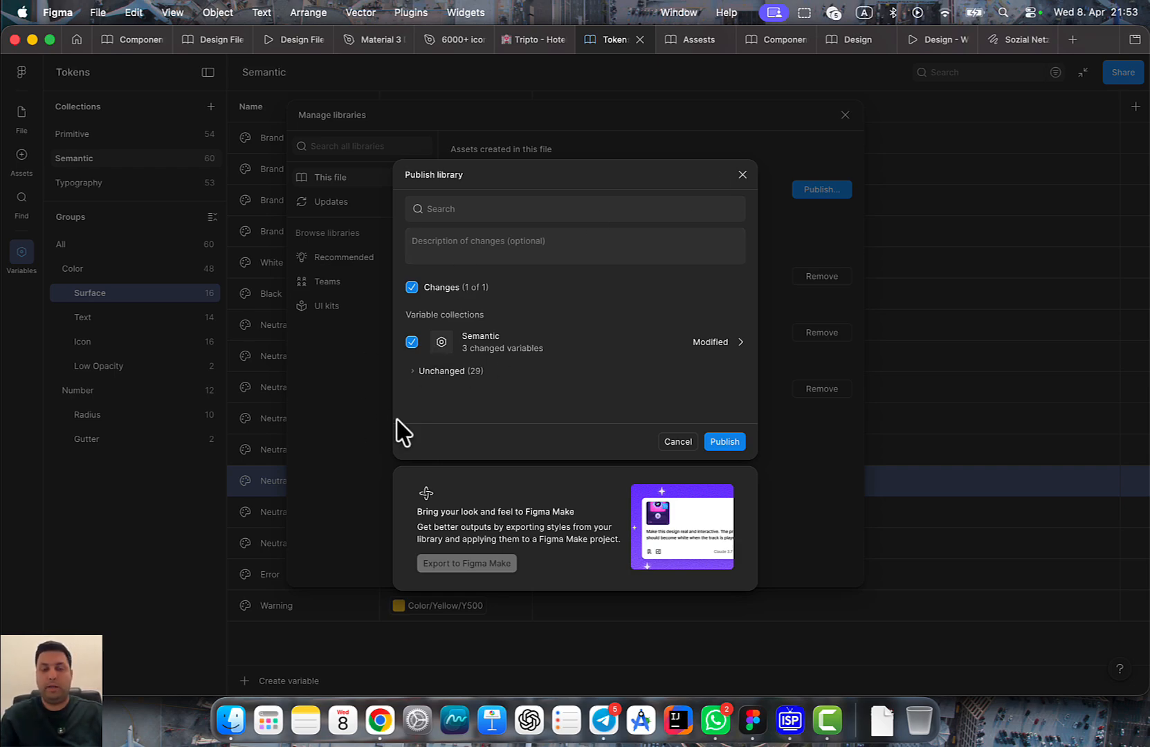
pyautogui.click(725, 442)
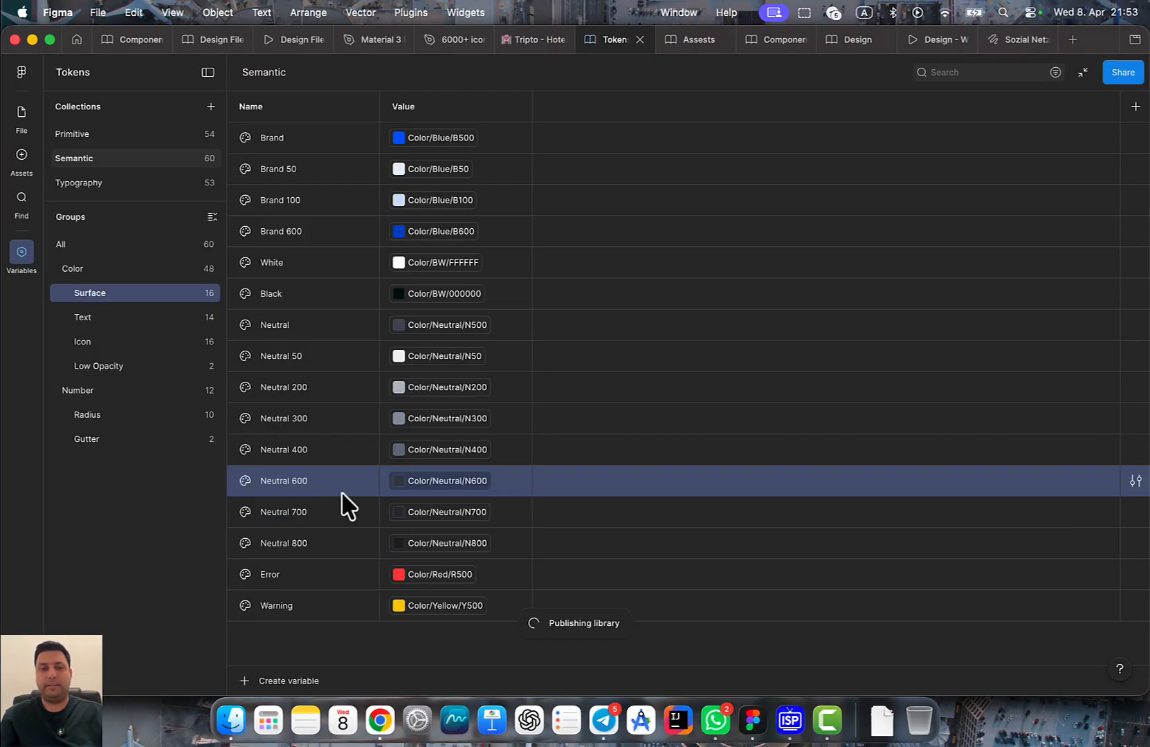
# Duplicate the Neutral 800 surface variable, name the copy Neutral 900 and link it to the primitive colour N900
pyautogui.rightClick(297, 542)
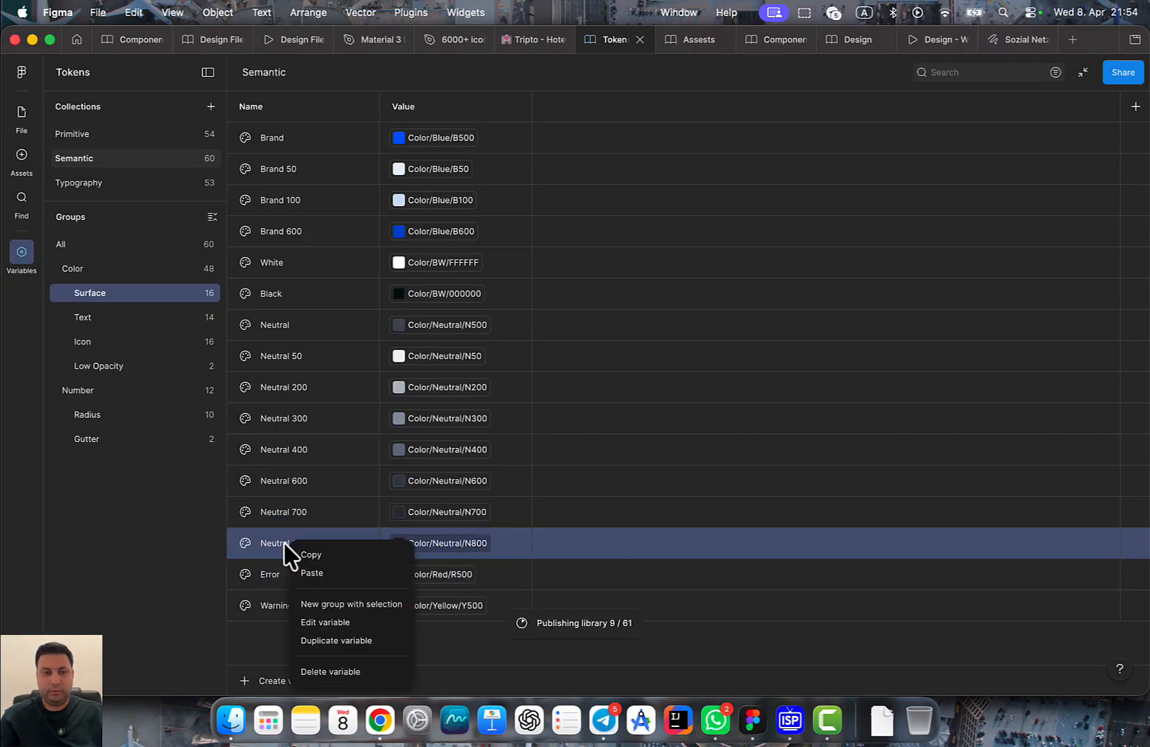
pyautogui.click(377, 641)
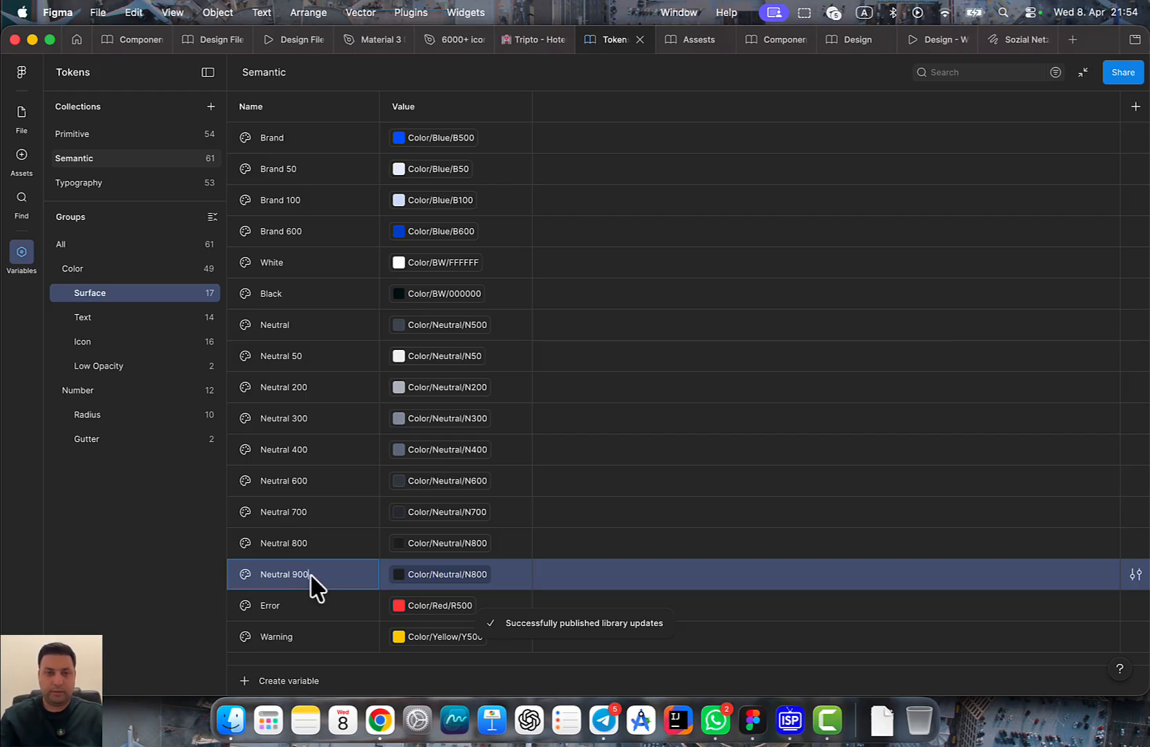
pyautogui.click(421, 577)
pyautogui.click(482, 595)
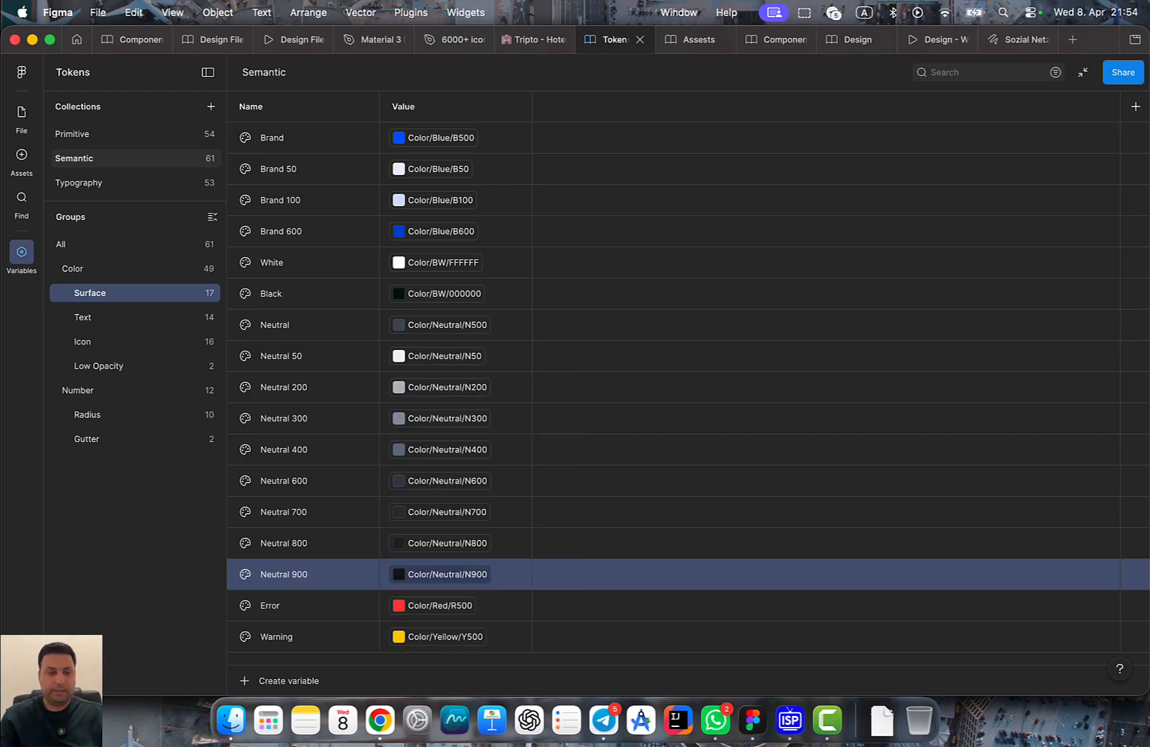
# Publish the Tokens library again to include the new Neutral 900 variable
pyautogui.hotkey('alt', '3')
pyautogui.click(829, 192)
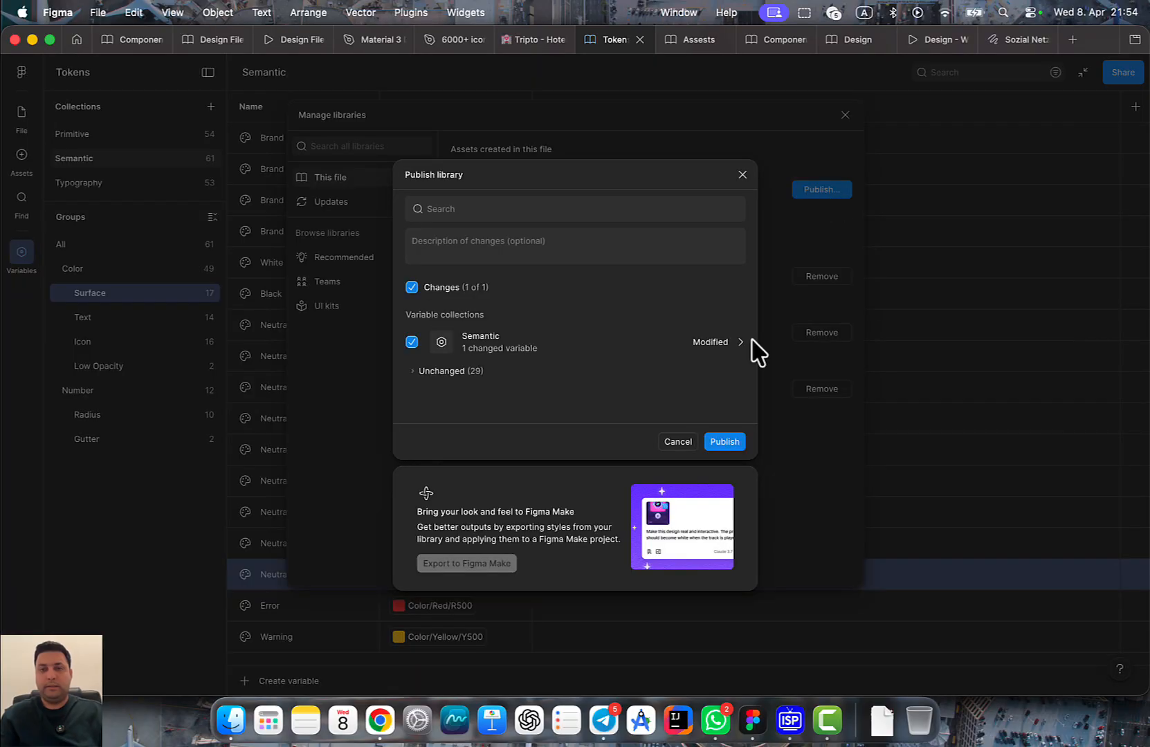
pyautogui.click(734, 442)
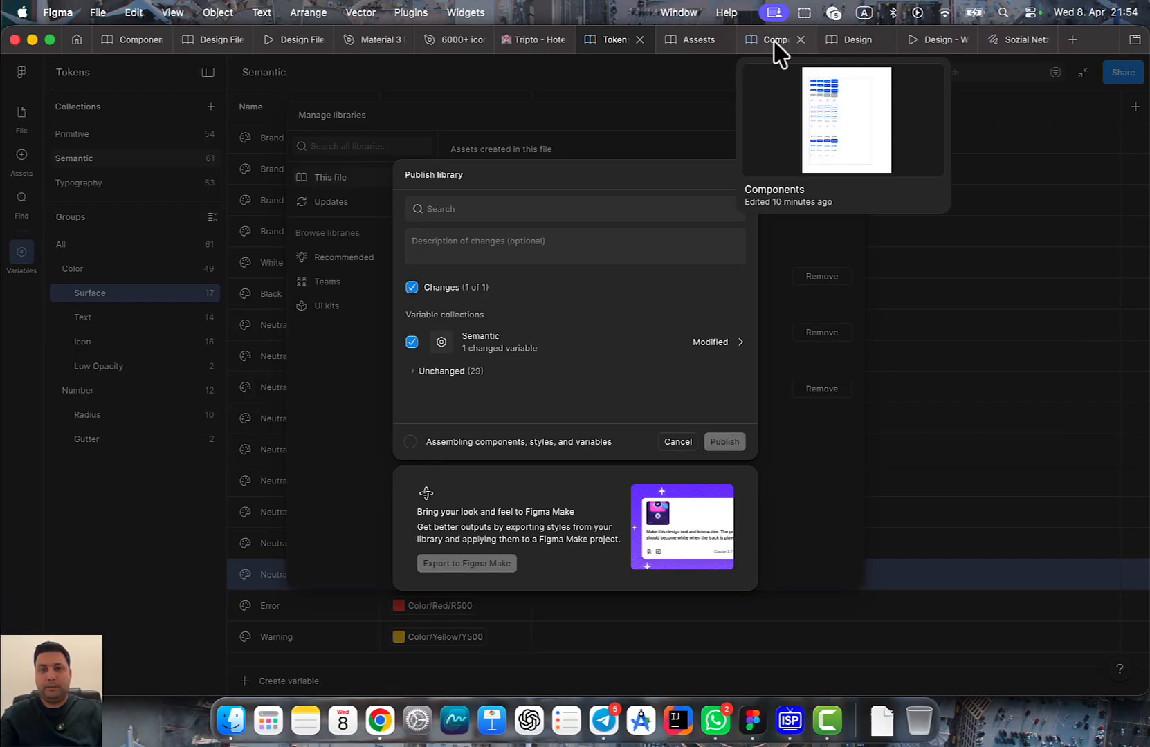
# In the Design file, try Neutral 900 on the frame below the testimonials and set its fill to Neutral 800
pyautogui.click(841, 40)
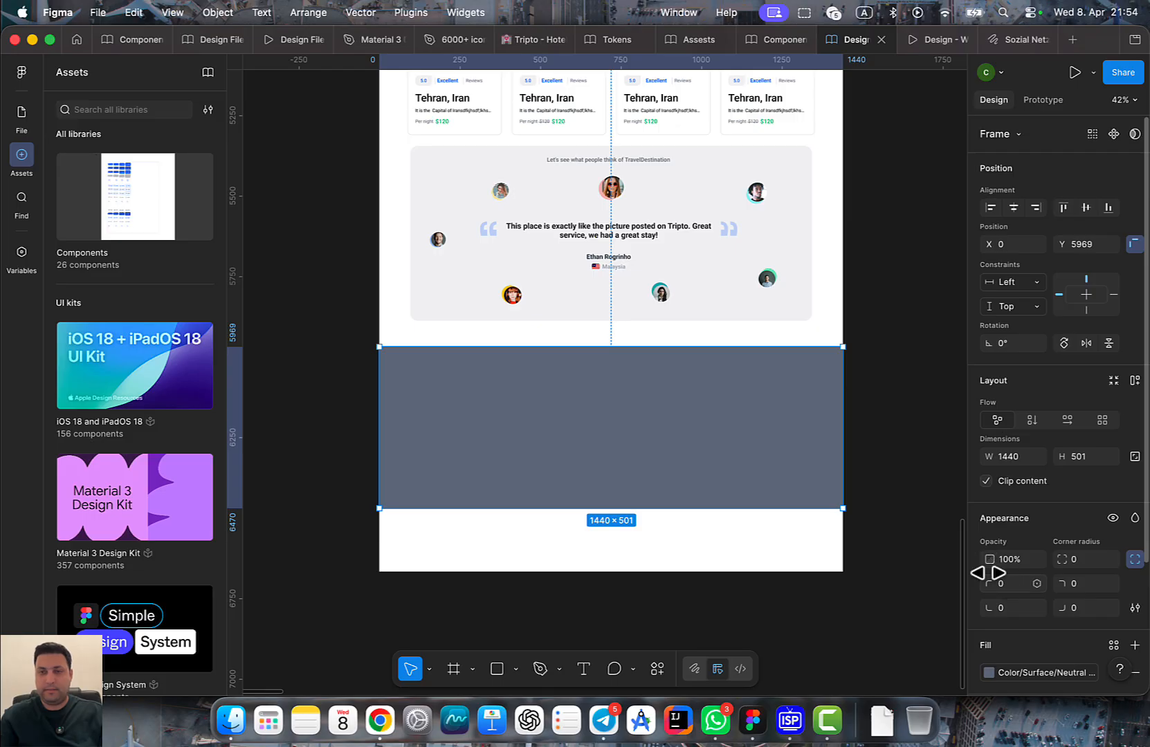
pyautogui.scroll(-5, 1065, 595)
pyautogui.click(1022, 512)
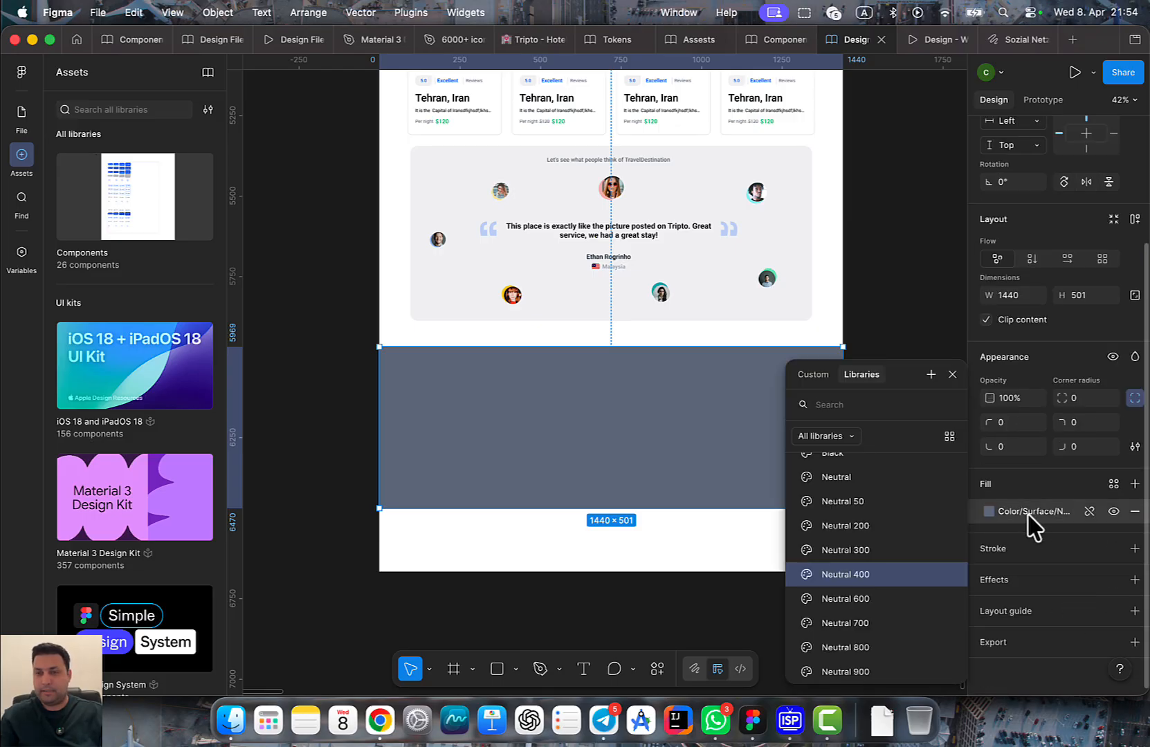
pyautogui.scroll(-1, 926, 657)
pyautogui.click(876, 640)
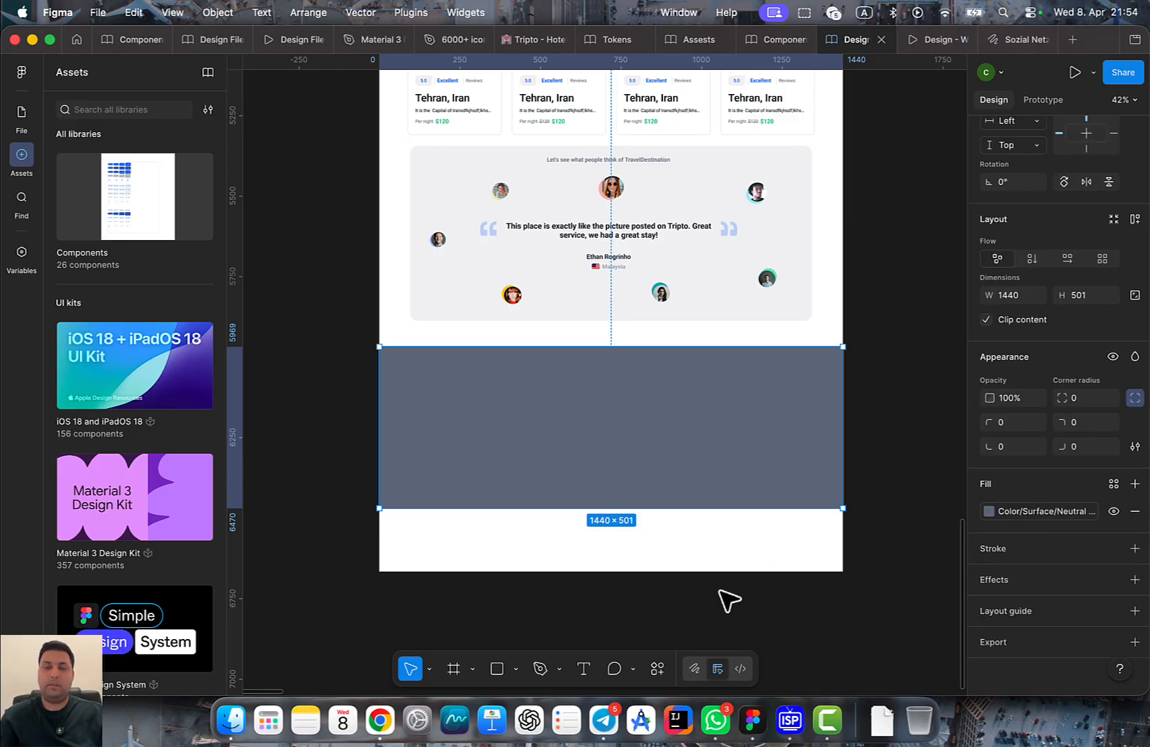
pyautogui.click(1024, 515)
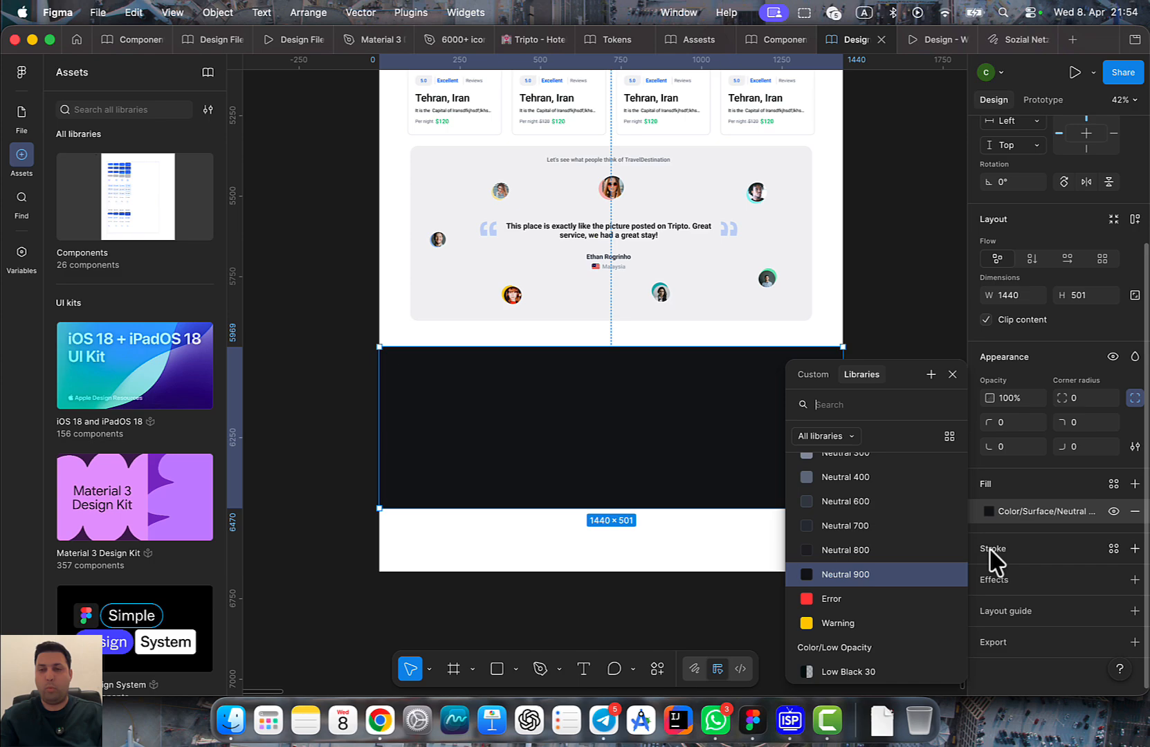
pyautogui.click(878, 550)
pyautogui.click(906, 557)
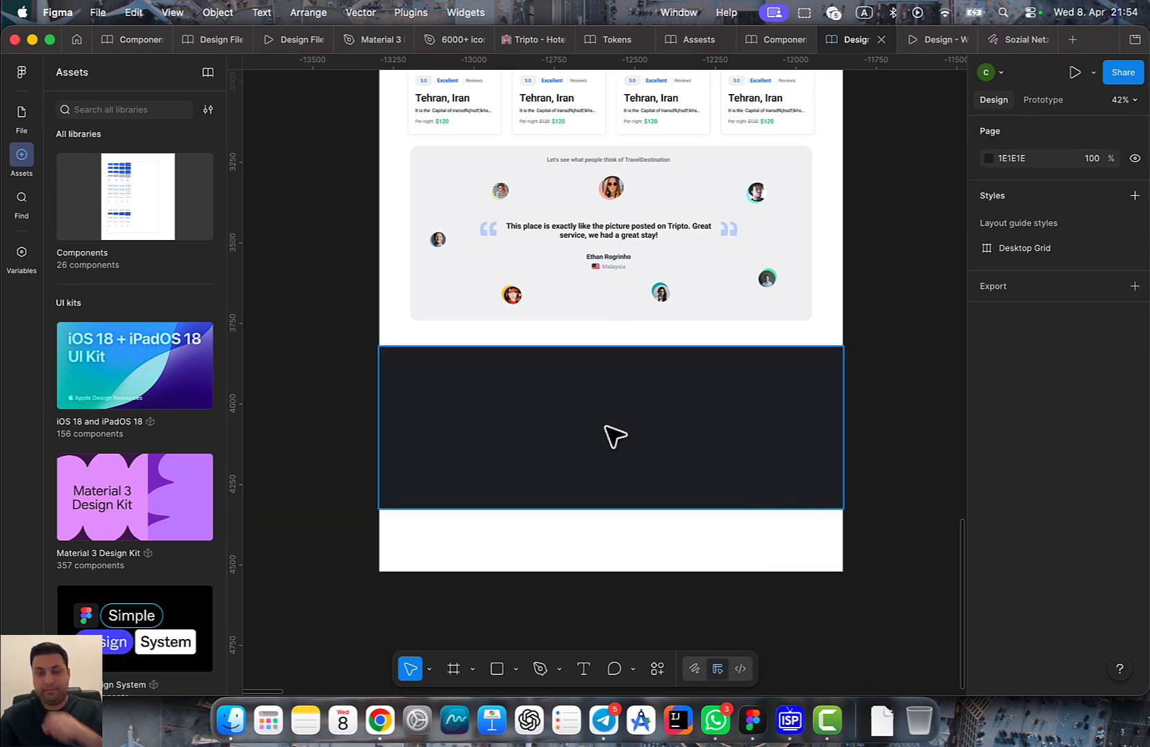
# Search the asset libraries for "logo"
pyautogui.scroll(-4, 592, 408)
pyautogui.scroll(3, 525, 422)
pyautogui.hscroll(-1, 526, 422)
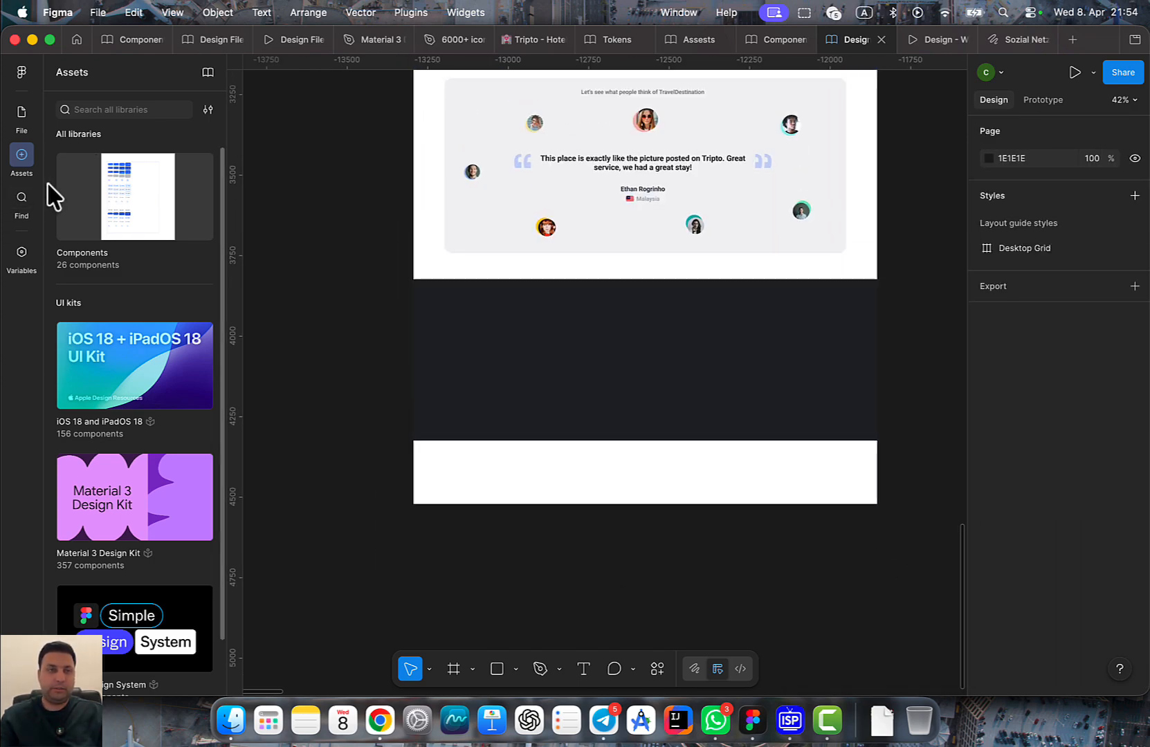
pyautogui.click(102, 109)
pyautogui.write('logo')
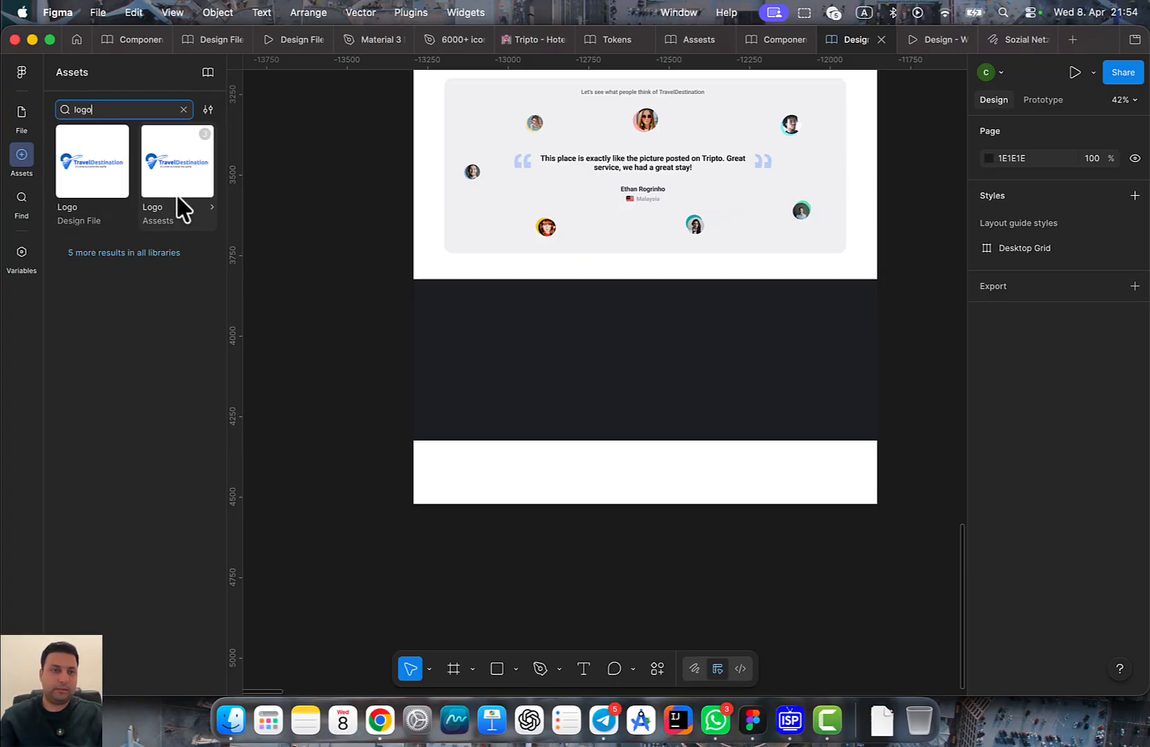
# Copy the TravelDestination logo from the home page header and paste it into the dark frame below the testimonials
pyautogui.scroll(-3, 467, 342)
pyautogui.moveTo(244, 166); pyautogui.dragTo(285, 441)
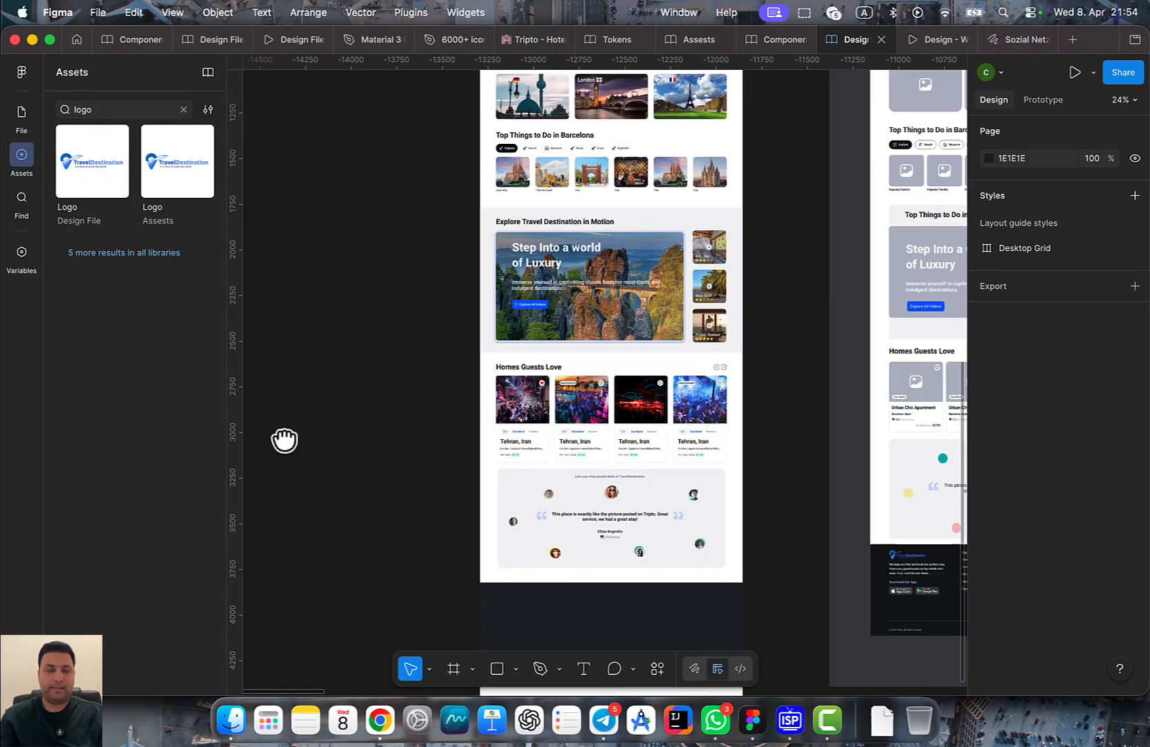
pyautogui.moveTo(367, 227); pyautogui.dragTo(337, 462)
pyautogui.scroll(7, 488, 225)
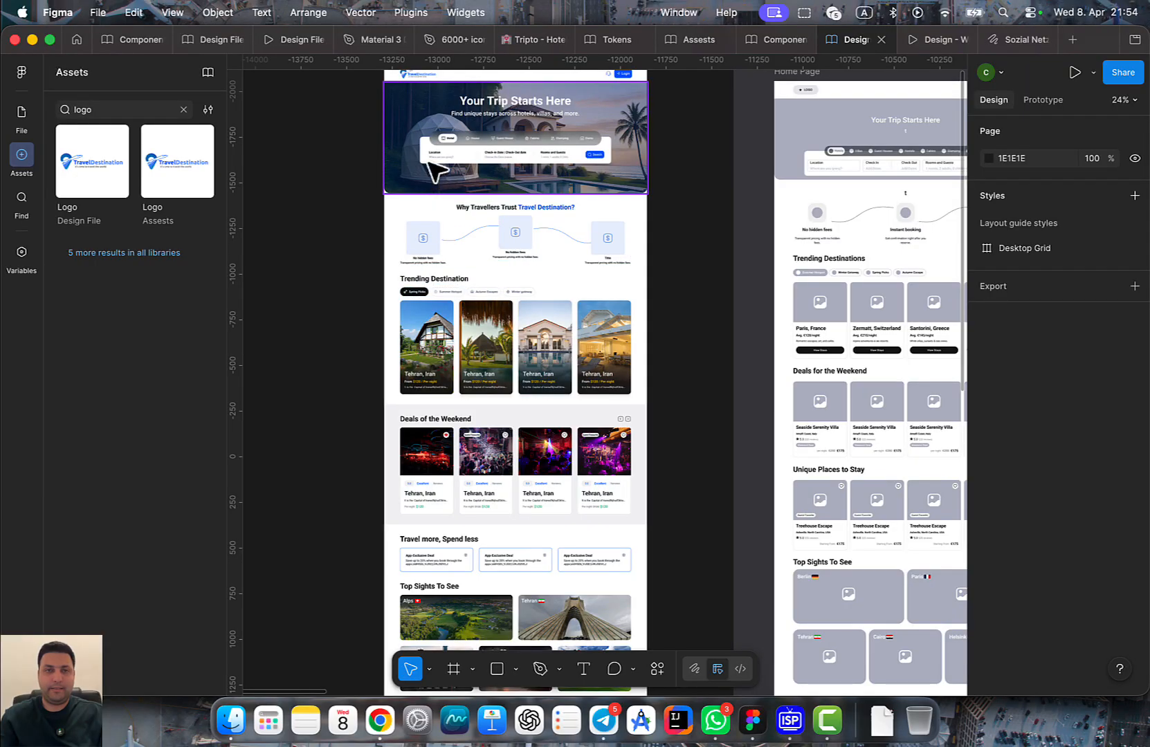
pyautogui.click(413, 229)
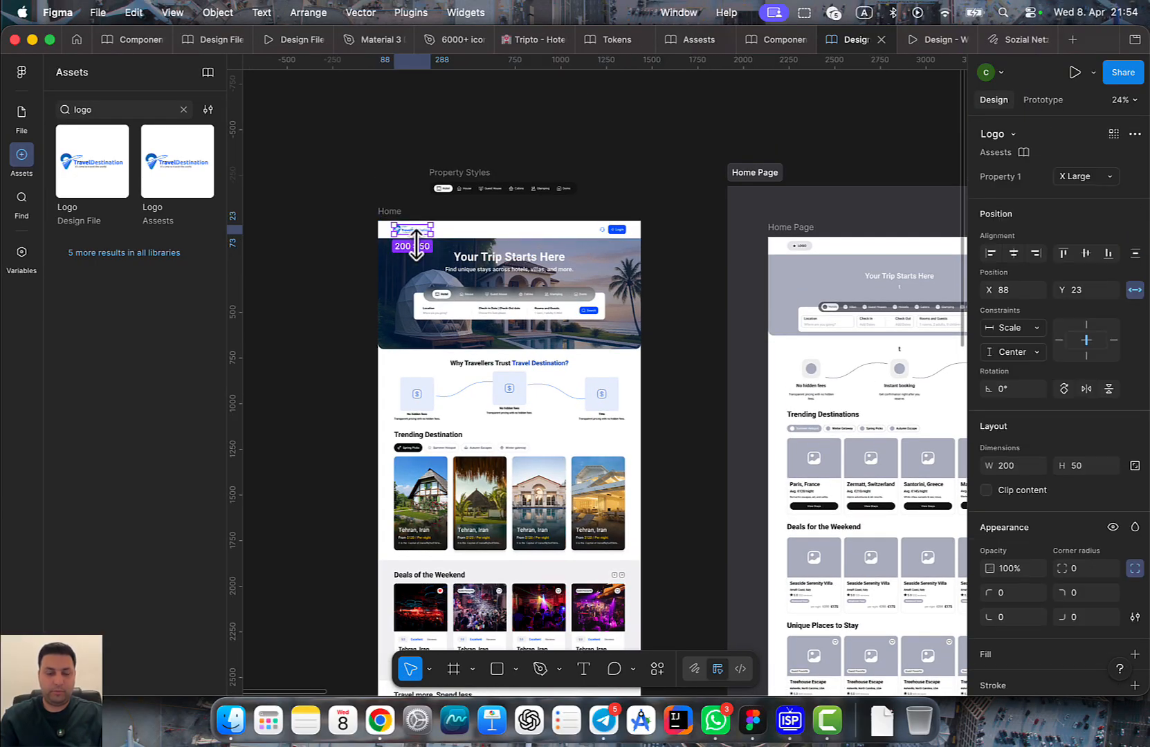
pyautogui.scroll(-10, 415, 245)
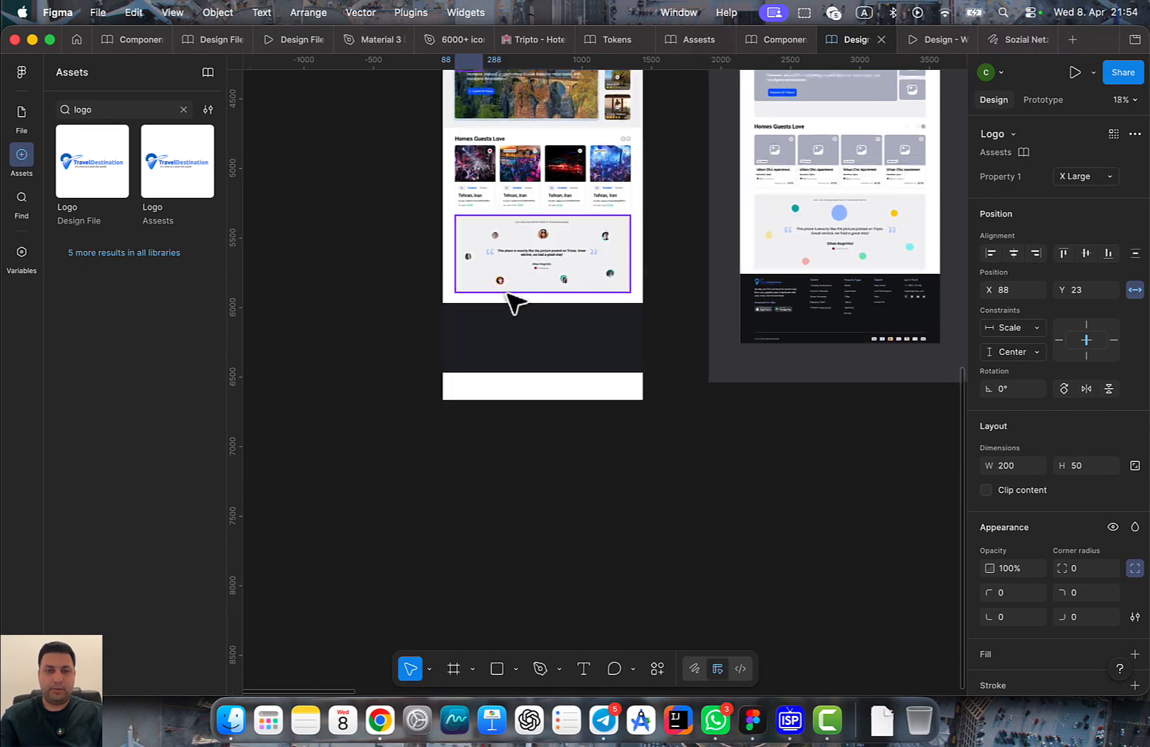
pyautogui.scroll(3, 516, 302)
pyautogui.click(507, 394)
pyautogui.hotkey('ctrl', 'v')
pyautogui.scroll(5, 476, 363)
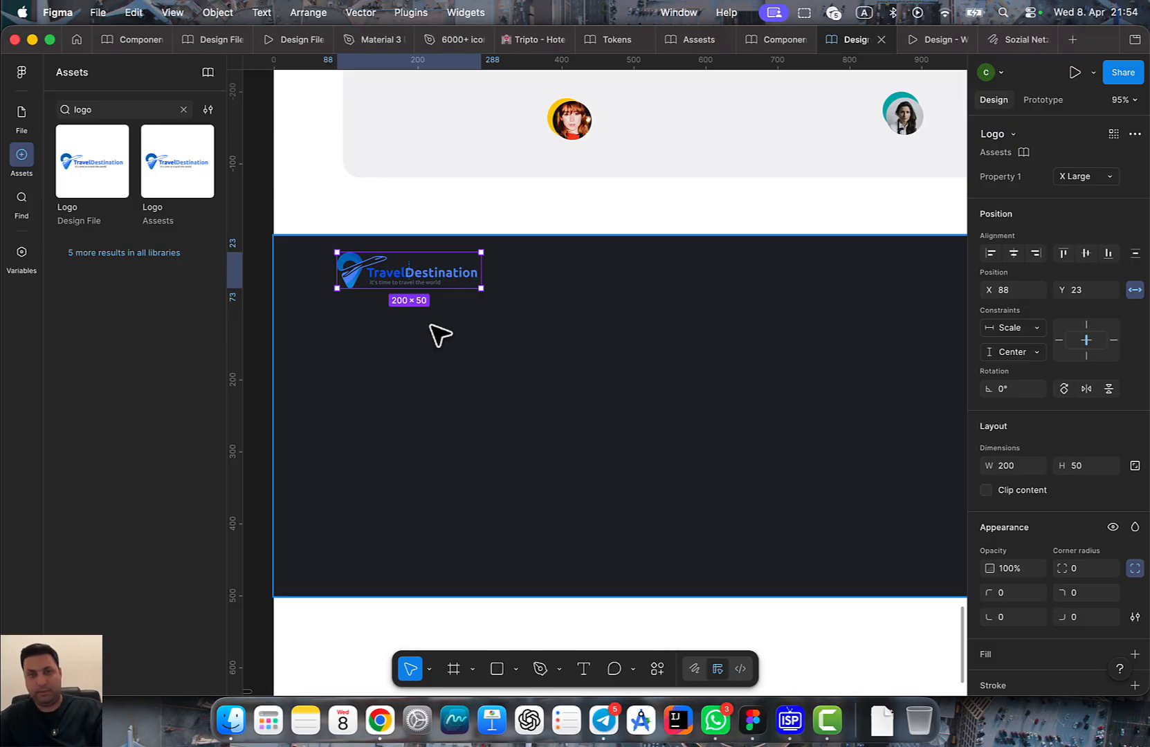
# Copy the description text and the Download Our App block from the reference footer and paste them into the home page's dark frame
pyautogui.scroll(-5, 431, 327)
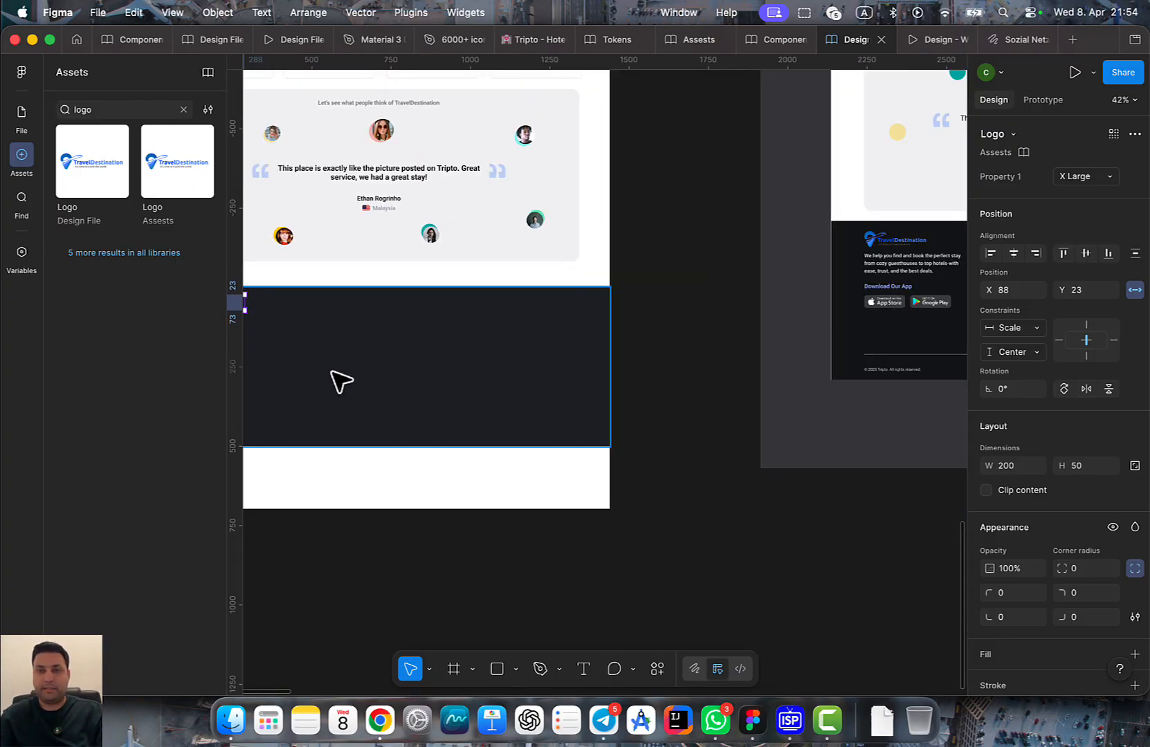
pyautogui.moveTo(548, 382); pyautogui.dragTo(311, 390)
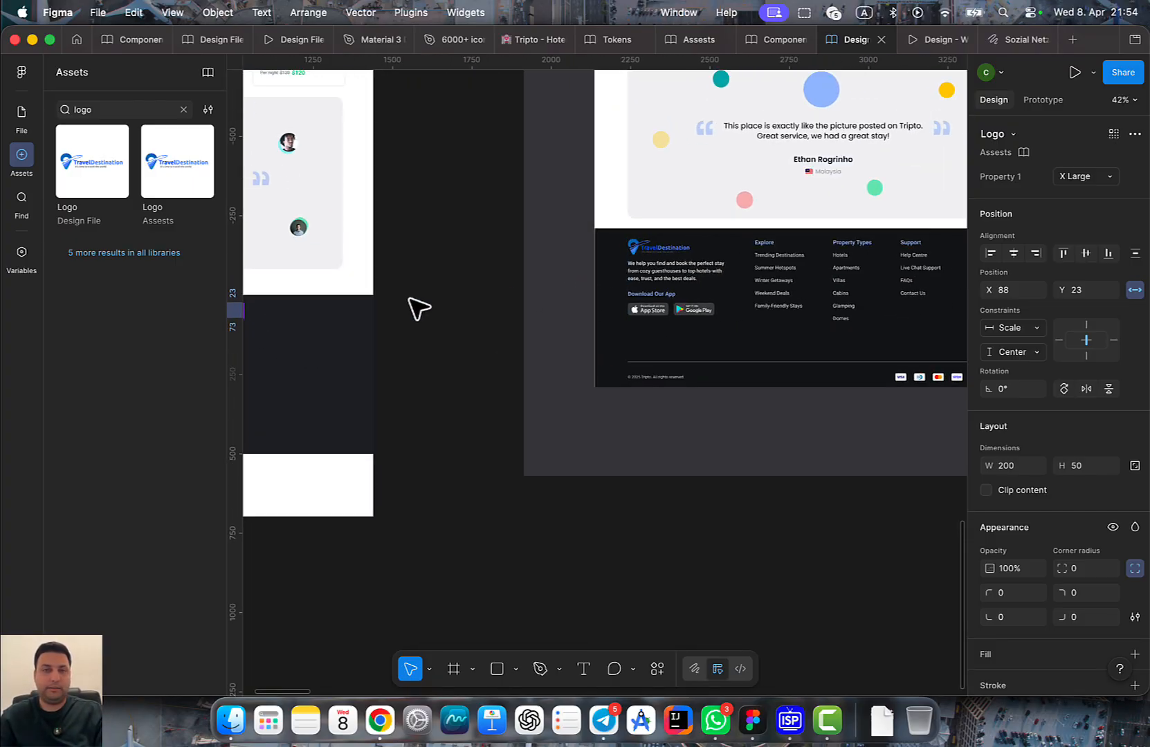
pyautogui.moveTo(400, 337); pyautogui.dragTo(336, 359)
pyautogui.scroll(8, 727, 290)
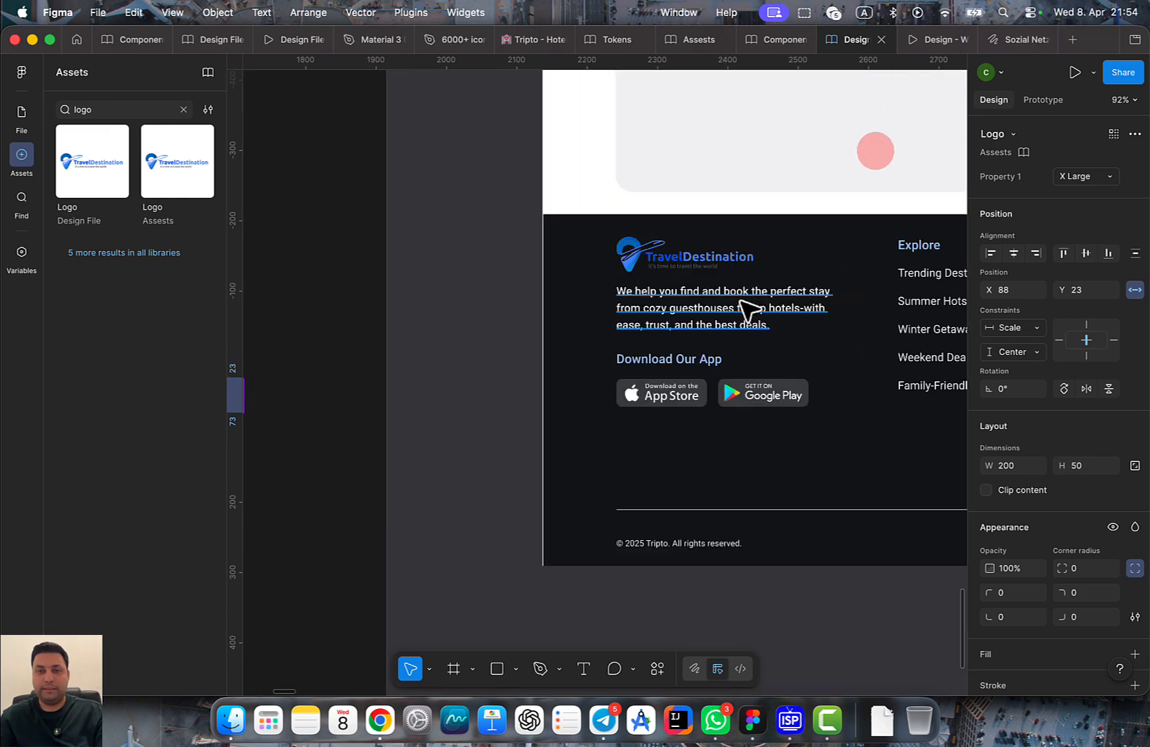
pyautogui.click(666, 325)
pyautogui.doubleClick(667, 325)
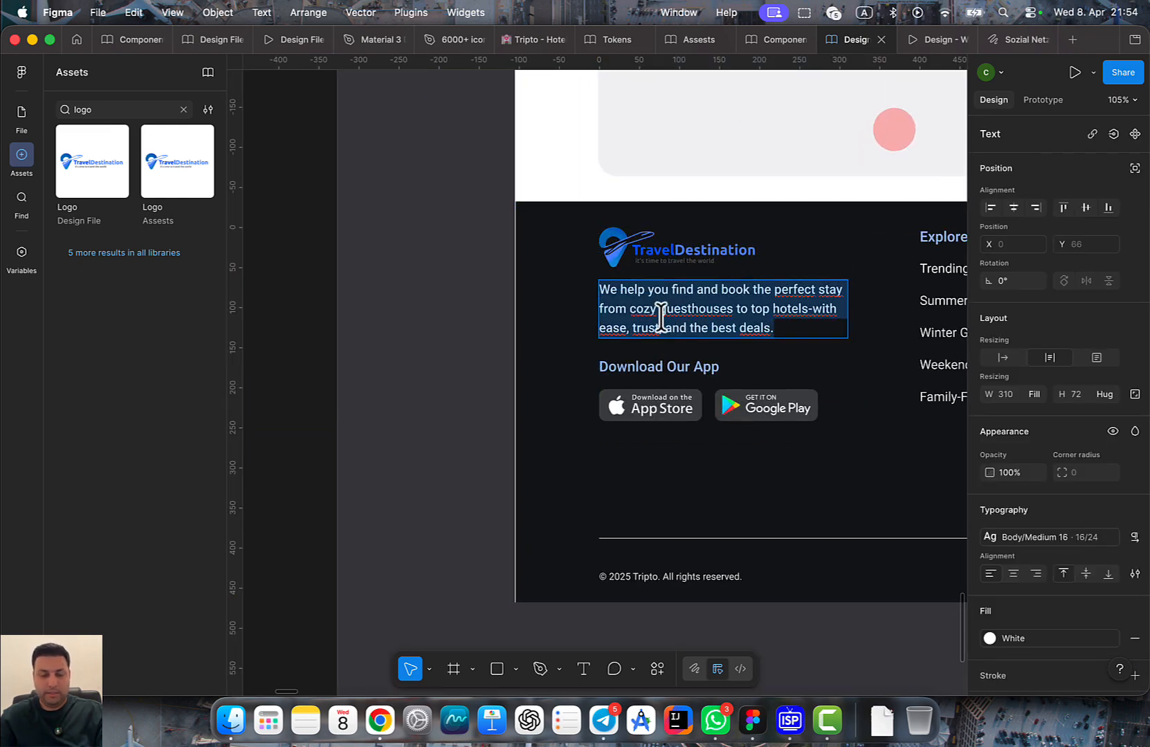
pyautogui.click(807, 371)
pyautogui.click(782, 379)
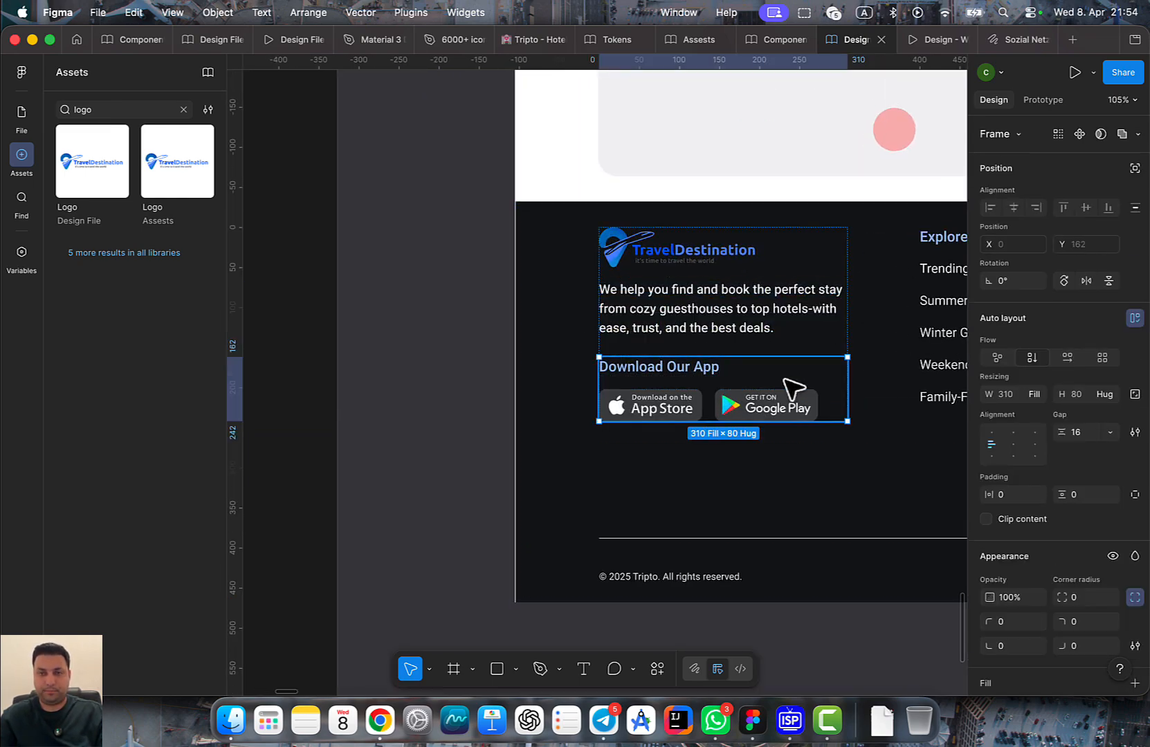
pyautogui.keyDown('shift'); pyautogui.click(765, 338); pyautogui.keyUp('shift')
pyautogui.keyDown('shift'); pyautogui.click(764, 339); pyautogui.keyUp('shift')
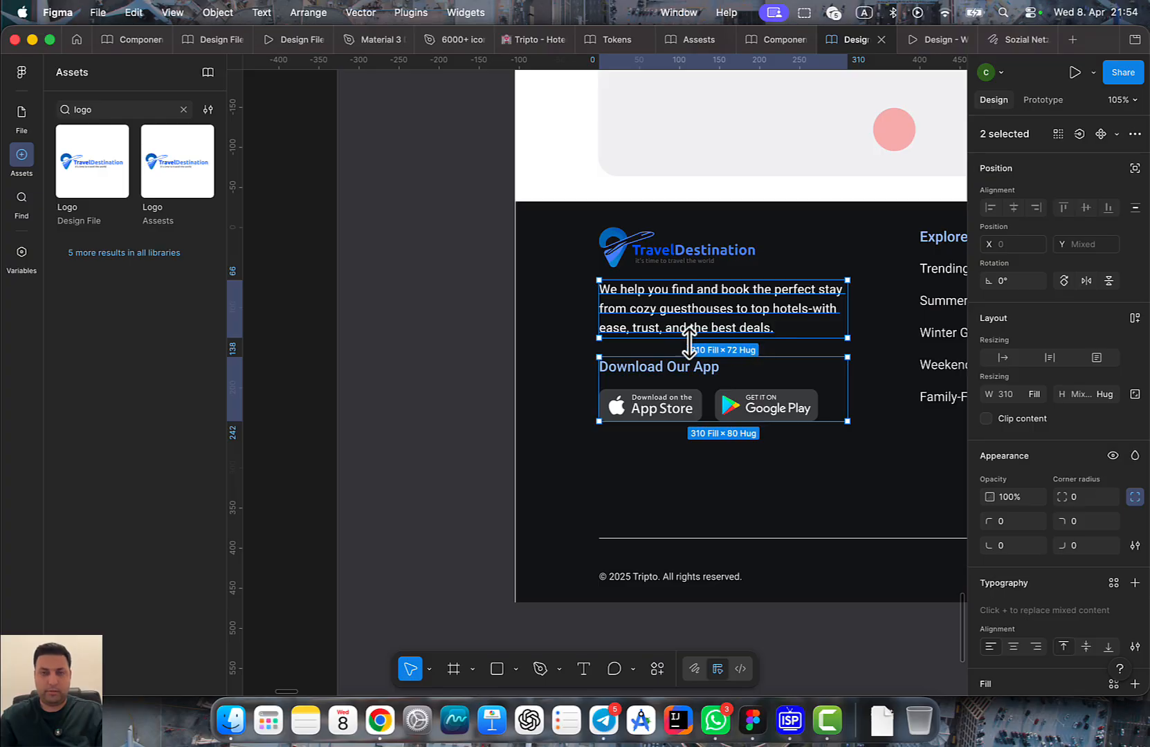
pyautogui.scroll(-10, 688, 341)
pyautogui.hscroll(-3, 761, 277)
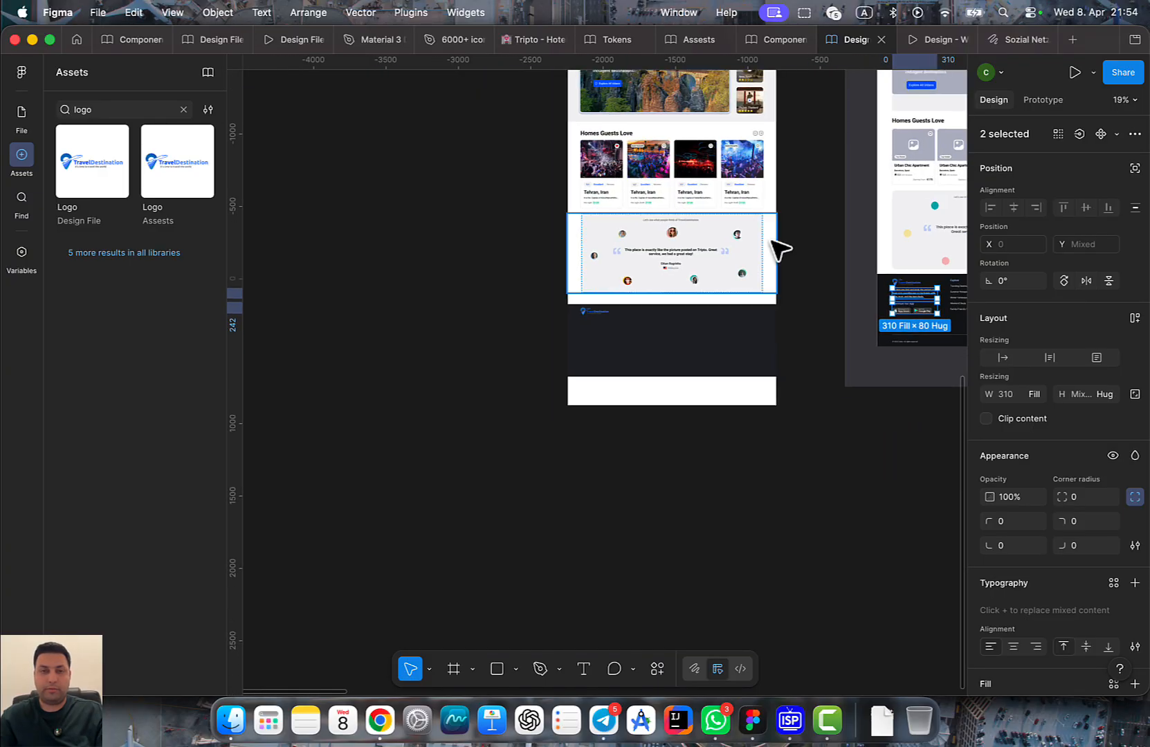
pyautogui.scroll(4, 672, 346)
pyautogui.click(606, 355)
pyautogui.press('super+v')
pyautogui.scroll(3, 550, 332)
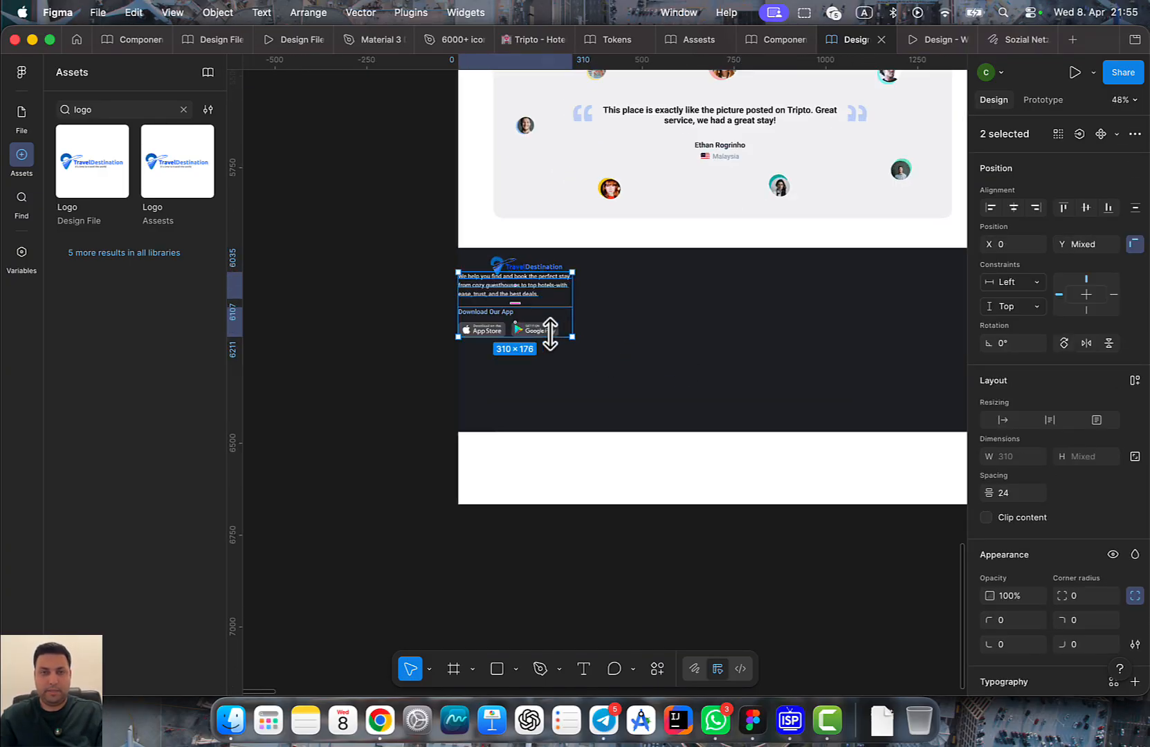
# Move the description text below the logo to X 68, Y 97, and the Download Our App block beneath it to X 45, Y 193
pyautogui.scroll(5, 551, 335)
pyautogui.hscroll(-2, 629, 363)
pyautogui.click(512, 292)
pyautogui.moveTo(506, 291); pyautogui.dragTo(559, 315)
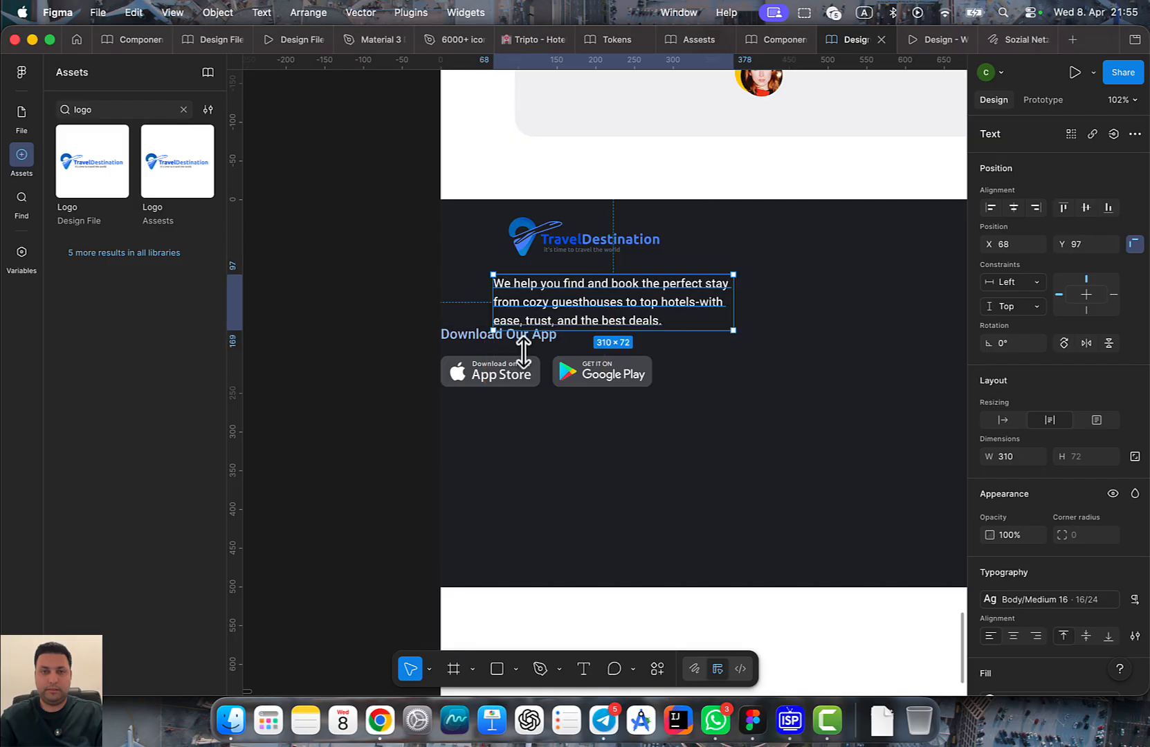
pyautogui.click(477, 365)
pyautogui.moveTo(441, 364); pyautogui.dragTo(530, 397)
pyautogui.press('super+z')
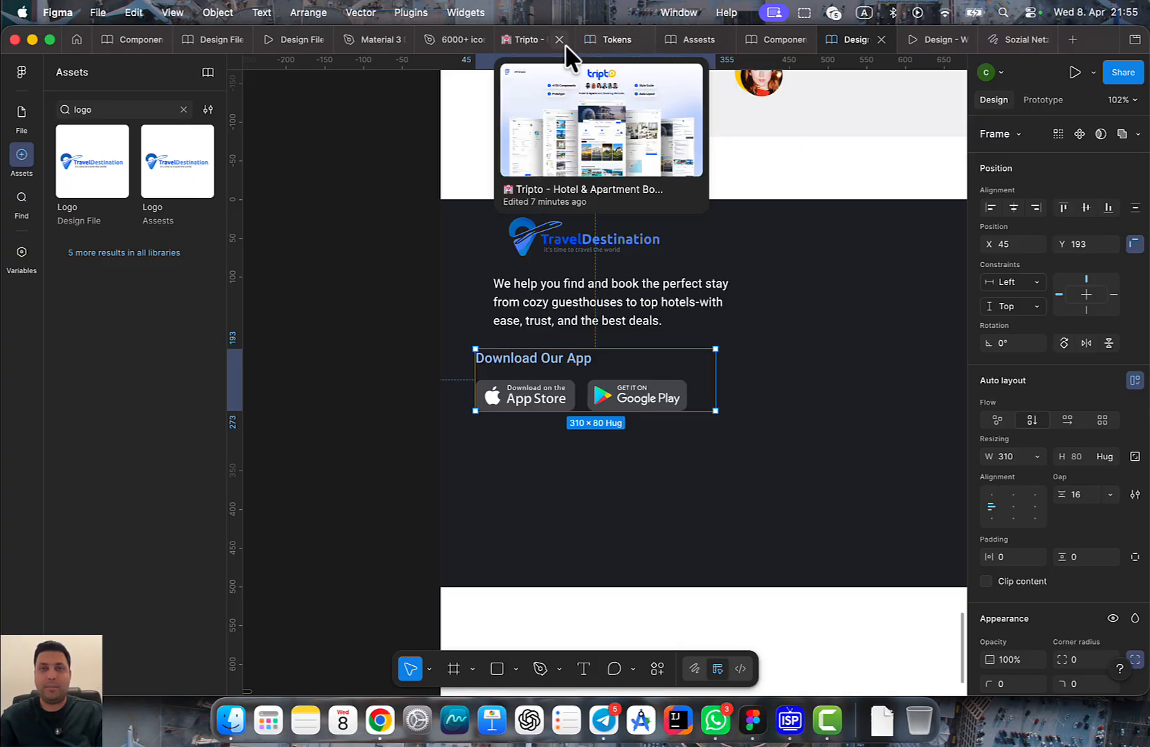
# Switch to the Assests file and copy the default App Store and Google Play badges from the Icons page
pyautogui.click(677, 40)
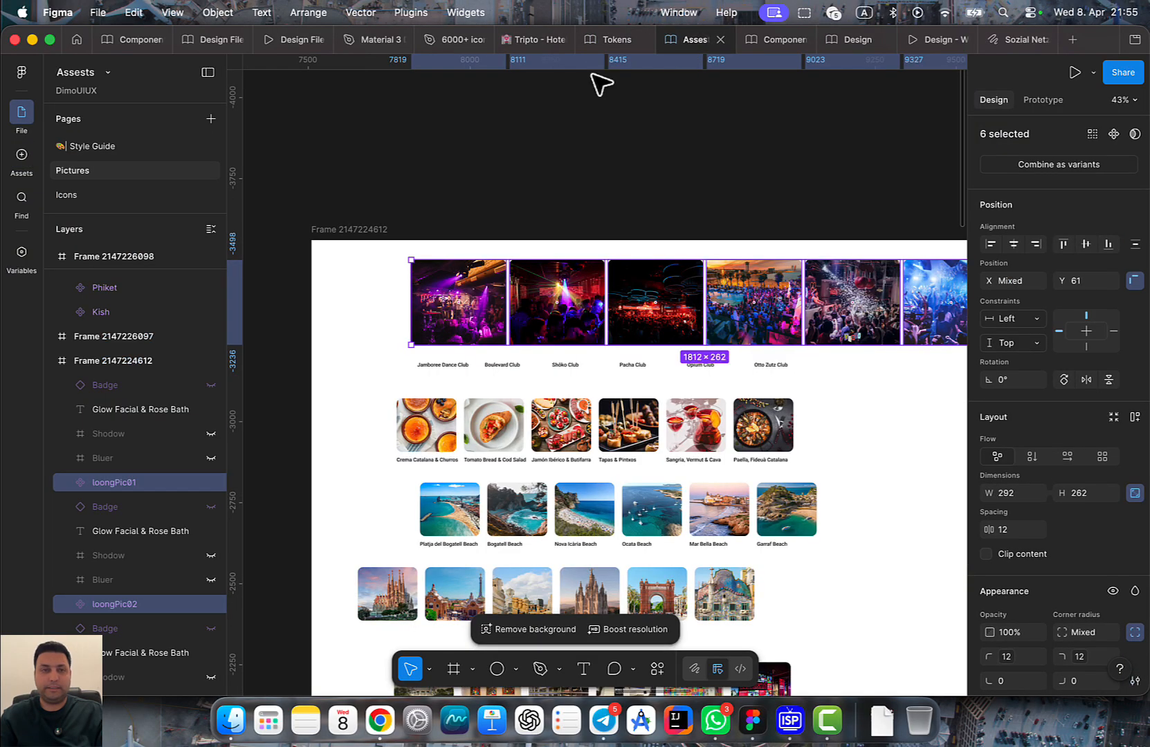
pyautogui.click(93, 195)
pyautogui.hscroll(10, 623, 328)
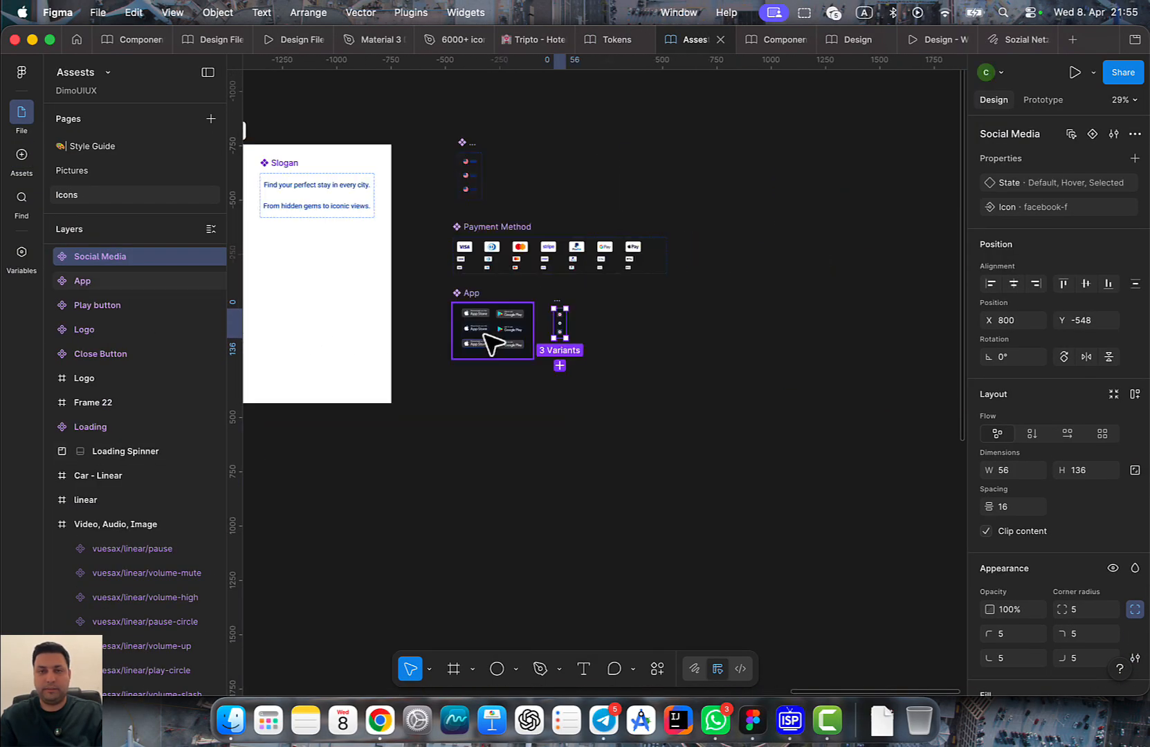
pyautogui.scroll(5, 493, 341)
pyautogui.click(442, 265)
pyautogui.press('capslock')
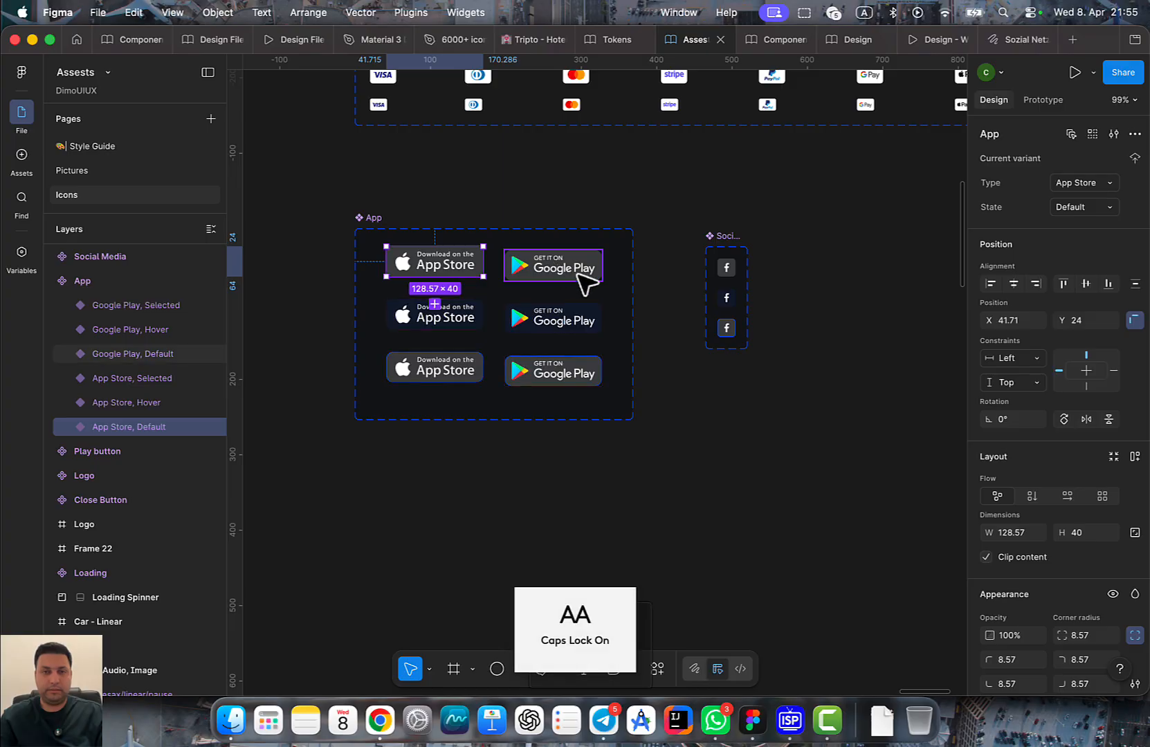
pyautogui.click(615, 282)
pyautogui.click(418, 261)
pyautogui.keyDown('shift'); pyautogui.click(583, 269); pyautogui.keyUp('shift')
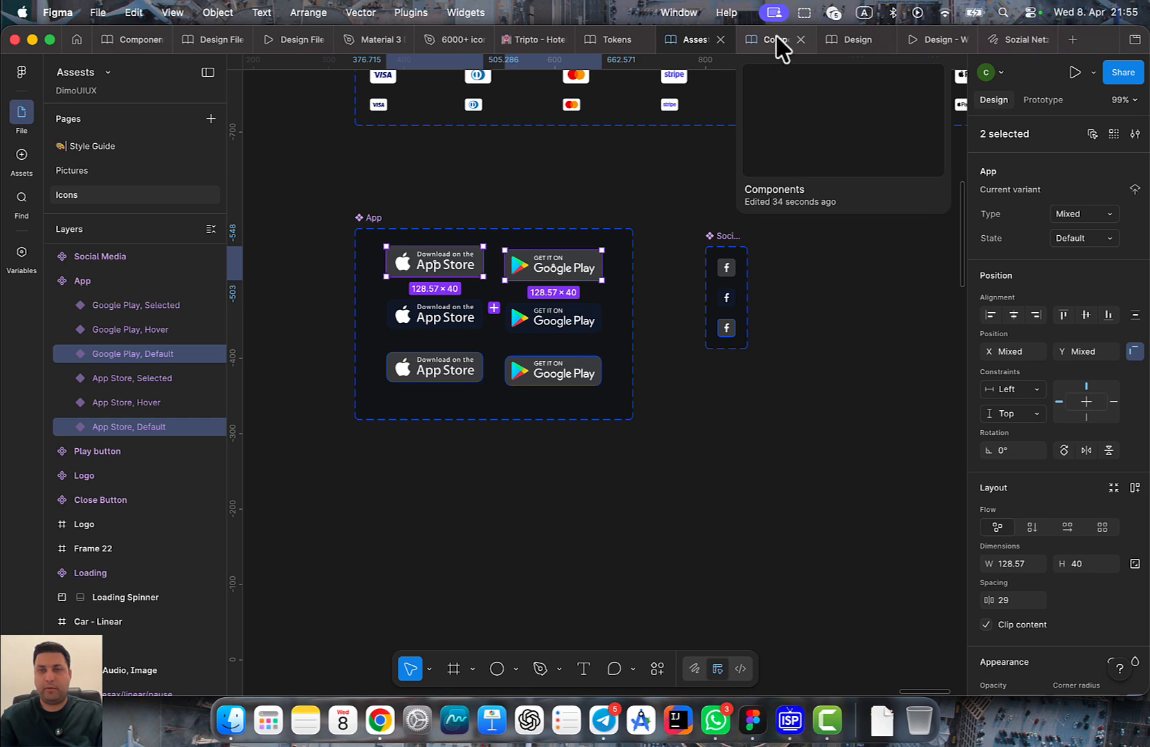
# Return to the Design file and place the copied store badges in the dark footer below the Download Our App block
pyautogui.click(841, 42)
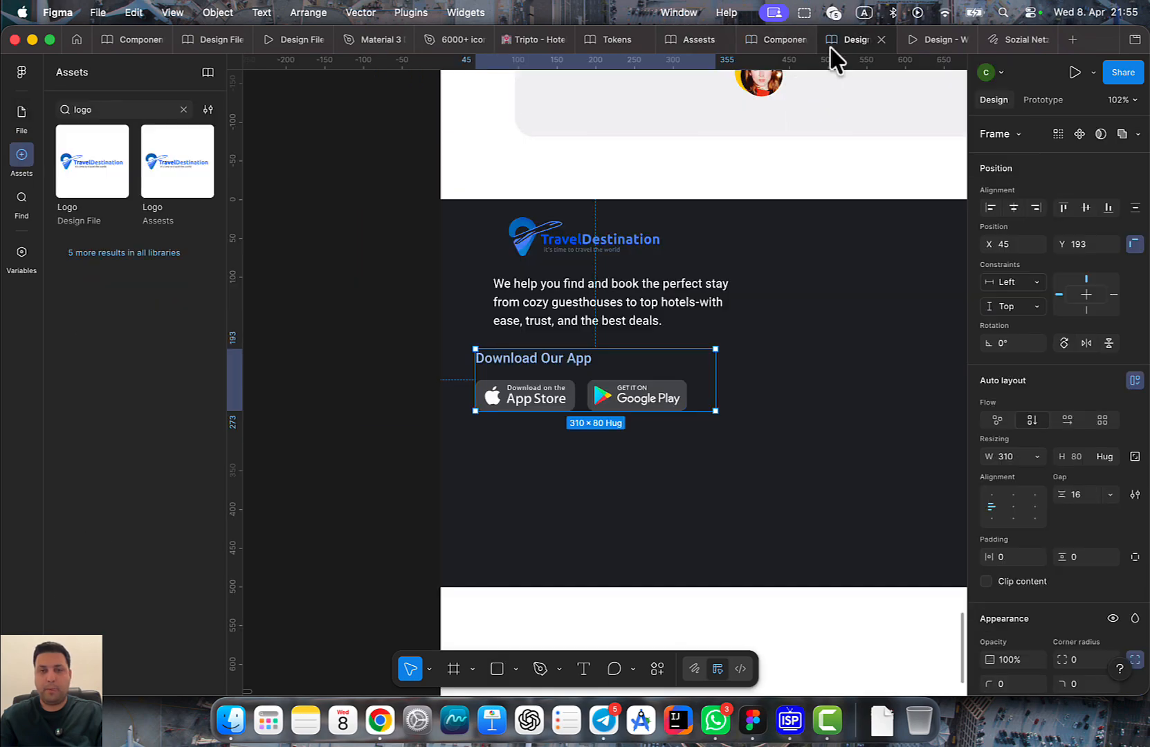
pyautogui.click(688, 492)
pyautogui.press('super+v')
pyautogui.moveTo(644, 242); pyautogui.dragTo(652, 469)
pyautogui.click(628, 401)
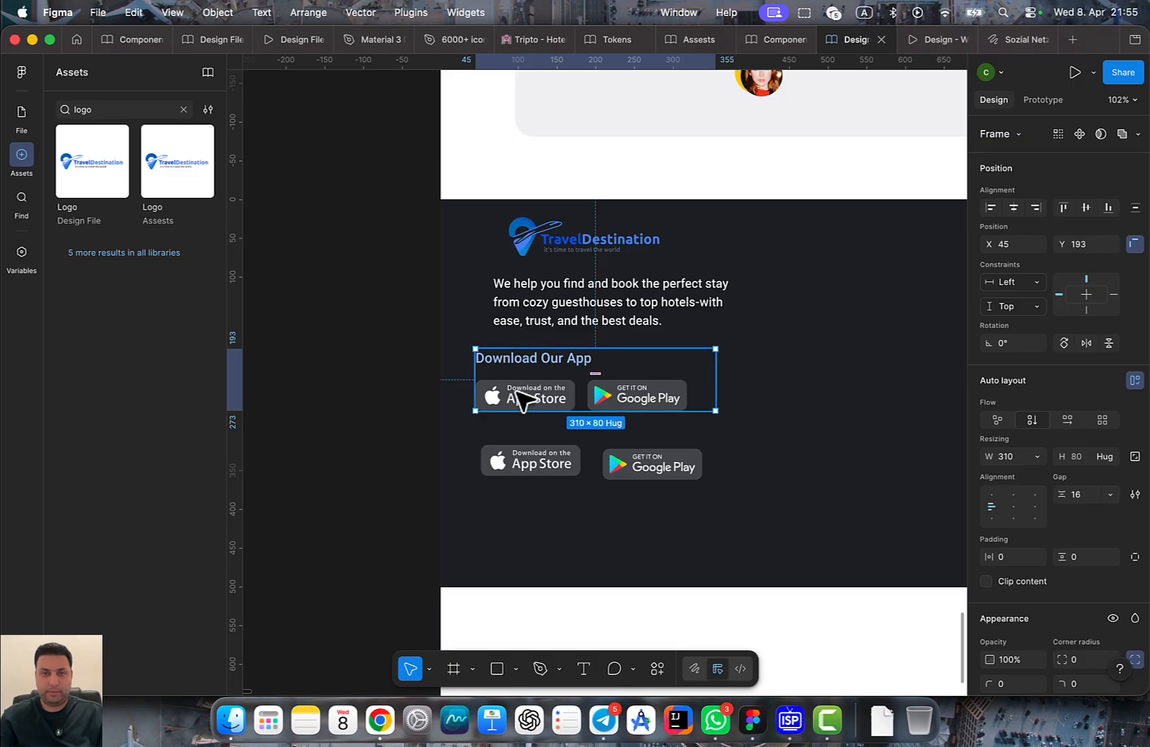
# Wrap the two pasted store badges in a horizontal auto layout with a gap of 16, matching the existing badge row
pyautogui.click(655, 466)
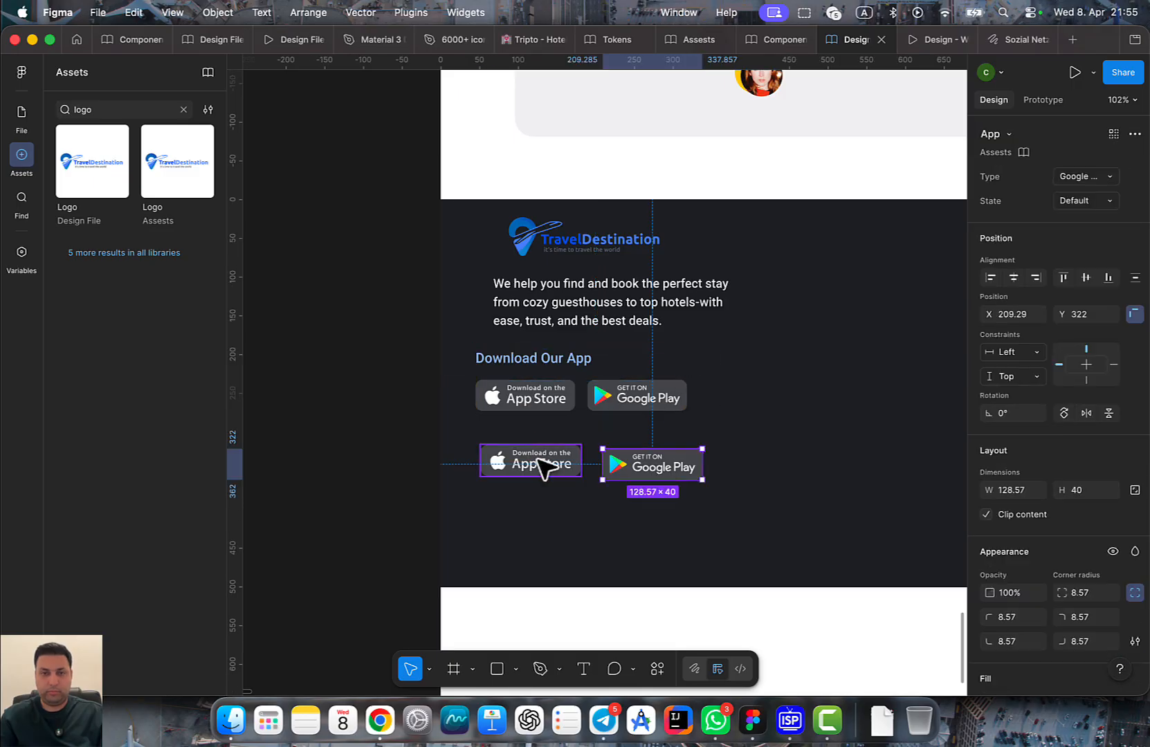
pyautogui.click(595, 398)
pyautogui.click(623, 399)
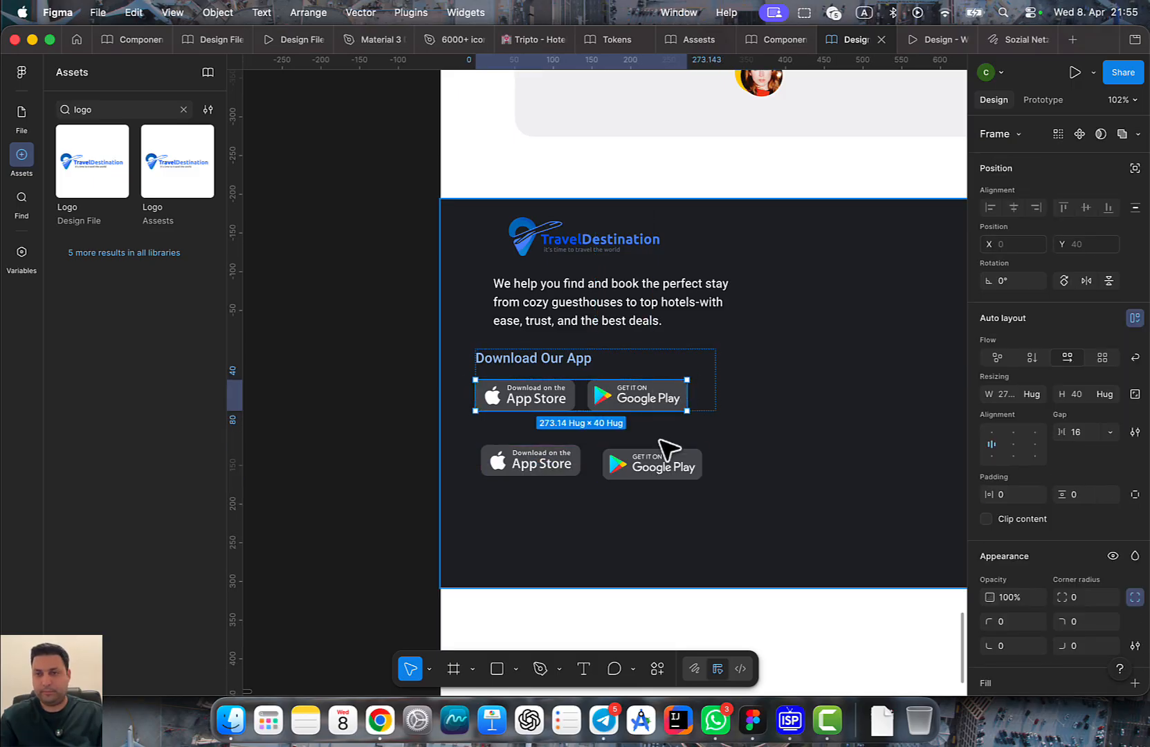
pyautogui.click(647, 492)
pyautogui.click(625, 477)
pyautogui.keyDown('shift'); pyautogui.click(549, 475); pyautogui.keyUp('shift')
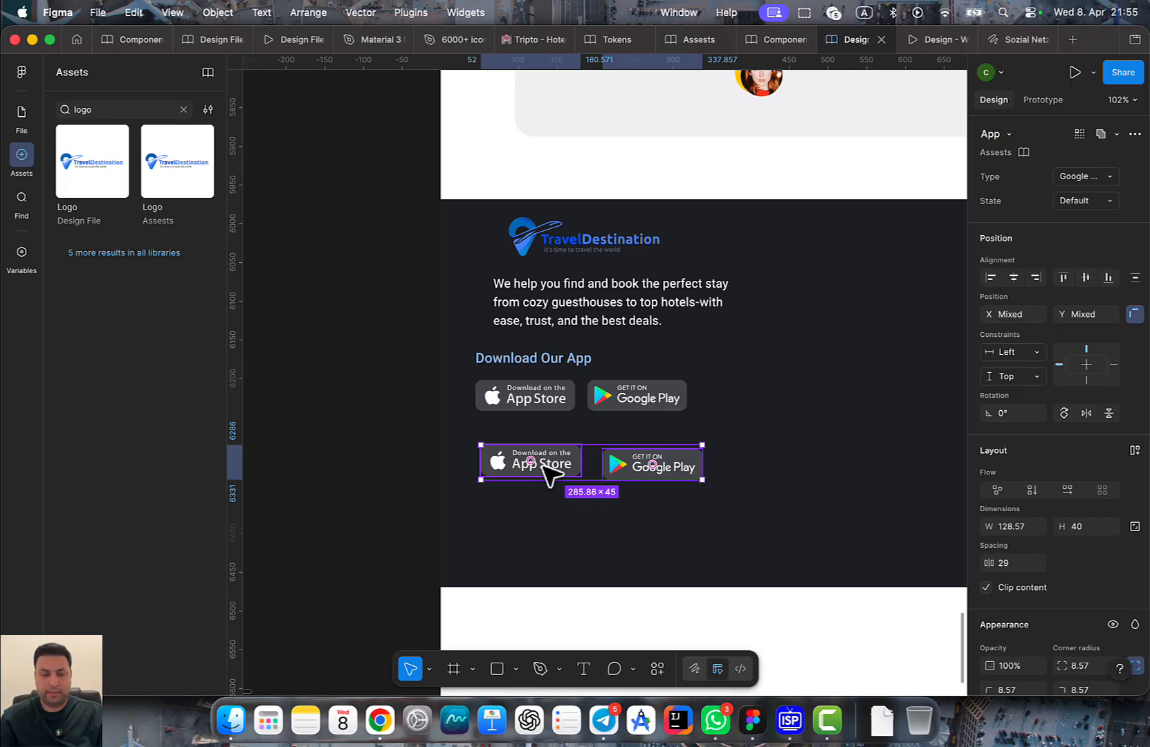
pyautogui.hotkey('shift', 'a')
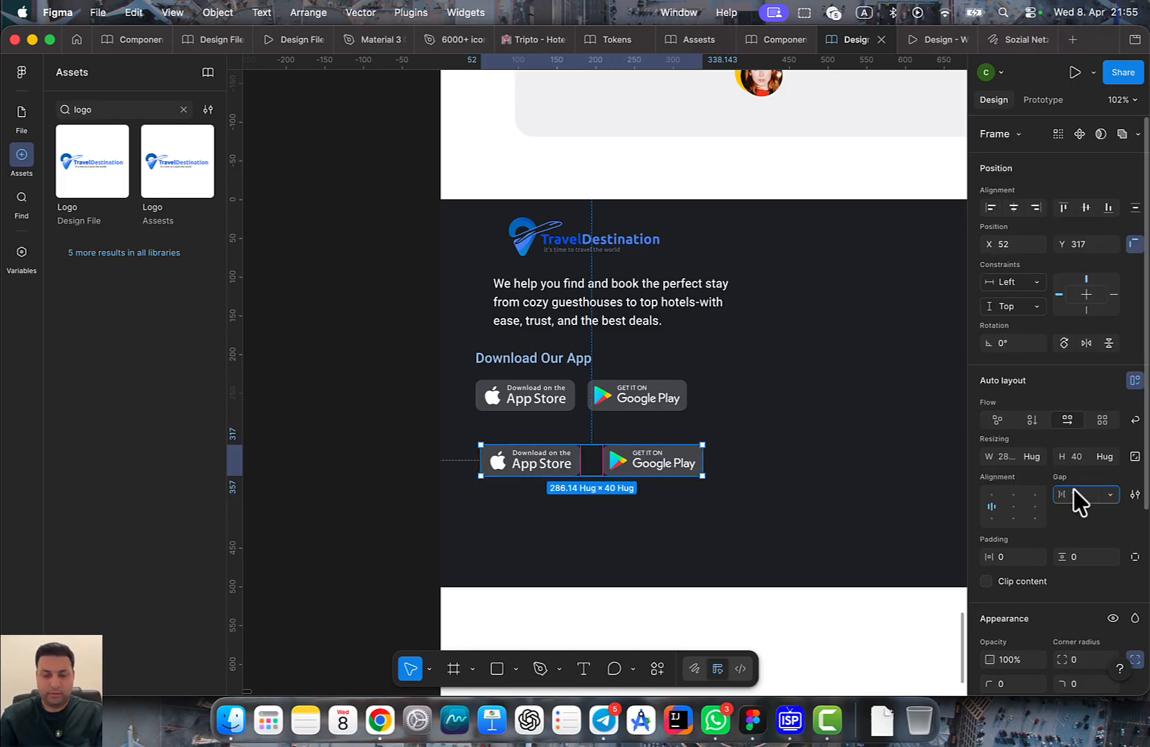
pyautogui.press('Return')
# Move the new badge row into the Download Our App block and delete the old badge row
pyautogui.press('super+x')
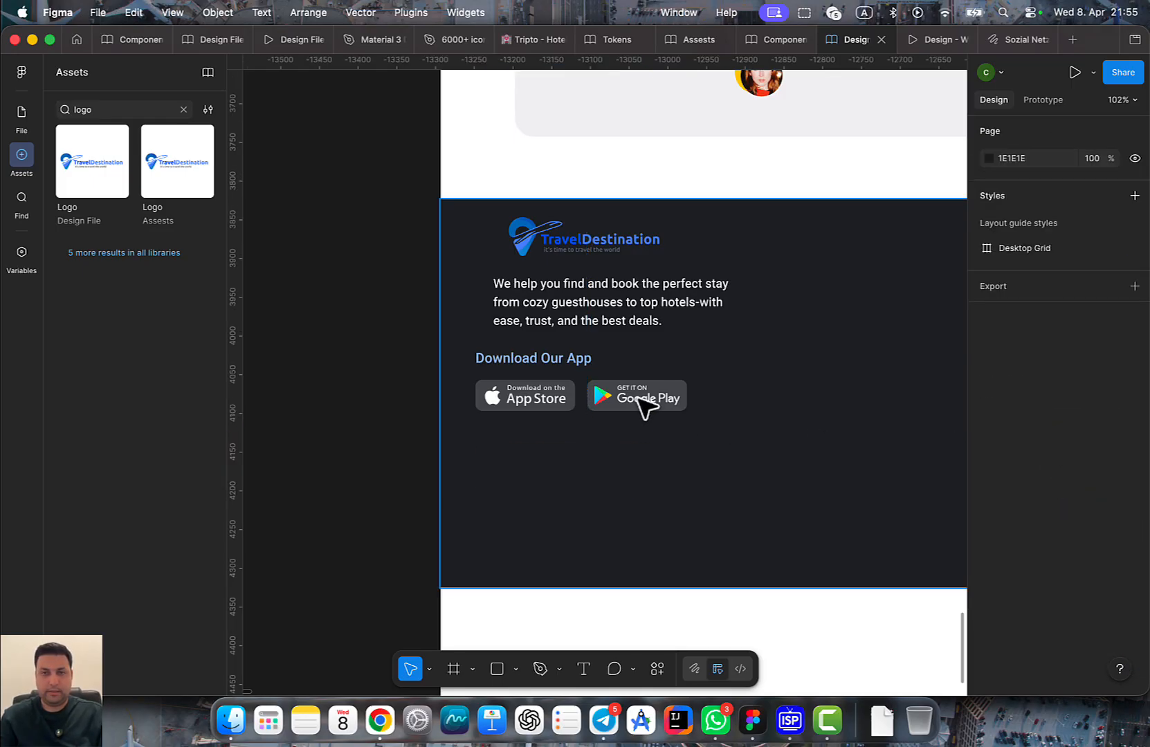
pyautogui.click(640, 403)
pyautogui.press('super+v')
pyautogui.click(638, 399)
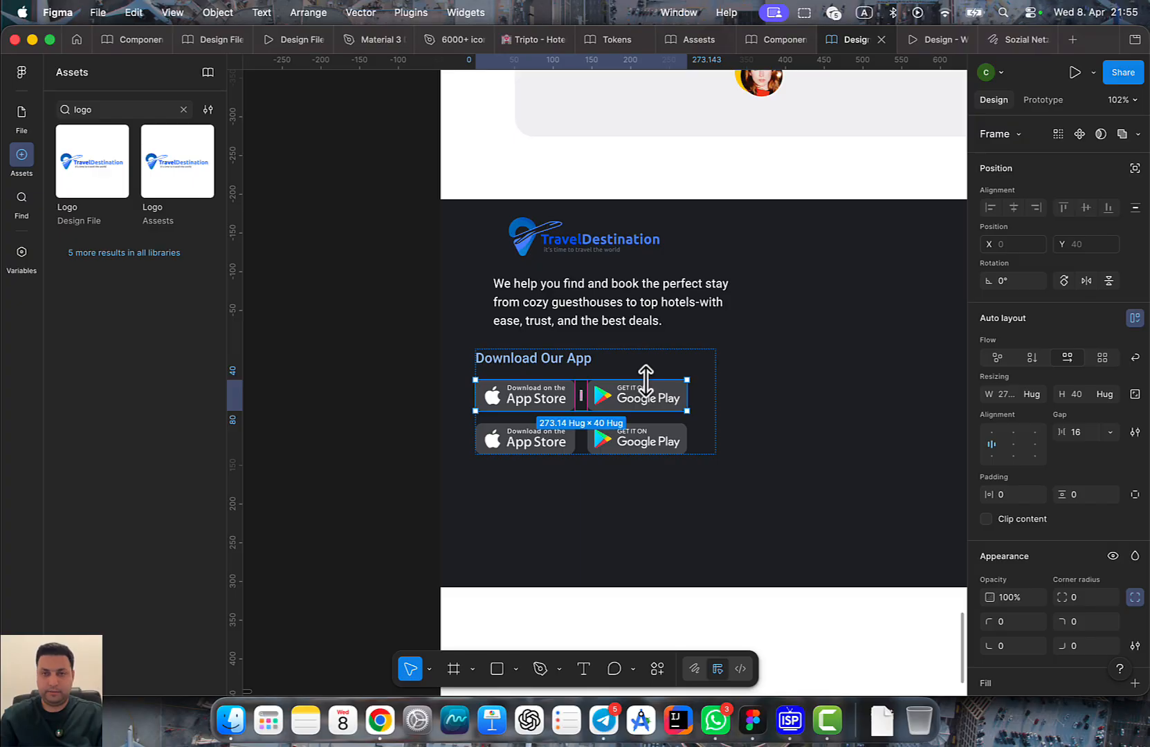
pyautogui.press('BackSpace')
# Combine the logo, description text and Download Our App block into a vertical auto layout aligned left and vertically centred
pyautogui.click(561, 384)
pyautogui.click(557, 370)
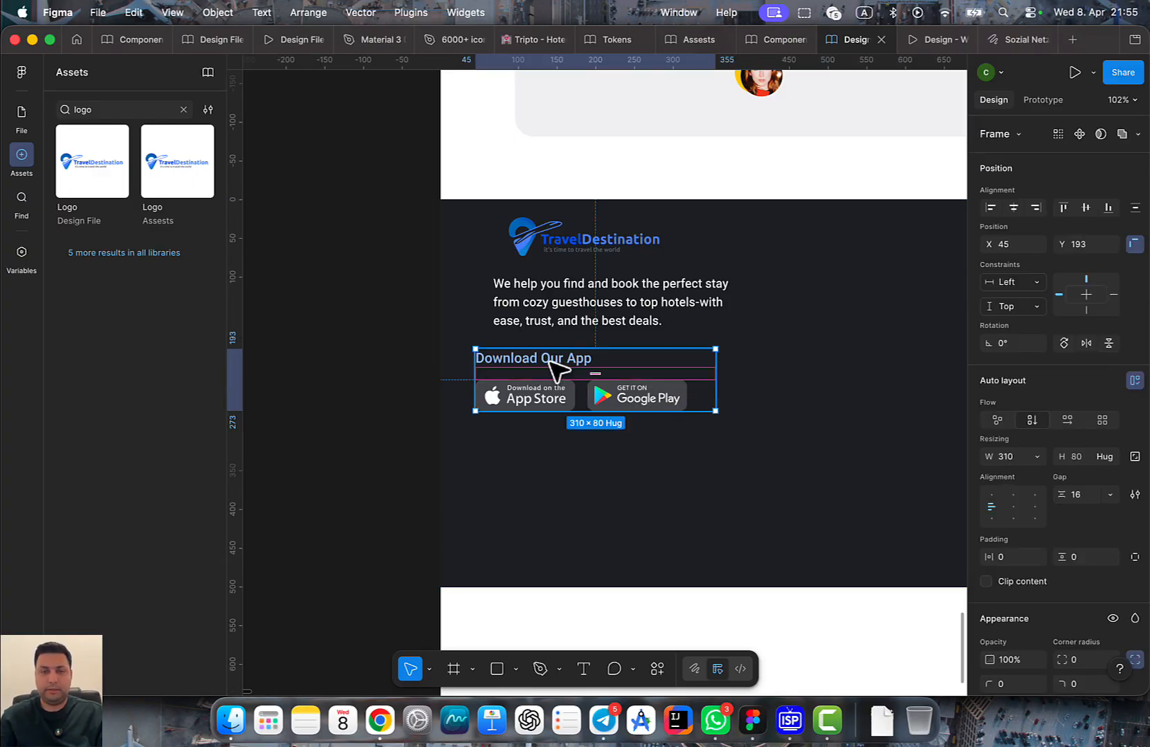
pyautogui.moveTo(672, 367); pyautogui.dragTo(705, 419)
pyautogui.click(684, 368)
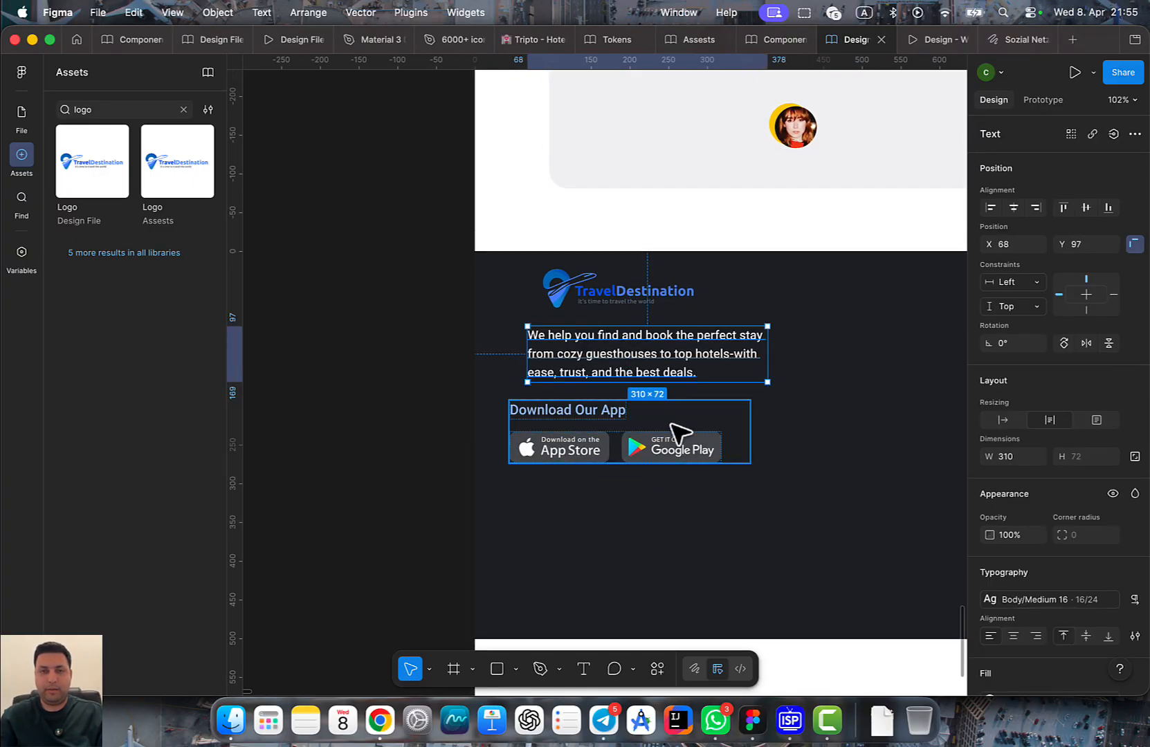
pyautogui.keyDown('shift'); pyautogui.click(682, 433); pyautogui.keyUp('shift')
pyautogui.keyDown('shift'); pyautogui.click(629, 295); pyautogui.keyUp('shift')
pyautogui.hotkey('shift', 'a')
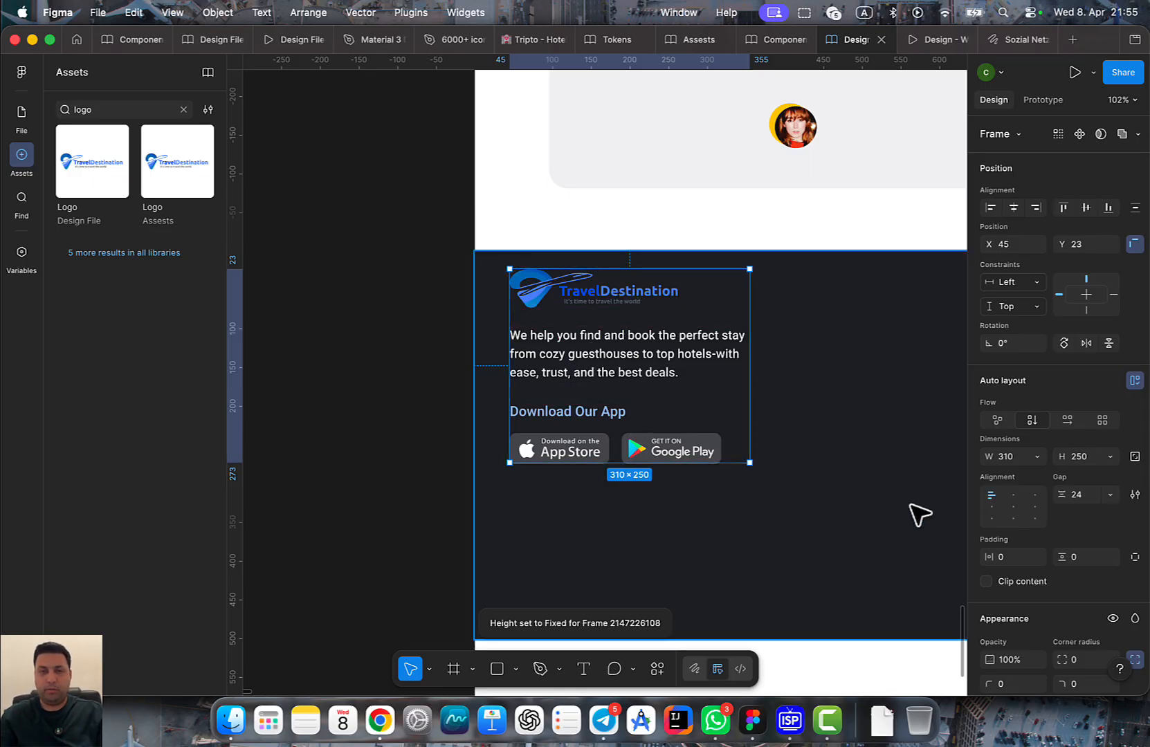
pyautogui.click(992, 507)
# Examine the sizing and available options of the logo inside the footer's auto layout block
pyautogui.scroll(2, 768, 512)
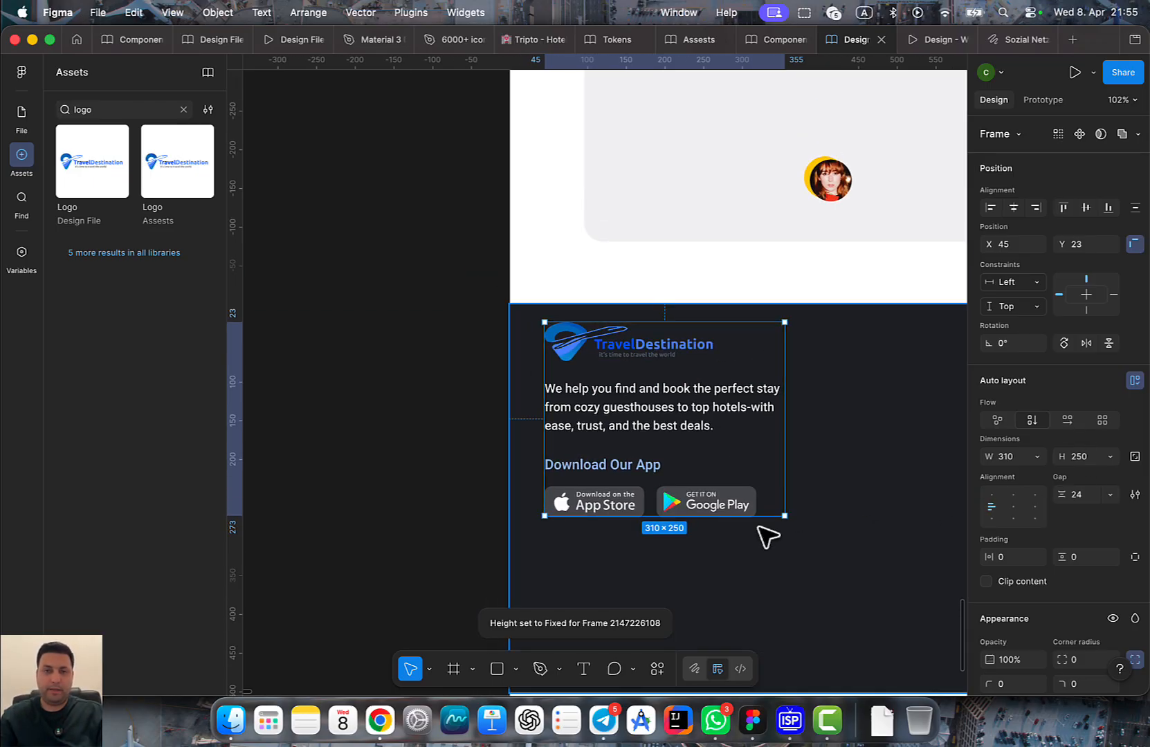
pyautogui.click(633, 414)
pyautogui.click(821, 487)
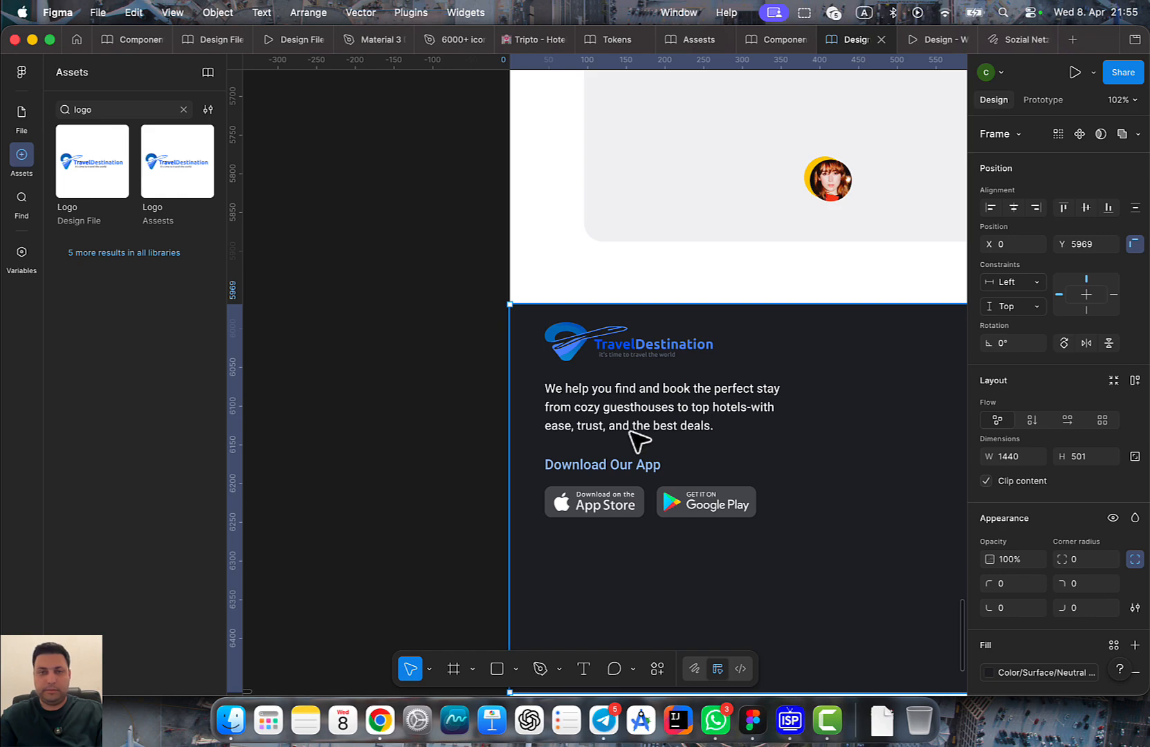
pyautogui.click(663, 405)
pyautogui.scroll(5, 613, 381)
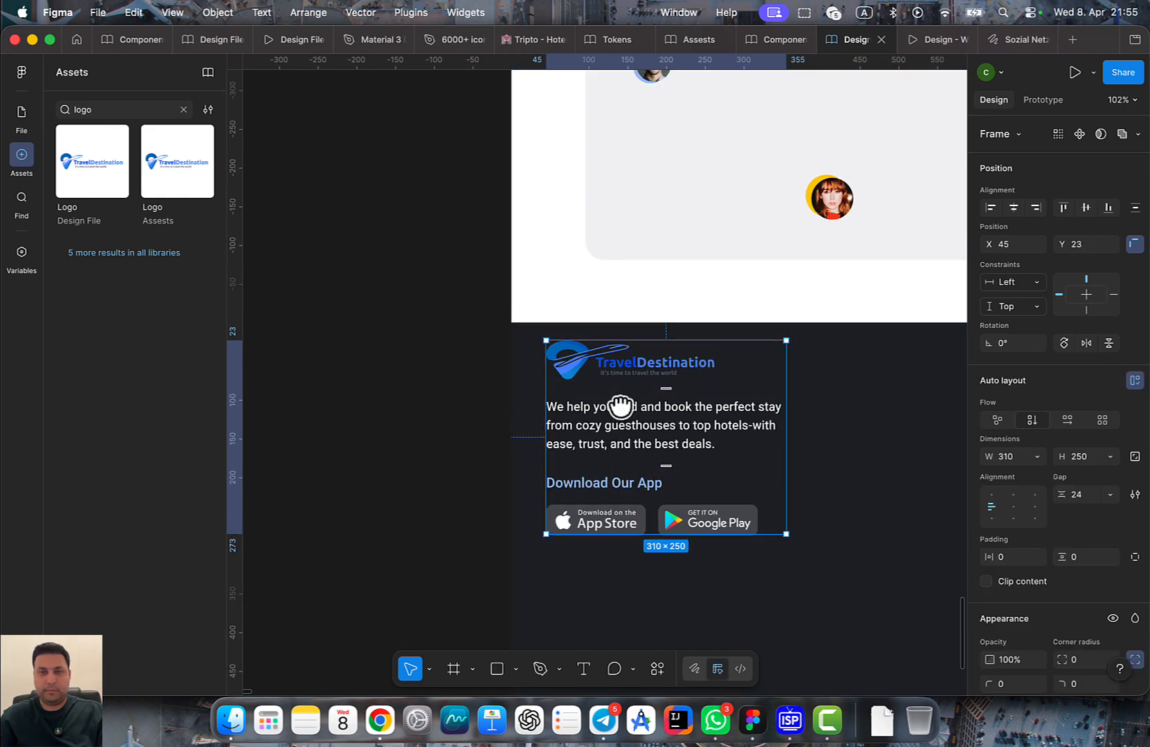
pyautogui.click(599, 392)
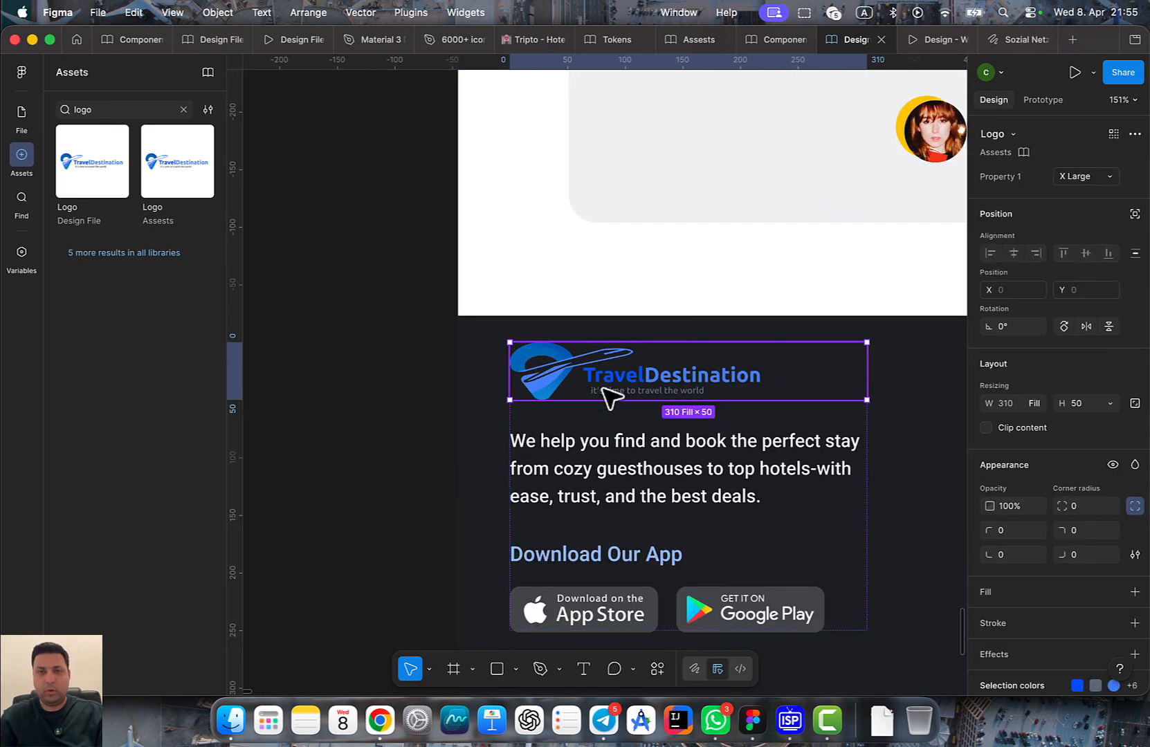
pyautogui.scroll(-8, 732, 401)
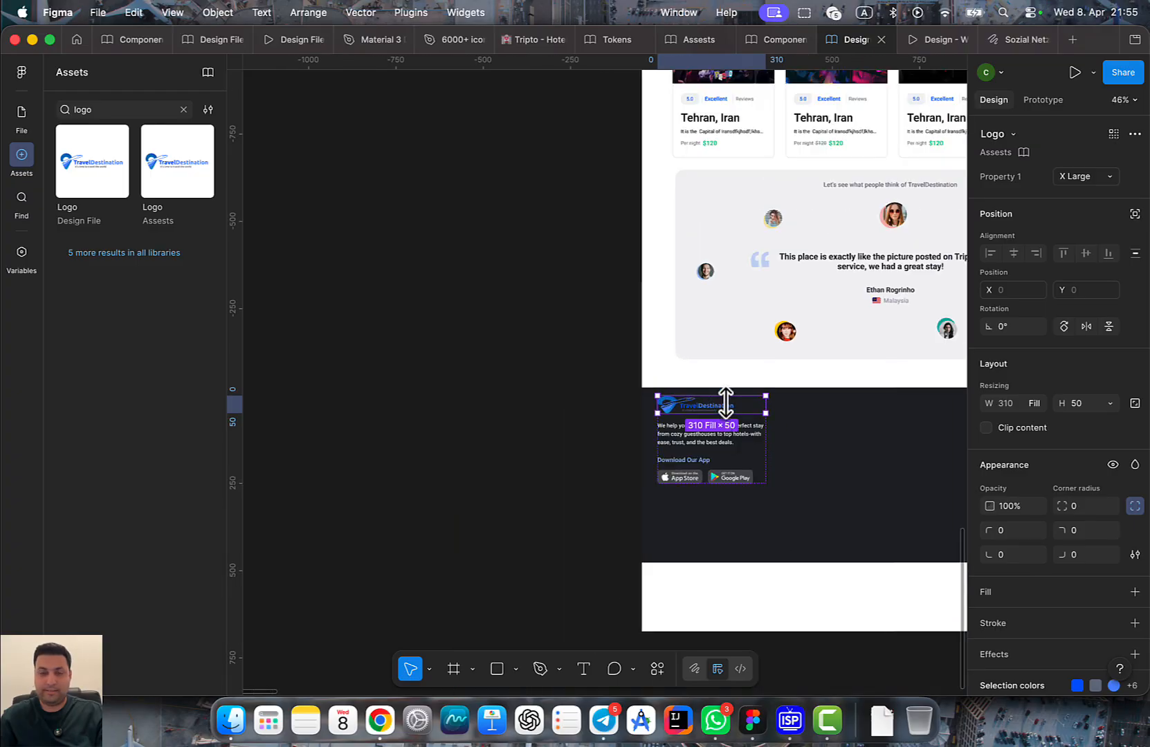
pyautogui.rightClick(658, 584)
pyautogui.scroll(-1, 722, 562)
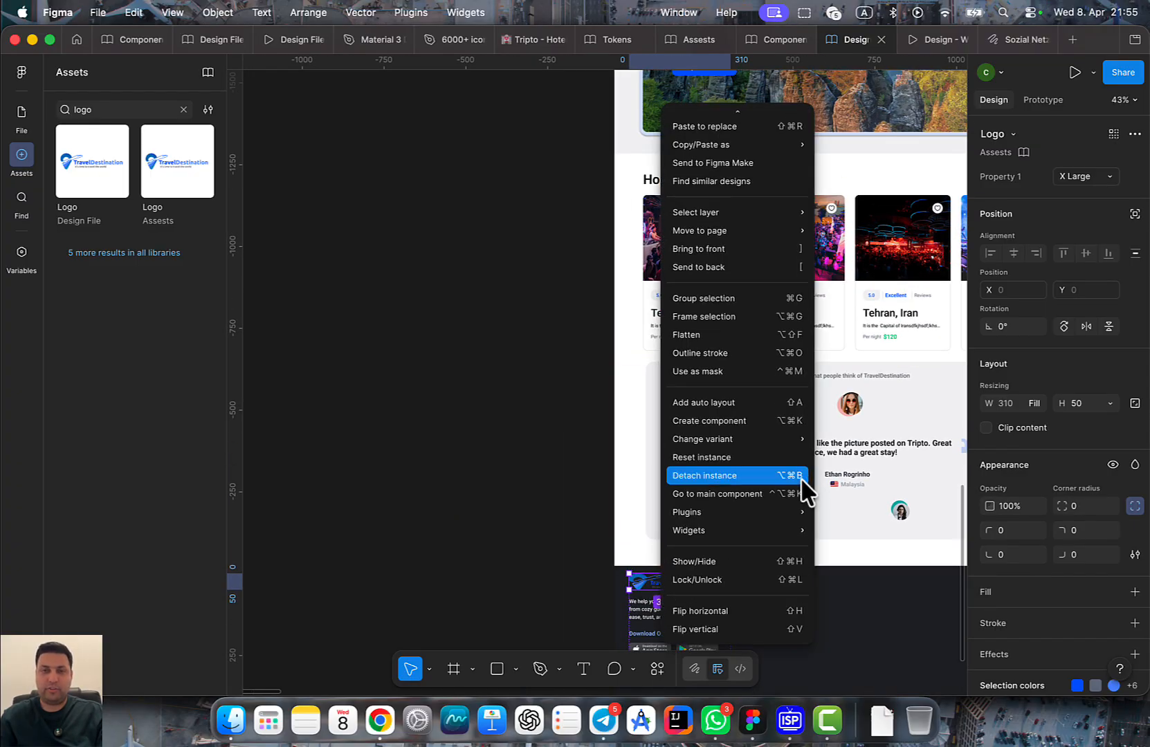
pyautogui.click(521, 339)
# Copy the TravelDestination logo from the header of the Home frame
pyautogui.moveTo(487, 344); pyautogui.dragTo(385, 617)
pyautogui.scroll(-5, 442, 467)
pyautogui.moveTo(486, 383); pyautogui.dragTo(516, 499)
pyautogui.scroll(6, 515, 499)
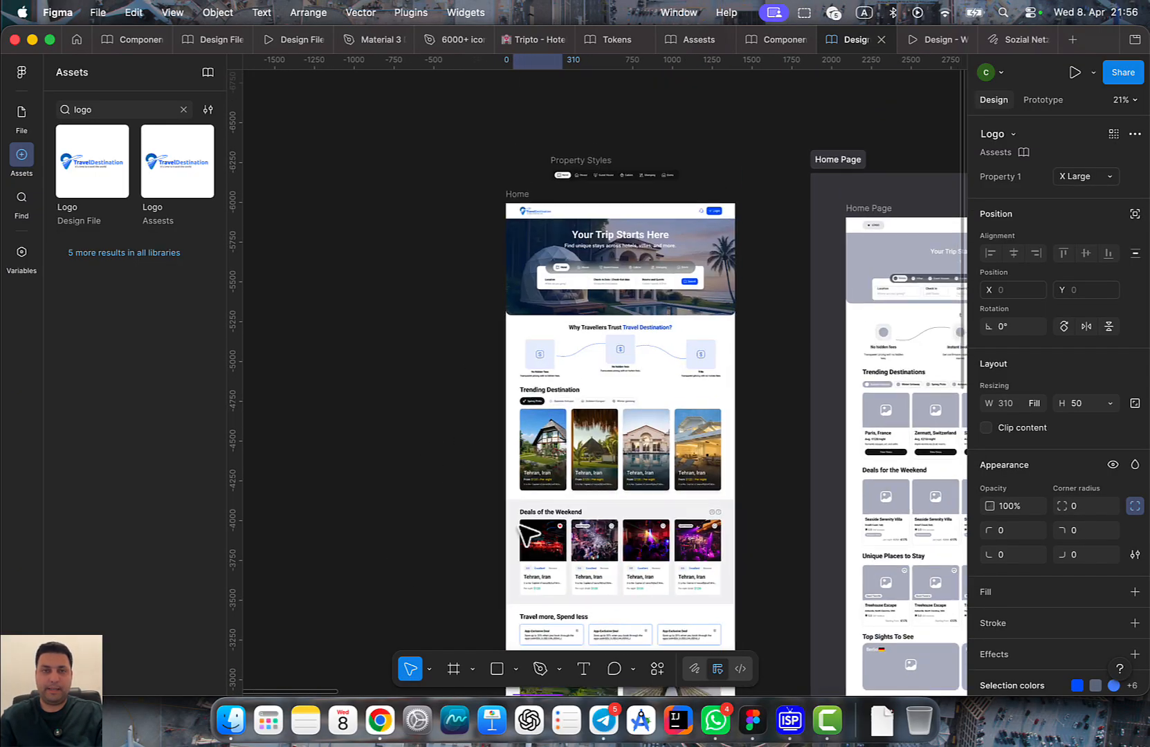
pyautogui.click(537, 211)
pyautogui.click(536, 211)
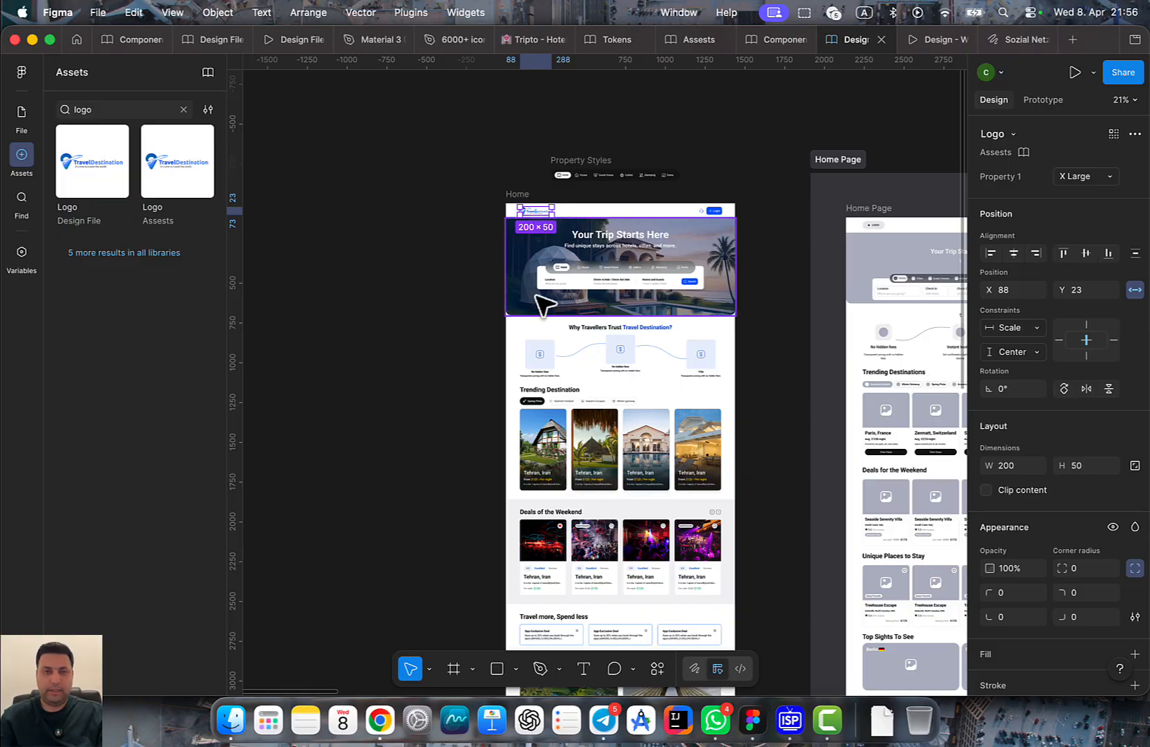
# Paste the copied header logo into the footer's auto layout block and move it up above the description text
pyautogui.scroll(-6, 539, 303)
pyautogui.scroll(-10, 592, 343)
pyautogui.scroll(3, 616, 414)
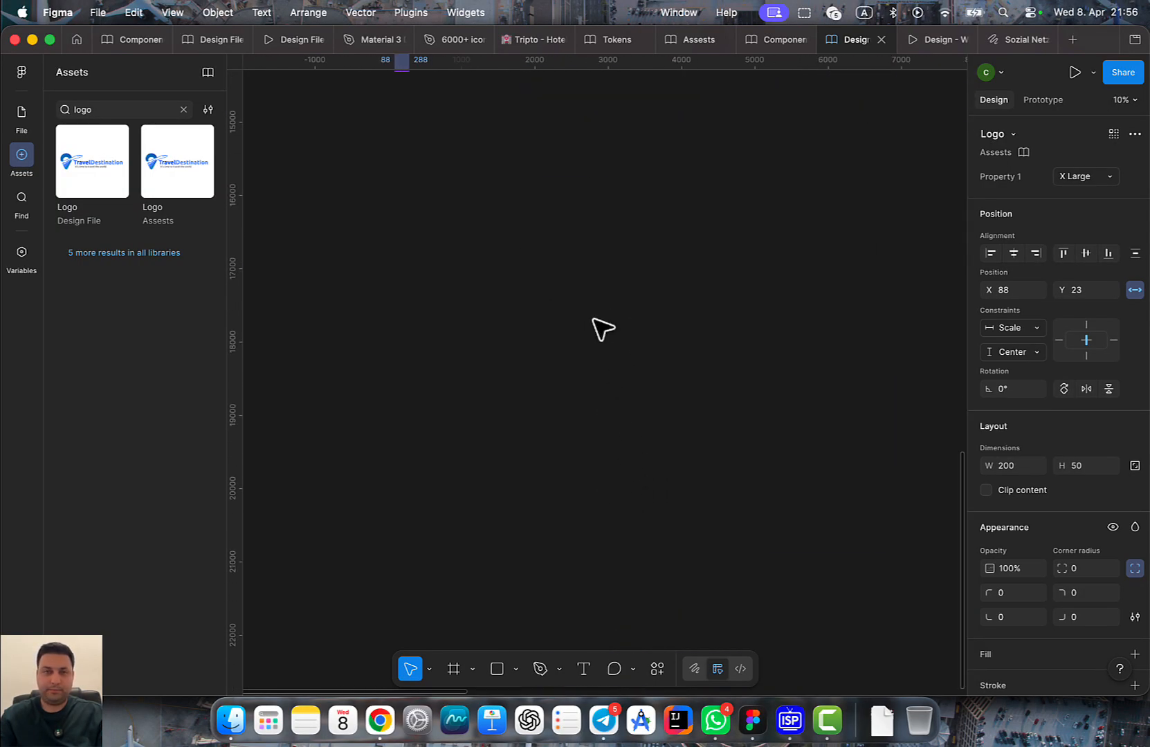
pyautogui.moveTo(597, 323); pyautogui.dragTo(617, 548)
pyautogui.moveTo(613, 376); pyautogui.dragTo(624, 623)
pyautogui.scroll(10, 526, 387)
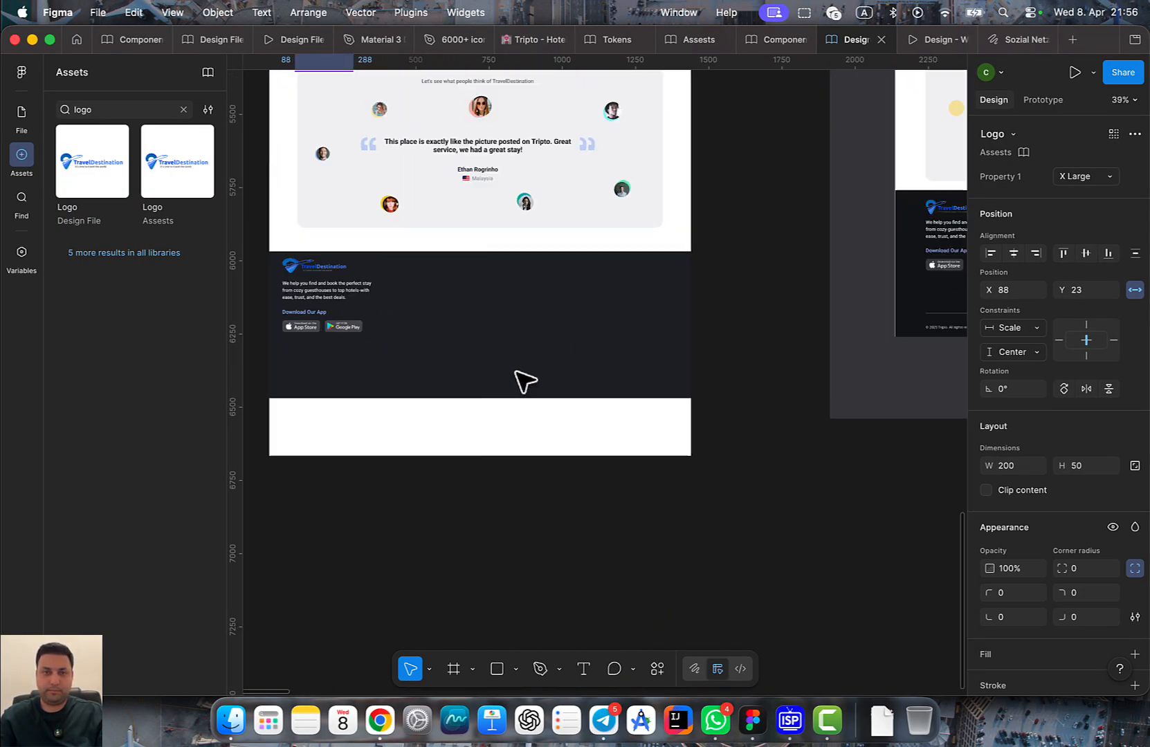
pyautogui.click(547, 349)
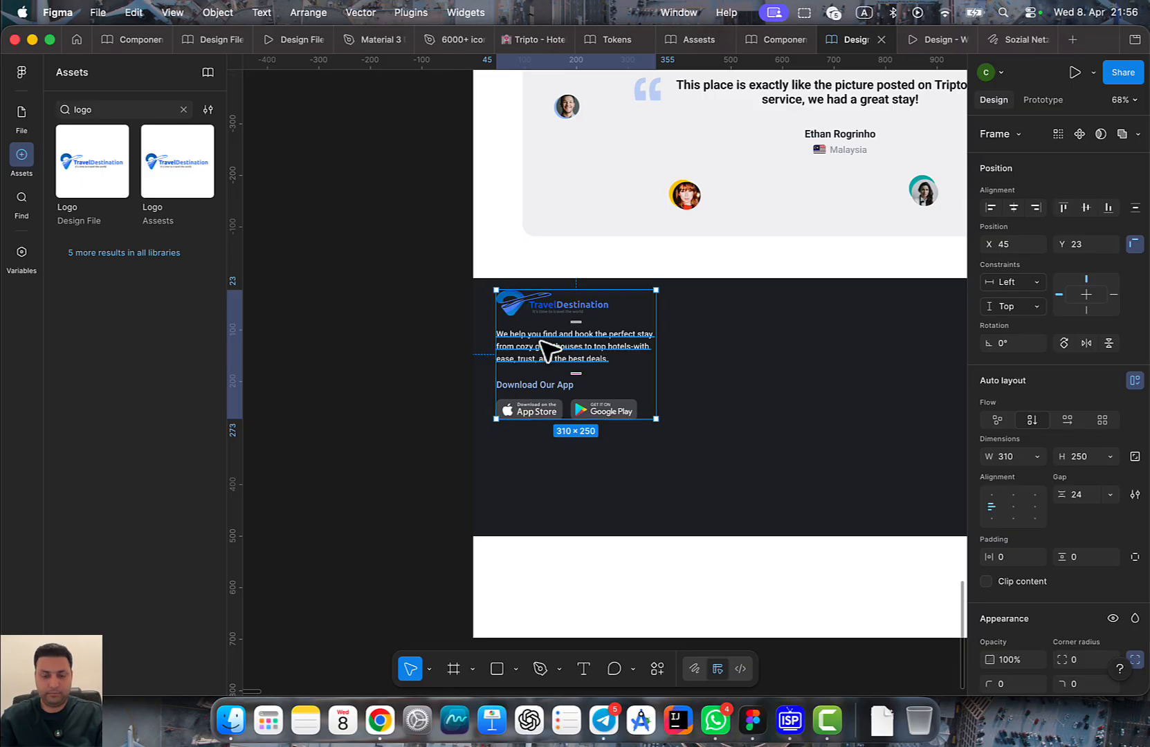
pyautogui.press('super+v')
pyautogui.scroll(3, 616, 432)
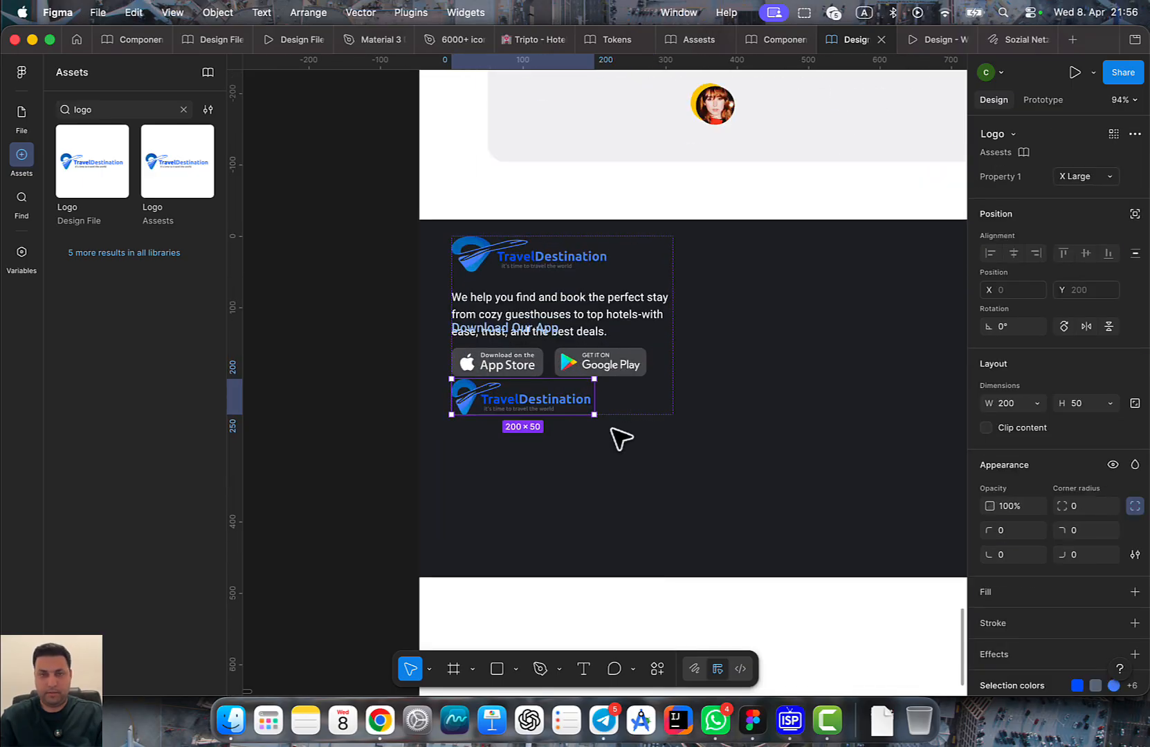
pyautogui.moveTo(581, 381); pyautogui.dragTo(588, 305)
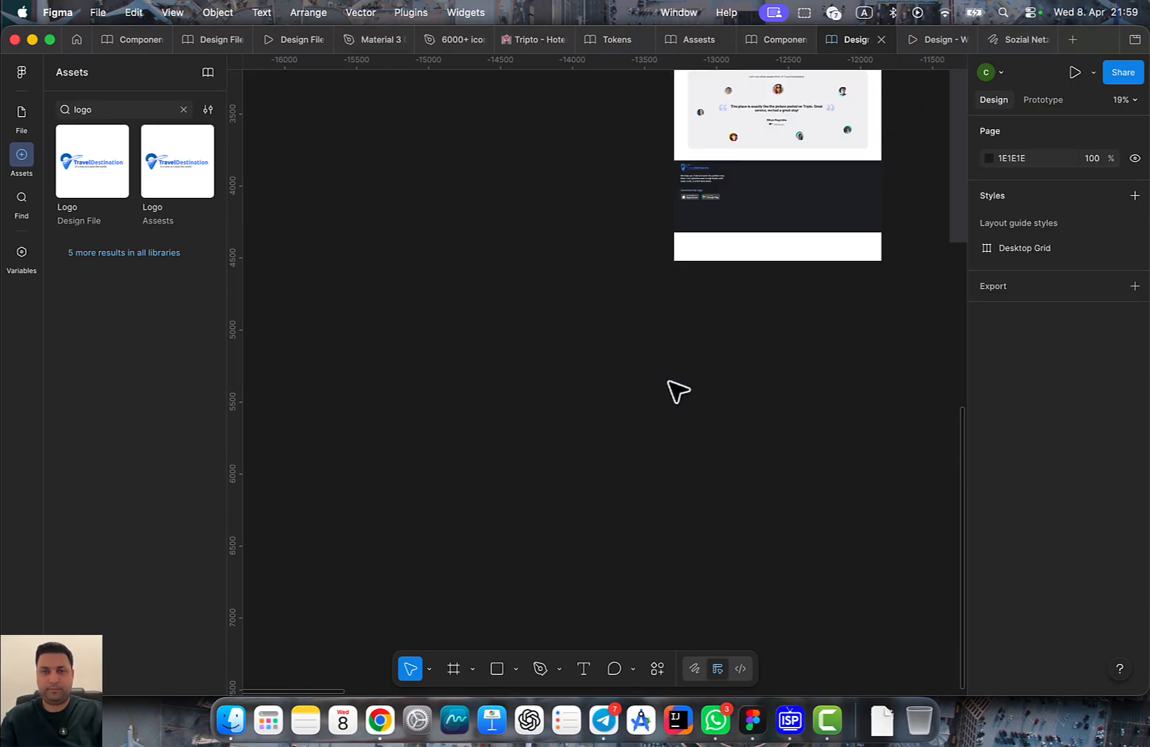
# Examine the logo and app block's distances to the footer edges and the footer frame's layout settings
pyautogui.scroll(-3, 675, 390)
pyautogui.scroll(5, 567, 509)
pyautogui.scroll(10, 565, 372)
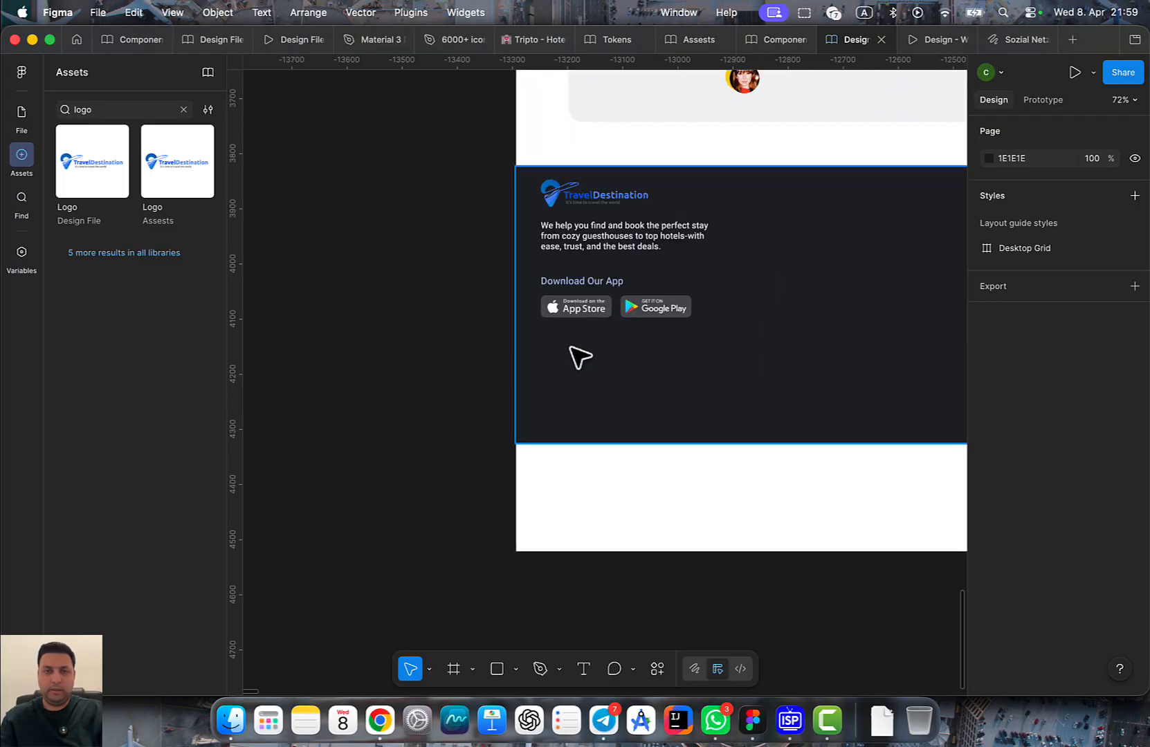
pyautogui.click(616, 418)
pyautogui.click(615, 418)
pyautogui.scroll(-3, 692, 409)
pyautogui.hscroll(5, 692, 408)
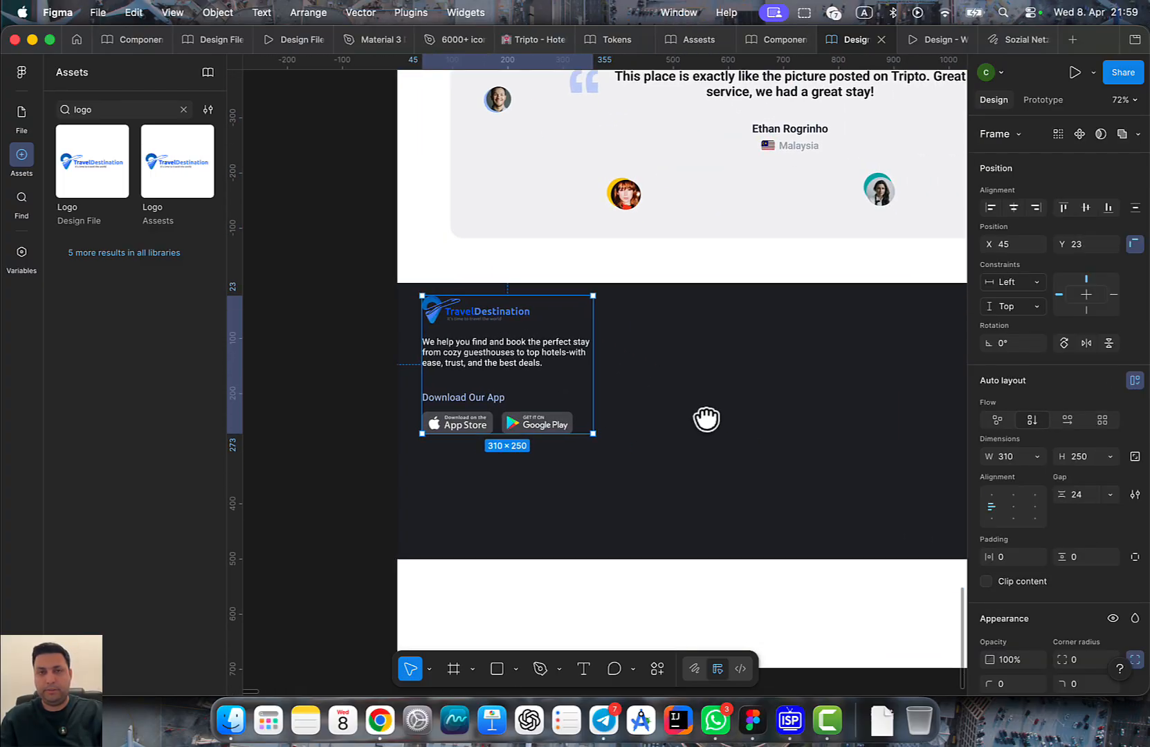
pyautogui.press('alt')
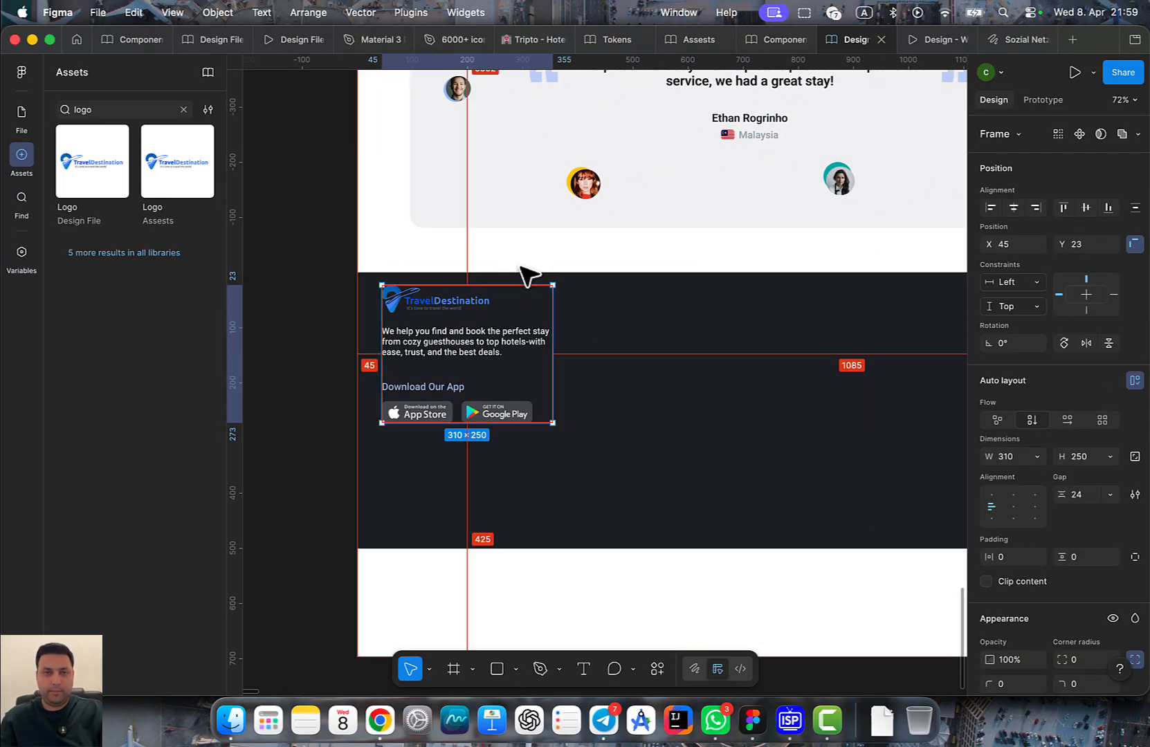
pyautogui.click(631, 365)
pyautogui.scroll(-6, 700, 437)
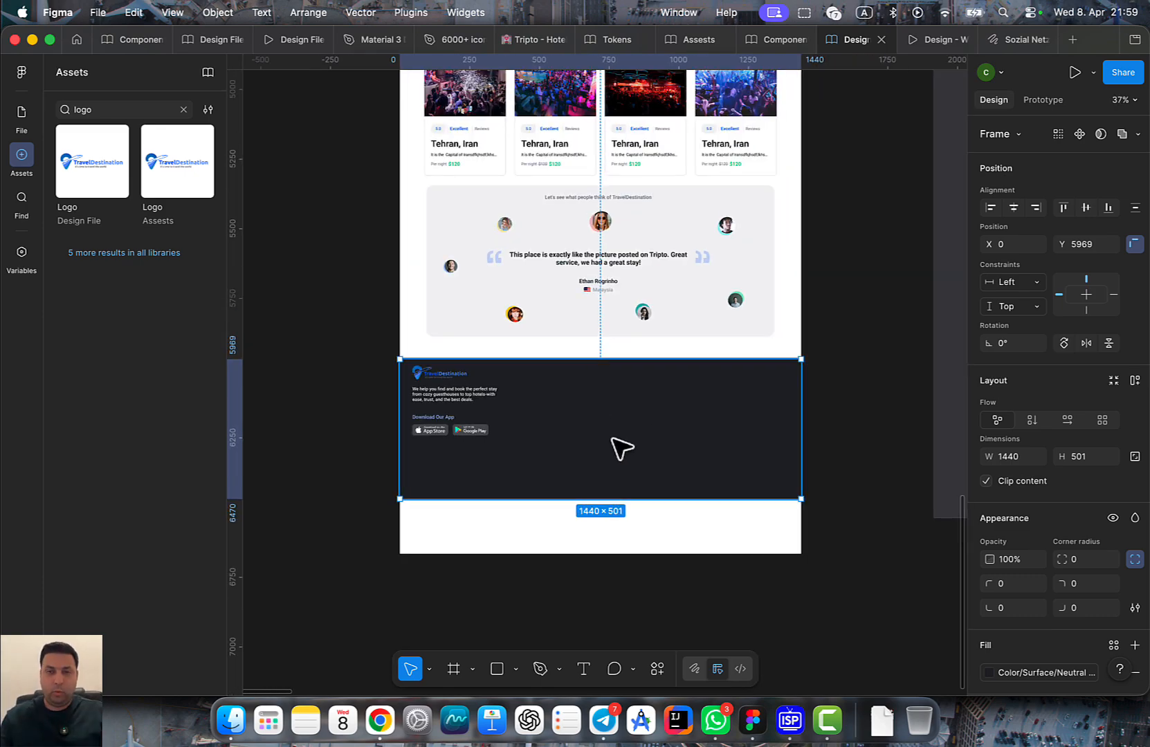
# Apply auto layout to the dark footer frame and set its width to 1440
pyautogui.hotkey('shift', 'a')
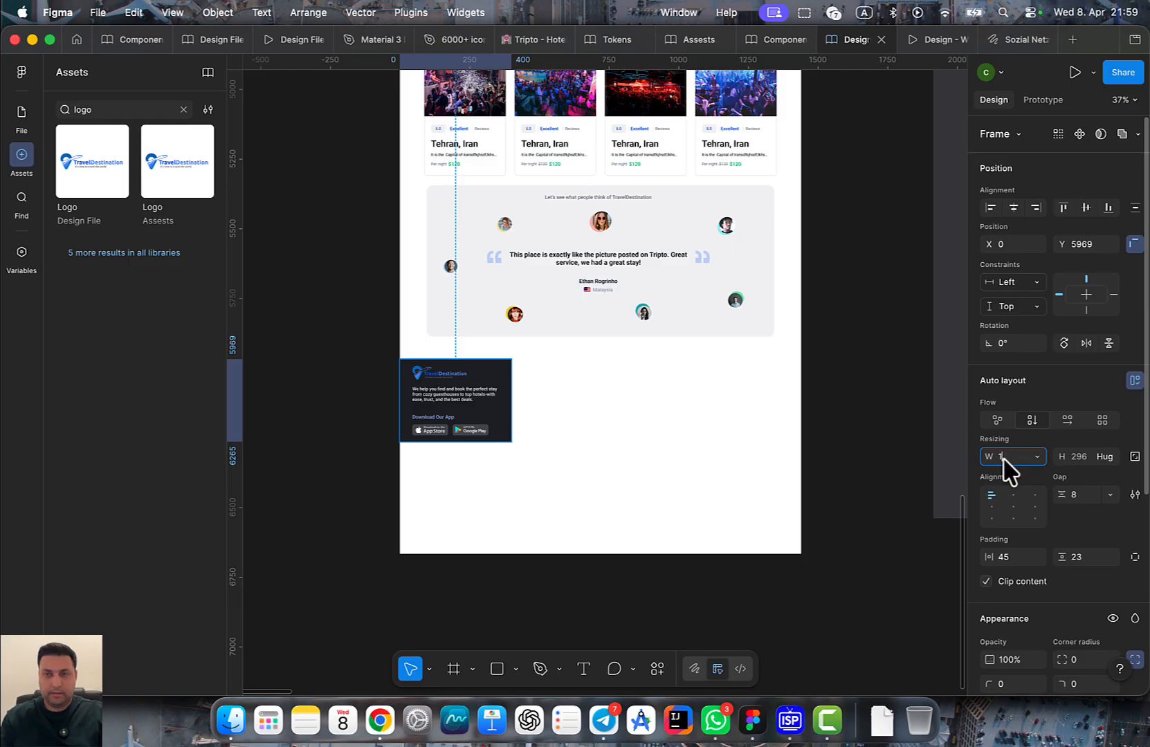
pyautogui.click(1003, 459)
pyautogui.write('1440')
pyautogui.press('Return')
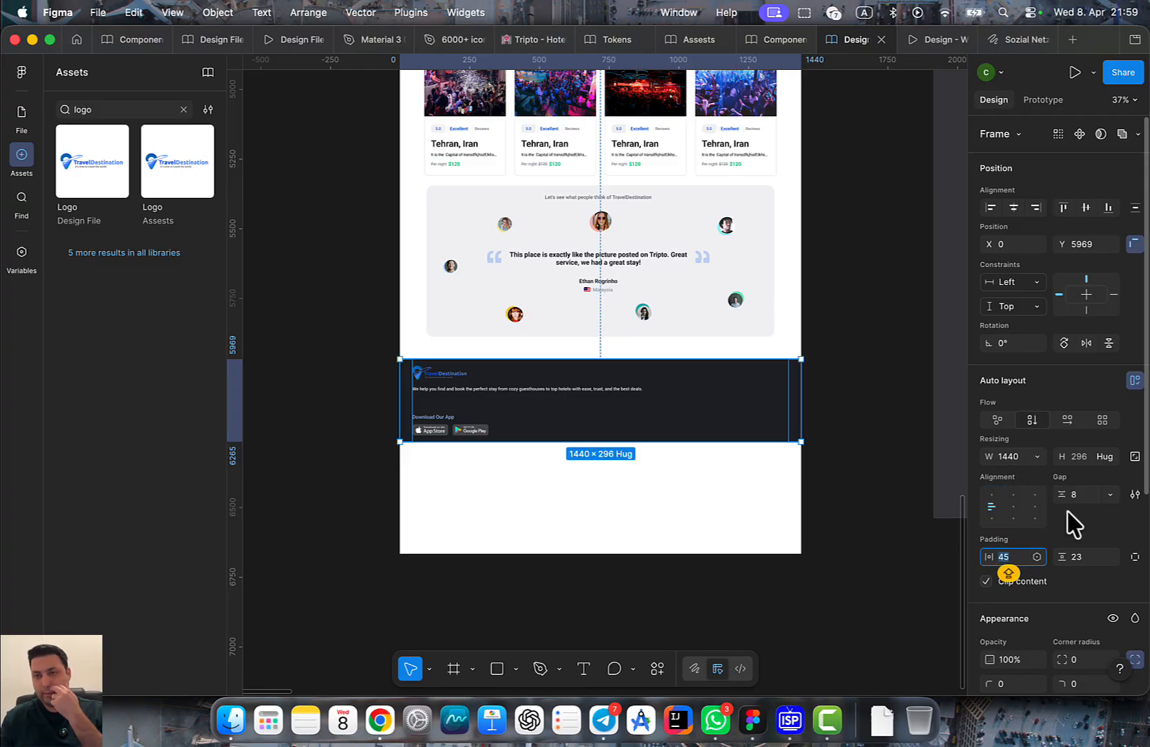
pyautogui.scroll(-1, 826, 575)
pyautogui.click(550, 596)
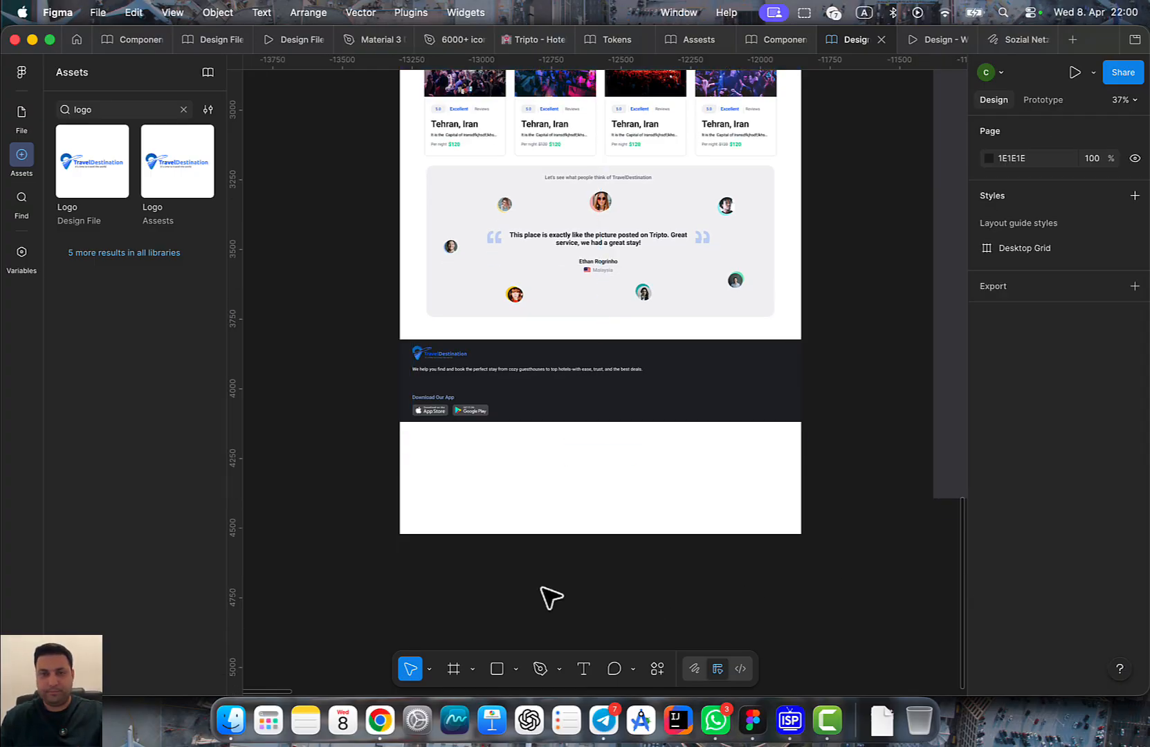
# Set the footer frame's padding to 88 horizontally and 56 vertically
pyautogui.click(661, 406)
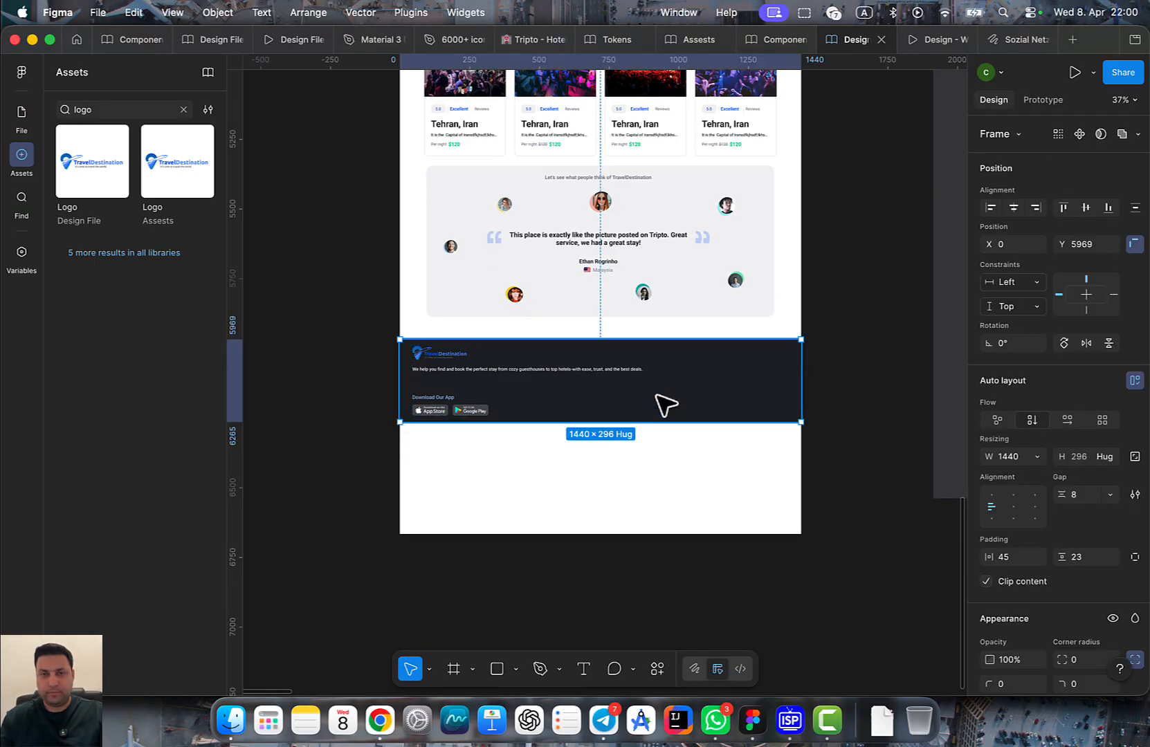
pyautogui.click(1078, 562)
pyautogui.press('Return')
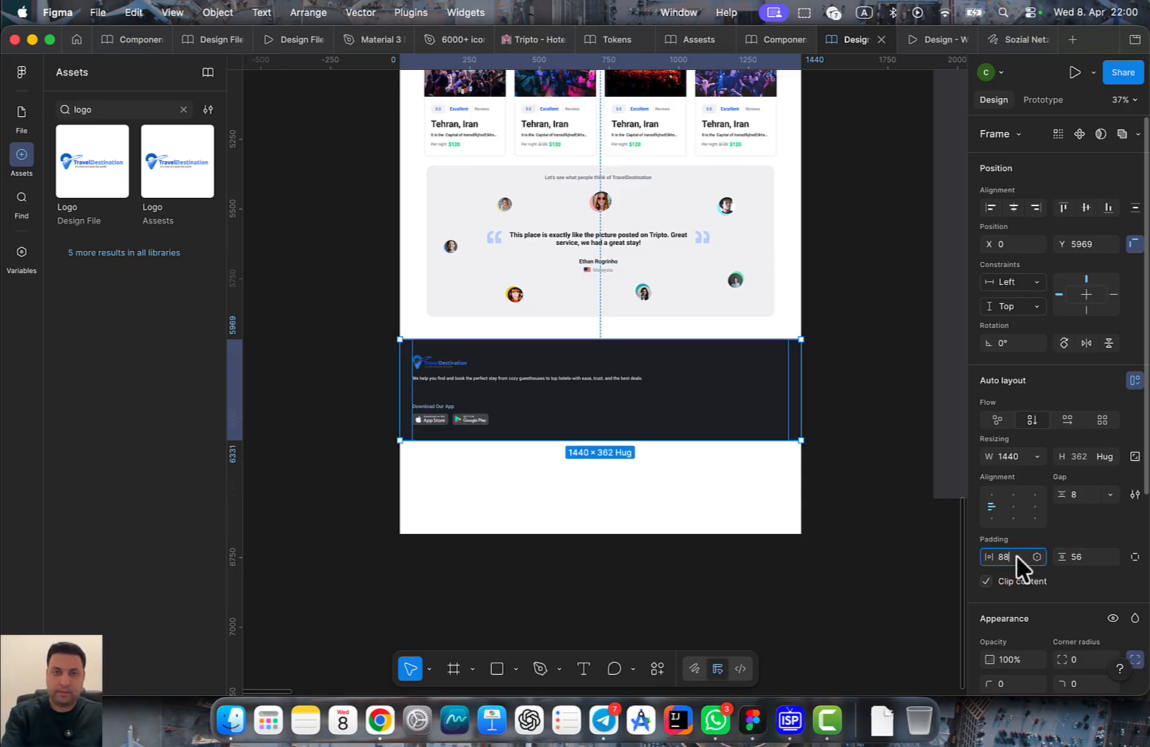
pyautogui.press('Return')
pyautogui.click(724, 577)
# Compare the footer's content frame with the wireframe footer, examining its link columns, contact block, divider line, copyright text and payment icons
pyautogui.scroll(5, 631, 464)
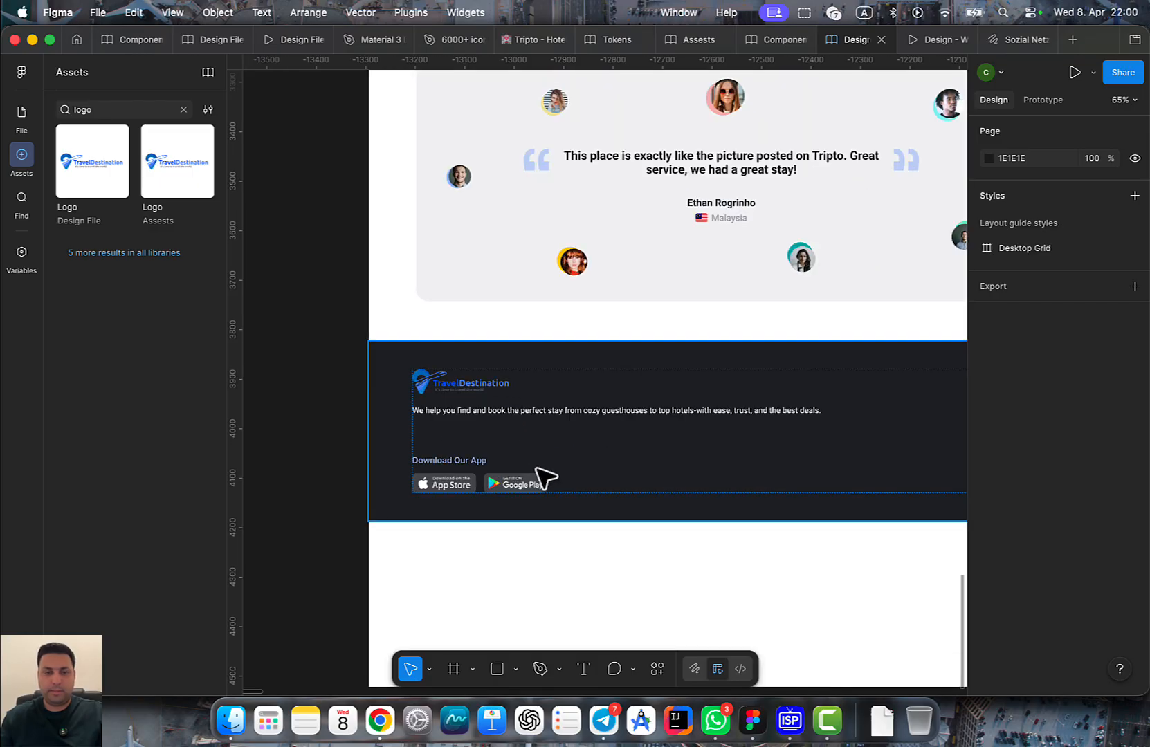
pyautogui.scroll(1, 543, 469)
pyautogui.doubleClick(602, 429)
pyautogui.hscroll(3, 548, 493)
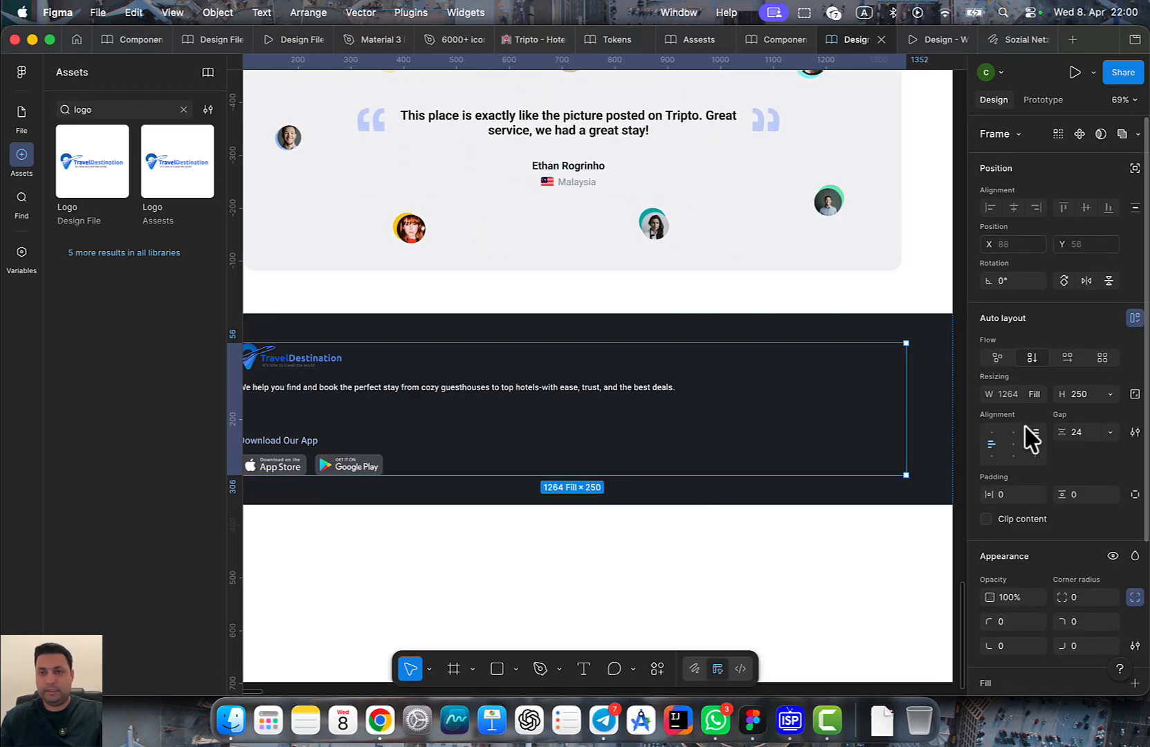
pyautogui.scroll(-5, 667, 501)
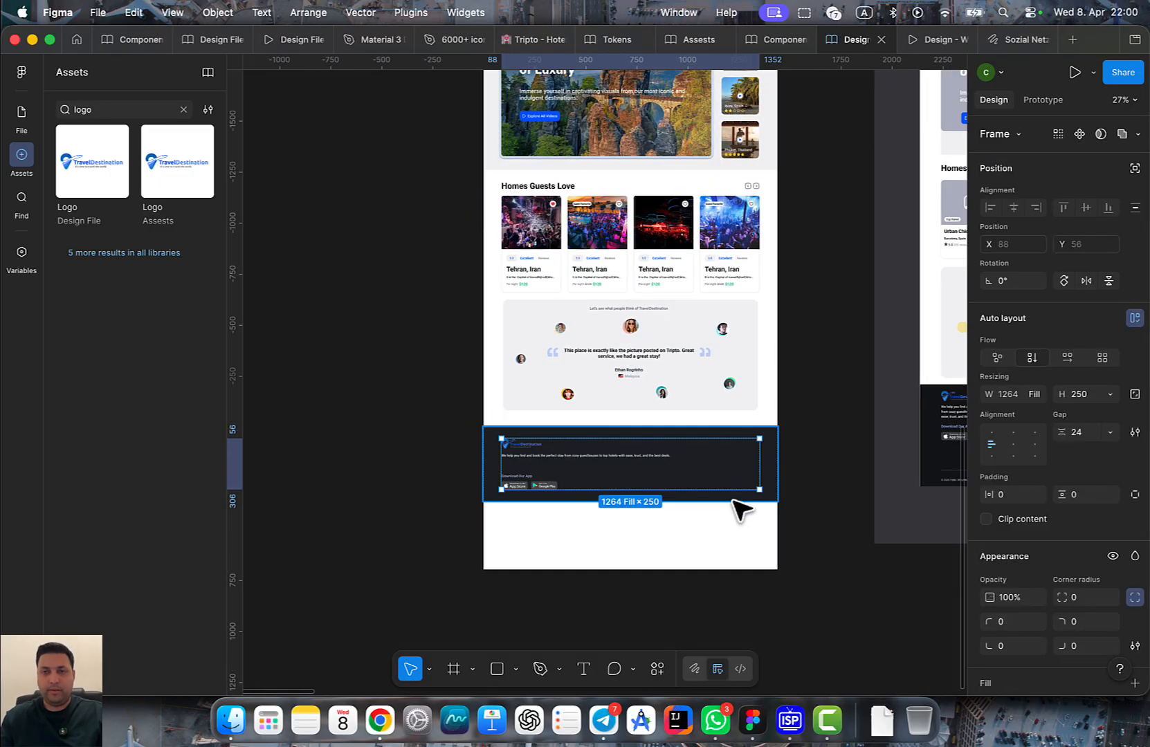
pyautogui.hscroll(5, 726, 477)
pyautogui.scroll(5, 733, 421)
pyautogui.moveTo(736, 429); pyautogui.dragTo(599, 433)
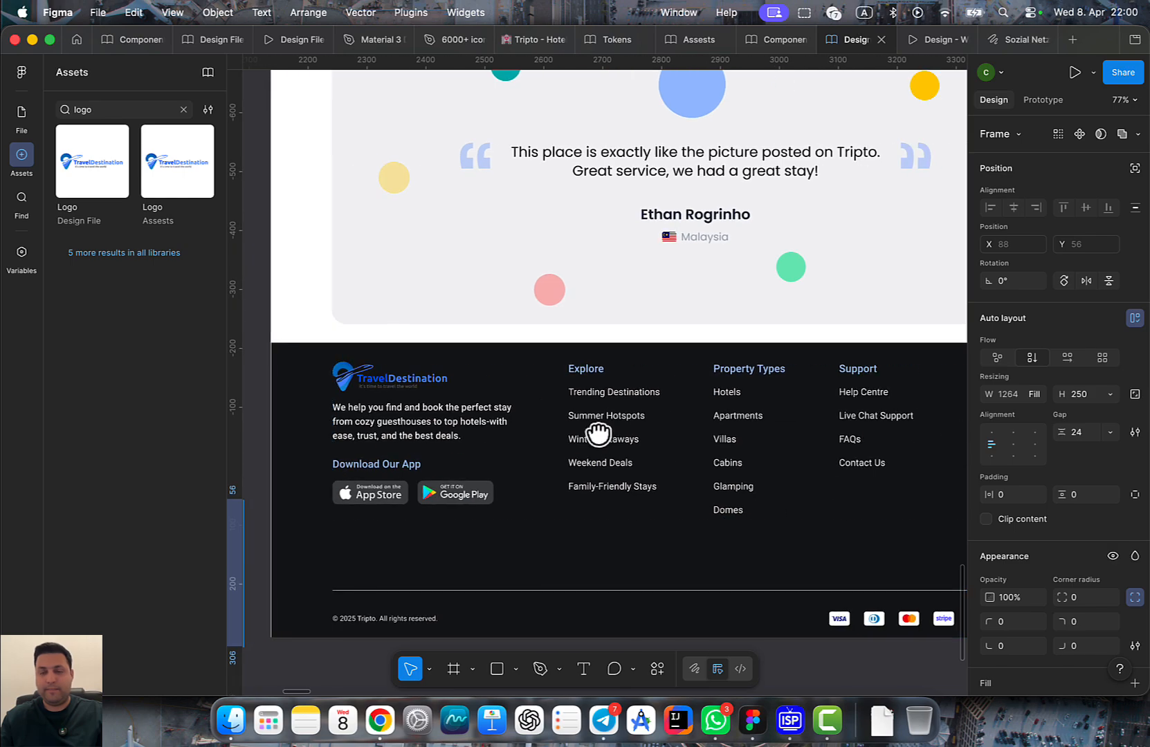
pyautogui.hscroll(5, 619, 448)
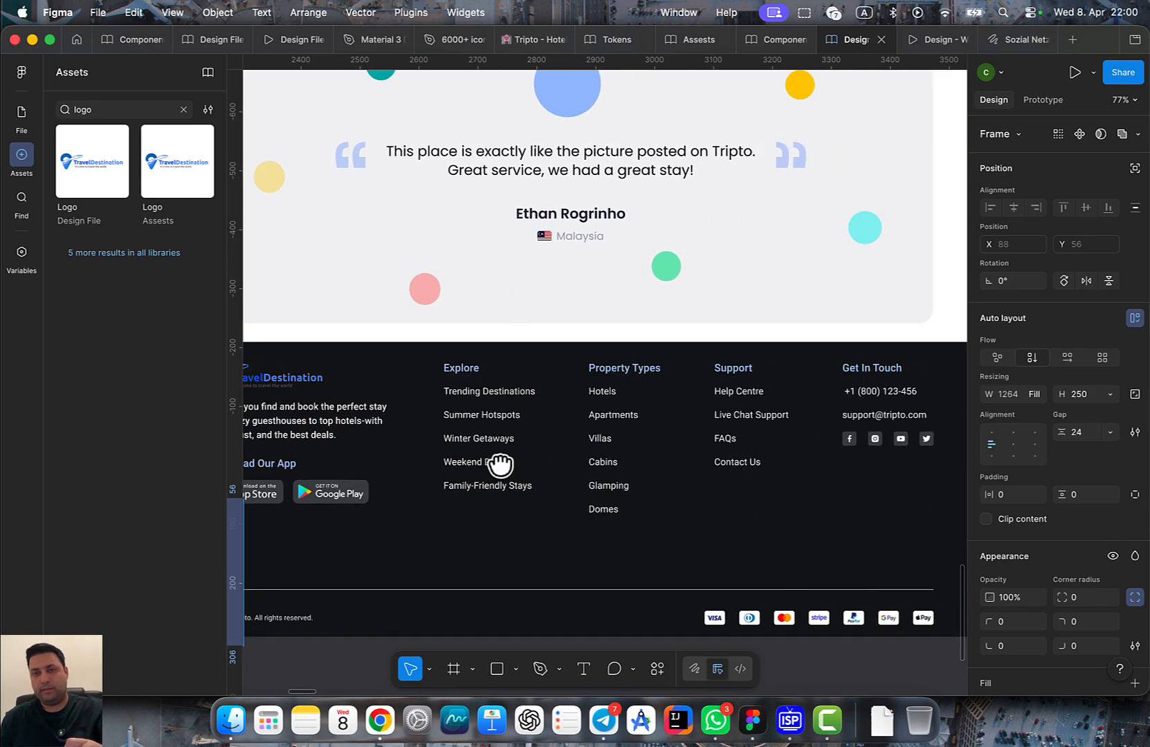
pyautogui.scroll(-3, 498, 465)
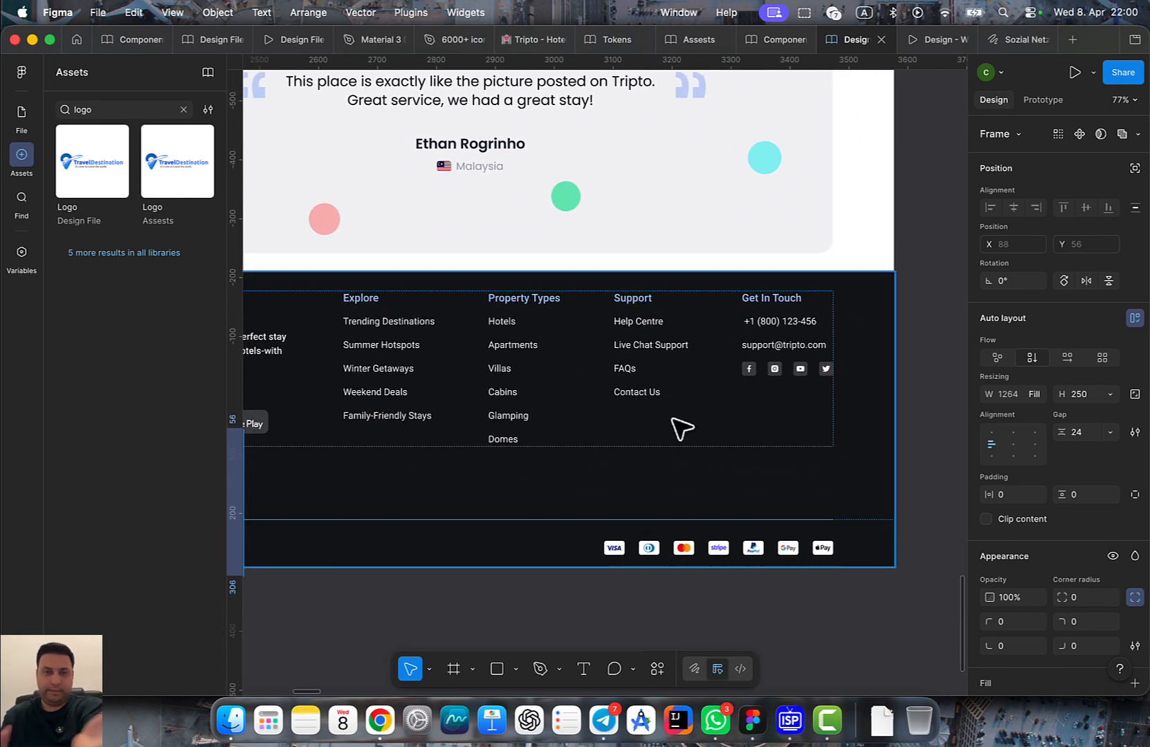
pyautogui.hscroll(-3, 524, 414)
pyautogui.scroll(3, 526, 441)
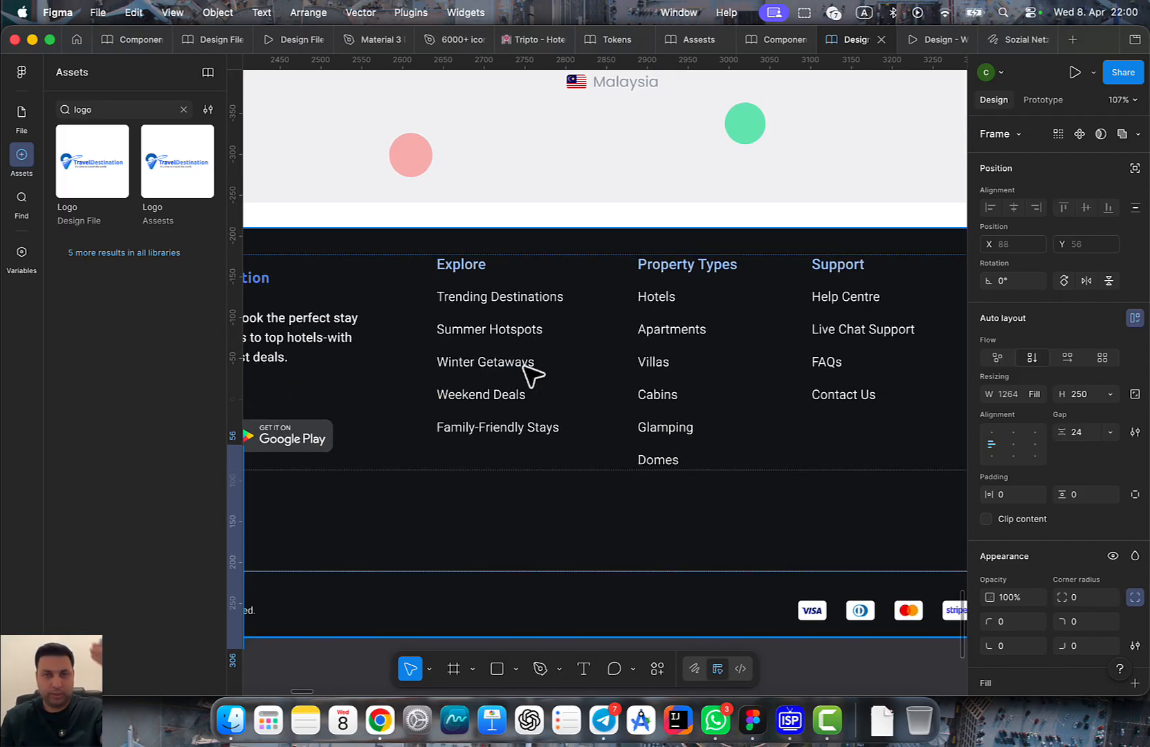
pyautogui.hscroll(2, 516, 375)
pyautogui.hscroll(4, 657, 341)
pyautogui.scroll(1, 496, 362)
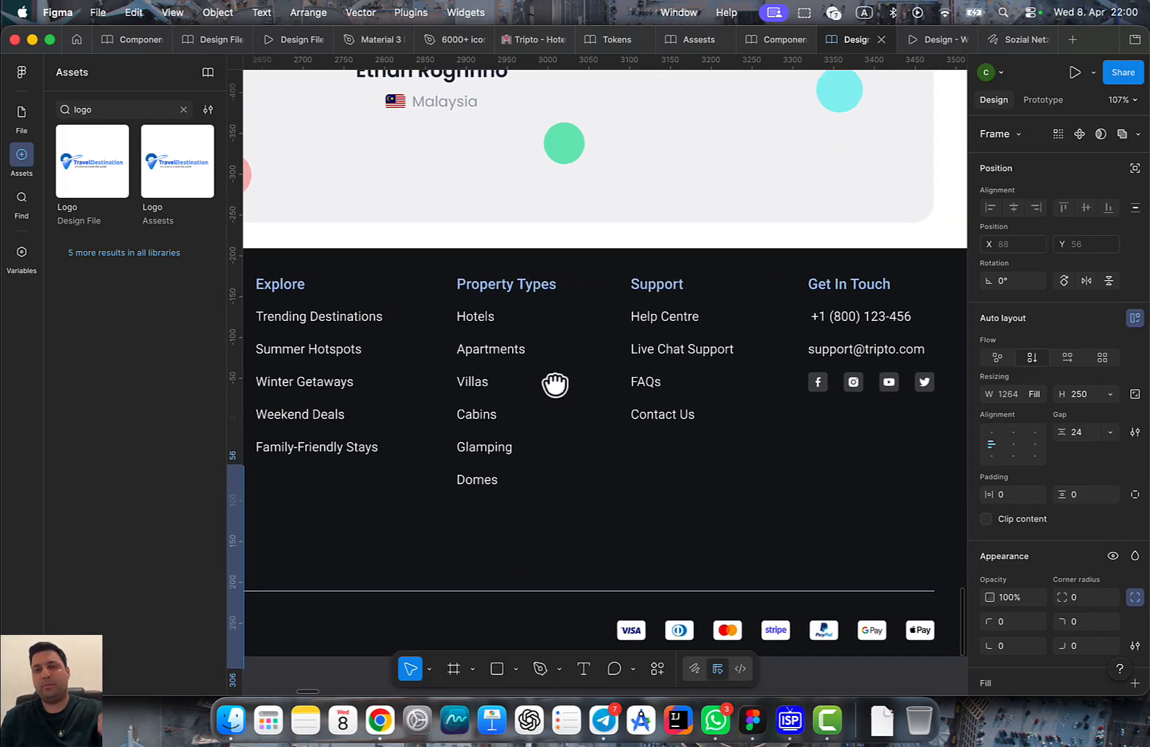
pyautogui.hscroll(3, 555, 385)
pyautogui.scroll(-4, 636, 423)
pyautogui.scroll(-1, 703, 534)
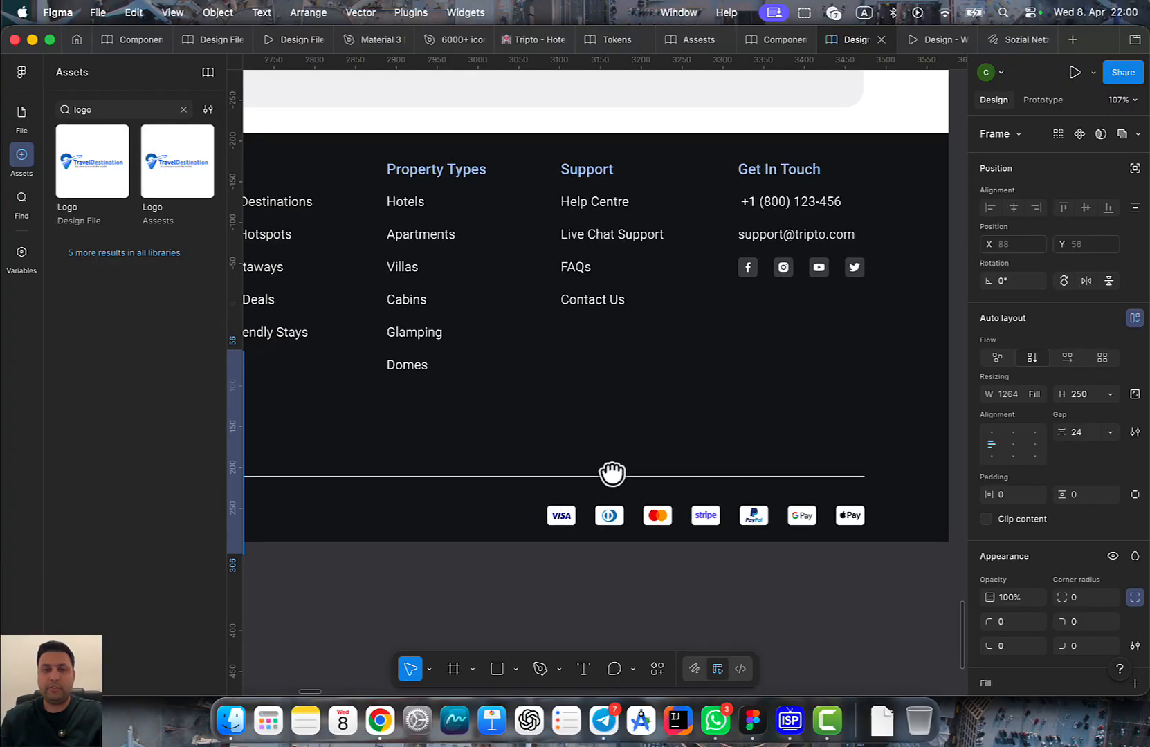
pyautogui.scroll(-5, 611, 474)
pyautogui.hscroll(-3, 595, 429)
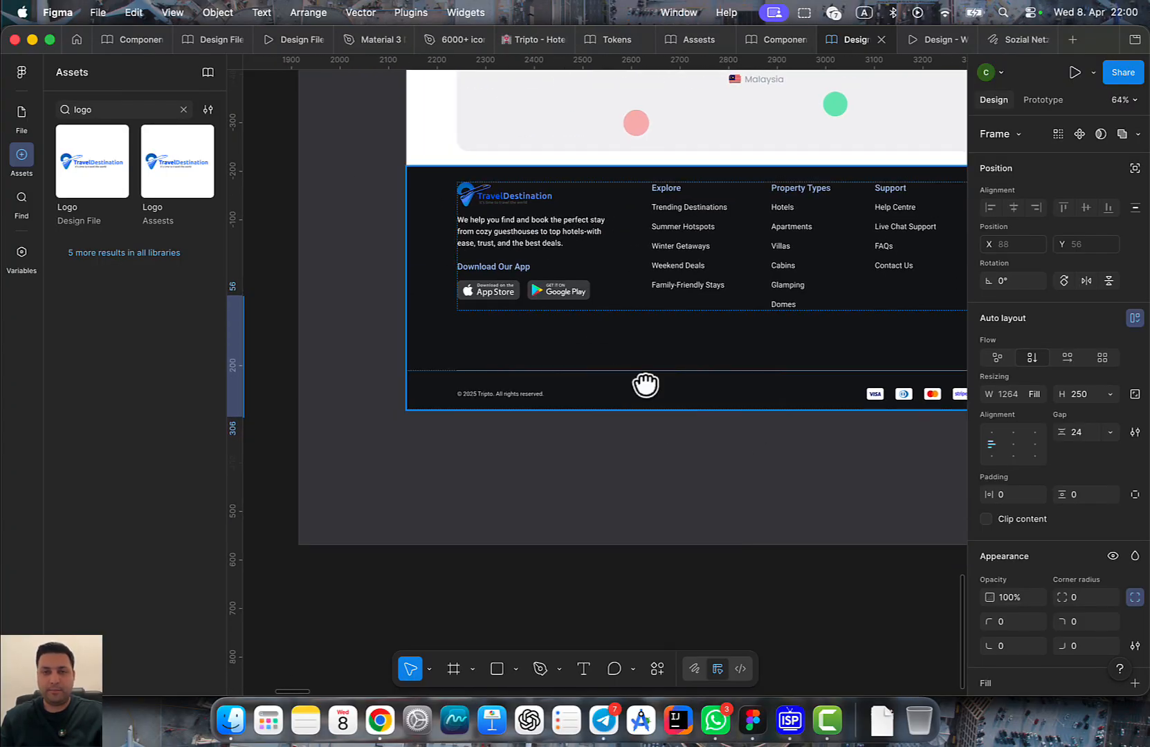
pyautogui.hscroll(2, 645, 384)
pyautogui.hscroll(4, 506, 398)
pyautogui.scroll(5, 505, 398)
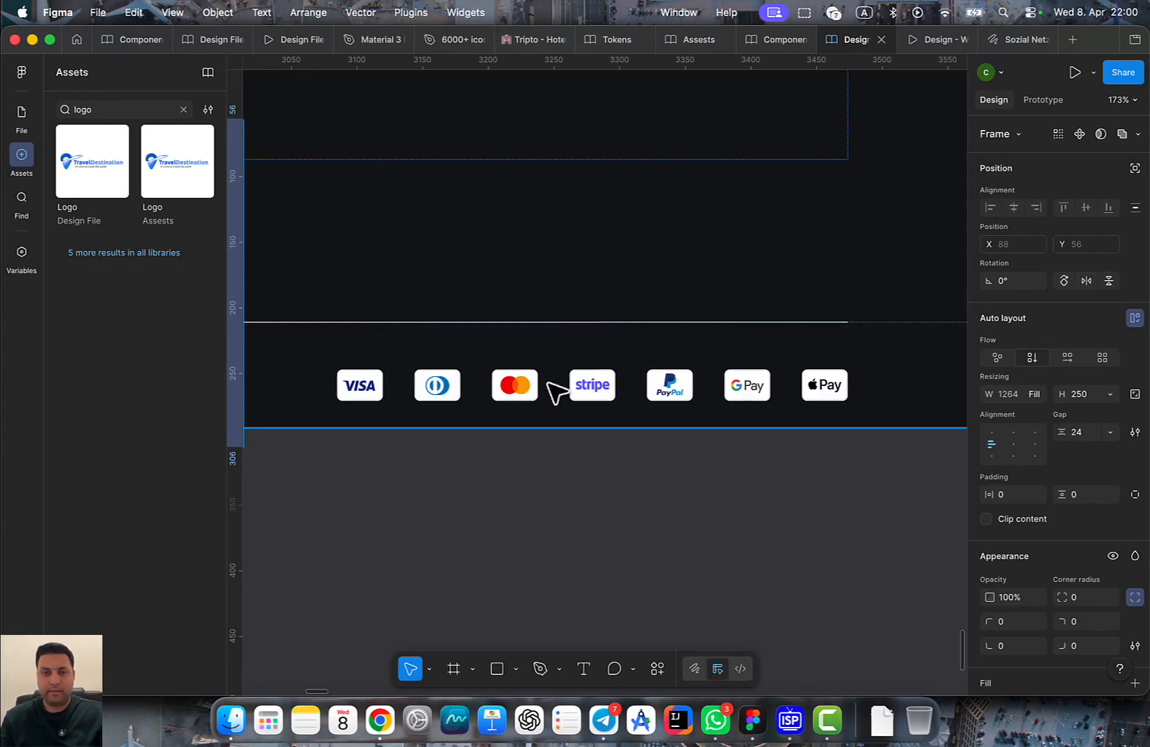
# In the Assests file, select all seven size-48 Payment Method variants, from Visa to ApplePay
pyautogui.click(681, 40)
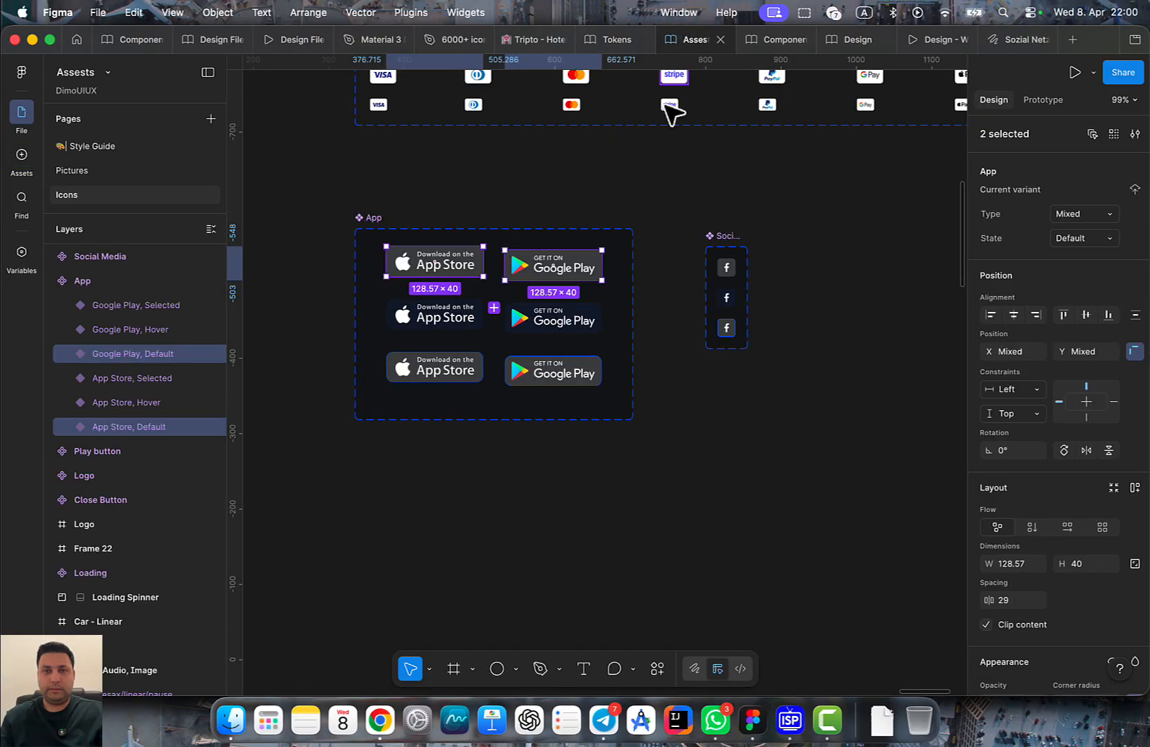
pyautogui.scroll(1, 596, 457)
pyautogui.scroll(-3, 626, 354)
pyautogui.click(569, 283)
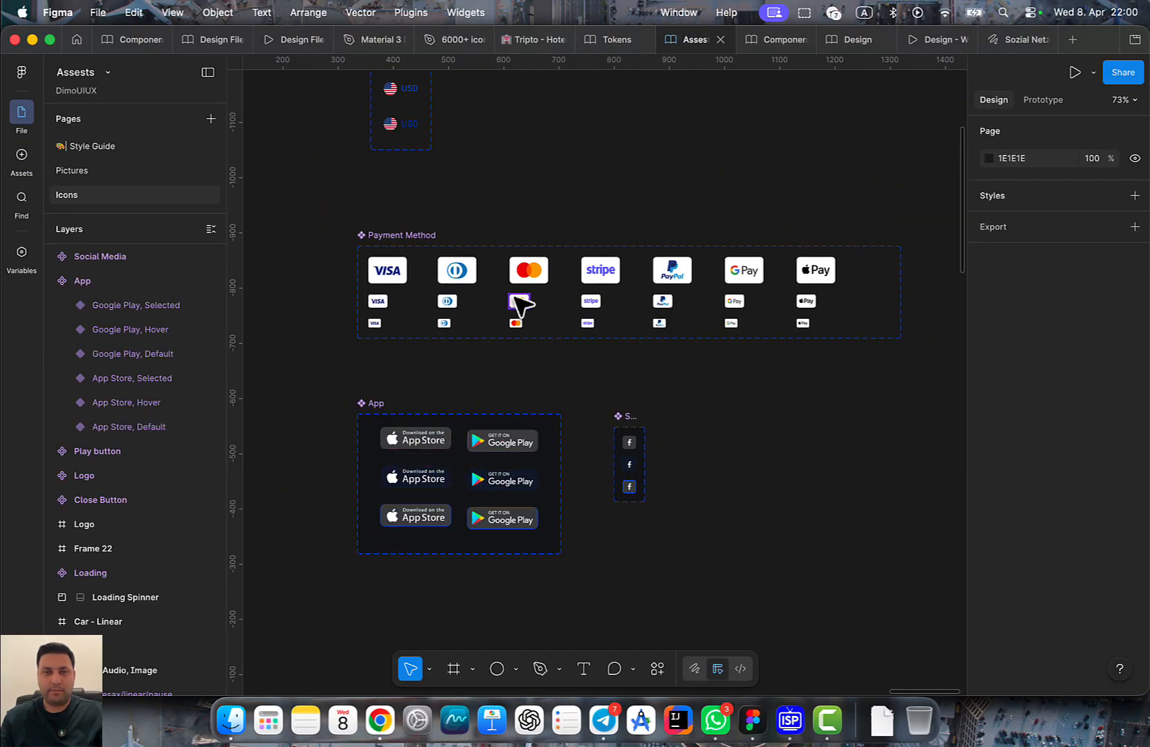
pyautogui.click(516, 275)
pyautogui.click(709, 342)
pyautogui.click(388, 274)
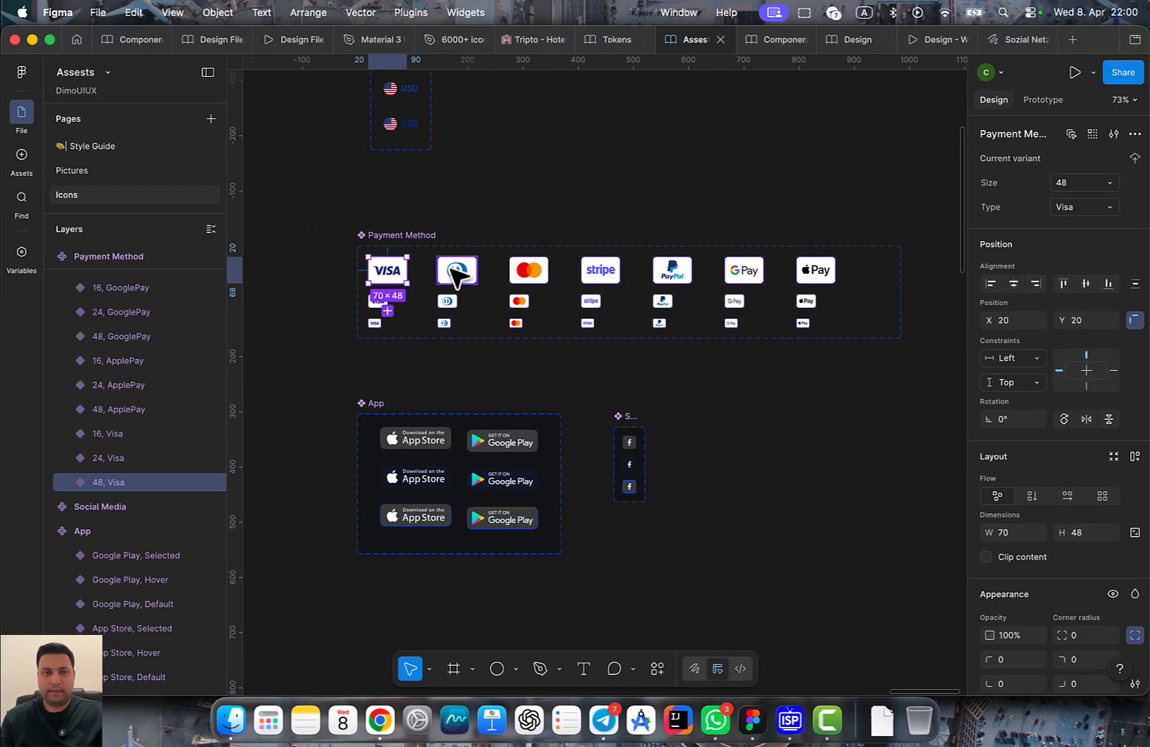
pyautogui.keyDown('shift'); pyautogui.click(455, 271); pyautogui.keyUp('shift')
pyautogui.keyDown('shift'); pyautogui.click(529, 270); pyautogui.keyUp('shift')
pyautogui.keyDown('shift'); pyautogui.click(600, 270); pyautogui.keyUp('shift')
pyautogui.keyDown('shift'); pyautogui.click(672, 271); pyautogui.keyUp('shift')
pyautogui.keyDown('shift'); pyautogui.click(732, 275); pyautogui.keyUp('shift')
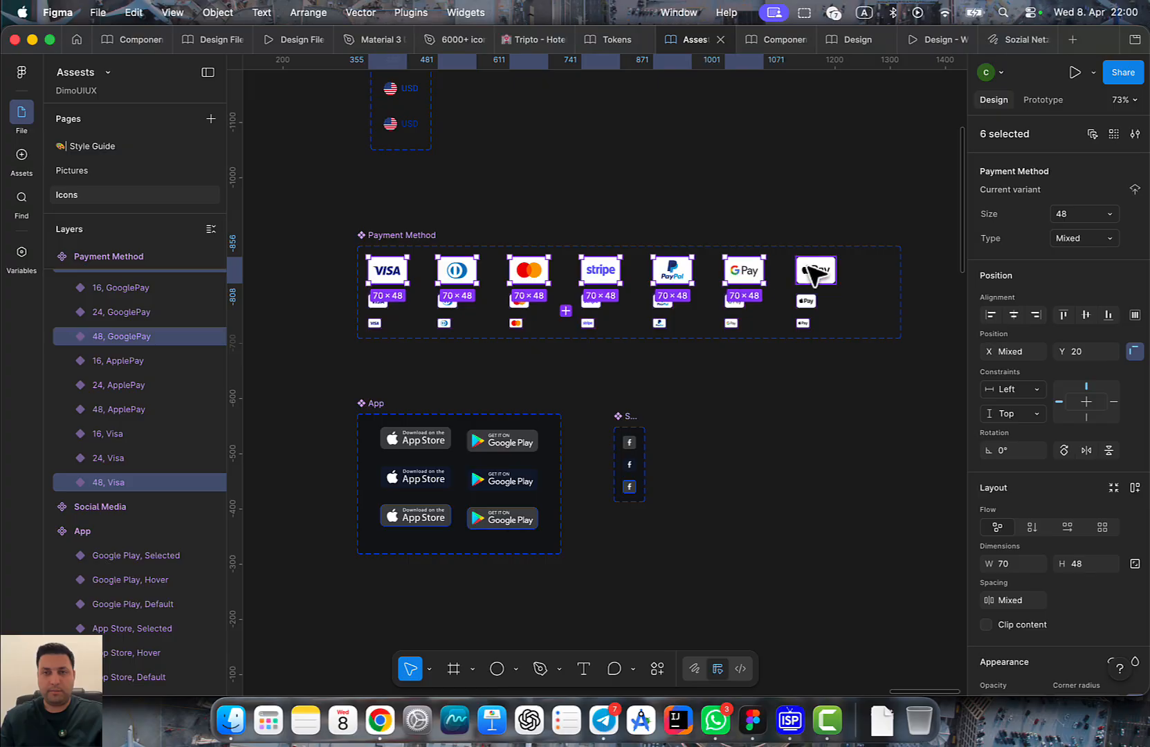
pyautogui.keyDown('shift'); pyautogui.click(813, 274); pyautogui.keyUp('shift')
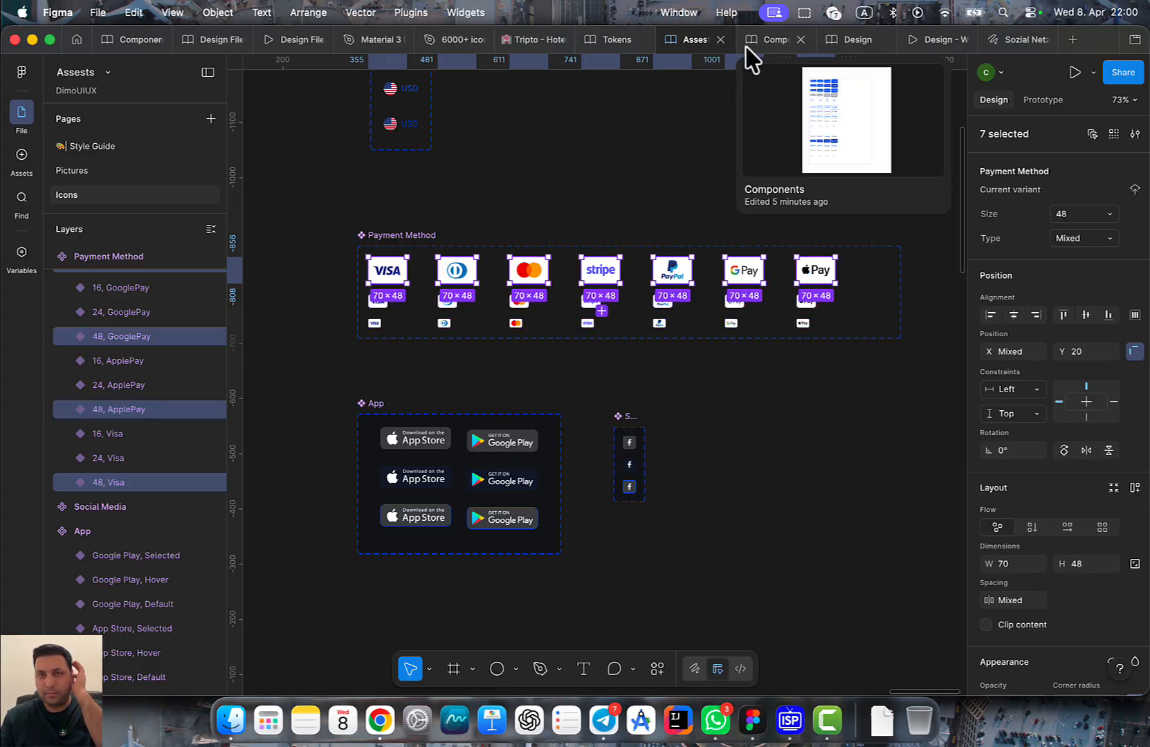
# Return to the Design file and compare the wireframe's footer and page sections with the designed home page
pyautogui.click(838, 41)
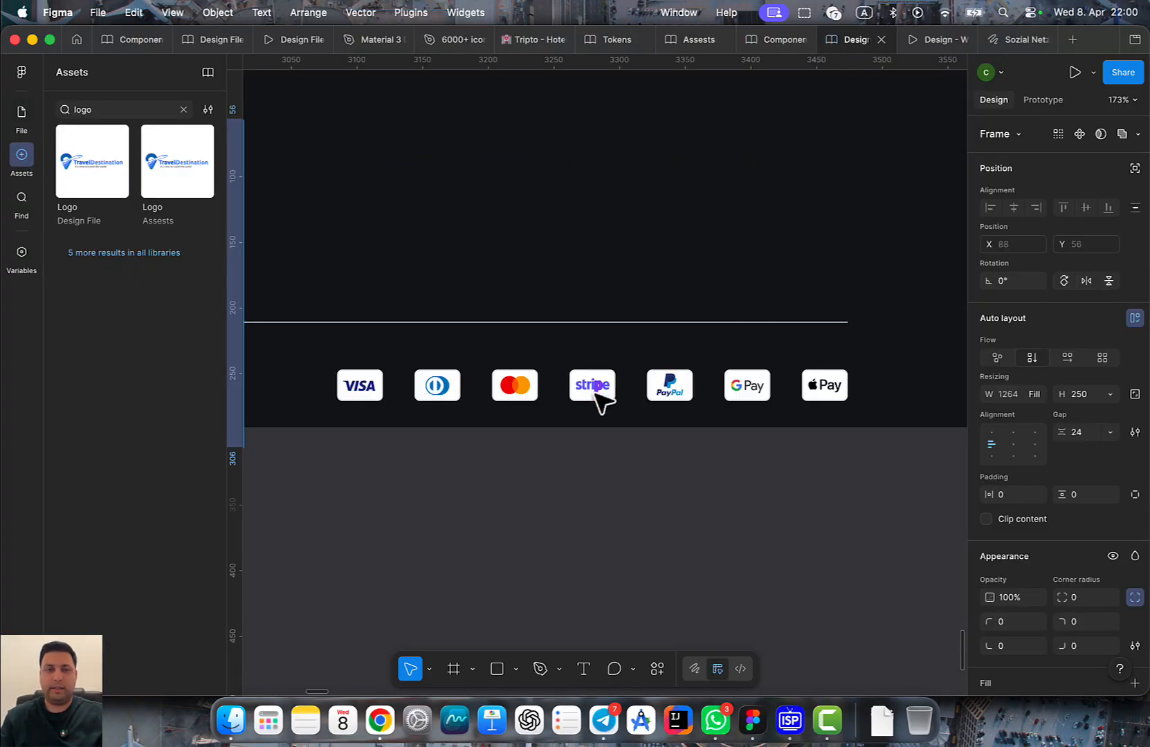
pyautogui.scroll(-4, 595, 390)
pyautogui.moveTo(610, 417); pyautogui.dragTo(860, 438)
pyautogui.scroll(-10, 556, 393)
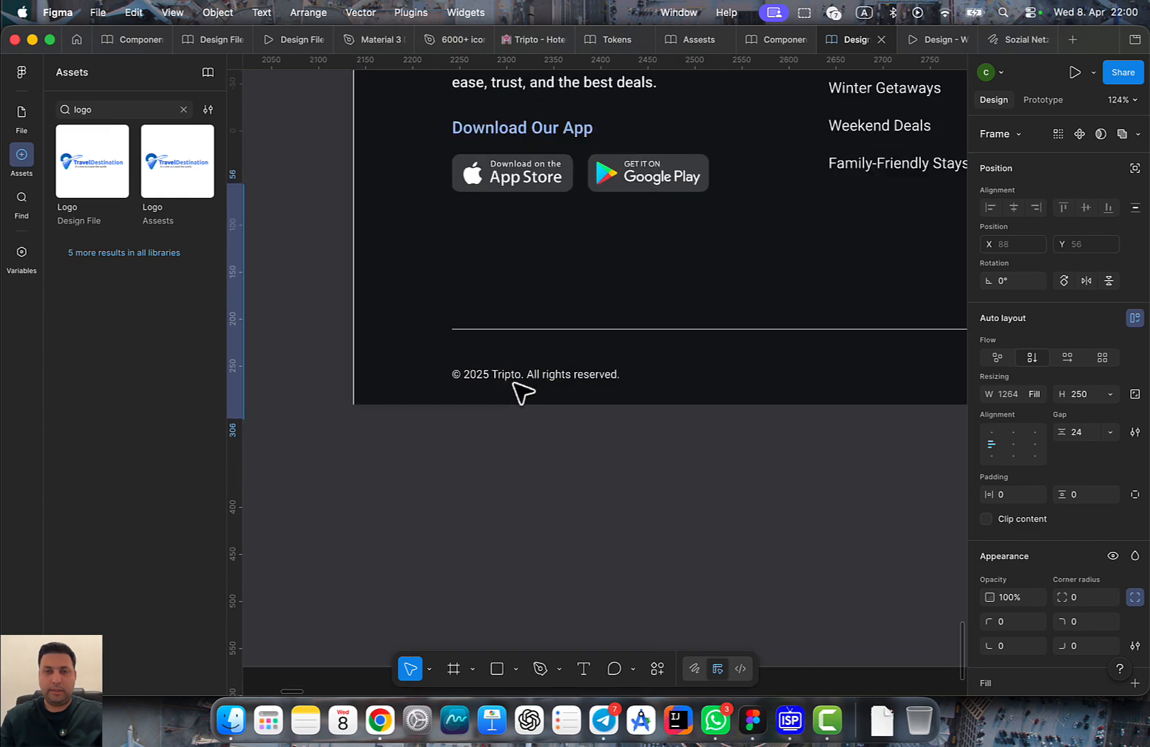
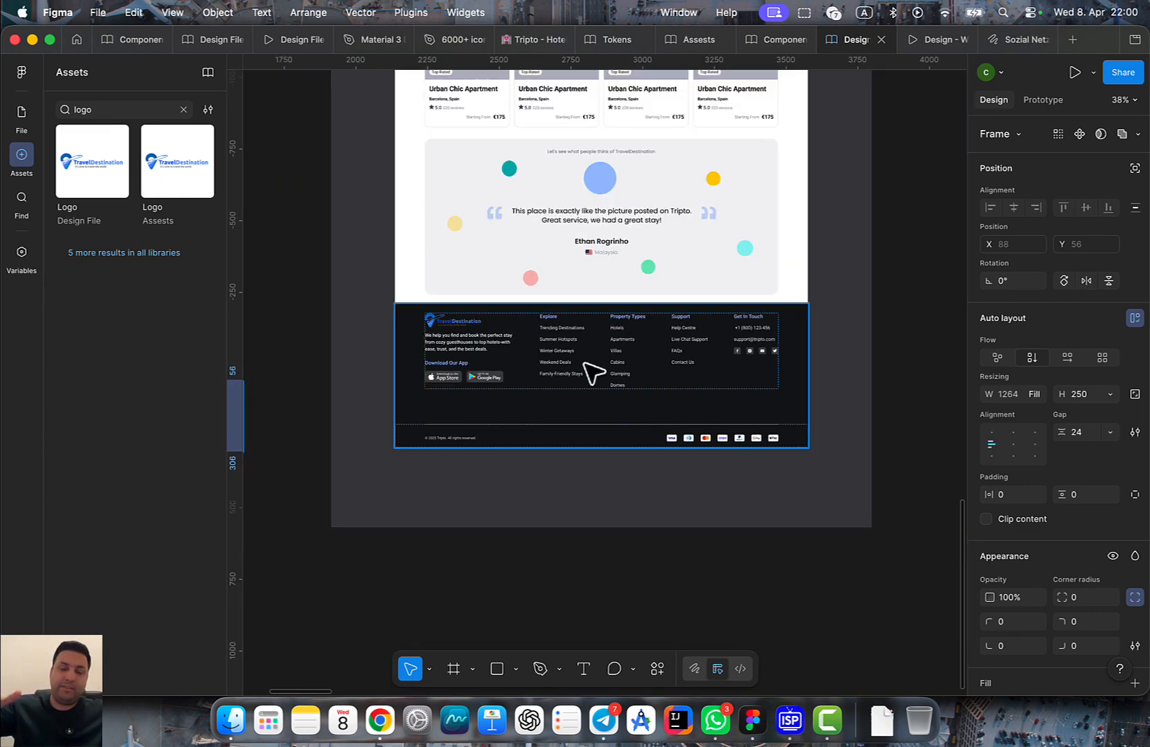
pyautogui.scroll(-10, 591, 372)
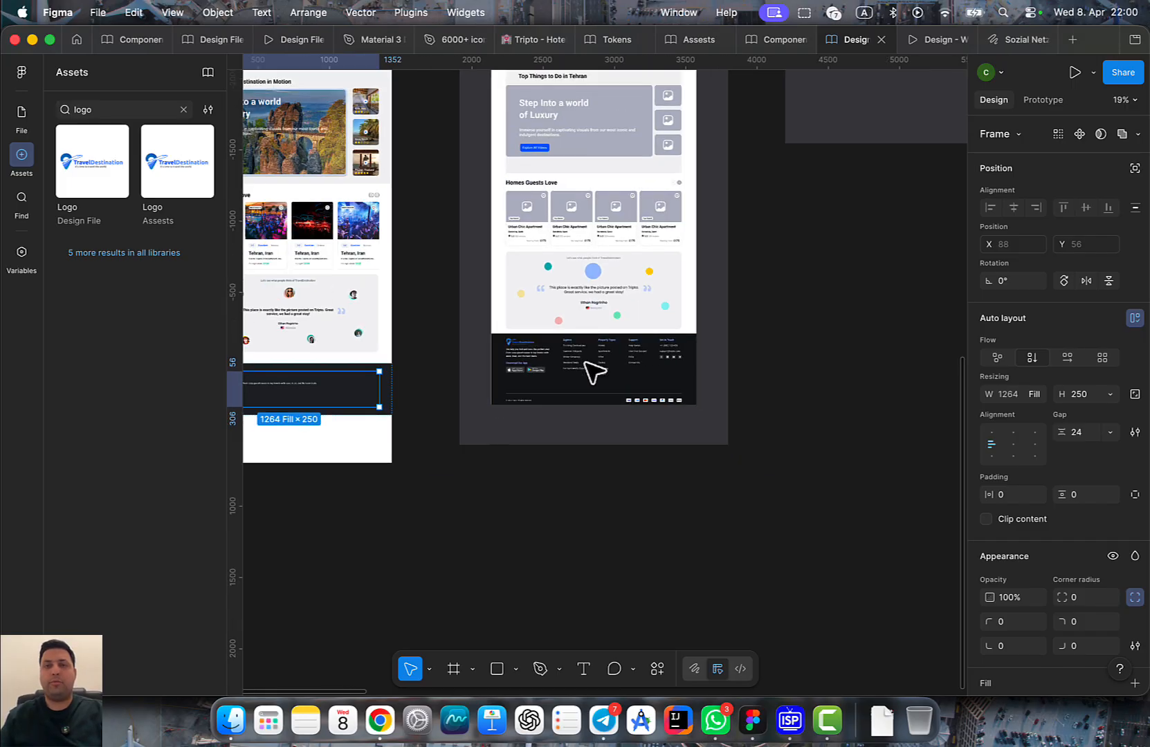
pyautogui.scroll(3, 595, 317)
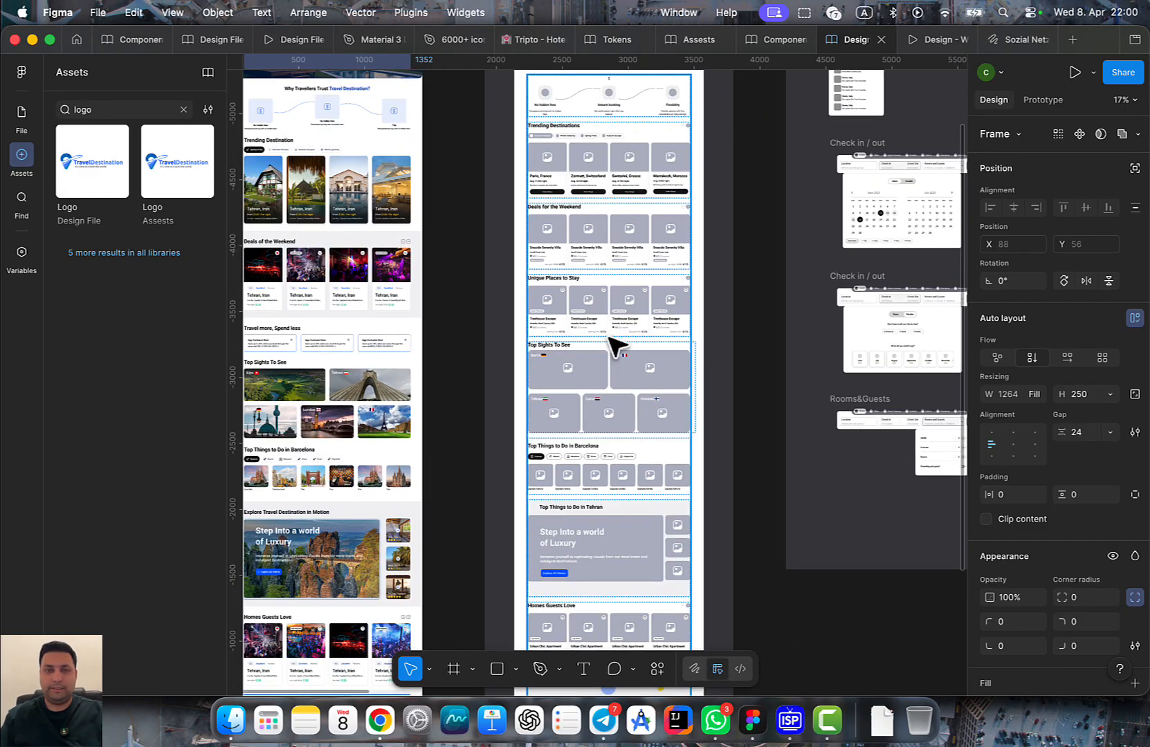
pyautogui.moveTo(610, 334); pyautogui.dragTo(870, 361)
pyautogui.moveTo(630, 272); pyautogui.dragTo(679, 469)
pyautogui.scroll(5, 627, 308)
pyautogui.scroll(3, 633, 317)
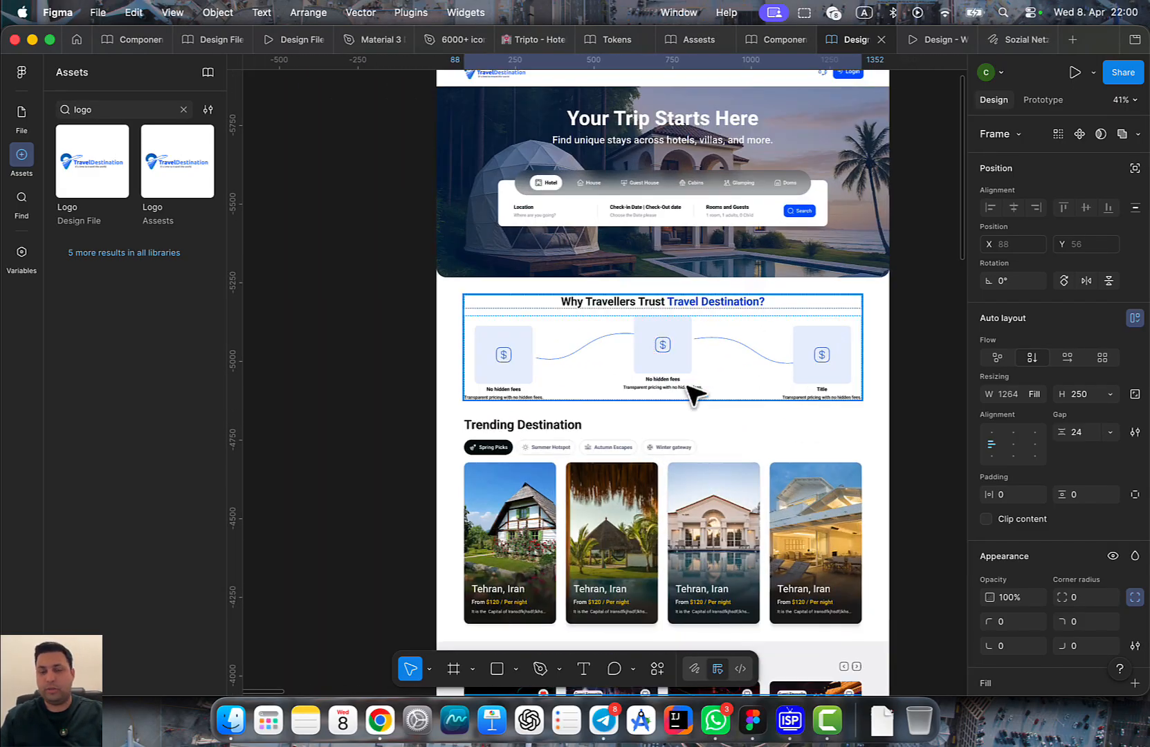
pyautogui.scroll(-5, 648, 390)
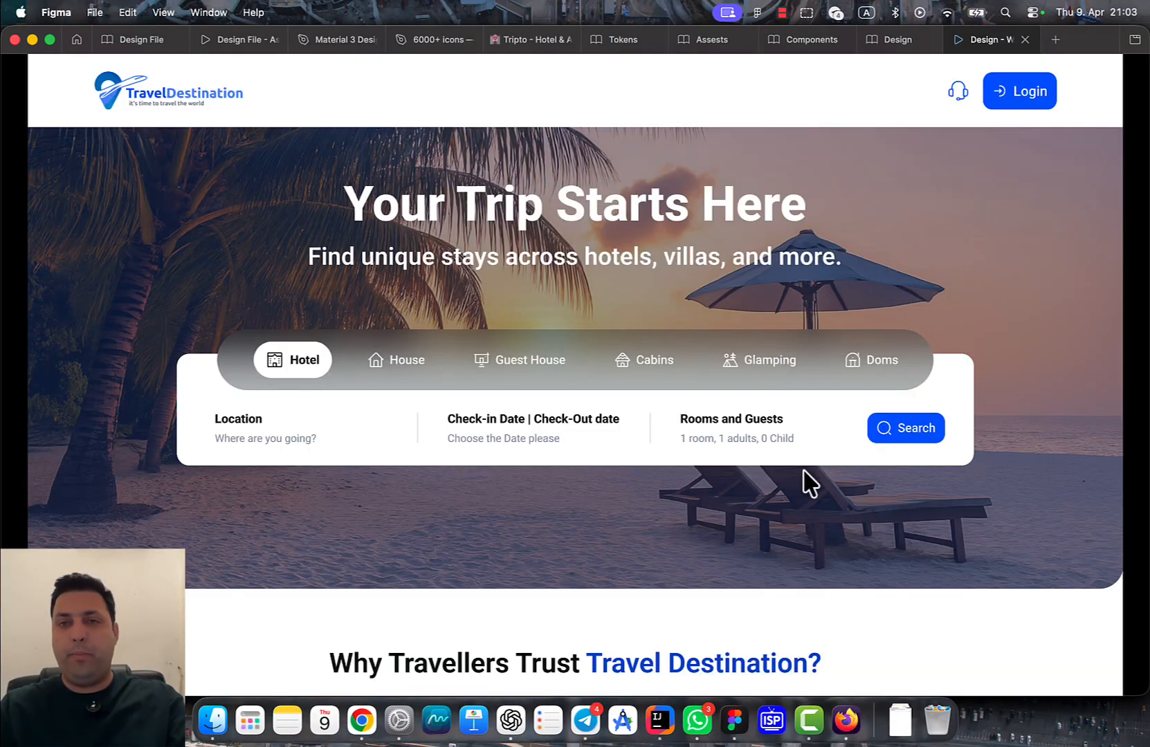
# Review the home page prototype from the hero to the testimonials and back up, and return to the Design file
pyautogui.scroll(-10, 803, 467)
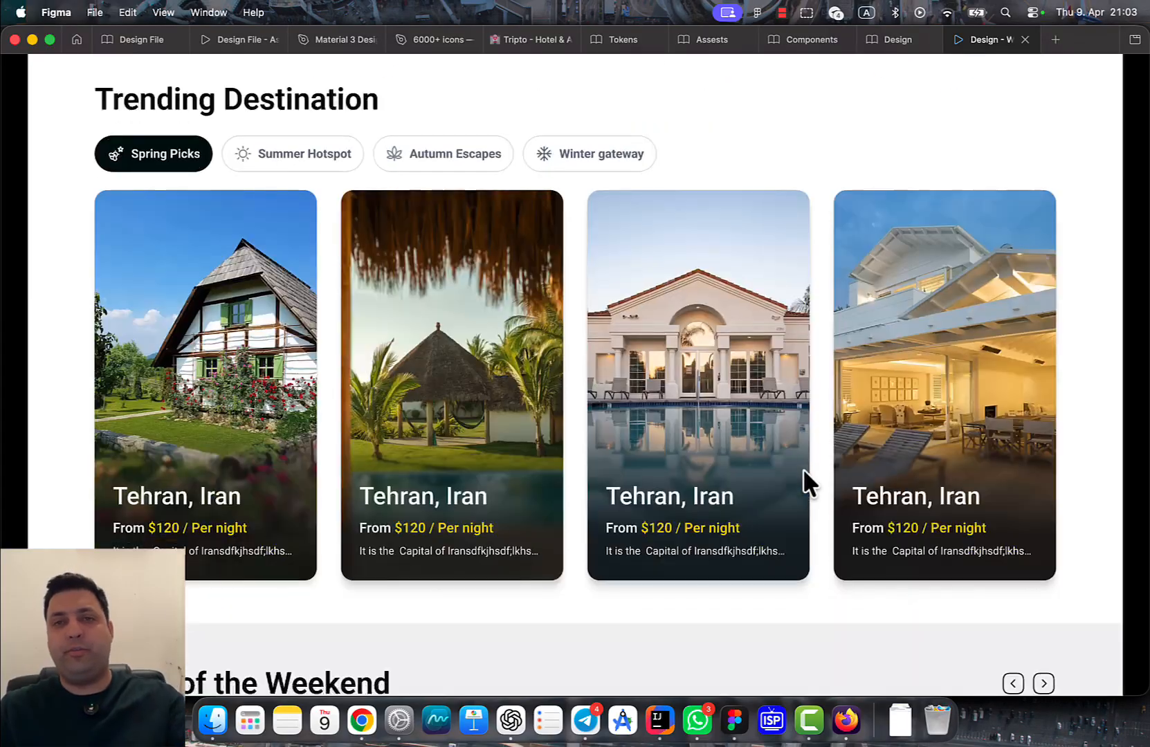
pyautogui.scroll(-10, 802, 468)
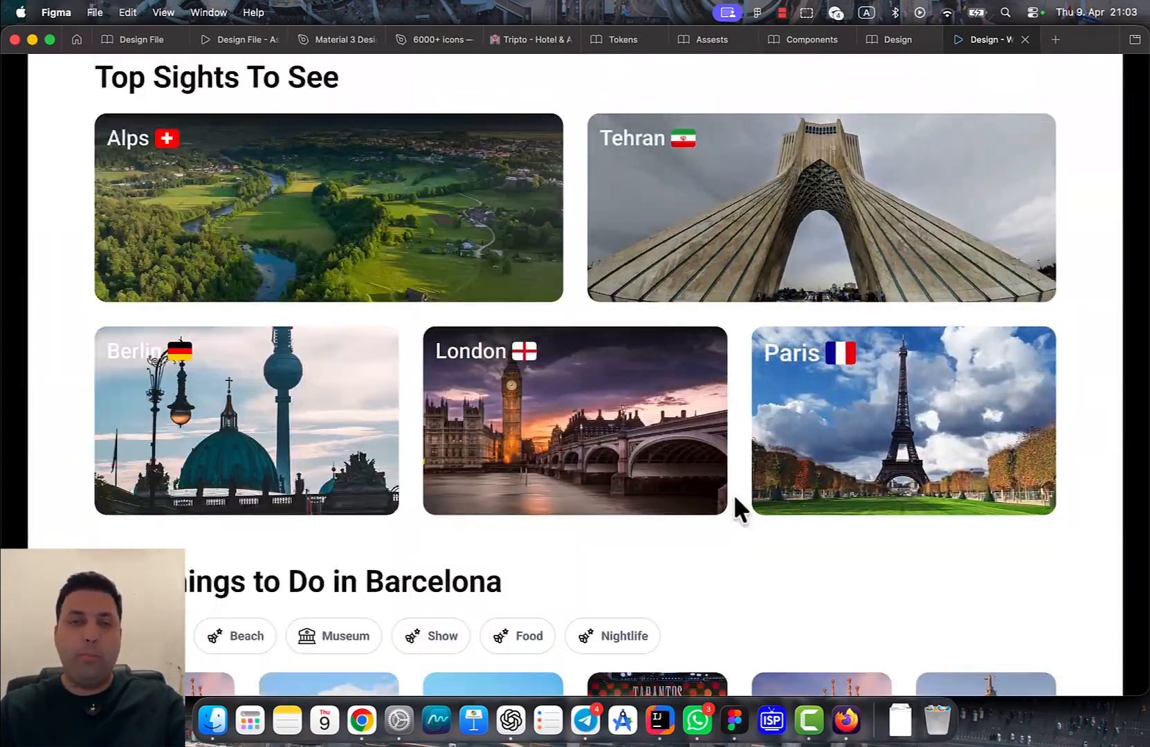
pyautogui.scroll(-15, 633, 563)
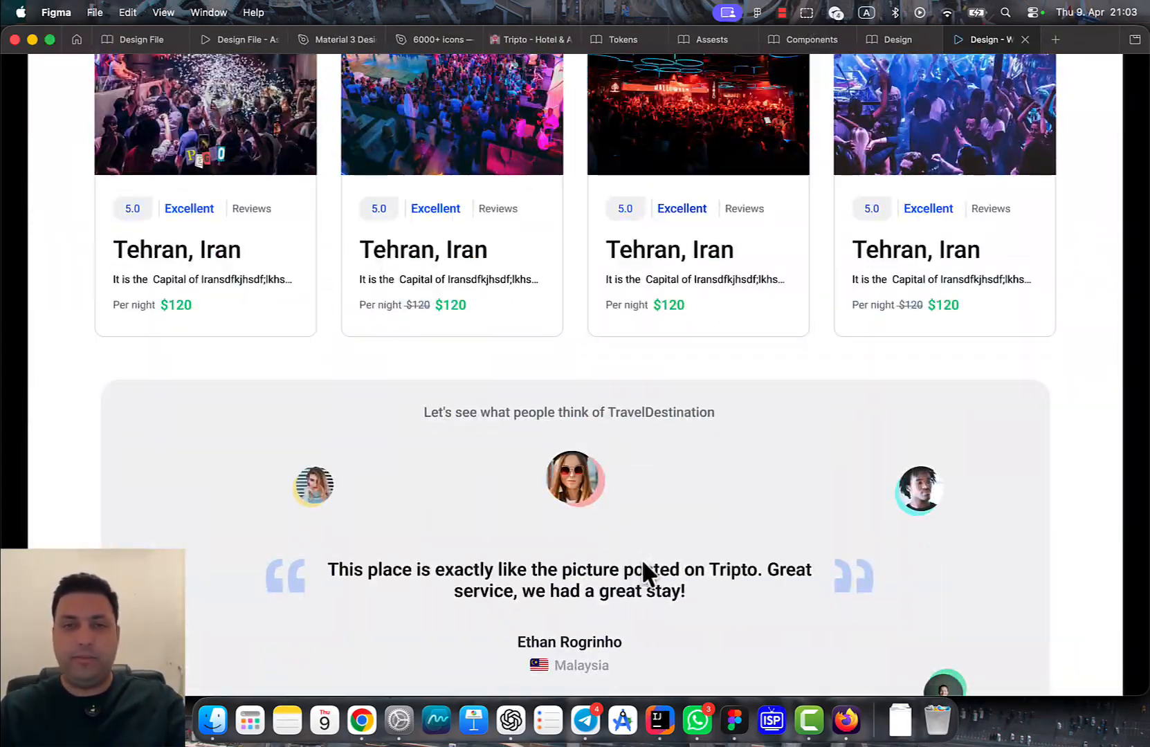
pyautogui.scroll(-3, 664, 525)
pyautogui.scroll(15, 686, 485)
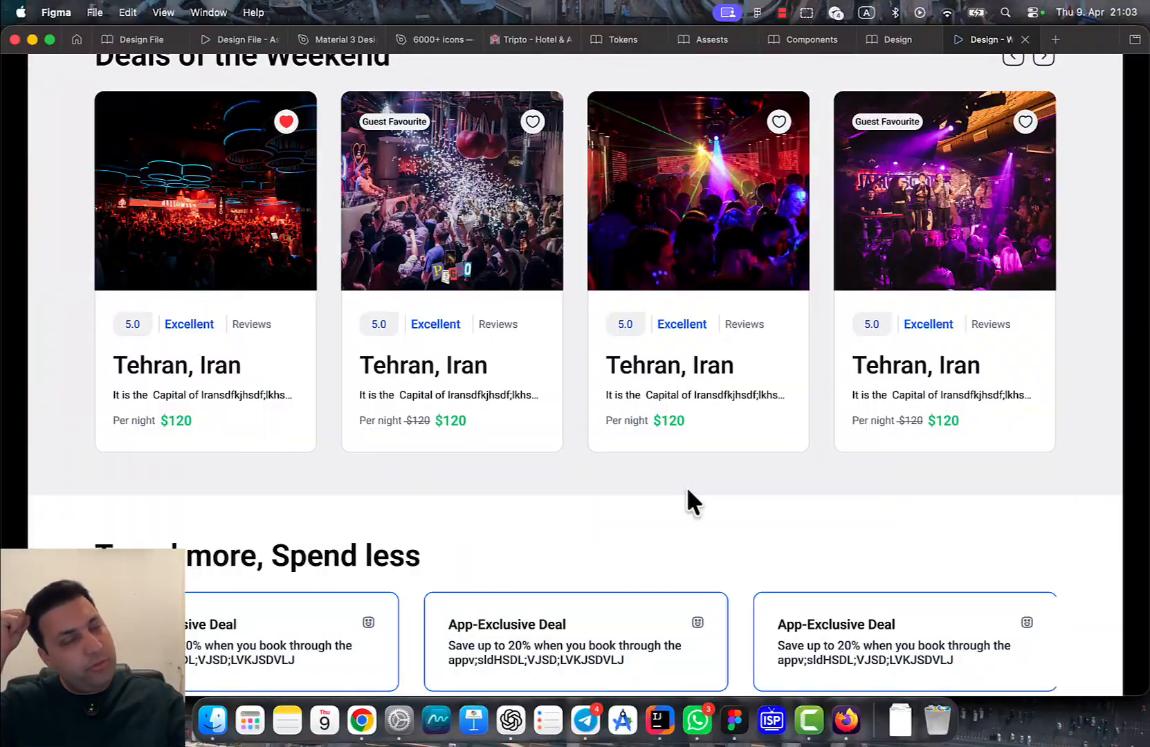
pyautogui.scroll(10, 686, 490)
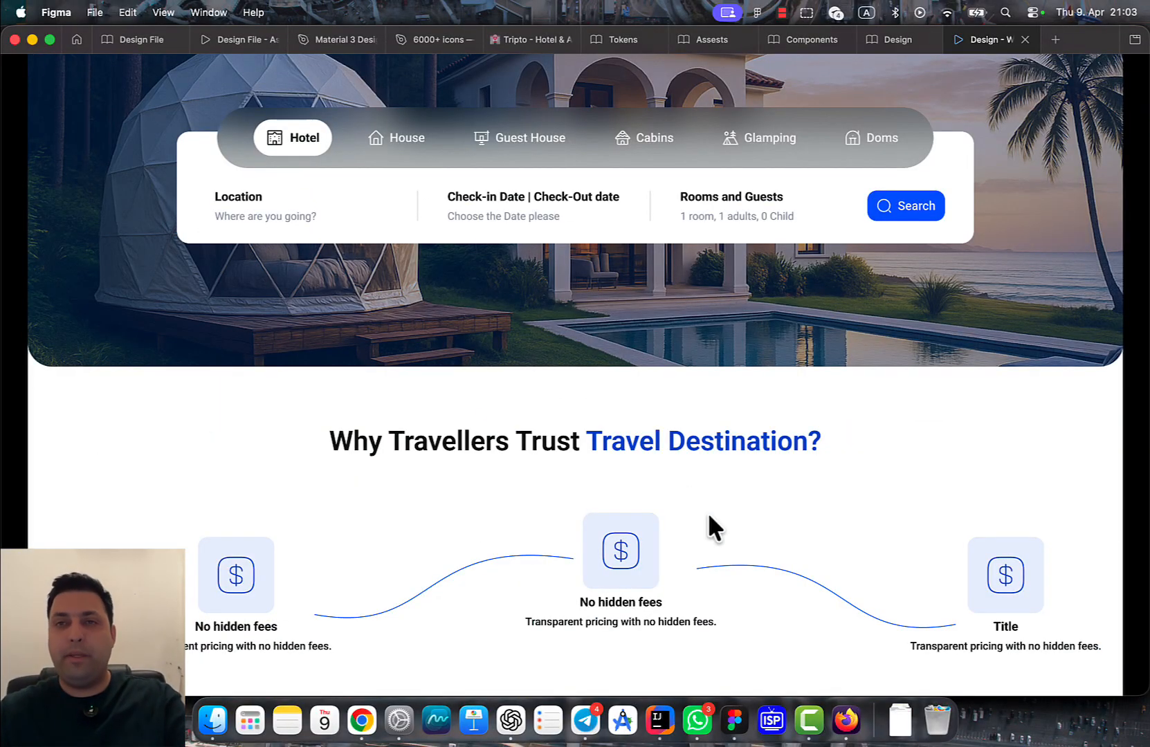
pyautogui.scroll(4, 853, 264)
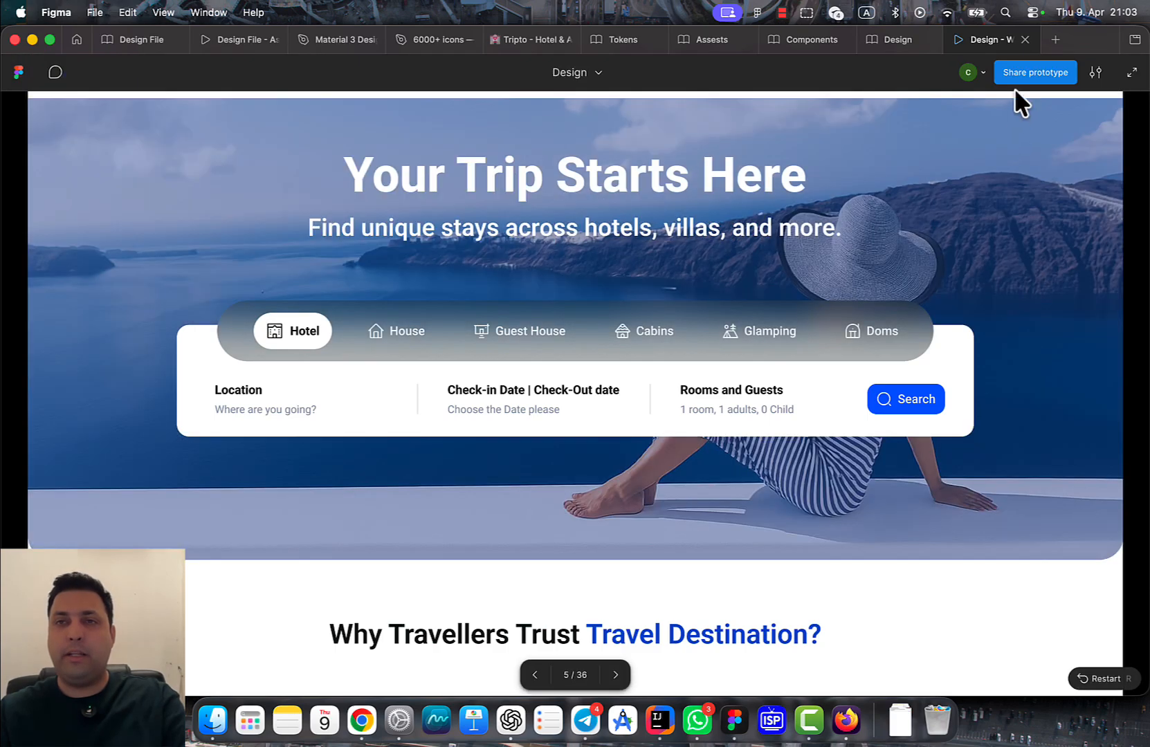
pyautogui.click(892, 42)
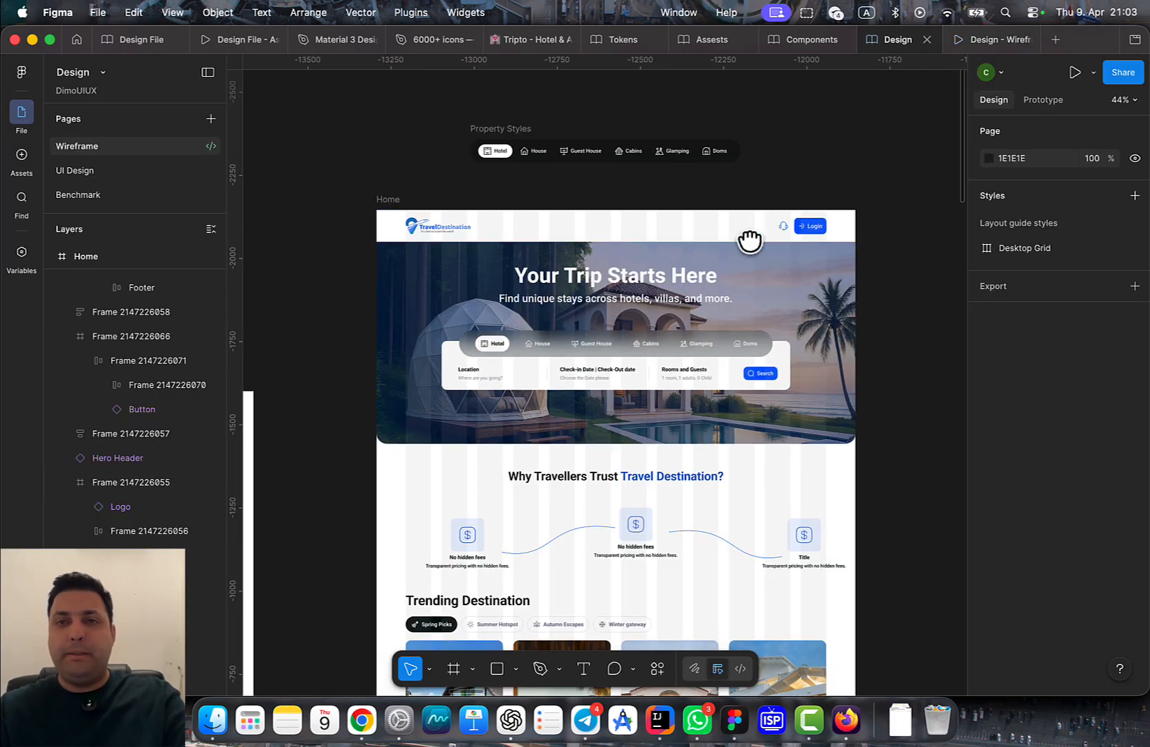
# Hide the layout guides and examine the wireframe header's USD selector, support icon and Login button
pyautogui.hscroll(10, 749, 239)
pyautogui.scroll(5, 575, 377)
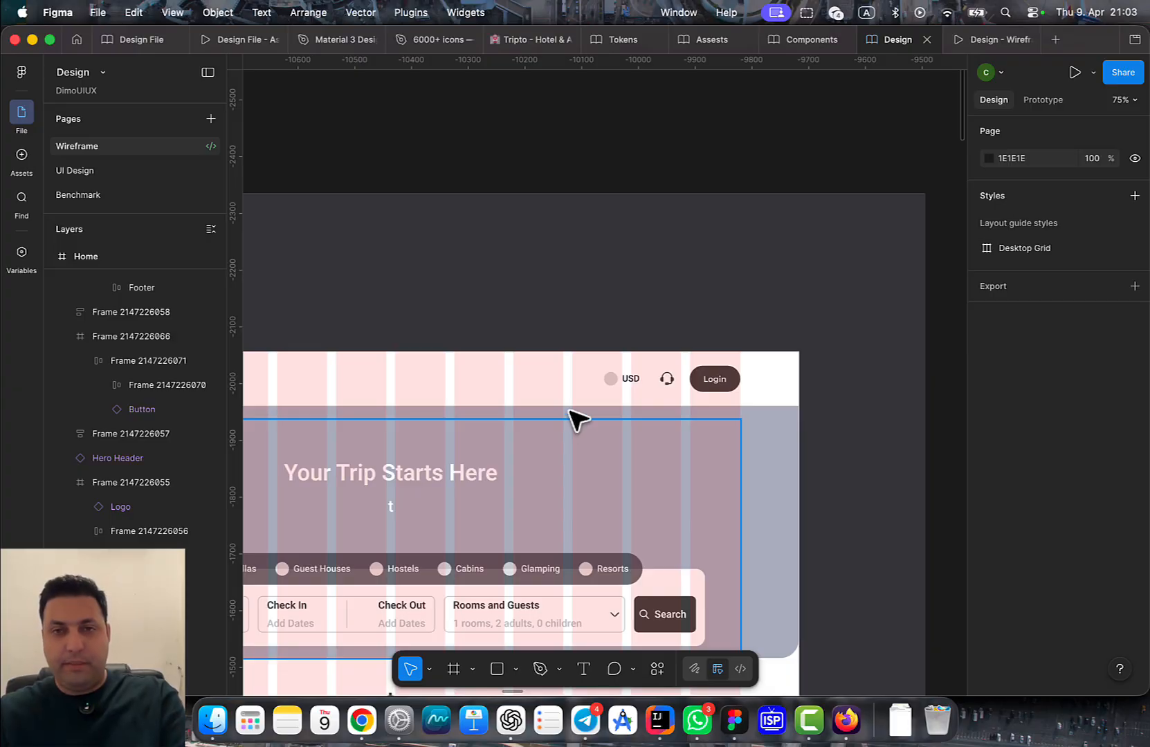
pyautogui.hotkey('shift', 'g')
pyautogui.scroll(3, 675, 368)
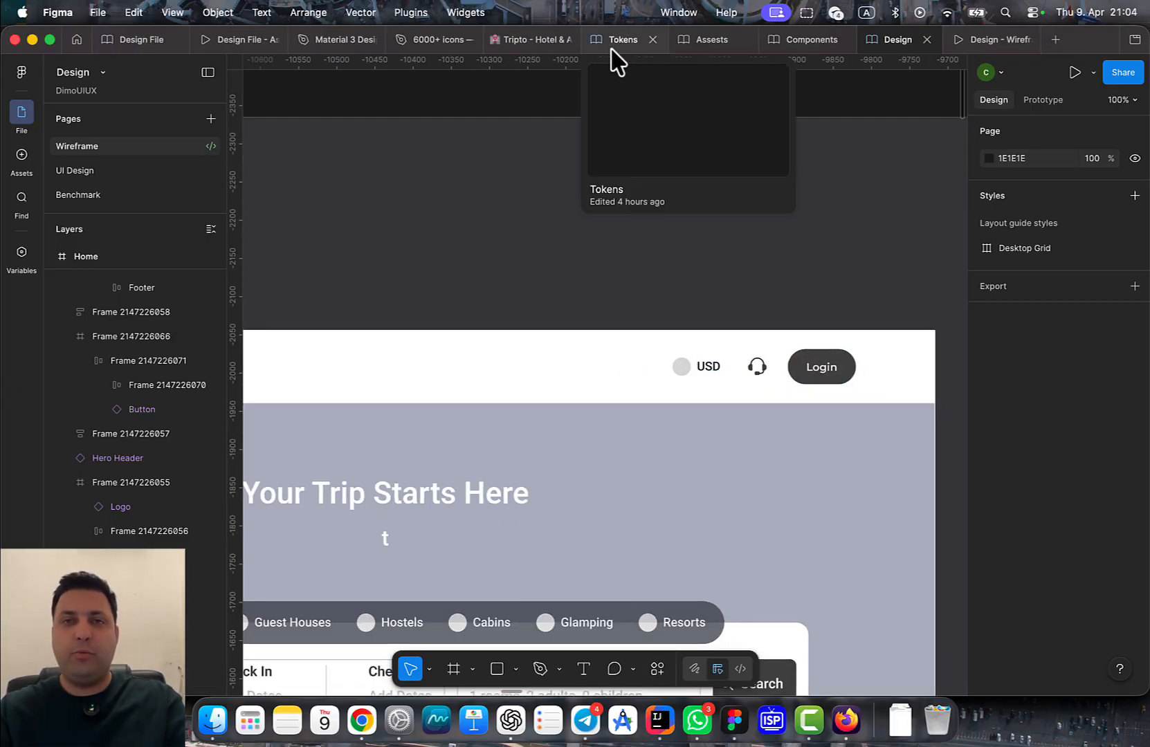
# In the Assests file, locate the Language and curency component and select its Default variant
pyautogui.click(701, 41)
pyautogui.moveTo(878, 243); pyautogui.dragTo(358, 237)
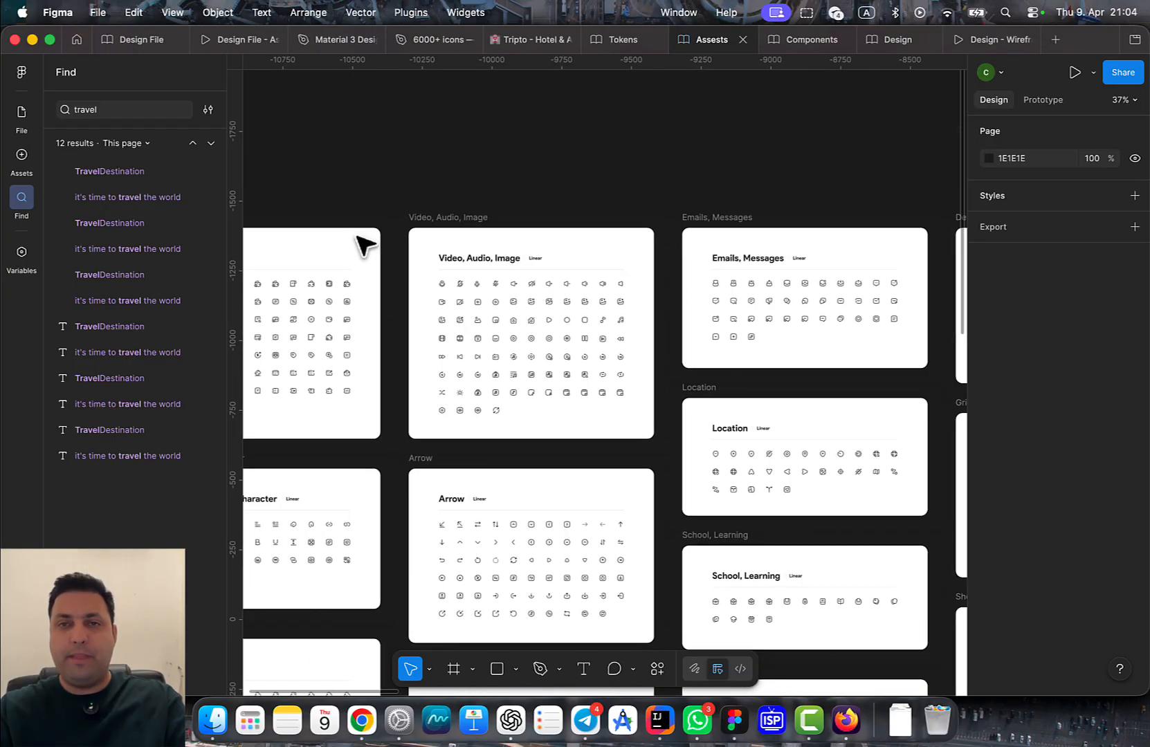
pyautogui.scroll(-3, 616, 297)
pyautogui.moveTo(616, 296); pyautogui.dragTo(76, 261)
pyautogui.moveTo(624, 272); pyautogui.dragTo(231, 270)
pyautogui.moveTo(614, 313); pyautogui.dragTo(547, 333)
pyautogui.scroll(10, 496, 395)
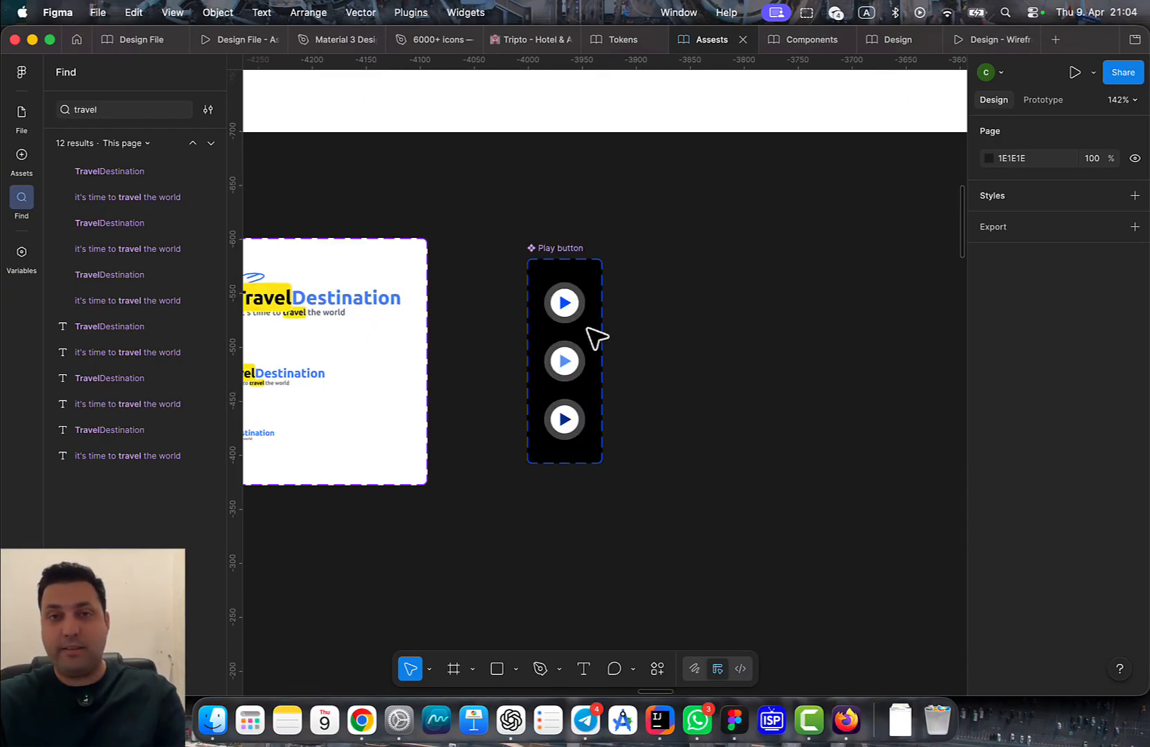
pyautogui.scroll(-1, 596, 336)
pyautogui.scroll(-10, 554, 351)
pyautogui.hscroll(5, 618, 386)
pyautogui.scroll(6, 598, 339)
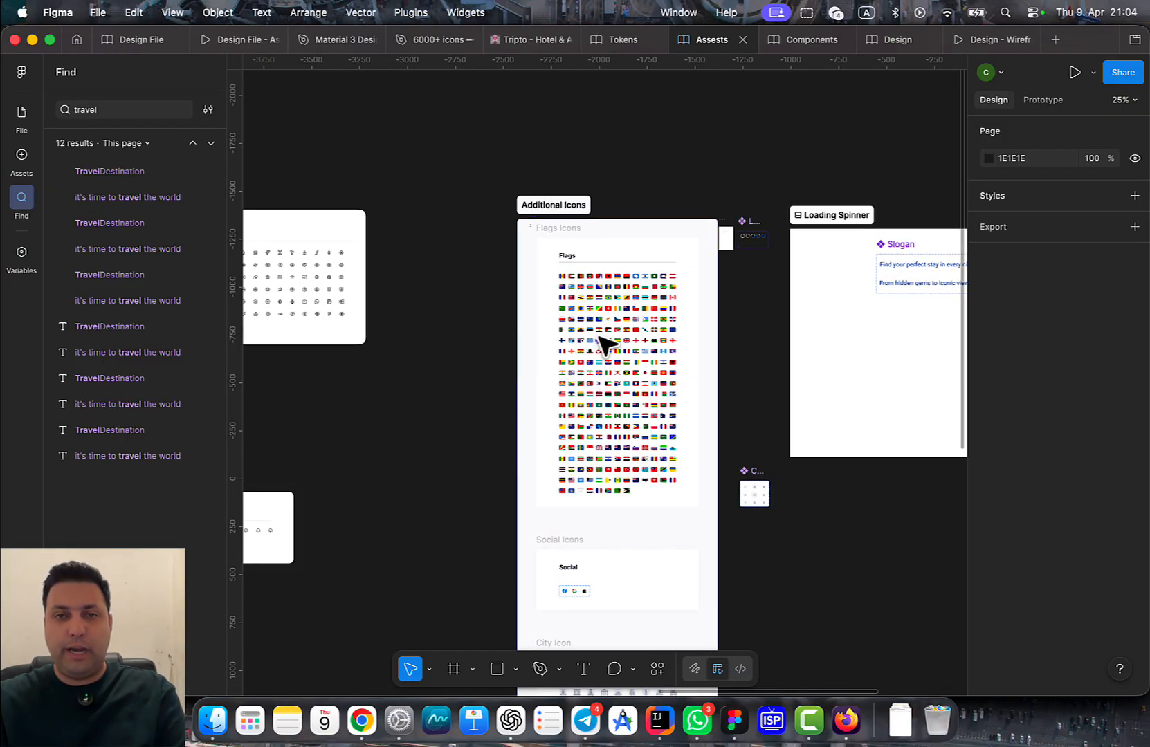
pyautogui.hscroll(10, 413, 315)
pyautogui.hscroll(3, 693, 277)
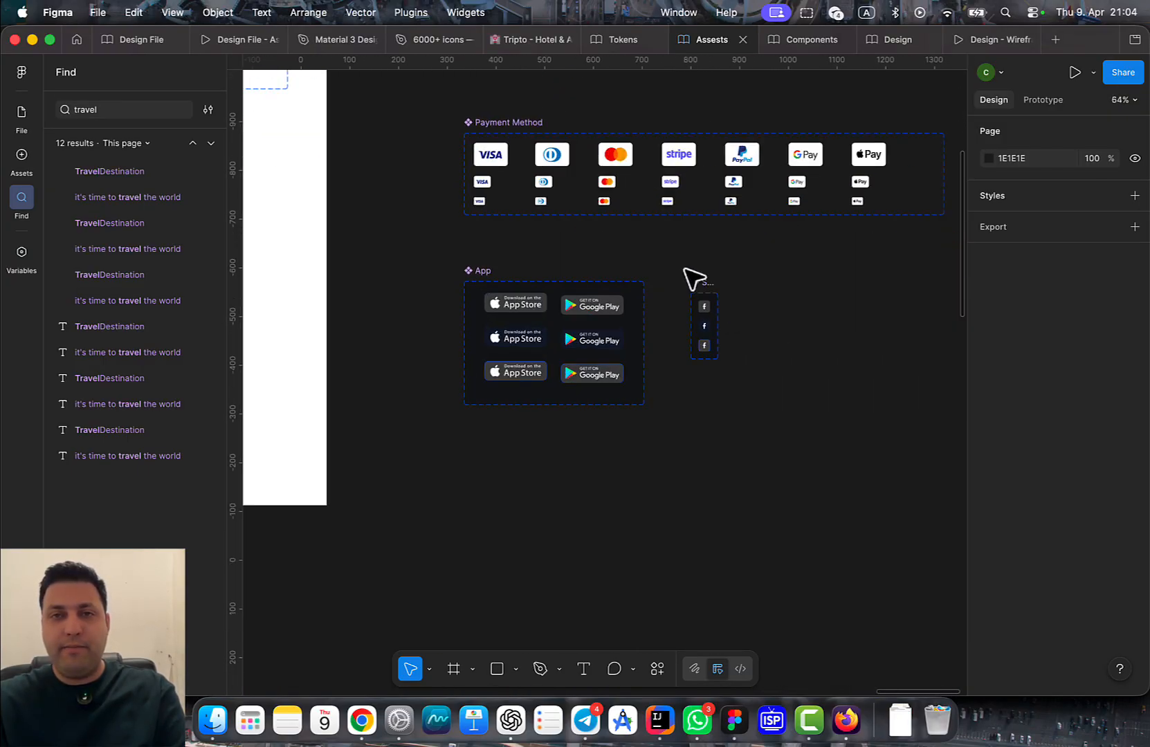
pyautogui.scroll(5, 687, 403)
pyautogui.scroll(10, 531, 275)
pyautogui.click(570, 223)
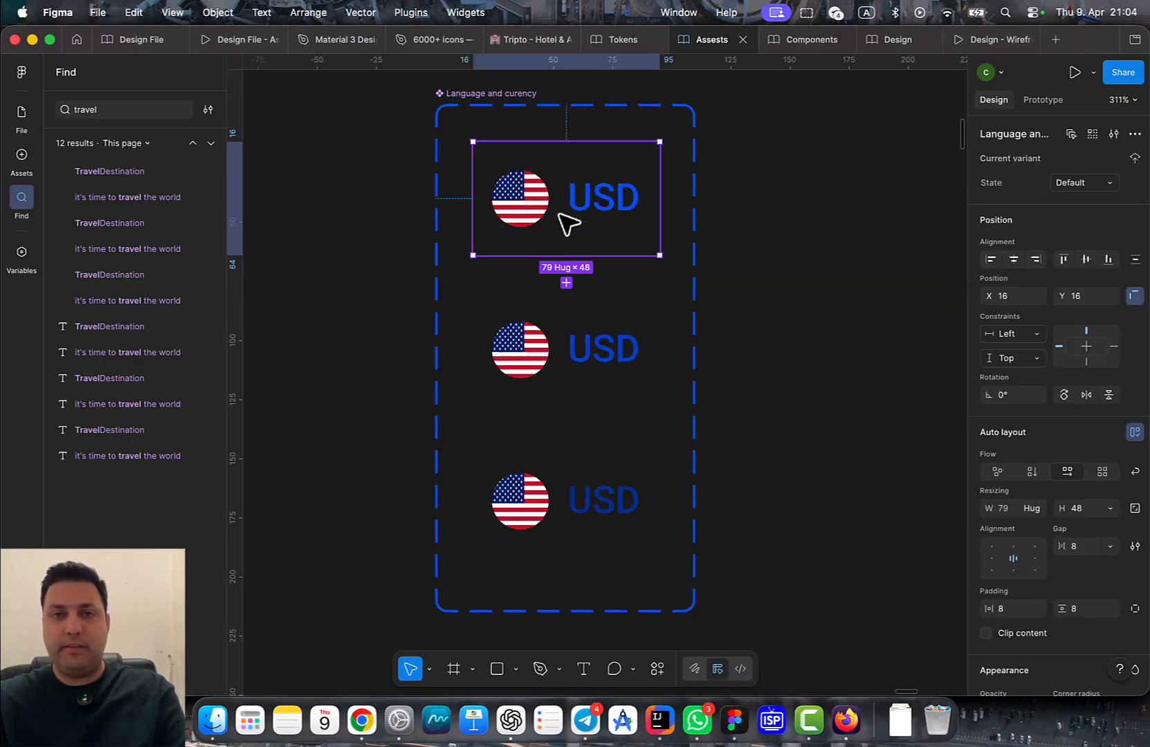
# Return to the Design file and paste the Language and curency variant into the header group holding the support icon and Login button
pyautogui.click(789, 40)
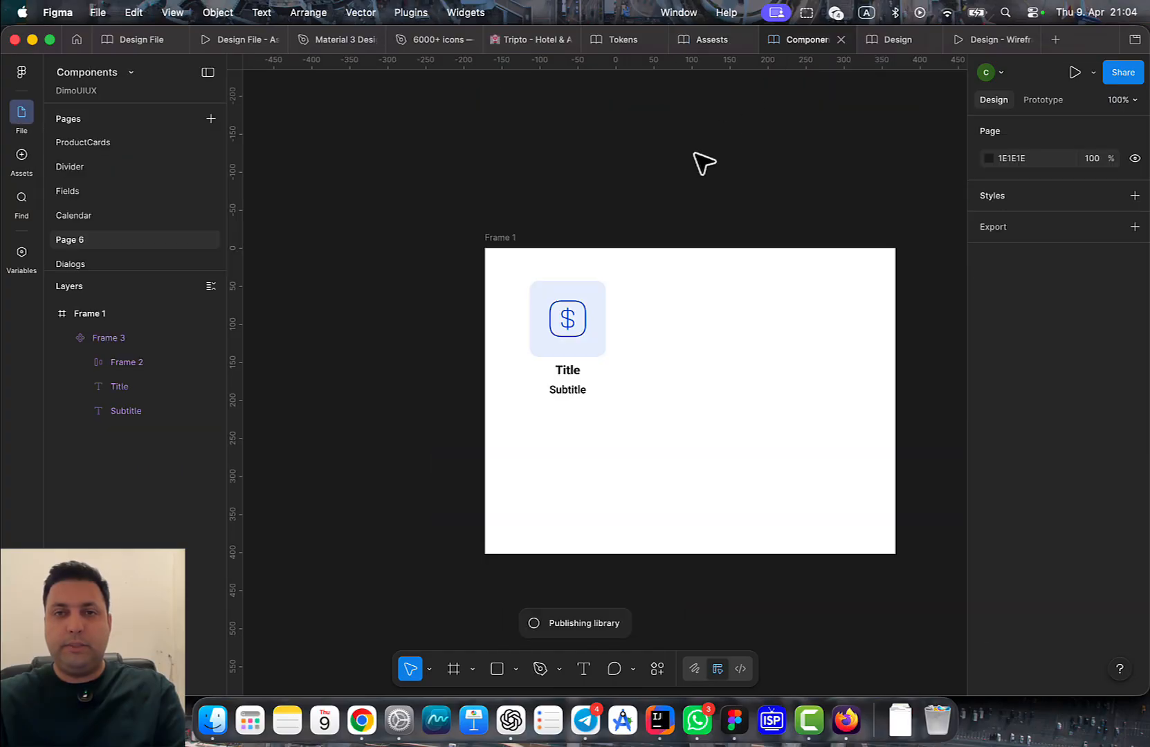
pyautogui.click(882, 41)
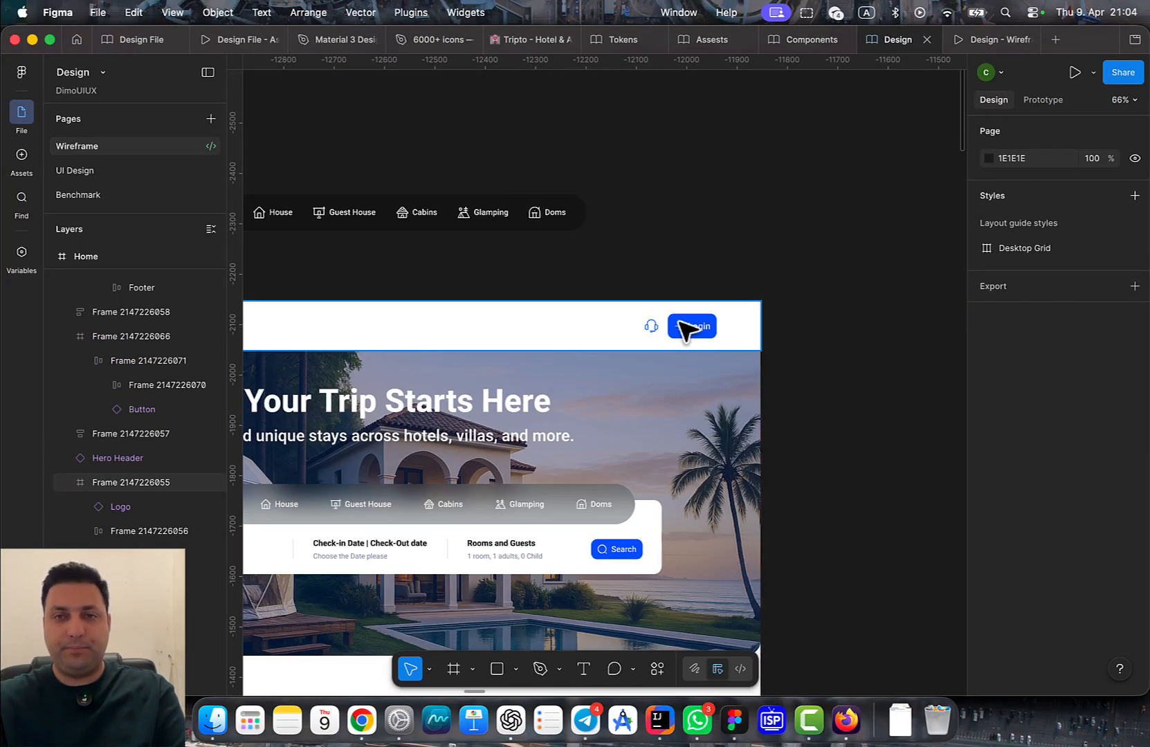
pyautogui.click(686, 328)
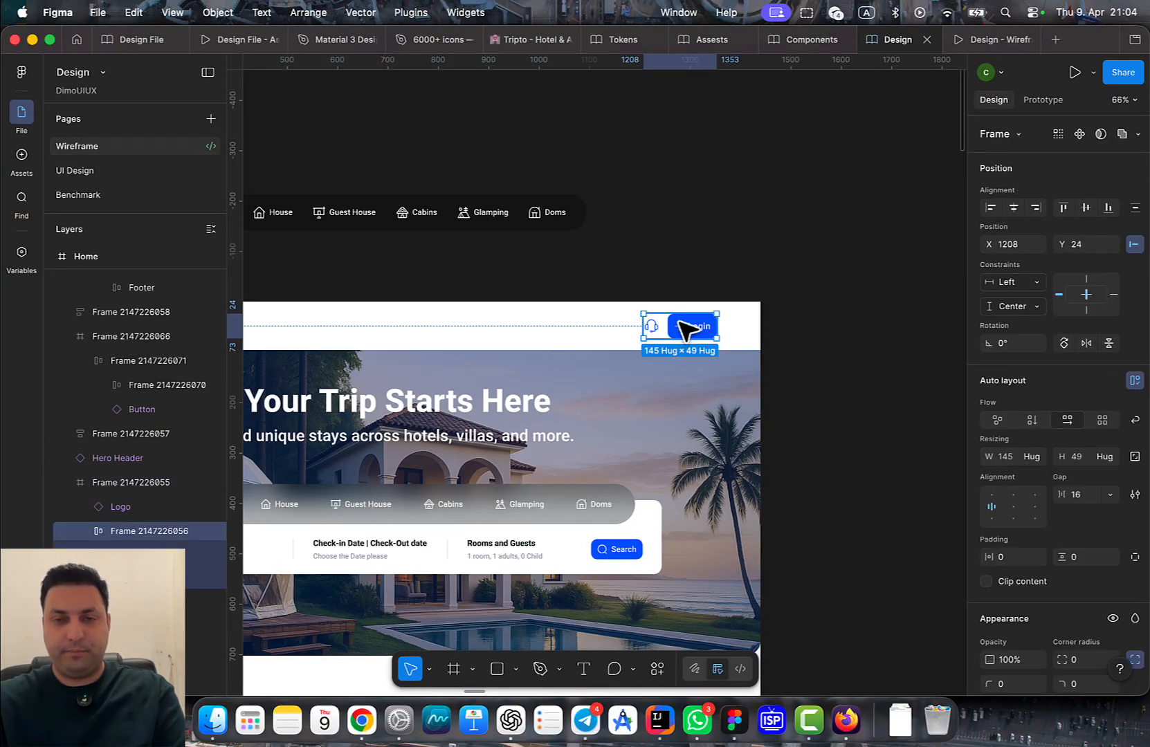
pyautogui.press('super+v')
pyautogui.click(801, 379)
pyautogui.scroll(5, 743, 346)
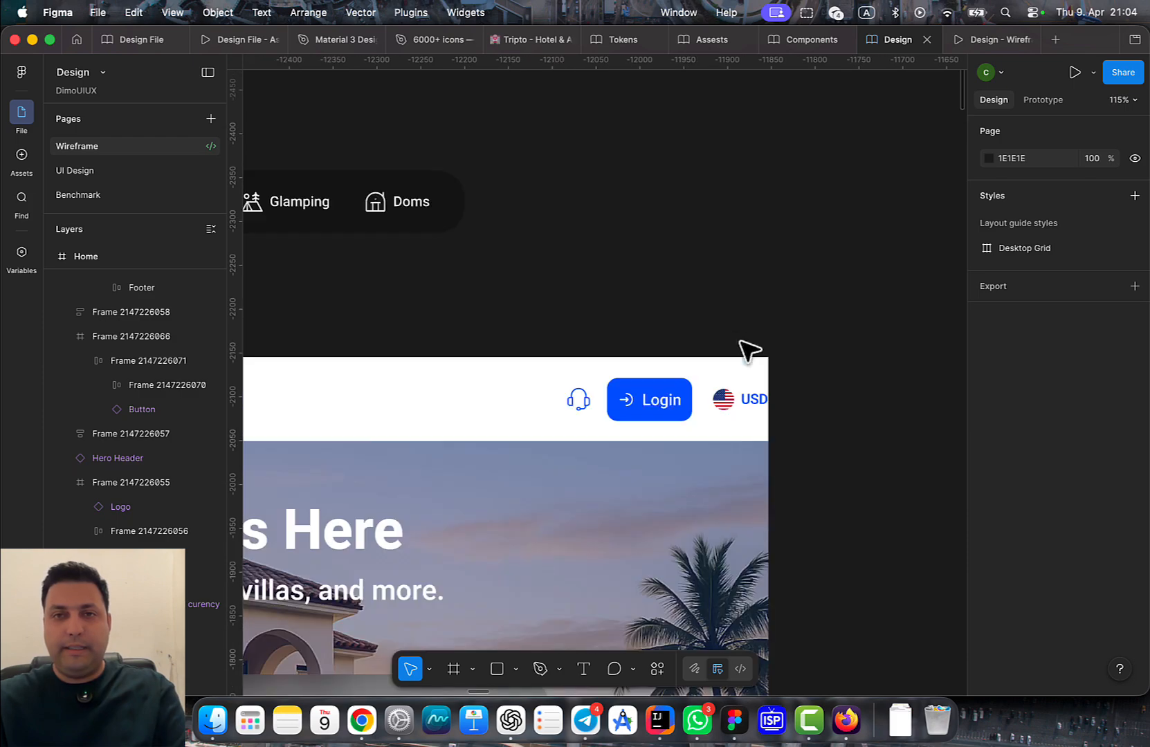
# Reorder the header group so the USD selector comes before the support icon and Login button
pyautogui.click(743, 405)
pyautogui.moveTo(744, 404); pyautogui.dragTo(580, 382)
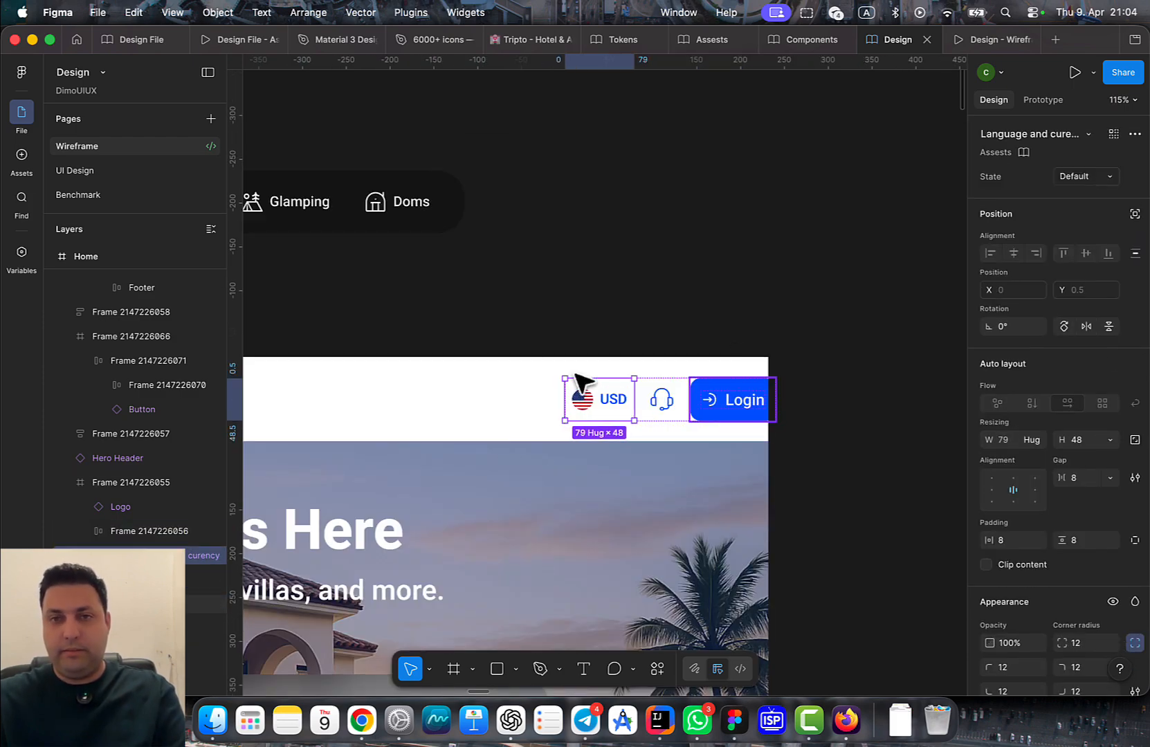
pyautogui.click(871, 344)
pyautogui.scroll(-3, 834, 323)
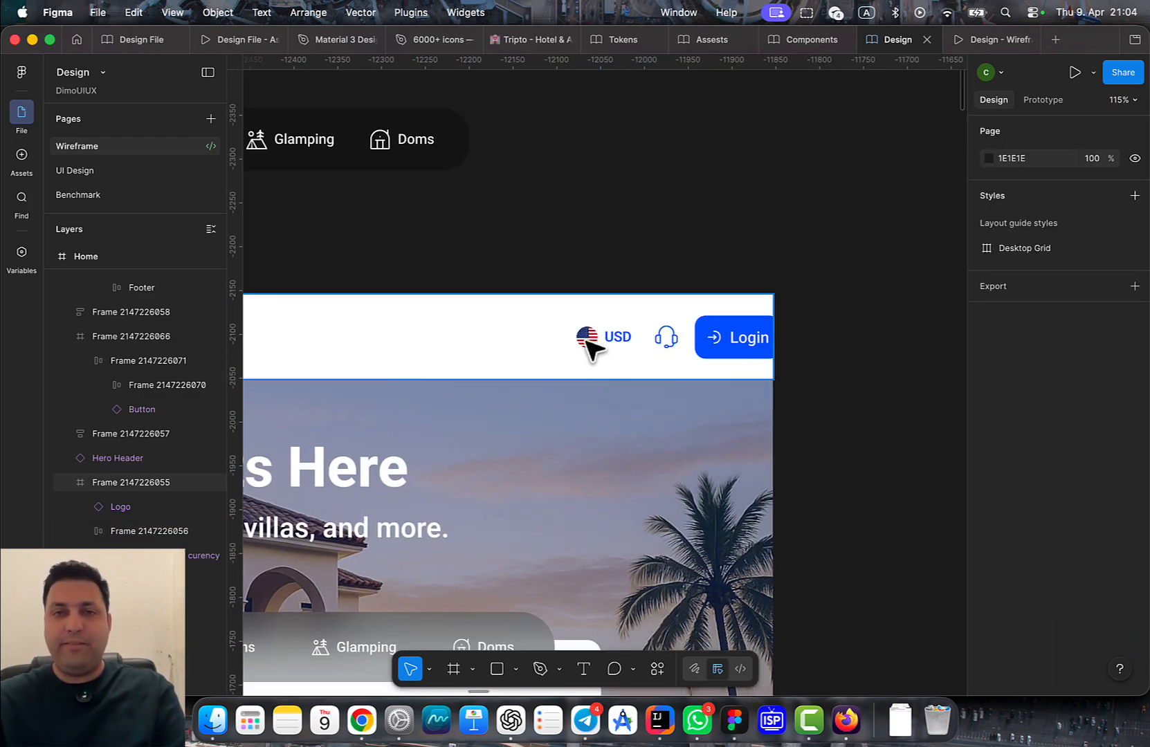
# Delete the USD selector from the header group, then undo the deletion
pyautogui.click(591, 349)
pyautogui.click(592, 350)
pyautogui.press('Delete')
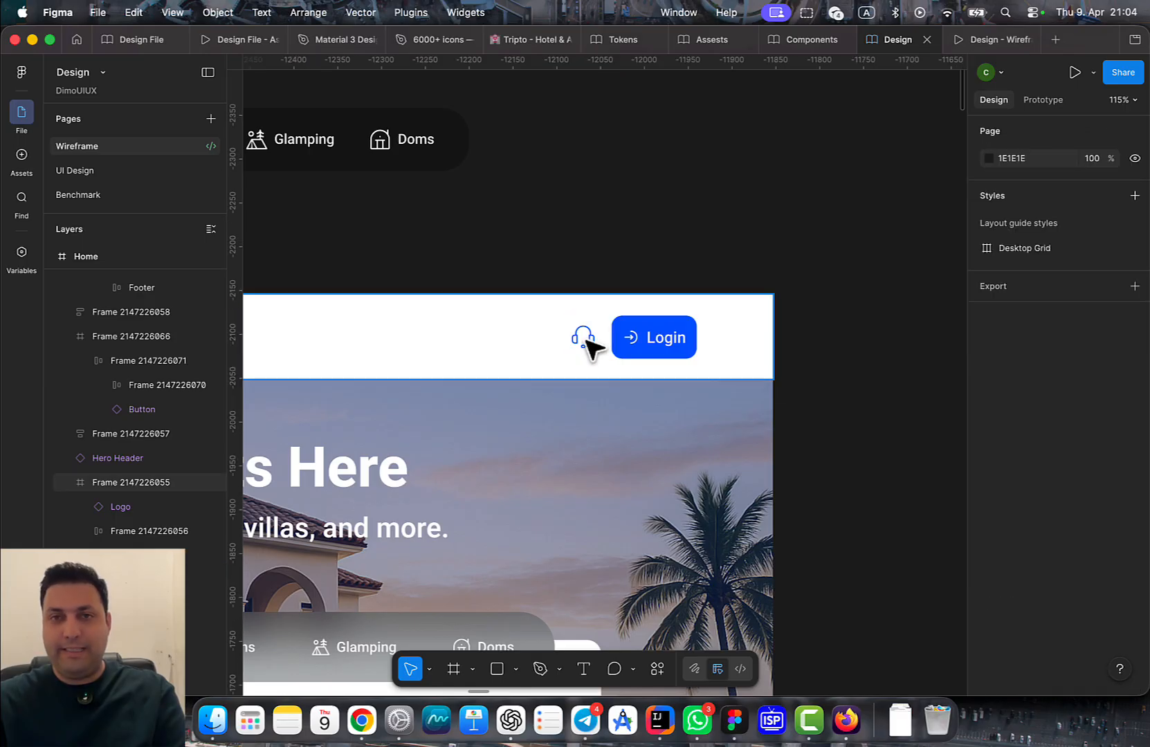
pyautogui.press('super+z')
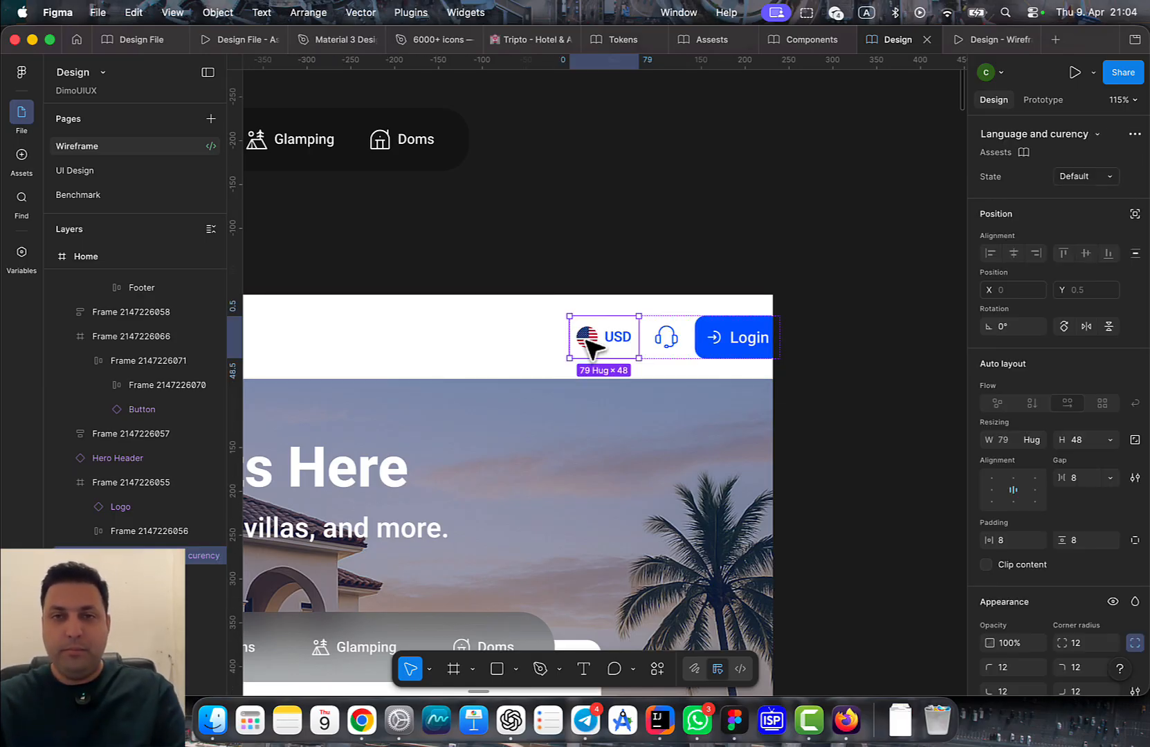
# Set the header group's horizontal constraint to Right and test it by deleting and restoring the USD selector
pyautogui.click(719, 339)
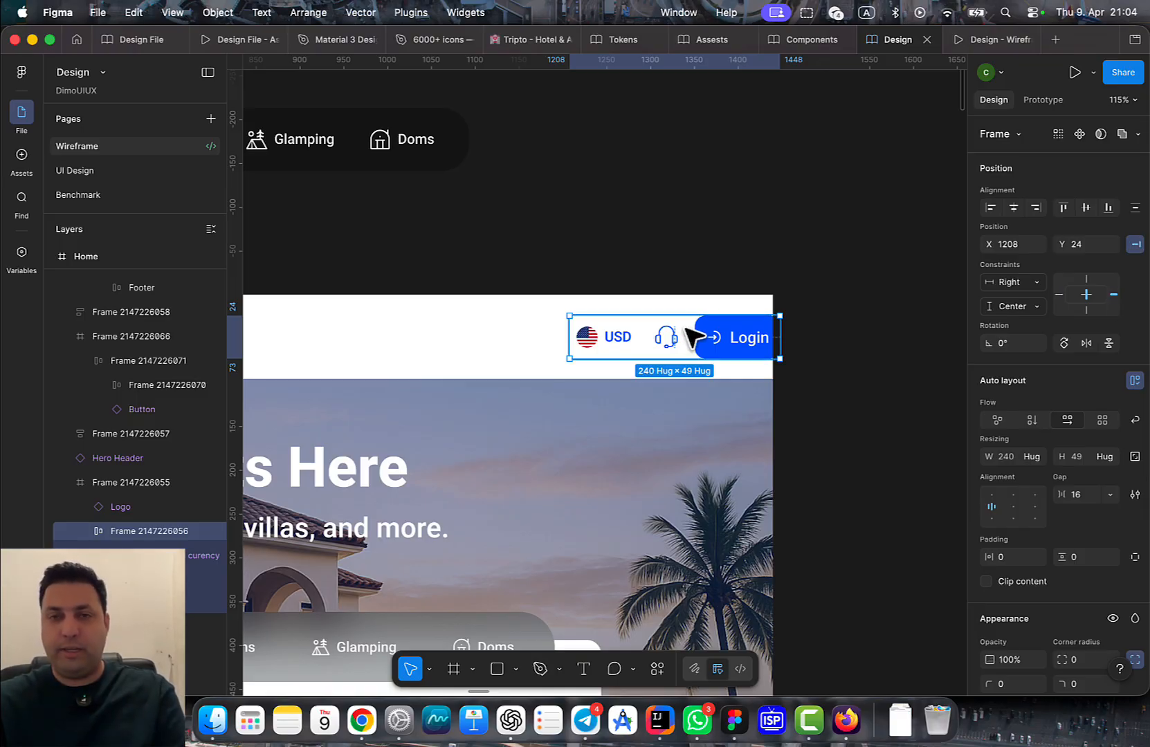
pyautogui.doubleClick(609, 336)
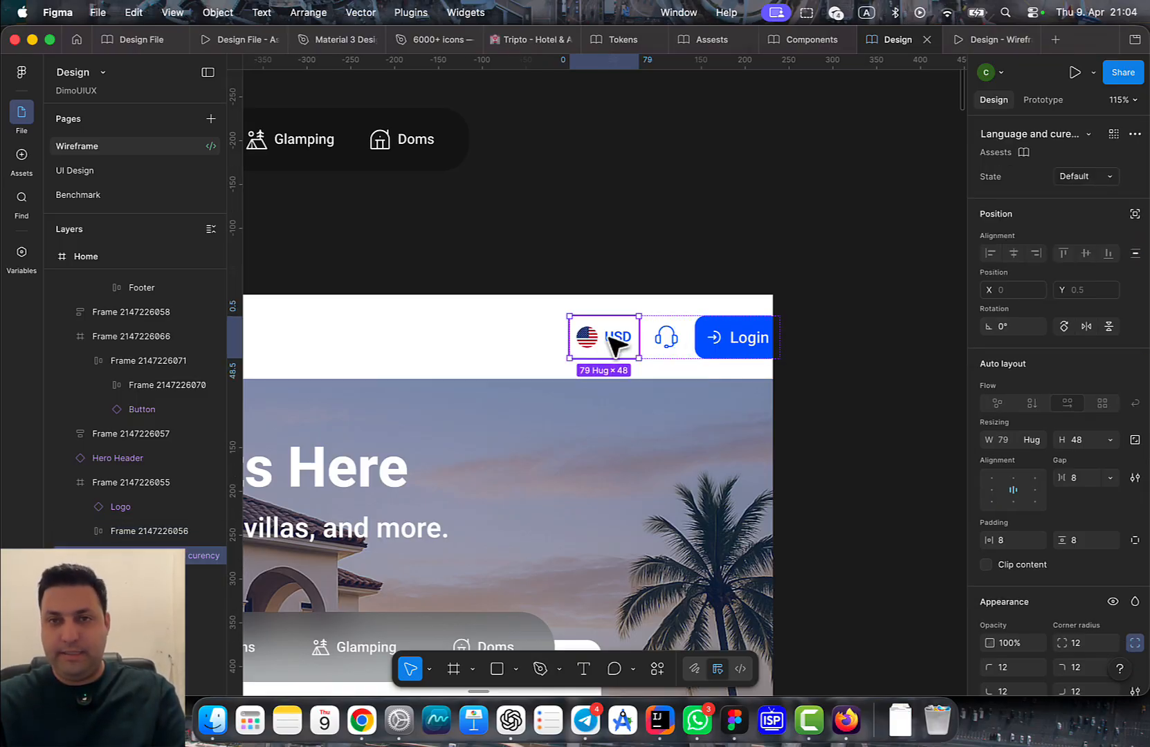
pyautogui.press('Delete')
pyautogui.press('super+z')
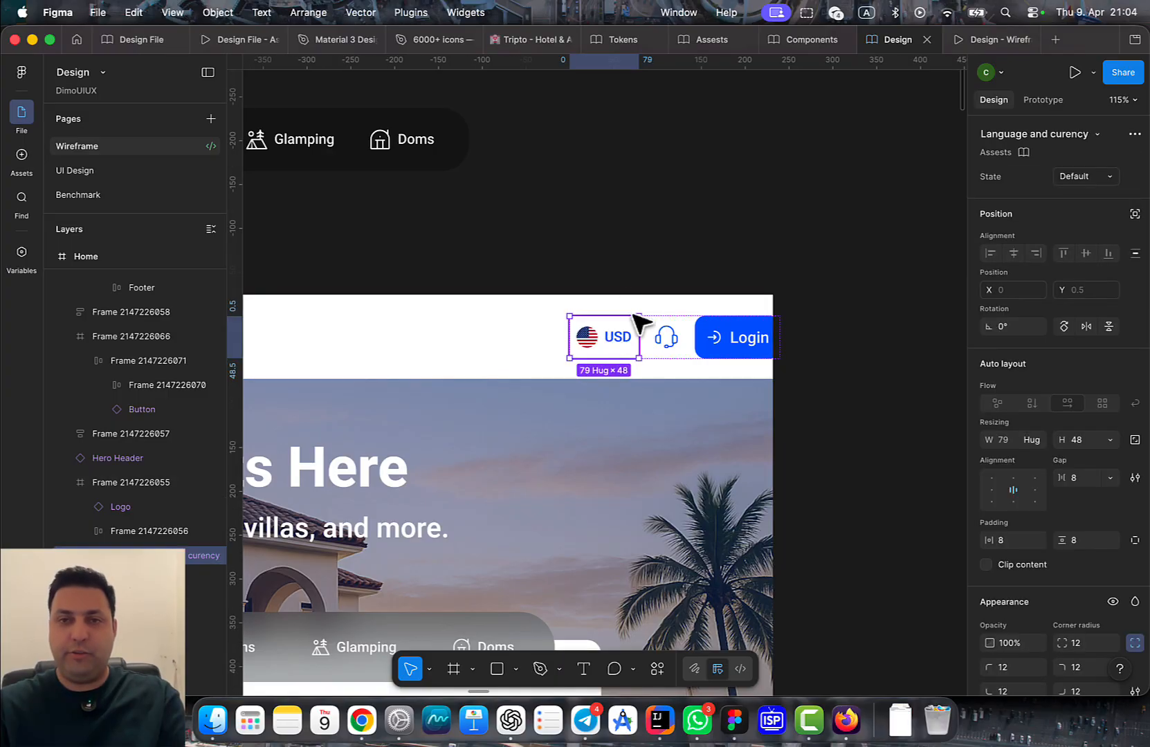
# Show the layout guides and move the header group to X 1112, in line with the last grid column
pyautogui.click(798, 372)
pyautogui.click(743, 354)
pyautogui.hotkey('shift', 'g')
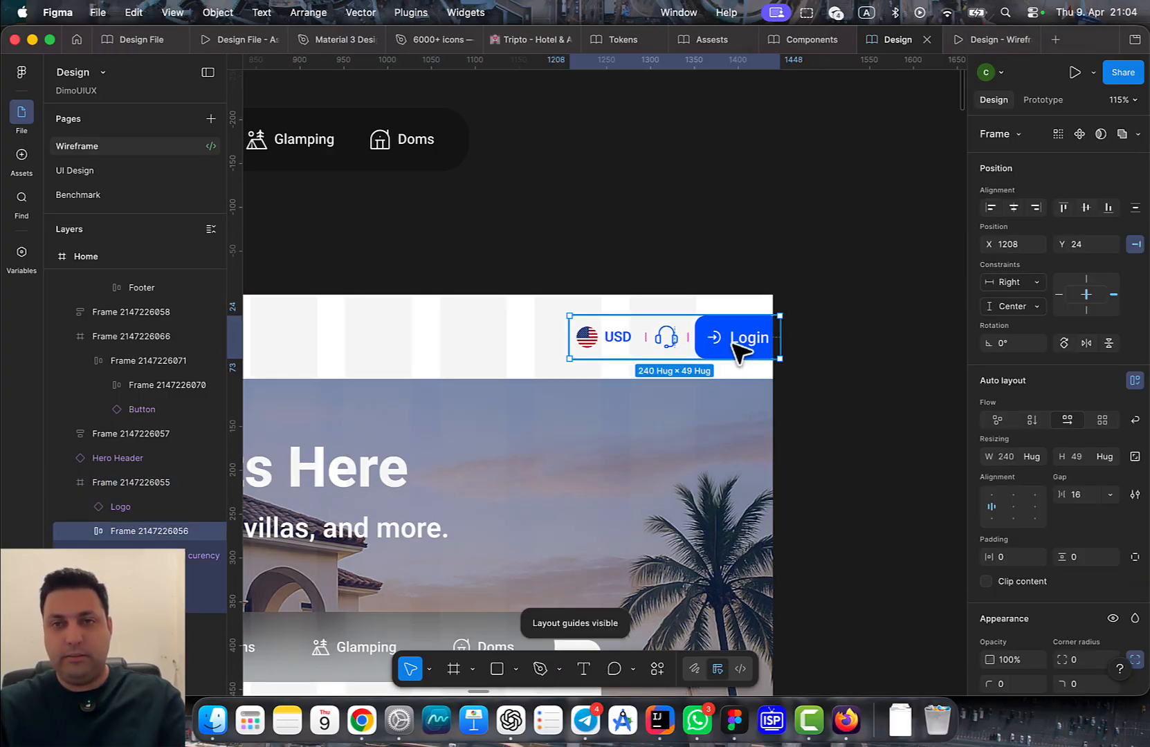
pyautogui.moveTo(740, 352); pyautogui.dragTo(650, 340)
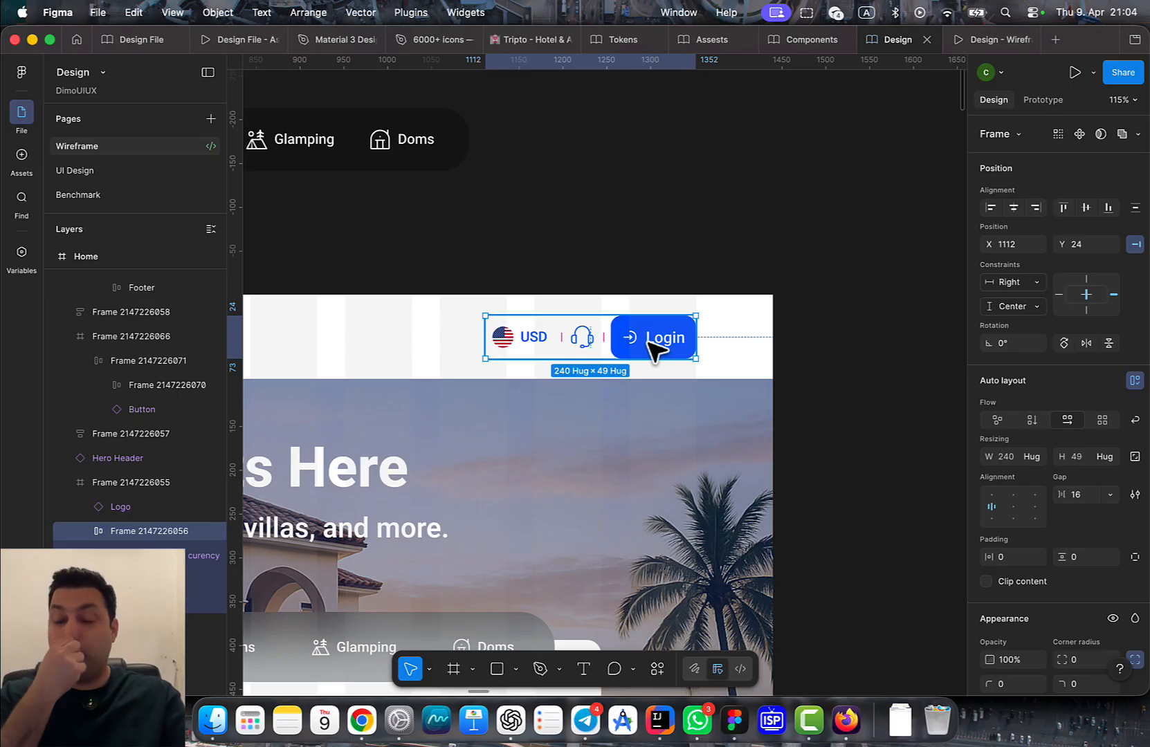
# Fine-tune the header group against the layout grid to X 1112 and centre it vertically in the header
pyautogui.scroll(-5, 761, 350)
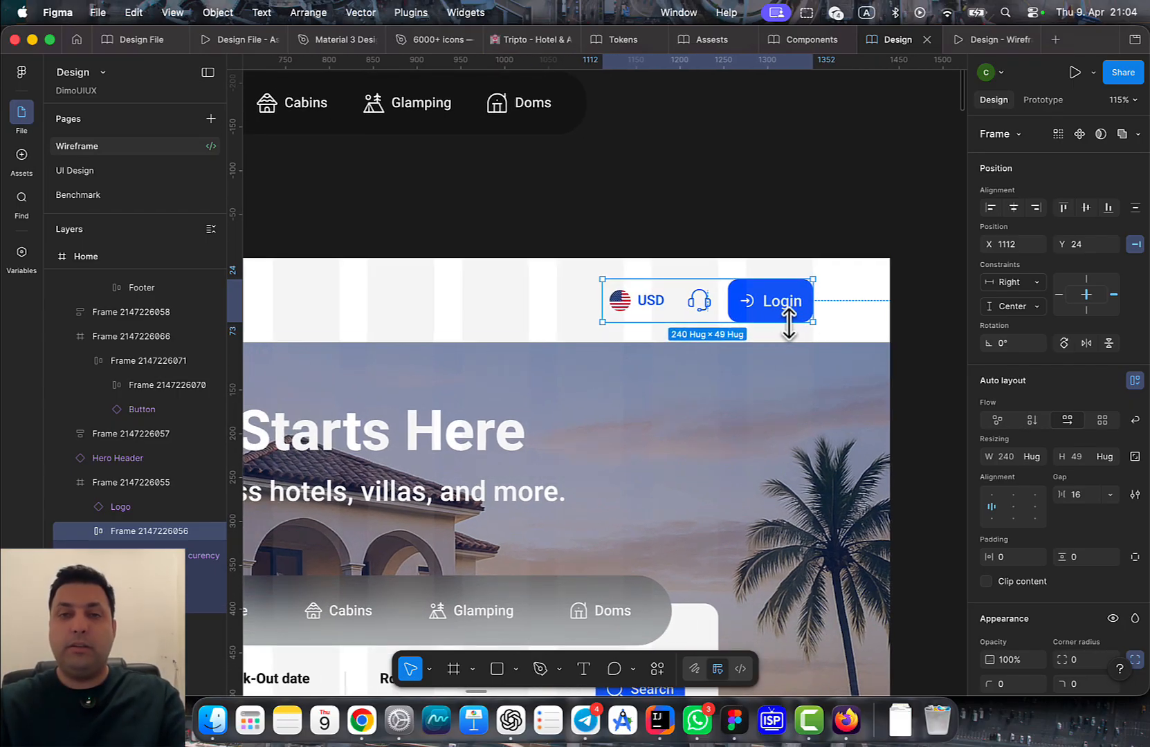
pyautogui.scroll(-1, 680, 320)
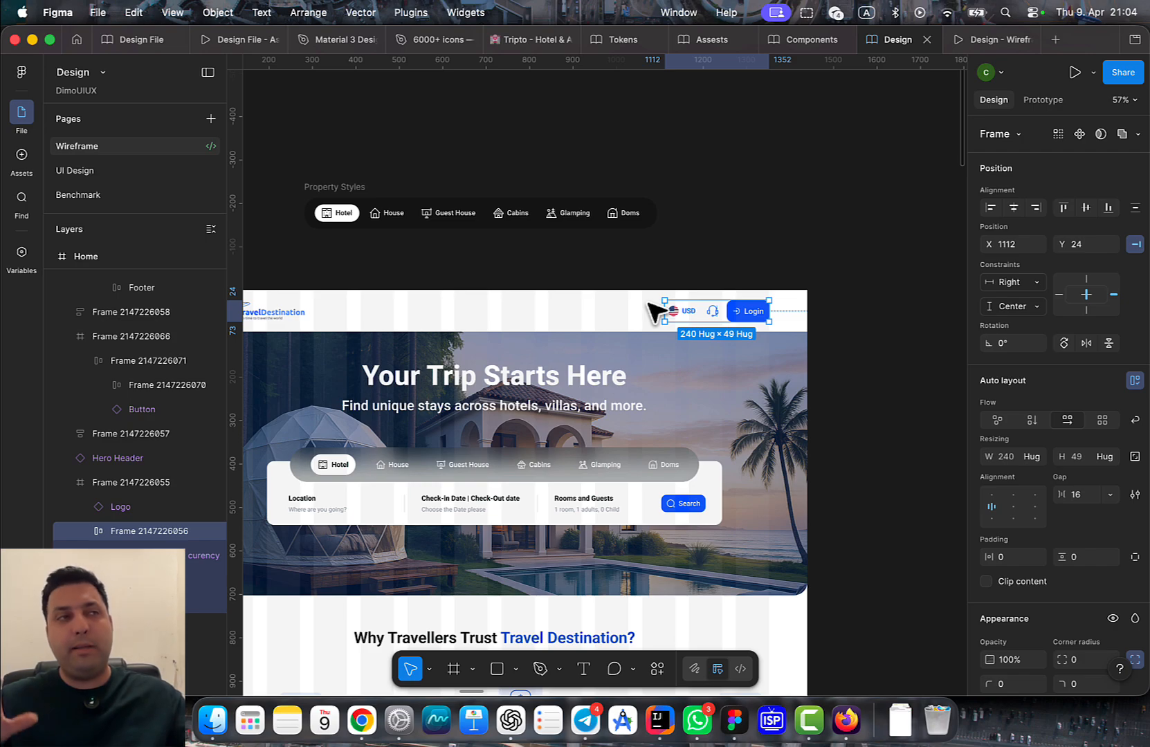
pyautogui.scroll(-2, 675, 336)
pyautogui.scroll(10, 774, 254)
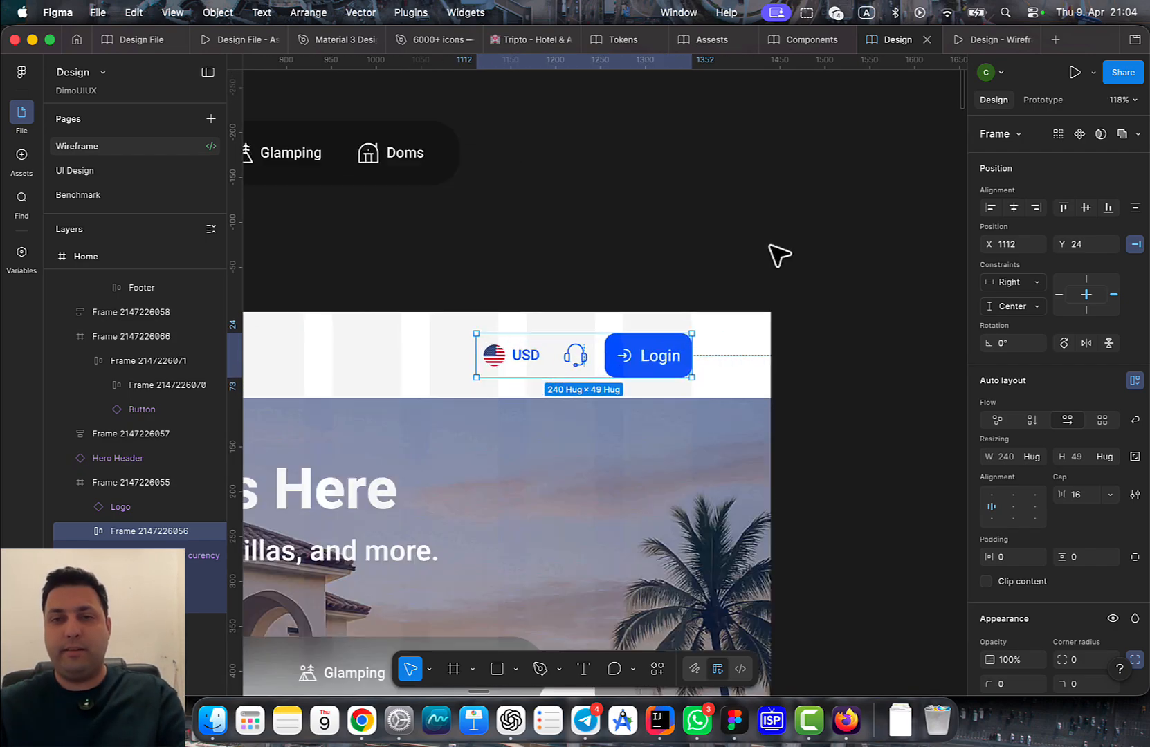
pyautogui.moveTo(797, 339)
pyautogui.mouseDown()
pyautogui.moveTo(759, 339)
pyautogui.moveTo(800, 334)
pyautogui.moveTo(788, 330)
pyautogui.mouseUp()
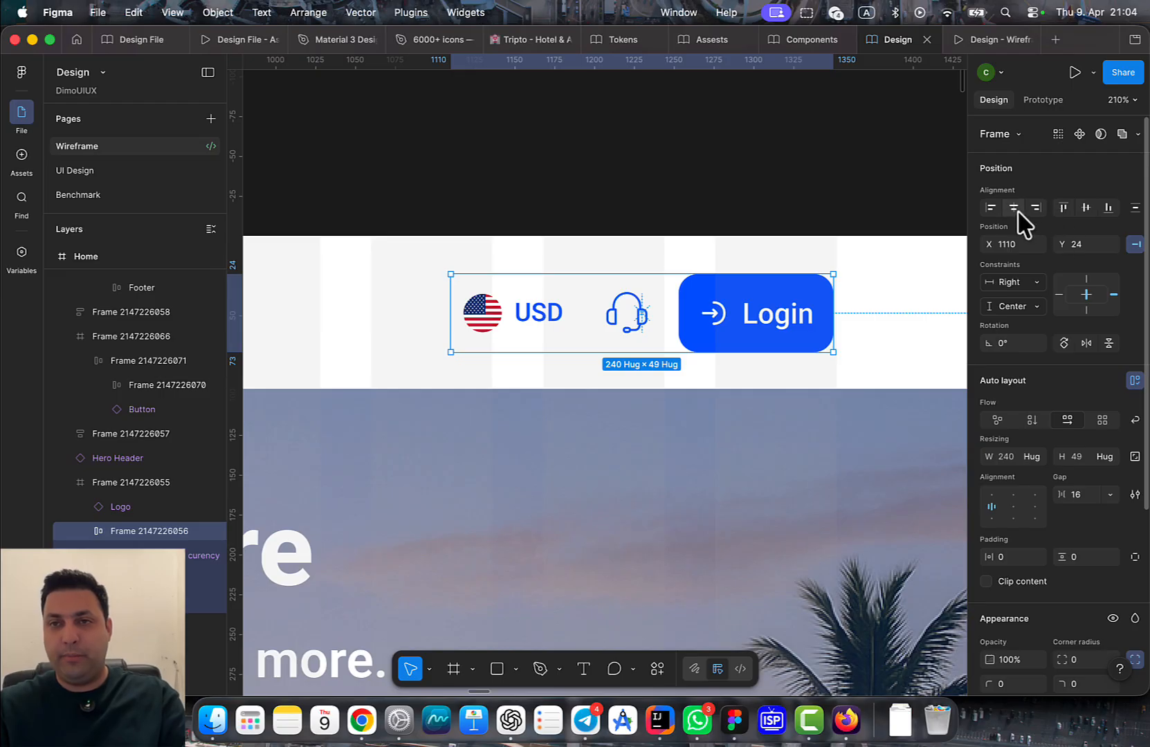
pyautogui.hscroll(3, 750, 335)
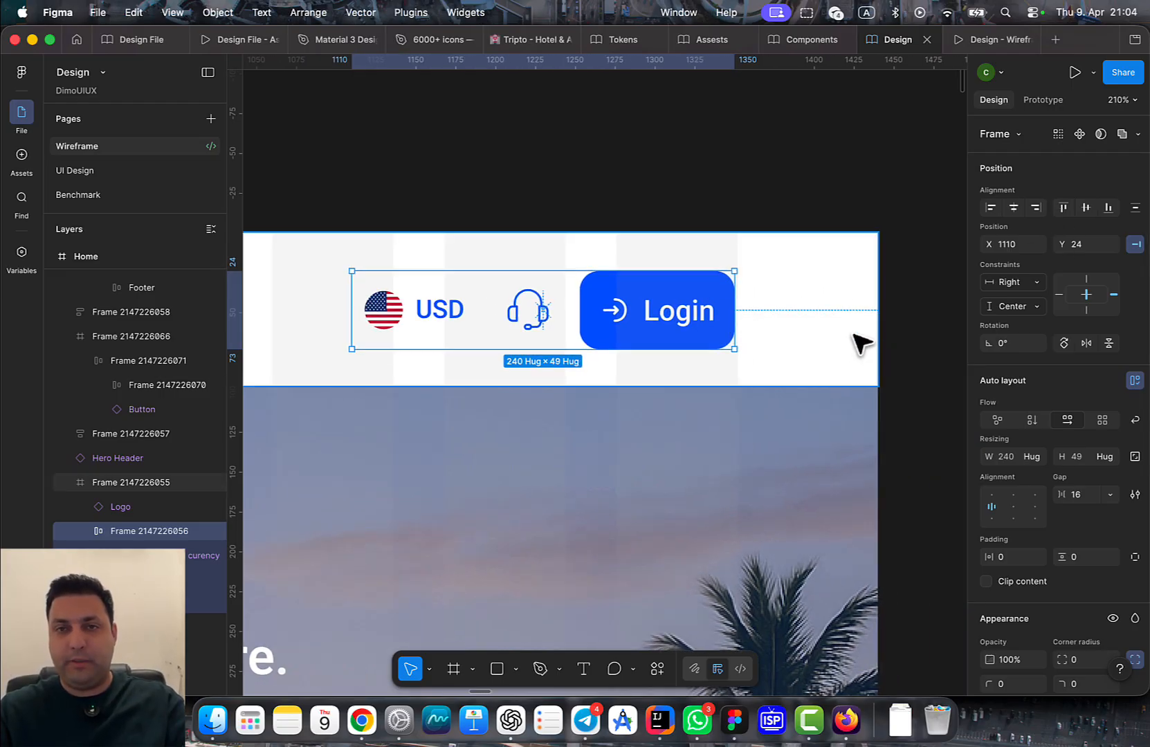
pyautogui.press('alt')
pyautogui.press('Right')
pyautogui.press('Right')
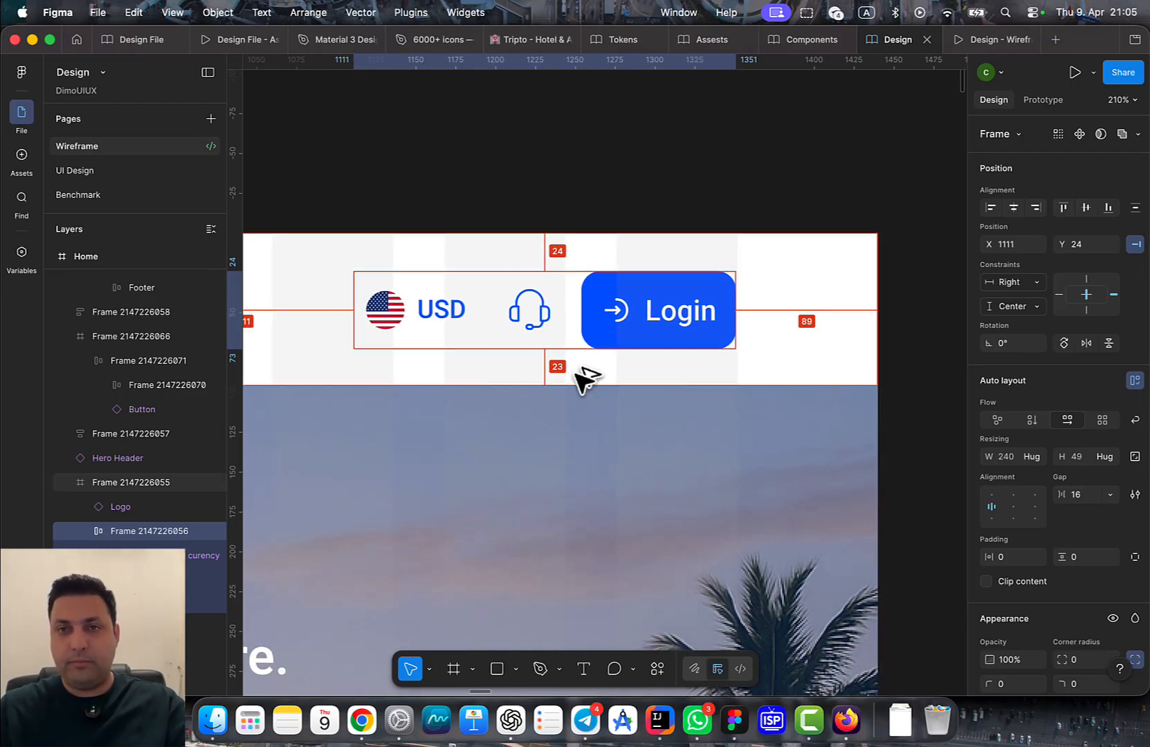
pyautogui.click(1085, 208)
# Move the group of three feature items and connecting curves from below "Why Travellers Trust" onto the empty canvas beside the Home frame
pyautogui.scroll(-5, 711, 305)
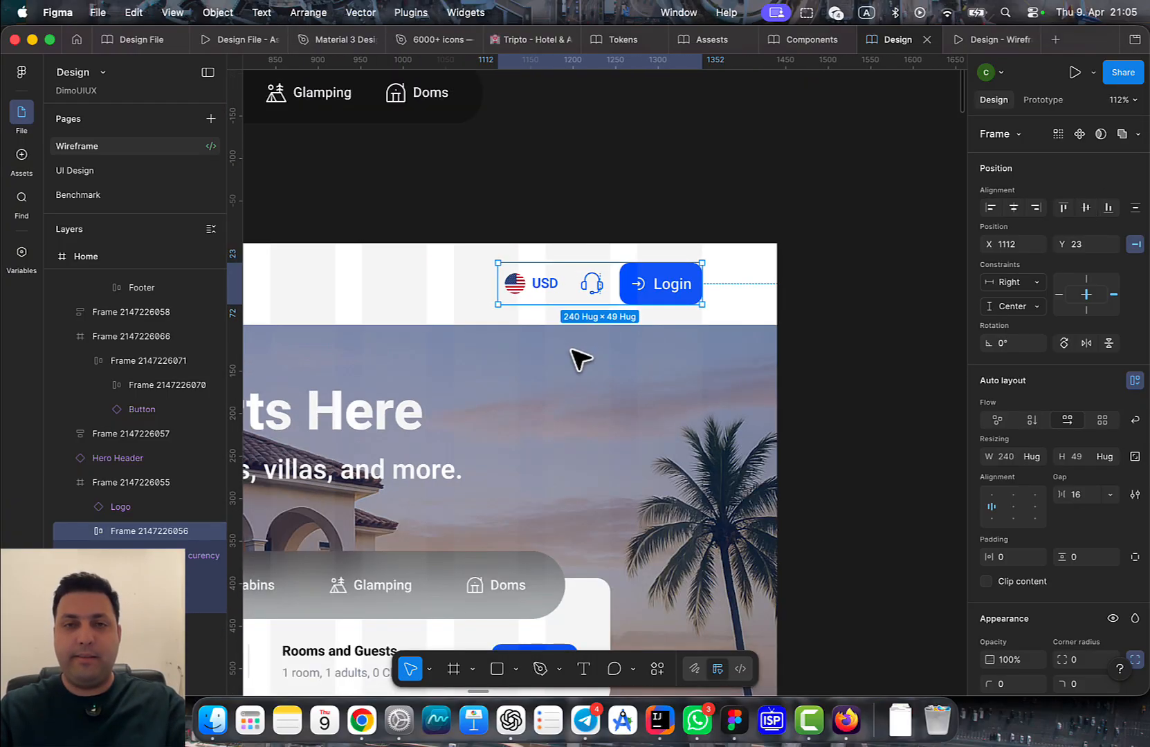
pyautogui.scroll(-5, 580, 358)
pyautogui.scroll(-3, 654, 239)
pyautogui.scroll(-3, 655, 239)
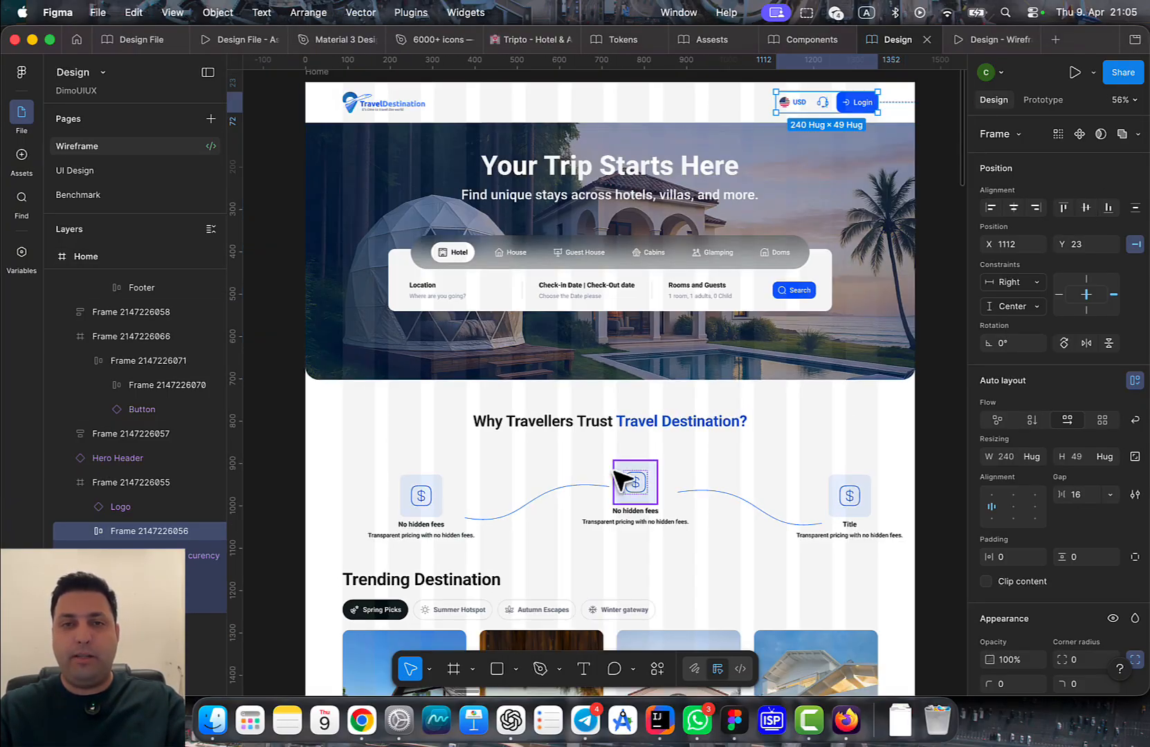
pyautogui.scroll(-2, 626, 457)
pyautogui.scroll(-3, 601, 437)
pyautogui.hscroll(-5, 708, 395)
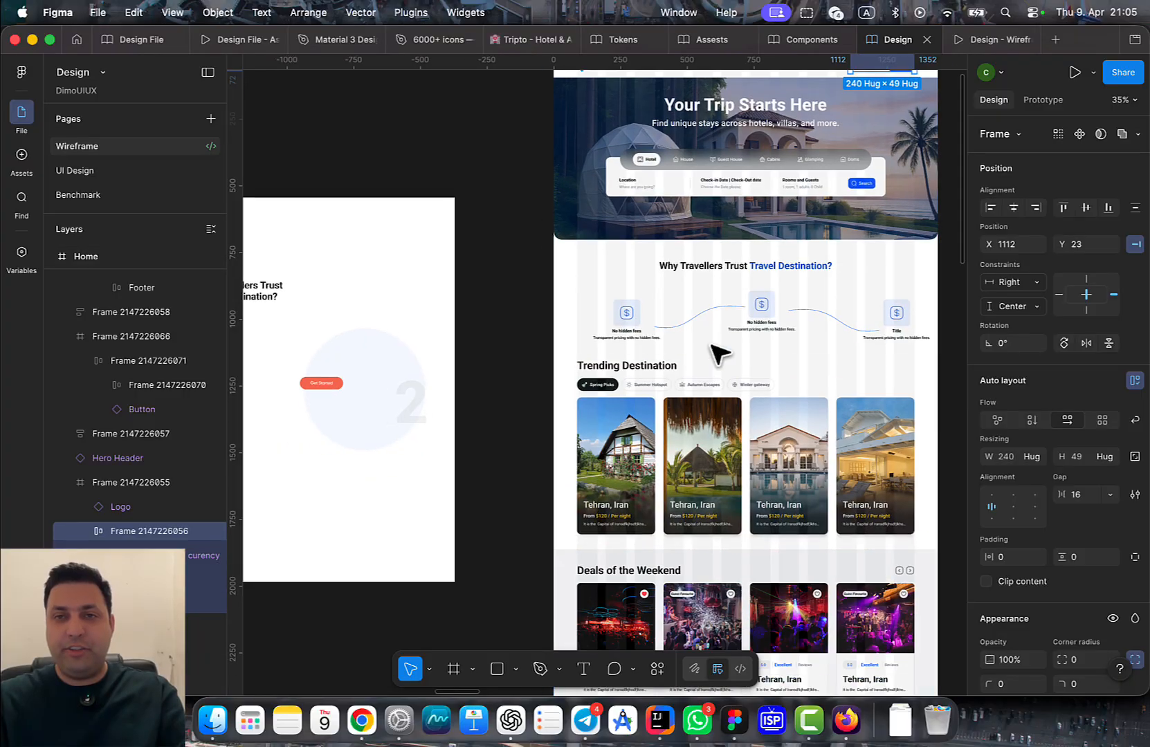
pyautogui.scroll(3, 711, 346)
pyautogui.hscroll(2, 711, 346)
pyautogui.doubleClick(696, 409)
pyautogui.click(848, 388)
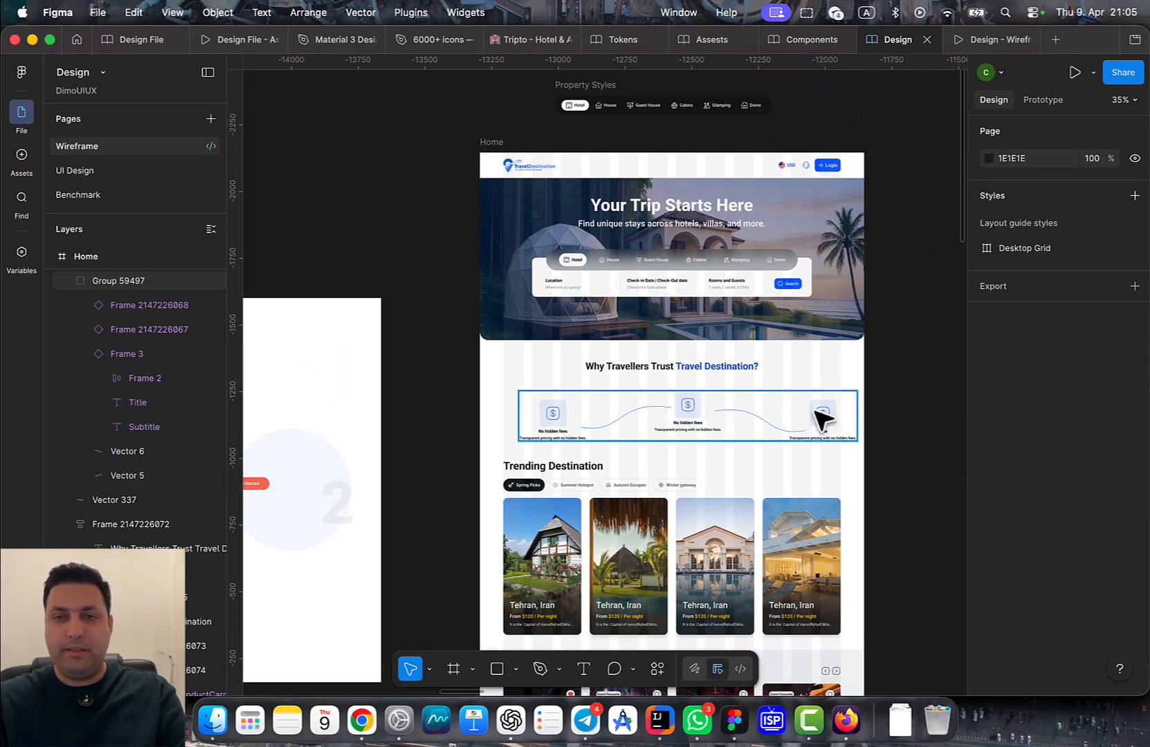
pyautogui.click(694, 418)
pyautogui.moveTo(657, 405); pyautogui.dragTo(262, 210)
pyautogui.hscroll(-3, 557, 255)
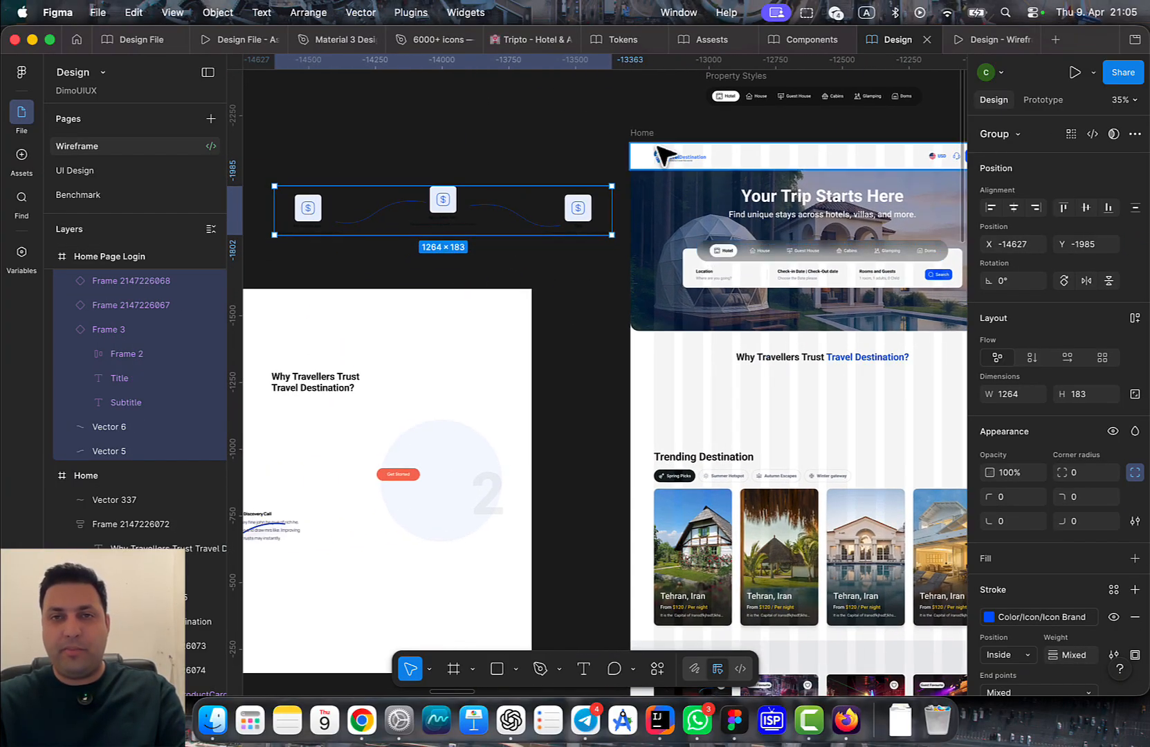
# Draw a straight horizontal four-point Pen path, 1260 wide, at X 91, Y 953.5 below the "Why Travellers Trust" heading
pyautogui.click(642, 133)
pyautogui.hscroll(3, 639, 244)
pyautogui.scroll(-2, 639, 244)
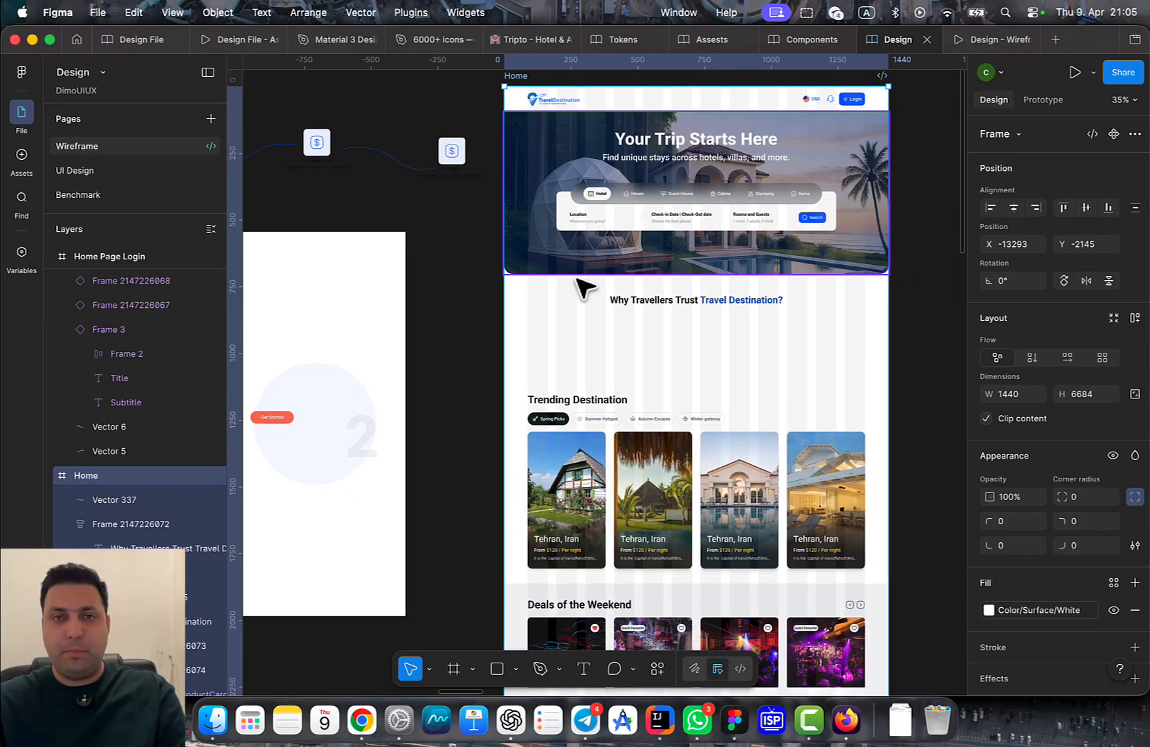
pyautogui.scroll(5, 584, 287)
pyautogui.press('p')
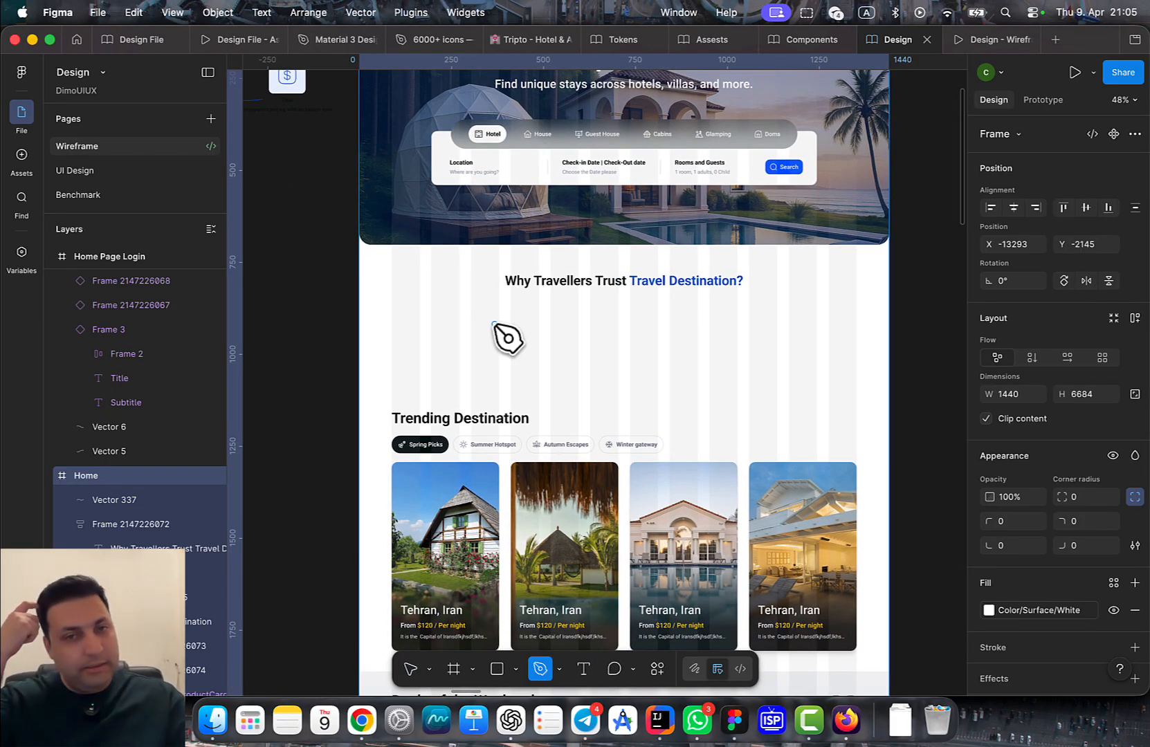
pyautogui.scroll(4, 509, 338)
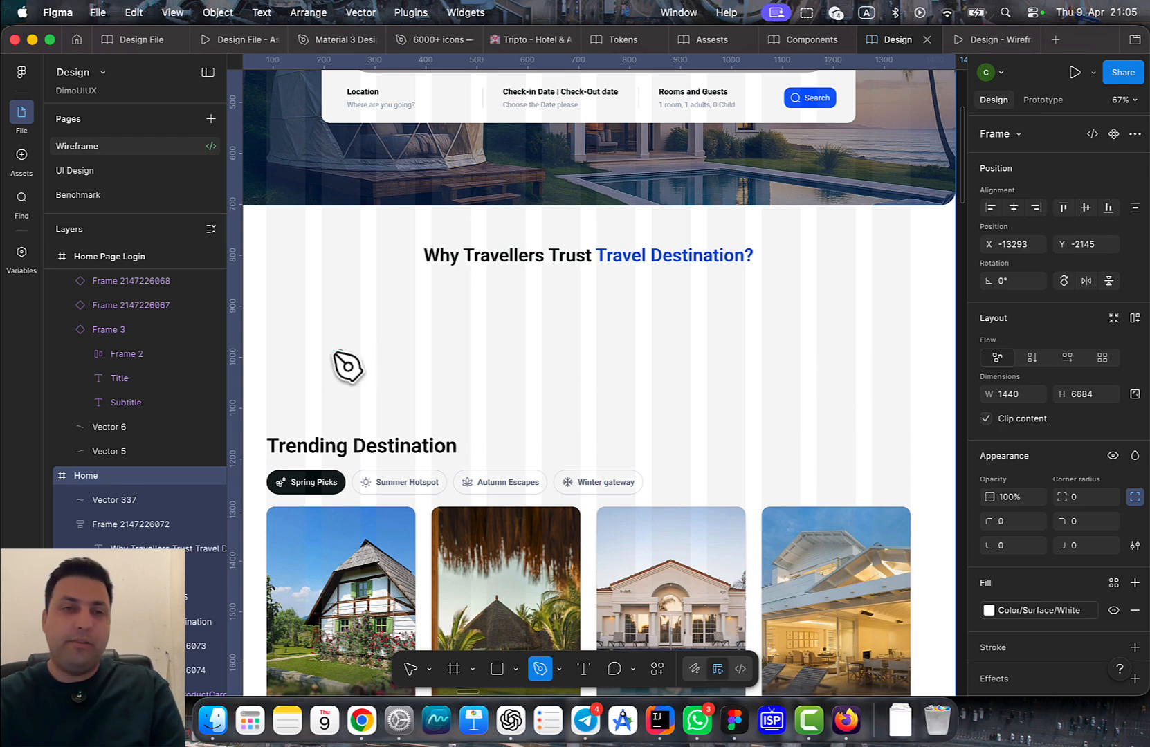
pyautogui.click(268, 334)
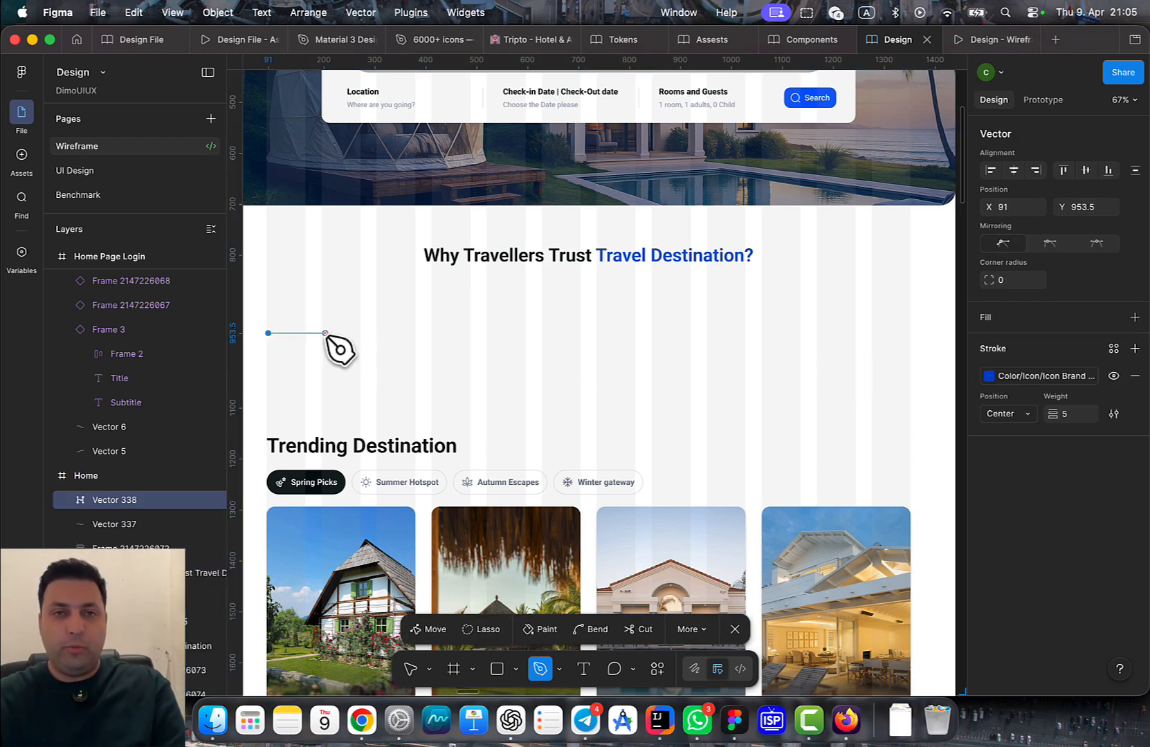
pyautogui.click(469, 333)
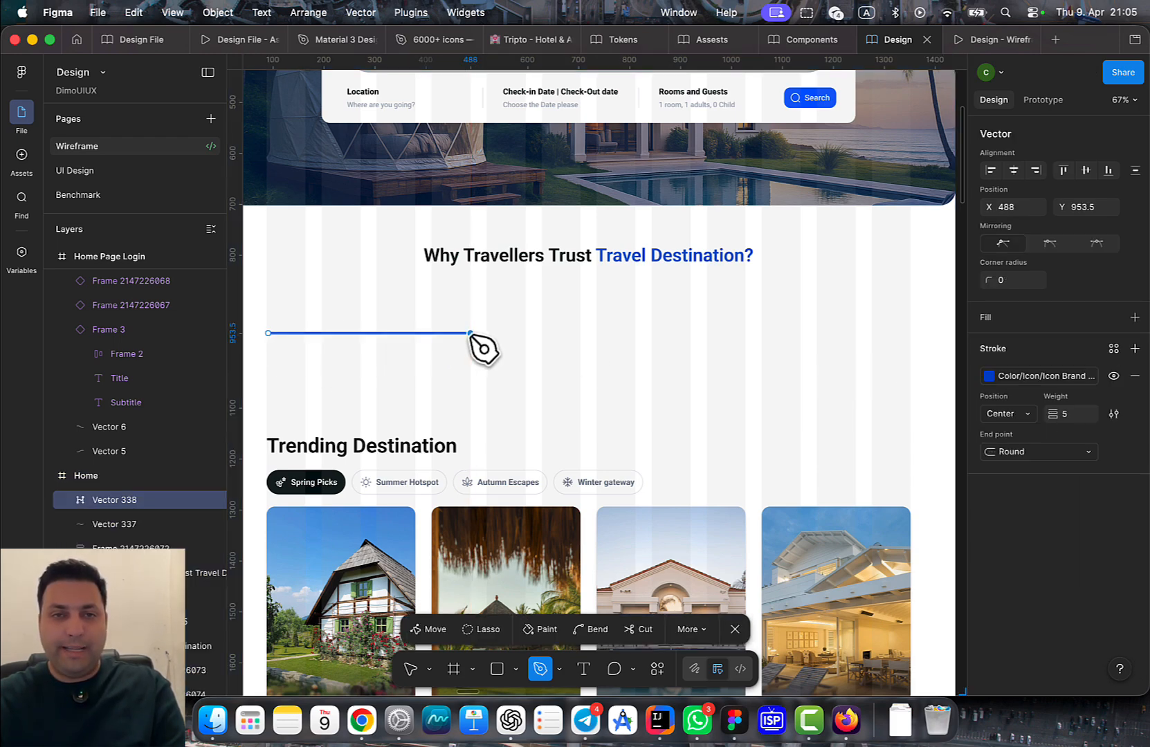
pyautogui.click(688, 332)
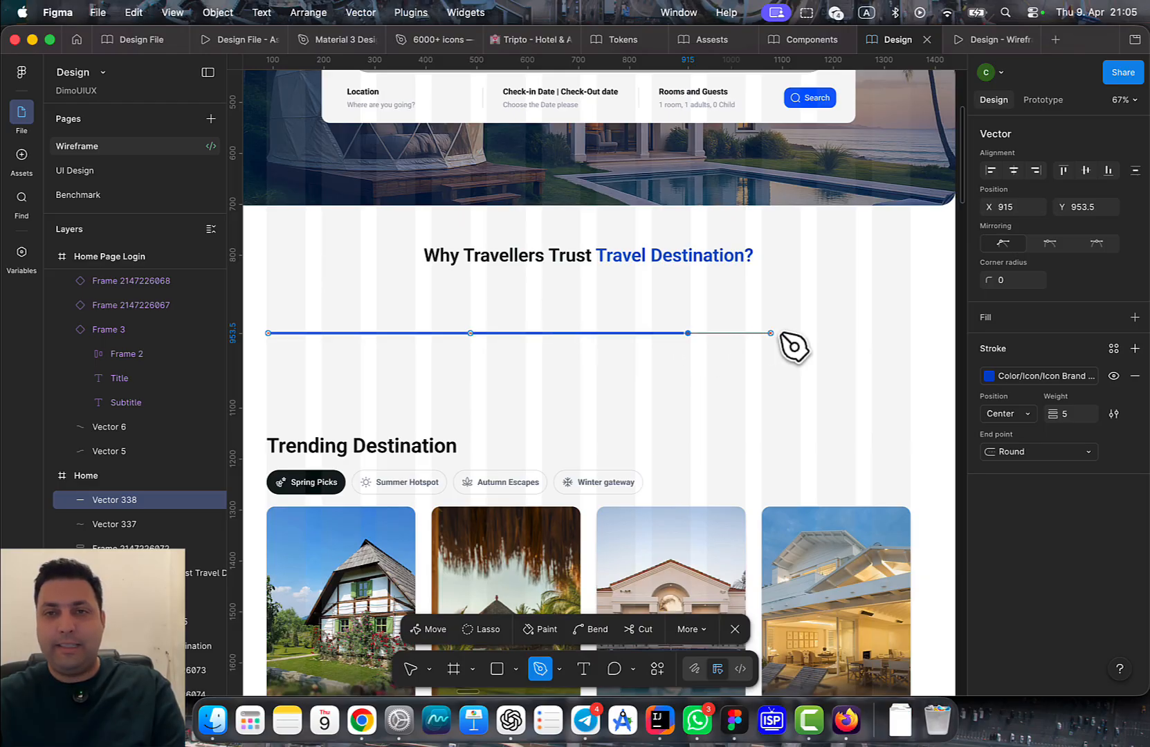
pyautogui.click(909, 333)
pyautogui.press('Escape')
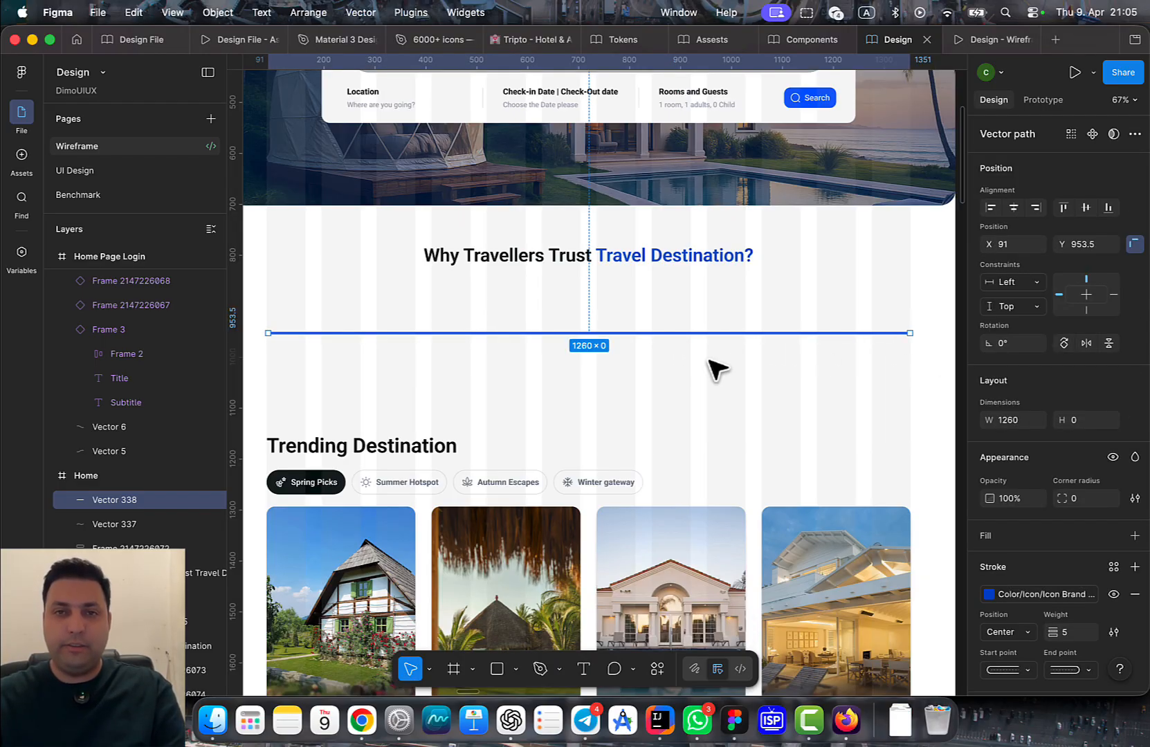
# Edit the path's points and pull its second point down to X 487.5, Y 1018
pyautogui.doubleClick(672, 334)
pyautogui.scroll(4, 531, 372)
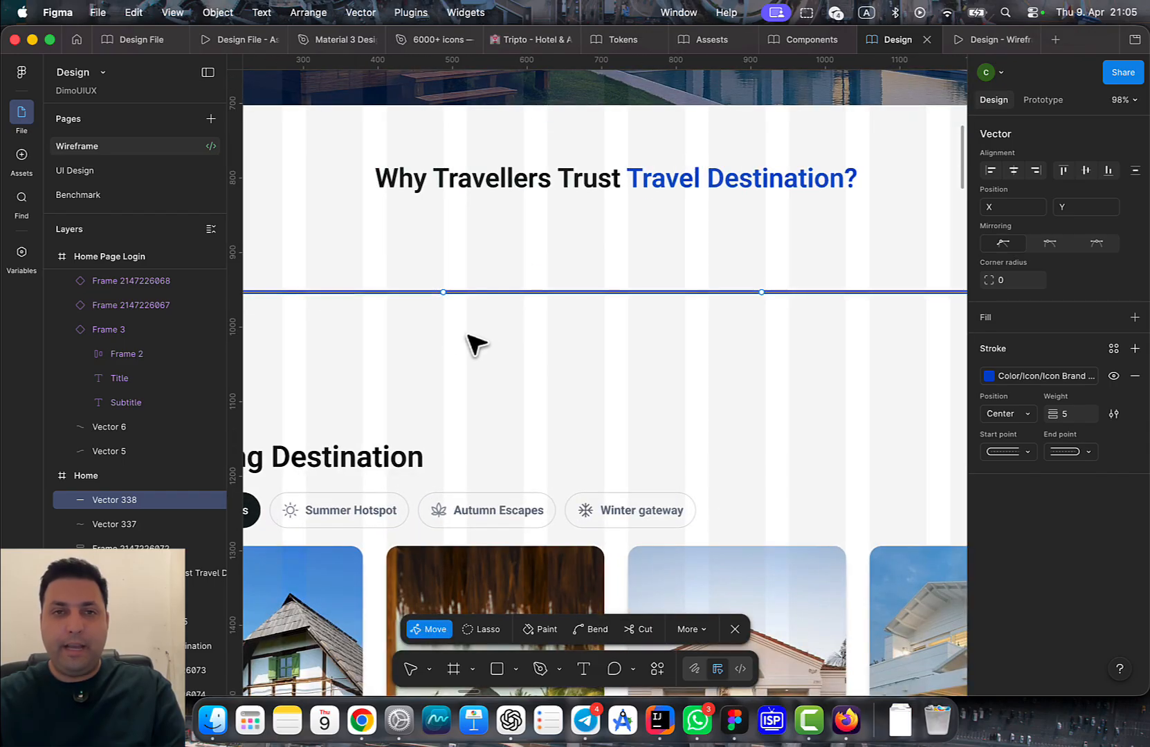
pyautogui.moveTo(517, 342); pyautogui.dragTo(516, 383)
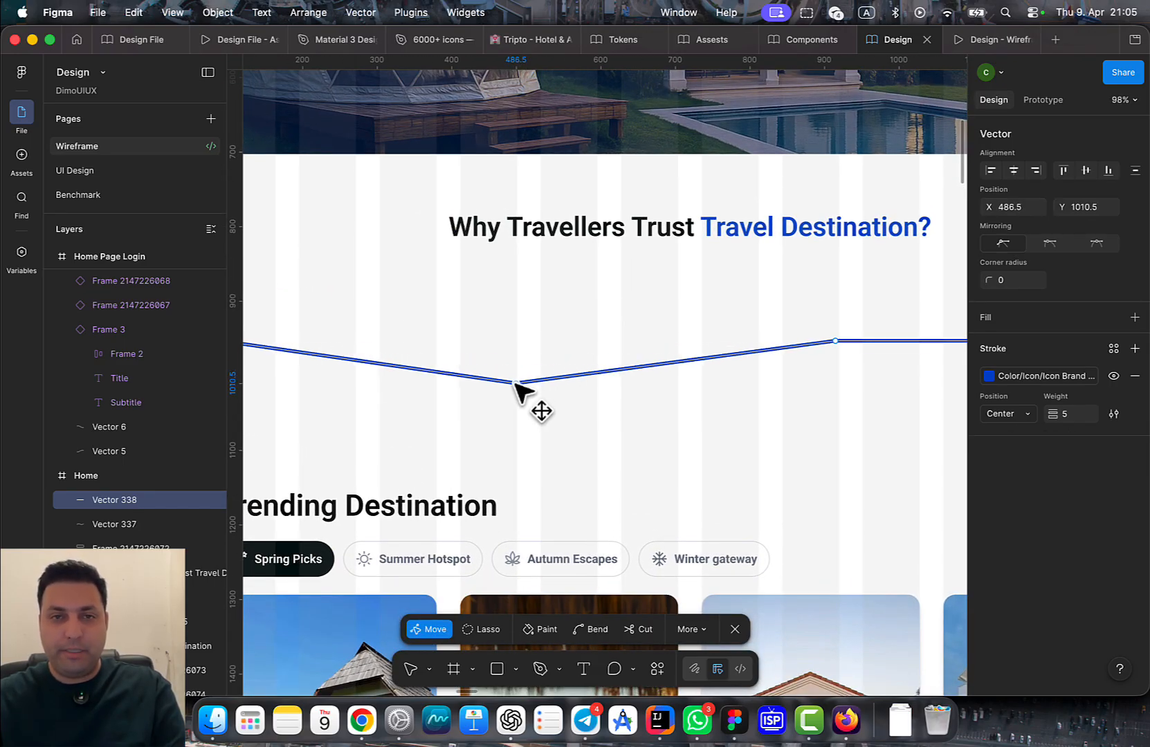
pyautogui.scroll(5, 511, 411)
pyautogui.scroll(4, 512, 409)
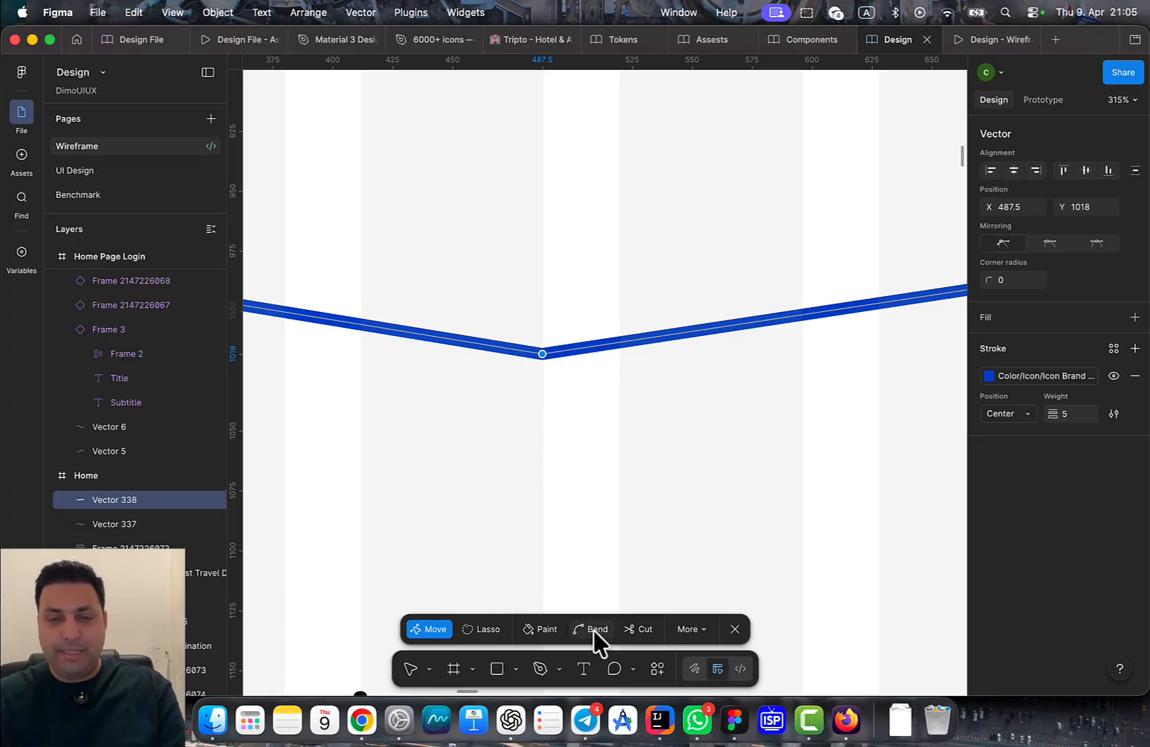
# Bend the path's second and third points into smooth curves with mirrored handles
pyautogui.press('super')
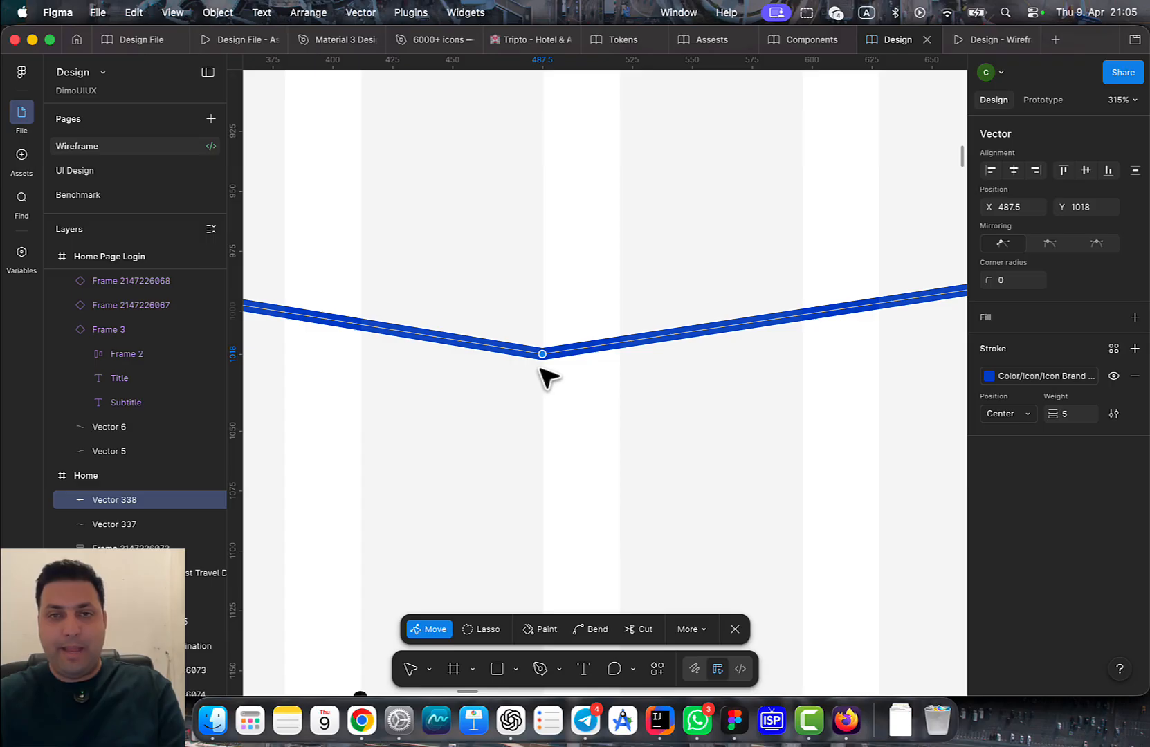
pyautogui.press('super')
pyautogui.moveTo(542, 357); pyautogui.dragTo(299, 383)
pyautogui.moveTo(541, 357); pyautogui.dragTo(323, 386)
pyautogui.press('space')
pyautogui.moveTo(734, 408); pyautogui.dragTo(260, 470)
pyautogui.scroll(-2, 499, 371)
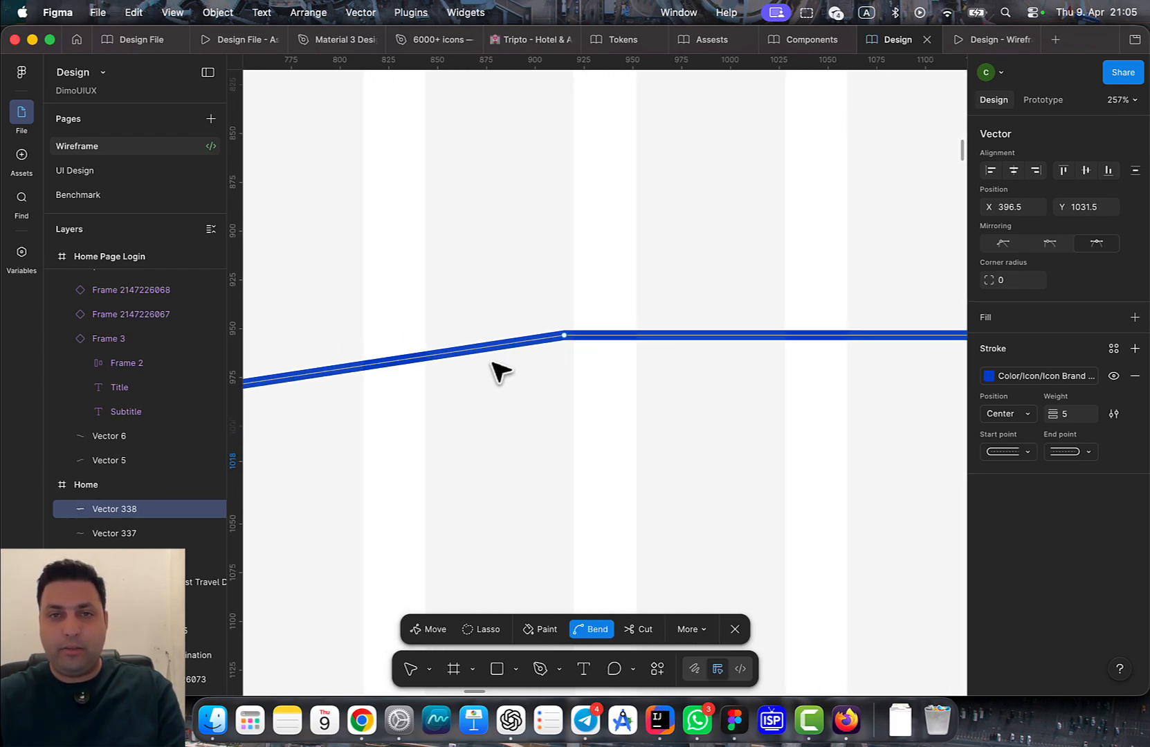
pyautogui.moveTo(561, 337); pyautogui.dragTo(452, 267)
pyautogui.scroll(-5, 543, 427)
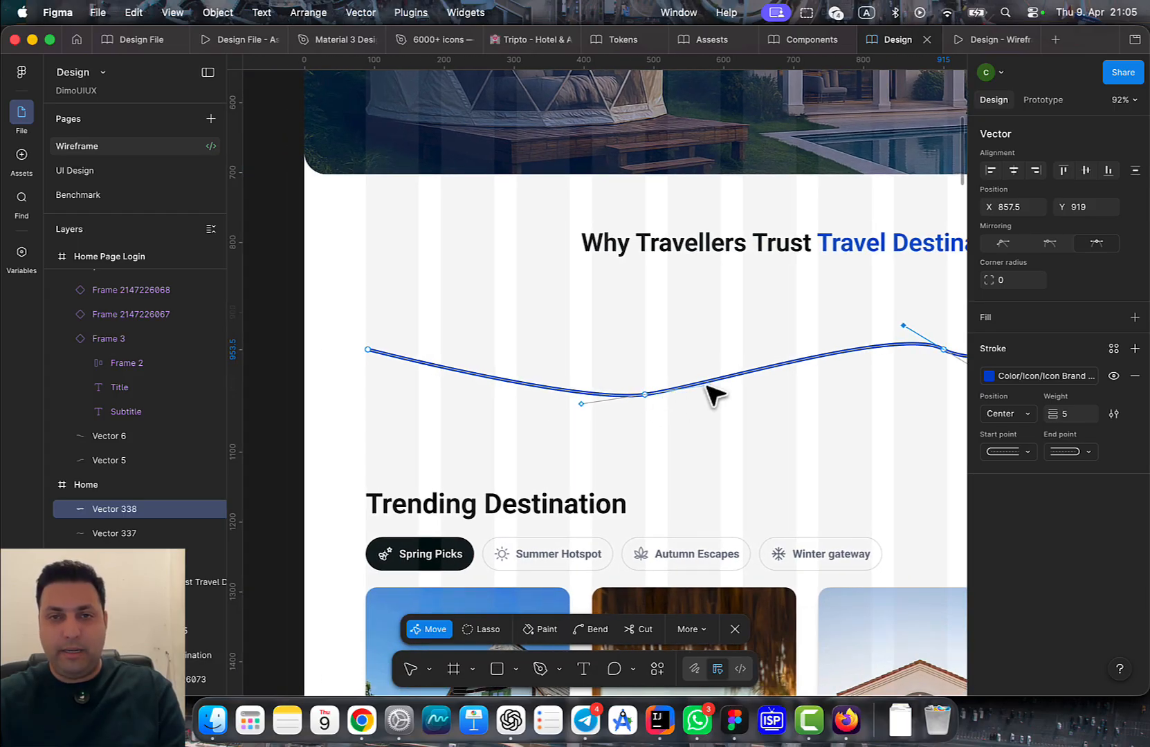
# Move the second point to X 484, Y 1043.5 and give it longer, level handles
pyautogui.moveTo(707, 384); pyautogui.dragTo(755, 387)
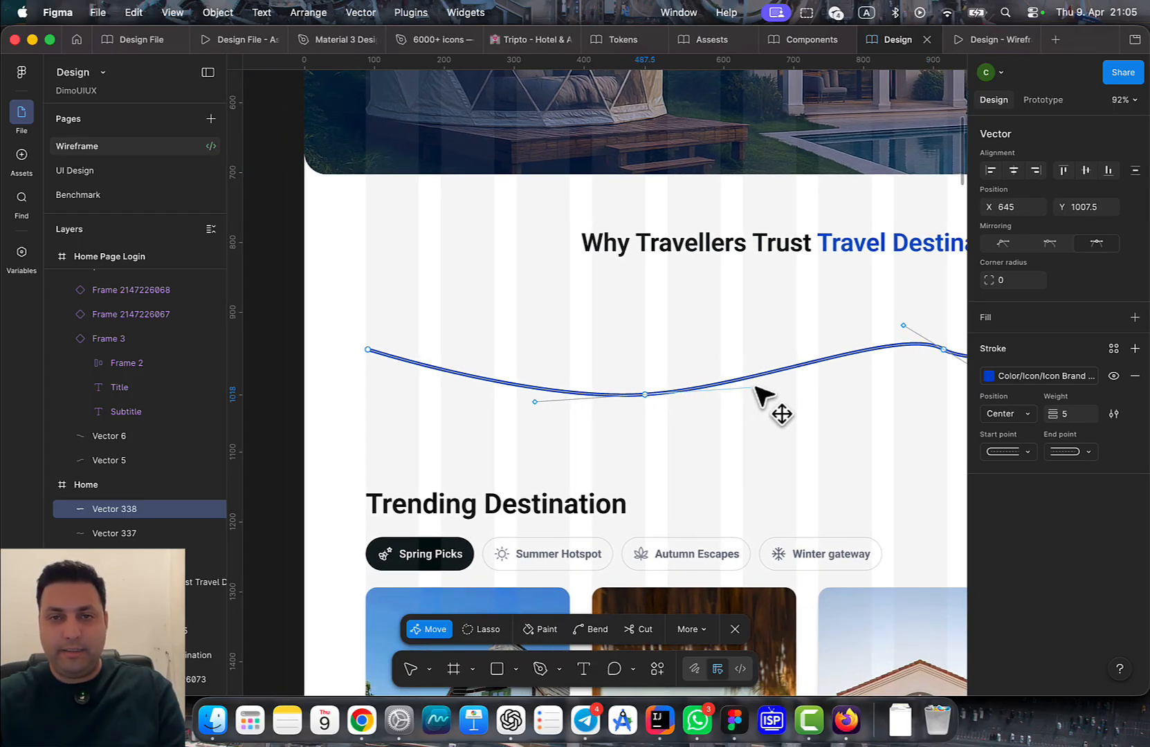
pyautogui.moveTo(645, 397); pyautogui.dragTo(643, 412)
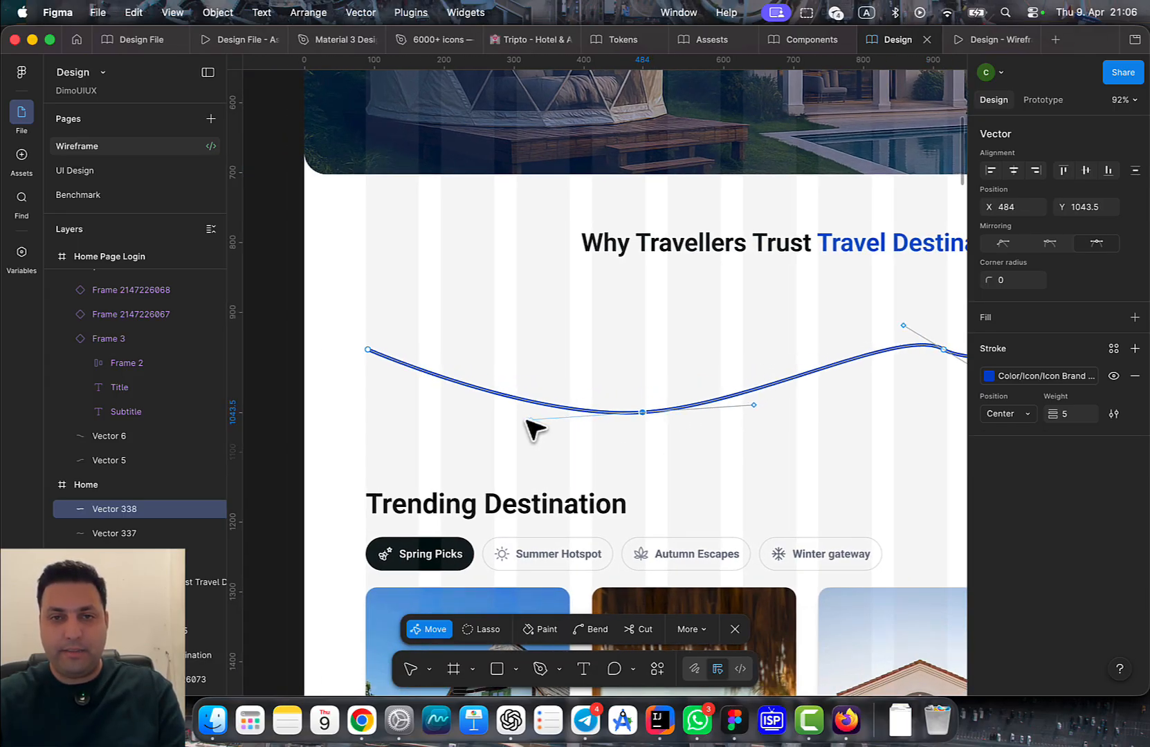
pyautogui.moveTo(528, 419); pyautogui.dragTo(509, 413)
# Raise the third point into a crest at about X 935 with level handles
pyautogui.hscroll(-5, 658, 377)
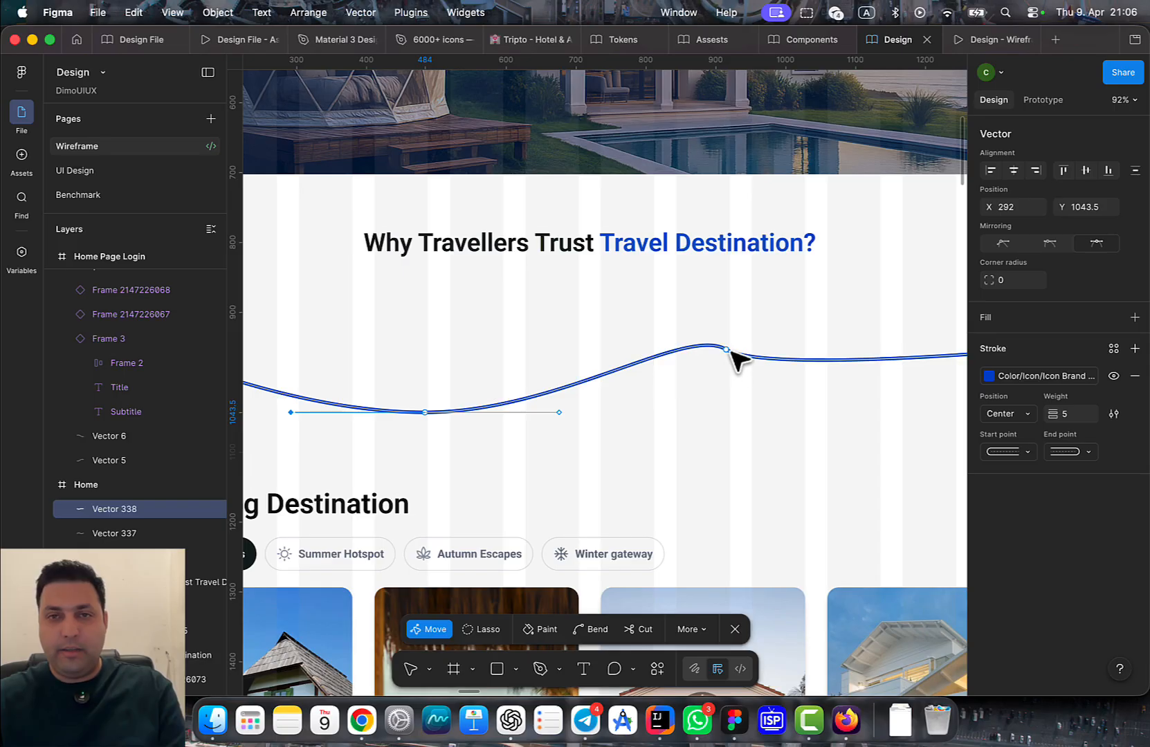
pyautogui.moveTo(728, 350); pyautogui.dragTo(825, 326)
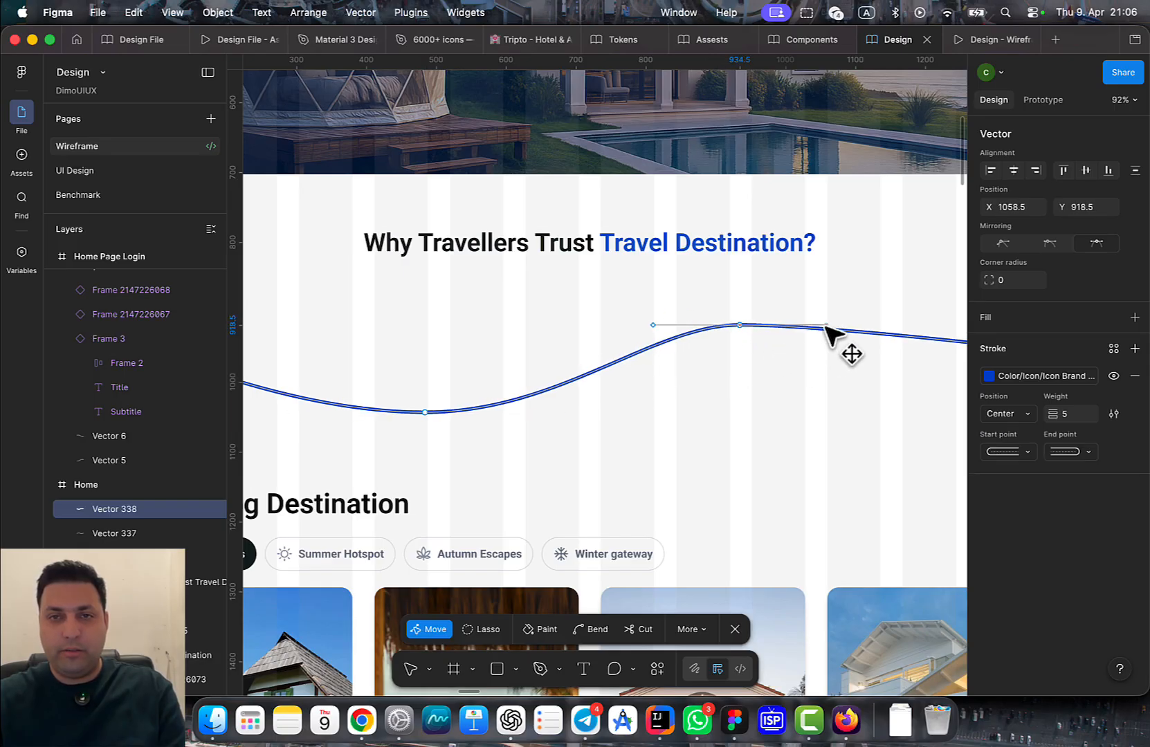
pyautogui.moveTo(740, 326); pyautogui.dragTo(741, 291)
pyautogui.hscroll(2, 657, 410)
pyautogui.scroll(1, 657, 409)
pyautogui.scroll(-3, 666, 418)
# Shift the curve's end point to X 1343.5, Y 972.5, and raise the second point and the start point, the latter to Y 907.5
pyautogui.press('v')
pyautogui.click(869, 400)
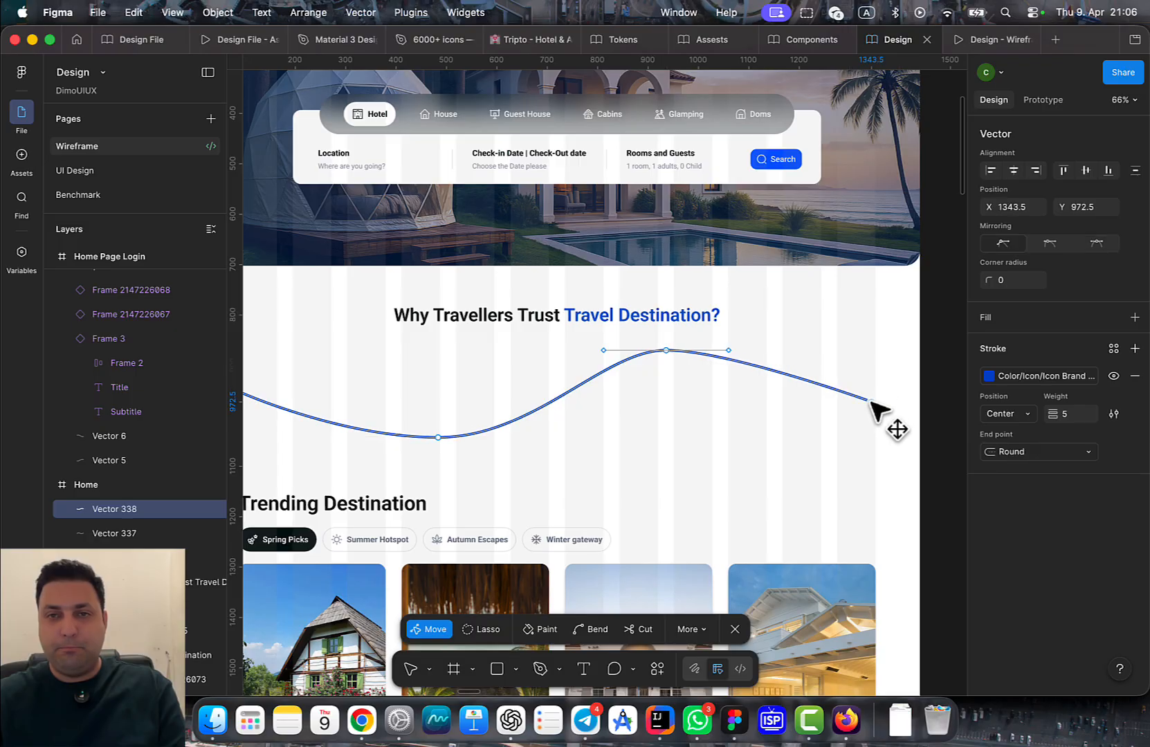
pyautogui.hscroll(-2, 523, 430)
pyautogui.moveTo(550, 424); pyautogui.dragTo(543, 404)
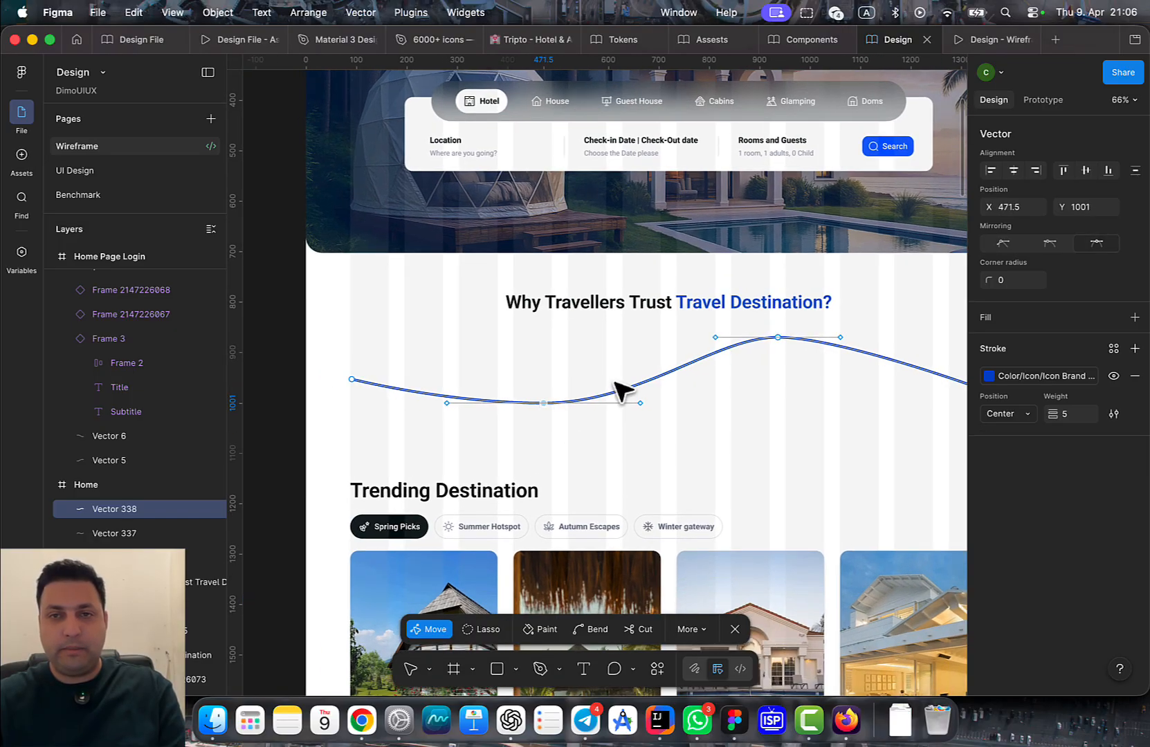
pyautogui.moveTo(765, 339); pyautogui.dragTo(766, 346)
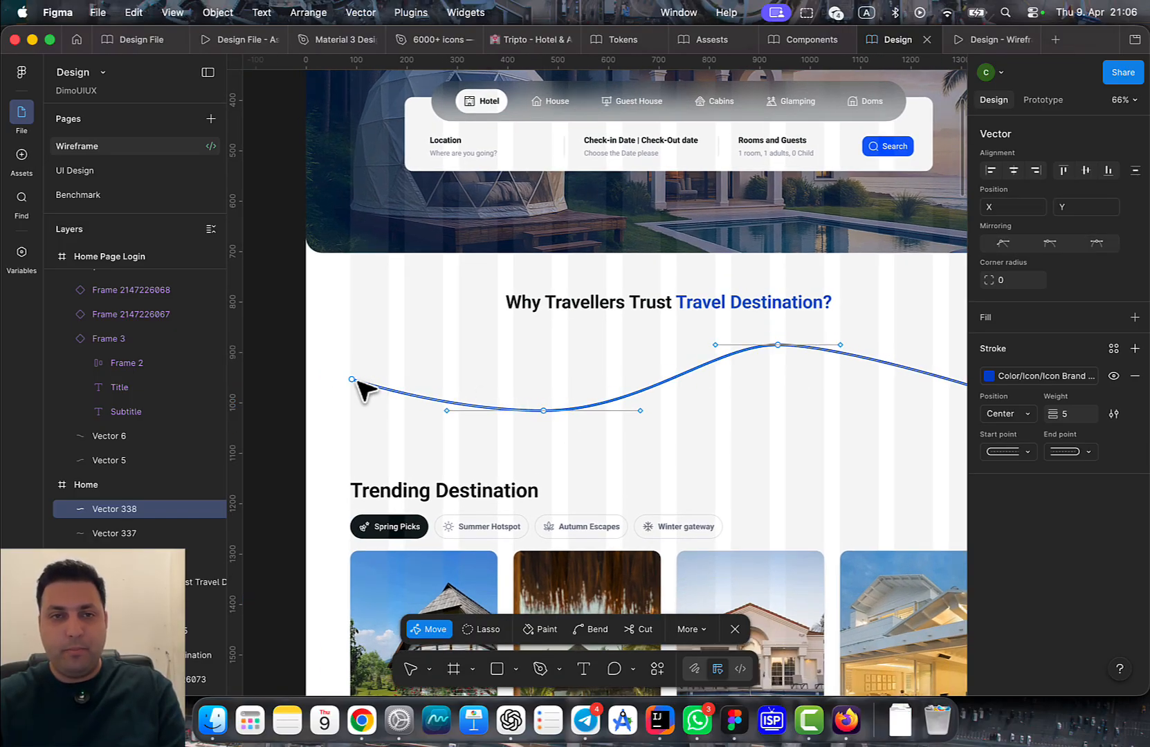
pyautogui.moveTo(354, 379); pyautogui.dragTo(354, 358)
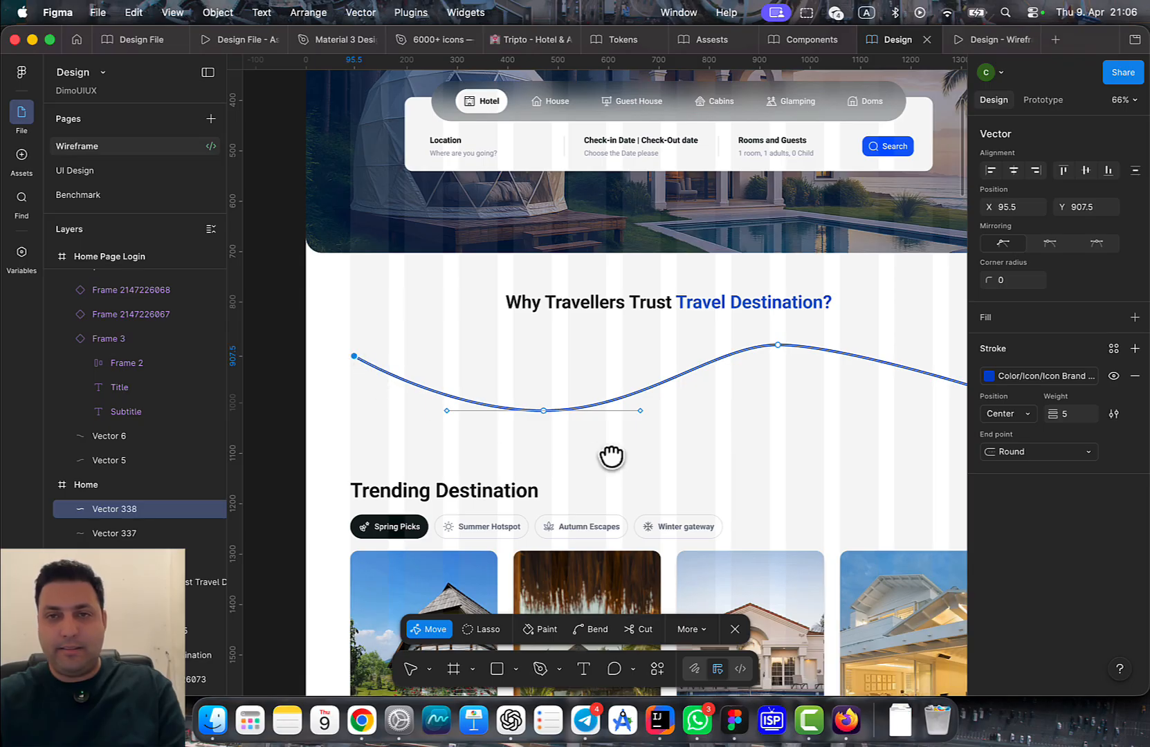
# Invert the wave by setting the end point to Y 871.5, the third point to X 960, Y 1036, and the second to X 450, Y 871.5
pyautogui.hscroll(3, 610, 456)
pyautogui.moveTo(862, 402); pyautogui.dragTo(863, 347)
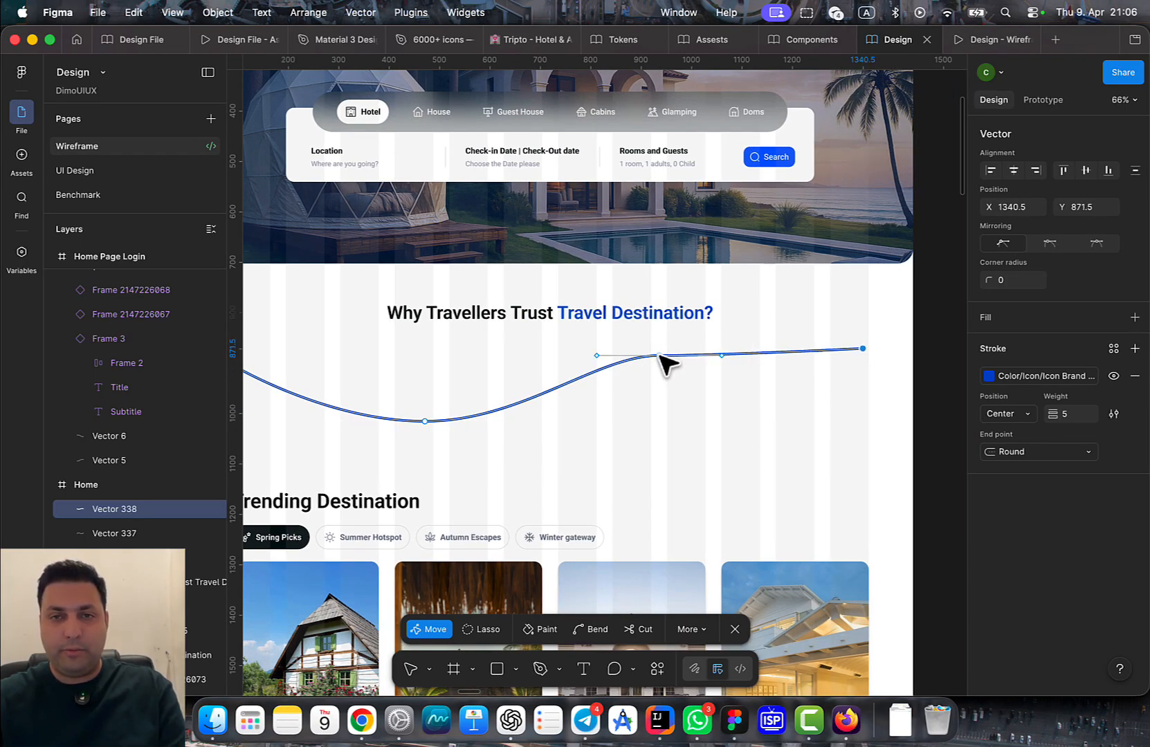
pyautogui.moveTo(659, 356); pyautogui.dragTo(670, 431)
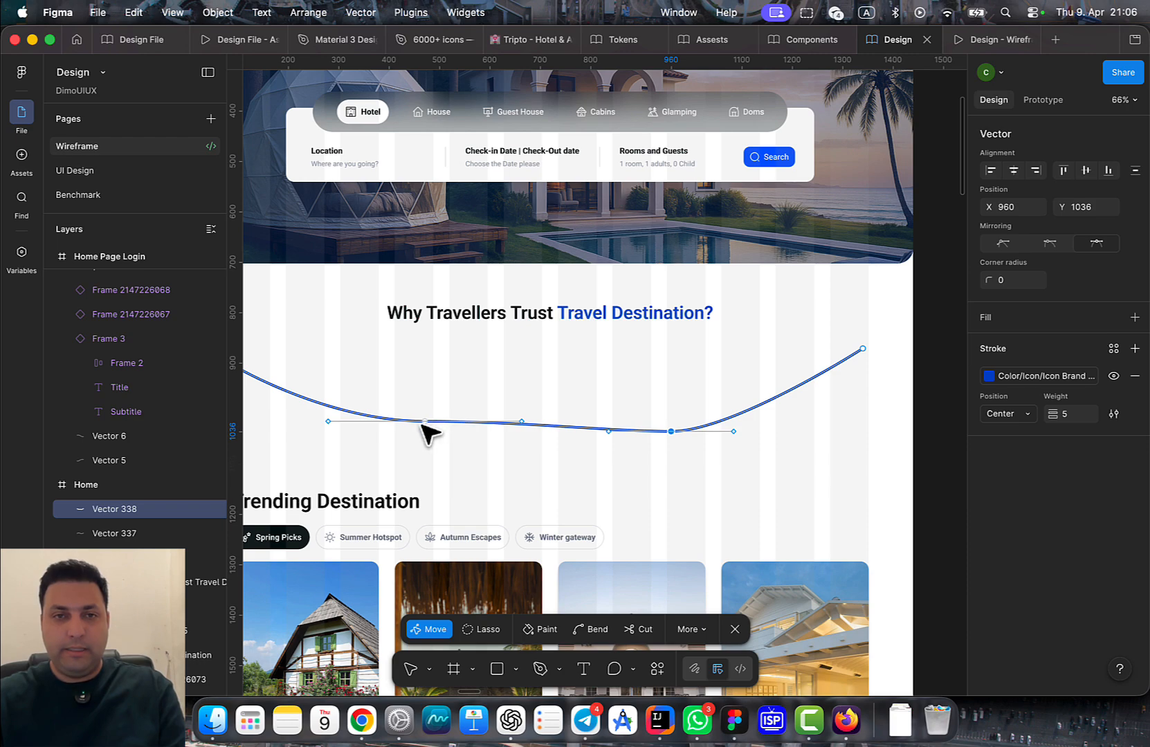
pyautogui.moveTo(424, 421); pyautogui.dragTo(415, 348)
# Set the wave's start point to X 91, Y 1015, its trough to X 961.5, Y 1015, and its end point to X 1355.5, Y 864
pyautogui.hscroll(-3, 365, 405)
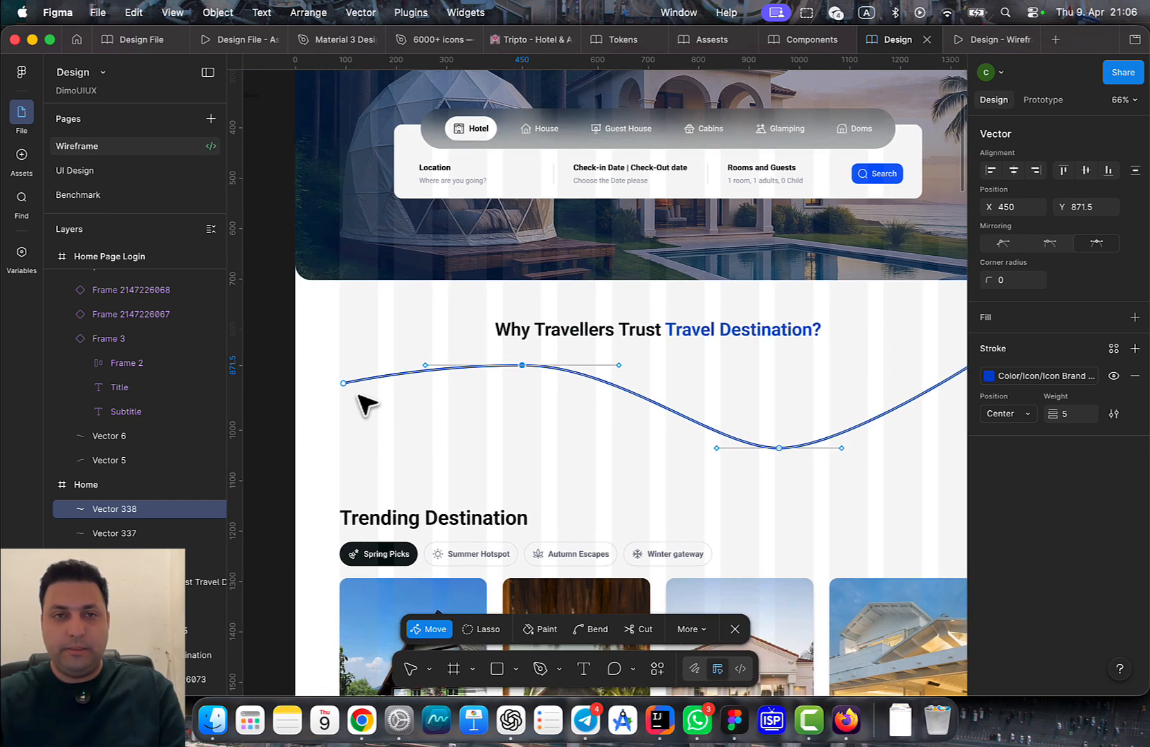
pyautogui.moveTo(344, 385); pyautogui.dragTo(339, 434)
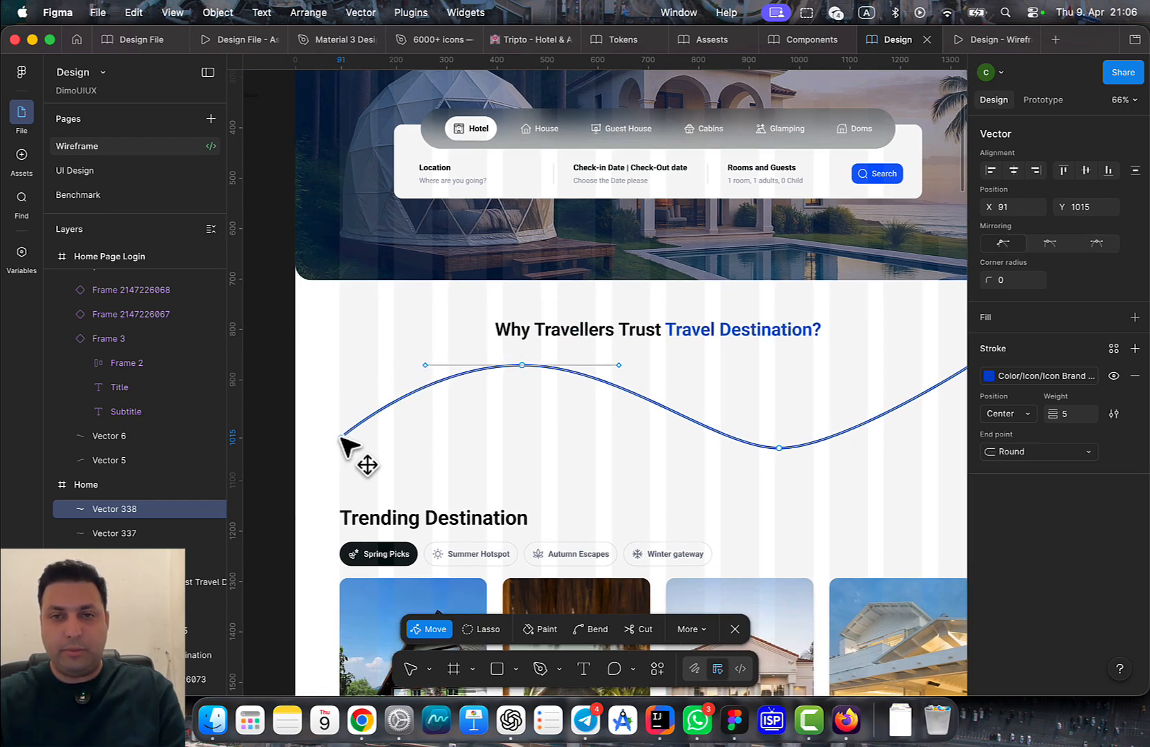
pyautogui.moveTo(780, 448); pyautogui.dragTo(779, 437)
pyautogui.moveTo(651, 489); pyautogui.dragTo(492, 497)
pyautogui.scroll(1, 492, 497)
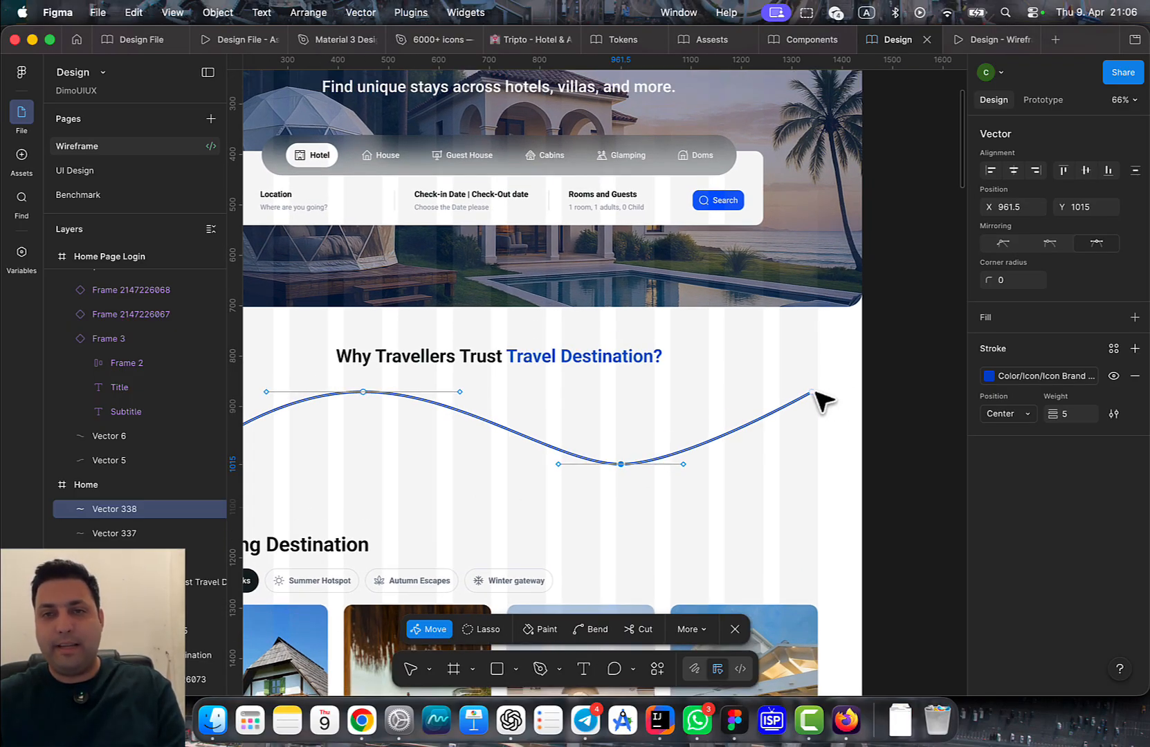
pyautogui.moveTo(814, 393); pyautogui.dragTo(819, 386)
pyautogui.click(749, 489)
pyautogui.moveTo(661, 496); pyautogui.dragTo(713, 482)
pyautogui.press('Escape')
pyautogui.click(706, 529)
# Check the curve's start point style, keep it as Round, and inspect the line end and the whole section
pyautogui.scroll(-2, 713, 480)
pyautogui.click(724, 455)
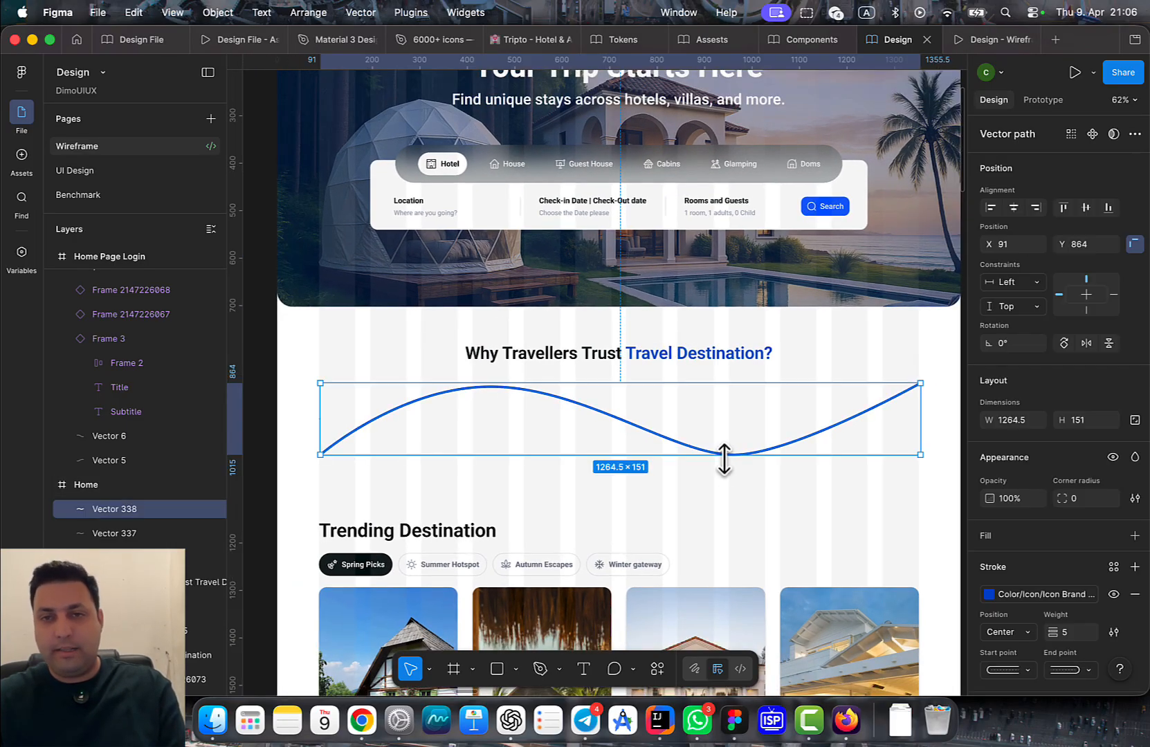
pyautogui.moveTo(807, 503)
pyautogui.mouseDown()
pyautogui.moveTo(716, 459)
pyautogui.moveTo(717, 477)
pyautogui.mouseUp()
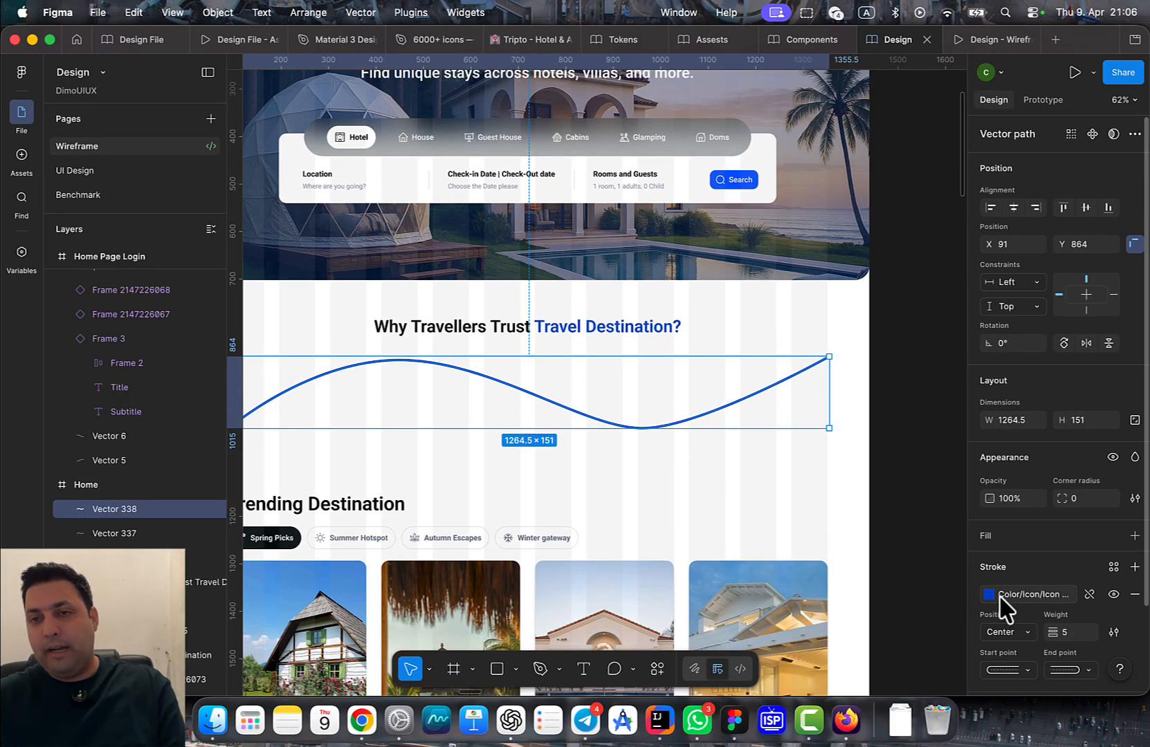
pyautogui.click(1001, 596)
pyautogui.click(1006, 599)
pyautogui.scroll(-3, 1021, 614)
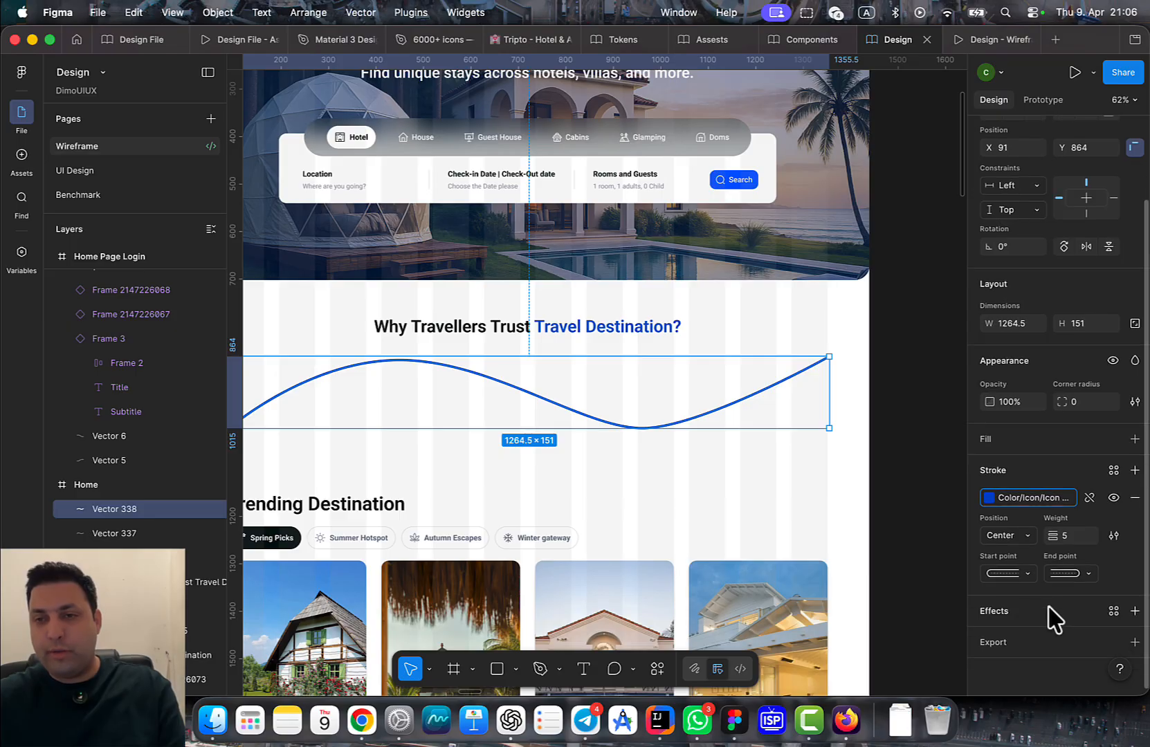
pyautogui.click(1030, 574)
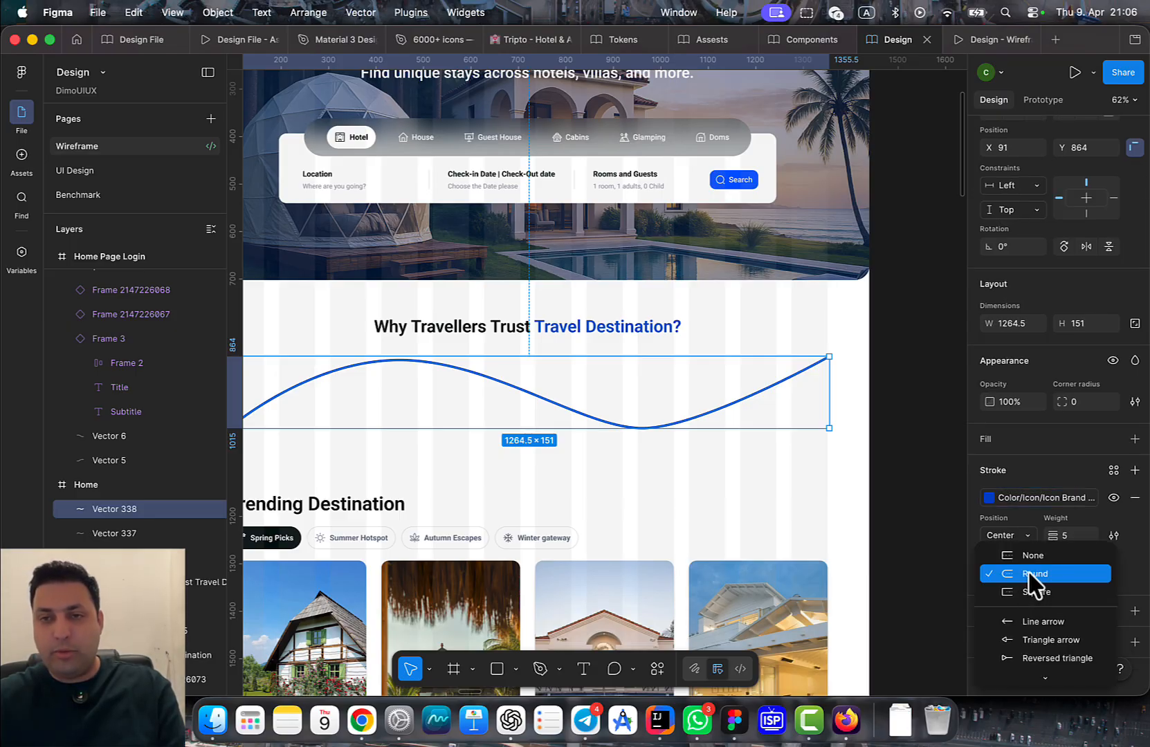
pyautogui.click(1030, 573)
pyautogui.scroll(5, 831, 361)
pyautogui.click(846, 409)
pyautogui.scroll(-3, 823, 432)
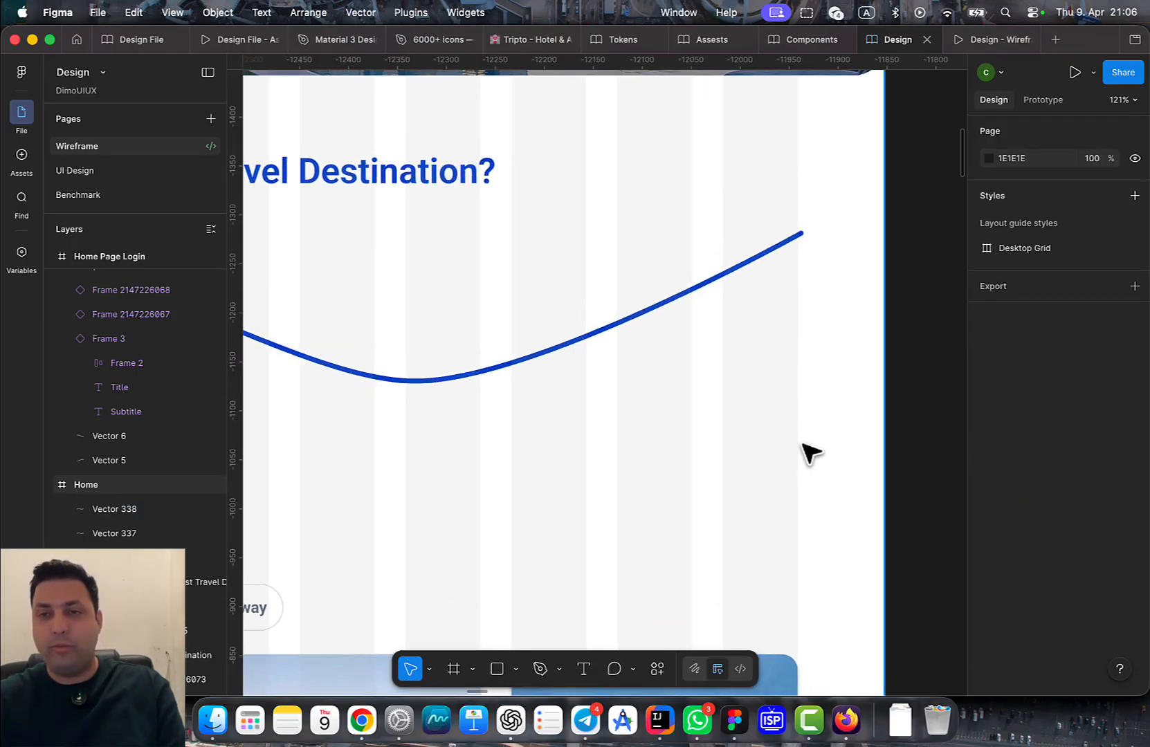
pyautogui.scroll(-10, 810, 453)
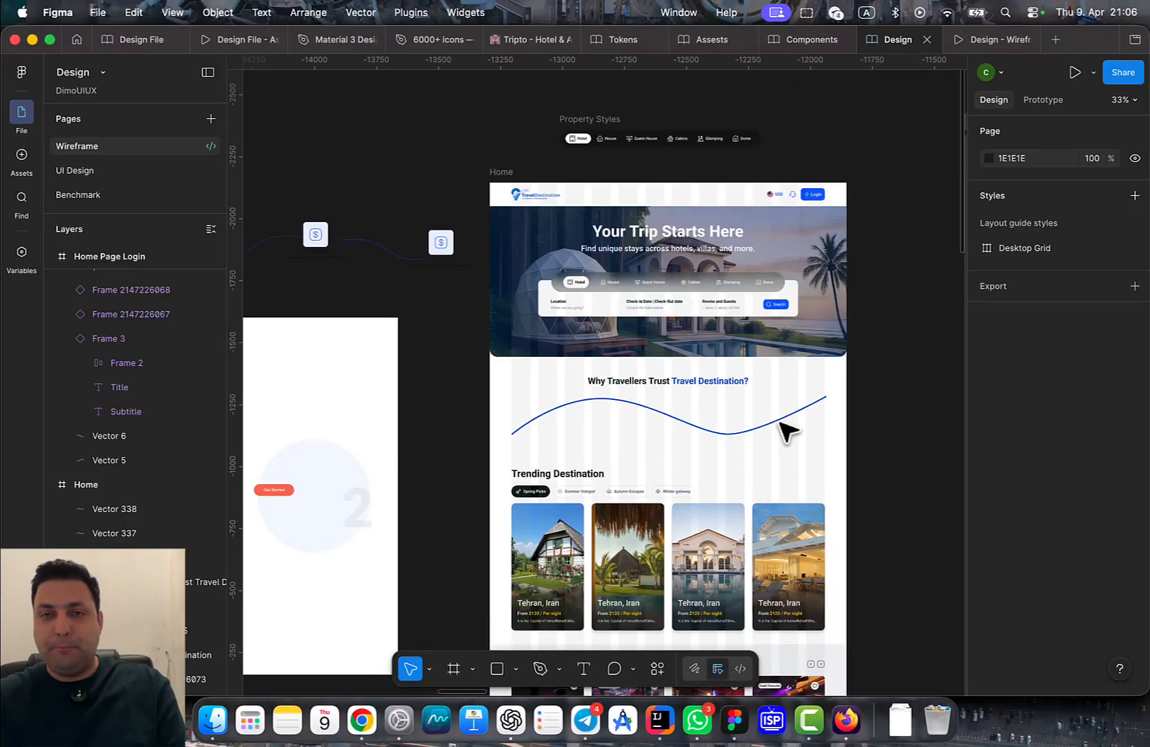
# Add a drop shadow effect to the blue wave curve below the Why Travellers Trust heading
pyautogui.click(761, 429)
pyautogui.scroll(-2, 1096, 591)
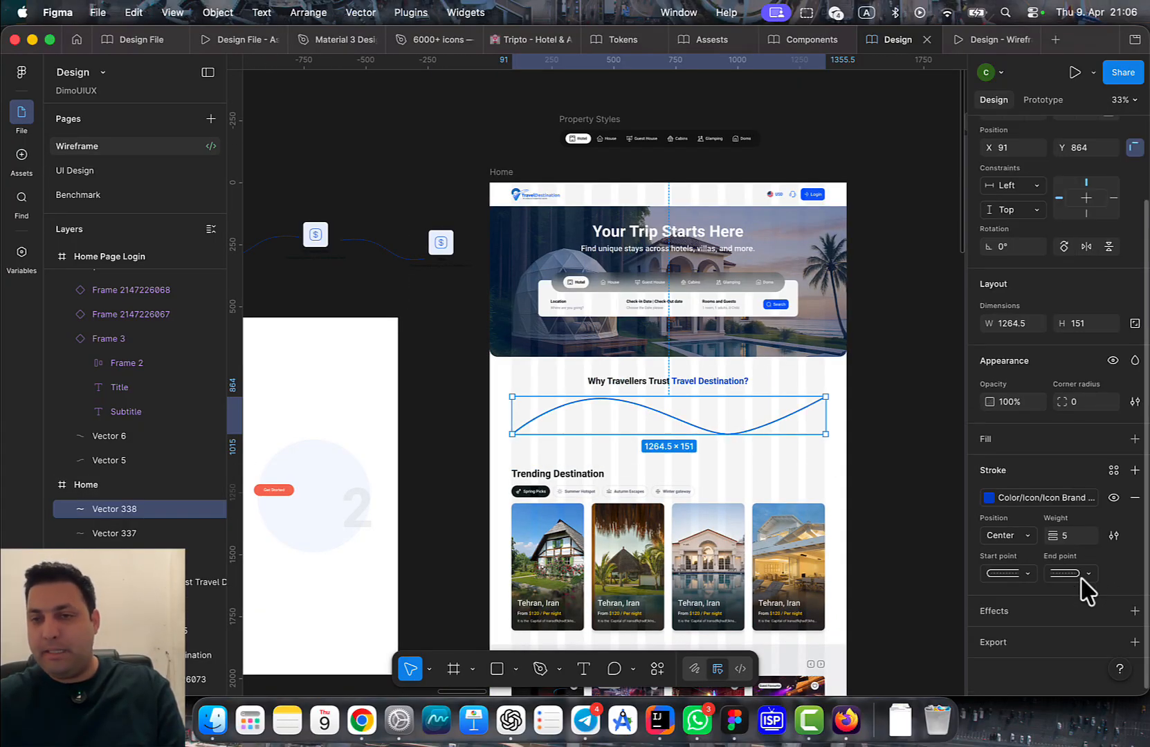
pyautogui.click(1134, 611)
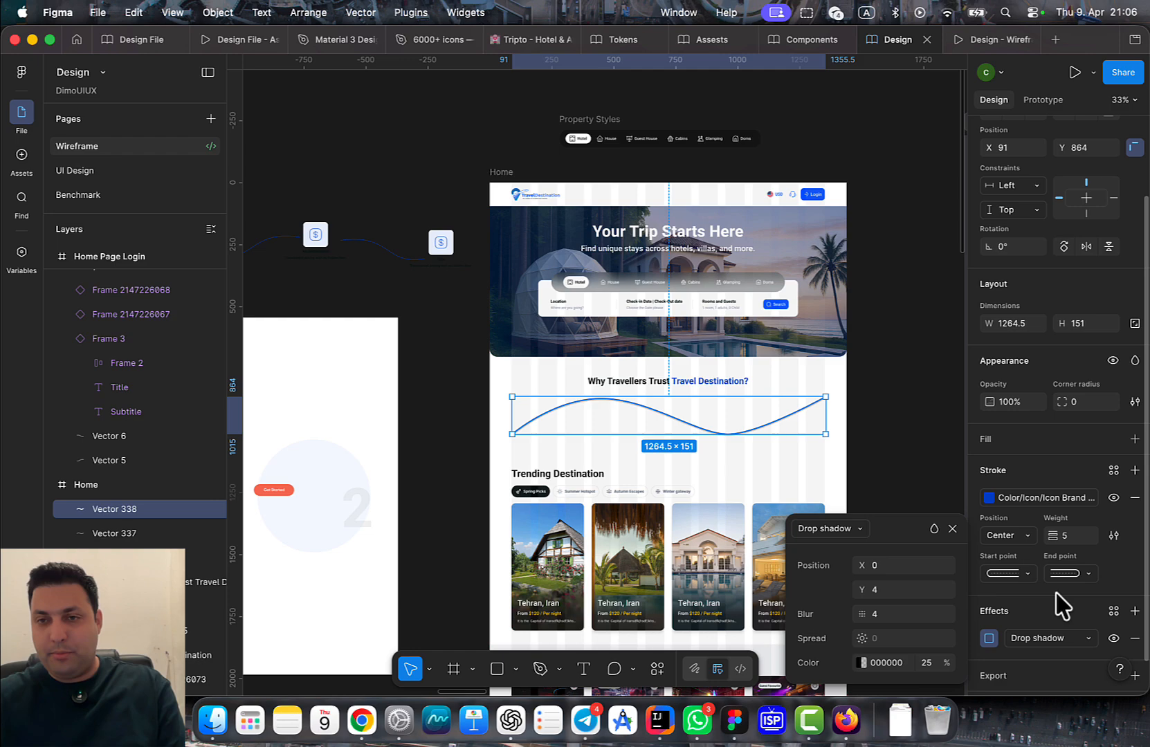
# Browse the effect styles and the shadow's color libraries for a suitable brand shadow option
pyautogui.click(861, 662)
pyautogui.click(1113, 611)
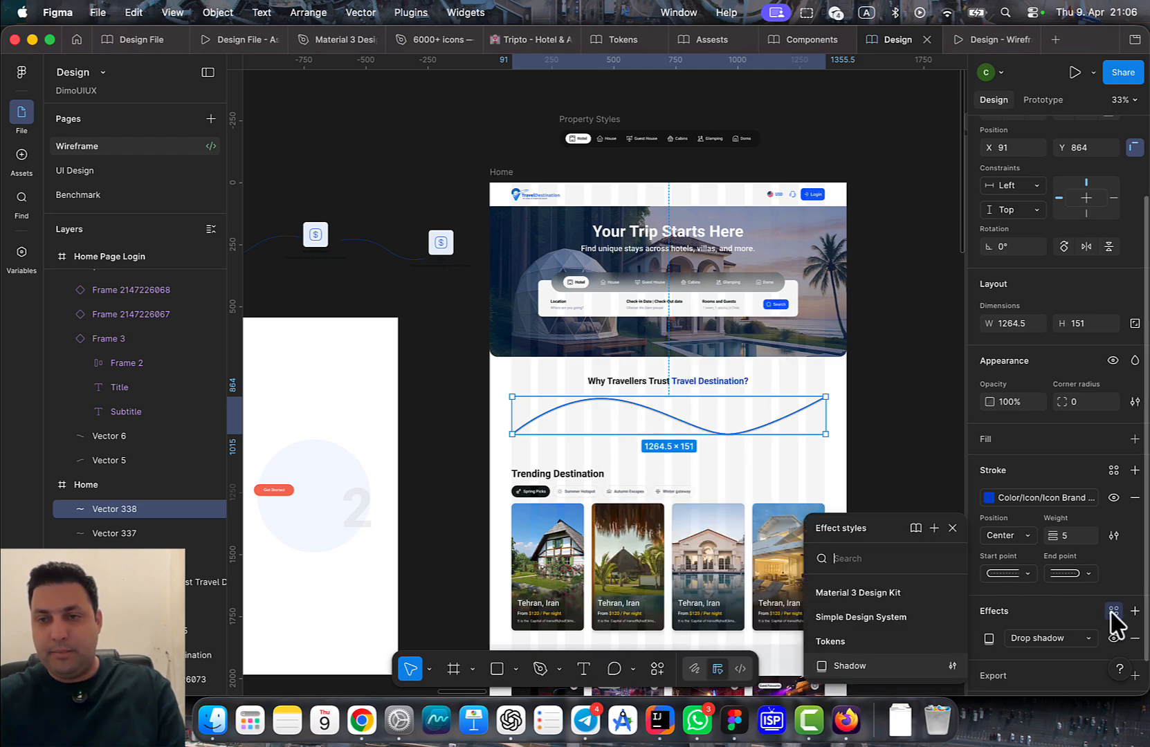
pyautogui.click(1113, 611)
pyautogui.click(1113, 611)
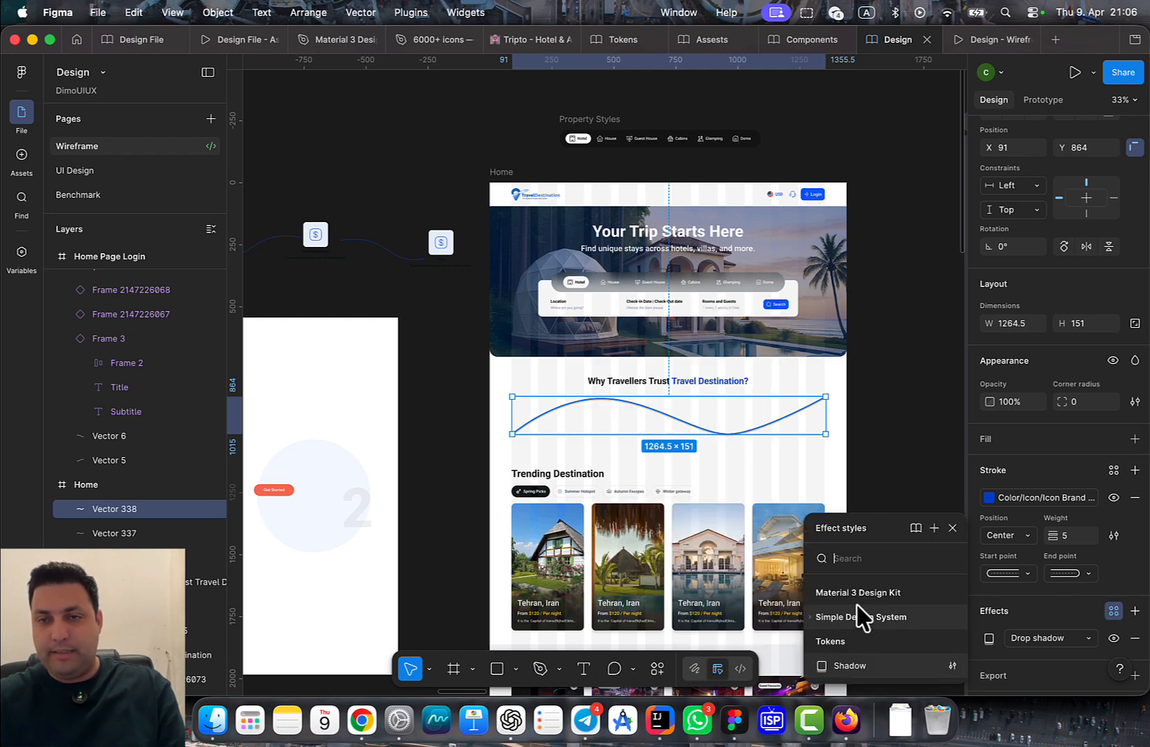
pyautogui.click(953, 529)
pyautogui.click(989, 638)
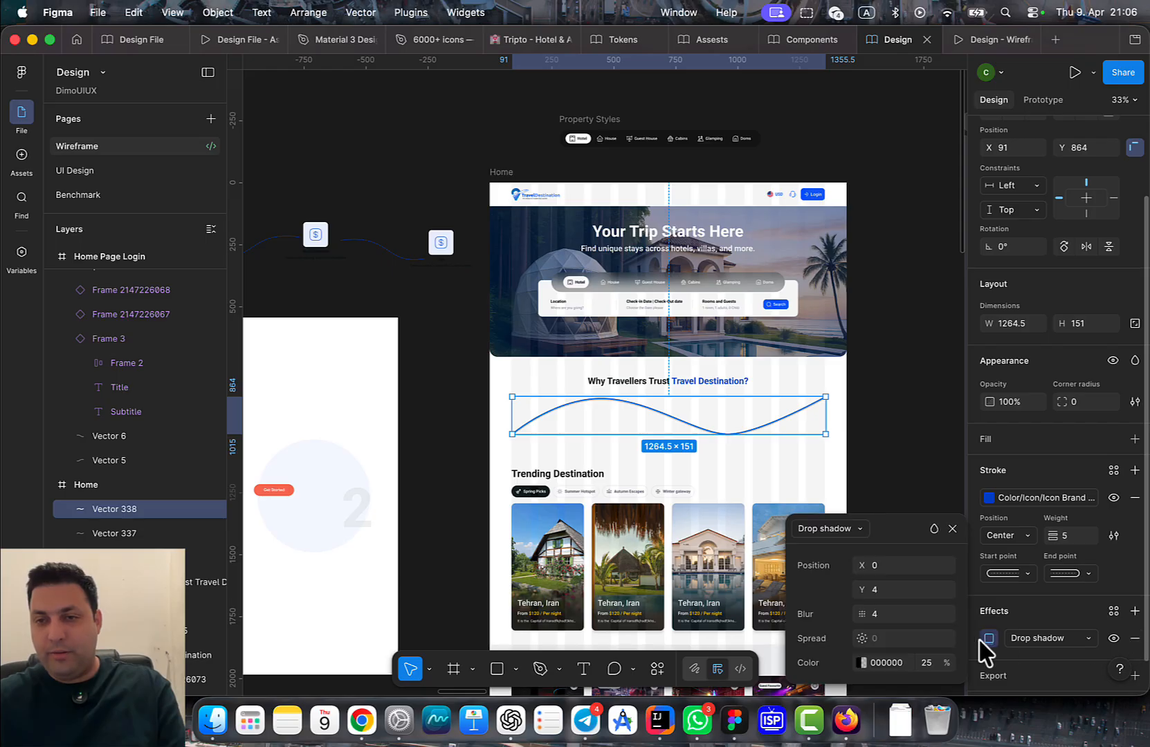
pyautogui.click(863, 662)
pyautogui.click(676, 322)
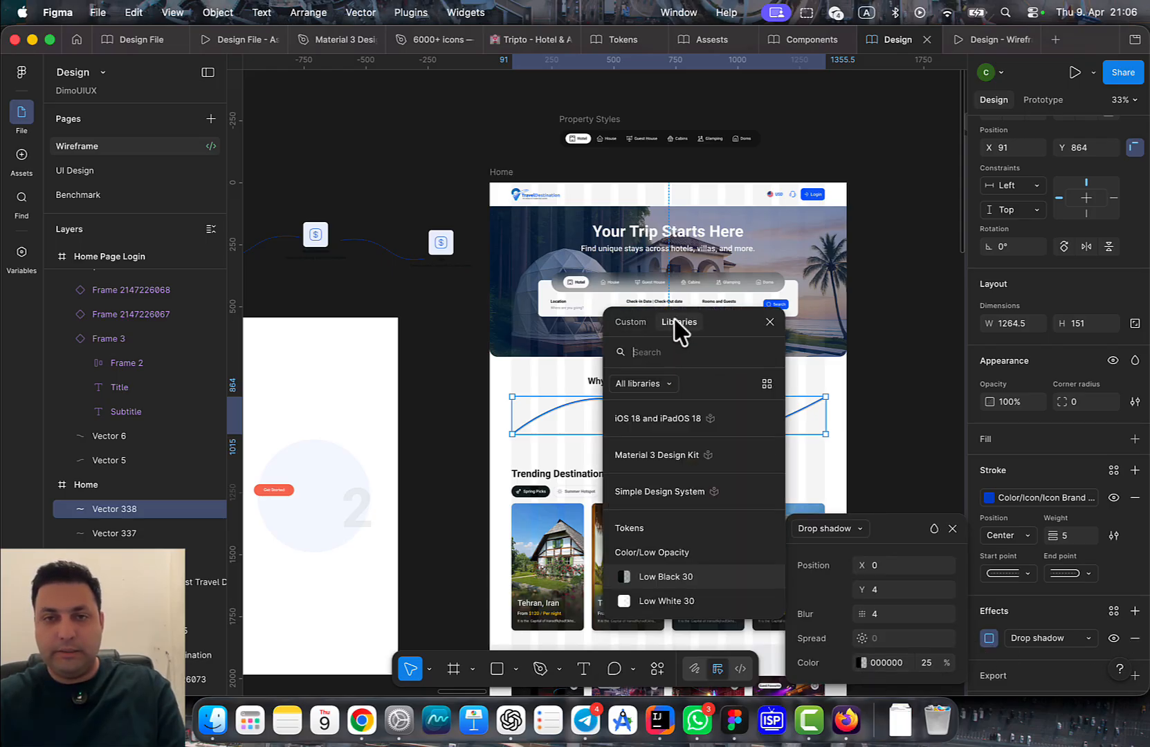
pyautogui.click(769, 323)
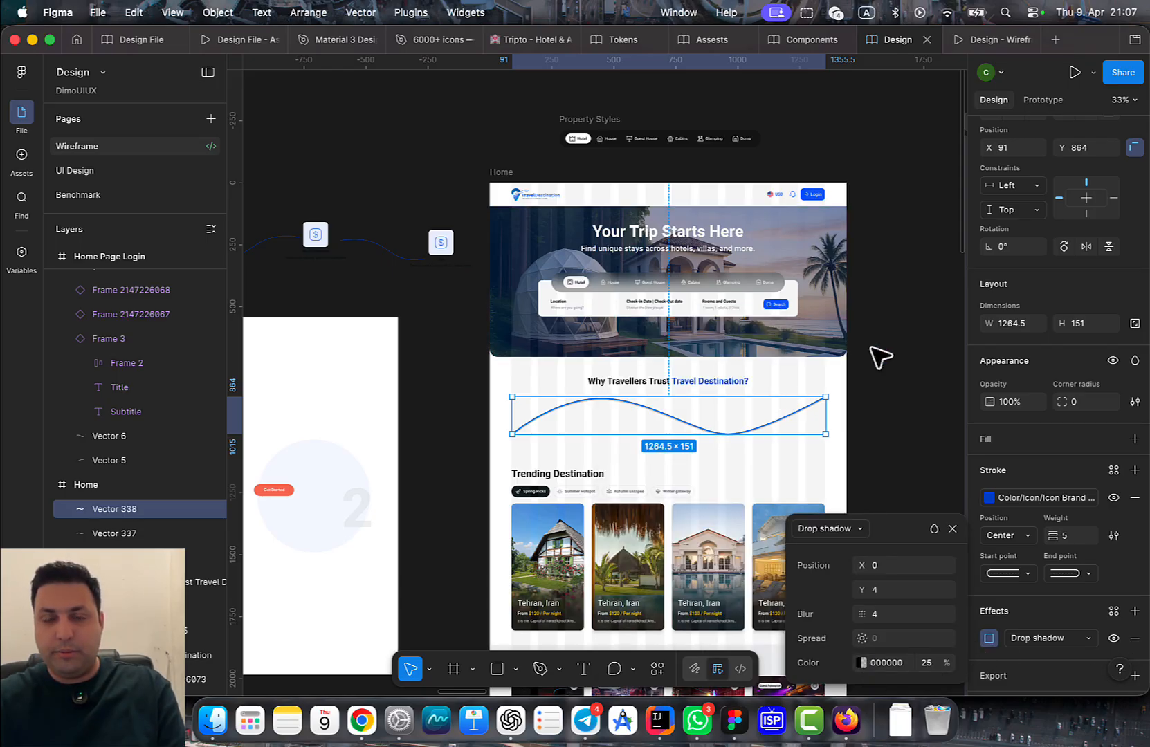
# Inspect the text properties and colors of the Why Travellers Trust heading
pyautogui.scroll(5, 788, 462)
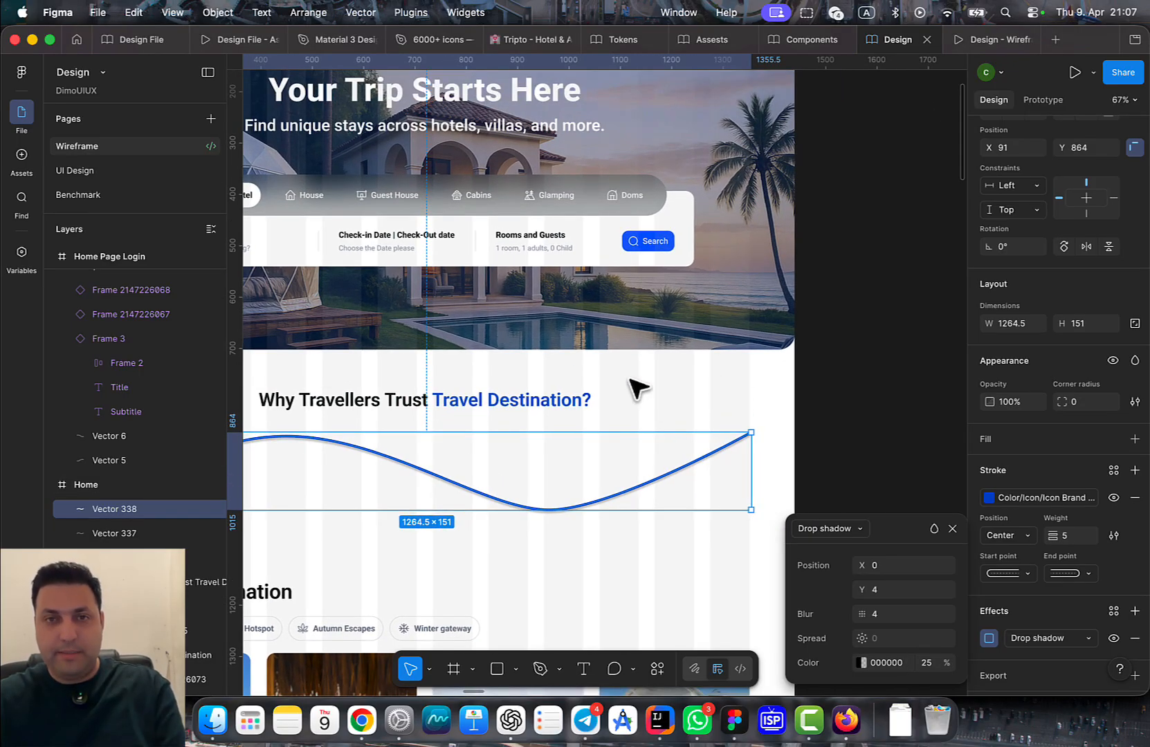
pyautogui.click(546, 401)
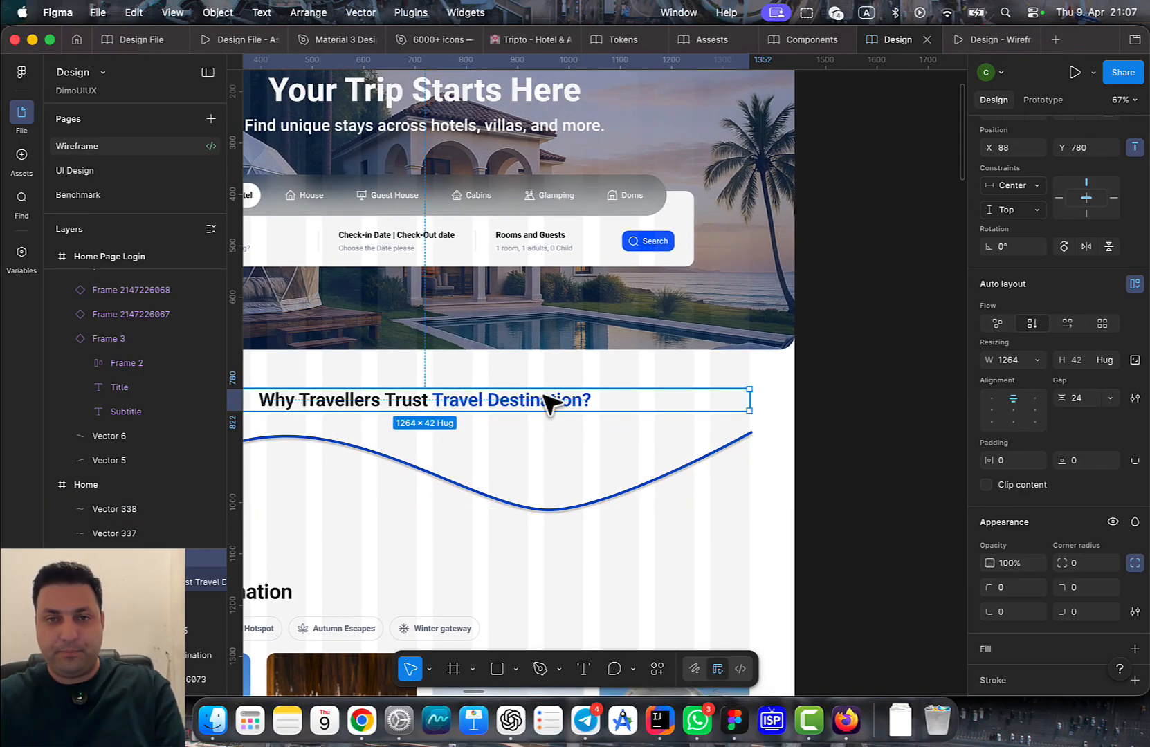
pyautogui.doubleClick(538, 401)
pyautogui.scroll(-3, 1014, 597)
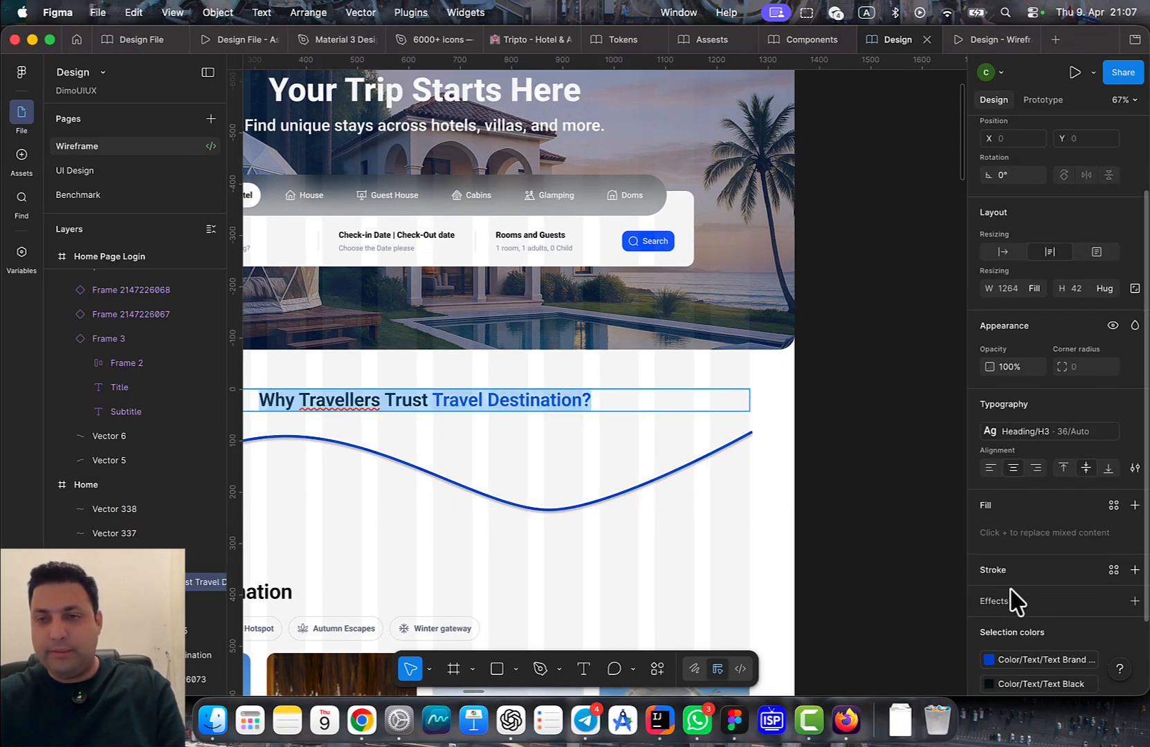
pyautogui.press('Escape')
# Draw a temporary frame about 149 × 96 below the curve and fill it with the Brand 200 surface color
pyautogui.press('f')
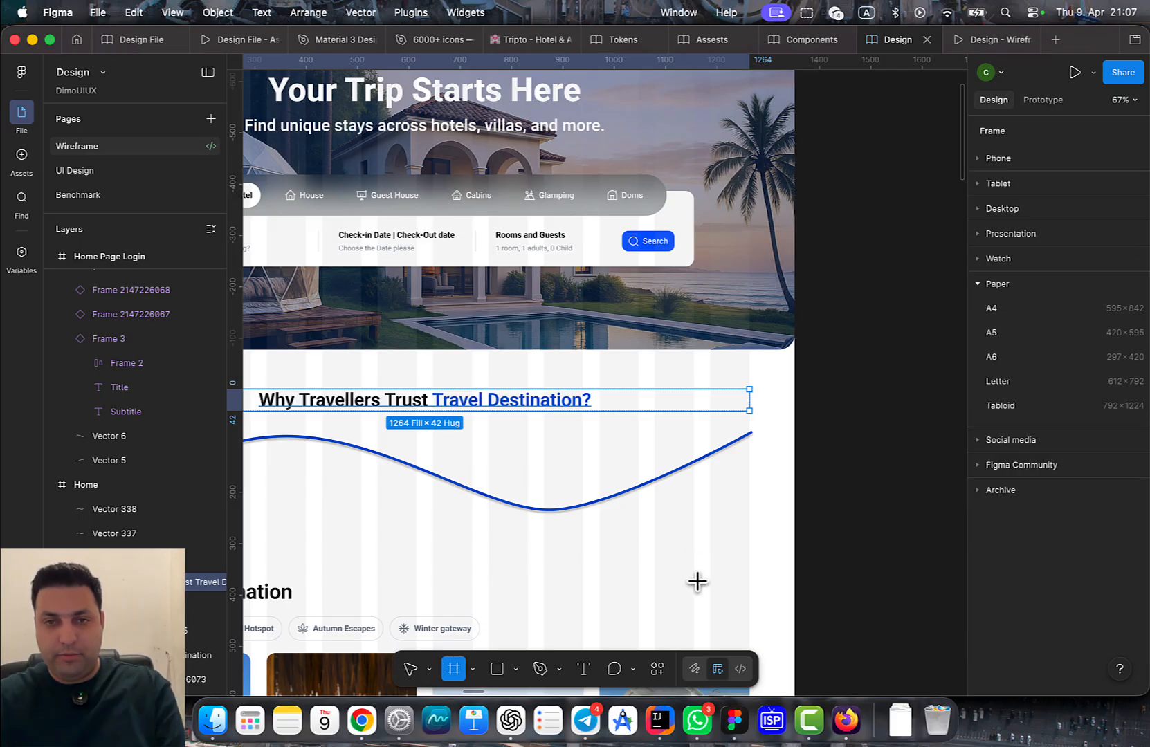
pyautogui.moveTo(654, 548); pyautogui.dragTo(731, 598)
pyautogui.scroll(-3, 1106, 560)
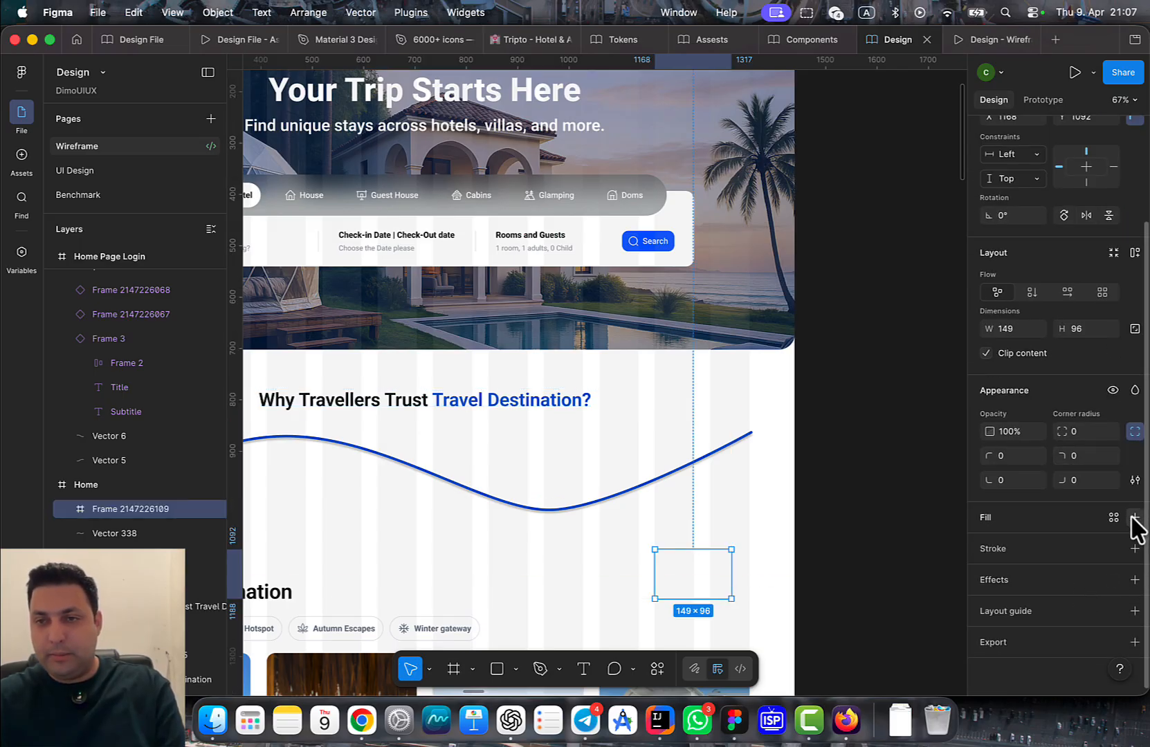
pyautogui.click(1133, 517)
pyautogui.click(861, 291)
pyautogui.scroll(-2, 873, 580)
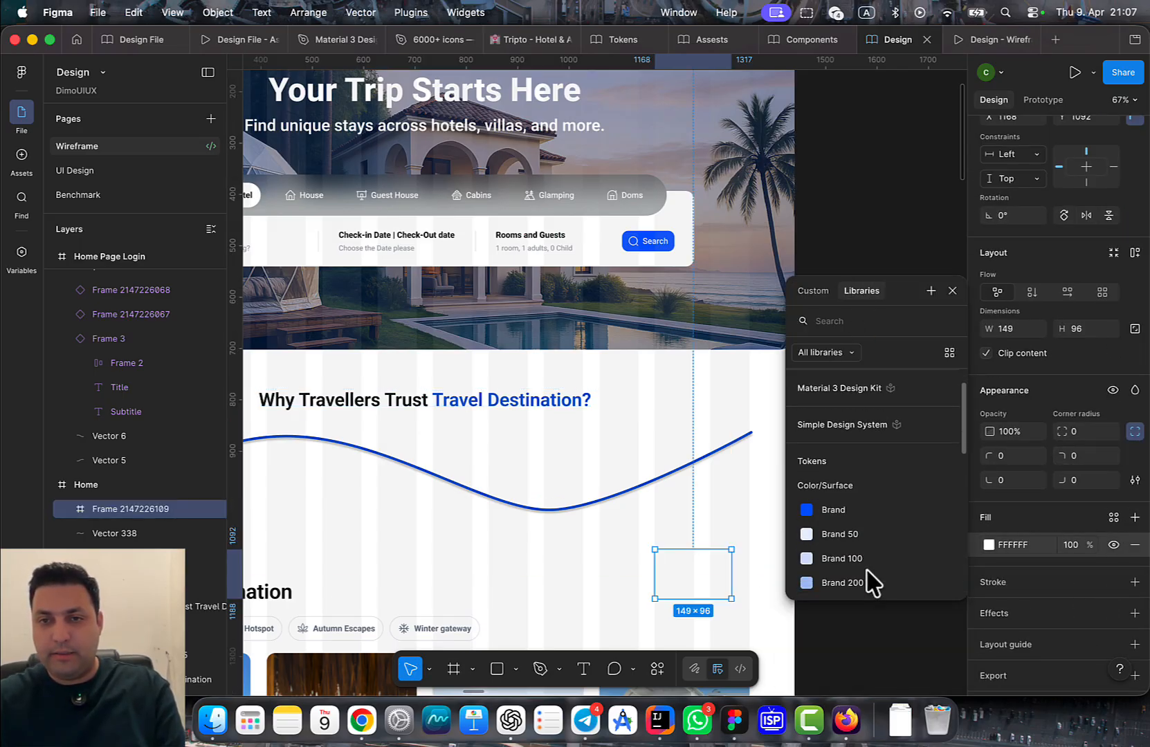
pyautogui.click(873, 569)
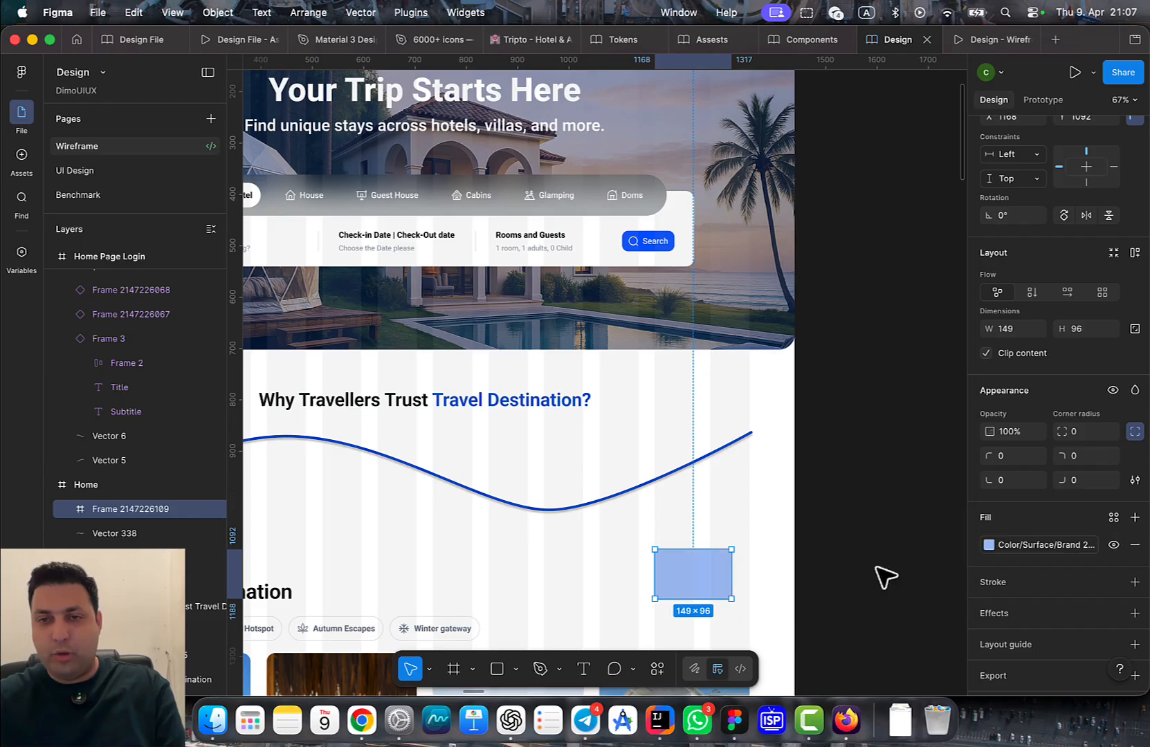
# Copy the temporary frame's fill hex code, A3BFF5, and delete the frame
pyautogui.click(1023, 545)
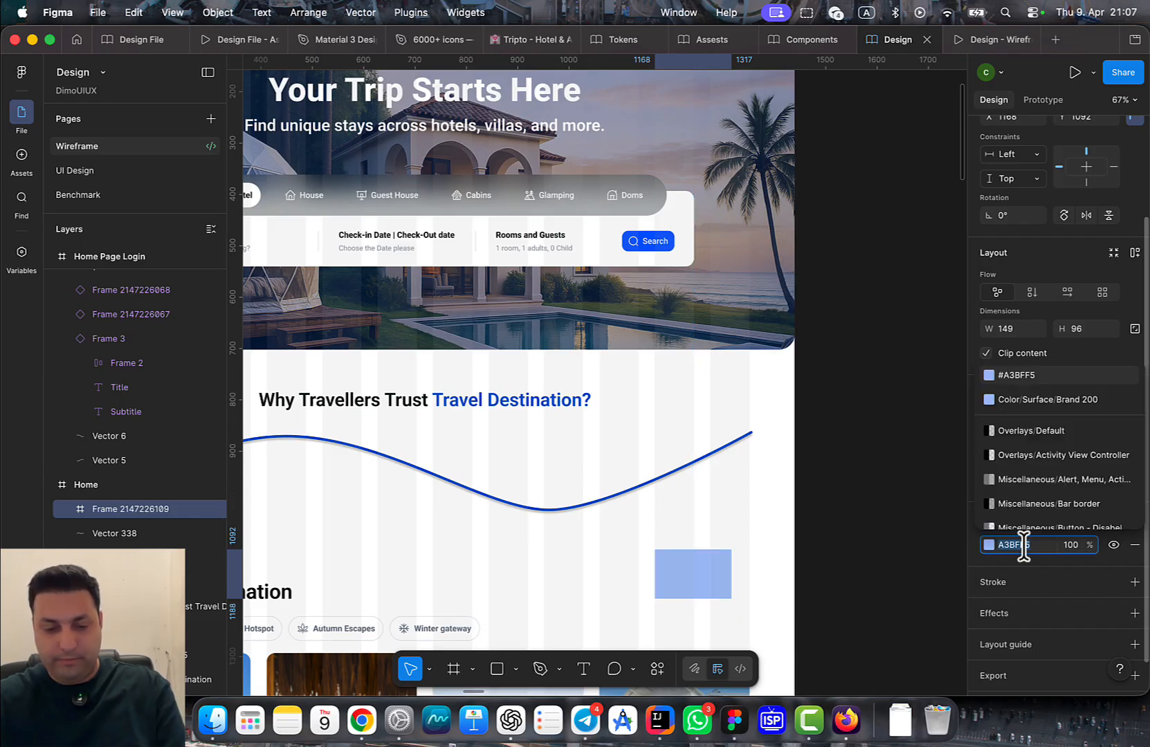
pyautogui.press('super+c')
pyautogui.click(810, 583)
pyautogui.click(687, 571)
pyautogui.press('Delete')
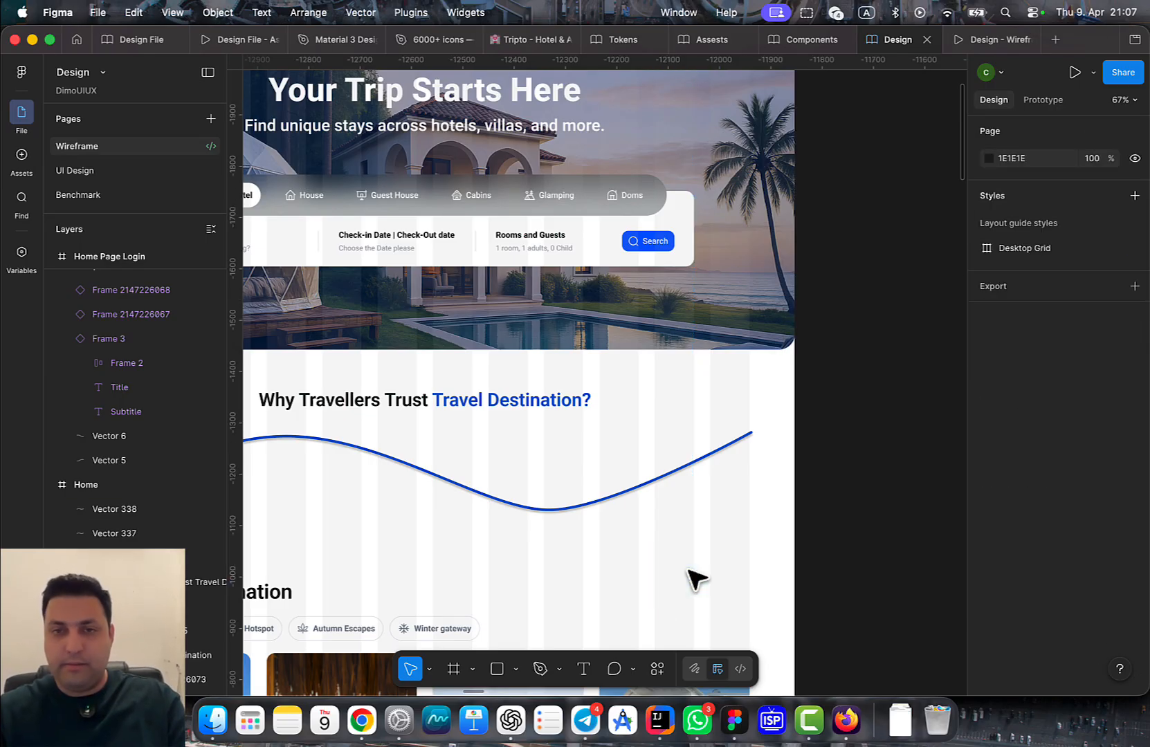
# Set the wave curve's drop shadow color to A3BFF5 at 100% opacity
pyautogui.click(670, 469)
pyautogui.scroll(-2, 1048, 602)
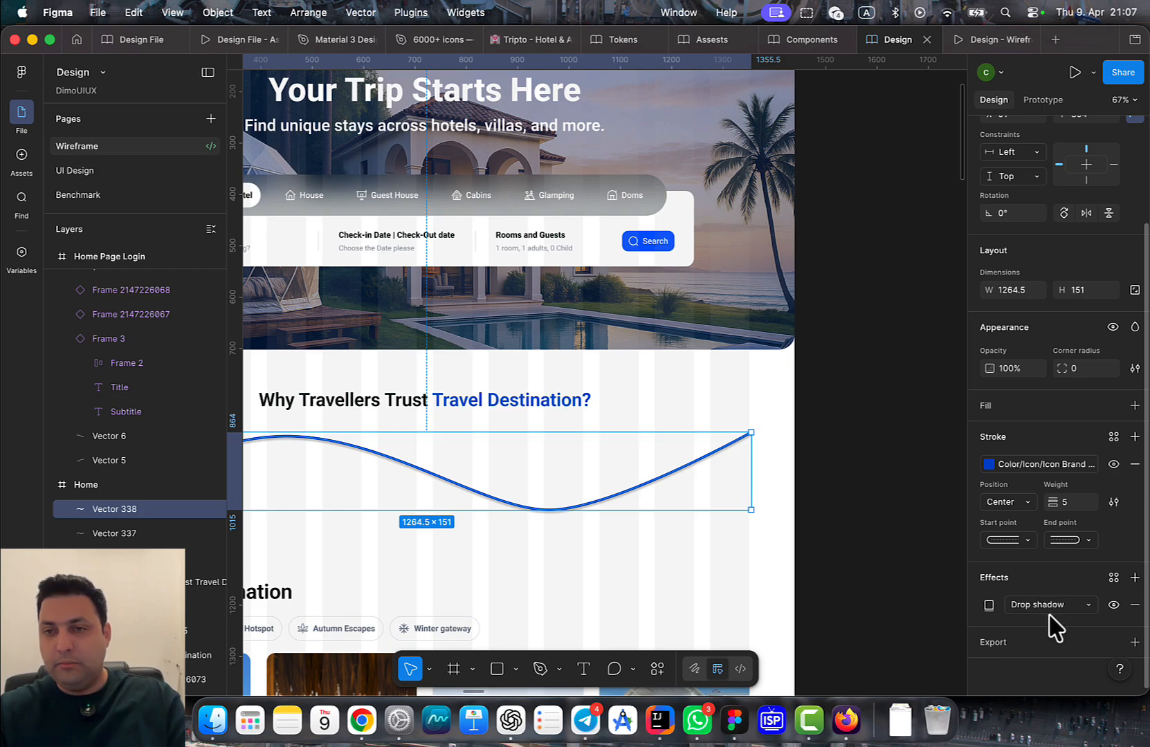
pyautogui.click(989, 605)
pyautogui.click(891, 661)
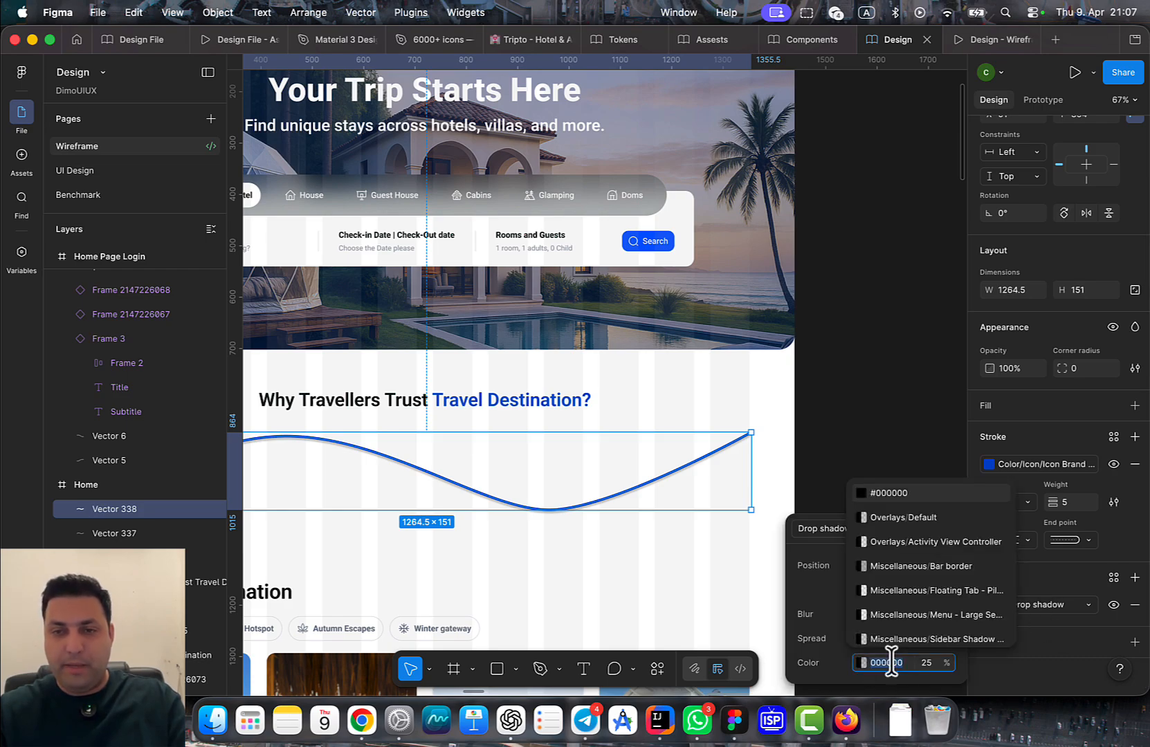
pyautogui.press('super+v')
pyautogui.press('Return')
# Try a softer curve shadow with offsets X 3 and Y 7 and a blur of 16.3
pyautogui.moveTo(659, 537); pyautogui.dragTo(740, 473)
pyautogui.scroll(5, 668, 410)
pyautogui.scroll(8, 676, 417)
pyautogui.click(602, 472)
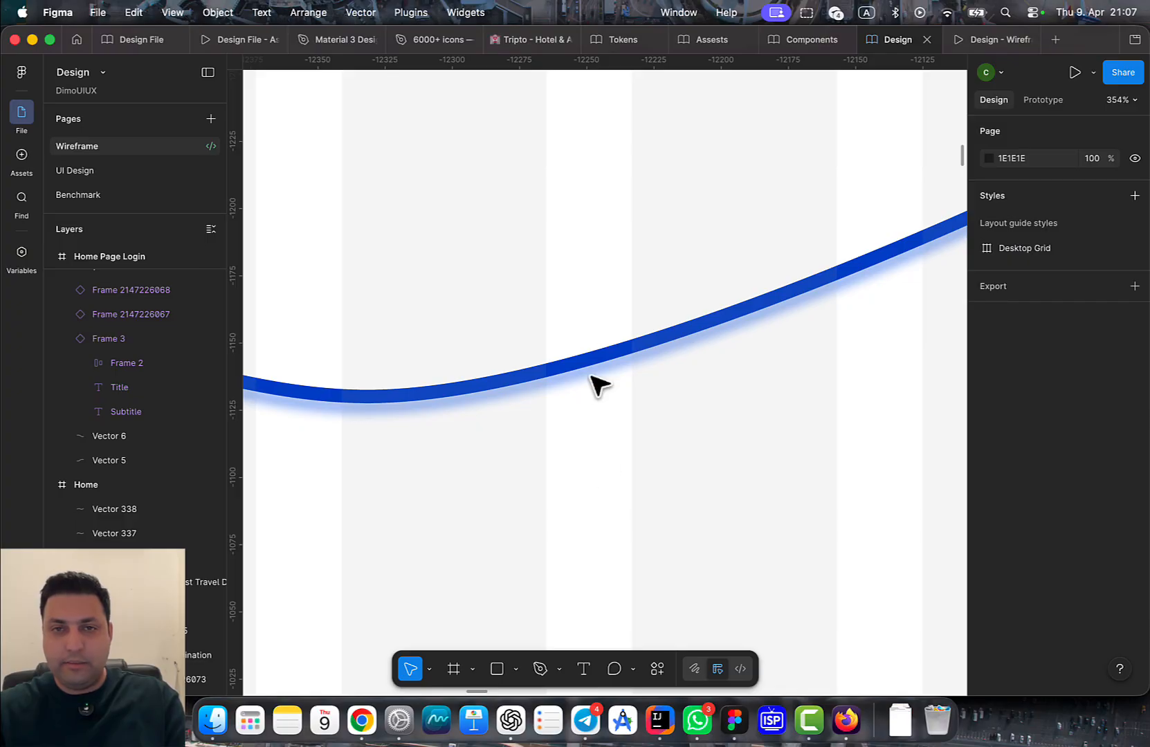
pyautogui.click(592, 370)
pyautogui.scroll(-3, 1003, 626)
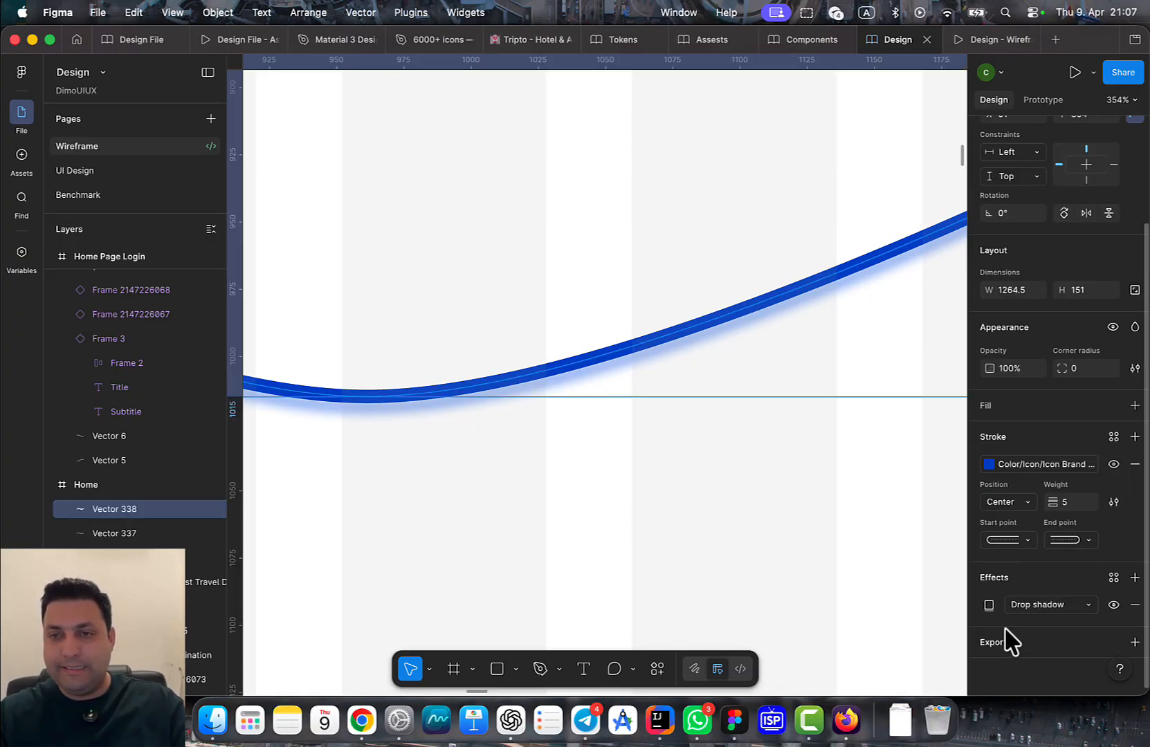
pyautogui.click(989, 605)
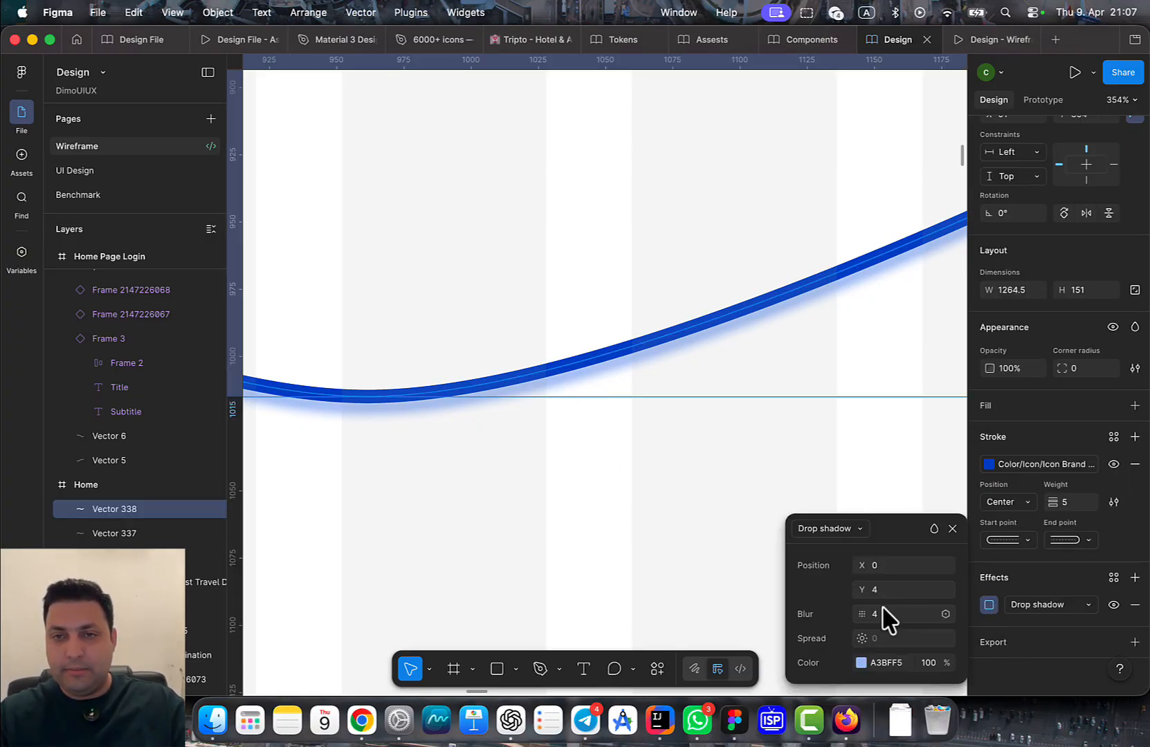
pyautogui.moveTo(887, 617); pyautogui.dragTo(877, 587)
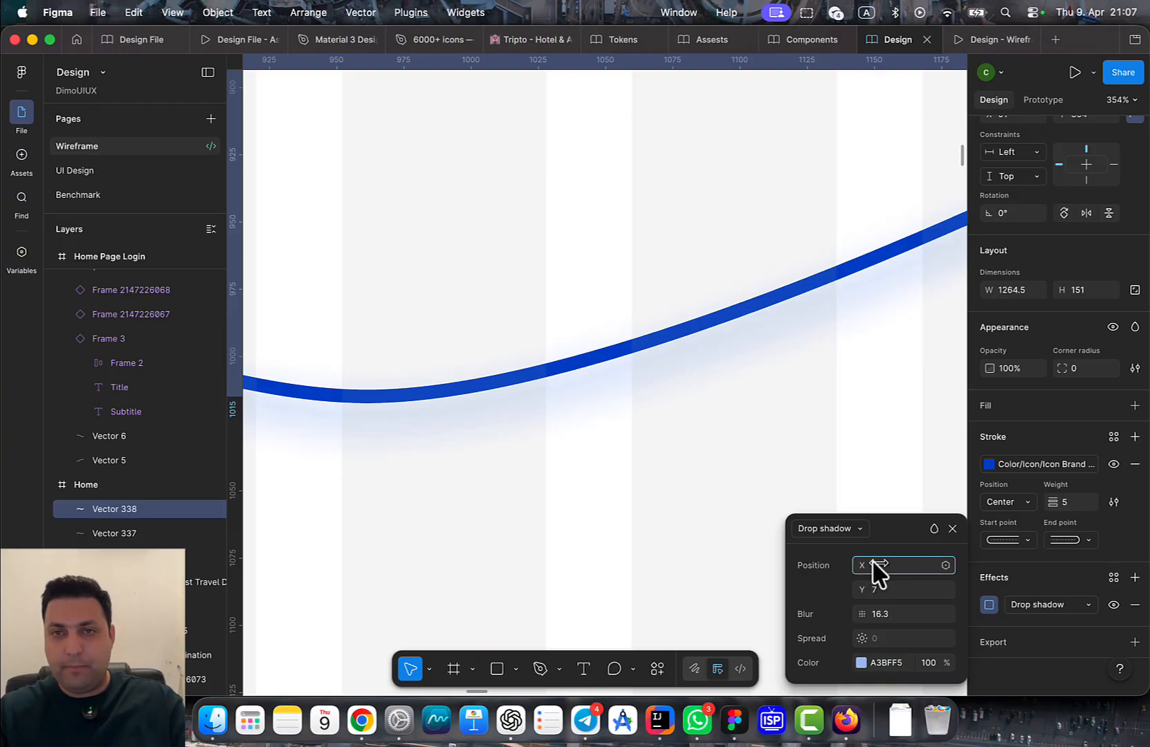
pyautogui.scroll(-5, 669, 540)
pyautogui.moveTo(669, 540); pyautogui.dragTo(573, 513)
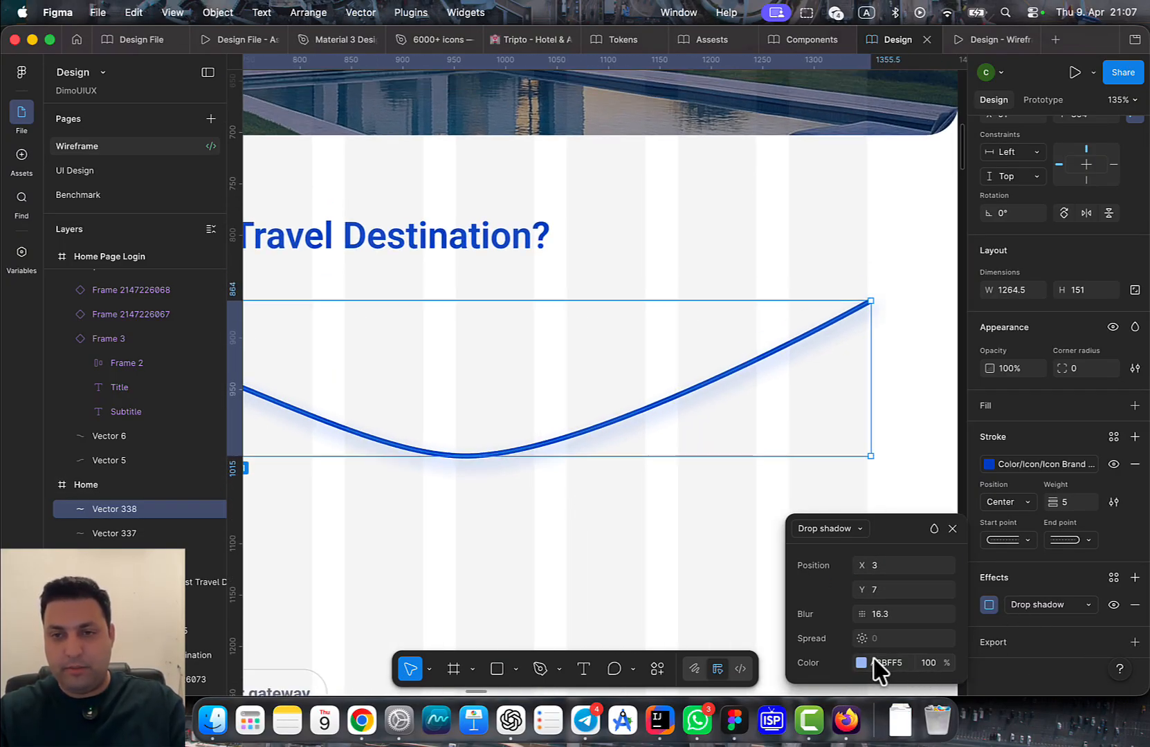
# Set the curve shadow's X offset to 0 and its Y offset to 12, after trying 16 for Y
pyautogui.moveTo(873, 565)
pyautogui.mouseDown()
pyautogui.moveTo(942, 562)
pyautogui.moveTo(868, 563)
pyautogui.mouseUp()
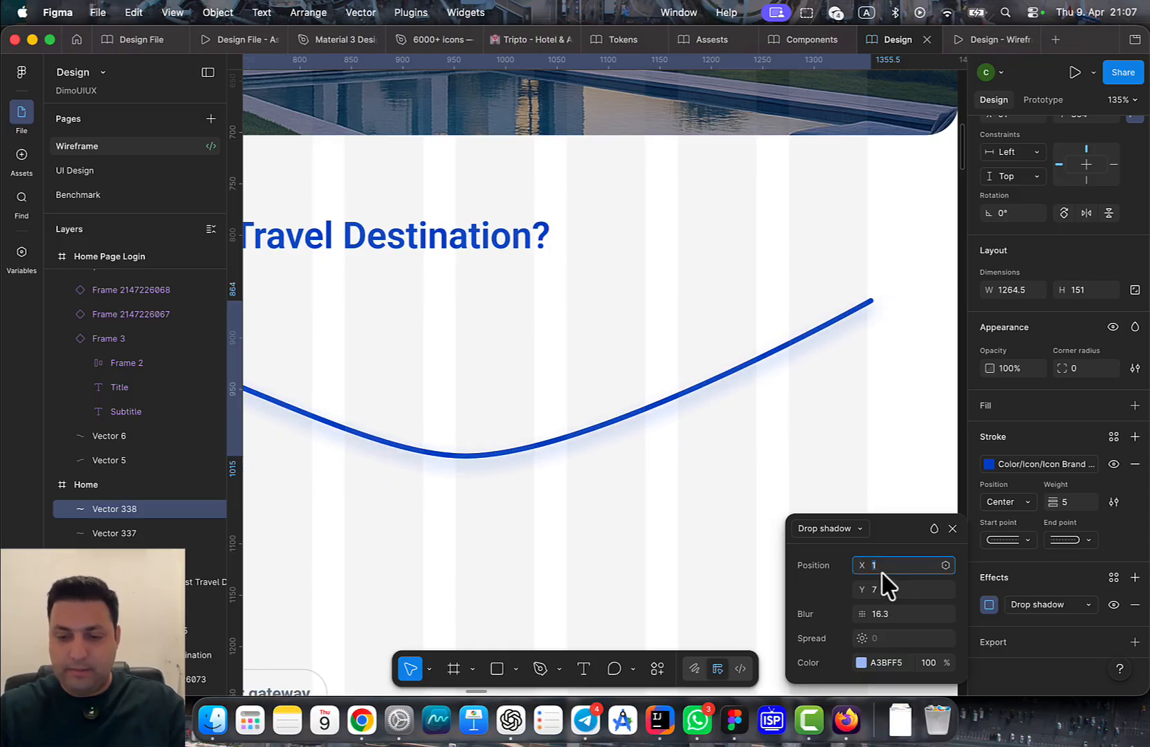
pyautogui.write('0')
pyautogui.press('Return')
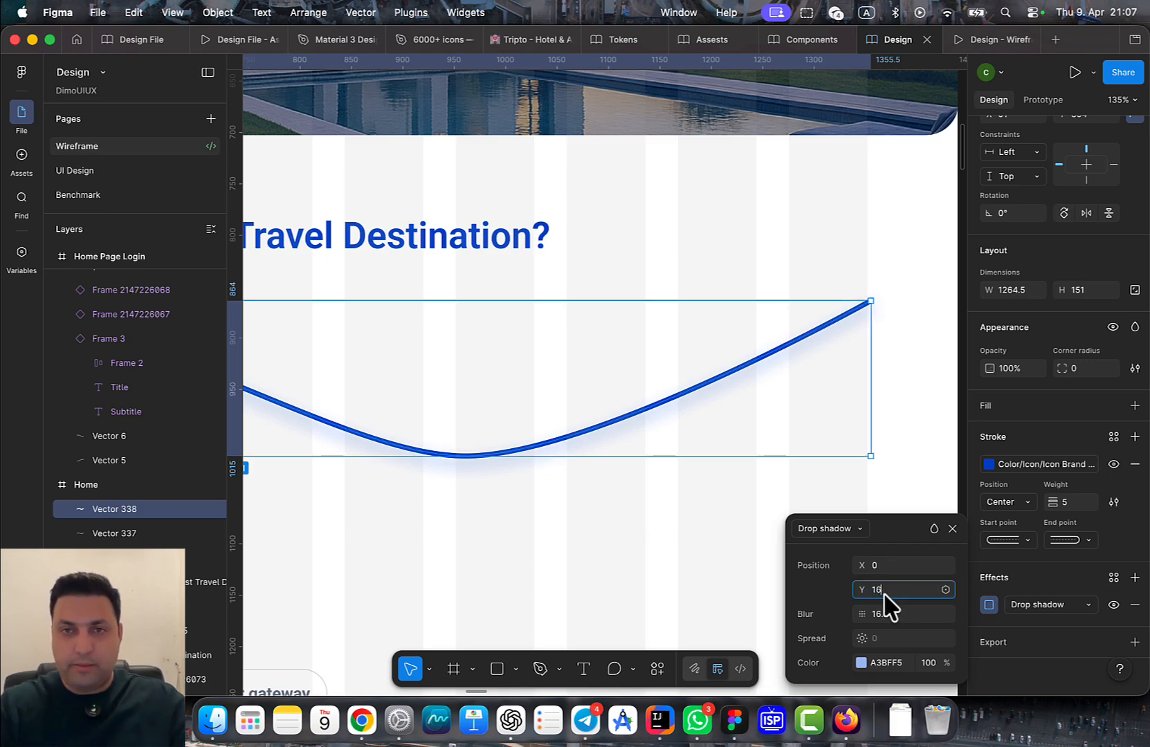
pyautogui.press('Return')
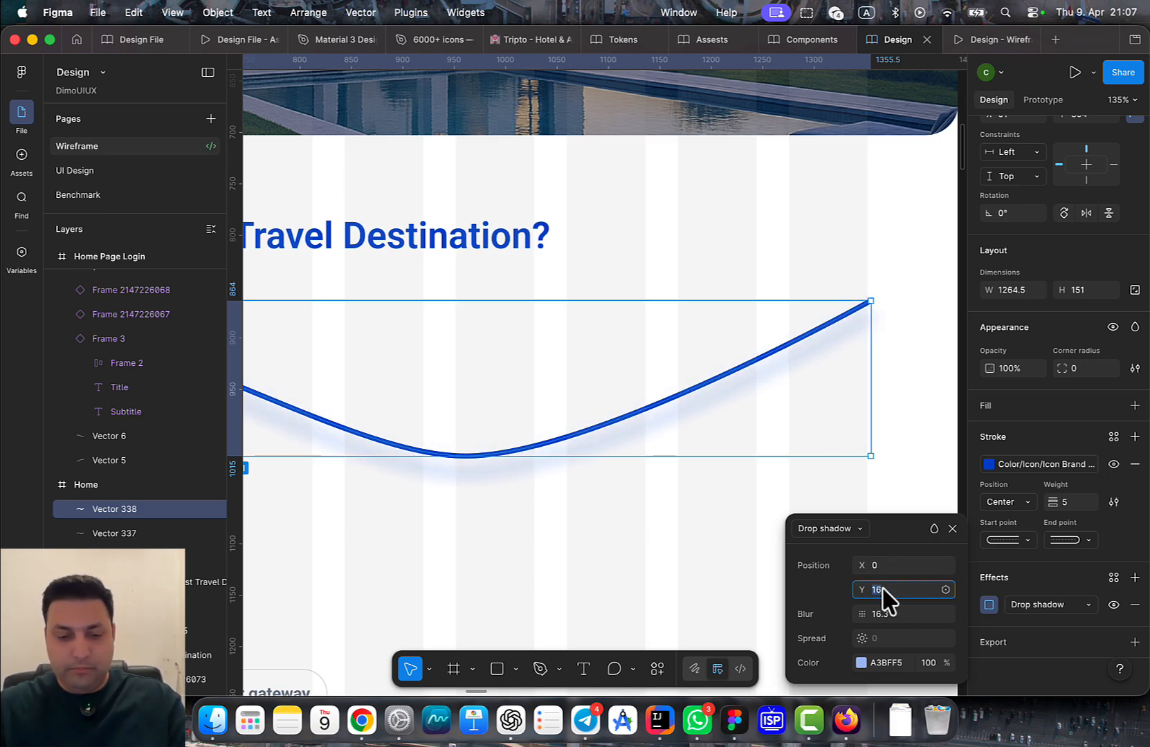
pyautogui.click(886, 589)
pyautogui.write('12')
pyautogui.press('Return')
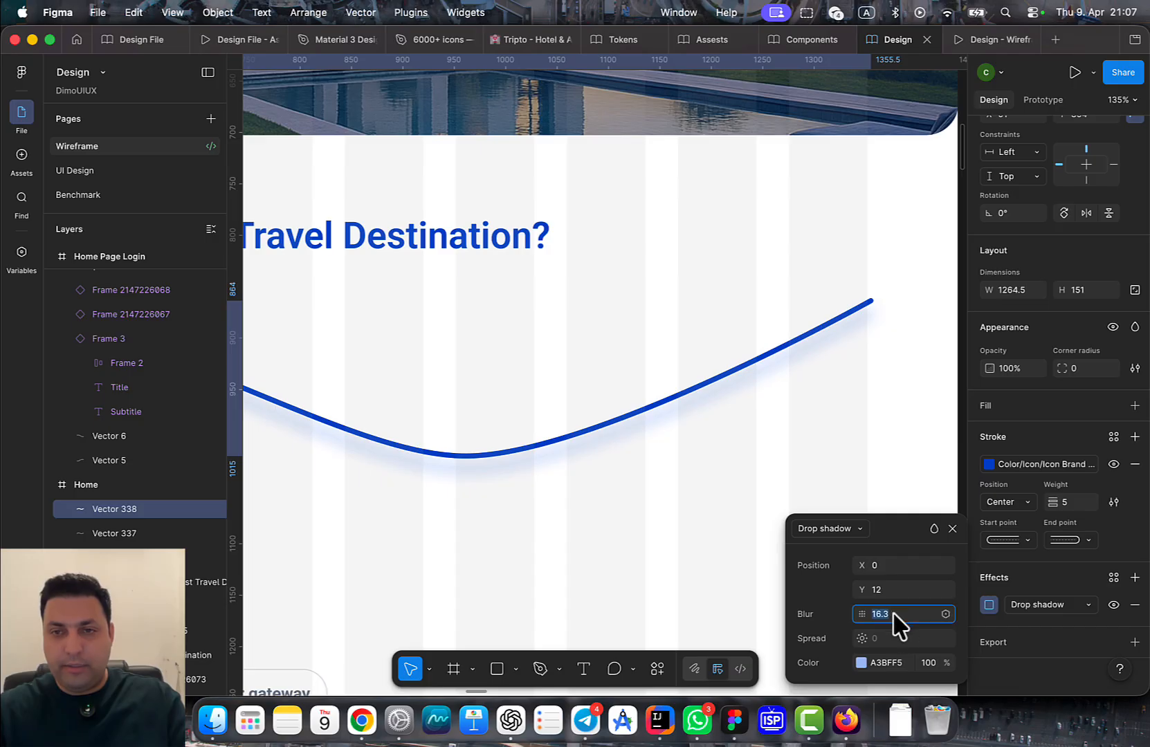
# Raise the curve shadow's blur to 32 and then to 36
pyautogui.write('32')
pyautogui.press('Return')
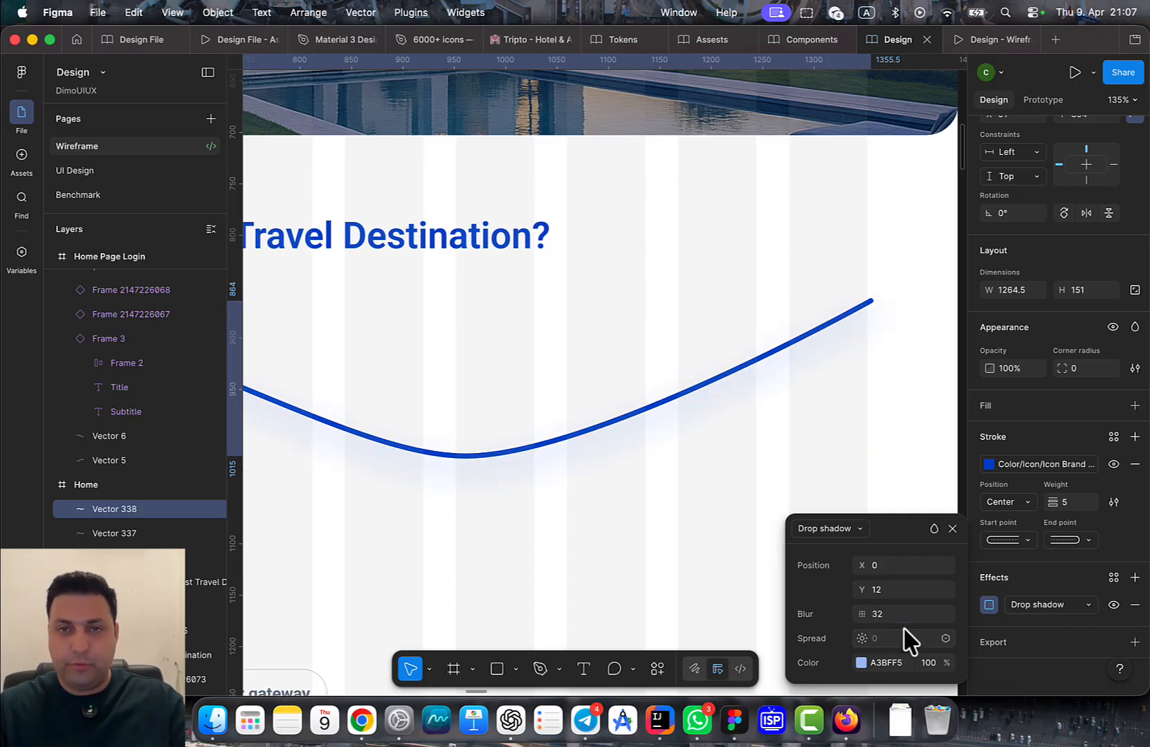
pyautogui.moveTo(892, 614); pyautogui.dragTo(955, 611)
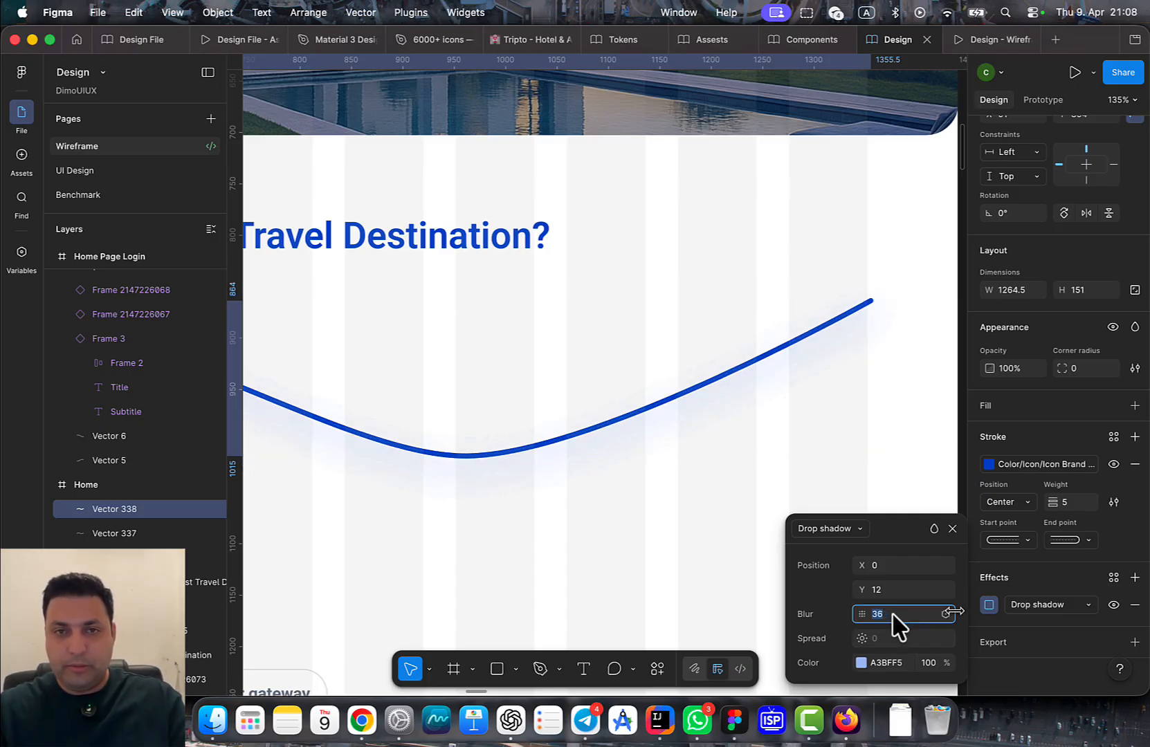
# Examine the shadowed wave curve up close and within the whole home page layout
pyautogui.moveTo(717, 621); pyautogui.dragTo(913, 509)
pyautogui.click(745, 592)
pyautogui.scroll(-5, 745, 592)
pyautogui.moveTo(787, 544); pyautogui.dragTo(721, 434)
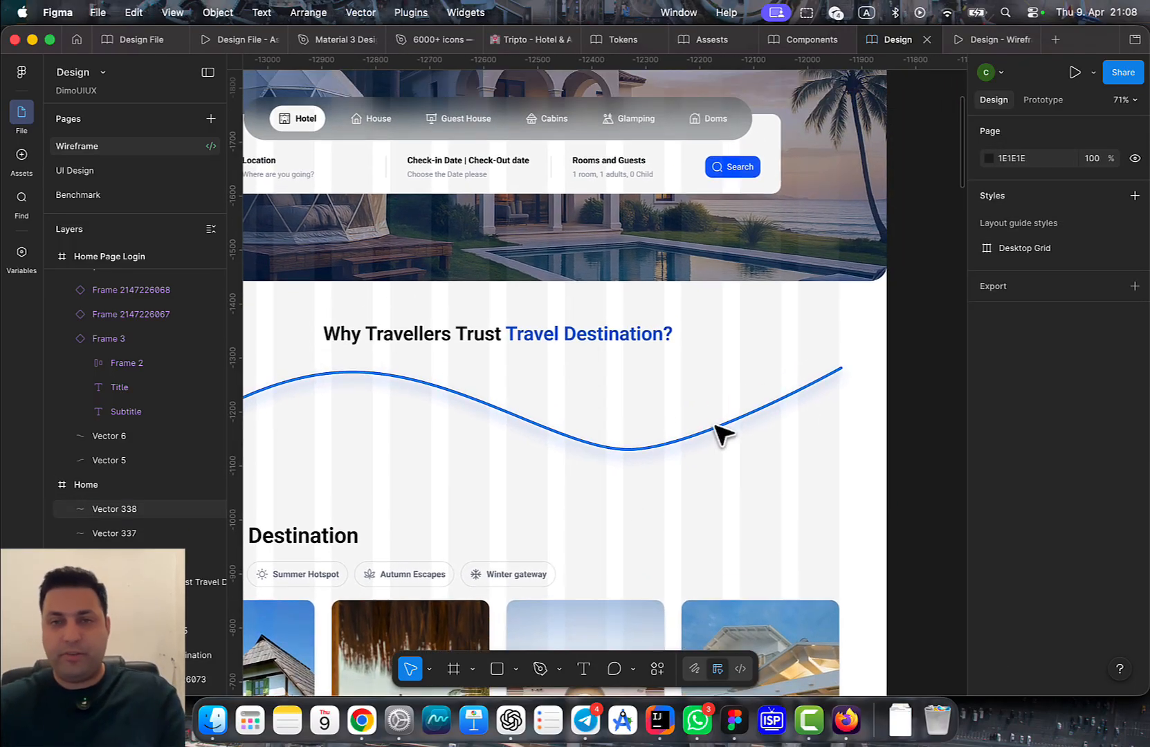
pyautogui.scroll(3, 716, 441)
pyautogui.scroll(-4, 688, 470)
pyautogui.moveTo(616, 484); pyautogui.dragTo(724, 452)
pyautogui.scroll(-4, 518, 449)
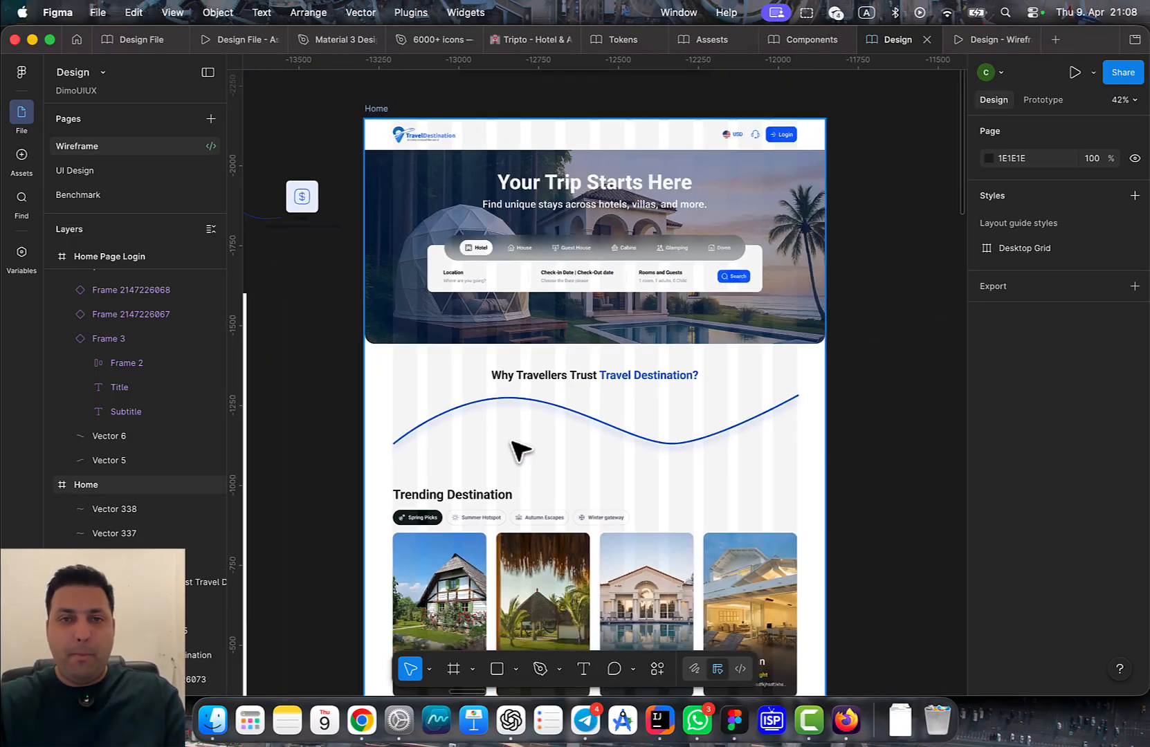
pyautogui.moveTo(518, 449); pyautogui.dragTo(651, 470)
pyautogui.scroll(4, 623, 463)
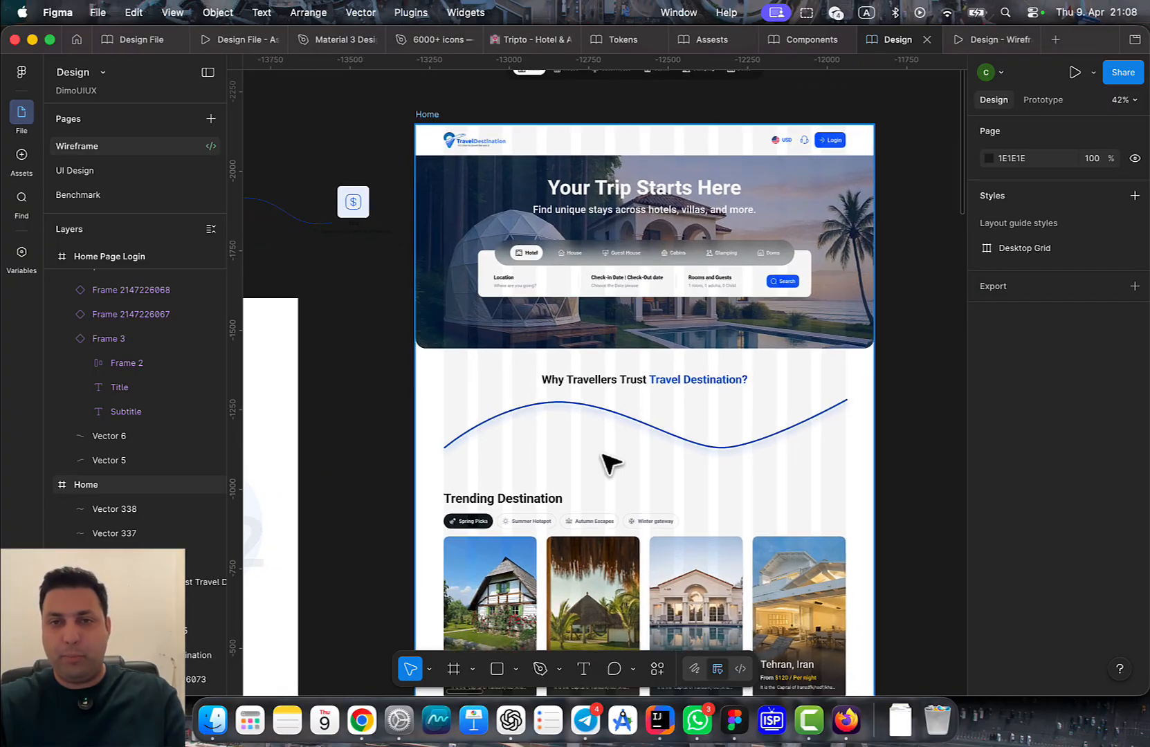
# Move the wave's trough point to X 1002.5, Y 1010.5 and extend its right curve handle to X 1152
pyautogui.click(726, 450)
pyautogui.doubleClick(725, 446)
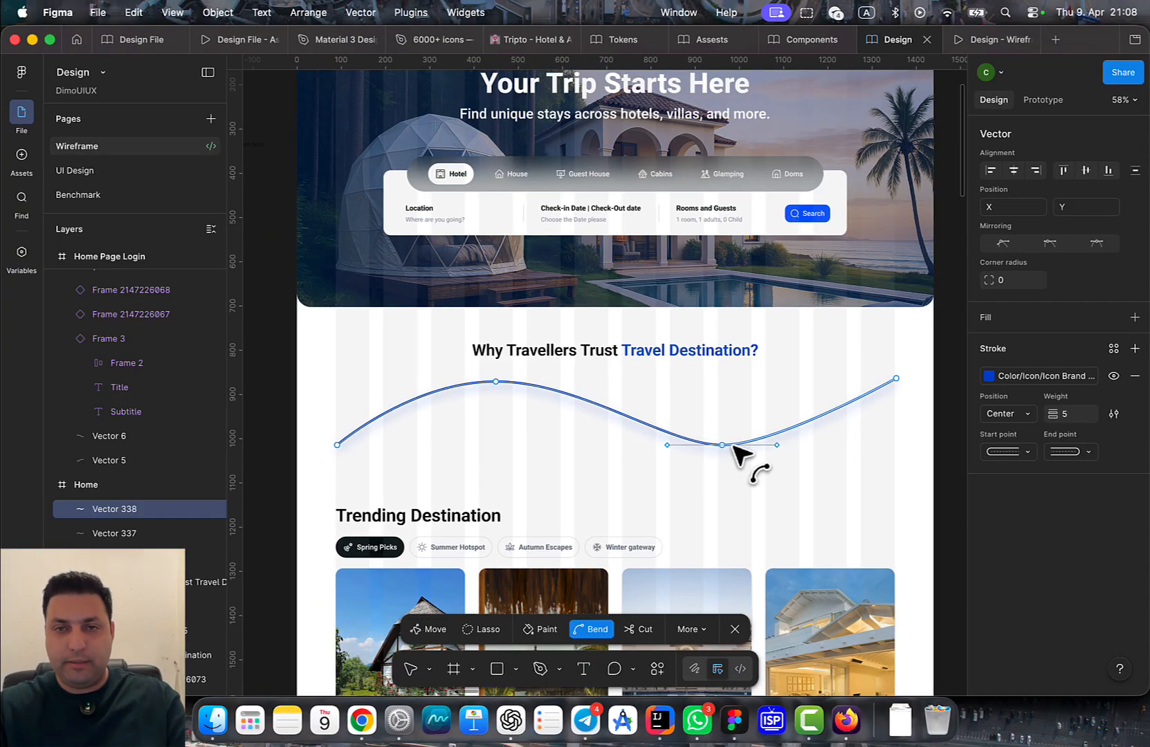
pyautogui.scroll(3, 732, 447)
pyautogui.moveTo(718, 444); pyautogui.dragTo(743, 443)
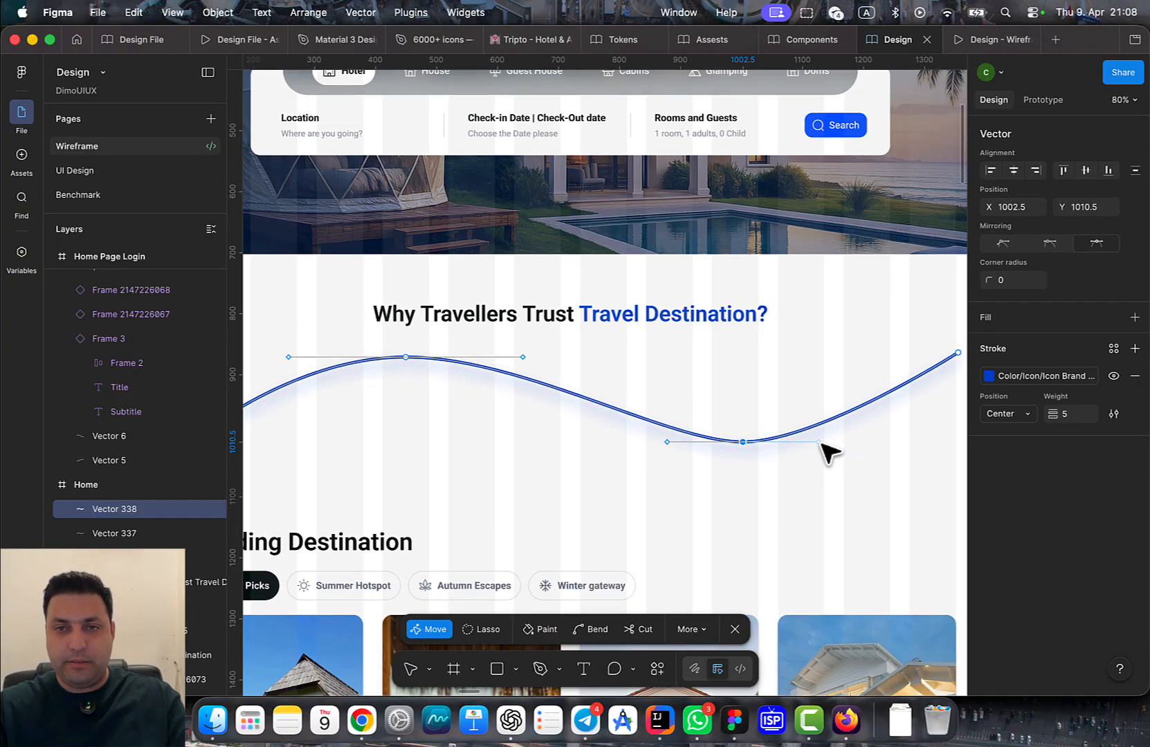
pyautogui.moveTo(822, 445); pyautogui.dragTo(854, 467)
pyautogui.hscroll(-5, 782, 480)
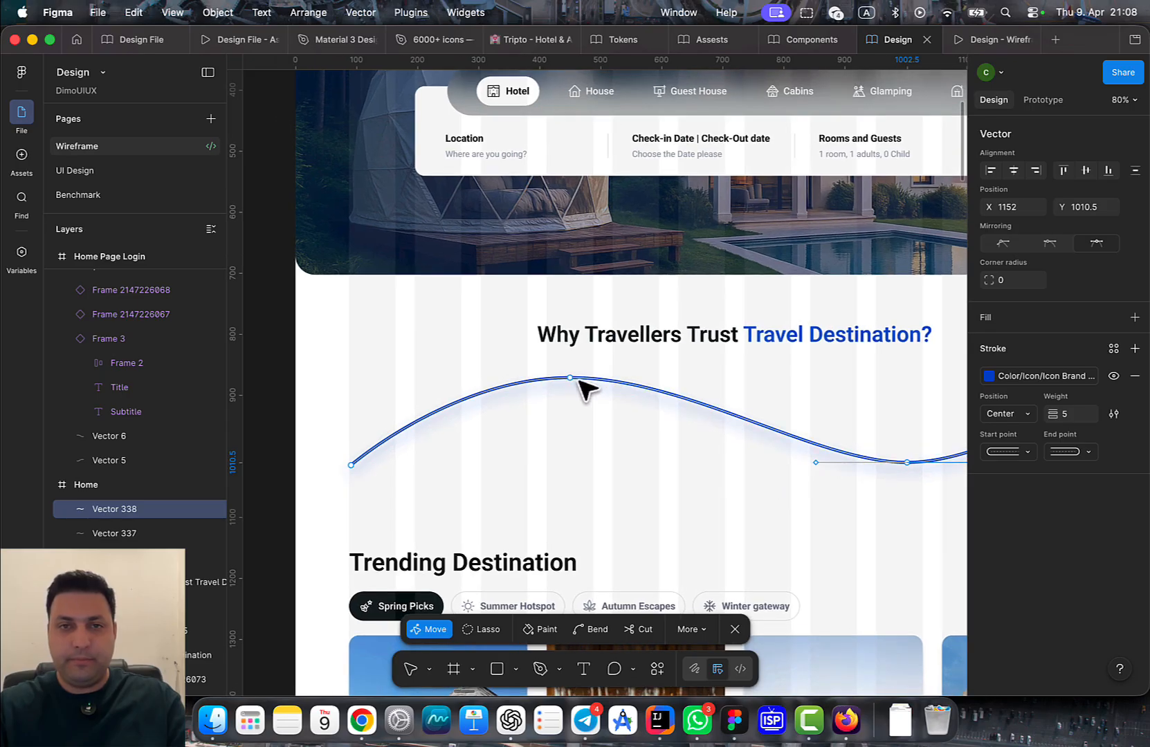
# Extend the wave crest's right curve handle to X 664.5, lower the crest point slightly, and finish editing the path
pyautogui.click(570, 378)
pyautogui.moveTo(687, 378); pyautogui.dragTo(701, 377)
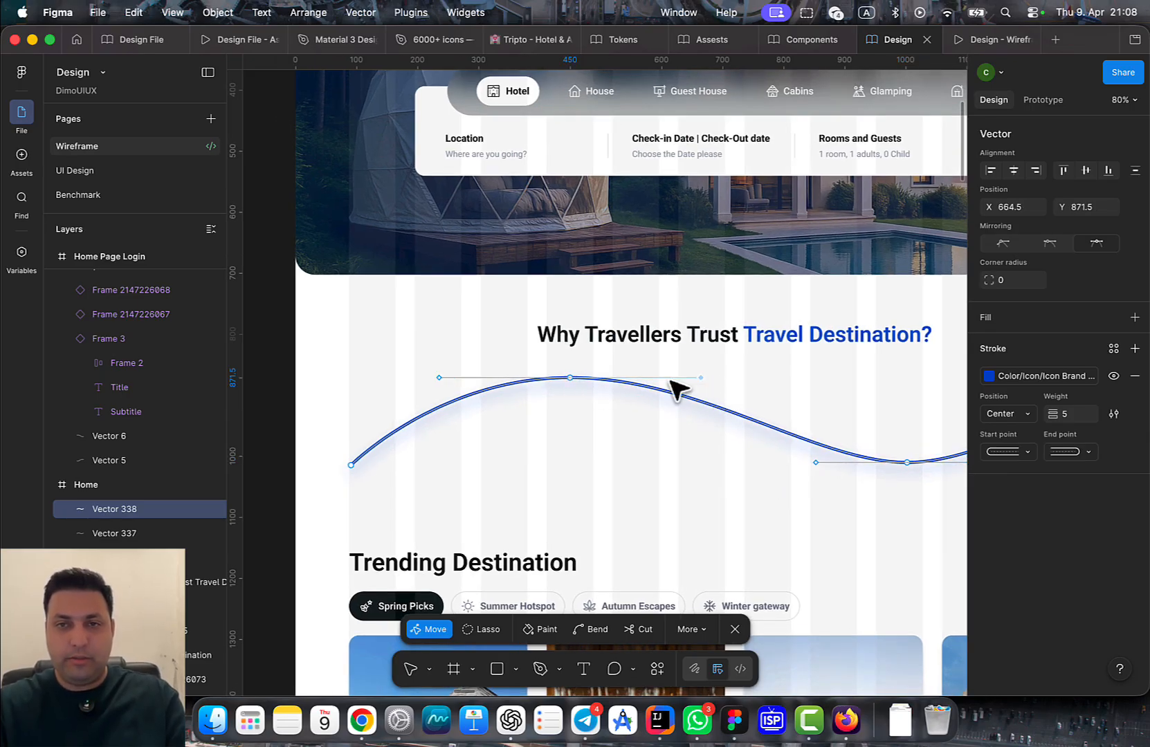
pyautogui.moveTo(569, 378); pyautogui.dragTo(570, 386)
pyautogui.click(546, 449)
pyautogui.scroll(-3, 485, 488)
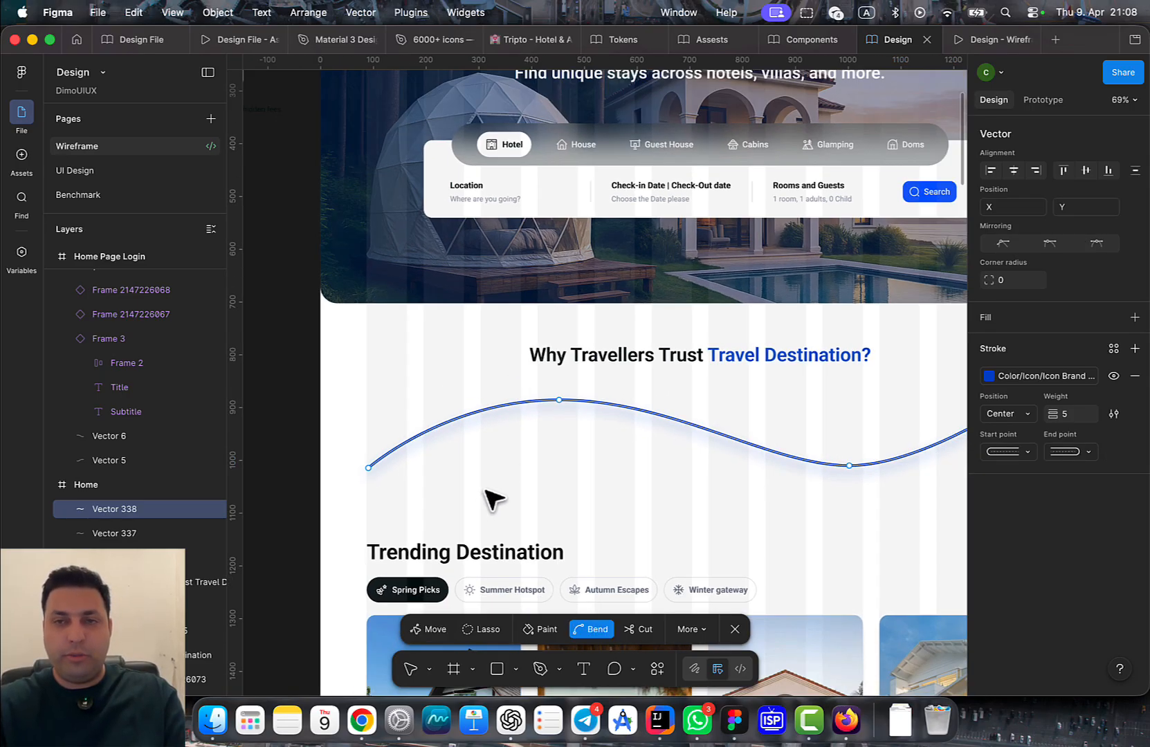
pyautogui.hscroll(2, 670, 510)
pyautogui.press('Escape')
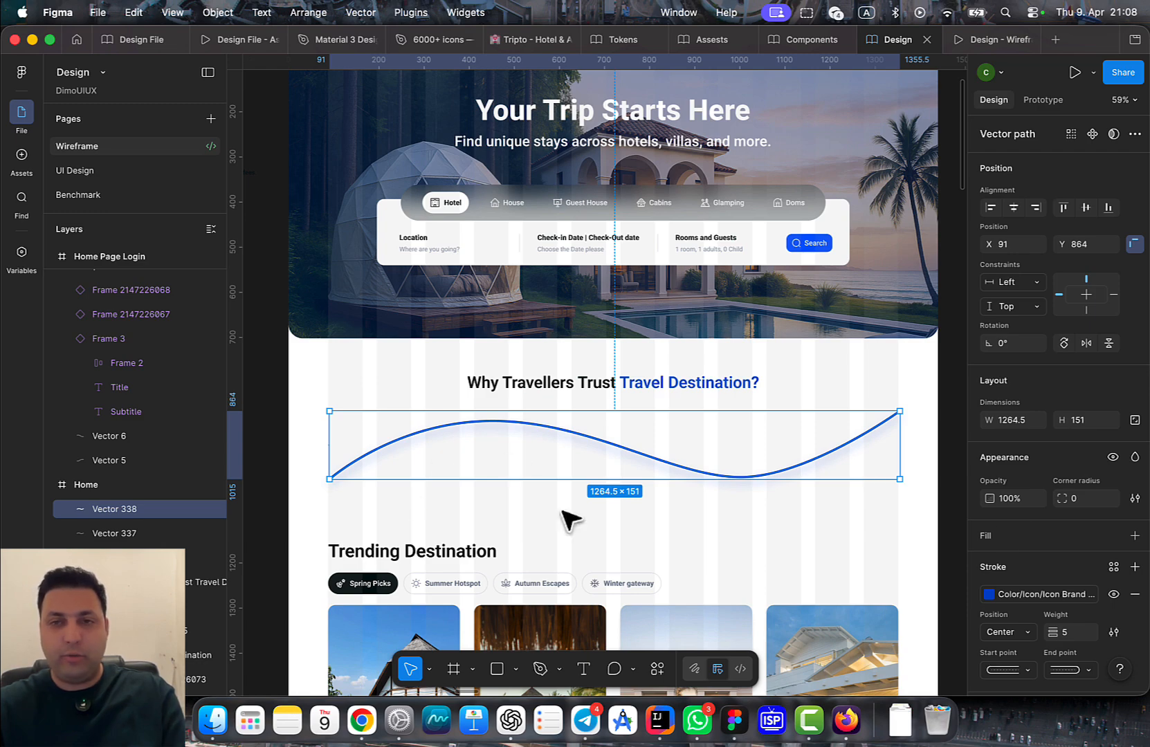
# Set both the start point and end point of the wave curve's stroke to Circle arrow
pyautogui.scroll(-4, 1031, 615)
pyautogui.click(1012, 540)
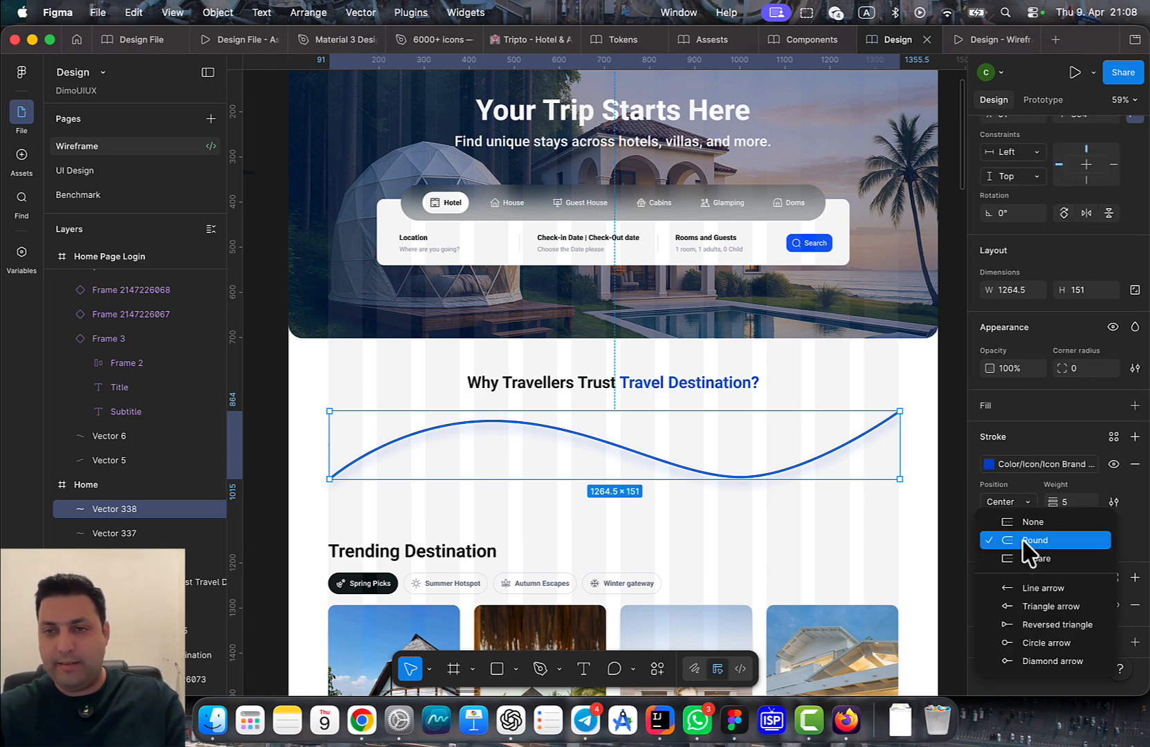
pyautogui.click(1056, 643)
pyautogui.hscroll(3, 798, 541)
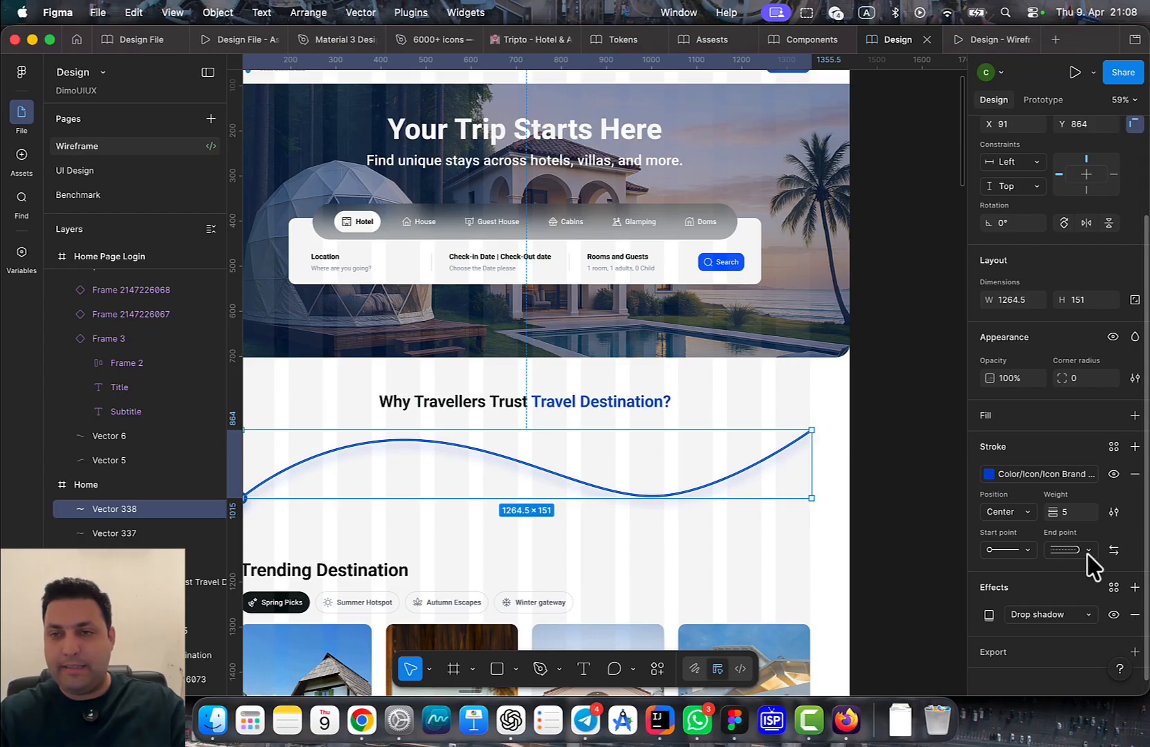
pyautogui.click(1086, 551)
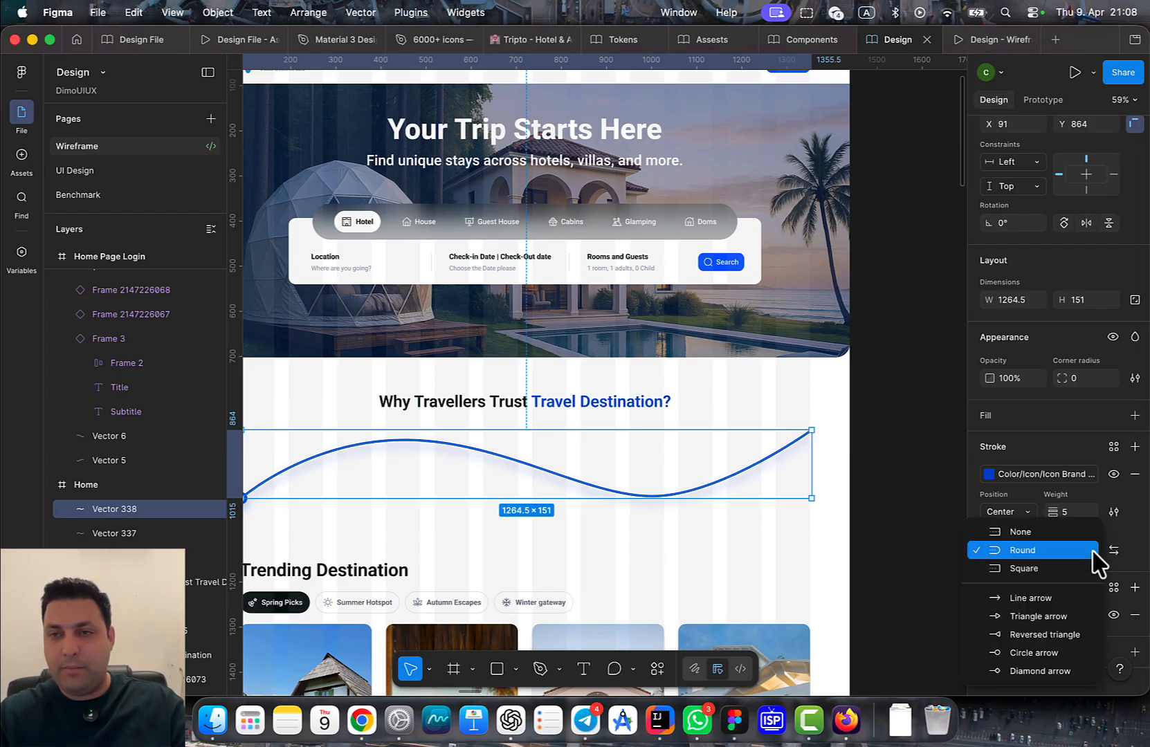
pyautogui.click(1056, 671)
pyautogui.scroll(-2, 847, 534)
pyautogui.click(857, 530)
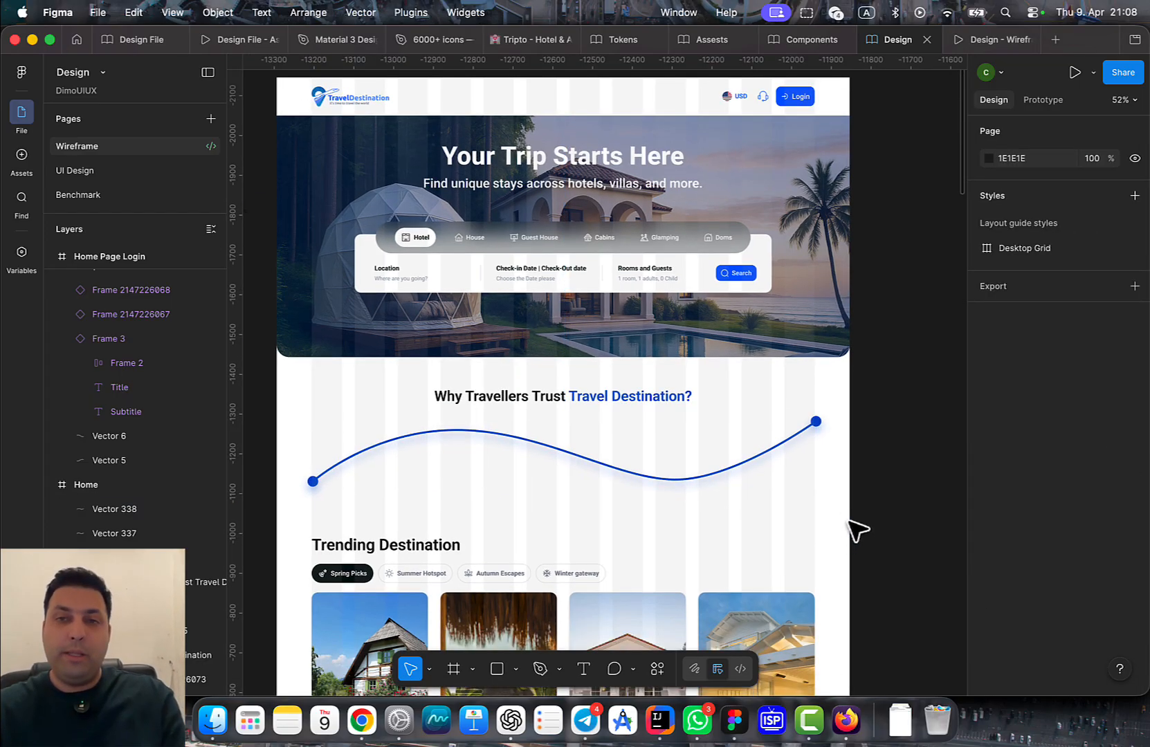
pyautogui.scroll(-2, 858, 529)
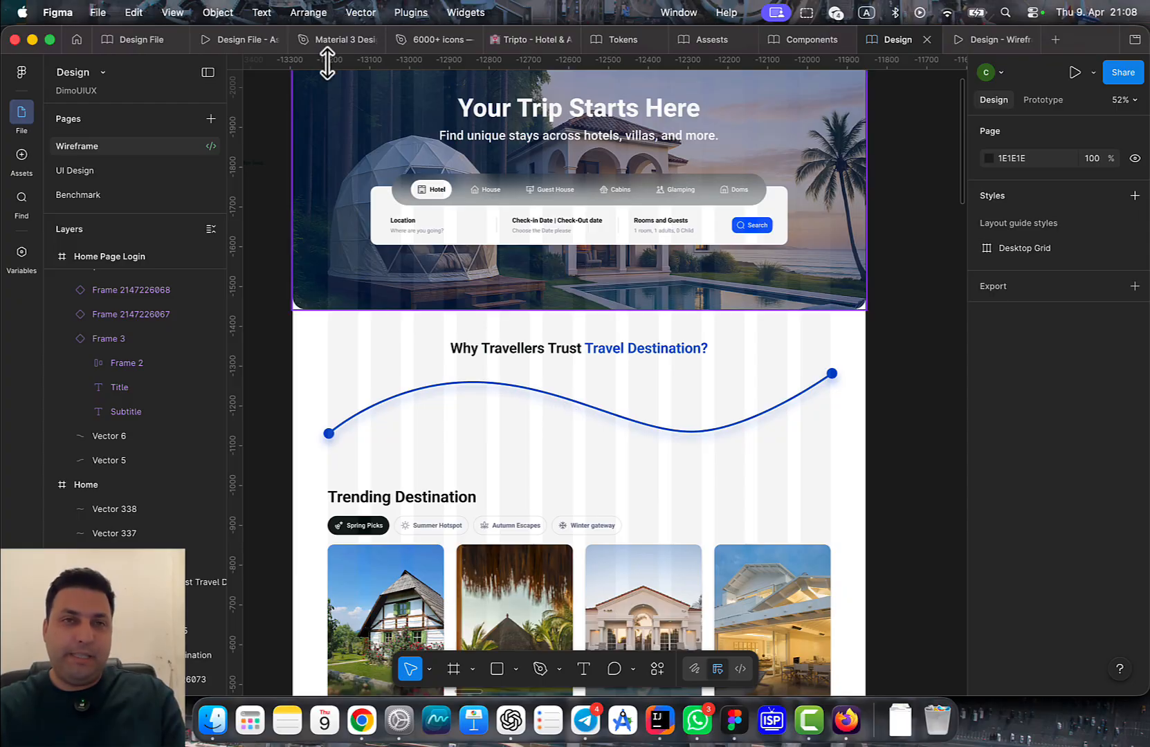
# Switch to the Assests file and look through its flag and icon collections
pyautogui.click(609, 40)
pyautogui.click(707, 40)
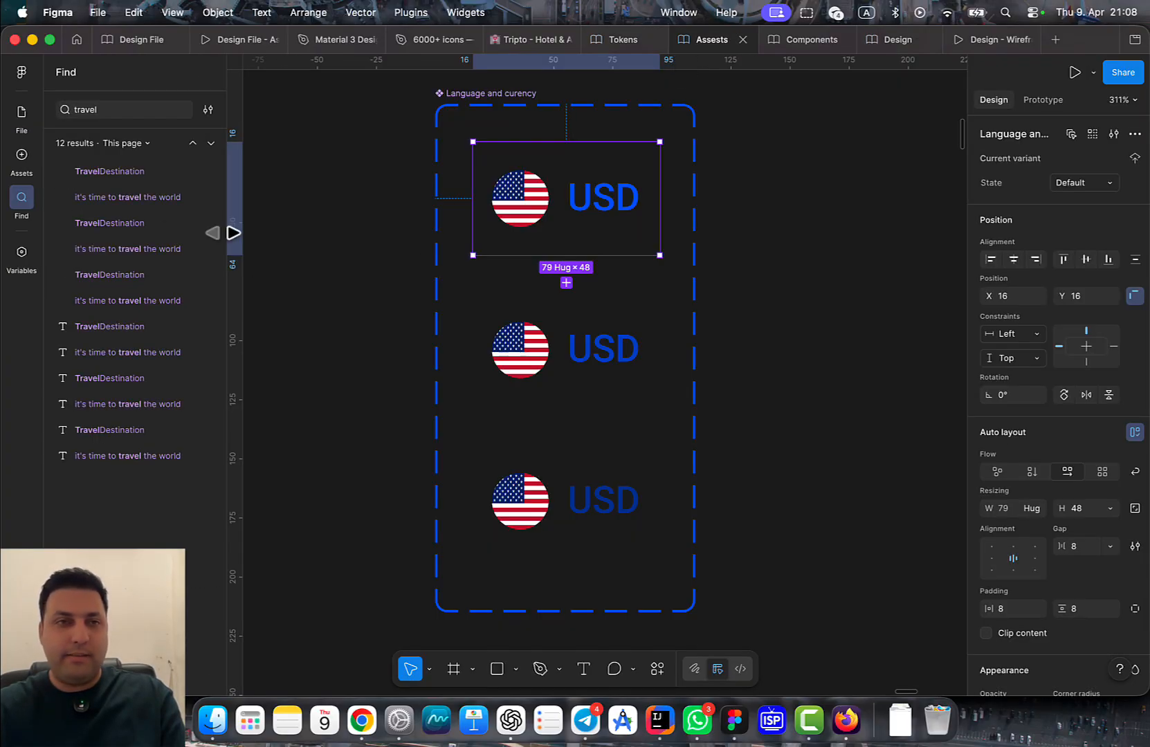
pyautogui.scroll(-10, 345, 339)
pyautogui.moveTo(357, 347); pyautogui.dragTo(752, 341)
pyautogui.moveTo(547, 398); pyautogui.dragTo(906, 390)
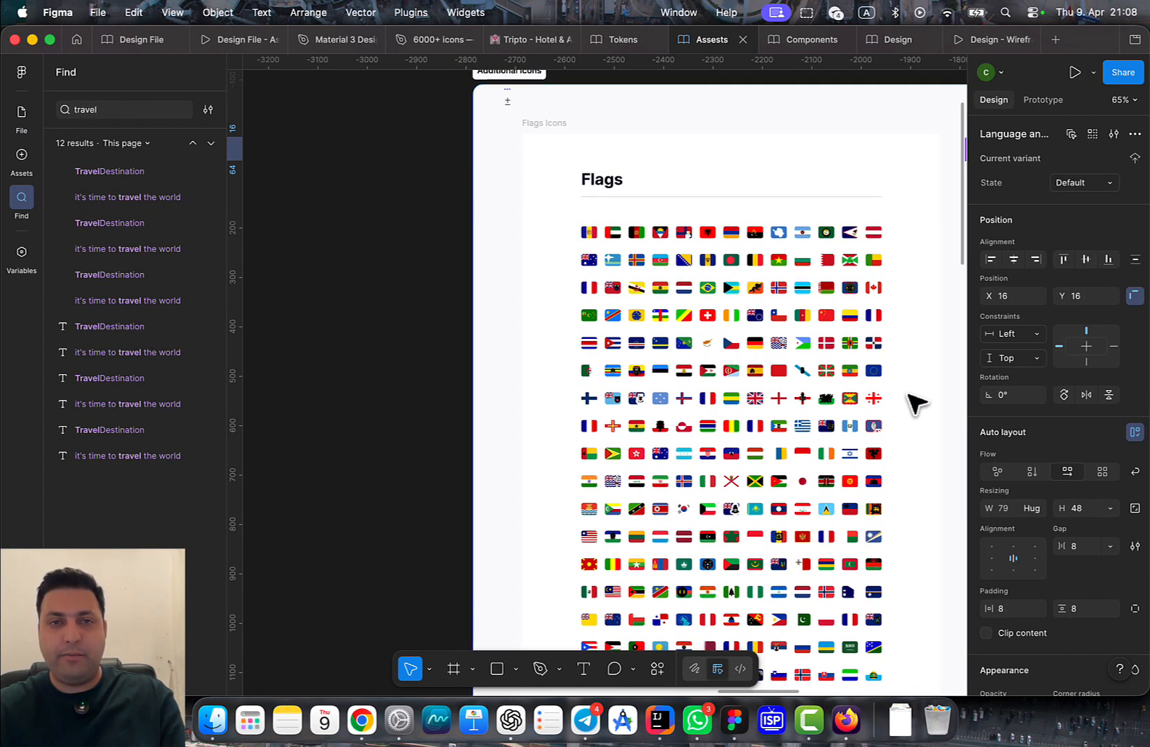
pyautogui.scroll(-2, 483, 418)
pyautogui.scroll(-4, 483, 418)
pyautogui.moveTo(408, 407); pyautogui.dragTo(869, 403)
pyautogui.moveTo(418, 420); pyautogui.dragTo(854, 420)
# Search the Assests file for "plane" and select the Airplane icon in the Additional Icon set
pyautogui.press('super+f')
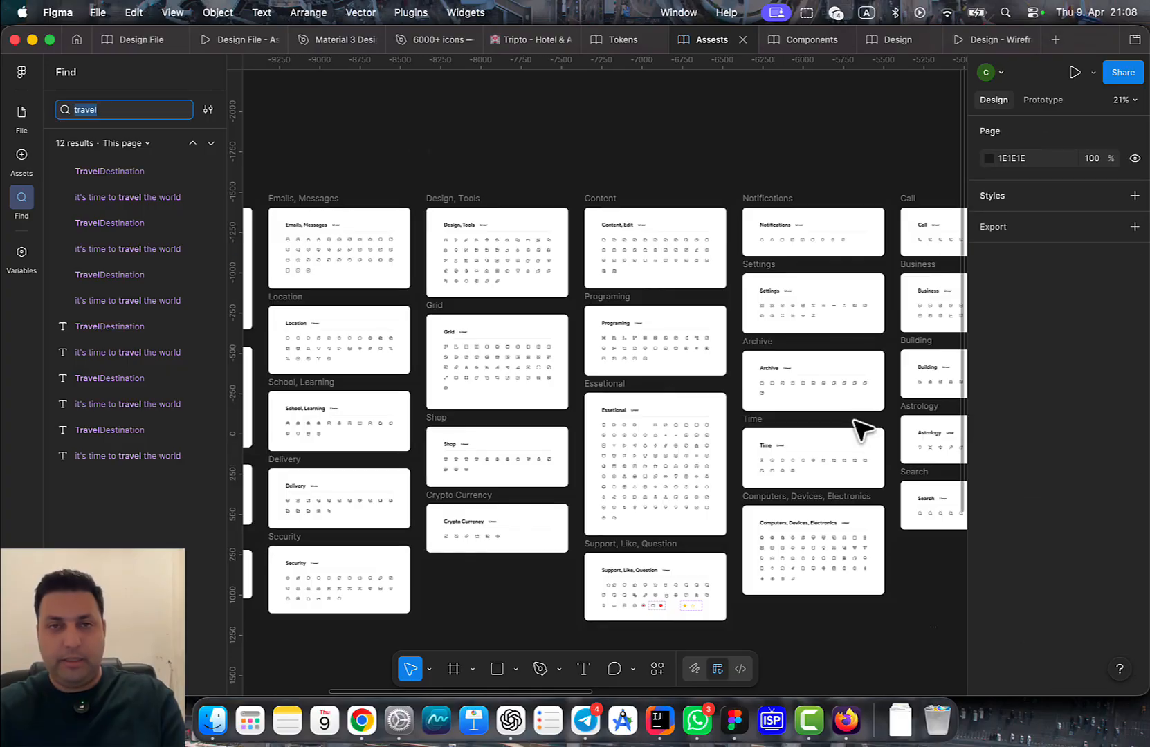
pyautogui.write('p')
pyautogui.press('Return')
pyautogui.press('Return')
pyautogui.press('Return')
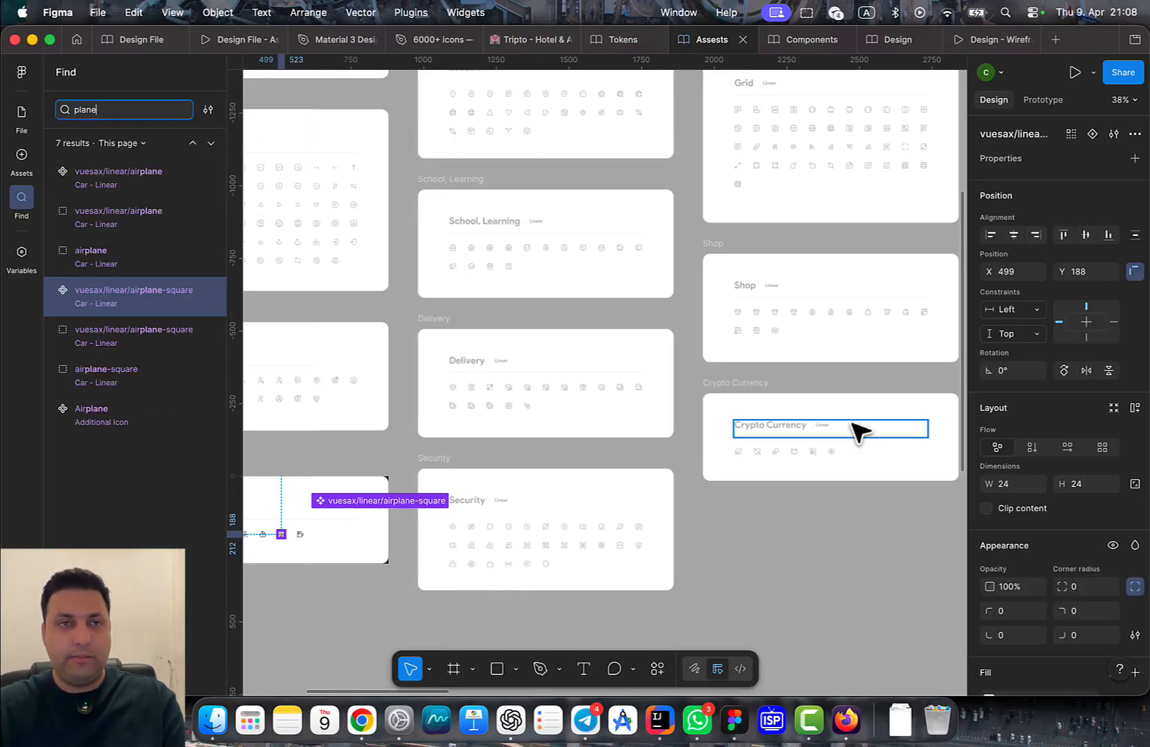
pyautogui.press('Return')
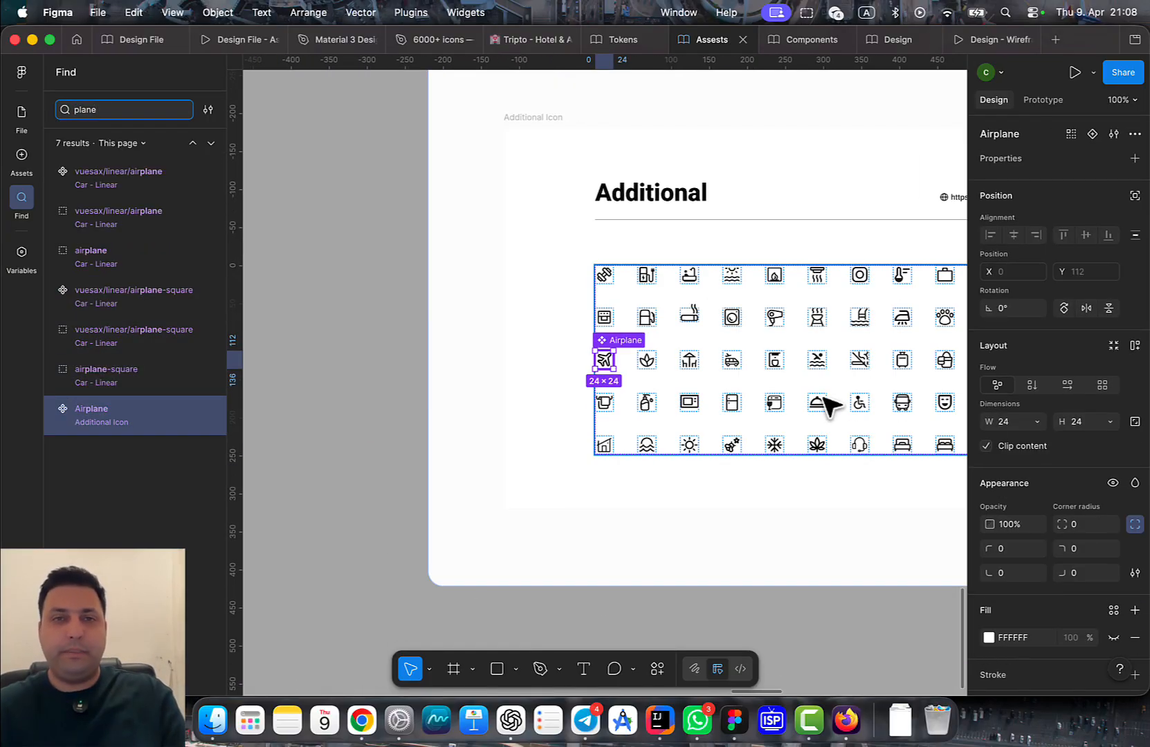
# Add the airport shuttle, suitcase and bus icons to the airplane selection in the Additional set
pyautogui.scroll(3, 828, 402)
pyautogui.scroll(5, 450, 375)
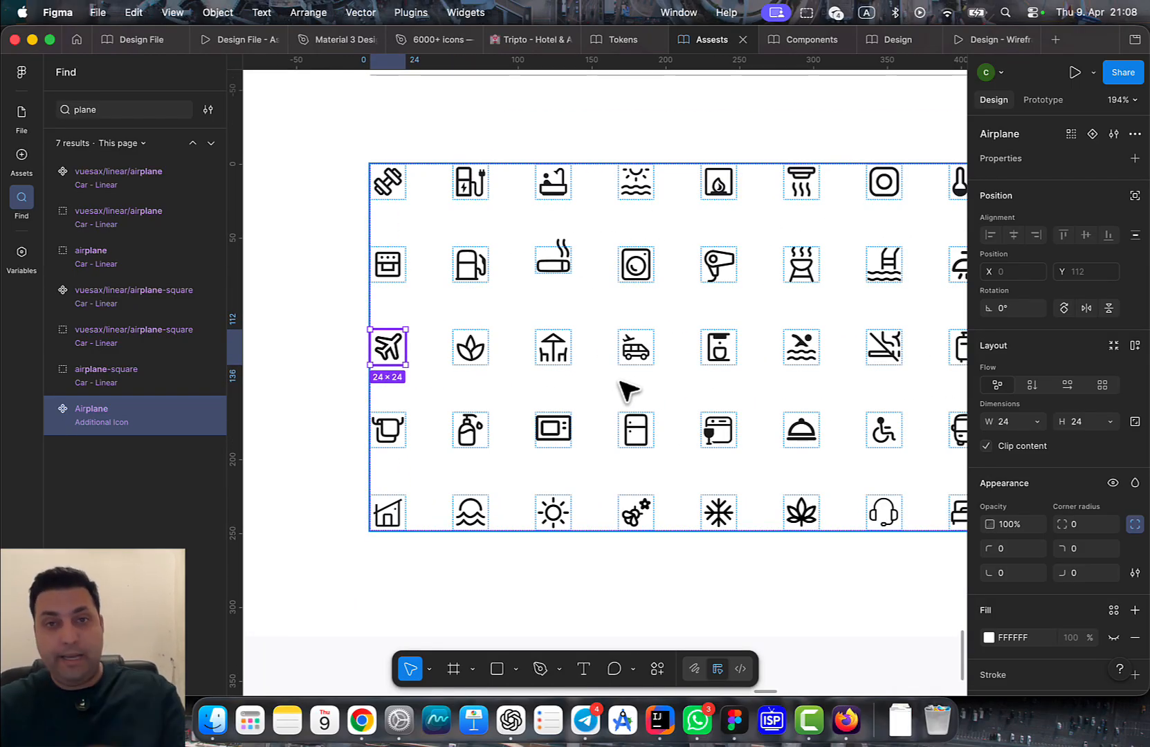
pyautogui.scroll(-5, 574, 393)
pyautogui.scroll(5, 529, 408)
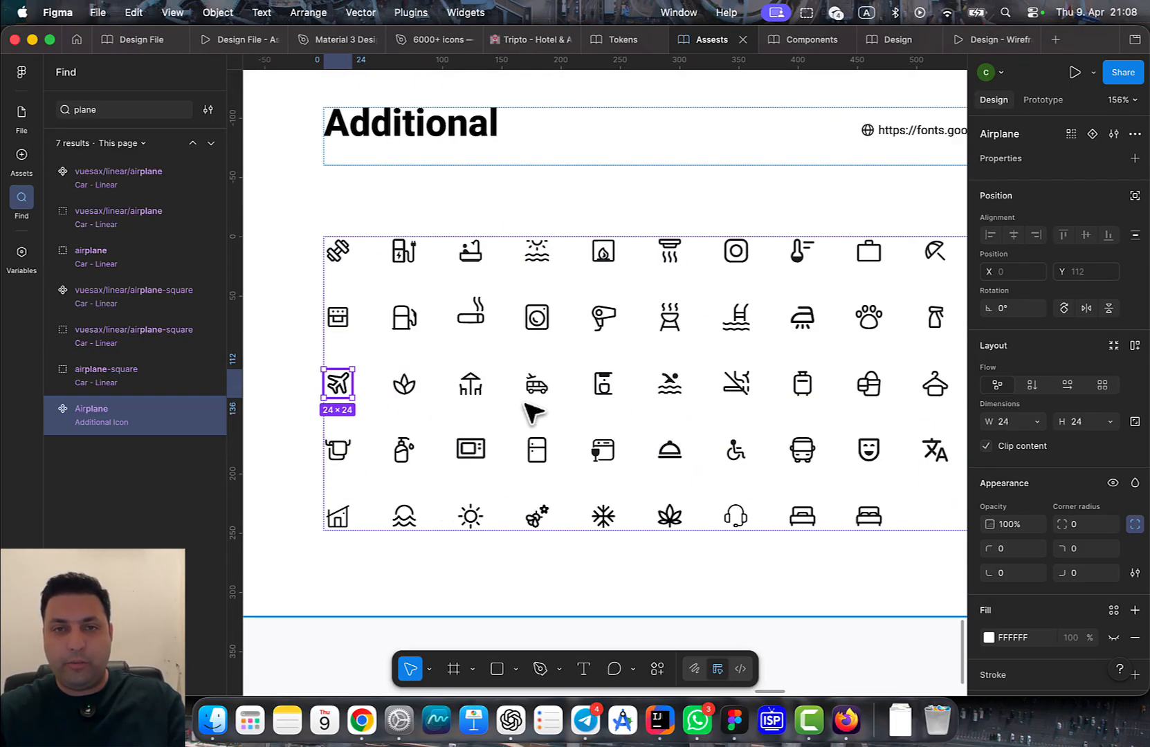
pyautogui.keyDown('shift'); pyautogui.click(534, 390); pyautogui.keyUp('shift')
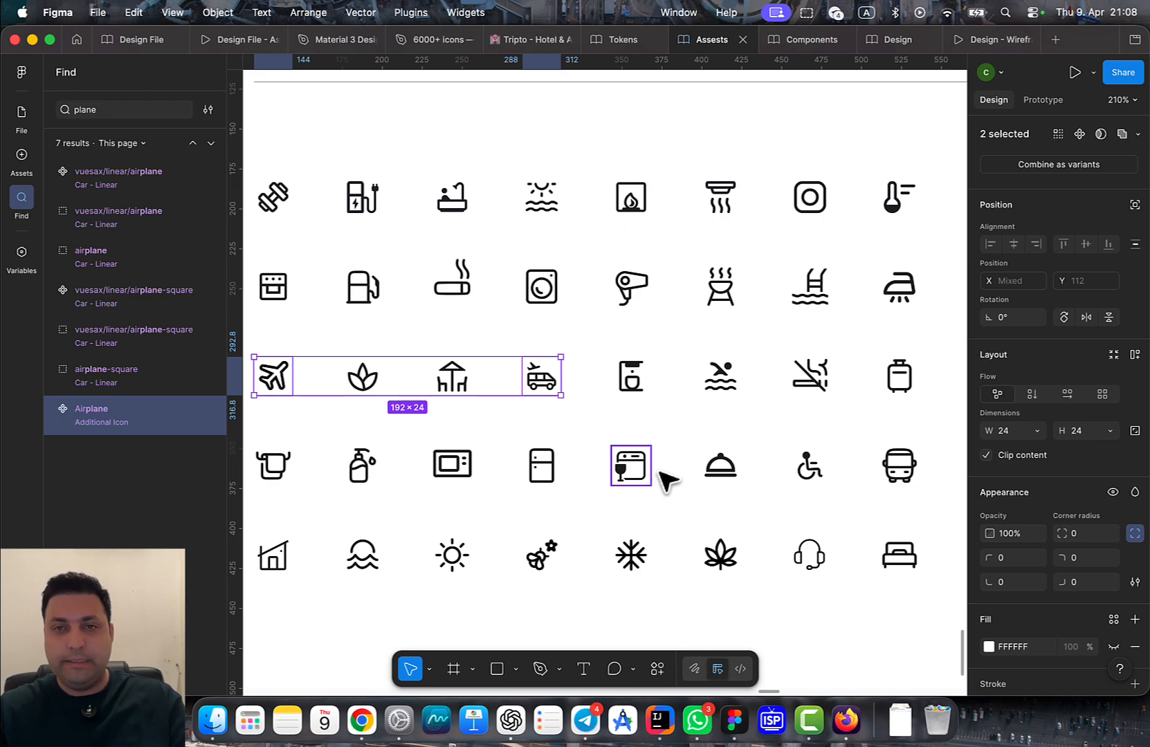
pyautogui.moveTo(662, 475); pyautogui.dragTo(547, 469)
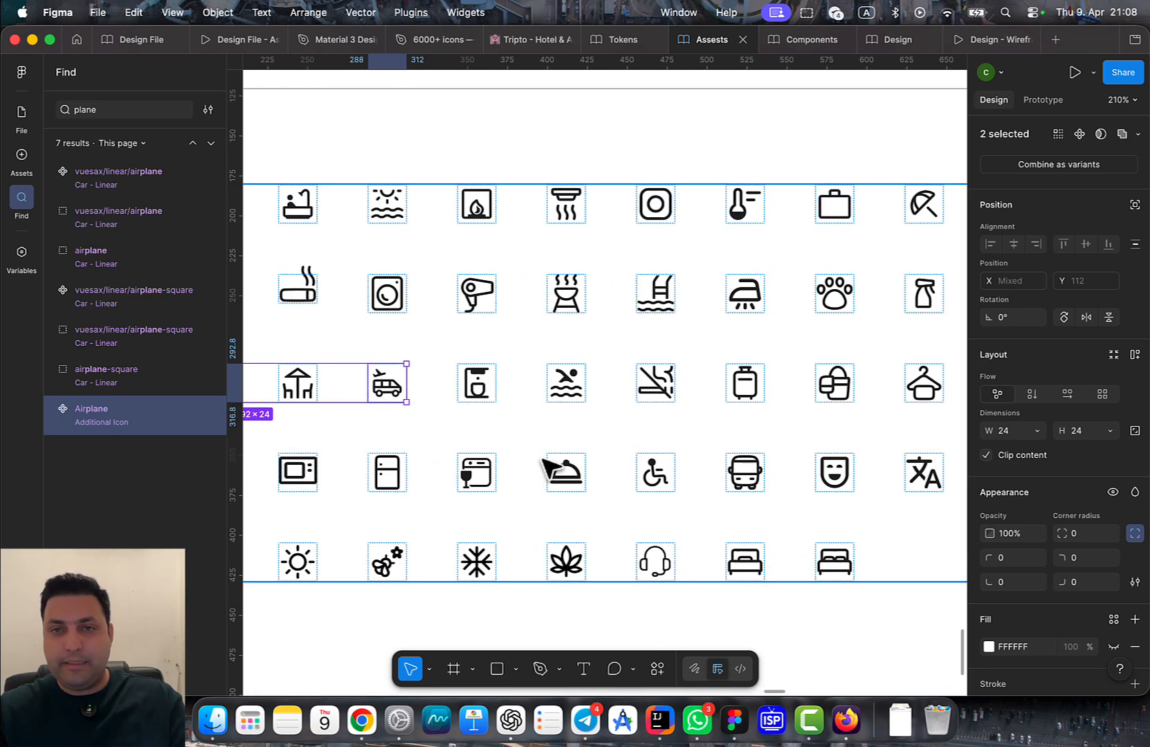
pyautogui.keyDown('shift'); pyautogui.click(745, 476); pyautogui.keyUp('shift')
pyautogui.scroll(-3, 642, 455)
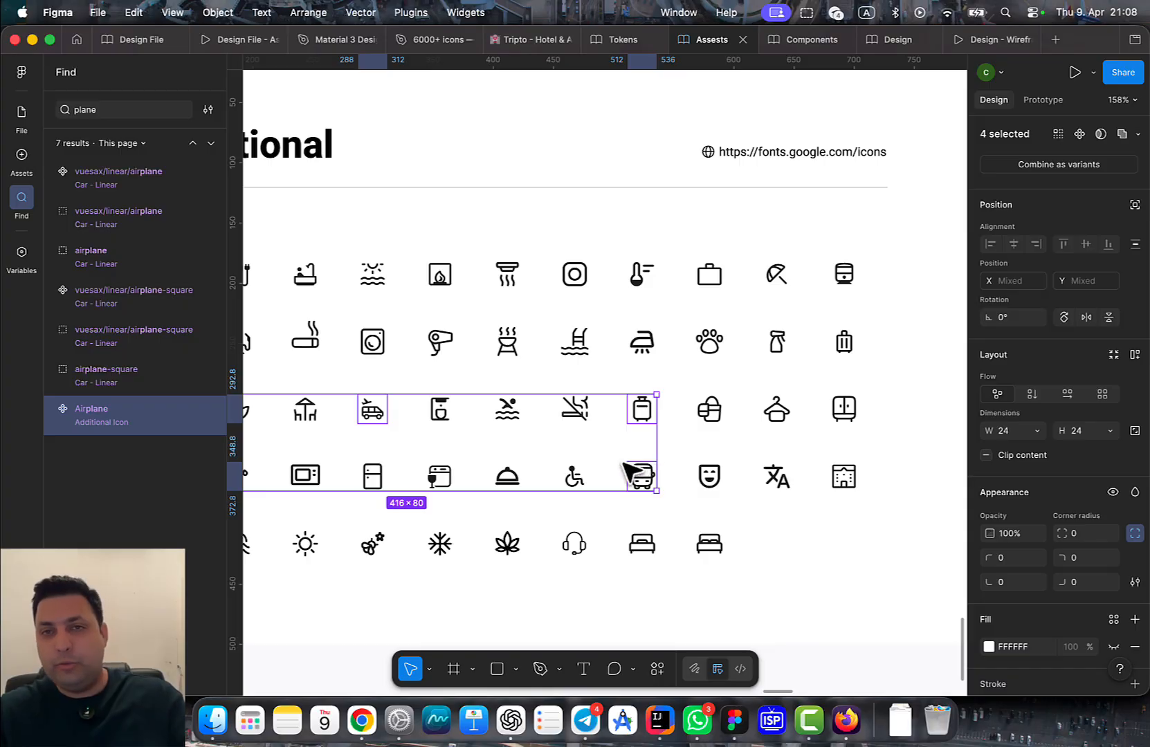
# Add the double-bed icon to the selection and copy all five icons
pyautogui.moveTo(629, 472); pyautogui.dragTo(768, 444)
pyautogui.moveTo(622, 446); pyautogui.dragTo(656, 434)
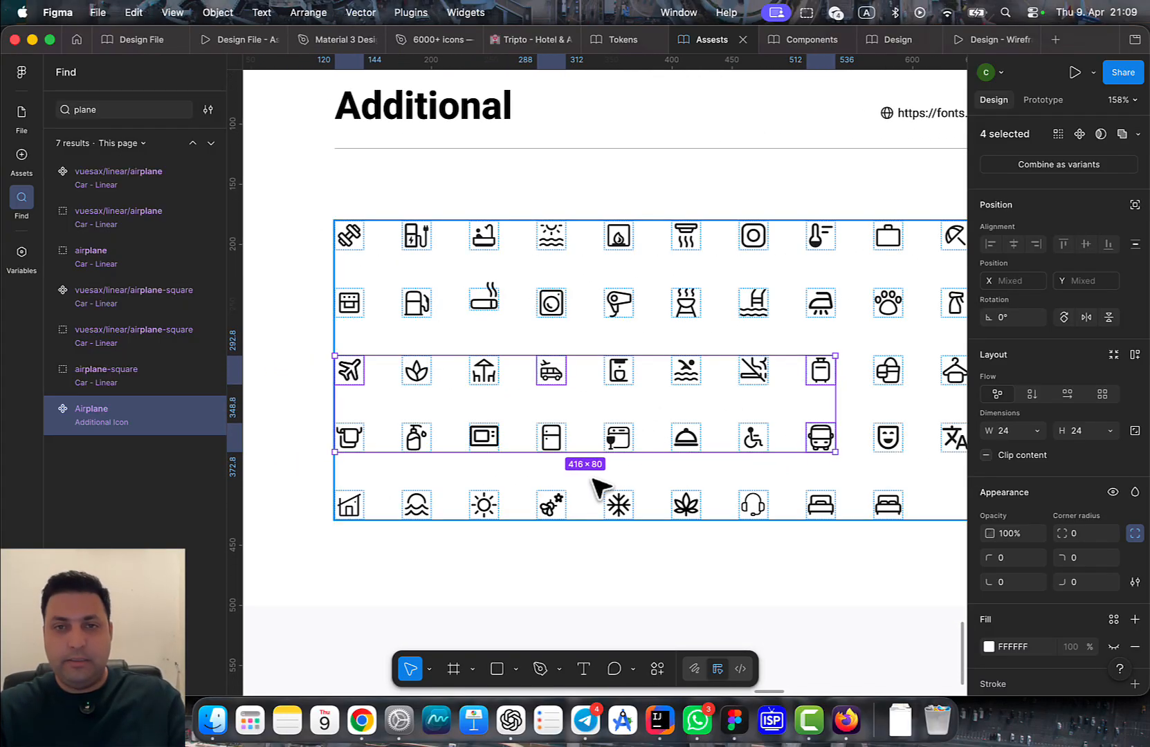
pyautogui.scroll(-2, 596, 522)
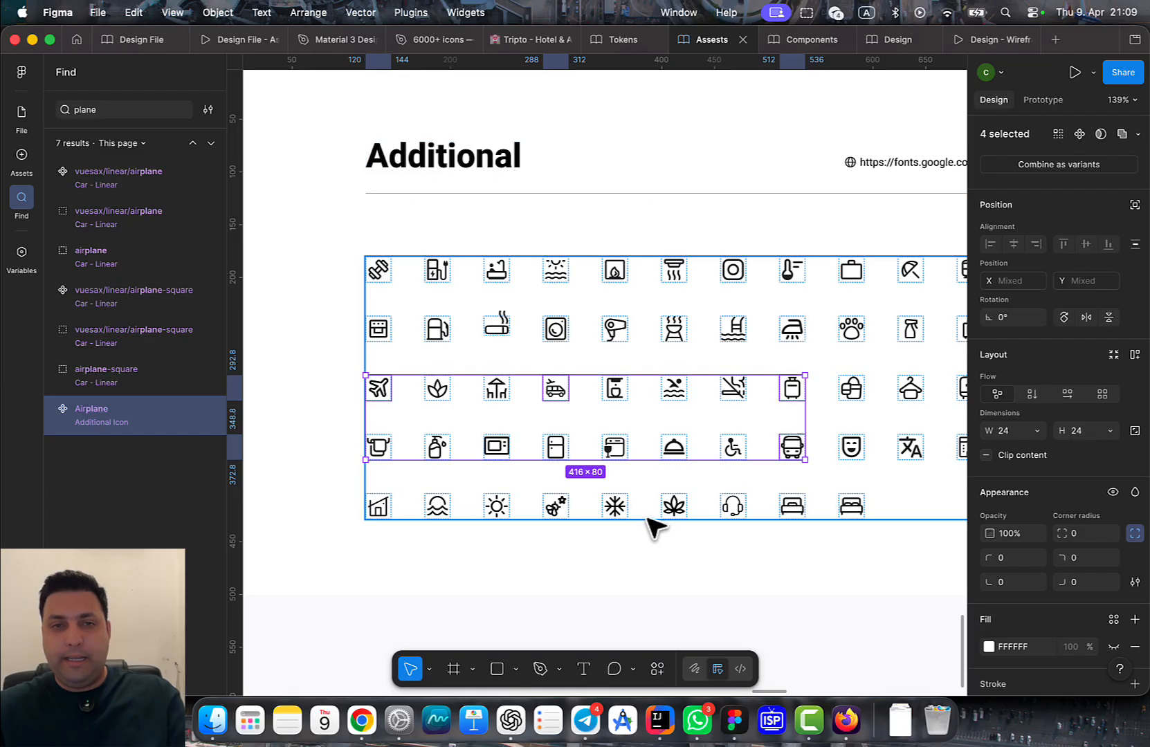
pyautogui.hscroll(3, 743, 529)
pyautogui.keyDown('shift'); pyautogui.click(738, 500); pyautogui.keyUp('shift')
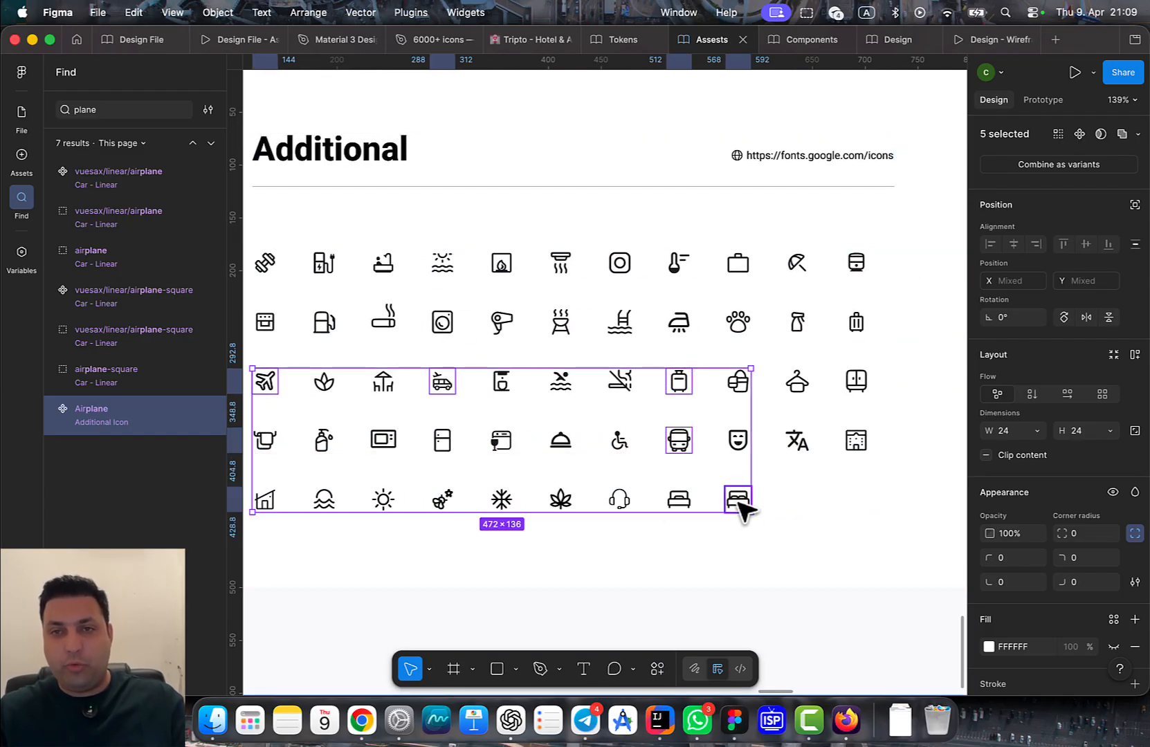
pyautogui.hscroll(-3, 757, 522)
pyautogui.scroll(1, 757, 522)
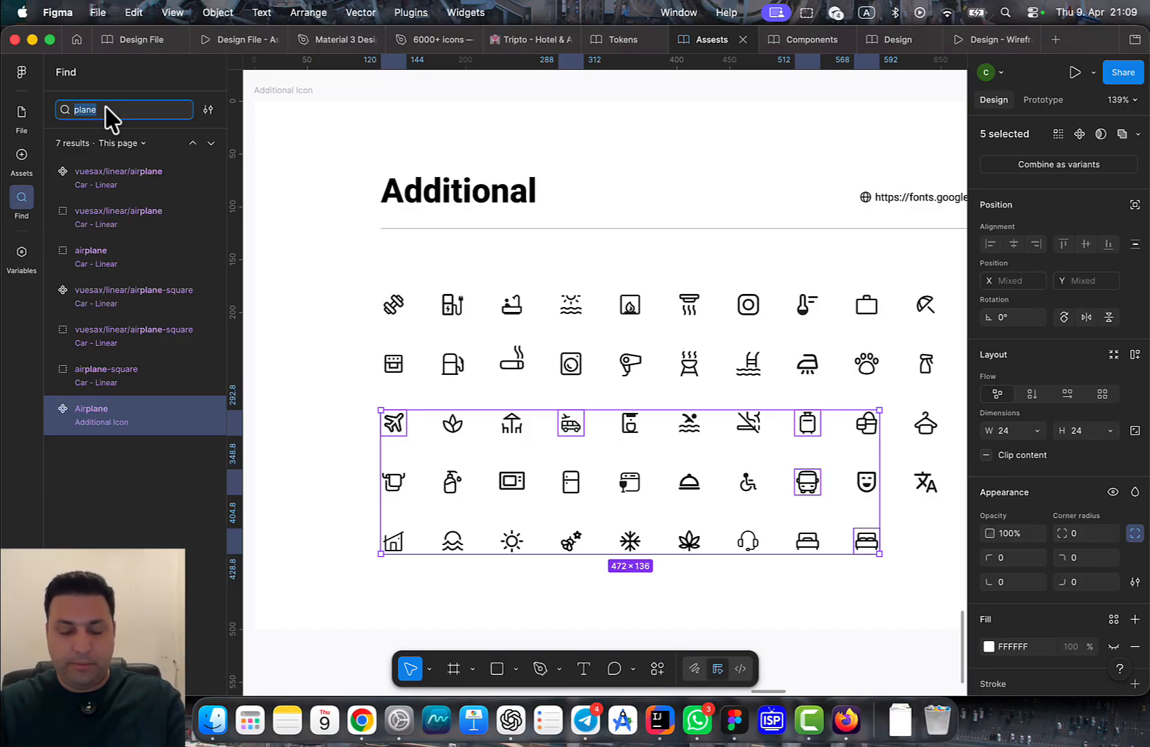
# Search the Assests file for "trip", "journ" and "travel", and step through the travel matches
pyautogui.write('trip')
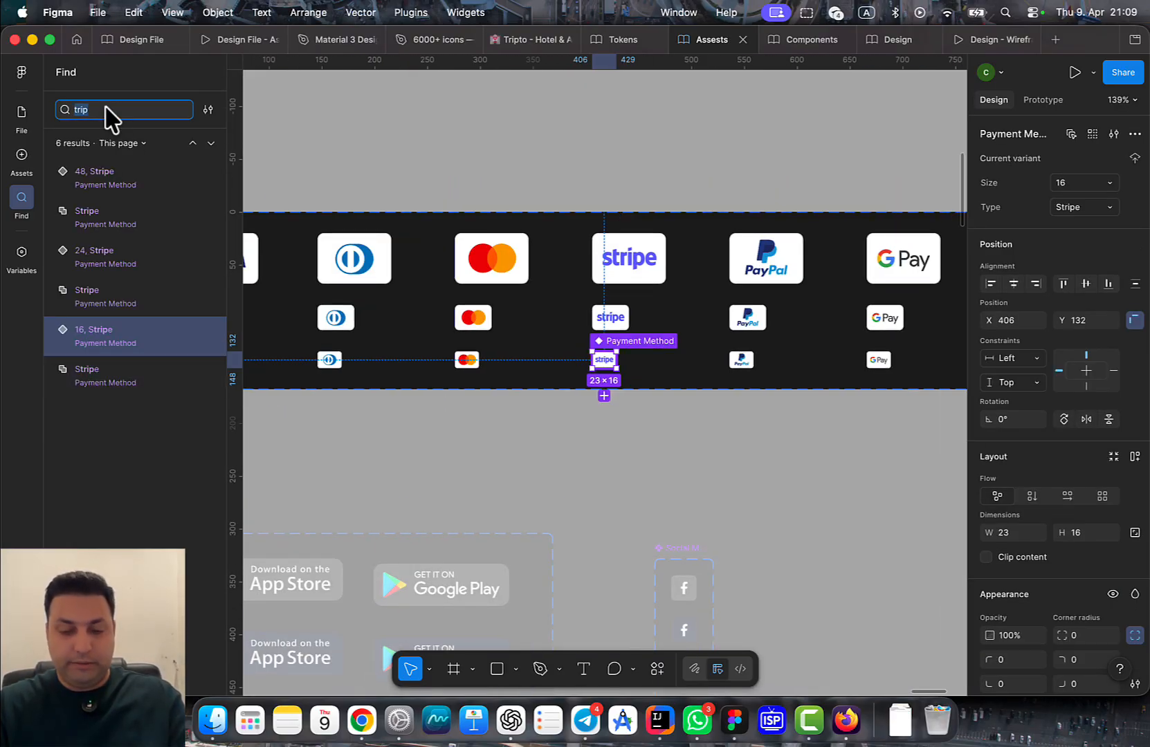
pyautogui.write('journ')
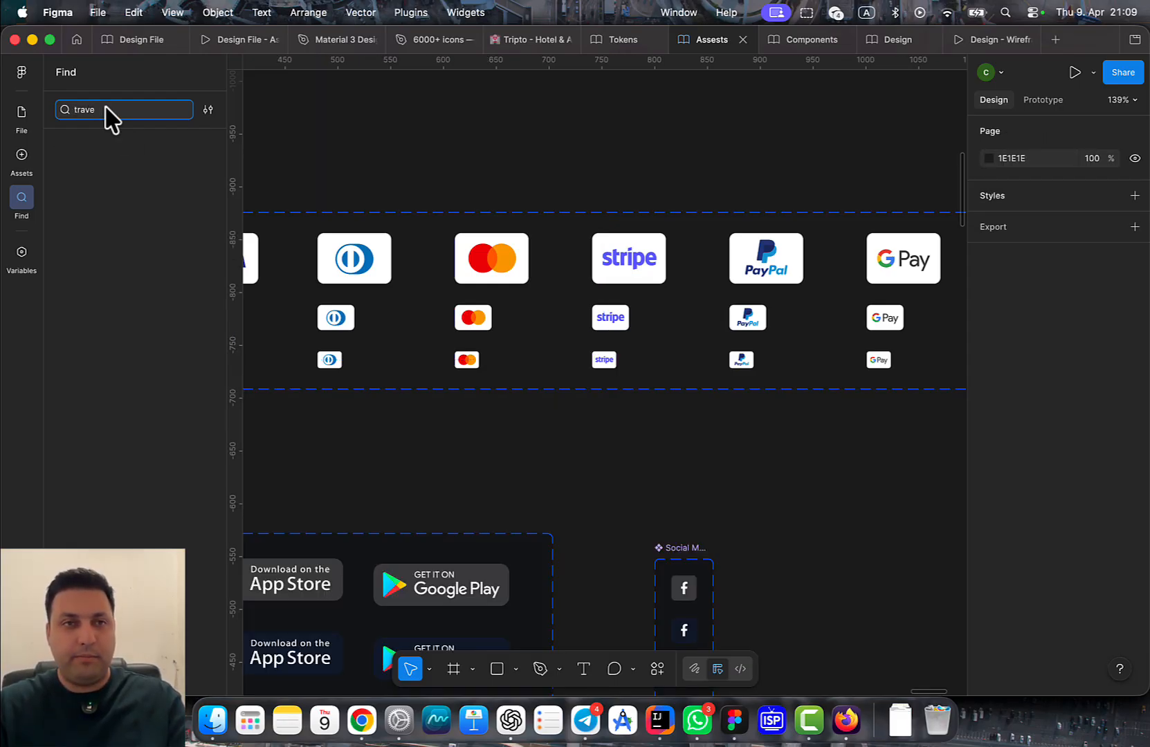
pyautogui.write('l')
pyautogui.press('Return')
pyautogui.press('Return')
pyautogui.press('Return')
pyautogui.press('Return')
pyautogui.press('Return')
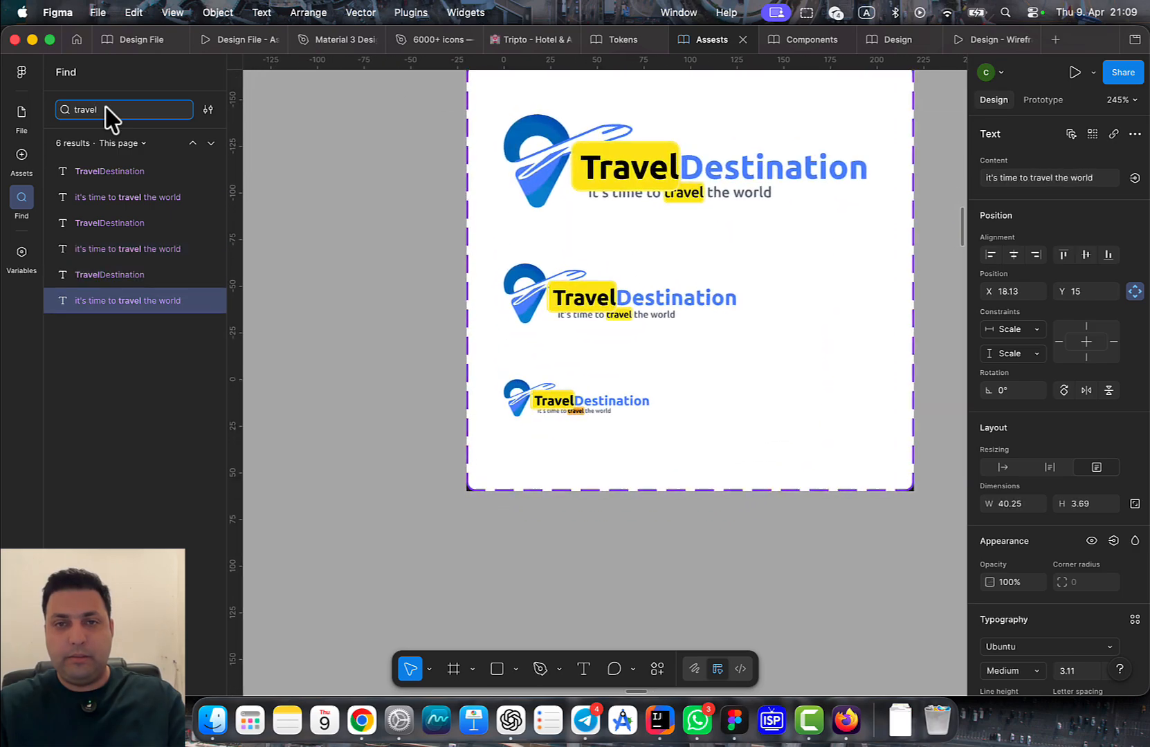
pyautogui.press('Return')
pyautogui.press('Return')
pyautogui.press('Return')
pyautogui.press('Return')
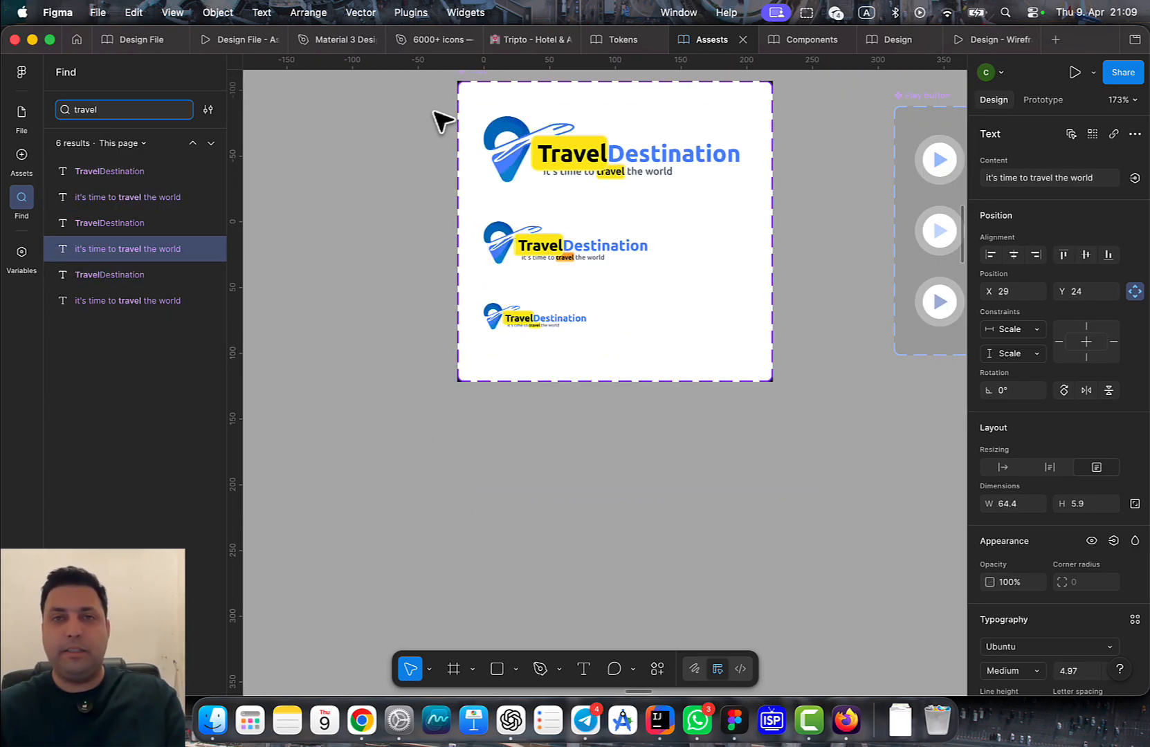
# Return to the Design file and paste the five copied icons near the wave curve under the Why Travellers Trust heading
pyautogui.click(901, 44)
pyautogui.scroll(-2, 728, 273)
pyautogui.hscroll(-2, 728, 273)
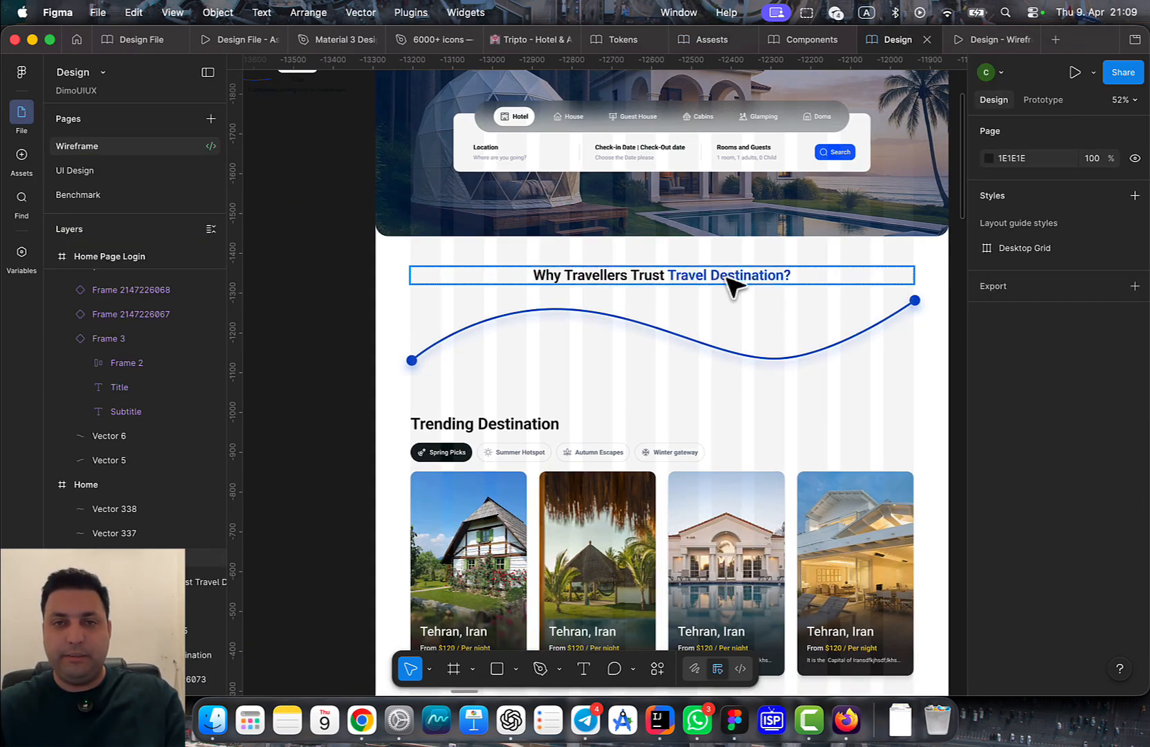
pyautogui.scroll(1, 726, 278)
pyautogui.press('super+v')
pyautogui.scroll(3, 630, 385)
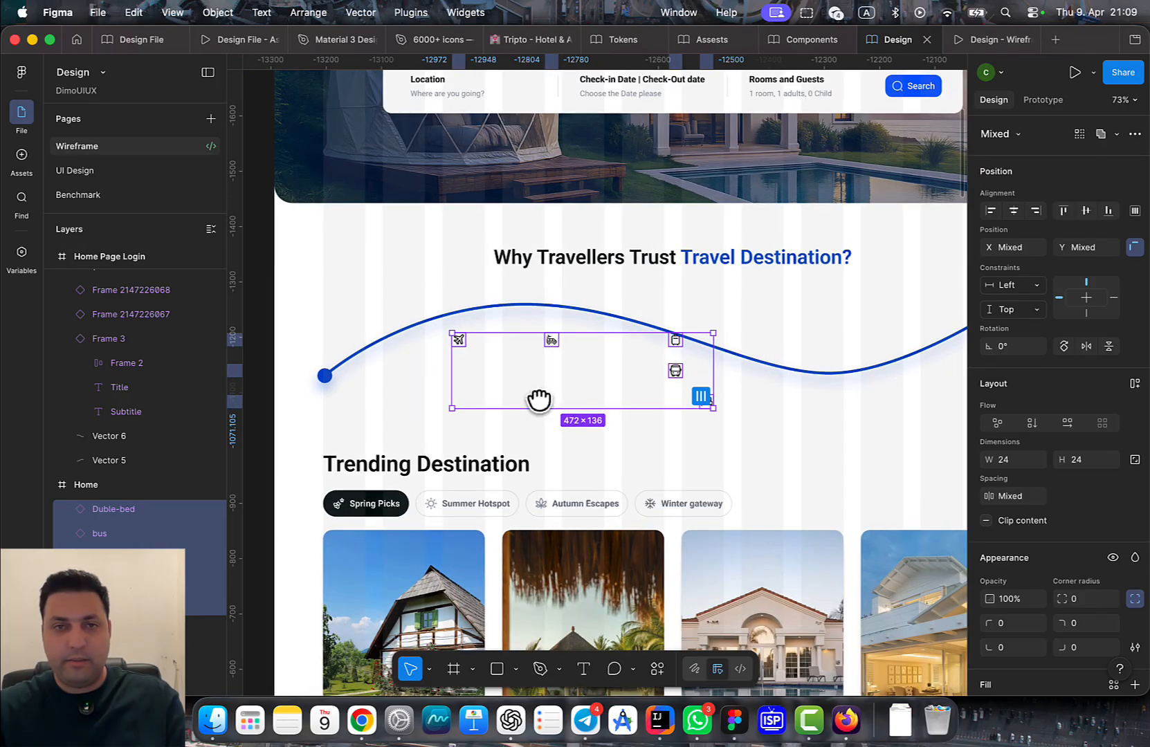
pyautogui.moveTo(539, 401); pyautogui.dragTo(617, 421)
pyautogui.click(483, 386)
# Move the Airplane icon to X 1293, Y 840, beside the wave curve's right end circle
pyautogui.scroll(4, 418, 405)
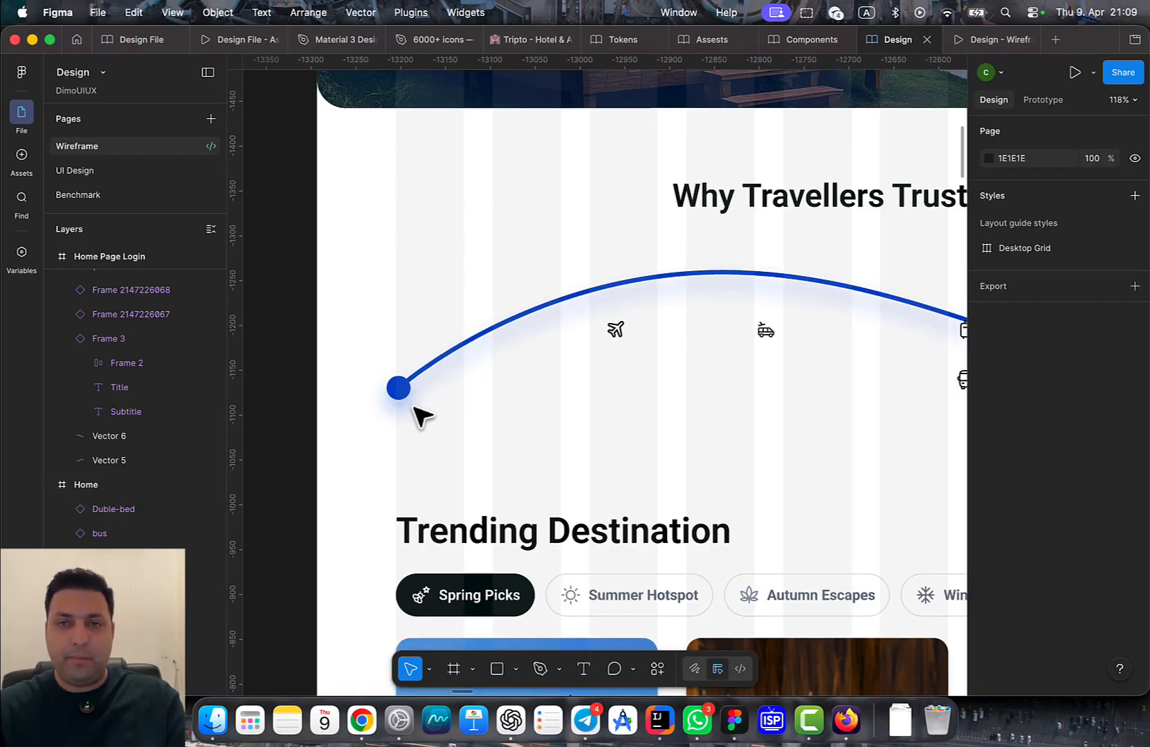
pyautogui.moveTo(418, 405); pyautogui.dragTo(483, 387)
pyautogui.click(453, 377)
pyautogui.click(676, 312)
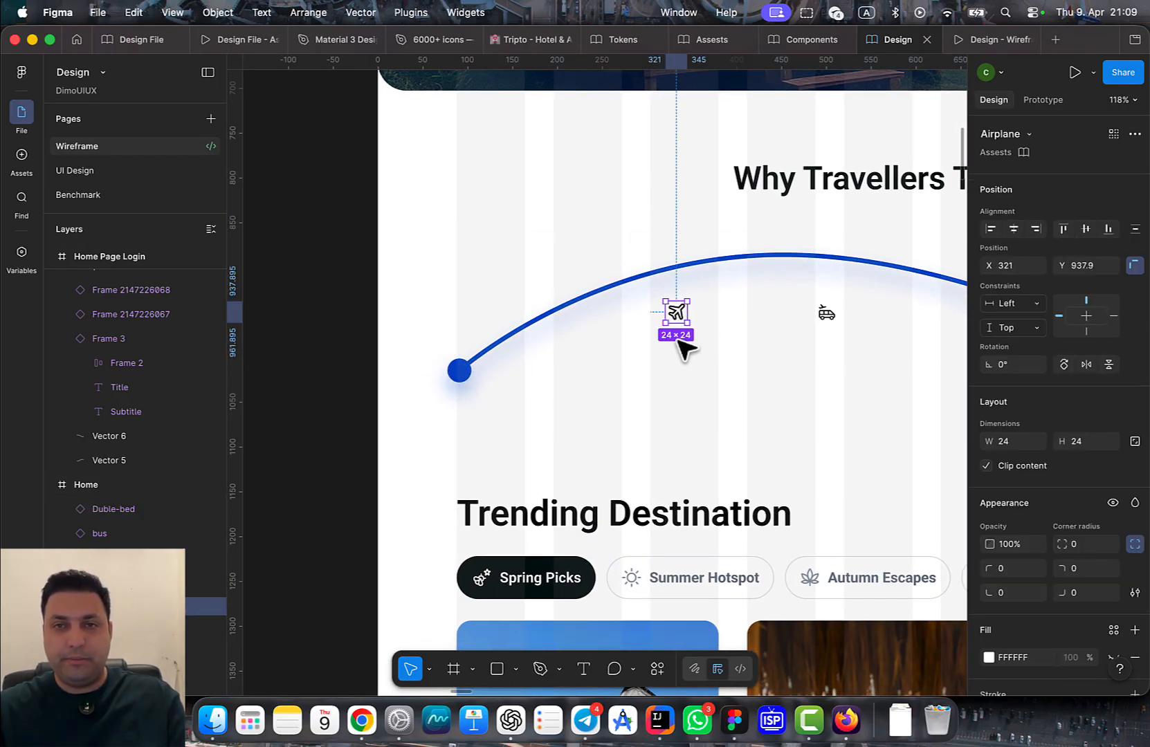
pyautogui.scroll(-2, 419, 418)
pyautogui.scroll(1, 444, 426)
pyautogui.hscroll(1, 494, 462)
pyautogui.scroll(-2, 390, 425)
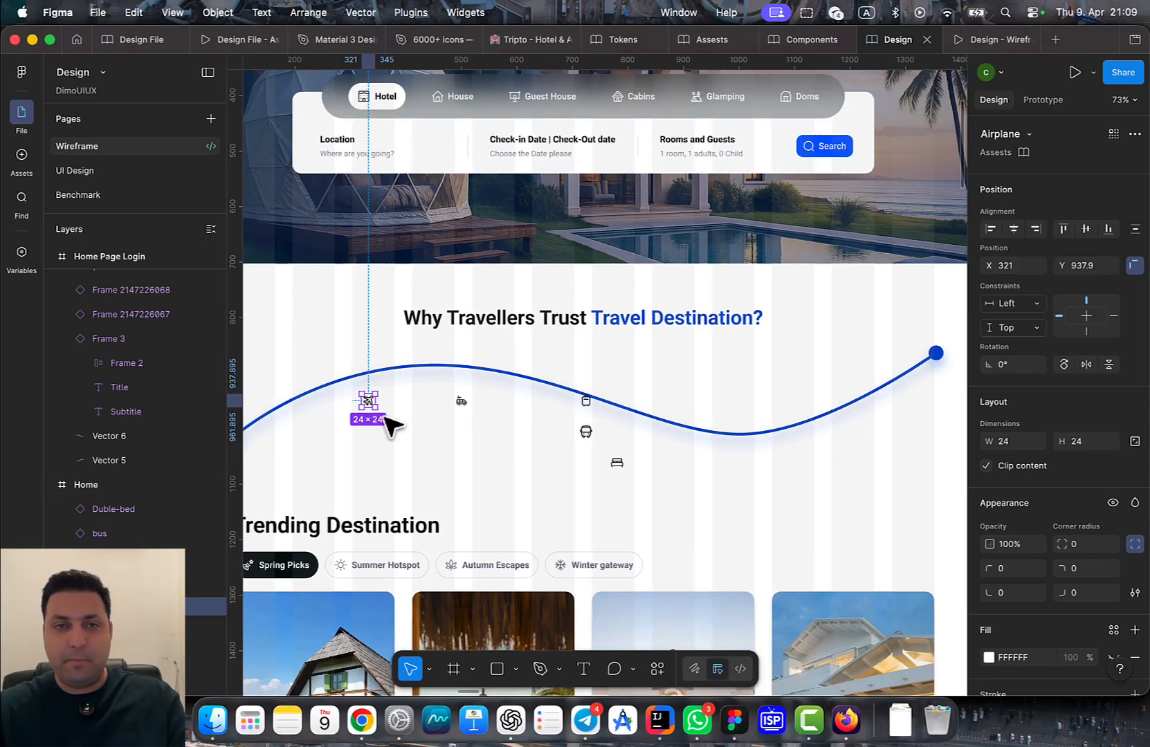
pyautogui.moveTo(368, 400); pyautogui.dragTo(751, 382)
# Resize the airplane icon proportionally to 32 and then 48, and place it over the curve's right end circle at X 1322, Y 840
pyautogui.scroll(10, 872, 333)
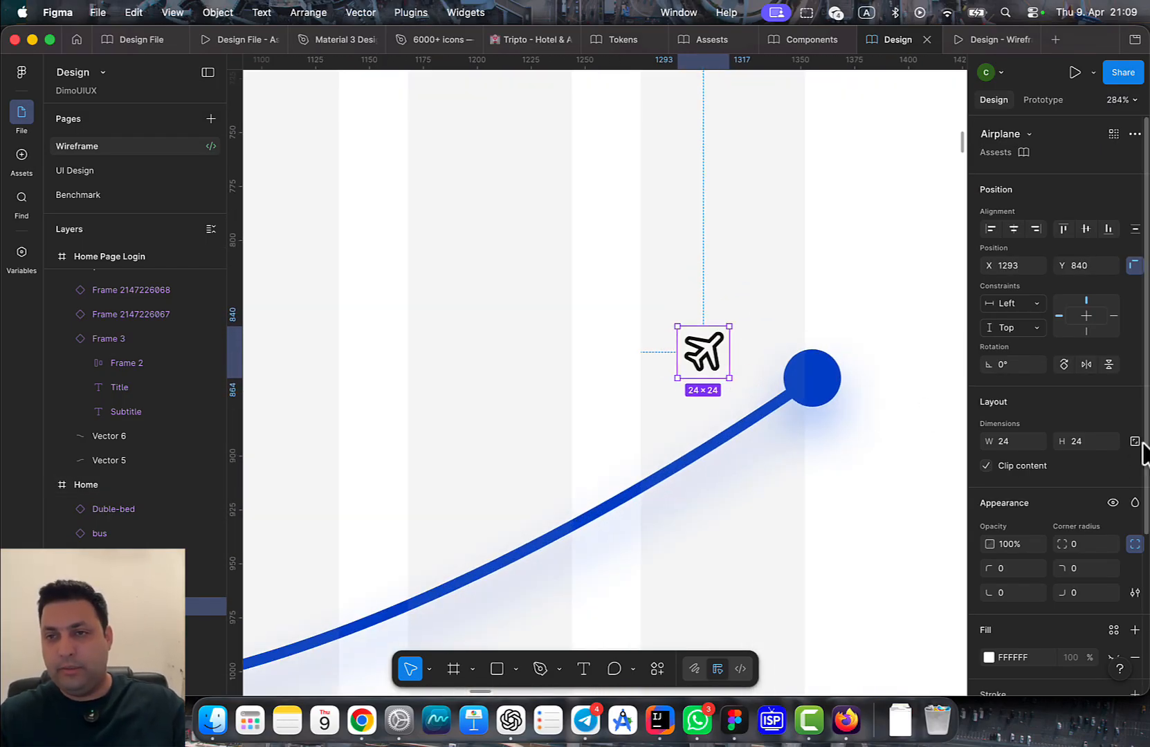
pyautogui.write('32')
pyautogui.press('Return')
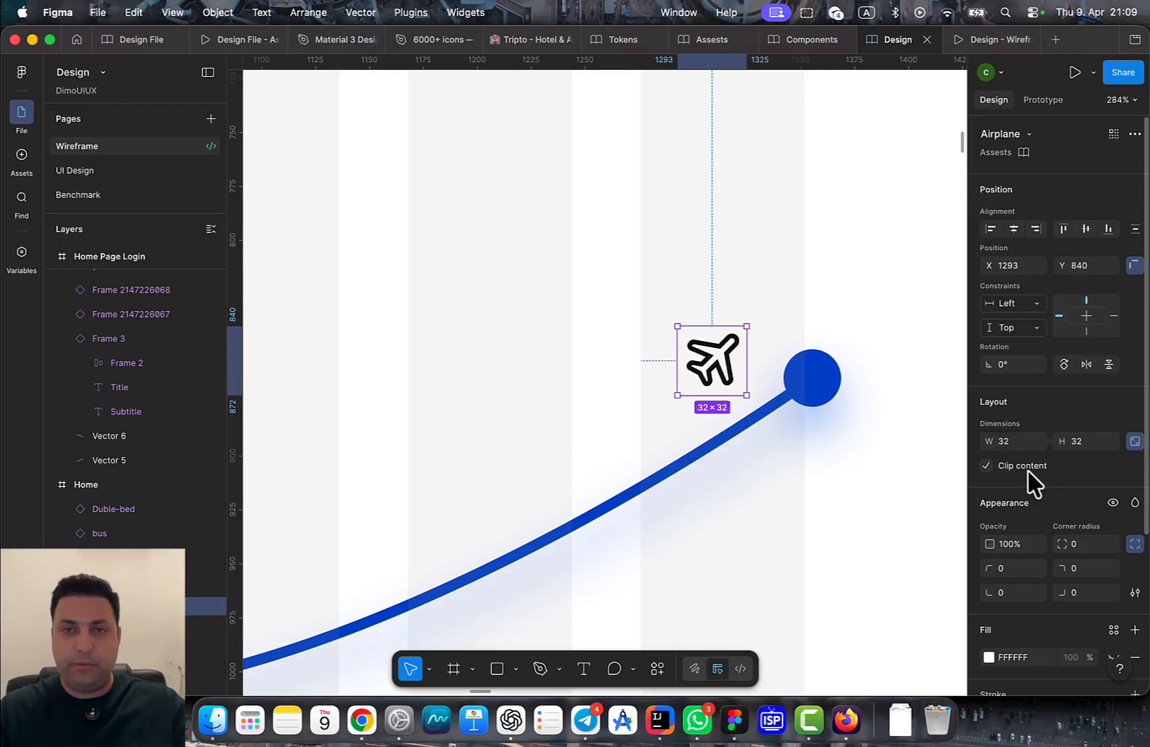
pyautogui.moveTo(725, 368); pyautogui.dragTo(825, 386)
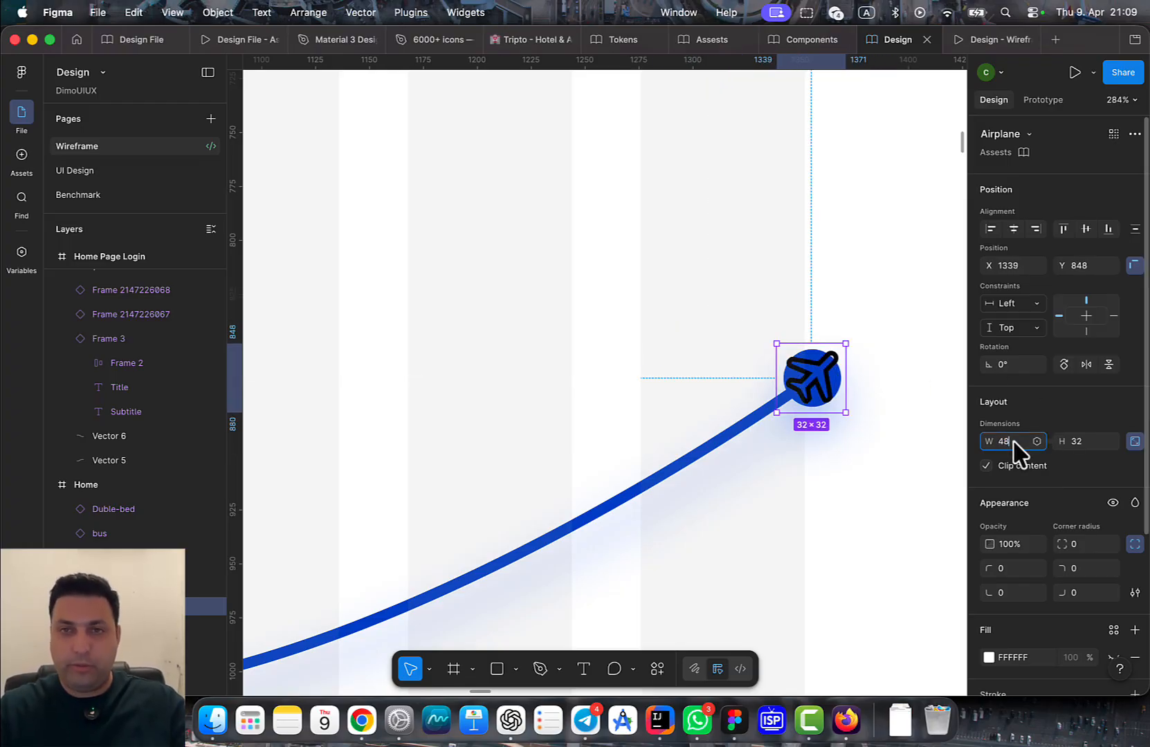
pyautogui.press('Return')
pyautogui.moveTo(830, 409); pyautogui.dragTo(793, 391)
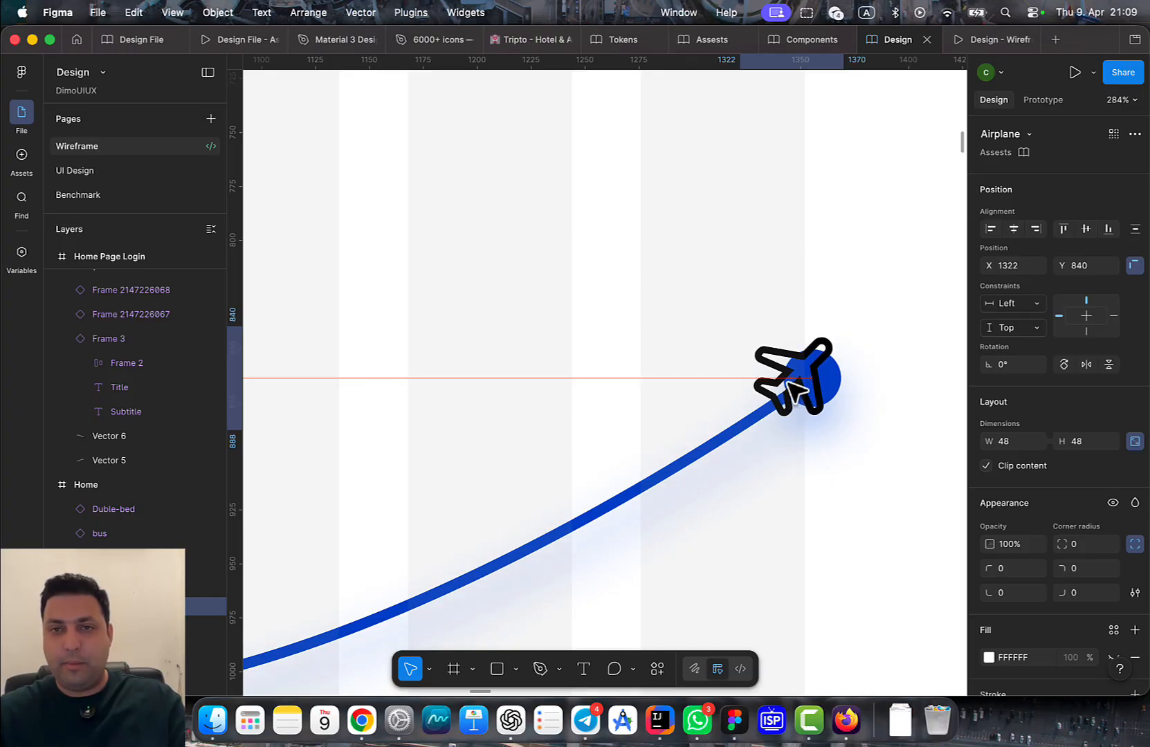
# Move the curve's right end point to about X 1328.5, Y 875 and centre the airplane icon over it at X 1304, Y 851
pyautogui.click(736, 447)
pyautogui.scroll(-5, 736, 446)
pyautogui.moveTo(737, 448); pyautogui.dragTo(895, 390)
pyautogui.scroll(5, 867, 385)
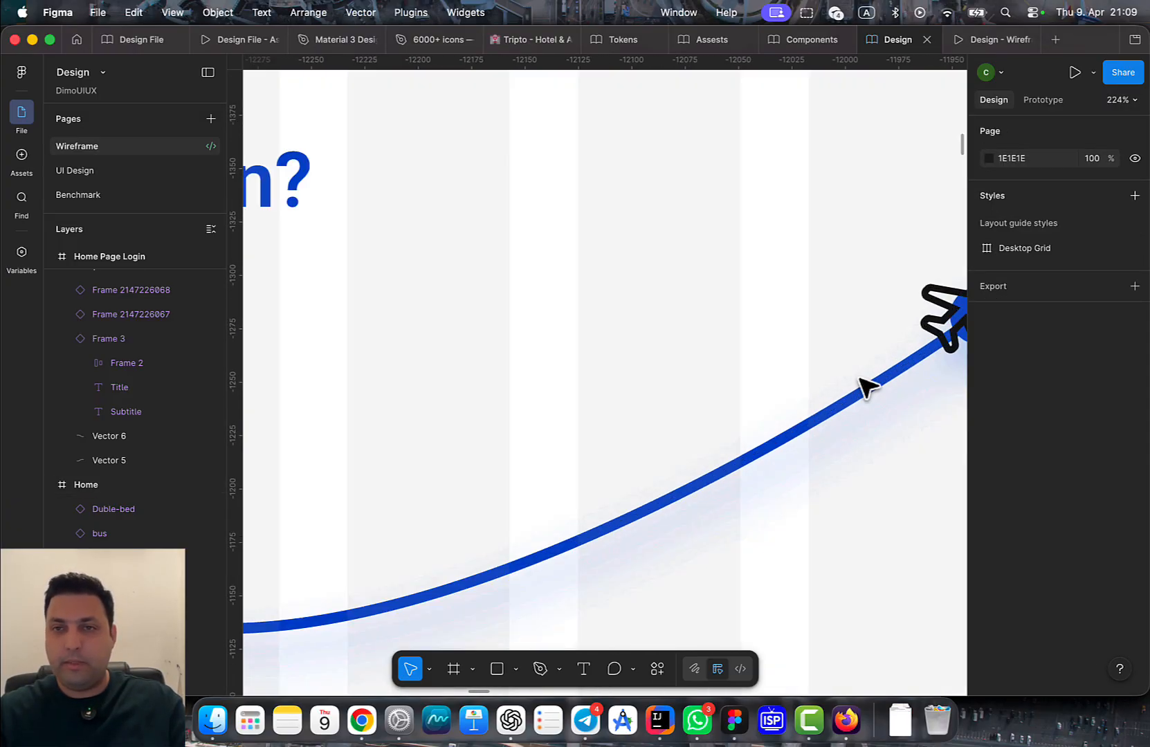
pyautogui.scroll(5, 867, 388)
pyautogui.click(739, 494)
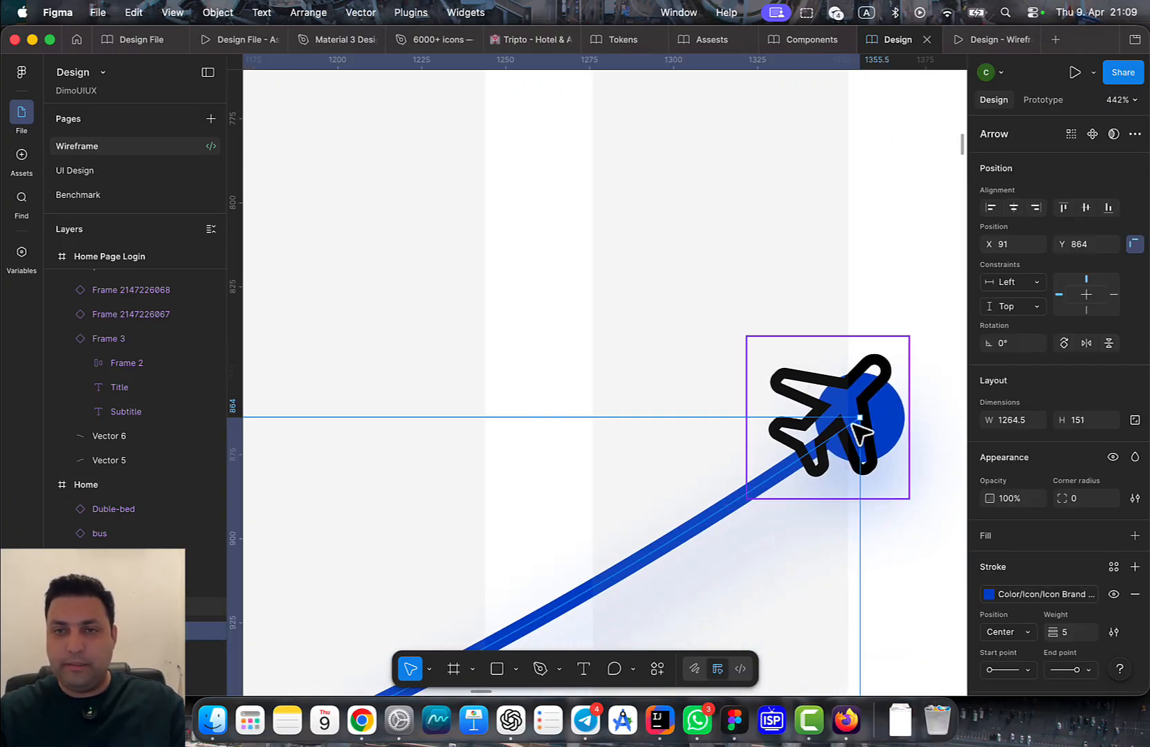
pyautogui.doubleClick(725, 520)
pyautogui.moveTo(858, 417); pyautogui.dragTo(768, 454)
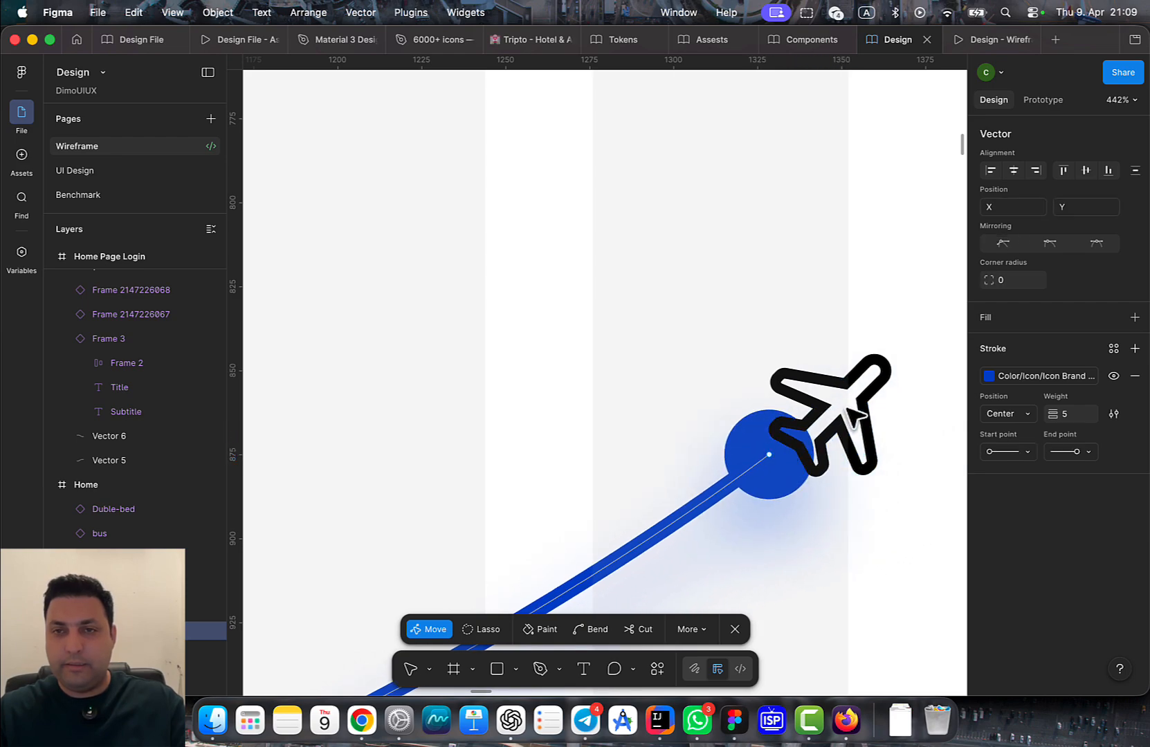
pyautogui.click(839, 384)
pyautogui.moveTo(838, 384); pyautogui.dragTo(779, 418)
# Apply the White surface color from the Tokens library to the airplane icon
pyautogui.scroll(-5, 1003, 549)
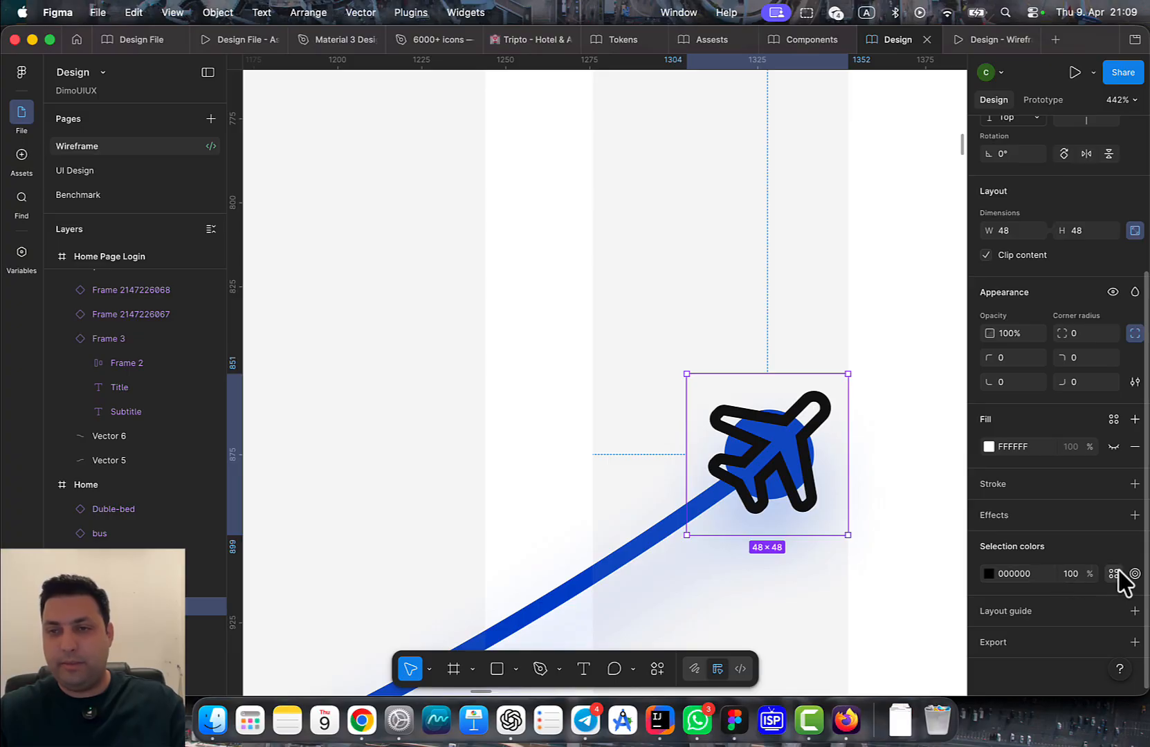
pyautogui.click(1114, 573)
pyautogui.scroll(-10, 916, 606)
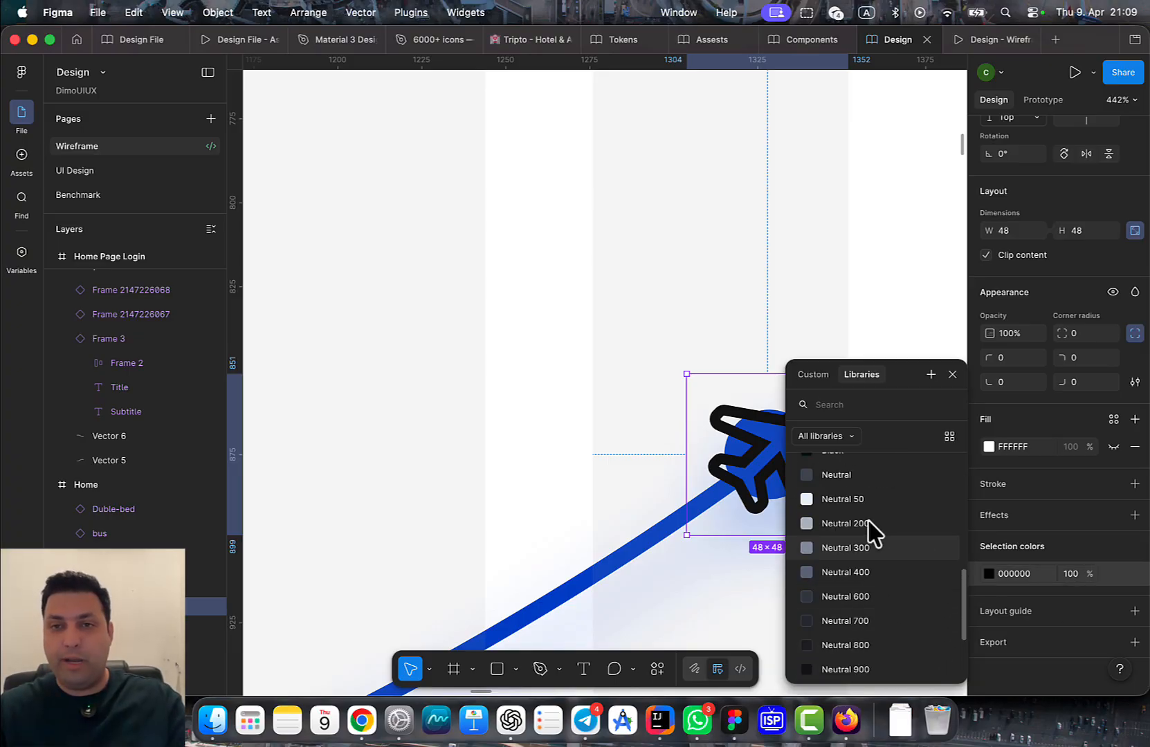
pyautogui.scroll(3, 858, 508)
pyautogui.click(853, 487)
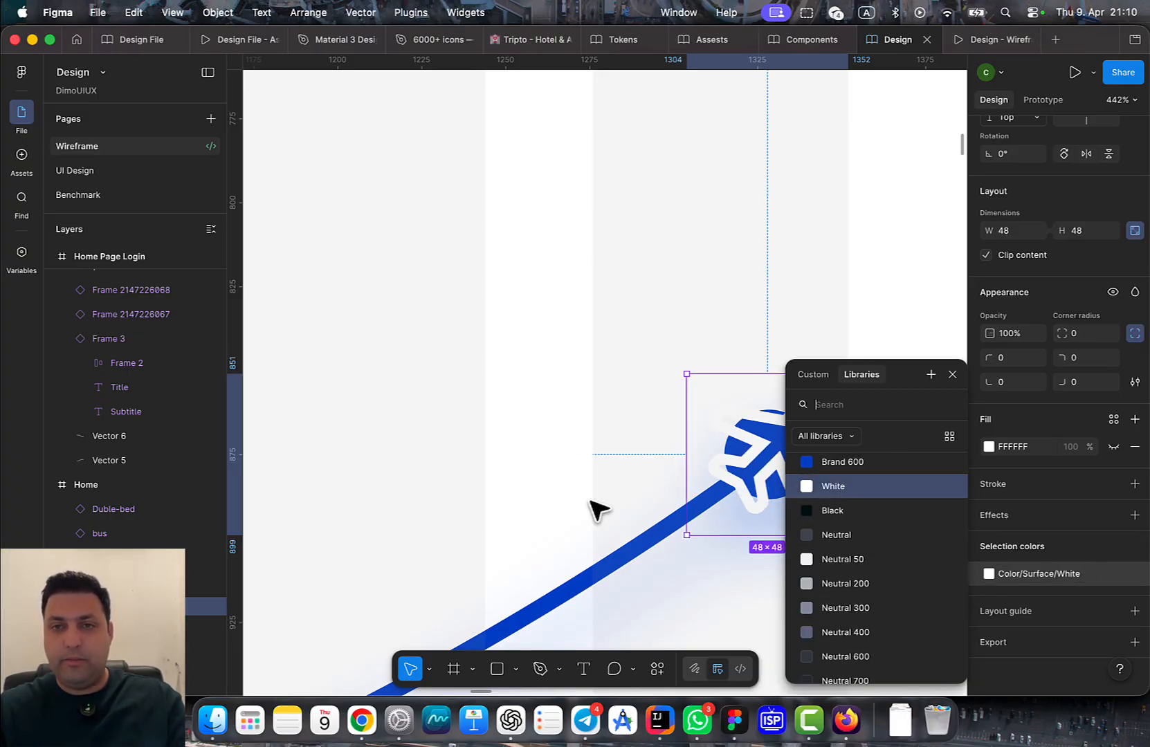
pyautogui.click(596, 510)
# Recolor the airplane icon with the Brand 600 surface color from the Tokens library
pyautogui.click(789, 474)
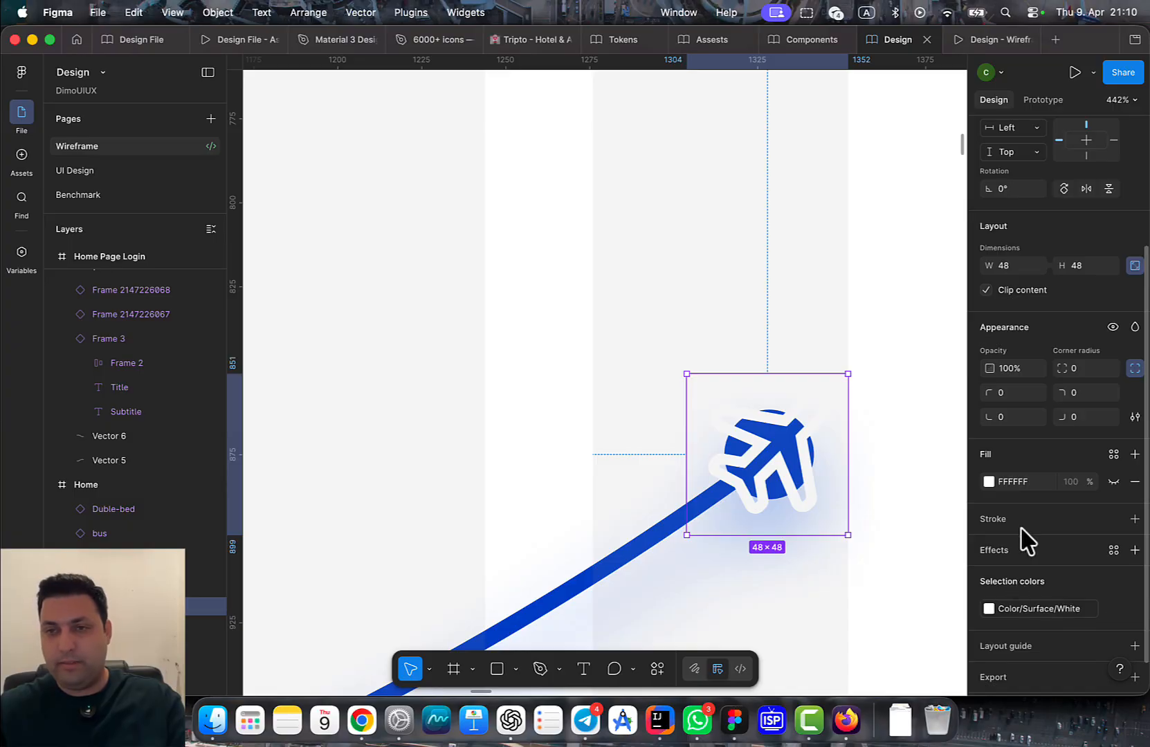
pyautogui.click(1043, 617)
pyautogui.click(819, 541)
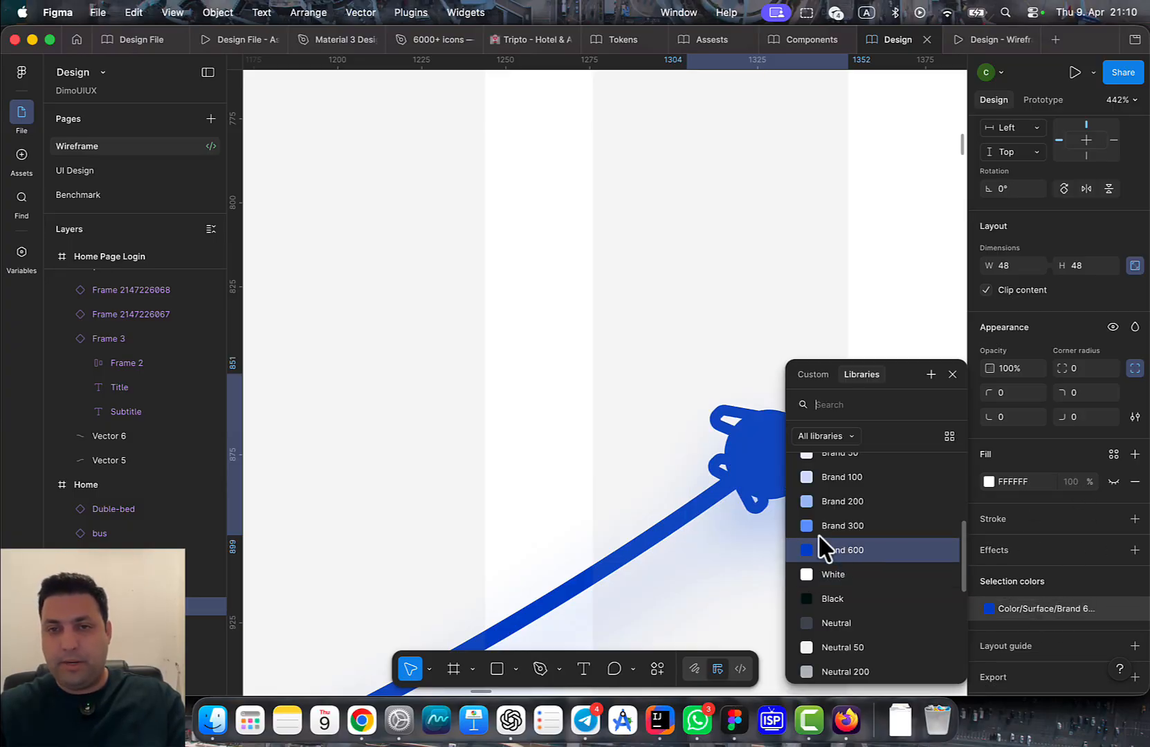
pyautogui.click(641, 525)
# Change the curve's end point style to Round and move that end to X 1316, Y 886.5 at the airplane's tail
pyautogui.click(645, 541)
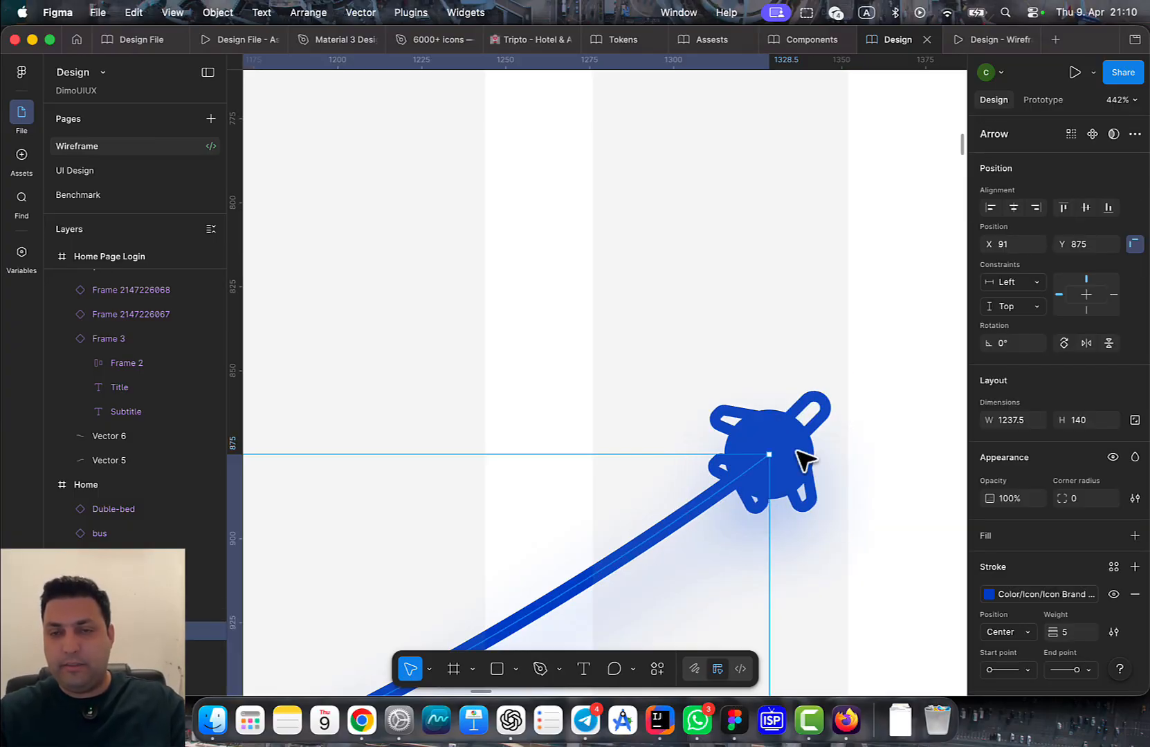
pyautogui.click(816, 412)
pyautogui.click(662, 539)
pyautogui.scroll(-5, 1121, 615)
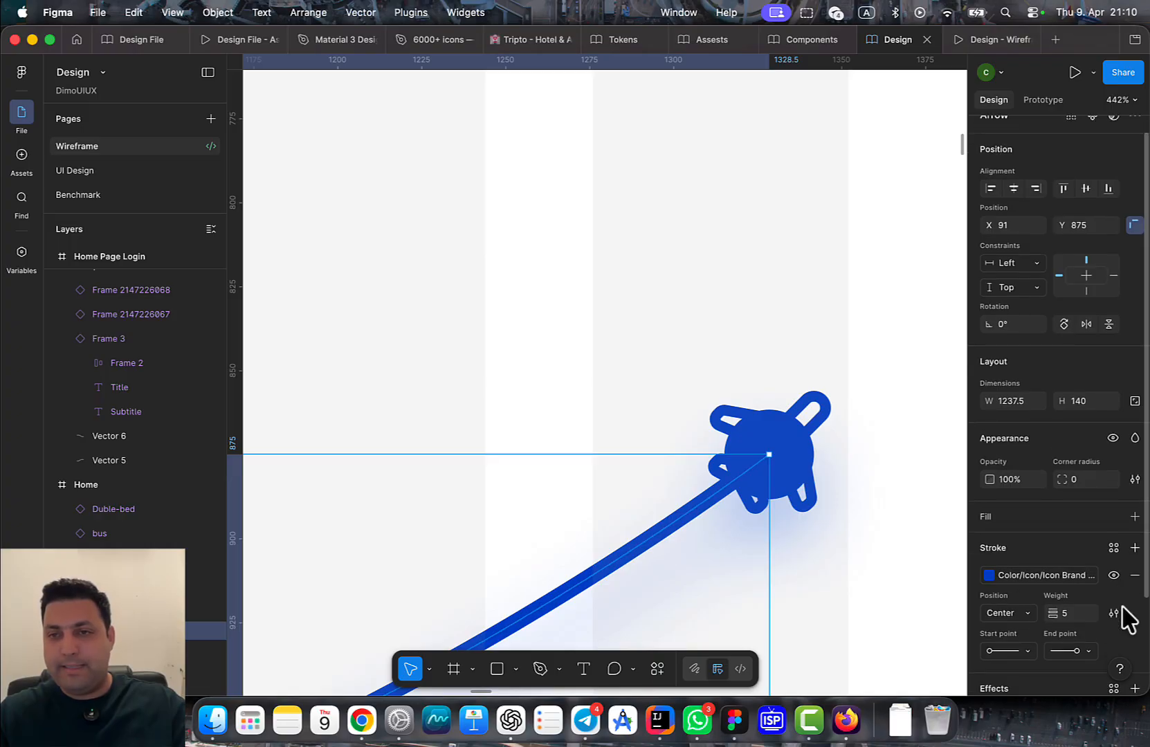
pyautogui.click(1088, 543)
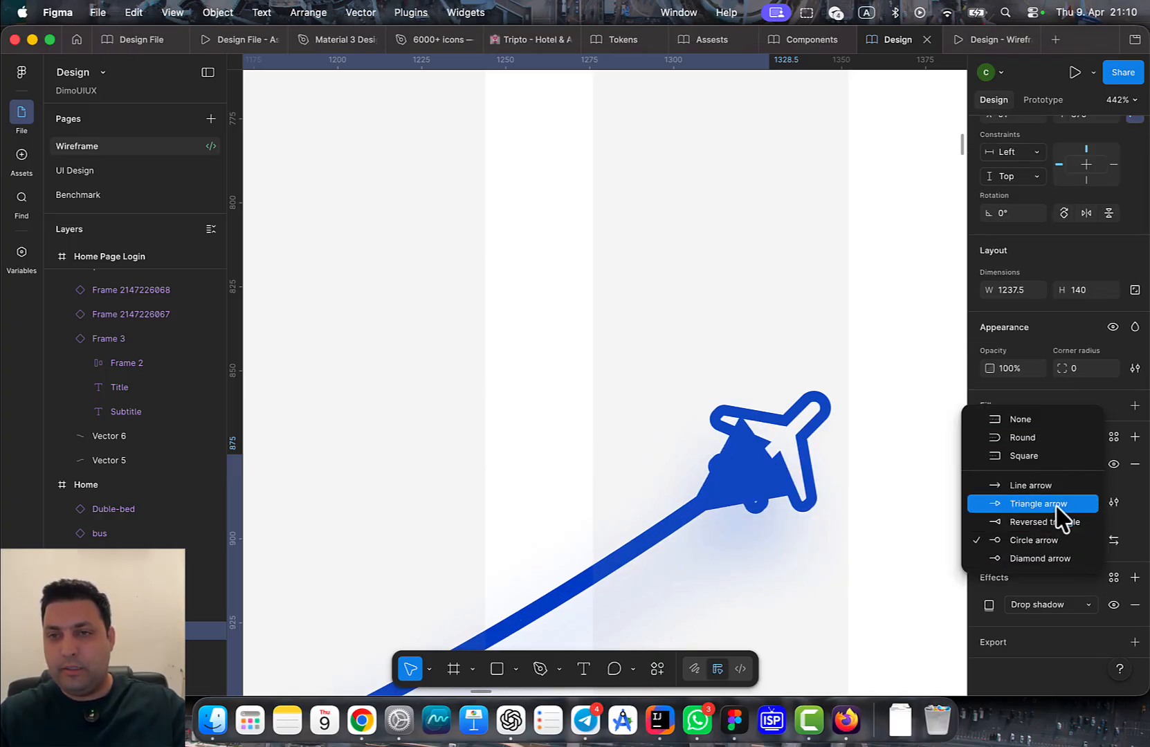
pyautogui.click(1041, 441)
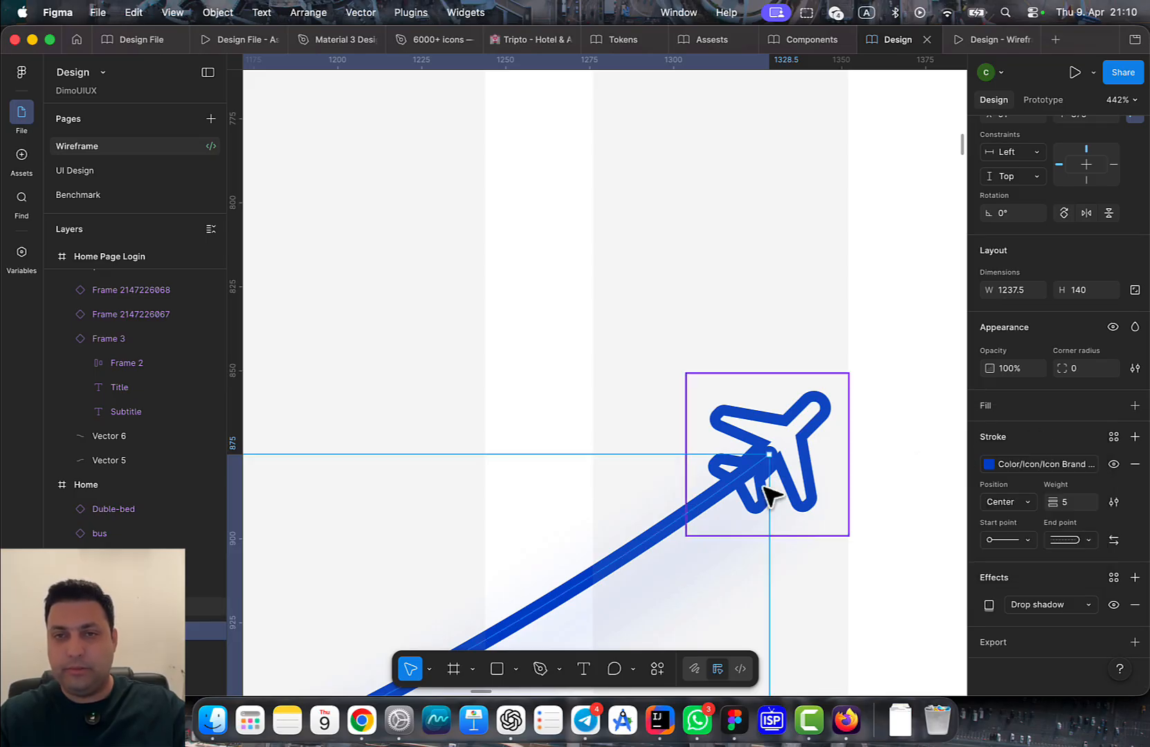
pyautogui.doubleClick(685, 527)
pyautogui.moveTo(762, 454); pyautogui.dragTo(739, 482)
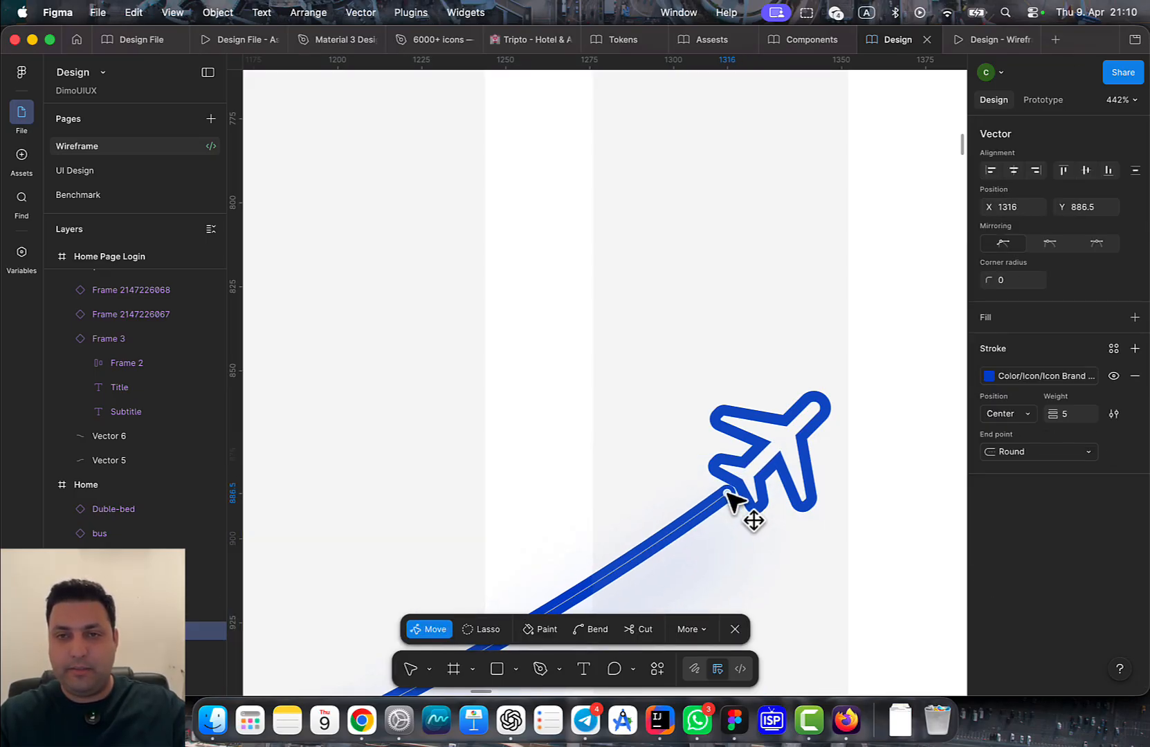
# Move the Airport Shuttle icon to X 102, Y 1028, just below the circle at the curve's left end
pyautogui.scroll(-10, 846, 499)
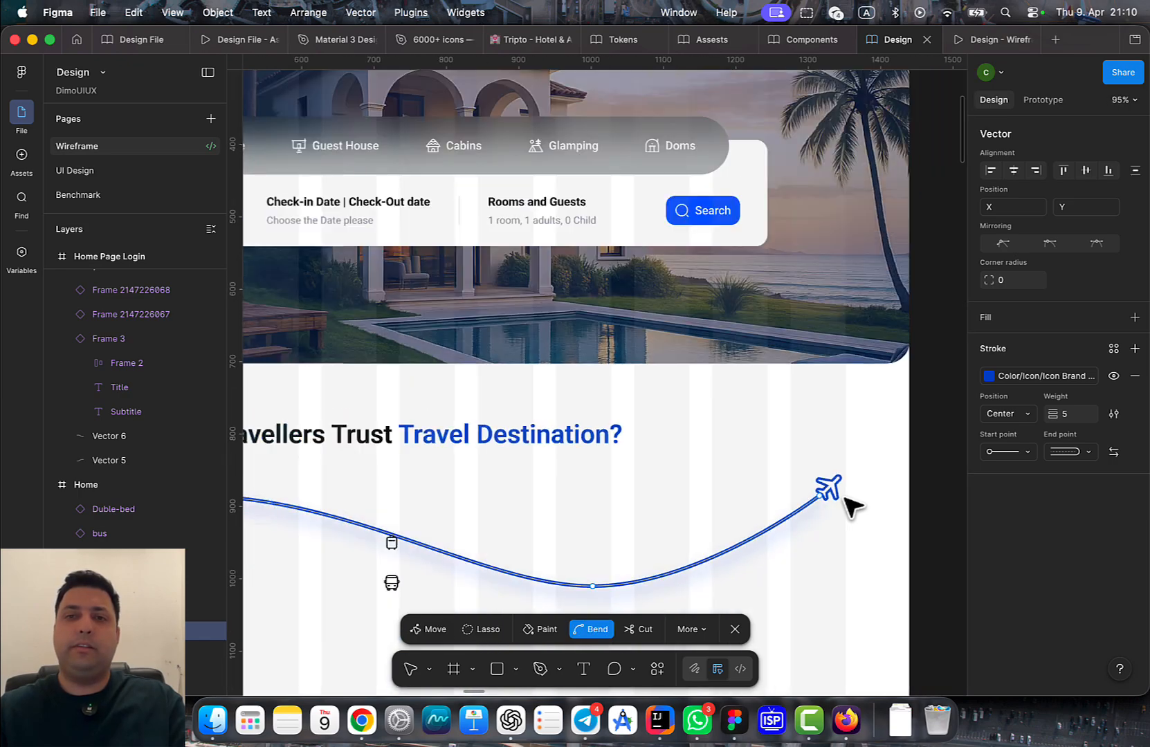
pyautogui.moveTo(845, 499); pyautogui.dragTo(918, 362)
pyautogui.scroll(3, 578, 435)
pyautogui.moveTo(577, 435); pyautogui.dragTo(880, 468)
pyautogui.scroll(5, 719, 436)
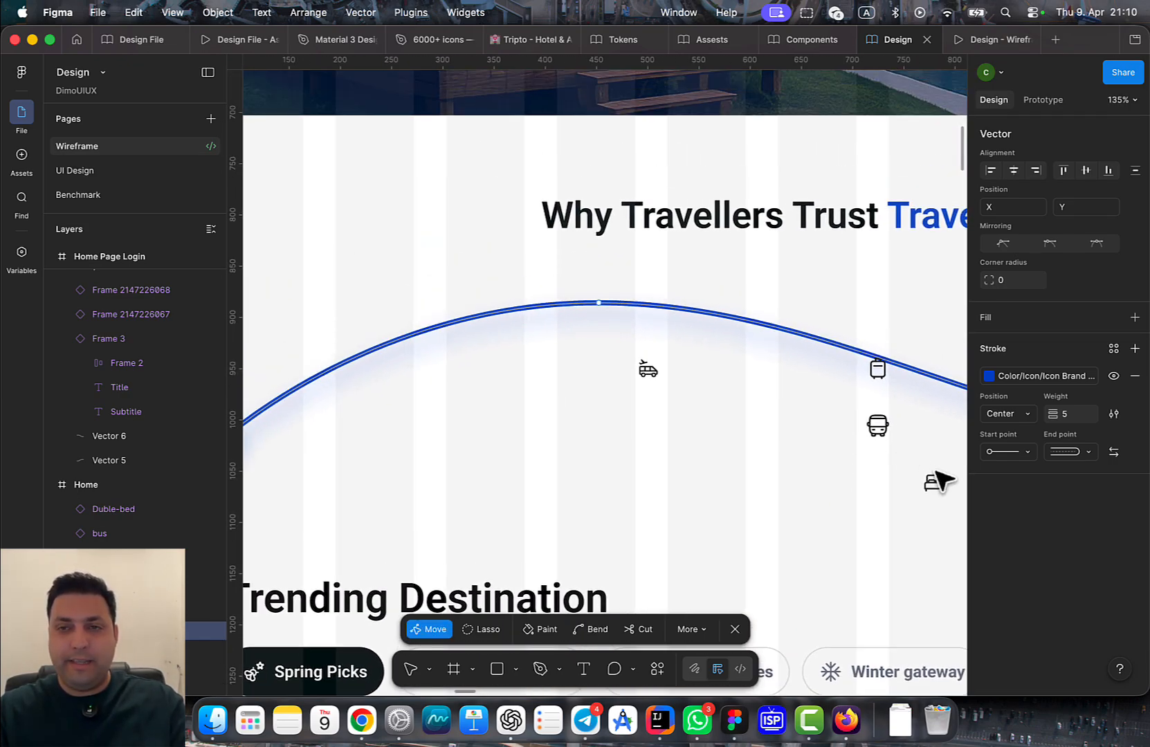
pyautogui.click(879, 426)
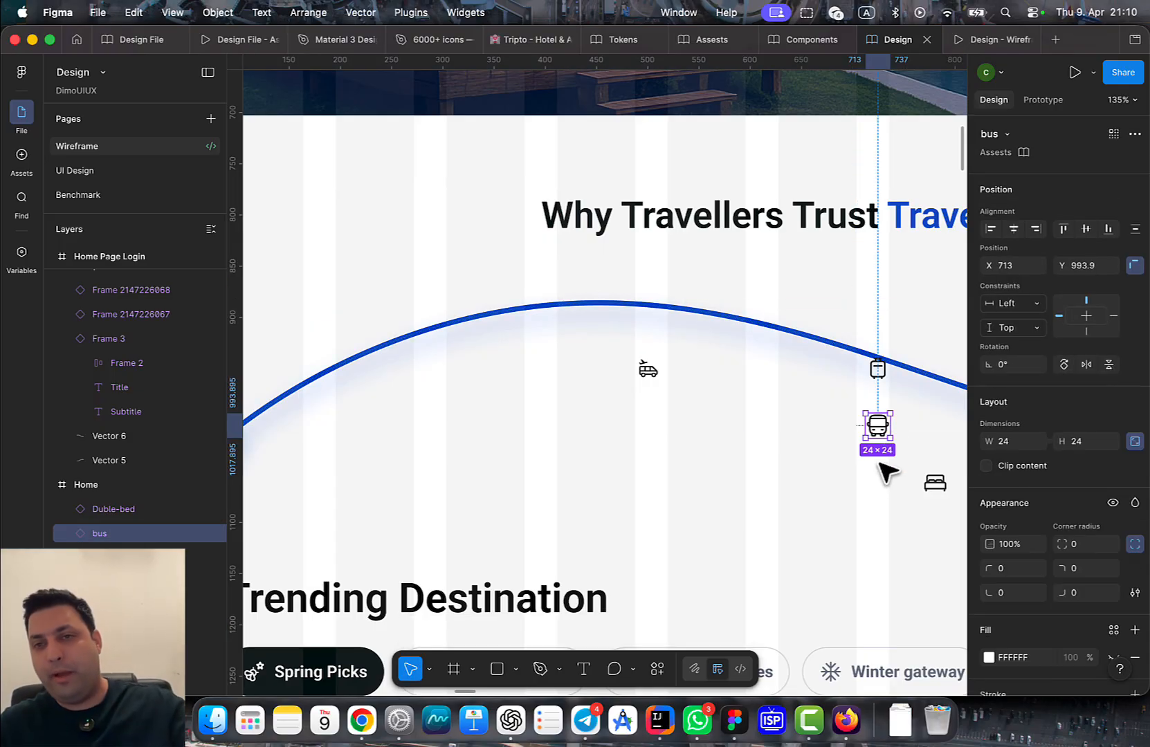
pyautogui.click(847, 461)
pyautogui.moveTo(733, 467); pyautogui.dragTo(559, 468)
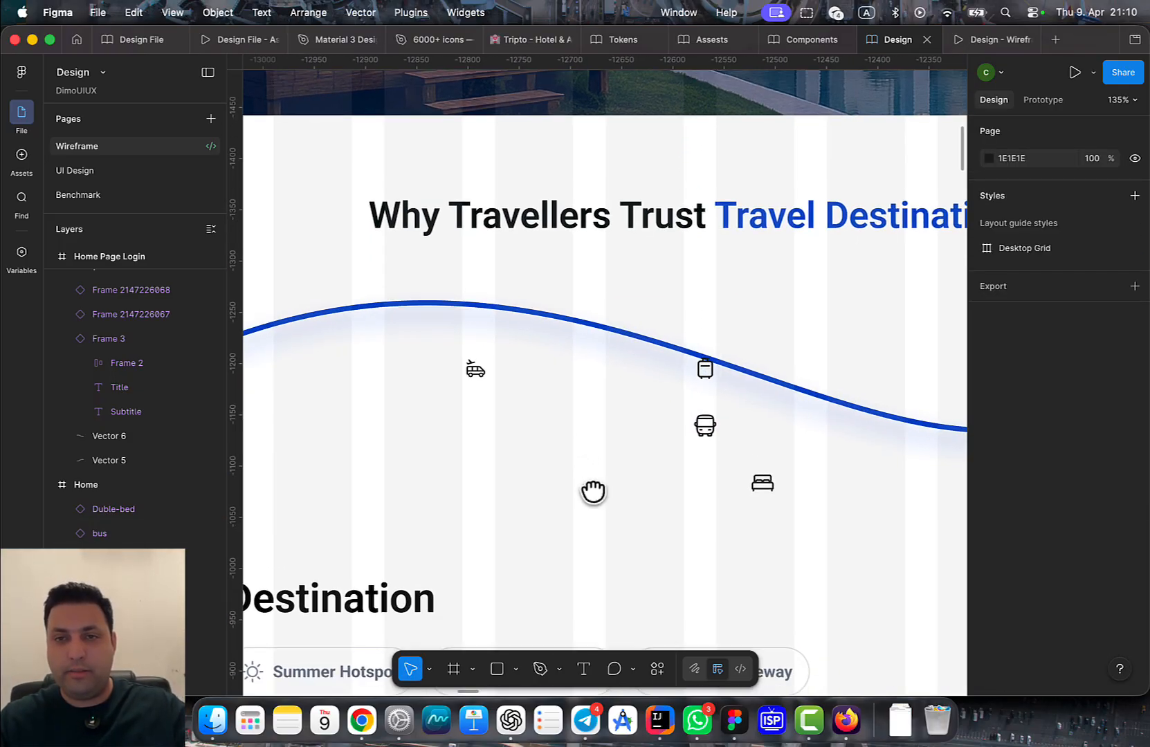
pyautogui.moveTo(681, 478); pyautogui.dragTo(792, 461)
pyautogui.click(587, 350)
pyautogui.moveTo(679, 419); pyautogui.dragTo(960, 413)
pyautogui.moveTo(865, 351); pyautogui.dragTo(462, 444)
pyautogui.scroll(10, 462, 444)
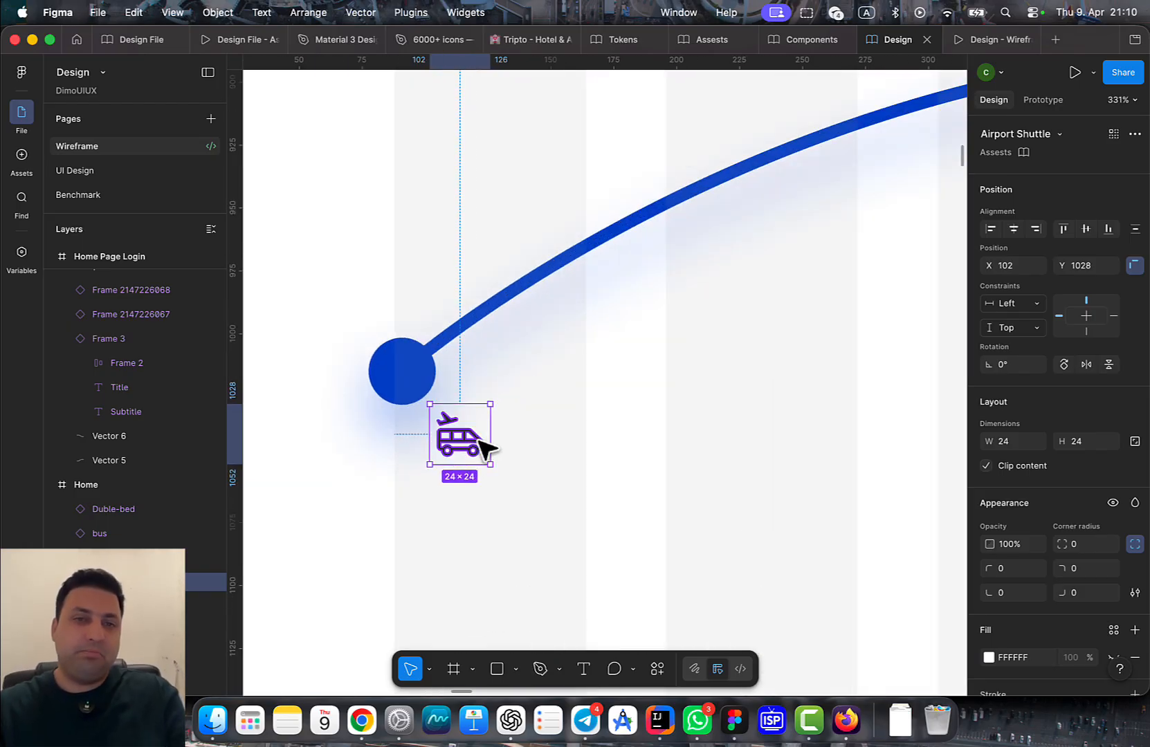
# Resize the Airport Shuttle icon proportionally to 48 × 48
pyautogui.moveTo(695, 402); pyautogui.dragTo(698, 401)
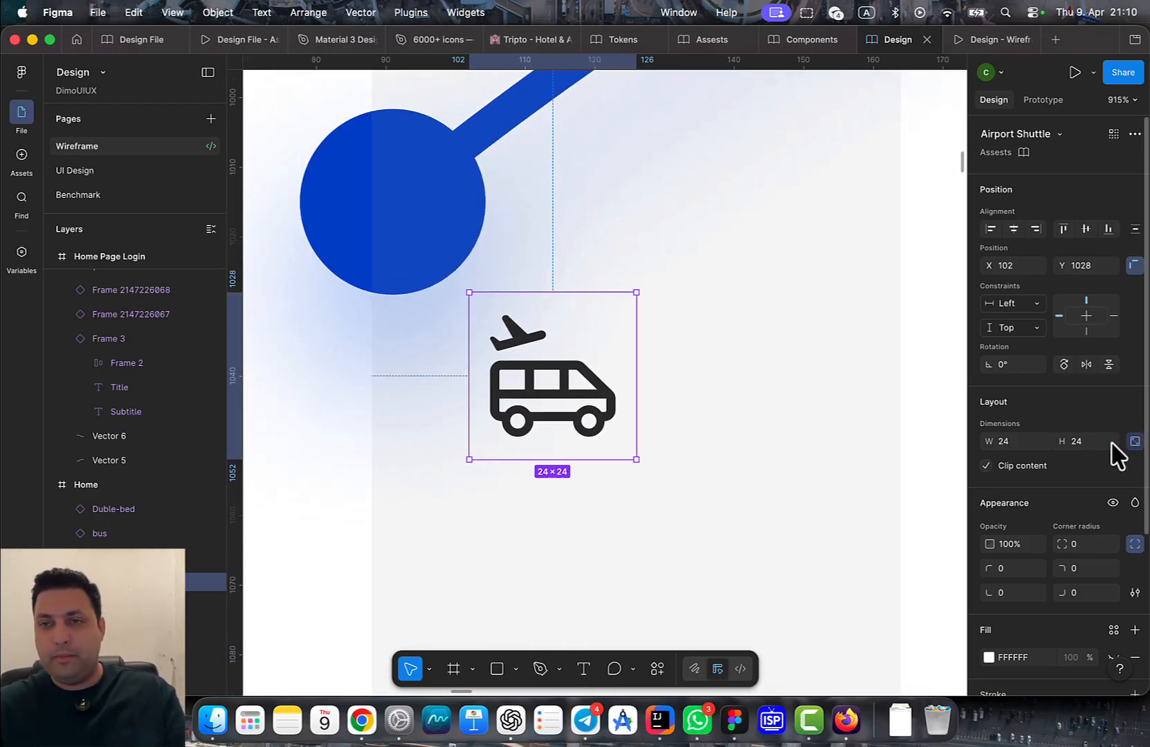
pyautogui.click(1014, 445)
pyautogui.write('48')
pyautogui.press('Return')
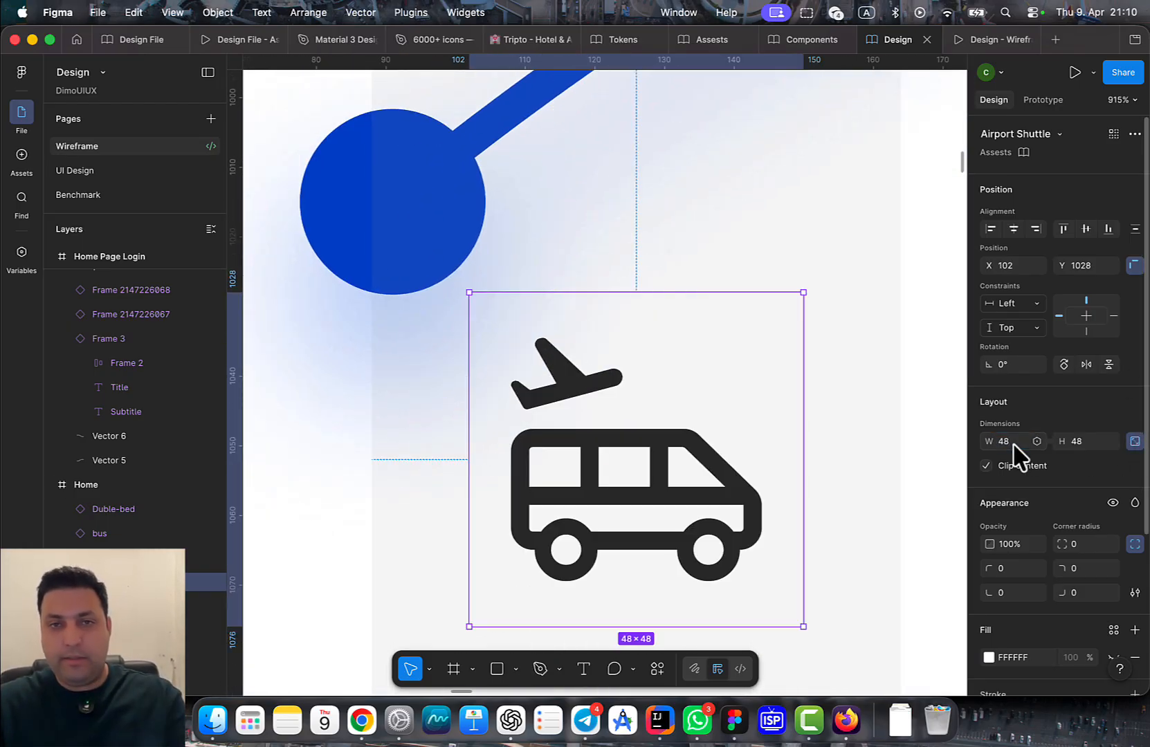
# Move the curve's left start point to about X 124.5, Y 987 and place the Airport Shuttle icon against it at X 83, Y 962
pyautogui.scroll(-4, 876, 470)
pyautogui.click(668, 348)
pyautogui.scroll(-1, 726, 360)
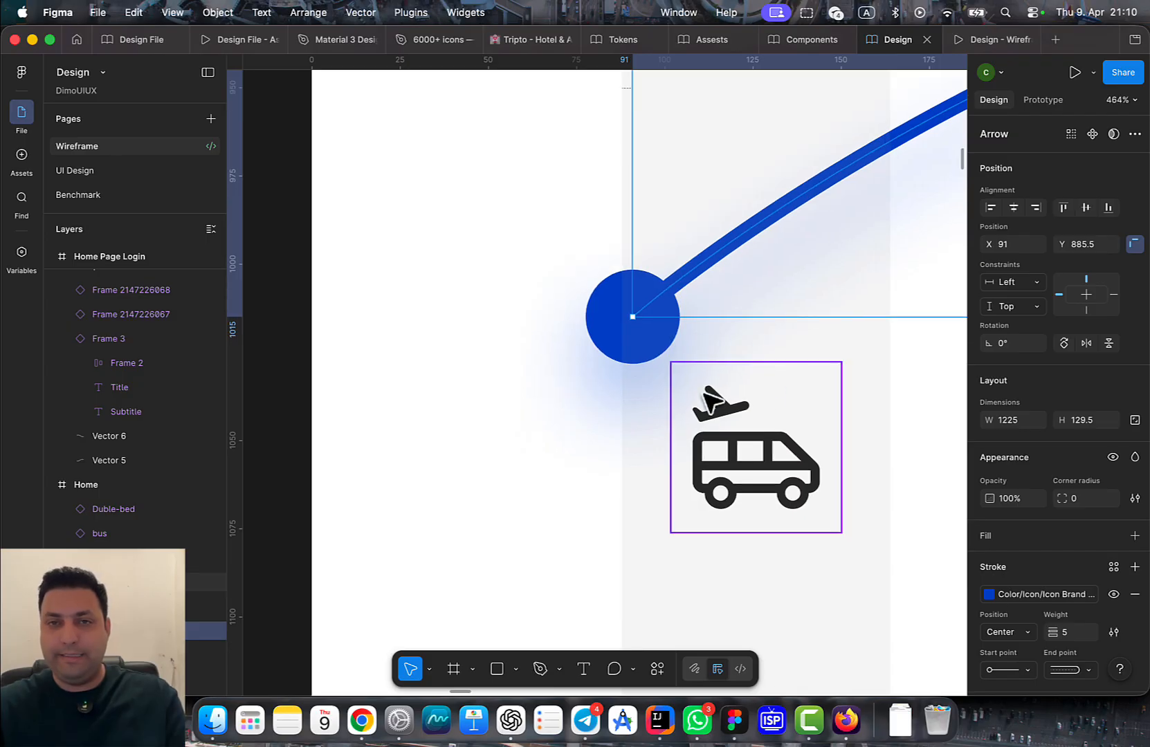
pyautogui.moveTo(716, 385); pyautogui.dragTo(536, 409)
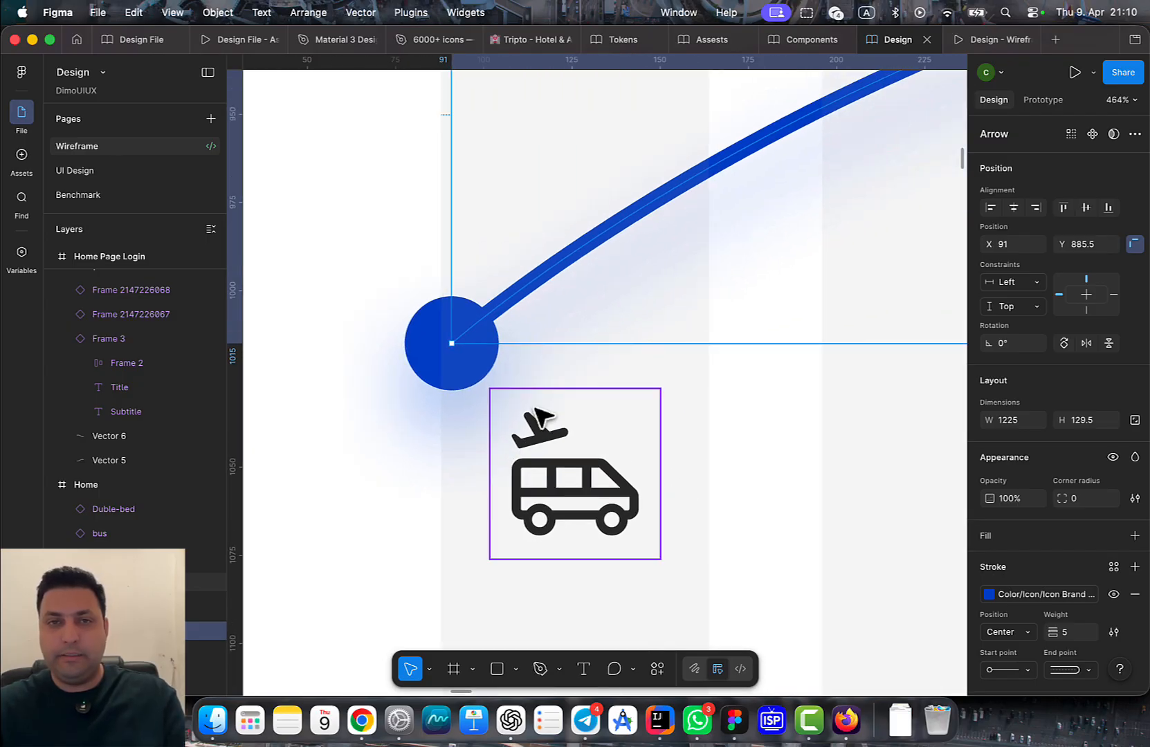
pyautogui.doubleClick(520, 314)
pyautogui.moveTo(453, 344)
pyautogui.mouseDown()
pyautogui.moveTo(495, 326)
pyautogui.moveTo(568, 247)
pyautogui.mouseUp()
pyautogui.press('Escape')
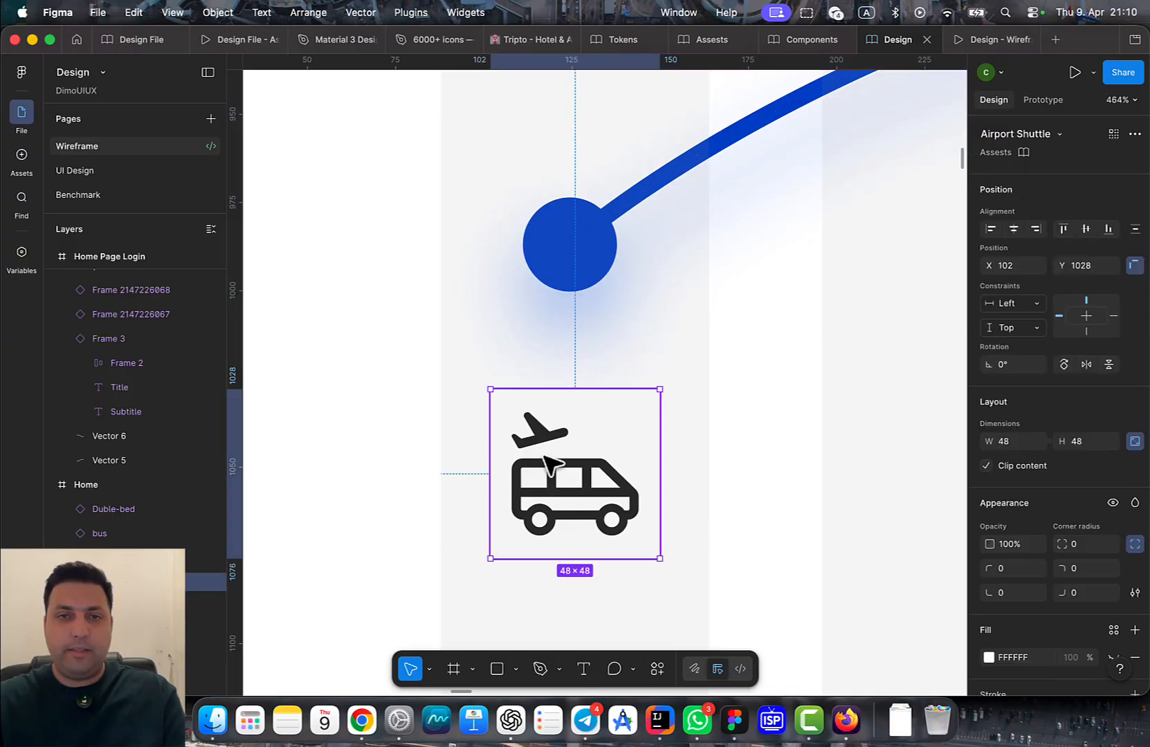
pyautogui.moveTo(564, 497); pyautogui.dragTo(492, 276)
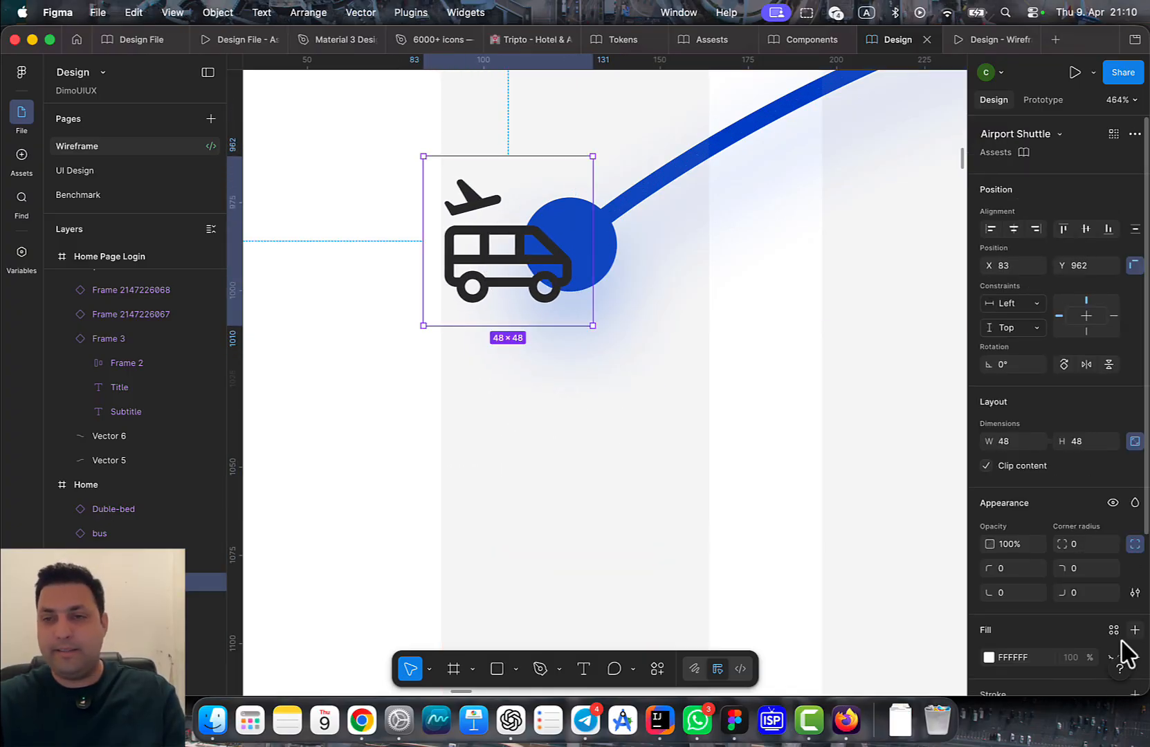
# Recolor the Airport Shuttle icon with the Brand surface color from the Tokens library
pyautogui.scroll(-5, 1093, 643)
pyautogui.click(1111, 574)
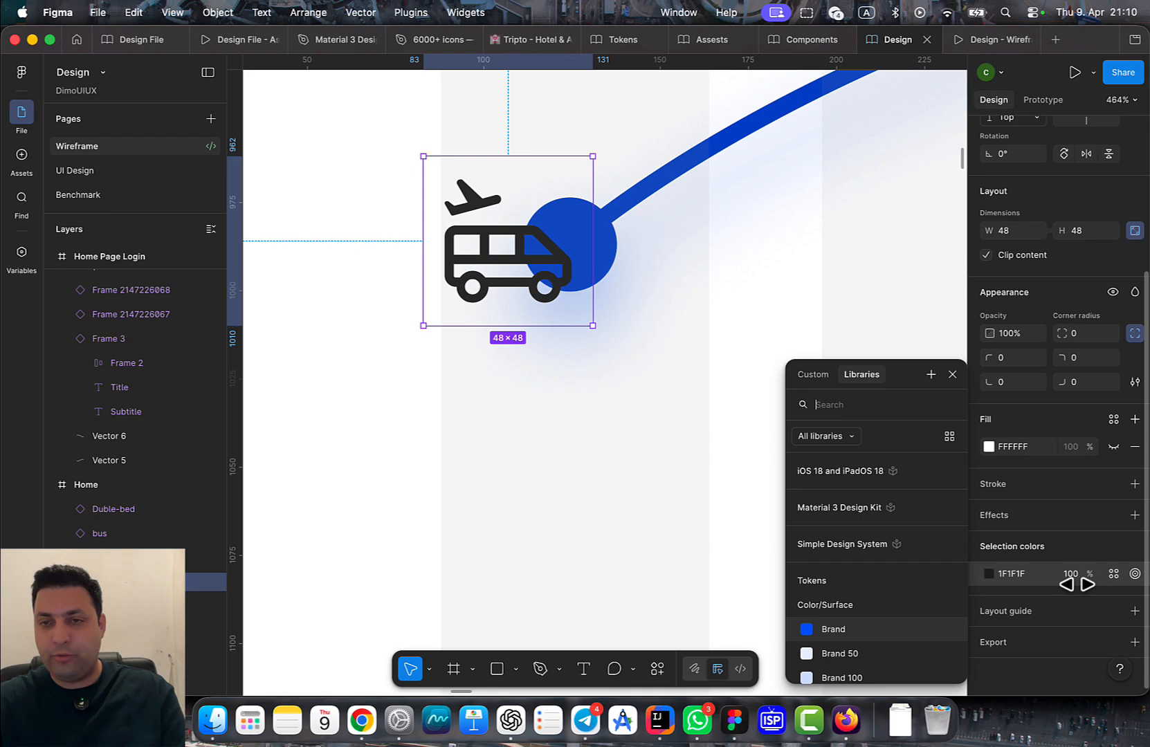
pyautogui.click(833, 630)
pyautogui.click(637, 223)
# Change the curve's start point style to Round and its stroke color to Icon Brand
pyautogui.hscroll(3, 641, 231)
pyautogui.doubleClick(512, 294)
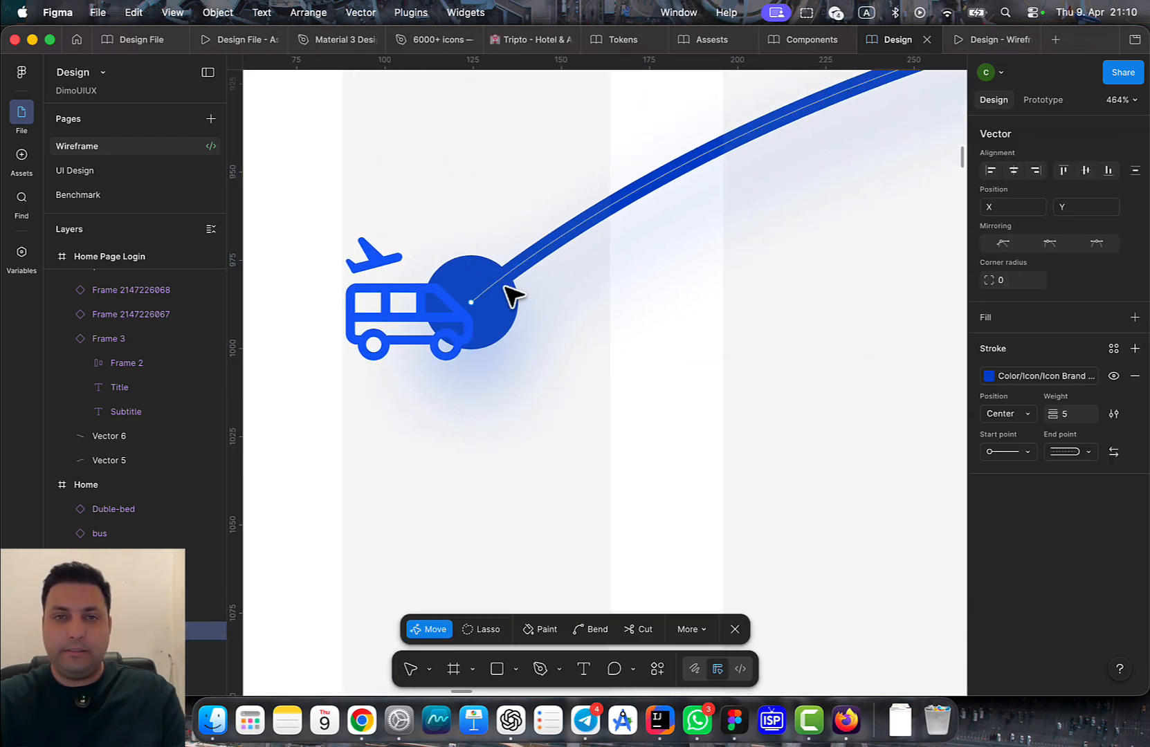
pyautogui.click(1030, 453)
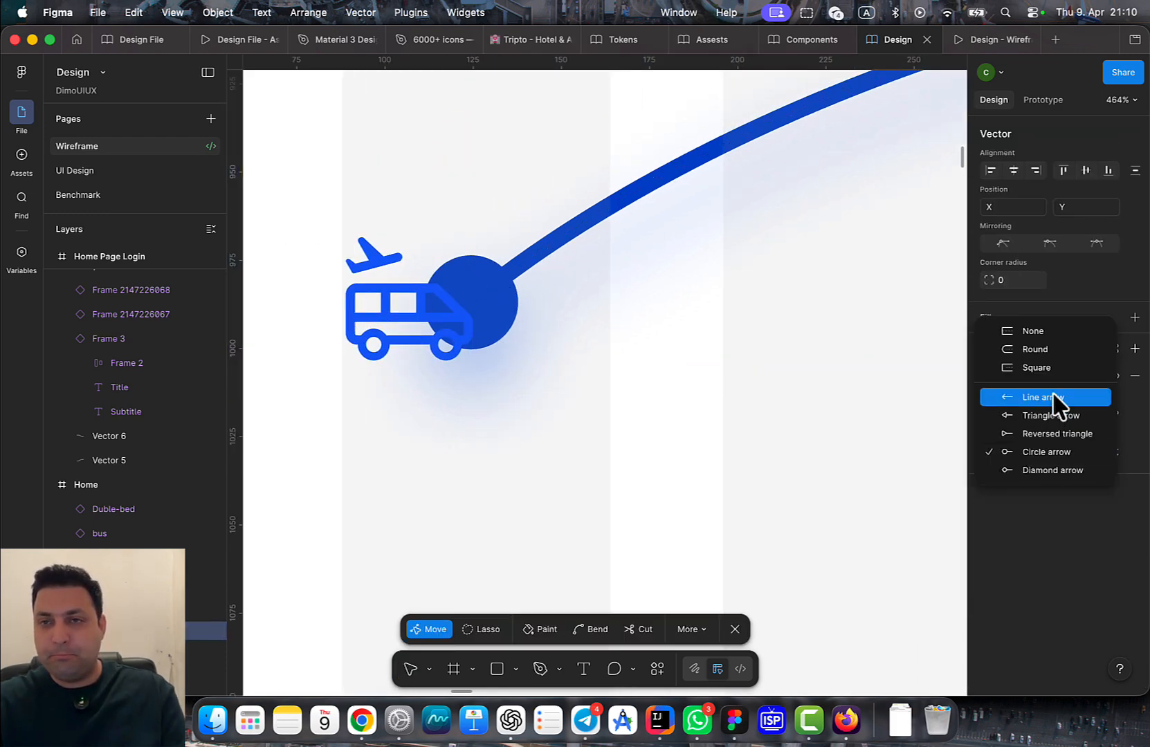
pyautogui.click(1049, 351)
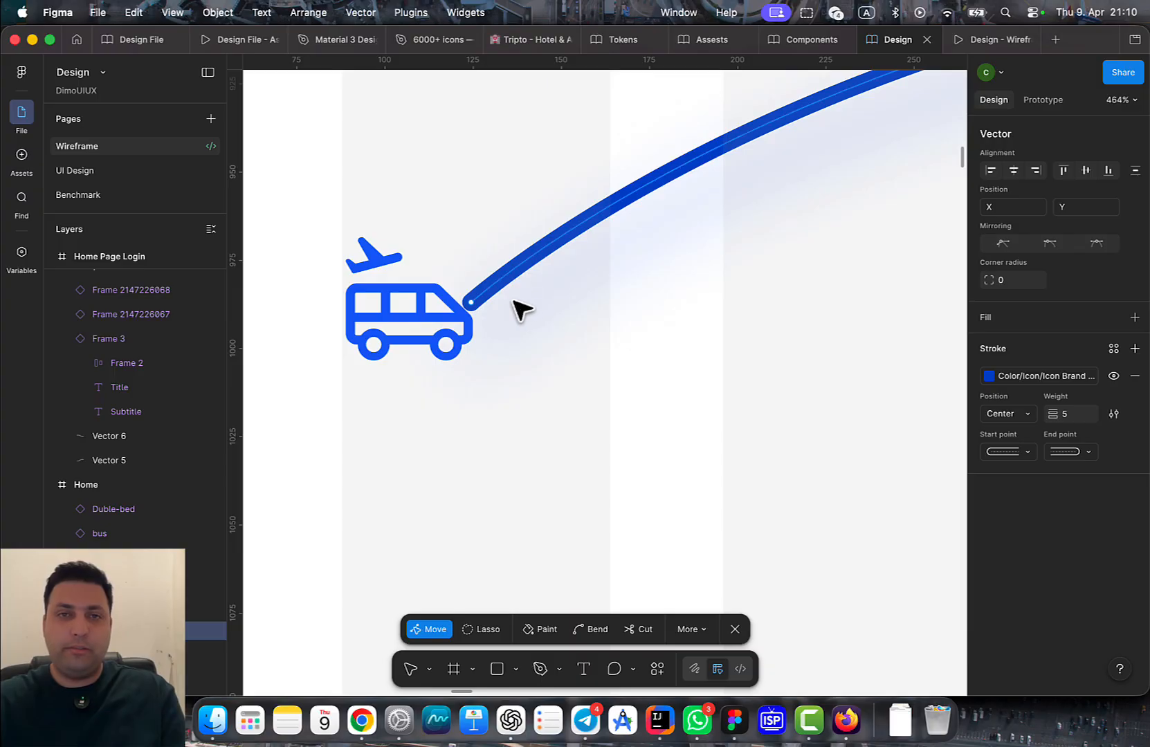
pyautogui.moveTo(471, 301)
pyautogui.mouseDown()
pyautogui.moveTo(435, 321)
pyautogui.moveTo(473, 301)
pyautogui.mouseUp()
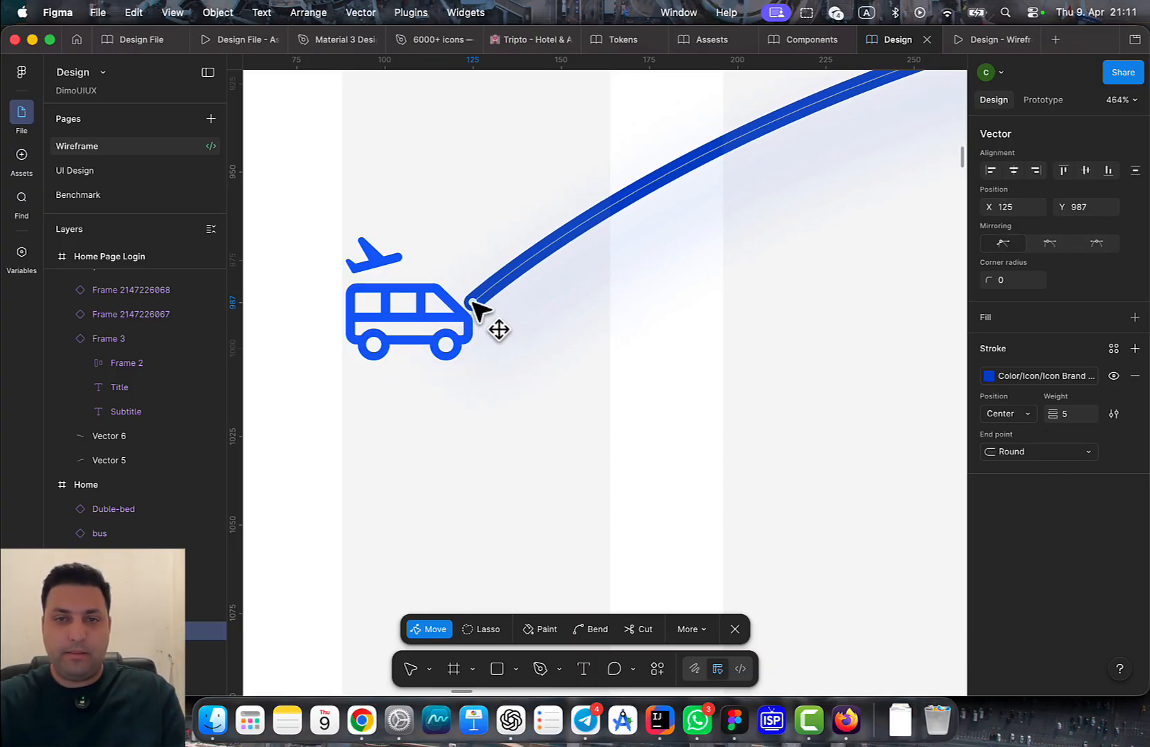
pyautogui.click(1052, 379)
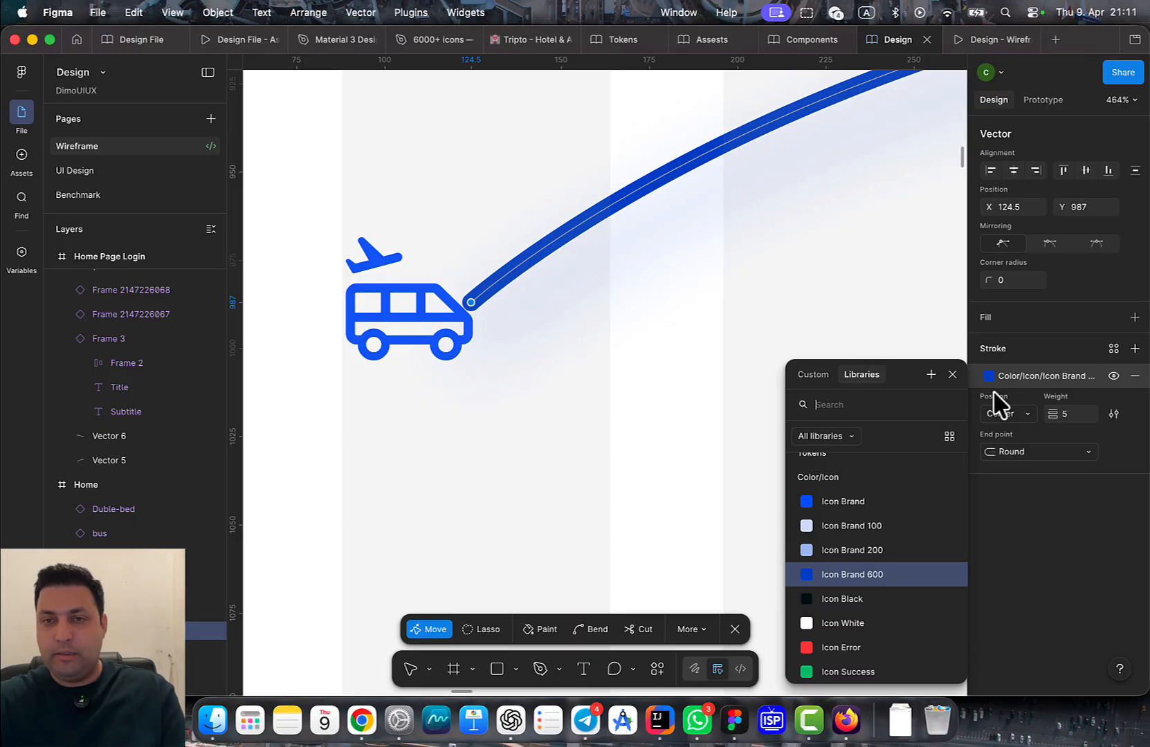
pyautogui.click(865, 504)
# Examine the whole curve with its airplane and shuttle icons, and the earlier wave draft with the dollar icons outside the page
pyautogui.scroll(-10, 470, 539)
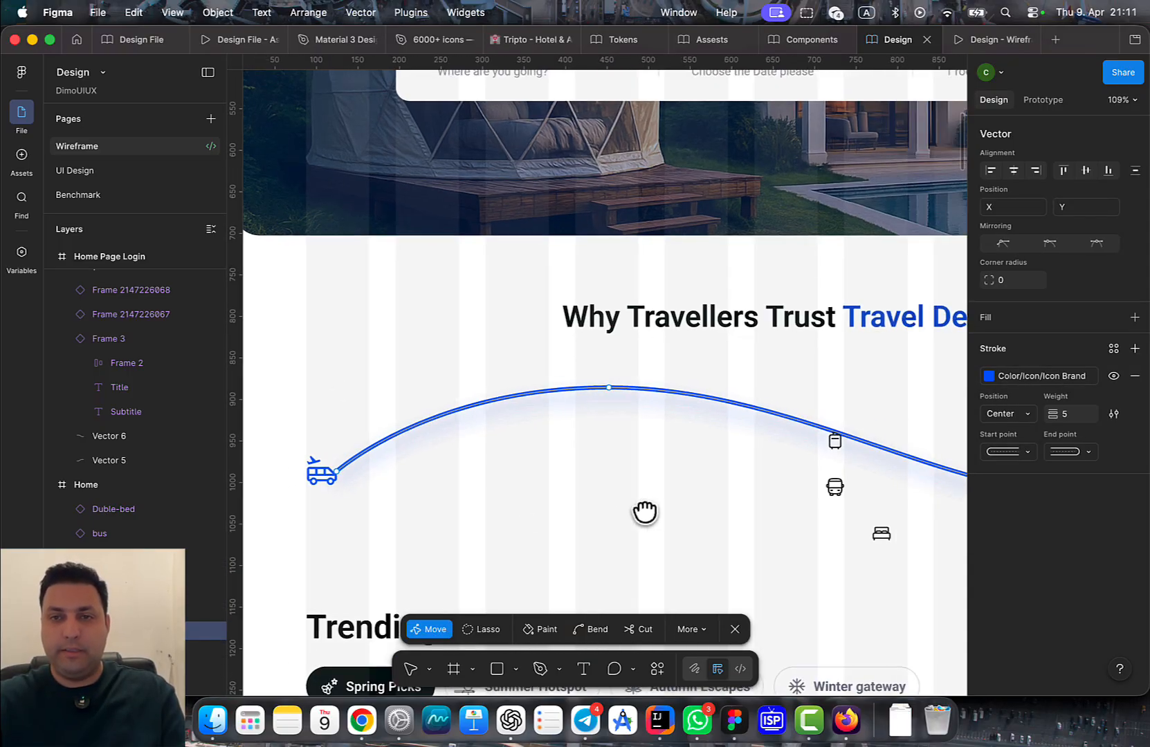
pyautogui.hscroll(10, 644, 512)
pyautogui.scroll(-3, 644, 511)
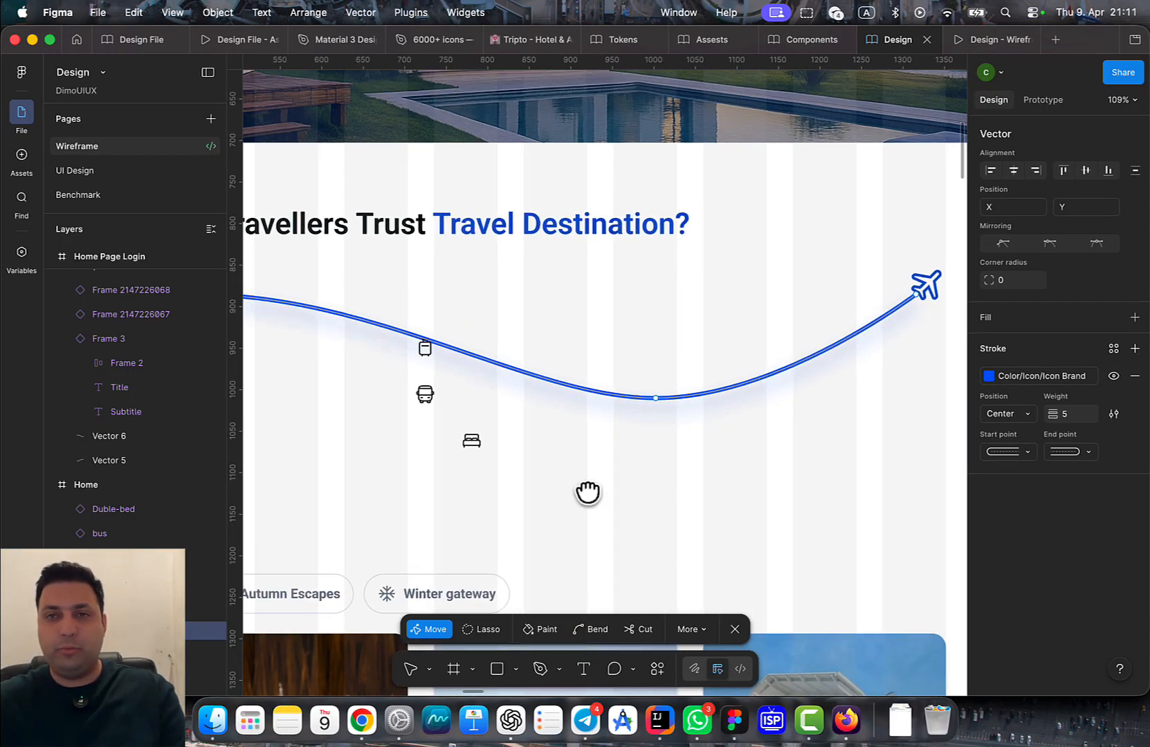
pyautogui.hscroll(-10, 587, 492)
pyautogui.scroll(-2, 587, 492)
pyautogui.hscroll(5, 394, 295)
pyautogui.scroll(3, 332, 383)
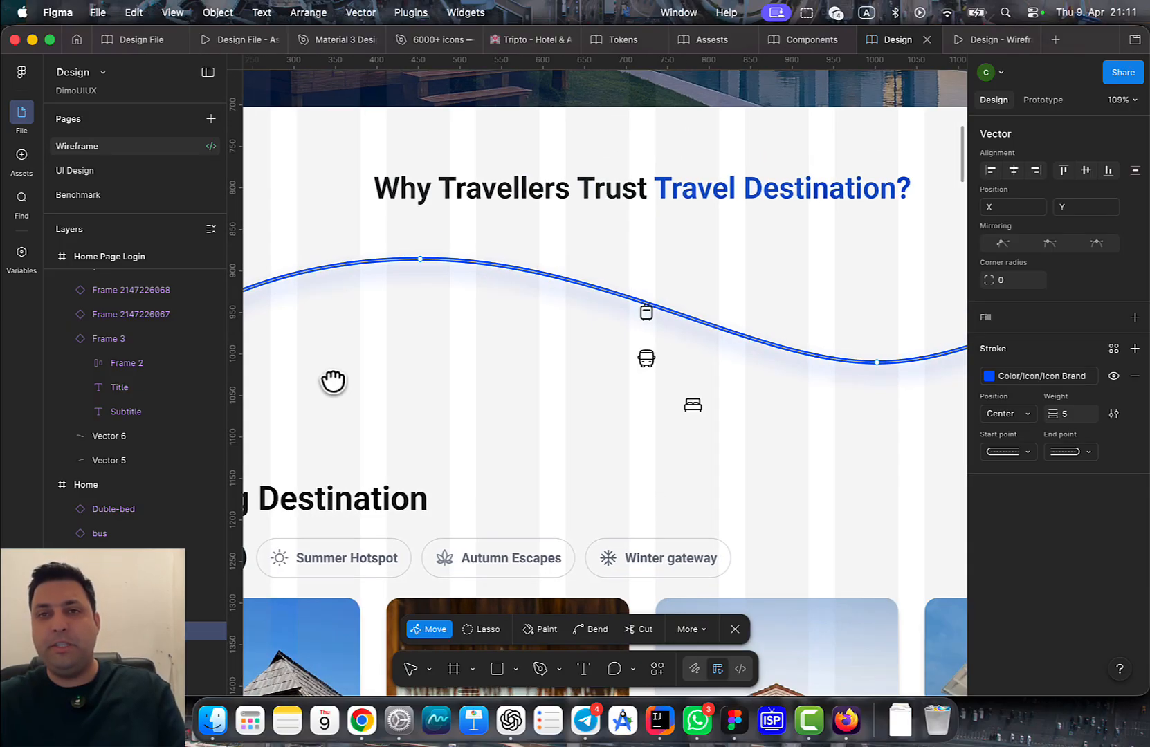
pyautogui.hscroll(-5, 744, 438)
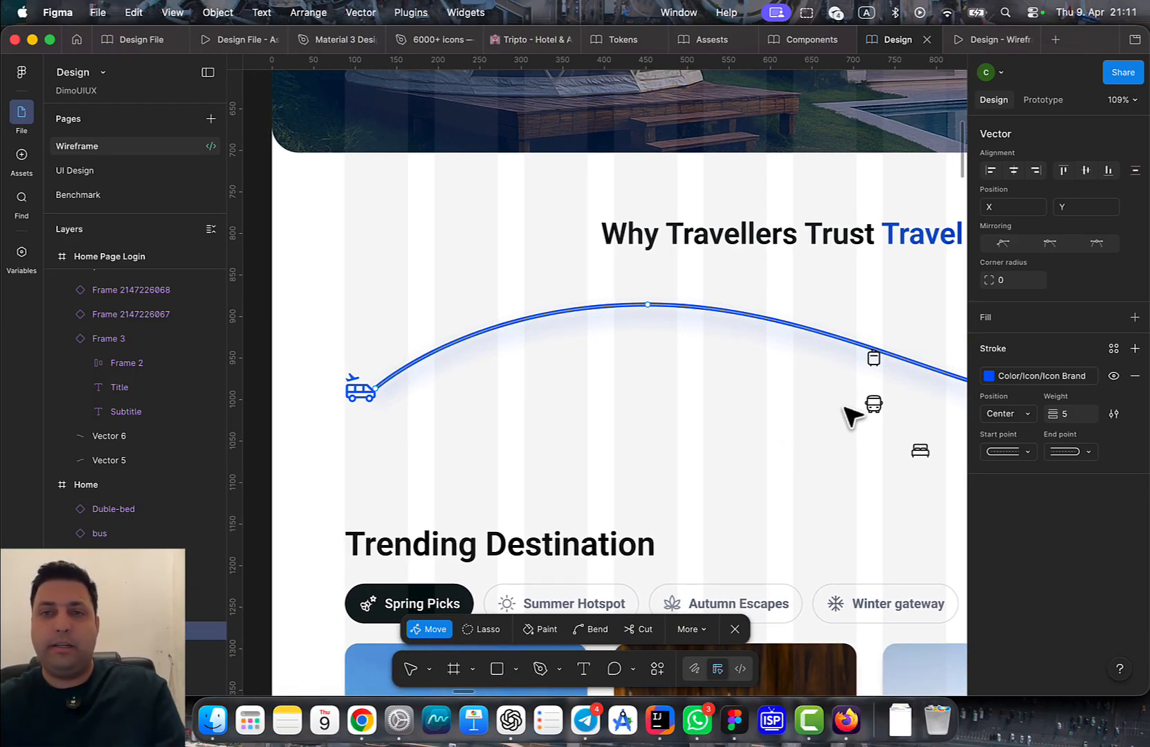
pyautogui.moveTo(858, 429); pyautogui.dragTo(798, 437)
pyautogui.scroll(3, 811, 450)
pyautogui.scroll(-8, 761, 462)
pyautogui.moveTo(686, 446); pyautogui.dragTo(942, 445)
pyautogui.scroll(5, 521, 333)
pyautogui.hscroll(-5, 788, 333)
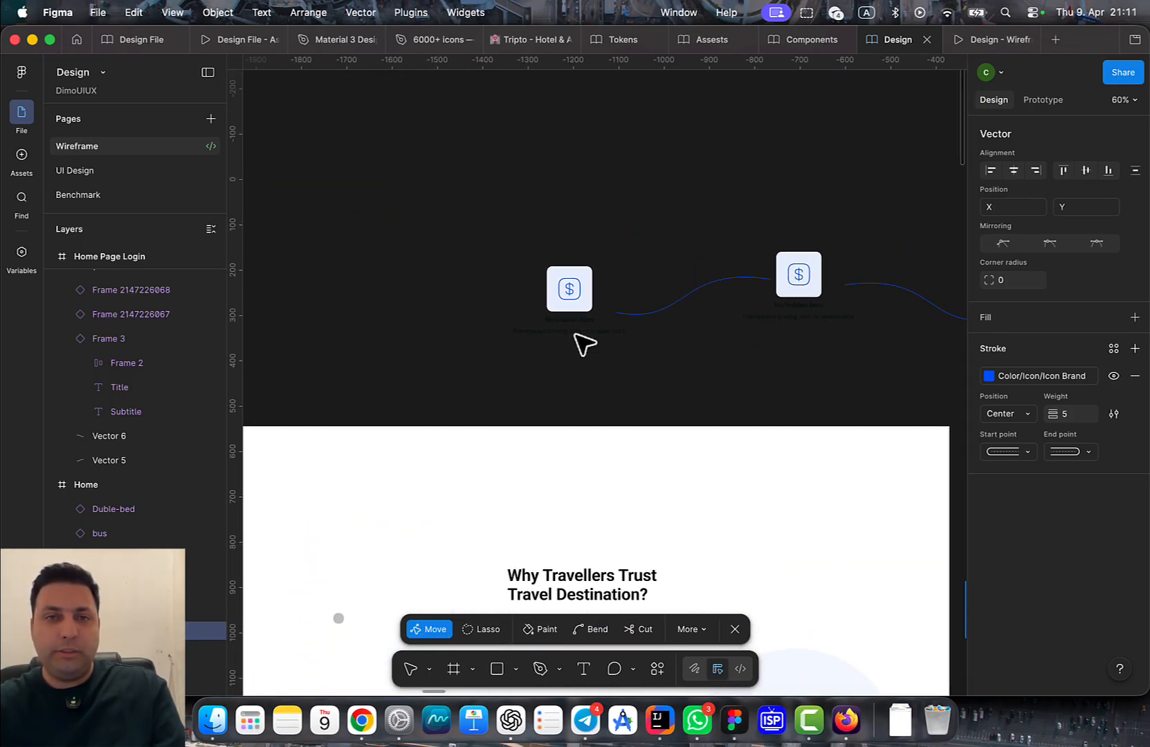
# Copy the title and subtitle of the first dollar-icon item in the wave draft and paste them onto the Home page
pyautogui.press('Escape')
pyautogui.click(571, 332)
pyautogui.doubleClick(570, 322)
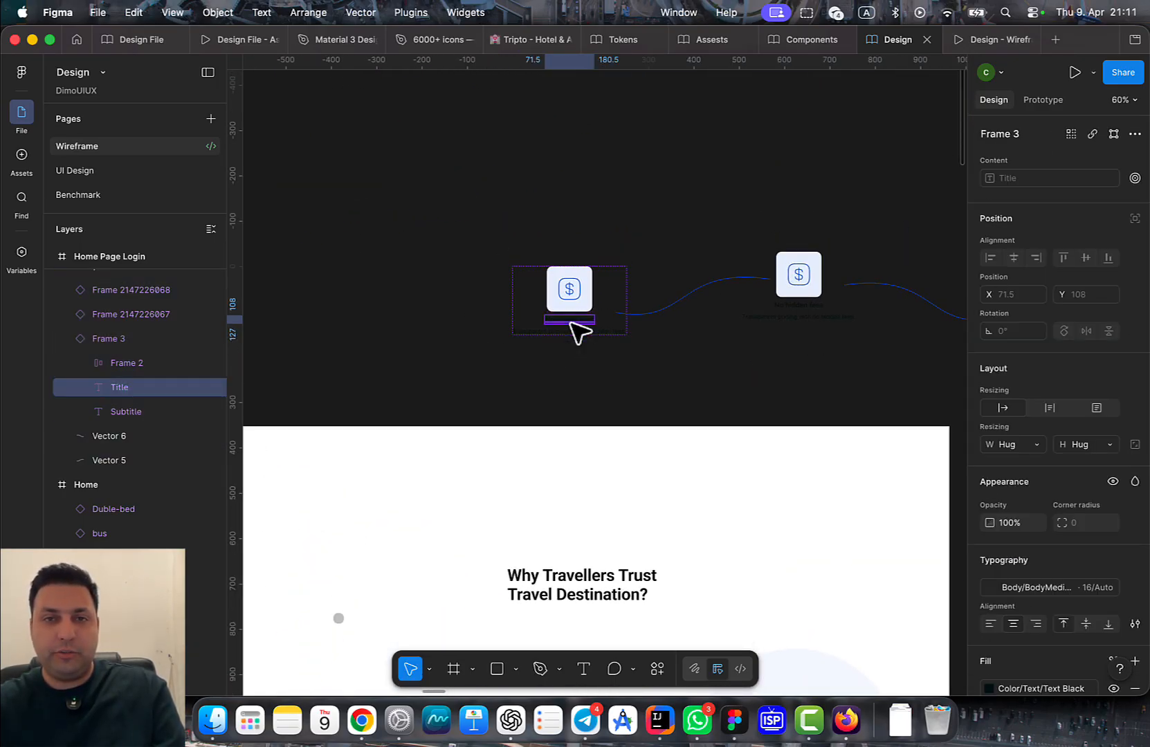
pyautogui.keyDown('shift'); pyautogui.click(595, 339); pyautogui.keyUp('shift')
pyautogui.hscroll(8, 574, 372)
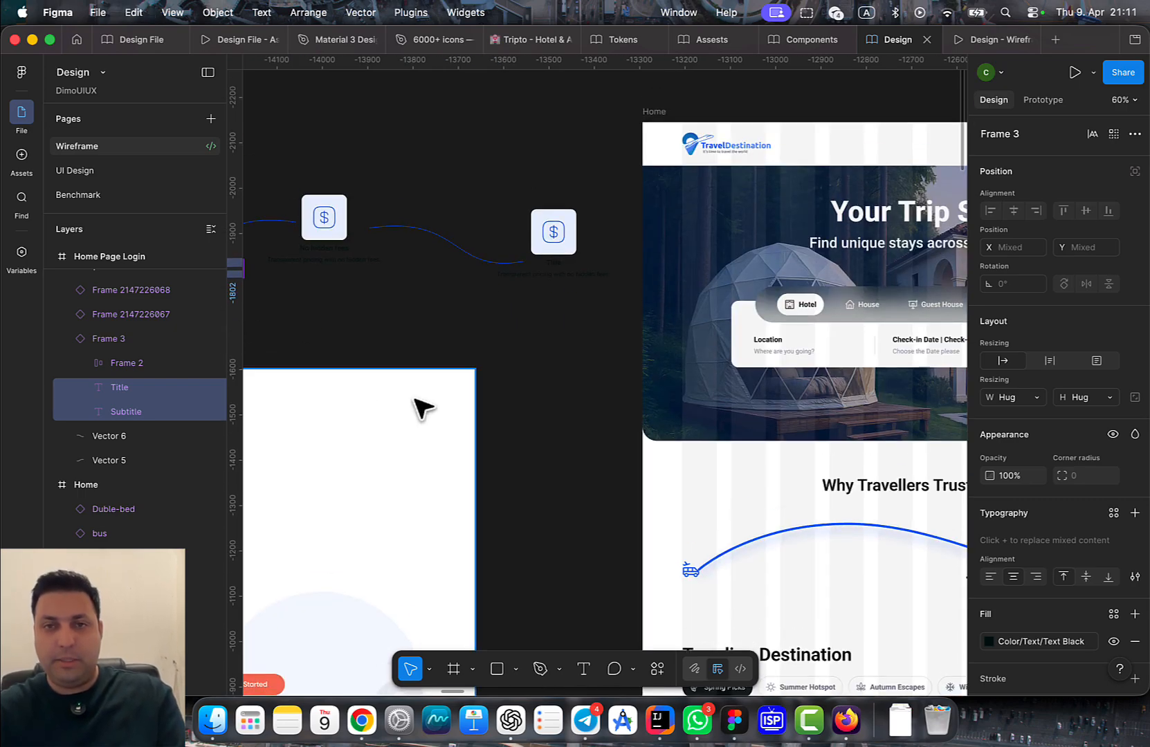
pyautogui.scroll(-3, 642, 446)
pyautogui.click(585, 405)
pyautogui.press('super+v')
pyautogui.scroll(6, 606, 423)
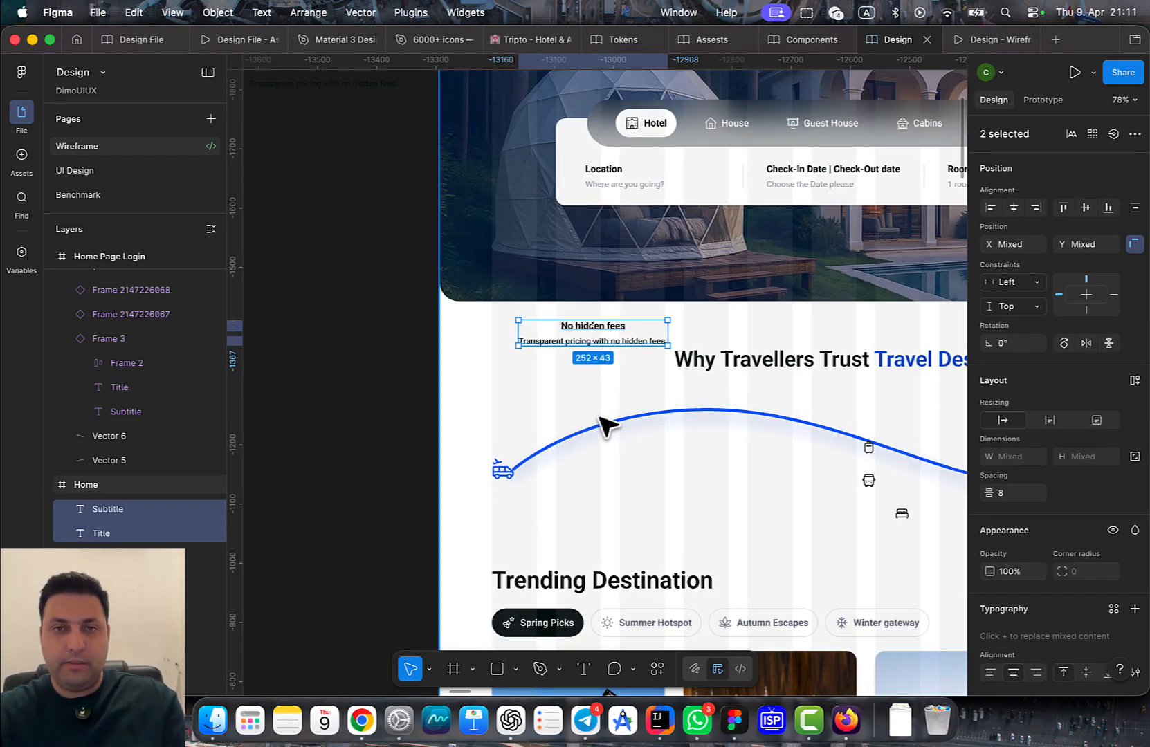
# Move the pasted No hidden fees title and subtitle beneath the curve's first arch
pyautogui.scroll(-5, 596, 496)
pyautogui.moveTo(646, 336); pyautogui.dragTo(623, 399)
pyautogui.press('Delete')
pyautogui.press('super+z')
pyautogui.press('super+z')
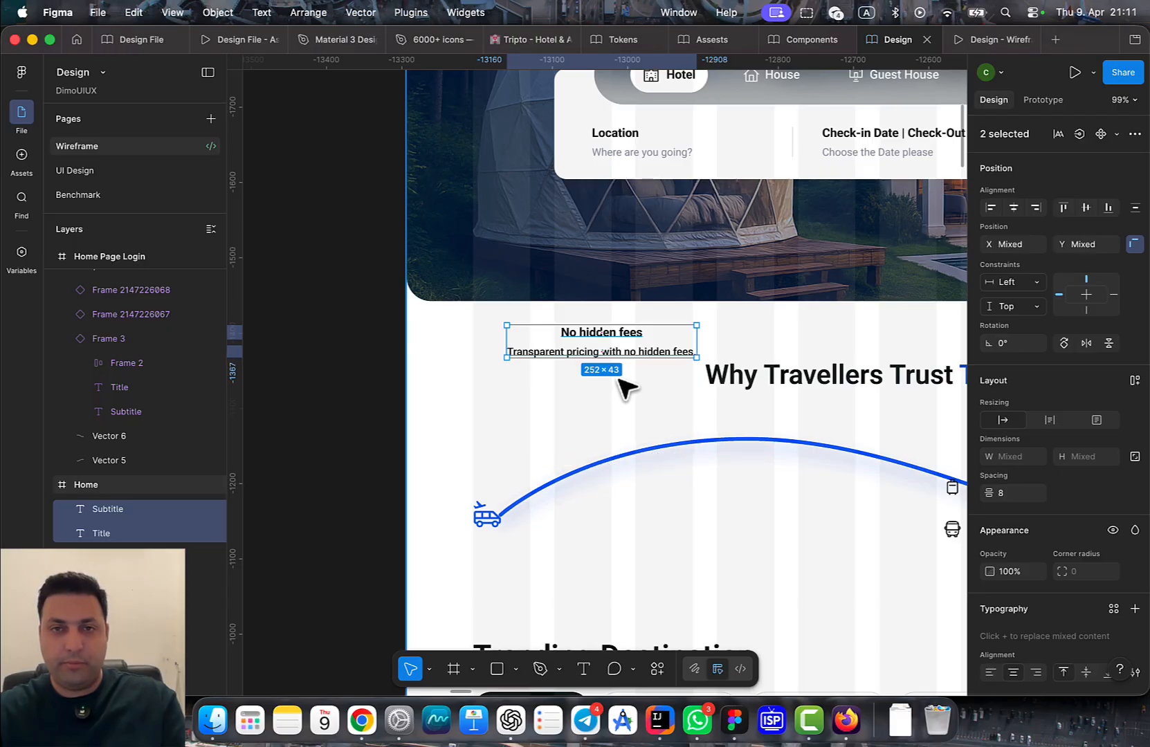
pyautogui.moveTo(640, 342); pyautogui.dragTo(747, 473)
pyautogui.scroll(5, 644, 500)
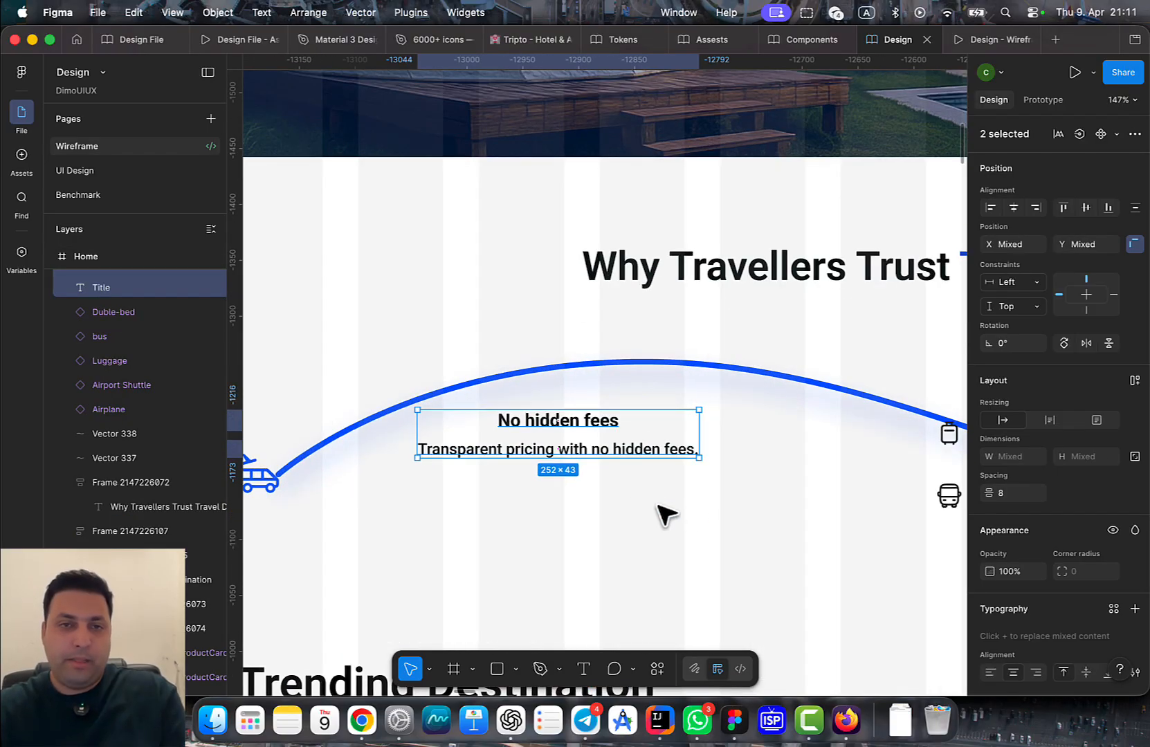
# Narrow the Transparent pricing subtitle to 147 wide so it wraps onto two lines, and place it at X 297, Y 956 under its title
pyautogui.doubleClick(620, 451)
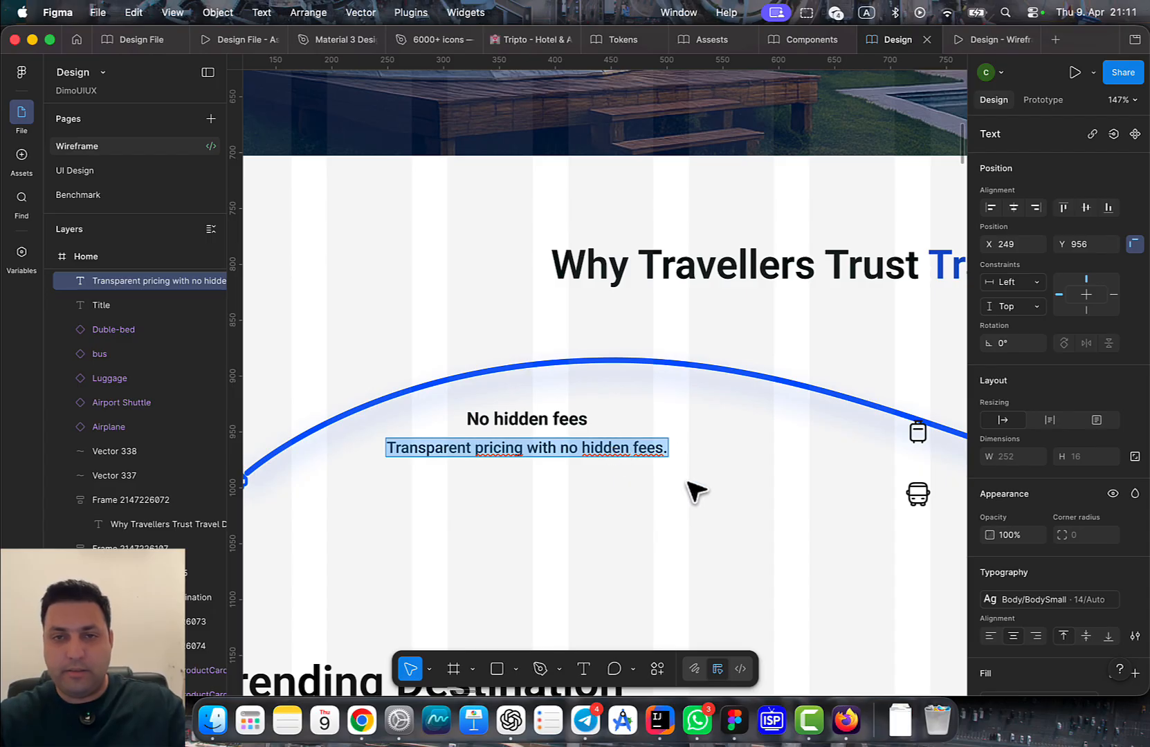
pyautogui.press('Escape')
pyautogui.moveTo(671, 448); pyautogui.dragTo(578, 450)
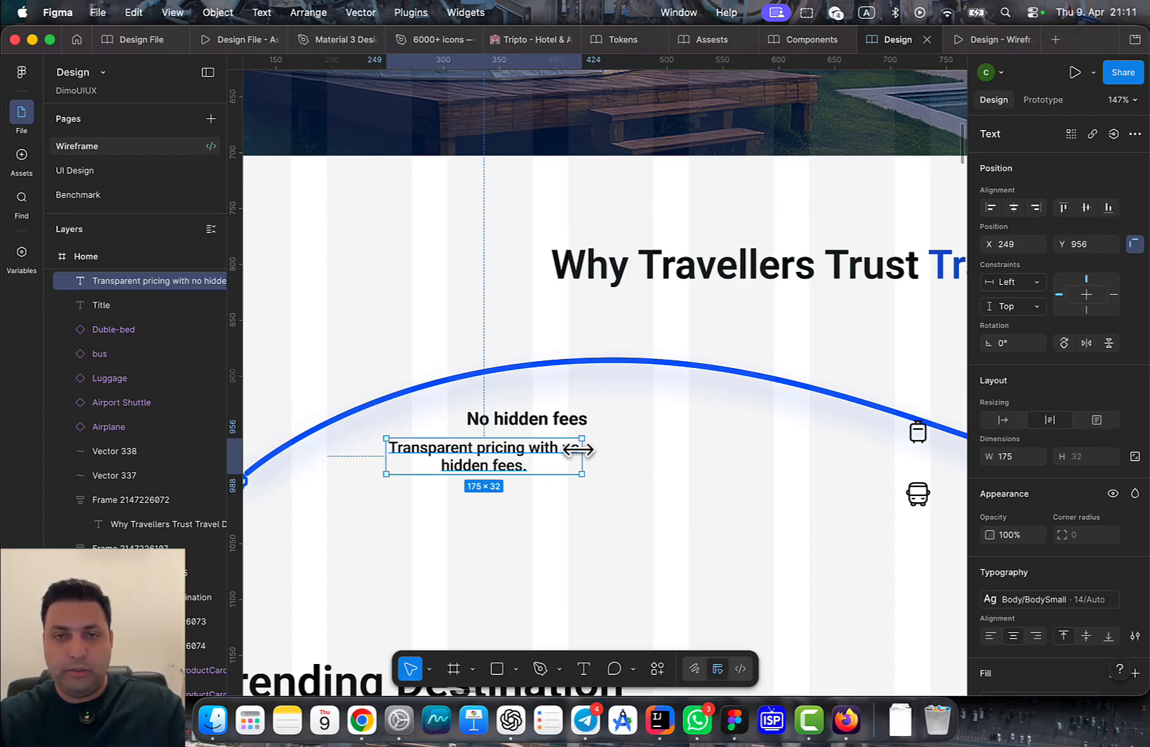
pyautogui.moveTo(490, 467); pyautogui.dragTo(554, 467)
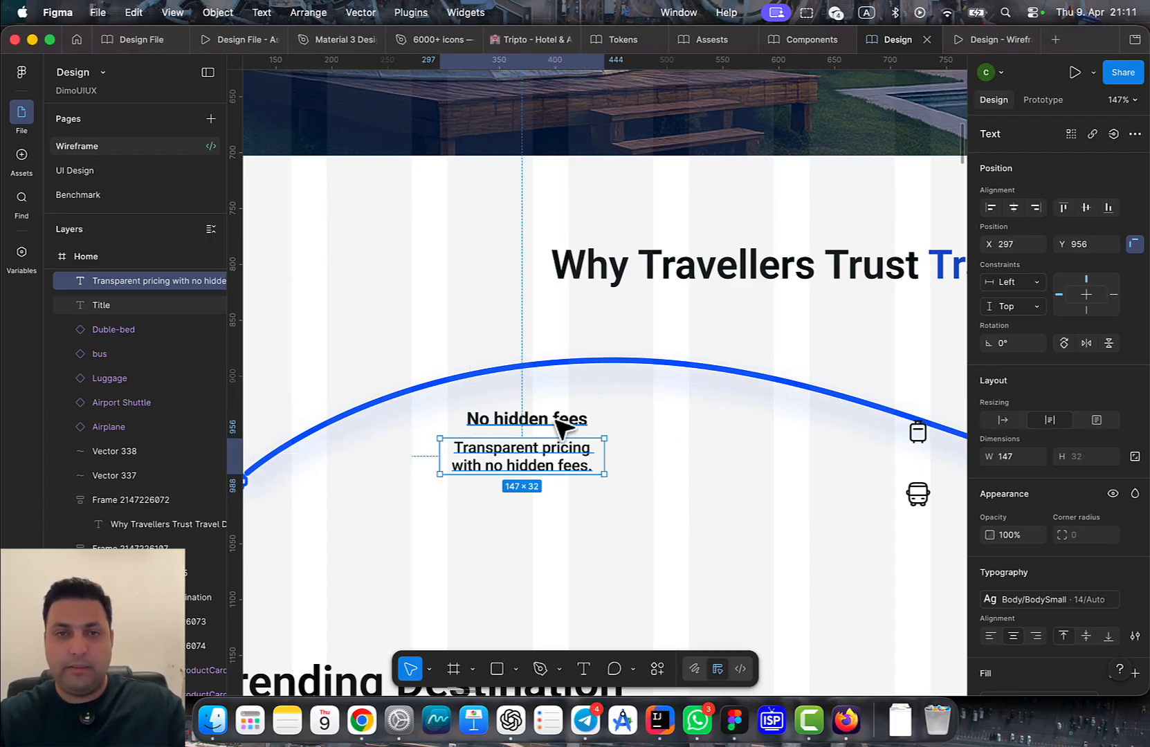
# Combine the No hidden fees title and subtitle in a vertical auto layout frame with a gap of 4
pyautogui.click(554, 422)
pyautogui.keyDown('shift'); pyautogui.click(557, 460); pyautogui.keyUp('shift')
pyautogui.hotkey('shift', 'a')
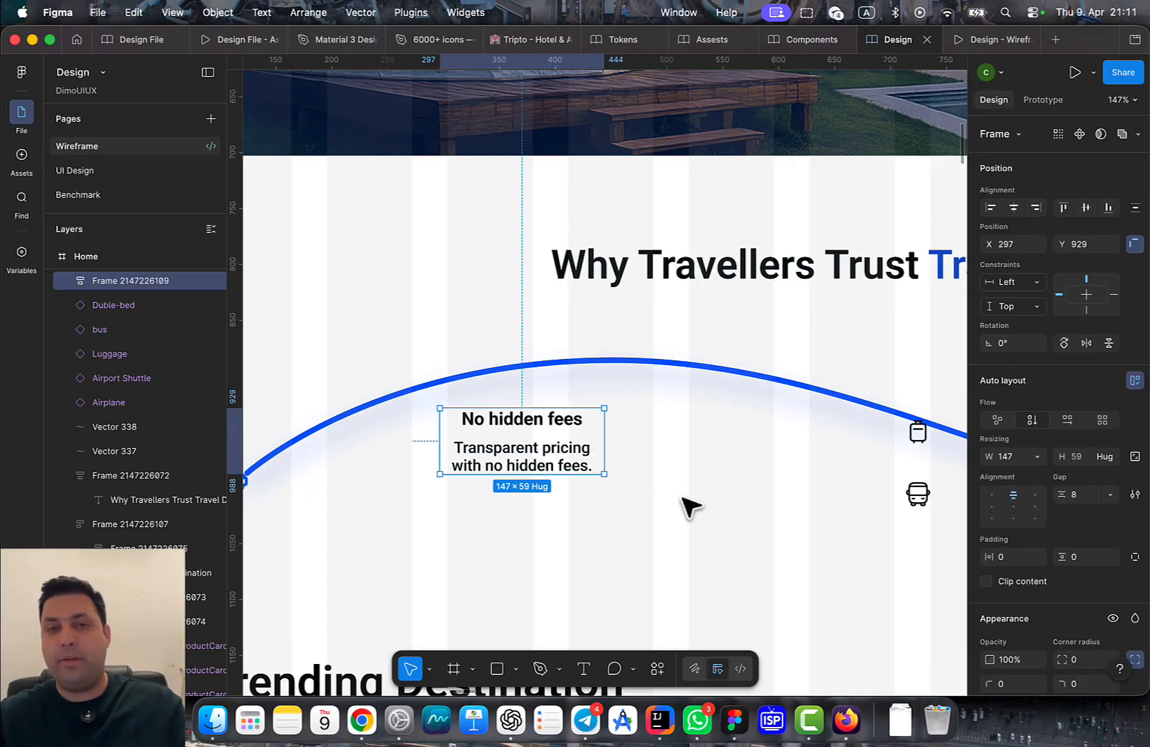
pyautogui.scroll(-2, 645, 531)
pyautogui.scroll(3, 564, 467)
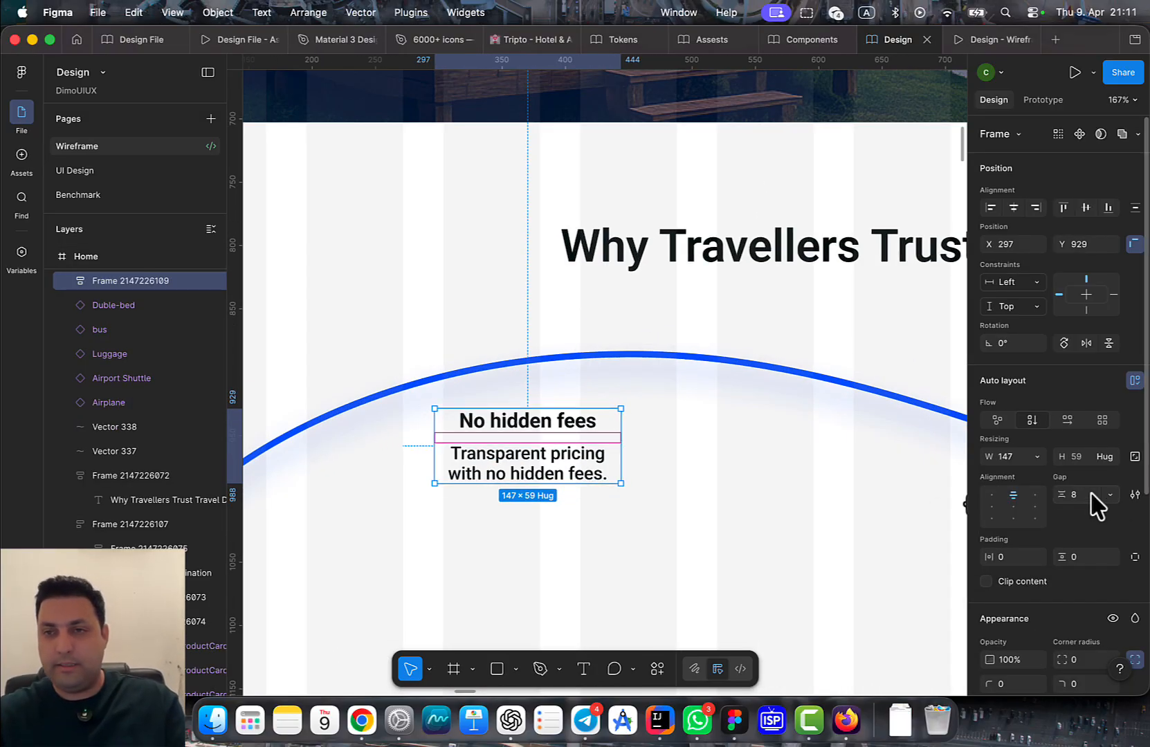
pyautogui.press('BackSpace')
pyautogui.write('4')
pyautogui.press('Return')
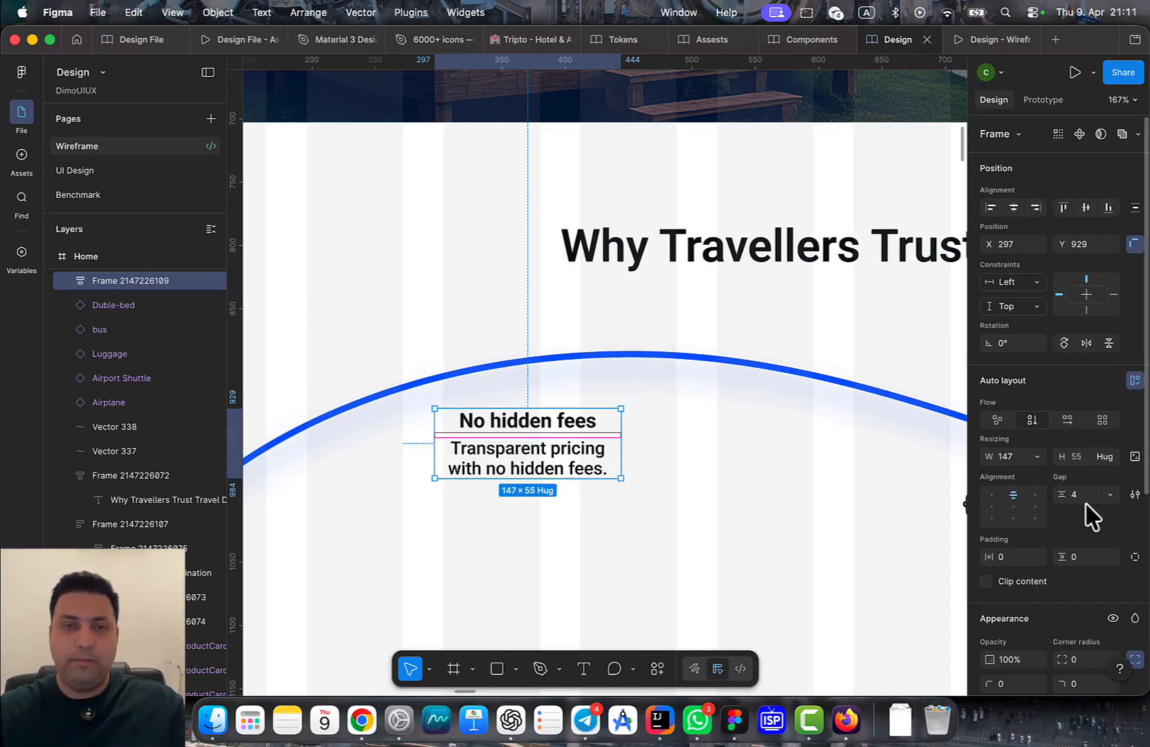
# Nudge the No hidden fees text frame to X 295, Y 927
pyautogui.click(770, 531)
pyautogui.click(566, 462)
pyautogui.moveTo(559, 454); pyautogui.dragTo(557, 452)
pyautogui.scroll(-10, 557, 453)
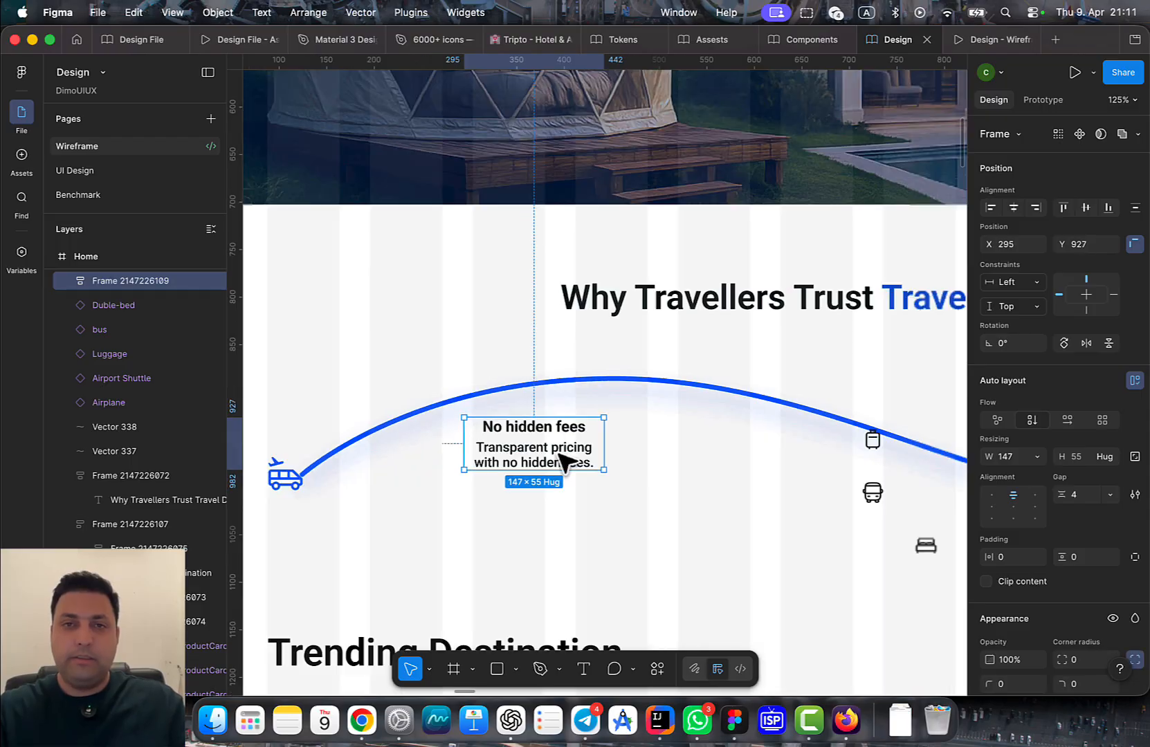
# Copy the Instant booking and Flexibility text blocks from the trust section of the low-fidelity home page wireframe
pyautogui.moveTo(477, 434); pyautogui.dragTo(911, 692)
pyautogui.scroll(10, 478, 397)
pyautogui.scroll(-10, 479, 403)
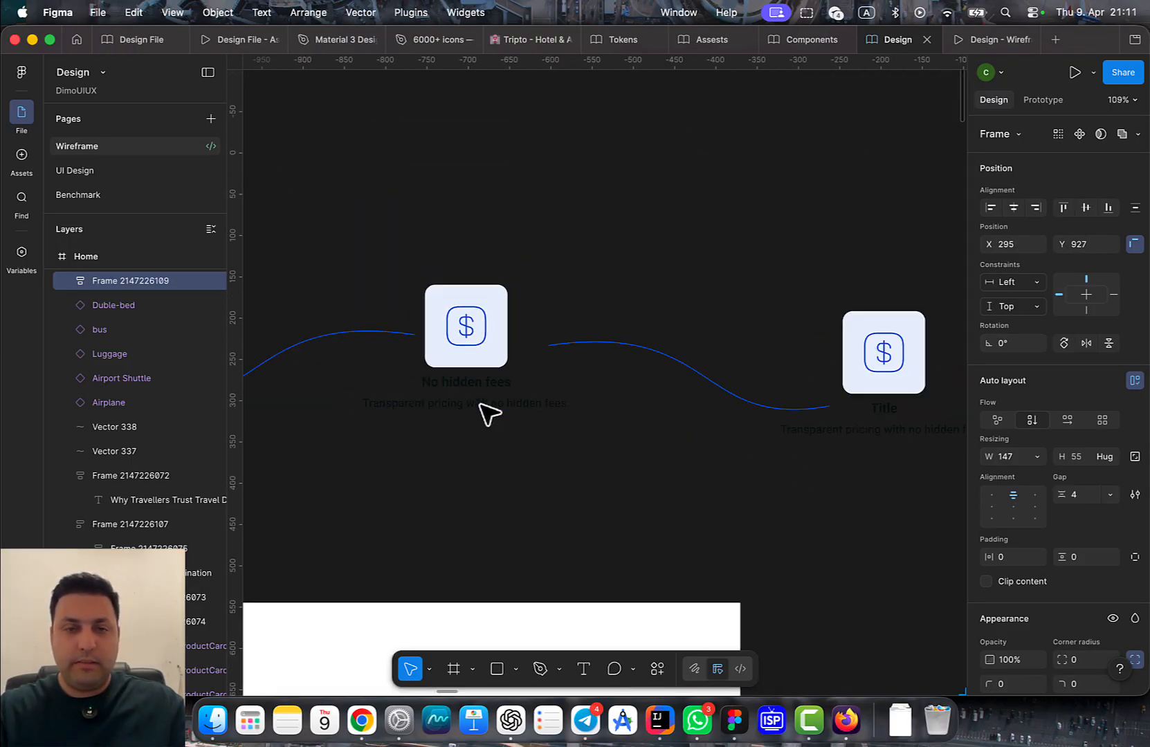
pyautogui.moveTo(597, 515); pyautogui.dragTo(235, 366)
pyautogui.moveTo(734, 460); pyautogui.dragTo(471, 434)
pyautogui.scroll(5, 748, 391)
pyautogui.scroll(2, 756, 399)
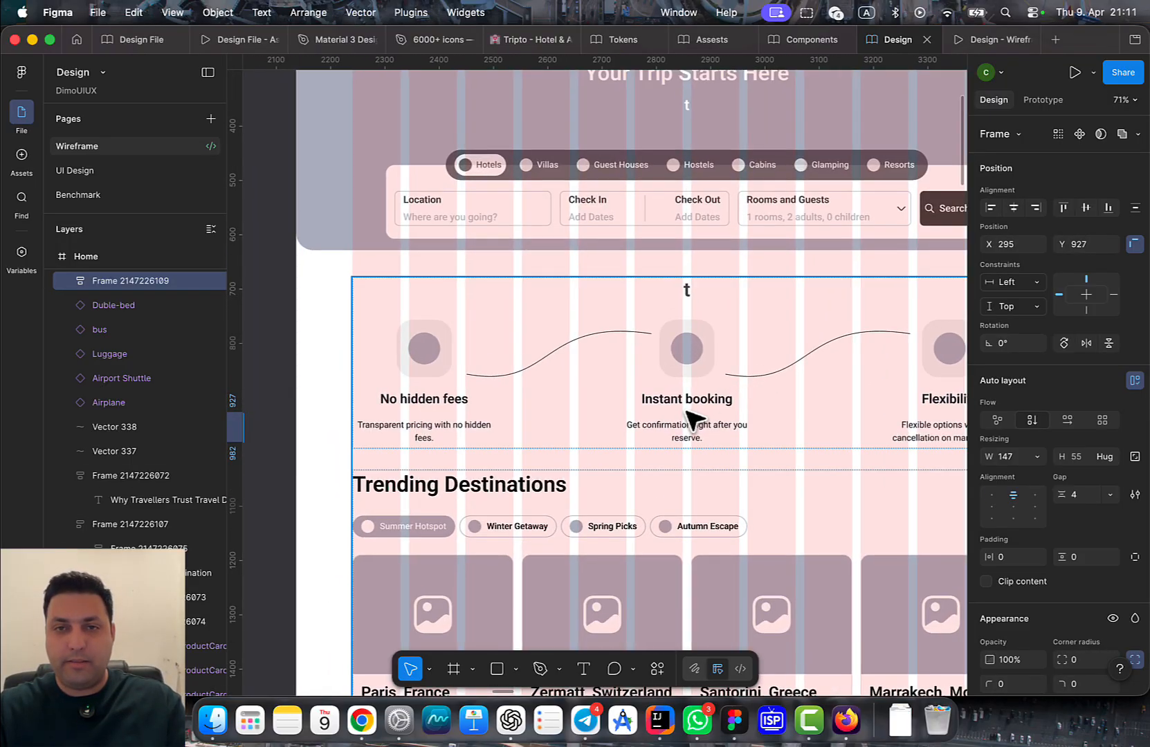
pyautogui.click(689, 414)
pyautogui.click(688, 404)
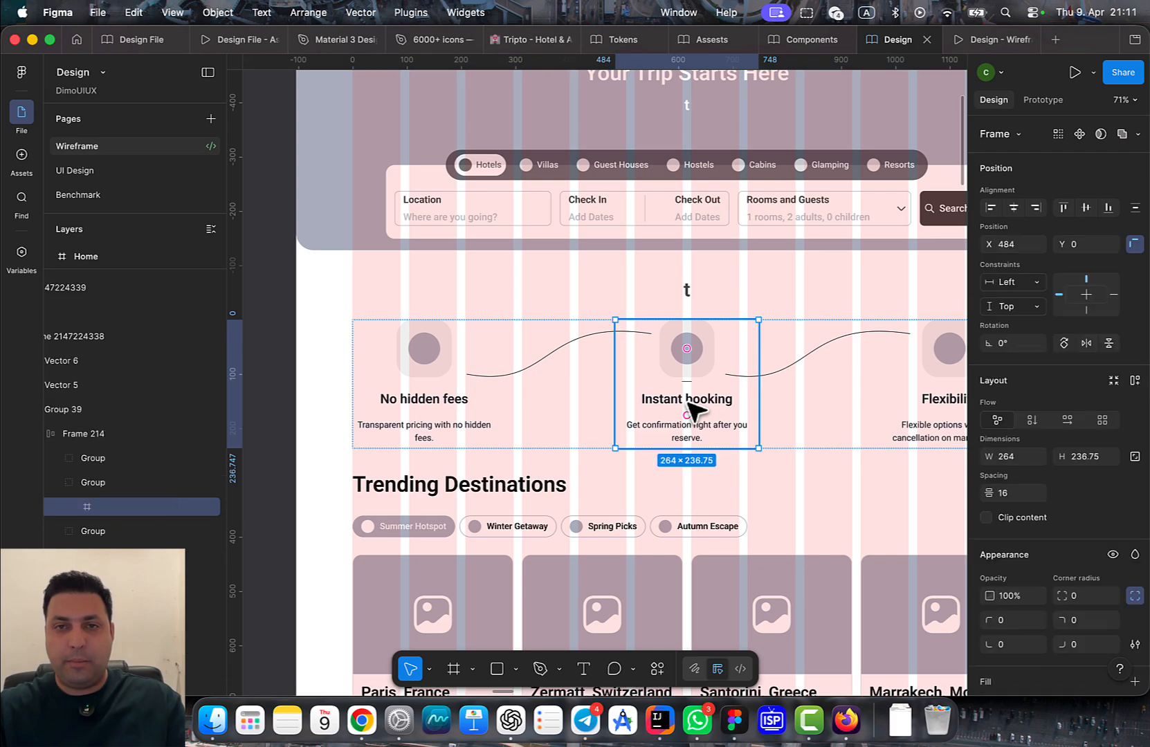
pyautogui.hscroll(4, 719, 437)
pyautogui.keyDown('shift'); pyautogui.click(781, 433); pyautogui.keyUp('shift')
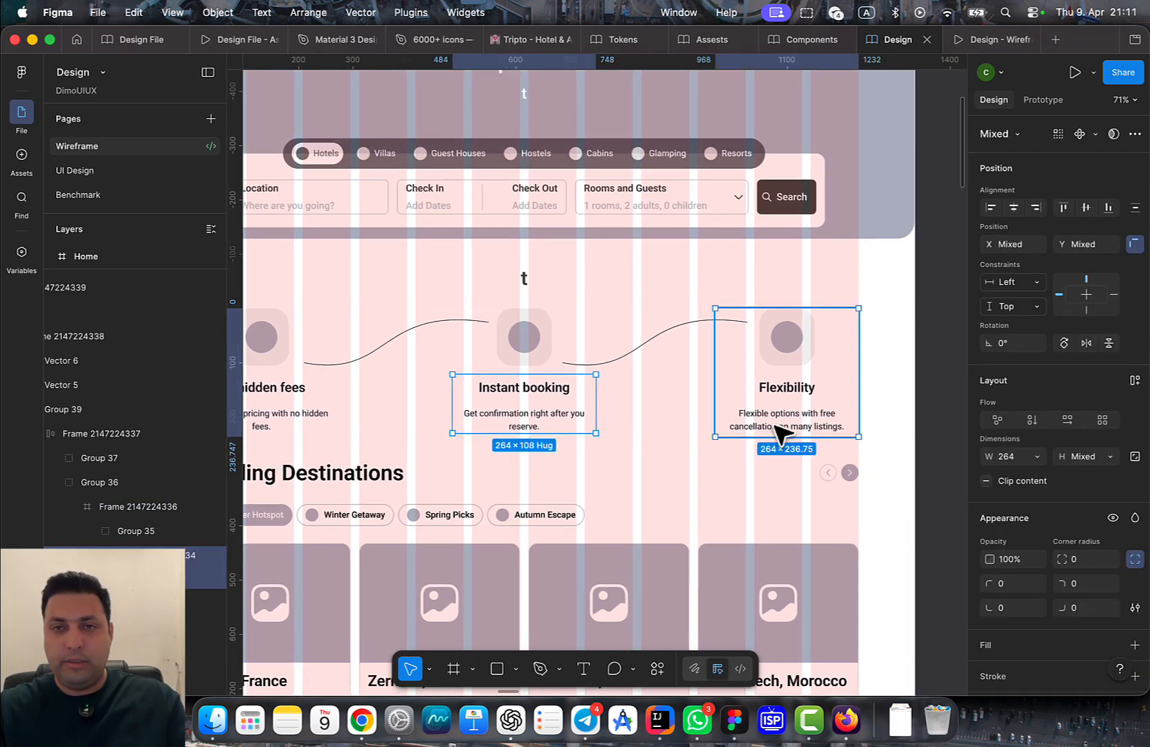
pyautogui.keyDown('shift'); pyautogui.click(782, 432); pyautogui.keyUp('shift')
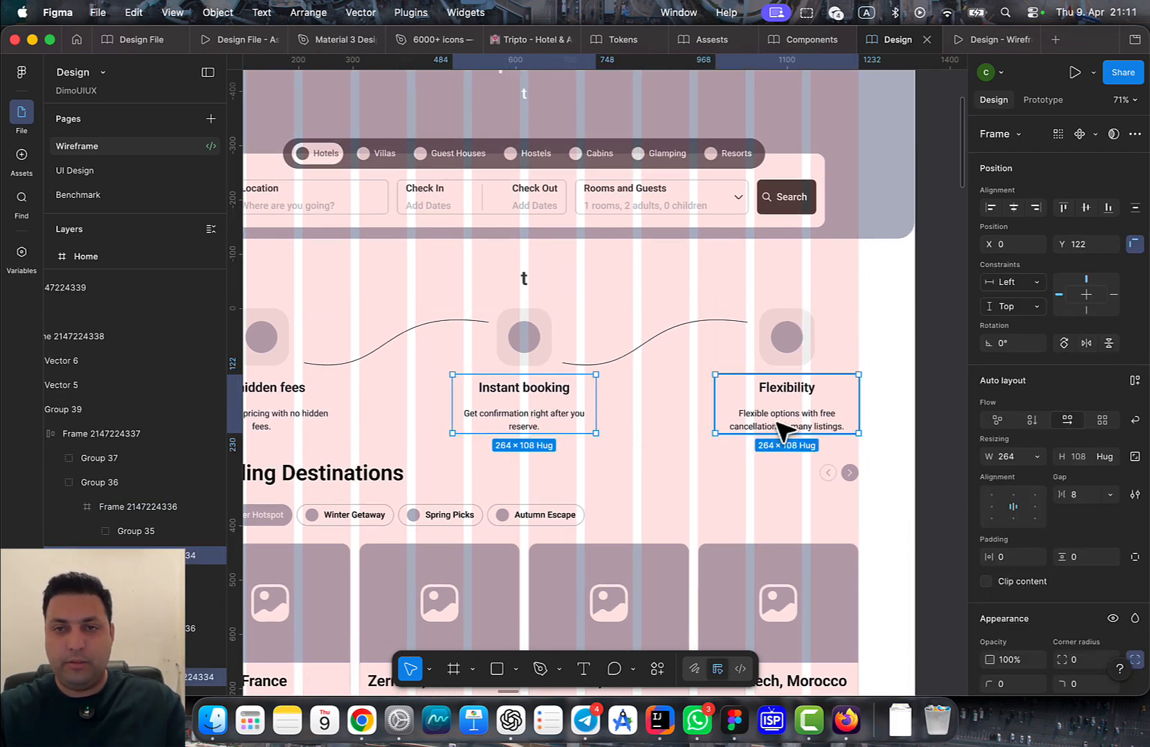
pyautogui.scroll(-10, 705, 427)
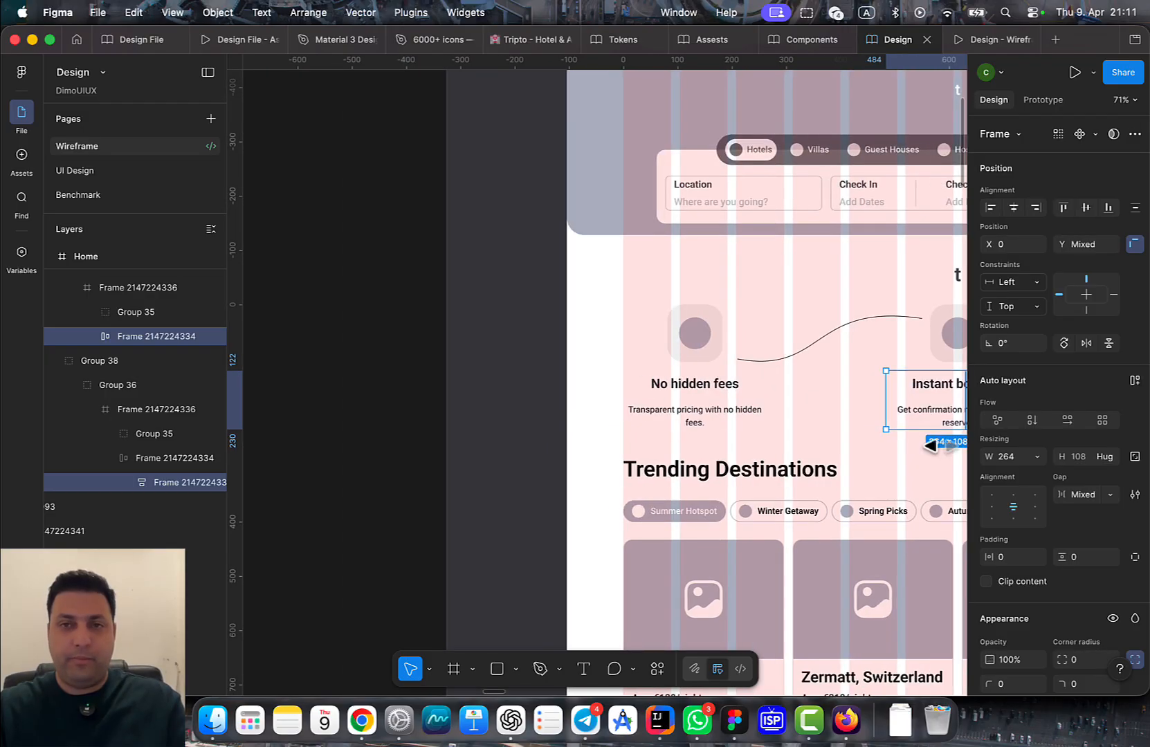
# Paste the two copied text blocks into the TravelDestination Home frame
pyautogui.click(599, 281)
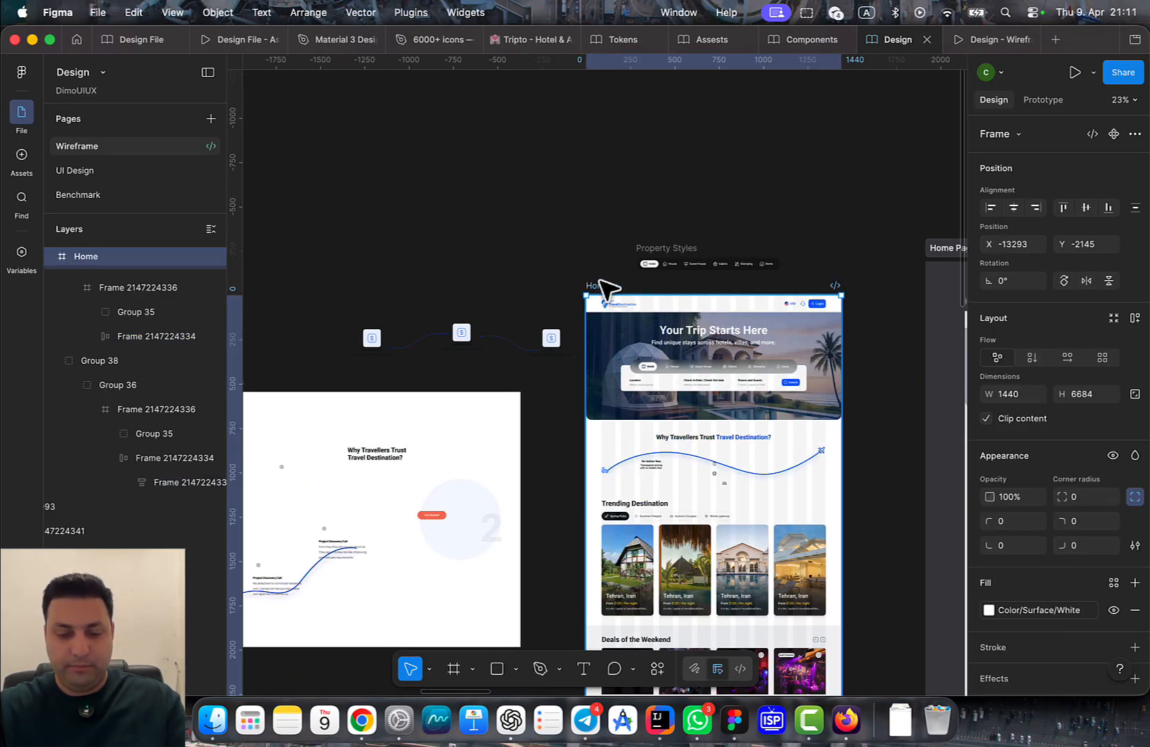
pyautogui.press('super+v')
pyautogui.moveTo(736, 437); pyautogui.dragTo(648, 389)
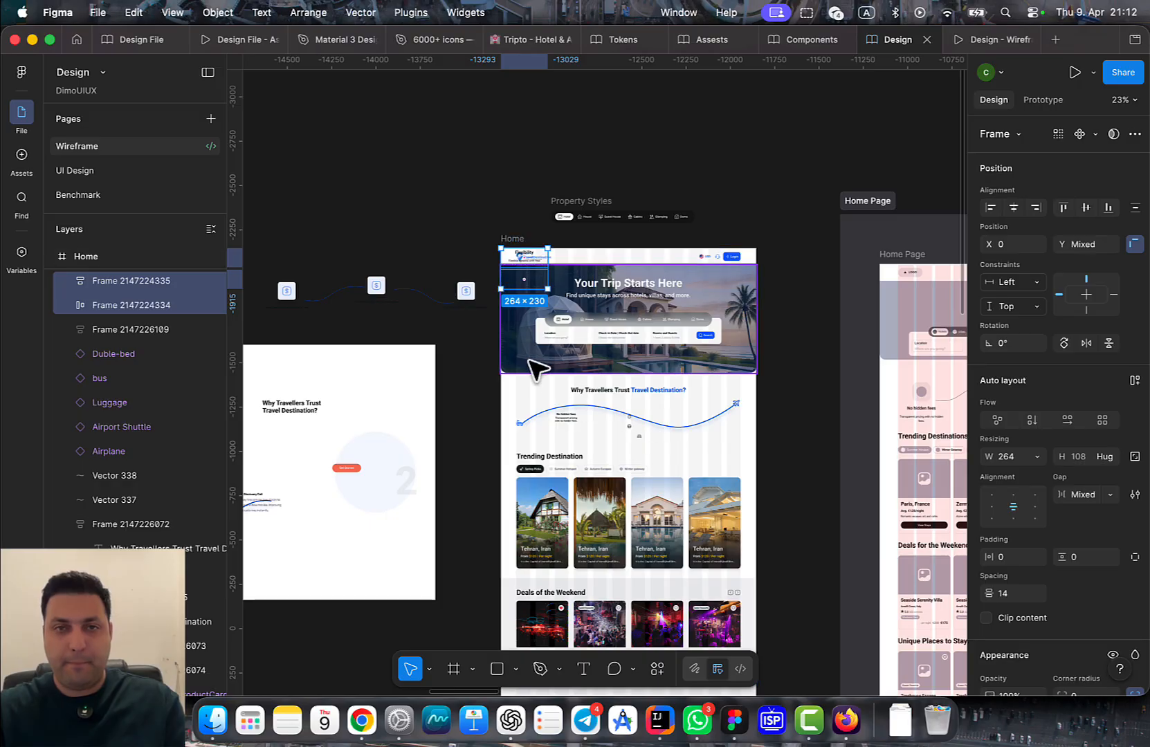
pyautogui.click(673, 508)
pyautogui.moveTo(674, 509); pyautogui.dragTo(708, 506)
pyautogui.press('super+z')
pyautogui.scroll(6, 682, 500)
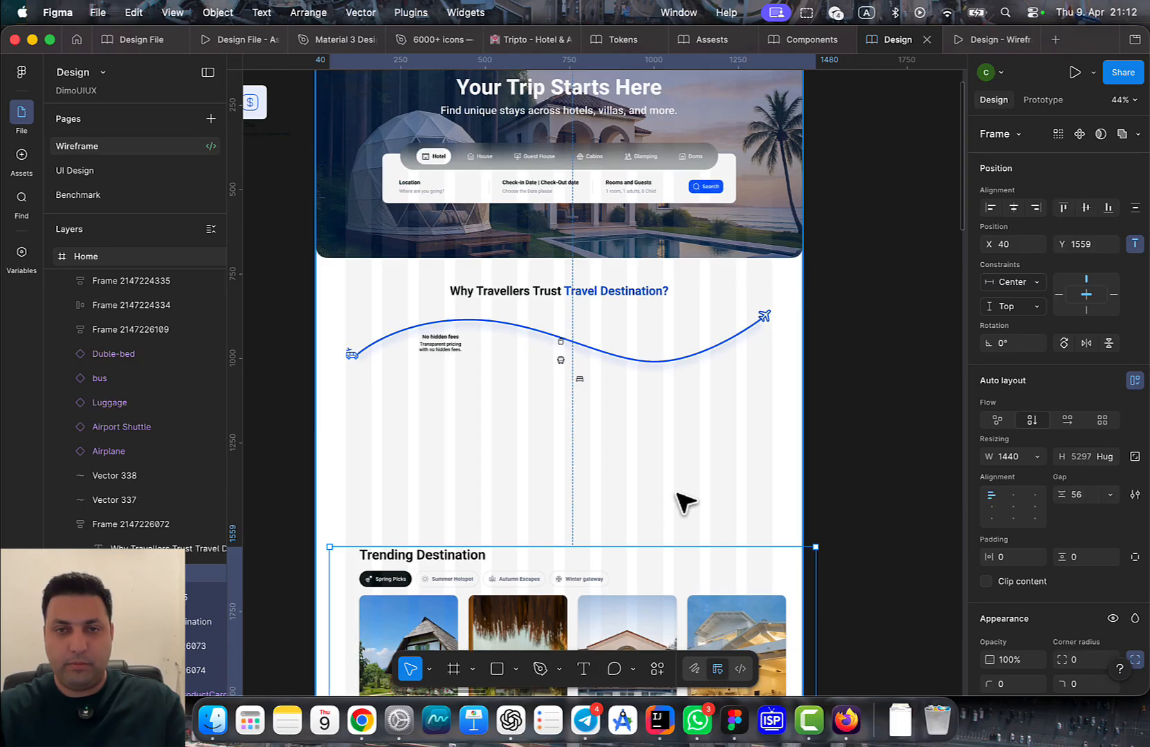
pyautogui.click(343, 103)
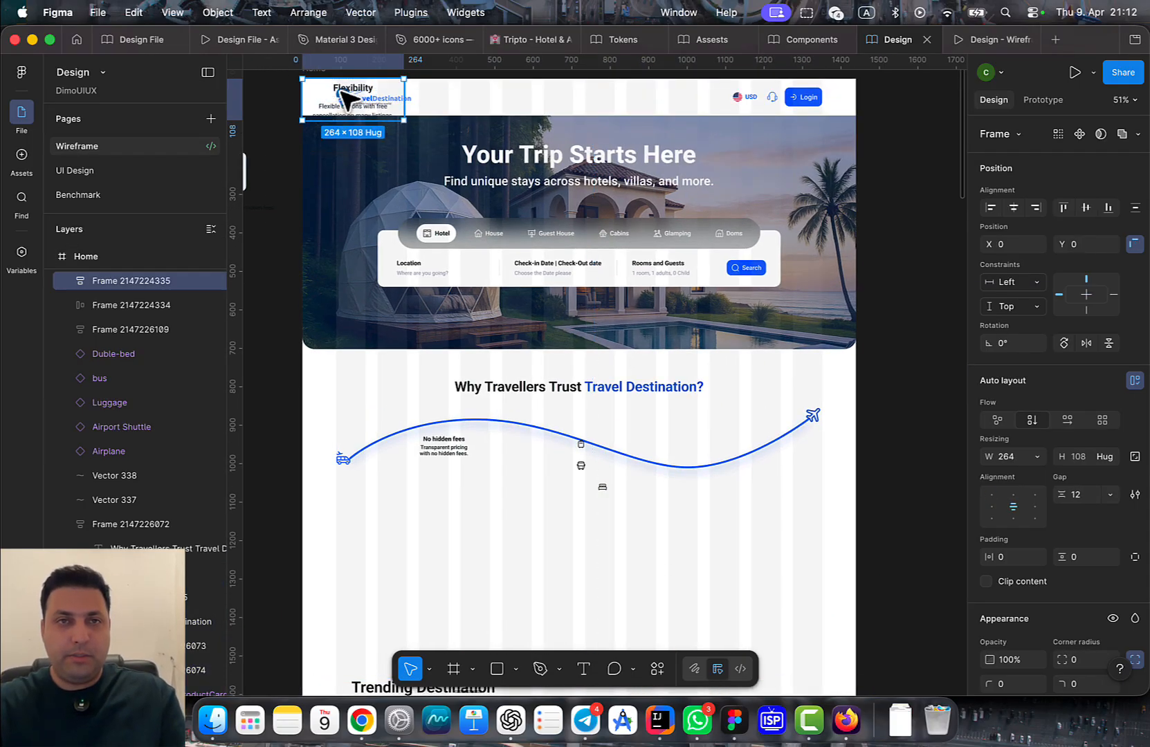
pyautogui.moveTo(343, 103); pyautogui.dragTo(693, 622)
pyautogui.moveTo(771, 584); pyautogui.dragTo(771, 427)
pyautogui.scroll(-3, 758, 516)
pyautogui.press('super+z')
pyautogui.press('super+z')
pyautogui.press('super+z')
pyautogui.press('super+z')
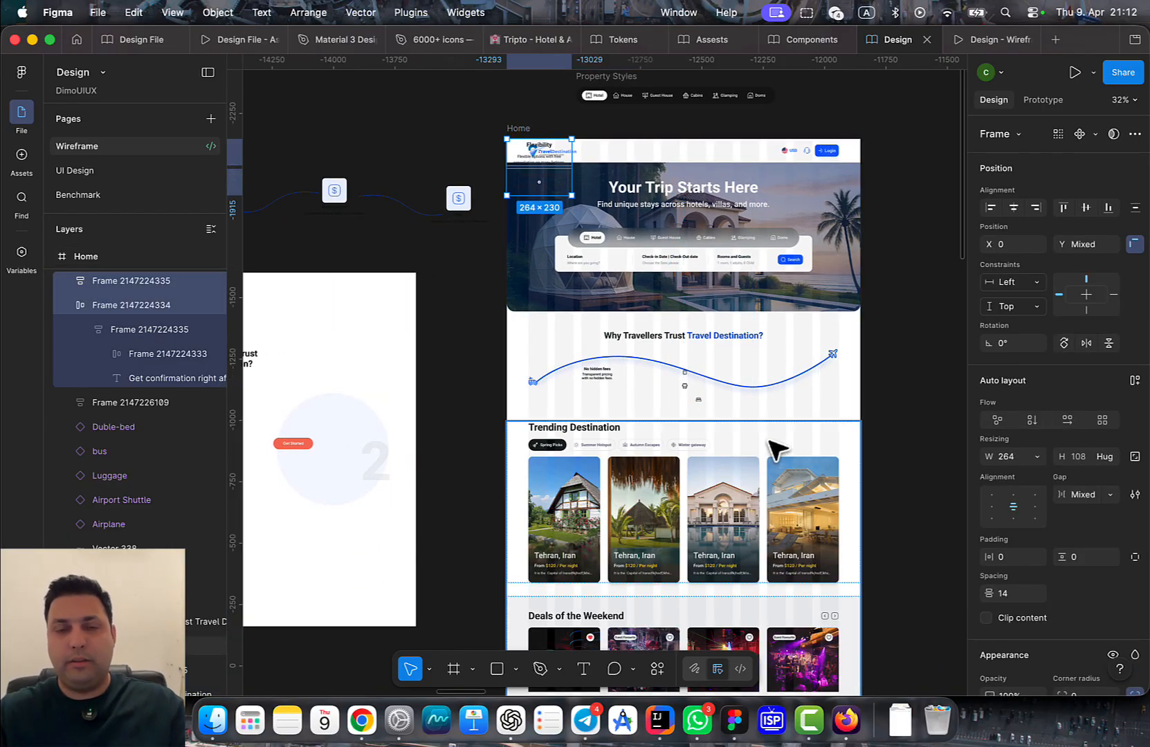
# Place the Flexibility and Instant booking blocks near the curve's airplane end at about X 1116, and move the Trending Destination section down to Y 1626
pyautogui.press('super+z')
pyautogui.press('super+z')
pyautogui.press('super+z')
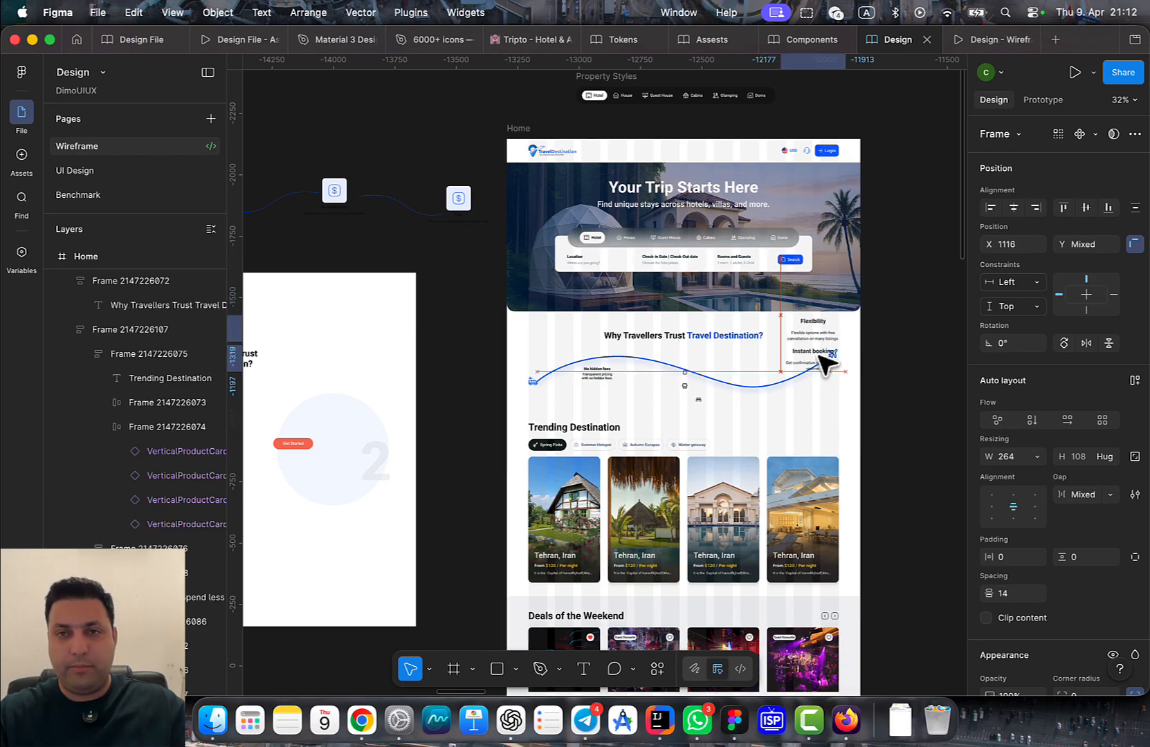
pyautogui.scroll(10, 835, 365)
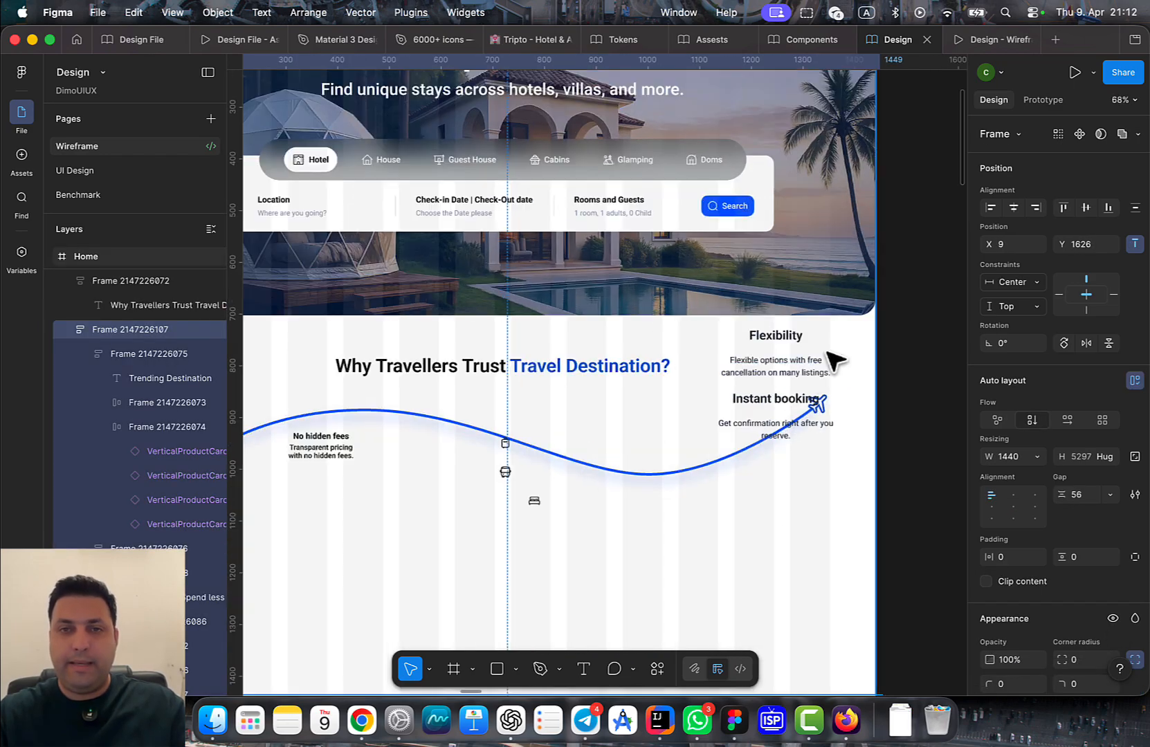
pyautogui.hscroll(-5, 709, 413)
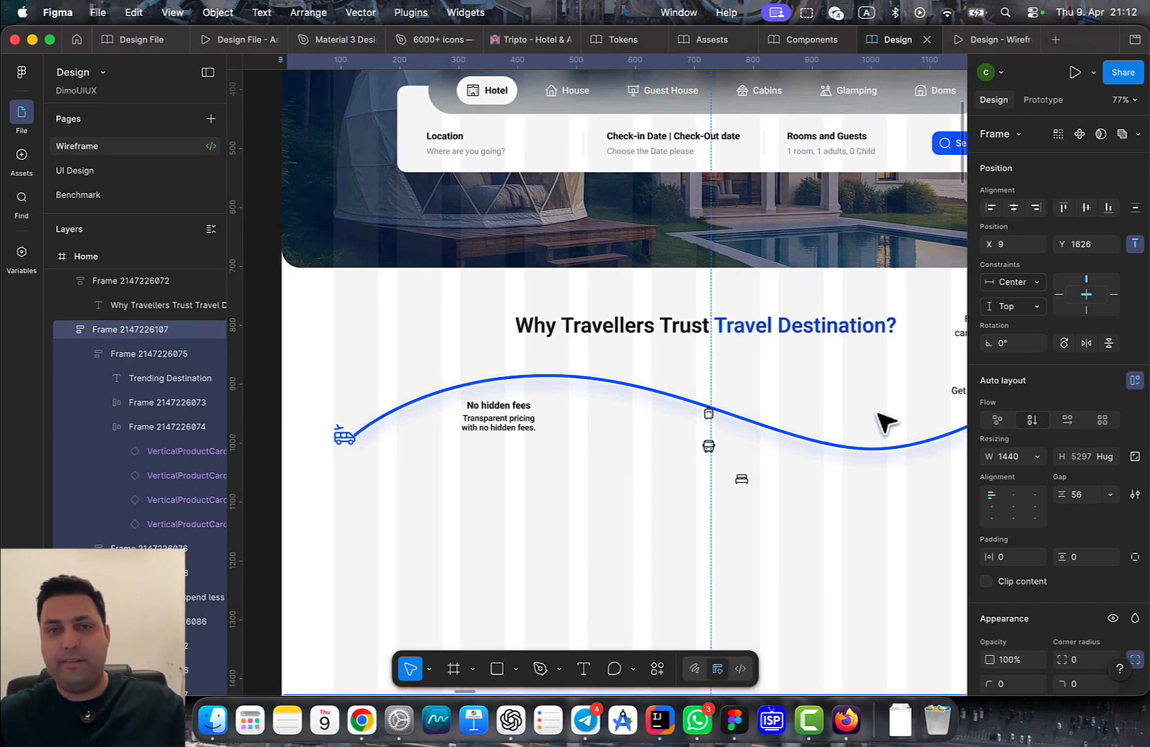
# Move the Flexibility block to X 508, Y 1027 and the Instant booking block to X 914, Y 884
pyautogui.hscroll(6, 885, 424)
pyautogui.moveTo(752, 290); pyautogui.dragTo(408, 475)
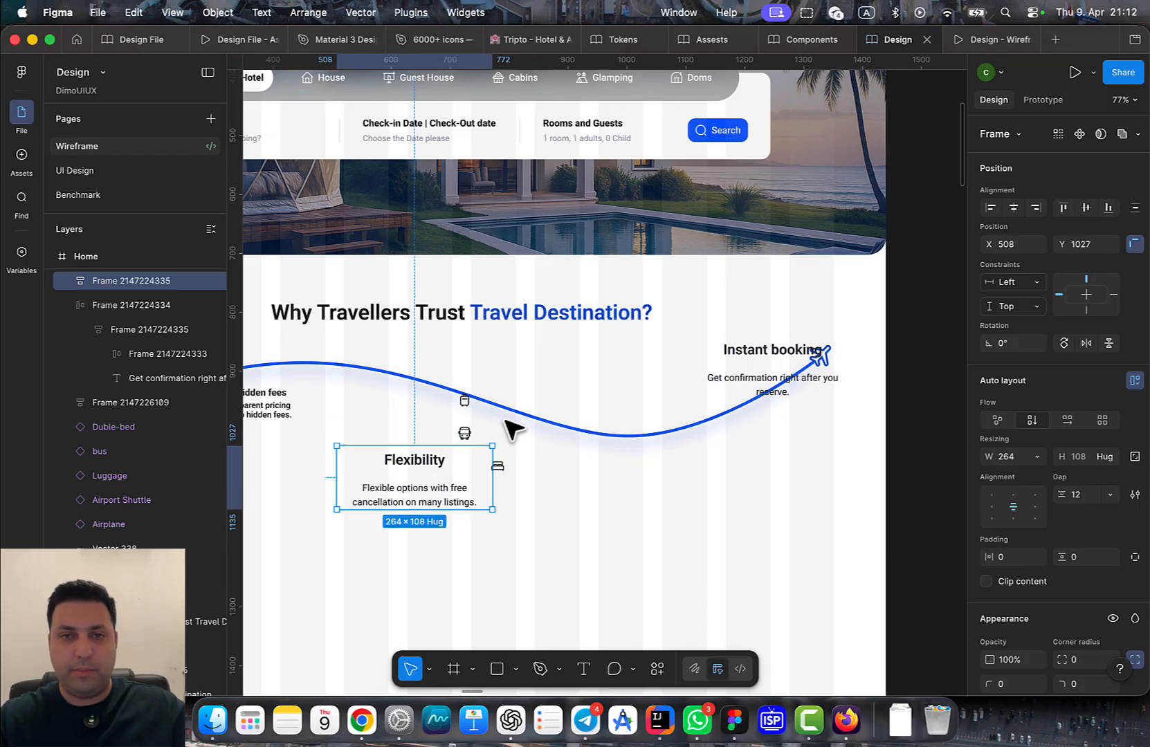
pyautogui.moveTo(737, 373); pyautogui.dragTo(644, 380)
pyautogui.moveTo(381, 377); pyautogui.dragTo(547, 385)
# Duplicate the No hidden fees text frame and place the copy at X 352, Y 1087, beside the Flexibility block
pyautogui.scroll(5, 485, 415)
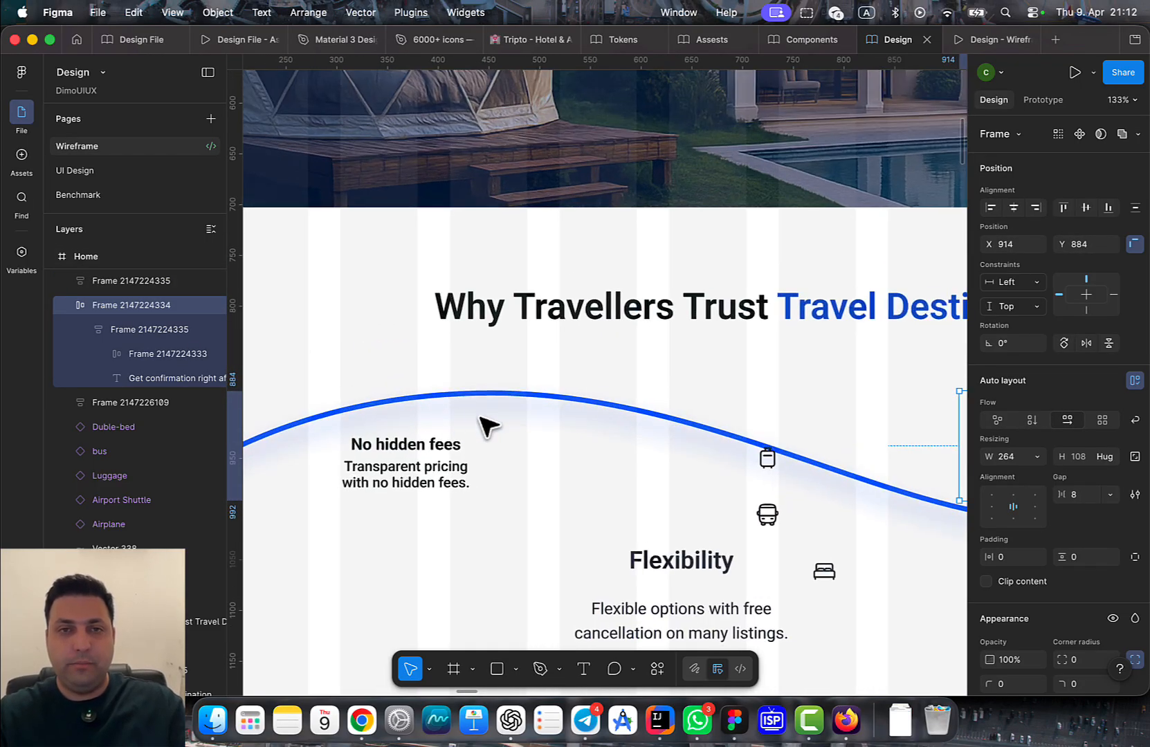
pyautogui.moveTo(411, 485); pyautogui.dragTo(509, 374)
pyautogui.moveTo(605, 404); pyautogui.dragTo(498, 374)
pyautogui.moveTo(420, 320); pyautogui.dragTo(432, 523)
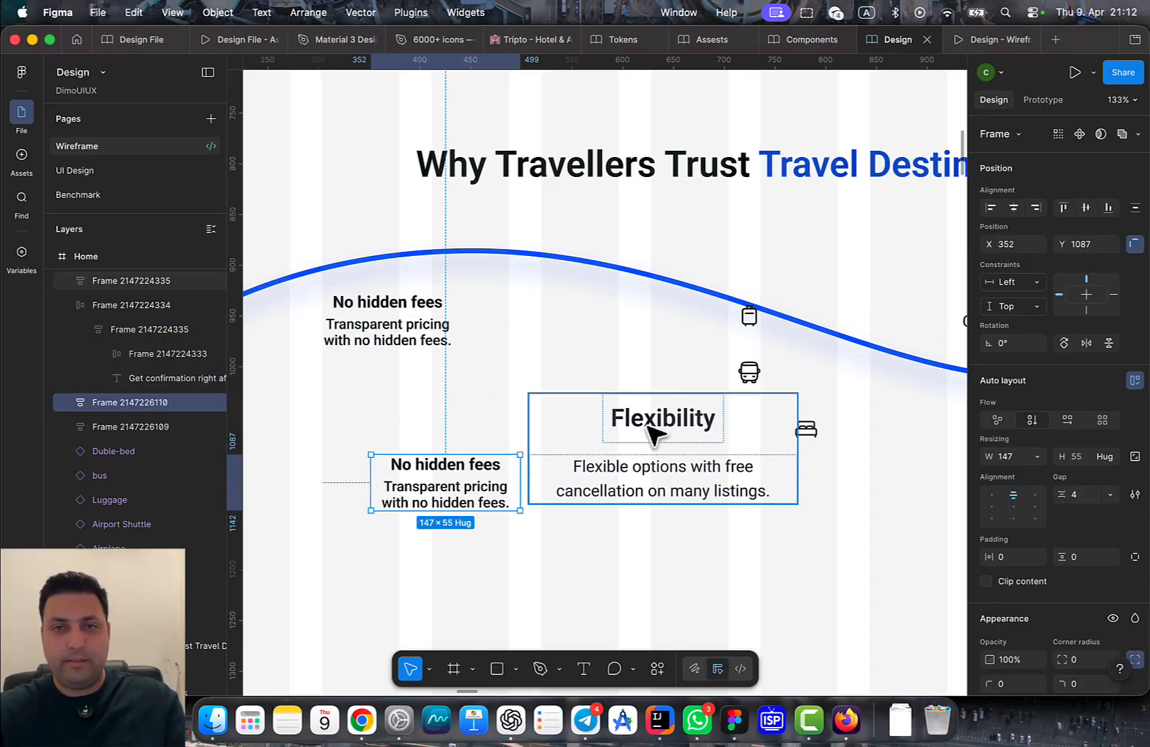
# Replace the duplicated frame's title with "Flexibility" copied from the wireframe block, keeping the existing text style
pyautogui.doubleClick(652, 422)
pyautogui.doubleClick(647, 424)
pyautogui.press('super+c')
pyautogui.doubleClick(427, 461)
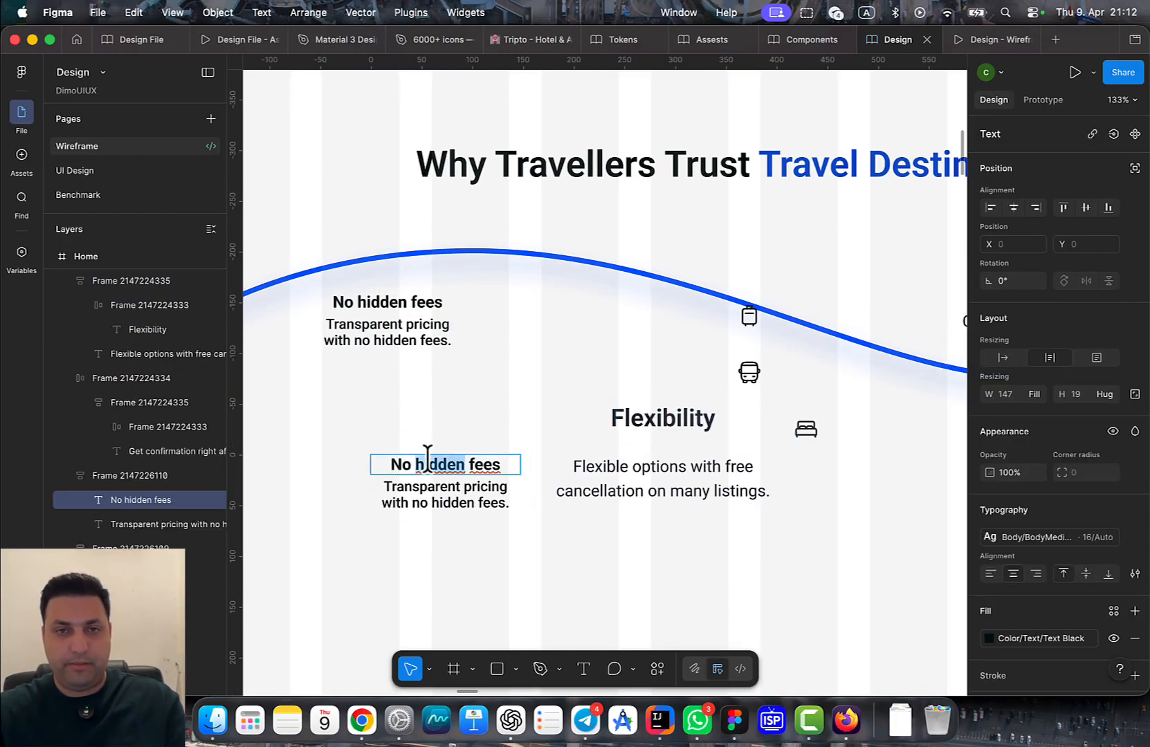
pyautogui.press('super+v')
pyautogui.press('super+z')
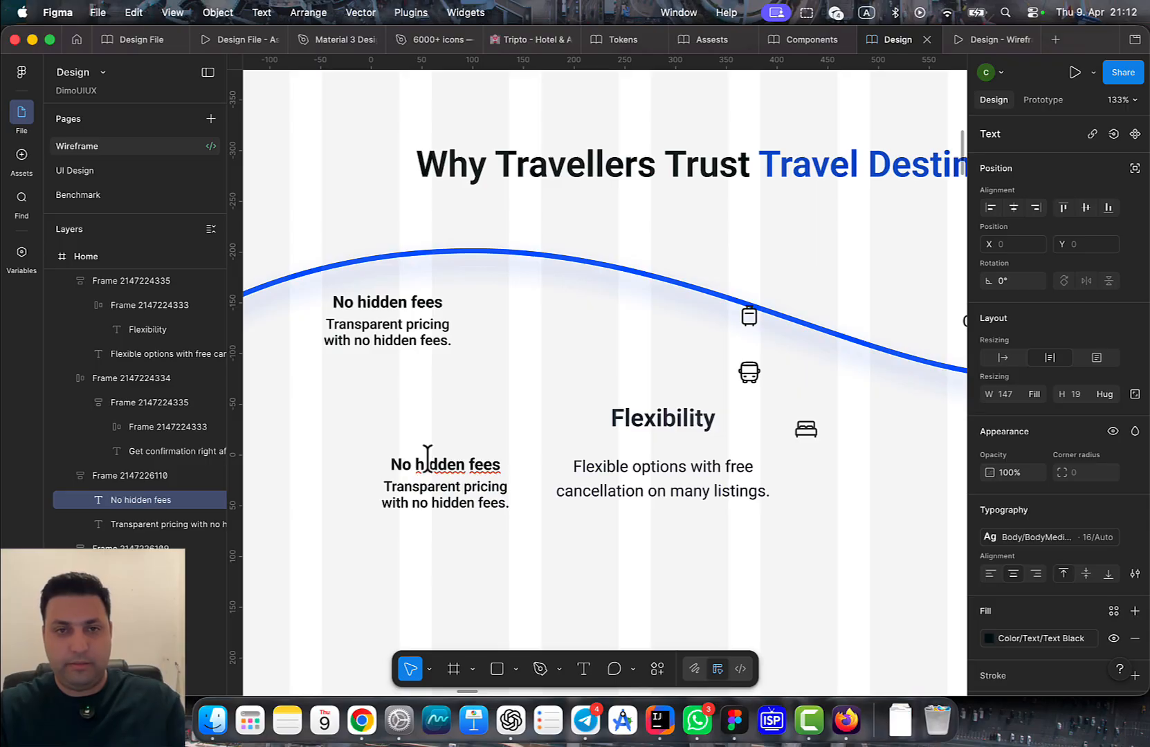
pyautogui.press('super+a')
pyautogui.press('alt+shift+super+v')
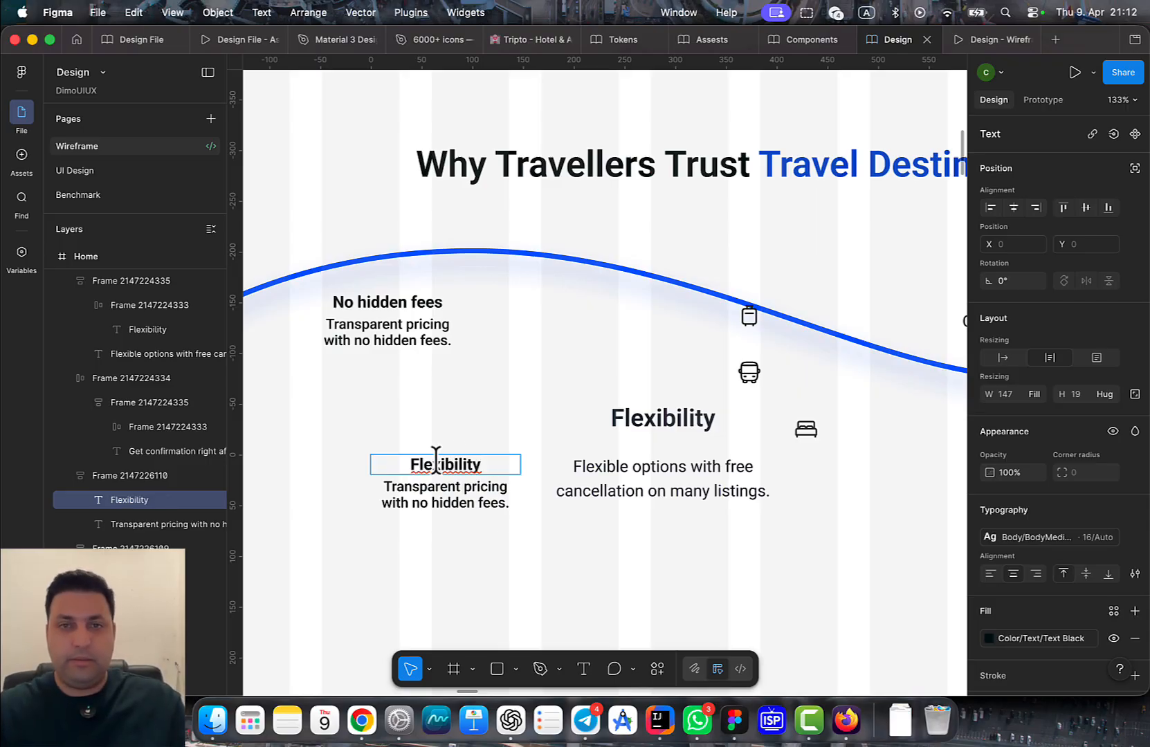
# Replace the duplicated frame's subtitle with "Flexible options with free cancellation on many listings." copied from the wireframe block, keeping the existing text style
pyautogui.click(655, 458)
pyautogui.doubleClick(657, 464)
pyautogui.press('super+a')
pyautogui.press('super+c')
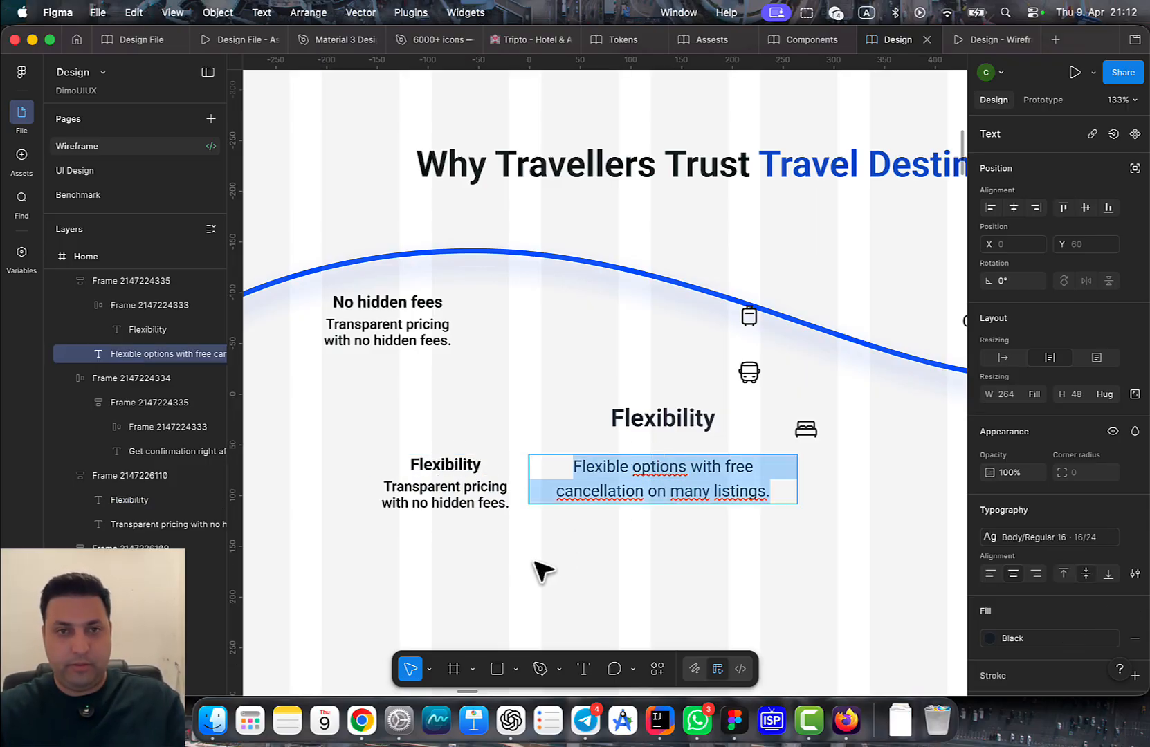
pyautogui.doubleClick(446, 501)
pyautogui.press('super+a')
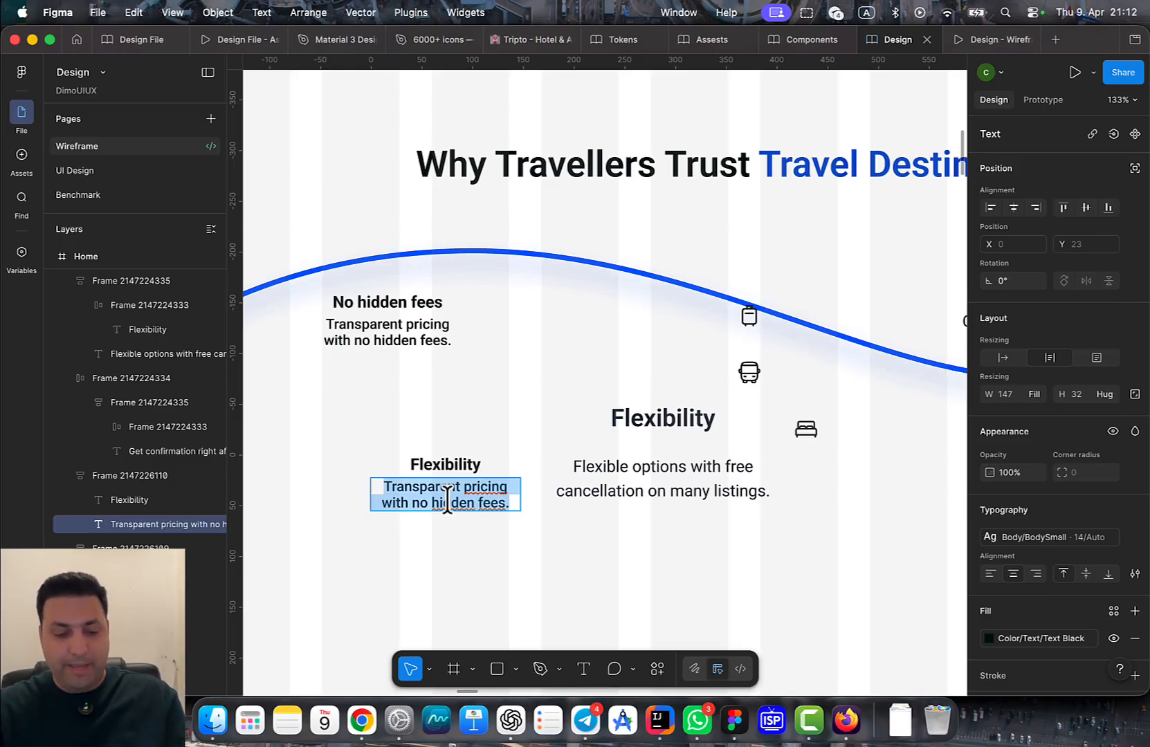
pyautogui.press('super+v')
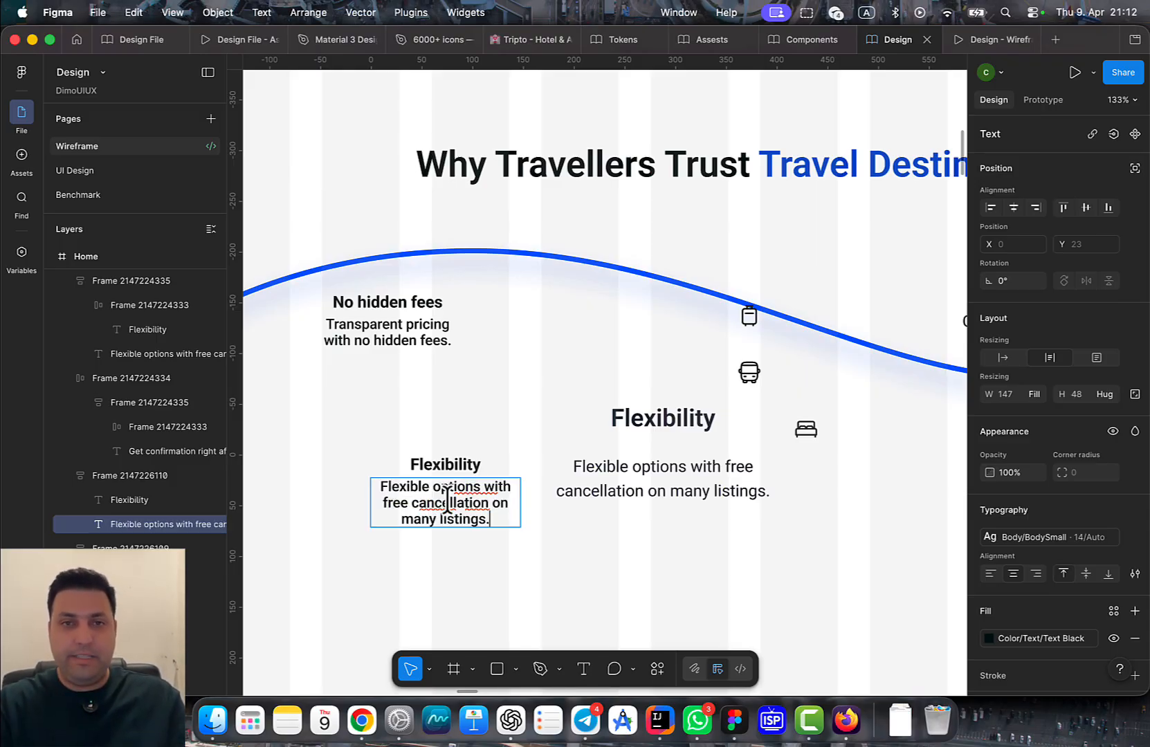
# Delete the original wireframe Flexibility block beside its newly styled replacement
pyautogui.press('Escape')
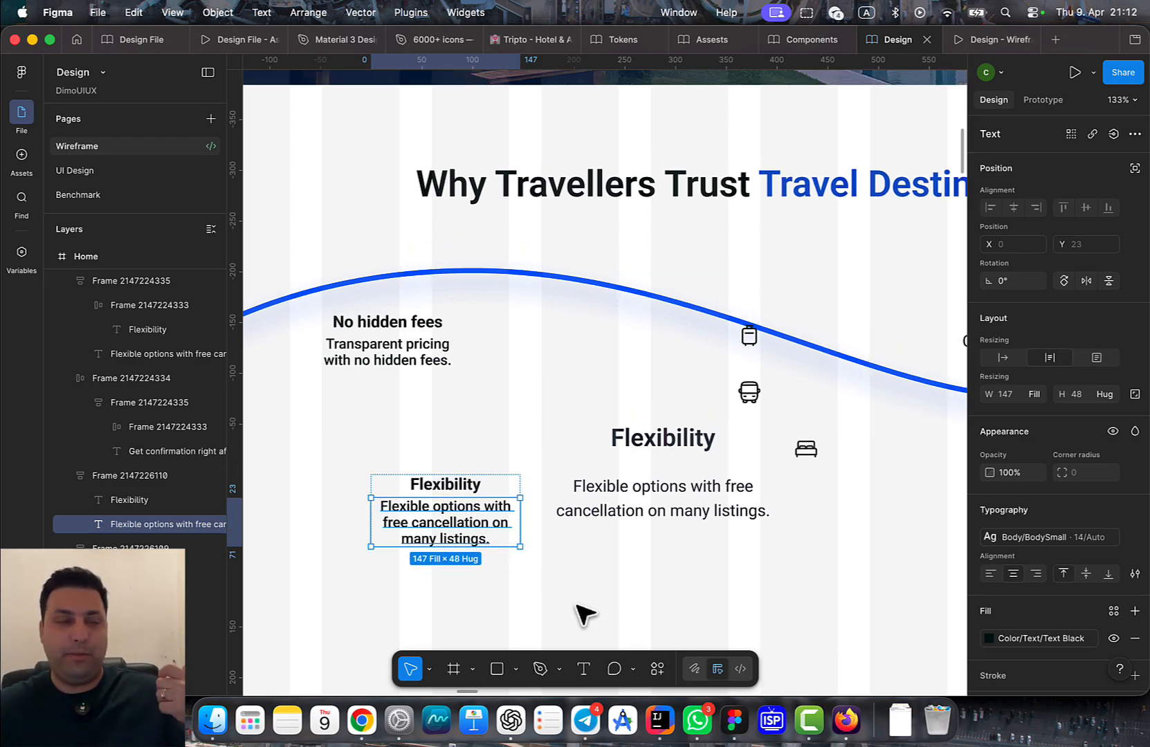
pyautogui.hscroll(3, 576, 616)
pyautogui.click(577, 460)
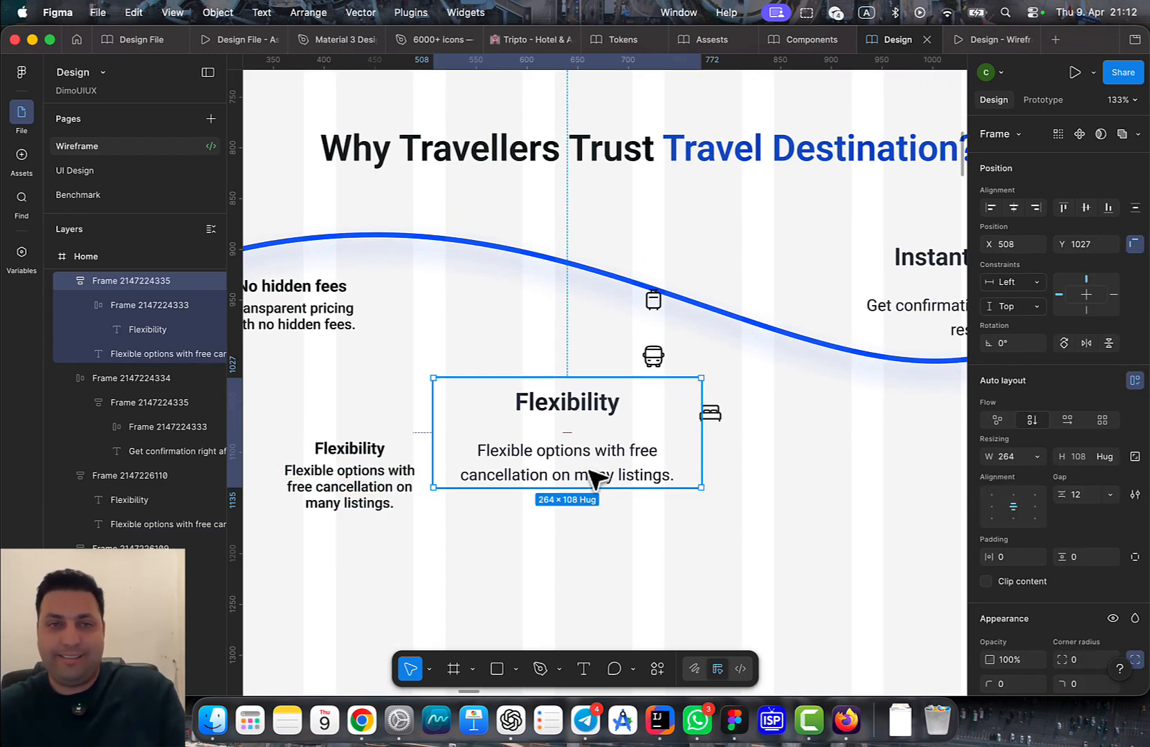
pyautogui.moveTo(586, 463); pyautogui.dragTo(675, 541)
pyautogui.doubleClick(645, 474)
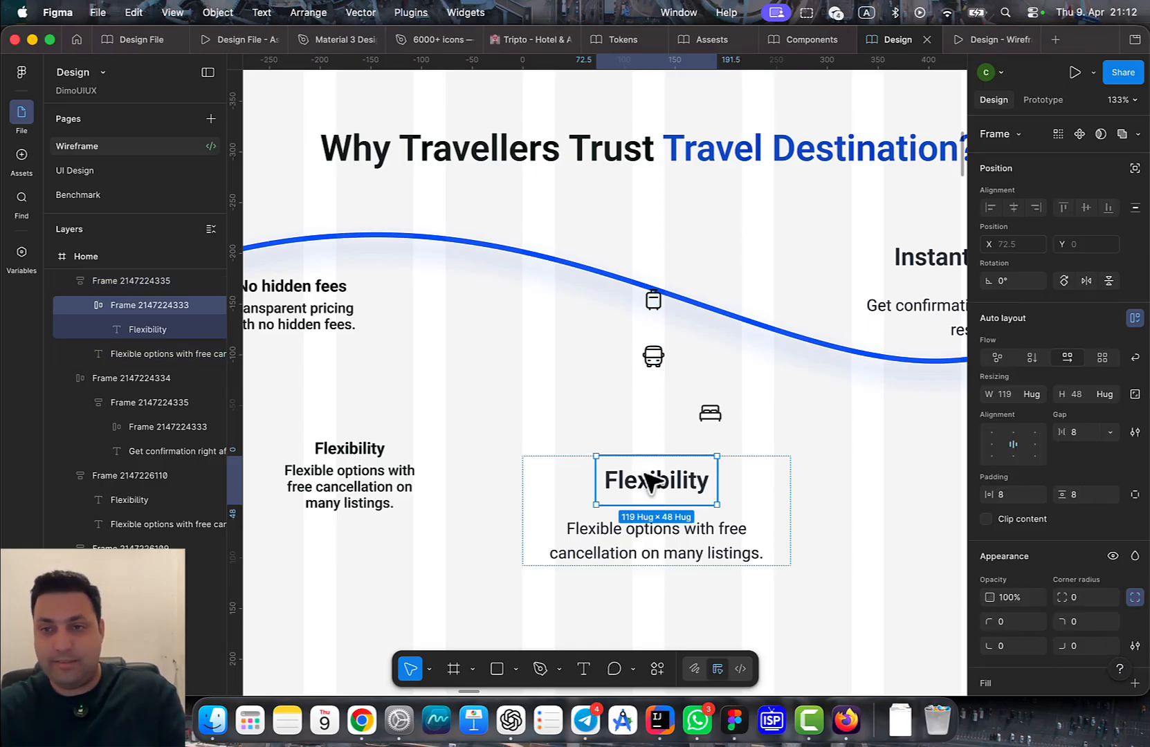
pyautogui.doubleClick(650, 482)
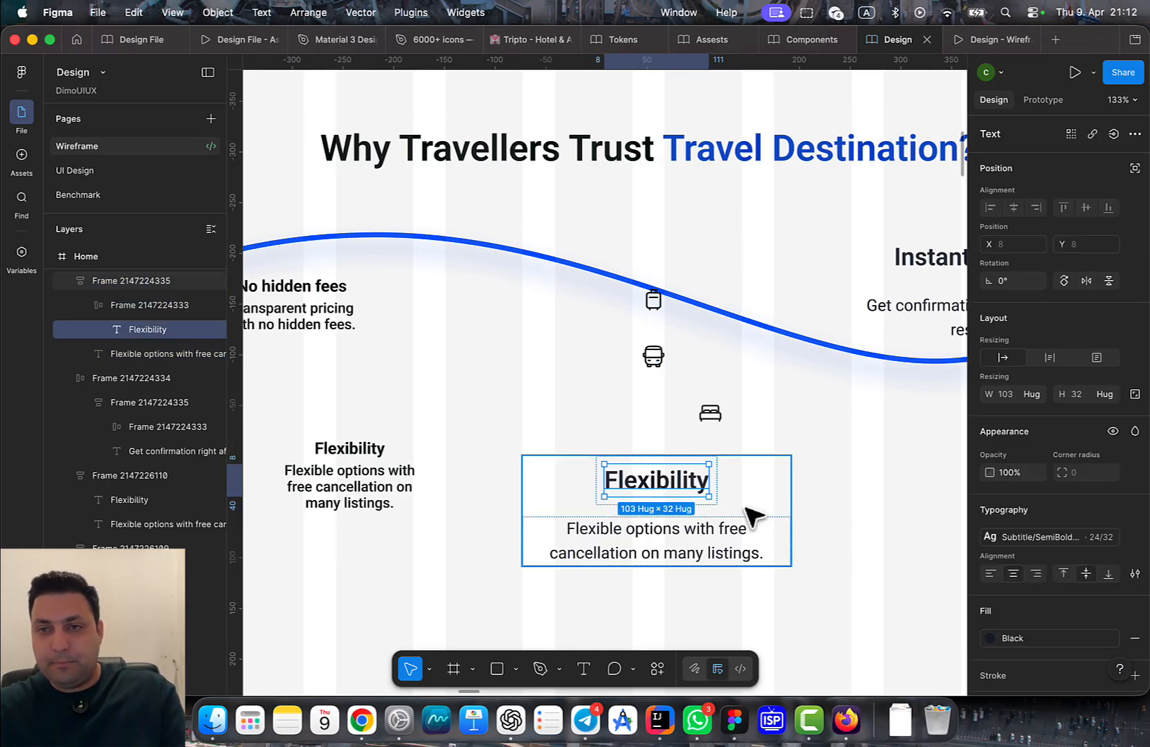
pyautogui.click(805, 516)
pyautogui.click(661, 502)
pyautogui.press('Delete')
# Duplicate the styled Flexibility text frame and place the copy below the wireframe Instant booking block
pyautogui.hscroll(3, 622, 505)
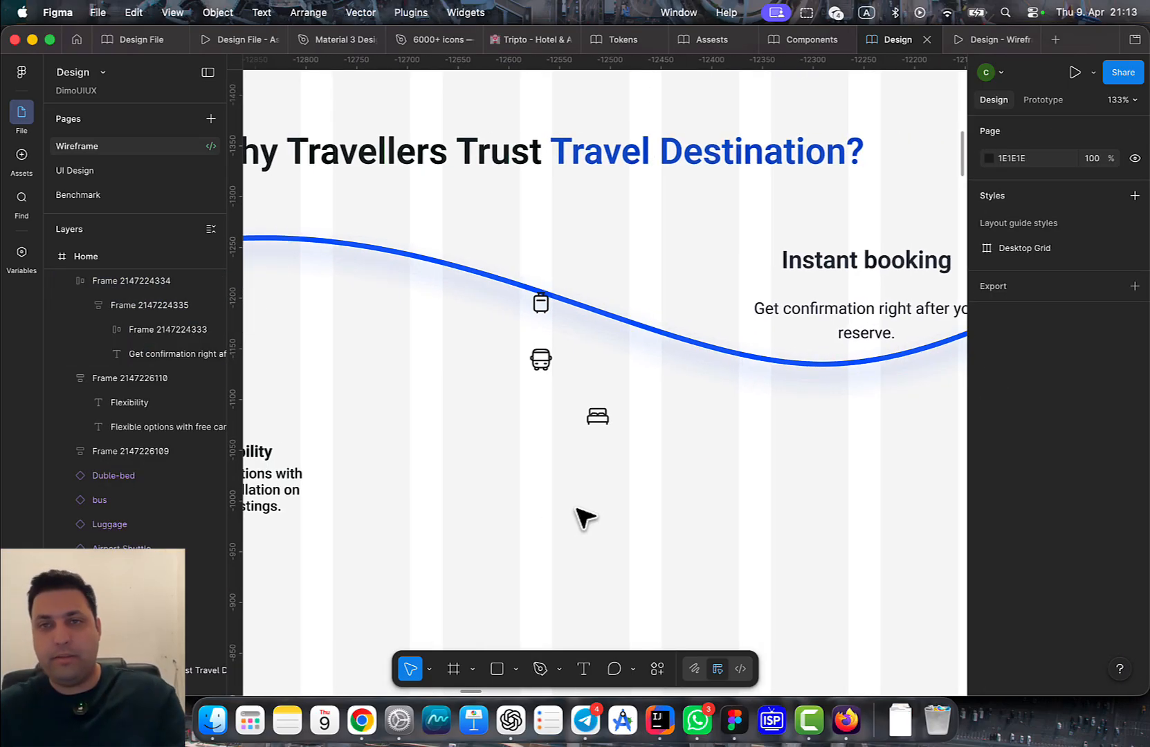
pyautogui.scroll(-3, 526, 507)
pyautogui.click(366, 482)
pyautogui.press('super+d')
pyautogui.moveTo(366, 482); pyautogui.dragTo(857, 468)
pyautogui.scroll(2, 800, 364)
pyautogui.click(799, 328)
pyautogui.moveTo(777, 450); pyautogui.dragTo(668, 397)
pyautogui.scroll(1, 671, 400)
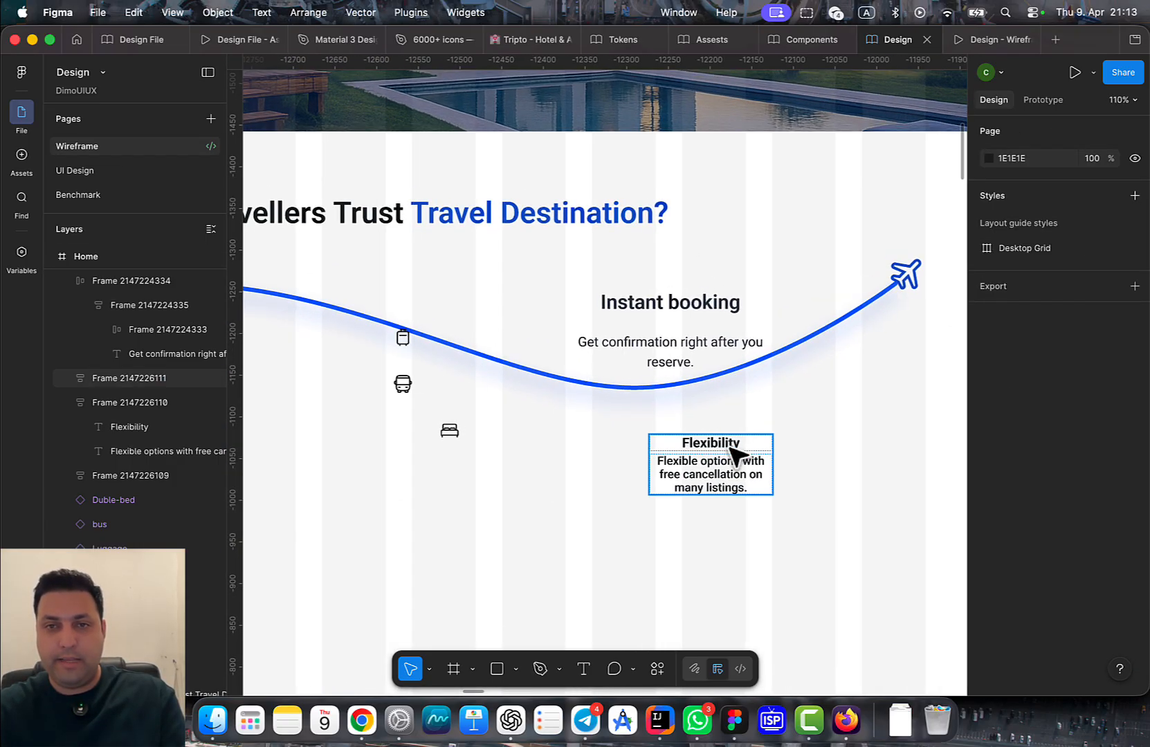
# Replace the duplicated frame's title with "Instant Booking"
pyautogui.doubleClick(726, 446)
pyautogui.doubleClick(725, 444)
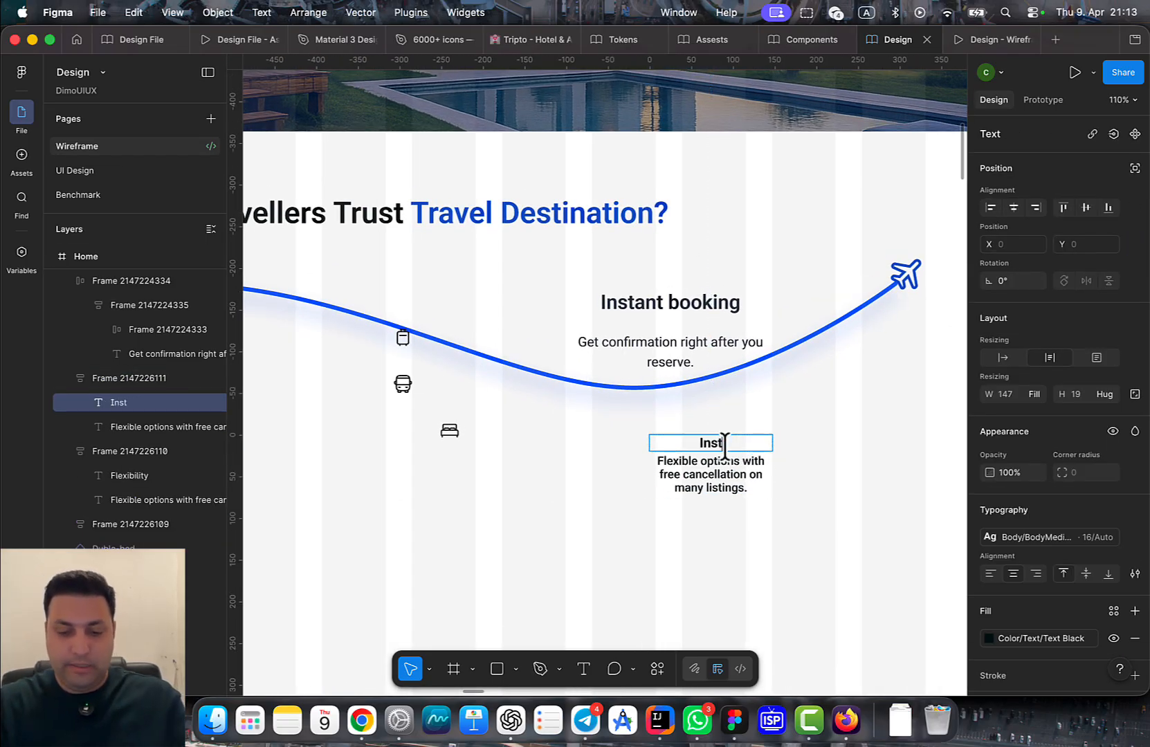
pyautogui.write('Instant Booking')
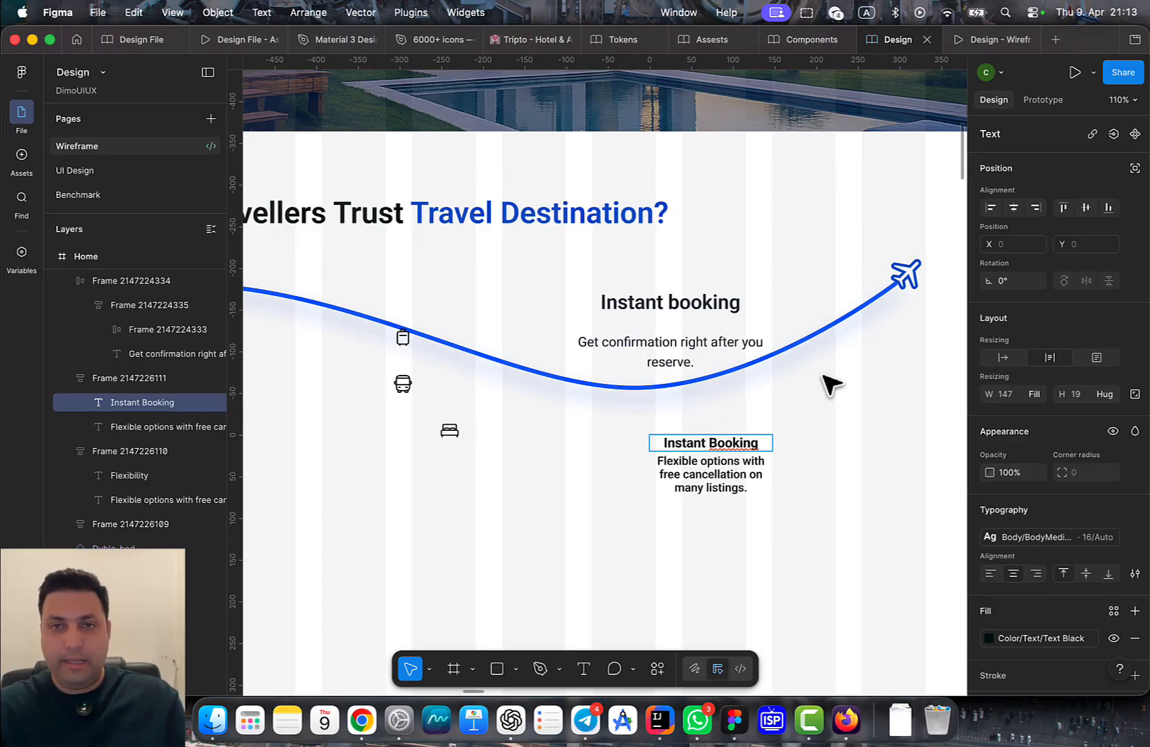
# Replace the duplicated frame's subtitle with "Get confirmation right after you reserve." copied from the wireframe block, keeping the existing text style
pyautogui.doubleClick(687, 351)
pyautogui.press('super+a')
pyautogui.press('super+c')
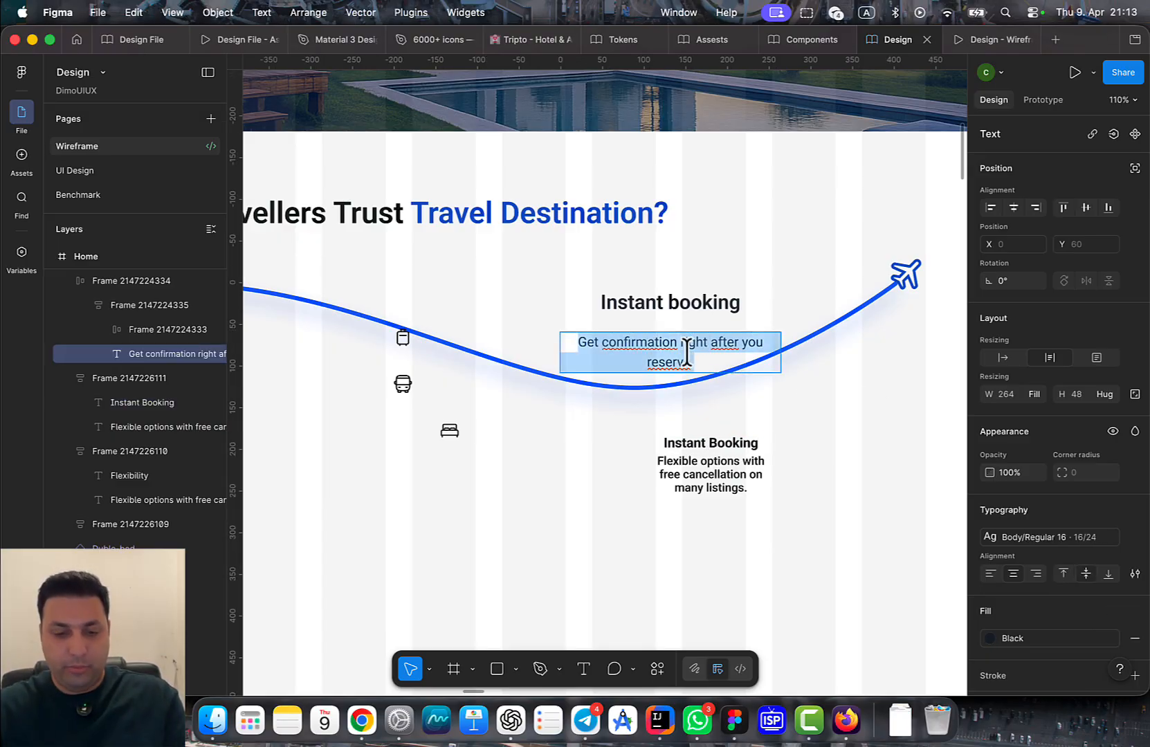
pyautogui.doubleClick(722, 475)
pyautogui.press('super+a')
pyautogui.press('super+v')
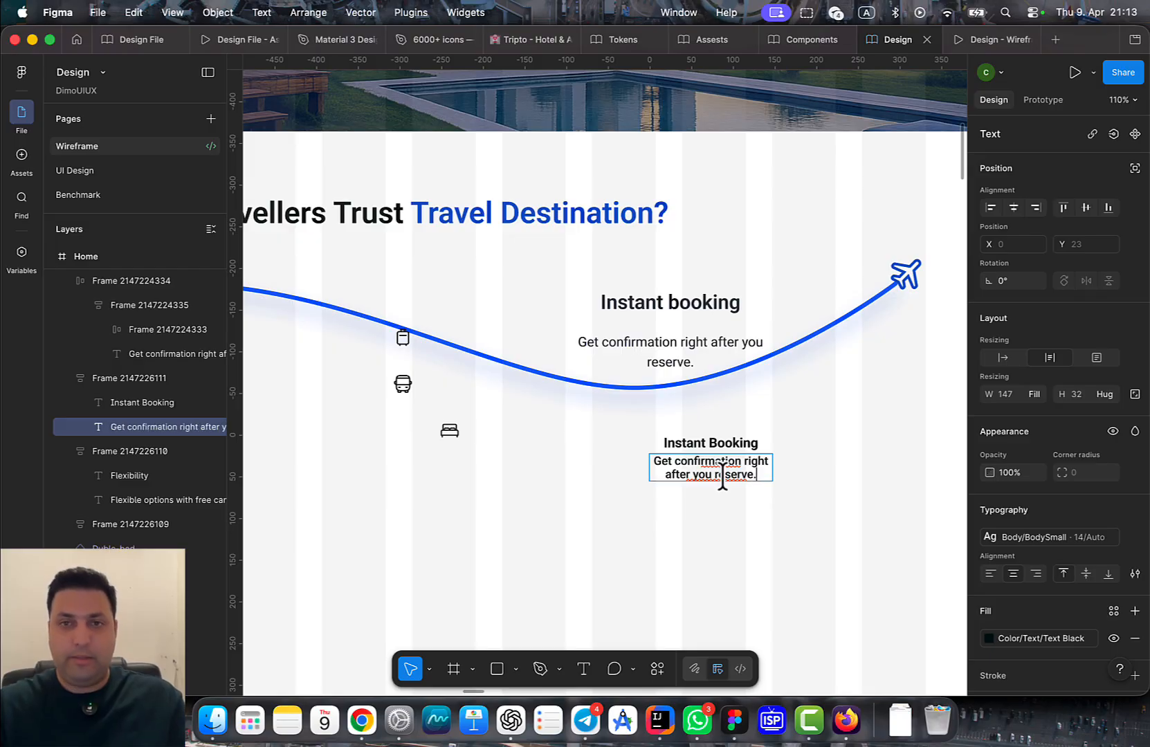
# Delete the original wireframe Instant booking block above the styled Instant Booking text
pyautogui.click(753, 578)
pyautogui.moveTo(658, 523); pyautogui.dragTo(803, 507)
pyautogui.click(783, 320)
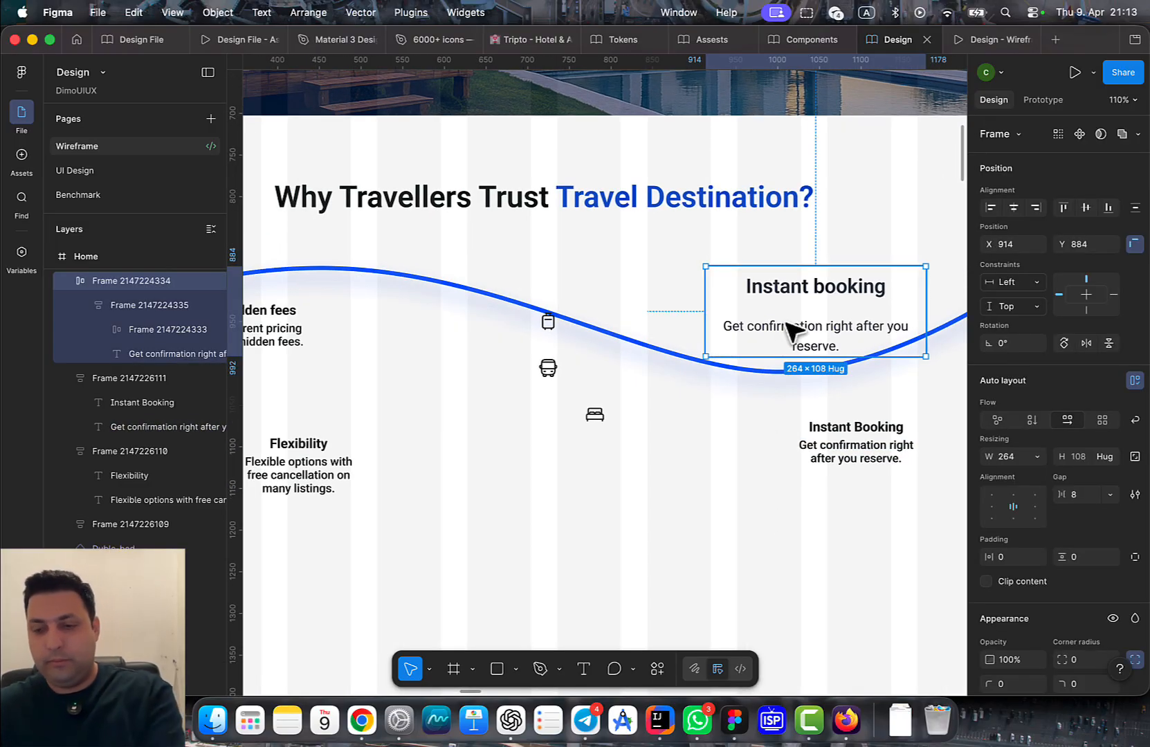
pyautogui.press('Delete')
# Apply the Title/T1 text style (24/Auto) to the No hidden fees title
pyautogui.hscroll(-5, 790, 413)
pyautogui.click(460, 334)
pyautogui.click(457, 324)
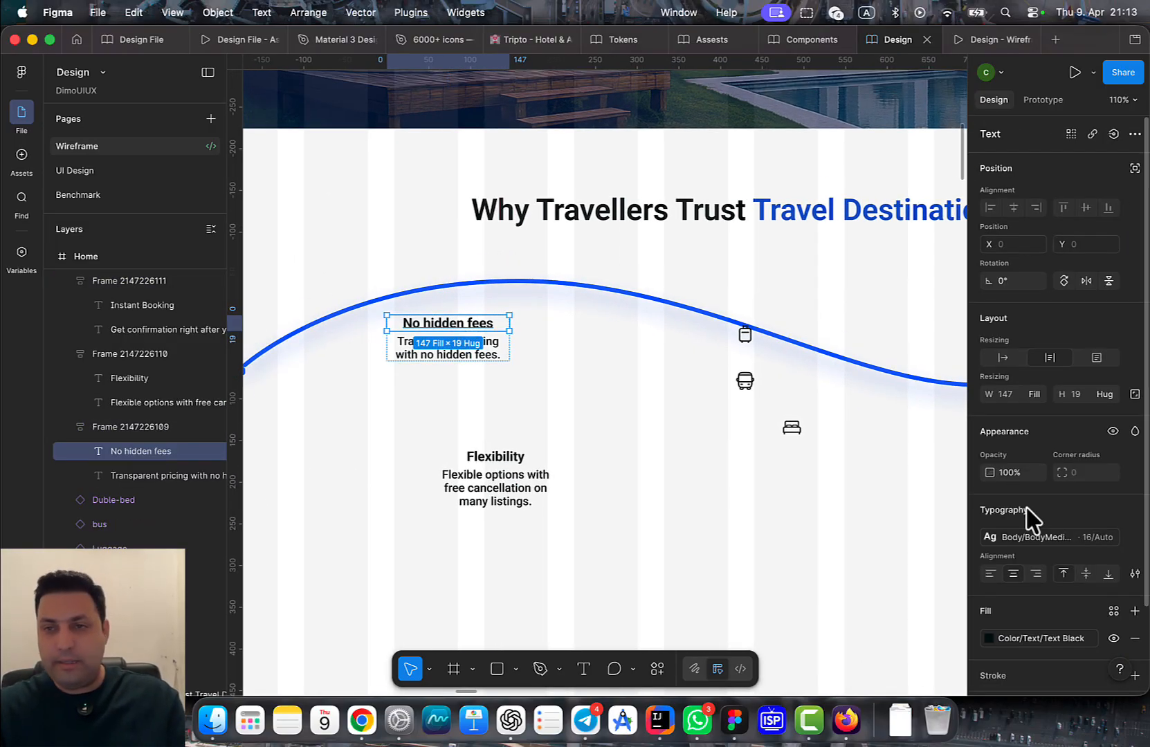
pyautogui.click(1051, 541)
pyautogui.scroll(-3, 895, 640)
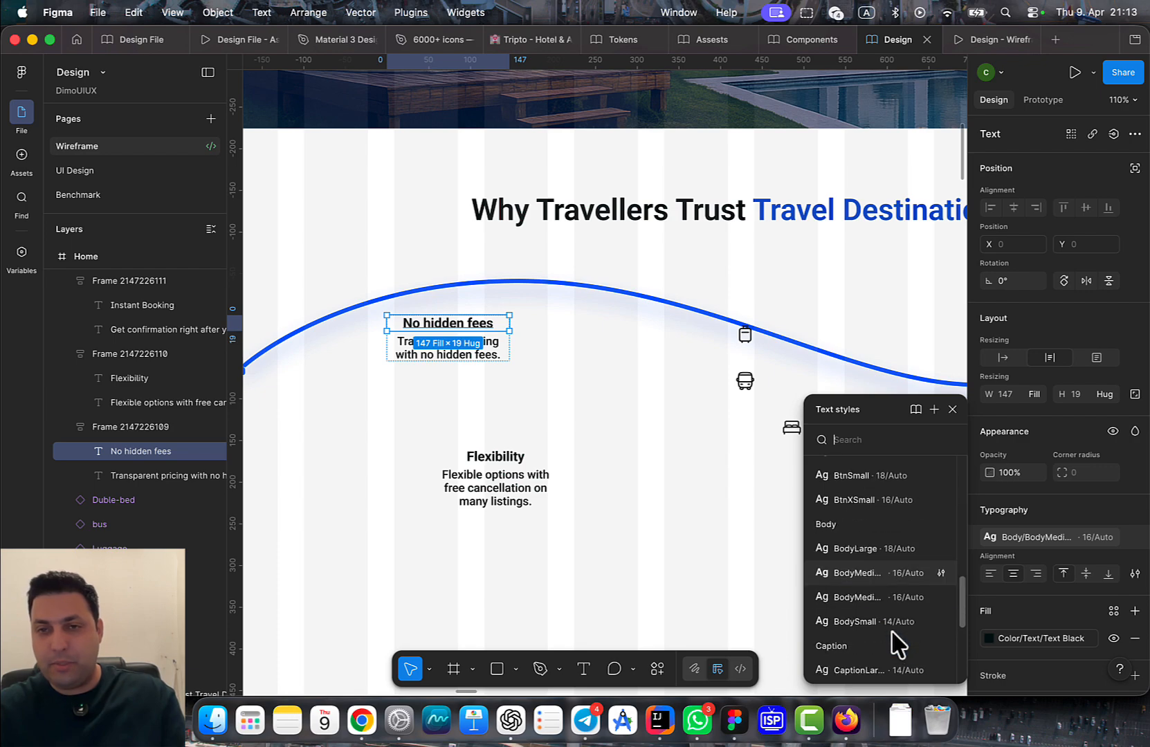
pyautogui.scroll(-5, 891, 632)
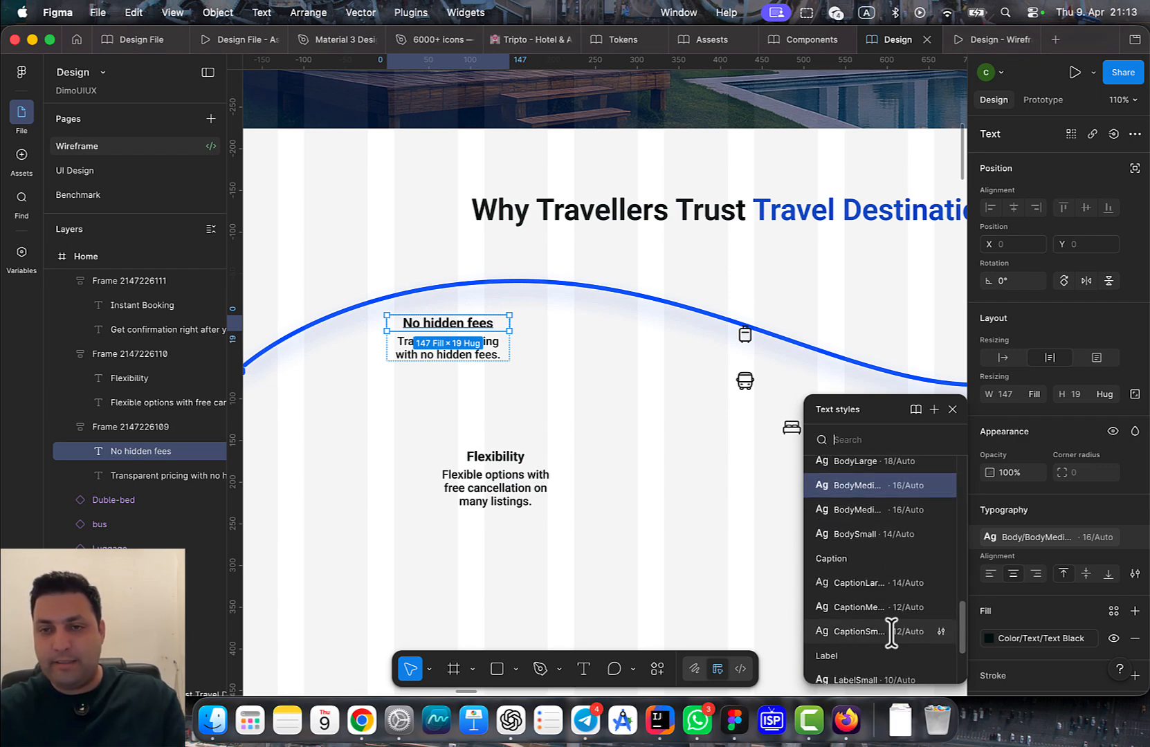
pyautogui.scroll(-2, 891, 634)
pyautogui.scroll(6, 895, 634)
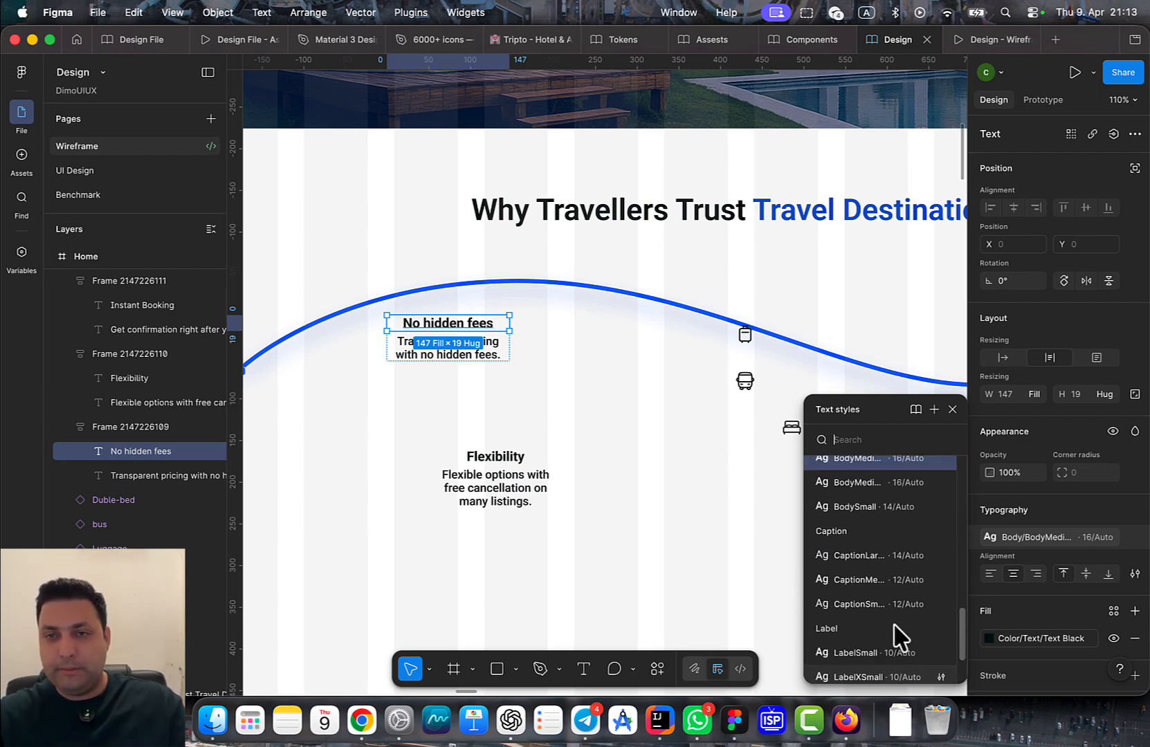
pyautogui.scroll(4, 878, 609)
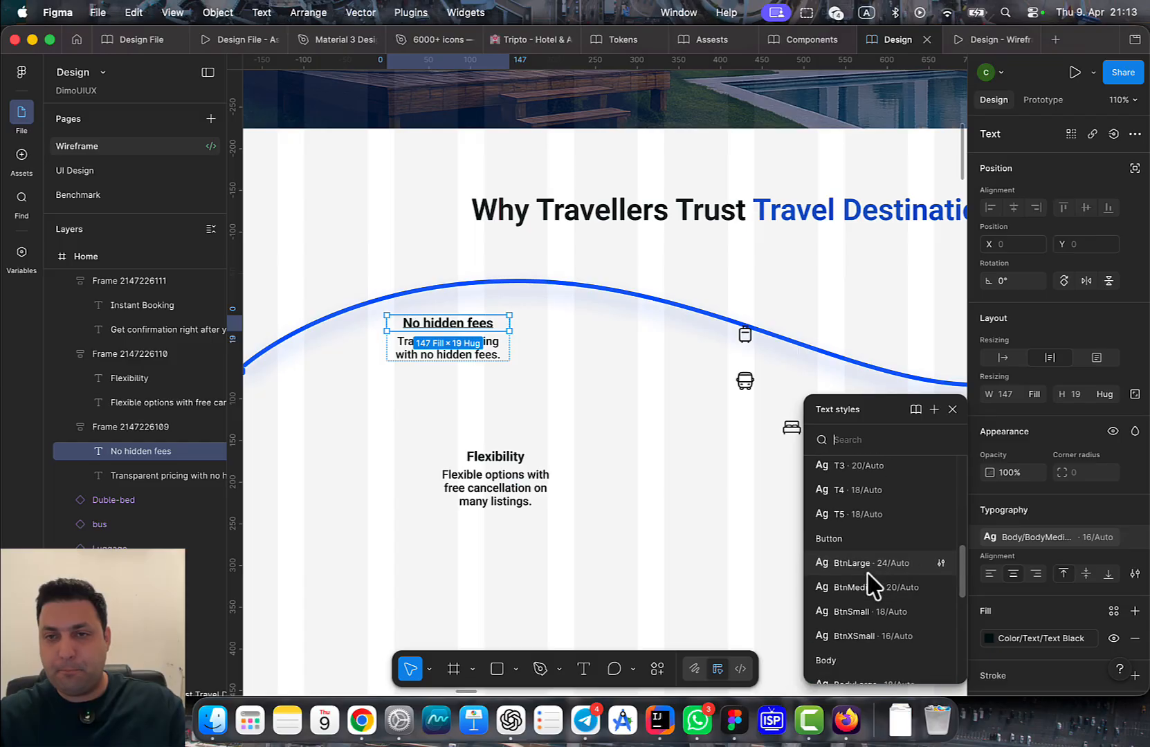
pyautogui.scroll(3, 872, 582)
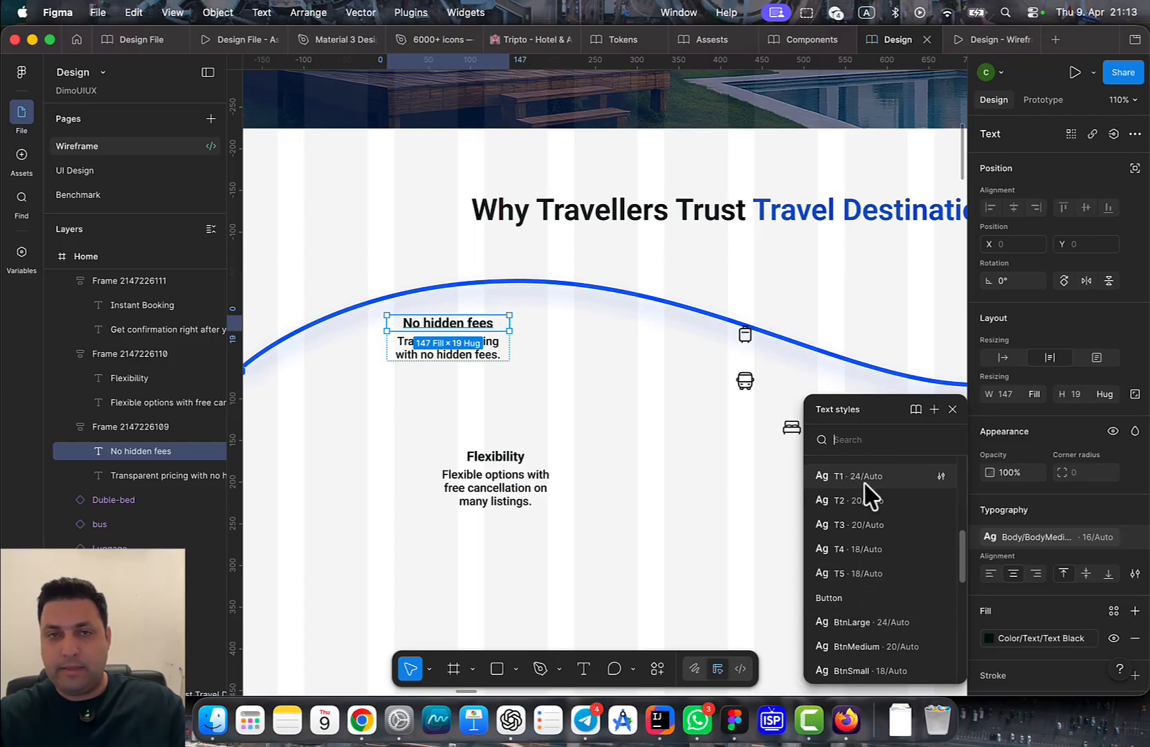
pyautogui.press('Escape')
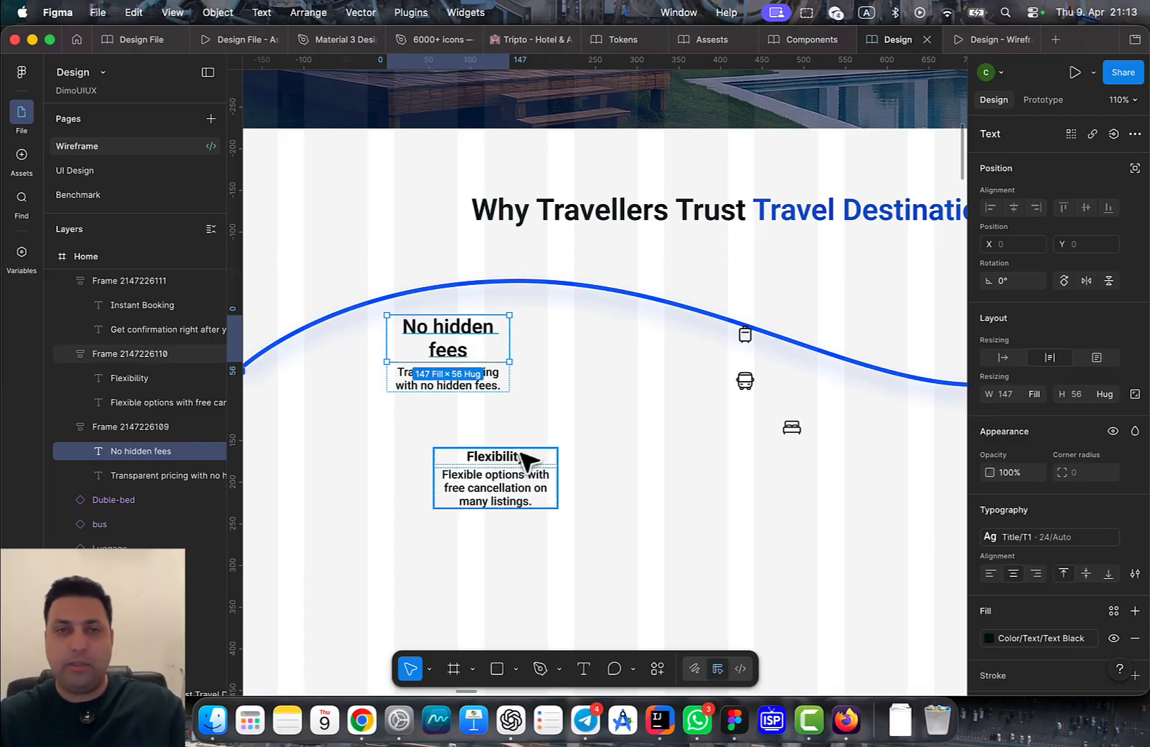
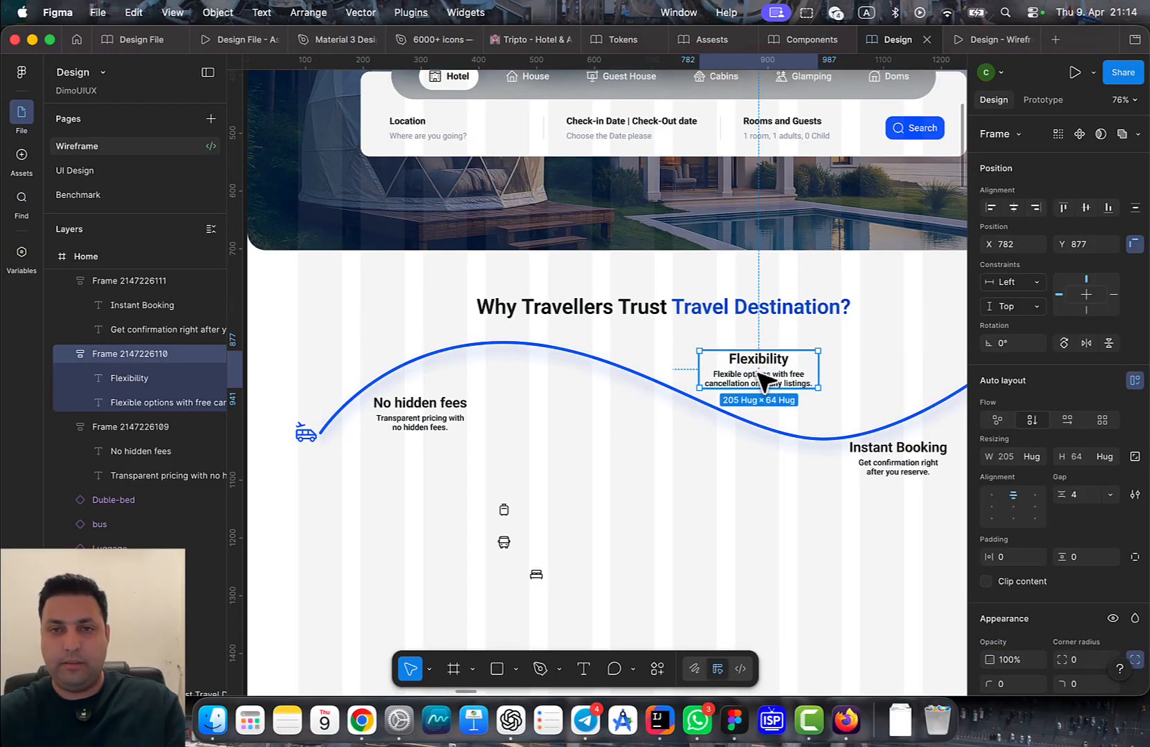
# Move the Instant Booking text frame to X 1177, Y 997 and the Flexibility text frame to X 800, Y 889
pyautogui.moveTo(813, 410); pyautogui.dragTo(727, 368)
pyautogui.hscroll(5, 834, 456)
pyautogui.moveTo(670, 491); pyautogui.dragTo(740, 458)
pyautogui.moveTo(744, 470); pyautogui.dragTo(823, 506)
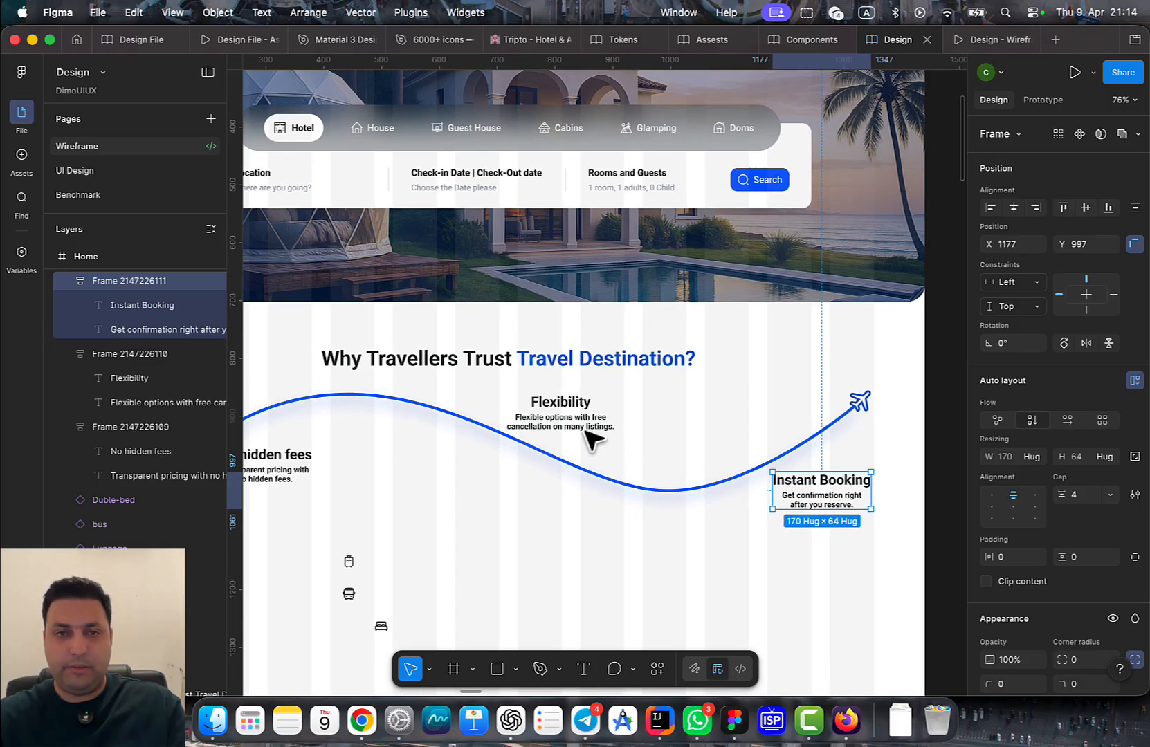
pyautogui.moveTo(573, 414); pyautogui.dragTo(600, 424)
pyautogui.moveTo(614, 513); pyautogui.dragTo(738, 490)
pyautogui.hscroll(-10, 738, 490)
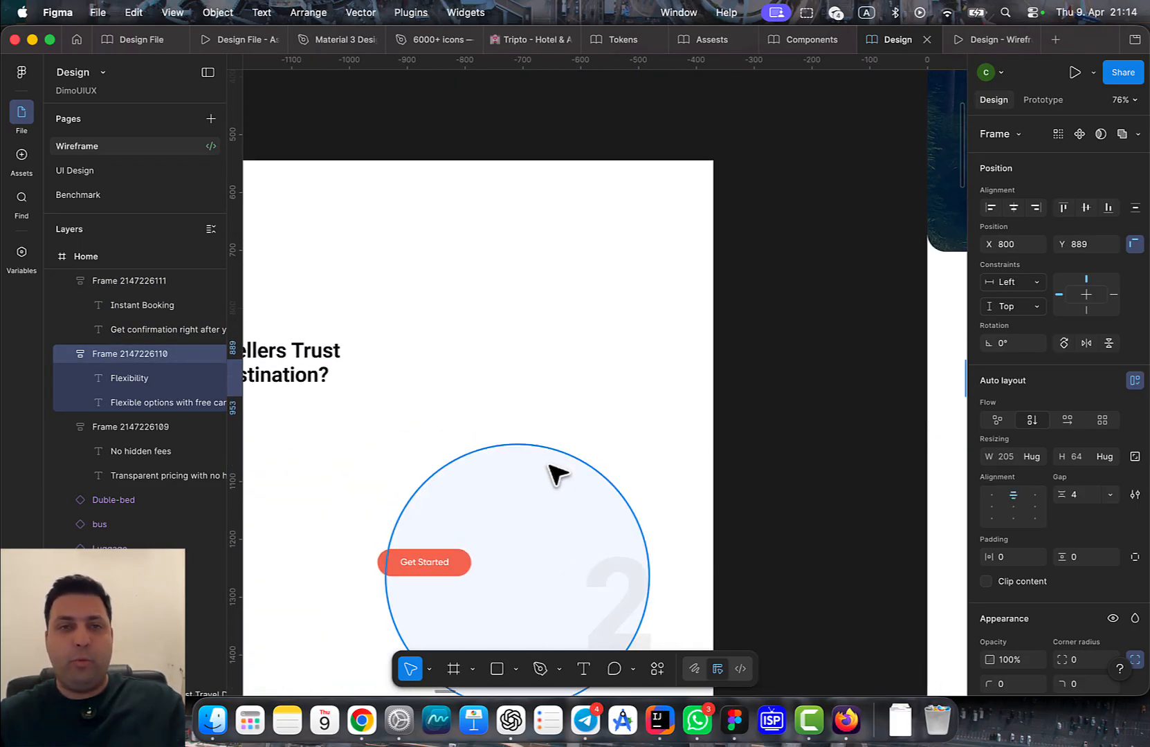
pyautogui.scroll(-5, 549, 467)
pyautogui.moveTo(518, 495); pyautogui.dragTo(690, 421)
pyautogui.scroll(-3, 443, 534)
pyautogui.scroll(2, 419, 531)
pyautogui.scroll(1, 408, 536)
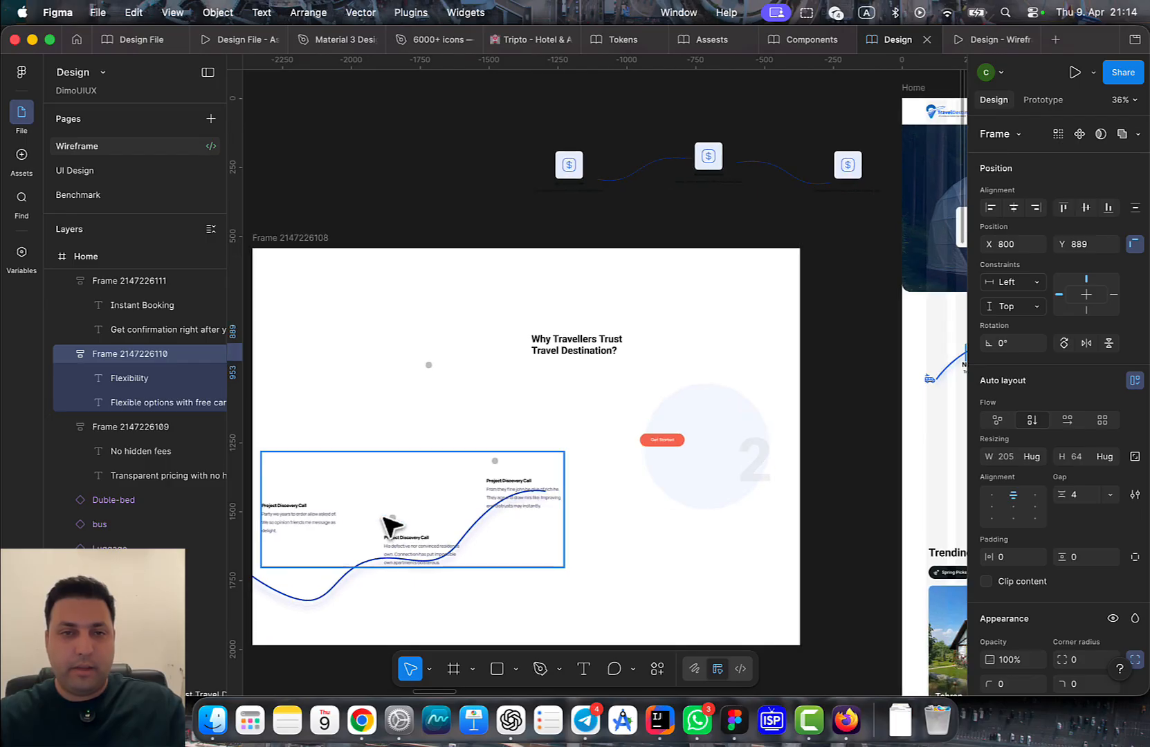
pyautogui.click(391, 526)
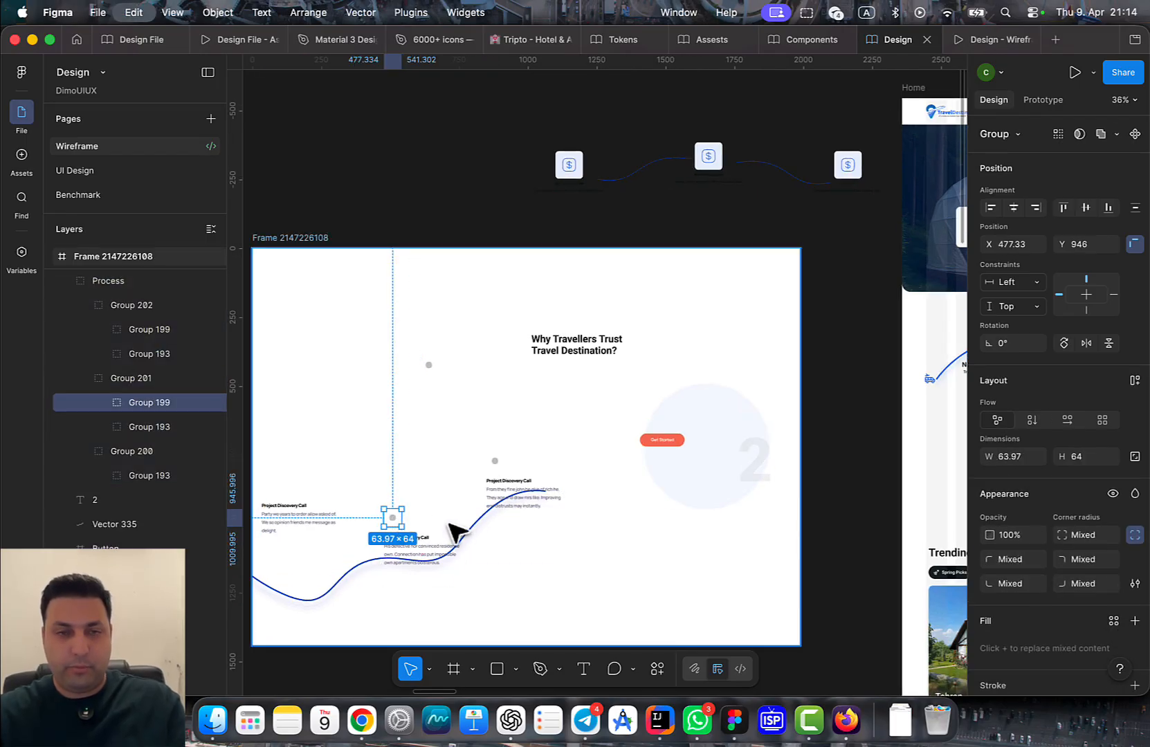
pyautogui.hscroll(5, 478, 515)
pyautogui.scroll(6, 770, 359)
pyautogui.click(691, 509)
pyautogui.press('super+v')
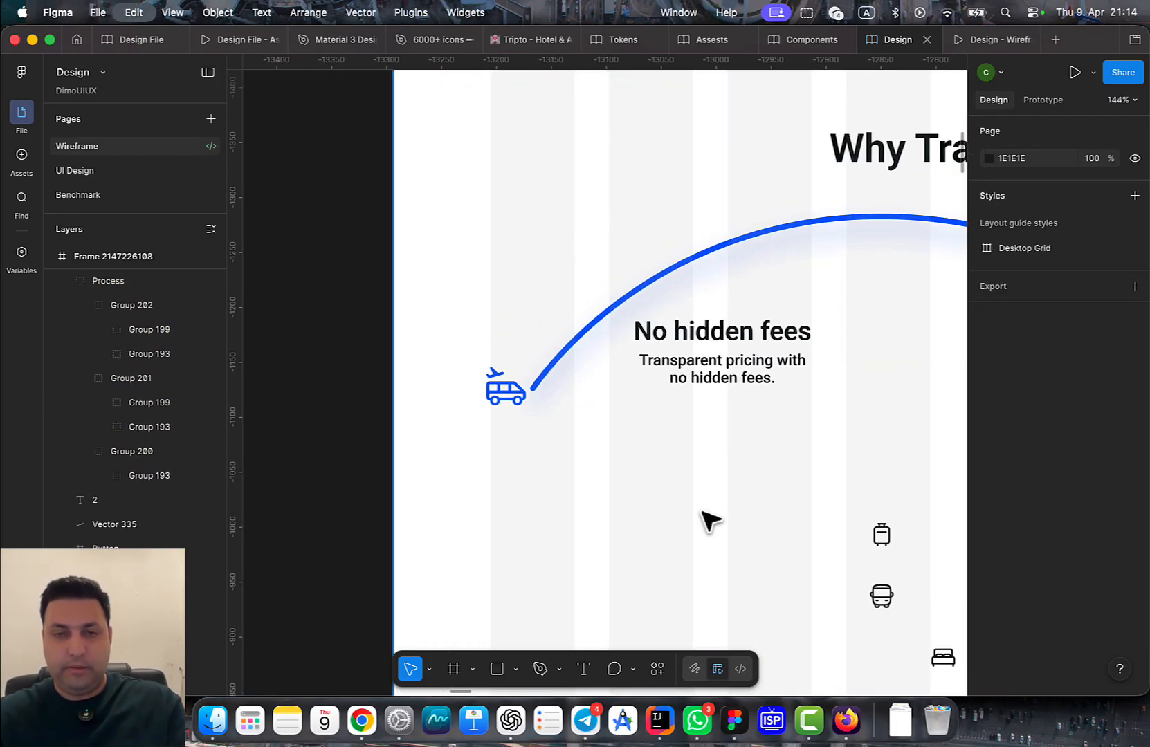
# Position the pasted marker on the wave curve above the No hidden fees text, at X 270, Y 853
pyautogui.scroll(5, 664, 470)
pyautogui.scroll(3, 588, 533)
pyautogui.scroll(-1, 579, 531)
pyautogui.moveTo(510, 447); pyautogui.dragTo(703, 195)
pyautogui.hscroll(5, 574, 450)
pyautogui.scroll(6, 575, 449)
pyautogui.moveTo(564, 385); pyautogui.dragTo(599, 376)
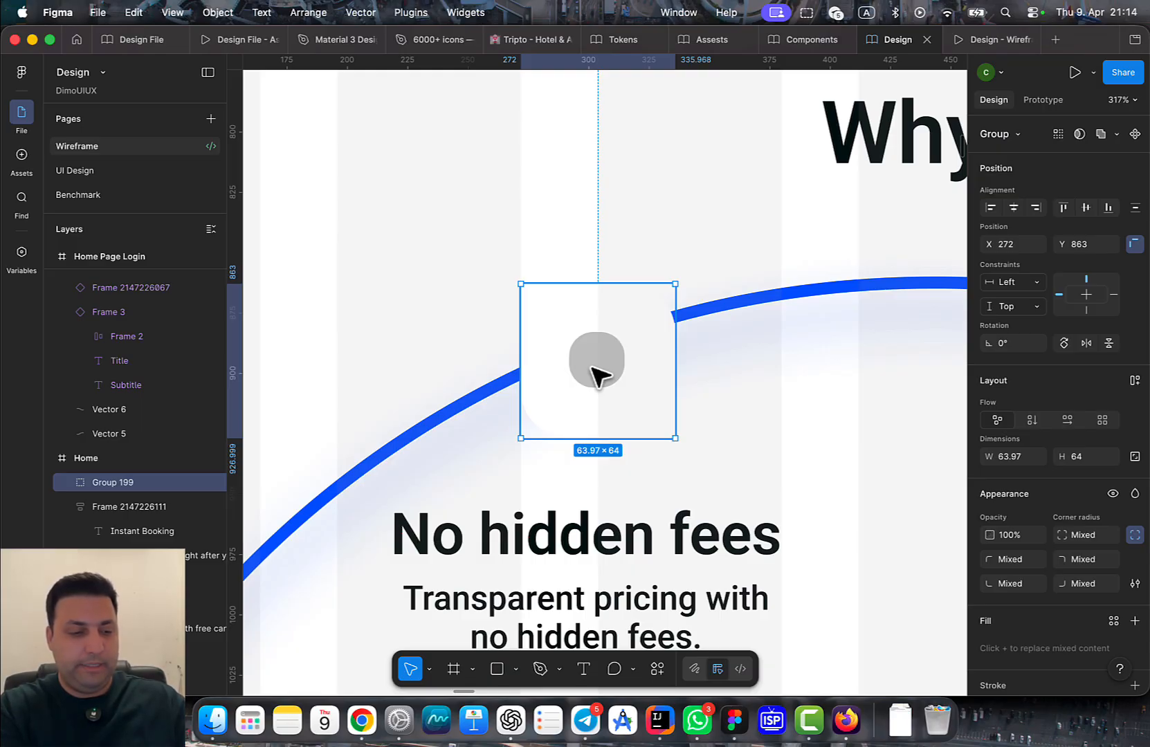
pyautogui.moveTo(617, 385); pyautogui.dragTo(616, 362)
# Place two copies of the marker on the curve, at X 856, Y 965 for Flexibility and X 1186, Y 918 for Instant Booking
pyautogui.scroll(-5, 680, 437)
pyautogui.hscroll(5, 757, 457)
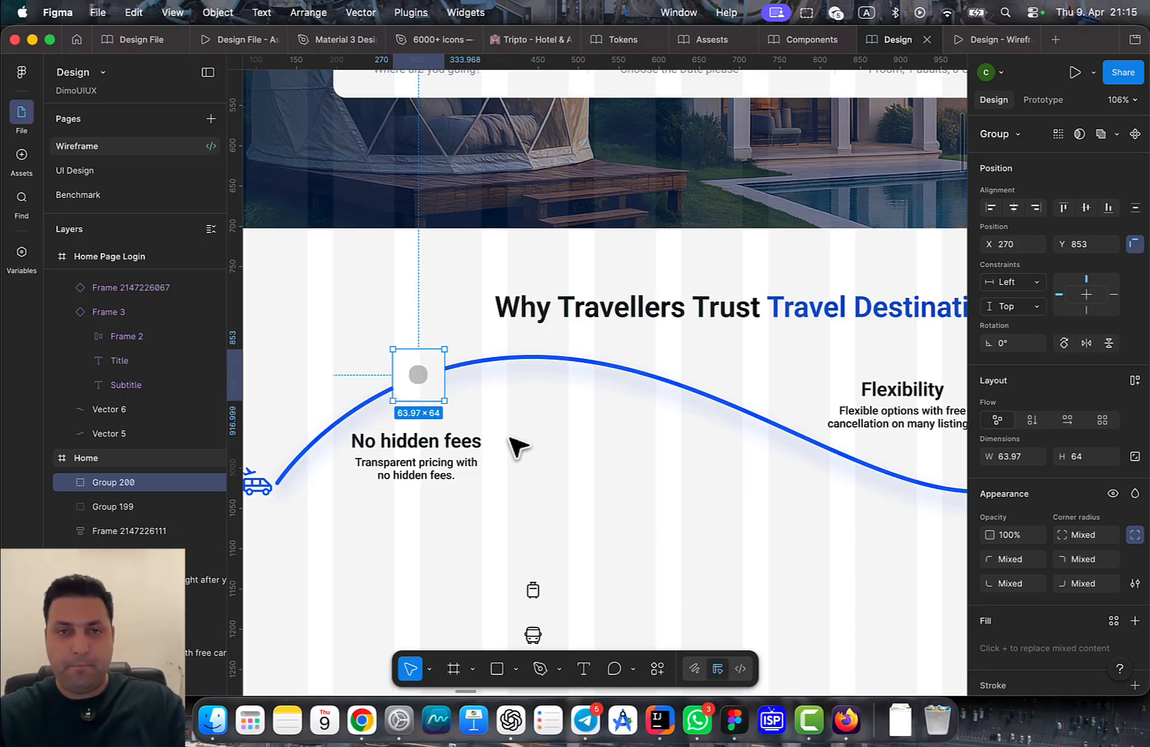
pyautogui.moveTo(415, 377); pyautogui.dragTo(425, 451)
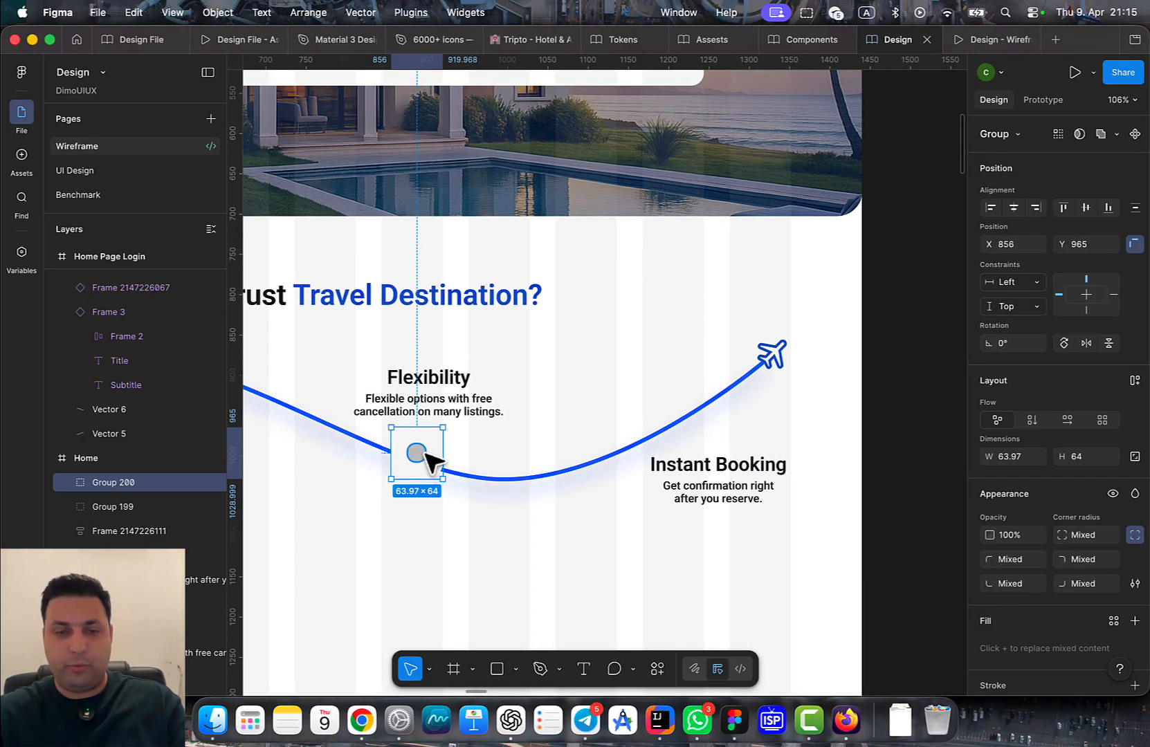
pyautogui.press('super+d')
pyautogui.moveTo(867, 534); pyautogui.dragTo(684, 426)
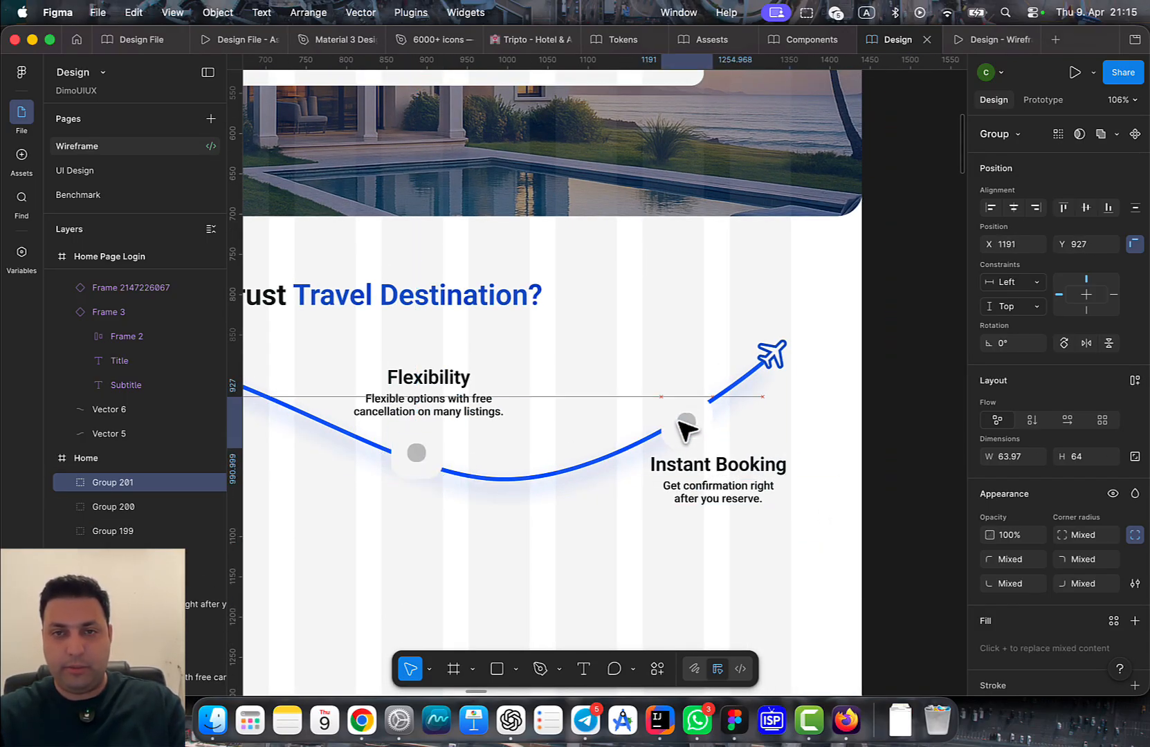
pyautogui.click(600, 506)
# Set the width of the Why Travellers Trust heading frame to hug its contents
pyautogui.moveTo(503, 513); pyautogui.dragTo(927, 526)
pyautogui.scroll(-3, 813, 513)
pyautogui.moveTo(774, 547); pyautogui.dragTo(855, 566)
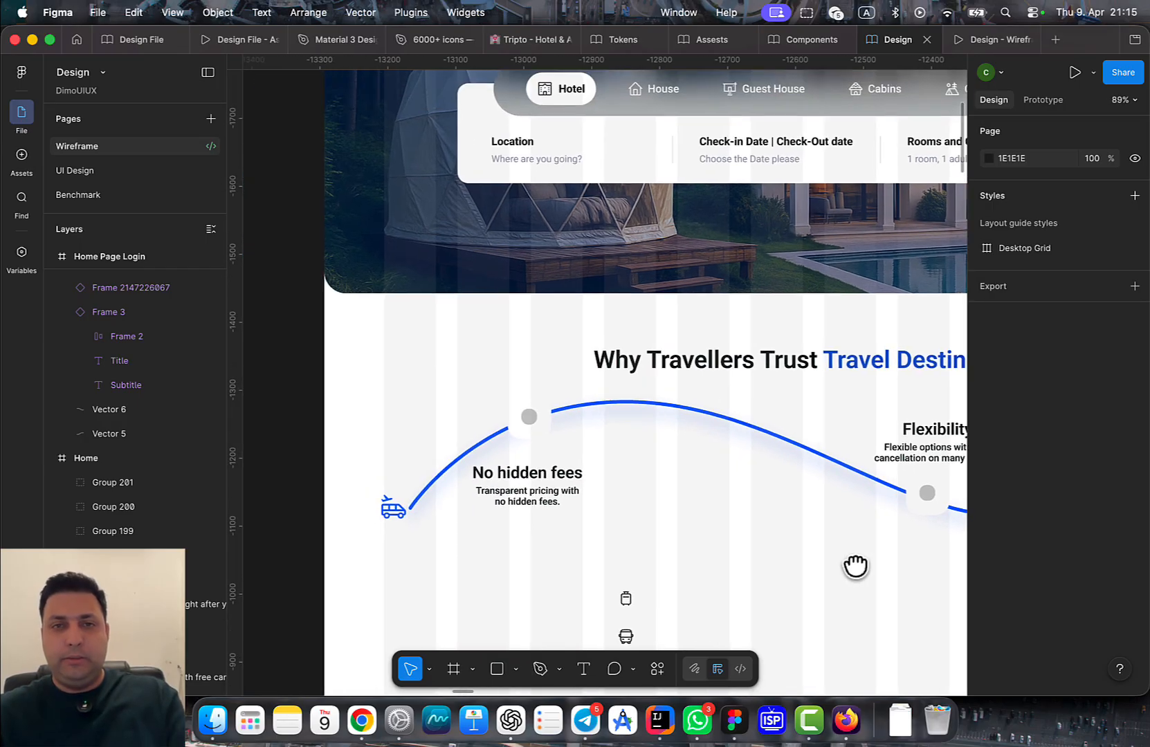
pyautogui.scroll(-3, 664, 478)
pyautogui.click(649, 458)
pyautogui.scroll(-3, 727, 538)
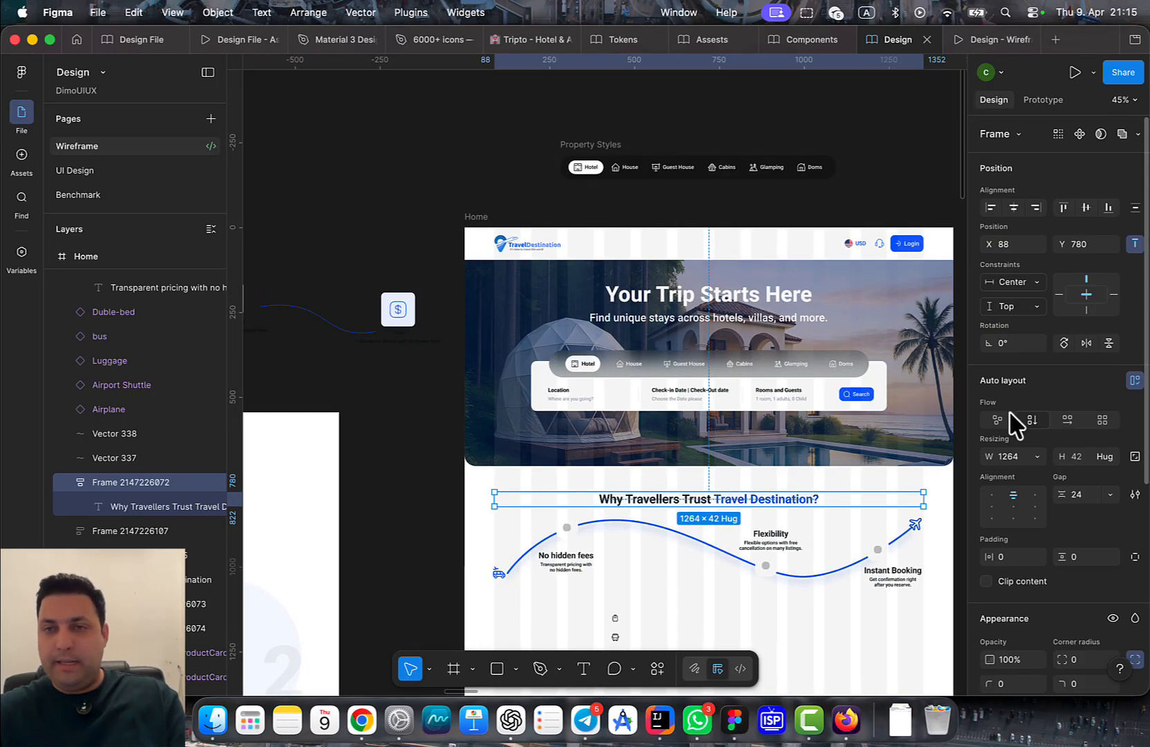
pyautogui.click(1030, 458)
pyautogui.click(1014, 475)
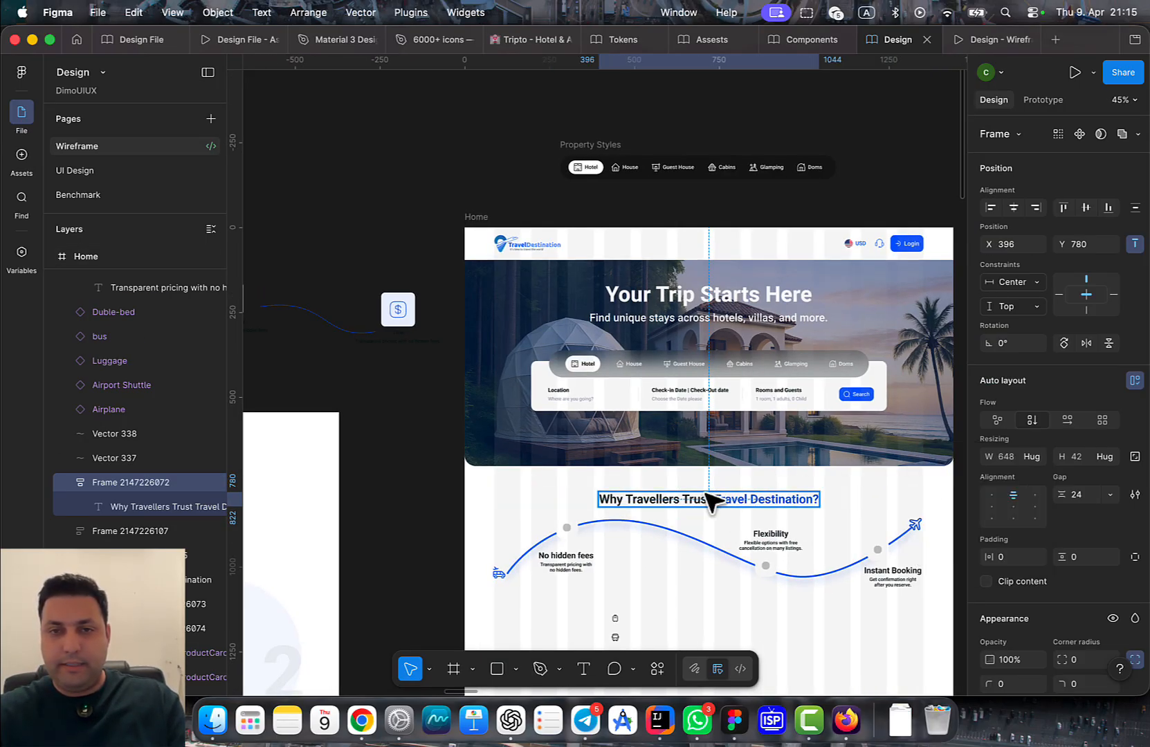
# Move the heading to the section's left margin at about X 84, Y 758 and check its spacing
pyautogui.moveTo(765, 498); pyautogui.dragTo(947, 388)
pyautogui.scroll(-2, 849, 462)
pyautogui.moveTo(850, 466); pyautogui.dragTo(637, 377)
pyautogui.scroll(4, 804, 375)
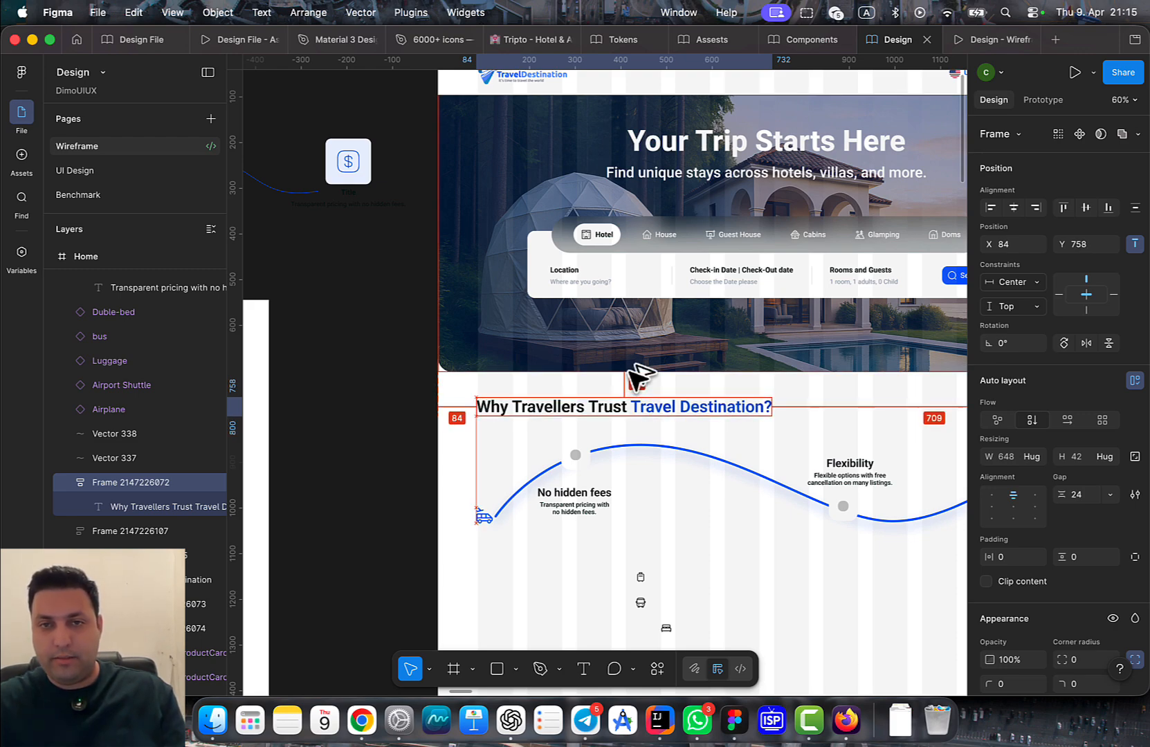
pyautogui.hotkey('alt', 'Down')
# Move the Flexibility text below the descending part of the curve and shift its marker up the curve above it
pyautogui.moveTo(747, 493); pyautogui.dragTo(644, 435)
pyautogui.scroll(1, 644, 435)
pyautogui.moveTo(749, 438); pyautogui.dragTo(623, 489)
pyautogui.moveTo(740, 468); pyautogui.dragTo(642, 476)
pyautogui.click(644, 435)
# Try to move the Instant Booking marker to the lowest point of the curve
pyautogui.moveTo(865, 497); pyautogui.dragTo(781, 534)
pyautogui.click(806, 480)
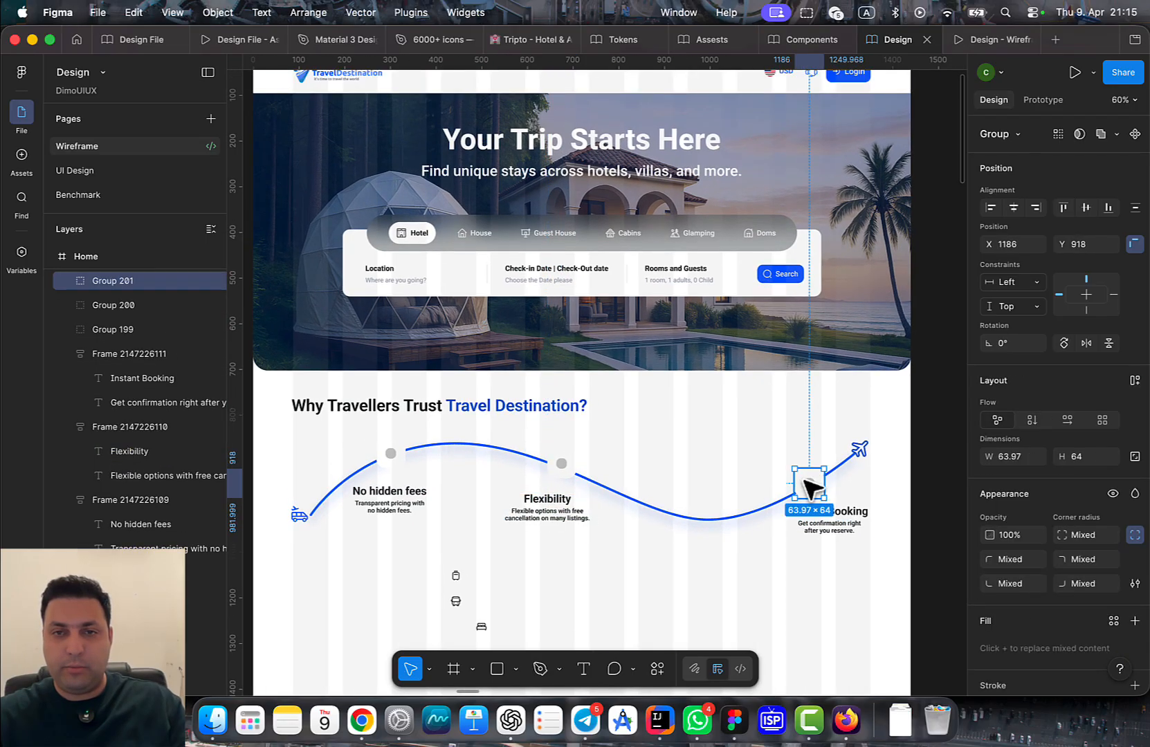
pyautogui.moveTo(806, 480); pyautogui.dragTo(719, 524)
pyautogui.click(844, 530)
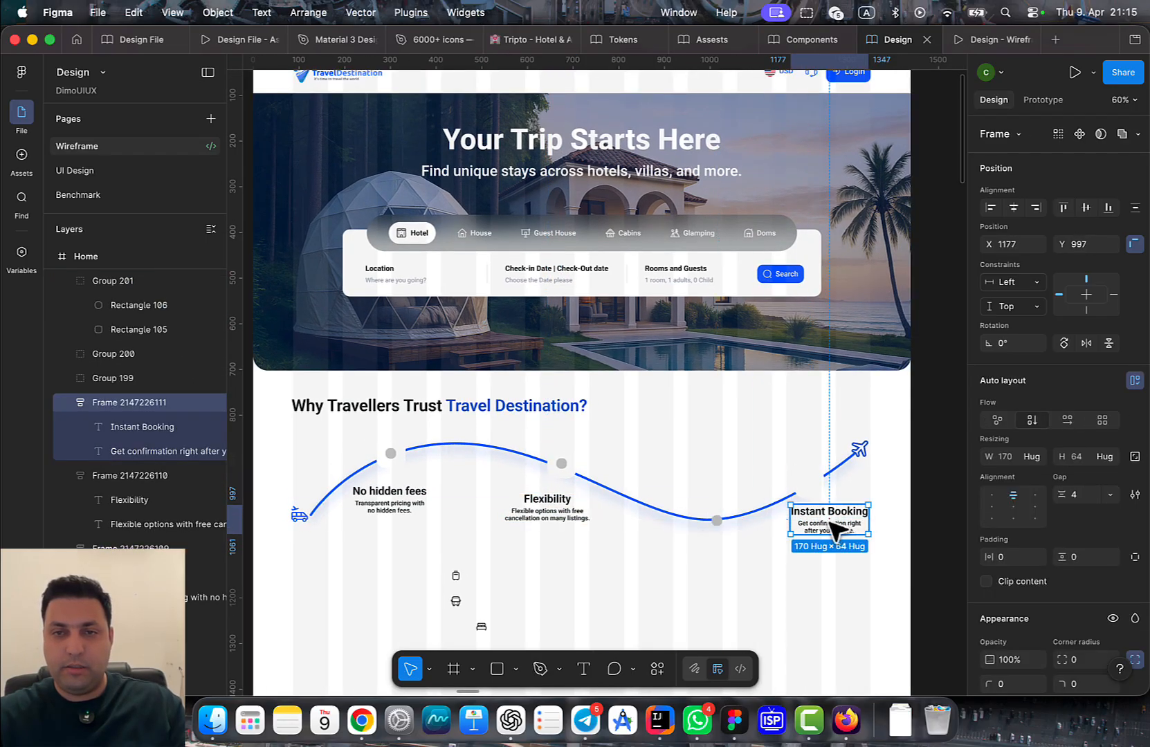
pyautogui.press('super+z')
pyautogui.press('super+z')
# Place the Instant Booking marker near the lowest point of the curve and move its text above it
pyautogui.click(825, 539)
pyautogui.click(806, 482)
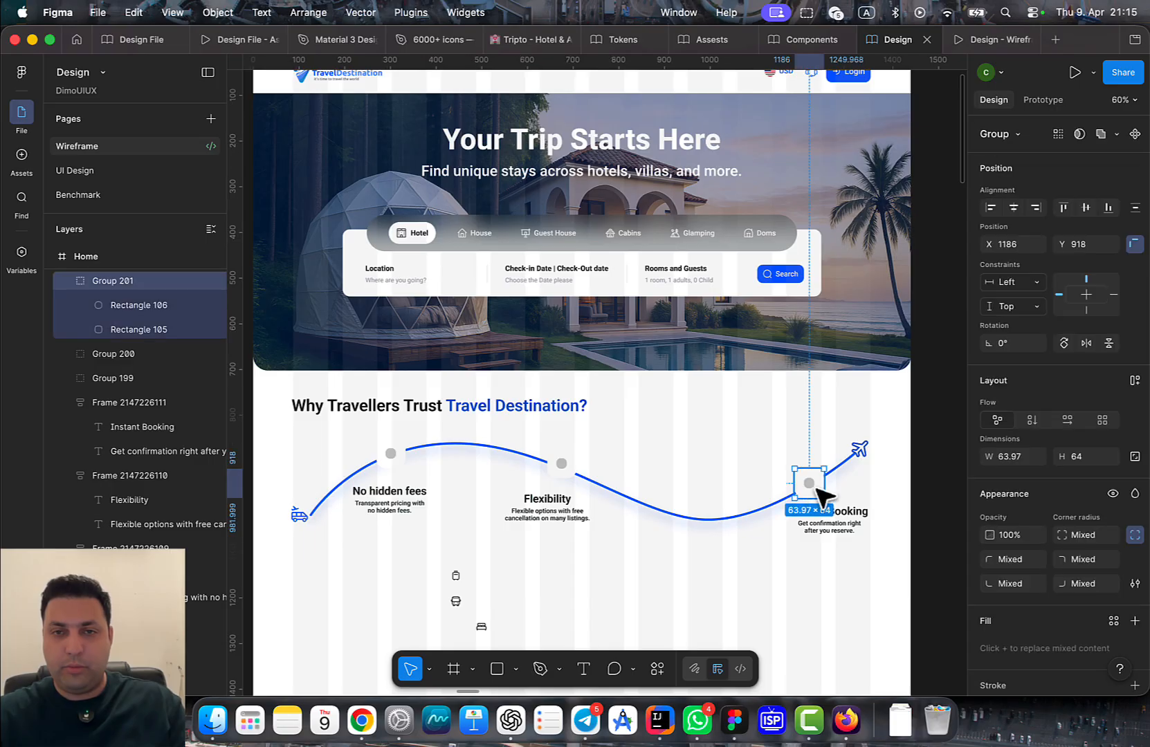
pyautogui.moveTo(816, 489); pyautogui.dragTo(722, 524)
pyautogui.click(829, 516)
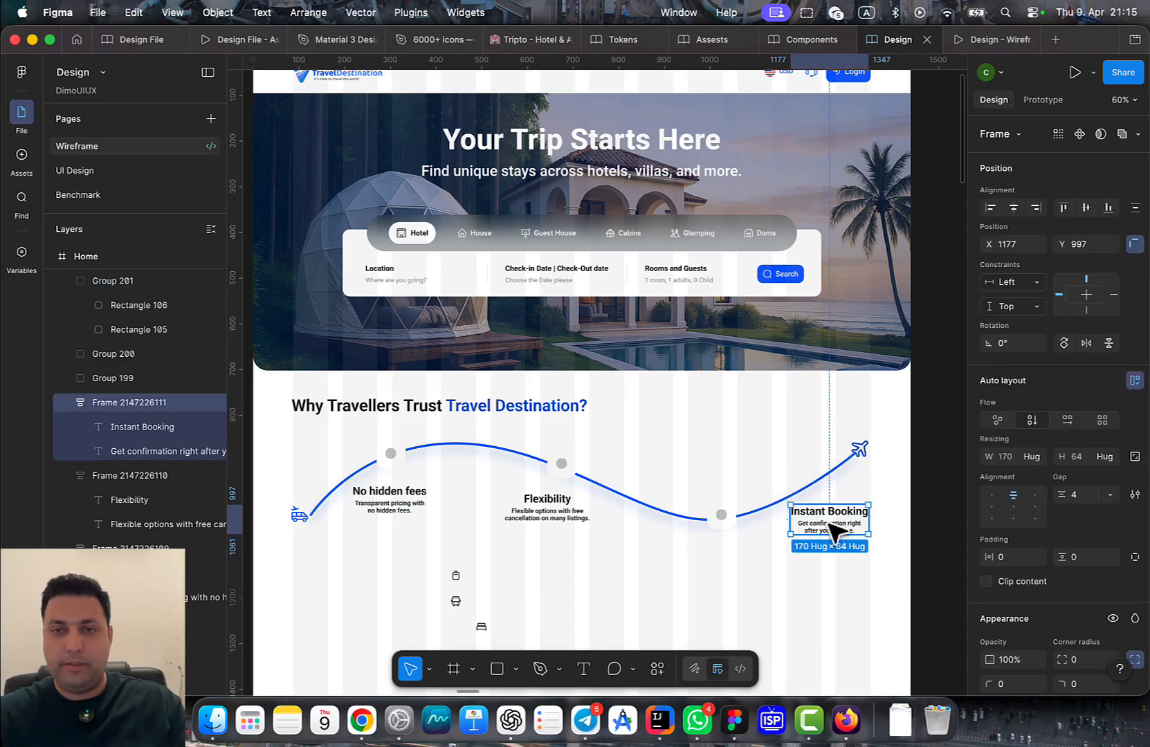
pyautogui.moveTo(828, 515); pyautogui.dragTo(772, 511)
pyautogui.click(725, 517)
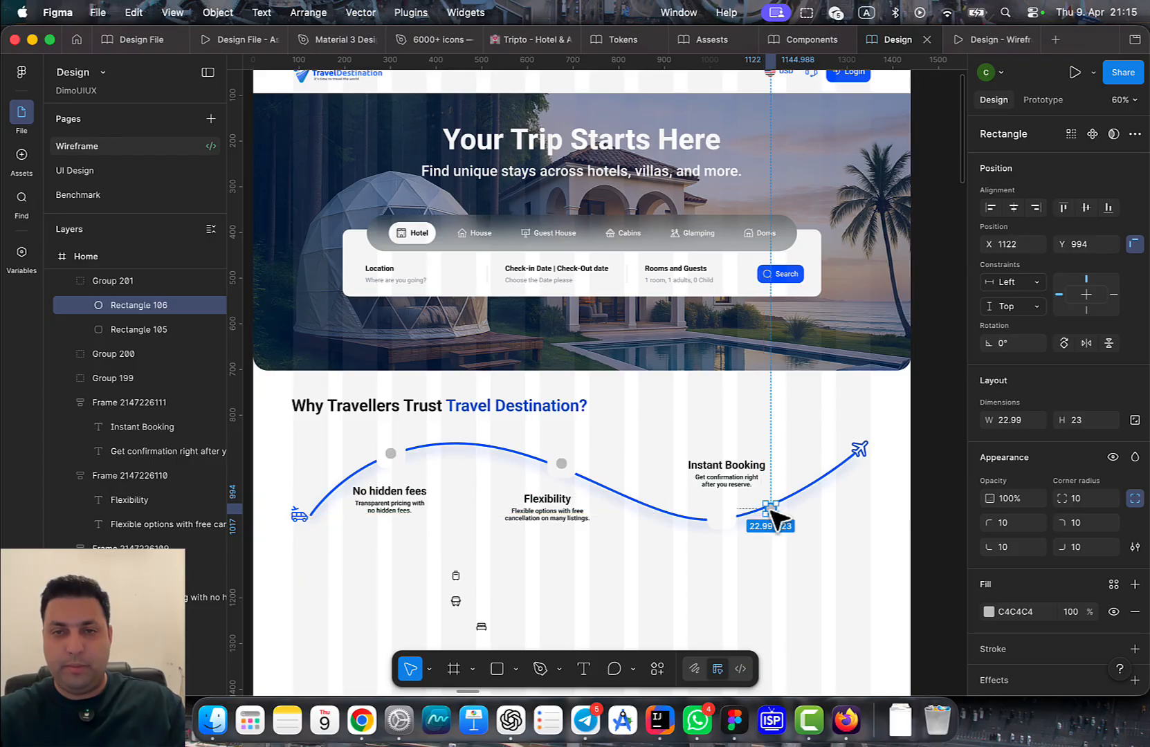
pyautogui.press('super+z')
# Move the Instant Booking marker and its text along to the start of the curve's rising part
pyautogui.scroll(-1, 727, 474)
pyautogui.scroll(5, 726, 473)
pyautogui.moveTo(681, 492); pyautogui.dragTo(762, 477)
pyautogui.moveTo(669, 416); pyautogui.dragTo(737, 416)
pyautogui.click(731, 561)
pyautogui.scroll(-5, 731, 560)
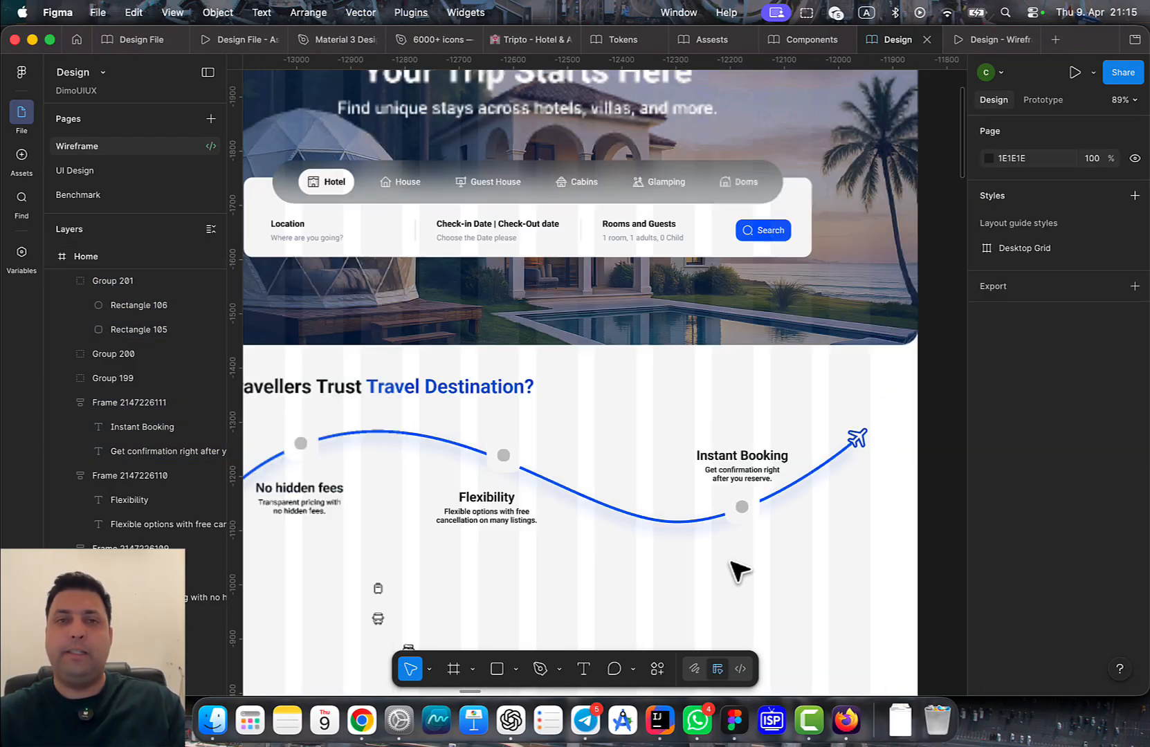
pyautogui.scroll(-2, 622, 508)
pyautogui.click(506, 490)
pyautogui.moveTo(467, 462); pyautogui.dragTo(567, 531)
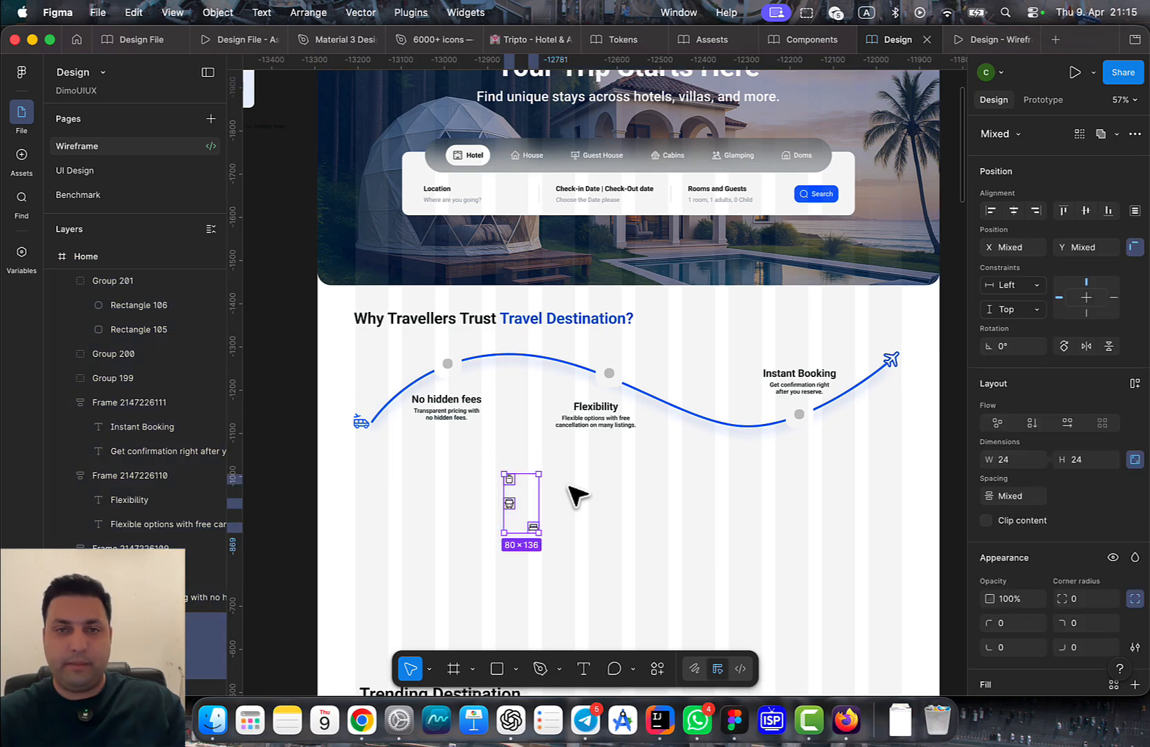
pyautogui.scroll(3, 570, 487)
pyautogui.hscroll(-2, 674, 472)
pyautogui.click(606, 406)
pyautogui.scroll(2, 777, 424)
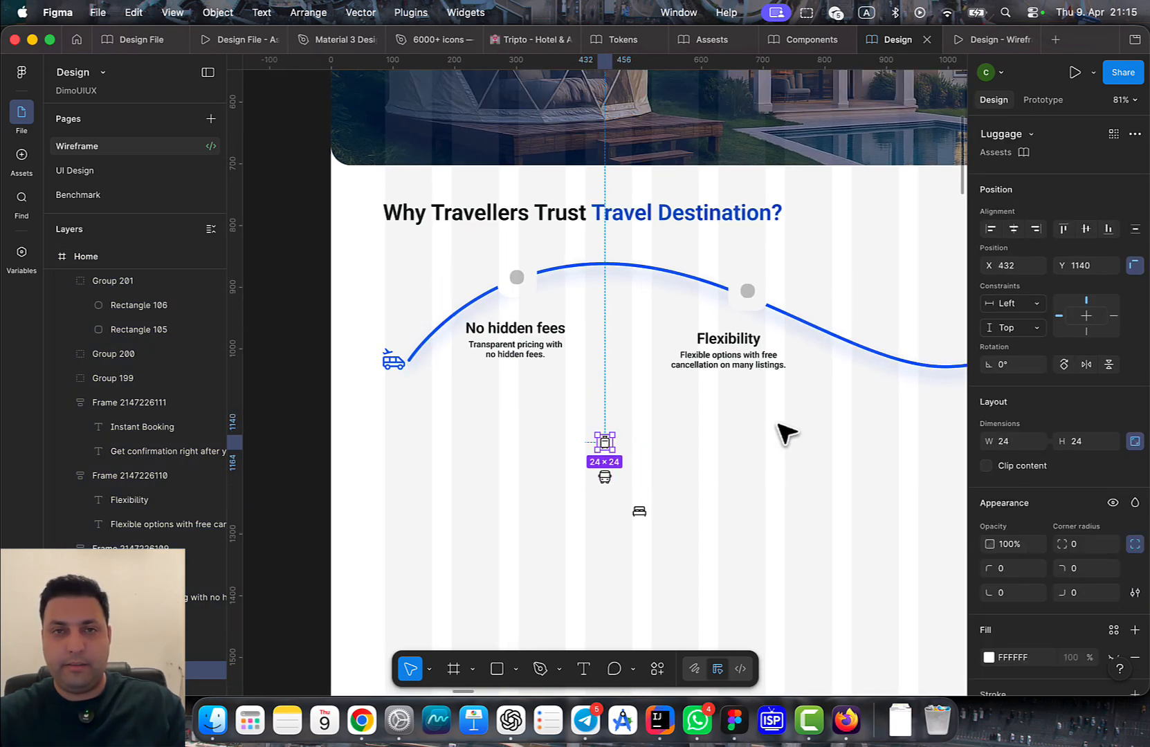
# Shift the No hidden fees and Flexibility texts slightly beneath their markers and check the section in the prototype preview
pyautogui.moveTo(508, 343); pyautogui.dragTo(519, 335)
pyautogui.moveTo(737, 379); pyautogui.dragTo(749, 383)
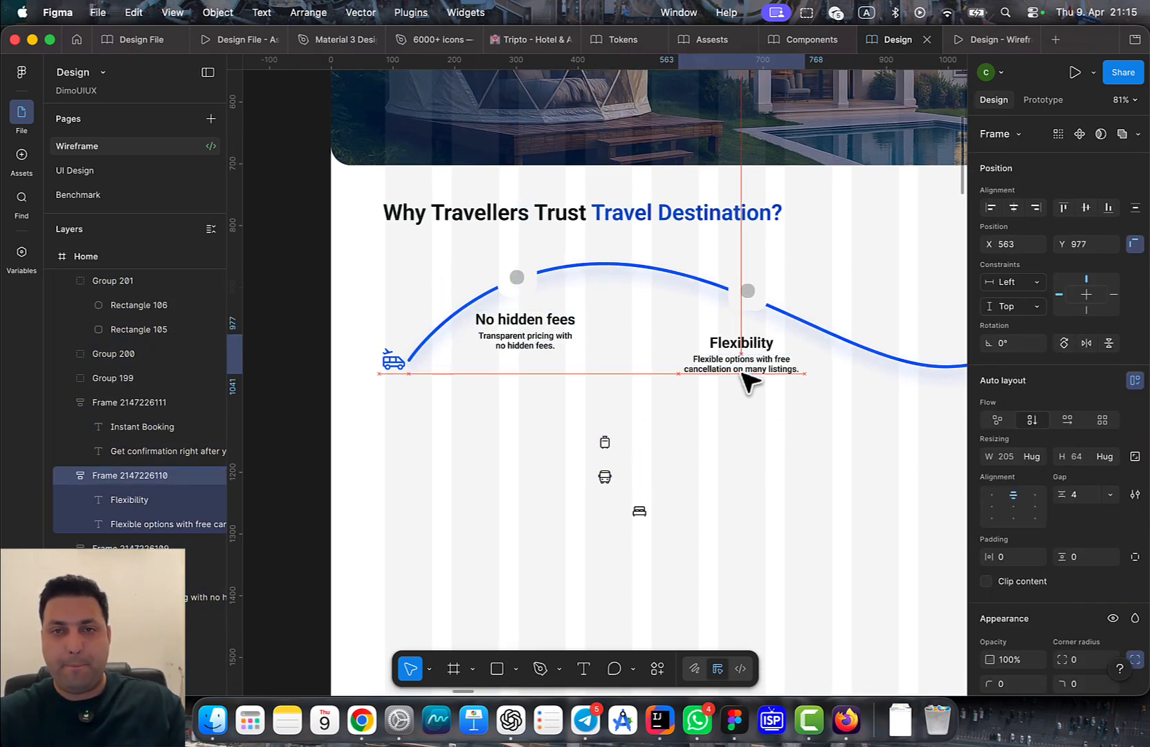
pyautogui.click(975, 39)
pyautogui.scroll(-10, 822, 381)
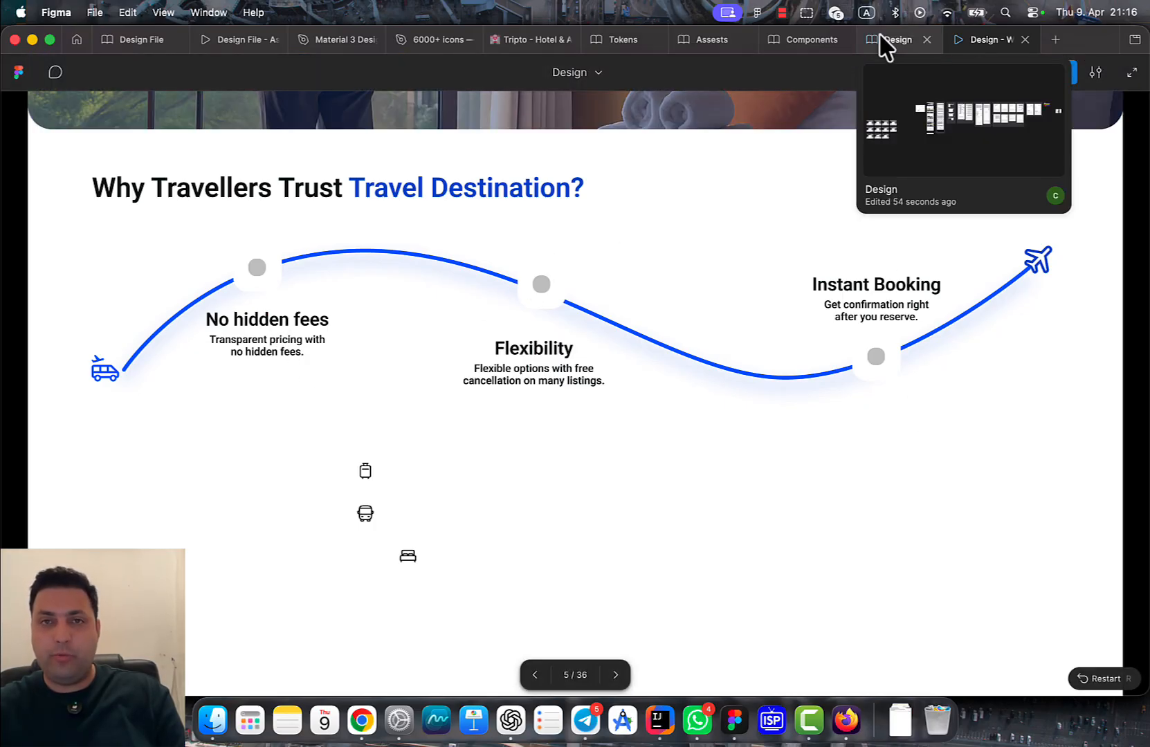
# Return to the design file and move the Flexibility text above the curve at X 596, Y 798
pyautogui.click(885, 40)
pyautogui.scroll(5, 683, 361)
pyautogui.moveTo(726, 433); pyautogui.dragTo(711, 296)
pyautogui.scroll(2, 691, 415)
pyautogui.scroll(-2, 711, 466)
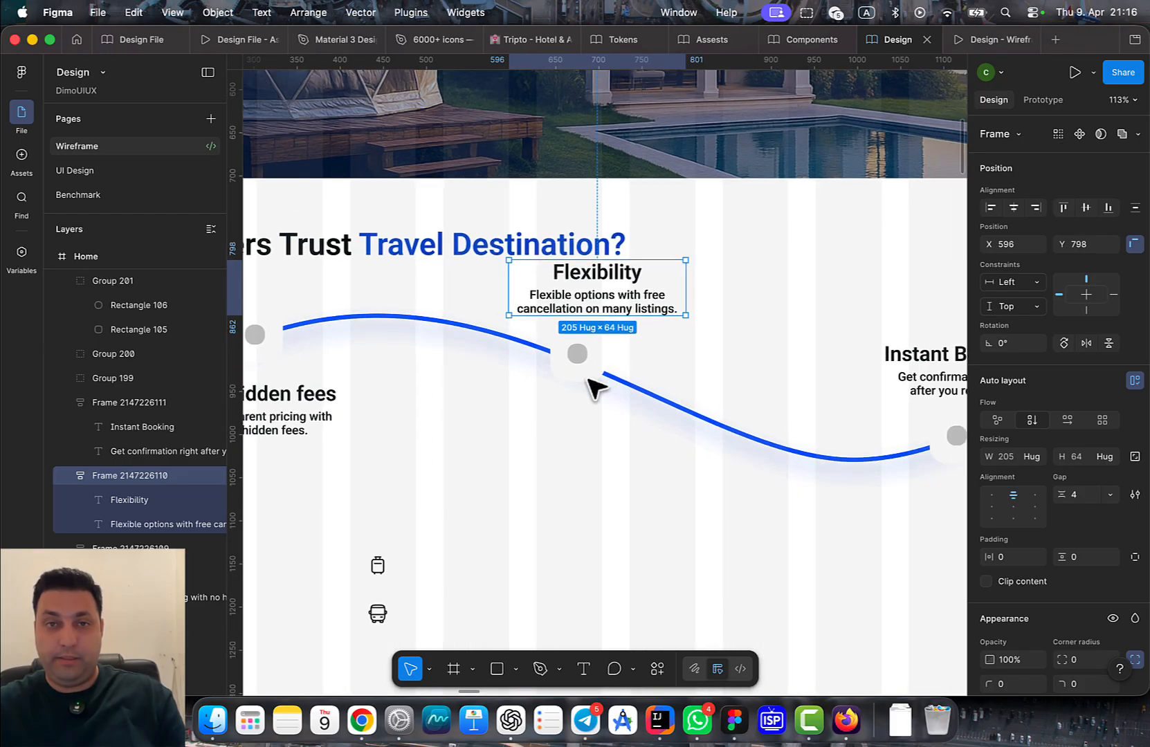
# Move the curve together with its markers, benefit texts, airplane and shuttle icons down by about 35 px, away from the heading
pyautogui.keyDown('shift'); pyautogui.click(588, 373); pyautogui.keyUp('shift')
pyautogui.keyDown('ctrl'); pyautogui.scroll(-5, 623, 429); pyautogui.keyUp('ctrl')
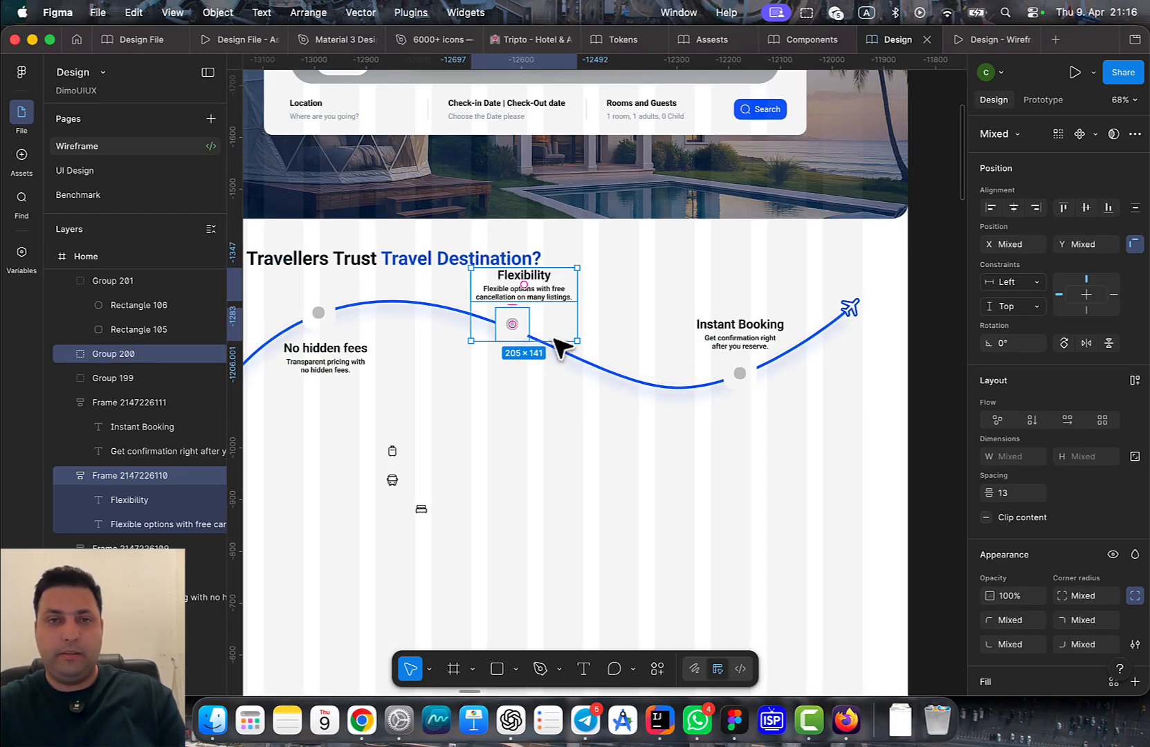
pyautogui.keyDown('shift'); pyautogui.click(739, 374); pyautogui.keyUp('shift')
pyautogui.keyDown('shift'); pyautogui.click(739, 336); pyautogui.keyUp('shift')
pyautogui.keyDown('shift'); pyautogui.click(823, 331); pyautogui.keyUp('shift')
pyautogui.keyDown('shift'); pyautogui.click(852, 305); pyautogui.keyUp('shift')
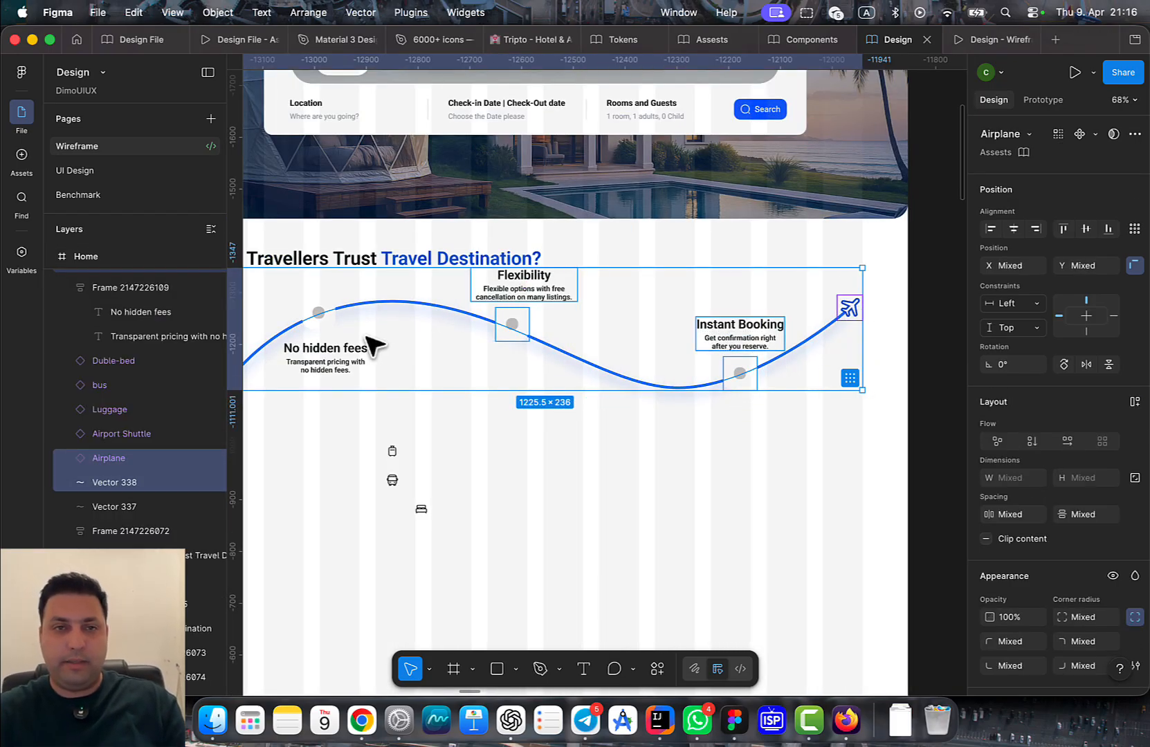
pyautogui.keyDown('shift'); pyautogui.click(319, 311); pyautogui.keyUp('shift')
pyautogui.hscroll(-5, 513, 372)
pyautogui.keyDown('shift'); pyautogui.click(477, 399); pyautogui.keyUp('shift')
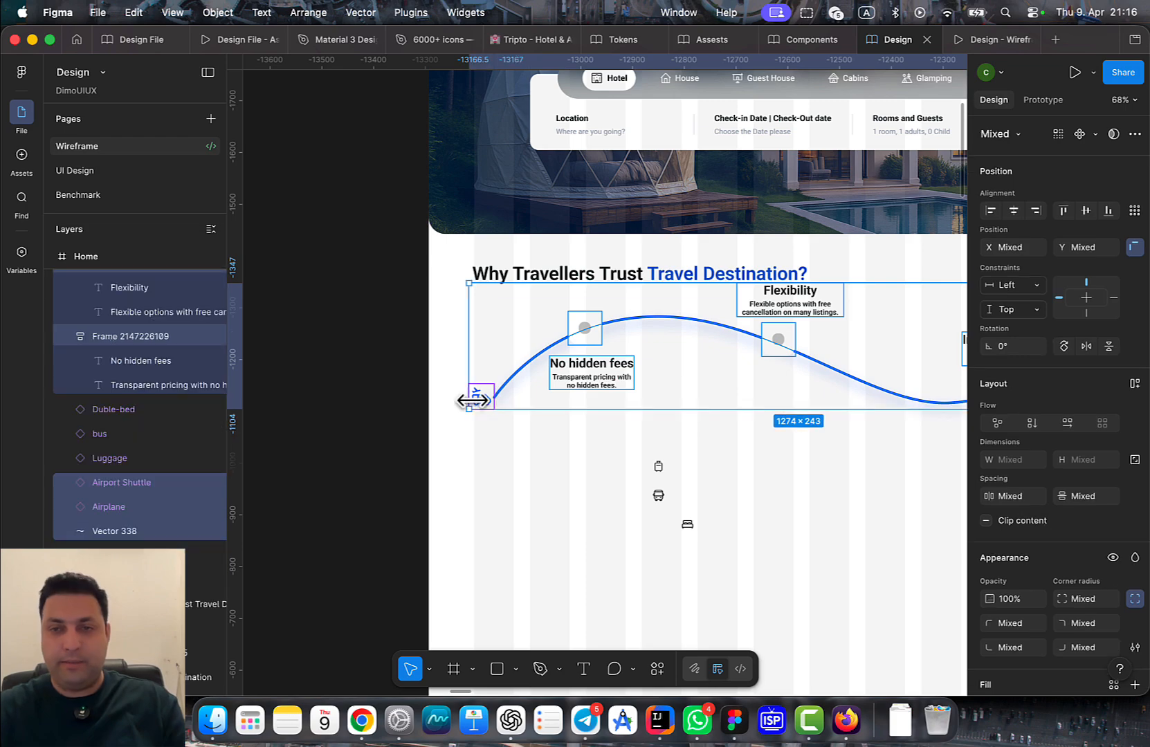
pyautogui.hotkey('shift', 'Down')
pyautogui.hotkey('shift', 'Down')
pyautogui.hotkey('shift', 'Down')
pyautogui.hotkey('shift', 'Down')
pyautogui.hotkey('shift', 'Down')
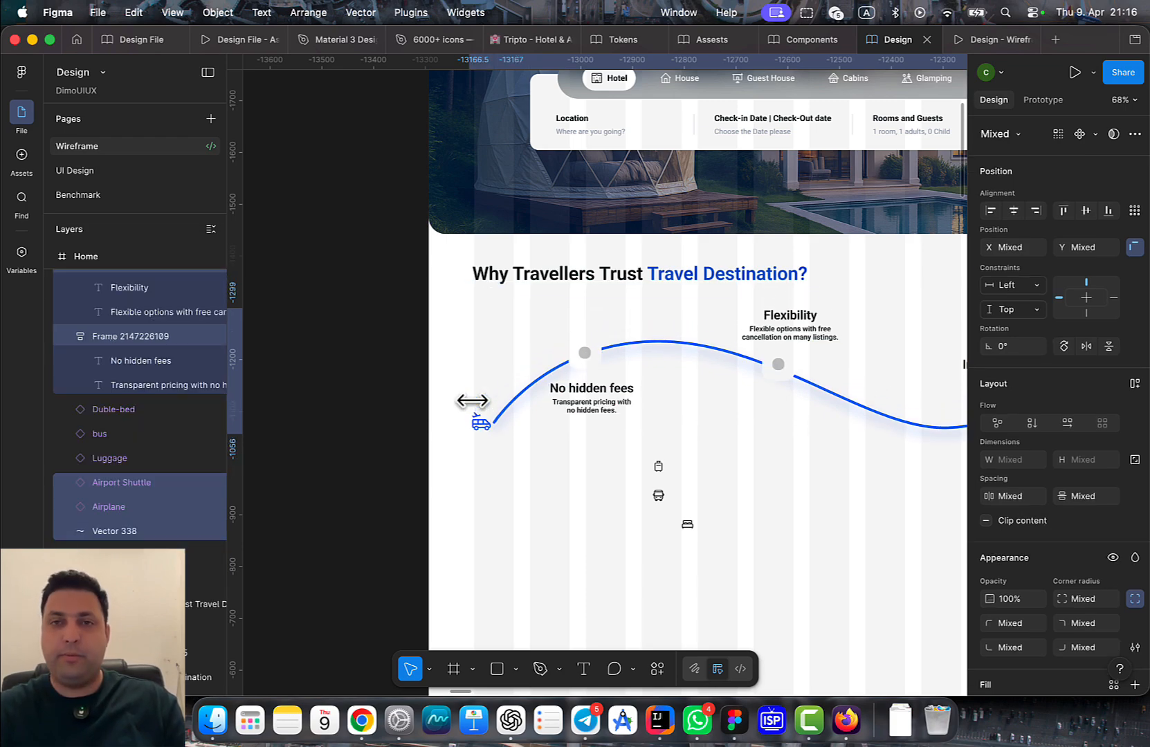
pyautogui.hscroll(5, 473, 401)
pyautogui.scroll(2, 457, 464)
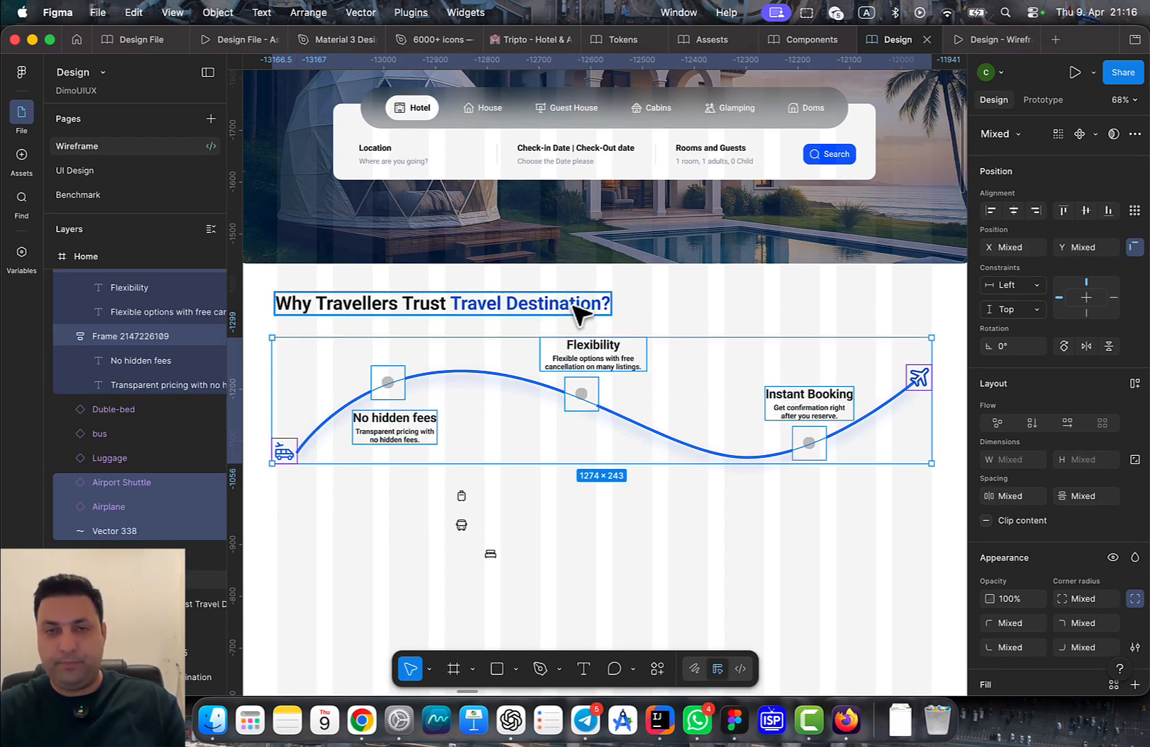
pyautogui.hotkey('shift', 'Up')
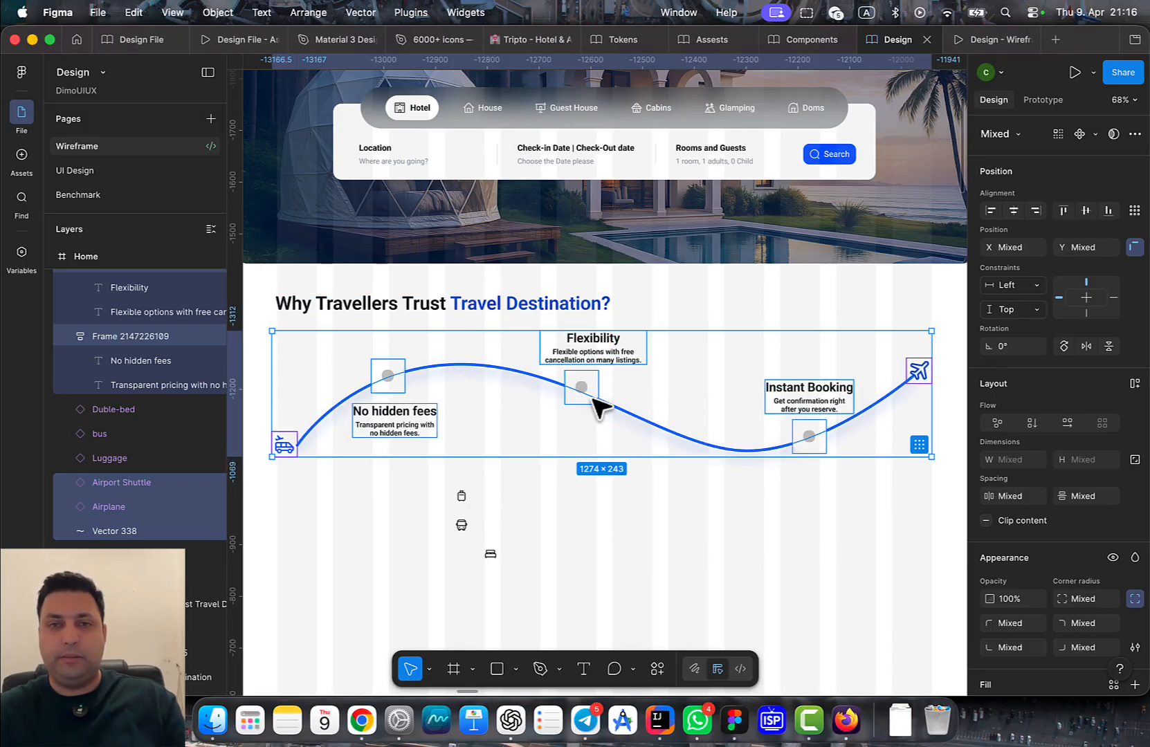
# Centre the No hidden fees text below its marker at X 222, Y 989
pyautogui.moveTo(564, 490); pyautogui.dragTo(535, 508)
pyautogui.click(541, 446)
pyautogui.moveTo(538, 437); pyautogui.dragTo(663, 452)
pyautogui.click(476, 454)
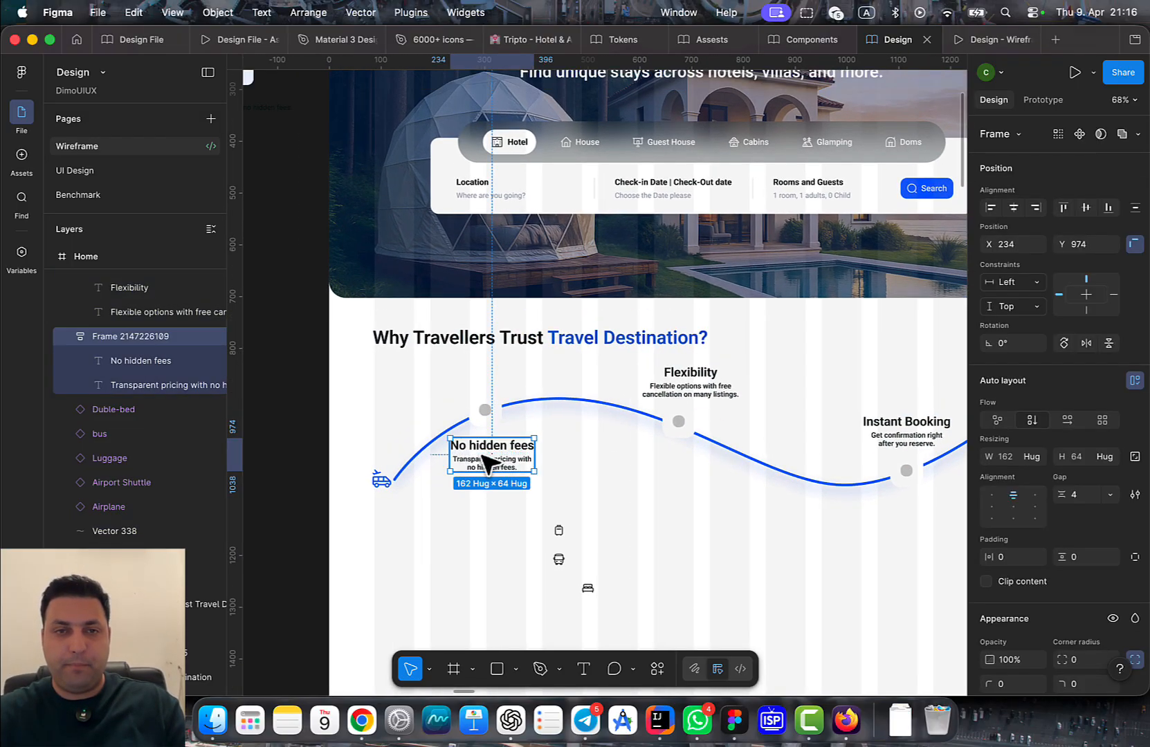
pyautogui.moveTo(477, 454); pyautogui.dragTo(489, 479)
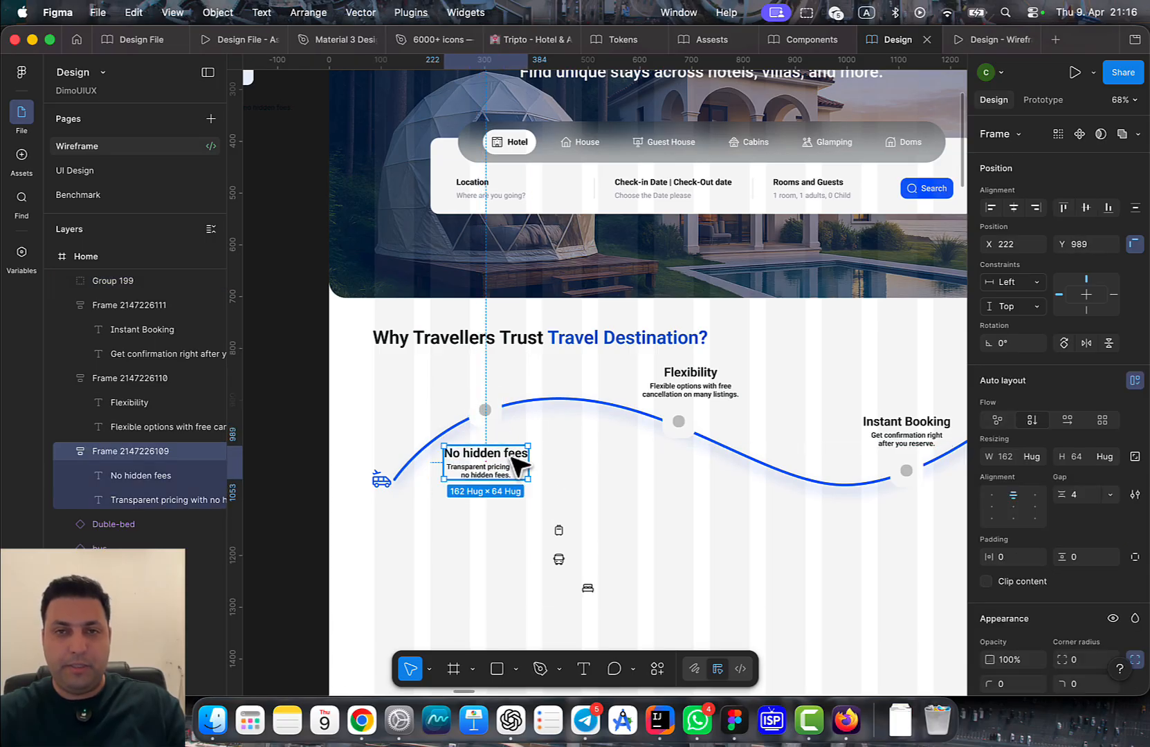
# Slide the Flexibility marker further down the curve and shift its text over to sit above it
pyautogui.scroll(5, 516, 462)
pyautogui.hscroll(2, 516, 462)
pyautogui.scroll(-5, 601, 498)
pyautogui.hscroll(1, 602, 498)
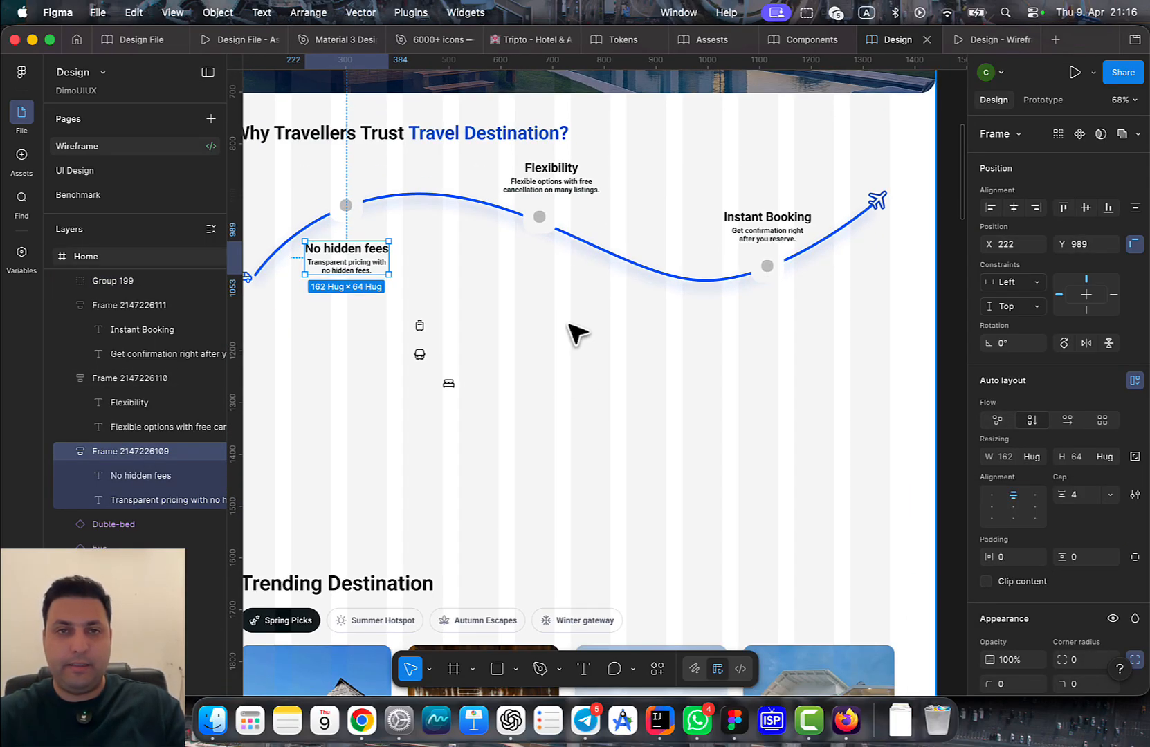
pyautogui.click(533, 223)
pyautogui.click(1013, 208)
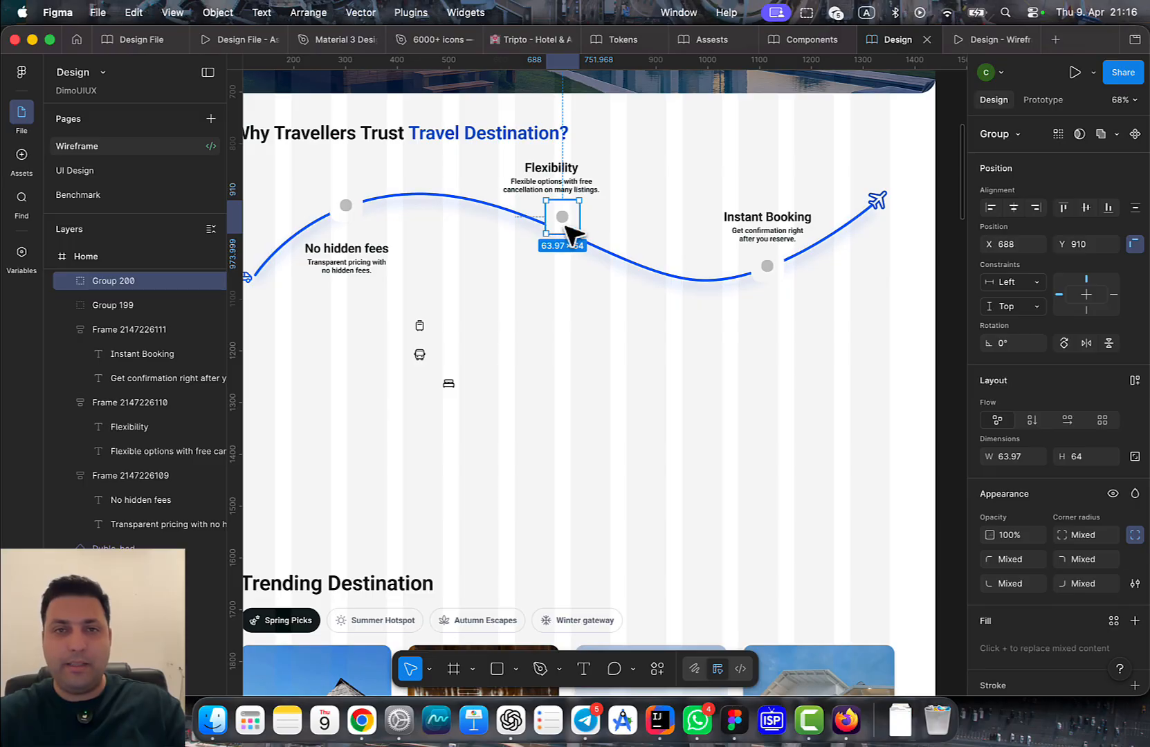
pyautogui.scroll(3, 568, 235)
pyautogui.moveTo(563, 209); pyautogui.dragTo(561, 226)
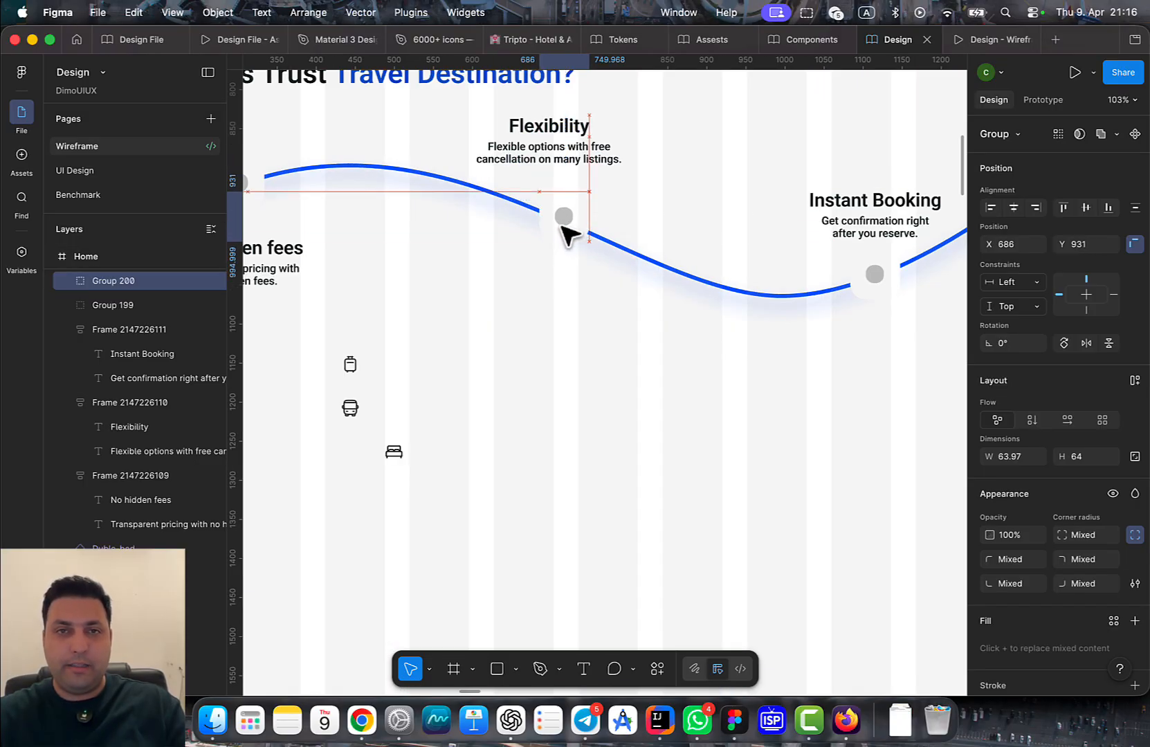
pyautogui.moveTo(571, 160); pyautogui.dragTo(612, 150)
# Move the Instant Booking text below its marker and combine both in an auto layout frame
pyautogui.hscroll(5, 739, 233)
pyautogui.moveTo(694, 213); pyautogui.dragTo(679, 361)
pyautogui.click(691, 281)
pyautogui.keyDown('shift'); pyautogui.click(692, 280); pyautogui.keyUp('shift')
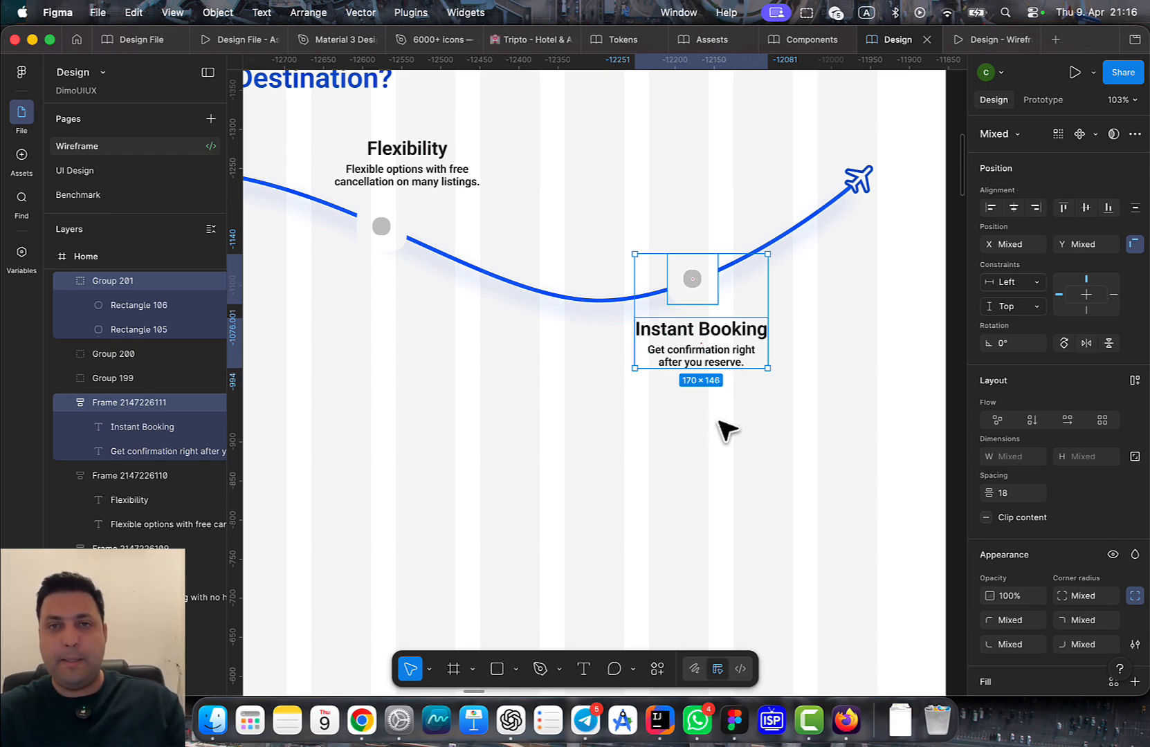
pyautogui.hotkey('shift', 'a')
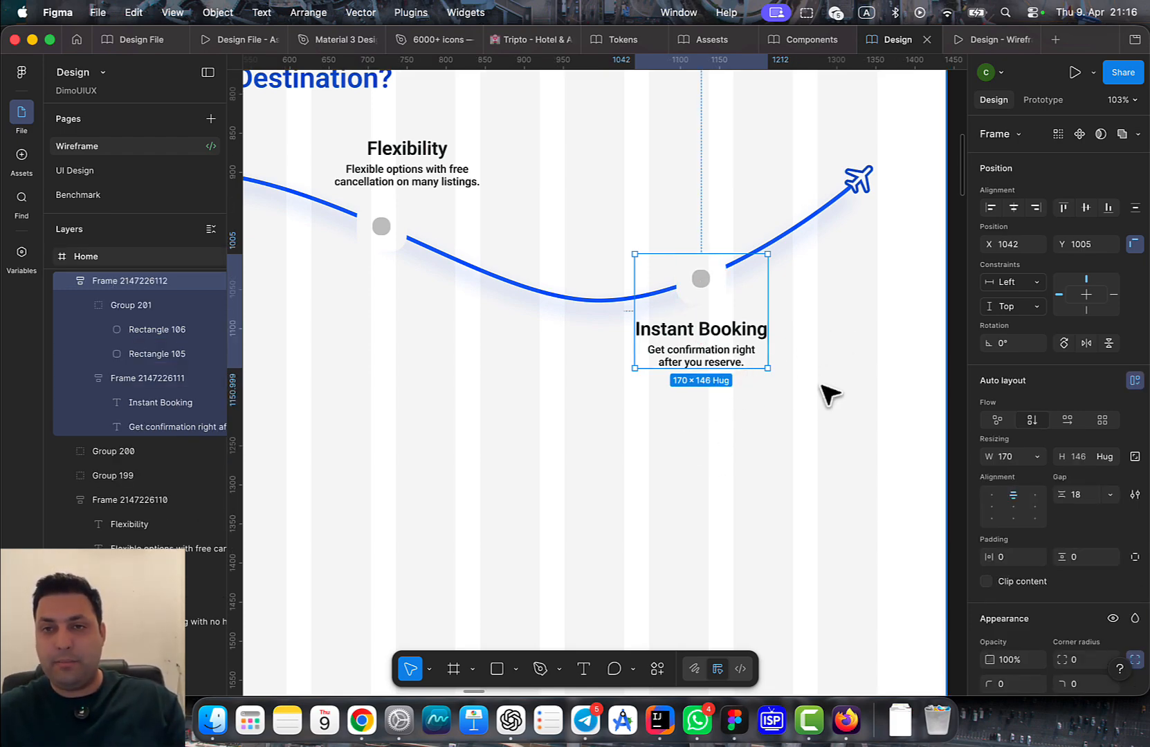
# Set the Instant Booking frame's gap to 12 and position the frame on the curve at X 1043, Y 994
pyautogui.write('4')
pyautogui.press('Return')
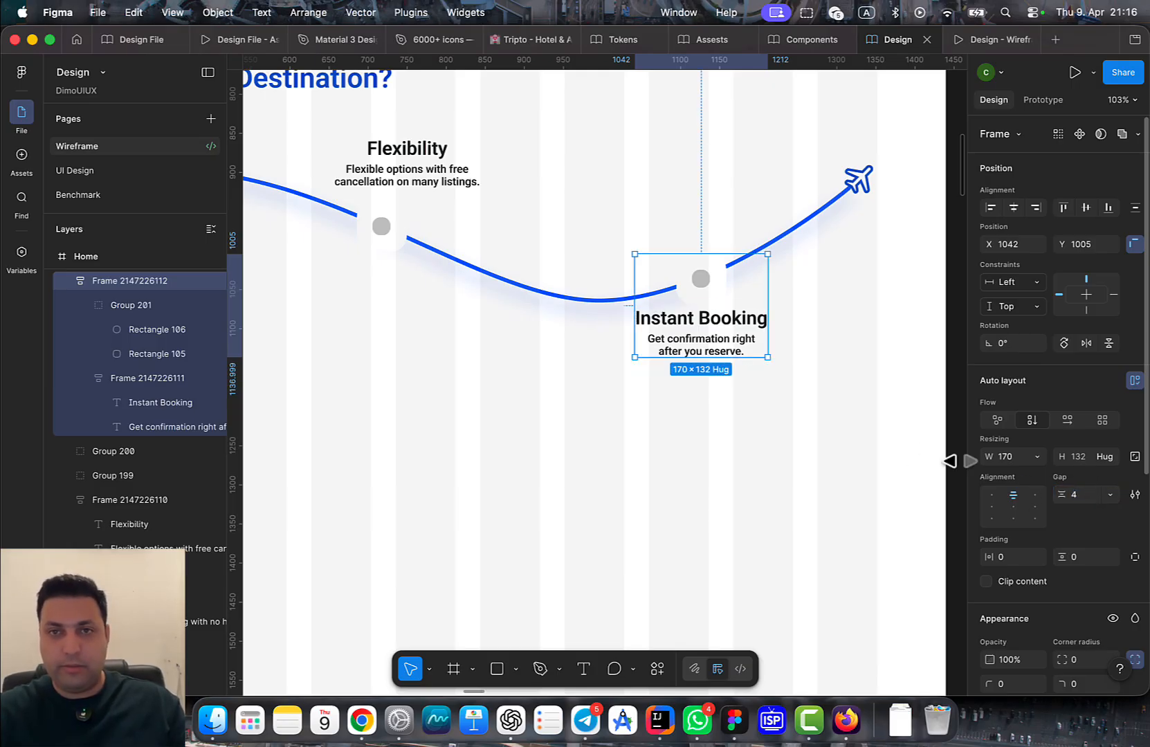
pyautogui.write('12')
pyautogui.press('Return')
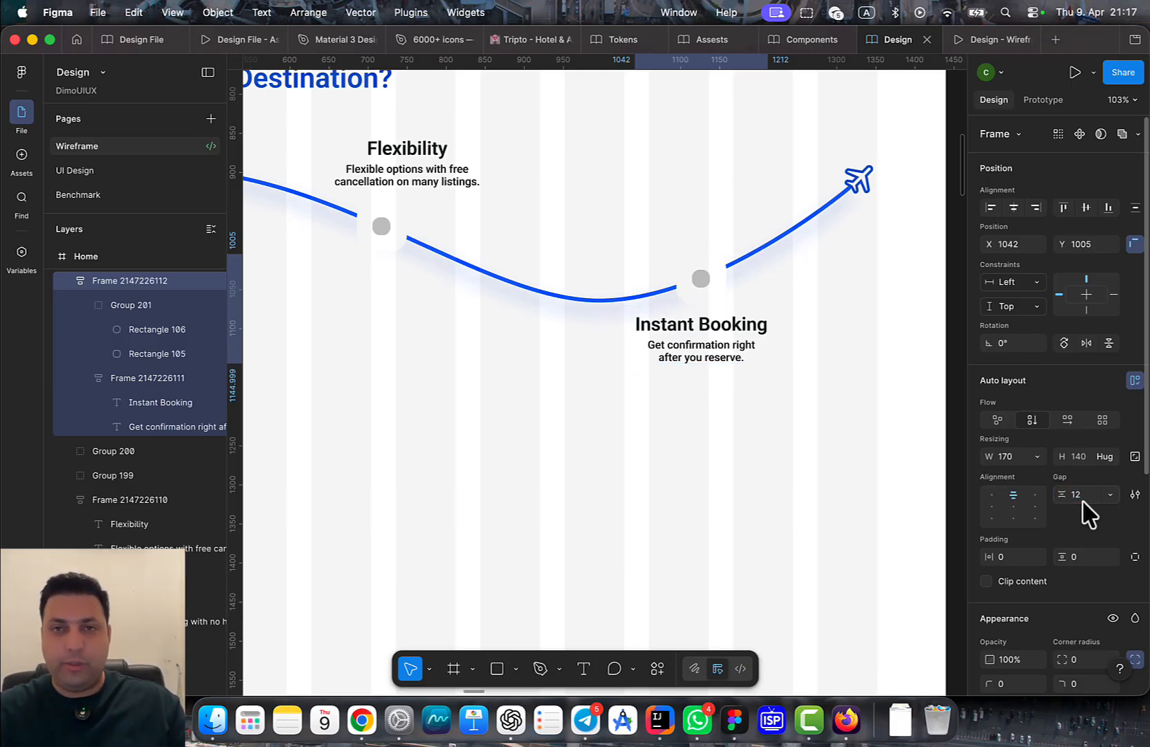
pyautogui.scroll(5, 752, 397)
pyautogui.moveTo(664, 446); pyautogui.dragTo(664, 438)
# Combine the Flexibility text and its marker in a centre-aligned auto layout frame with a gap of 12
pyautogui.moveTo(374, 448); pyautogui.dragTo(766, 554)
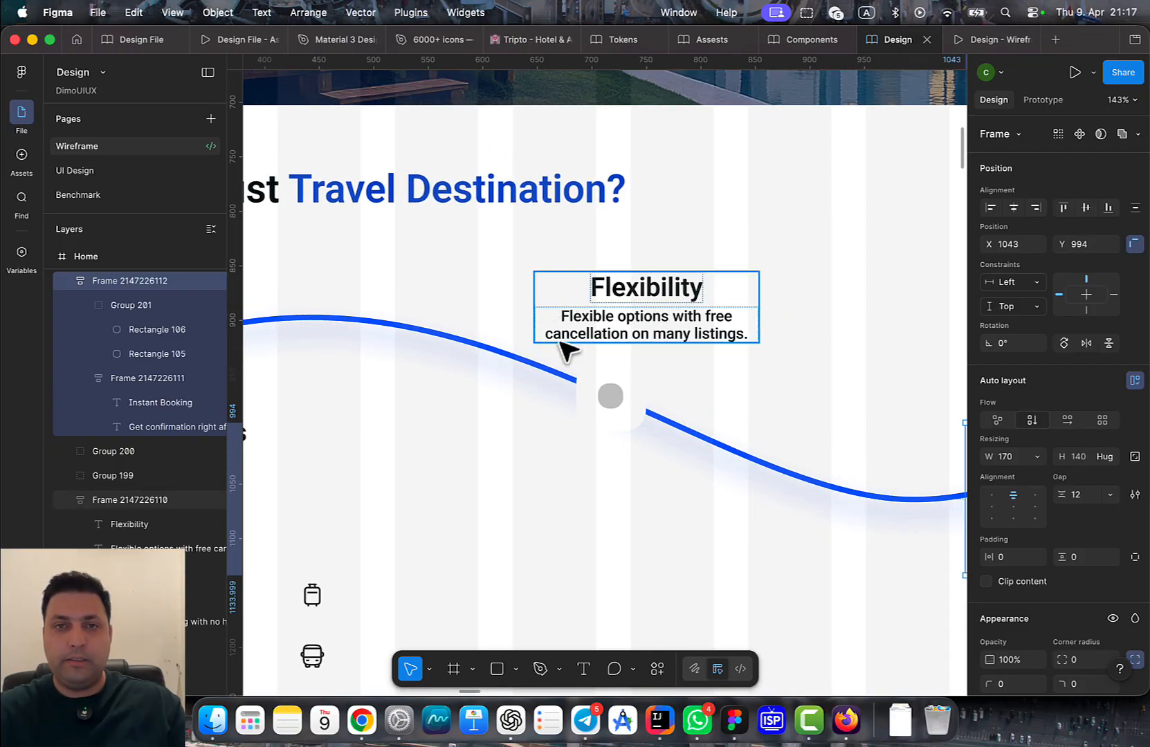
pyautogui.click(609, 389)
pyautogui.keyDown('shift'); pyautogui.click(635, 317); pyautogui.keyUp('shift')
pyautogui.hotkey('shift', 'a')
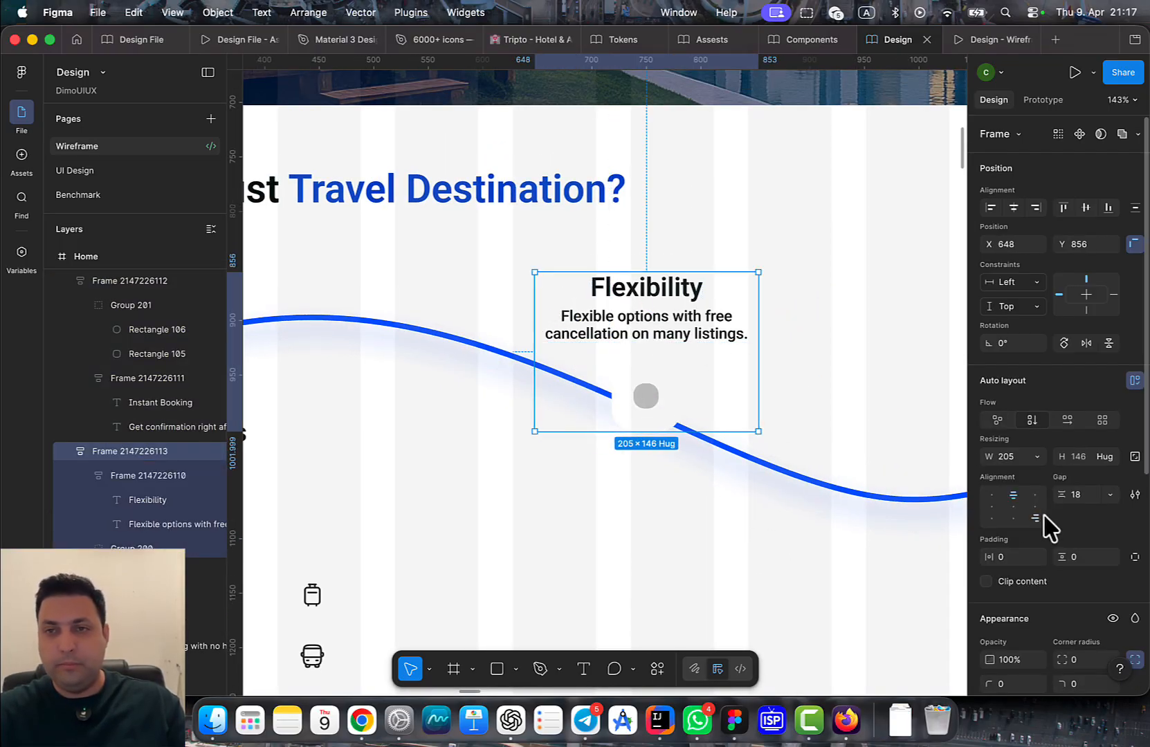
pyautogui.write('12')
pyautogui.press('Return')
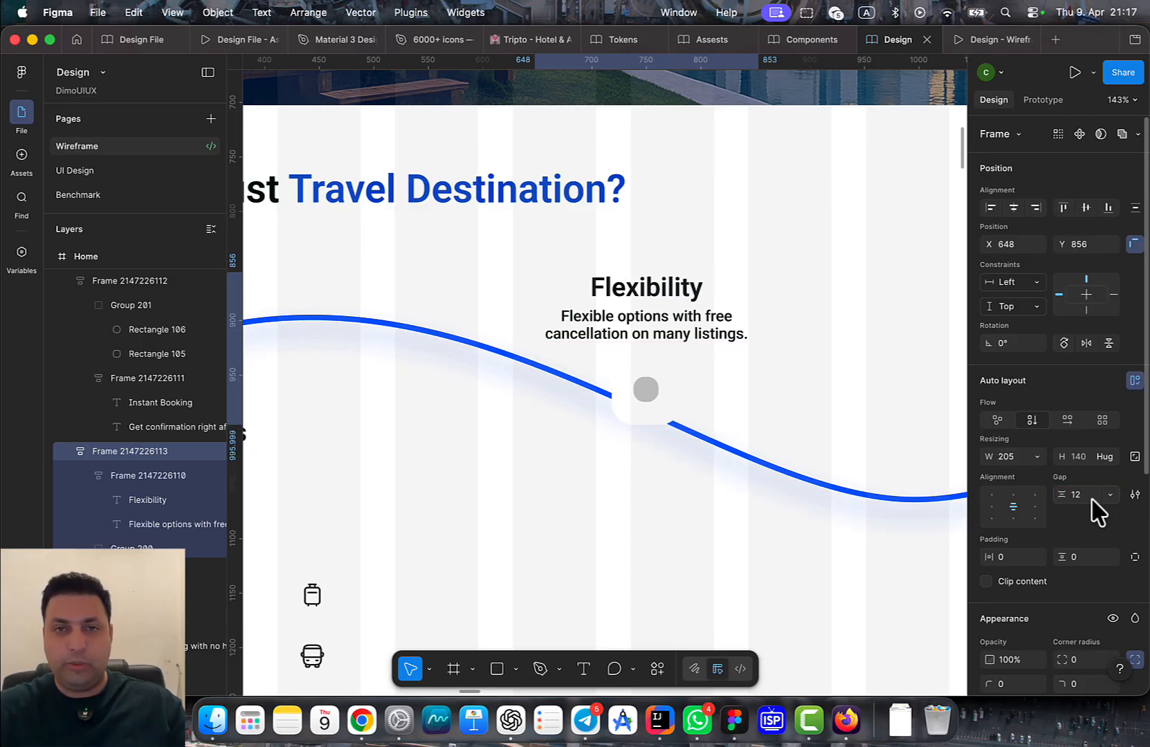
# Lower the Flexibility frame to Y 871 and align it to the horizontal centre of the page
pyautogui.moveTo(663, 334); pyautogui.dragTo(664, 351)
pyautogui.click(1012, 208)
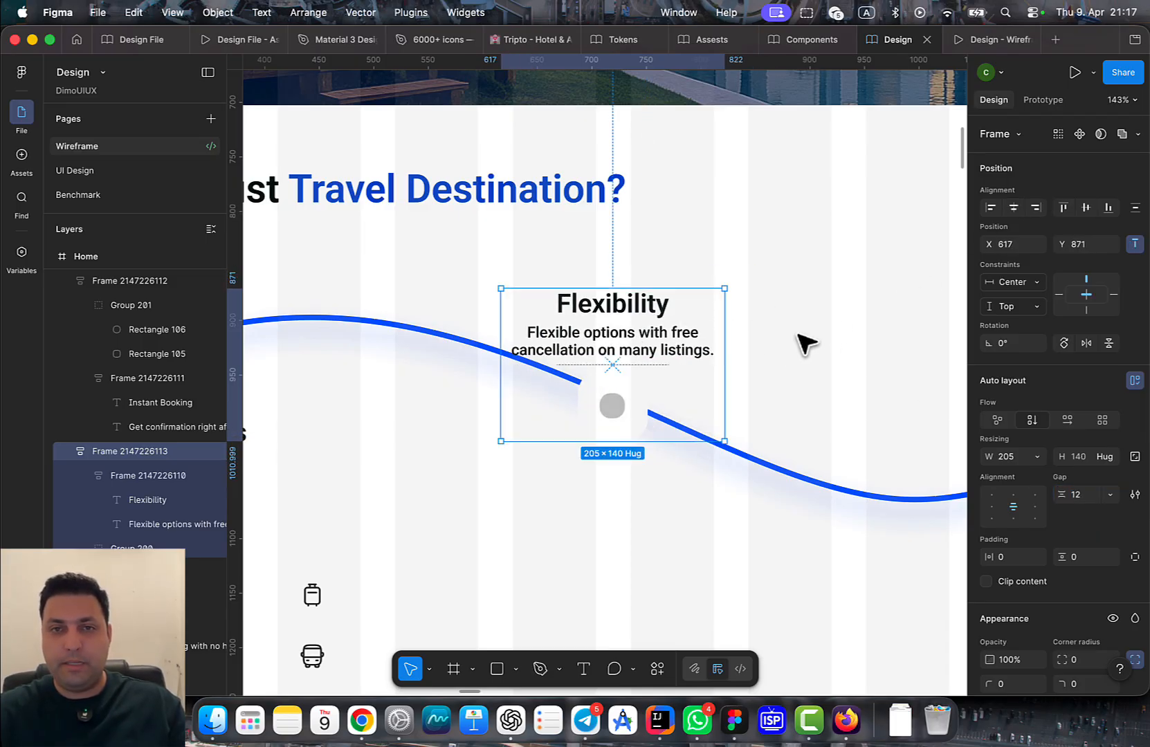
pyautogui.scroll(-5, 723, 382)
pyautogui.click(717, 455)
# Nudge the Flexibility frame right to X 649 so its marker sits on the curve
pyautogui.scroll(5, 682, 440)
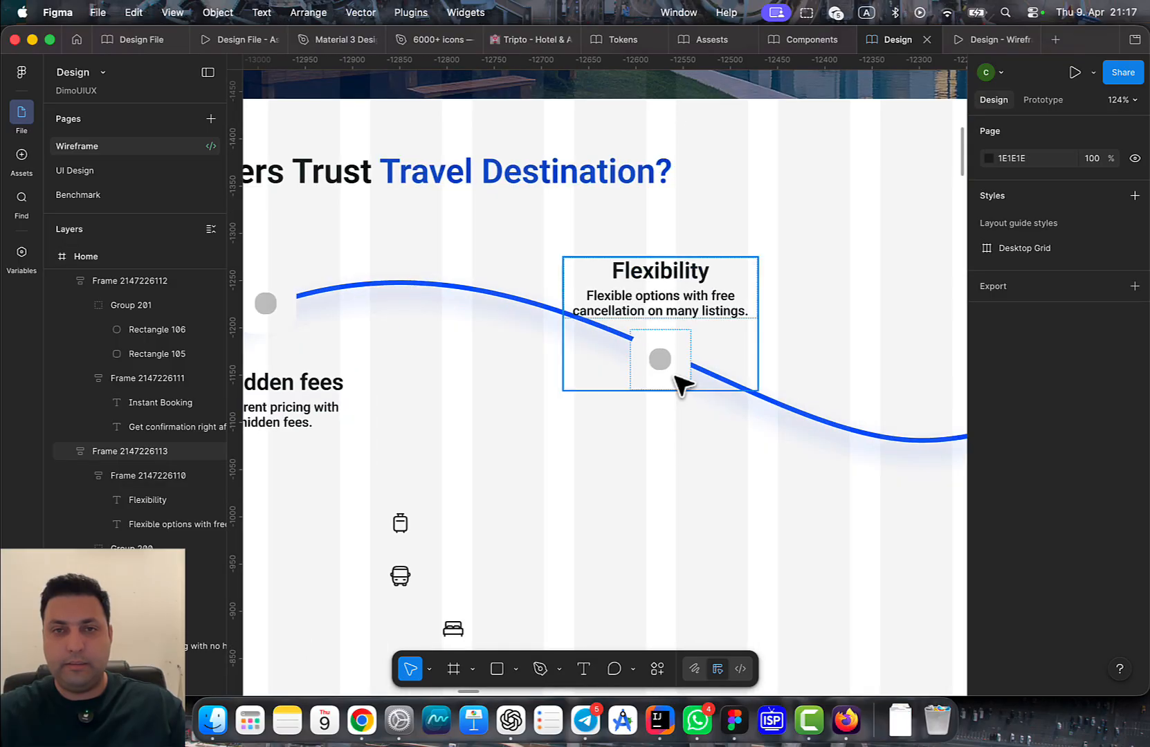
pyautogui.click(674, 375)
pyautogui.hotkey('shift', 'Right')
pyautogui.hotkey('shift', 'Right')
pyautogui.hotkey('shift', 'Right')
pyautogui.hotkey('shift', 'Right')
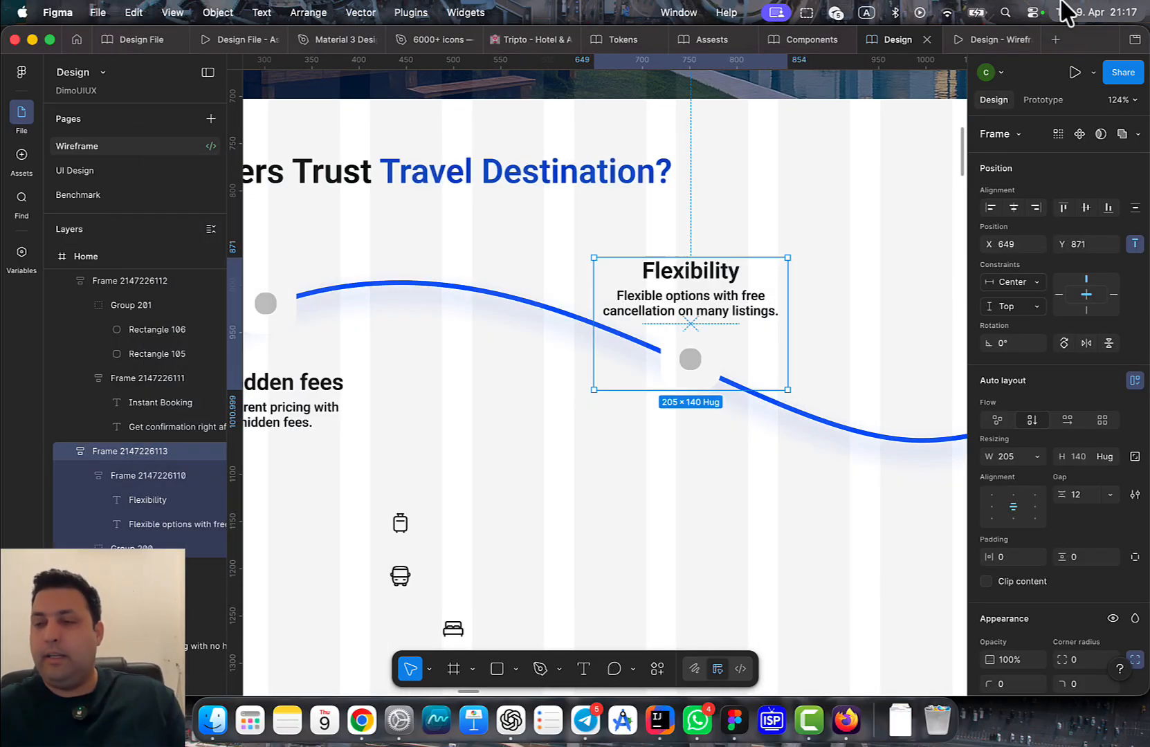
pyautogui.click(1062, 12)
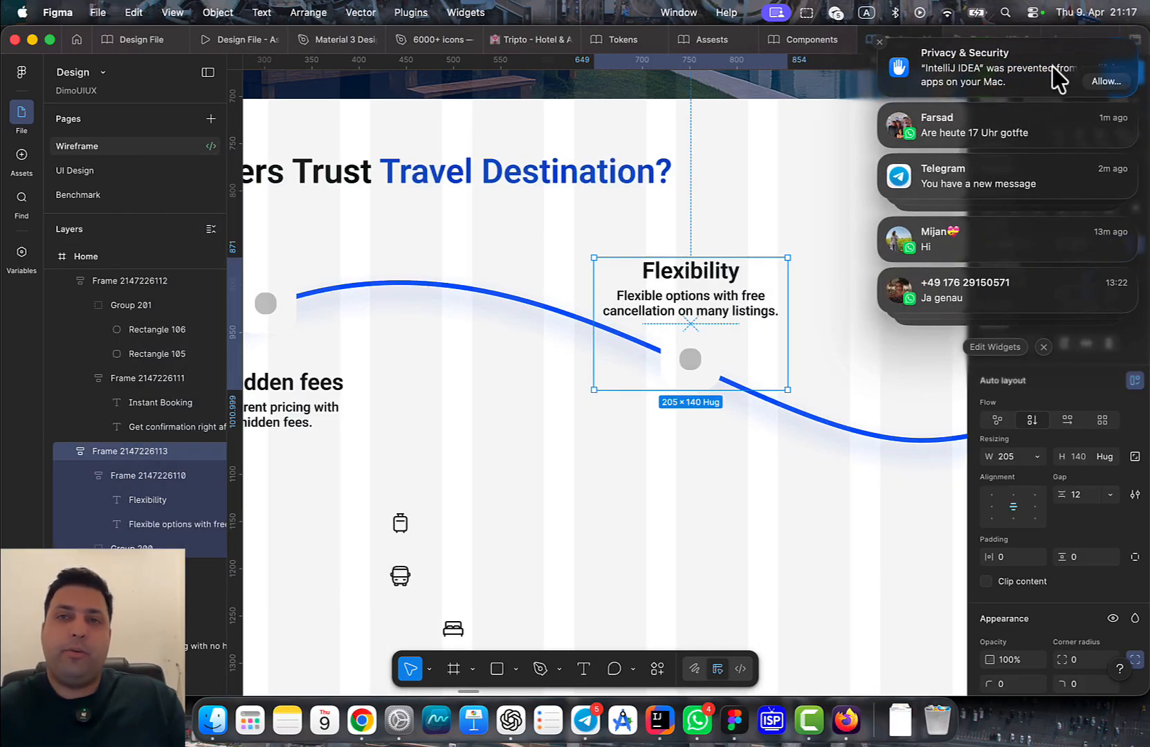
pyautogui.moveTo(1, 746)
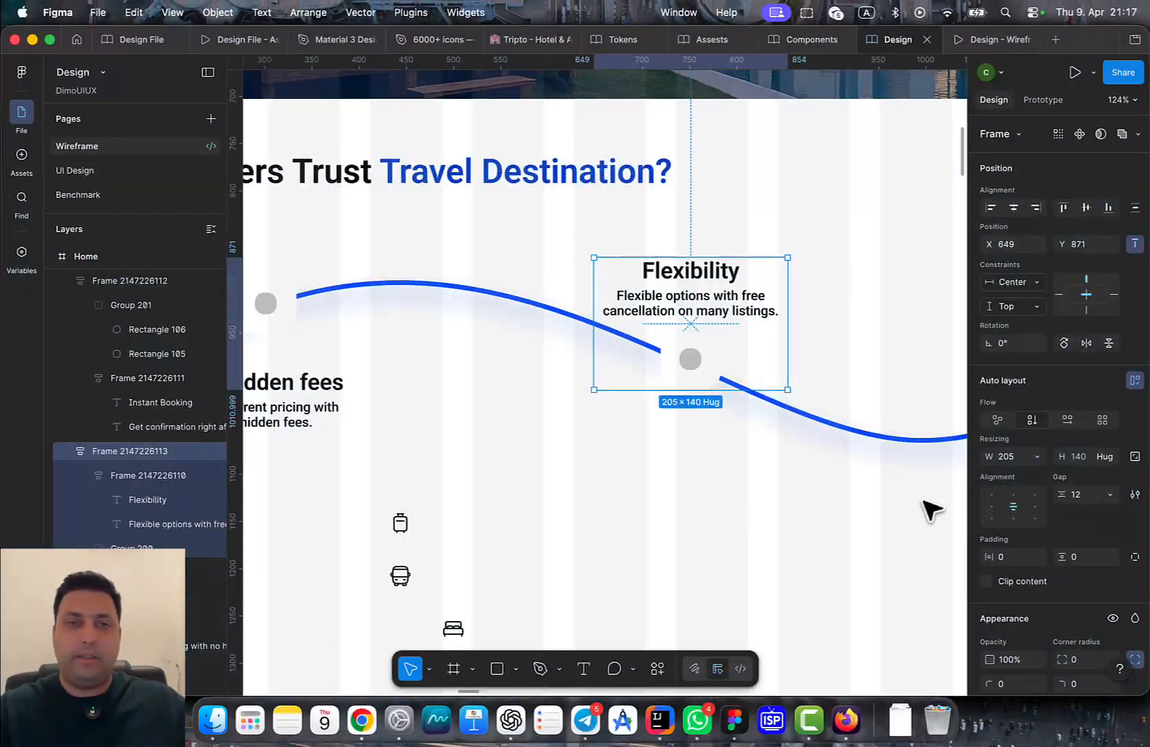
pyautogui.click(615, 500)
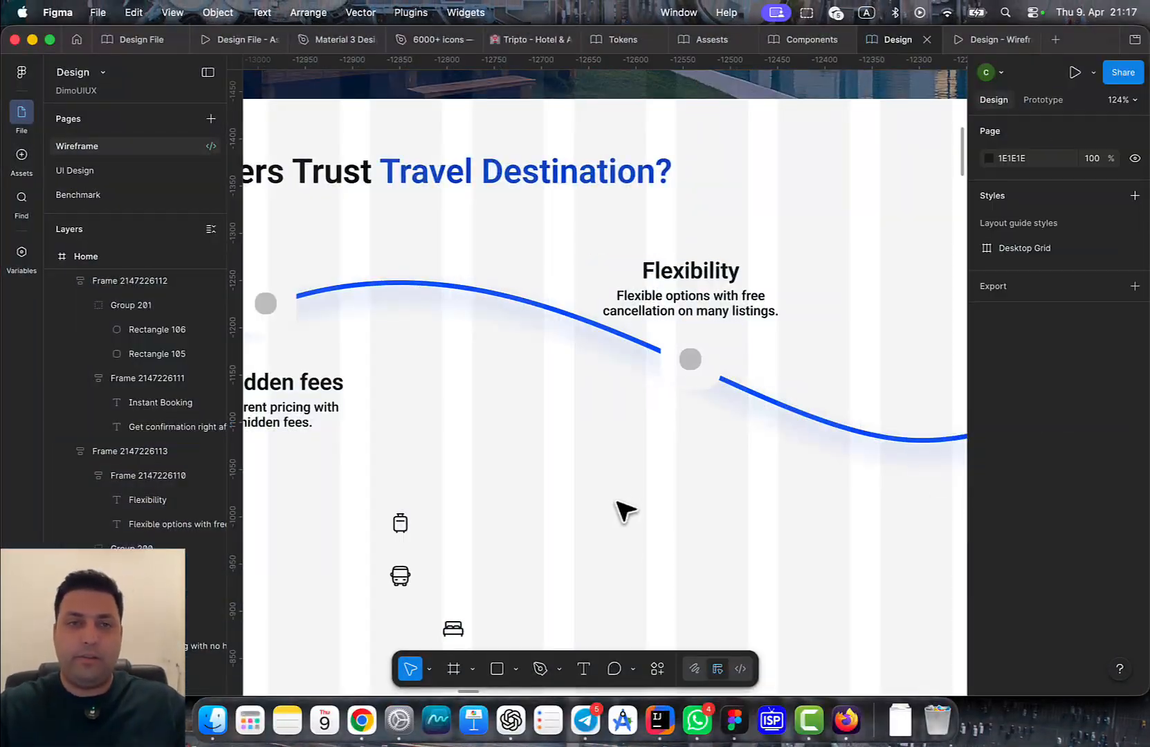
# Combine the No hidden fees text and its marker in an auto layout frame with a gap of 12
pyautogui.scroll(3, 614, 499)
pyautogui.hscroll(-3, 615, 499)
pyautogui.scroll(-3, 513, 588)
pyautogui.click(488, 480)
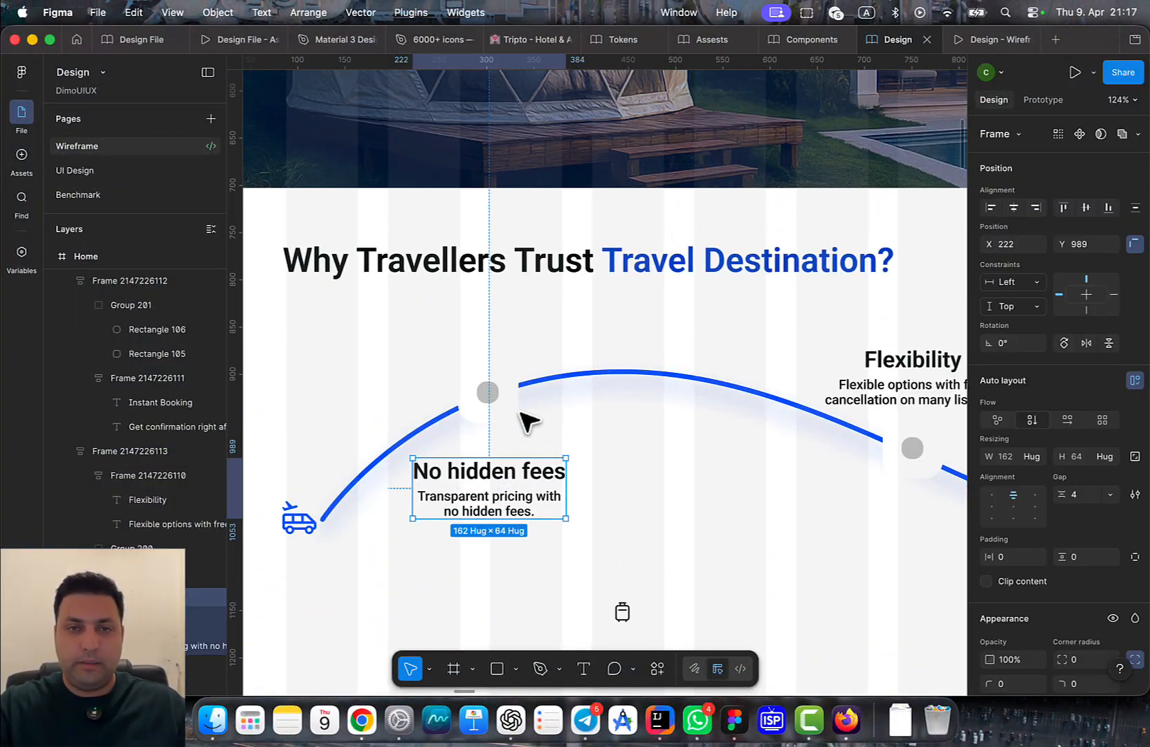
pyautogui.keyDown('shift'); pyautogui.click(500, 393); pyautogui.keyUp('shift')
pyautogui.hotkey('shift', 'a')
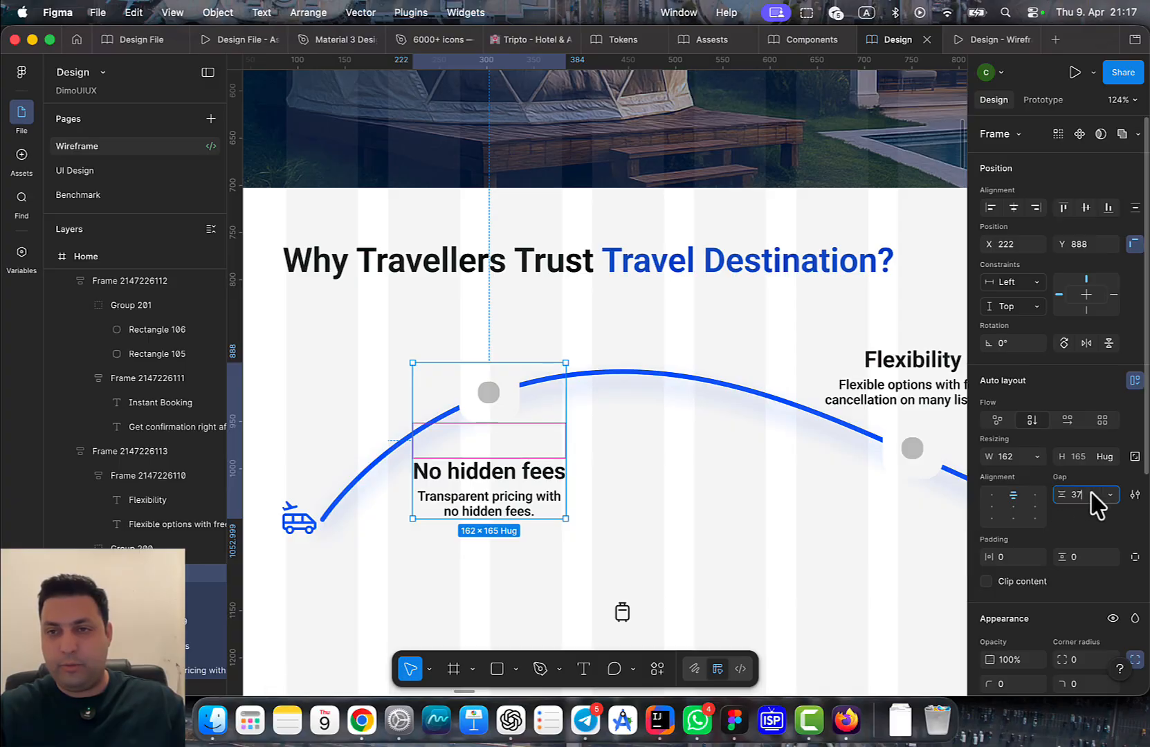
pyautogui.write('12')
pyautogui.press('Return')
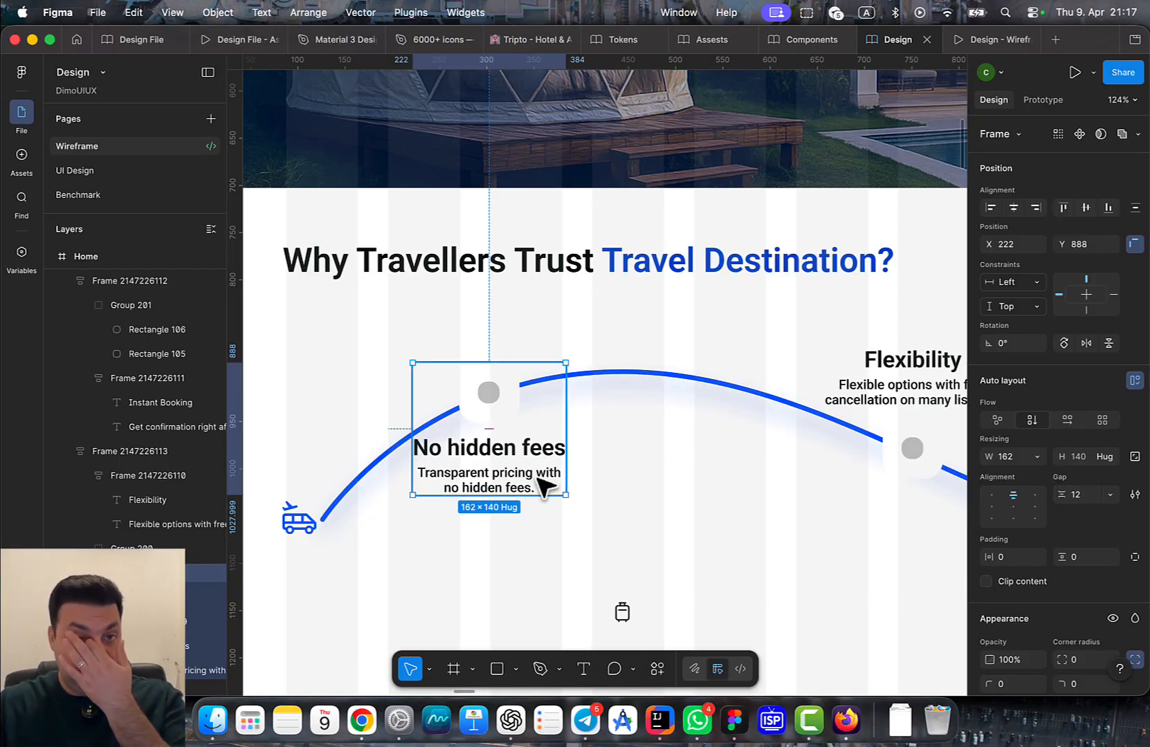
# Move the No hidden fees frame onto the curve at X 240, Y 885 and preview the section in the prototype
pyautogui.moveTo(505, 476); pyautogui.dragTo(523, 473)
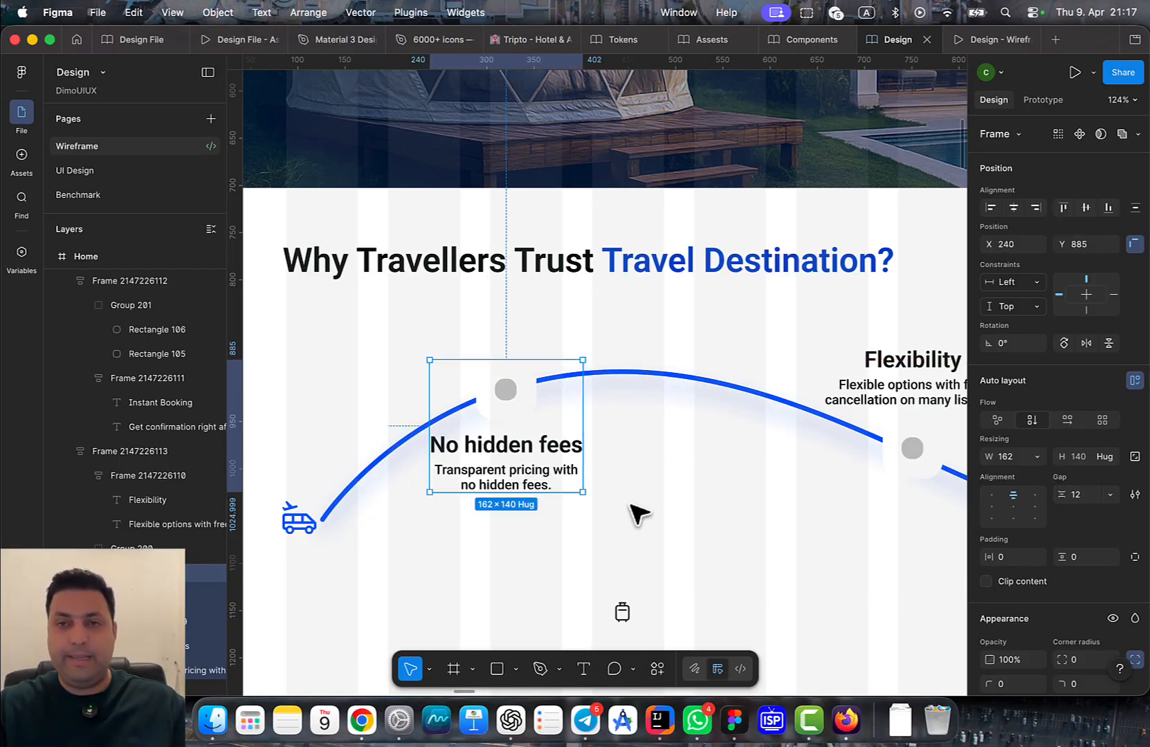
pyautogui.moveTo(636, 506); pyautogui.dragTo(457, 471)
pyautogui.click(958, 40)
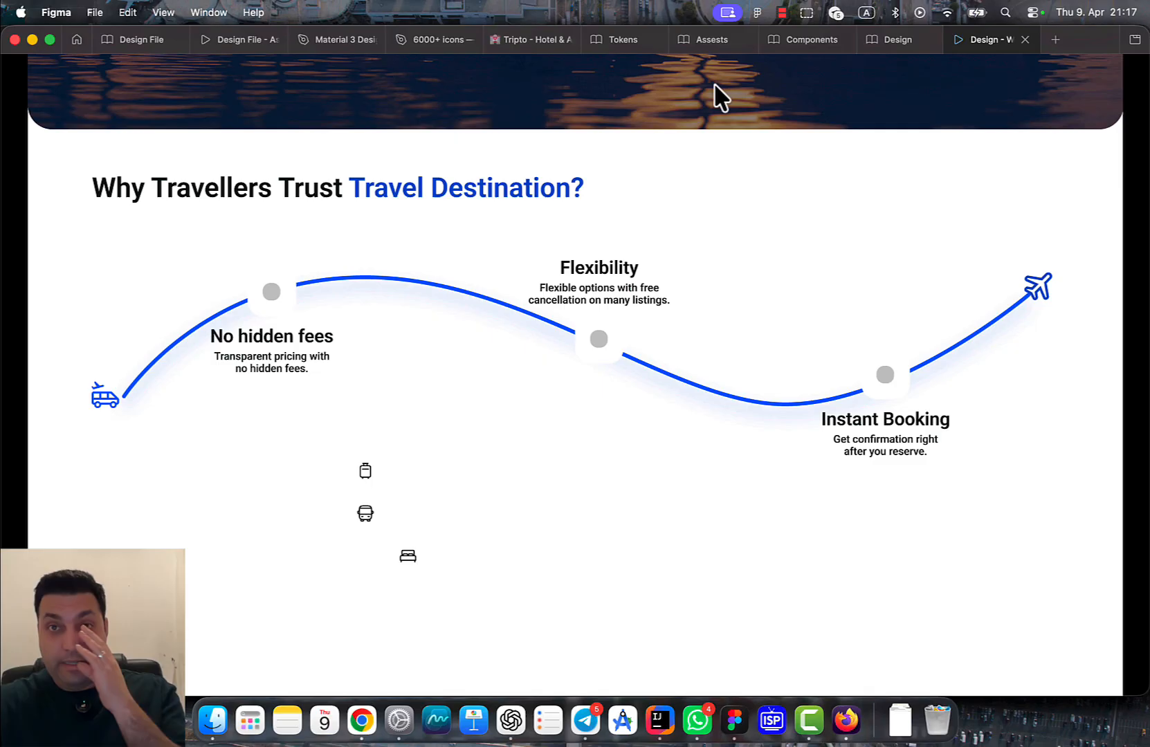
# Return to the design file and set the wave curve's stroke weight to 3
pyautogui.click(896, 39)
pyautogui.click(621, 377)
pyautogui.scroll(-1, 1094, 633)
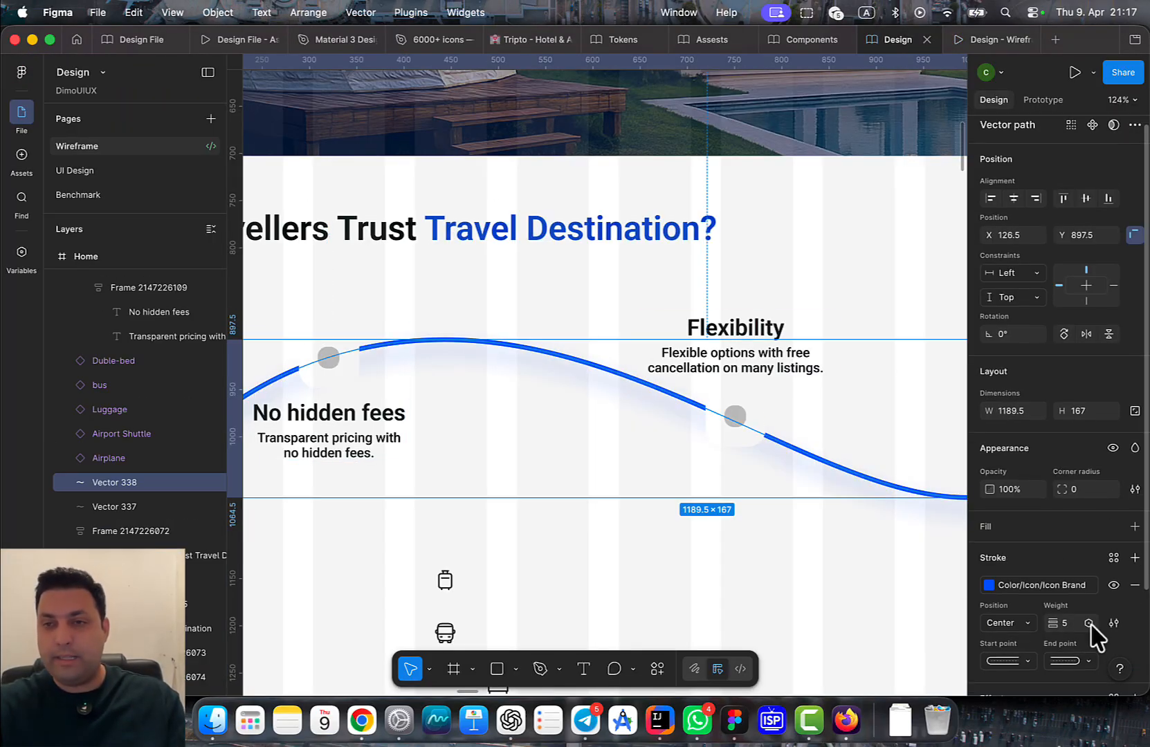
pyautogui.write('3')
pyautogui.press('Return')
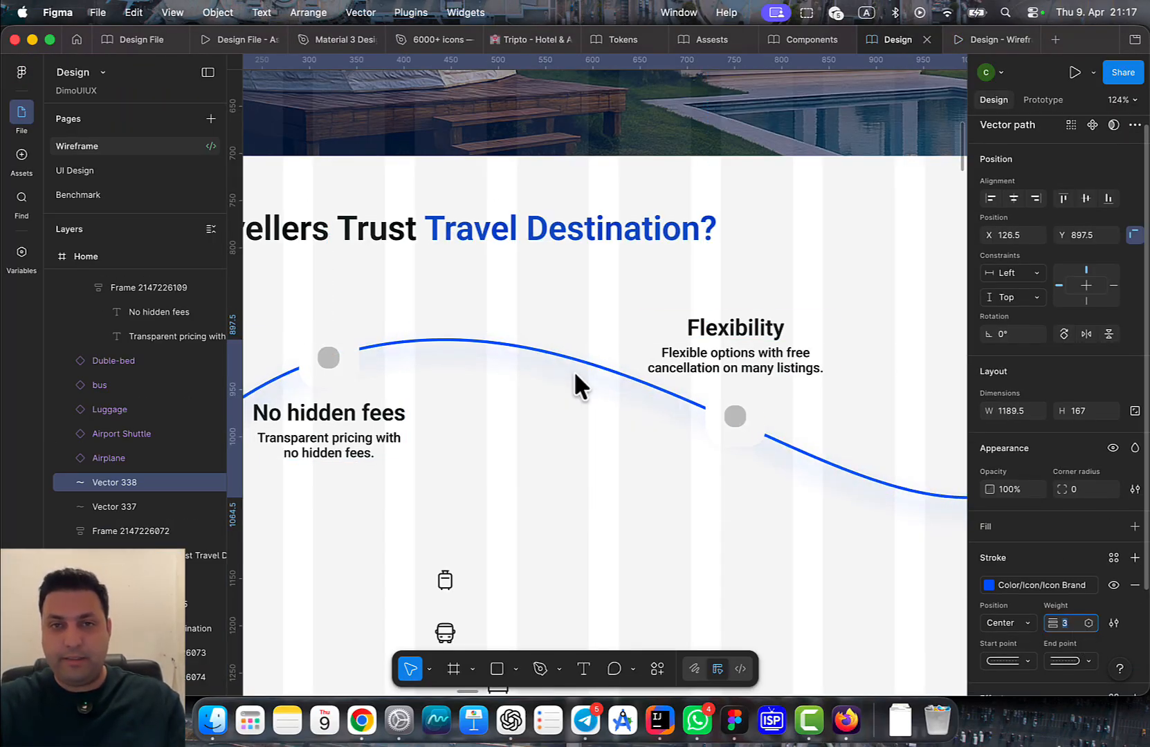
pyautogui.scroll(-5, 920, 517)
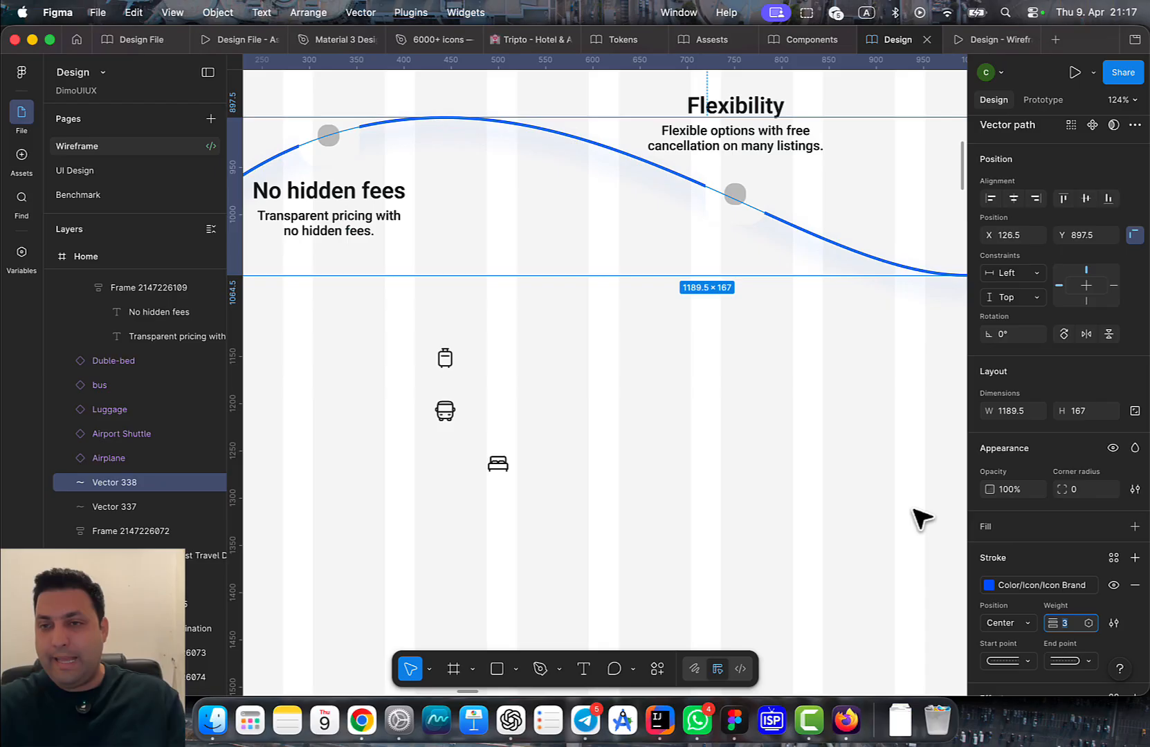
# Try the Dynamic stroke style on the wave curve and undo it
pyautogui.click(1113, 623)
pyautogui.click(924, 543)
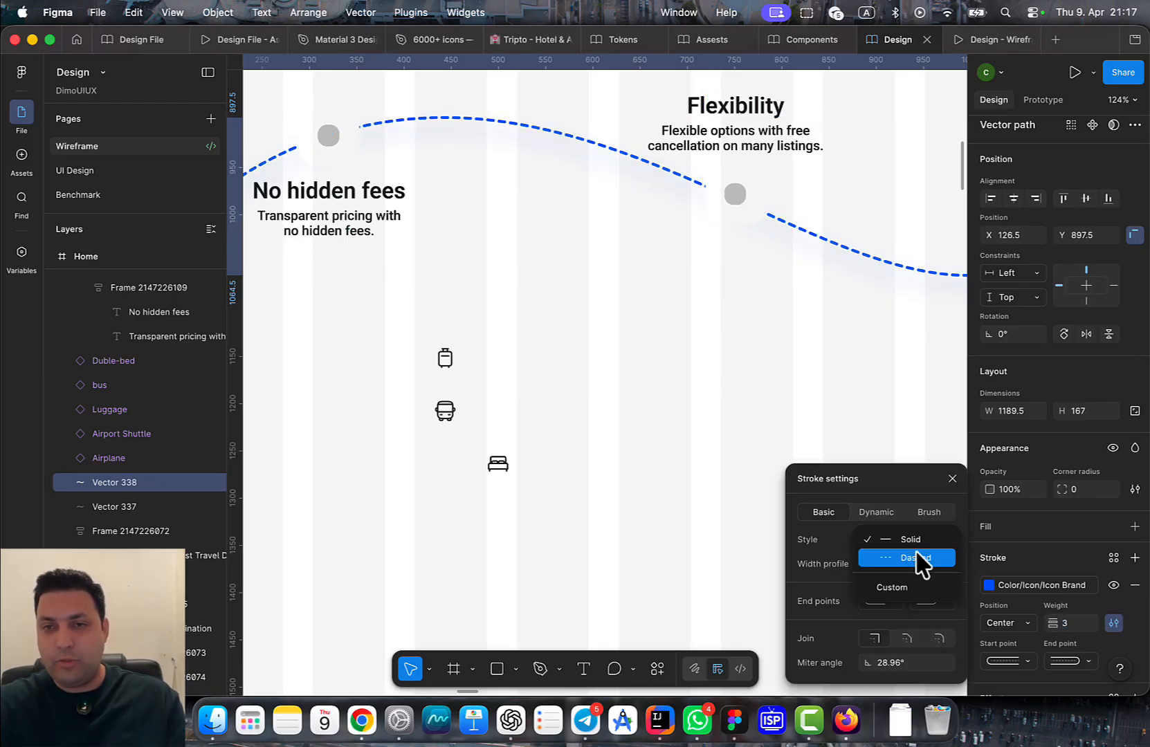
pyautogui.click(876, 514)
pyautogui.click(877, 514)
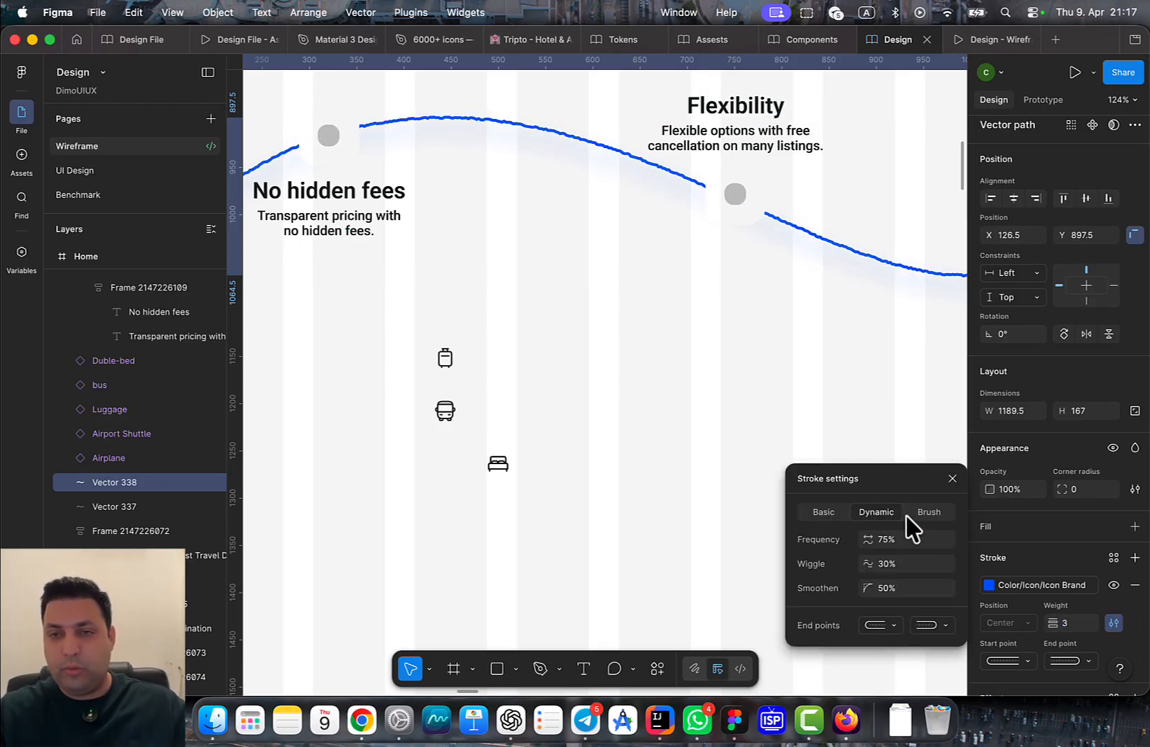
pyautogui.click(879, 533)
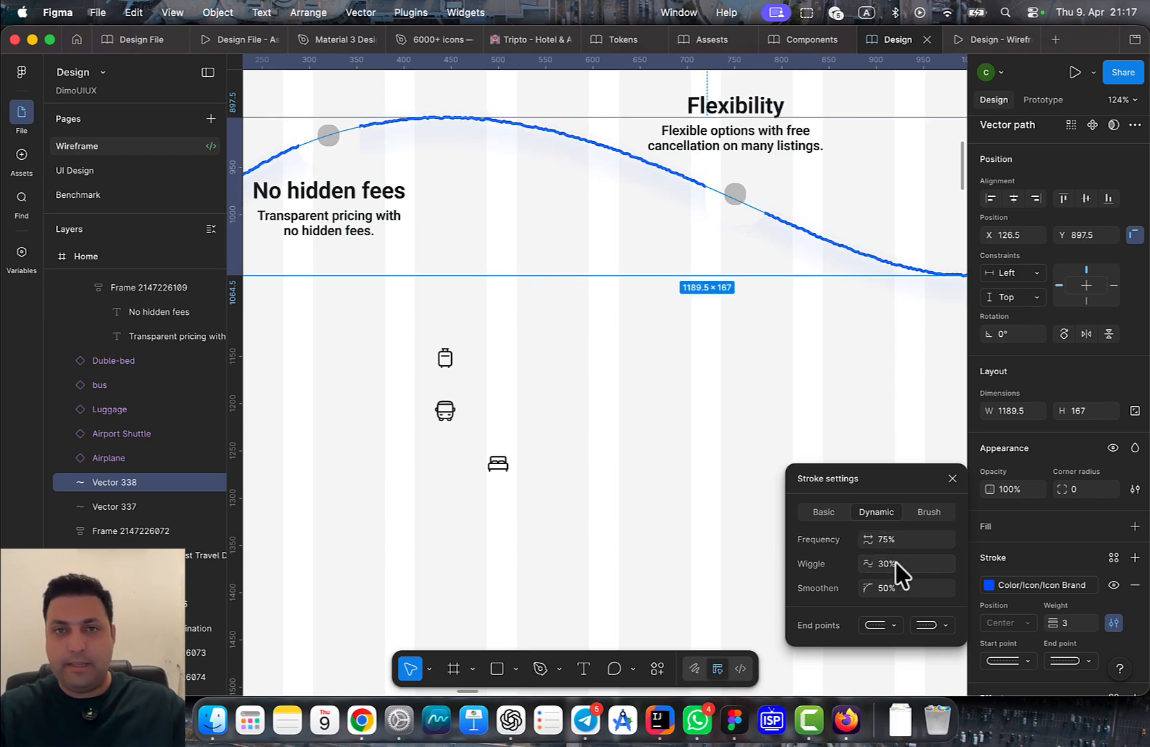
pyautogui.press('super+z')
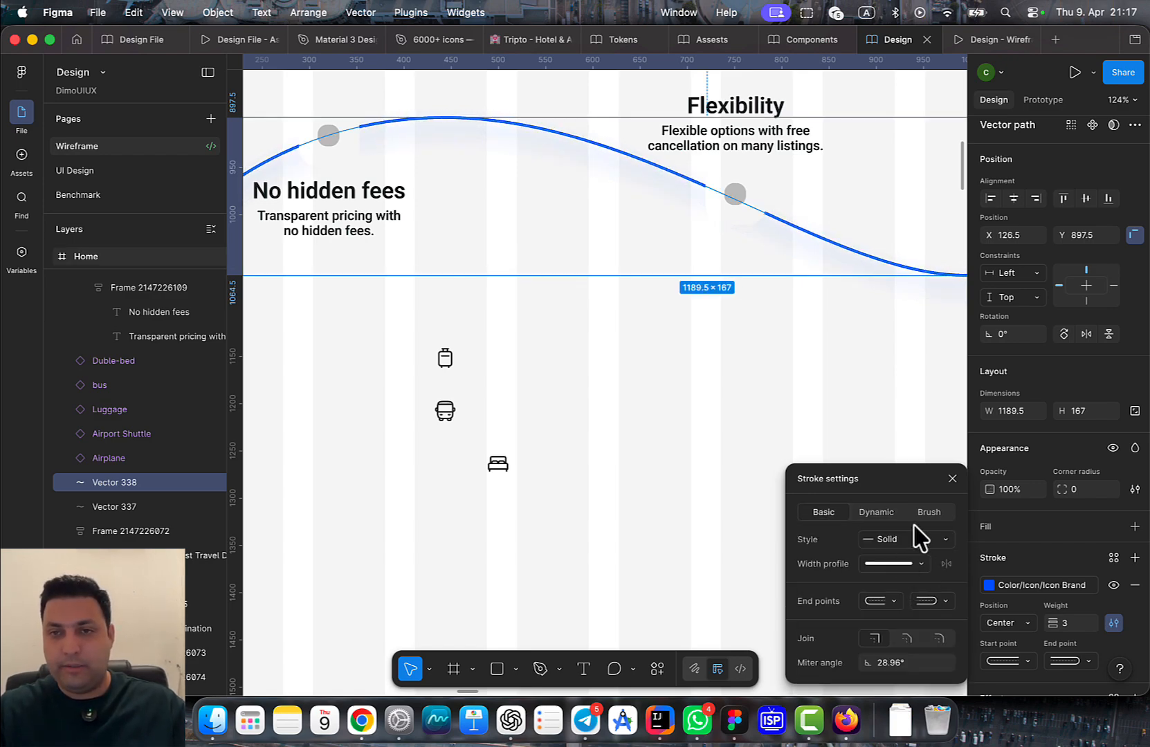
# Try the one-sided taper on the wave curve and replace it with the width profile pointed at both ends
pyautogui.click(919, 563)
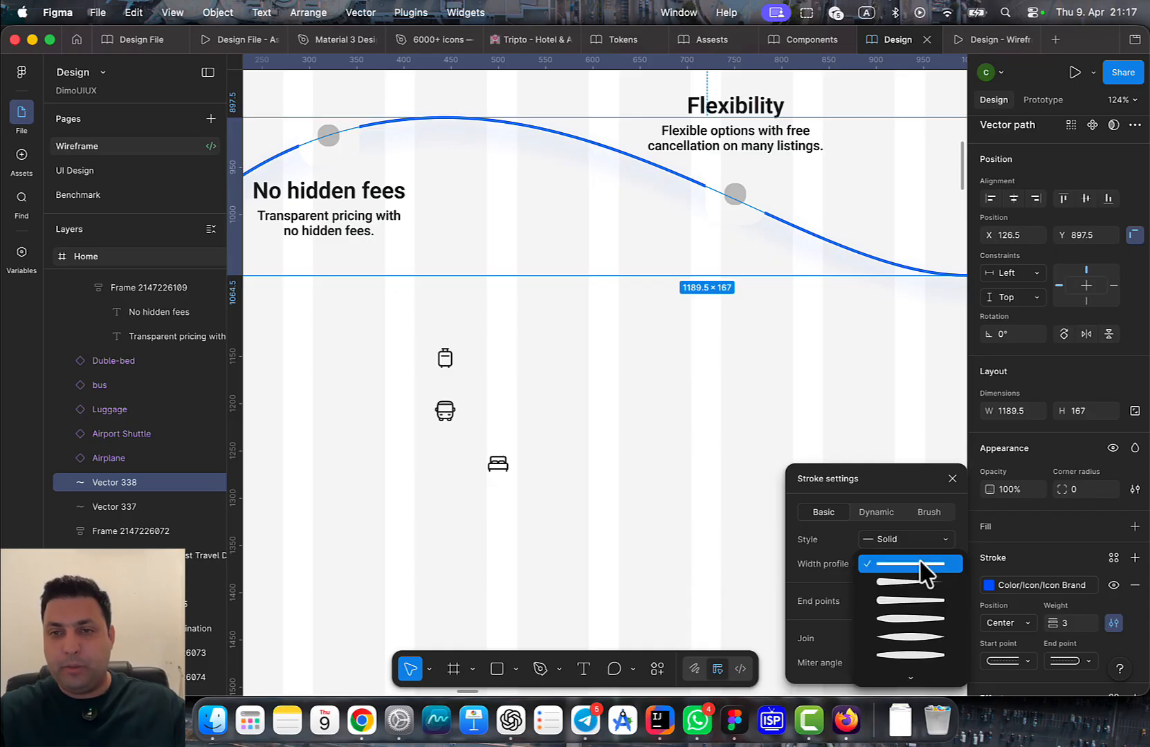
pyautogui.click(917, 562)
pyautogui.click(913, 559)
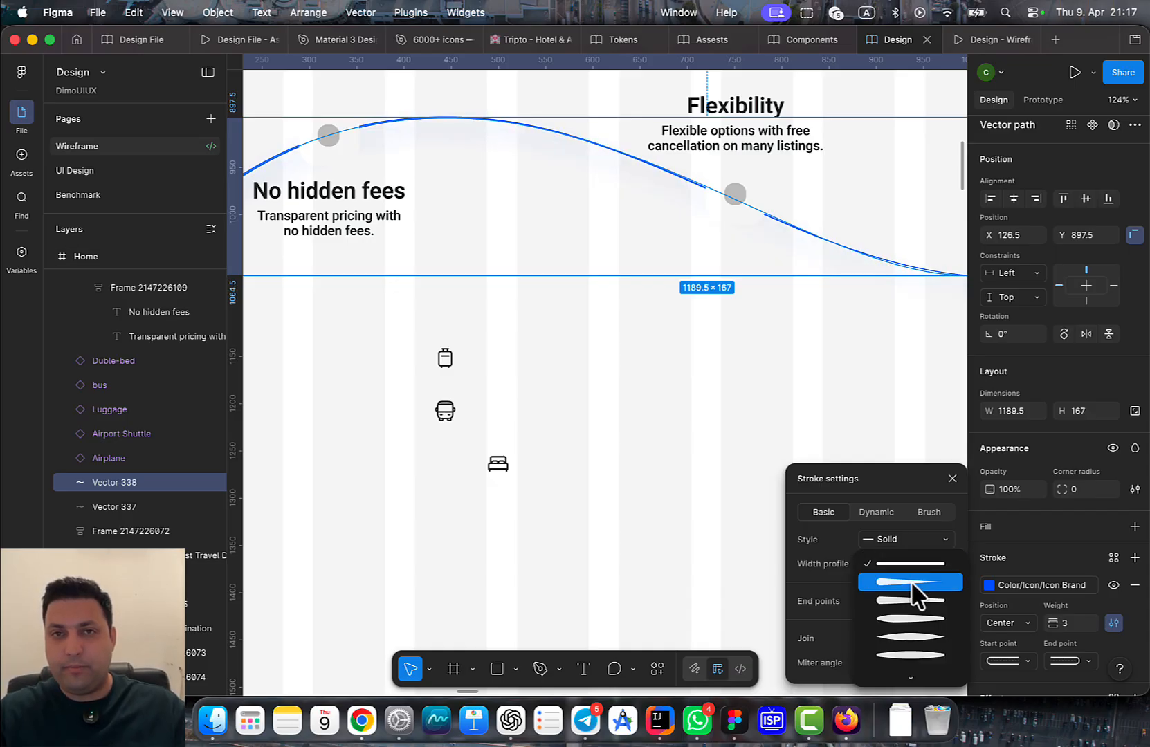
pyautogui.click(911, 581)
pyautogui.keyDown('ctrl'); pyautogui.scroll(-5, 668, 525); pyautogui.keyUp('ctrl')
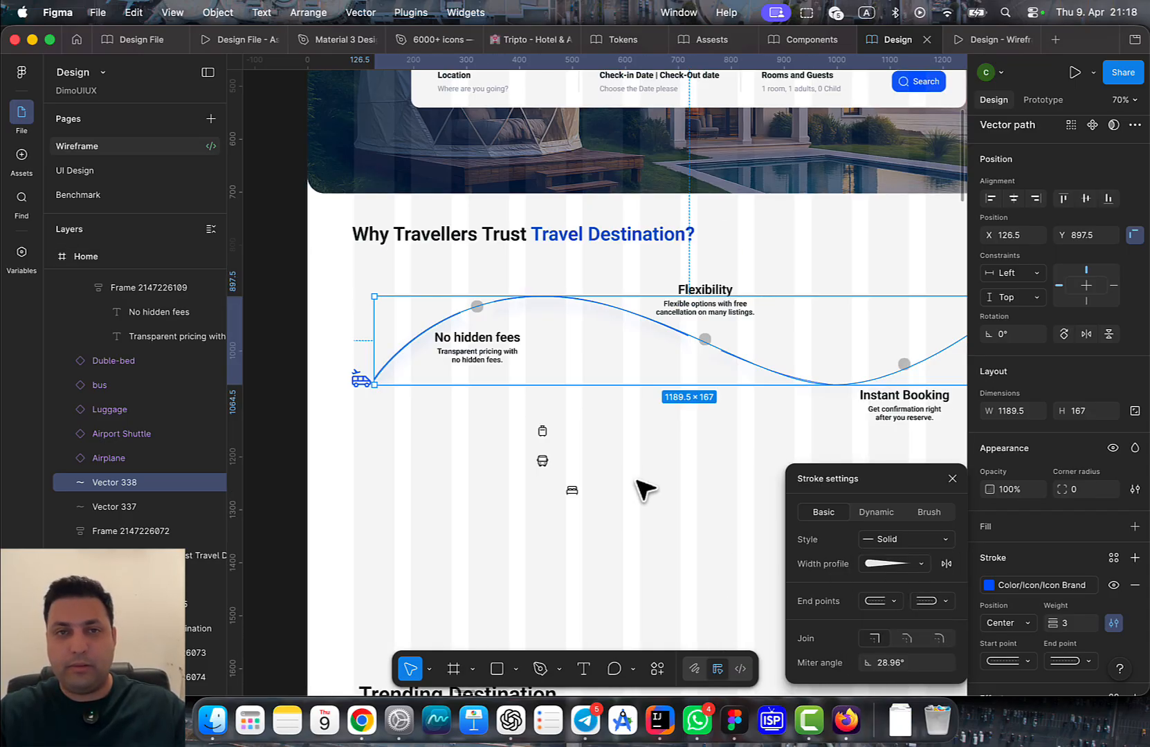
pyautogui.click(918, 568)
pyautogui.click(913, 617)
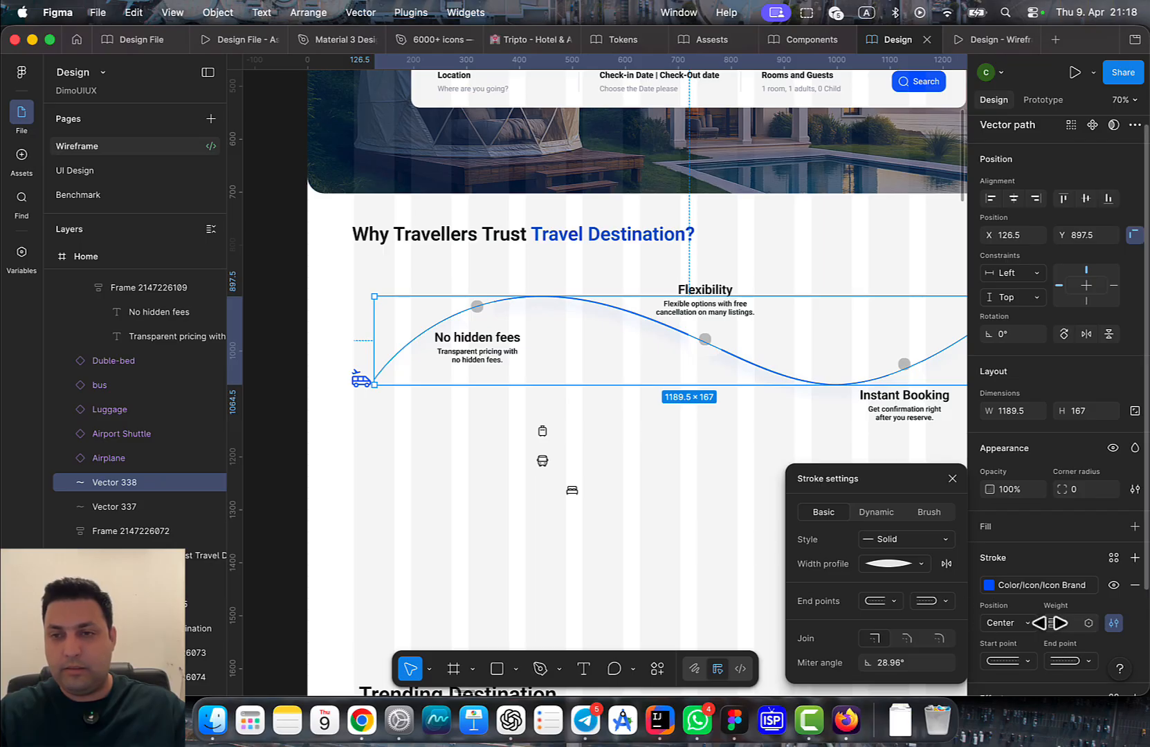
# Set the wave curve's stroke weight to 11 and hide the layout guides
pyautogui.click(1064, 623)
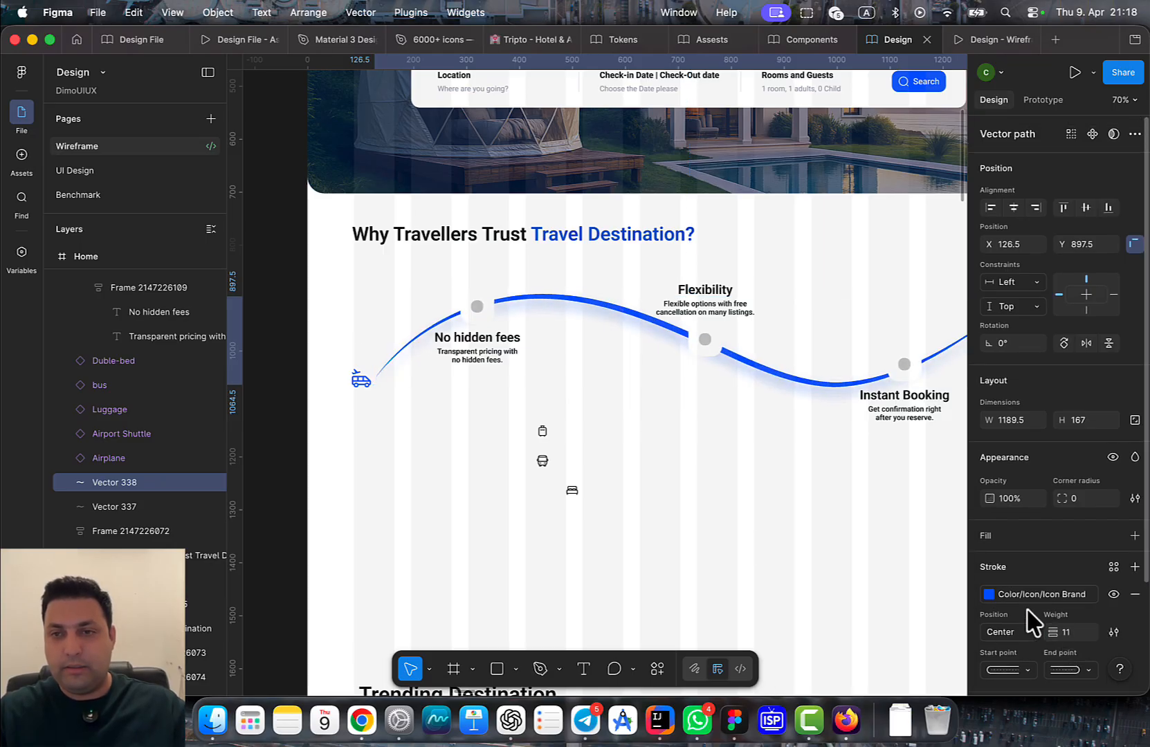
pyautogui.moveTo(740, 444); pyautogui.dragTo(646, 472)
pyautogui.click(747, 511)
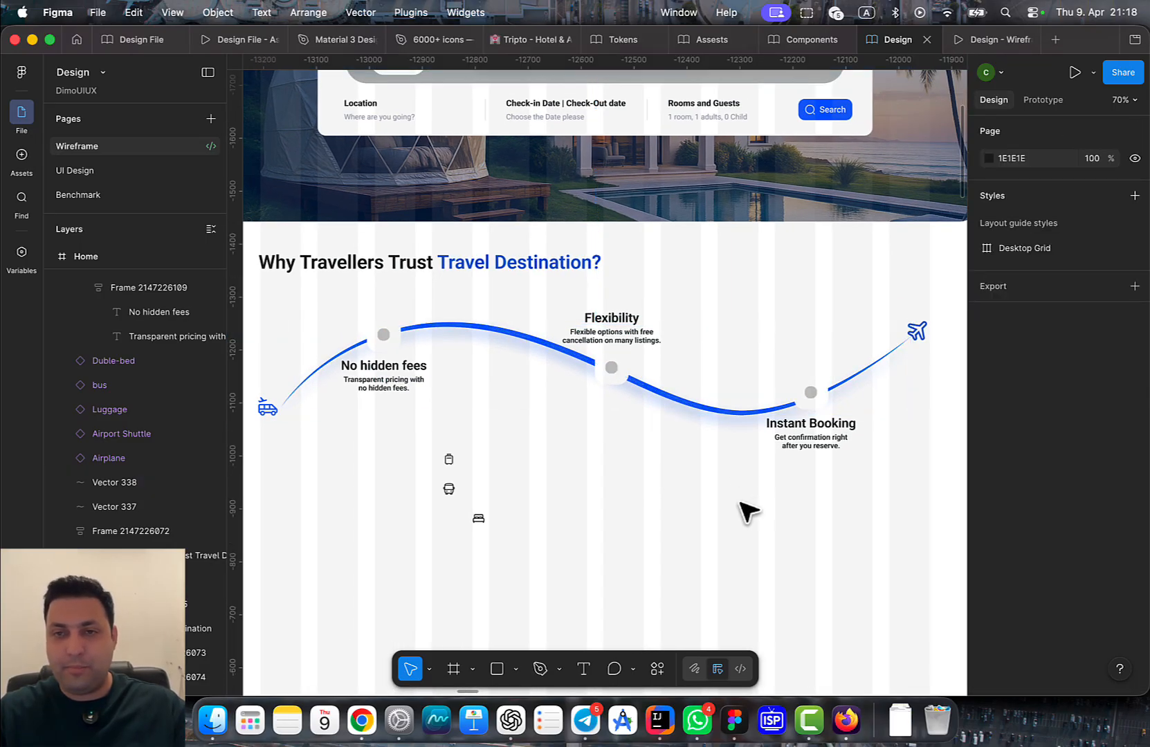
pyautogui.doubleClick(705, 413)
pyautogui.click(773, 487)
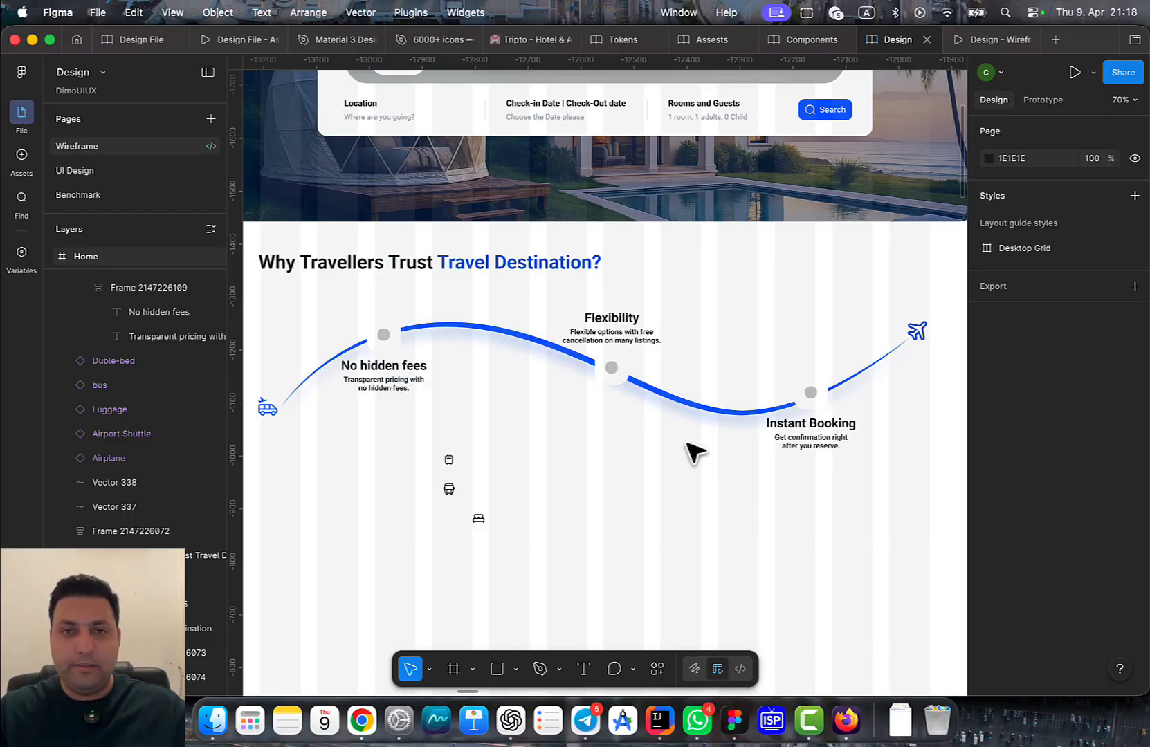
pyautogui.scroll(3, 777, 434)
pyautogui.hotkey('ctrl', 'g')
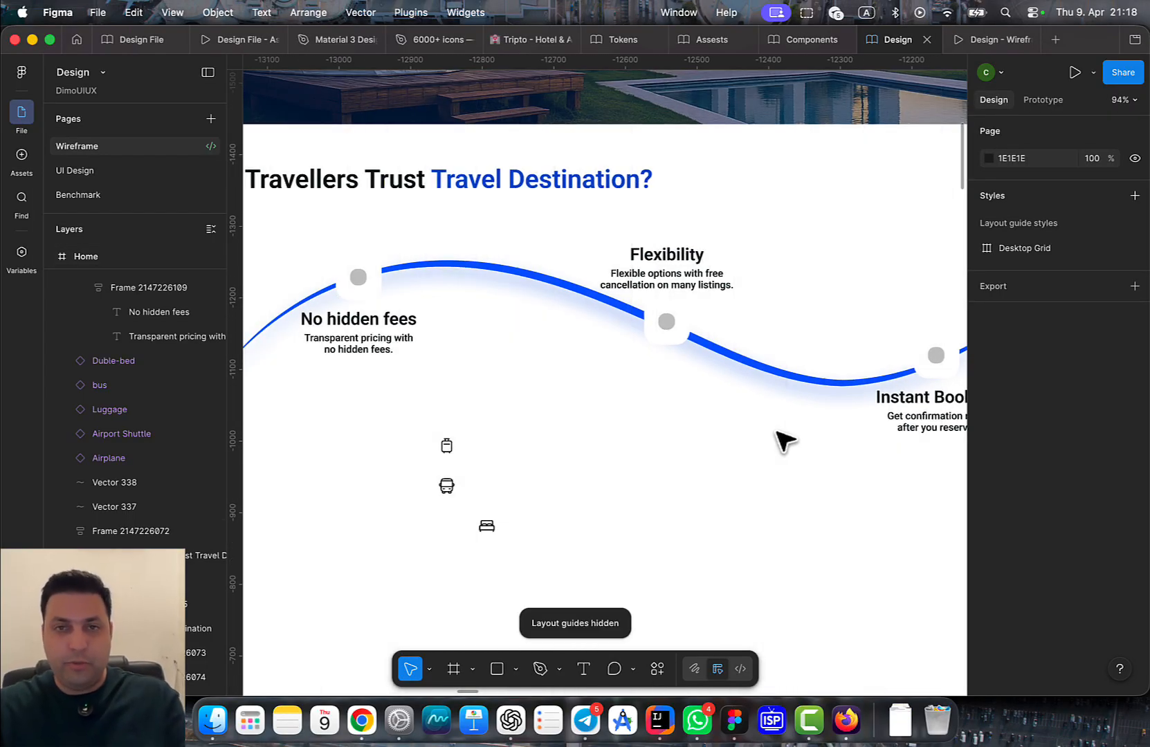
# Try the fuller width profile with blunt ends on the wave curve's stroke
pyautogui.click(765, 340)
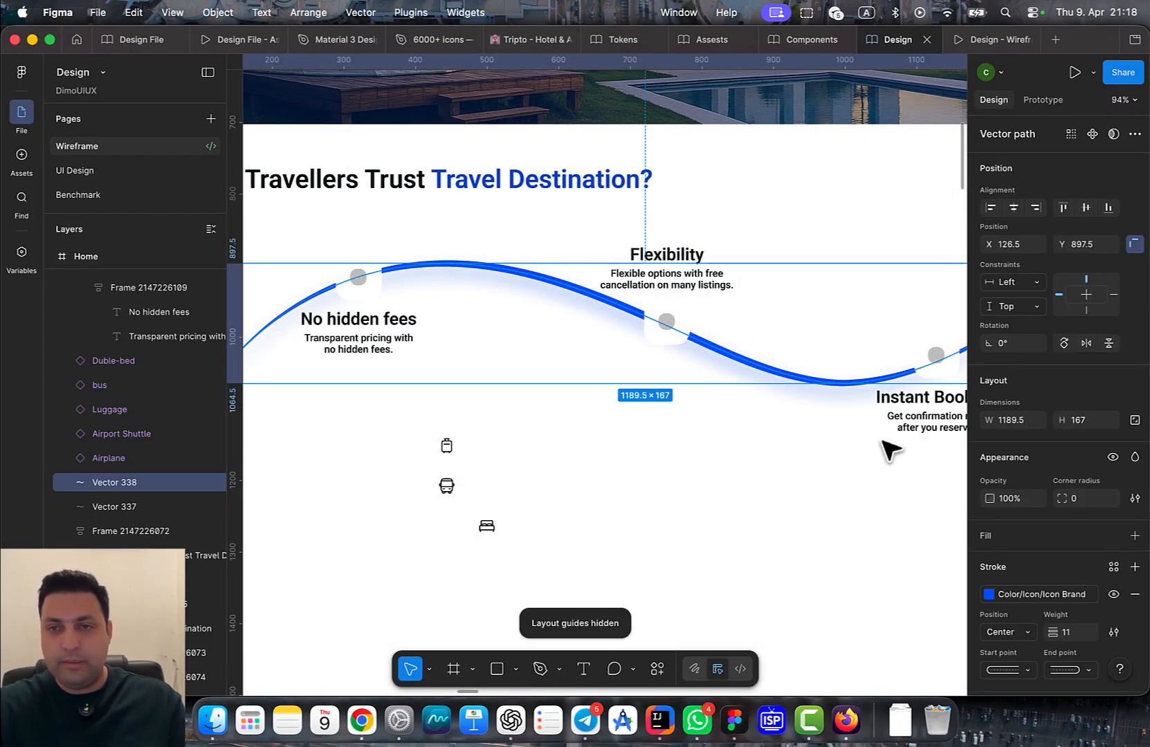
pyautogui.click(1114, 632)
pyautogui.click(920, 561)
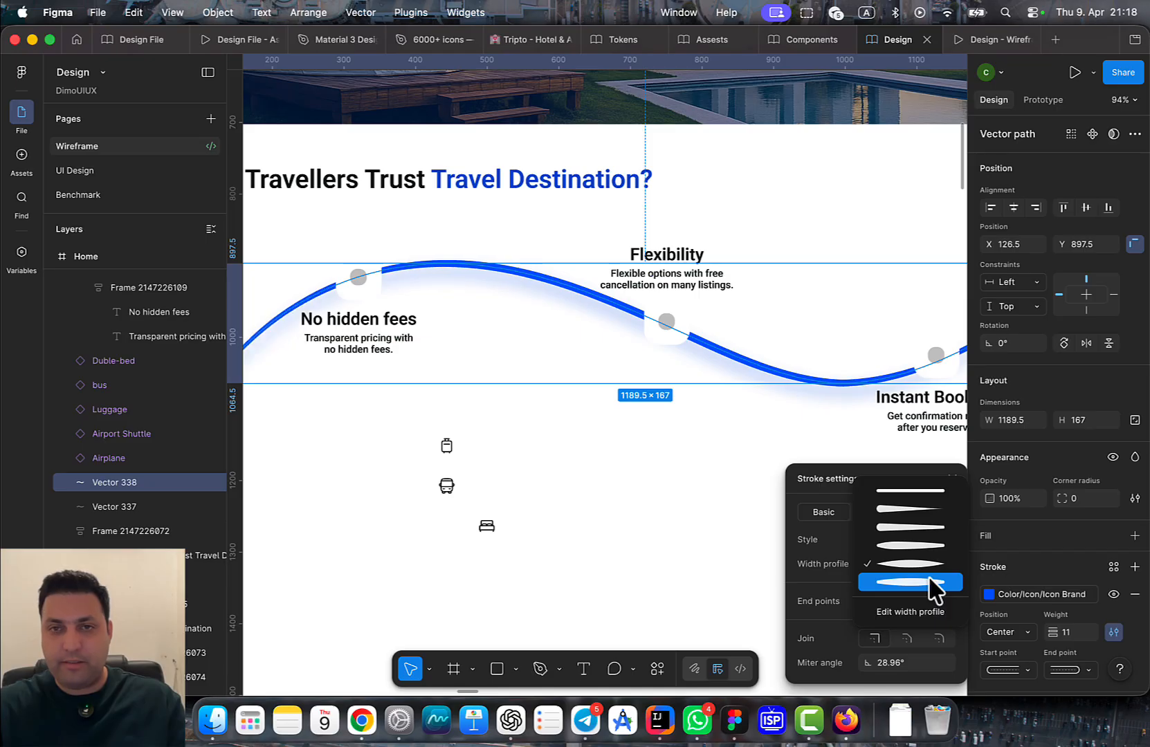
pyautogui.click(929, 581)
pyautogui.click(929, 564)
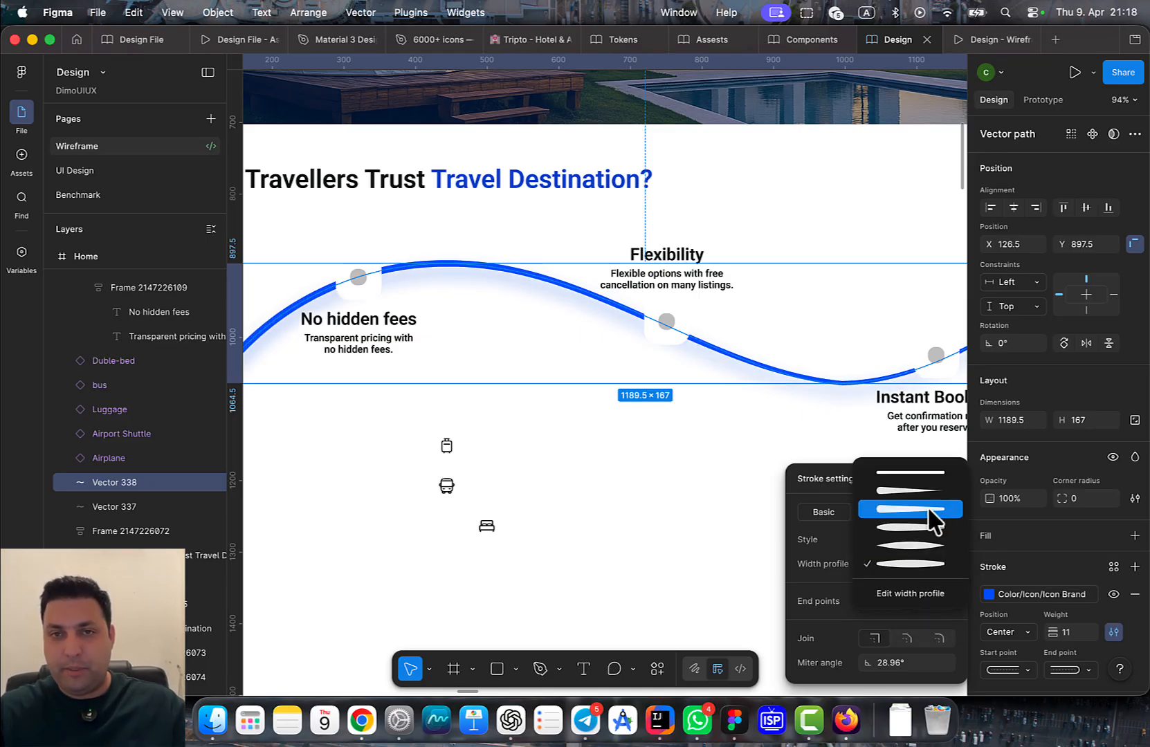
pyautogui.click(920, 544)
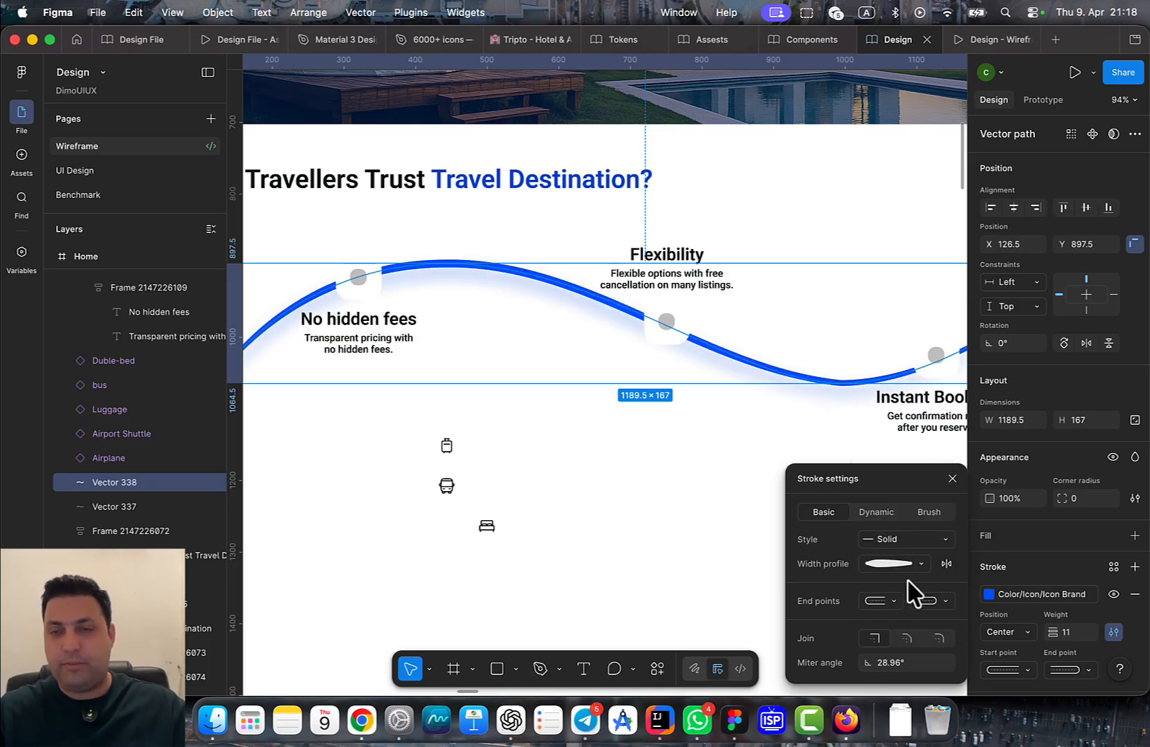
# Change the wave curve's stroke to Dashed with shorter dashes and round dash caps
pyautogui.click(935, 539)
pyautogui.click(919, 559)
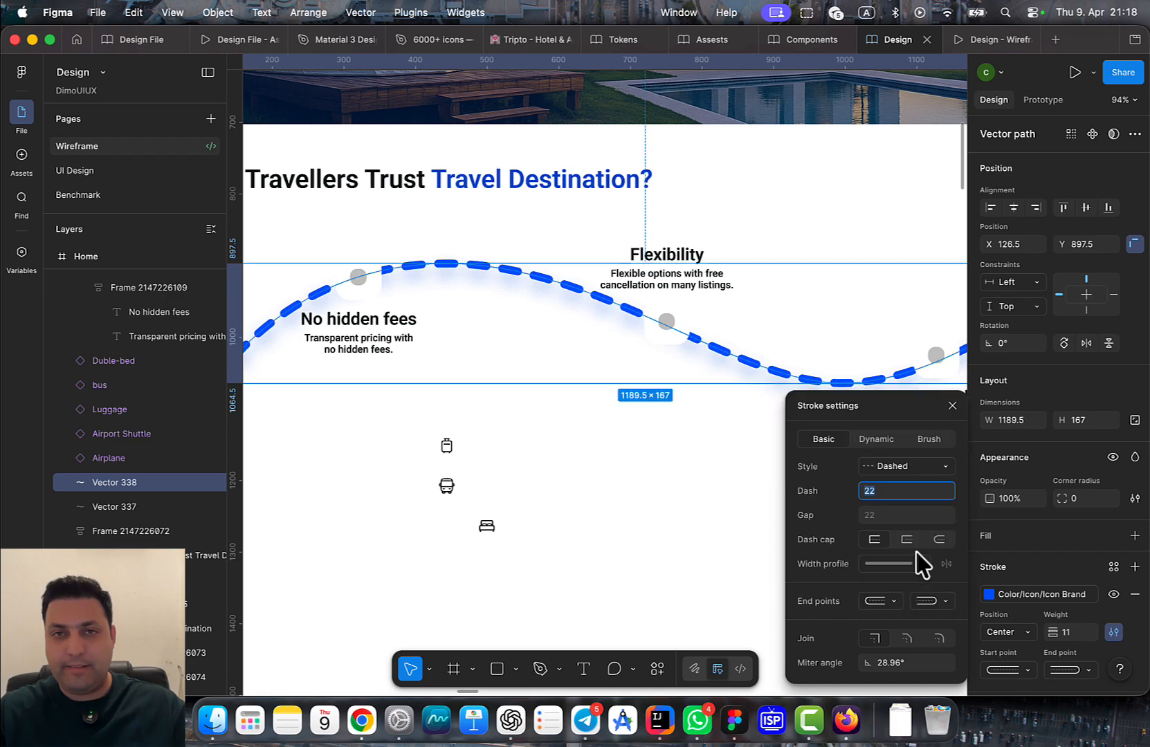
pyautogui.moveTo(899, 492)
pyautogui.mouseDown()
pyautogui.moveTo(906, 502)
pyautogui.moveTo(874, 492)
pyautogui.mouseUp()
pyautogui.click(648, 501)
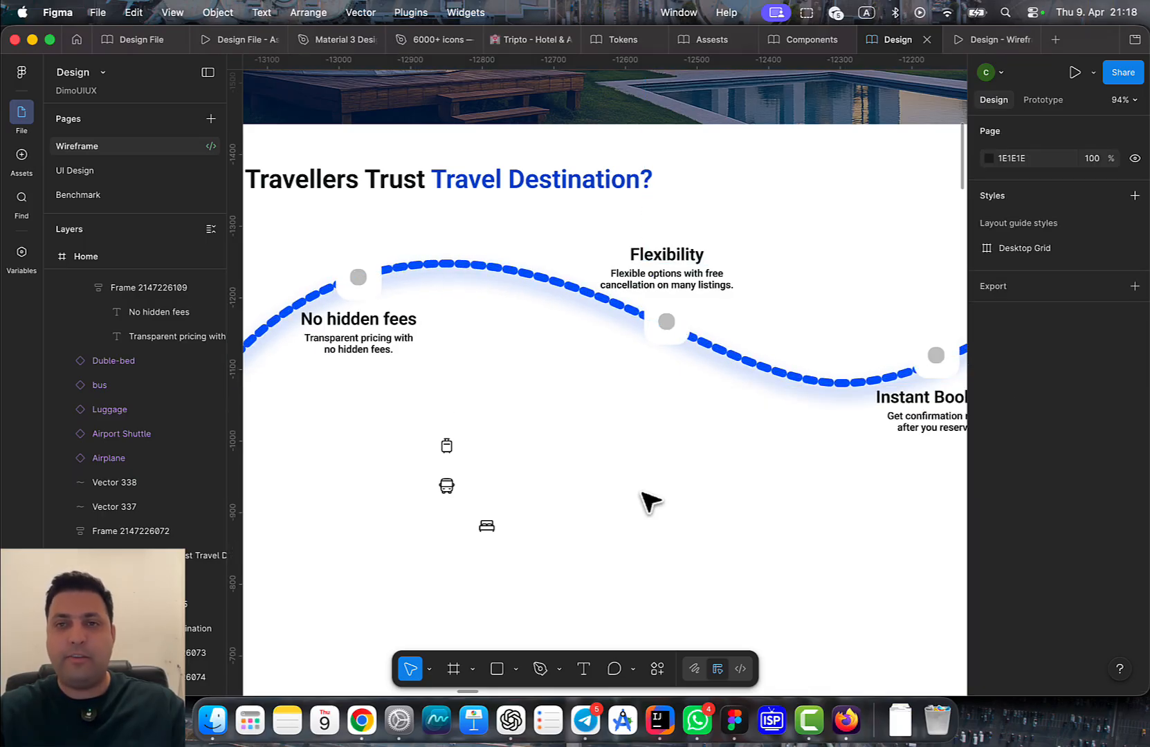
# Set the dashed curve's stroke weight to 4 and shorten its dashes to suit the thinner line
pyautogui.click(802, 382)
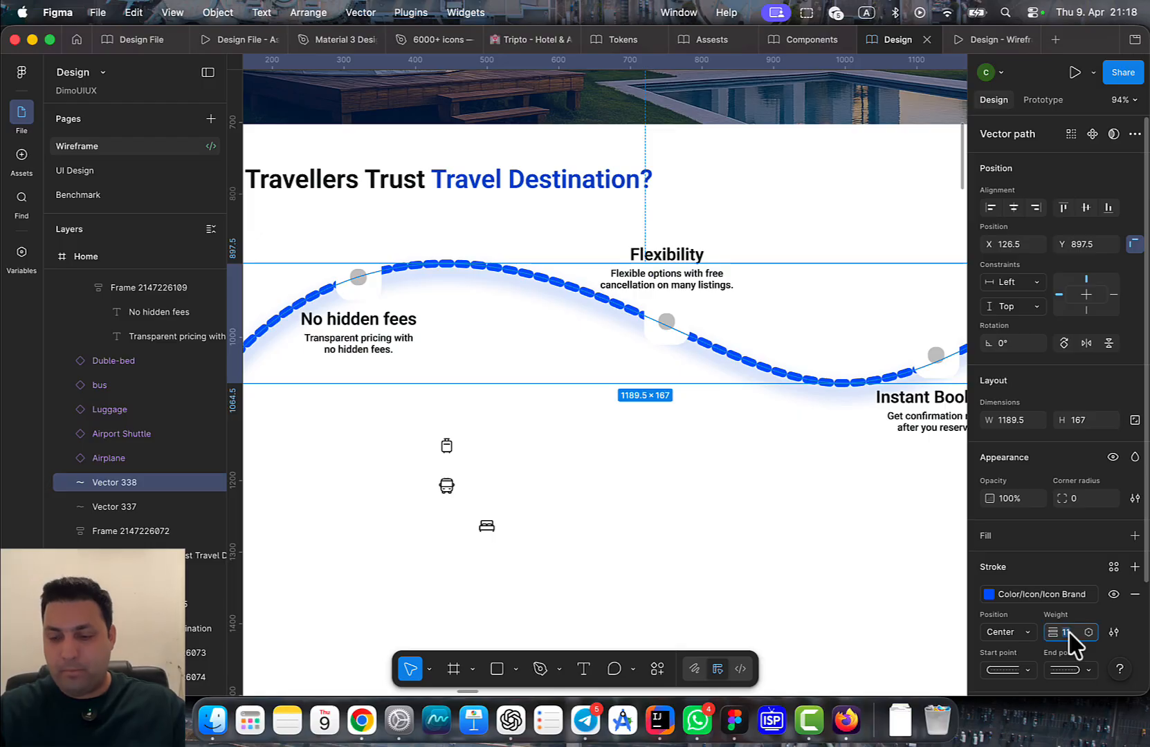
pyautogui.write('3')
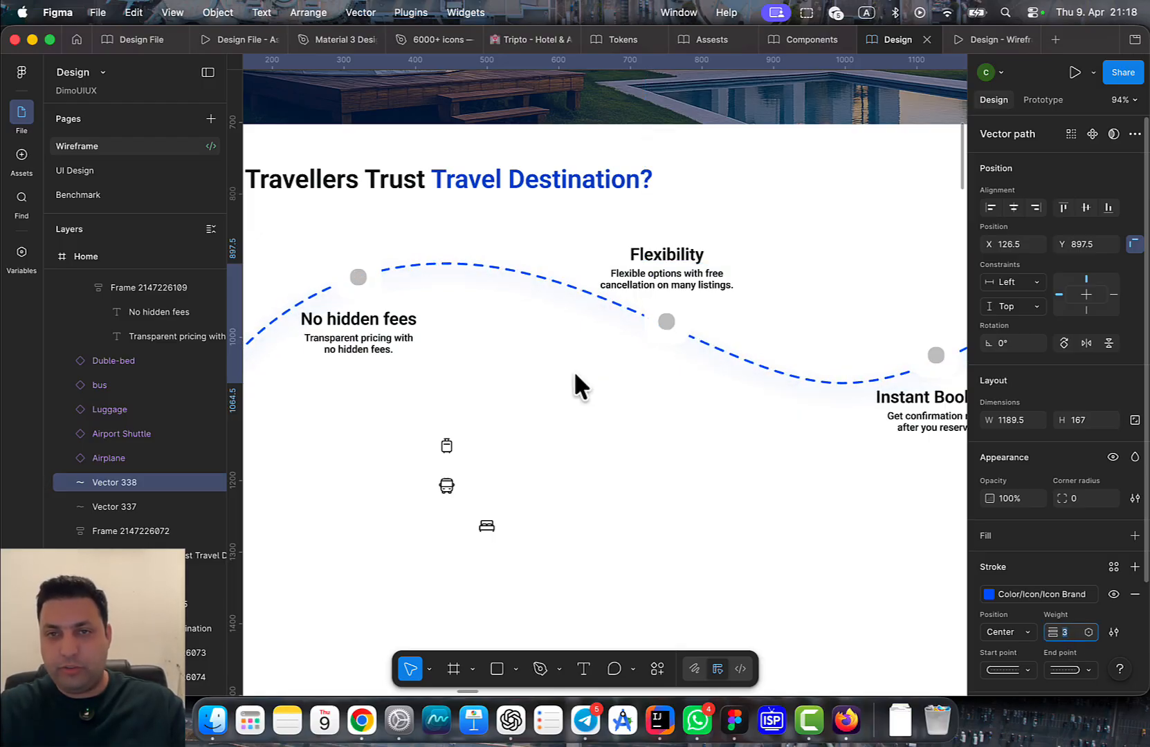
pyautogui.press('Up')
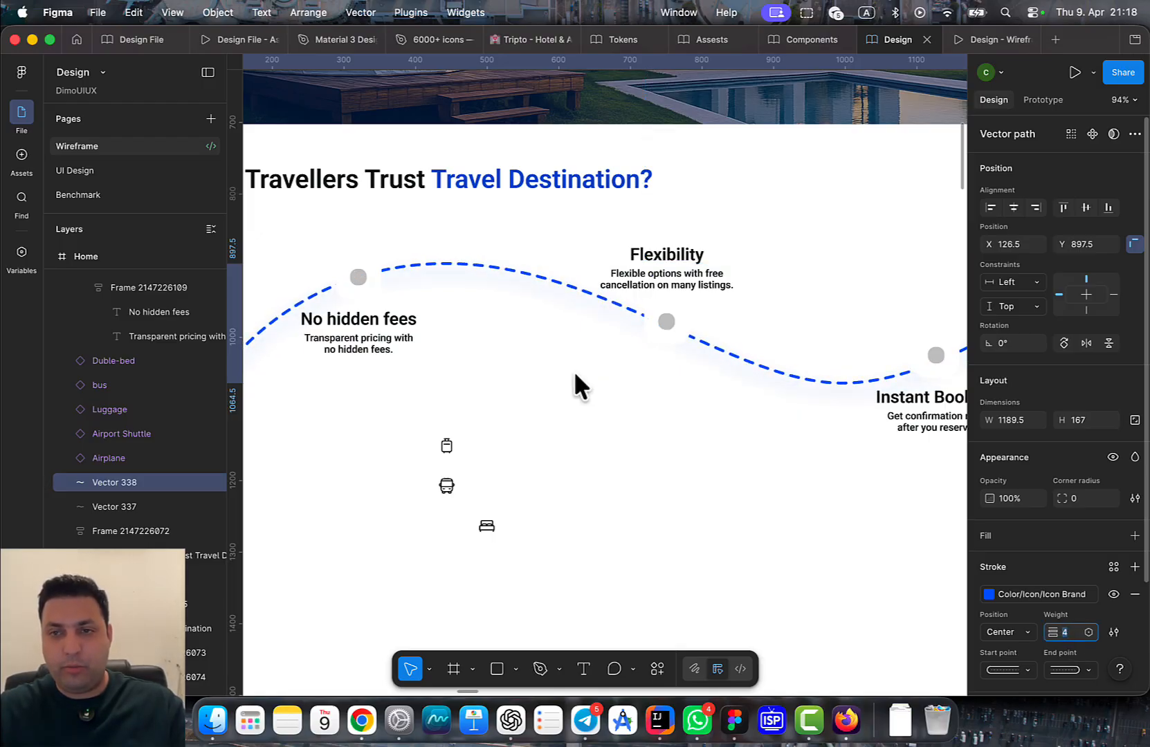
pyautogui.click(1113, 631)
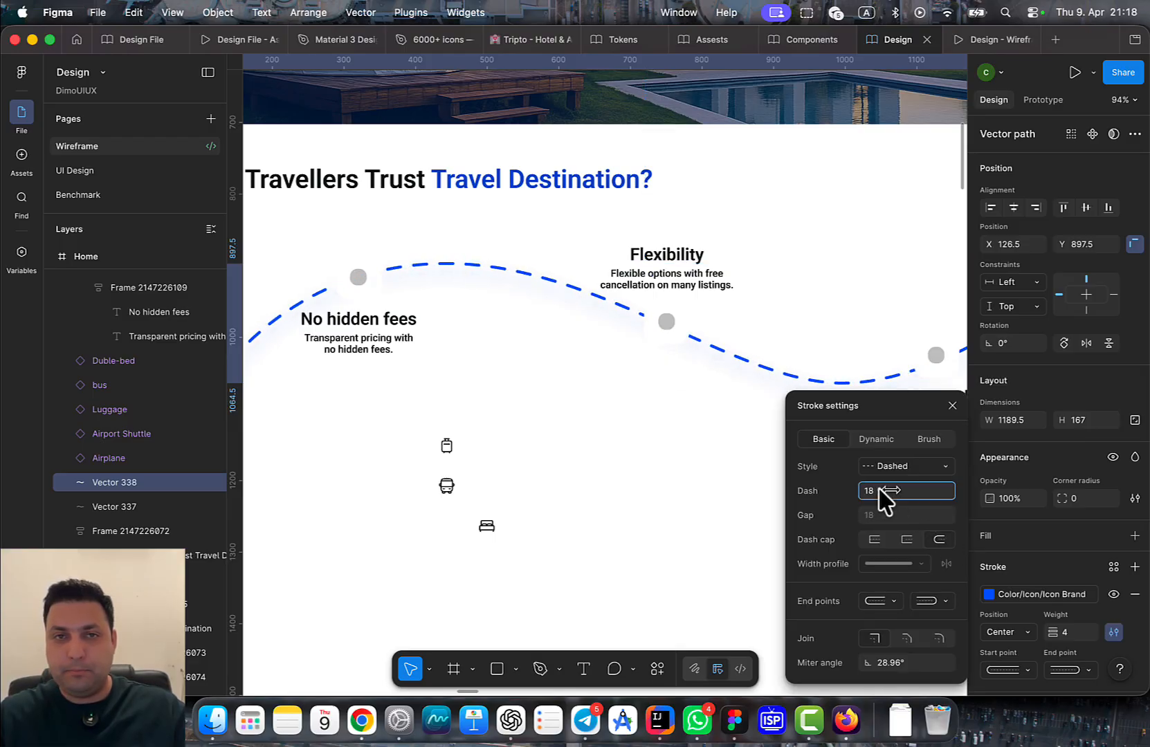
pyautogui.moveTo(879, 491); pyautogui.dragTo(877, 490)
pyautogui.click(602, 480)
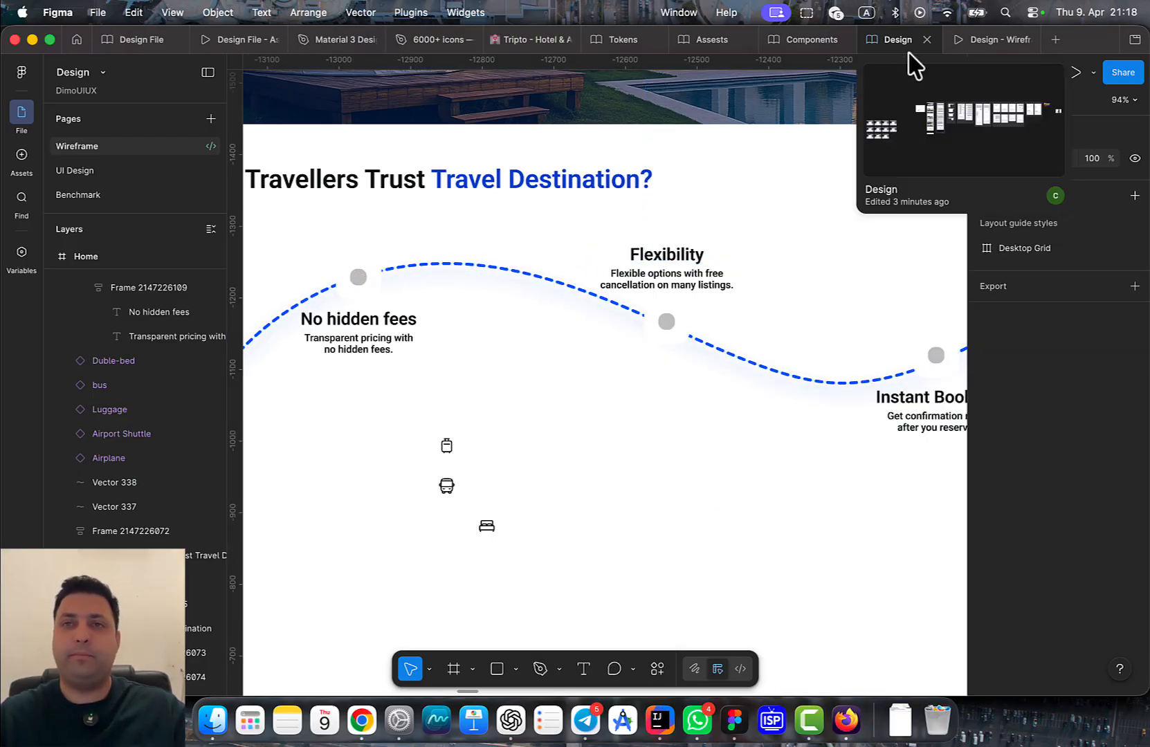
# Preview the dashed curve in the prototype and show the layout guides again in the design file
pyautogui.click(978, 40)
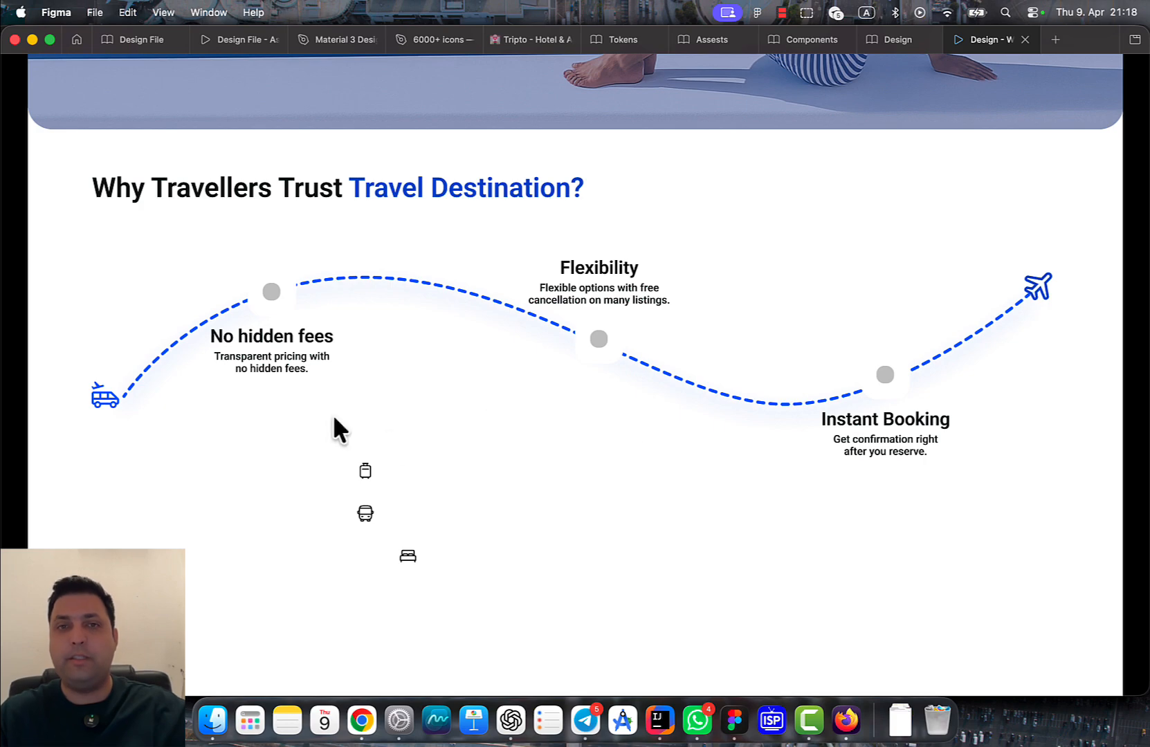
pyautogui.click(882, 42)
pyautogui.hscroll(-5, 547, 341)
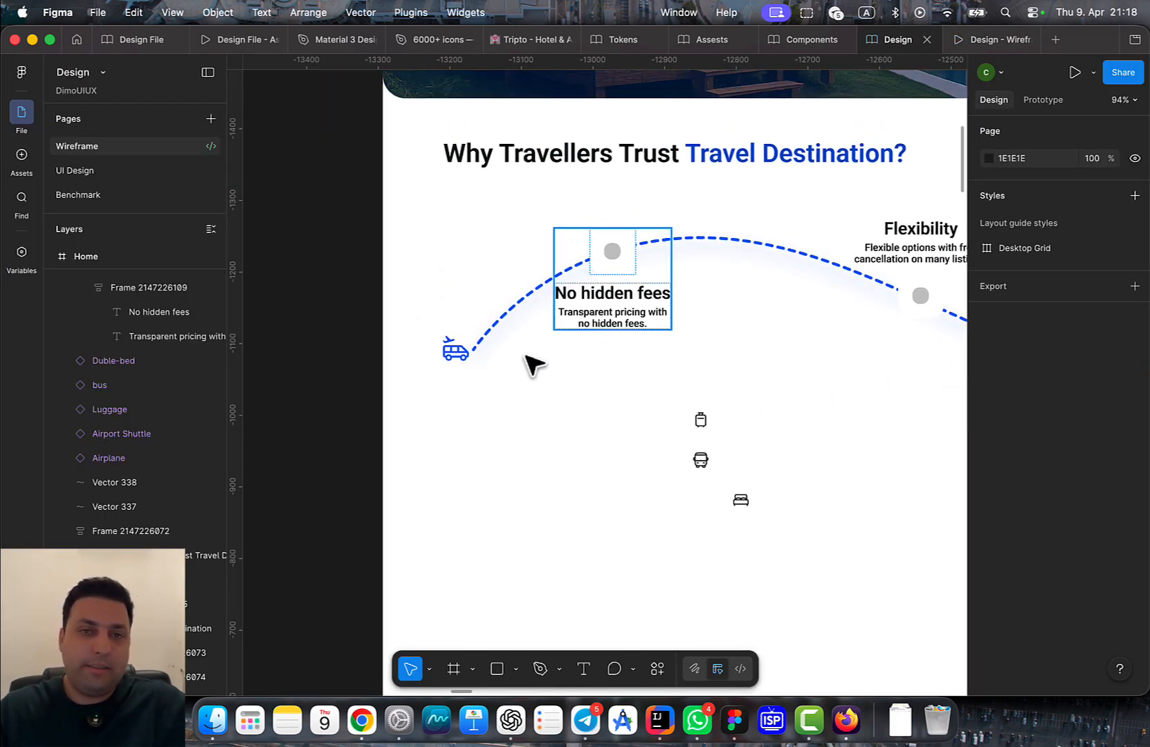
pyautogui.scroll(-5, 582, 161)
pyautogui.hscroll(3, 582, 162)
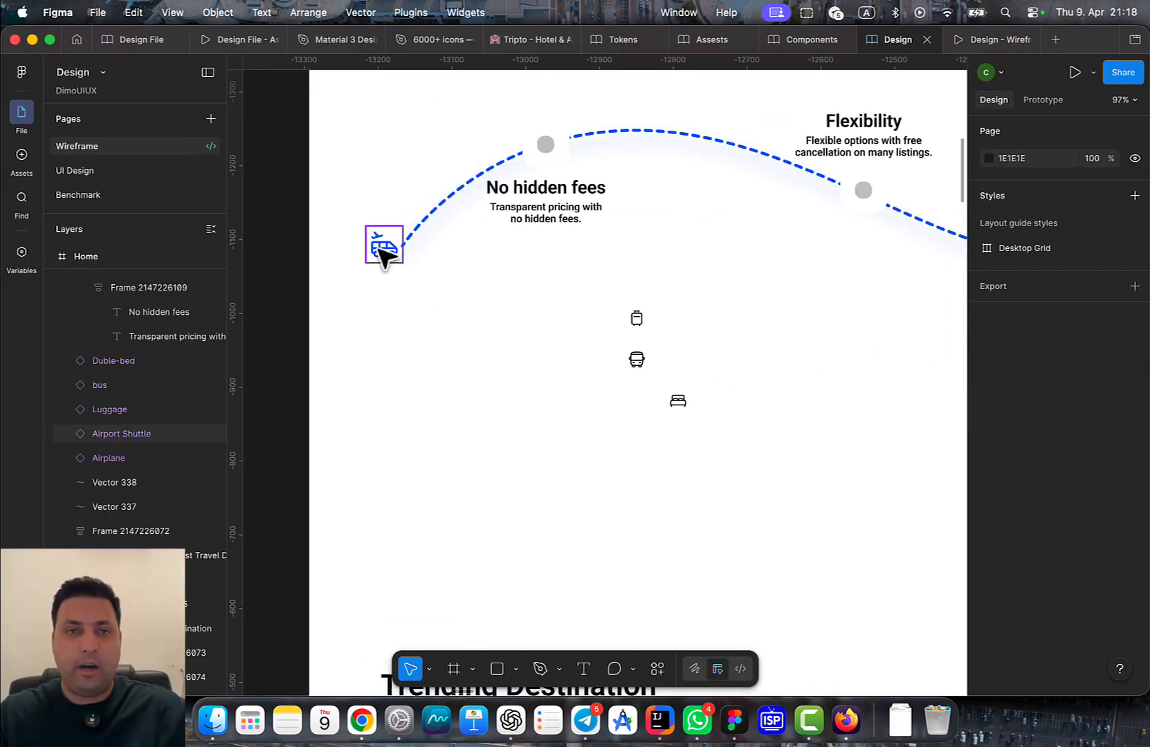
pyautogui.hotkey('ctrl', 'g')
pyautogui.scroll(3, 424, 285)
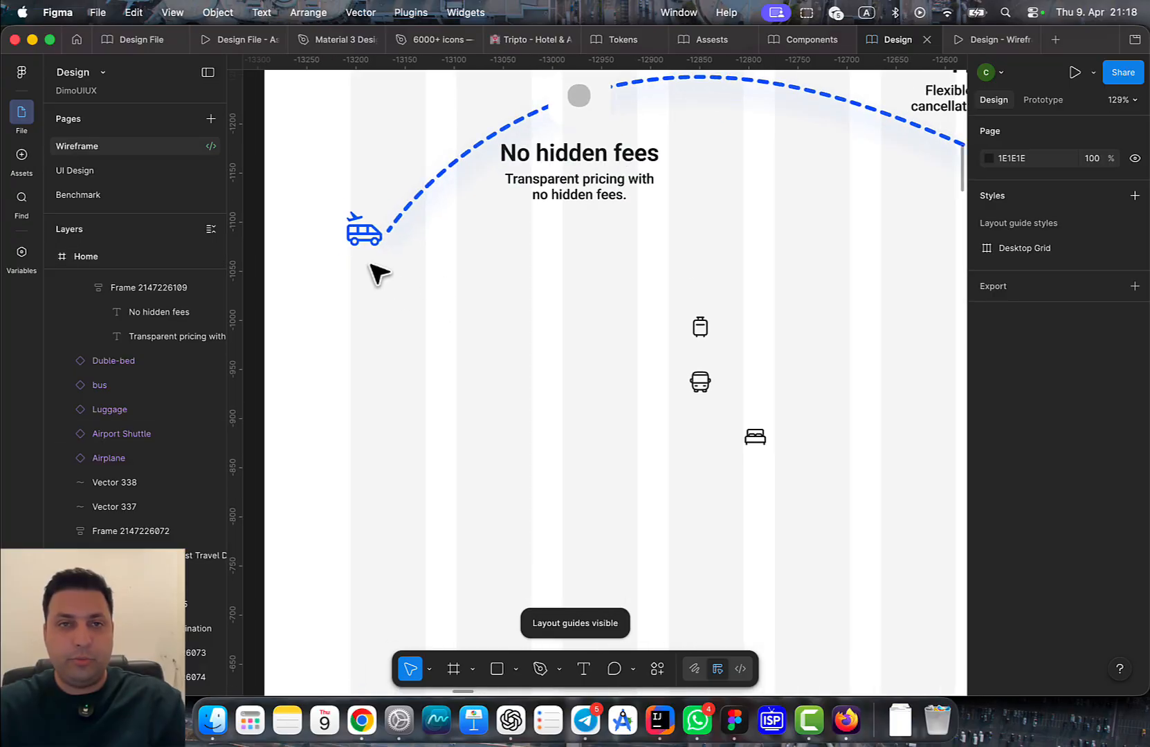
# Move the Airport Shuttle icon to X 83, Y 1047 at the wave curve's starting end
pyautogui.click(364, 238)
pyautogui.moveTo(365, 239)
pyautogui.mouseDown()
pyautogui.moveTo(370, 275)
pyautogui.moveTo(369, 262)
pyautogui.mouseUp()
pyautogui.scroll(5, 374, 228)
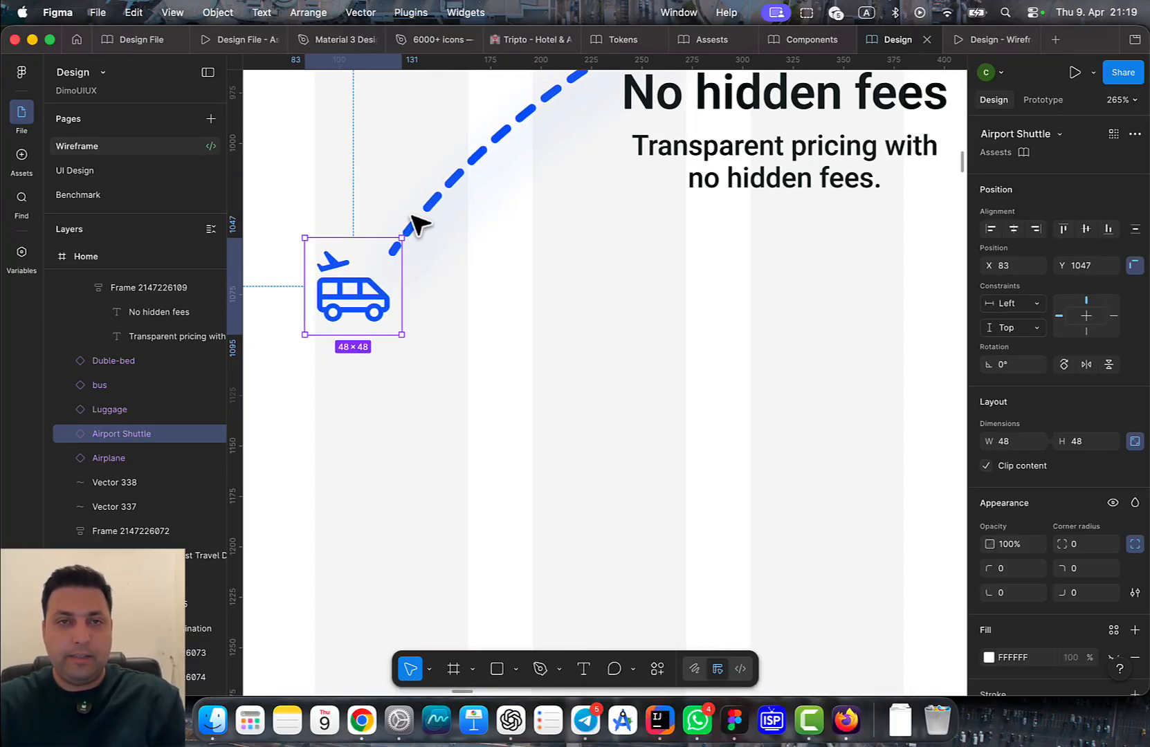
# Move the wave curve's start point to X 120, Y 1064 beside the Airport Shuttle icon and finish editing the path
pyautogui.click(413, 220)
pyautogui.doubleClick(415, 221)
pyautogui.moveTo(391, 251); pyautogui.dragTo(403, 300)
pyautogui.scroll(-5, 407, 289)
pyautogui.hscroll(3, 396, 327)
pyautogui.scroll(-2, 397, 327)
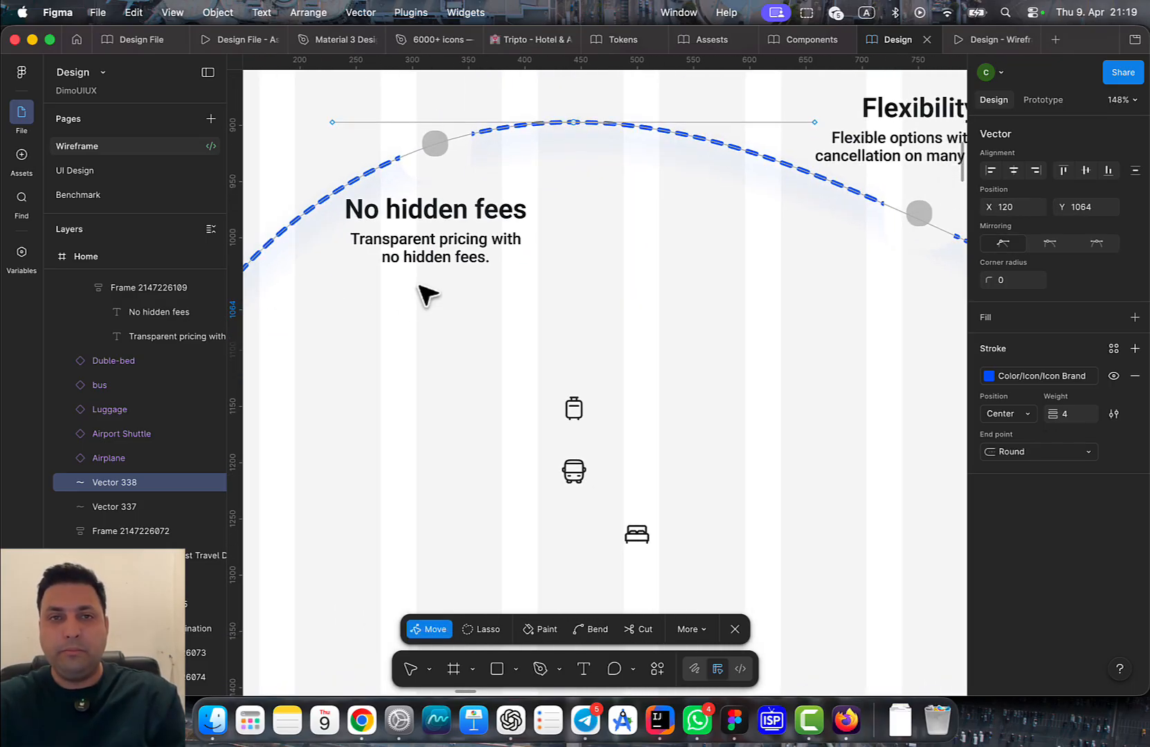
pyautogui.click(423, 240)
pyautogui.press('Escape')
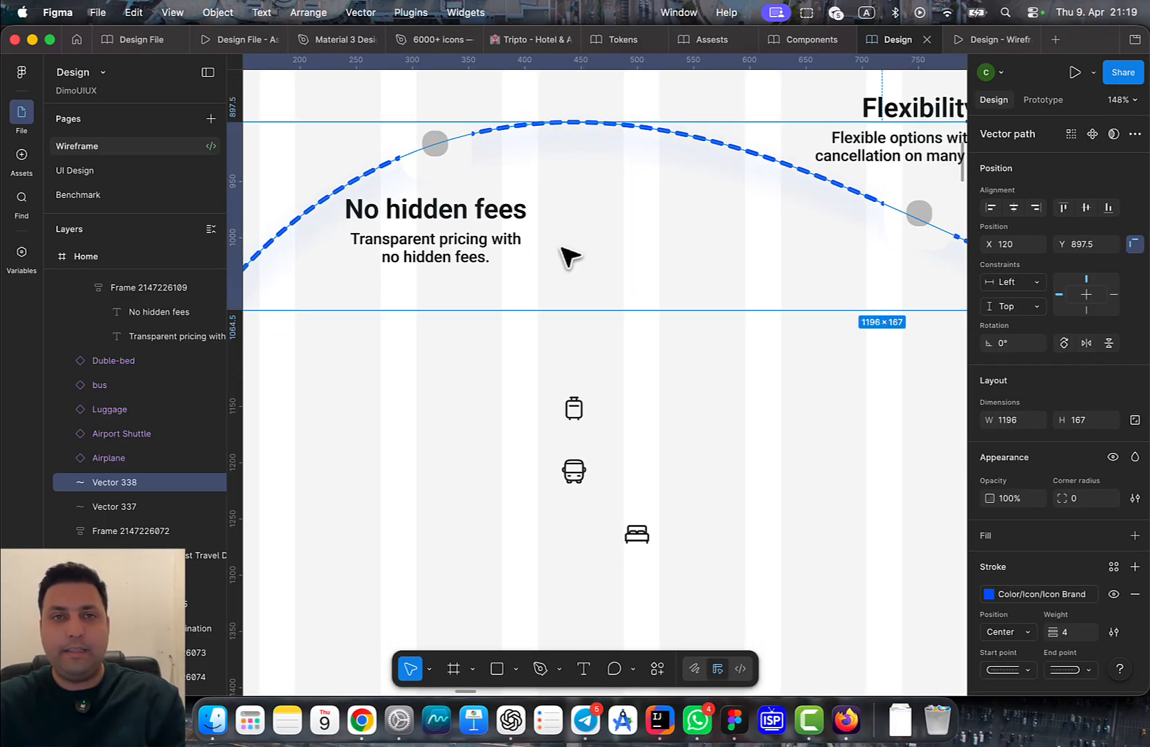
pyautogui.press('Escape')
# Take the grey placeholder circle out of the No hidden fees badge and paste a copy of the Luggage icon in its place
pyautogui.scroll(2, 436, 166)
pyautogui.click(458, 143)
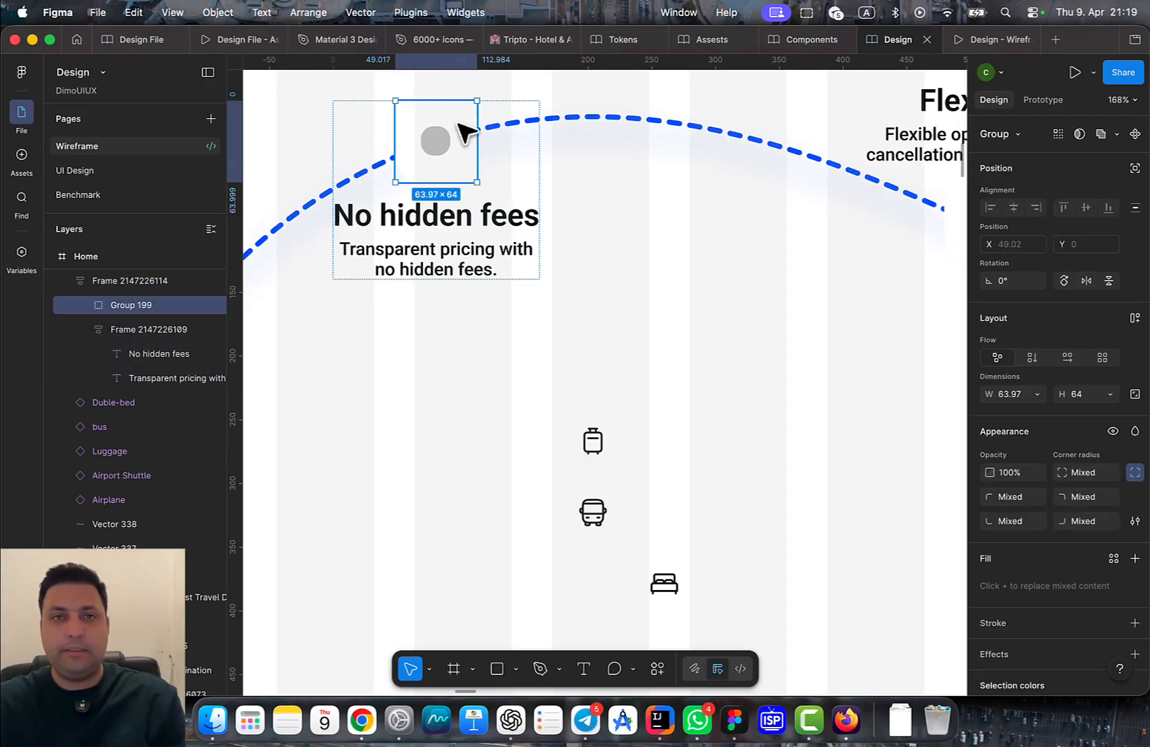
pyautogui.doubleClick(444, 139)
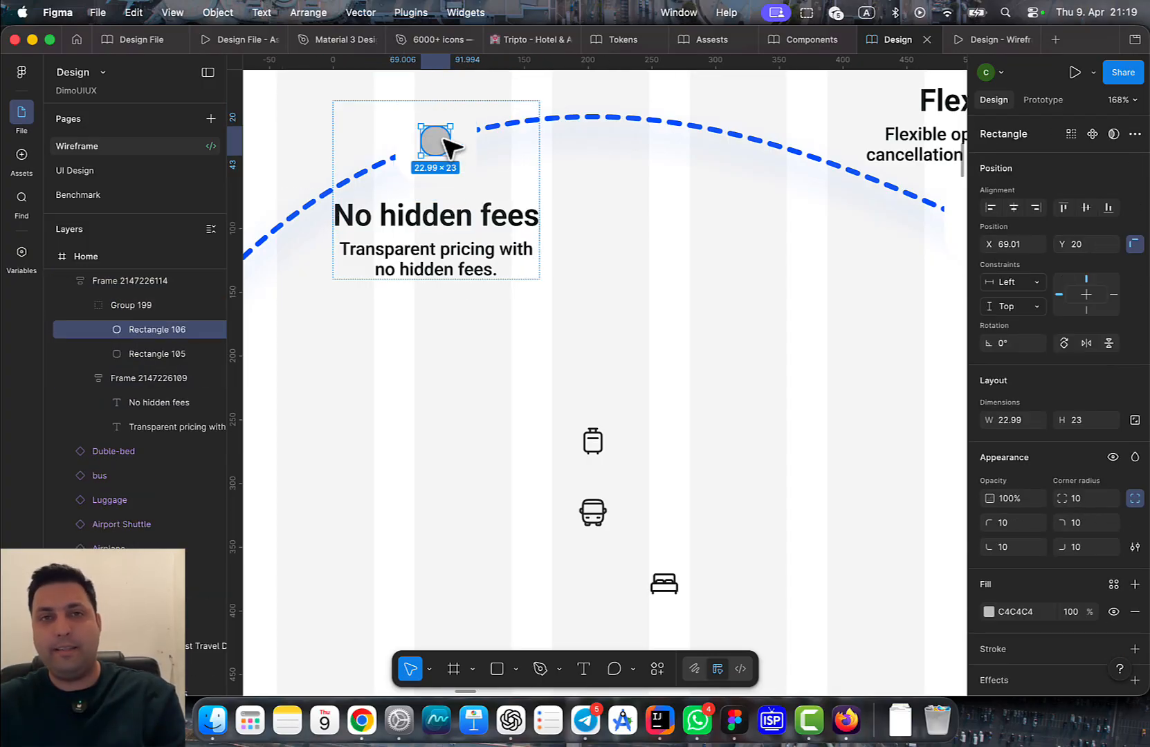
pyautogui.moveTo(441, 149); pyautogui.dragTo(563, 293)
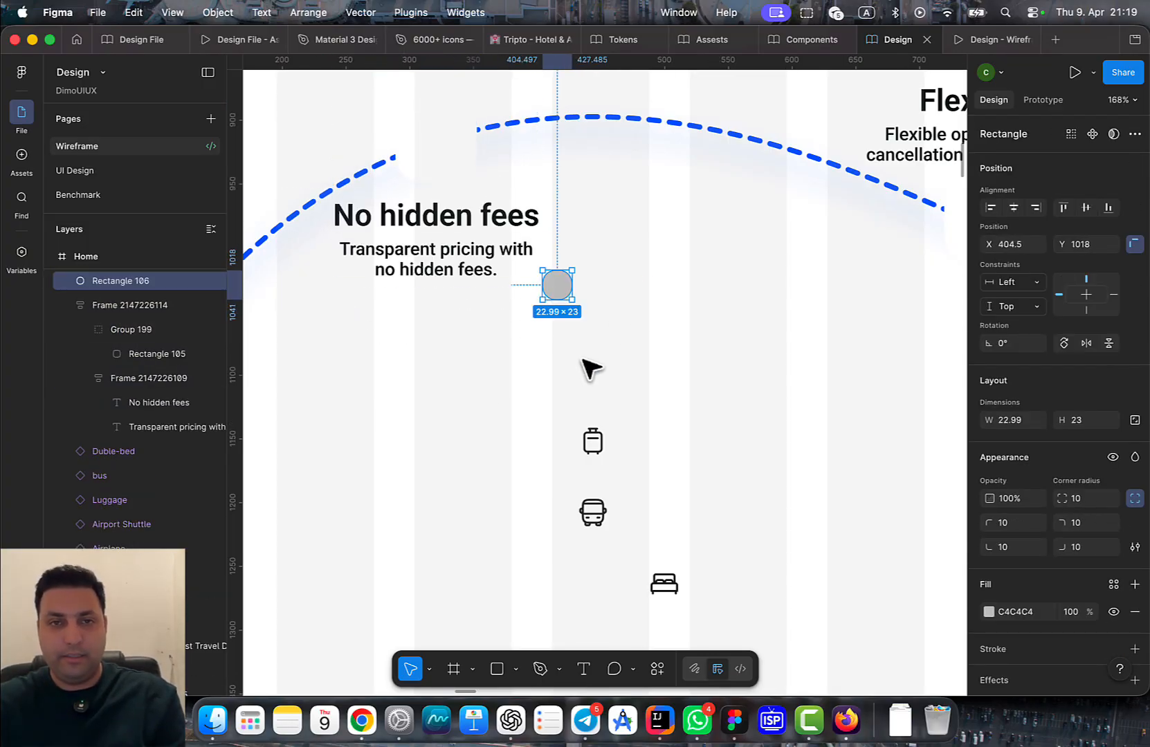
pyautogui.click(593, 440)
pyautogui.click(462, 159)
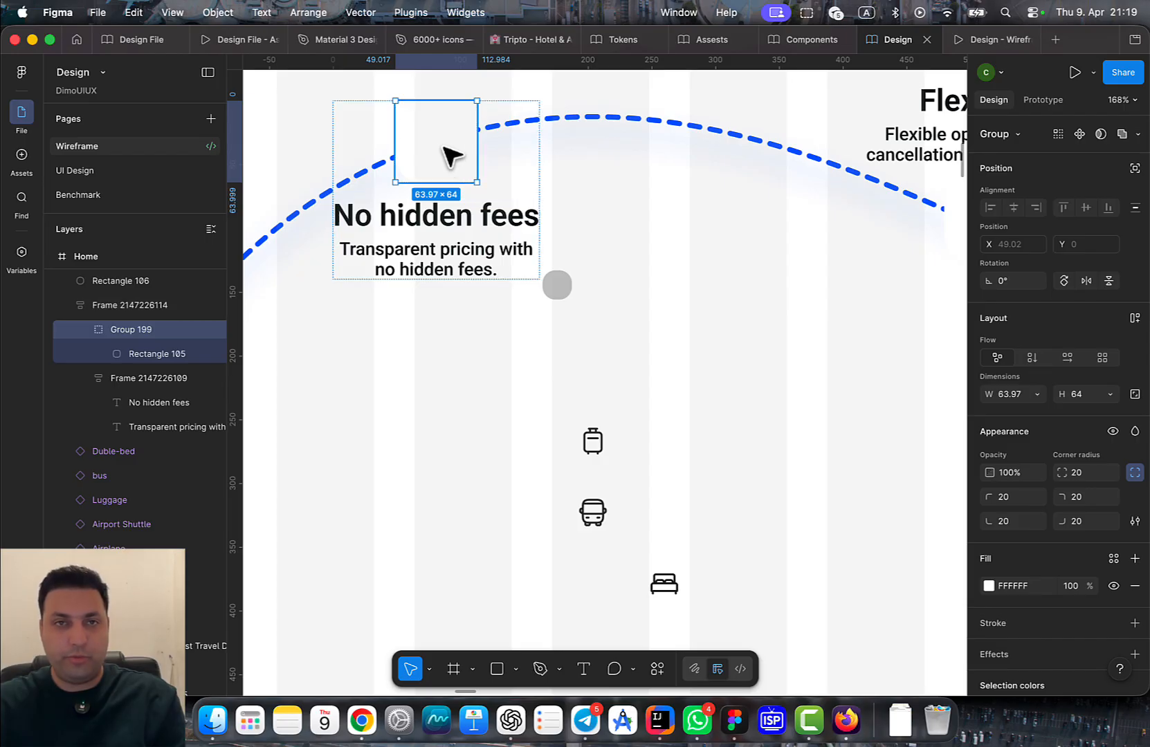
pyautogui.doubleClick(451, 156)
pyautogui.press('super+v')
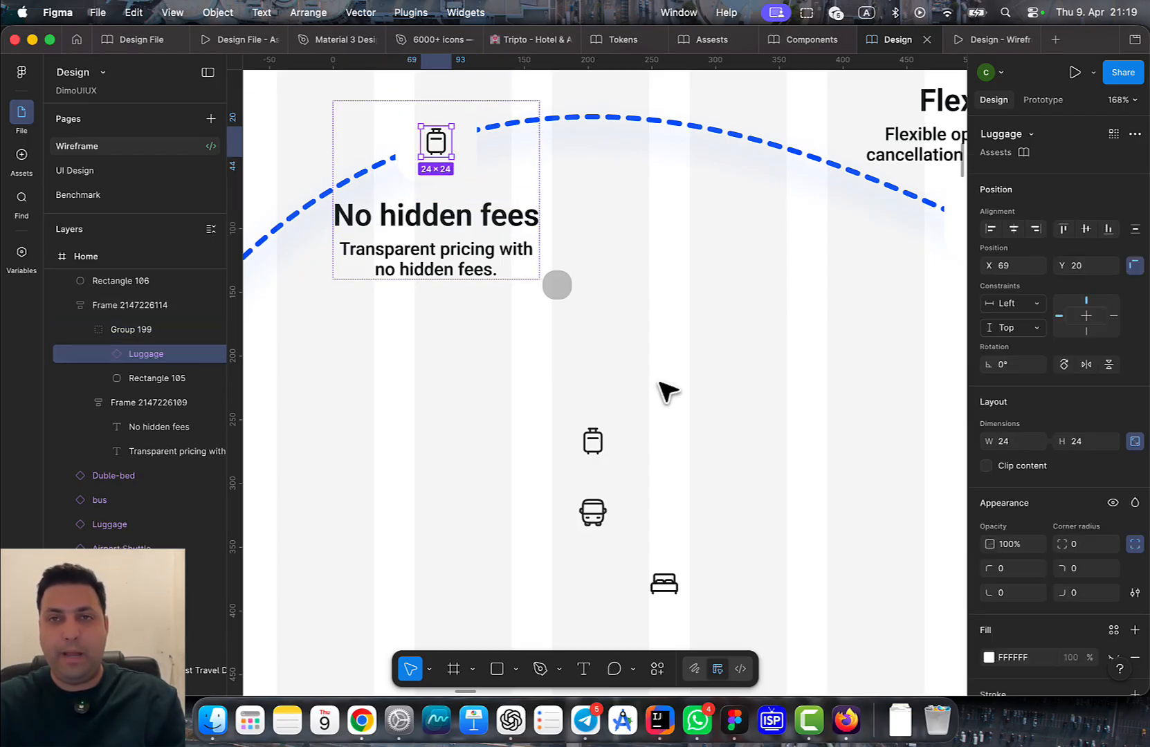
# Cut the loose bus icon and delete the grey placeholder circle from the Flexibility badge
pyautogui.hscroll(4, 668, 391)
pyautogui.scroll(2, 668, 391)
pyautogui.scroll(-2, 507, 540)
pyautogui.hscroll(-1, 507, 540)
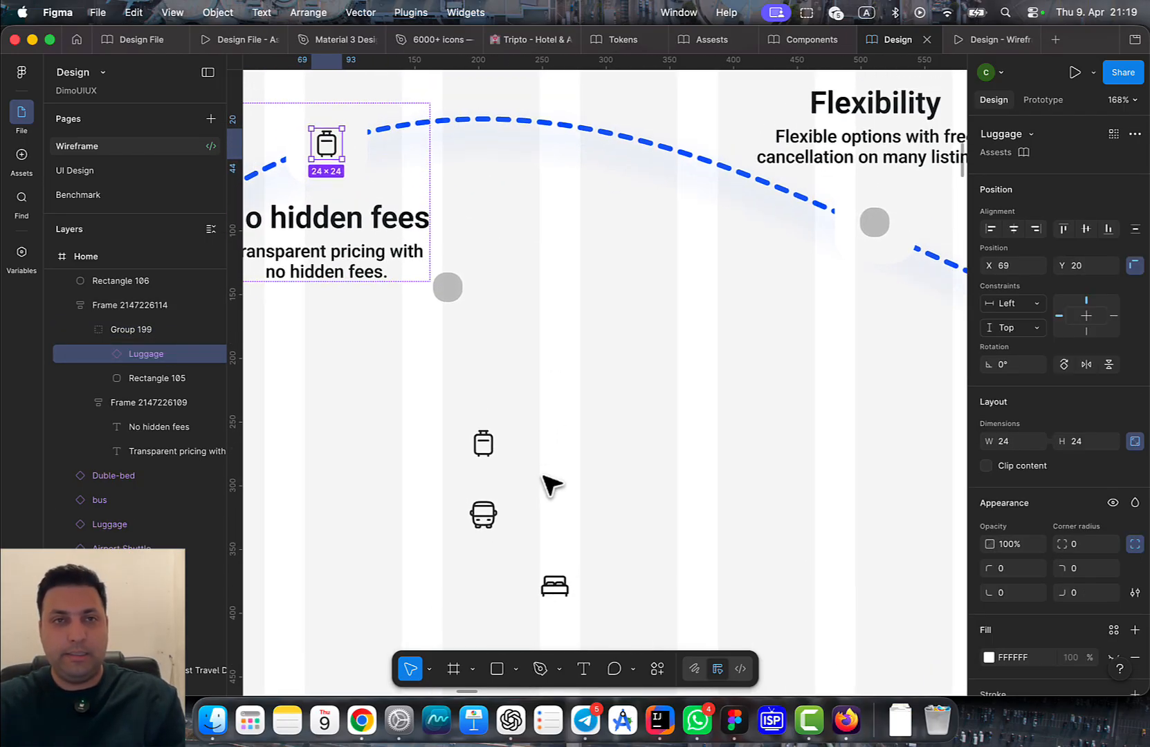
pyautogui.click(484, 516)
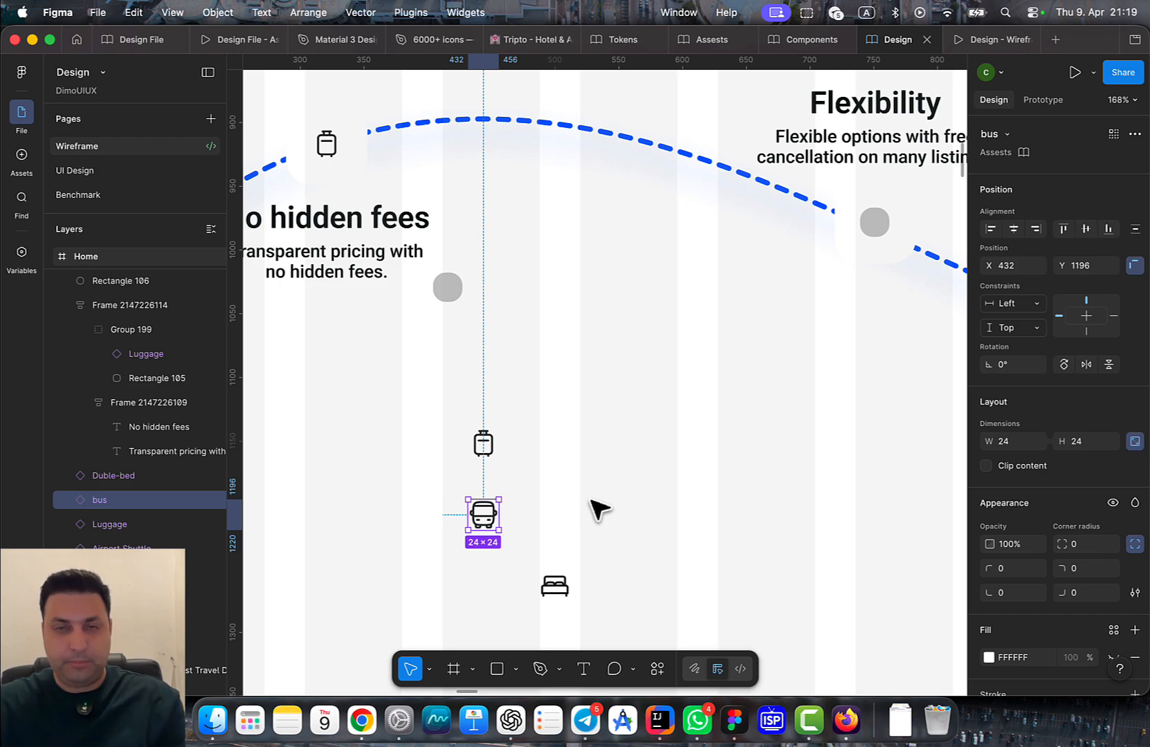
pyautogui.press('super+x')
pyautogui.hscroll(2, 598, 511)
pyautogui.scroll(1, 598, 511)
pyautogui.doubleClick(807, 240)
pyautogui.doubleClick(808, 240)
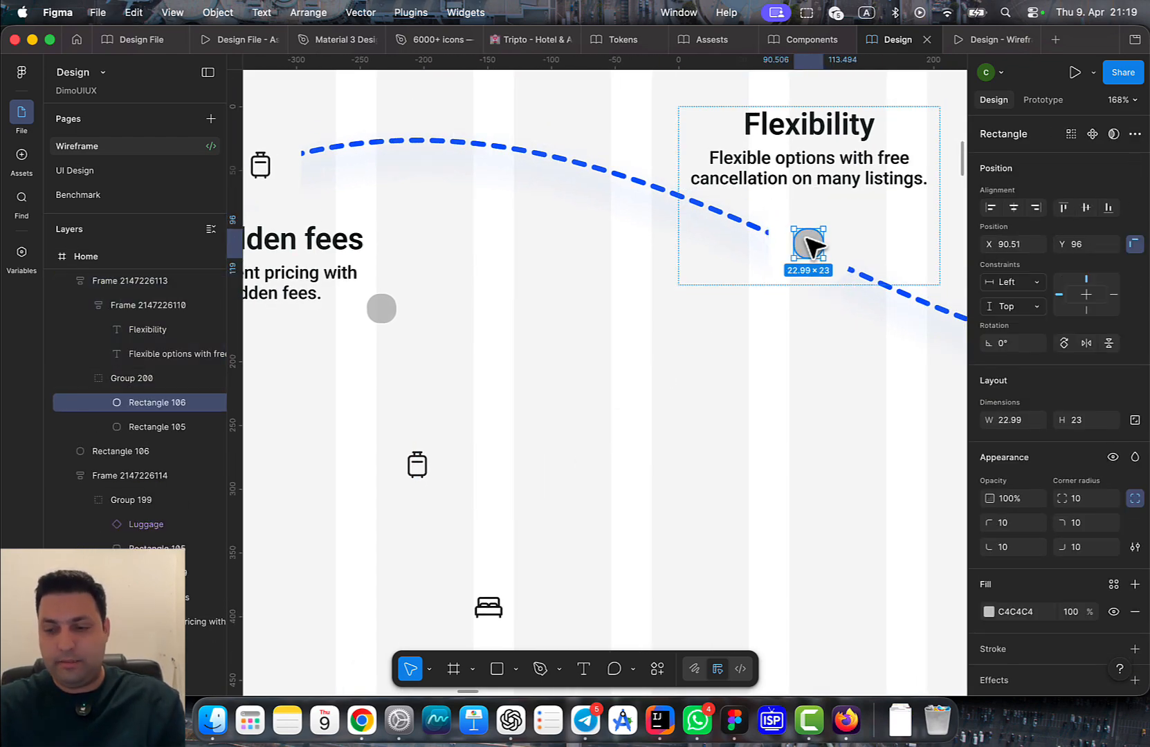
pyautogui.press('Delete')
# Paste the bus icon into the middle of the Flexibility badge
pyautogui.click(816, 241)
pyautogui.click(823, 243)
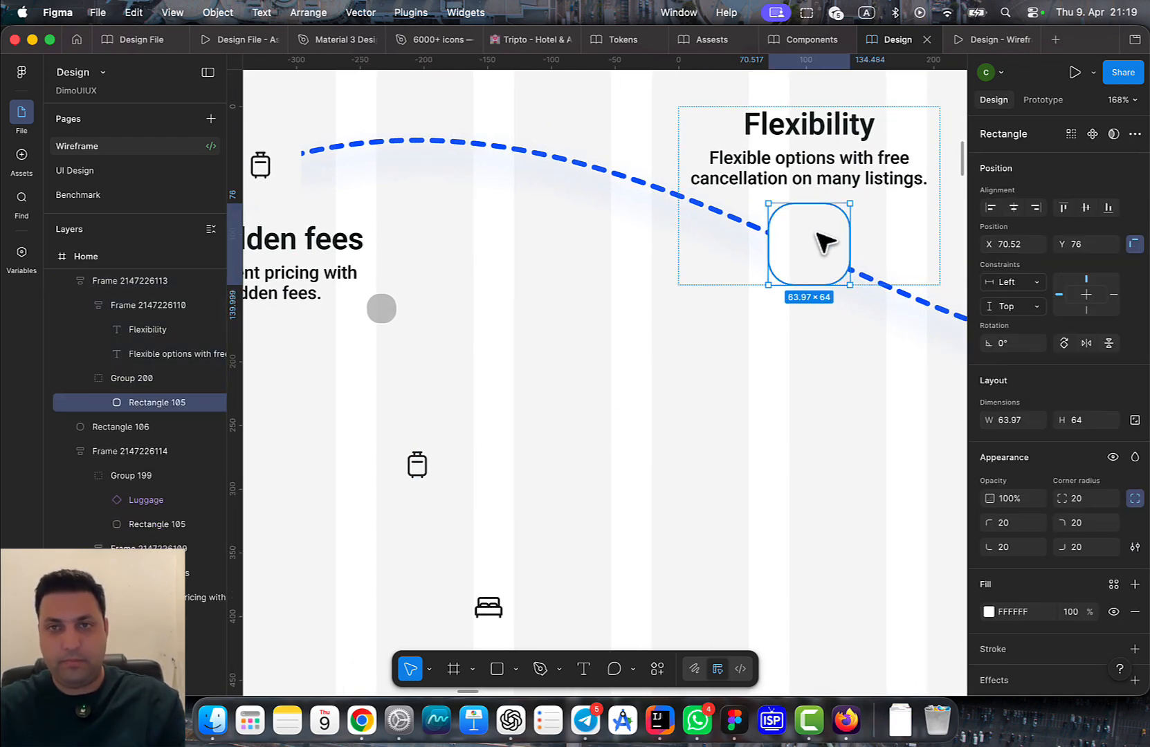
pyautogui.click(817, 243)
pyautogui.click(819, 243)
pyautogui.press('super+v')
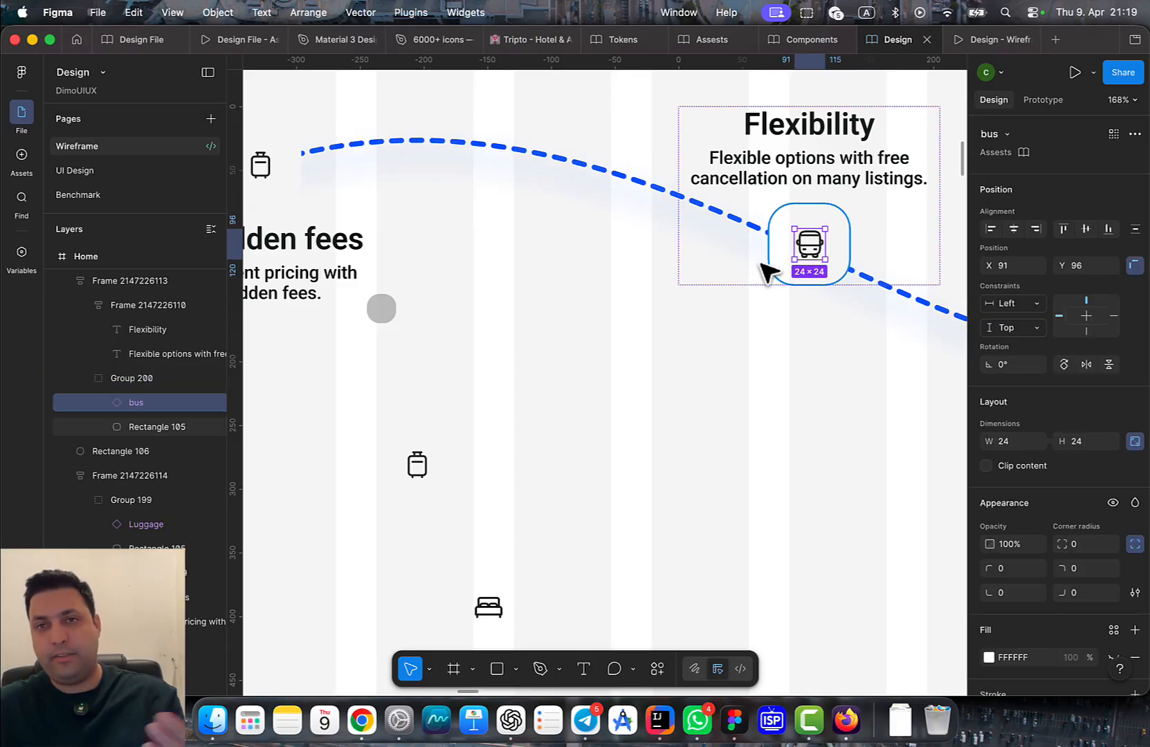
# Delete the leftover grey placeholder circle beside the No hidden fees text
pyautogui.hscroll(-3, 495, 315)
pyautogui.click(483, 288)
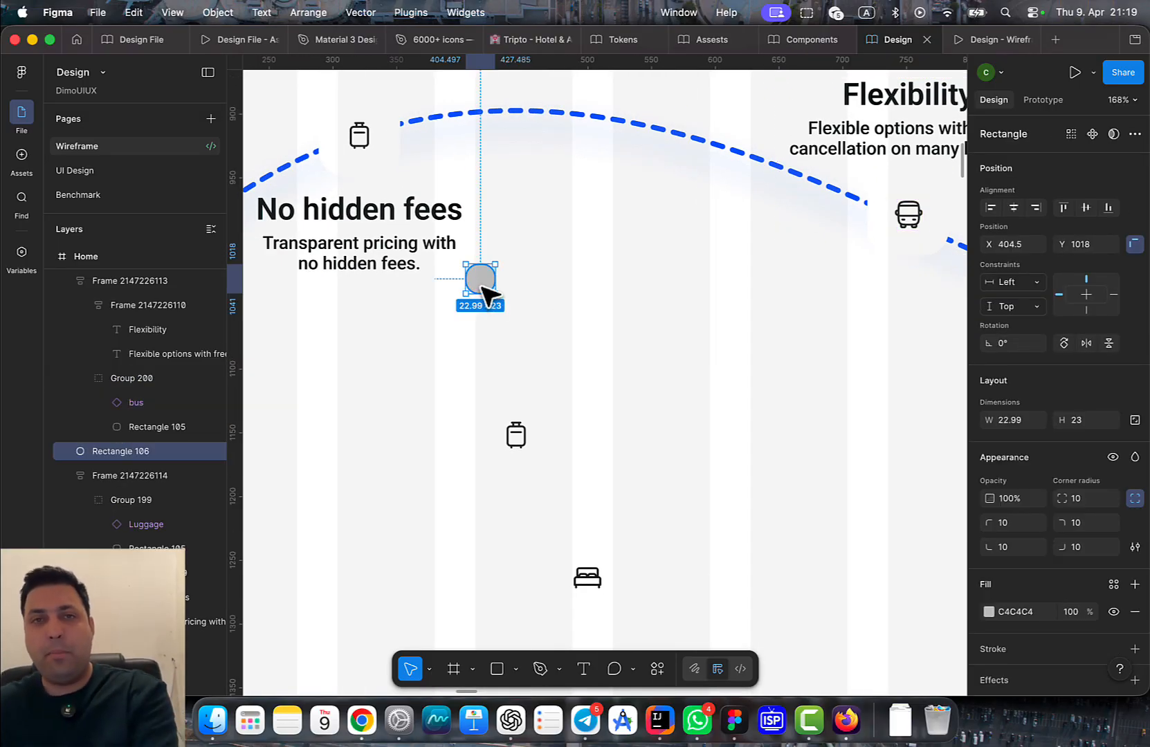
pyautogui.press('Delete')
# Replace the grey placeholder circle in the Instant Booking badge with the loose double-bed icon
pyautogui.moveTo(587, 339); pyautogui.dragTo(412, 391)
pyautogui.scroll(-5, 674, 355)
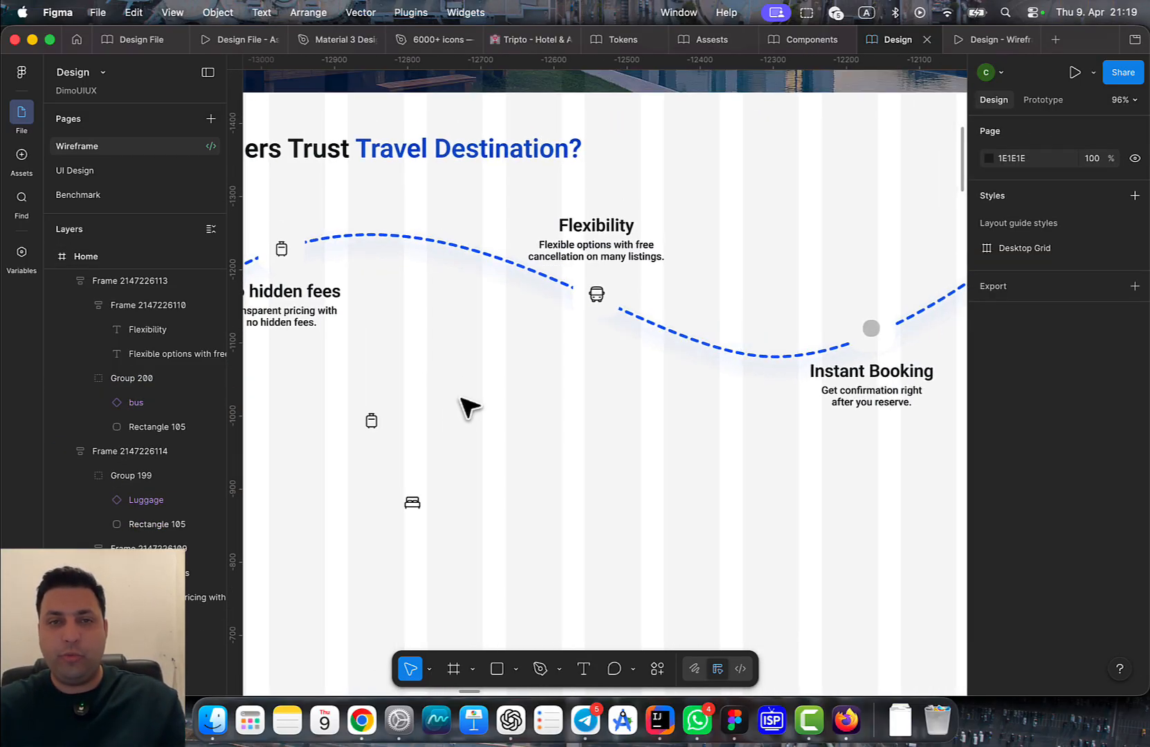
pyautogui.click(410, 502)
pyautogui.press('Delete')
pyautogui.scroll(5, 459, 478)
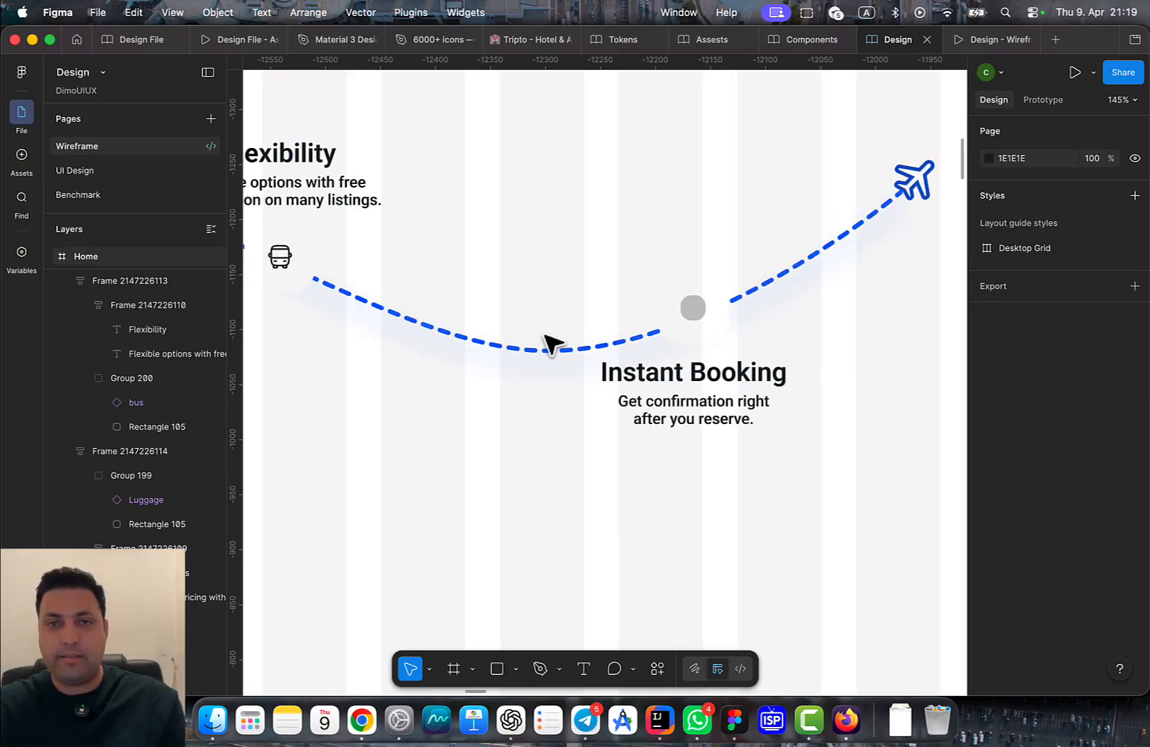
pyautogui.click(700, 322)
pyautogui.click(694, 320)
pyautogui.press('Delete')
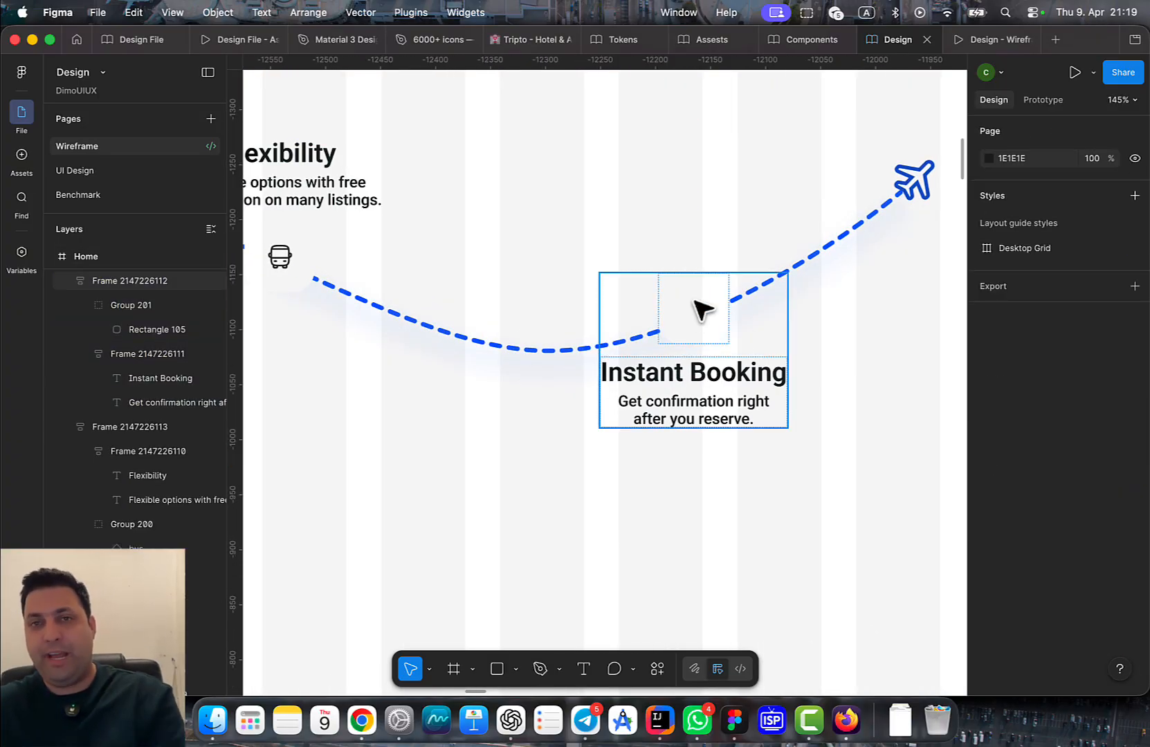
pyautogui.click(702, 310)
pyautogui.press('super+v')
pyautogui.click(462, 483)
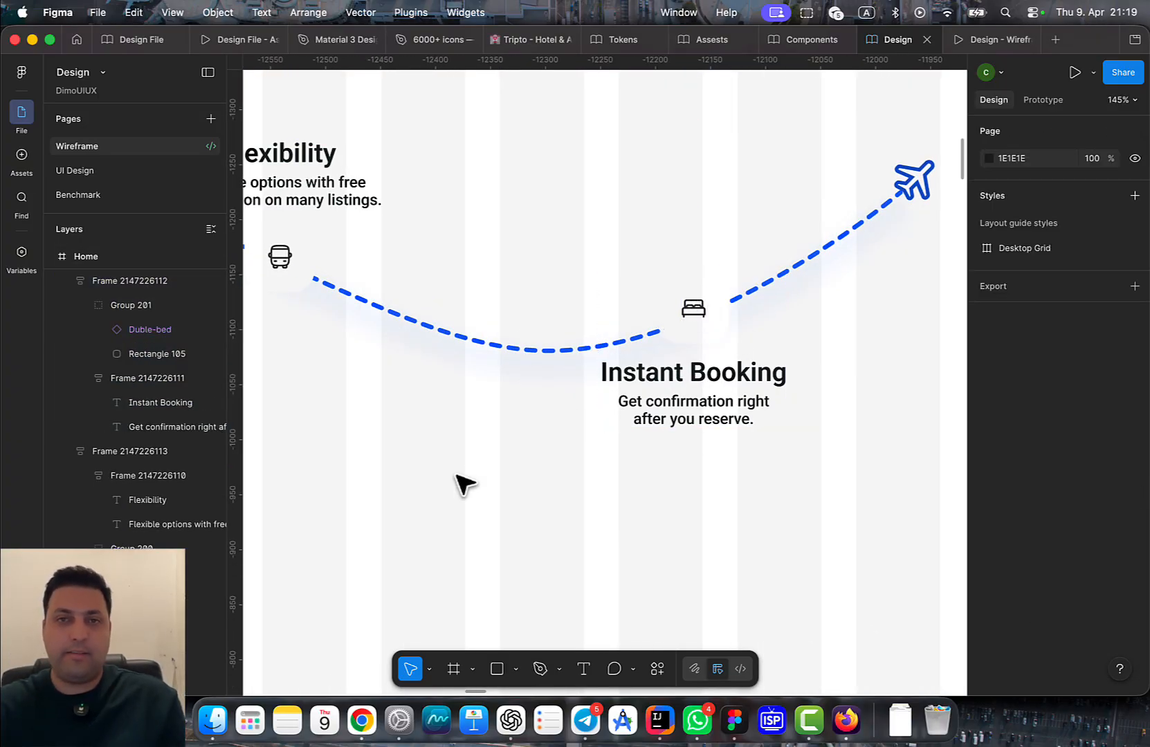
# Delete the spare Luggage icon left below the wave curve
pyautogui.hscroll(-5, 542, 434)
pyautogui.scroll(-5, 542, 434)
pyautogui.click(532, 336)
pyautogui.press('Delete')
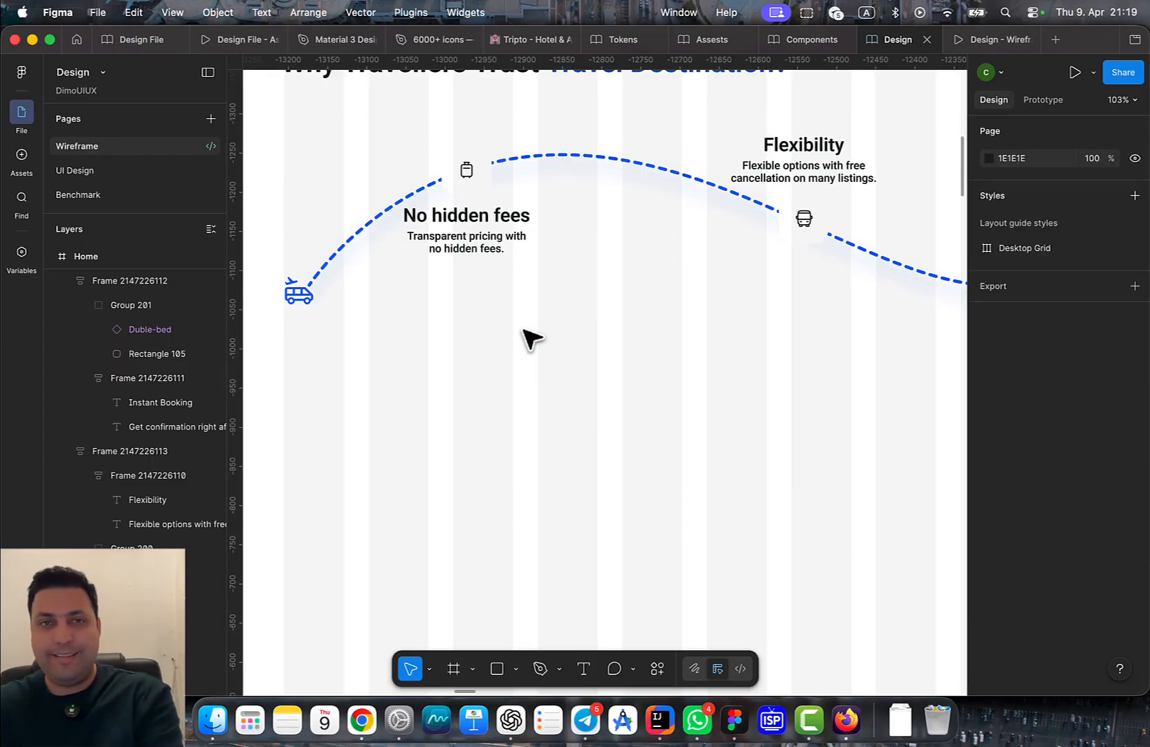
# Fill the rounded square behind the Luggage icon with the Brand 50 surface colour from the library
pyautogui.scroll(3, 531, 336)
pyautogui.scroll(5, 510, 246)
pyautogui.click(553, 235)
pyautogui.doubleClick(550, 231)
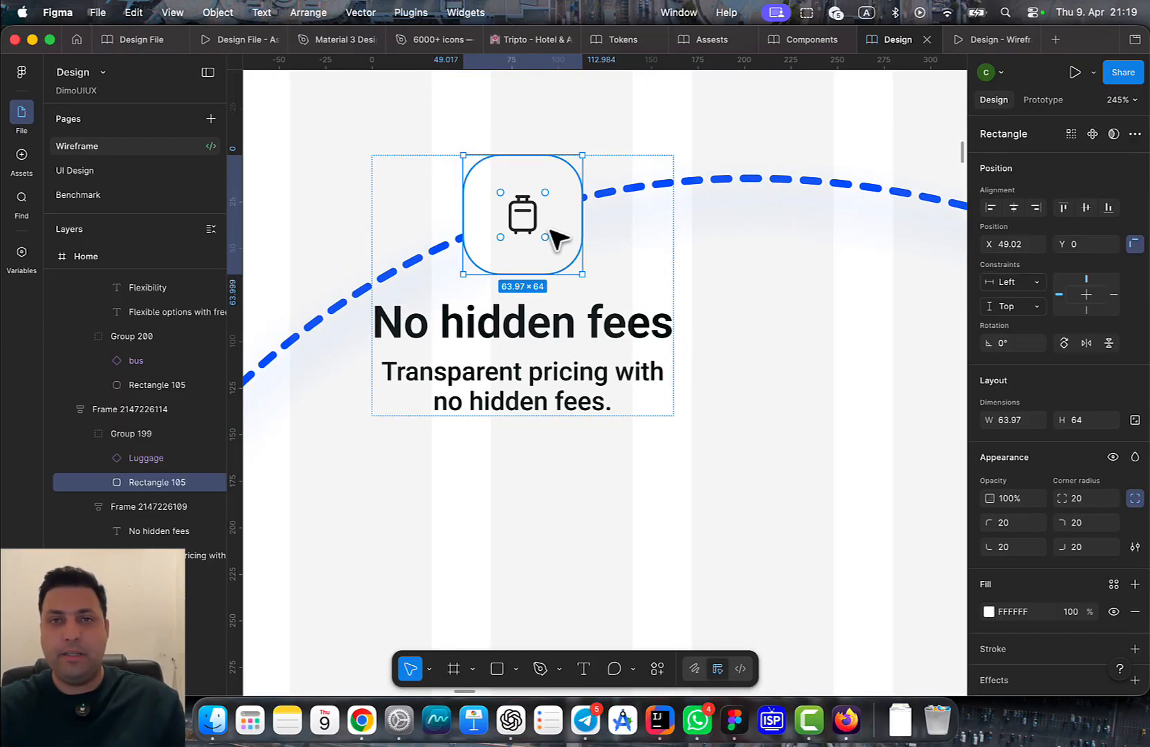
pyautogui.click(1113, 585)
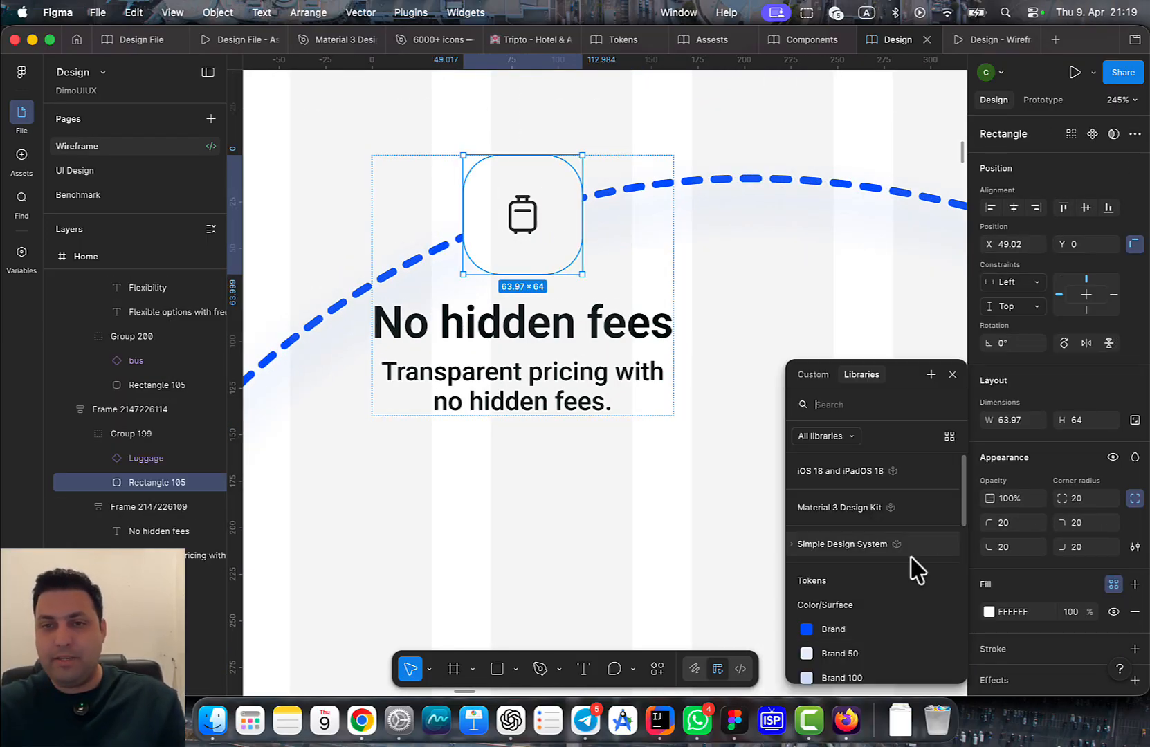
pyautogui.scroll(-2, 881, 633)
pyautogui.click(839, 608)
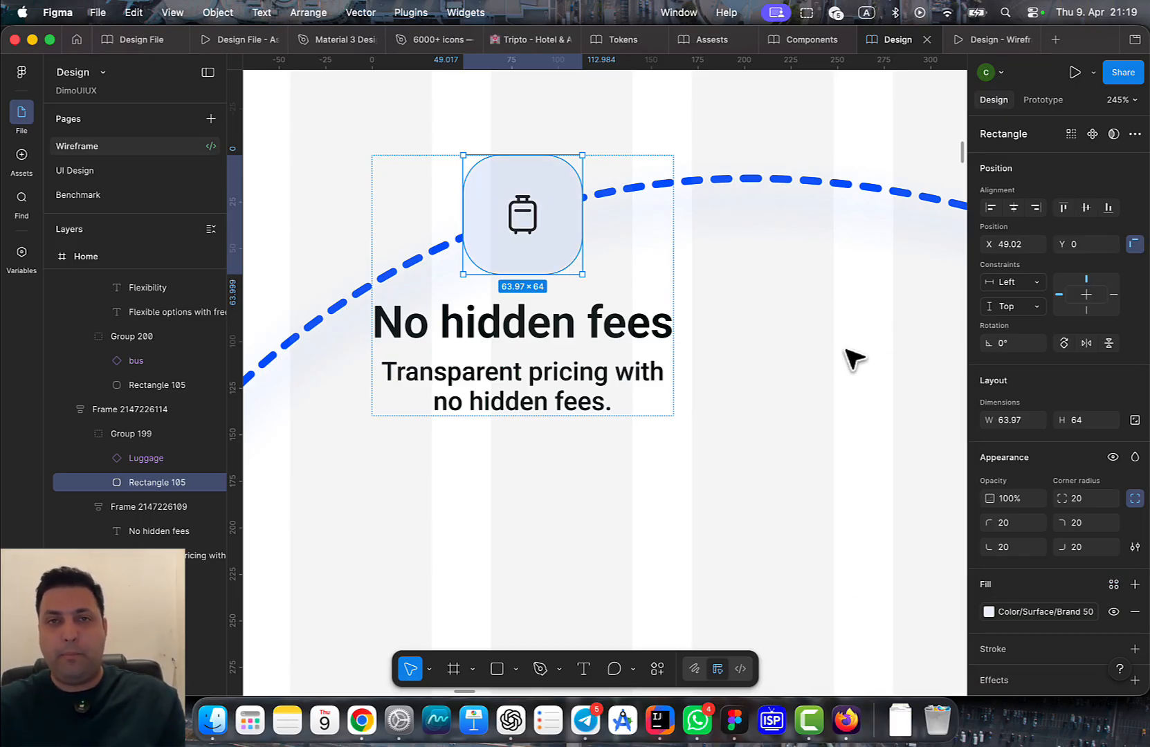
# Try the Low White 30 fill, then a reduced opacity of 67%, on the rounded square behind the Luggage icon
pyautogui.scroll(1, 782, 462)
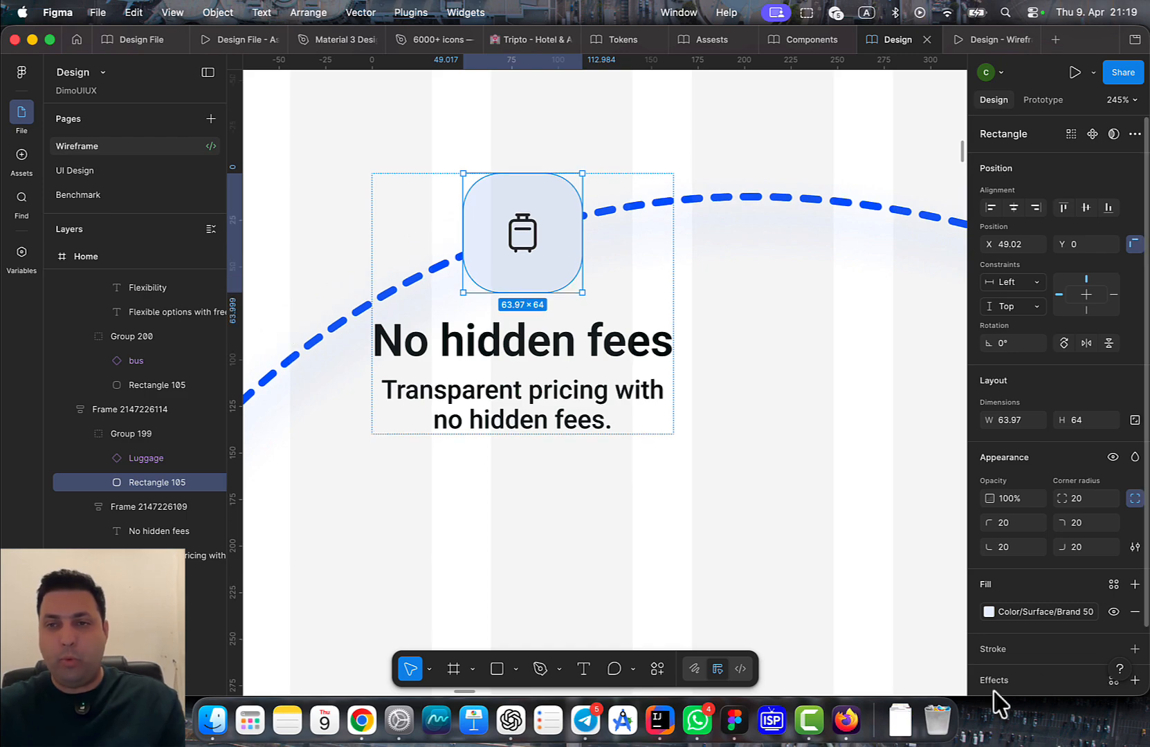
pyautogui.click(1024, 618)
pyautogui.scroll(-4, 823, 632)
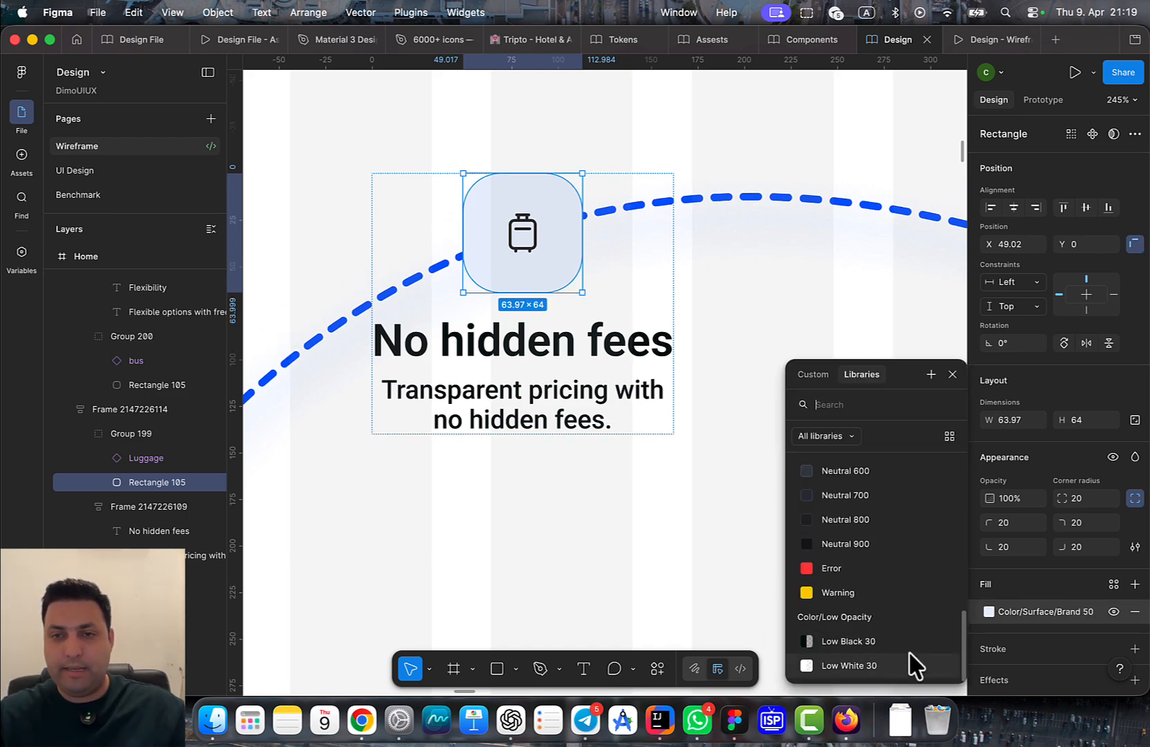
pyautogui.click(871, 662)
pyautogui.press('super+z')
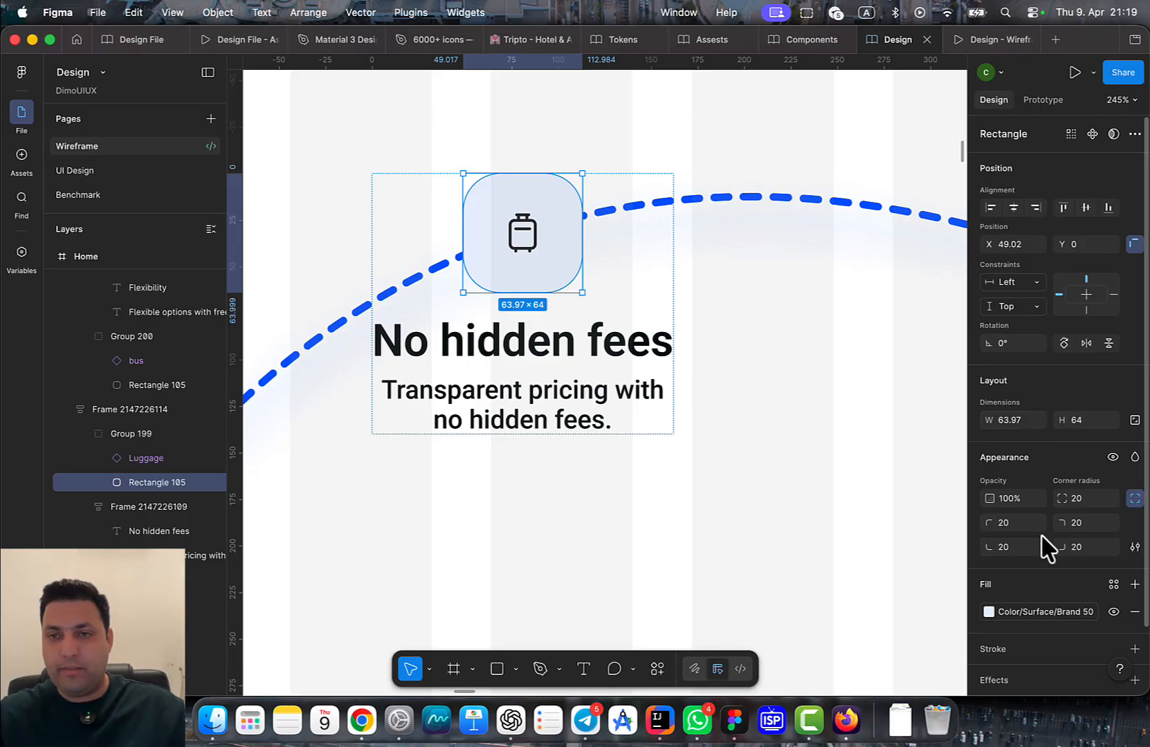
pyautogui.moveTo(1016, 497); pyautogui.dragTo(959, 501)
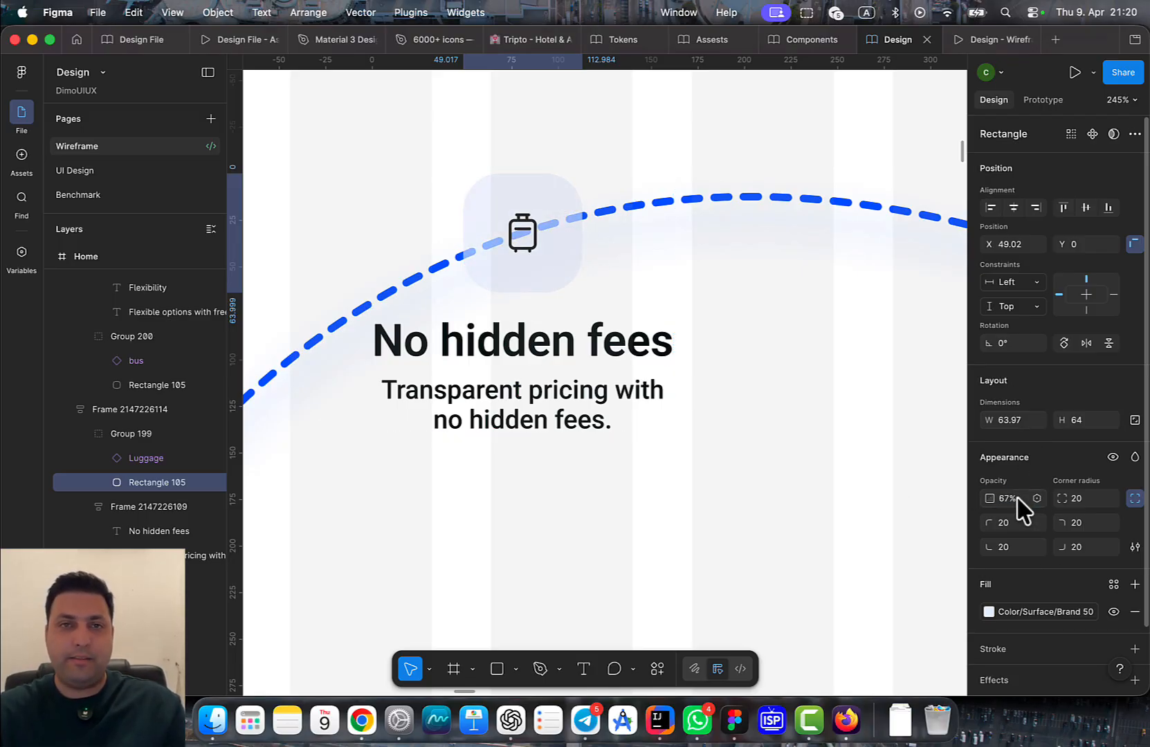
# Change the Flexibility badge's white FFFFFF colour to the Brand 50 surface colour
pyautogui.hscroll(5, 623, 484)
pyautogui.scroll(-3, 719, 514)
pyautogui.hscroll(5, 693, 441)
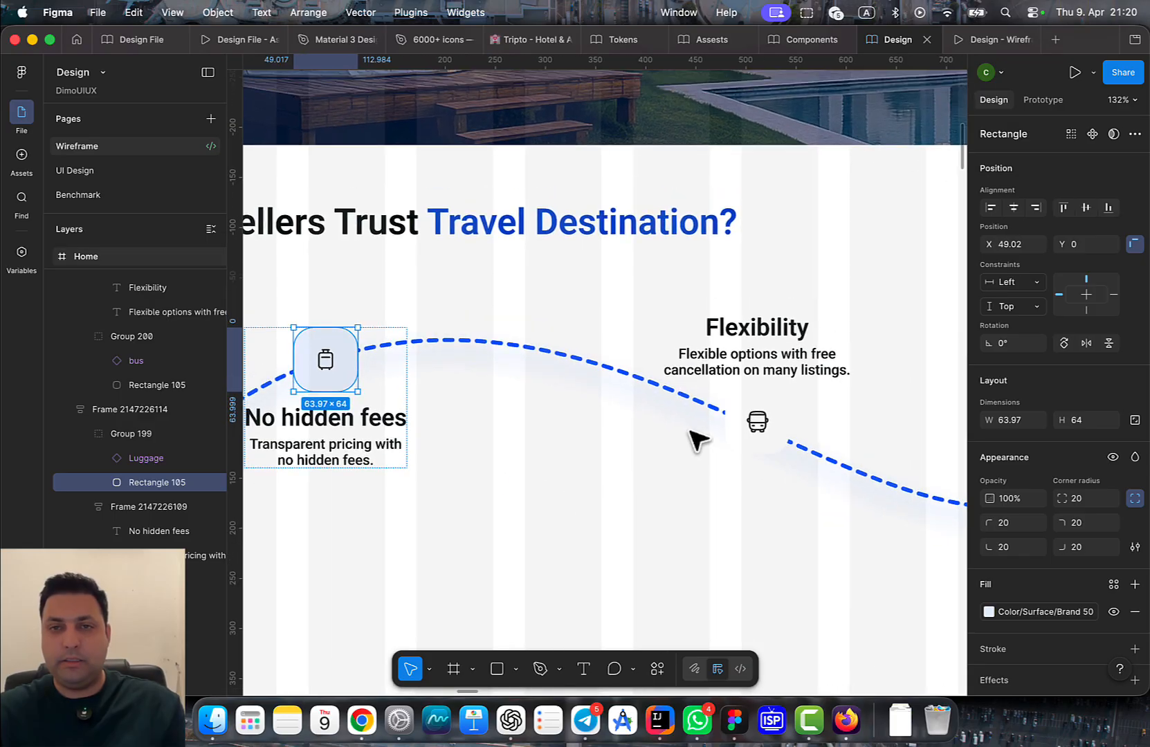
pyautogui.scroll(3, 771, 422)
pyautogui.click(775, 421)
pyautogui.scroll(-4, 1061, 601)
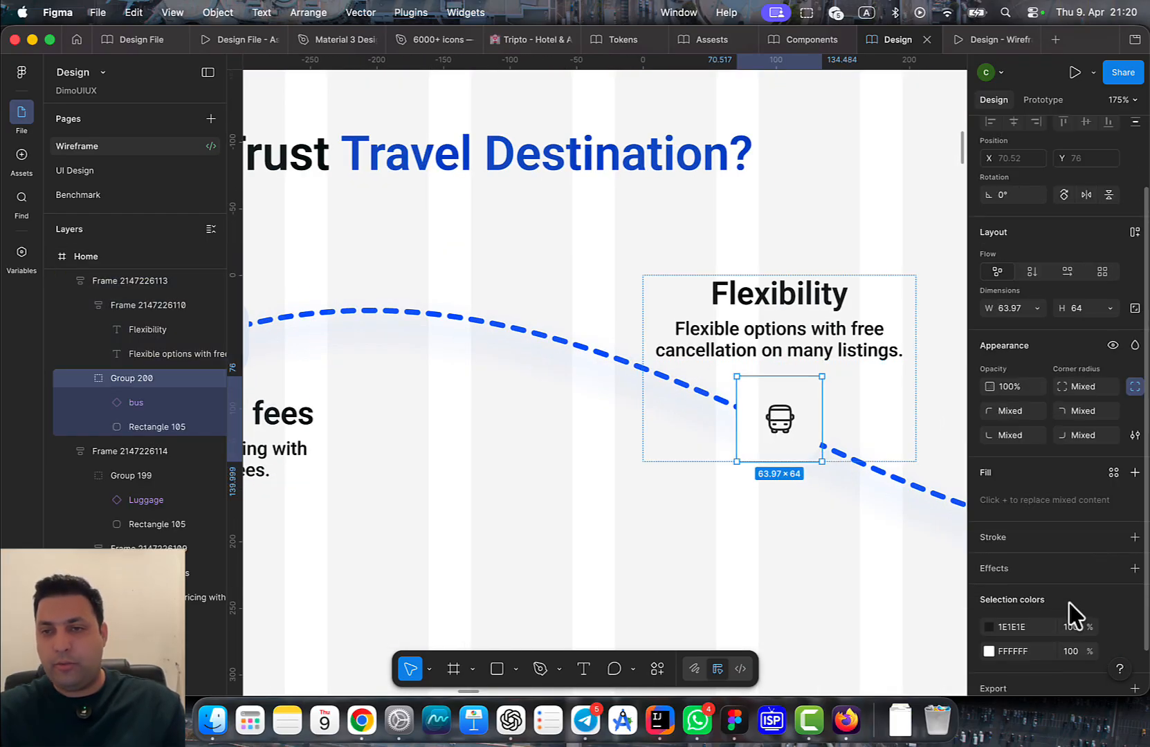
pyautogui.scroll(3, 823, 433)
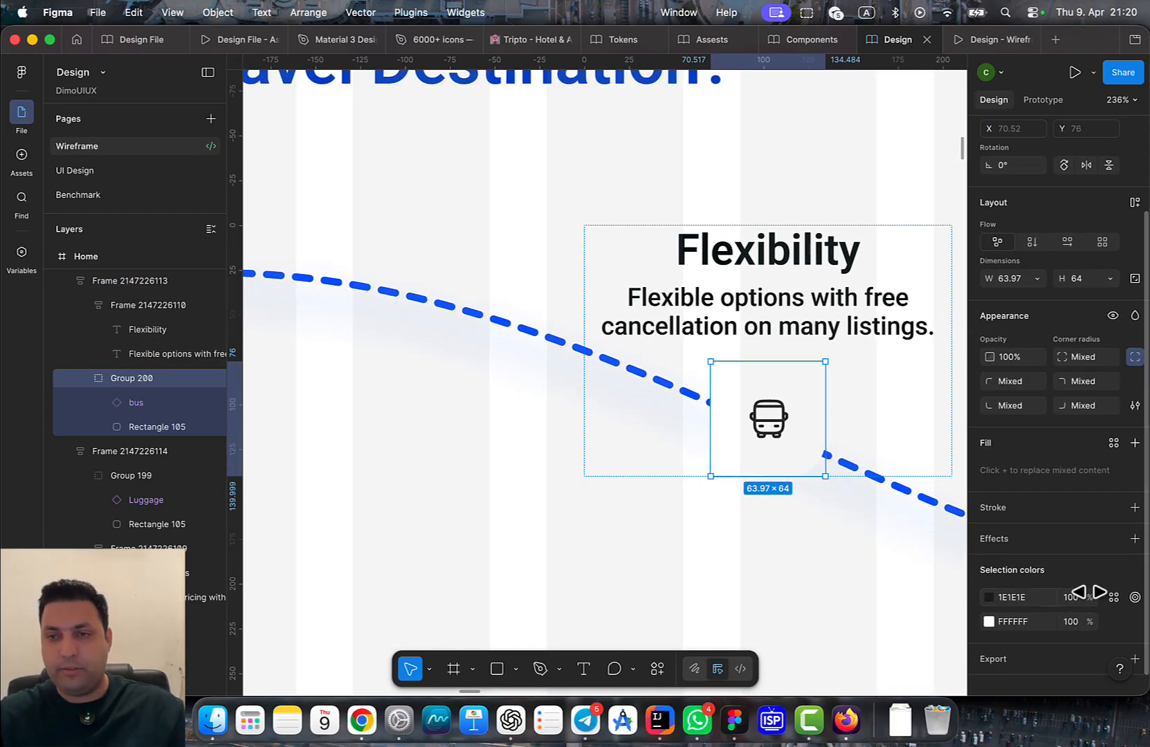
pyautogui.click(1113, 622)
pyautogui.scroll(-2, 927, 616)
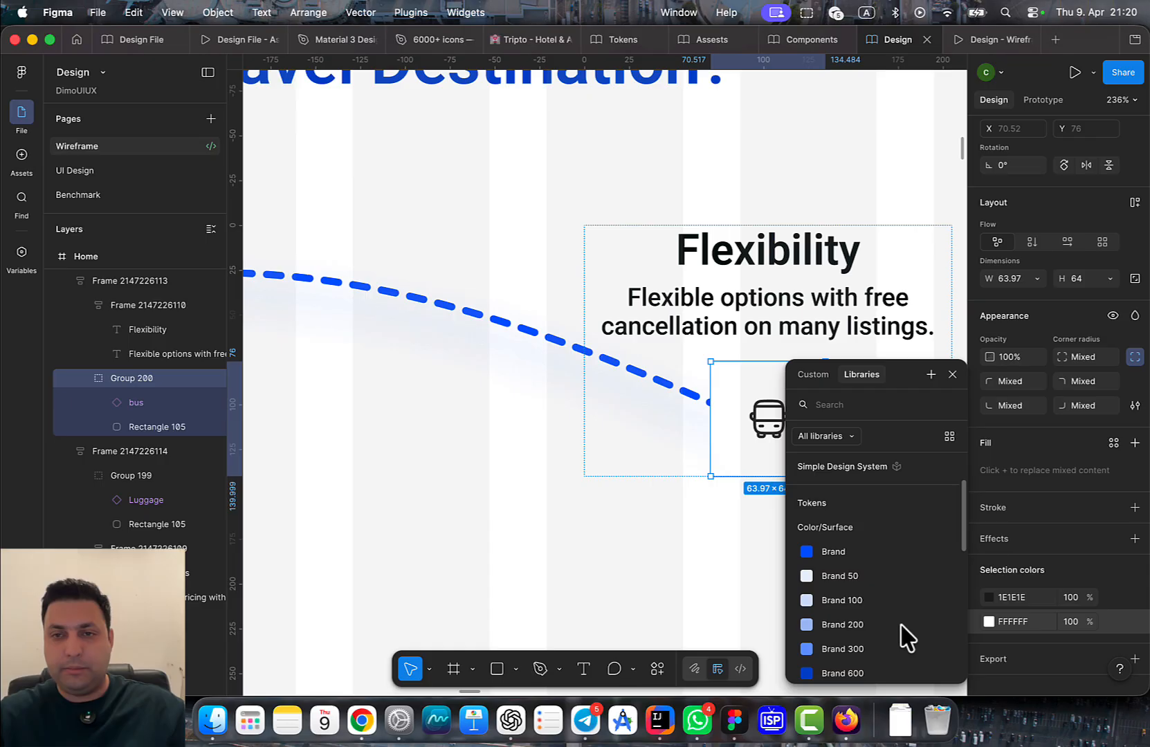
pyautogui.click(873, 576)
# Change the Instant Booking badge's white FFFFFF colour to the Brand 50 surface colour
pyautogui.scroll(-5, 436, 480)
pyautogui.hscroll(4, 599, 380)
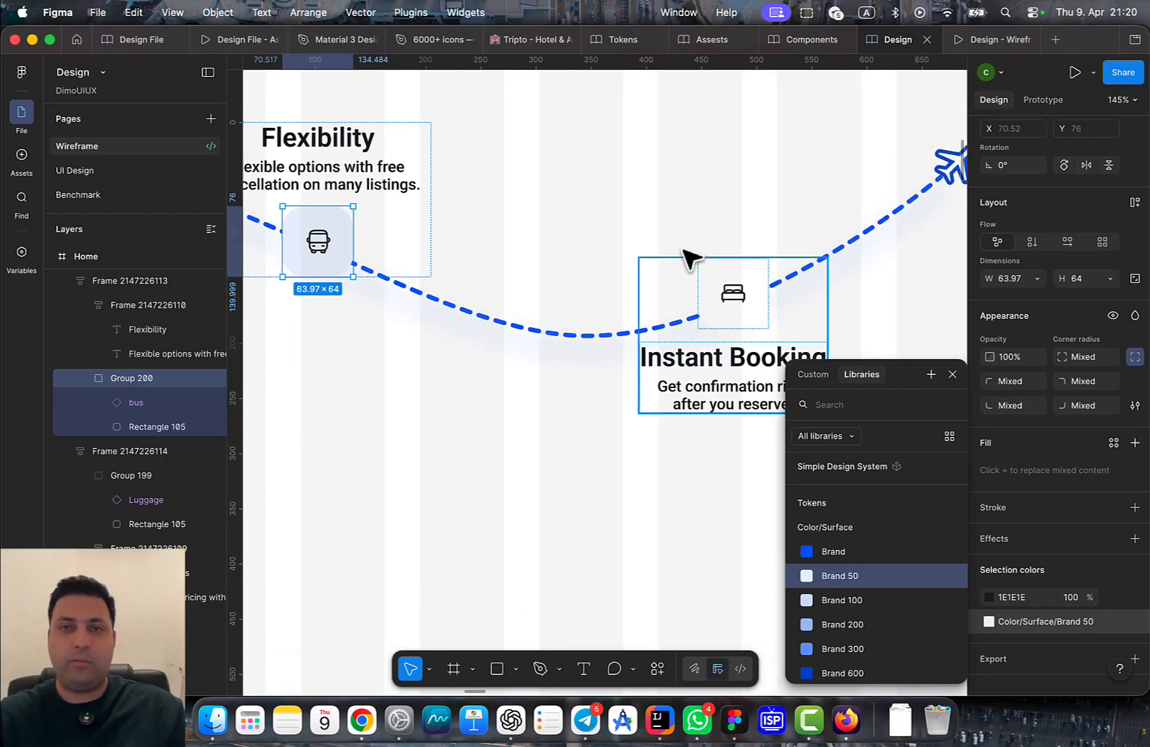
pyautogui.click(761, 299)
pyautogui.click(761, 298)
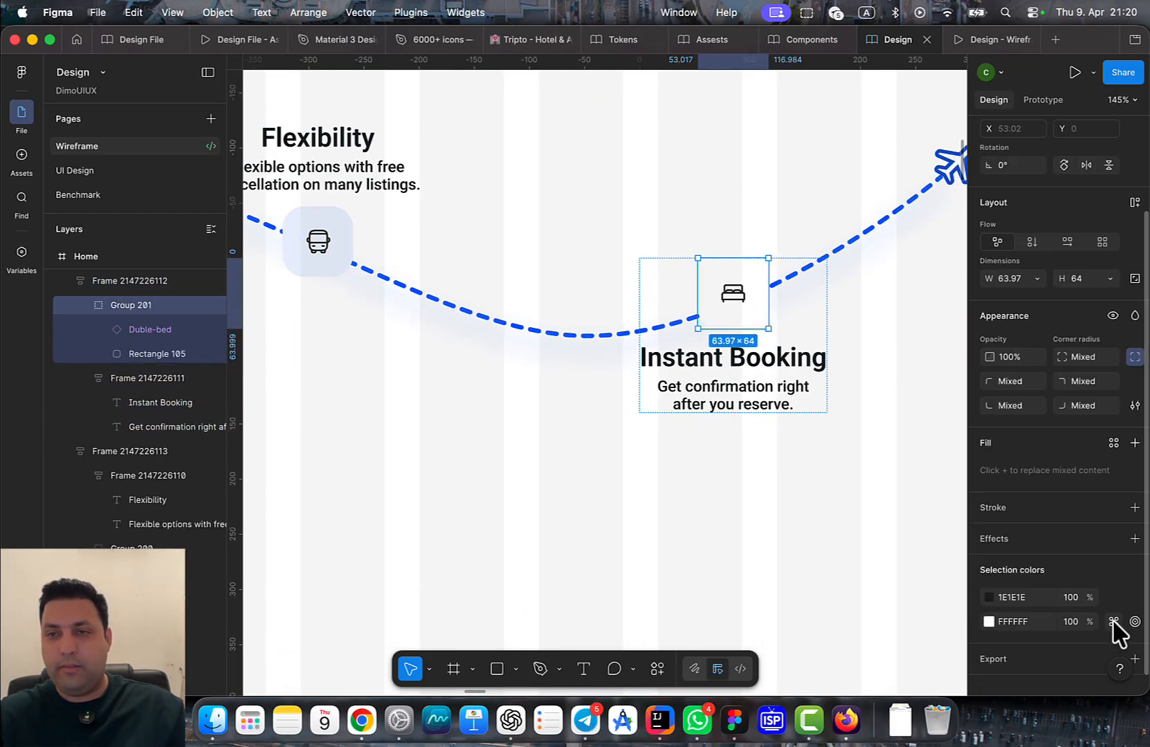
pyautogui.click(1113, 621)
pyautogui.click(857, 651)
pyautogui.click(634, 379)
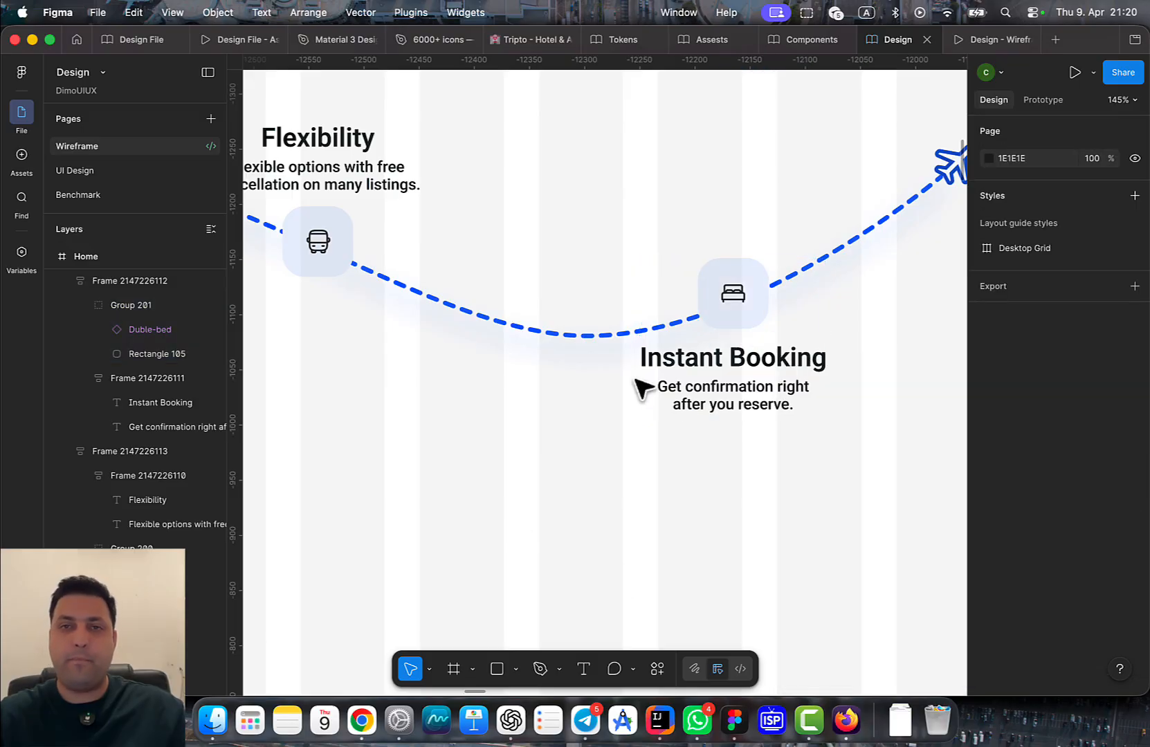
# Preview the Why Travellers Trust section in the prototype and return to the curve's airplane end in the design file
pyautogui.click(989, 40)
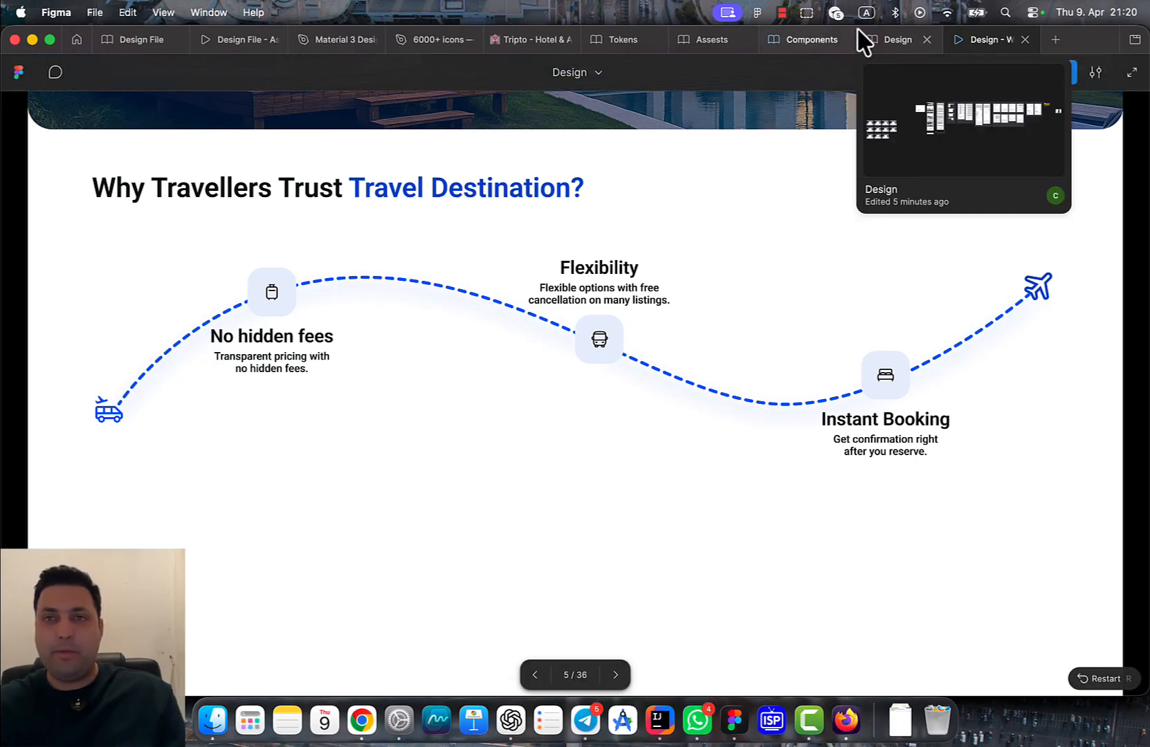
pyautogui.click(868, 38)
pyautogui.scroll(10, 567, 297)
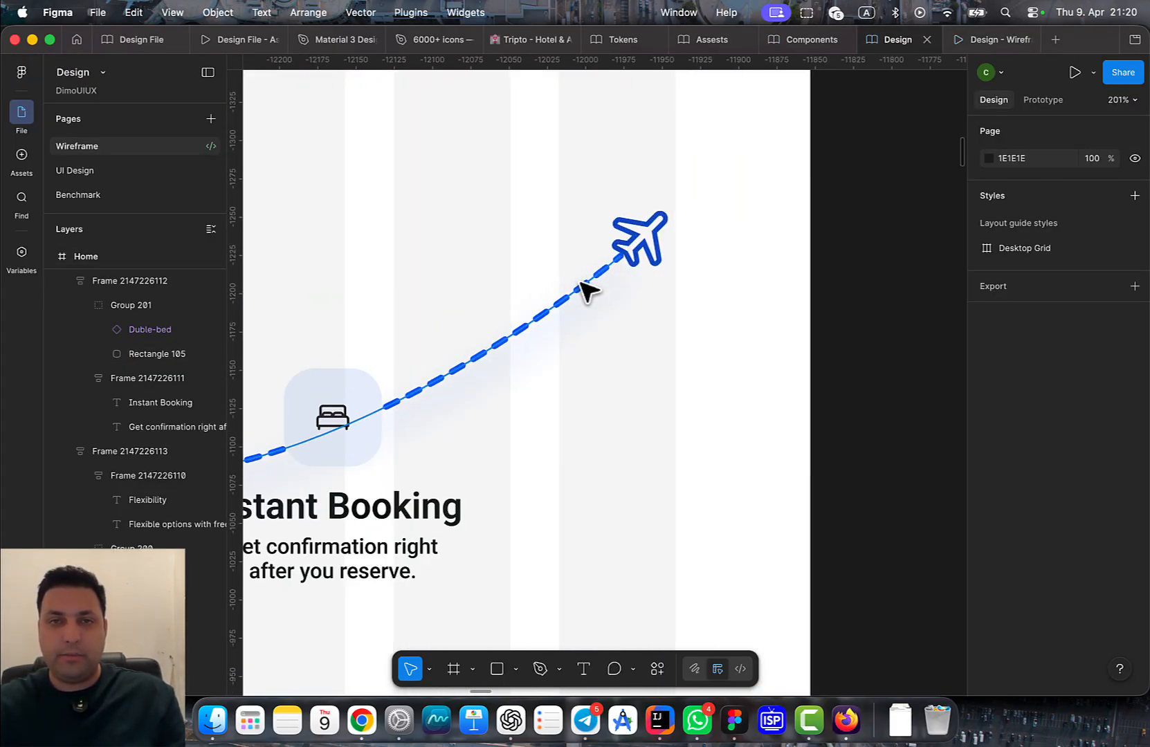
# Pull the end point of the dashed curve back to X 1310, leaving a small gap before the Airplane icon
pyautogui.click(585, 288)
pyautogui.click(699, 240)
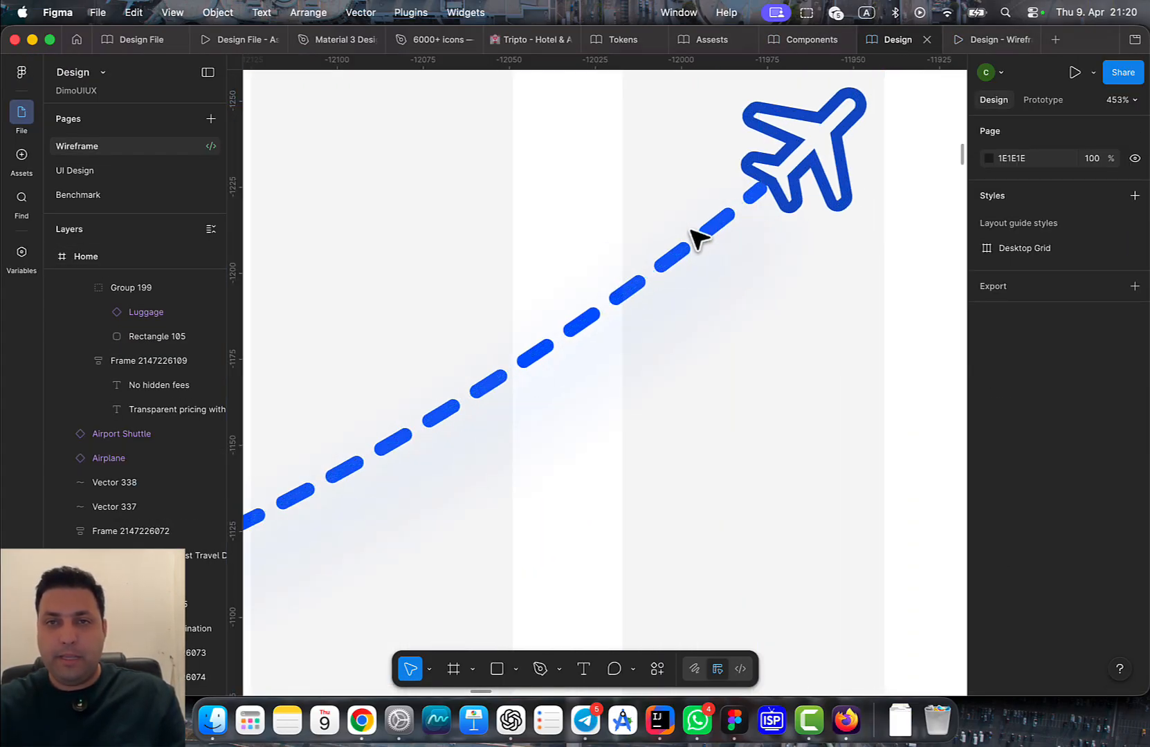
pyautogui.click(721, 230)
pyautogui.click(713, 232)
pyautogui.doubleClick(713, 231)
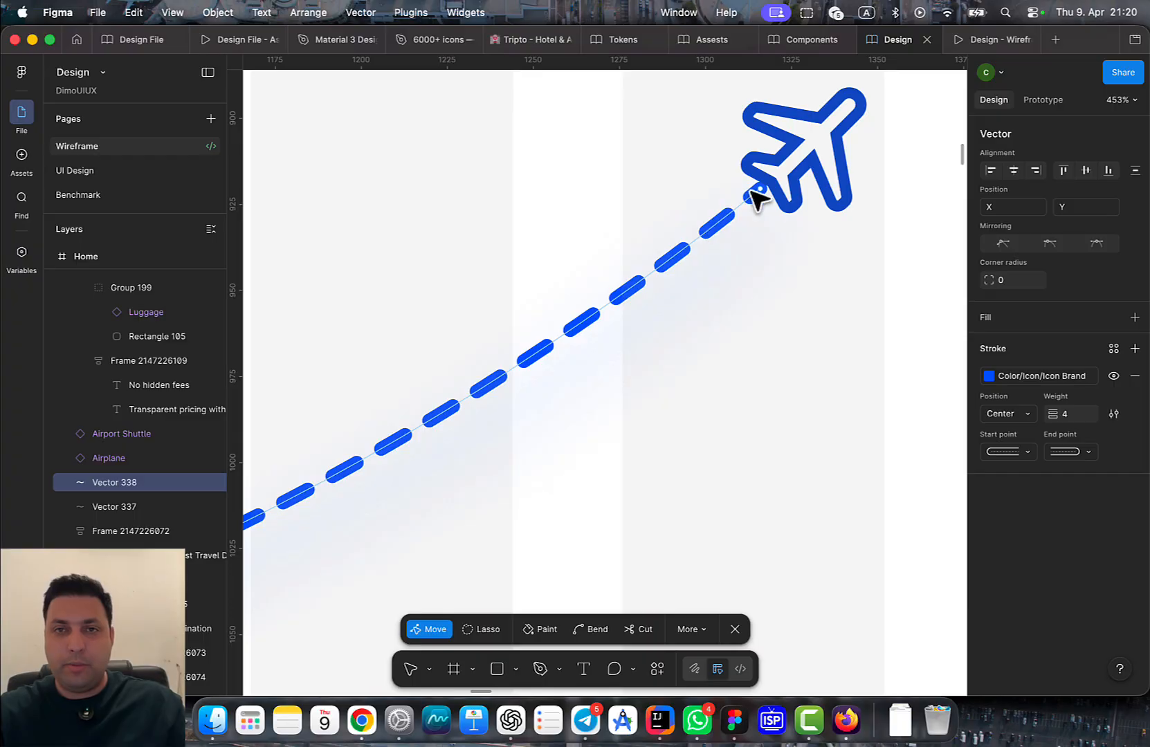
pyautogui.moveTo(753, 193); pyautogui.dragTo(765, 228)
pyautogui.press('Escape')
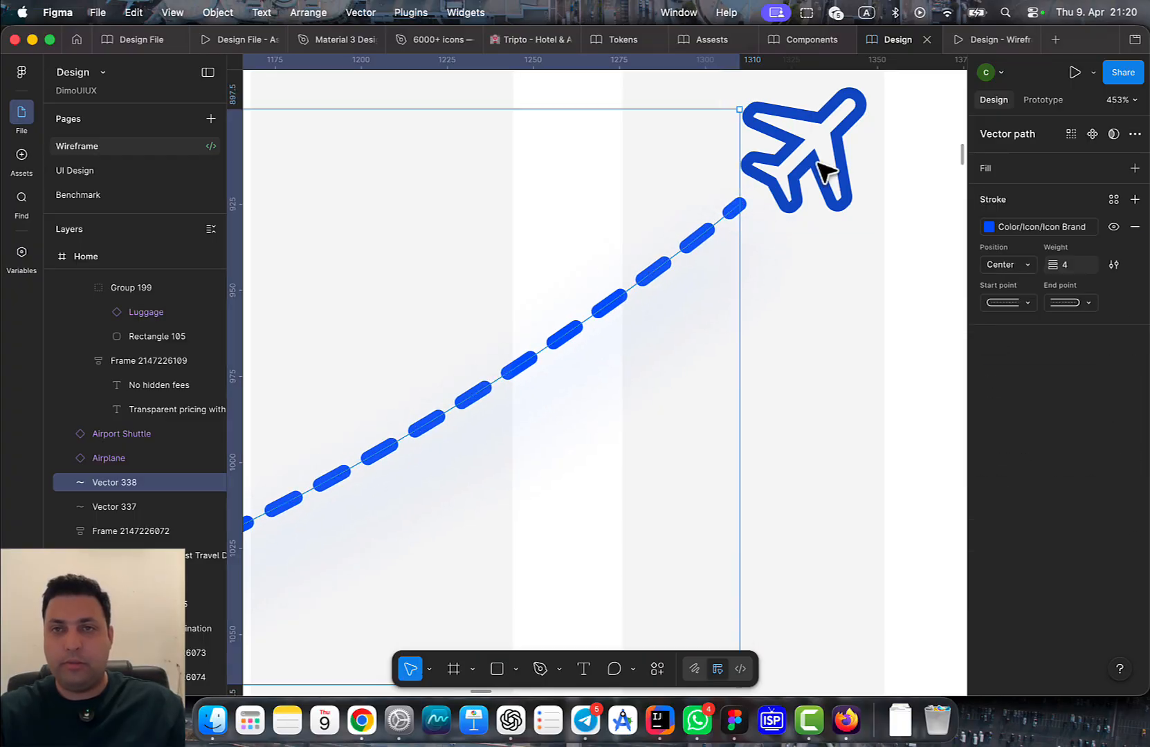
pyautogui.click(827, 173)
pyautogui.scroll(5, 830, 263)
pyautogui.click(816, 336)
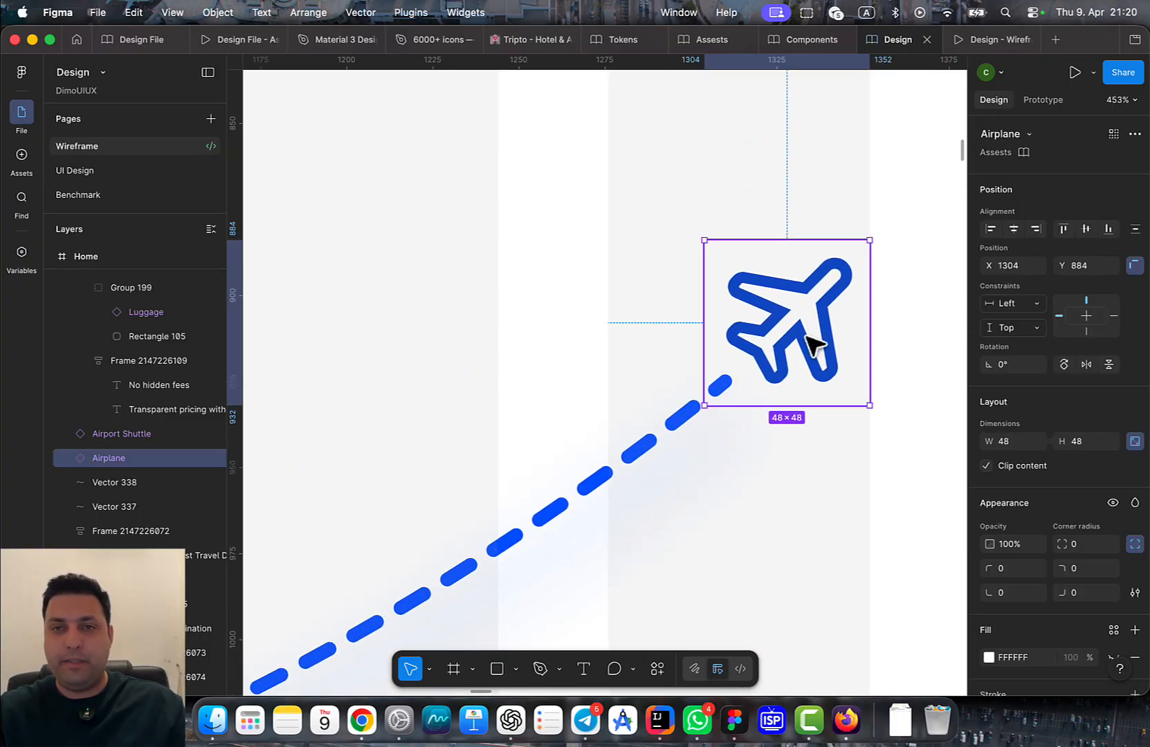
pyautogui.click(696, 410)
pyautogui.keyDown('ctrl'); pyautogui.scroll(-10, 749, 375); pyautogui.keyUp('ctrl')
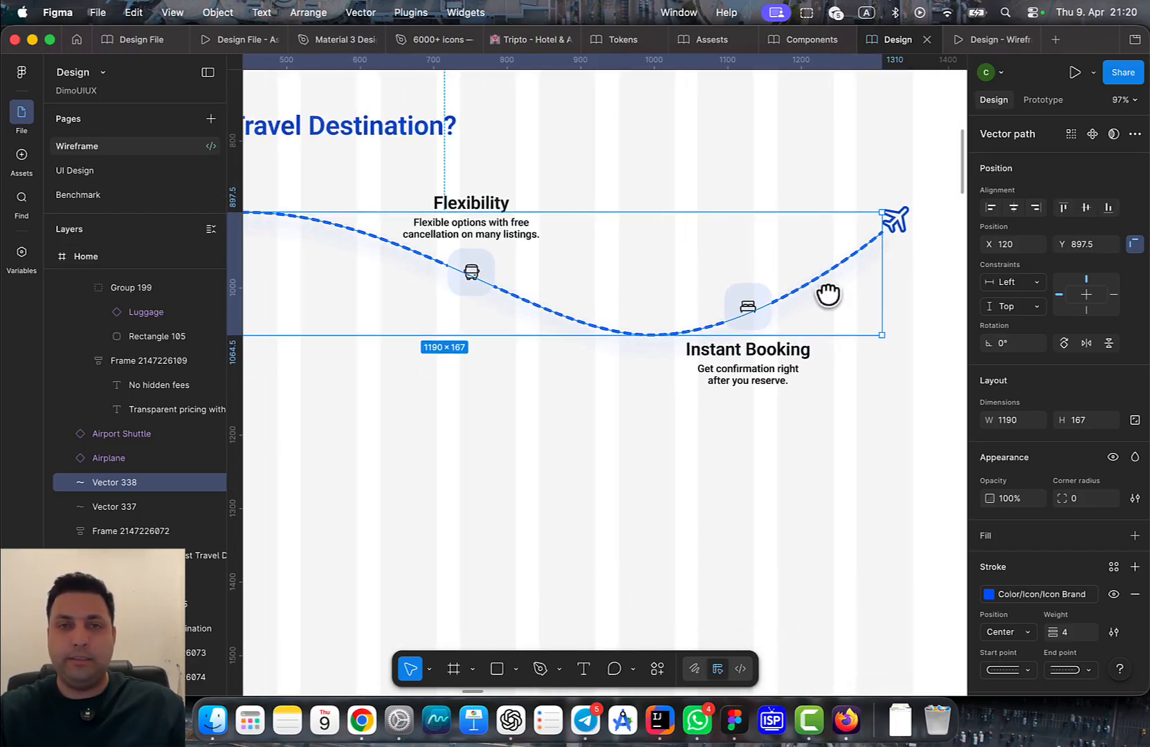
# Deepen the dashed curve by moving its lowest point down to about X 992.5, Y 1082.5
pyautogui.hscroll(-10, 828, 294)
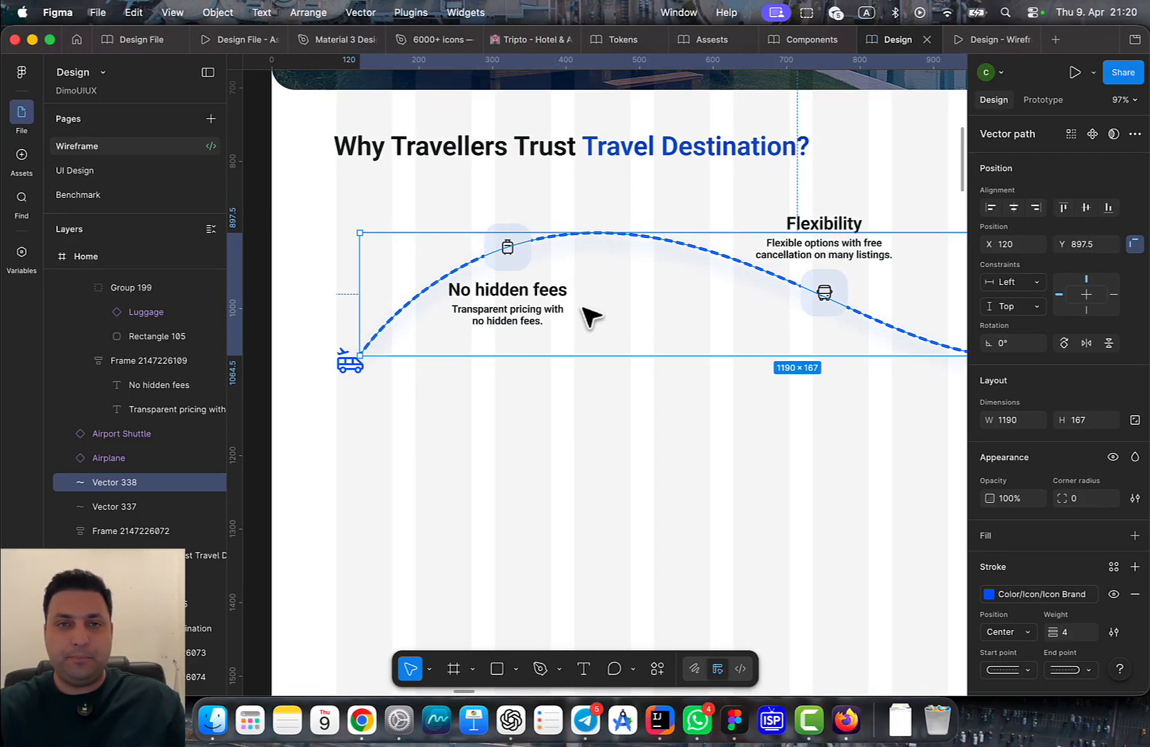
pyautogui.hscroll(3, 574, 339)
pyautogui.scroll(1, 554, 361)
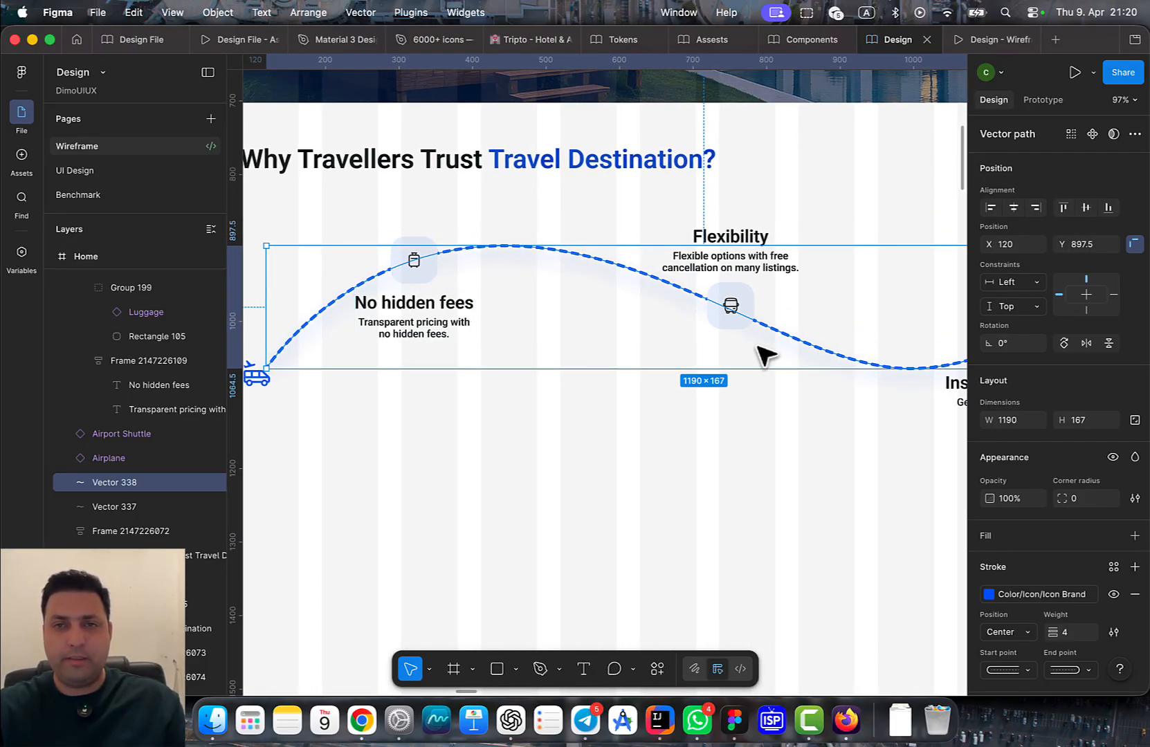
pyautogui.hscroll(5, 764, 355)
pyautogui.doubleClick(668, 333)
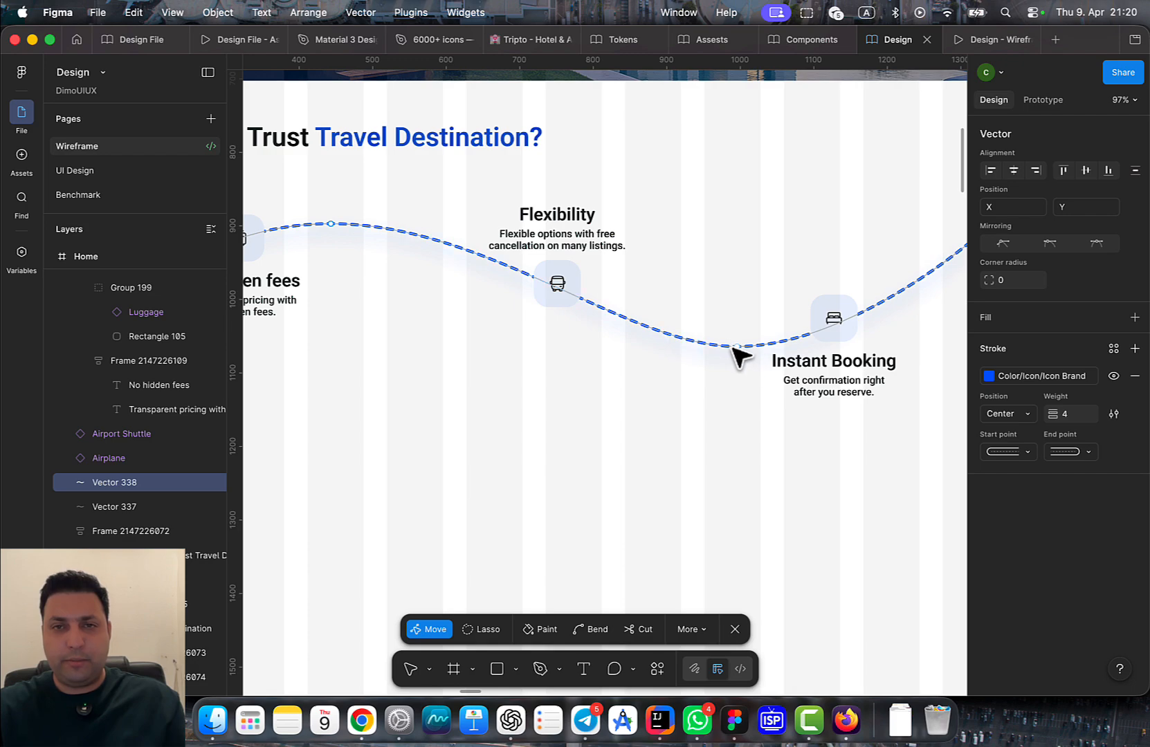
pyautogui.moveTo(732, 346); pyautogui.dragTo(739, 361)
pyautogui.hscroll(5, 740, 361)
pyautogui.scroll(1, 740, 361)
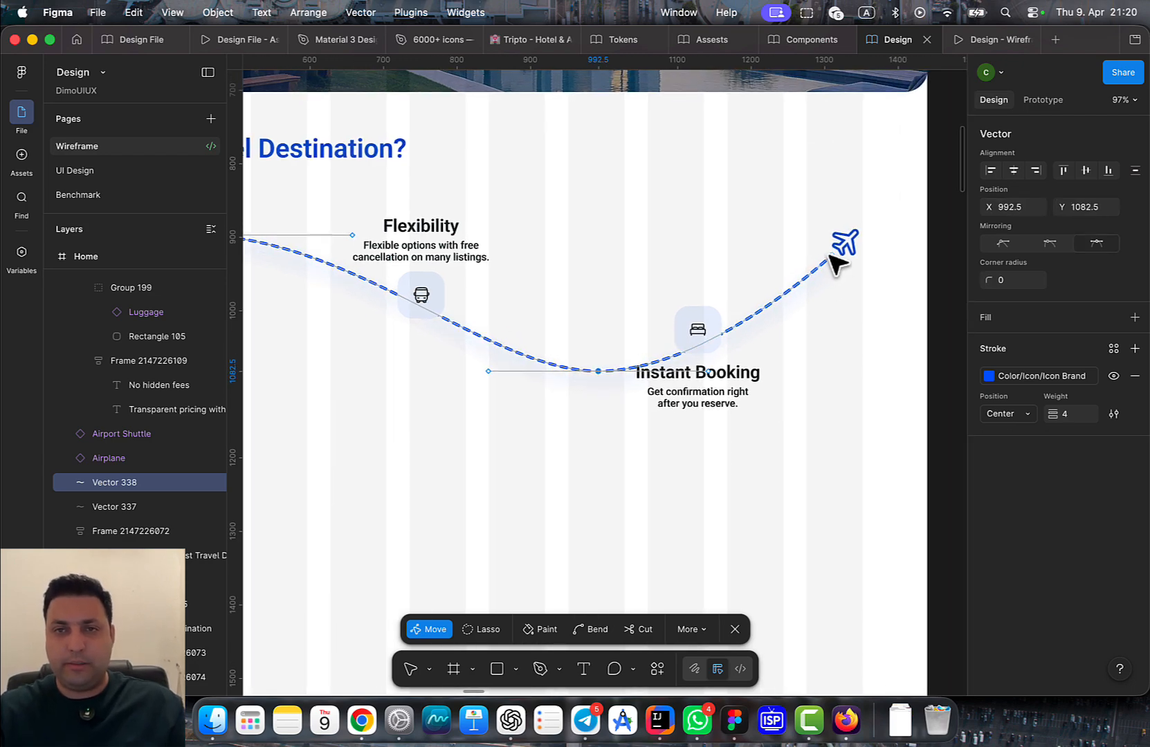
# Raise the curve's end point to about X 1306, Y 885 and move the Airplane icon up to match it
pyautogui.moveTo(830, 258)
pyautogui.mouseDown()
pyautogui.moveTo(815, 233)
pyautogui.moveTo(846, 233)
pyautogui.moveTo(844, 222)
pyautogui.moveTo(828, 227)
pyautogui.mouseUp()
pyautogui.click(862, 249)
pyautogui.click(850, 244)
pyautogui.click(810, 251)
pyautogui.doubleClick(806, 261)
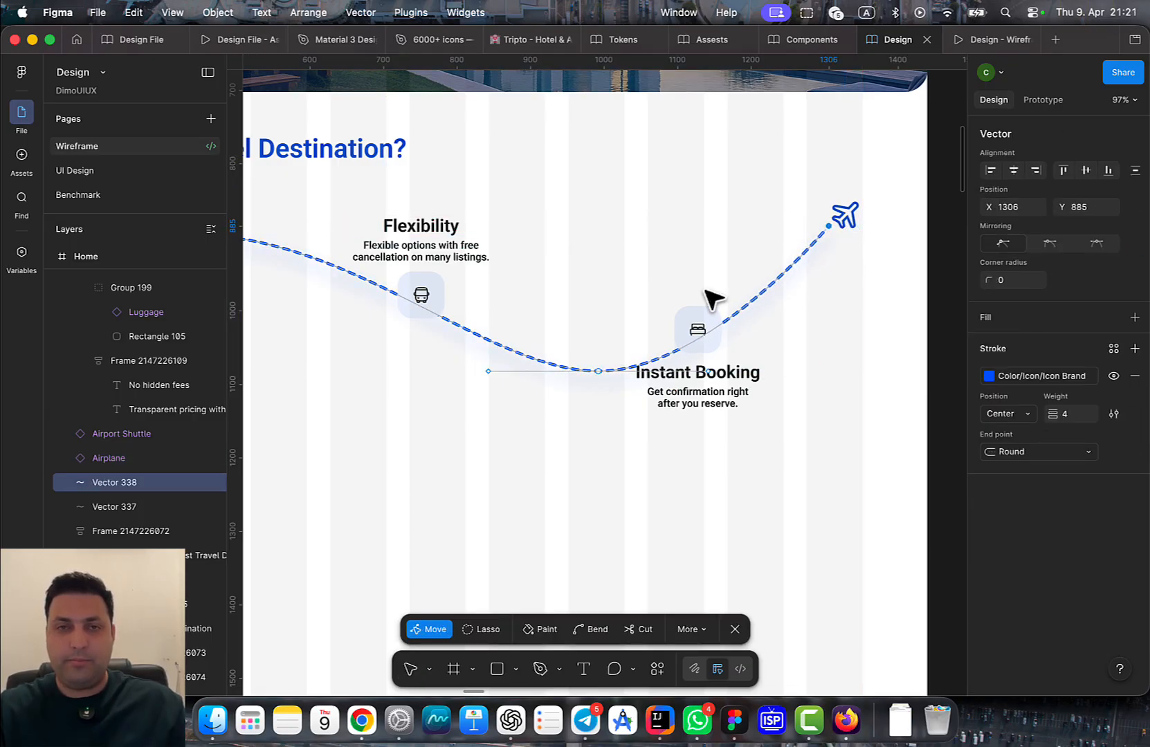
# Move the curve's crest point near the Luggage badge to about X 414, Y 889
pyautogui.hscroll(-5, 516, 341)
pyautogui.scroll(-1, 695, 401)
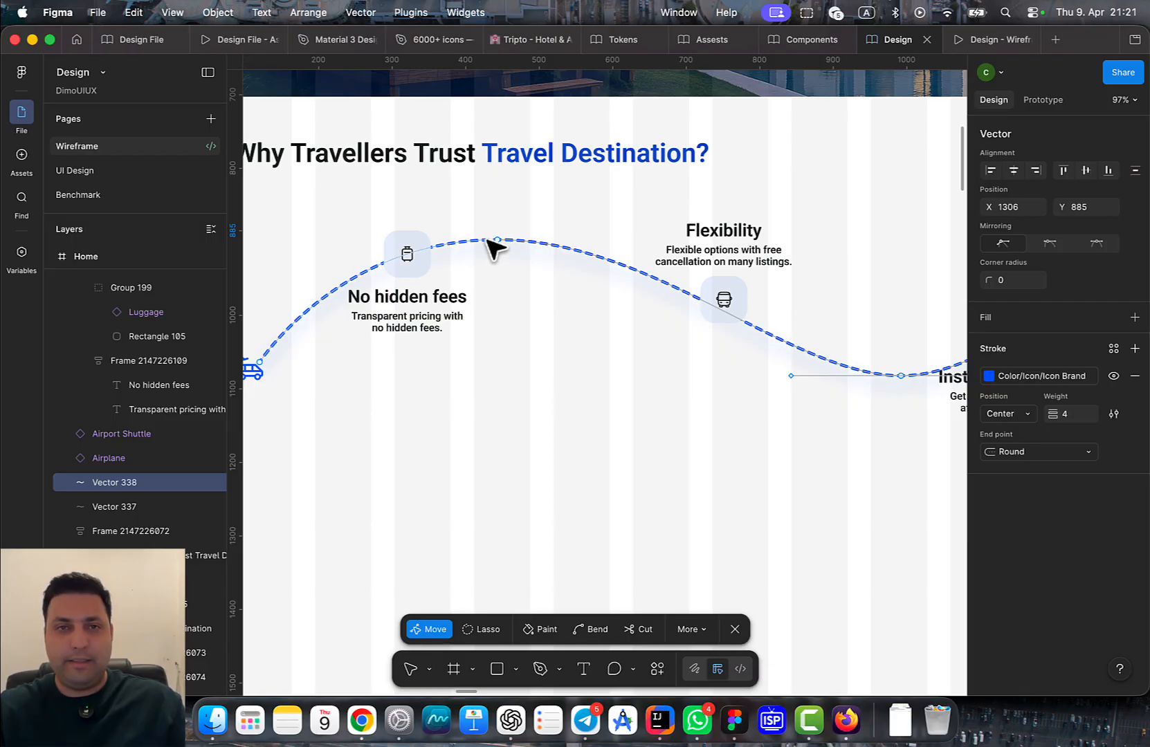
pyautogui.moveTo(497, 244)
pyautogui.mouseDown()
pyautogui.moveTo(465, 237)
pyautogui.moveTo(476, 234)
pyautogui.mouseUp()
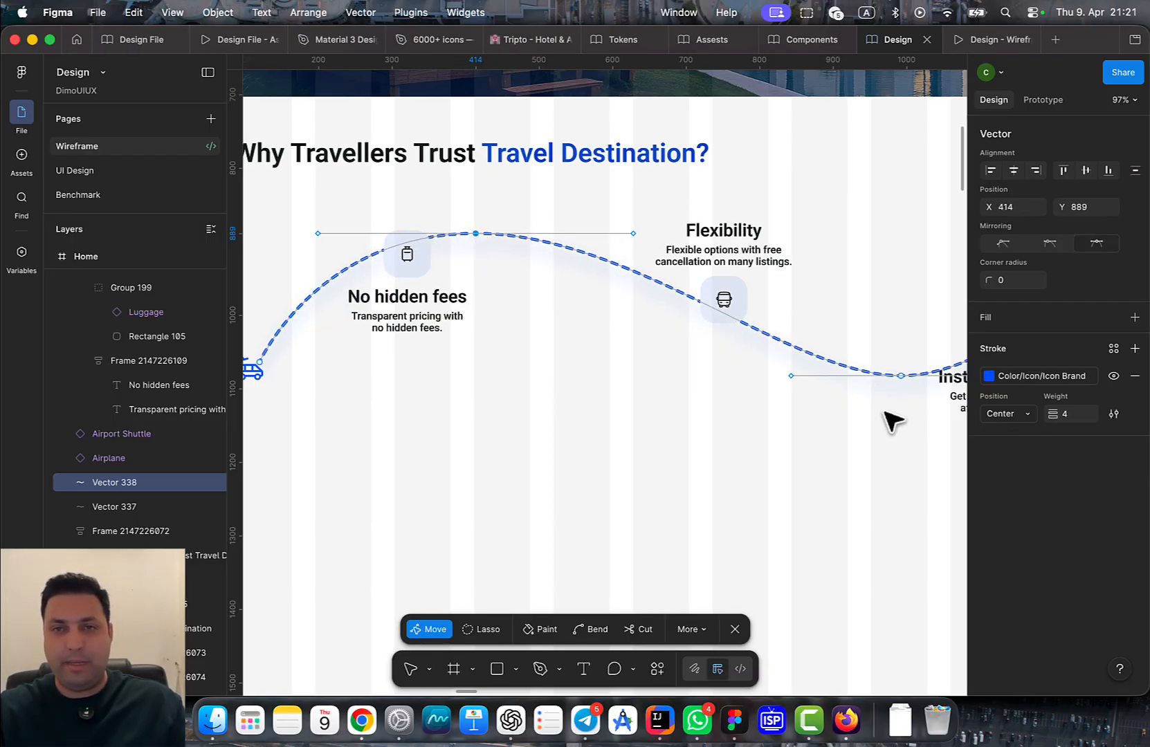
# Shift the curve's lowest point slightly right, at about Y 1076.5, and finish editing the path
pyautogui.hscroll(3, 892, 421)
pyautogui.moveTo(722, 376); pyautogui.dragTo(746, 387)
pyautogui.scroll(1, 721, 456)
pyautogui.hscroll(-5, 795, 429)
pyautogui.press('Escape')
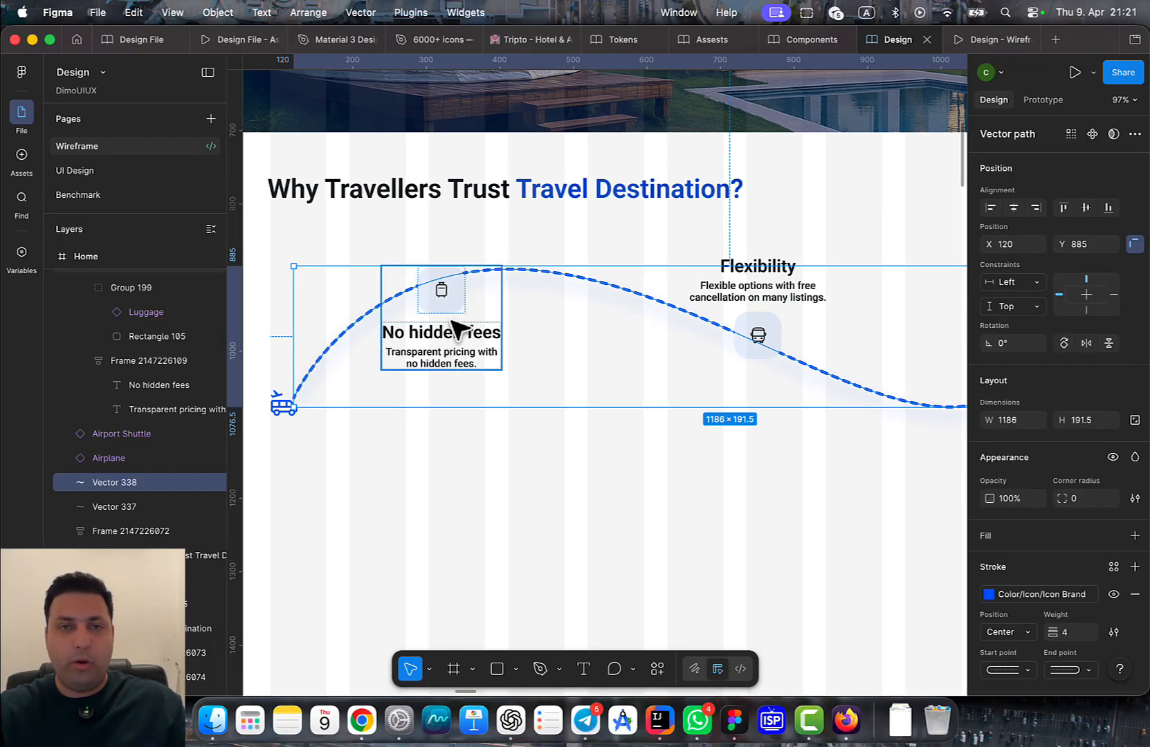
# Move the No hidden fees badge to the curve's crest at about X 327 and shift the Flexibility badge right and down along the curve
pyautogui.click(458, 357)
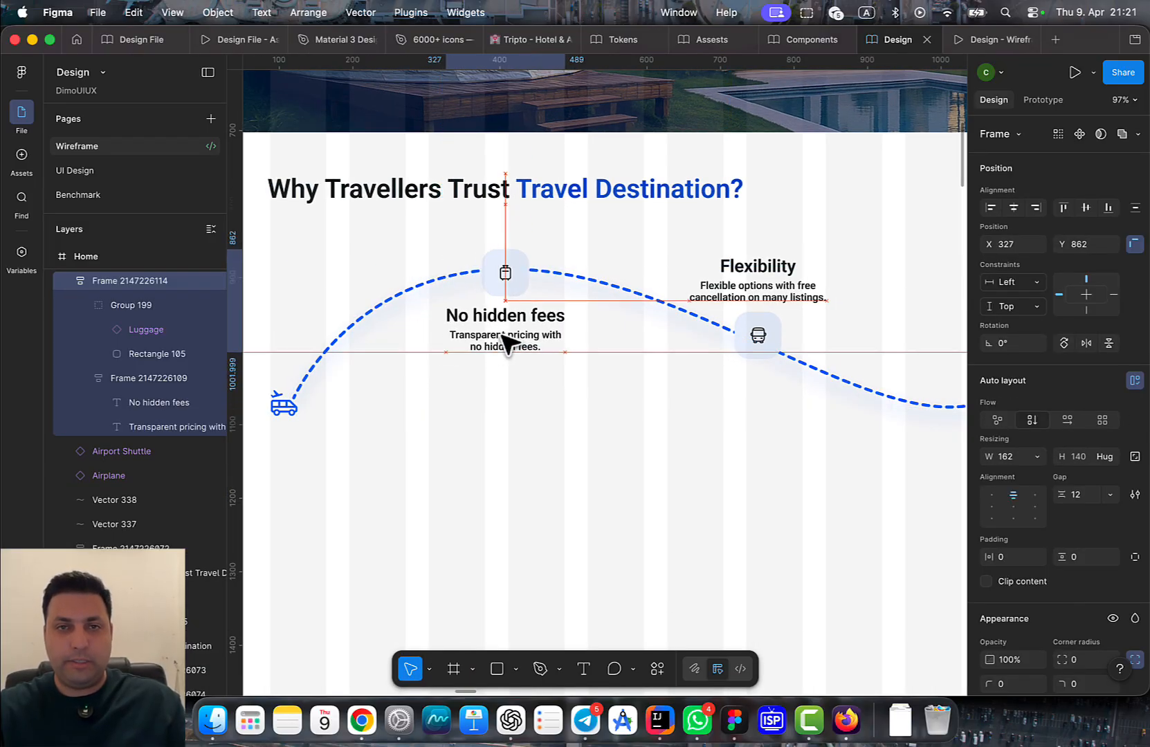
pyautogui.hscroll(5, 372, 456)
pyautogui.scroll(1, 372, 457)
pyautogui.click(555, 387)
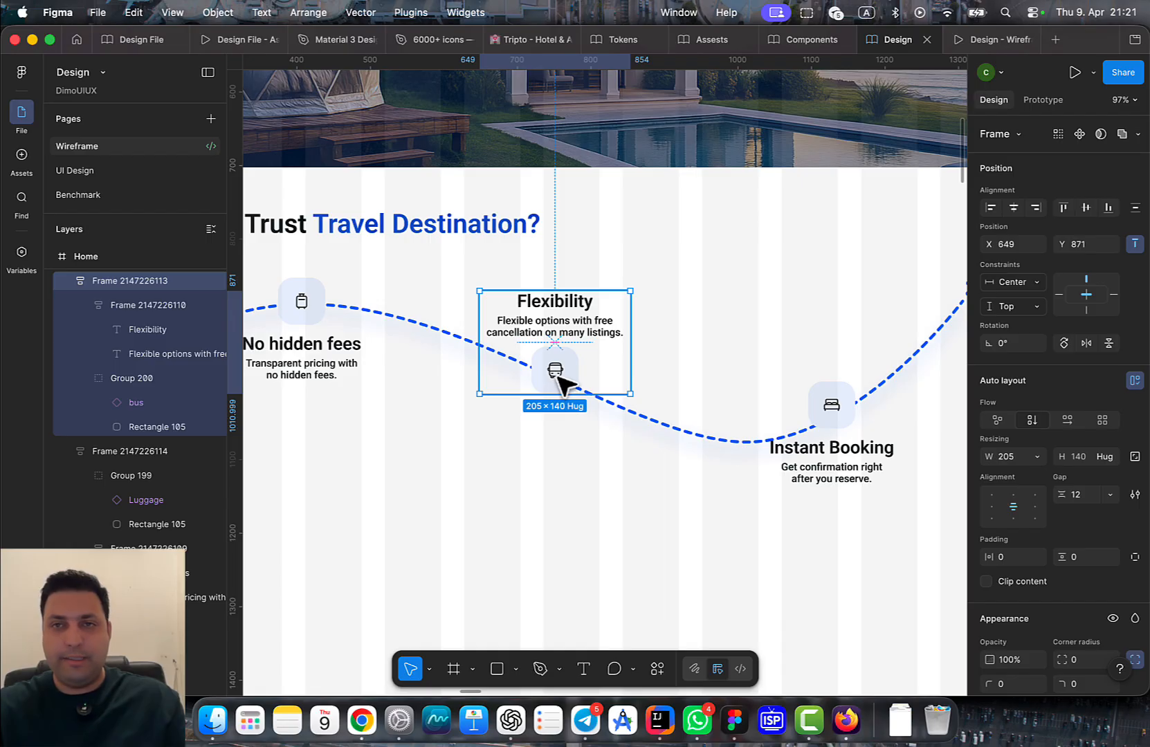
pyautogui.click(1013, 208)
pyautogui.moveTo(522, 374); pyautogui.dragTo(560, 437)
# Move the Instant Booking badge to about X 952, Y 1036 so its bed icon sits on the curve
pyautogui.hscroll(5, 505, 356)
pyautogui.scroll(-2, 505, 357)
pyautogui.click(610, 392)
pyautogui.click(687, 393)
pyautogui.click(618, 402)
pyautogui.hscroll(-5, 907, 385)
pyautogui.scroll(-1, 907, 385)
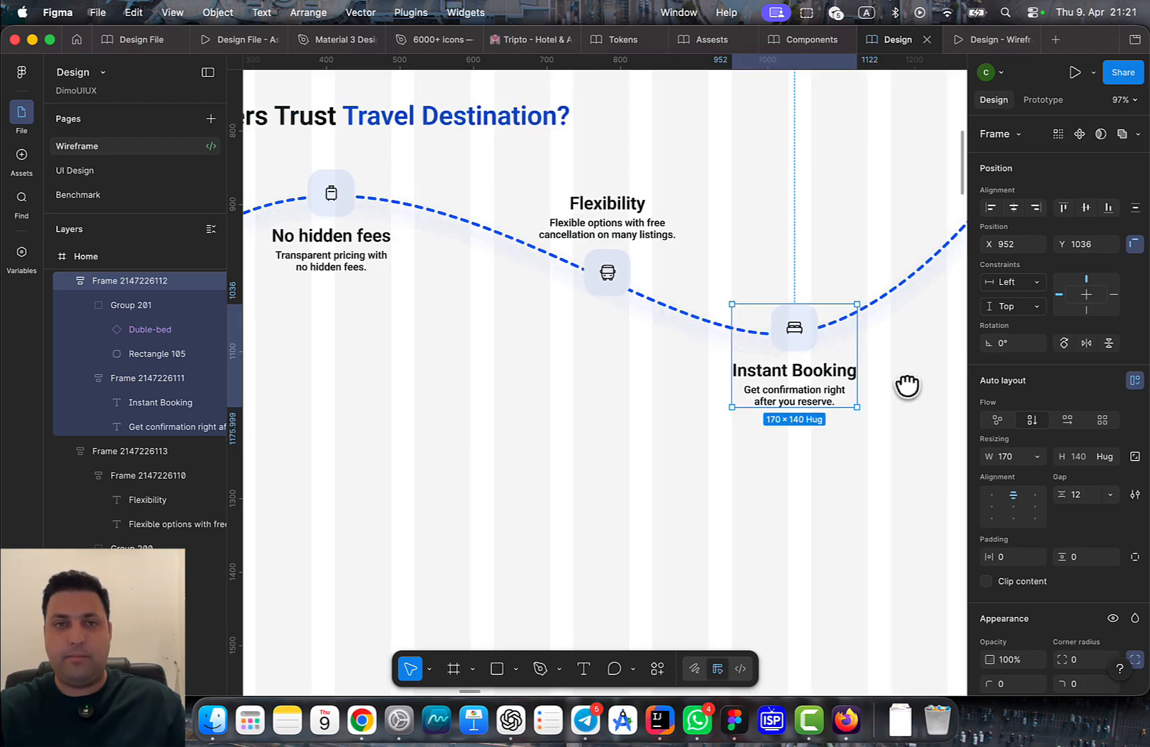
# Shift the Flexibility card slightly and move the Instant Booking card along the dashed route to X 1011, Y 1025
pyautogui.hscroll(-5, 907, 386)
pyautogui.scroll(1, 907, 385)
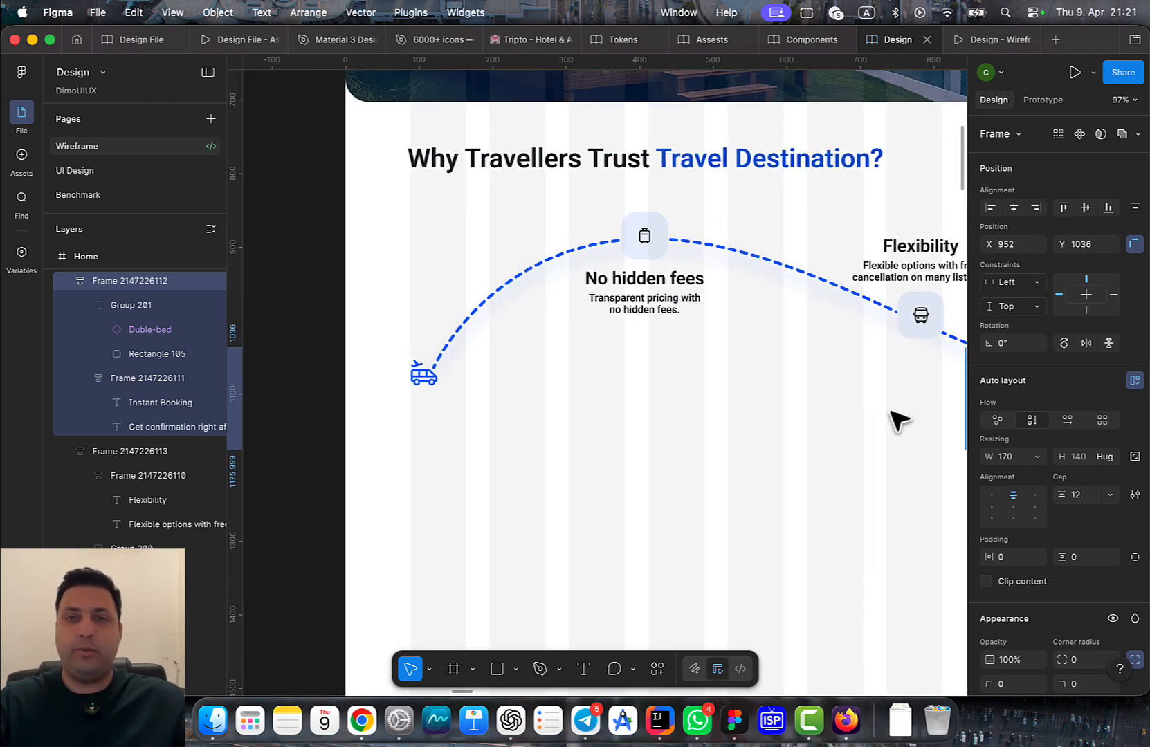
pyautogui.hscroll(5, 848, 432)
pyautogui.scroll(-3, 482, 456)
pyautogui.moveTo(611, 390); pyautogui.dragTo(603, 390)
pyautogui.moveTo(733, 444); pyautogui.dragTo(759, 442)
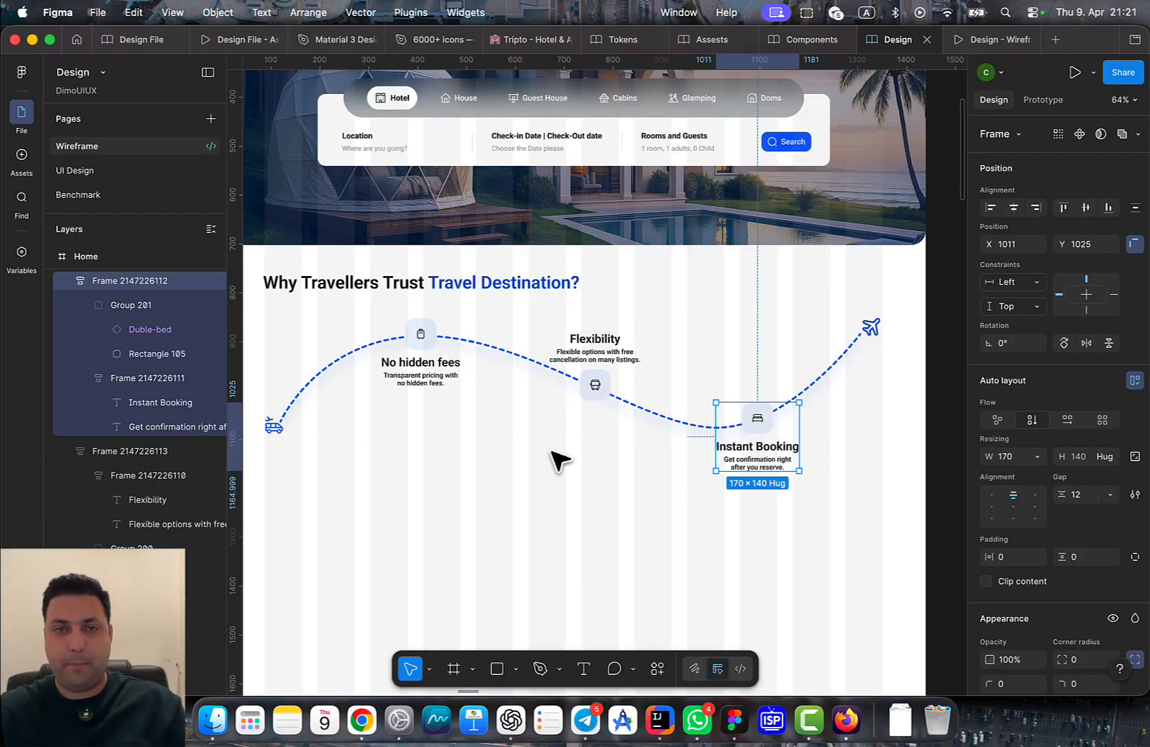
# Fine-tune the Flexibility and Instant Booking cards so their icons sit on the dashed route, and check the section in the prototype preview
pyautogui.click(575, 391)
pyautogui.moveTo(595, 394); pyautogui.dragTo(599, 394)
pyautogui.click(592, 529)
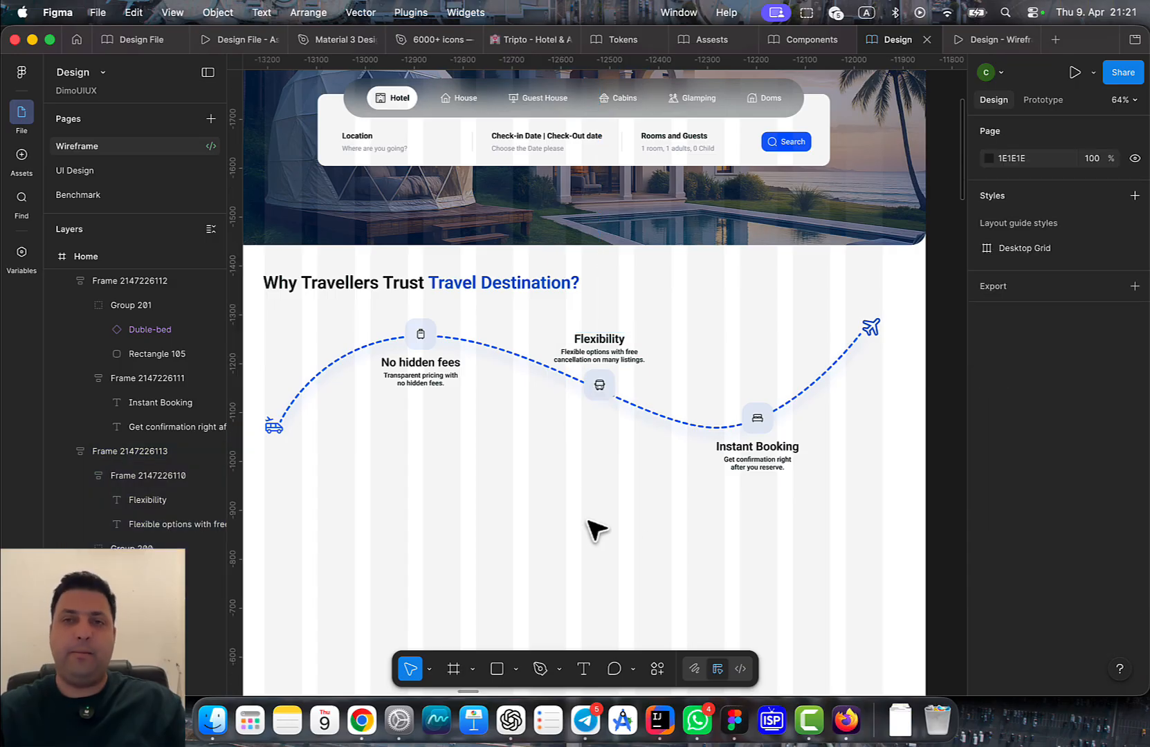
pyautogui.moveTo(739, 462); pyautogui.dragTo(769, 464)
pyautogui.click(618, 444)
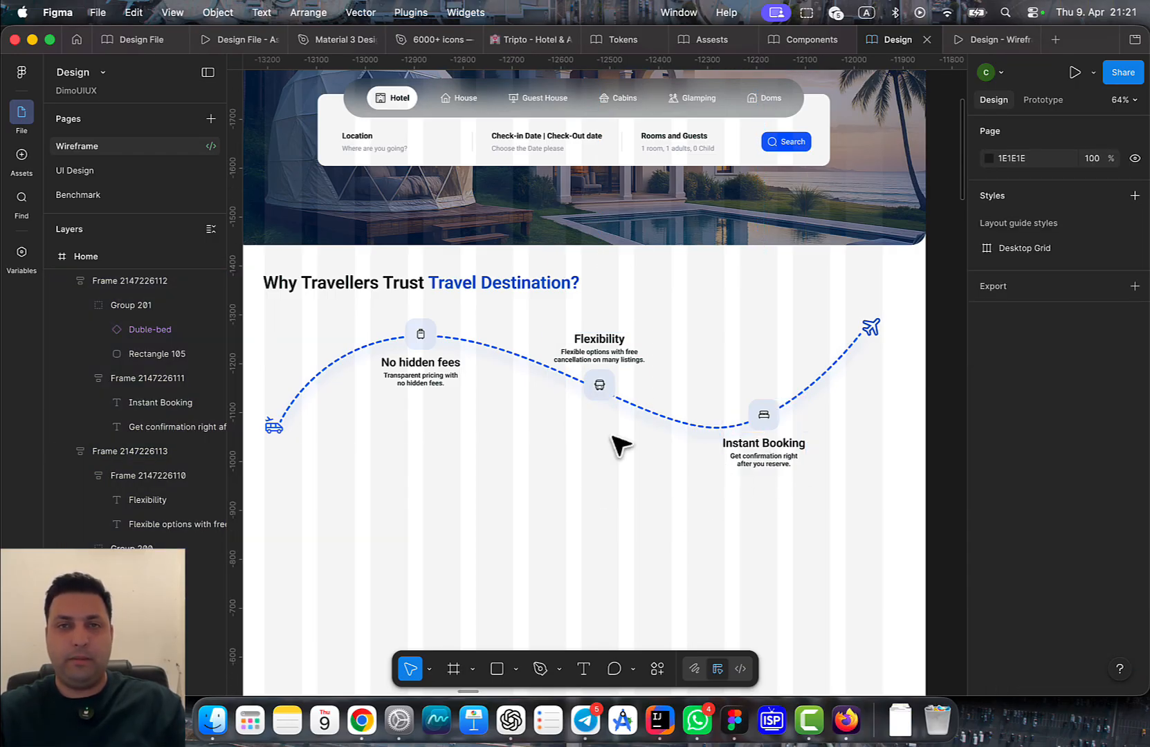
pyautogui.click(975, 39)
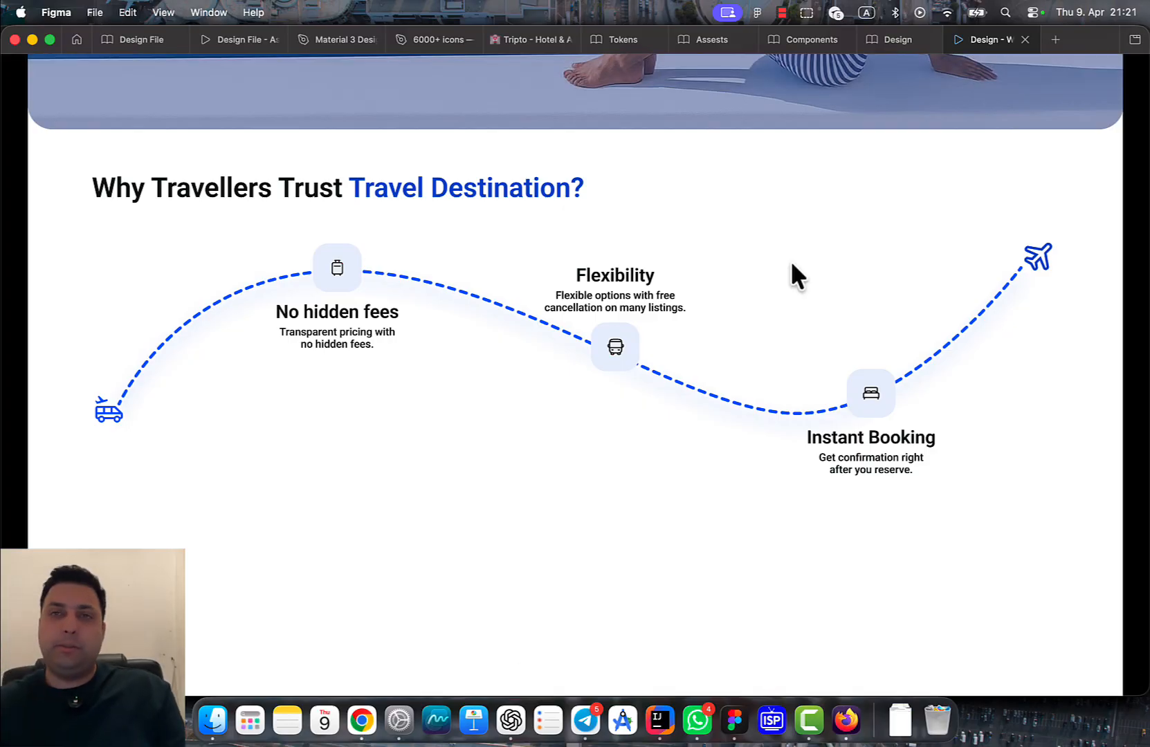
# Apply a Glass effect to the luggage icon's rounded background in the Design file, with refraction 41 and depth 28
pyautogui.click(898, 39)
pyautogui.scroll(3, 543, 296)
pyautogui.scroll(3, 543, 293)
pyautogui.doubleClick(567, 249)
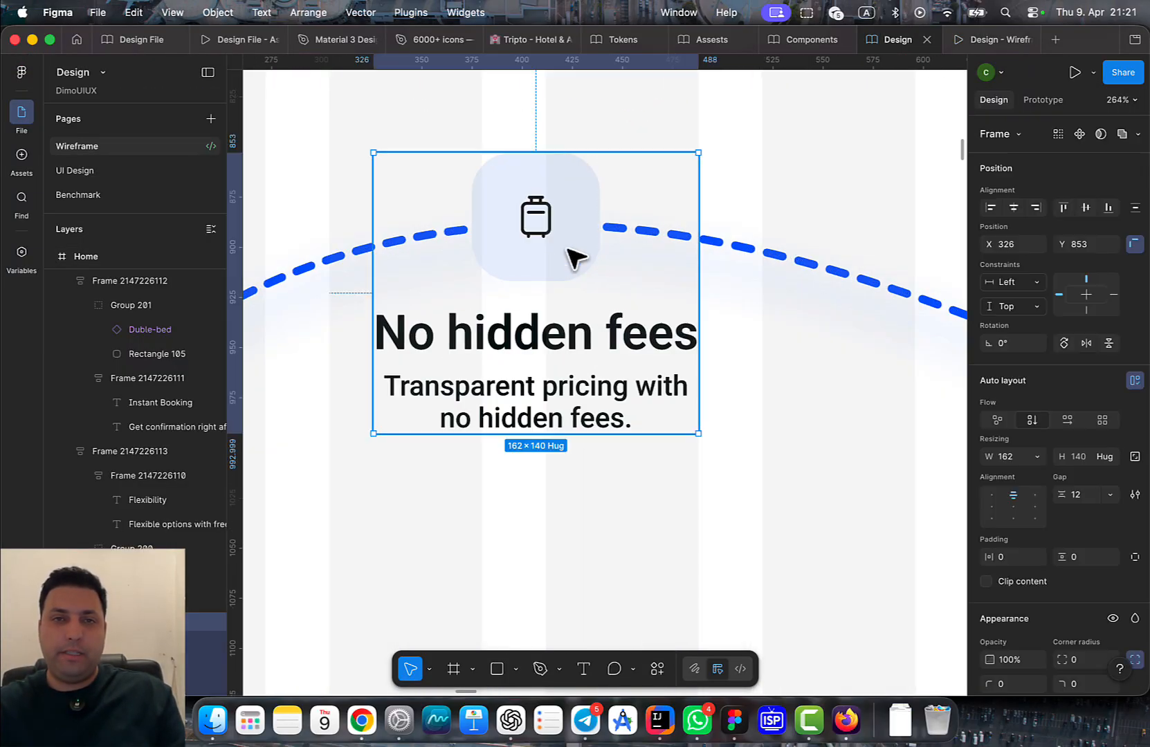
pyautogui.doubleClick(567, 250)
pyautogui.scroll(-3, 1093, 584)
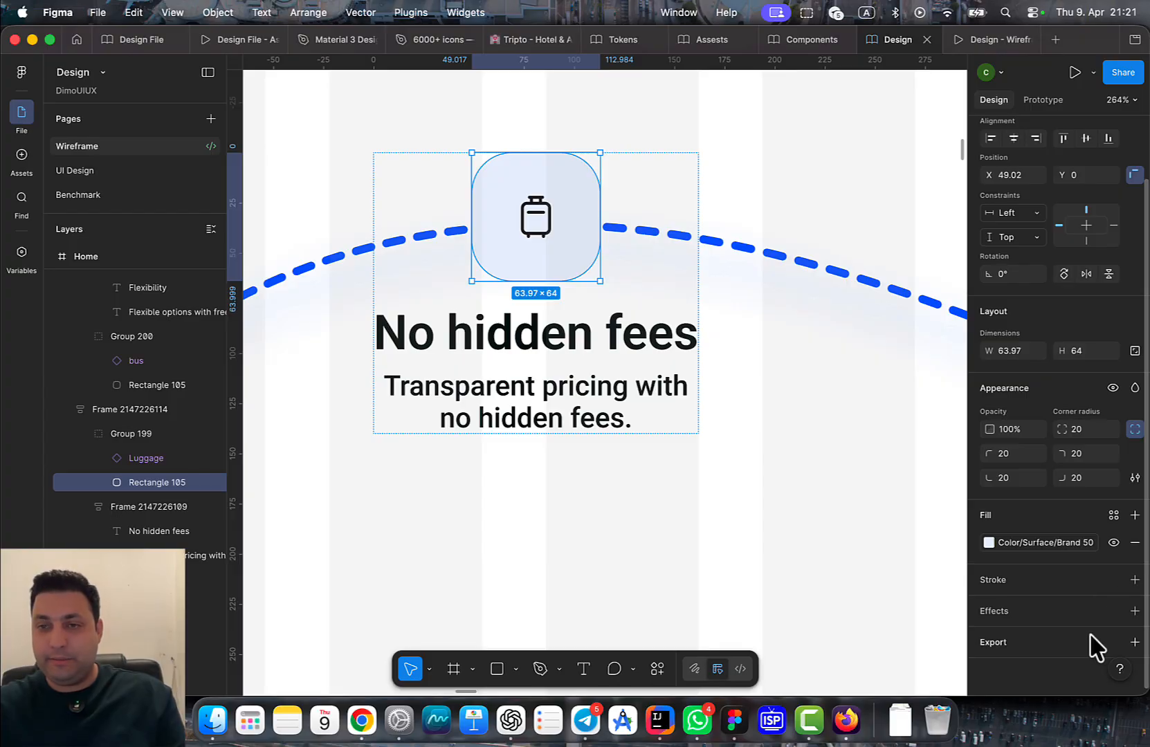
pyautogui.click(1133, 611)
pyautogui.click(848, 537)
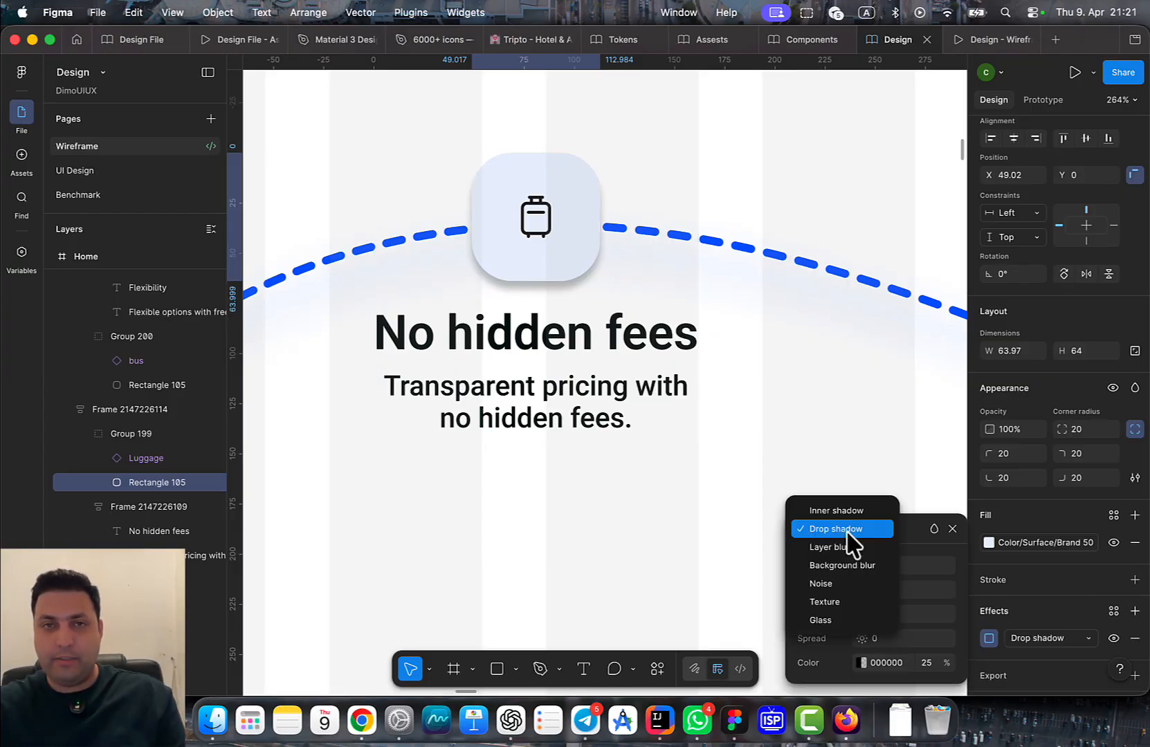
pyautogui.click(852, 620)
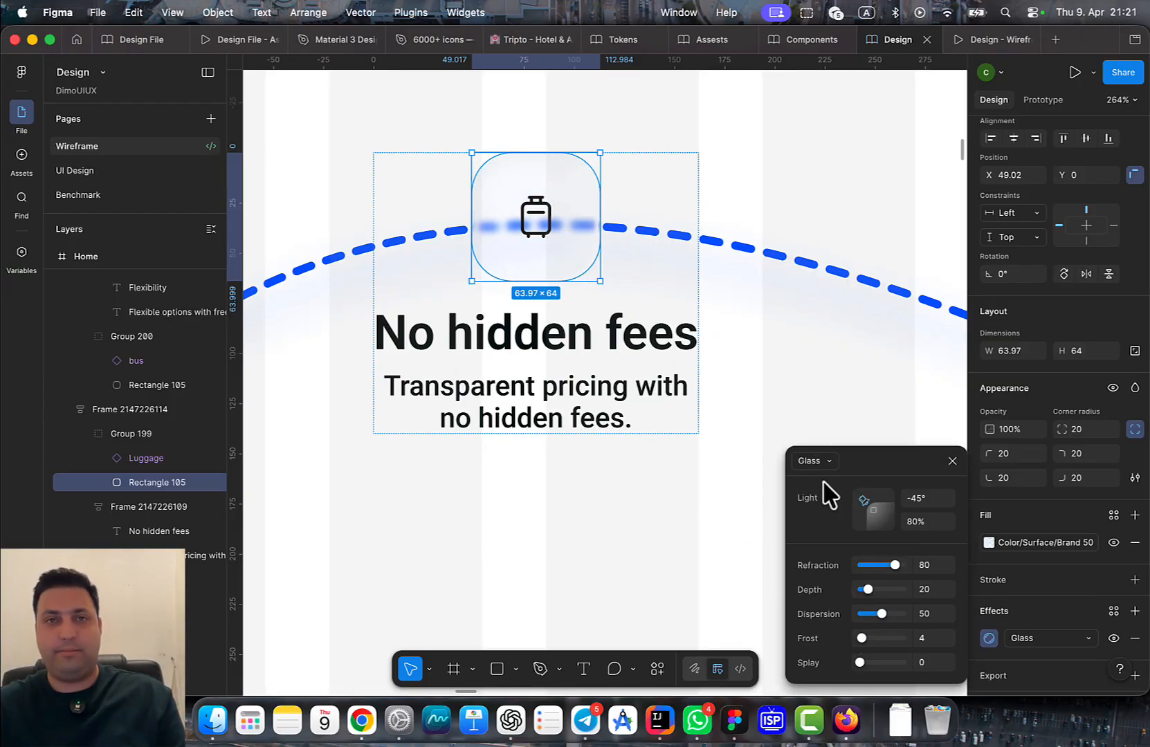
pyautogui.moveTo(894, 565); pyautogui.dragTo(874, 581)
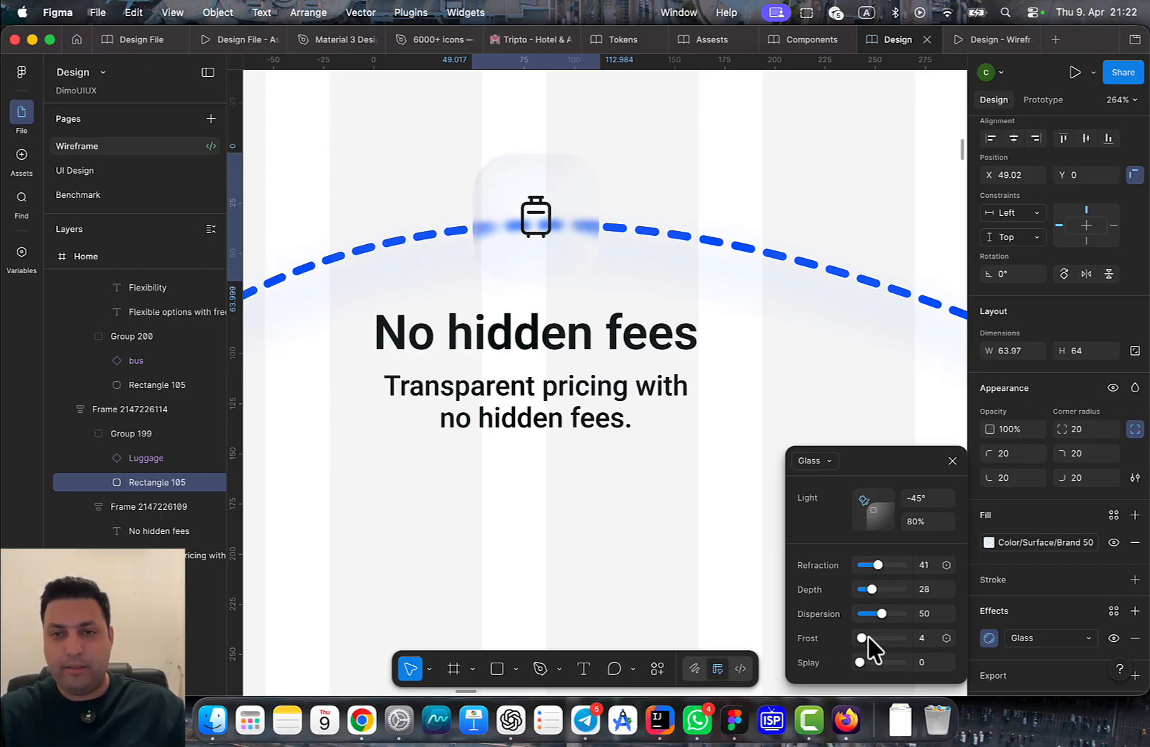
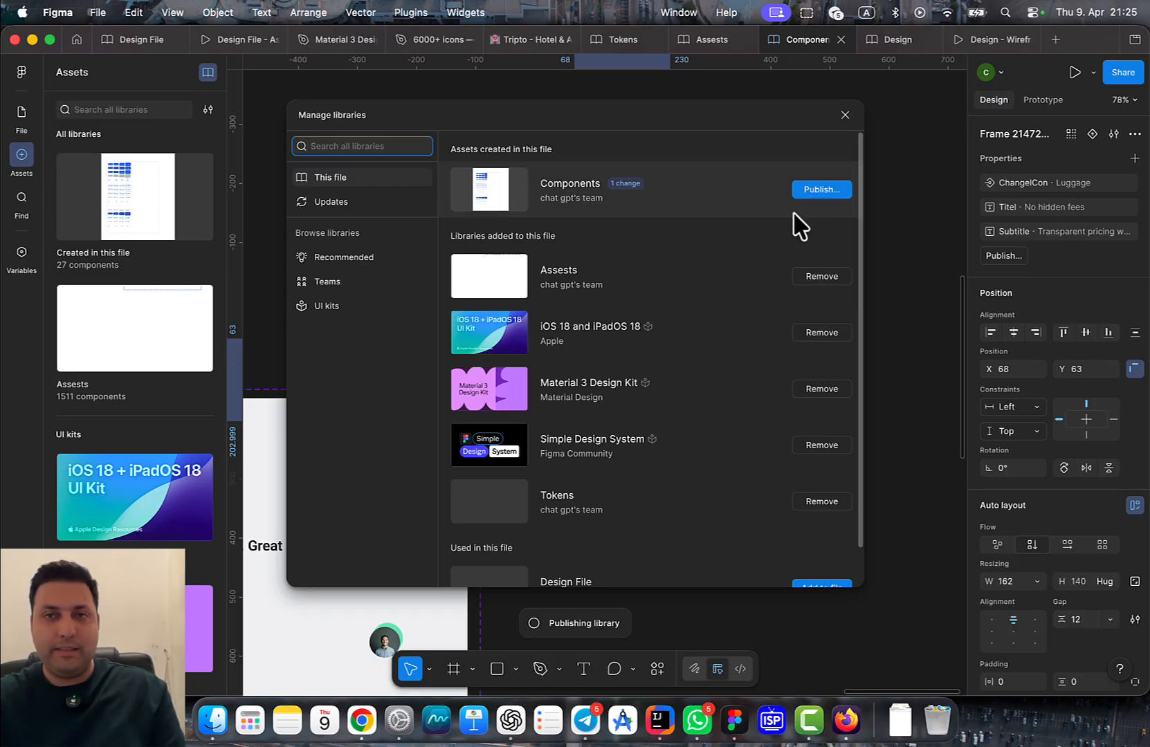
# Leave the library manager and rename the No hidden fees card component as WhyUsCard
pyautogui.click(742, 175)
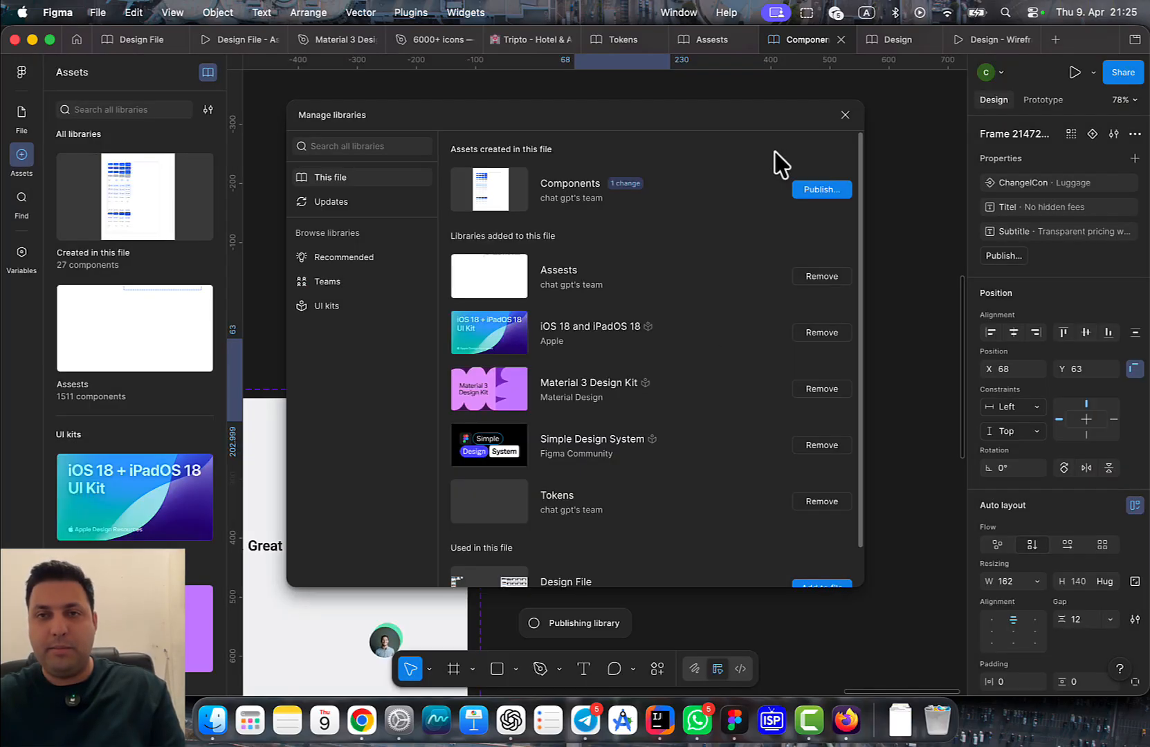
pyautogui.click(844, 115)
pyautogui.scroll(3, 675, 273)
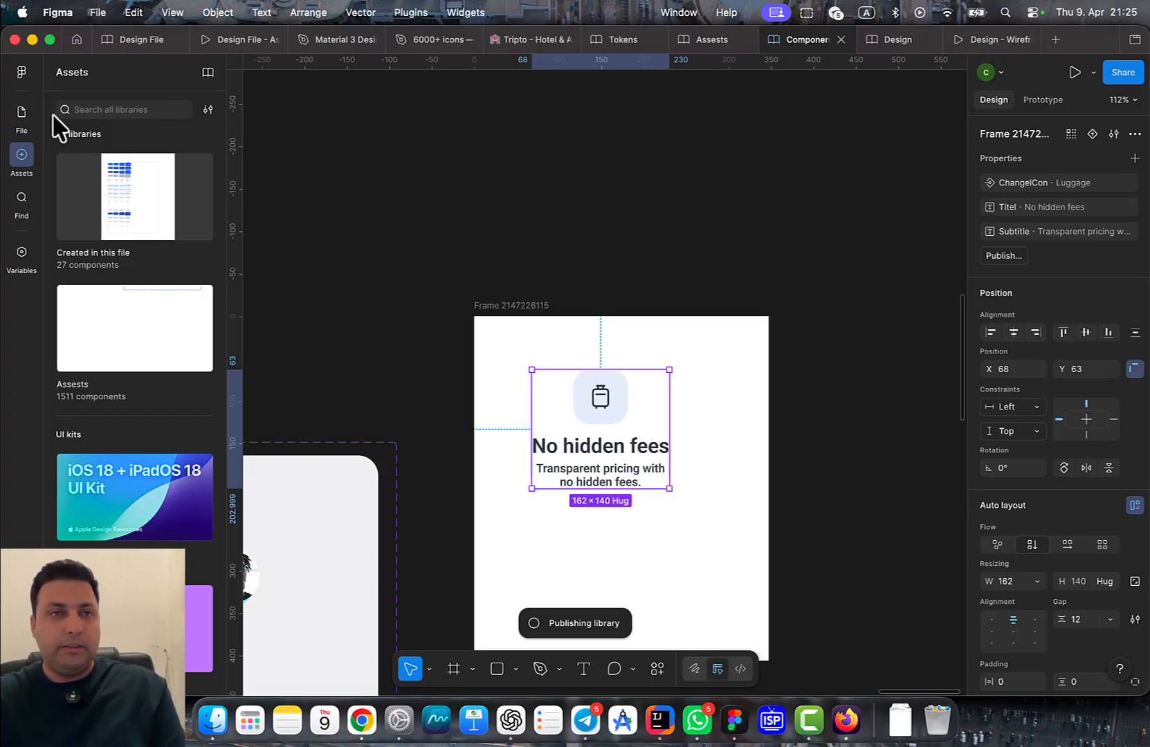
pyautogui.click(23, 112)
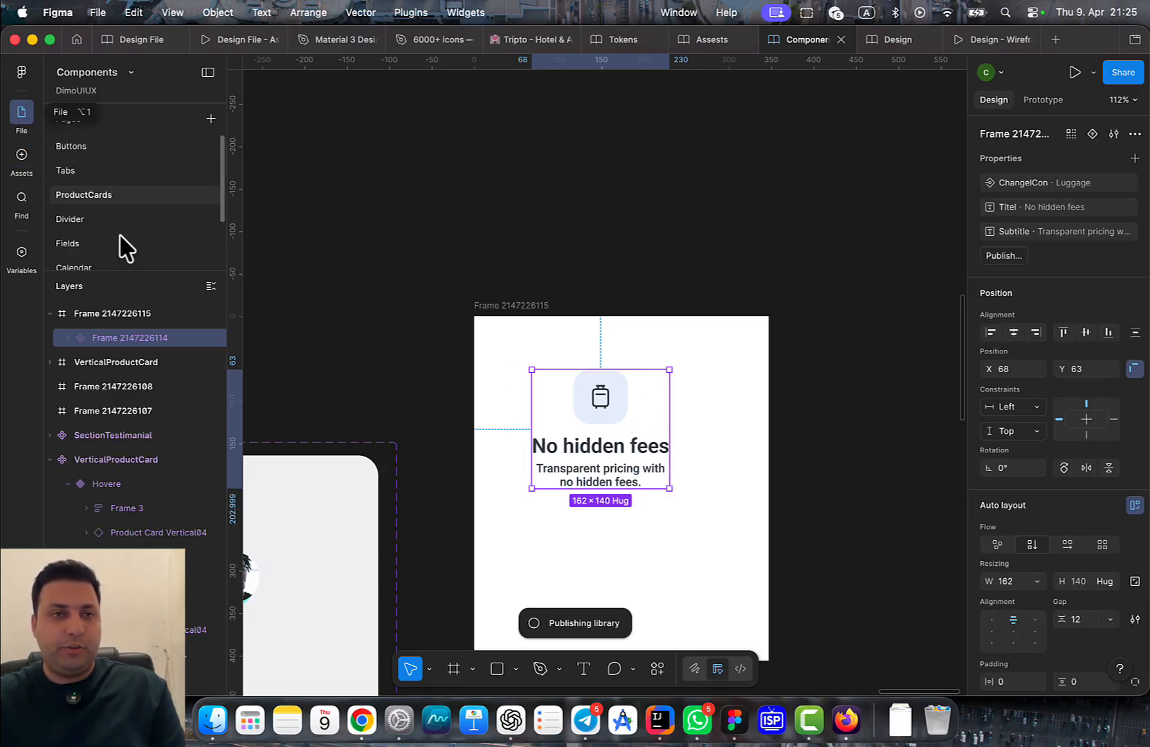
pyautogui.doubleClick(119, 338)
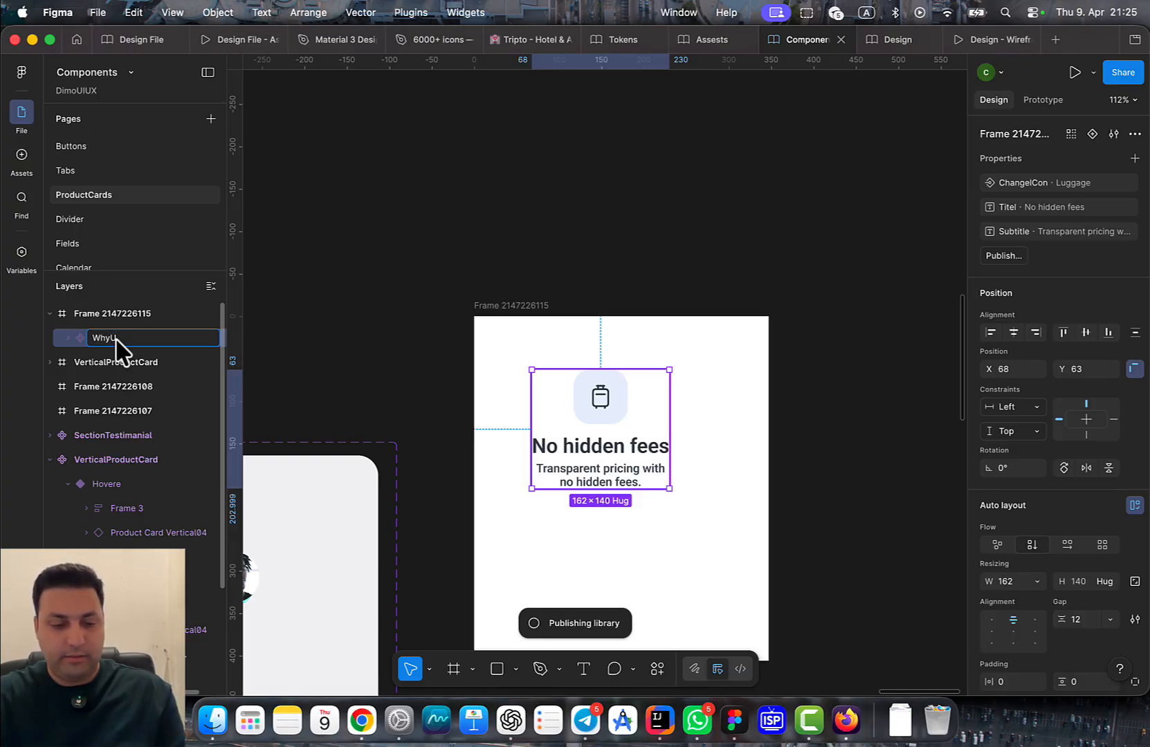
pyautogui.press('Return')
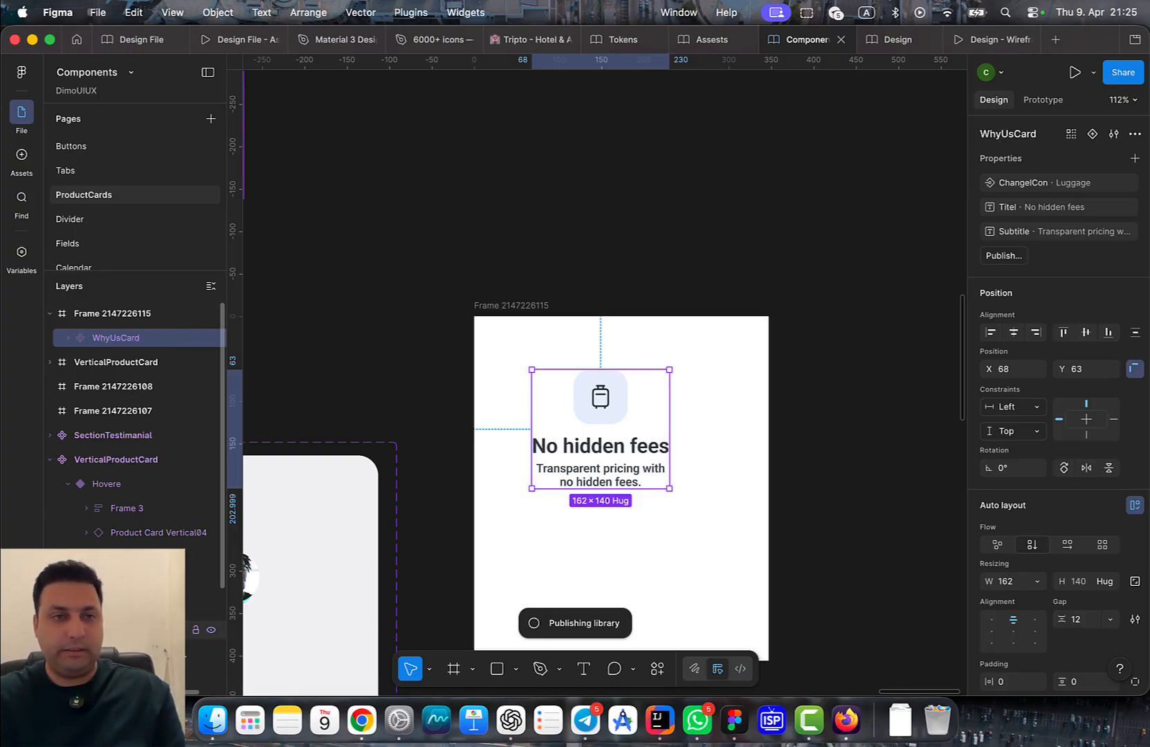
pyautogui.click(474, 219)
# Publish the Components library with the added WhyUsCard component
pyautogui.click(208, 73)
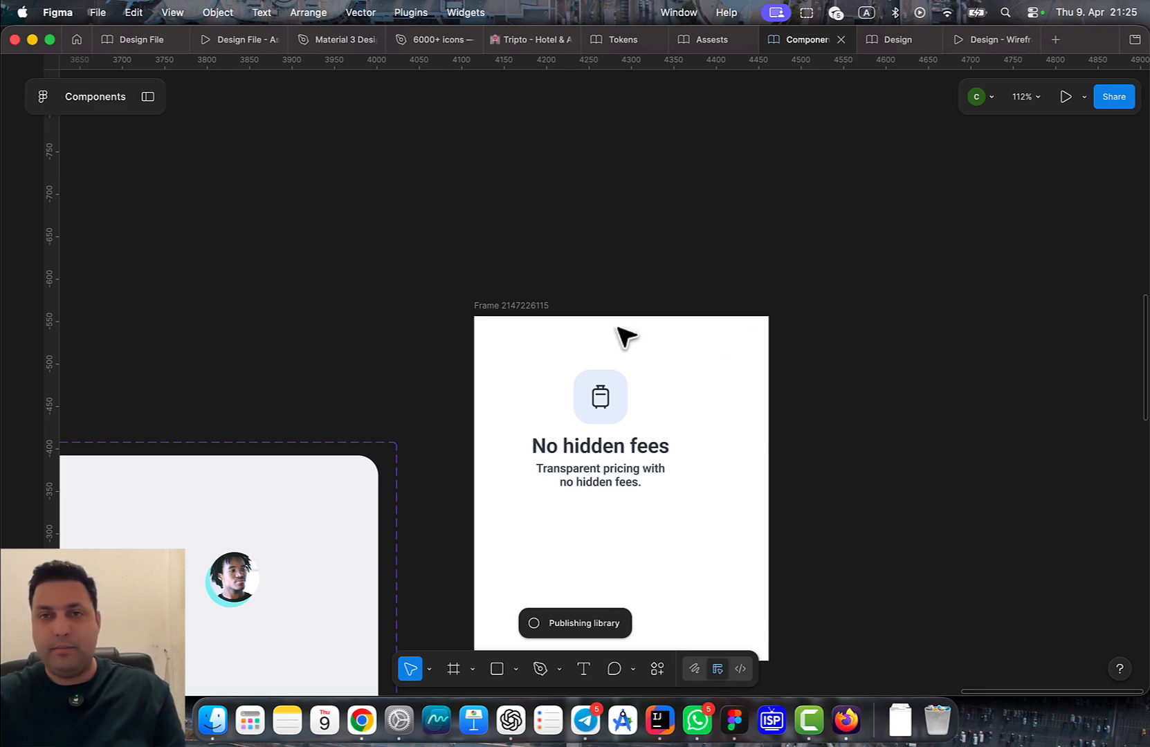
pyautogui.click(148, 97)
pyautogui.click(25, 157)
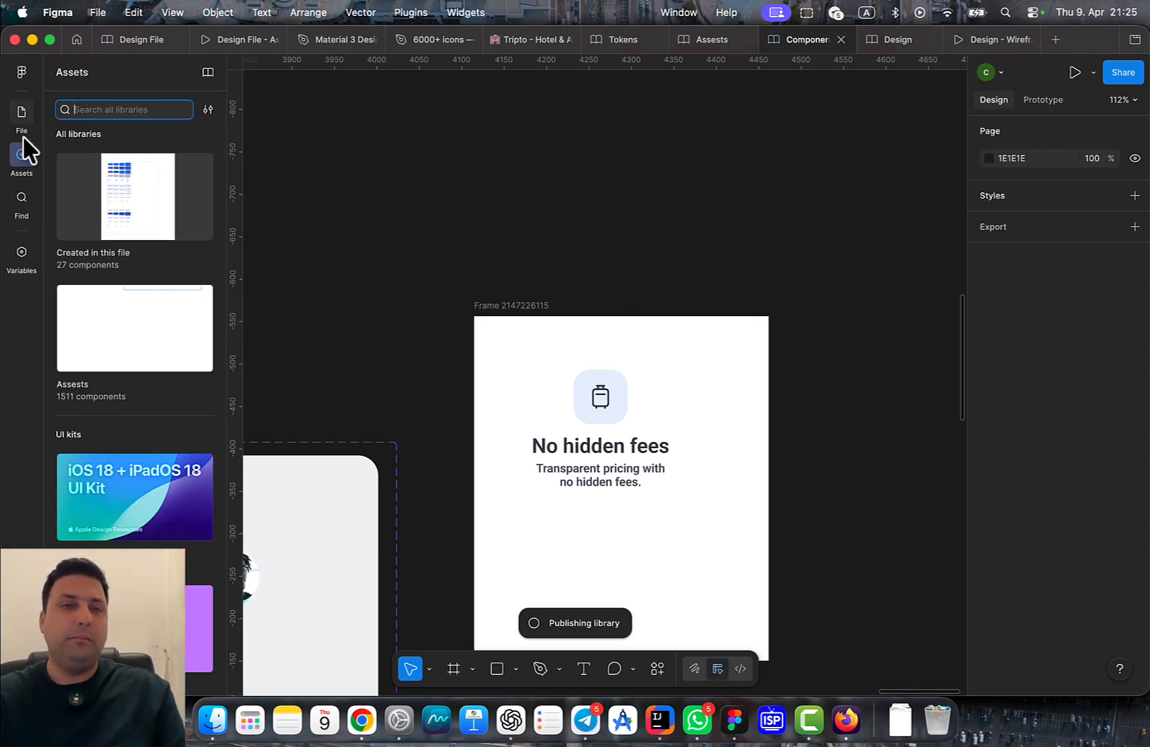
pyautogui.click(208, 72)
pyautogui.click(821, 189)
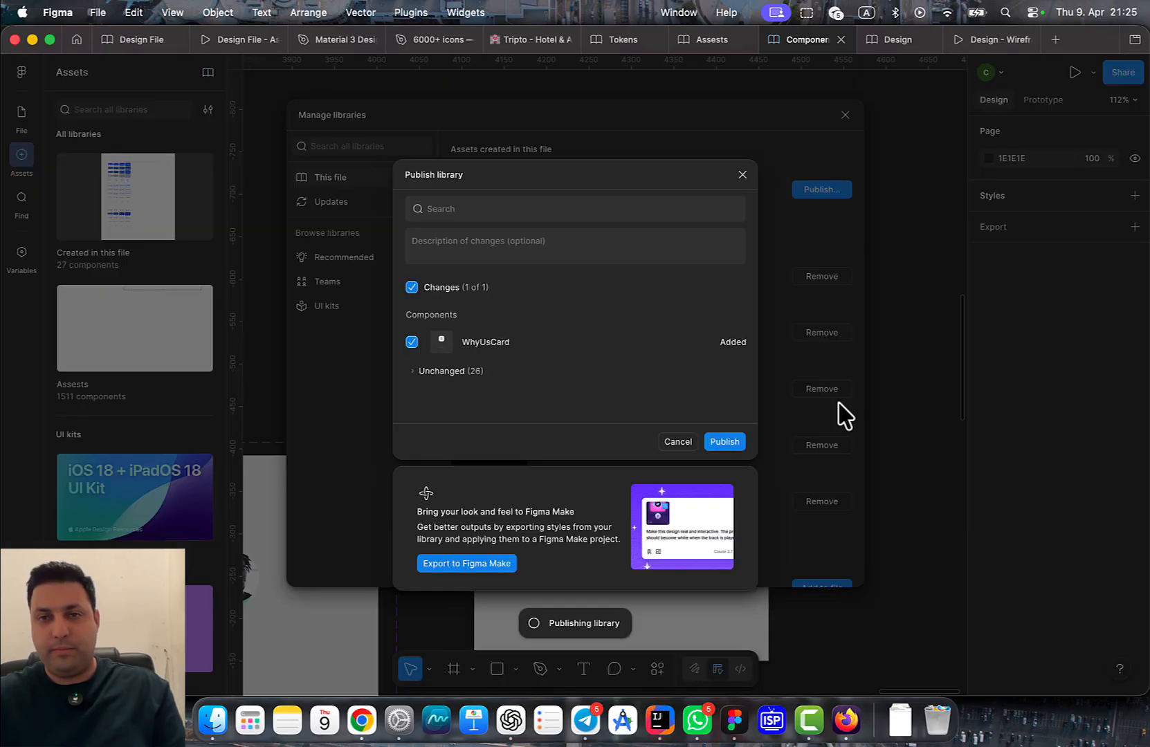
pyautogui.click(739, 441)
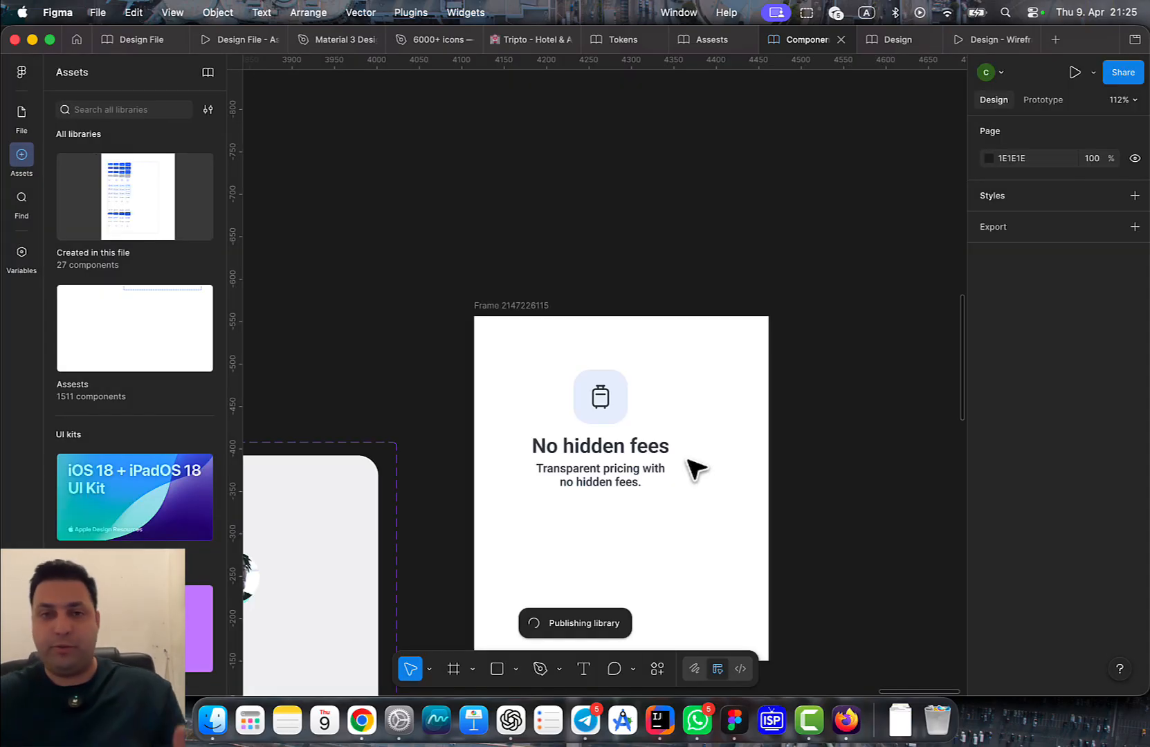
pyautogui.scroll(5, 691, 470)
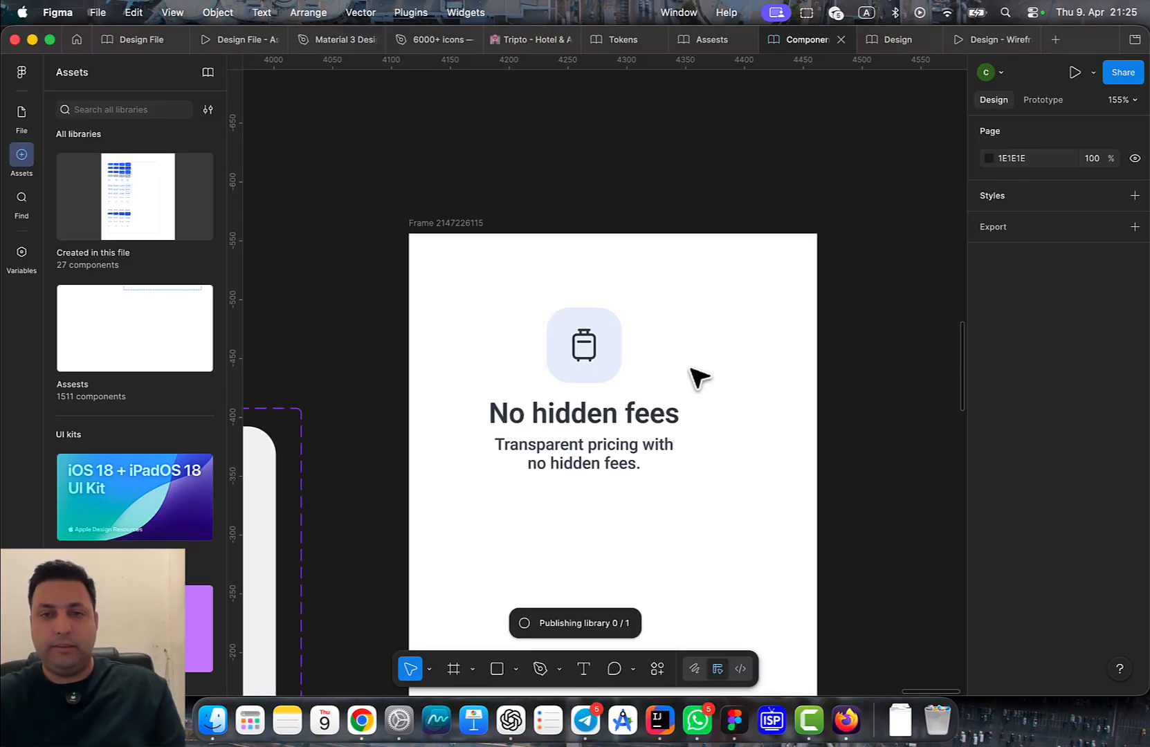
# Copy the WhyUsCard component and check the Design file's libraries for updates
pyautogui.click(670, 422)
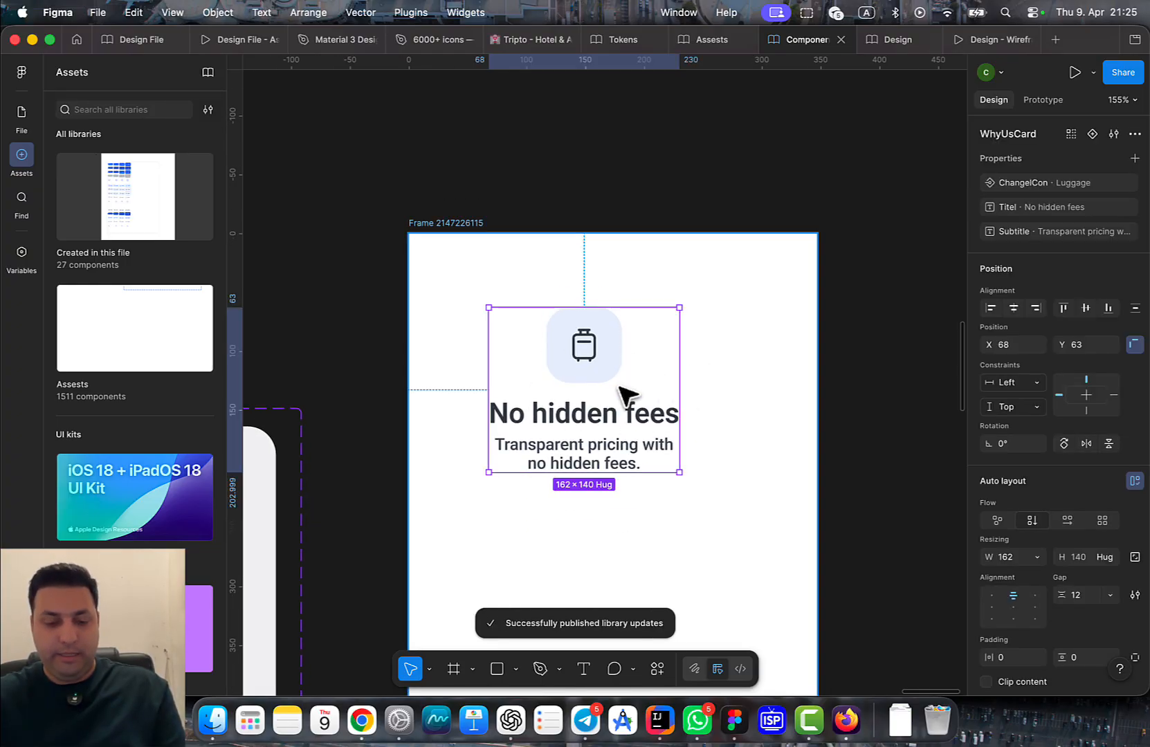
pyautogui.click(892, 39)
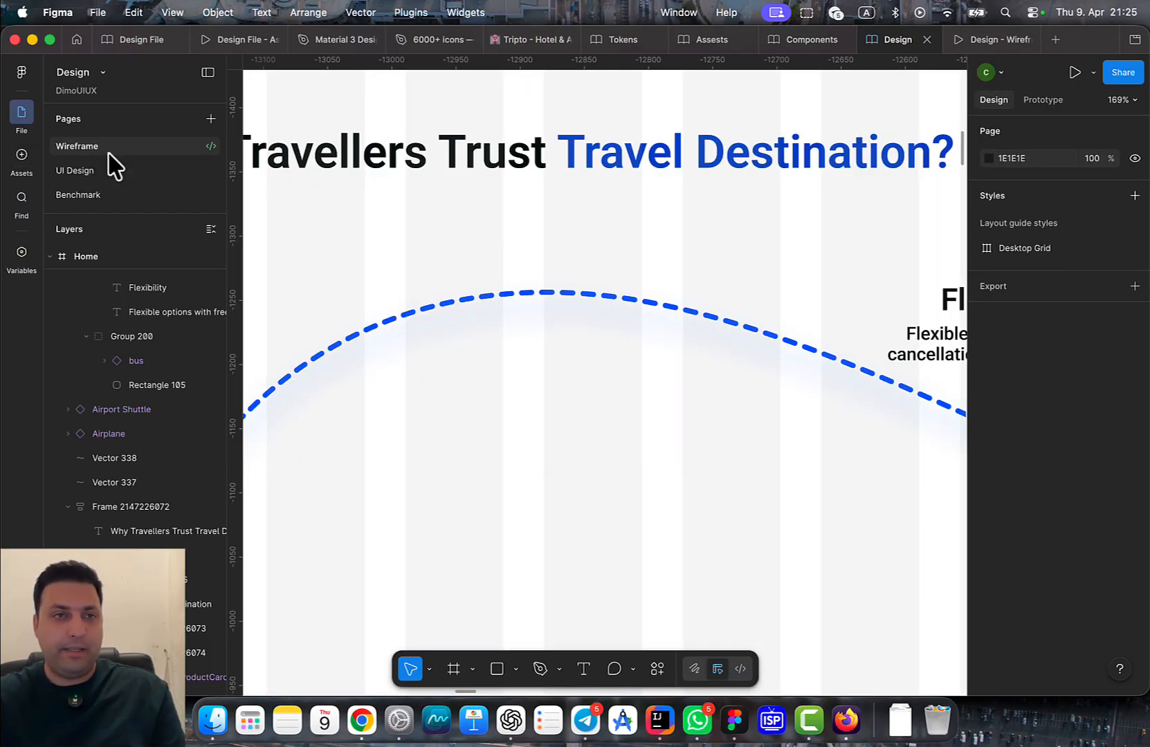
pyautogui.click(21, 157)
pyautogui.click(208, 74)
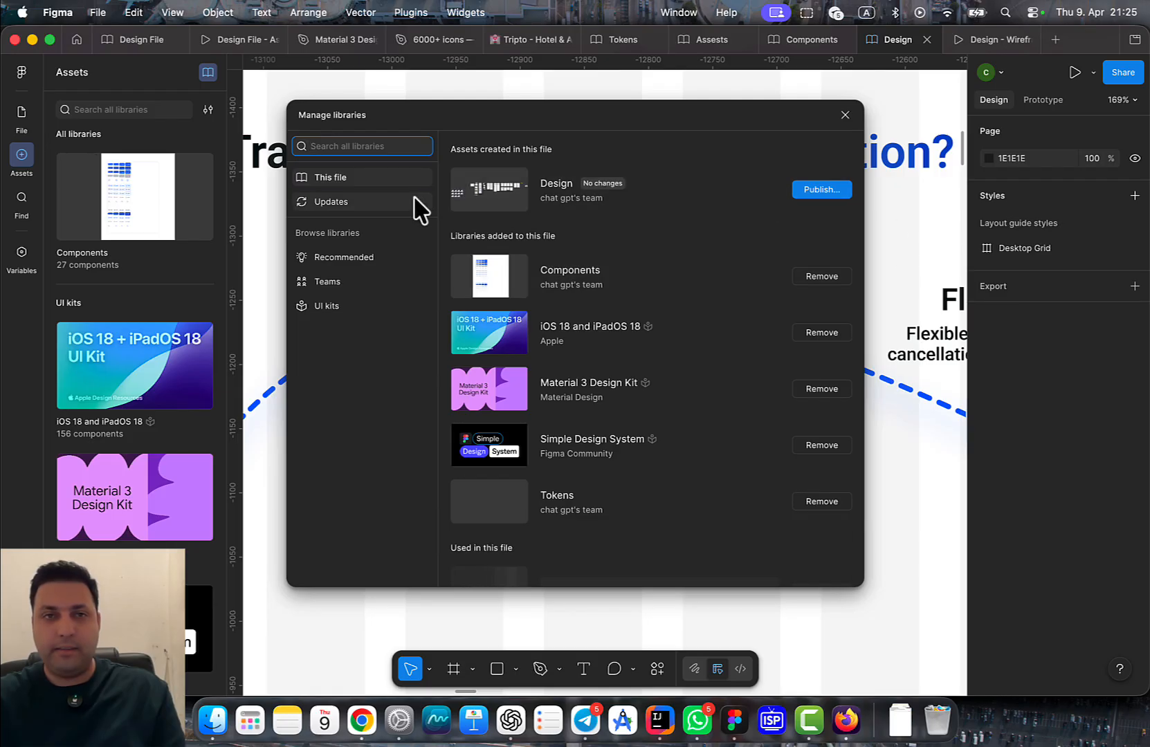
pyautogui.click(336, 204)
pyautogui.click(845, 117)
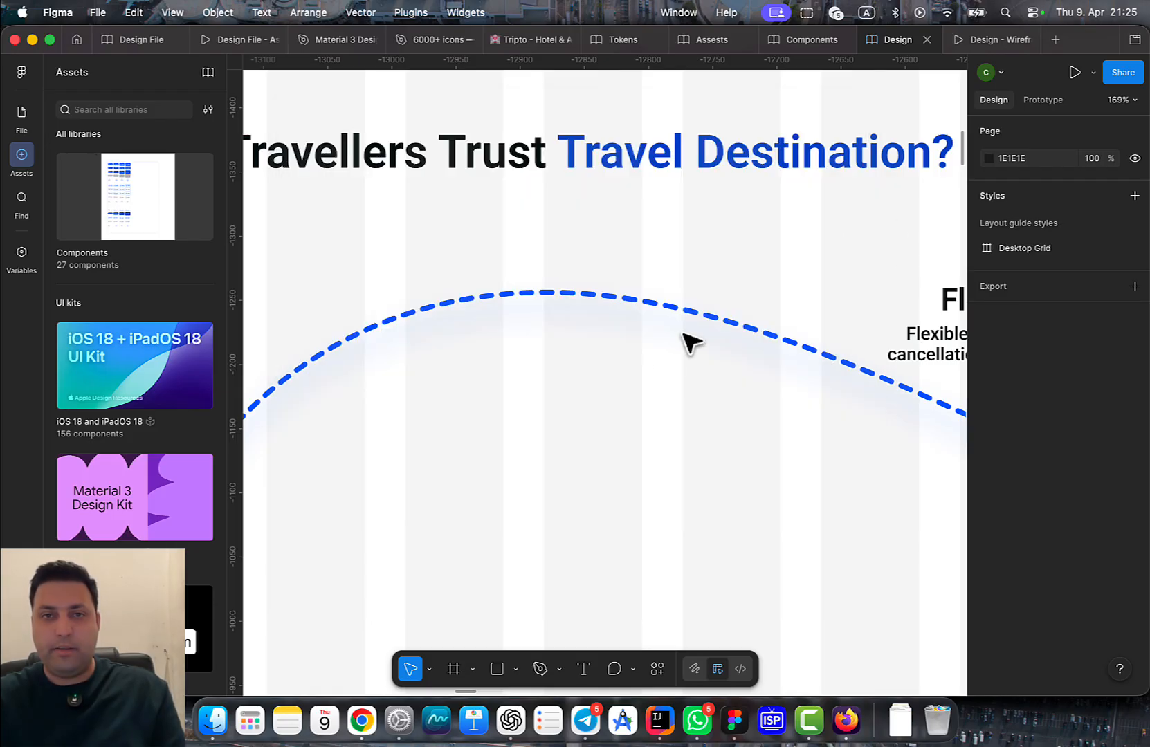
# Paste a WhyUsCard instance into the Home frame and place it near the route's first rise at about X 238, Y 872
pyautogui.scroll(-10, 683, 341)
pyautogui.scroll(2, 583, 411)
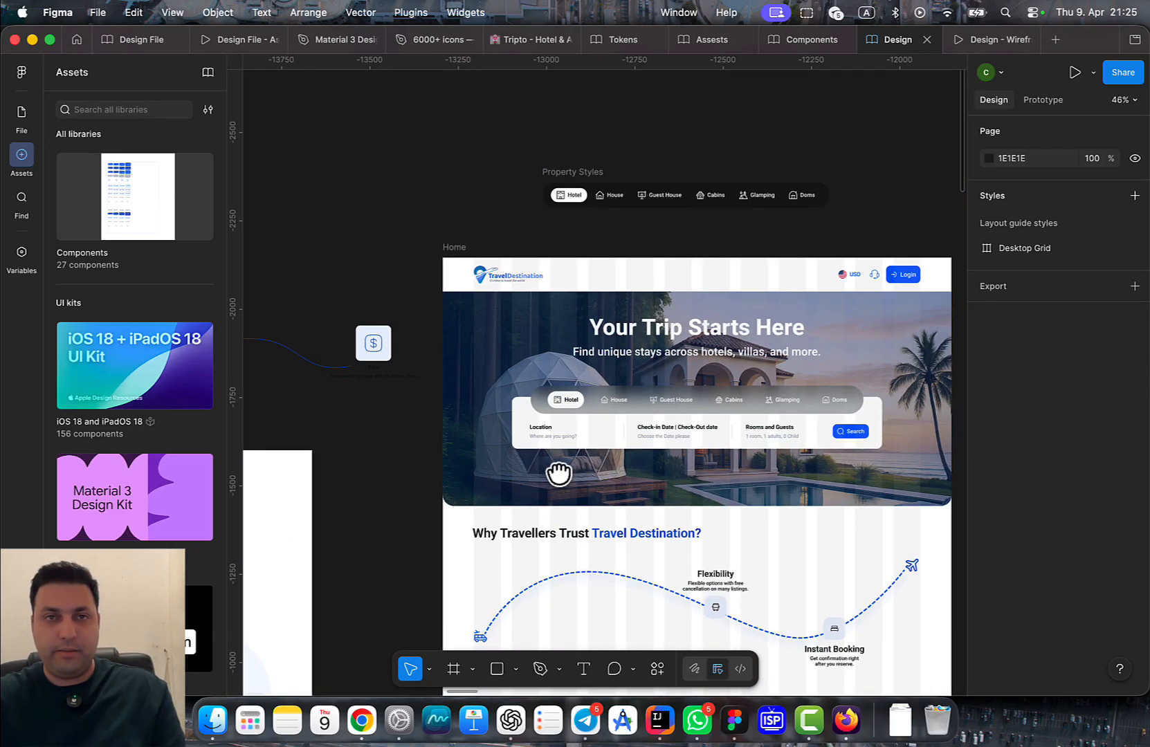
pyautogui.click(450, 249)
pyautogui.press('super+v')
pyautogui.scroll(3, 545, 419)
pyautogui.moveTo(502, 285); pyautogui.dragTo(599, 380)
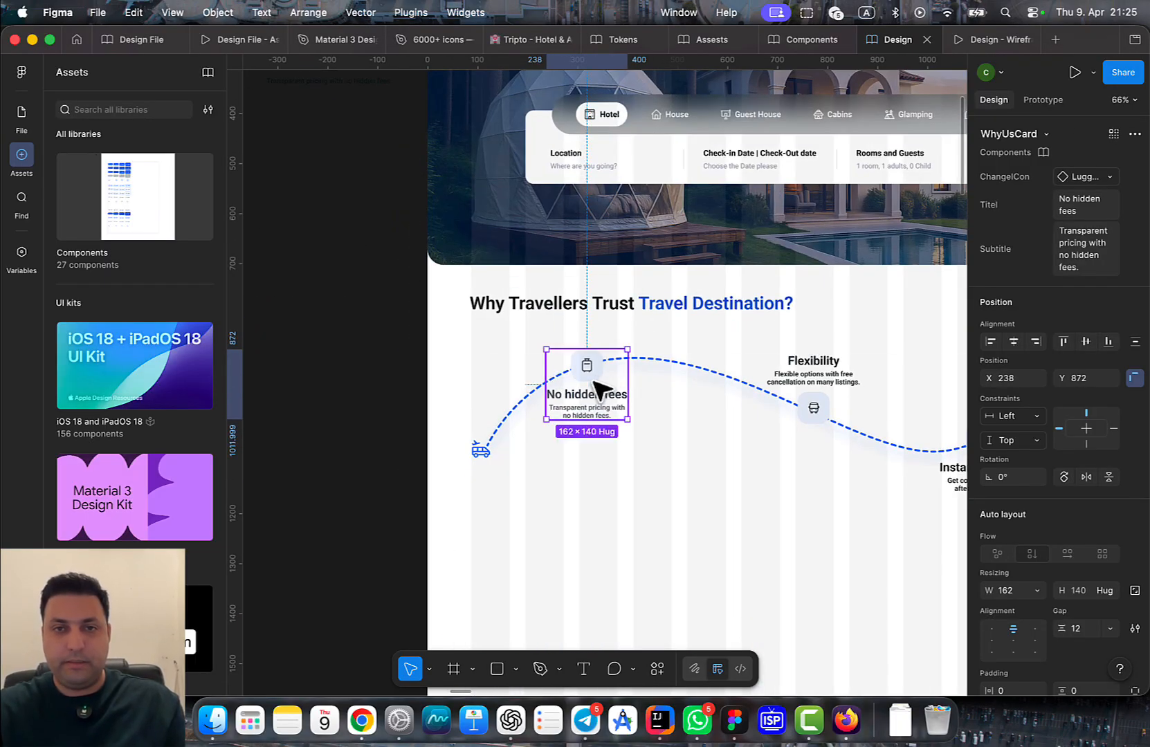
# View the WhyUsCard instance's main component in the Components file and return to the Design file
pyautogui.rightClick(598, 380)
pyautogui.click(679, 506)
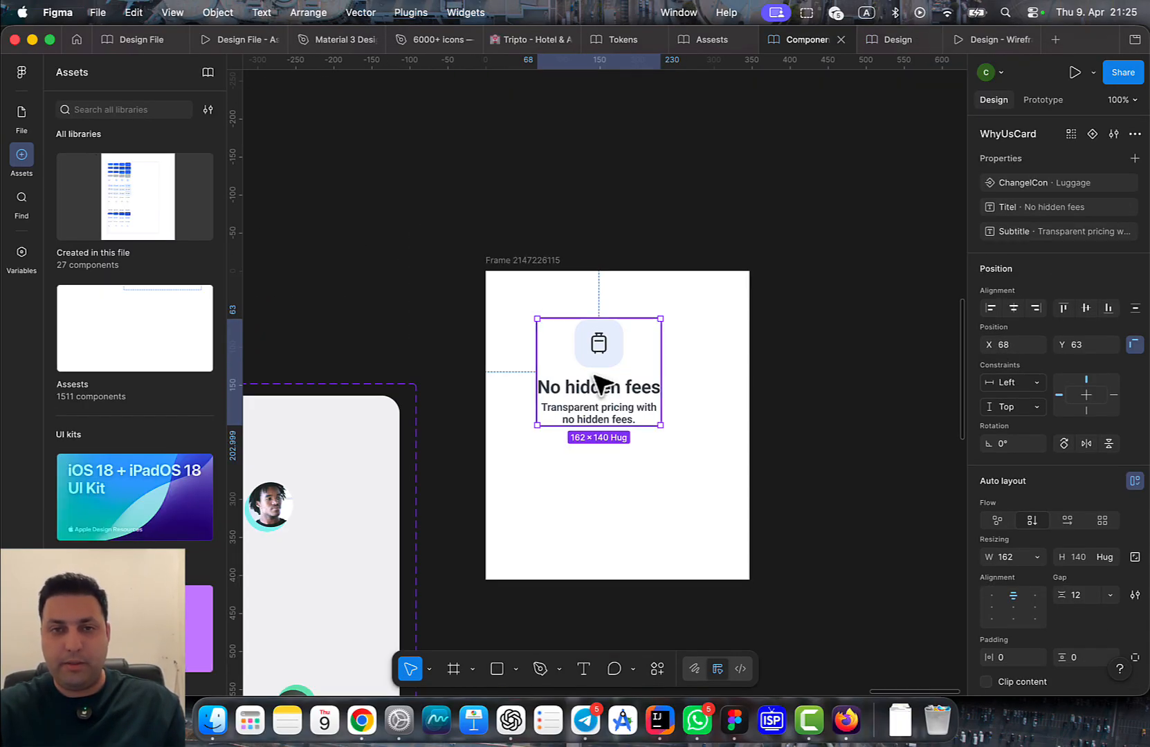
pyautogui.click(899, 39)
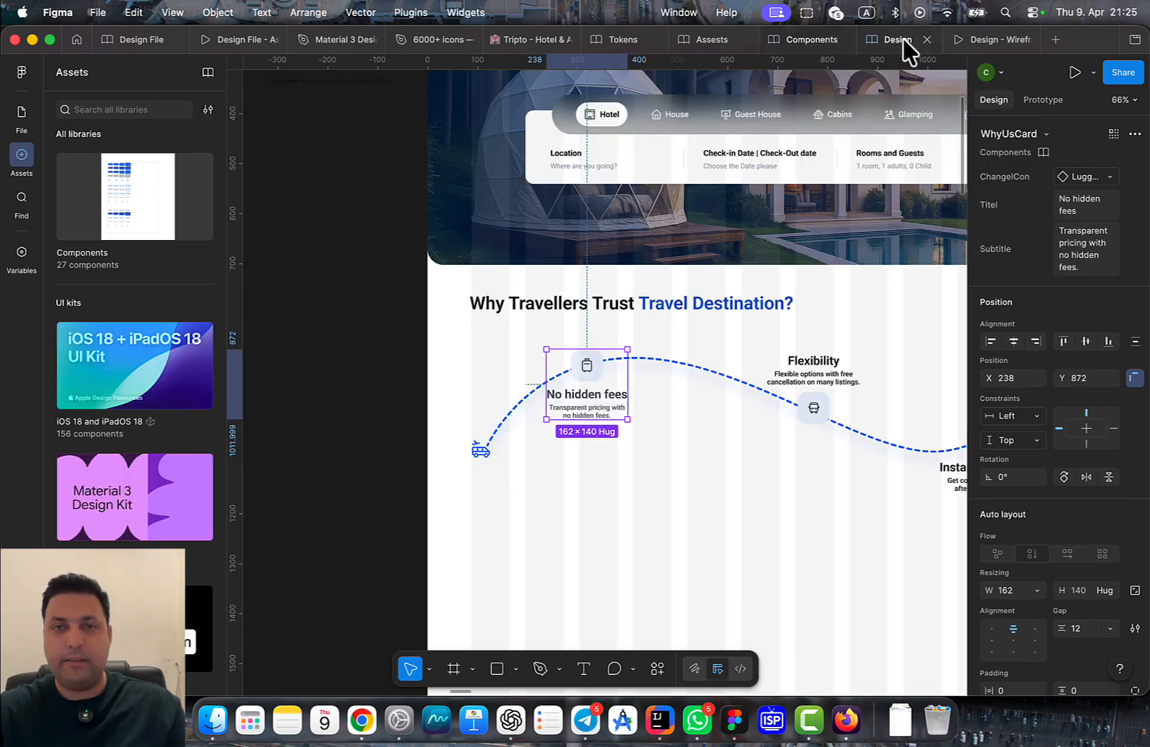
# Move the WhyUsCard instance onto the dashed route at X 262, Y 859
pyautogui.scroll(3, 642, 341)
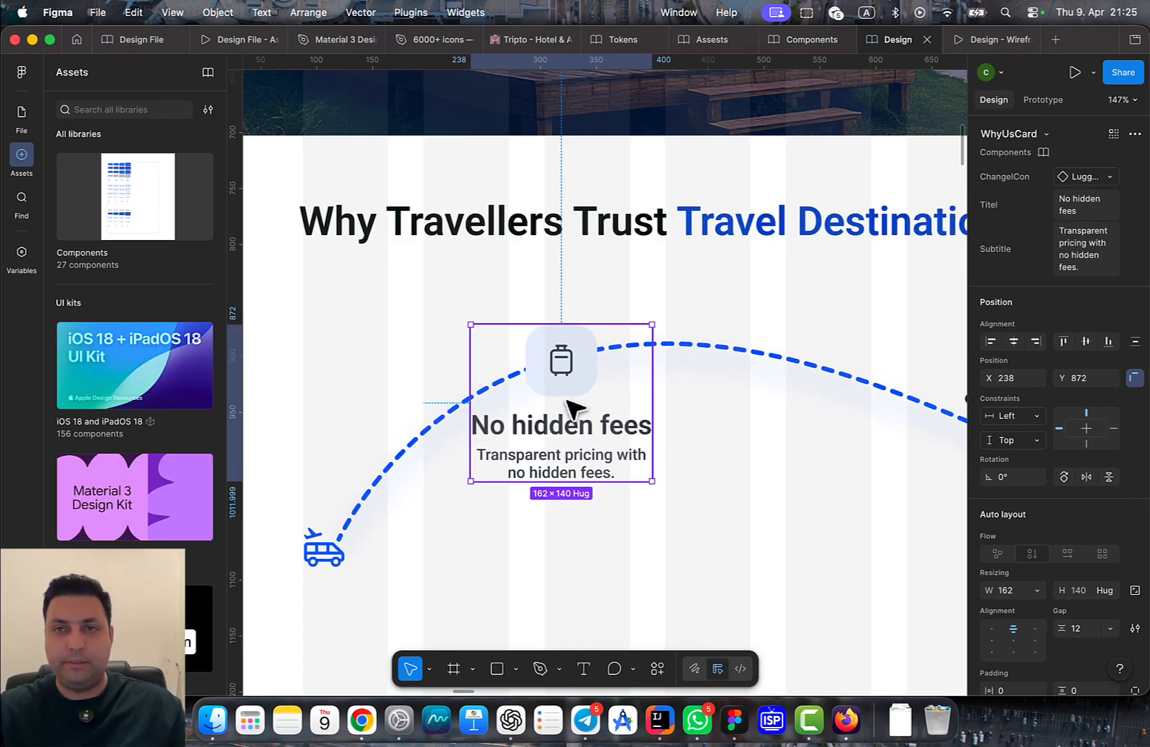
pyautogui.moveTo(568, 408); pyautogui.dragTo(592, 395)
pyautogui.scroll(3, 651, 381)
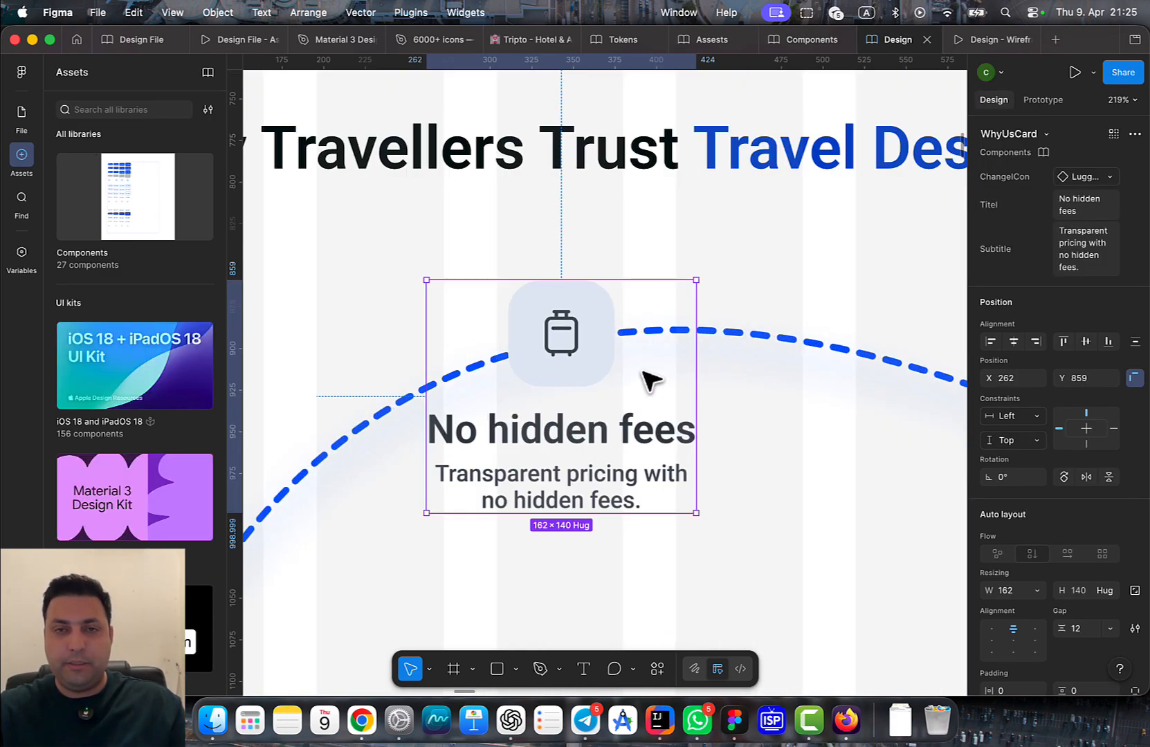
# Examine the WhyUsCard instance's icon background and properties up close, and look back at the Components file
pyautogui.scroll(3, 622, 387)
pyautogui.doubleClick(616, 364)
pyautogui.scroll(-8, 636, 415)
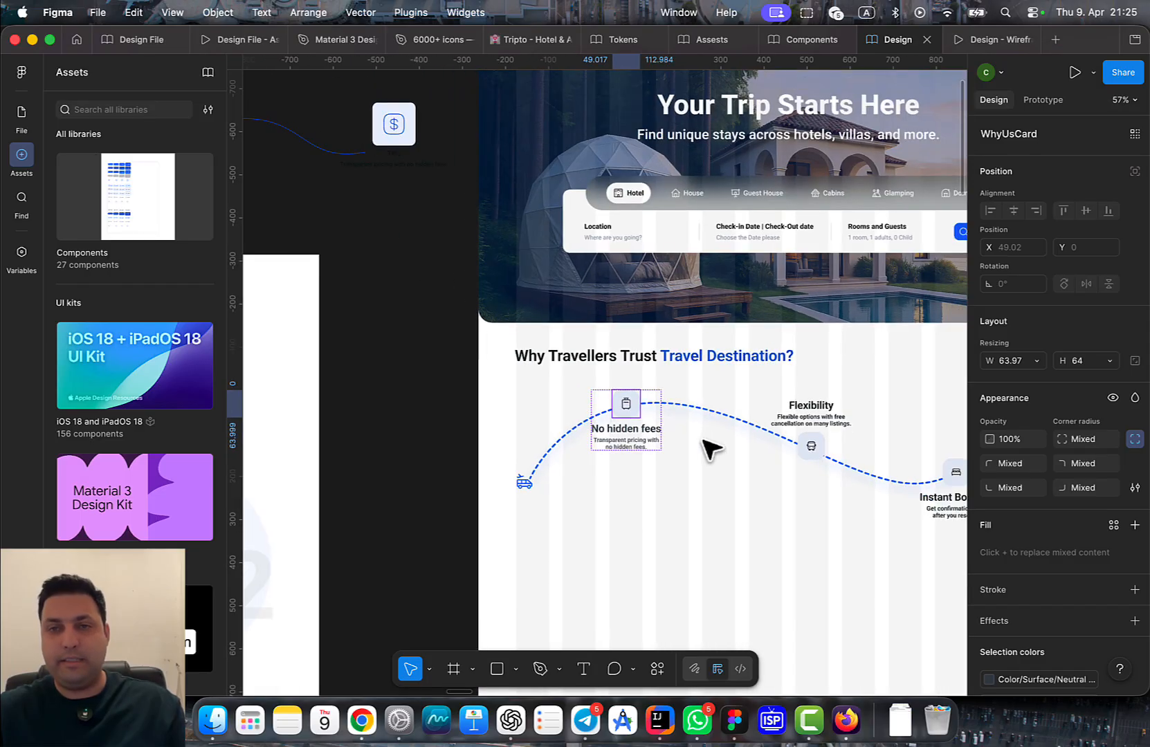
pyautogui.scroll(10, 709, 449)
pyautogui.click(685, 439)
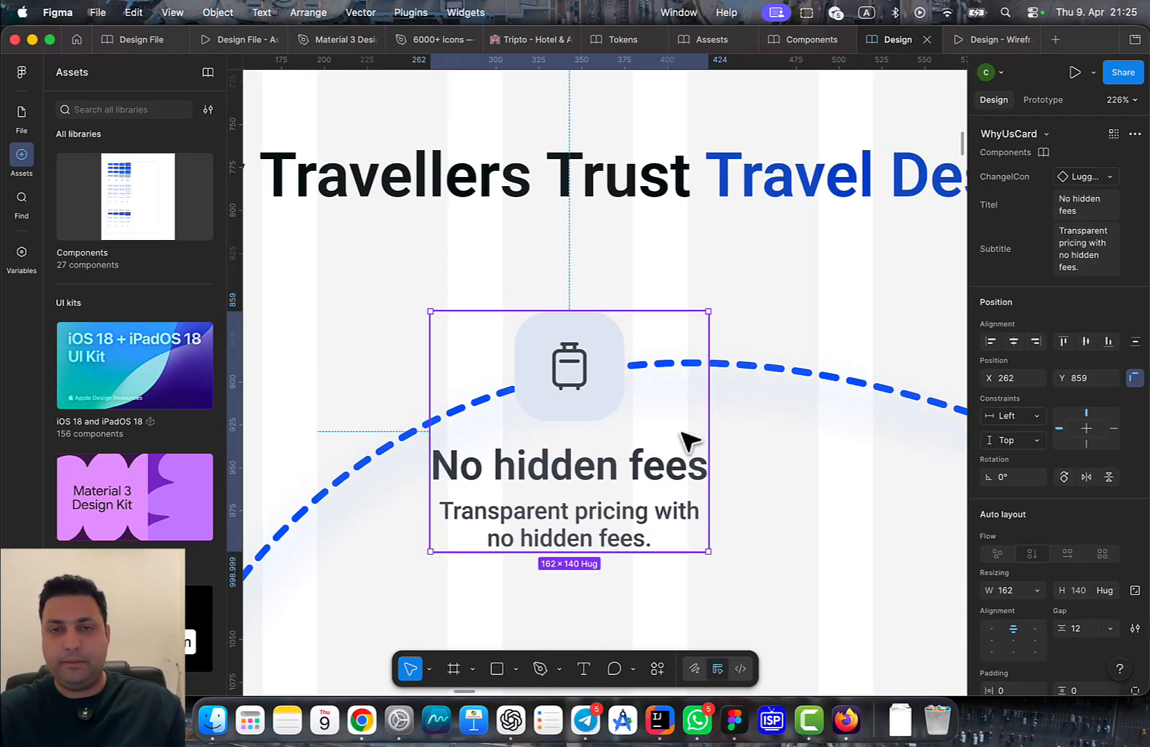
pyautogui.press('Escape')
pyautogui.click(642, 411)
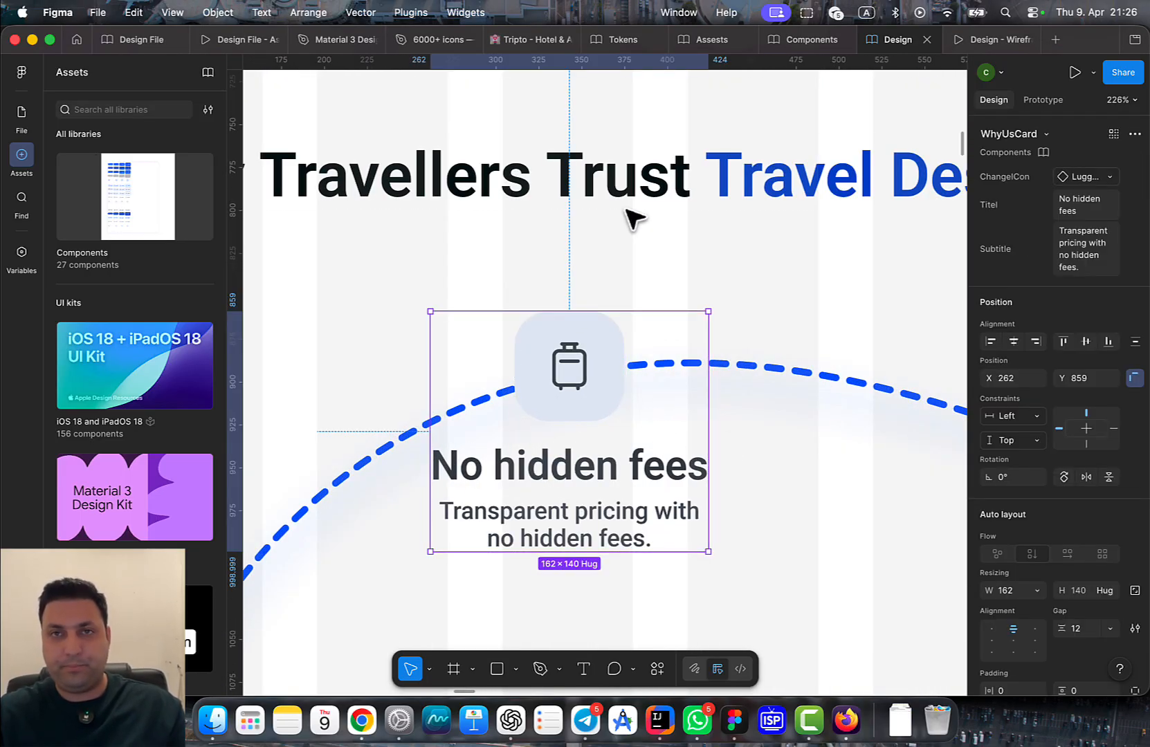
pyautogui.click(795, 43)
pyautogui.click(886, 42)
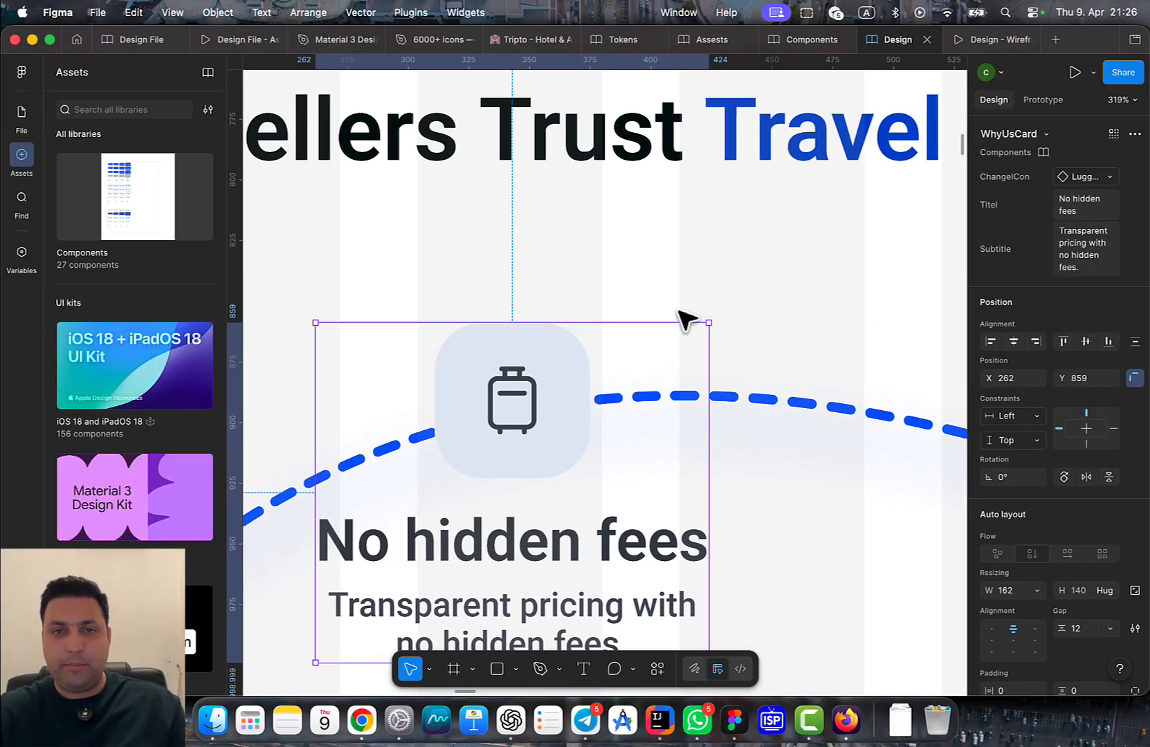
# Set the Glass effect of the WhyUsCard icon's rounded background to refraction 99, depth 1, frost 14 and splay 100
pyautogui.click(578, 395)
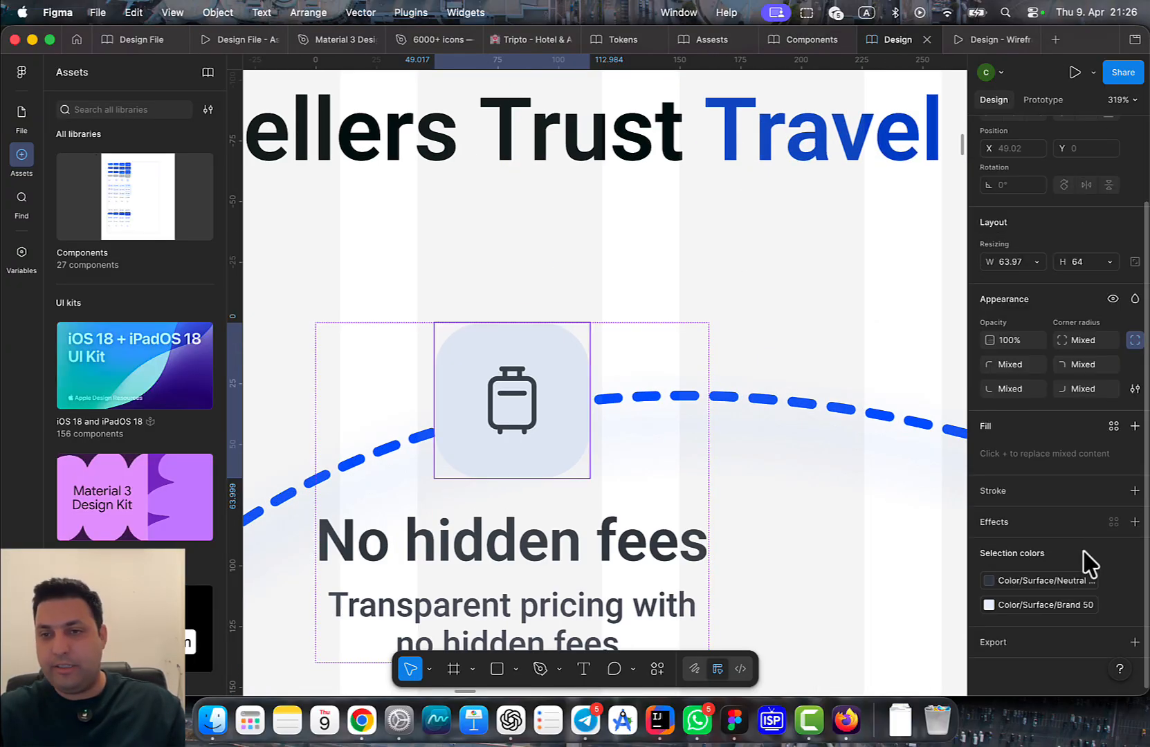
pyautogui.click(575, 393)
pyautogui.click(538, 393)
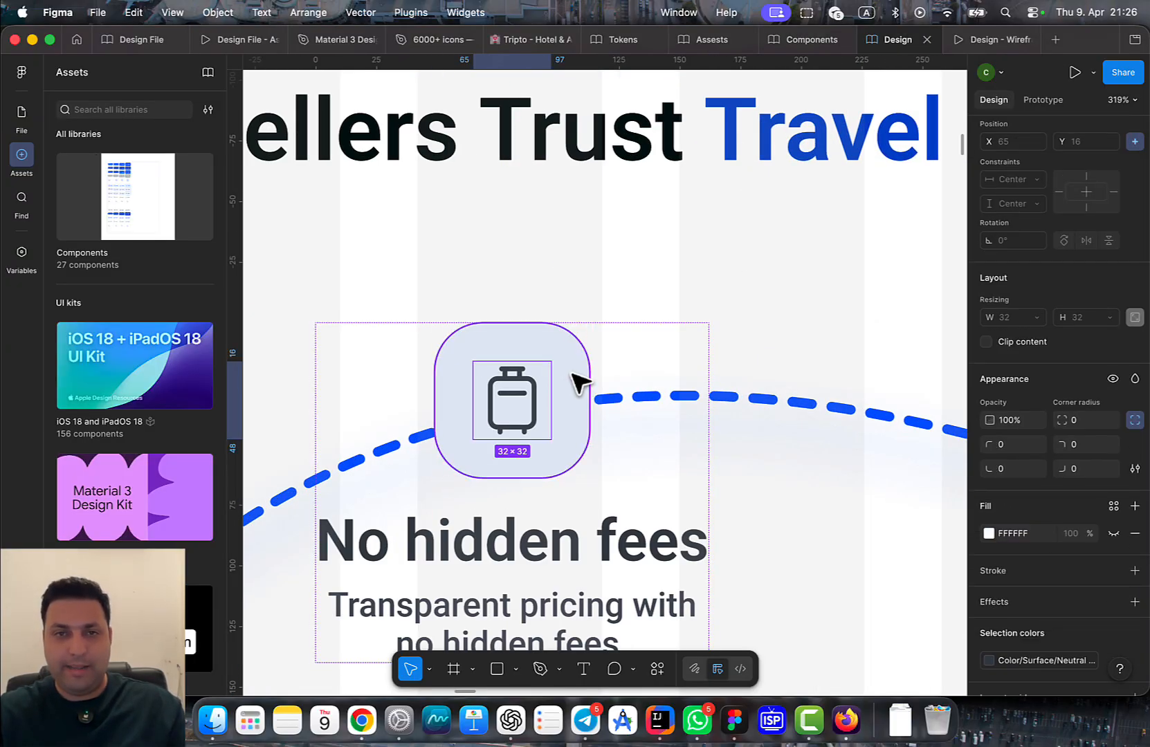
pyautogui.click(572, 375)
pyautogui.click(988, 604)
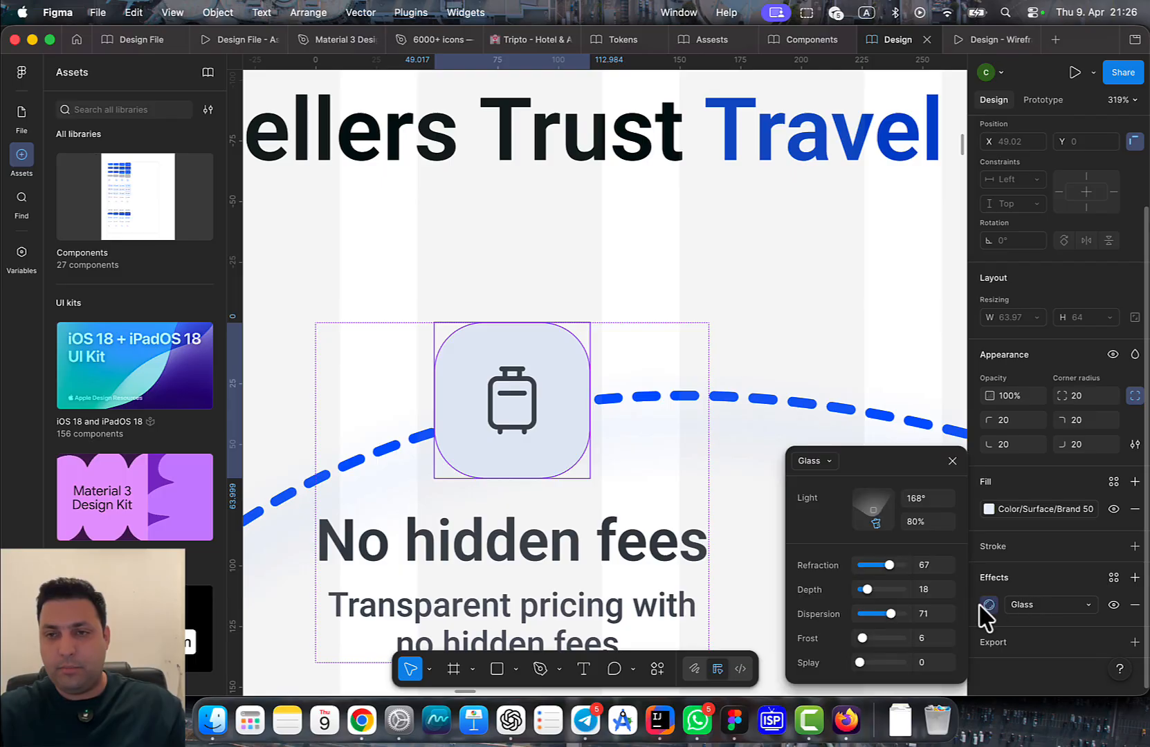
pyautogui.moveTo(862, 638); pyautogui.dragTo(907, 643)
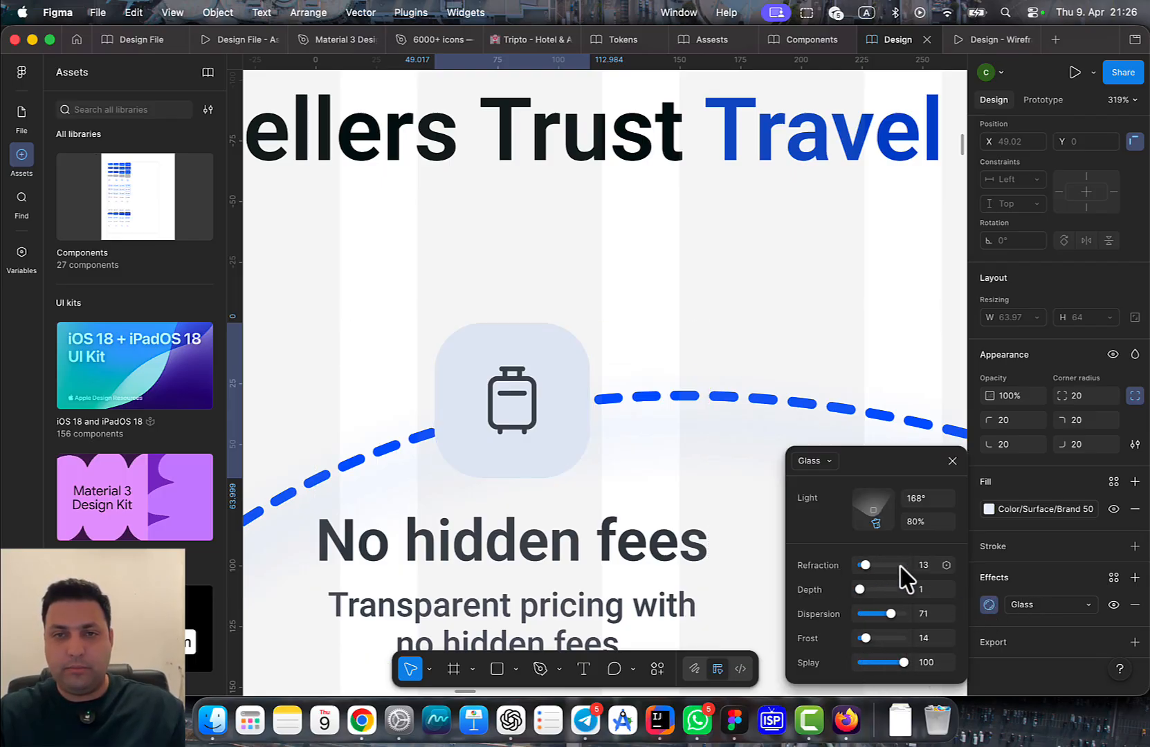
# Remove the Color/Surface/Brand 50 fill from the luggage icon's background rectangle
pyautogui.click(549, 371)
pyautogui.click(580, 380)
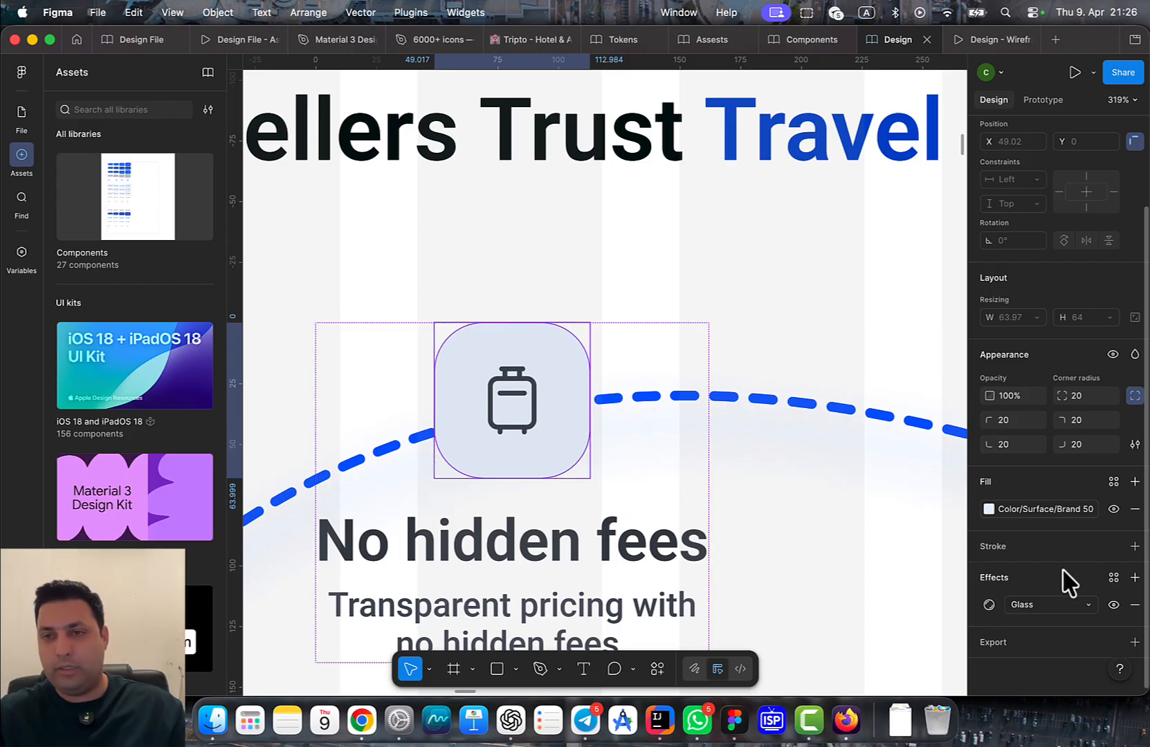
pyautogui.scroll(1, 1098, 511)
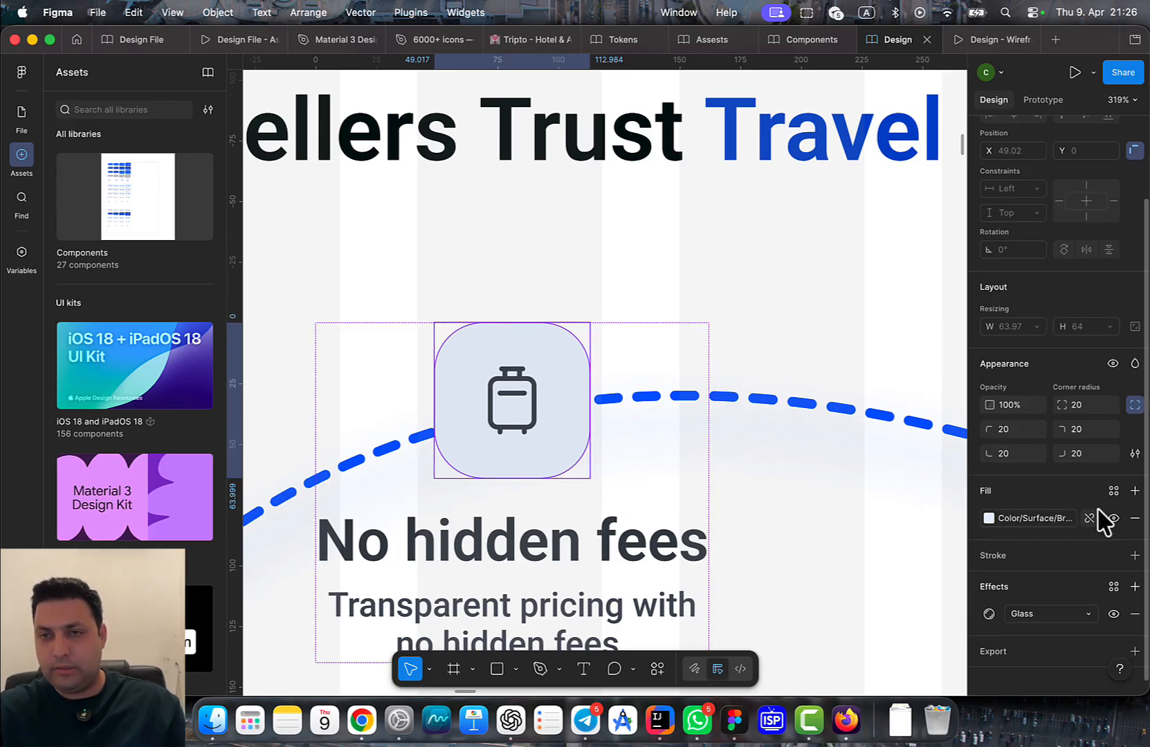
pyautogui.click(1134, 529)
pyautogui.scroll(3, 570, 456)
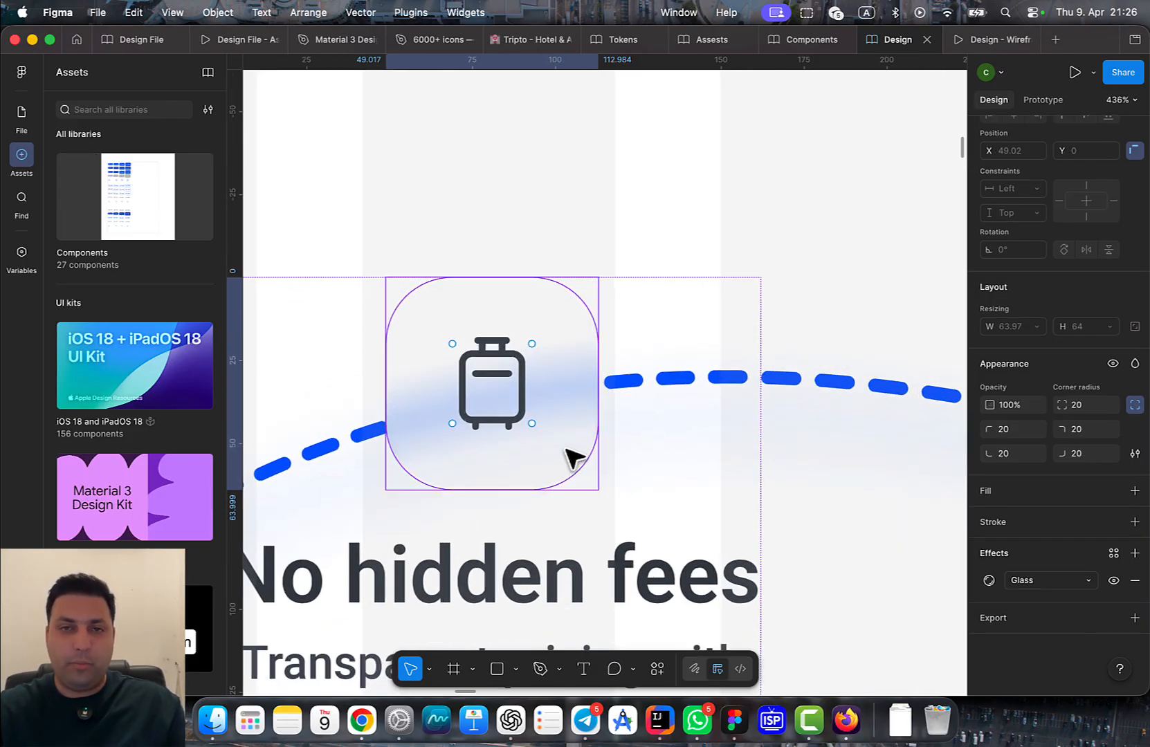
pyautogui.click(564, 434)
pyautogui.click(563, 428)
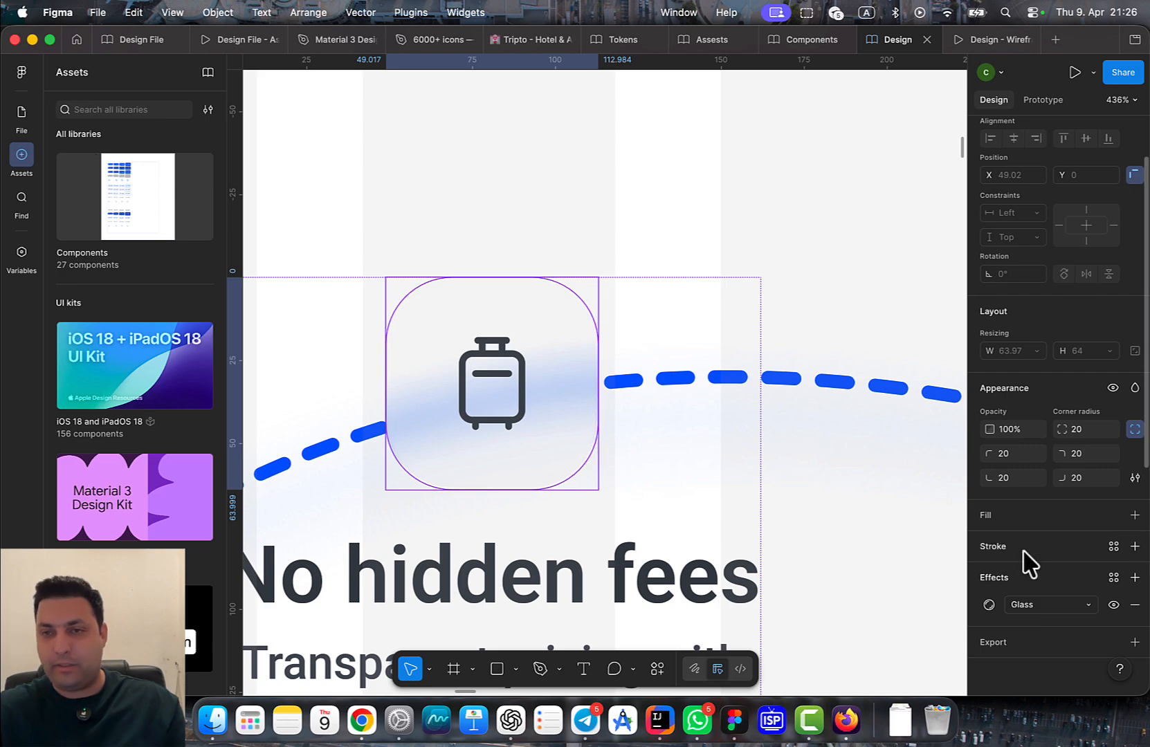
pyautogui.click(1134, 515)
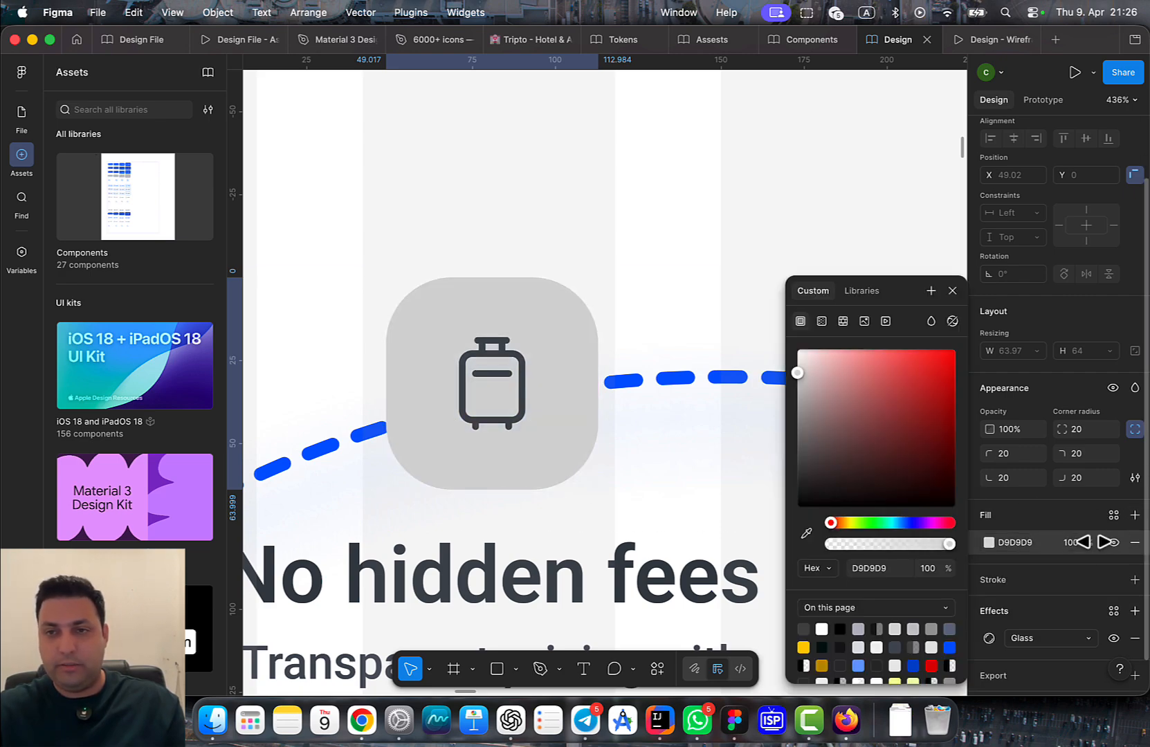
pyautogui.click(1135, 542)
# Adjust the icon background's Glass effect to refraction 57, depth 24, dispersion 0 and frost 0
pyautogui.click(989, 605)
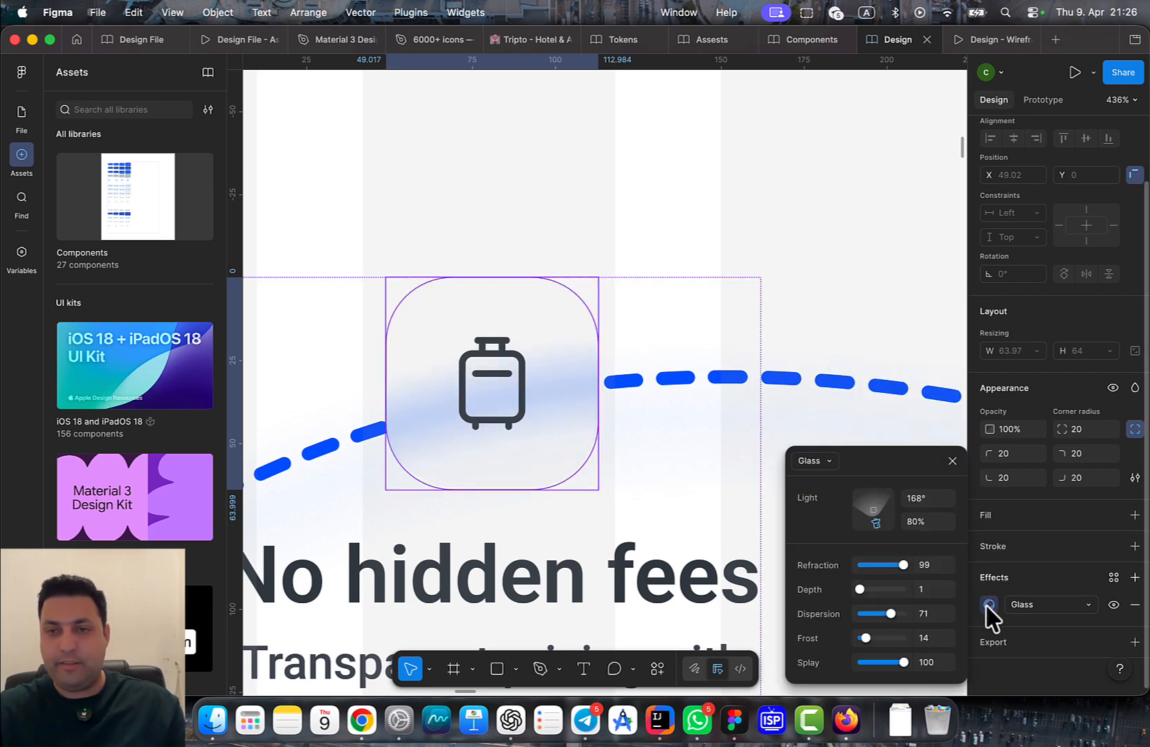
pyautogui.moveTo(860, 589); pyautogui.dragTo(863, 625)
pyautogui.click(869, 566)
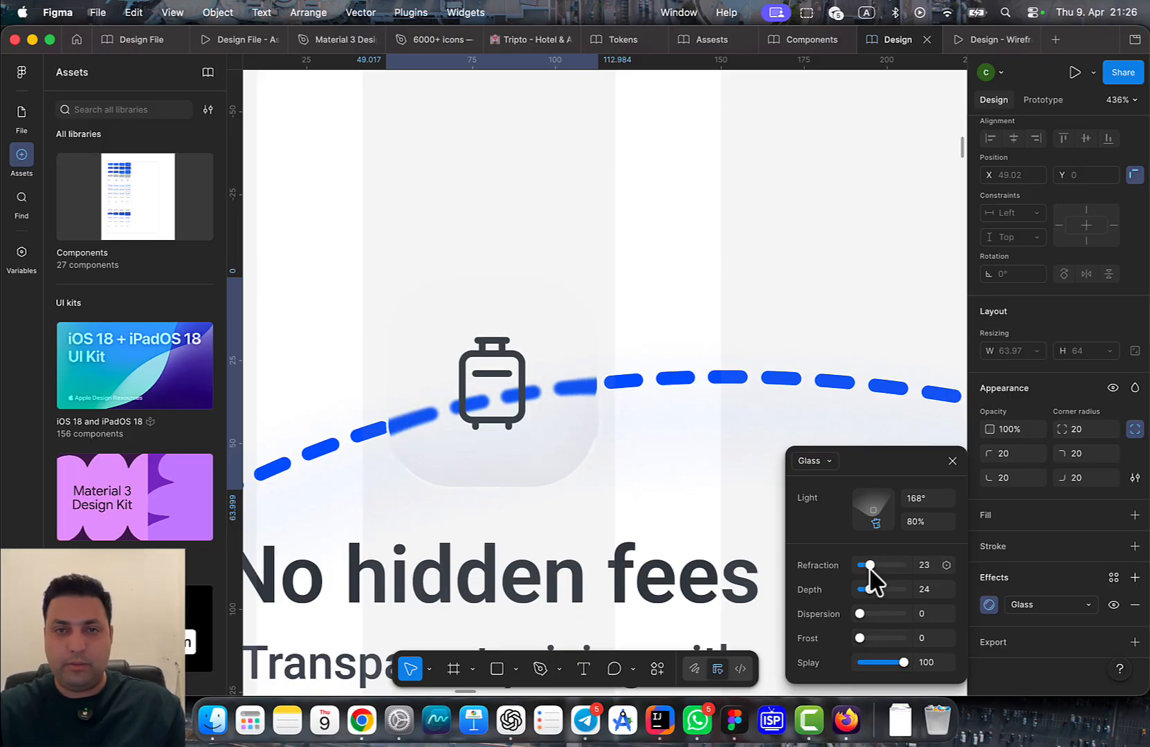
pyautogui.moveTo(853, 570); pyautogui.dragTo(887, 581)
pyautogui.scroll(-3, 665, 492)
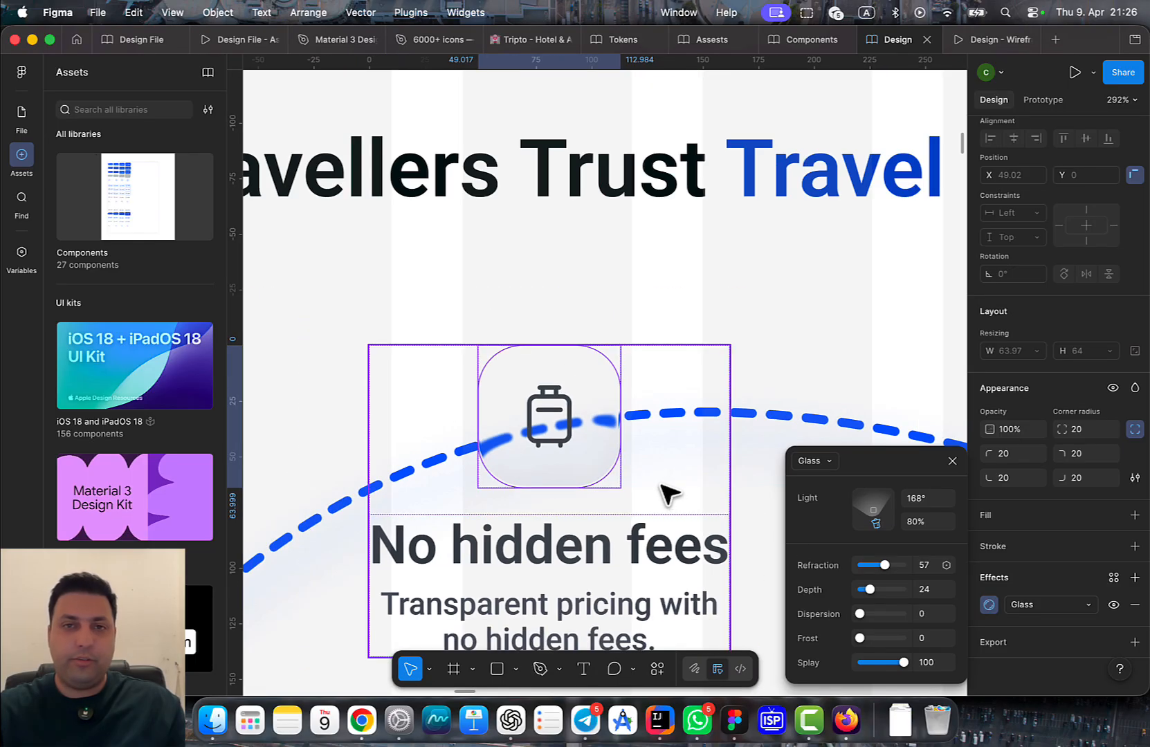
pyautogui.scroll(1, 692, 415)
pyautogui.click(782, 303)
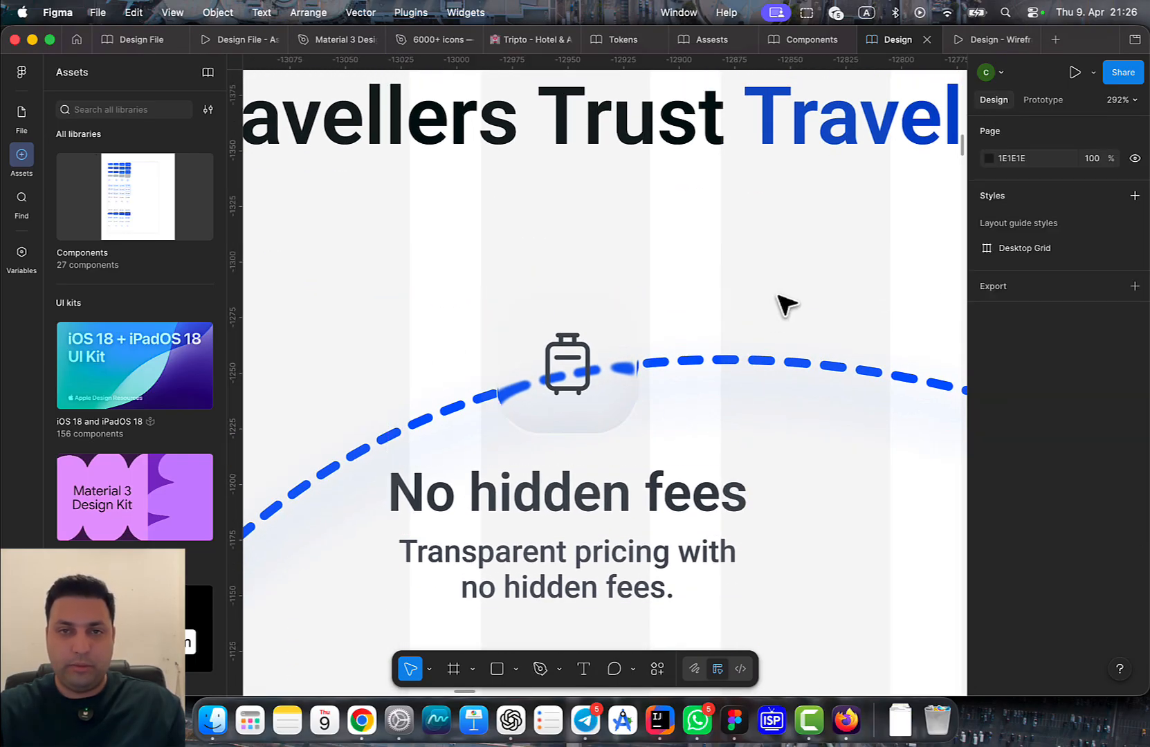
# Set the icon background's Glass light angle to 20°, dispersion to 37 and frost to 7
pyautogui.click(583, 385)
pyautogui.click(639, 398)
pyautogui.scroll(-2, 1065, 595)
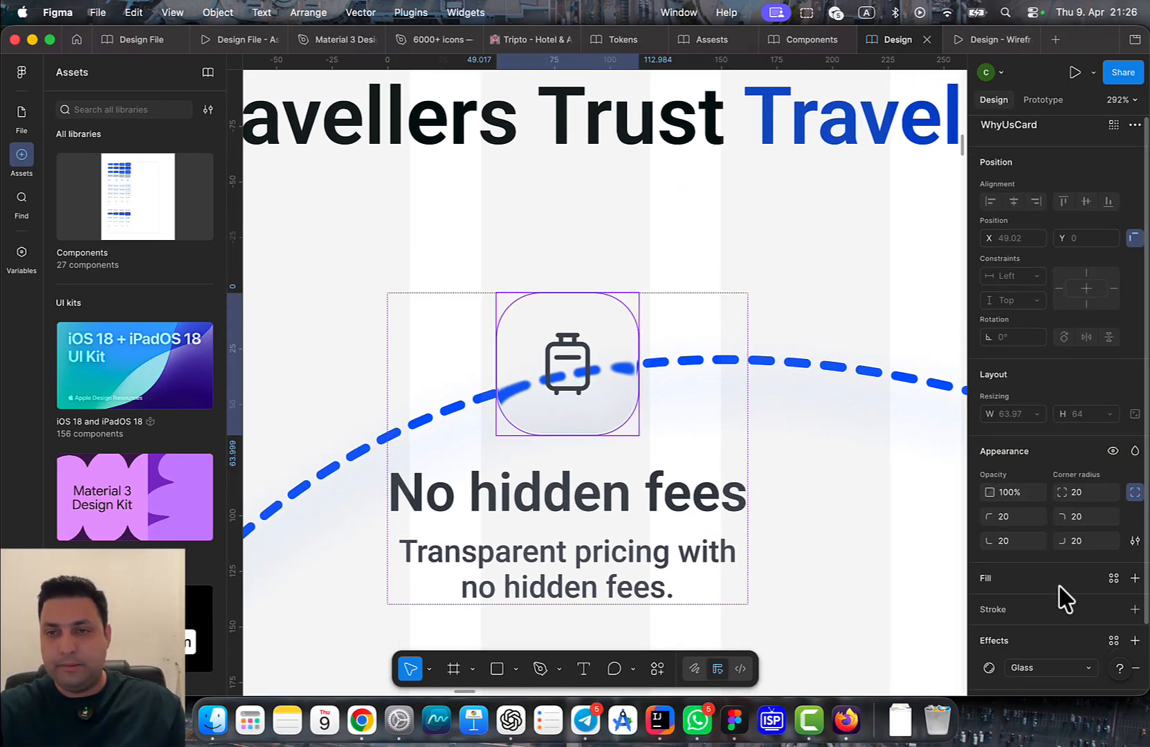
pyautogui.click(988, 604)
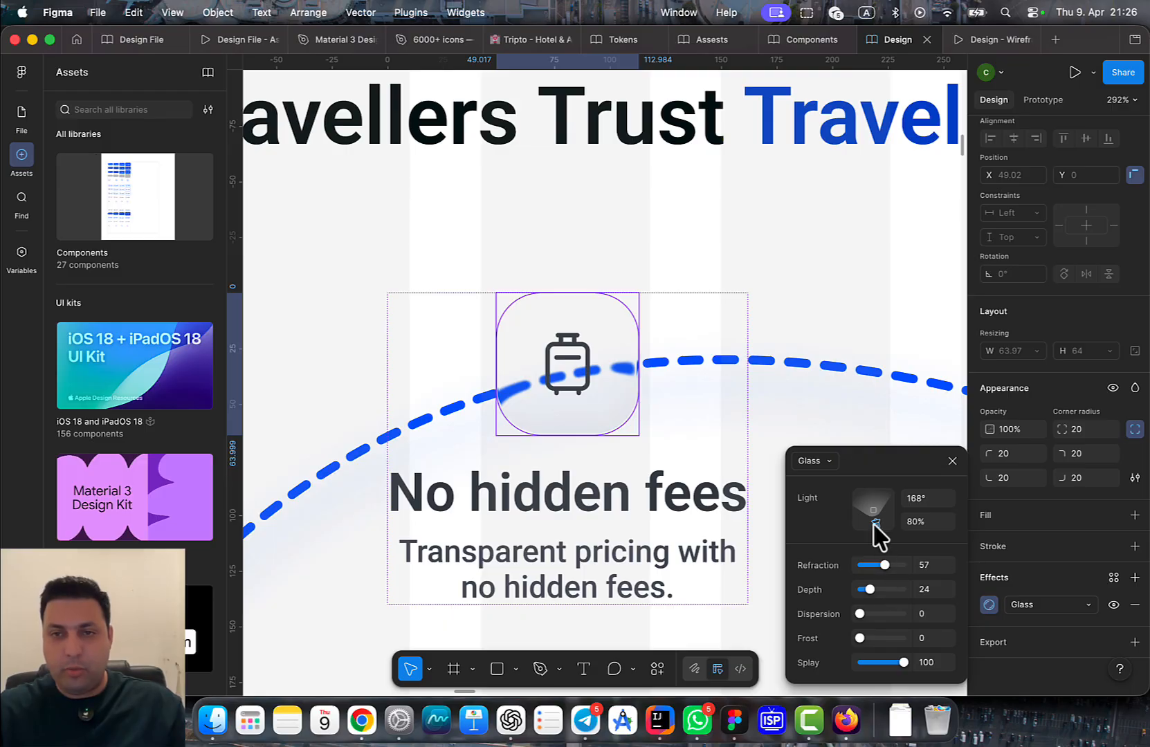
pyautogui.moveTo(874, 524); pyautogui.dragTo(919, 529)
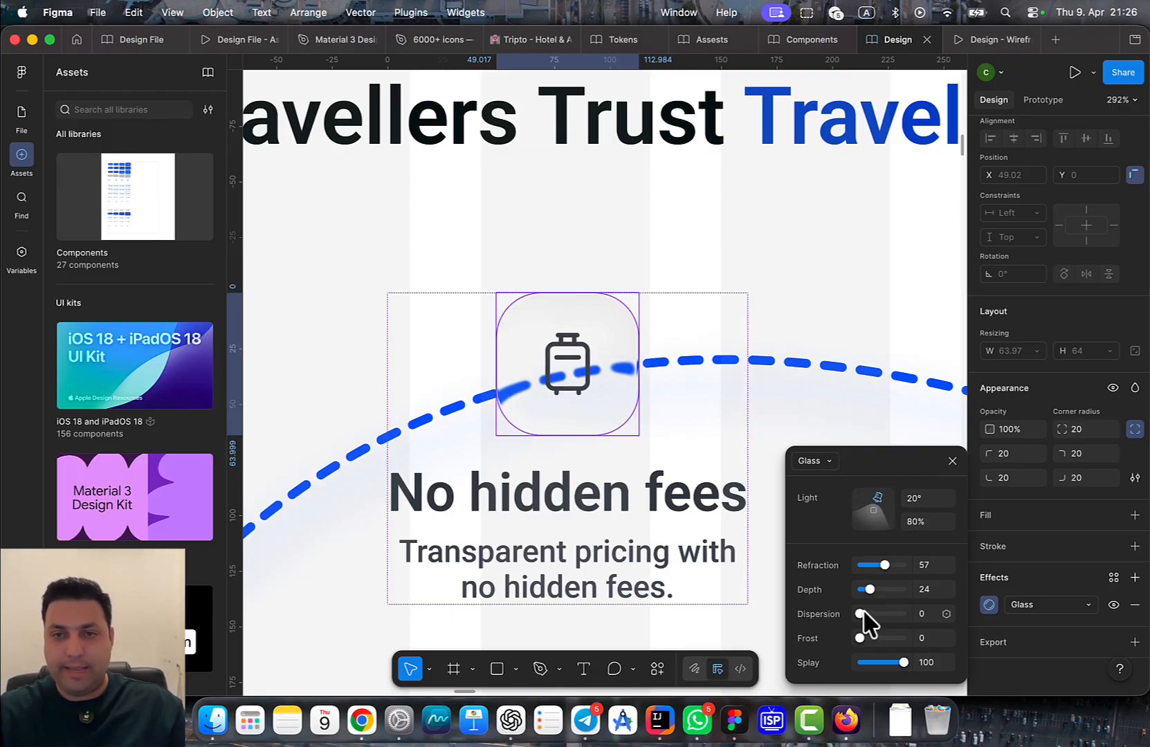
pyautogui.moveTo(860, 614); pyautogui.dragTo(888, 664)
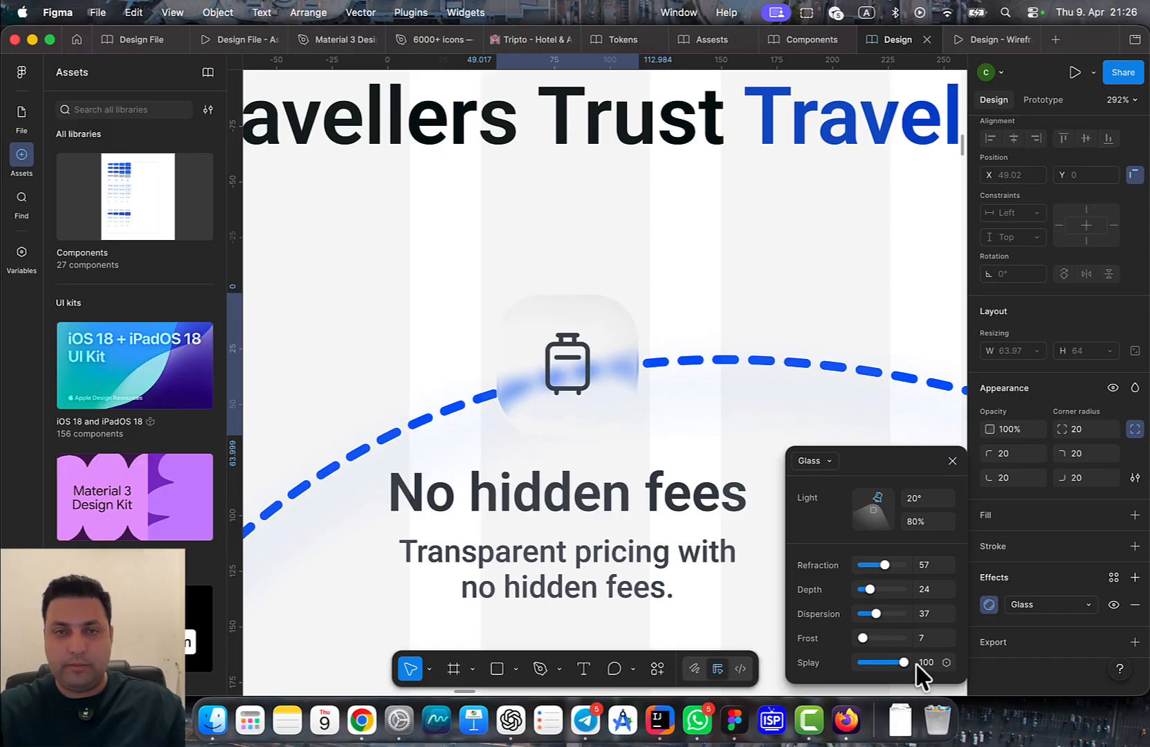
# Locate the WhyUsCard main component in the Components file, then copy the restyled card from the Design file and return to Components
pyautogui.click(607, 370)
pyautogui.rightClick(607, 370)
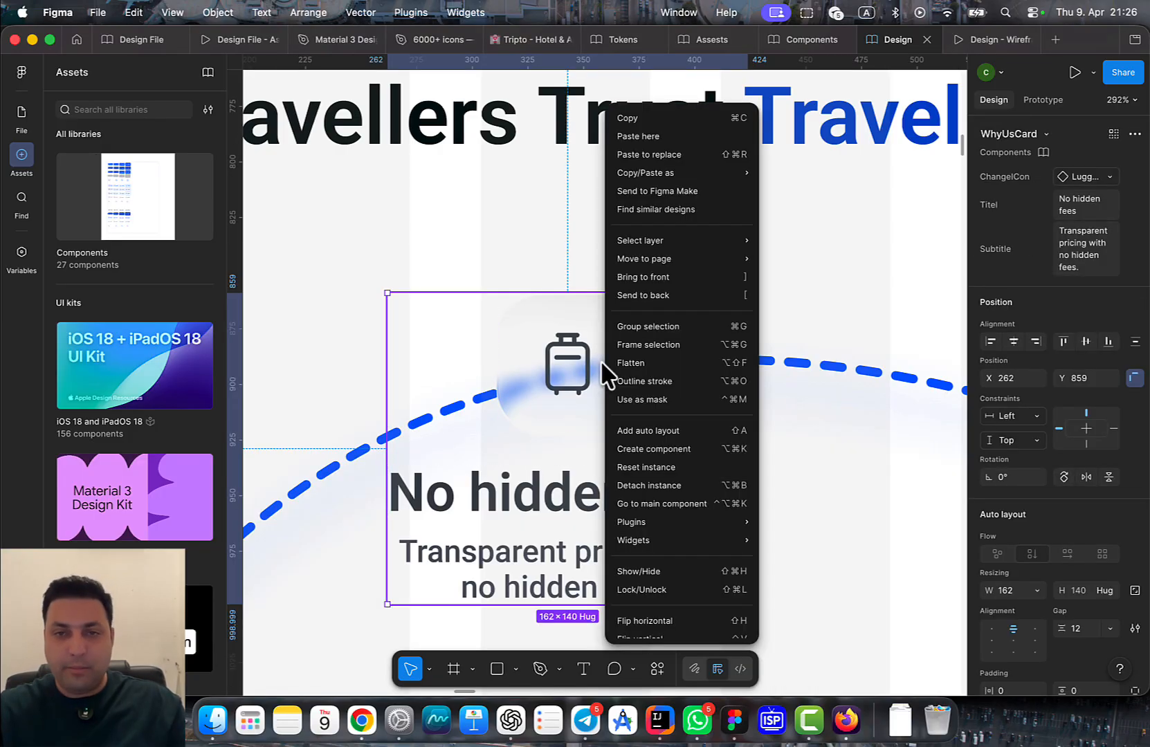
pyautogui.click(710, 508)
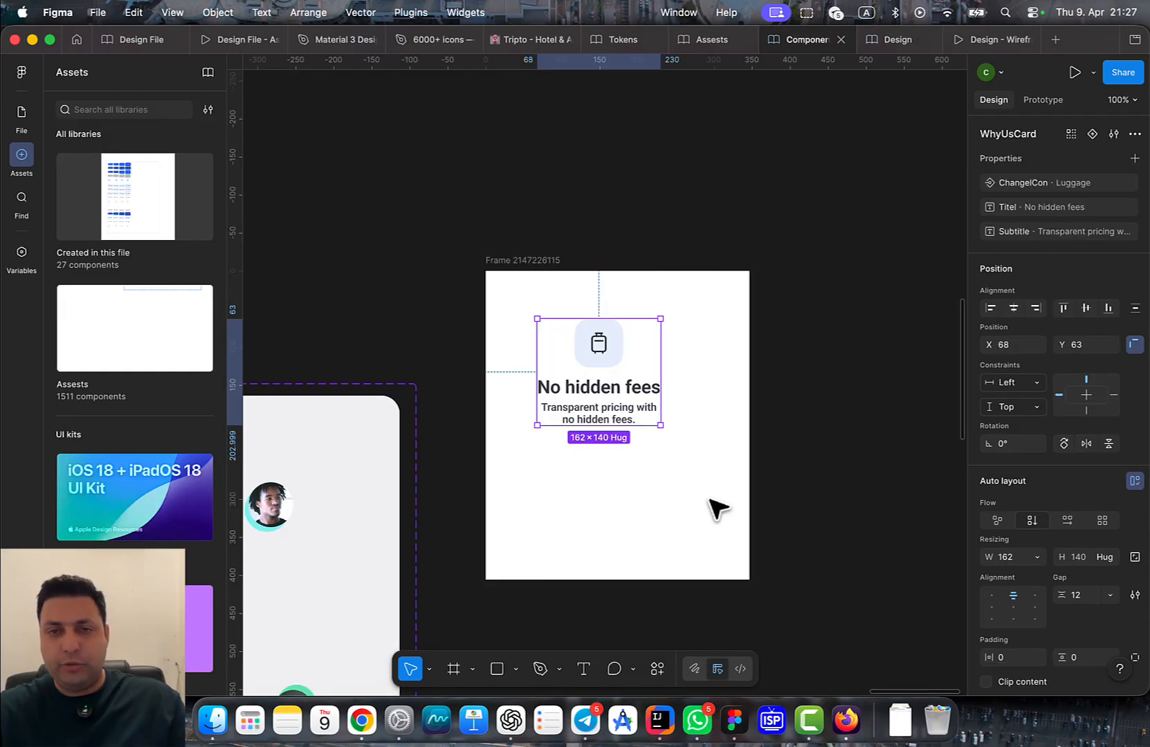
pyautogui.click(889, 40)
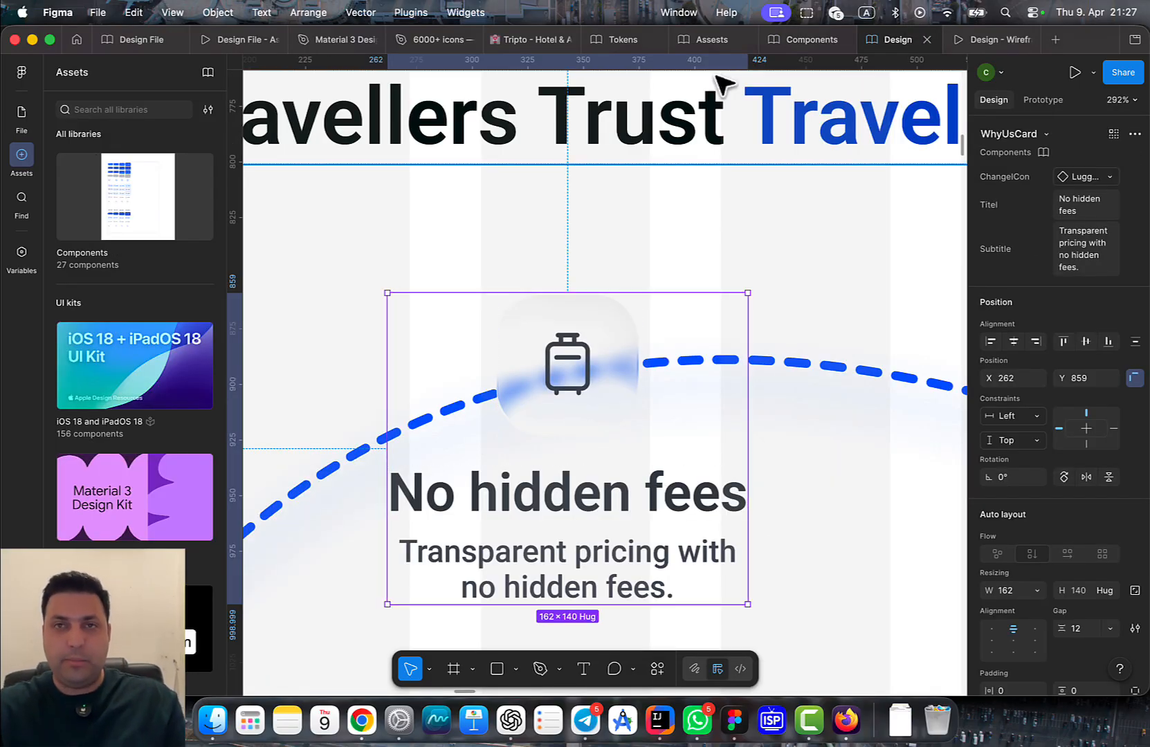
pyautogui.click(802, 41)
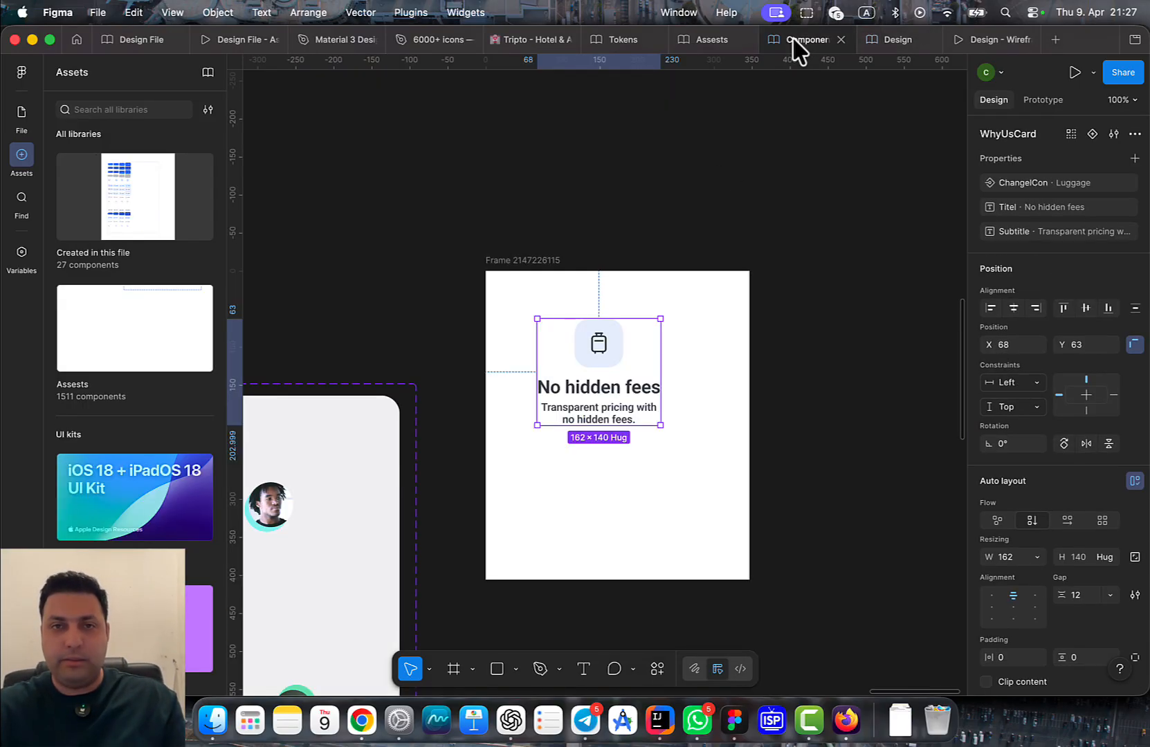
pyautogui.click(657, 493)
pyautogui.click(536, 261)
pyautogui.scroll(-3, 570, 318)
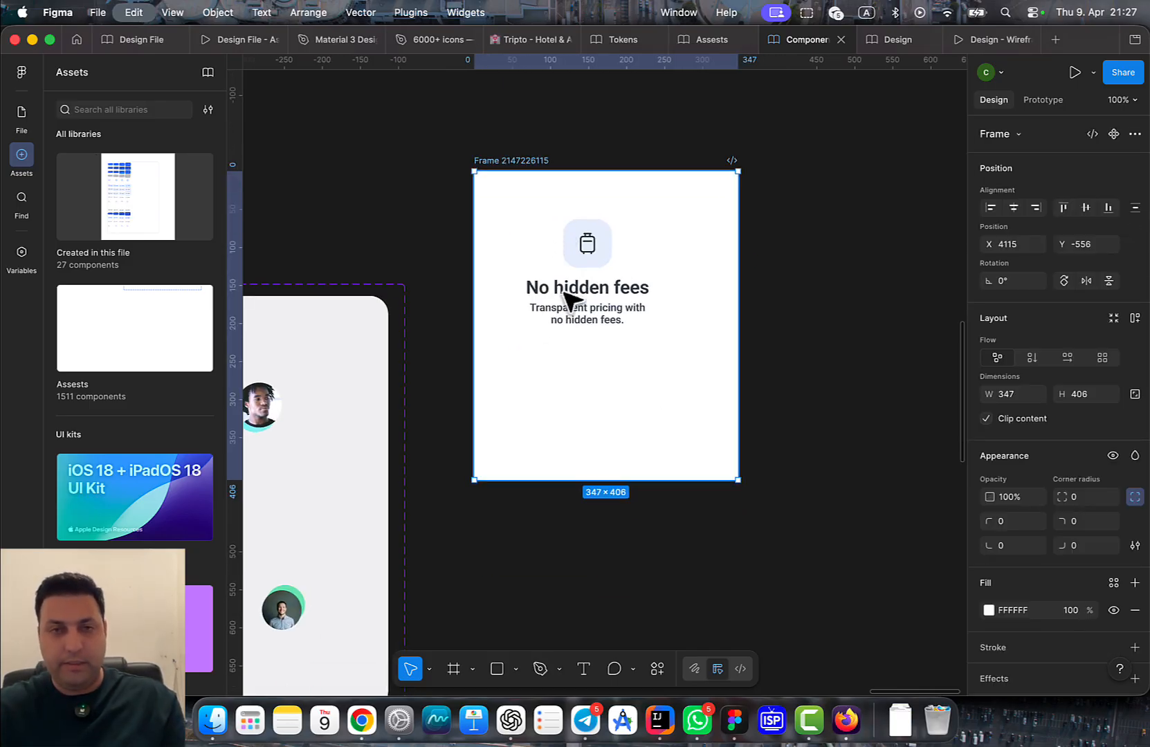
pyautogui.moveTo(564, 293); pyautogui.dragTo(593, 297)
pyautogui.click(589, 252)
pyautogui.press('Delete')
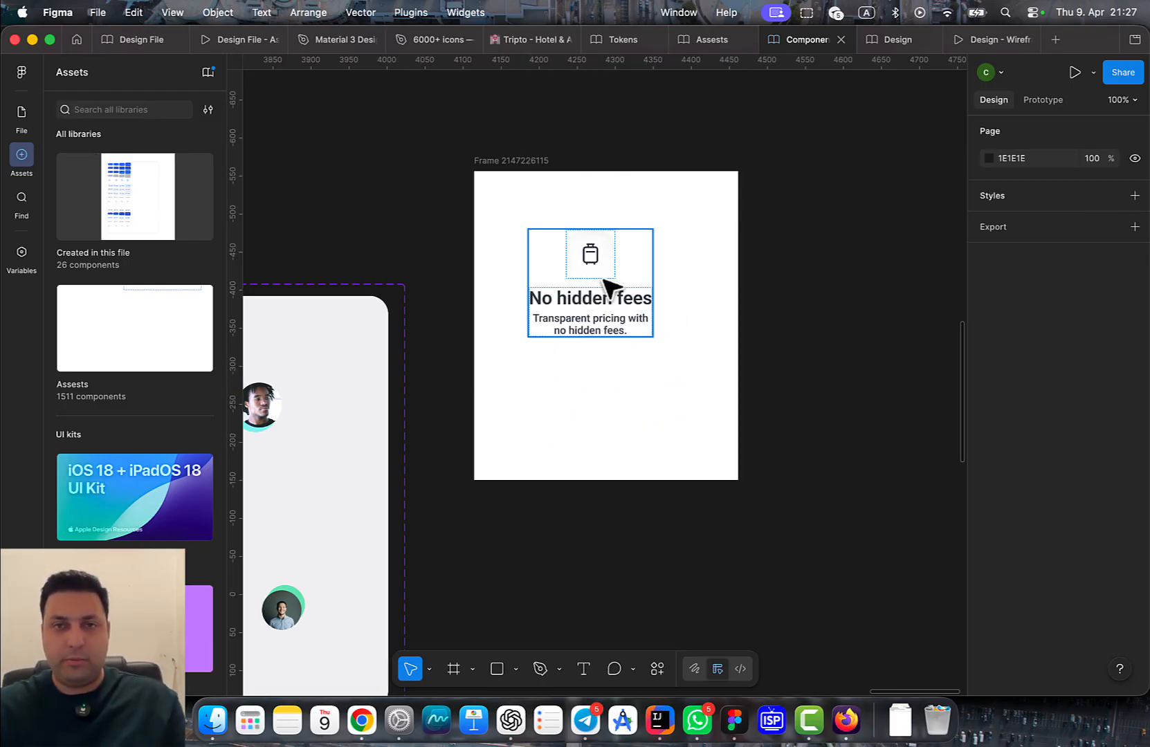
# Show the Components file's layers and turn the pasted WhyUsCard frame into a main component
pyautogui.click(22, 72)
pyautogui.click(17, 73)
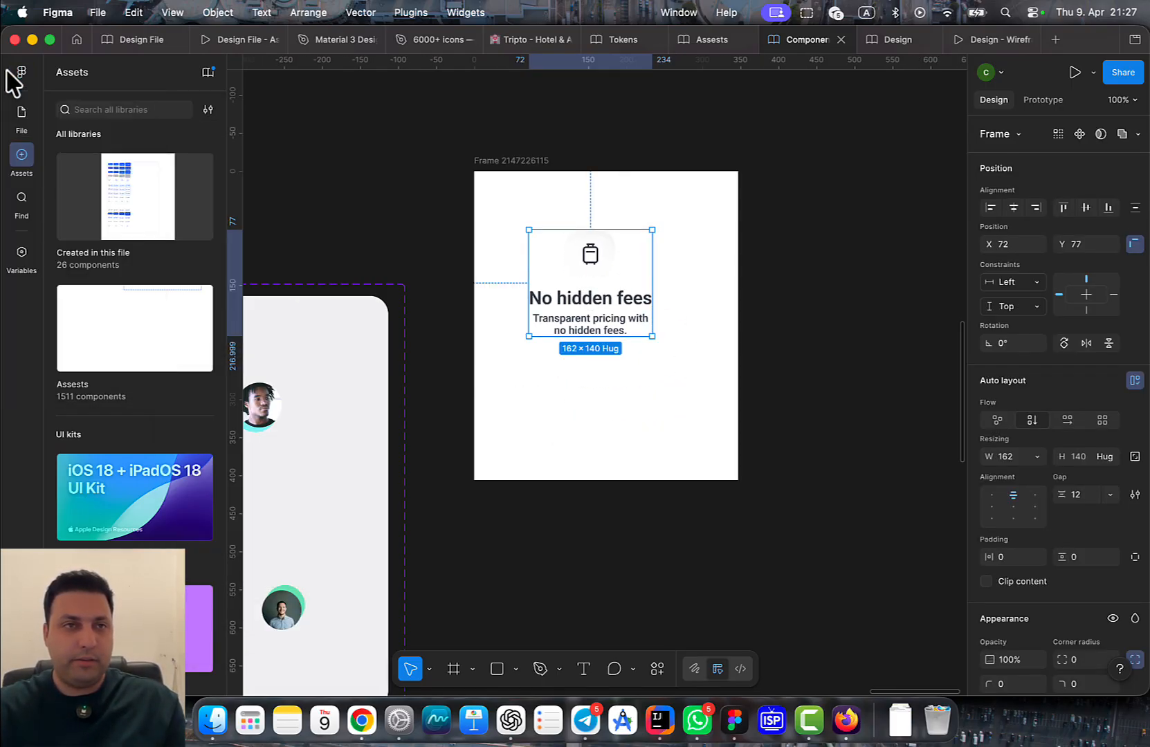
pyautogui.click(21, 111)
pyautogui.click(747, 319)
pyautogui.click(605, 286)
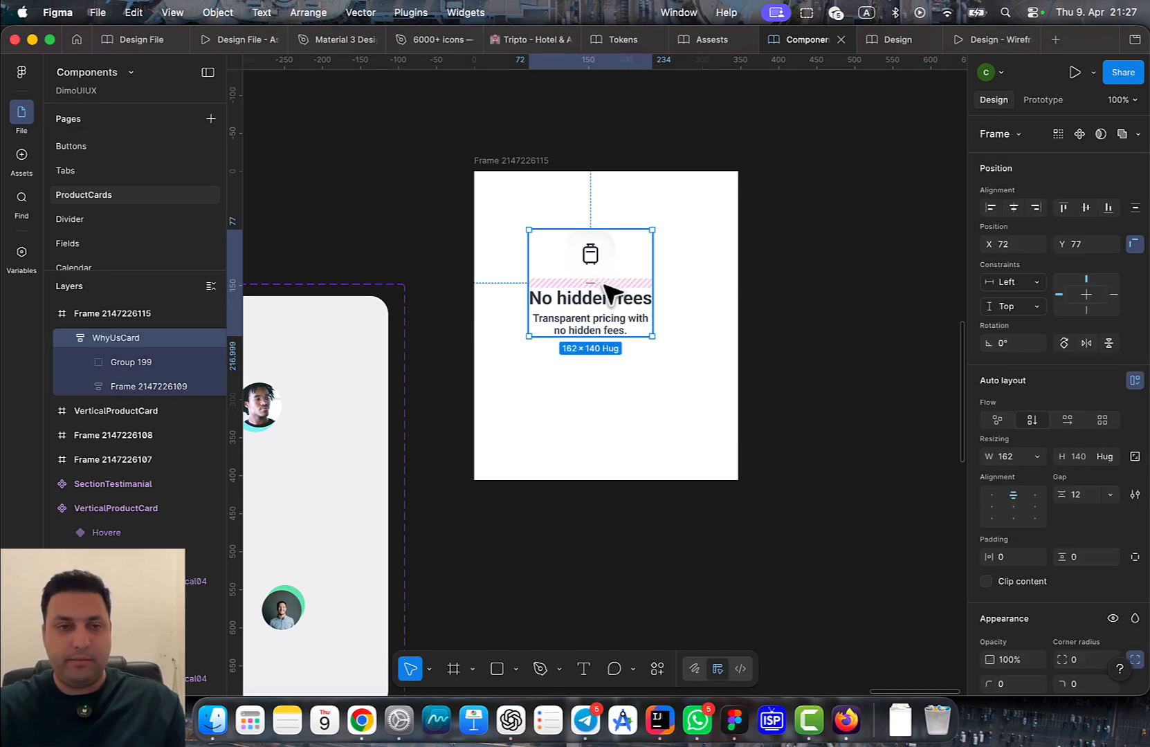
pyautogui.press('super+alt+k')
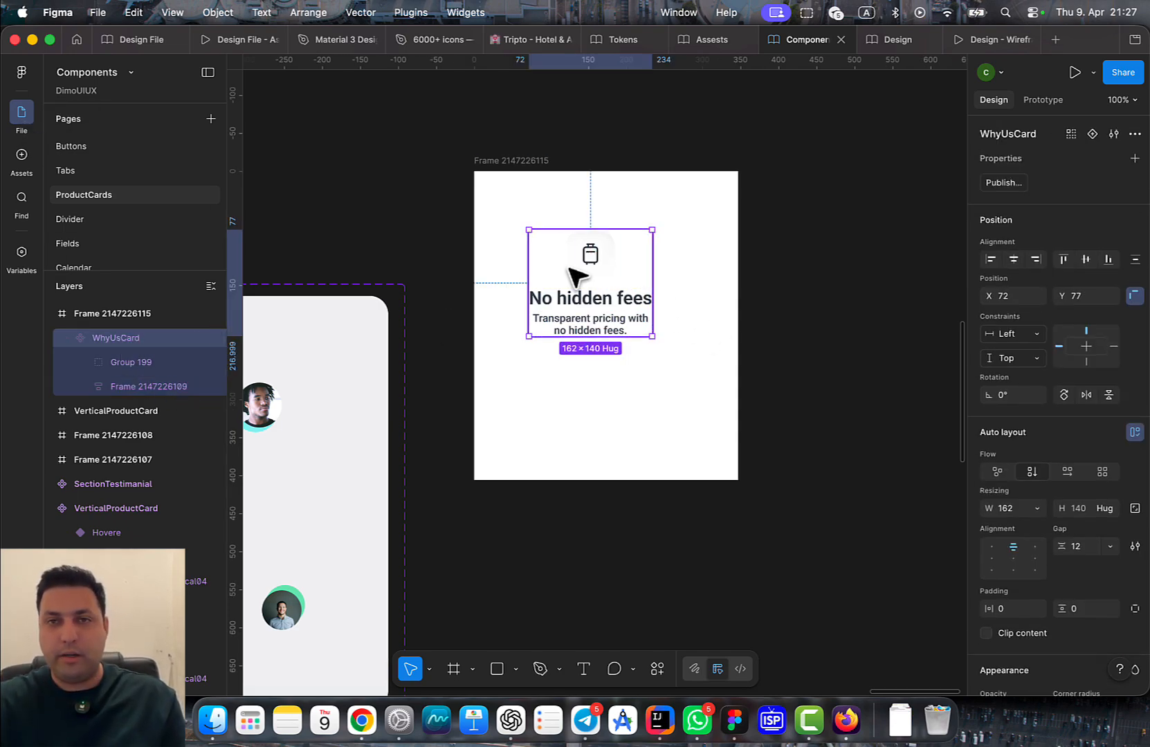
# Create an instance-swap property named ChangeICon for the WhyUsCard's Luggage icon, with Luggage as its value
pyautogui.doubleClick(590, 259)
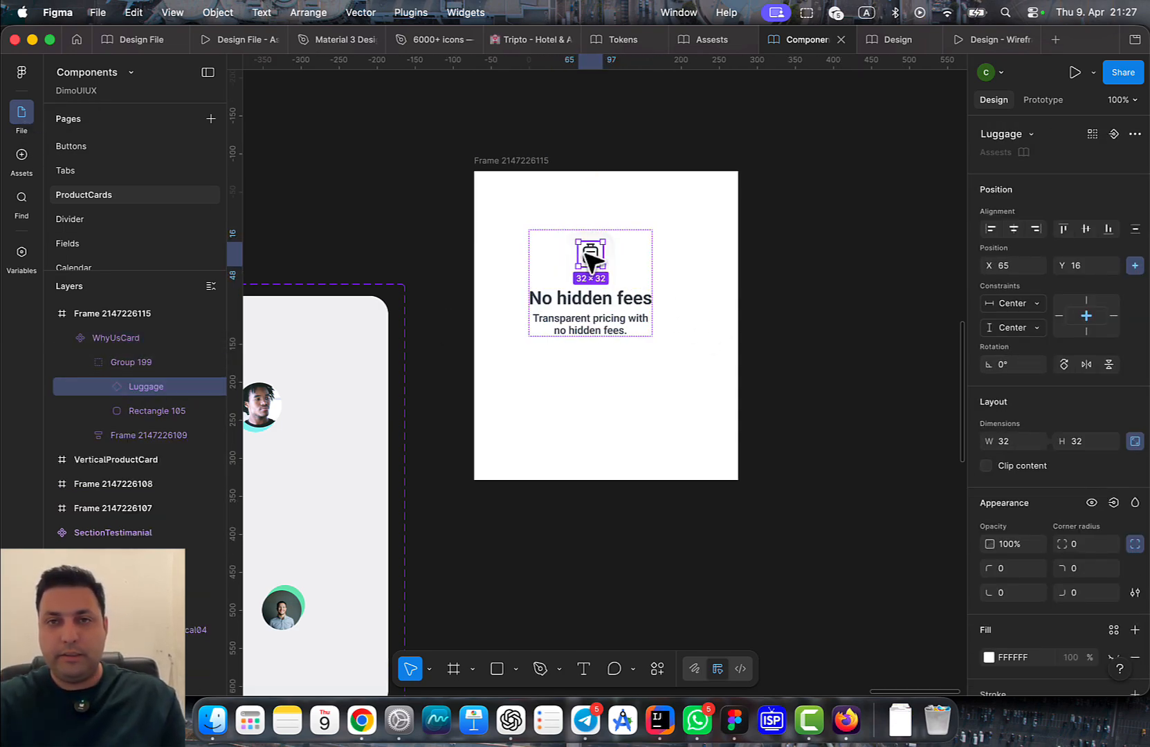
pyautogui.click(1112, 135)
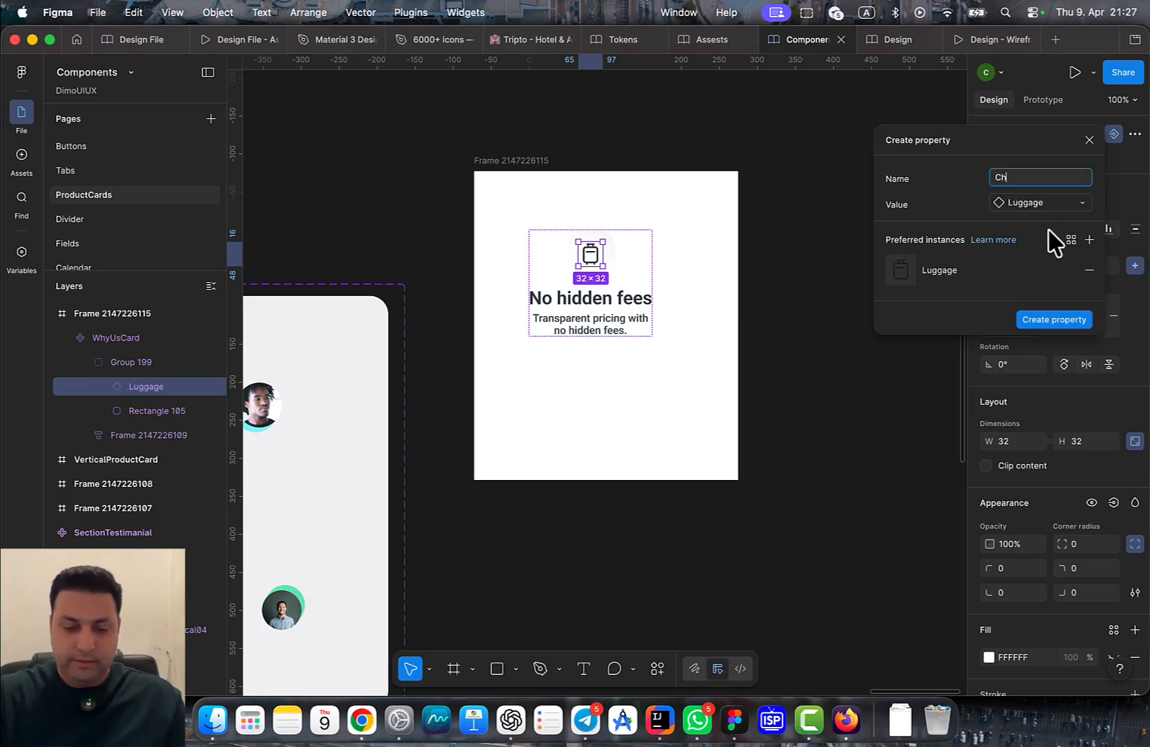
pyautogui.press('Return')
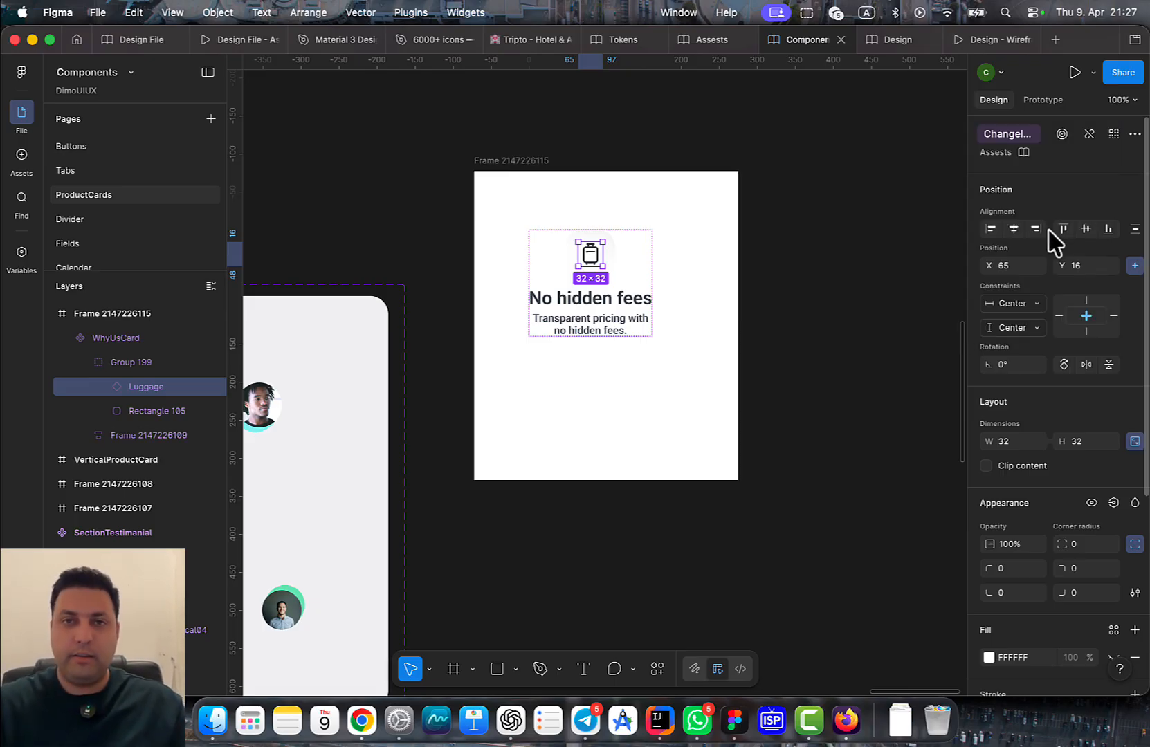
# Select the card's "No hidden fees" title text and publish the pending changes of the Components library
pyautogui.scroll(5, 812, 238)
pyautogui.doubleClick(470, 350)
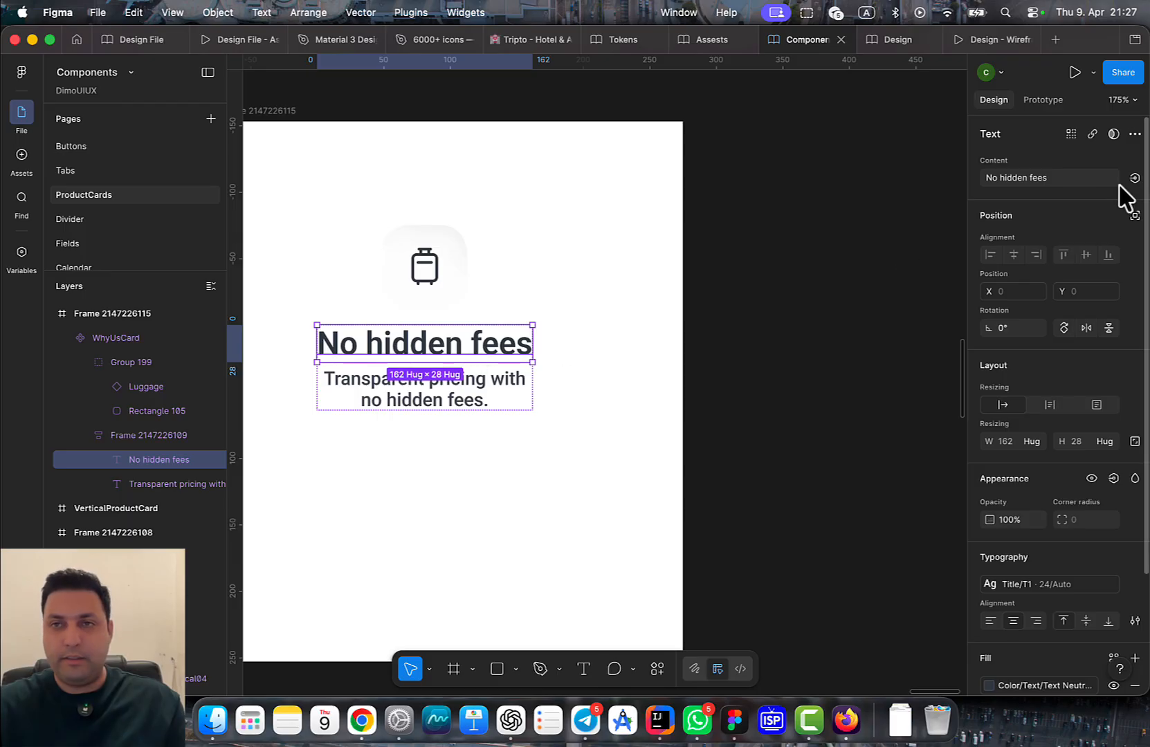
pyautogui.press('alt+super+o')
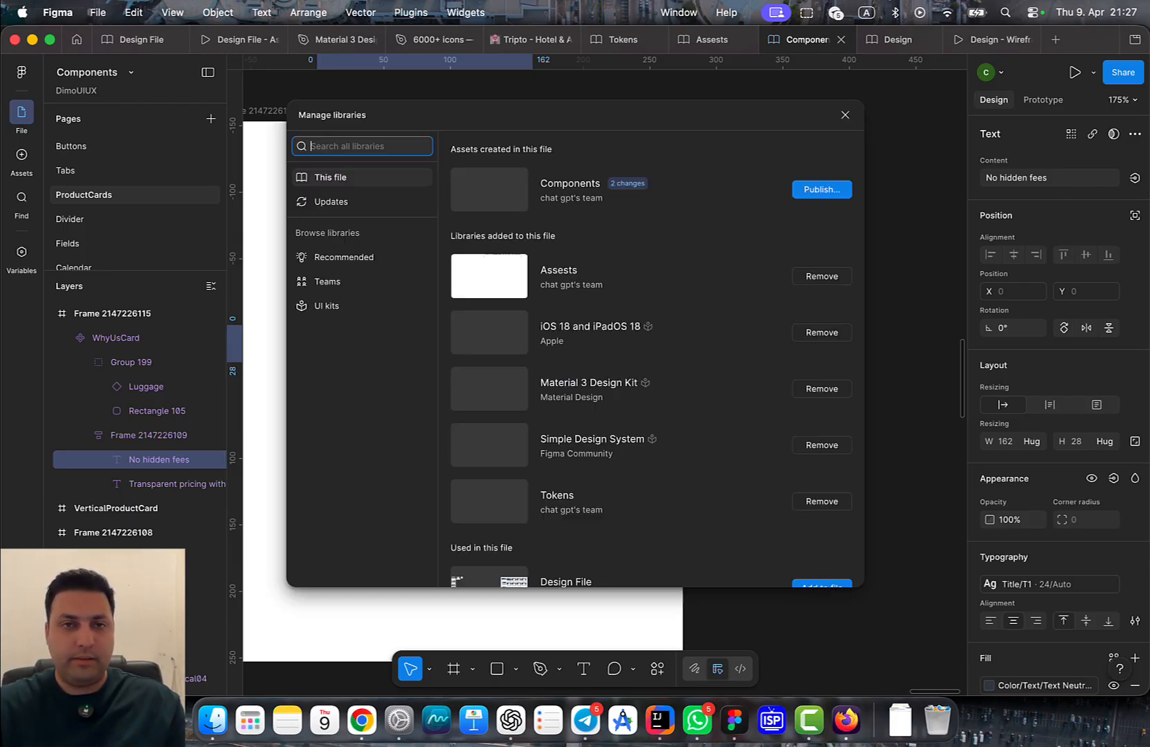
pyautogui.click(819, 190)
pyautogui.click(731, 449)
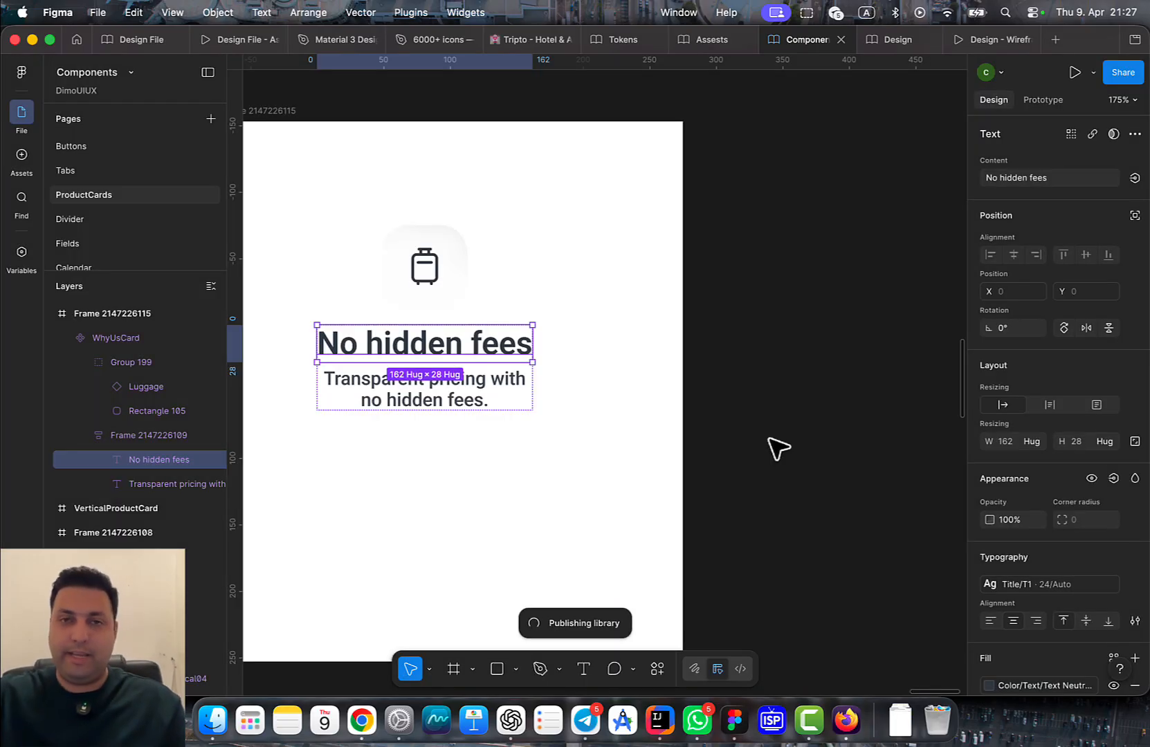
pyautogui.click(737, 376)
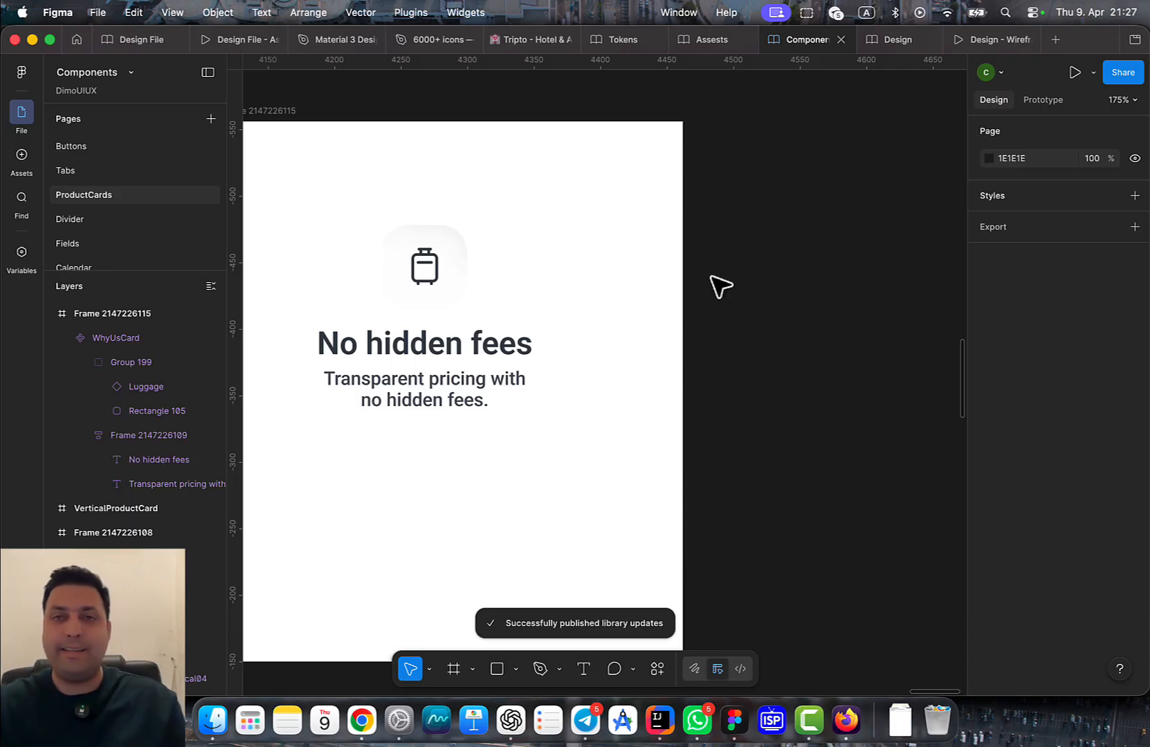
# Switch to the Design file, reload it and check its libraries for available updates
pyautogui.click(899, 40)
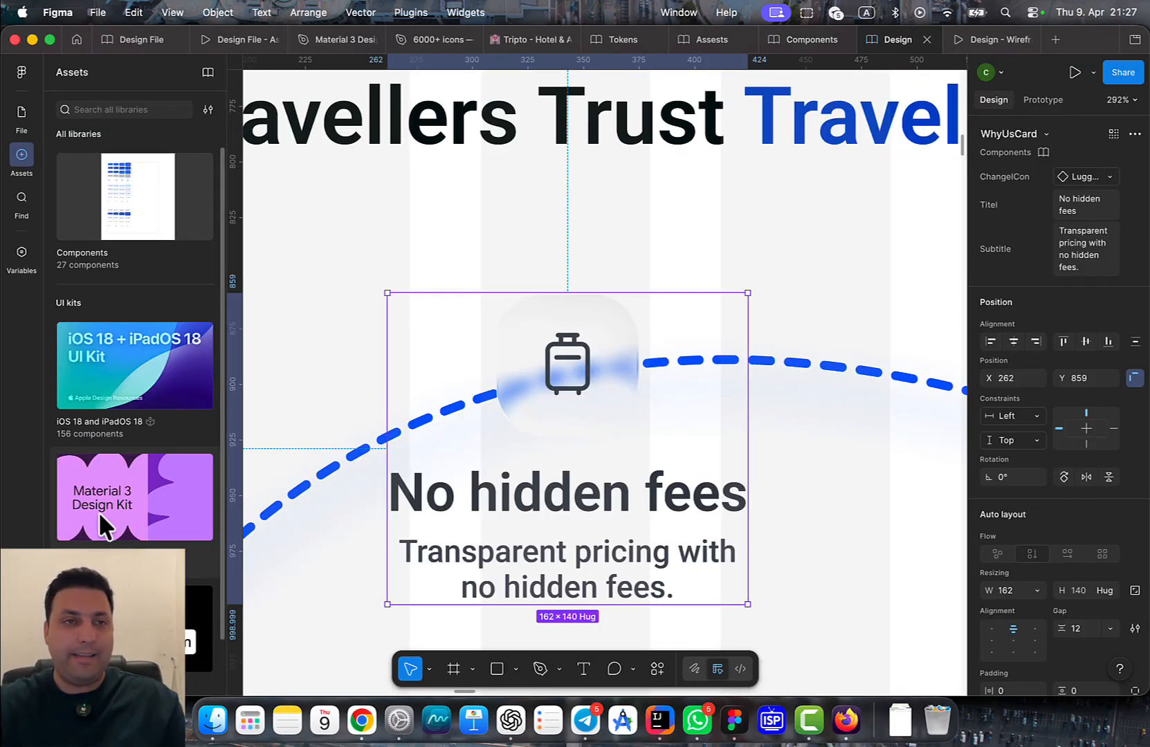
pyautogui.rightClick(885, 41)
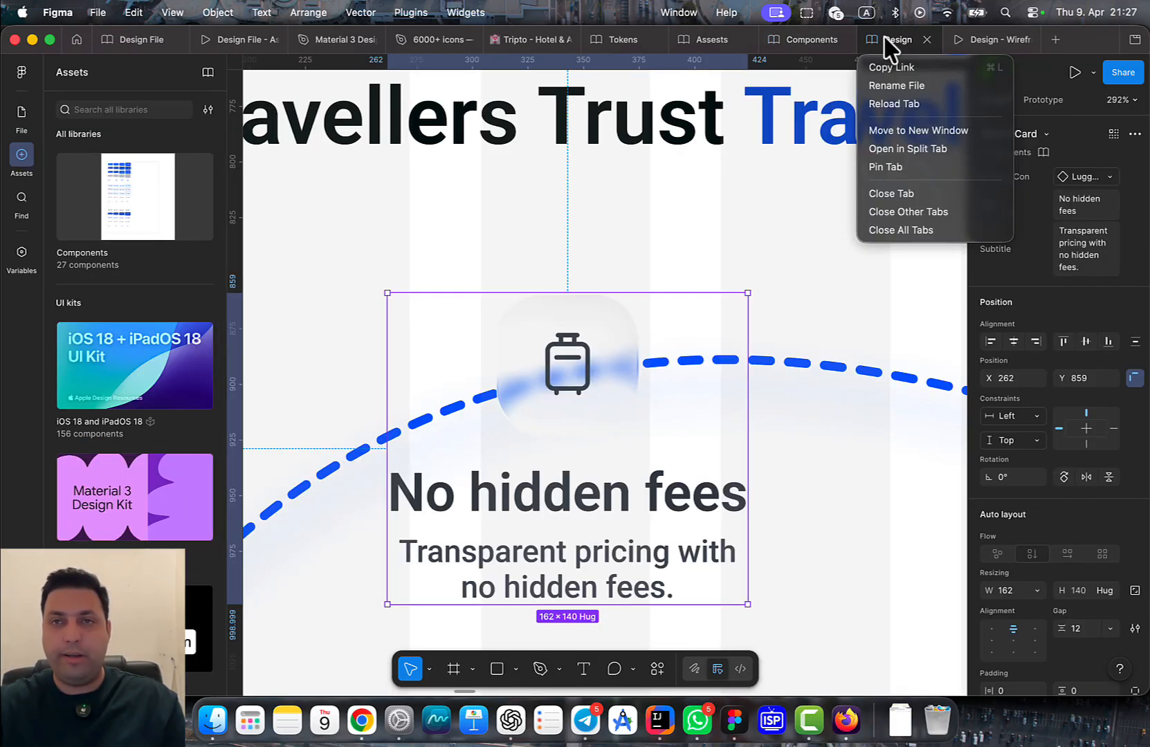
pyautogui.click(924, 104)
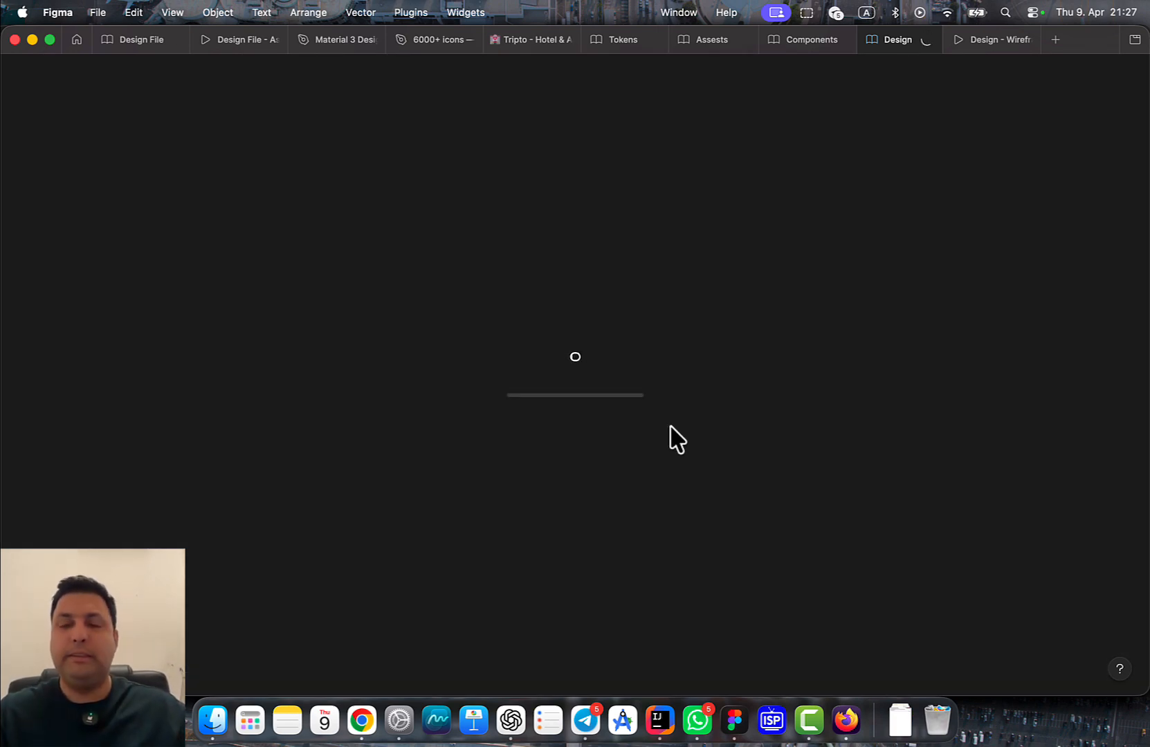
pyautogui.click(48, 40)
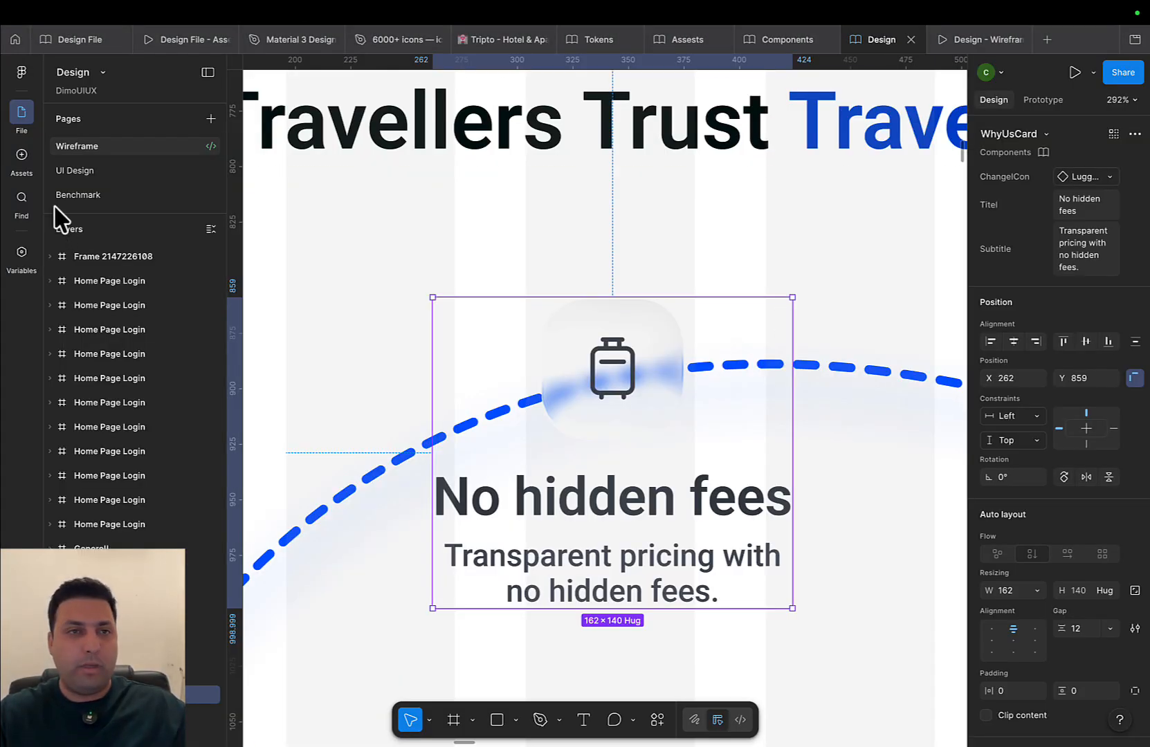
pyautogui.click(22, 158)
pyautogui.click(208, 72)
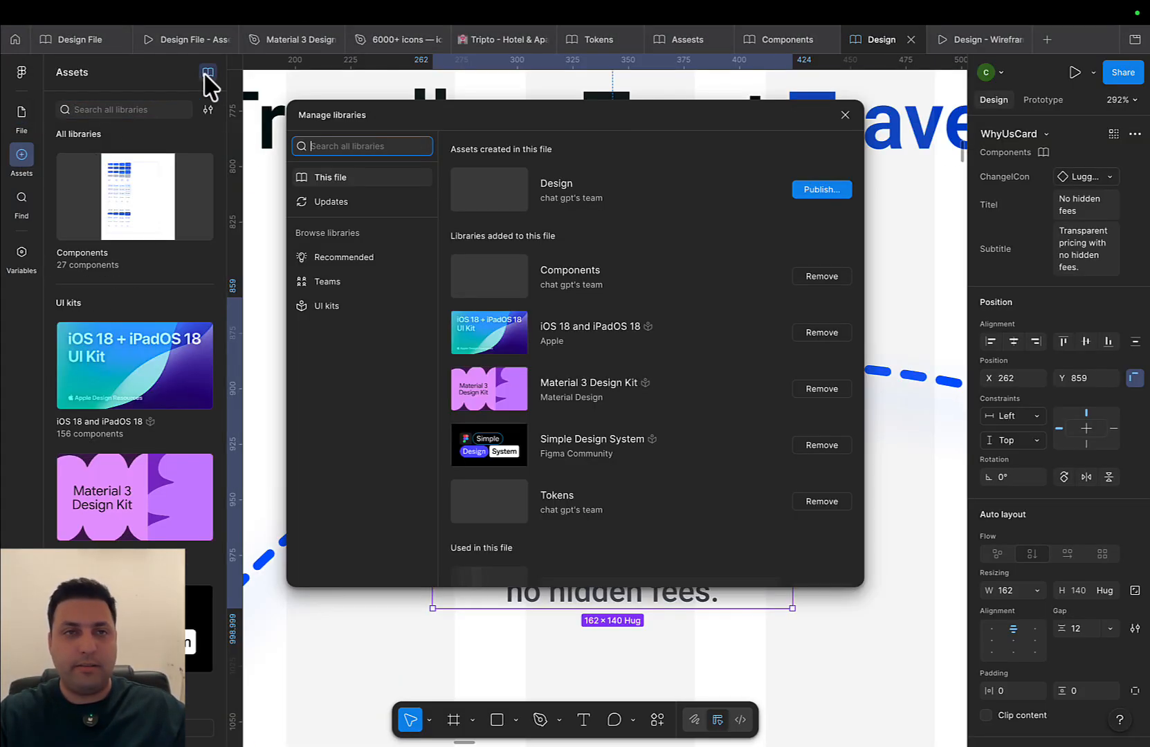
pyautogui.click(339, 202)
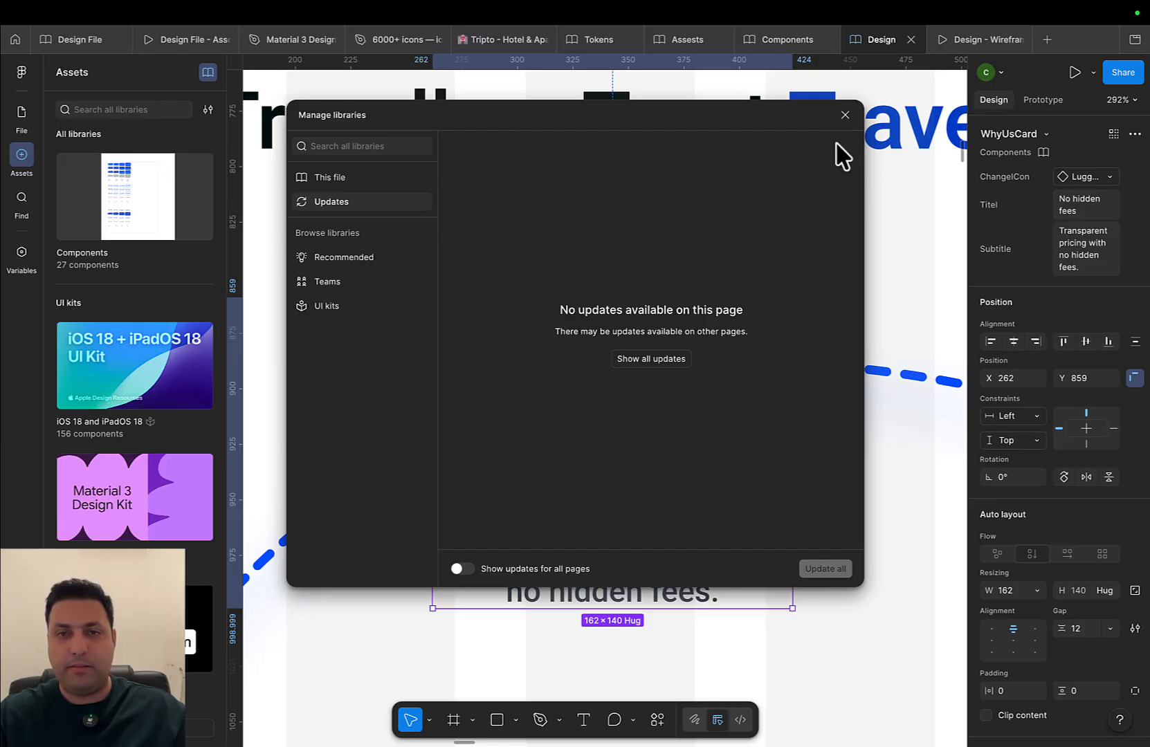
pyautogui.click(844, 116)
# Delete the existing "No hidden fees" WhyUsCard instance from the travel route in the Design file
pyautogui.click(859, 509)
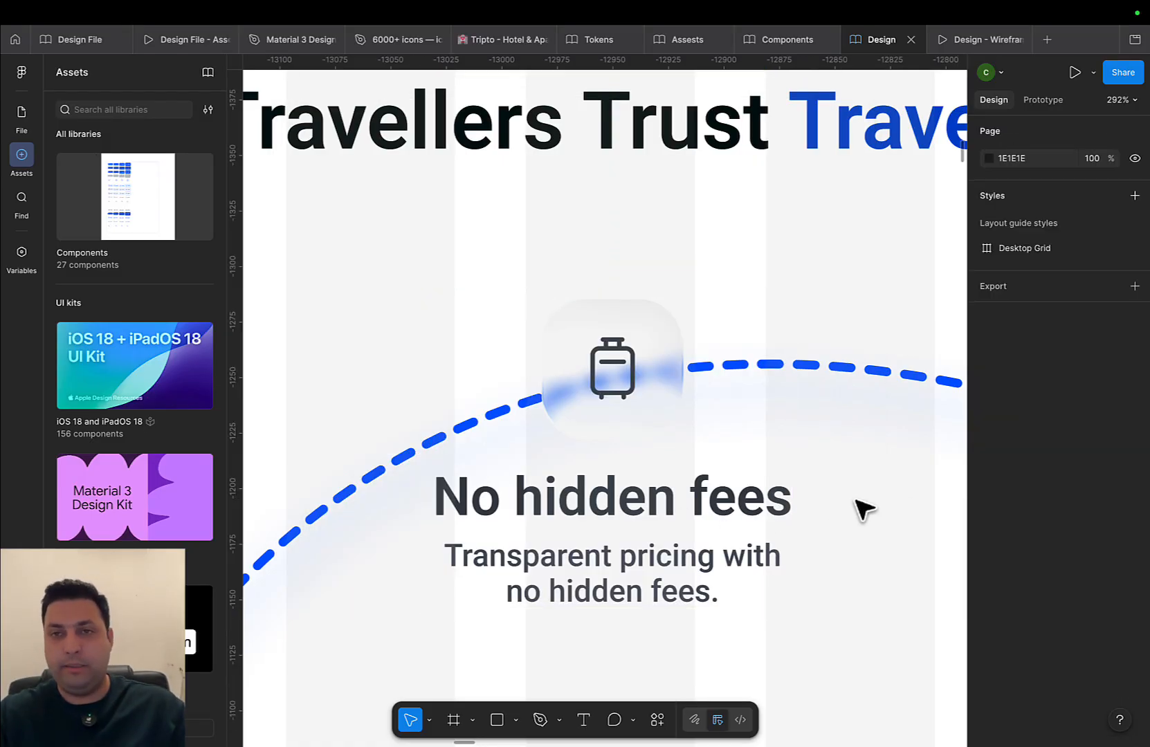
pyautogui.click(678, 486)
pyautogui.press('Delete')
# In the Components file, create a text property named Title for the WhyUsCard's "No hidden fees" text
pyautogui.click(786, 40)
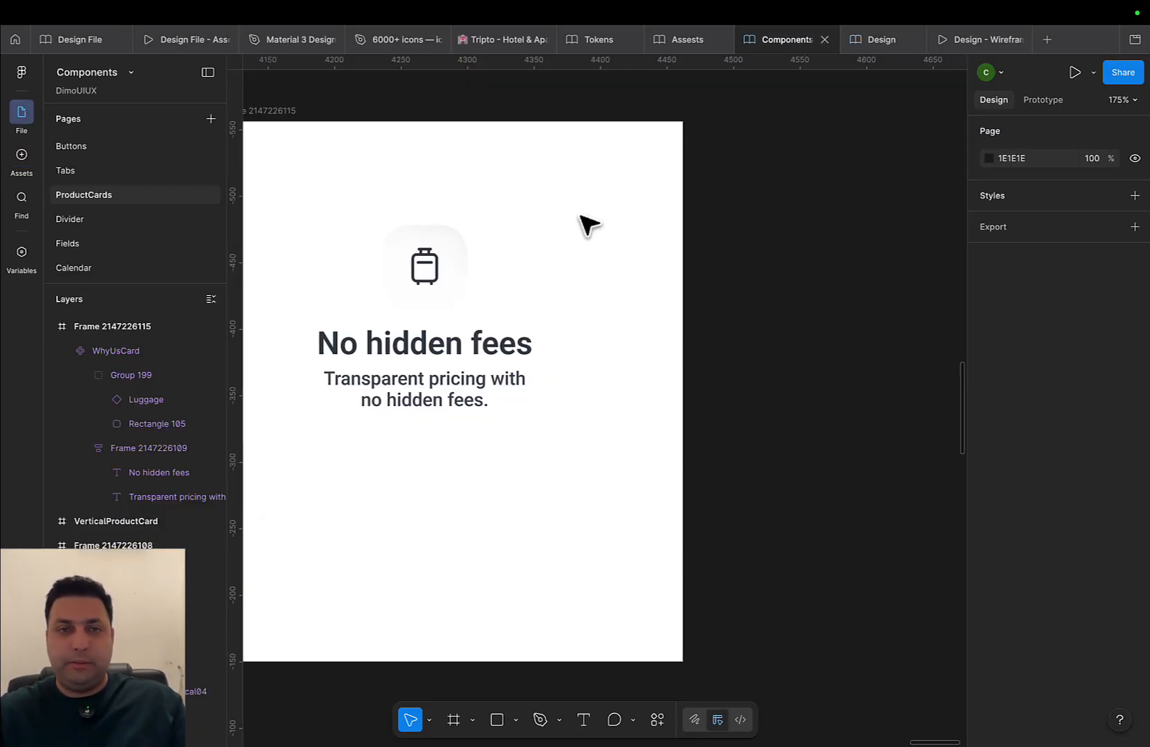
pyautogui.click(491, 350)
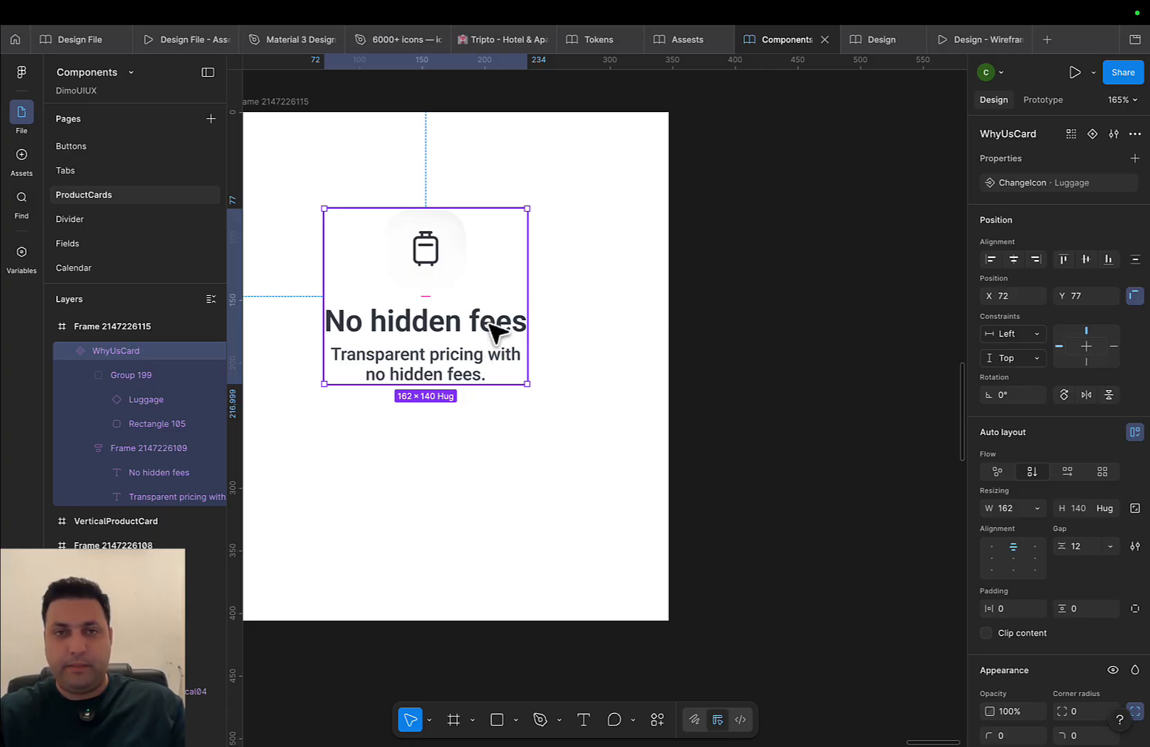
pyautogui.doubleClick(496, 332)
pyautogui.click(1134, 177)
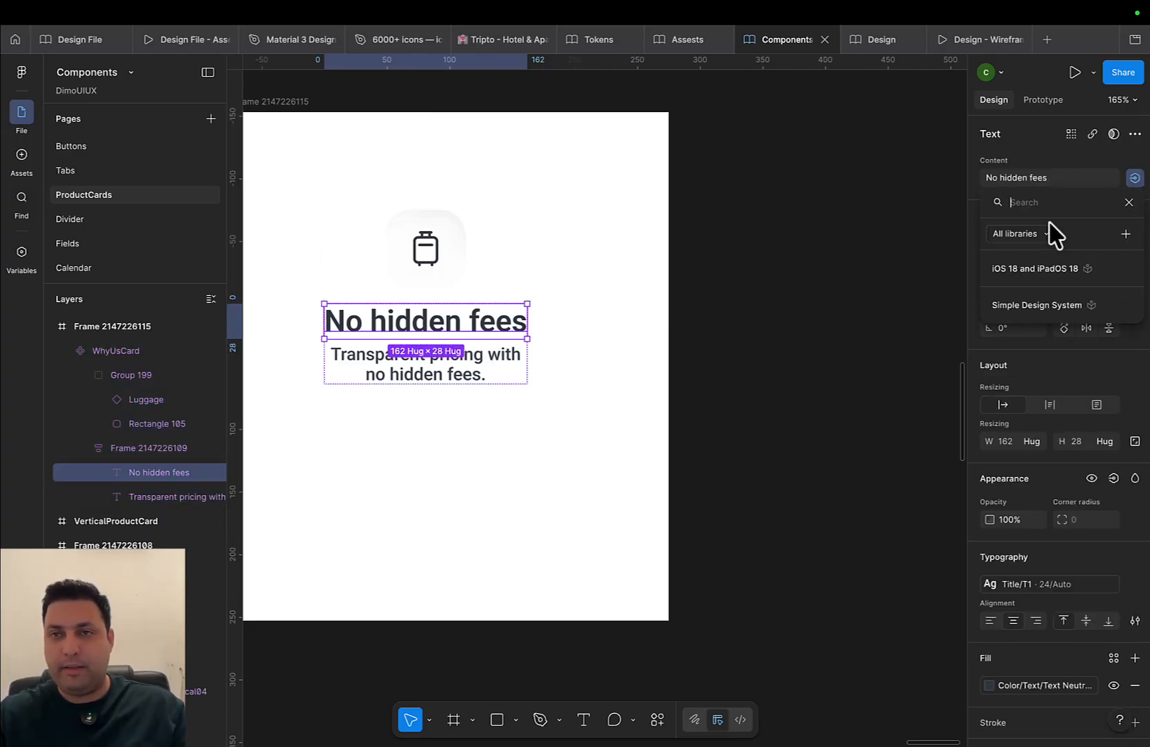
pyautogui.click(1125, 234)
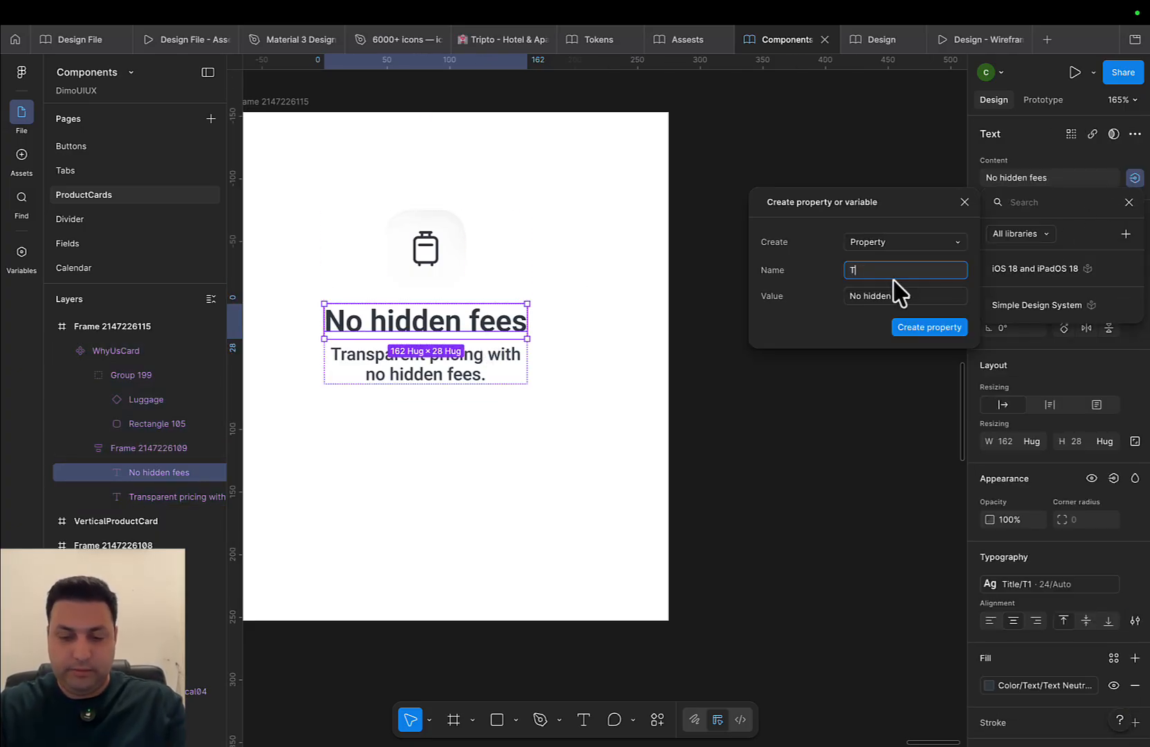
pyautogui.press('Return')
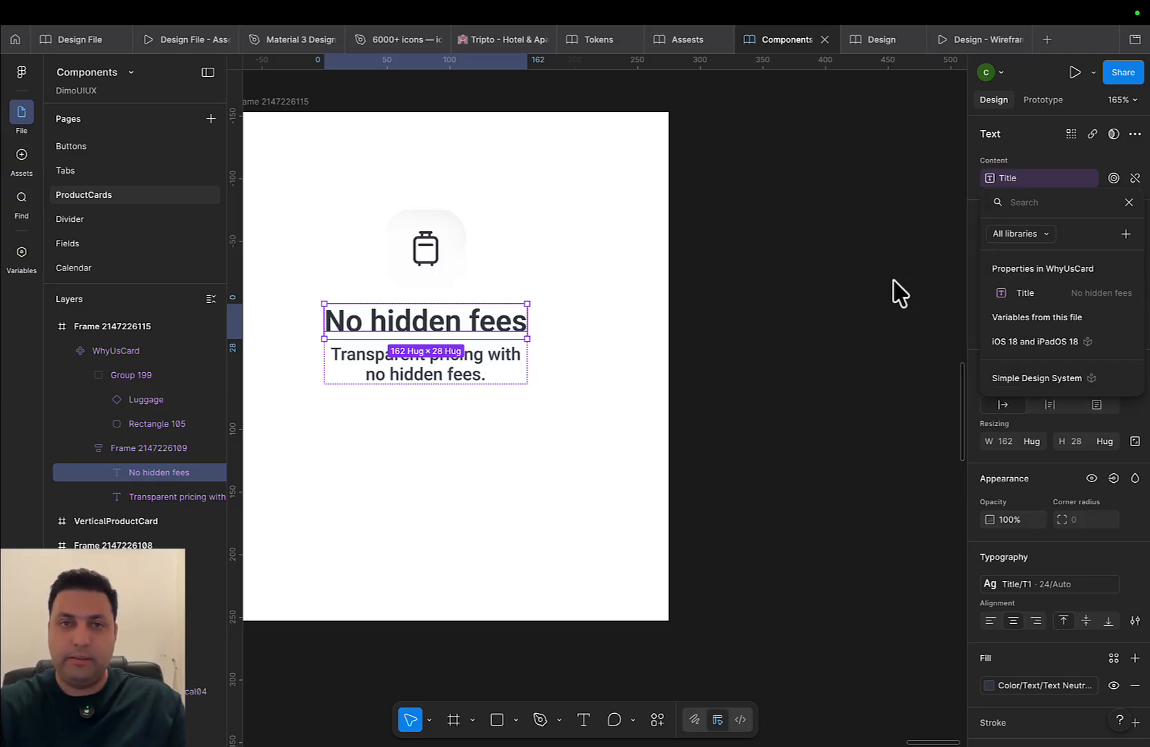
pyautogui.press('Escape')
# Create a text property named SubTitle for the WhyUsCard's "Transparent pricing with no hidden fees." text
pyautogui.click(476, 379)
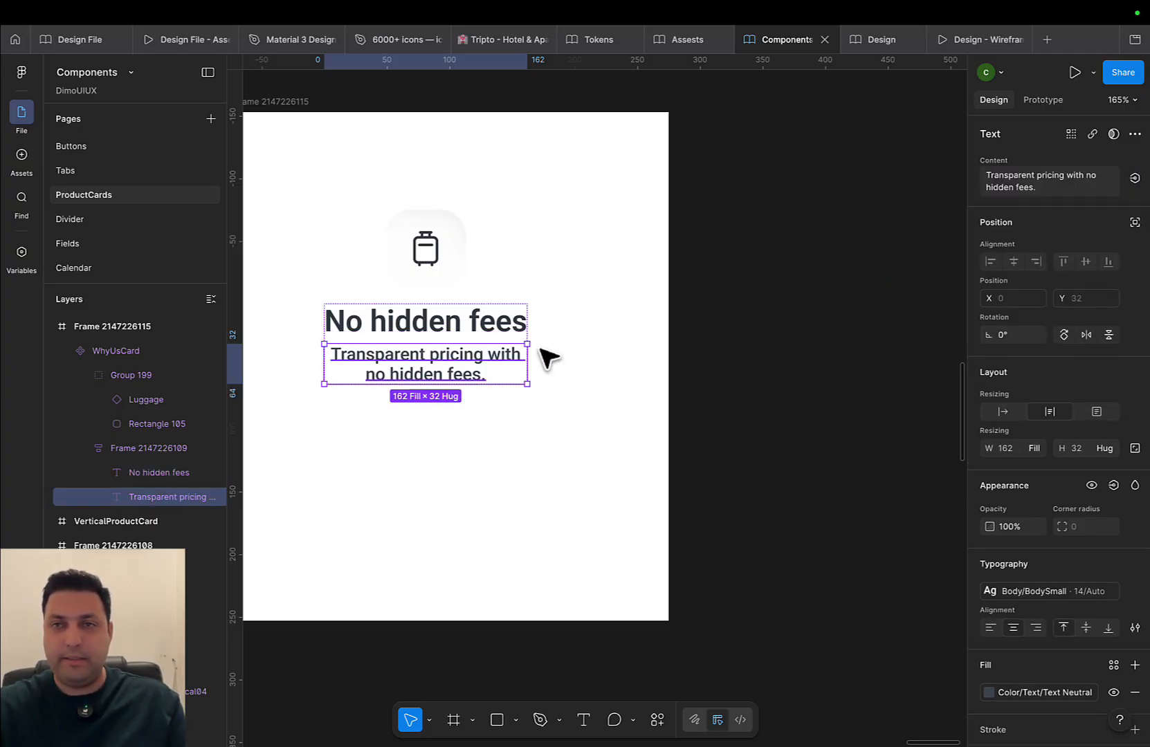
pyautogui.click(1134, 178)
pyautogui.click(1124, 235)
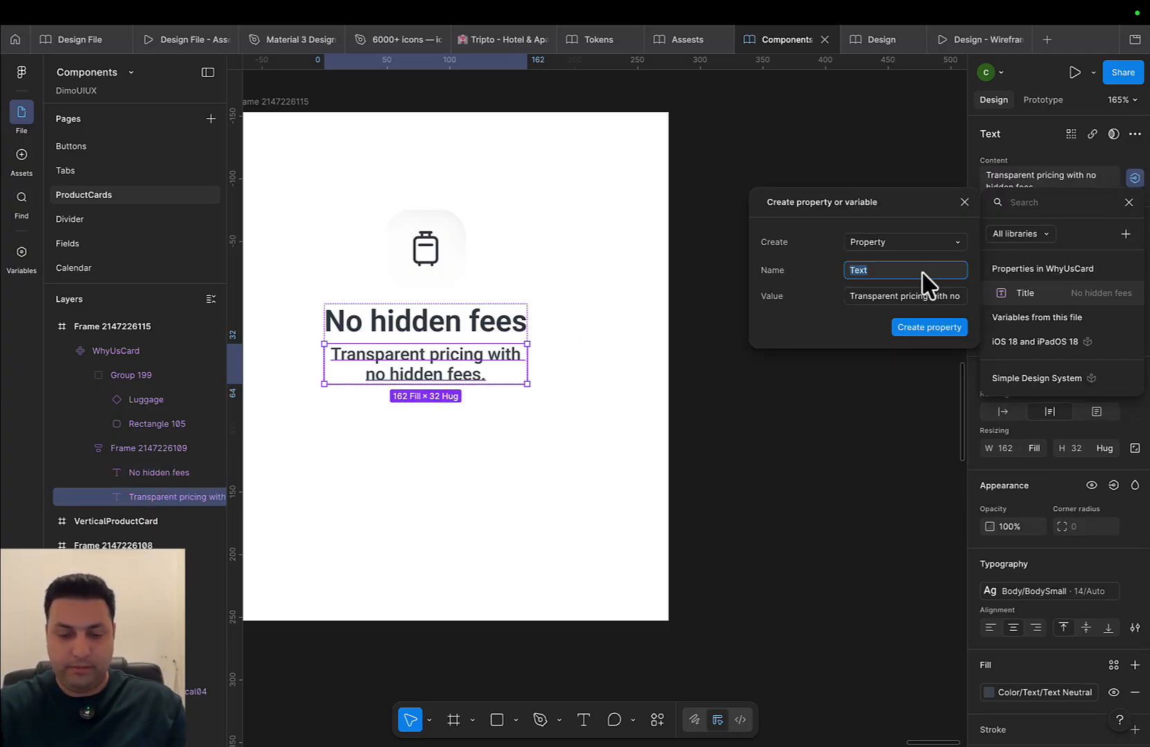
pyautogui.press('Return')
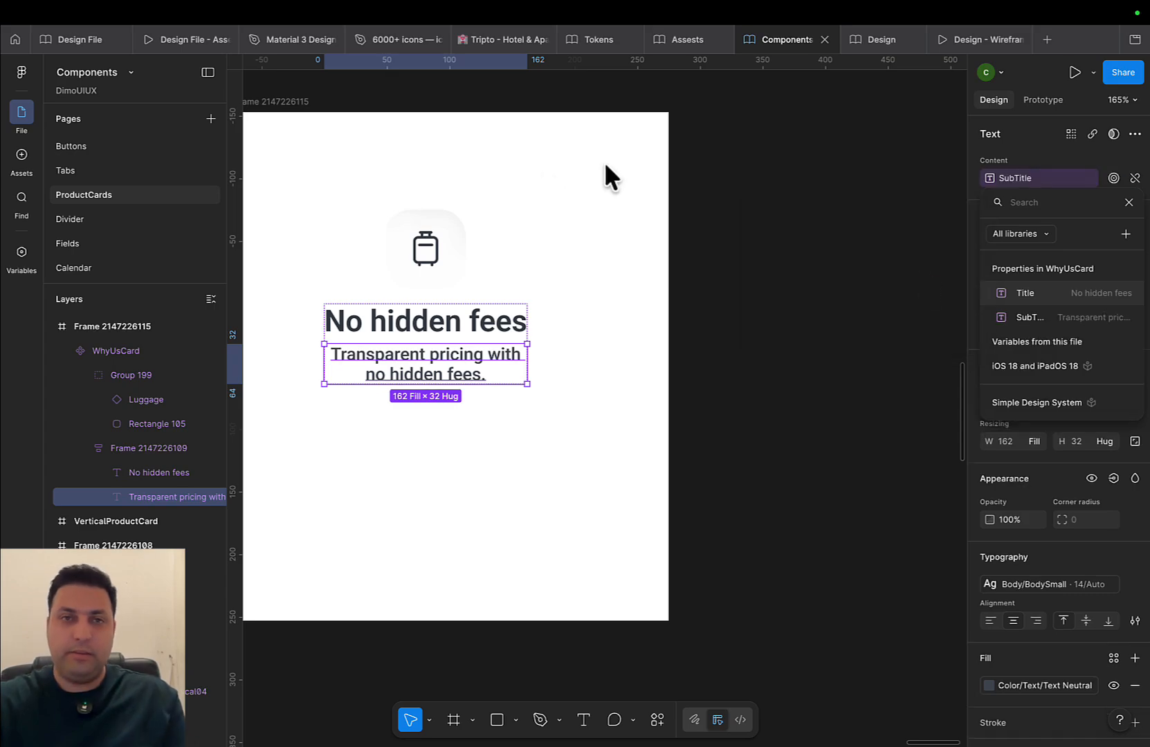
pyautogui.press('Escape')
# Publish the modified WhyUsCard component to the Components library
pyautogui.click(573, 273)
pyautogui.press('ctrl+super+q')
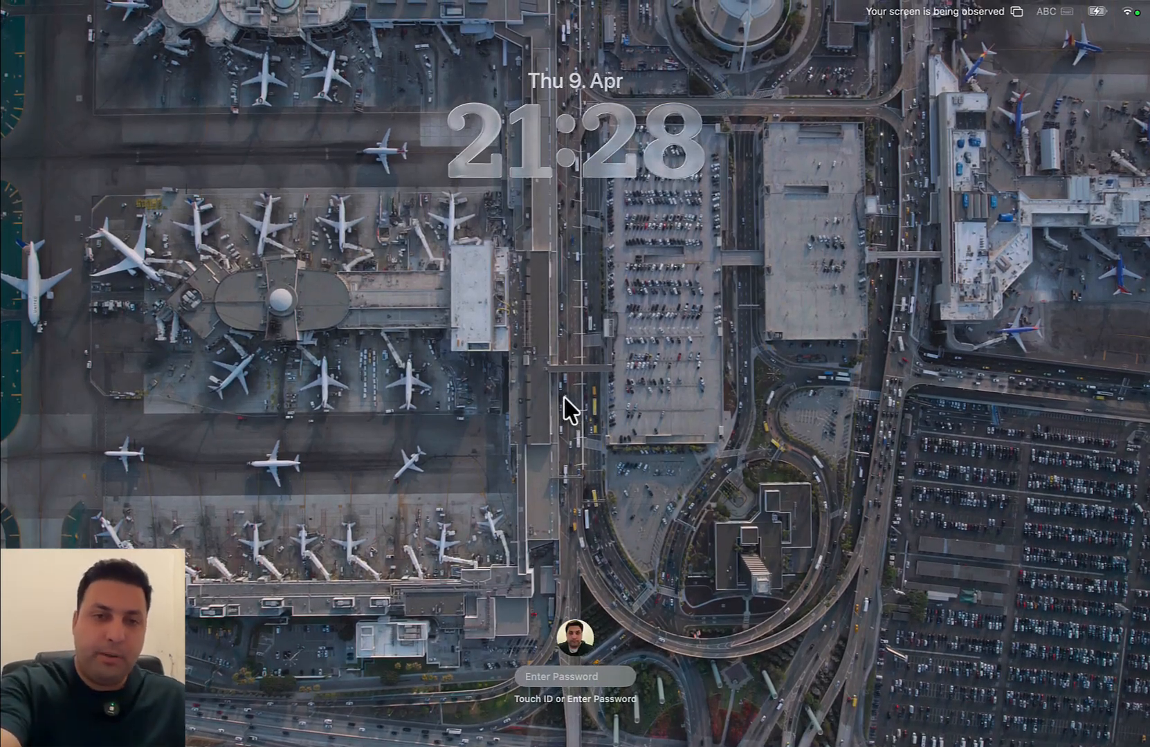
pyautogui.press('alt+super+o')
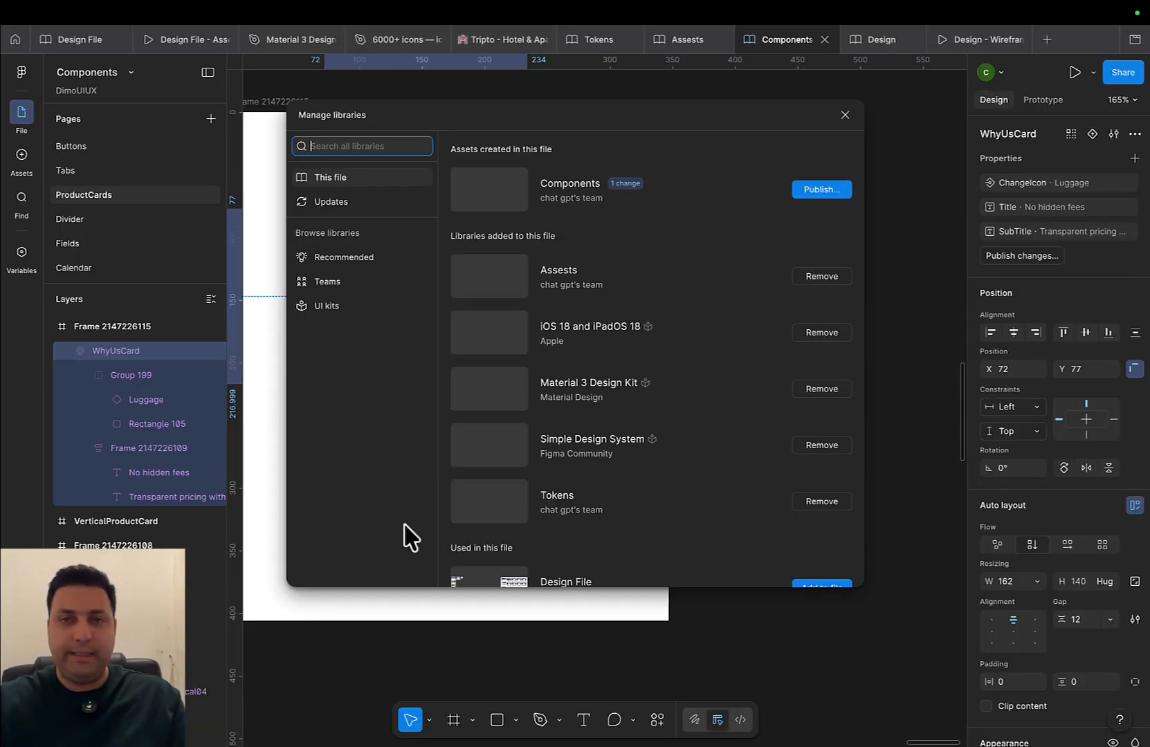
pyautogui.click(820, 188)
pyautogui.click(719, 468)
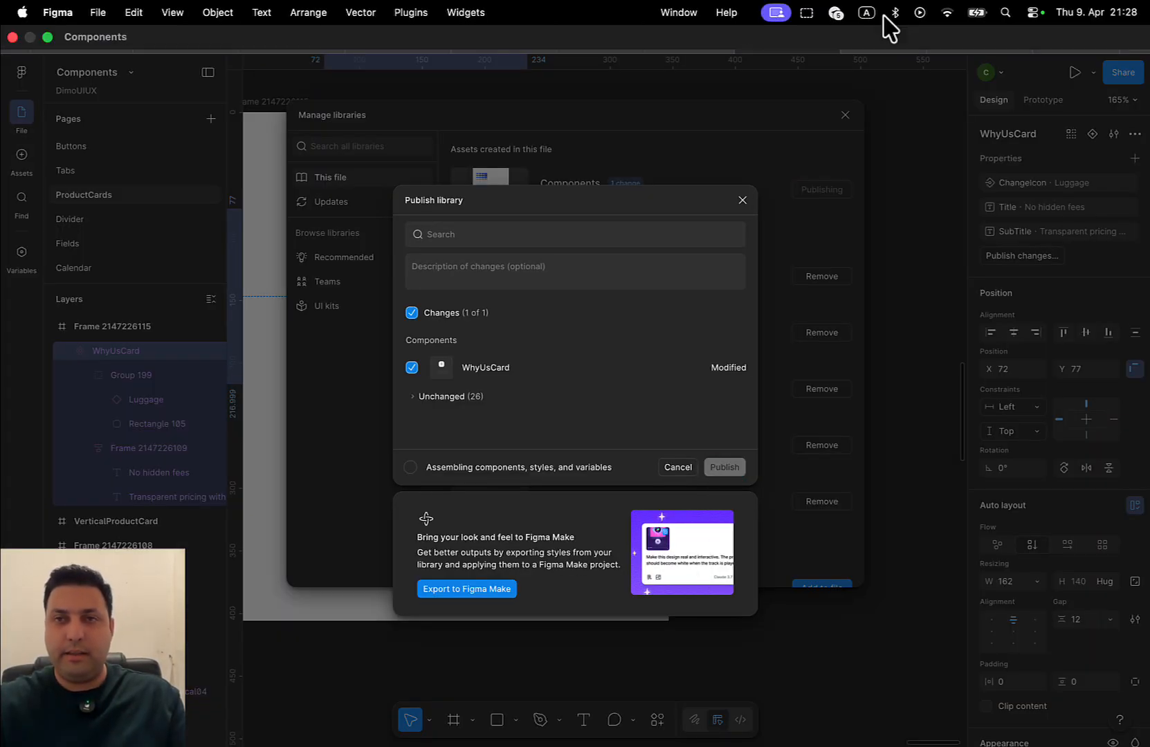
# In the Design file, find the WhyUsCard asset with "why" and place an instance on the dashed route at X 241, Y 862
pyautogui.click(883, 41)
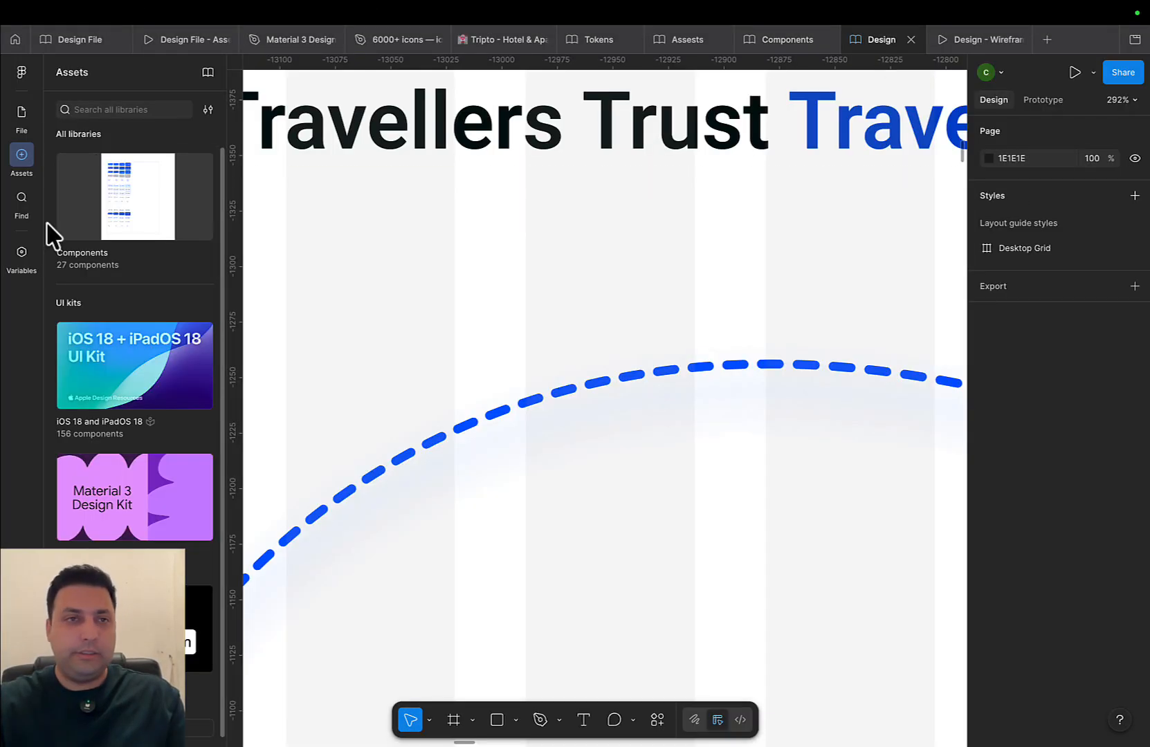
pyautogui.write('why')
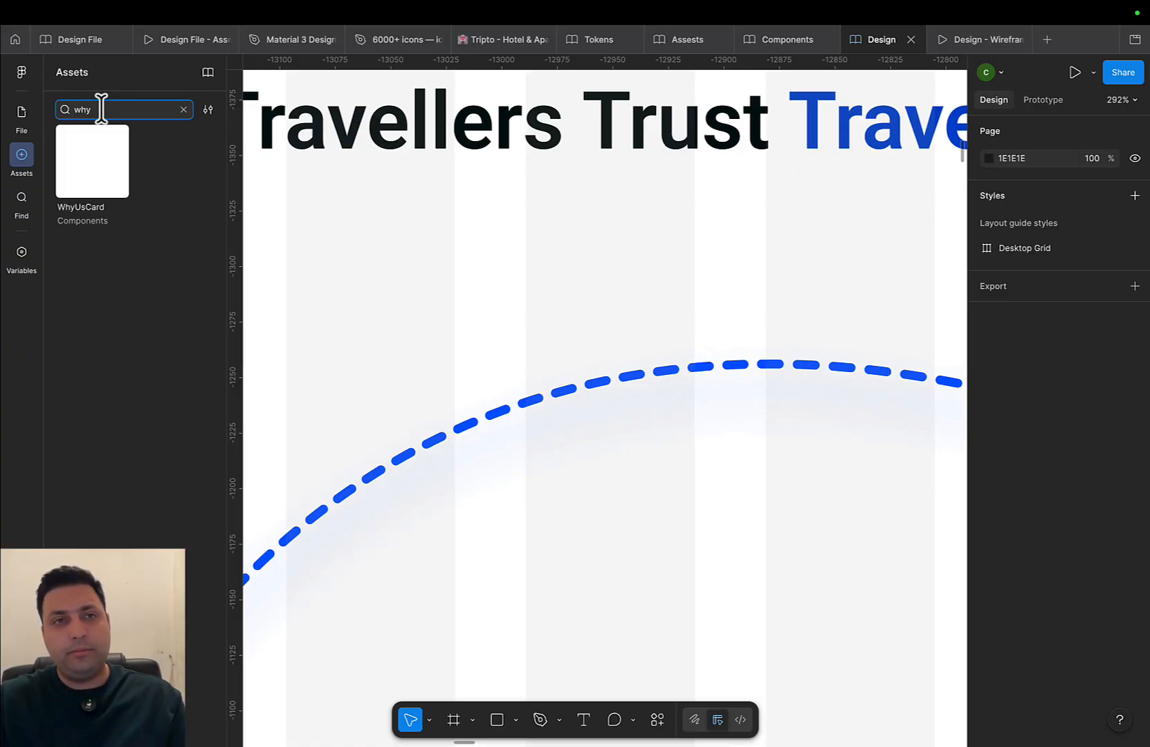
pyautogui.moveTo(85, 179); pyautogui.dragTo(552, 535)
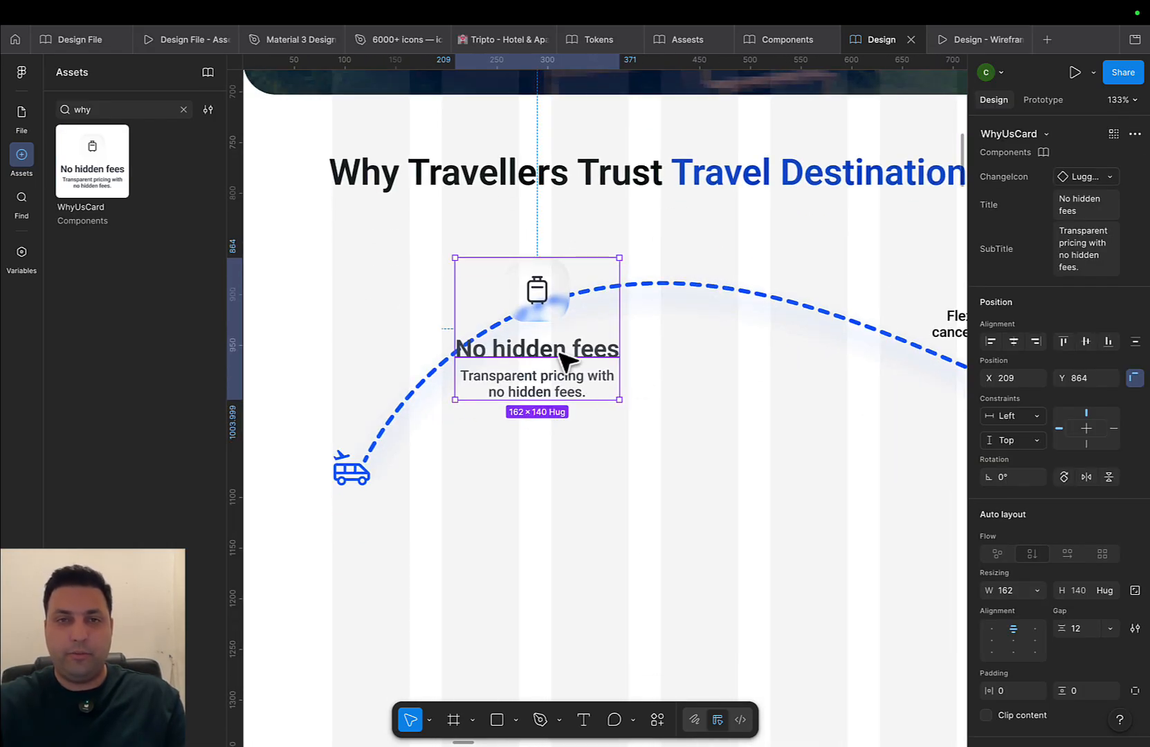
pyautogui.moveTo(561, 356); pyautogui.dragTo(583, 357)
pyautogui.scroll(5, 590, 359)
pyautogui.scroll(-5, 514, 477)
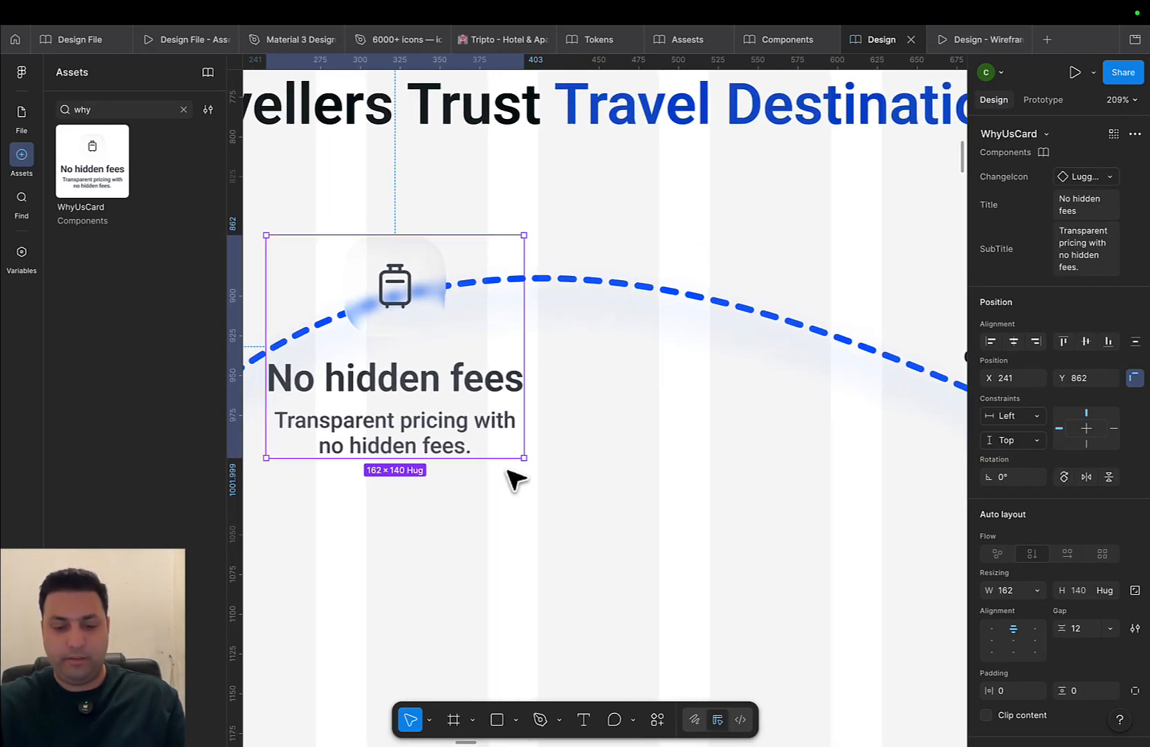
# Duplicate the WhyUsCard instance twice, placing the copies at about X 518, Y 989 and X 844, Y 1097
pyautogui.keyDown('alt'); pyautogui.moveTo(479, 434); pyautogui.dragTo(716, 542); pyautogui.keyUp('alt')
pyautogui.hscroll(4, 609, 494)
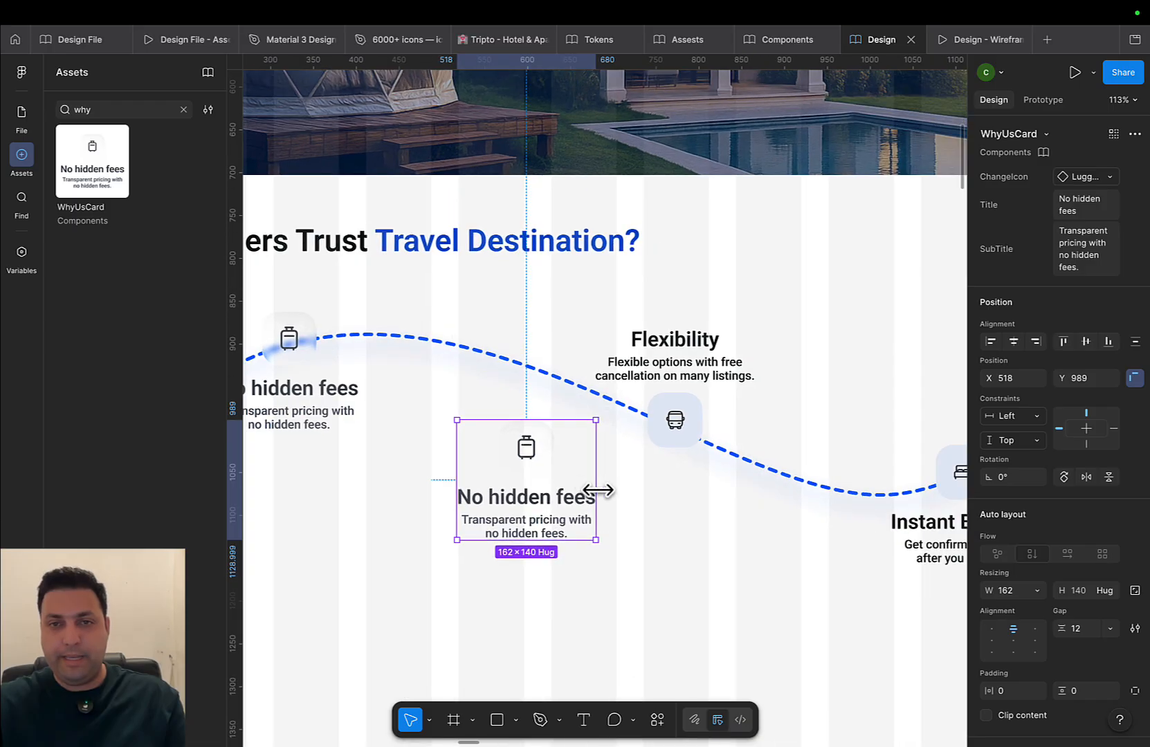
pyautogui.click(843, 511)
pyautogui.click(449, 476)
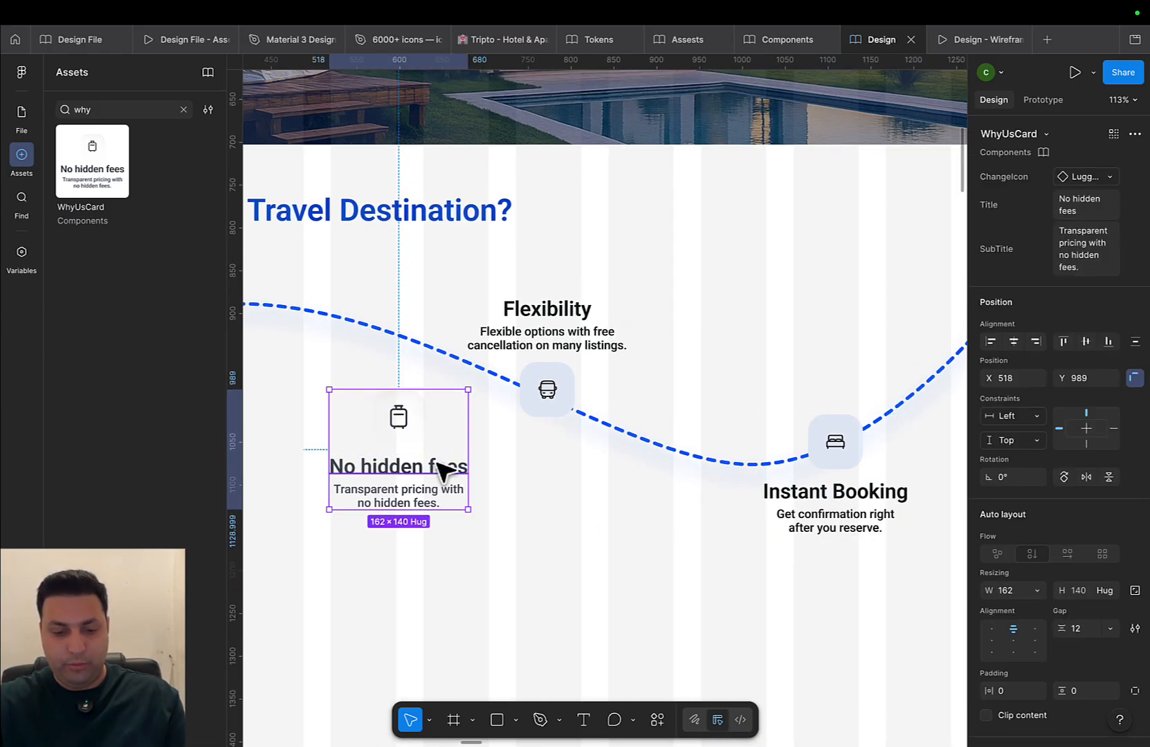
pyautogui.keyDown('alt'); pyautogui.moveTo(377, 477); pyautogui.dragTo(681, 567); pyautogui.keyUp('alt')
pyautogui.scroll(3, 546, 391)
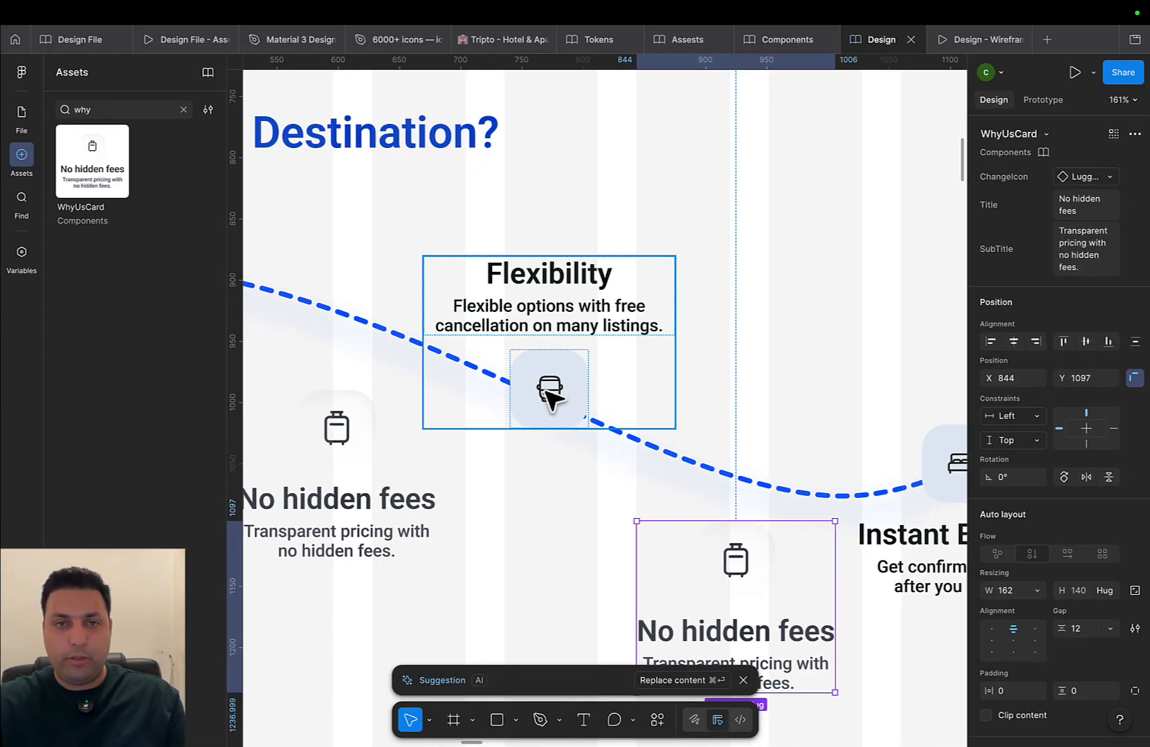
# Identify the old Flexibility card's icon and swap the second WhyUsCard's icon to bus
pyautogui.click(547, 391)
pyautogui.click(22, 114)
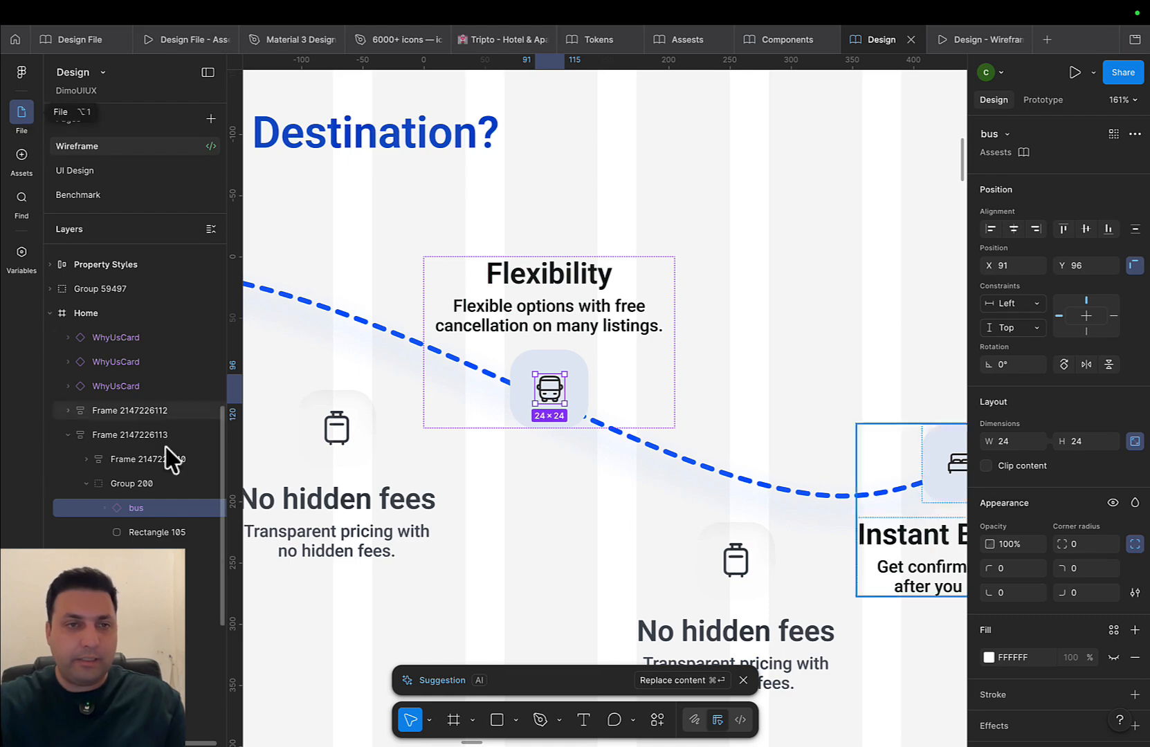
pyautogui.moveTo(380, 500); pyautogui.dragTo(584, 425)
pyautogui.click(527, 385)
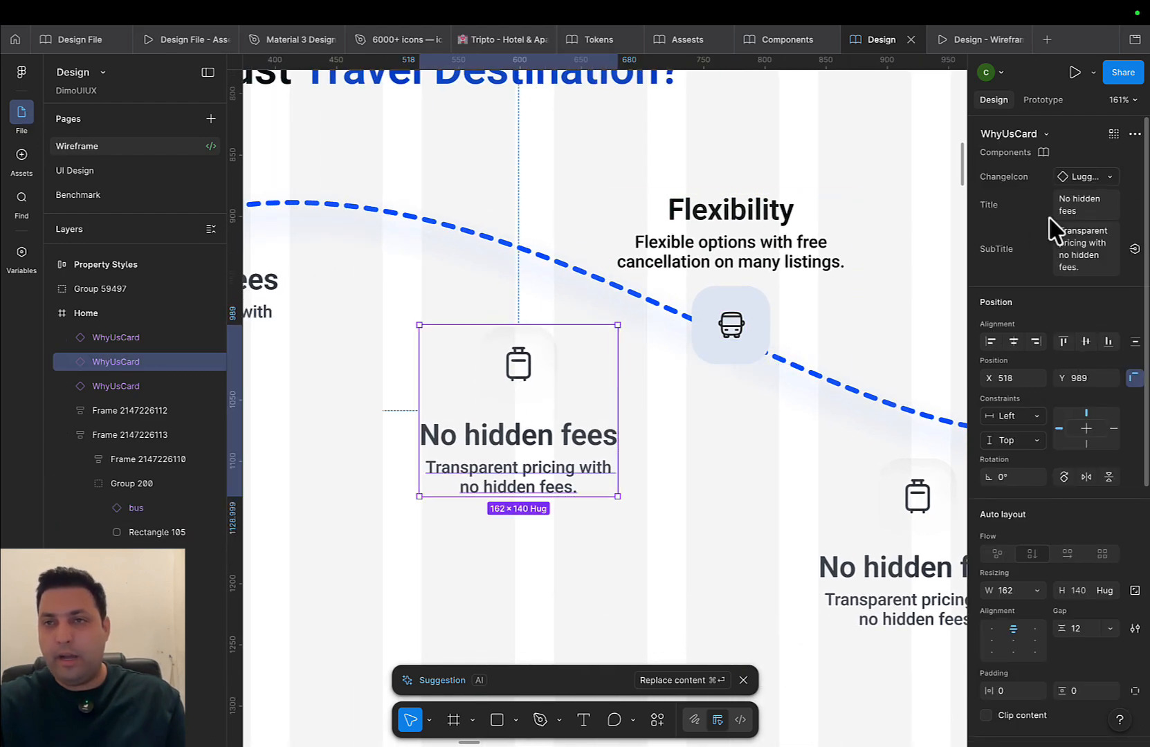
pyautogui.click(1085, 177)
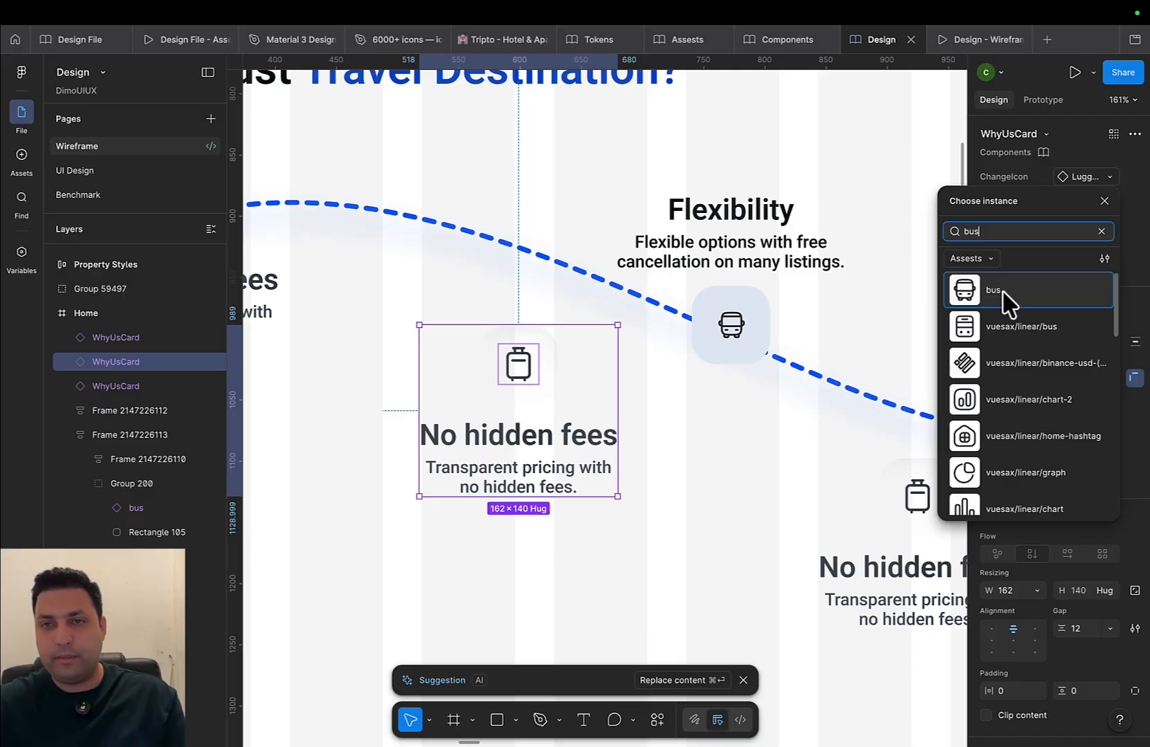
pyautogui.click(1002, 299)
# Identify the old Instant Booking card's icon and swap the third WhyUsCard's icon to Duble-bed
pyautogui.hscroll(5, 659, 366)
pyautogui.scroll(-2, 655, 402)
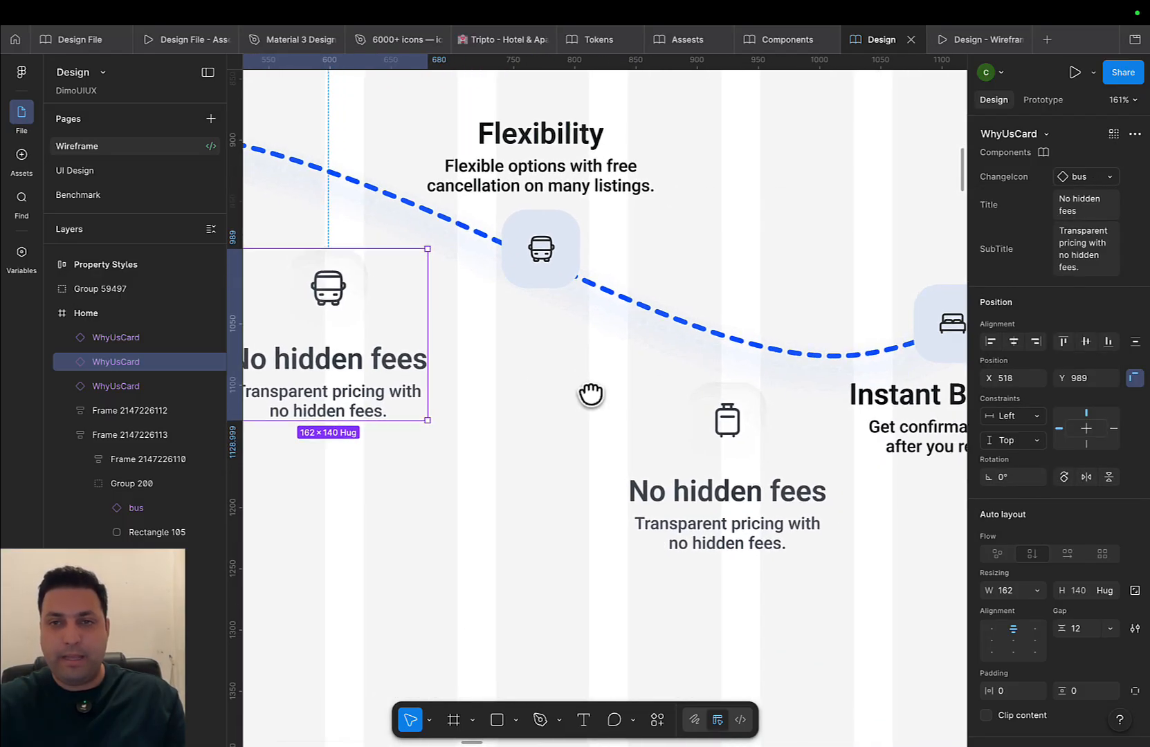
pyautogui.moveTo(592, 395); pyautogui.dragTo(589, 412)
pyautogui.click(712, 429)
pyautogui.moveTo(742, 436); pyautogui.dragTo(625, 437)
pyautogui.doubleClick(828, 349)
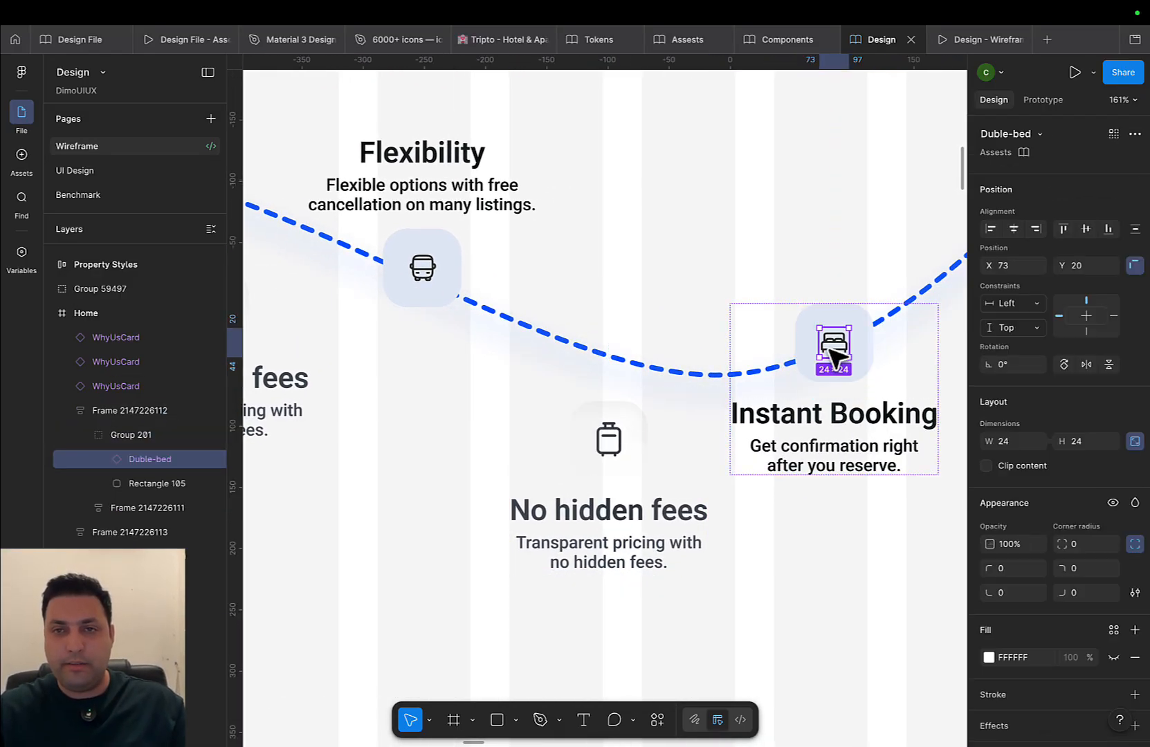
pyautogui.click(685, 493)
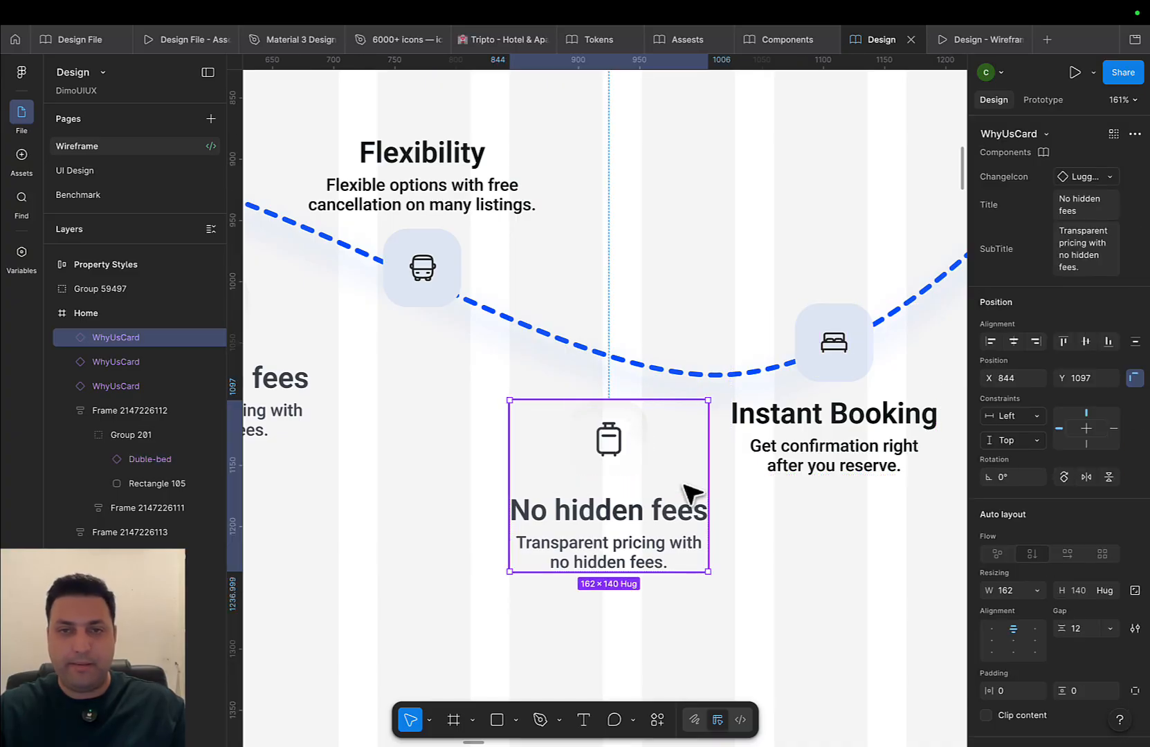
pyautogui.click(1085, 178)
pyautogui.write('bed')
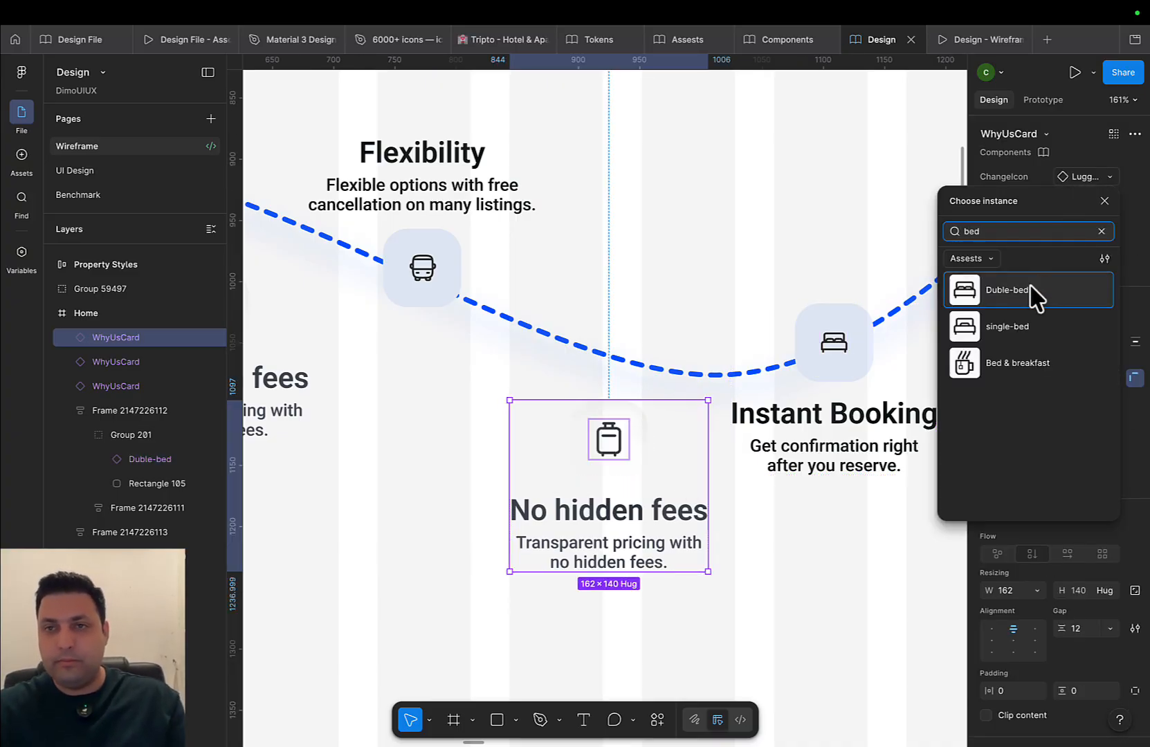
pyautogui.click(1031, 289)
# Move the old Instant Booking frame above the route to about X 947, Y 830 and shift the old Flexibility frame up
pyautogui.scroll(-1, 790, 435)
pyautogui.scroll(-3, 796, 441)
pyautogui.click(854, 447)
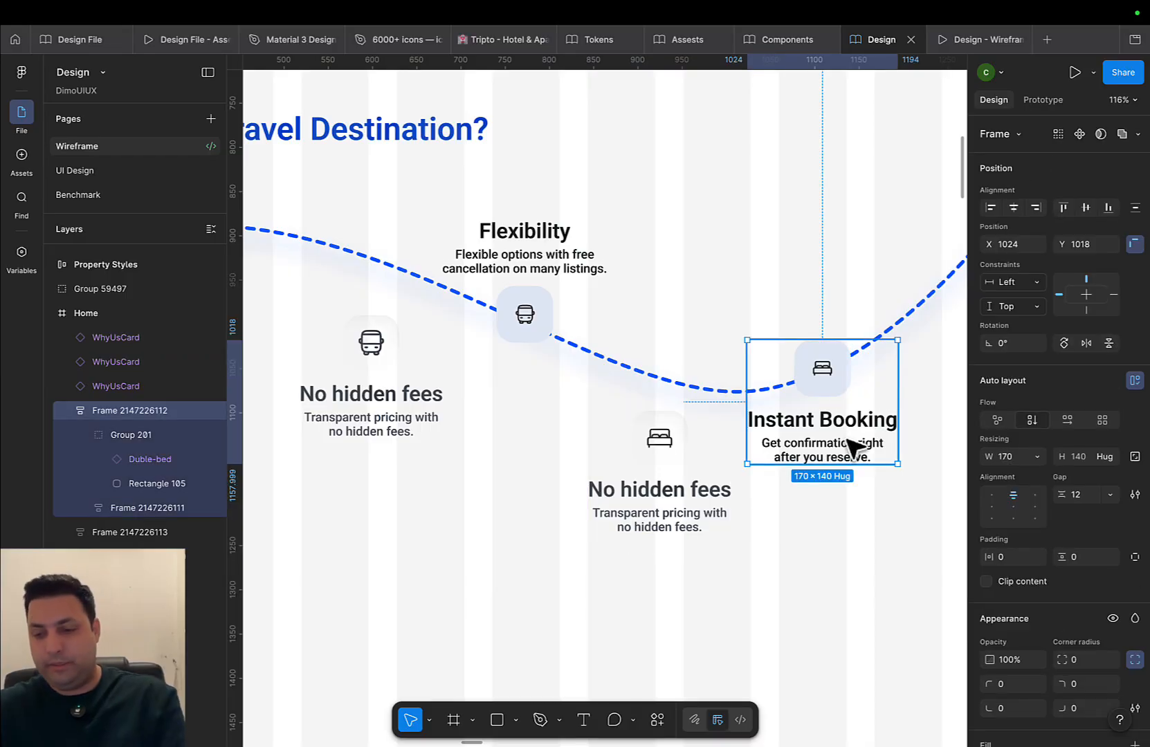
pyautogui.moveTo(815, 413); pyautogui.dragTo(747, 246)
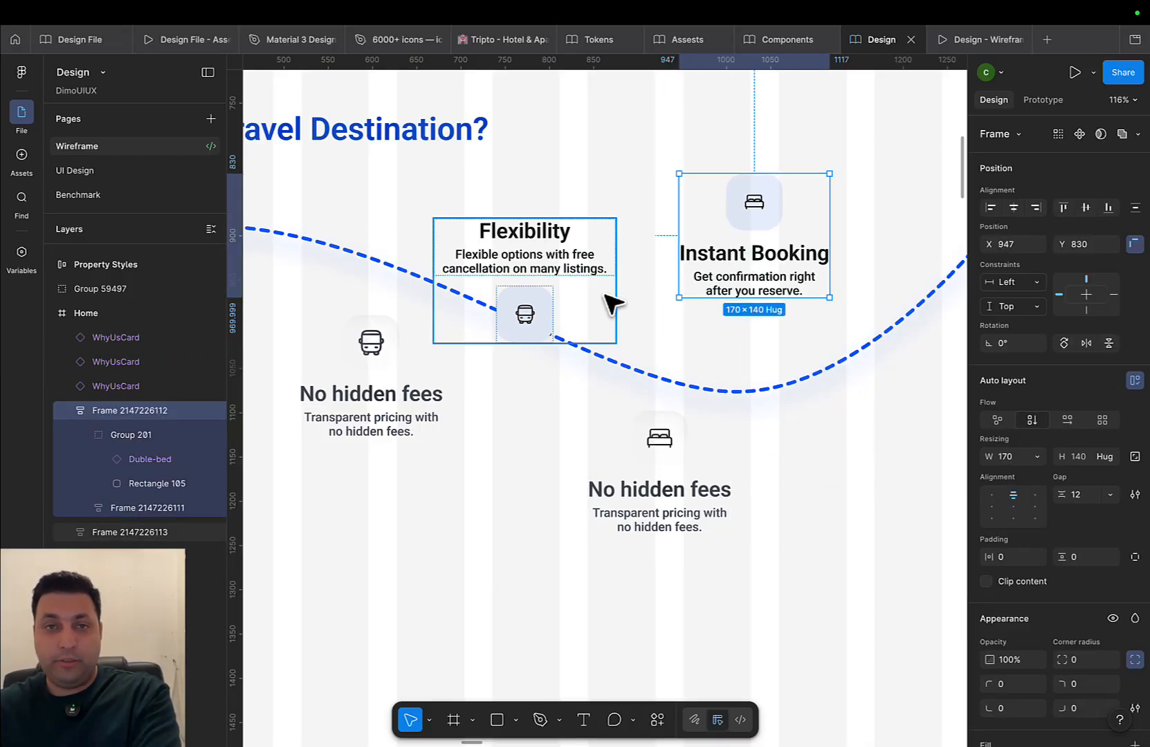
pyautogui.click(557, 297)
pyautogui.moveTo(540, 282); pyautogui.dragTo(540, 215)
# Move the WhyUsCard with the bed icon onto the dashed route's rising curve, below the old Instant Booking card
pyautogui.click(626, 469)
pyautogui.moveTo(660, 496); pyautogui.dragTo(857, 422)
pyautogui.scroll(-2, 849, 434)
pyautogui.hscroll(2, 850, 434)
pyautogui.moveTo(693, 422)
pyautogui.mouseDown()
pyautogui.moveTo(650, 444)
pyautogui.moveTo(690, 430)
pyautogui.mouseUp()
# Move the bus-icon WhyUsCard onto the middle of the dashed route at Y 951 and centre it horizontally in the Home frame
pyautogui.hscroll(-4, 484, 470)
pyautogui.scroll(1, 484, 470)
pyautogui.moveTo(562, 477); pyautogui.dragTo(677, 451)
pyautogui.click(1017, 342)
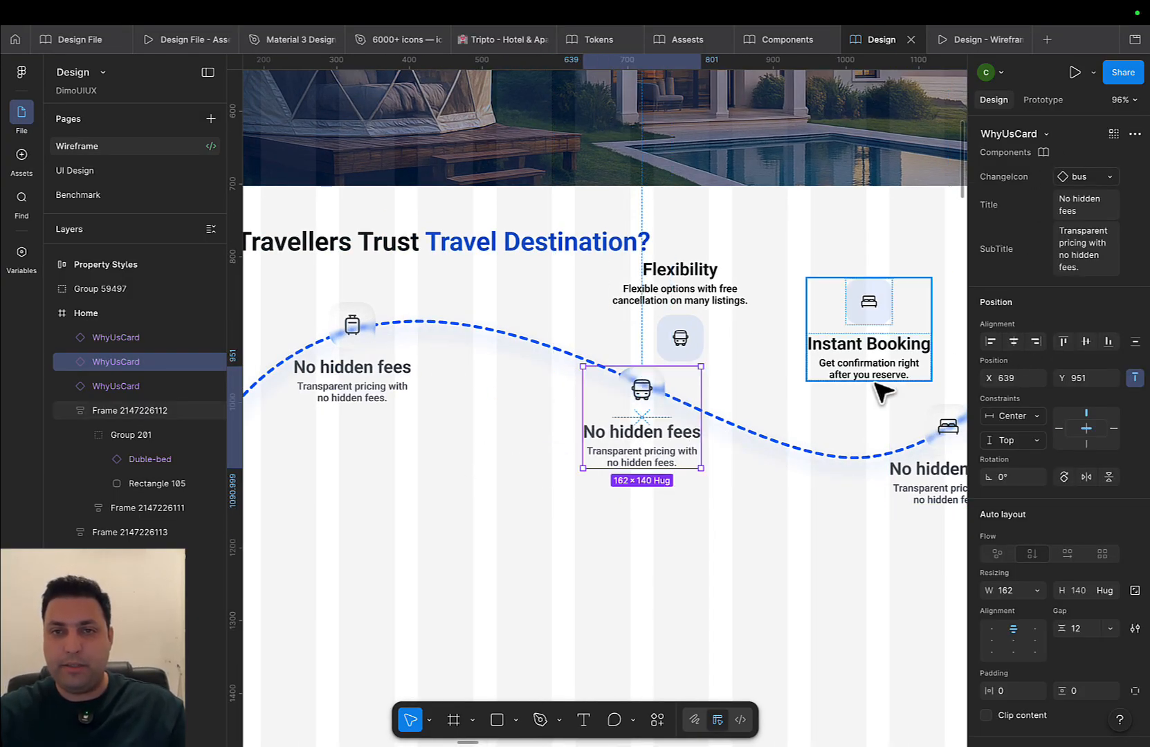
# Move the old Flexibility and Instant Booking frames below the dashed route and shift the bus-icon WhyUsCard to about X 641, Y 938
pyautogui.hscroll(4, 803, 387)
pyautogui.moveTo(585, 321); pyautogui.dragTo(633, 600)
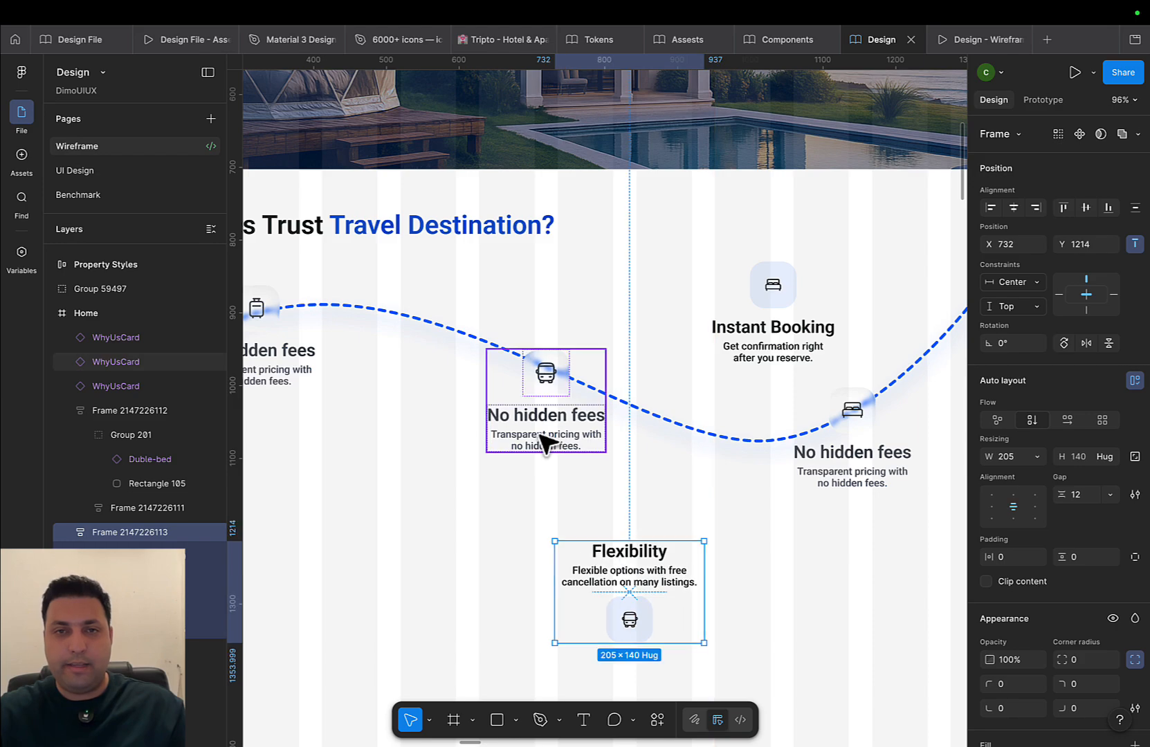
pyautogui.moveTo(625, 433); pyautogui.dragTo(770, 458)
pyautogui.moveTo(691, 440); pyautogui.dragTo(584, 319)
pyautogui.moveTo(619, 376); pyautogui.dragTo(722, 381)
pyautogui.moveTo(628, 303)
pyautogui.mouseDown()
pyautogui.moveTo(711, 322)
pyautogui.moveTo(619, 303)
pyautogui.mouseUp()
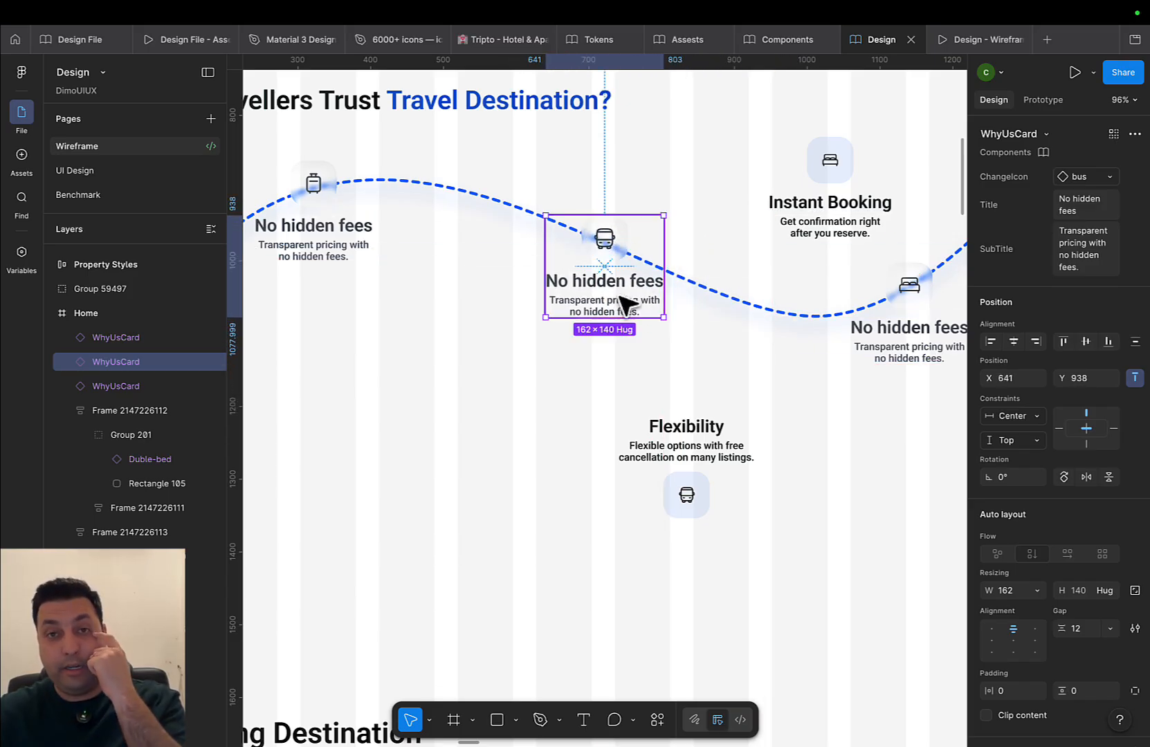
pyautogui.hscroll(3, 618, 318)
pyautogui.moveTo(757, 224); pyautogui.dragTo(765, 467)
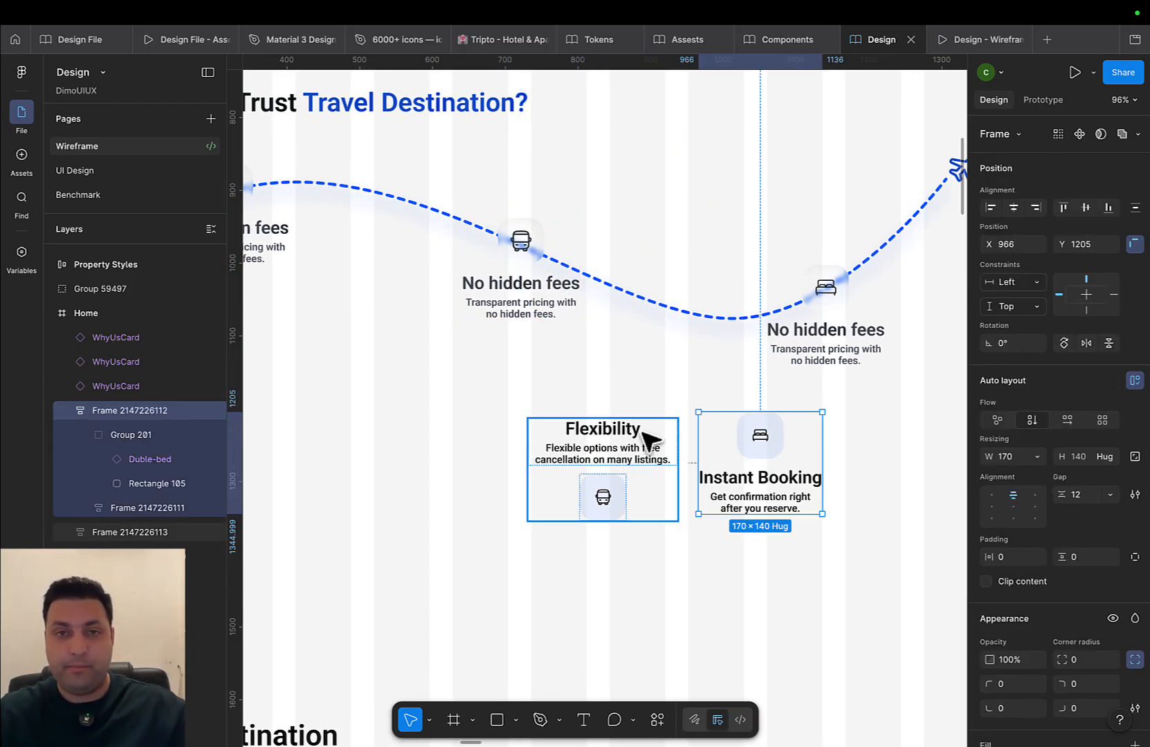
# Copy the old Flexibility title into the title of the bus-icon WhyUsCard
pyautogui.doubleClick(628, 430)
pyautogui.doubleClick(627, 430)
pyautogui.hotkey('ctrl', 'c')
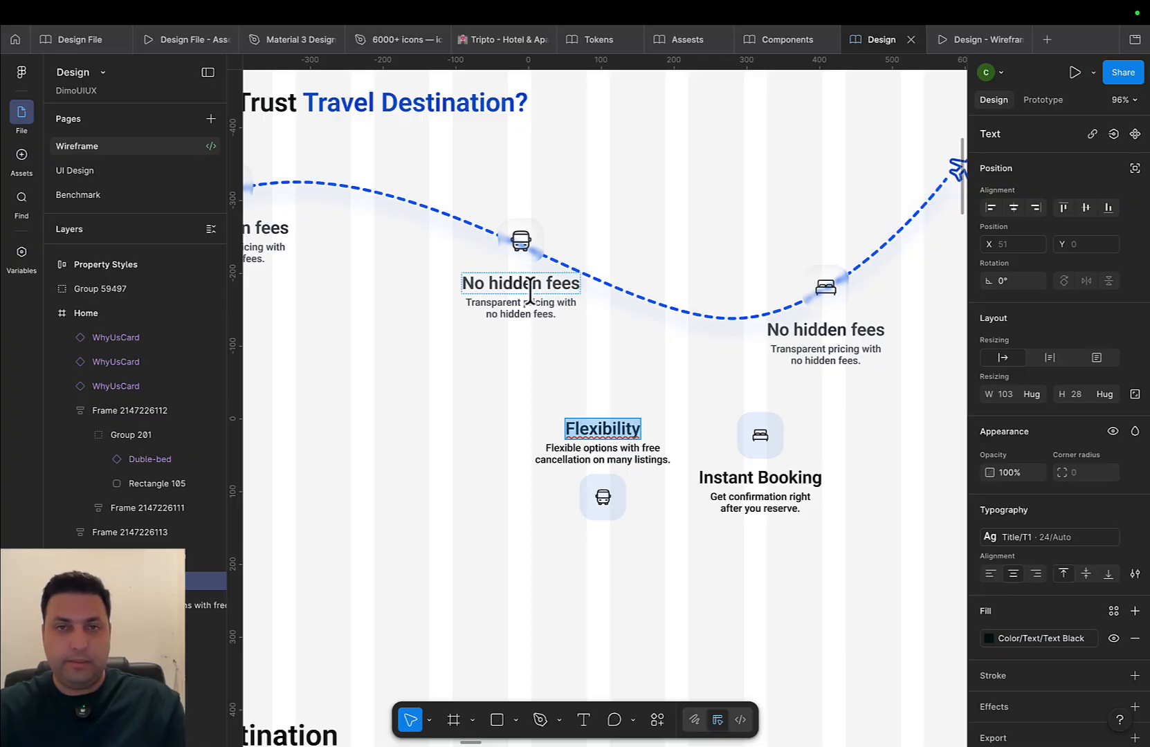
pyautogui.doubleClick(530, 285)
pyautogui.hotkey('ctrl', 'v')
# Fill the bed-icon WhyUsCard with the title "Instant Booking" and the subtitle "Get confirmation right after you reserve."
pyautogui.hscroll(2, 585, 385)
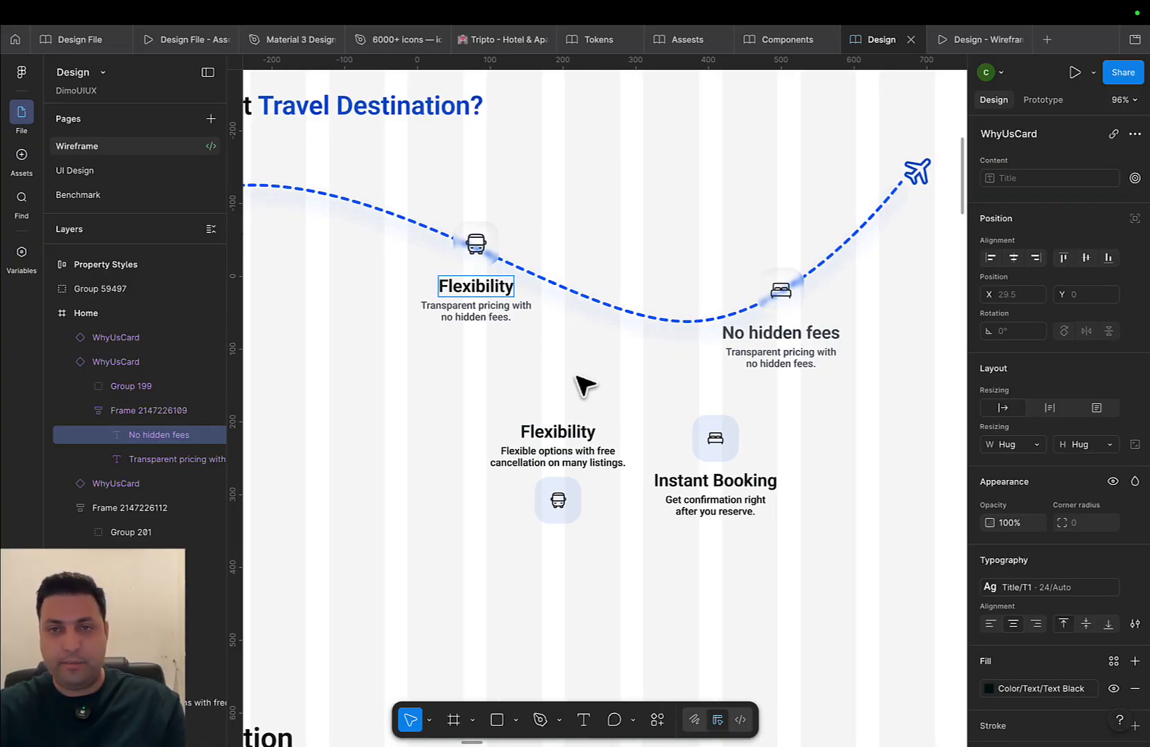
pyautogui.doubleClick(720, 479)
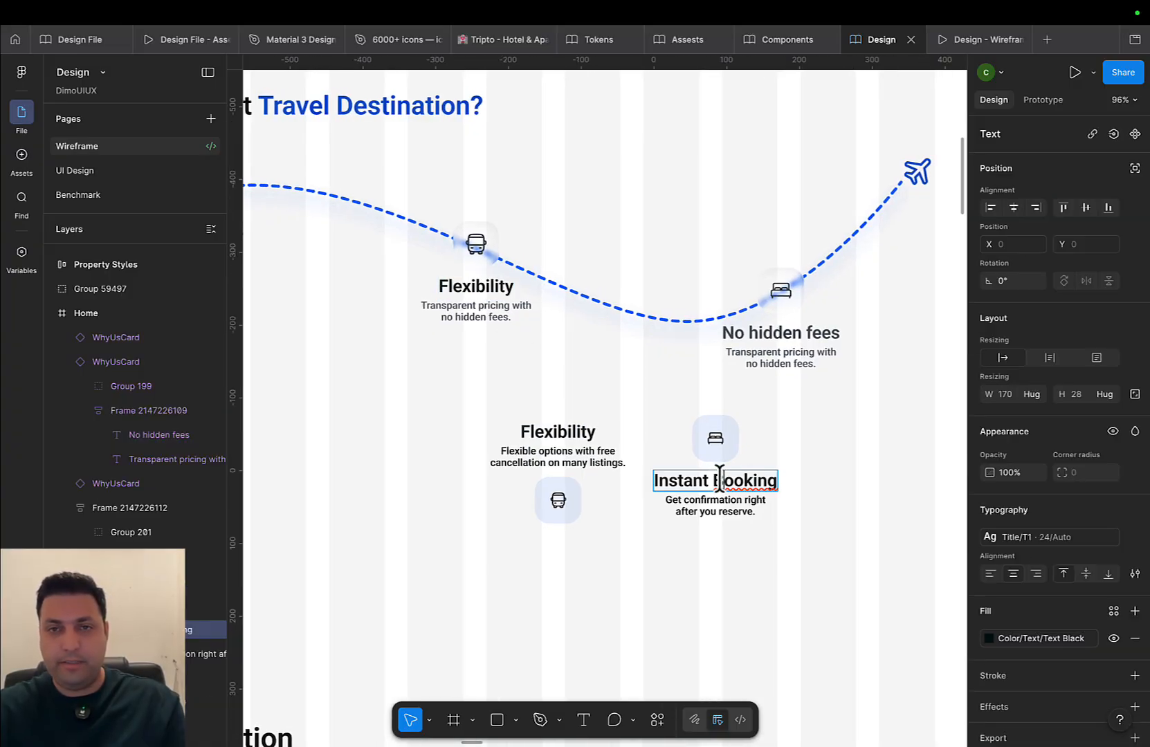
pyautogui.doubleClick(802, 321)
pyautogui.write('Instant Booking')
pyautogui.doubleClick(727, 505)
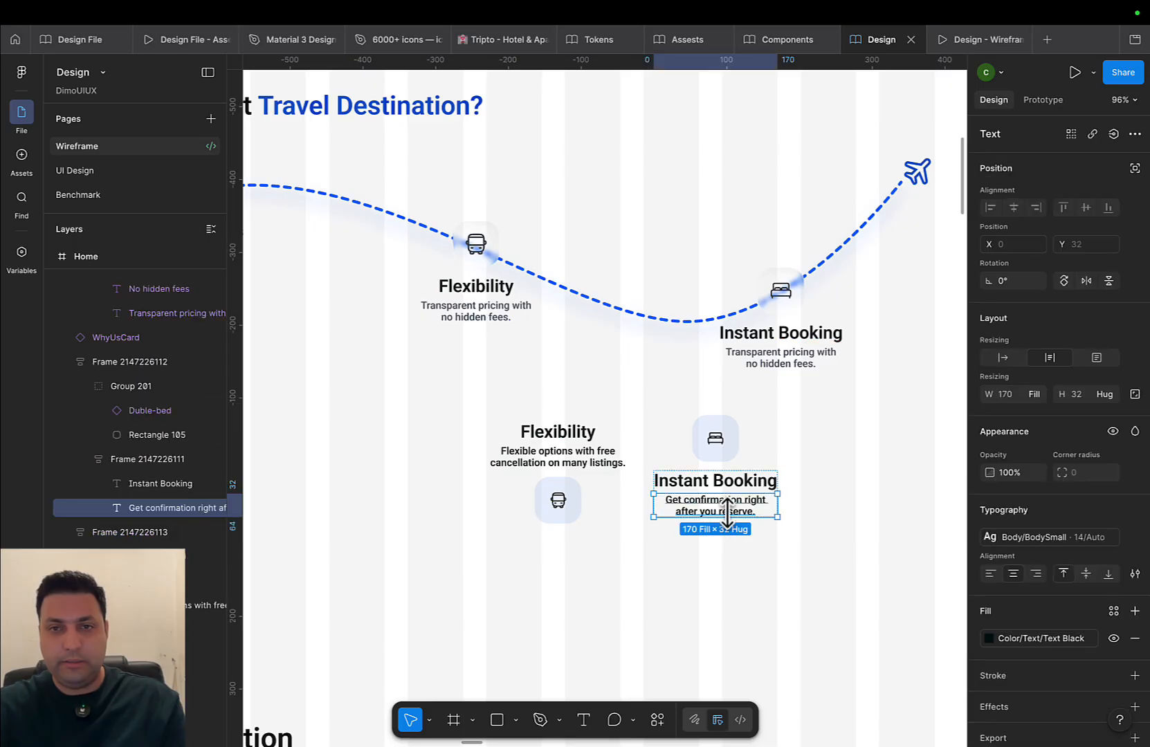
pyautogui.doubleClick(793, 356)
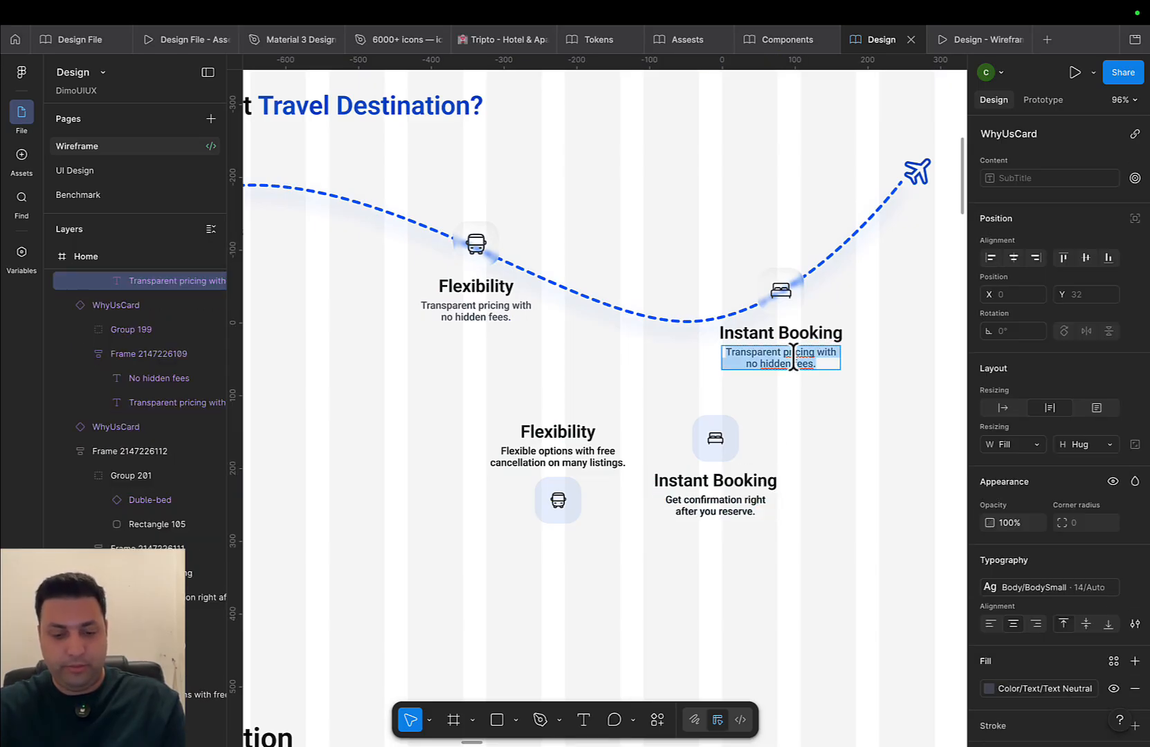
pyautogui.write('Get confirmation right after you reserve.')
# Set the bus-icon WhyUsCard's subtitle to "Flexible options with free cancellation on many listings."
pyautogui.hscroll(-3, 672, 431)
pyautogui.doubleClick(651, 466)
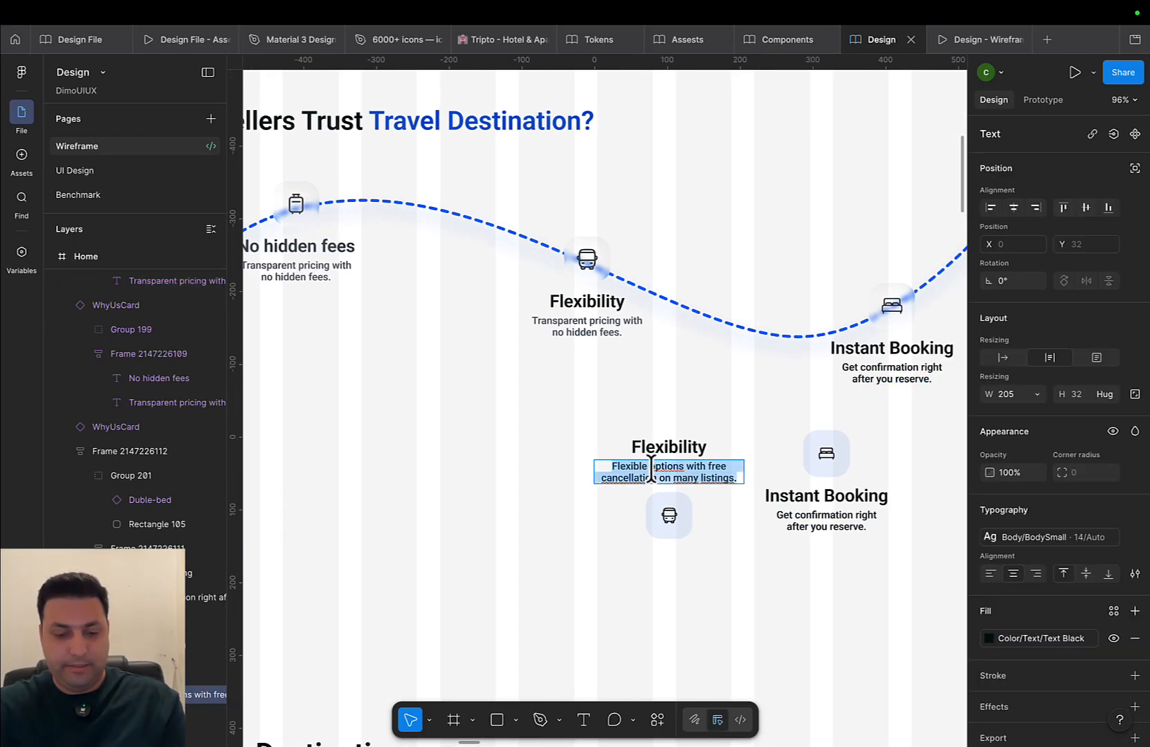
pyautogui.doubleClick(569, 322)
pyautogui.write('Flexible options with free cancellation on many listings.')
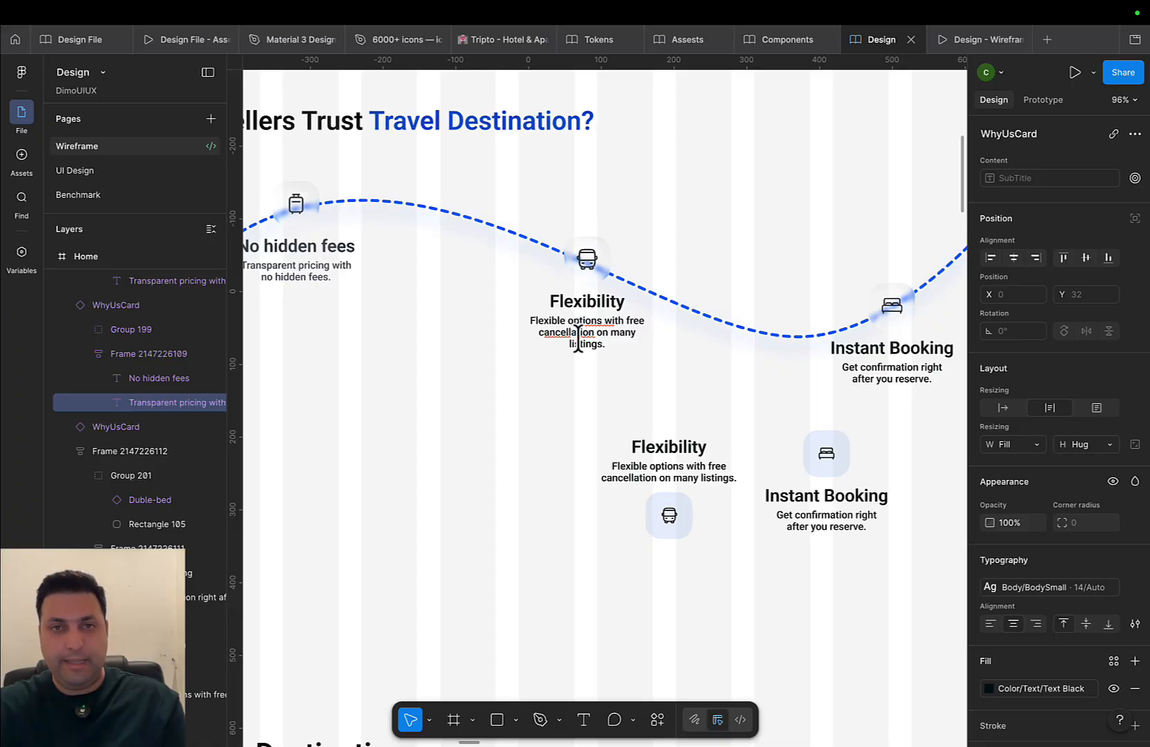
pyautogui.press('Escape')
# Compare the old and new Flexibility text blocks and delete the old Flexibility and Instant Booking frames
pyautogui.doubleClick(695, 465)
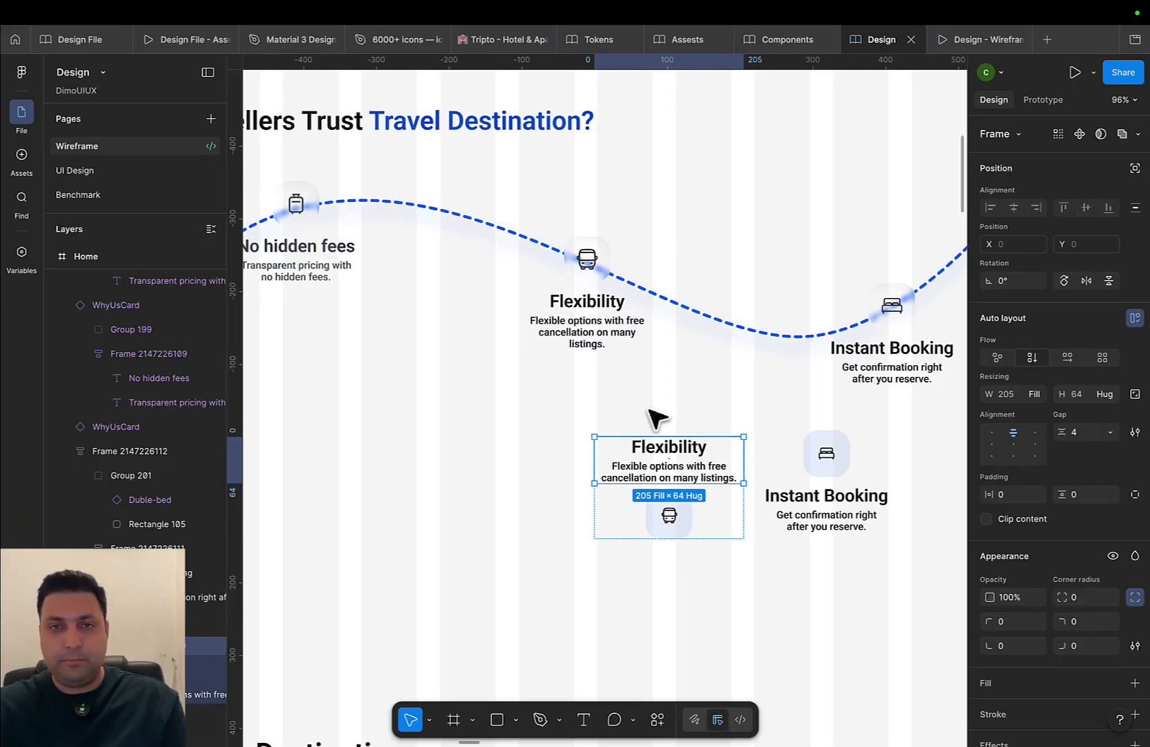
pyautogui.scroll(5, 643, 398)
pyautogui.doubleClick(589, 289)
pyautogui.doubleClick(588, 289)
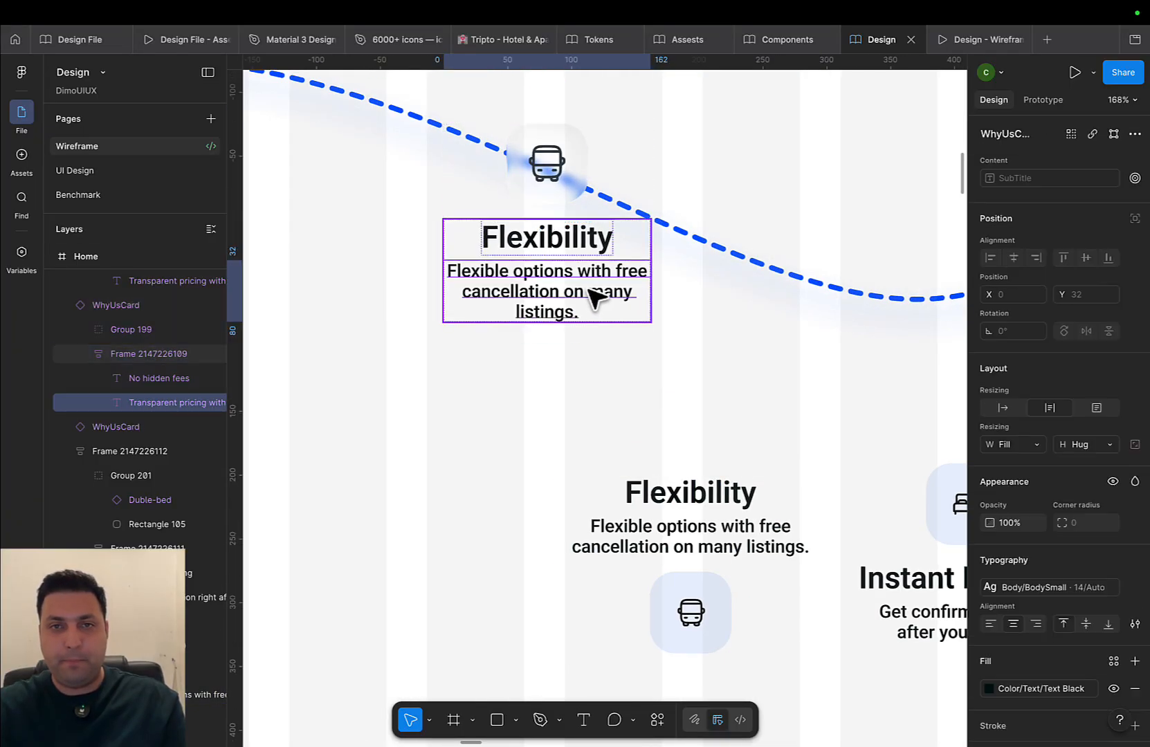
pyautogui.click(777, 520)
pyautogui.moveTo(831, 510); pyautogui.dragTo(562, 355)
pyautogui.keyDown('shift'); pyautogui.click(650, 388); pyautogui.keyUp('shift')
pyautogui.press('Delete')
# Check the "Why Travellers Trust Travel Destination?" section in the prototype preview and return to the design file
pyautogui.scroll(-5, 657, 394)
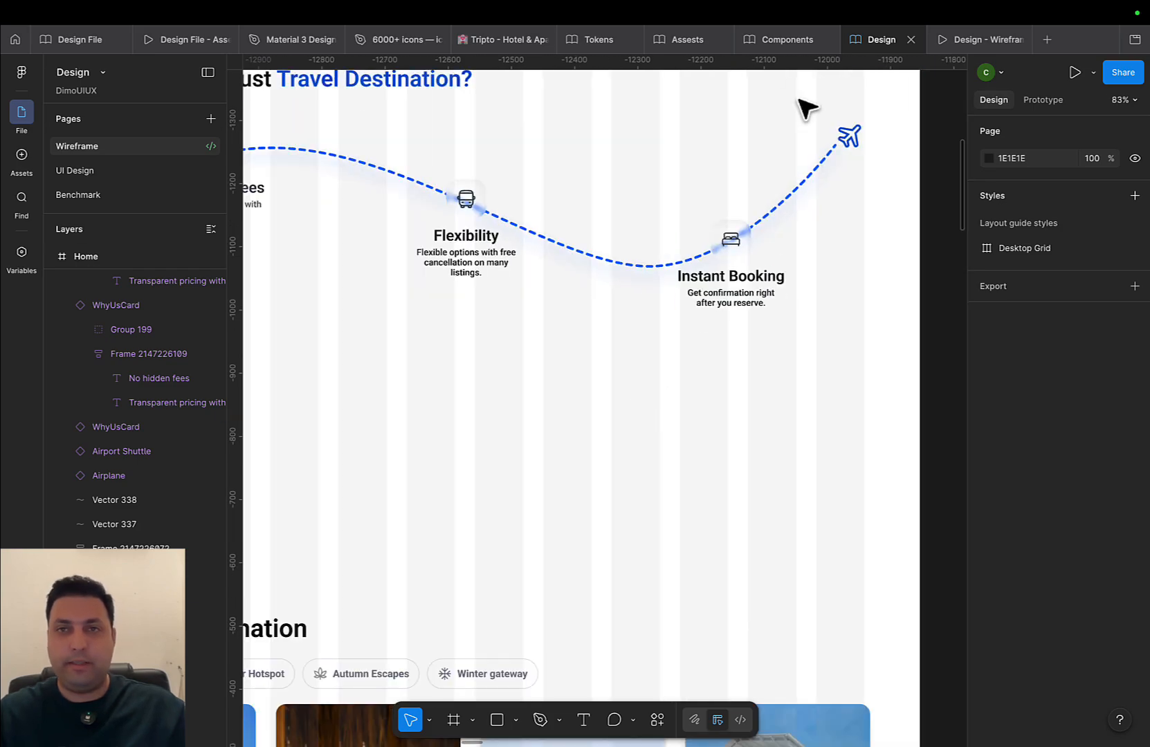
pyautogui.click(954, 40)
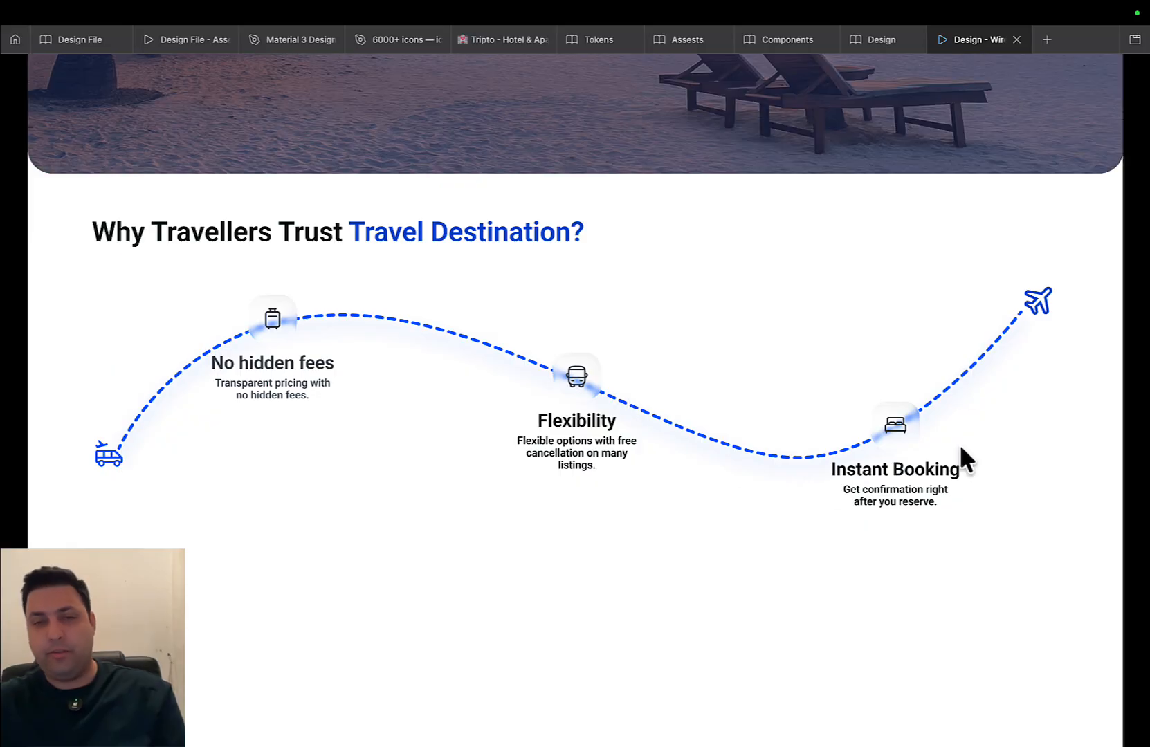
pyautogui.click(862, 42)
# Shift the Flexibility card to about X 688, Y 956 and the No hidden fees card to about X 264, Y 864 along the route
pyautogui.scroll(3, 680, 357)
pyautogui.hscroll(-5, 680, 357)
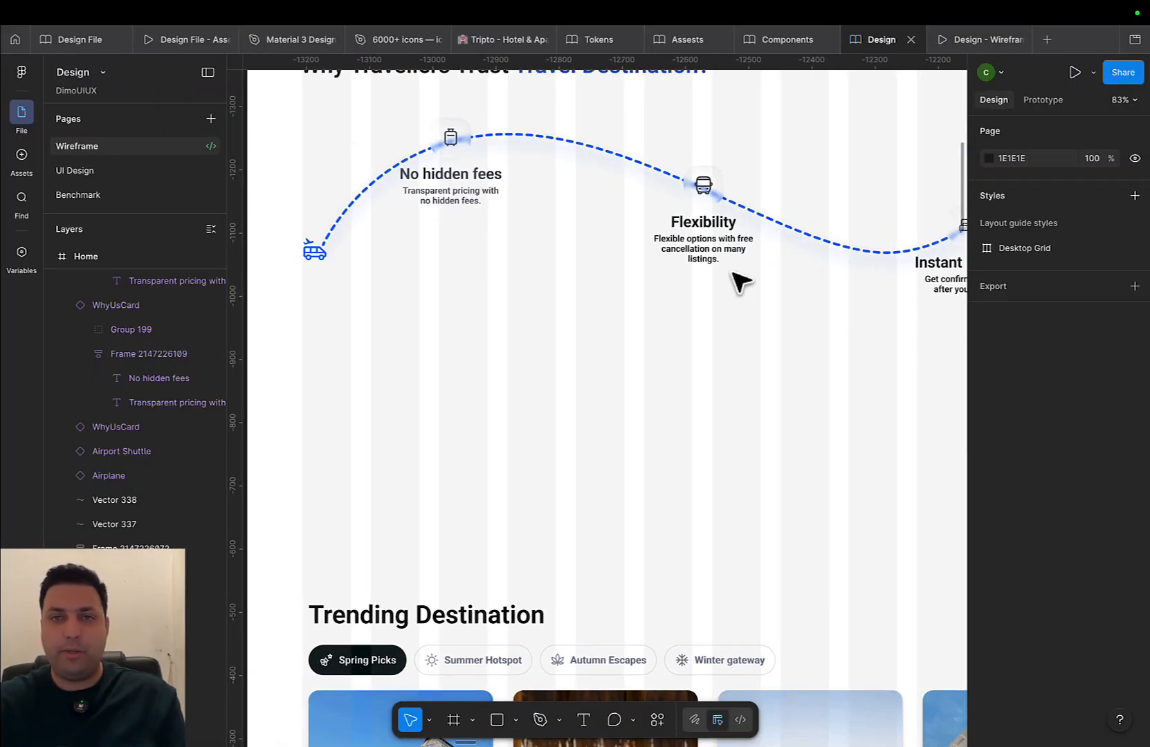
pyautogui.click(702, 246)
pyautogui.moveTo(702, 246); pyautogui.dragTo(731, 257)
pyautogui.click(465, 202)
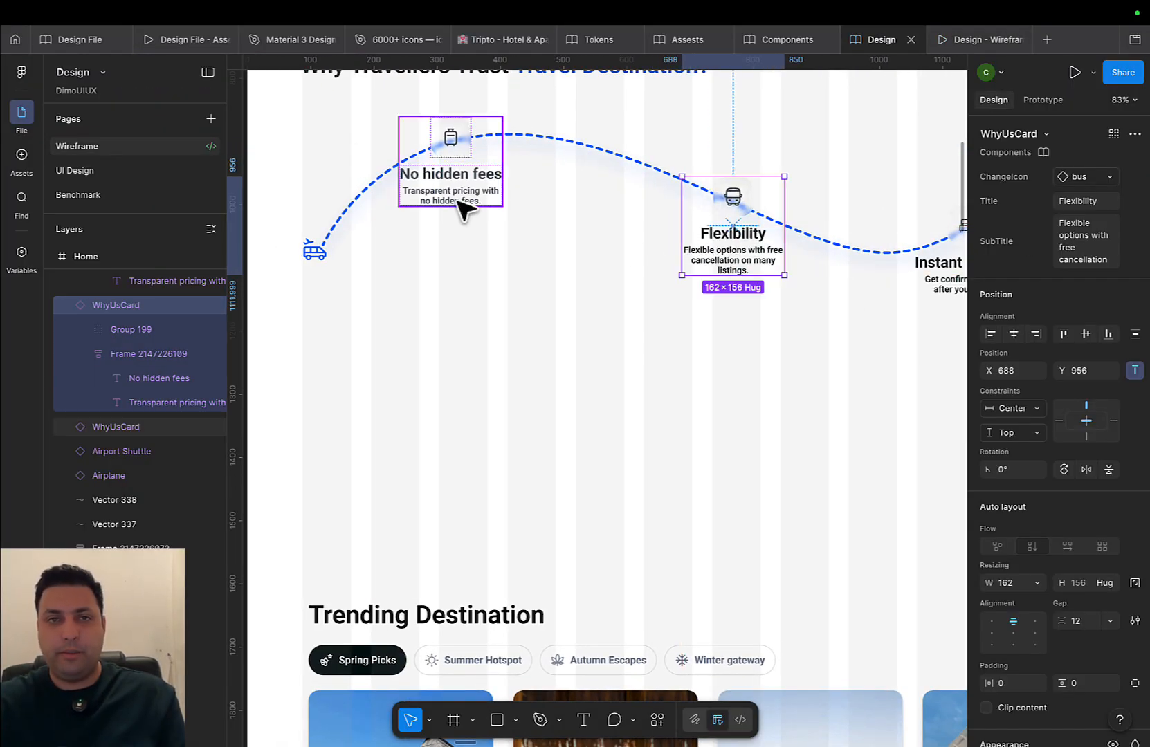
pyautogui.moveTo(451, 196); pyautogui.dragTo(464, 197)
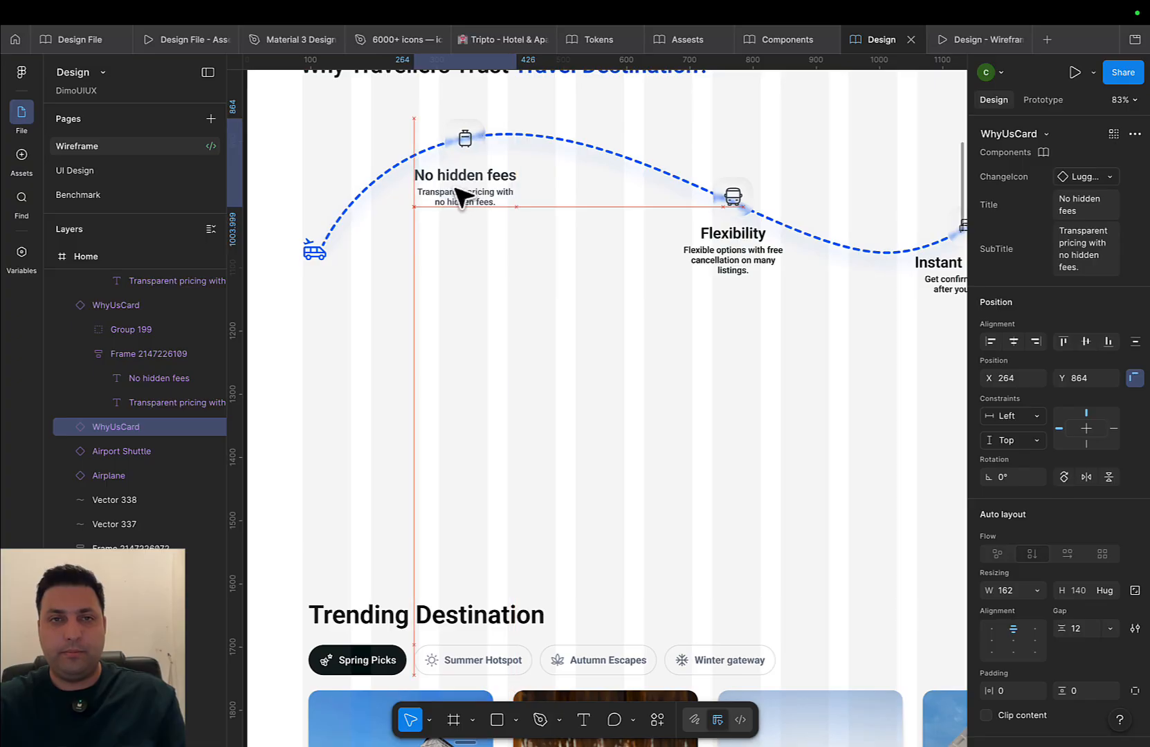
# Move the Instant Booking card further up the rising end of the dashed route
pyautogui.hscroll(2, 524, 255)
pyautogui.click(600, 244)
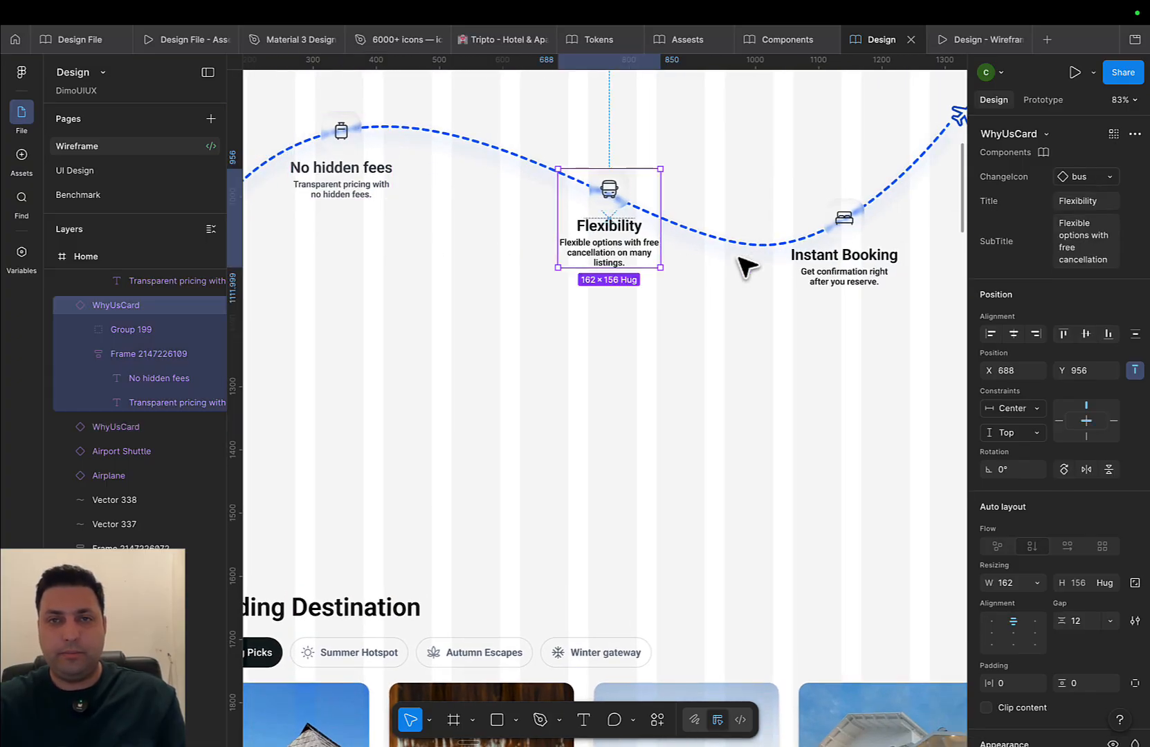
pyautogui.click(834, 266)
pyautogui.hscroll(3, 732, 320)
pyautogui.scroll(1, 731, 319)
pyautogui.moveTo(627, 344); pyautogui.dragTo(682, 300)
# Reshape the dashed route by moving its lowest curve point to about X 973, Y 1087
pyautogui.scroll(2, 608, 398)
pyautogui.hscroll(-2, 608, 398)
pyautogui.click(615, 381)
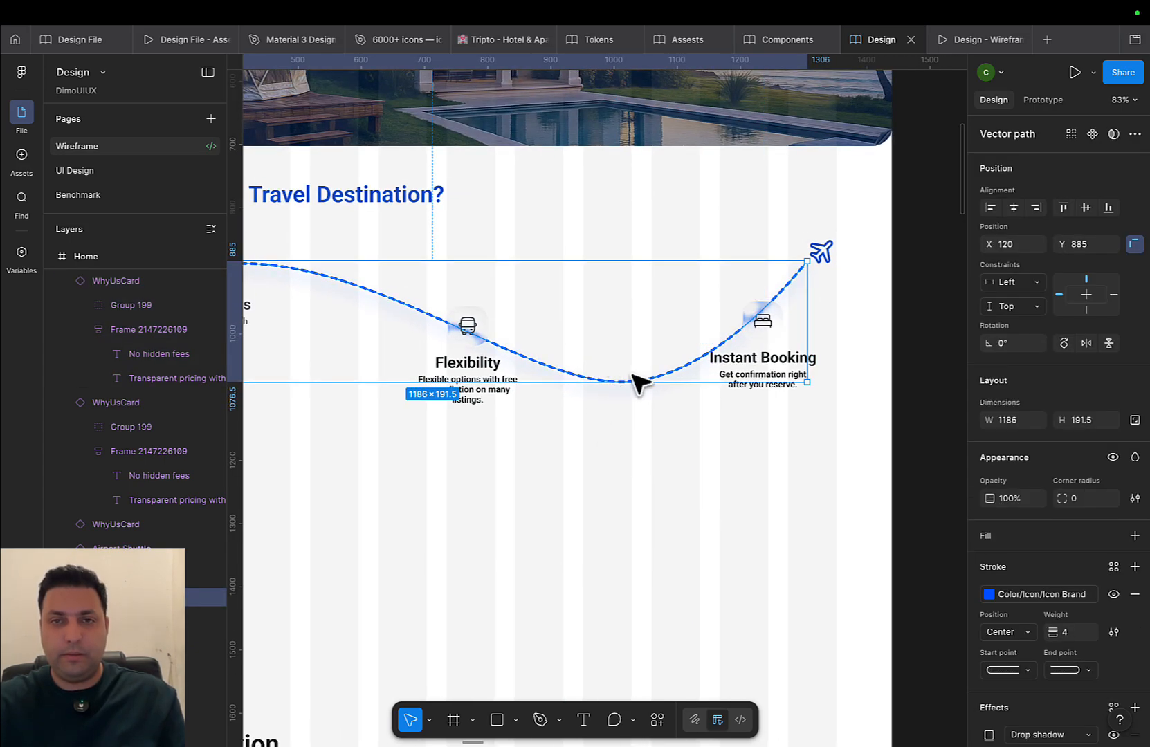
pyautogui.doubleClick(634, 377)
pyautogui.moveTo(620, 382); pyautogui.dragTo(595, 390)
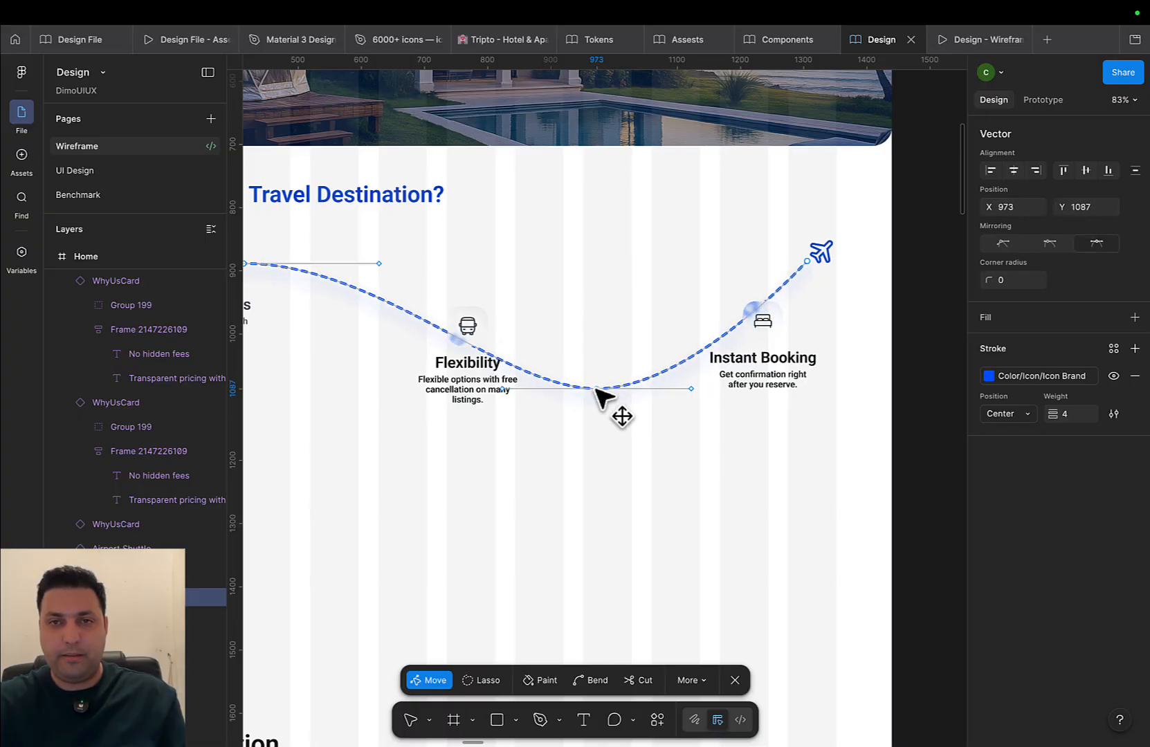
pyautogui.click(739, 378)
pyautogui.press('Escape')
# Reposition the Flexibility card on the reshaped route at about X 670, Y 972
pyautogui.hscroll(-3, 623, 394)
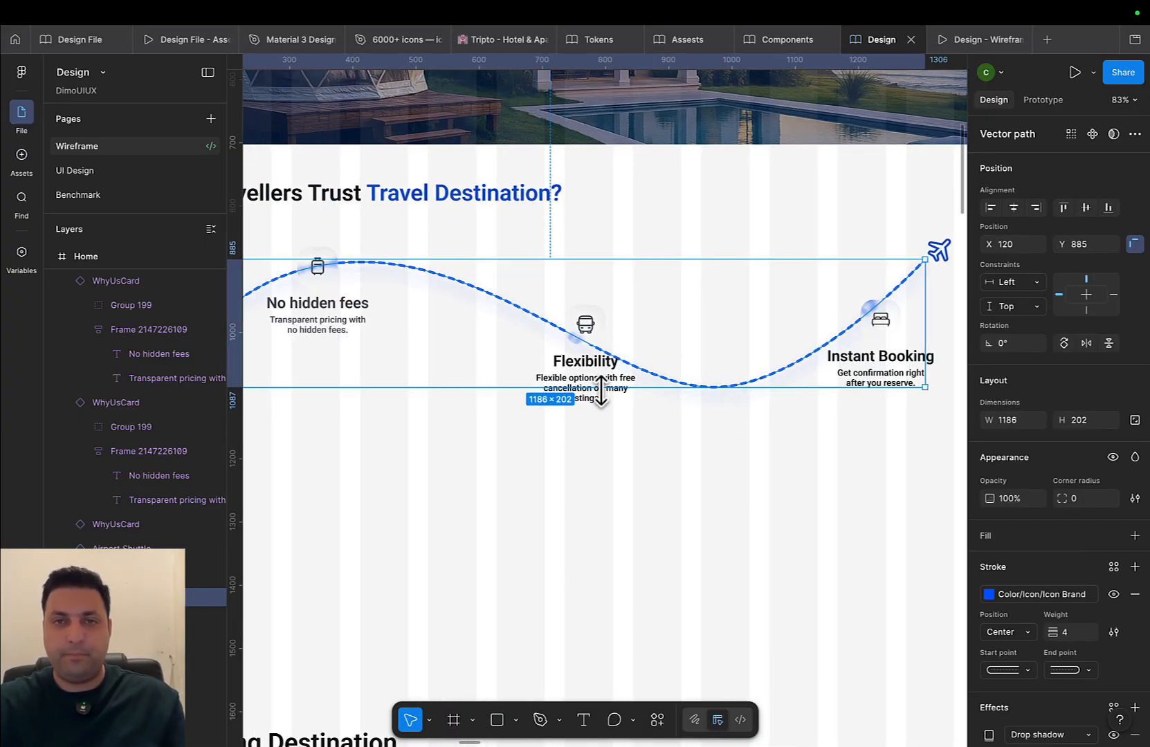
pyautogui.click(567, 379)
pyautogui.moveTo(566, 374); pyautogui.dragTo(564, 374)
pyautogui.moveTo(413, 362); pyautogui.dragTo(559, 413)
pyautogui.moveTo(852, 520); pyautogui.dragTo(718, 493)
pyautogui.click(718, 493)
# Open the main component of the Flexibility WhyUsCard and add a second variant to it
pyautogui.click(589, 404)
pyautogui.rightClick(587, 407)
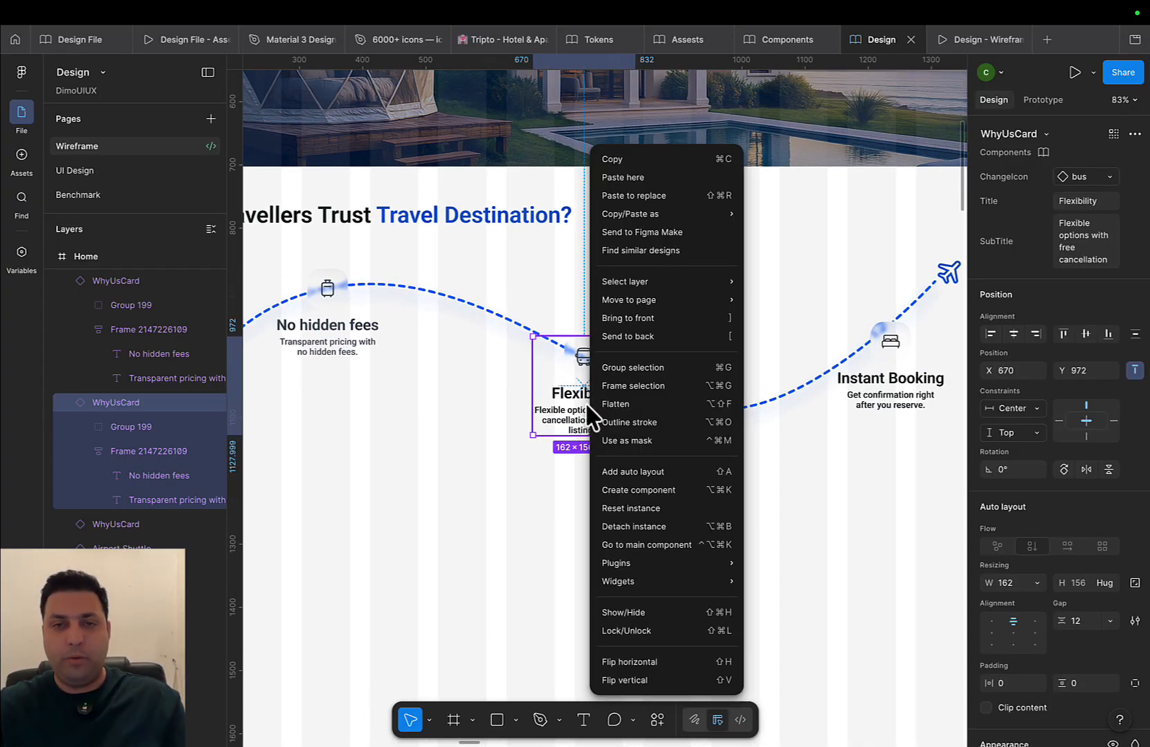
pyautogui.click(681, 545)
pyautogui.click(676, 467)
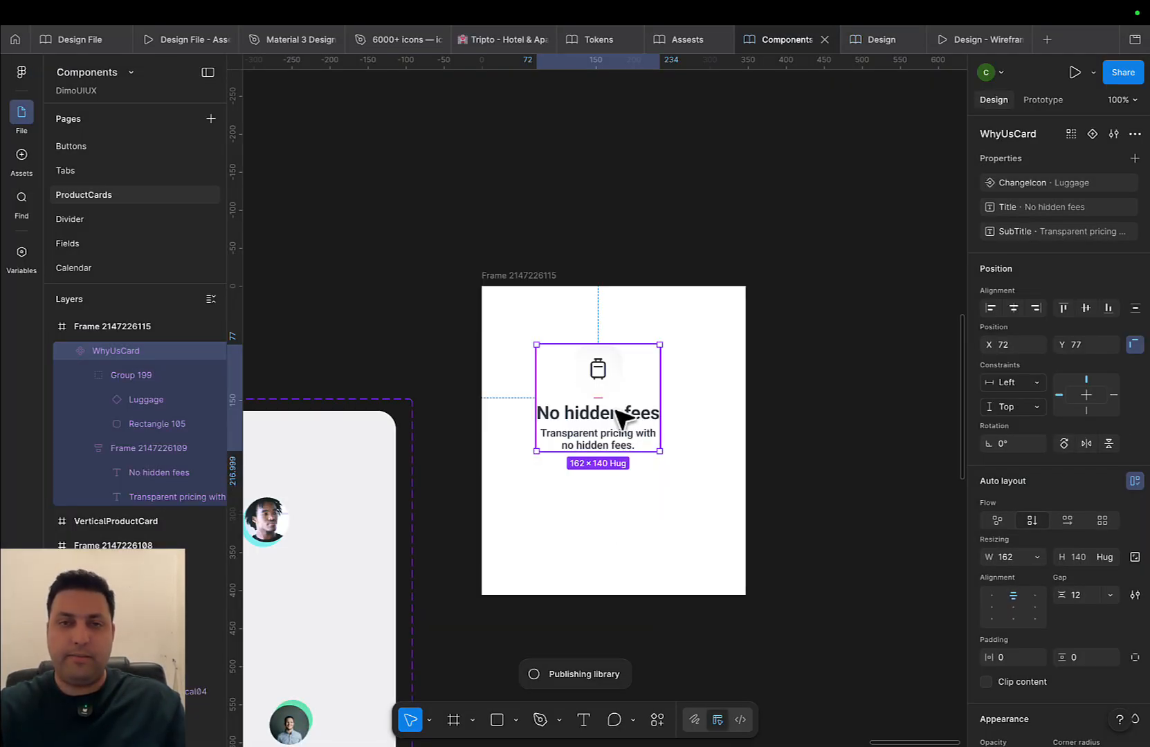
pyautogui.click(1093, 133)
pyautogui.scroll(-3, 636, 431)
# Widen the WhyUsCard component set and place the text block above the icon in the second variant
pyautogui.click(641, 237)
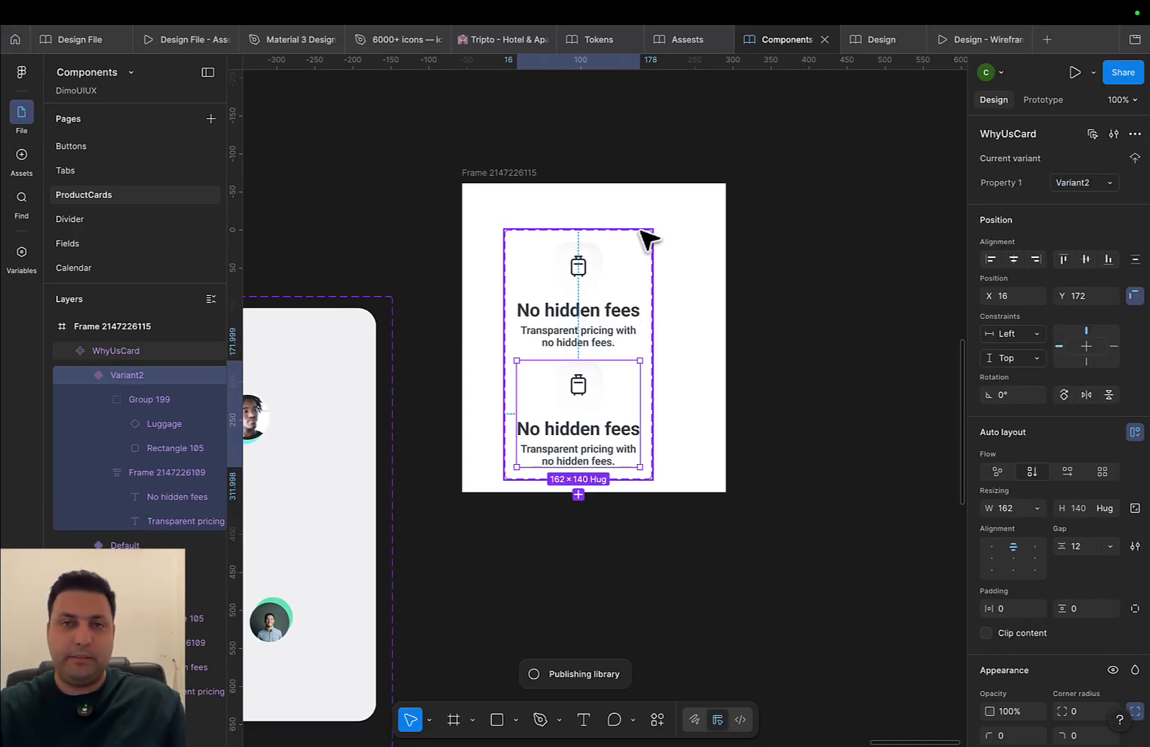
pyautogui.moveTo(633, 279); pyautogui.dragTo(768, 291)
pyautogui.click(585, 424)
pyautogui.click(584, 423)
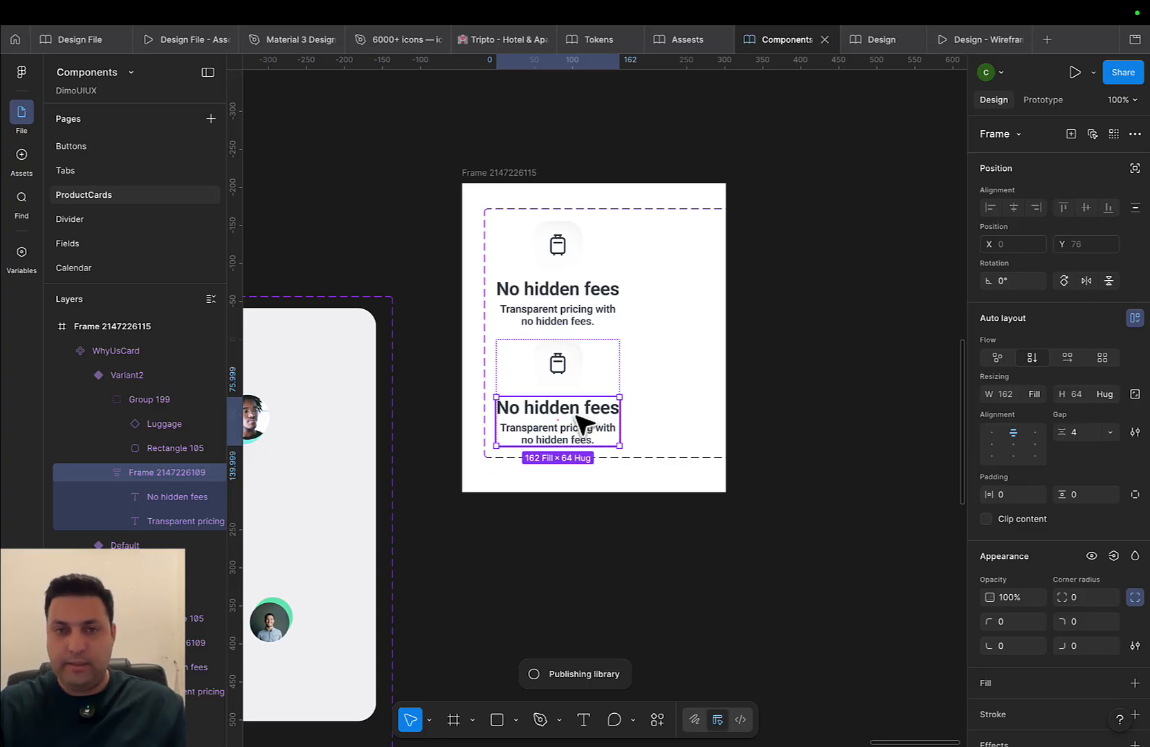
pyautogui.press('Up')
pyautogui.click(644, 410)
# Rename the variant property to Type, naming the text-above-icon variant "top" and the default one "down"
pyautogui.hscroll(-1, 644, 411)
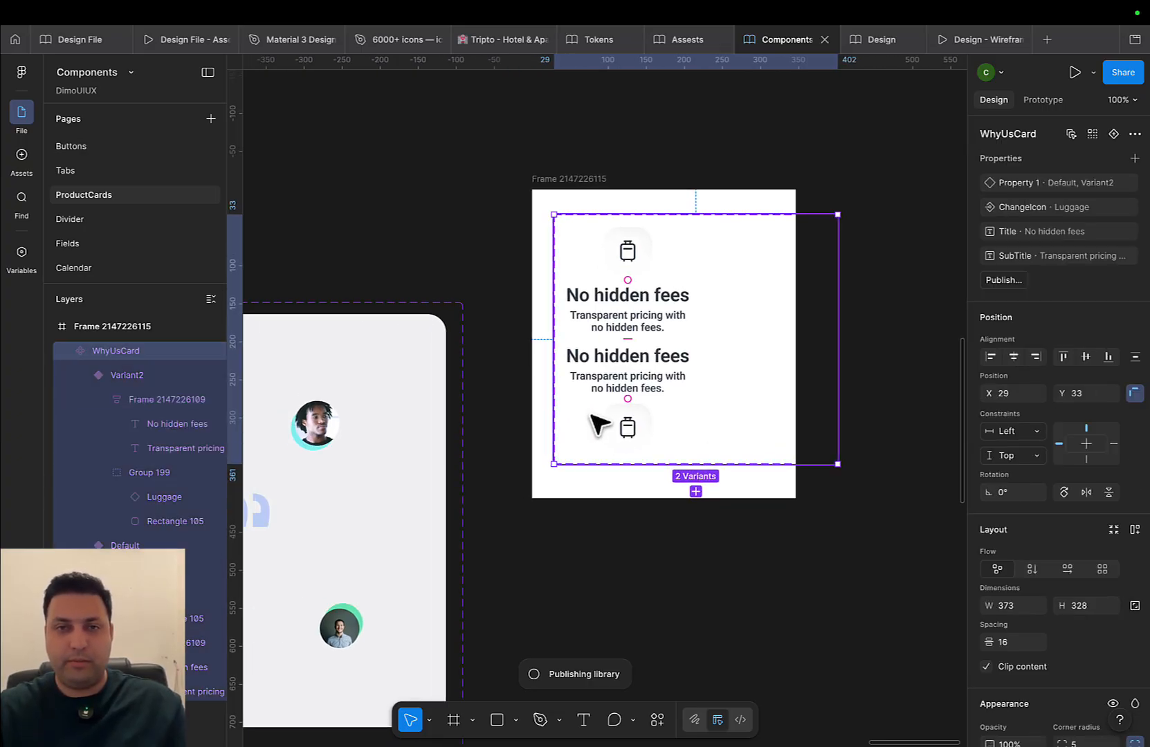
pyautogui.click(590, 415)
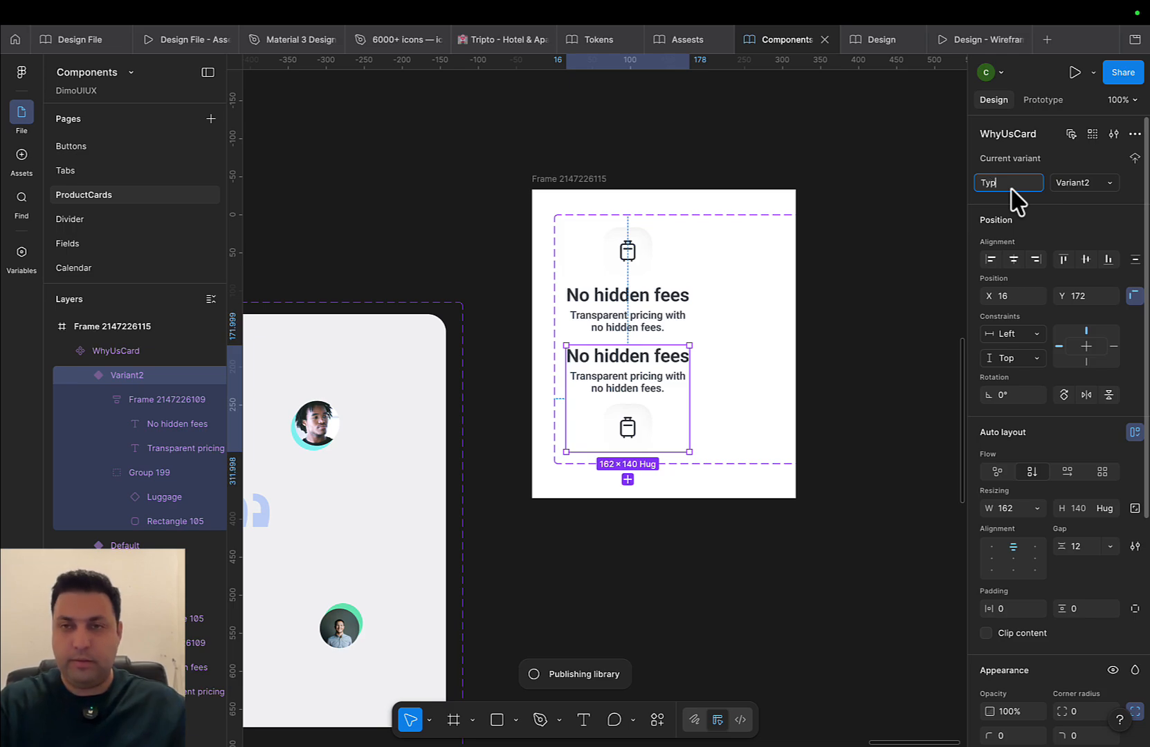
pyautogui.click(721, 390)
pyautogui.doubleClick(643, 380)
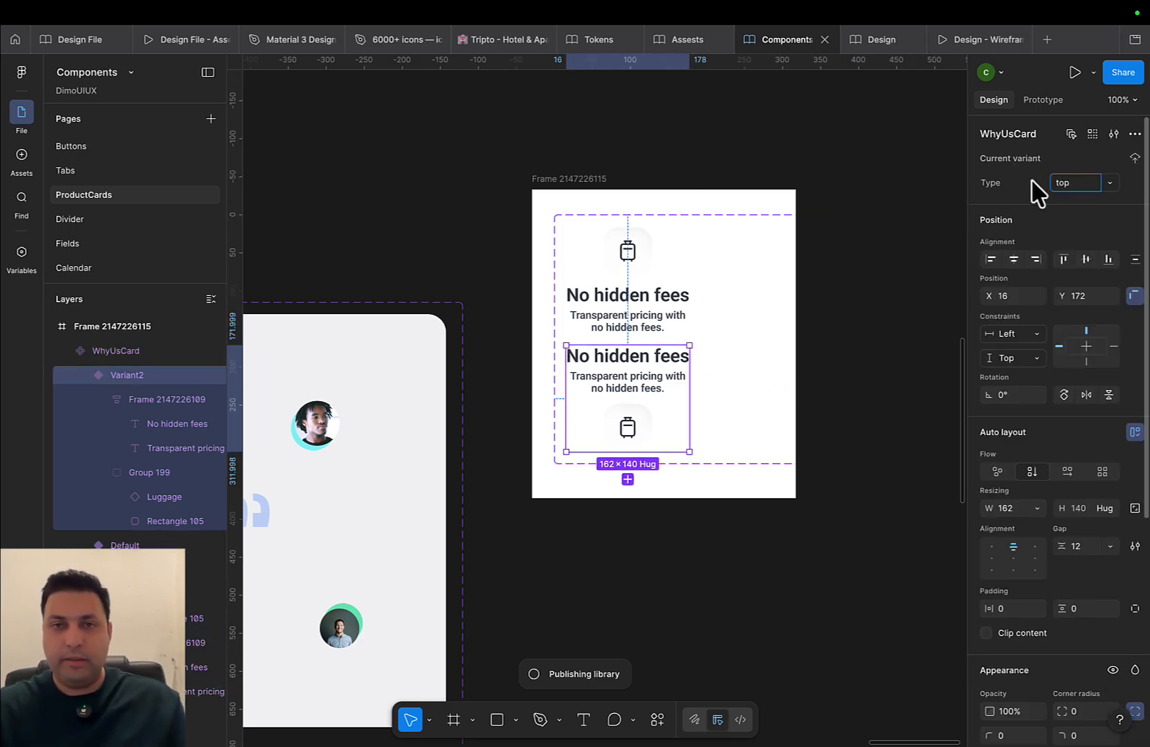
pyautogui.click(662, 276)
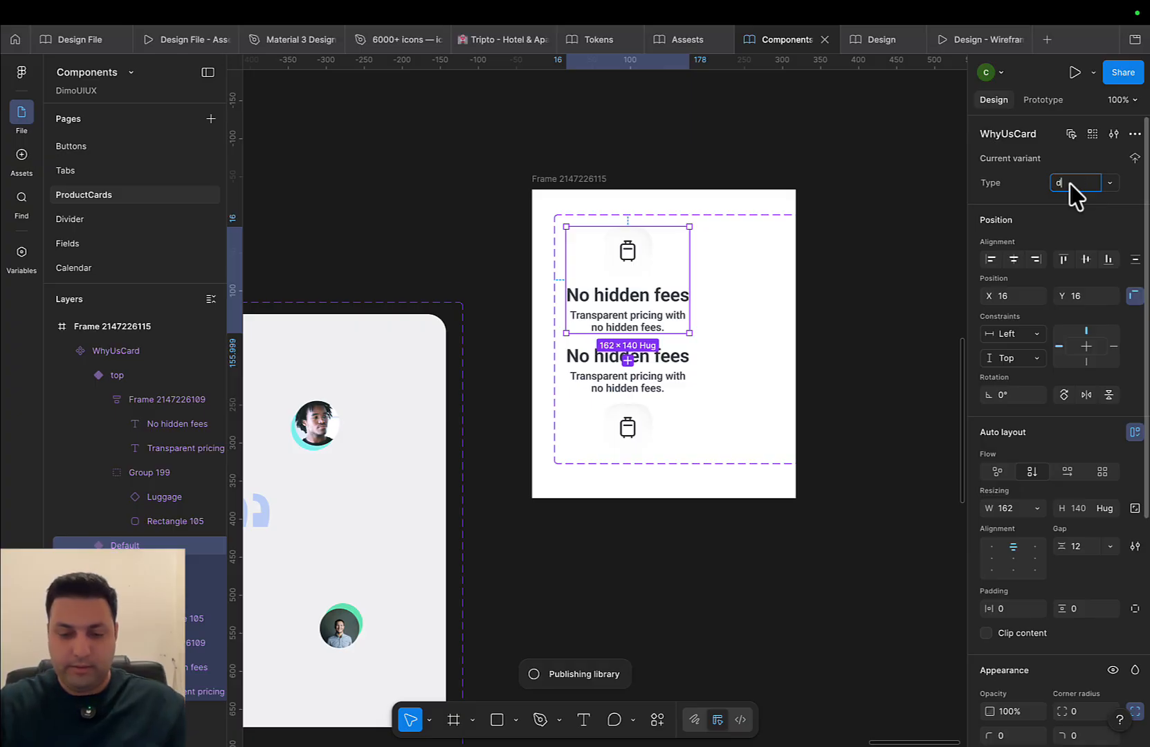
# Narrow the WhyUsCard component set to a width of 234 so it fits inside its white frame
pyautogui.click(787, 320)
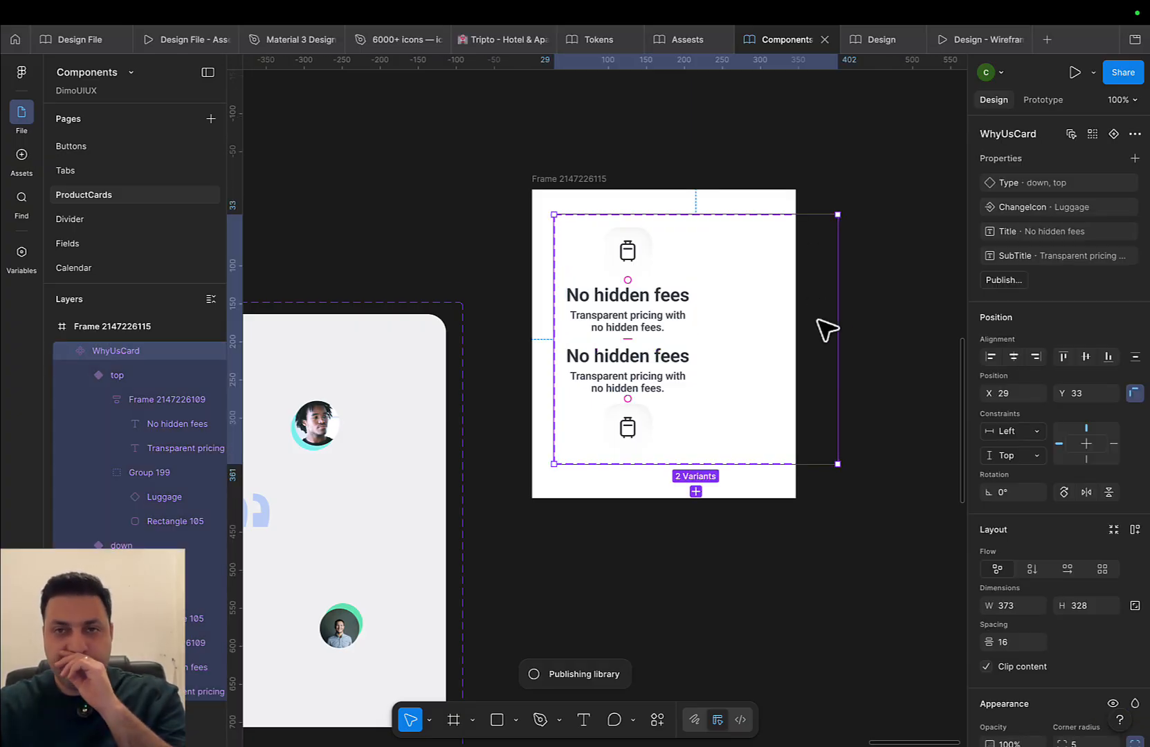
pyautogui.moveTo(837, 322); pyautogui.dragTo(731, 324)
pyautogui.press('ctrl+super+q')
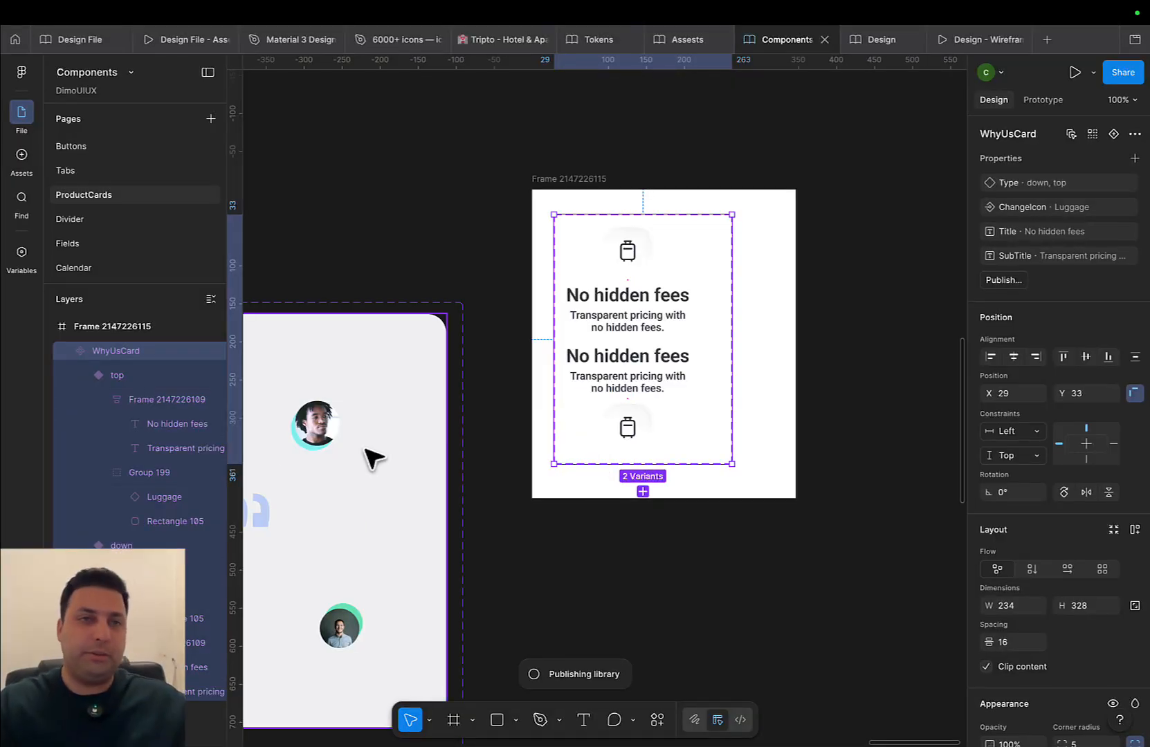
# Publish the WhyUsCard change to the Components library and return to the Design file
pyautogui.click(21, 164)
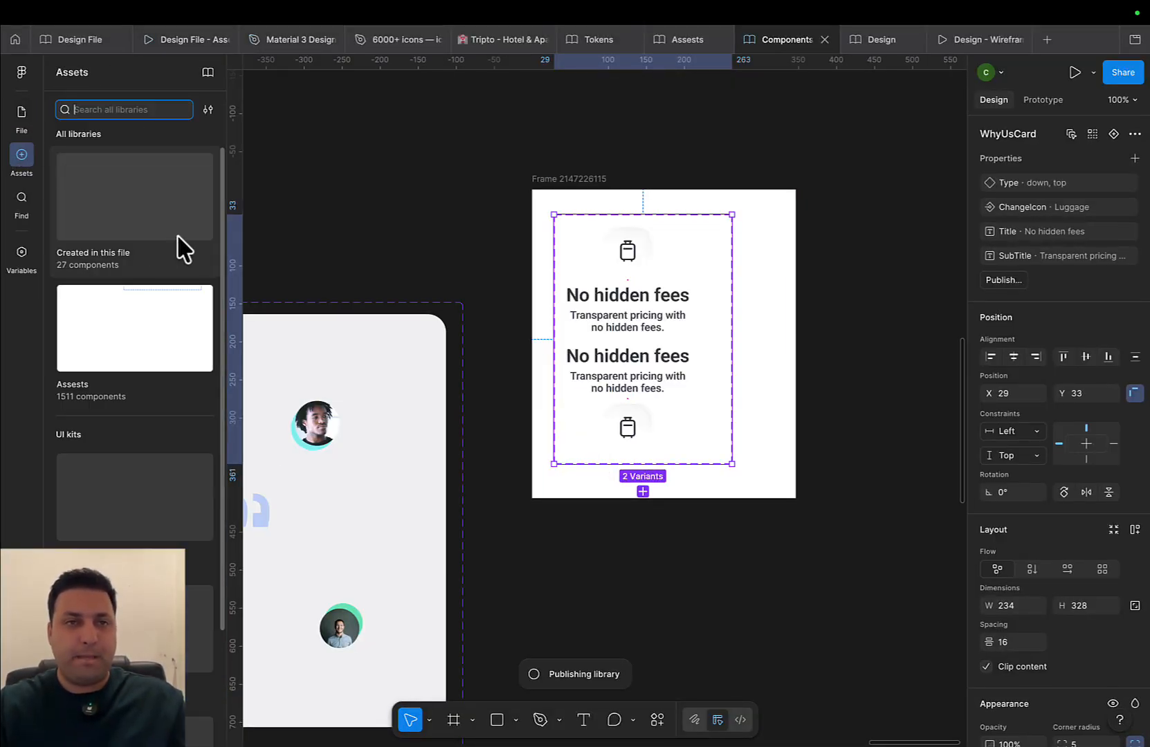
pyautogui.click(208, 72)
pyautogui.click(820, 190)
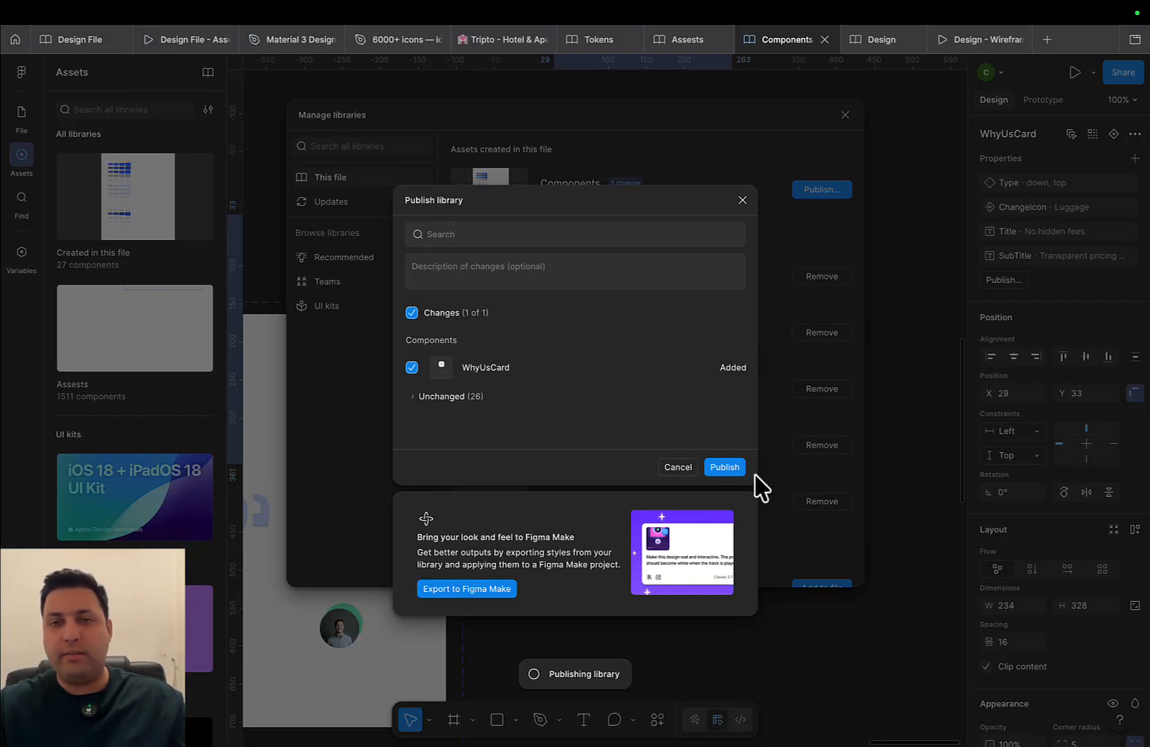
pyautogui.click(733, 466)
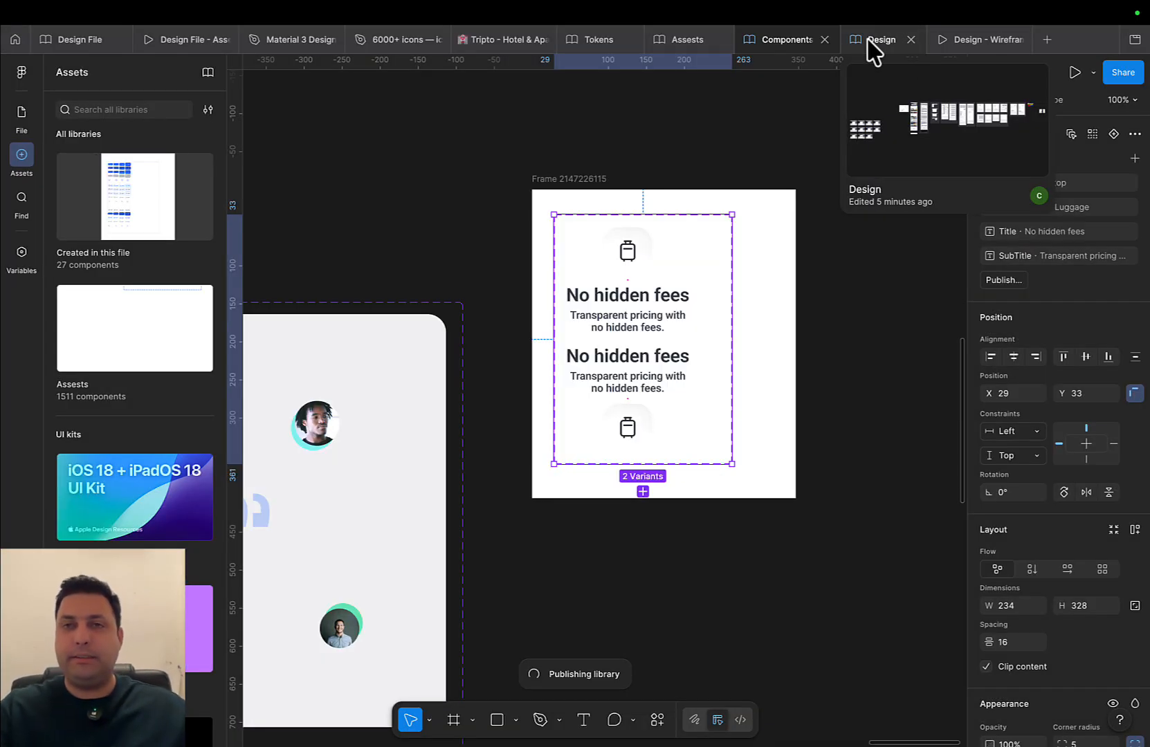
pyautogui.click(872, 40)
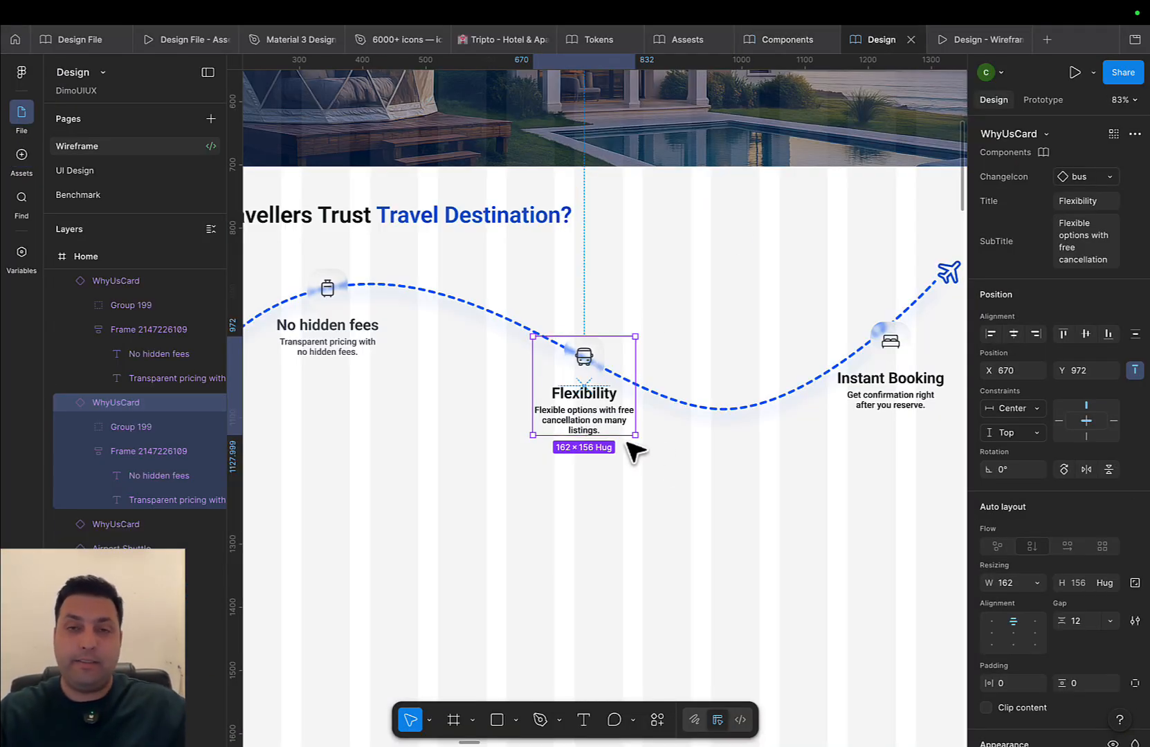
# Apply the published WhyUsCard update from the Components library to the Design file
pyautogui.scroll(-1, 164, 560)
pyautogui.click(1092, 134)
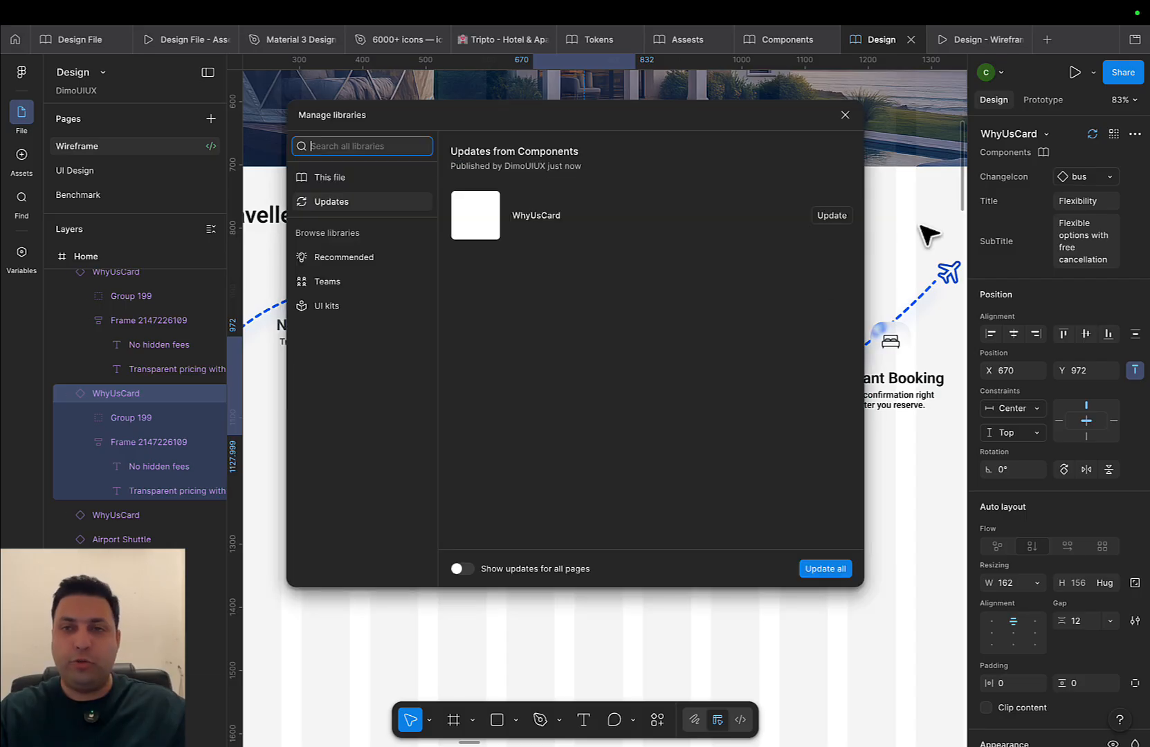
pyautogui.click(824, 568)
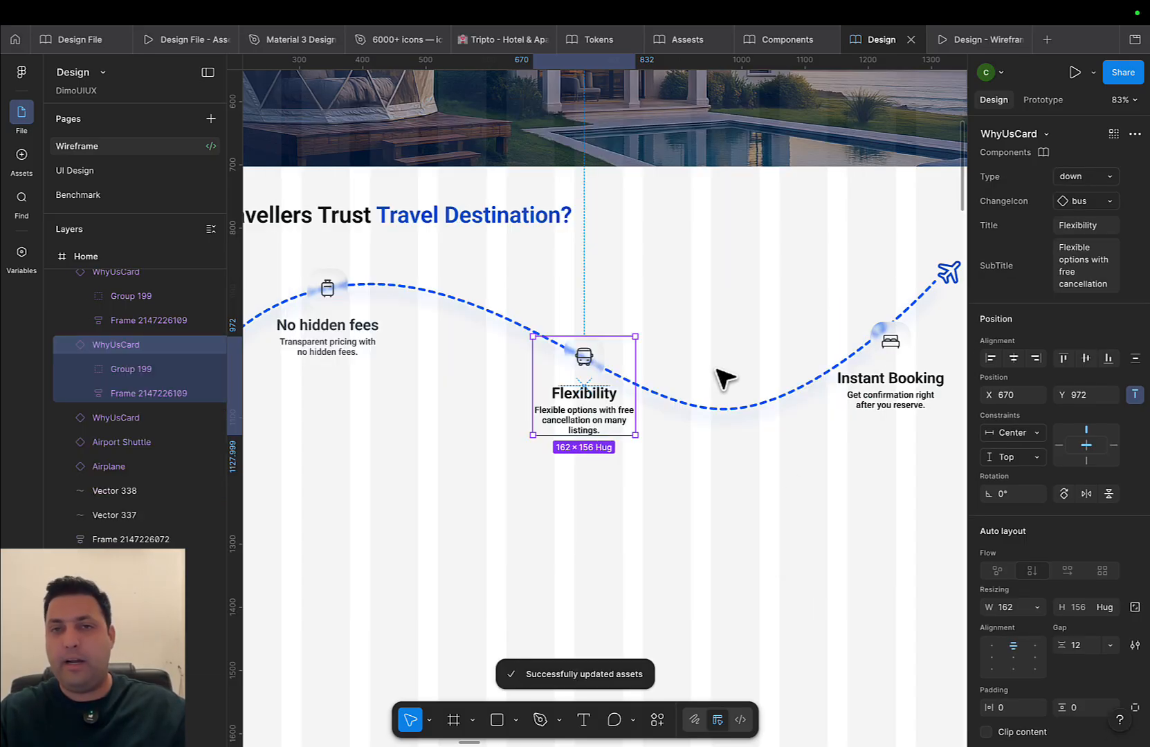
# Set the Flexibility card's Type to top and place it at about X 713, Y 900 so its icon sits on the dashed route
pyautogui.scroll(2, 605, 436)
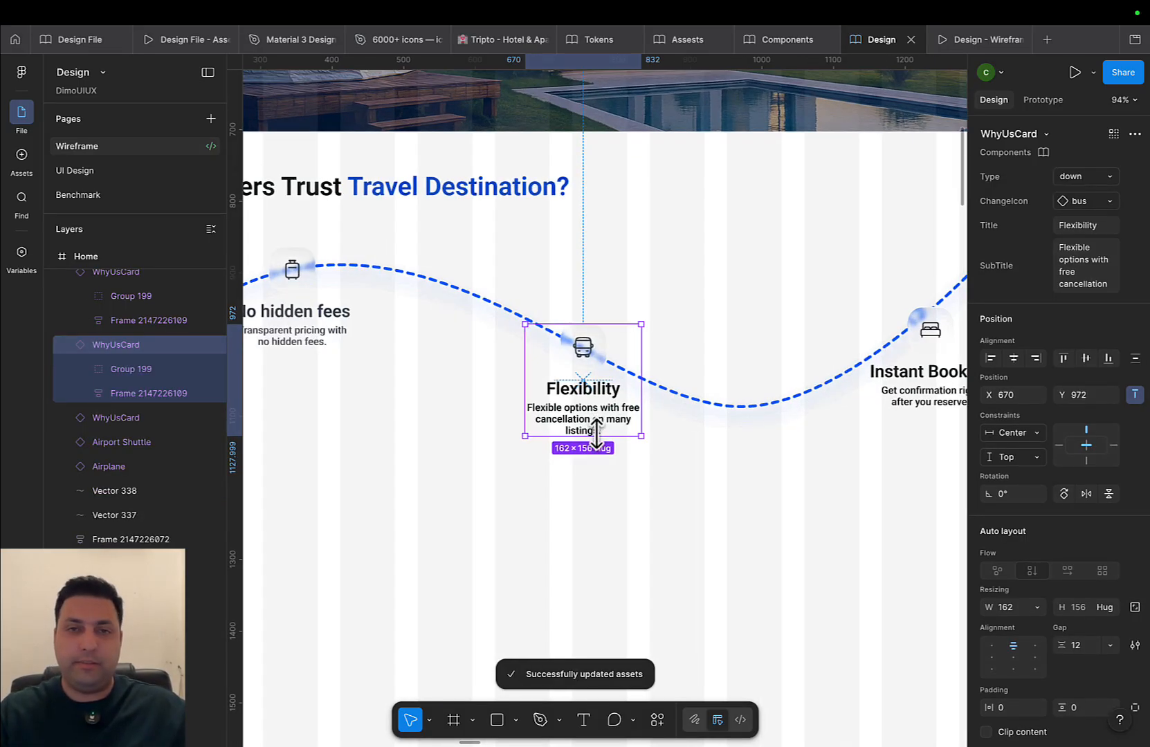
pyautogui.click(1104, 177)
pyautogui.click(1090, 194)
pyautogui.moveTo(584, 420); pyautogui.dragTo(614, 368)
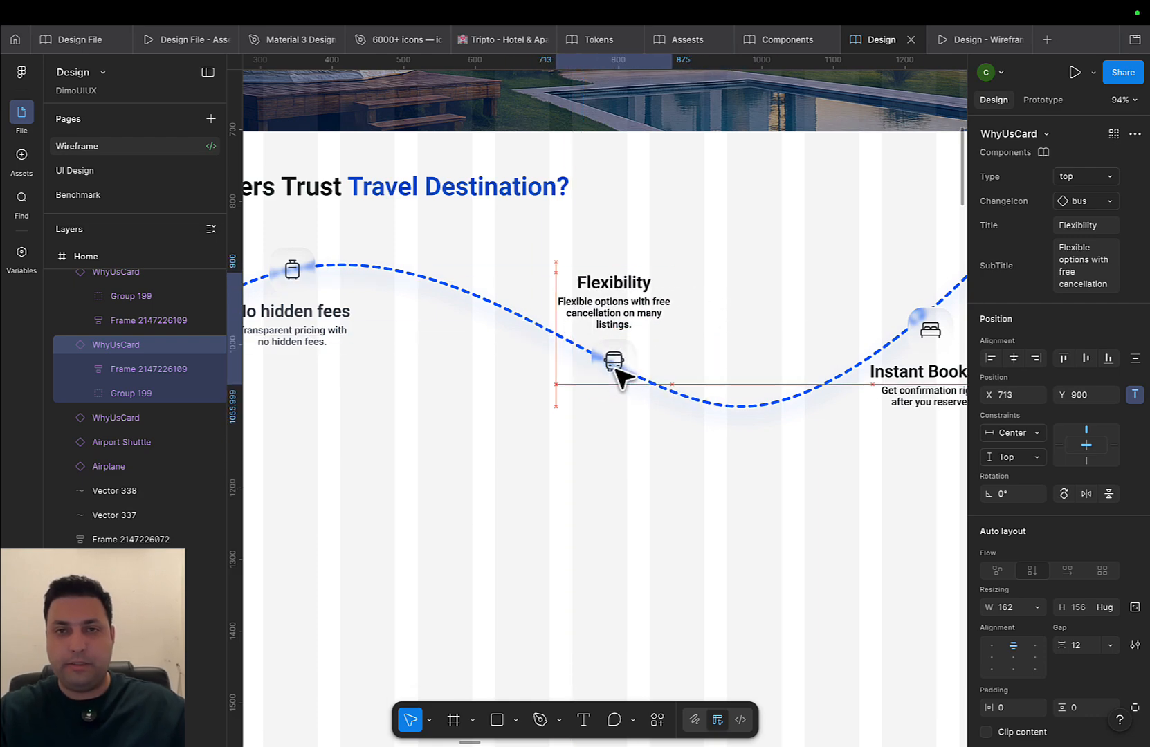
# Go to the Flexibility card's main component and set the top variant's subtitle width to Hug
pyautogui.hscroll(5, 595, 390)
pyautogui.rightClick(446, 321)
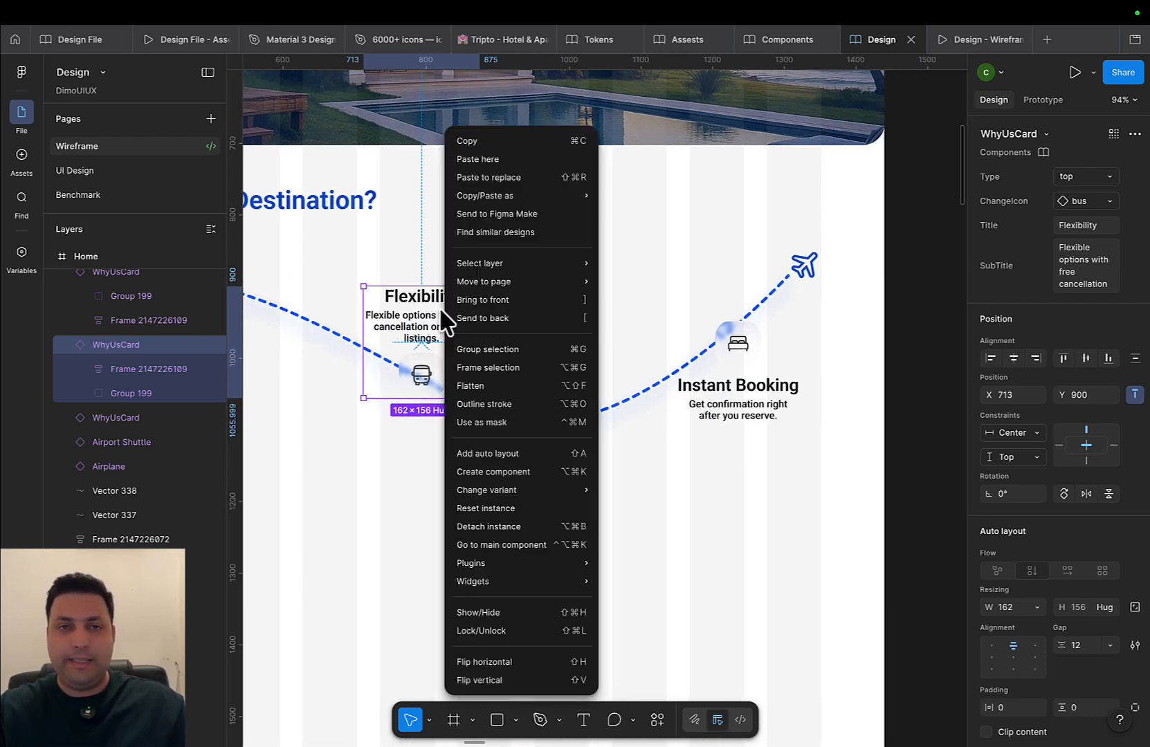
pyautogui.click(543, 545)
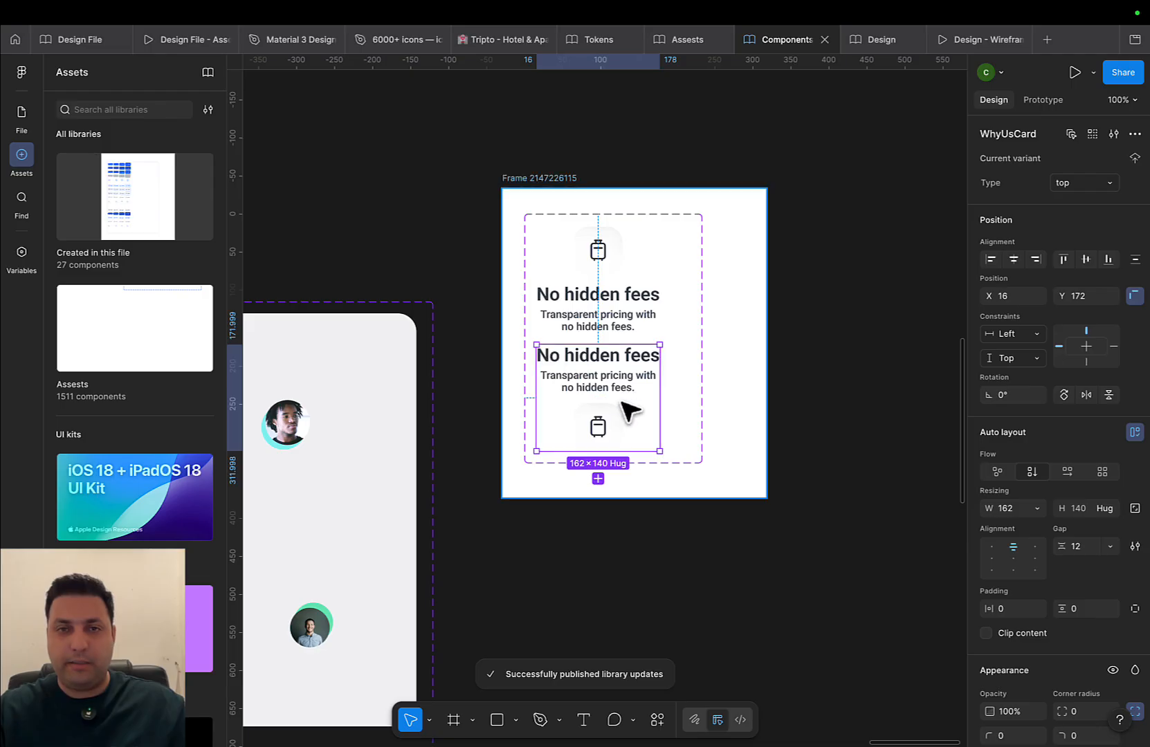
pyautogui.scroll(4, 625, 401)
pyautogui.doubleClick(620, 372)
pyautogui.click(619, 373)
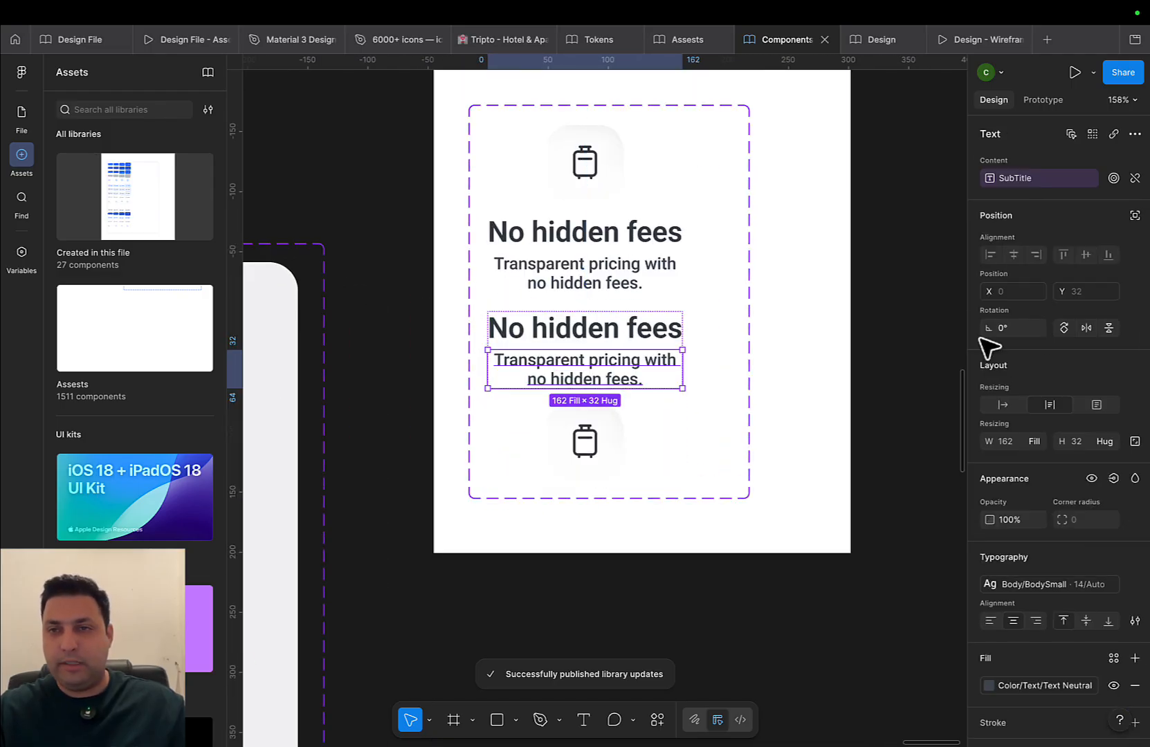
pyautogui.click(1036, 443)
pyautogui.click(1021, 423)
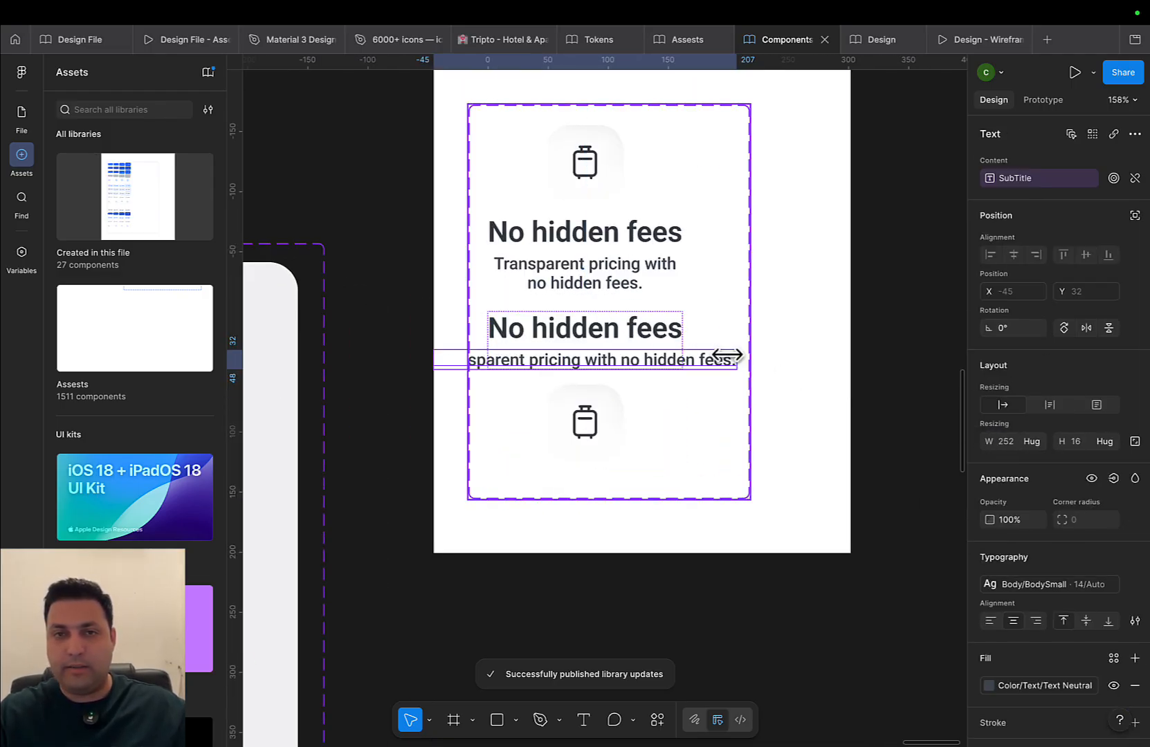
# Set the width of the text frame holding the top variant's title and subtitle to Hug
pyautogui.click(660, 334)
pyautogui.click(1036, 442)
pyautogui.click(1013, 443)
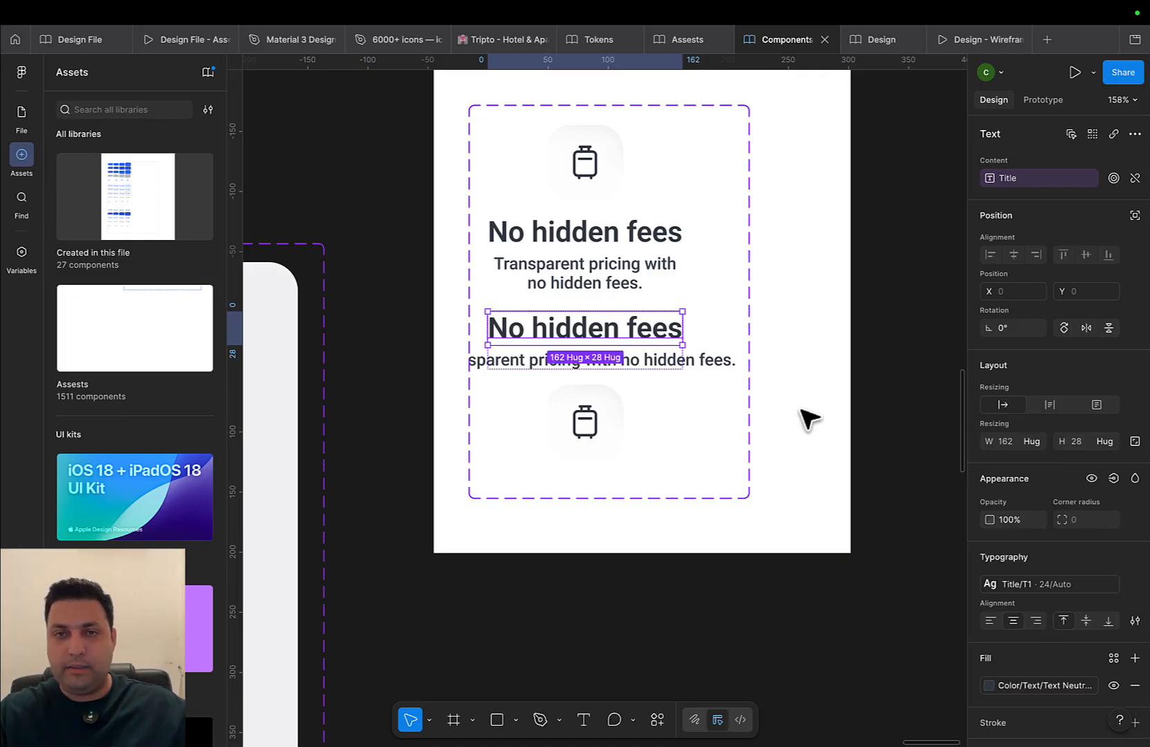
pyautogui.click(806, 412)
pyautogui.doubleClick(618, 330)
pyautogui.doubleClick(618, 330)
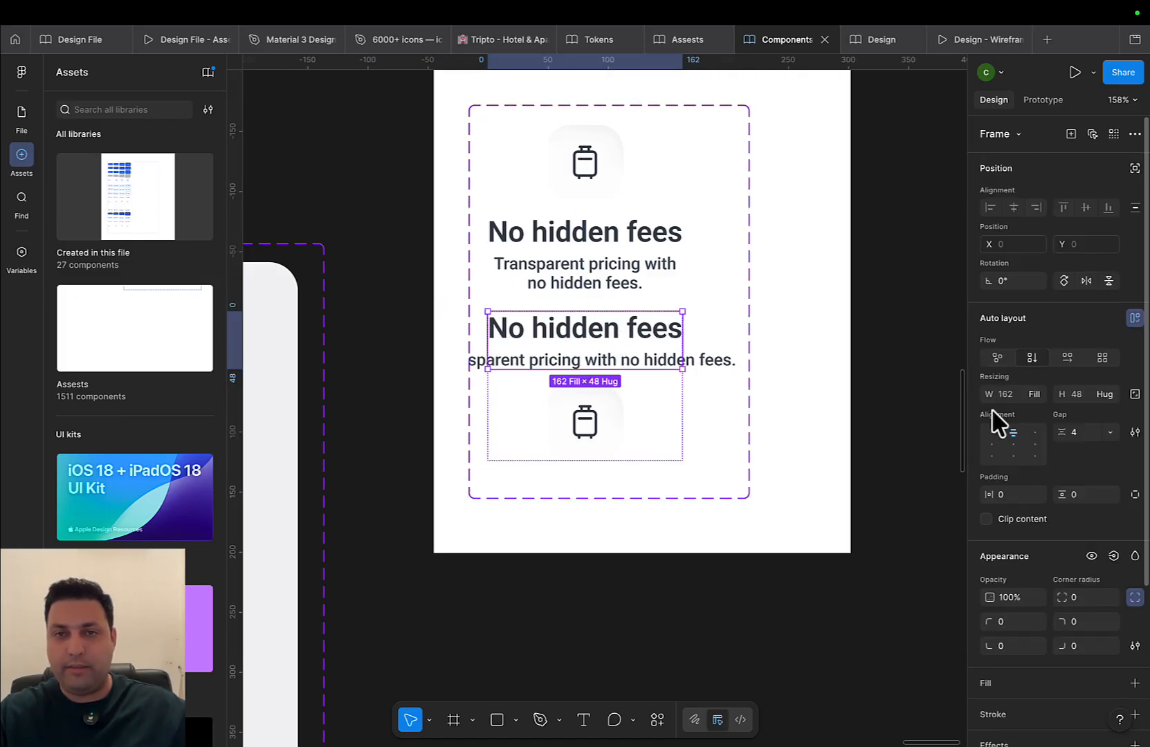
pyautogui.click(1034, 394)
pyautogui.click(1004, 374)
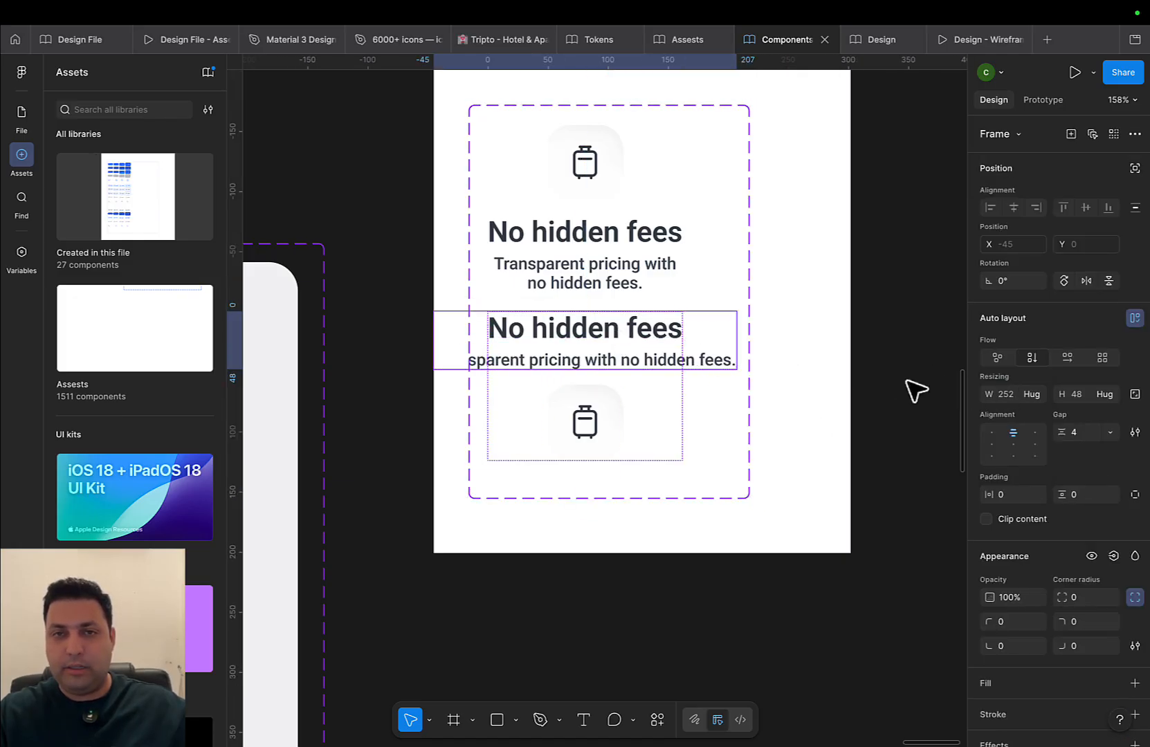
# Widen the WhyUsCard component set past its white frame and shift both variants inward, to about X 103 for down and X 87 for top
pyautogui.hscroll(-3, 952, 395)
pyautogui.moveTo(951, 394); pyautogui.dragTo(979, 395)
pyautogui.scroll(-2, 830, 407)
pyautogui.moveTo(907, 377); pyautogui.dragTo(850, 403)
pyautogui.click(730, 396)
pyautogui.doubleClick(677, 362)
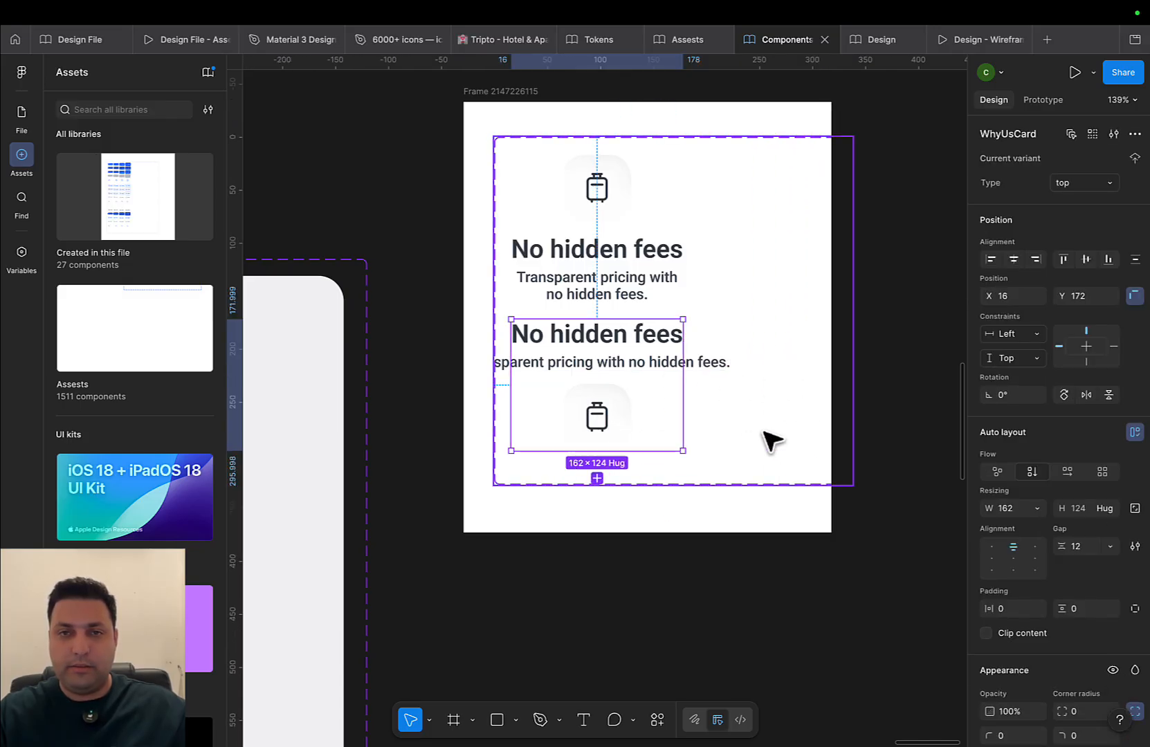
pyautogui.click(762, 430)
pyautogui.click(608, 390)
pyautogui.click(606, 271)
pyautogui.press('capslock')
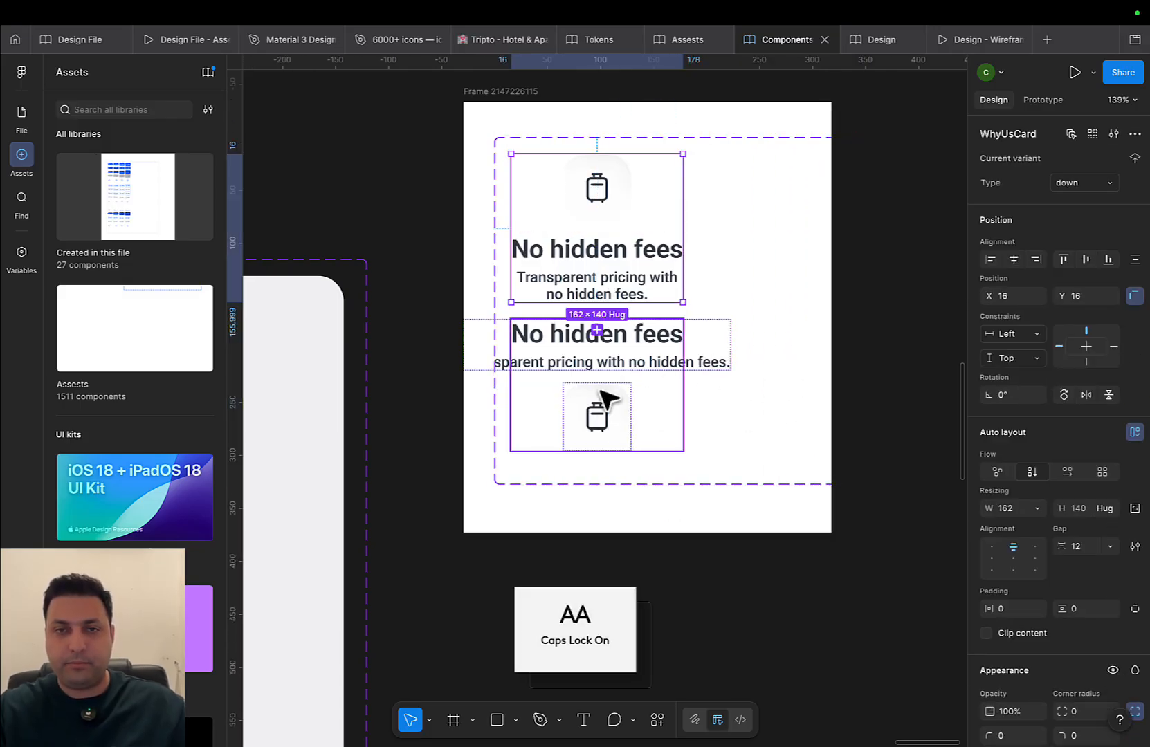
pyautogui.moveTo(625, 399); pyautogui.dragTo(700, 401)
pyautogui.moveTo(573, 247); pyautogui.dragTo(666, 236)
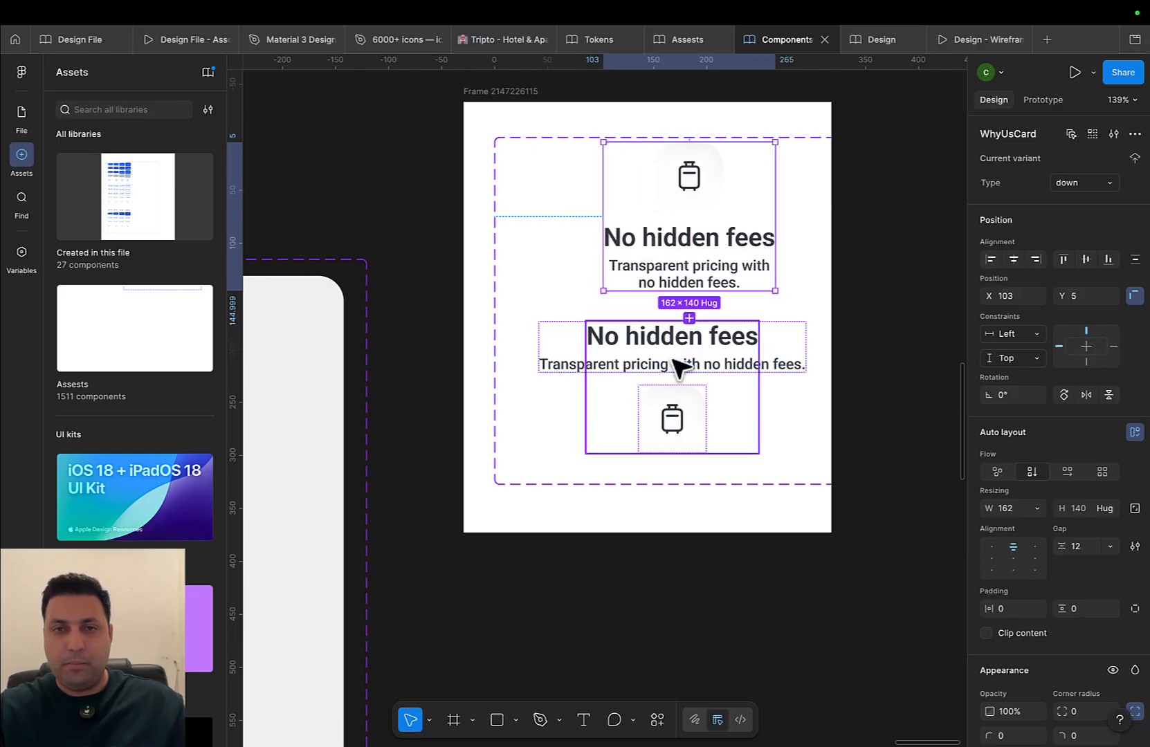
# Set the width of the whole top variant of WhyUsCard to Hug
pyautogui.hscroll(1, 671, 361)
pyautogui.click(664, 371)
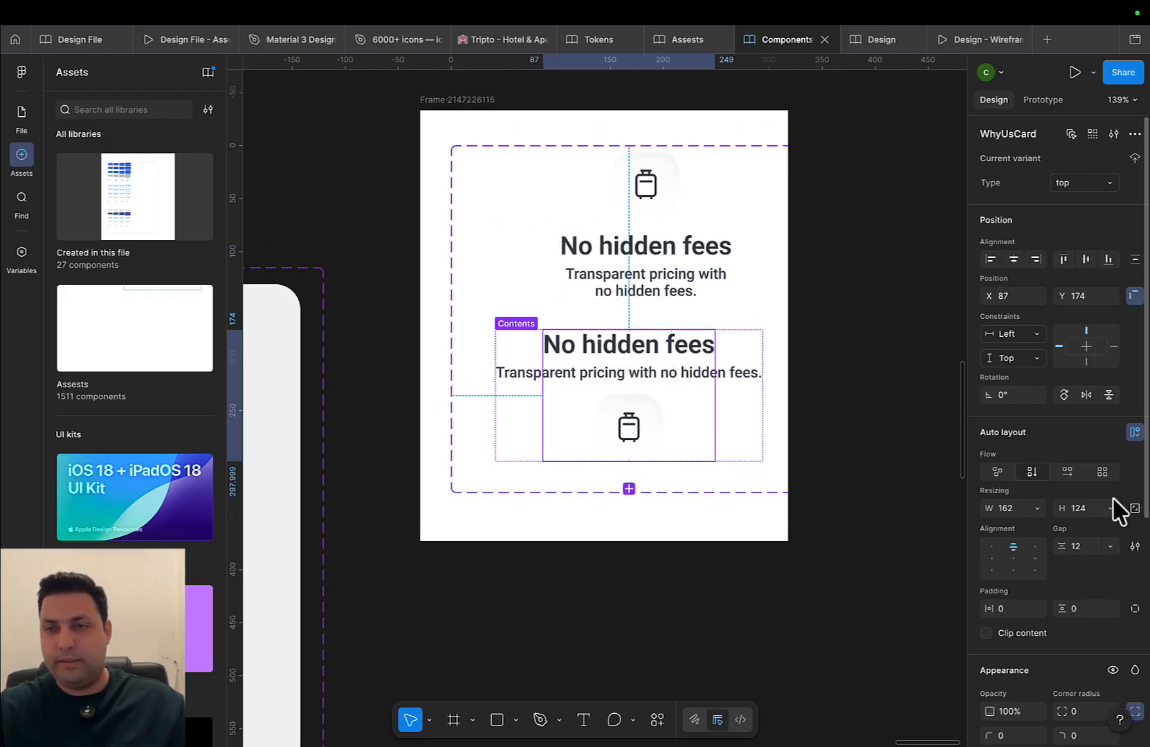
pyautogui.click(1036, 508)
pyautogui.click(1020, 527)
# Reposition the variants within the component set, top at about X 30, Y 172 and down at about X 51, Y 0
pyautogui.hscroll(3, 682, 400)
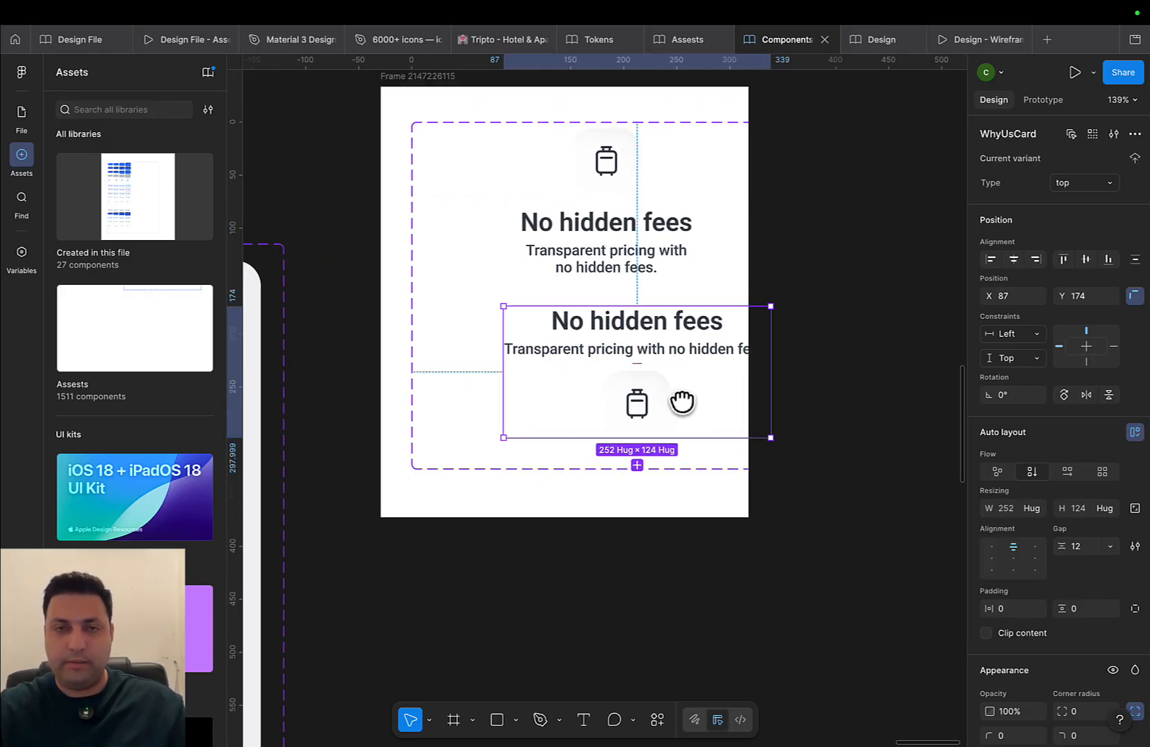
pyautogui.moveTo(629, 342); pyautogui.dragTo(570, 340)
pyautogui.click(560, 256)
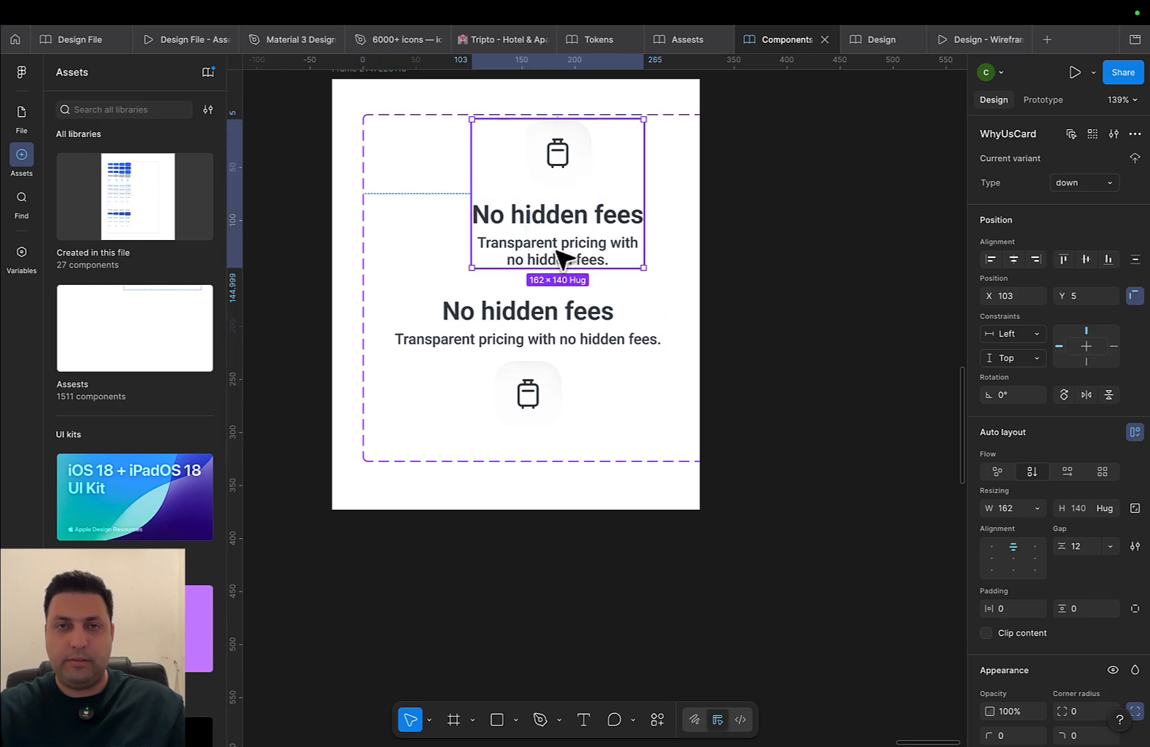
pyautogui.moveTo(560, 256); pyautogui.dragTo(531, 239)
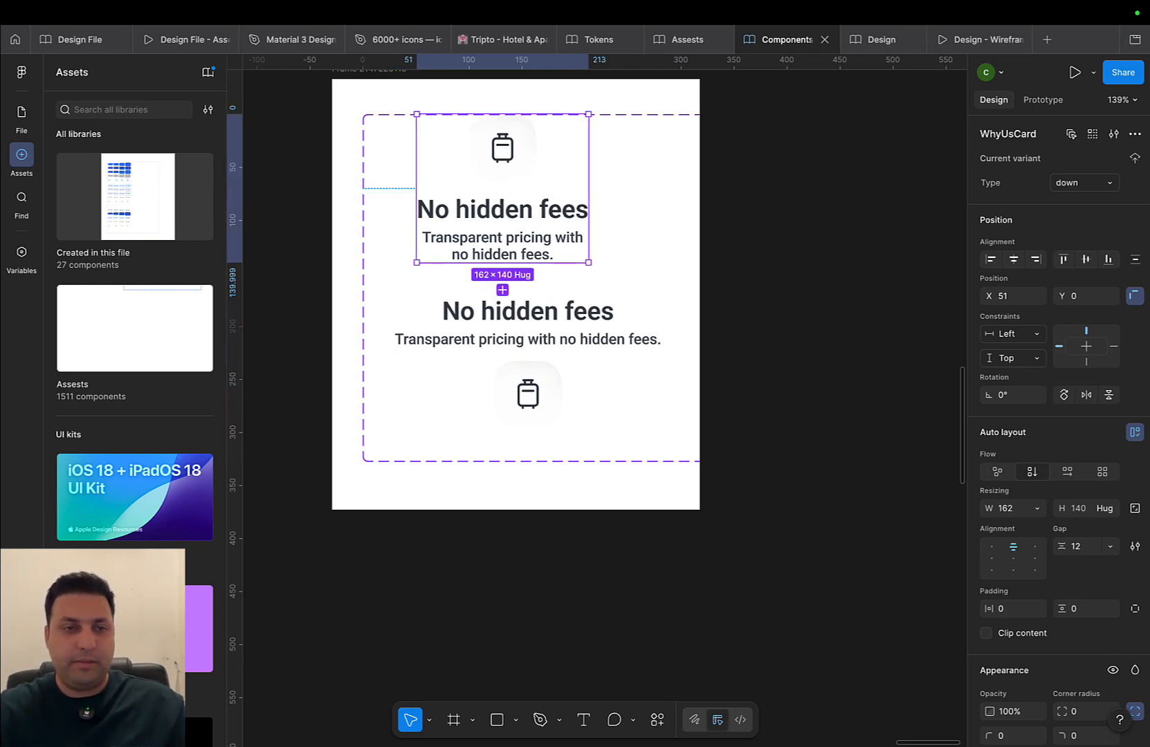
# Check the resizing settings of the top variant, its text frame and its subtitle
pyautogui.click(534, 361)
pyautogui.doubleClick(558, 346)
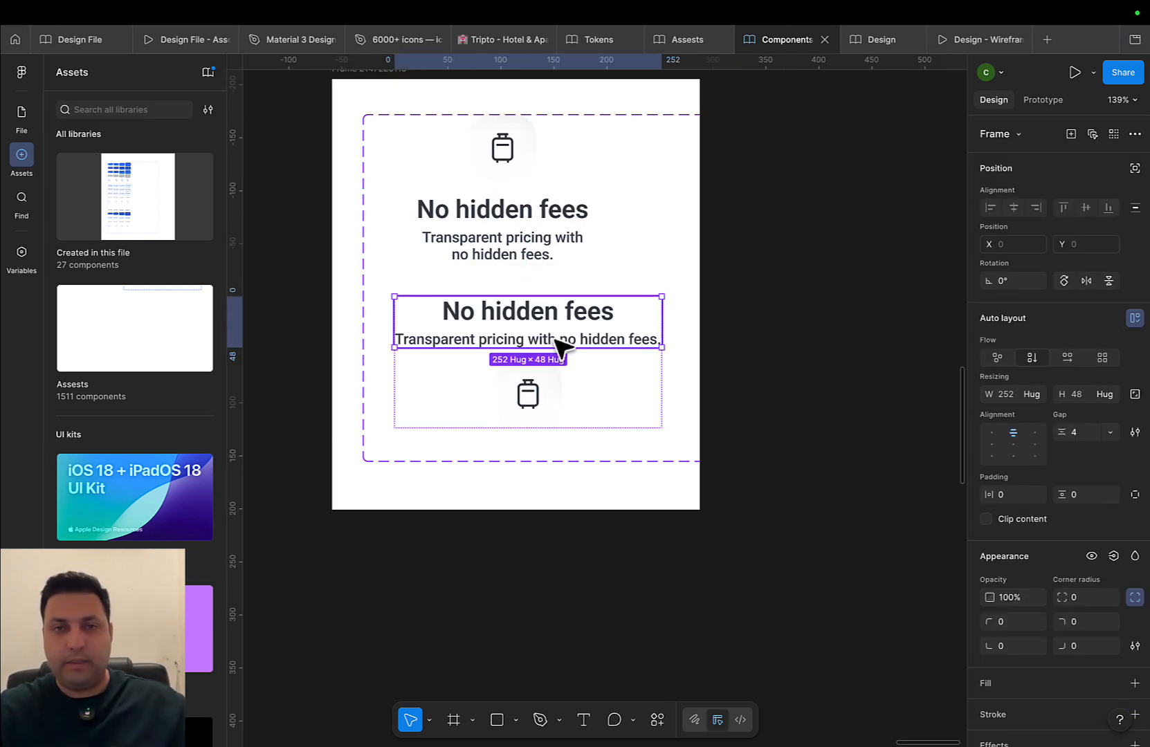
pyautogui.hscroll(-3, 623, 367)
pyautogui.scroll(1, 622, 367)
pyautogui.click(698, 383)
pyautogui.scroll(3, 733, 417)
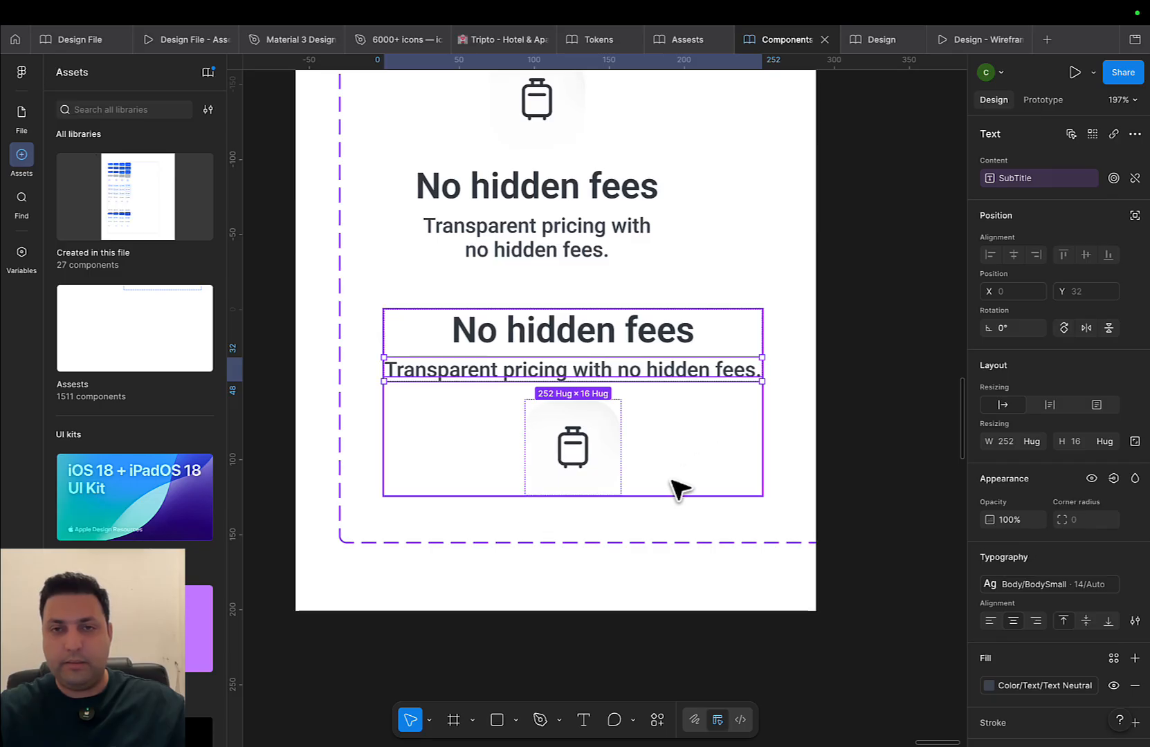
pyautogui.click(726, 458)
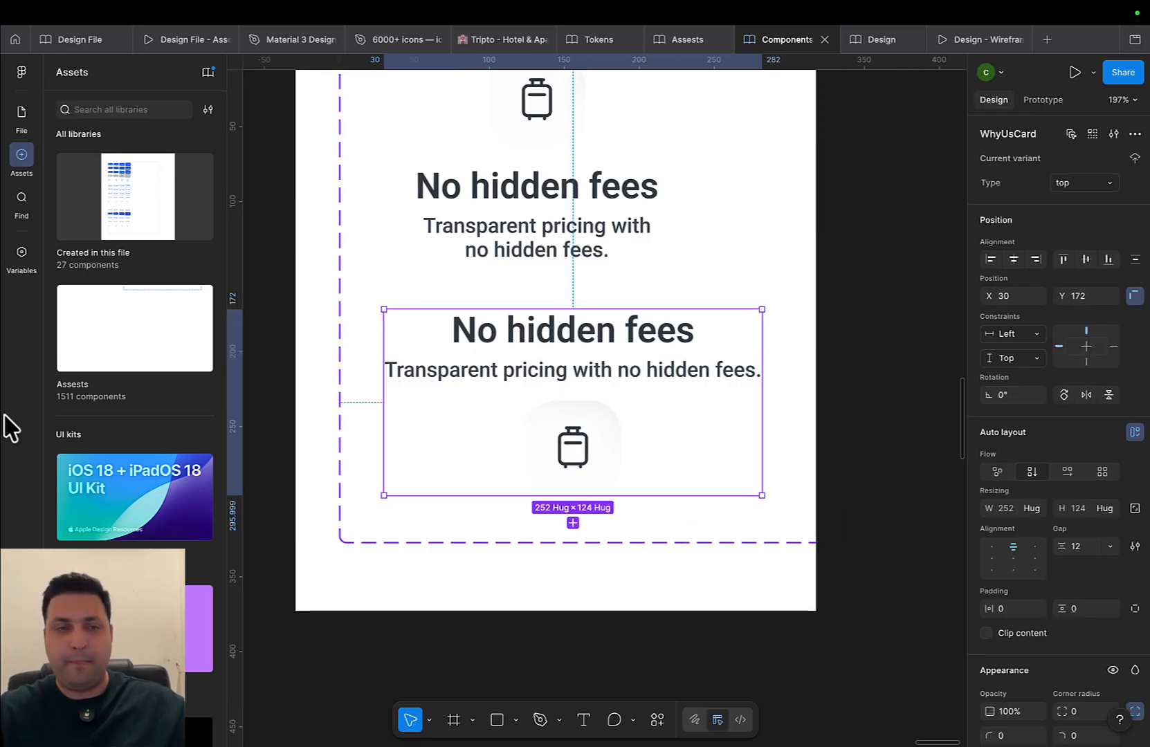
# Publish the modified WhyUsCard to the Components library and switch back to the Design file
pyautogui.click(208, 72)
pyautogui.click(797, 176)
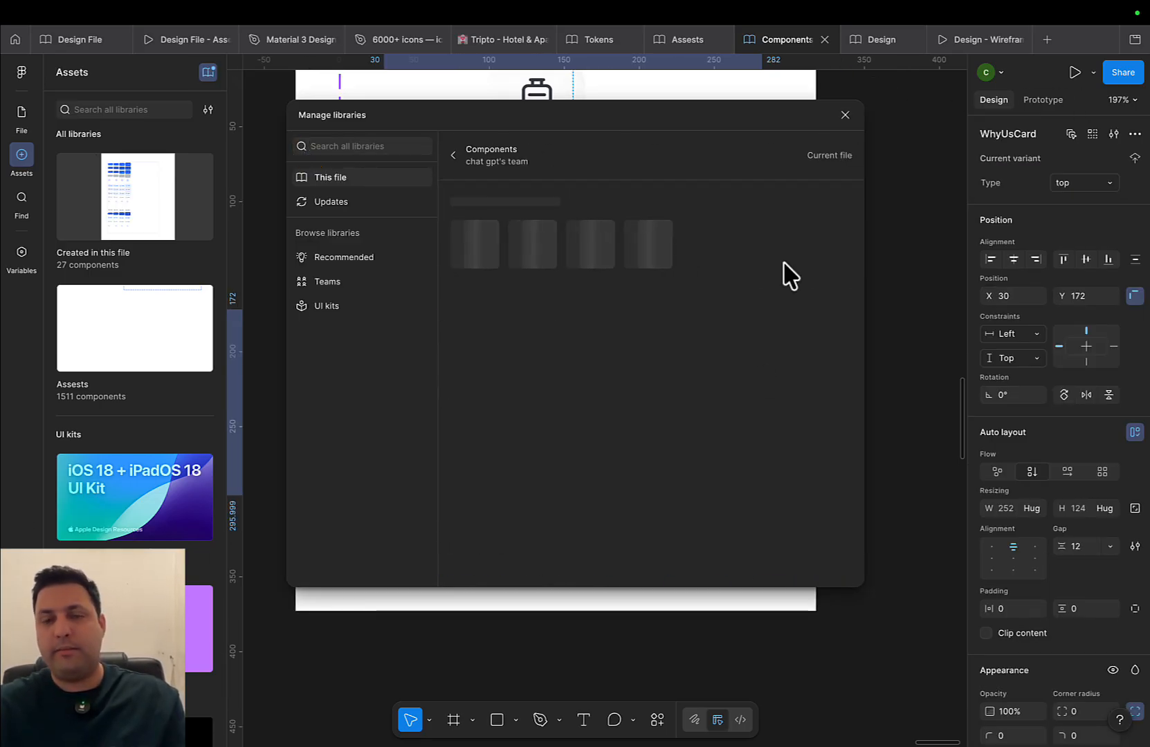
pyautogui.click(827, 572)
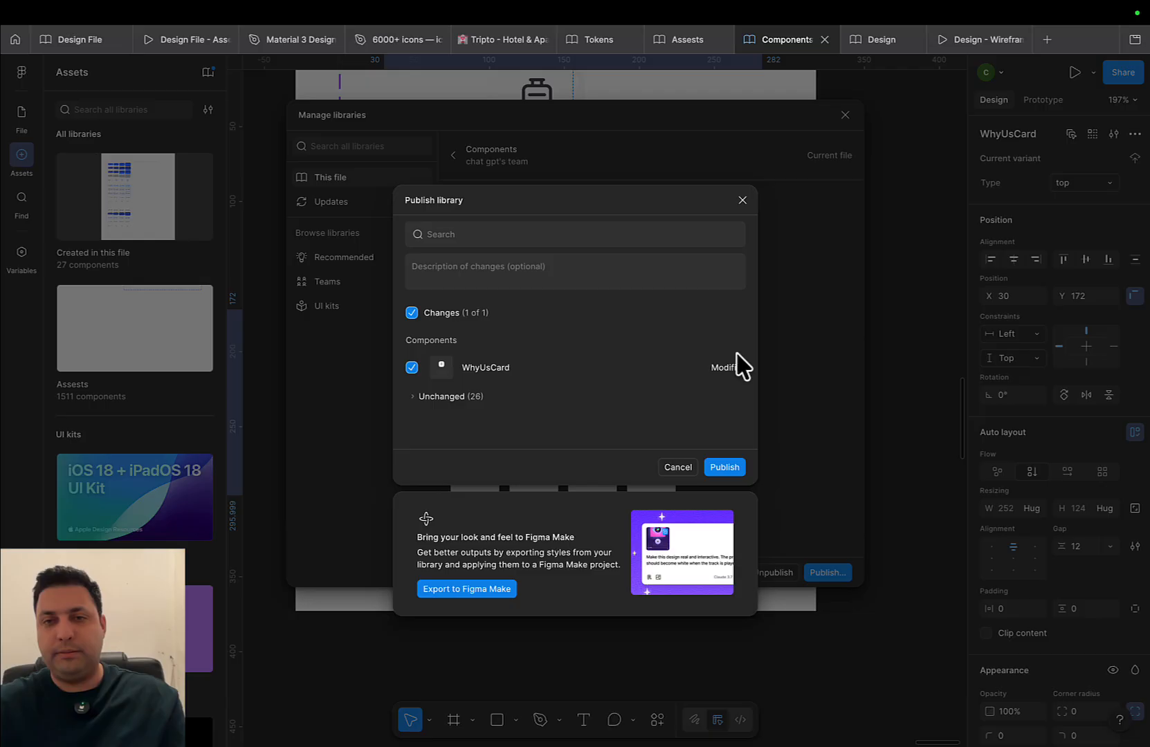
pyautogui.click(726, 468)
pyautogui.click(877, 42)
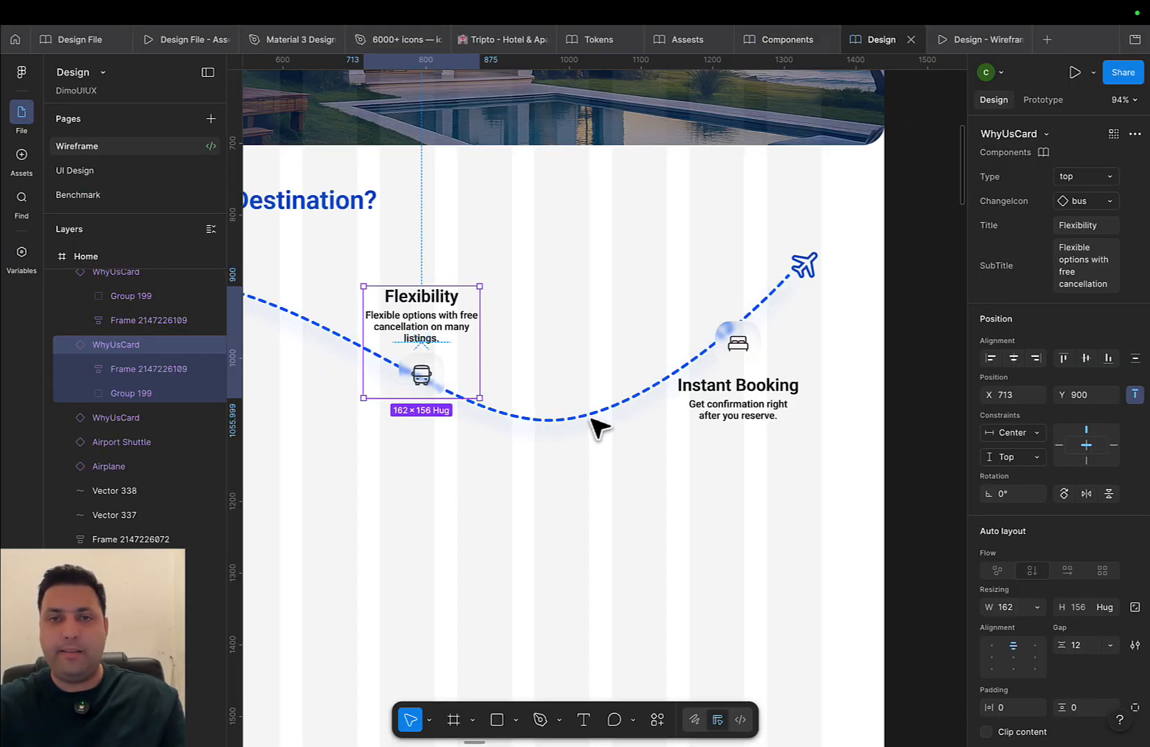
# Review the card section on the route in the presentation preview and return to the Design file
pyautogui.moveTo(519, 439); pyautogui.dragTo(742, 438)
pyautogui.click(743, 439)
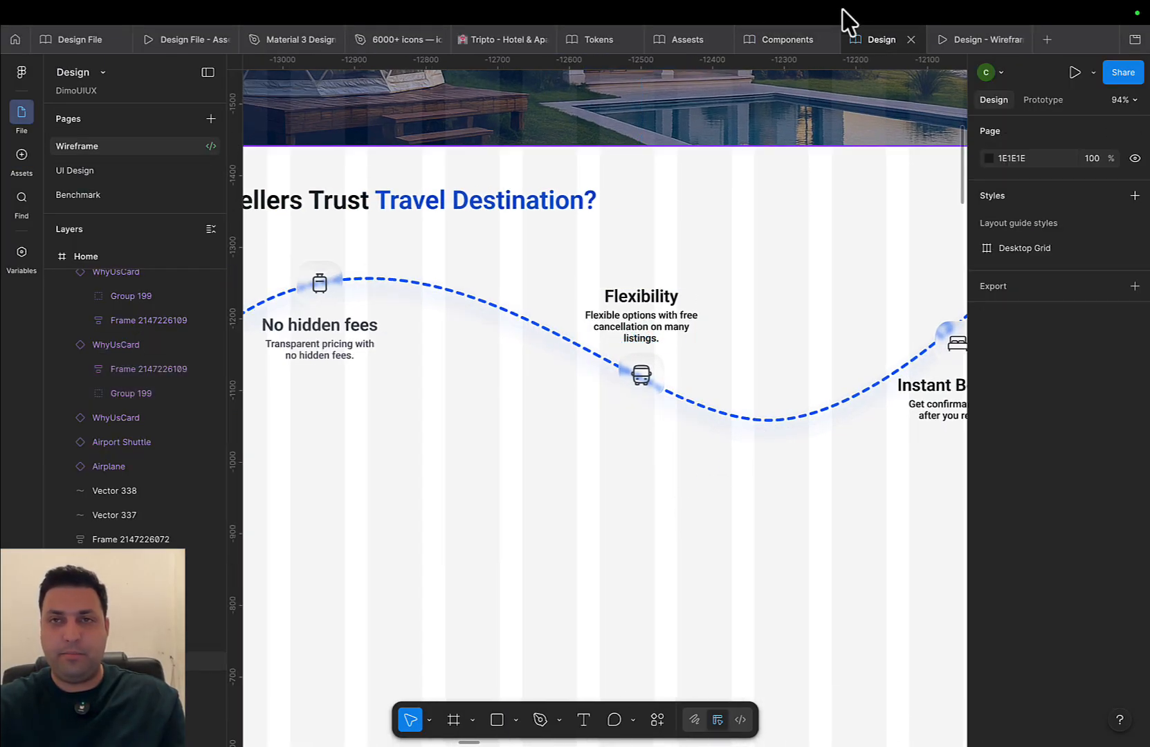
pyautogui.click(957, 40)
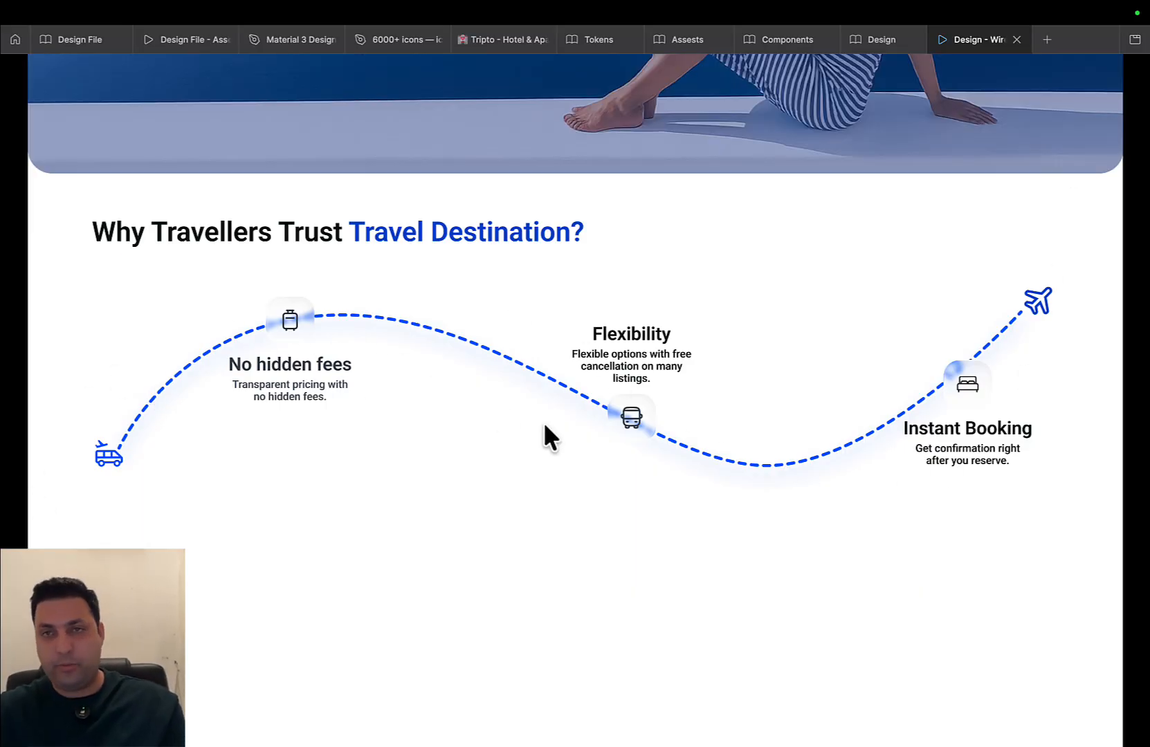
pyautogui.click(888, 40)
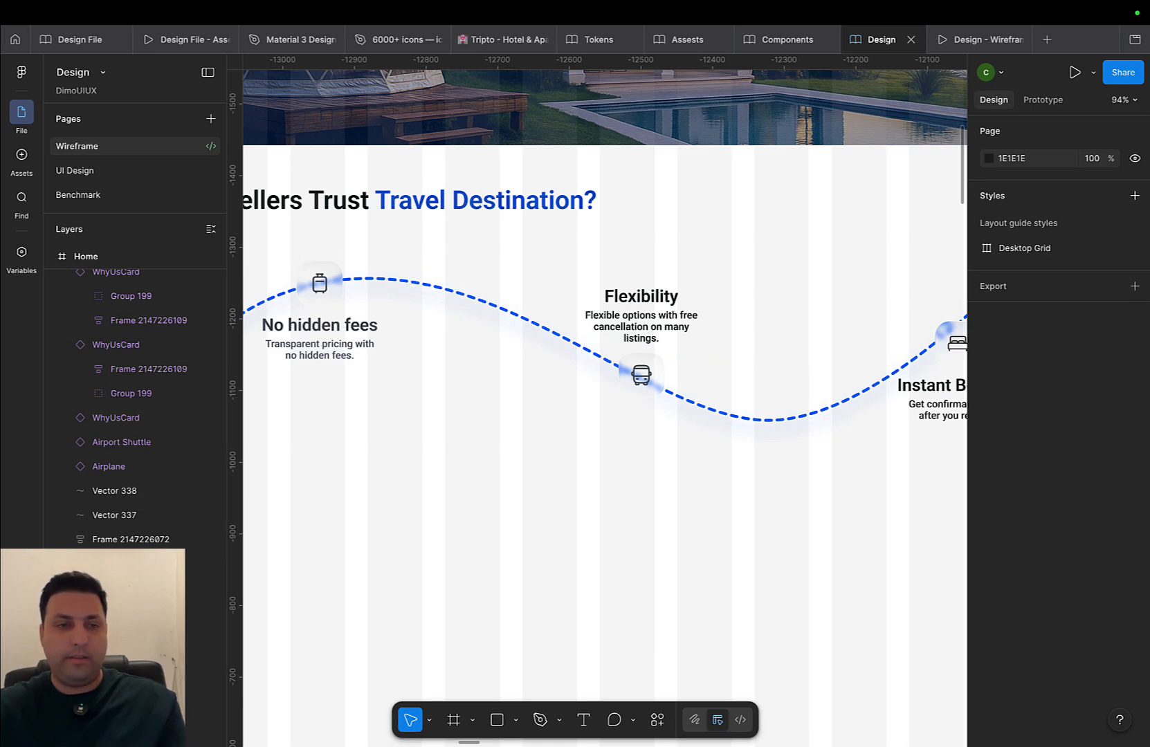
# Update all WhyUsCard instances with the hug-width change and examine how the Flexibility card's subtitle wraps
pyautogui.hotkey('alt', '3')
pyautogui.click(824, 568)
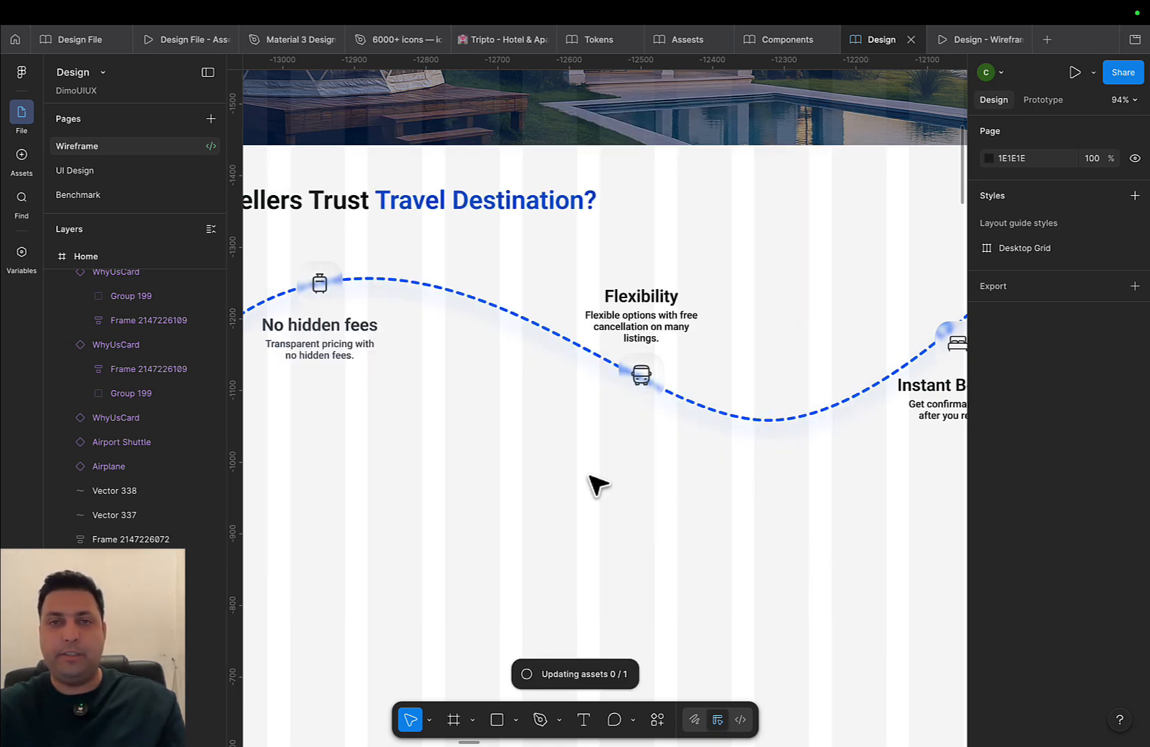
pyautogui.moveTo(593, 484); pyautogui.dragTo(687, 506)
pyautogui.scroll(5, 654, 400)
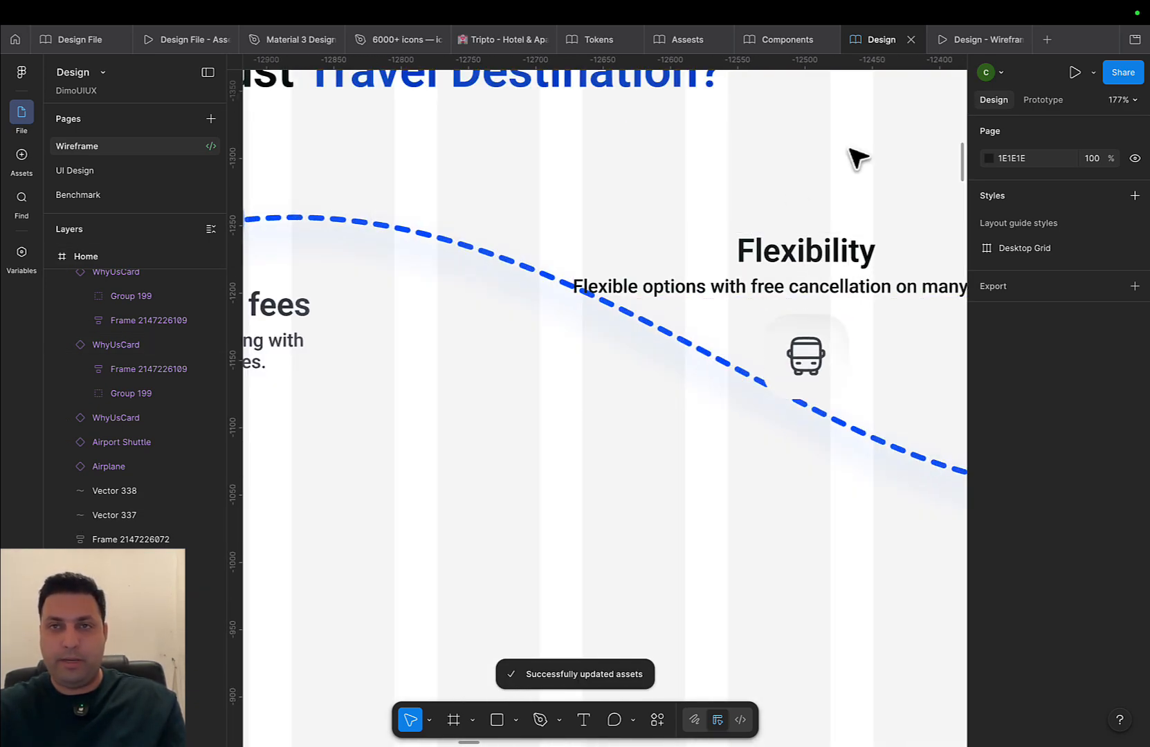
# In the Components file, narrow the top variant's subtitle to a fixed width of 194 so it wraps onto two lines
pyautogui.click(778, 40)
pyautogui.doubleClick(646, 377)
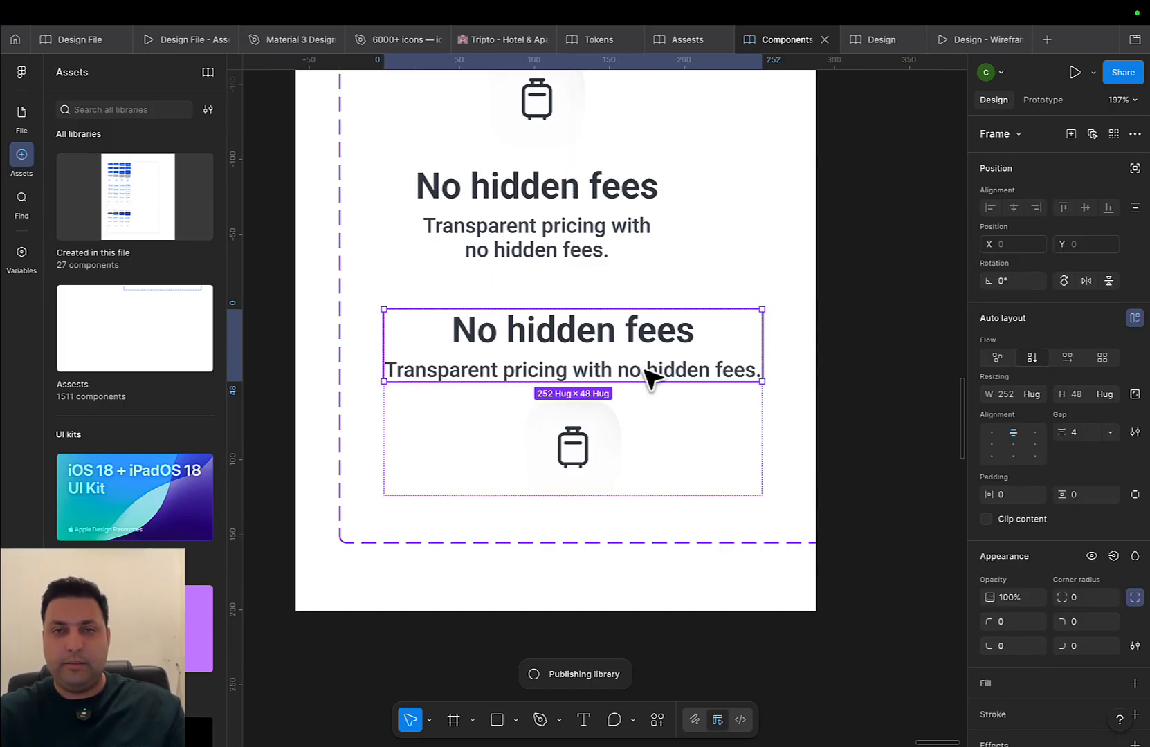
pyautogui.doubleClick(647, 374)
pyautogui.moveTo(747, 368); pyautogui.dragTo(718, 370)
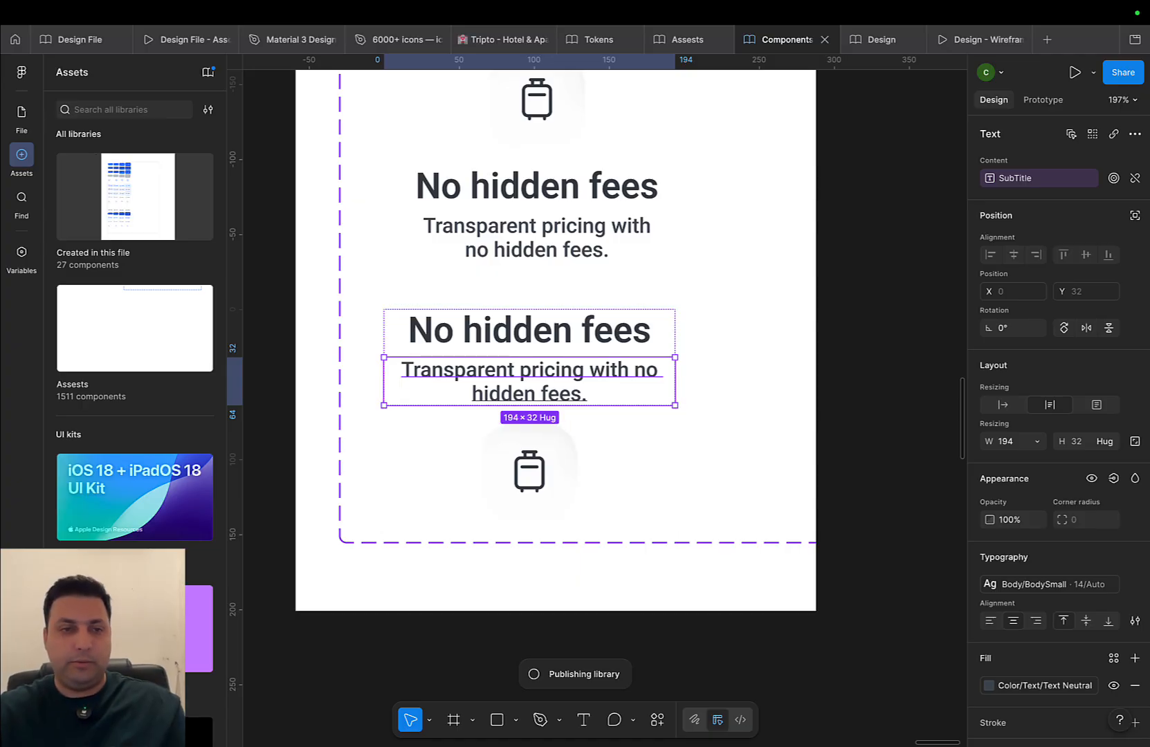
# Publish the narrowed-subtitle change of WhyUsCard to the library and return to the Design file
pyautogui.click(208, 72)
pyautogui.click(850, 196)
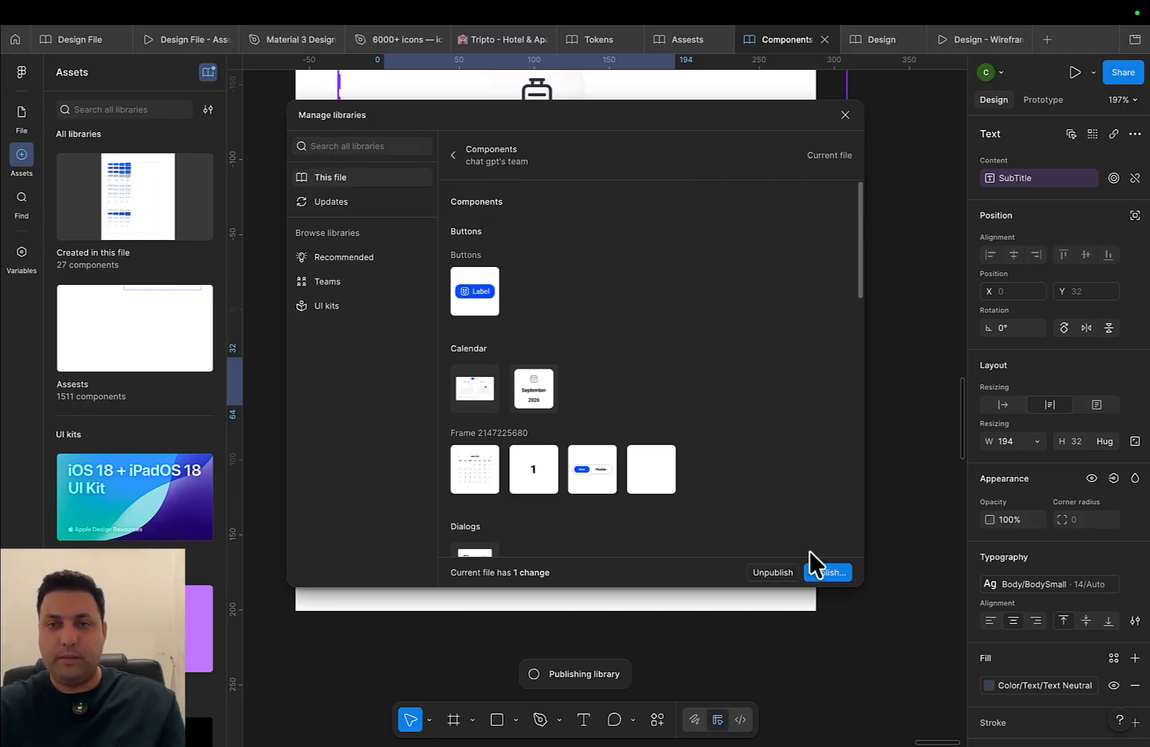
pyautogui.click(818, 571)
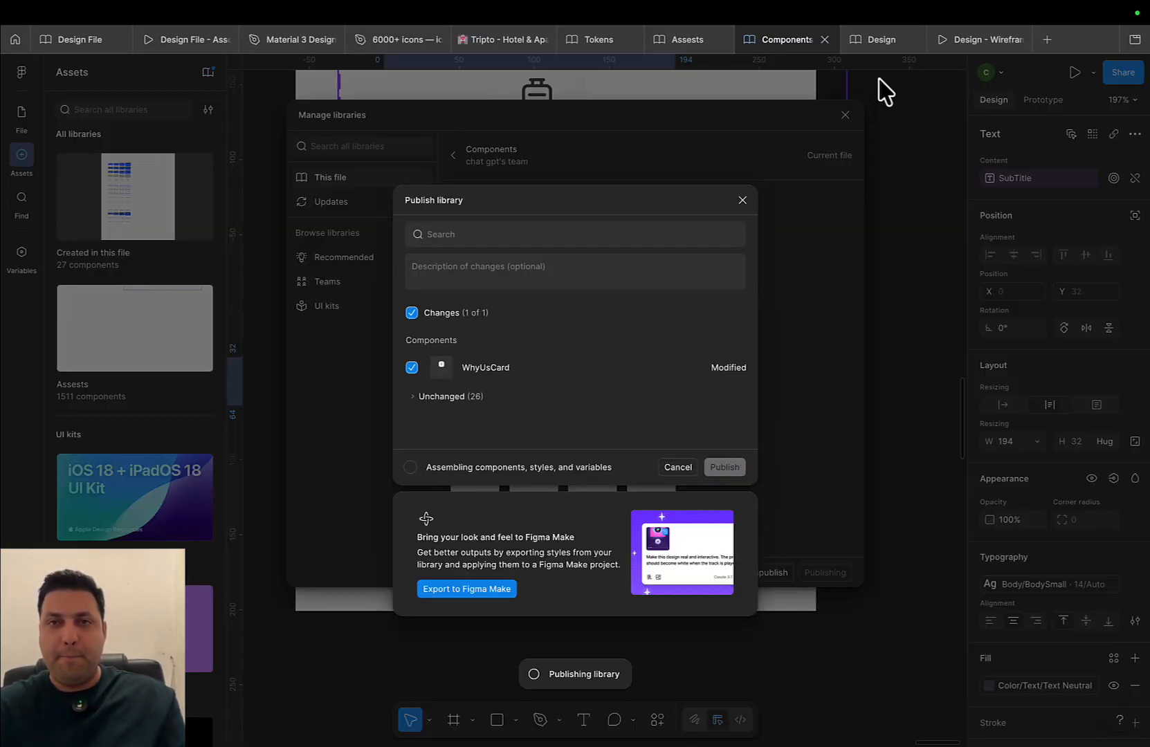
pyautogui.click(873, 39)
# Update all WhyUsCard instances with the published change that narrows the top variant's subtitle
pyautogui.scroll(-3, 573, 517)
pyautogui.moveTo(573, 517); pyautogui.dragTo(808, 469)
pyautogui.scroll(5, 578, 315)
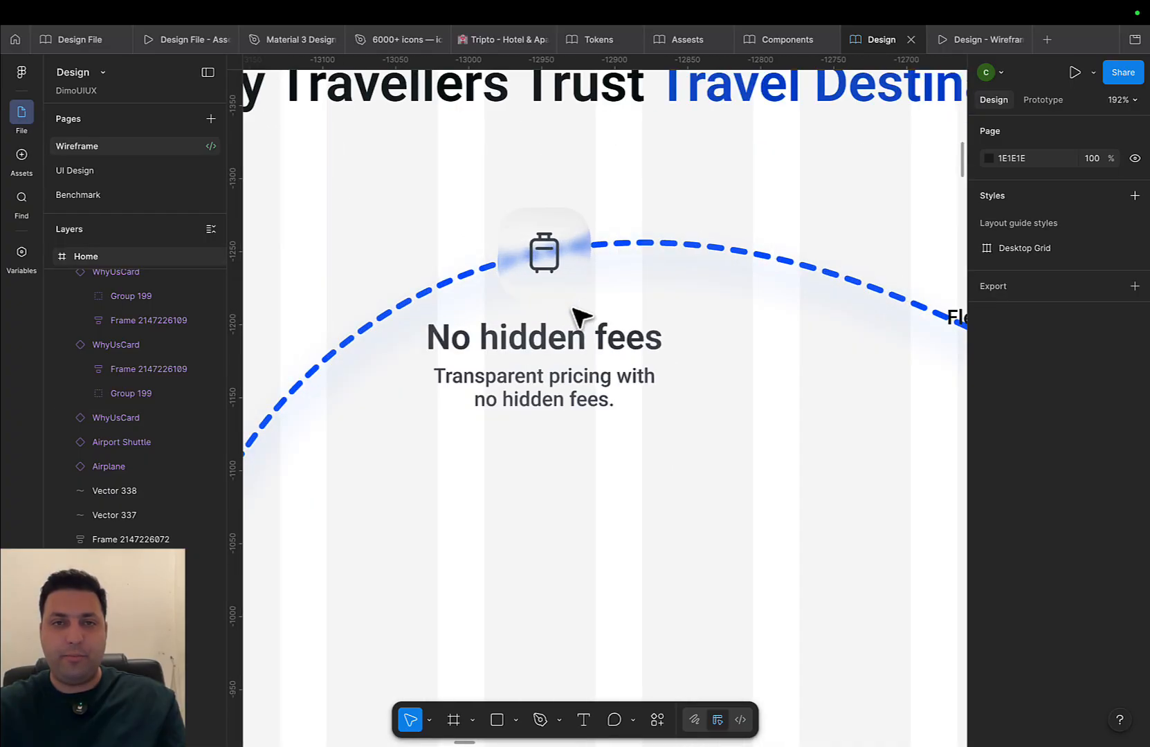
pyautogui.click(519, 350)
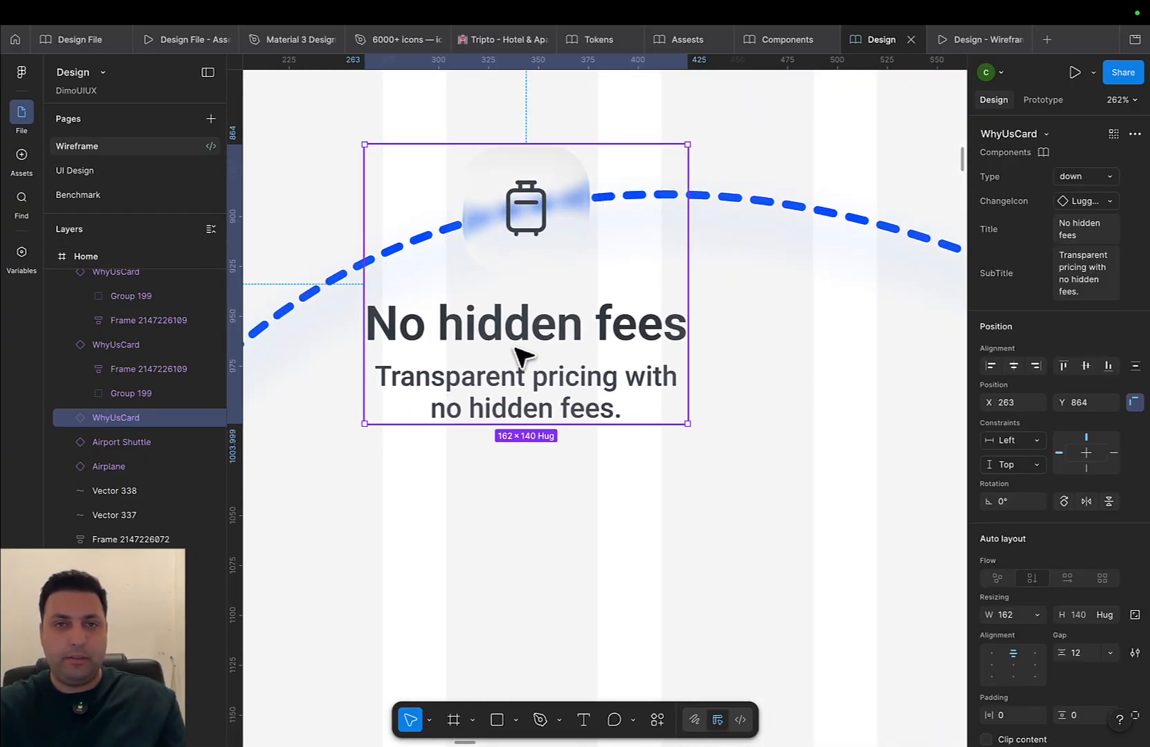
pyautogui.scroll(-3, 681, 423)
pyautogui.moveTo(681, 424); pyautogui.dragTo(792, 406)
pyautogui.moveTo(697, 347); pyautogui.dragTo(687, 345)
pyautogui.hscroll(10, 702, 370)
pyautogui.click(716, 443)
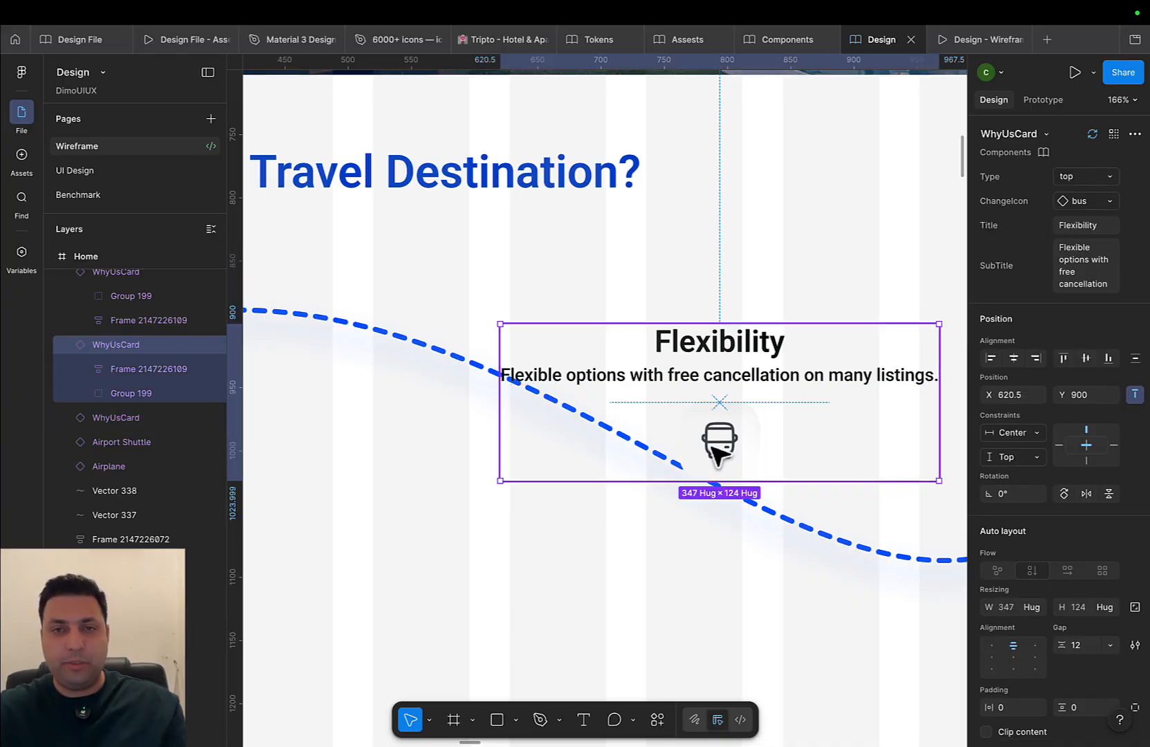
pyautogui.hotkey('alt', '3')
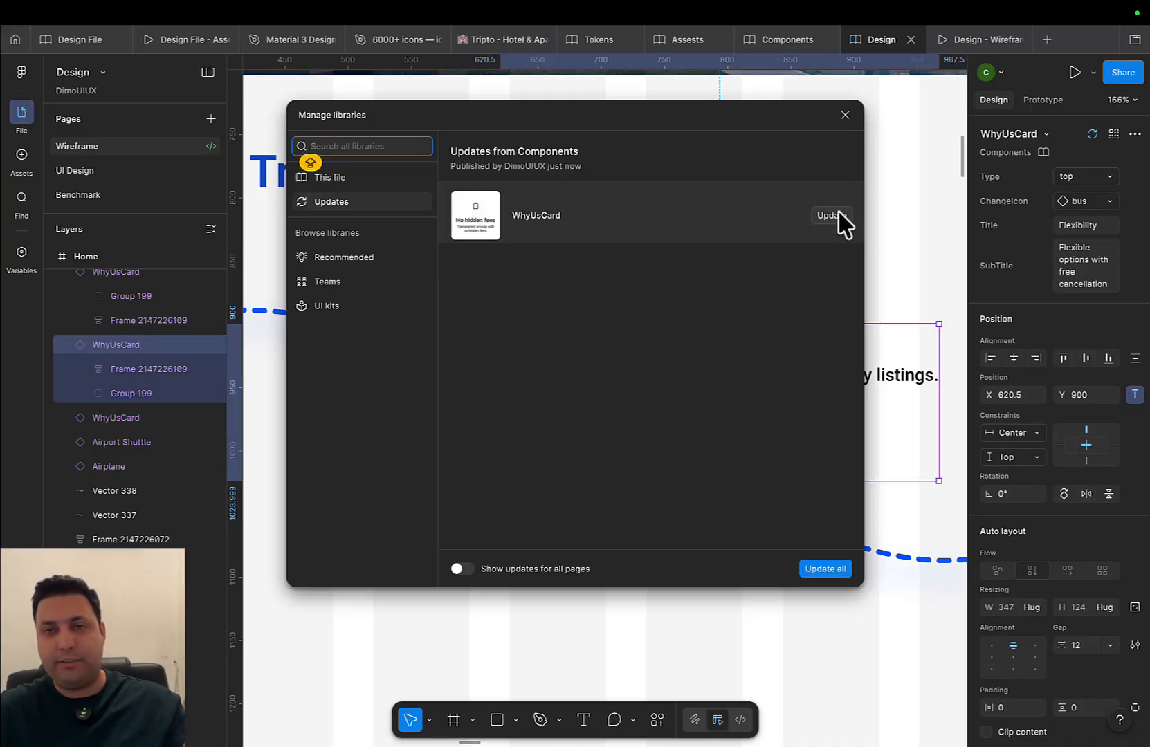
pyautogui.click(830, 568)
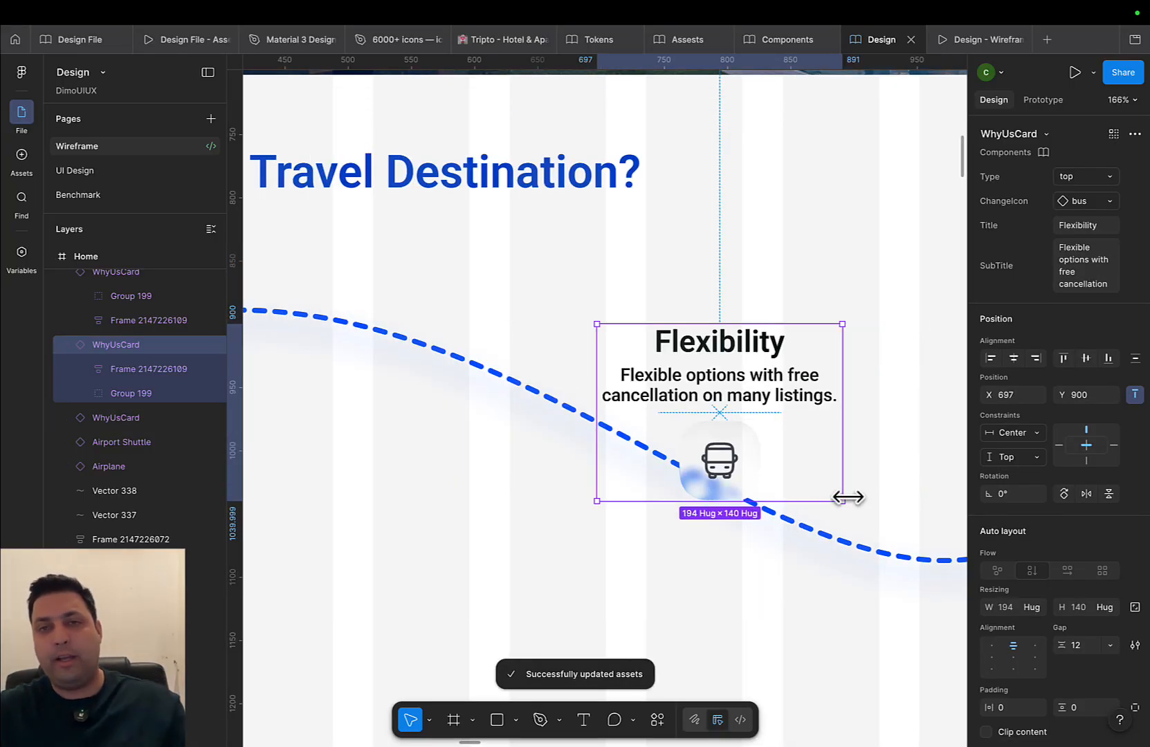
# Place the No hidden fees card as top variant near the route's start and the Flexibility card as down variant at X 599, Y 938
pyautogui.scroll(-5, 845, 496)
pyautogui.moveTo(726, 443); pyautogui.dragTo(639, 427)
pyautogui.scroll(4, 601, 413)
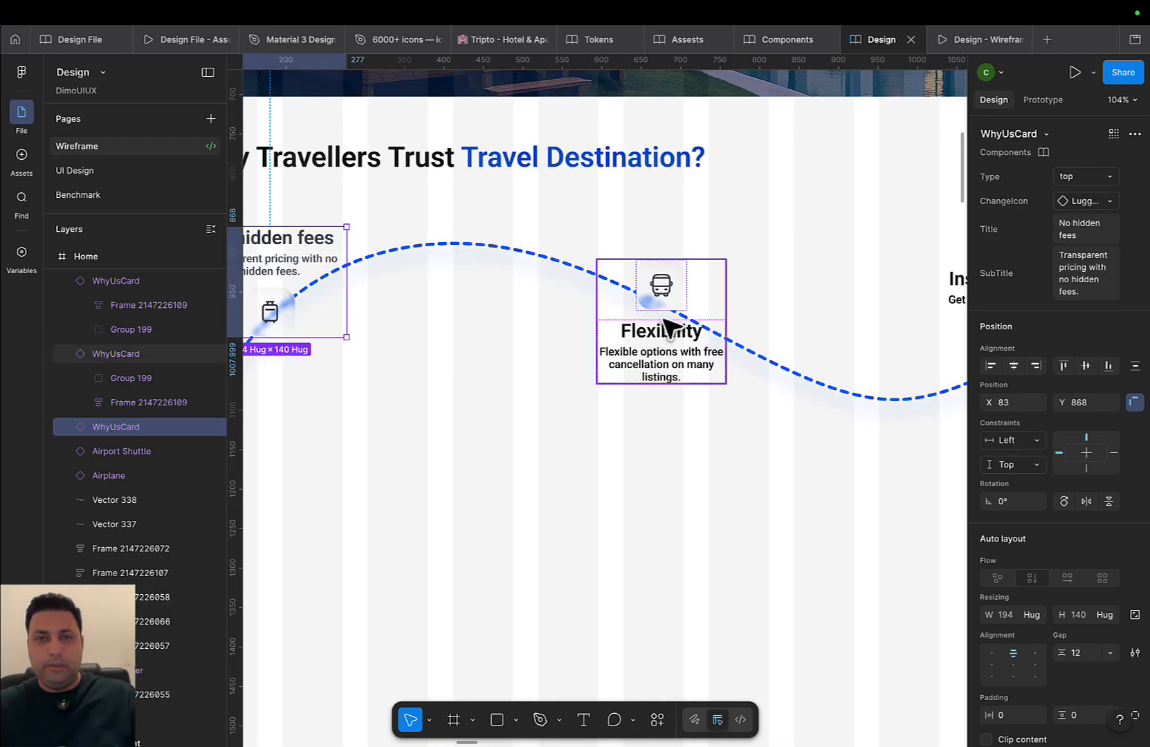
pyautogui.click(661, 349)
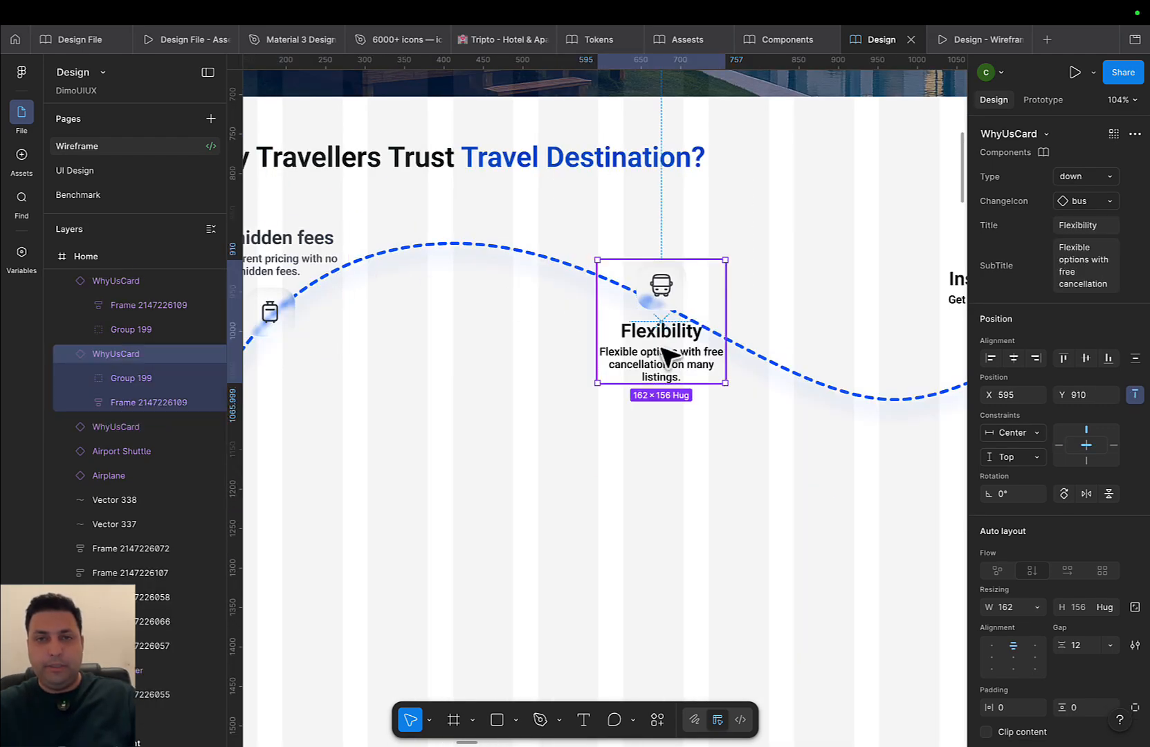
pyautogui.moveTo(667, 356)
pyautogui.mouseDown()
pyautogui.moveTo(662, 374)
pyautogui.moveTo(673, 374)
pyautogui.mouseUp()
pyautogui.hscroll(5, 672, 374)
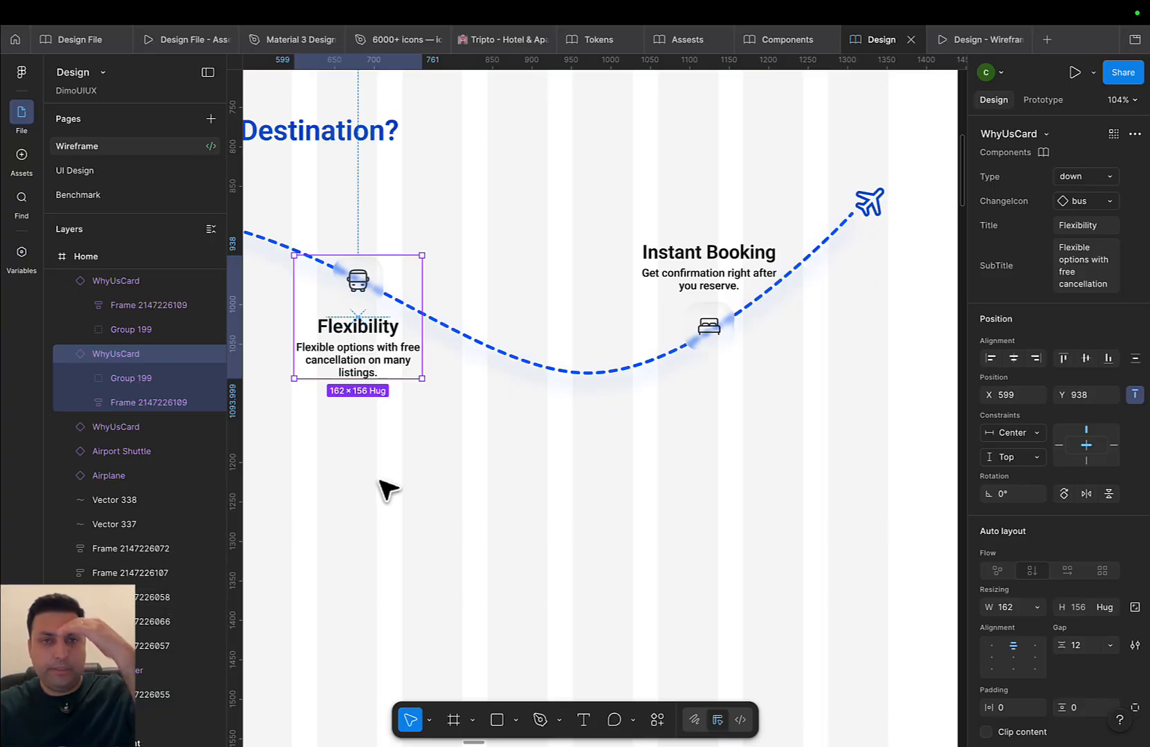
# Reposition the Instant Booking card on the dashed route at X 1013, Y 927
pyautogui.scroll(3, 685, 298)
pyautogui.moveTo(760, 276)
pyautogui.mouseDown()
pyautogui.moveTo(808, 232)
pyautogui.moveTo(745, 255)
pyautogui.moveTo(739, 280)
pyautogui.mouseUp()
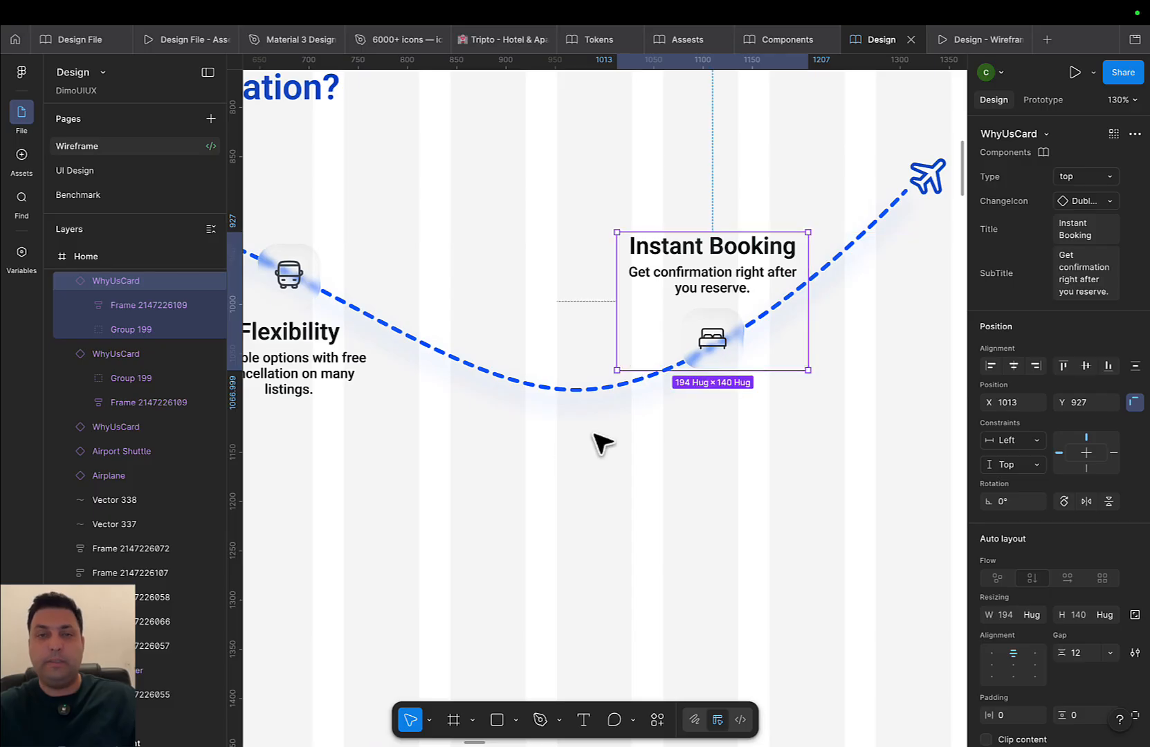
pyautogui.scroll(-8, 560, 540)
pyautogui.press('Escape')
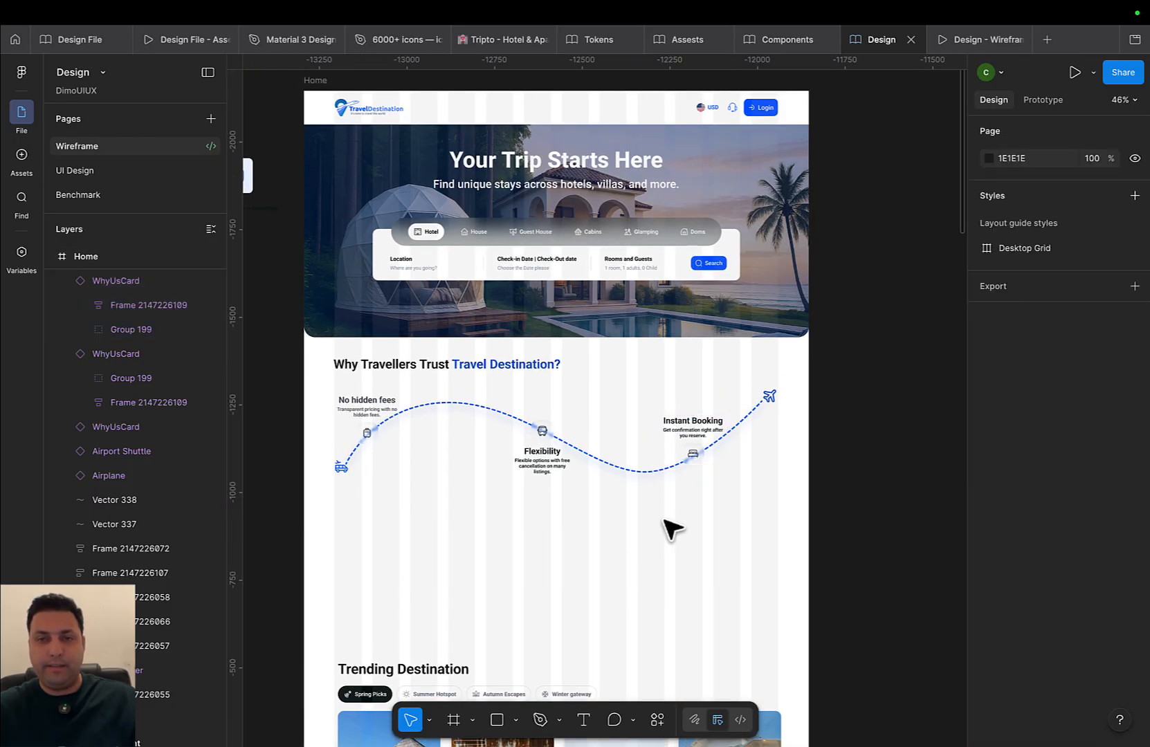
# Group the dashed route, its three cards and the bus and airplane icons, and shift the group to X 98, Y 865
pyautogui.moveTo(798, 368); pyautogui.dragTo(433, 511)
pyautogui.click(625, 530)
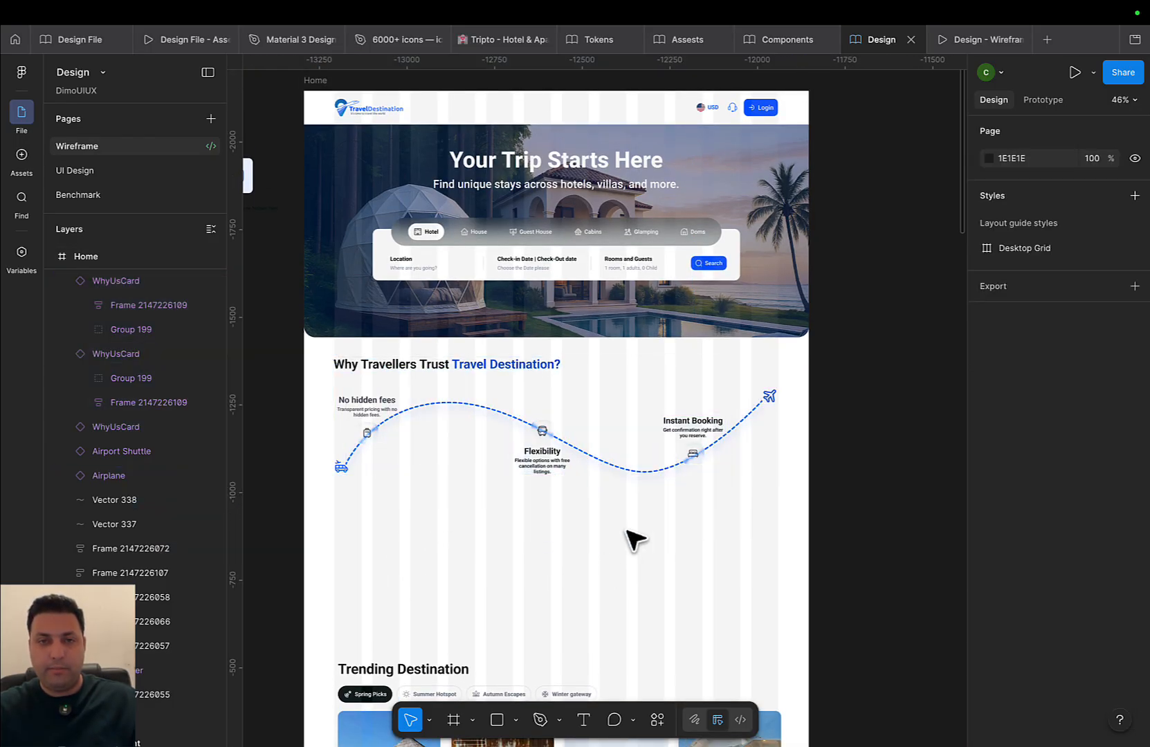
pyautogui.moveTo(783, 547); pyautogui.dragTo(320, 402)
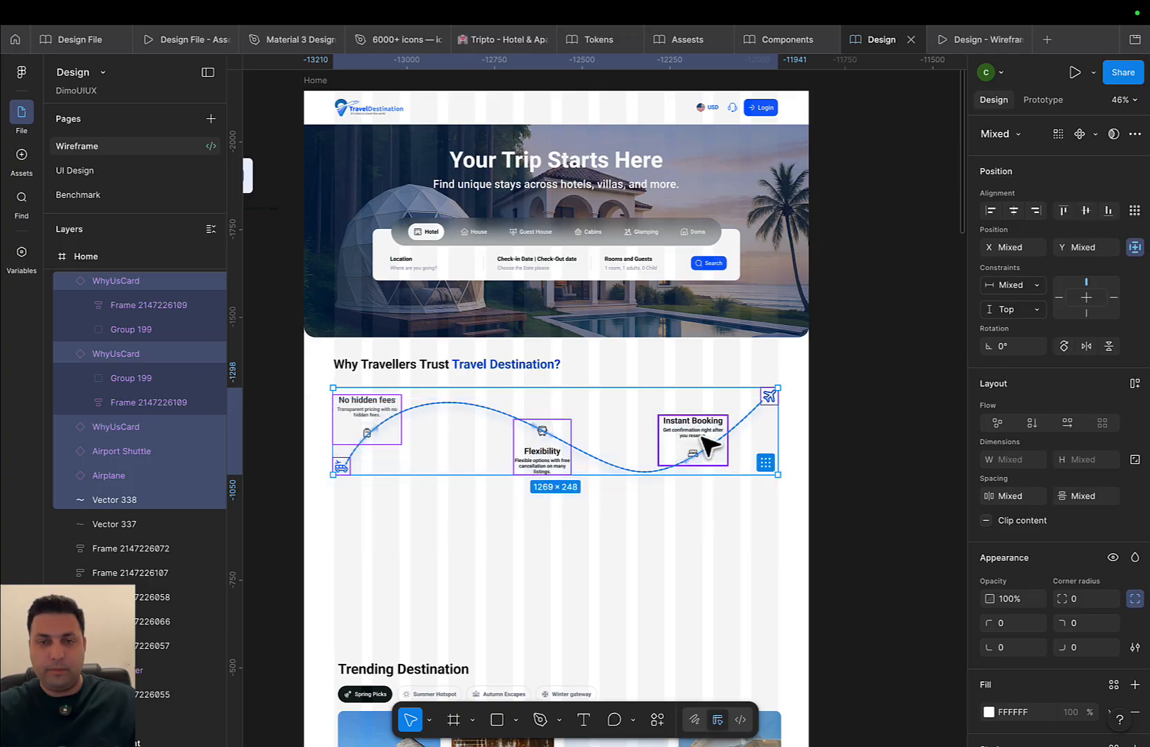
pyautogui.hotkey('ctrl', 'g')
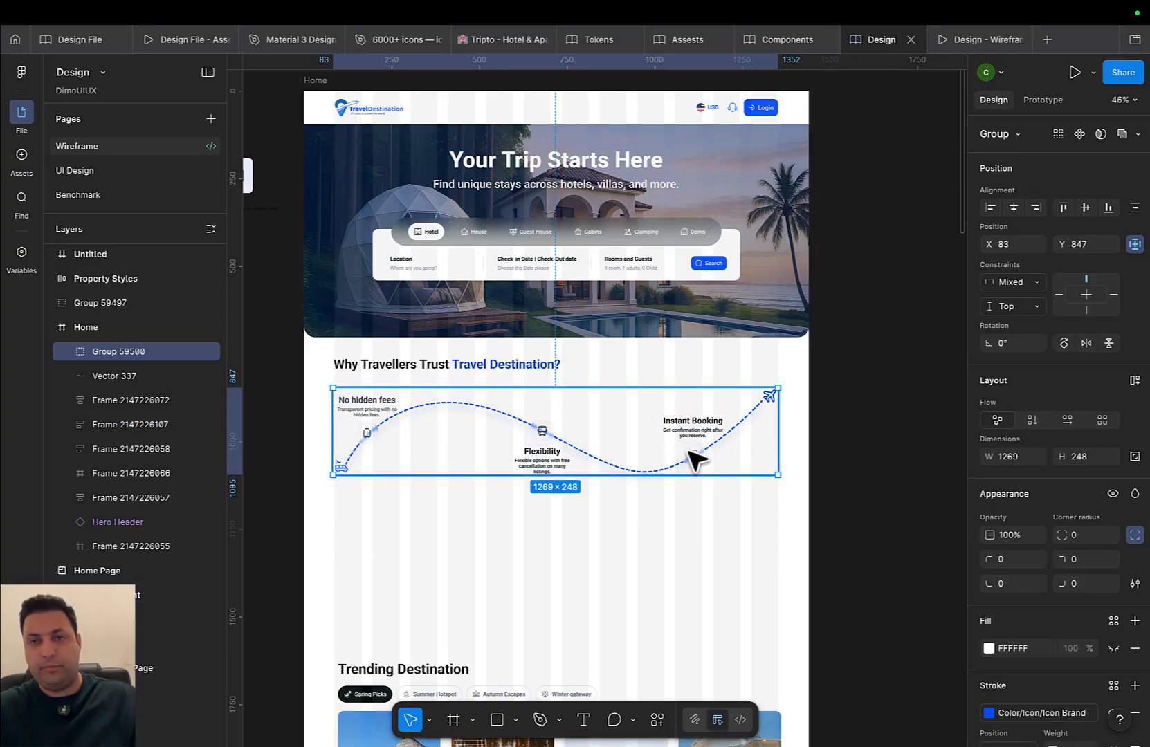
pyautogui.moveTo(697, 456)
pyautogui.mouseDown()
pyautogui.moveTo(693, 480)
pyautogui.moveTo(702, 463)
pyautogui.mouseUp()
pyautogui.press('capslock')
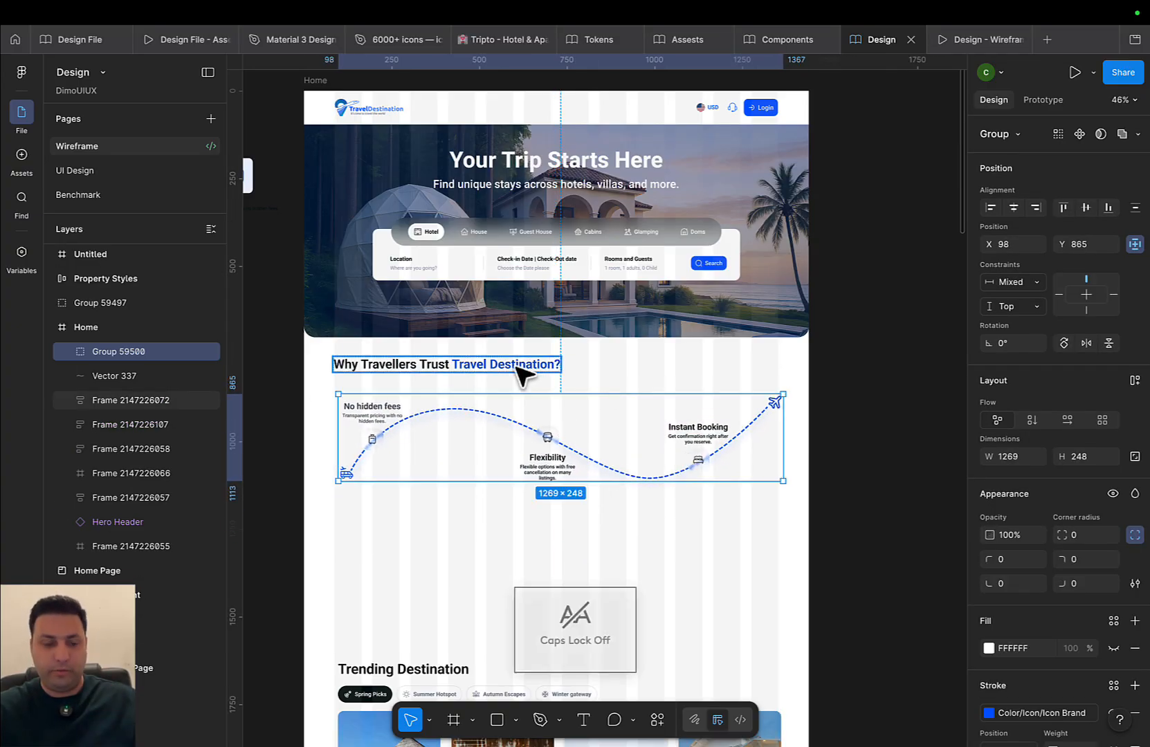
# Wrap the "Why Travellers Trust" heading and the route group in a vertical auto layout with a gap of 32
pyautogui.keyDown('shift'); pyautogui.click(518, 367); pyautogui.keyUp('shift')
pyautogui.hotkey('shift', 'a')
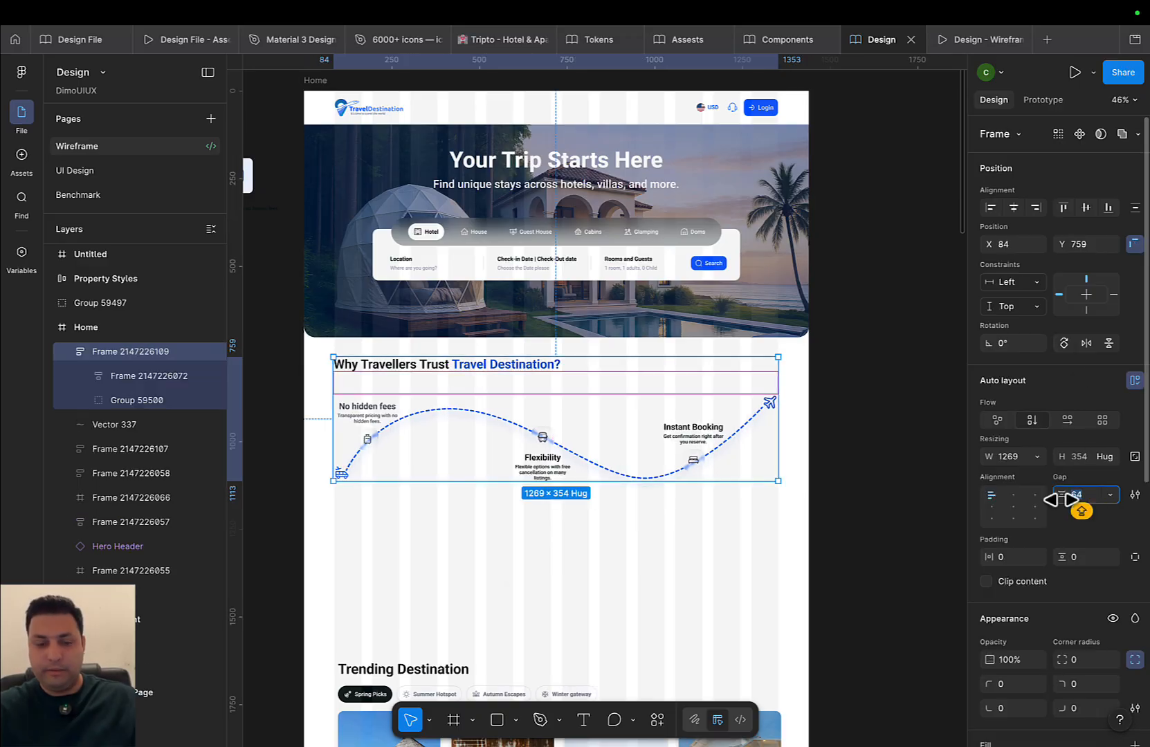
pyautogui.write('32')
pyautogui.press('Return')
# Compare the Trending Destination section's layout and set the gap between the Why Travellers heading and route to 24
pyautogui.scroll(-5, 654, 469)
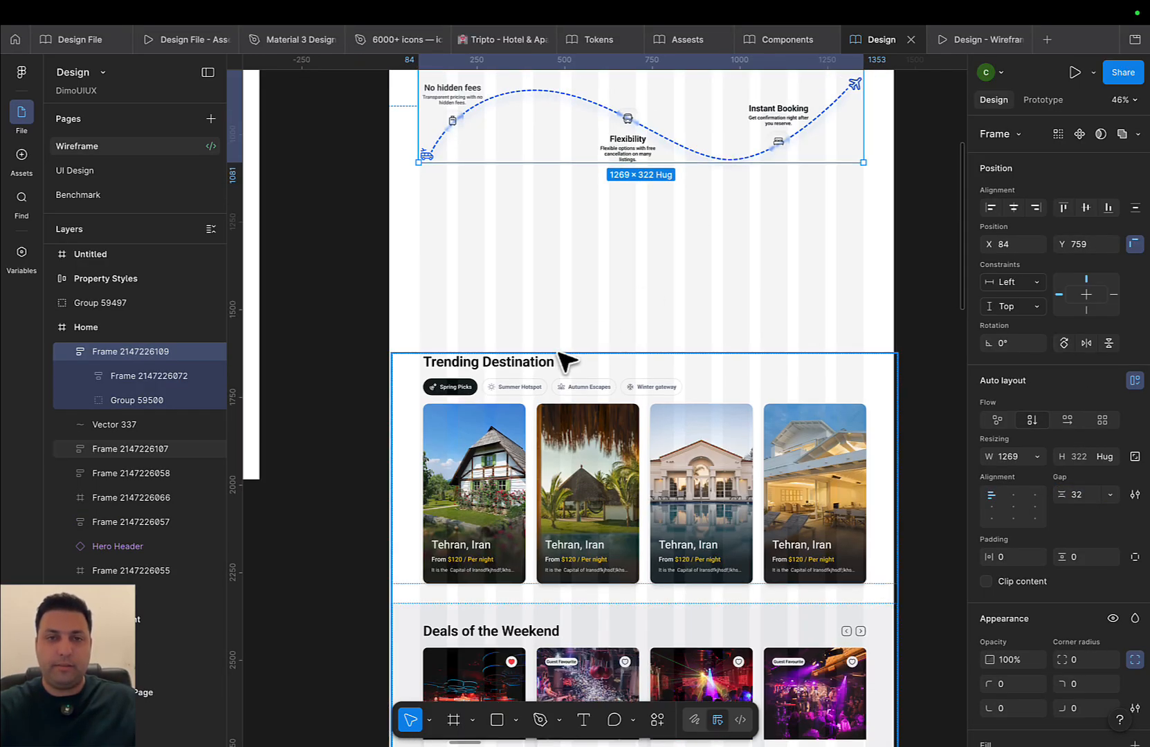
pyautogui.doubleClick(514, 397)
pyautogui.doubleClick(514, 389)
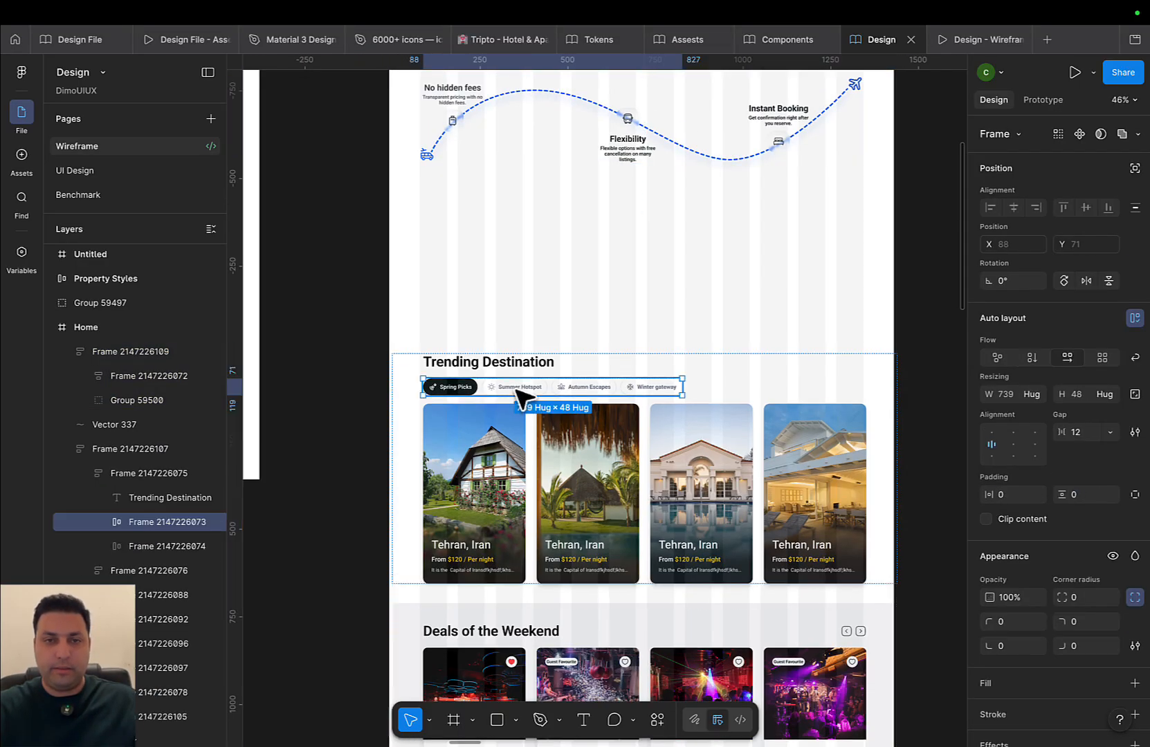
pyautogui.scroll(3, 615, 290)
pyautogui.click(615, 290)
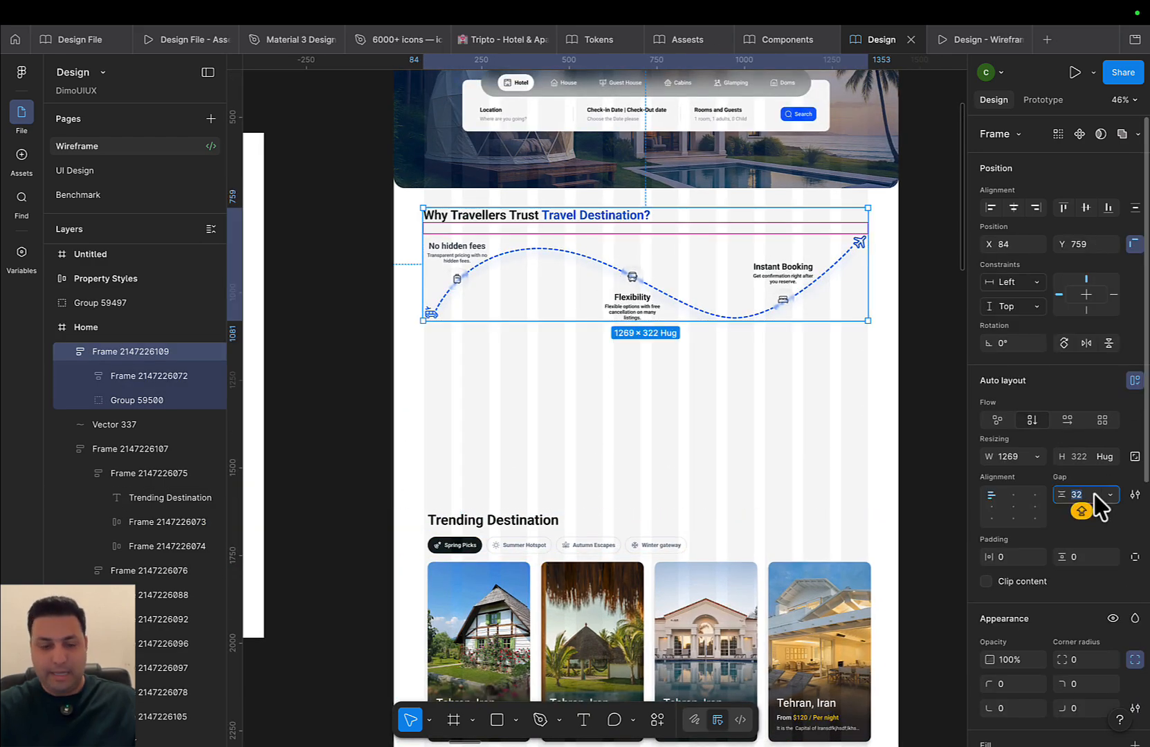
pyautogui.press('Return')
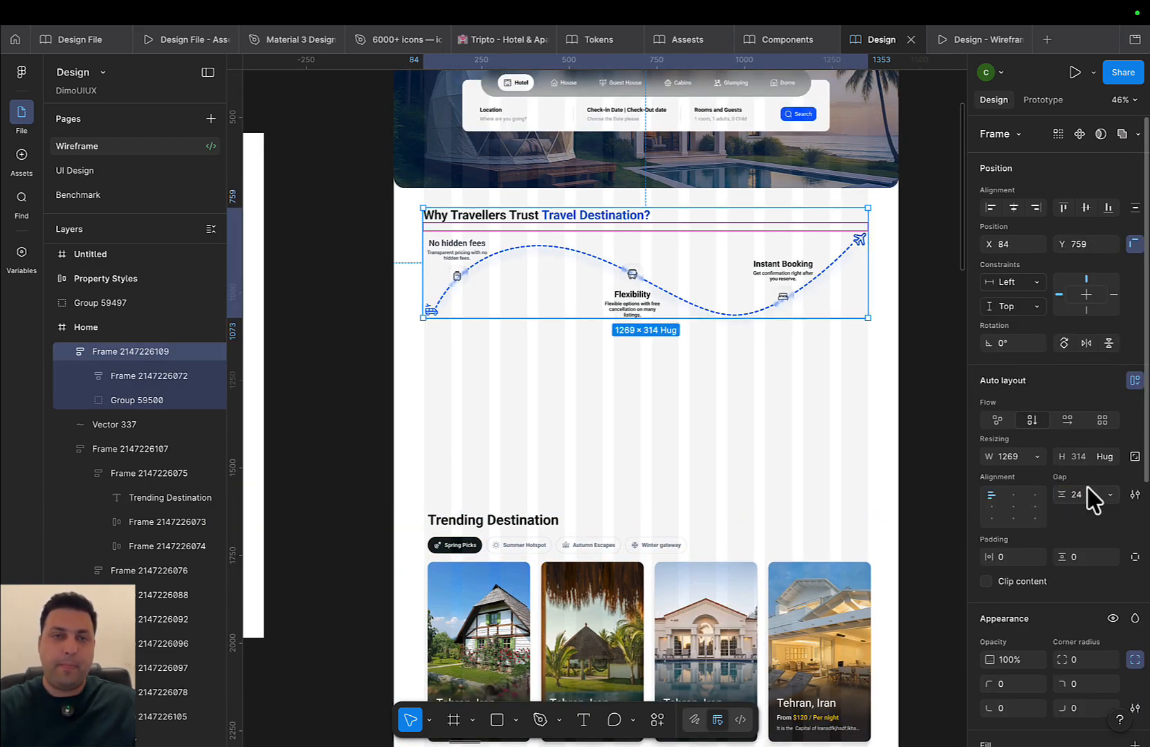
# Set the Why Travellers section's width to 1440 and horizontal padding to 88, and centre it horizontally in the Home frame
pyautogui.moveTo(616, 367); pyautogui.dragTo(539, 427)
pyautogui.click(664, 408)
pyautogui.click(700, 376)
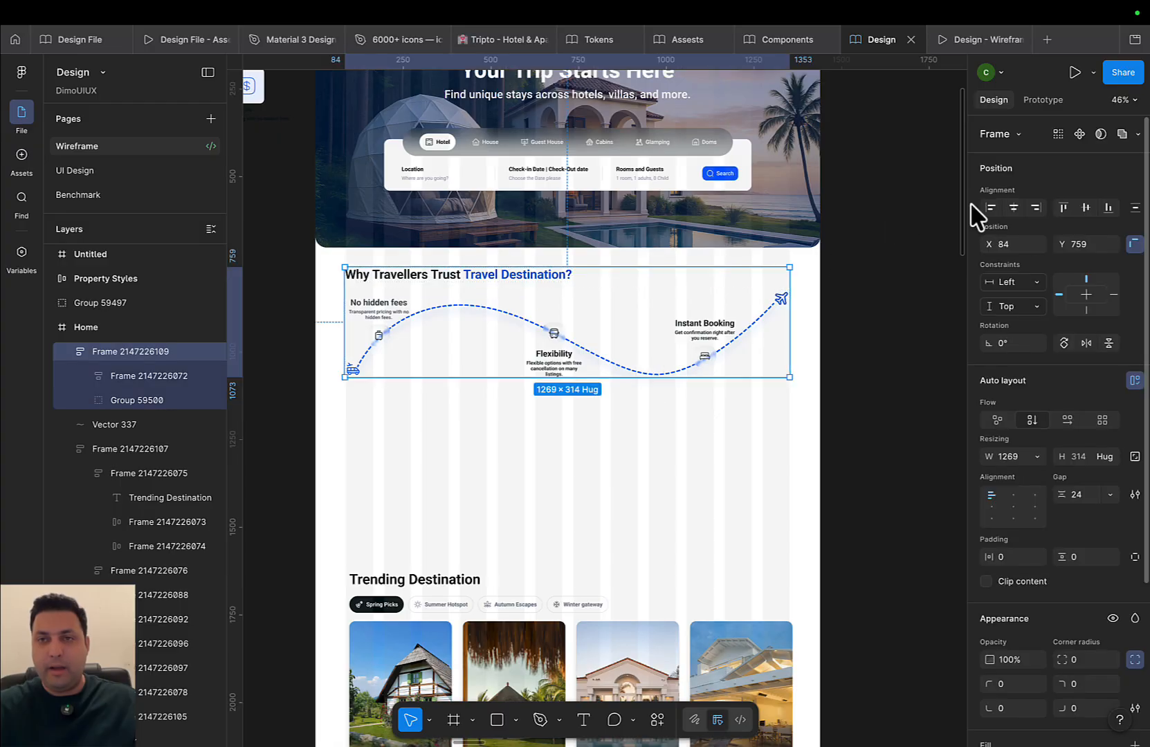
pyautogui.click(1013, 207)
pyautogui.hscroll(-2, 733, 450)
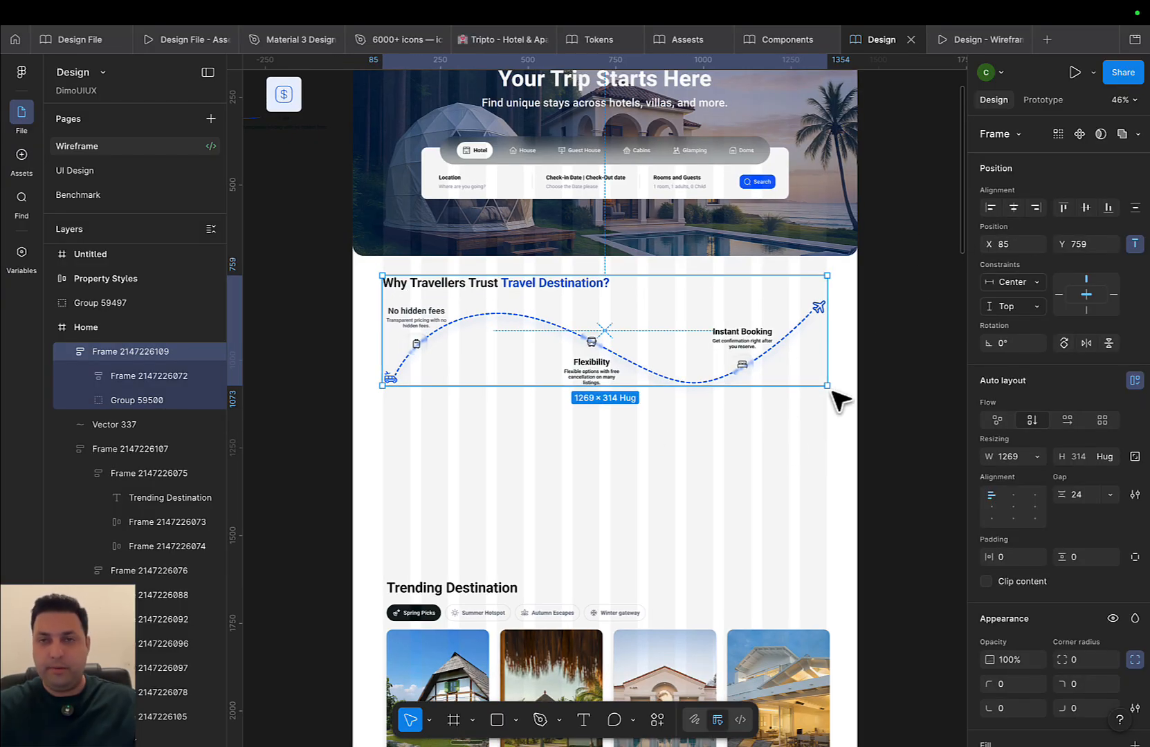
pyautogui.write('1440')
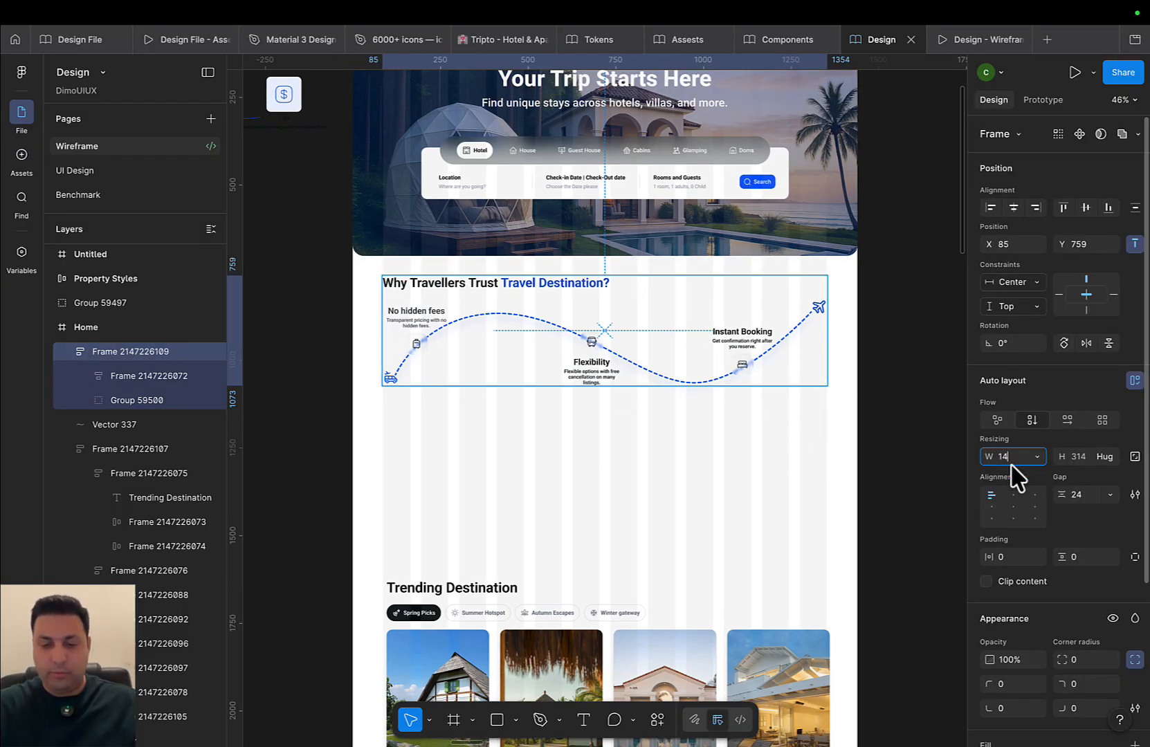
pyautogui.press('Return')
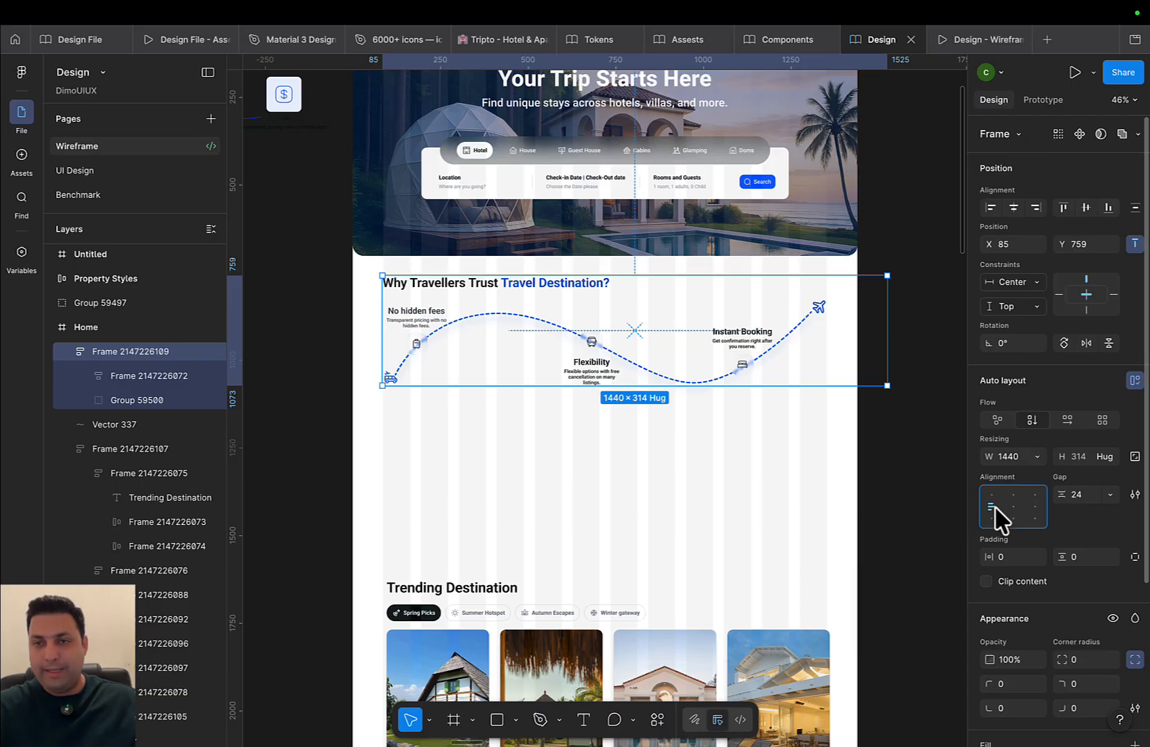
pyautogui.click(1015, 557)
pyautogui.write('88')
pyautogui.press('Return')
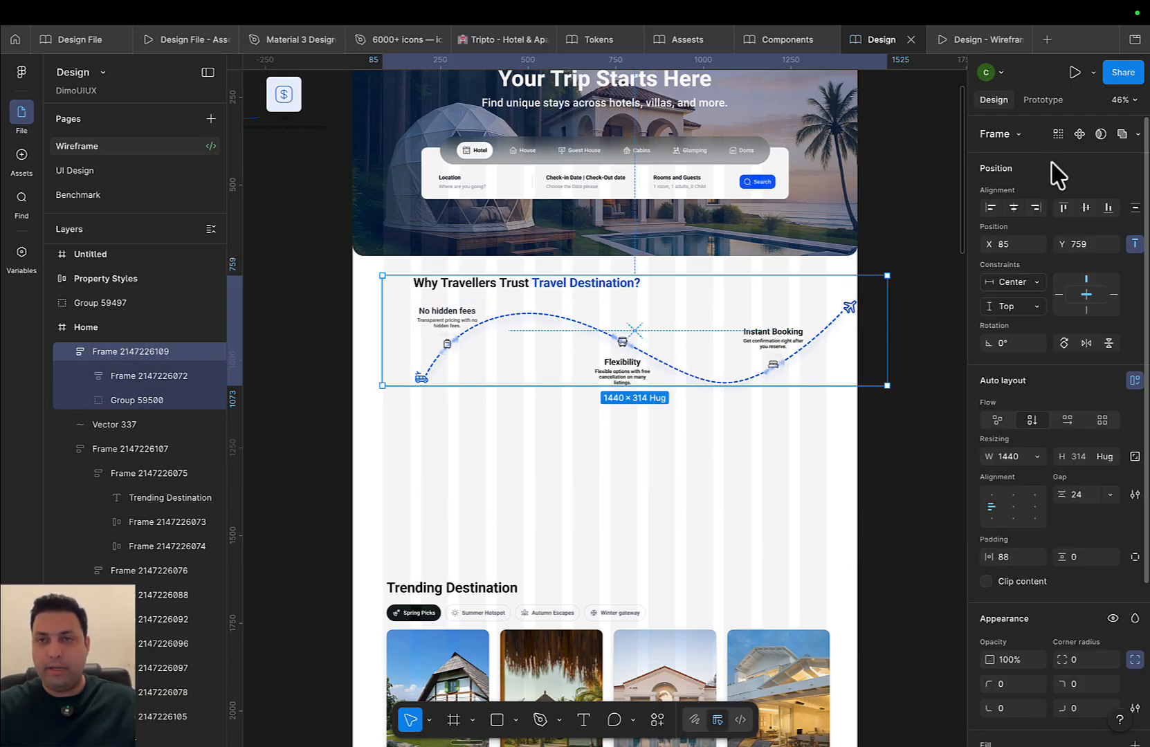
pyautogui.click(1013, 207)
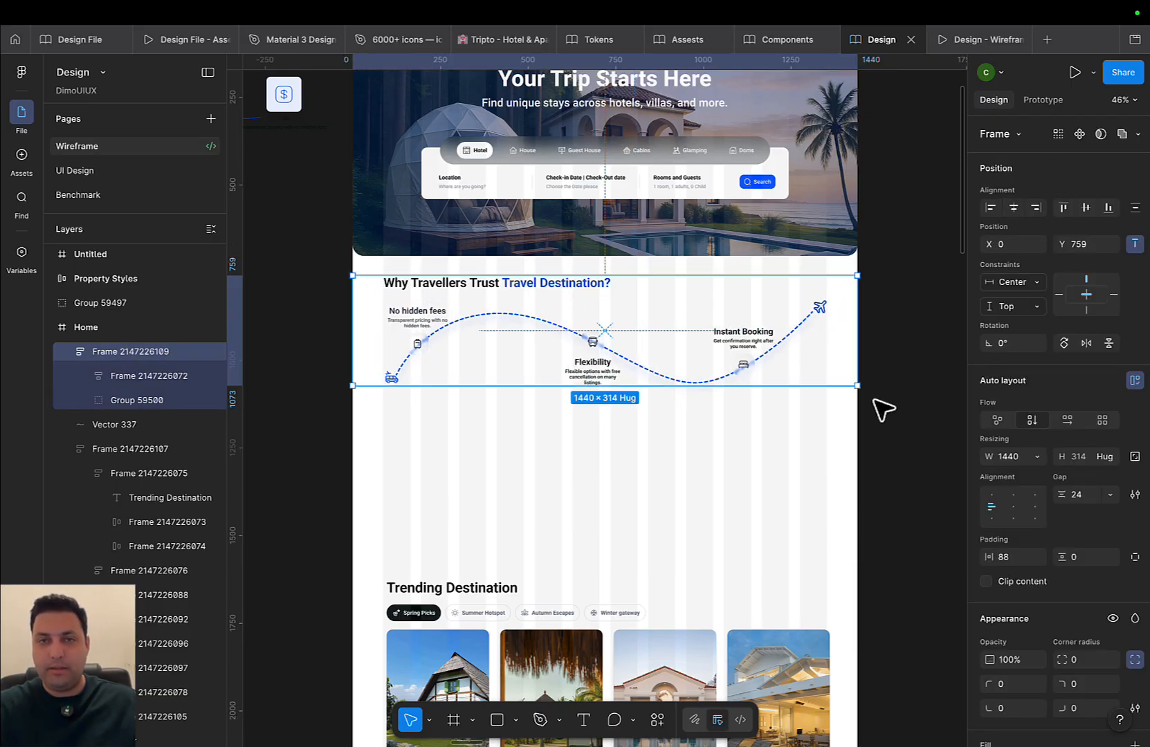
# Move the Why Travellers section into the main content stack and order it first, above Trending Destination
pyautogui.click(687, 563)
pyautogui.click(566, 635)
pyautogui.click(551, 401)
pyautogui.click(596, 356)
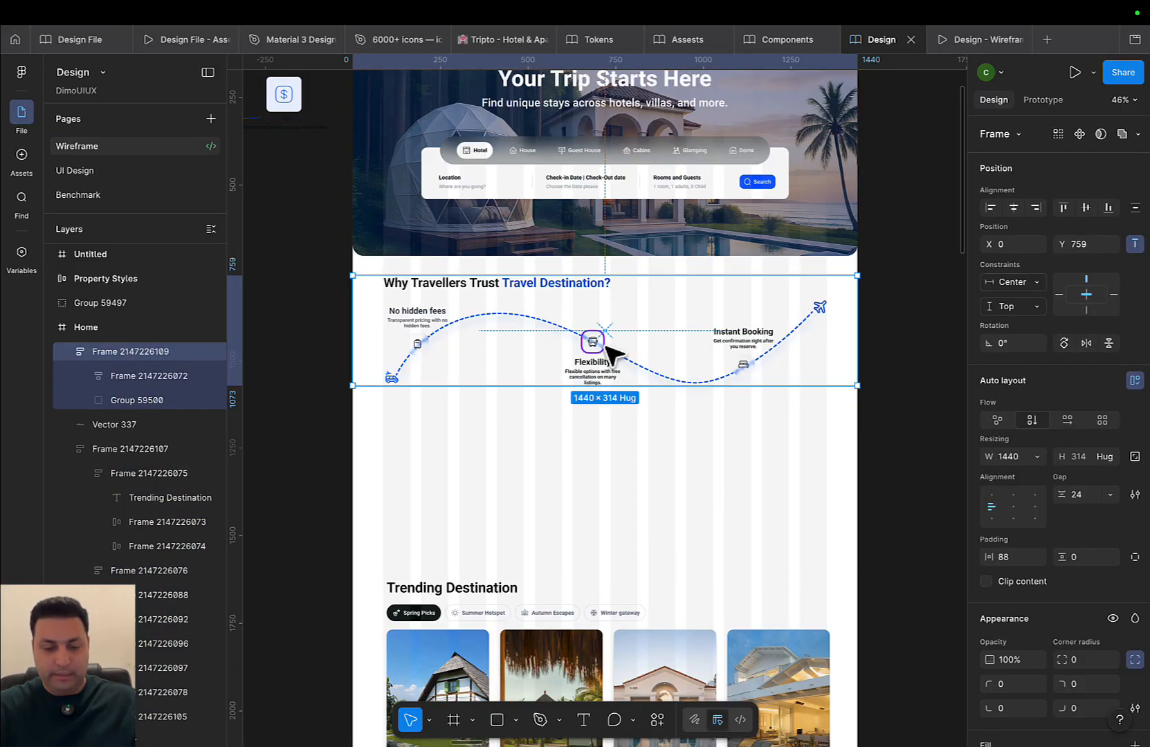
pyautogui.moveTo(612, 352); pyautogui.dragTo(574, 374)
pyautogui.scroll(-15, 525, 646)
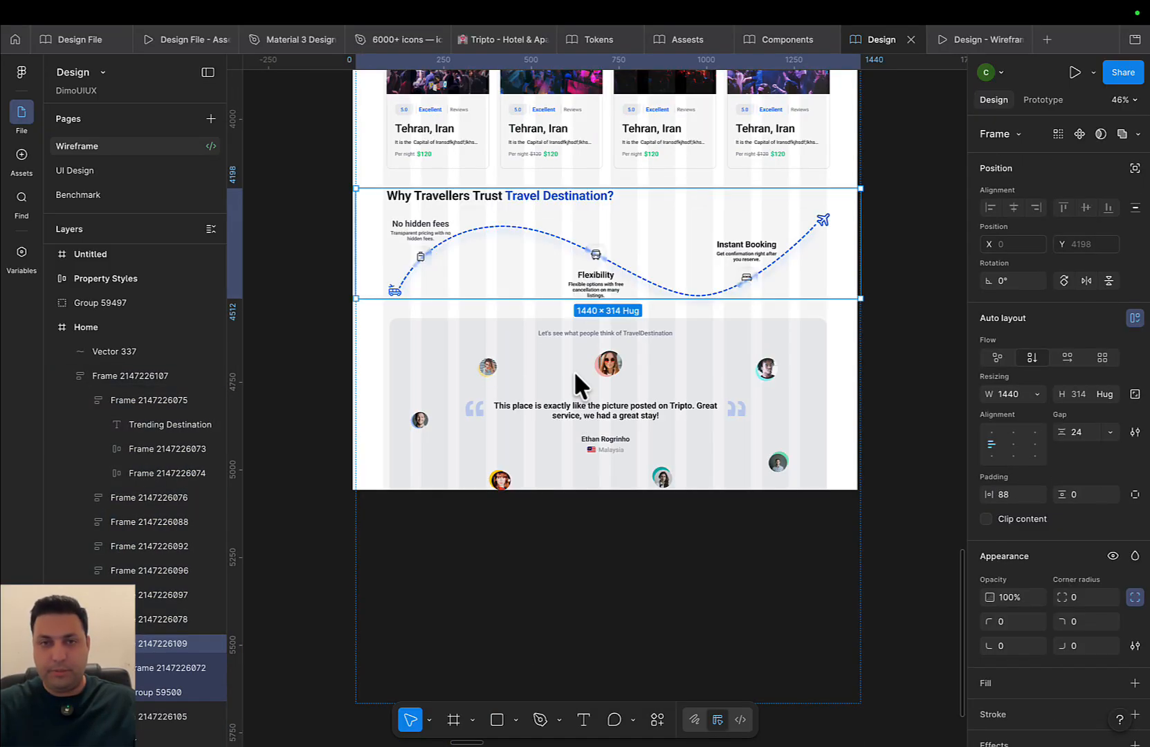
pyautogui.press('Up')
pyautogui.press('Up')
pyautogui.press('Up')
pyautogui.press('Up')
pyautogui.press('Up')
pyautogui.press('Up')
pyautogui.press('Up')
# Move the main content stack up beneath the hero image to Y 812 and centre it horizontally in the Home frame
pyautogui.scroll(-3, 581, 352)
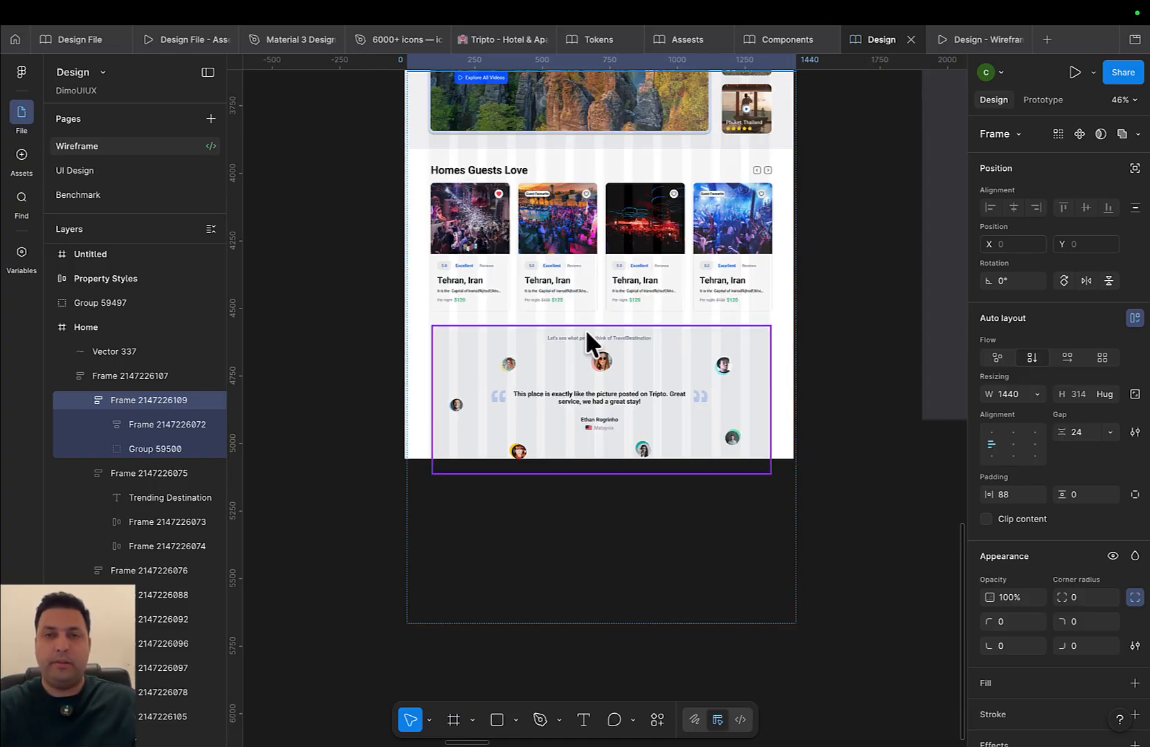
pyautogui.scroll(-3, 585, 330)
pyautogui.scroll(10, 569, 544)
pyautogui.click(732, 441)
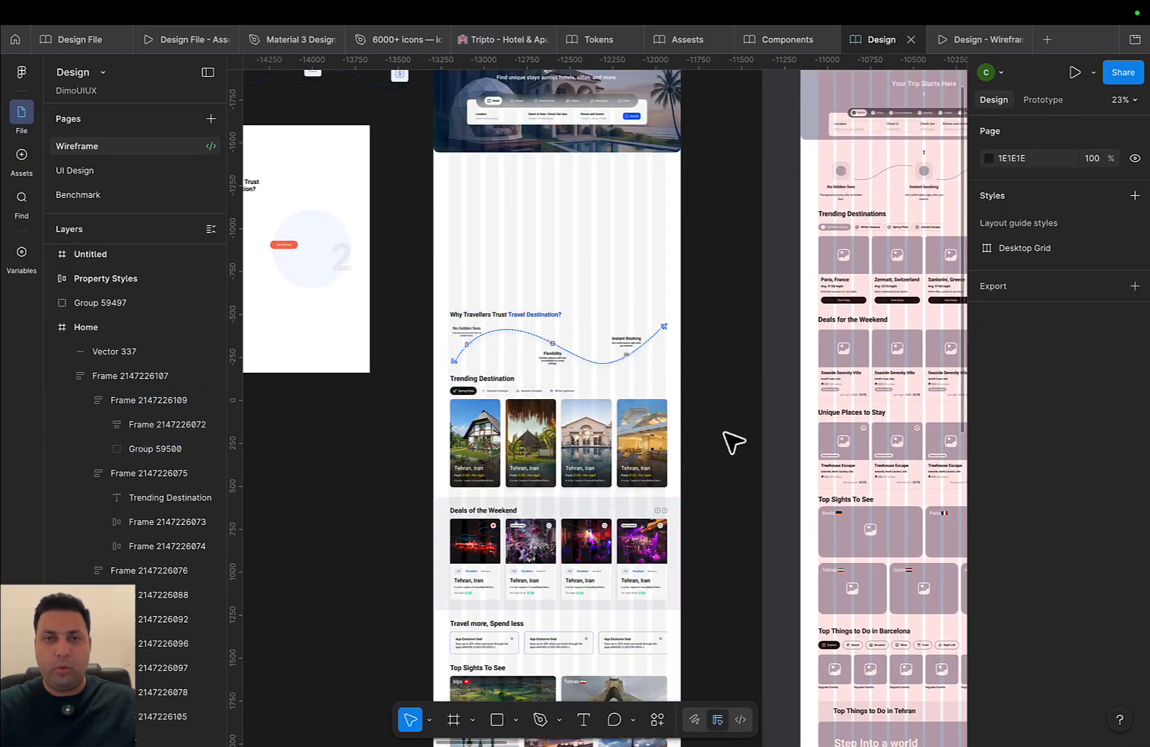
pyautogui.click(623, 436)
pyautogui.moveTo(609, 477); pyautogui.dragTo(608, 339)
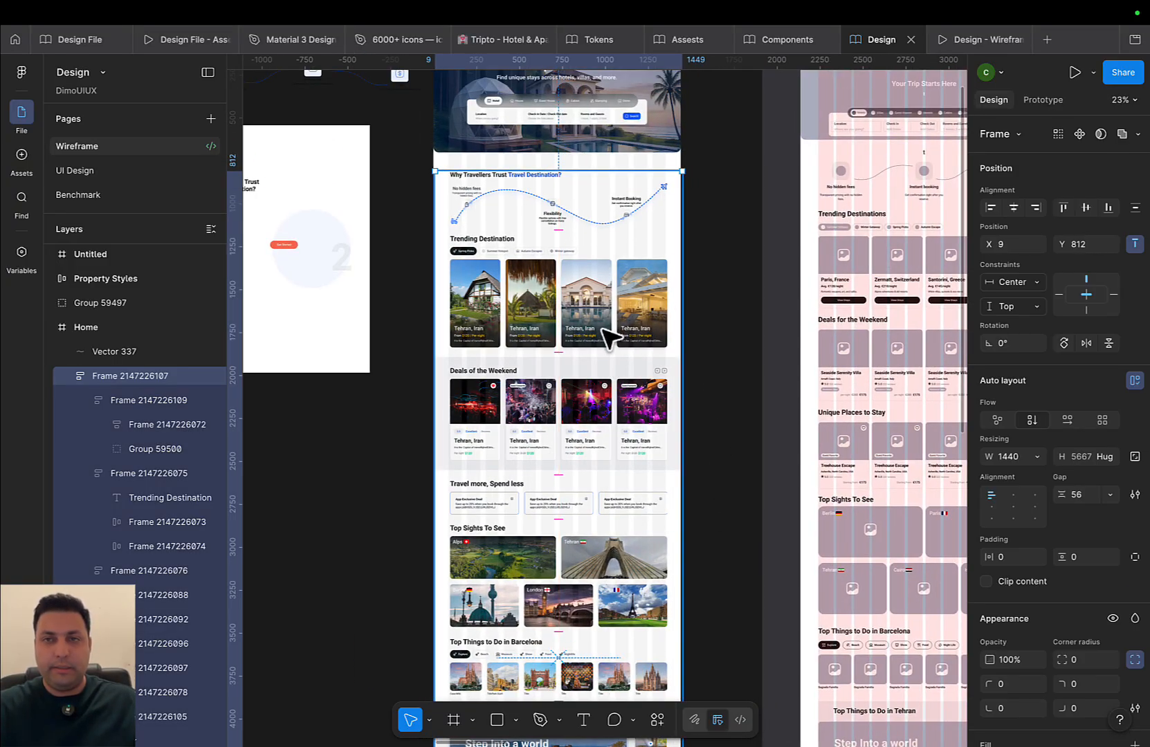
pyautogui.click(1014, 207)
# Nudge the main content stack to Y 759 while measuring its spacing below the hero image
pyautogui.scroll(3, 760, 300)
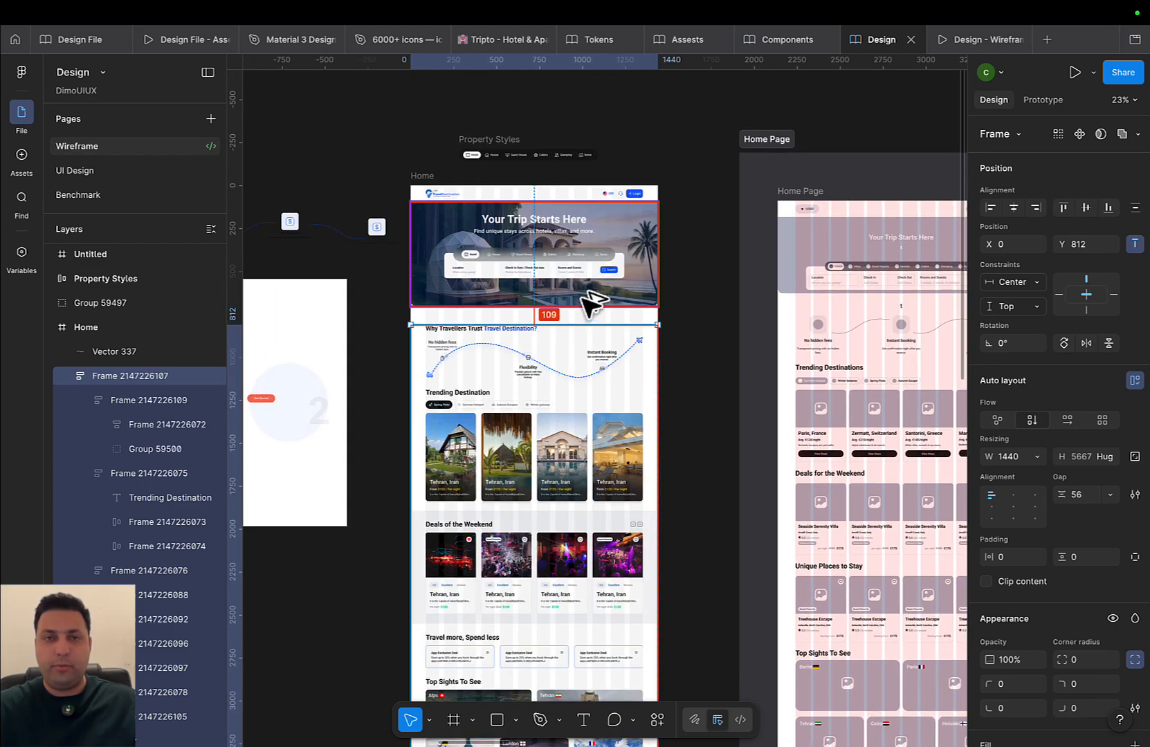
pyautogui.hotkey('shift', 'Up')
pyautogui.hotkey('shift', 'Up')
pyautogui.hotkey('shift', 'Up')
pyautogui.press('alt')
pyautogui.scroll(3, 588, 304)
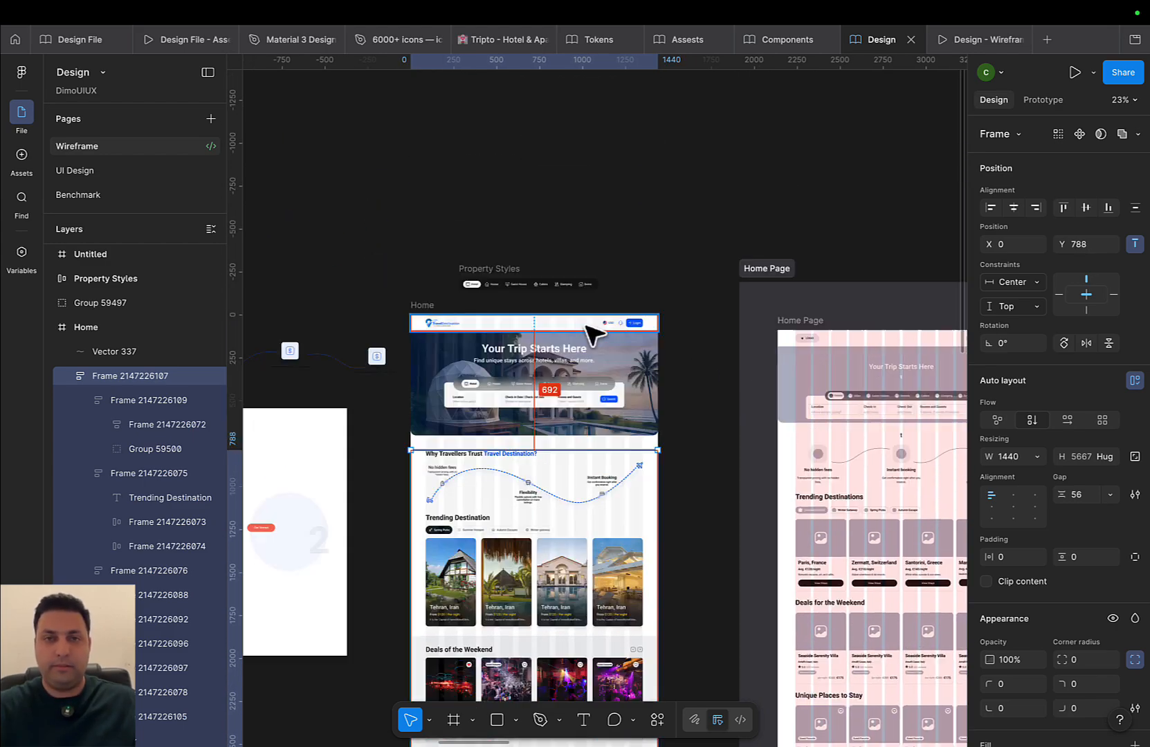
pyautogui.scroll(5, 588, 343)
pyautogui.scroll(5, 564, 470)
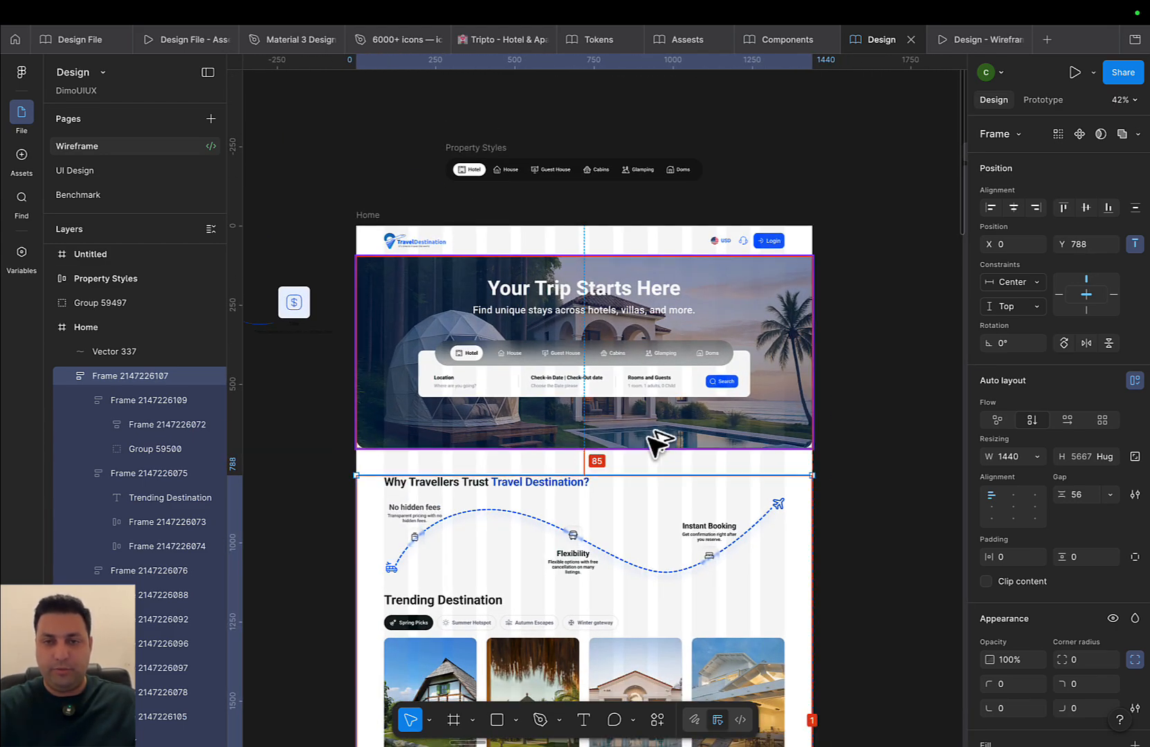
pyautogui.hotkey('shift', 'Up')
pyautogui.hotkey('shift', 'Up')
pyautogui.hotkey('shift', 'Up')
pyautogui.hotkey('shift', 'Up')
pyautogui.press('alt')
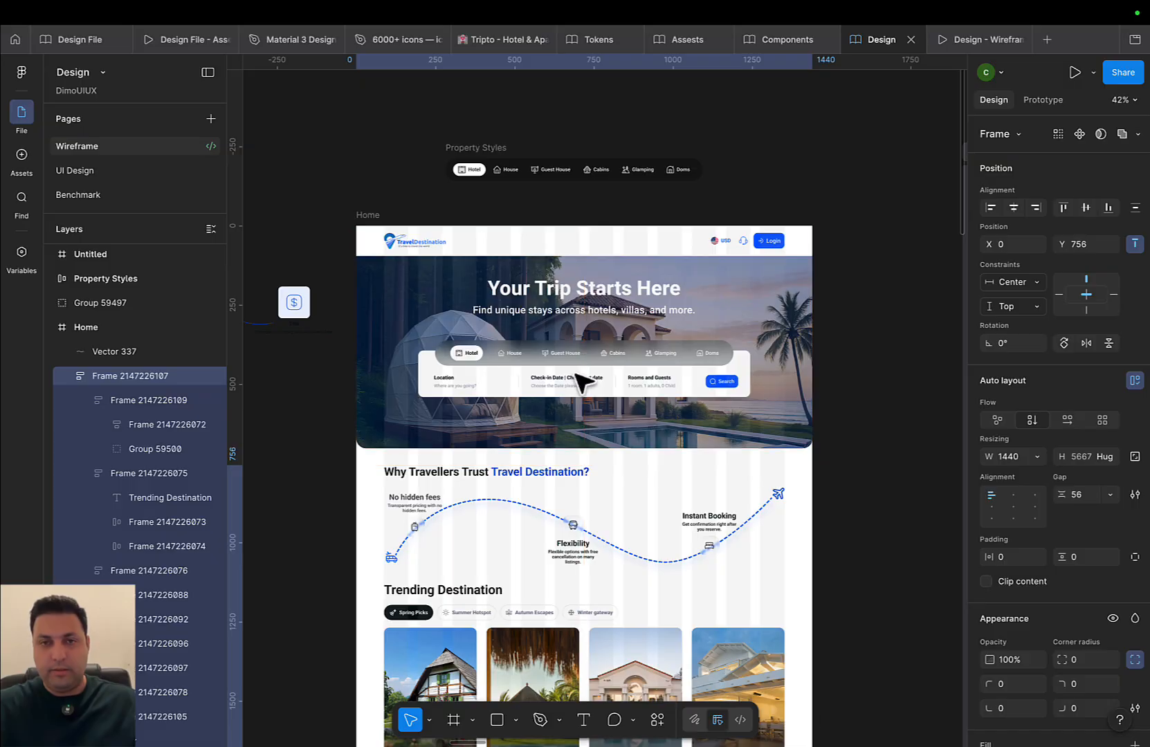
pyautogui.press('Down')
pyautogui.press('Down')
pyautogui.press('Down')
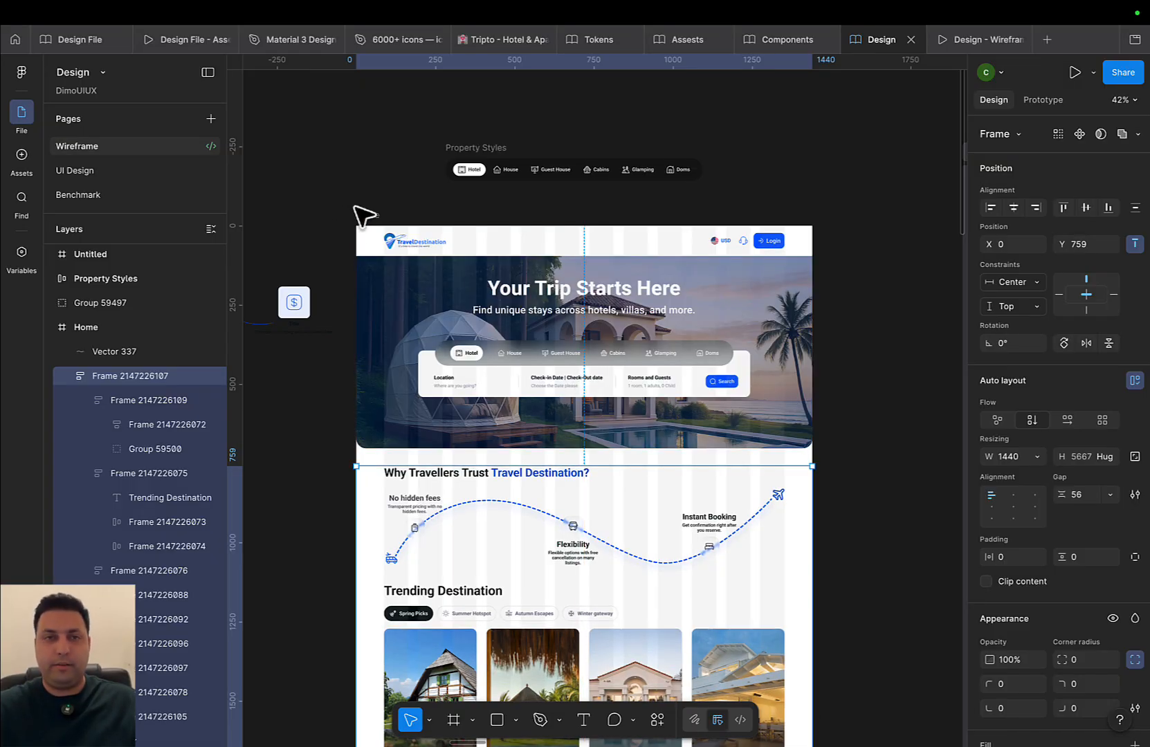
# Shorten the Home frame to a height of 6426 so it ends at the footer, and hide the layout guides
pyautogui.click(354, 206)
pyautogui.click(358, 213)
pyautogui.scroll(-3, 477, 226)
pyautogui.scroll(-10, 489, 288)
pyautogui.scroll(-2, 557, 394)
pyautogui.scroll(6, 566, 416)
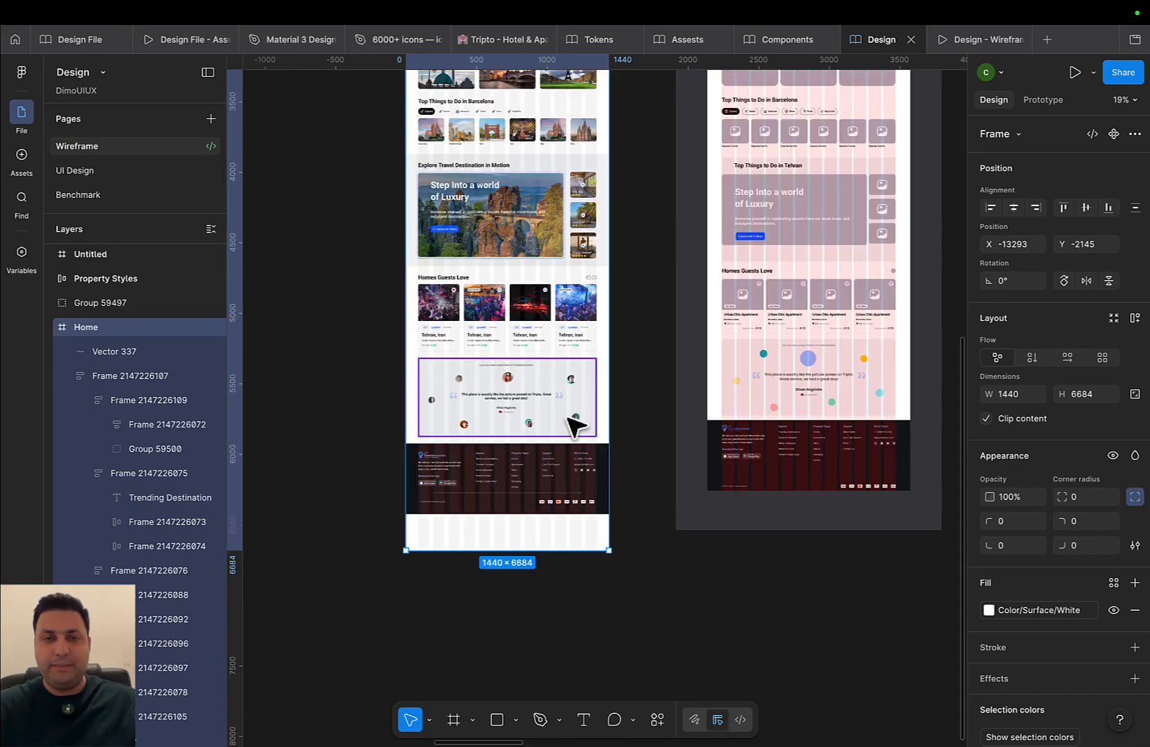
pyautogui.moveTo(564, 550); pyautogui.dragTo(579, 520)
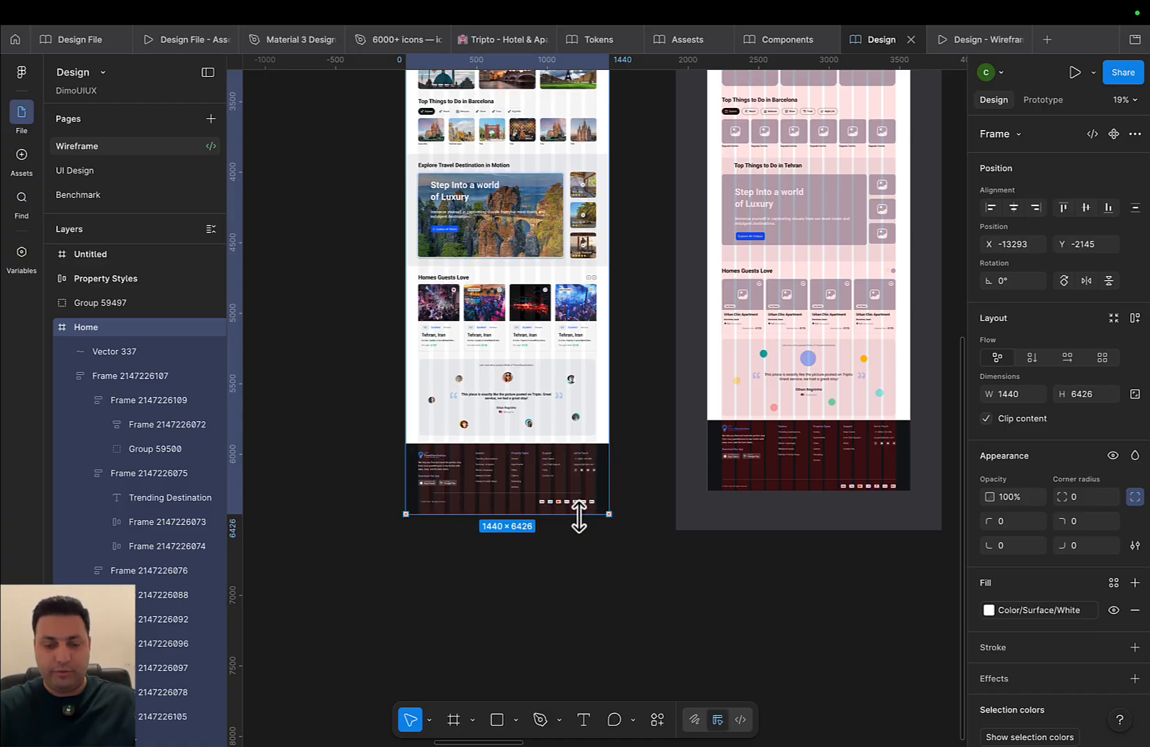
pyautogui.hotkey('shift', 'g')
# Review the Why Travellers section and its spacing to the hero image and Trending Destination in the prototype preview
pyautogui.click(980, 41)
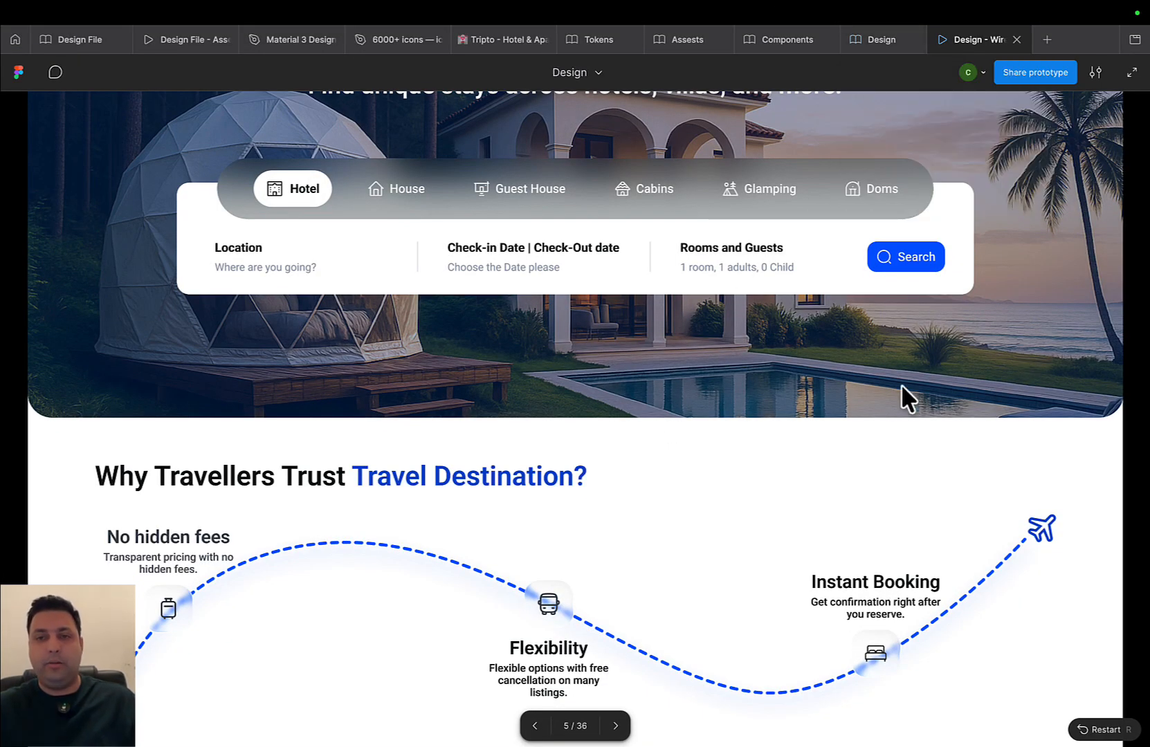
pyautogui.scroll(3, 901, 383)
pyautogui.scroll(-4, 903, 398)
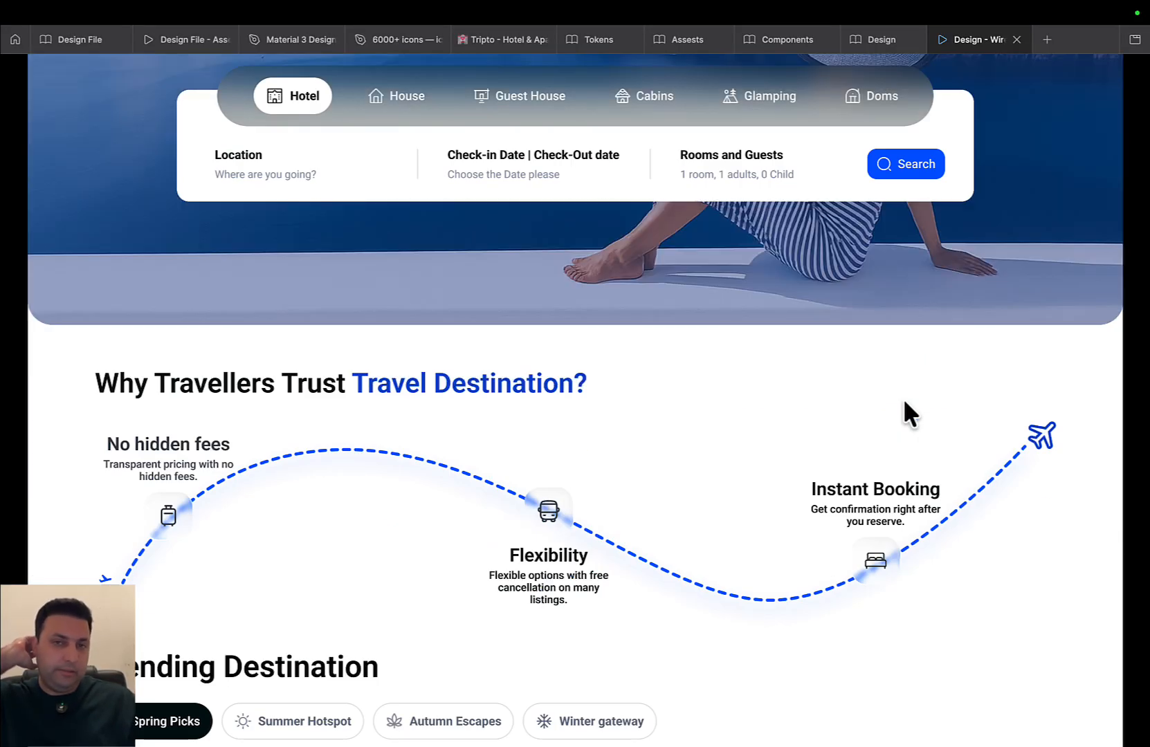
pyautogui.scroll(-2, 379, 395)
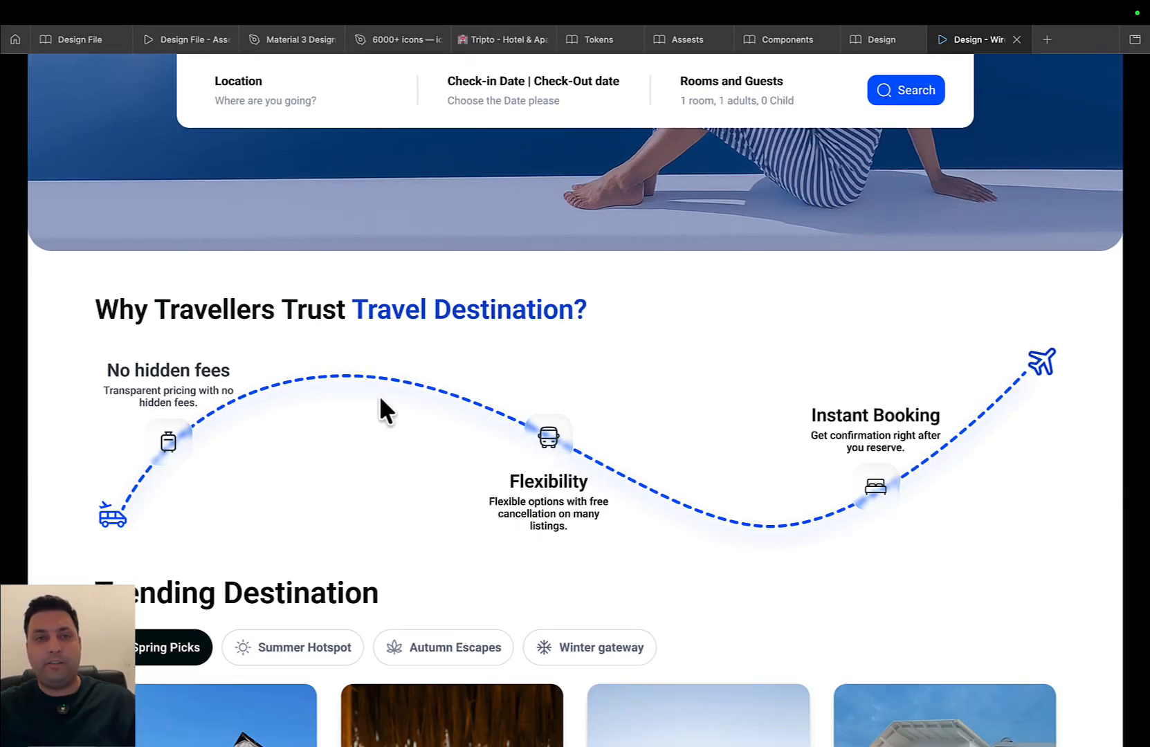
pyautogui.scroll(-2, 422, 353)
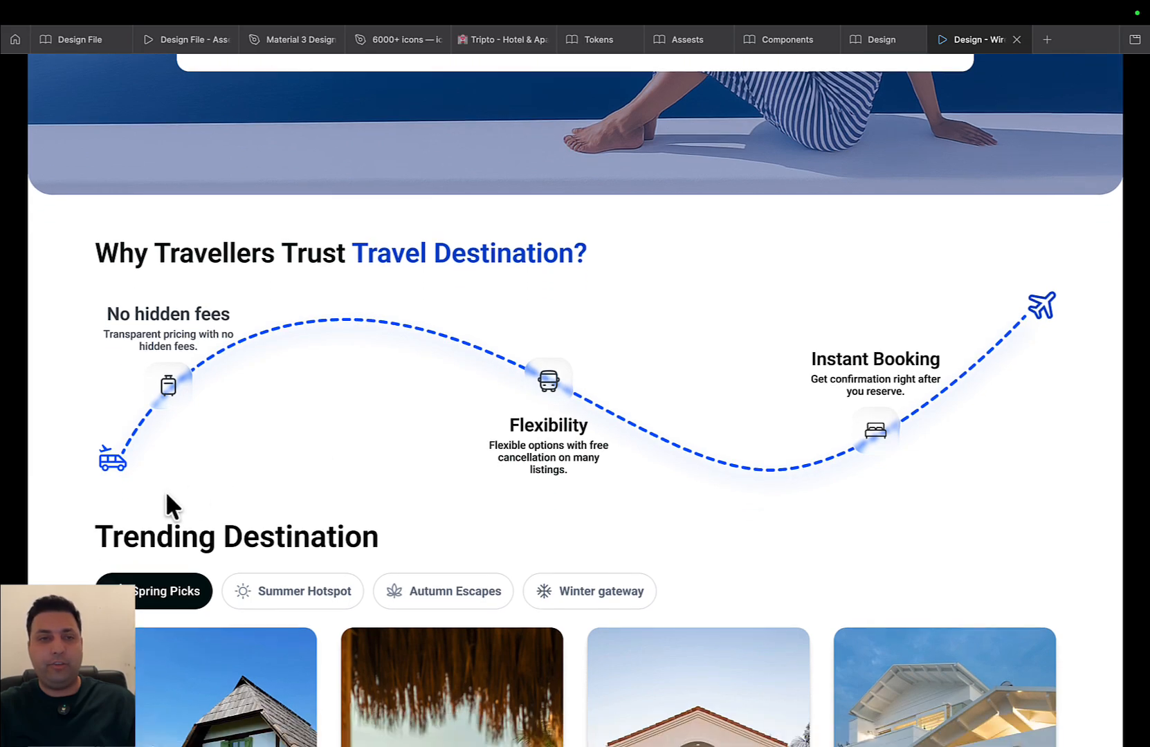
pyautogui.scroll(-4, 718, 457)
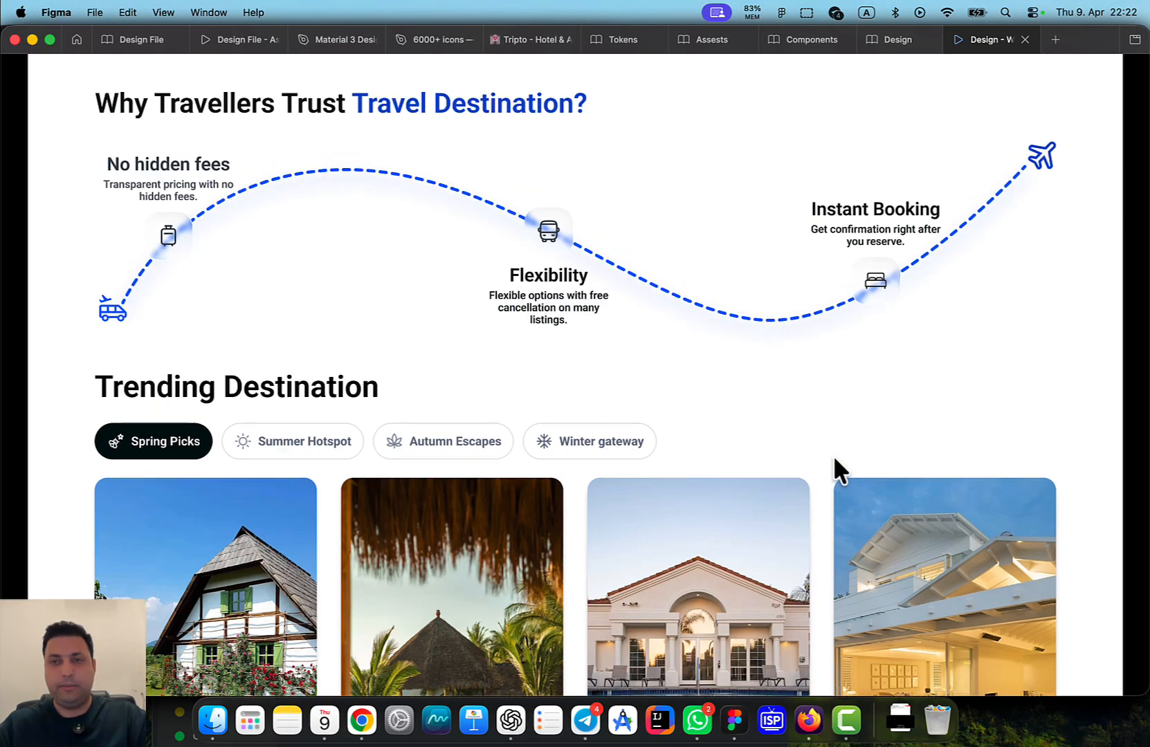
pyautogui.scroll(1, 834, 469)
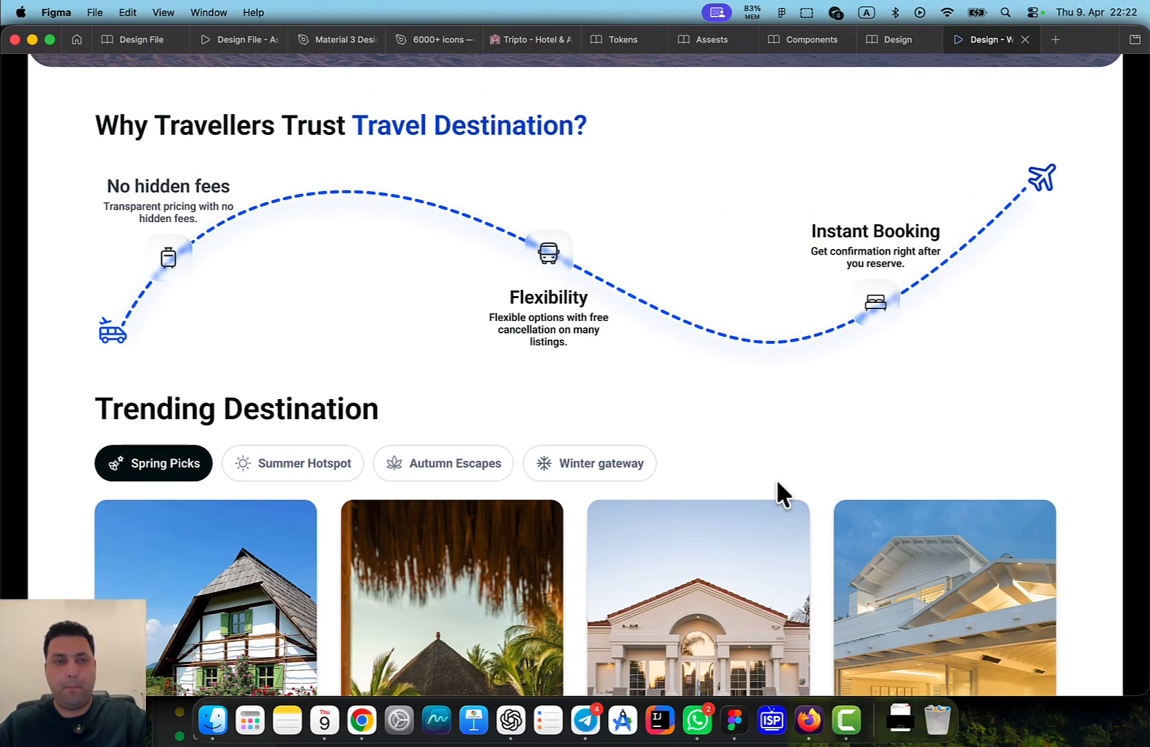
# Return to the design file and take the "No hidden fees" card out of the Home frame, placing it on the empty canvas beside it
pyautogui.click(870, 41)
pyautogui.scroll(5, 588, 173)
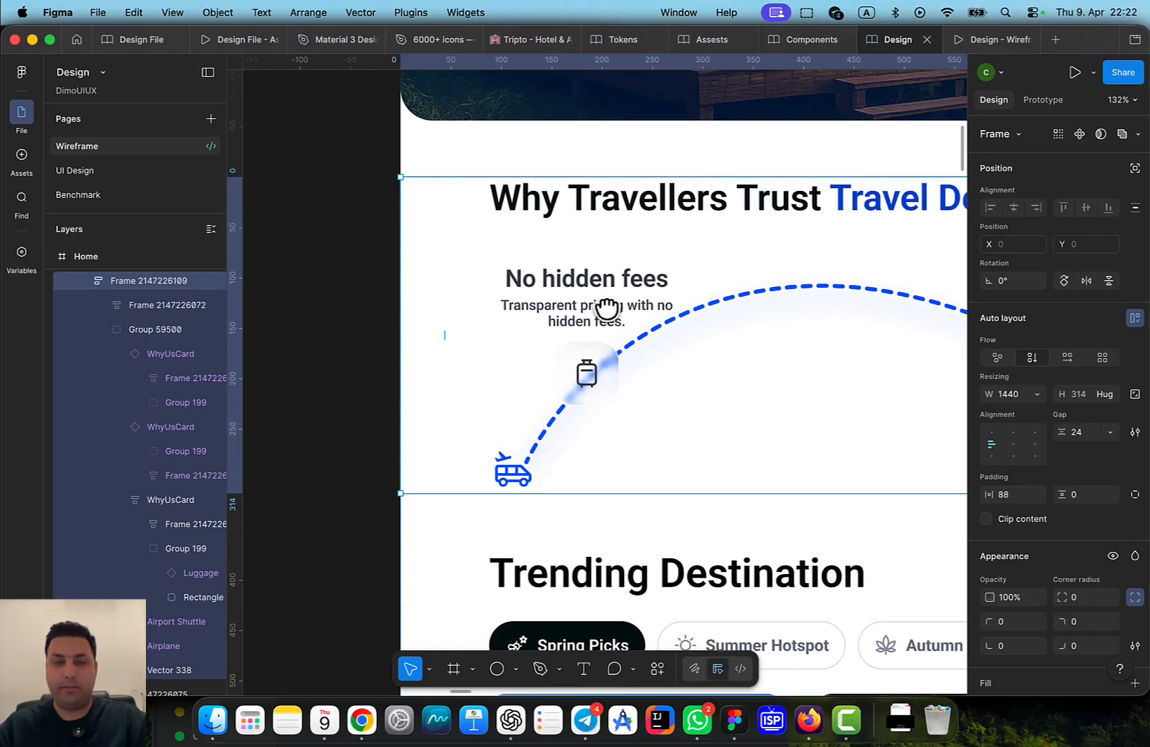
pyautogui.click(529, 323)
pyautogui.hscroll(4, 542, 331)
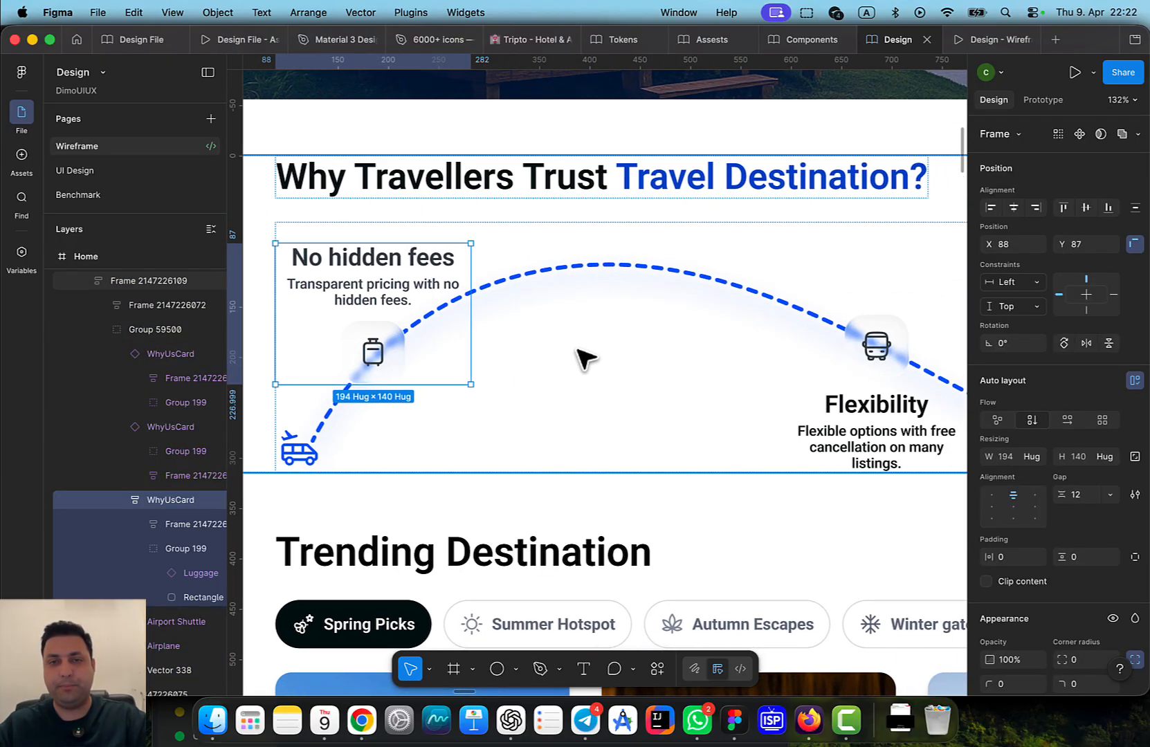
pyautogui.scroll(-5, 593, 332)
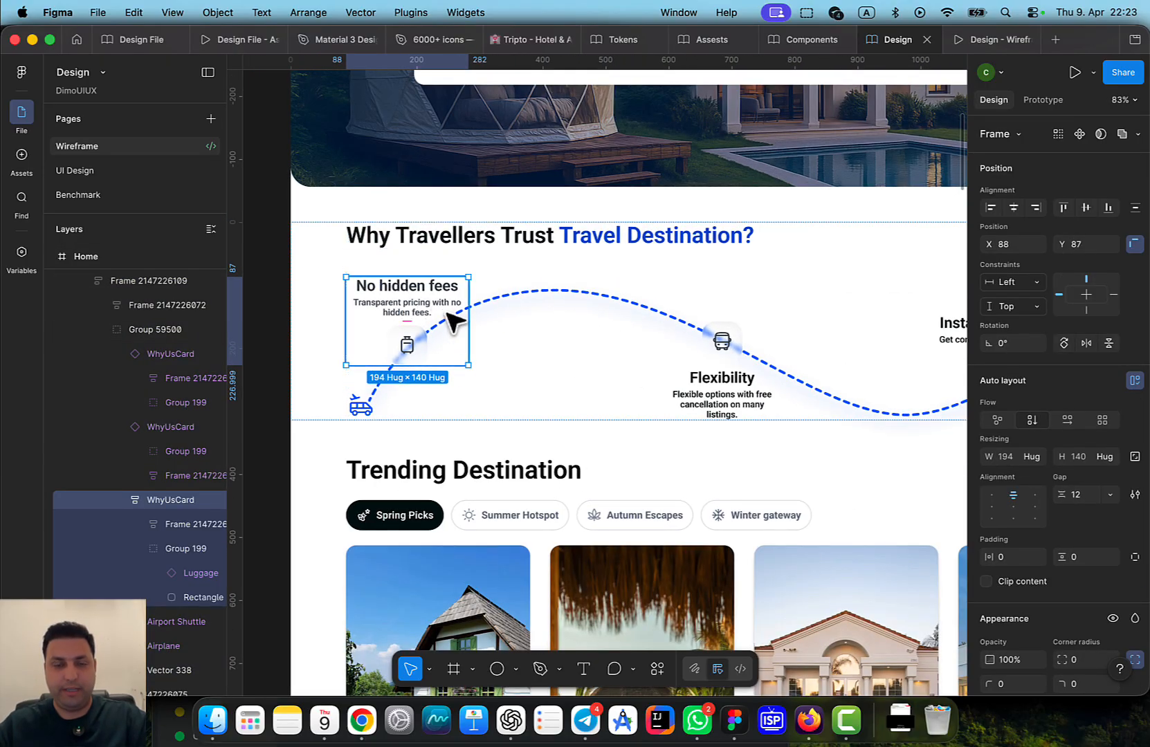
pyautogui.hscroll(-4, 498, 331)
pyautogui.press('Delete')
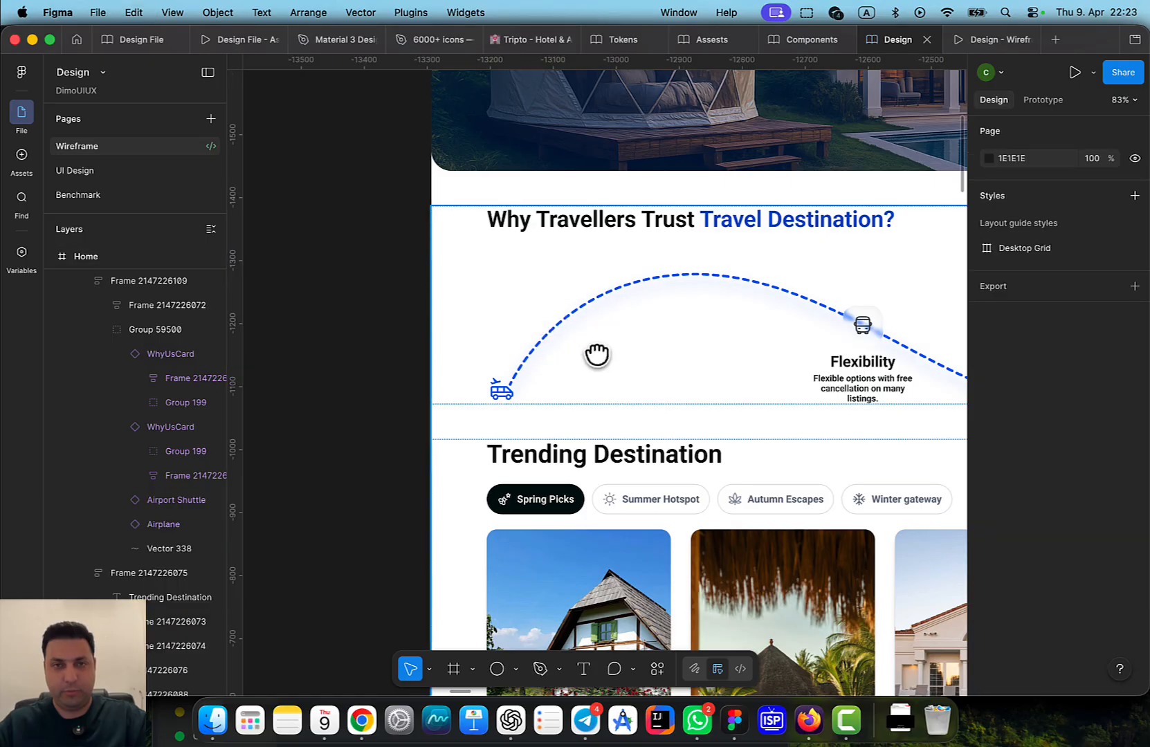
pyautogui.hscroll(-4, 526, 363)
pyautogui.press('super+z')
pyautogui.moveTo(662, 290); pyautogui.dragTo(470, 393)
# Open the dashed route path for point editing and cut it partway up its first rise
pyautogui.hscroll(5, 619, 322)
pyautogui.scroll(3, 611, 315)
pyautogui.click(582, 297)
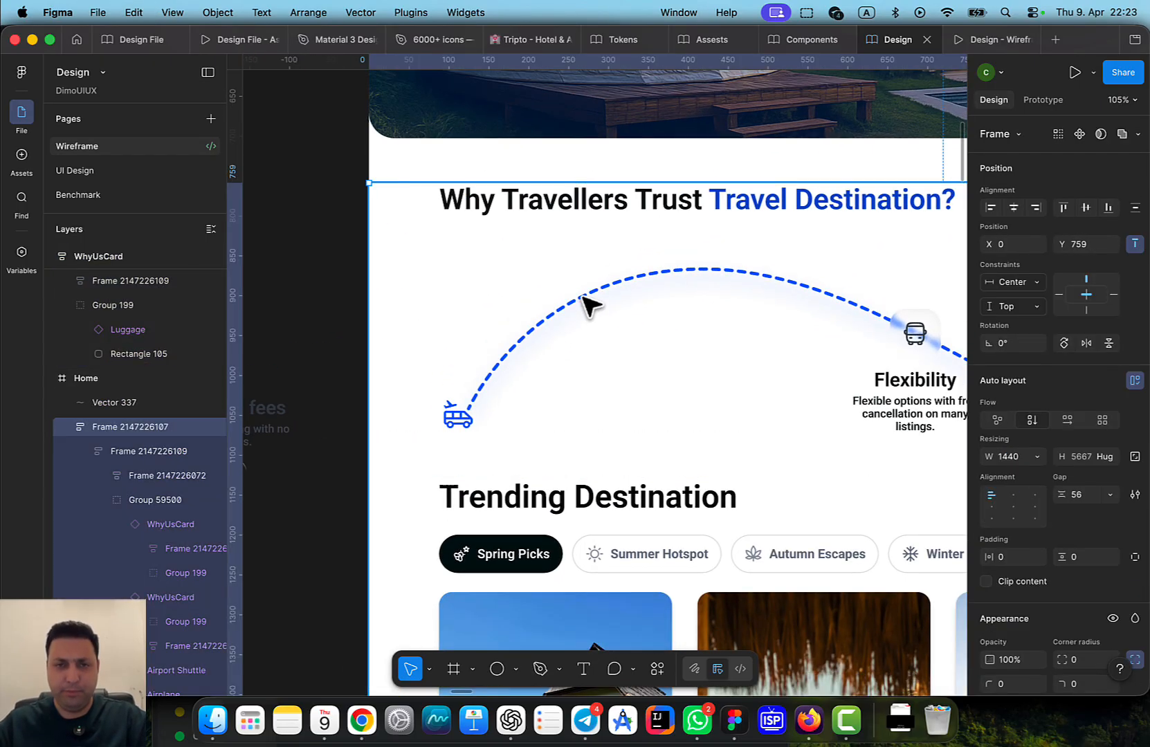
pyautogui.doubleClick(583, 297)
pyautogui.click(582, 298)
pyautogui.scroll(-2, 588, 311)
pyautogui.hscroll(2, 588, 311)
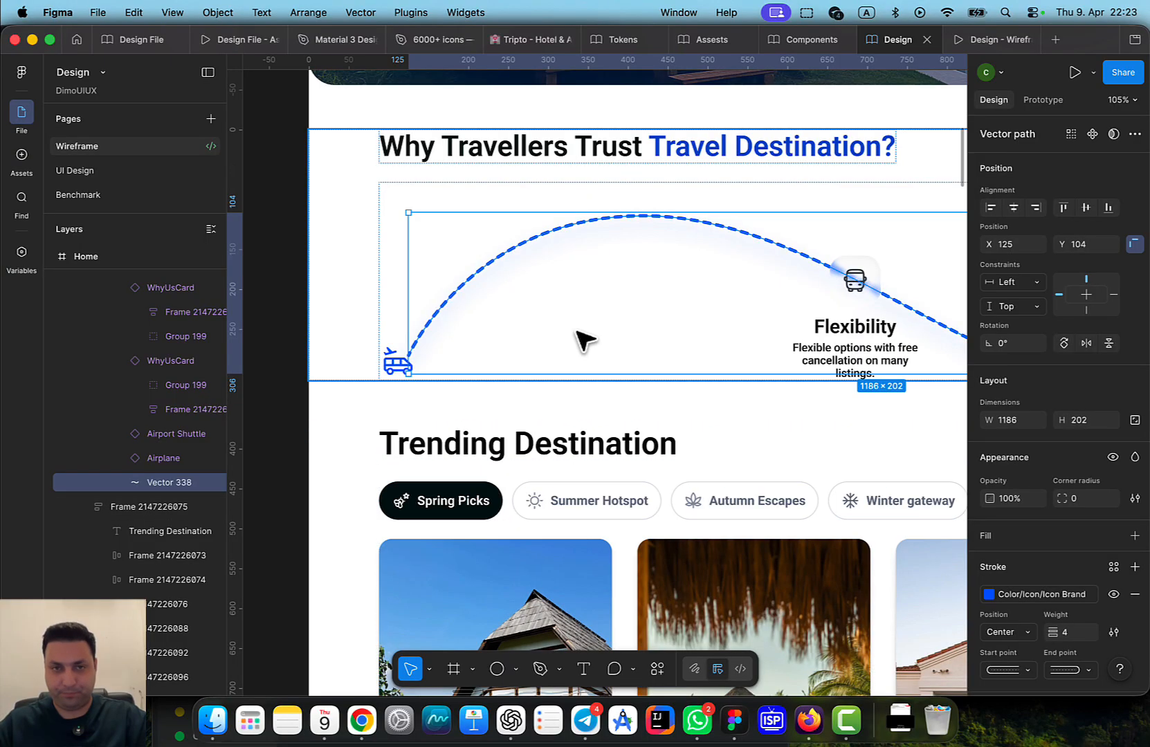
pyautogui.click(492, 256)
pyautogui.doubleClick(494, 258)
pyautogui.doubleClick(493, 258)
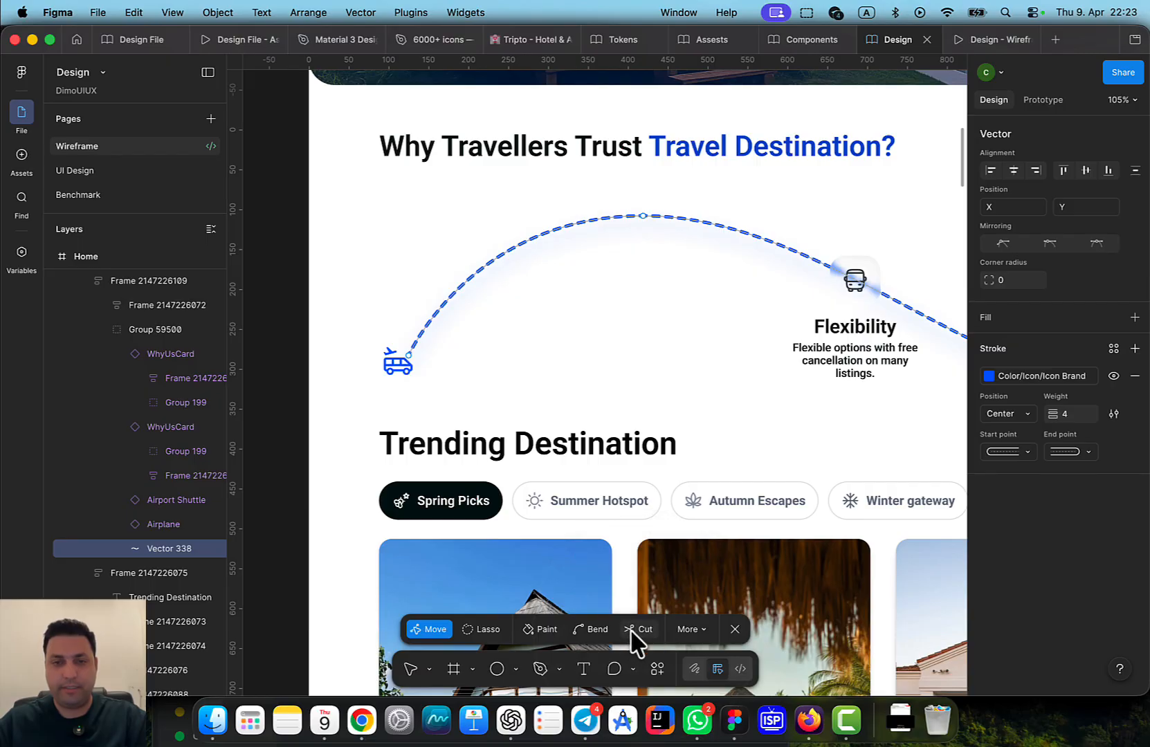
pyautogui.scroll(3, 512, 325)
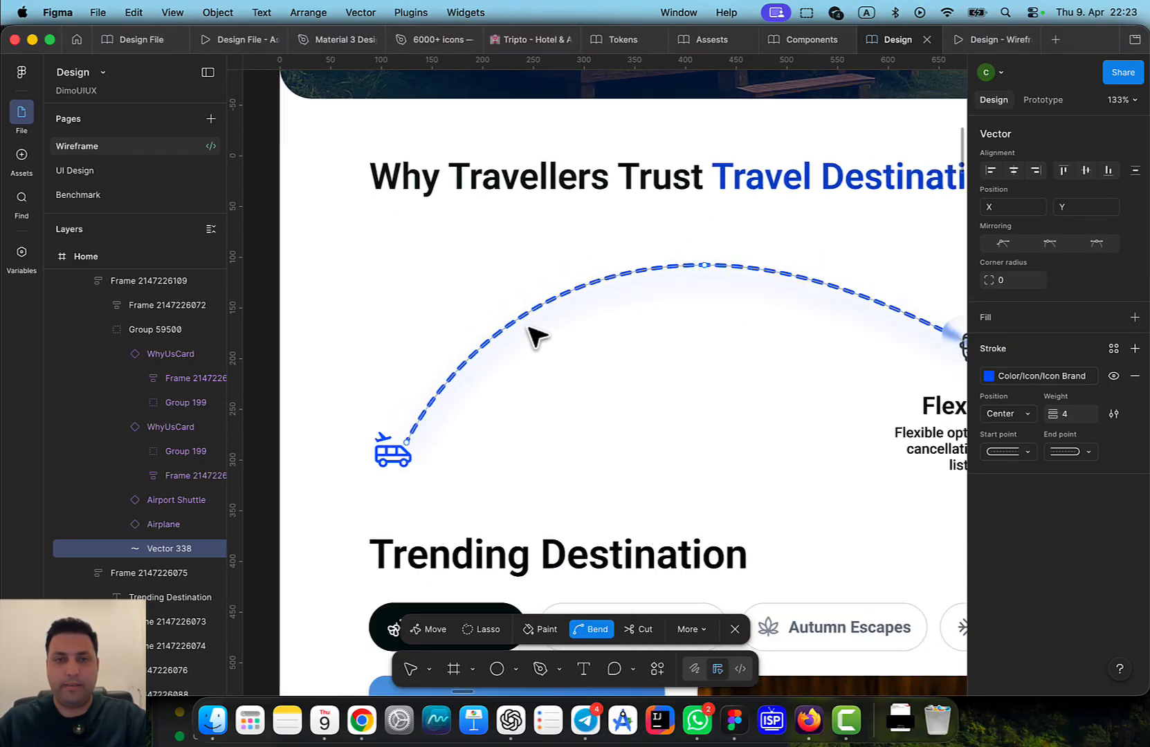
pyautogui.click(511, 323)
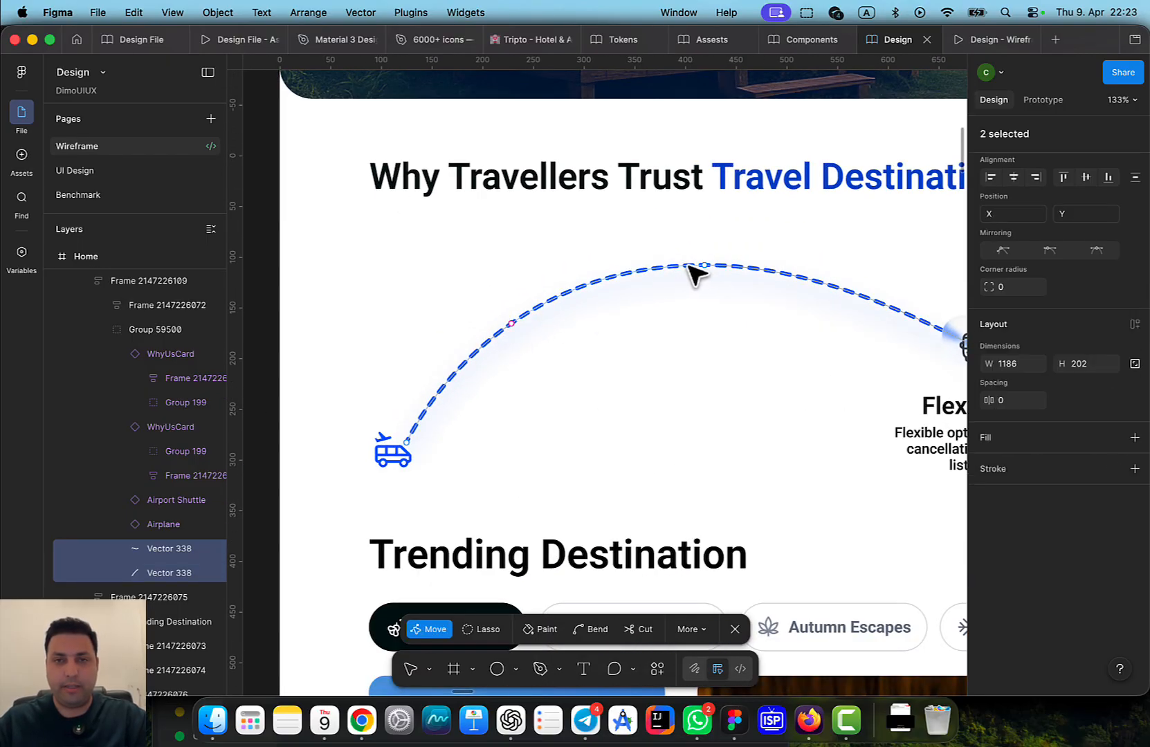
pyautogui.click(658, 270)
pyautogui.moveTo(573, 287); pyautogui.dragTo(594, 337)
pyautogui.press('super+z')
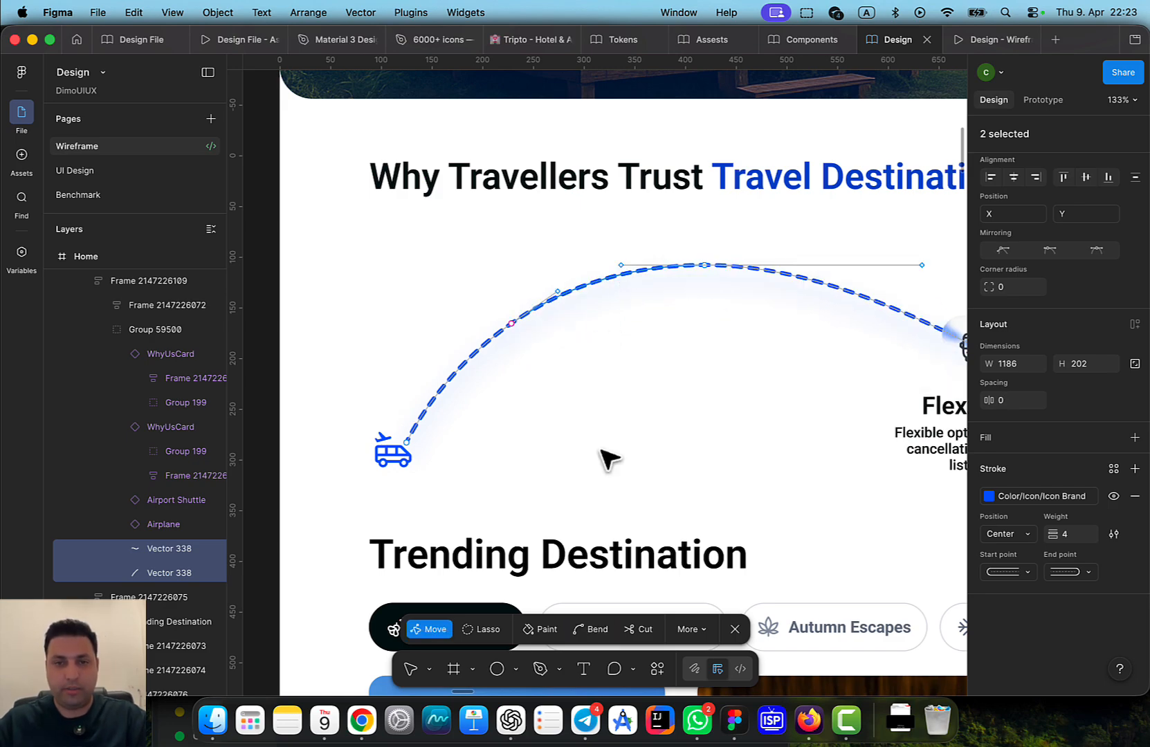
# Cut the route at a second point nearer its crest and delete the segment between the two cuts
pyautogui.click(641, 628)
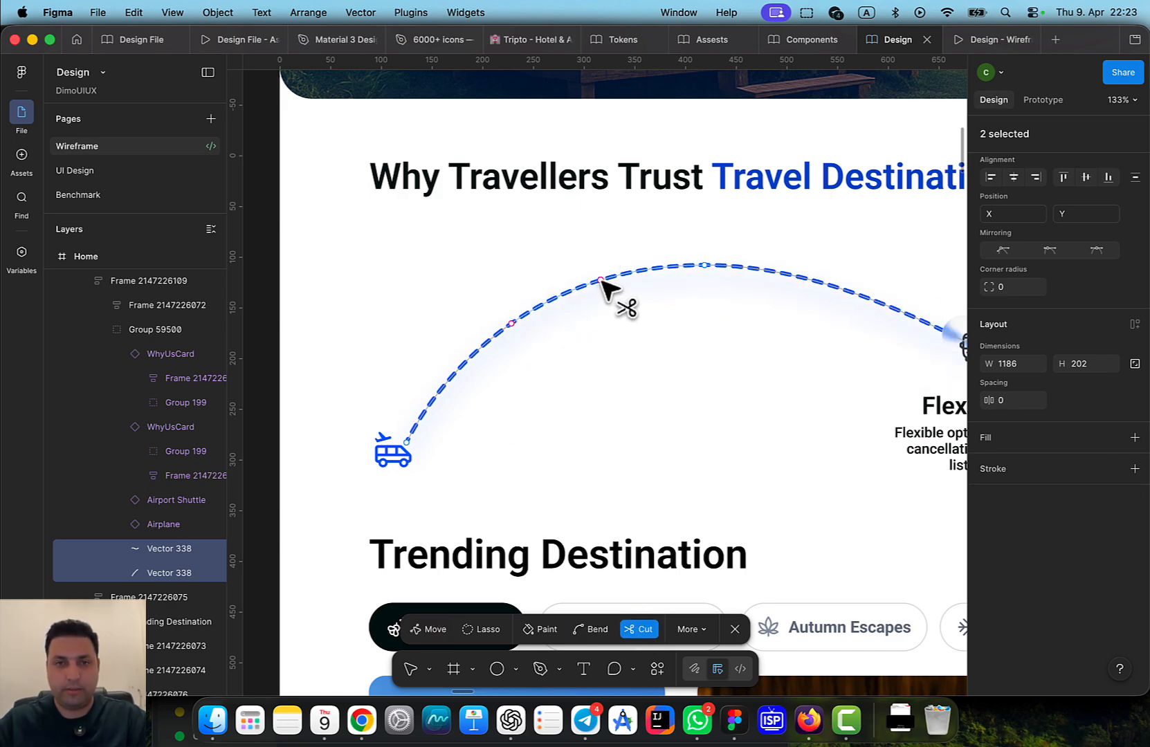
pyautogui.click(600, 280)
pyautogui.moveTo(569, 351); pyautogui.dragTo(671, 444)
pyautogui.press('Delete')
# Bring the "No hidden fees" card back from the canvas and paste it into the group that holds the dashed route
pyautogui.scroll(-5, 601, 418)
pyautogui.press('Escape')
pyautogui.moveTo(416, 461); pyautogui.dragTo(626, 377)
pyautogui.scroll(2, 650, 419)
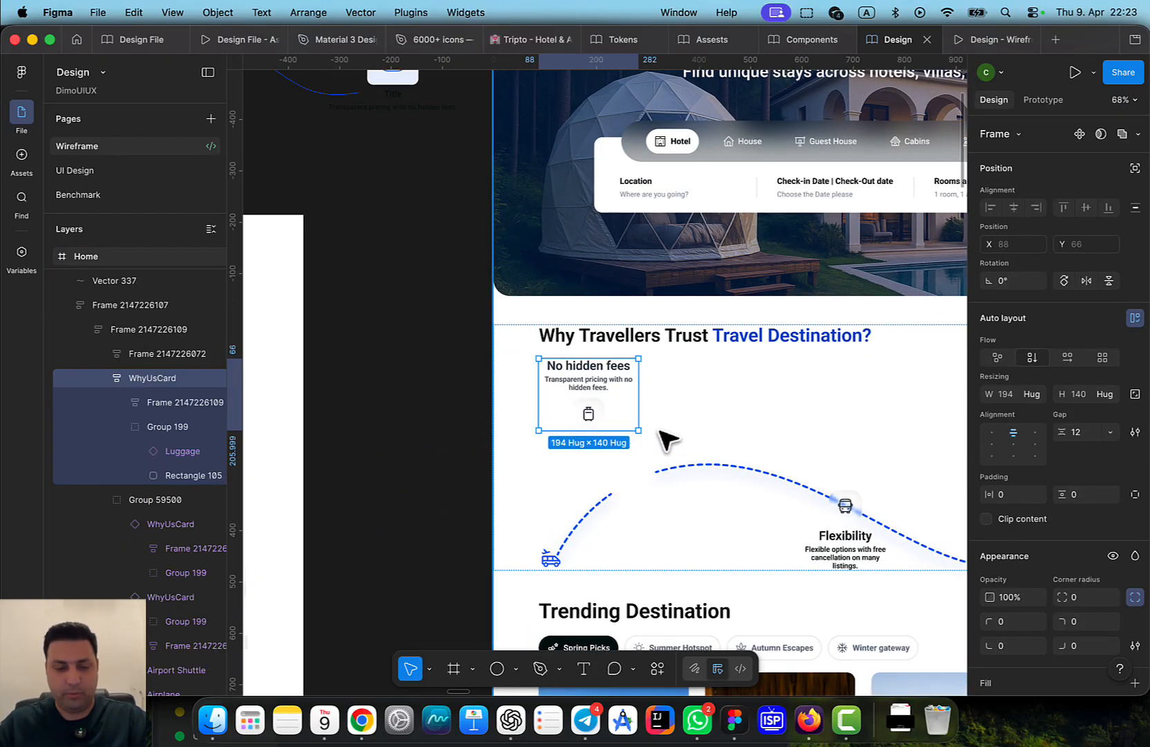
pyautogui.press('super+x')
pyautogui.doubleClick(655, 409)
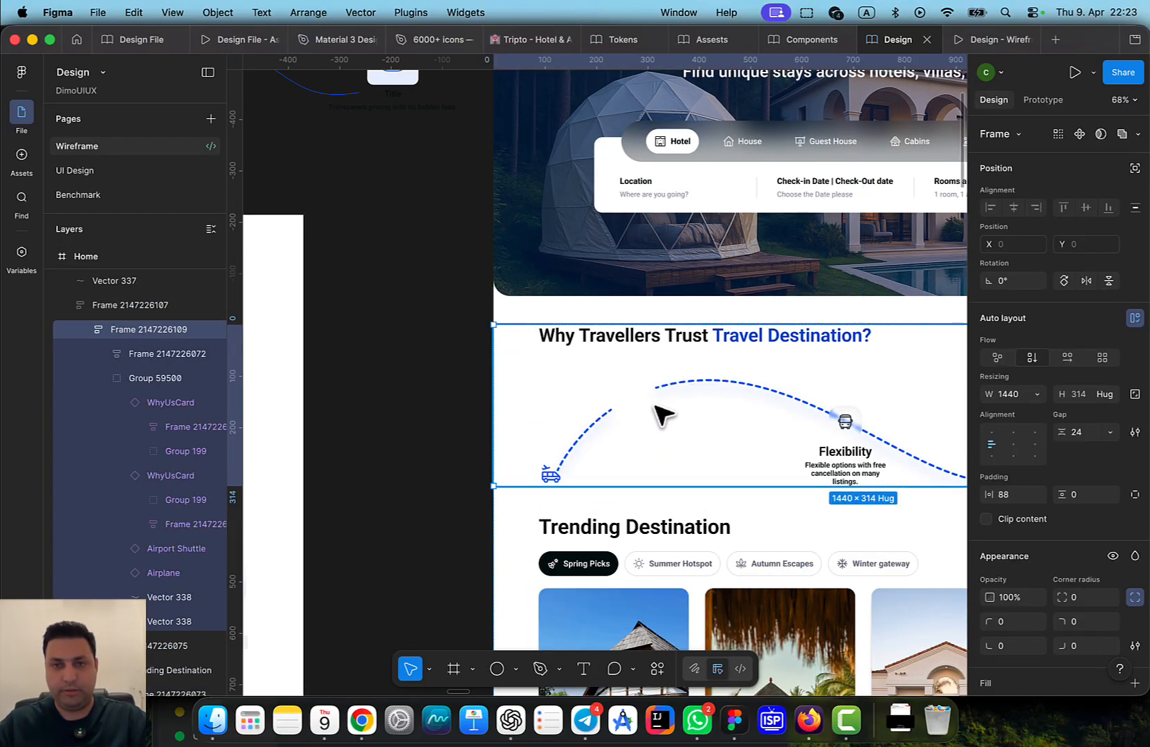
pyautogui.doubleClick(684, 381)
pyautogui.moveTo(706, 425); pyautogui.dragTo(621, 410)
pyautogui.press('super+v')
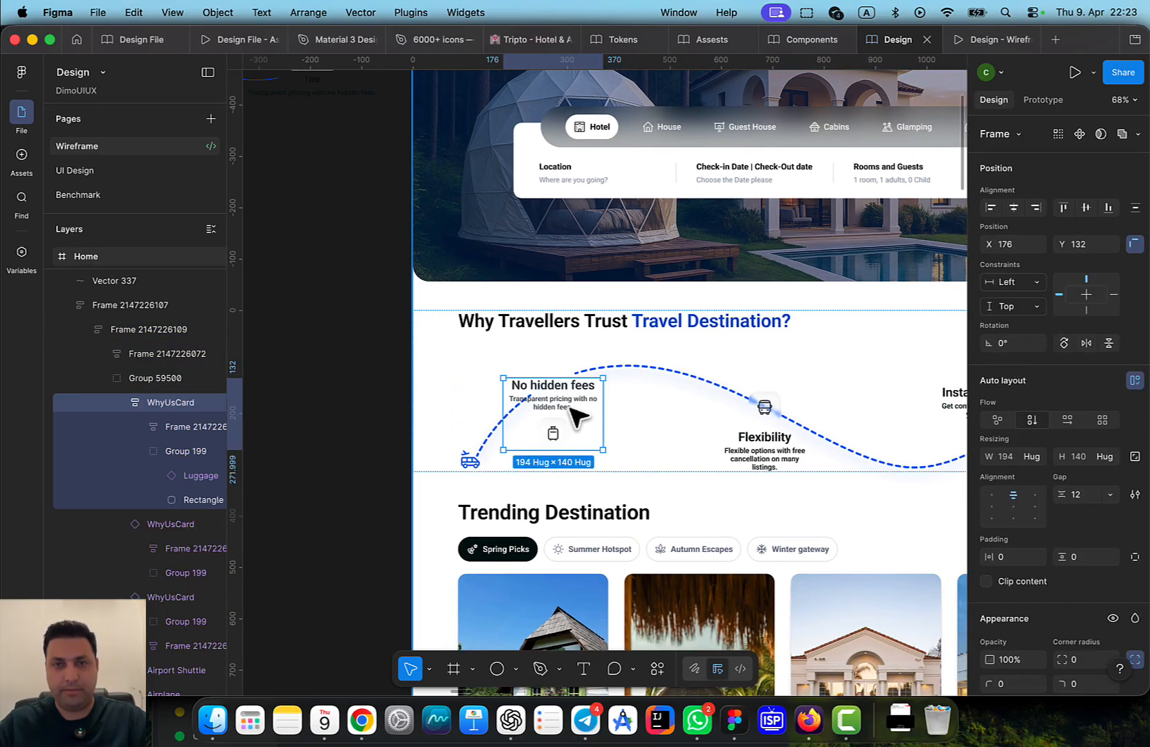
# Place the "No hidden fees" card at X 196, Y 81 over the route gap and delete its luggage icon group
pyautogui.scroll(-2, 565, 414)
pyautogui.keyDown('ctrl'); pyautogui.scroll(5, 565, 415); pyautogui.keyUp('ctrl')
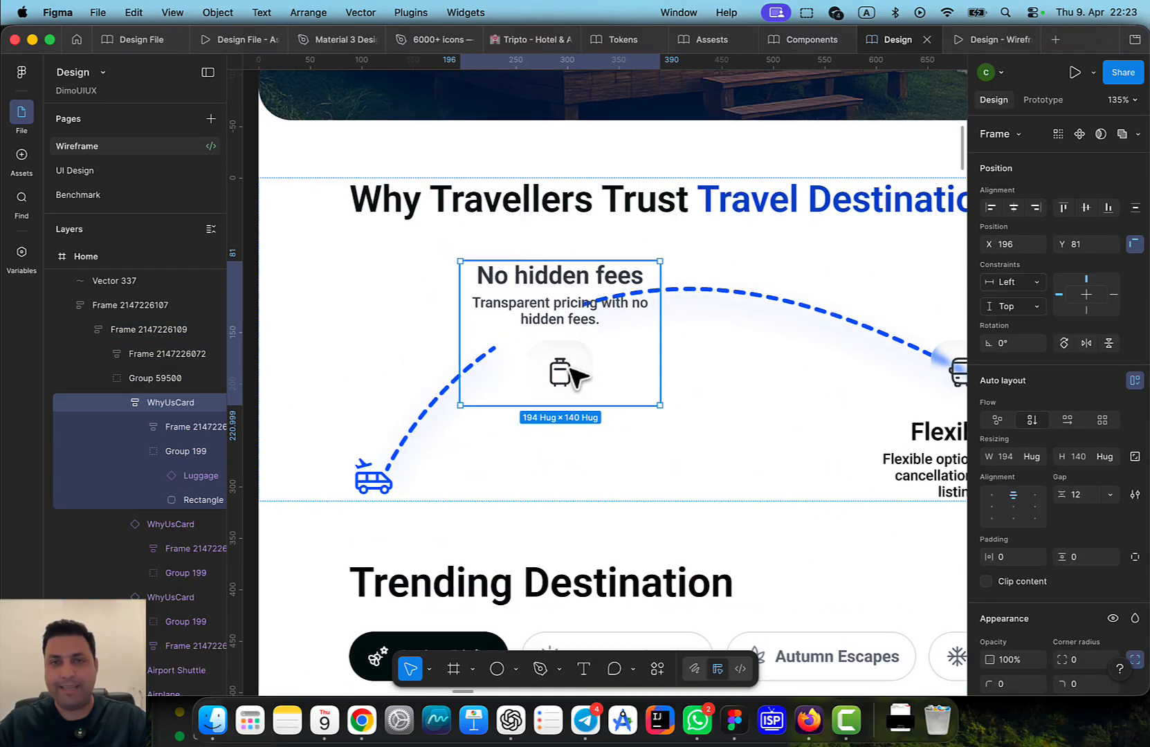
pyautogui.click(569, 374)
pyautogui.press('Delete')
# Select the text-only "No hidden fees" card and shift it away from the start of the long route segment
pyautogui.scroll(2, 547, 377)
pyautogui.click(528, 377)
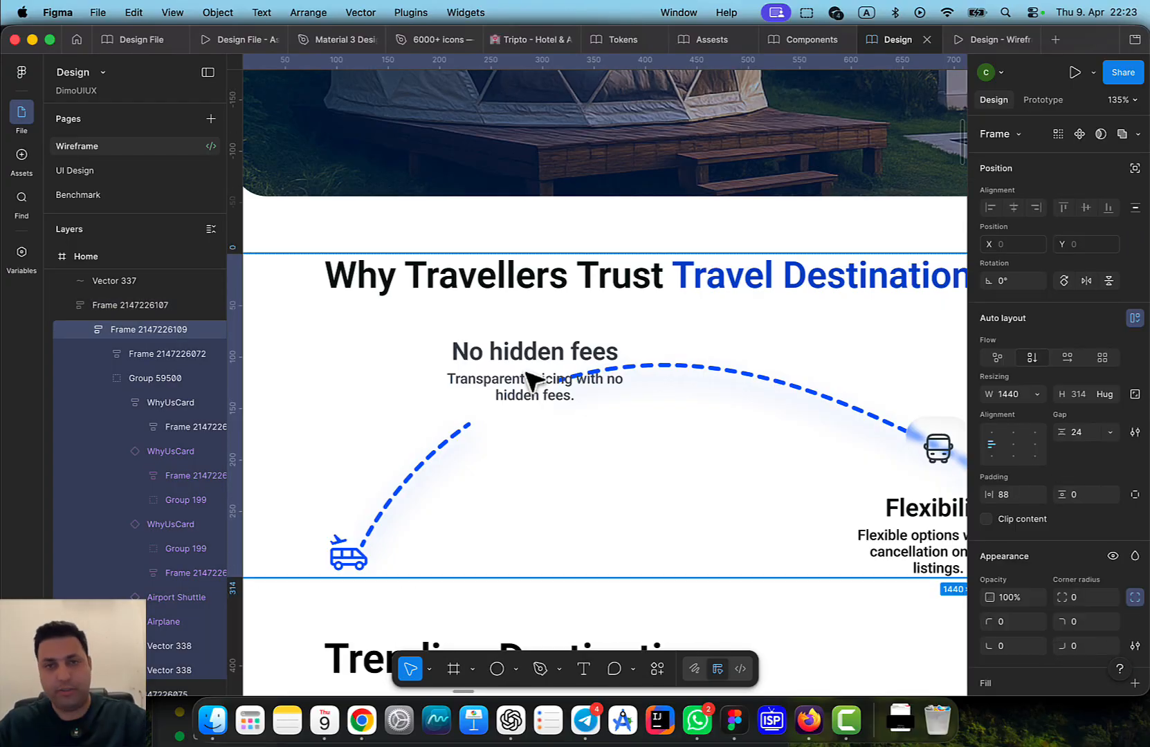
pyautogui.doubleClick(527, 380)
pyautogui.doubleClick(523, 376)
pyautogui.doubleClick(523, 377)
pyautogui.moveTo(524, 377); pyautogui.dragTo(489, 394)
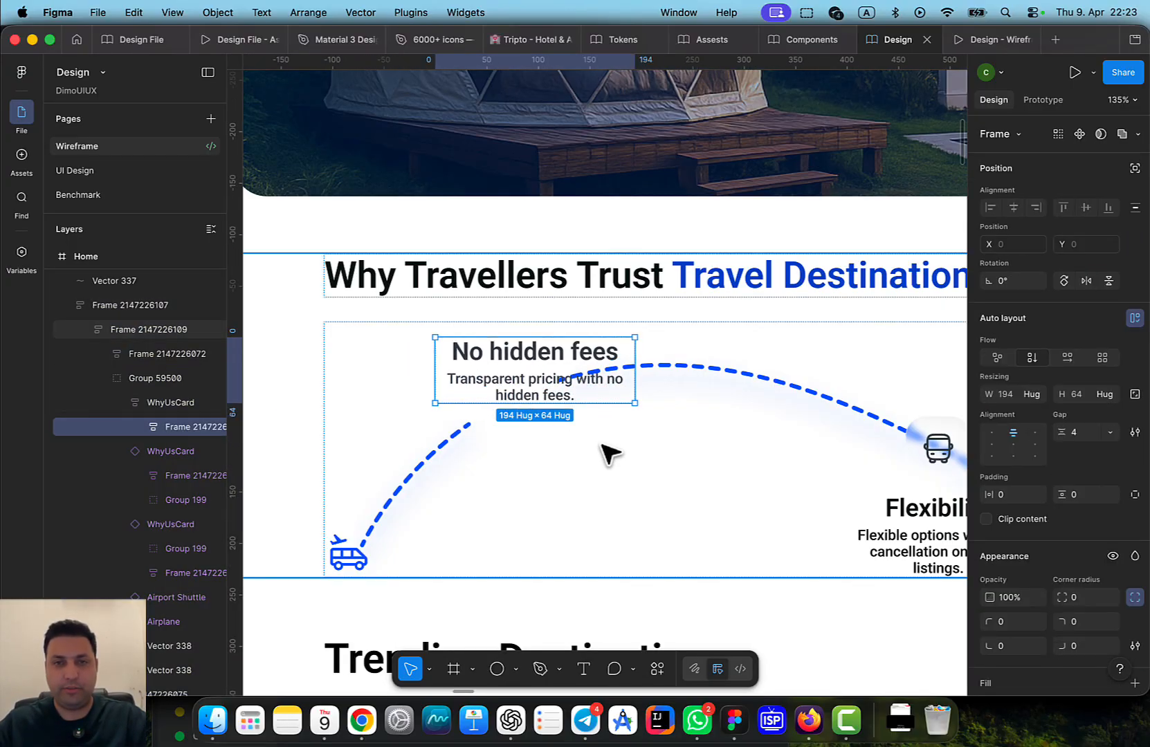
pyautogui.click(594, 432)
pyautogui.click(592, 388)
pyautogui.doubleClick(581, 361)
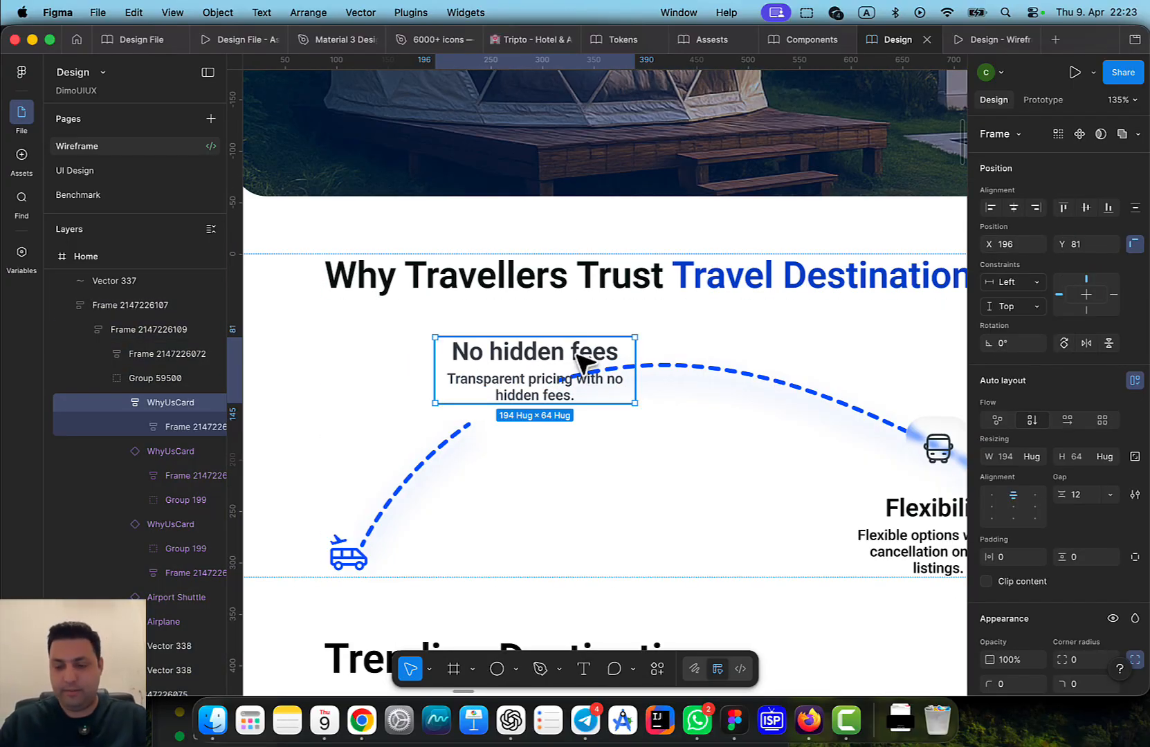
pyautogui.moveTo(581, 361)
pyautogui.mouseDown()
pyautogui.moveTo(559, 361)
pyautogui.moveTo(583, 373)
pyautogui.mouseUp()
# Move the start point of the long route segment to X 419, Y 110.5, away from the card text
pyautogui.scroll(5, 600, 379)
pyautogui.doubleClick(636, 351)
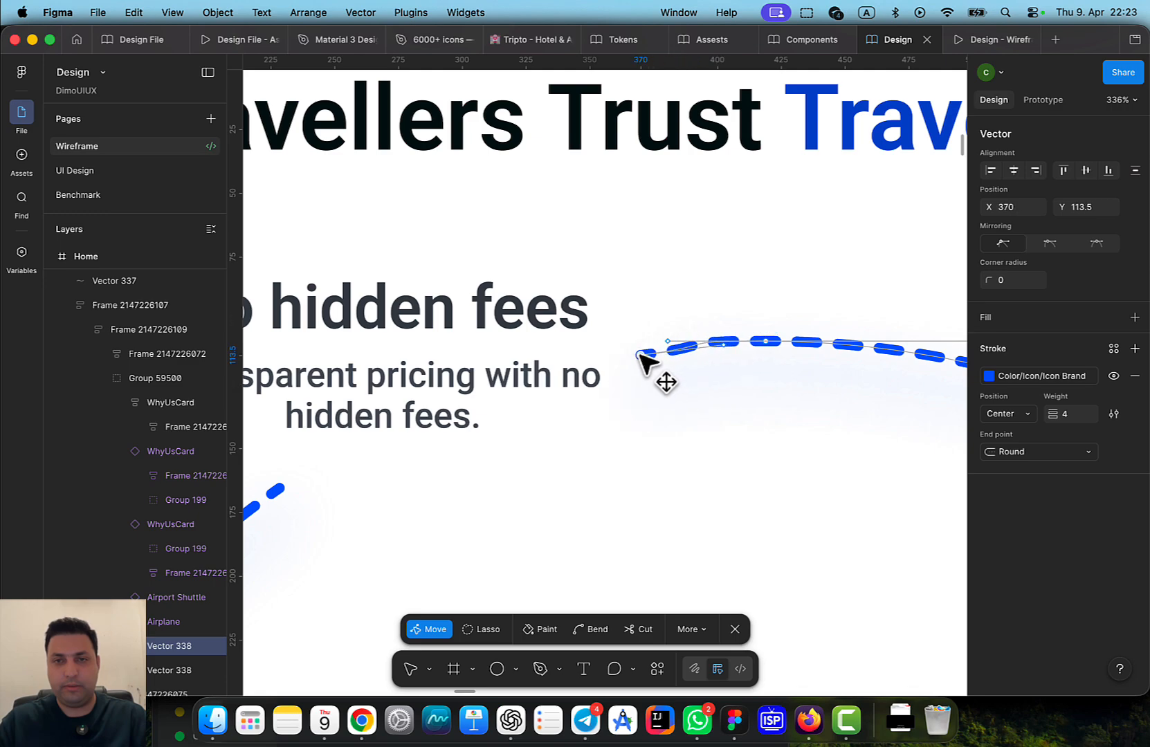
pyautogui.moveTo(665, 348); pyautogui.dragTo(765, 346)
pyautogui.scroll(-3, 706, 417)
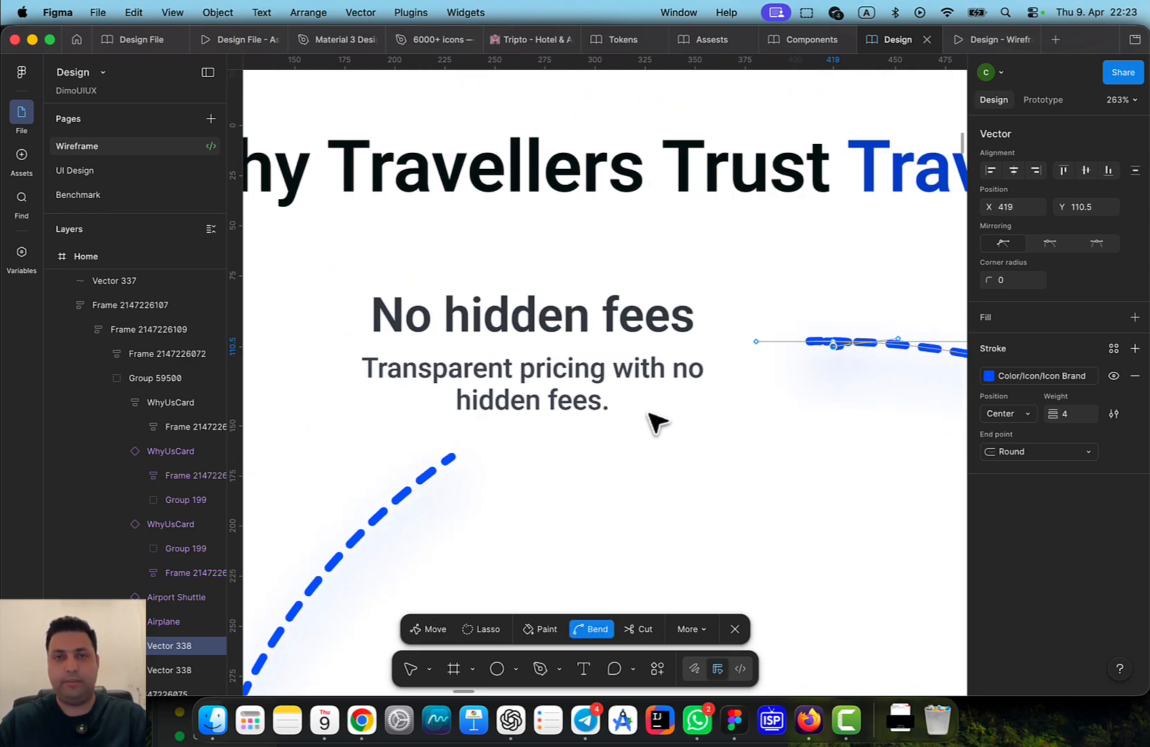
# Place the "No hidden fees" card at X 209, Y 91 and extend the short route segment's end point to X 246, Y 153
pyautogui.press('Escape')
pyautogui.moveTo(554, 377); pyautogui.dragTo(626, 394)
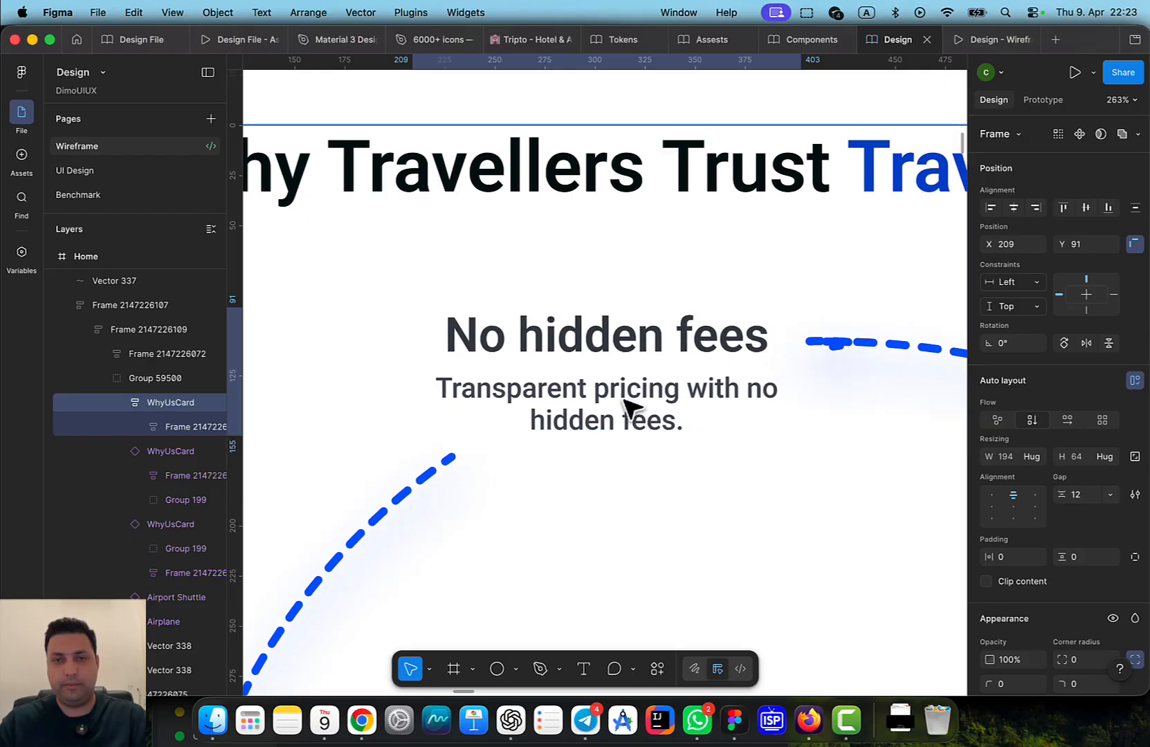
pyautogui.click(443, 467)
pyautogui.doubleClick(452, 464)
pyautogui.moveTo(452, 464); pyautogui.dragTo(495, 441)
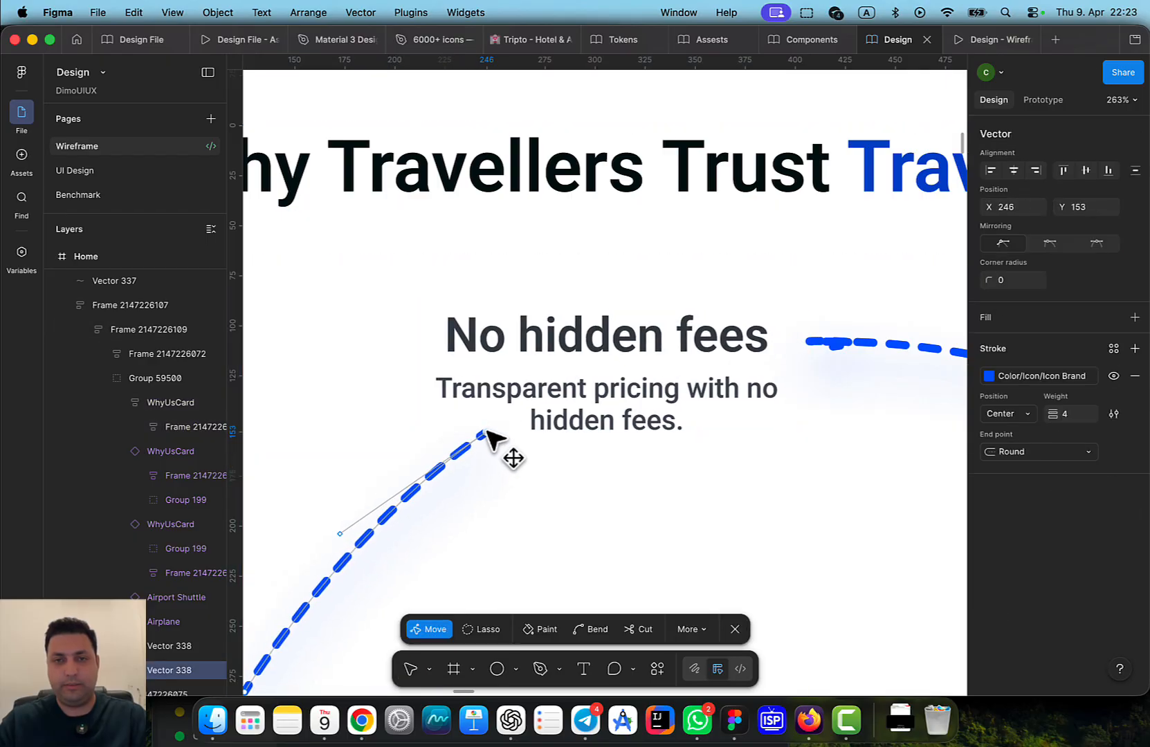
# Check how the "No hidden fees" text sits in the route gap in the prototype preview, and return to the design file
pyautogui.scroll(-5, 534, 472)
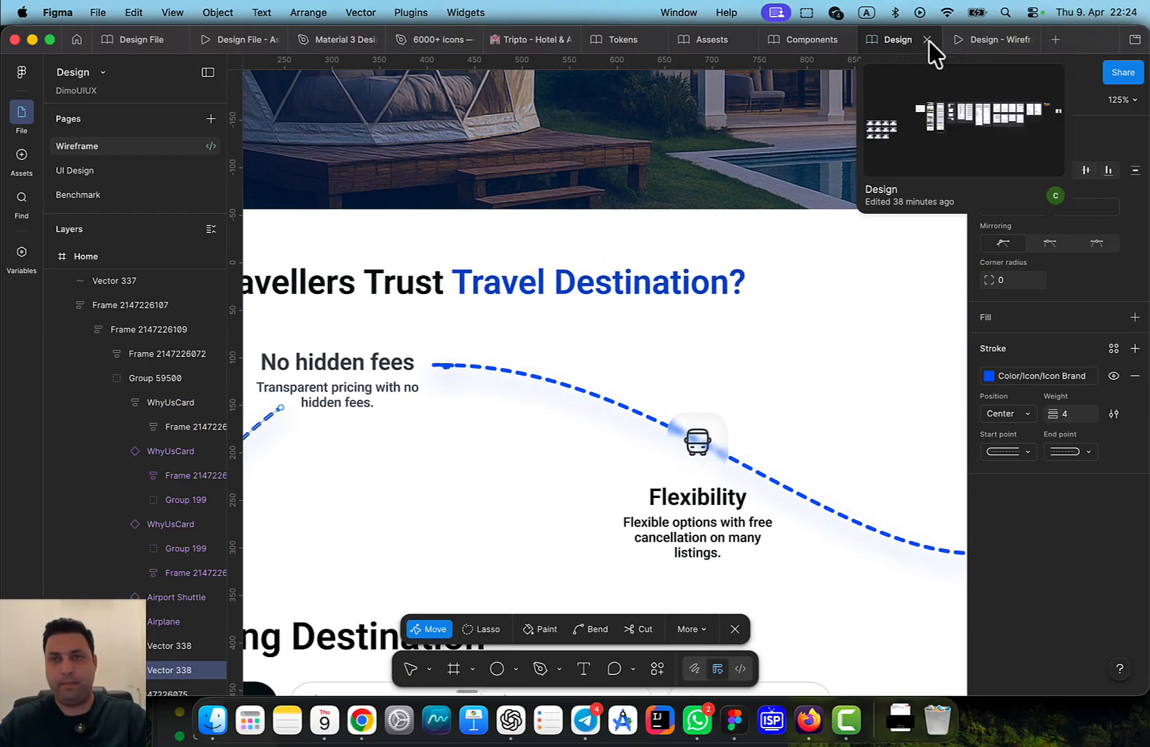
pyautogui.click(996, 40)
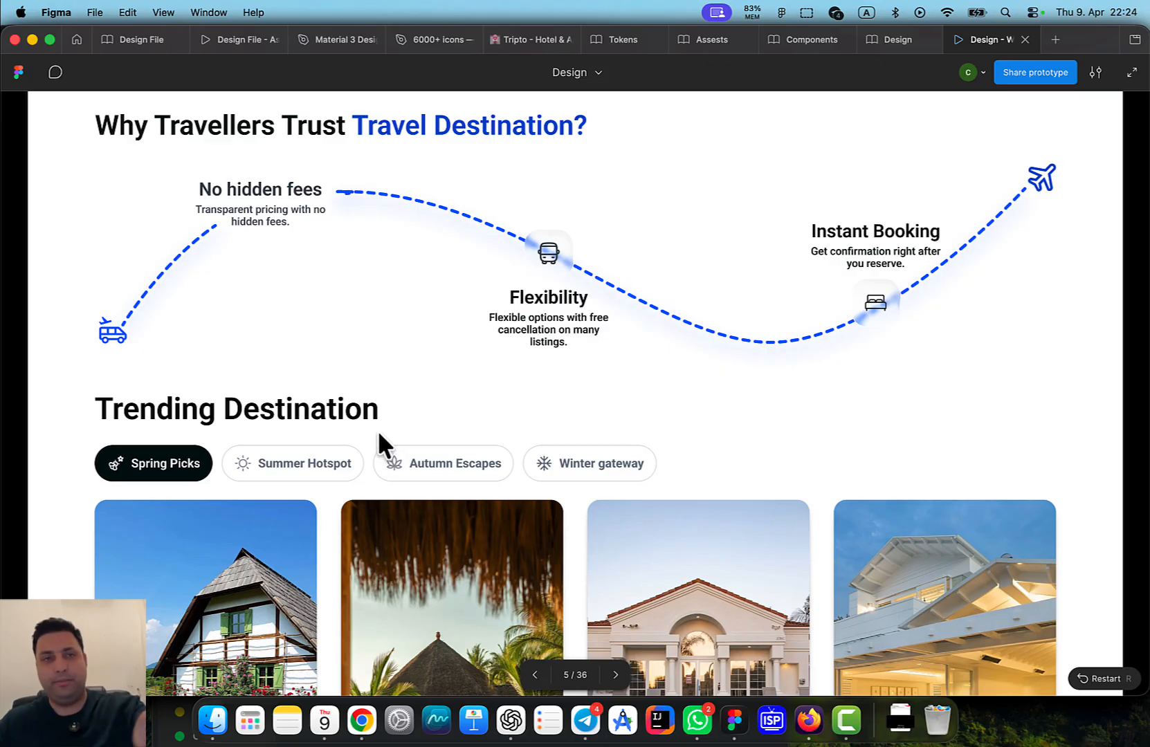
pyautogui.click(898, 39)
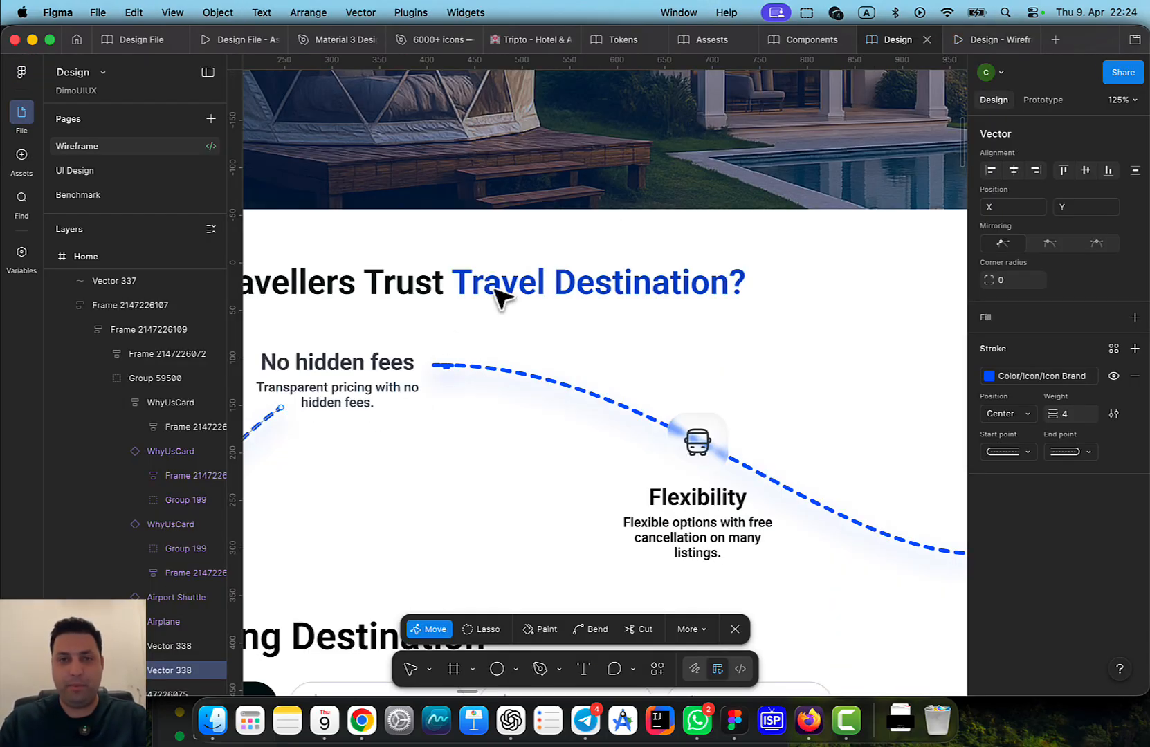
# Move the start point of the long route segment to X 390.5, Y 129, beside the "No hidden fees" description
pyautogui.scroll(5, 516, 358)
pyautogui.moveTo(516, 358); pyautogui.dragTo(759, 264)
pyautogui.scroll(4, 672, 339)
pyautogui.doubleClick(693, 284)
pyautogui.click(694, 284)
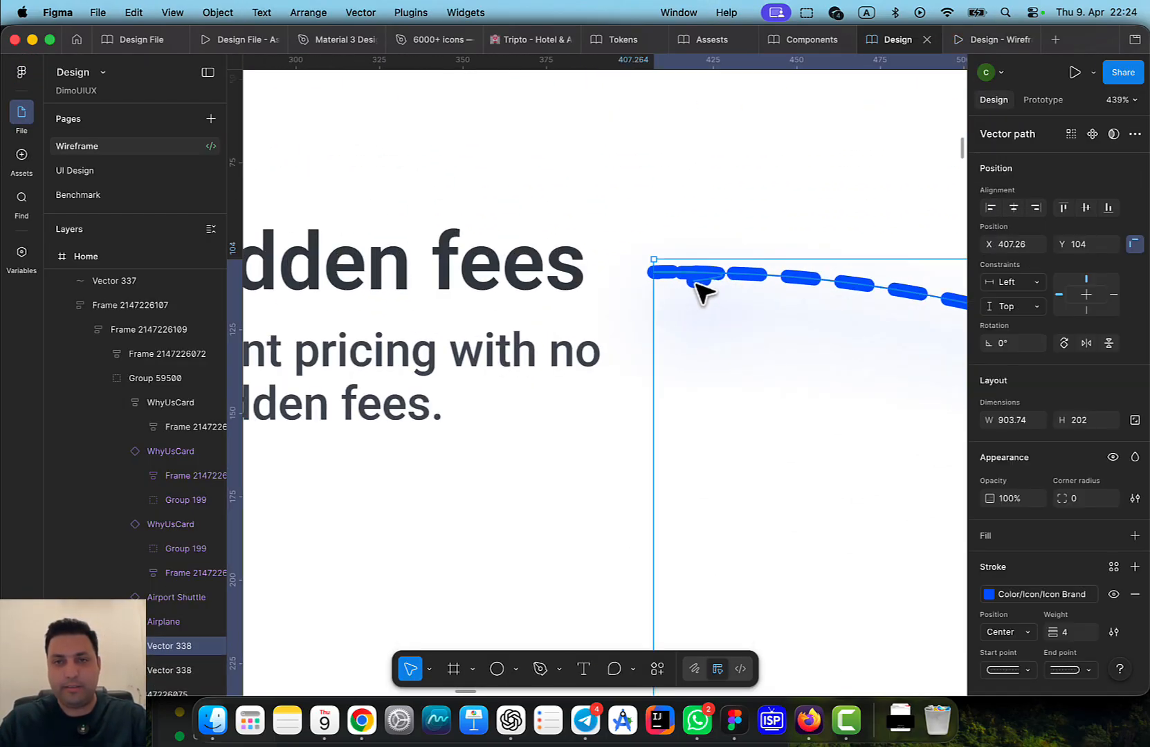
pyautogui.doubleClick(693, 283)
pyautogui.moveTo(693, 282); pyautogui.dragTo(599, 342)
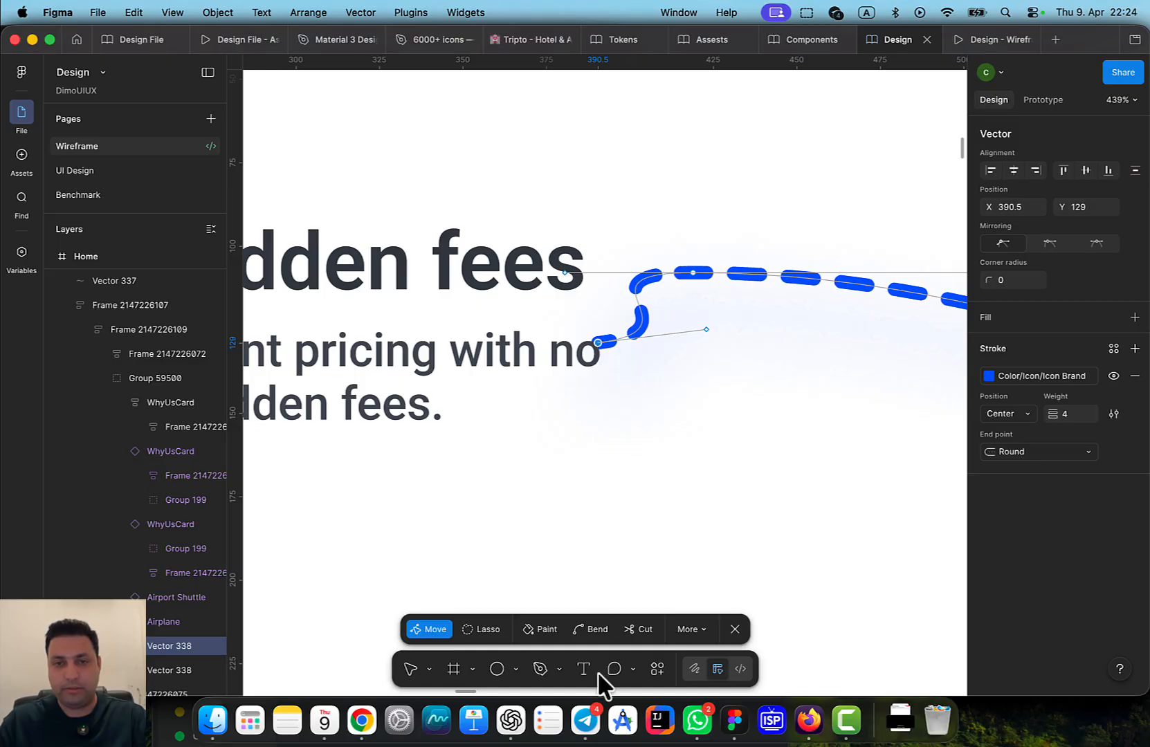
# Cut the hooked start off the long route segment, delete it, and place the "No hidden fees" card at X 232, Y 82
pyautogui.click(642, 629)
pyautogui.click(691, 273)
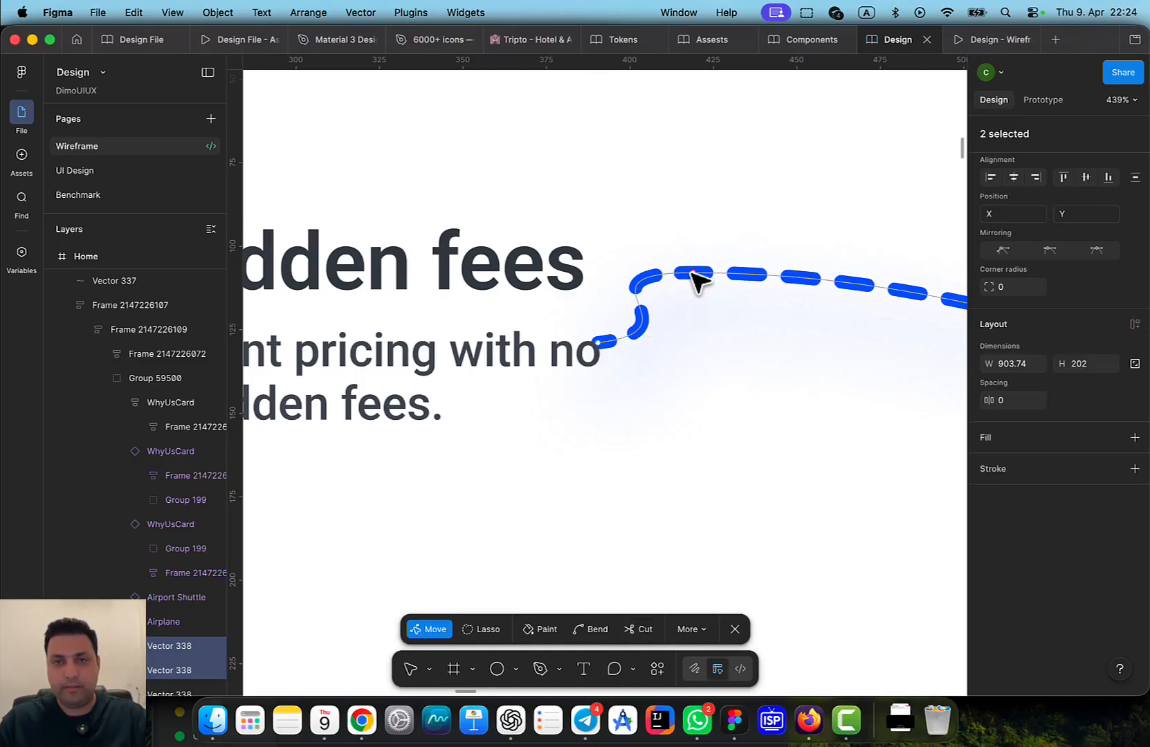
pyautogui.moveTo(669, 294); pyautogui.dragTo(655, 411)
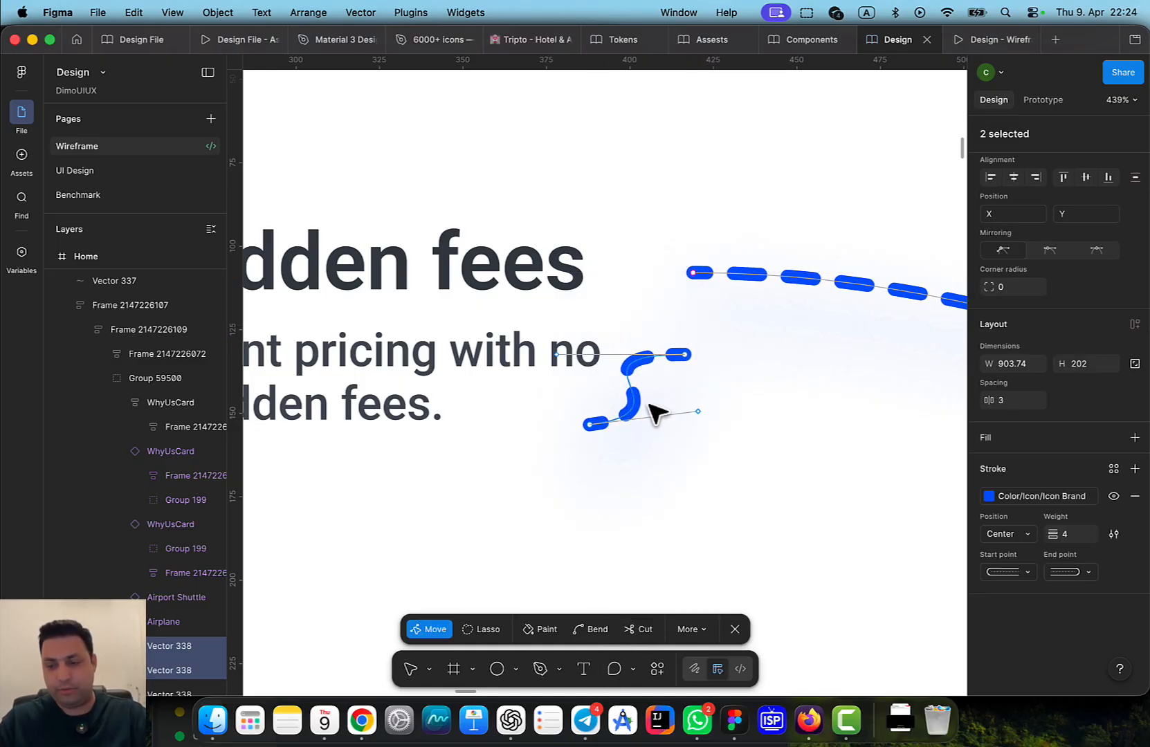
pyautogui.press('BackSpace')
pyautogui.scroll(-5, 520, 395)
pyautogui.press('Escape')
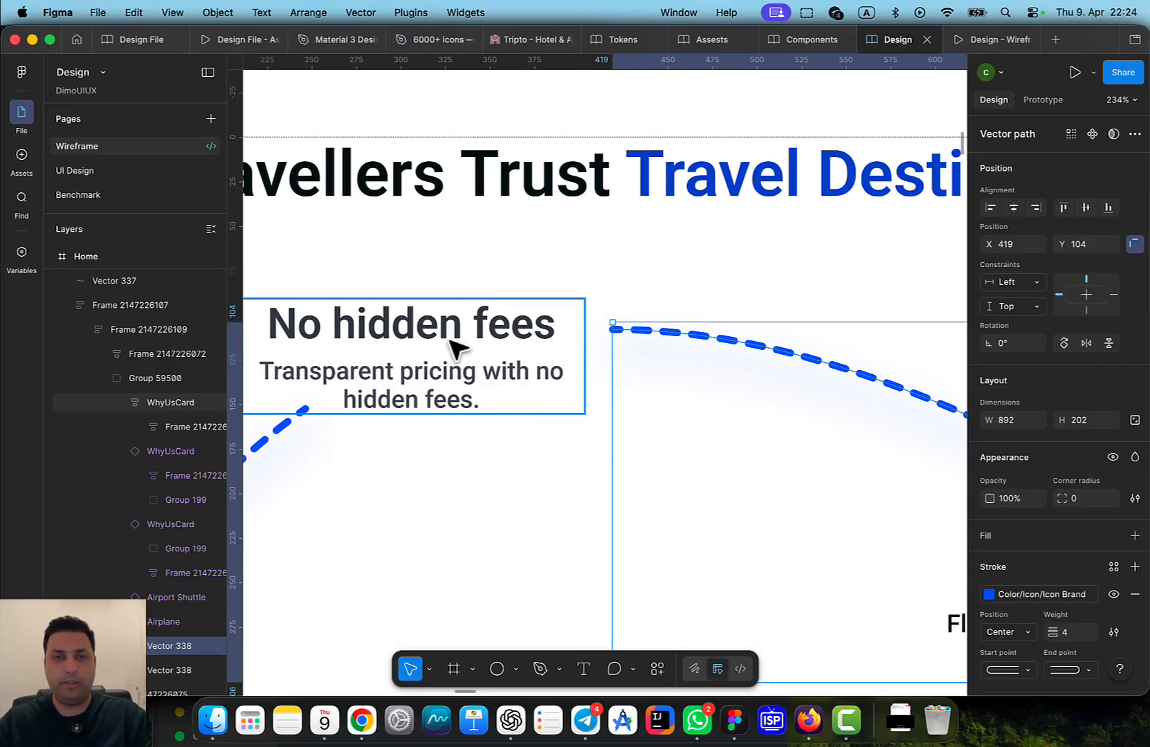
pyautogui.moveTo(435, 349); pyautogui.dragTo(477, 335)
pyautogui.scroll(-5, 438, 367)
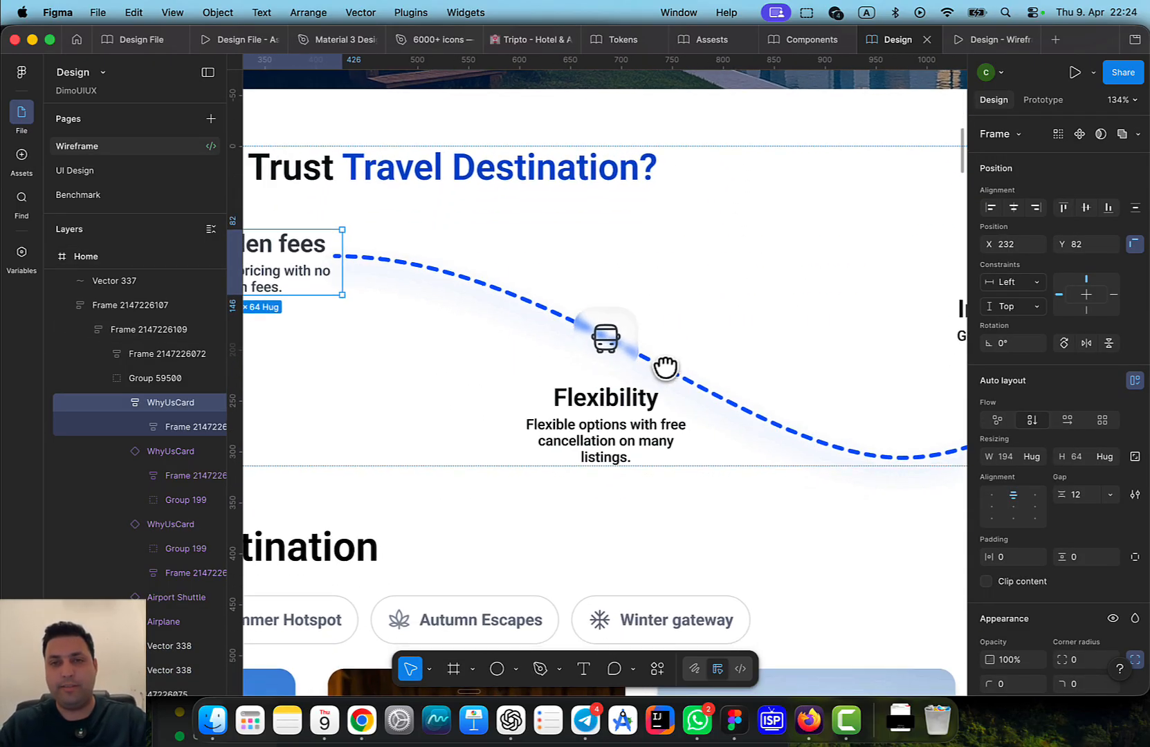
# Open the main component of the "Flexibility" card
pyautogui.click(608, 352)
pyautogui.click(629, 379)
pyautogui.click(628, 359)
pyautogui.rightClick(630, 358)
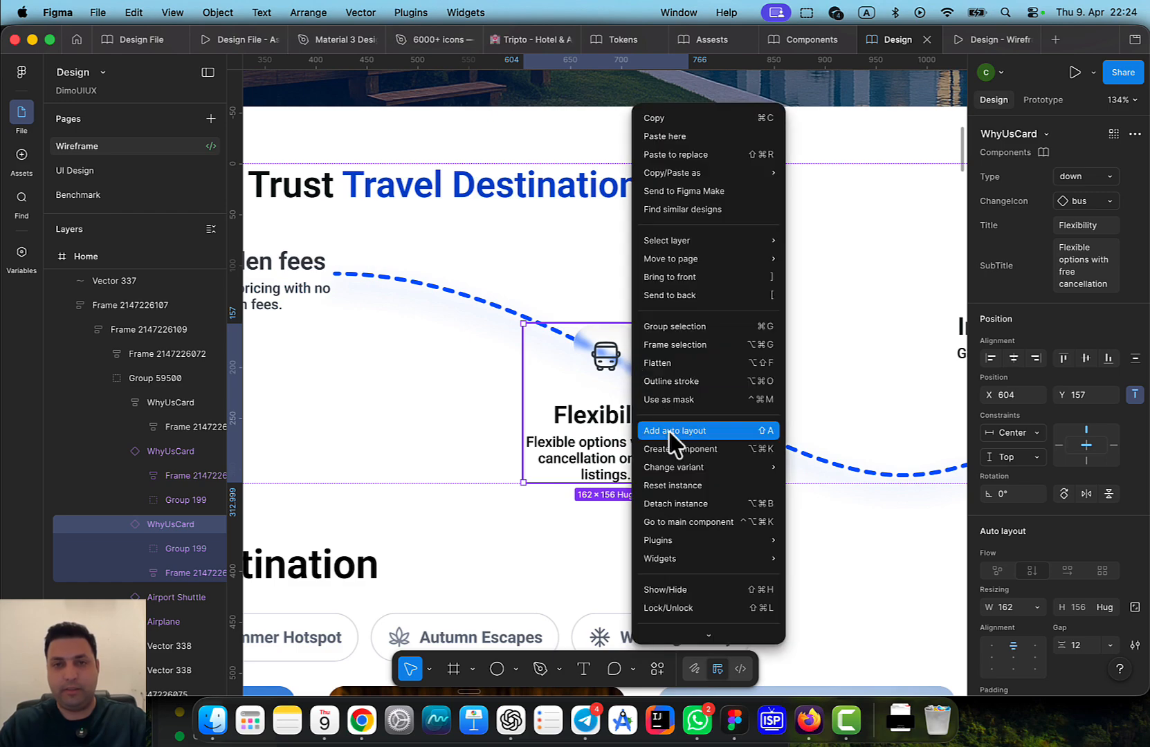
pyautogui.click(710, 522)
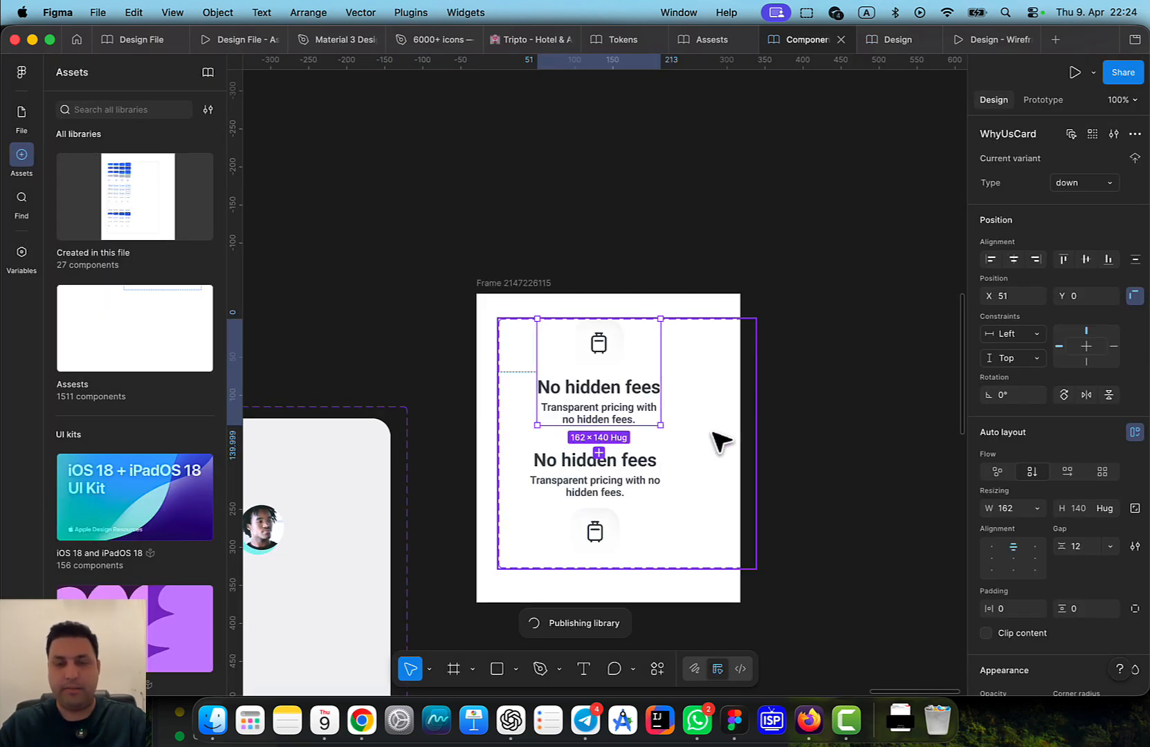
# Widen the white frame and the WhyUsCard component set inside it, making the set 484 wide
pyautogui.click(535, 284)
pyautogui.moveTo(740, 305); pyautogui.dragTo(907, 308)
pyautogui.click(756, 418)
pyautogui.moveTo(755, 418); pyautogui.dragTo(867, 419)
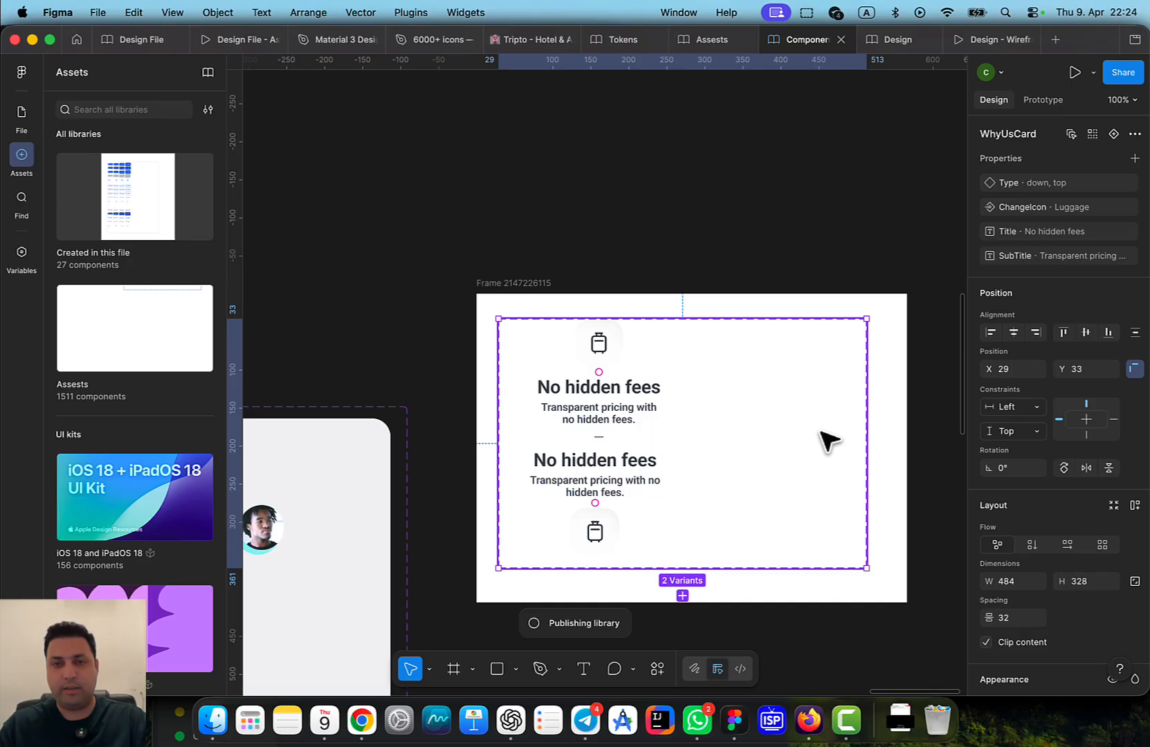
# Add a third WhyUsCard variant based on the "down" variant, place it beside the existing two, and select its icon group
pyautogui.doubleClick(607, 398)
pyautogui.click(600, 452)
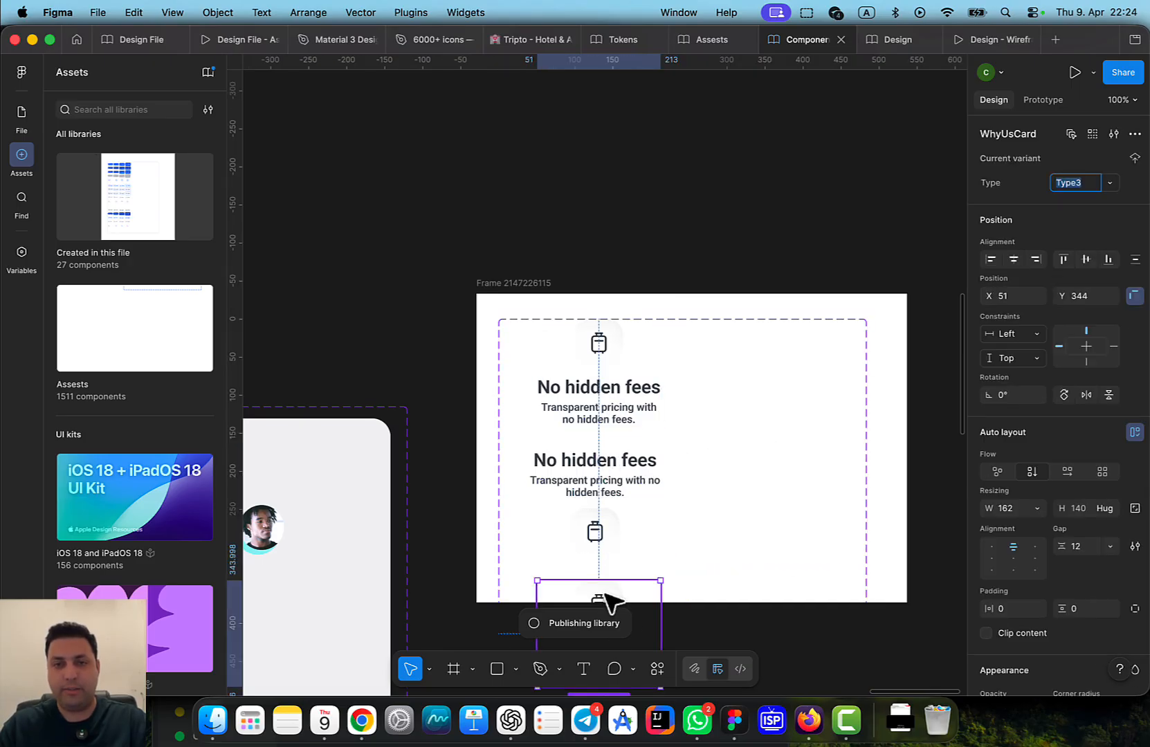
pyautogui.moveTo(609, 600); pyautogui.dragTo(777, 361)
pyautogui.scroll(3, 788, 364)
pyautogui.click(788, 364)
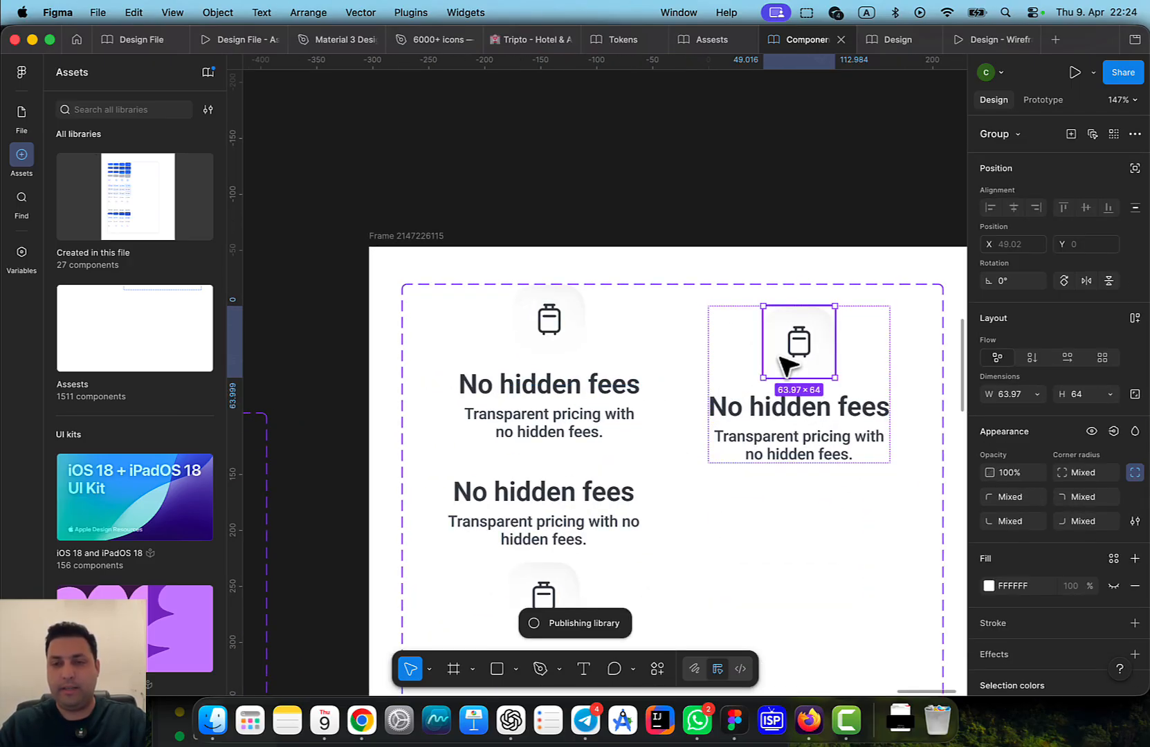
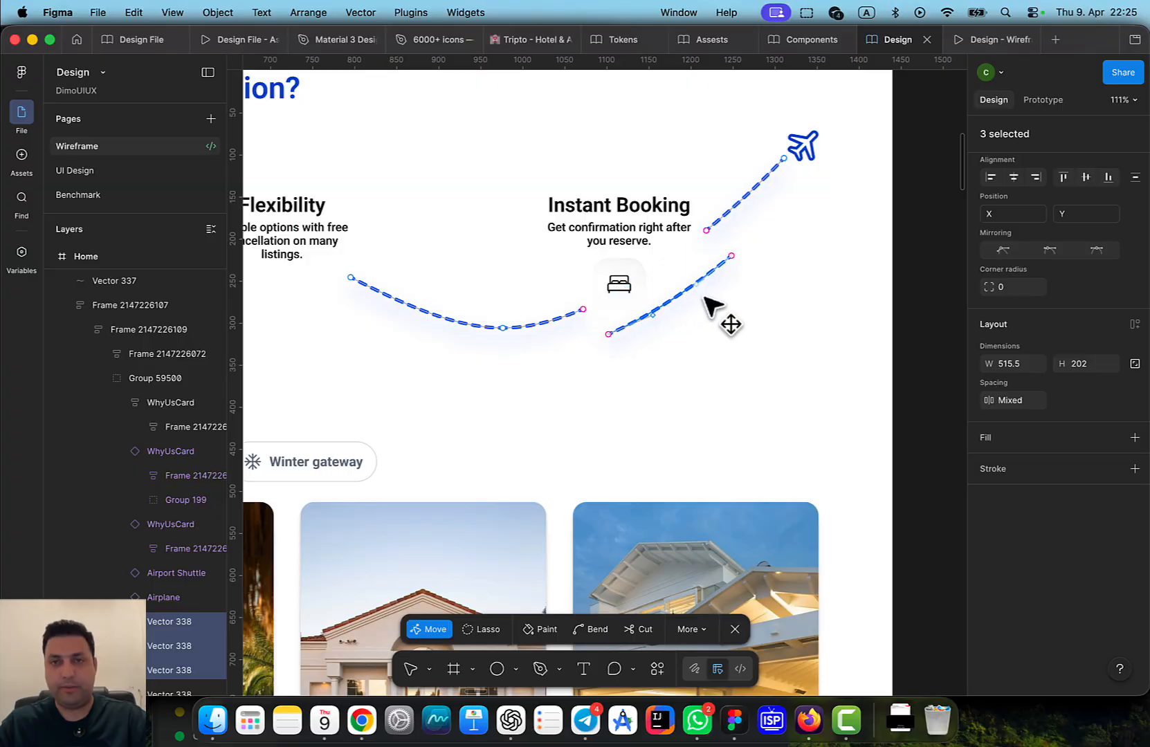
# Delete the route piece running below the "Instant Booking" card and set that card's Type to NoIcon
pyautogui.press('Delete')
pyautogui.press('Escape')
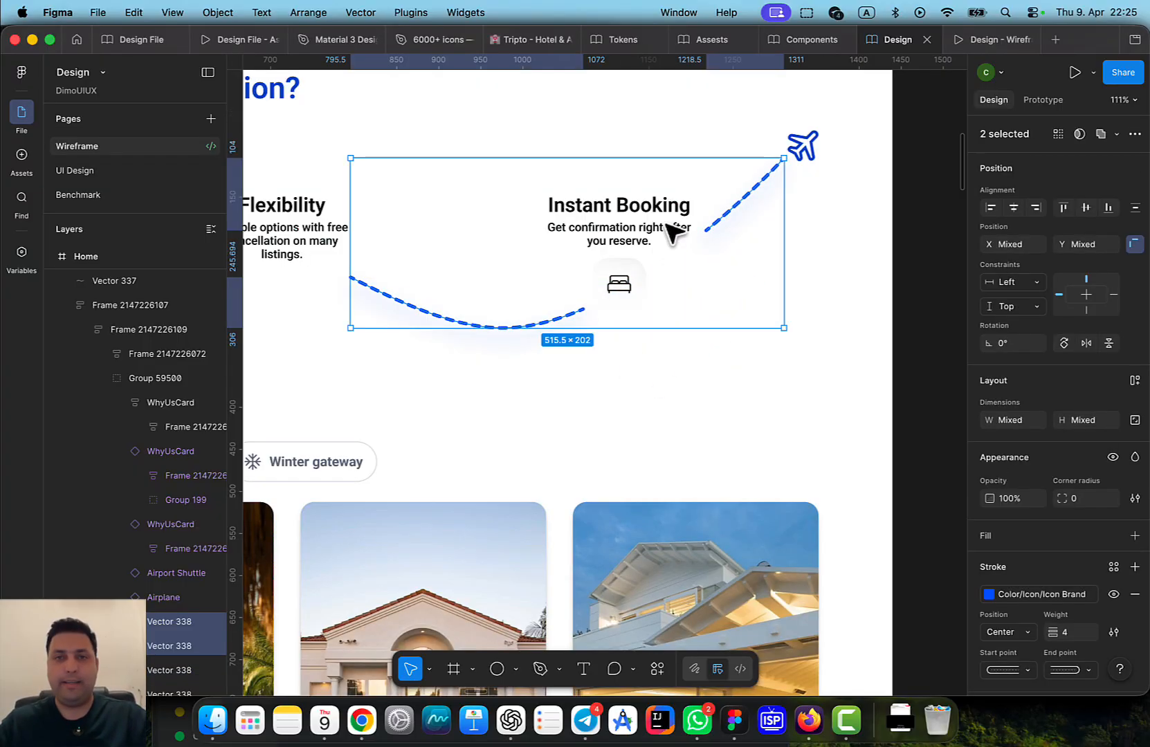
pyautogui.click(672, 231)
pyautogui.click(1075, 178)
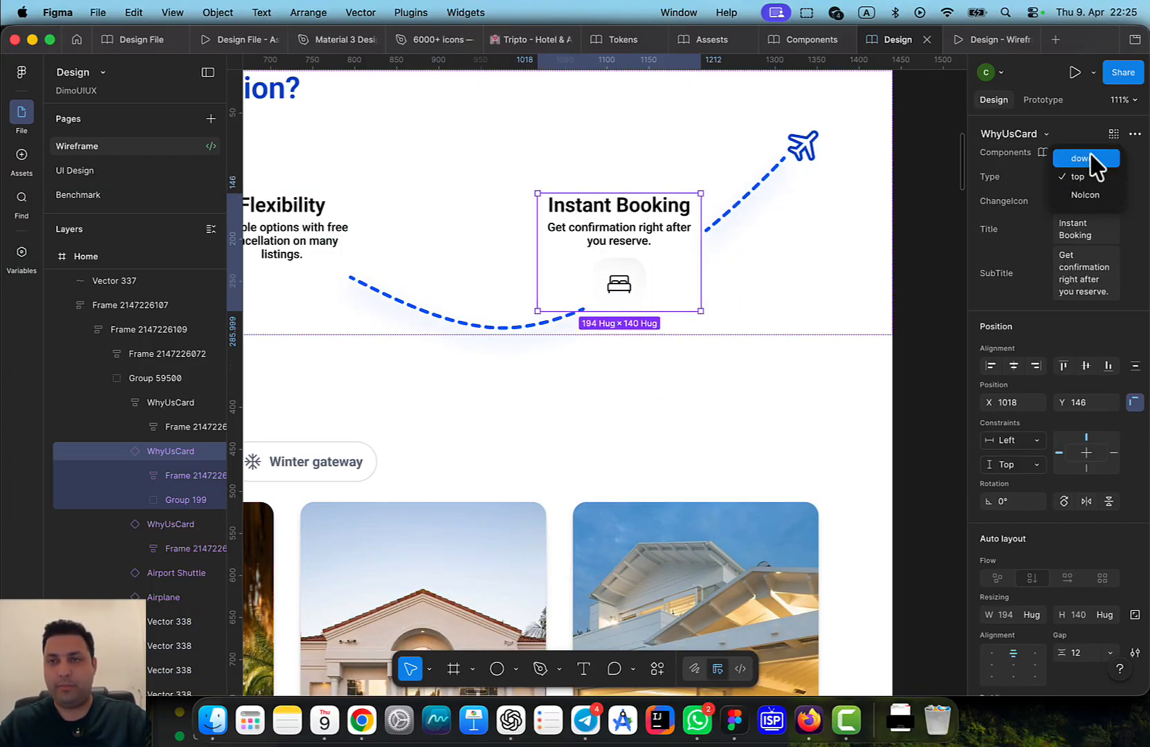
pyautogui.click(1085, 195)
# Position the "Instant Booking" card in the gap between the curved route segment and the segment leading to the airplane
pyautogui.moveTo(650, 264)
pyautogui.mouseDown()
pyautogui.moveTo(662, 264)
pyautogui.moveTo(650, 264)
pyautogui.mouseUp()
pyautogui.moveTo(720, 330); pyautogui.dragTo(914, 303)
pyautogui.click(443, 228)
pyautogui.moveTo(624, 282); pyautogui.dragTo(840, 308)
pyautogui.scroll(-3, 638, 359)
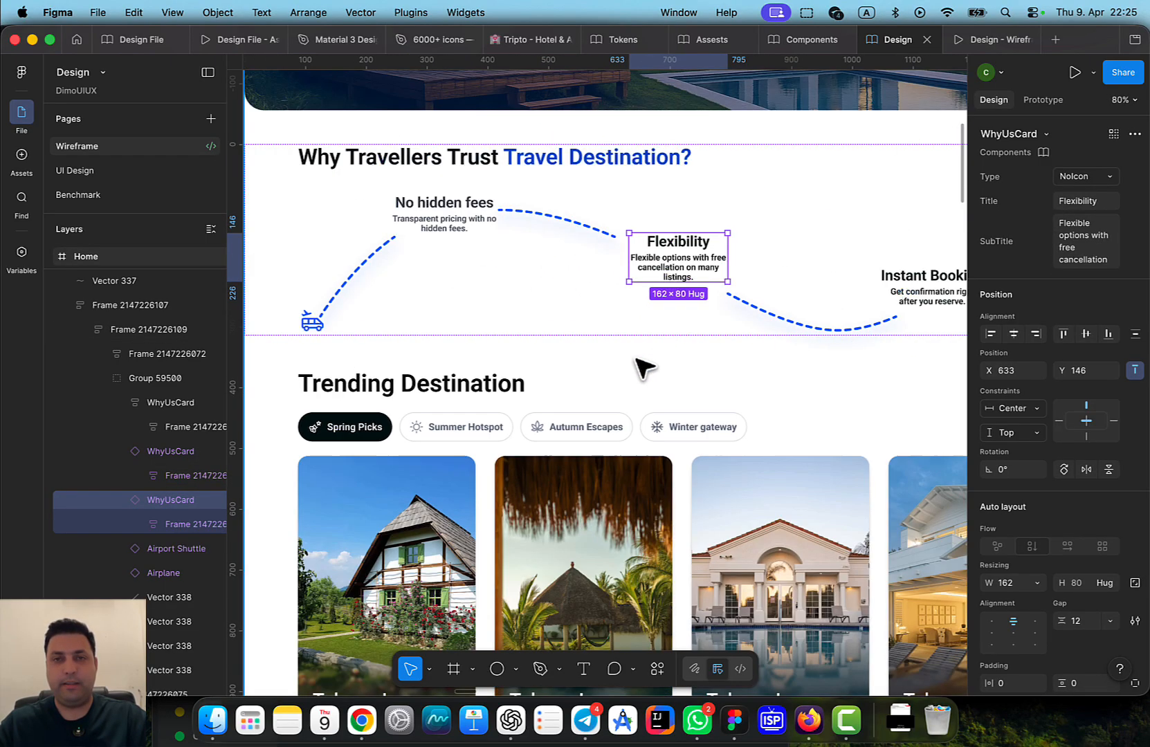
# Check the icon-free cards along the route in the prototype preview, and return to the design file
pyautogui.moveTo(643, 368); pyautogui.dragTo(531, 392)
pyautogui.click(985, 41)
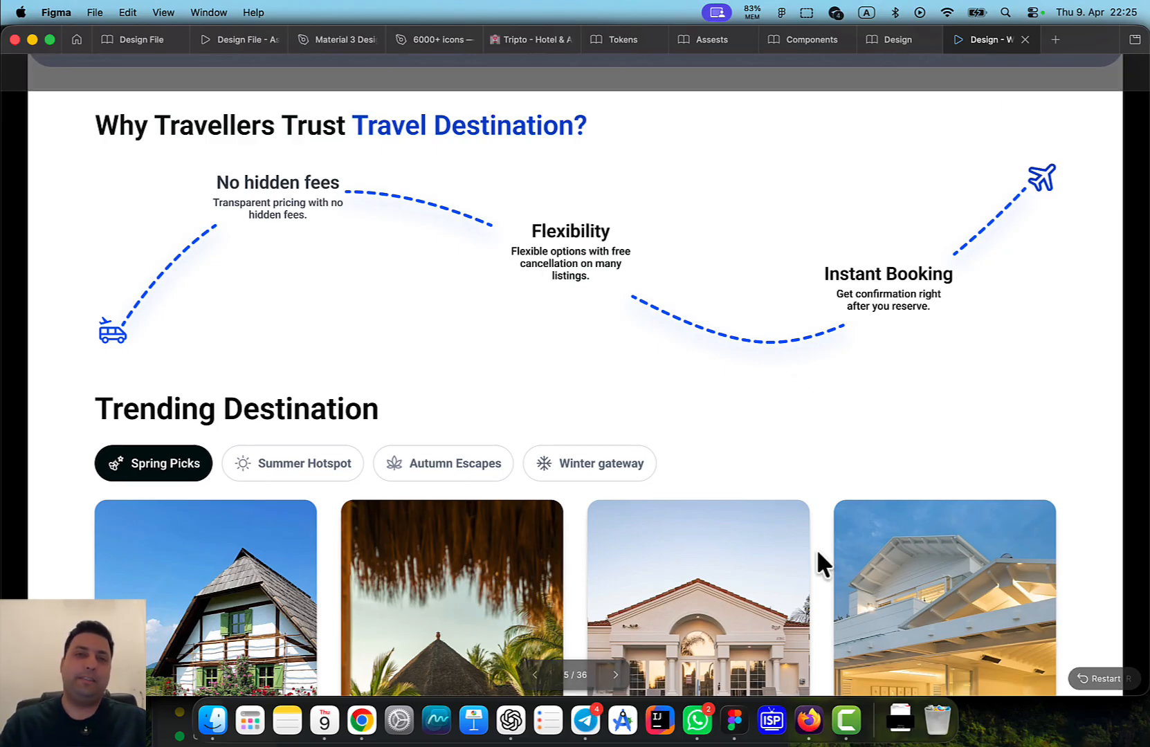
pyautogui.click(895, 41)
# Duplicate the "Flexibility" card and place the copy just below the "No hidden fees" card
pyautogui.moveTo(783, 298); pyautogui.dragTo(796, 317)
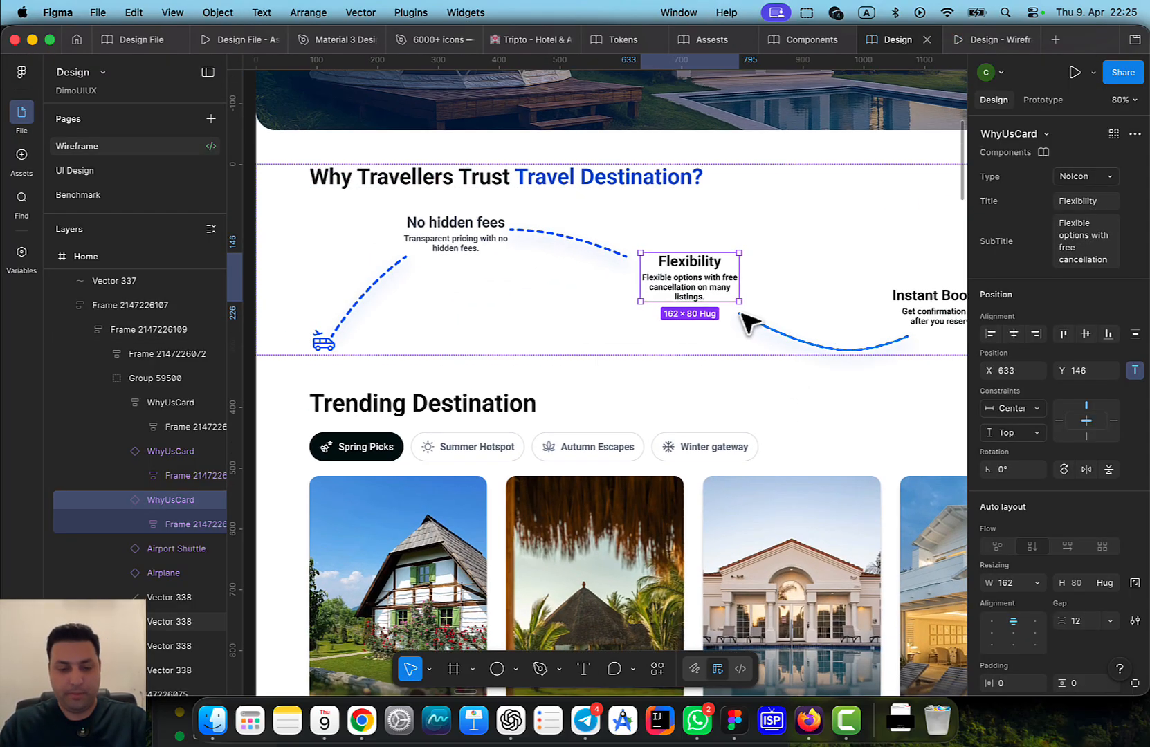
pyautogui.press('super+d')
pyautogui.moveTo(682, 278); pyautogui.dragTo(498, 284)
pyautogui.click(460, 226)
pyautogui.scroll(5, 466, 228)
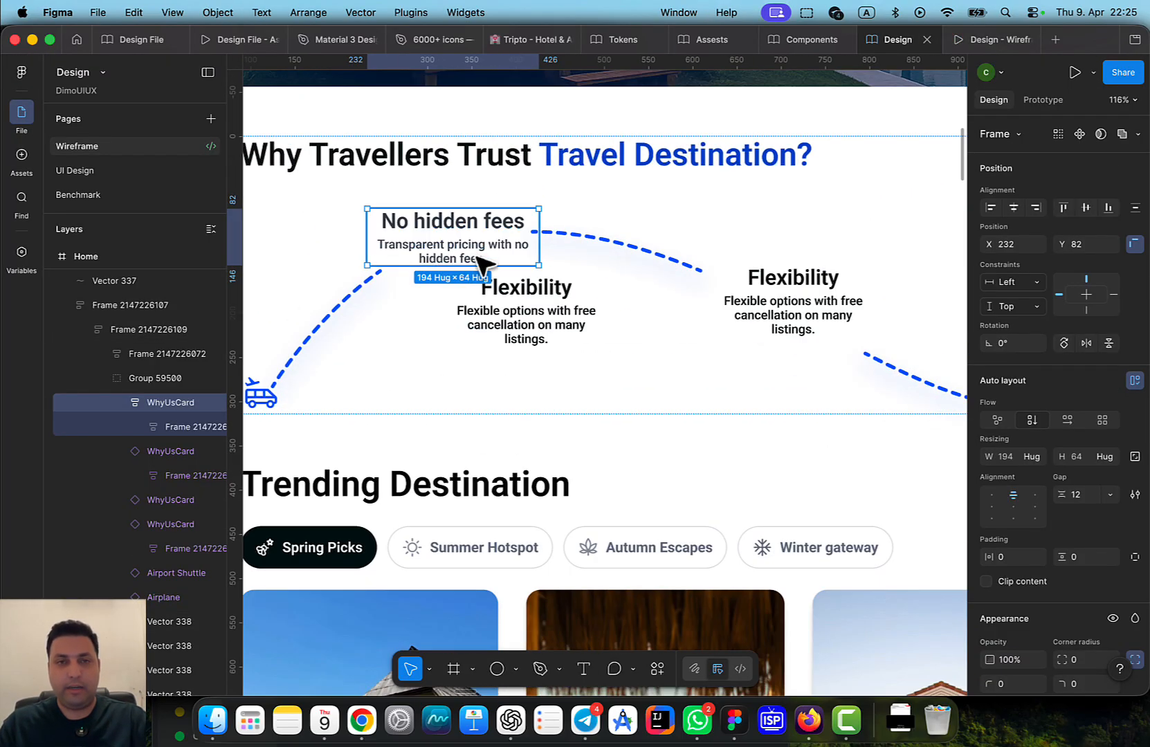
pyautogui.hscroll(-5, 726, 329)
# Replace the duplicated card's title with "No hidden fees", copied from the original card
pyautogui.click(731, 326)
pyautogui.doubleClick(727, 315)
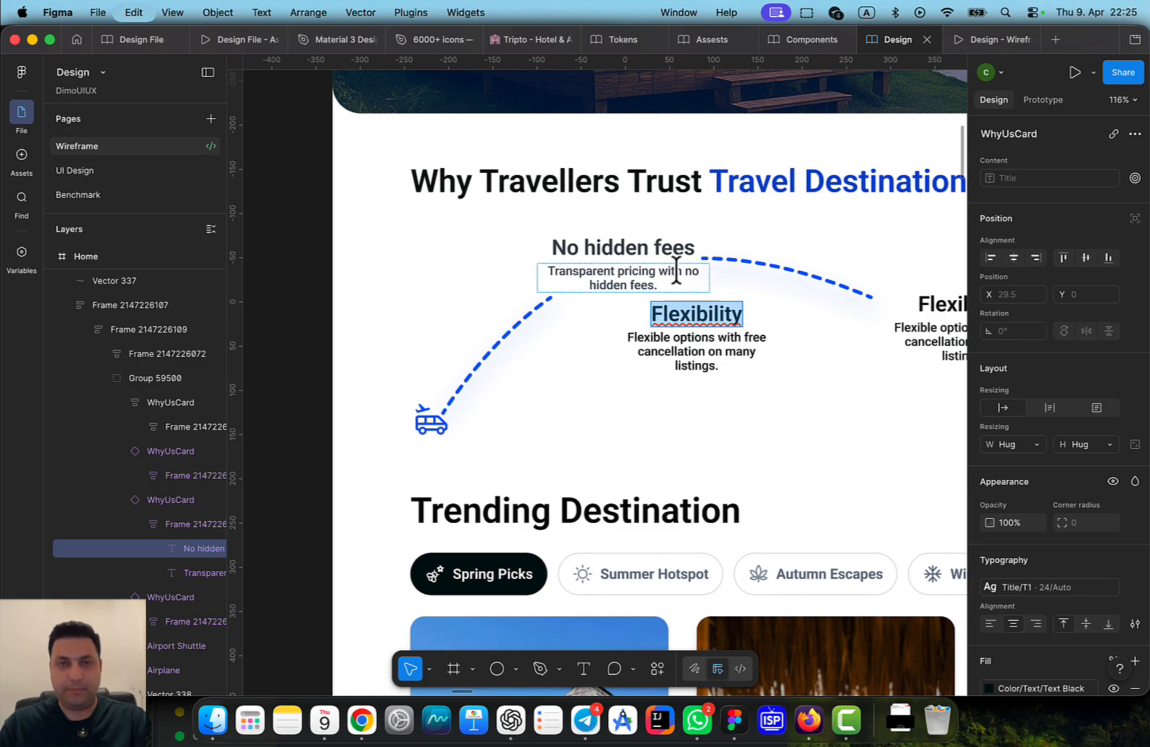
pyautogui.click(654, 239)
pyautogui.doubleClick(654, 246)
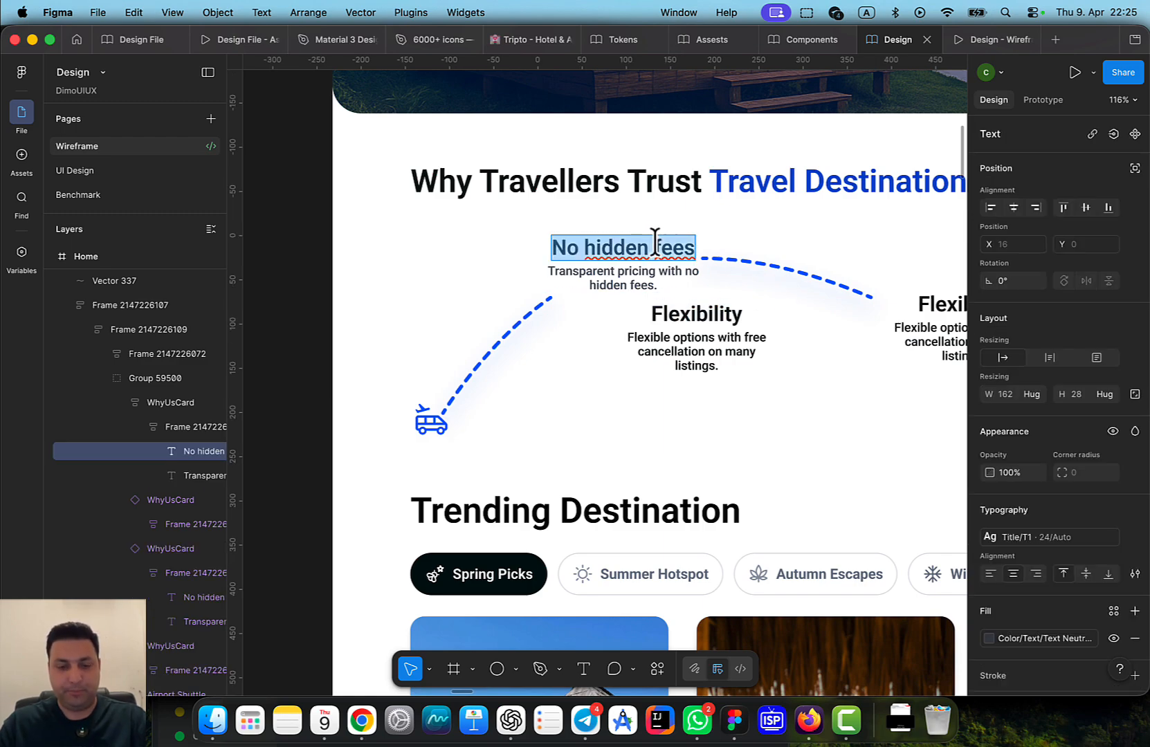
pyautogui.press('super+c')
pyautogui.click(692, 311)
pyautogui.doubleClick(691, 311)
pyautogui.press('super+v')
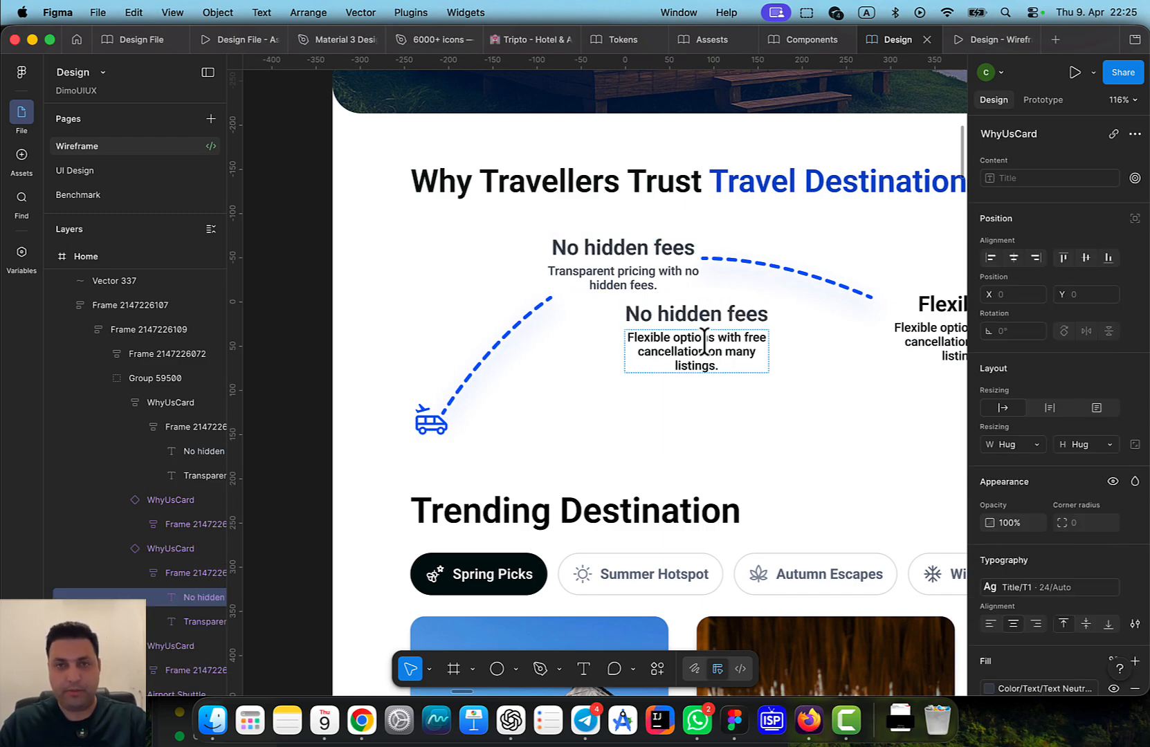
# Replace the duplicated card's description with "Transparent pricing with no hidden fees.", copied from the original card
pyautogui.doubleClick(623, 274)
pyautogui.press('super+a')
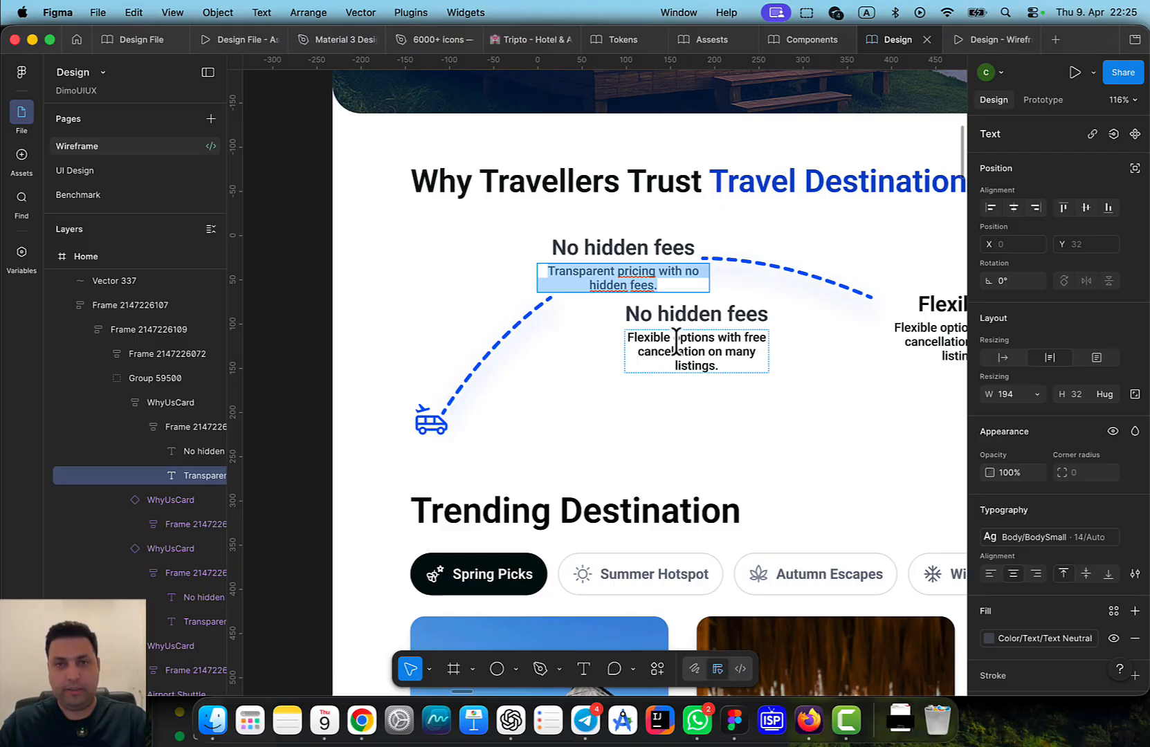
pyautogui.press('super+c')
pyautogui.doubleClick(676, 343)
pyautogui.press('super+a')
pyautogui.press('super+v')
# Delete the original "No hidden fees" card and move the new card into its place between the route segments
pyautogui.click(634, 283)
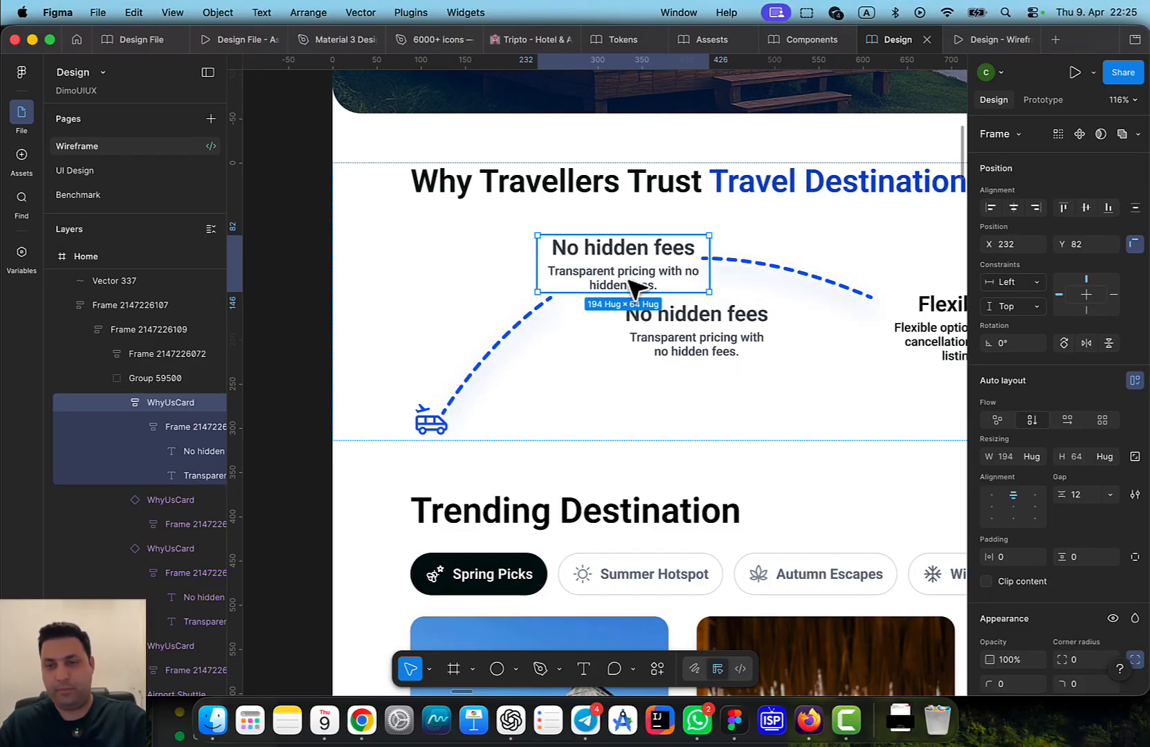
pyautogui.press('BackSpace')
pyautogui.click(685, 337)
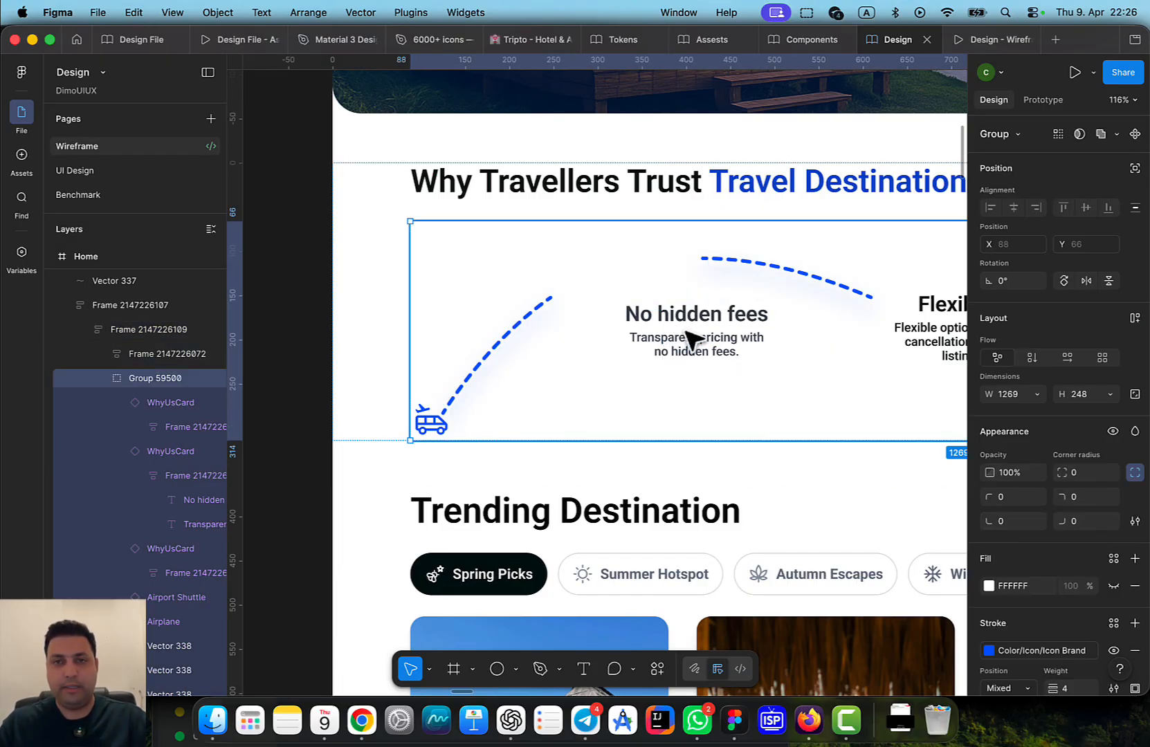
pyautogui.doubleClick(661, 303)
pyautogui.moveTo(659, 302); pyautogui.dragTo(620, 272)
# Extend the start point of the route segment after "Flexibility" up to just beneath the card's description
pyautogui.hscroll(5, 441, 305)
pyautogui.click(630, 311)
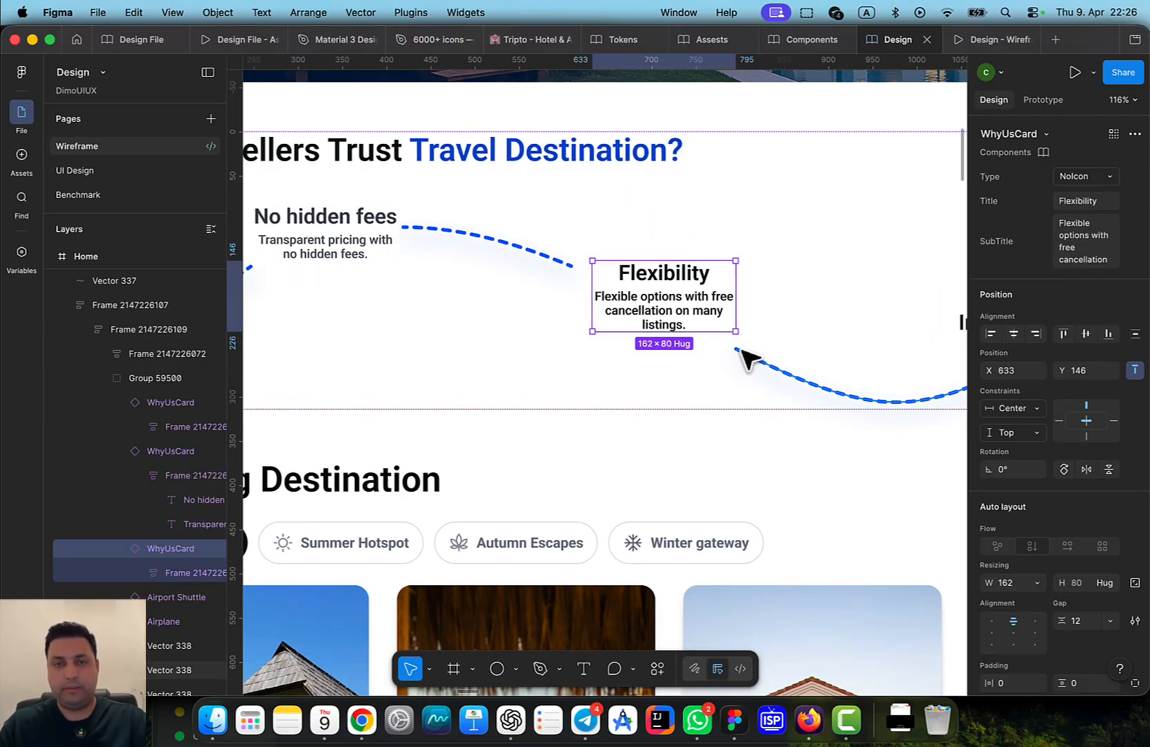
pyautogui.scroll(4, 742, 349)
pyautogui.click(762, 356)
pyautogui.doubleClick(756, 356)
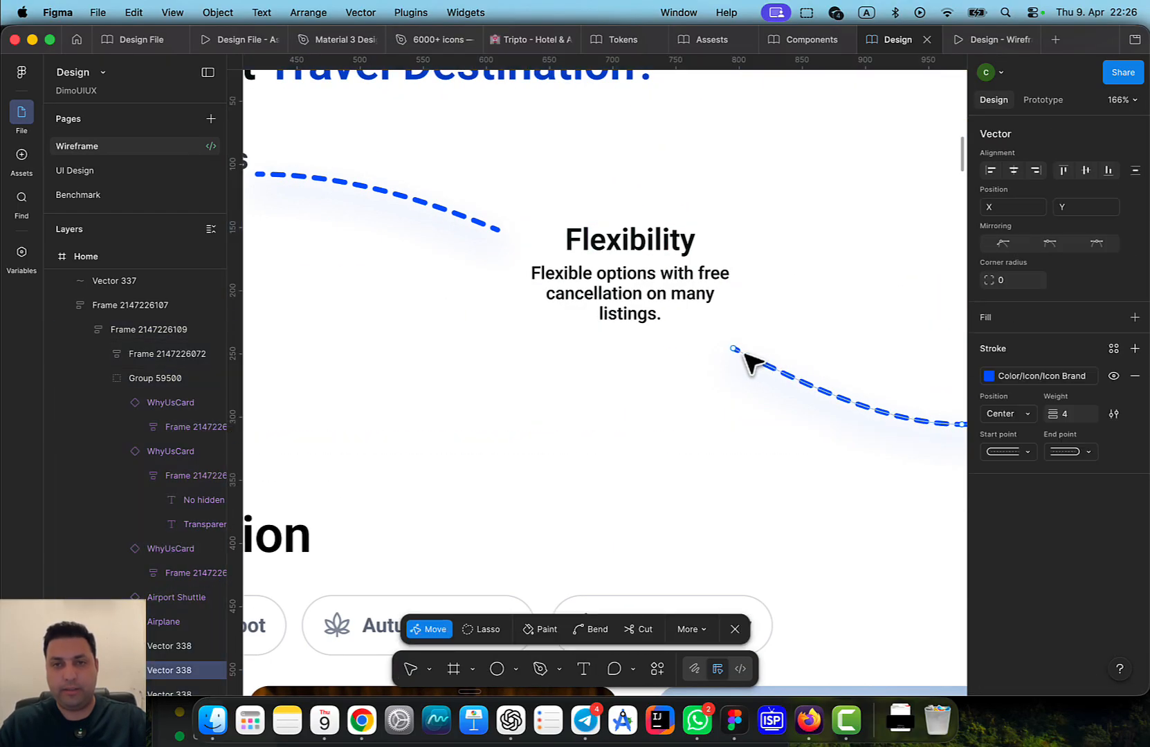
pyautogui.moveTo(745, 352); pyautogui.dragTo(700, 330)
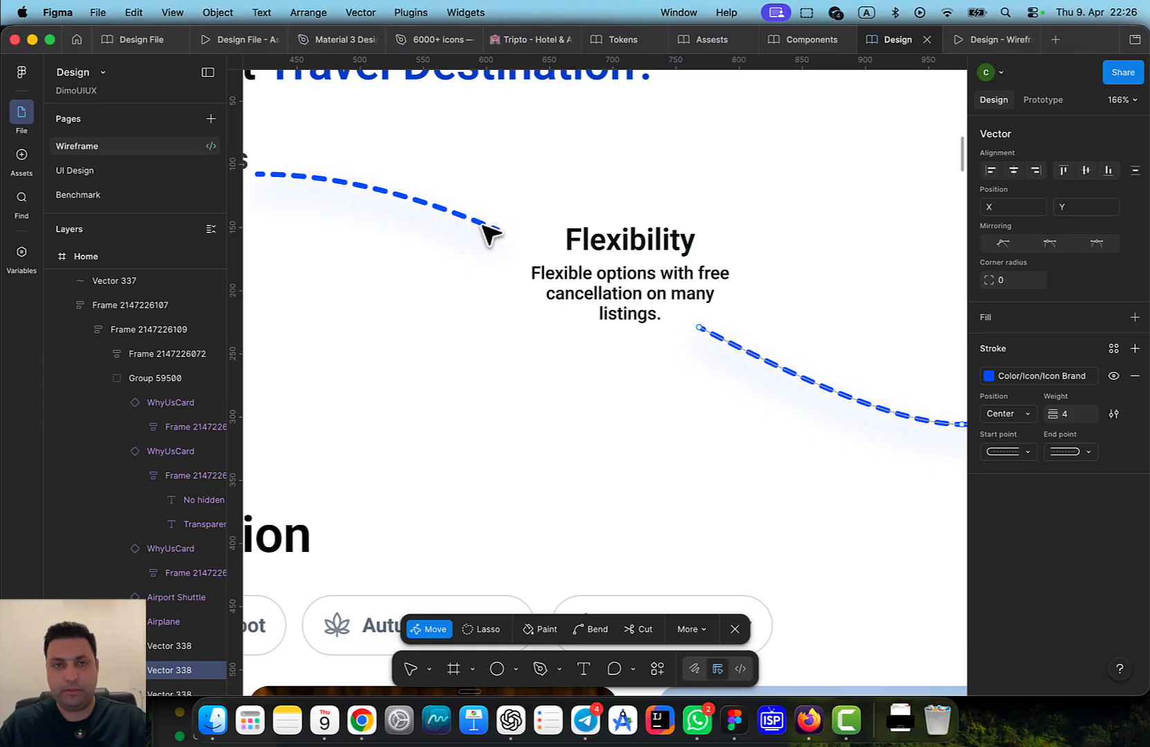
pyautogui.press('Escape')
# Extend the end point of the route segment before "Flexibility" to X 638.5, Y 167.5 and adjust the segment's curve
pyautogui.click(486, 228)
pyautogui.doubleClick(473, 220)
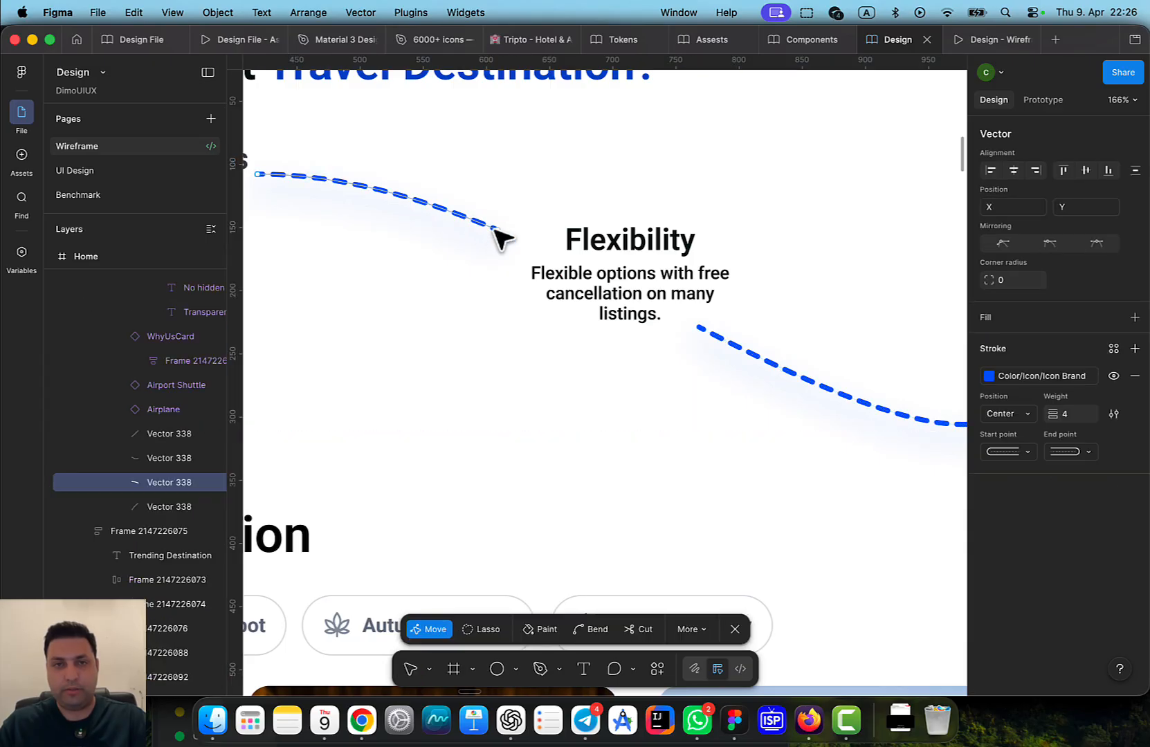
pyautogui.moveTo(497, 229); pyautogui.dragTo(535, 249)
pyautogui.moveTo(512, 241); pyautogui.dragTo(481, 232)
# Check the adjusted route and its three text cards in the prototype preview, and return to the design file
pyautogui.scroll(-10, 539, 287)
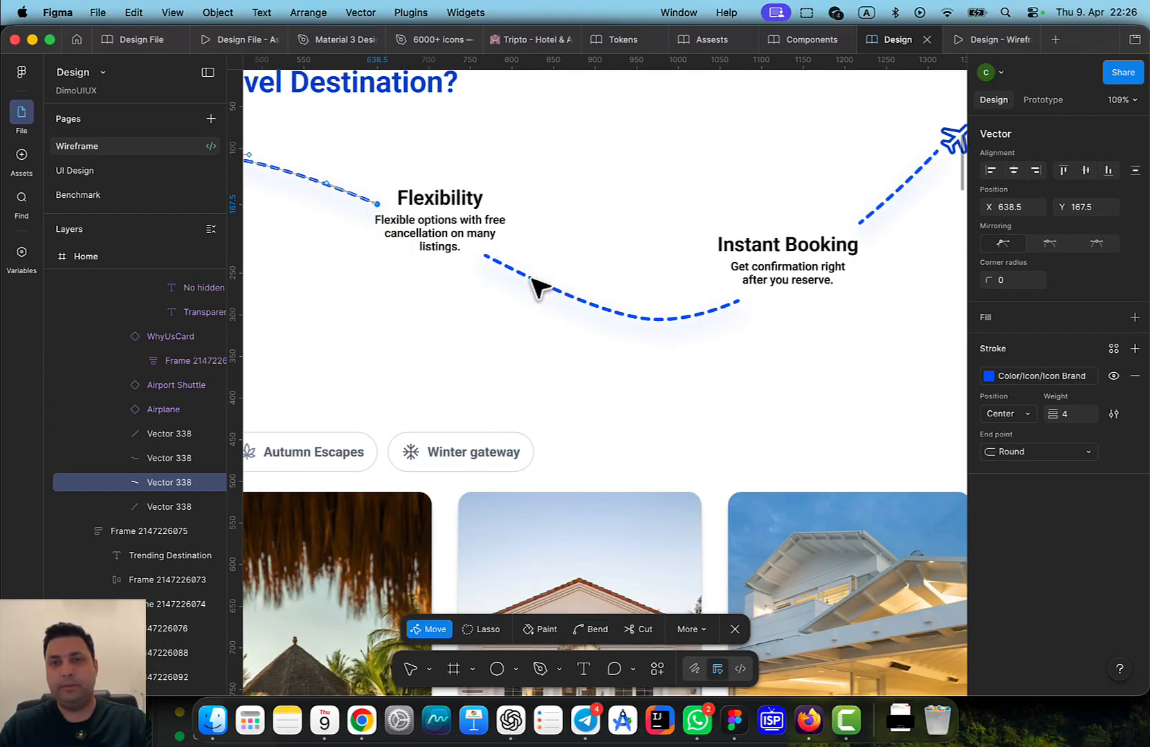
pyautogui.scroll(-3, 741, 337)
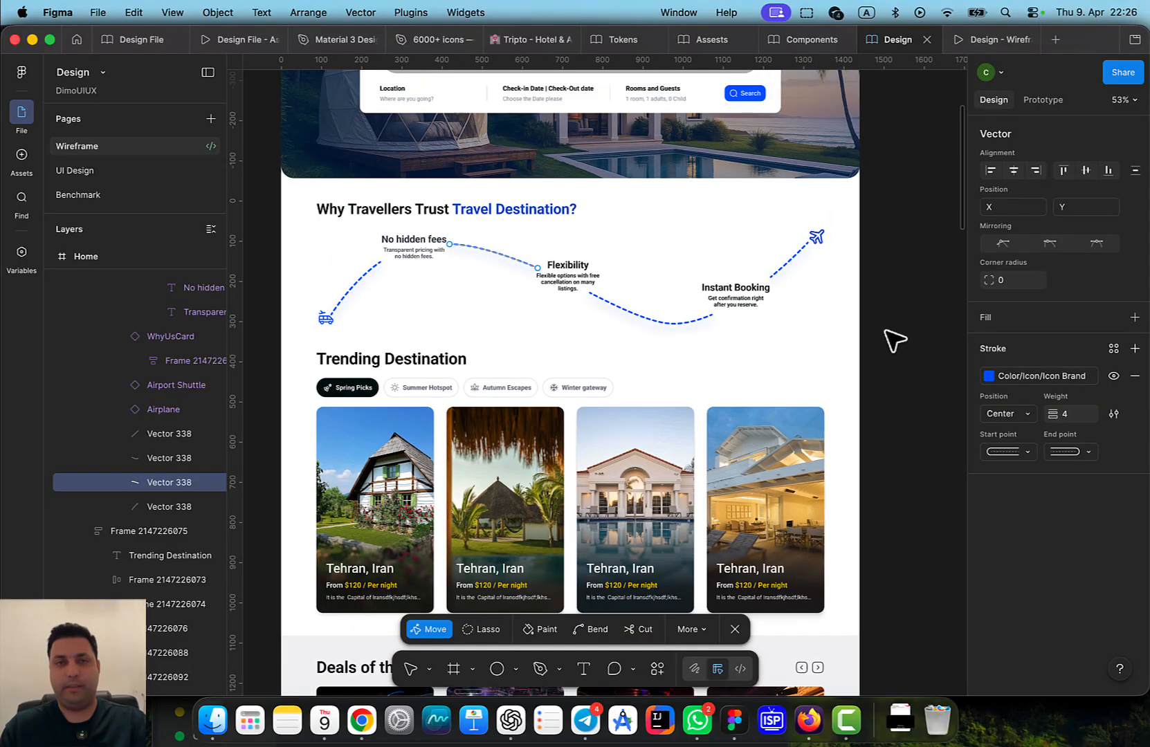
pyautogui.click(982, 40)
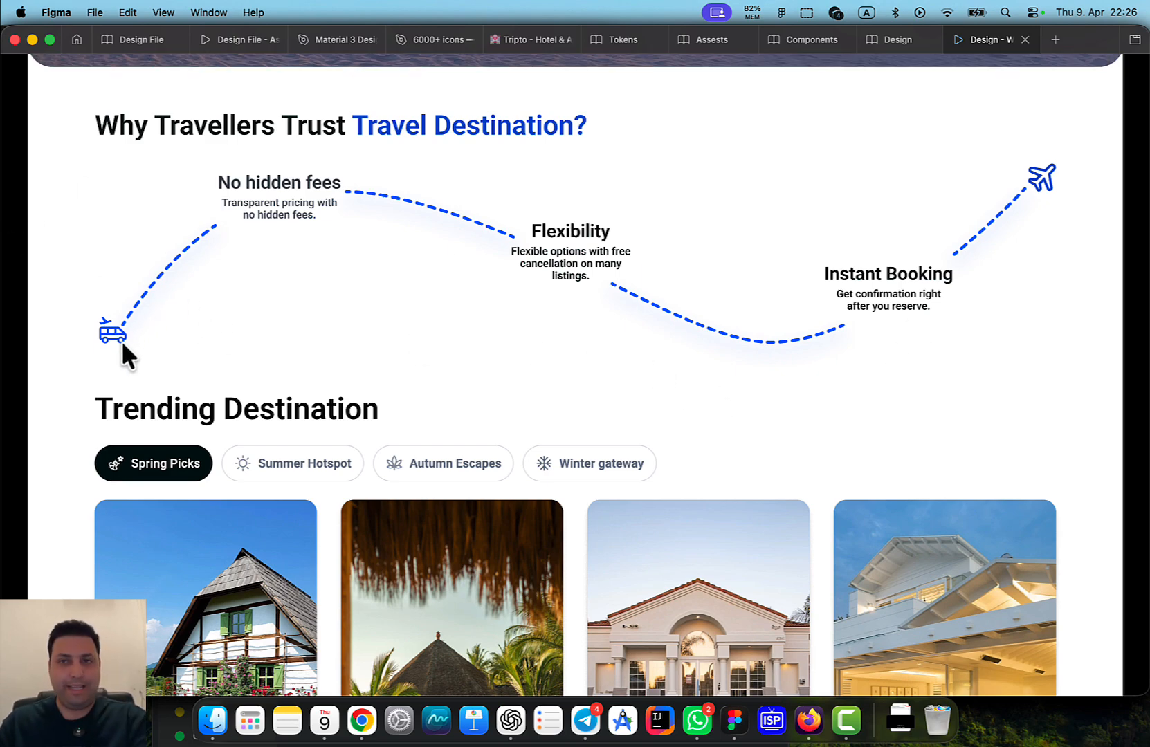
pyautogui.click(888, 42)
# Move the start point of the first route segment to X 115.5, Y 255, above the airport shuttle icon
pyautogui.scroll(5, 533, 188)
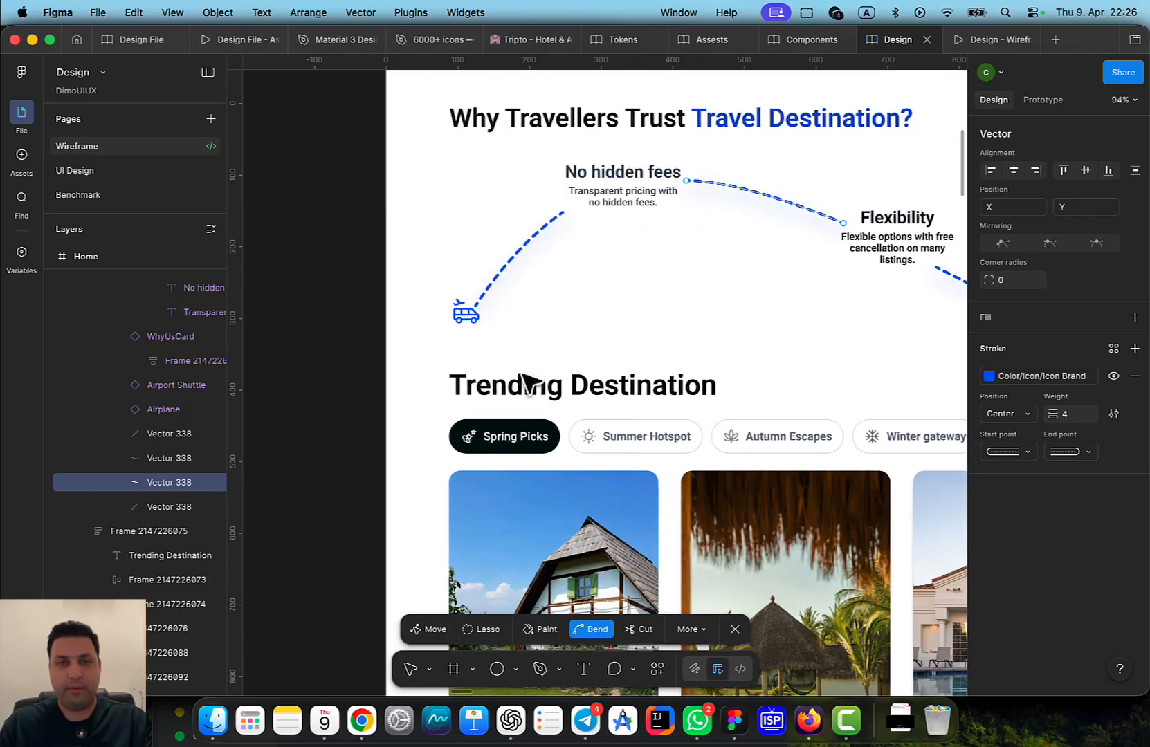
pyautogui.scroll(5, 498, 324)
pyautogui.click(499, 320)
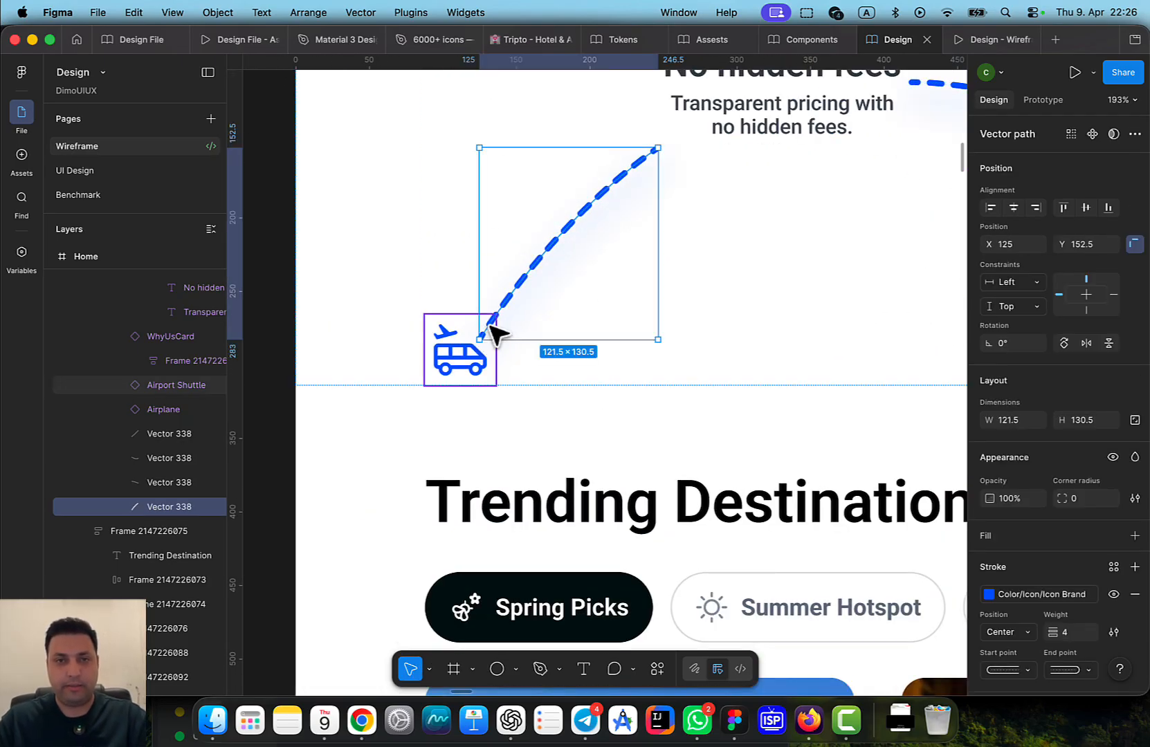
pyautogui.scroll(4, 495, 334)
pyautogui.click(496, 331)
pyautogui.click(531, 278)
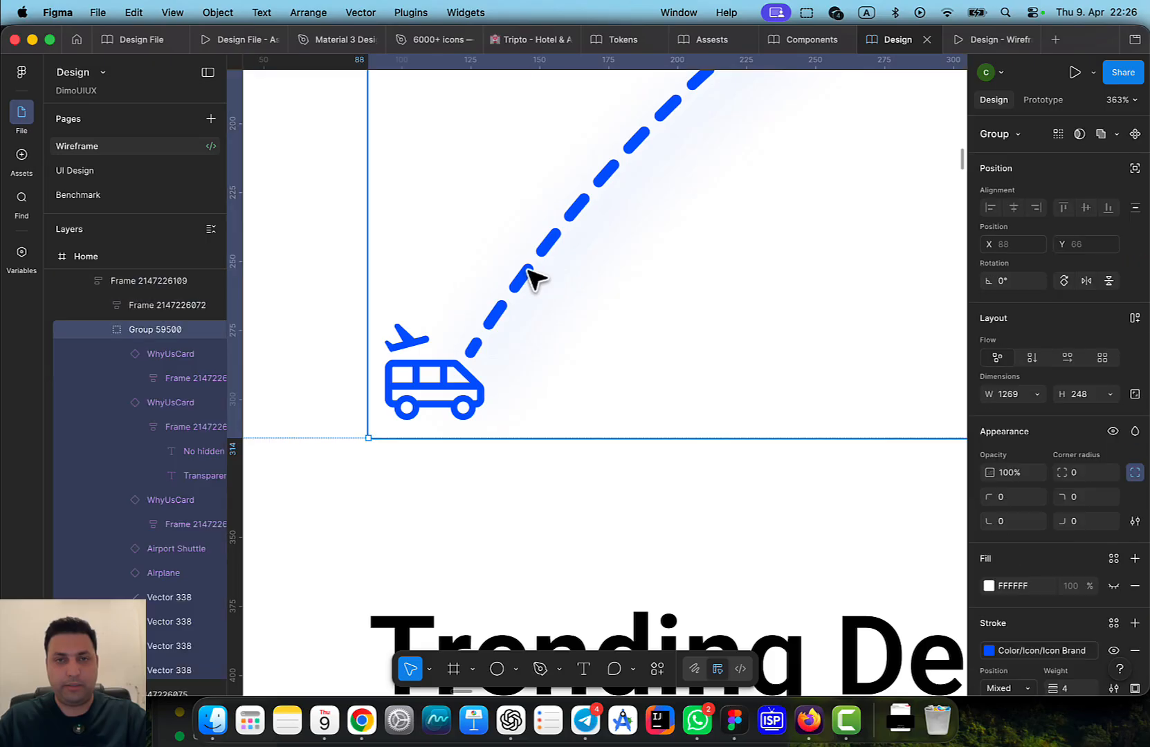
pyautogui.doubleClick(533, 277)
pyautogui.moveTo(475, 346); pyautogui.dragTo(444, 274)
pyautogui.press('Escape')
# Show the layout guides and move the Airport Shuttle icon up to X 88, Y 250, beside the route's start
pyautogui.hotkey('ctrl', 'g')
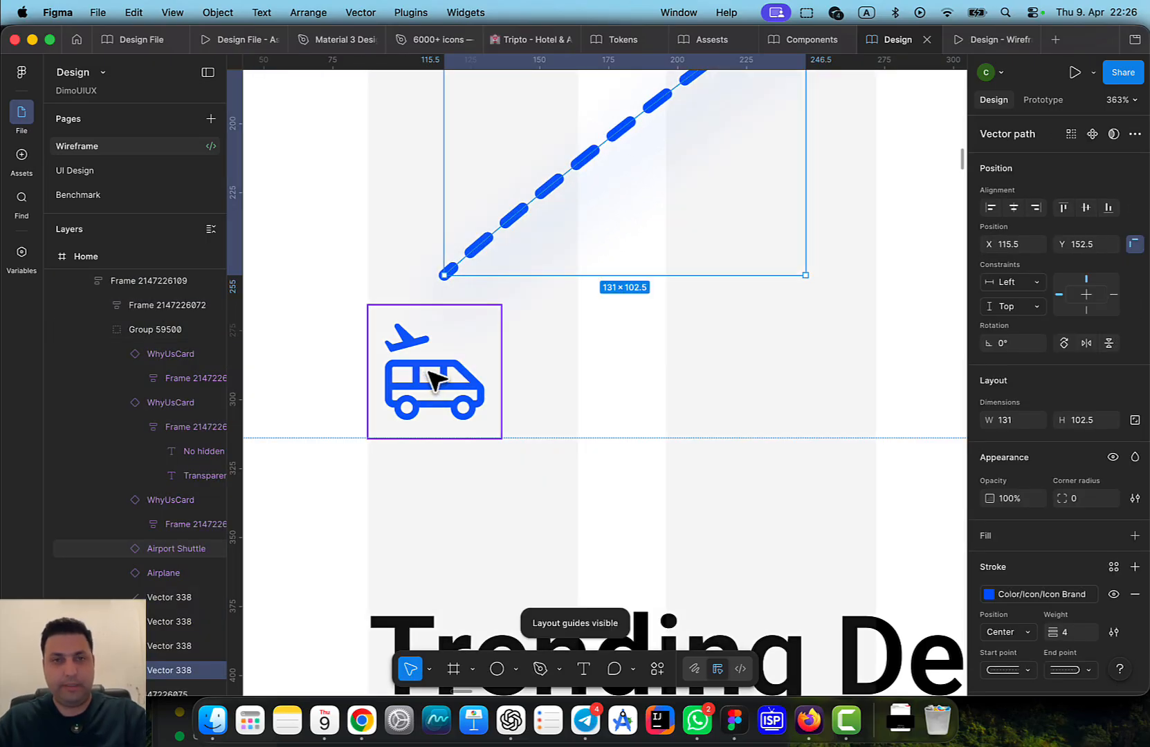
pyautogui.moveTo(440, 384); pyautogui.dragTo(415, 342)
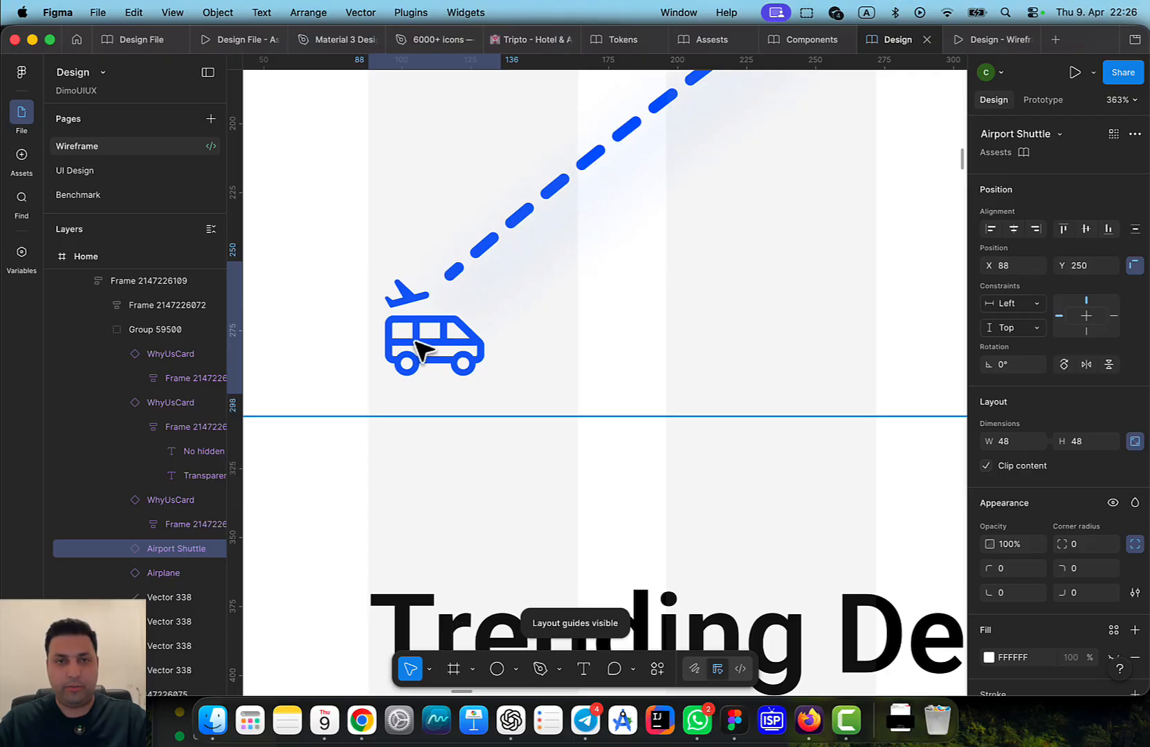
pyautogui.scroll(-10, 495, 389)
pyautogui.click(502, 365)
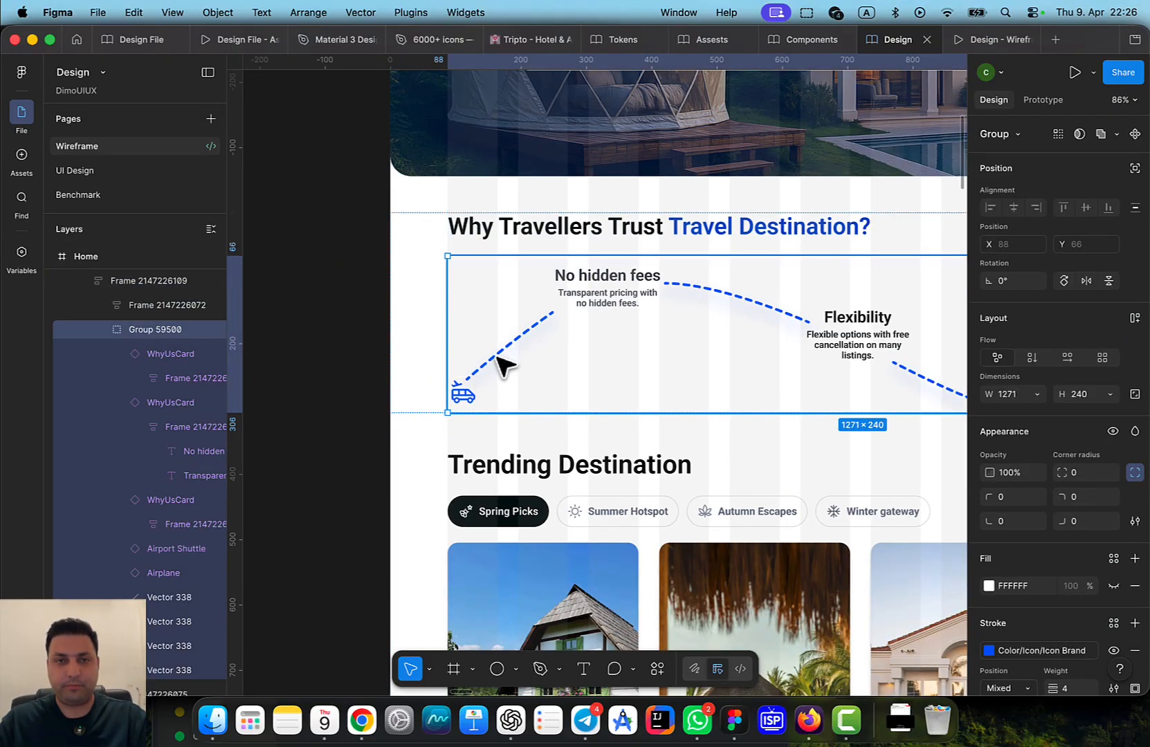
# Move the start point of the first dashed route segment to X 123, Y 246, further from the airport shuttle icon
pyautogui.doubleClick(503, 365)
pyautogui.click(469, 375)
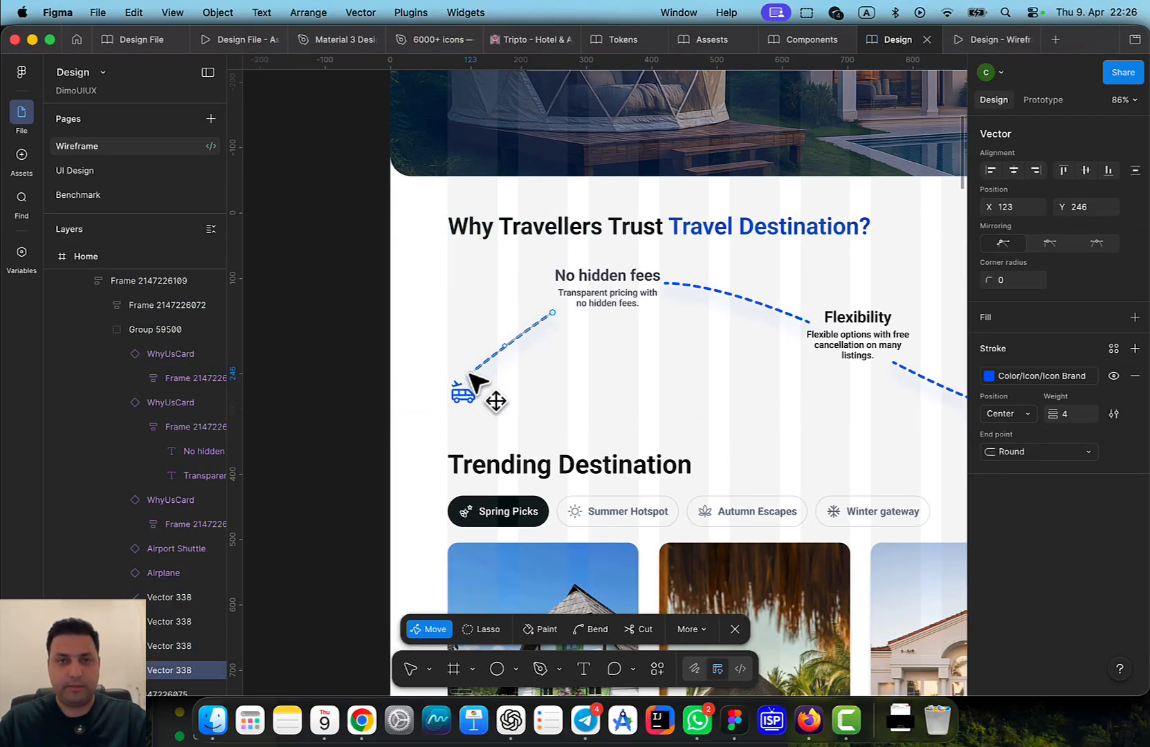
pyautogui.click(468, 386)
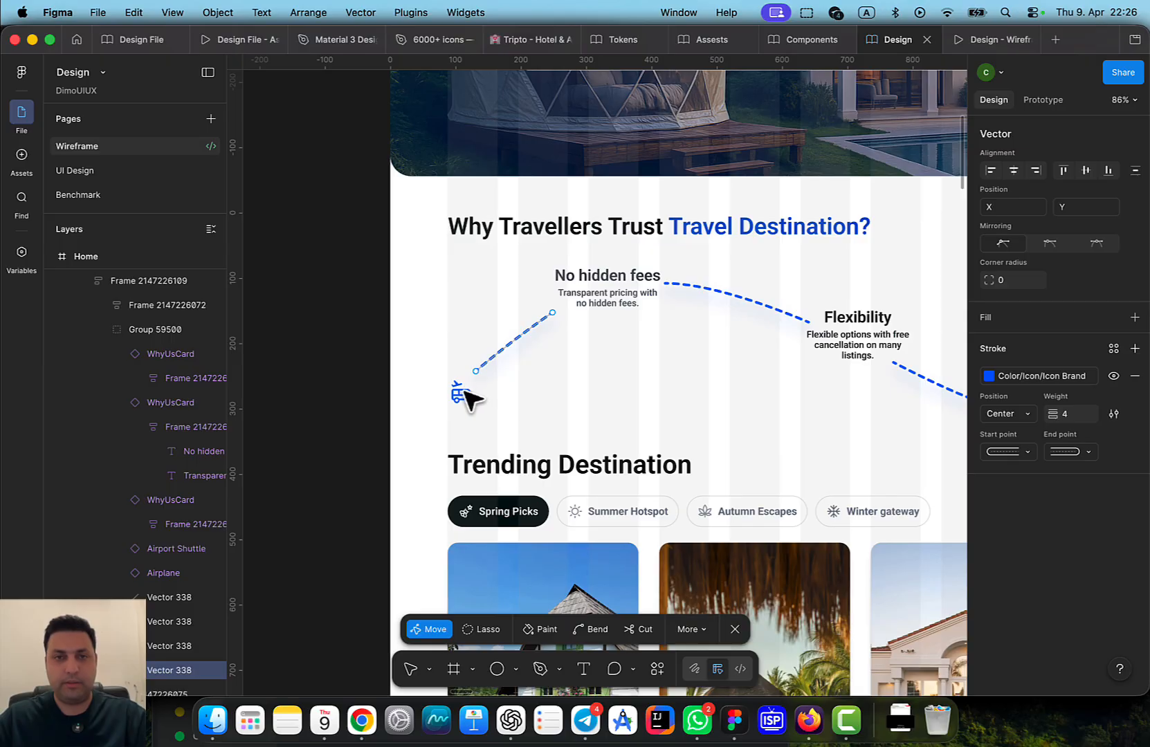
# Move the Airport Shuttle icon up to X 88, Y 229, so it sits by the start of the route
pyautogui.click(464, 390)
pyautogui.click(463, 389)
pyautogui.doubleClick(462, 389)
pyautogui.doubleClick(462, 389)
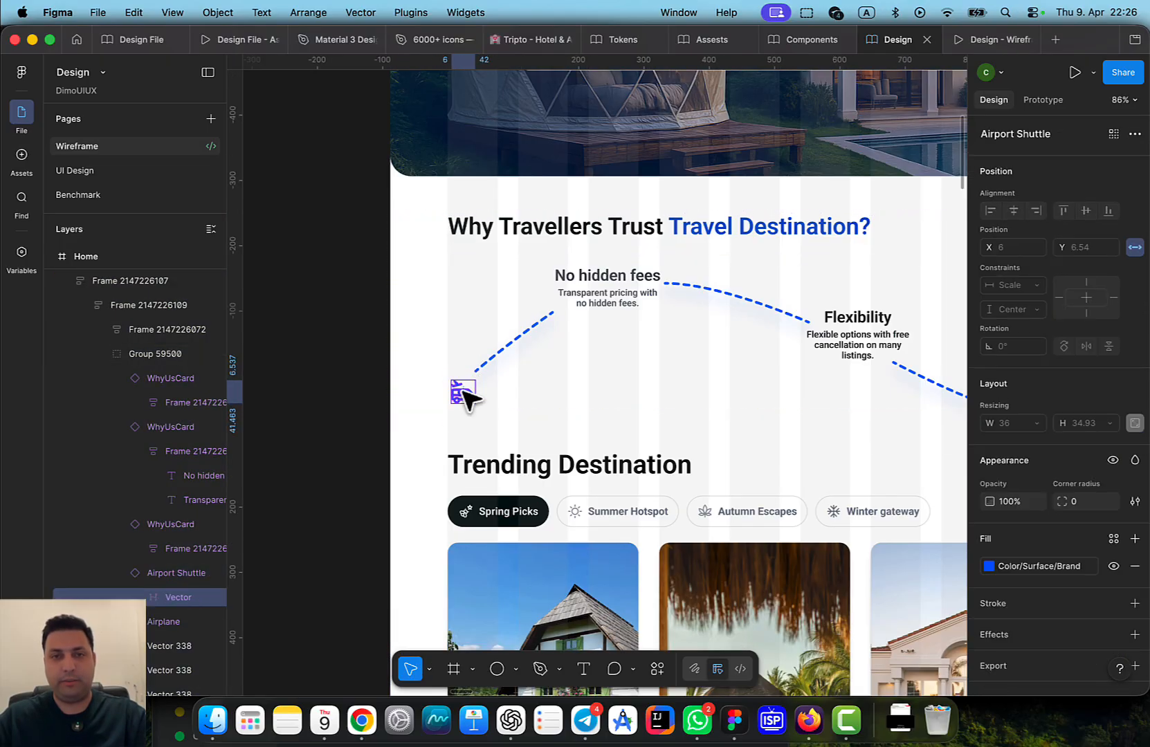
pyautogui.moveTo(462, 389); pyautogui.dragTo(463, 377)
pyautogui.hscroll(3, 608, 402)
pyautogui.scroll(-5, 616, 415)
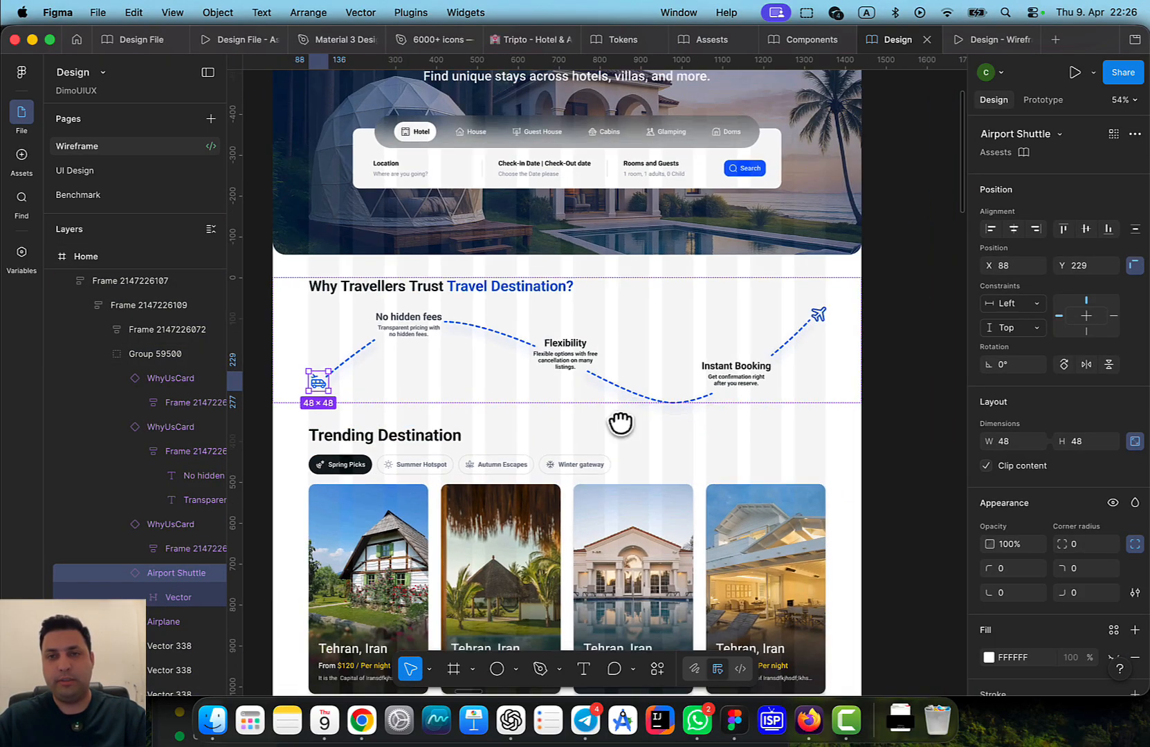
pyautogui.moveTo(620, 423); pyautogui.dragTo(547, 413)
pyautogui.click(797, 384)
pyautogui.click(482, 337)
pyautogui.moveTo(481, 336); pyautogui.dragTo(604, 381)
pyautogui.doubleClick(472, 358)
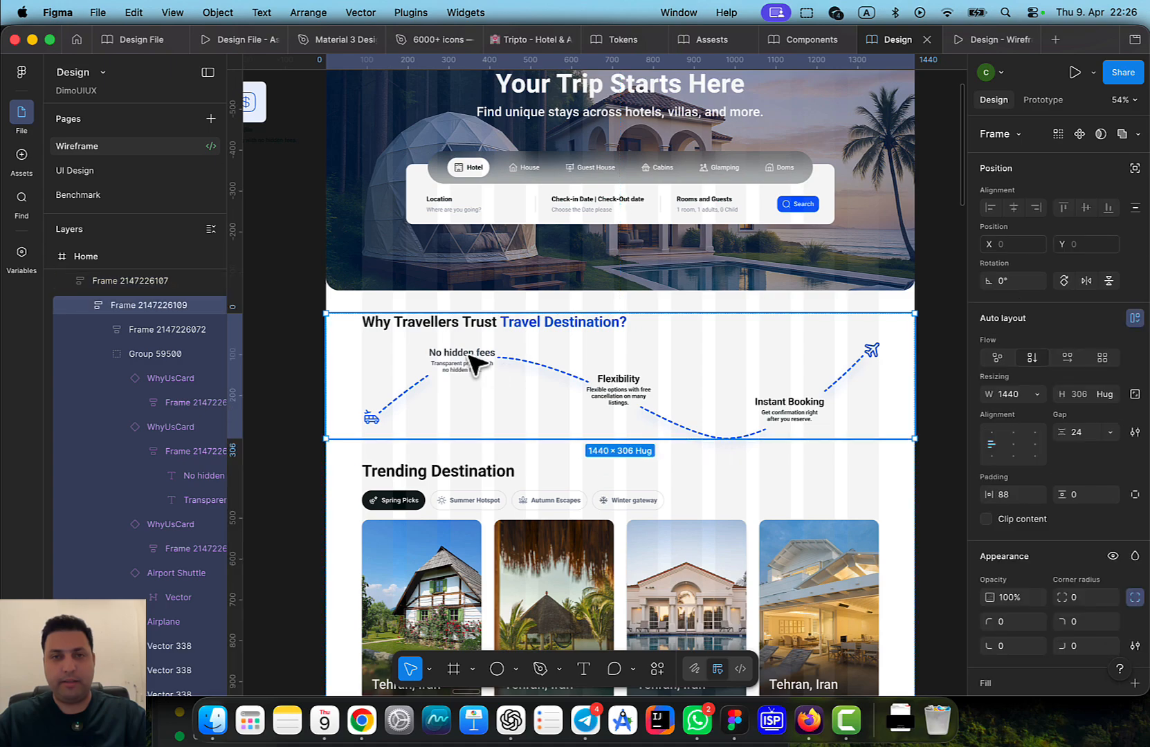
pyautogui.doubleClick(472, 358)
pyautogui.scroll(-2, 623, 331)
pyautogui.scroll(1, 622, 360)
pyautogui.click(534, 437)
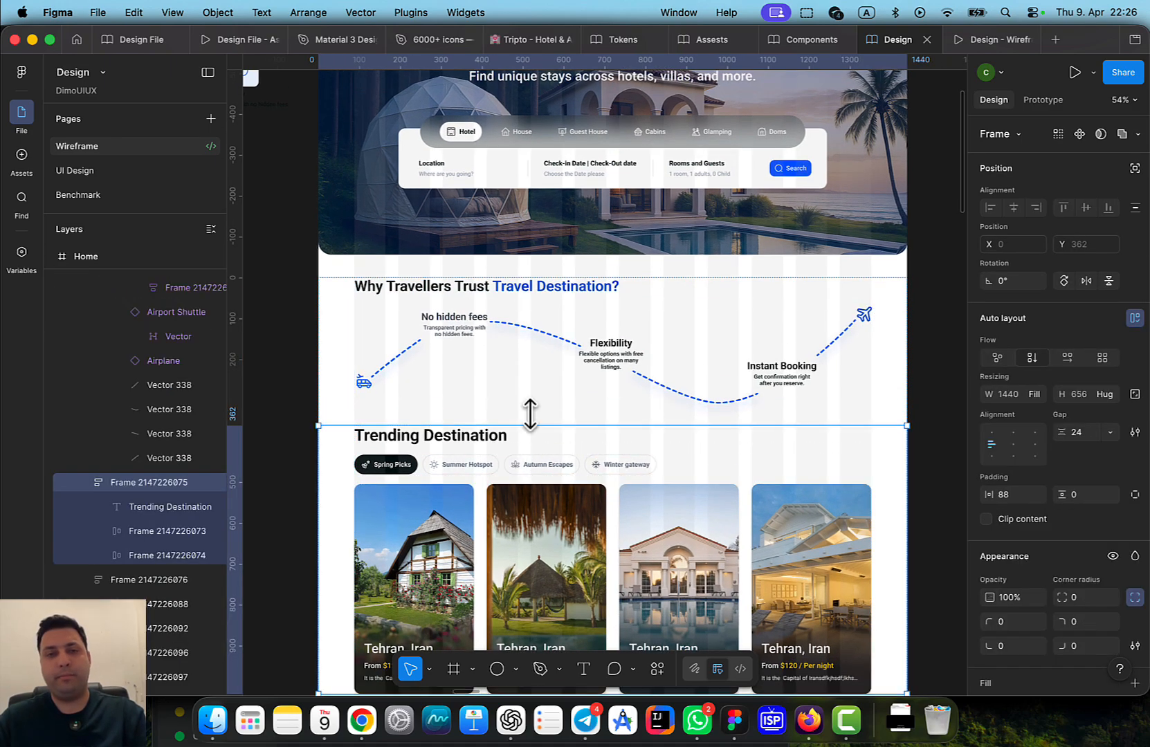
pyautogui.click(952, 102)
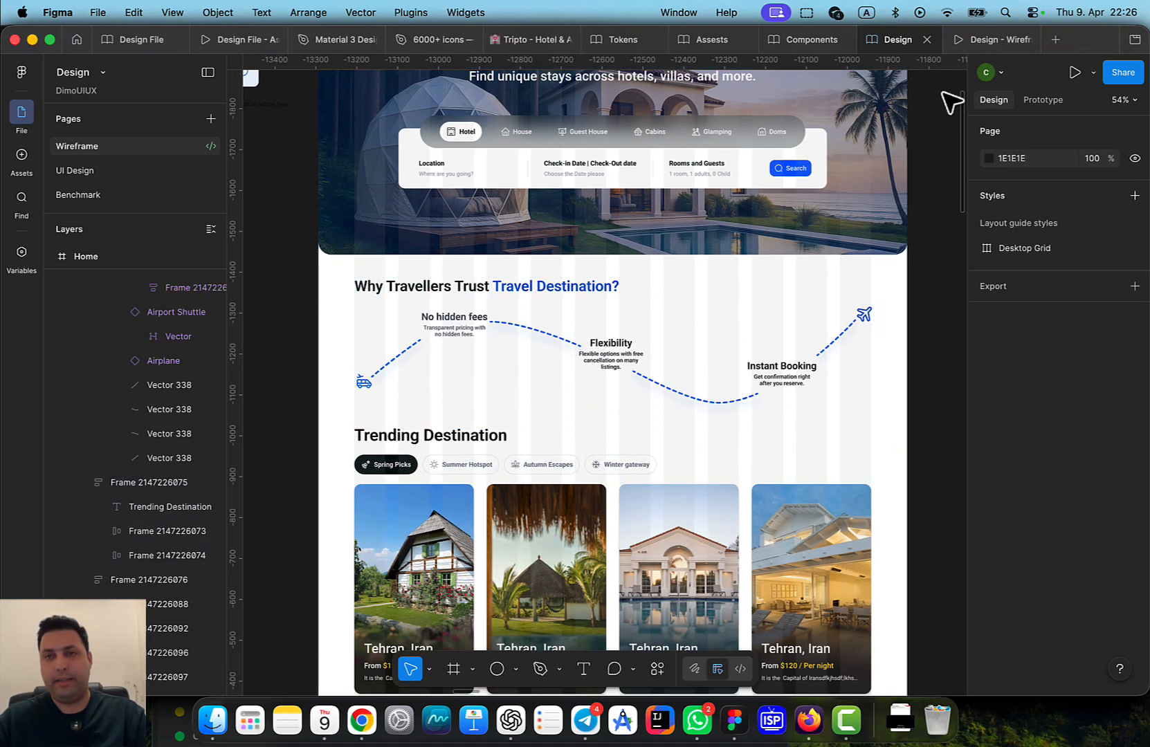
# Review the route, its icons and the sections around it in the prototype preview, and return to the design file
pyautogui.click(996, 40)
pyautogui.scroll(3, 666, 394)
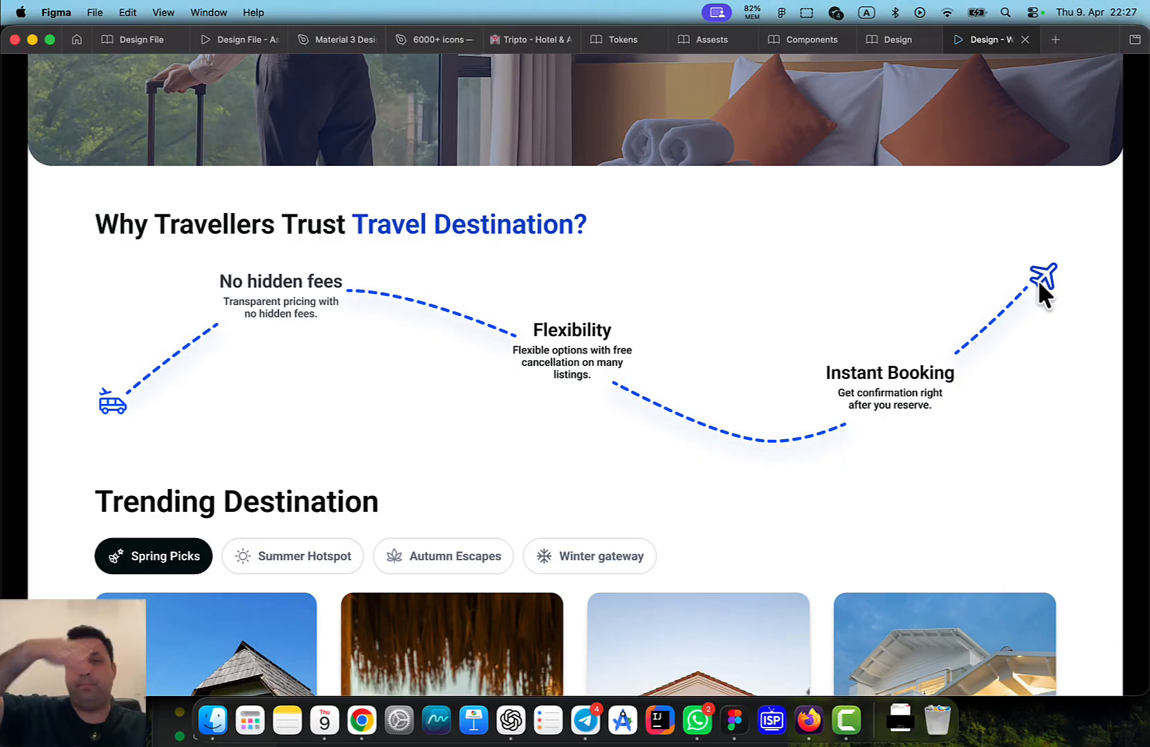
pyautogui.scroll(6, 411, 367)
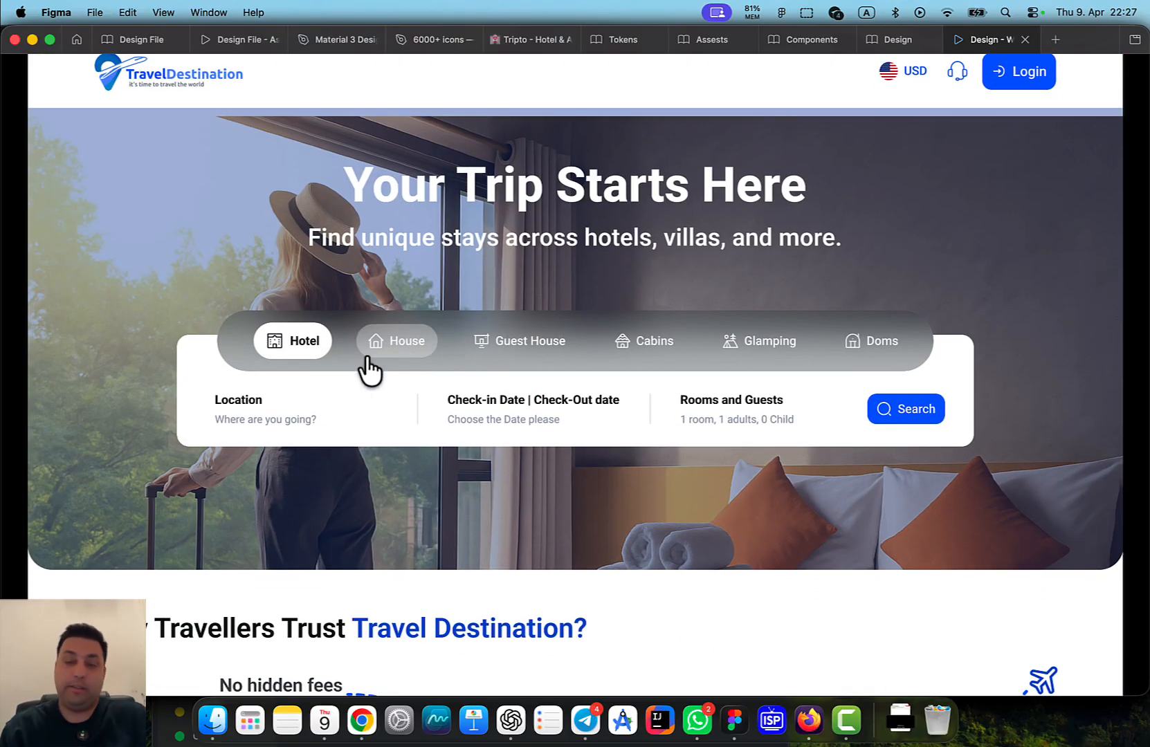
pyautogui.scroll(-7, 775, 435)
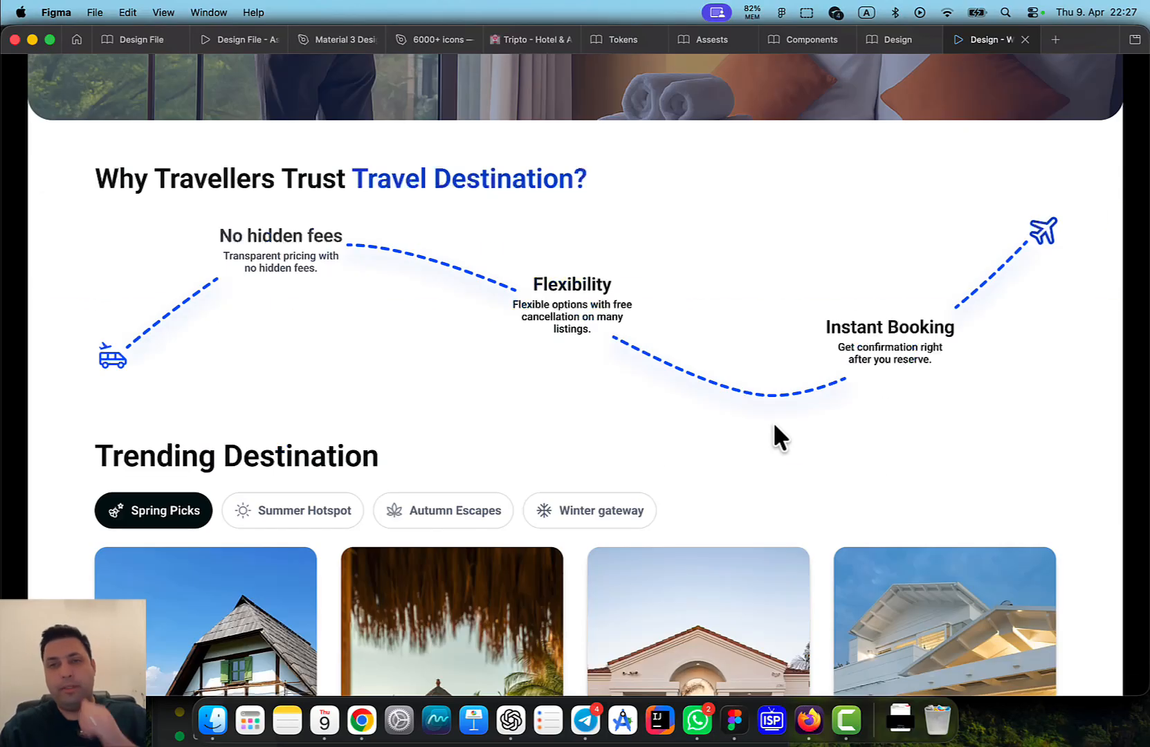
pyautogui.scroll(-1, 772, 422)
pyautogui.scroll(4, 773, 422)
pyautogui.scroll(-1, 773, 421)
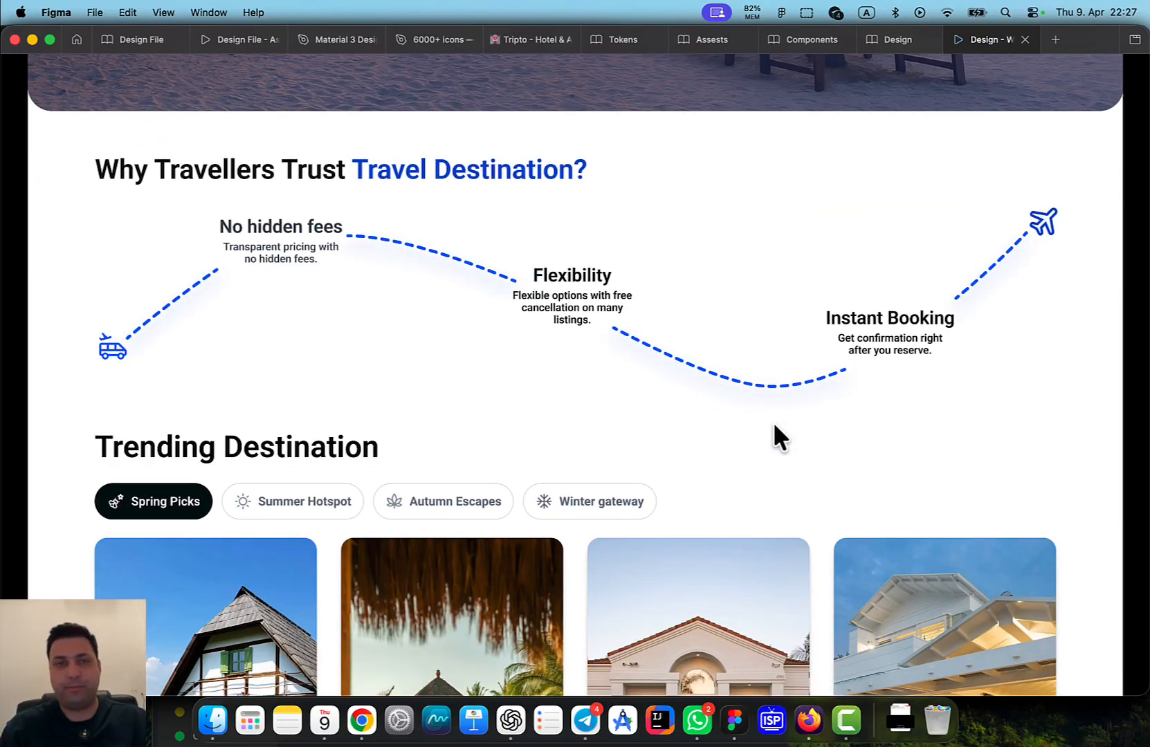
pyautogui.scroll(2, 773, 422)
pyautogui.scroll(-8, 774, 424)
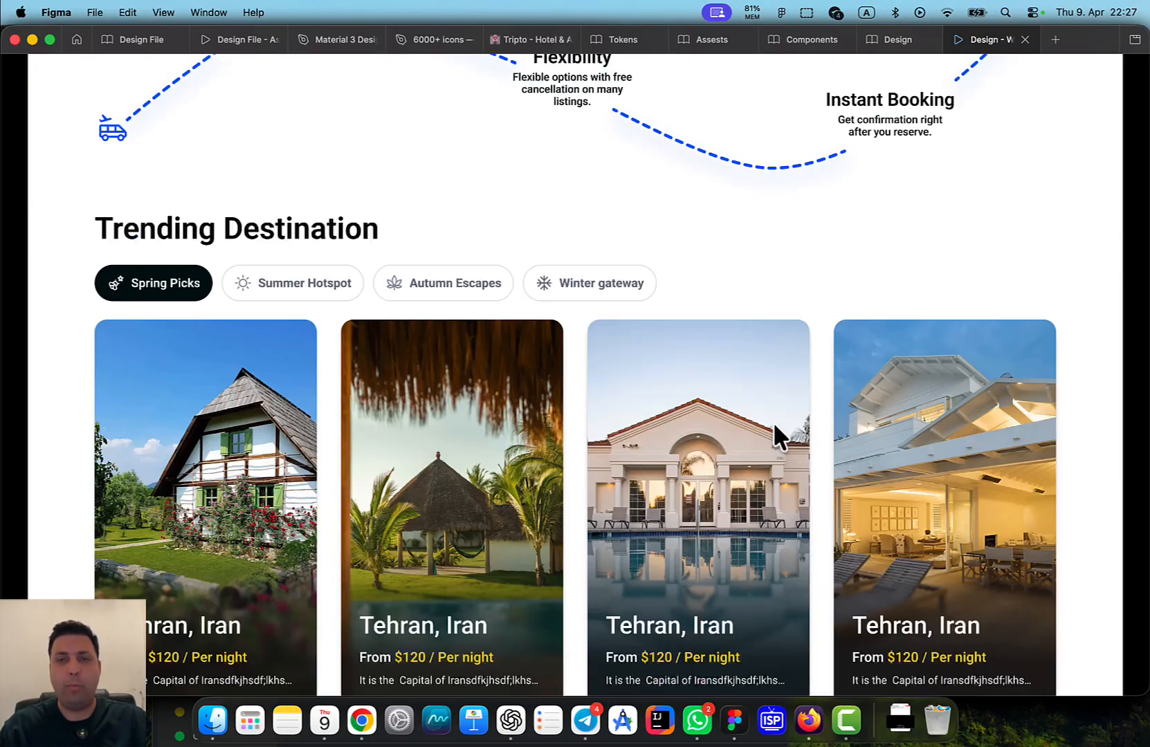
pyautogui.scroll(-3, 772, 422)
pyautogui.scroll(8, 772, 422)
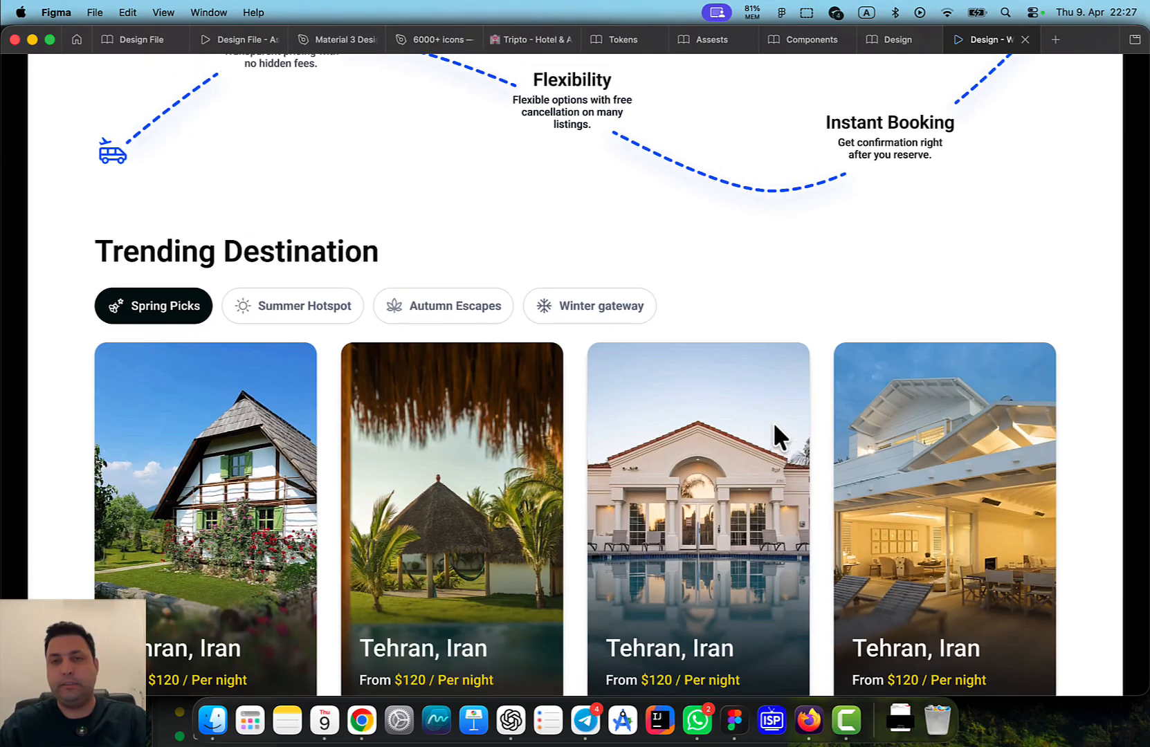
pyautogui.scroll(-4, 724, 464)
pyautogui.scroll(-5, 470, 496)
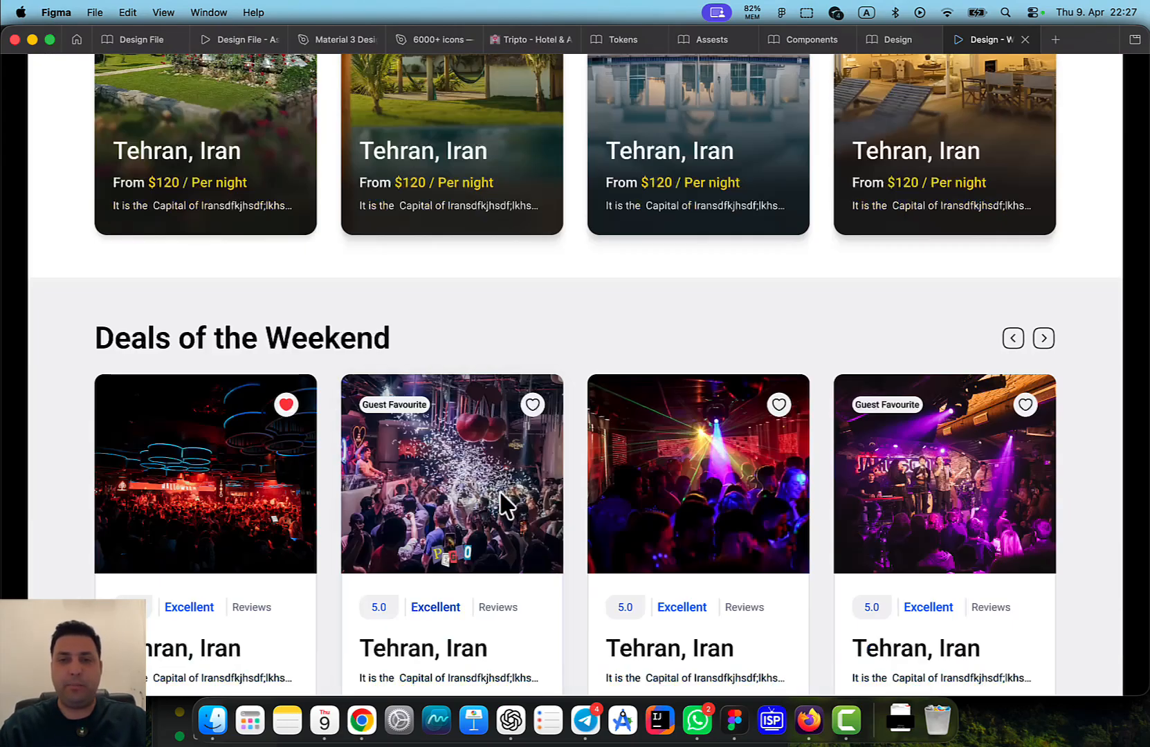
pyautogui.scroll(8, 530, 347)
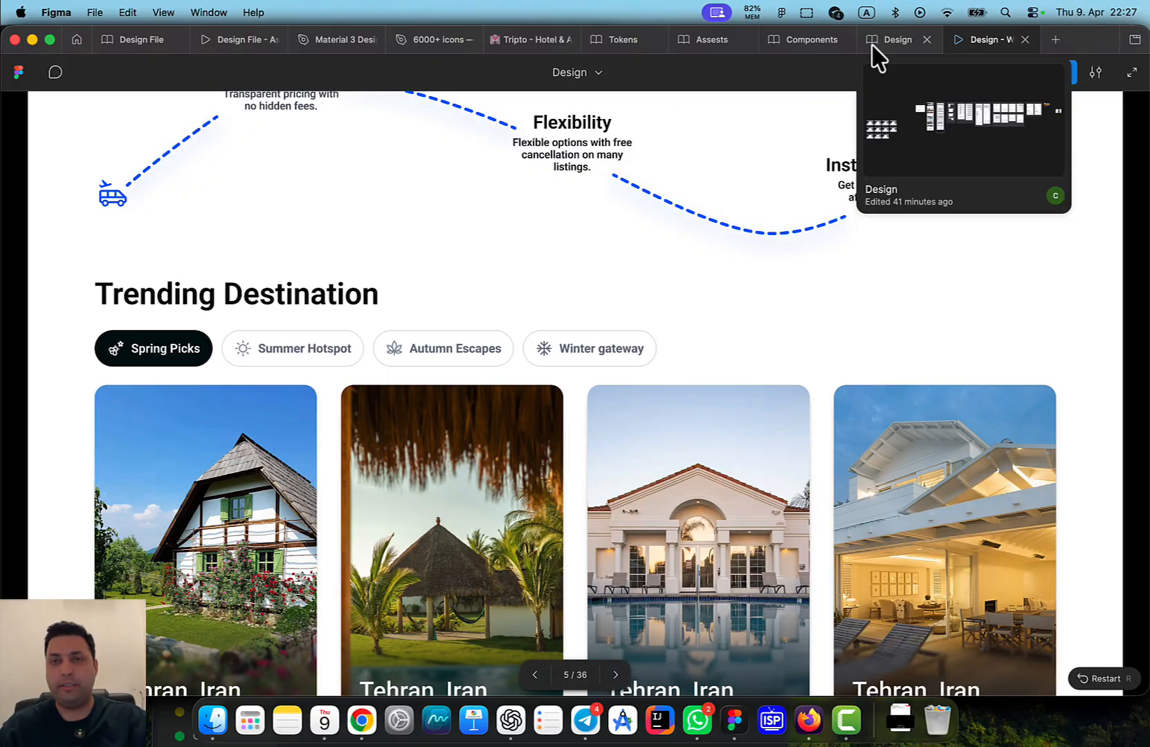
pyautogui.click(893, 39)
# Fill the "Trending Destination" section with the Neutral 50 surface colour and set its vertical padding to 56
pyautogui.scroll(-5, 698, 362)
pyautogui.scroll(-6, 602, 388)
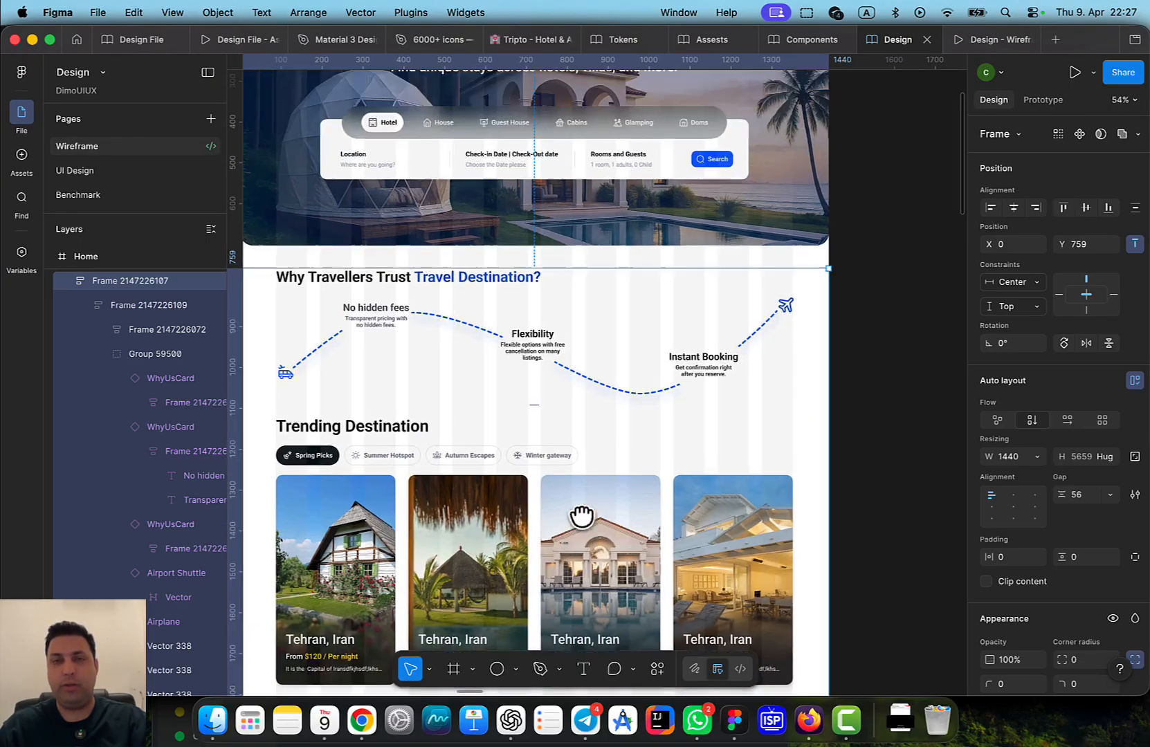
pyautogui.click(585, 398)
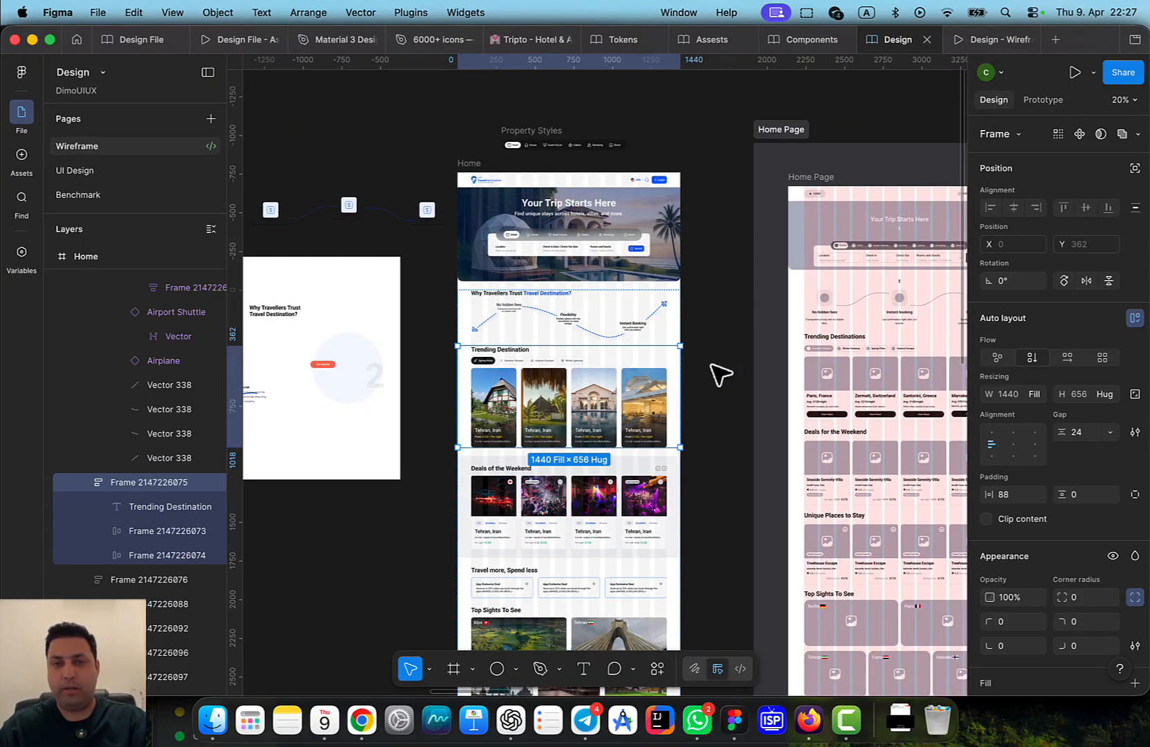
pyautogui.scroll(4, 720, 374)
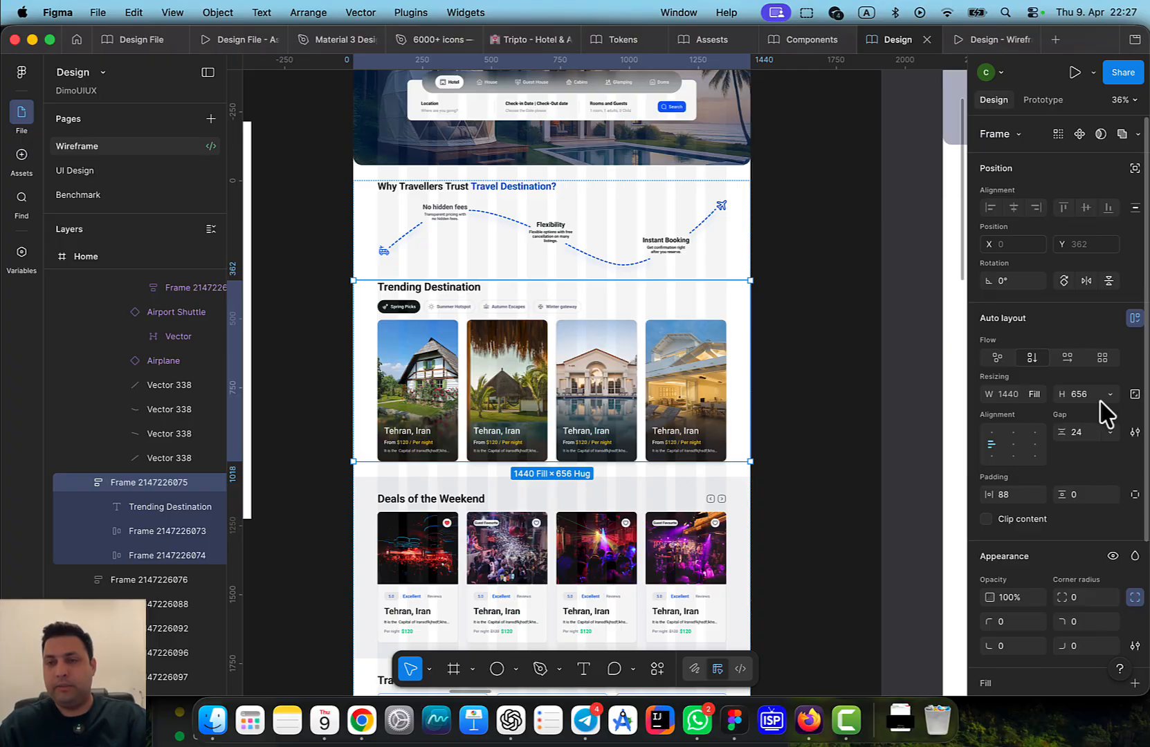
pyautogui.scroll(-5, 1138, 559)
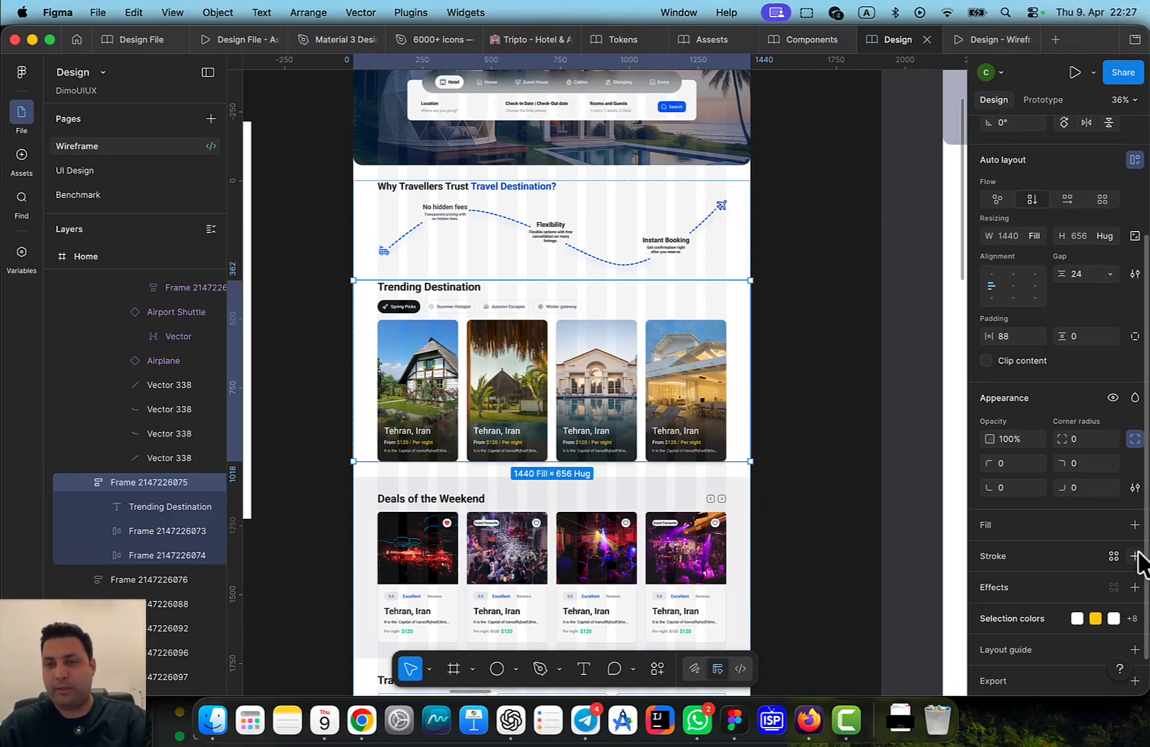
pyautogui.click(1134, 525)
pyautogui.click(1113, 525)
pyautogui.scroll(-5, 903, 616)
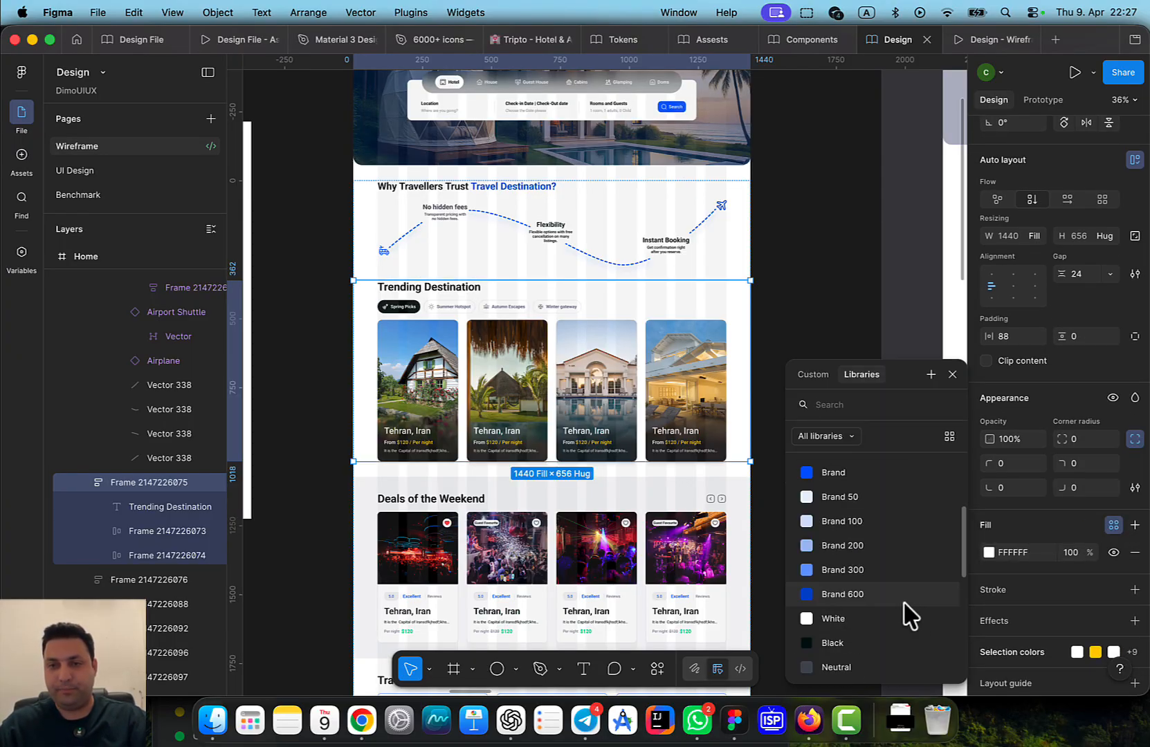
pyautogui.scroll(-2, 894, 635)
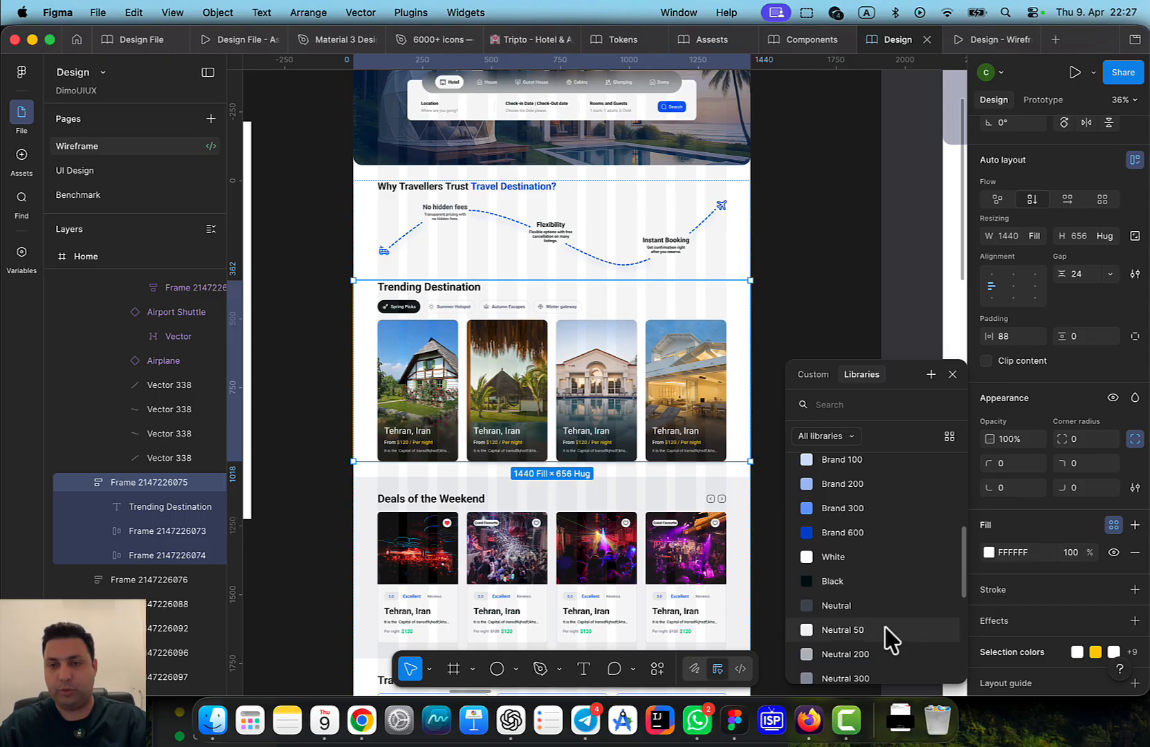
pyautogui.press('Escape')
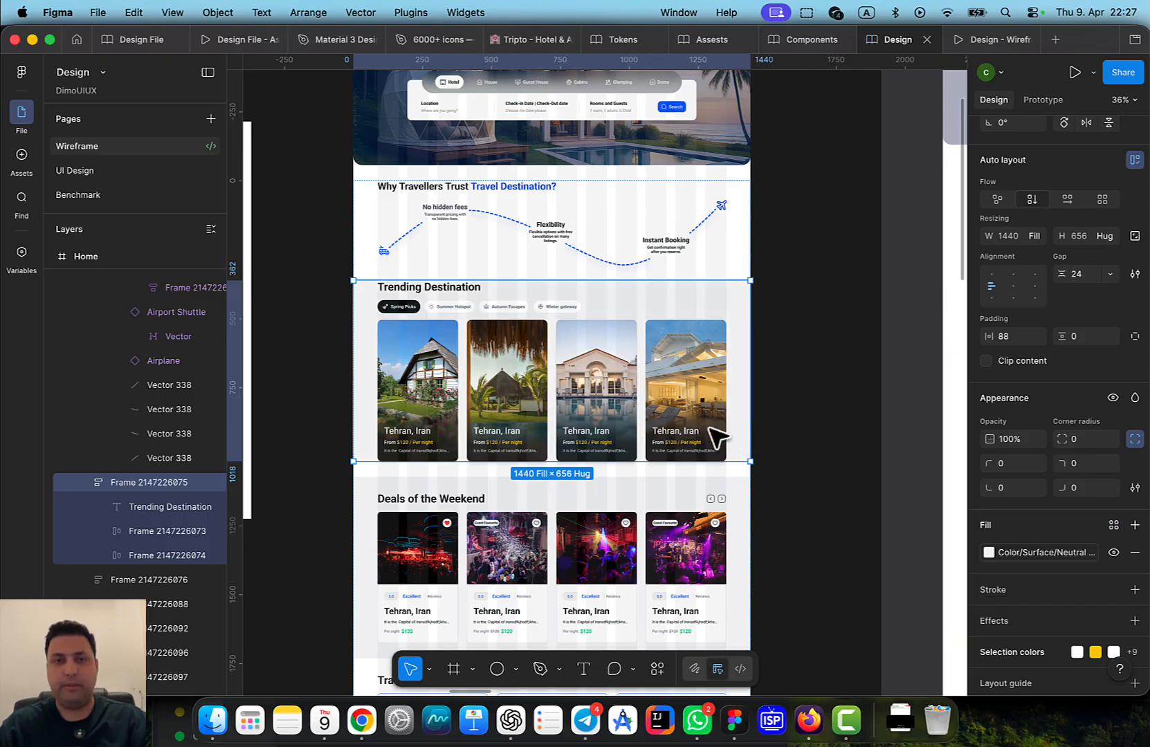
pyautogui.scroll(2, 639, 397)
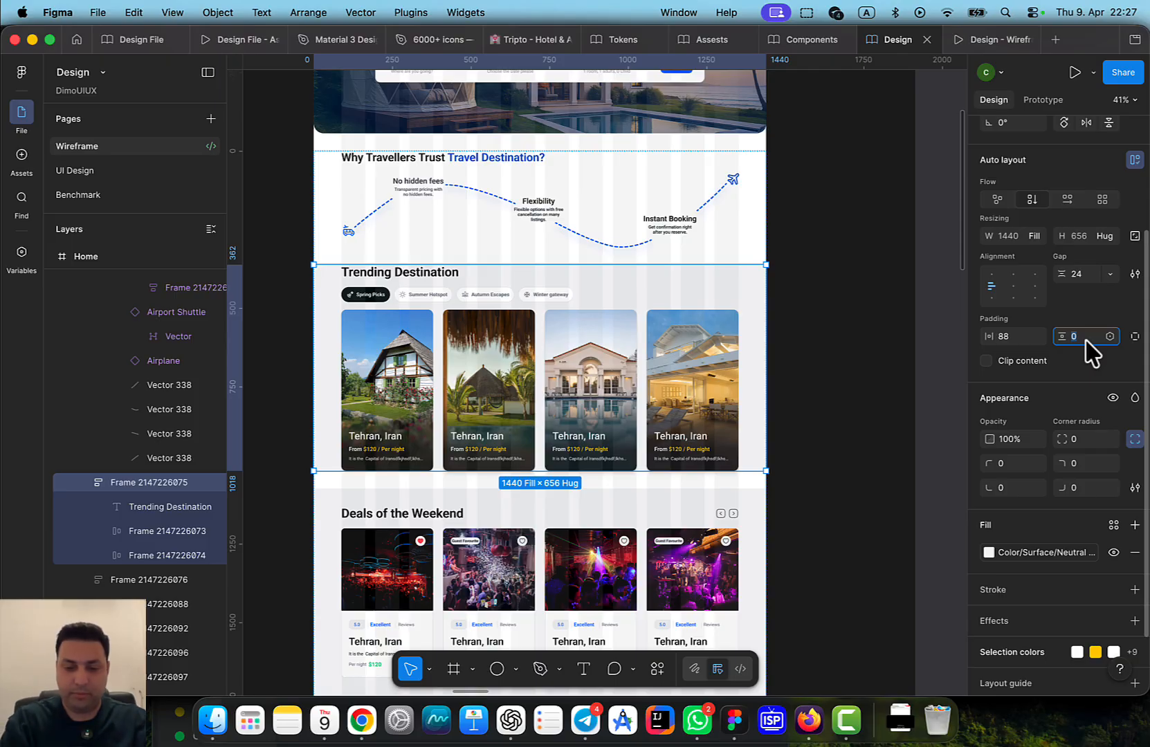
pyautogui.press('Return')
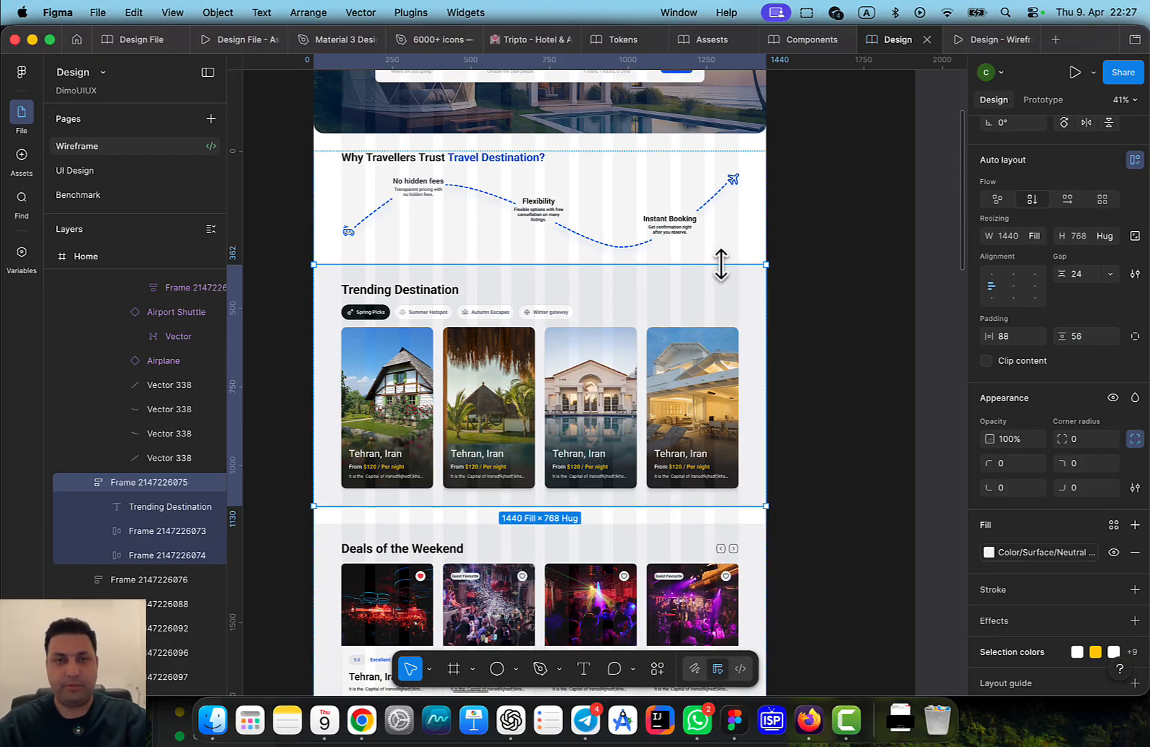
# Change the fill of the "Deals of the Weekend" section to the White surface colour
pyautogui.scroll(-3, 833, 445)
pyautogui.press('Tab')
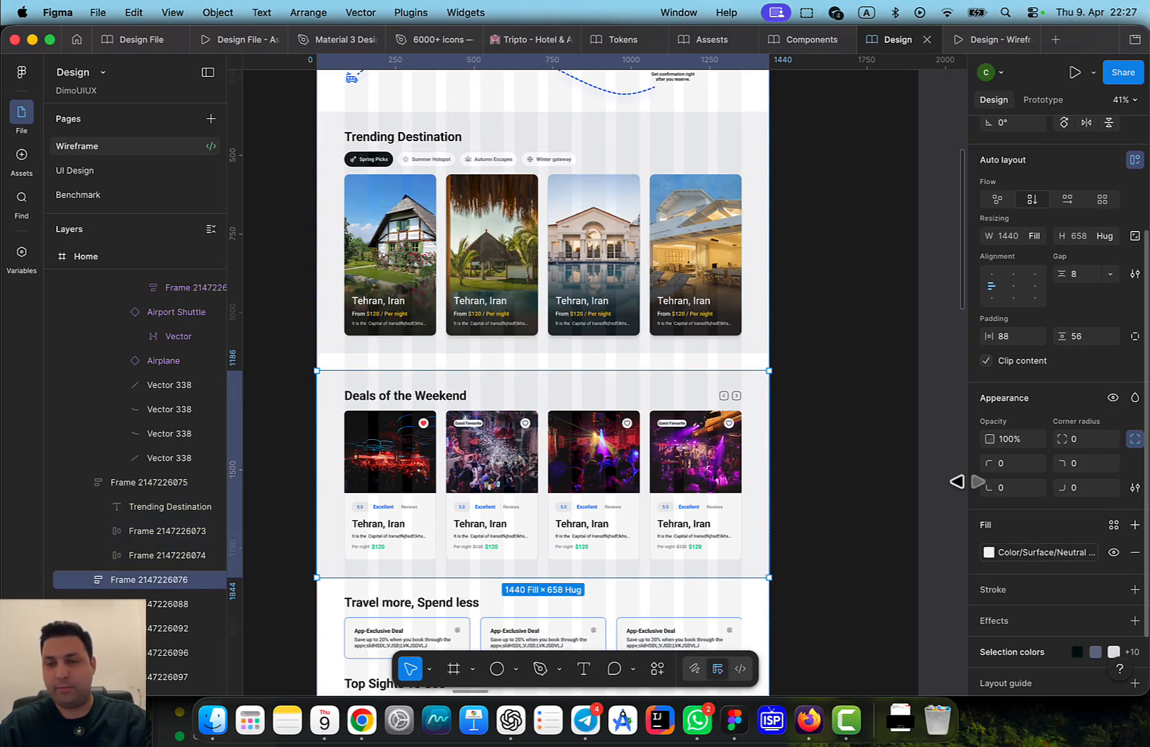
pyautogui.scroll(-2, 1110, 612)
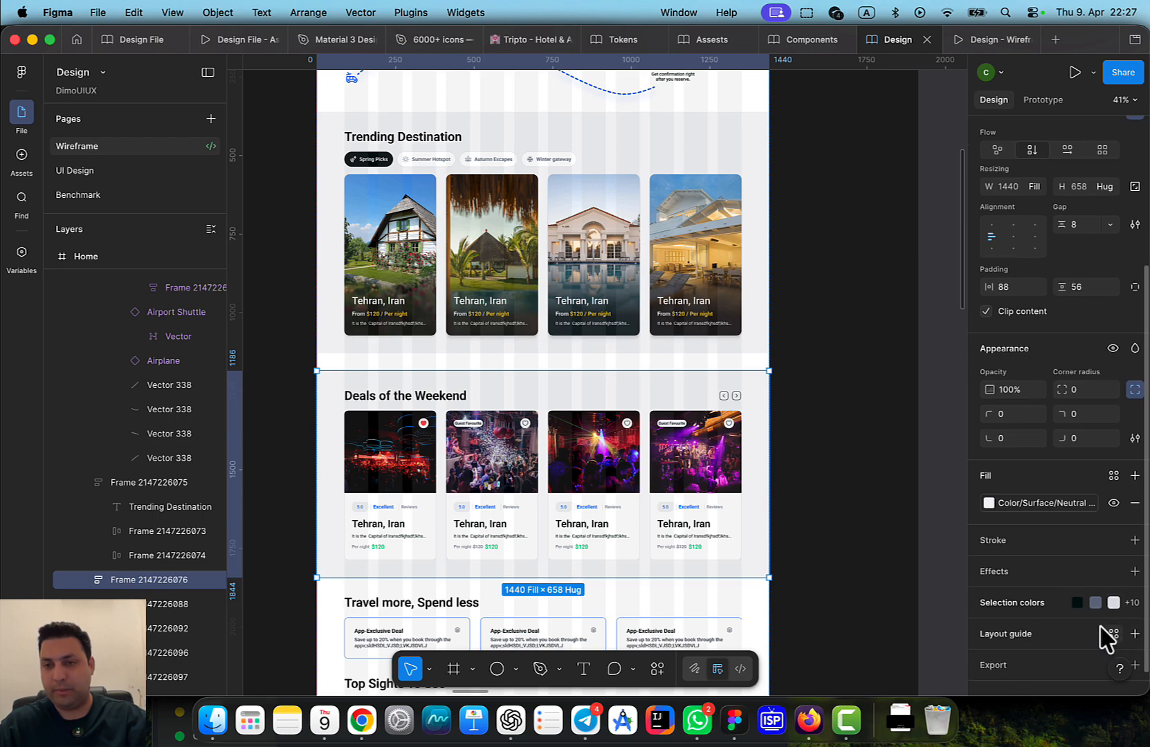
pyautogui.click(1113, 476)
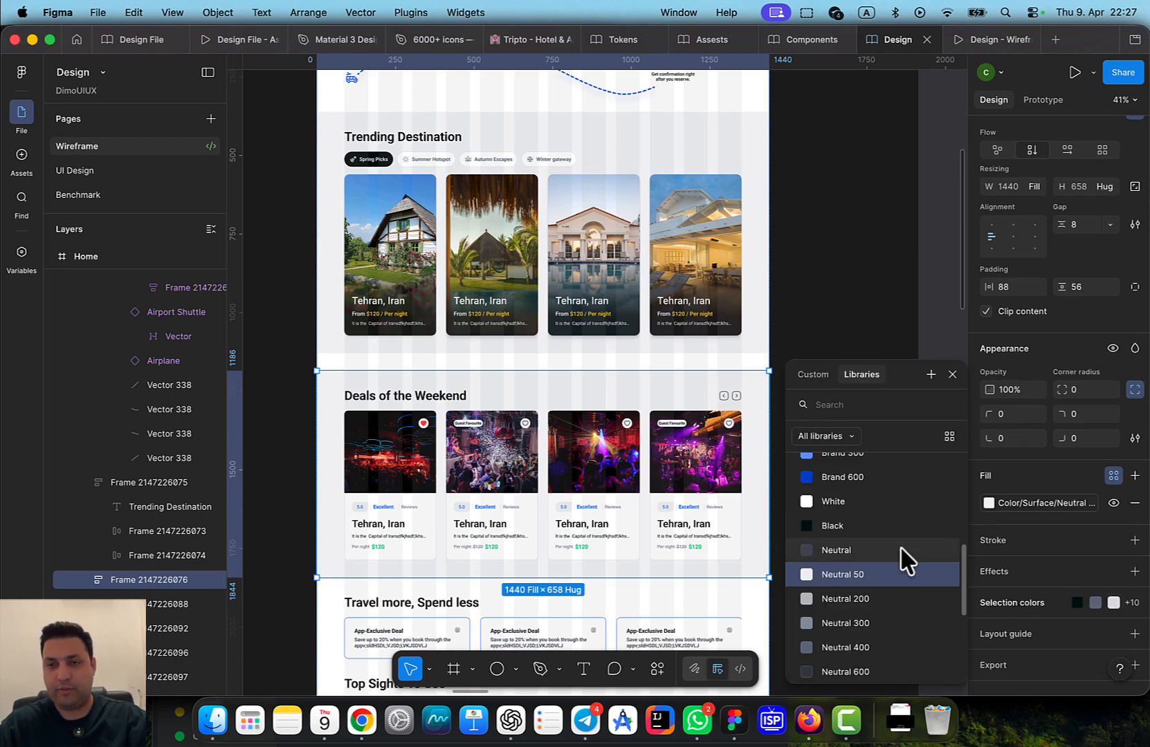
pyautogui.click(866, 502)
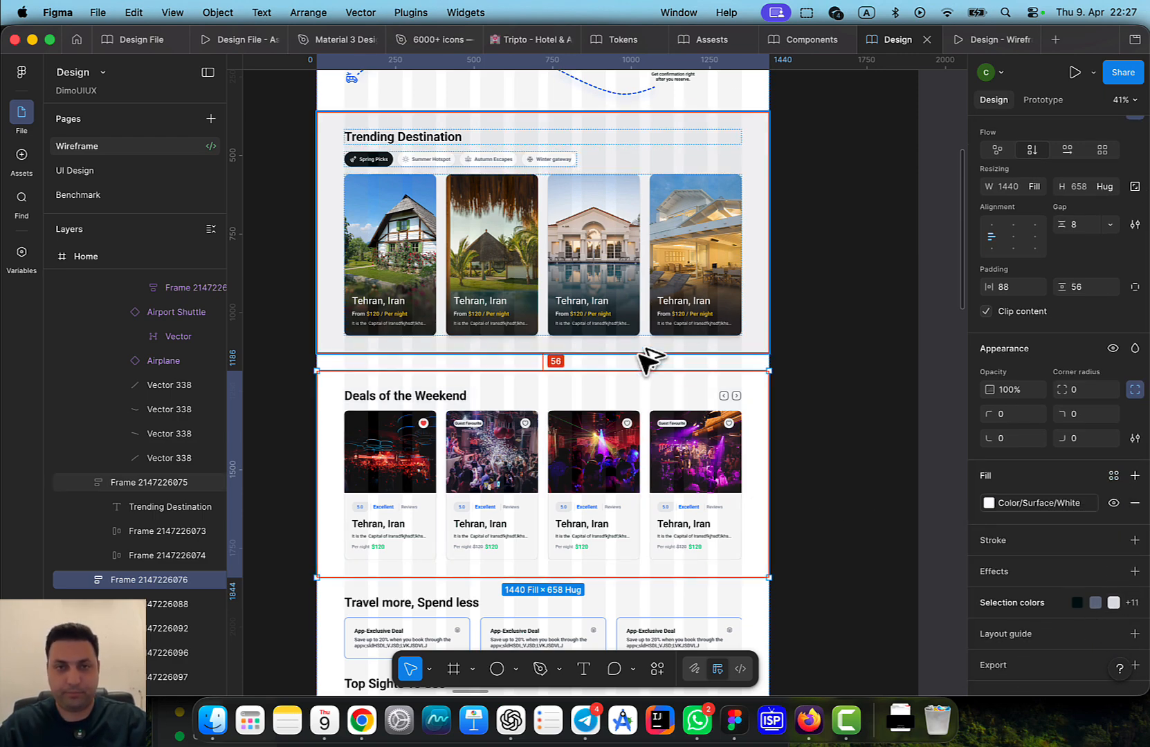
pyautogui.click(836, 372)
# Set the vertical padding of the "Deals of the Weekend" section to 0
pyautogui.click(662, 398)
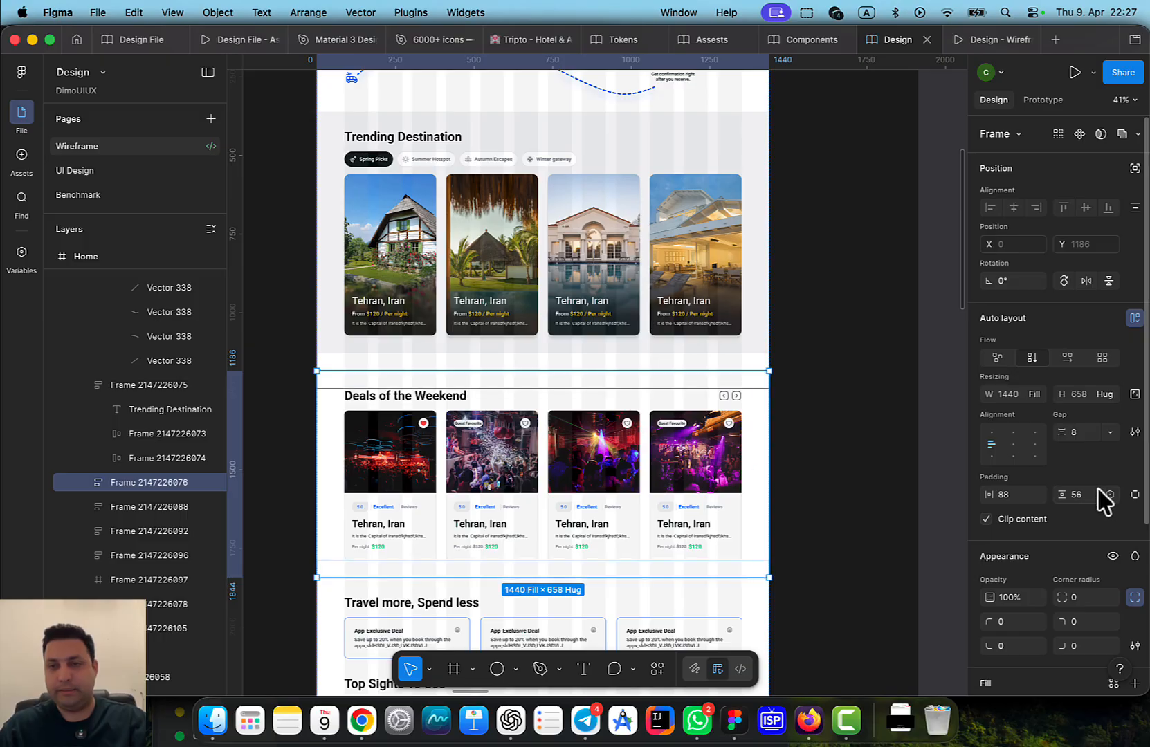
pyautogui.write('0')
pyautogui.press('Return')
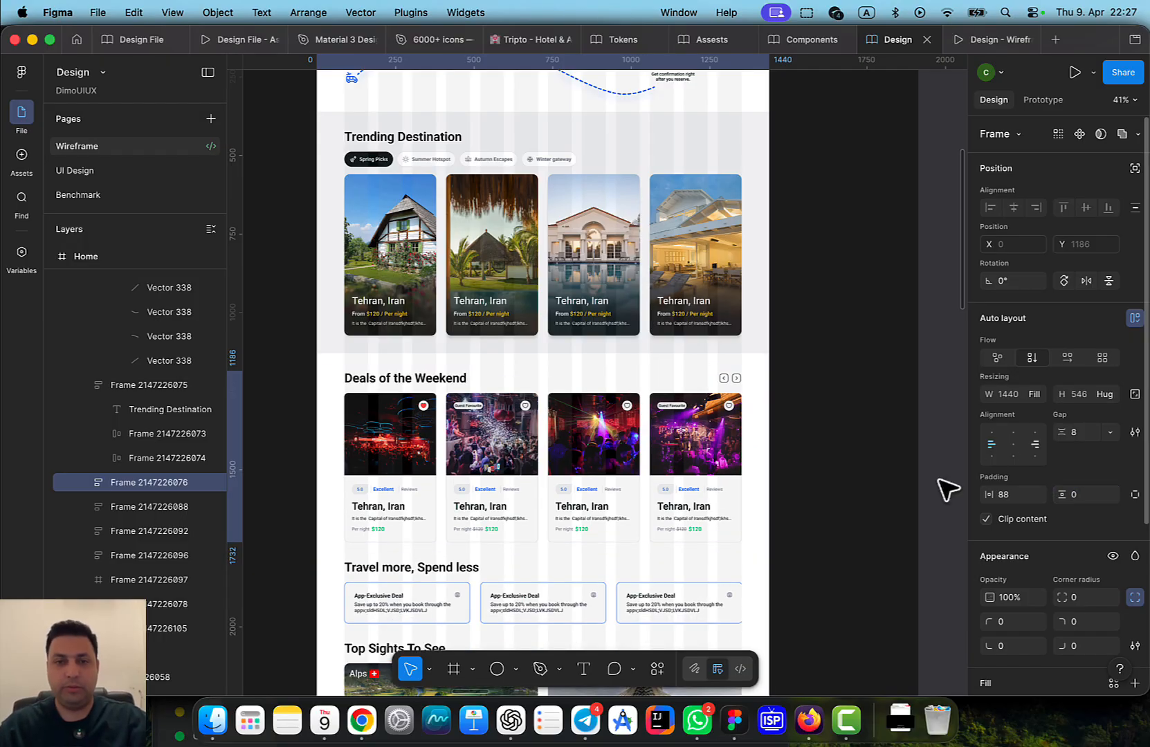
# Fill the "Travel more, Spend less" section with the Neutral 50 surface colour
pyautogui.scroll(-3, 761, 428)
pyautogui.scroll(-6, 657, 464)
pyautogui.click(667, 354)
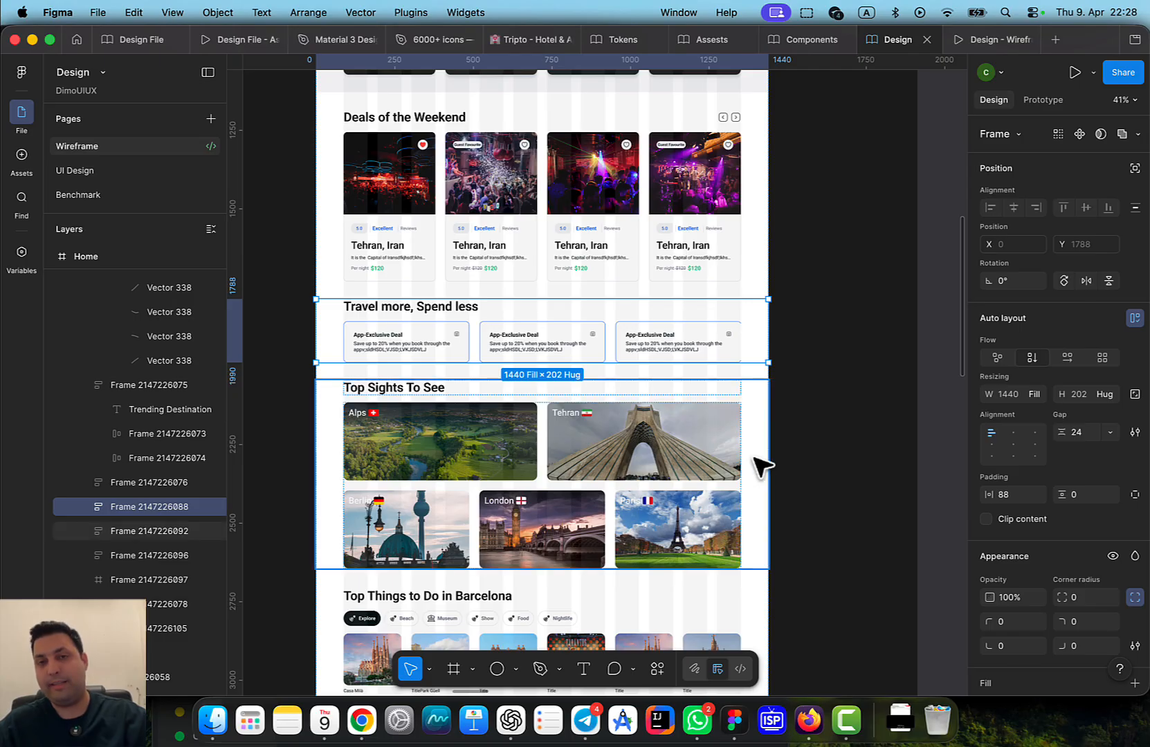
pyautogui.scroll(-2, 1134, 581)
pyautogui.scroll(-2, 1121, 560)
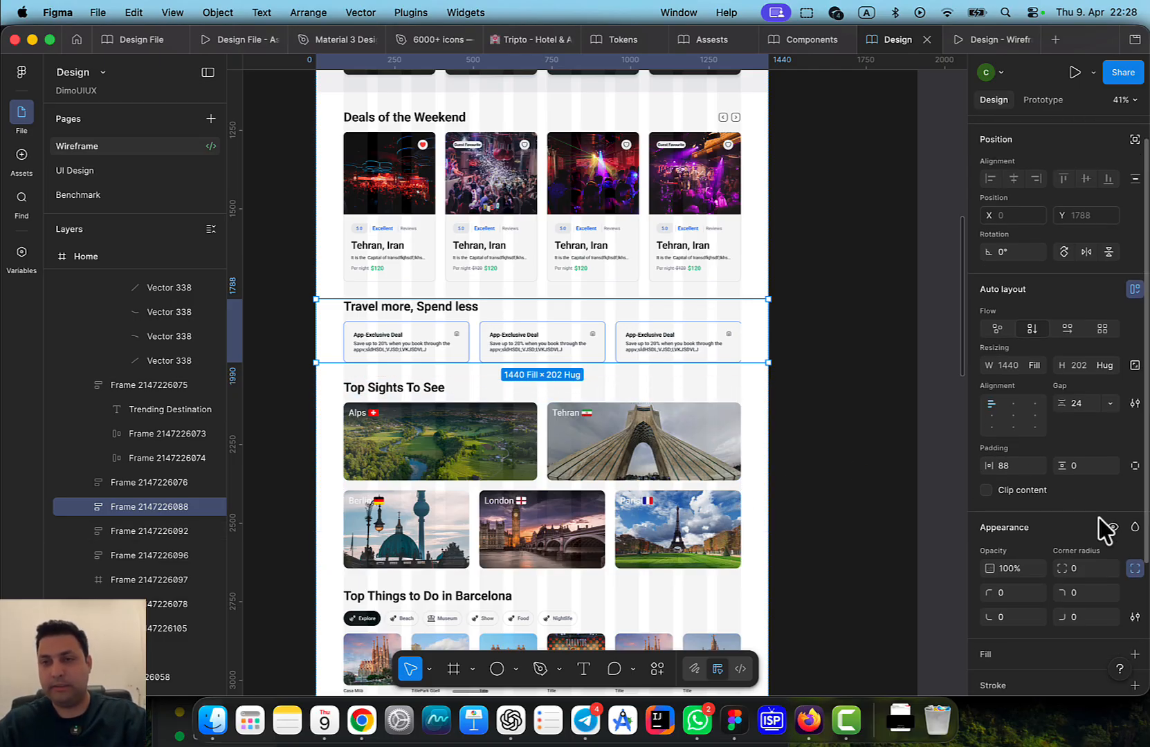
pyautogui.scroll(-5, 1136, 456)
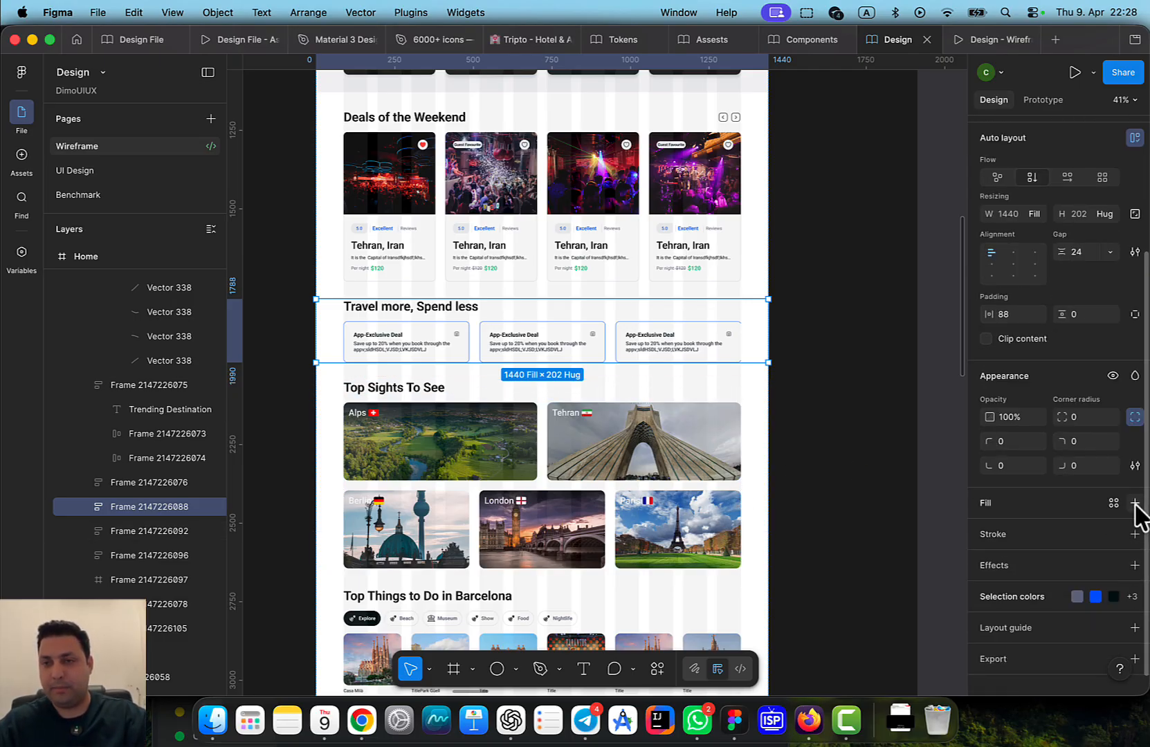
pyautogui.click(1135, 502)
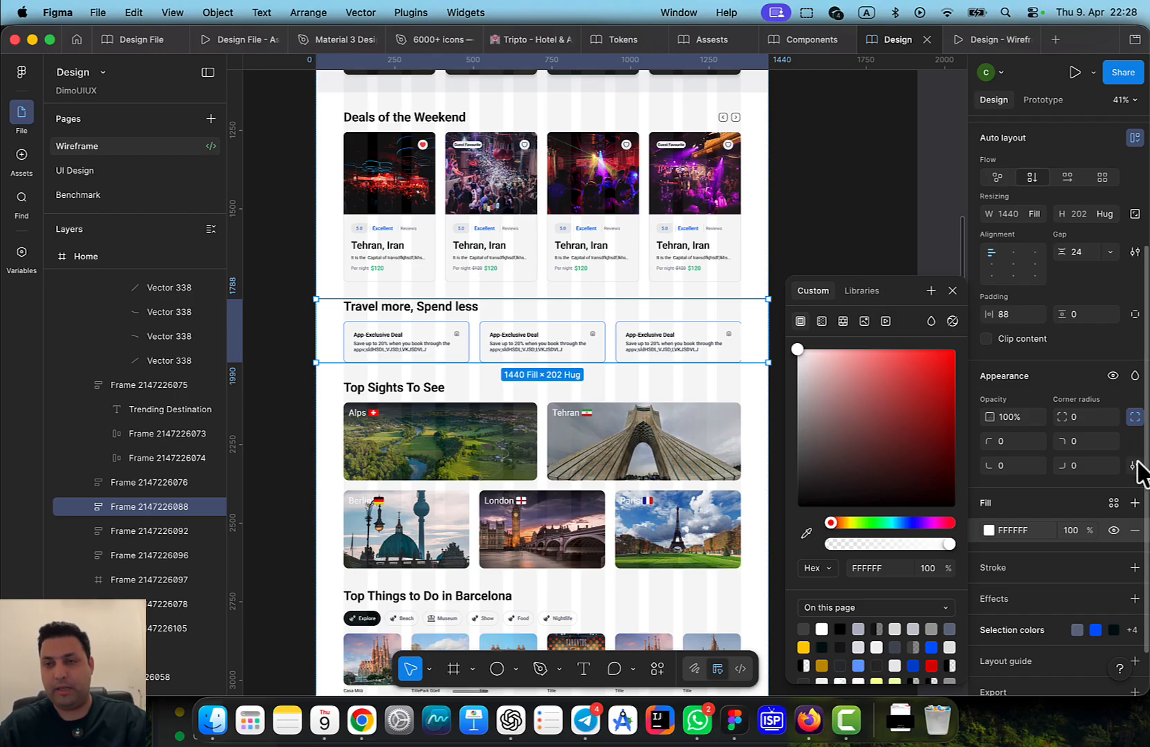
pyautogui.click(1113, 503)
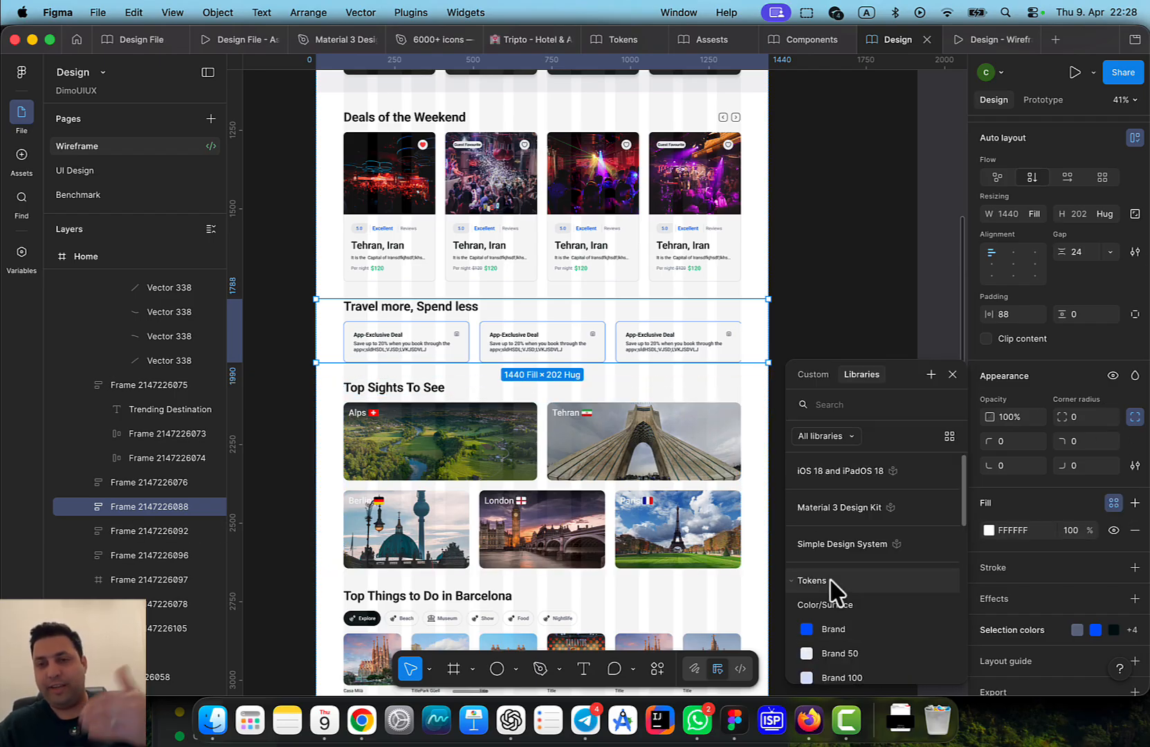
pyautogui.scroll(-5, 829, 590)
pyautogui.click(839, 477)
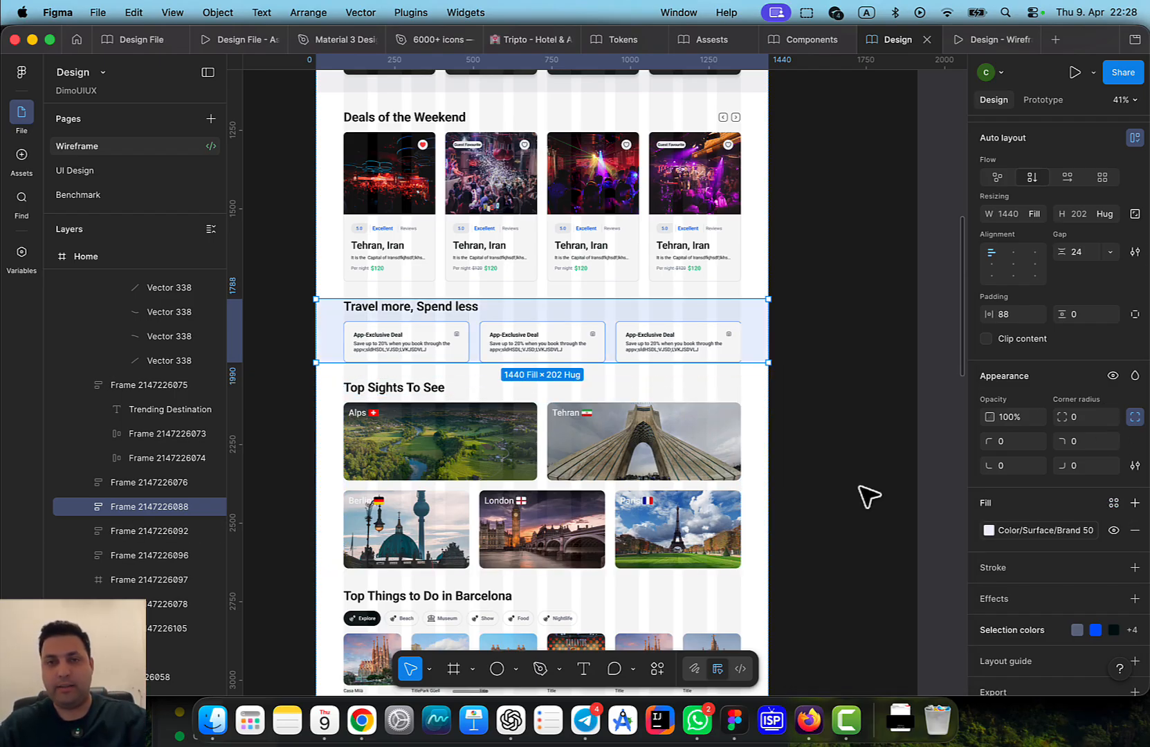
pyautogui.click(1112, 503)
pyautogui.scroll(-4, 877, 612)
pyautogui.scroll(-3, 877, 612)
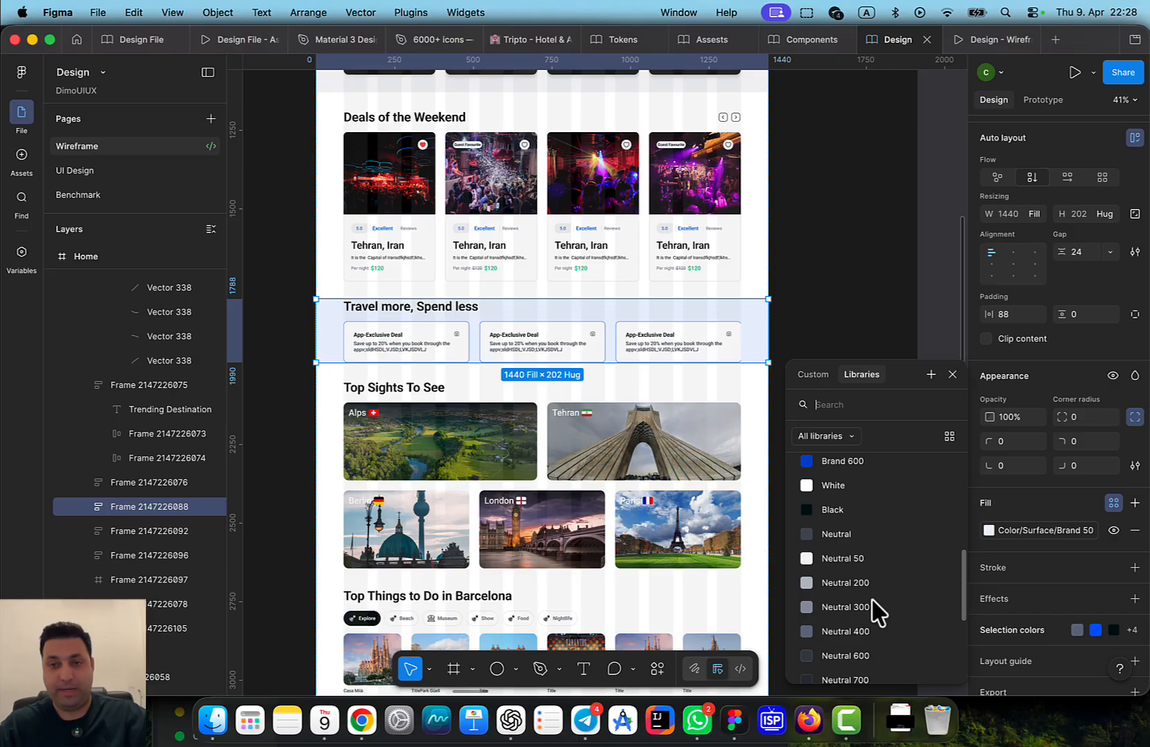
pyautogui.click(875, 557)
# Set the vertical padding of the "Travel more, Spend less" section to 56
pyautogui.moveTo(788, 499); pyautogui.dragTo(833, 389)
pyautogui.click(736, 386)
pyautogui.moveTo(796, 469); pyautogui.dragTo(778, 384)
pyautogui.click(703, 435)
pyautogui.scroll(5, 683, 359)
pyautogui.click(683, 359)
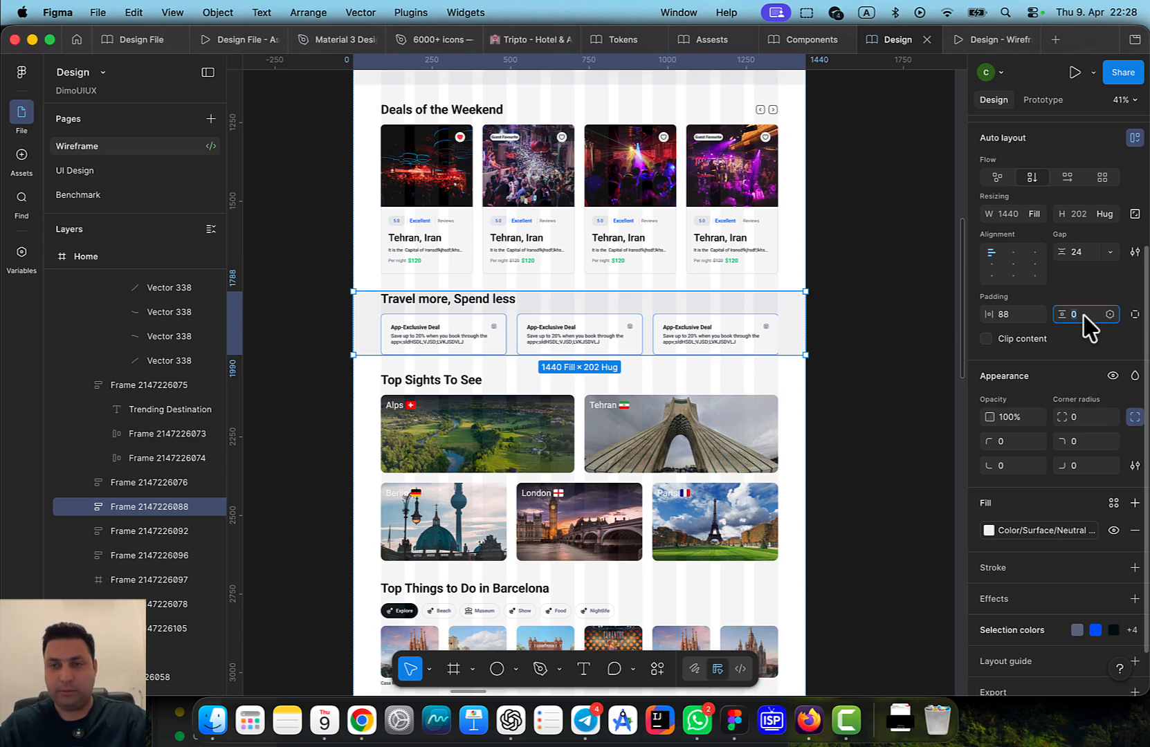
pyautogui.press('Return')
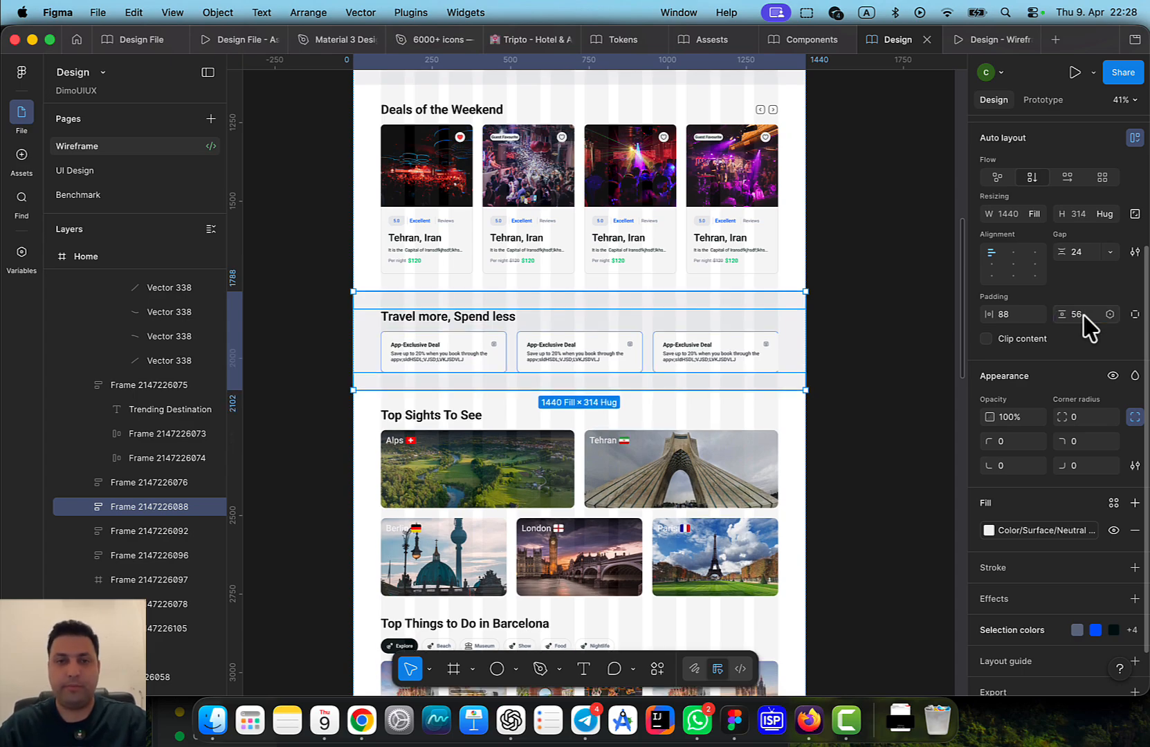
# Set the vertical padding of the "Top Things to Do in Barcelona" section to 56
pyautogui.click(608, 500)
pyautogui.moveTo(650, 507); pyautogui.dragTo(648, 394)
pyautogui.moveTo(640, 543); pyautogui.dragTo(615, 456)
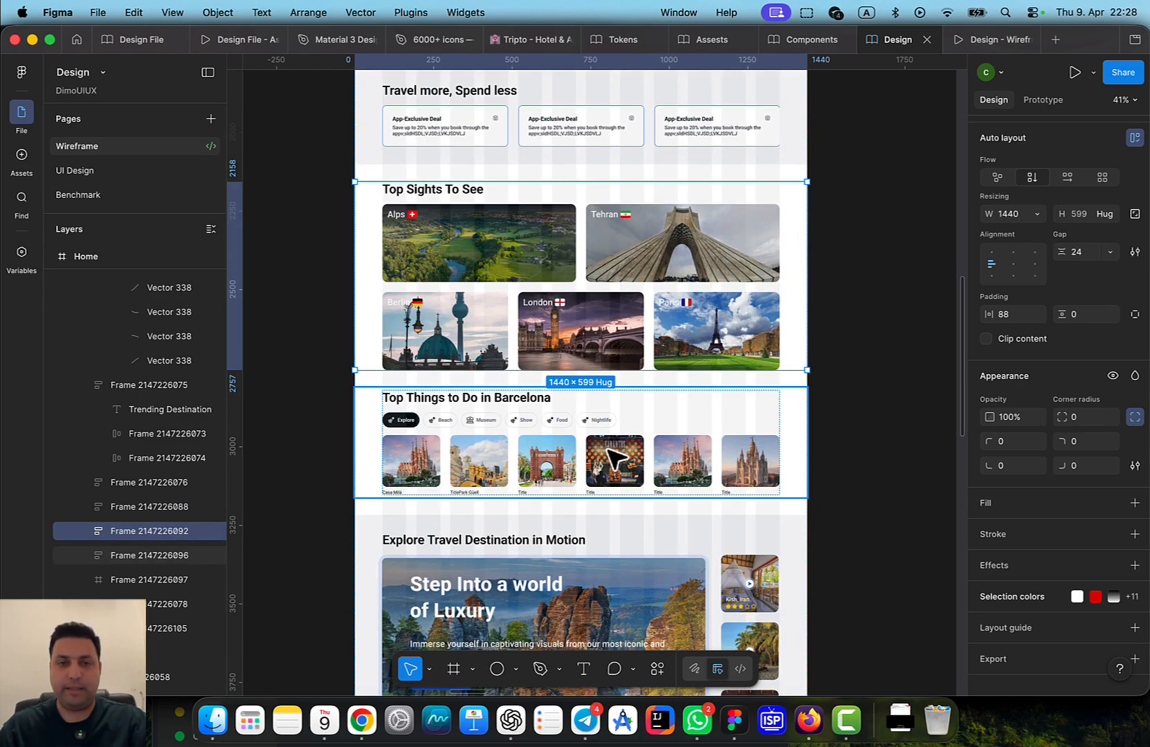
pyautogui.click(626, 458)
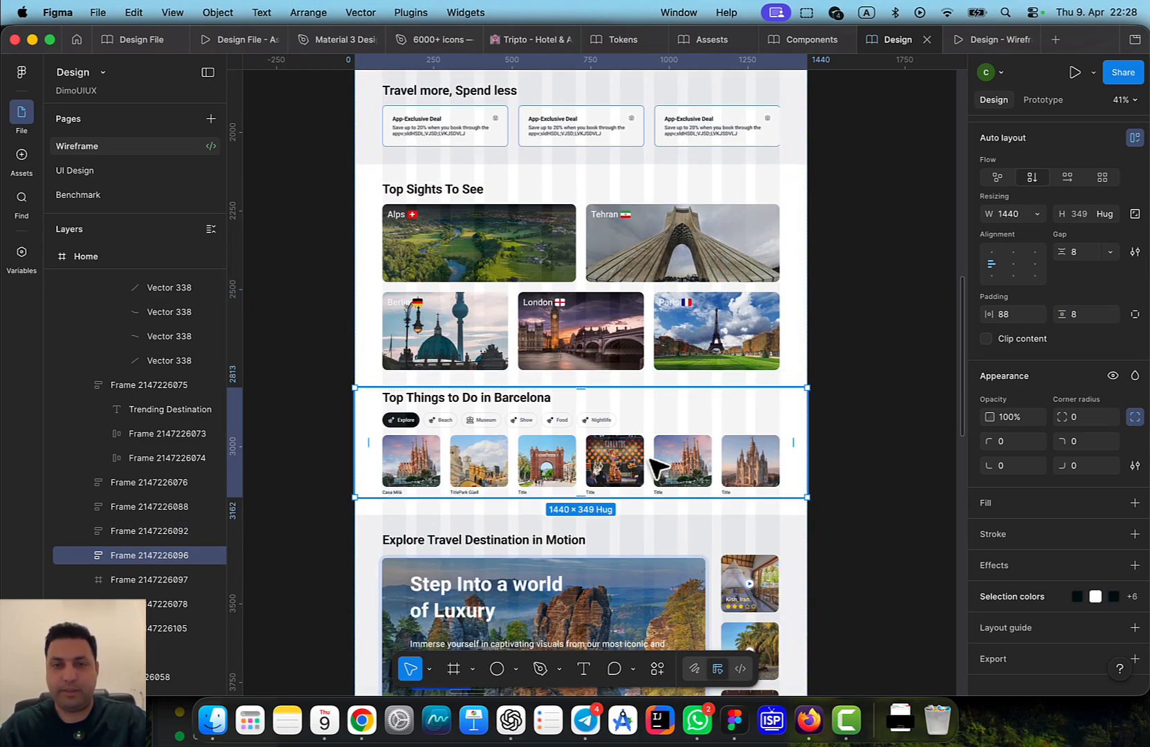
pyautogui.click(1087, 314)
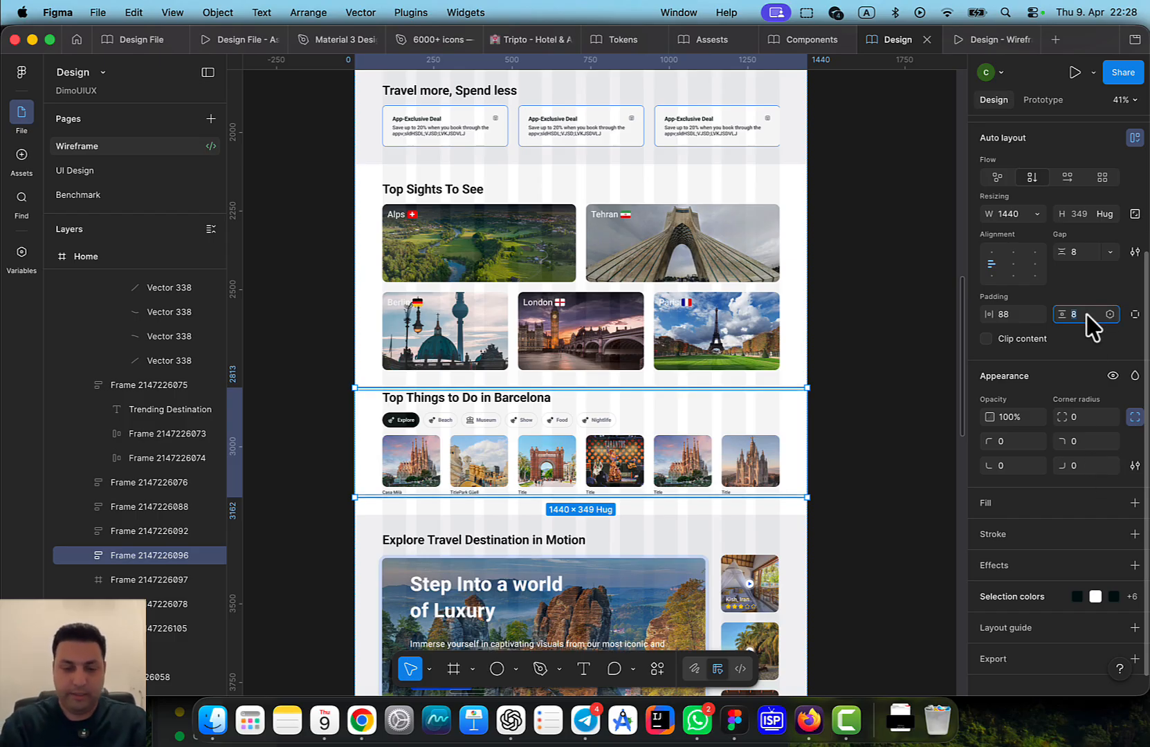
pyautogui.press('Return')
# Fill the "Top Things to Do in Barcelona" section with the Neutral 50 surface colour
pyautogui.scroll(-1, 1082, 545)
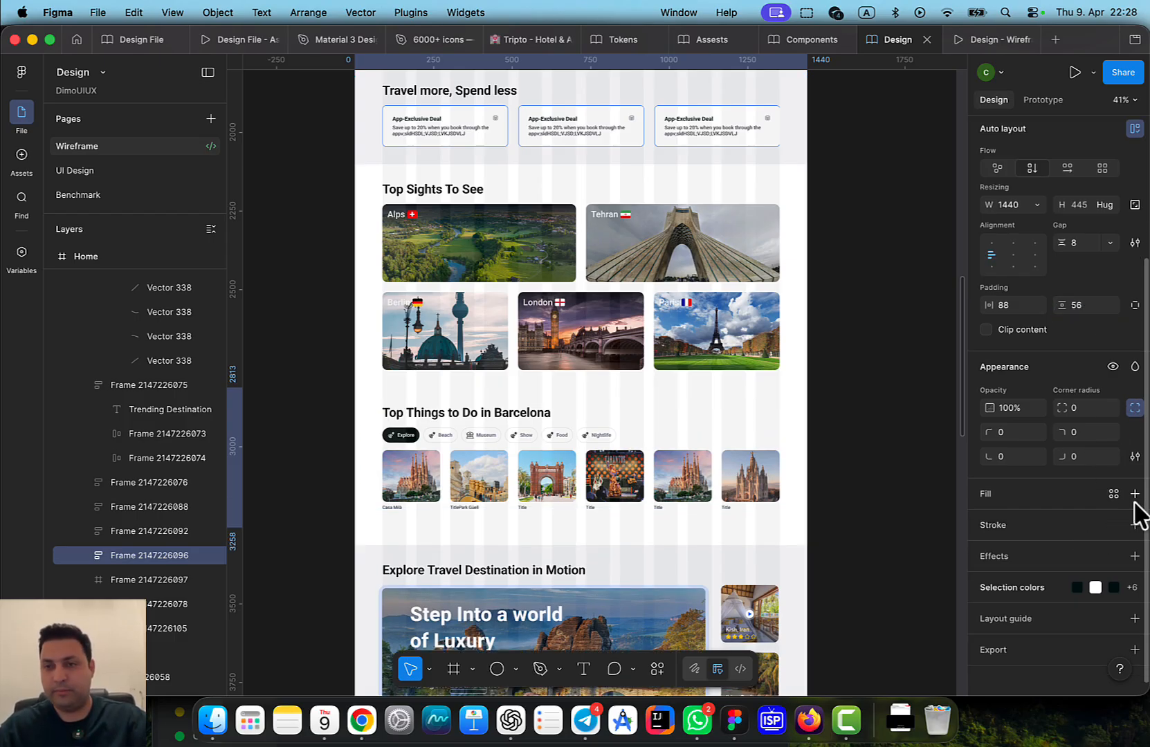
pyautogui.click(1134, 495)
pyautogui.click(861, 291)
pyautogui.scroll(-5, 892, 554)
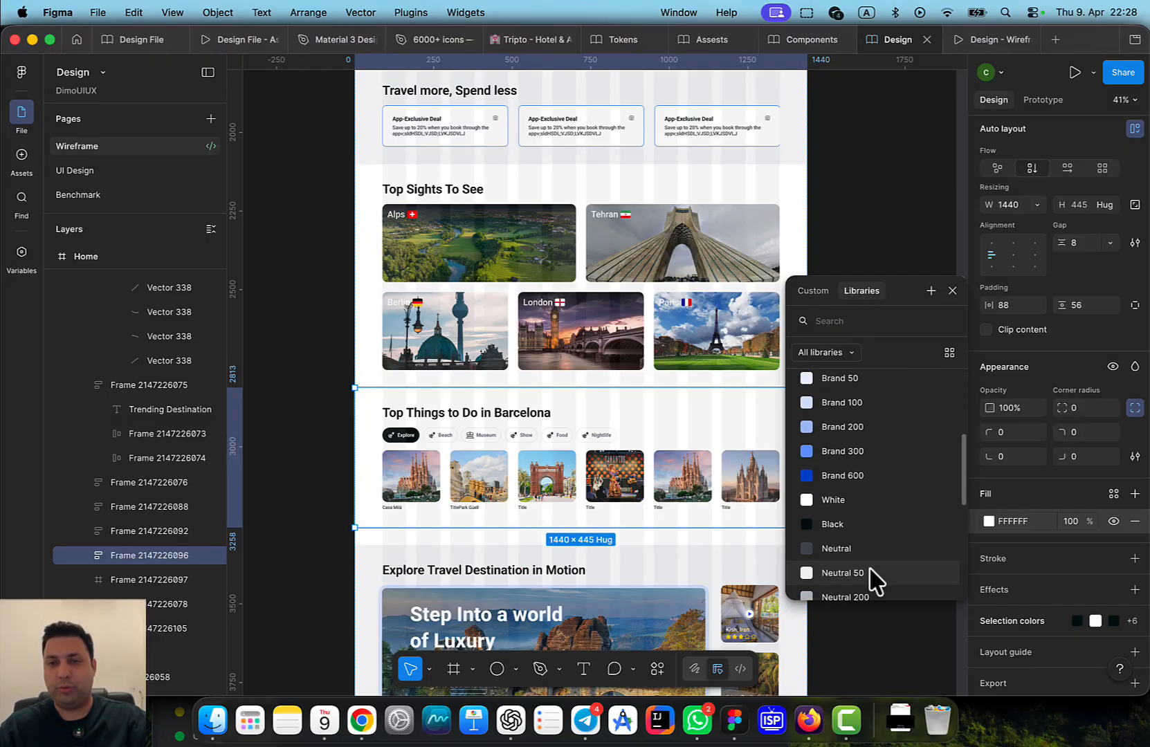
pyautogui.click(871, 580)
# Change the fill of the "Explore Travel Destination in Motion" section to the White surface colour
pyautogui.scroll(-5, 701, 297)
pyautogui.click(741, 428)
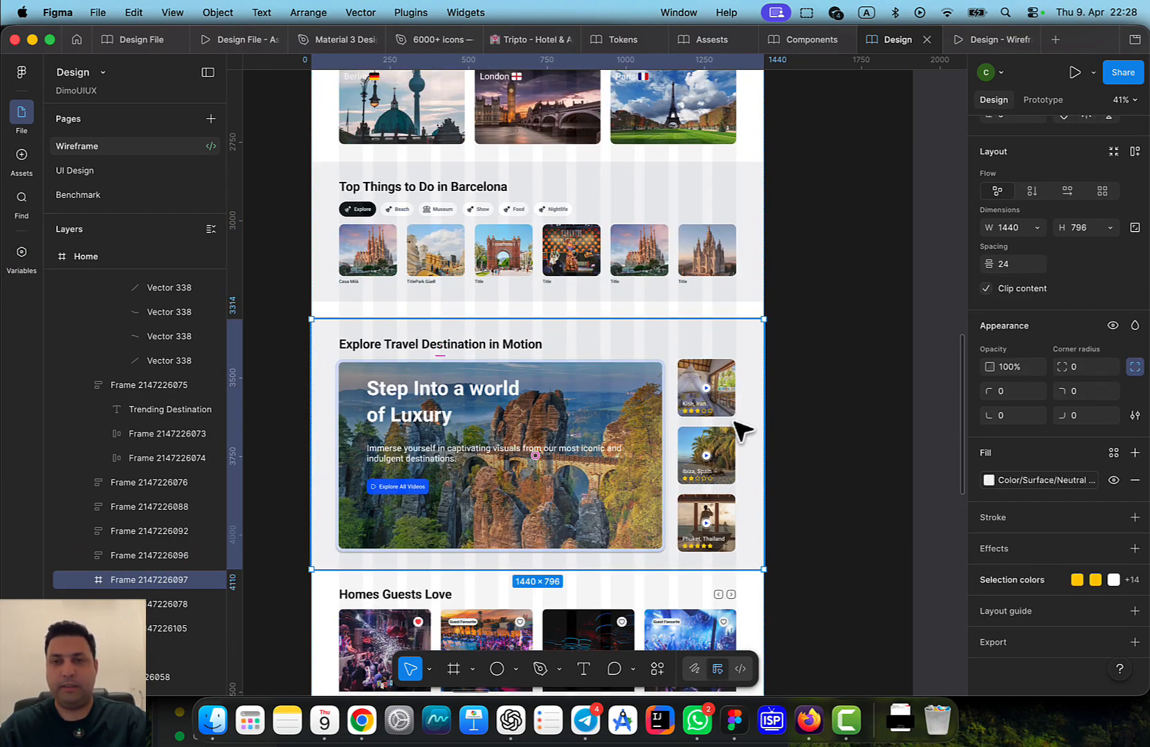
pyautogui.click(1113, 453)
pyautogui.scroll(-2, 857, 578)
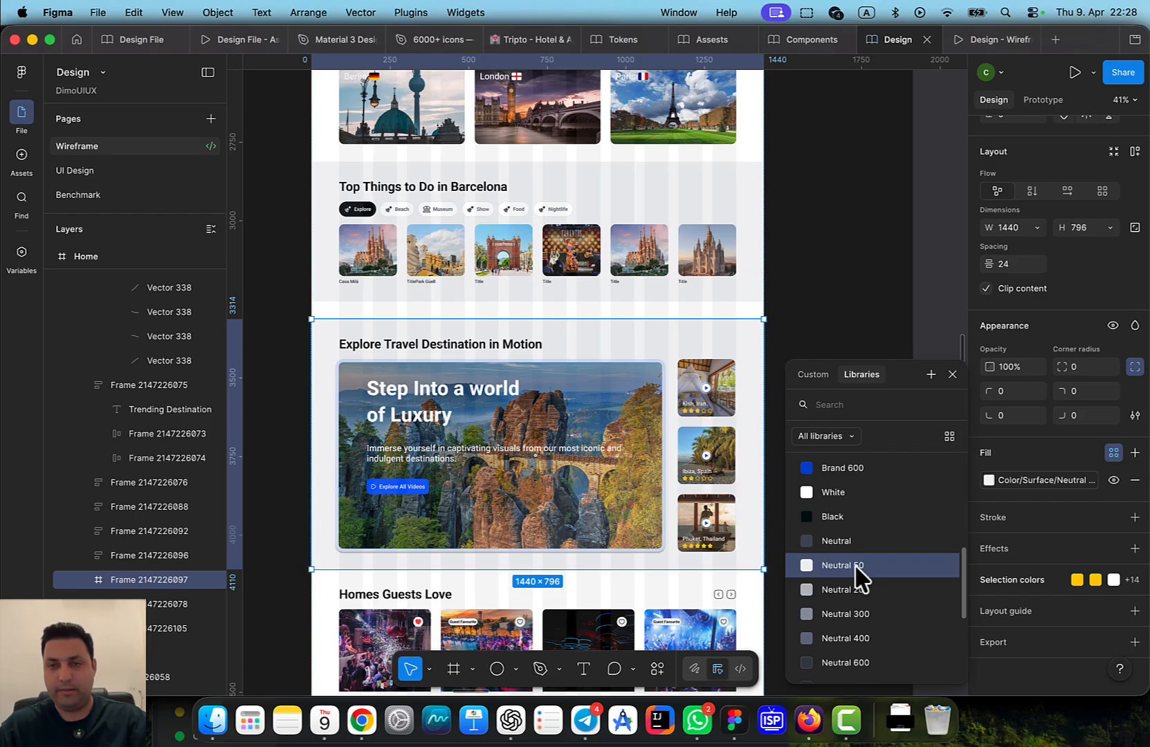
pyautogui.click(847, 491)
# Set the vertical padding of the "Homes Guests Love" section to 56
pyautogui.moveTo(645, 520); pyautogui.dragTo(655, 328)
pyautogui.click(615, 468)
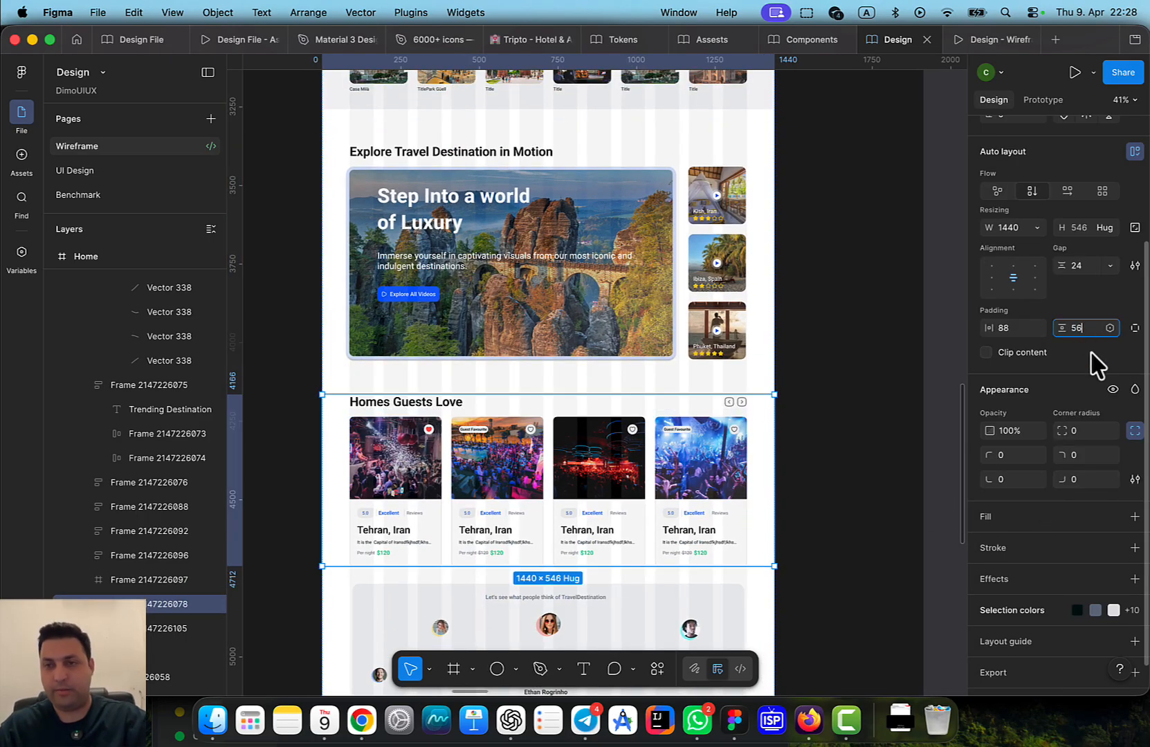
pyautogui.write('56')
pyautogui.press('Return')
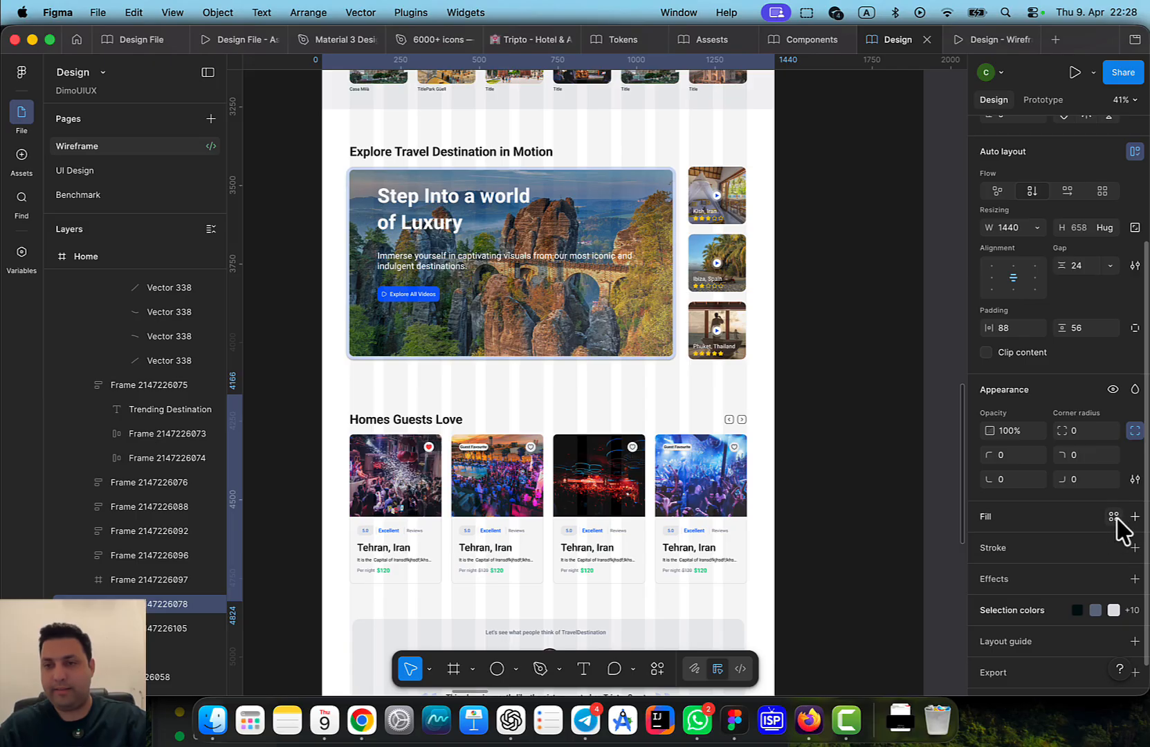
# Fill the "Homes Guests Love" section with the Neutral 50 surface colour
pyautogui.click(1113, 516)
pyautogui.scroll(-5, 864, 598)
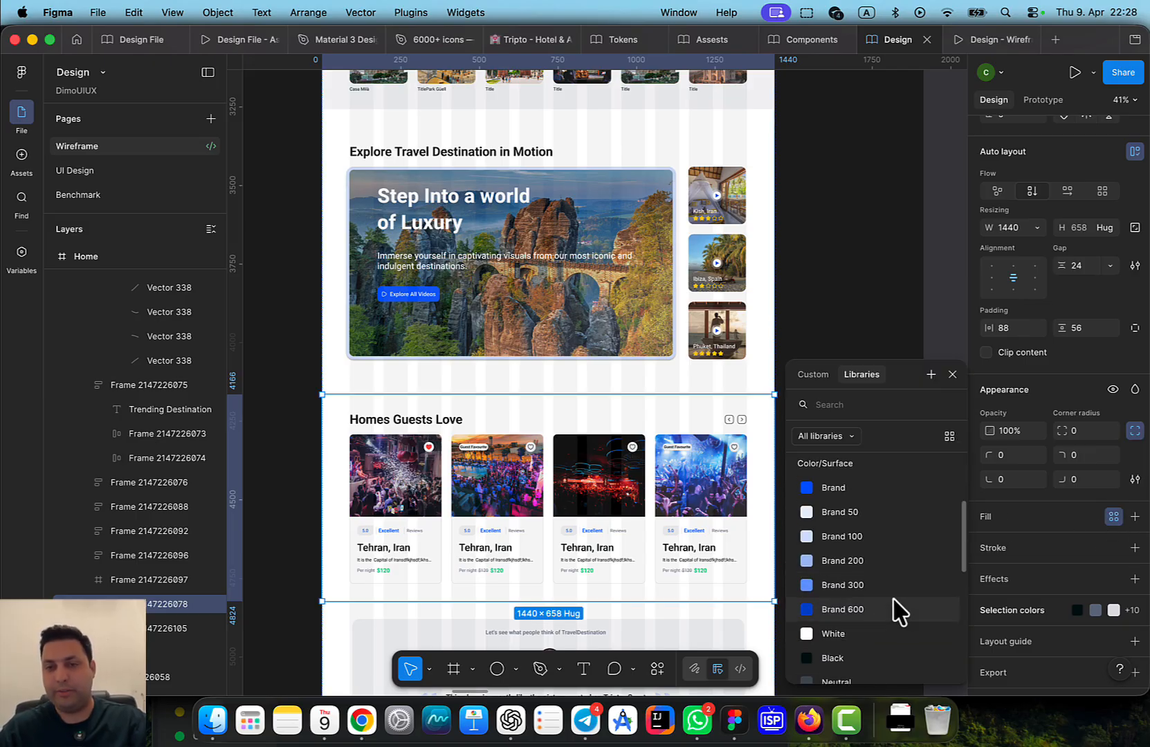
pyautogui.scroll(-3, 865, 622)
pyautogui.click(877, 628)
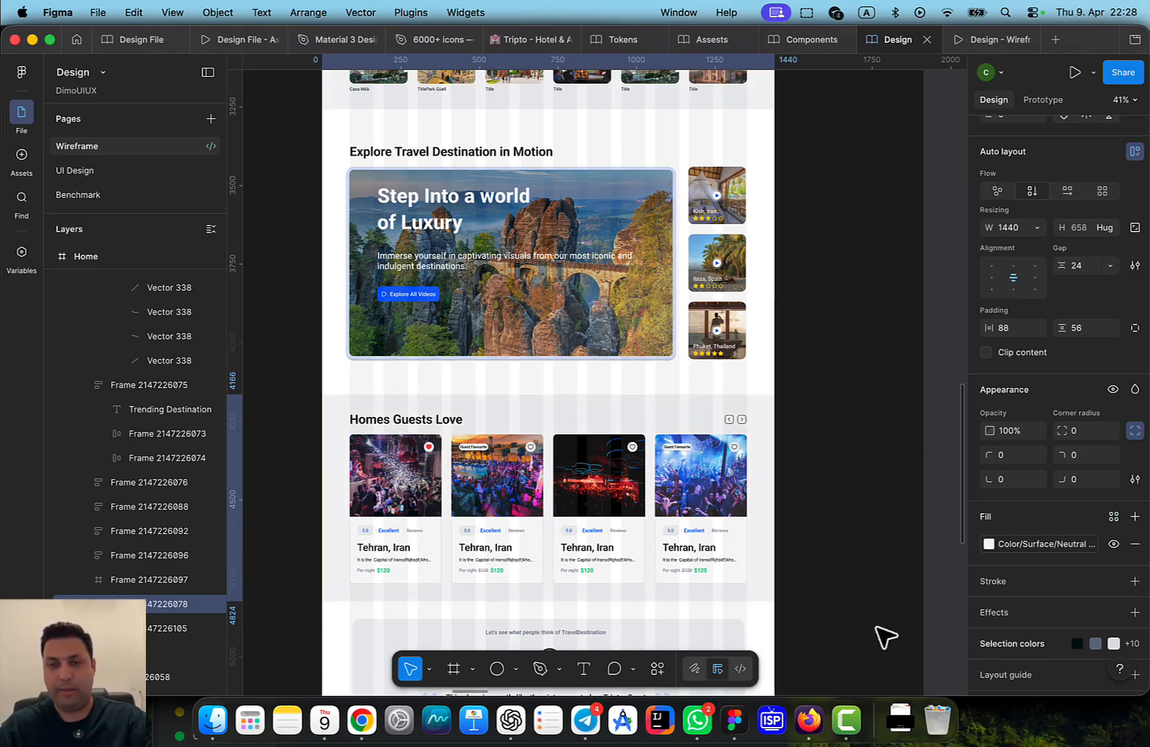
# Check the background and spacing of the testimonials section and its neighbouring sections down to the footer
pyautogui.scroll(-5, 693, 380)
pyautogui.click(844, 501)
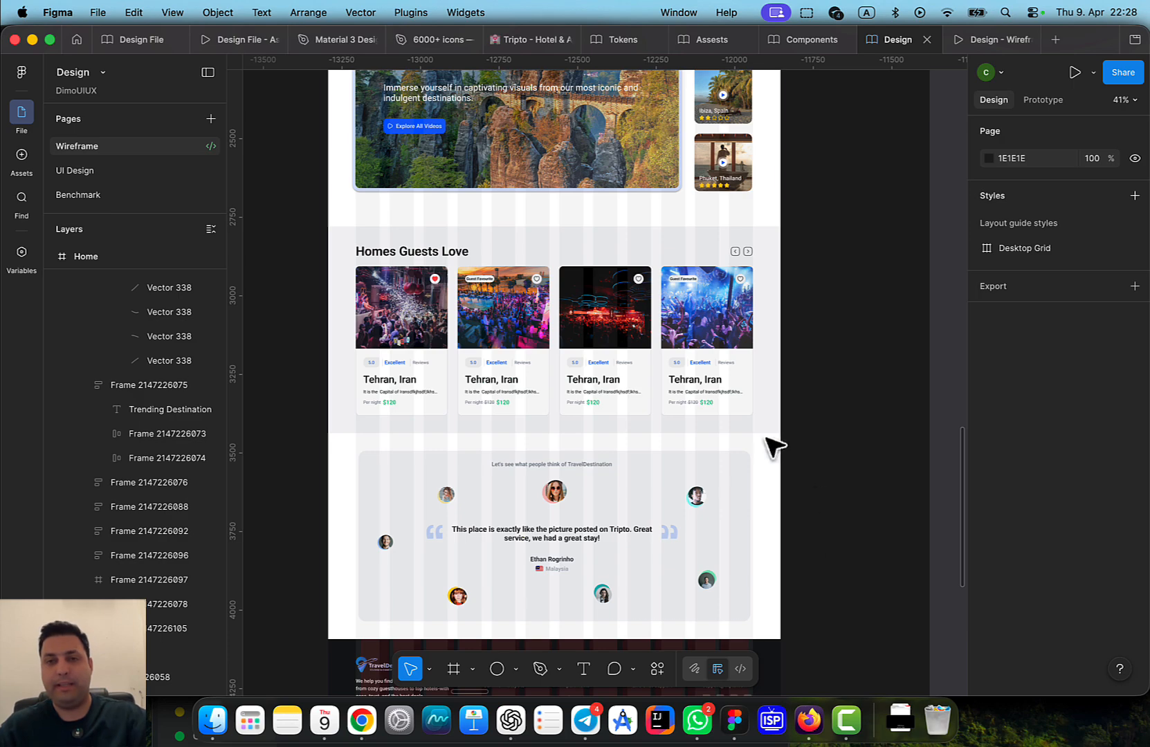
pyautogui.click(689, 397)
pyautogui.scroll(-3, 757, 413)
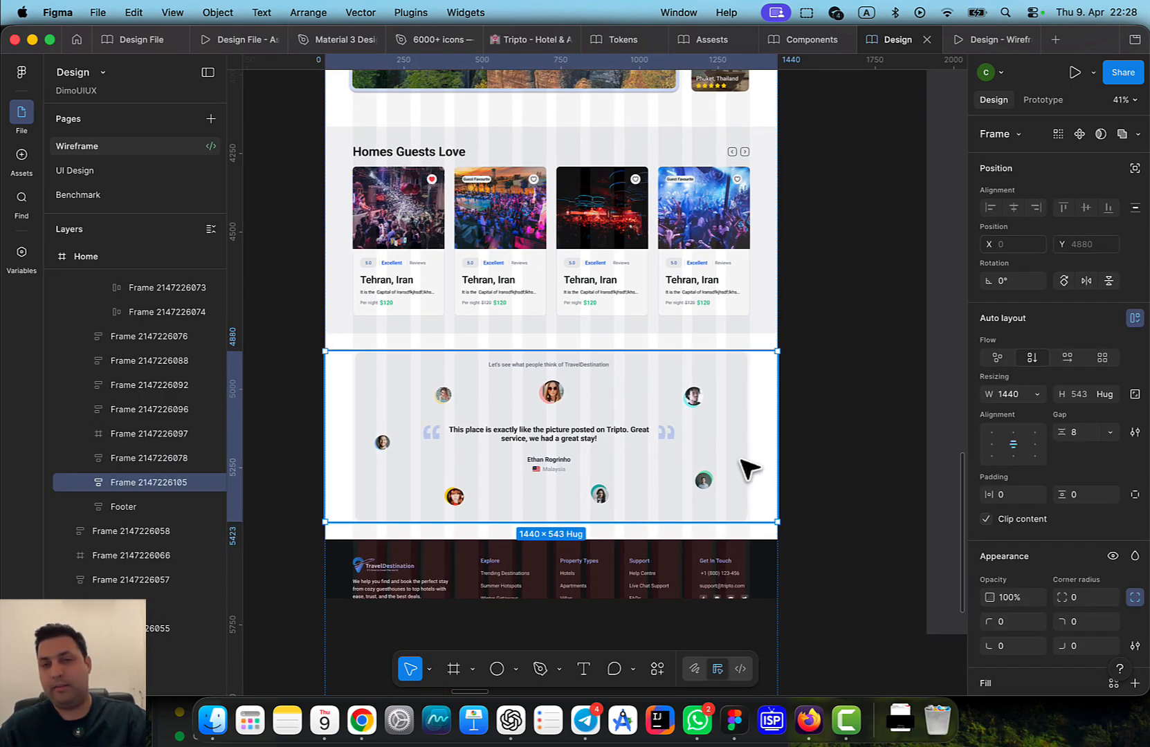
pyautogui.scroll(-2, 789, 495)
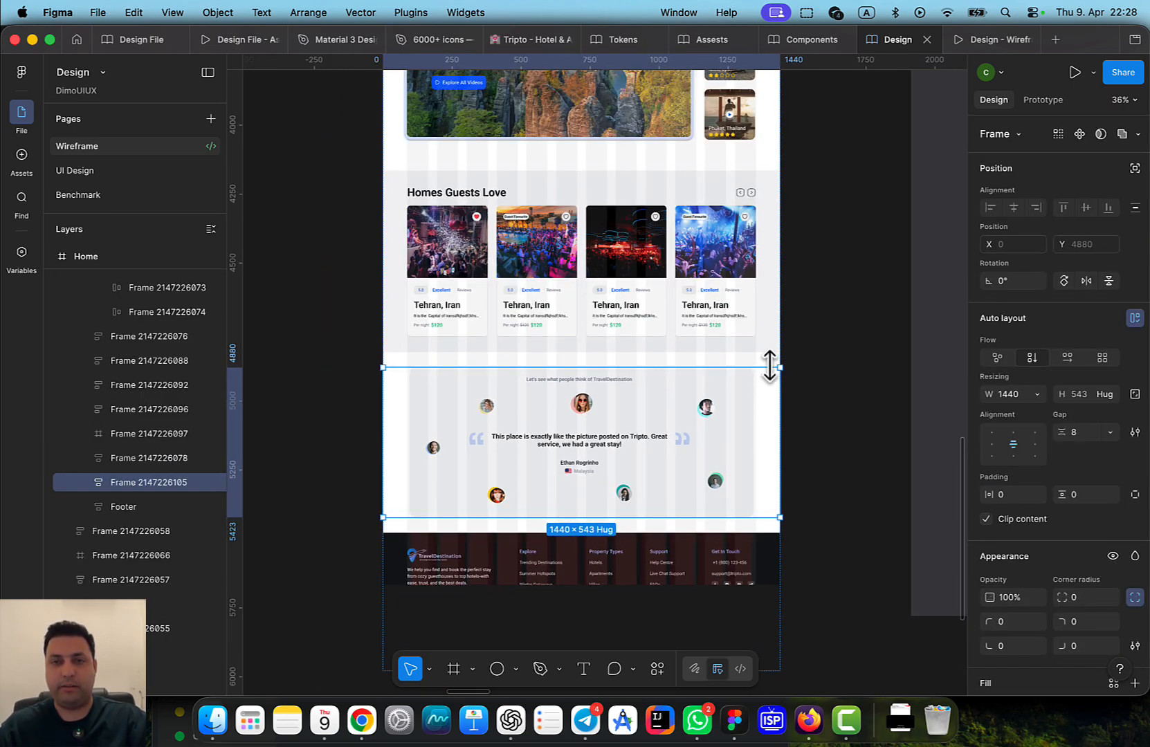
pyautogui.click(781, 149)
pyautogui.scroll(-5, 795, 467)
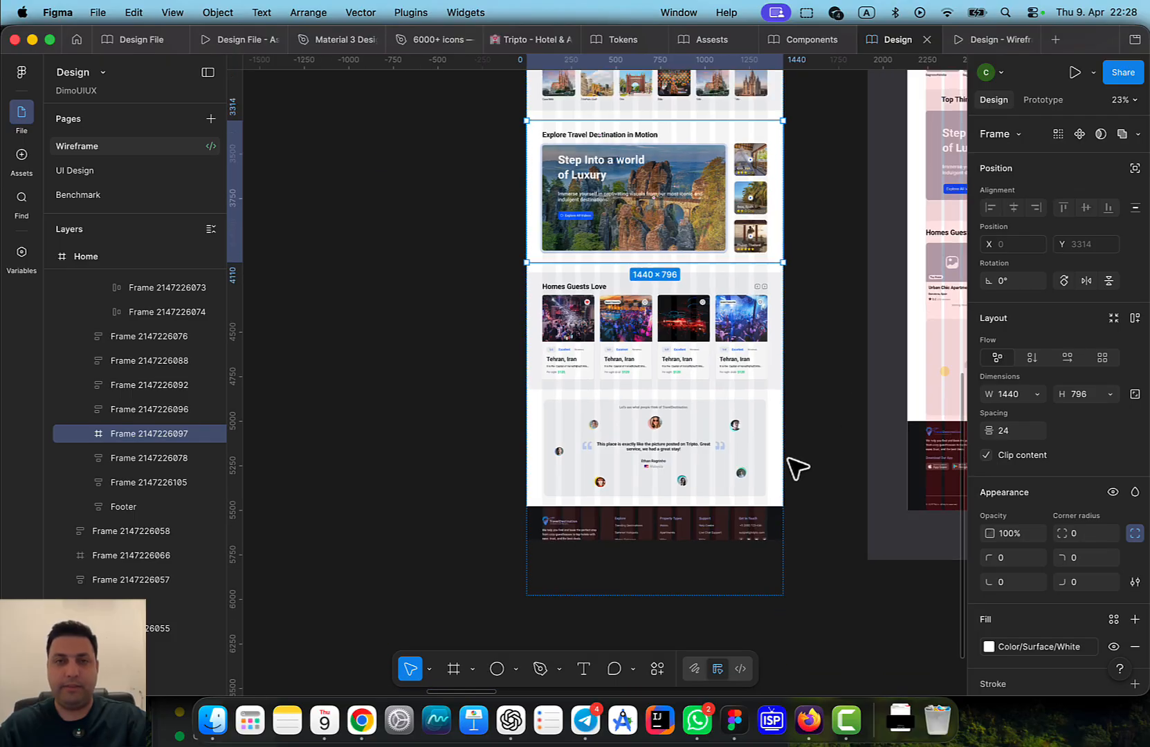
# Review the alternating section backgrounds and spacing of the whole Home page in the prototype preview, and return to the design file
pyautogui.click(982, 40)
pyautogui.scroll(10, 726, 460)
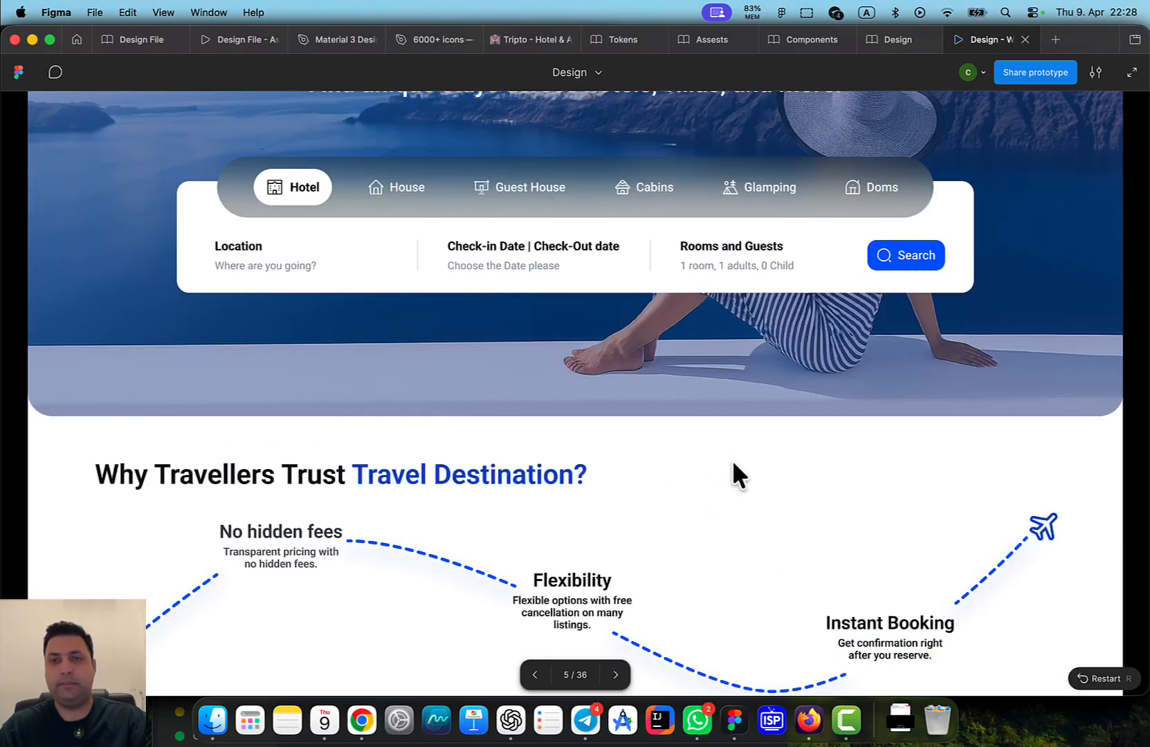
pyautogui.scroll(-8, 728, 377)
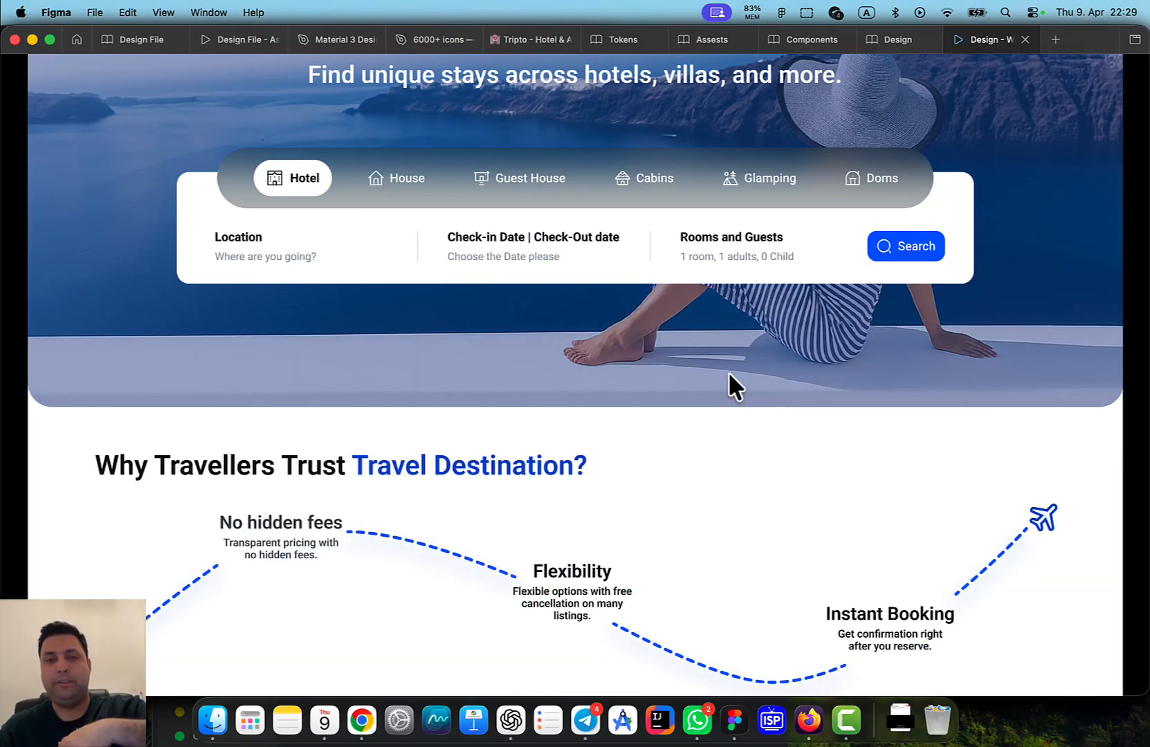
pyautogui.scroll(-6, 729, 376)
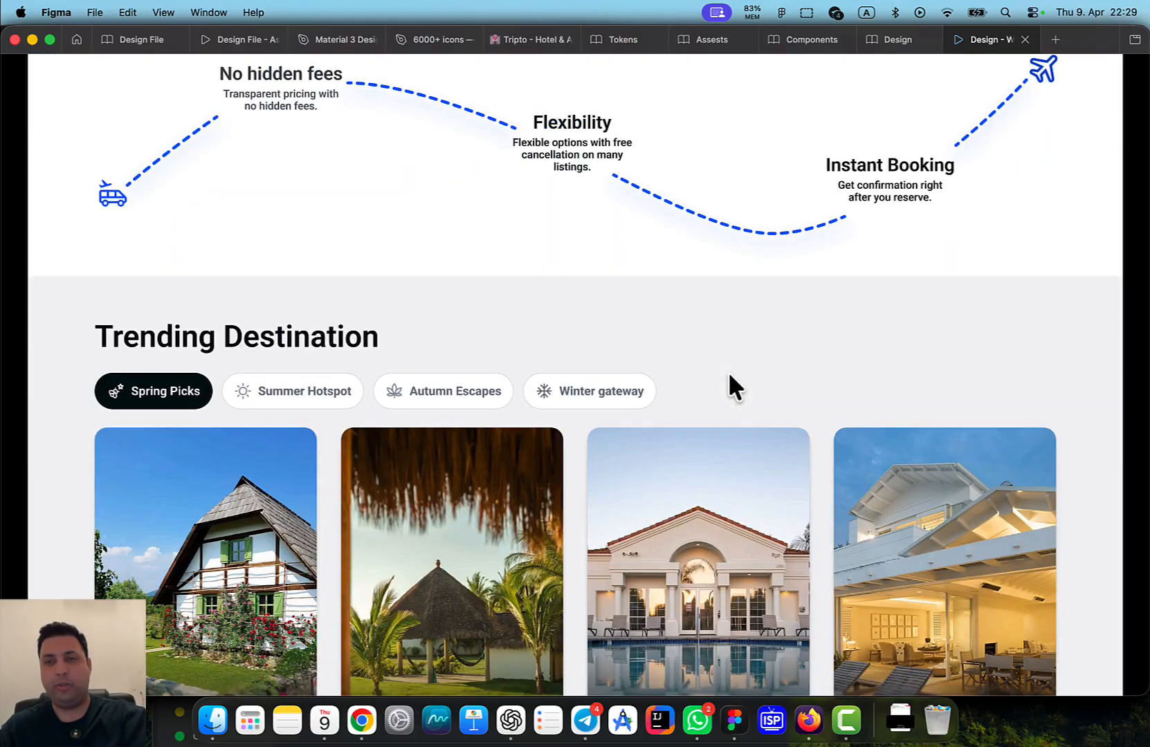
pyautogui.scroll(-7, 729, 373)
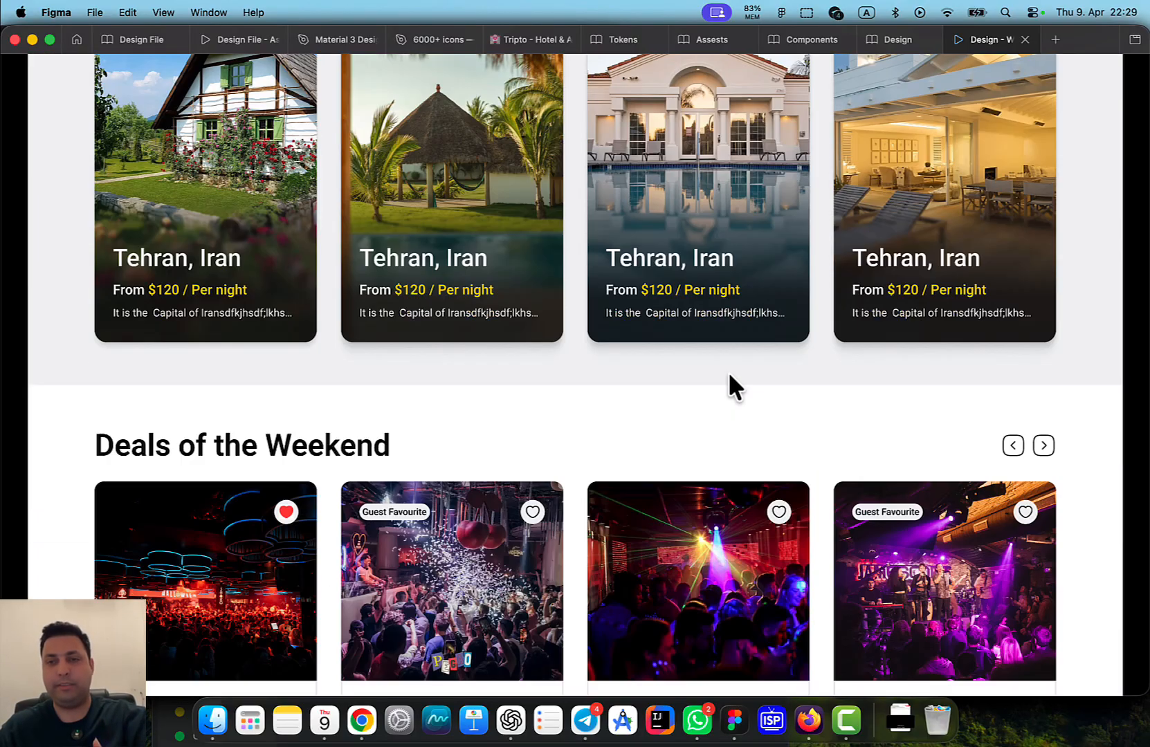
pyautogui.scroll(-1, 734, 387)
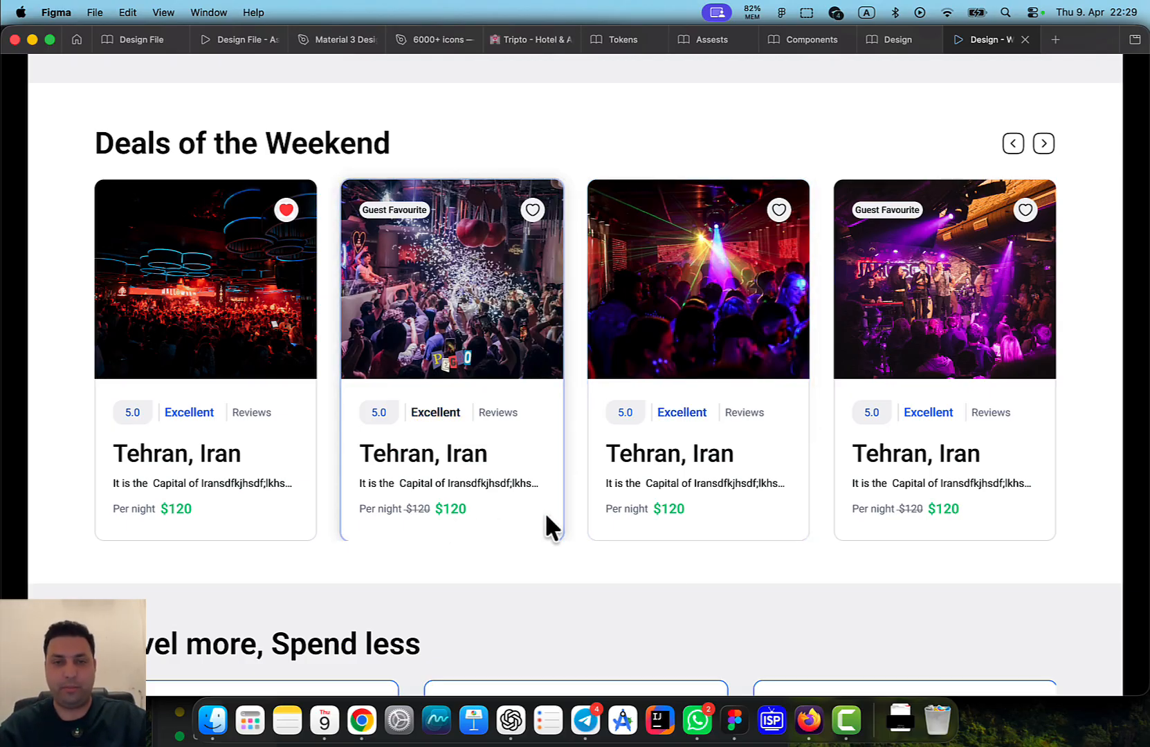
pyautogui.scroll(-2, 1003, 622)
pyautogui.scroll(-3, 1000, 622)
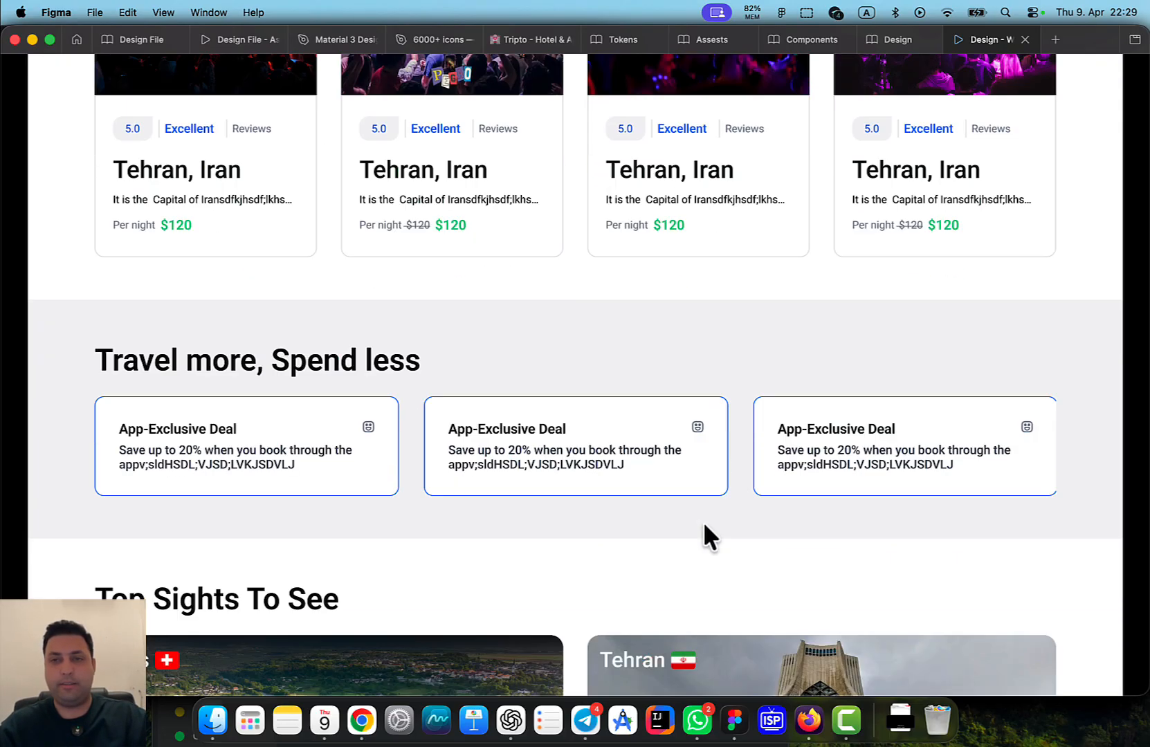
pyautogui.scroll(-7, 623, 513)
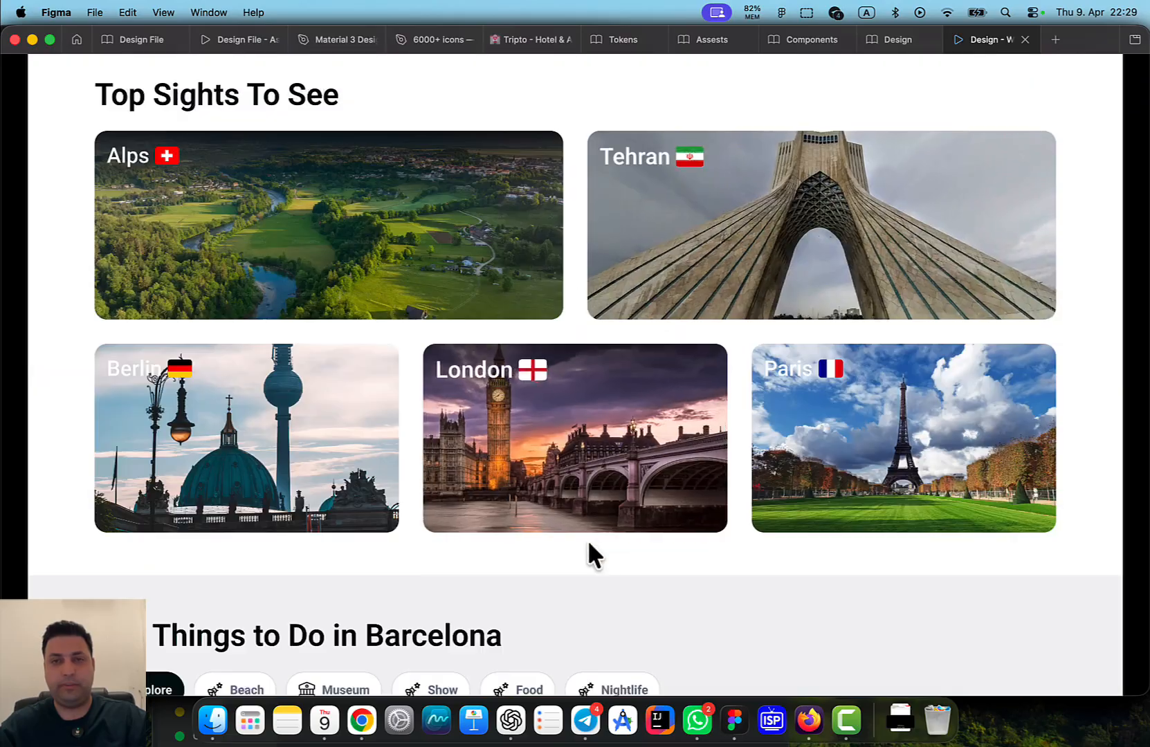
pyautogui.scroll(-4, 585, 546)
pyautogui.scroll(-10, 559, 544)
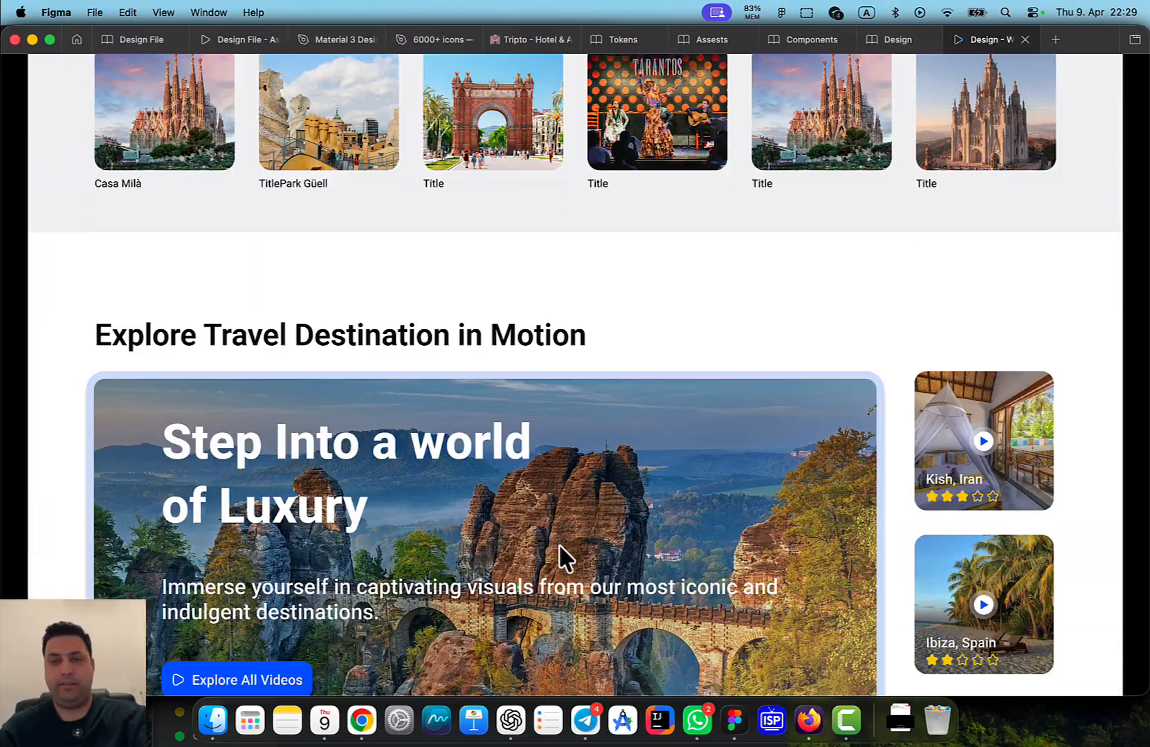
pyautogui.scroll(-14, 559, 544)
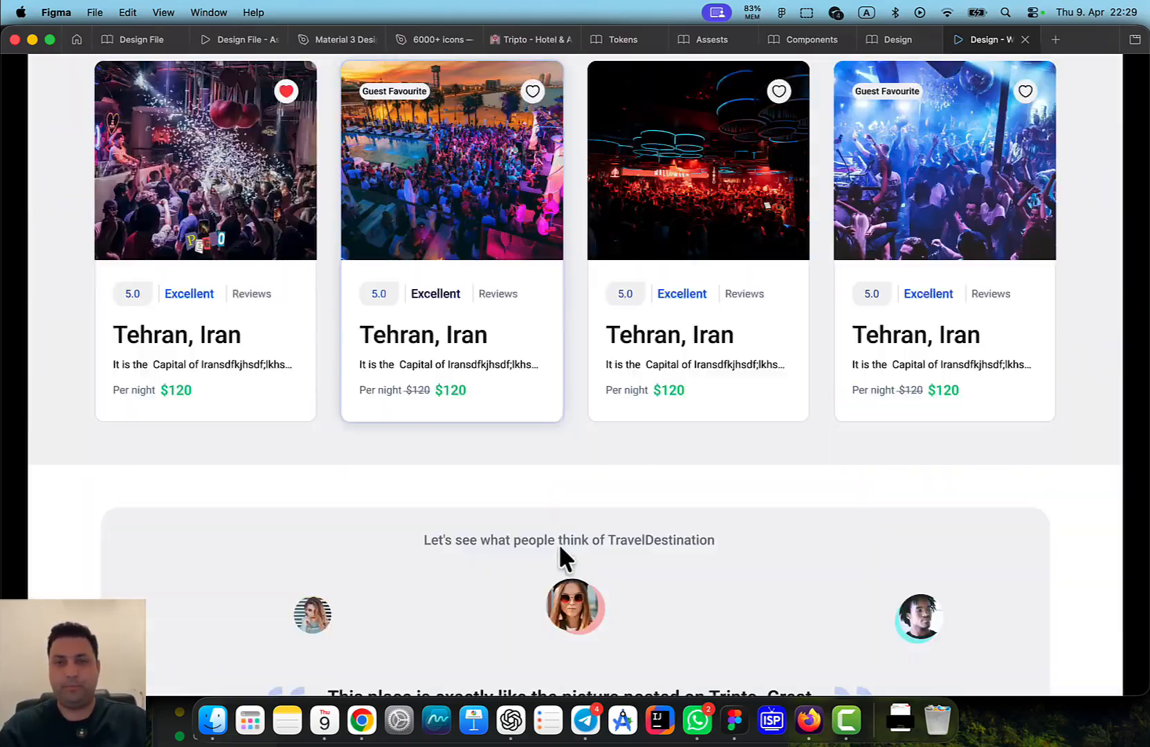
pyautogui.scroll(1, 559, 544)
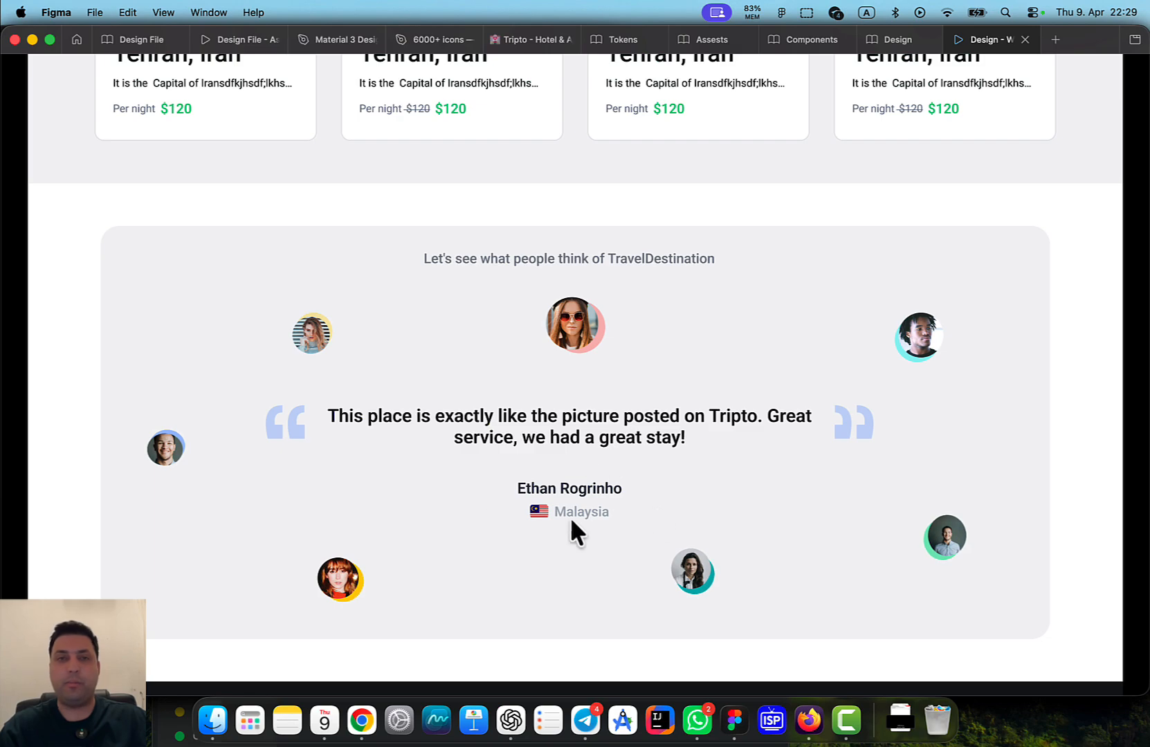
pyautogui.click(893, 42)
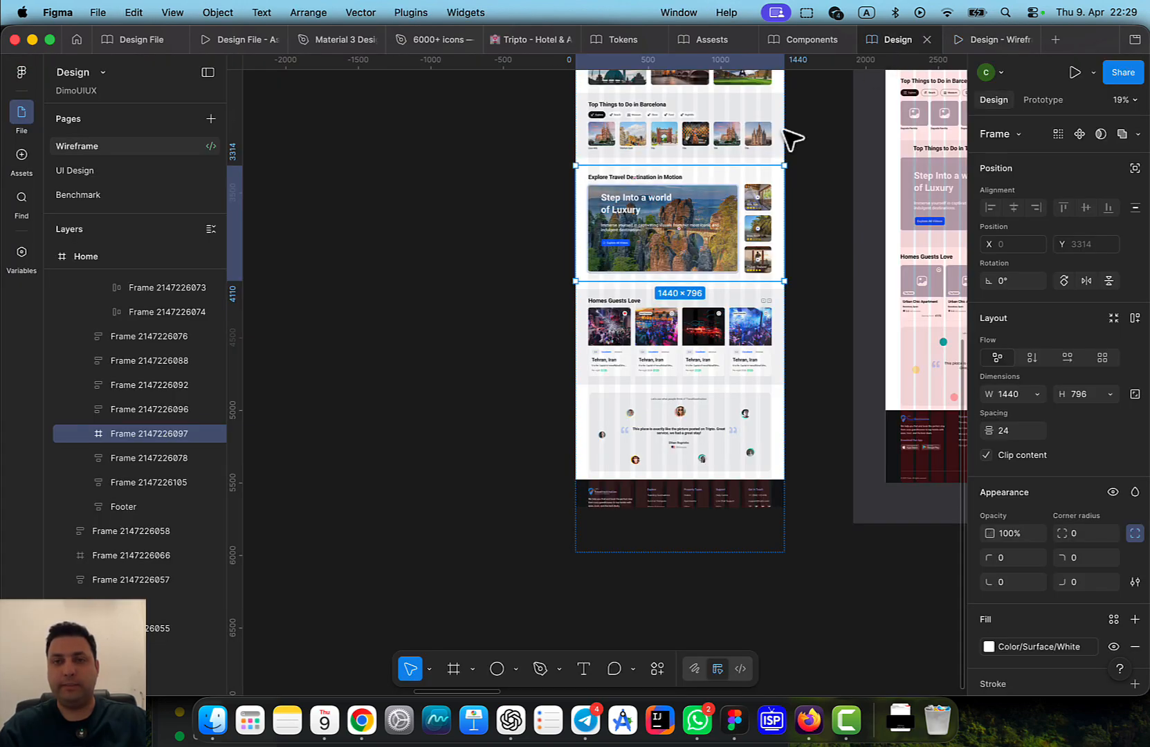
# Fill the testimonials card with the Brand 50 surface colour and check it in the prototype preview
pyautogui.scroll(-2, 761, 394)
pyautogui.hscroll(1, 760, 394)
pyautogui.click(720, 369)
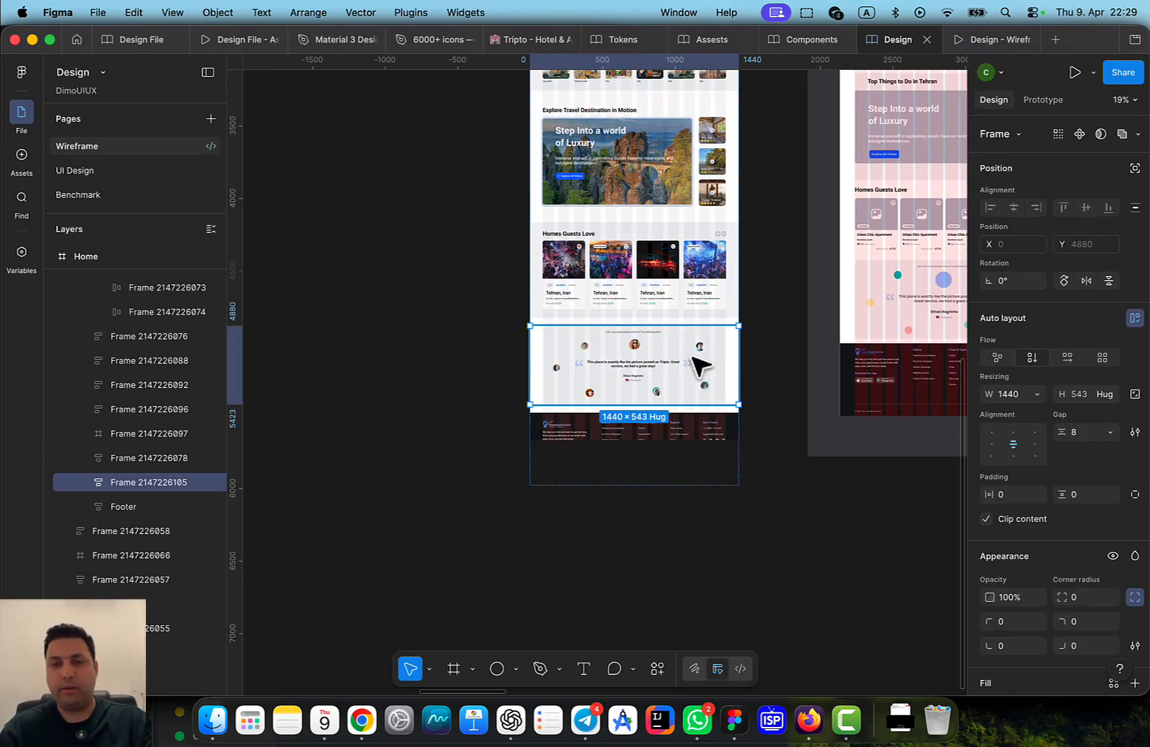
pyautogui.click(707, 387)
pyautogui.scroll(-1, 1062, 583)
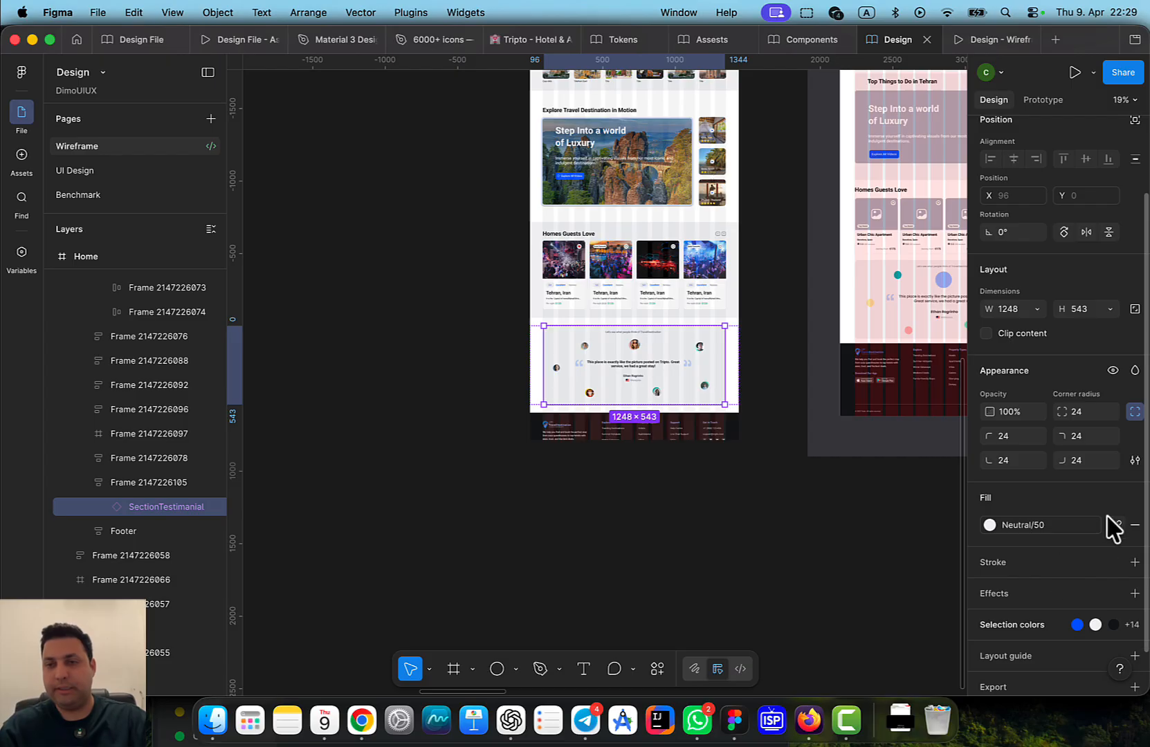
pyautogui.click(1113, 497)
pyautogui.scroll(-3, 885, 615)
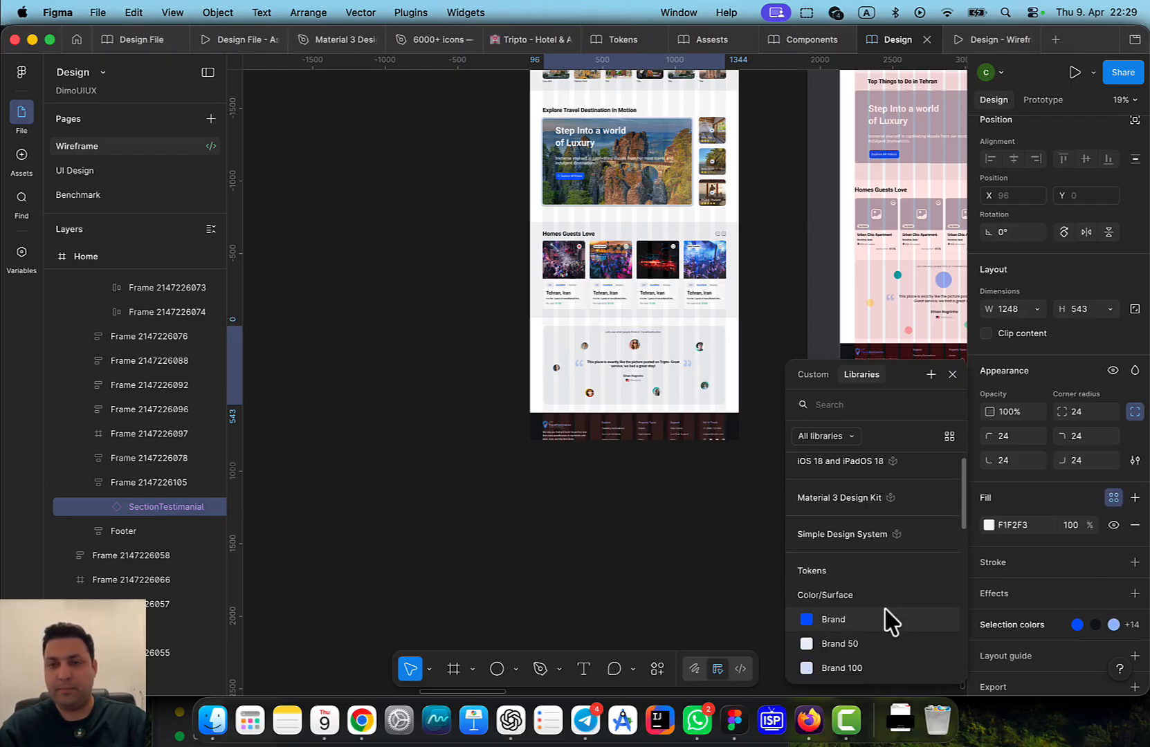
pyautogui.click(880, 557)
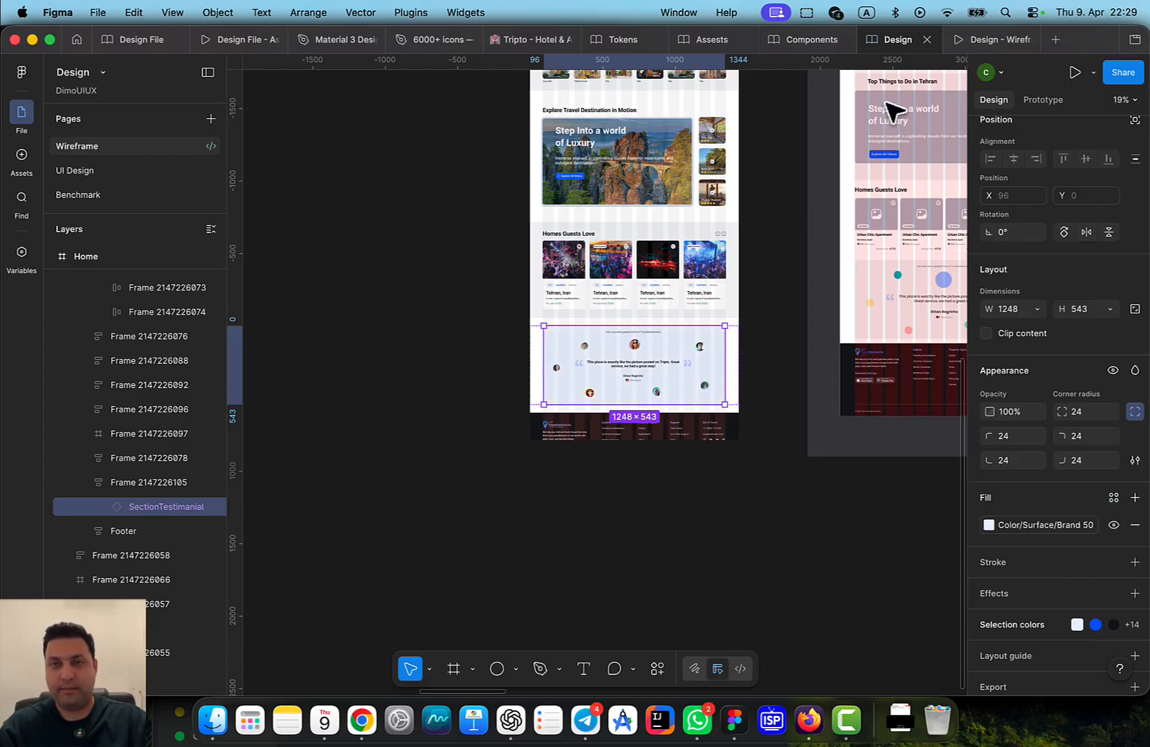
pyautogui.click(978, 40)
pyautogui.scroll(3, 837, 413)
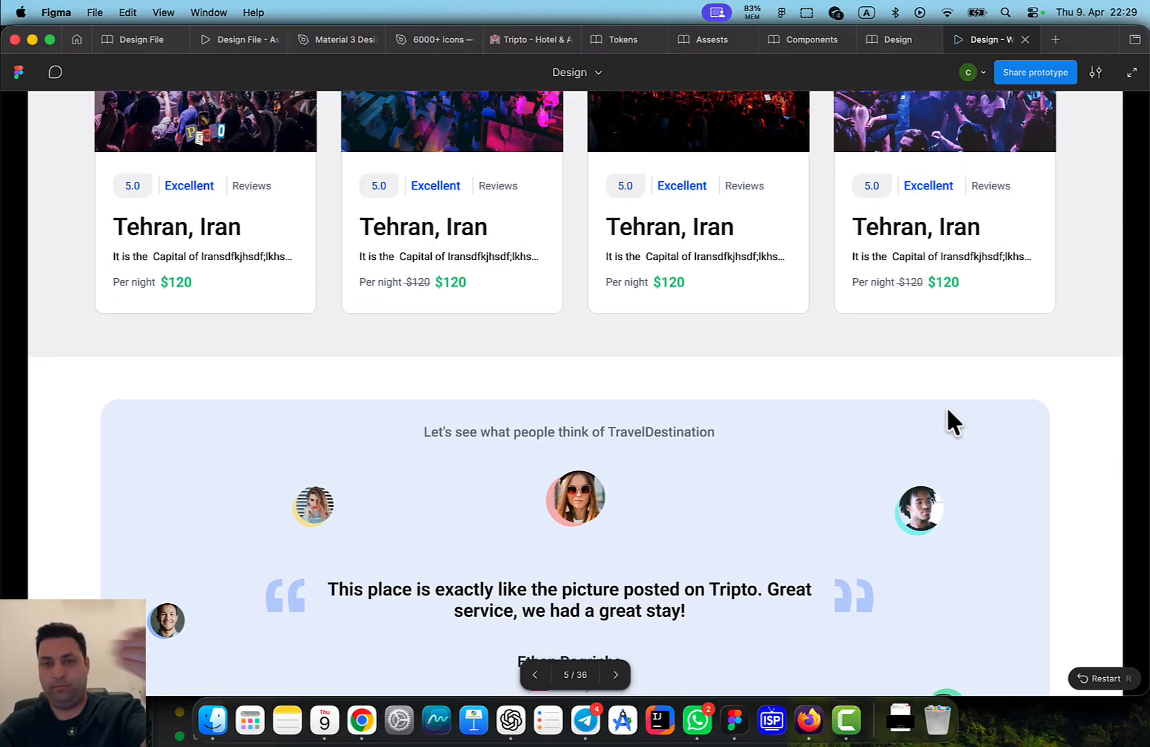
pyautogui.scroll(-5, 947, 421)
pyautogui.click(897, 39)
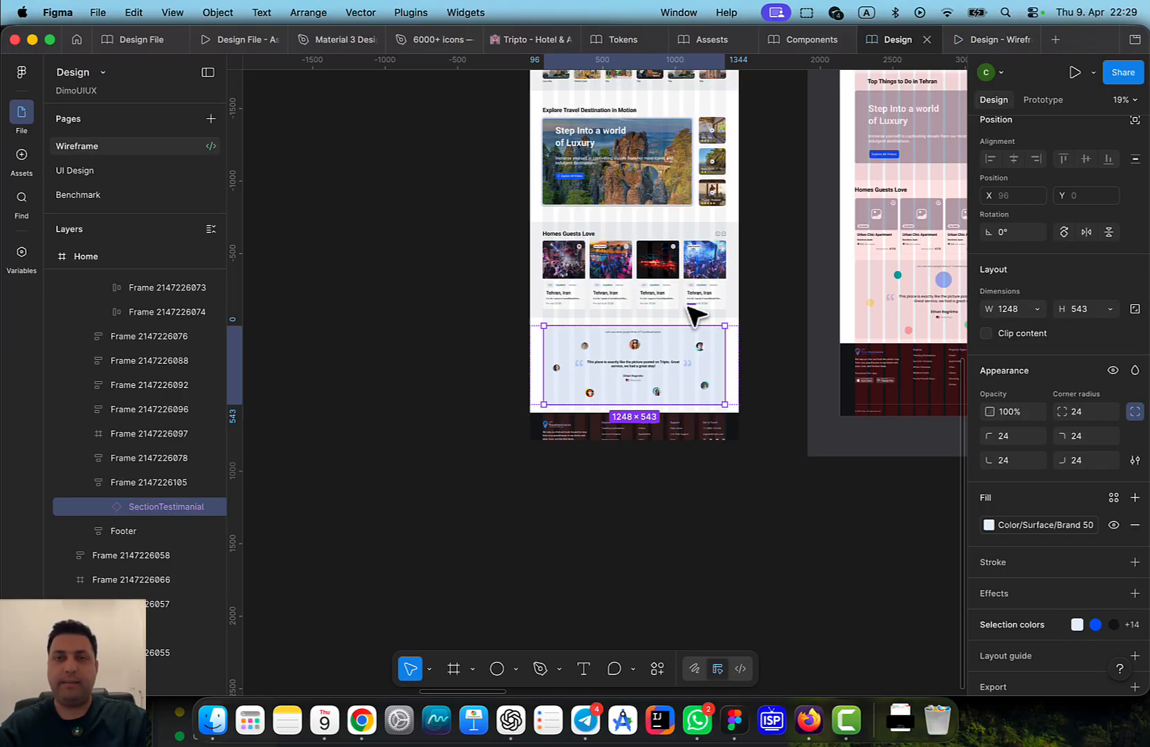
# Extend the Home frame downward to a height of 6771 so that it contains the whole footer
pyautogui.scroll(-5, 546, 356)
pyautogui.click(538, 224)
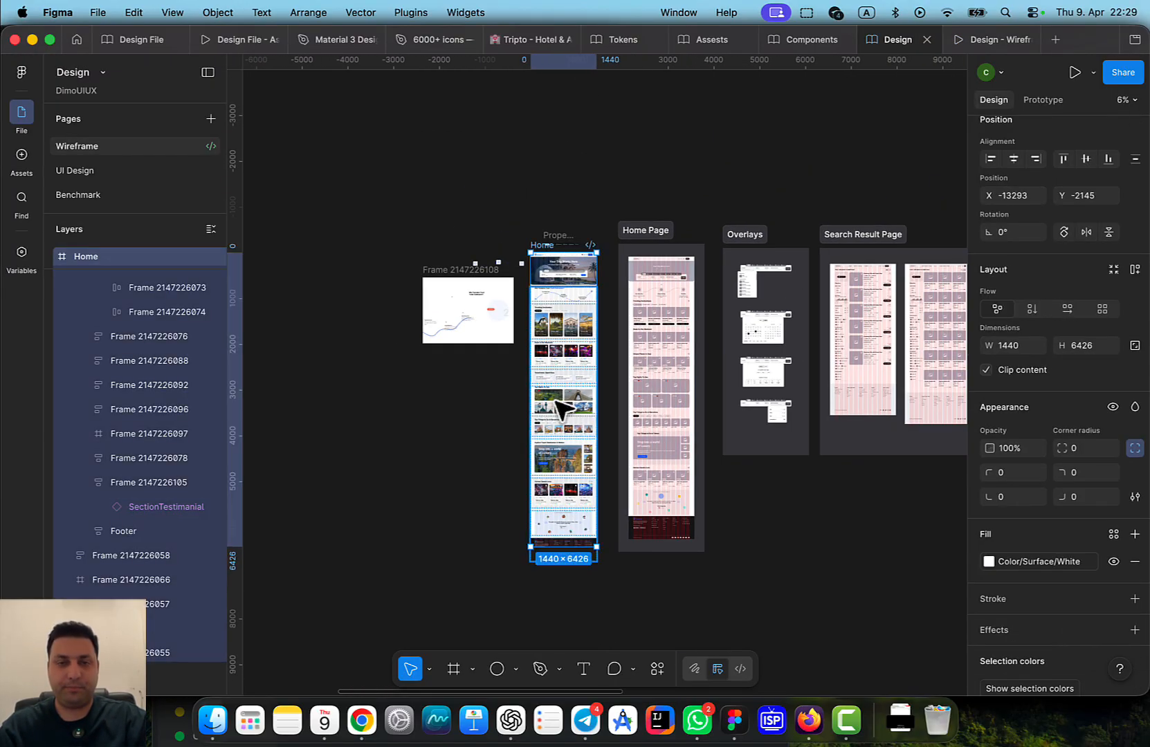
pyautogui.scroll(5, 592, 498)
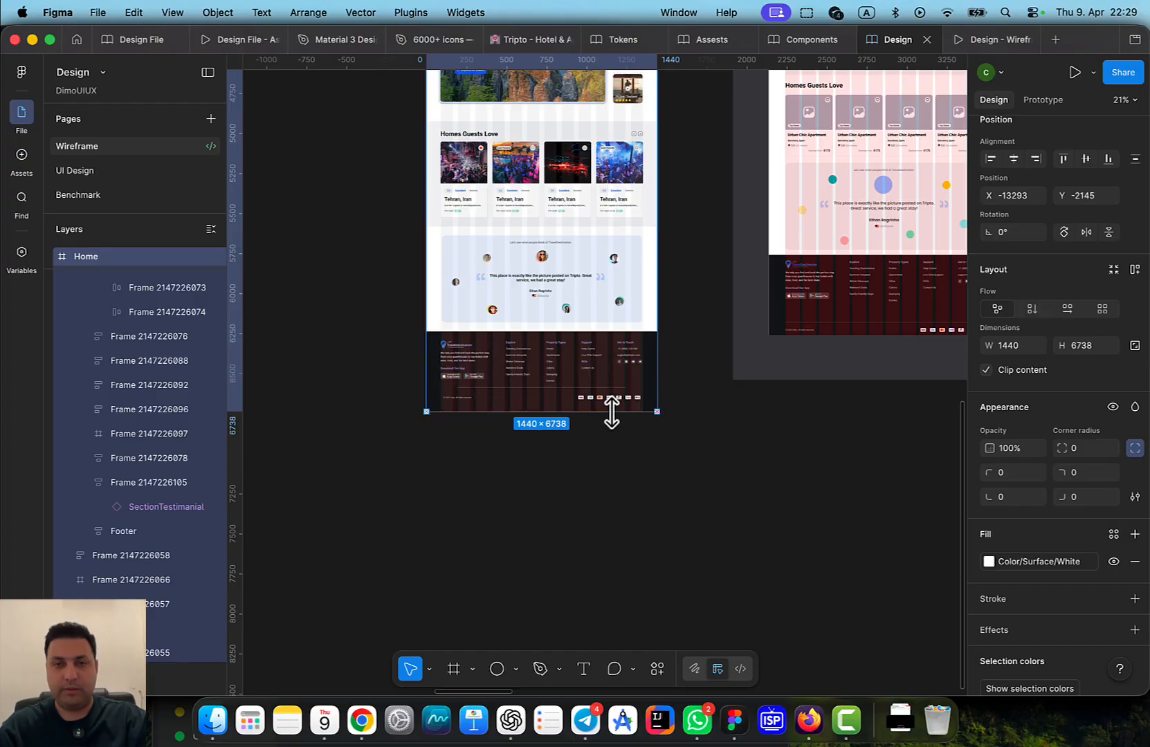
pyautogui.moveTo(612, 412); pyautogui.dragTo(608, 418)
# Examine the section backgrounds and the gaps between sections along the Home page in the design file
pyautogui.scroll(5, 608, 417)
pyautogui.scroll(2, 557, 615)
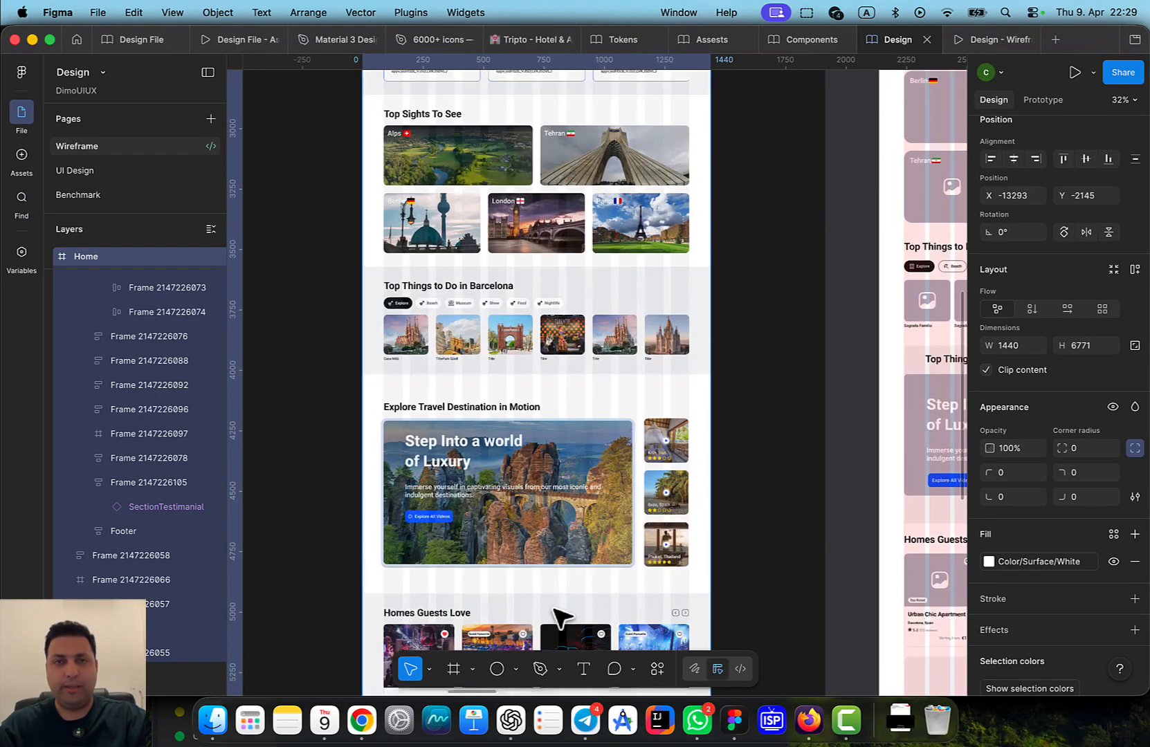
pyautogui.scroll(5, 570, 405)
pyautogui.scroll(2, 585, 379)
pyautogui.scroll(2, 573, 290)
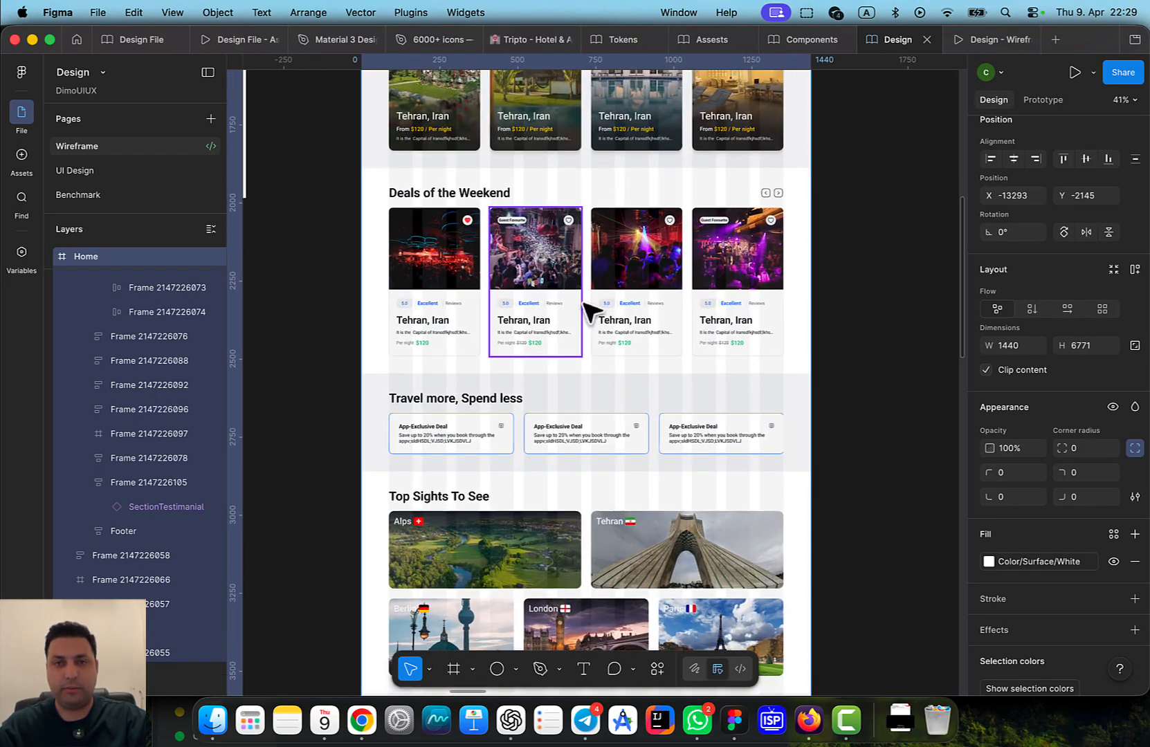
pyautogui.moveTo(590, 236); pyautogui.dragTo(623, 411)
pyautogui.moveTo(639, 459); pyautogui.dragTo(623, 188)
pyautogui.scroll(-15, 622, 187)
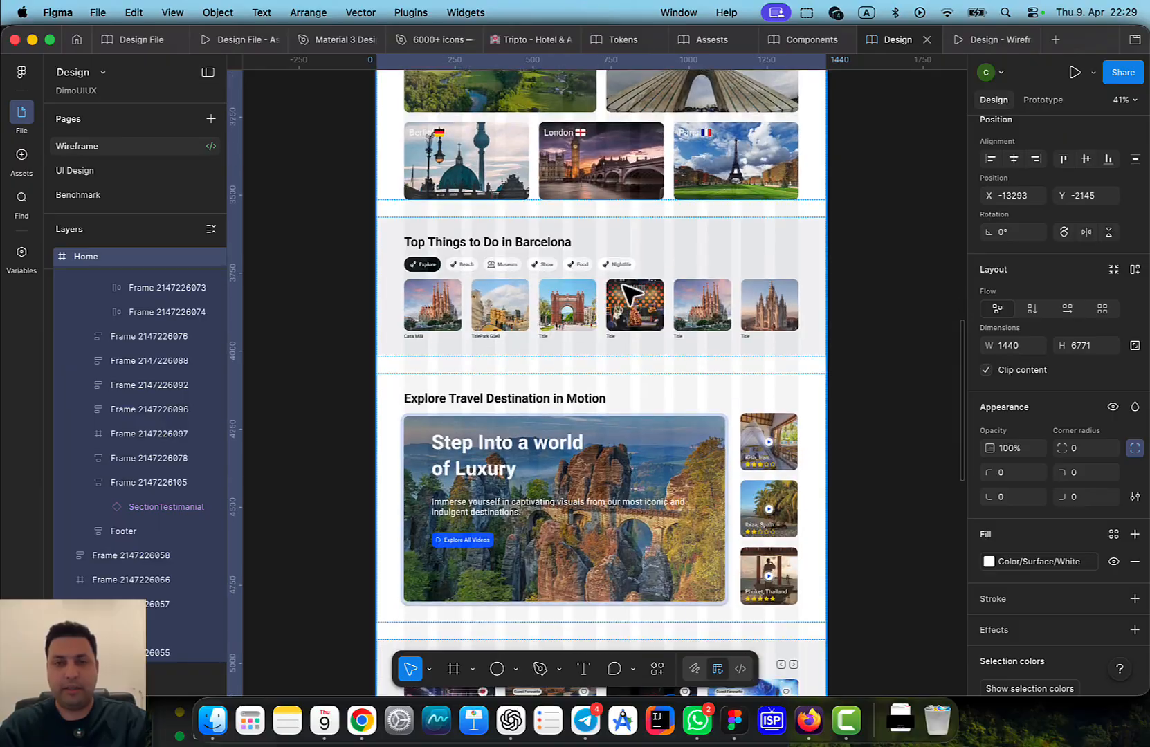
pyautogui.scroll(3, 595, 366)
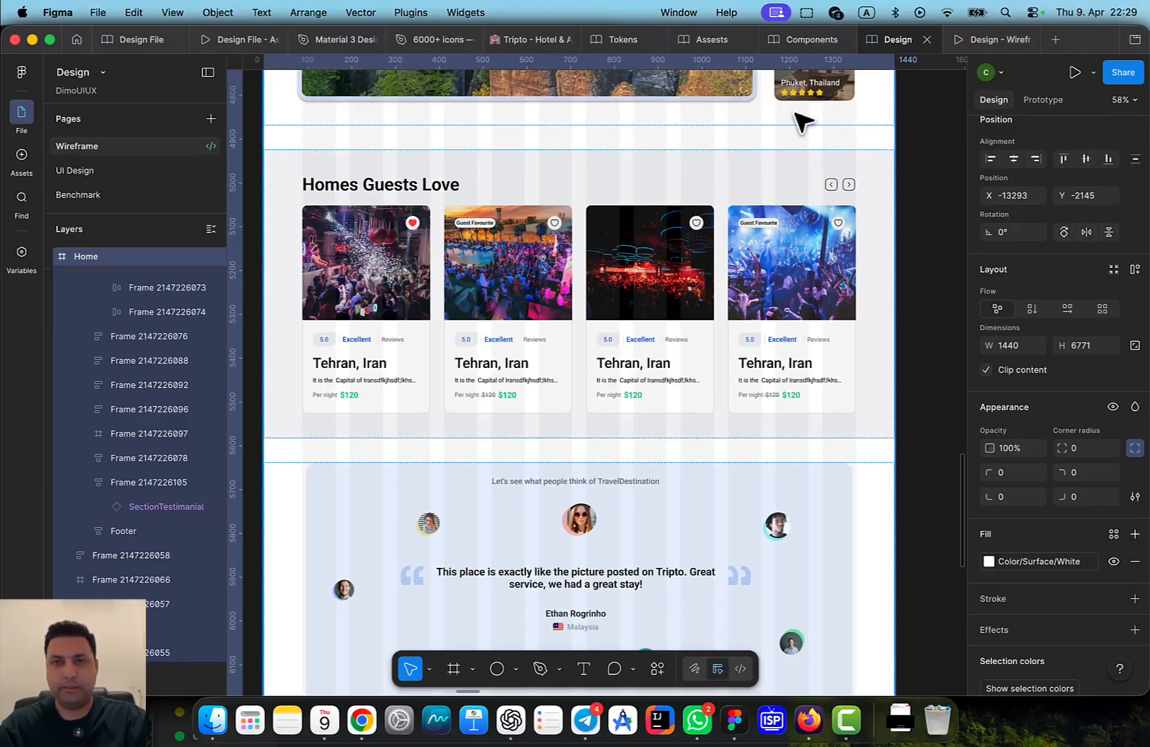
# Review the spacing between the white and grey sections of the Home page in the prototype preview, and return to the design file
pyautogui.click(990, 39)
pyautogui.scroll(8, 592, 450)
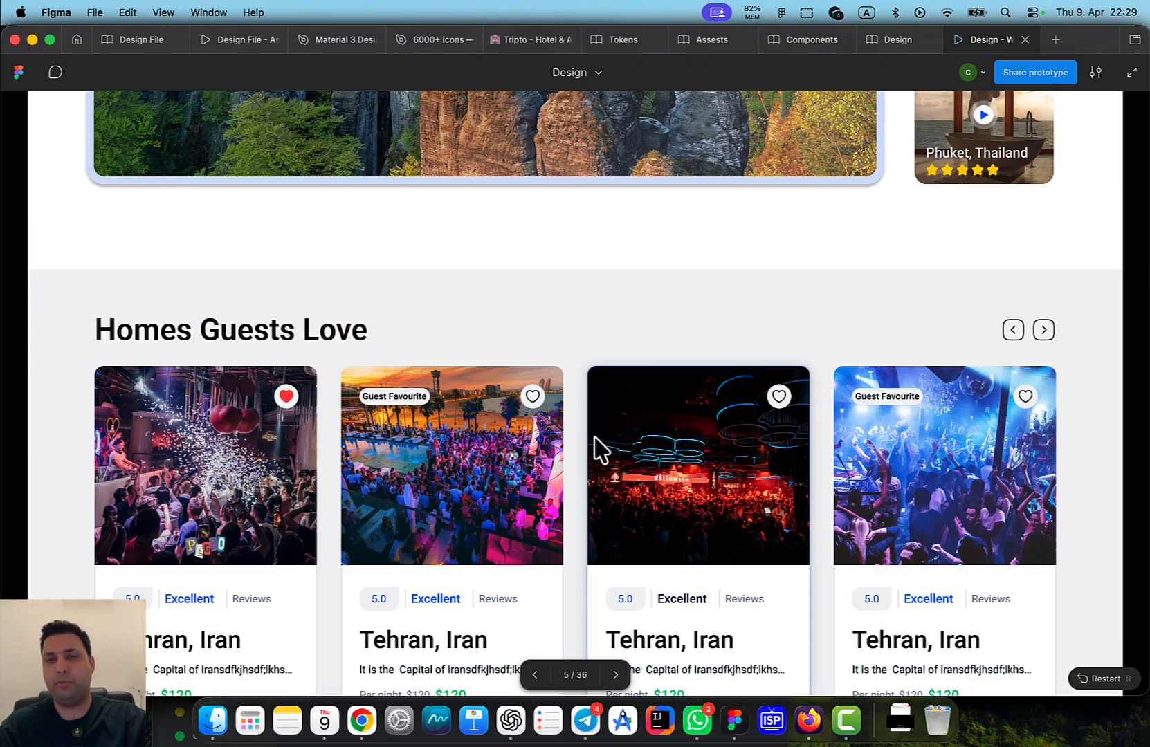
pyautogui.scroll(15, 599, 449)
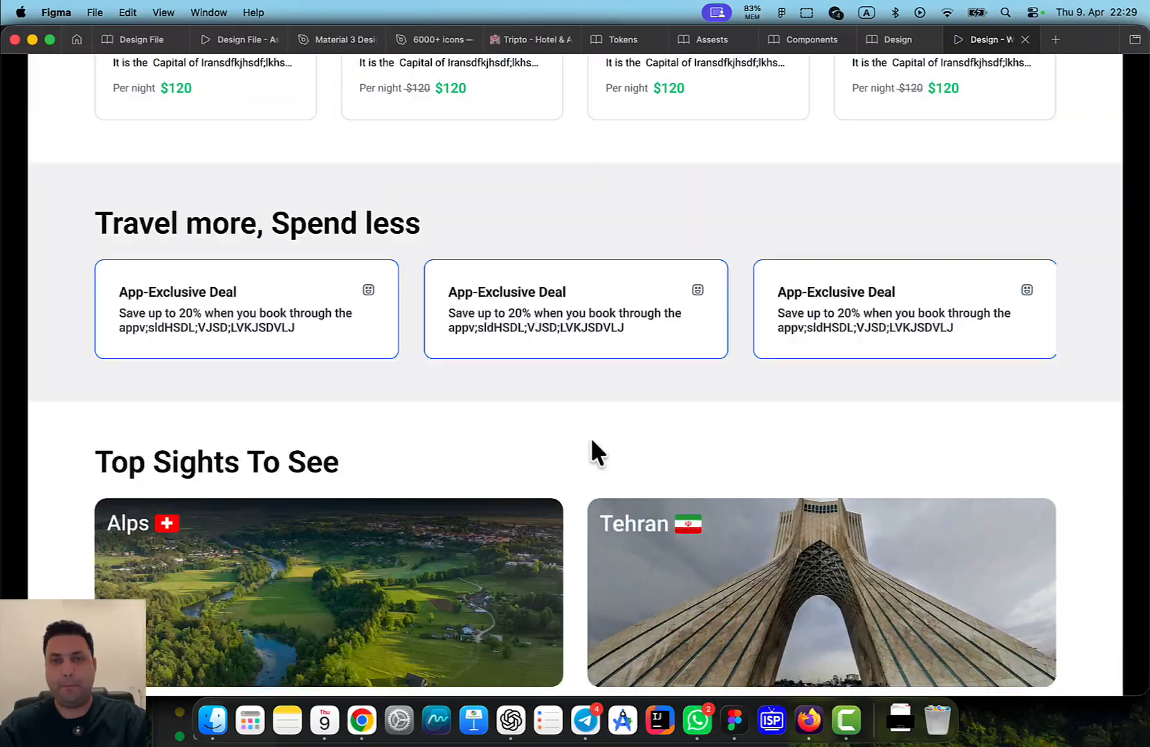
pyautogui.scroll(15, 591, 449)
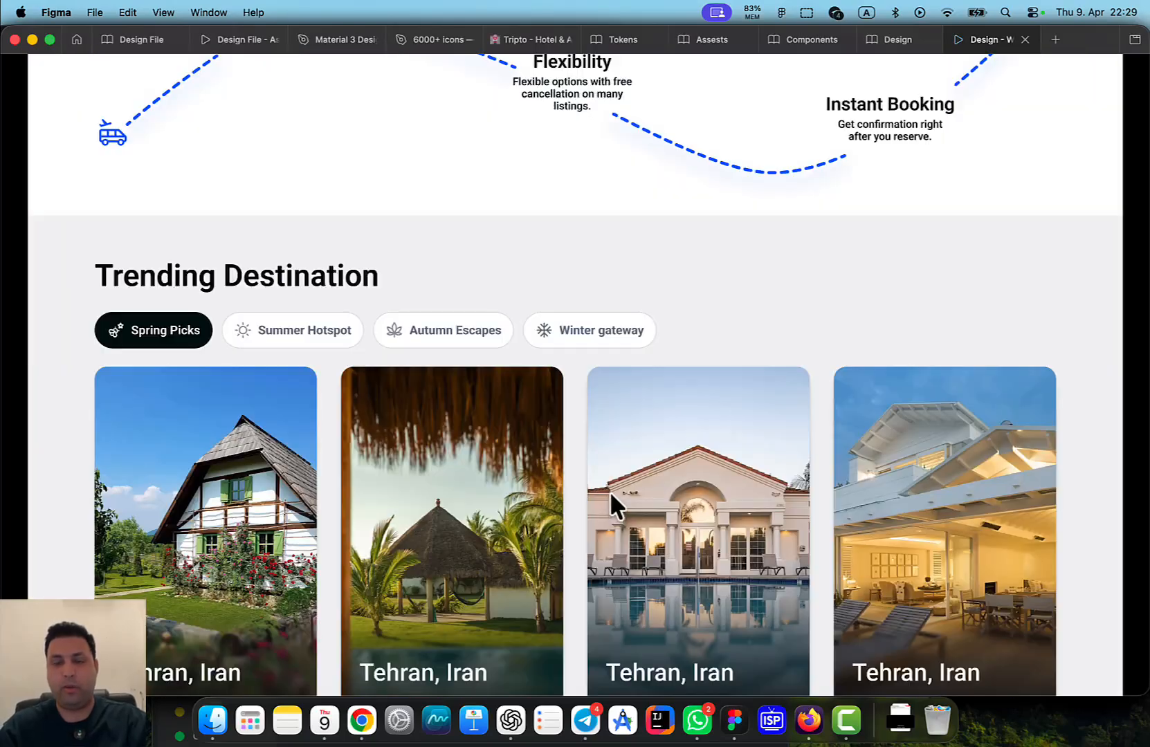
pyautogui.scroll(-15, 611, 490)
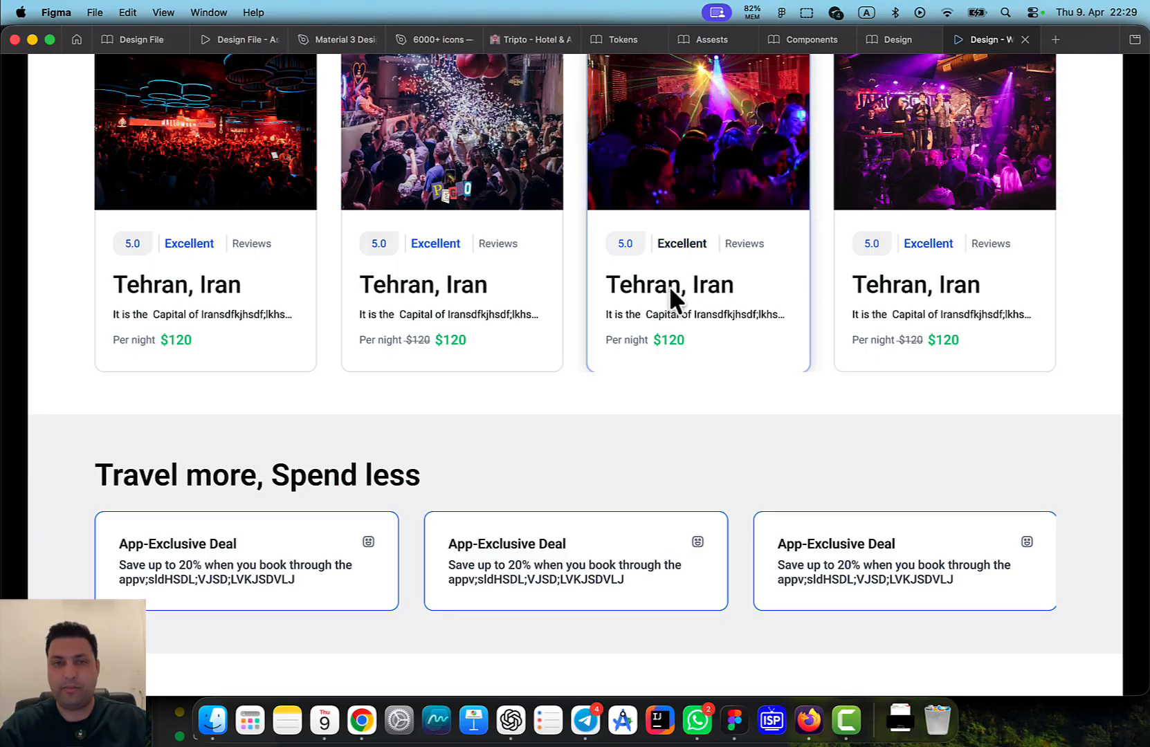
pyautogui.scroll(2, 637, 375)
pyautogui.click(894, 39)
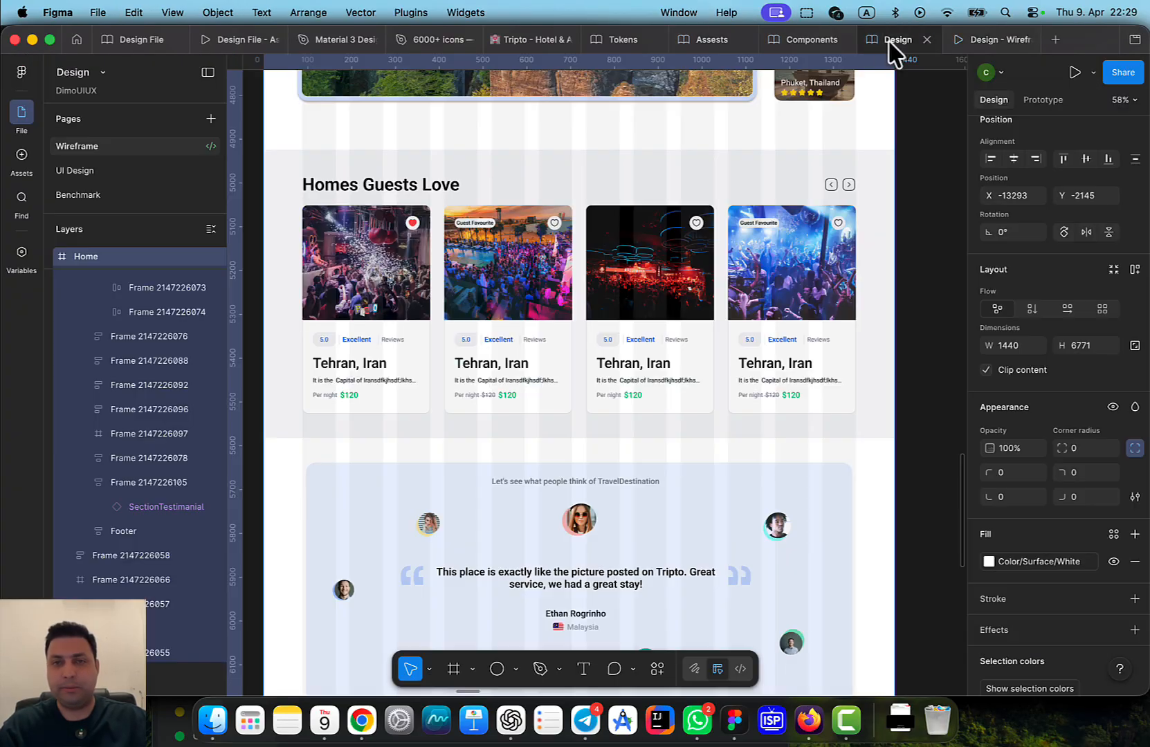
# Set the vertical padding of the "Deals of the Weekend" section to 56 and check its spacing in the prototype preview
pyautogui.scroll(20, 700, 367)
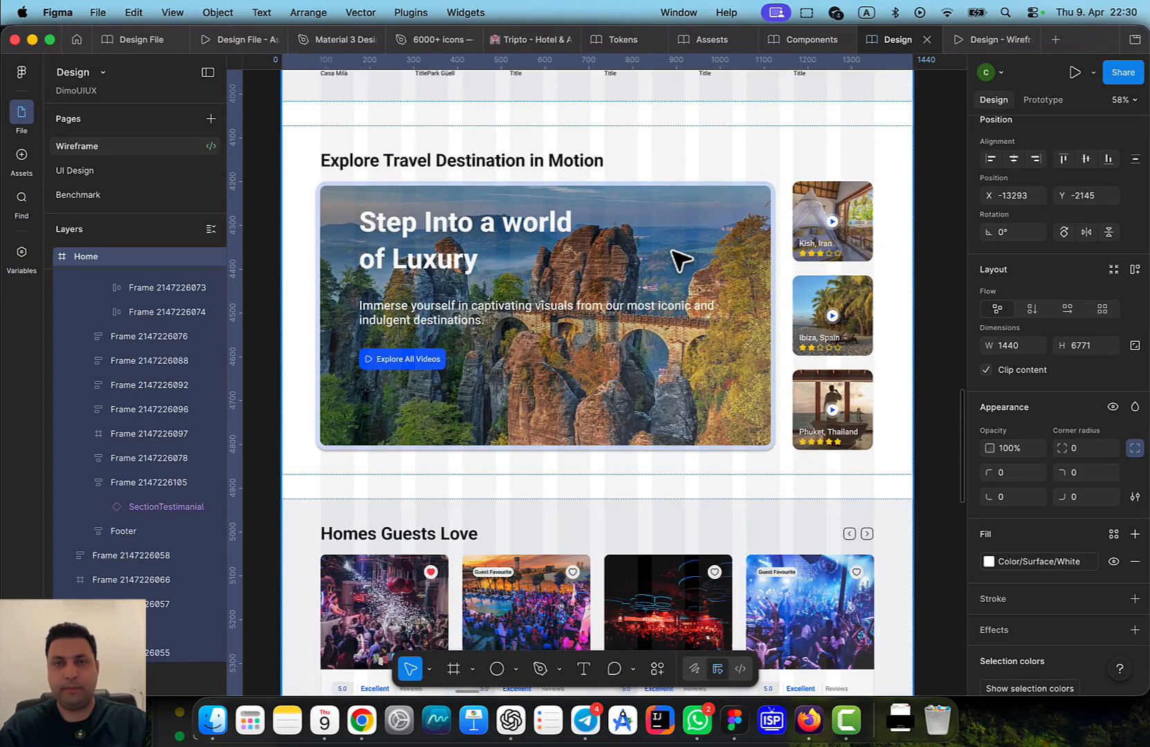
pyautogui.scroll(10, 694, 553)
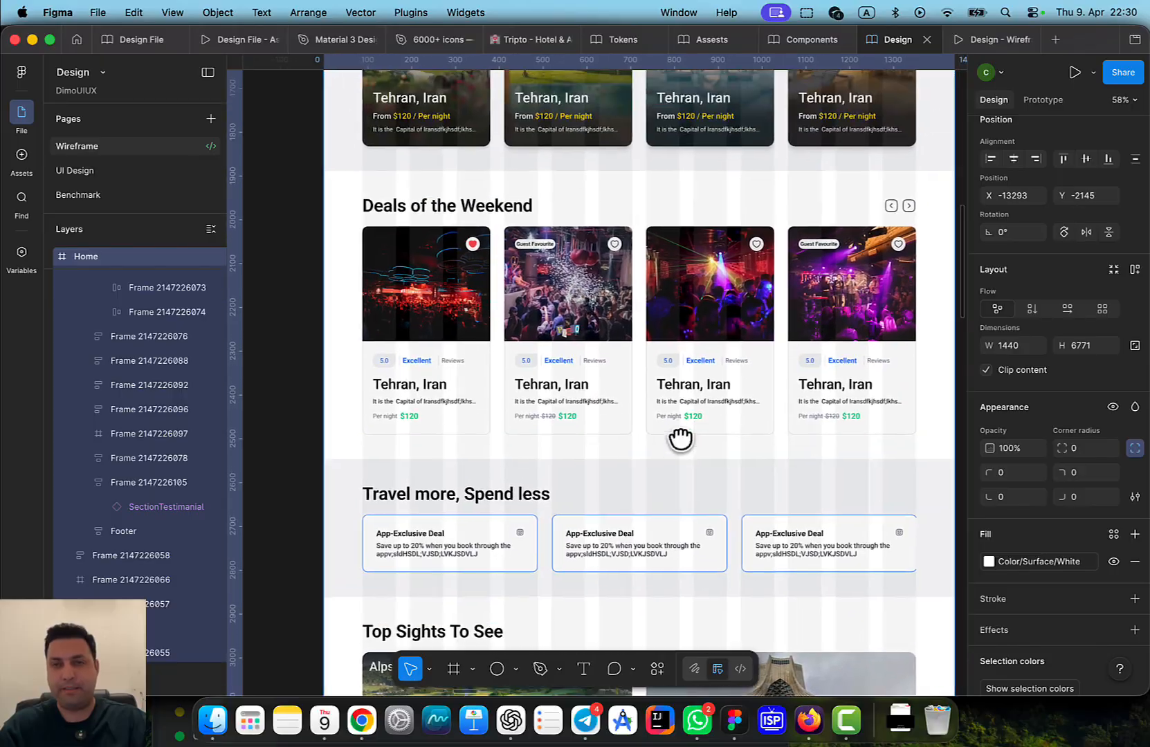
pyautogui.click(672, 365)
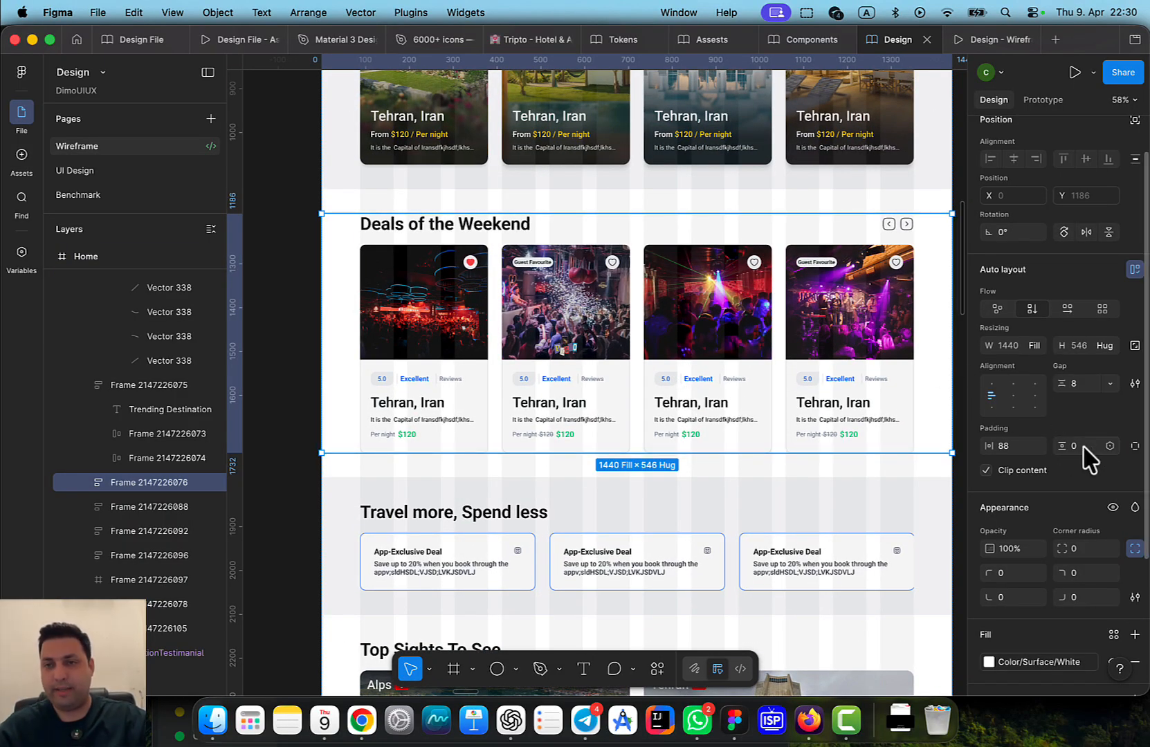
pyautogui.press('Return')
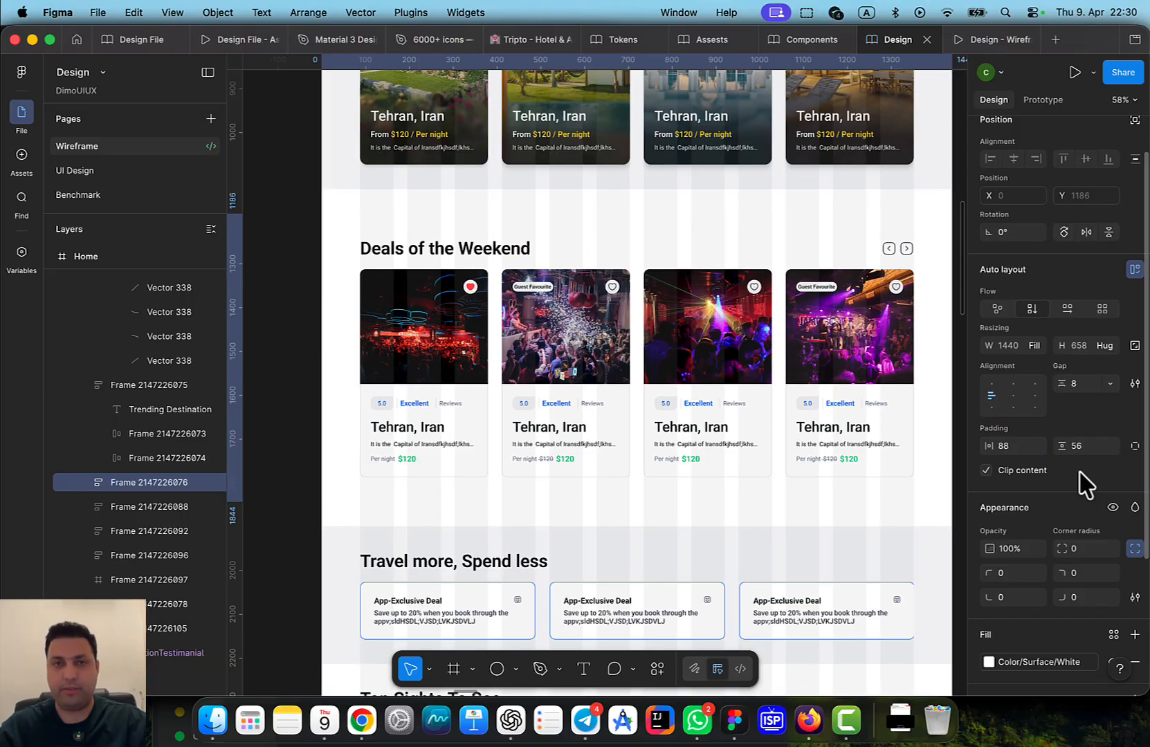
pyautogui.click(965, 36)
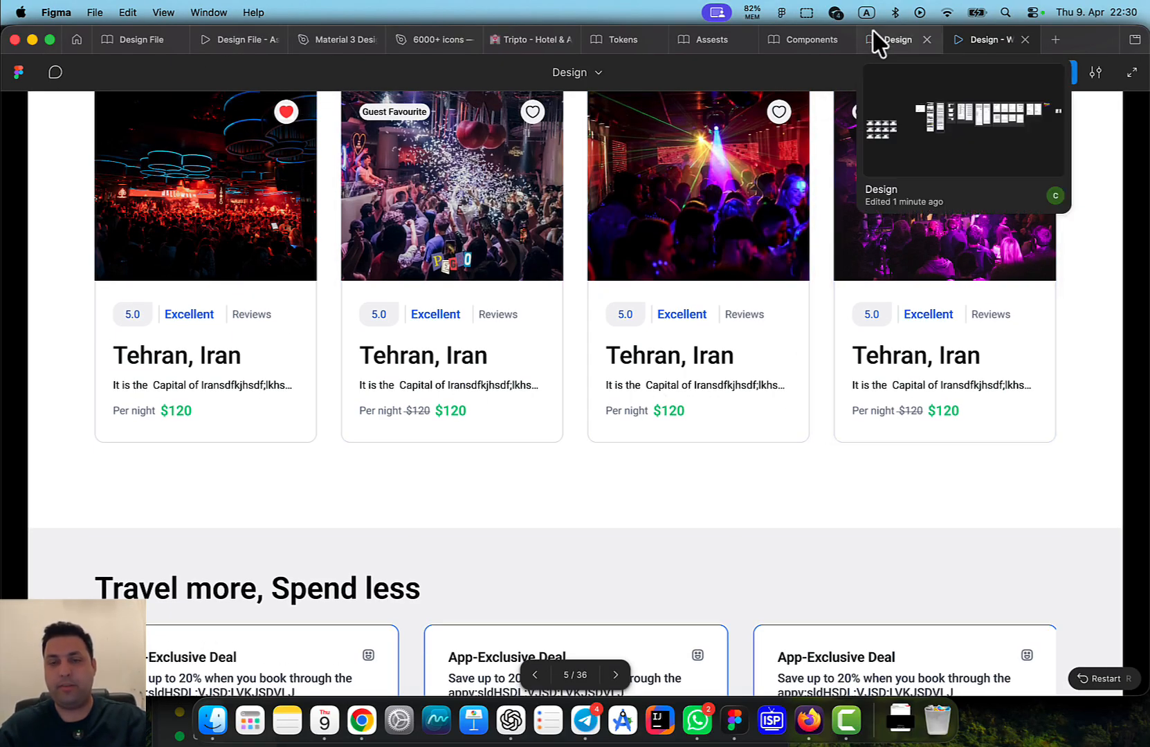
pyautogui.scroll(-5, 695, 468)
pyautogui.scroll(2, 695, 470)
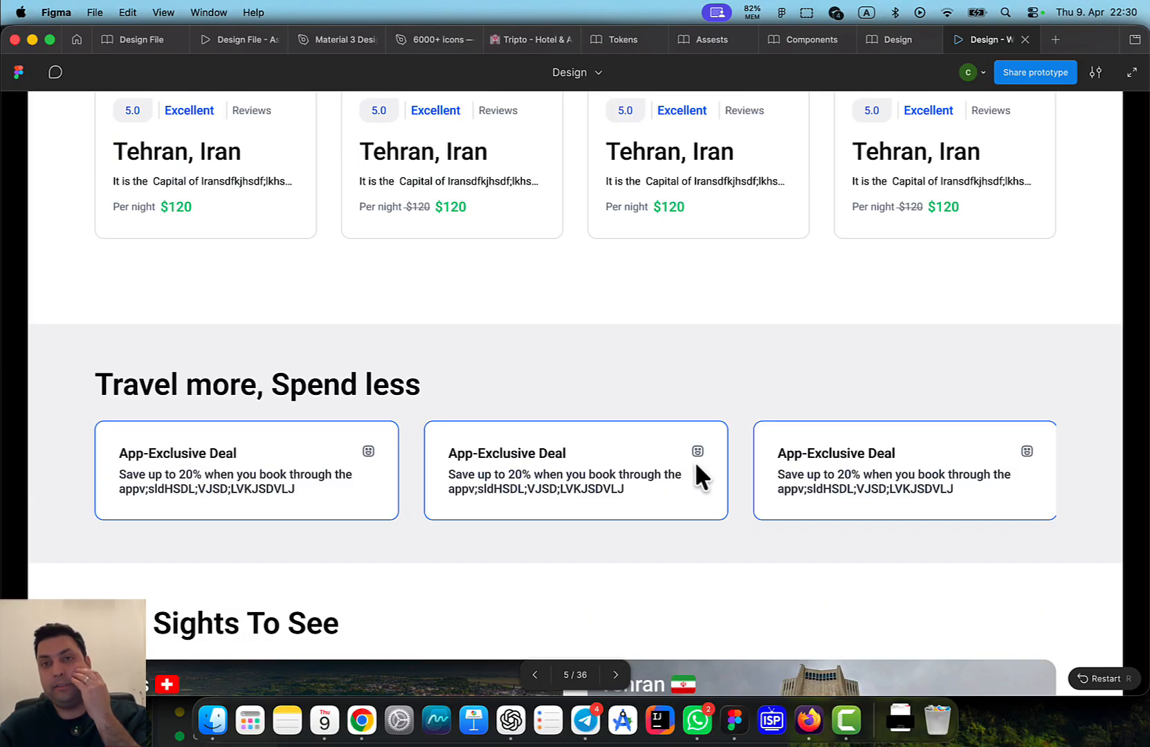
pyautogui.click(900, 39)
# Set the auto layout gap of the frame holding all Home page sections to 0
pyautogui.scroll(-5, 750, 359)
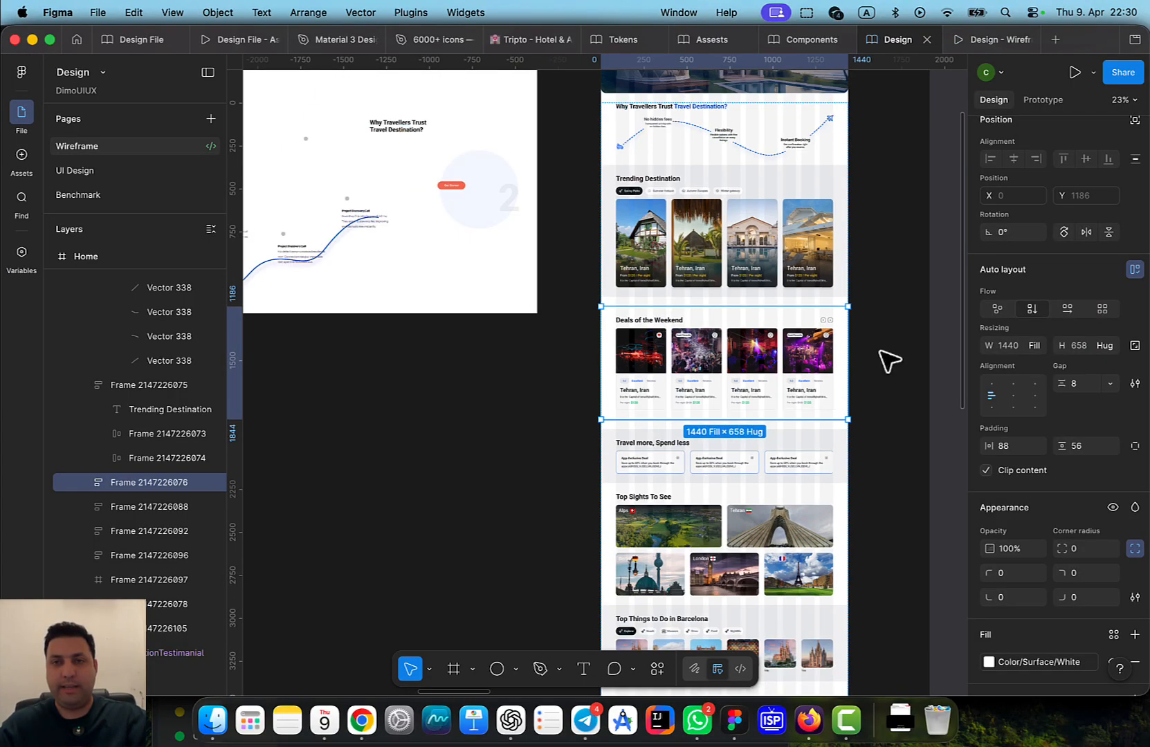
pyautogui.click(795, 300)
pyautogui.scroll(-2, 735, 349)
pyautogui.moveTo(735, 349); pyautogui.dragTo(713, 359)
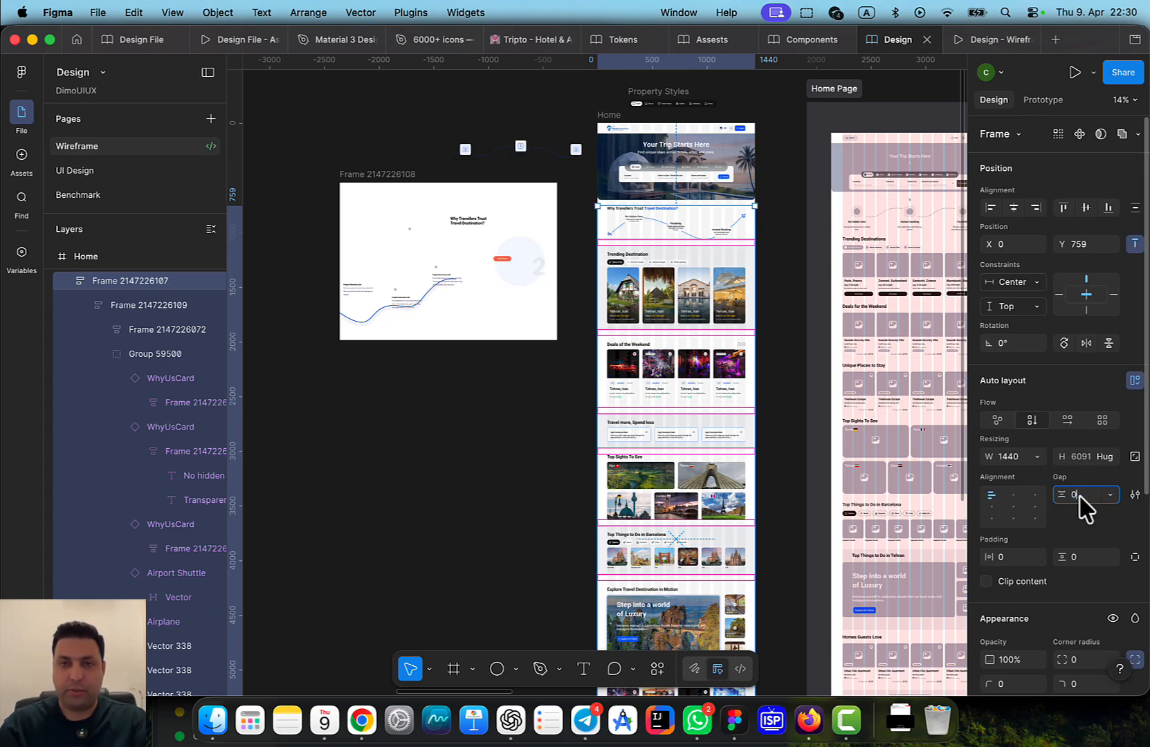
pyautogui.press('Return')
# Set the vertical padding of the "Why Travellers Trust Travel Destination?" section to 56
pyautogui.moveTo(666, 248); pyautogui.dragTo(656, 314)
pyautogui.scroll(5, 657, 314)
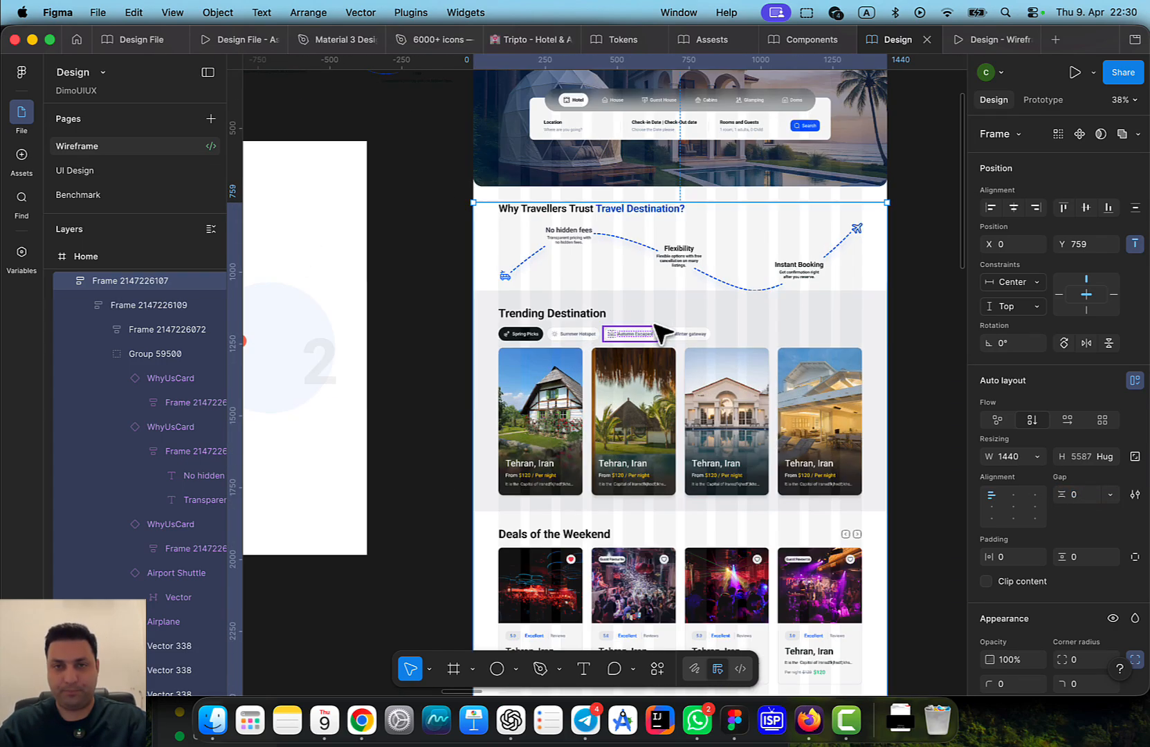
pyautogui.click(695, 256)
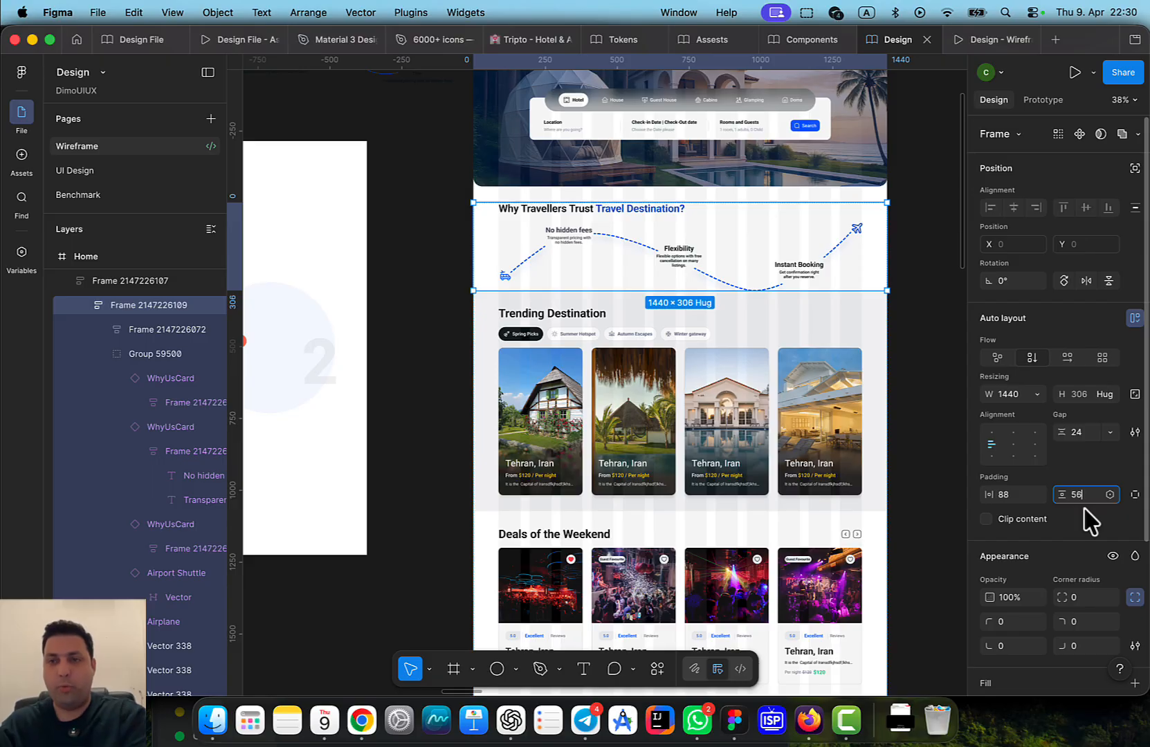
pyautogui.write('56')
pyautogui.press('Return')
# Check the padding of the sections below and set the vertical padding of the "Top Sights To See" section to 56
pyautogui.click(715, 396)
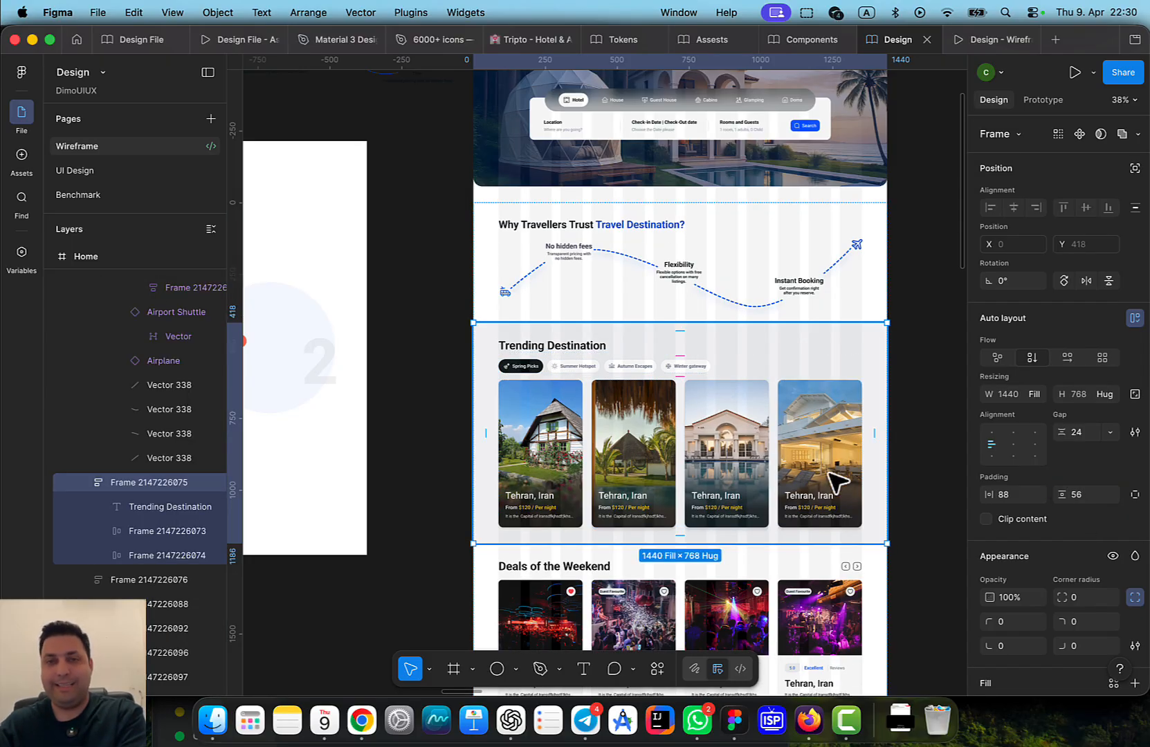
pyautogui.scroll(-5, 832, 472)
pyautogui.click(794, 400)
pyautogui.scroll(-5, 711, 285)
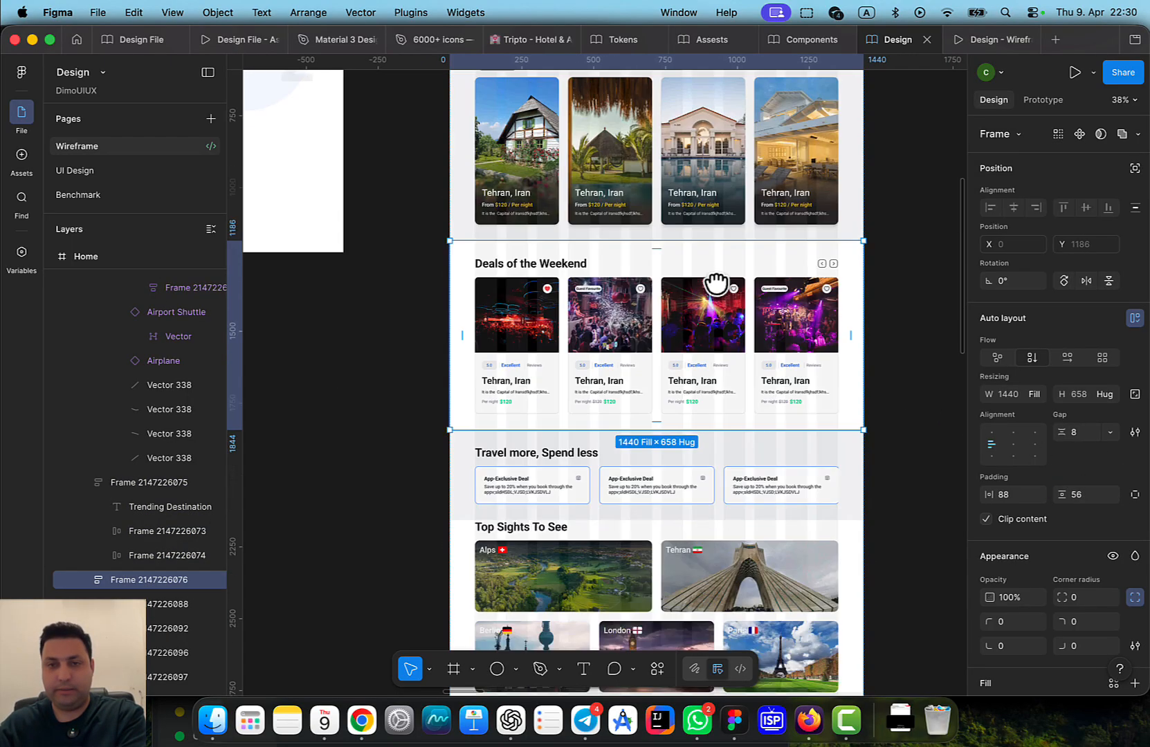
pyautogui.click(760, 462)
pyautogui.scroll(-5, 750, 259)
pyautogui.click(713, 372)
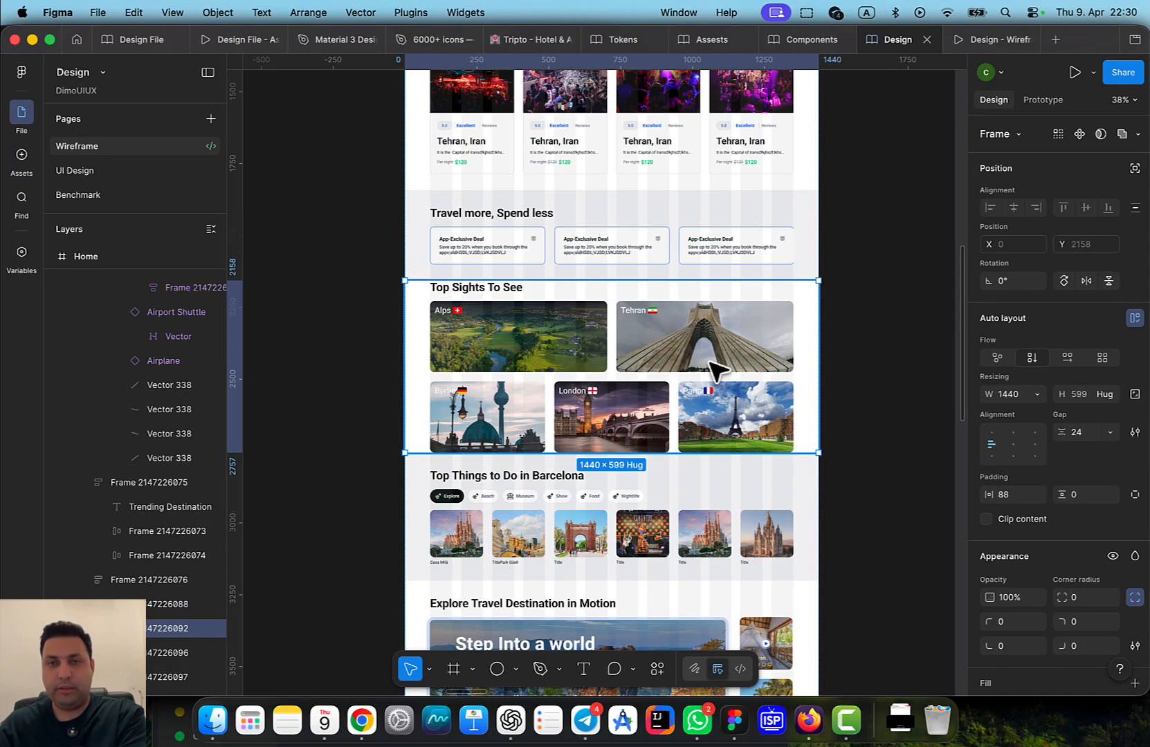
pyautogui.click(1080, 501)
pyautogui.write('56')
pyautogui.press('Return')
# Check the padding of the "Top Things to Do in Barcelona" section and the heading spacing in "Explore Travel Destination in Motion"
pyautogui.scroll(-5, 936, 514)
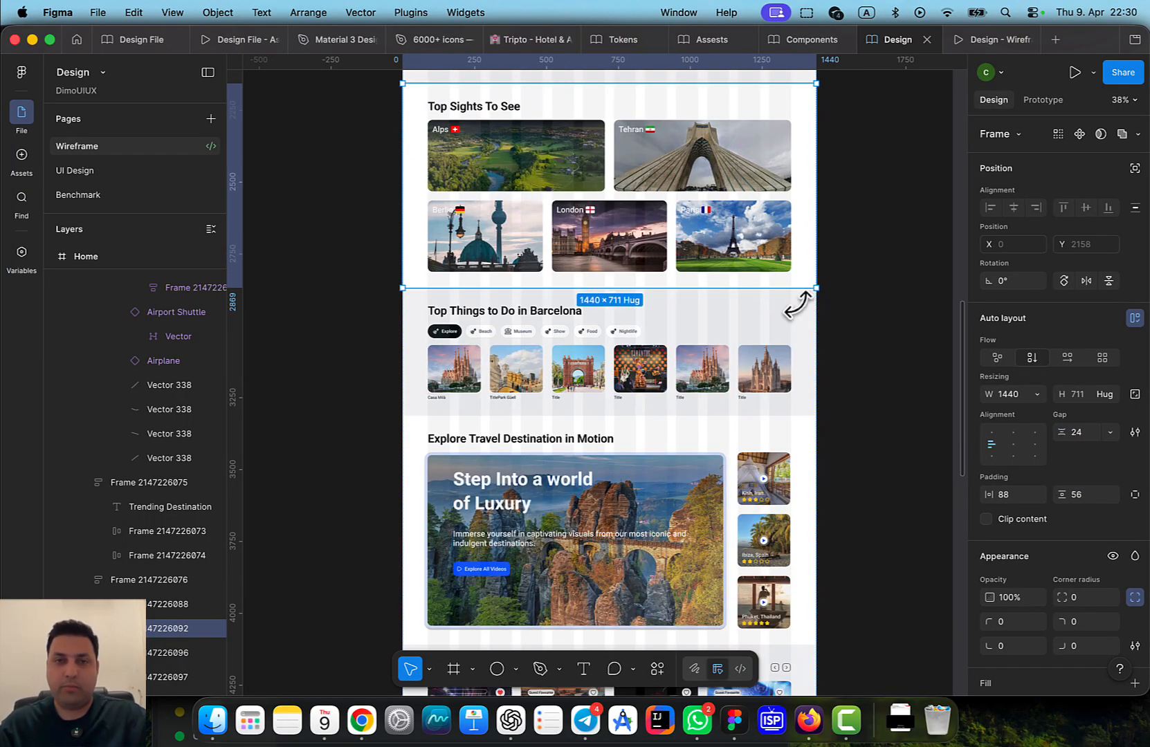
pyautogui.click(737, 384)
pyautogui.scroll(-5, 737, 384)
pyautogui.click(713, 325)
pyautogui.scroll(1, 691, 360)
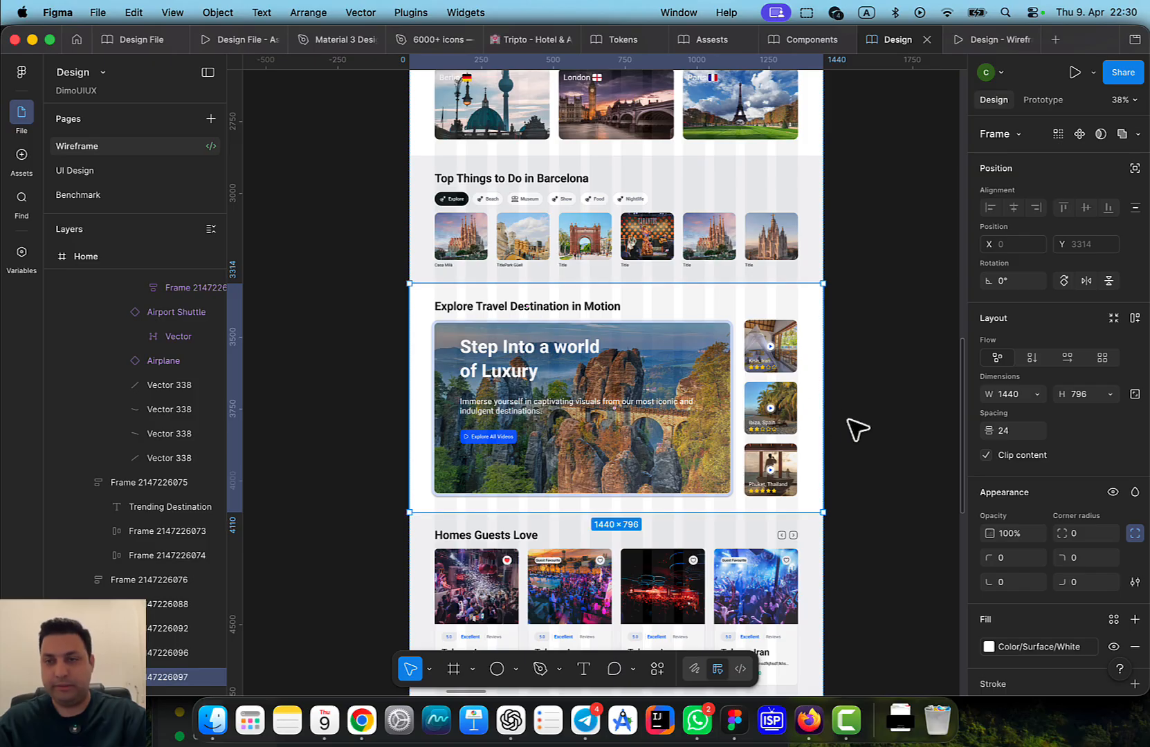
pyautogui.scroll(-2, 839, 450)
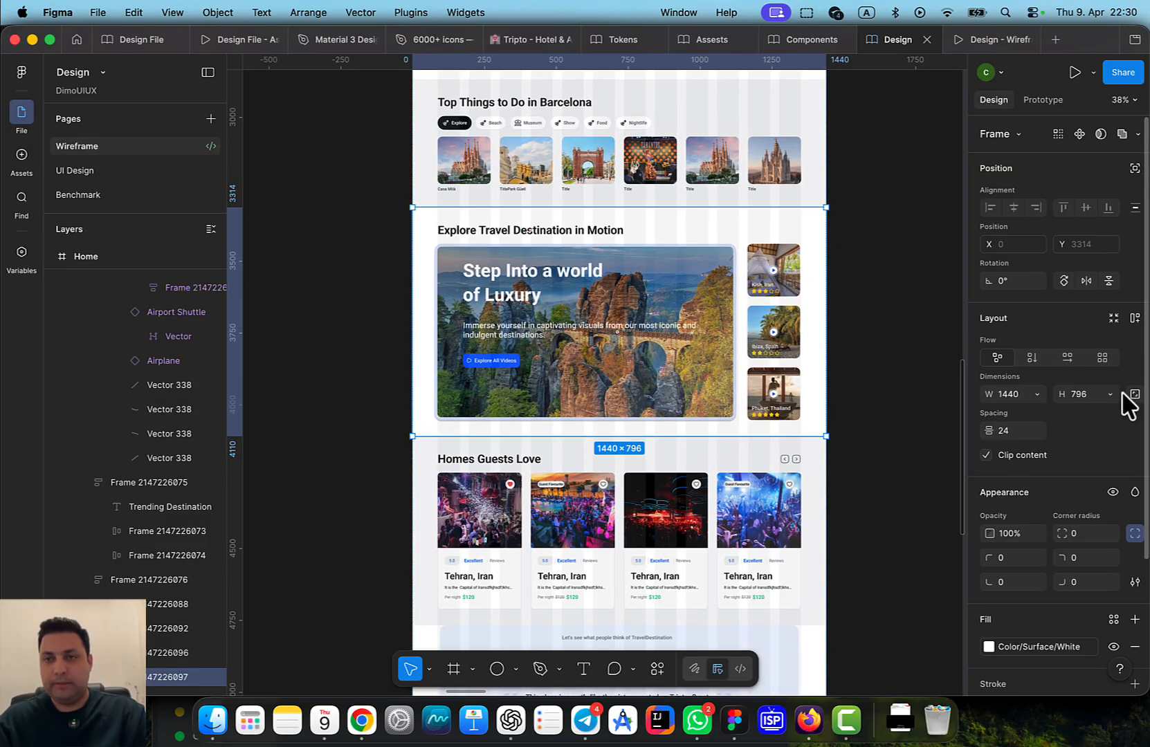
pyautogui.click(882, 336)
pyautogui.click(724, 319)
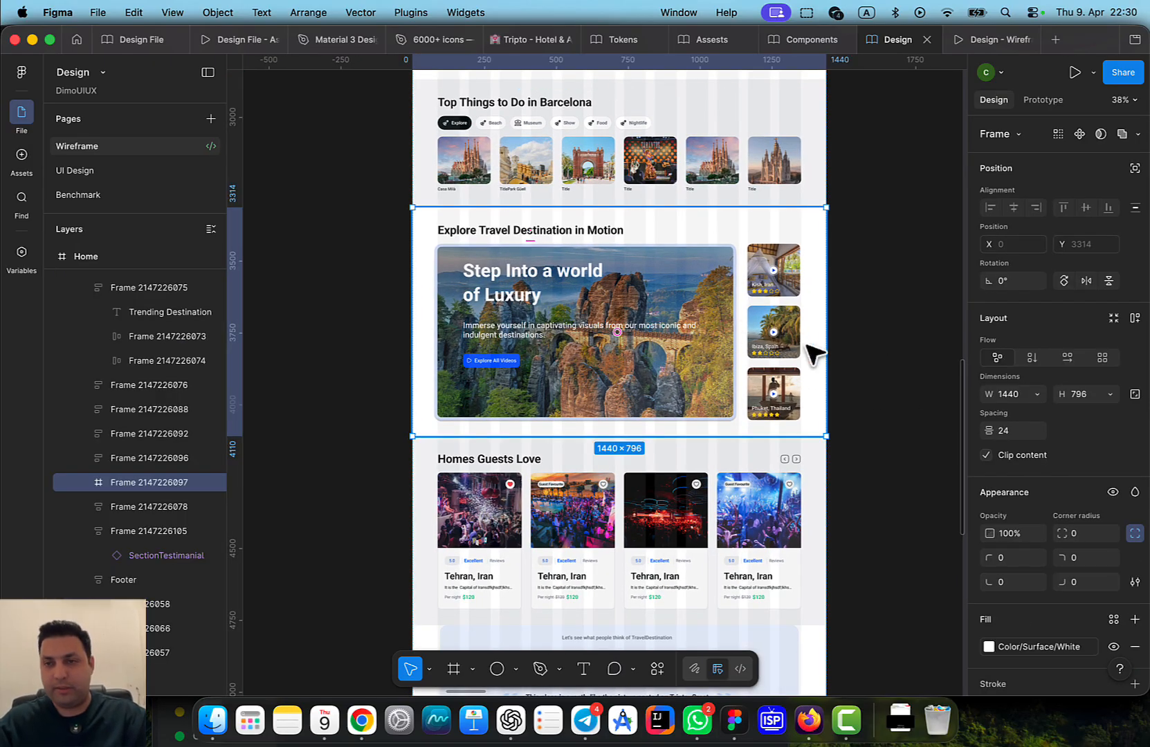
pyautogui.doubleClick(681, 334)
pyautogui.click(702, 225)
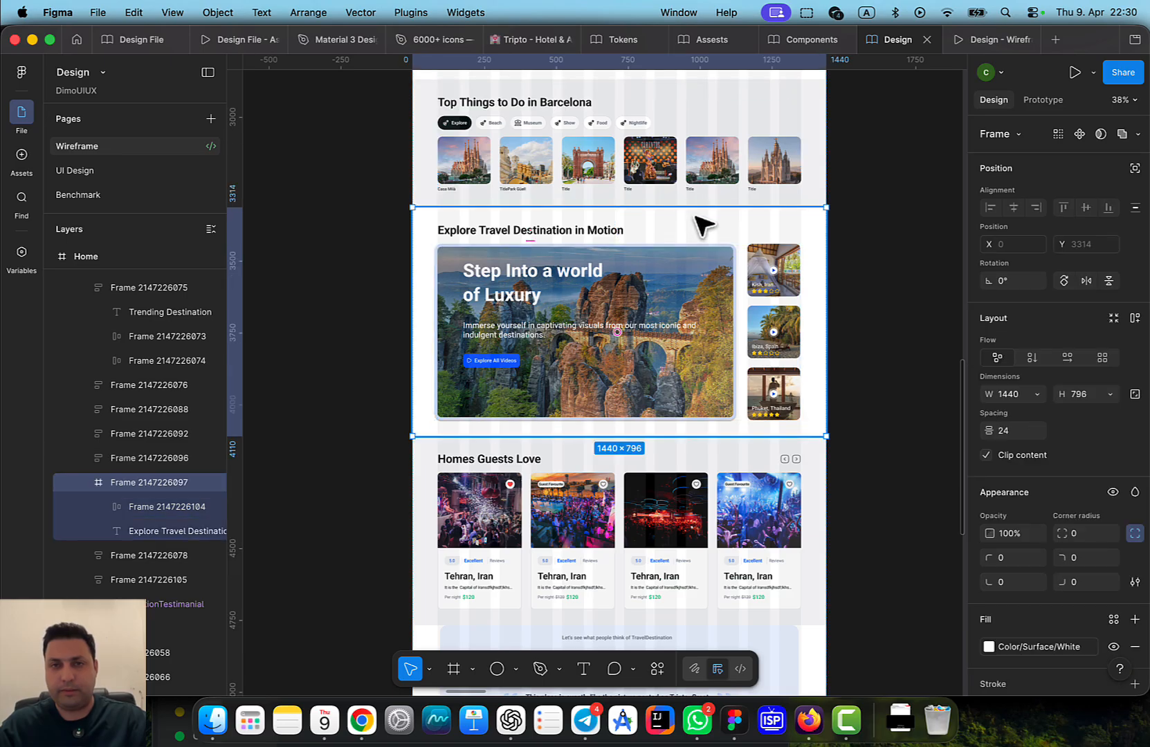
pyautogui.click(583, 231)
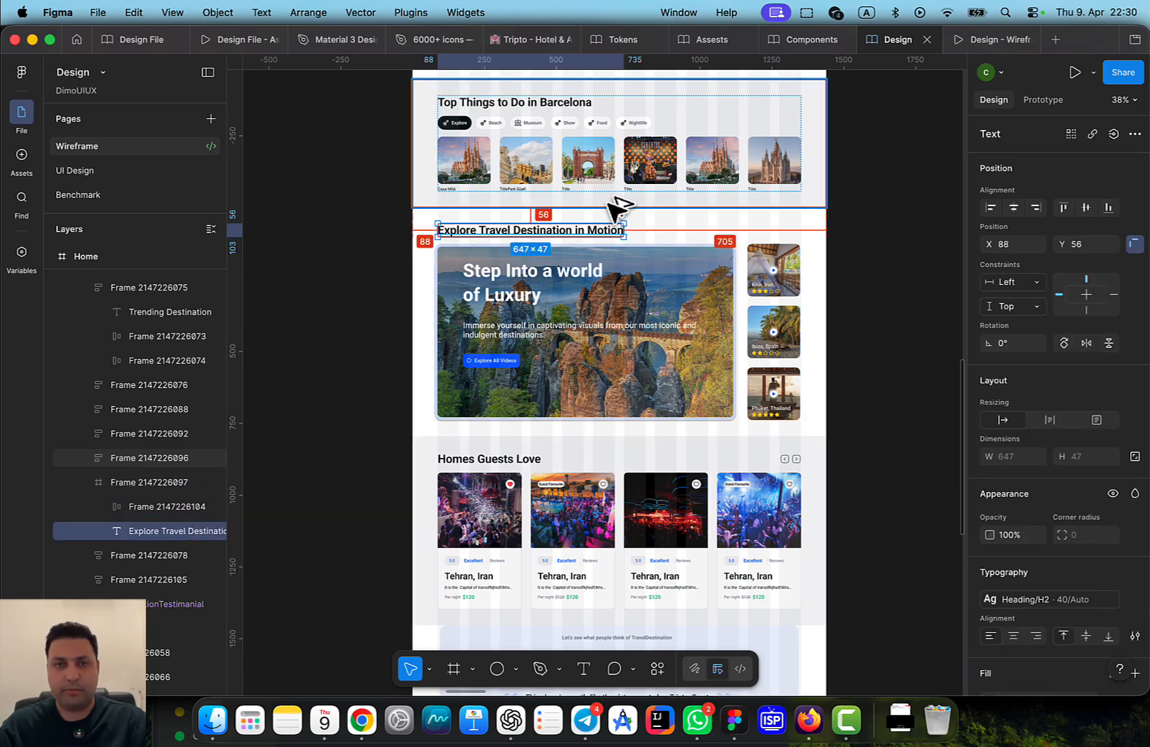
# Check the "Homes Guests Love" section and set the vertical padding of the testimonial section below it to 56
pyautogui.click(760, 521)
pyautogui.scroll(-5, 848, 524)
pyautogui.click(705, 444)
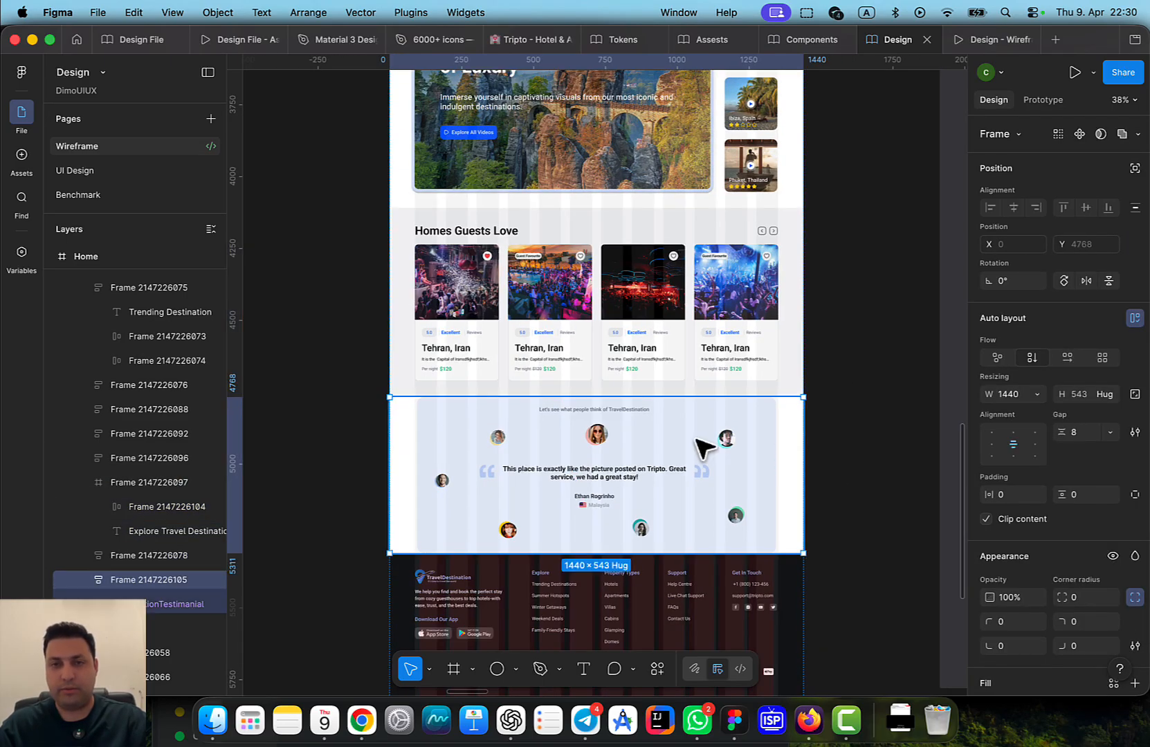
pyautogui.click(1086, 492)
pyautogui.write('56')
pyautogui.press('Return')
# Check the footer's padding and shorten the Home frame so it ends at the footer's lower edge
pyautogui.scroll(-5, 839, 285)
pyautogui.click(719, 531)
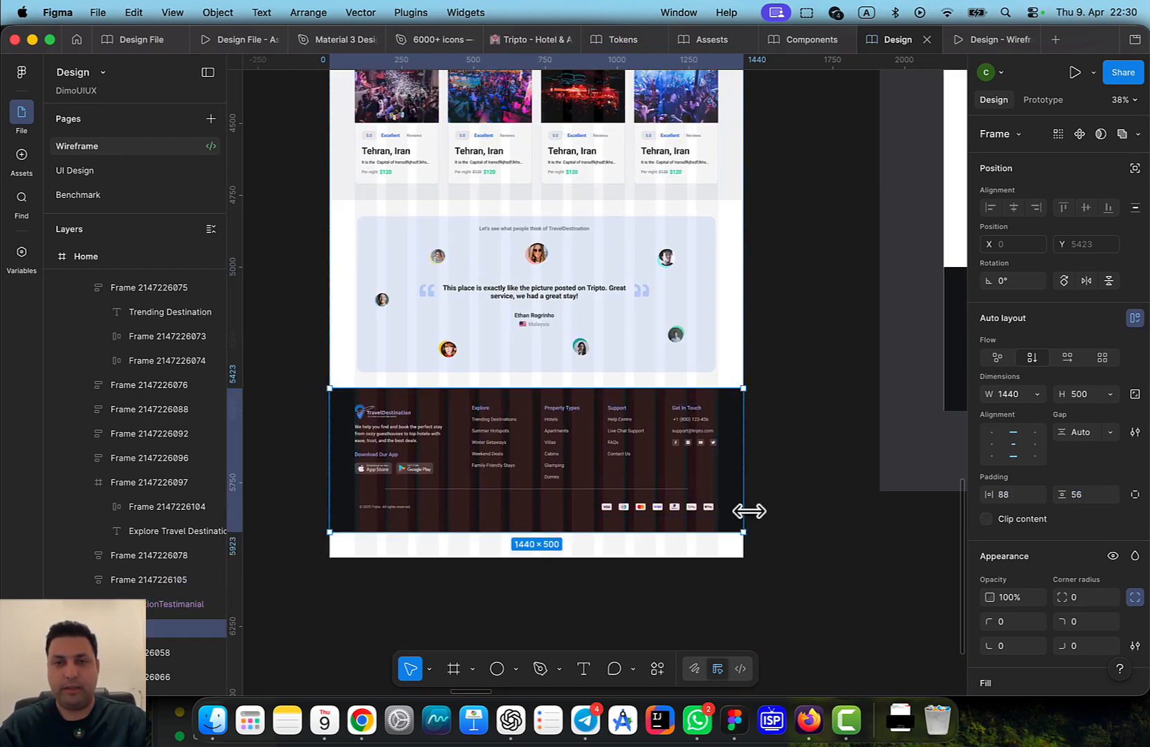
pyautogui.click(725, 549)
pyautogui.click(700, 549)
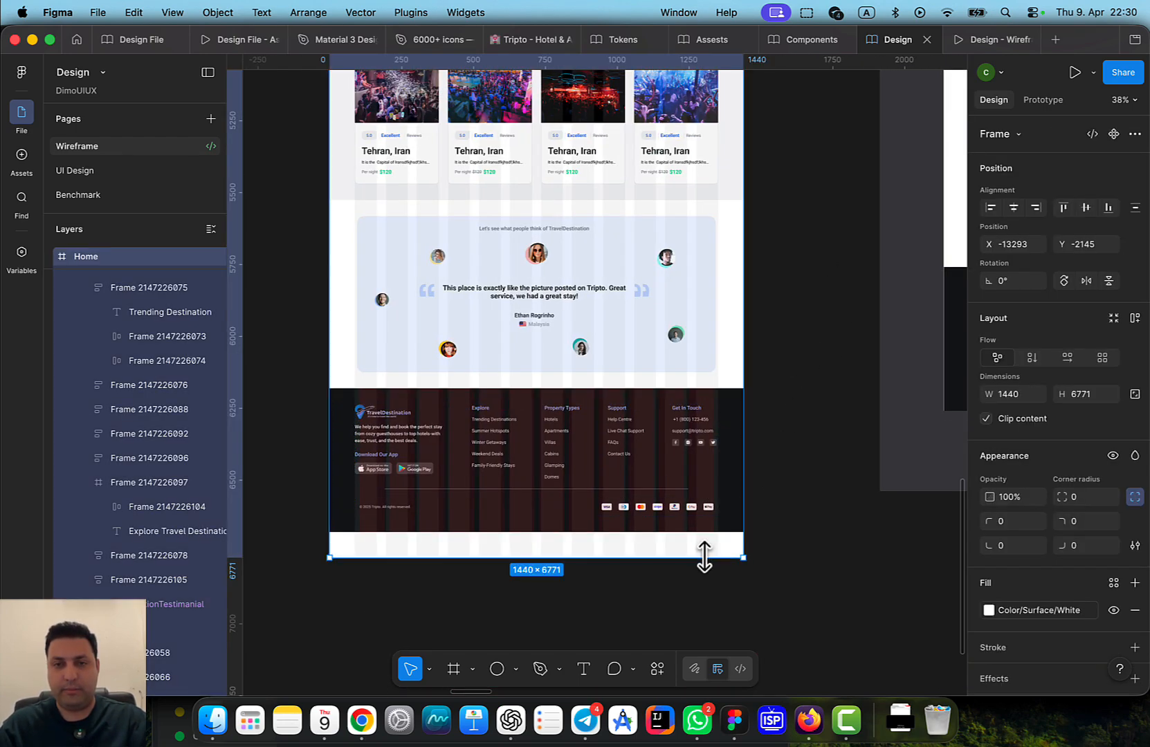
pyautogui.moveTo(704, 557); pyautogui.dragTo(706, 532)
# Review the Home page in the prototype preview from the hero to the footer, checking section spacing and alternating backgrounds
pyautogui.click(964, 41)
pyautogui.scroll(10, 704, 332)
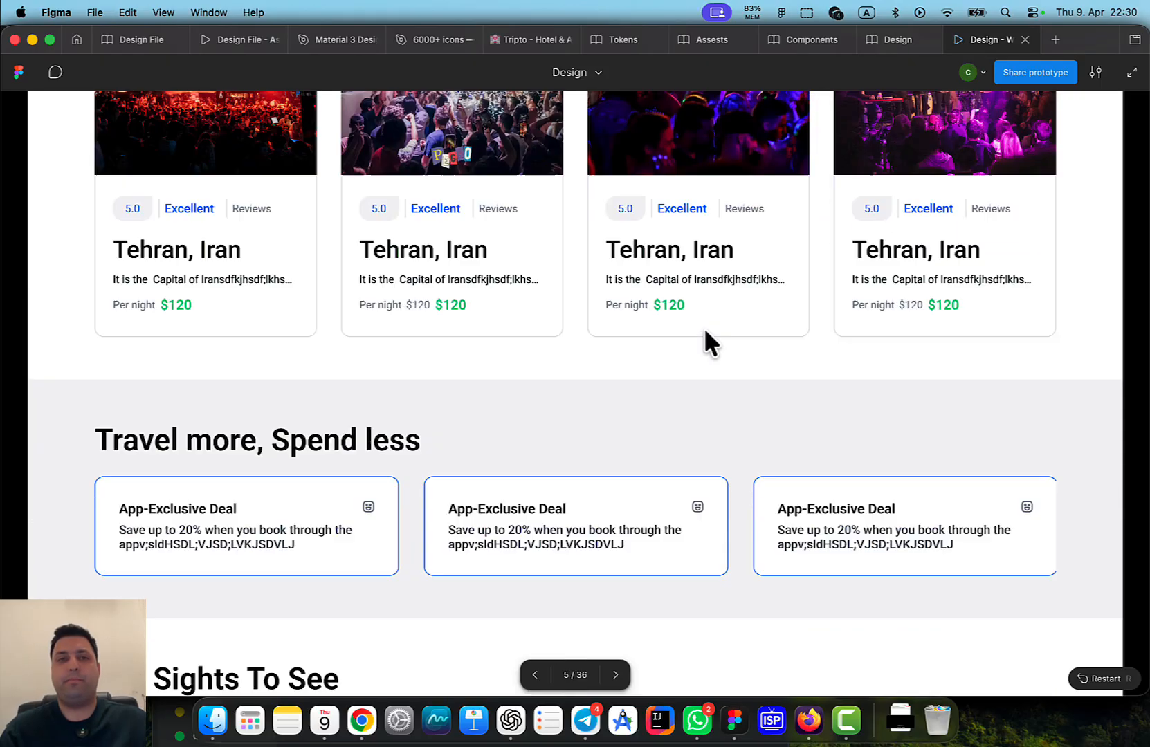
pyautogui.scroll(10, 680, 323)
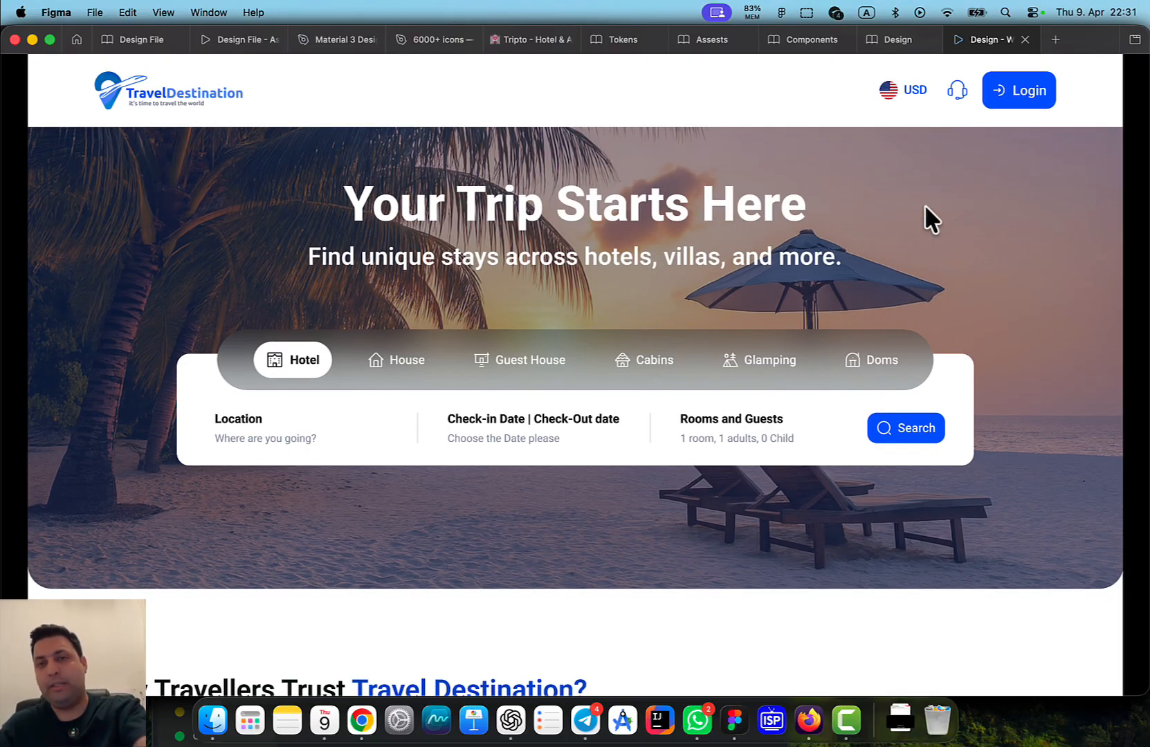
pyautogui.scroll(-2, 827, 277)
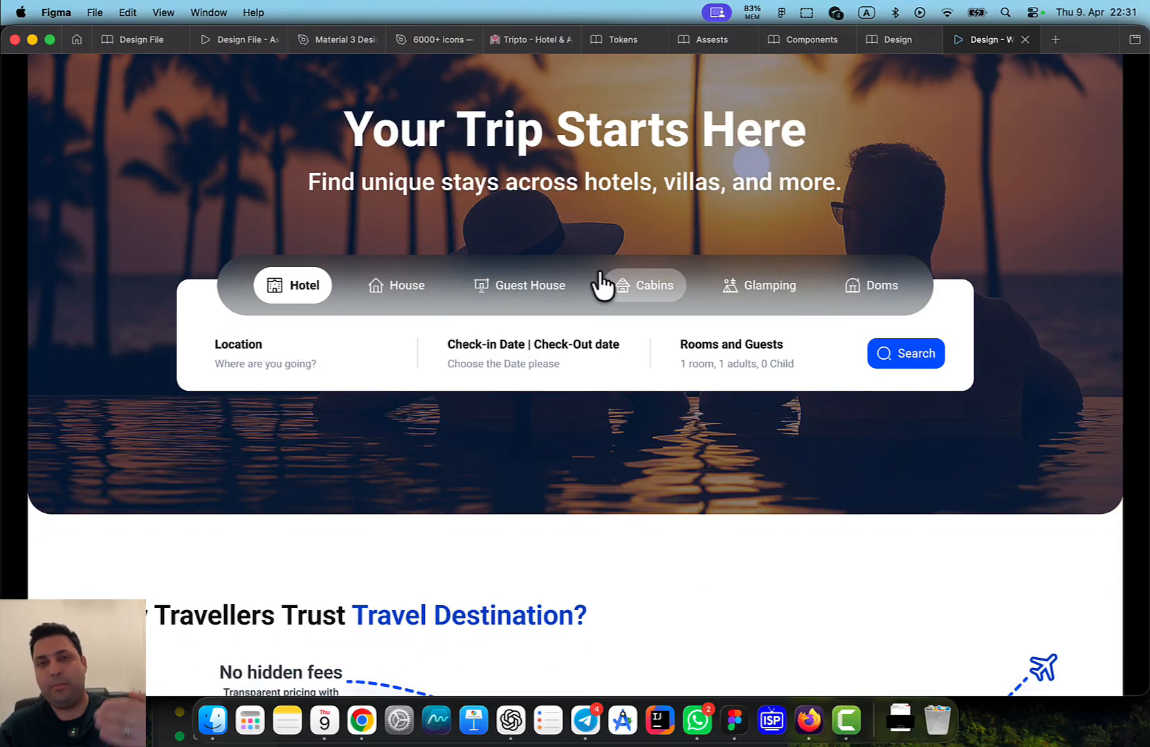
pyautogui.scroll(-8, 469, 329)
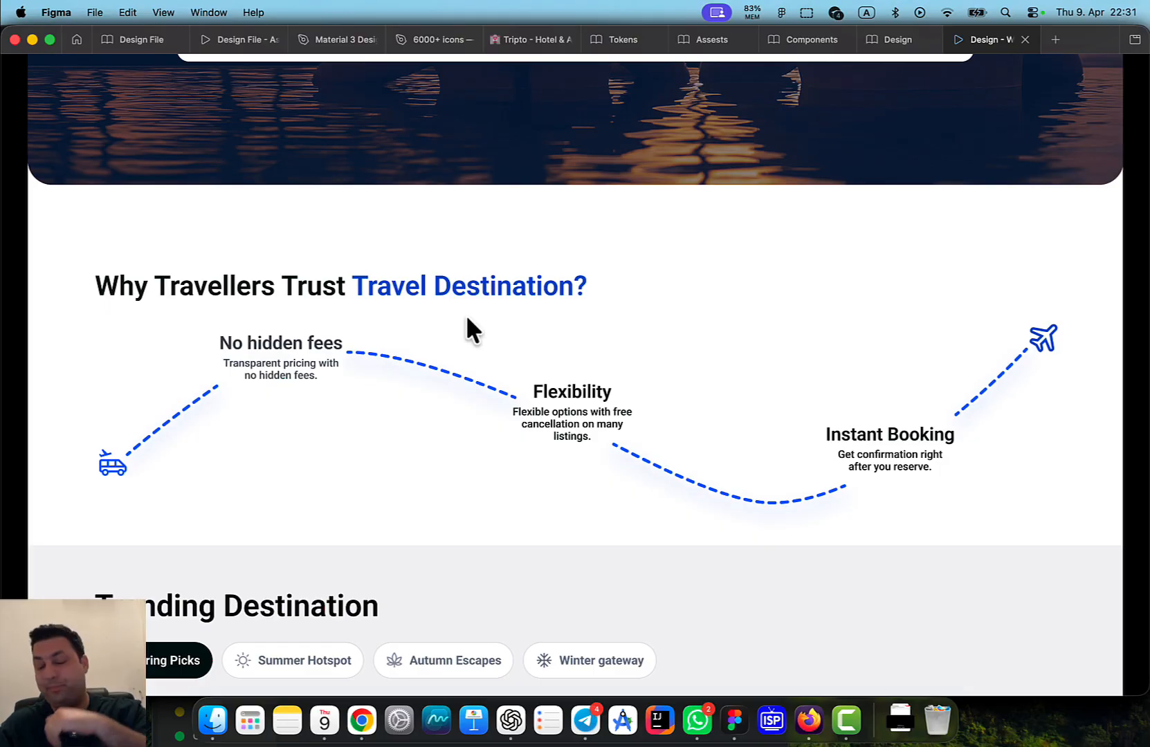
pyautogui.scroll(-9, 465, 314)
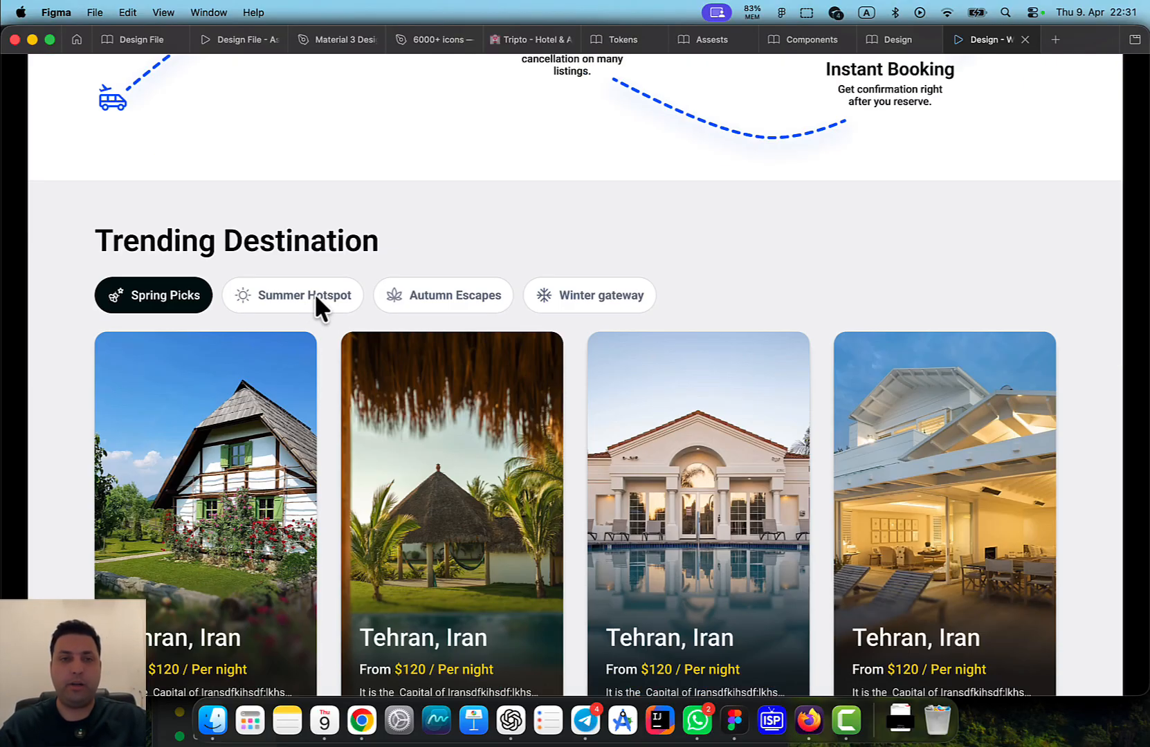
pyautogui.scroll(-20, 588, 303)
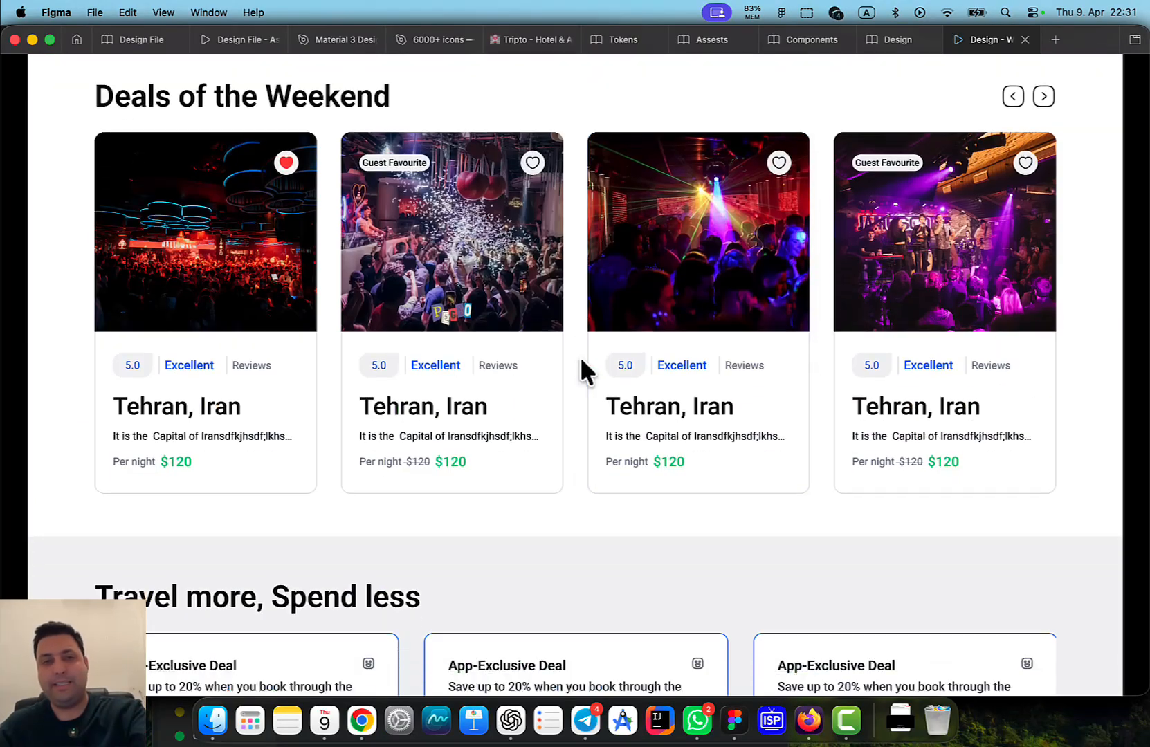
pyautogui.scroll(-17, 581, 367)
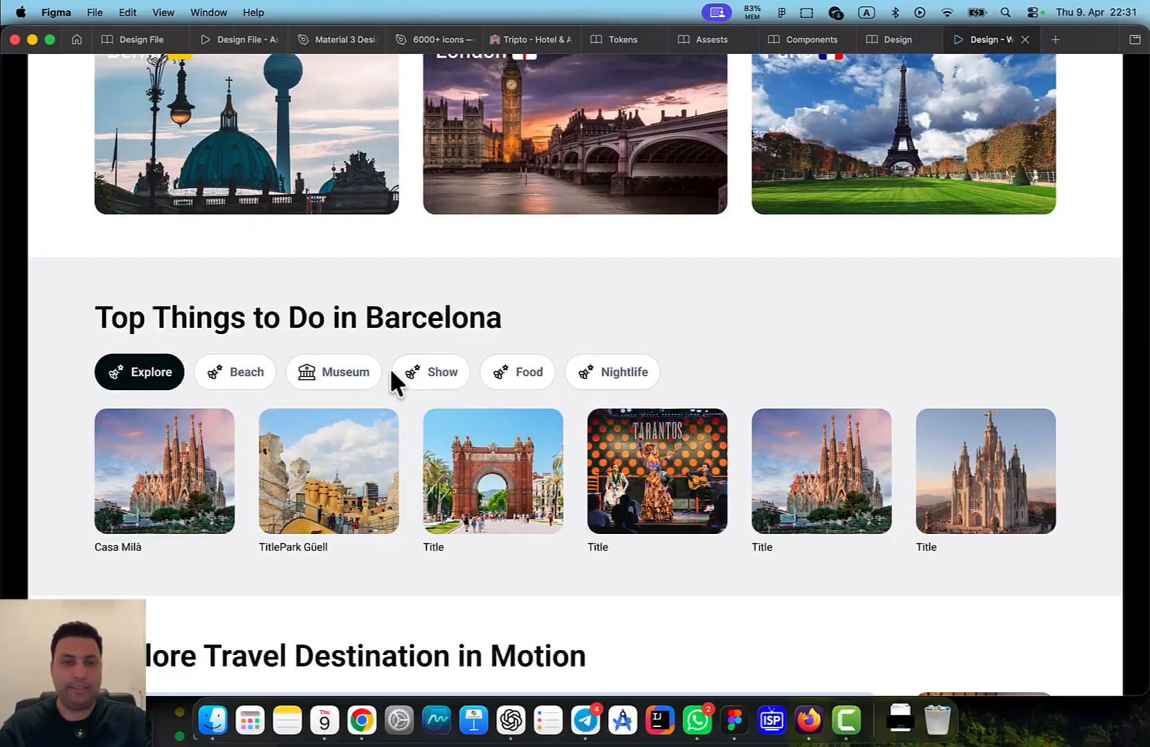
pyautogui.scroll(-4, 441, 436)
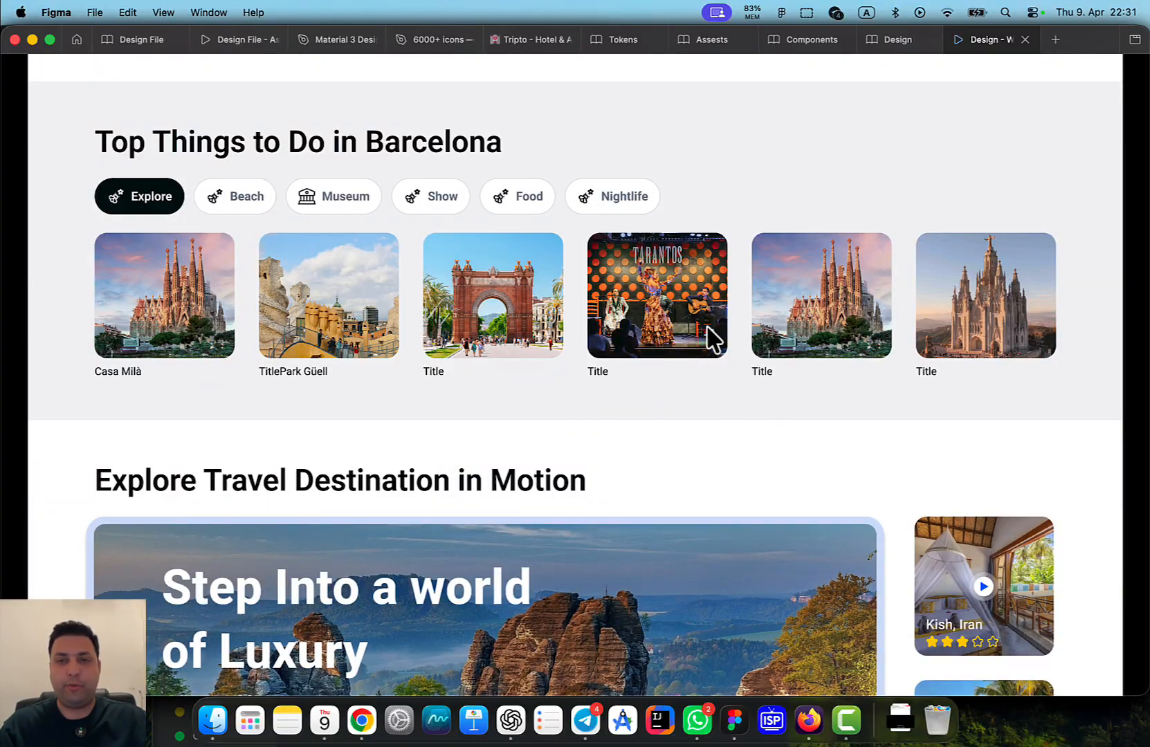
pyautogui.scroll(-20, 698, 423)
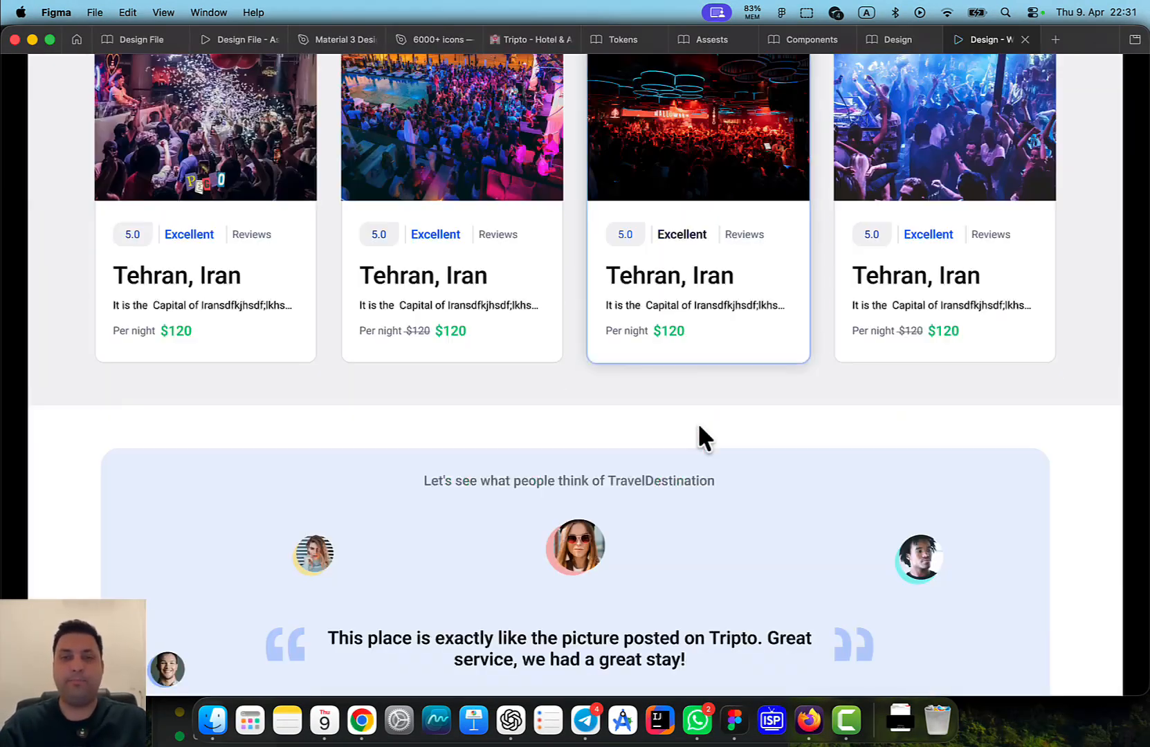
pyautogui.scroll(-7, 698, 426)
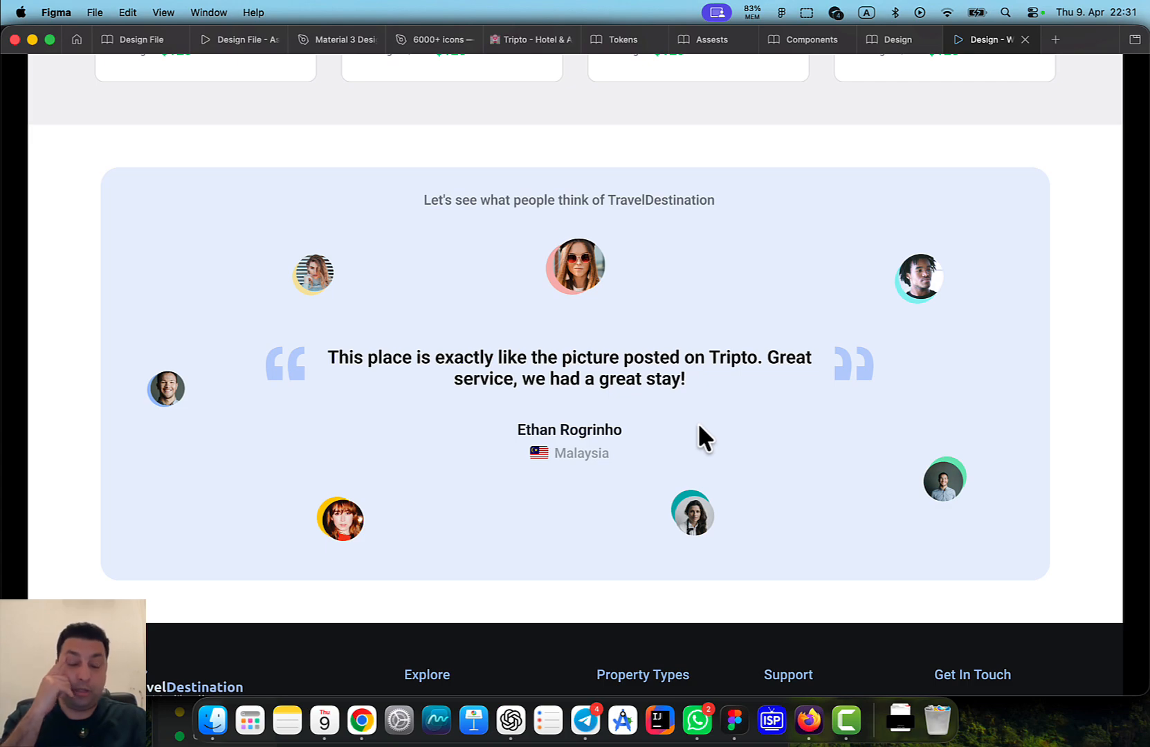